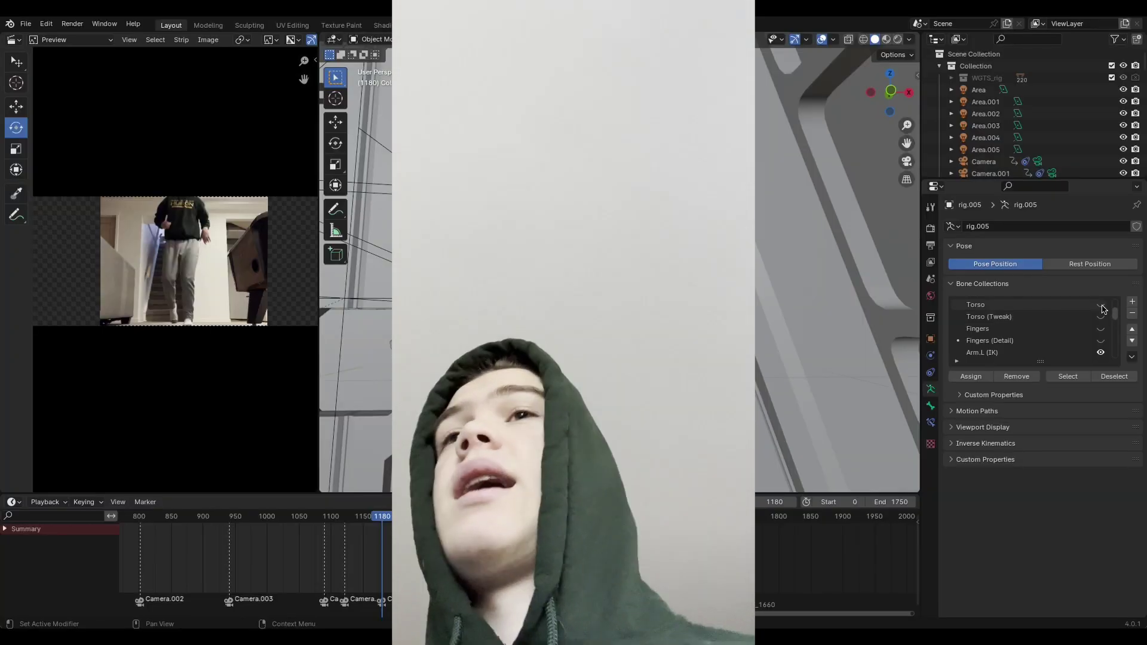
Step: Make the Leg.L (IK) bone collection visible, then orbit and pan the view over the corridor
scroll(1084, 336, down, 3)
scroll(1084, 337, down, 2)
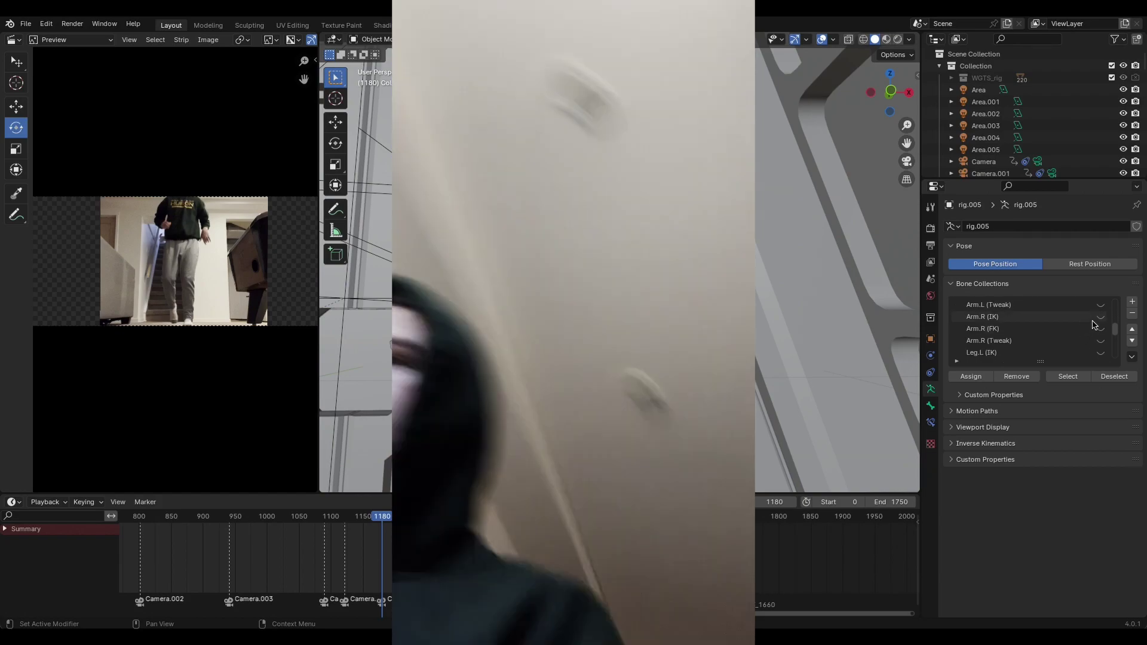
scroll(1084, 329, down, 2)
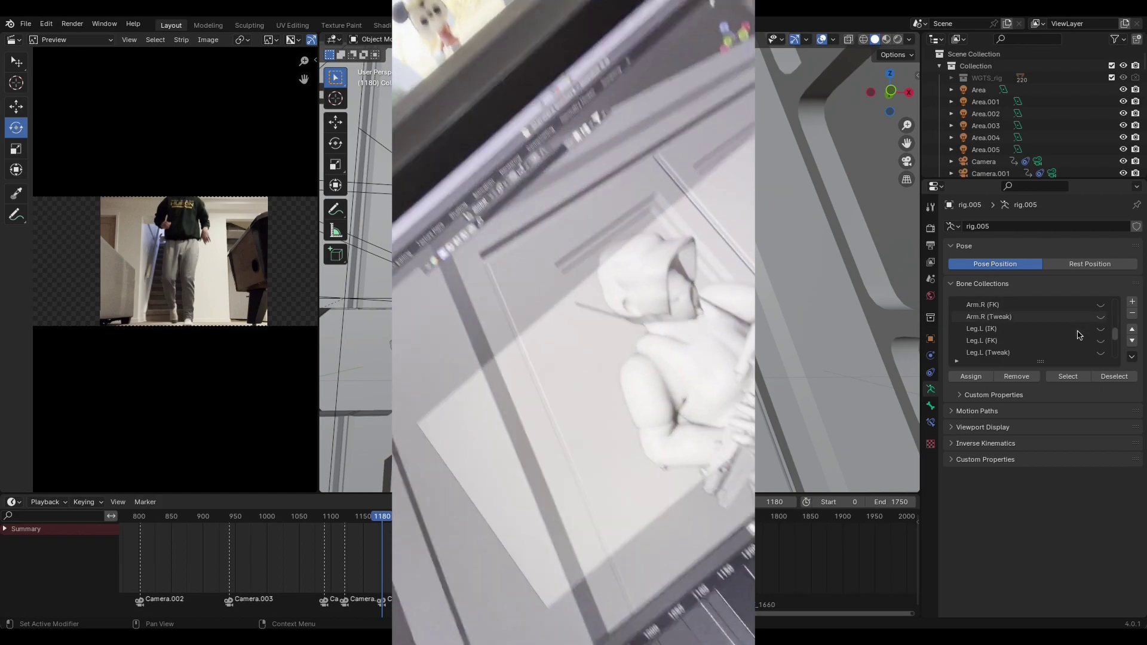
scroll(1078, 335, down, 1)
click(1100, 318)
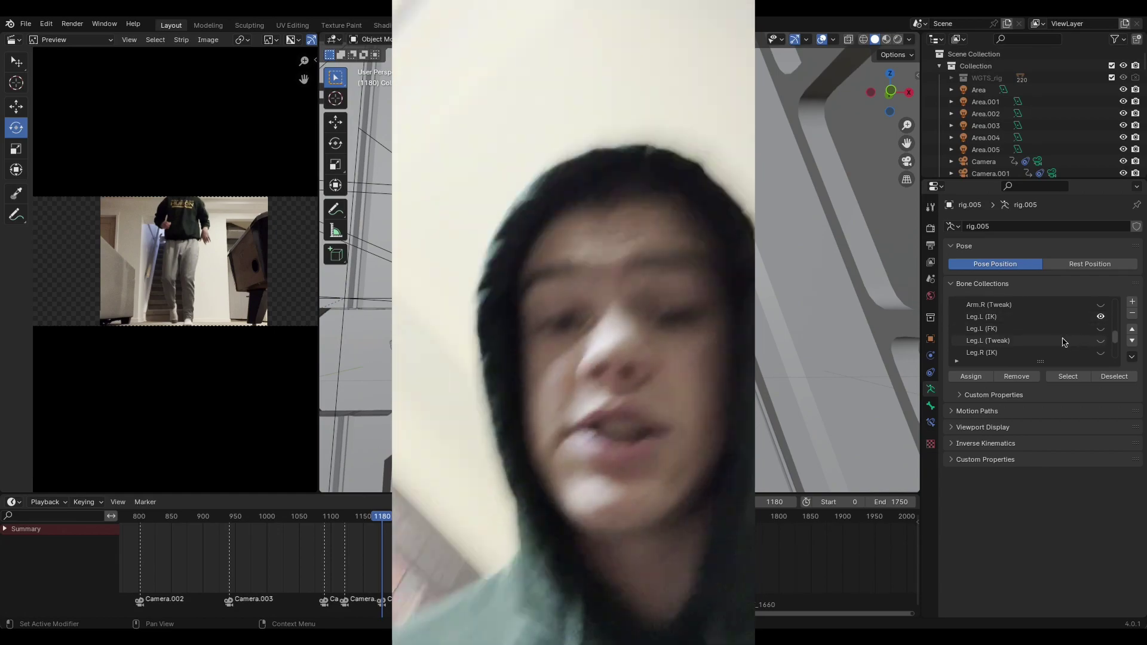
scroll(1075, 335, down, 3)
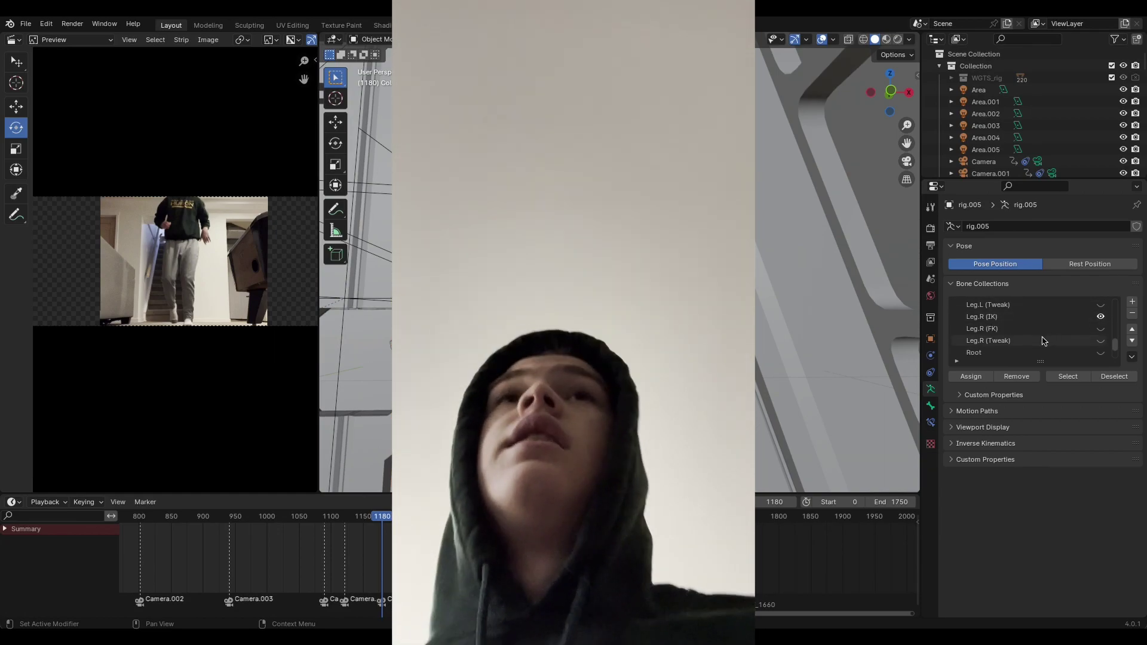
scroll(1051, 338, down, 3)
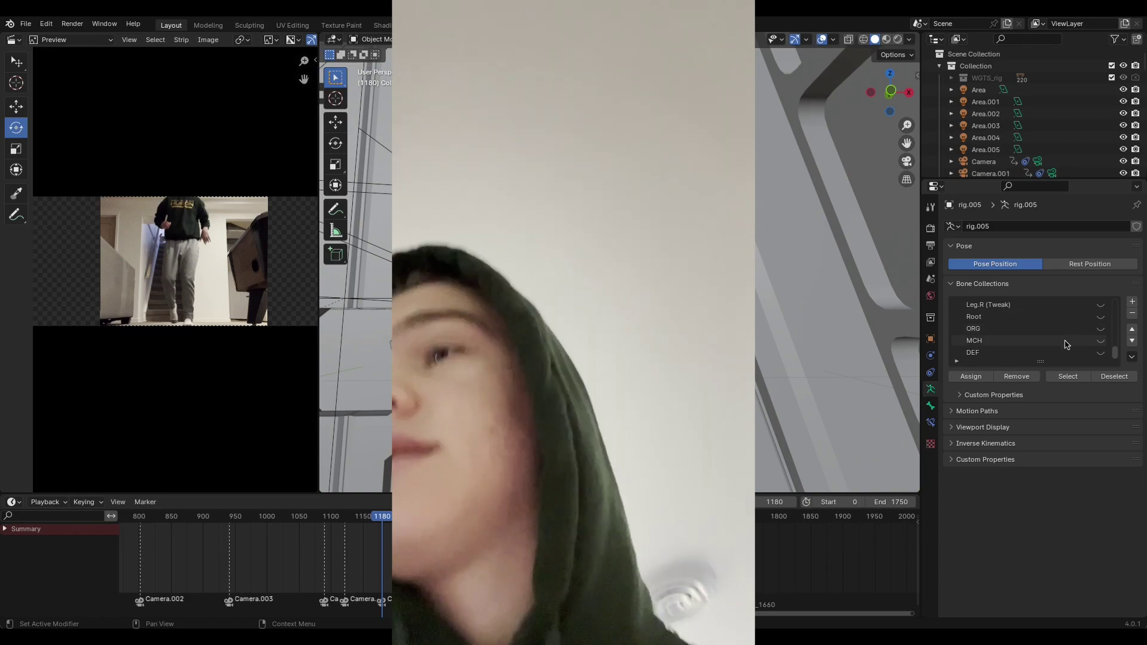
scroll(1069, 341, up, 18)
middle_drag(776, 322, 749, 364)
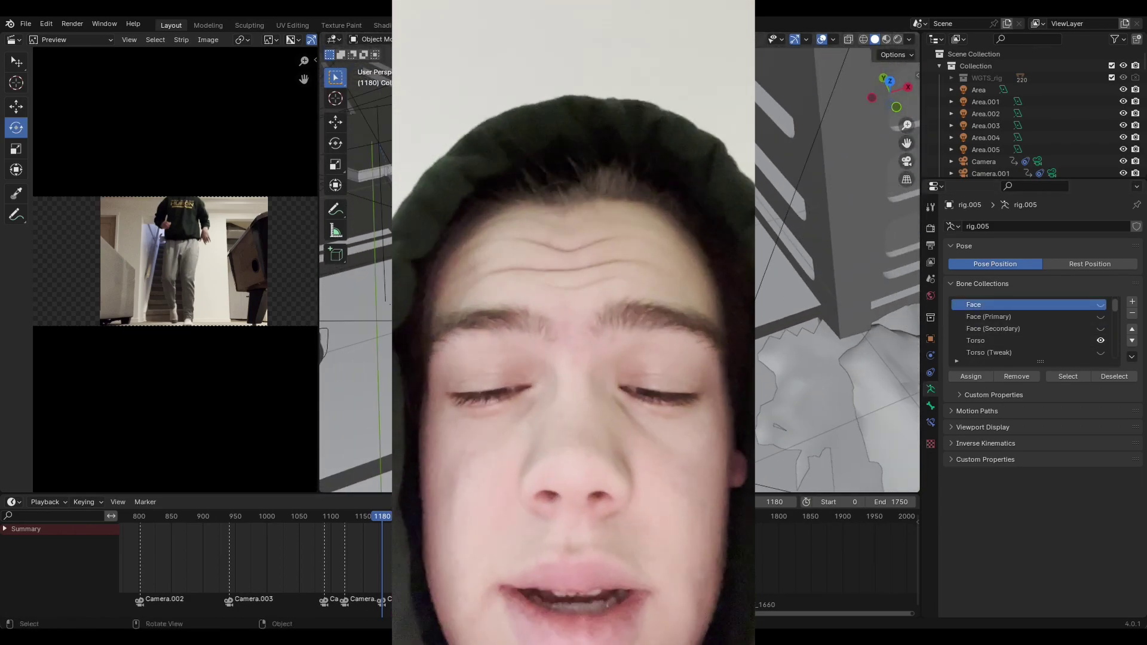
shift+middle_drag(609, 287, 657, 365)
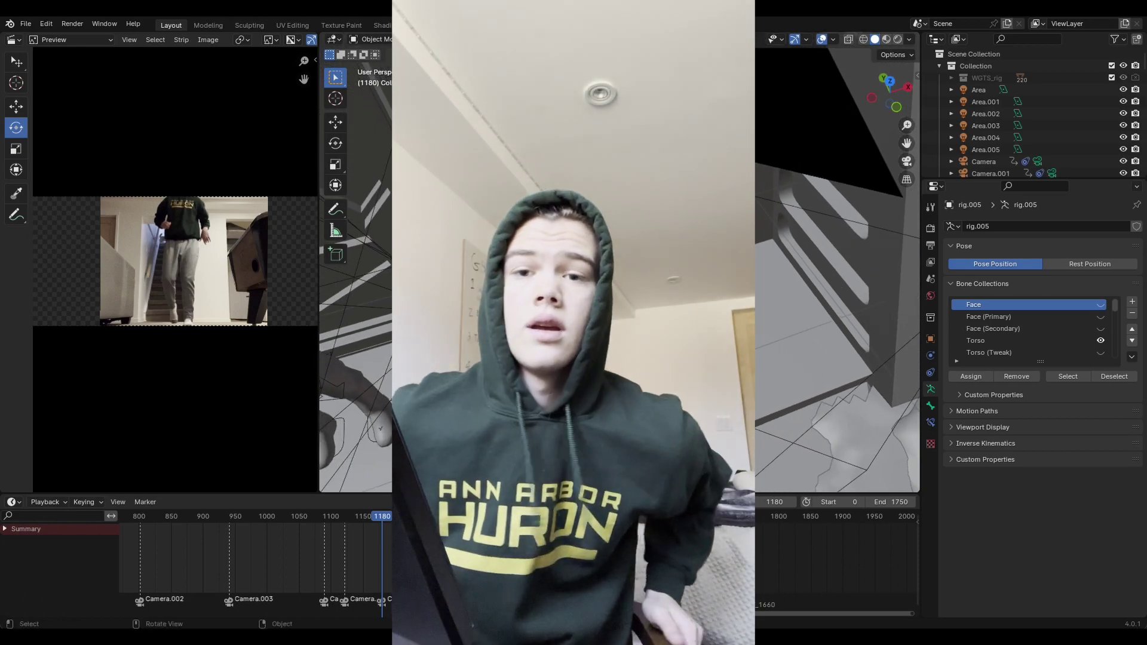
alt+drag(627, 358, 630, 328)
Step: Scrub the playhead back to around frame 1127 to replay against the reference video
middle_drag(756, 341, 754, 343)
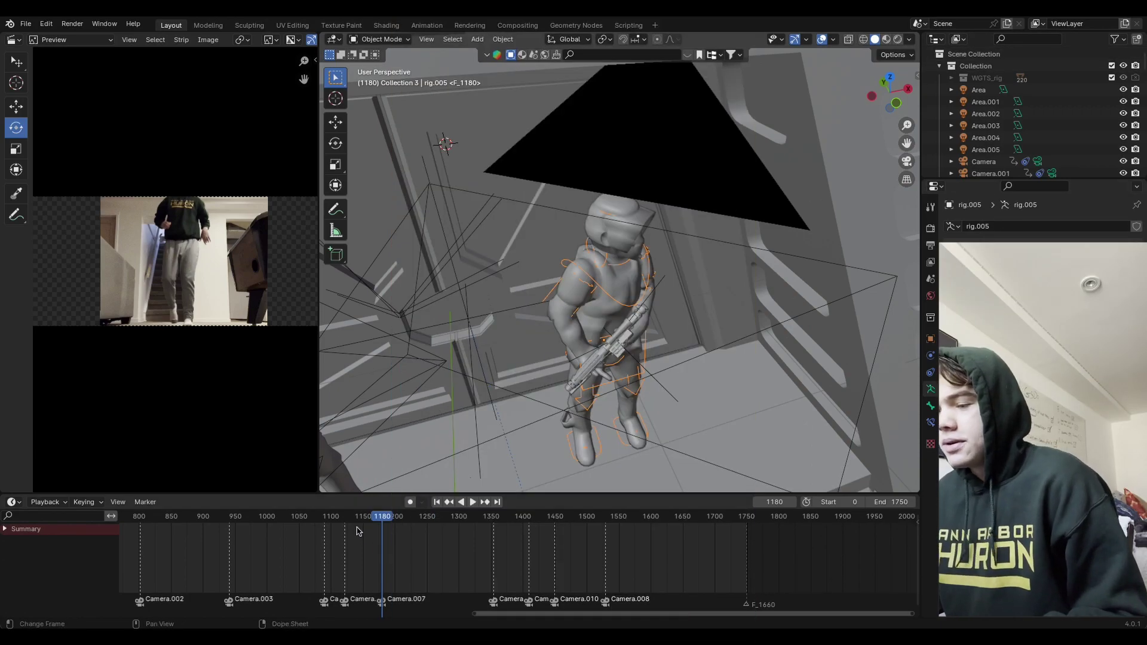
drag(356, 521, 348, 521)
Step: Play and stop the animation at frame 1134, then check and close the GaomonTablet settings
key(space)
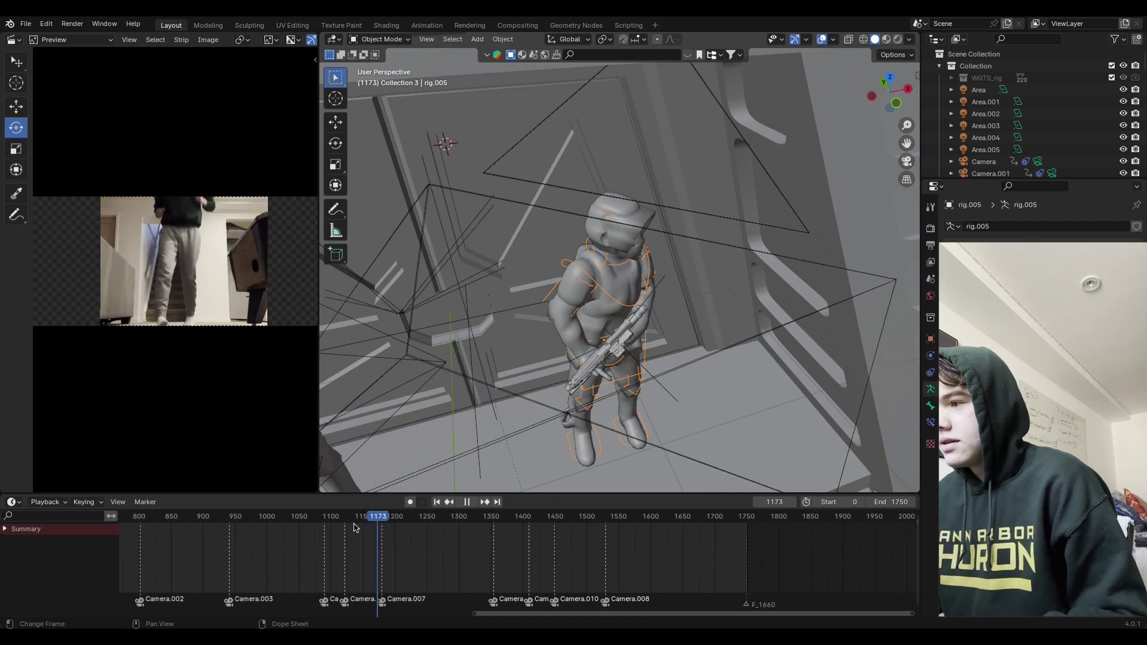
key(Escape)
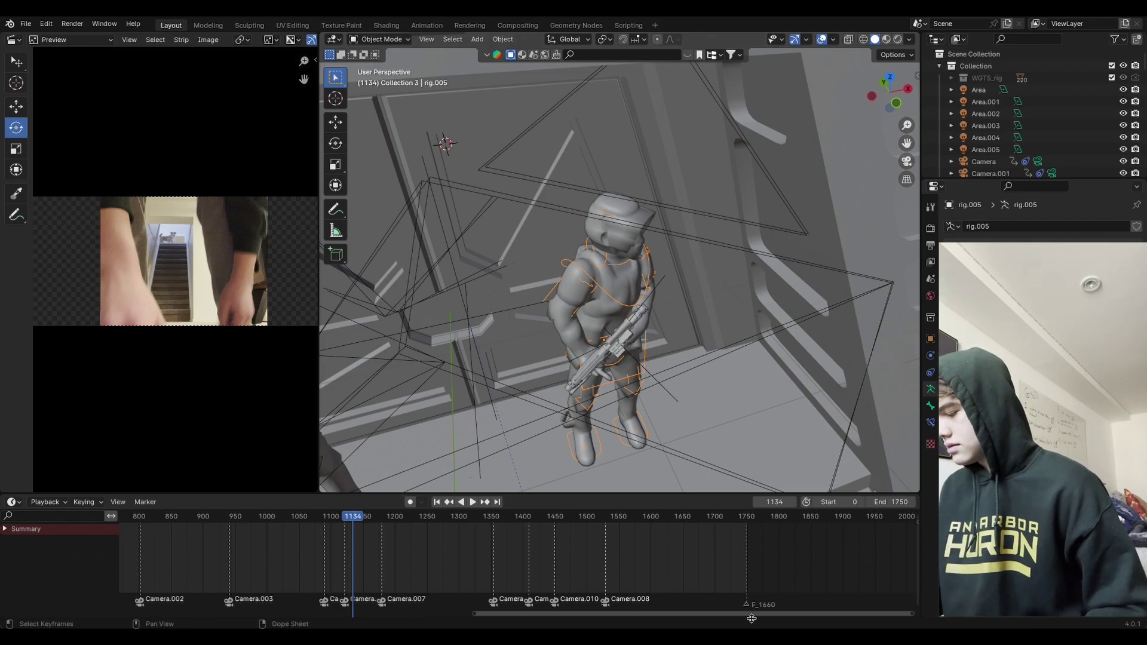
mouse_move(880, 617)
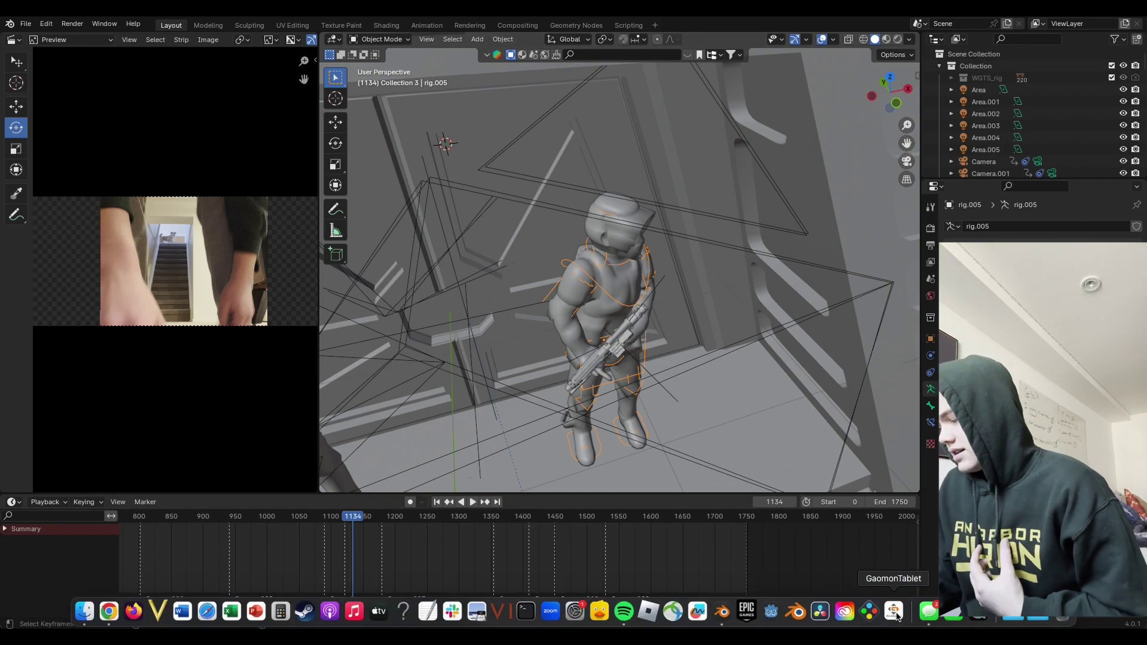
click(896, 612)
click(501, 150)
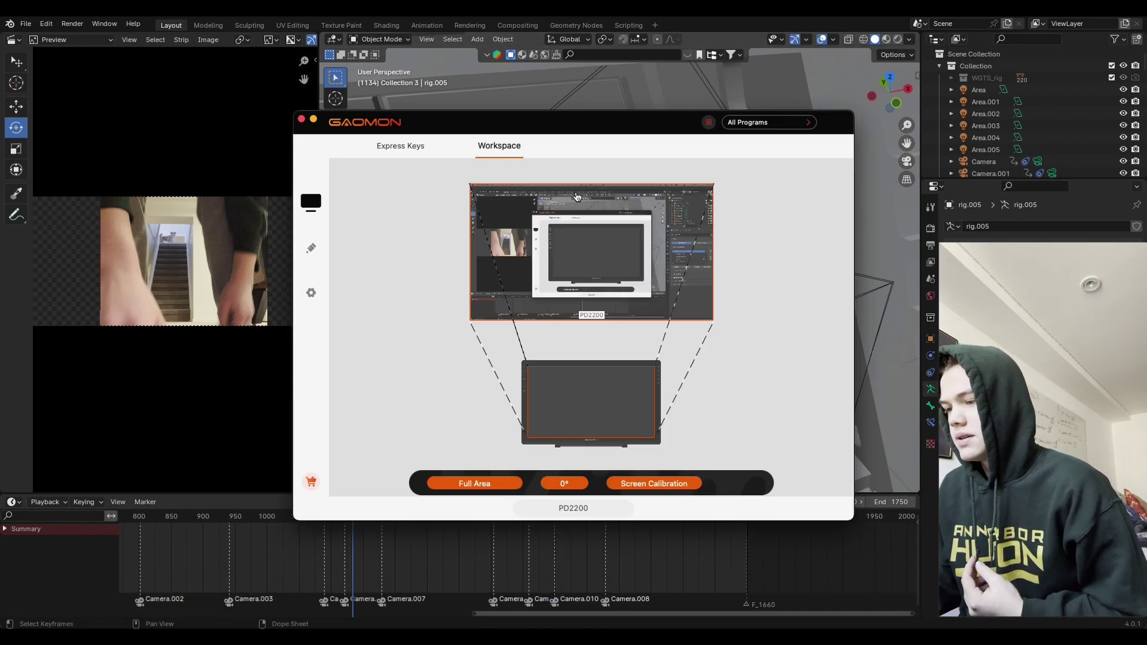
click(301, 119)
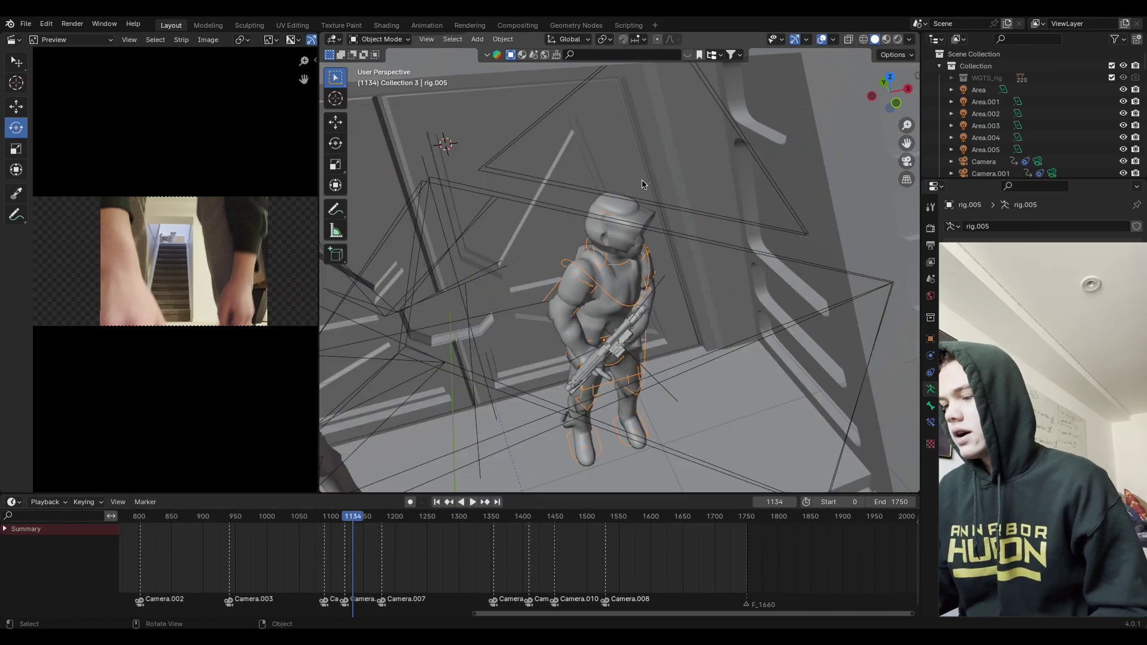
Step: Switch the soldier rig into Pose Mode and orbit down to eye level
middle_drag(643, 184, 723, 206)
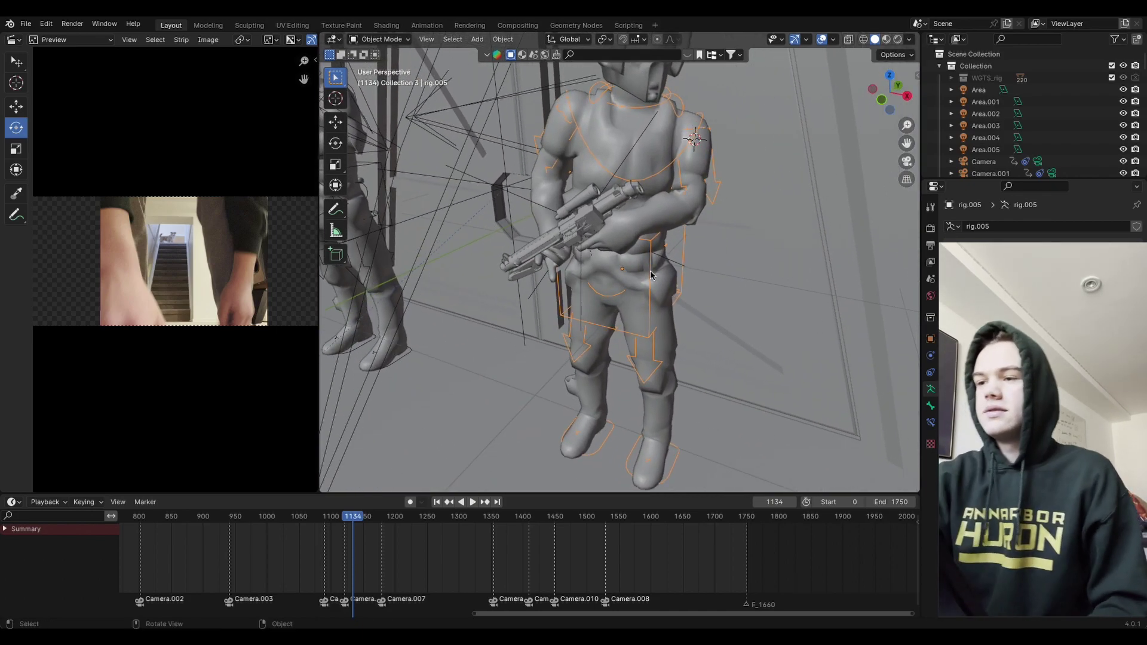
click(380, 39)
click(388, 83)
middle_drag(749, 215, 719, 302)
Step: Play from frame 1120 and open the reference panel's View Type choices
drag(352, 516, 345, 533)
key(space)
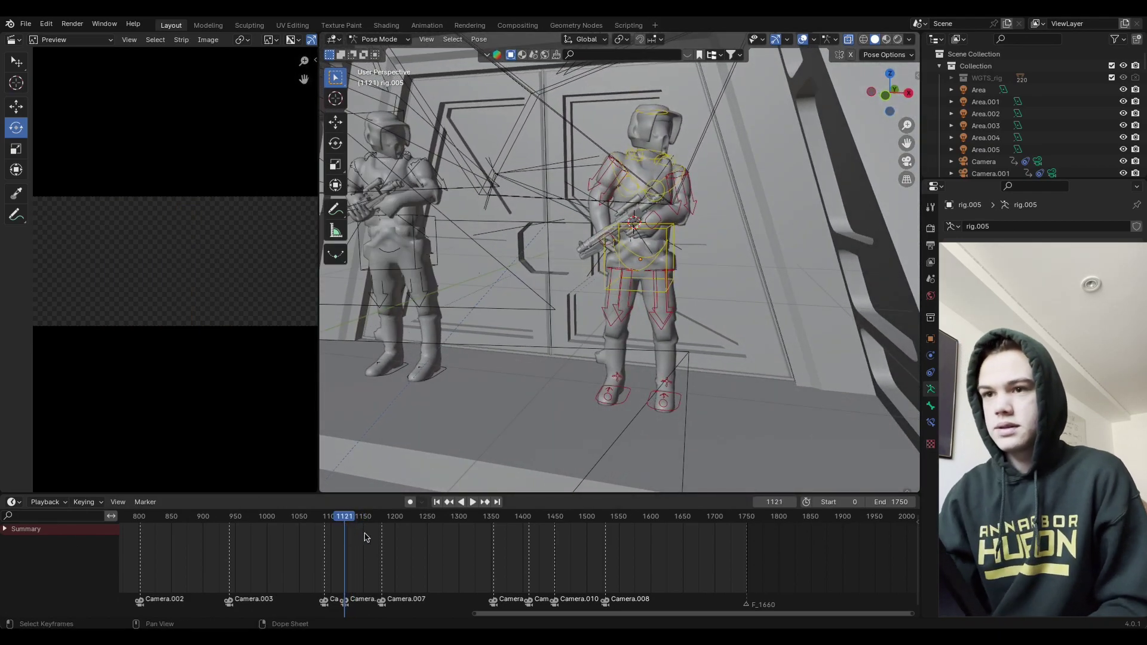
click(57, 39)
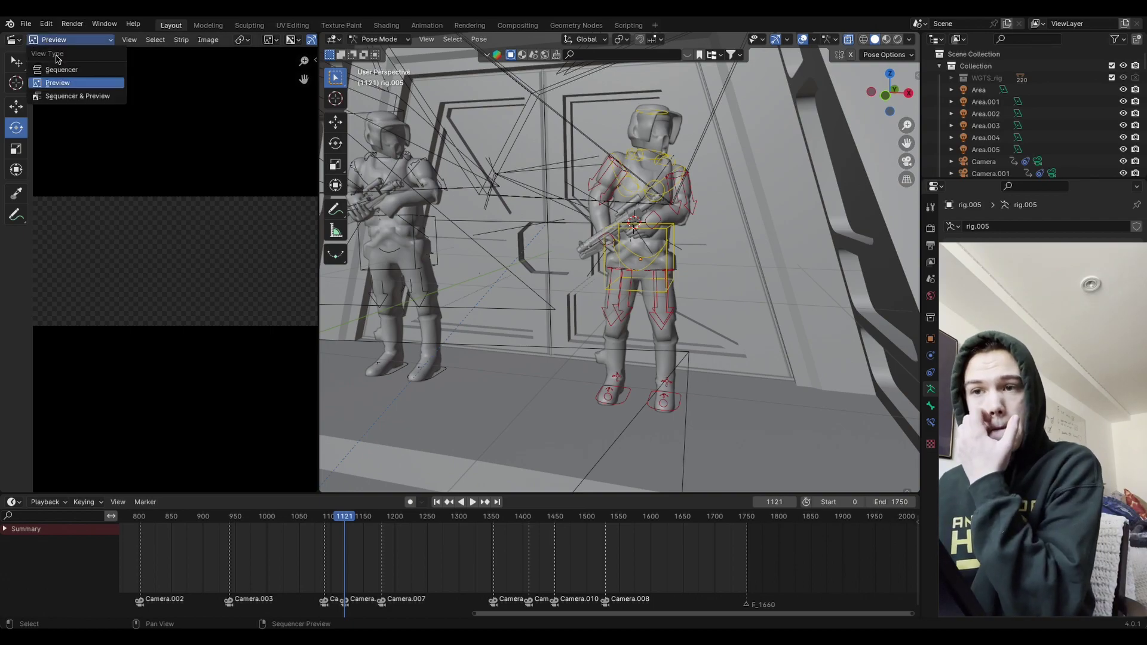
Step: Show Sequencer & Preview, select both IMG_3596 strips, and slide them 41 frames earlier
click(65, 96)
click(218, 387)
shift+click(249, 354)
drag(254, 412, 160, 404)
Step: Slide the strips a further 46 frames earlier and play from frame 1069 to compare
click(324, 516)
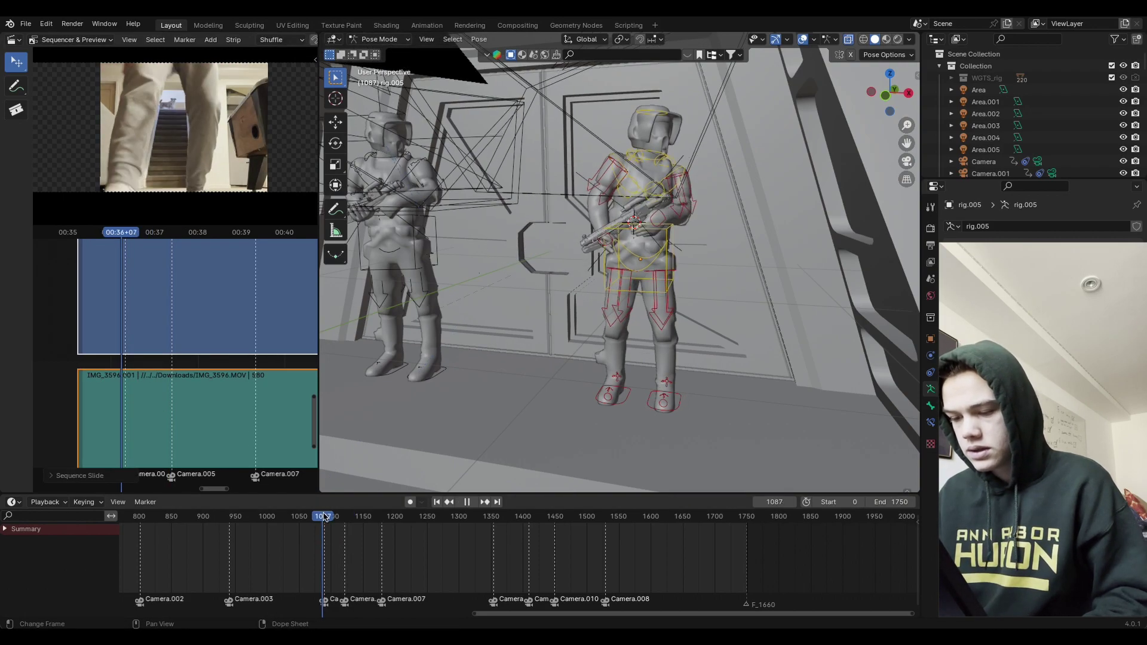
drag(233, 425, 137, 411)
drag(209, 409, 168, 399)
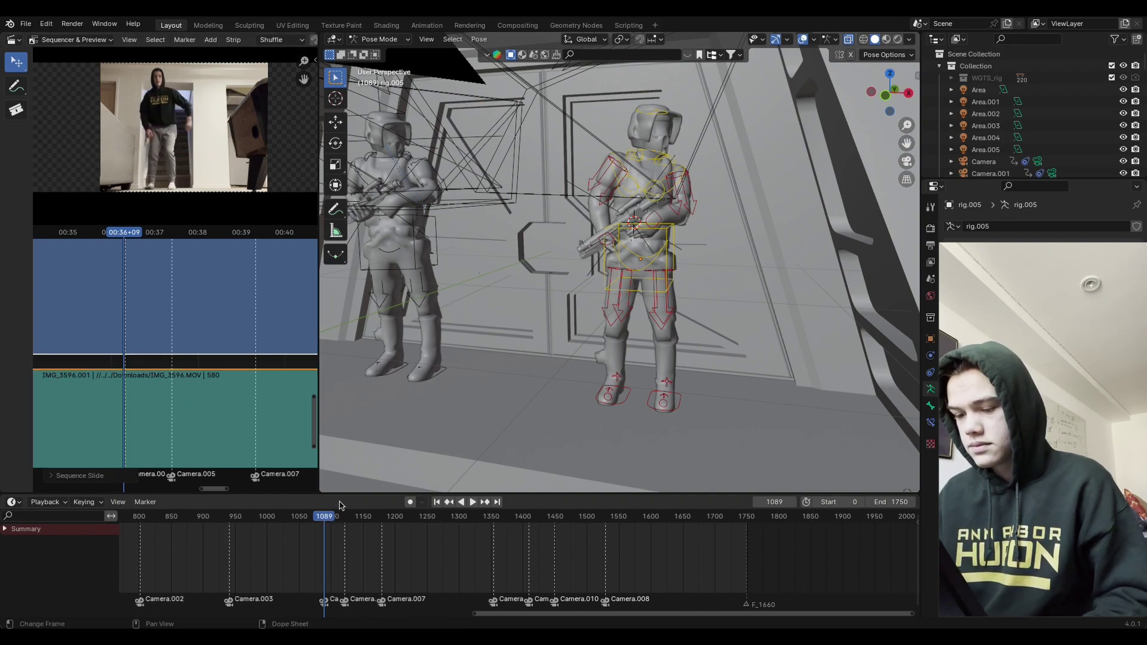
click(311, 519)
key(space)
key(Escape)
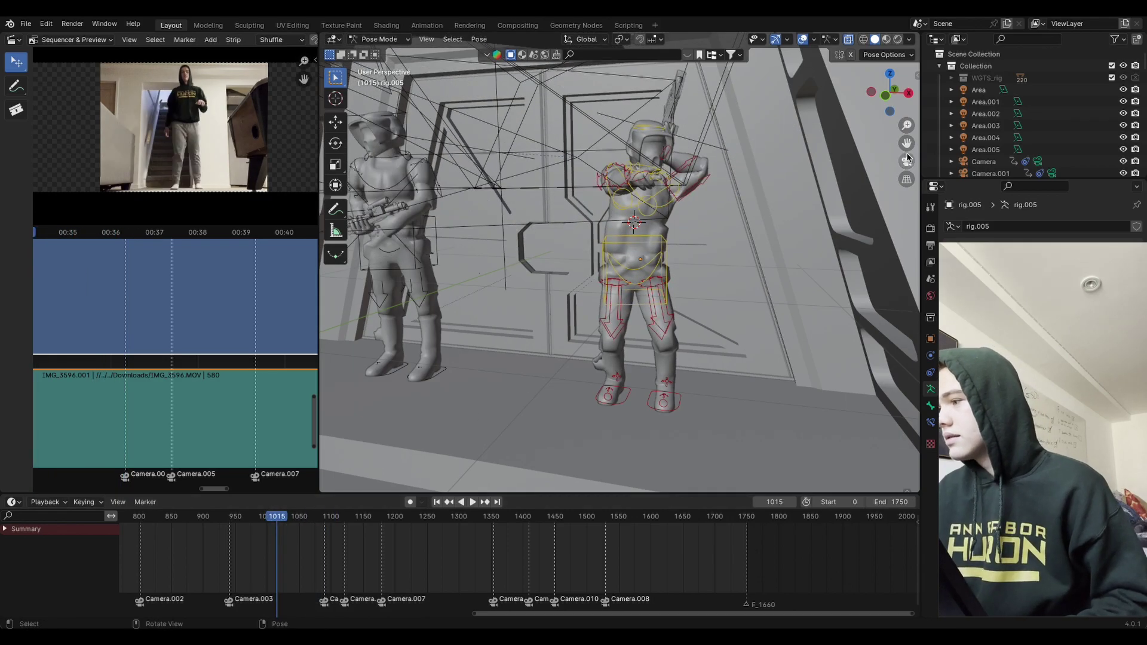
Step: Look through the scene camera and play back to check timing, stopping at frame 1121
click(906, 160)
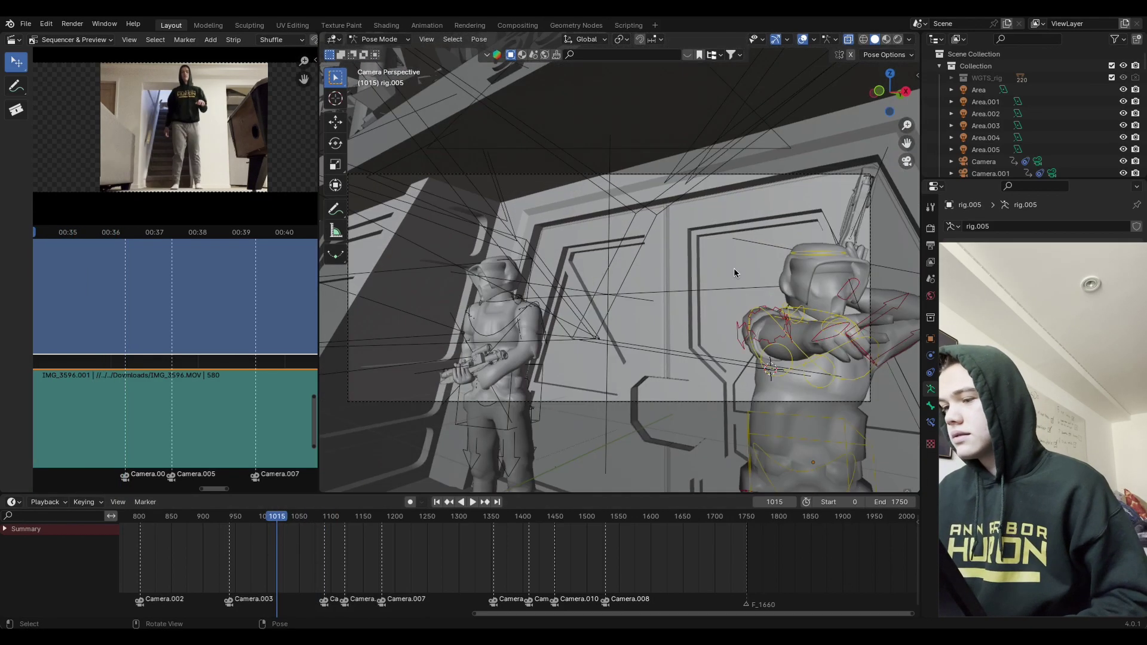
click(254, 518)
key(space)
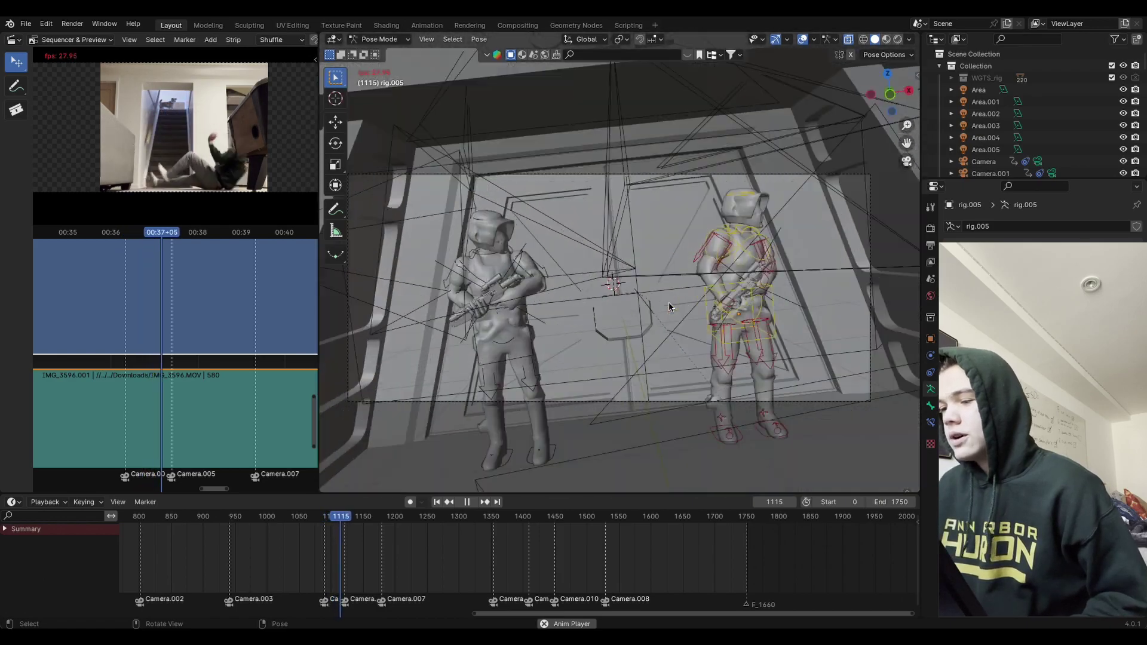
key(space)
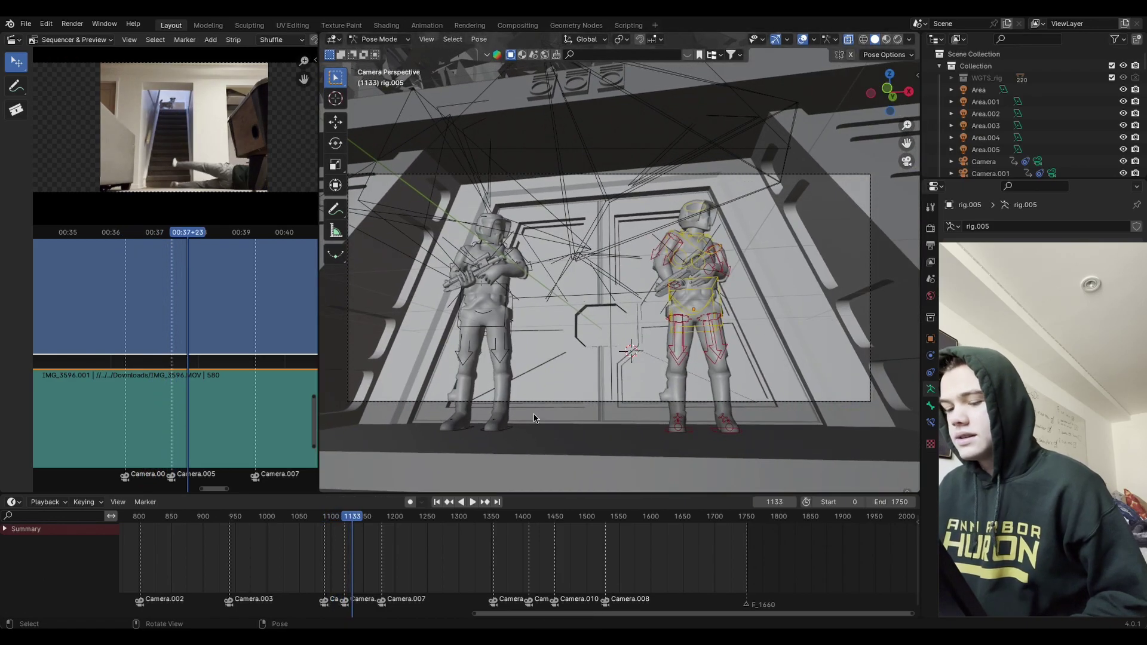
click(351, 518)
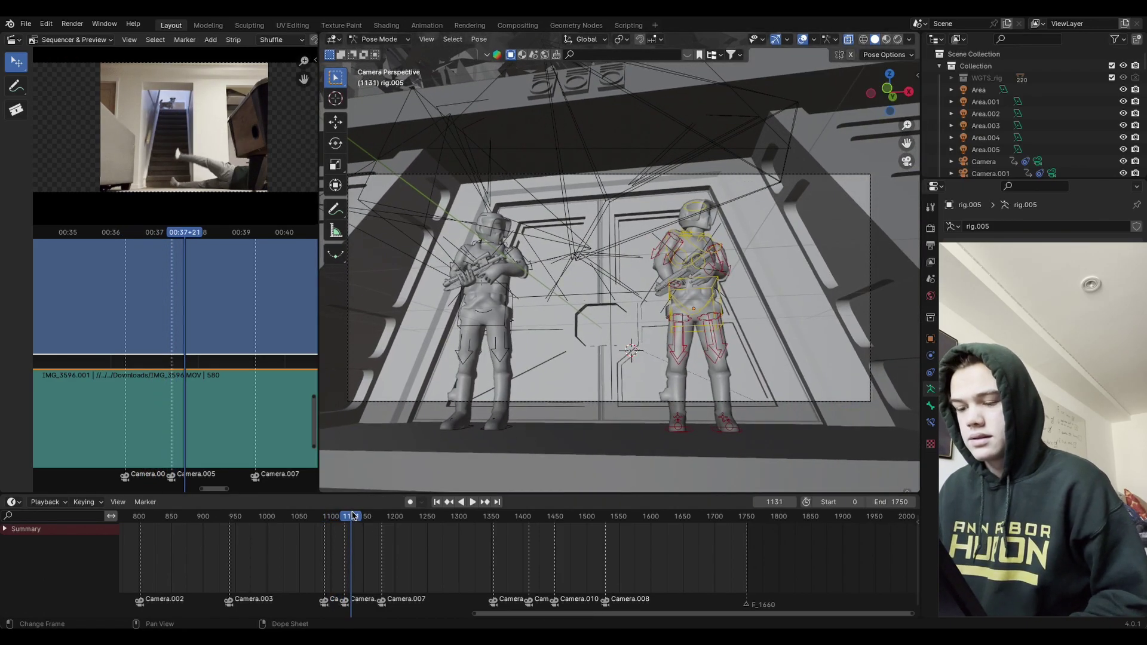
drag(346, 515, 344, 515)
key(space)
key(g)
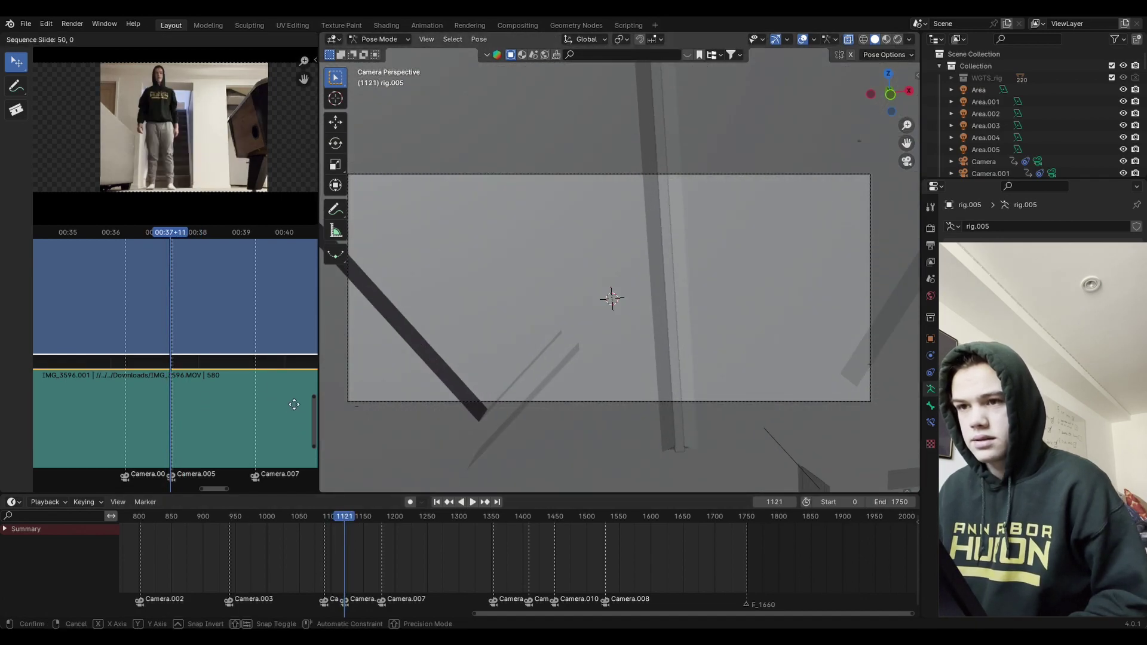
Step: Slide both reference strips 48 frames earlier so they start at frame 965
click(233, 399)
scroll(227, 391, down, 5)
shift+click(200, 396)
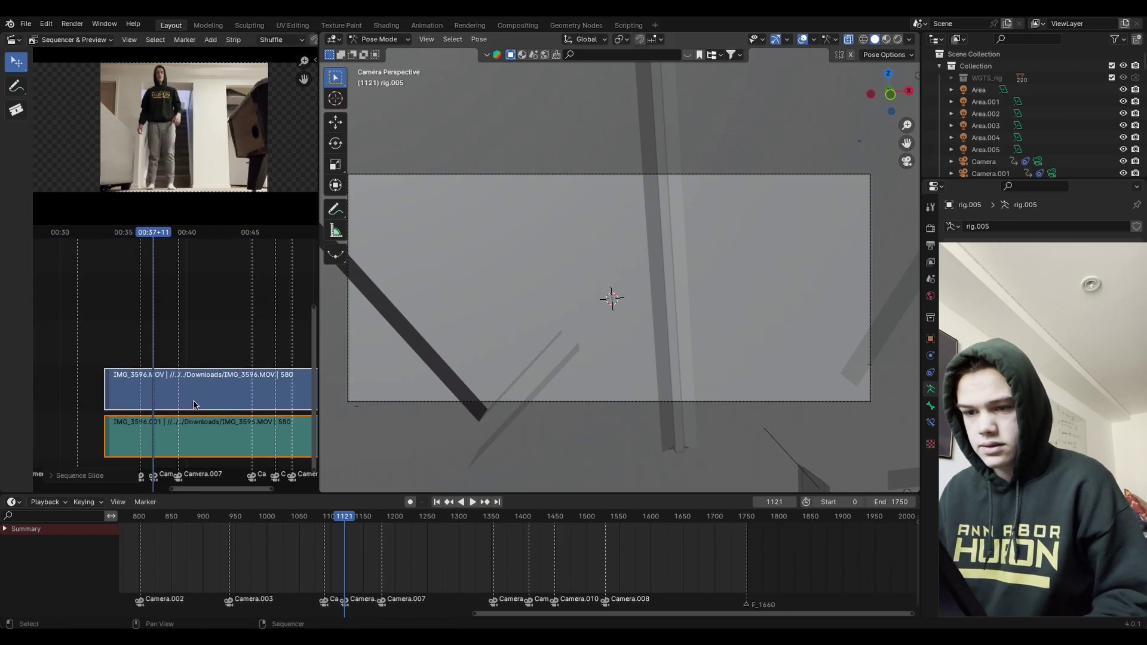
key(g)
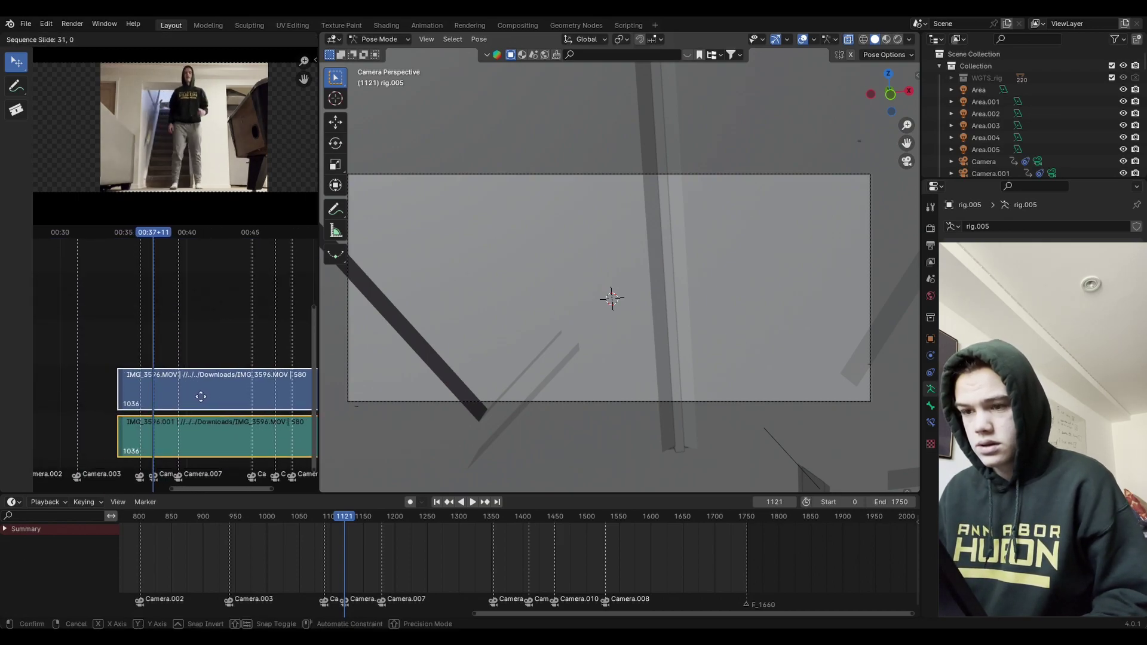
click(192, 396)
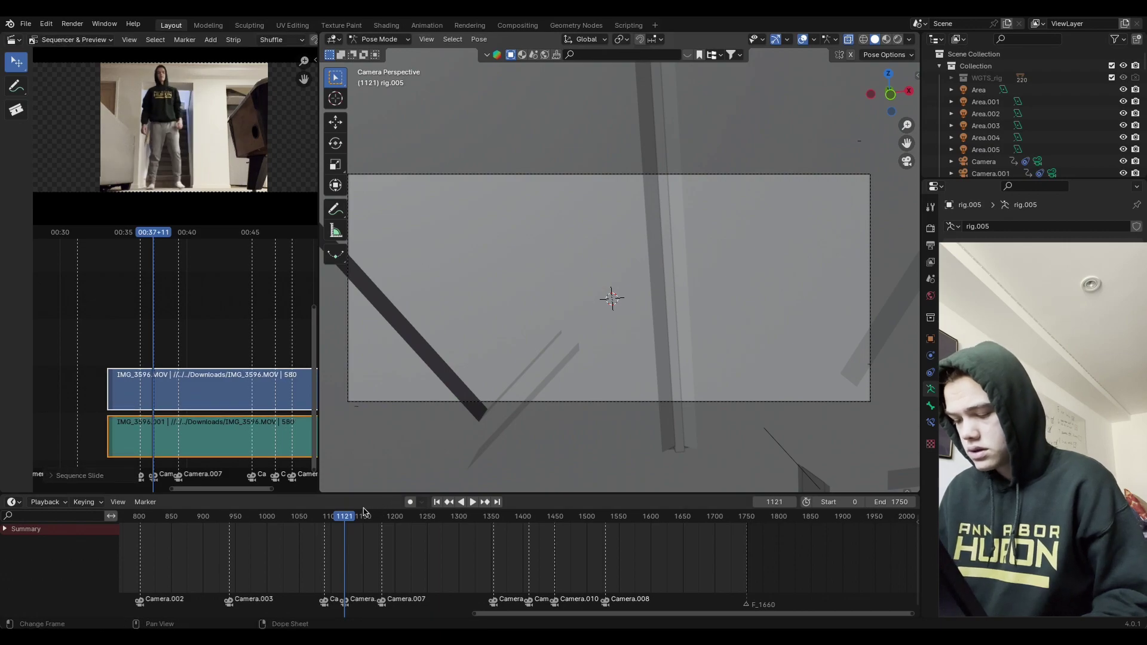
key(Right)
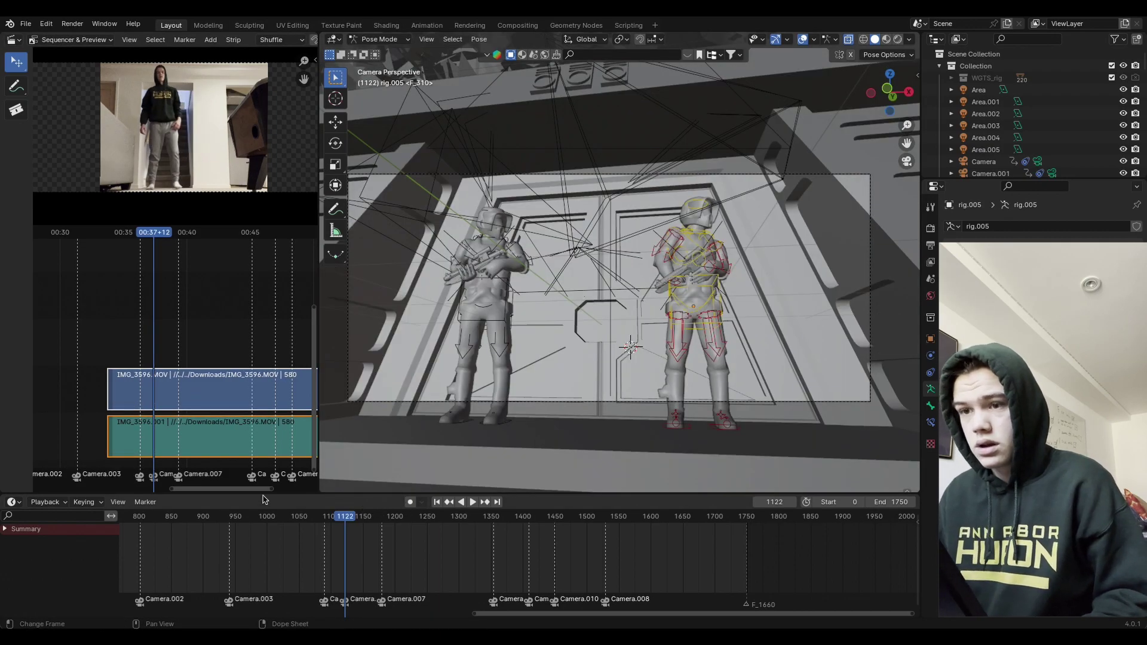
key(g)
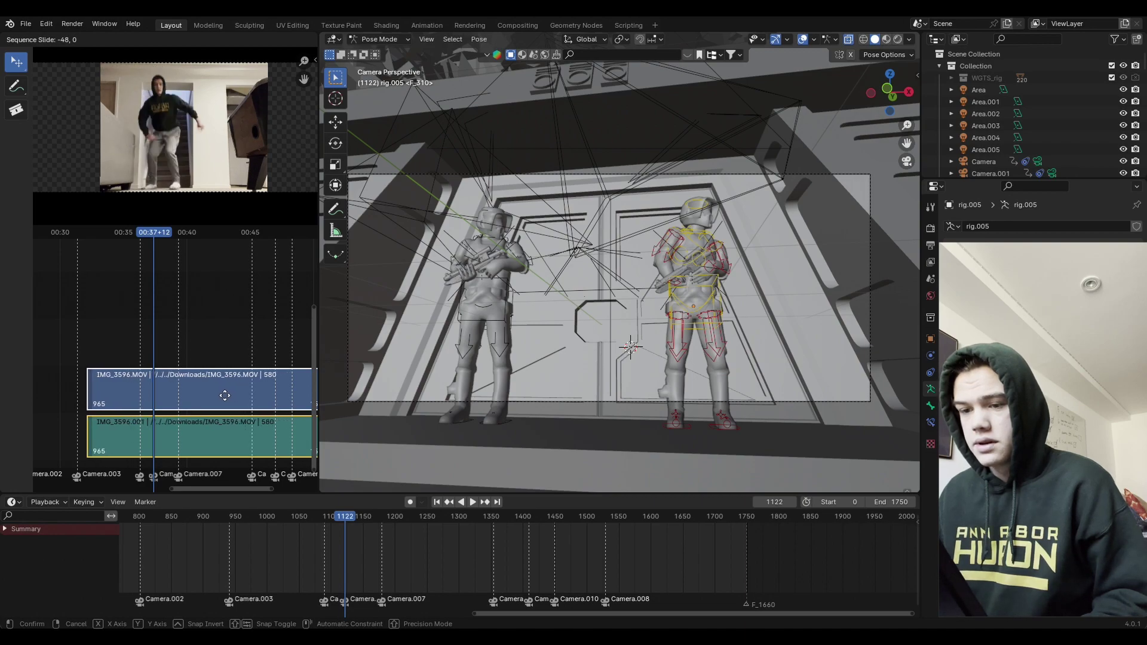
click(224, 395)
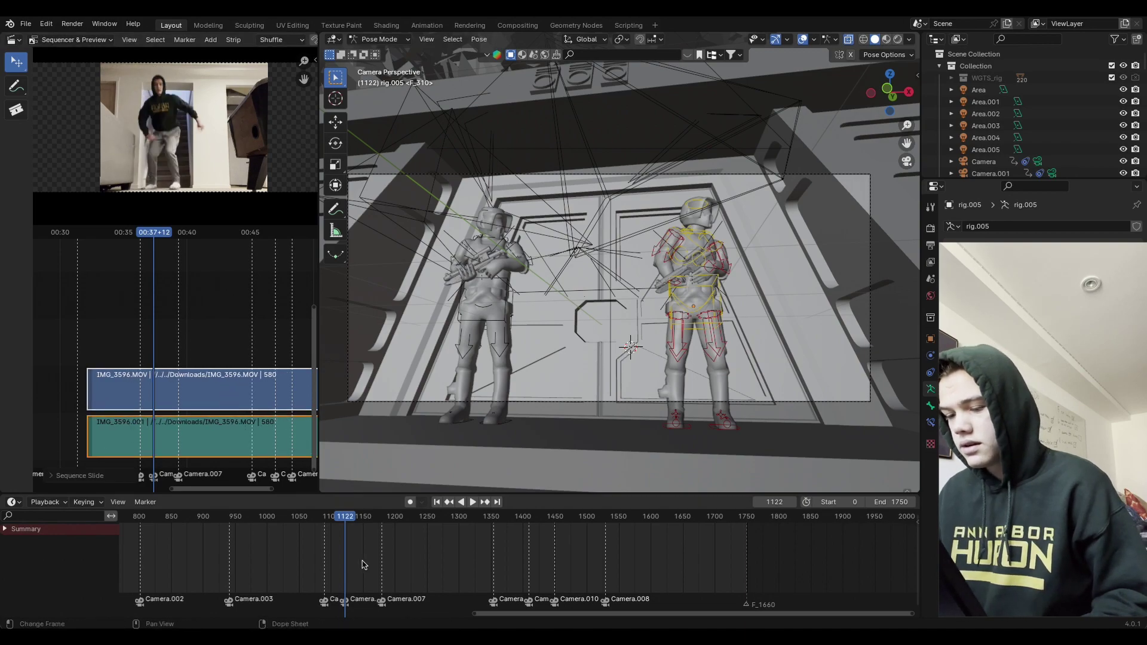
Step: Play against the reference, stop at frame 1161, and open the File menu
key(space)
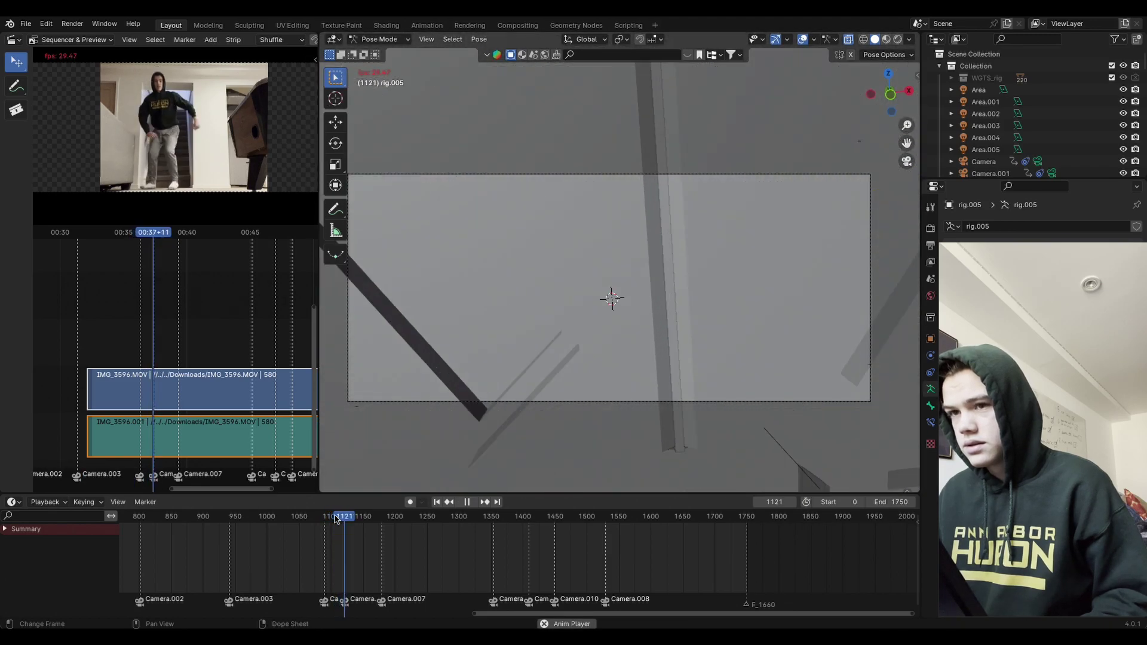
key(space)
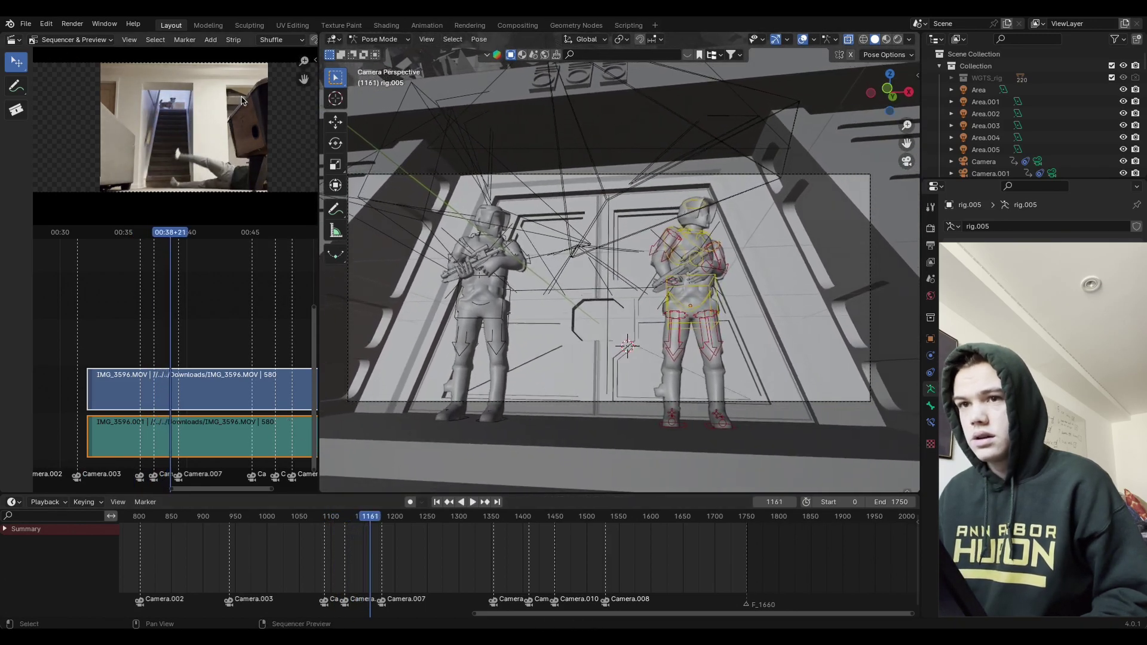
click(26, 23)
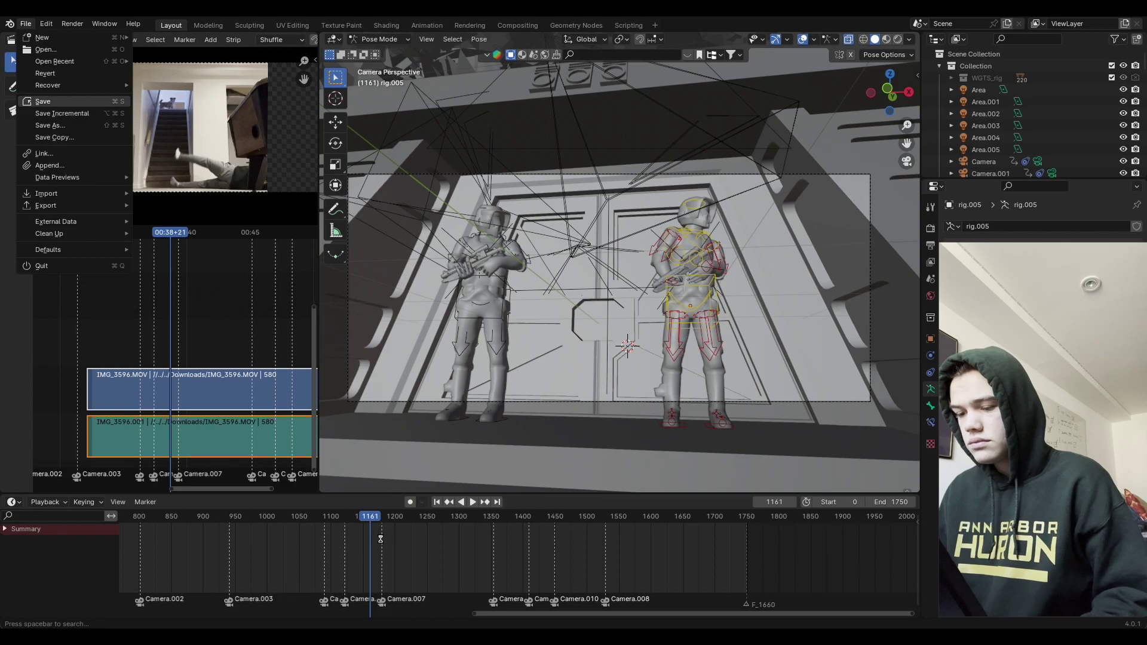
Step: Scrub back to frame 1122 and orbit out of camera view toward the right-hand soldier
drag(353, 516, 346, 520)
middle_drag(830, 371, 676, 276)
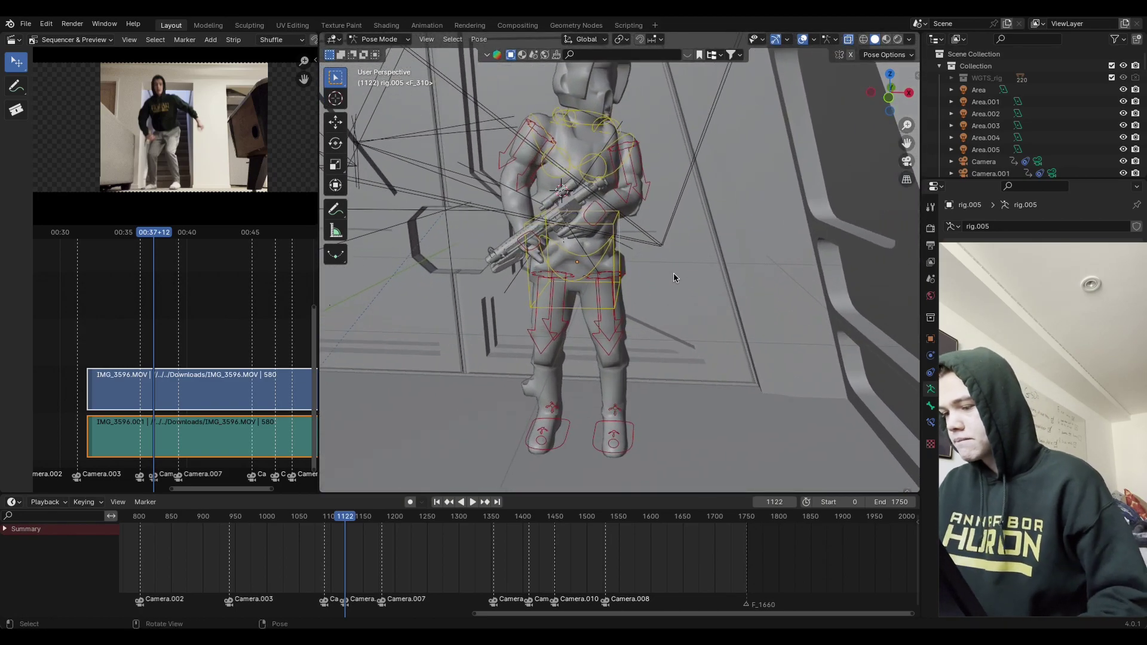
Step: Lower the soldier's hips into a crouch
mouse_move(693, 348)
middle_down()
mouse_move(663, 326)
mouse_move(693, 340)
middle_up()
click(648, 266)
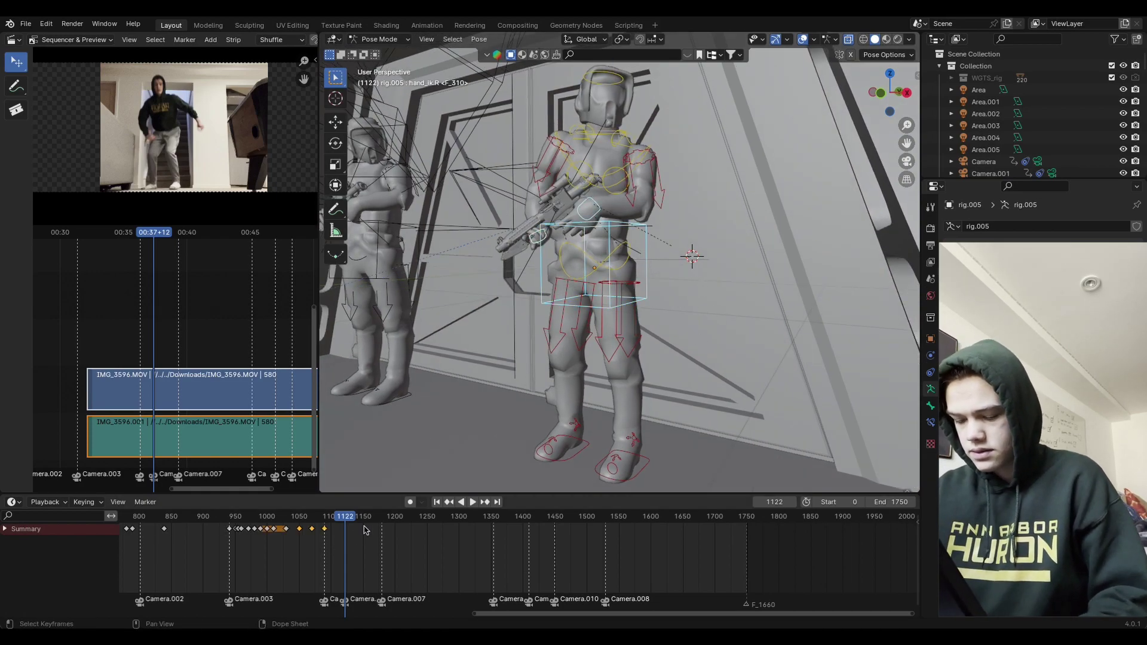
key(g)
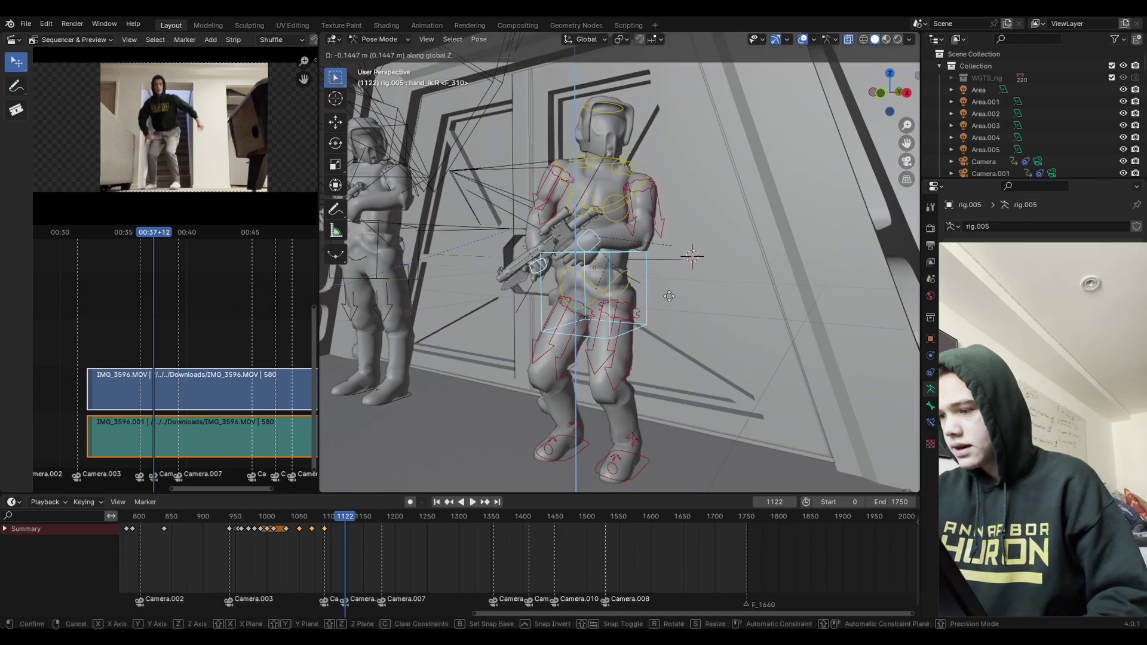
click(605, 402)
middle_drag(679, 313, 721, 320)
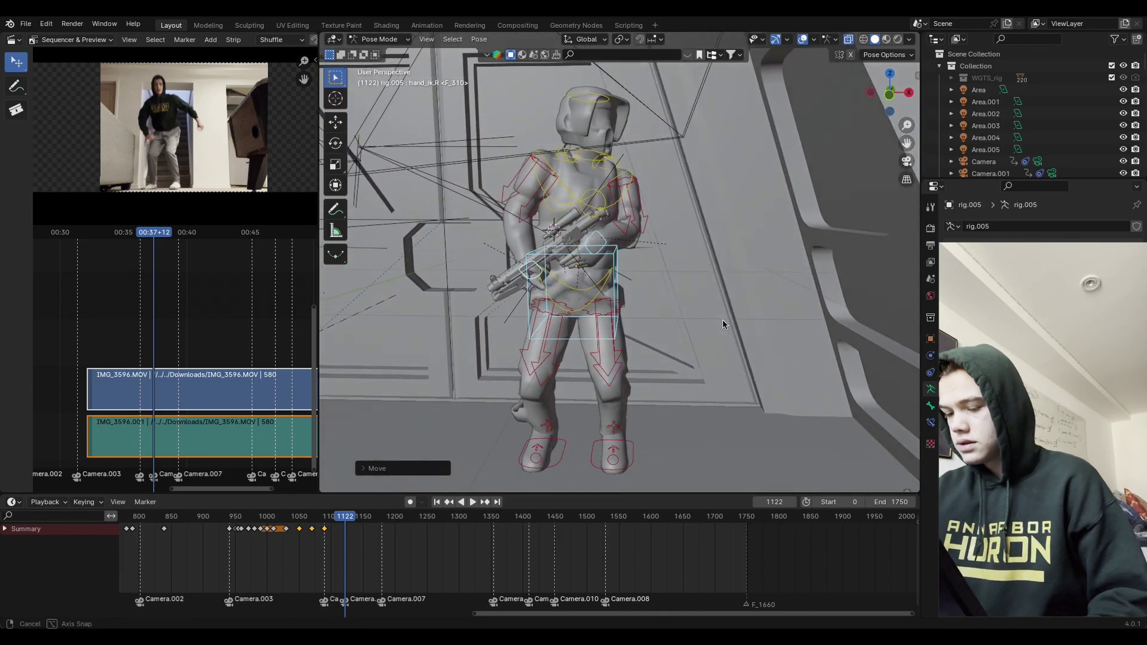
scroll(619, 355, up, 3)
middle_drag(682, 240, 704, 306)
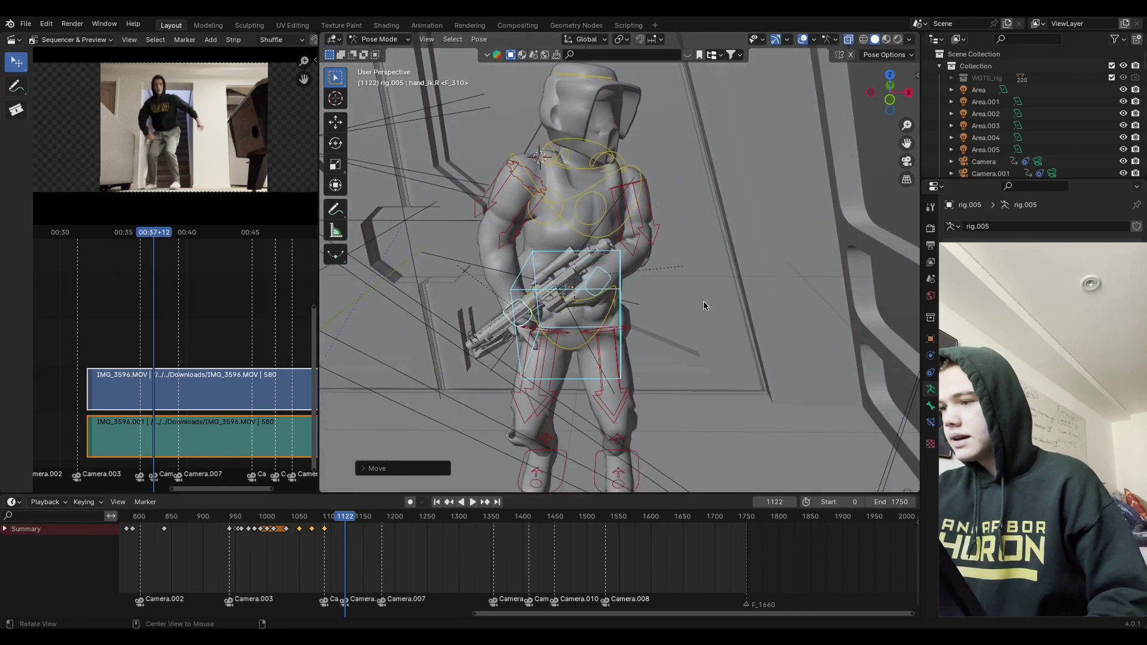
Step: Twist the soldier's chest around the vertical axis
click(609, 230)
key(r)
key(z)
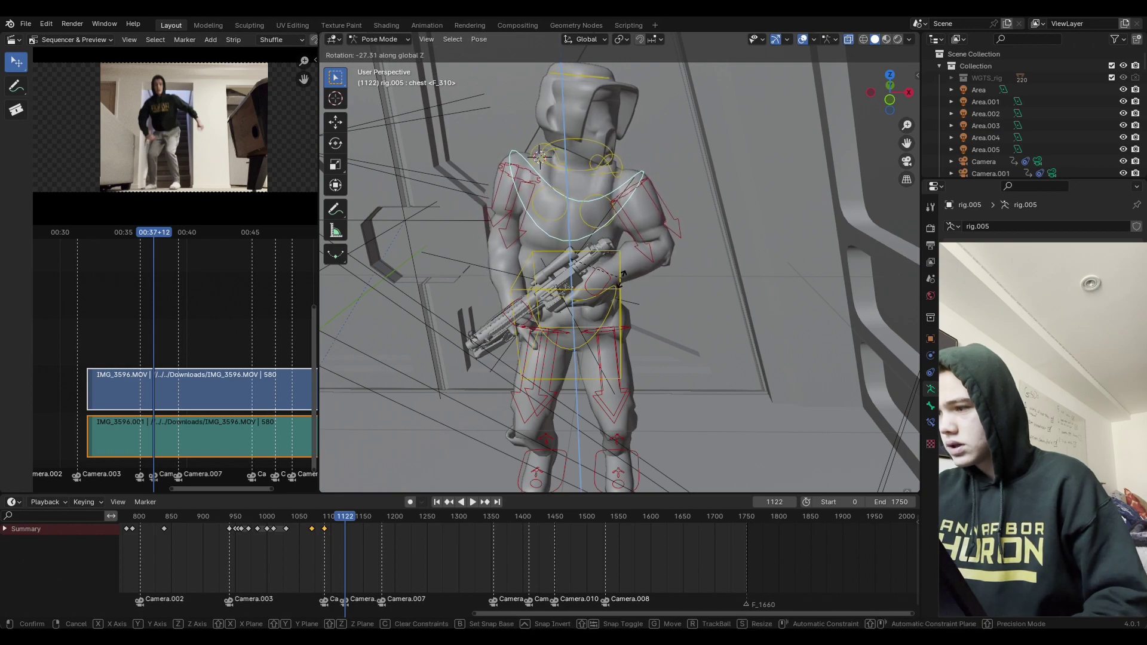
click(615, 289)
Step: Rotate and move the left hand IK control to swing the rifle
click(598, 284)
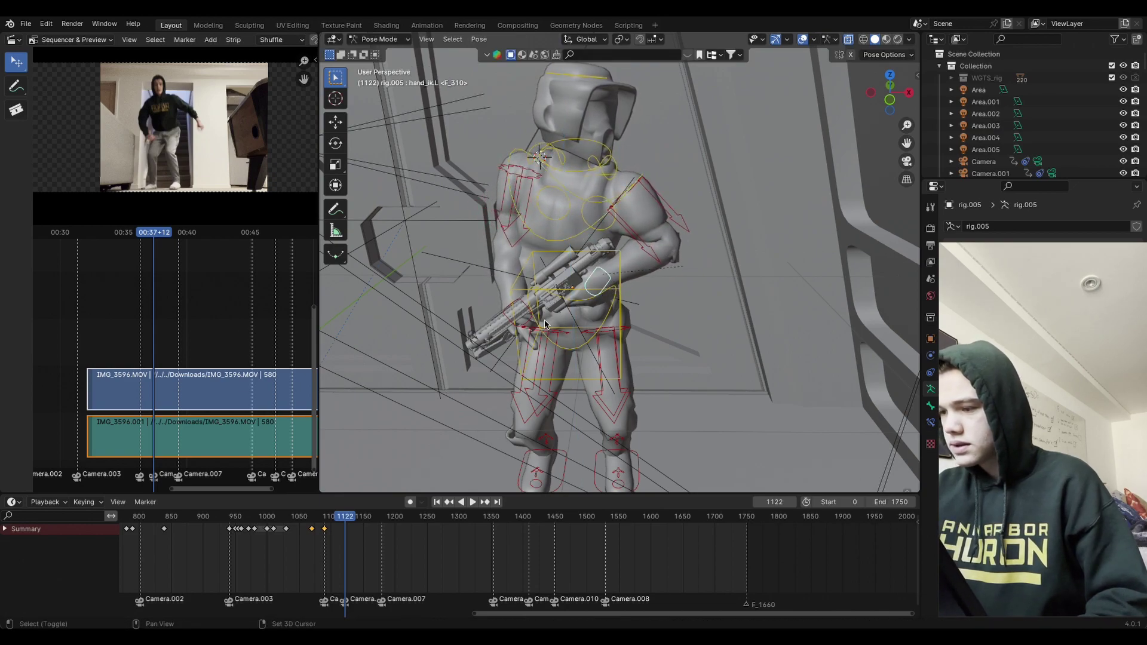
key(r)
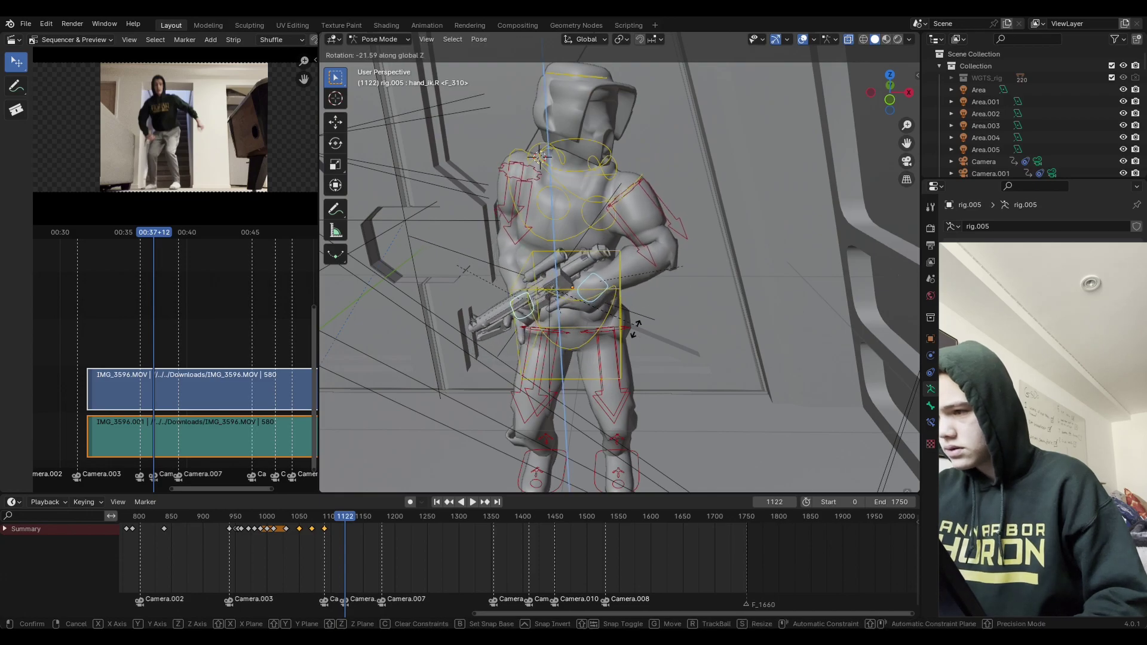
click(658, 299)
key(g)
click(673, 320)
middle_drag(673, 320, 584, 274)
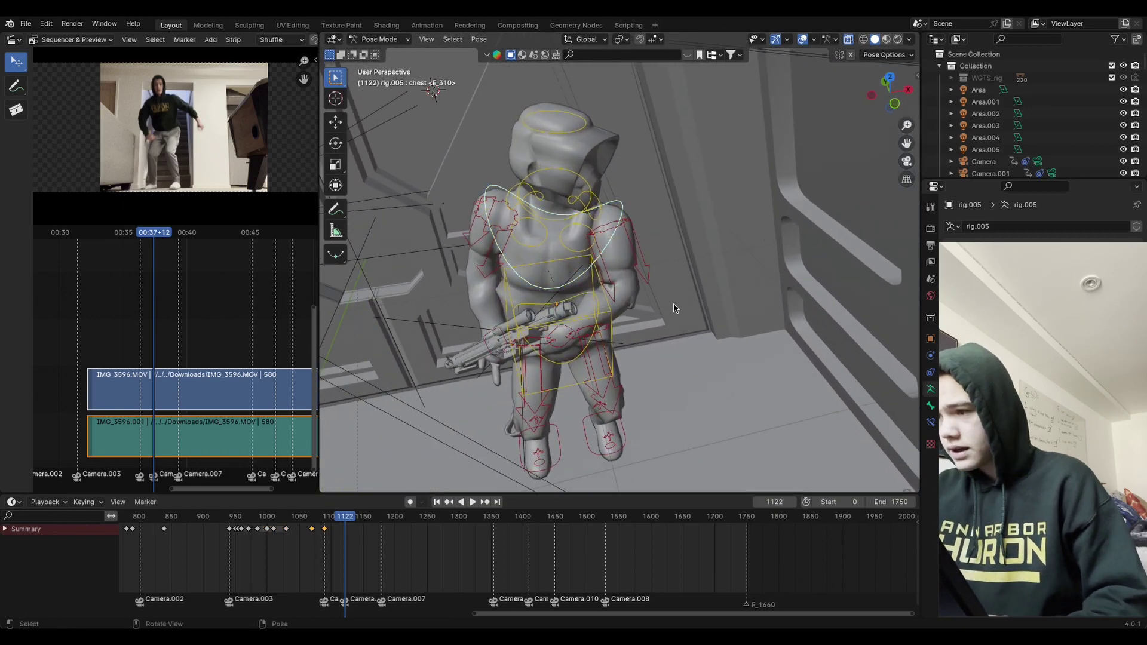
Step: Twist the chest further, then turn the hand control around Z and move it
key(r)
key(z)
click(655, 233)
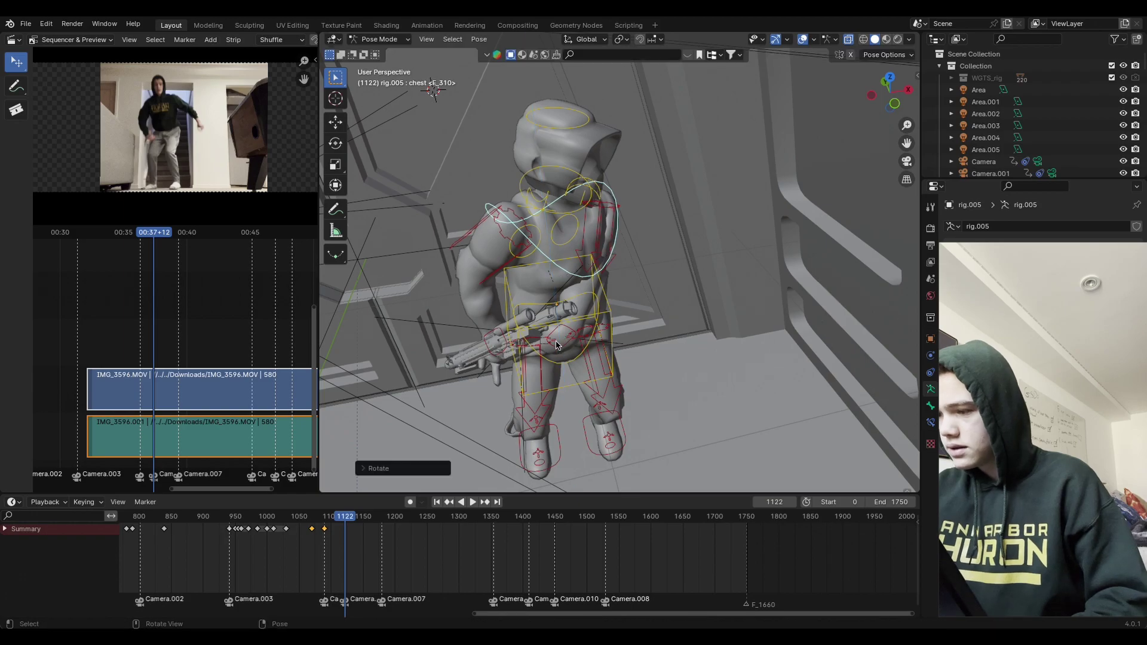
key(r)
key(z)
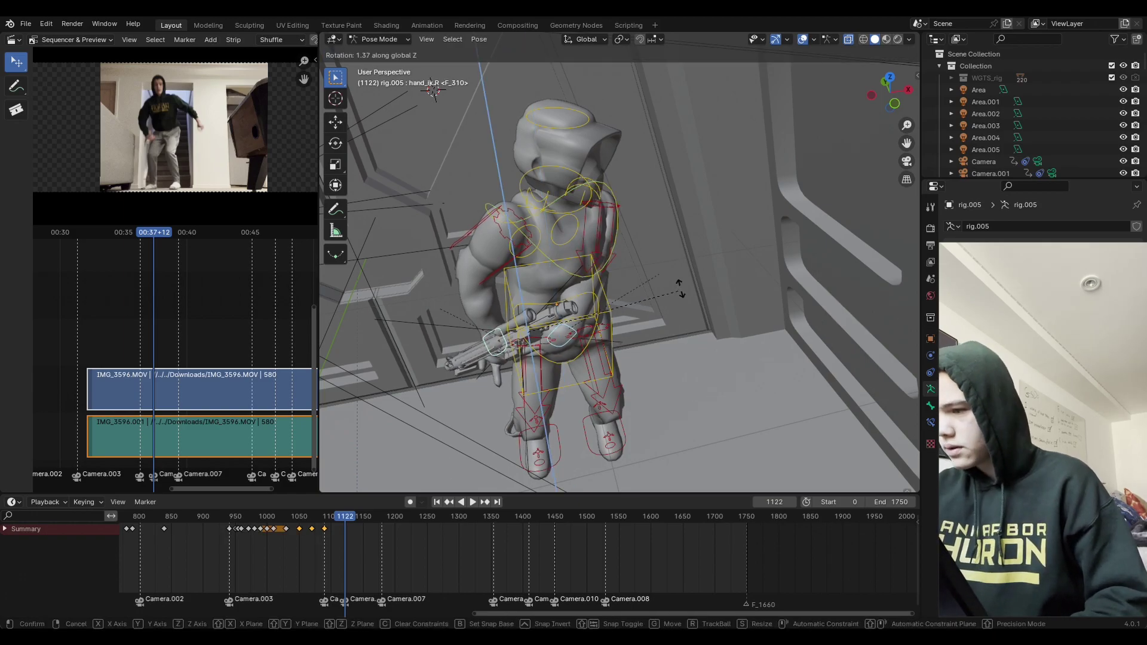
click(680, 232)
key(g)
click(678, 336)
middle_drag(679, 337, 649, 311)
Step: Reposition the hand control along the X axis
key(g)
key(z)
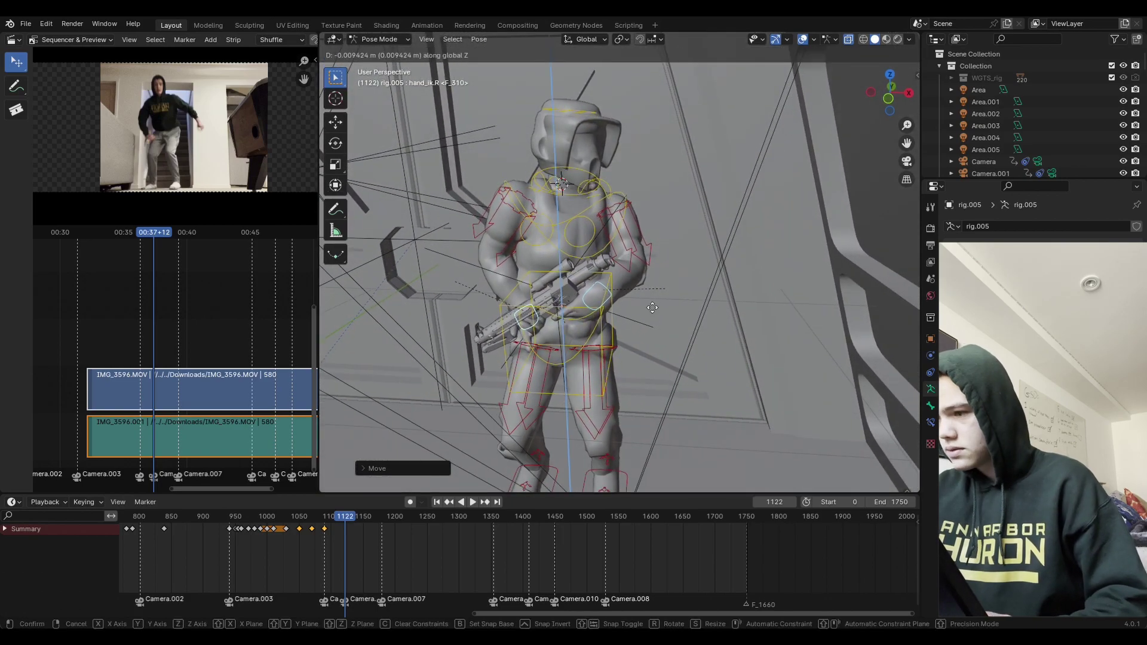
key(x)
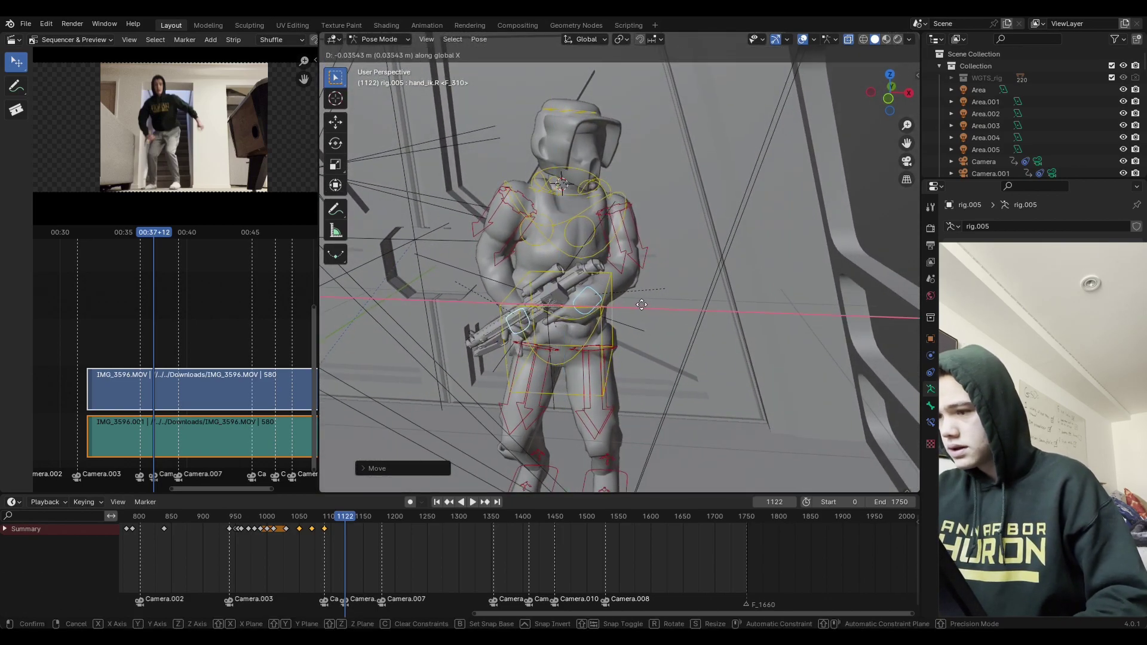
click(641, 304)
middle_drag(665, 313, 666, 363)
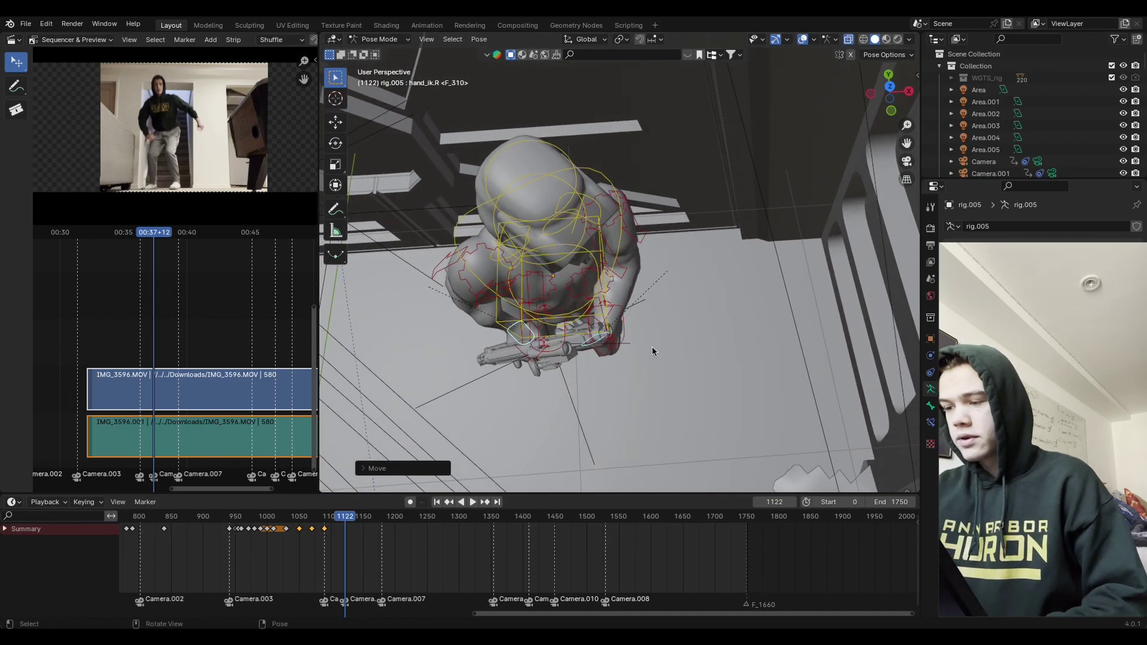
Step: Move the right hand IK control along the Y axis
key(g)
key(x)
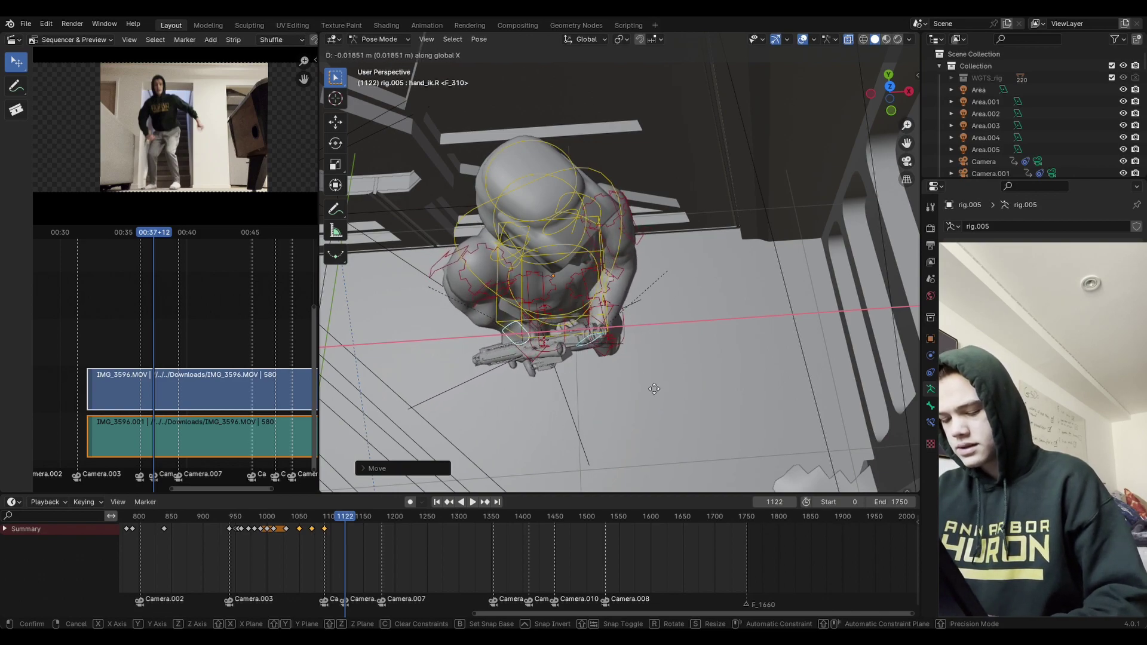
key(z)
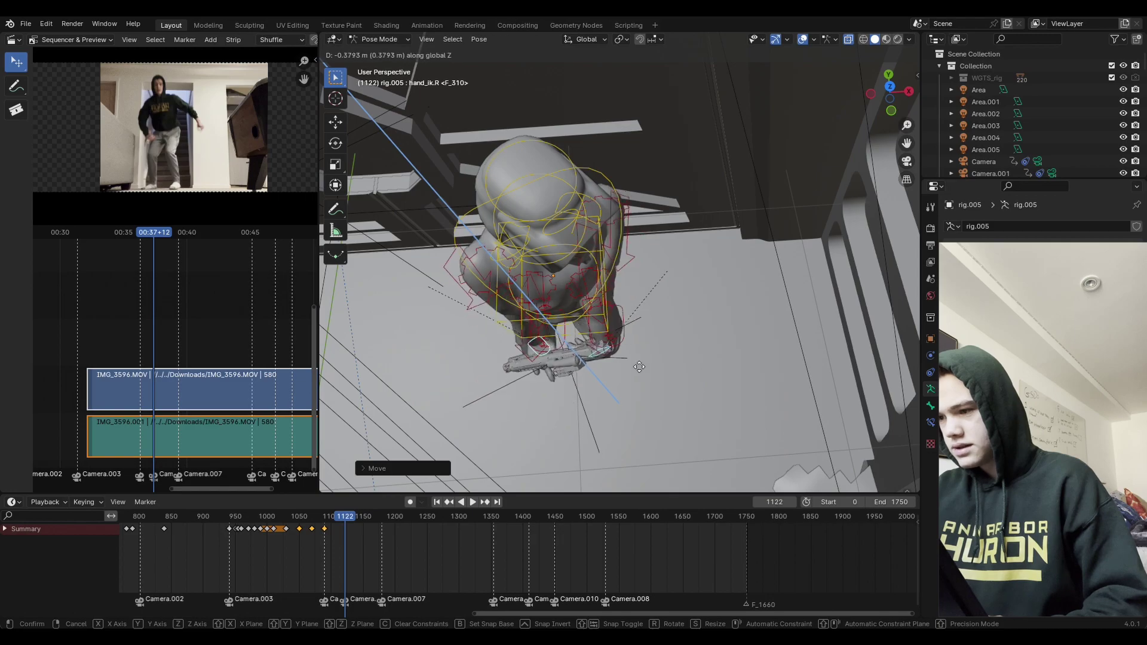
key(y)
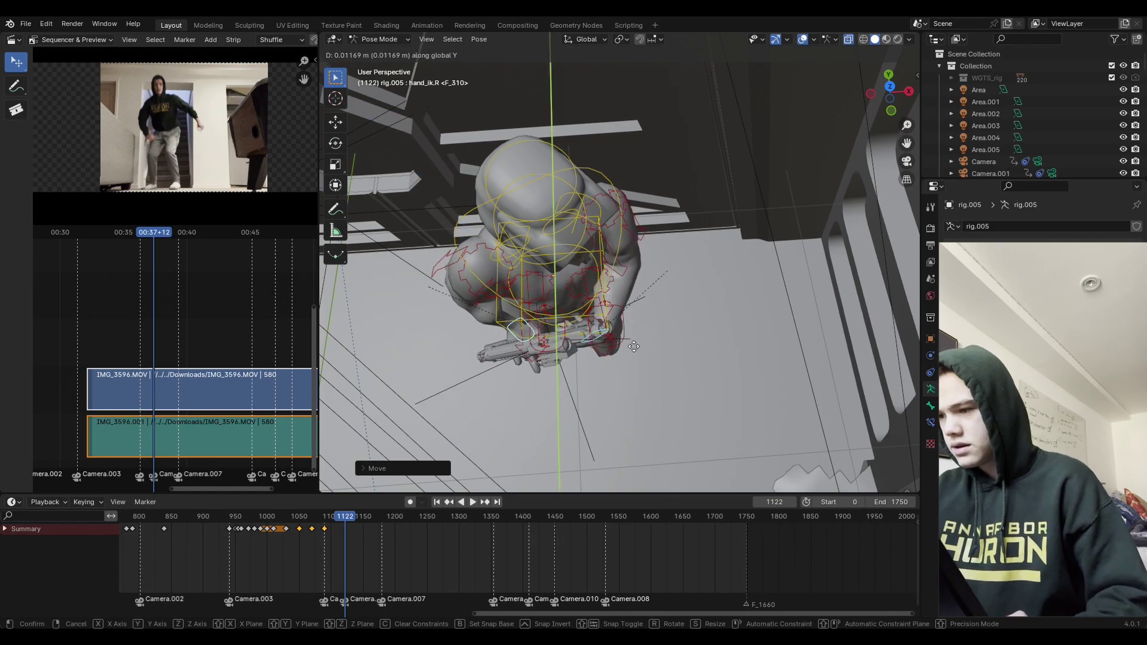
click(633, 341)
middle_drag(633, 342, 660, 338)
Step: Turn the right hand control around the vertical axis and review the pose from the front
key(r)
key(z)
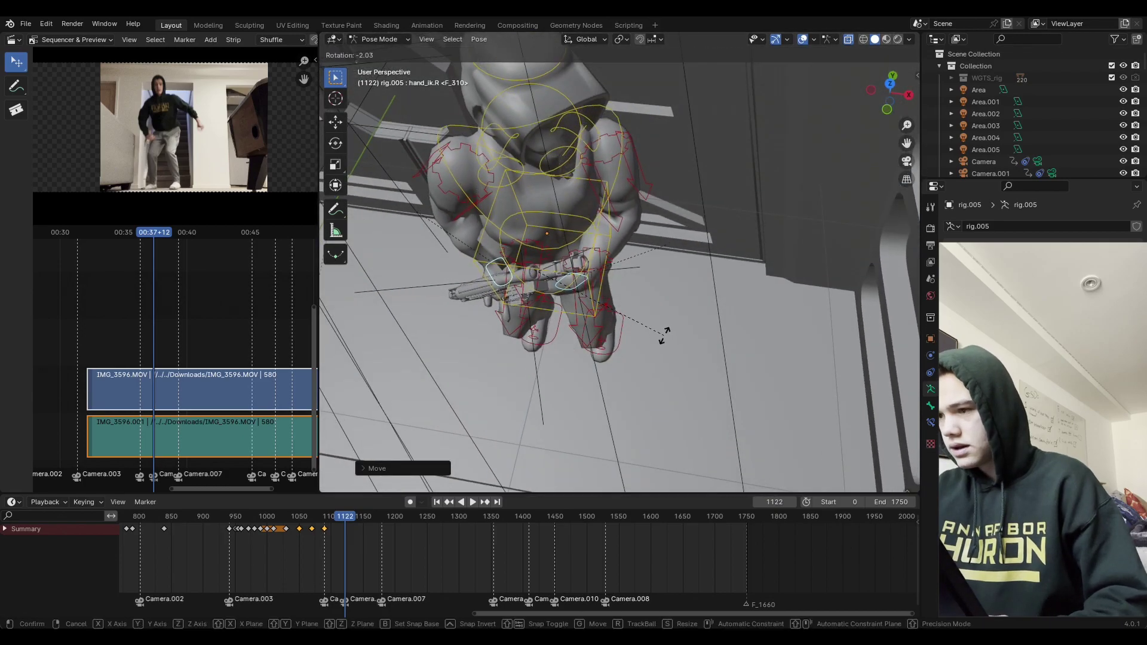
click(644, 356)
middle_drag(644, 356, 664, 275)
scroll(657, 278, down, 1)
scroll(660, 299, down, 1)
scroll(672, 298, down, 1)
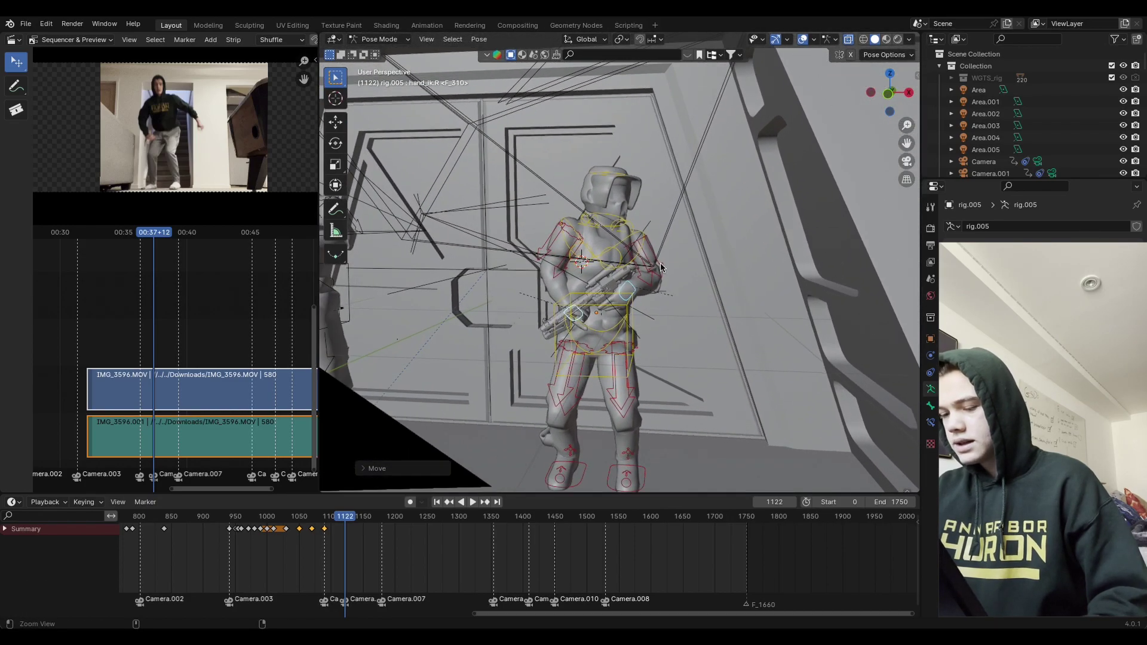
Step: Turn and tilt the soldier's head to match the reference
middle_drag(657, 210, 634, 234)
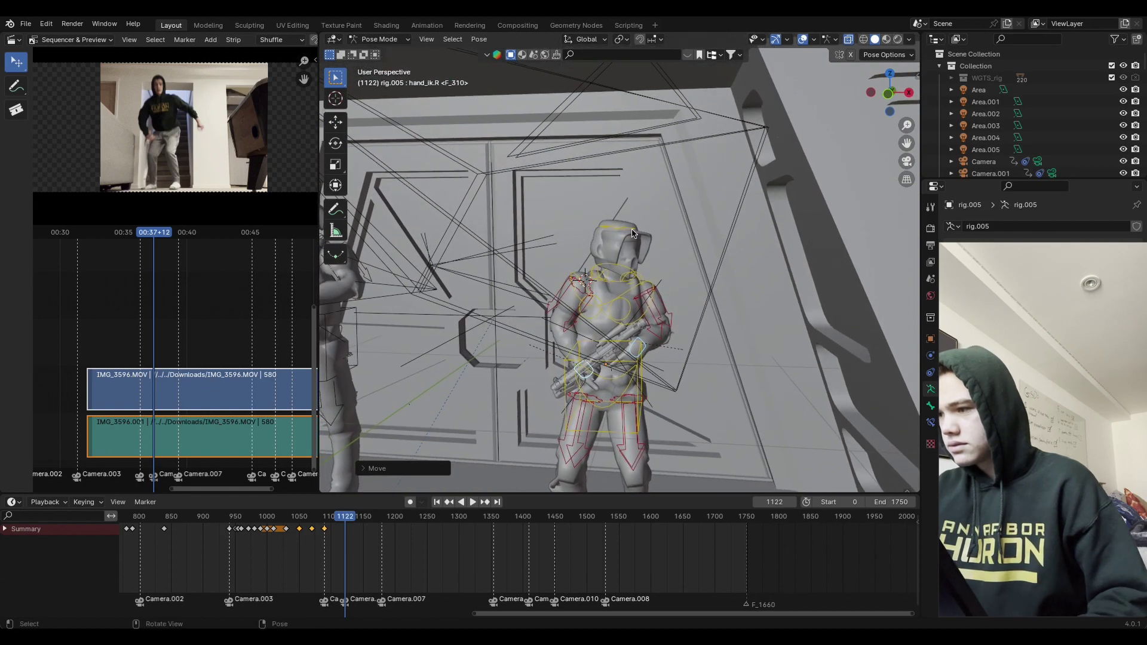
key(r)
key(z)
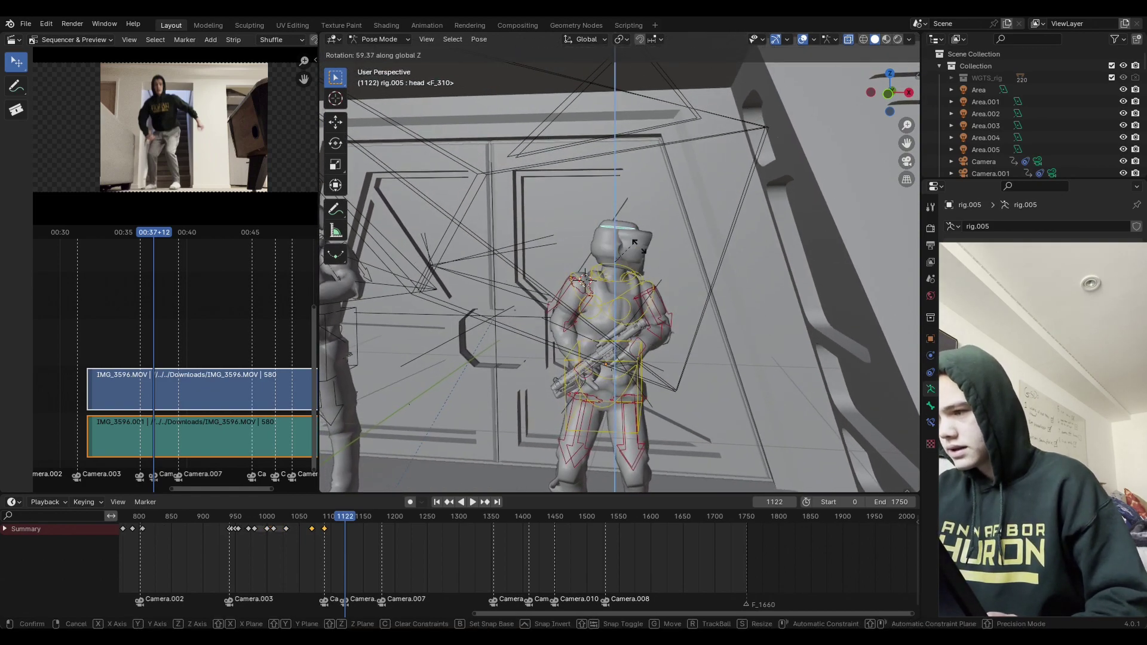
key(y)
click(669, 320)
key(x)
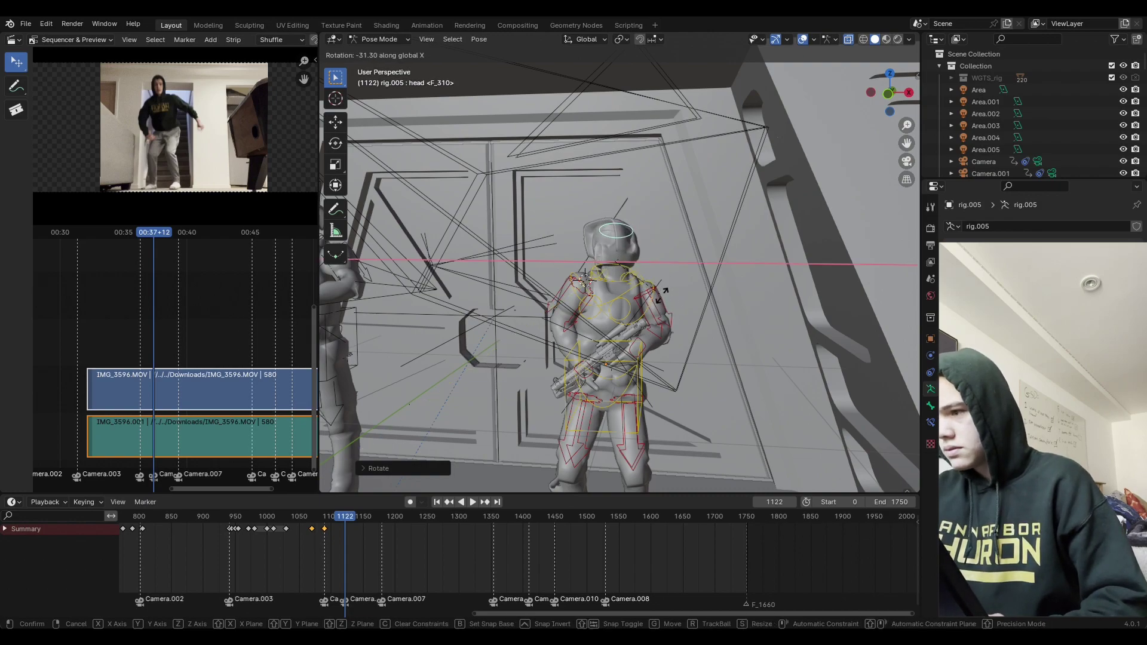
key(y)
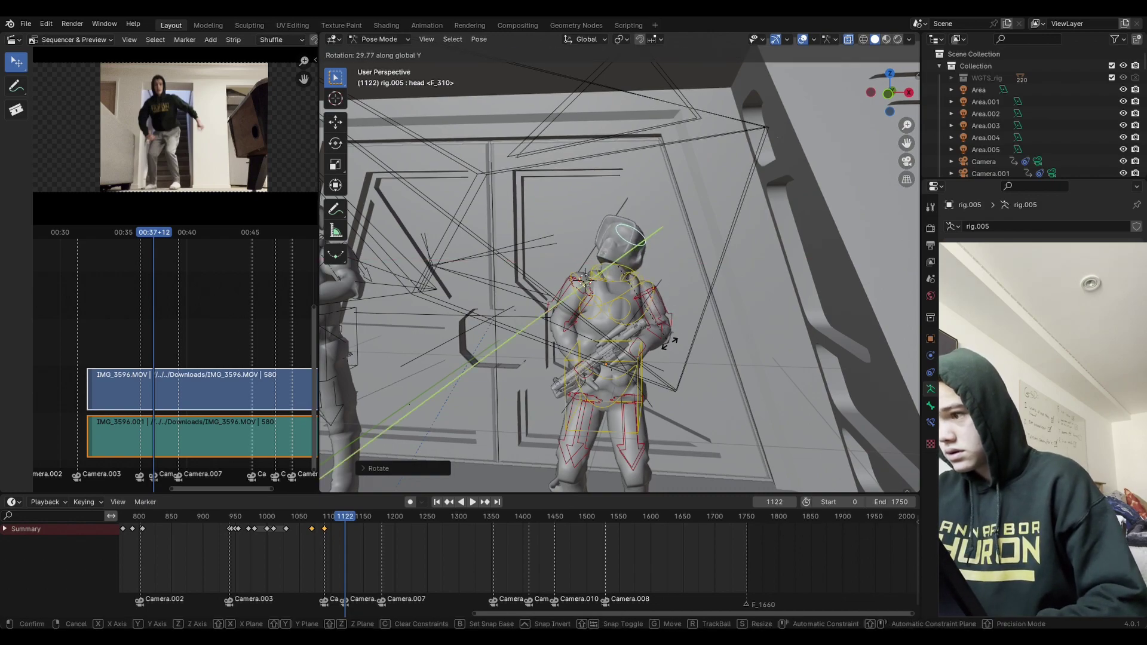
click(671, 312)
Step: Select all bones and insert a Location & Rotation keyframe at frame 1122
key(a)
key(i)
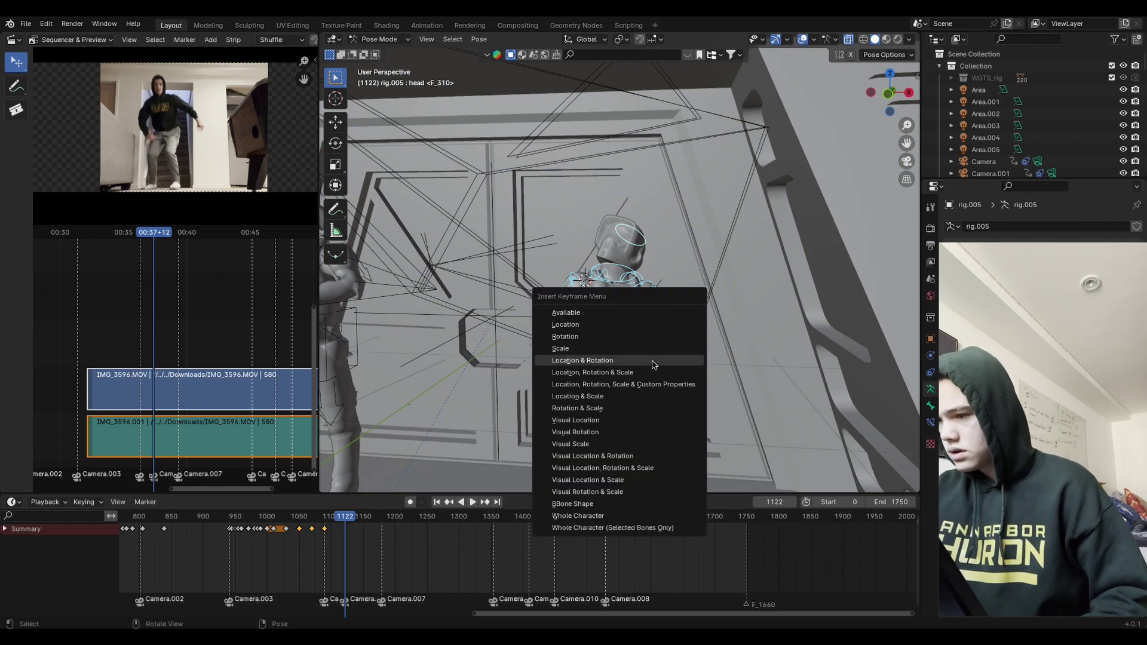
click(654, 361)
Step: Refine the head's turn and tilt and keyframe it again
click(645, 244)
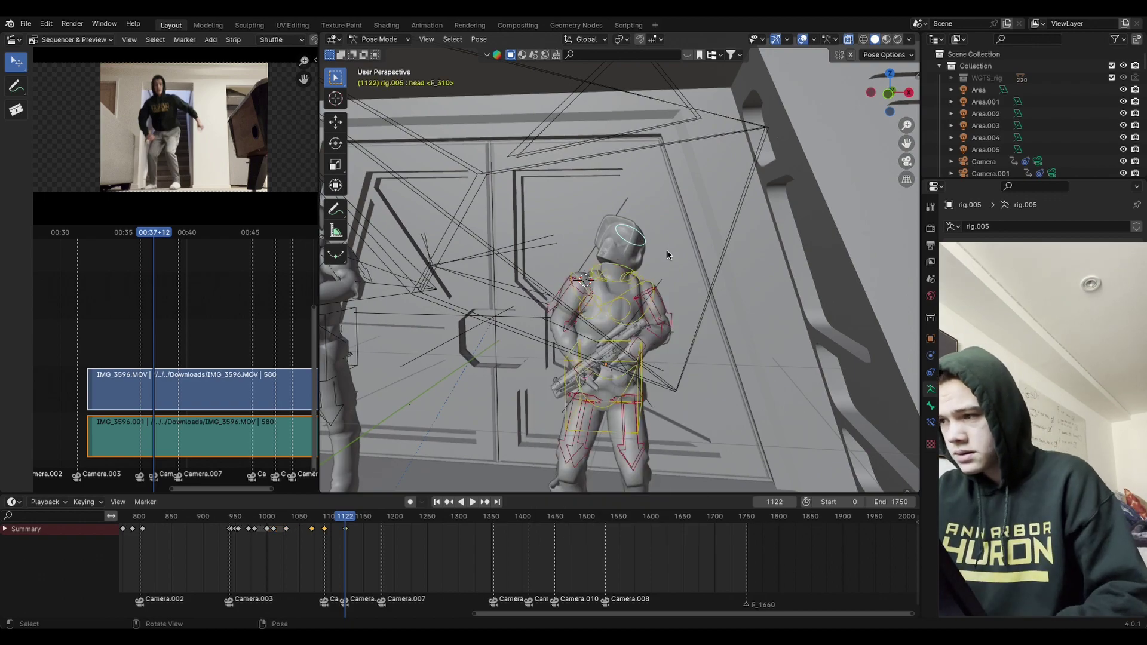
key(r)
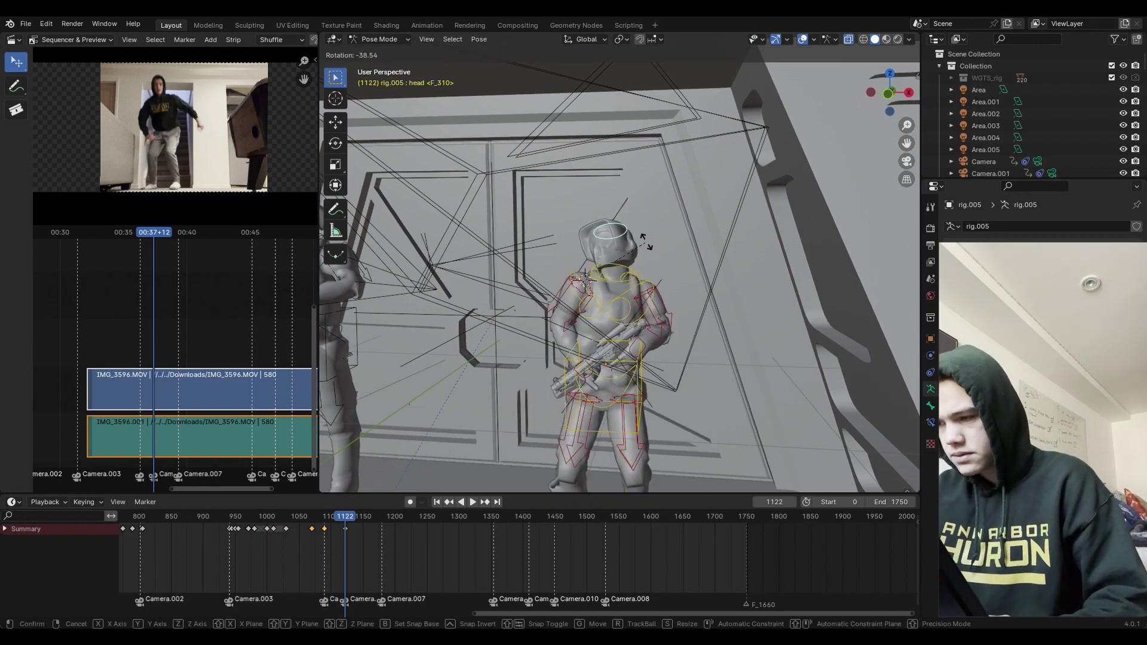
click(647, 241)
key(r)
key(z)
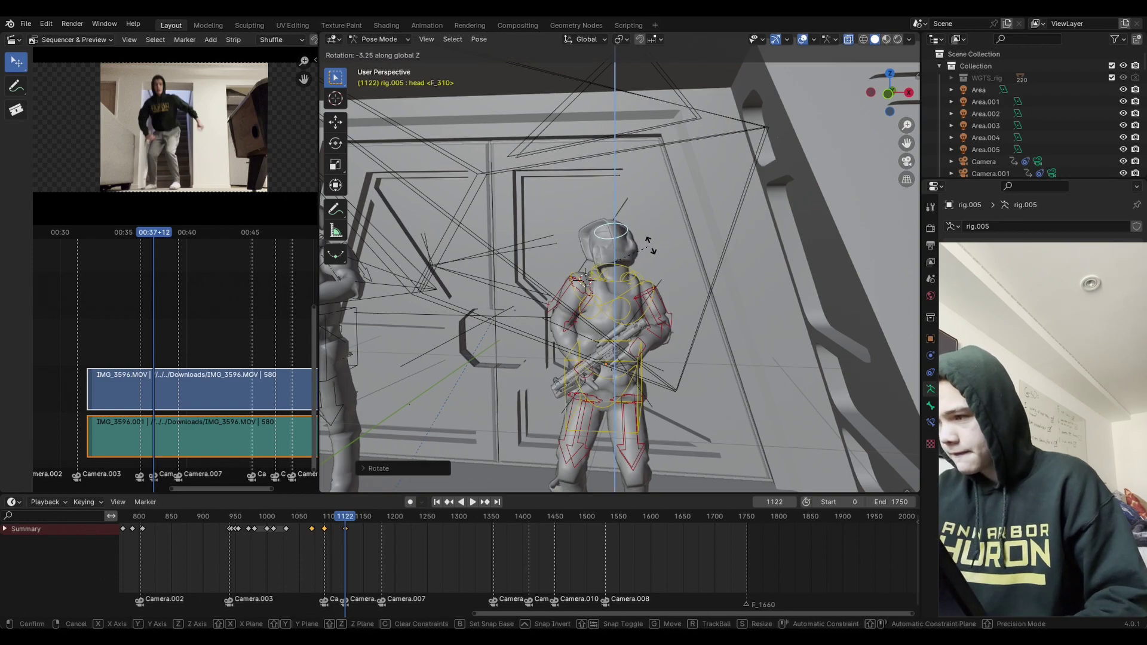
key(y)
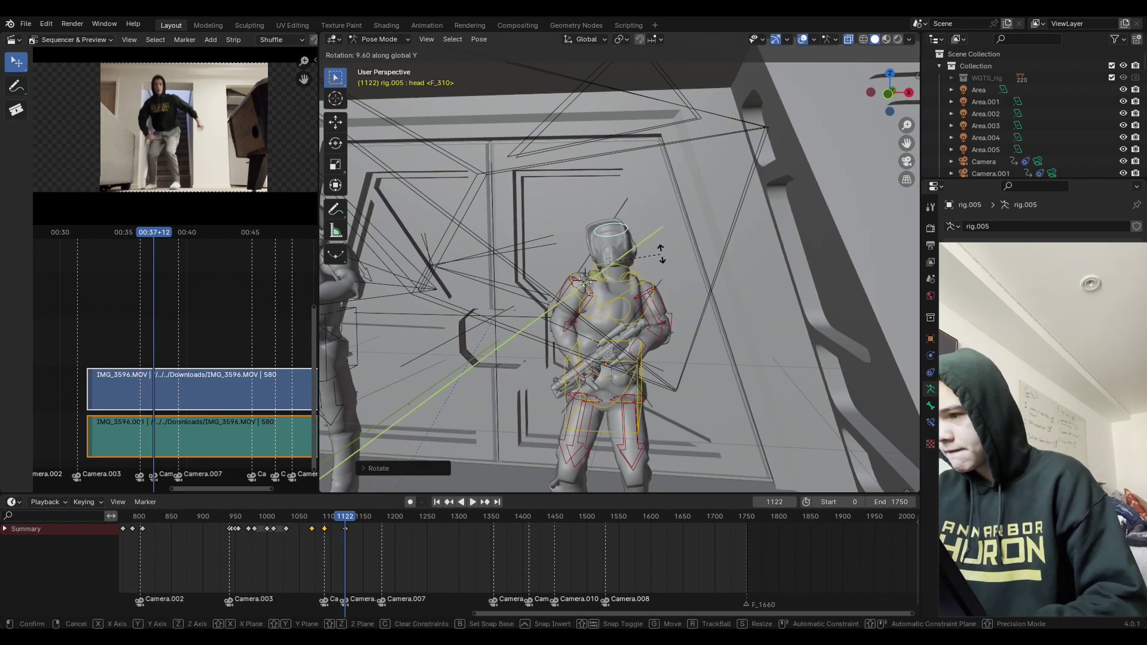
click(662, 271)
key(i)
click(661, 272)
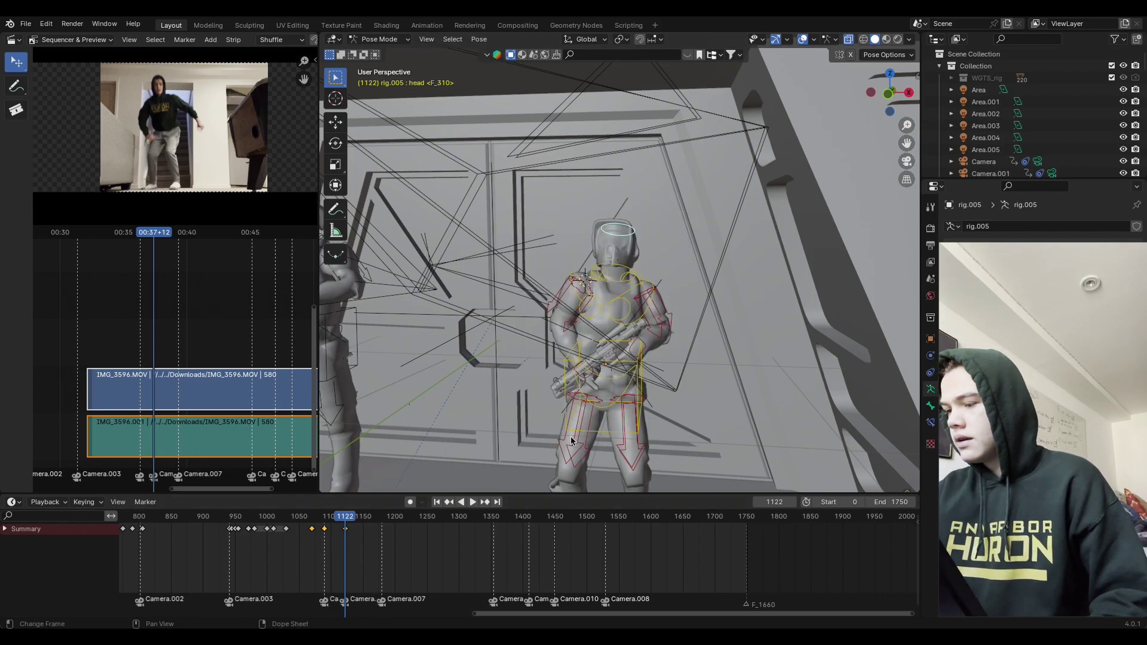
Step: Move and rotate the left hand IK control to shift and angle the rifle
shift+middle_drag(698, 289, 702, 243)
scroll(710, 230, up, 4)
mouse_move(692, 310)
shift+middle_down()
mouse_move(704, 279)
mouse_move(687, 315)
shift+middle_up()
click(636, 279)
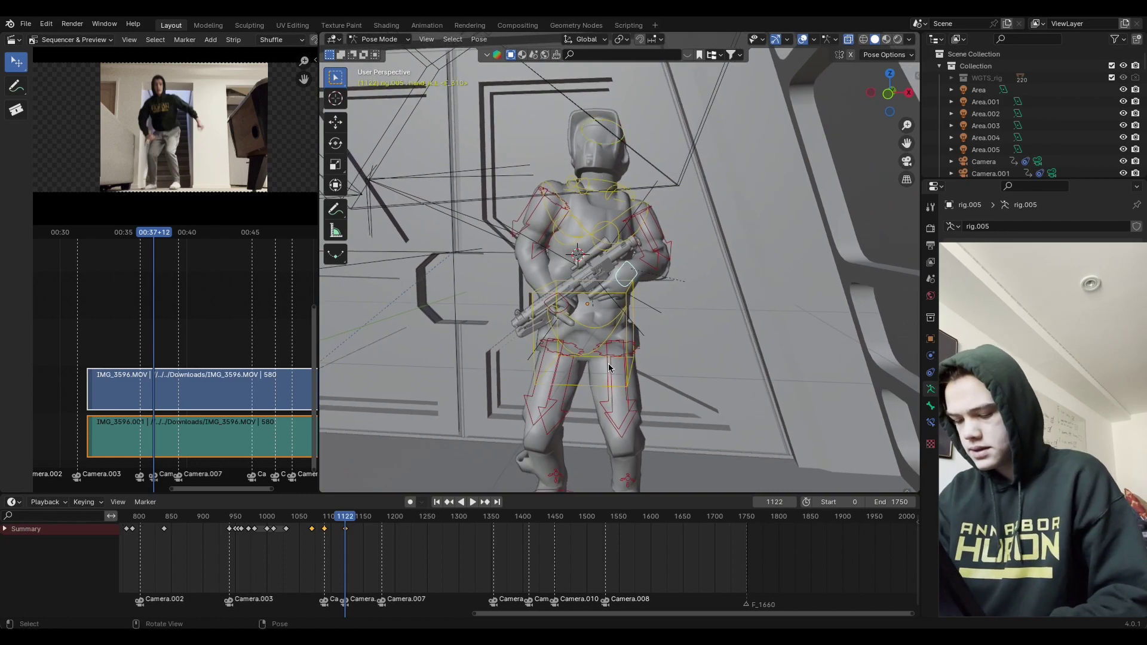
key(g)
click(667, 386)
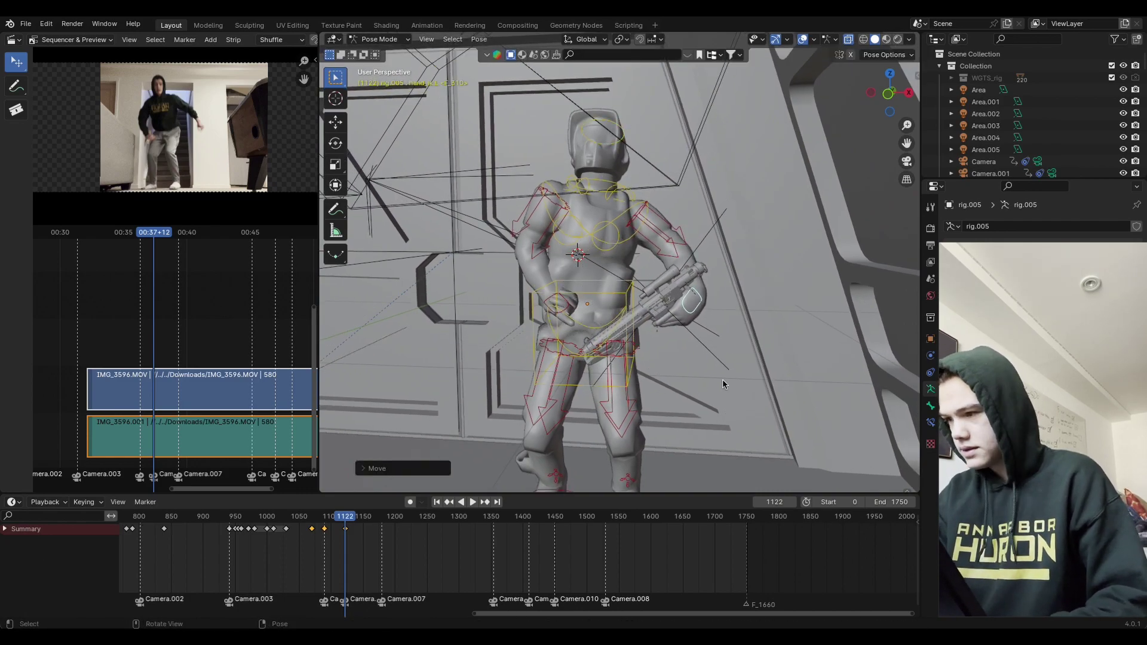
key(r)
click(741, 284)
Step: Twist the right hand IK control around Z, then reposition it
middle_drag(717, 335, 597, 284)
click(566, 326)
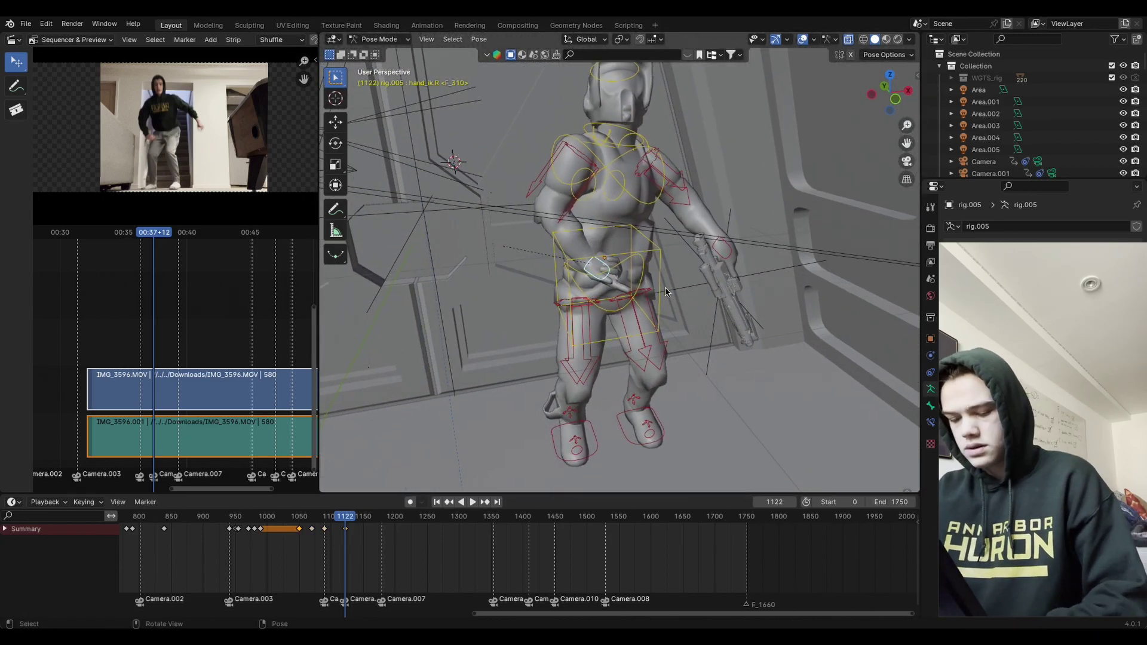
key(r)
key(z)
click(654, 311)
key(r)
key(x)
key(y)
key(g)
click(643, 230)
Step: Rotate the right hand further around the Z and Y axes
key(r)
key(z)
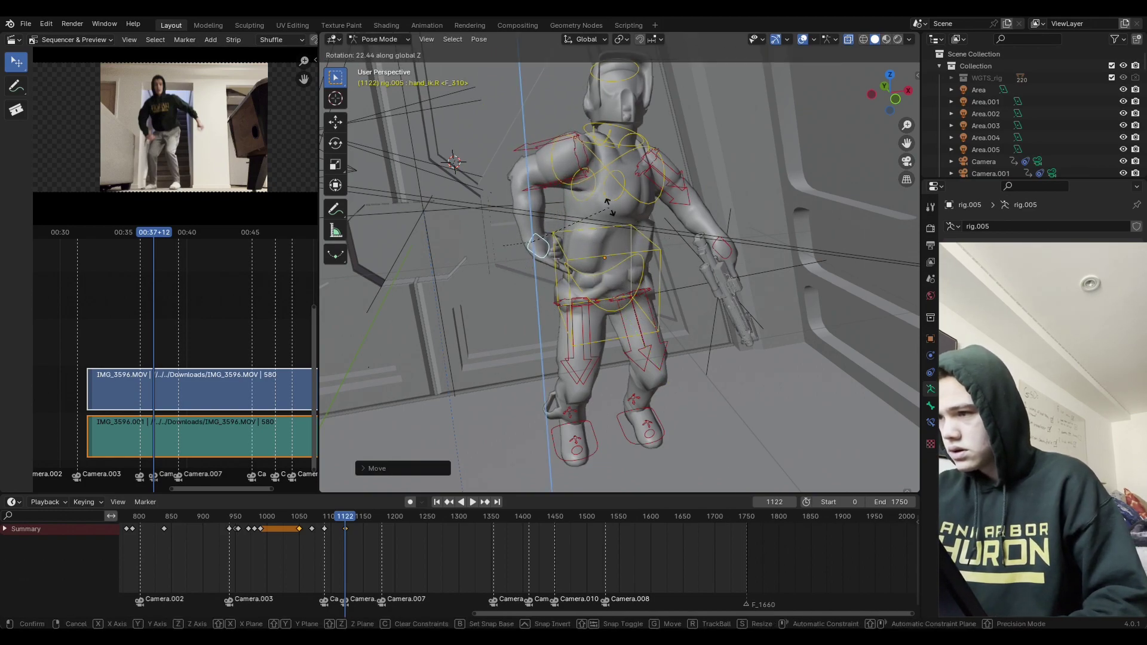
click(668, 244)
key(r)
key(x)
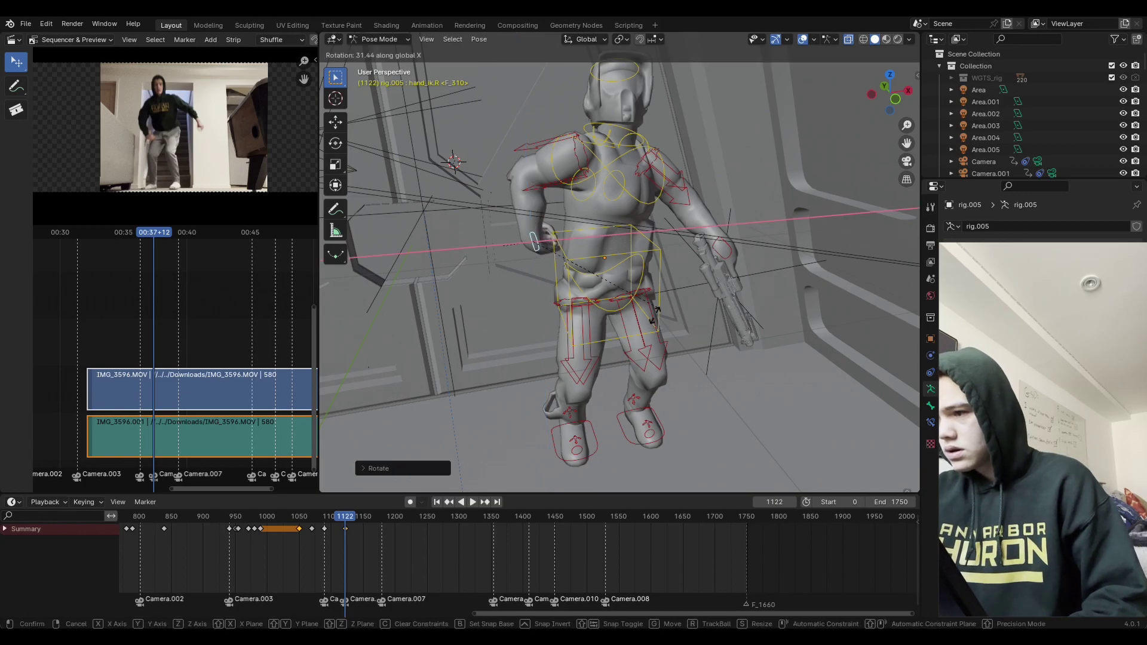
key(y)
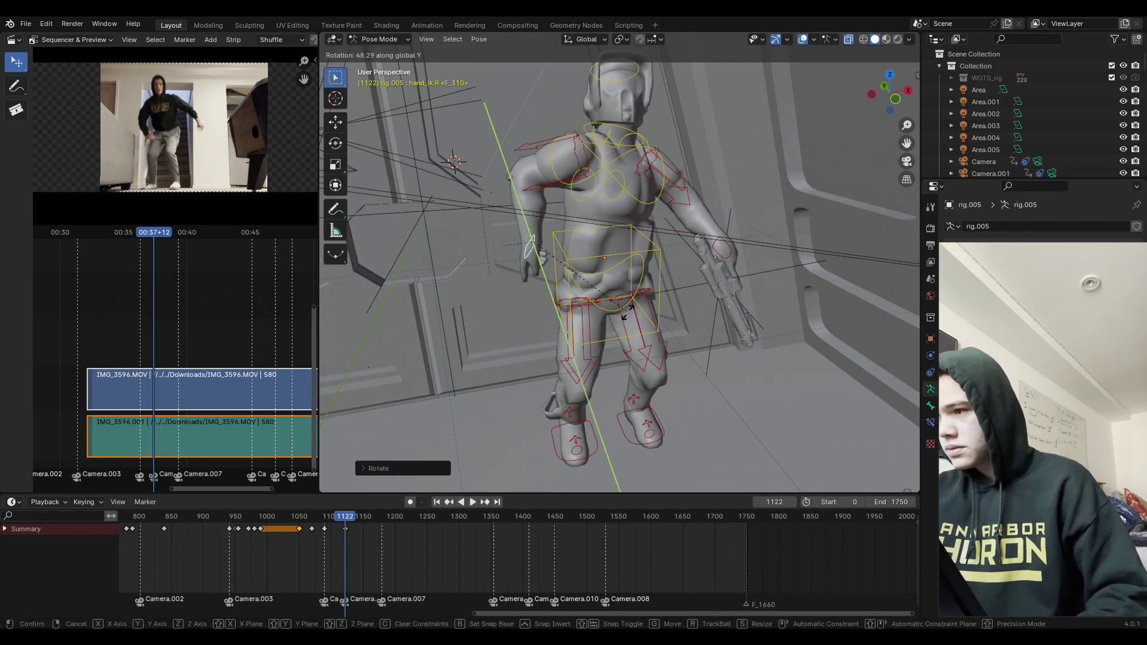
click(626, 312)
mouse_move(626, 312)
middle_down()
mouse_move(651, 251)
mouse_move(680, 284)
mouse_move(677, 325)
mouse_move(732, 306)
mouse_move(610, 310)
middle_up()
Step: Refine the right hand's position and rotation, checking the pose from several angles
key(g)
click(679, 275)
key(g)
click(733, 305)
key(r)
click(679, 215)
middle_drag(679, 215, 751, 302)
key(r)
click(723, 173)
middle_drag(723, 173, 795, 256)
Step: Turn the head bone around Z, then tilt it around the Y axis
click(637, 154)
middle_drag(675, 179, 664, 215)
key(r)
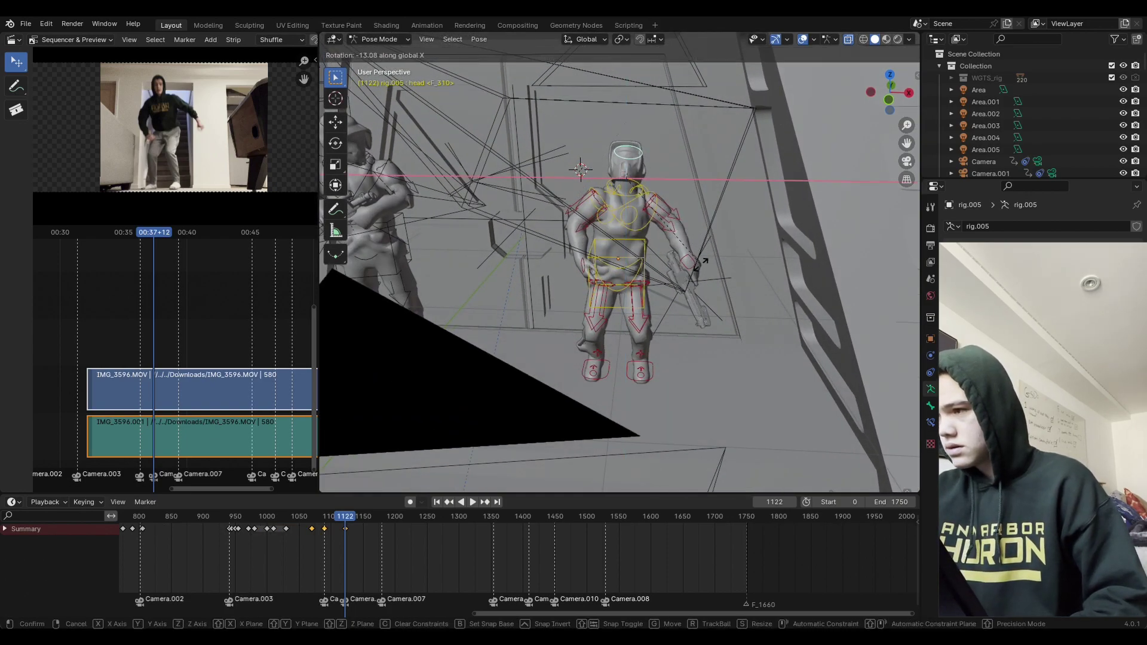
key(z)
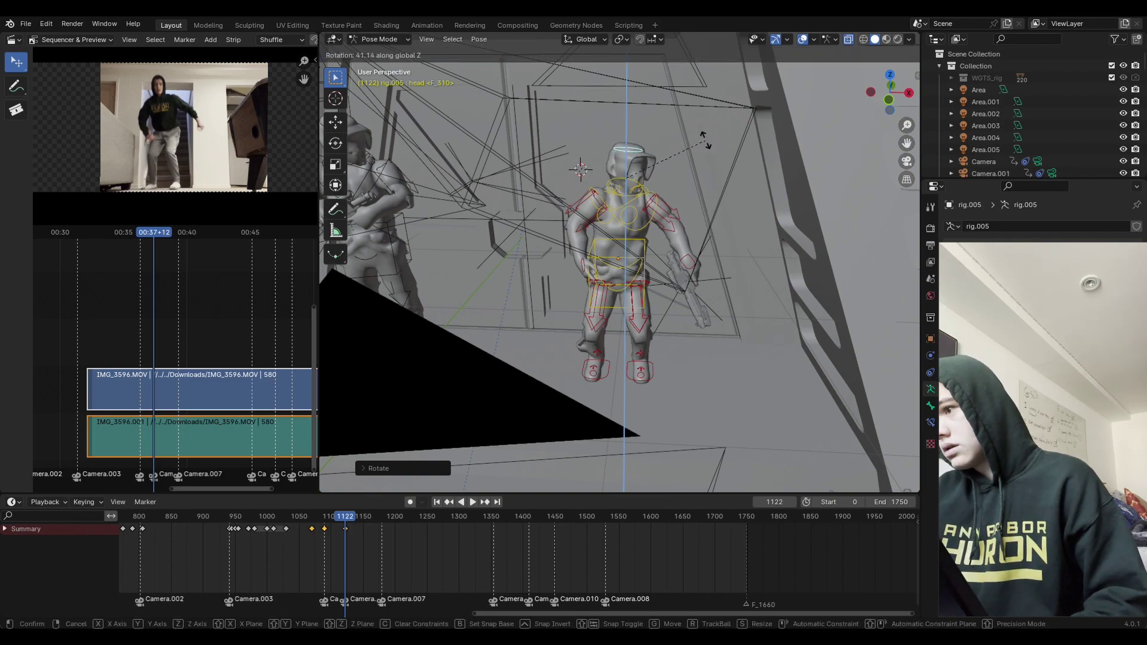
click(657, 207)
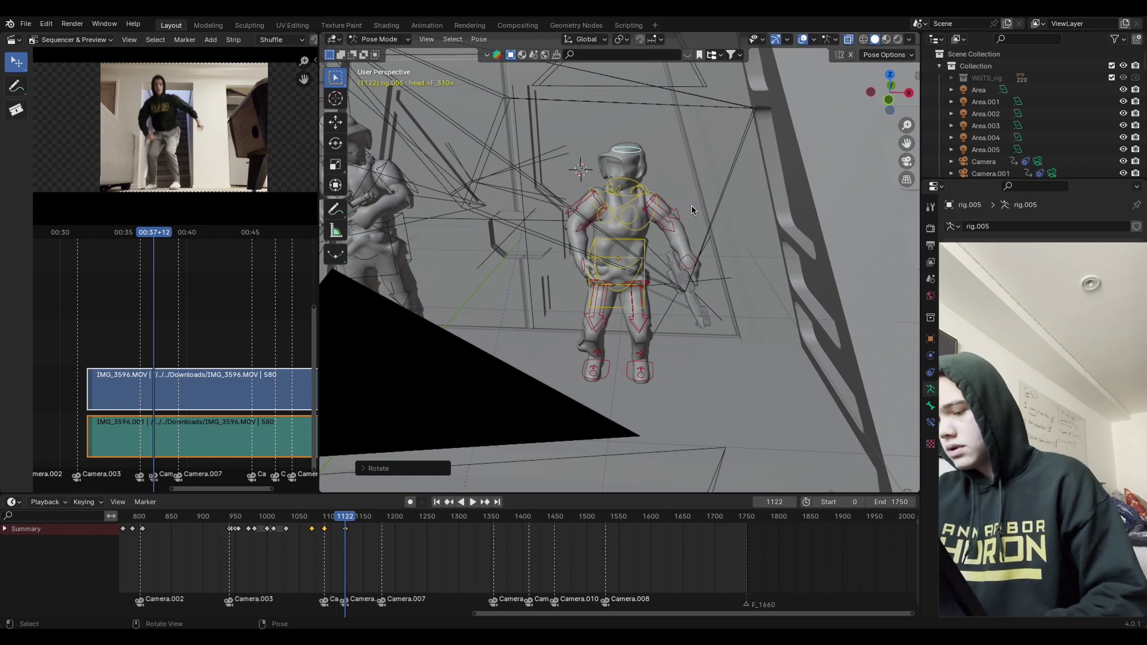
key(r)
key(x)
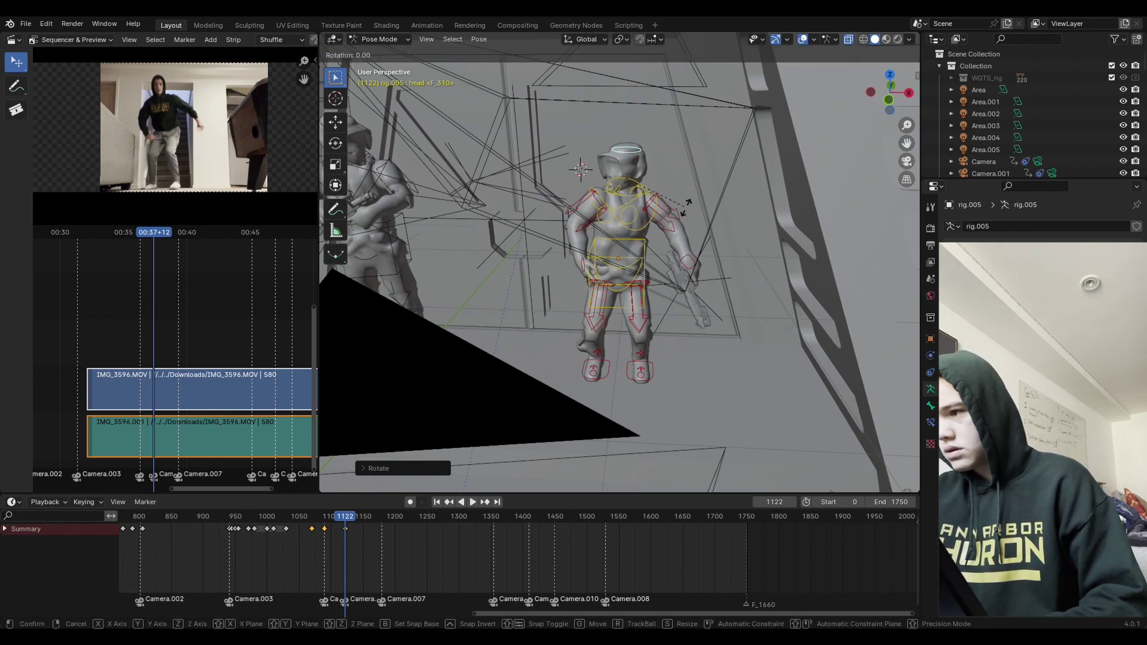
key(y)
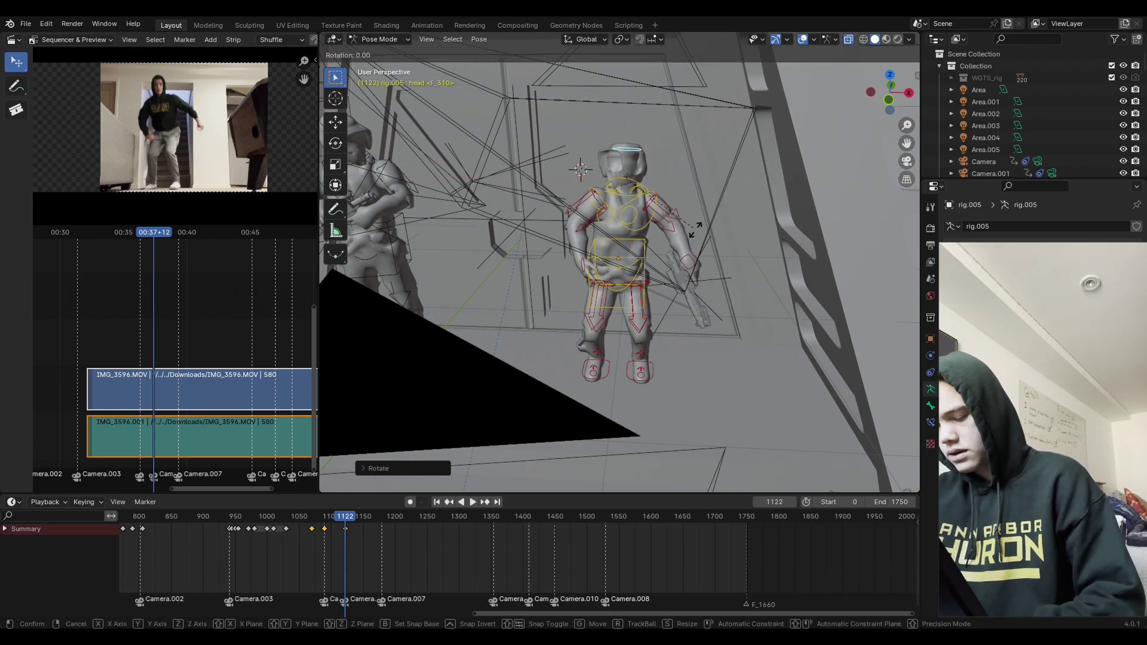
click(701, 248)
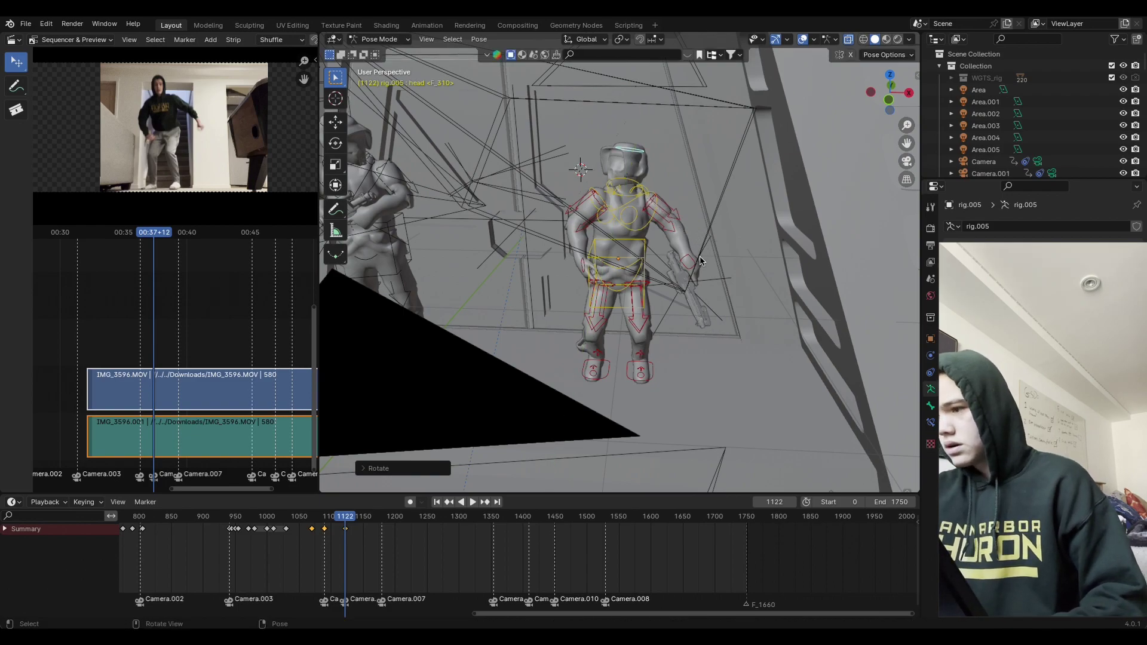
Step: Insert a Location & Rotation keyframe for all bones at frame 1122
key(a)
key(i)
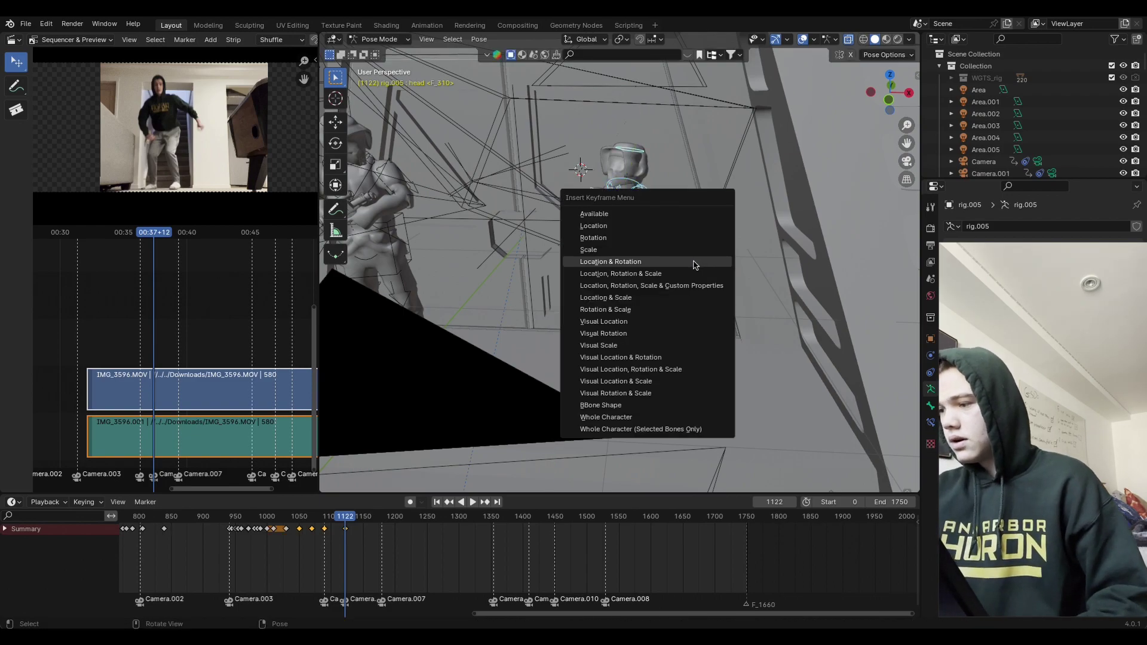
click(696, 266)
scroll(397, 538, up, 5)
middle_drag(397, 538, 827, 548)
Step: Play back the animation, then return to frame 1101
key(space)
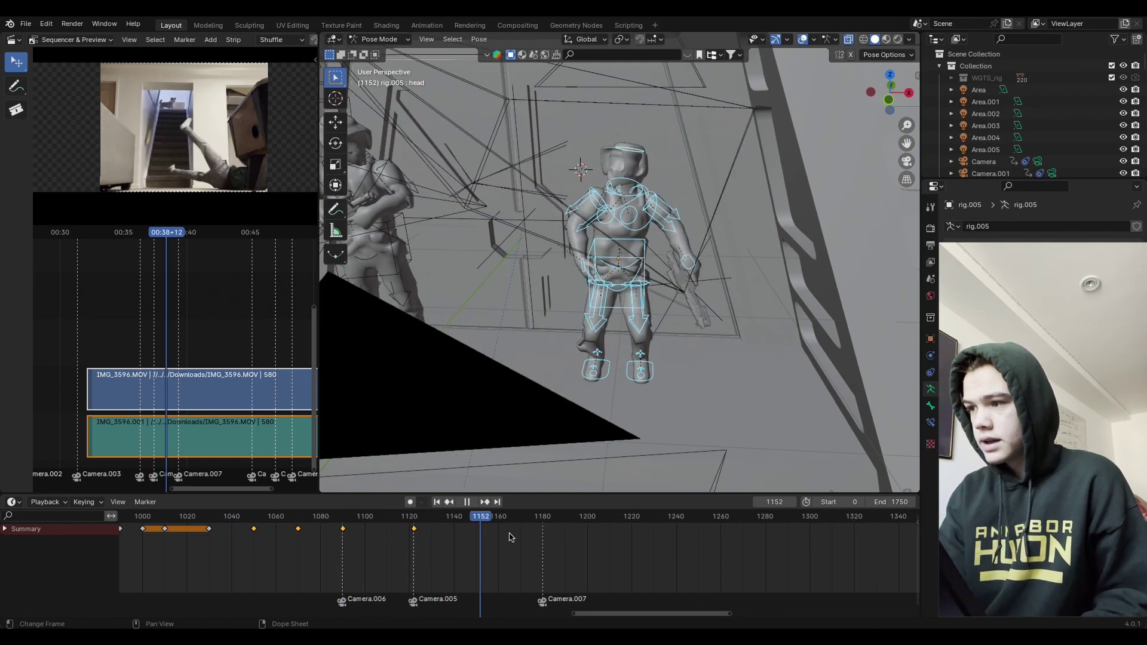
key(Escape)
key(space)
click(364, 547)
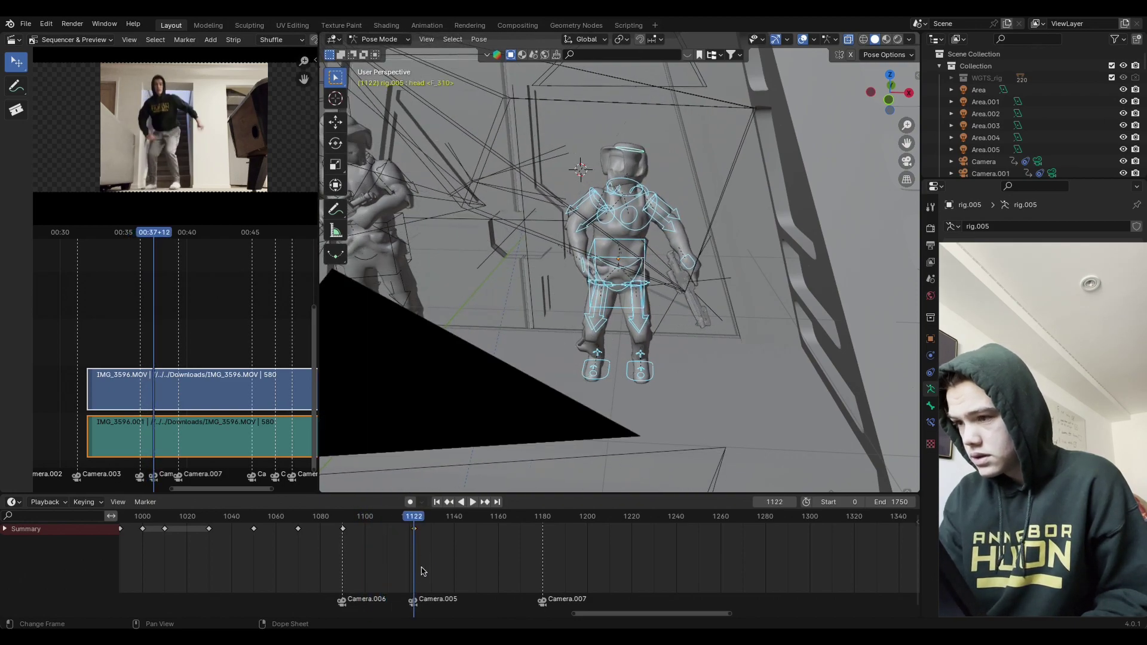
Step: Move the 1122 keyframe to frame 1129 and copy the frame-1090 key to 1122
key(g)
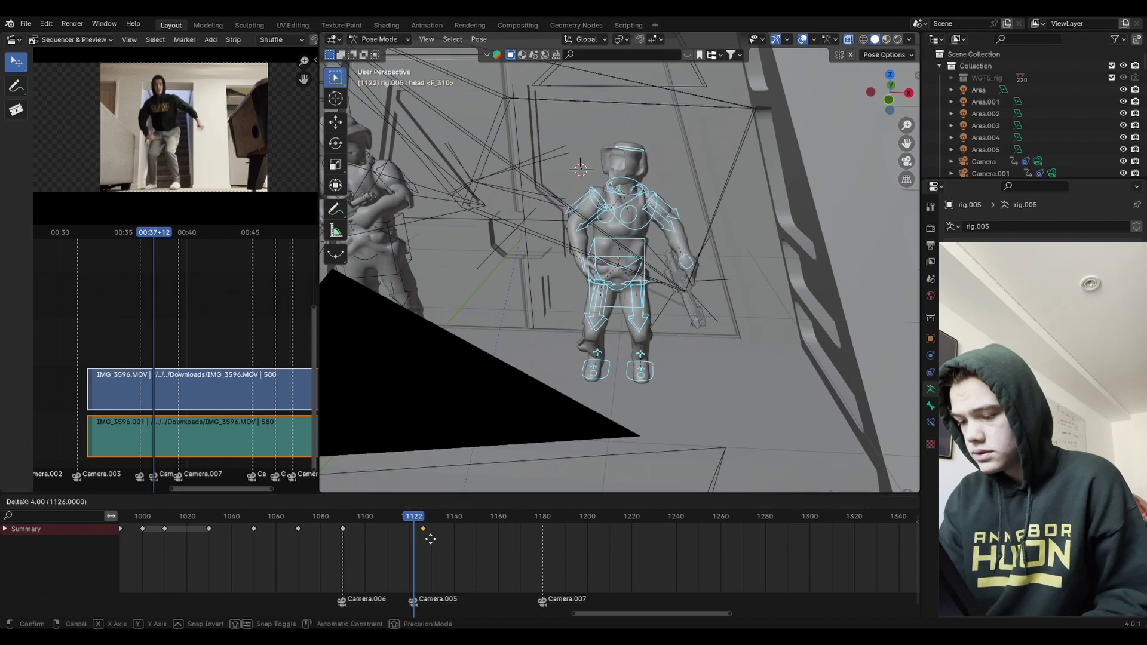
drag(438, 542, 435, 541)
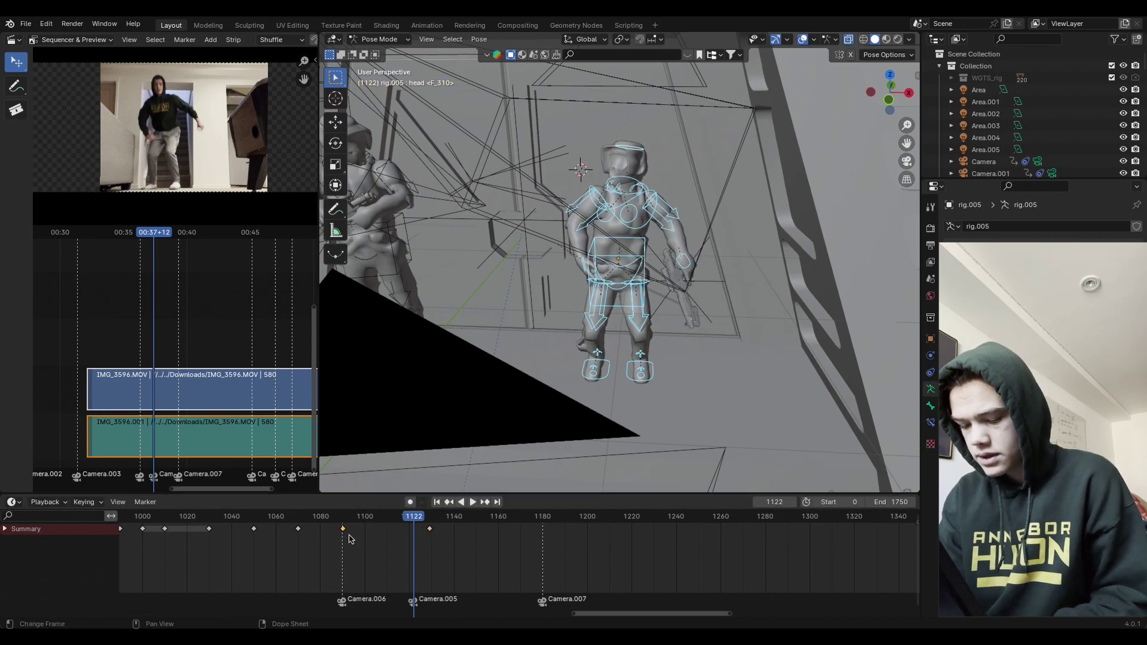
key(shift+d)
click(426, 534)
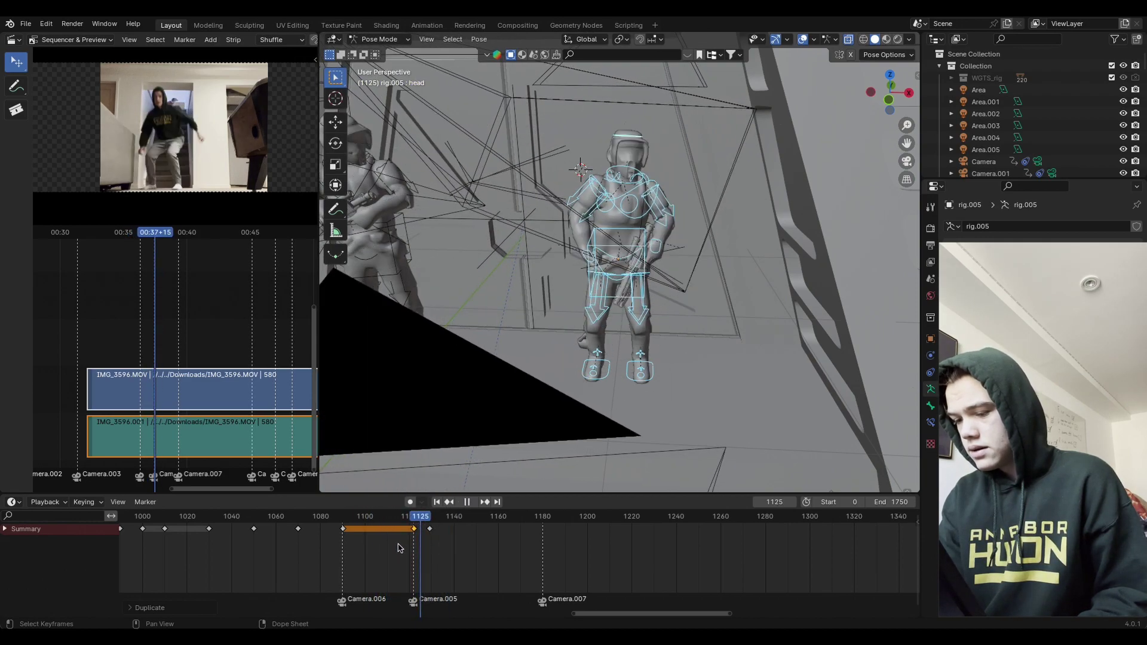
Step: Play the retimed section from frame 1116, viewing through the scene camera
key(Escape)
key(space)
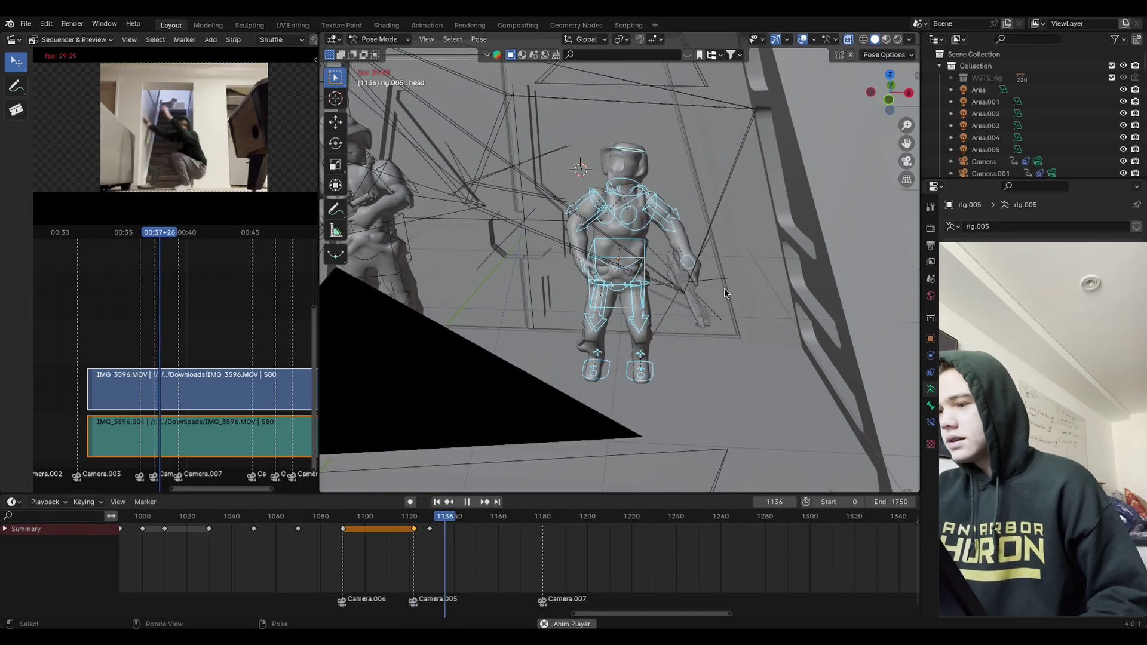
key(space)
key(Right)
key(Right)
key(Right)
key(Right)
key(Right)
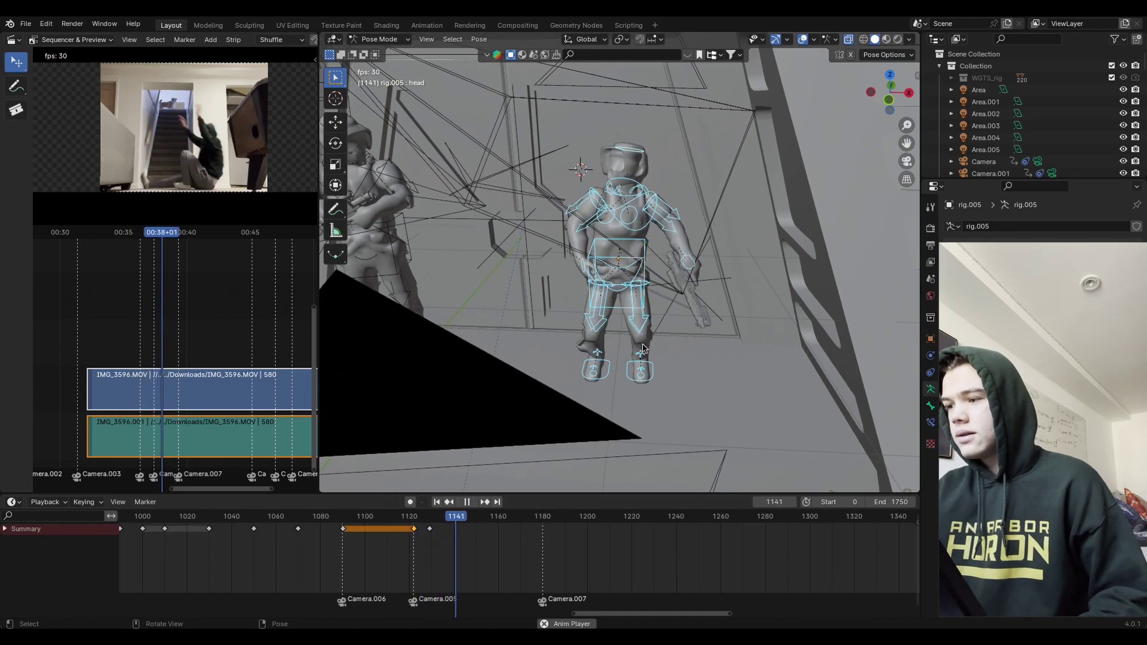
click(409, 524)
key(space)
key(space)
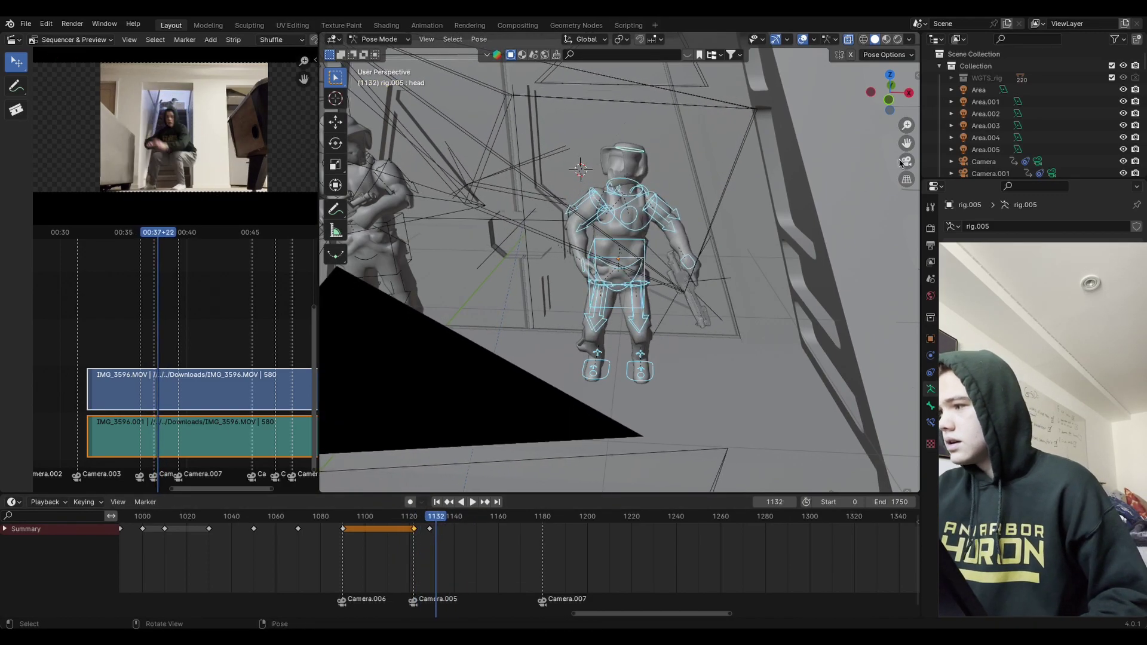
key(KP_0)
key(Right)
key(Right)
key(Right)
key(Right)
key(Right)
key(Right)
key(Right)
key(Right)
key(Right)
key(Right)
key(Right)
key(Right)
key(Right)
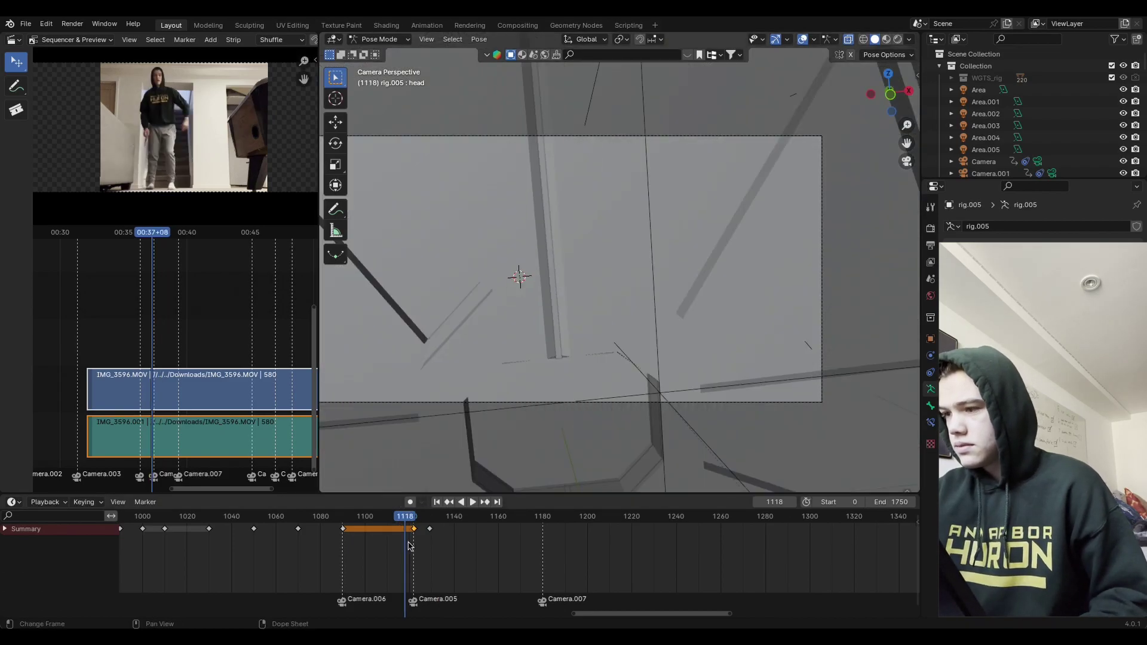
Step: Replay from frame 1117 with the timeline zoomed in around the keys
click(406, 527)
key(space)
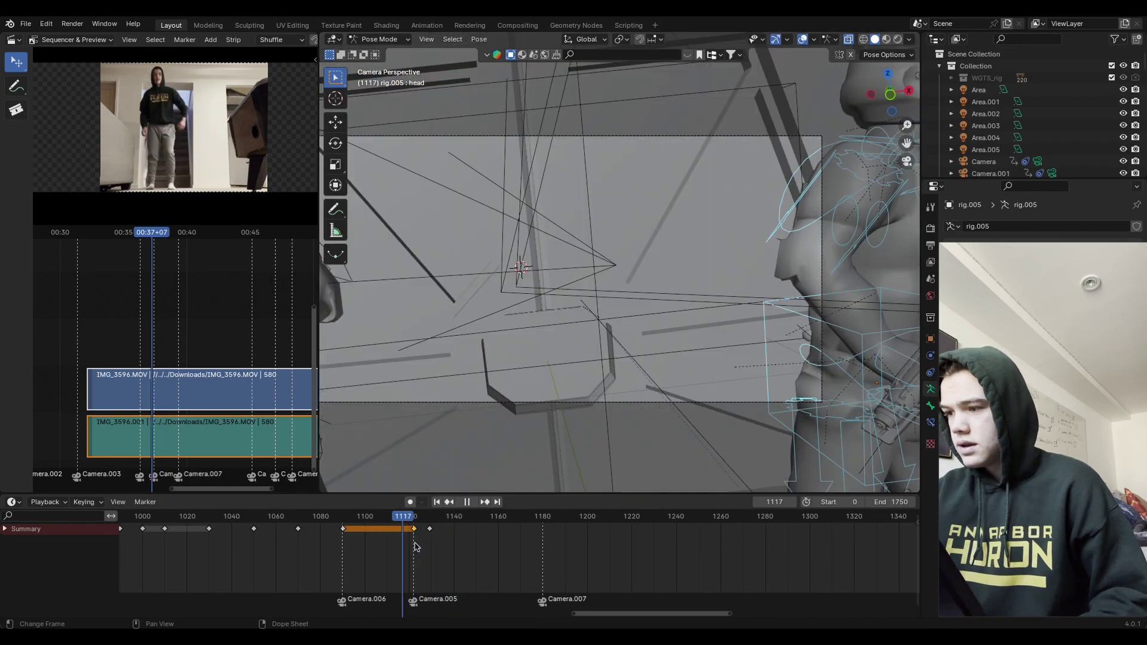
ctrl+middle_drag(459, 544, 515, 542)
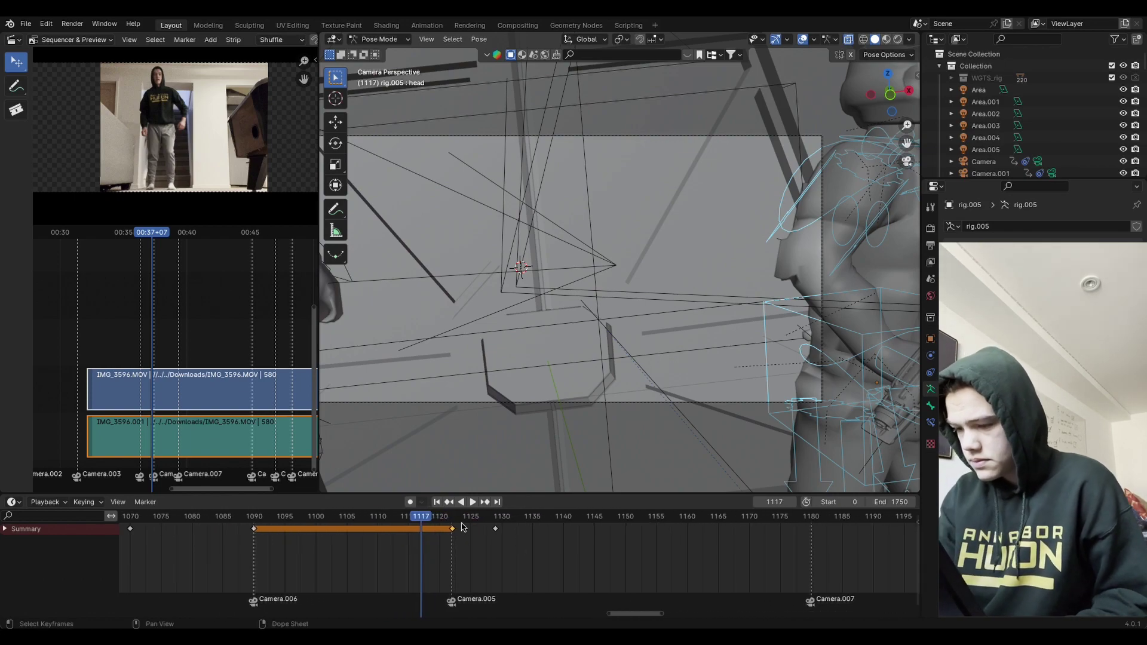
key(space)
key(space)
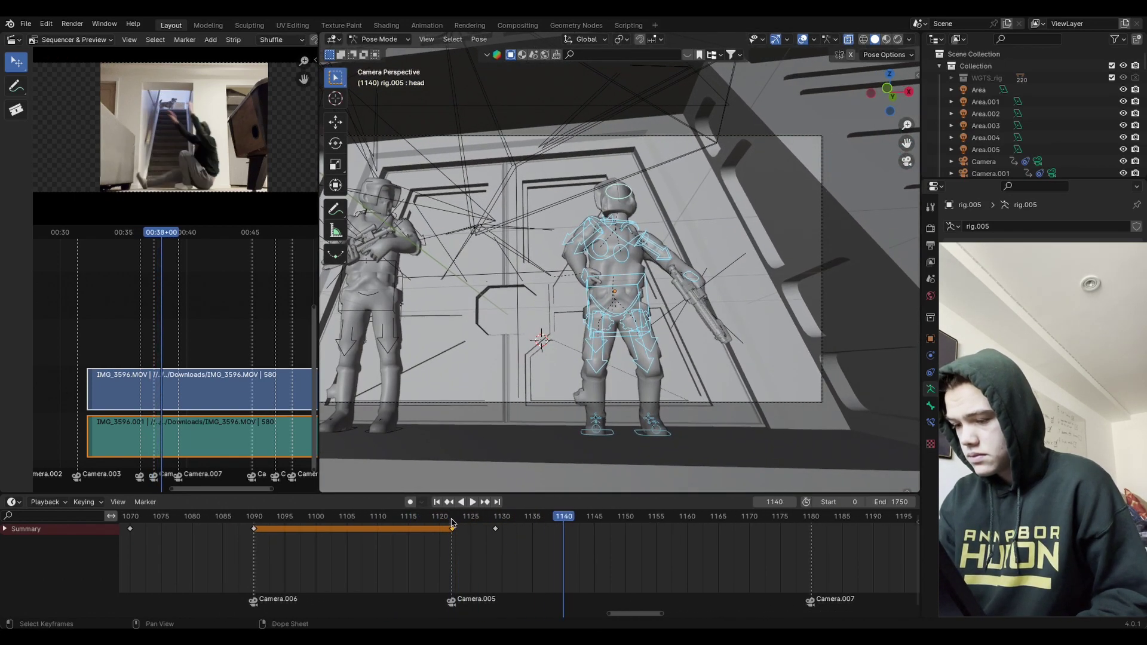
click(452, 523)
key(space)
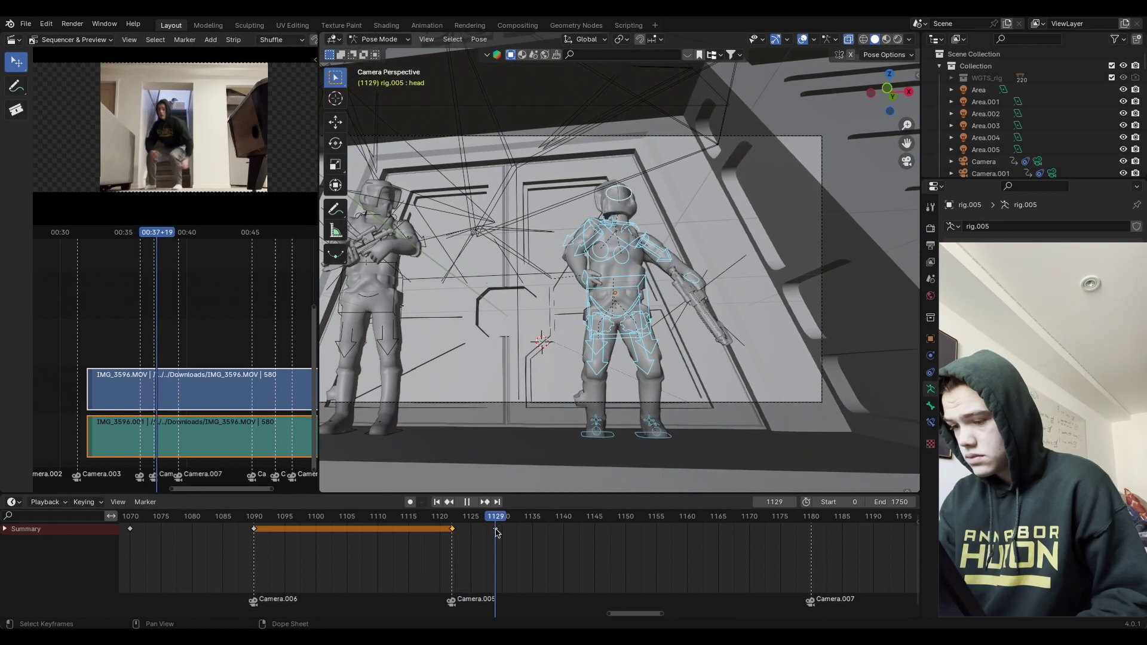
key(space)
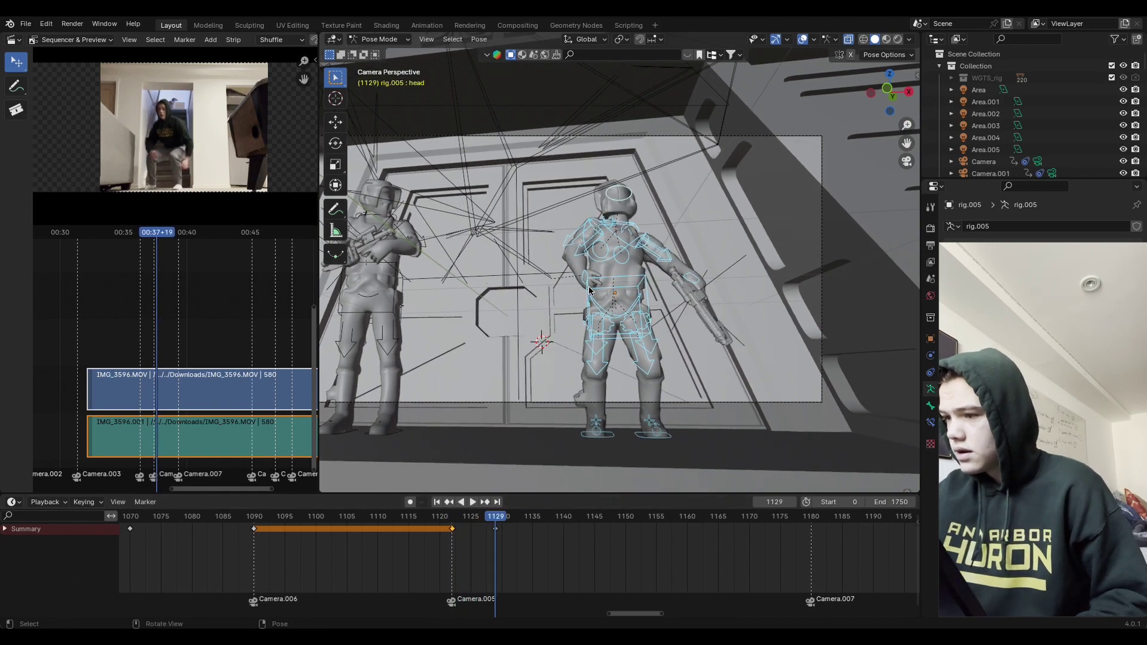
Step: Move the right hand IK control and rotate it around X and freely
click(588, 265)
key(g)
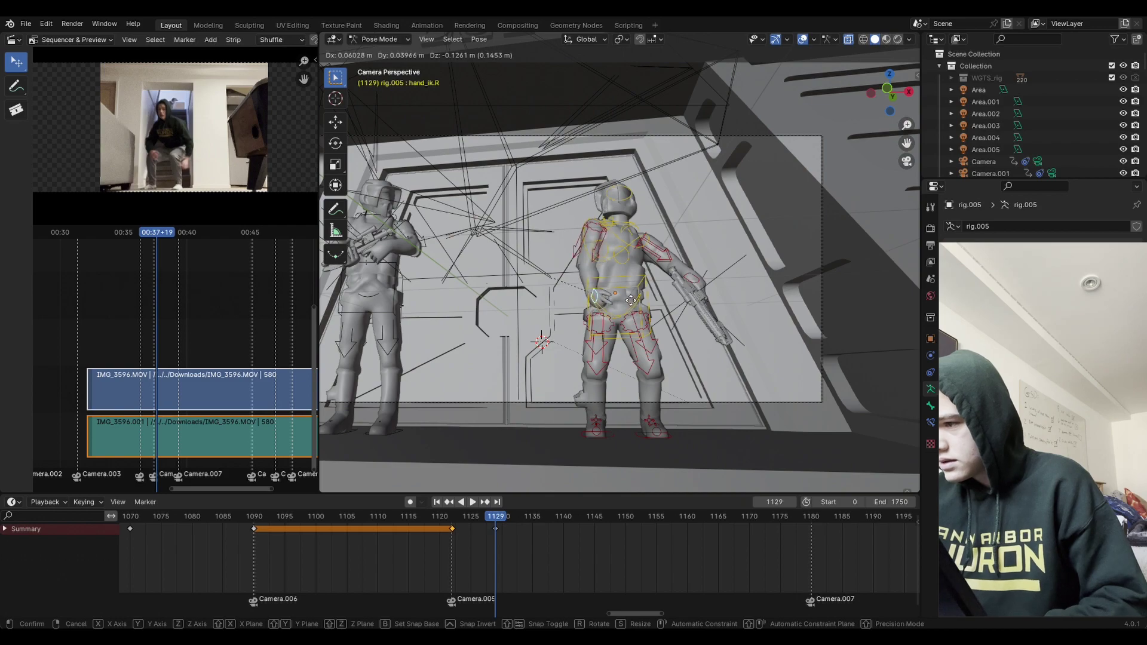
click(603, 286)
key(r)
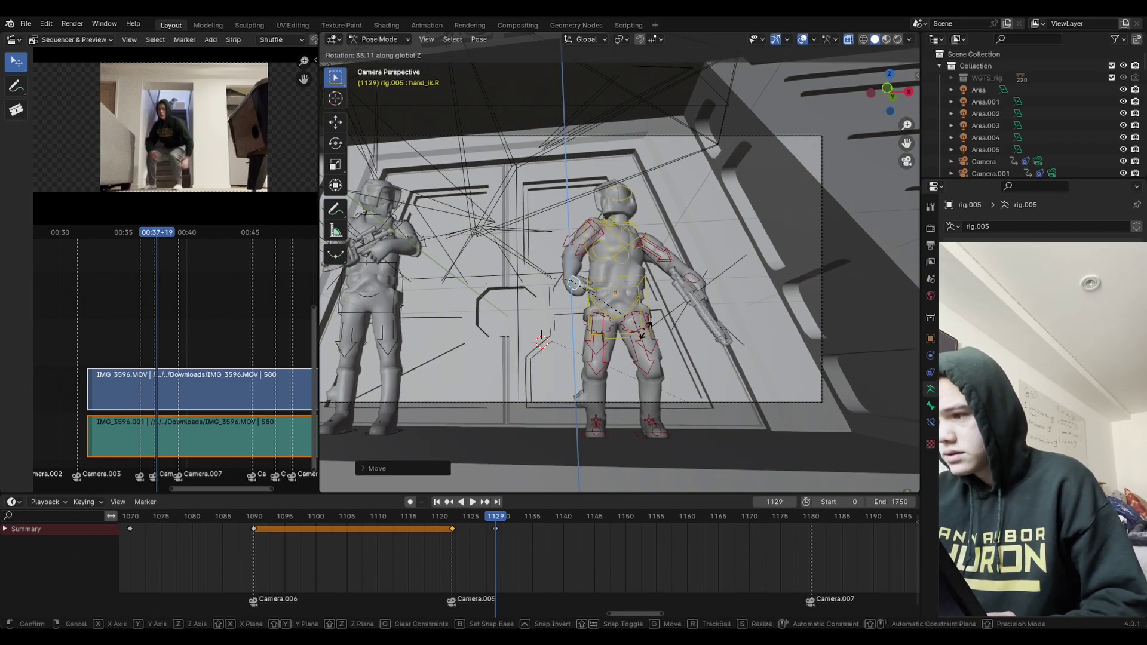
key(x)
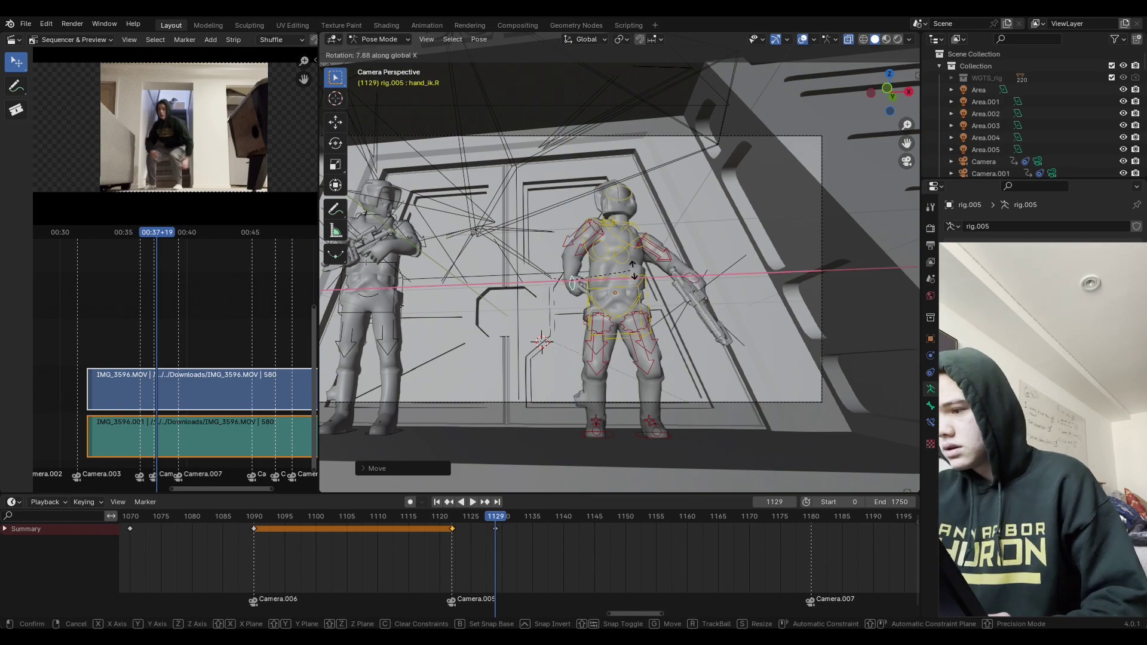
click(637, 250)
key(r)
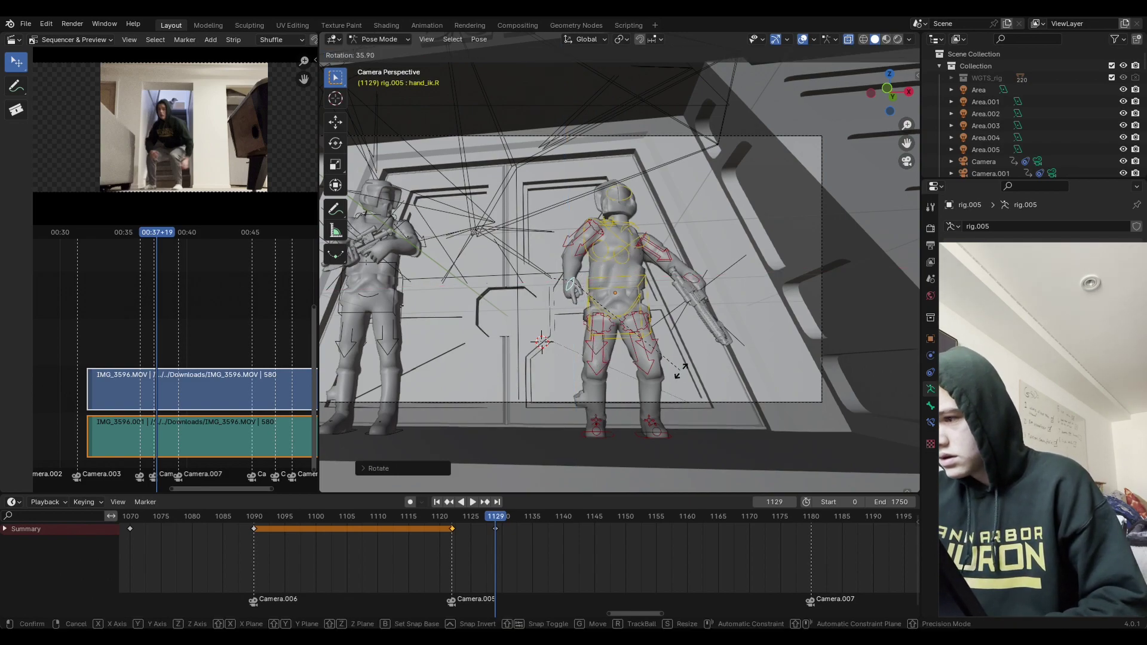
click(628, 362)
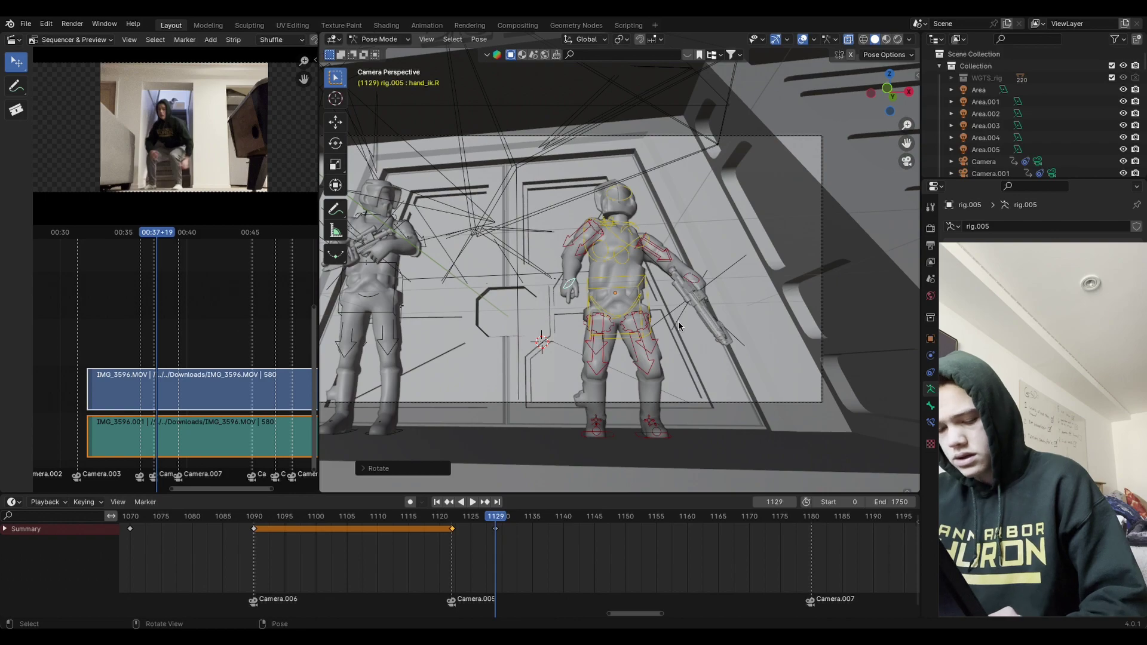
Step: Keyframe Location & Rotation for all bones at frame 1129
key(a)
key(i)
click(666, 334)
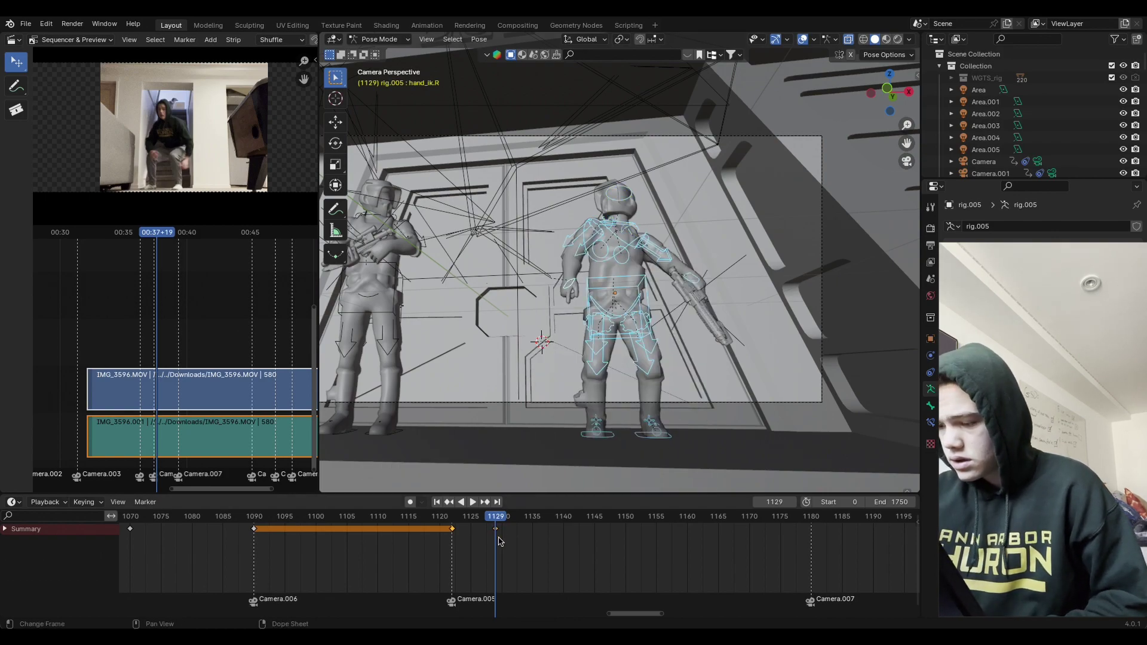
Step: Slide the frame-1129 pose keyframe earlier to about 1126 and play back the timing
drag(496, 519, 478, 523)
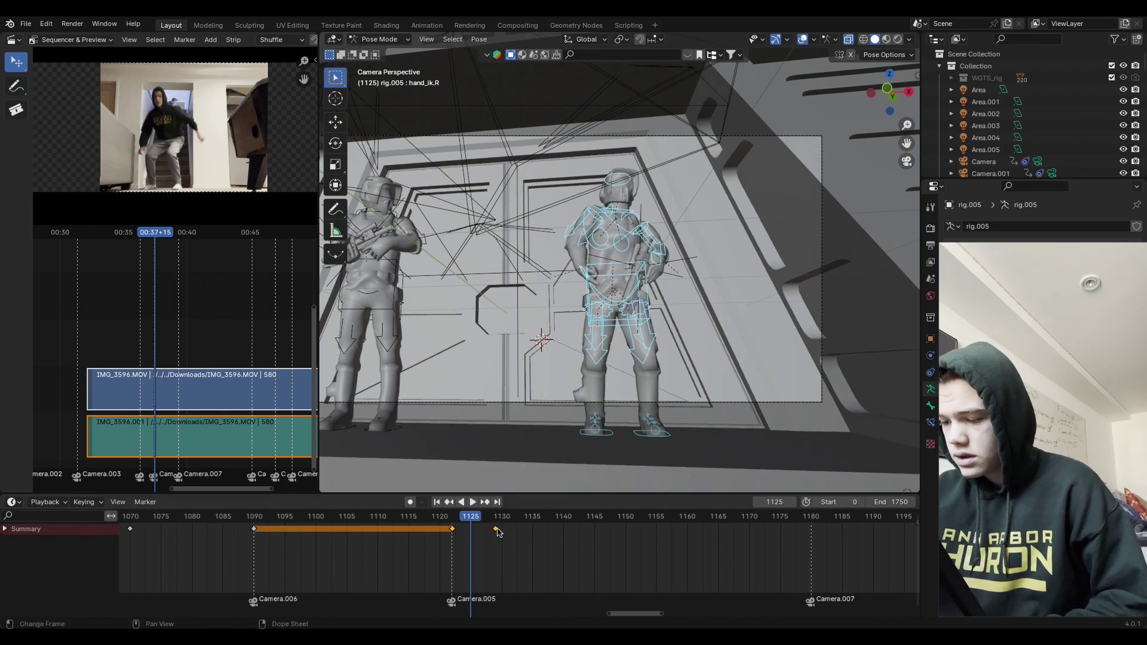
mouse_move(495, 530)
mouse_down()
mouse_move(466, 541)
mouse_move(453, 519)
mouse_move(487, 525)
mouse_move(505, 546)
mouse_up()
key(space)
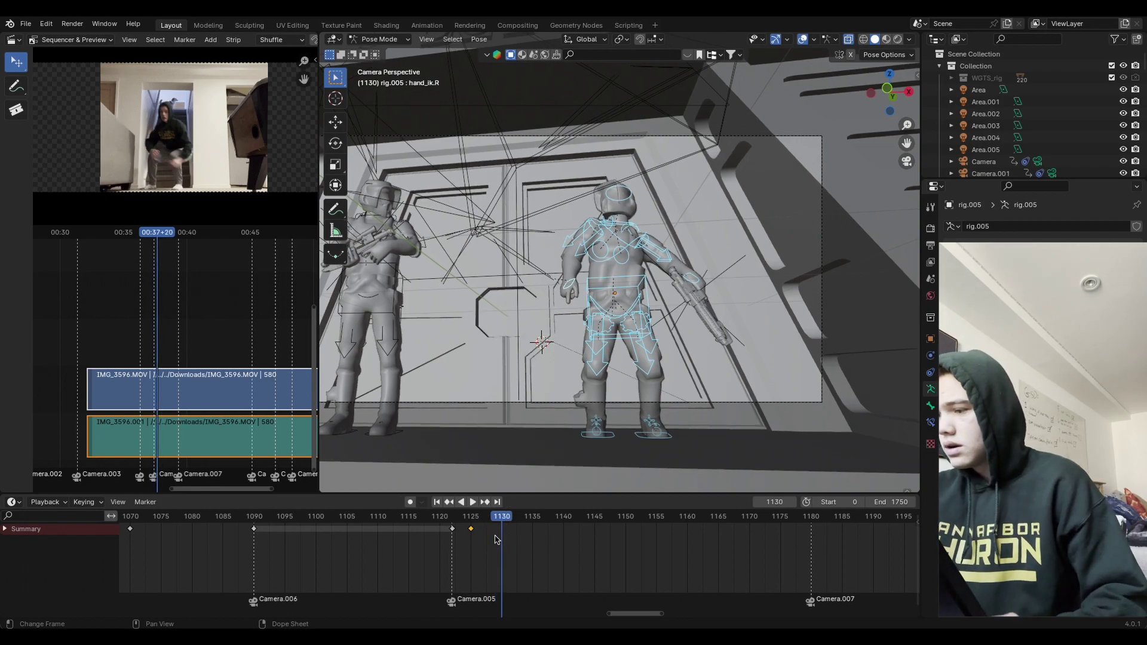
Step: Lower the torso along Z into a slight crouch and turn it around Z
click(649, 293)
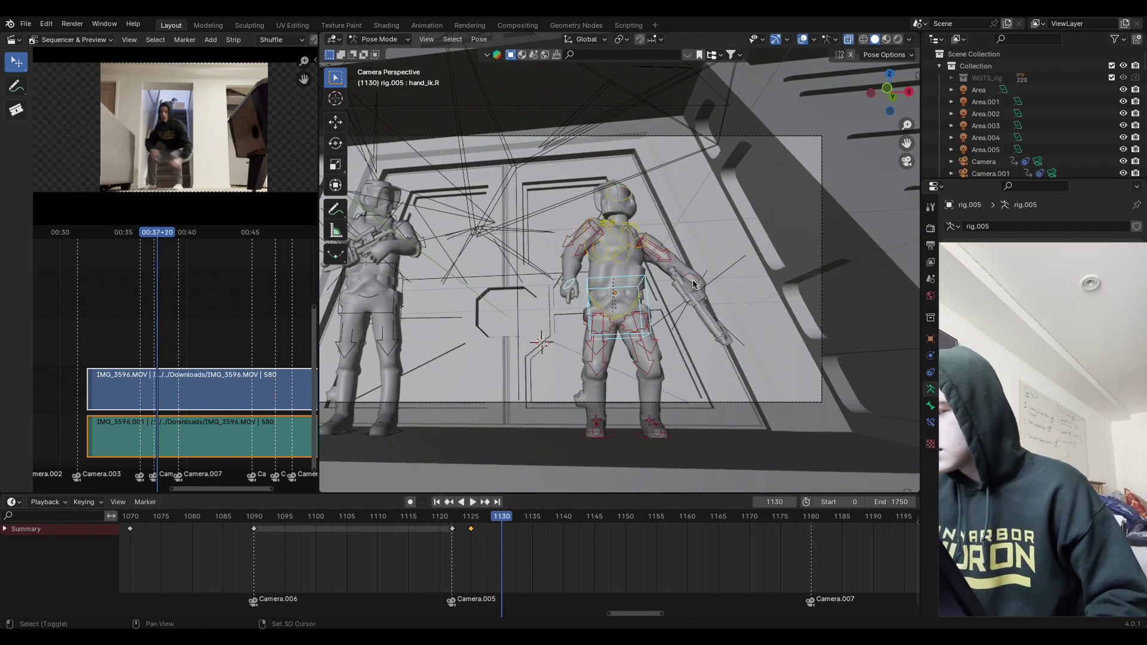
key(g)
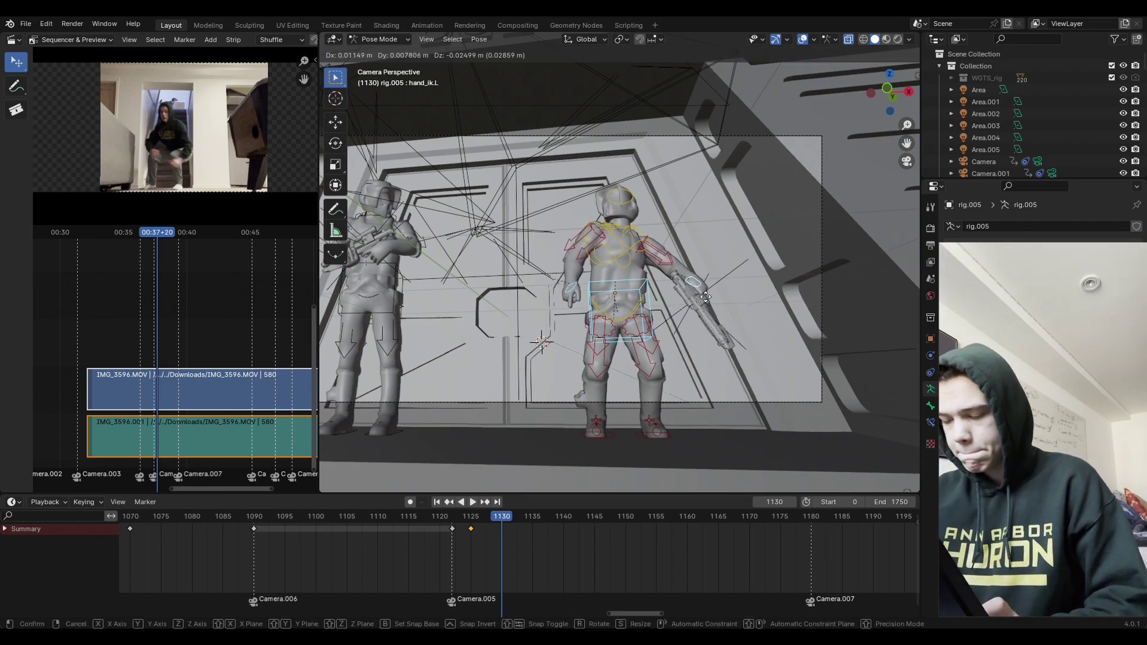
key(z)
key(z)
key(Escape)
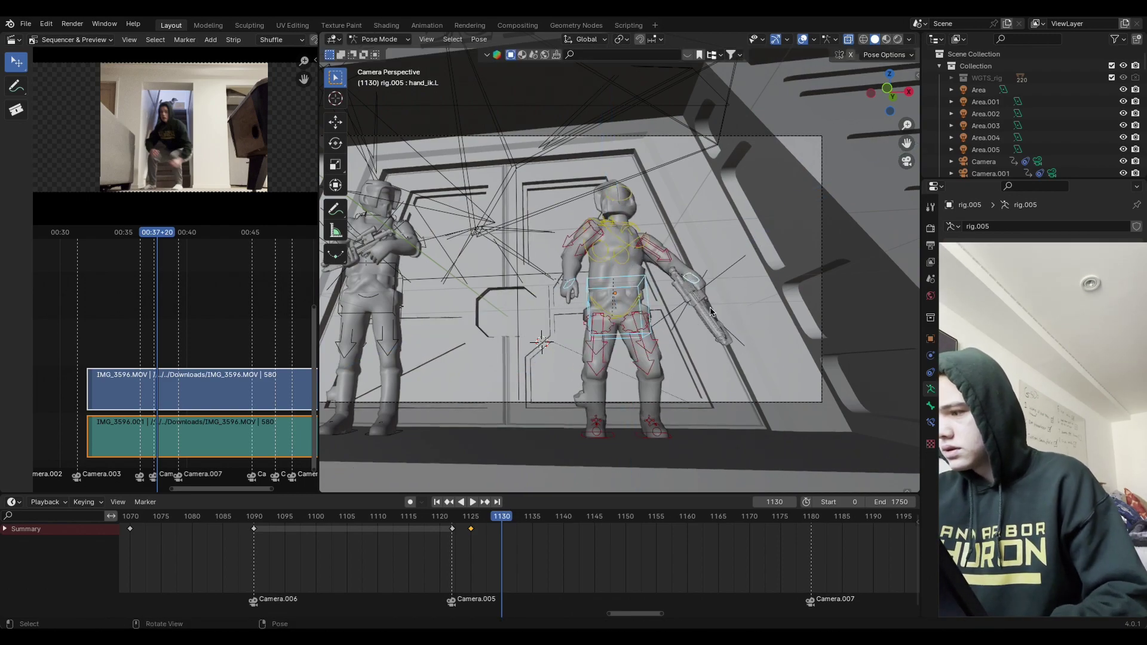
key(g)
key(z)
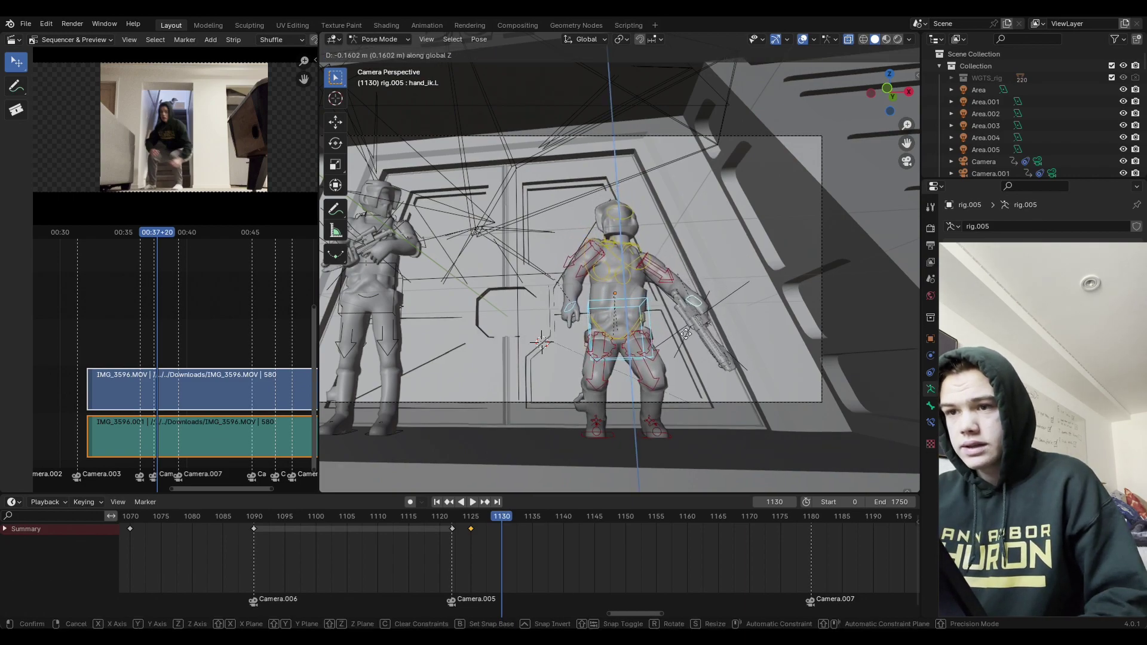
click(685, 333)
key(r)
key(z)
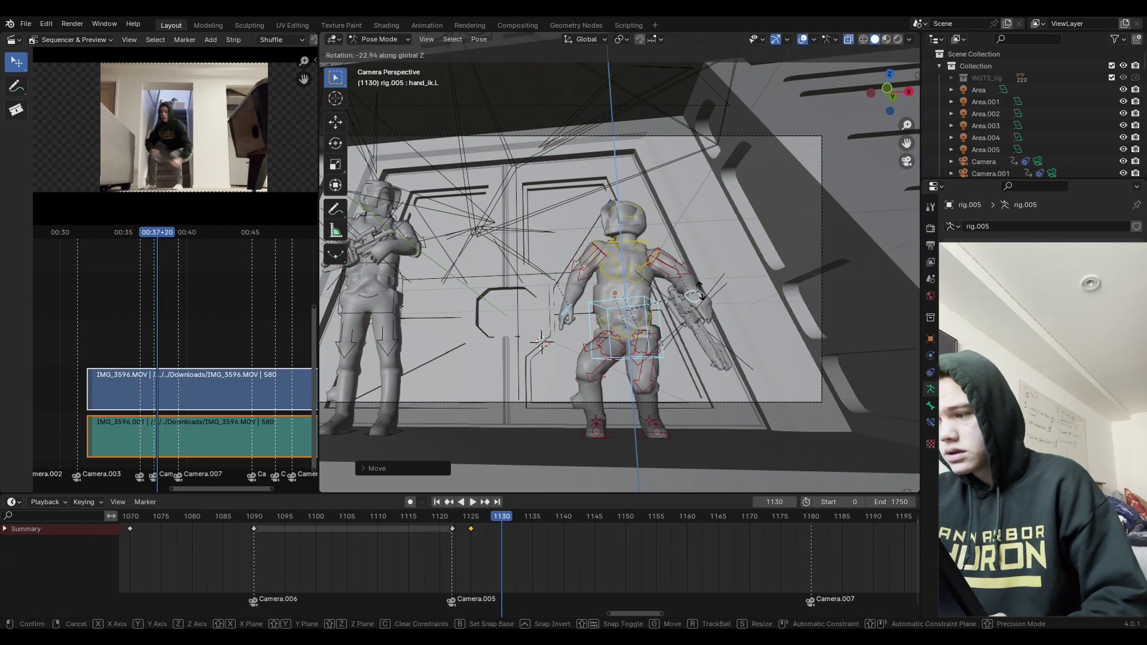
click(702, 292)
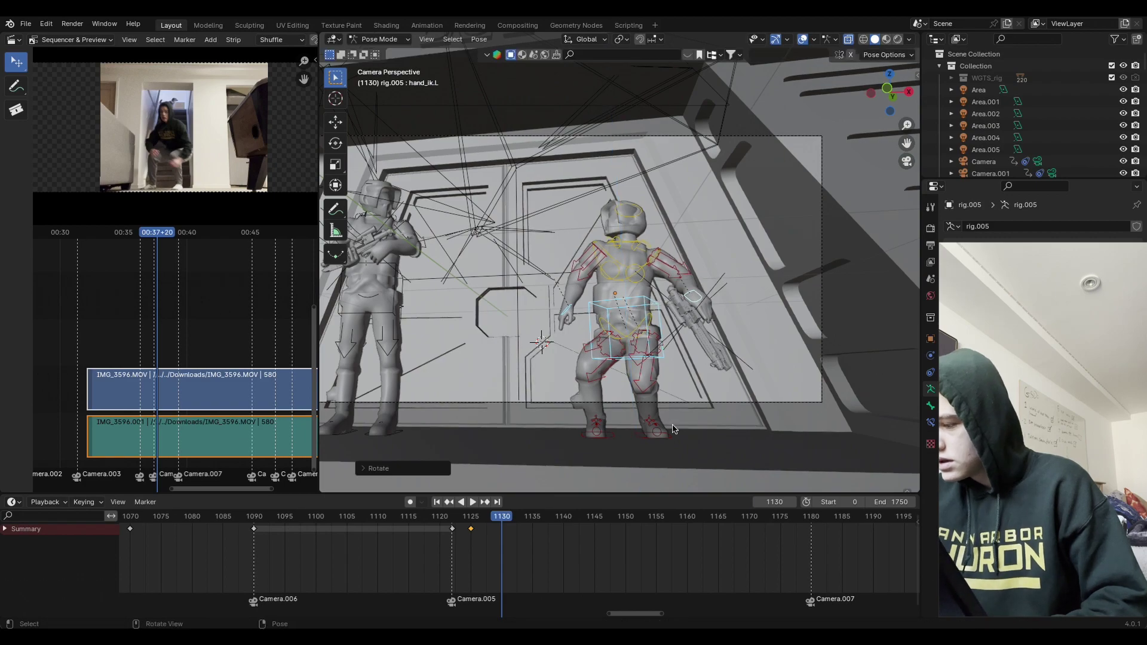
Step: Rotate the right foot IK control around the Z axis
click(672, 429)
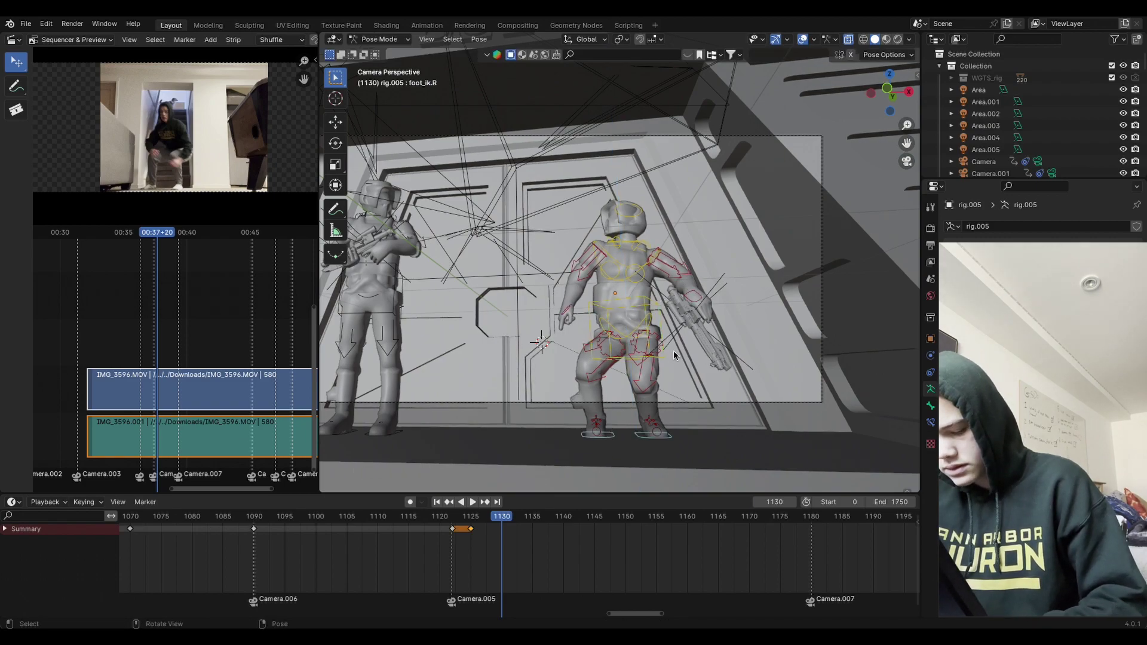
key(r)
key(z)
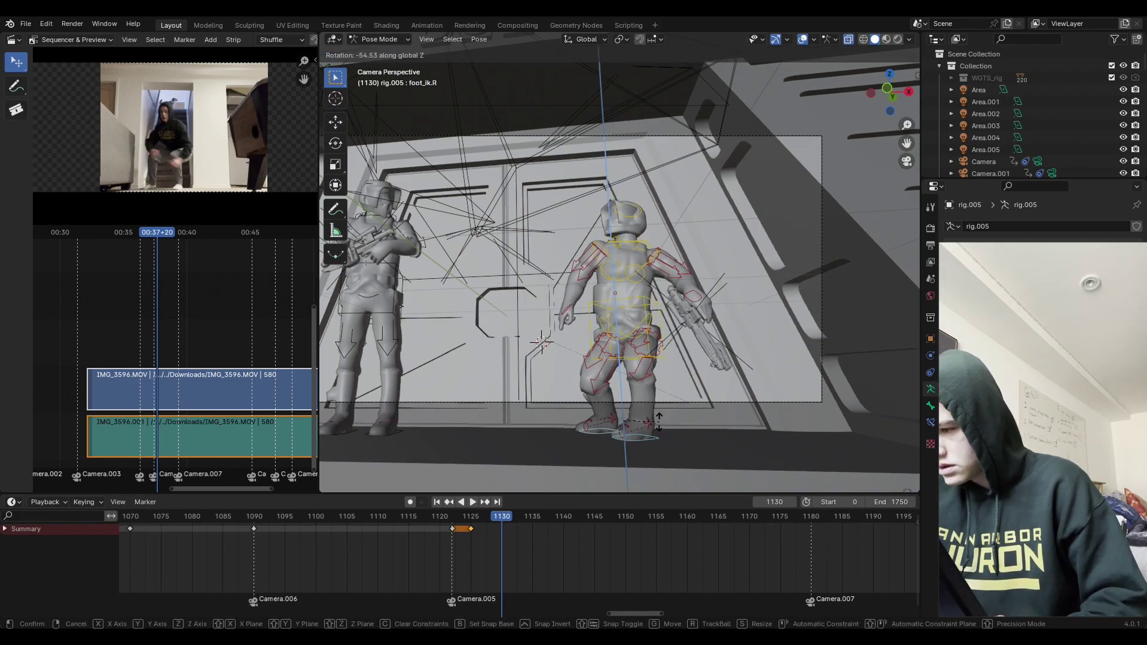
click(673, 404)
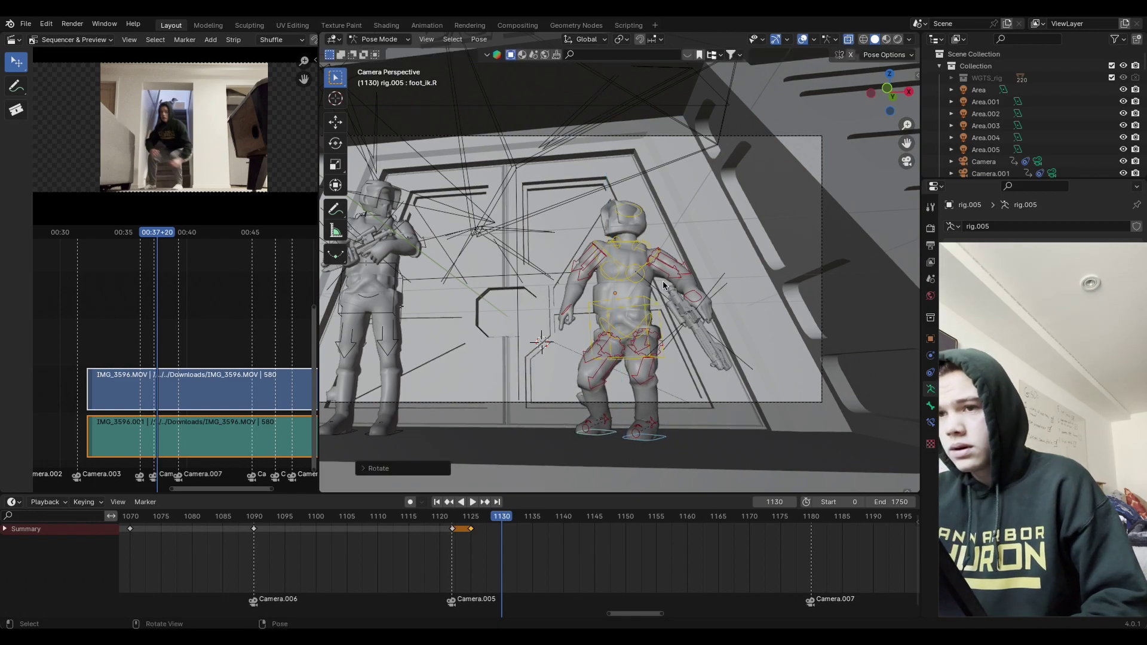
Step: Lean the torso forward on X and twist it around the vertical axis
click(652, 303)
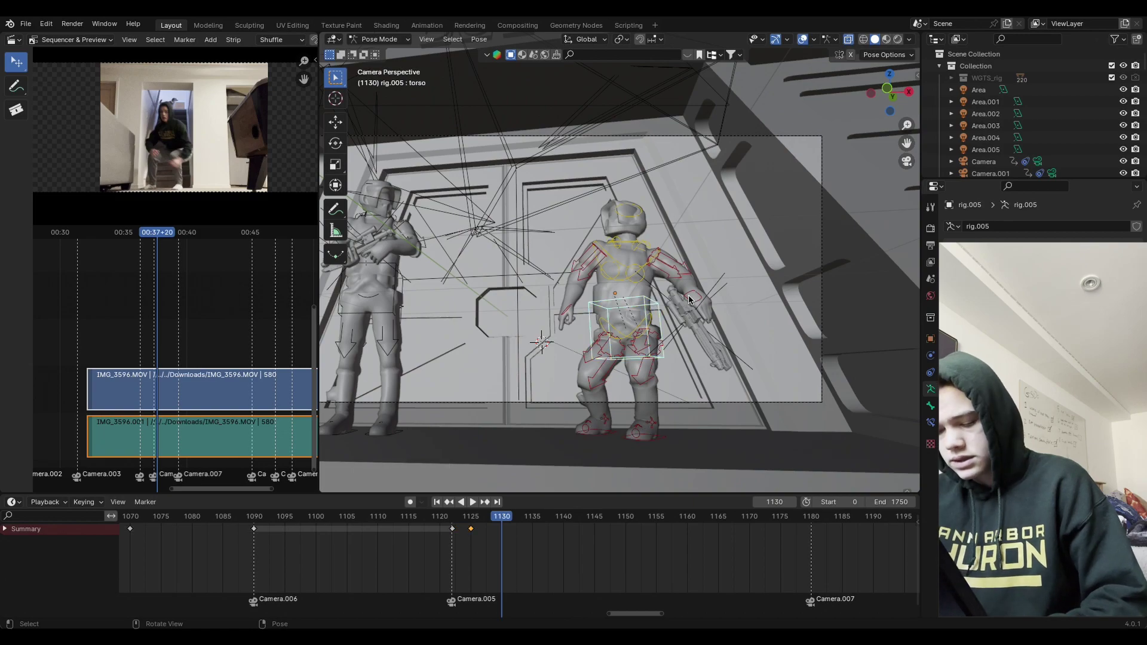
key(r)
key(x)
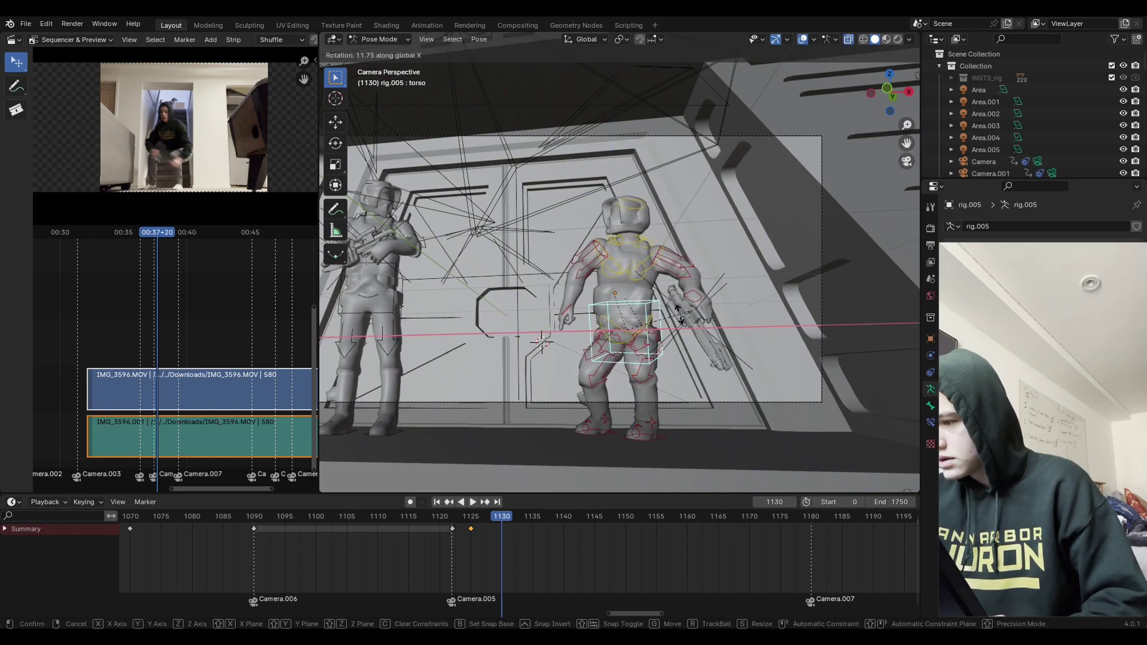
click(679, 320)
key(r)
key(z)
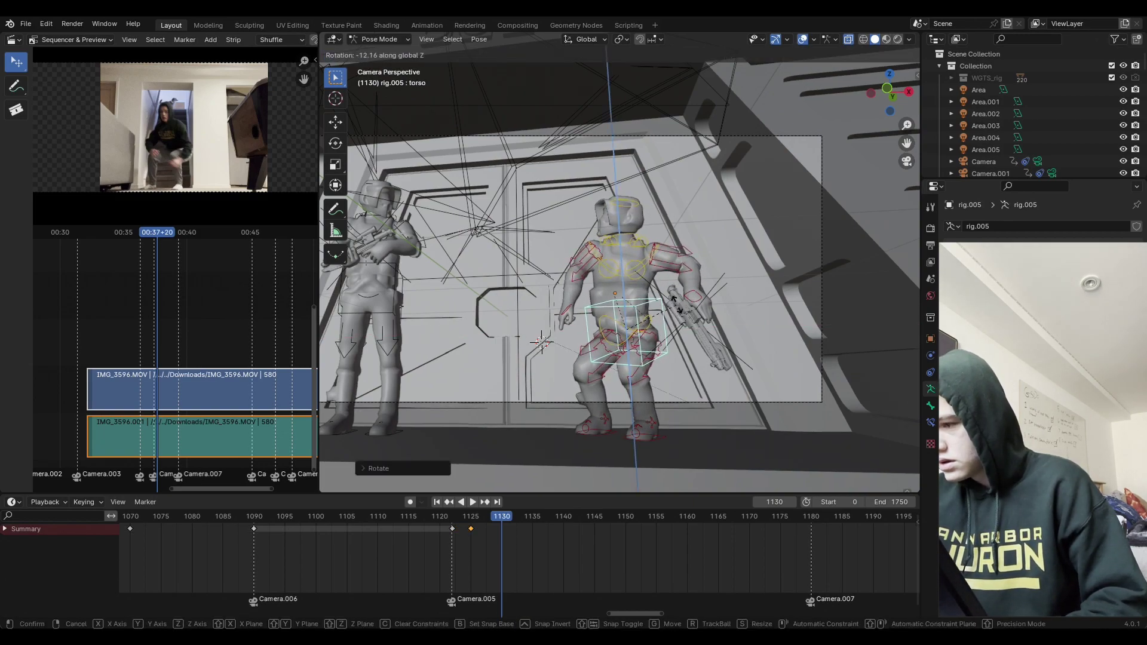
click(603, 254)
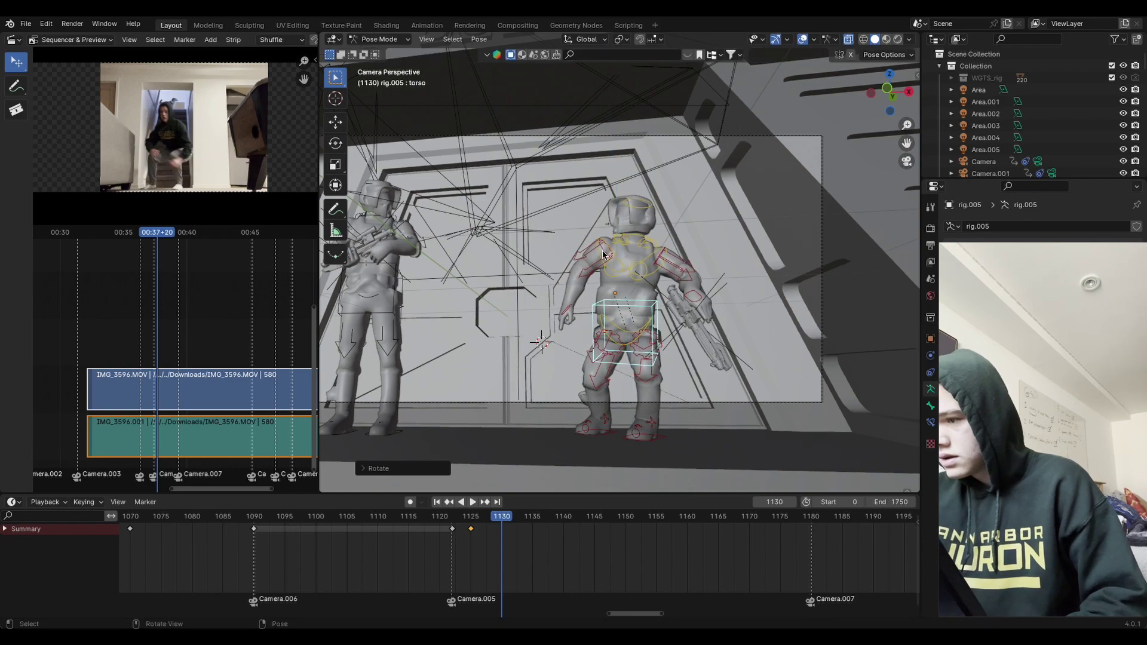
Step: Reposition the right hand control, rotating it on Y and sliding it along Y
click(571, 310)
key(g)
click(651, 323)
key(r)
key(y)
click(649, 332)
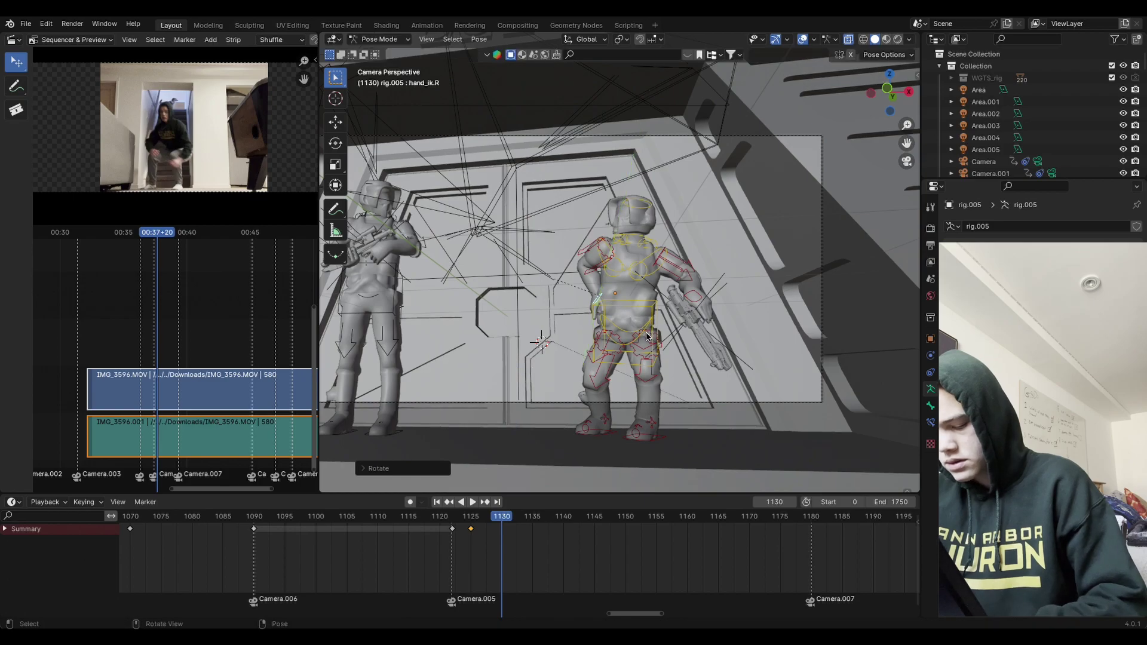
key(g)
key(y)
click(649, 330)
Step: Check the pose from another angle, then back in camera view nudge the right hand
mouse_move(650, 330)
middle_down()
mouse_move(686, 384)
mouse_move(658, 384)
mouse_move(642, 350)
middle_up()
scroll(645, 350, up, 2)
shift+middle_drag(719, 335, 686, 296)
click(906, 165)
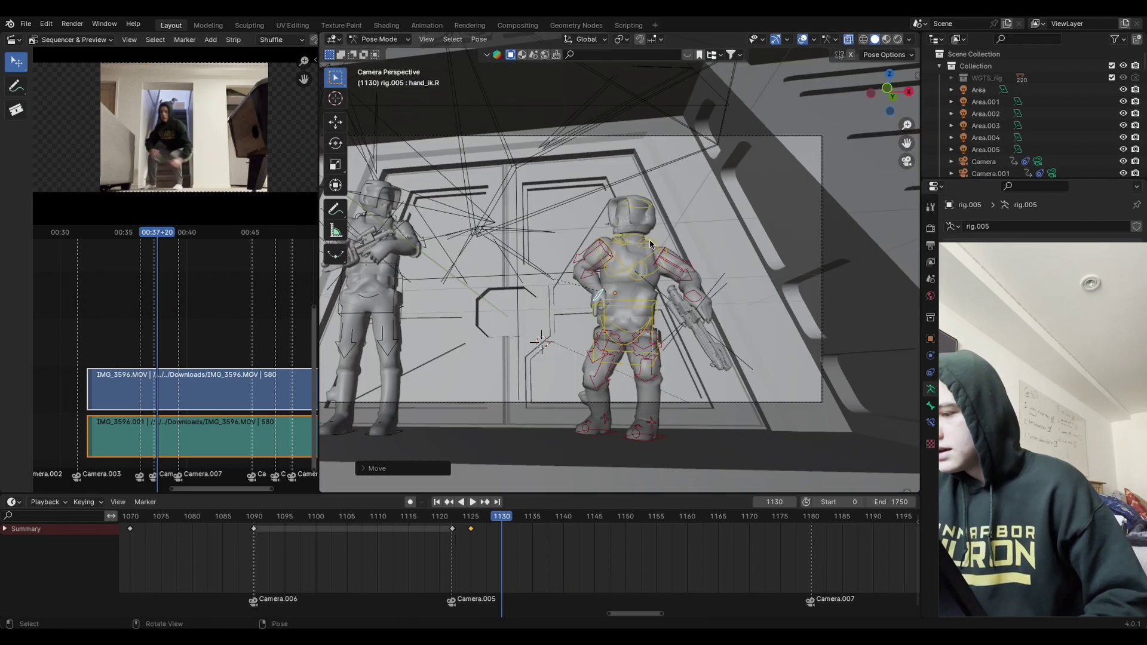
key(g)
click(650, 320)
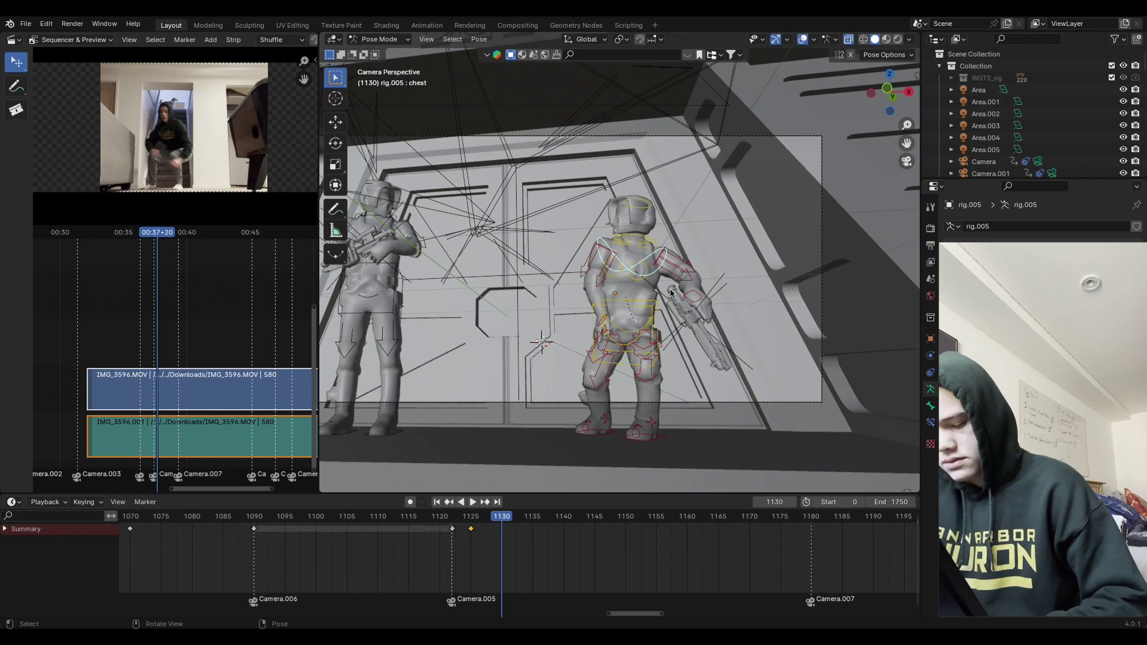
Step: Lean the chest on X and tilt and turn the head on the X and Y axes
key(r)
key(x)
click(671, 300)
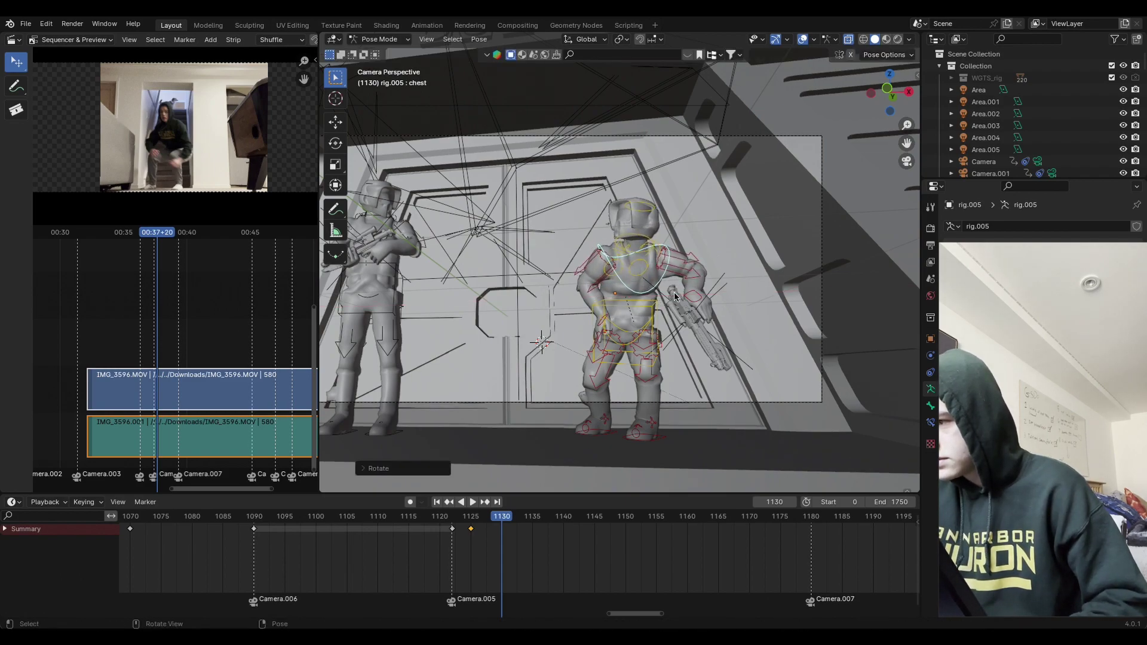
key(r)
key(x)
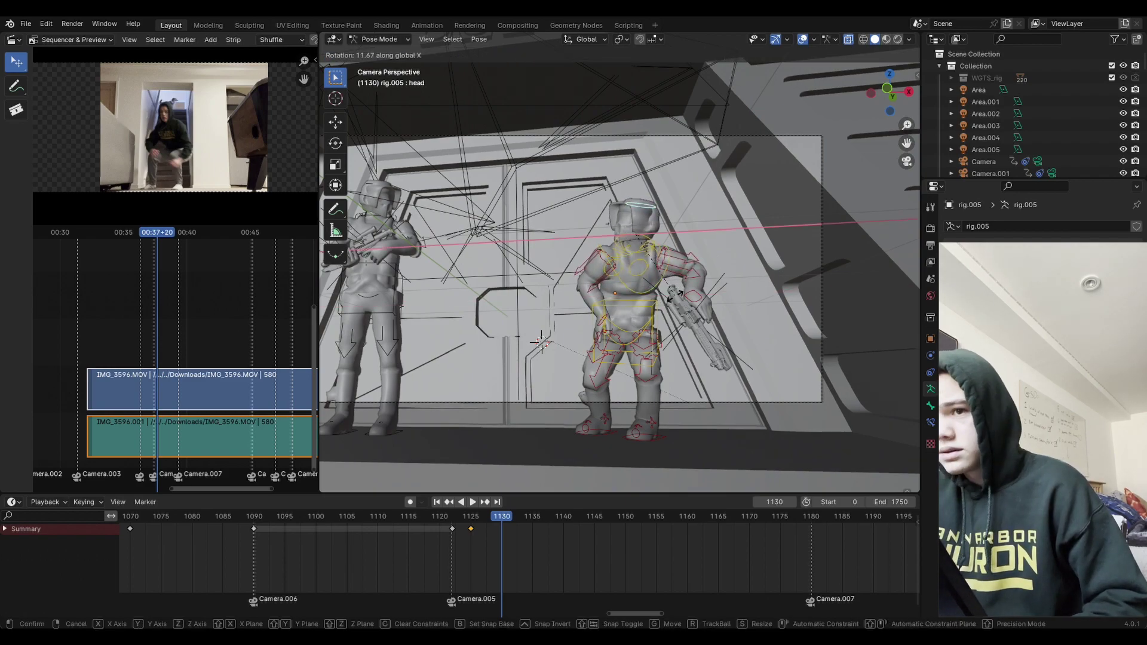
click(671, 309)
key(r)
key(z)
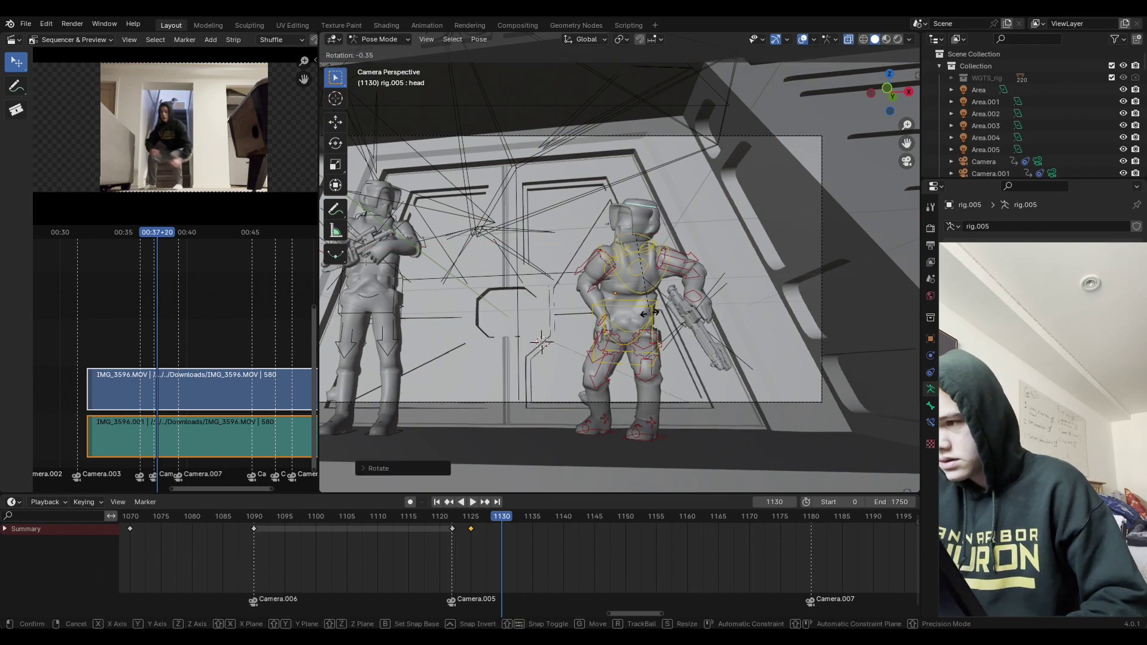
key(y)
click(681, 268)
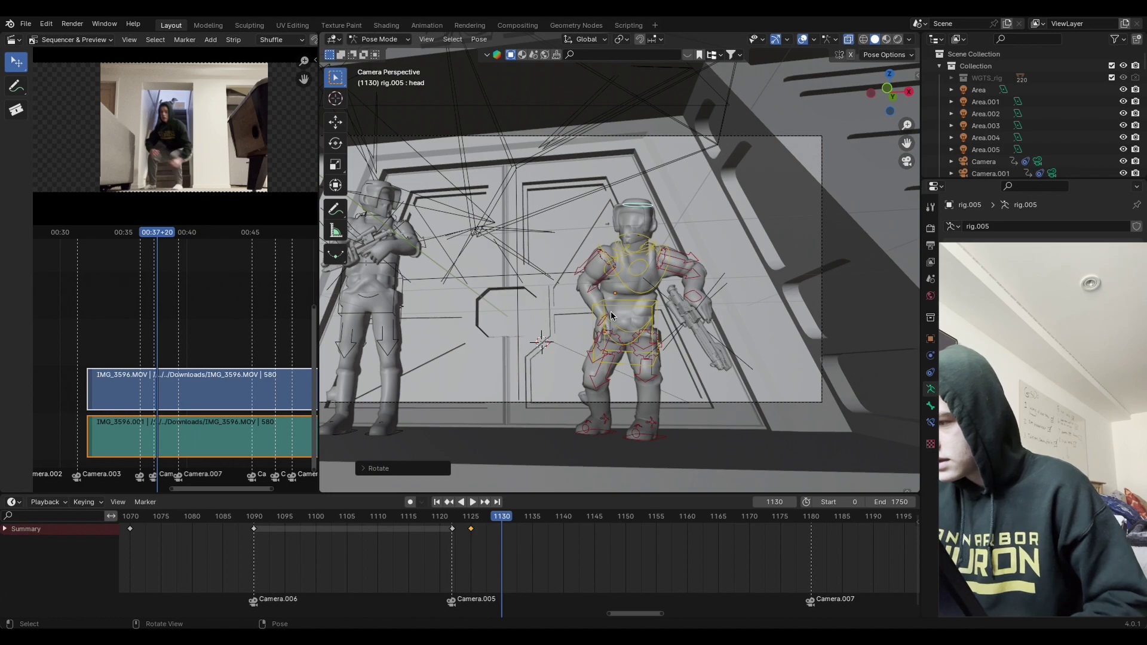
Step: Refine the right hand with a free rotation, an X-axis rotation and a shift left
key(r)
click(660, 287)
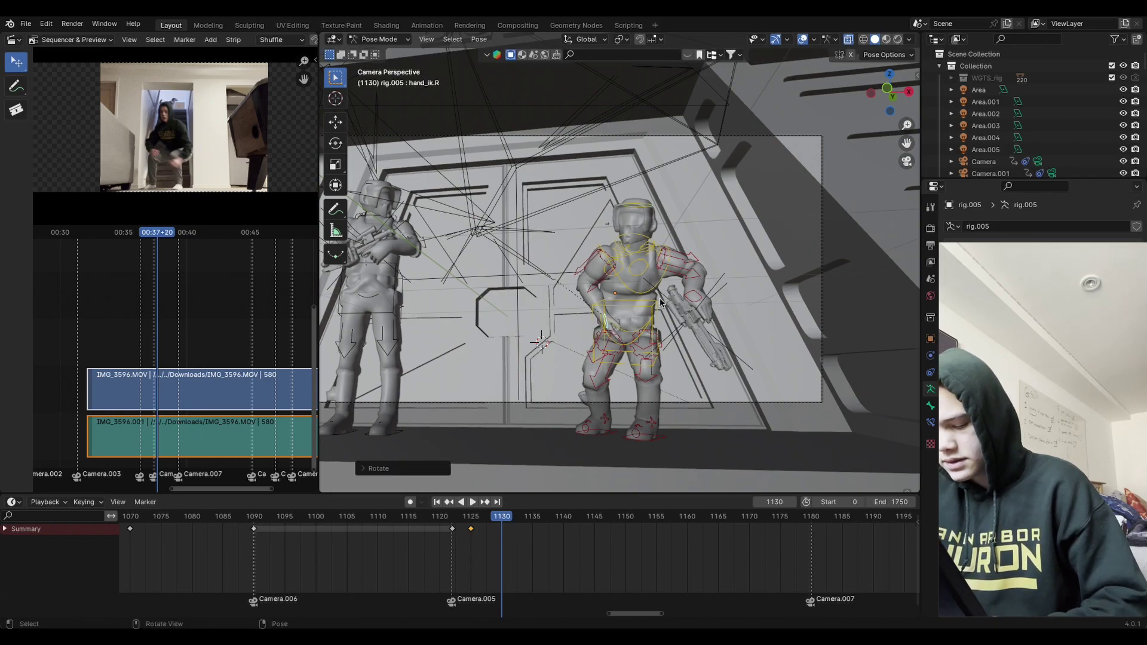
key(r)
key(x)
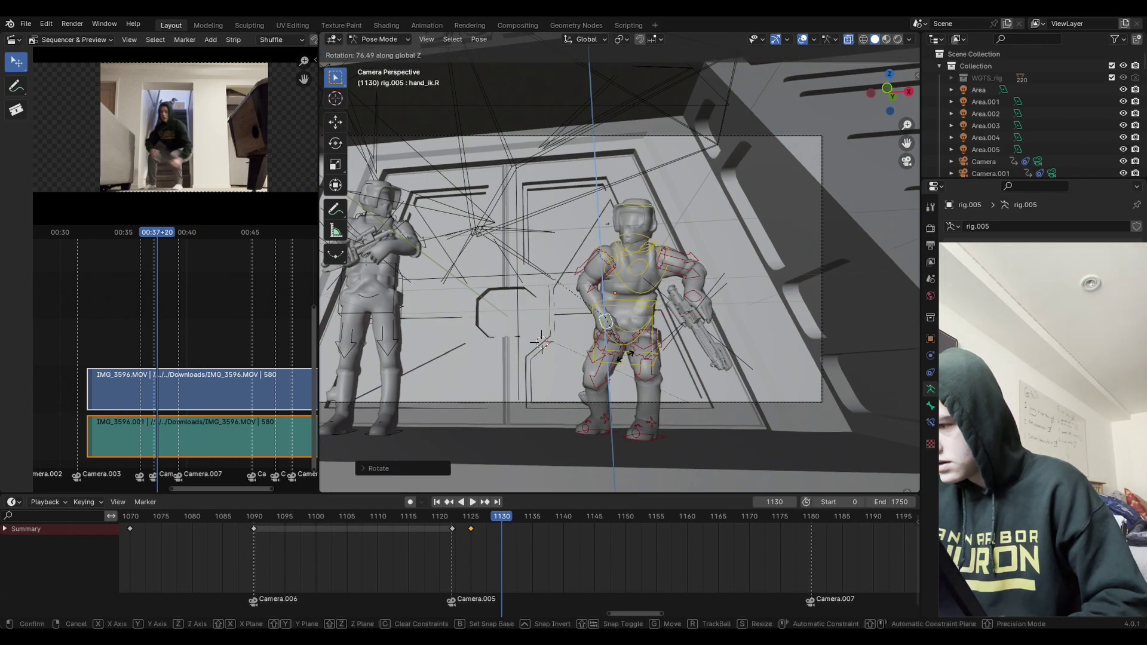
key(x)
click(656, 297)
key(g)
click(703, 297)
click(697, 297)
Step: Lower and rotate the left hand control, checking the crouch from around the soldier
key(g)
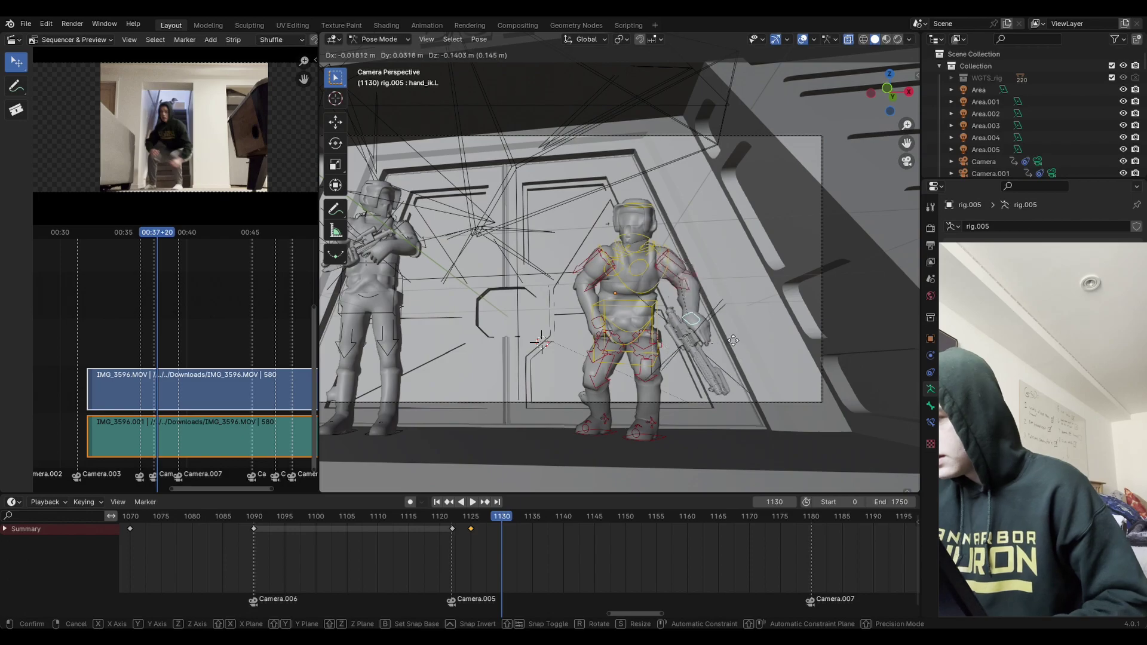
click(719, 310)
key(r)
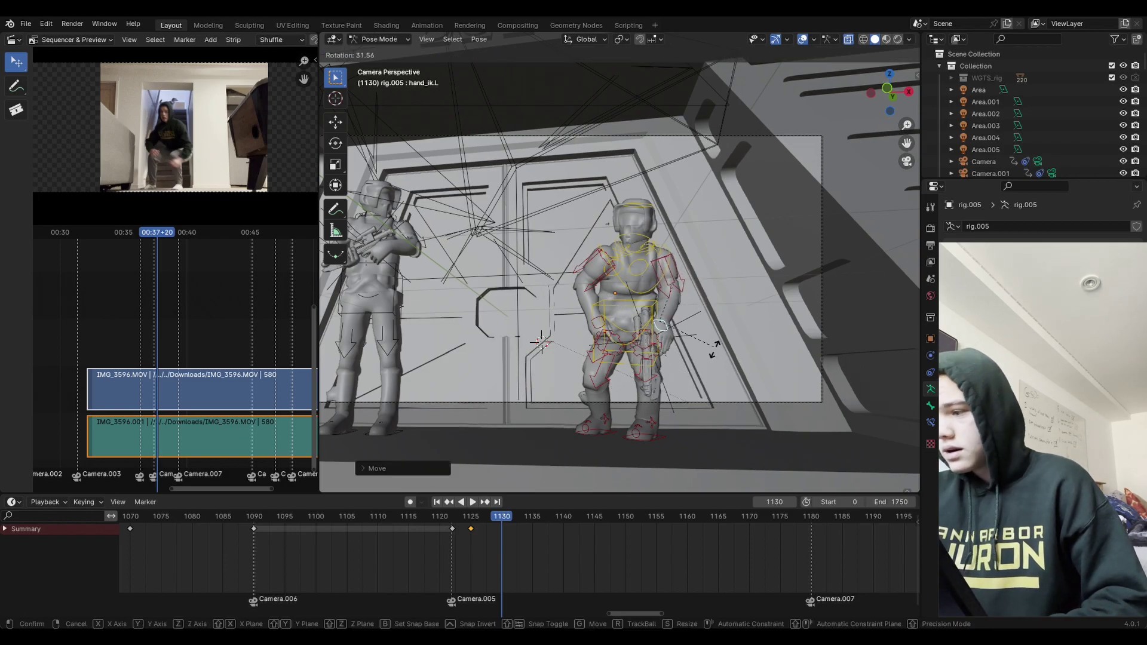
click(717, 299)
middle_drag(717, 299, 576, 320)
scroll(803, 353, up, 2)
key(KP_0)
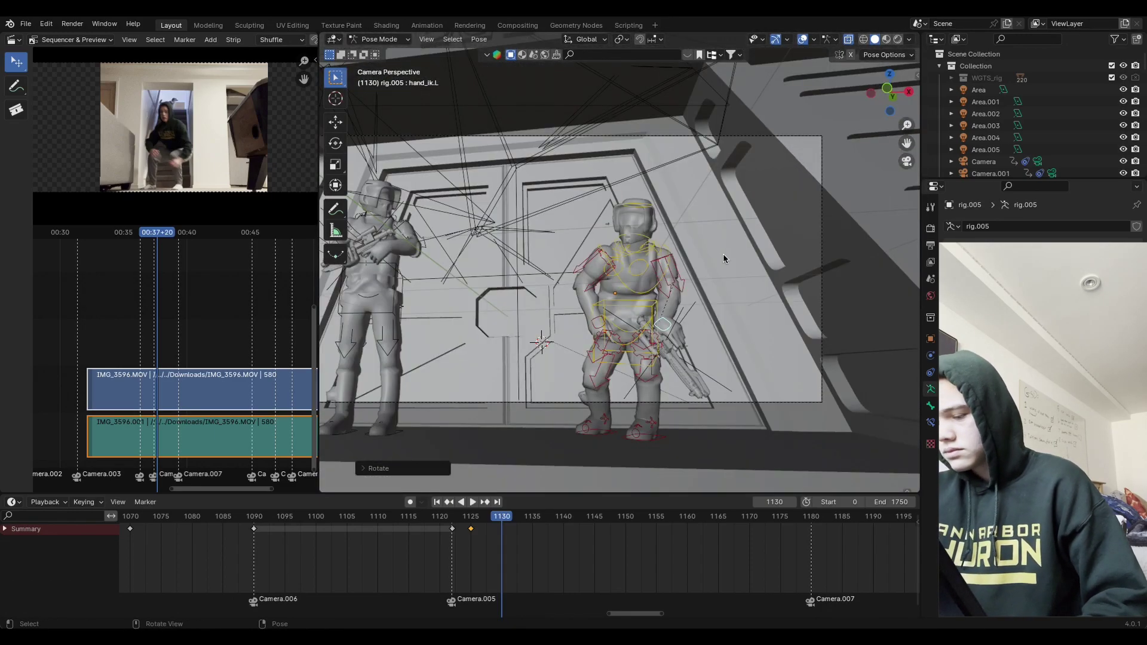
Step: Keyframe all bones of the crouched pose at frame 1130 and play it back
key(a)
key(i)
click(671, 303)
key(space)
key(space)
mouse_move(465, 518)
mouse_down()
mouse_move(437, 560)
mouse_move(451, 548)
mouse_move(487, 565)
mouse_move(513, 558)
mouse_move(467, 528)
mouse_up()
key(space)
Step: Slide the two selected pose keyframes about 2 frames later in the Dope Sheet
key(g)
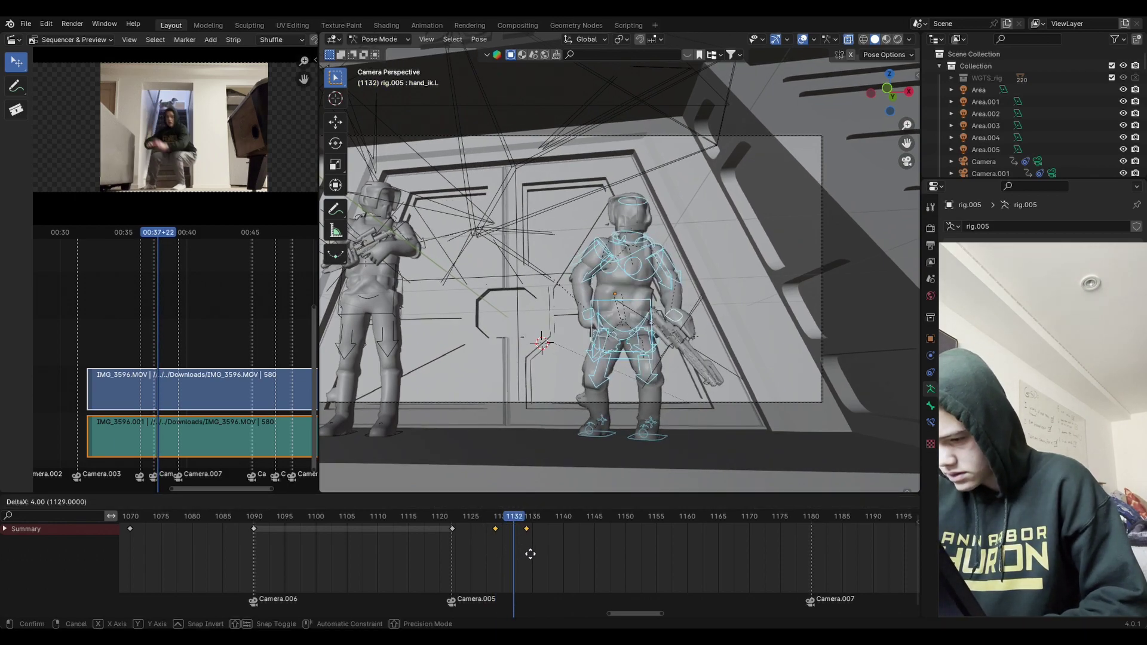
mouse_move(531, 553)
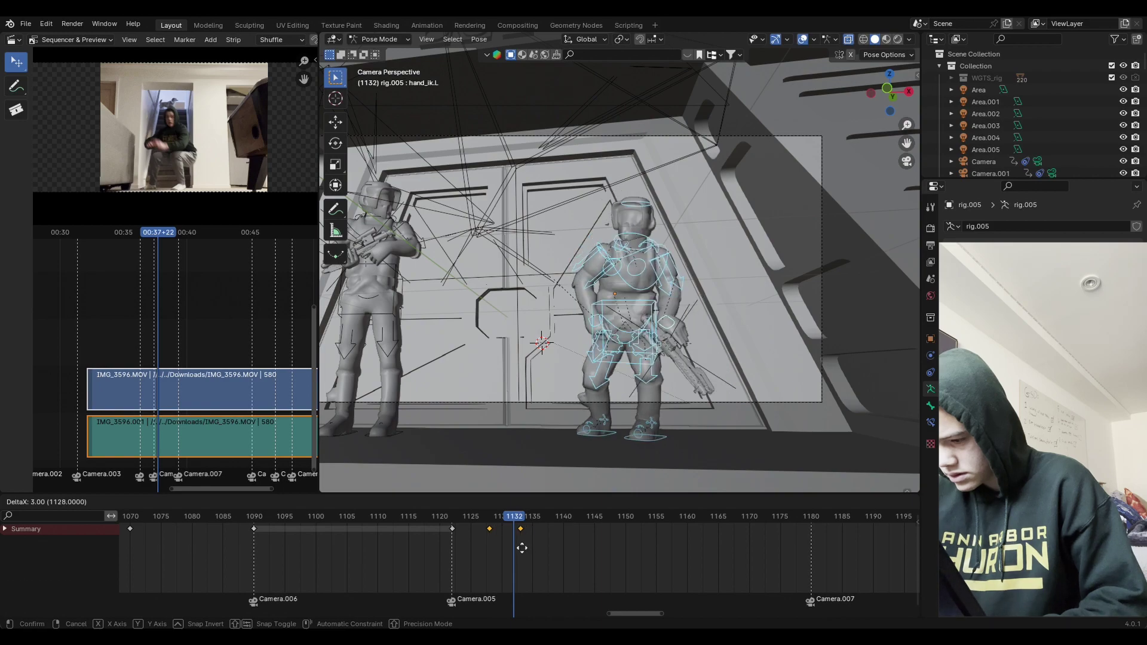
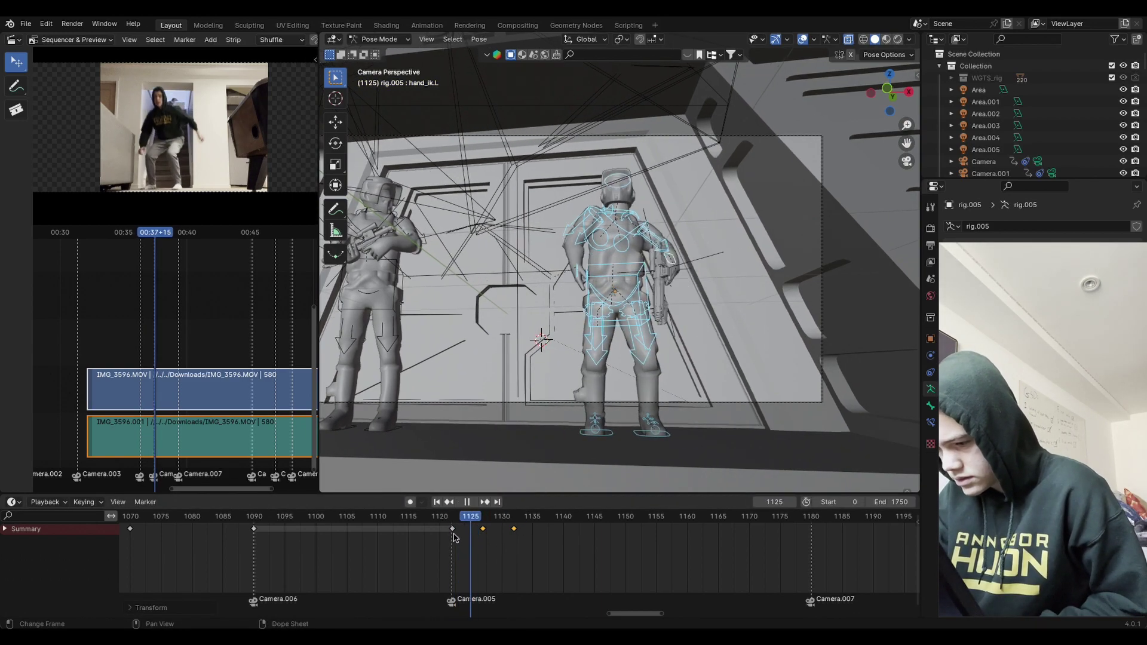
Step: Pause playback and move the pose key at frame 1122 two frames earlier to 1120
click(452, 533)
key(space)
click(453, 529)
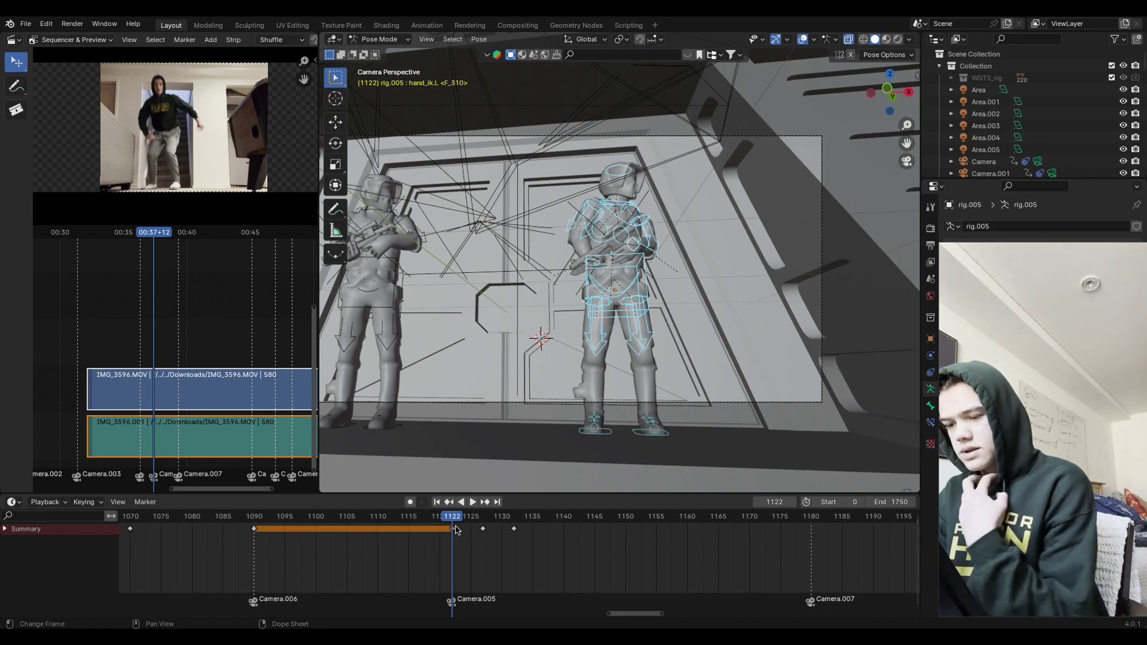
key(g)
click(436, 532)
Step: Shift the later keys at 1127 and 1132 to frames 1125 and 1130
key(space)
drag(441, 530, 440, 531)
drag(528, 543, 468, 526)
key(g)
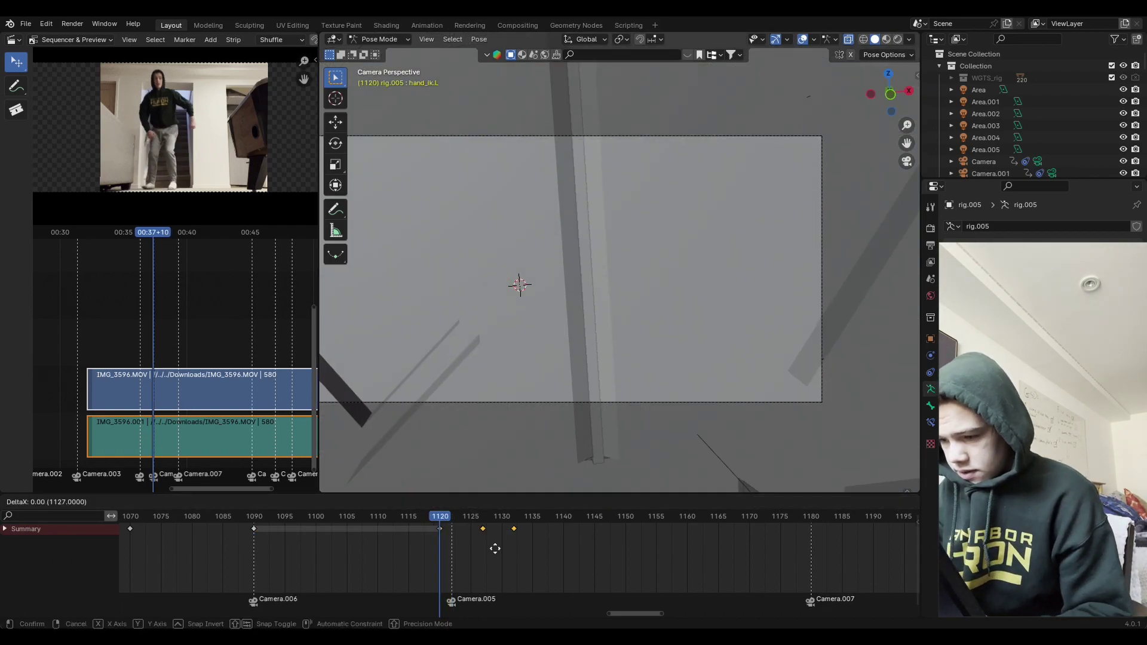
click(485, 550)
Step: Play back and step frame by frame around 1121–1123 to compare timing with the reference
key(space)
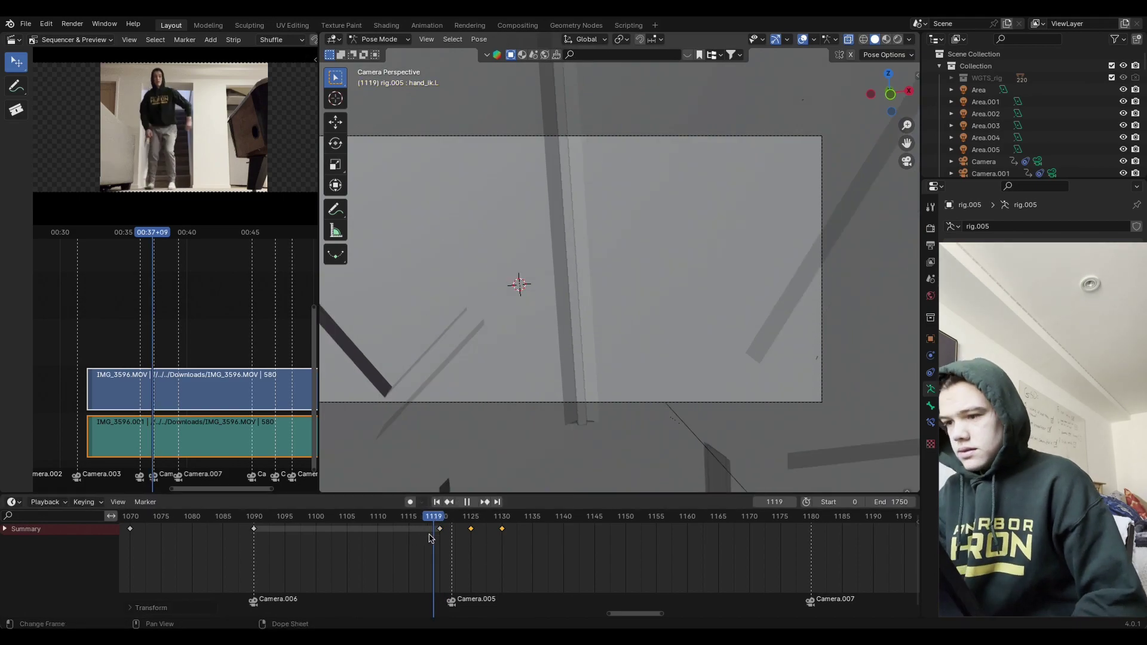
key(space)
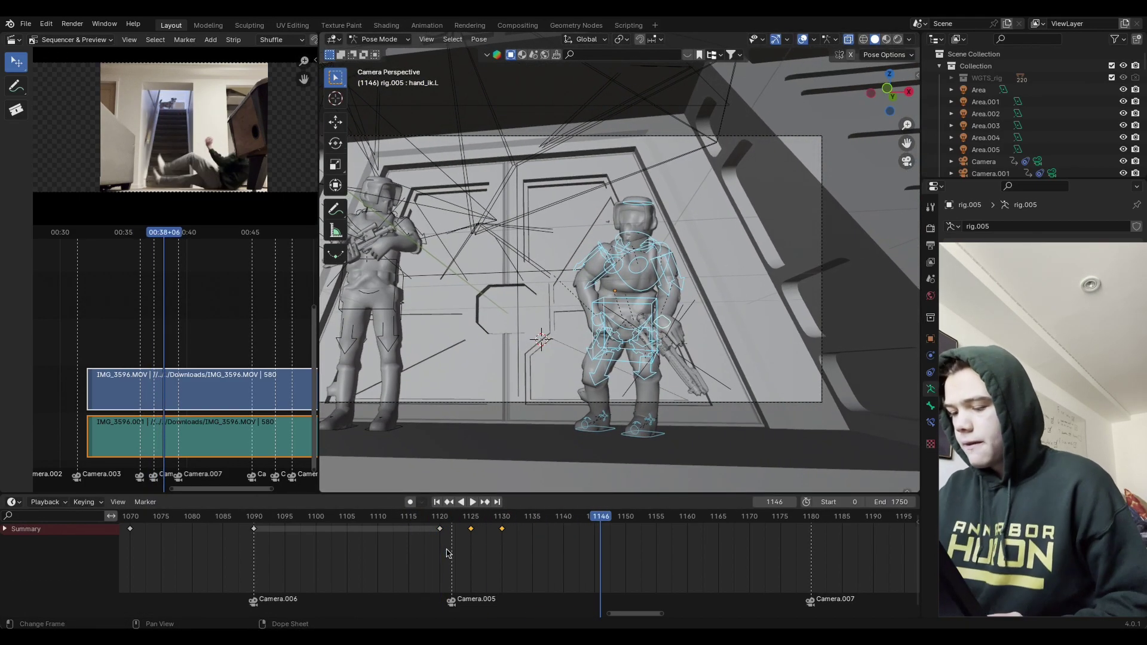
drag(473, 520, 459, 517)
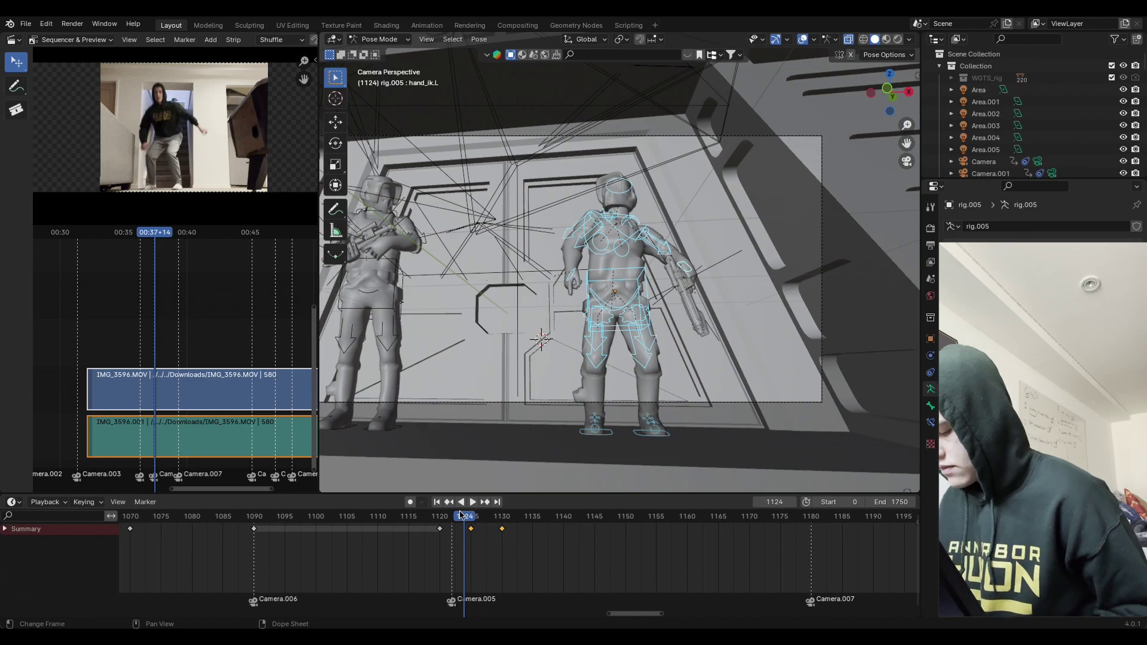
key(Left)
key(Left)
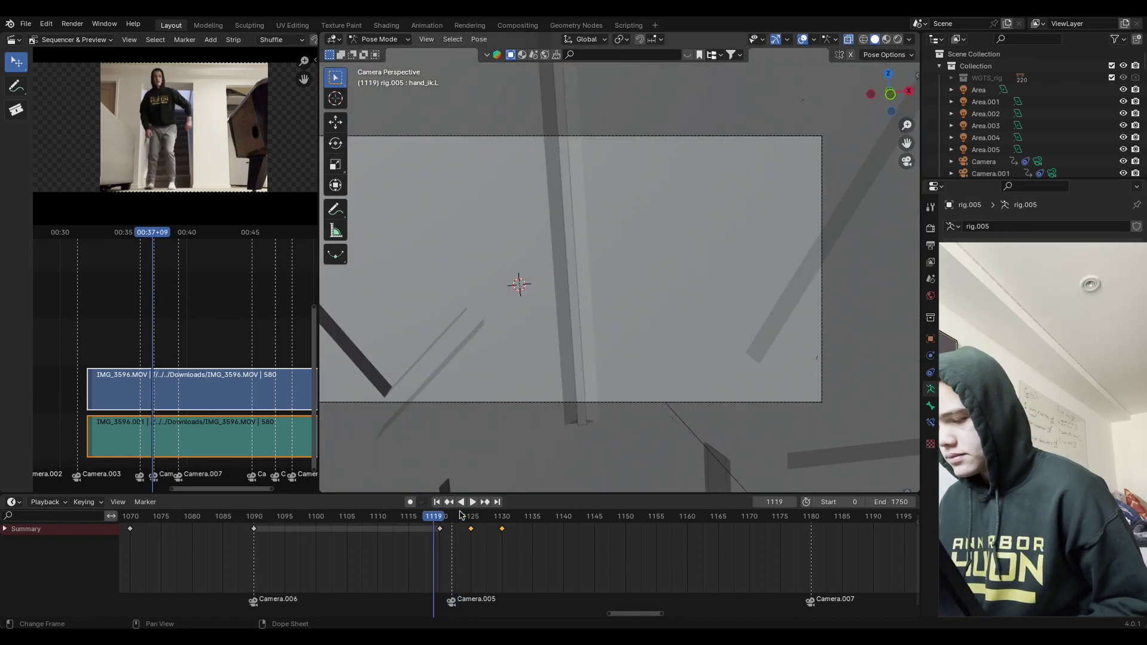
key(Right)
key(Right)
key(Right)
key(Right)
key(Right)
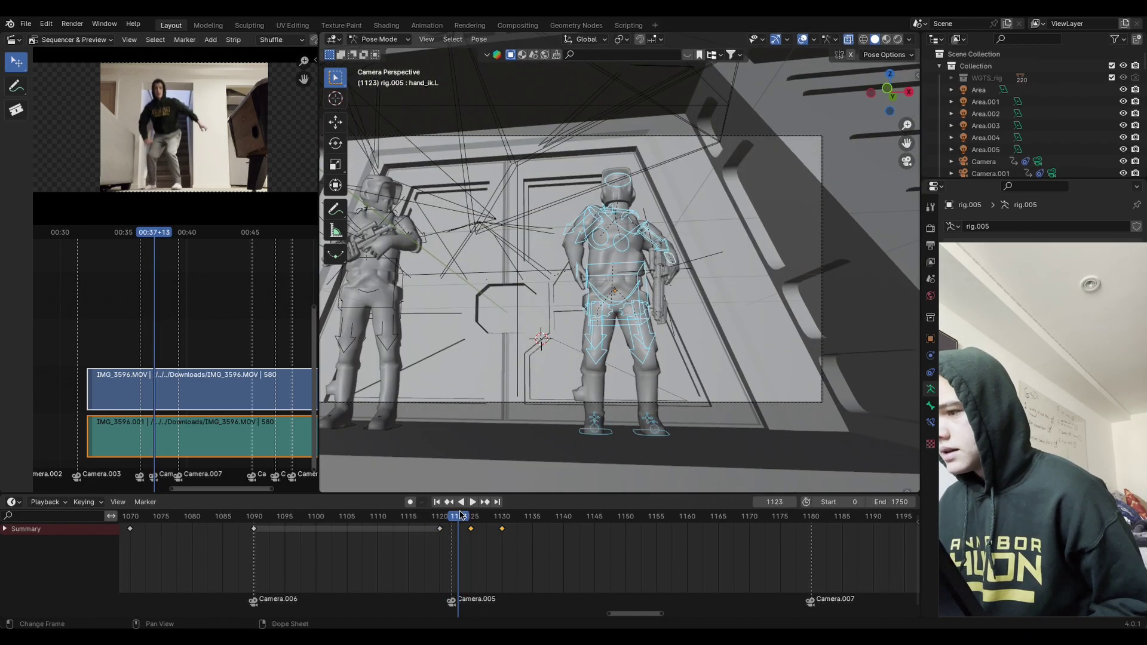
key(Right)
key(Right)
key(Right)
key(Right)
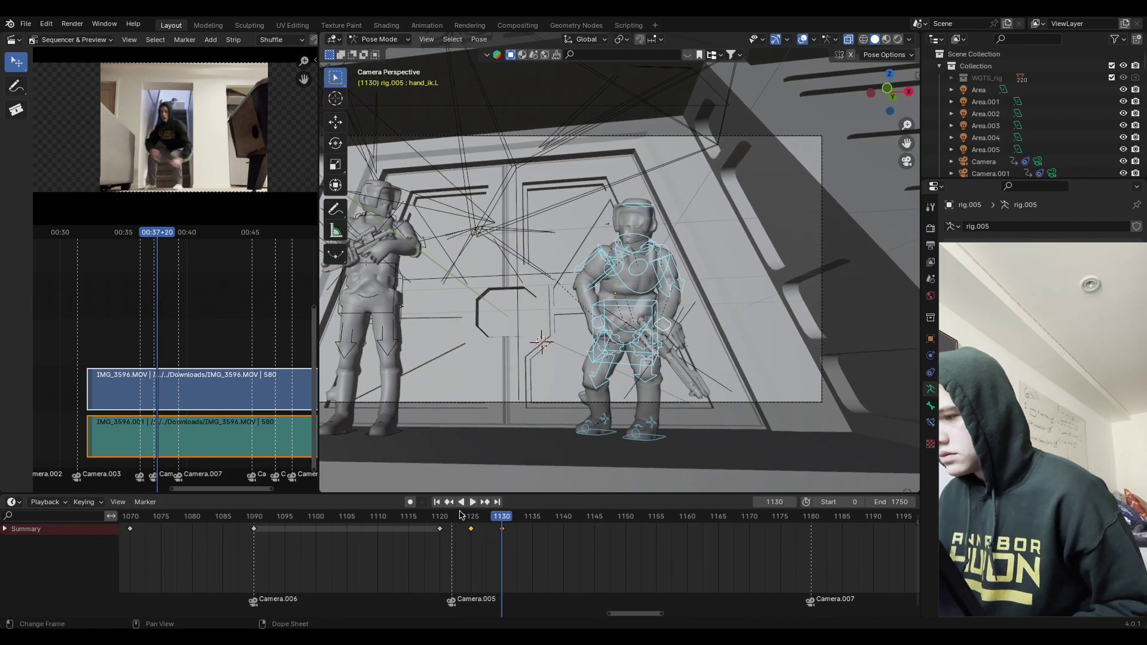
click(602, 325)
Step: Move the right hand further left and rotate it and the right upper arm around Z
key(g)
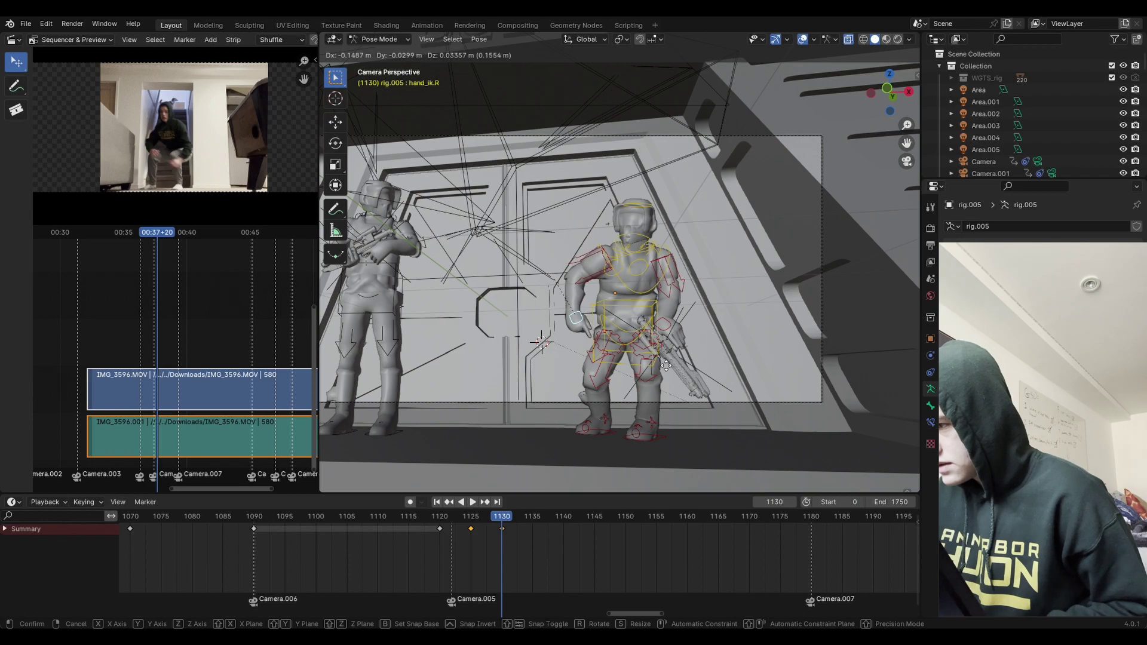
click(667, 364)
key(r)
key(z)
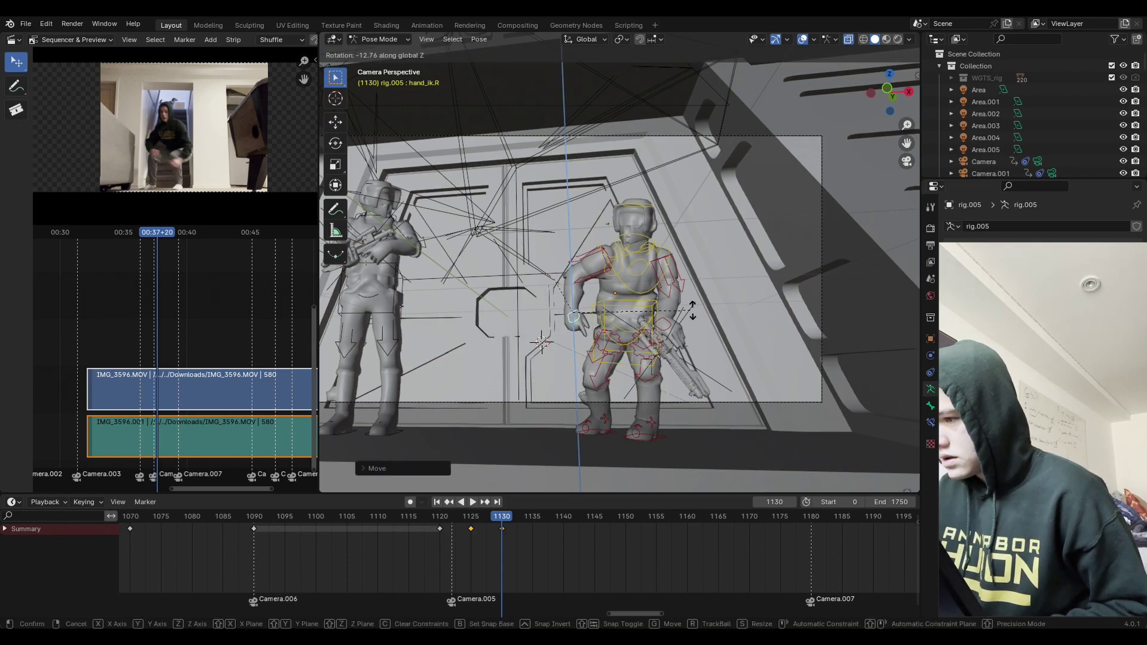
click(692, 310)
click(597, 275)
key(r)
key(z)
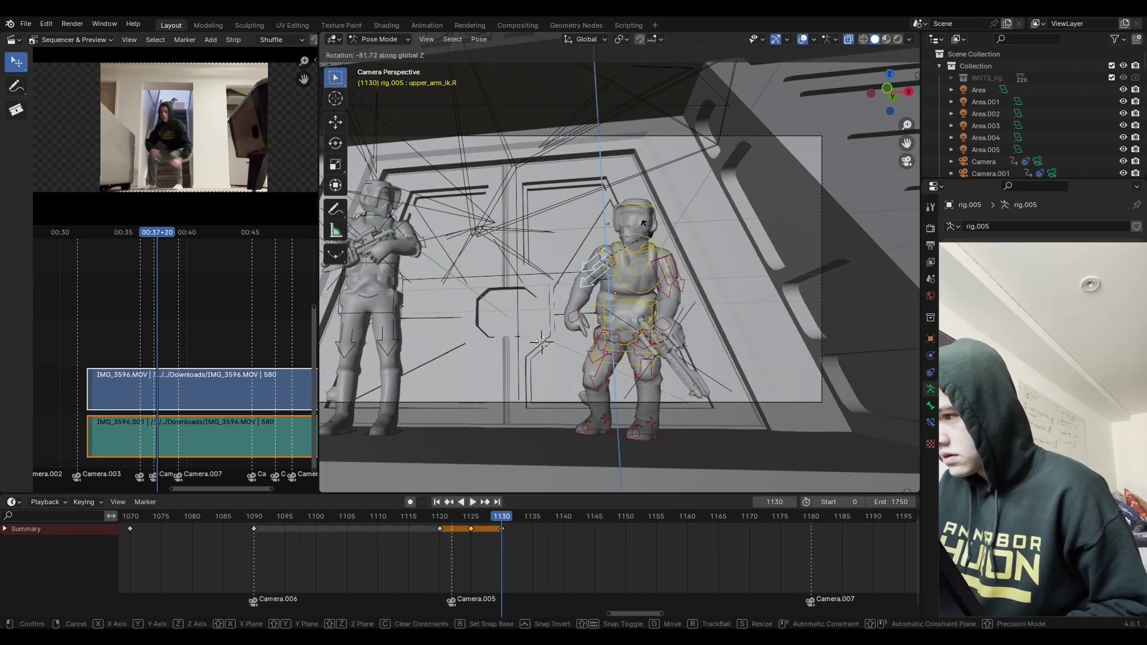
click(640, 225)
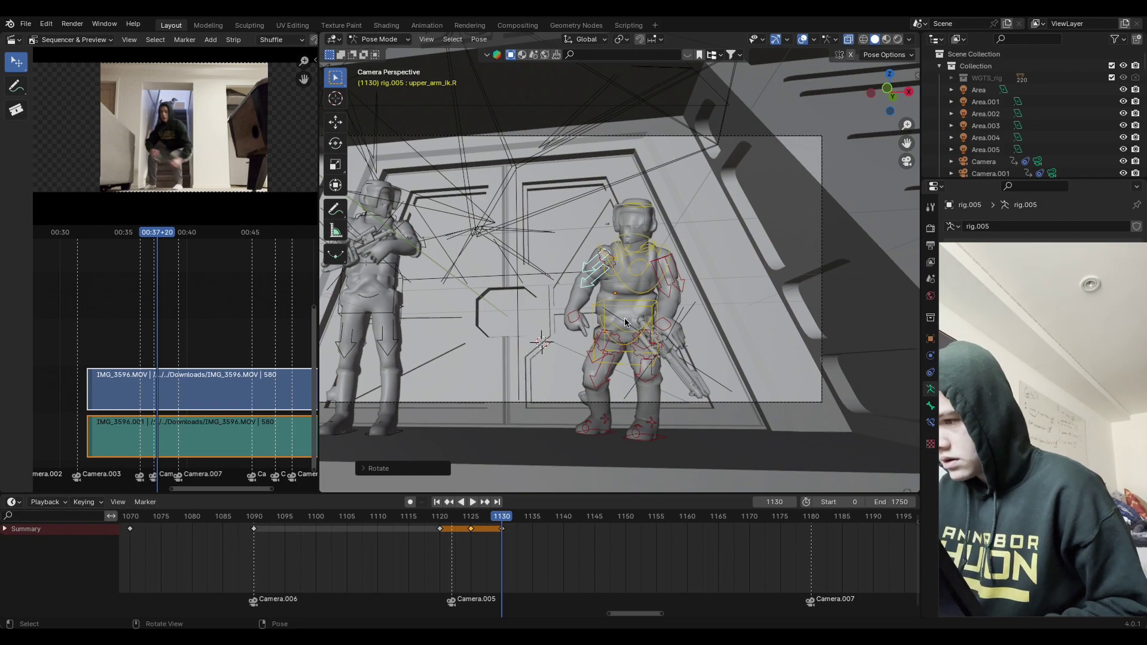
Step: Re-angle the right hand around Z and raise it slightly
click(680, 323)
key(r)
key(z)
click(651, 293)
key(g)
click(601, 354)
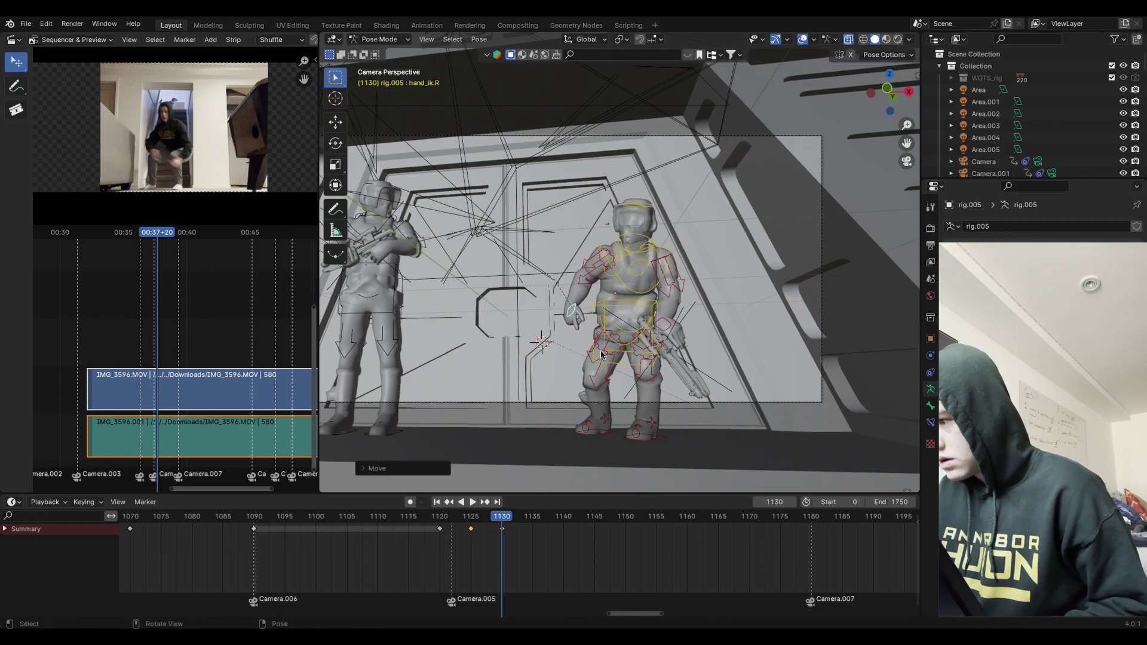
Step: Rotate the left upper arm control around the global Z axis
click(684, 286)
key(r)
key(z)
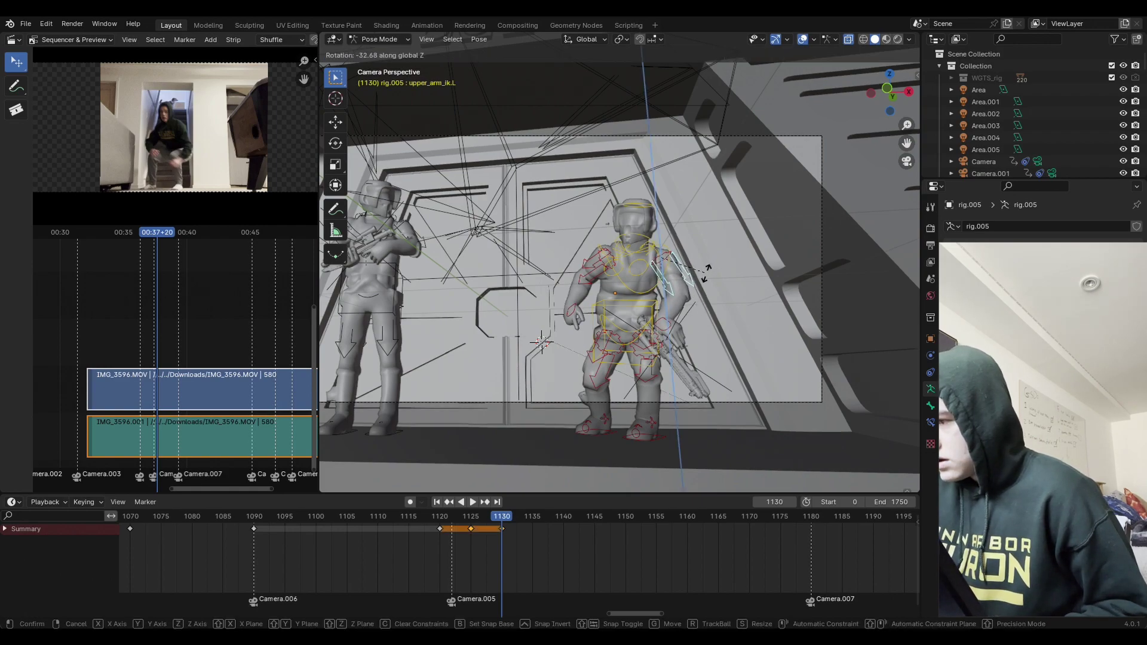
click(705, 272)
Step: Rotate the foot controls and then the thigh controls around the global Z axis
click(643, 444)
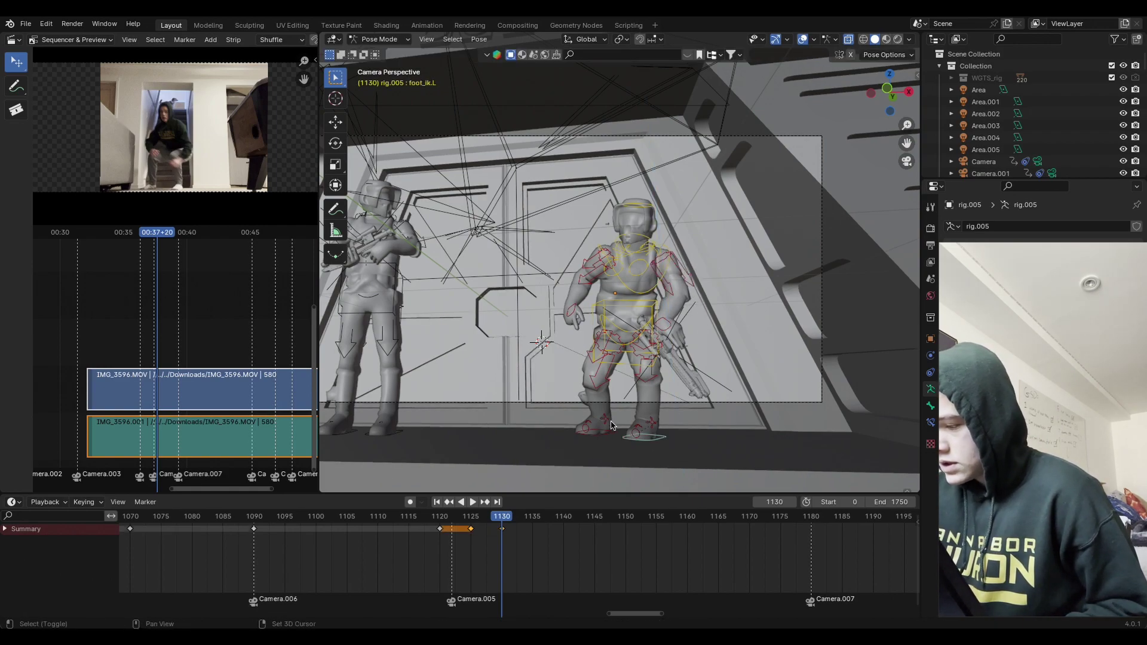
key(r)
key(z)
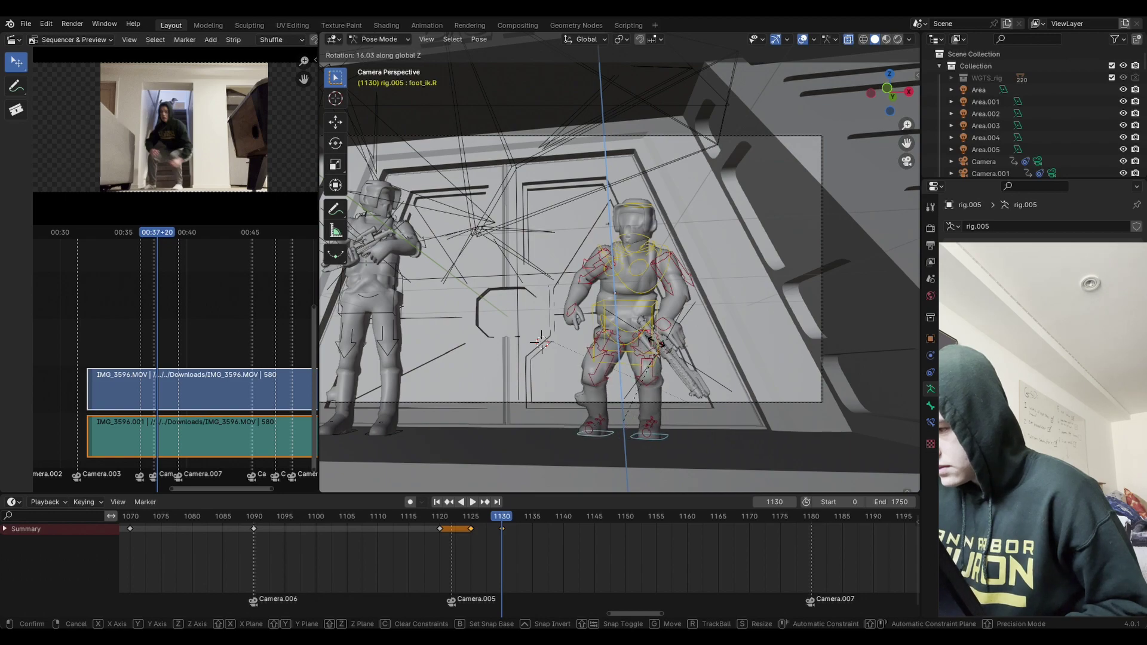
click(651, 318)
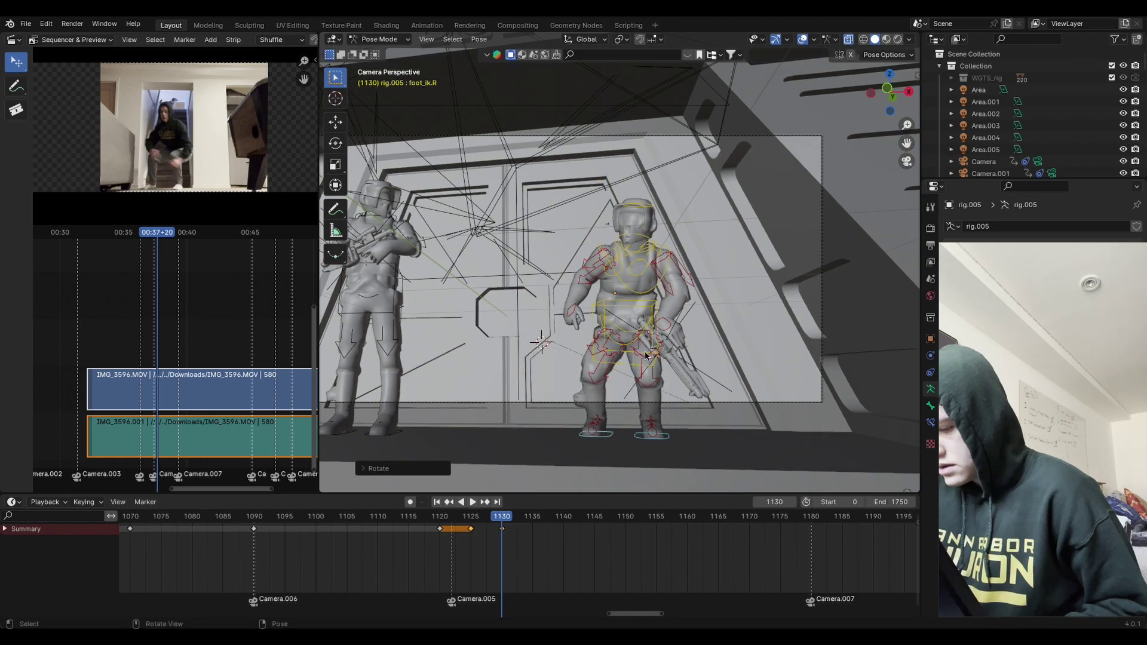
click(605, 379)
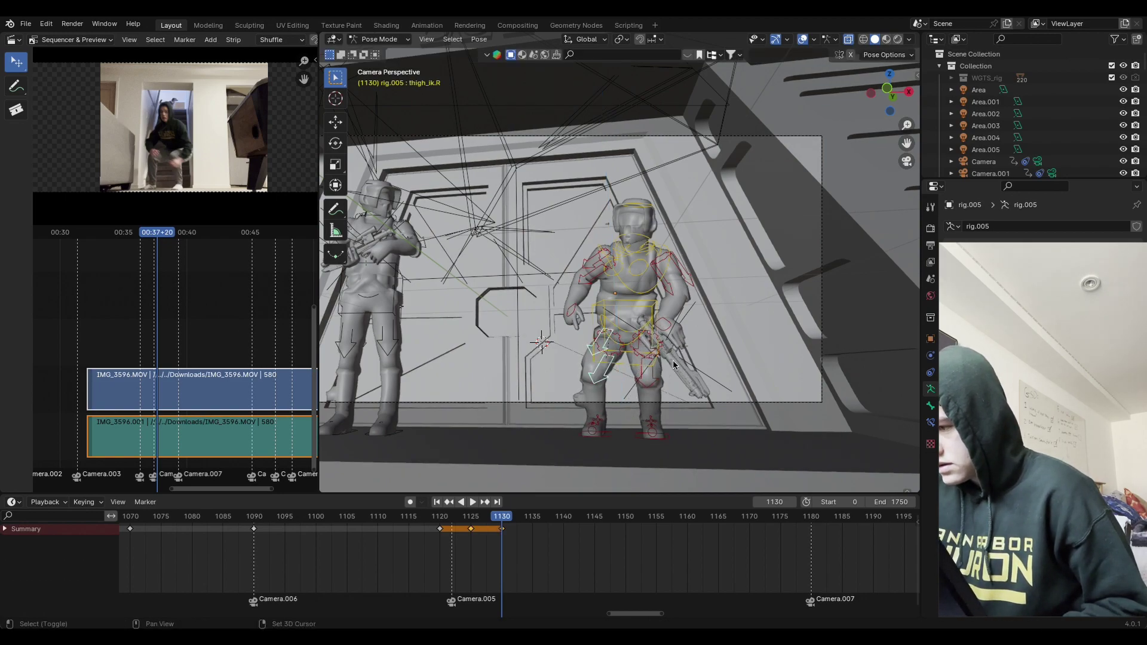
key(r)
key(z)
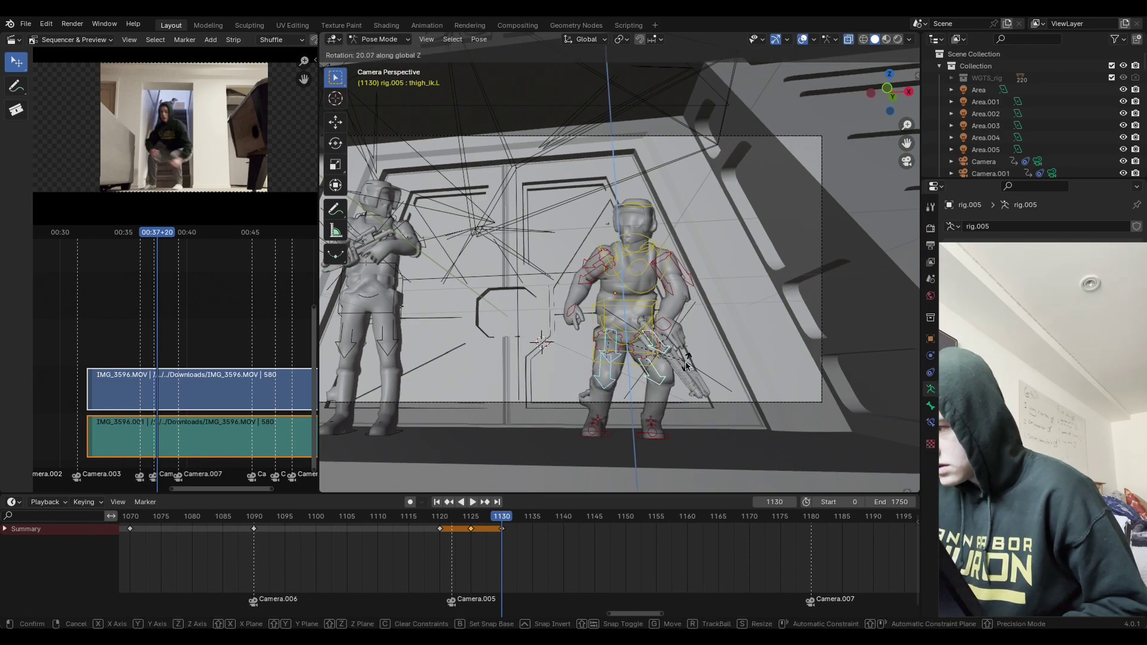
click(644, 327)
Step: Try a Z rotation on the torso control, then undo it
click(650, 308)
key(r)
key(z)
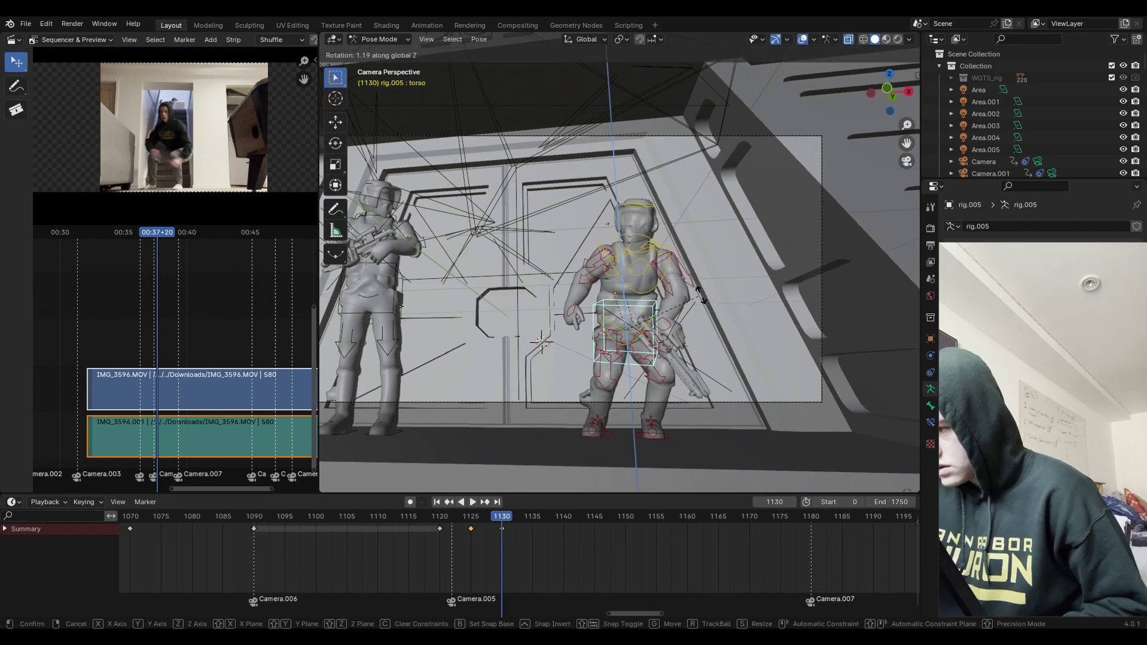
click(690, 311)
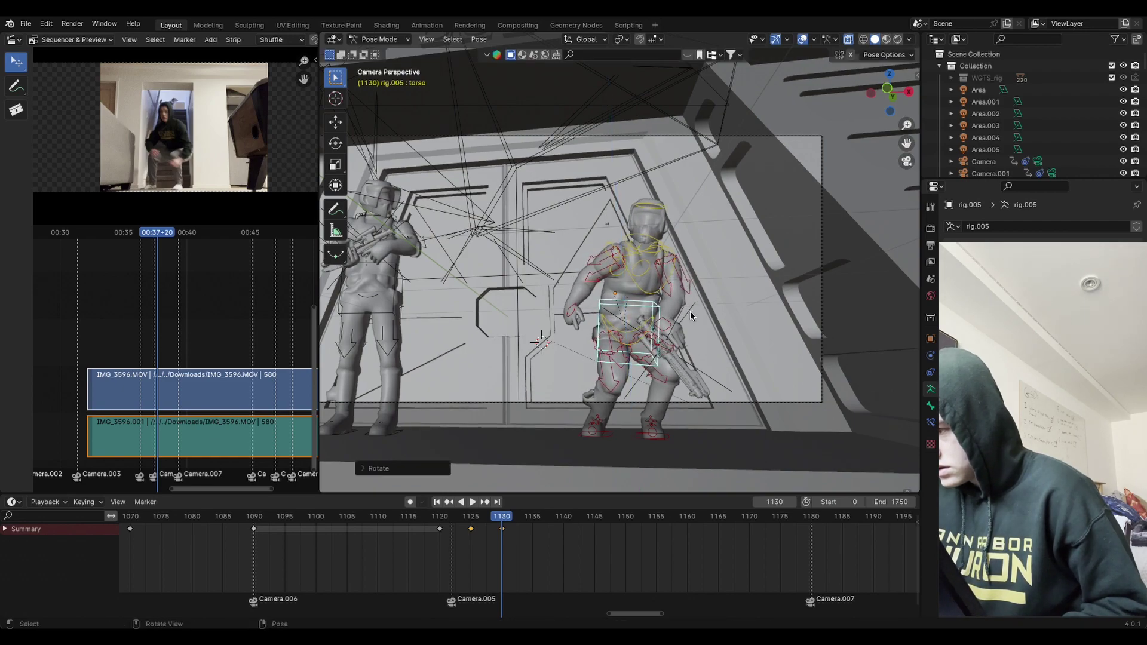
key(ctrl+z)
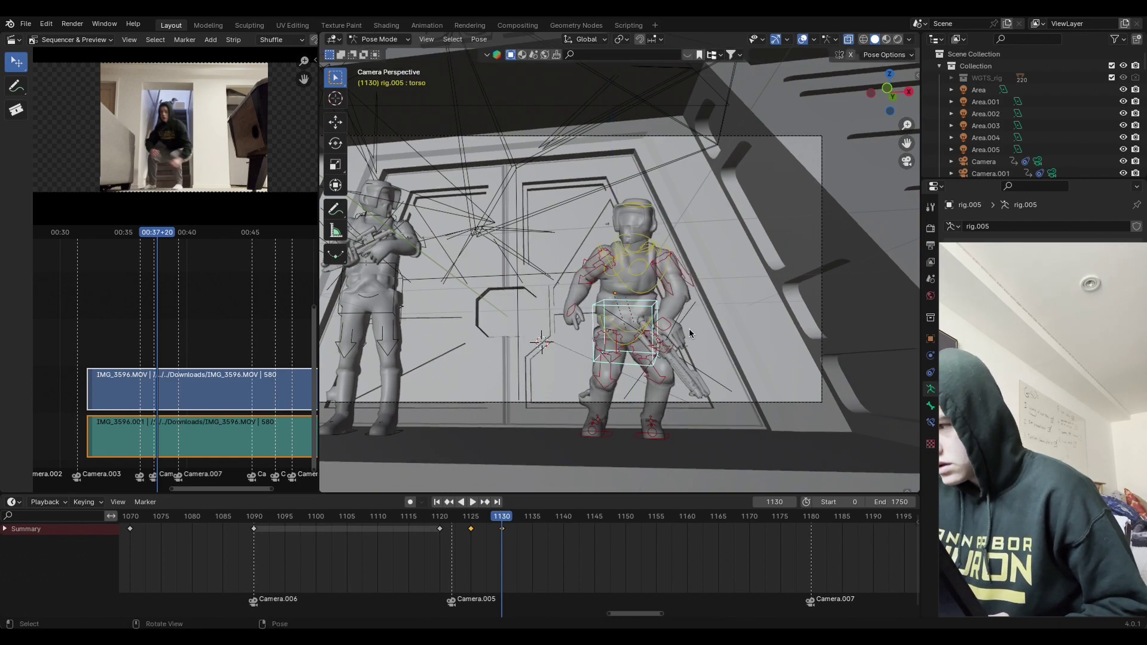
Step: Keyframe all bones at frame 1130 and jump back to frame 1124
key(a)
key(i)
click(657, 352)
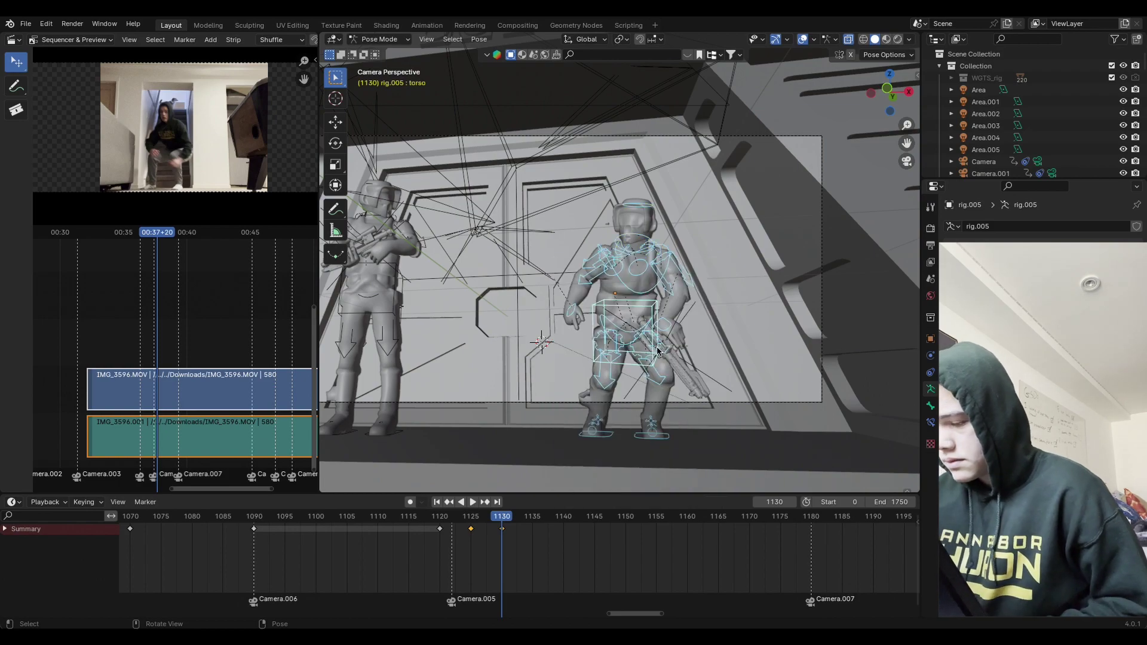
drag(498, 519, 465, 568)
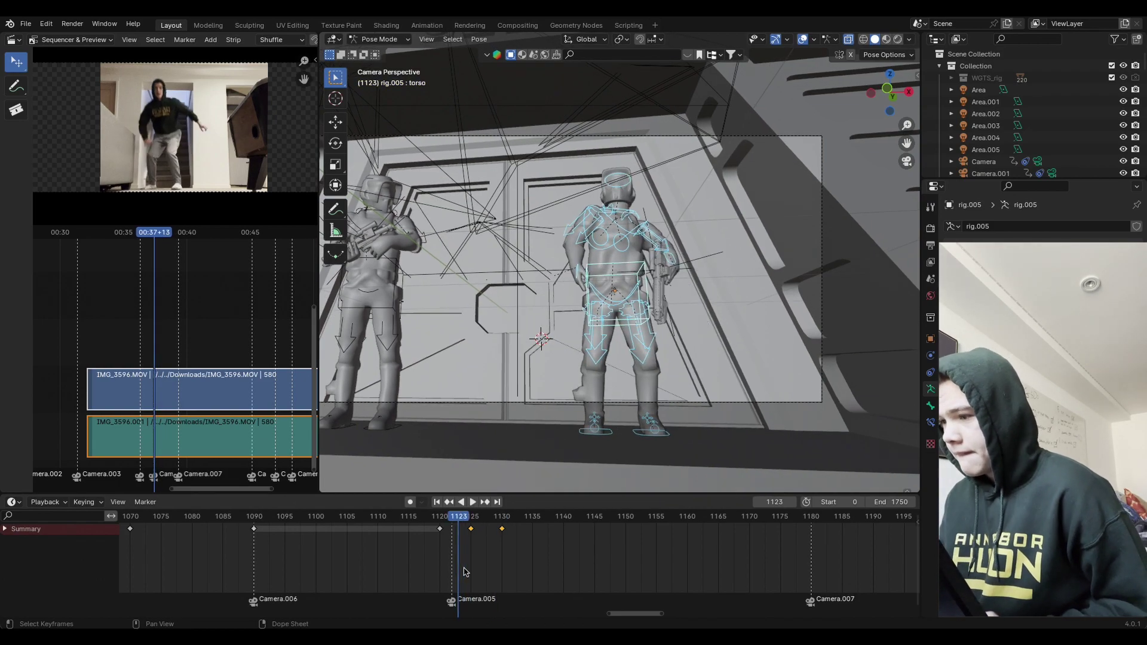
Step: At frame 1130, turn the soldier's head around the vertical Z axis
key(Right)
key(Right)
key(Right)
key(Right)
key(Right)
key(Right)
key(Right)
key(Right)
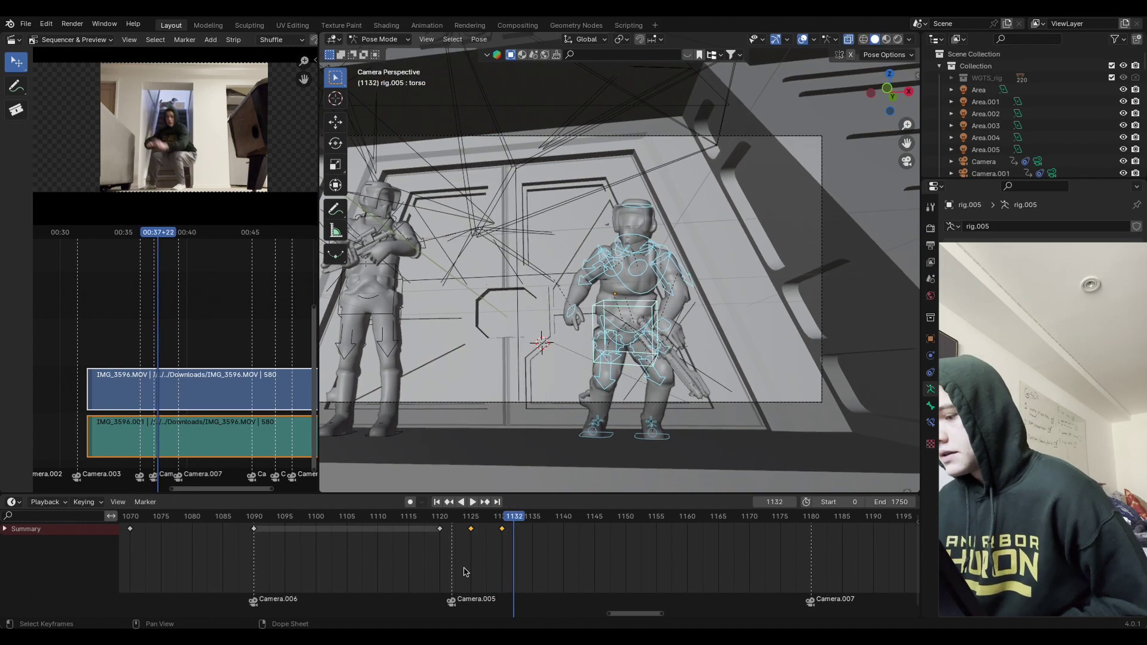
key(Left)
key(Left)
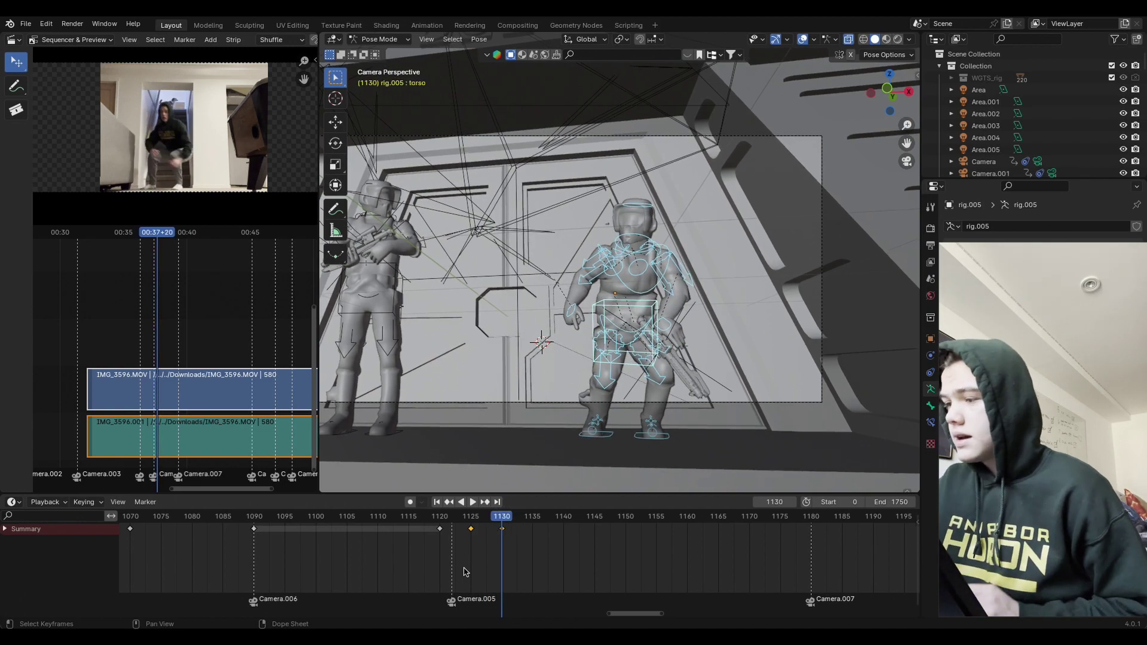
click(651, 206)
key(r)
key(z)
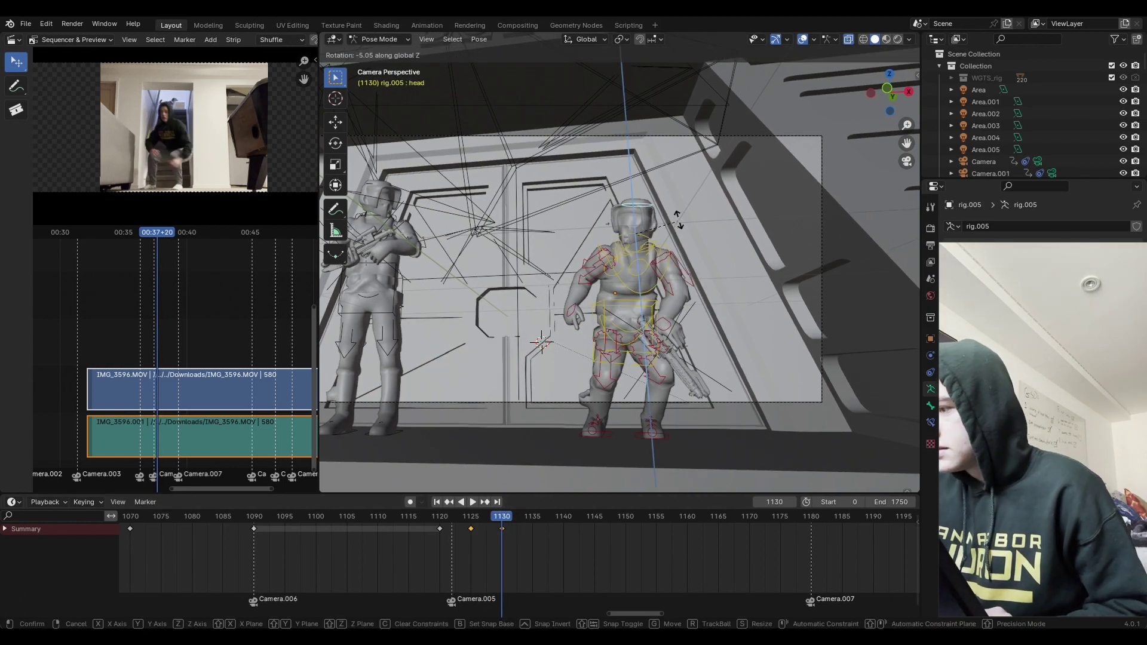
click(684, 210)
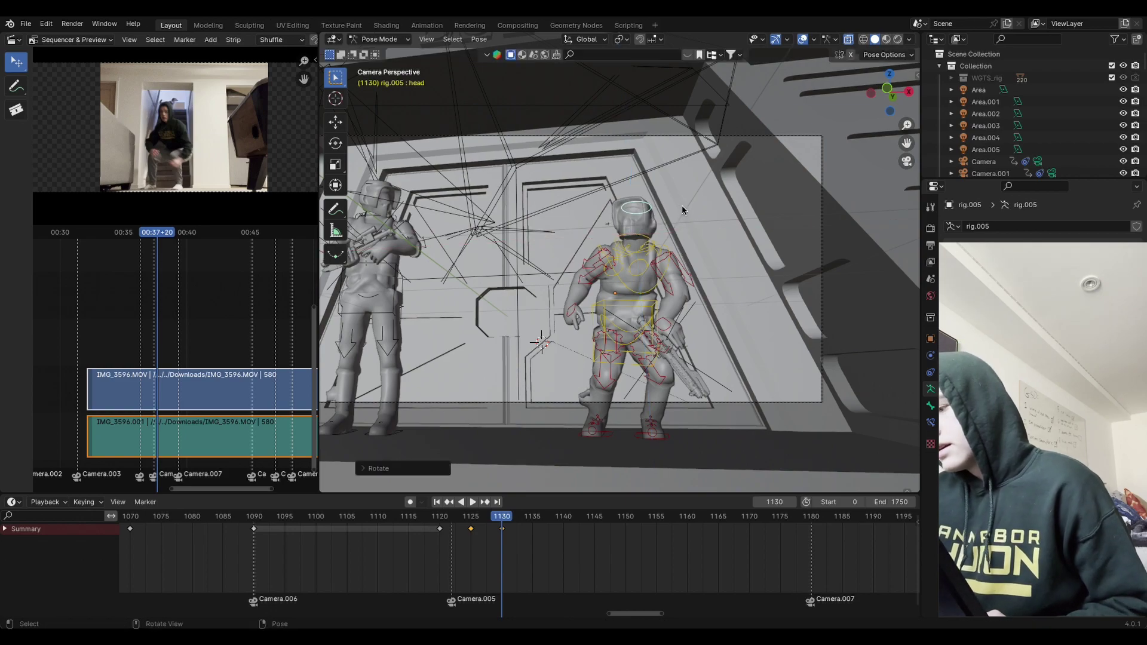
Step: Keyframe the whole pose at 1130, then play from 1125 to compare with the reference
key(a)
key(i)
click(689, 248)
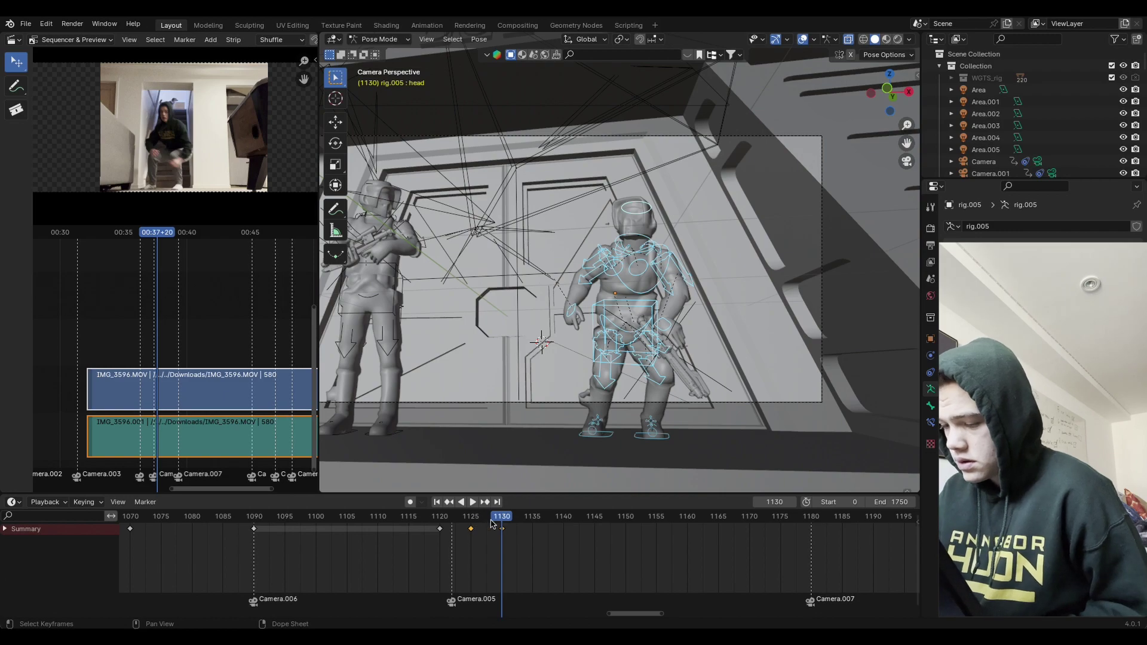
key(Down)
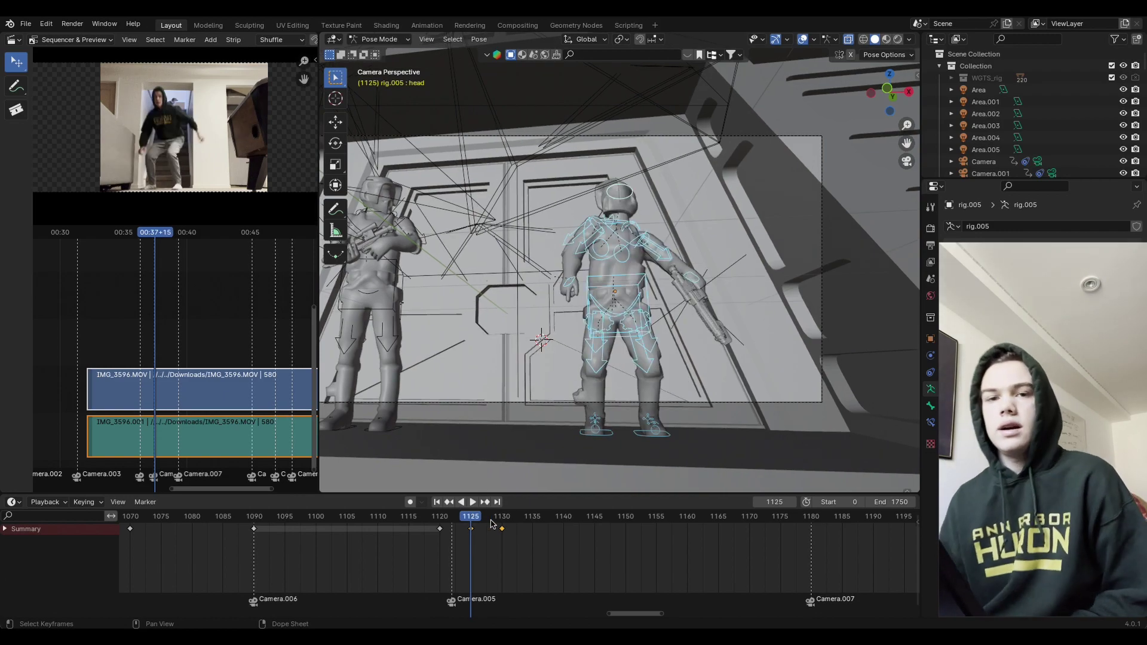
key(space)
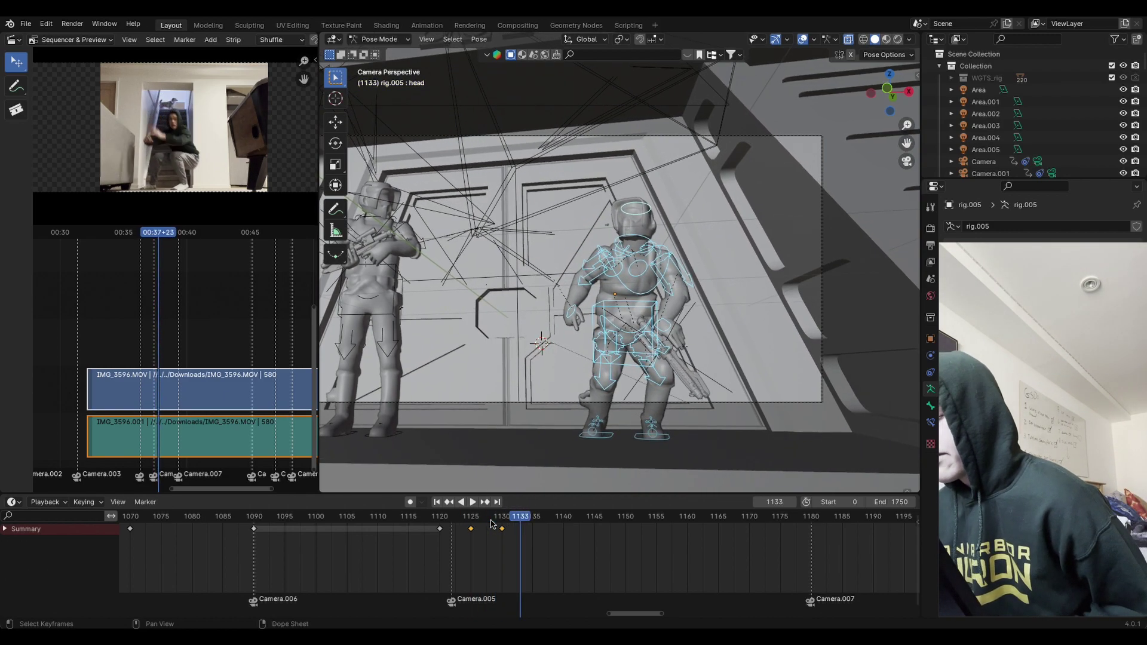
key(Left)
key(Left)
key(Left)
key(Left)
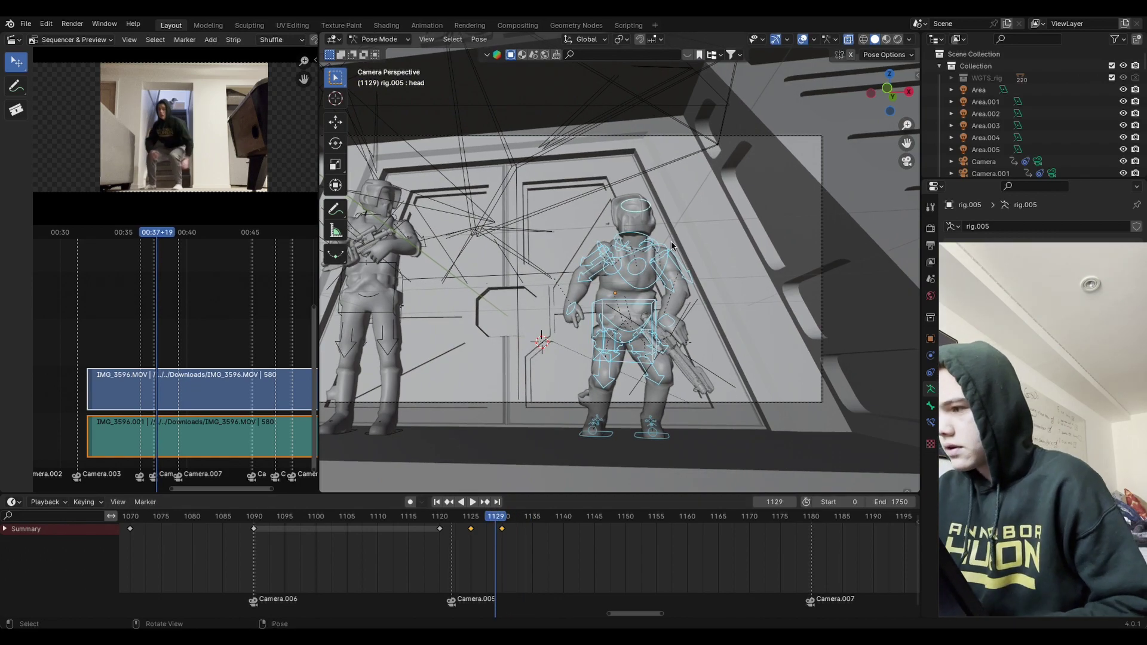
Step: Tilt the head around X at frame 1130 and keyframe it
click(652, 212)
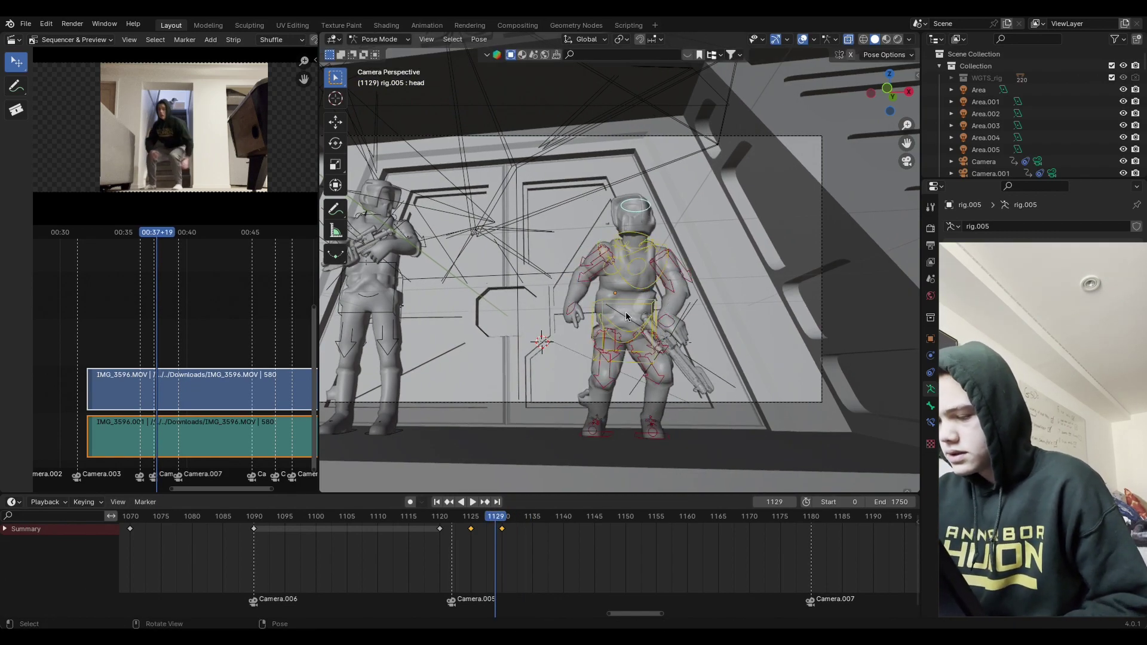
click(501, 519)
key(r)
key(x)
click(716, 227)
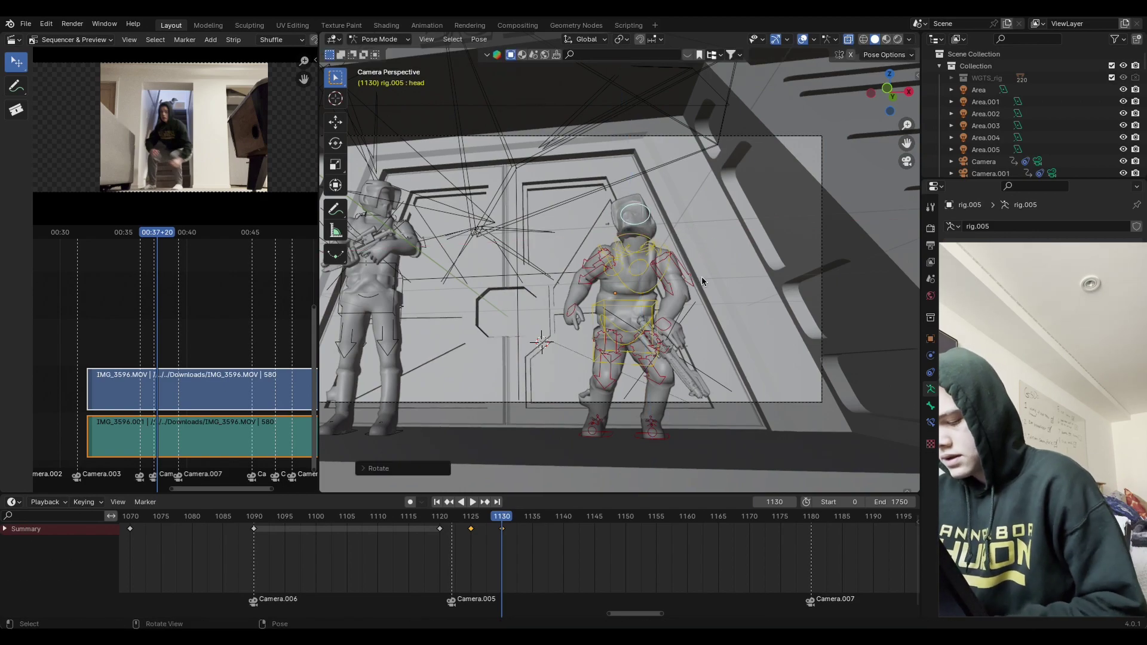
key(i)
click(683, 302)
Step: Step between frames 1124 and 1130 to check the head motion
key(Left)
key(Left)
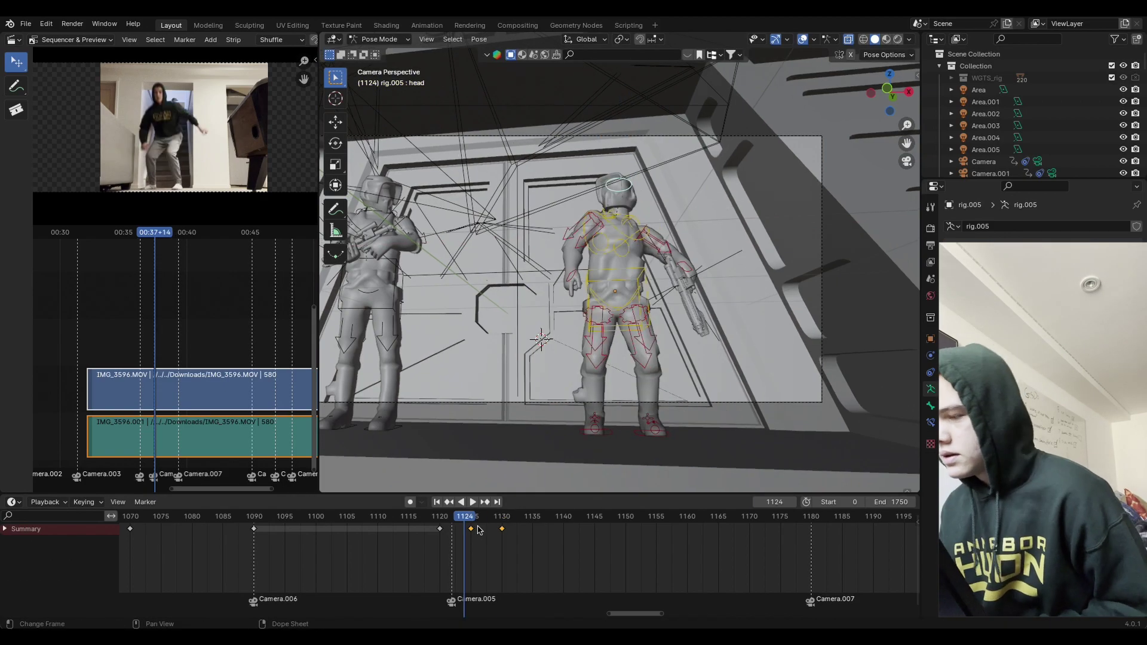
key(Right)
key(Right)
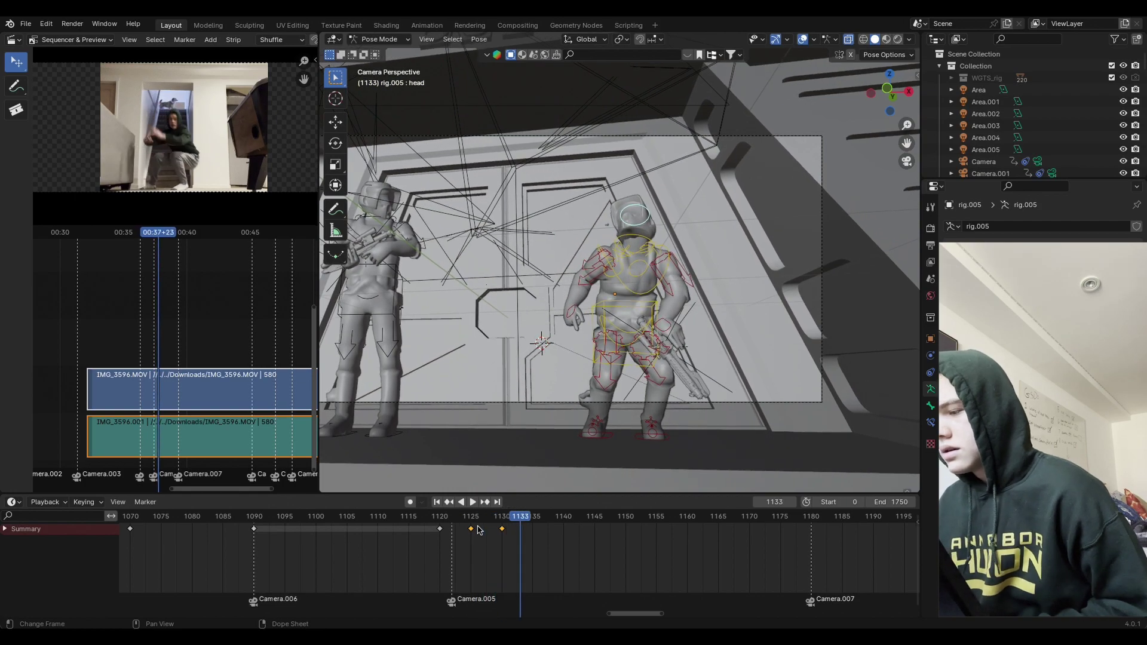
key(Left)
key(Left)
key(Left)
key(Left)
key(Left)
key(Left)
key(Left)
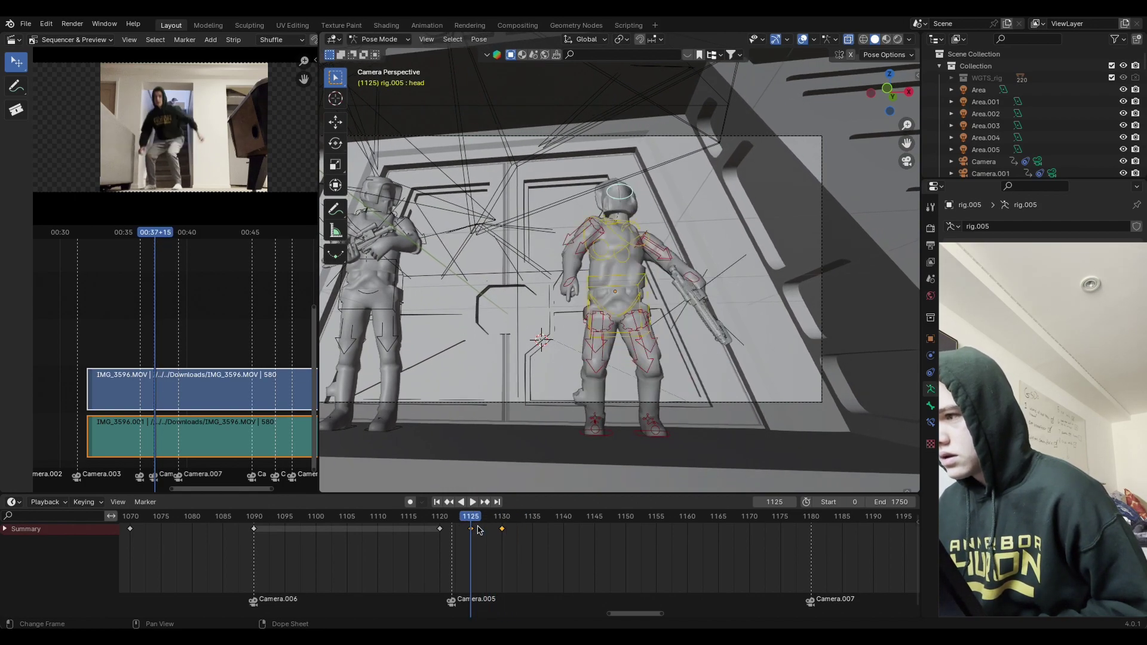
key(Right)
key(Right)
key(Right)
key(Right)
key(Right)
key(Right)
key(Right)
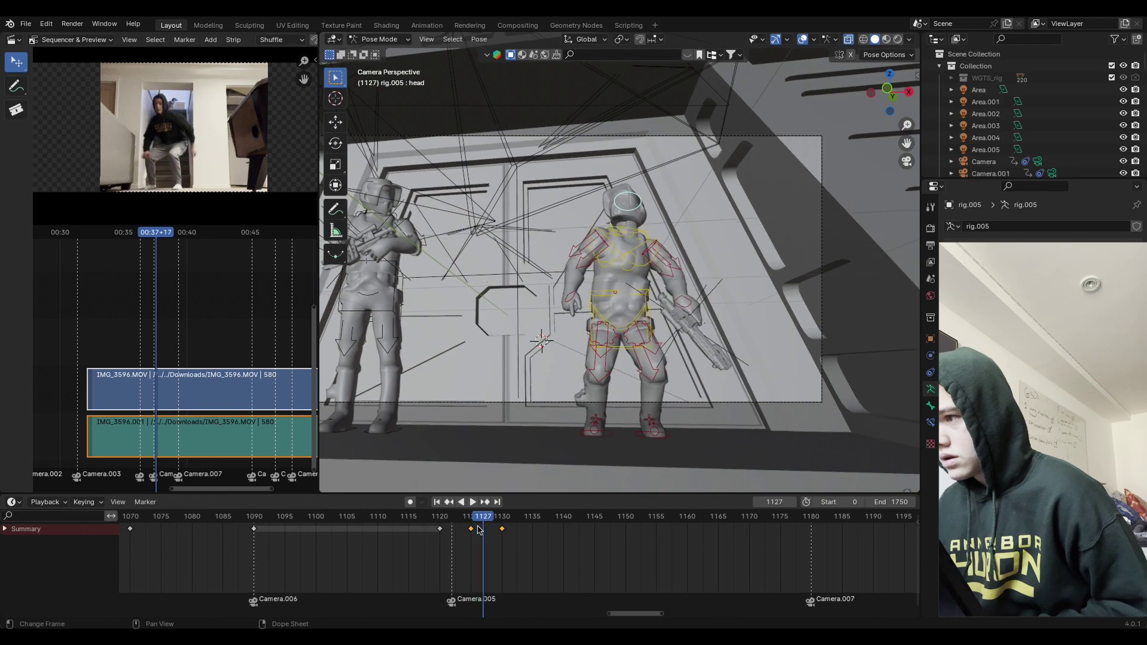
key(Left)
key(Left)
key(Left)
key(Left)
key(Left)
key(Left)
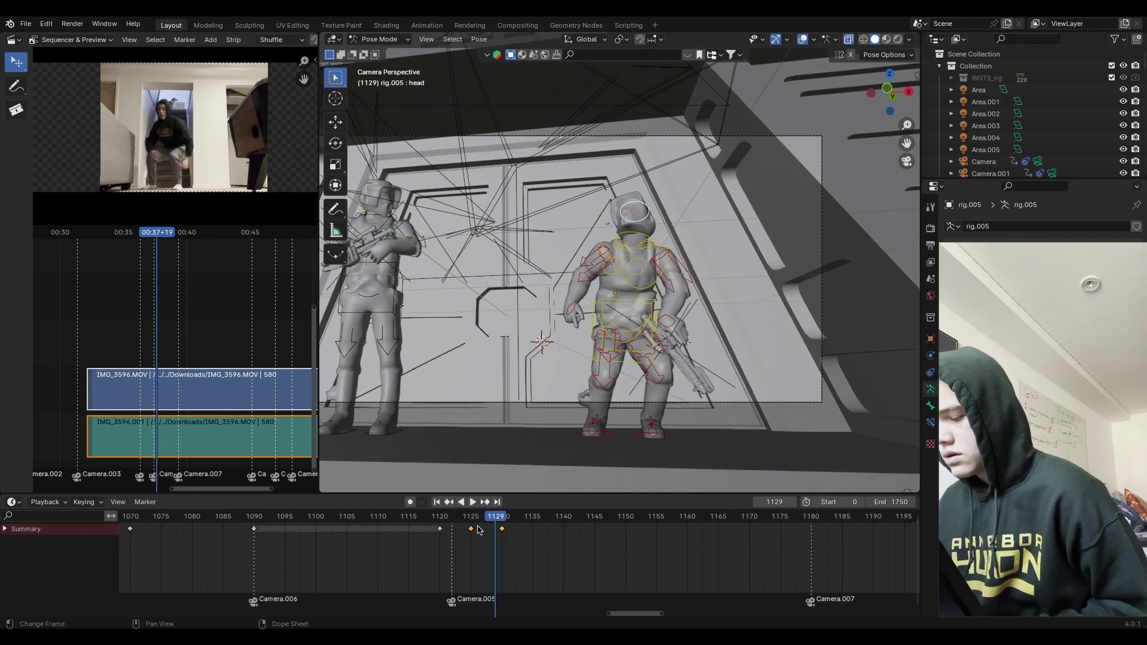
key(Right)
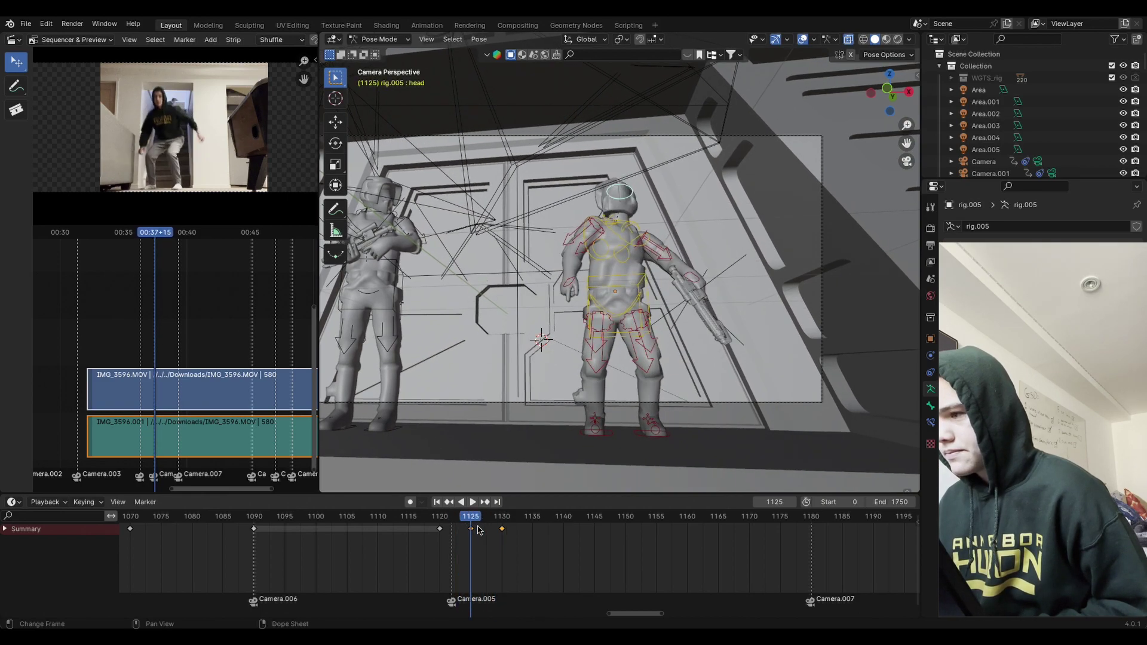
Step: Tilt the head around X at frame 1125 and keyframe that pose
key(r)
key(x)
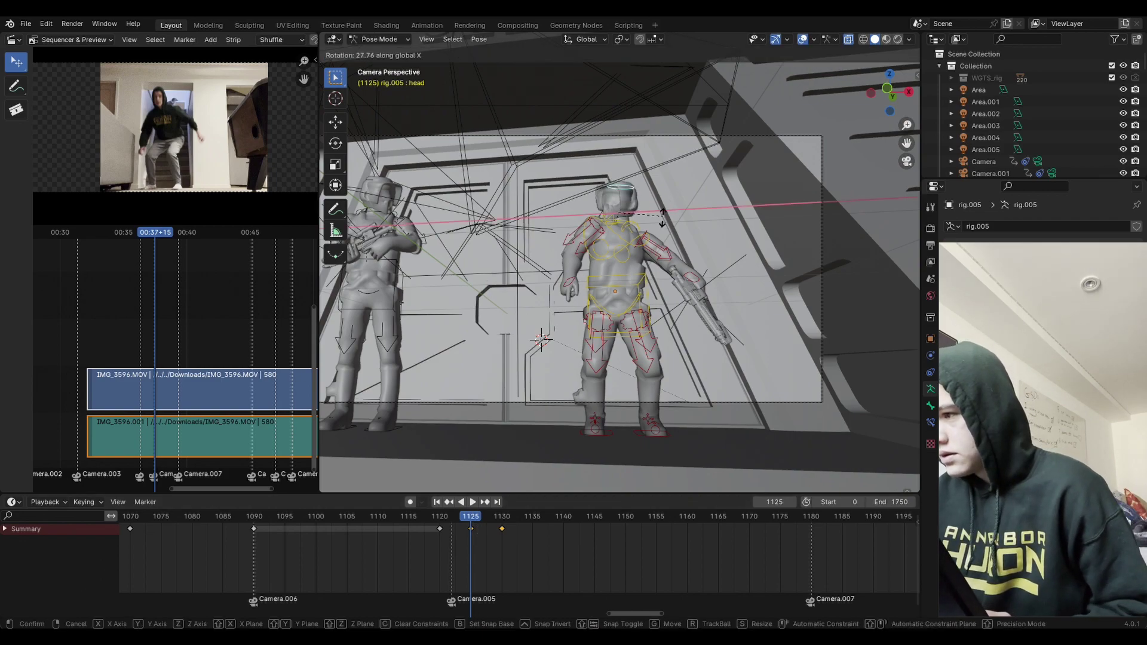
click(665, 210)
key(i)
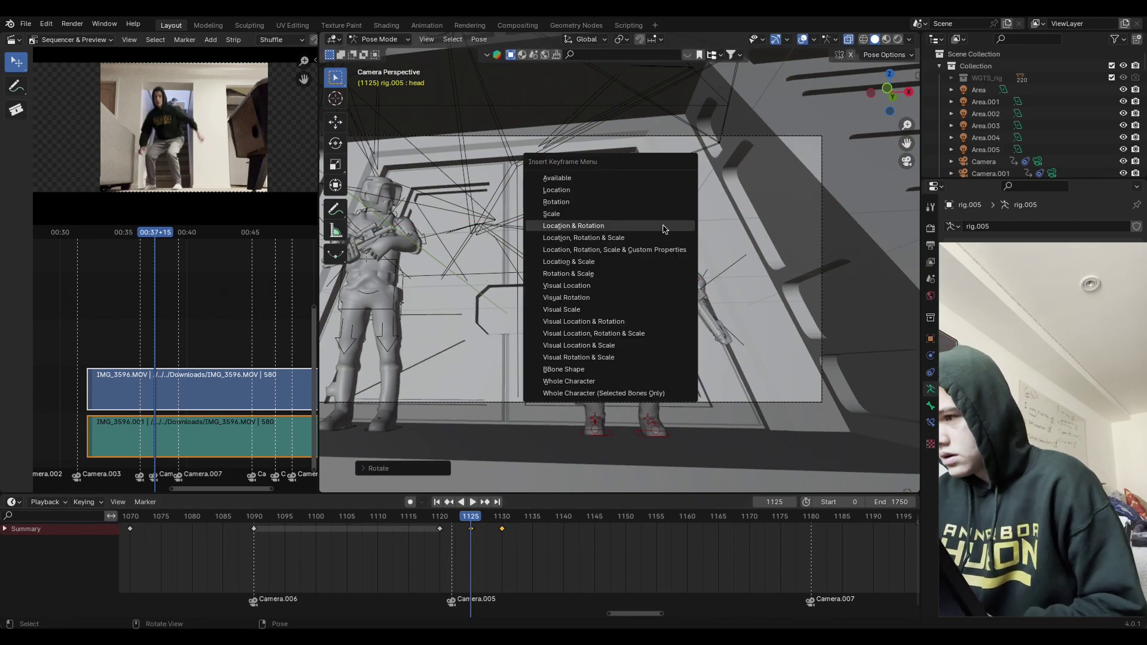
click(598, 297)
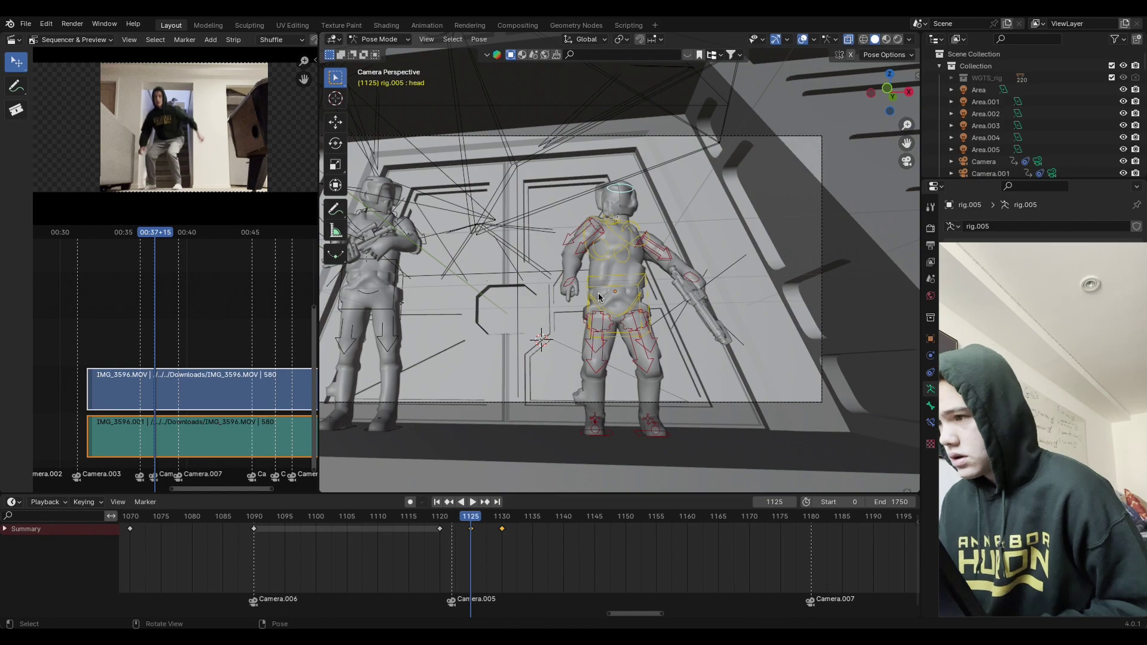
Step: Step through frames 1122 to 1132 to review the head movement
key(Right)
key(Right)
key(Right)
key(Right)
key(Right)
key(Right)
key(Left)
key(Left)
key(Left)
key(Left)
key(Left)
key(Left)
key(Left)
key(Left)
key(Left)
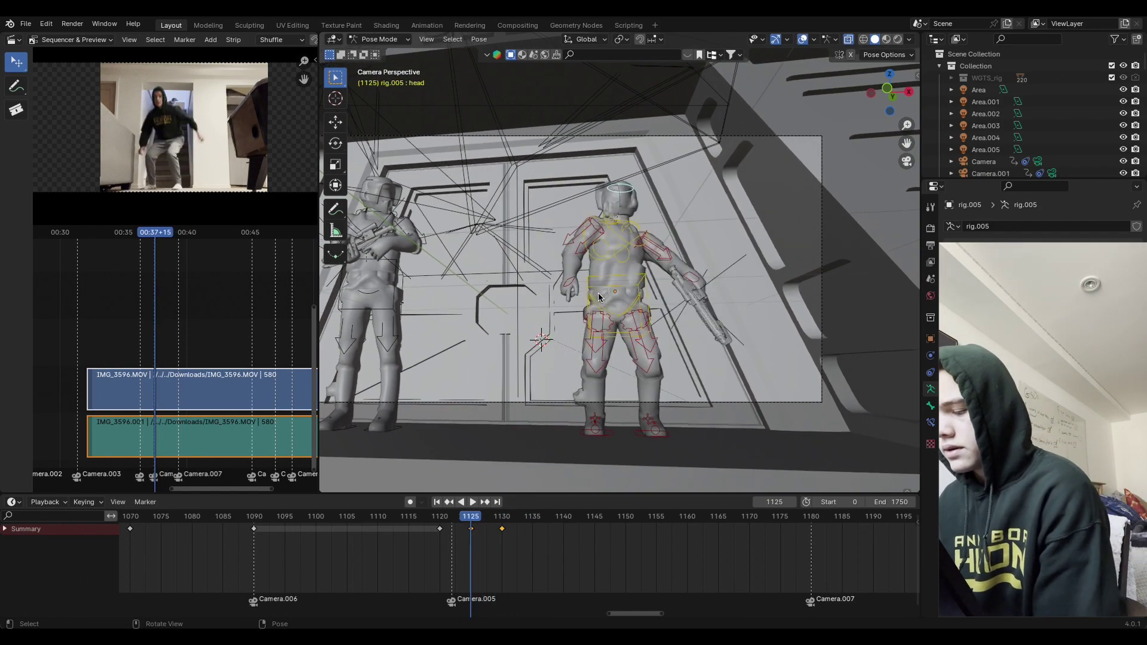
key(Left)
key(Left)
key(Left)
key(Left)
key(Left)
key(Right)
key(Right)
key(Right)
key(Right)
key(Right)
key(Right)
key(Right)
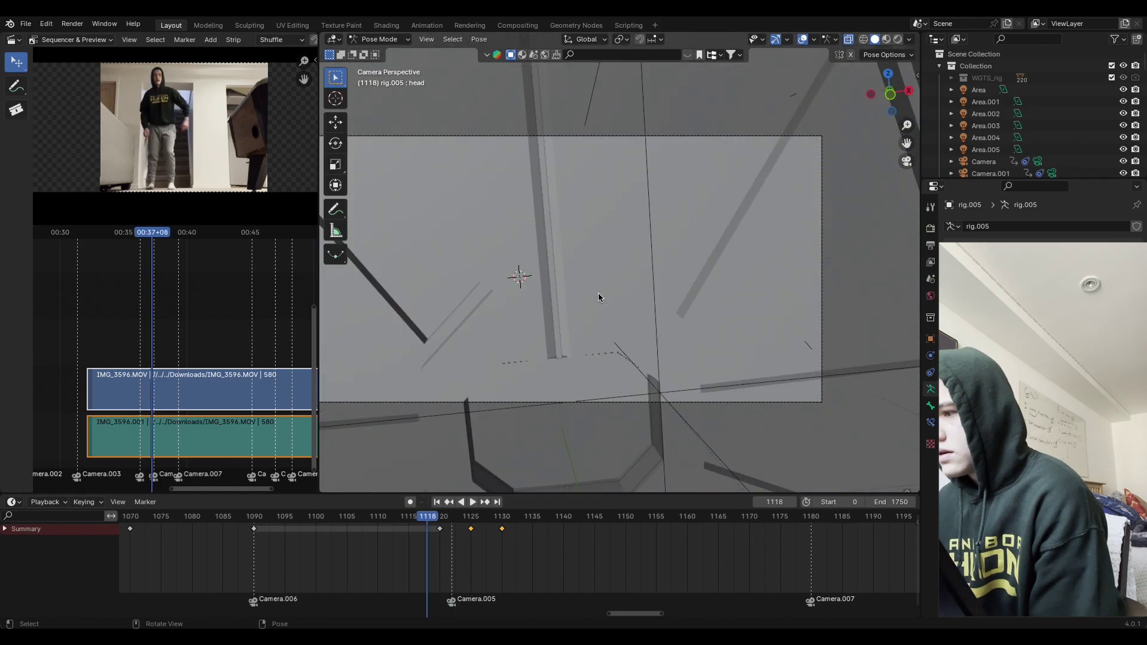
key(Right)
key(Right)
key(Right)
key(Right)
key(Right)
key(Right)
key(Right)
key(Right)
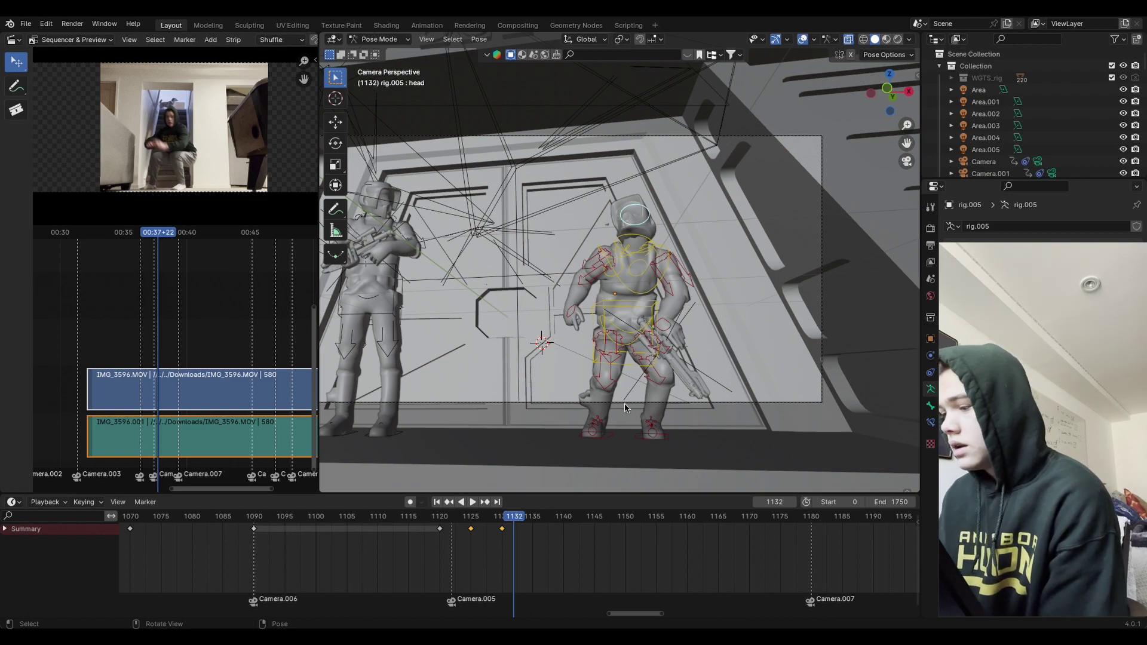
Step: Try rotating both thigh IK controls at frame 1130, then undo it
click(614, 379)
shift+click(651, 381)
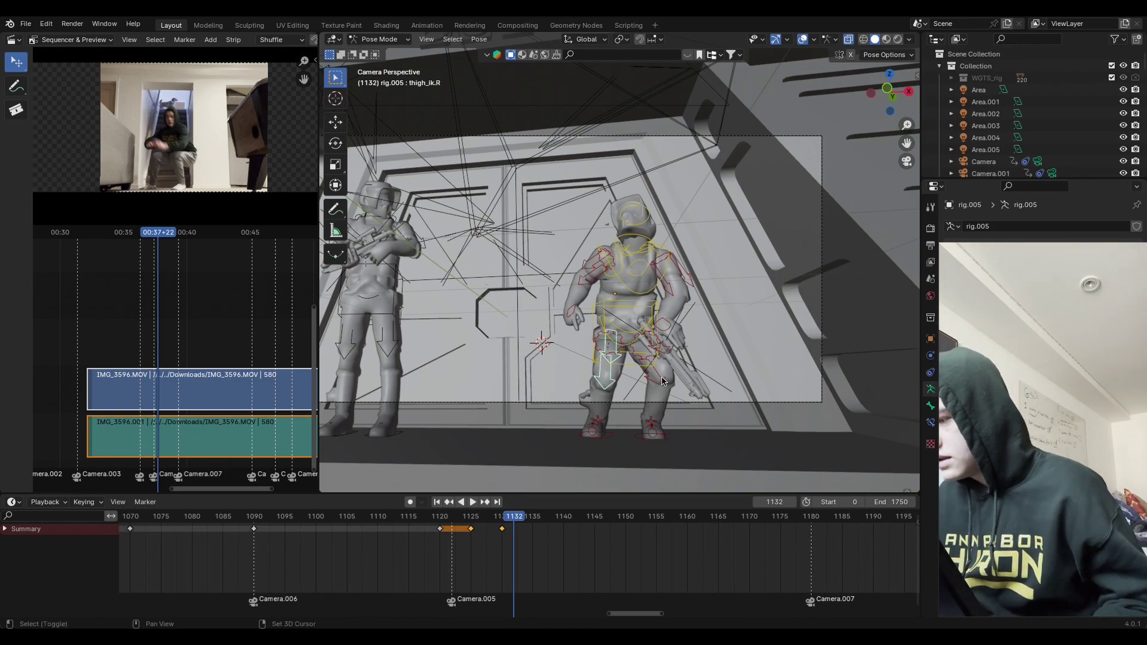
click(503, 520)
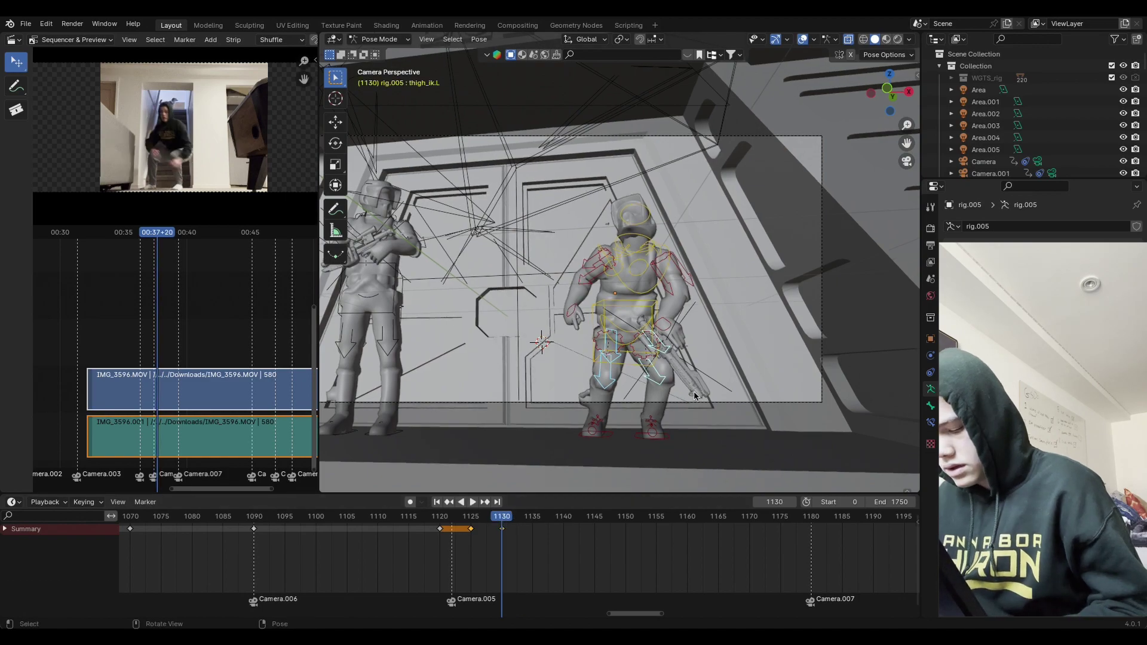
key(r)
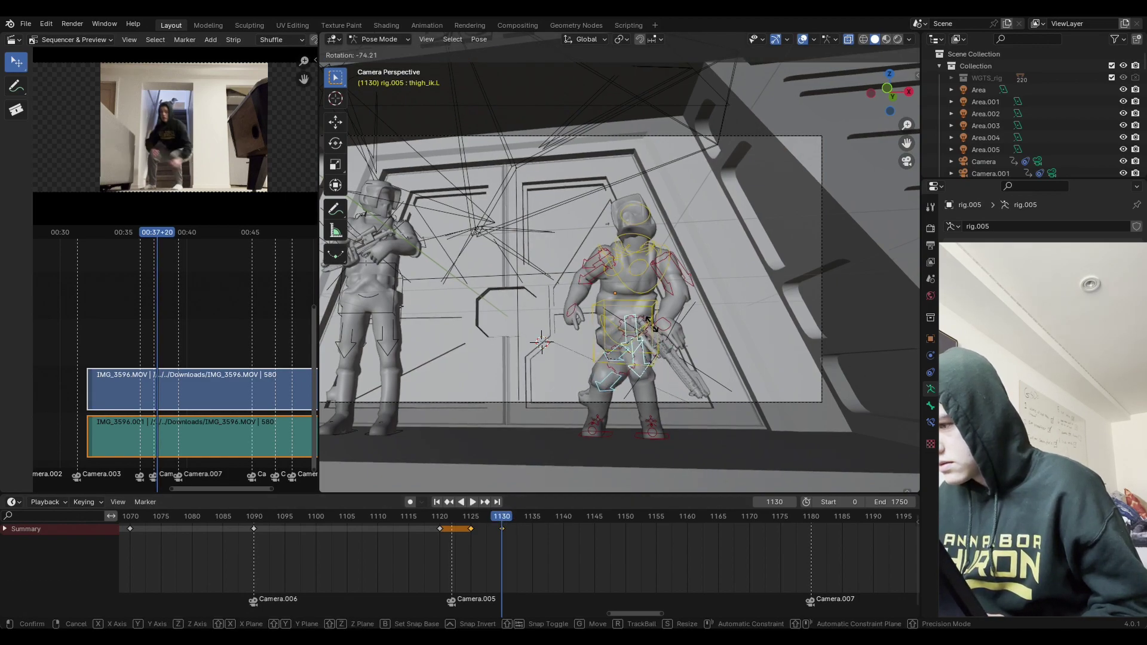
click(657, 402)
key(ctrl+z)
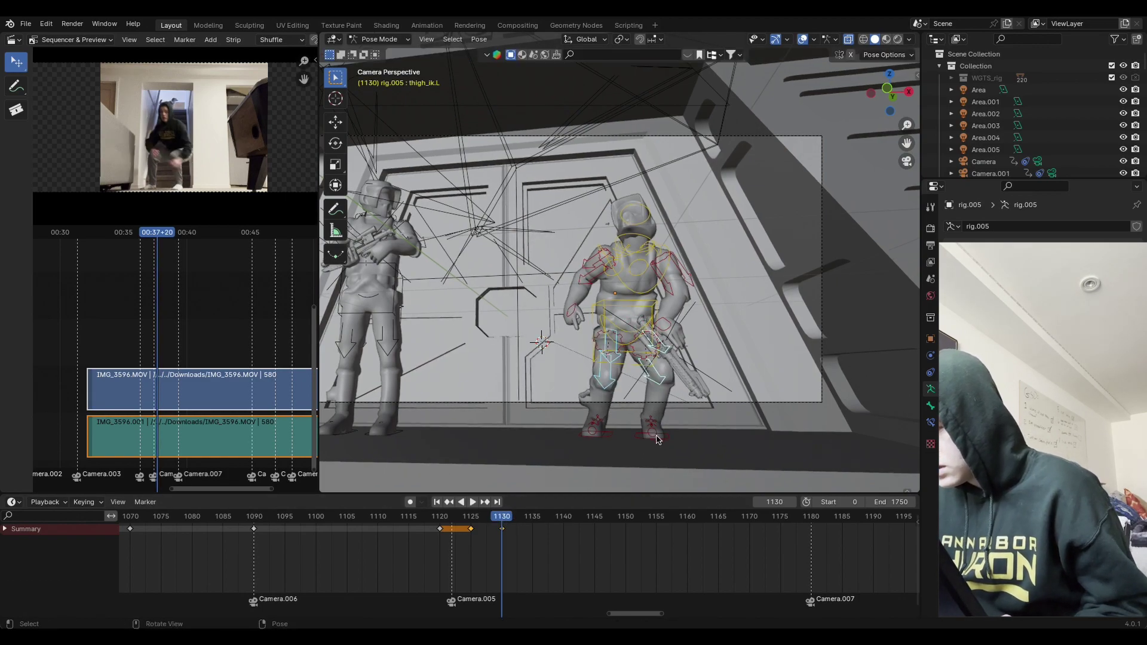
Step: Rotate both foot and thigh controls together around the global Z axis
click(652, 437)
shift+click(597, 435)
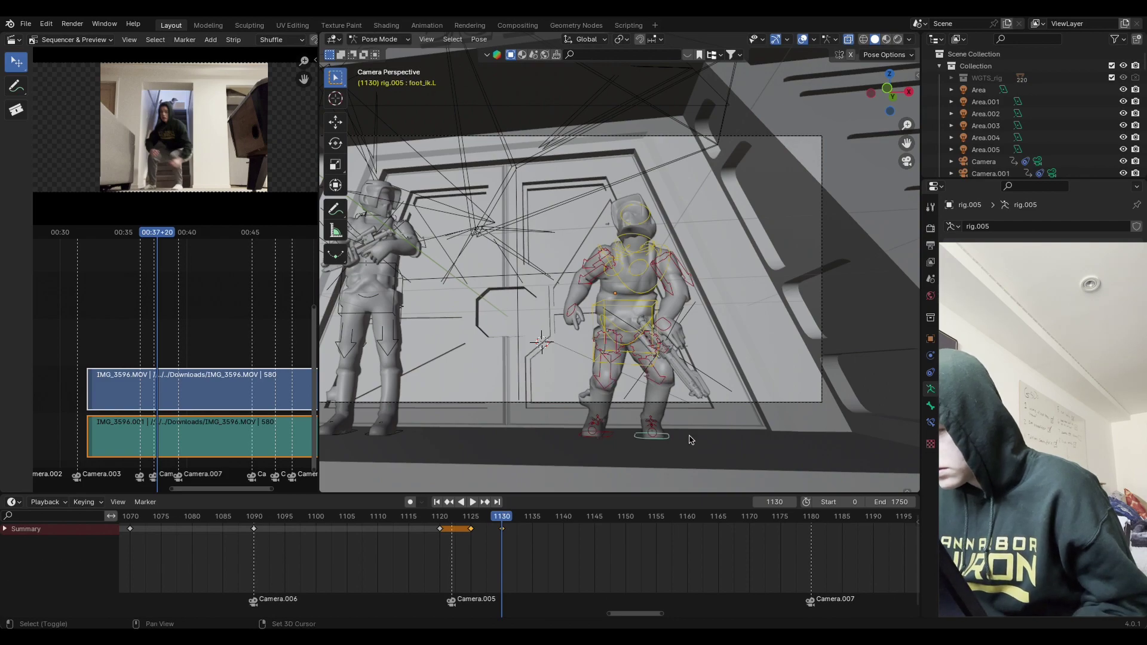
shift+click(657, 380)
click(607, 382)
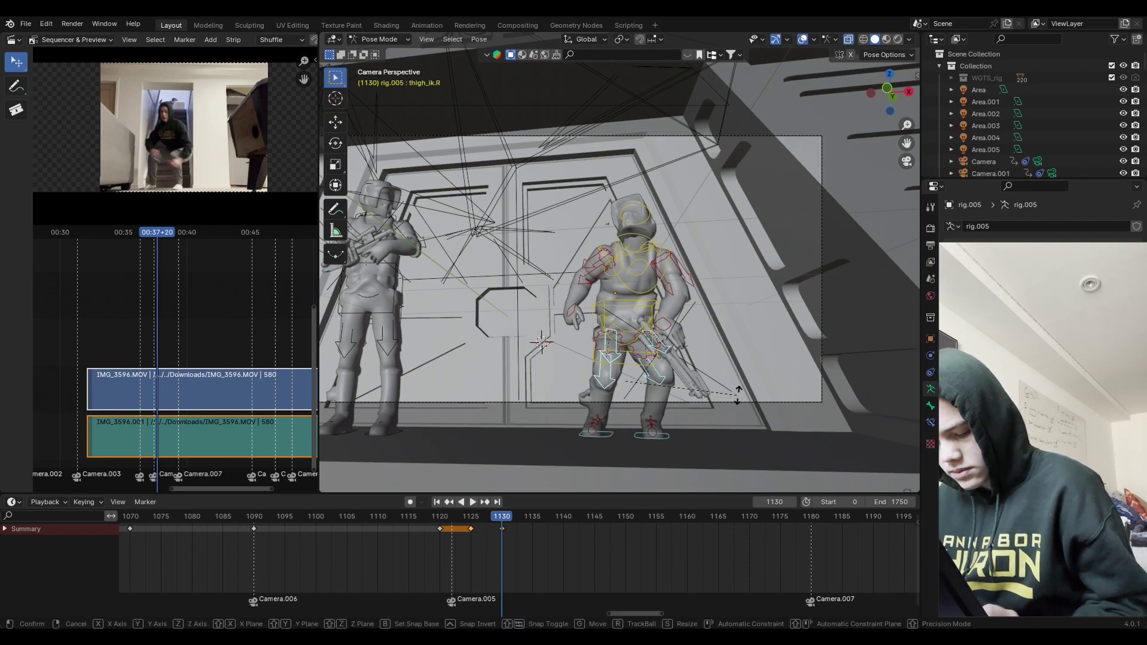
key(r)
key(x)
key(z)
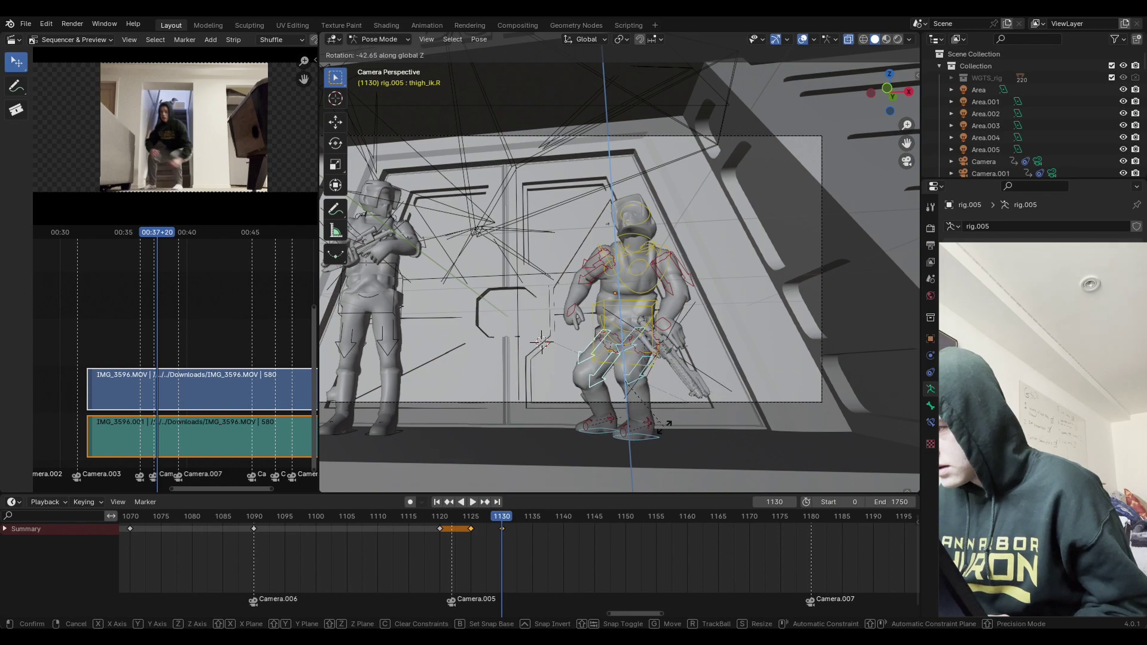
click(676, 430)
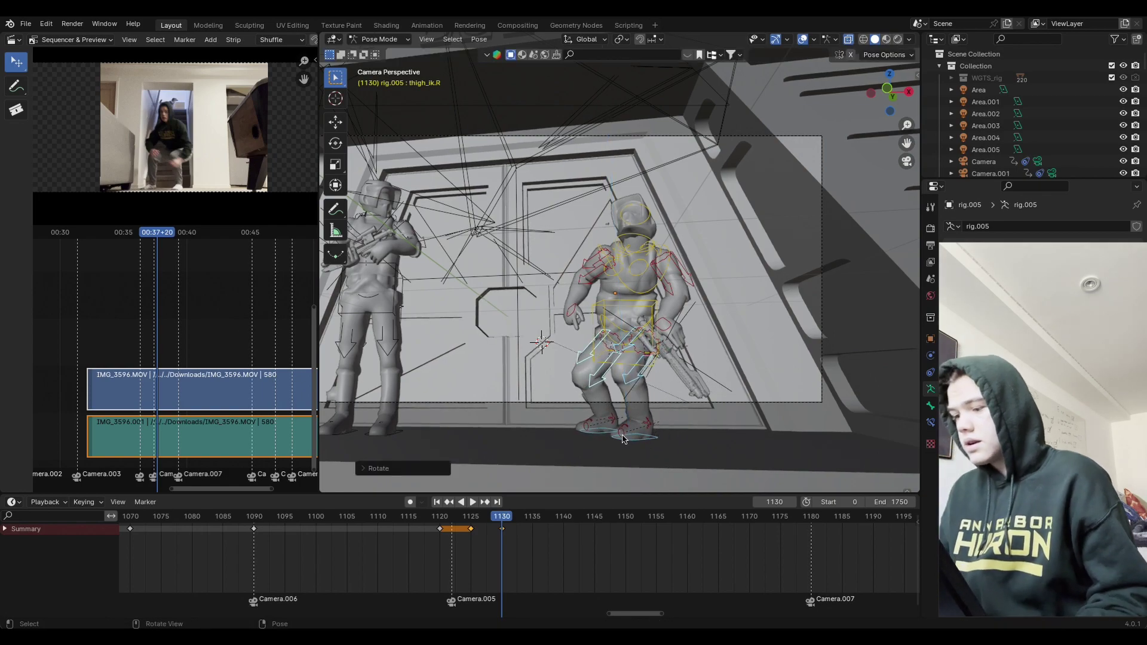
Step: Turn the left foot control around Z and keyframe the whole rig at 1130
click(640, 438)
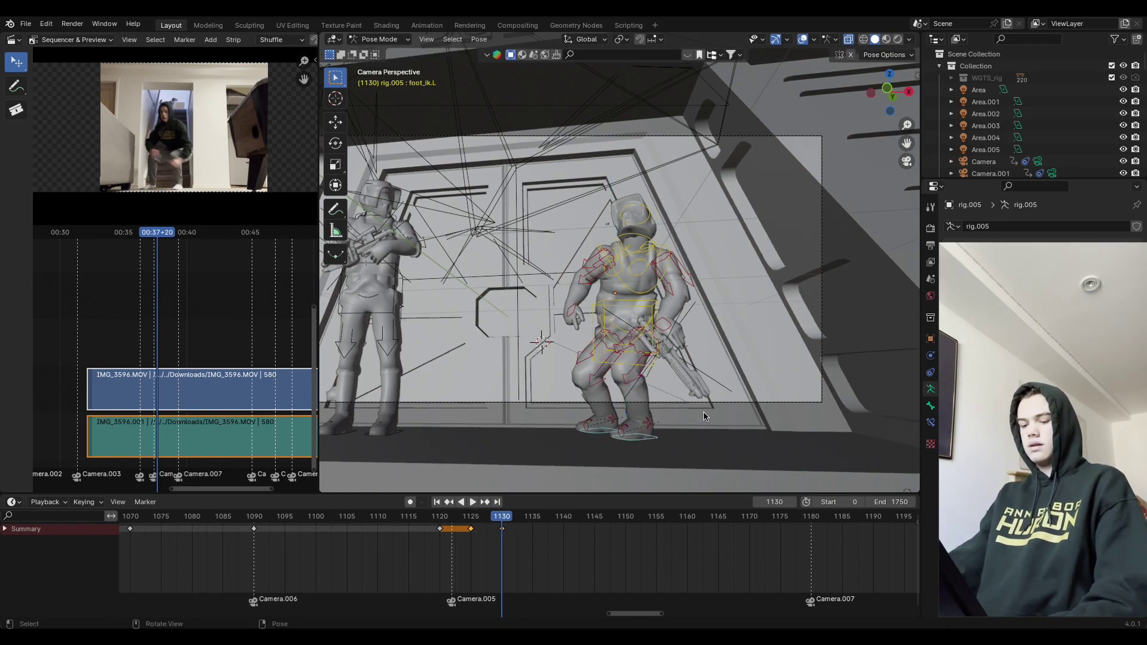
key(r)
key(z)
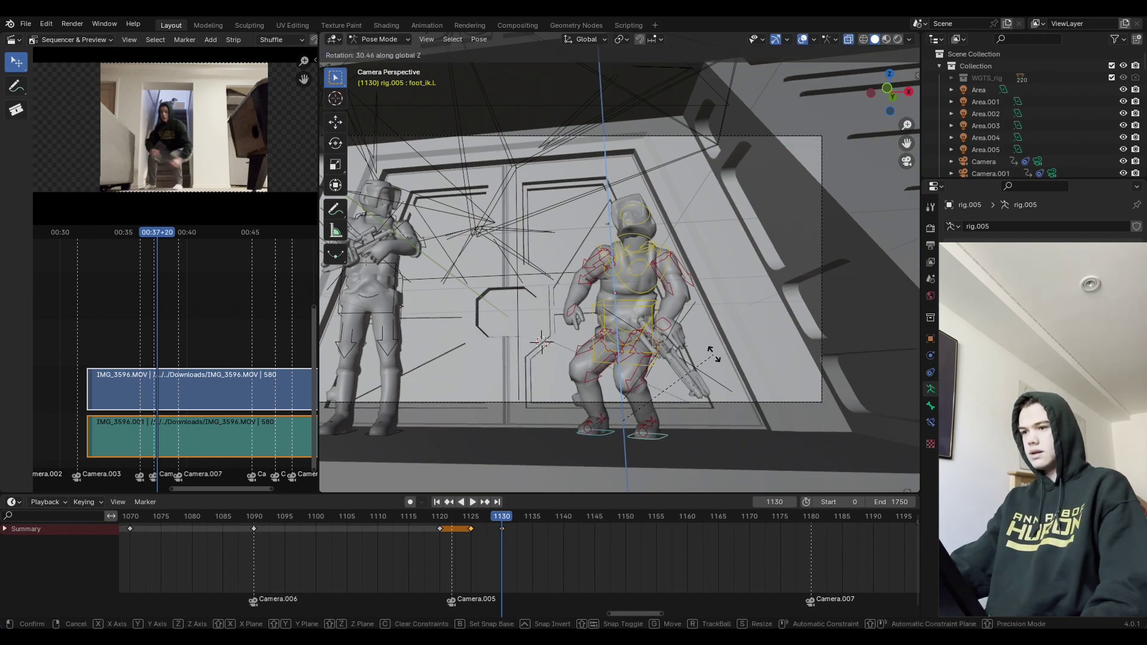
click(712, 358)
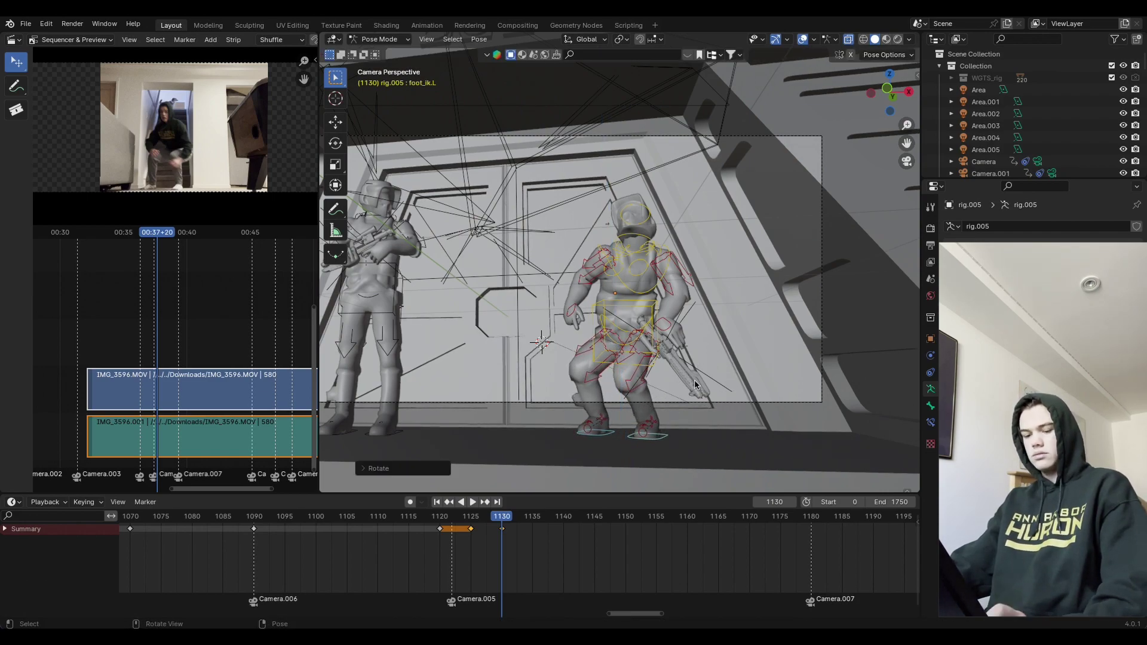
key(i)
click(694, 384)
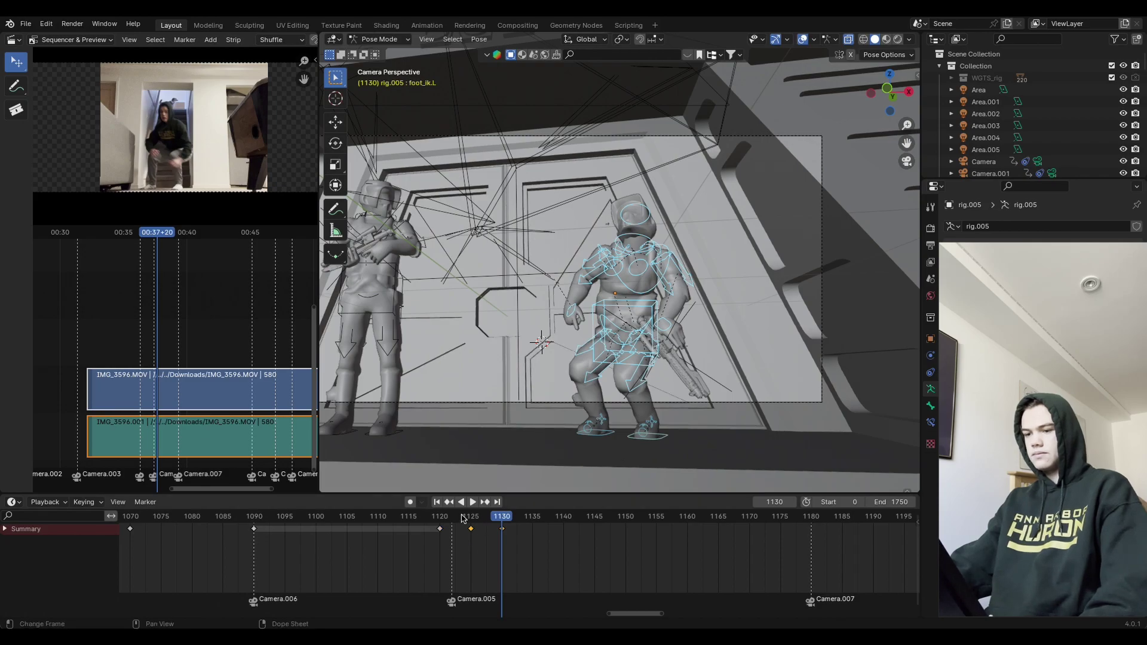
Step: Review playback, then at frame 1125 rotate the right foot control around Z
click(466, 521)
key(space)
key(space)
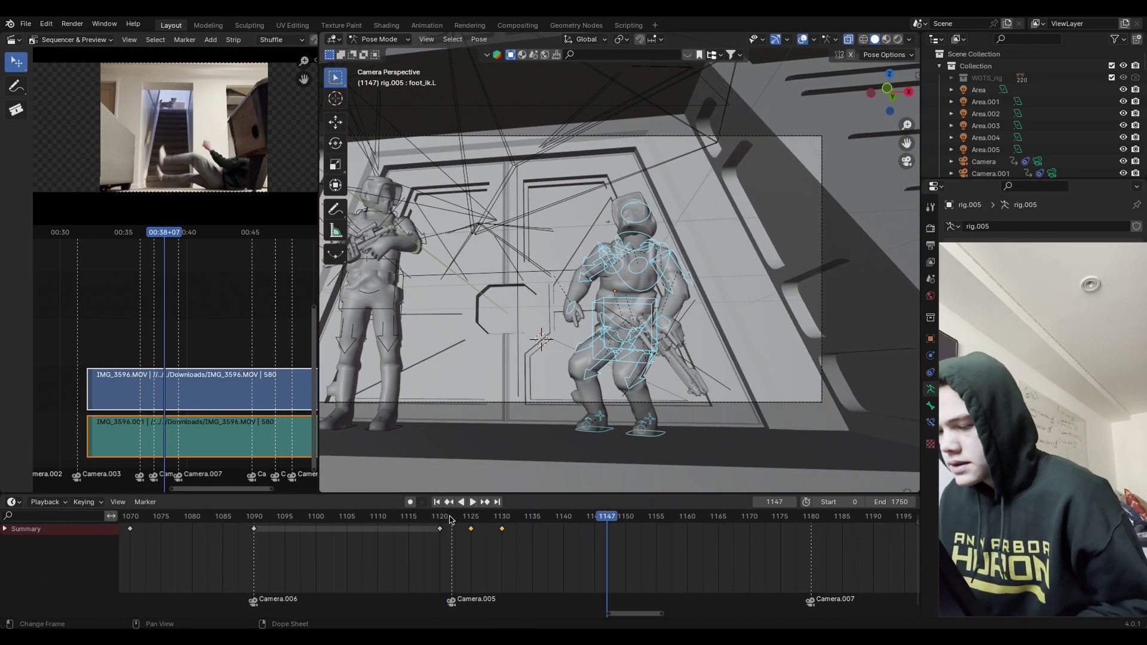
click(450, 520)
key(space)
key(space)
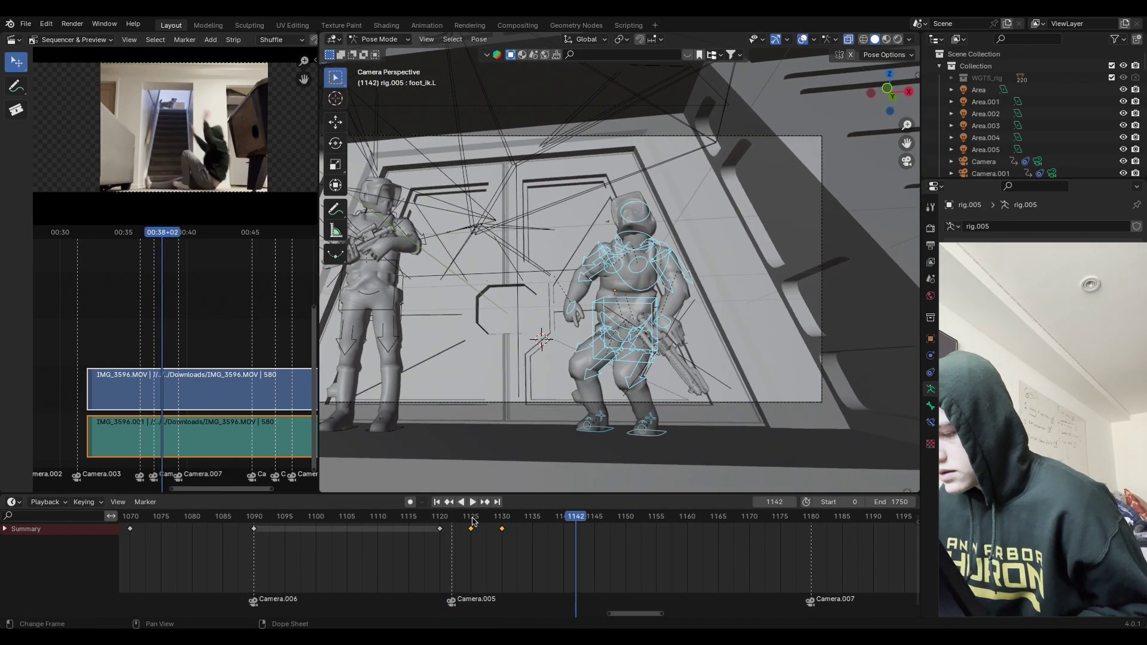
click(472, 522)
click(649, 435)
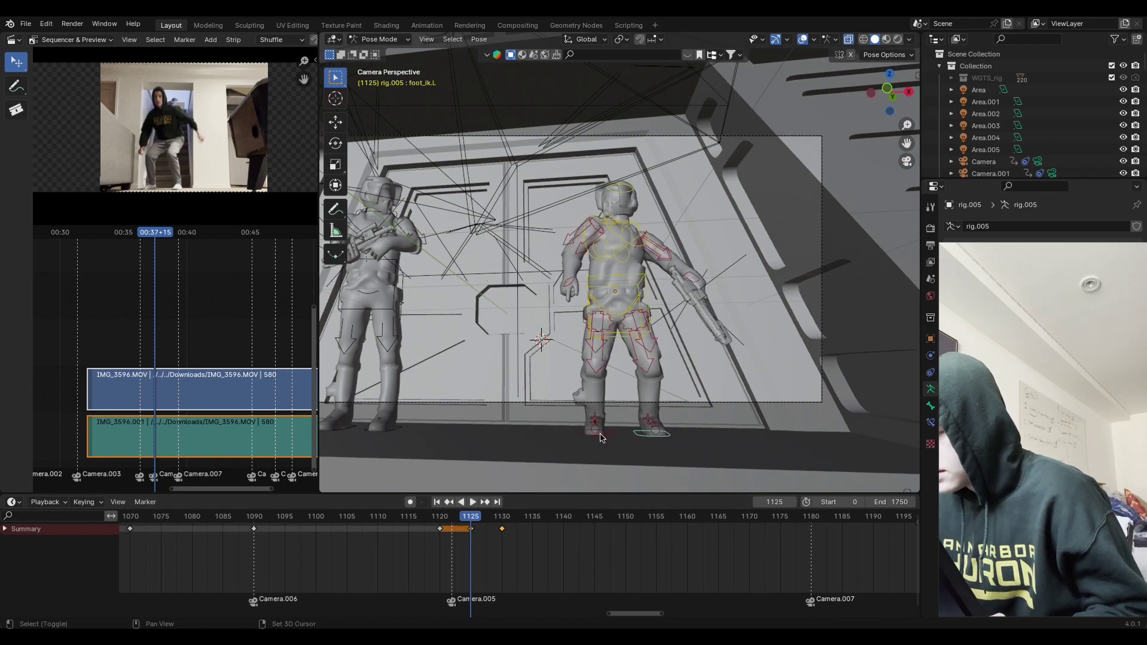
key(r)
key(z)
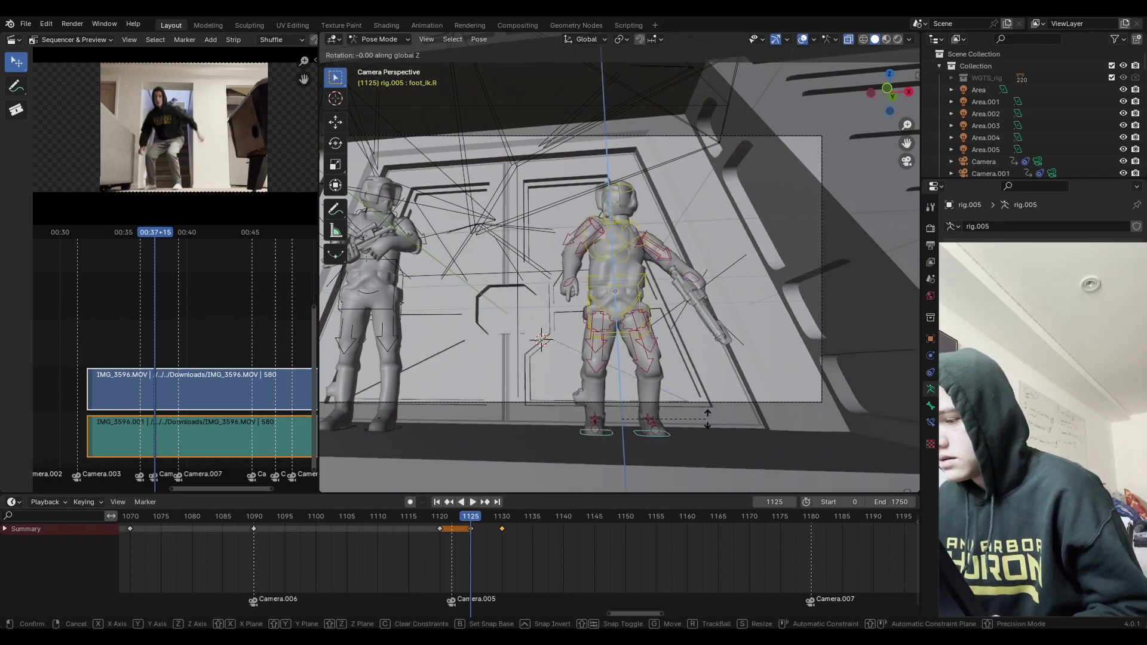
click(650, 421)
Step: Rotate both thigh controls around the global Z axis
shift+click(646, 367)
shift+click(596, 372)
key(r)
key(z)
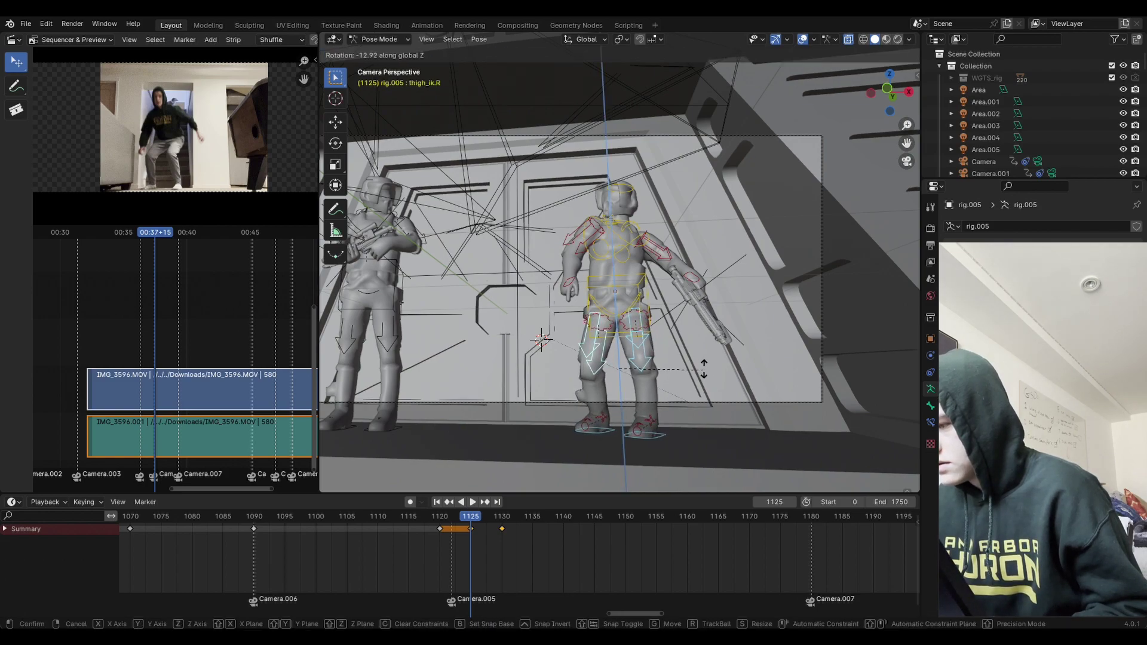
click(697, 350)
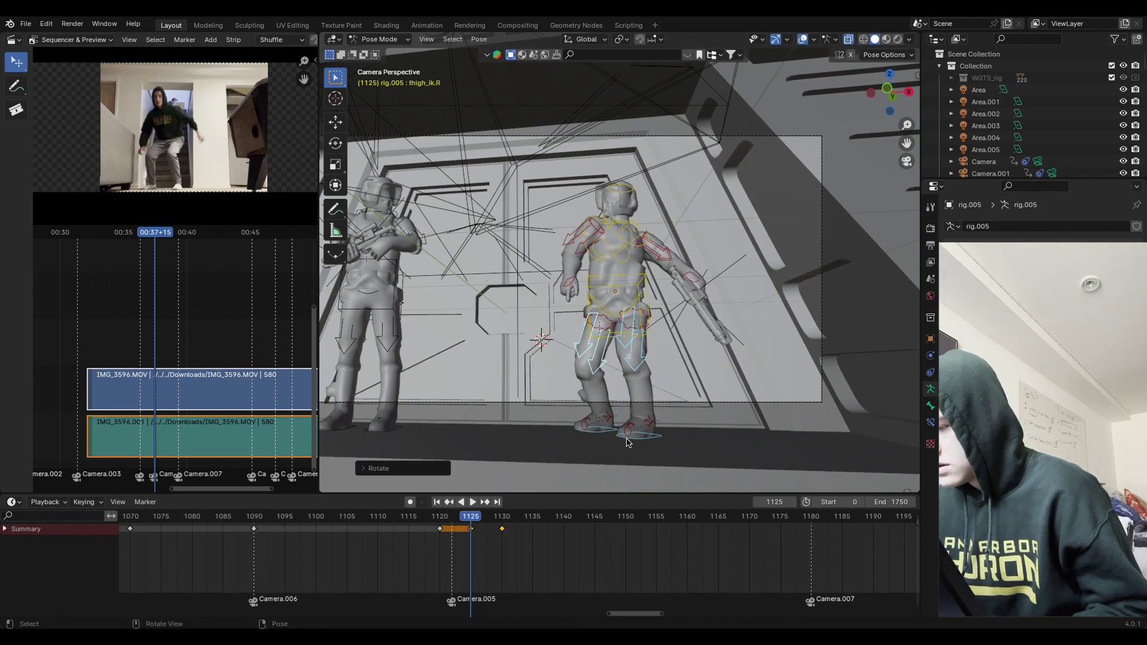
Step: Rotate the foot controls around Z and keyframe the whole pose at 1125
click(626, 440)
key(r)
key(z)
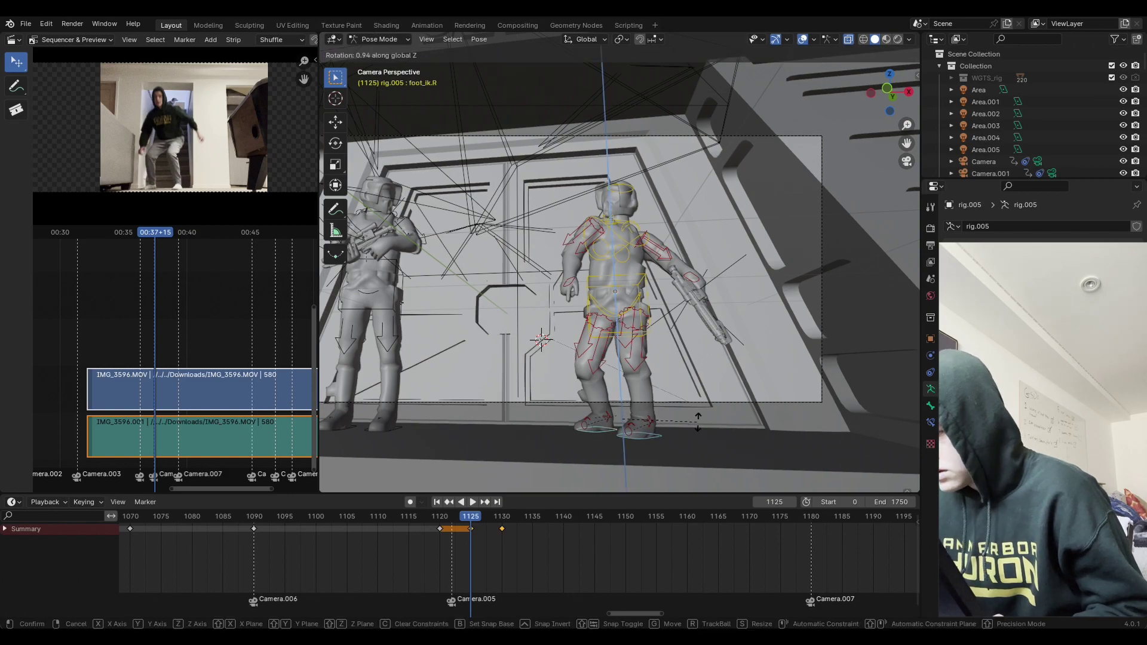
click(692, 400)
key(a)
key(i)
click(693, 398)
Step: Step and play from frame 1121 to 1135 to review the motion
click(444, 516)
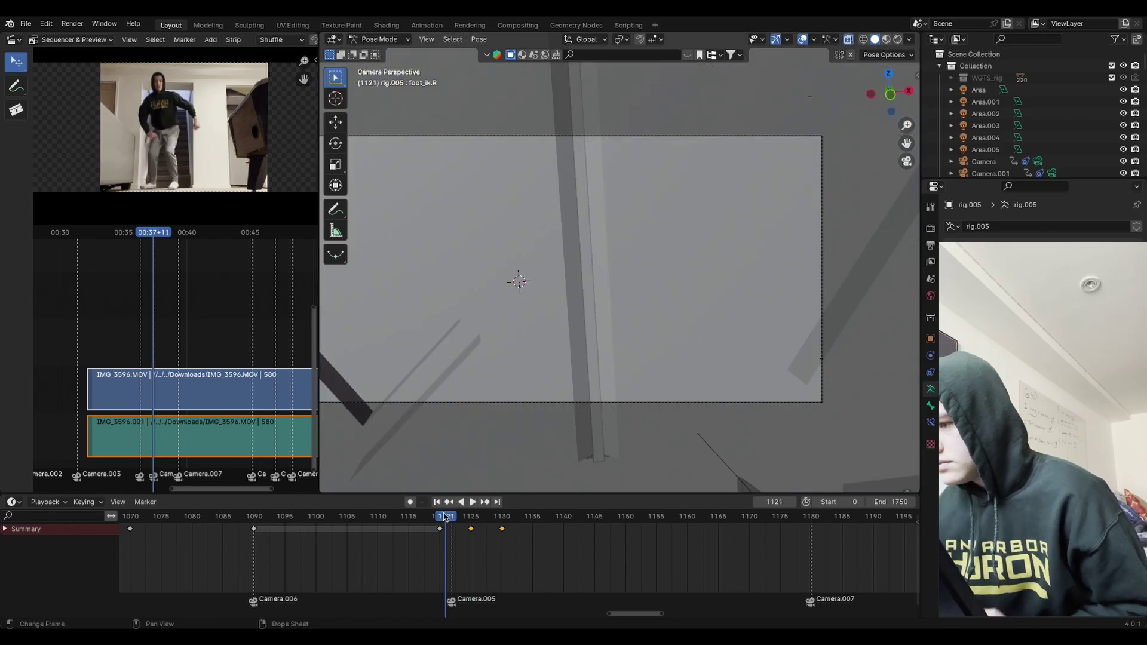
key(Right)
key(Right)
key(Right)
key(Right)
key(Right)
key(Right)
key(Right)
key(Right)
key(Right)
key(Right)
key(Right)
key(Right)
key(Right)
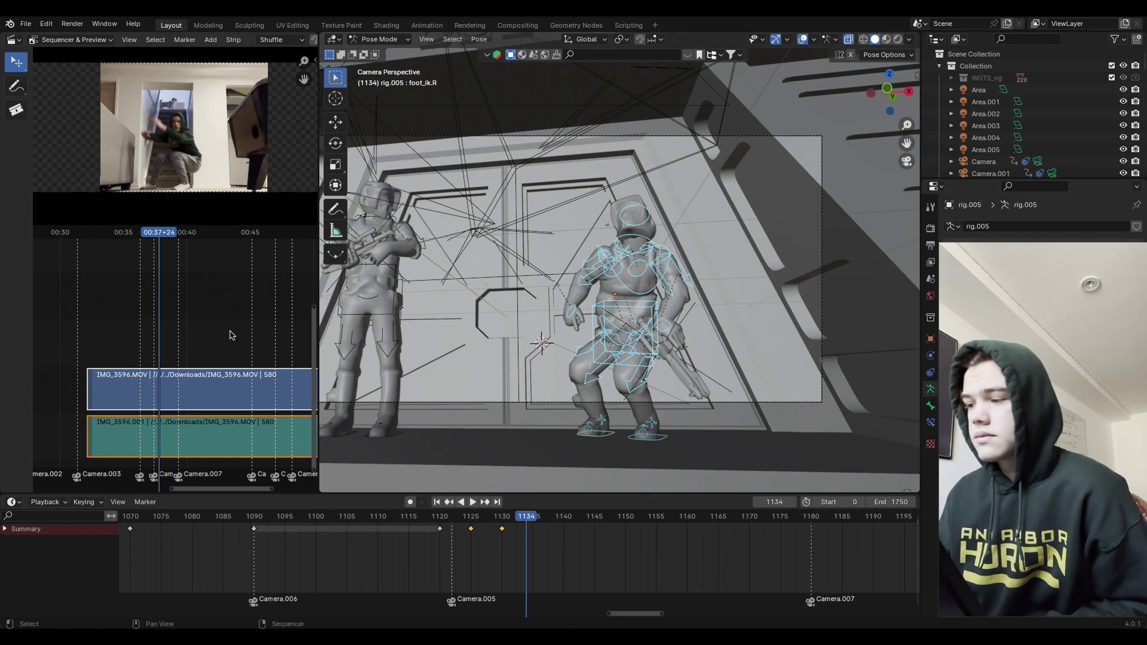
key(space)
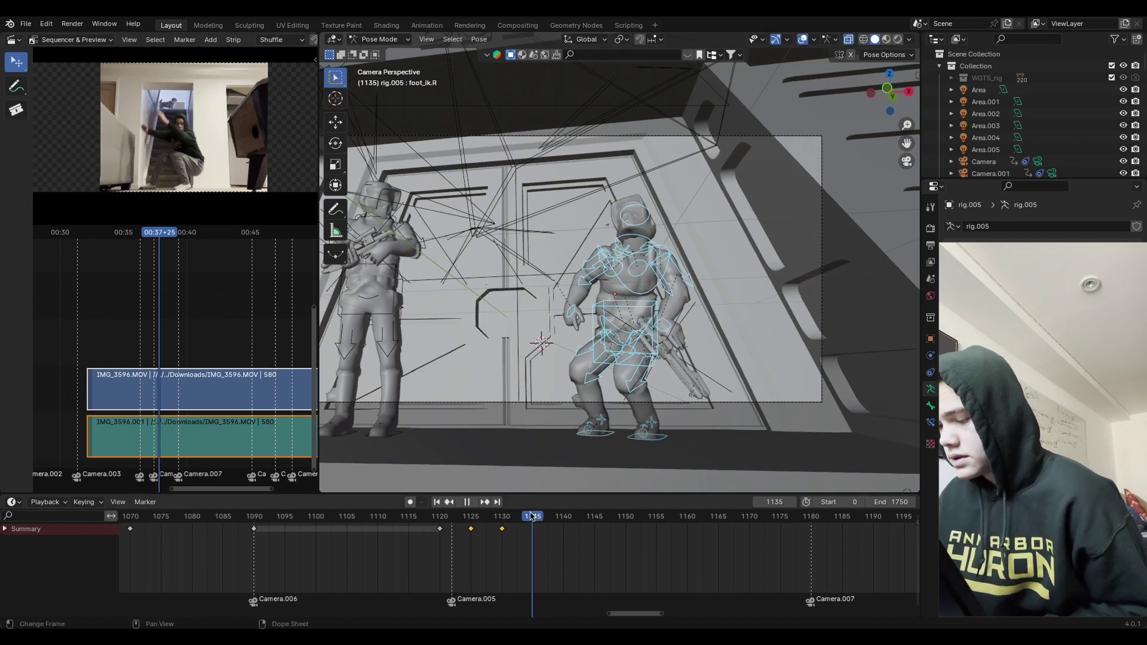
key(space)
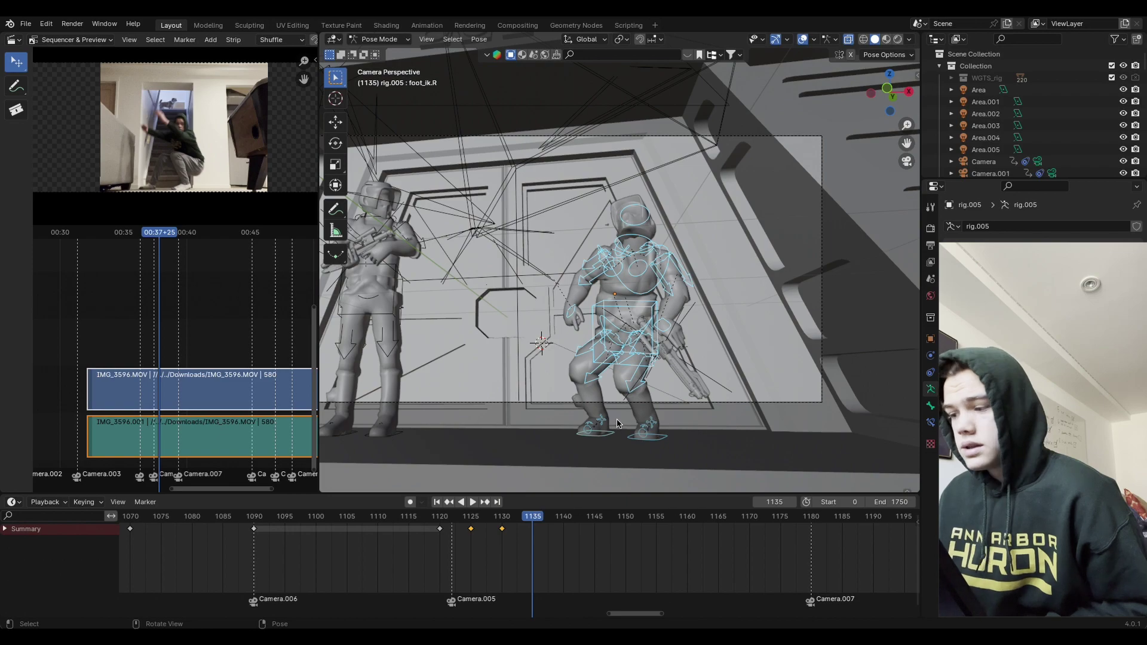
Step: Lower the torso and right hand controls into a deeper crouch at frame 1135
click(657, 364)
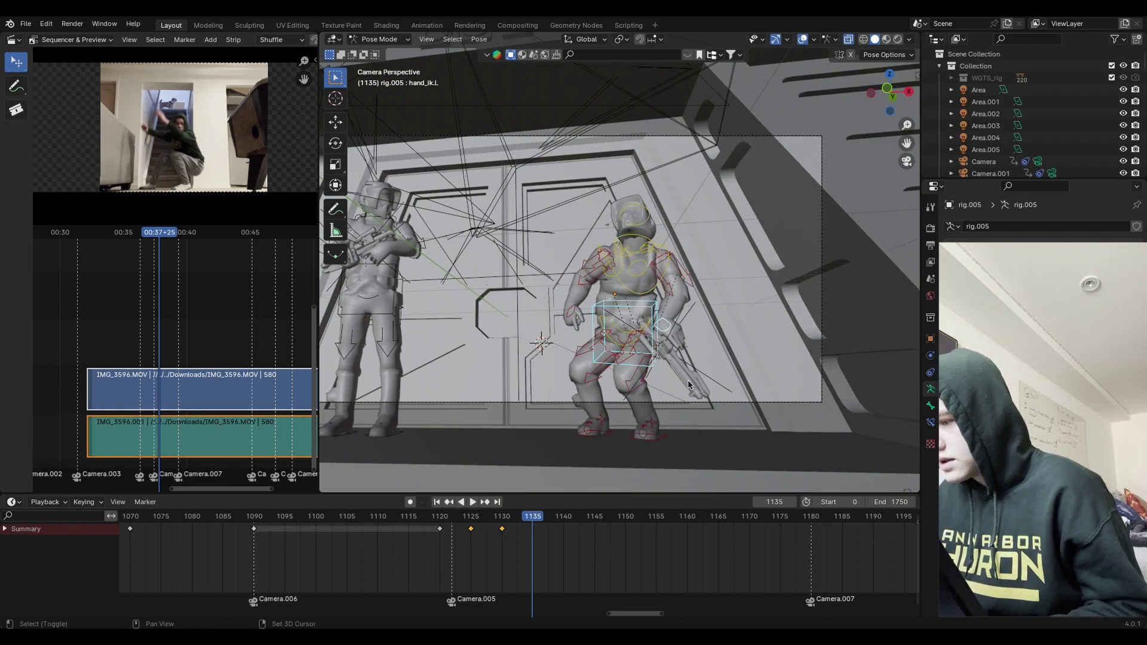
shift+click(571, 313)
key(g)
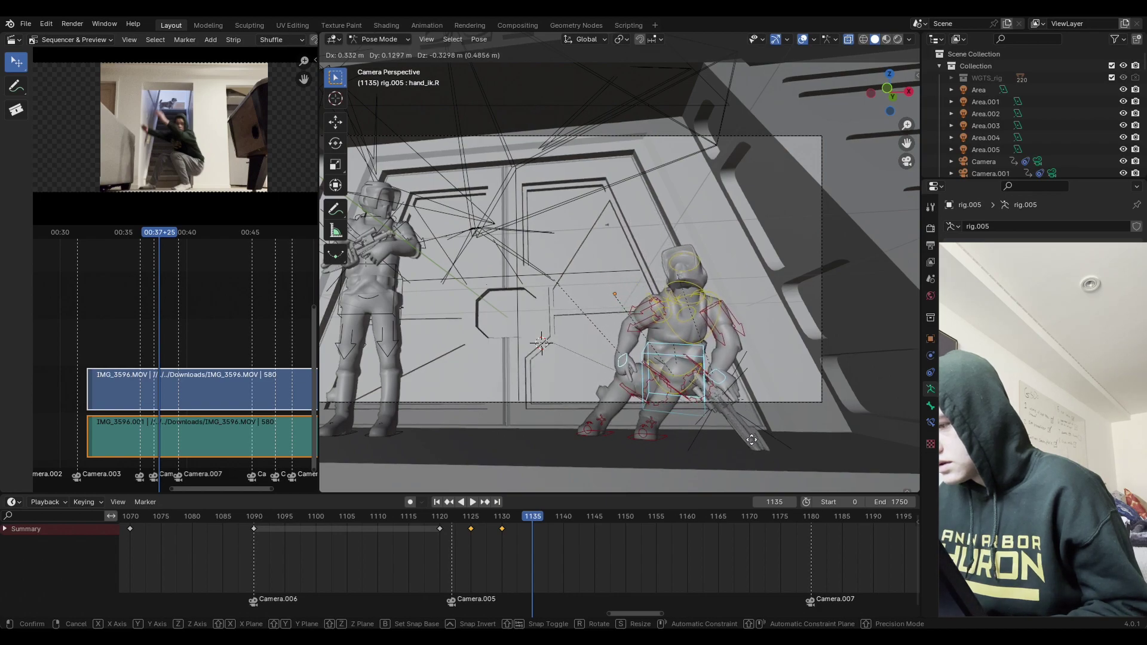
click(751, 440)
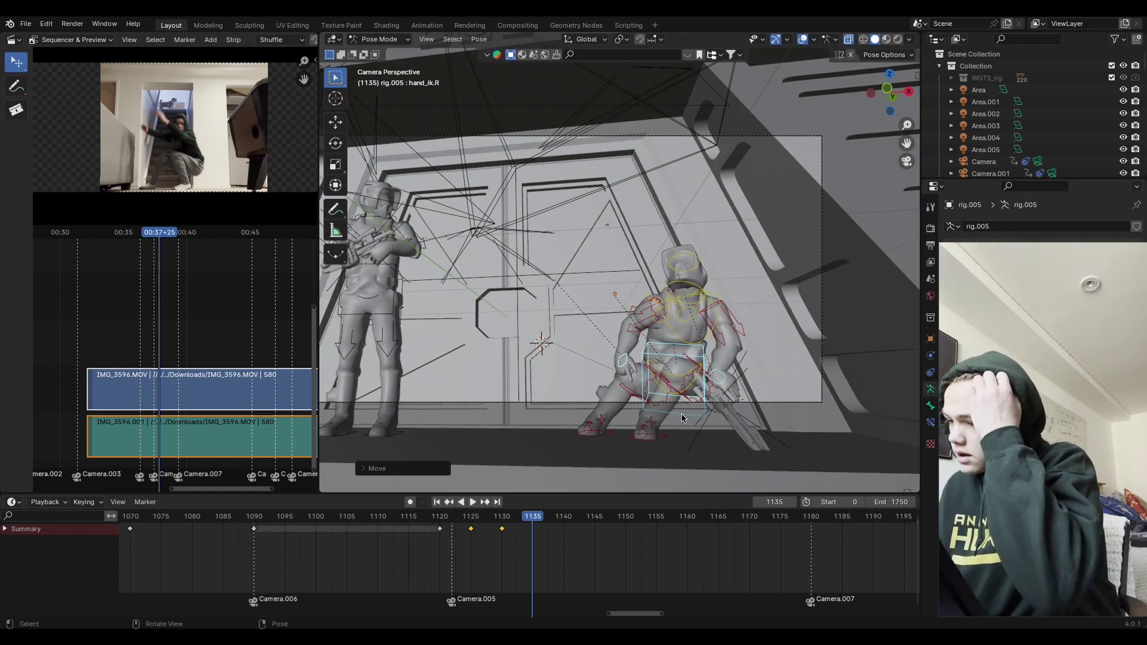
Step: Twist the torso control around the Z axis and nudge it into its new position
shift+click(631, 395)
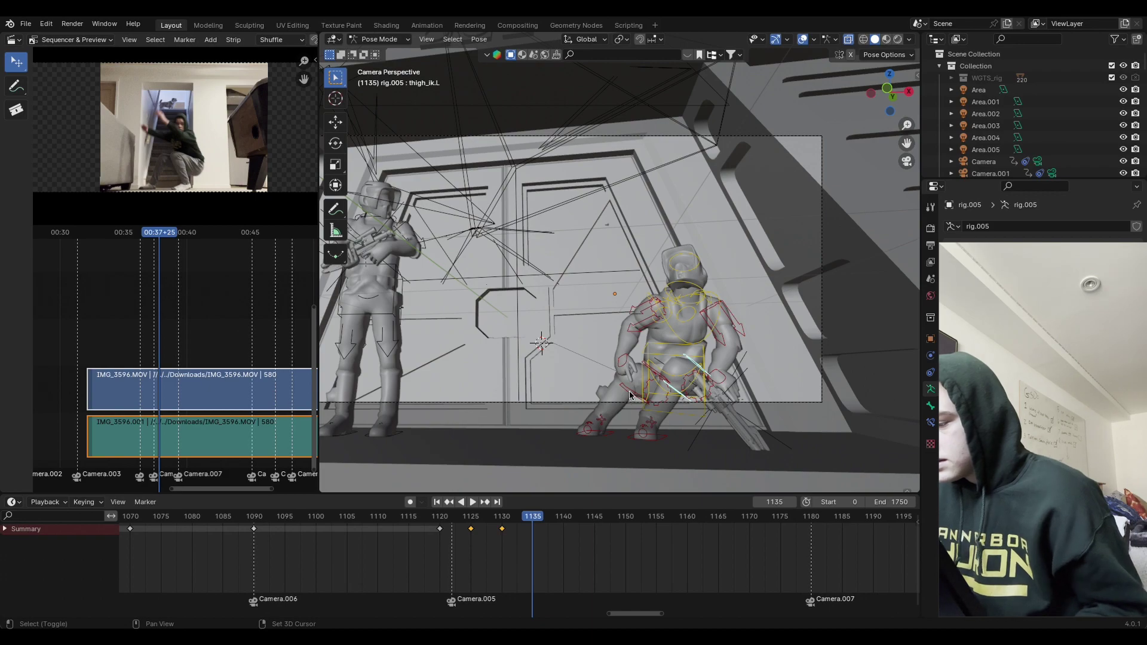
click(671, 353)
key(r)
key(z)
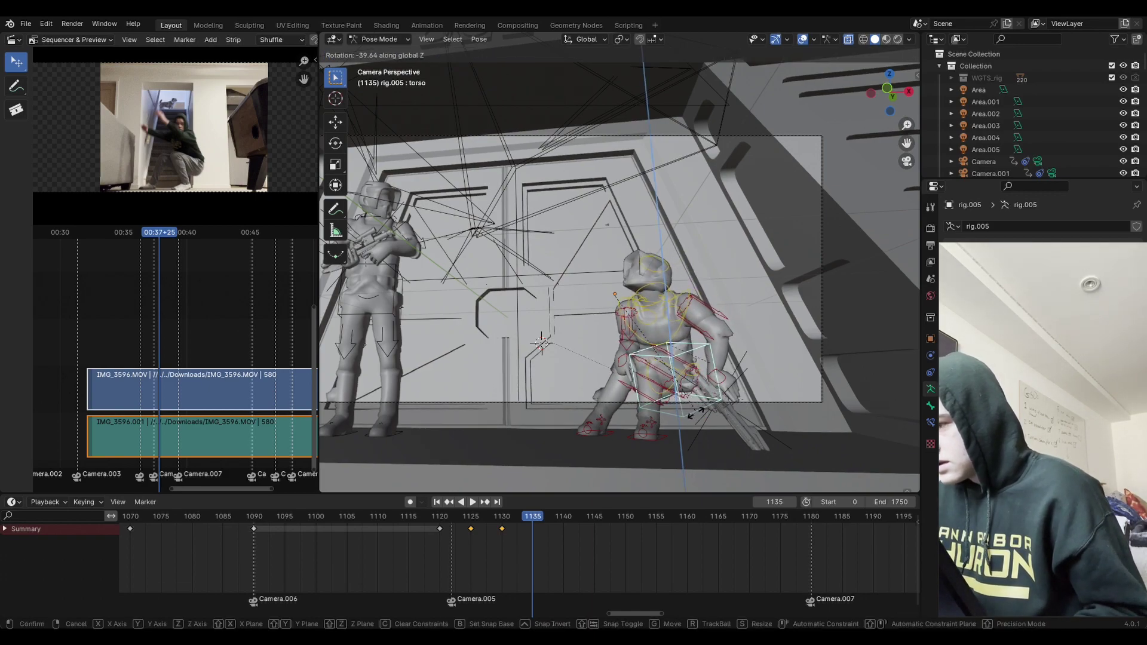
click(696, 412)
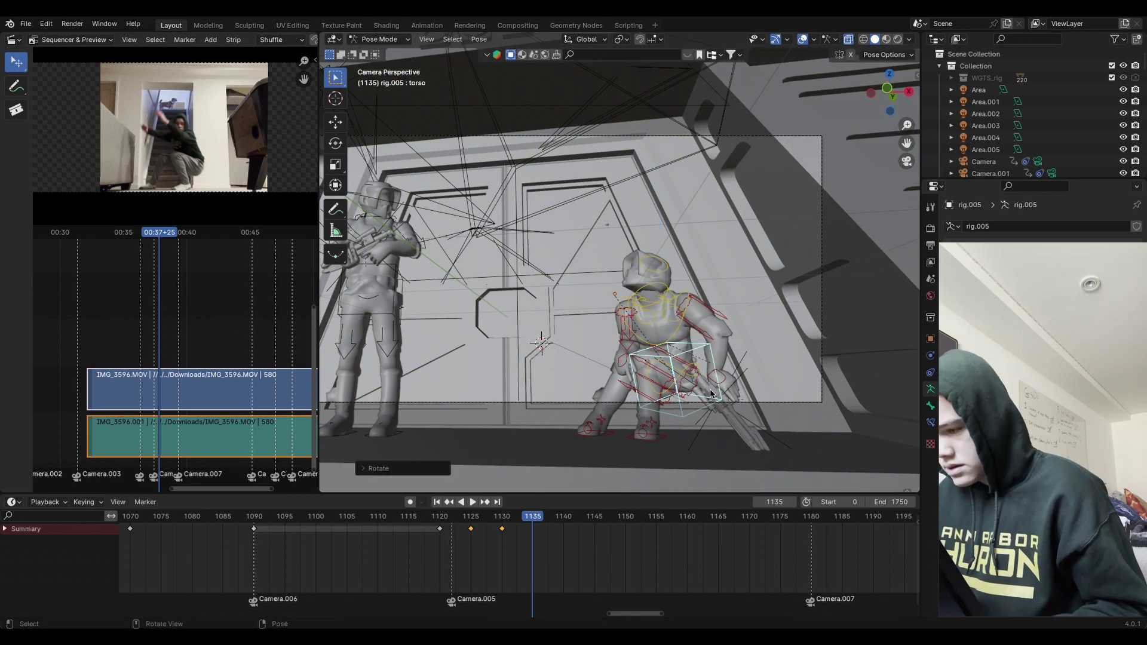
key(g)
click(675, 411)
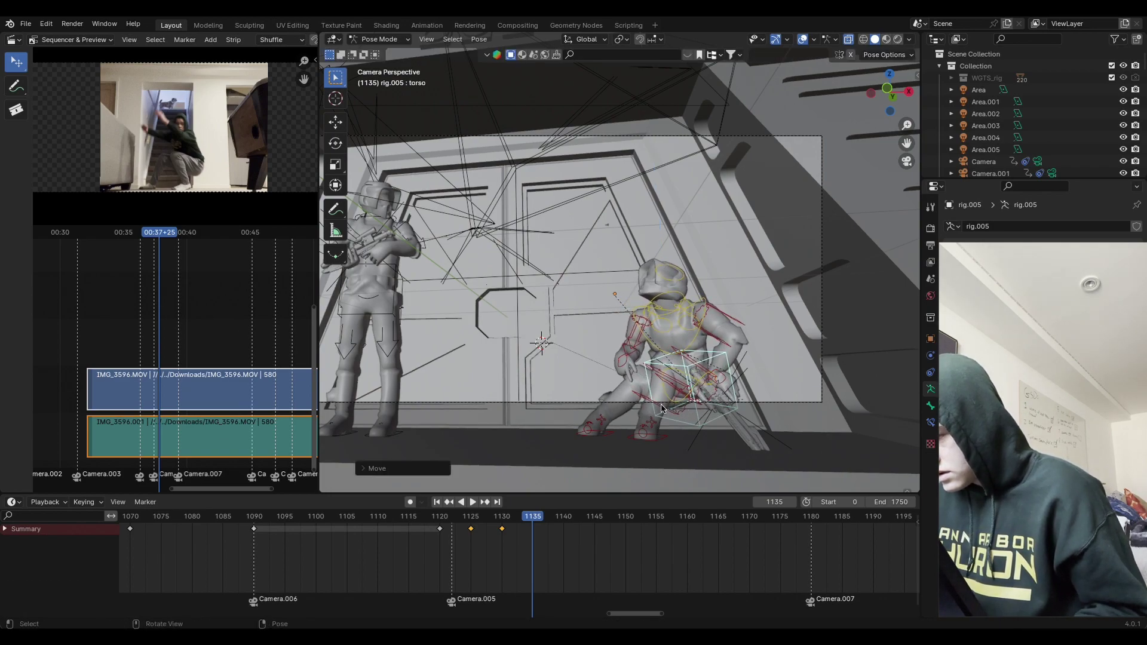
Step: Rotate the thigh IK controls around the Z axis to turn the legs
shift+click(661, 408)
shift+click(679, 355)
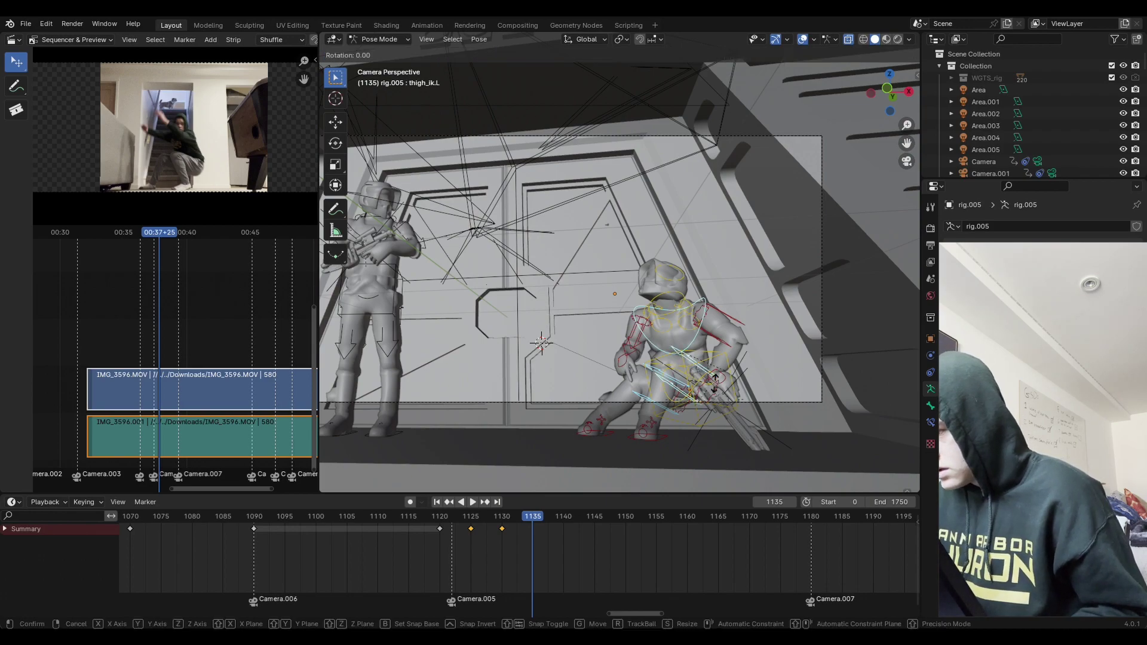
shift+click(660, 375)
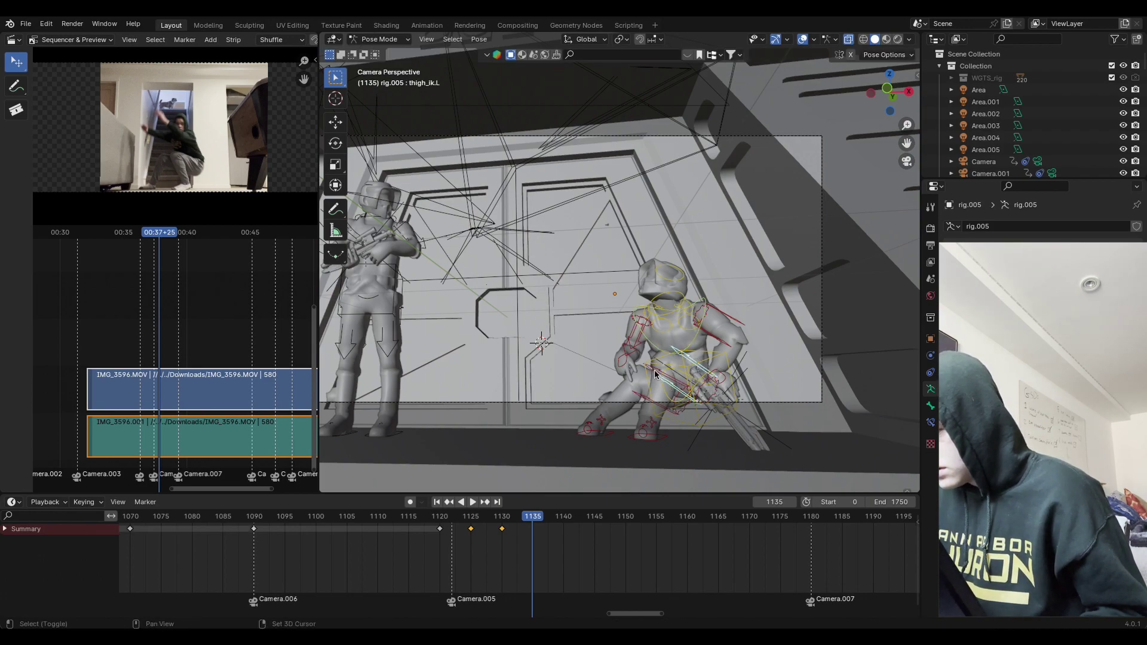
key(r)
key(z)
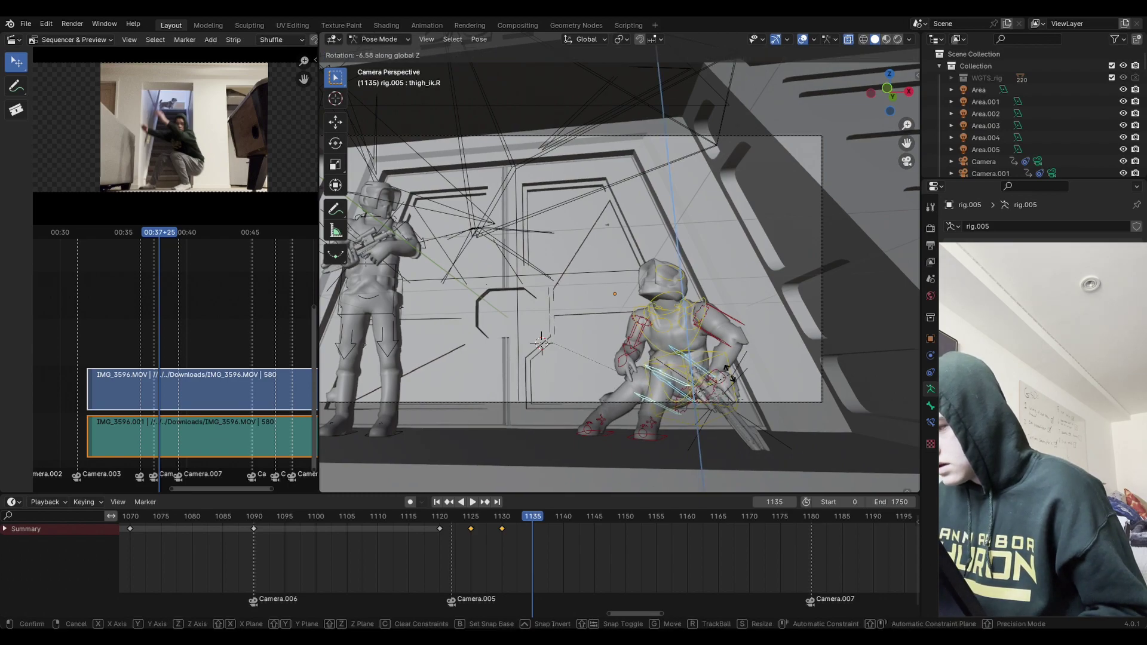
click(639, 374)
middle_drag(738, 402, 685, 356)
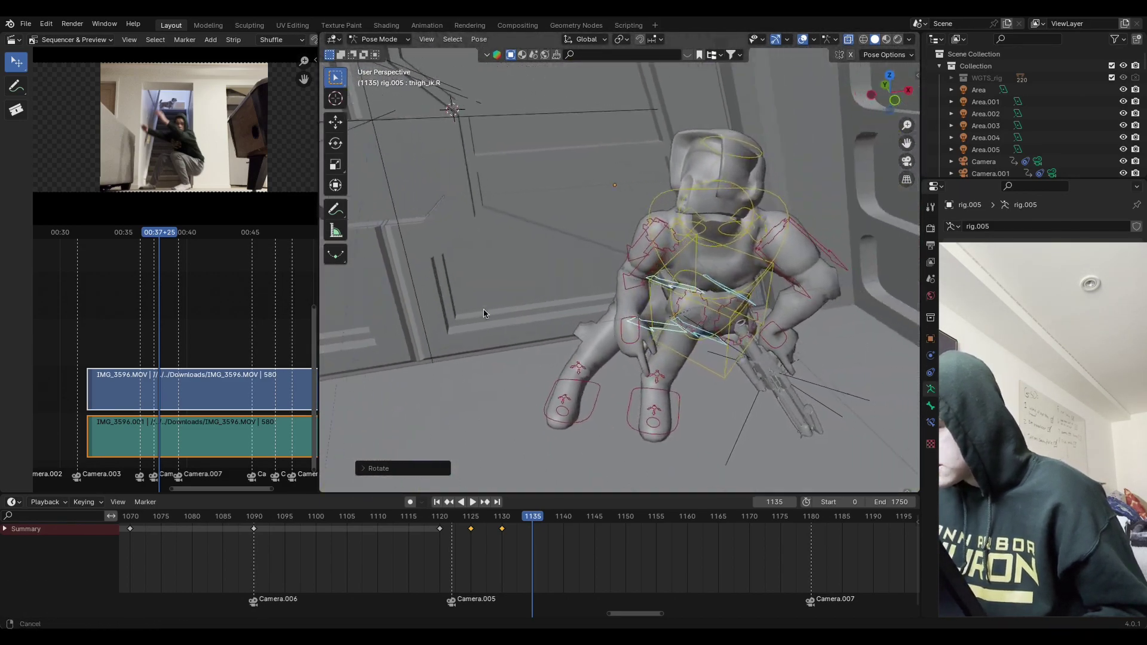
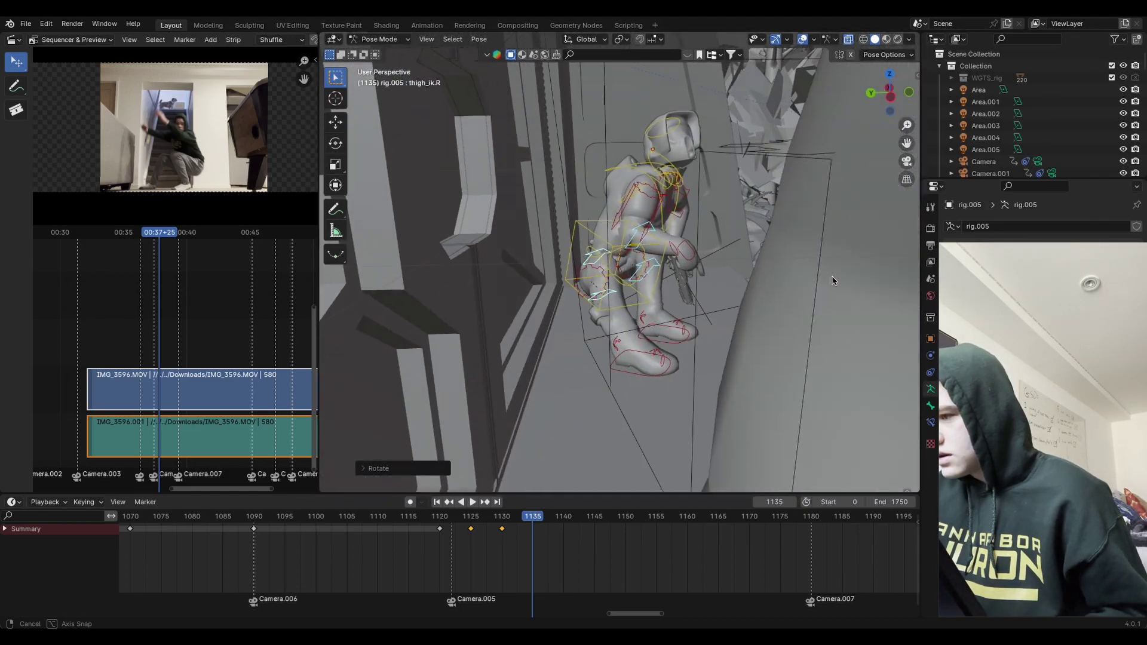
Step: Nudge the hips bone, then select the right foot control foot_ik.R
mouse_move(720, 269)
middle_down()
mouse_move(669, 262)
mouse_move(723, 263)
mouse_move(720, 278)
middle_up()
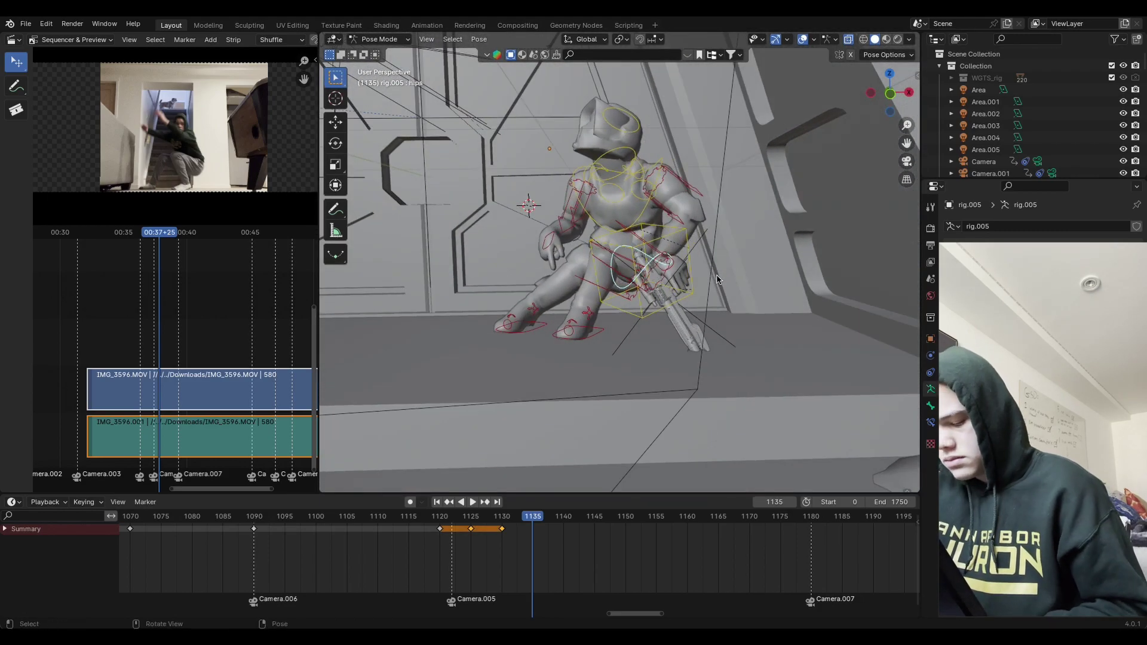
key(g)
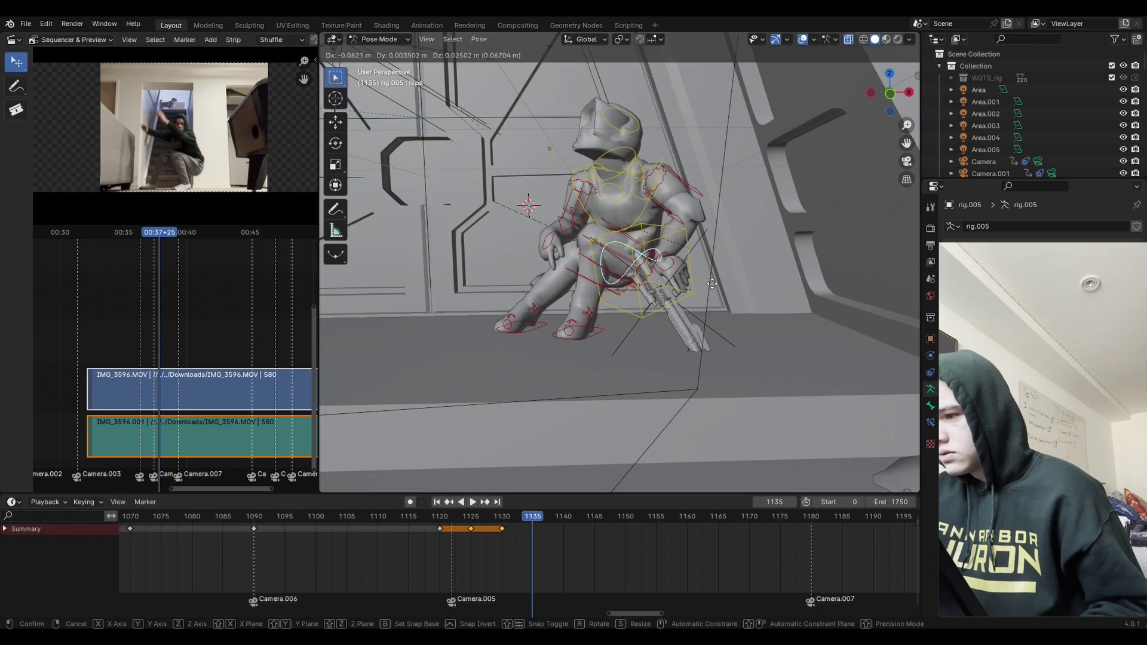
click(692, 271)
mouse_move(689, 267)
middle_down()
mouse_move(667, 323)
mouse_move(757, 308)
mouse_move(660, 341)
mouse_move(659, 311)
mouse_move(647, 307)
mouse_move(679, 311)
mouse_move(696, 278)
middle_up()
click(527, 360)
click(546, 324)
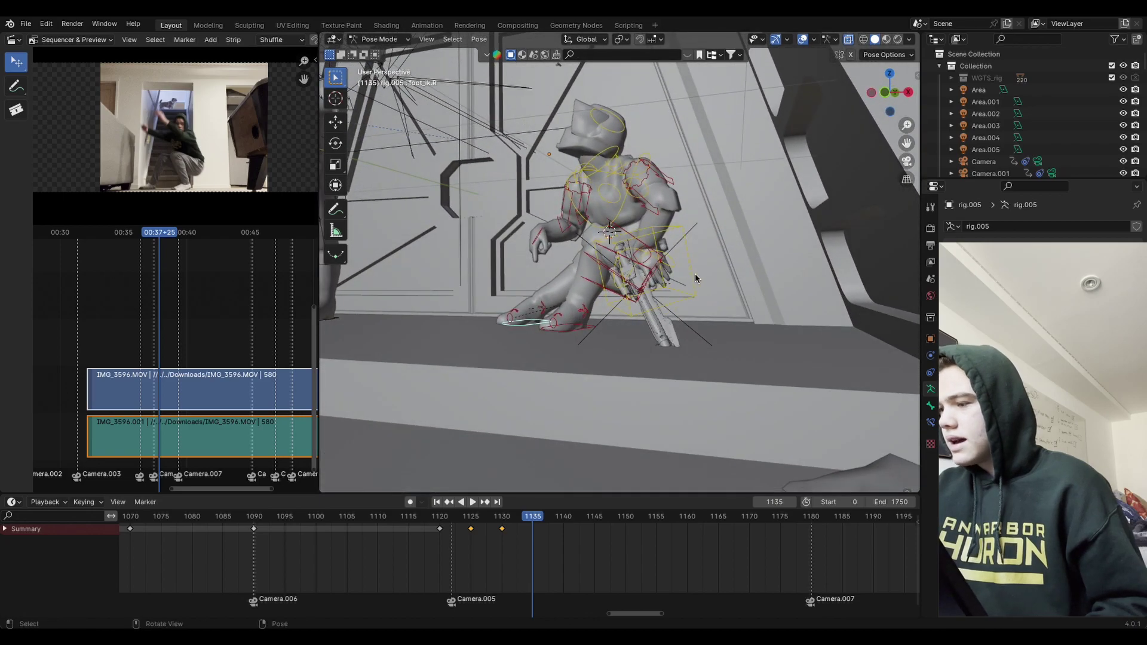
Step: From the front and camera views, try a torso move, then undo it
key(KP_1)
key(KP_0)
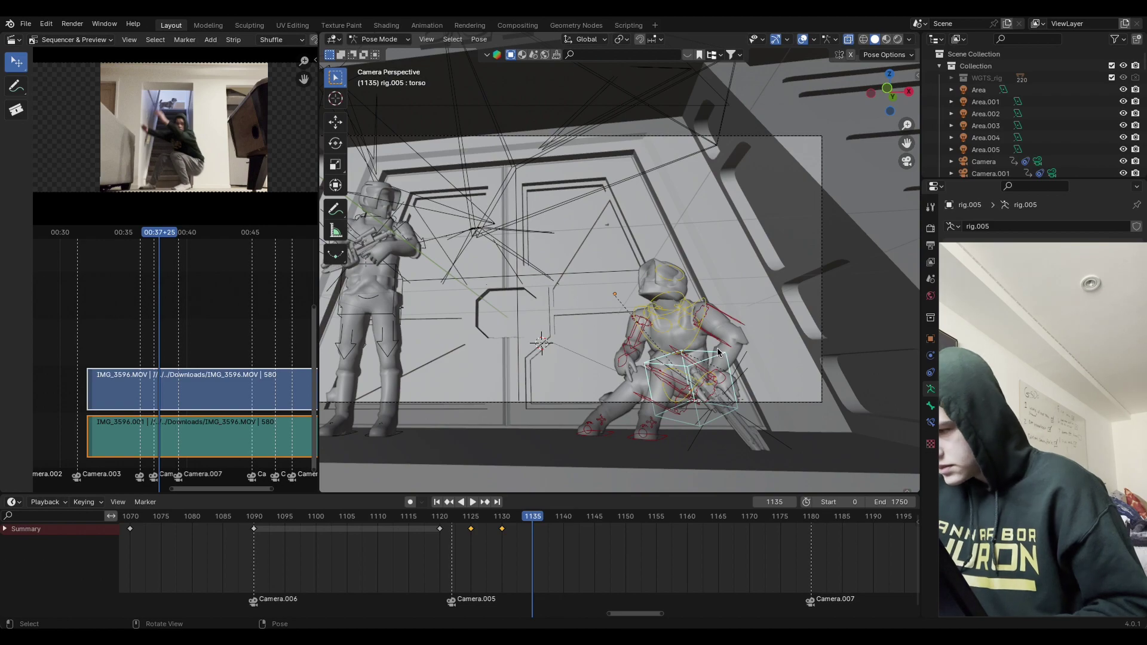
key(g)
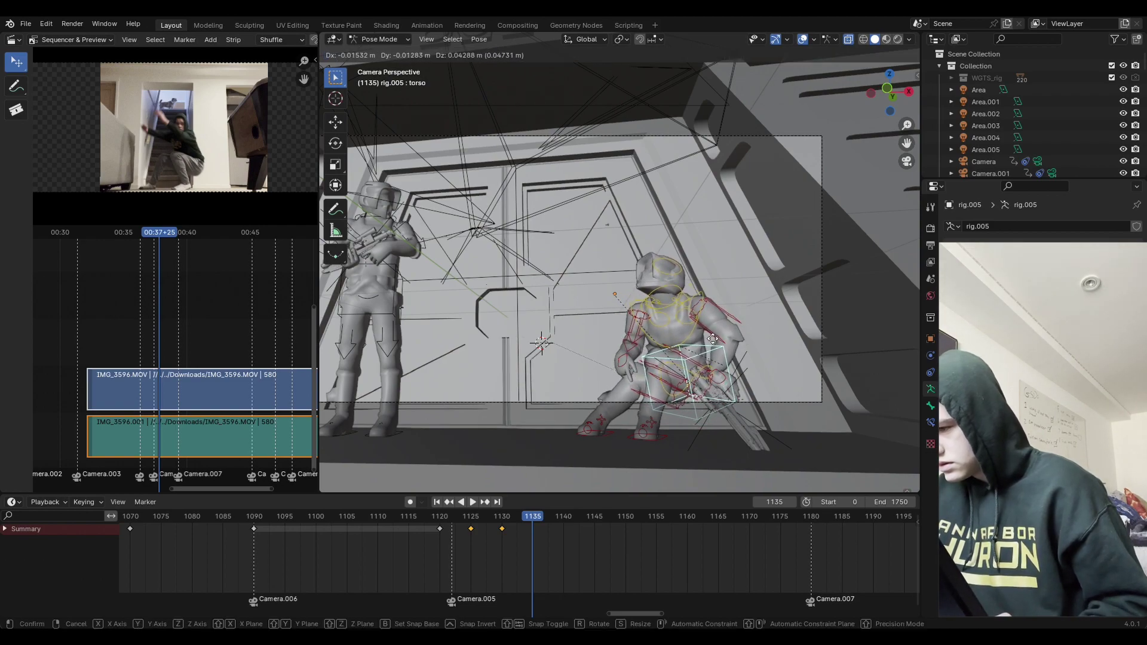
click(707, 329)
key(ctrl+z)
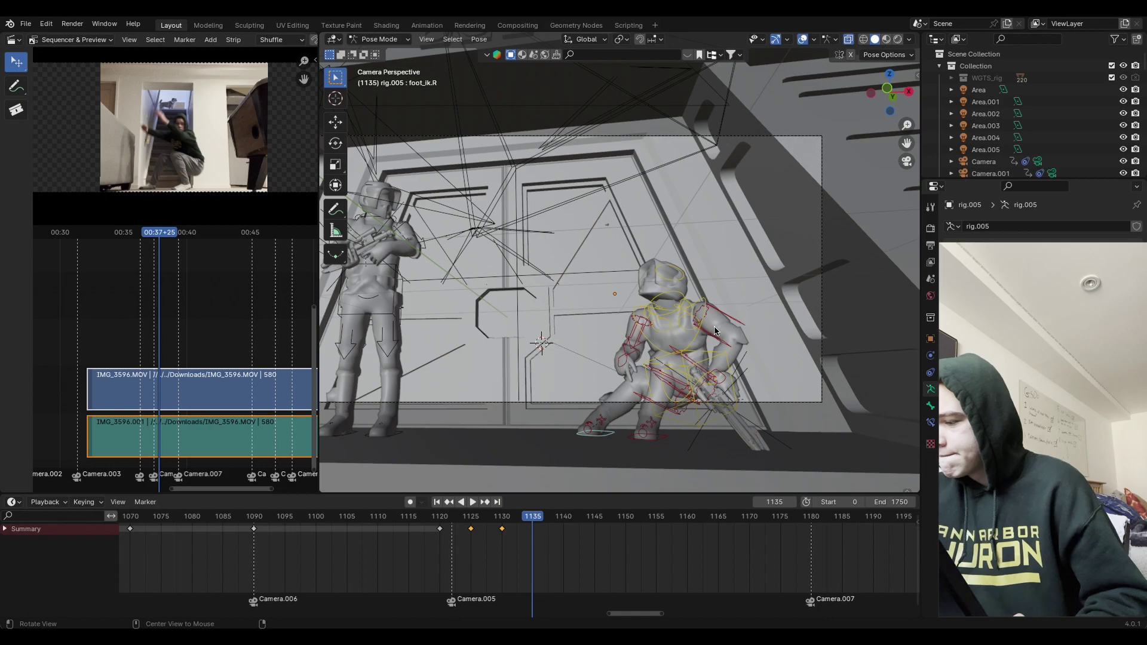
Step: Lower the torso bone to deepen the crouch
alt+drag(715, 327, 836, 332)
scroll(727, 318, up, 4)
alt+drag(726, 318, 703, 278)
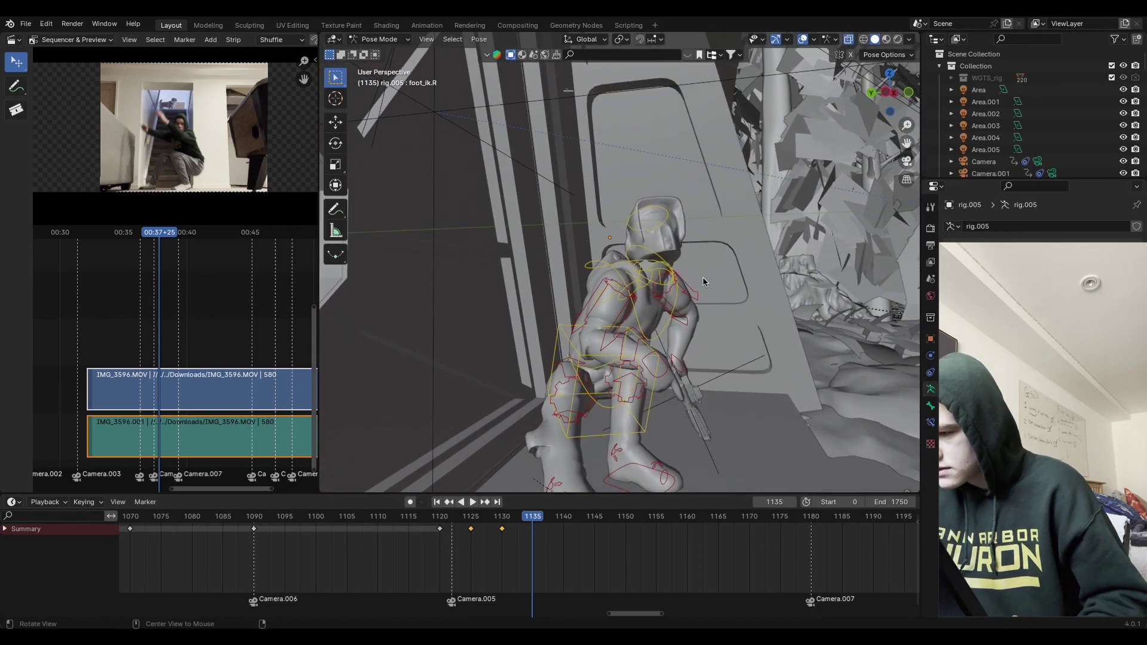
mouse_move(702, 280)
middle_down()
mouse_move(663, 348)
mouse_move(748, 286)
mouse_move(707, 356)
mouse_move(734, 334)
mouse_move(720, 344)
middle_up()
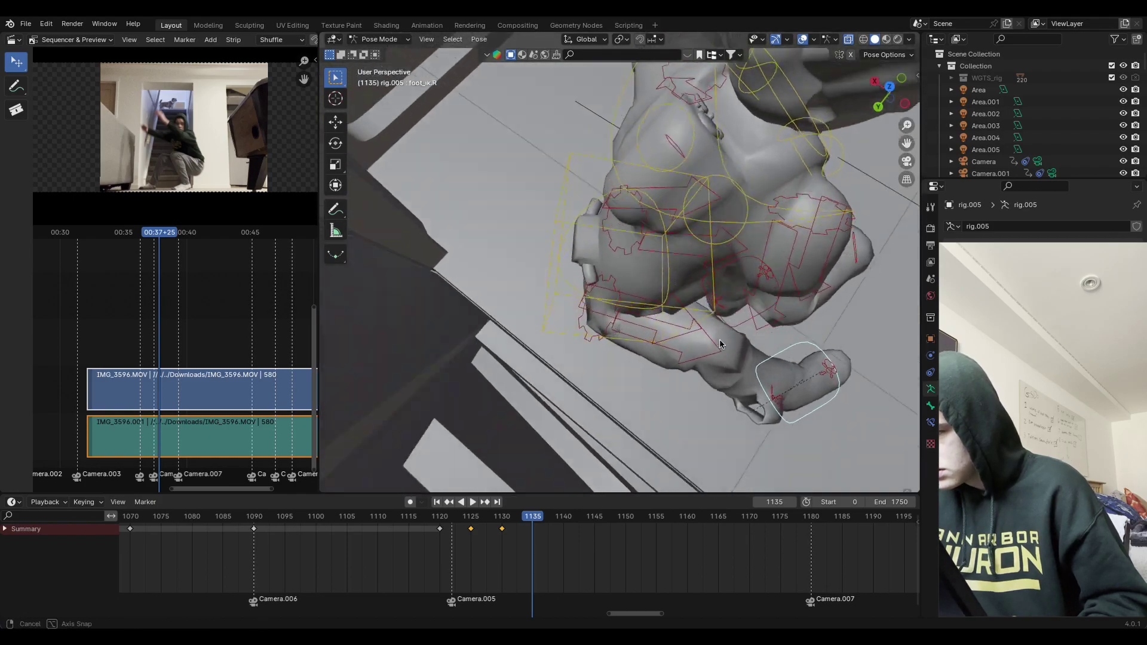
alt+drag(719, 344, 669, 305)
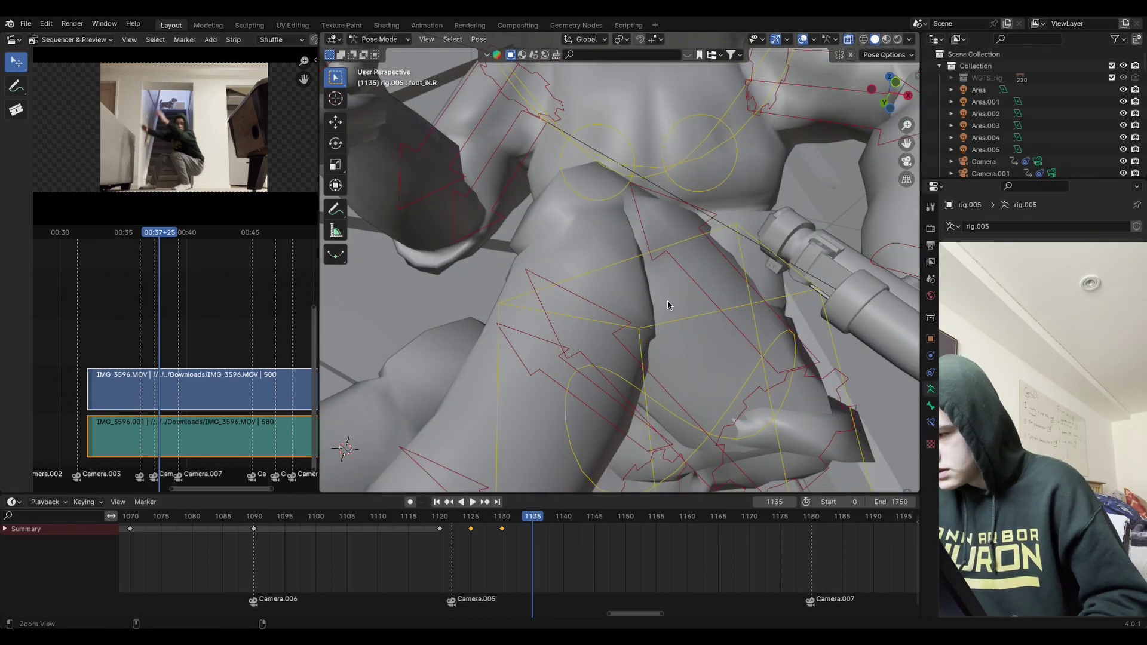
ctrl+middle_drag(668, 306, 636, 355)
key(g)
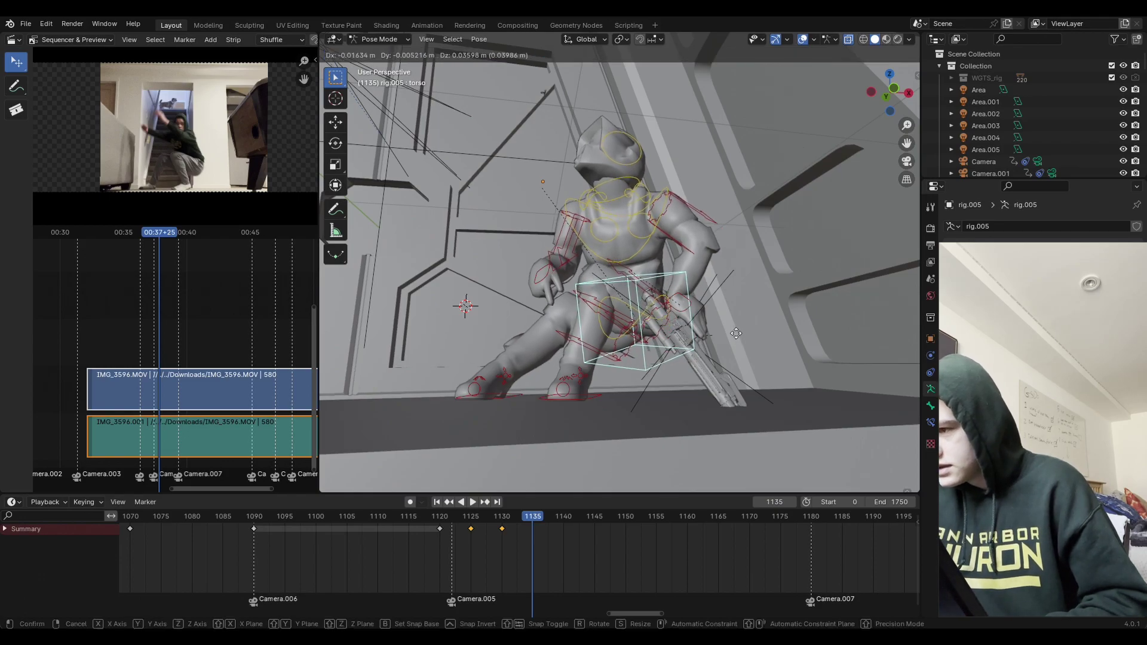
click(730, 325)
Step: Rotate the right foot IK control and raise it along Z
middle_drag(730, 325, 661, 456)
middle_drag(771, 335, 716, 353)
key(r)
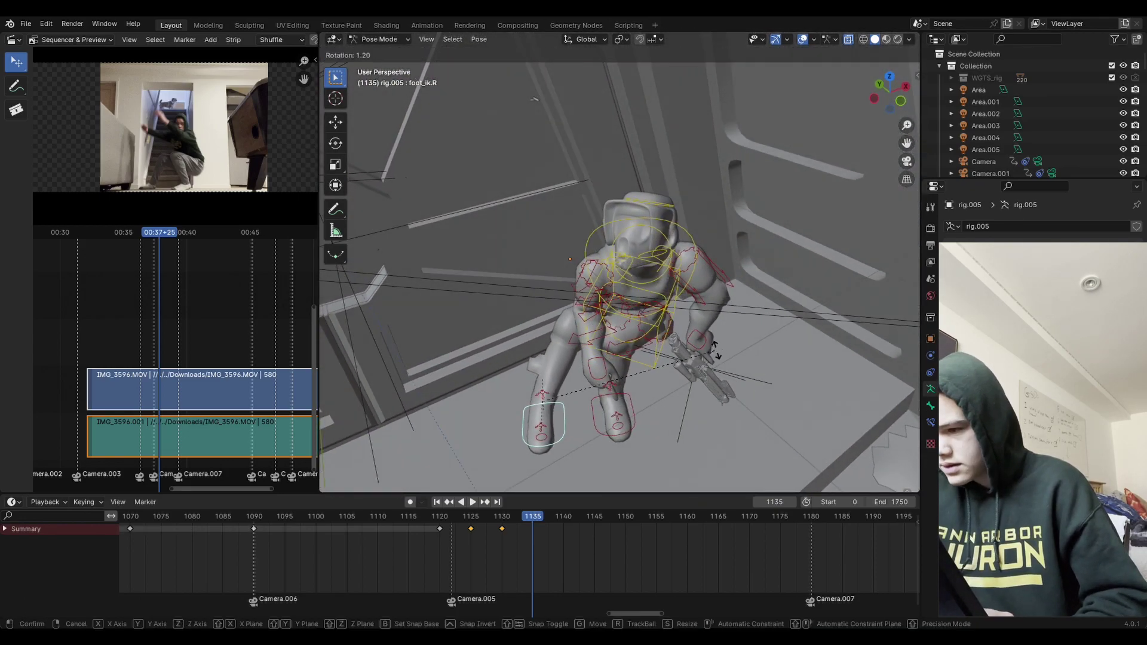
click(699, 411)
key(g)
key(z)
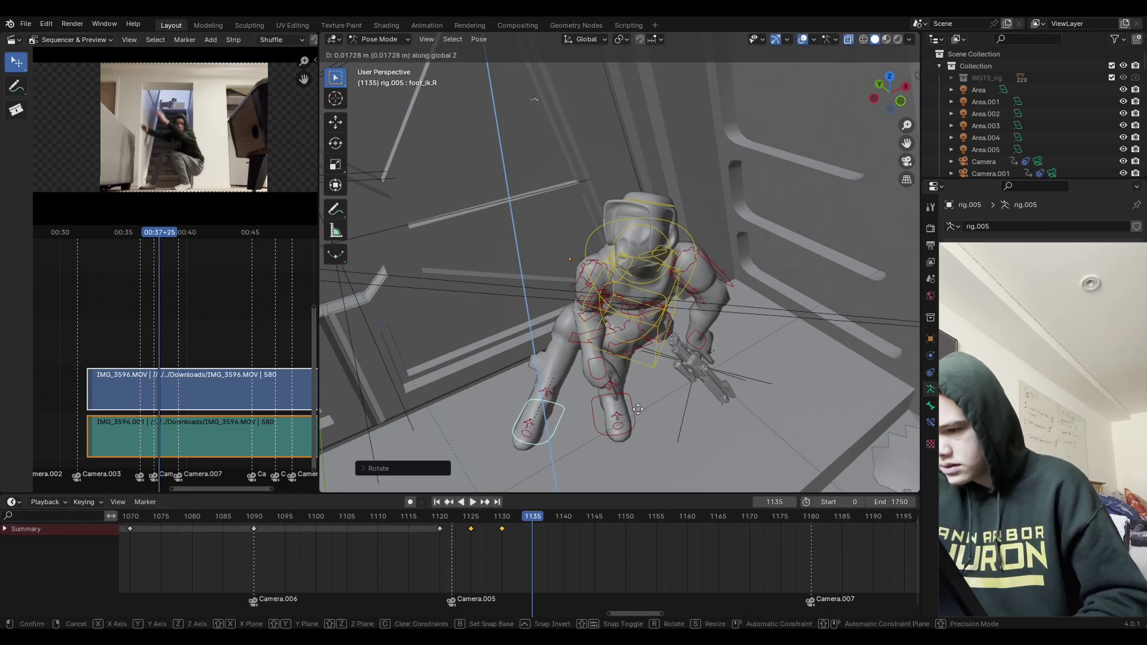
click(654, 395)
Step: Return to the scene camera view of the crouching pose
middle_drag(680, 390, 640, 342)
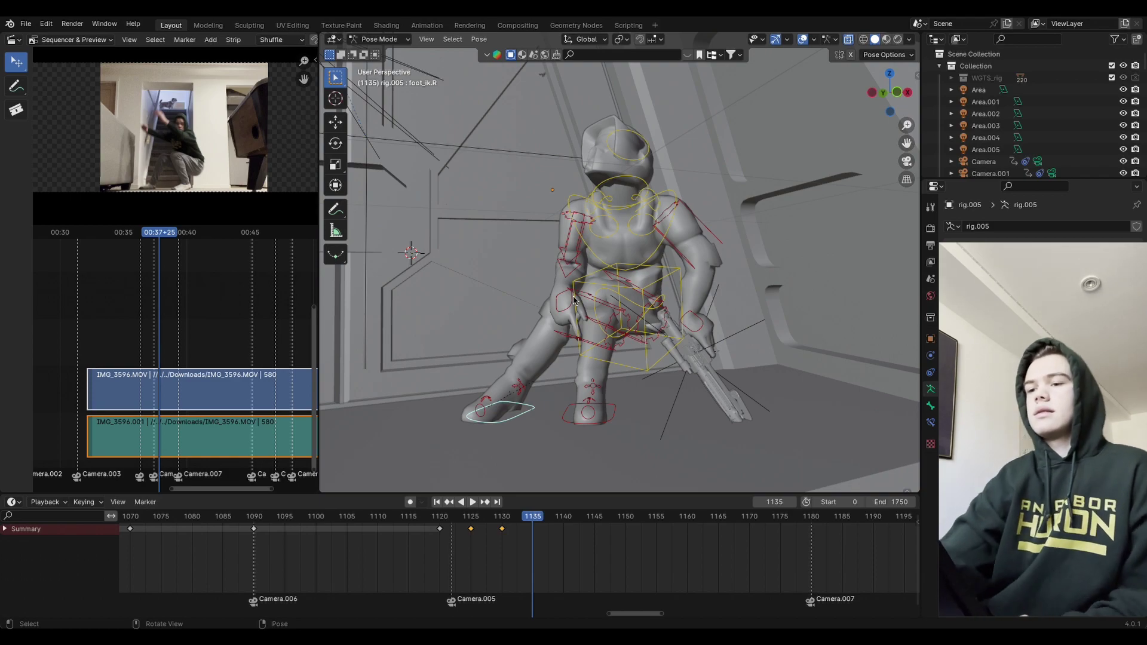
click(901, 96)
middle_drag(745, 219, 712, 251)
click(907, 161)
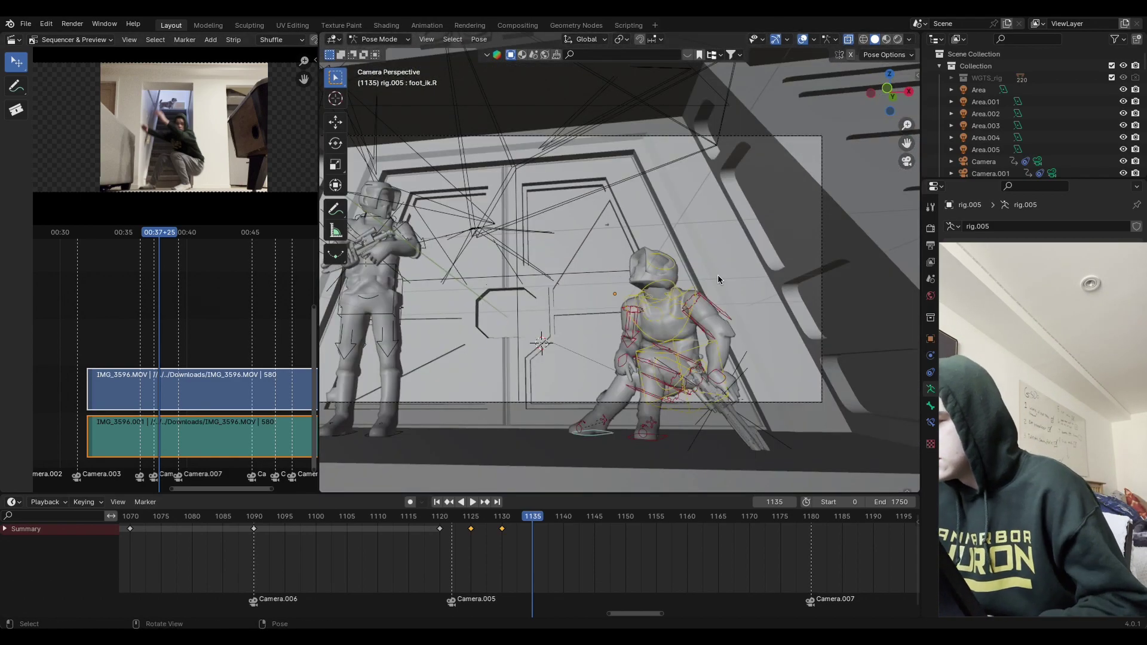
Step: Rotate the right thigh around Z, then the left foot and left thigh controls
scroll(741, 305, up, 3)
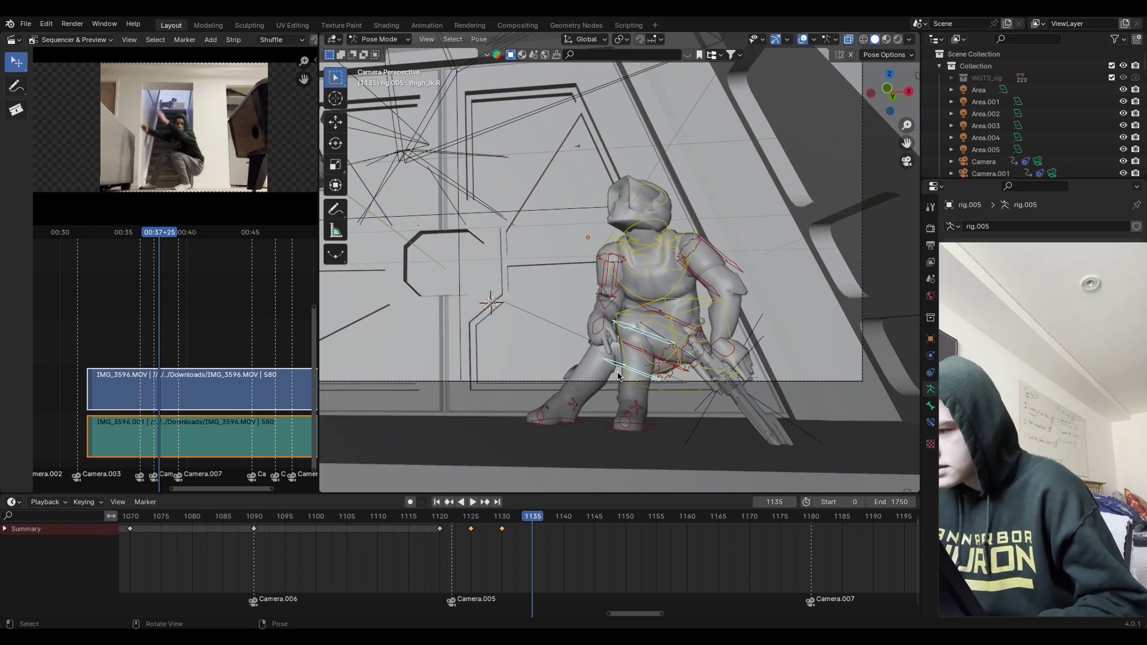
key(r)
key(z)
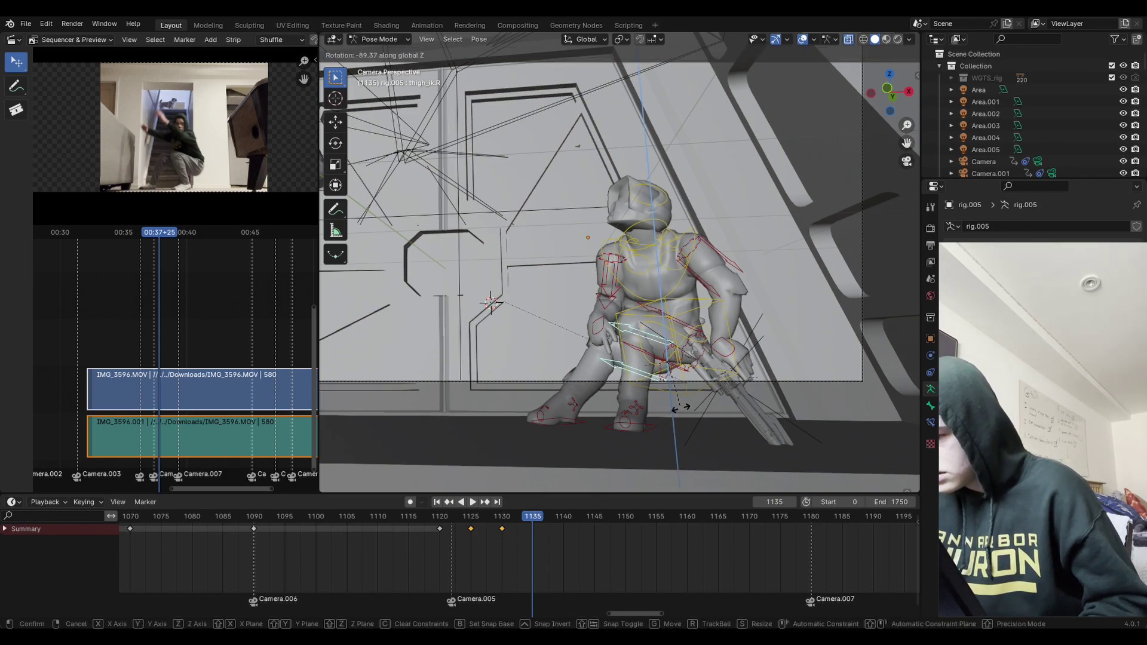
click(666, 302)
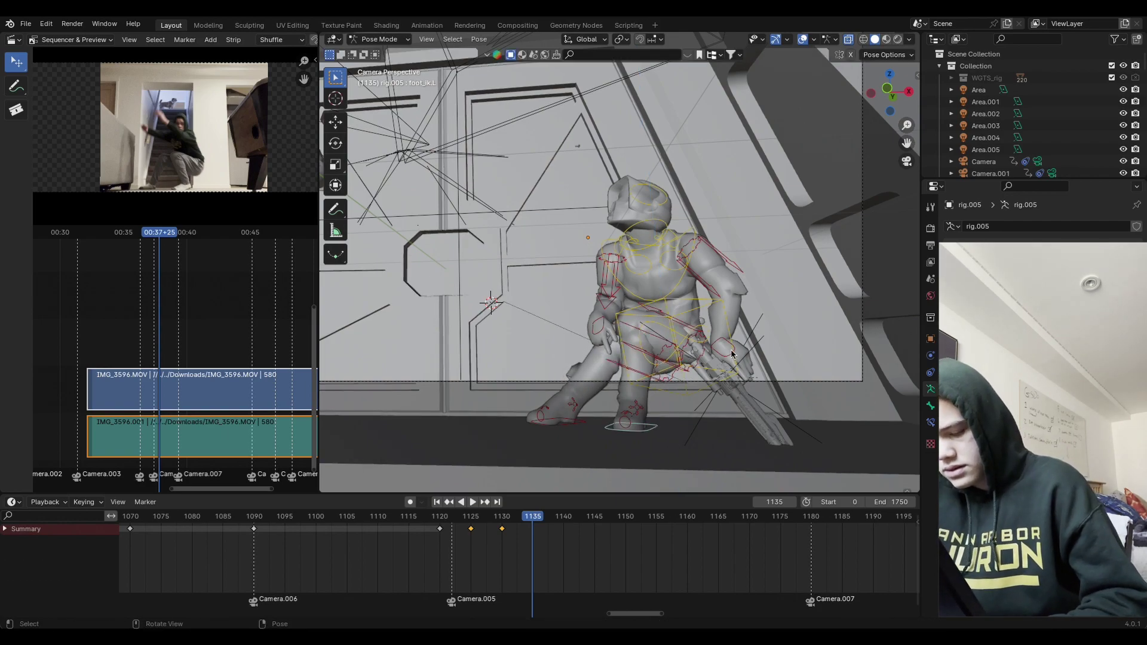
key(r)
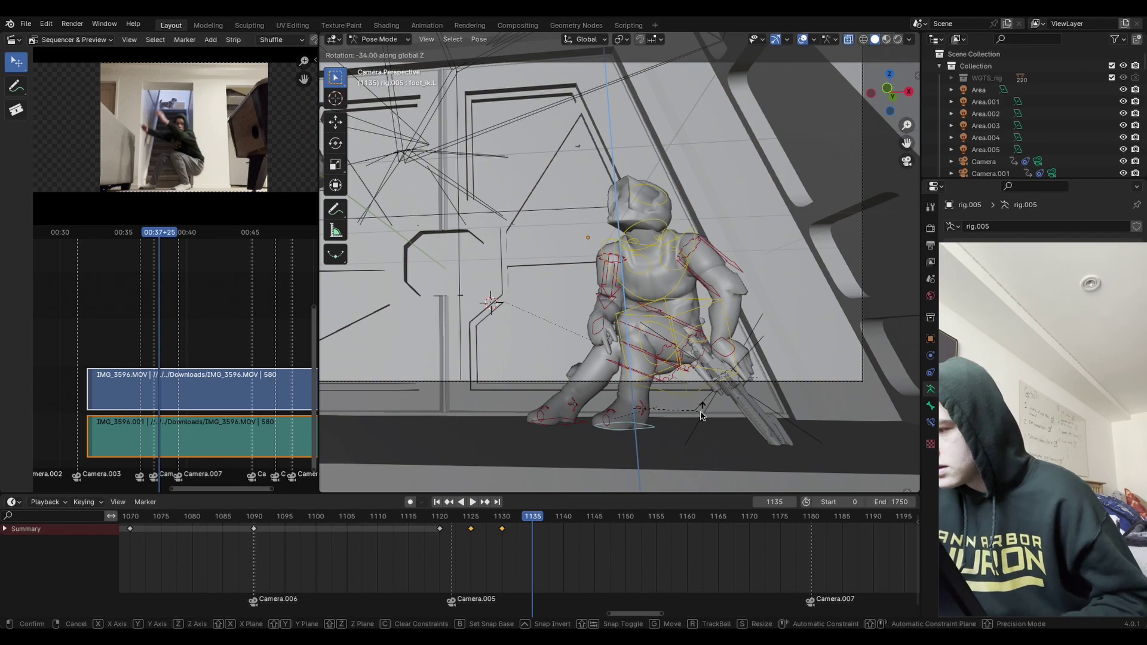
click(701, 415)
key(r)
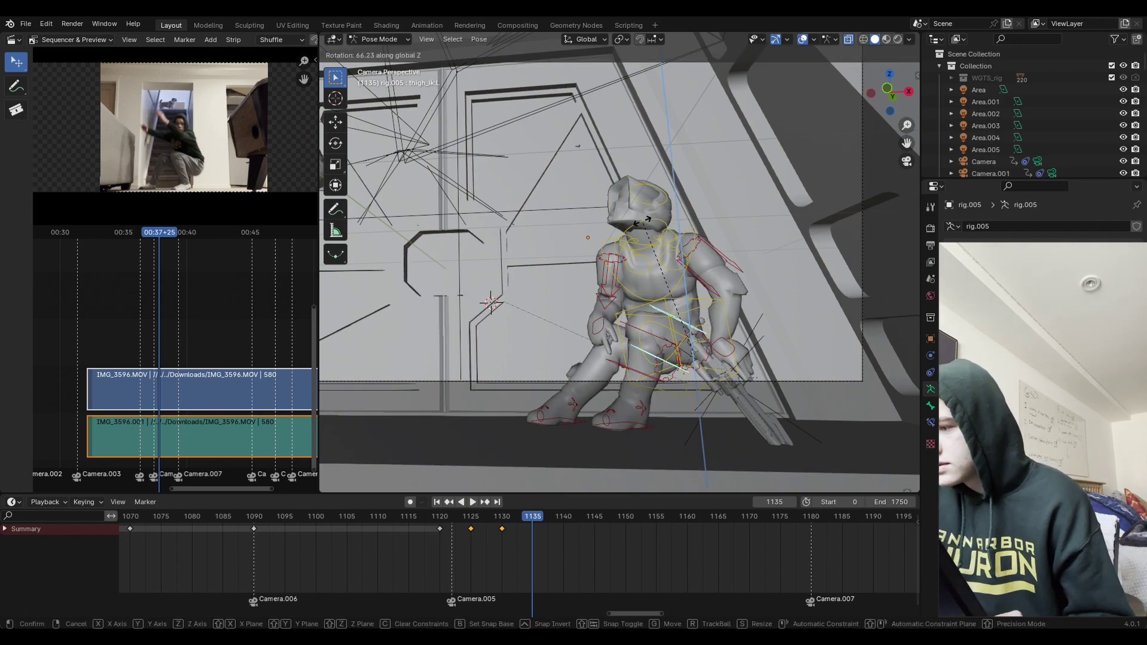
click(646, 221)
Step: Twist the torso around the Z axis and return to the camera view
middle_drag(646, 220, 775, 279)
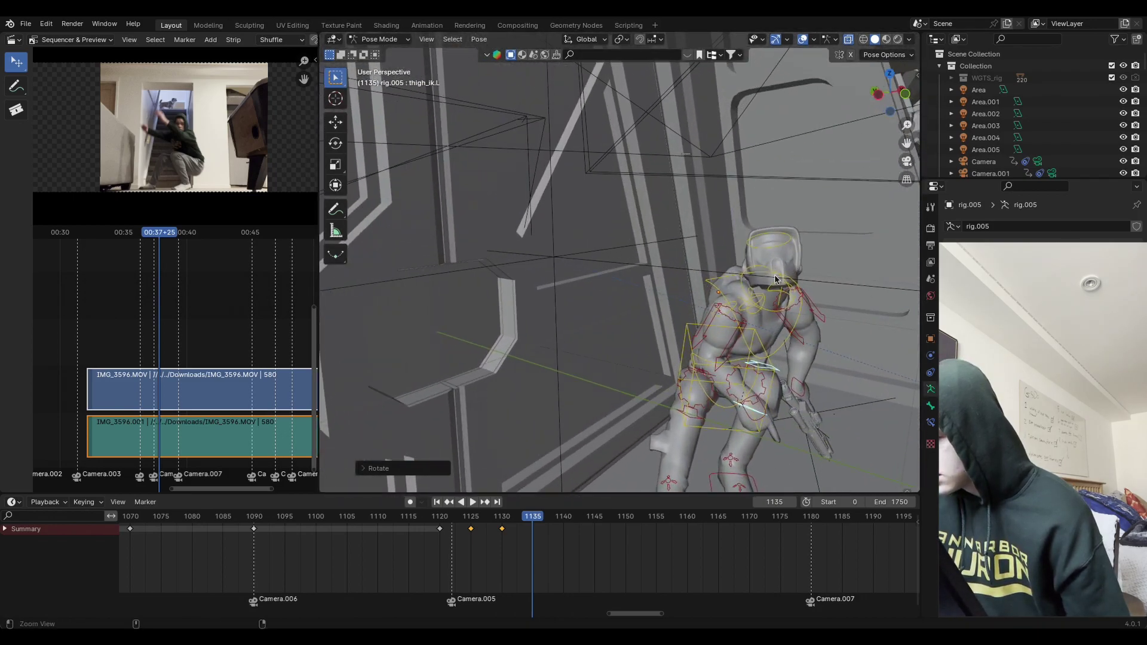
ctrl+alt+drag(776, 279, 773, 349)
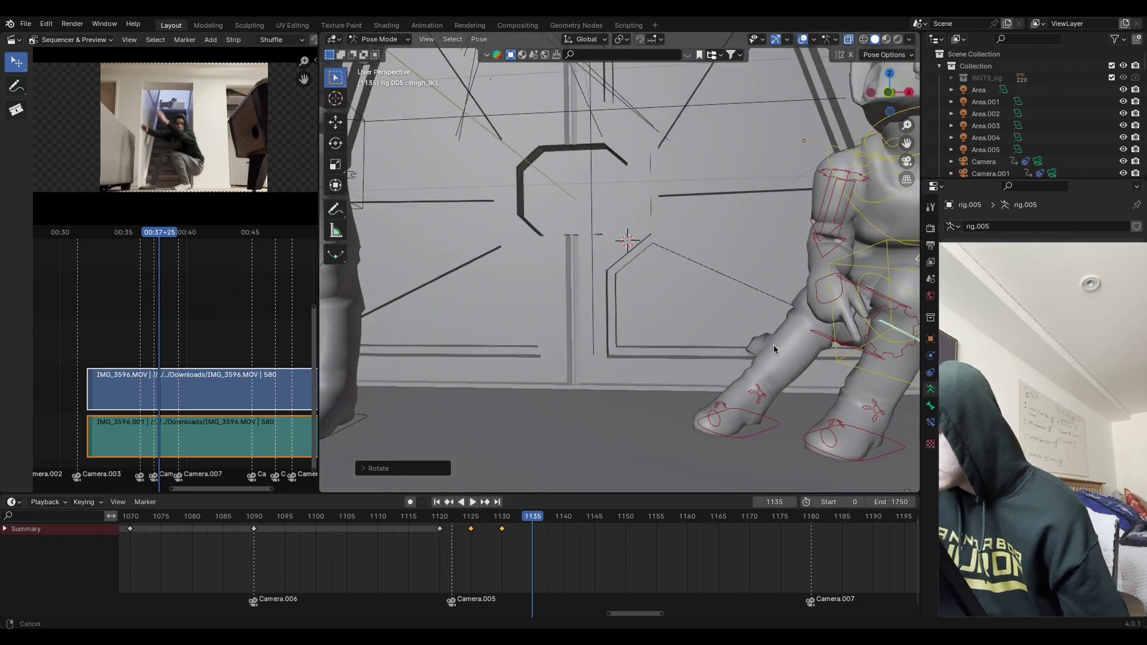
middle_drag(773, 350, 787, 374)
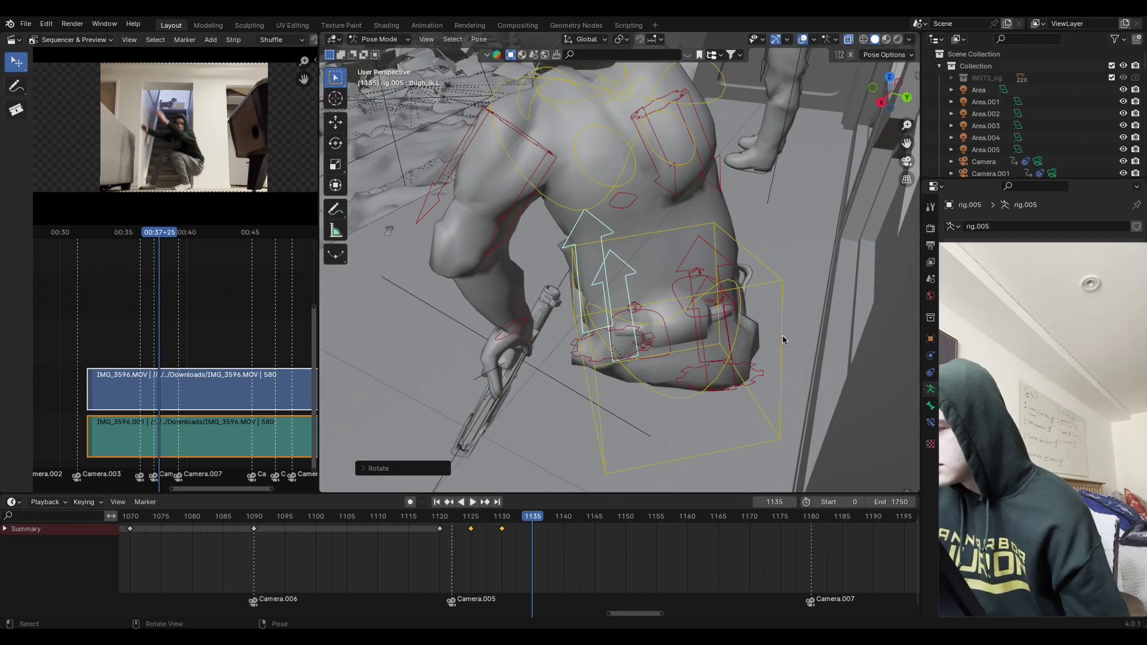
key(z)
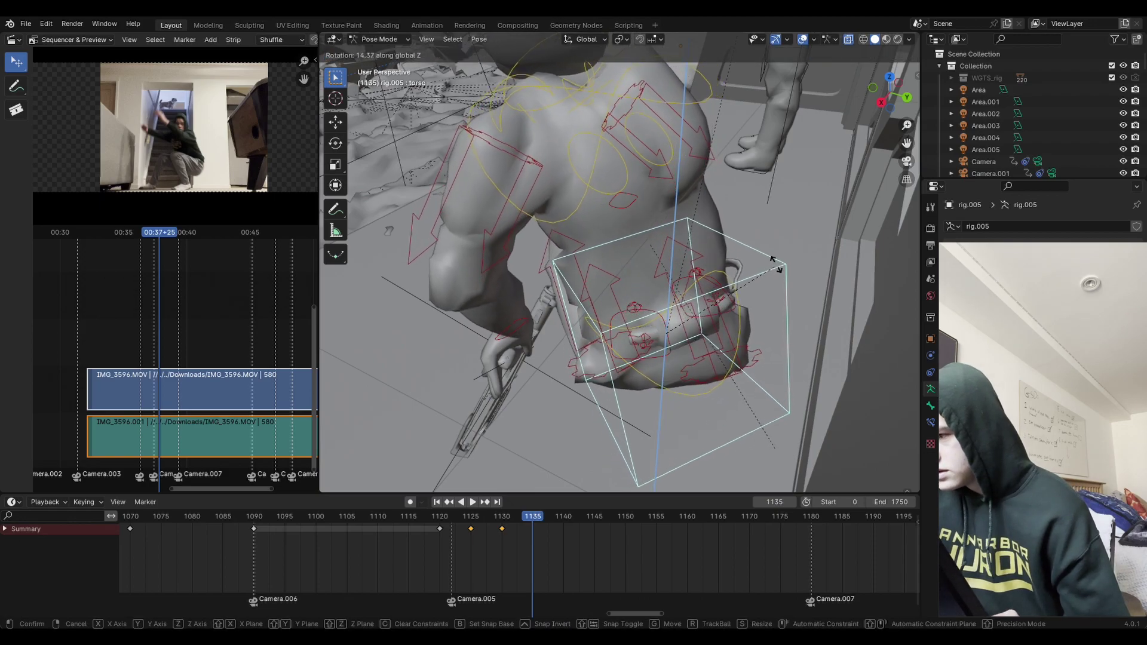
click(774, 267)
middle_drag(774, 266, 760, 424)
click(907, 162)
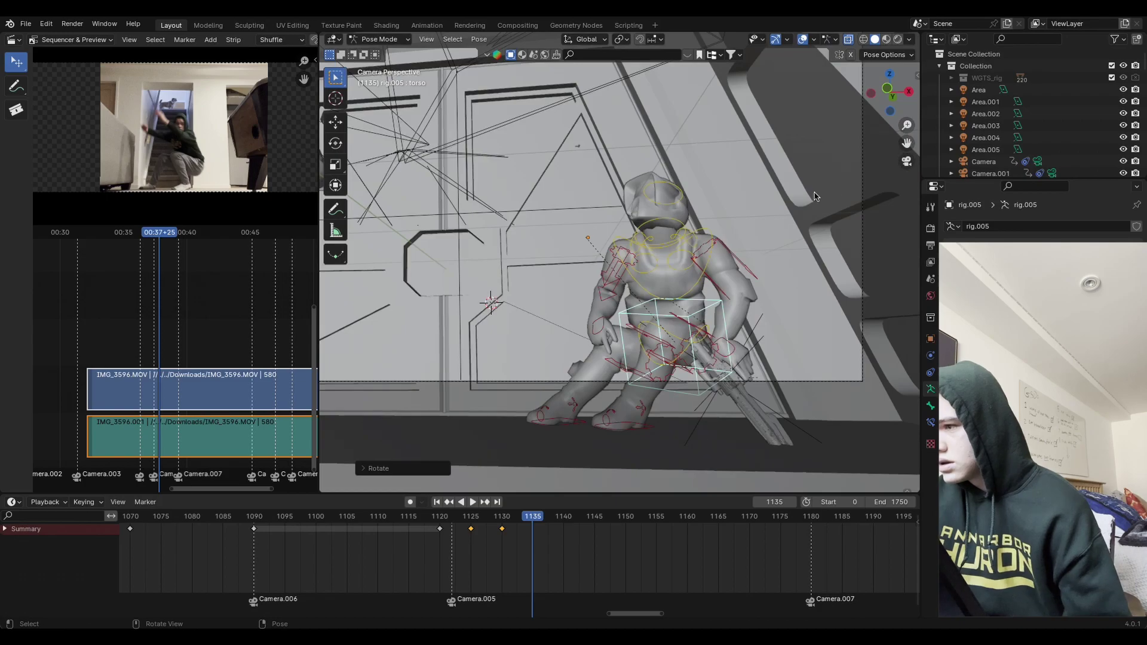
shift+middle_drag(803, 298, 761, 278)
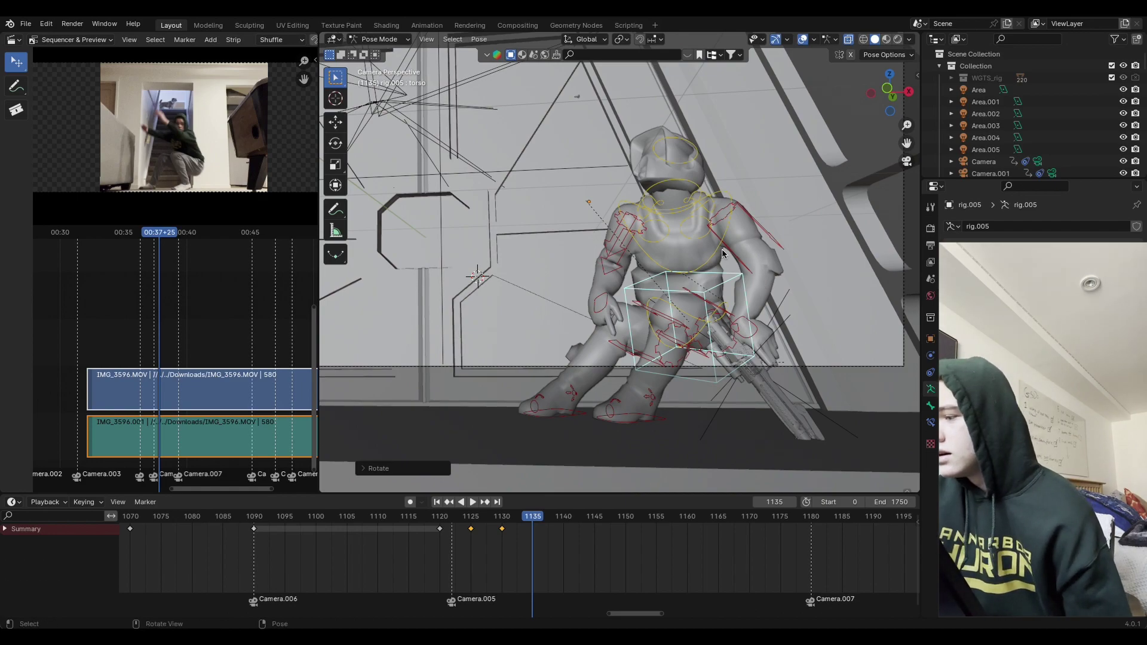
Step: Twist the chest bone around Z, then tilt it forward around X
click(770, 260)
key(r)
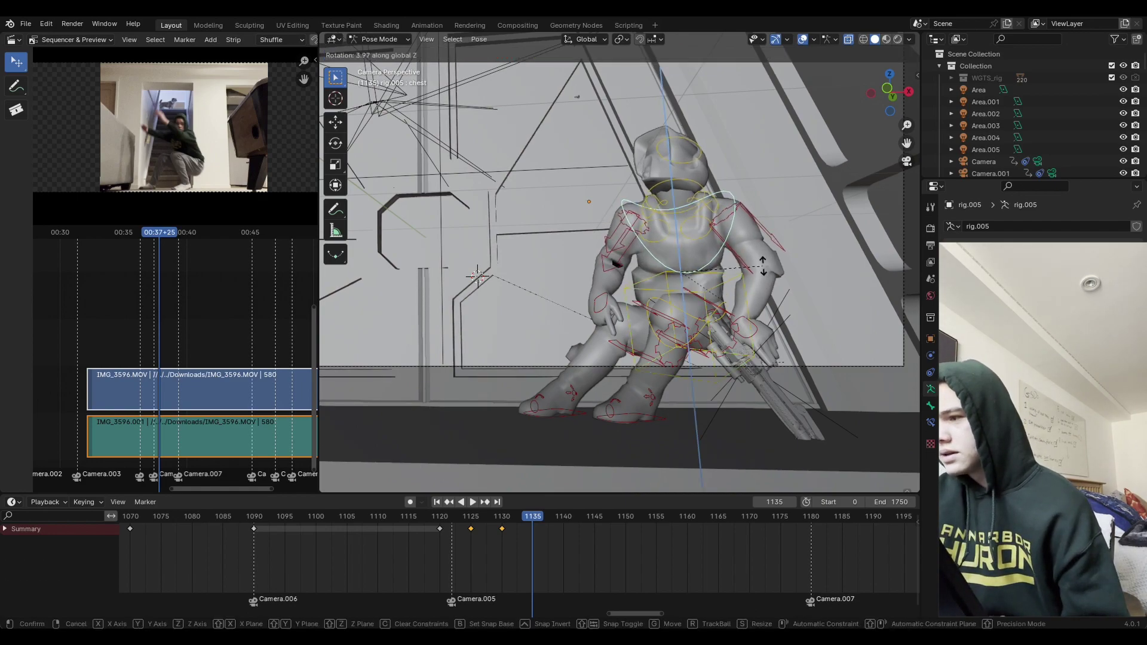
key(z)
click(747, 210)
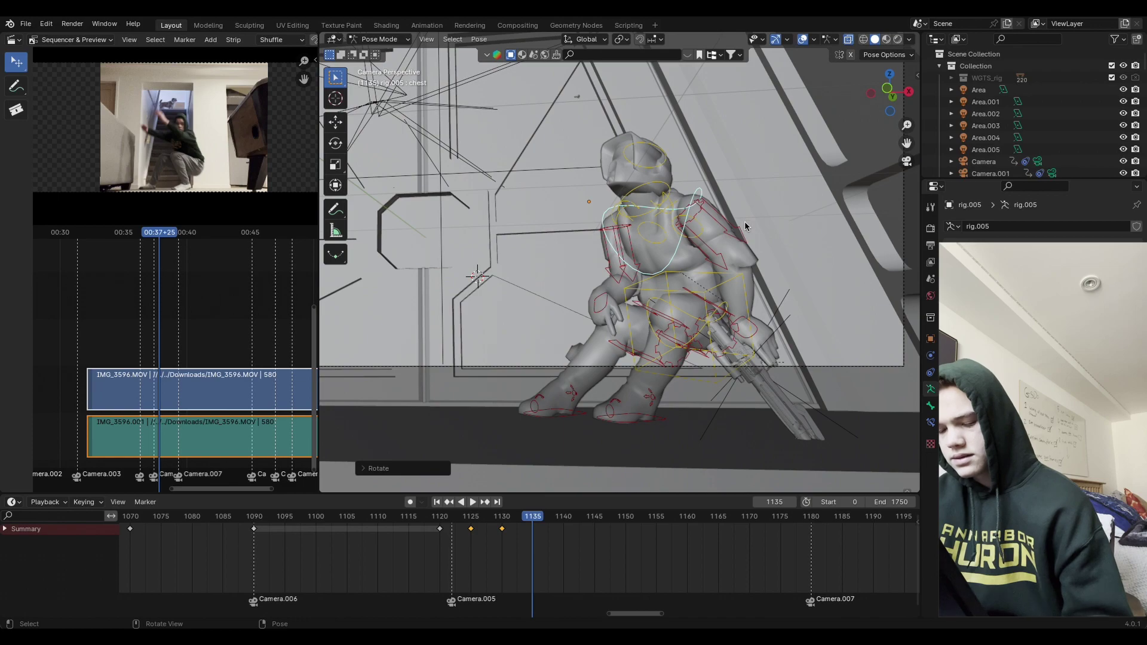
key(r)
key(x)
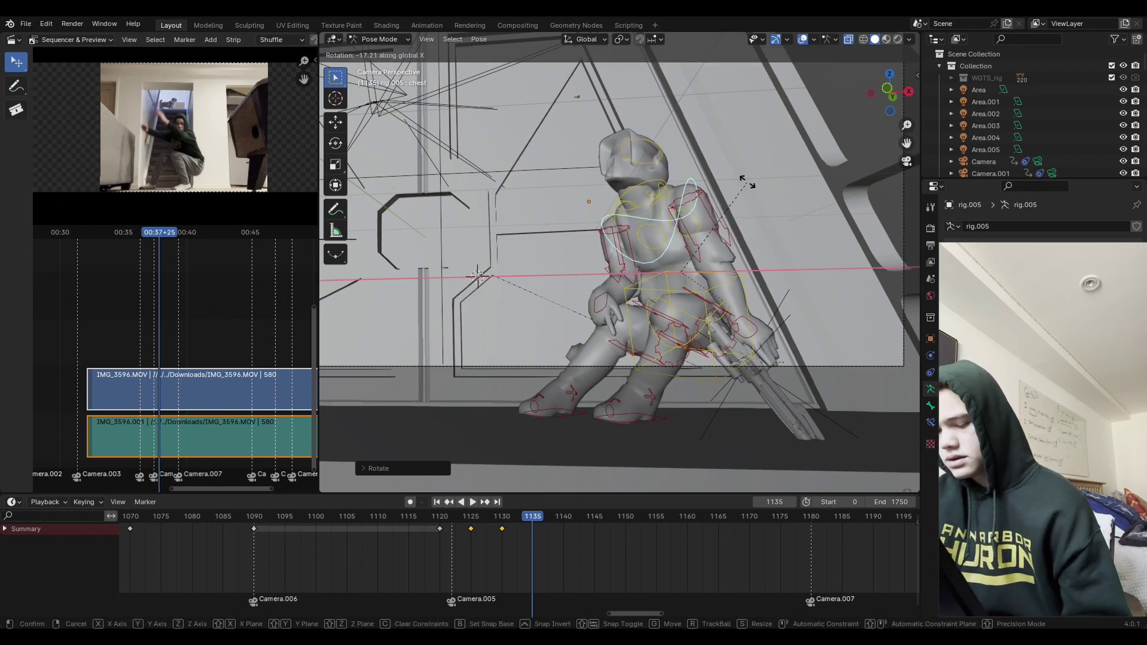
click(748, 202)
Step: Tilt the chest sideways around the Y axis
key(r)
key(y)
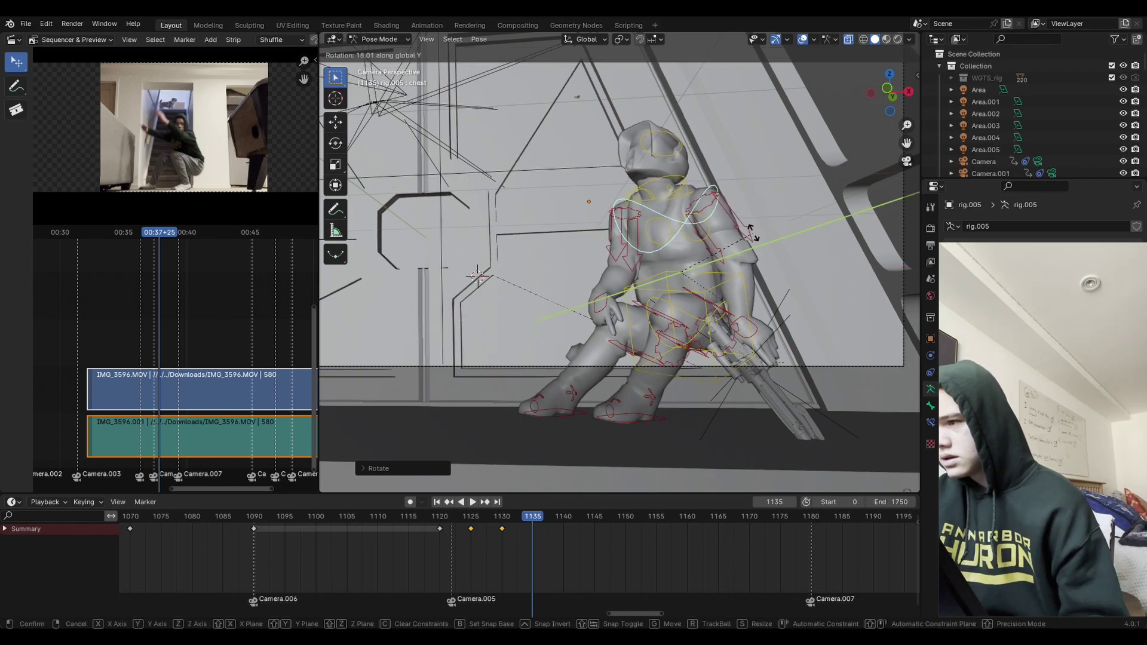
click(761, 258)
Step: Move the right hand IK control up into a raised position
click(605, 300)
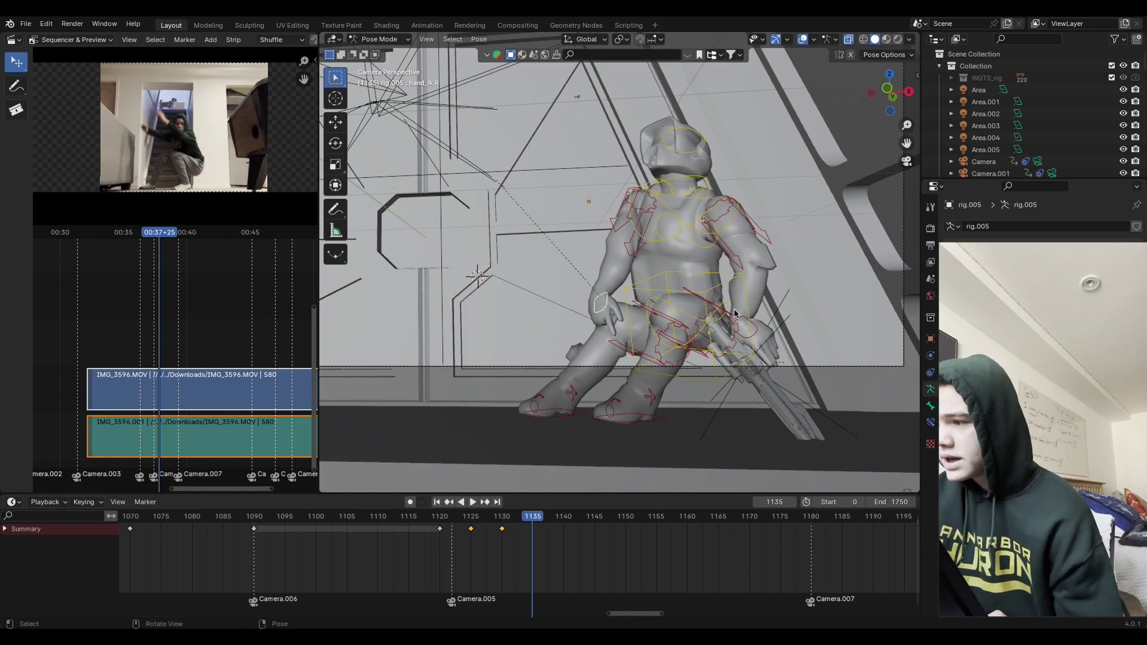
key(g)
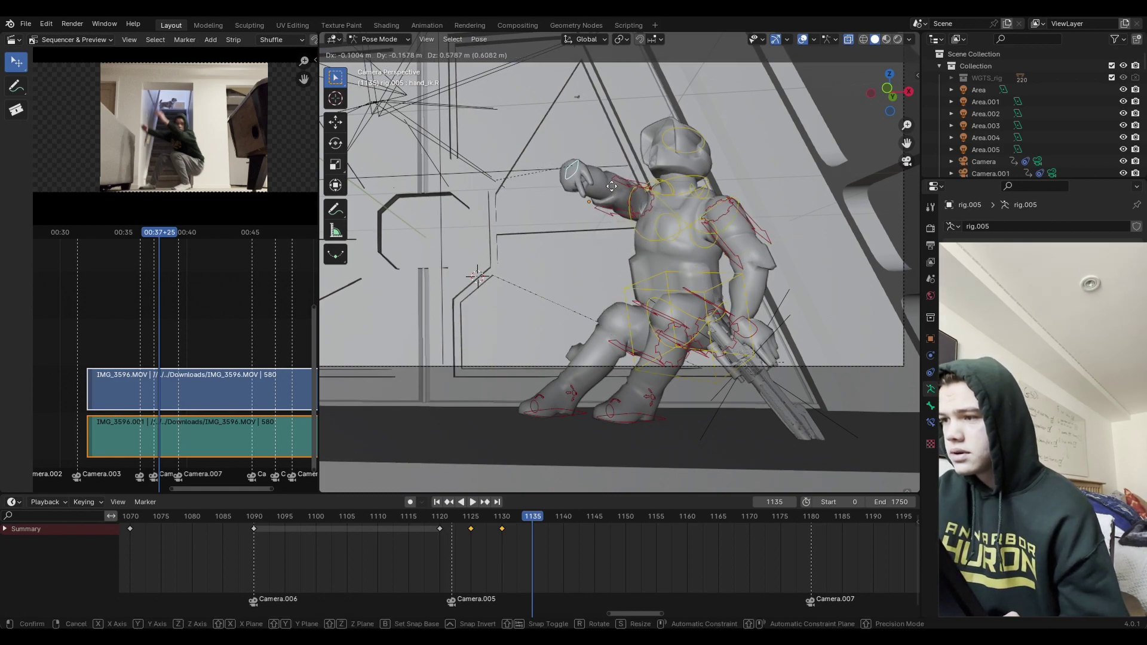
click(624, 209)
middle_drag(628, 220, 718, 307)
scroll(739, 261, up, 3)
key(g)
key(x)
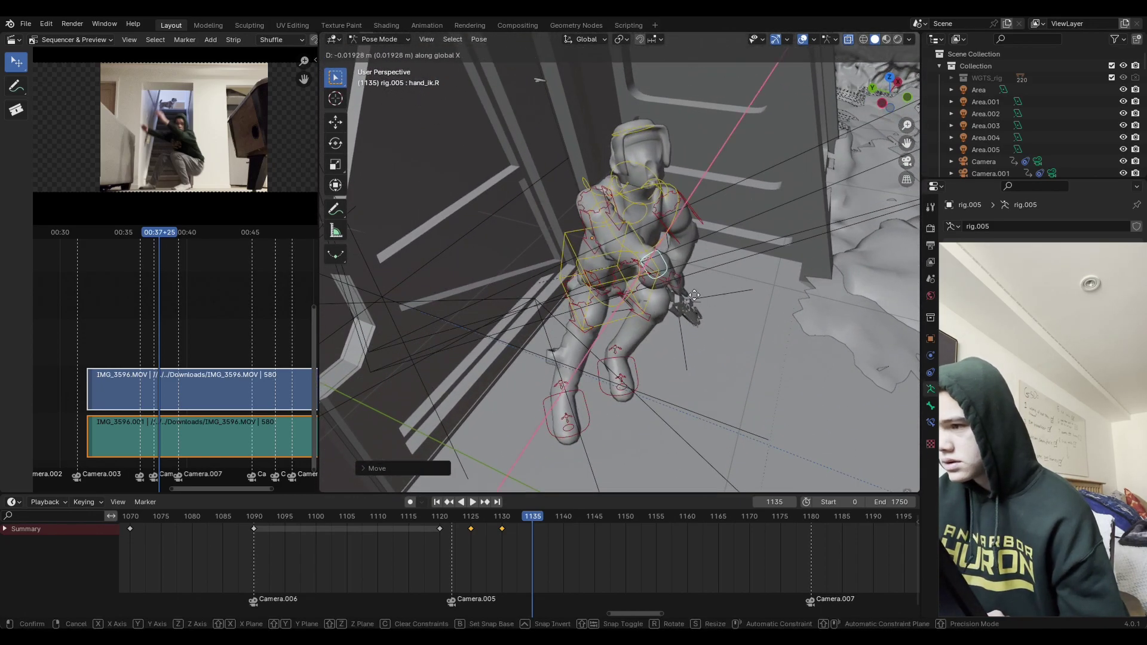
key(c)
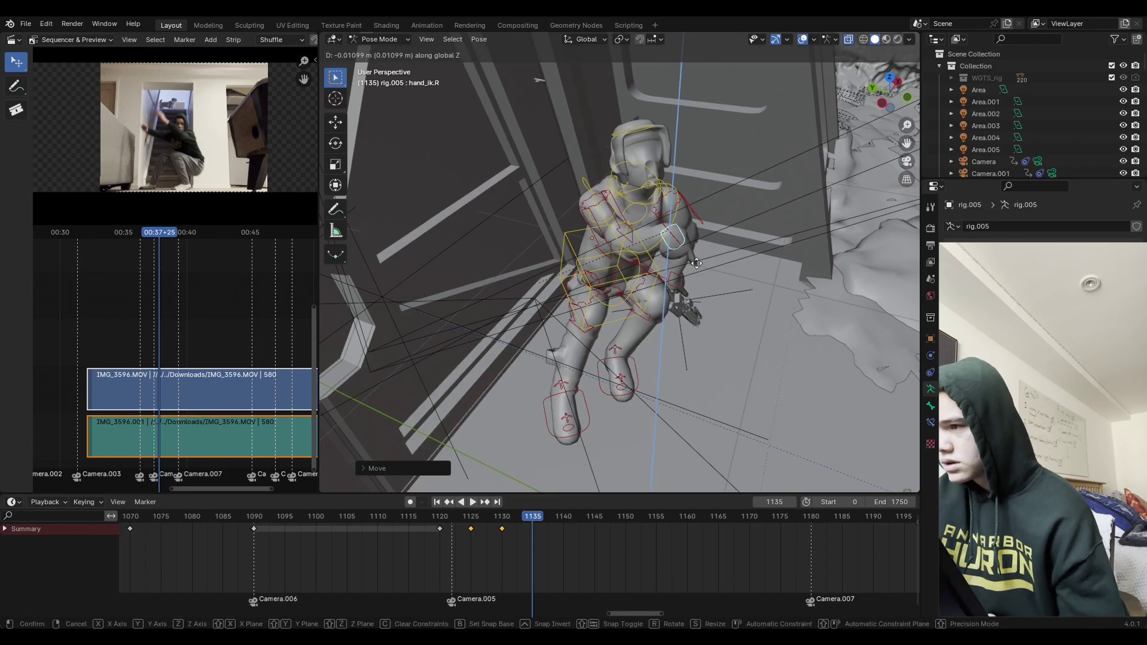
click(695, 261)
click(906, 161)
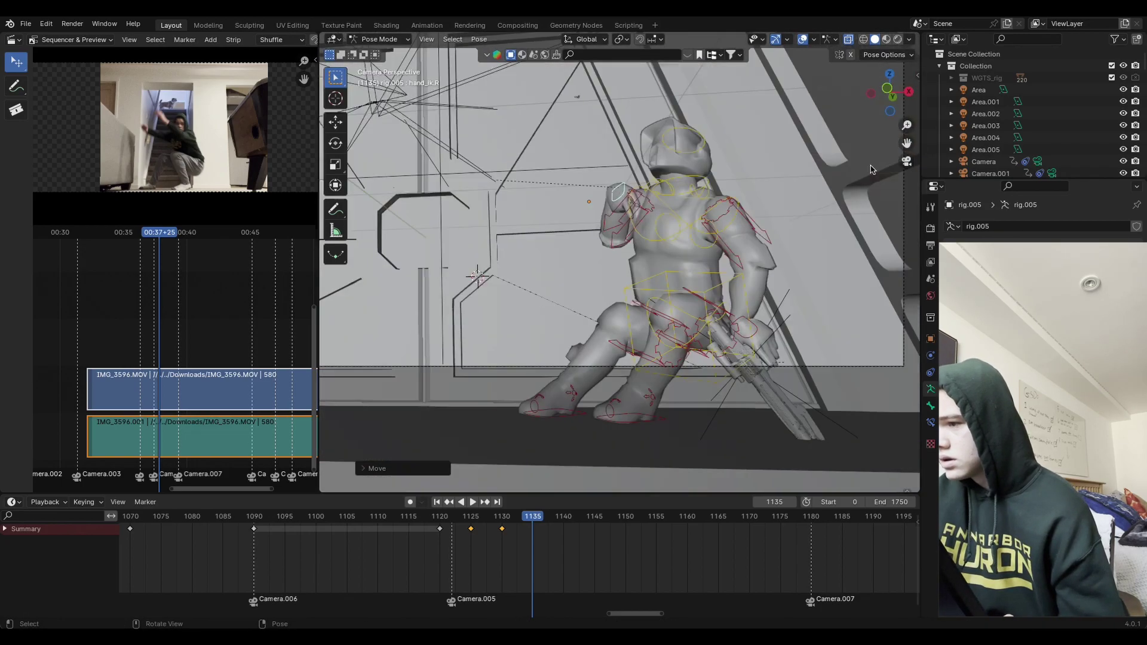
scroll(753, 258, up, 3)
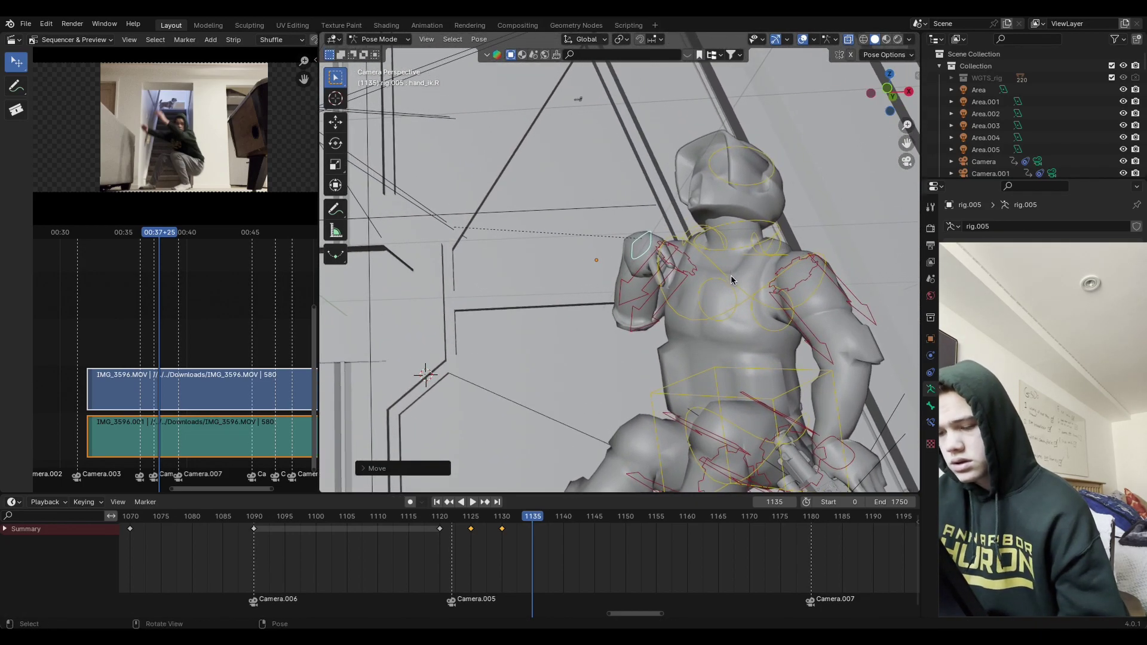
Step: Rotate the right hand around Y and extend the arm up-left to point
key(r)
key(z)
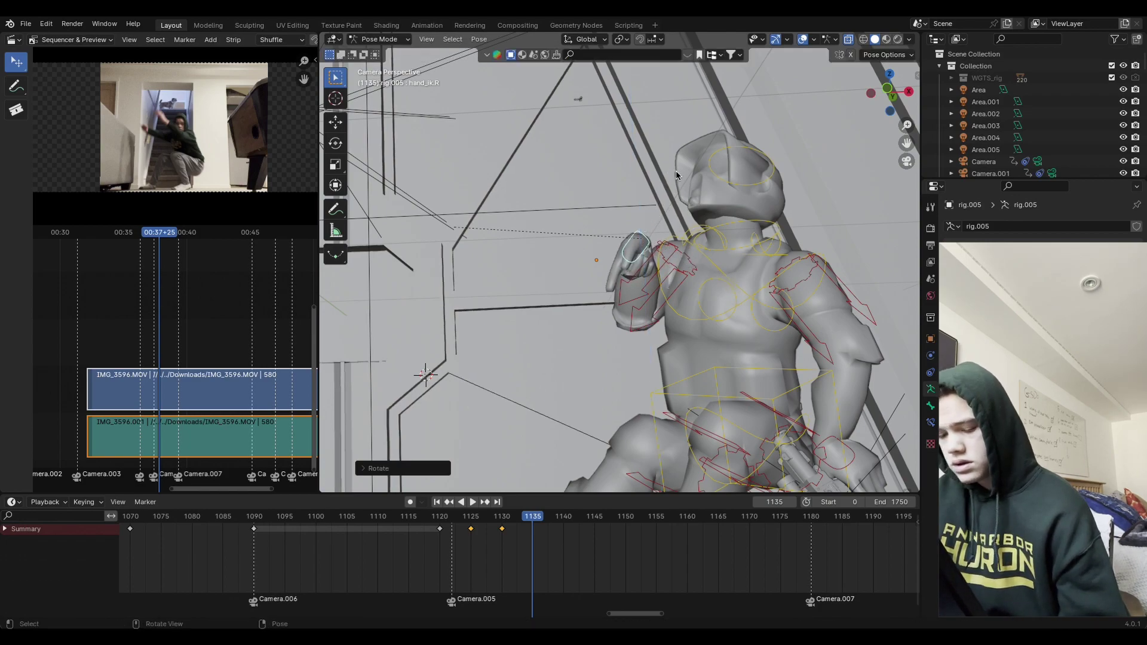
key(y)
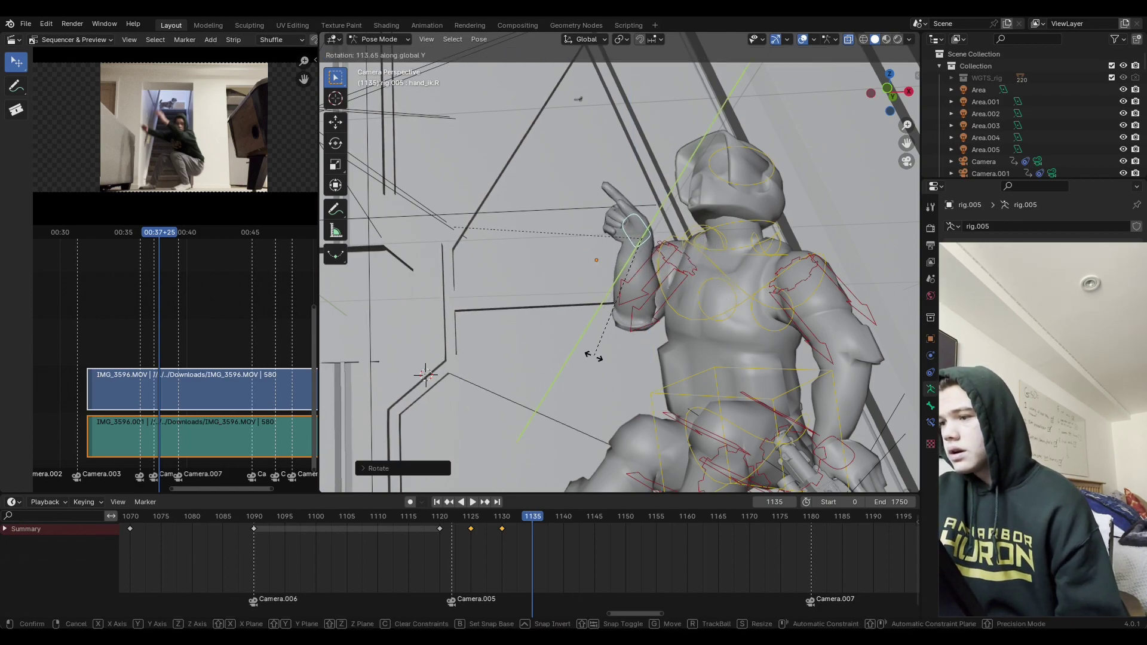
click(524, 317)
key(g)
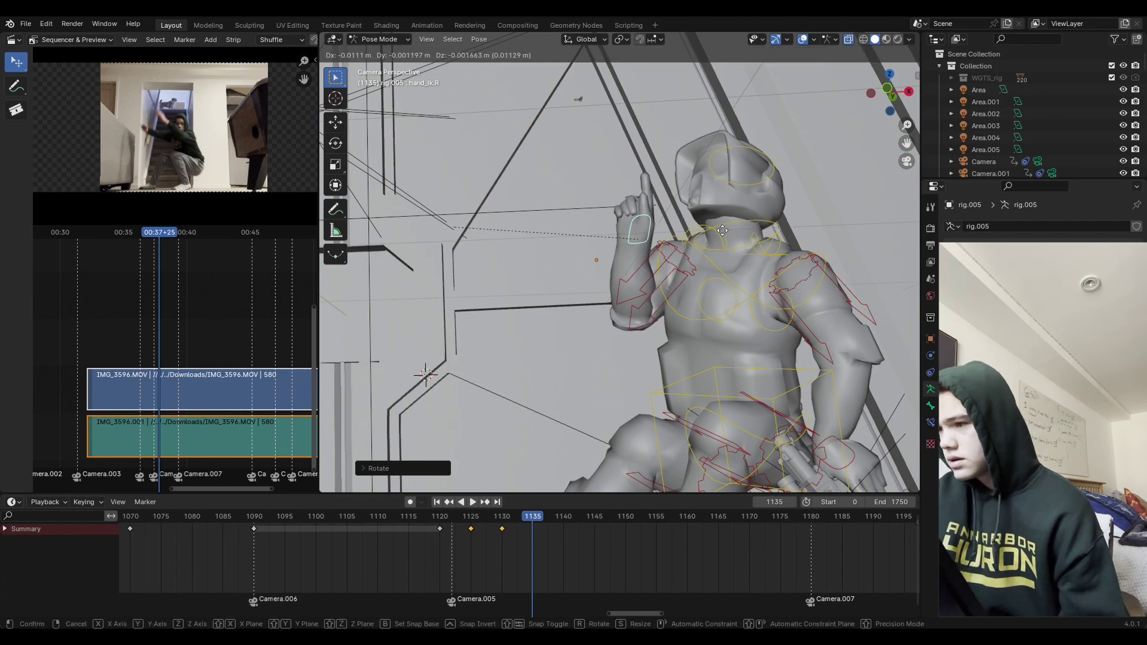
click(679, 168)
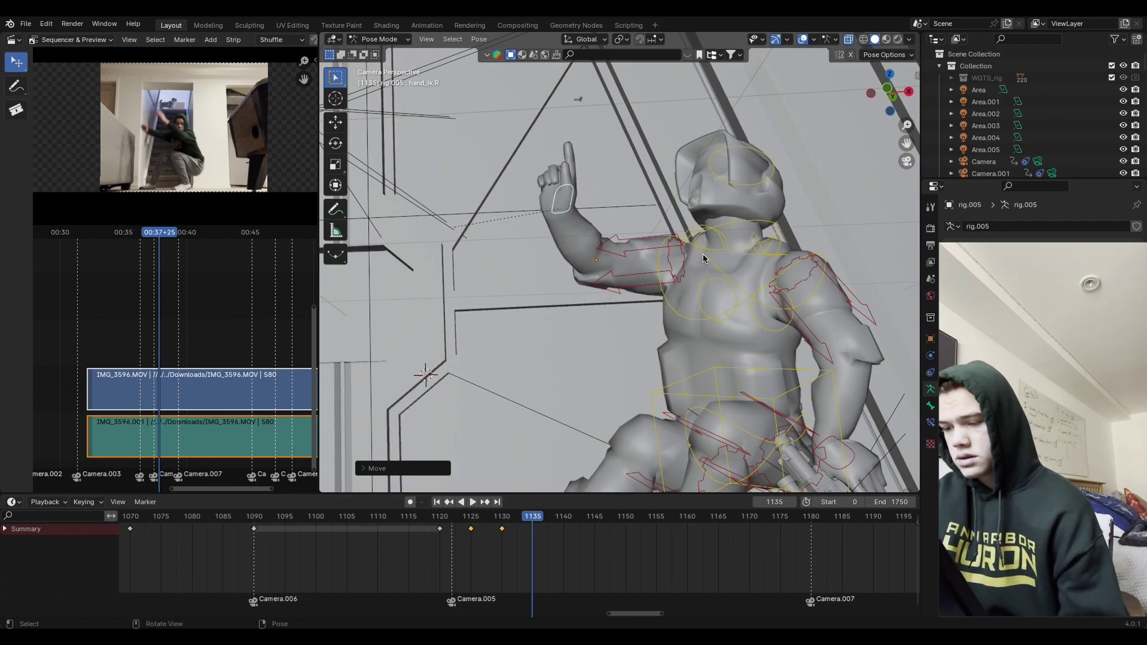
key(r)
click(672, 164)
key(g)
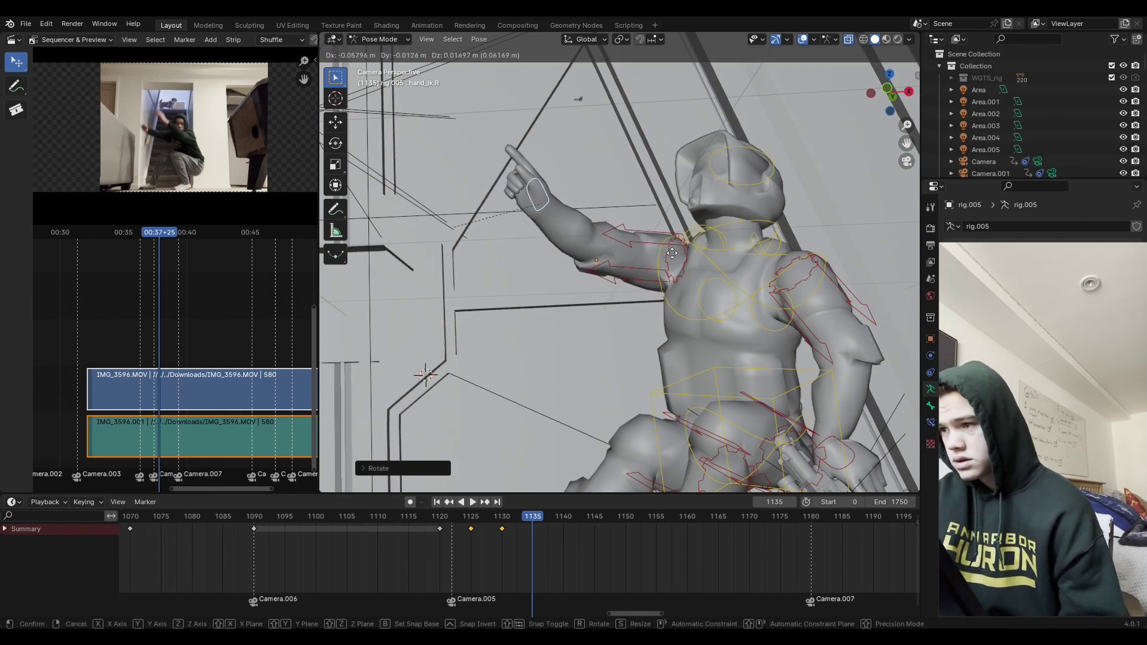
click(711, 233)
Step: Fine-tune the pointing hand's angle and position
ctrl+middle_drag(716, 229, 752, 253)
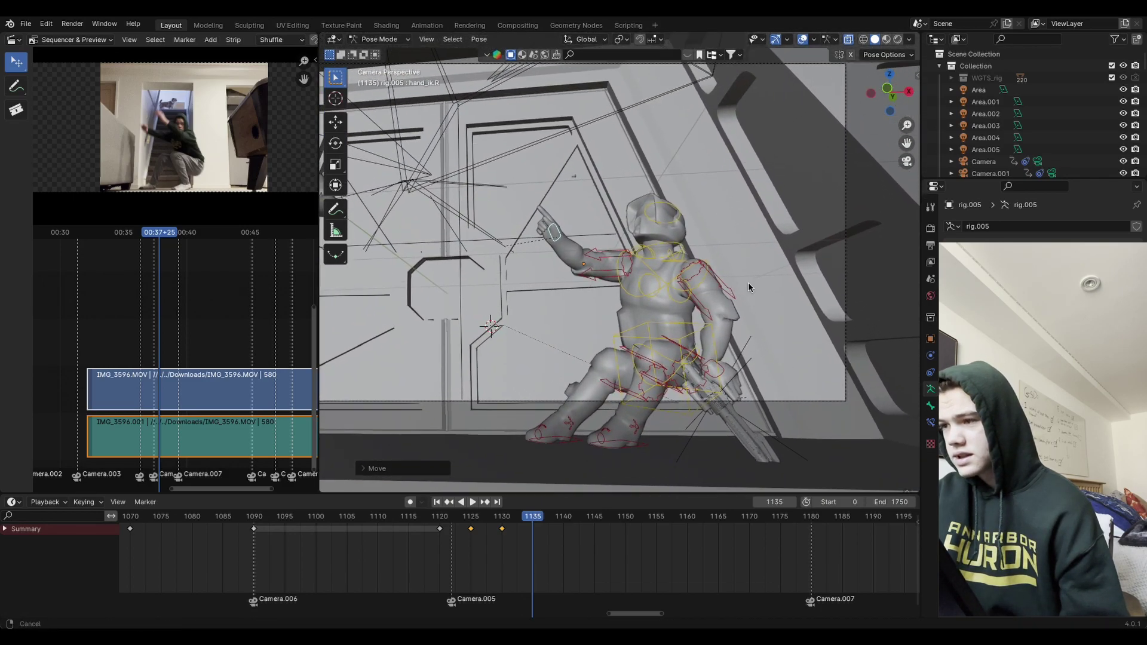
key(r)
click(683, 195)
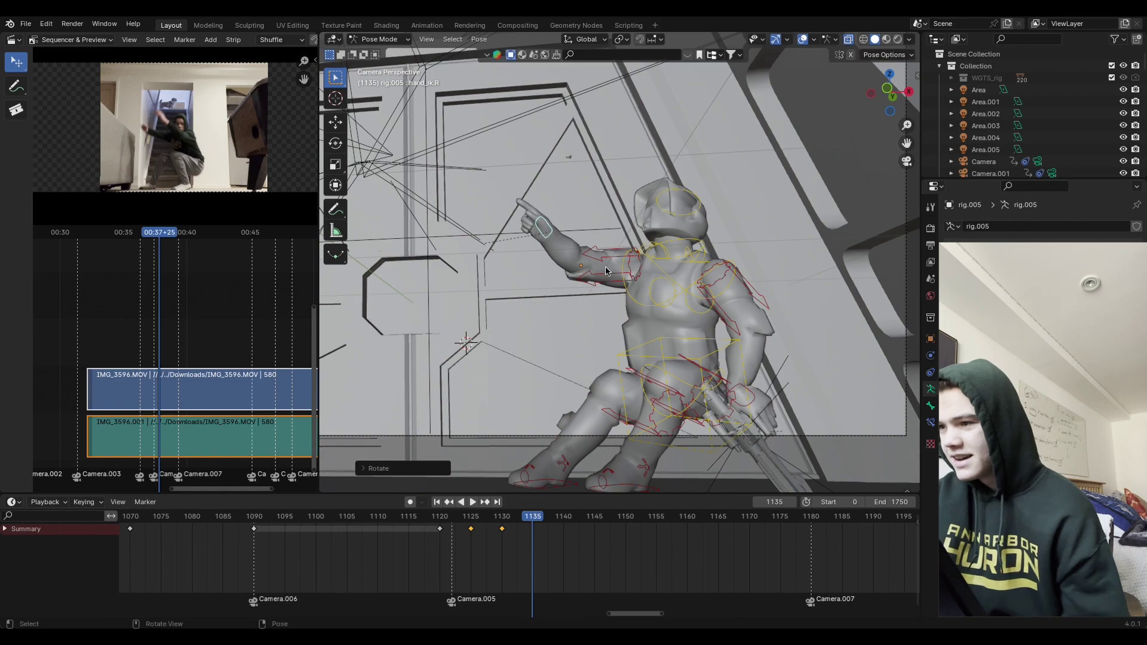
key(g)
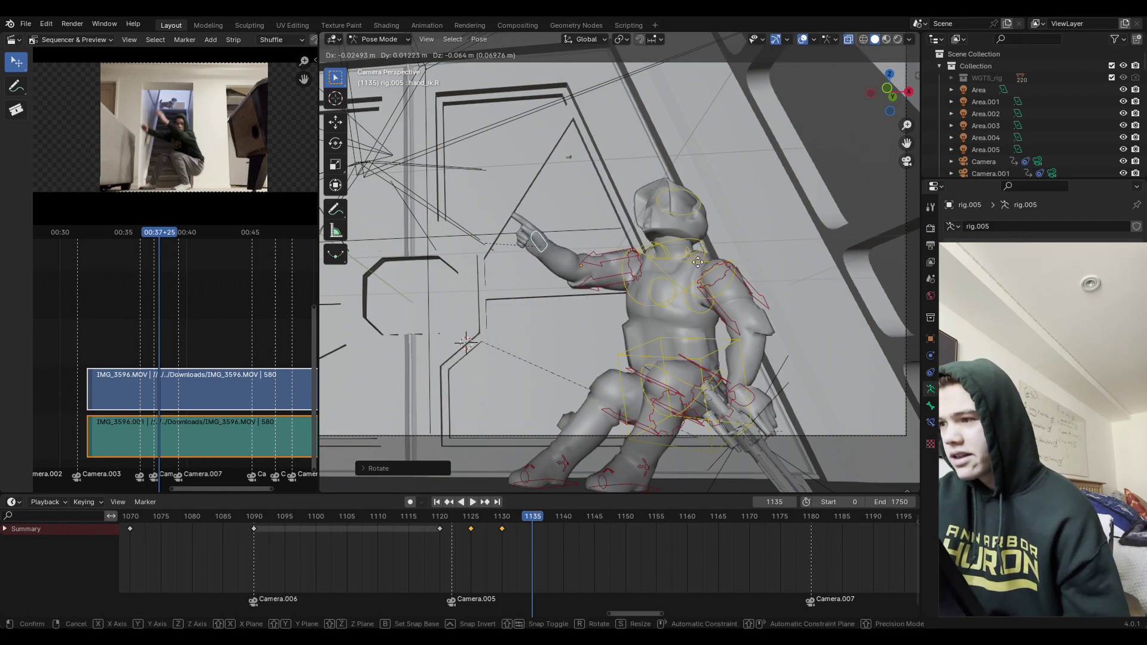
click(692, 256)
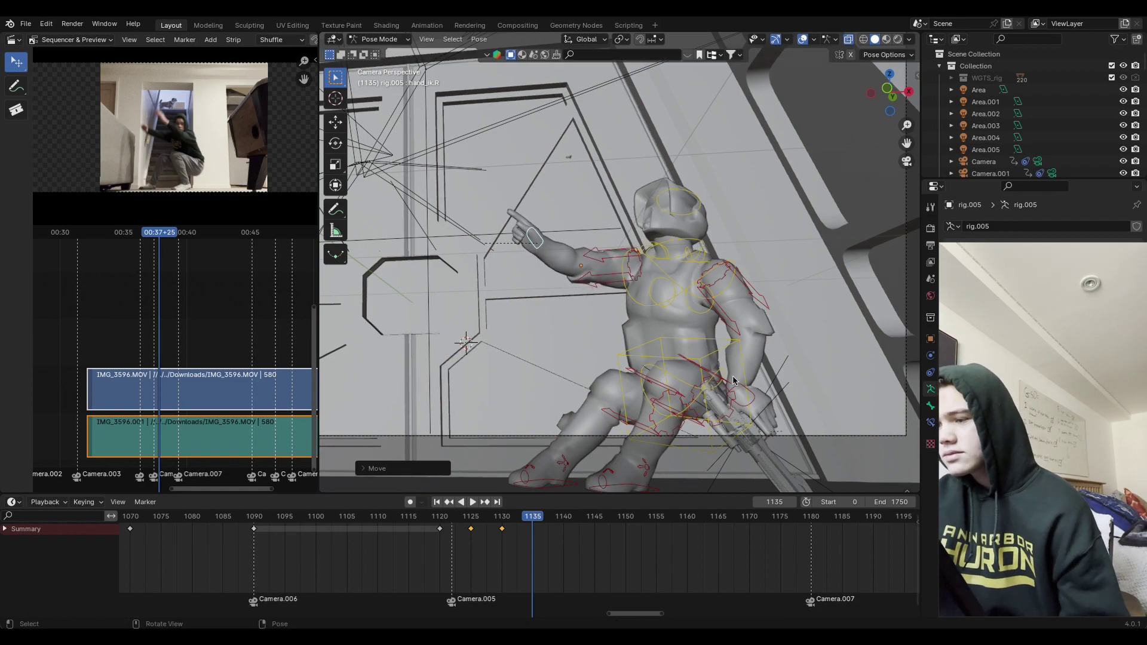
Step: Select the head bone and turn it toward the pointing direction
click(702, 212)
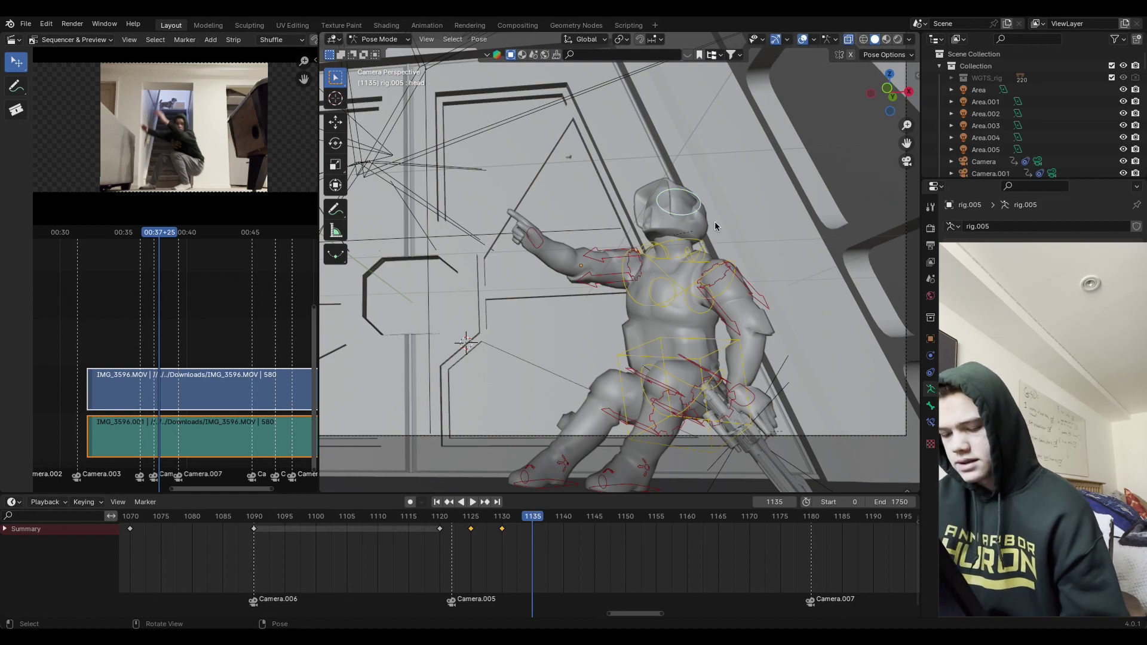
key(r)
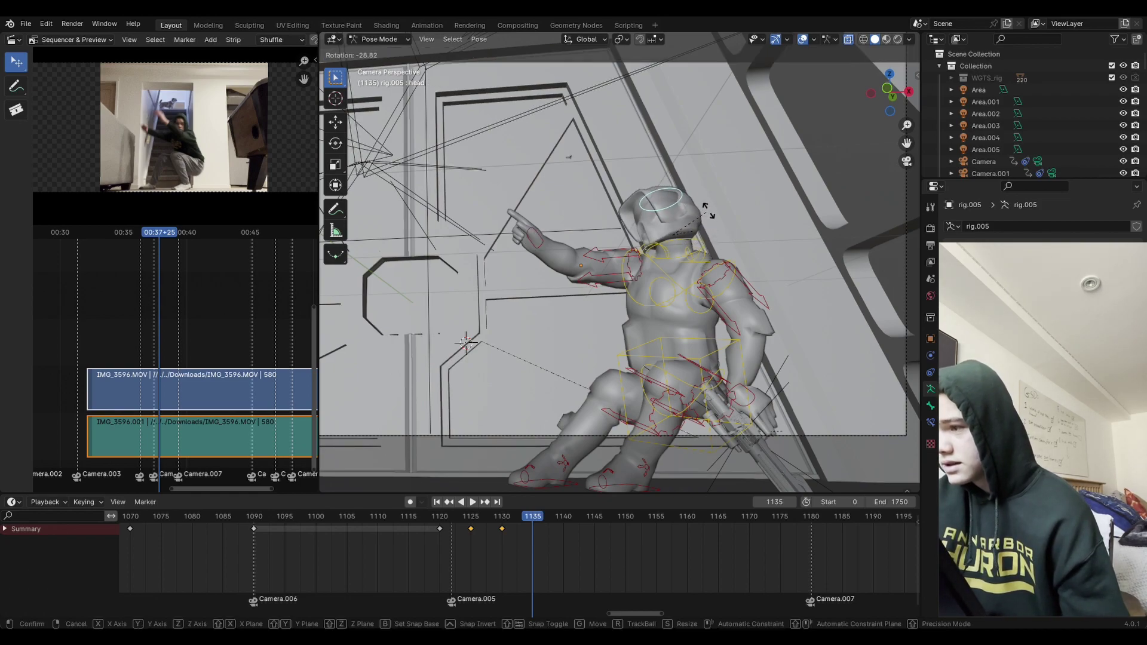
click(702, 197)
key(r)
key(x)
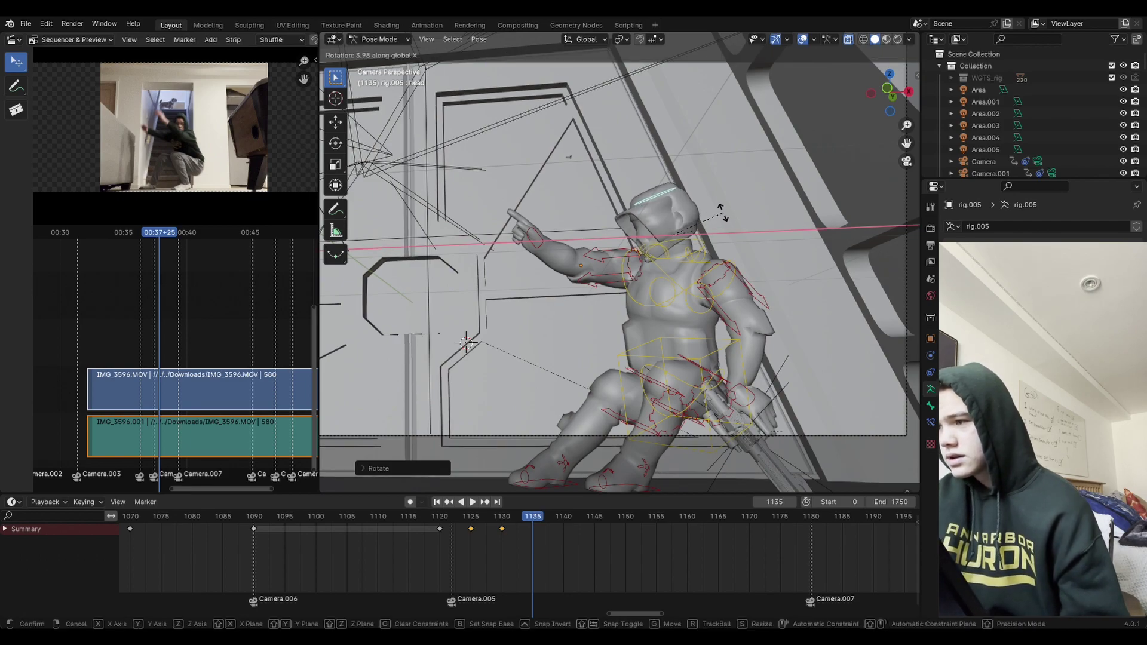
Step: Finish the head rotation on the Y and Z axes
key(y)
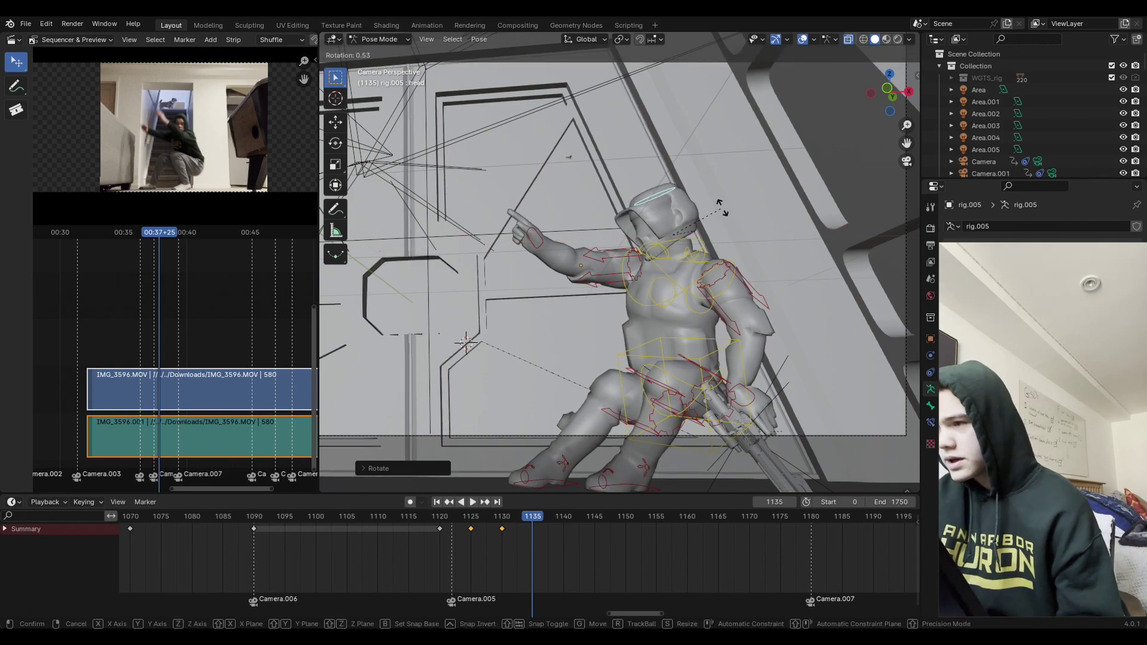
key(z)
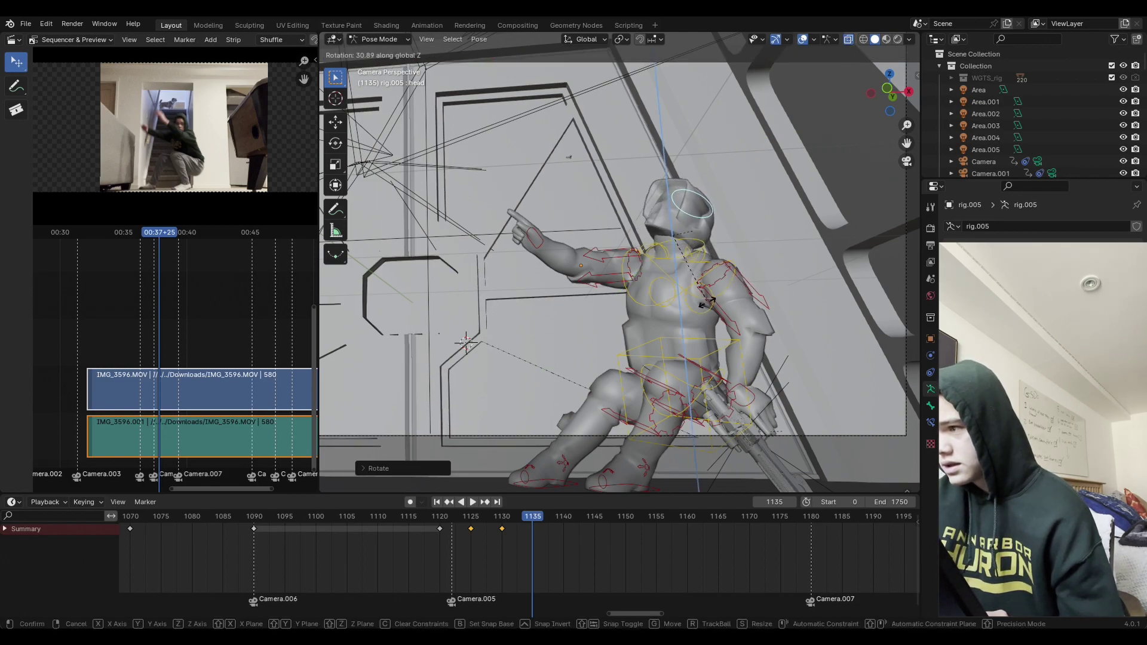
click(716, 270)
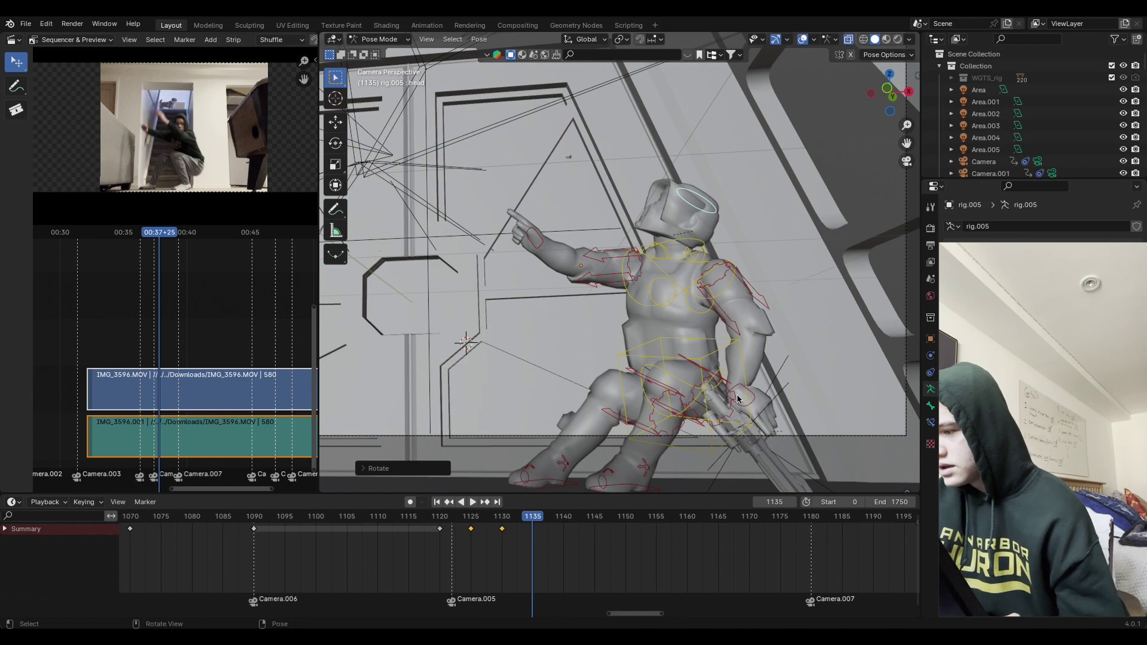
Step: Move and rotate the left hand to start raising the blaster
key(g)
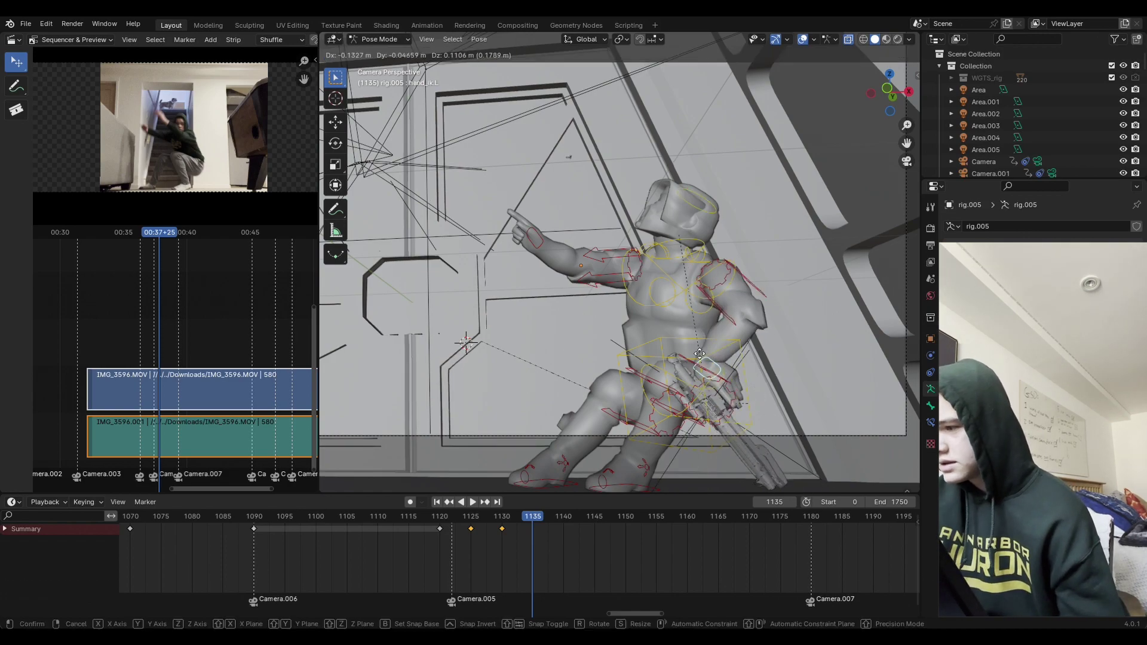
click(744, 251)
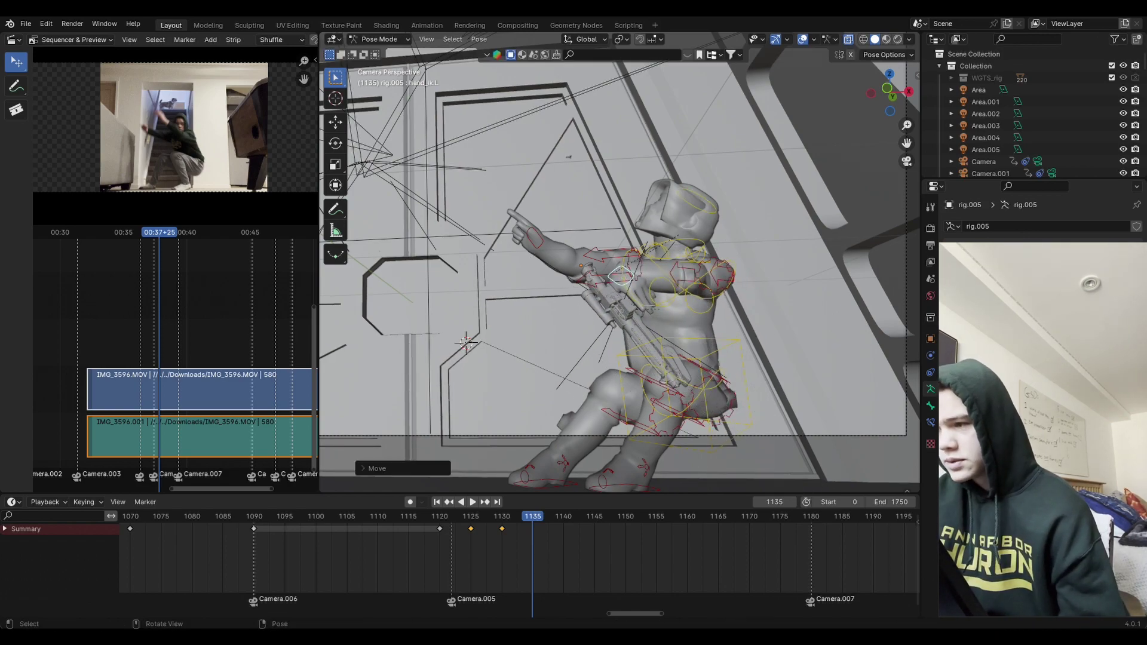
key(r)
click(585, 296)
key(g)
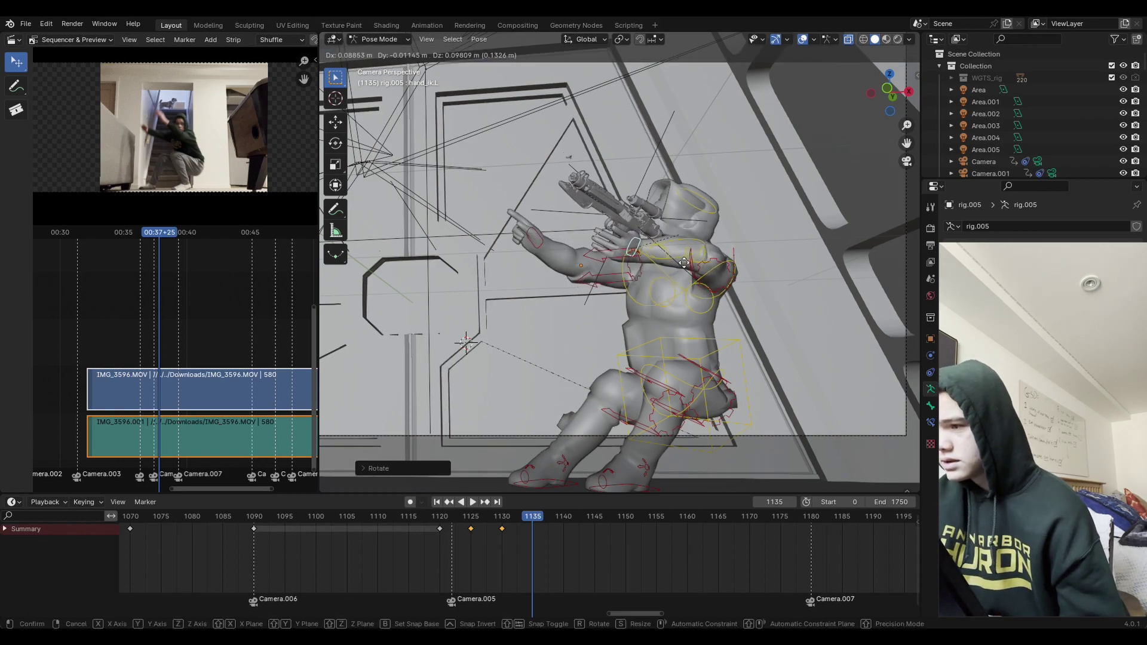
key(x)
key(z)
key(x)
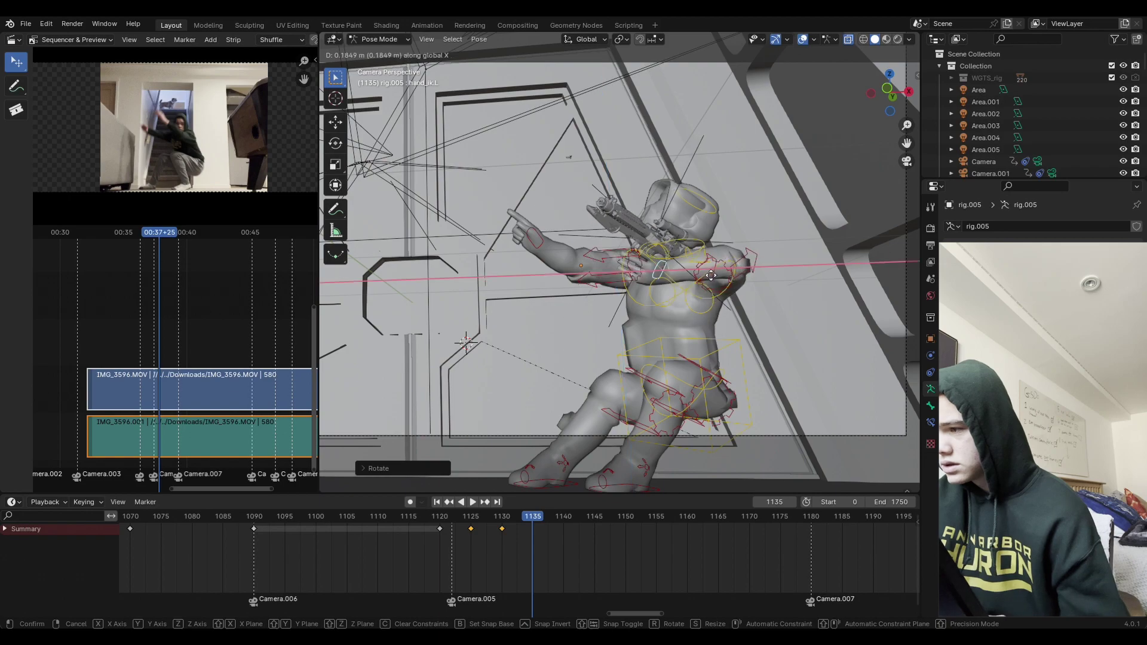
click(749, 264)
Step: Raise the left hand along Z and rotate the arm around X
key(r)
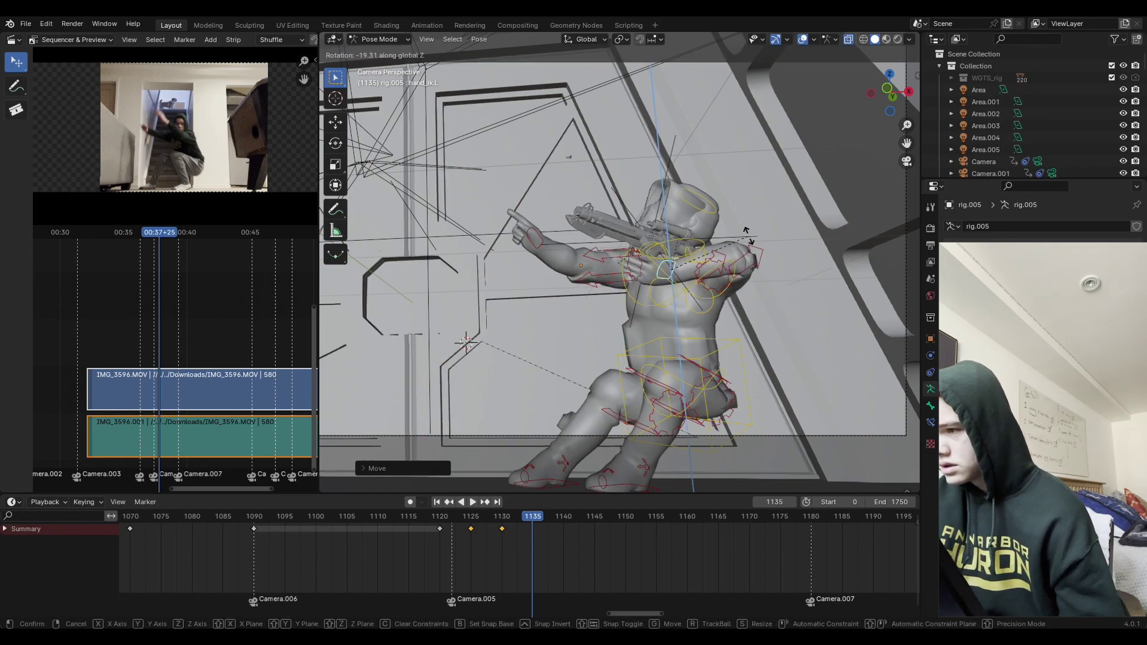
click(744, 239)
key(g)
key(z)
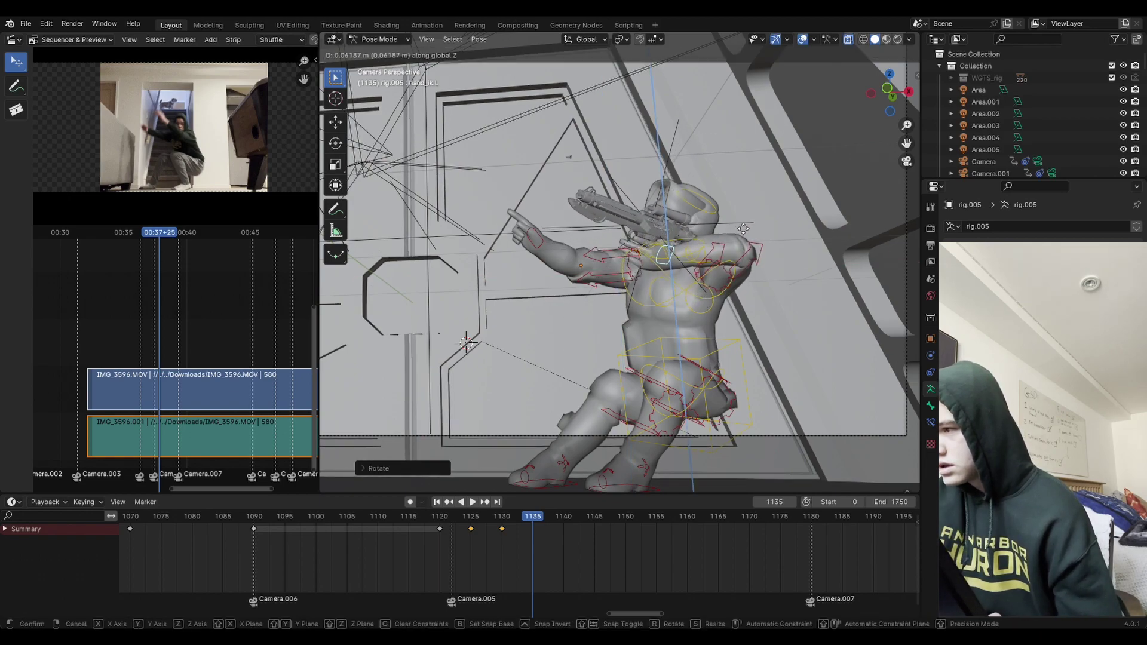
click(752, 251)
key(r)
key(x)
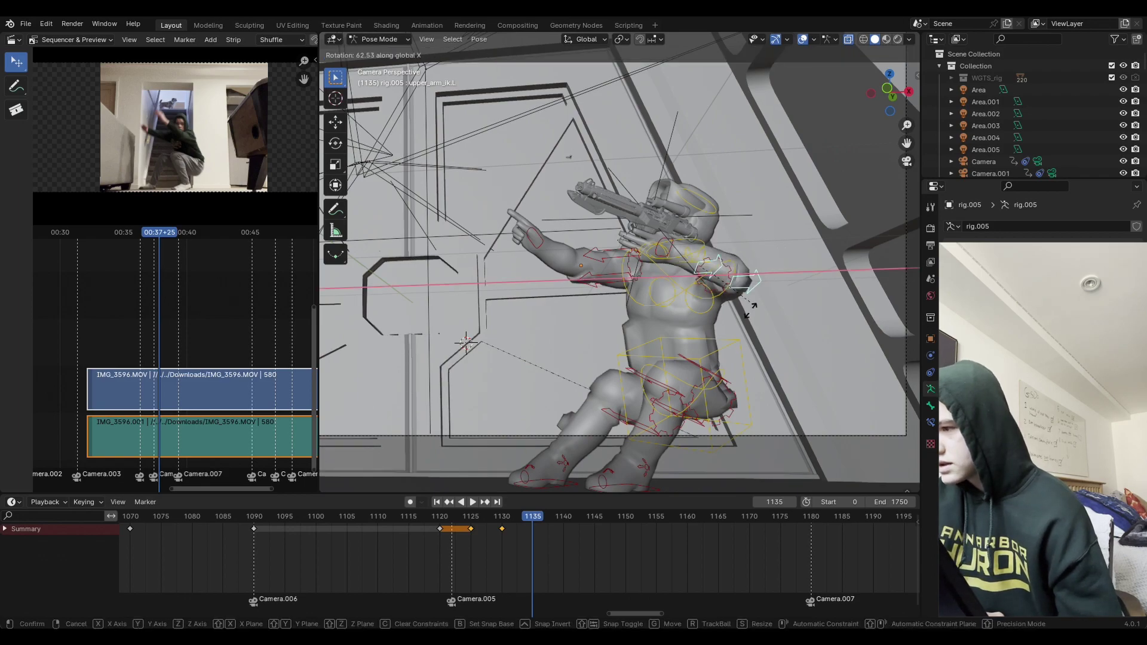
click(643, 341)
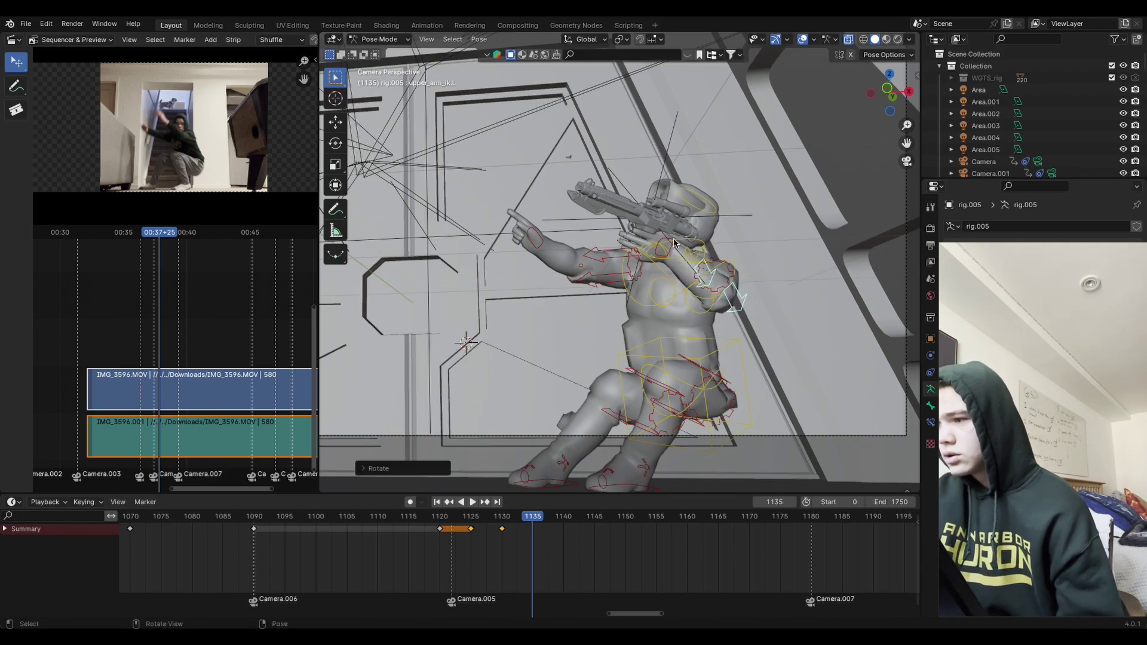
key(r)
click(747, 298)
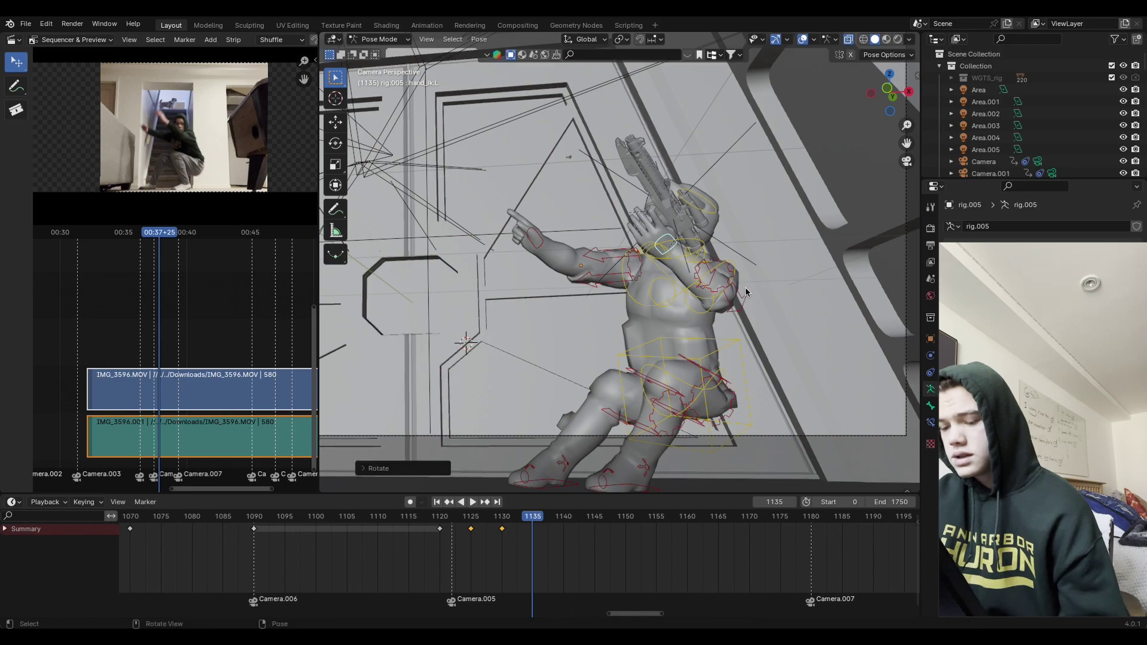
Step: Reposition and rotate the hand until the blaster stands upright beside the helmet
key(g)
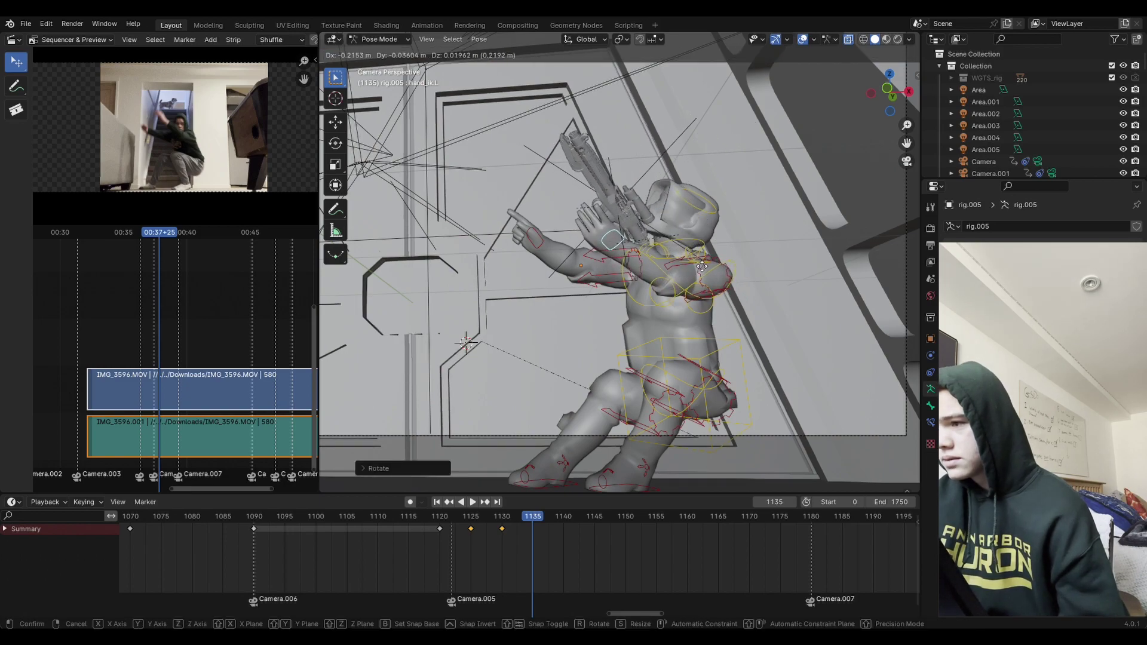
click(715, 265)
key(r)
click(744, 253)
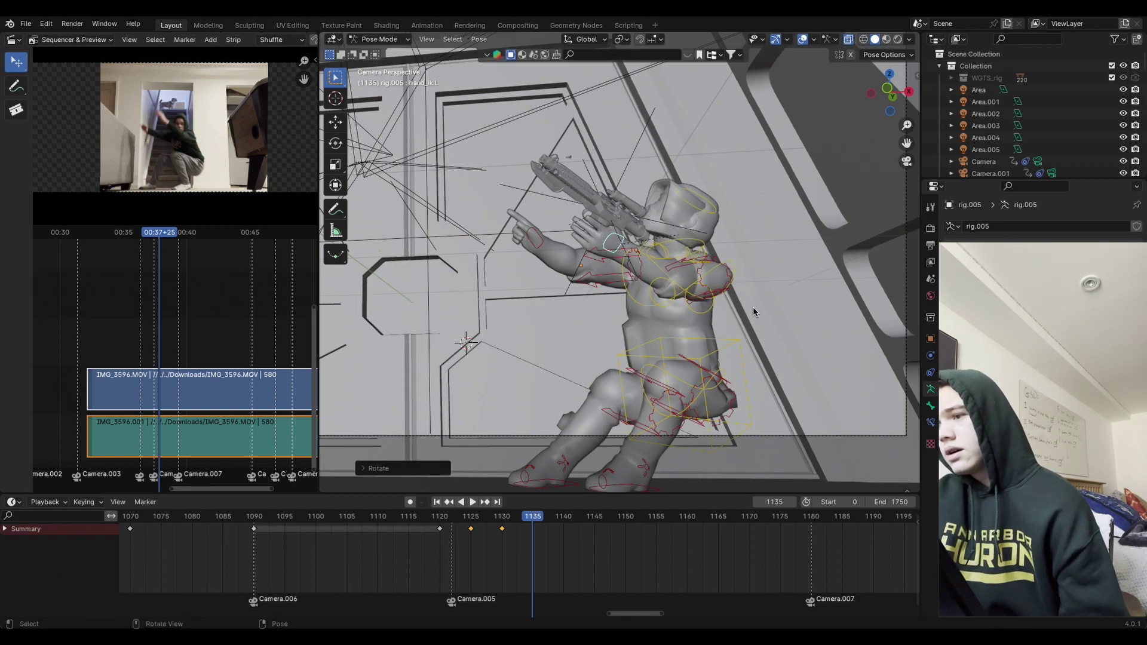
key(r)
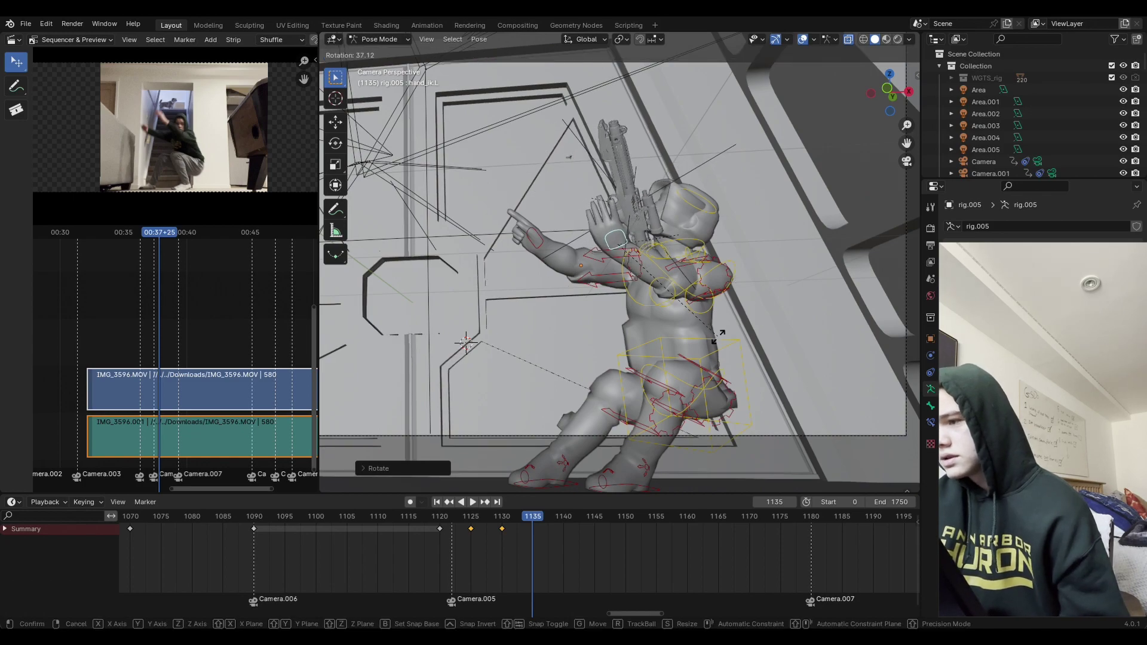
click(734, 322)
key(g)
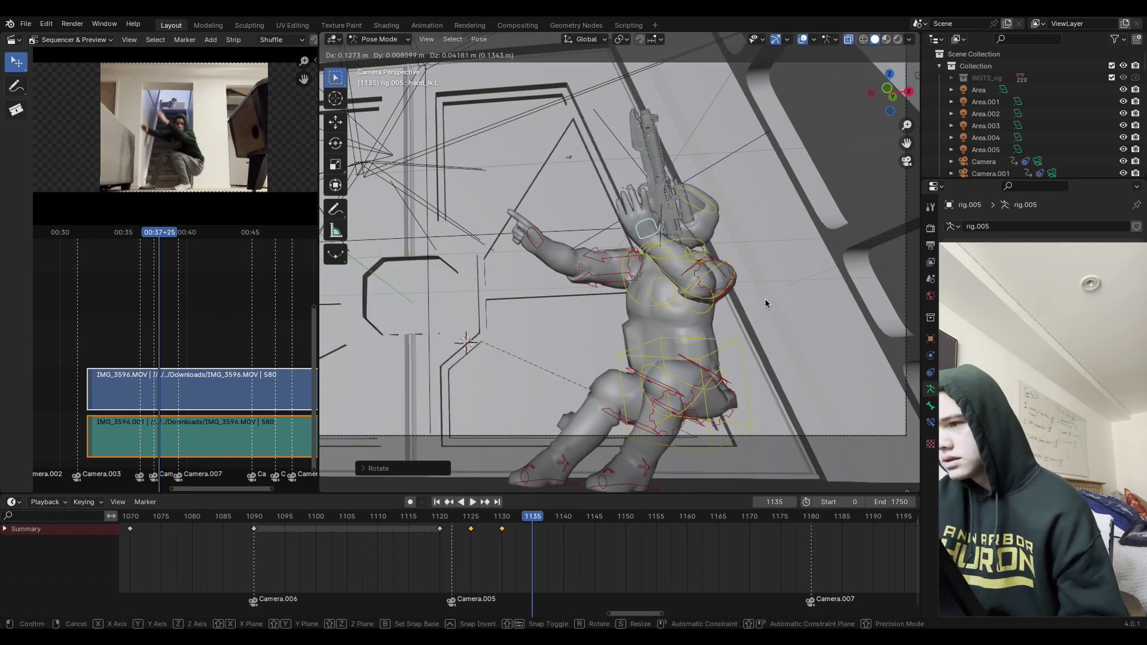
click(764, 298)
key(r)
click(756, 261)
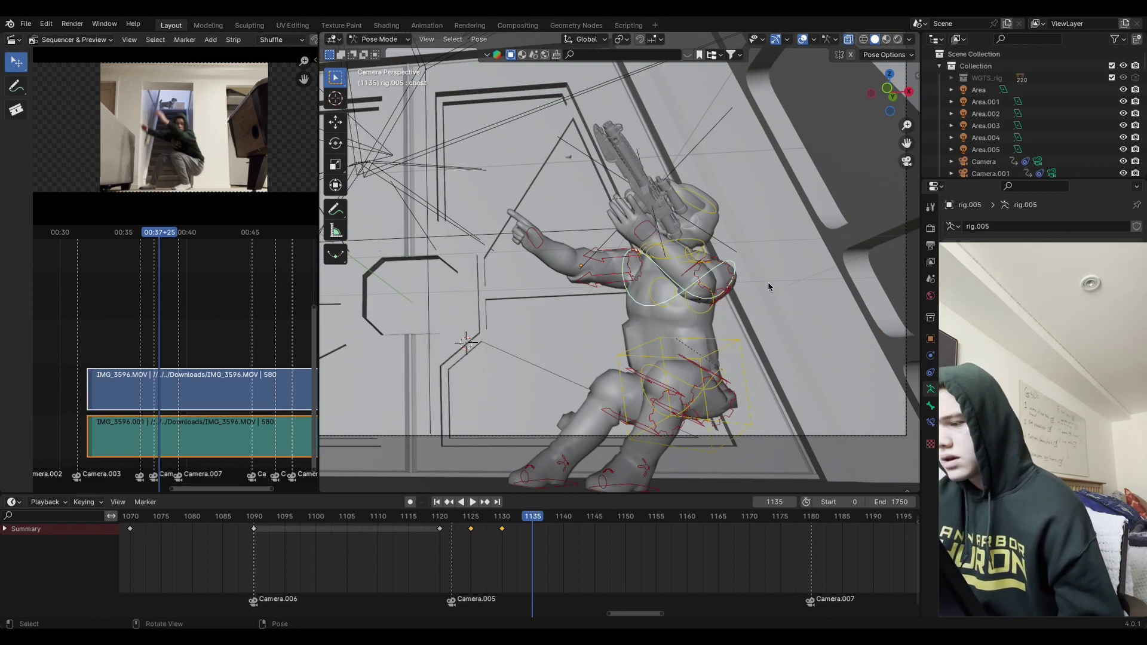
Step: Undo a torso rotation and tilt the hips instead
shift+middle_drag(787, 350, 738, 329)
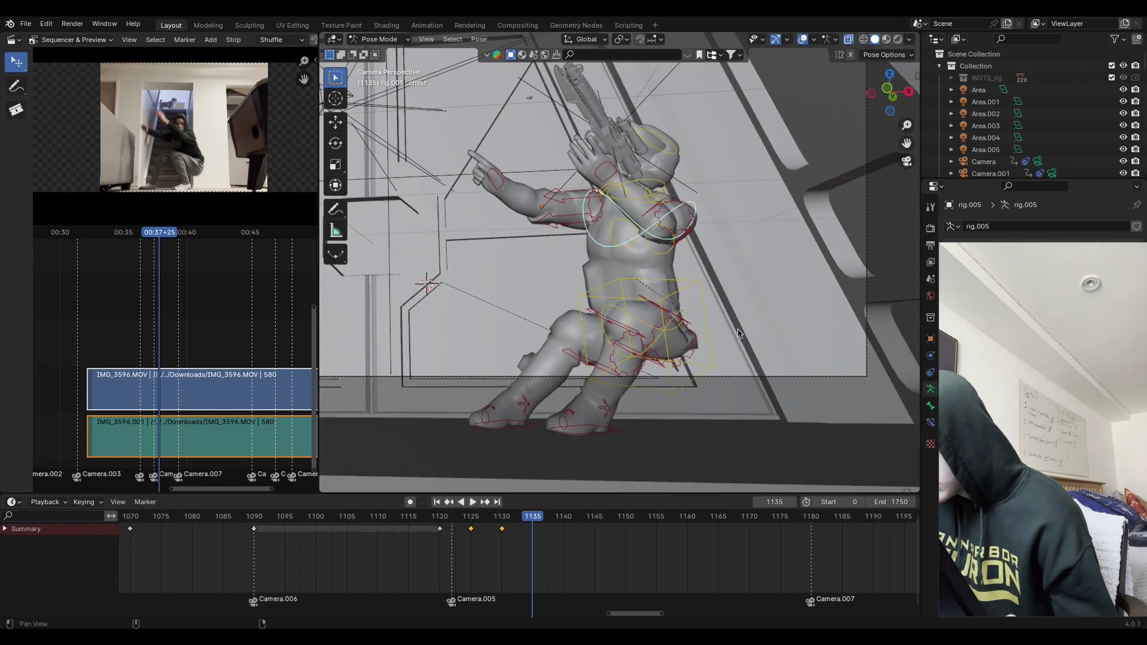
click(712, 360)
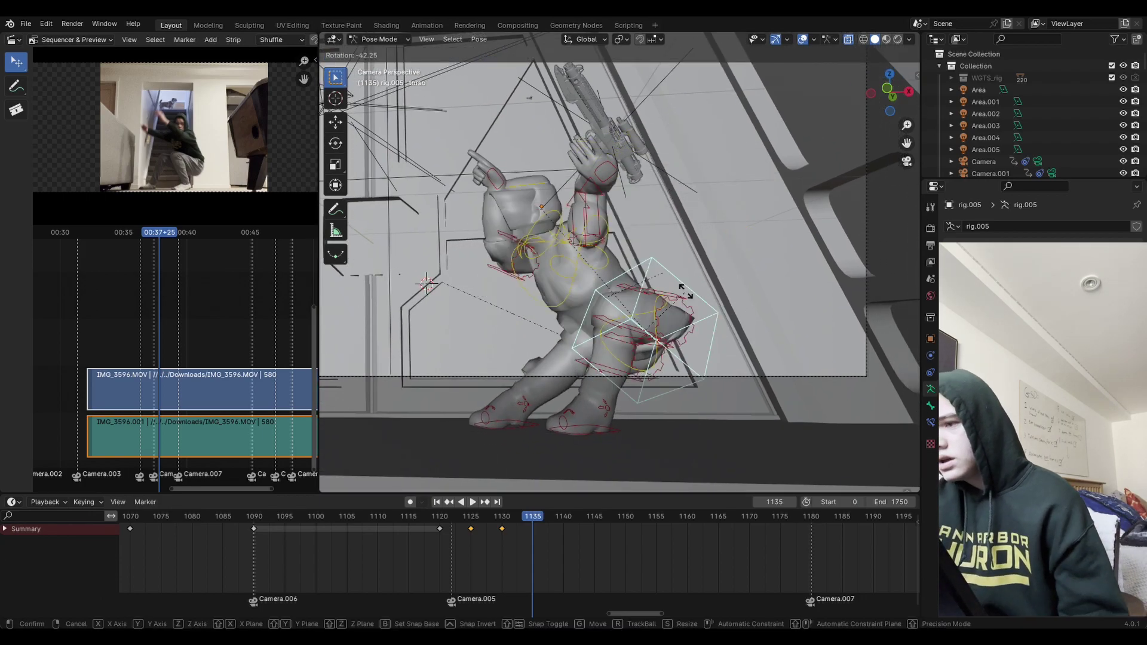
click(700, 258)
key(ctrl+z)
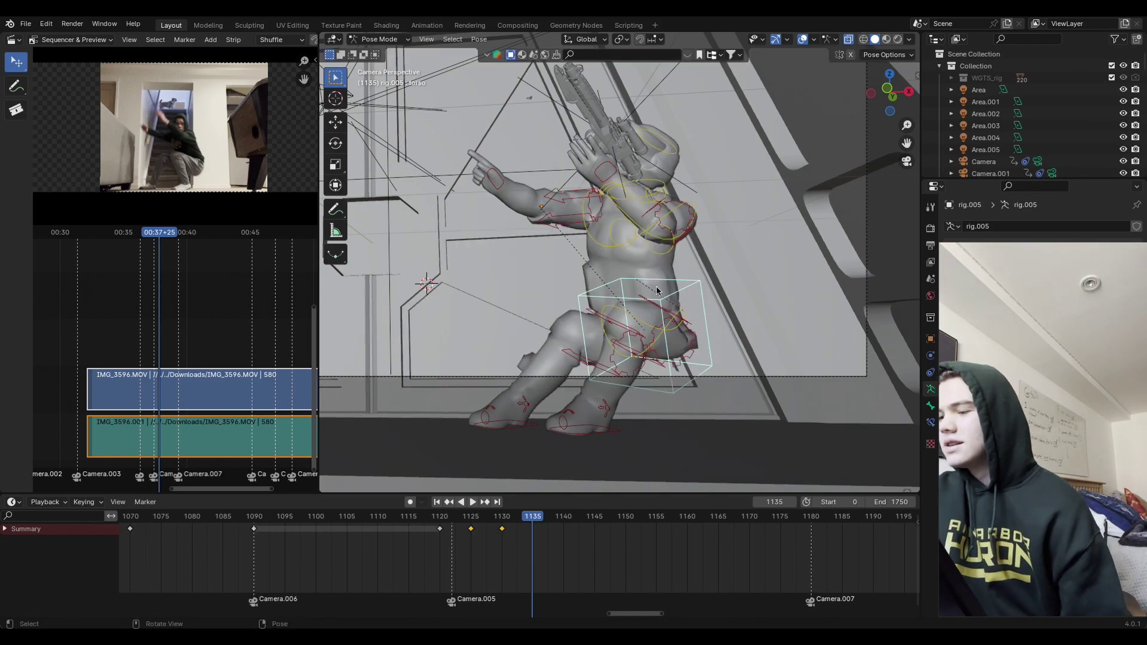
key(r)
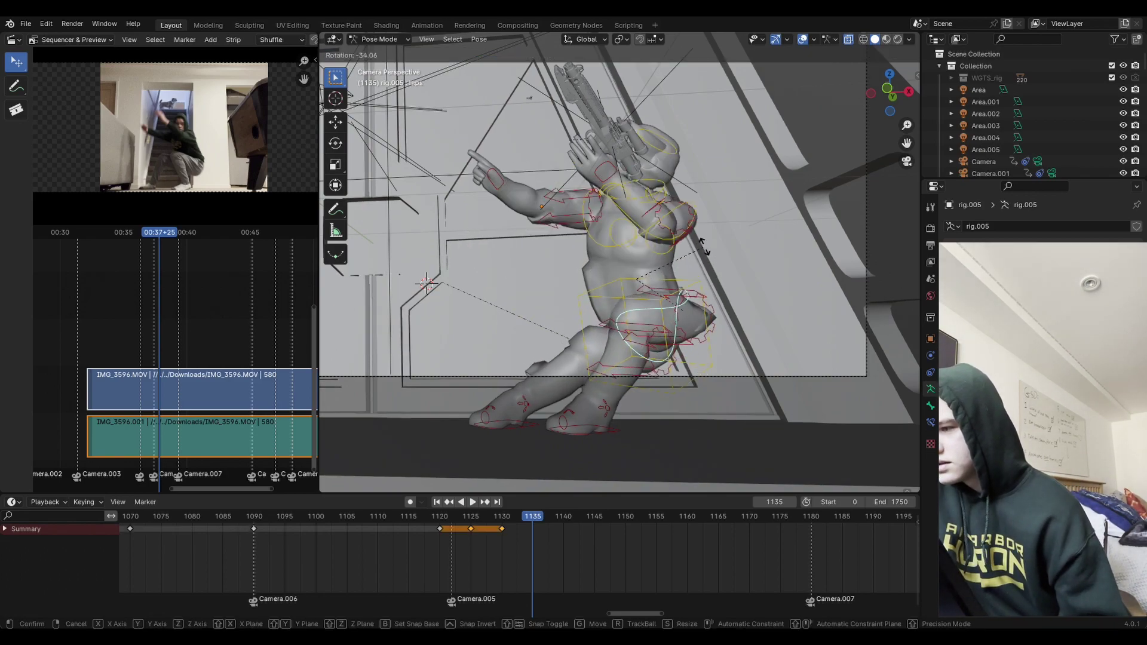
click(688, 336)
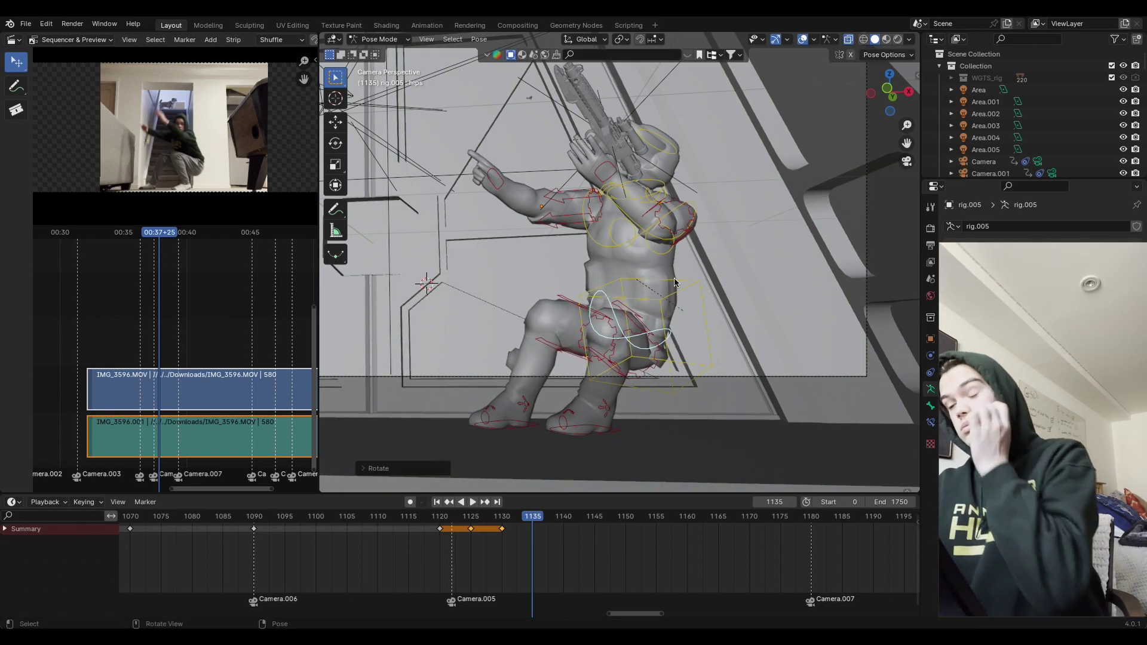
Step: Select the chest control and tilt it around the global X axis
click(633, 238)
click(642, 234)
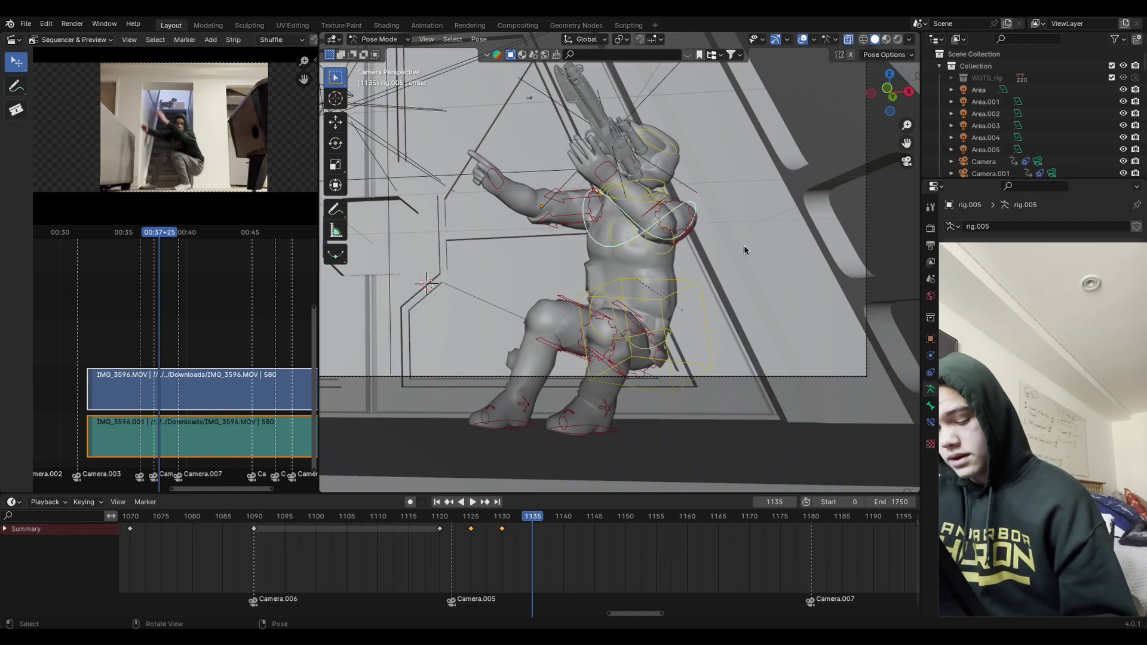
key(r)
key(z)
key(x)
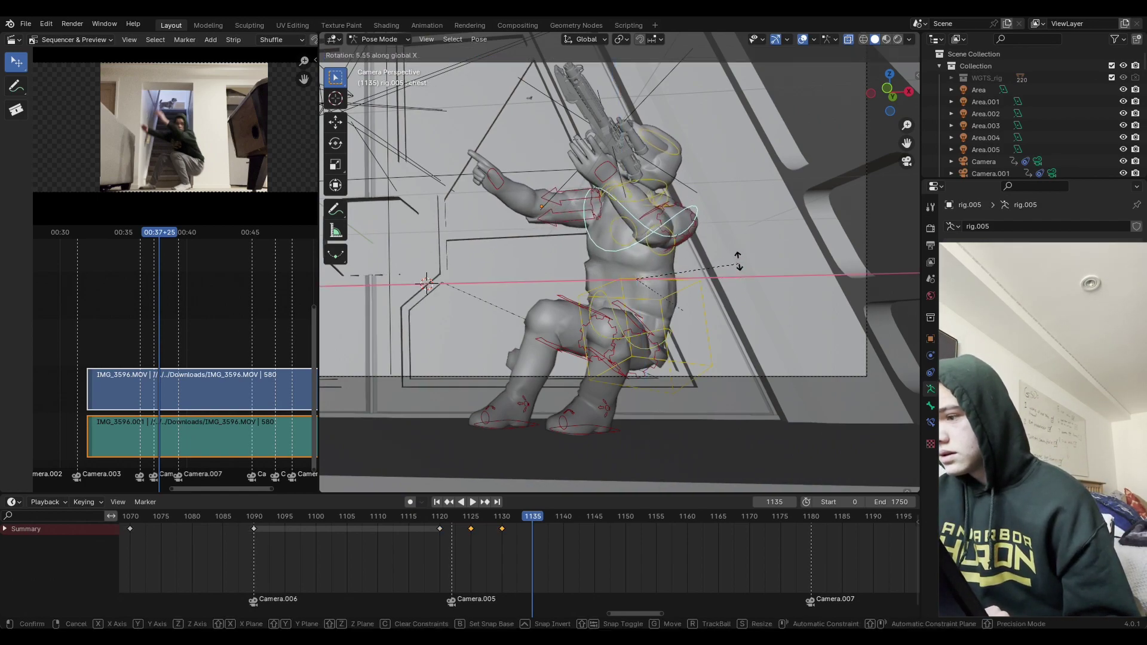
click(733, 281)
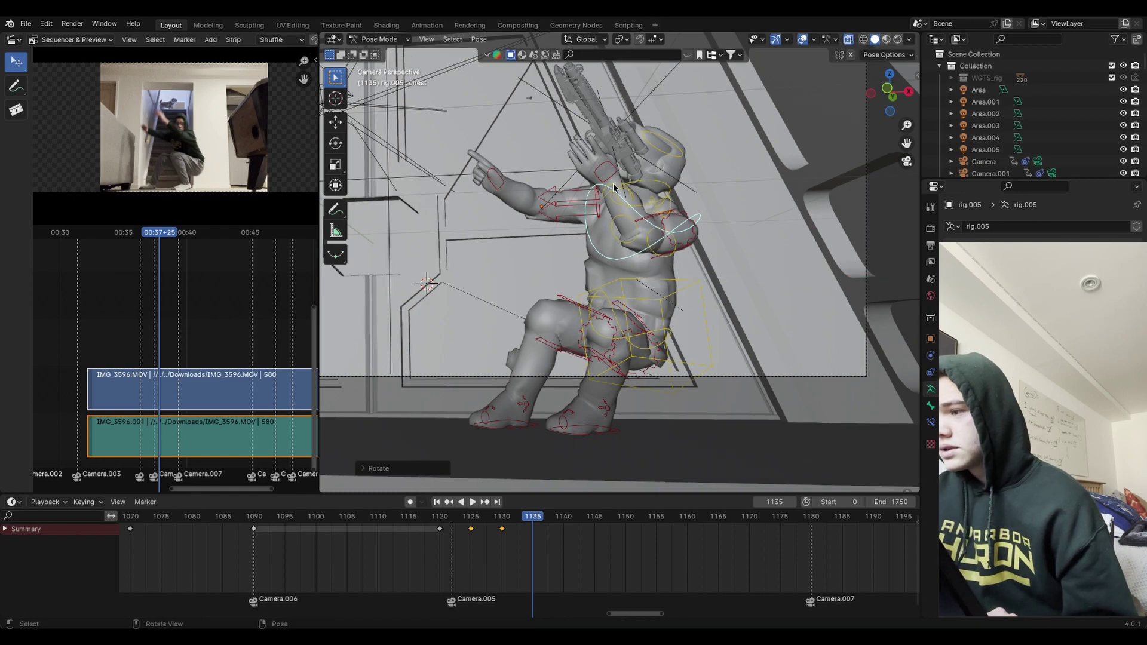
Step: Move the right hand IK control higher to raise the pointing arm
click(605, 171)
key(g)
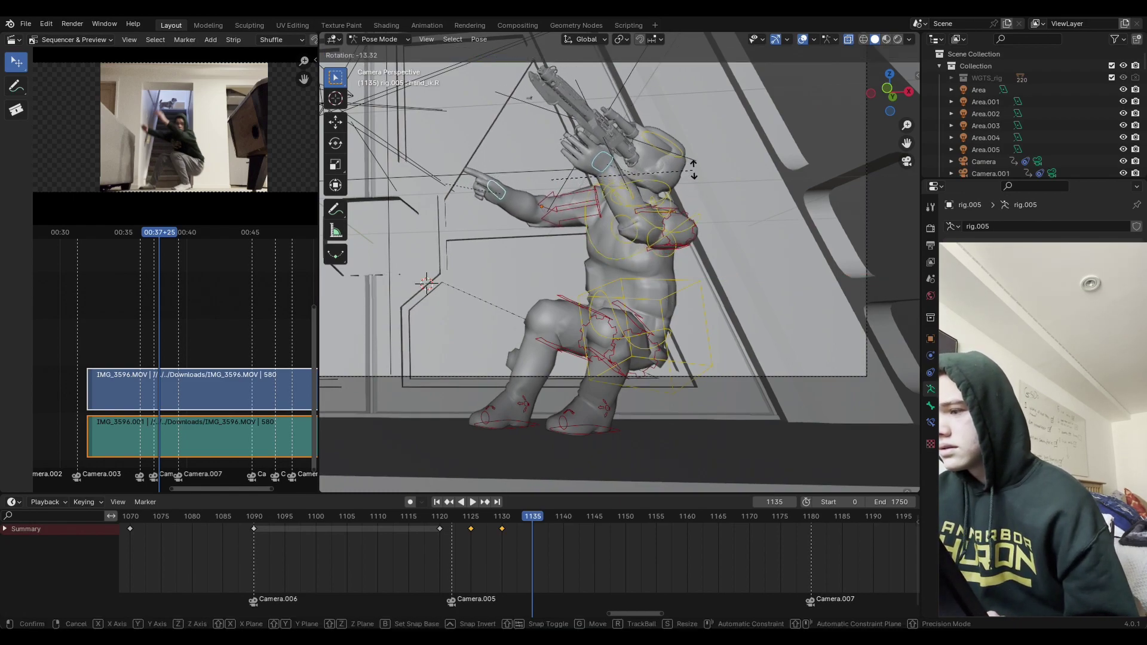
click(693, 202)
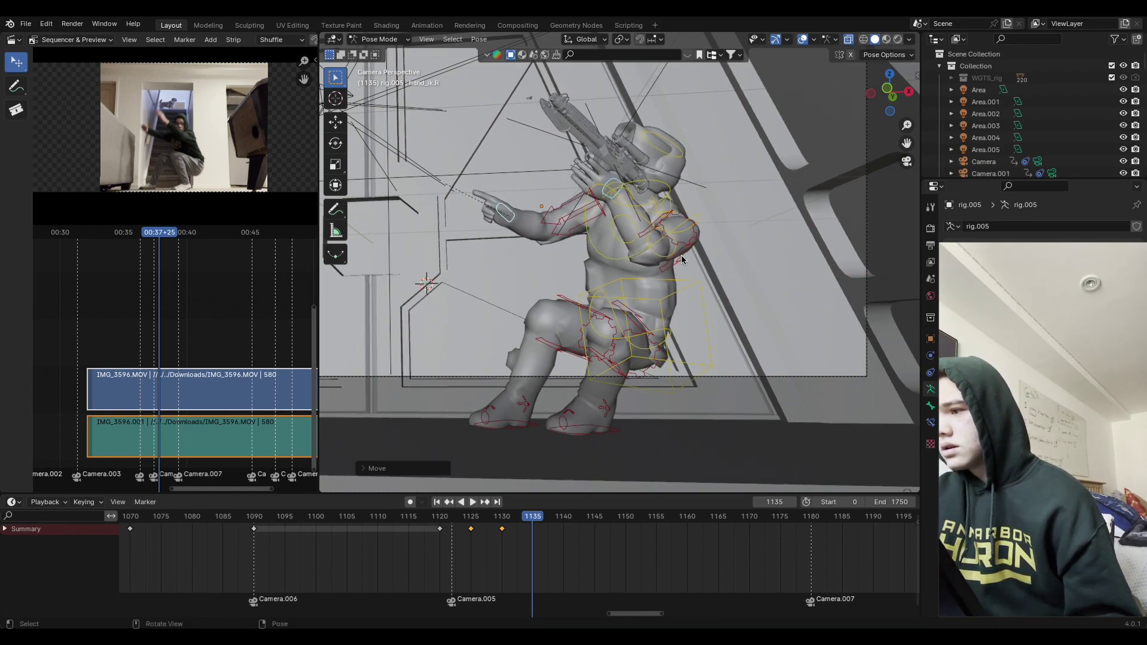
key(g)
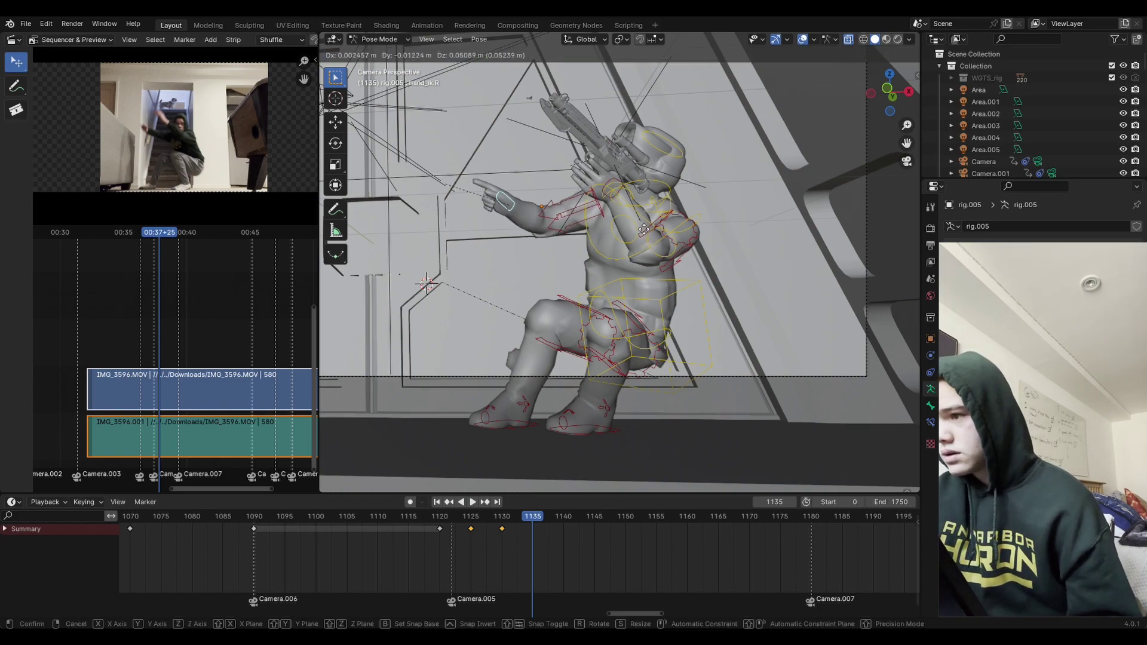
click(621, 191)
Step: Move and rotate the left hand so the blaster aims forward
key(g)
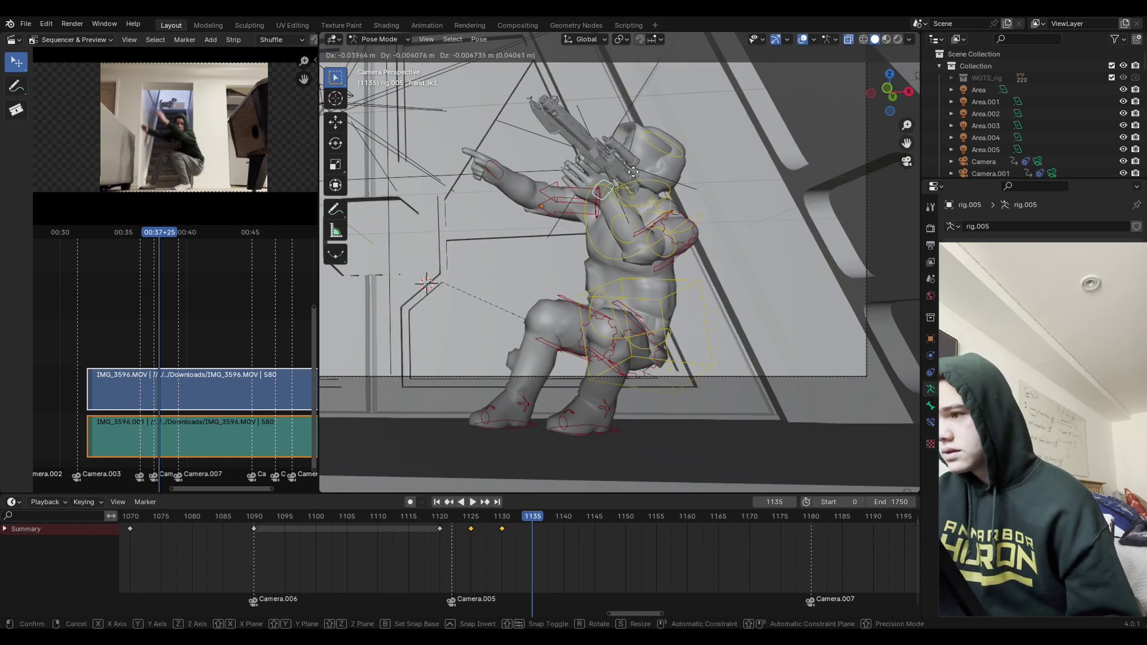
click(619, 176)
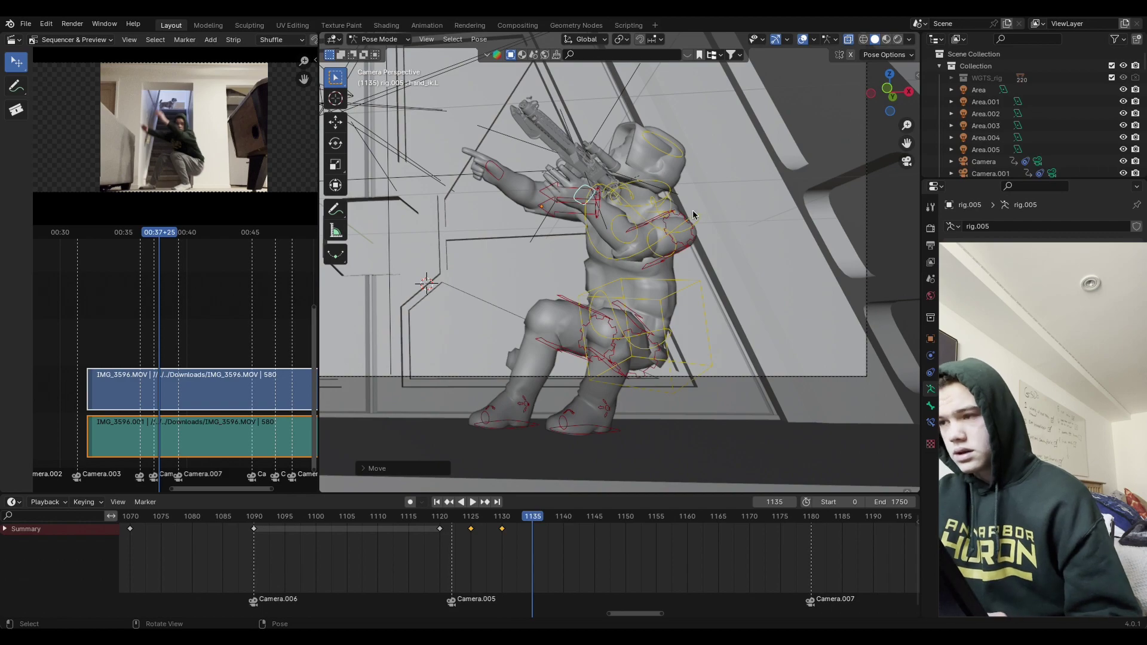
key(r)
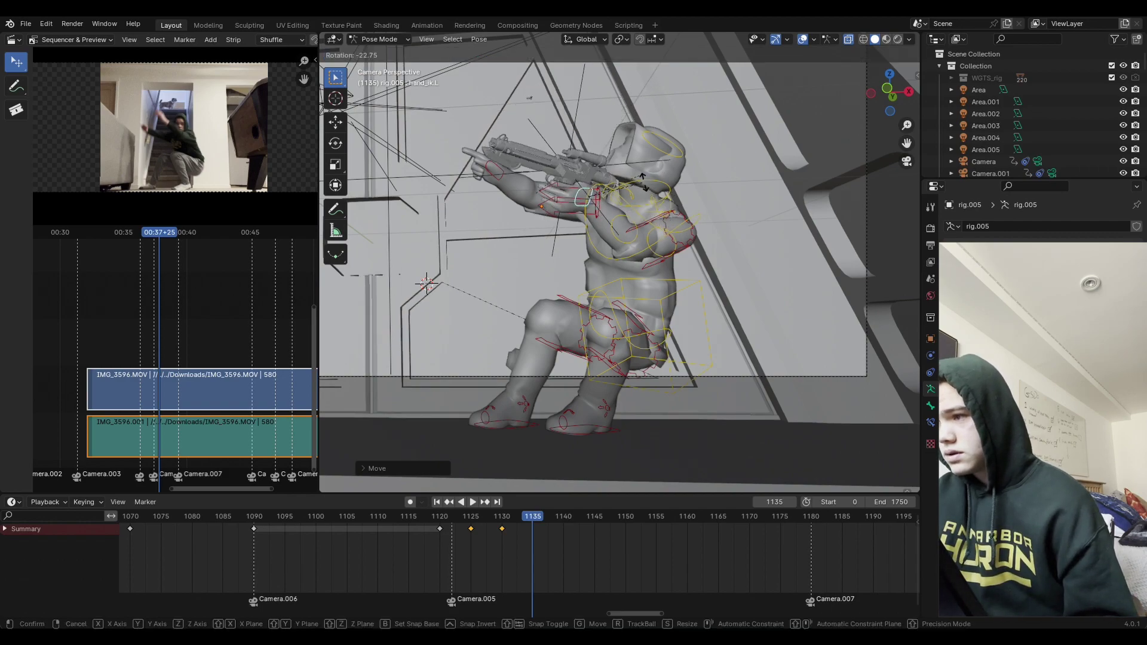
click(652, 211)
Step: Select all bones and keyframe the full crouched aiming pose at frame 1135
key(a)
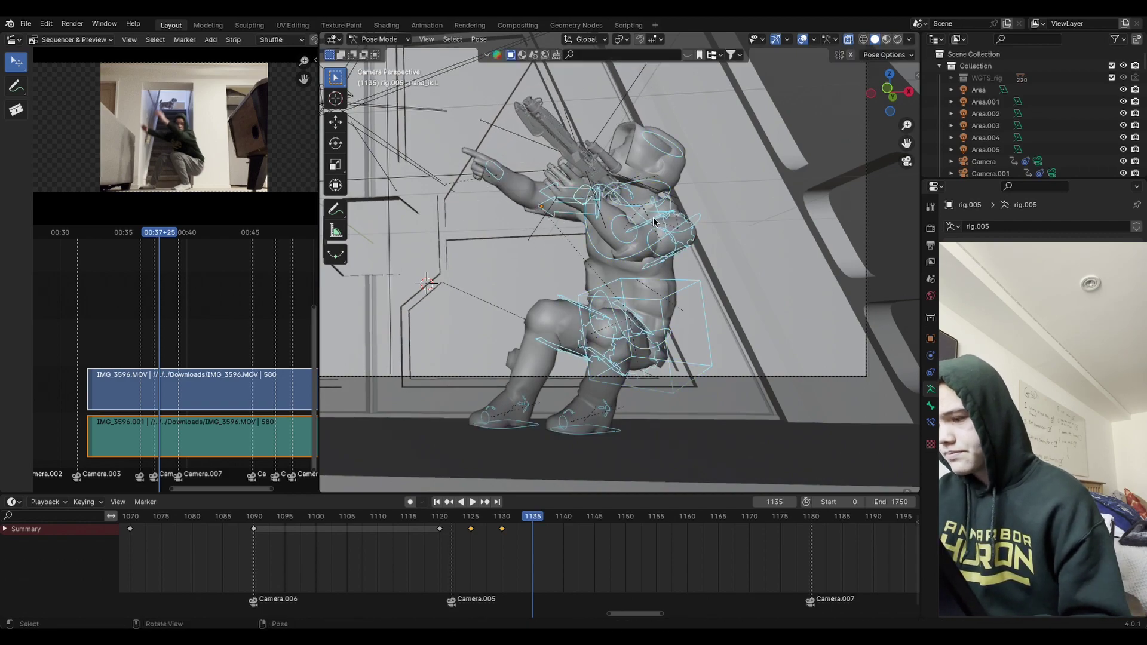
key(i)
click(655, 232)
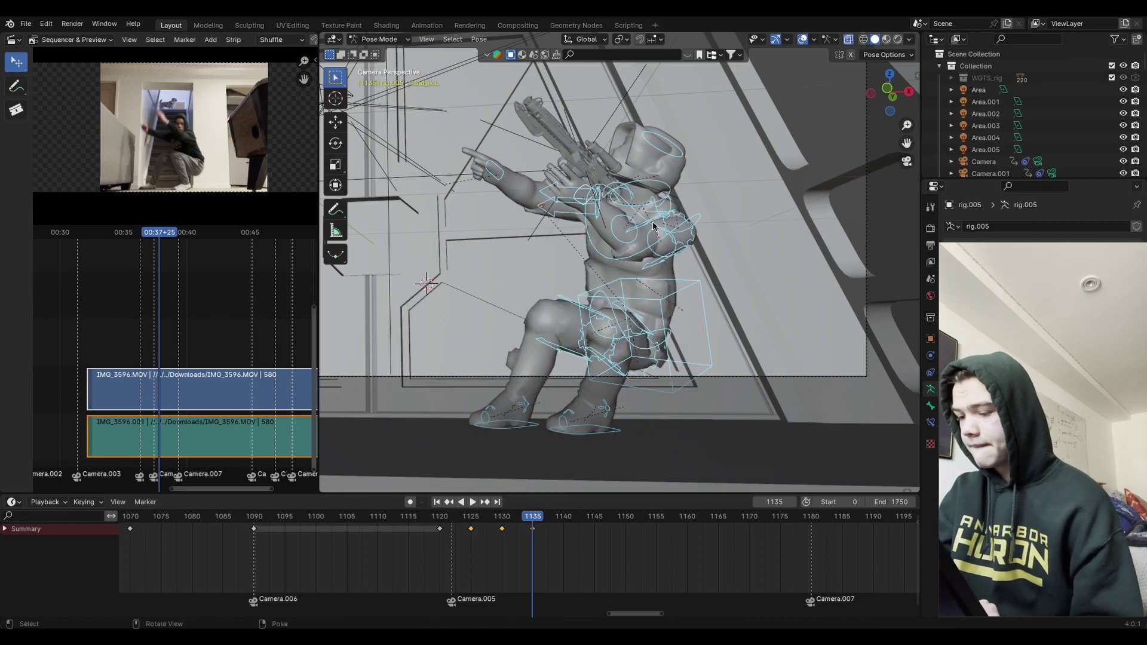
Step: Play from frame 1129 and step through the crouch frames up to 1140, then pick the torso control
click(478, 518)
key(space)
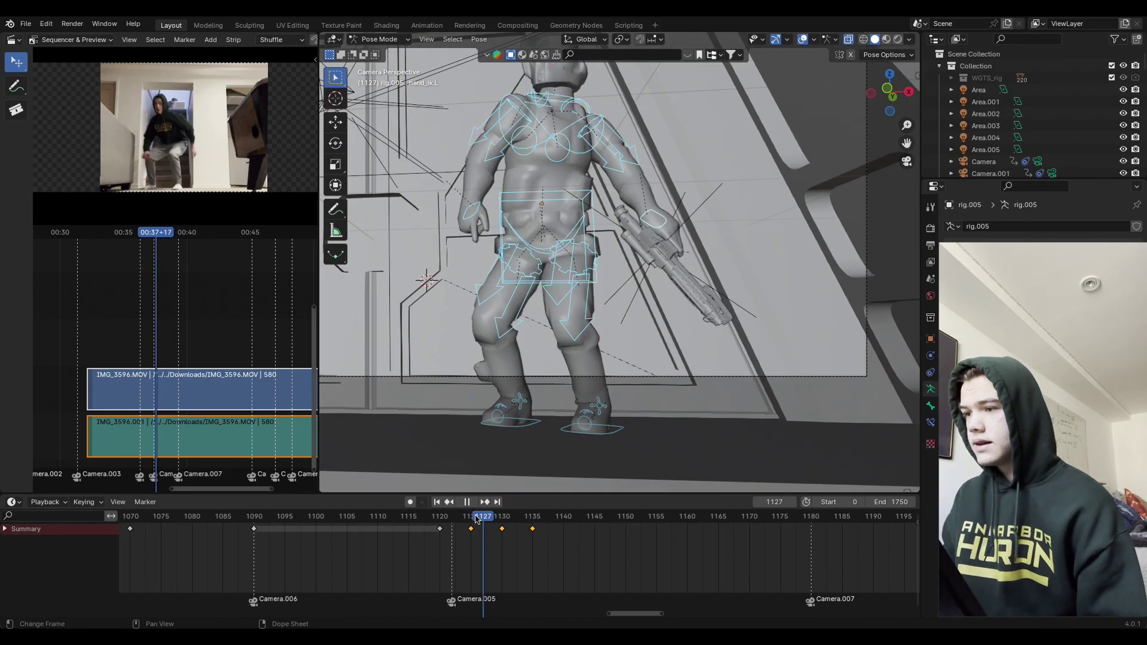
key(space)
key(Right)
key(Right)
key(Right)
key(Right)
key(Right)
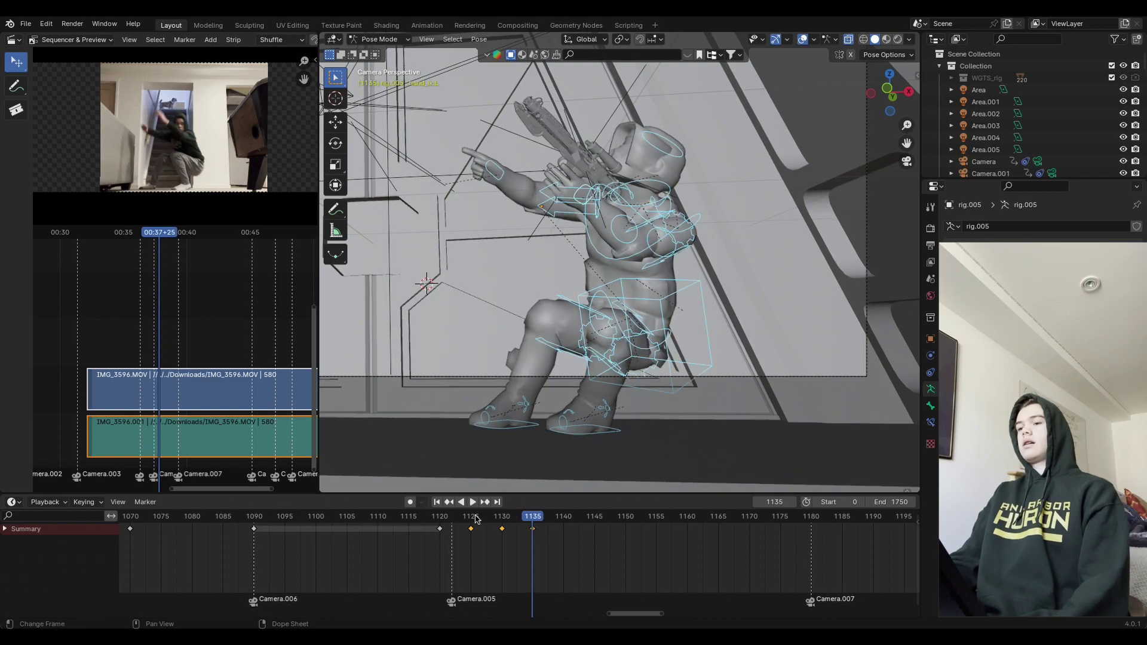
key(Left)
key(Left)
key(Left)
key(Left)
key(Left)
key(Left)
key(Left)
key(Left)
key(Left)
key(Left)
key(Left)
key(Left)
key(Left)
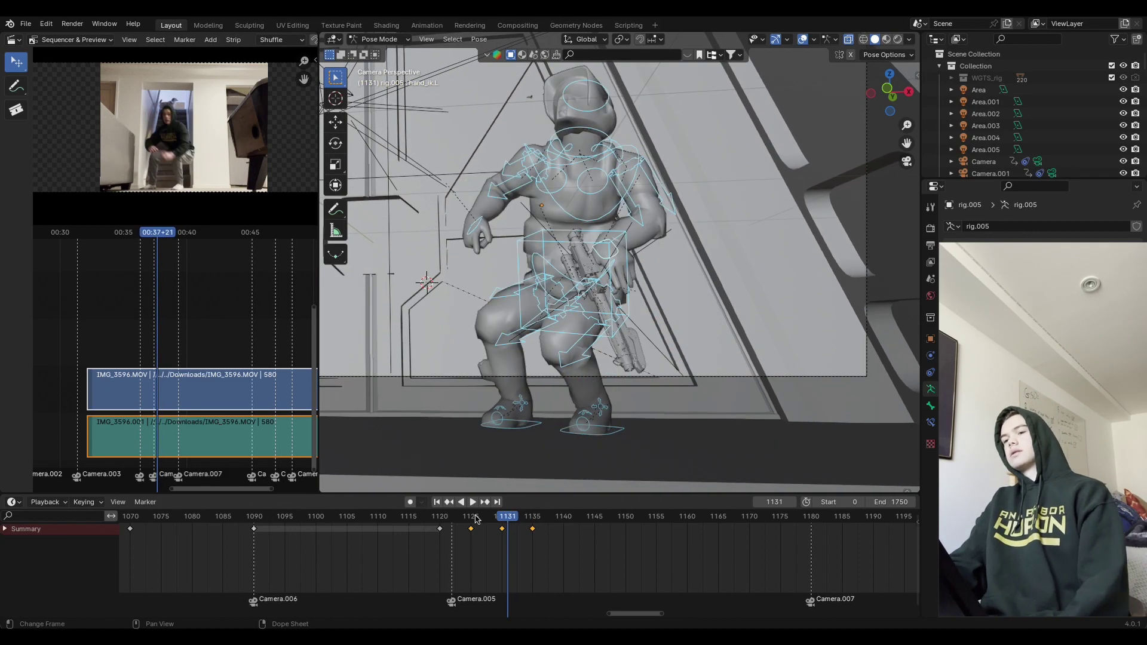
key(Left)
key(Left)
key(Left)
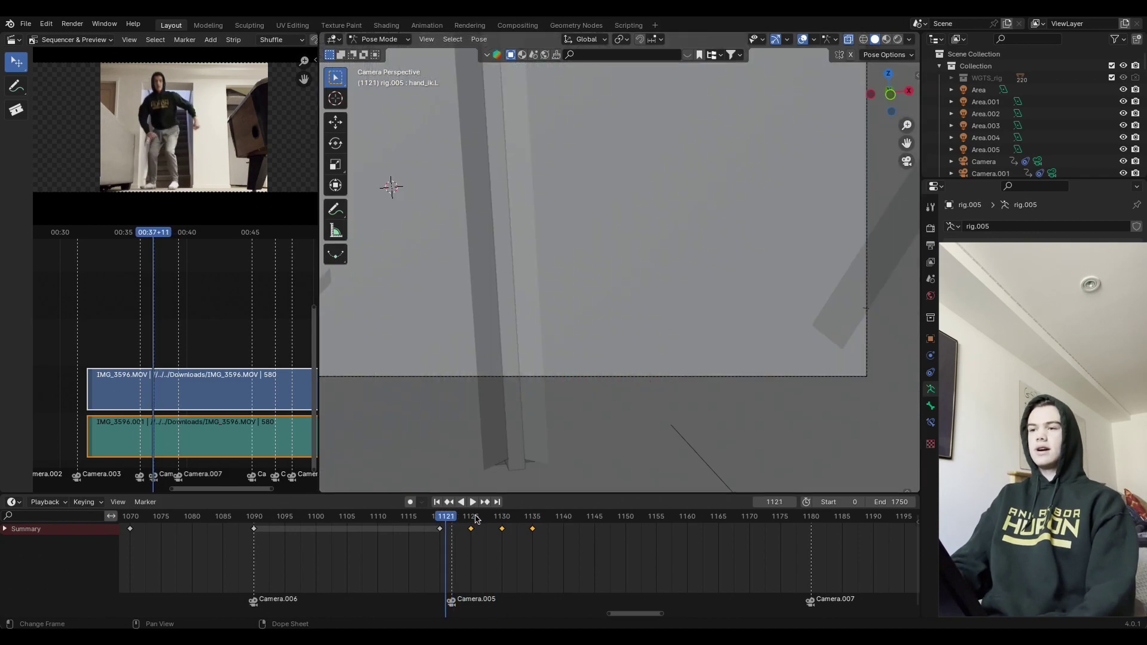
key(Right)
key(Right)
key(Right)
key(Right)
key(Right)
key(Right)
key(Right)
key(Right)
key(Right)
key(Right)
key(Right)
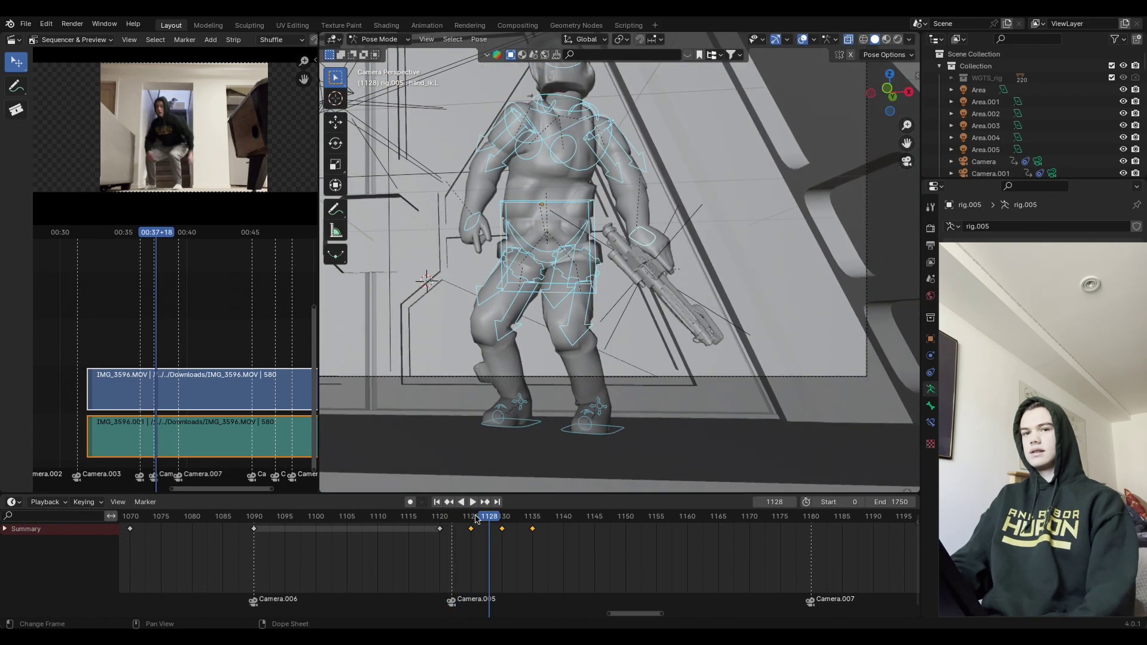
key(Right)
key(Right)
key(Right)
key(Right)
key(Right)
key(Right)
key(Right)
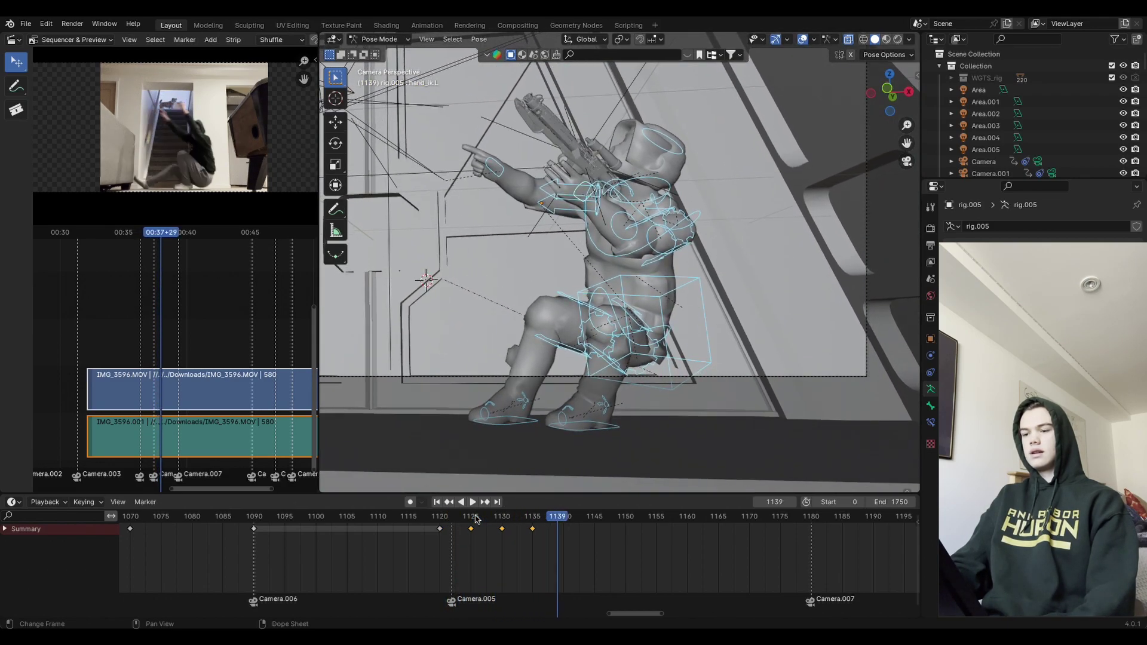
key(Right)
key(Right)
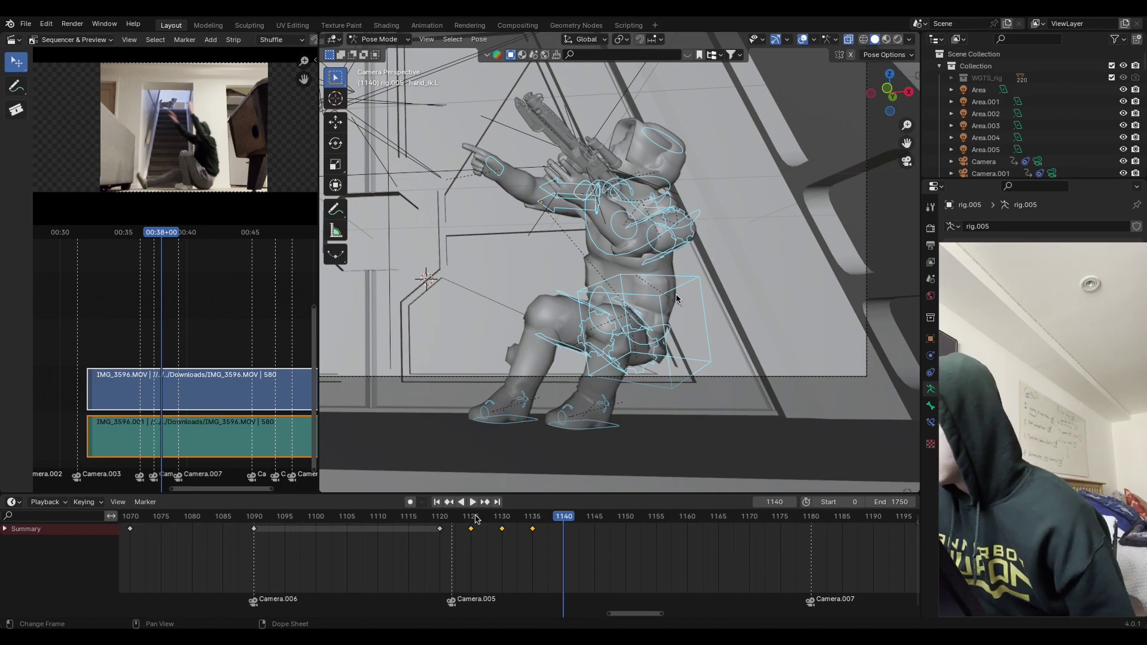
click(713, 338)
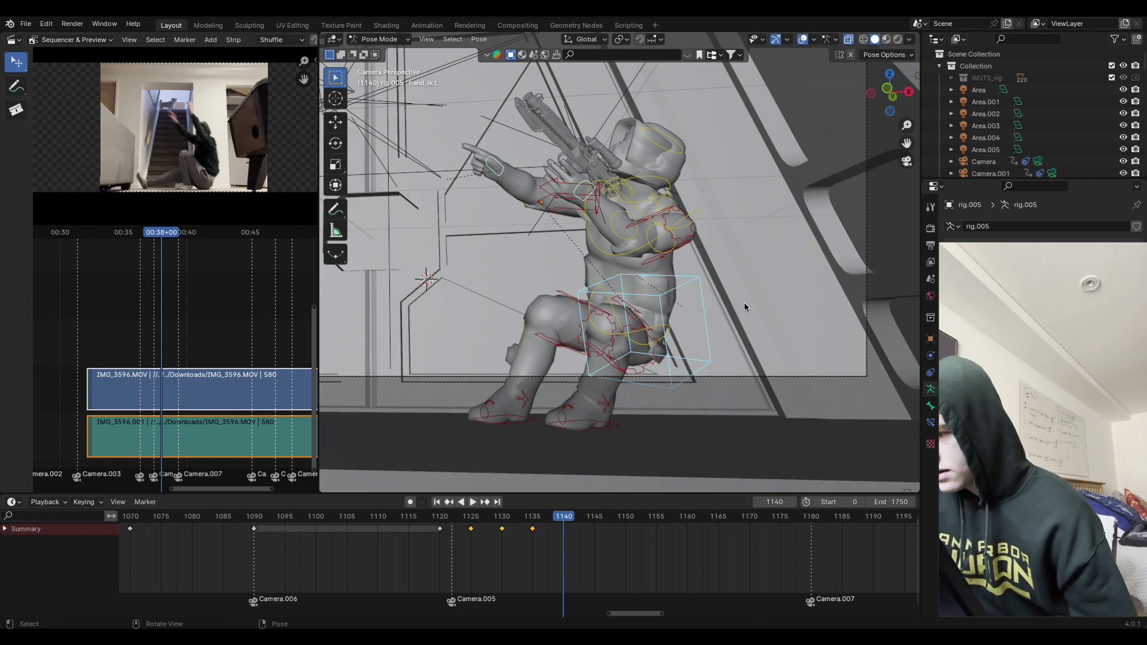
Step: Lower the torso toward the floor, reposition and turn the right foot, and move the left foot forward
key(g)
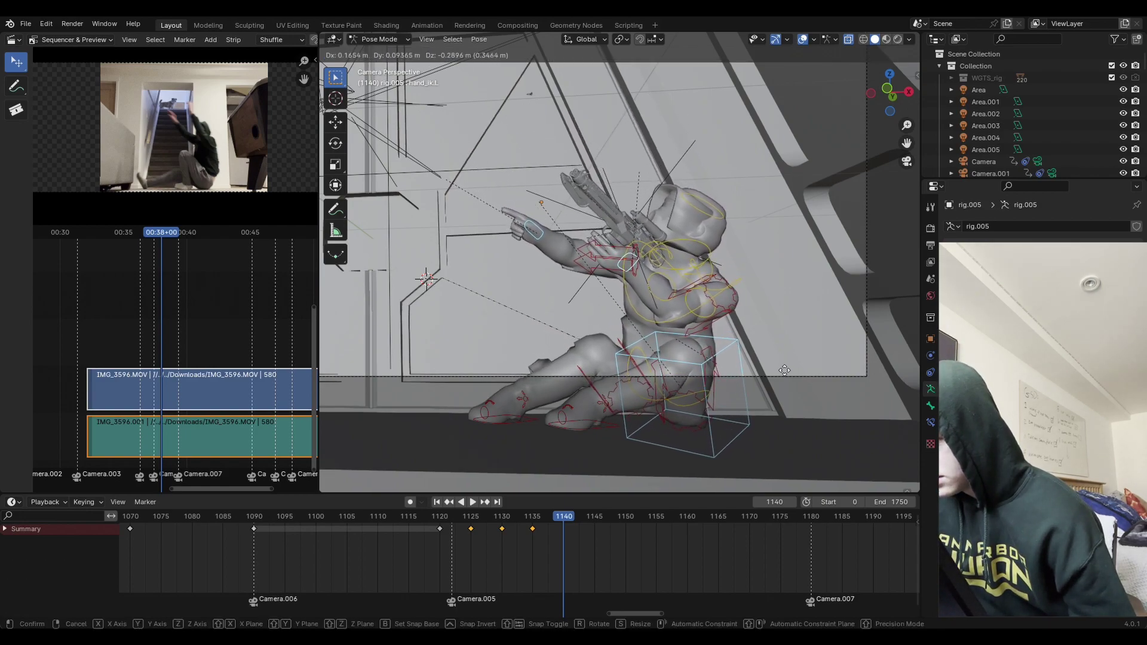
click(783, 369)
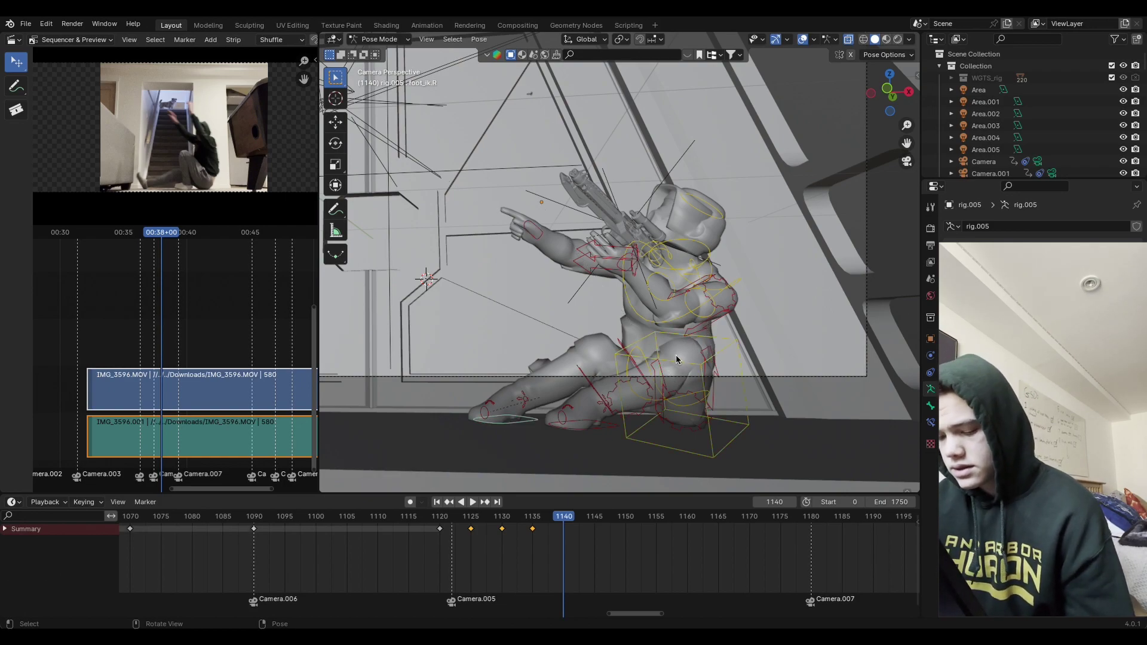
key(g)
click(642, 346)
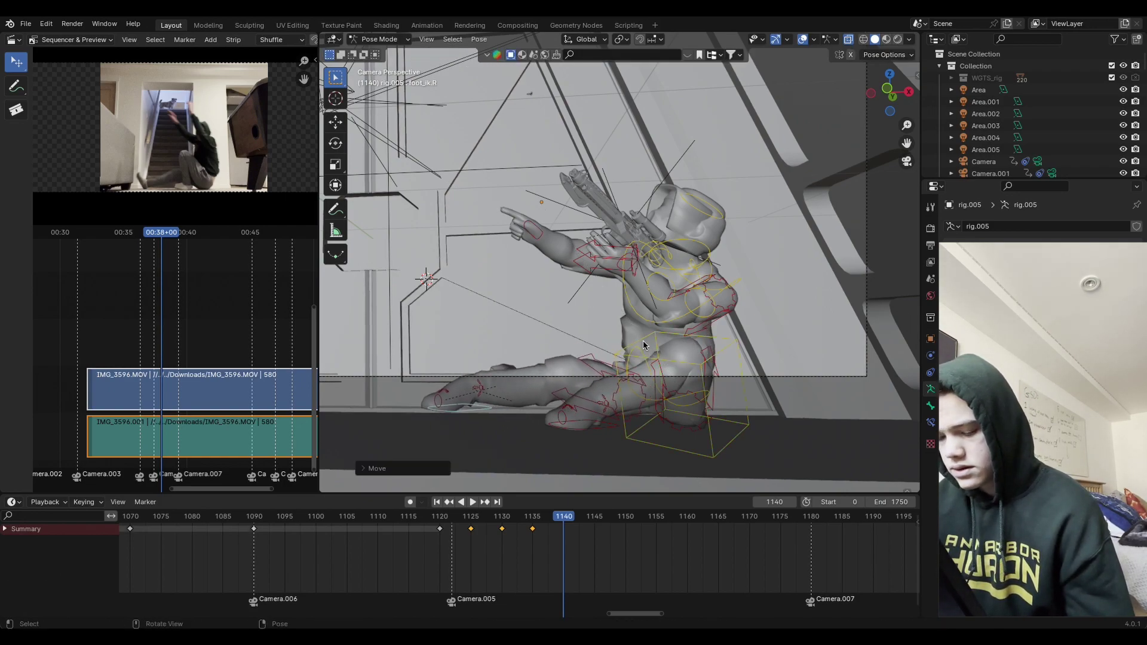
click(481, 403)
key(r)
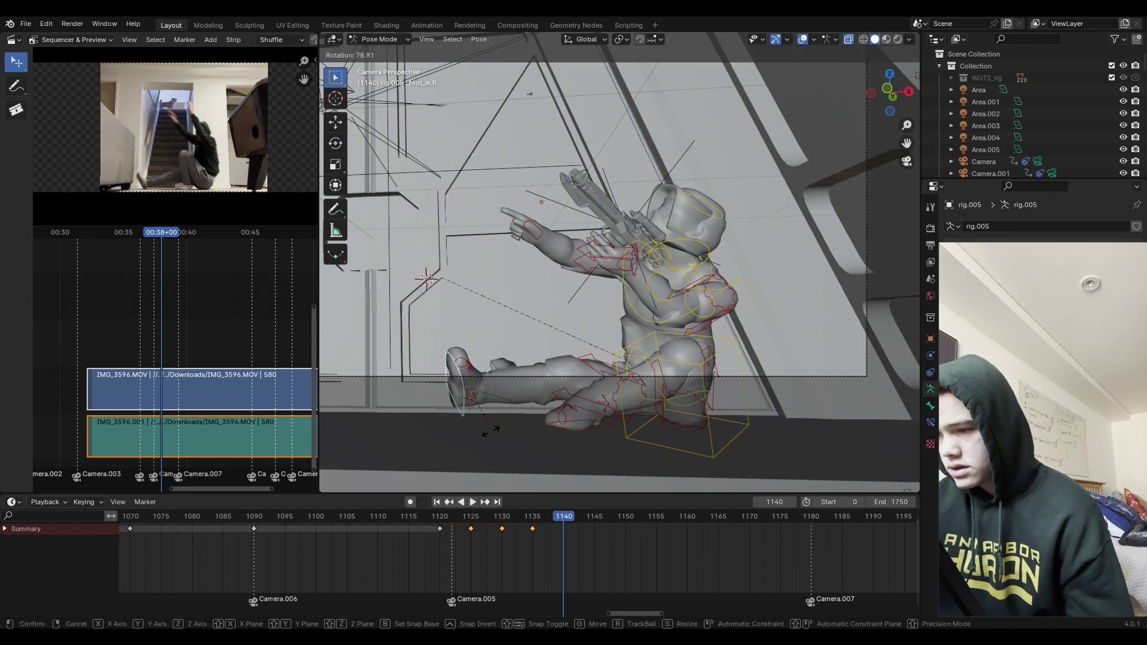
click(499, 423)
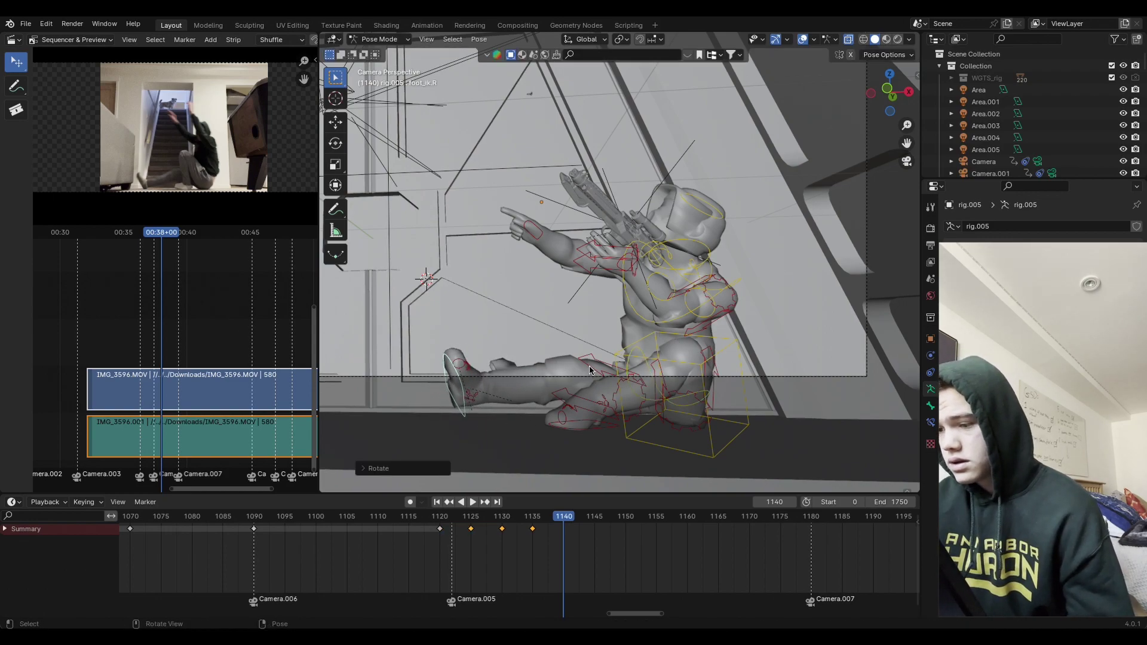
key(g)
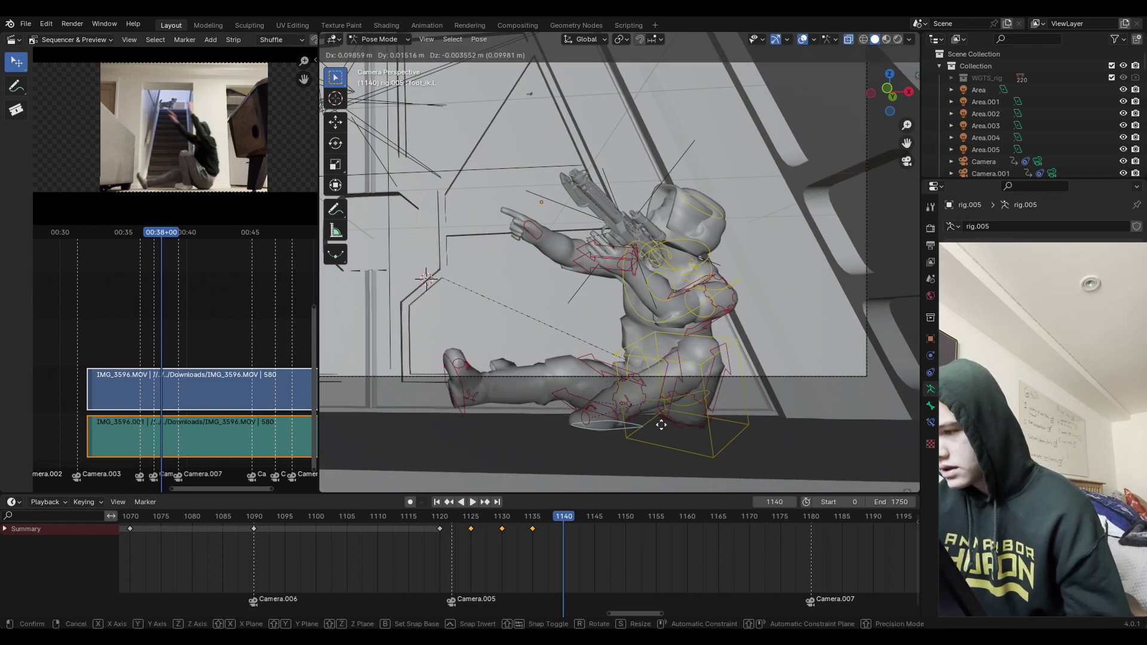
click(666, 428)
Step: Slide the torso along global Y, rotate the leg control, and tilt the torso around X
middle_drag(758, 341, 592, 336)
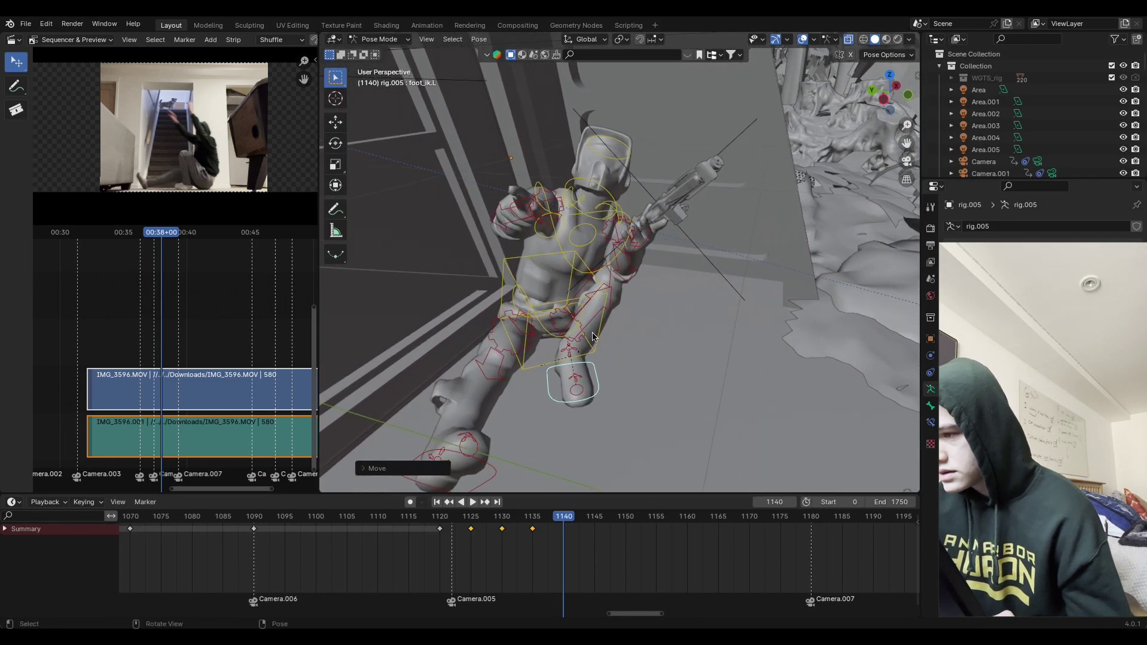
key(y)
click(646, 350)
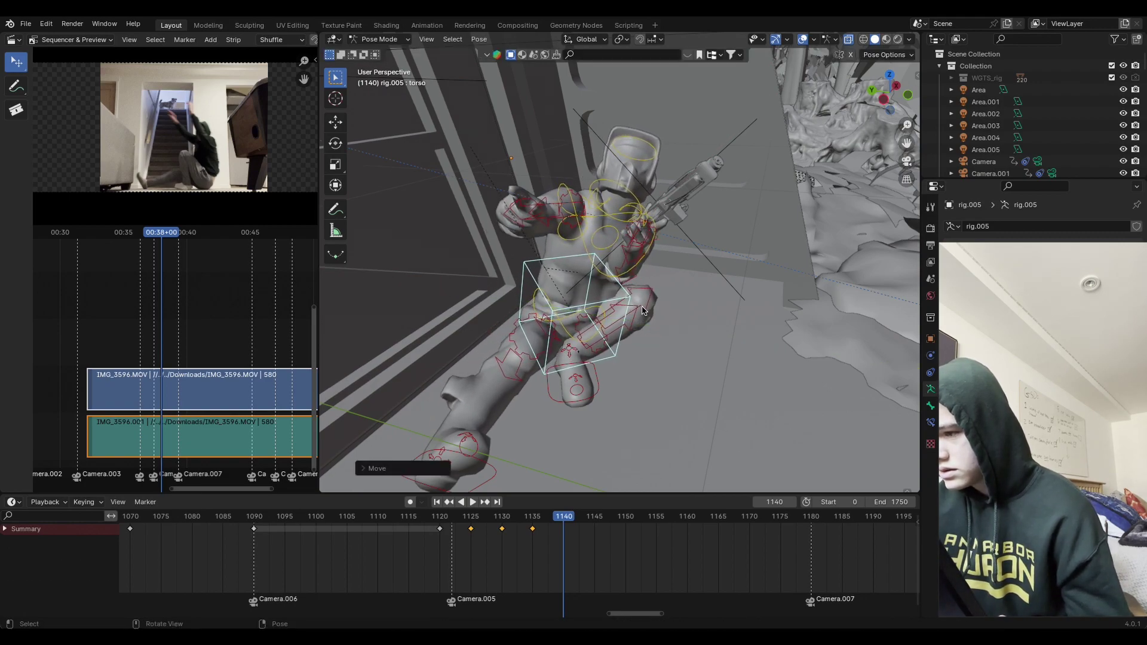
key(r)
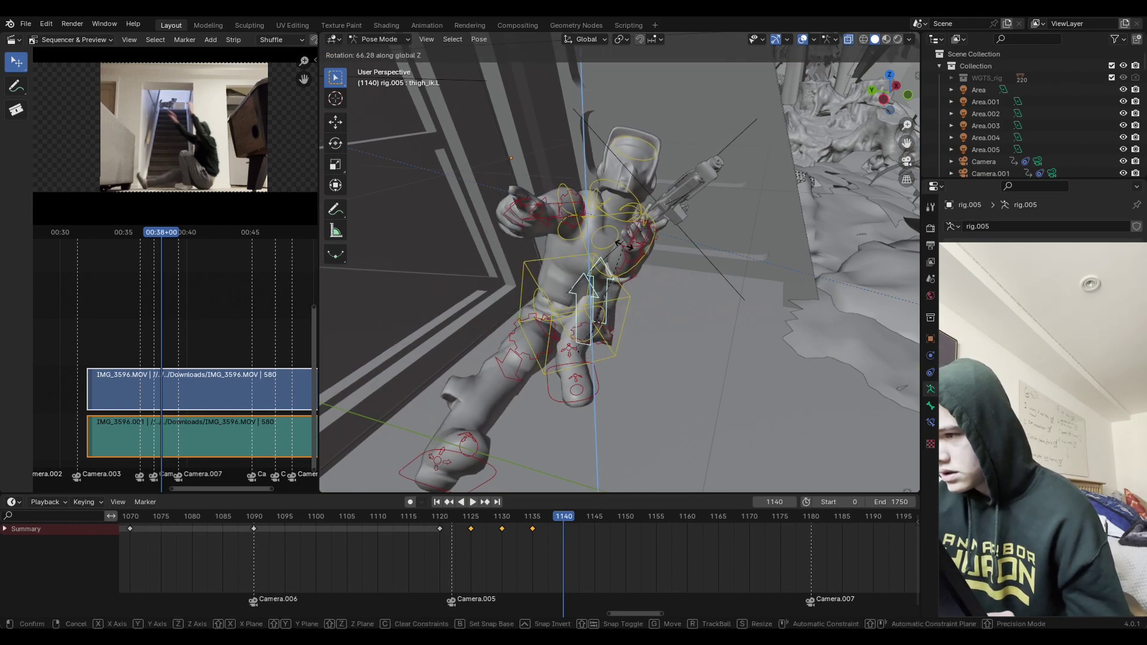
click(571, 312)
key(r)
key(x)
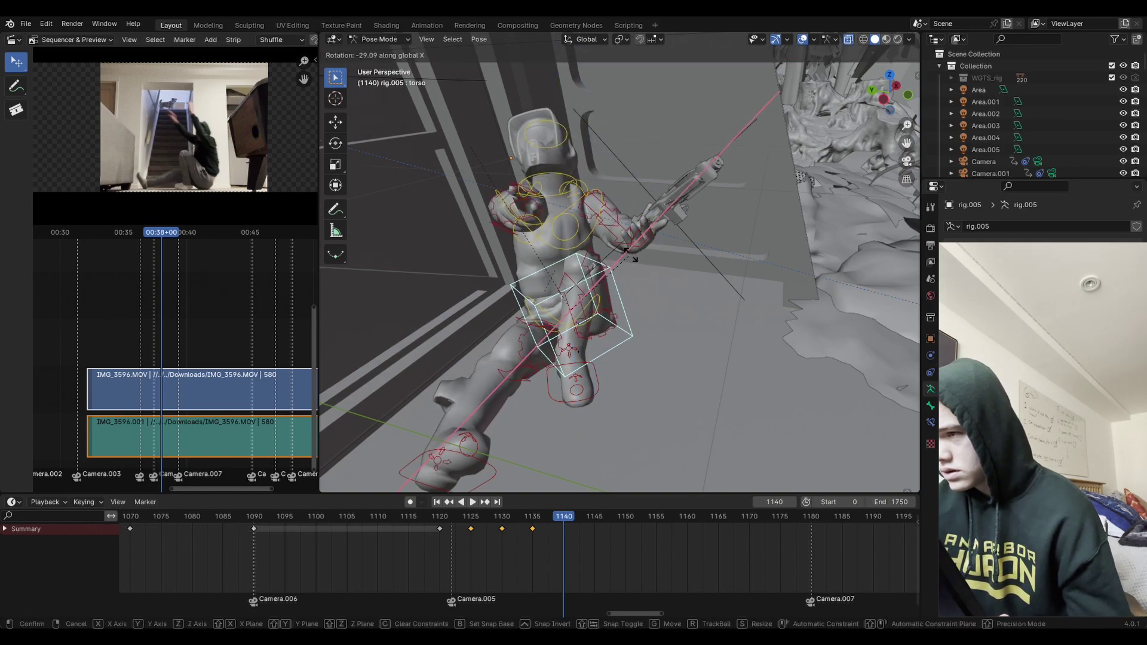
click(643, 259)
Step: In the scene camera view, shift the soldier's body and rotate the hips into the seated position
click(904, 163)
click(906, 162)
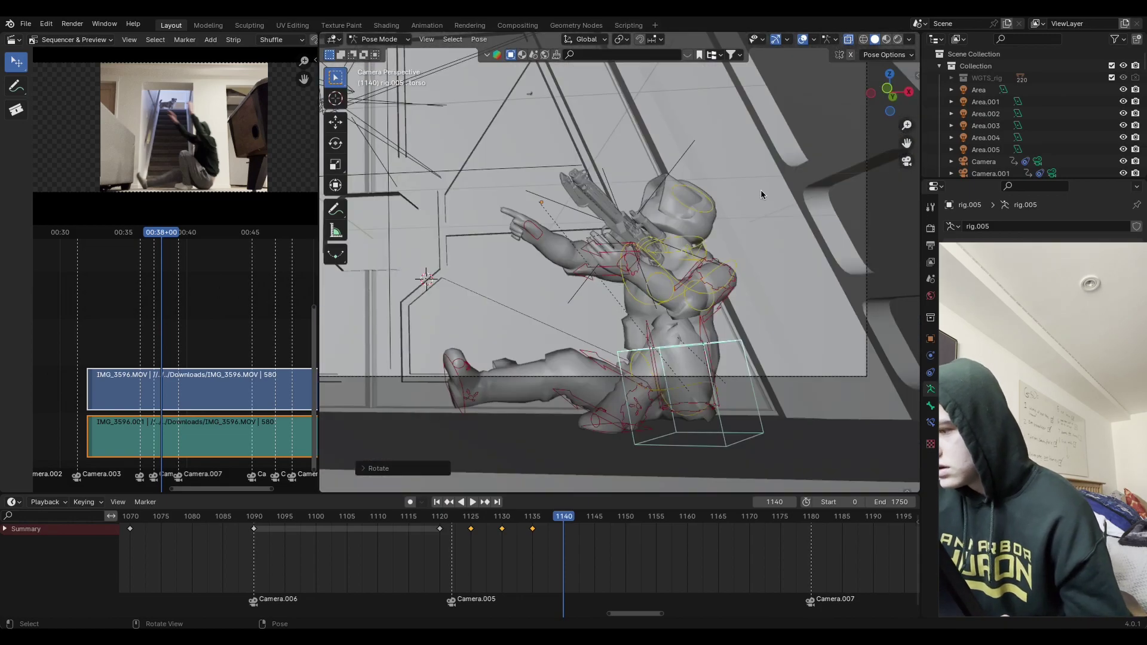
scroll(734, 309, up, 5)
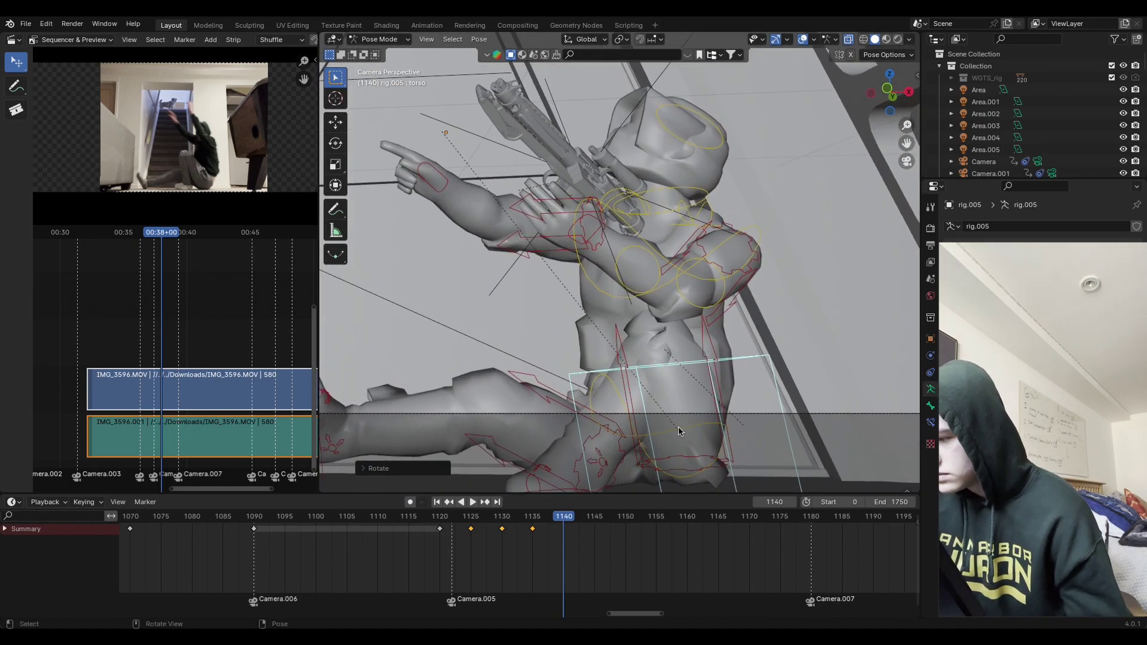
click(679, 430)
key(r)
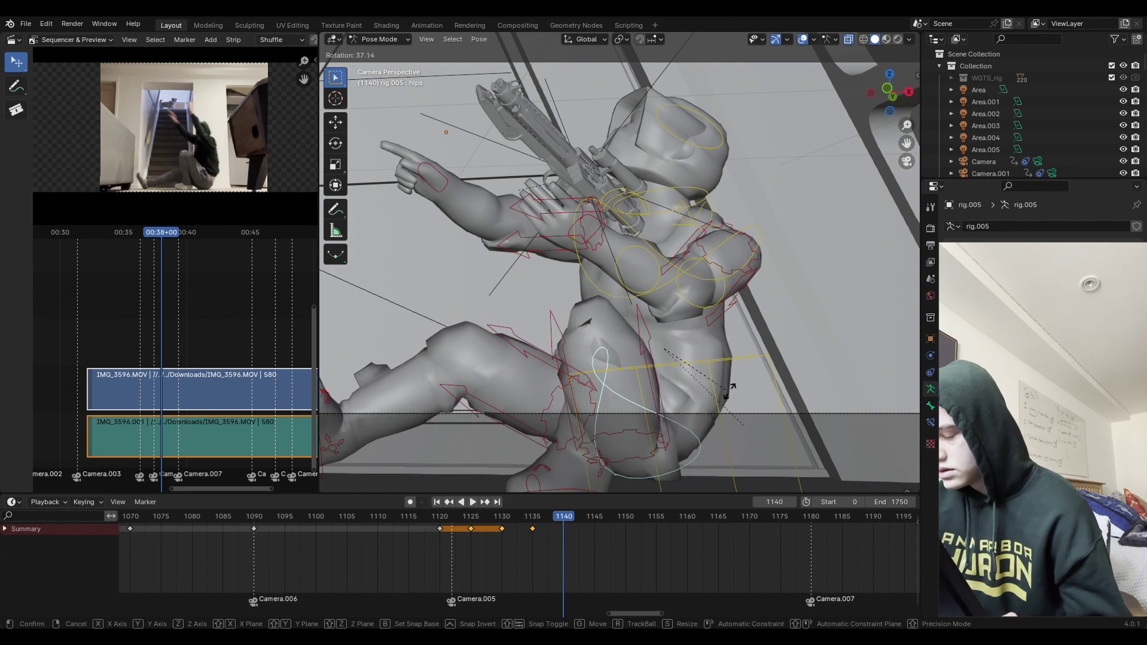
click(730, 390)
shift+middle_drag(715, 338, 714, 245)
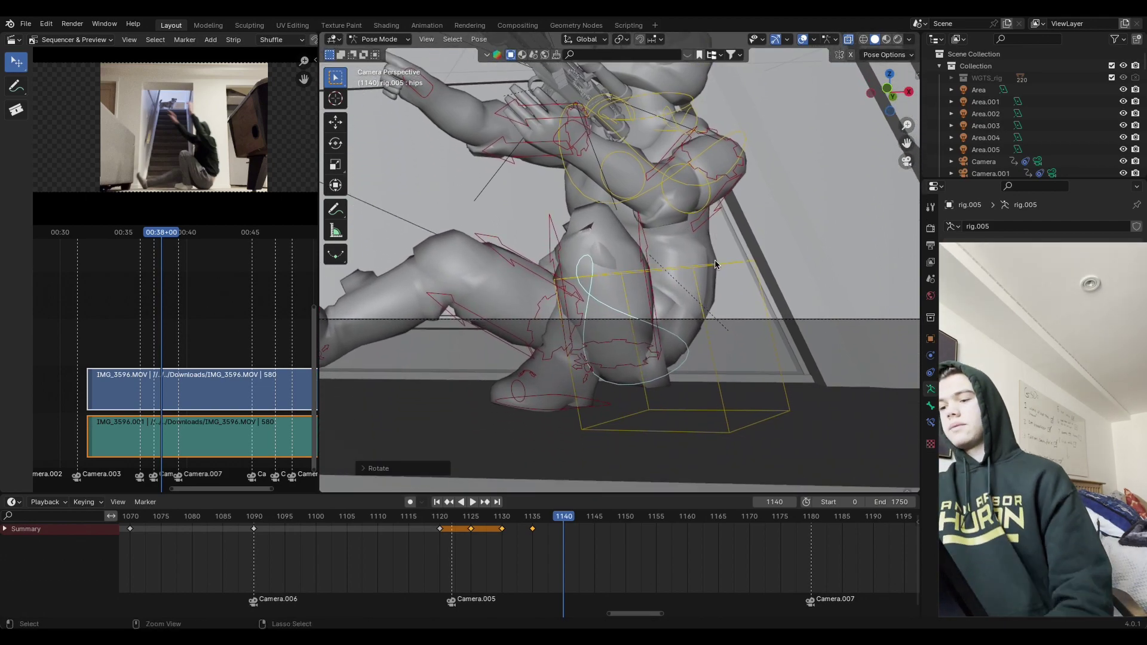
key(ctrl+z)
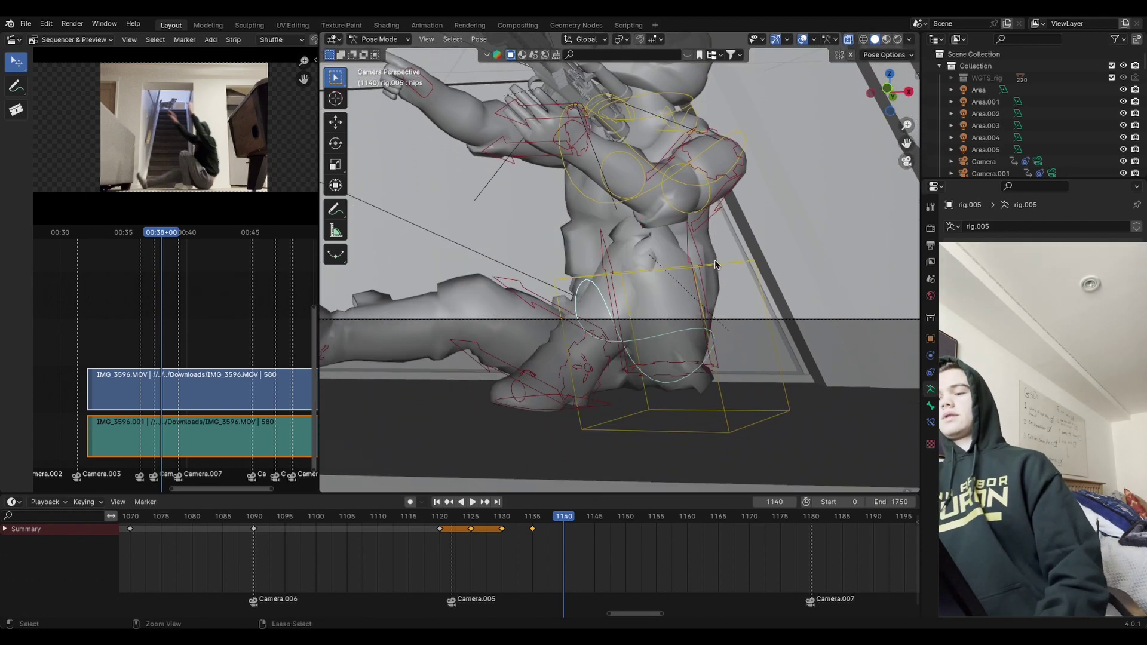
key(g)
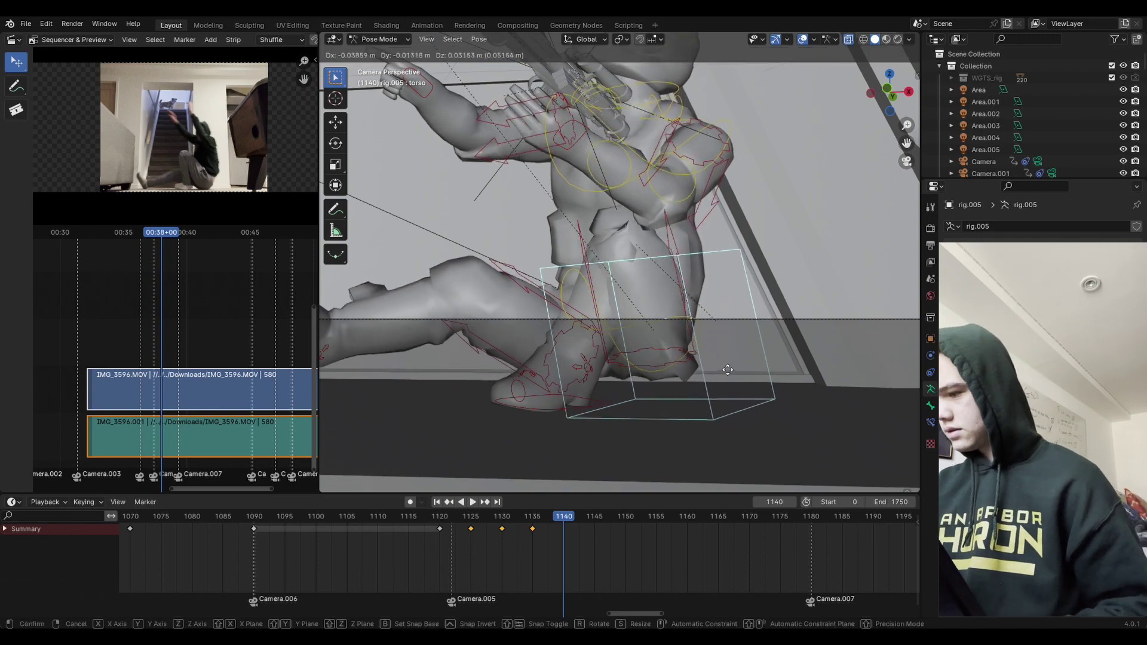
click(695, 347)
click(695, 347)
key(r)
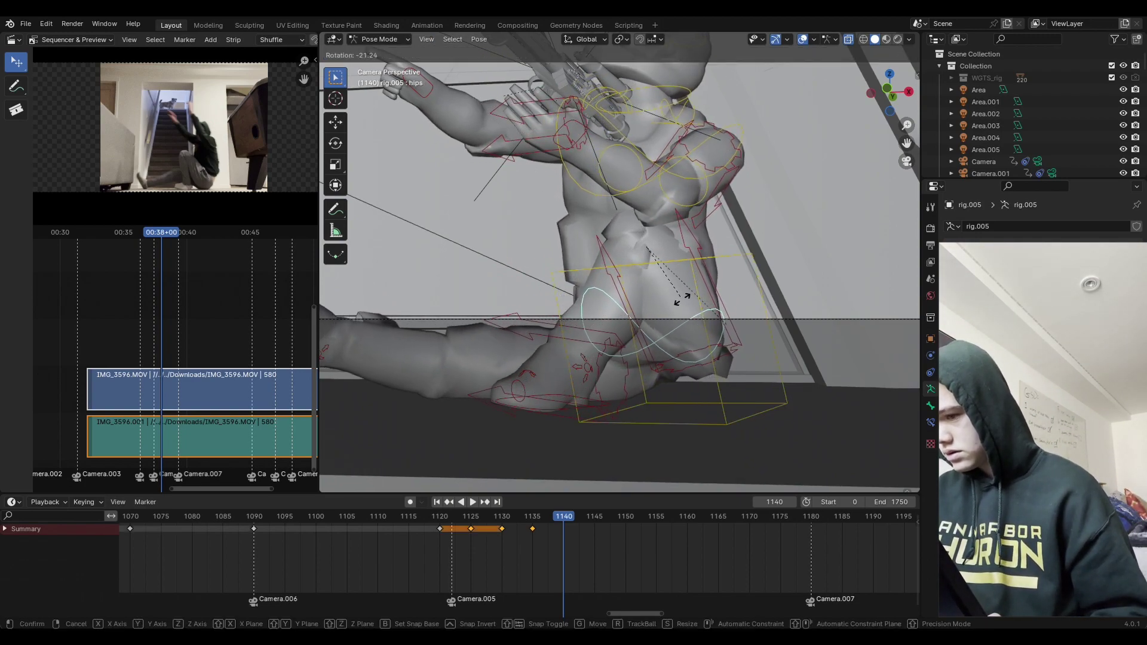
click(664, 364)
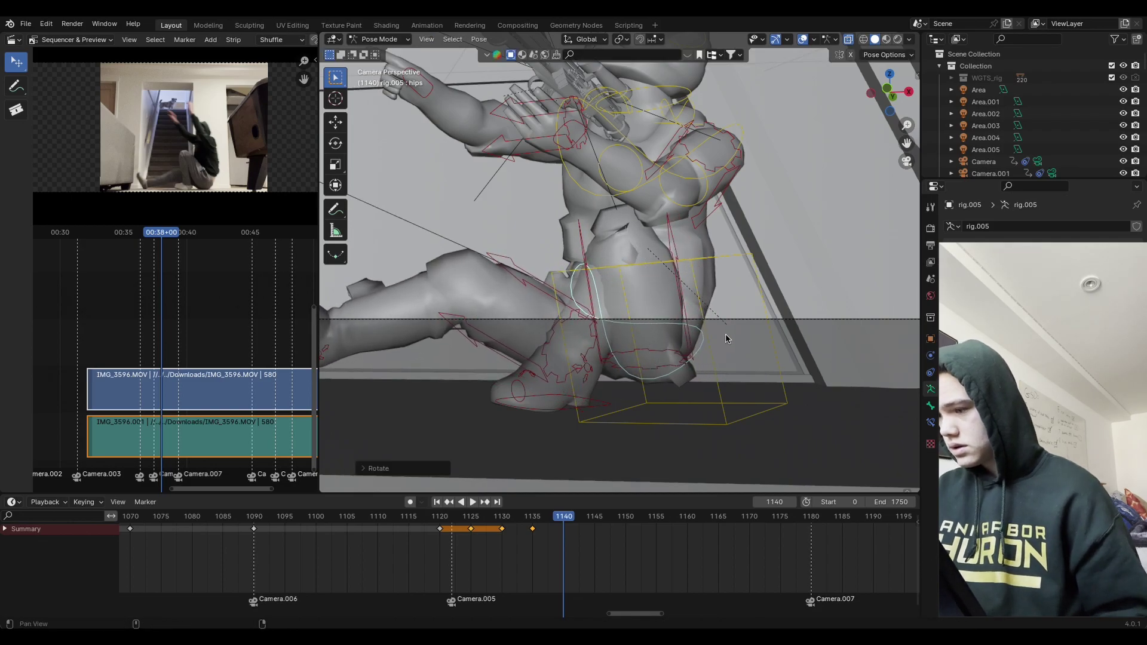
Step: Move the left foot forward along global Y to stretch the leg out
middle_drag(726, 339, 628, 323)
click(626, 322)
key(g)
key(y)
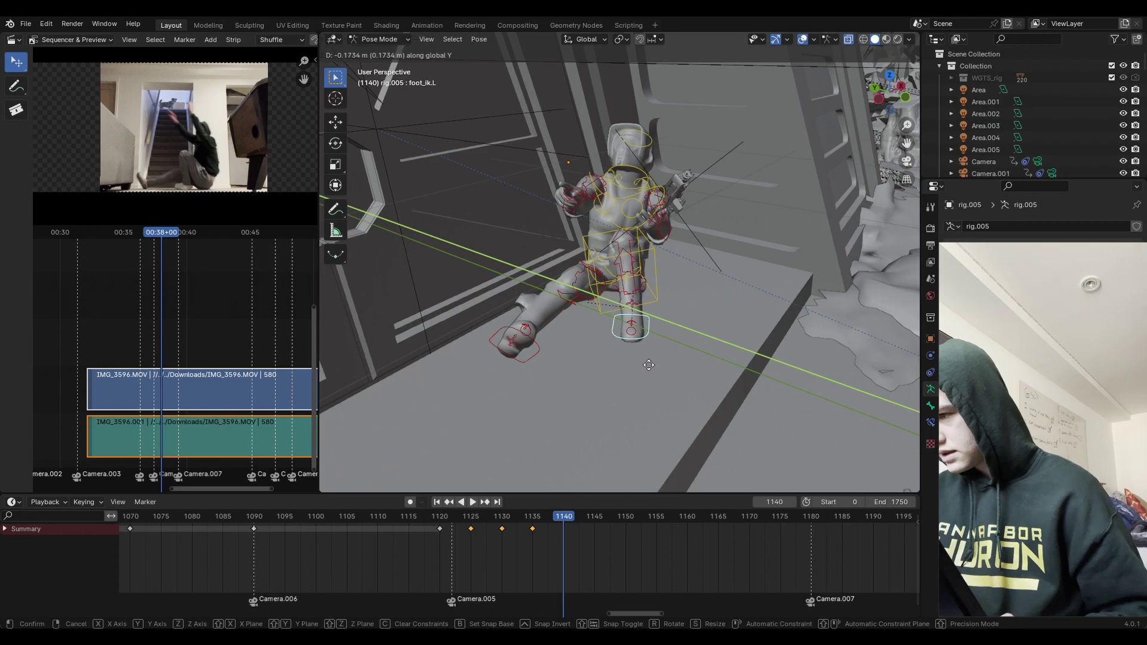
click(649, 365)
middle_drag(757, 321, 770, 311)
key(KP_0)
shift+middle_drag(758, 377, 741, 358)
Step: Rotate the left foot around global Z and rotate the left thigh control
key(r)
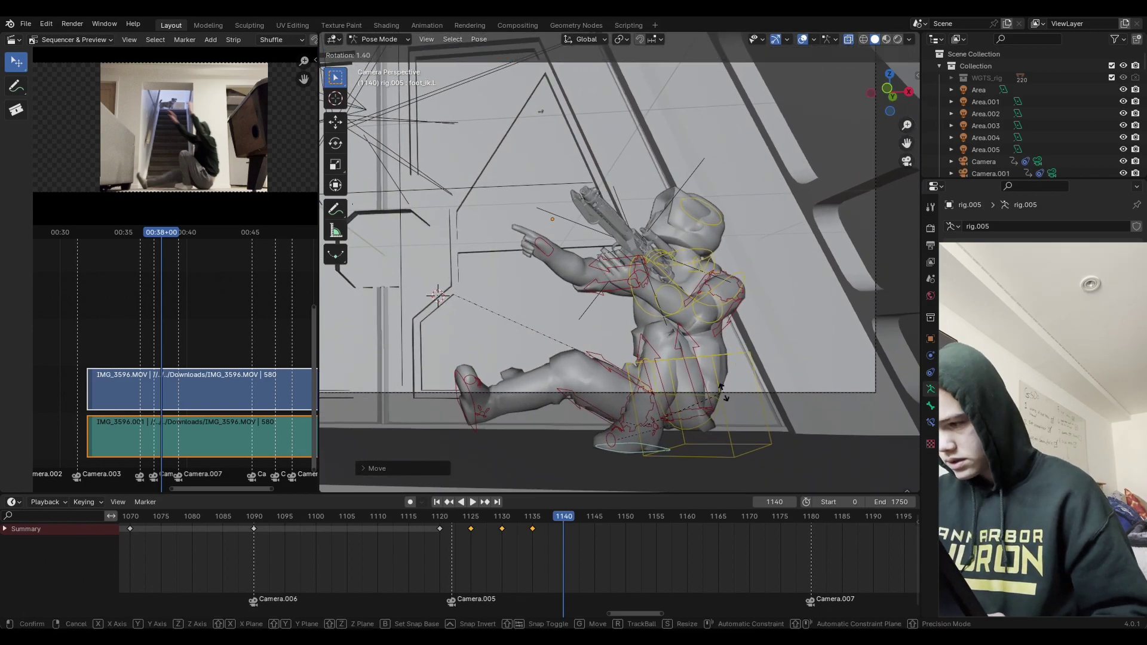
key(z)
click(704, 386)
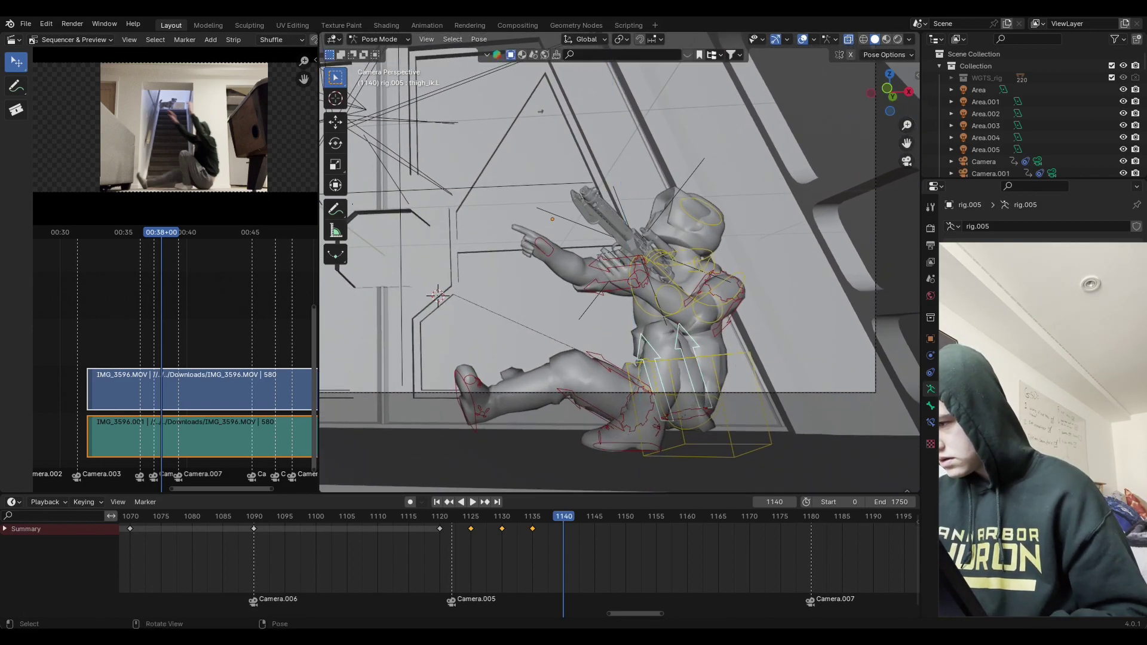
key(r)
click(728, 408)
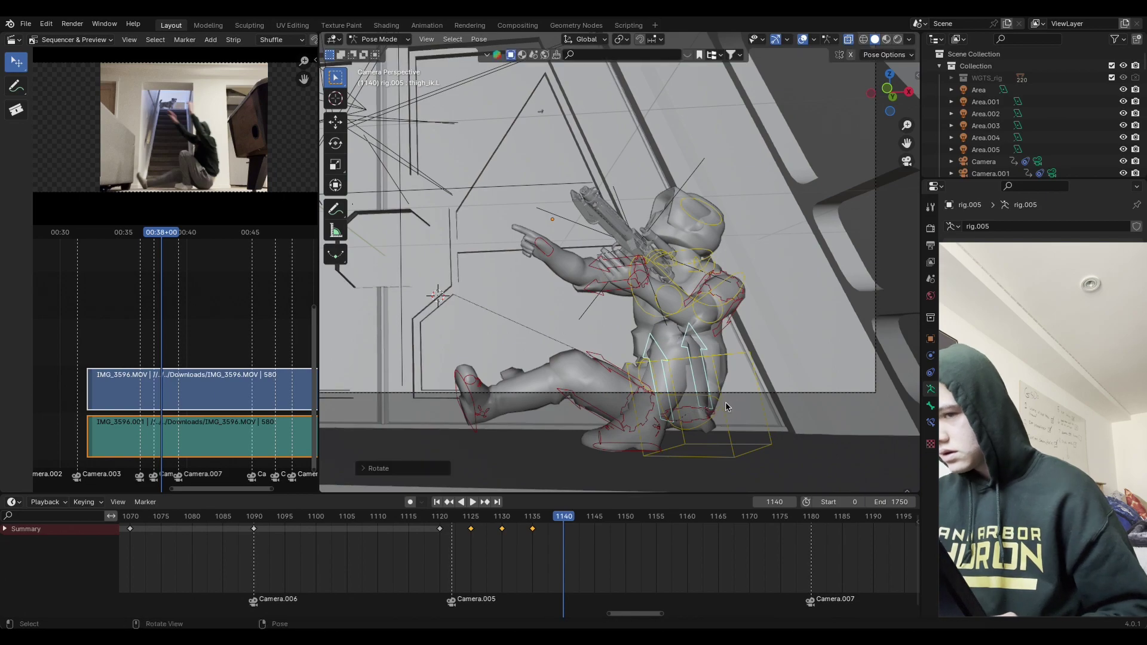
shift+middle_drag(761, 273, 726, 290)
click(554, 285)
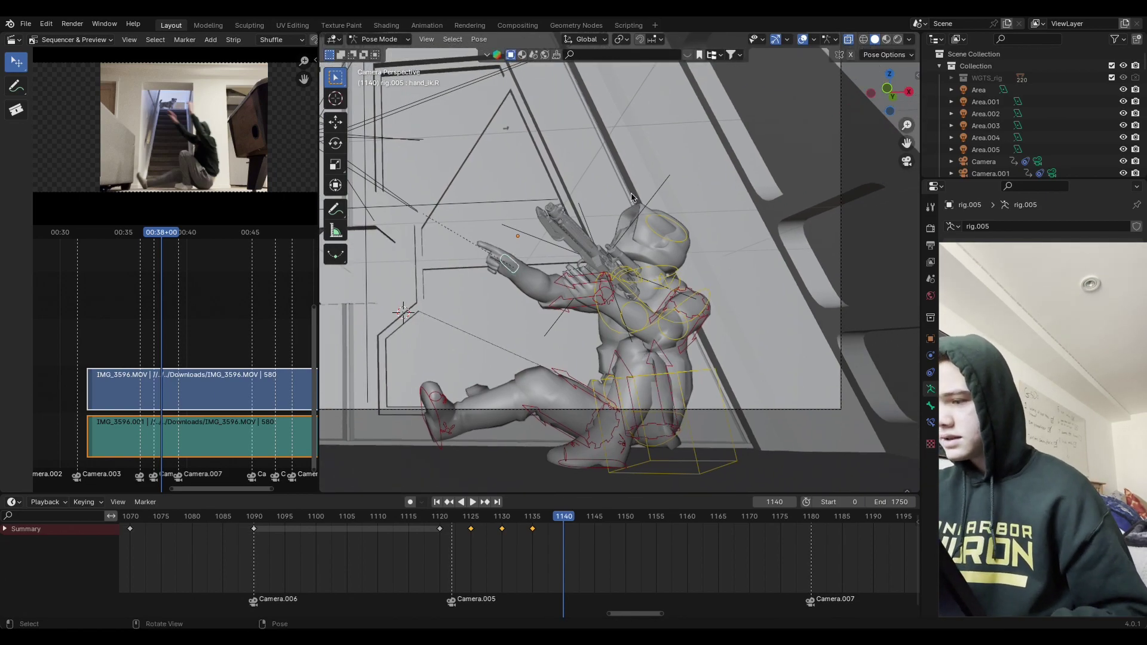
Step: Raise and rotate both hands, tilting the left hand and blaster upward
key(g)
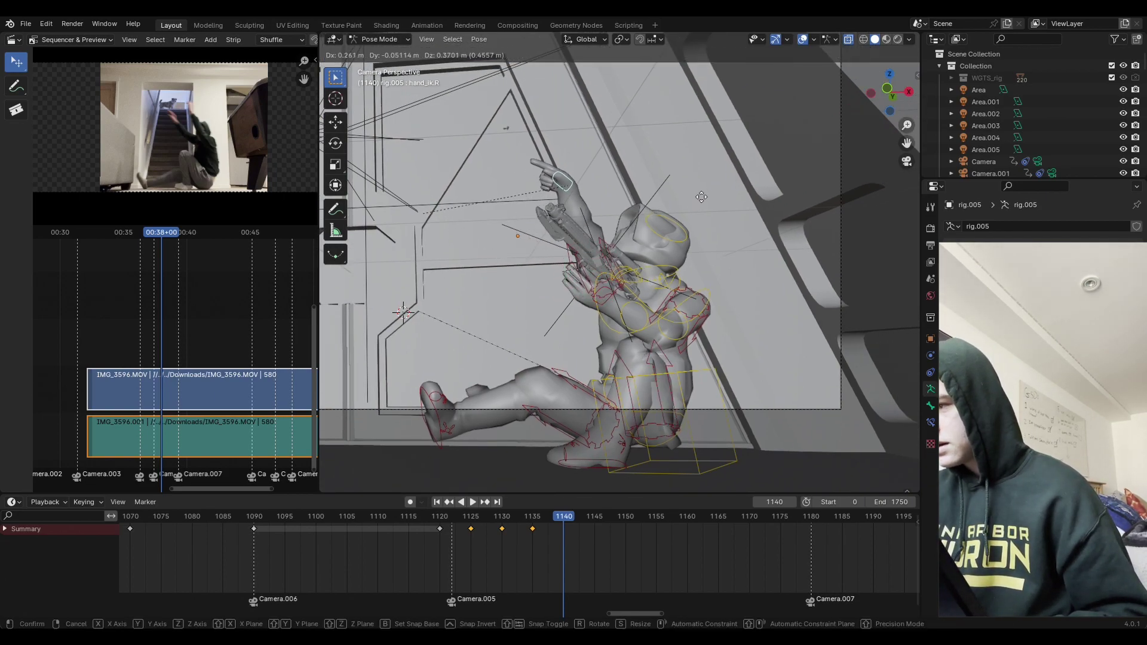
click(710, 196)
key(r)
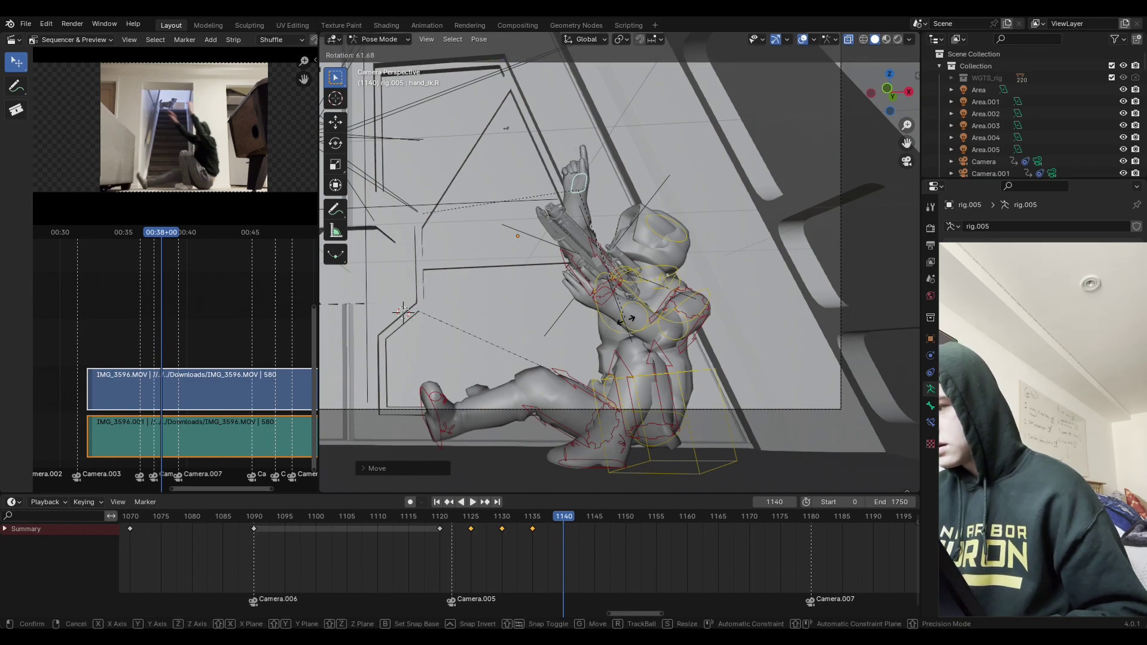
click(606, 291)
key(g)
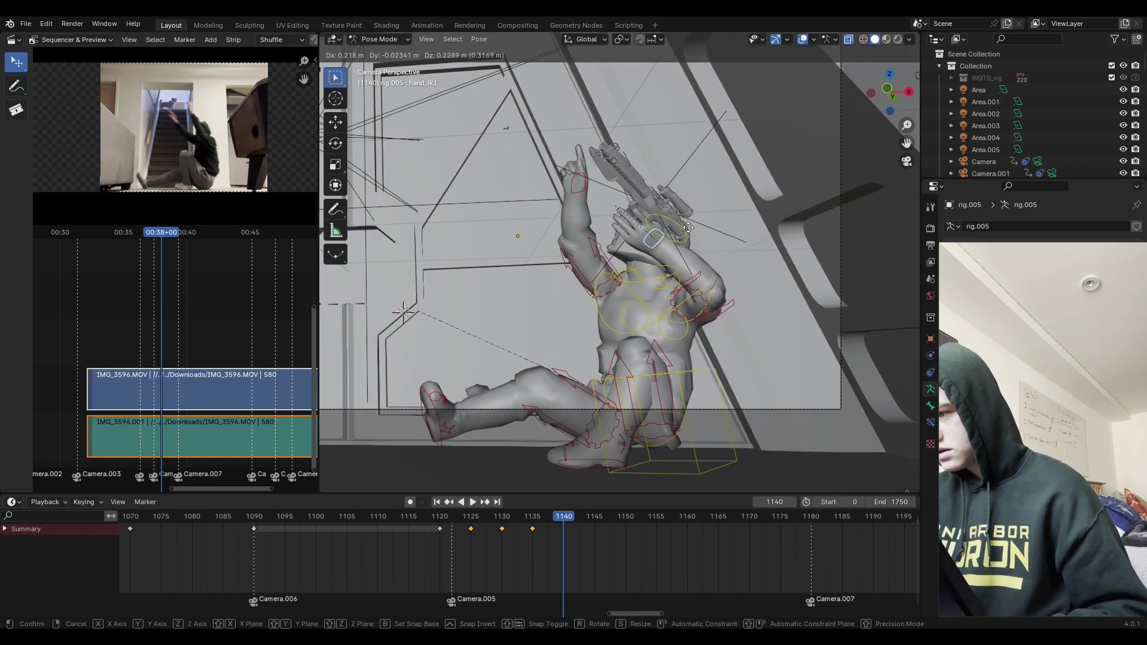
click(707, 210)
key(r)
click(704, 244)
key(g)
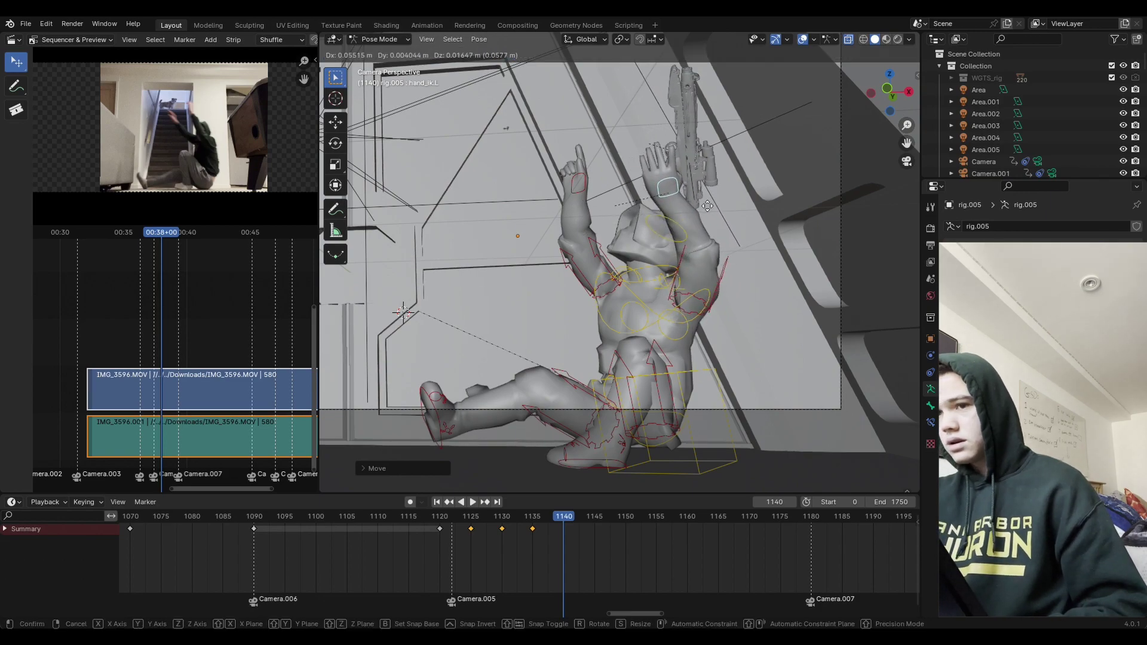
click(699, 210)
key(r)
click(699, 202)
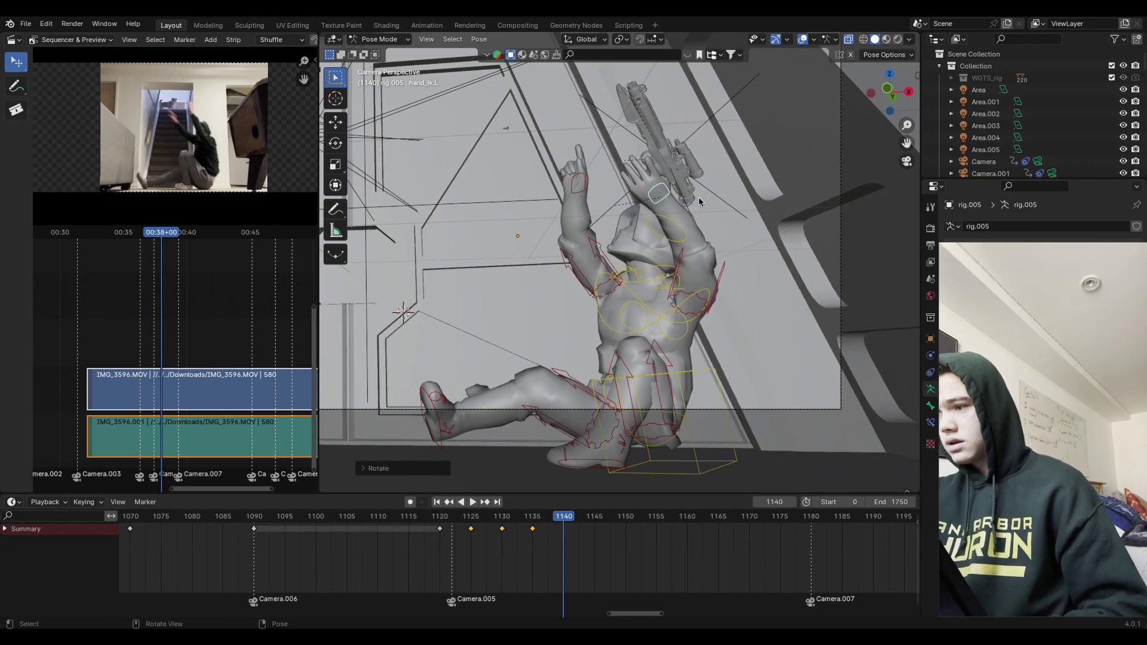
Step: Tilt the head on X and turn it around Z over several passes
key(r)
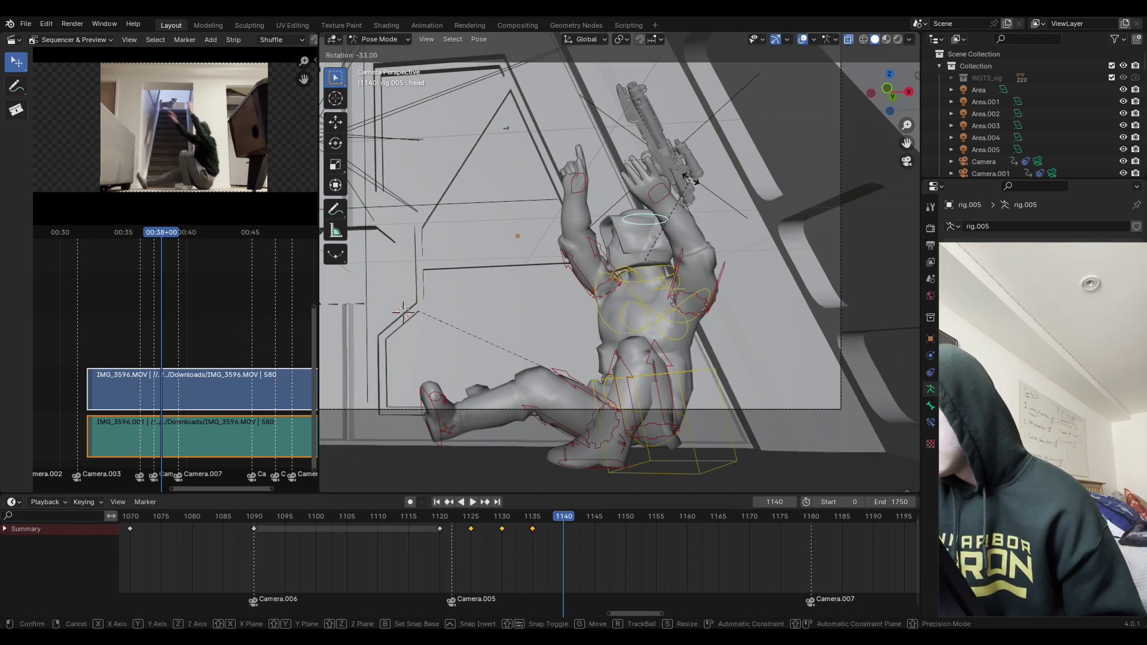
click(635, 182)
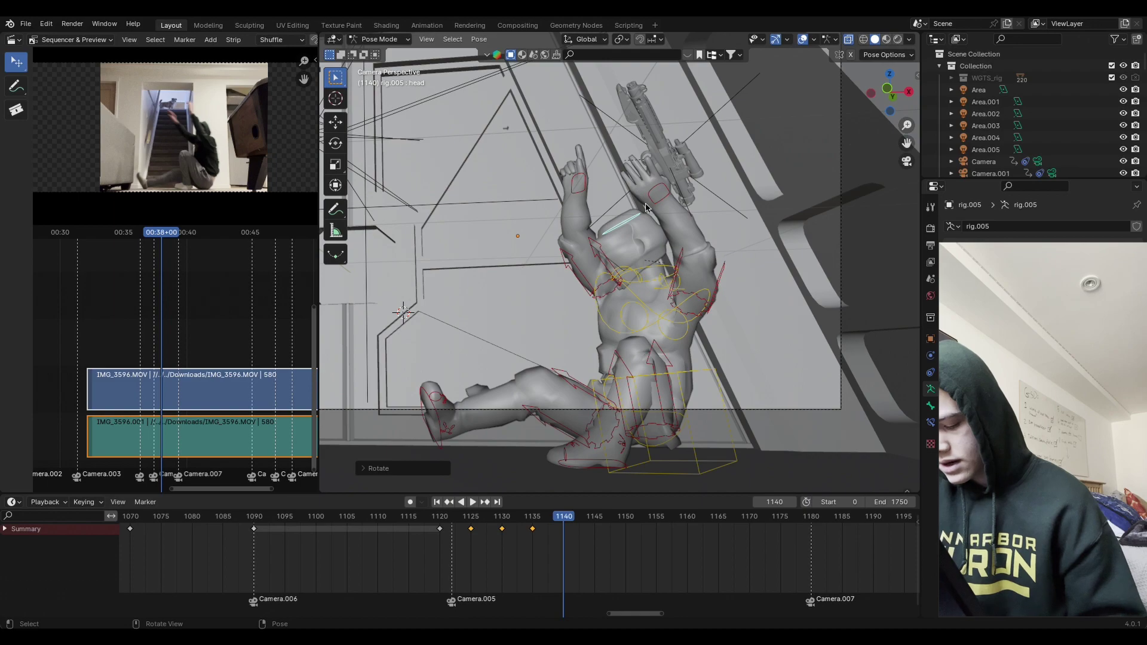
key(r)
key(x)
click(403, 311)
key(r)
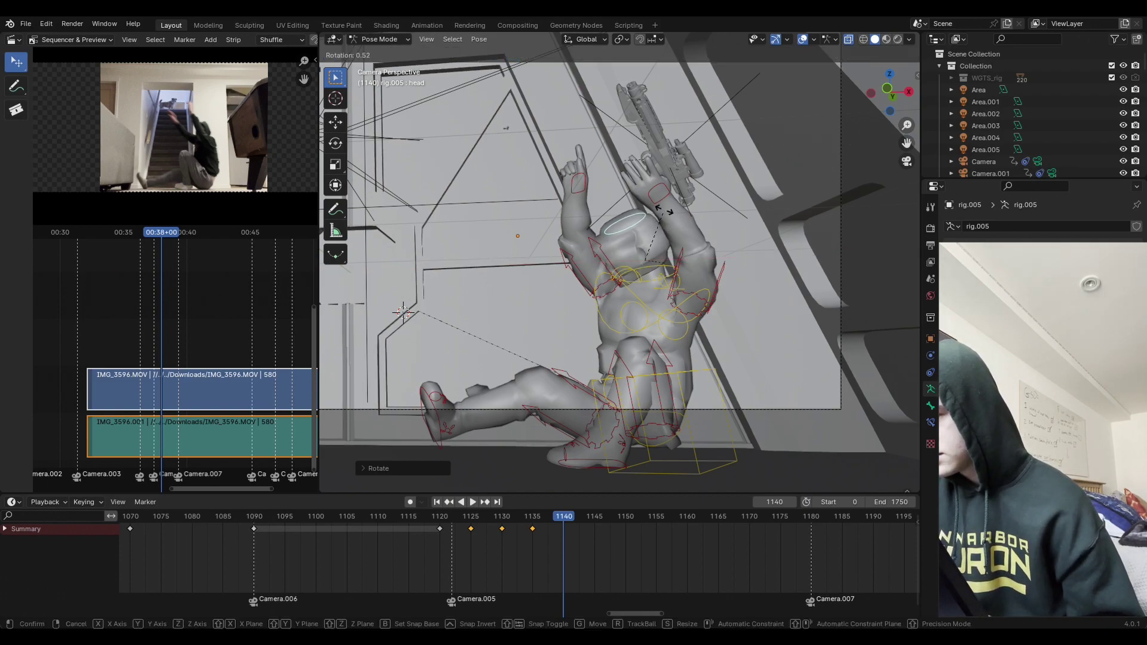
click(682, 247)
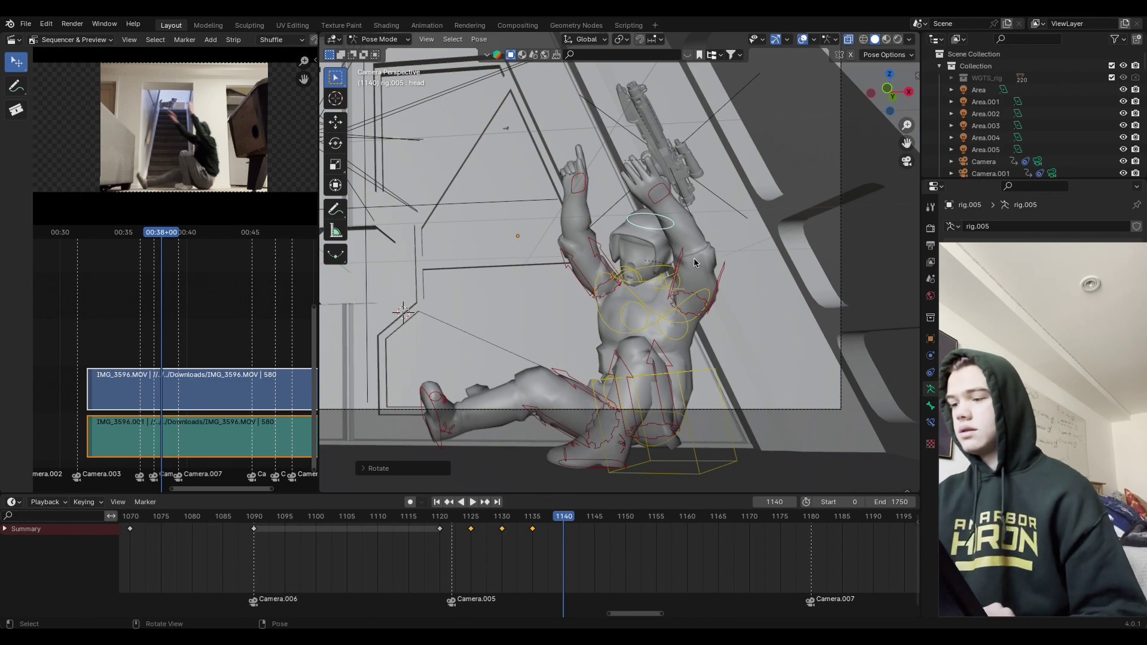
key(r)
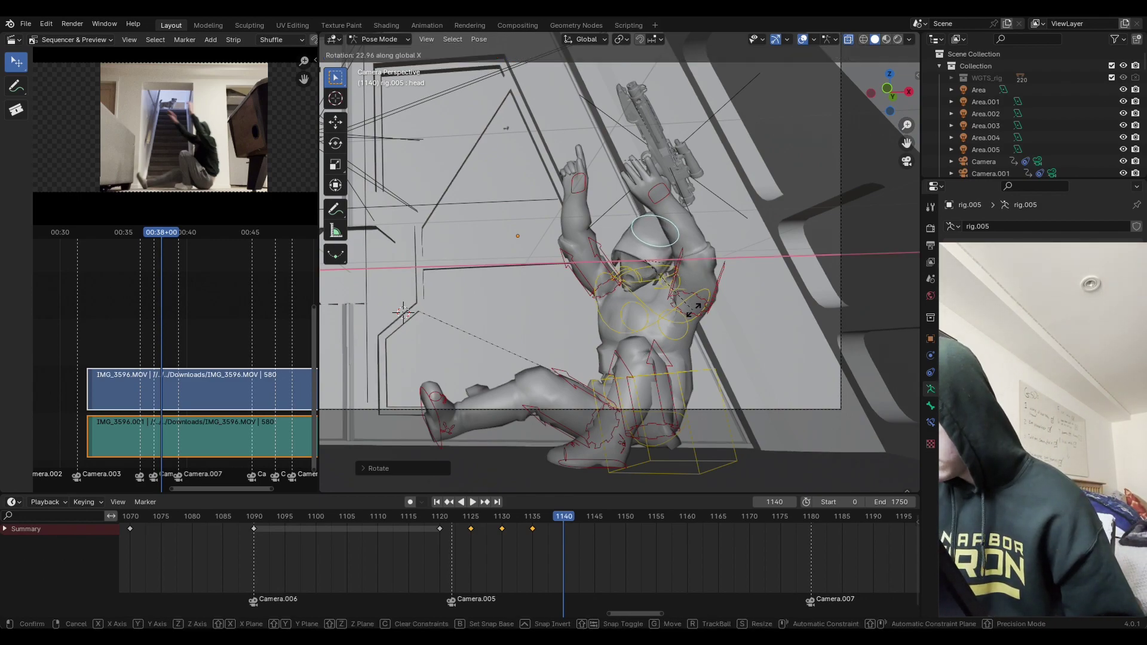
click(697, 298)
key(r)
click(693, 276)
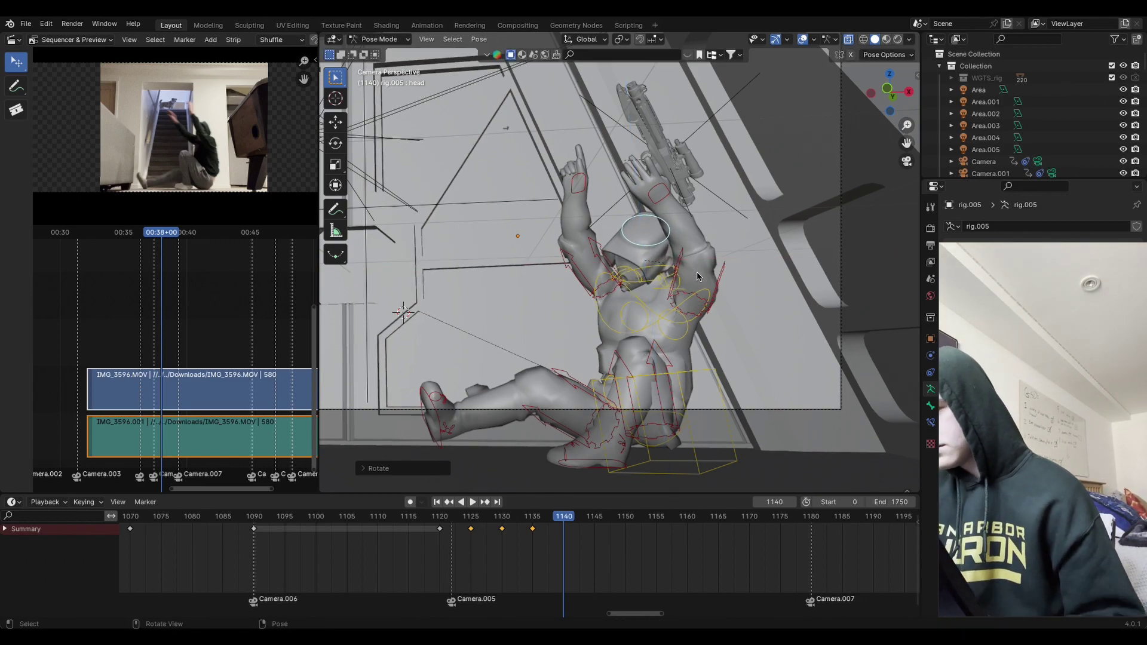
Step: Rotate the forearm and upper_arm_ik.L around global Z to reshape the raised arms
click(579, 186)
click(608, 244)
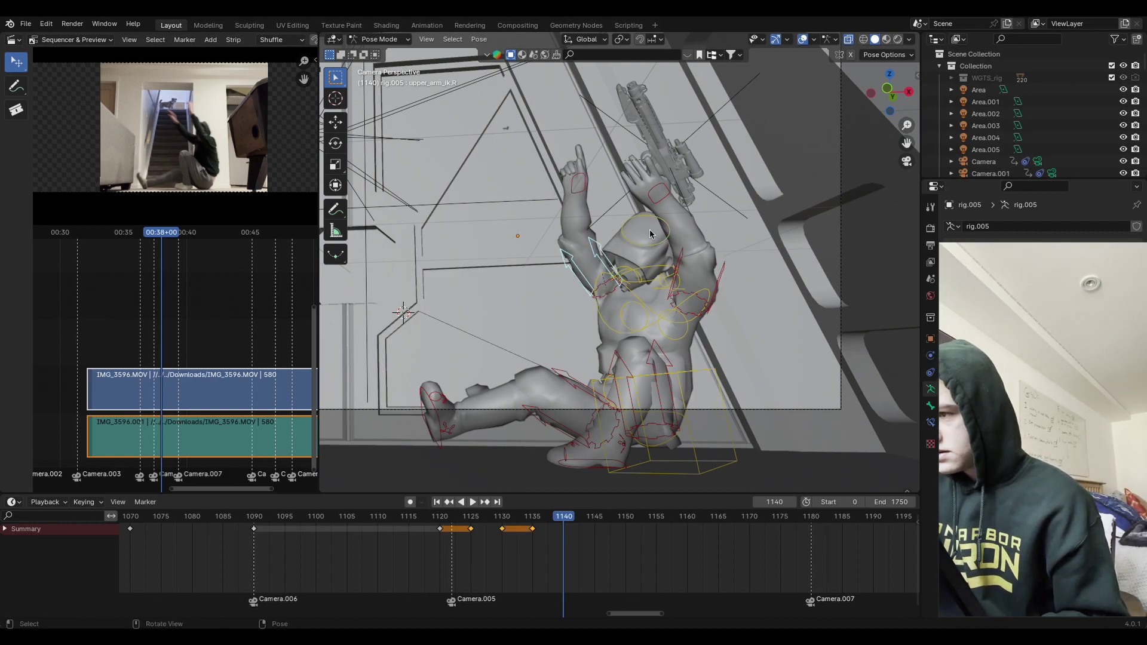
key(r)
key(z)
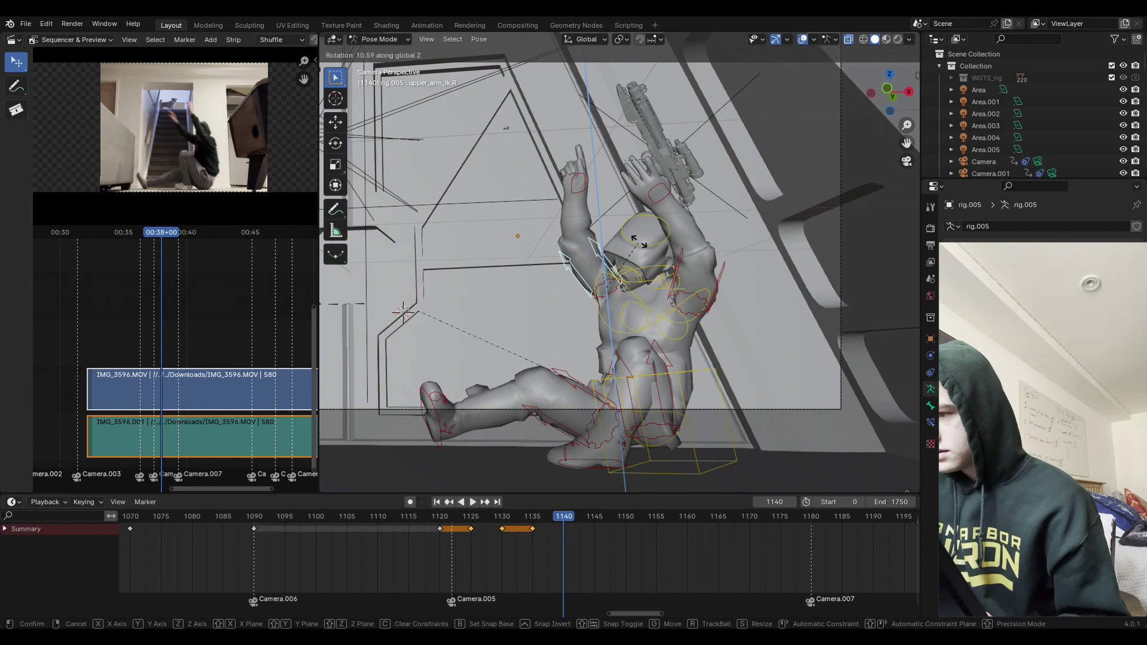
click(593, 219)
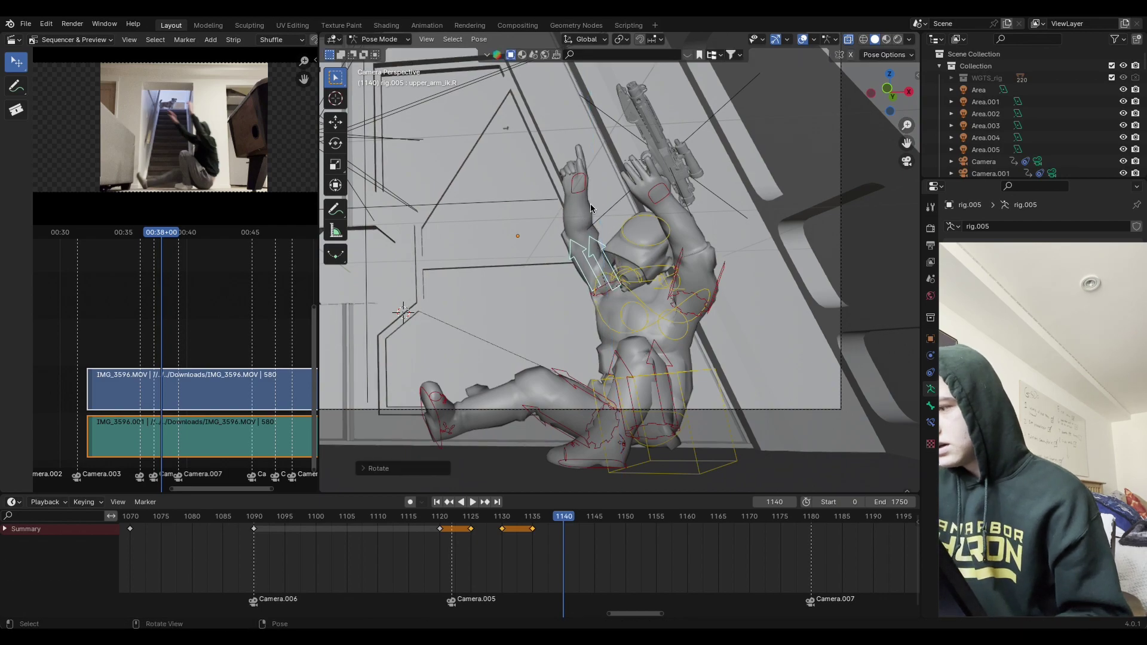
click(723, 267)
key(r)
key(z)
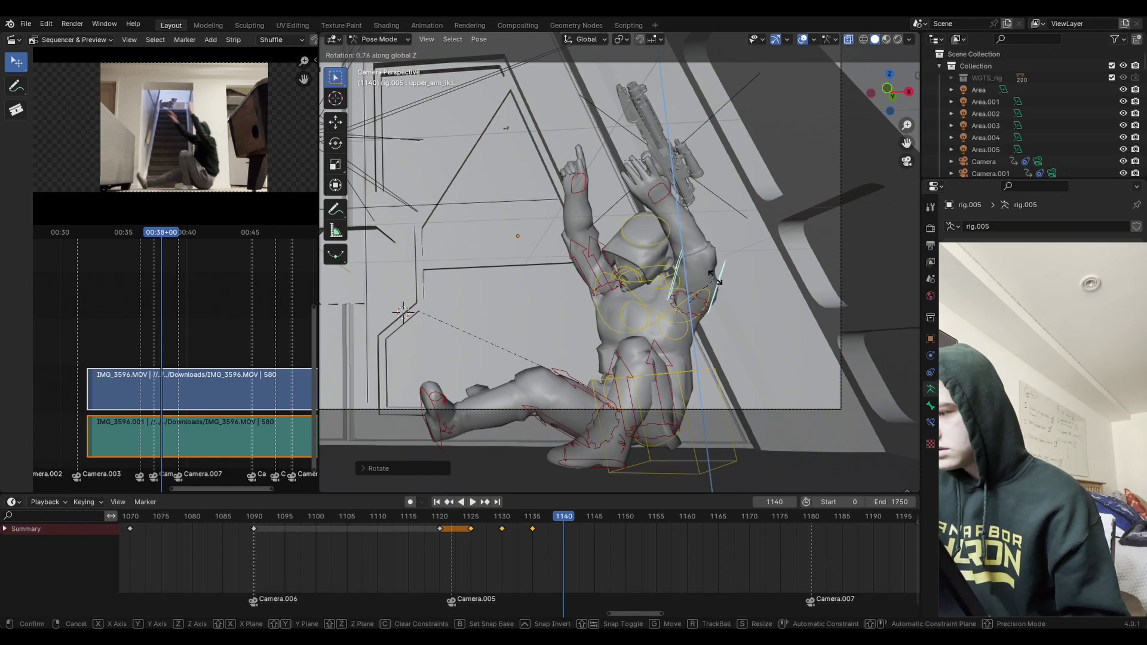
click(735, 310)
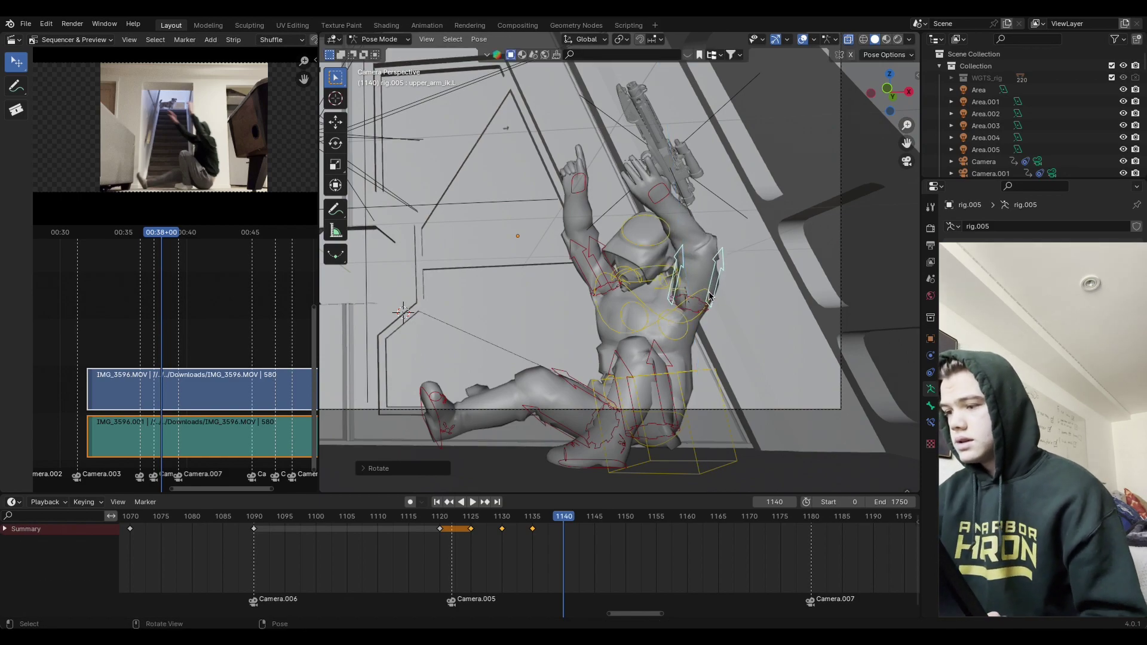
Step: Keyframe location and rotation of all bones for the seated pose at frame 1140
key(a)
key(i)
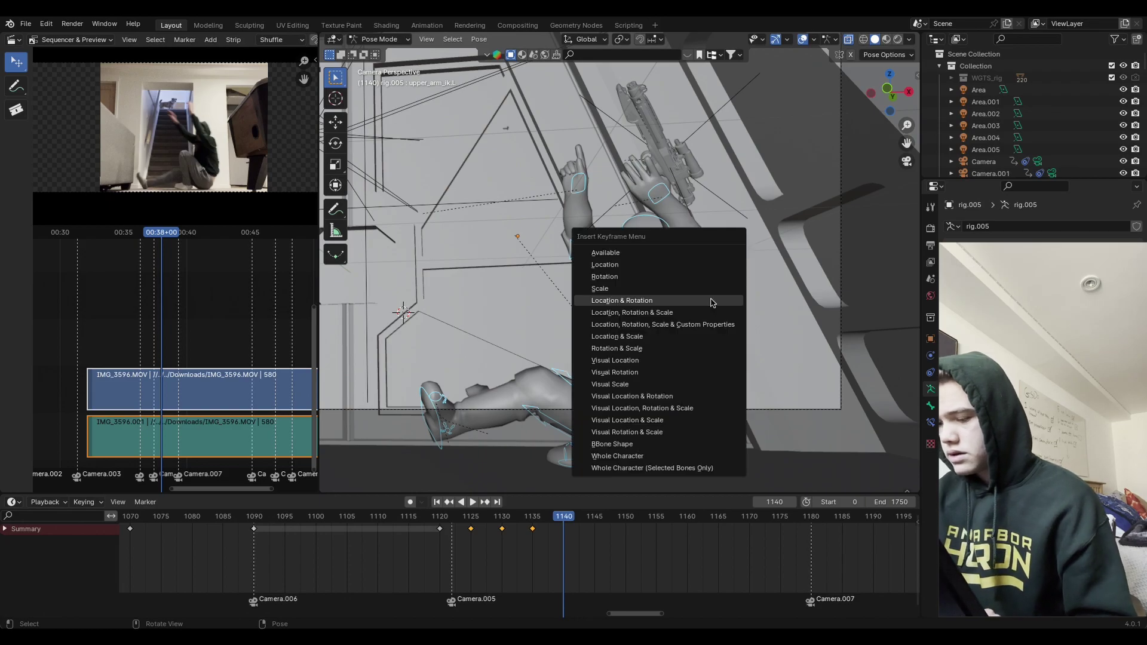
click(711, 301)
Step: Play from frame 1129 and step between frames 1133 and 1140 to check the new pose
drag(505, 517, 493, 530)
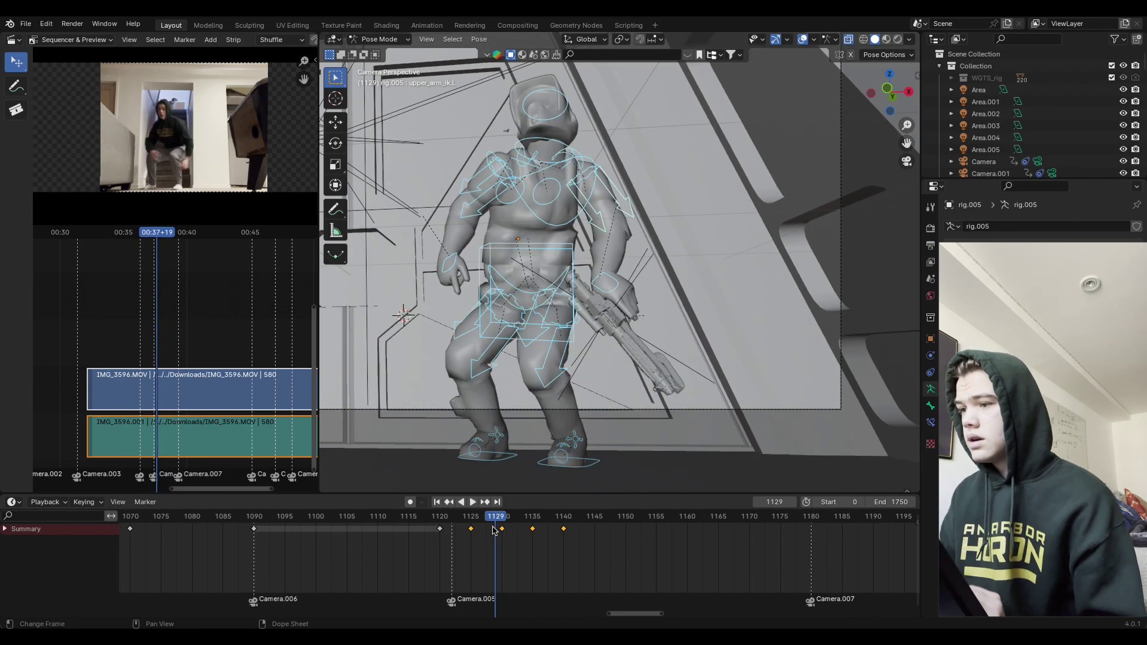
key(space)
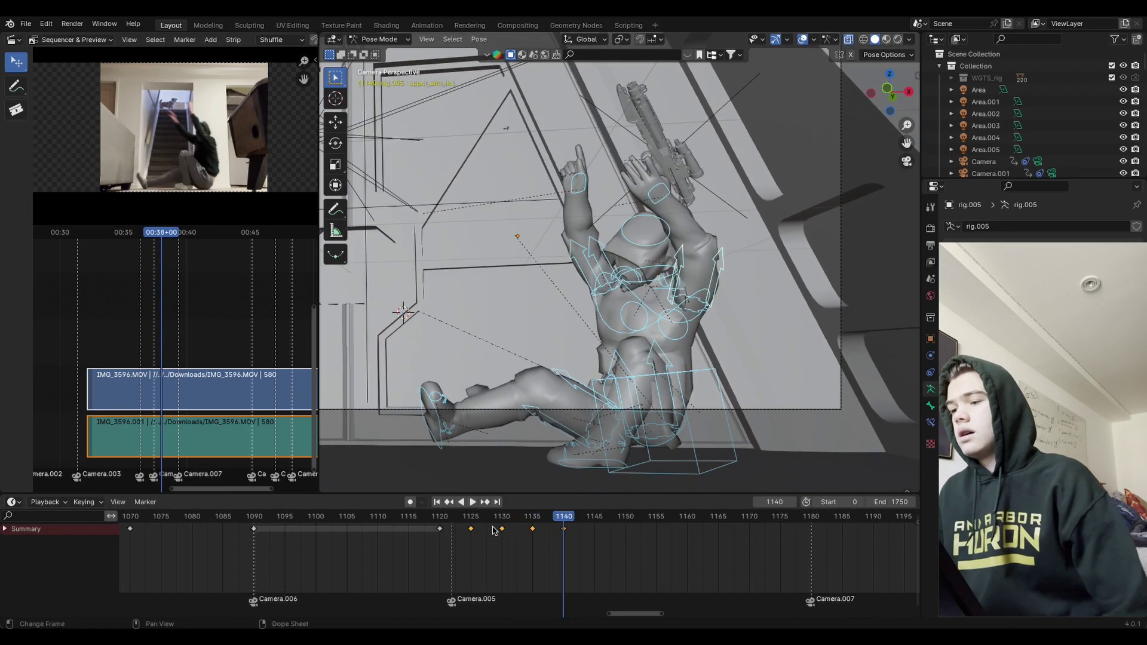
key(Right)
key(Right)
key(Right)
key(Right)
key(Left)
key(Left)
key(Left)
key(Left)
key(Left)
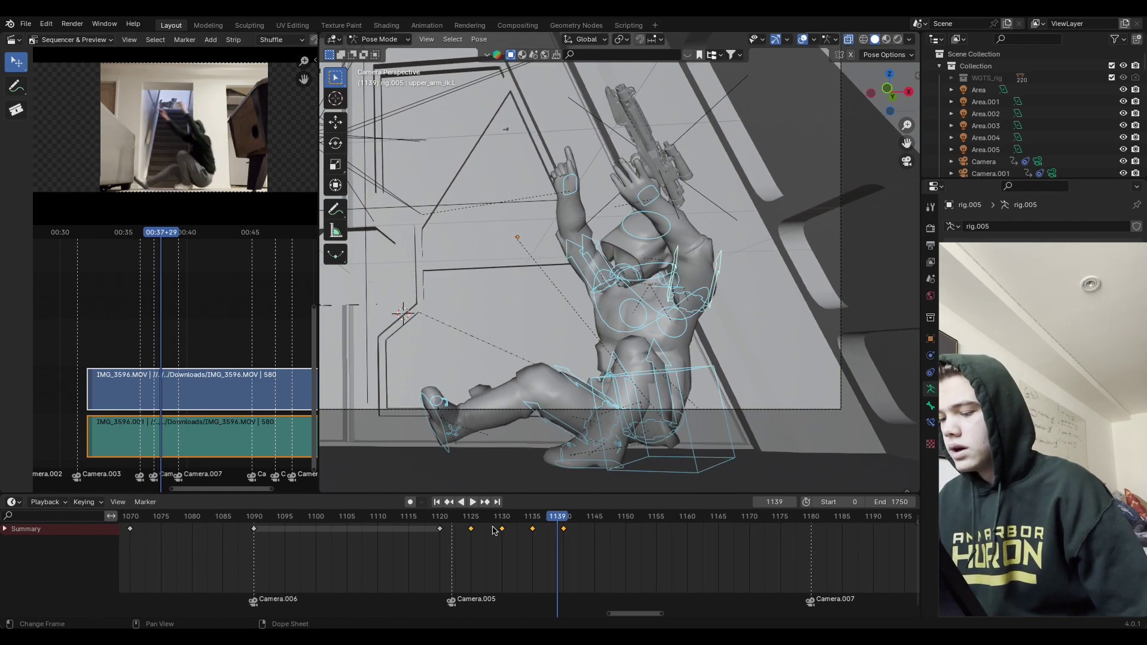
key(Left)
key(Left)
key(Left)
key(Left)
key(Left)
key(Right)
key(Right)
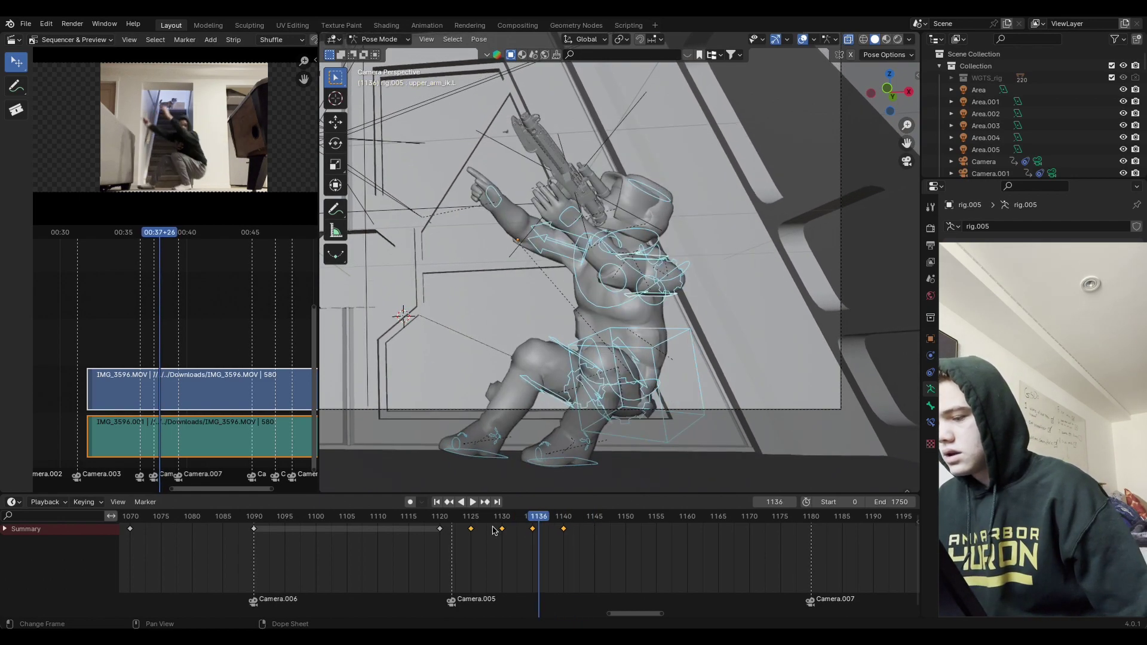
key(Right)
key(Right)
key(Right)
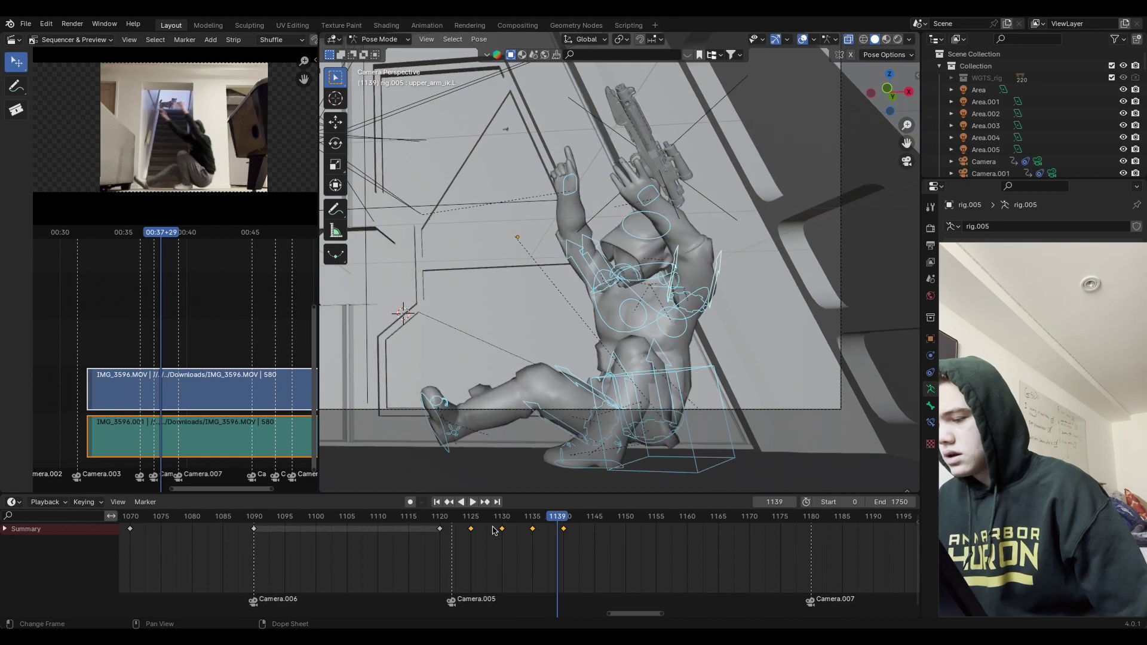
key(Right)
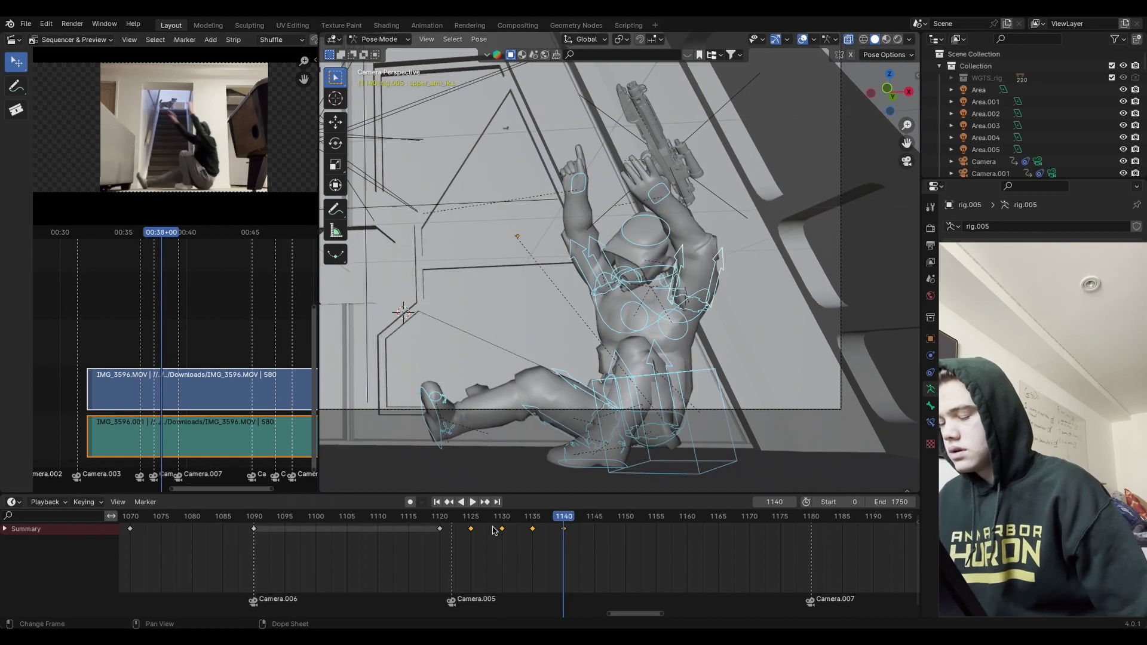
key(Left)
key(Left)
key(Left)
key(Left)
key(Left)
key(Left)
key(Left)
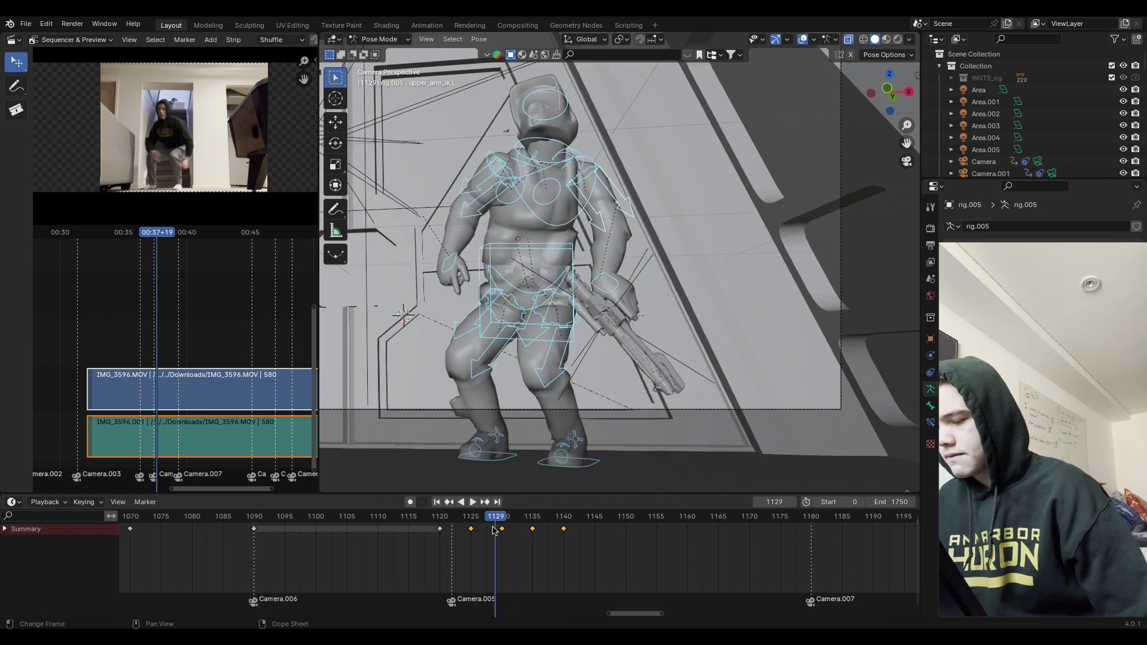
key(space)
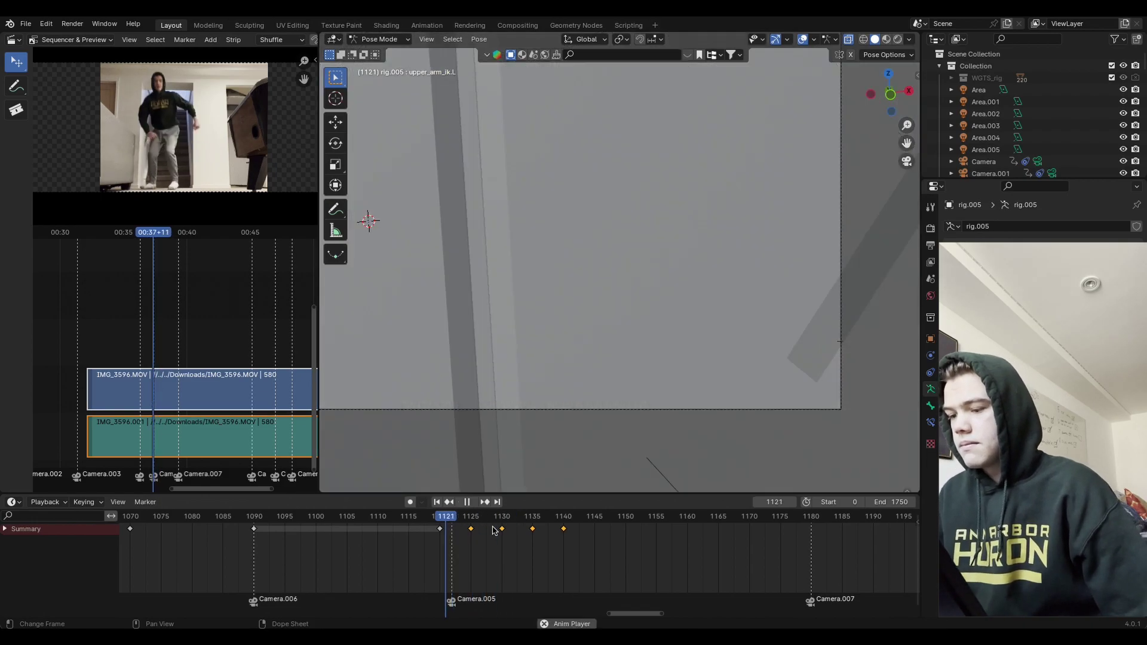
key(space)
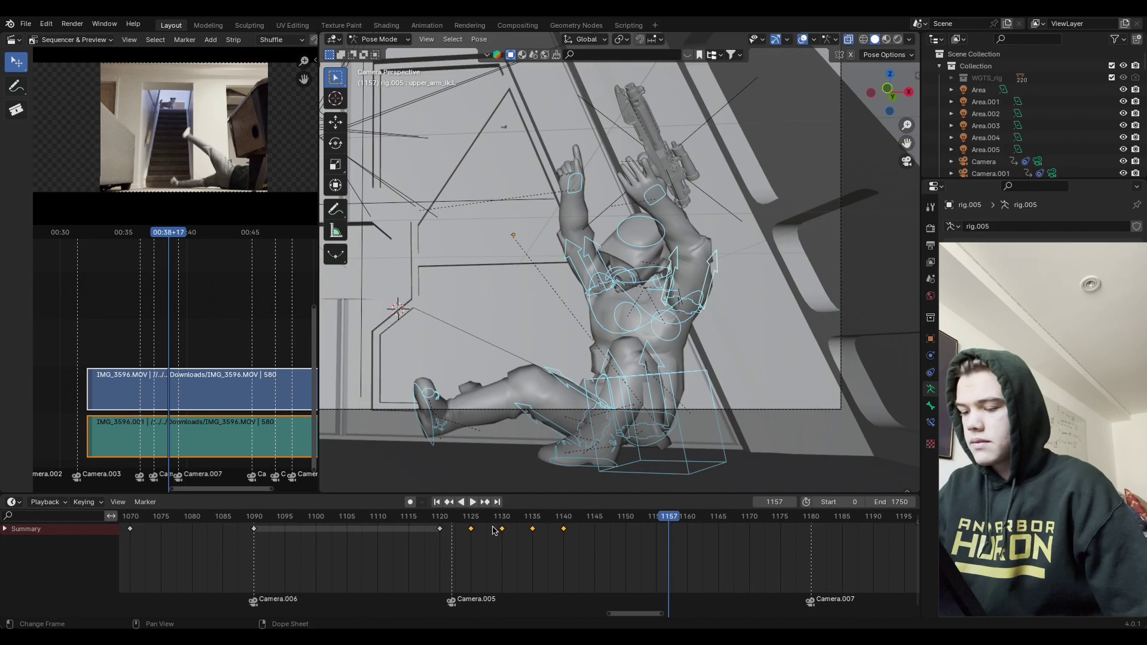
Step: Repeatedly replay the transition from around frame 1120, zooming in on the figures, stopping at 1125
click(456, 518)
key(space)
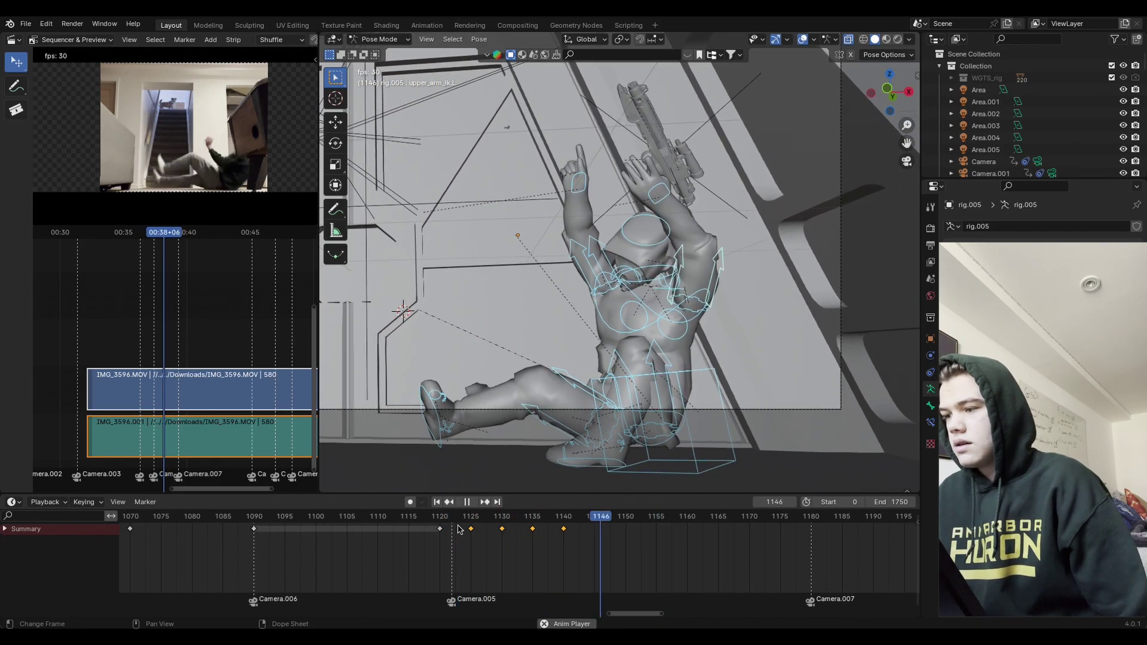
key(space)
click(454, 517)
key(space)
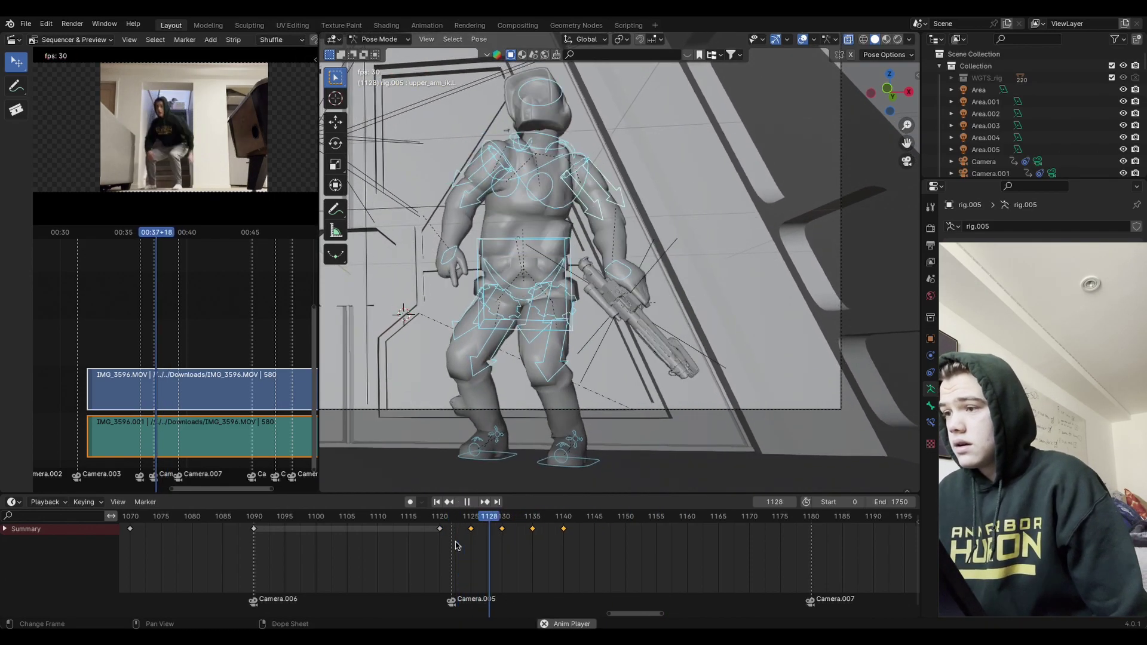
key(space)
click(455, 518)
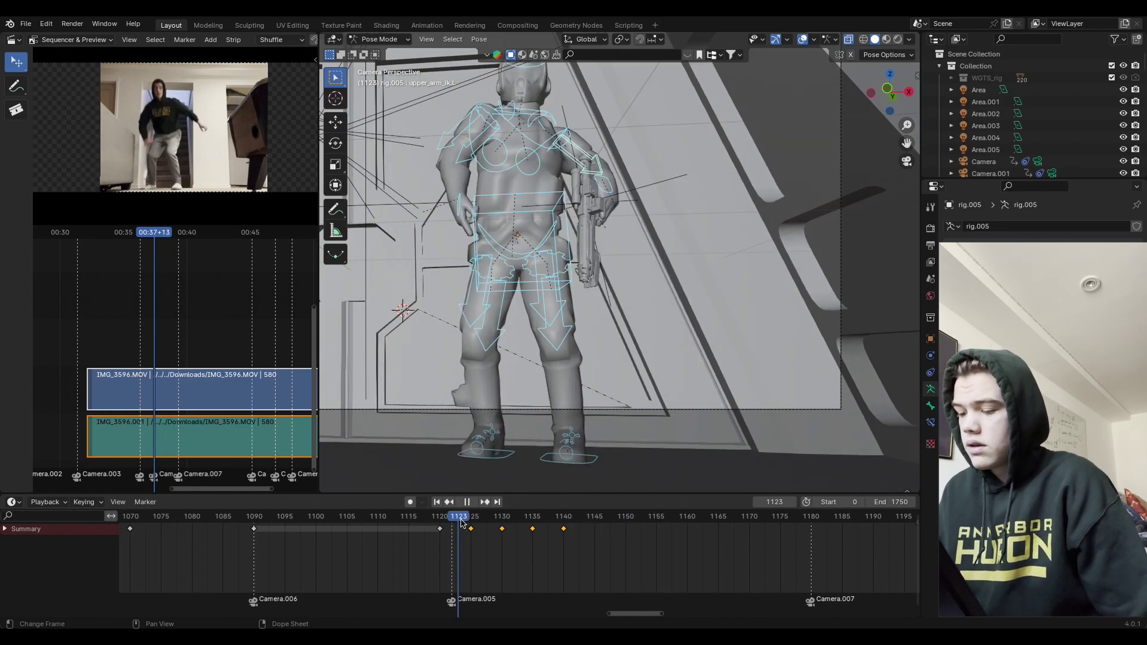
key(space)
key(space)
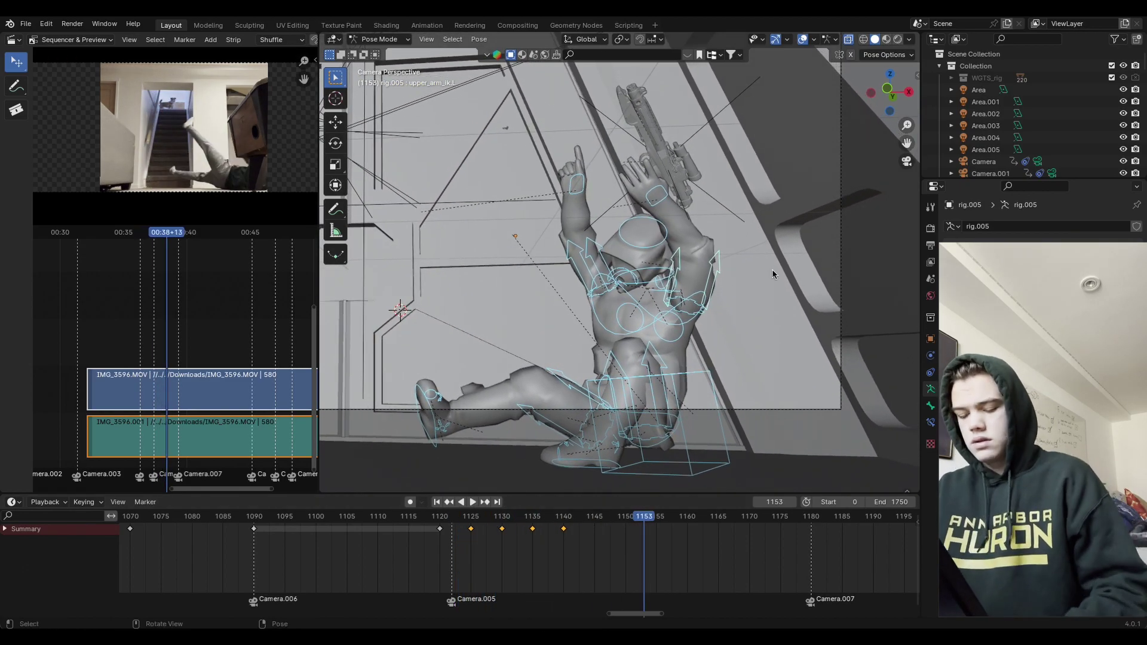
ctrl+alt+drag(771, 270, 805, 332)
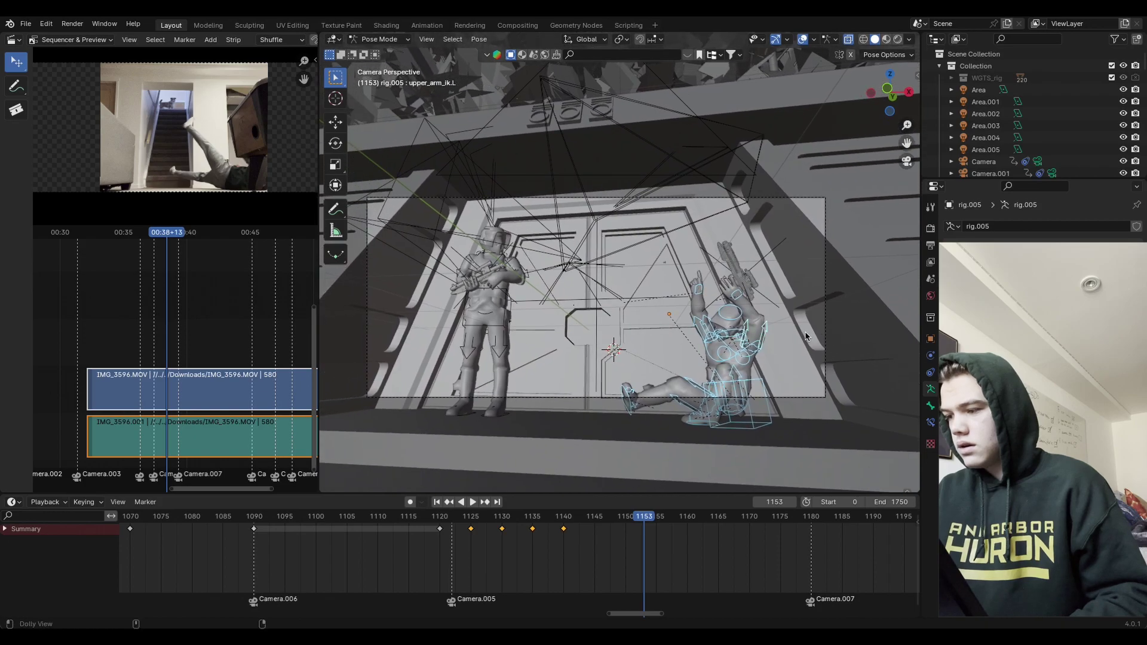
ctrl+shift+middle_drag(805, 336, 559, 502)
click(448, 519)
click(473, 501)
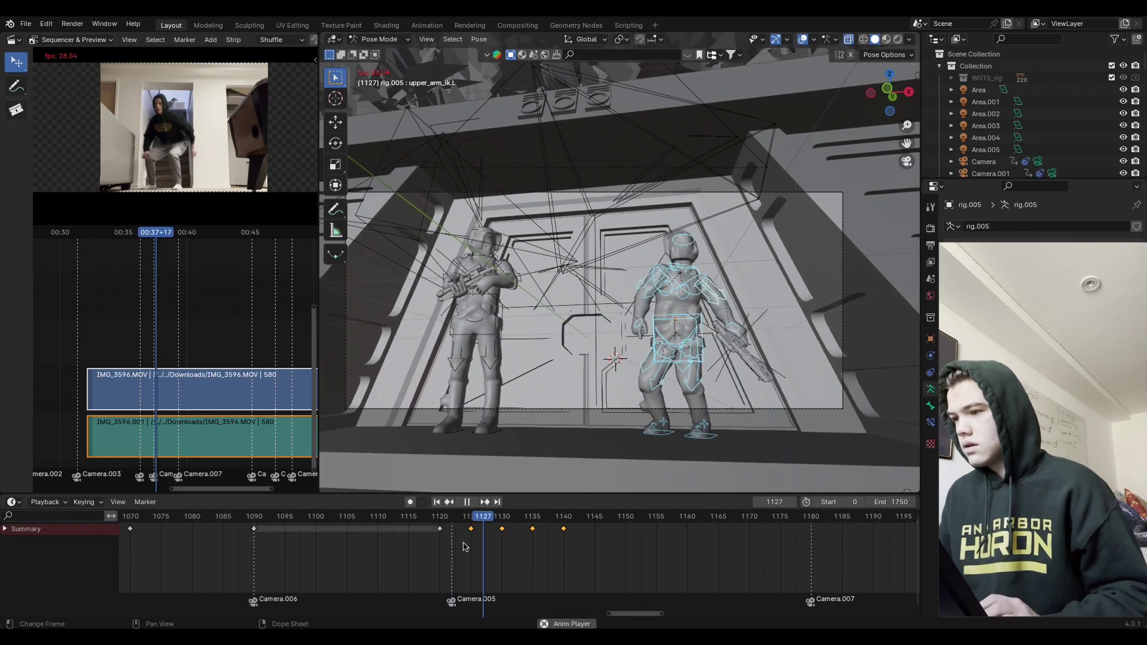
click(456, 517)
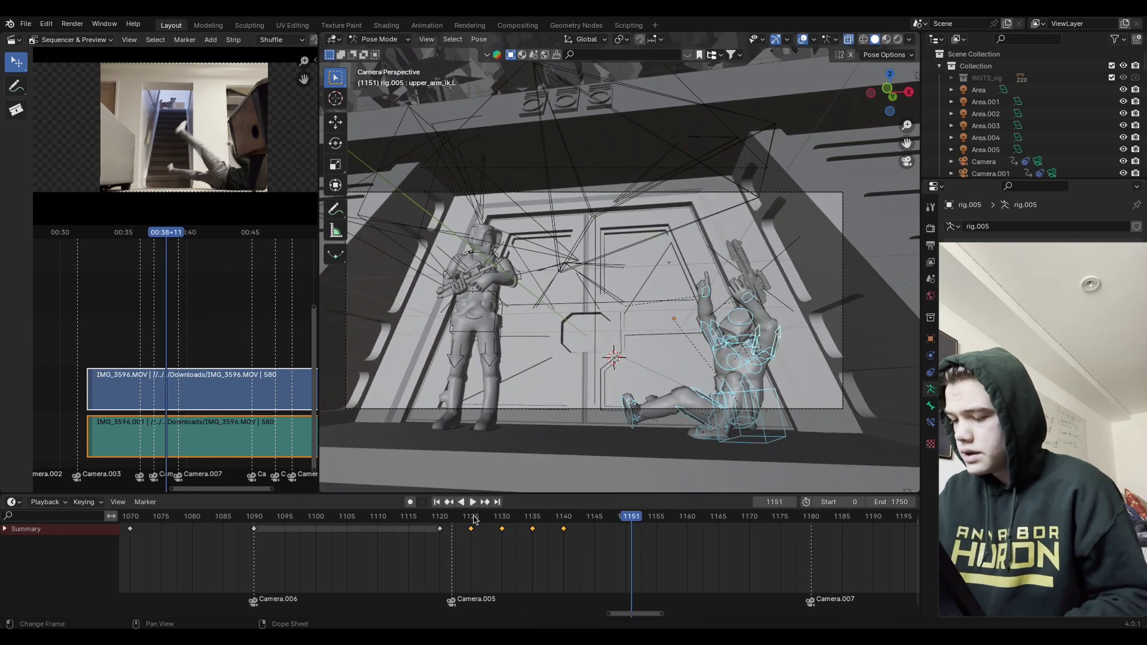
click(471, 517)
key(space)
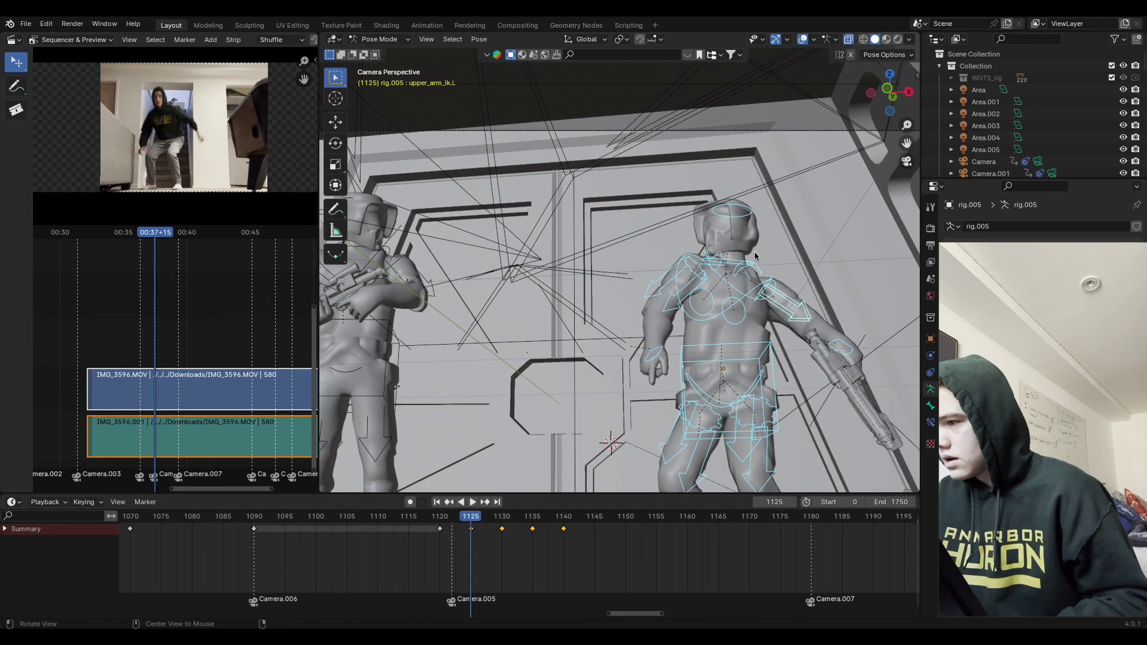
Step: Step between frames 1124 and 1134 to compare the motion, ending on frame 1125
alt+drag(755, 257, 685, 335)
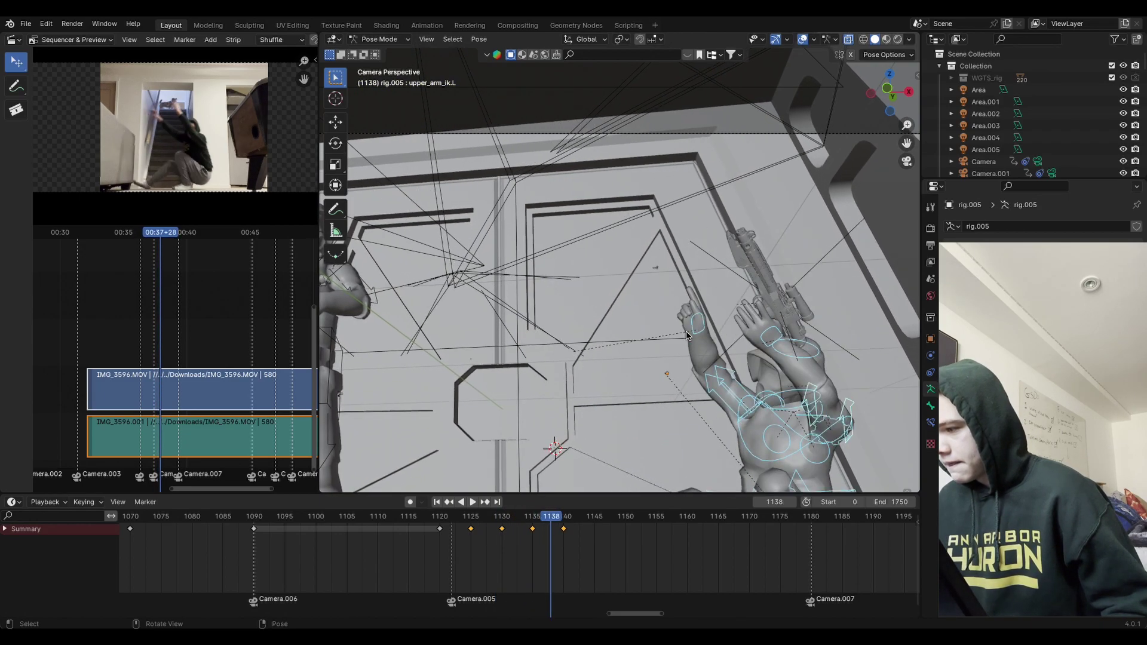
key(Left)
key(Left)
key(Left)
key(Left)
key(Left)
key(Left)
key(Left)
key(Left)
key(Left)
key(Left)
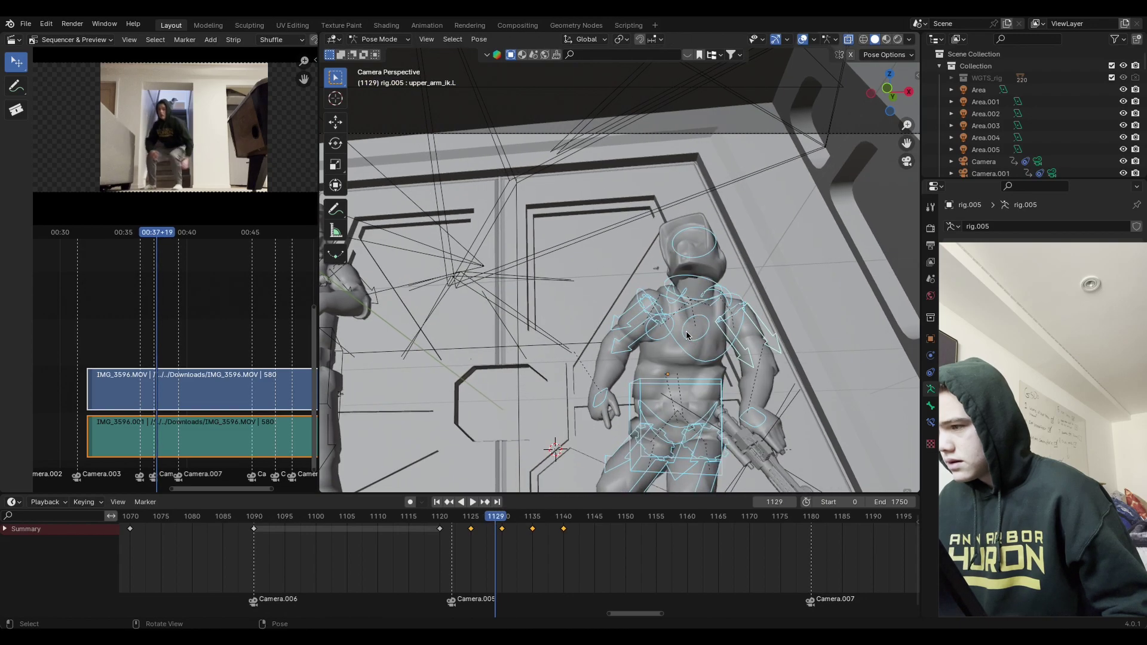
key(Right)
key(Right)
key(Right)
key(Right)
key(Right)
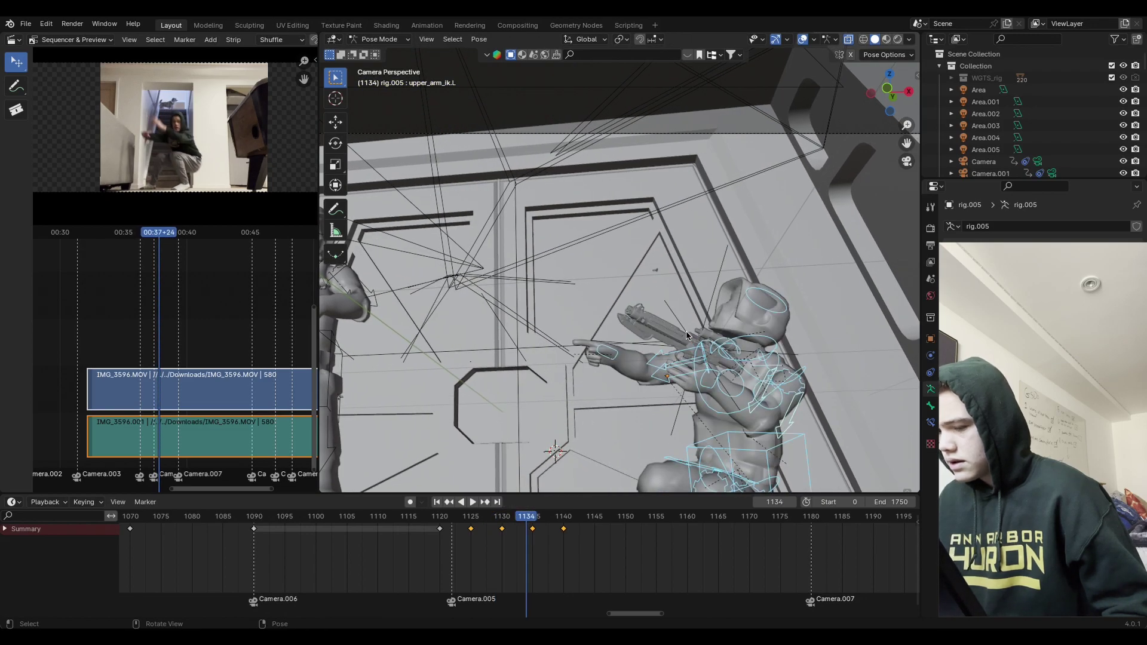
key(Left)
key(Left)
key(Left)
key(Left)
key(Left)
key(Left)
key(Left)
key(Left)
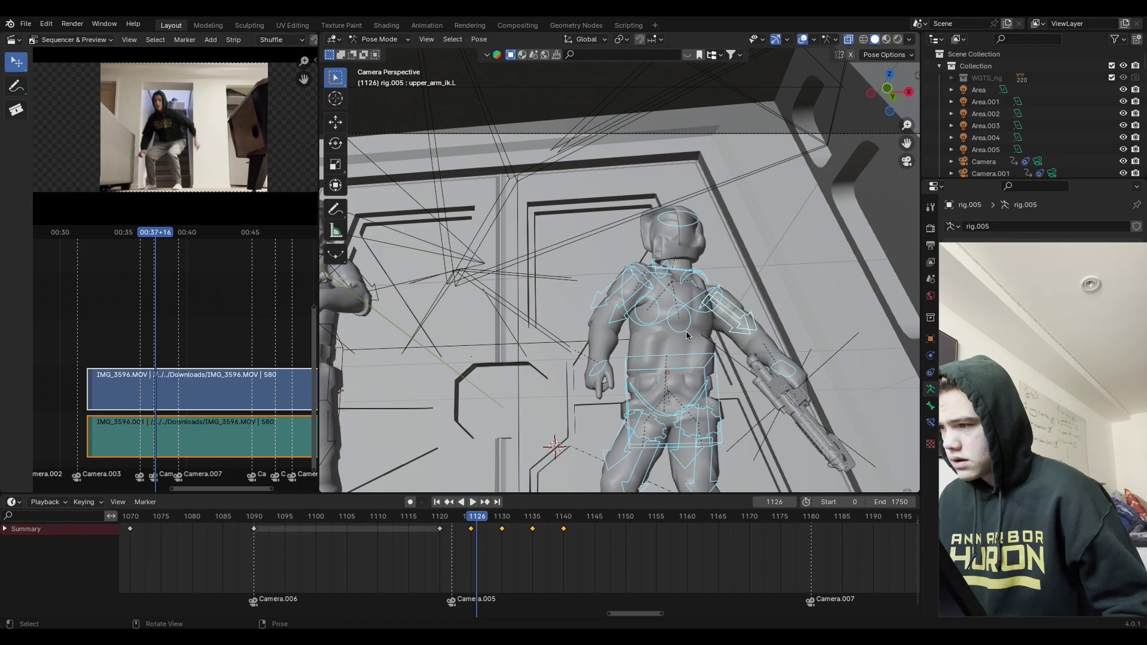
key(Left)
key(Right)
key(Right)
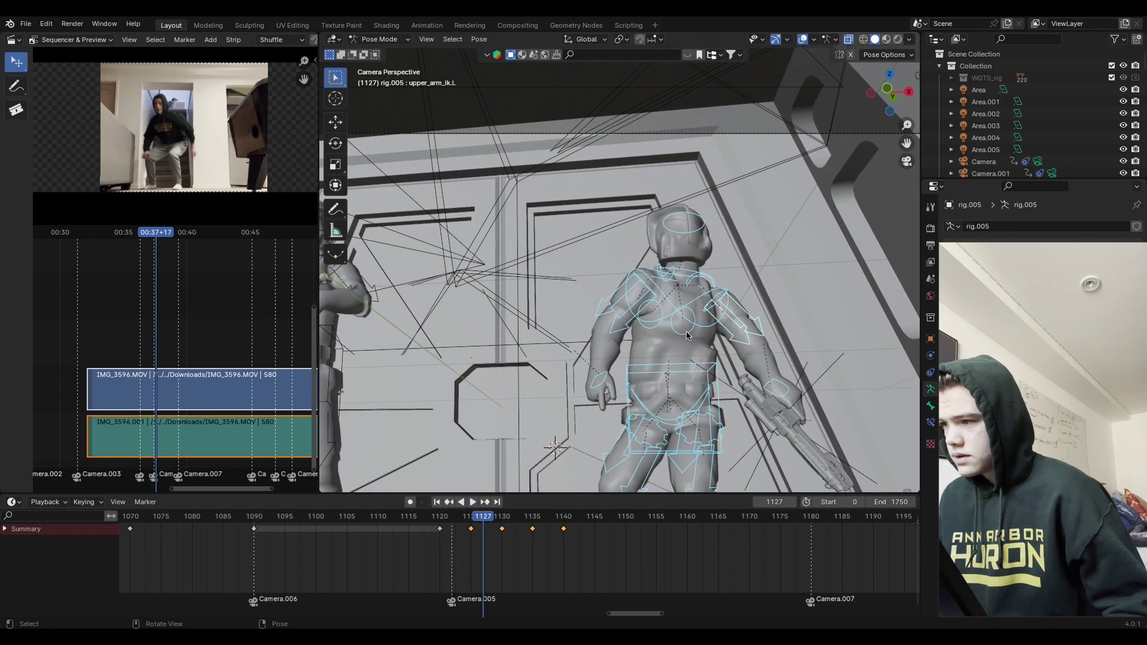
key(Left)
key(Left)
key(Left)
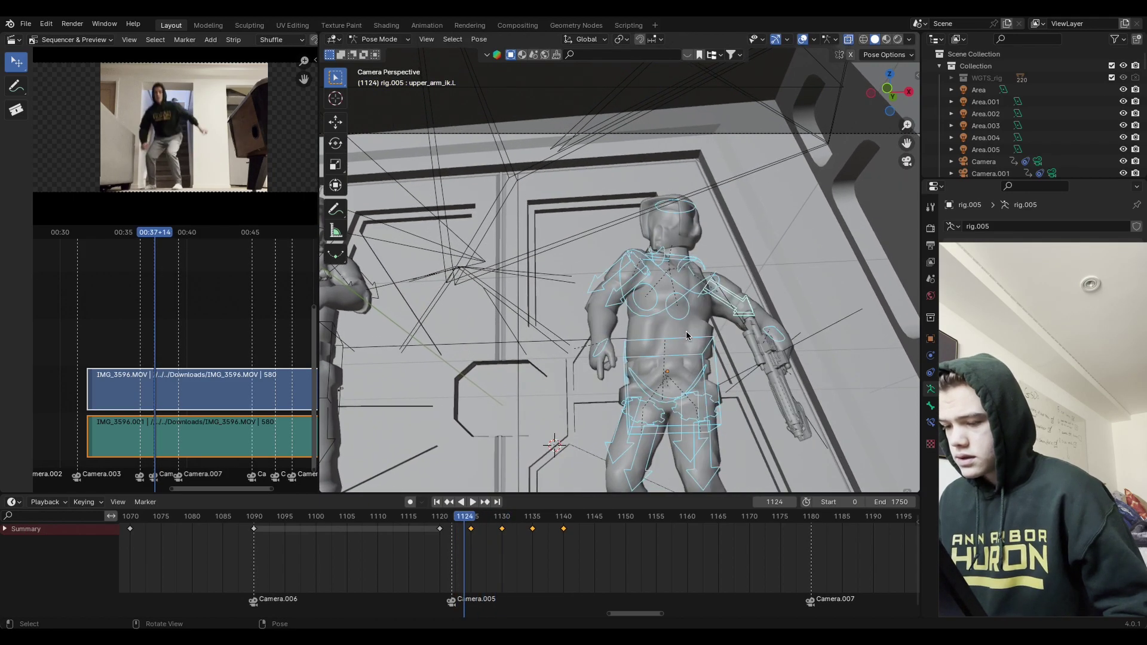
key(Right)
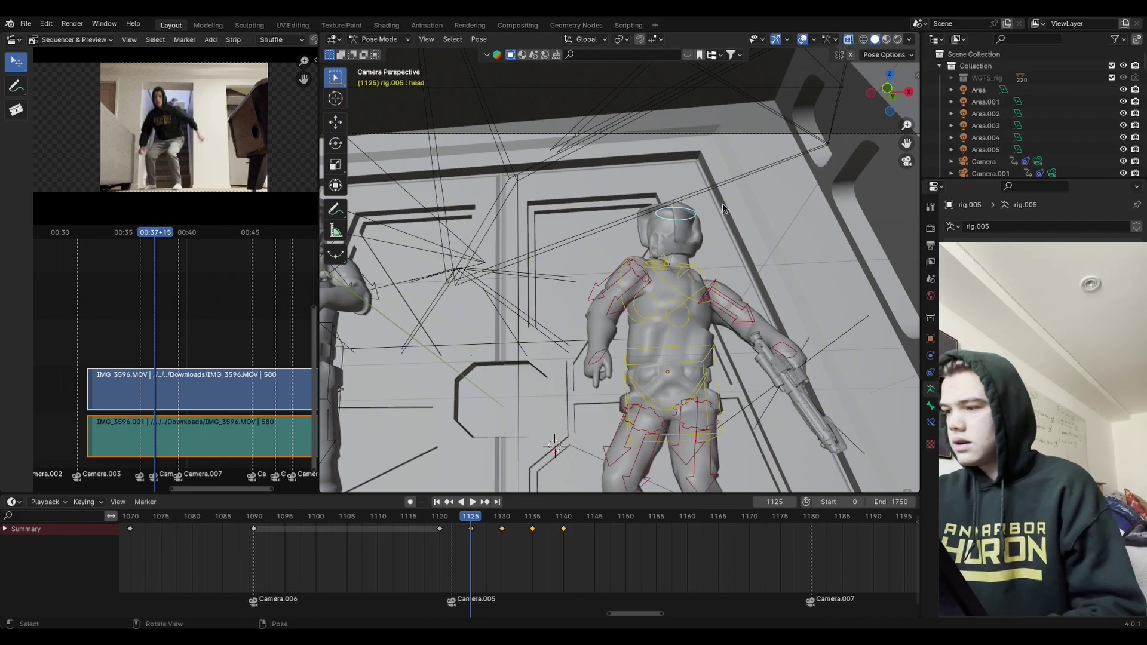
Step: Tilt the soldier's head about the X axis at frame 1125 and keyframe its rotation
key(r)
key(x)
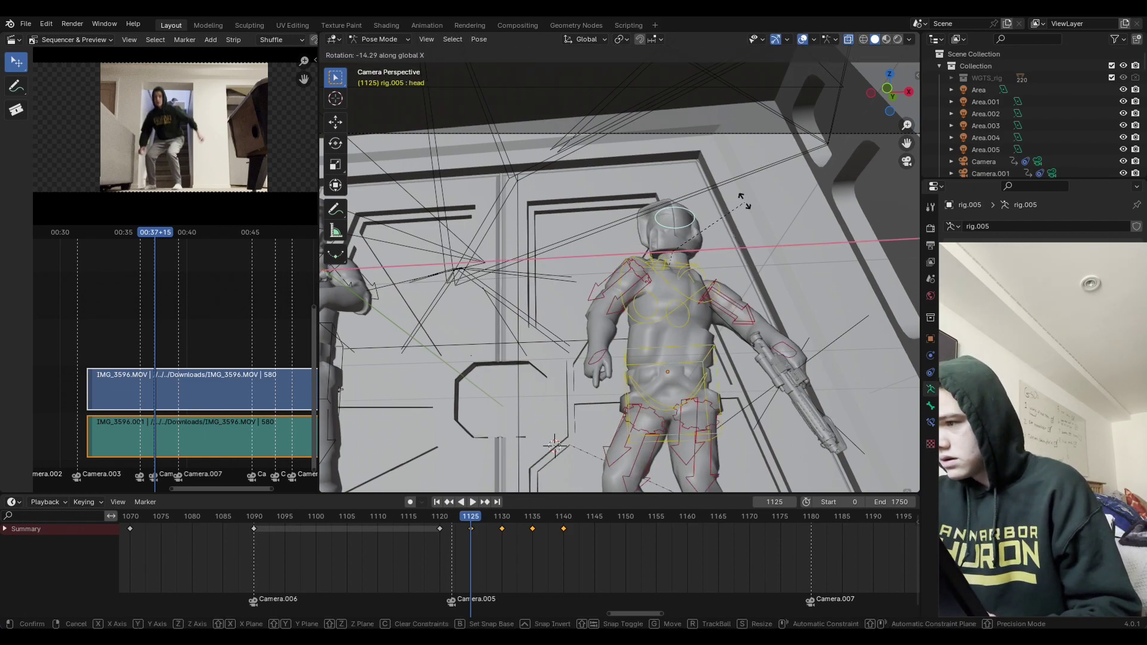
click(739, 194)
key(i)
click(685, 257)
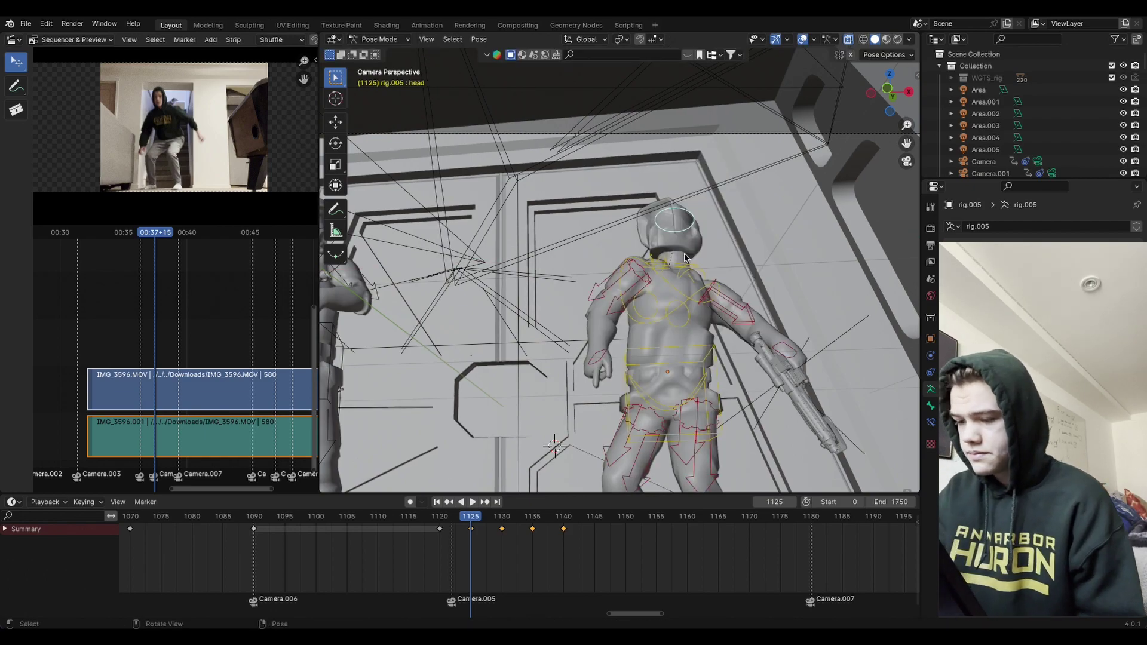
Step: Replay the motion several times from around frame 1122 to check the head tilt
key(space)
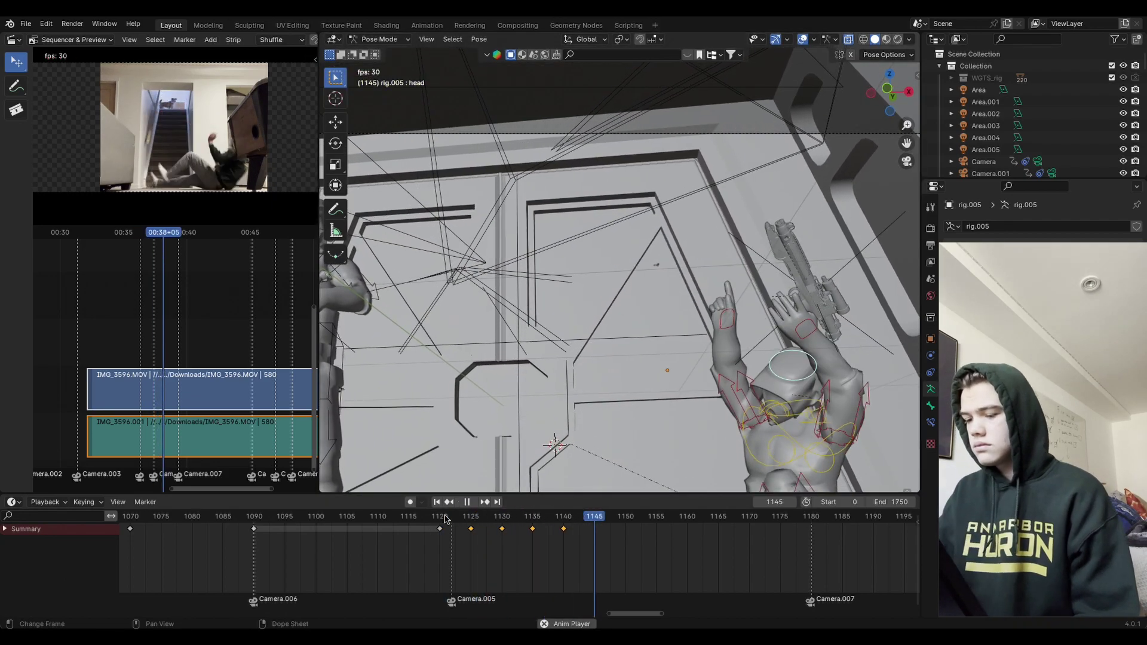
click(451, 518)
key(space)
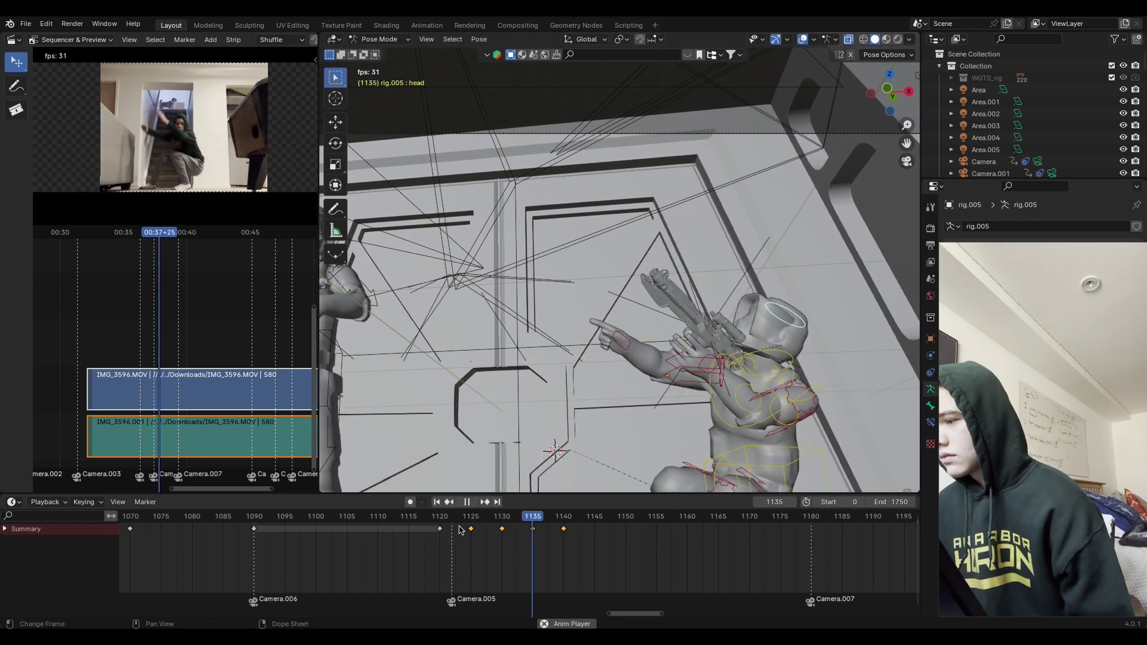
click(460, 542)
key(space)
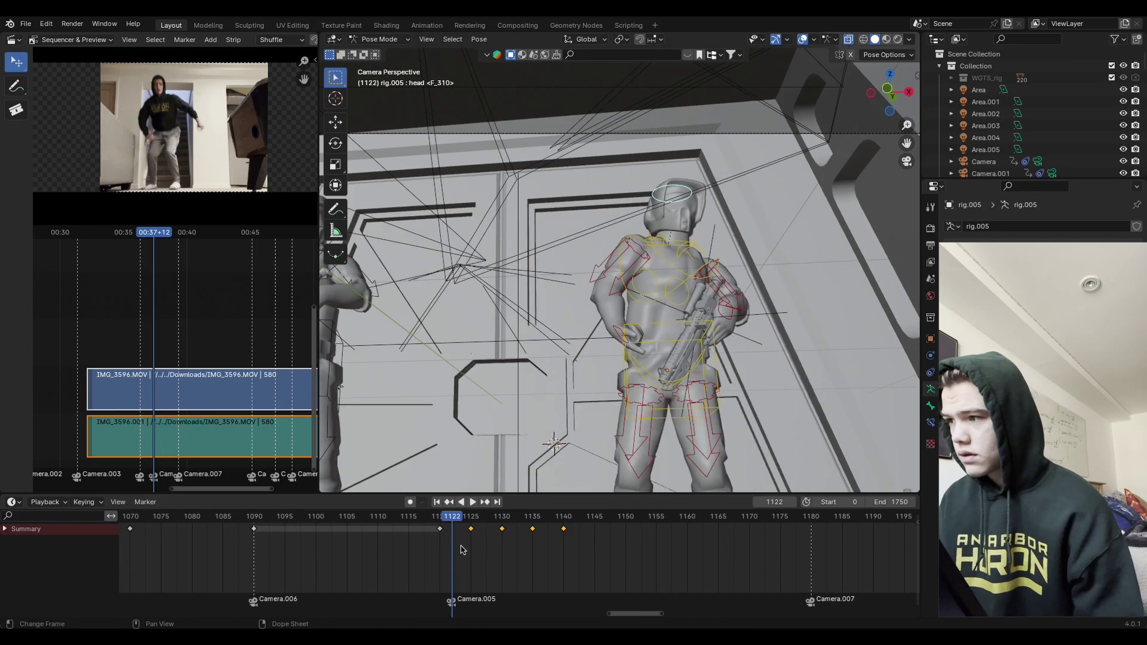
click(452, 518)
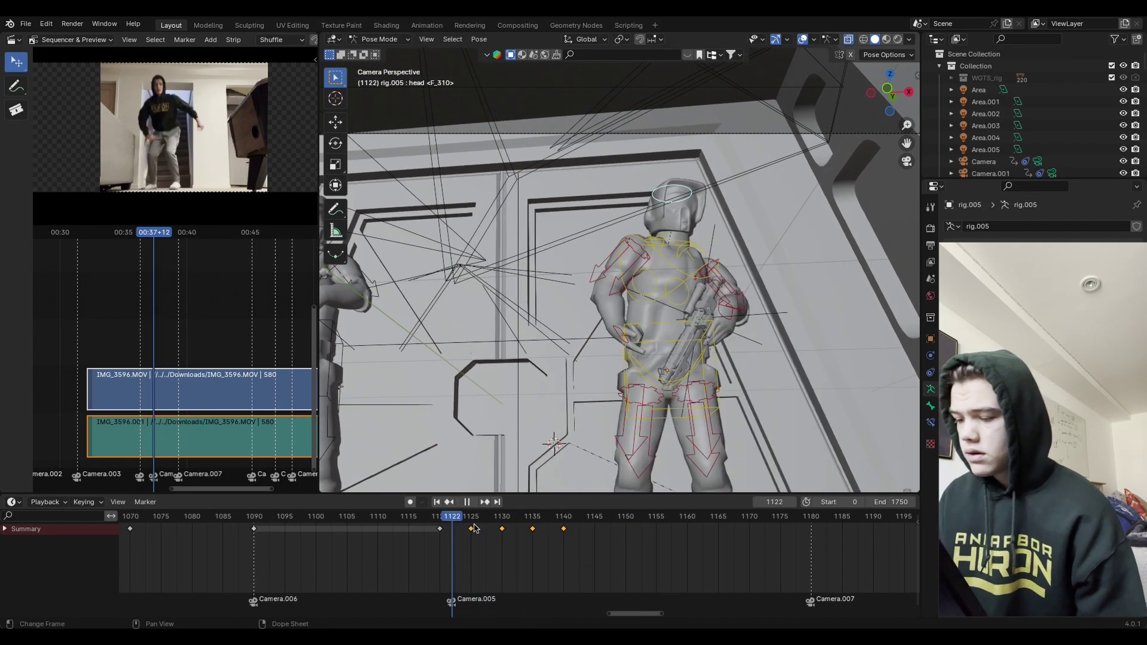
key(space)
key(space)
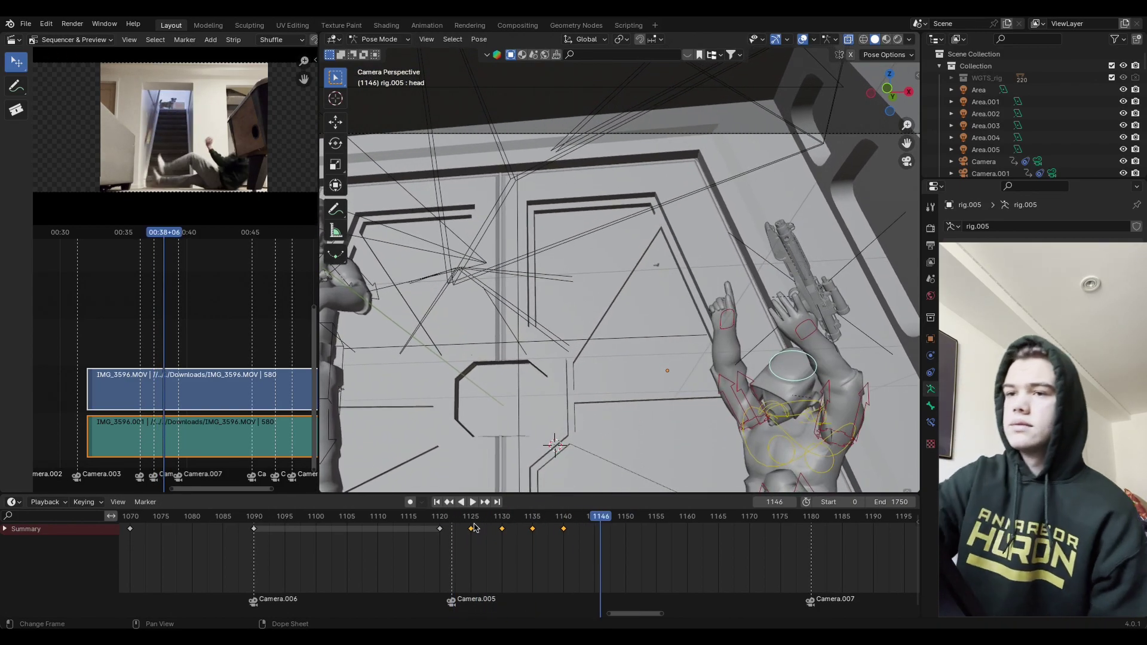
Step: Save the project as Starwars bunker2.blend and return to frame 1122
click(26, 24)
click(82, 100)
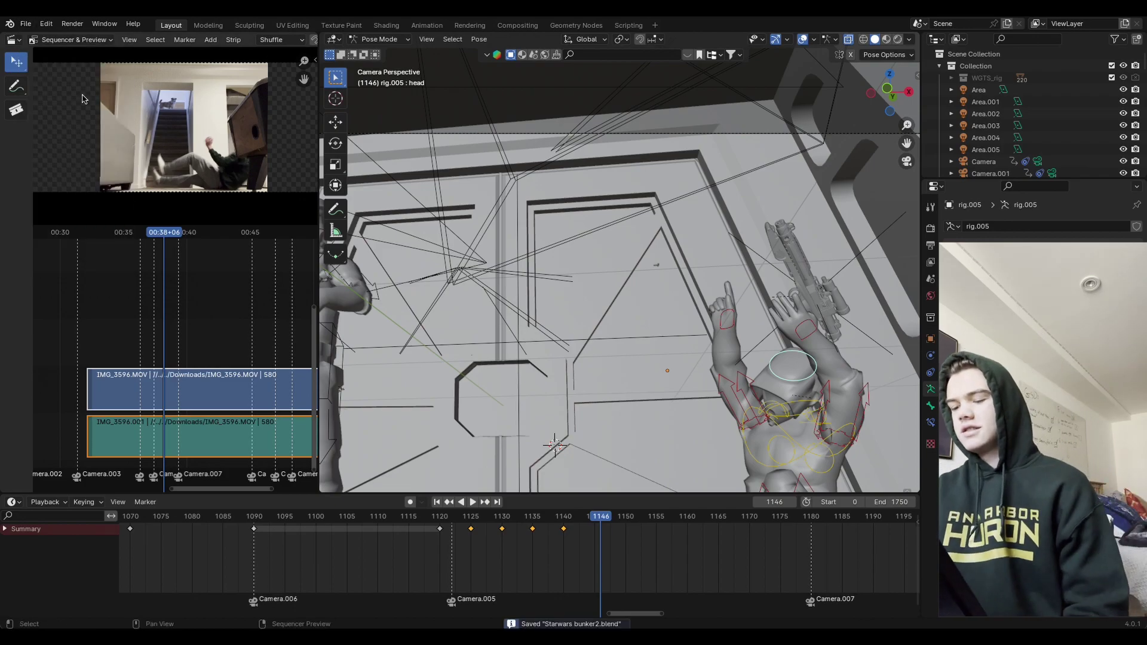
click(453, 518)
scroll(755, 294, down, 2)
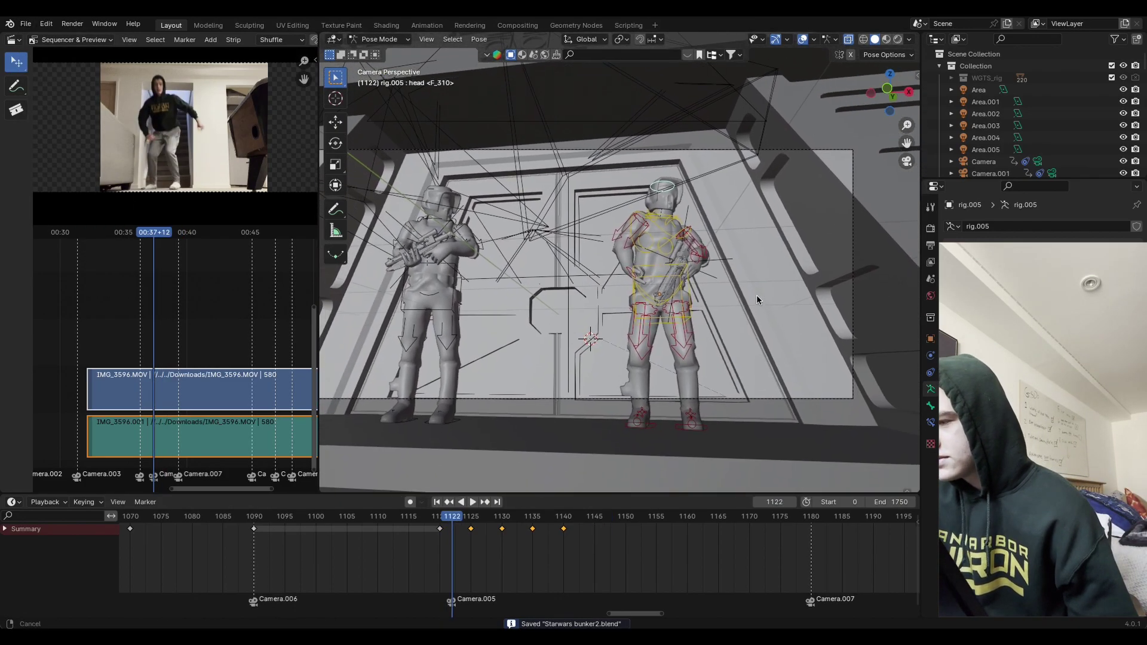
shift+middle_drag(756, 295, 757, 297)
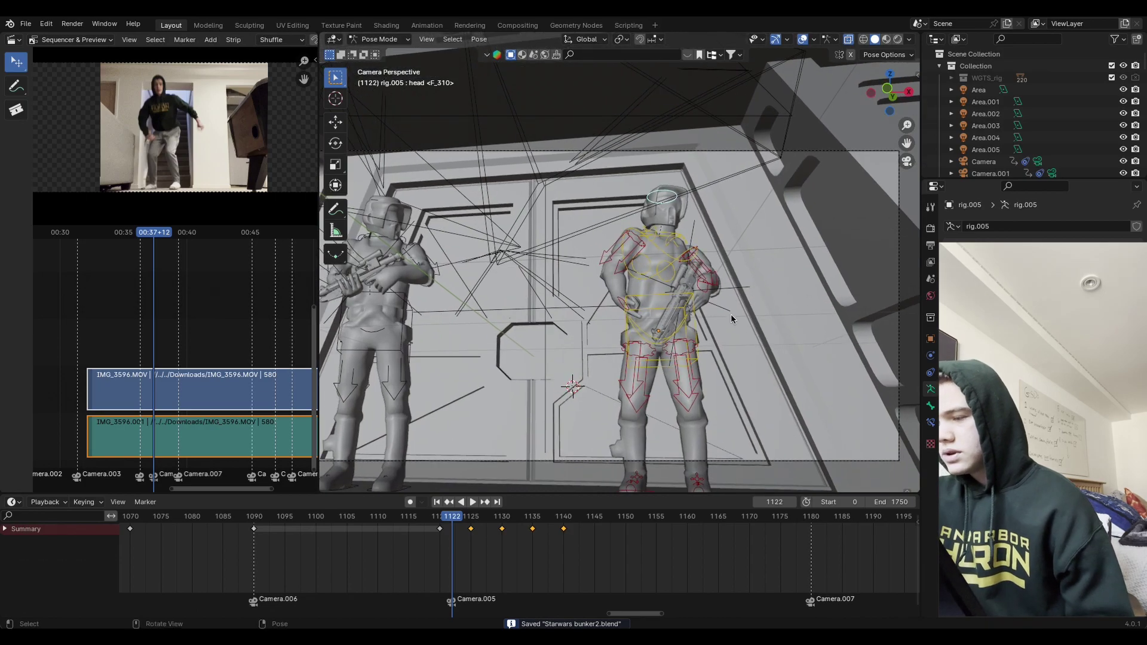
key(space)
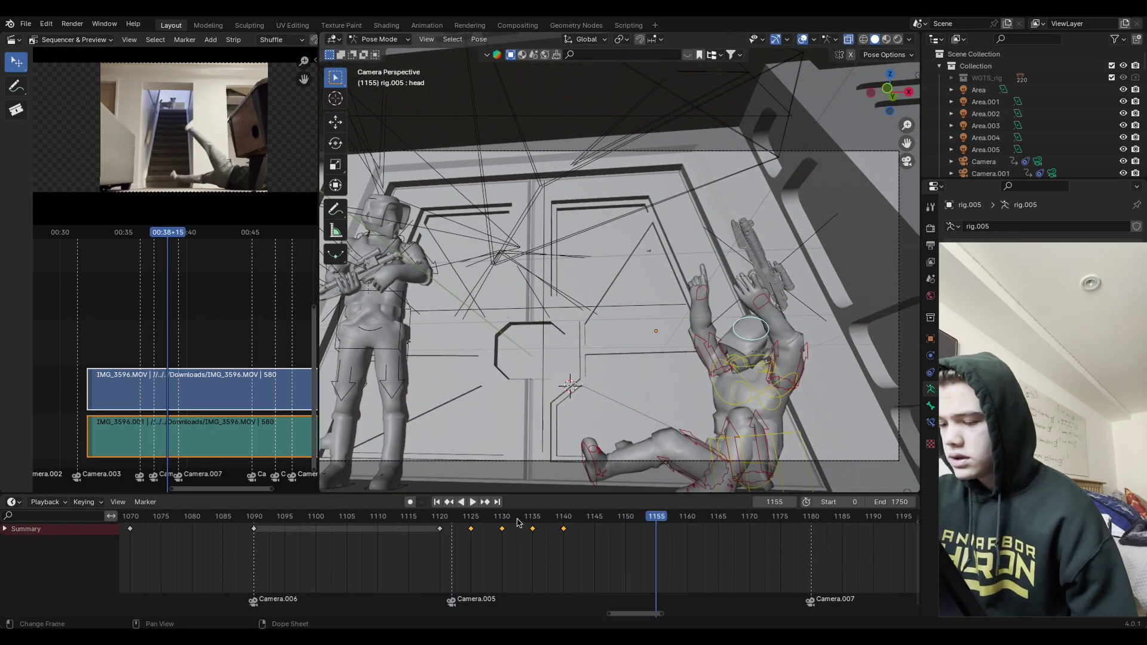
click(452, 518)
key(space)
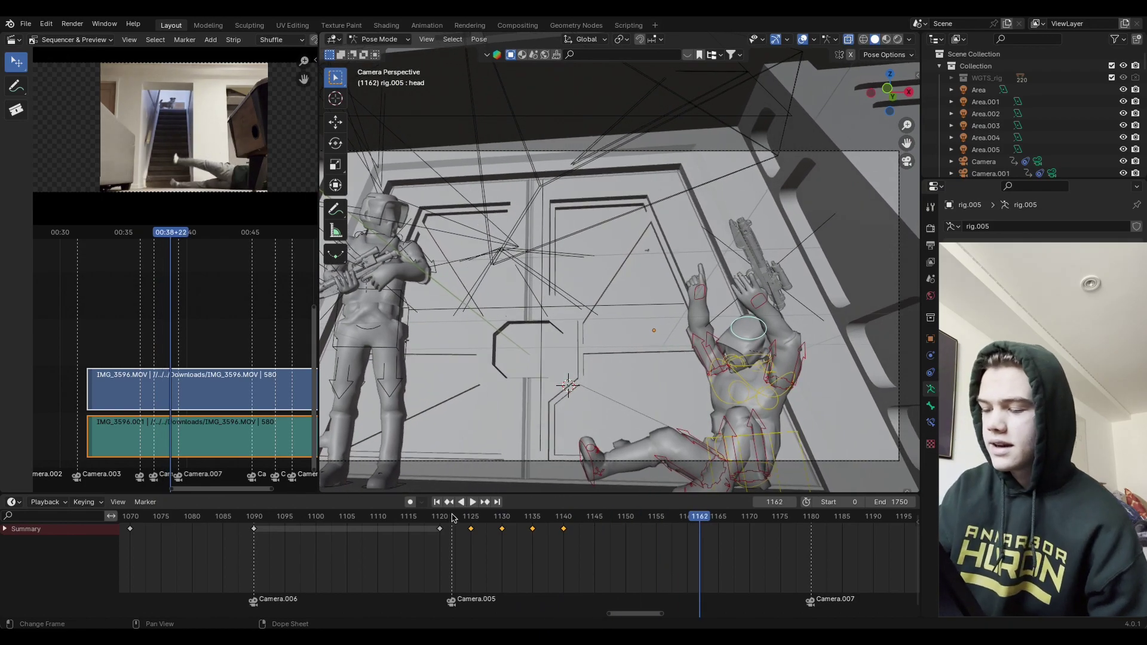
click(452, 518)
key(space)
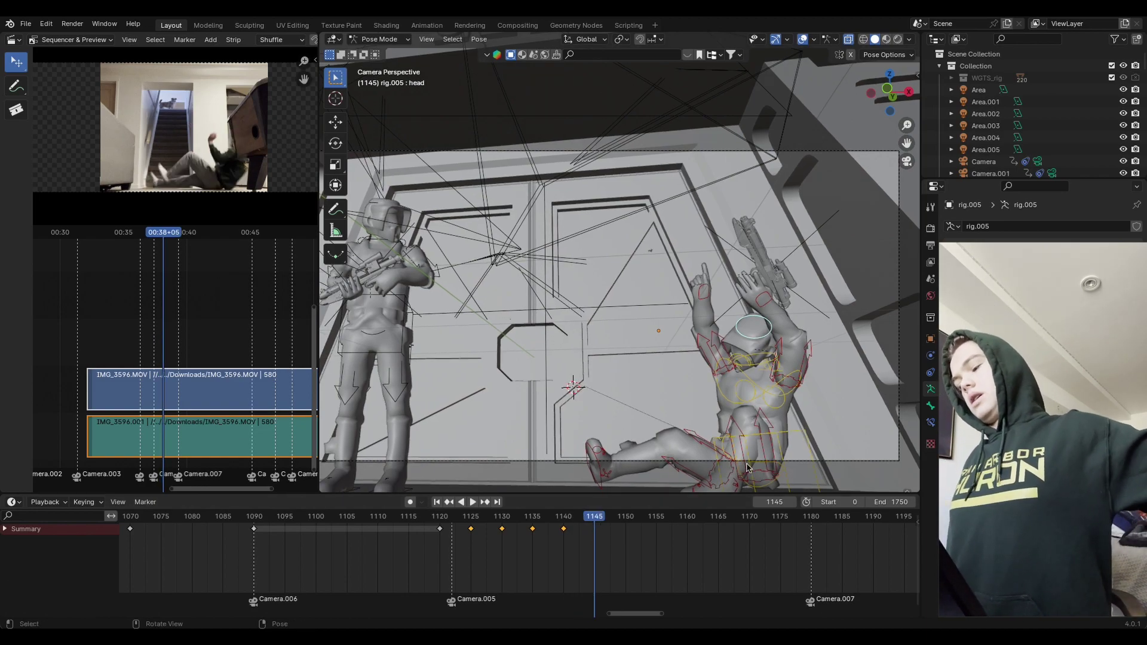
Step: Rotate and shift the whole rig back in three passes so the soldier settles toward the floor
ctrl+middle_drag(747, 466, 707, 321)
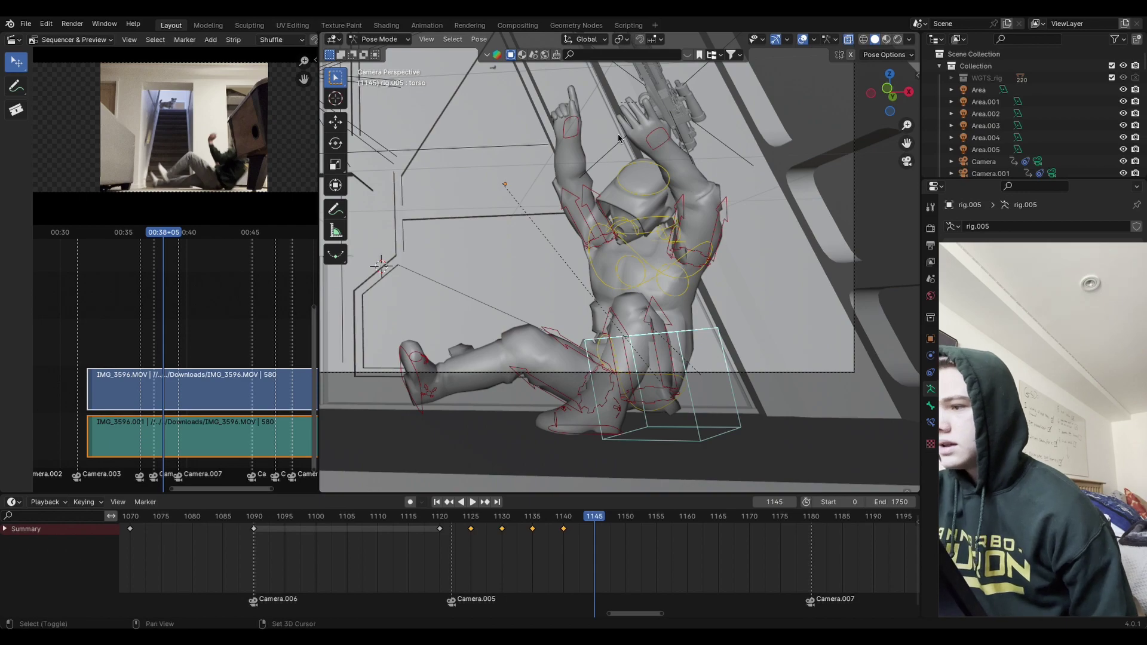
key(r)
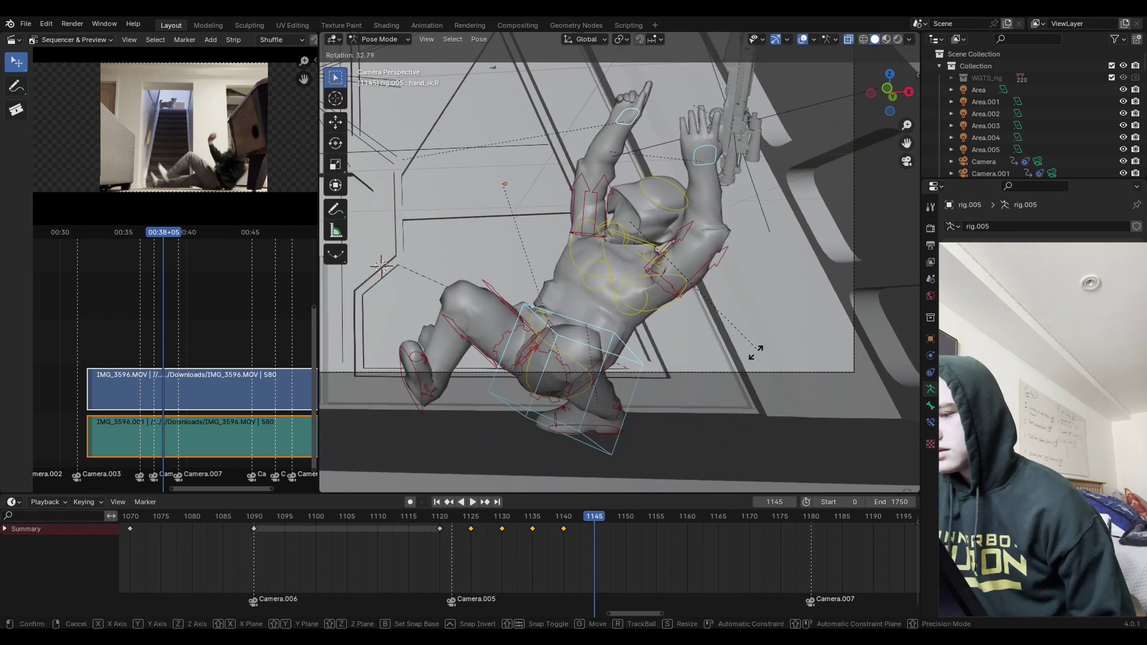
click(731, 354)
key(g)
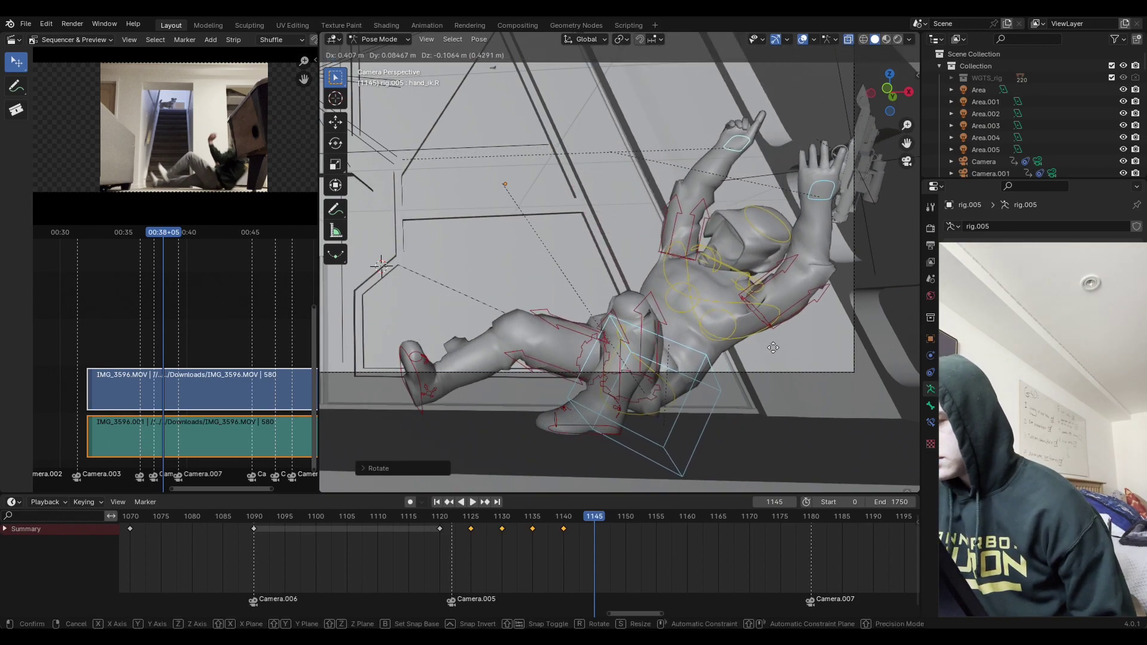
click(797, 362)
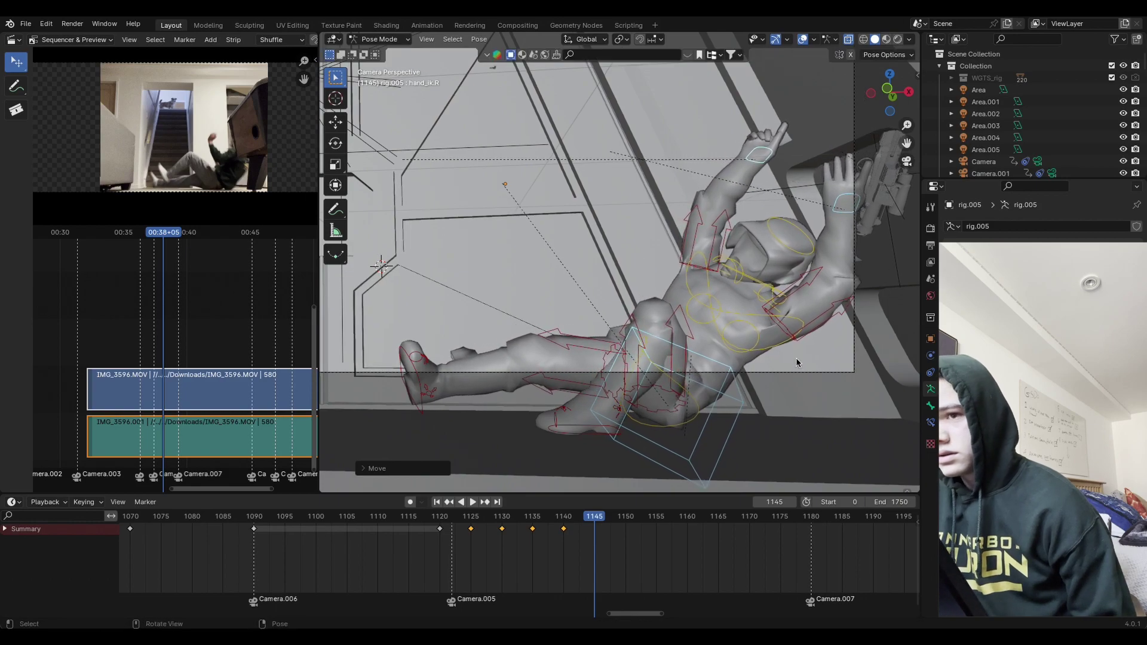
key(r)
click(766, 315)
key(g)
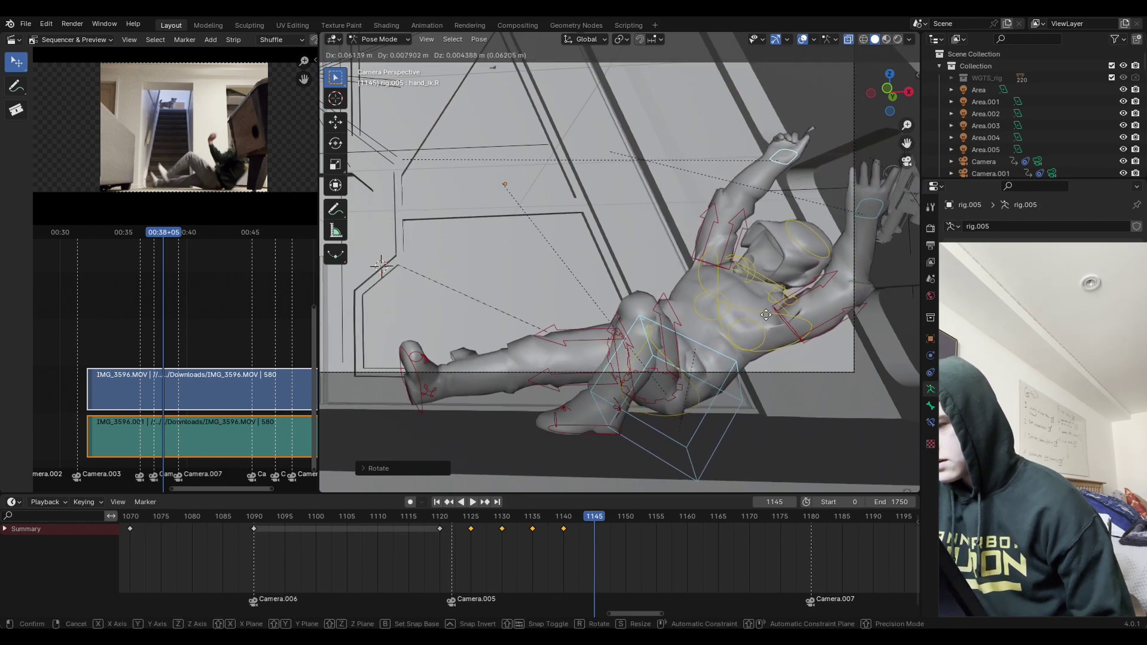
click(762, 317)
key(r)
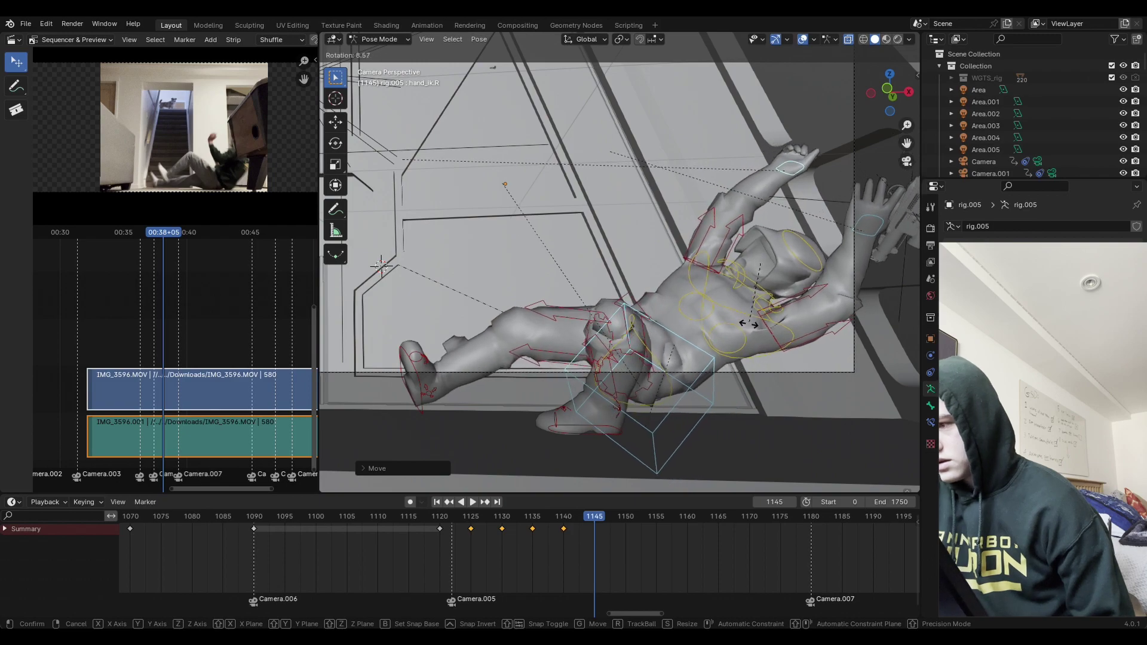
click(754, 330)
key(g)
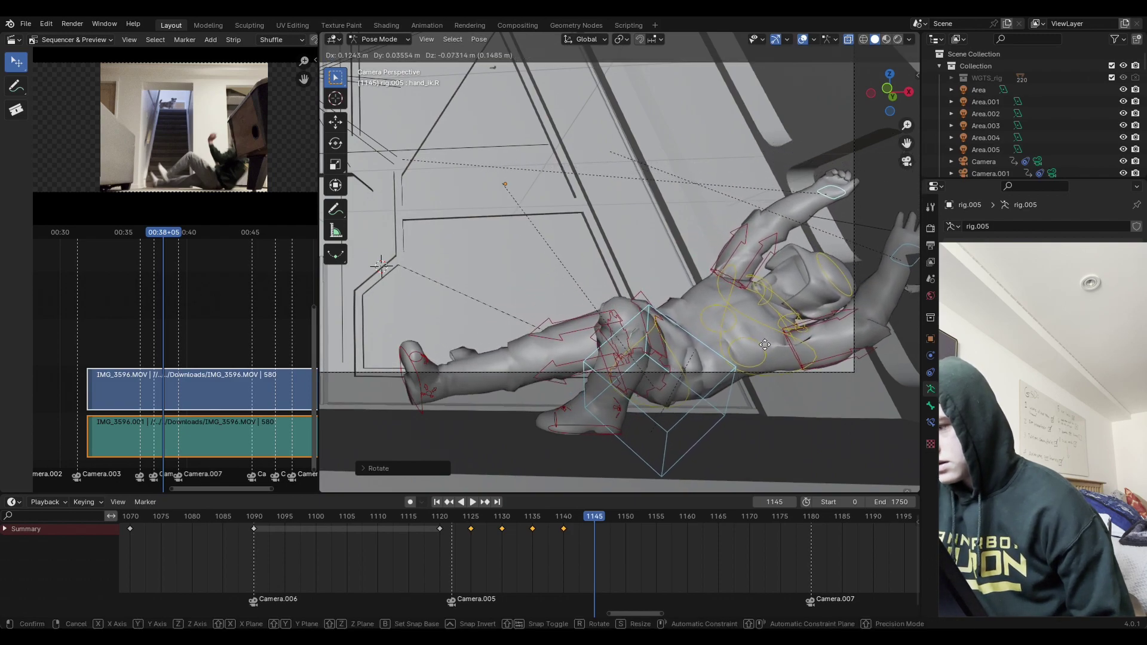
click(765, 349)
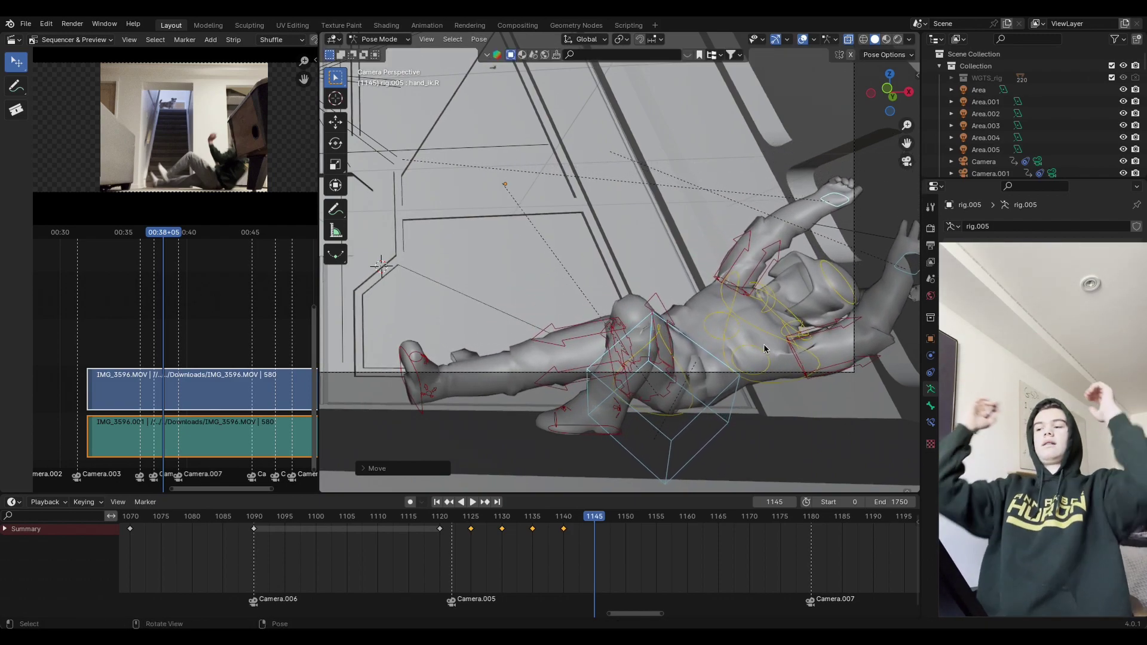
Step: Pan, zoom out and reframe the view closely on the reclining soldier
shift+middle_drag(824, 361, 688, 371)
shift+middle_drag(767, 389, 866, 405)
shift+middle_drag(655, 389, 749, 407)
shift+middle_drag(749, 407, 750, 476)
scroll(749, 385, down, 5)
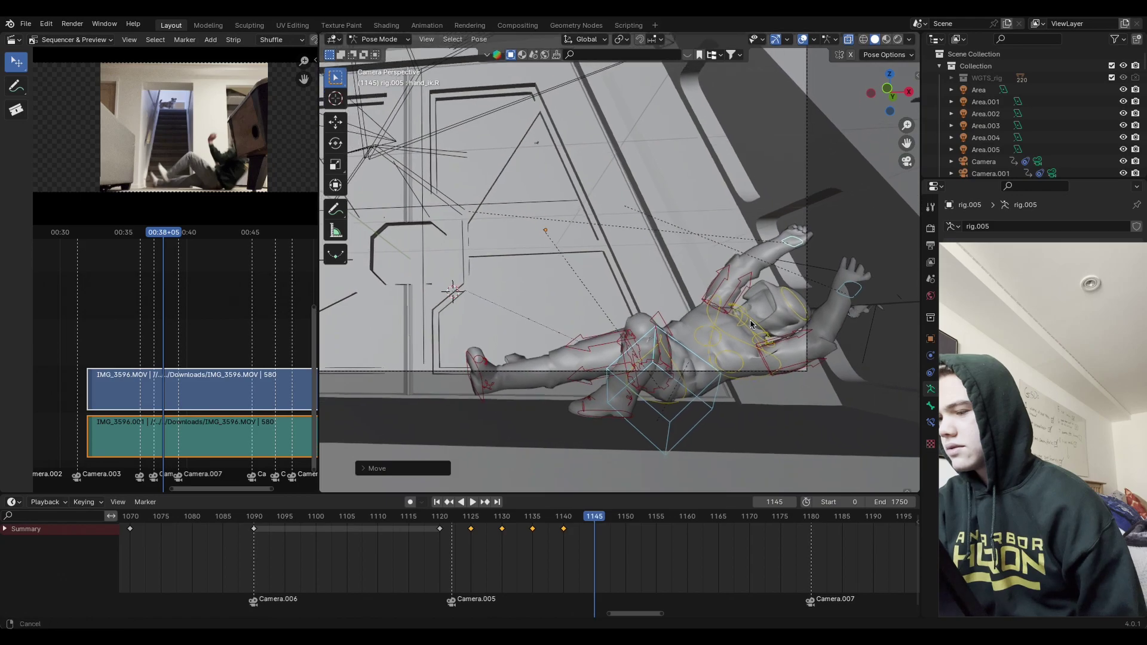
mouse_move(740, 364)
ctrl+alt+mouse_down()
mouse_move(760, 251)
mouse_move(745, 237)
mouse_move(734, 378)
ctrl+alt+mouse_up()
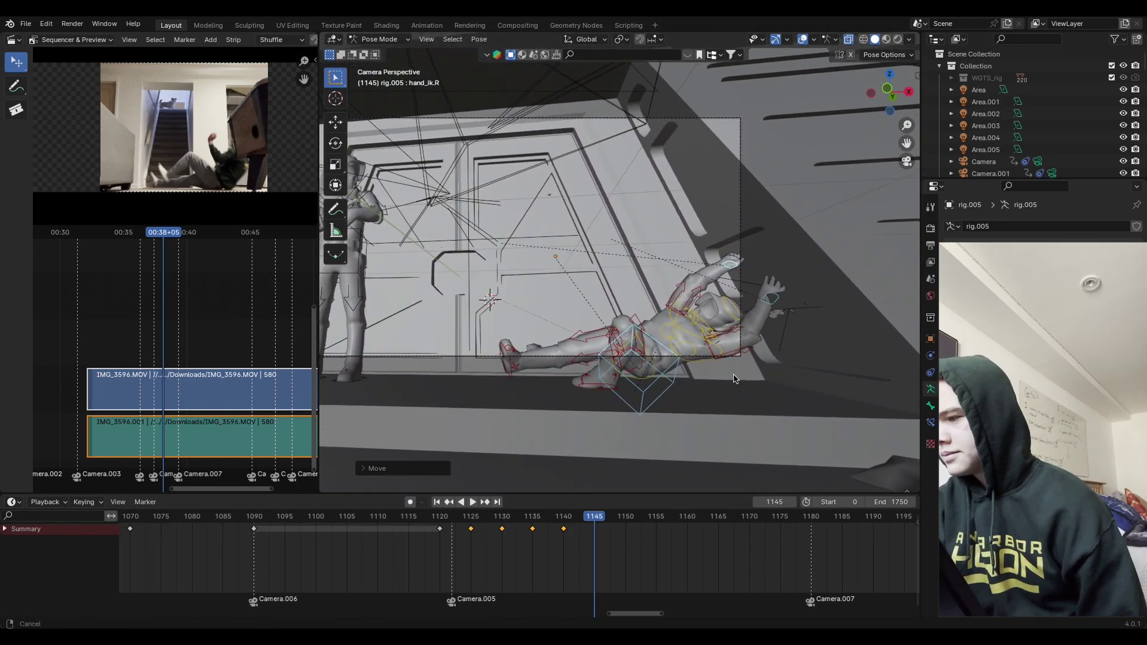
ctrl+middle_drag(734, 379, 740, 313)
shift+middle_drag(746, 441, 778, 380)
Step: Move the right foot control foot_ik.R into a new position
click(611, 411)
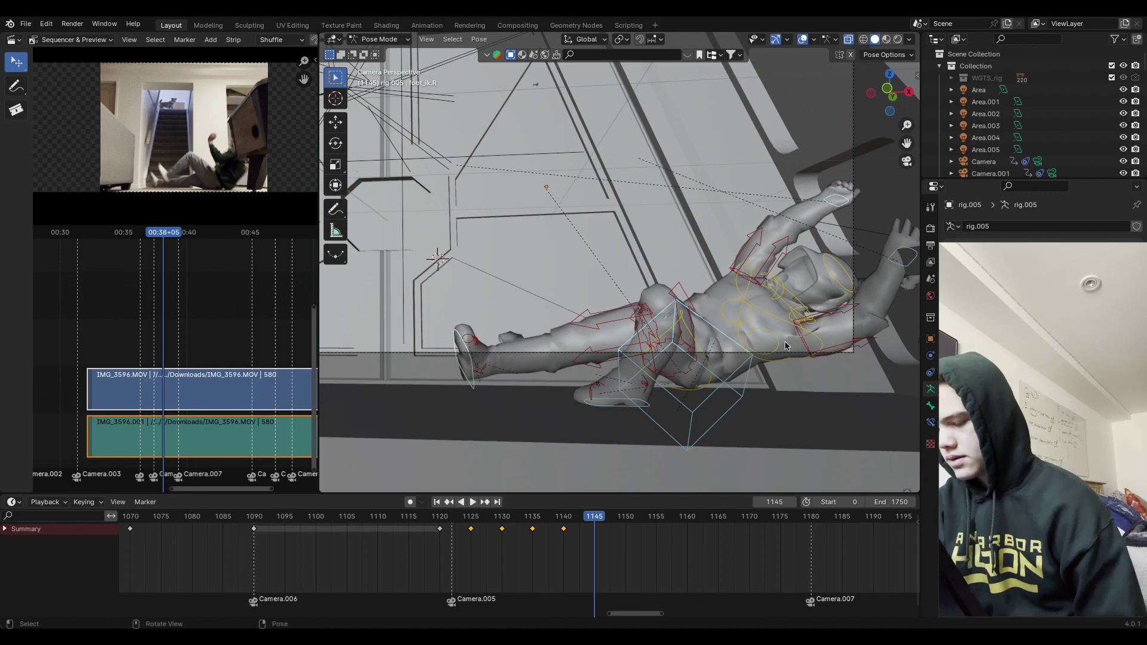
key(g)
click(742, 354)
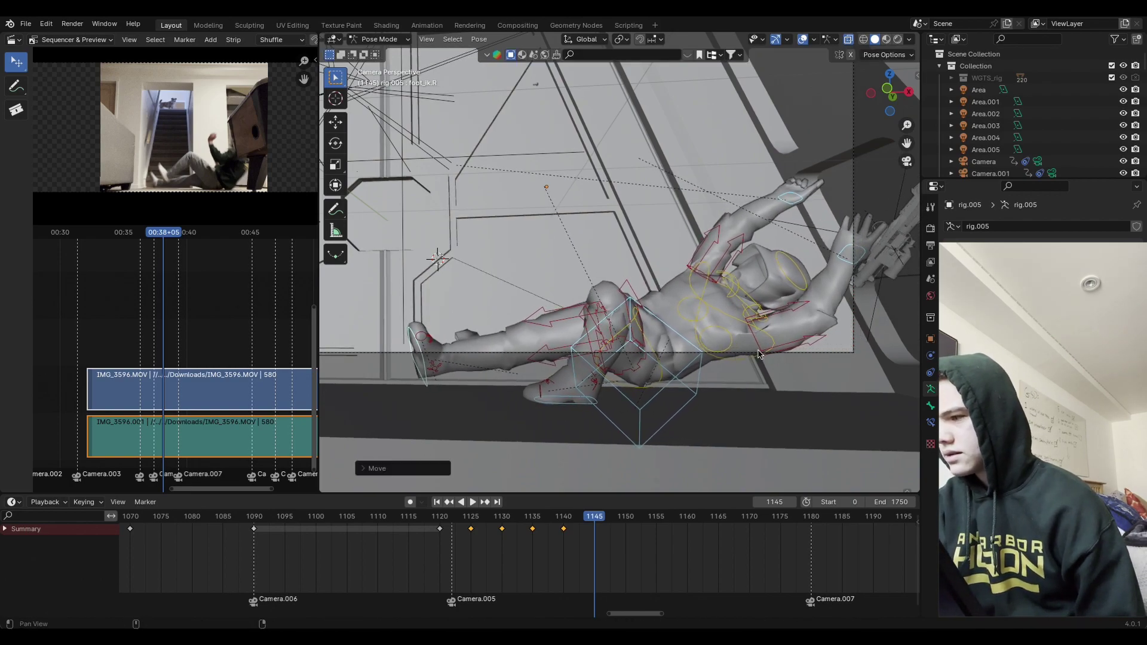
ctrl+alt+drag(743, 355, 758, 394)
ctrl+middle_drag(760, 394, 860, 269)
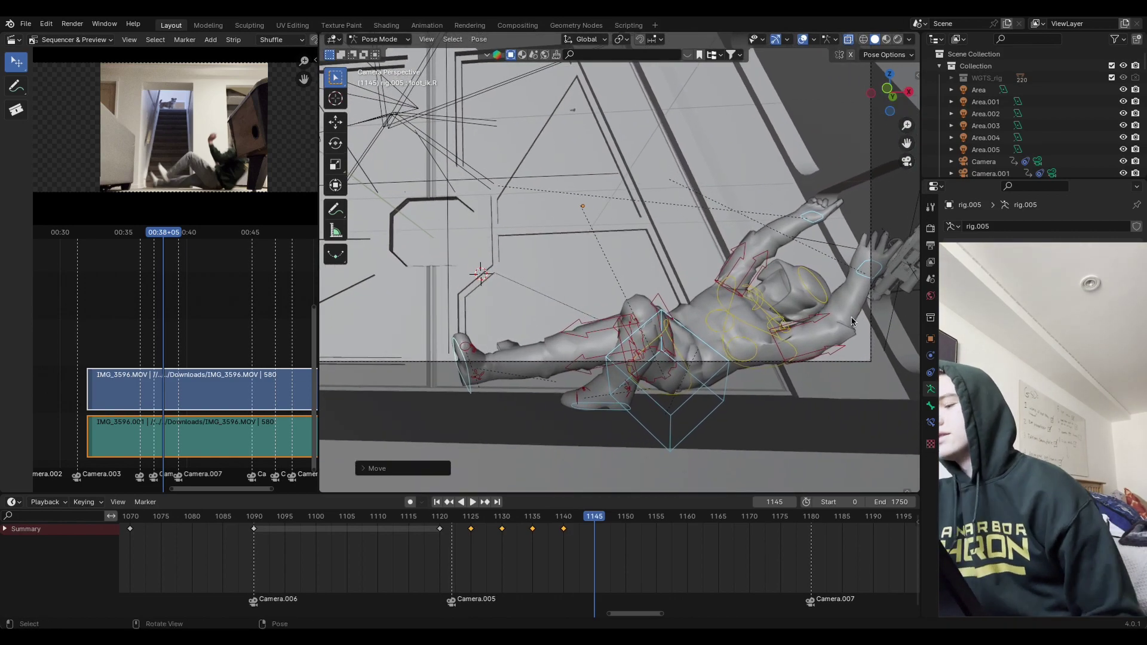
alt+shift+drag(771, 396, 733, 325)
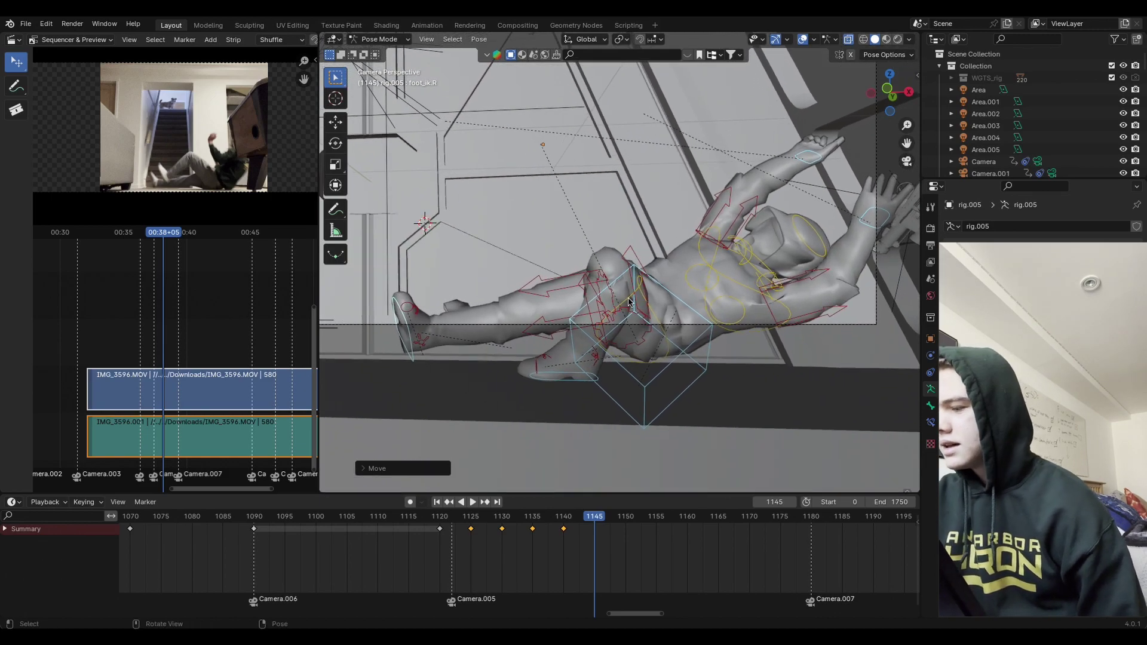
Step: Lift and turn the left foot control foot_ik.L to bend the left leg
click(596, 372)
key(g)
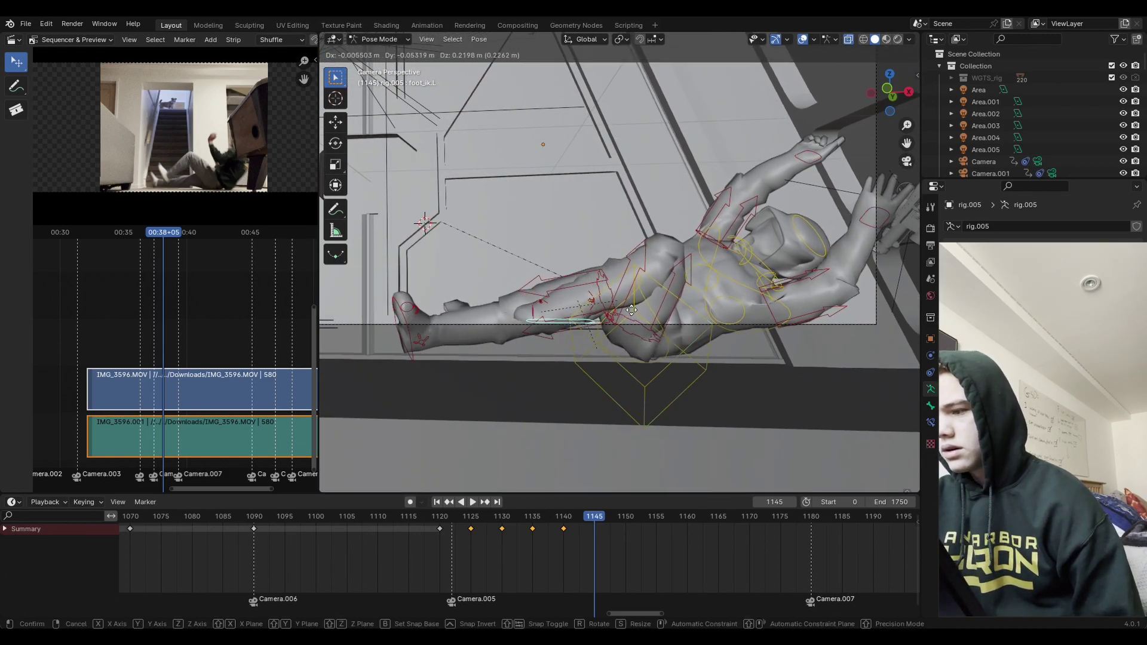
key(Return)
key(r)
click(607, 347)
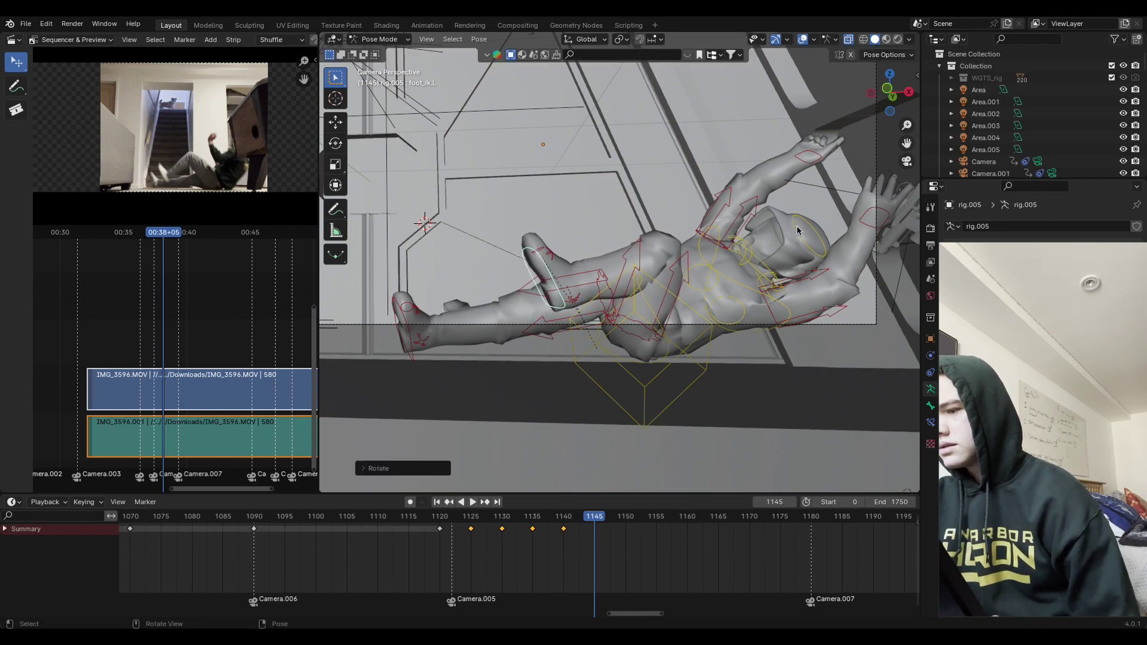
shift+middle_drag(742, 260, 737, 267)
Step: Reposition the right foot control and turn the soldier's head
click(405, 355)
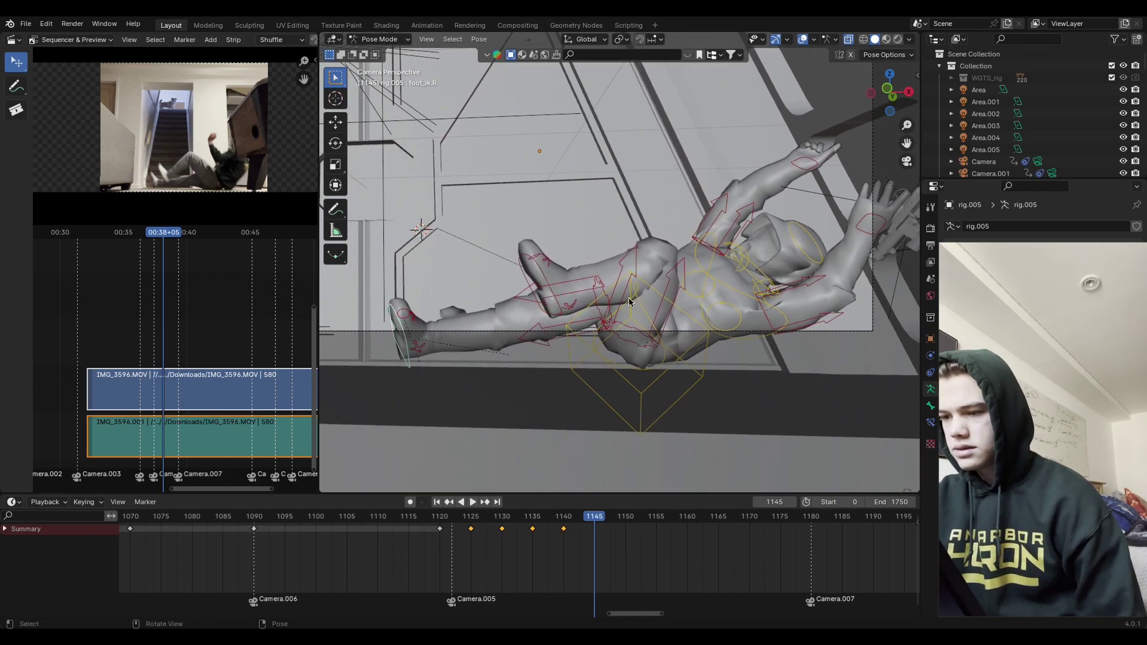
key(g)
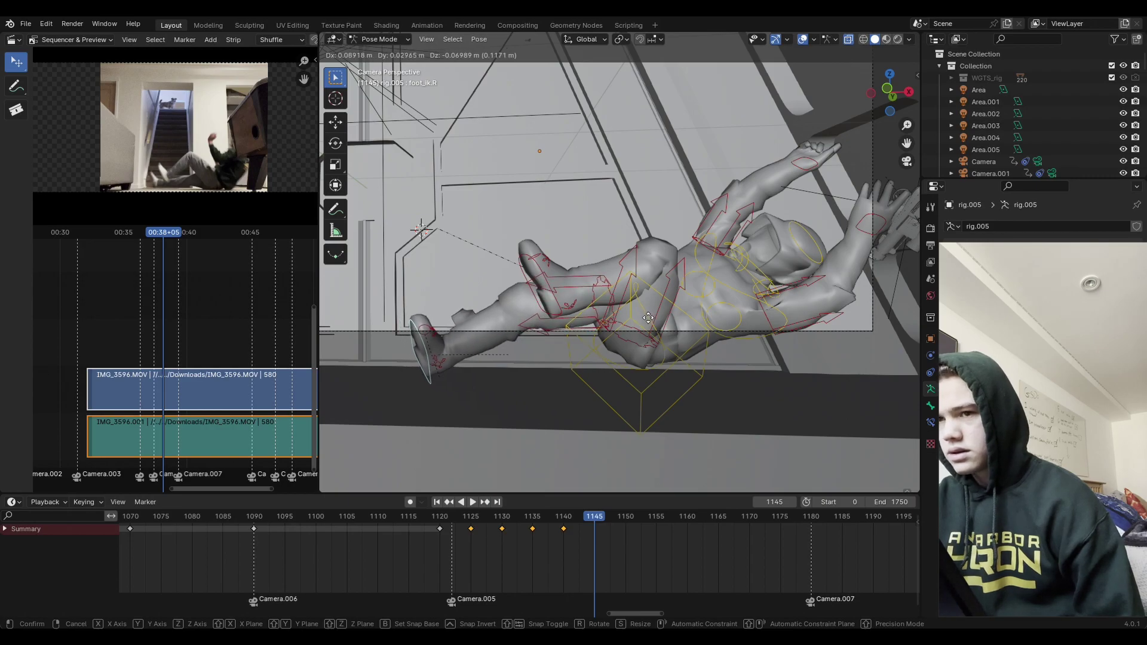
click(634, 315)
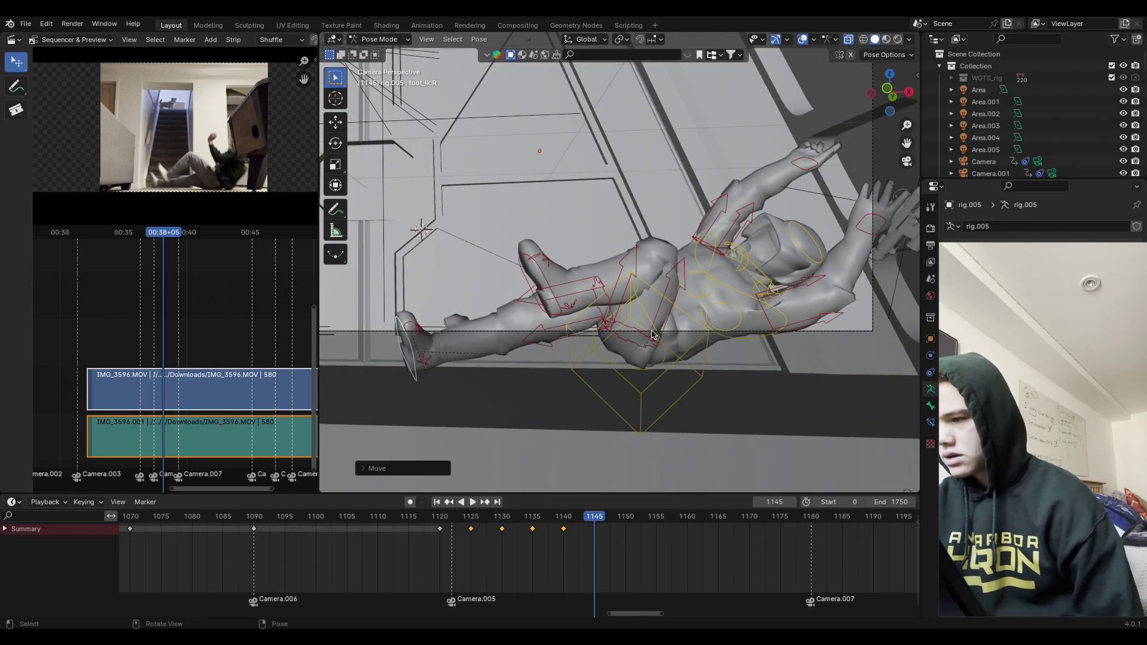
click(574, 331)
middle_drag(576, 332, 758, 367)
key(r)
click(759, 303)
Step: Raise and reposition the right foot control again, viewing from the scene camera
shift+middle_drag(758, 367, 652, 479)
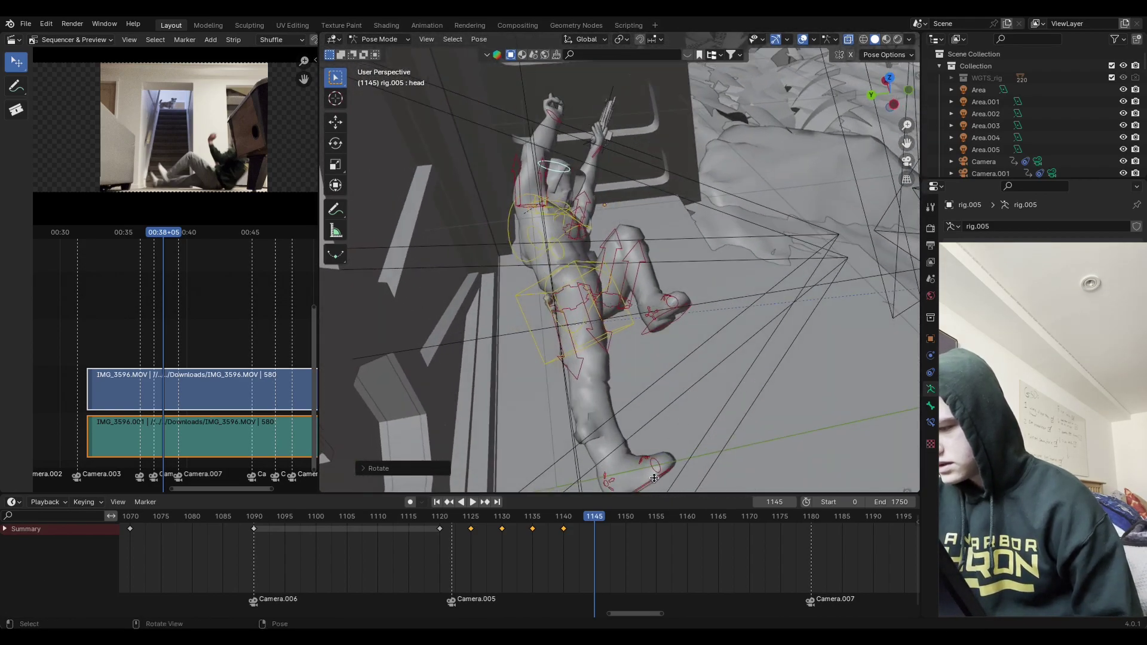
click(654, 478)
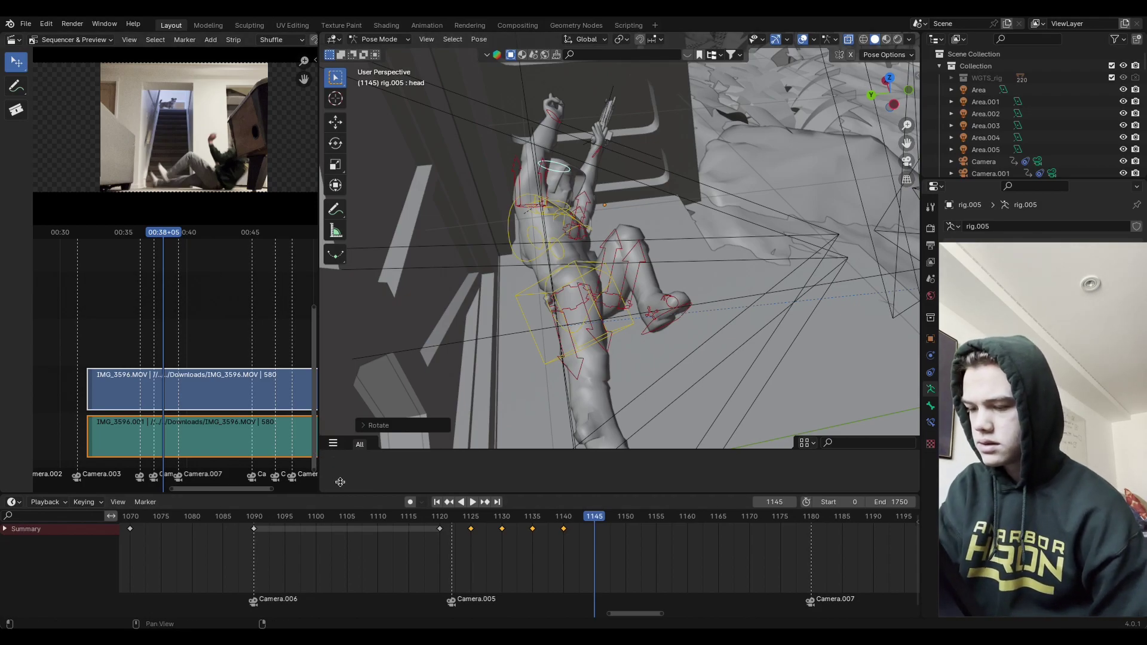
middle_drag(500, 481, 606, 303)
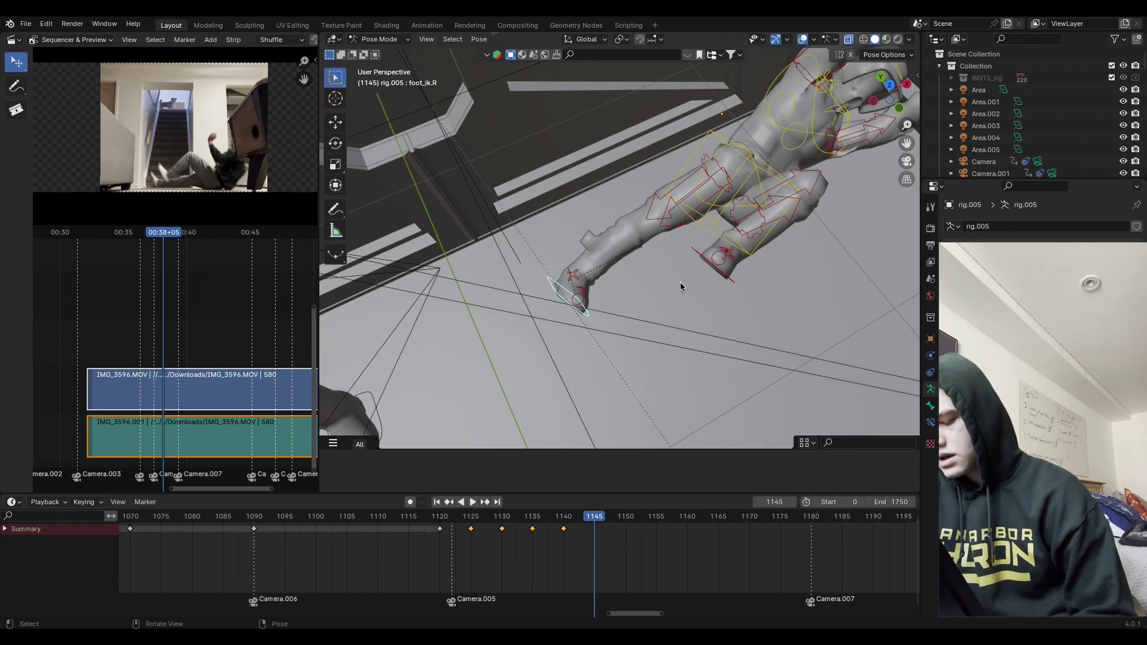
key(g)
click(691, 257)
click(906, 161)
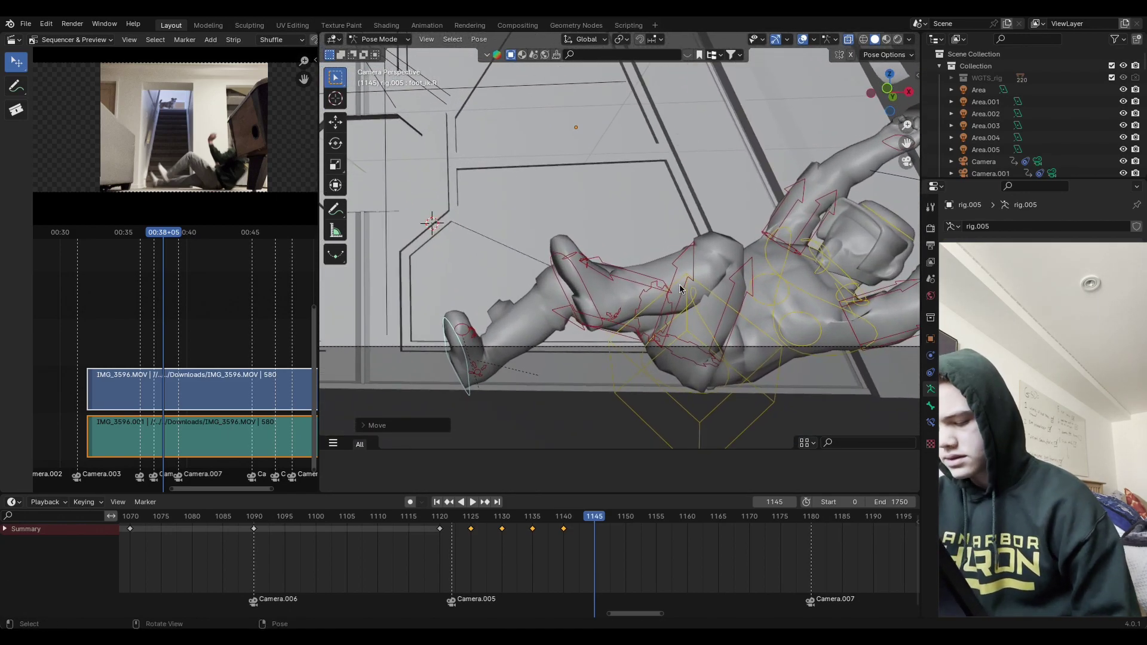
key(g)
click(675, 292)
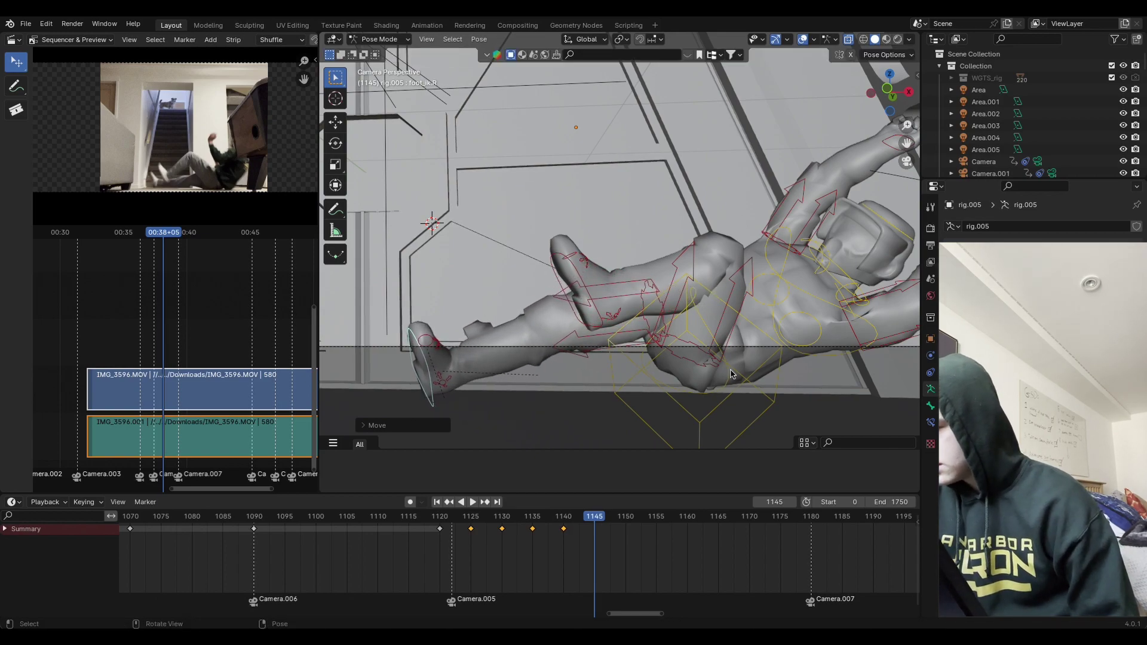
Step: Rotate the torso, then redo the right thigh control's rotation about global Z
click(723, 367)
key(r)
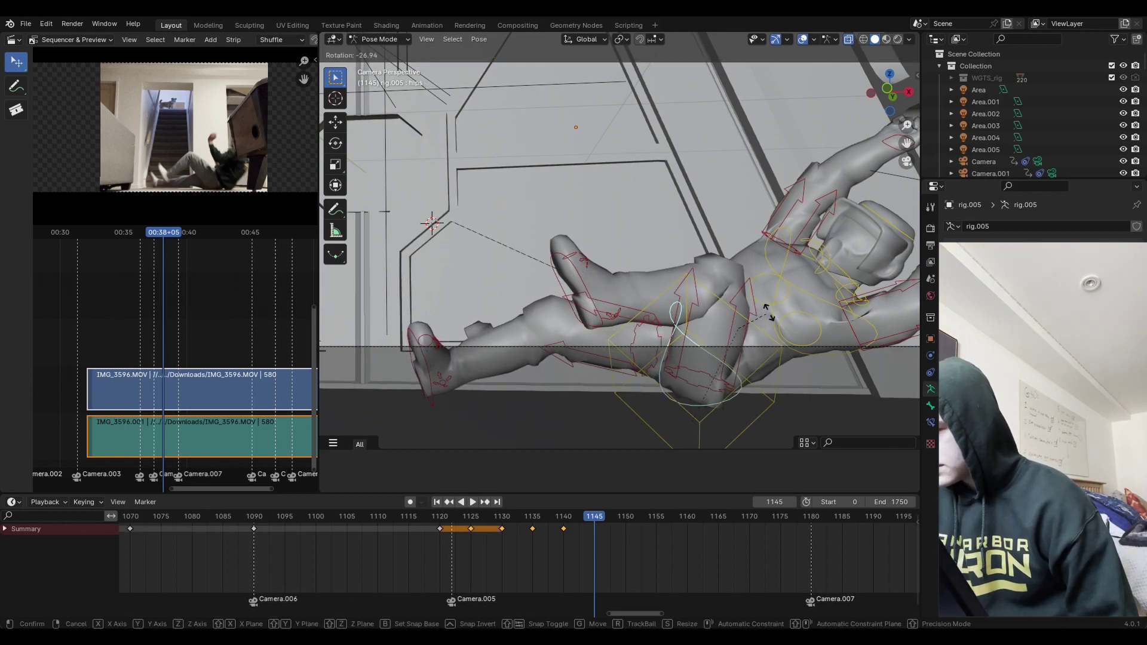
click(575, 367)
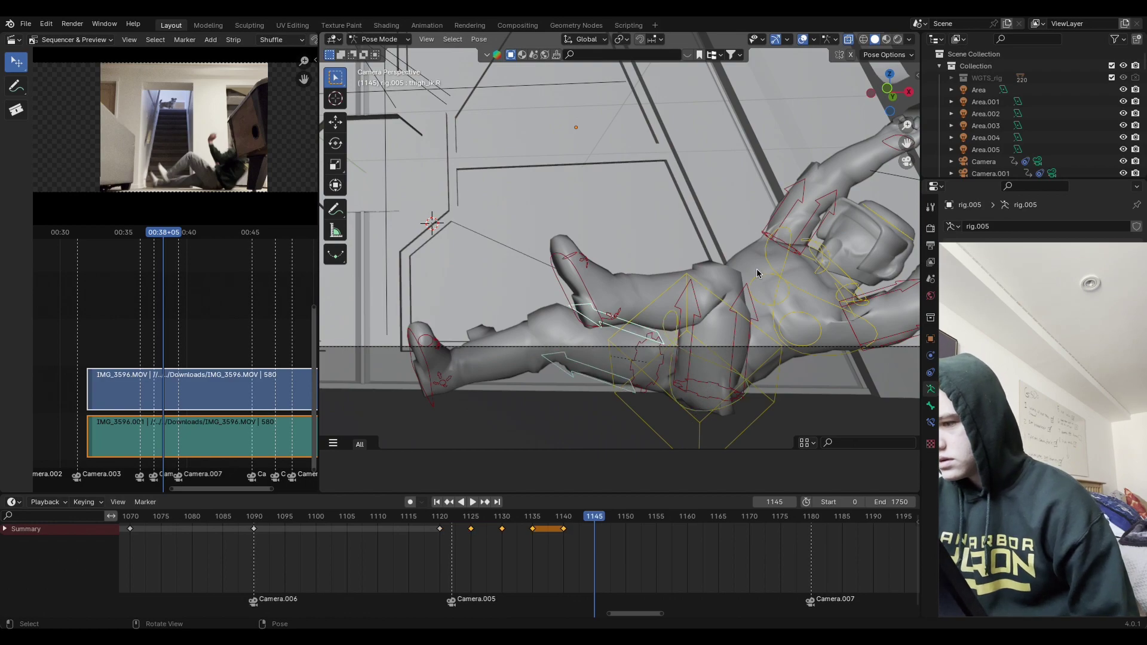
key(r)
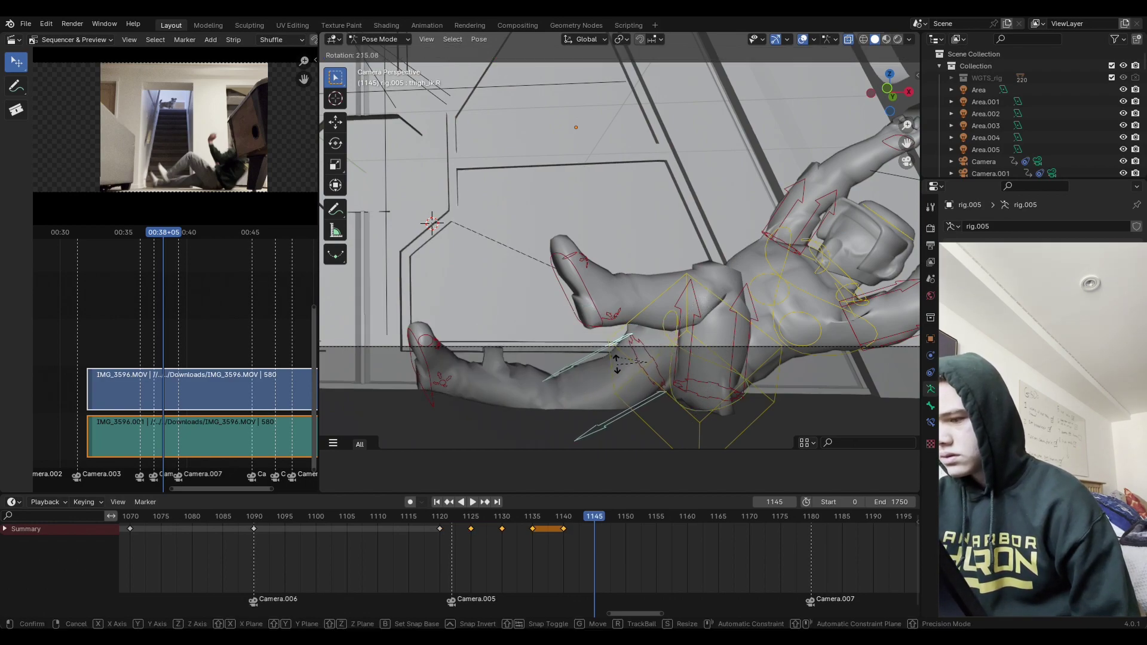
click(617, 363)
key(ctrl+z)
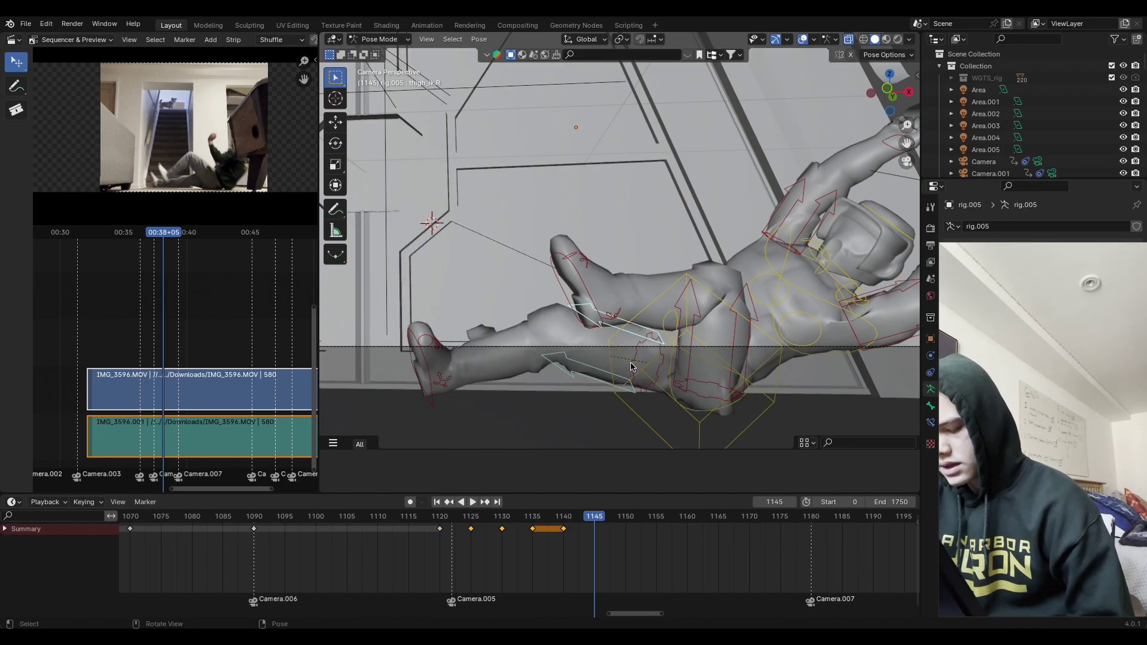
key(r)
key(z)
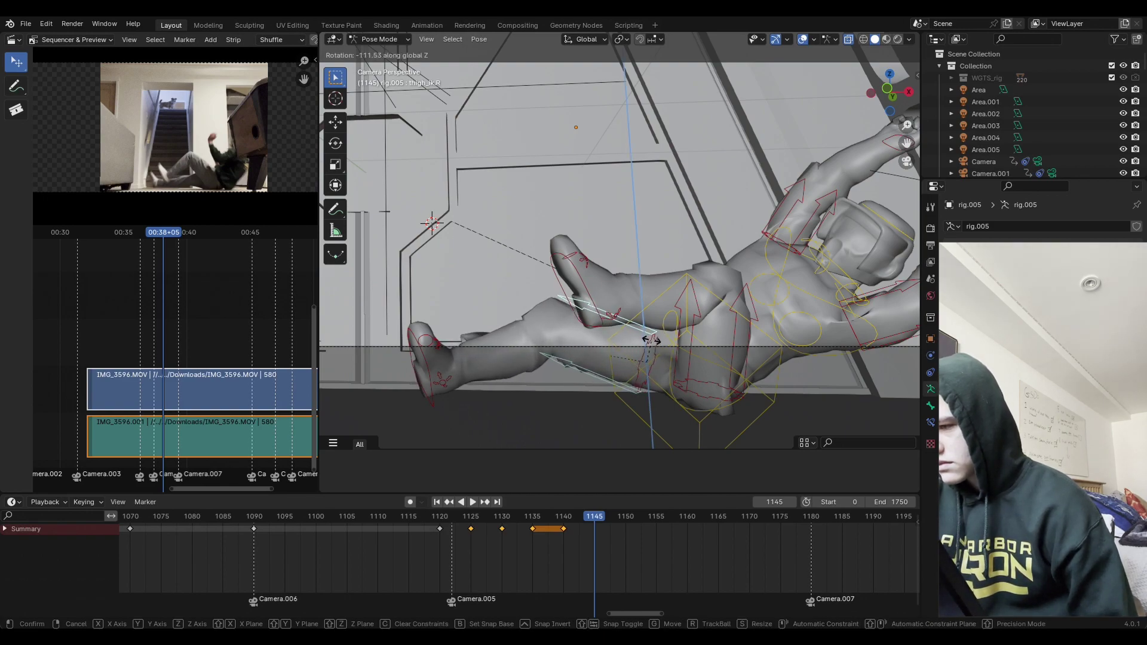
click(603, 348)
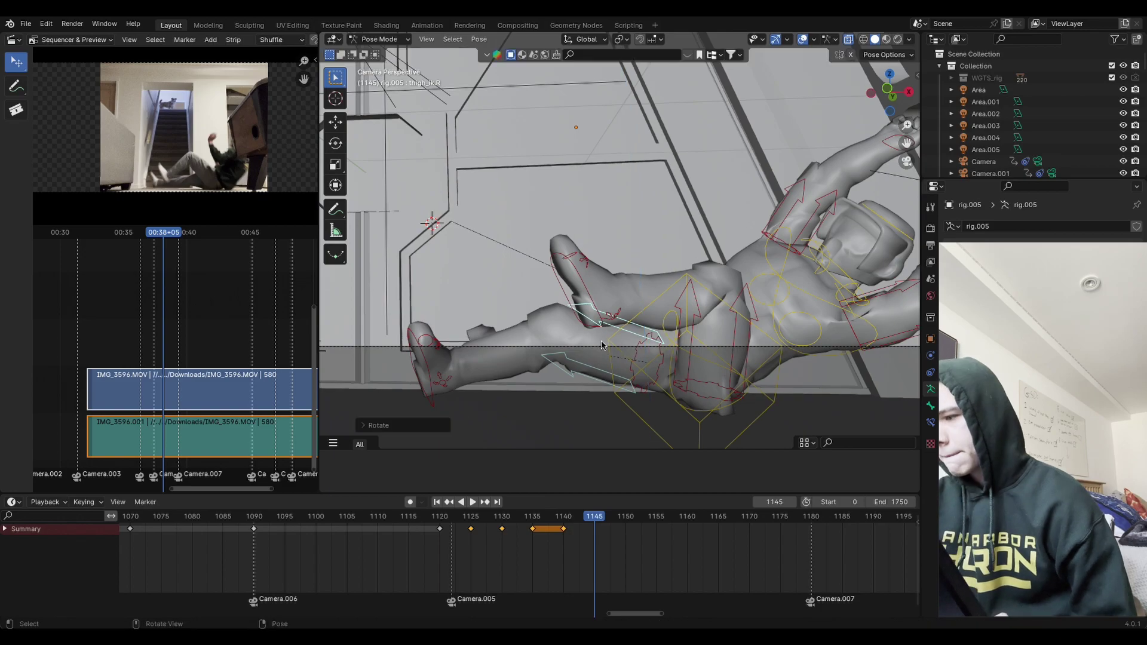
alt+shift+drag(603, 347, 579, 346)
ctrl+alt+drag(711, 239, 750, 305)
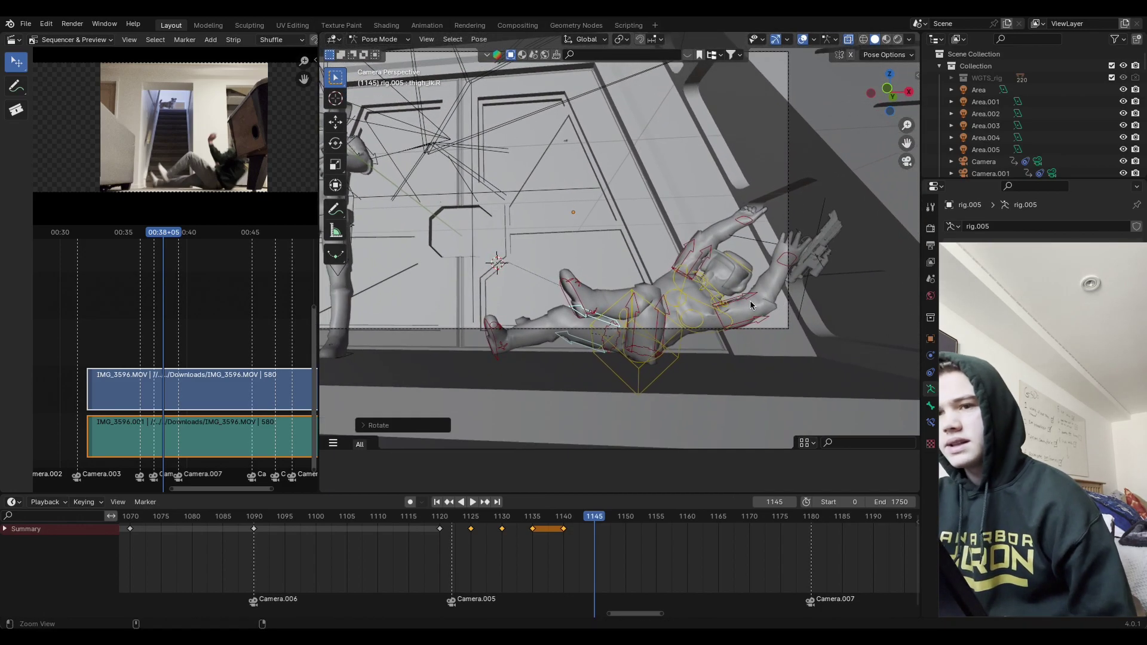
ctrl+middle_drag(751, 304, 733, 301)
click(734, 301)
Step: Rotate the left thigh control about the Z axis
key(r)
key(z)
key(z)
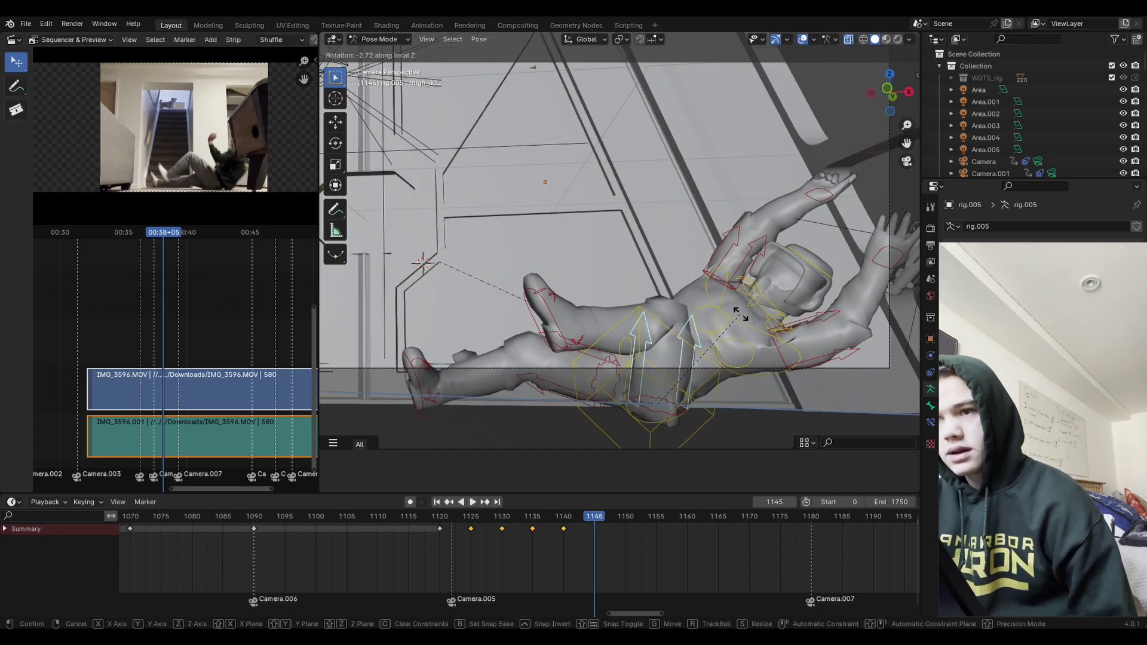
click(750, 362)
shift+middle_drag(751, 362, 660, 350)
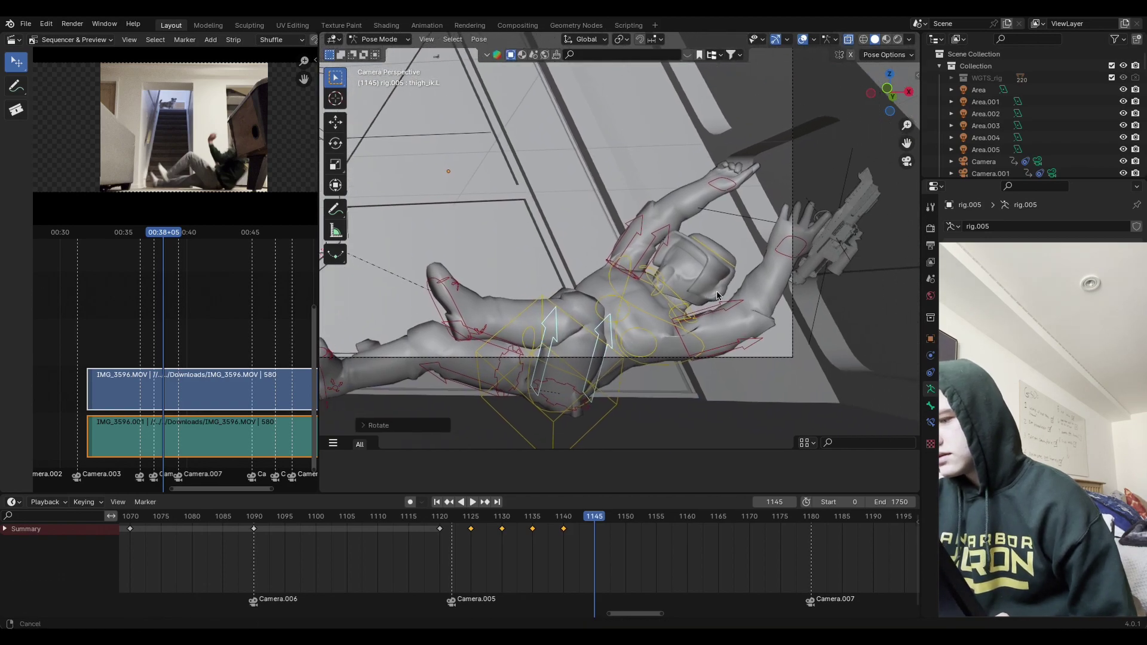
ctrl+middle_drag(741, 343, 747, 308)
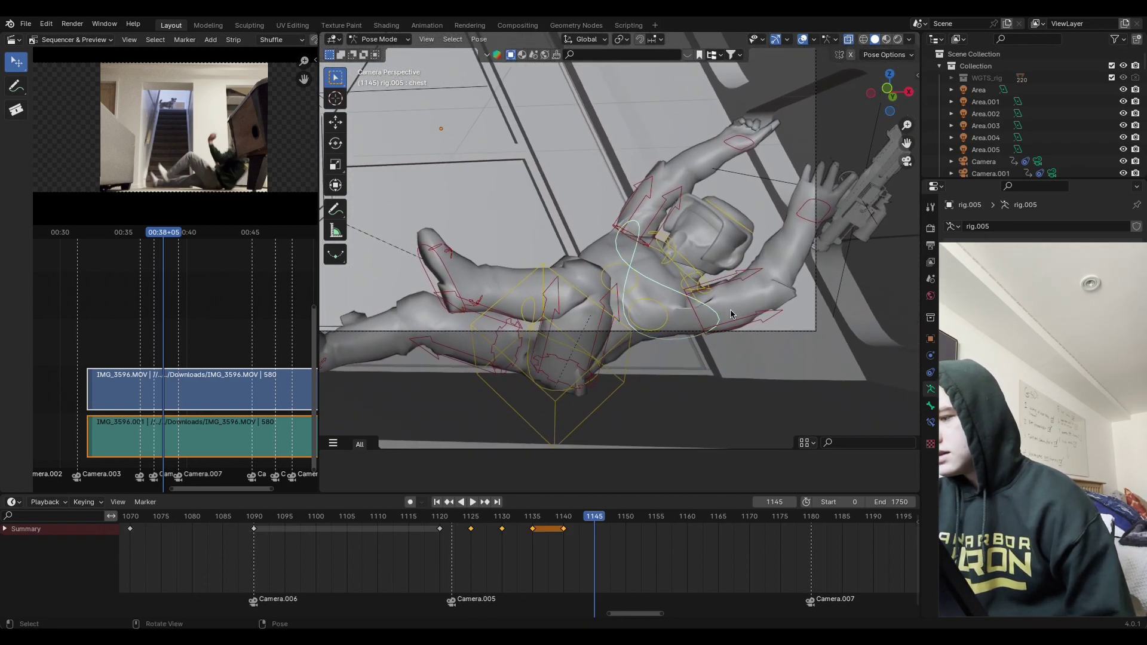
Step: Rotate the chest bone back in two passes
key(r)
click(787, 239)
key(r)
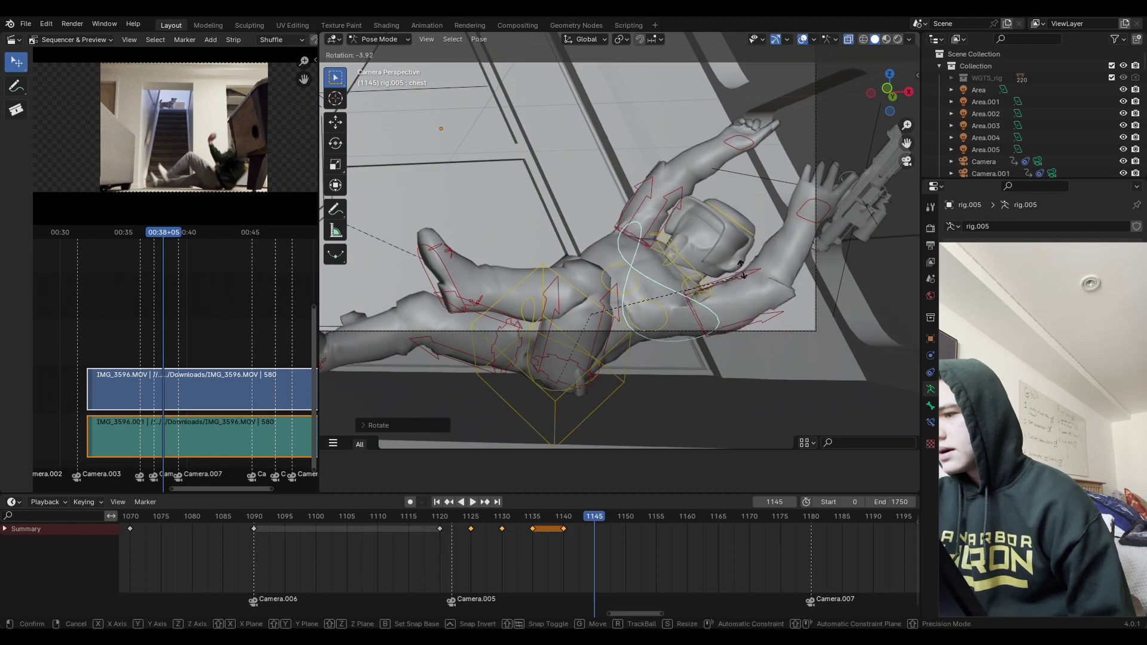
click(749, 175)
Step: Turn the head about the Z axis and then the Y axis
click(736, 216)
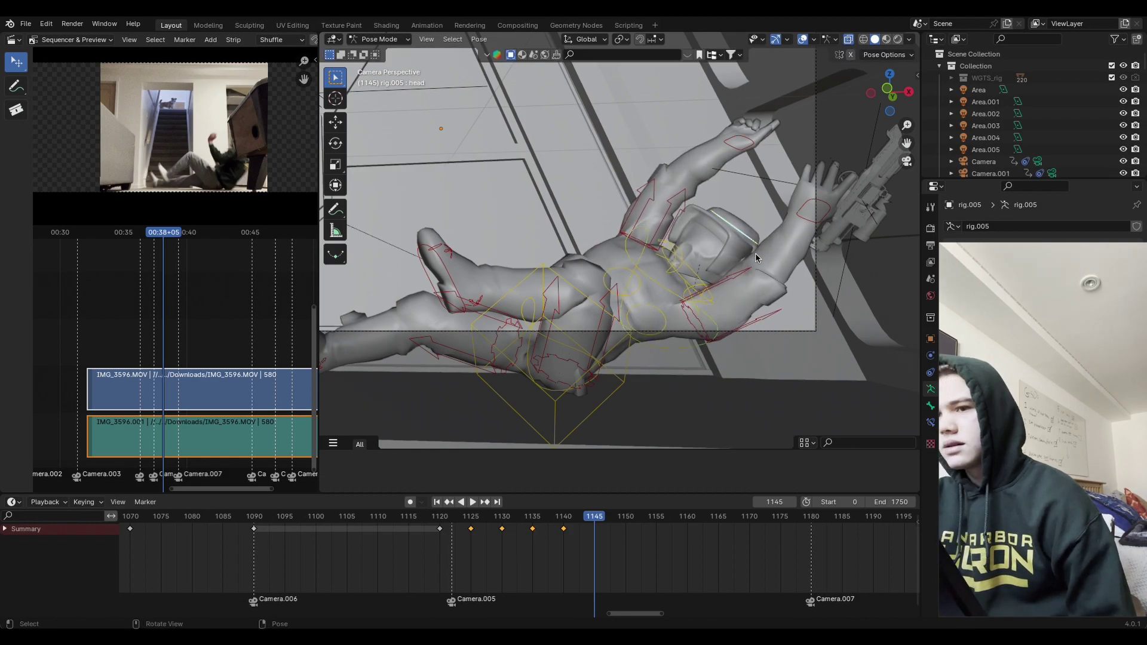
key(r)
key(z)
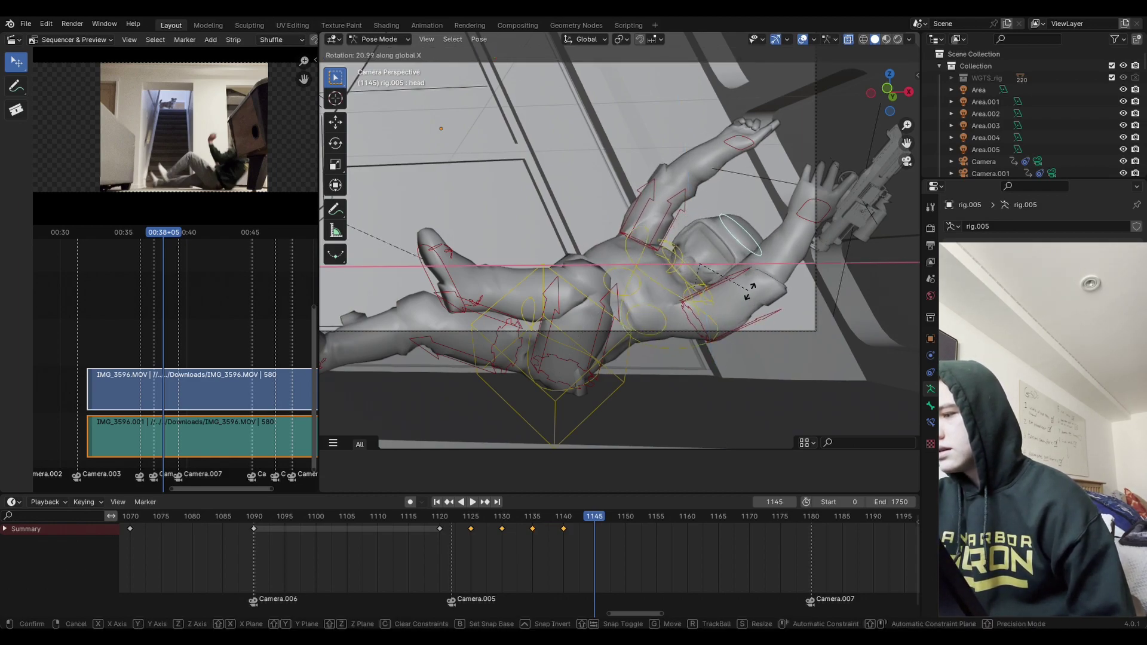
click(750, 291)
key(r)
key(y)
click(769, 305)
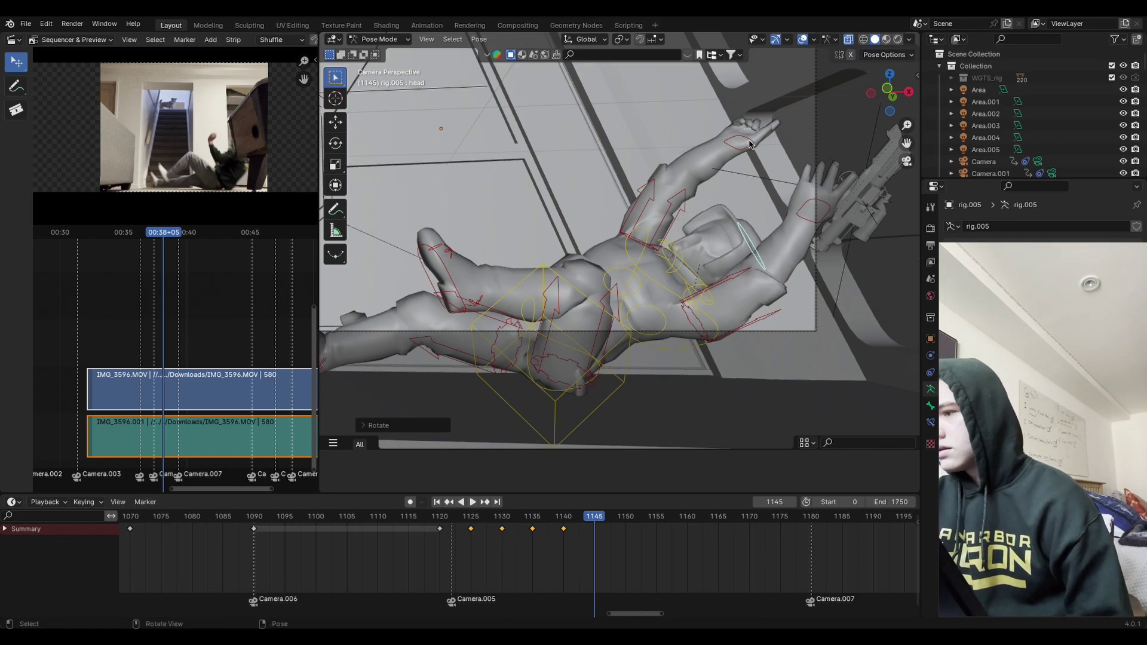
Step: Move the right hand control hand_ik.R up-left and tilt the blaster upward
click(740, 148)
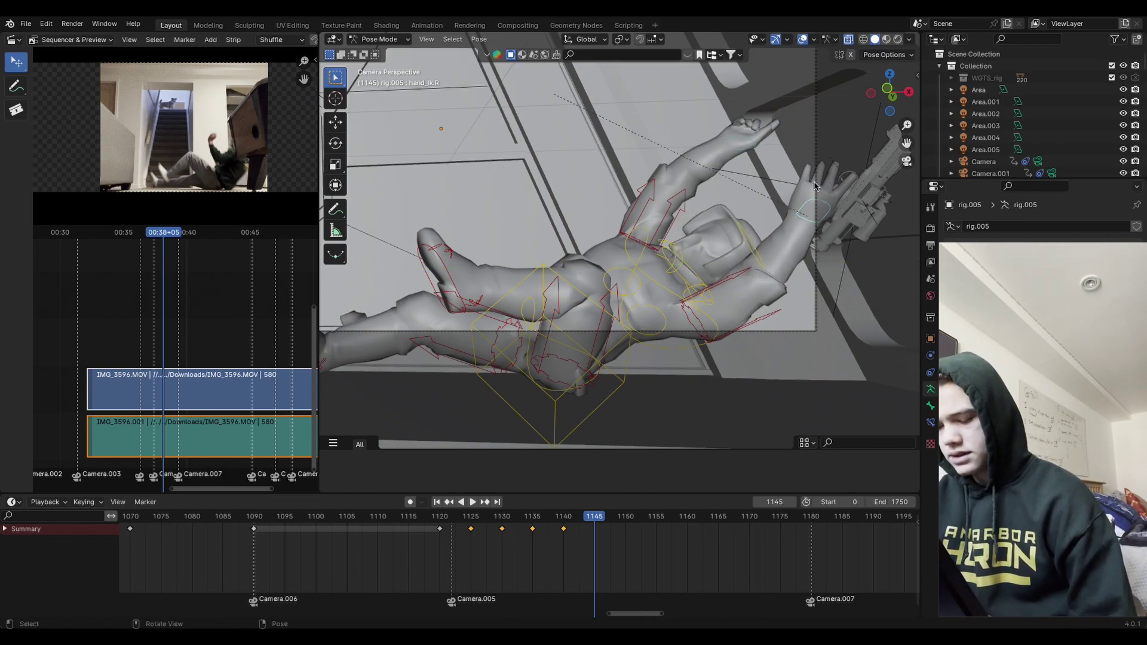
key(g)
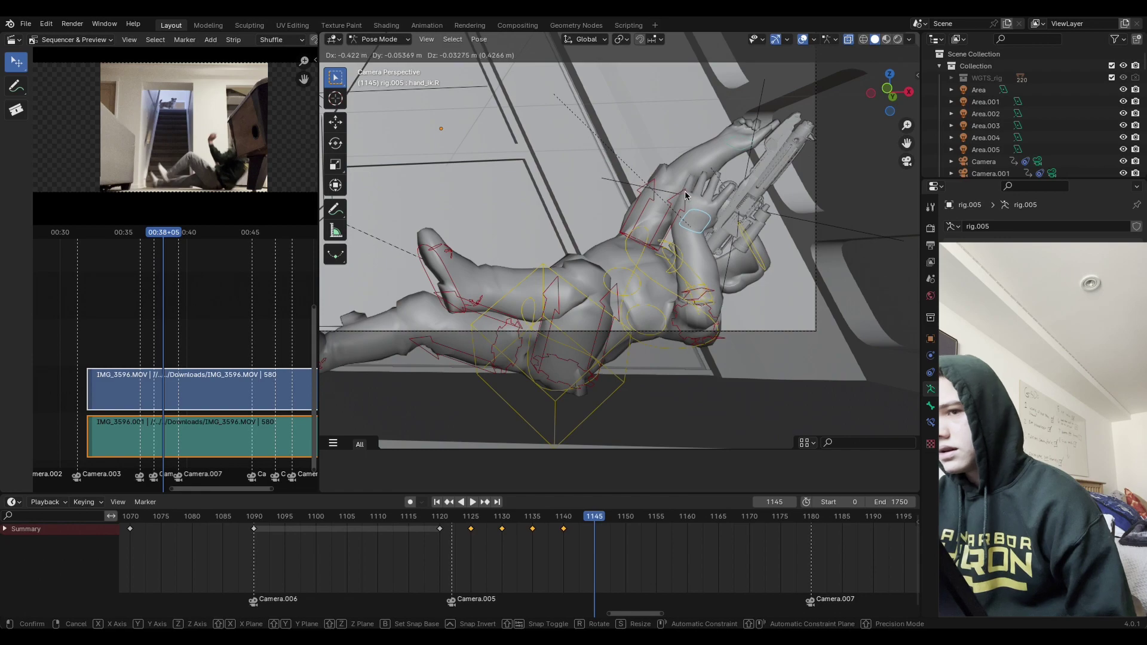
click(684, 191)
key(r)
click(745, 229)
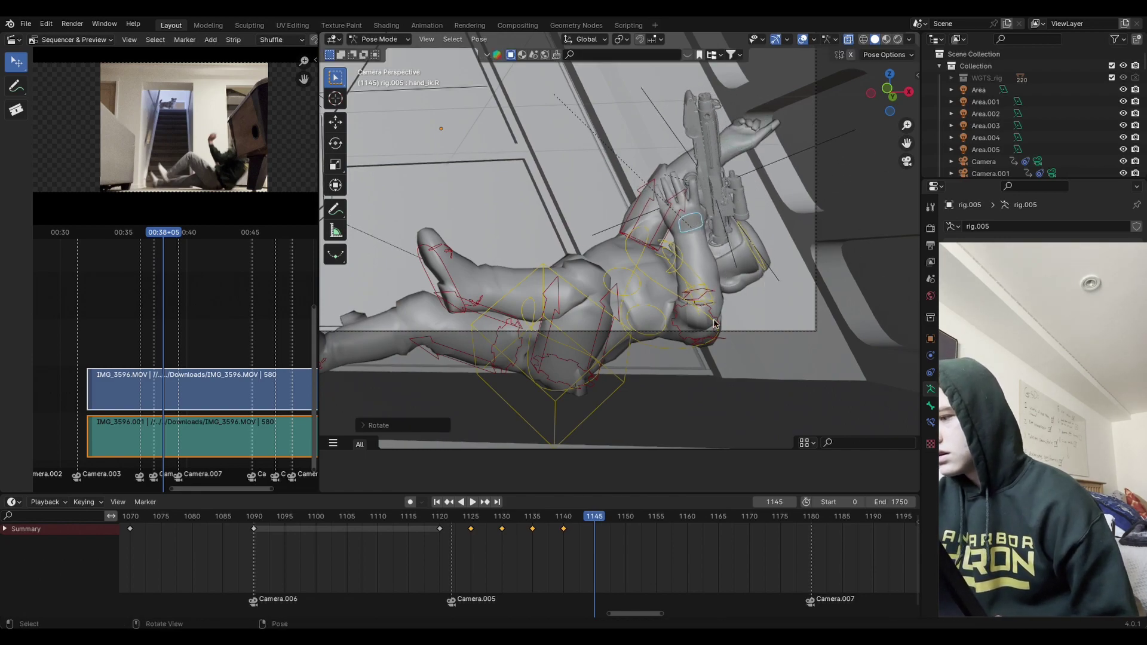
Step: Rotate the left upper arm control about global Z
click(719, 289)
key(r)
key(z)
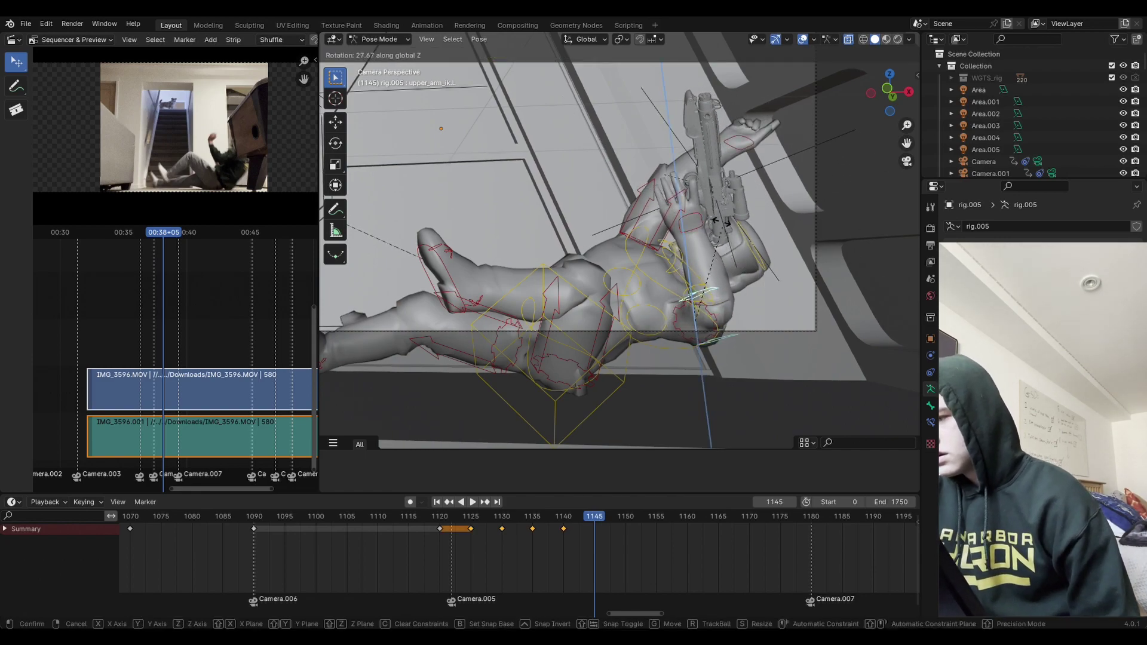
click(715, 332)
Step: Rotate, move and rotate the left hand control to hold the blaster upright by the helmet
click(700, 228)
key(r)
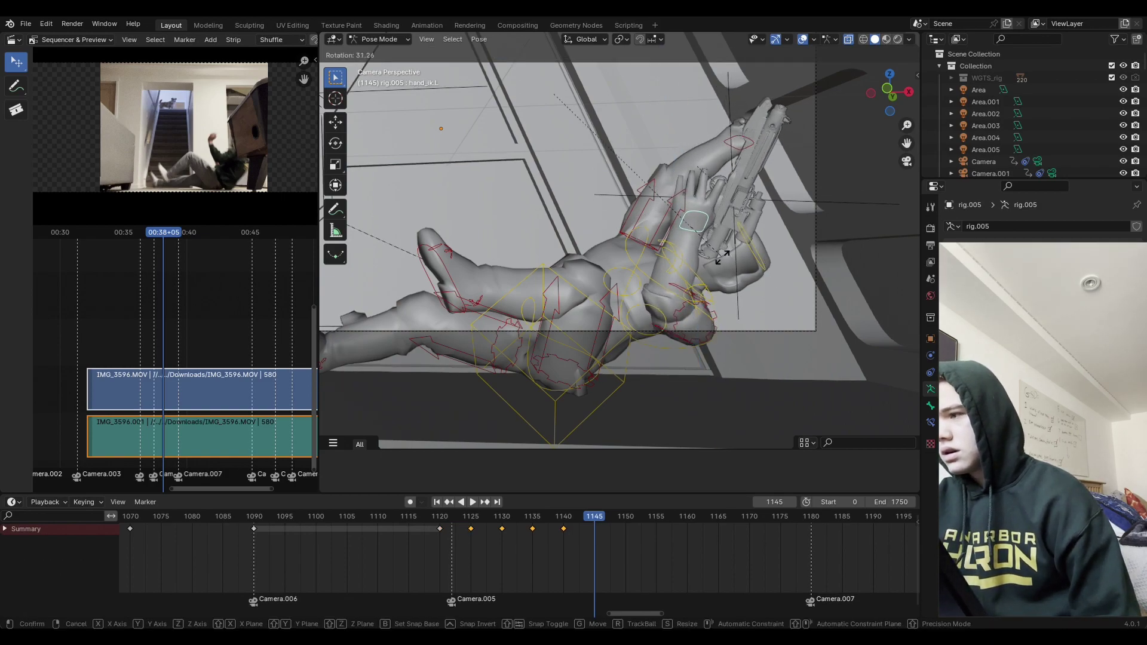
click(723, 257)
key(g)
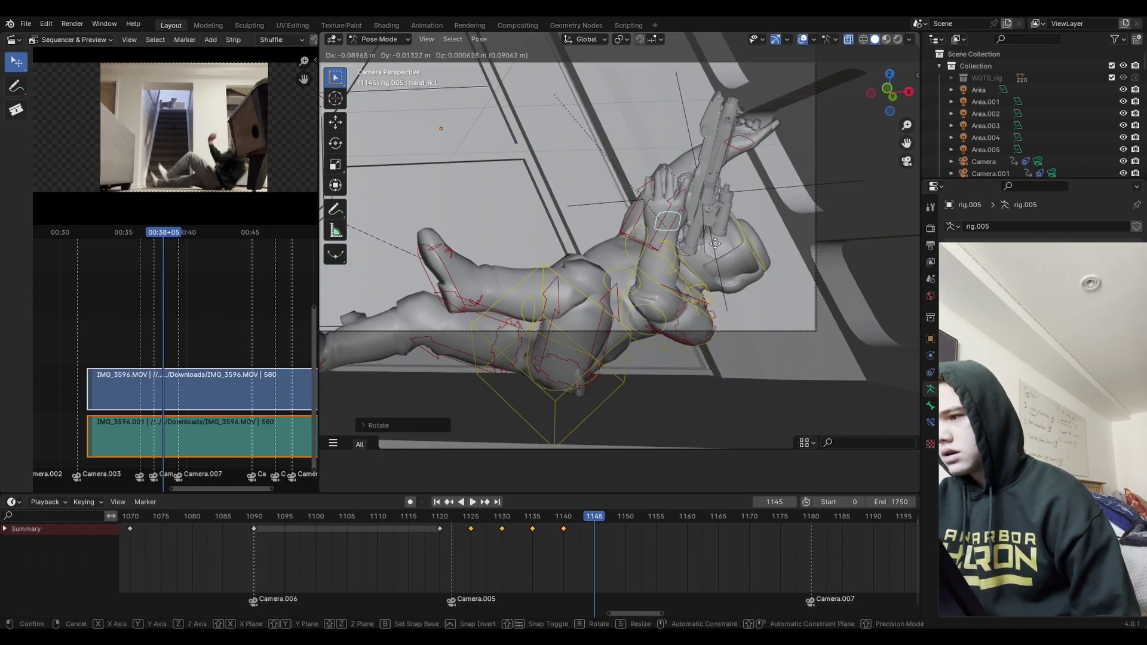
click(713, 242)
key(r)
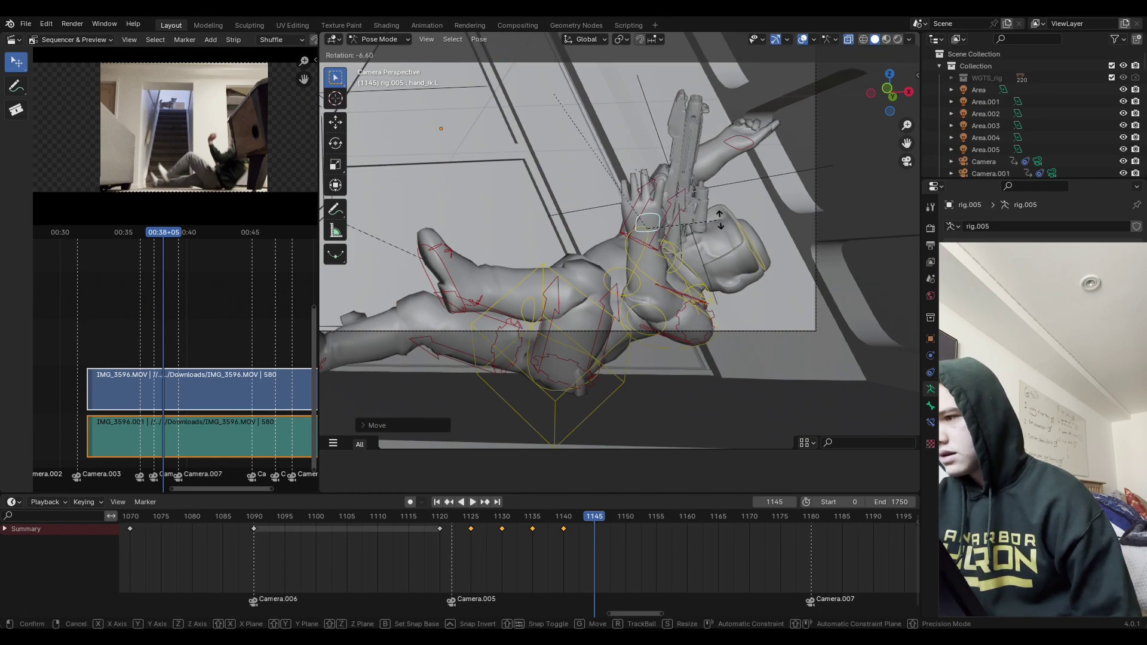
click(716, 199)
click(738, 150)
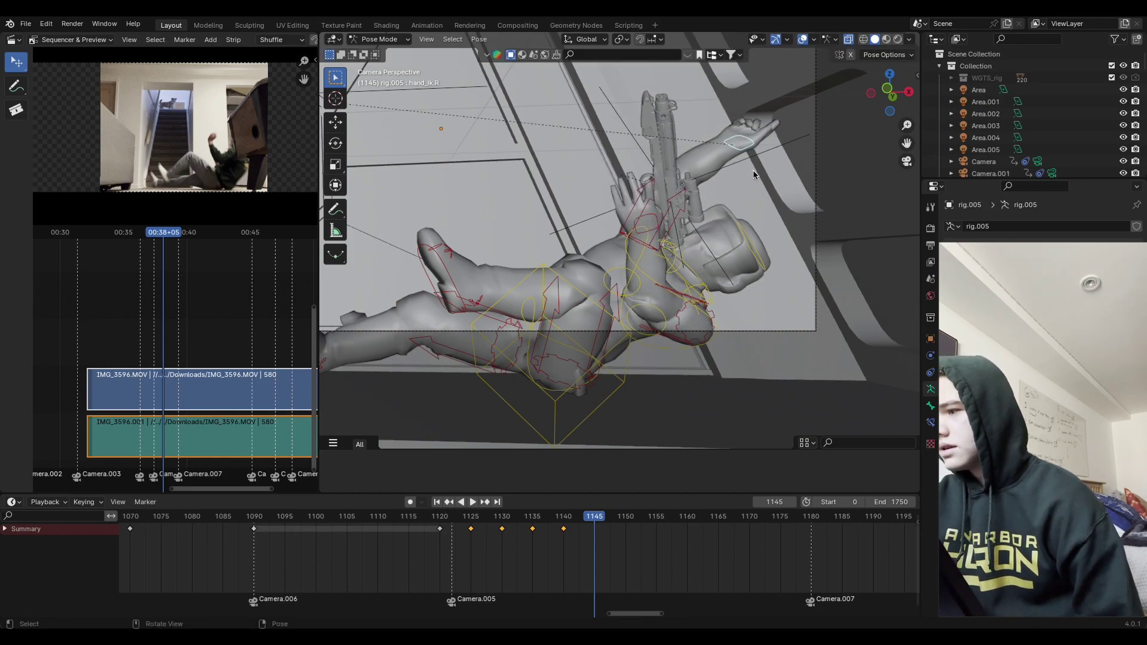
ctrl+alt+drag(762, 218, 777, 196)
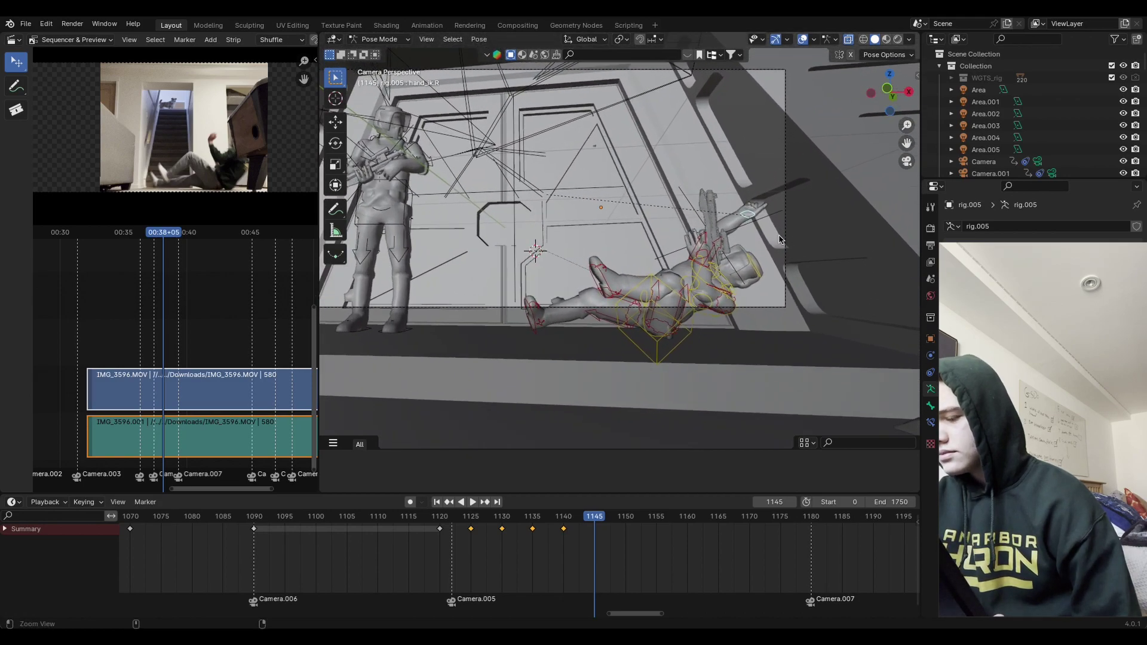
Step: Key the full rig pose at frame 1145 and scrub frames 1134–1149 to check it
key(a)
key(i)
click(777, 258)
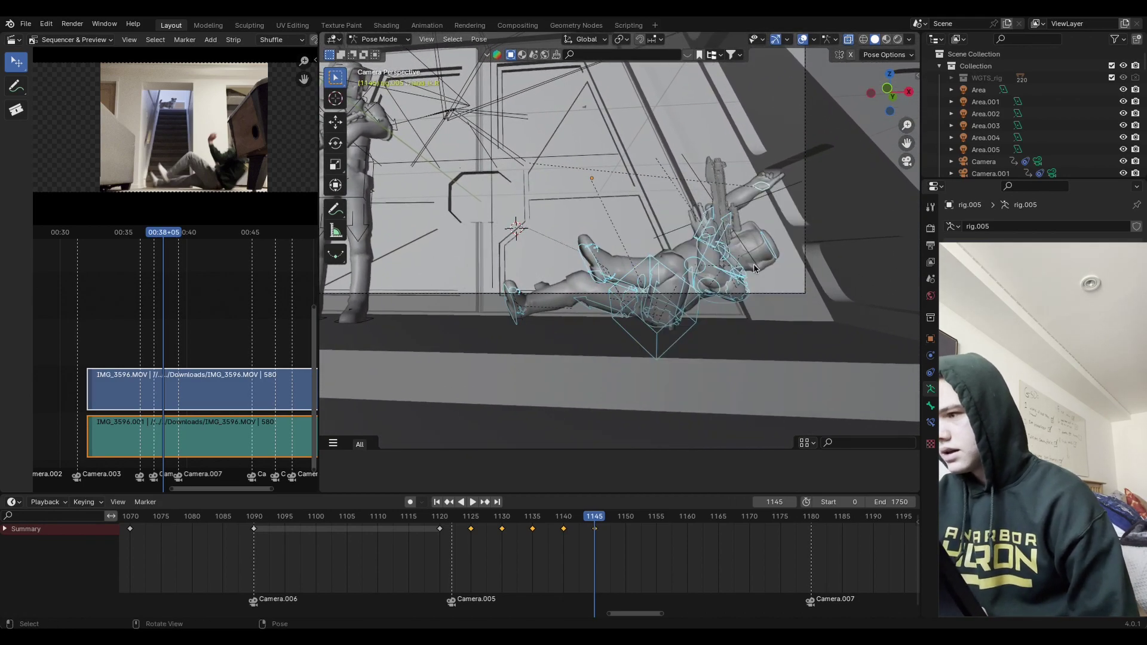
click(552, 517)
key(Right)
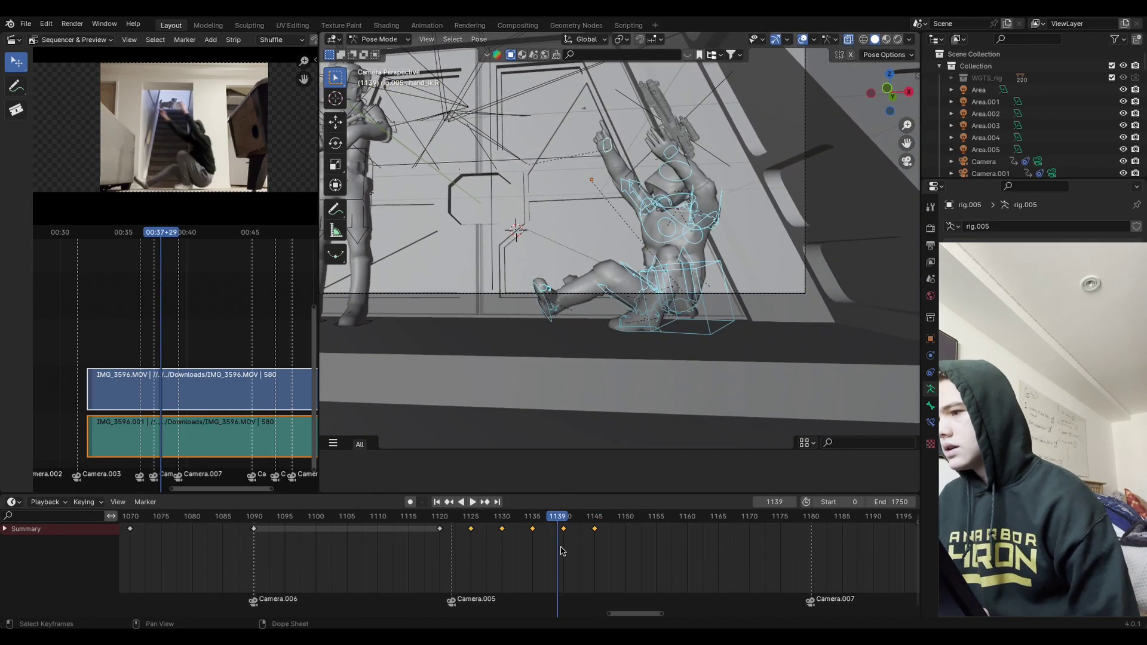
key(Right)
key(Right)
key(Right)
key(Right)
key(Right)
key(Right)
key(Right)
key(Right)
key(Right)
key(Right)
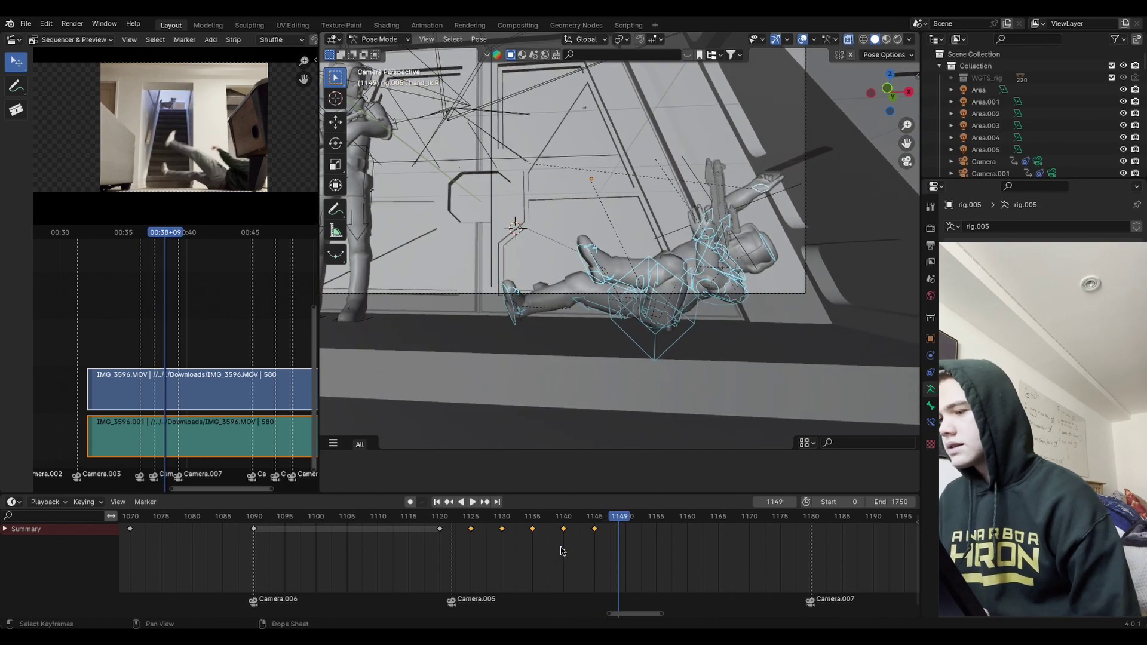
key(Left)
key(Left)
key(Left)
key(Left)
key(Left)
key(Left)
key(Left)
key(Left)
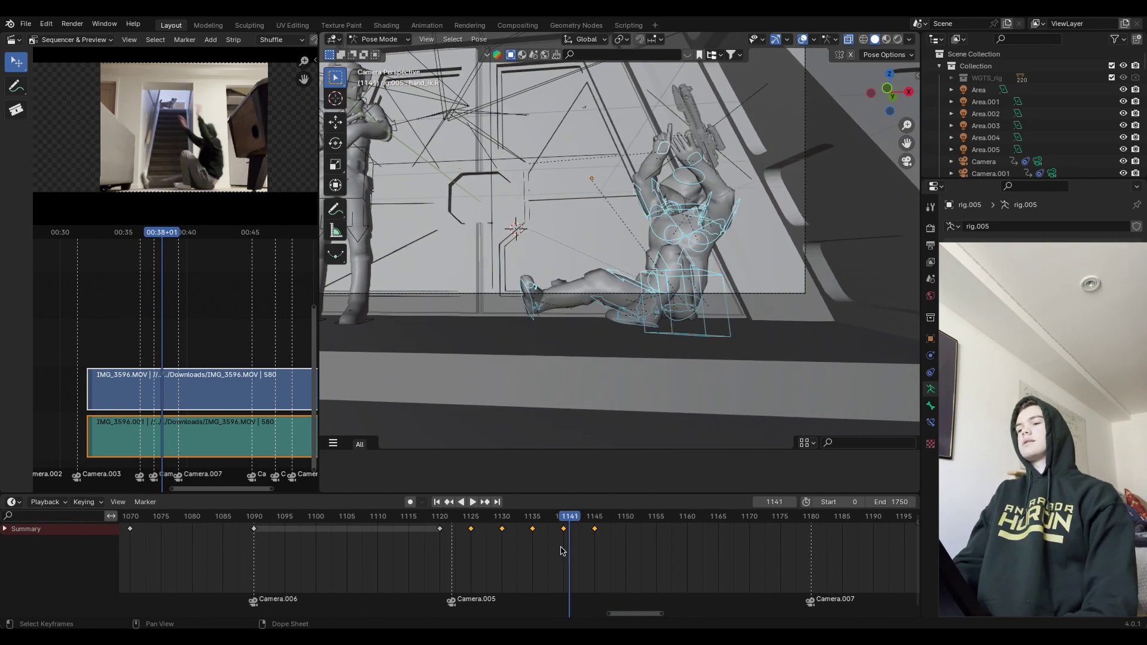
key(Left)
key(Left)
key(Left)
key(Left)
key(Left)
key(Left)
key(Left)
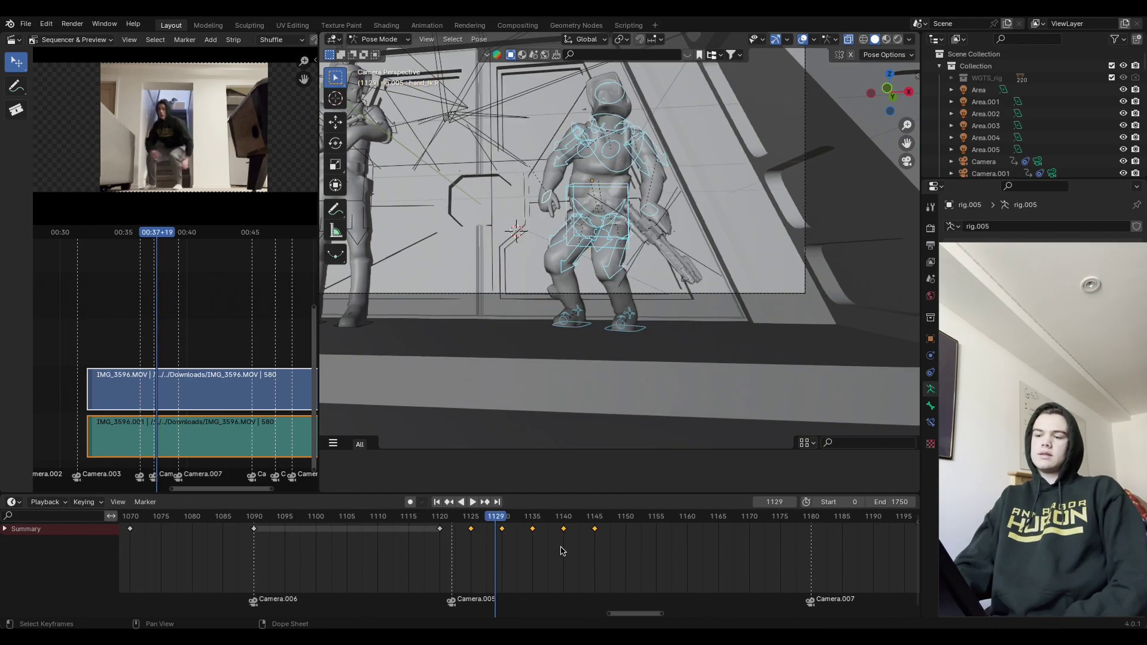
Step: Replay the fall from frames 1122–1124 several times, stopping at frame 1160
key(space)
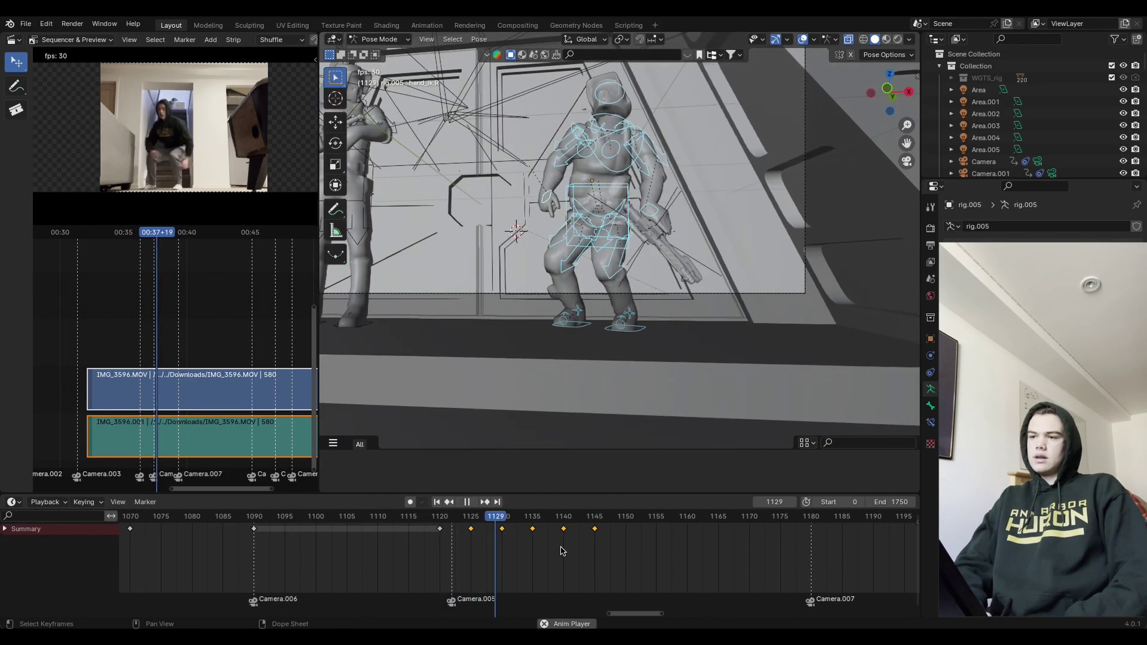
key(space)
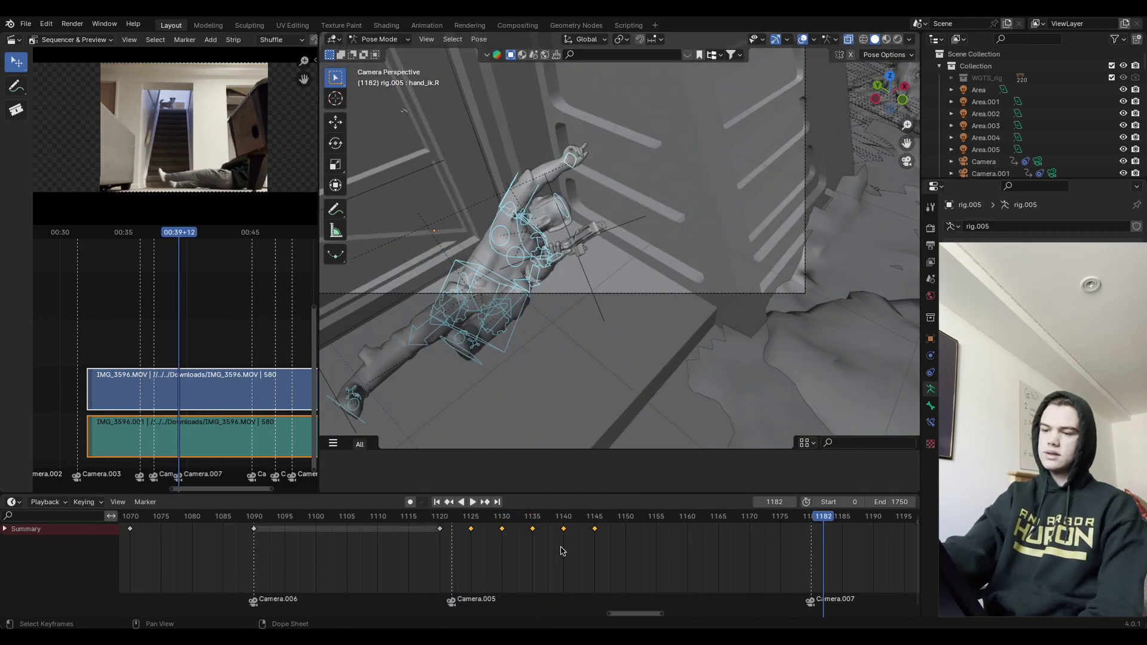
click(464, 515)
key(space)
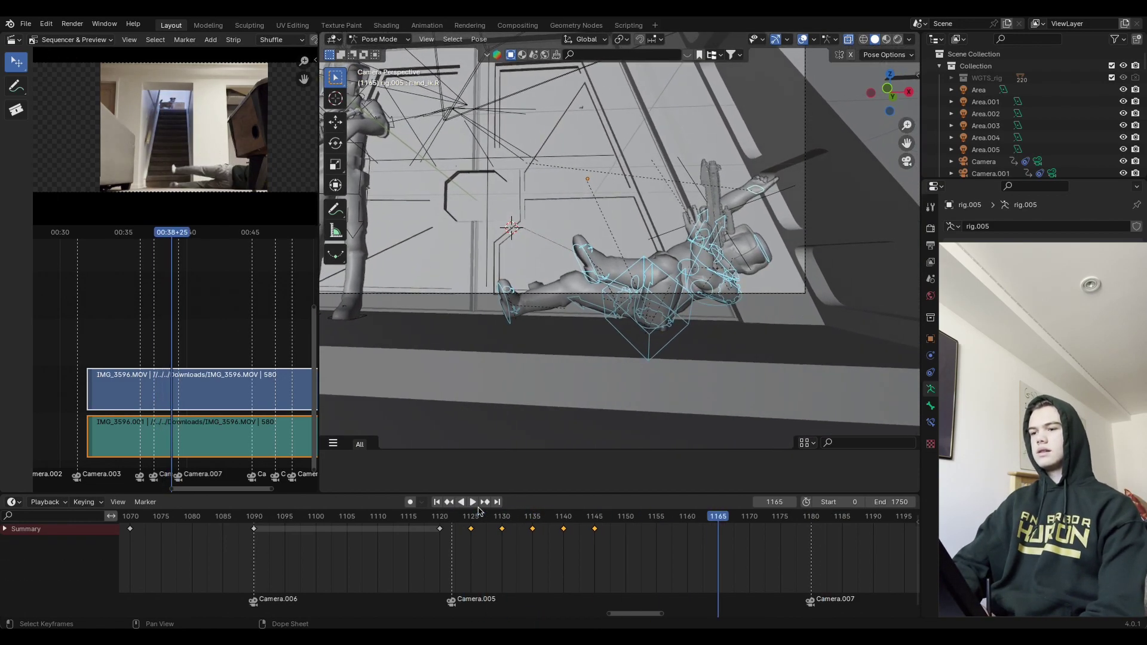
click(459, 517)
key(space)
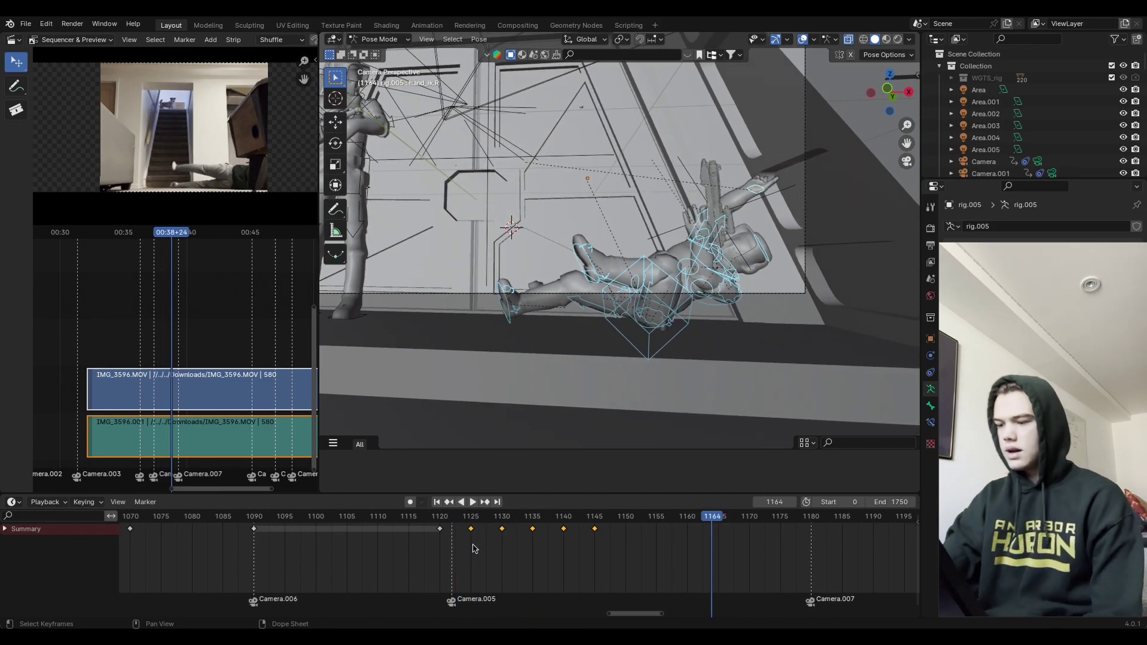
click(455, 518)
key(space)
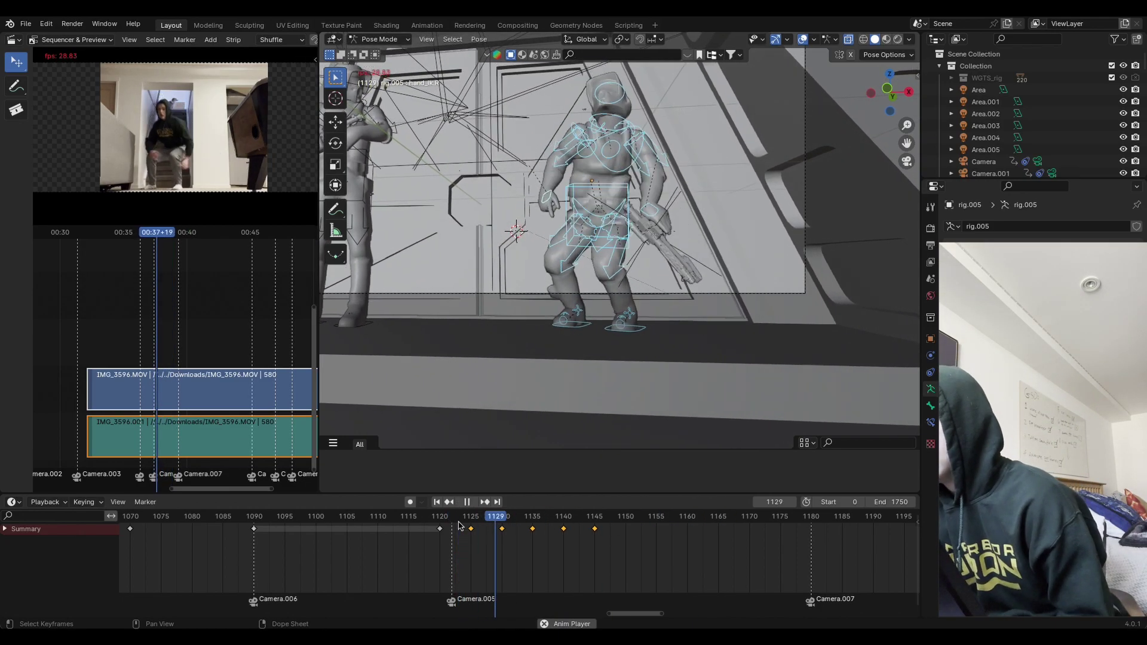
key(space)
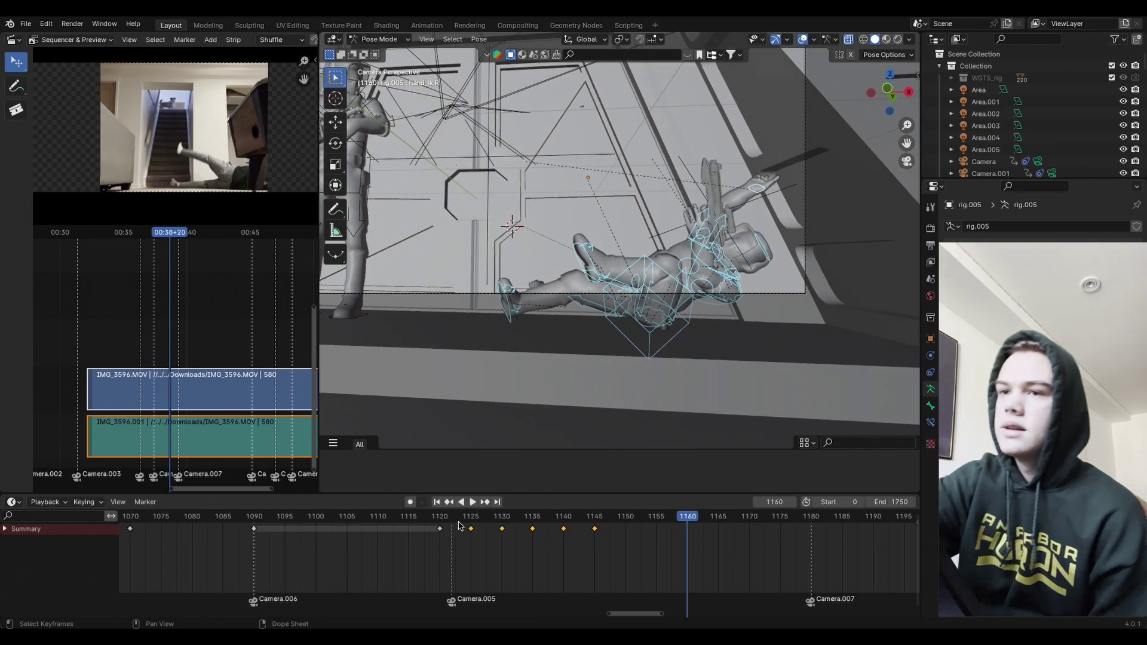
Step: Save the scene as Starwars bunker2.blend and frame the whole soldier in the viewport
click(27, 24)
click(43, 101)
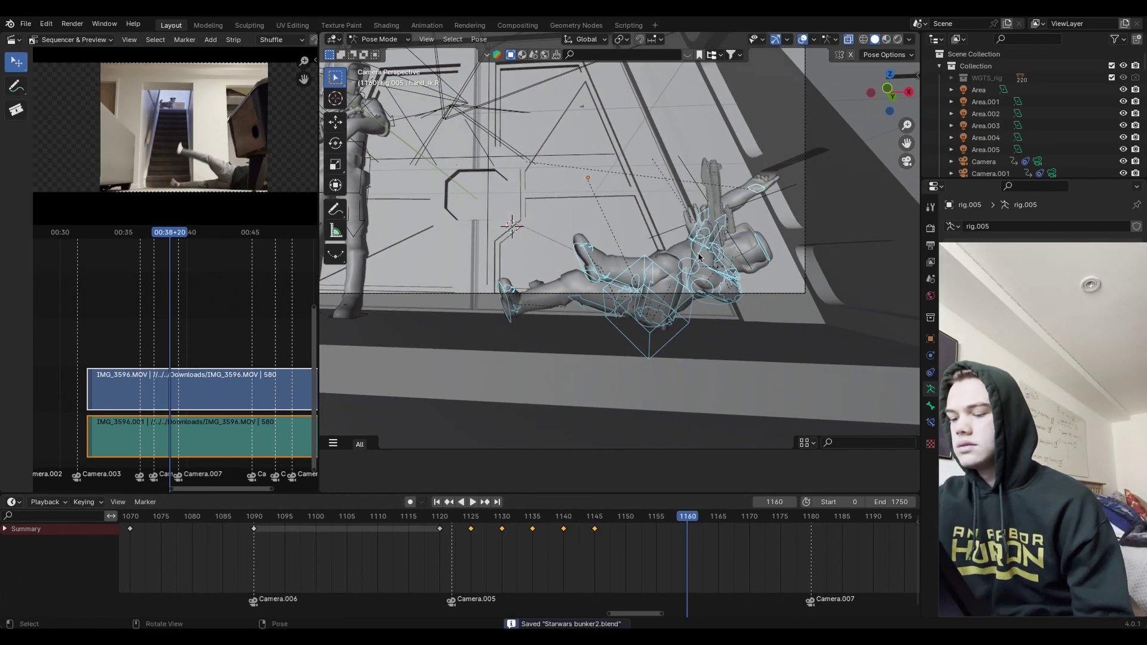
ctrl+alt+drag(738, 233, 806, 231)
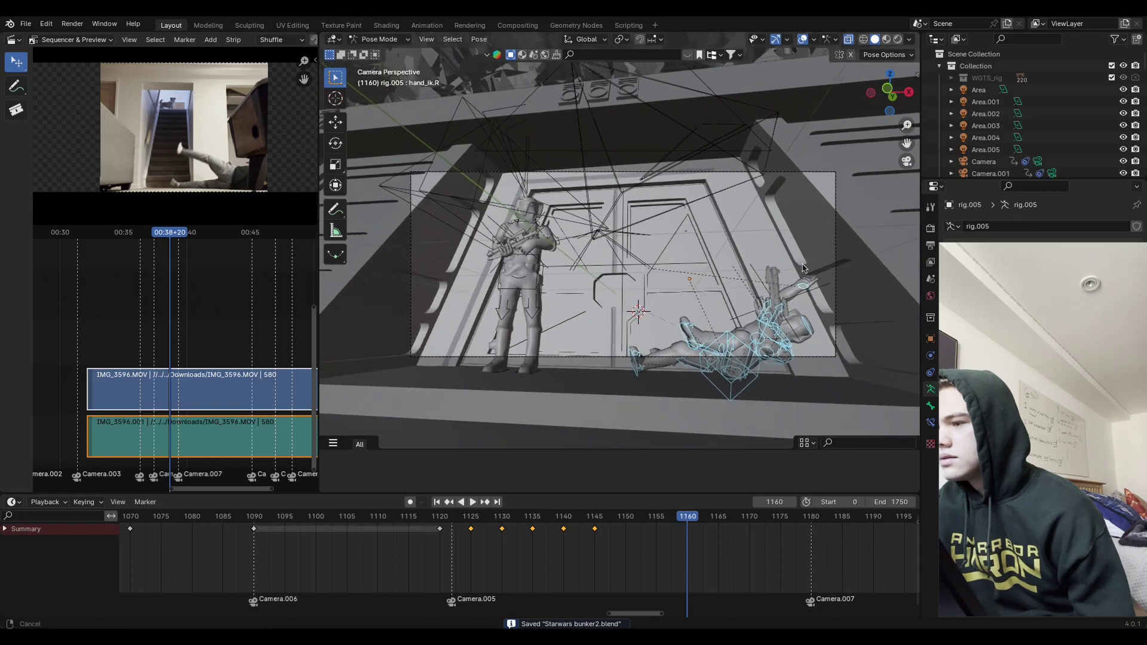
shift+middle_drag(806, 231, 797, 259)
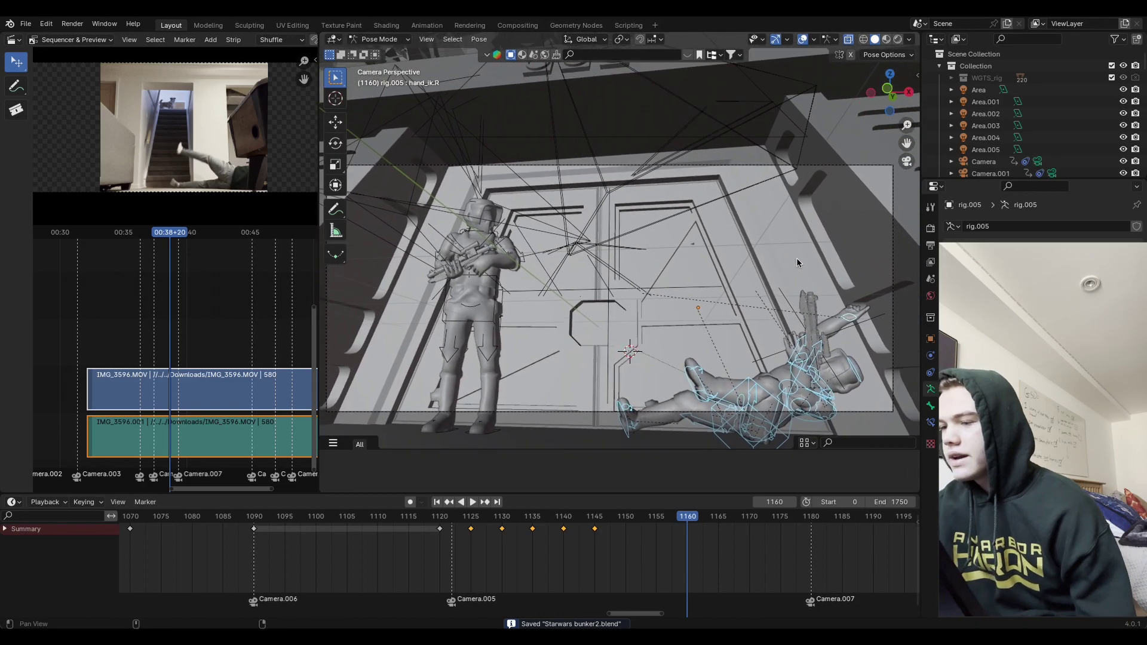
Step: Replay the fall sequence from about frames 1090, 1119 and 1110 to review it
click(274, 518)
key(space)
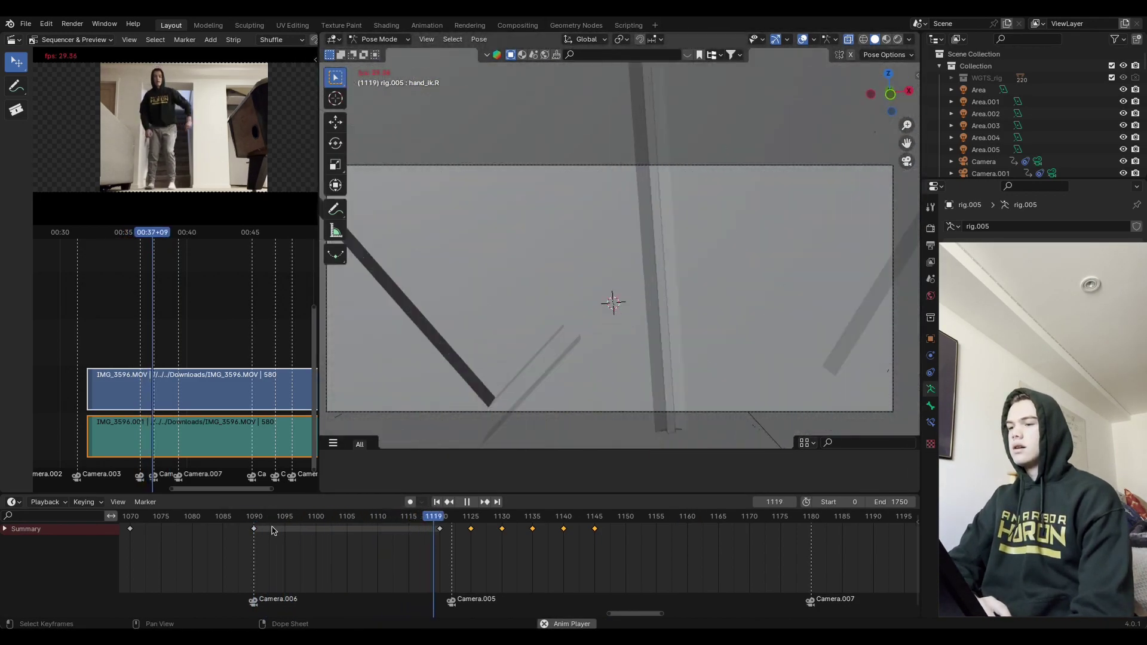
key(space)
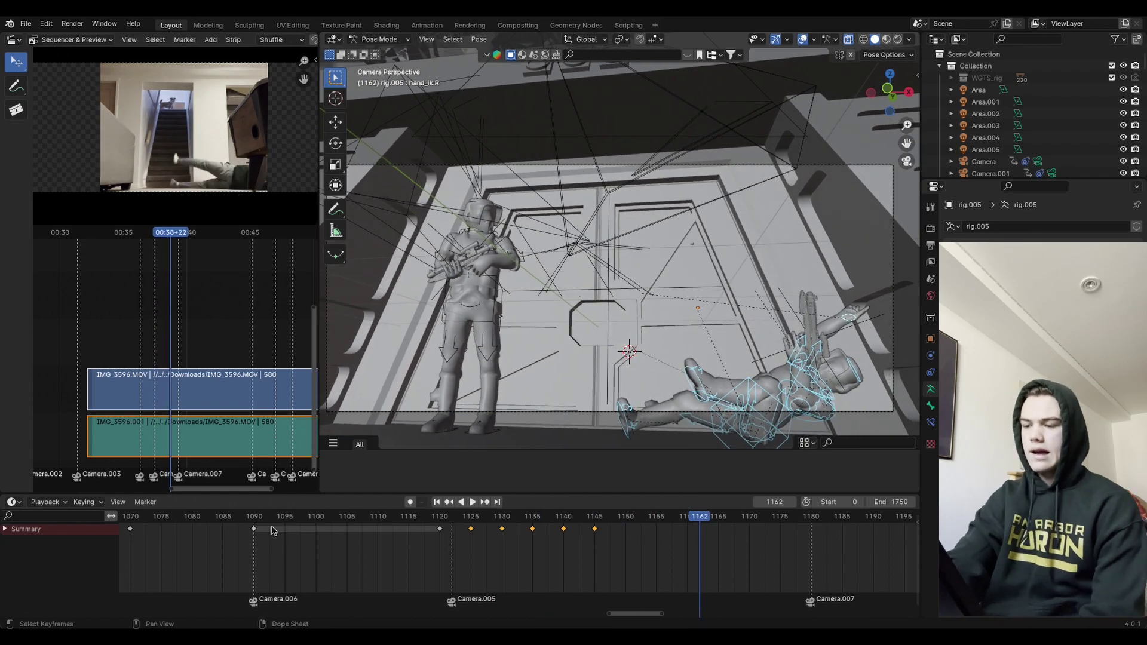
click(428, 521)
key(space)
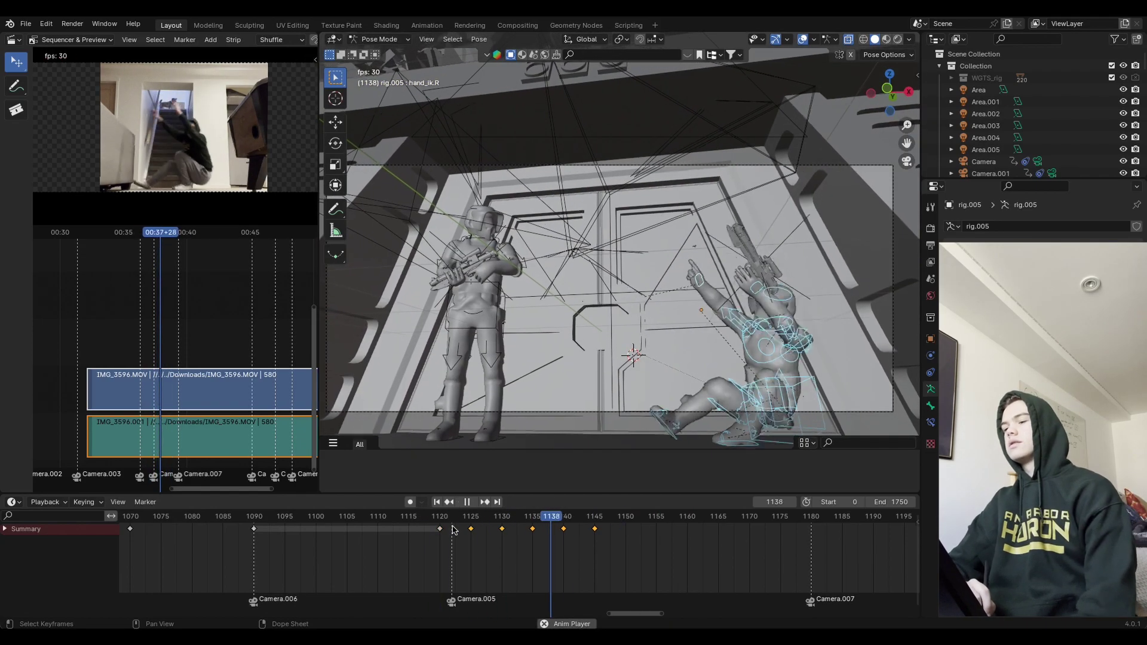
key(space)
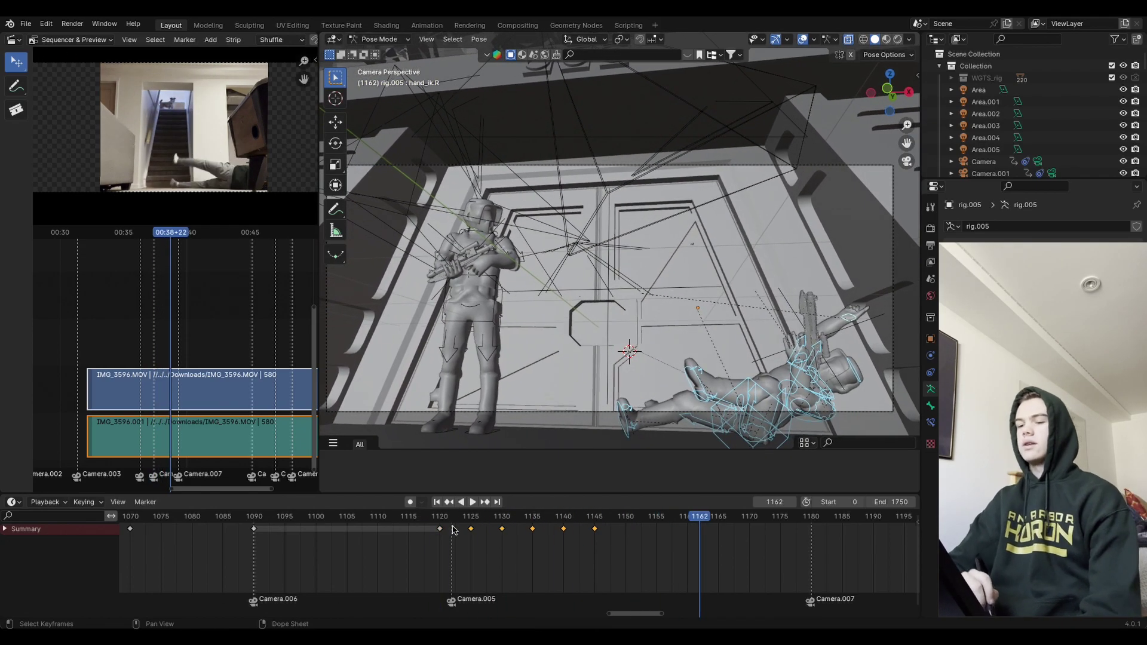
click(369, 517)
key(space)
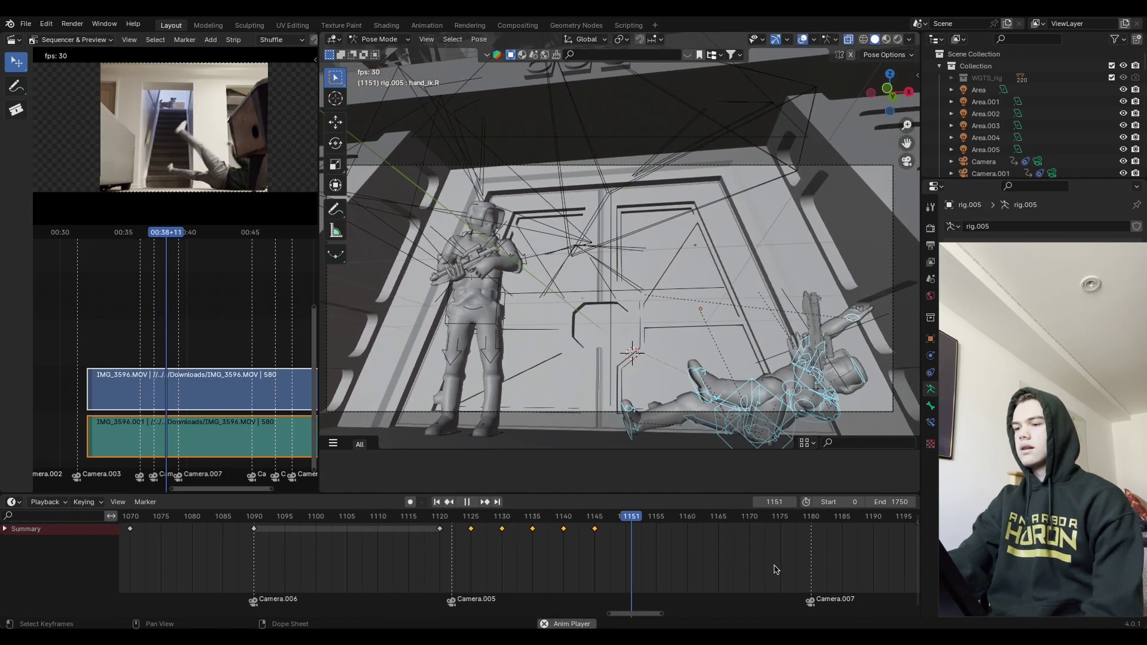
key(space)
click(27, 24)
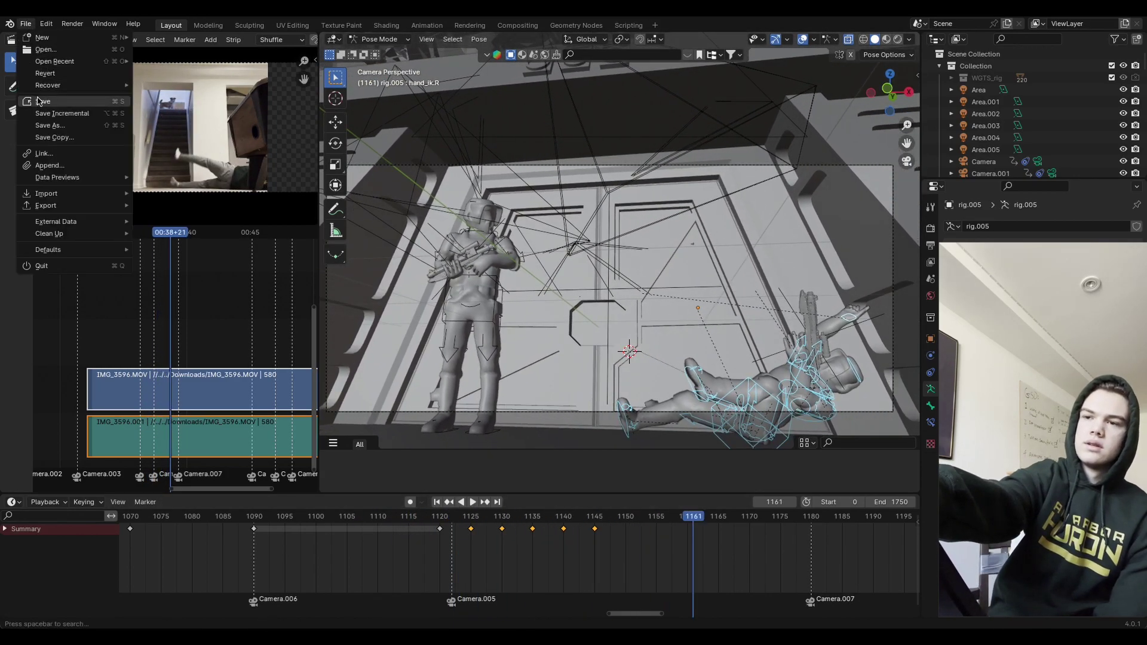
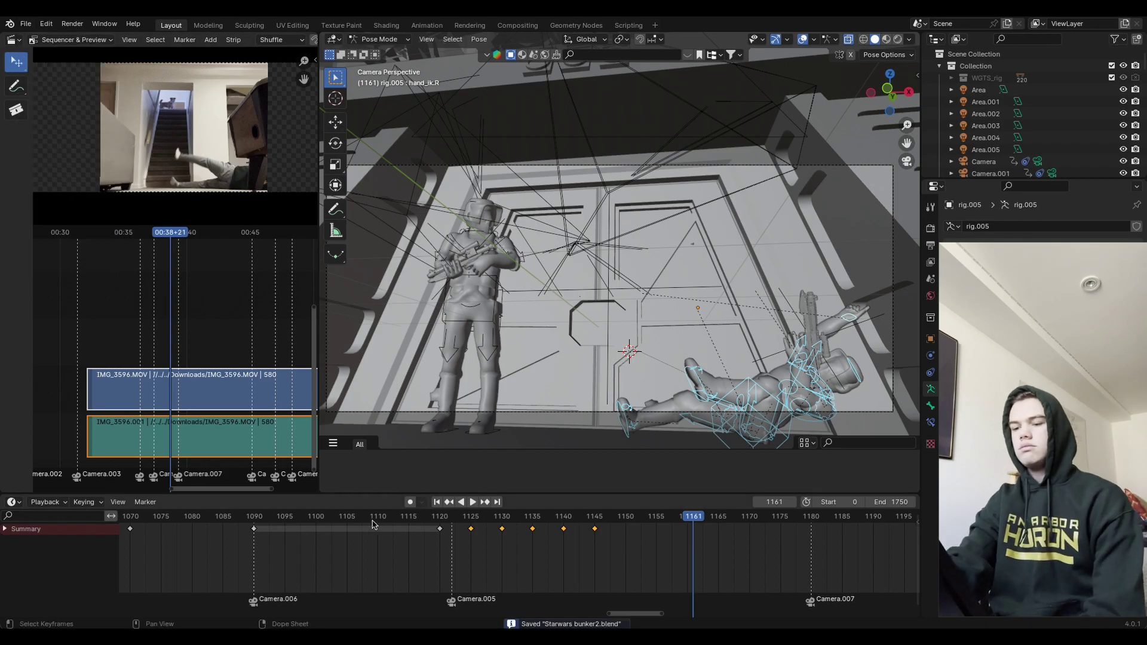
Step: Replay the fall from around frames 1090 and 1122 to compare it with the reference
drag(255, 518, 199, 537)
key(space)
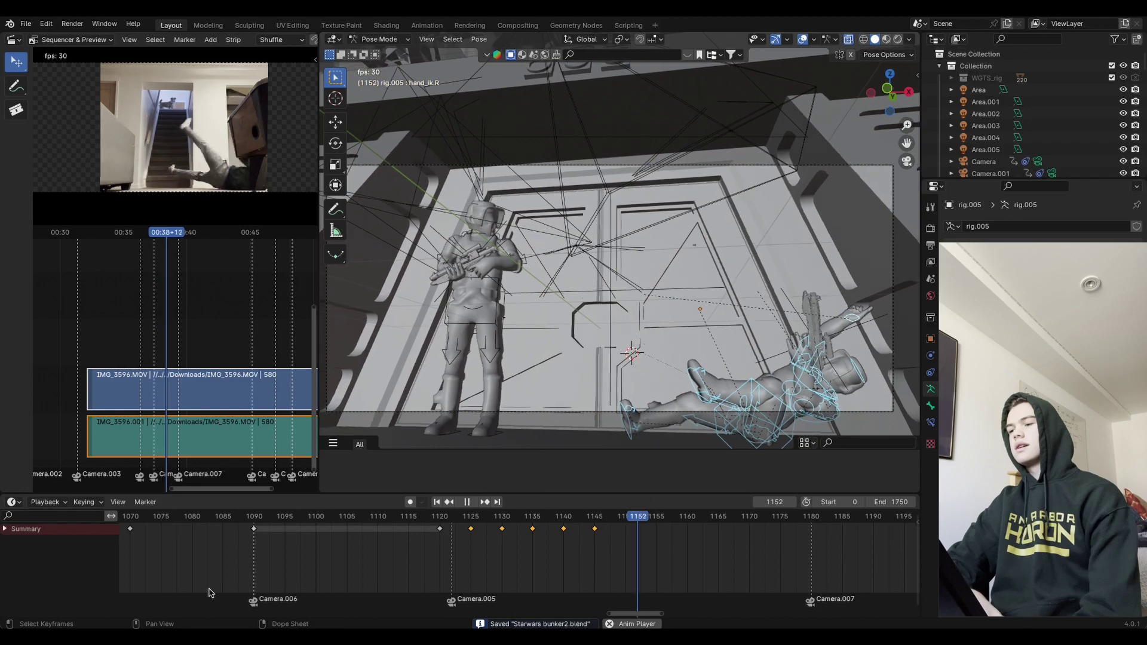
key(space)
click(252, 529)
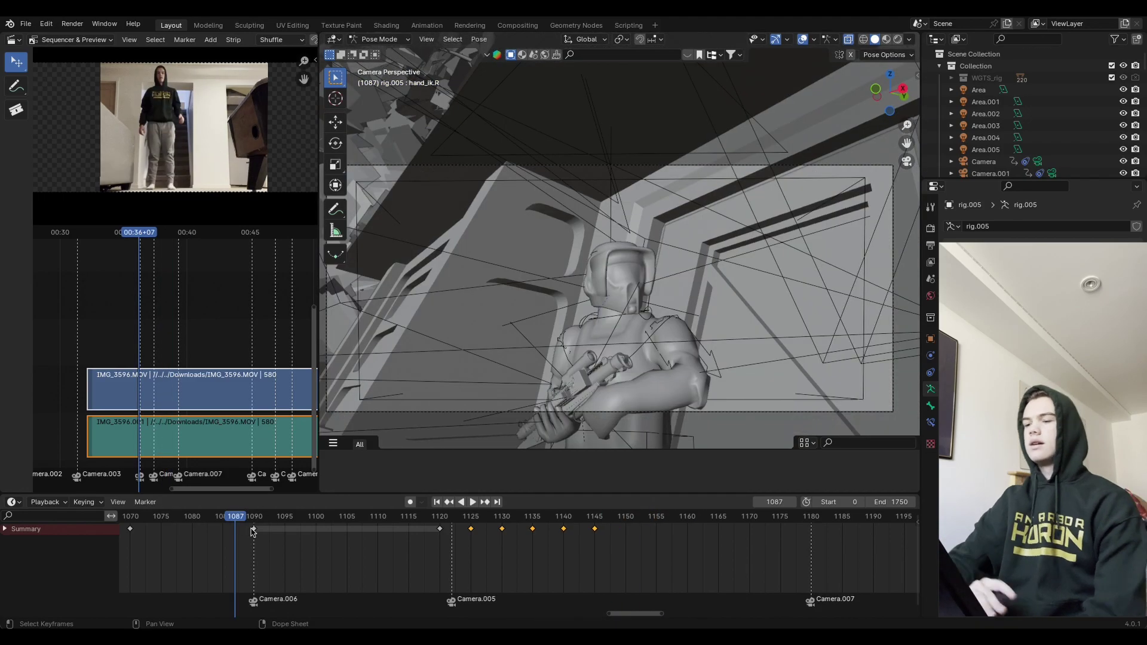
key(space)
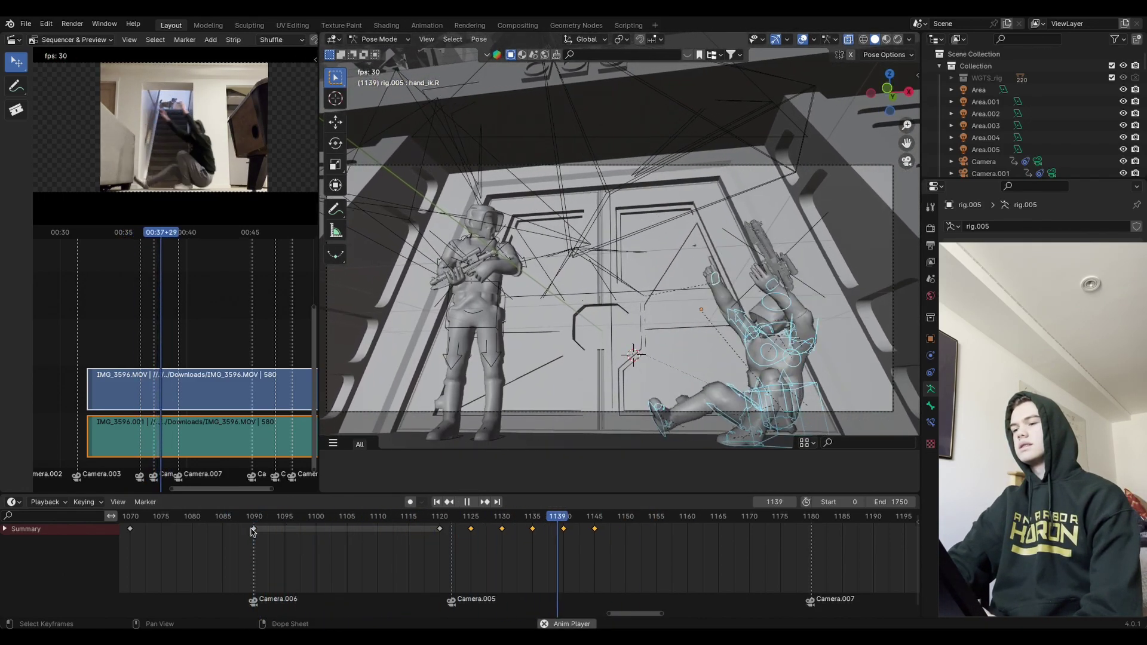
key(space)
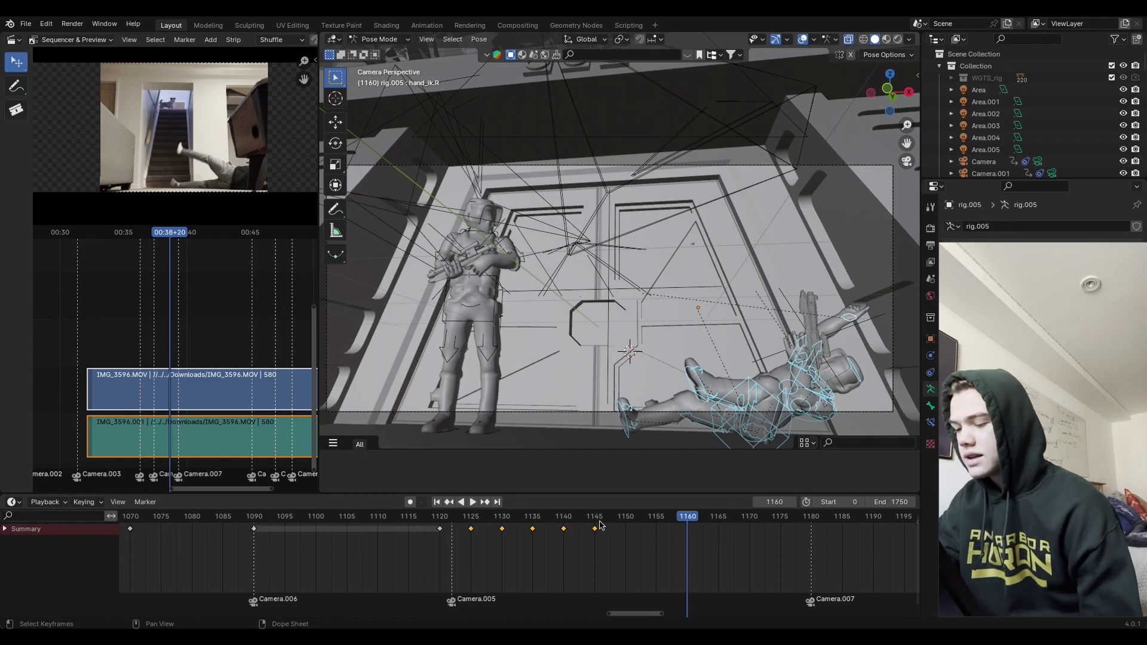
click(462, 516)
key(space)
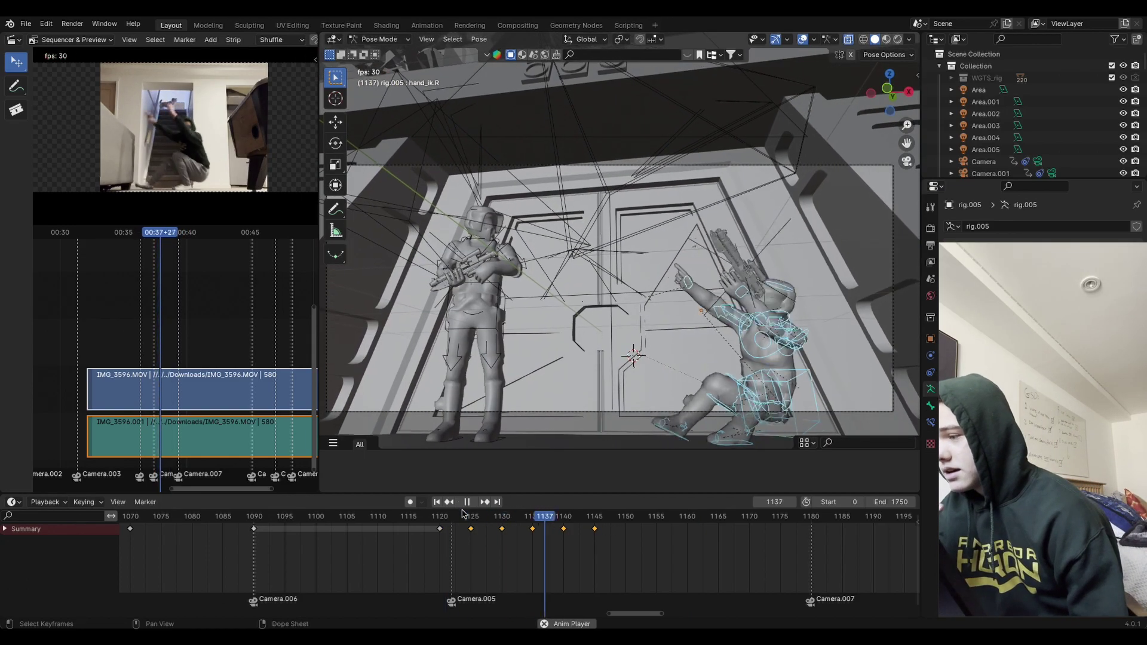
key(space)
Step: Save Starwars bunker2.blend and zoom in on the lying soldier at frame 1150
click(25, 23)
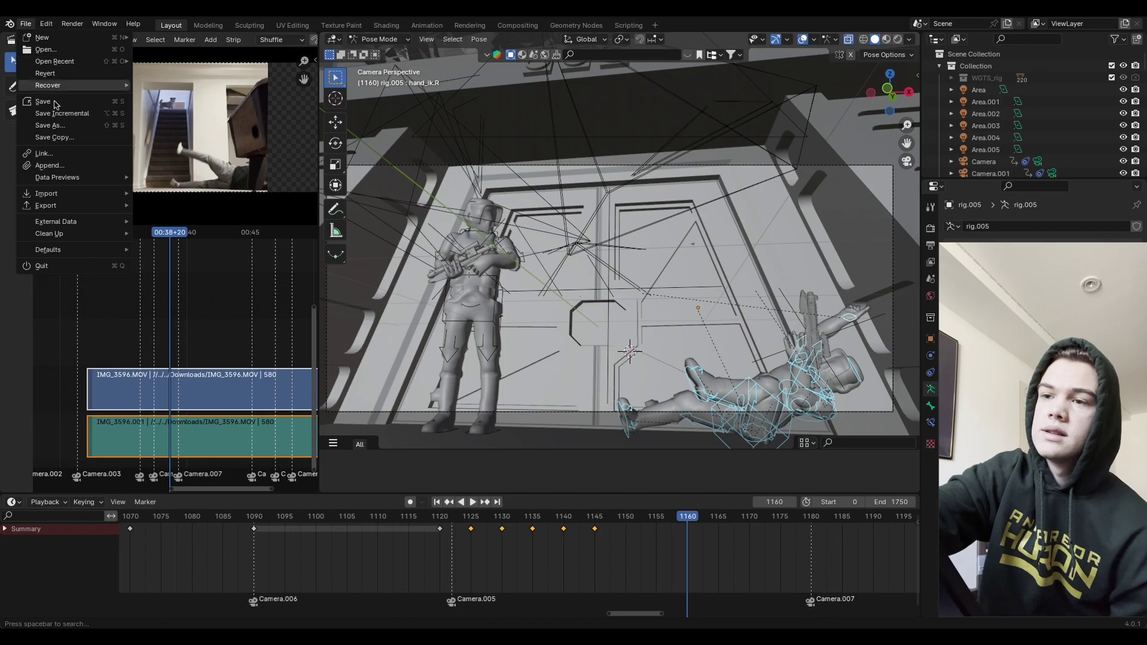
click(628, 523)
shift+middle_drag(848, 420, 726, 387)
Step: Rotate the chest and torso bones to lay the upper body back flatter
scroll(725, 386, up, 6)
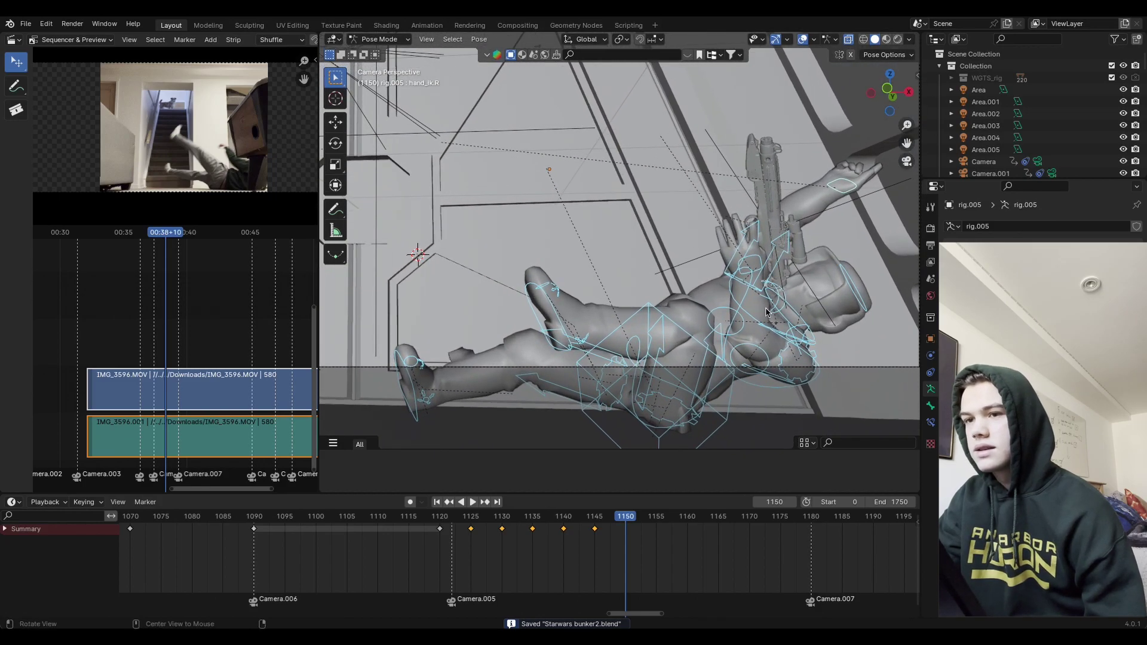
scroll(773, 376, down, 5)
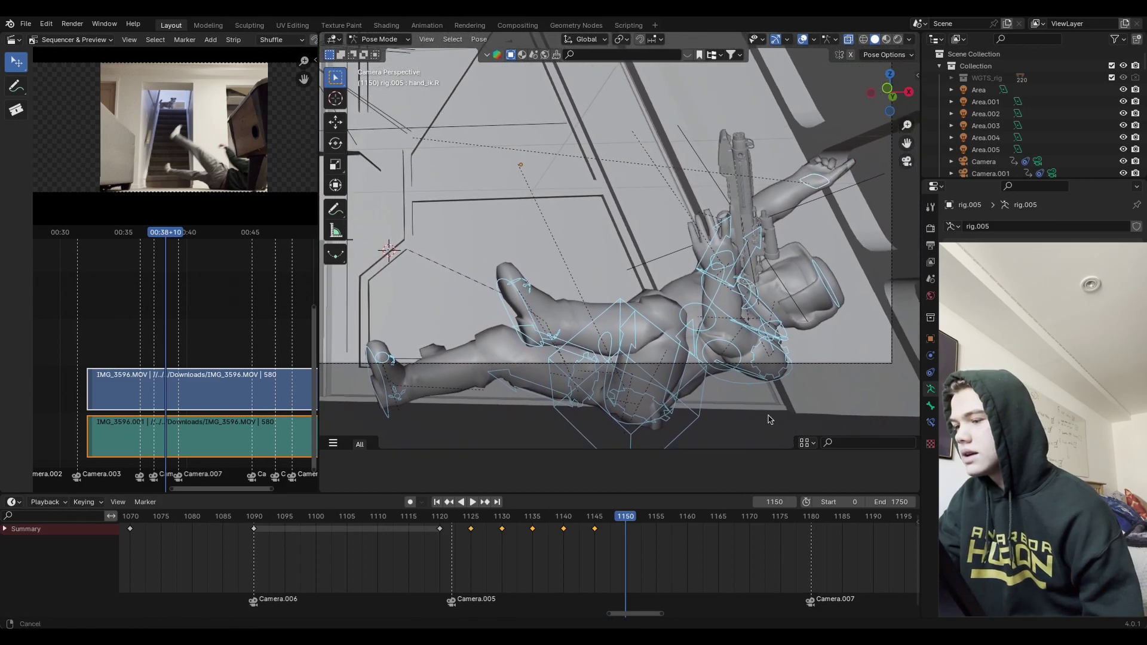
click(762, 358)
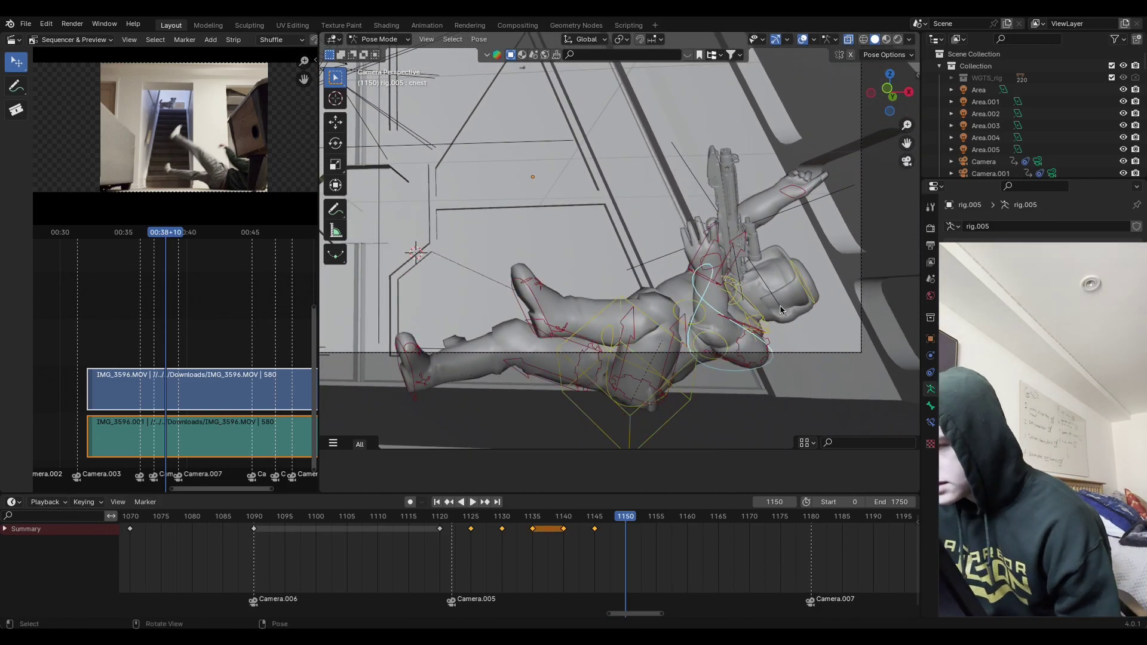
key(r)
click(753, 290)
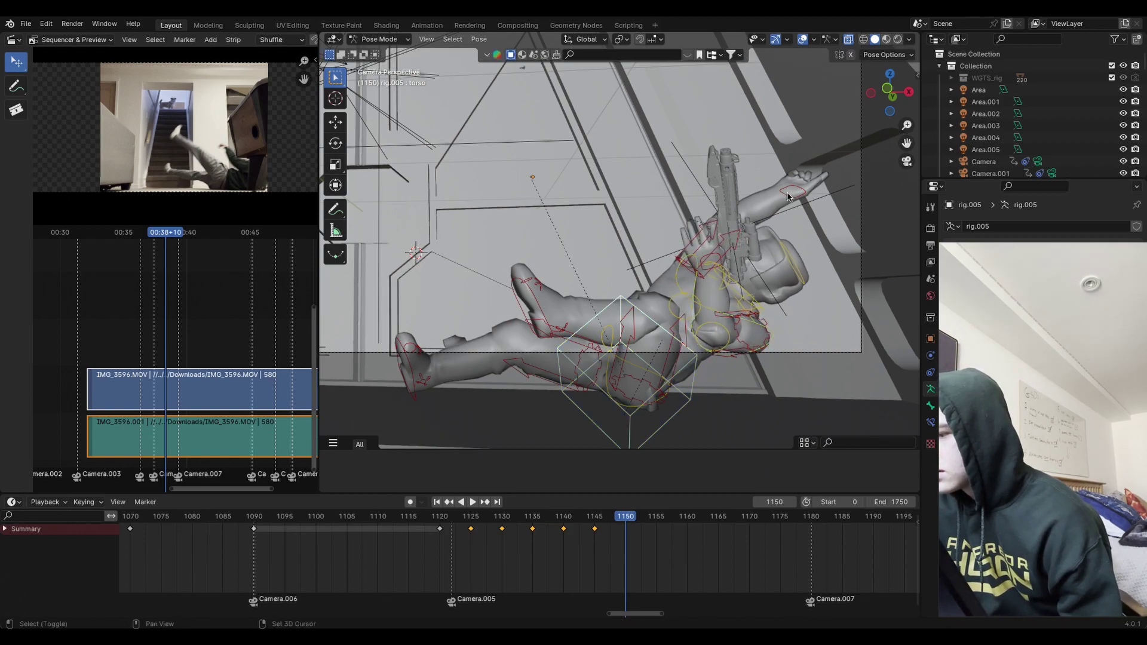
key(r)
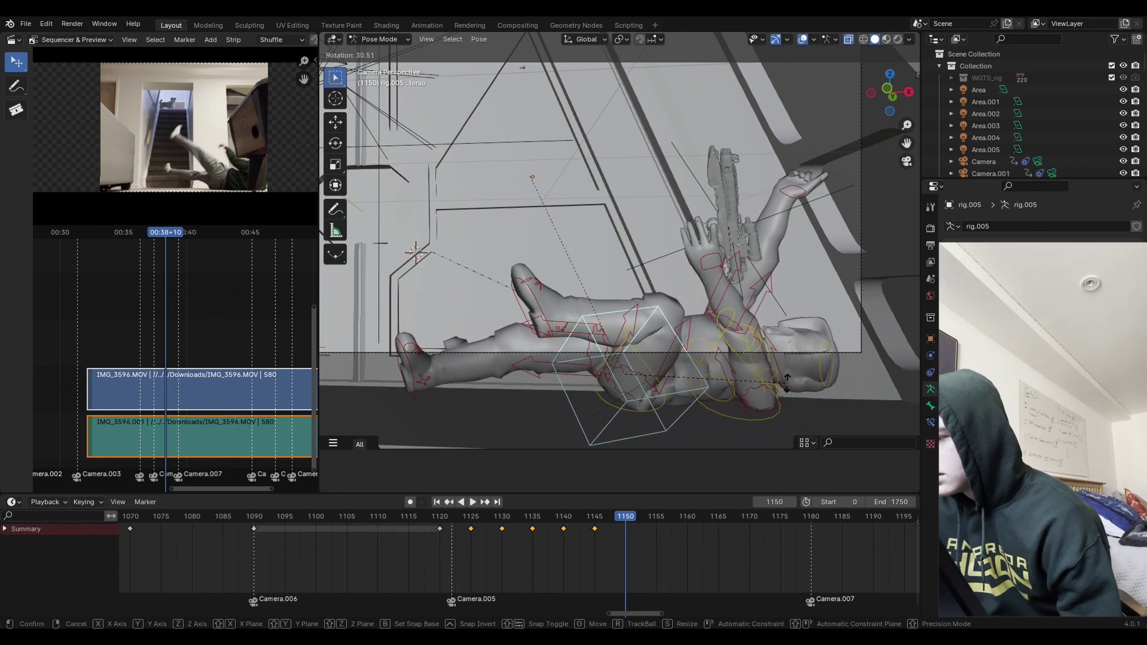
click(810, 181)
Step: Move and rotate the right hand control into its new position
key(g)
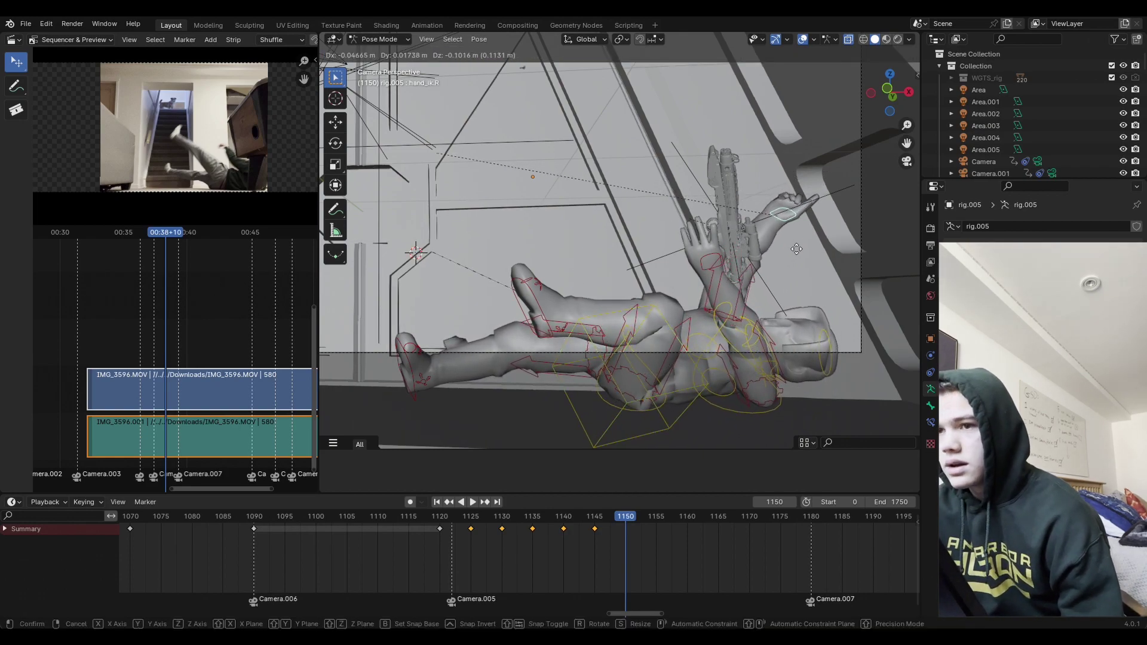
click(806, 288)
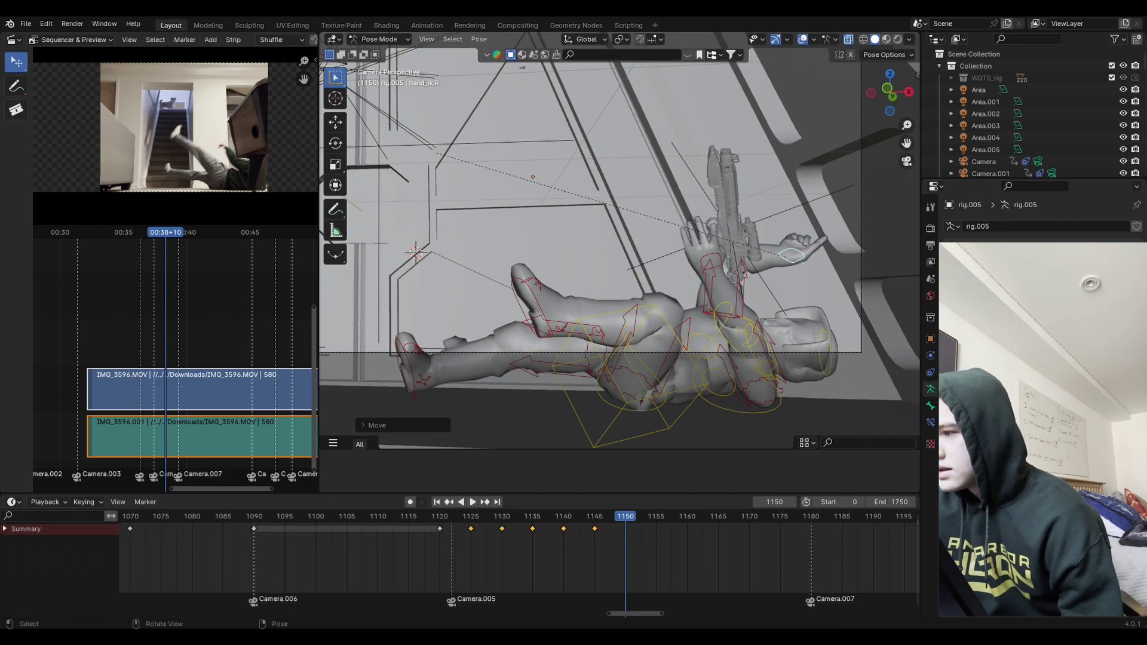
key(r)
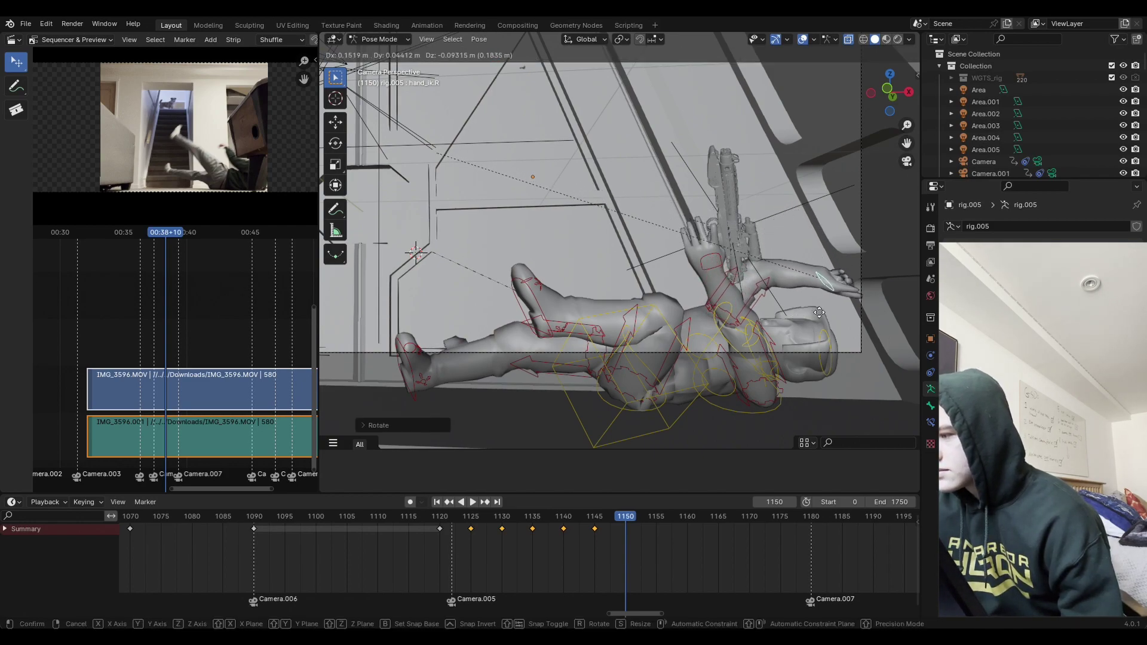
click(825, 319)
Step: Rotate the left upper arm and reposition the left hand to hold the rifle upright
key(r)
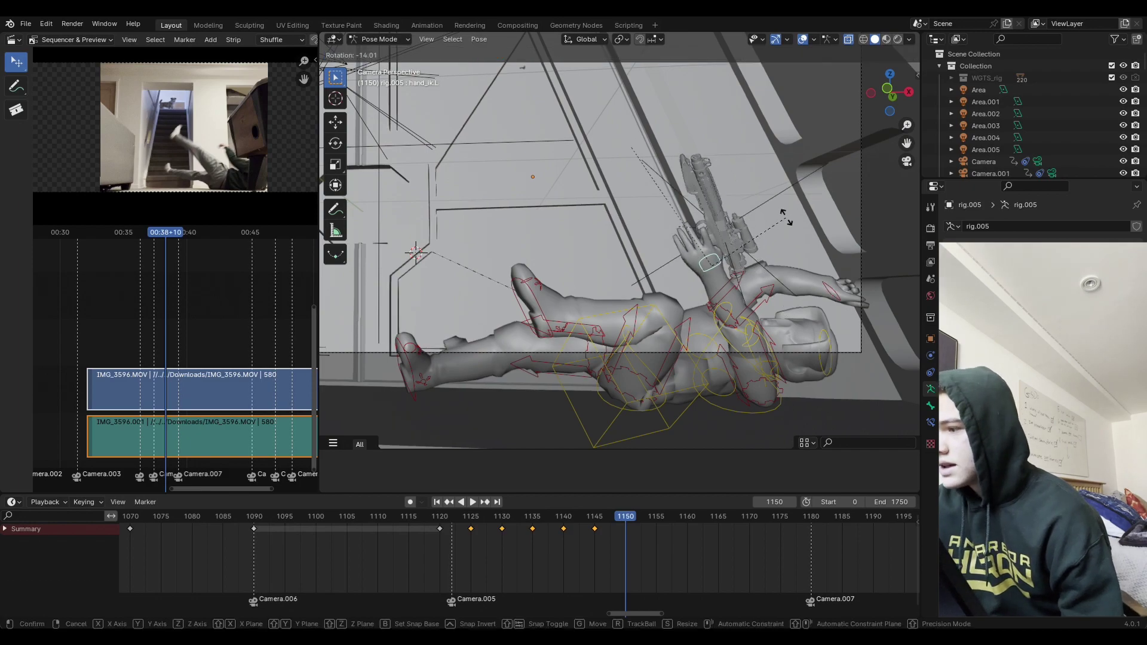
click(777, 236)
key(g)
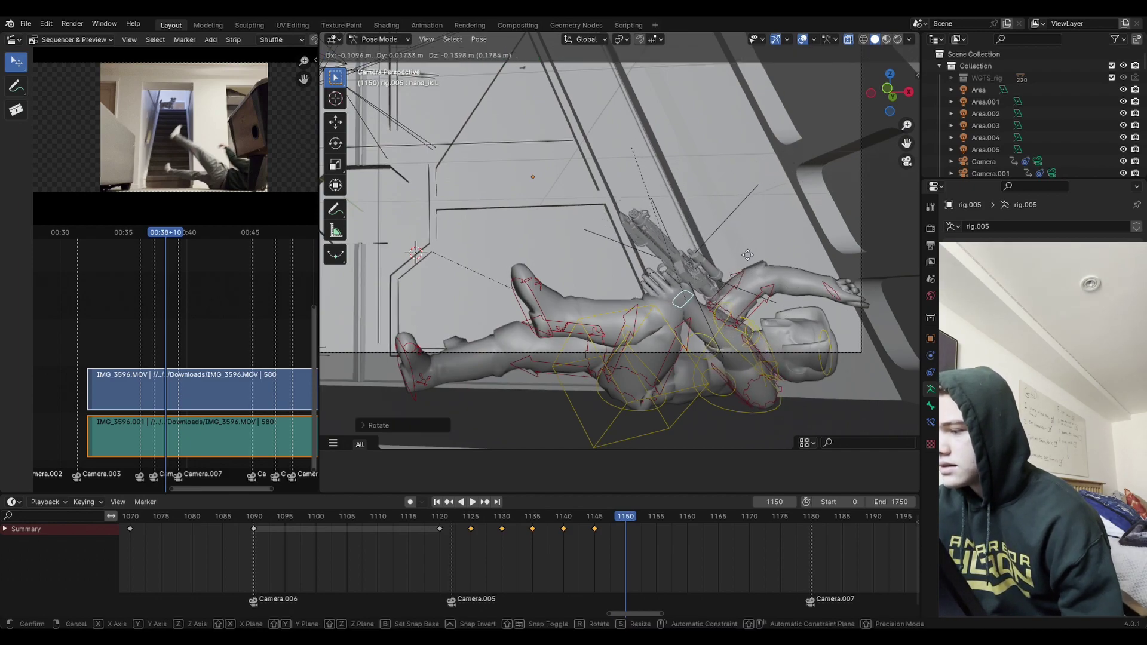
click(756, 277)
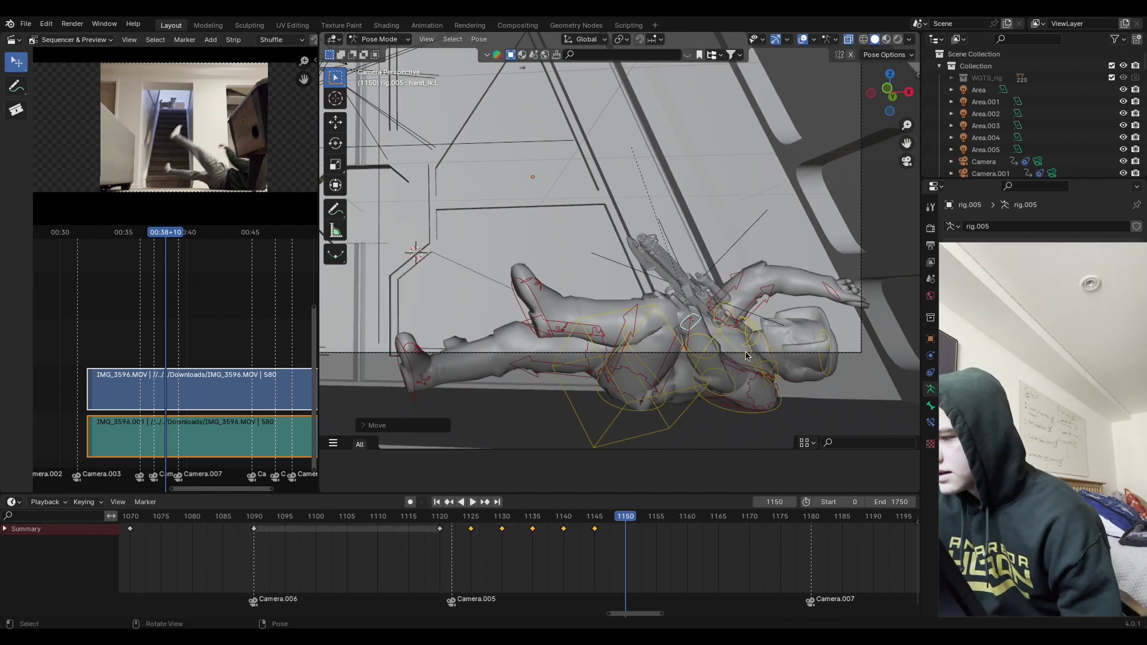
click(741, 376)
key(r)
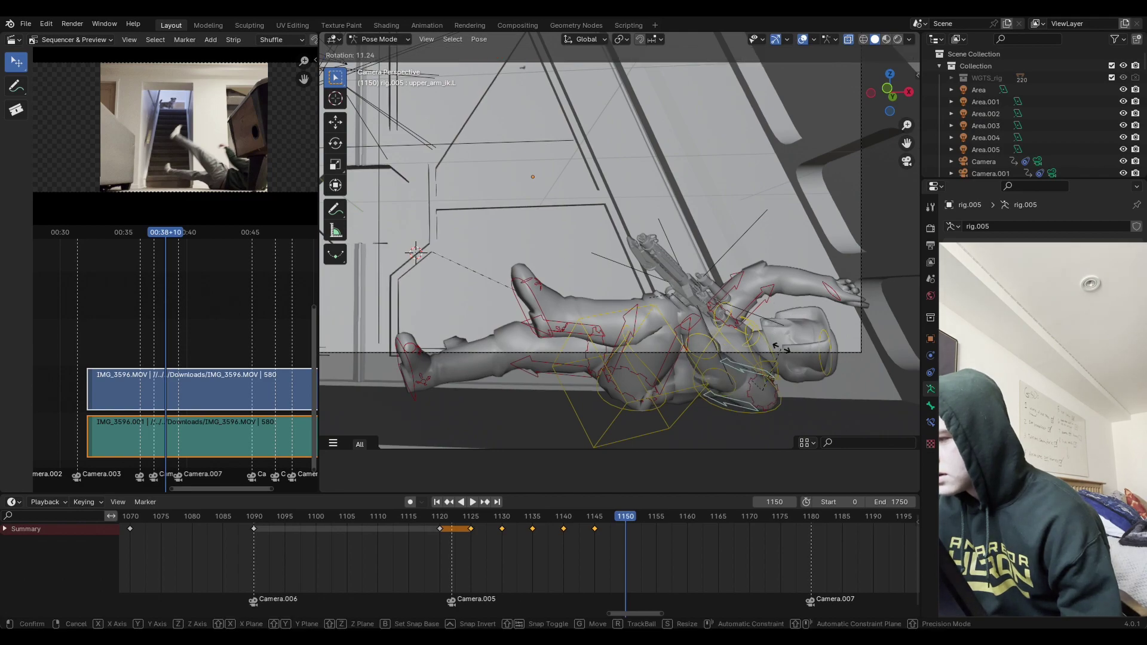
click(713, 279)
click(697, 321)
key(g)
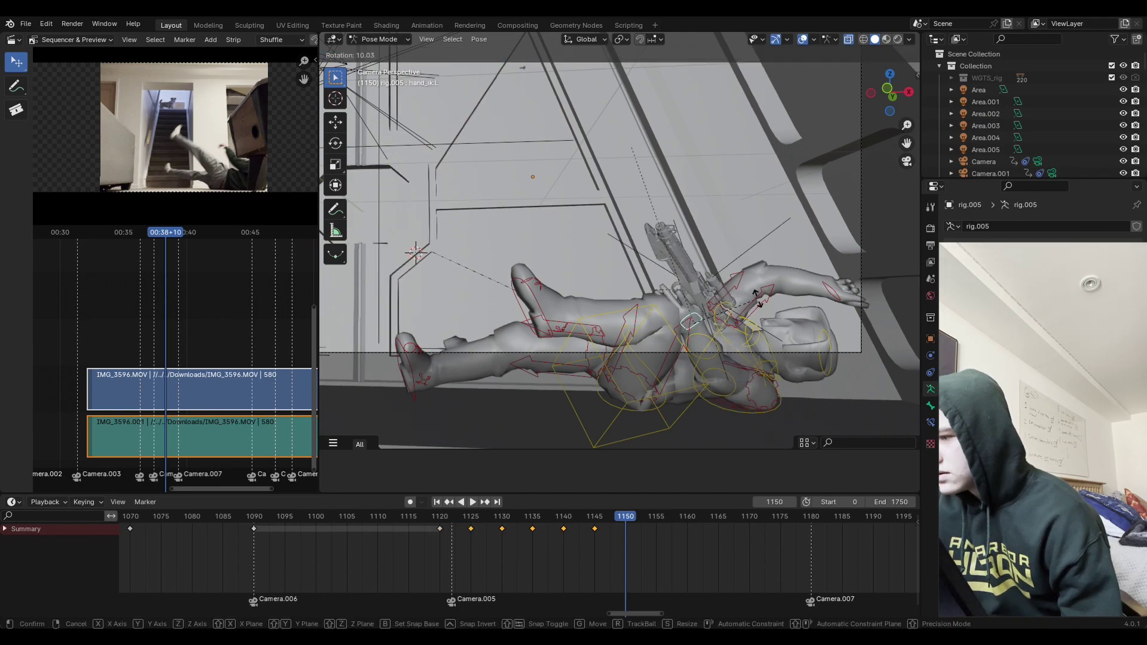
click(774, 306)
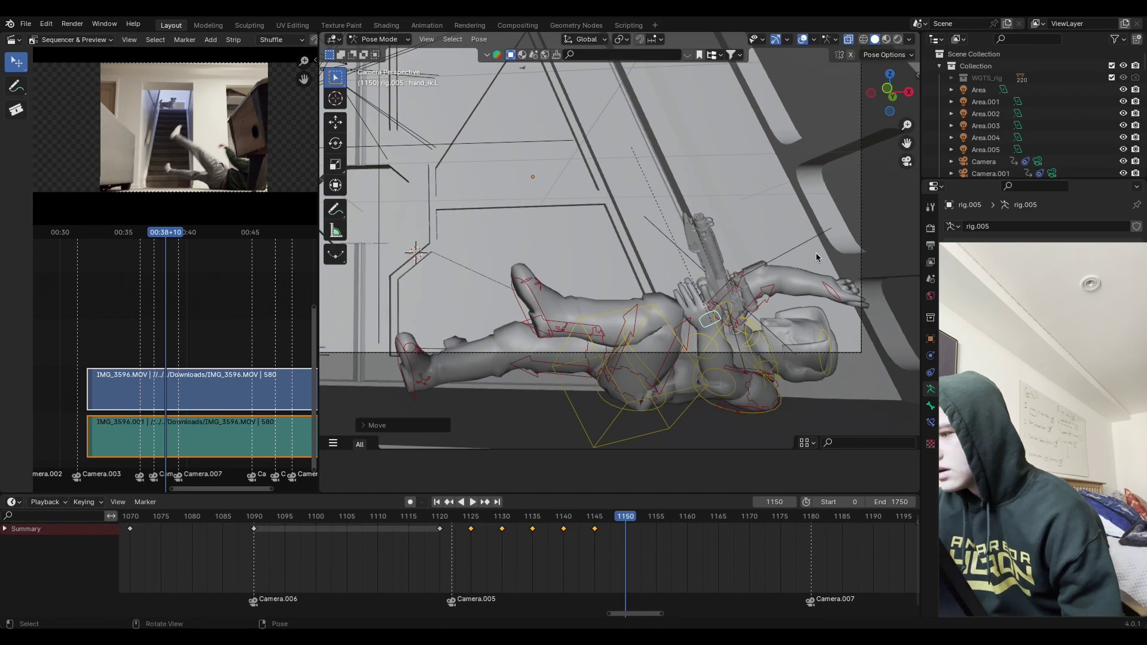
key(g)
click(784, 292)
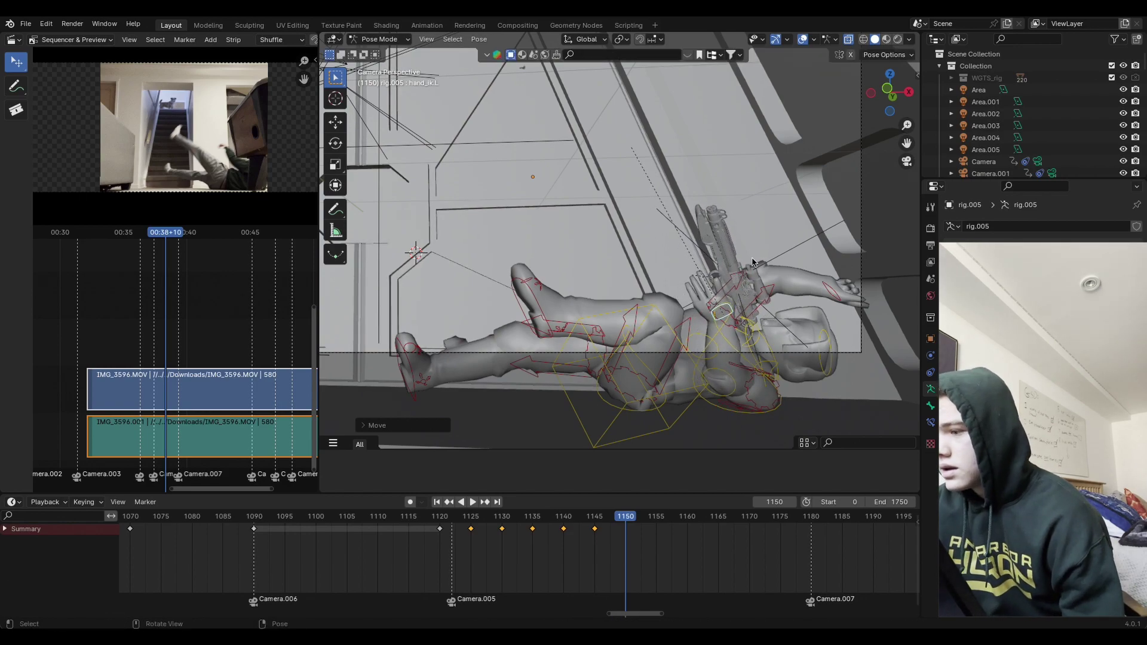
Step: Raise the left foot control and rotate it to lift the left leg
click(543, 288)
key(g)
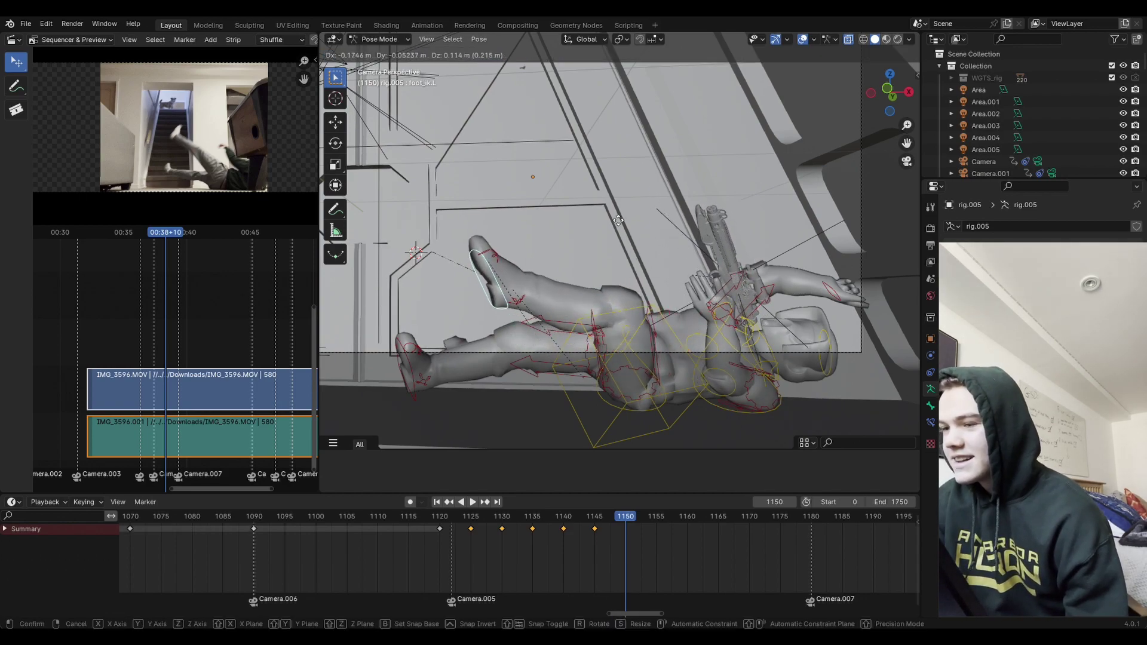
click(621, 193)
key(r)
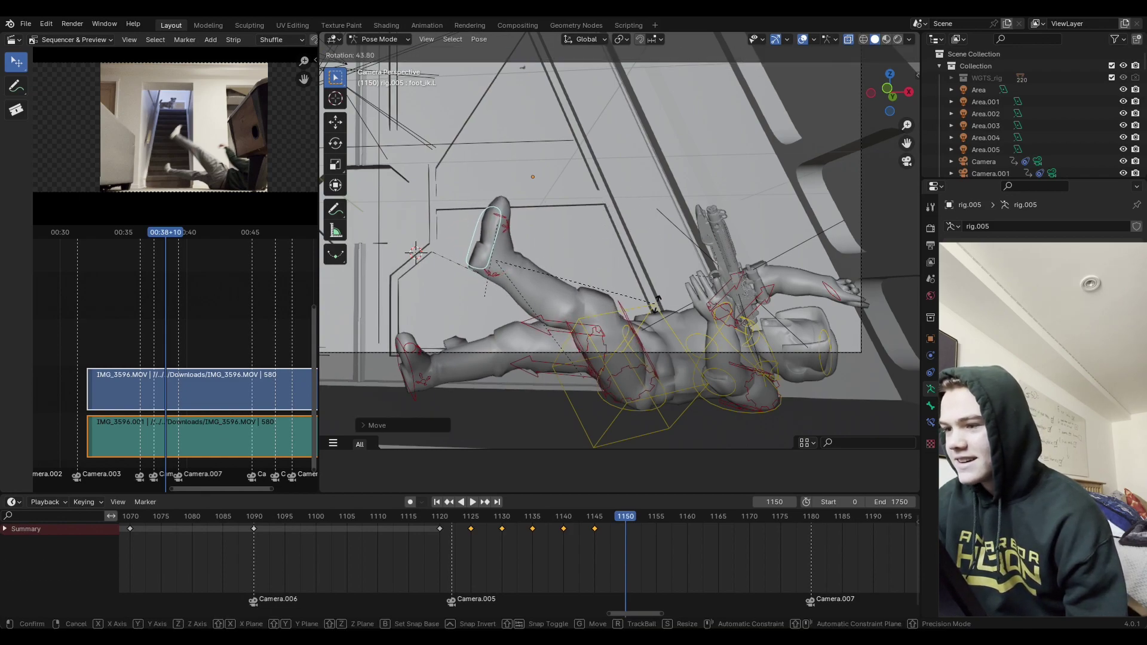
click(647, 335)
key(g)
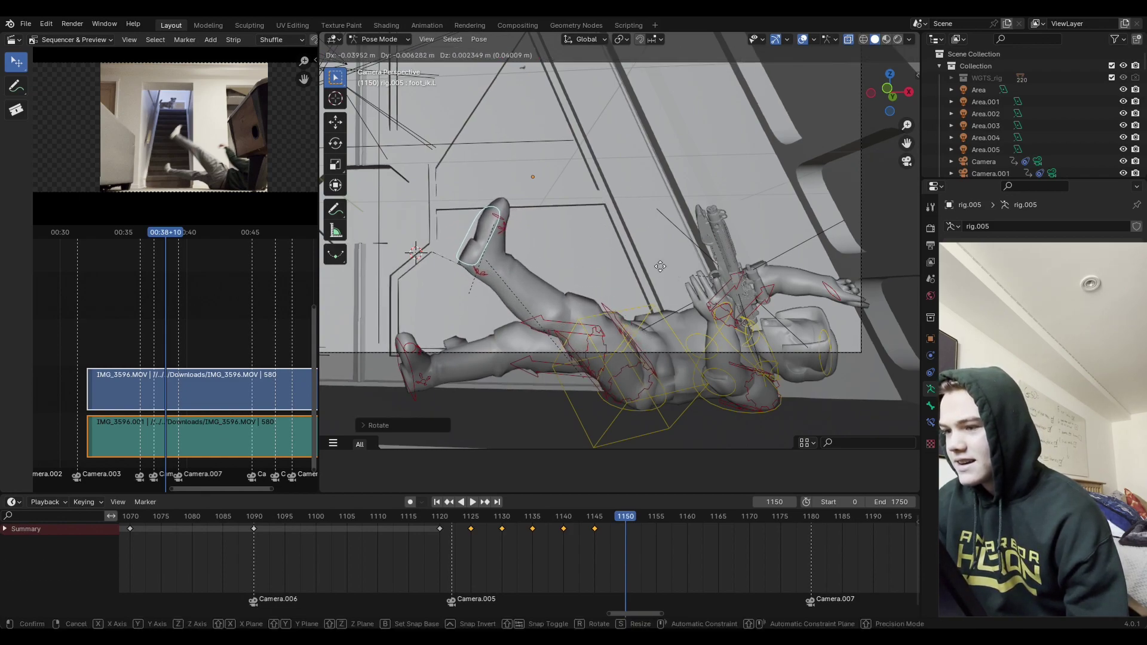
click(657, 267)
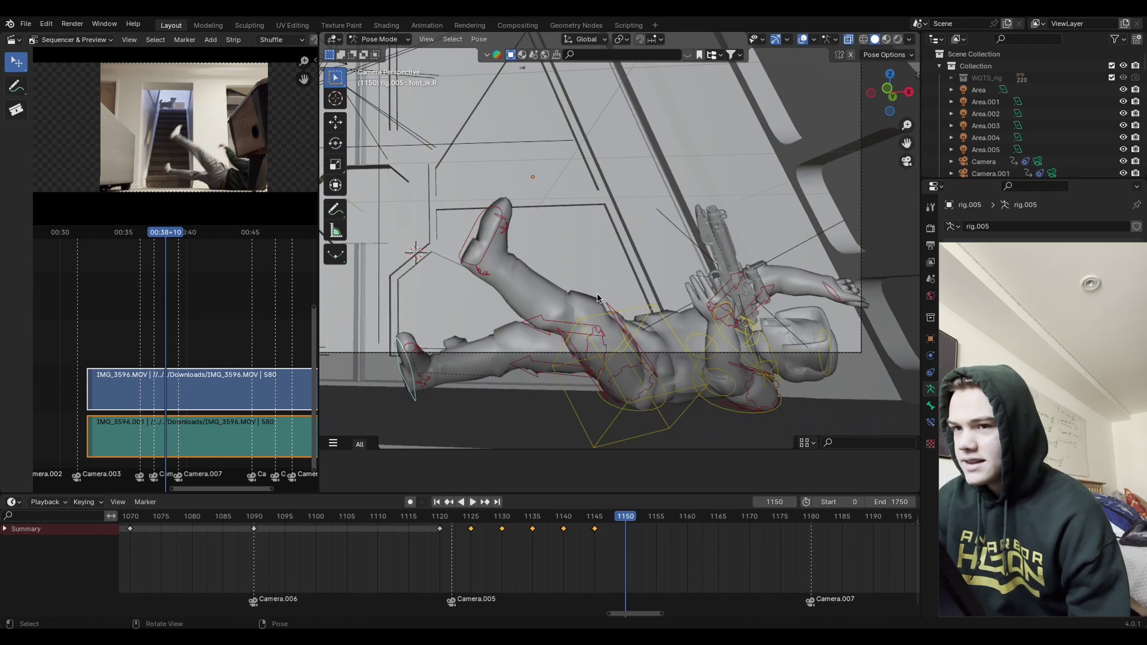
key(g)
click(589, 263)
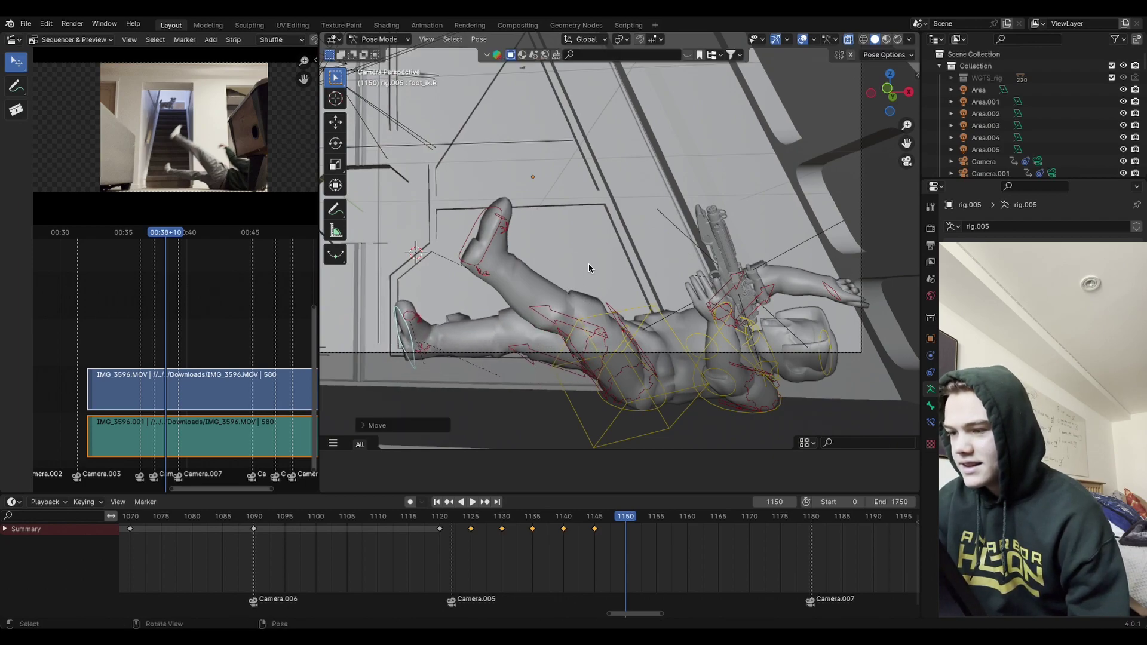
key(r)
click(609, 305)
Step: Rotate the right thigh around Z, rotate the left thigh, and shift the left foot
key(r)
key(z)
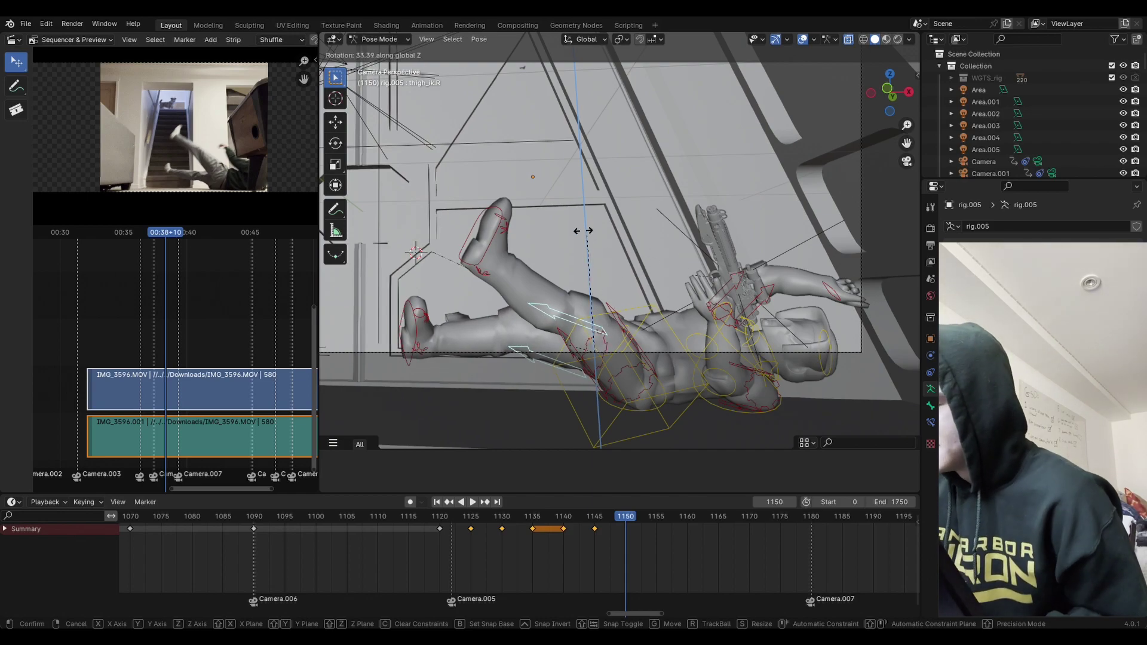
click(614, 309)
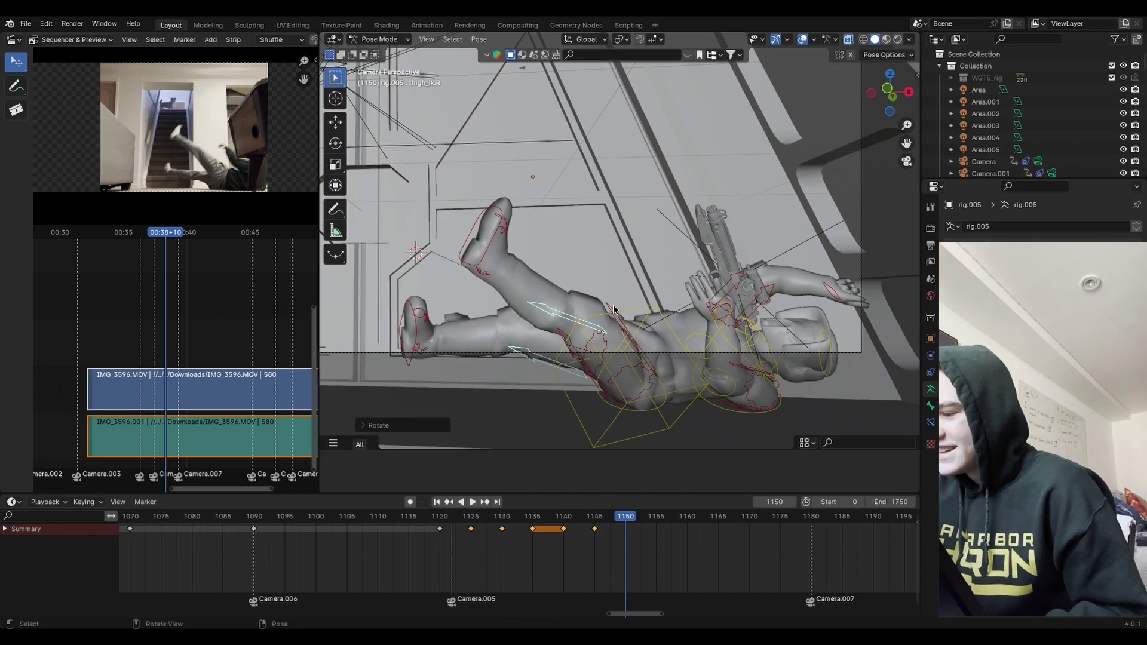
click(611, 306)
key(r)
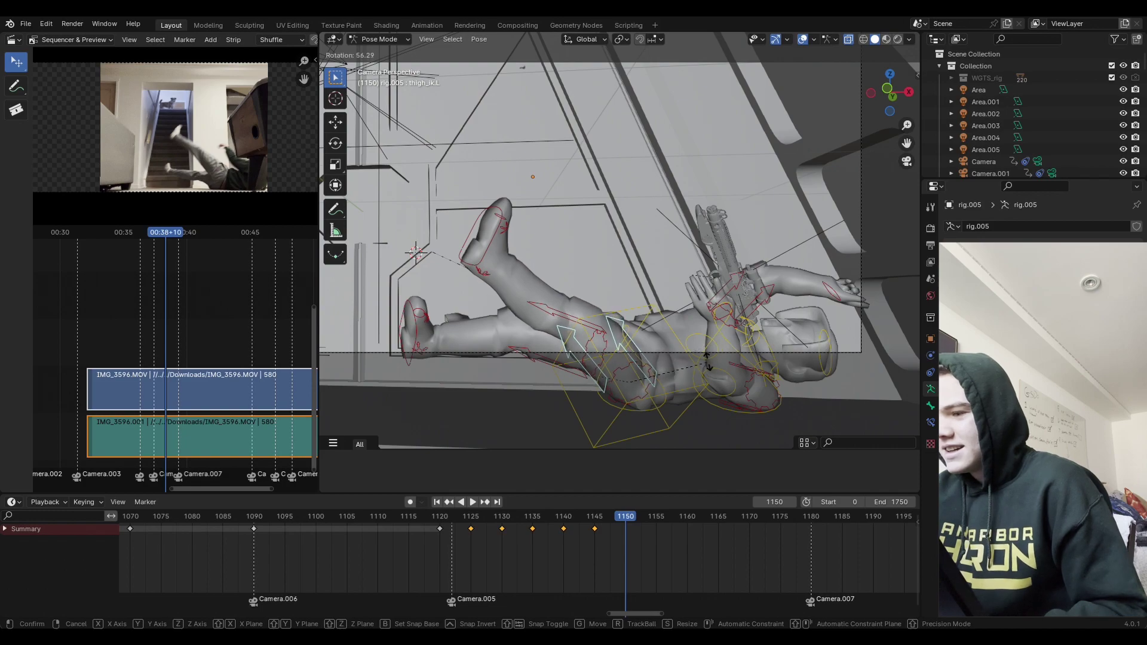
click(709, 332)
click(485, 245)
key(g)
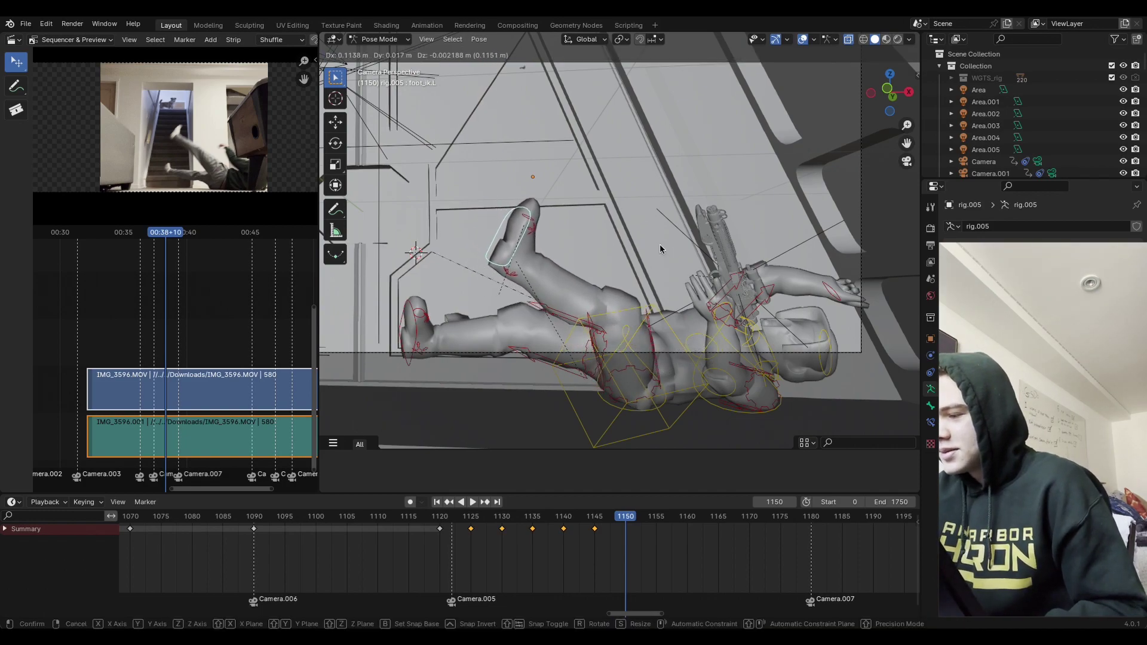
click(659, 245)
Step: Rotate the hips, then tilt them around the X axis
click(653, 345)
key(r)
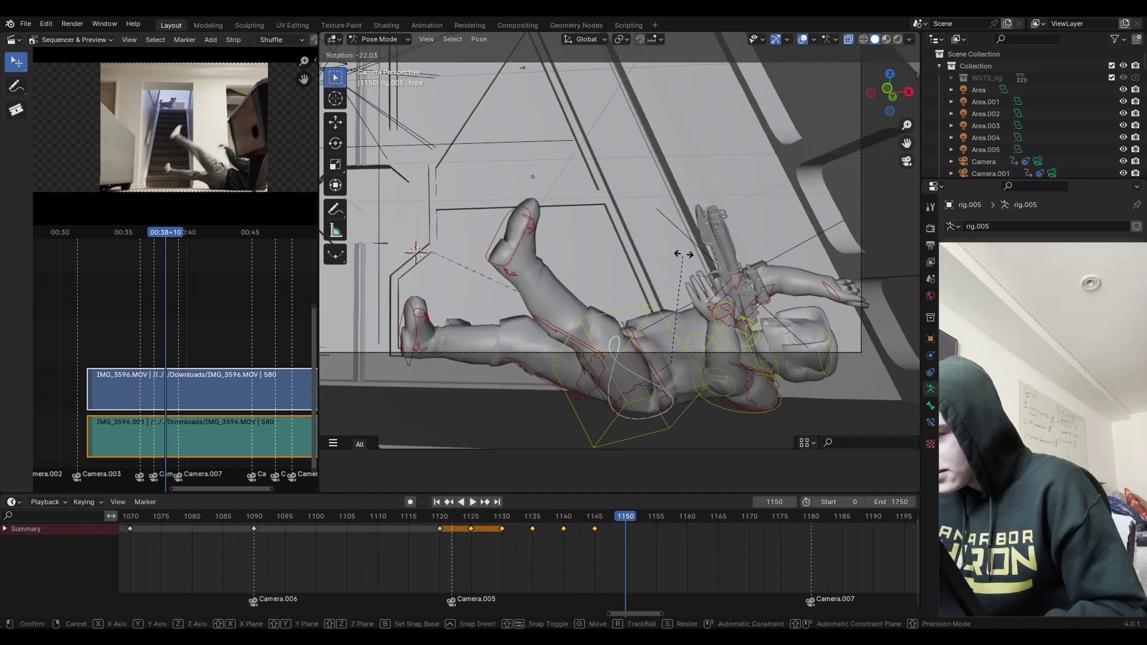
click(709, 326)
key(r)
key(x)
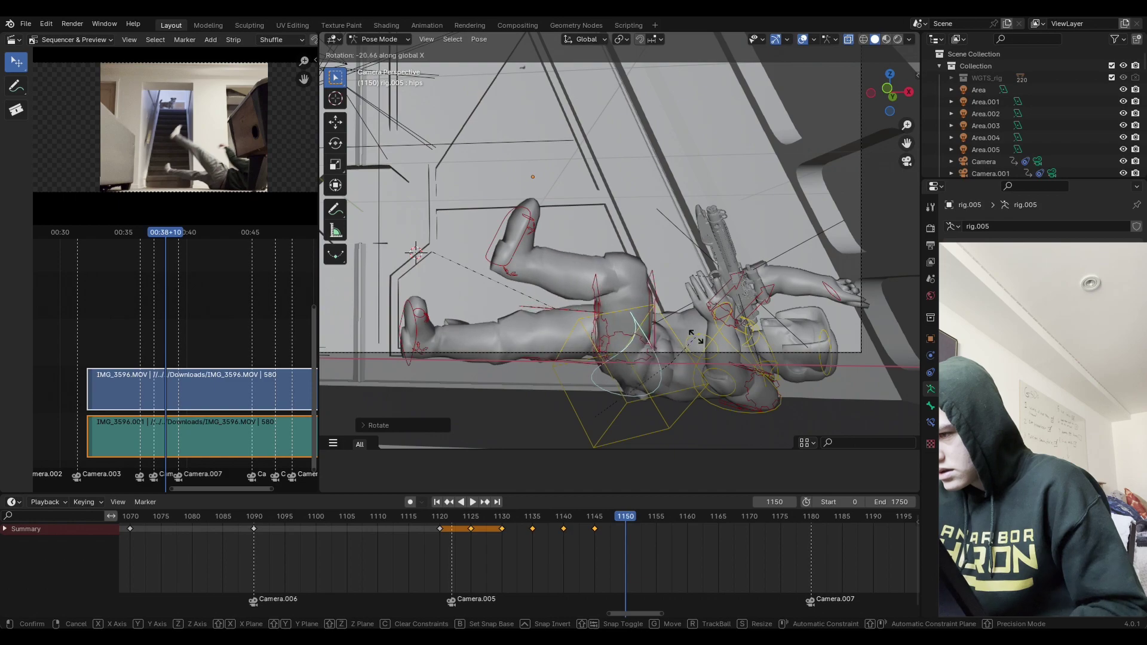
click(695, 313)
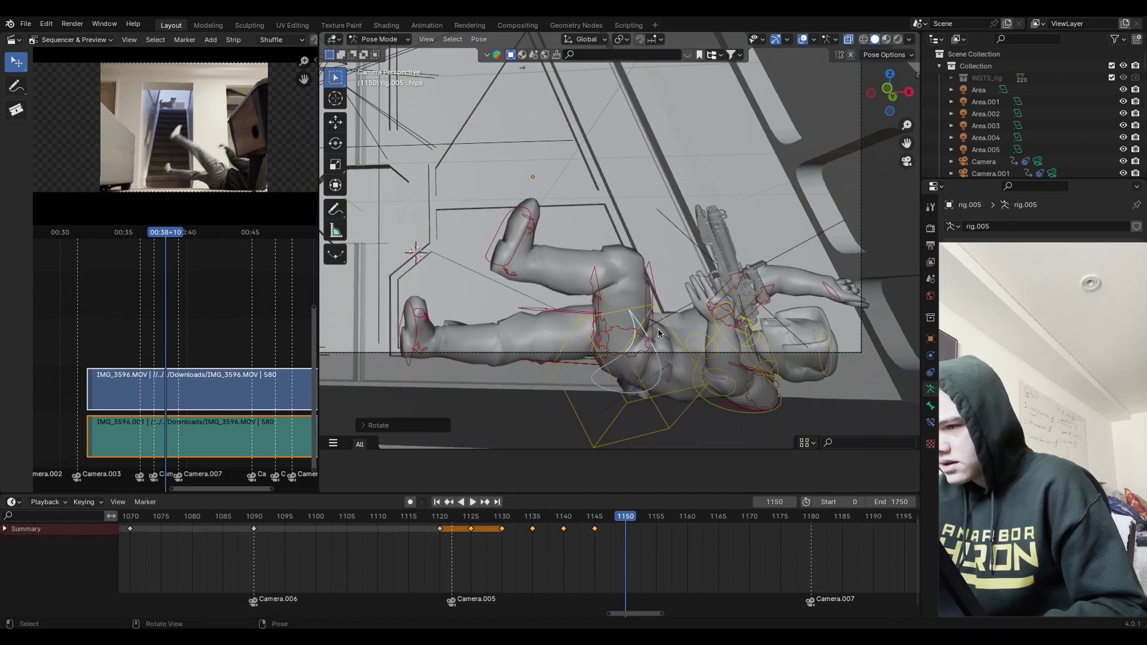
Step: Pull the right foot control inward to bend the right leg
click(512, 256)
click(416, 327)
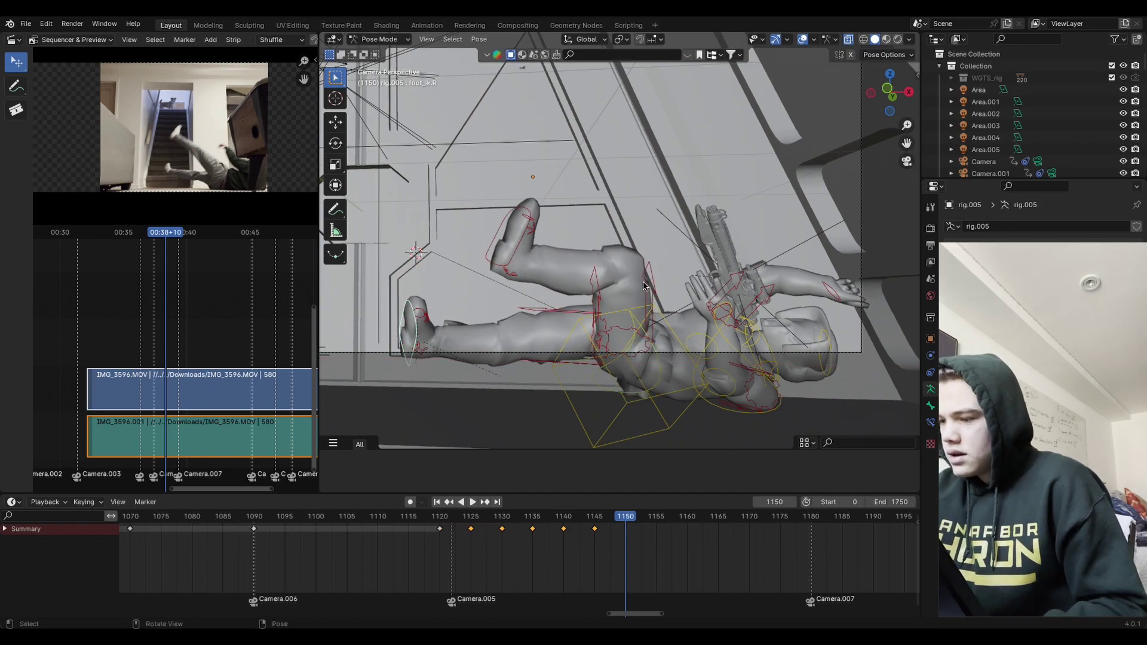
key(g)
click(679, 345)
middle_drag(678, 345, 711, 256)
Step: Rotate the right thigh IK control around the Z and X axes
scroll(712, 255, up, 5)
click(514, 301)
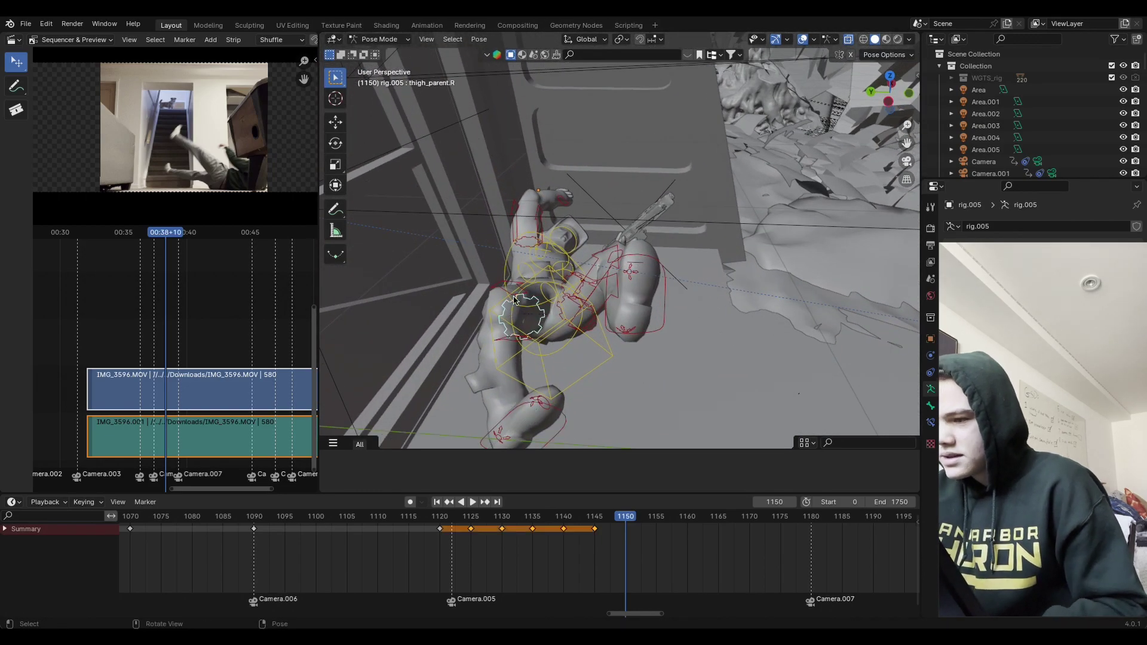
click(514, 285)
key(r)
key(z)
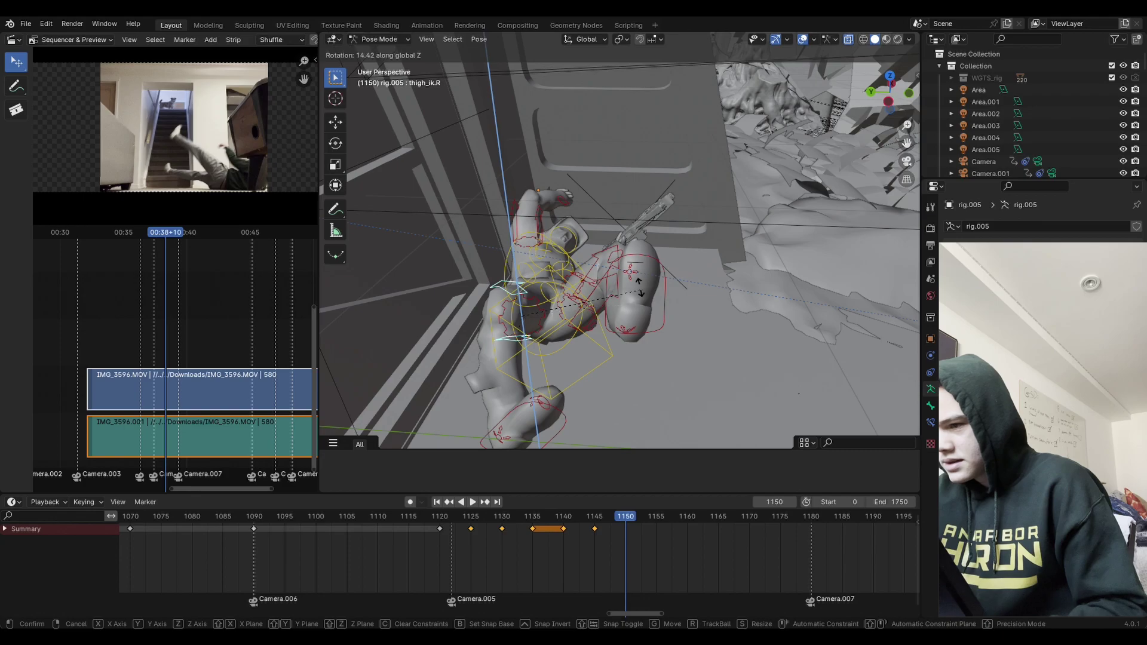
click(619, 379)
click(567, 413)
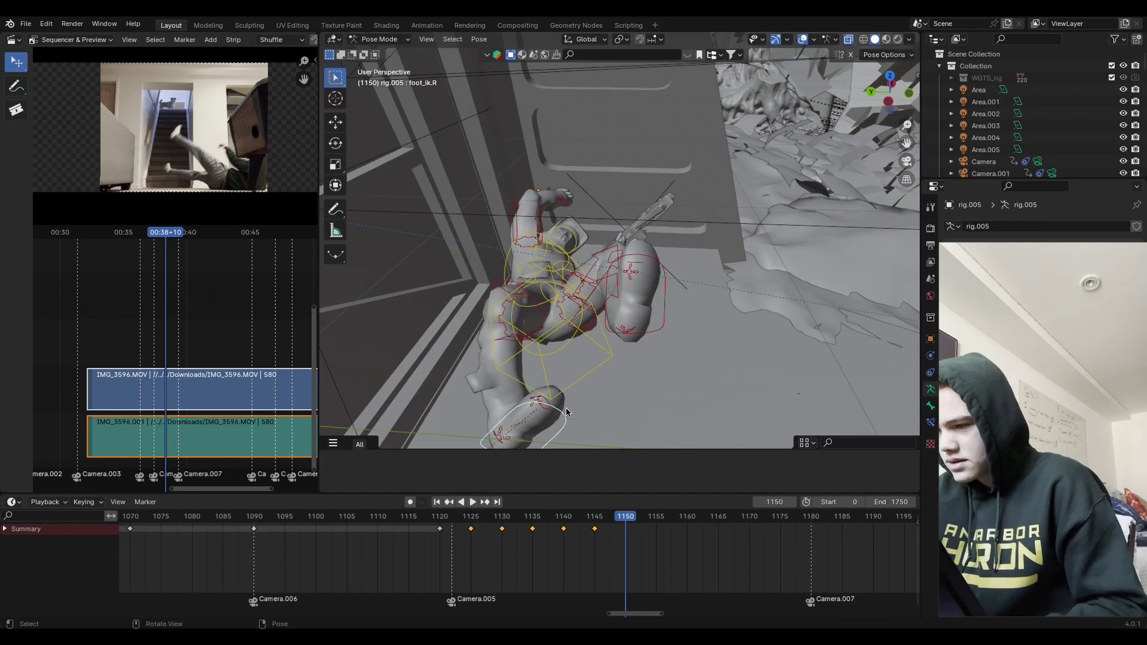
middle_drag(642, 368, 652, 433)
shift+middle_drag(661, 266, 680, 386)
key(r)
key(x)
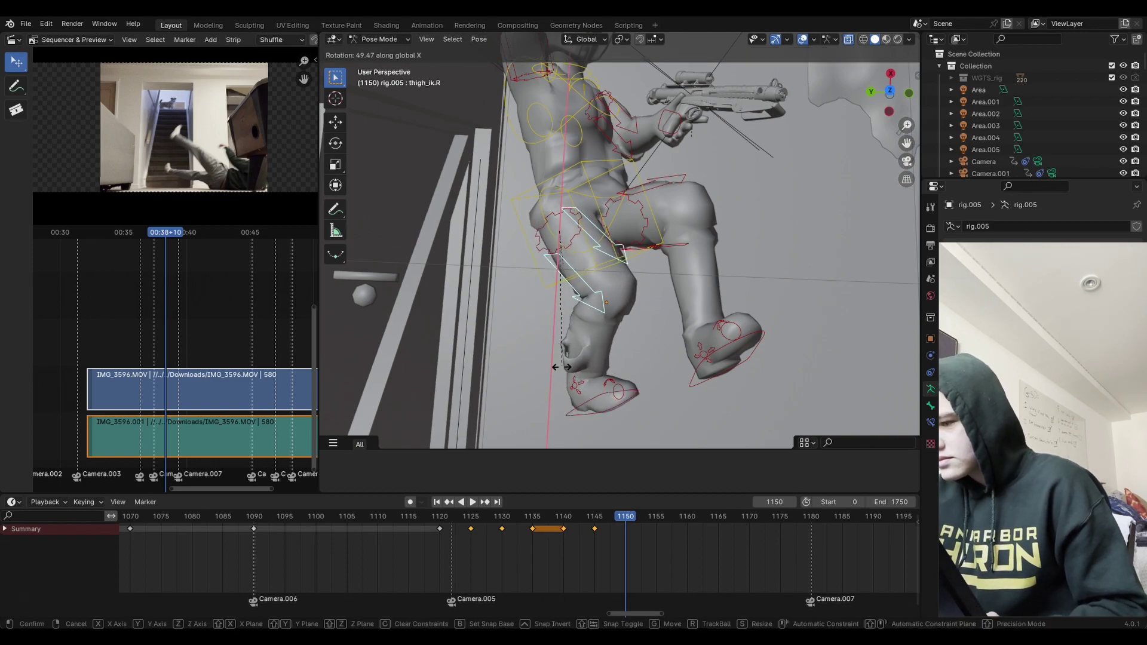
click(615, 382)
Step: Rotate the right foot control around the Z and X axes
click(628, 396)
key(r)
key(z)
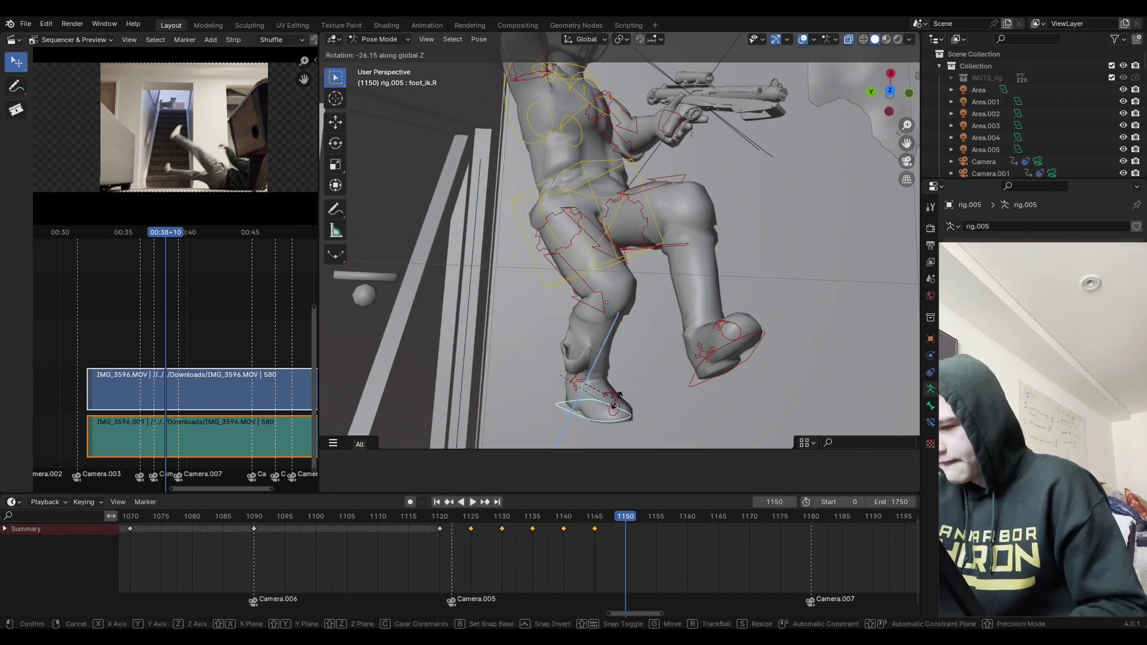
click(619, 388)
key(r)
key(x)
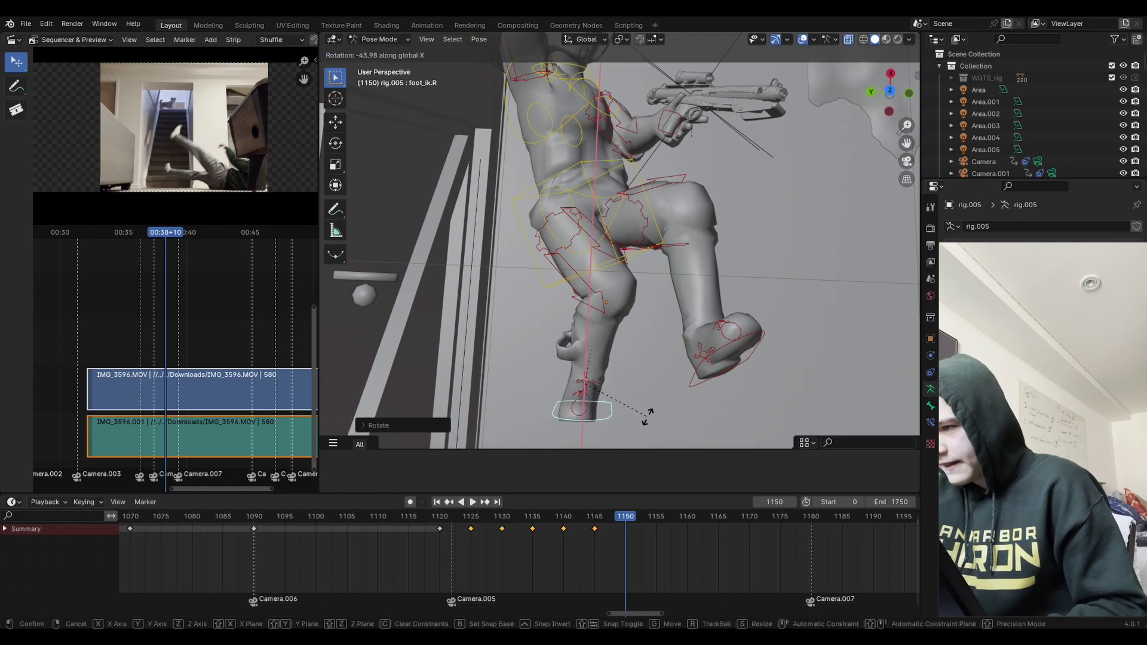
click(647, 417)
Step: Rotate the right thigh again around Z and freely rotate the right foot in camera view
click(624, 265)
key(r)
key(z)
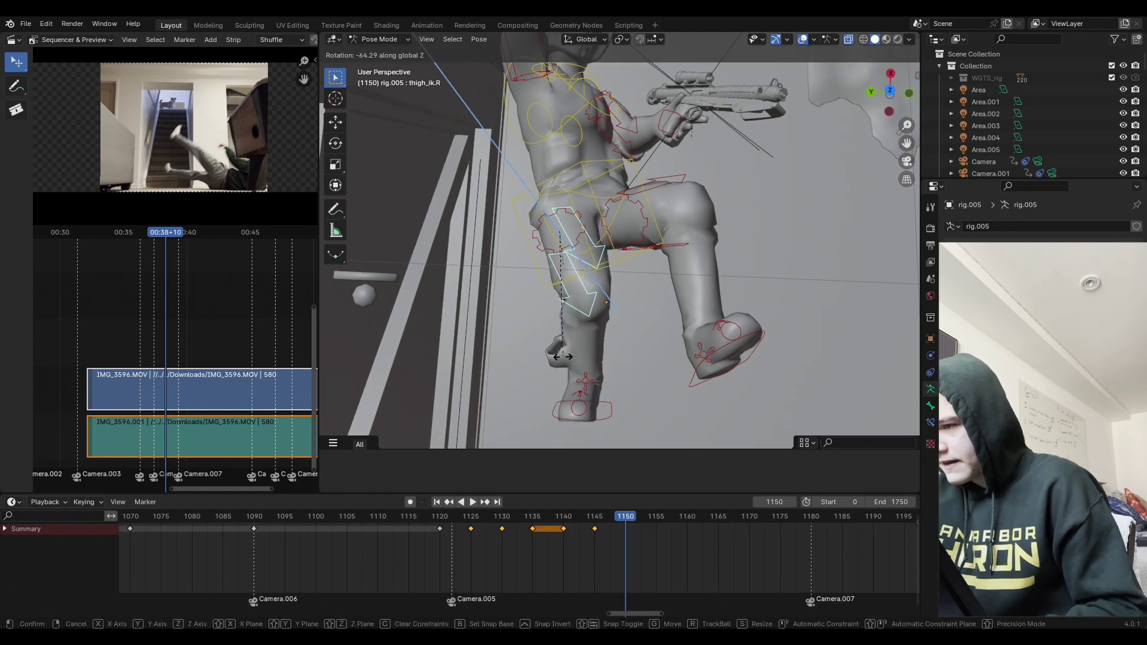
click(528, 340)
key(KP_0)
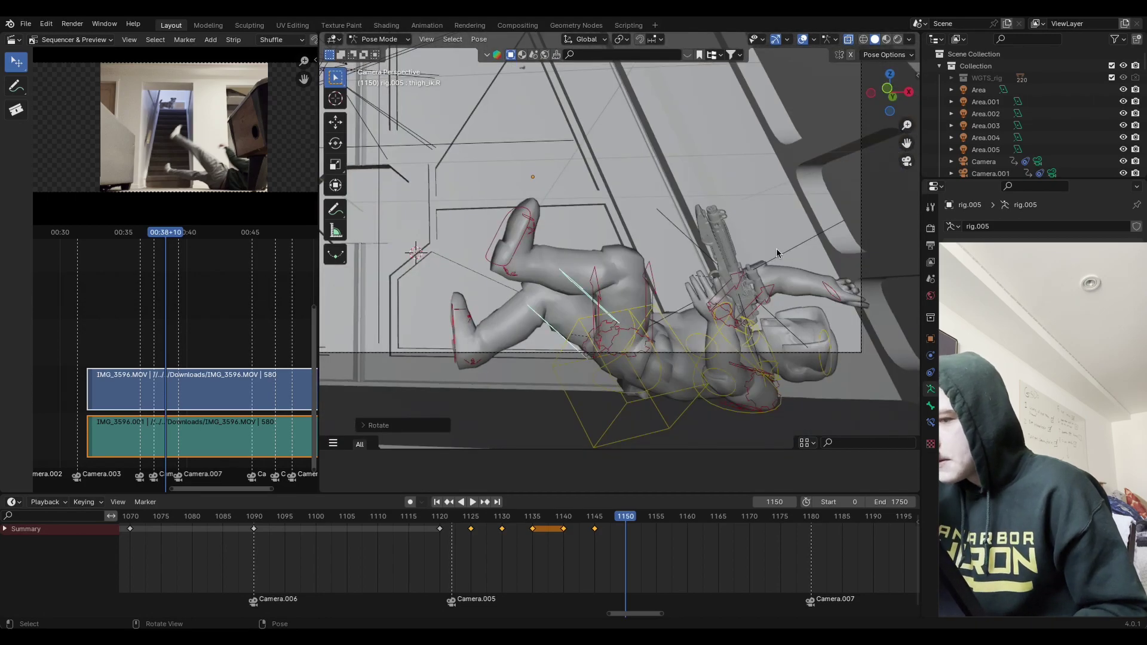
click(468, 335)
key(r)
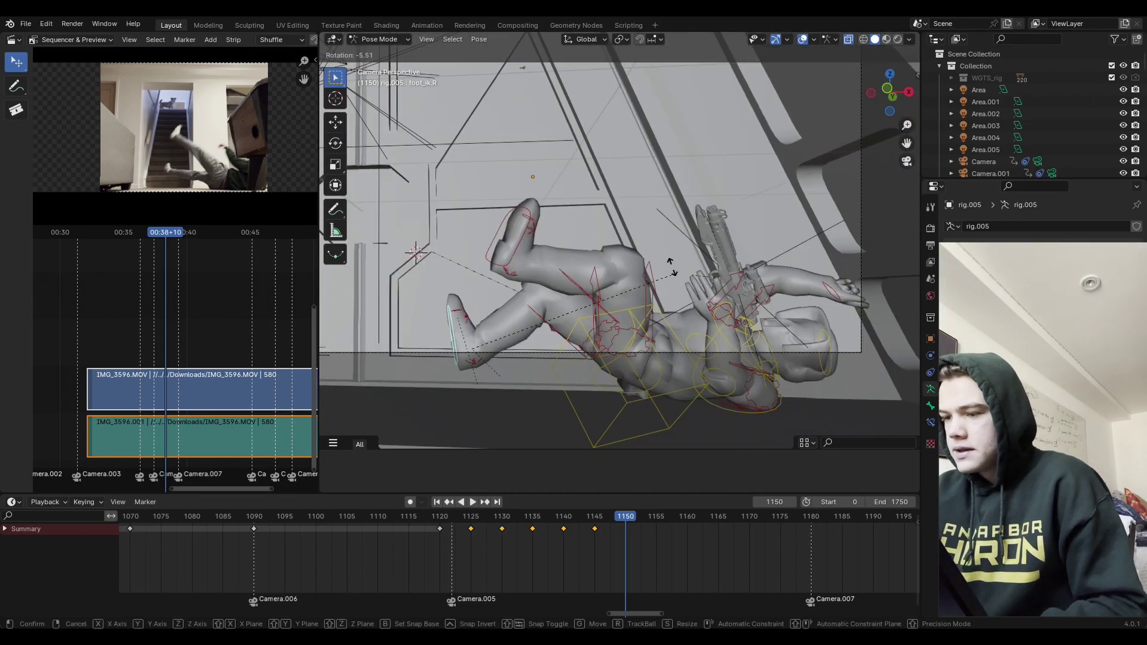
click(660, 244)
Step: Rotate the right foot and slide it sideways into place
key(r)
key(x)
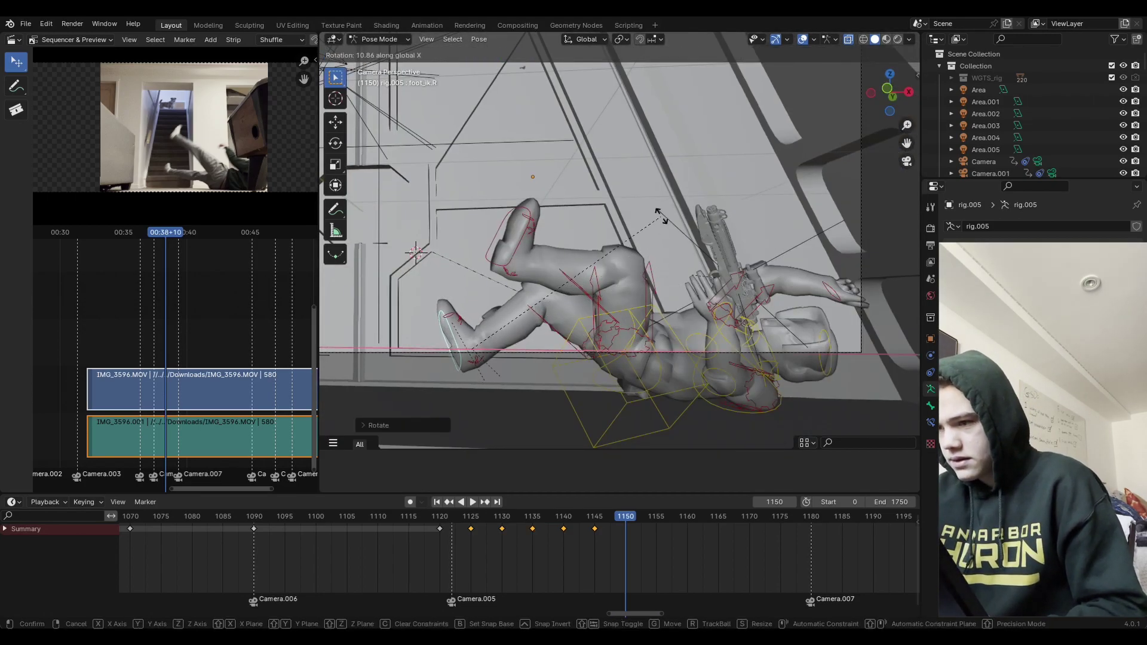
key(z)
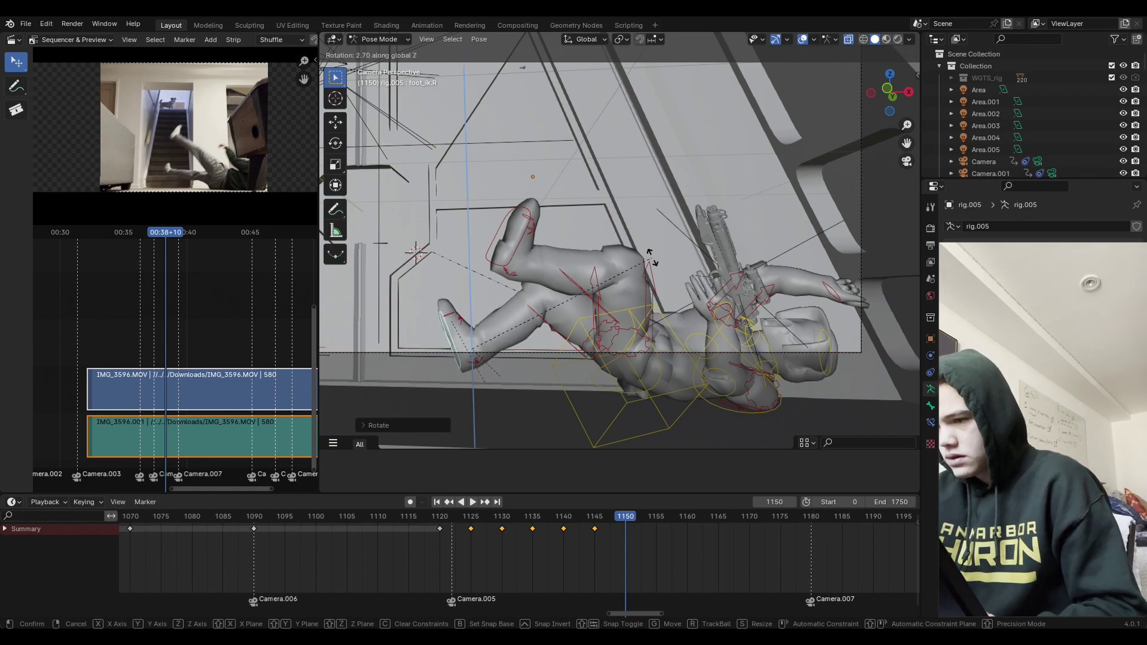
key(g)
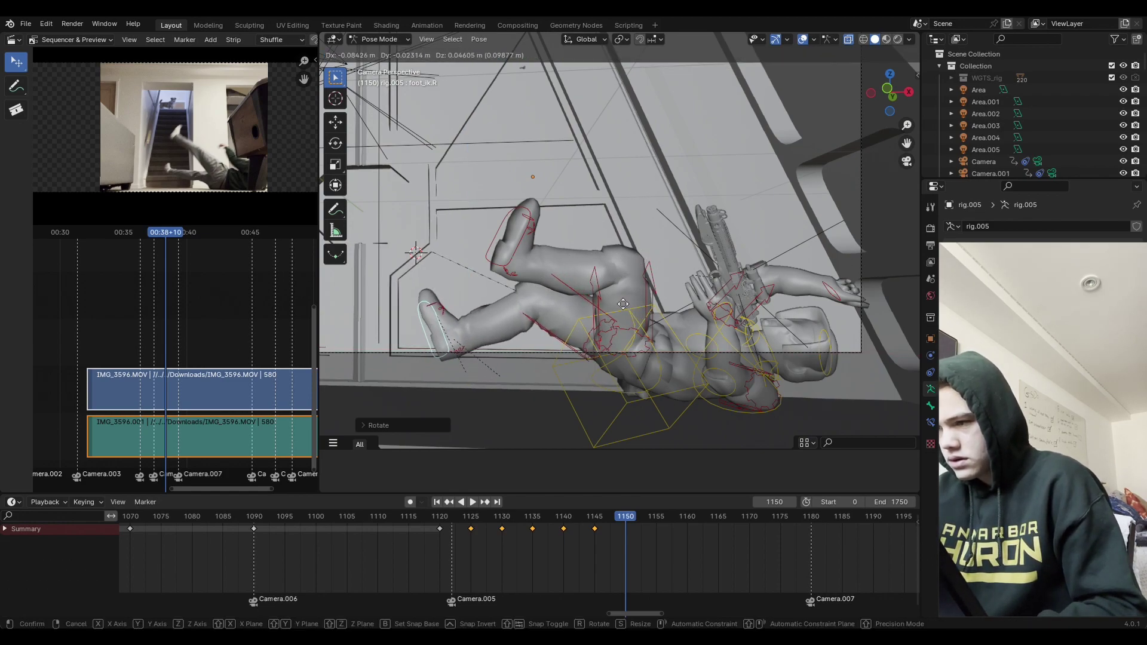
click(520, 226)
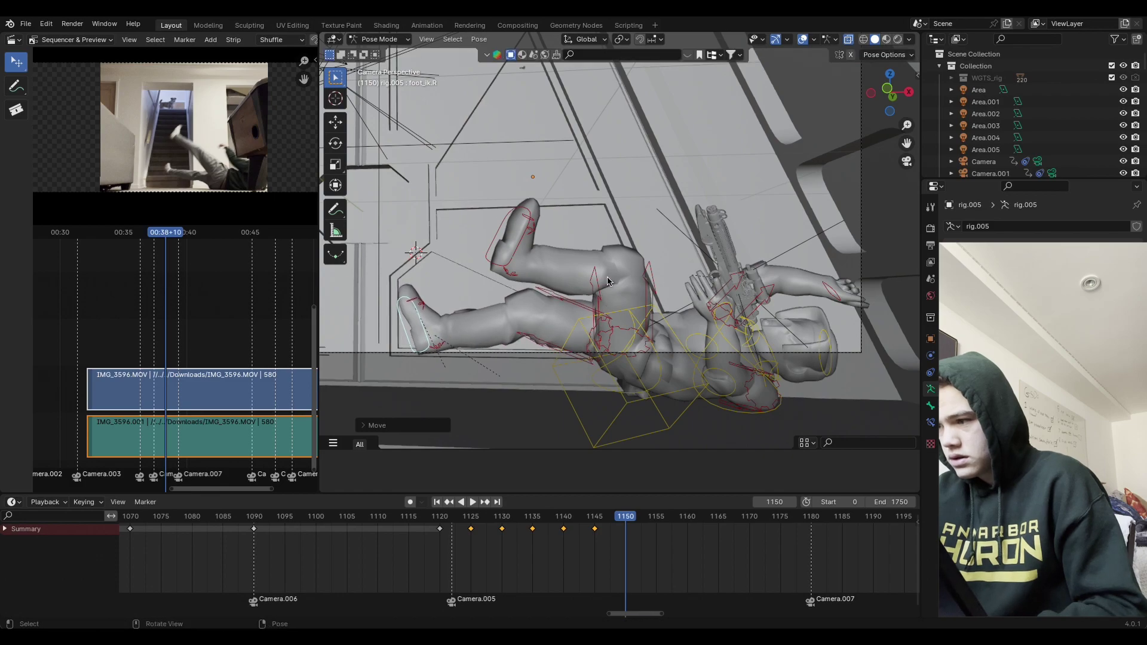
Step: Move the raised left foot to a new position
click(520, 226)
key(g)
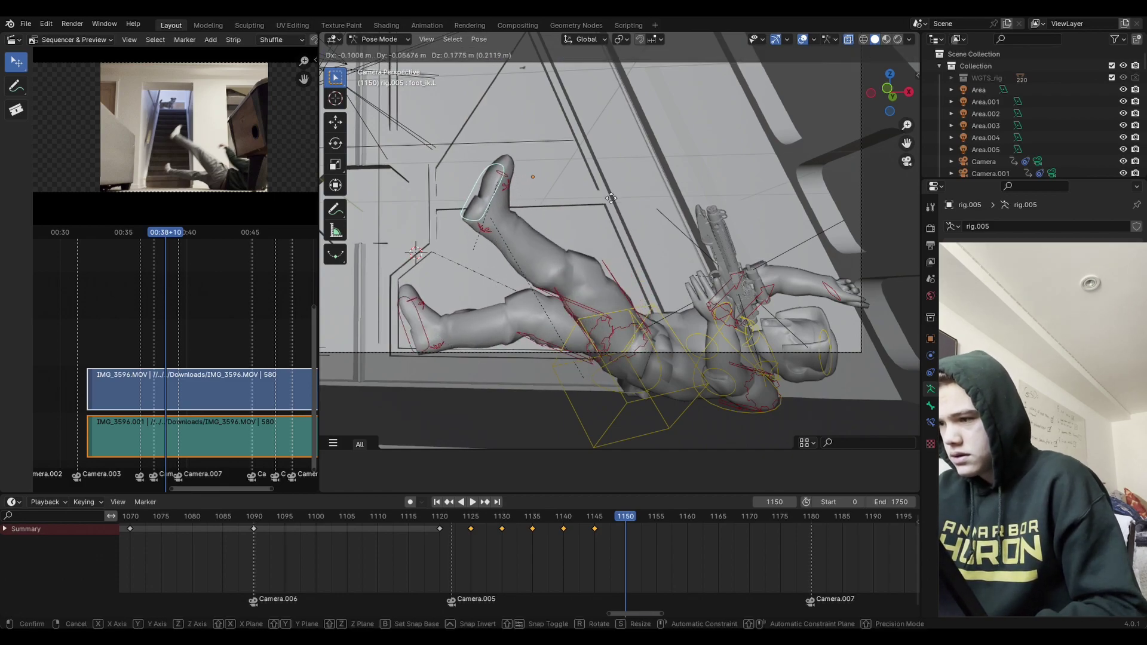
click(615, 201)
middle_drag(614, 200, 746, 251)
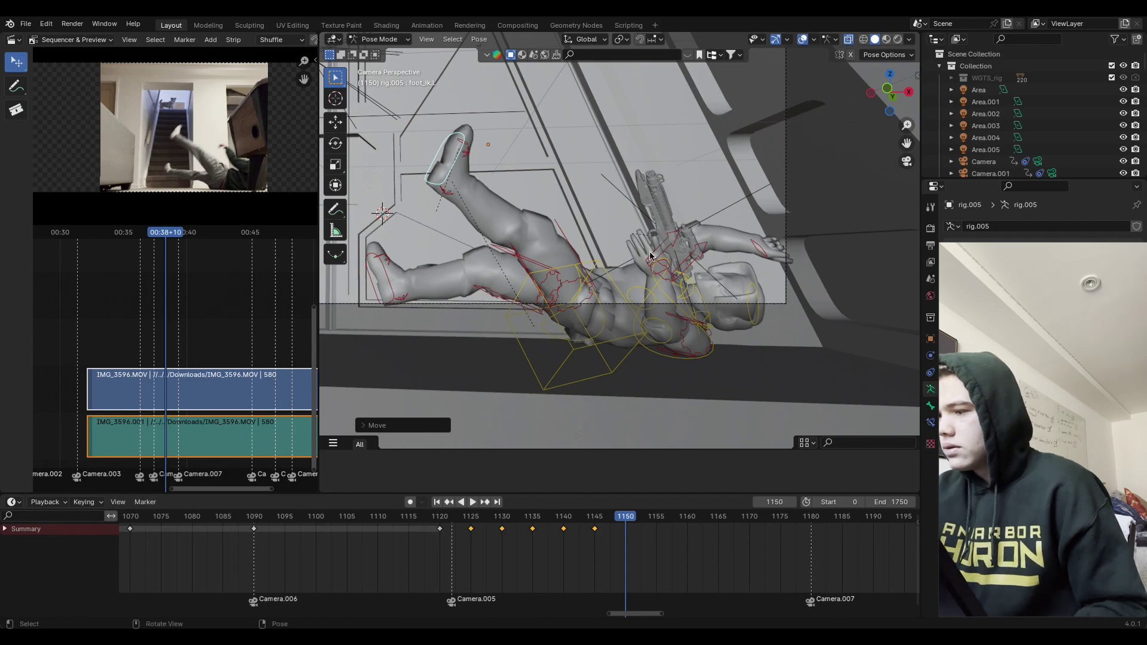
Step: Rotate and move the left hand, then move the right hand
click(654, 270)
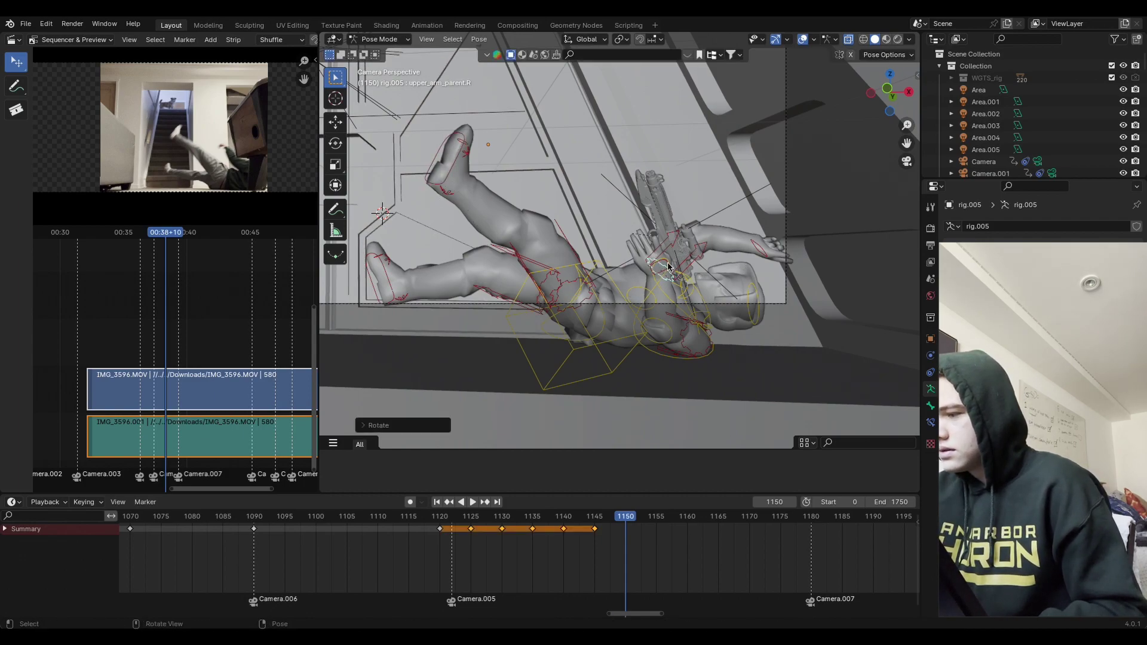
key(r)
click(708, 230)
key(g)
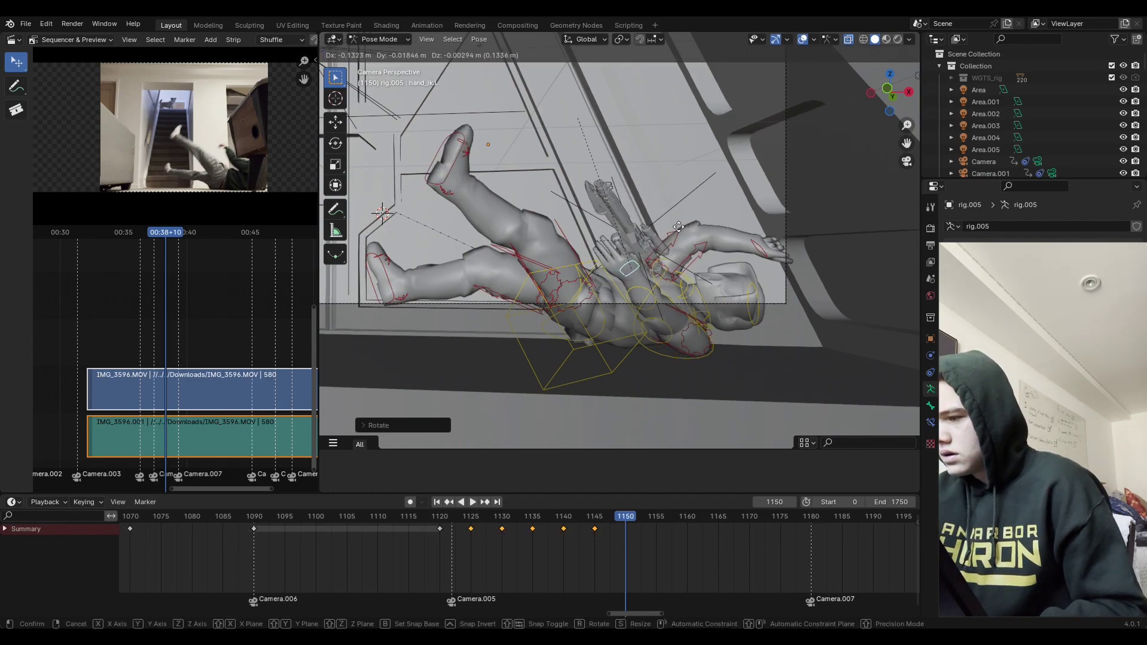
click(689, 226)
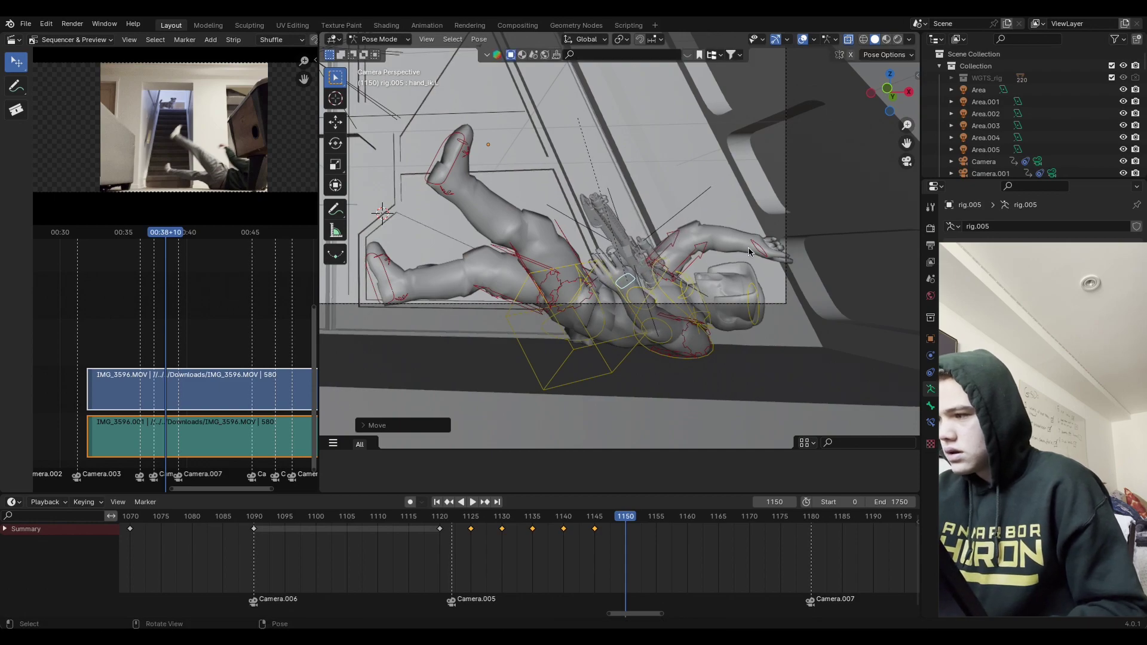
key(g)
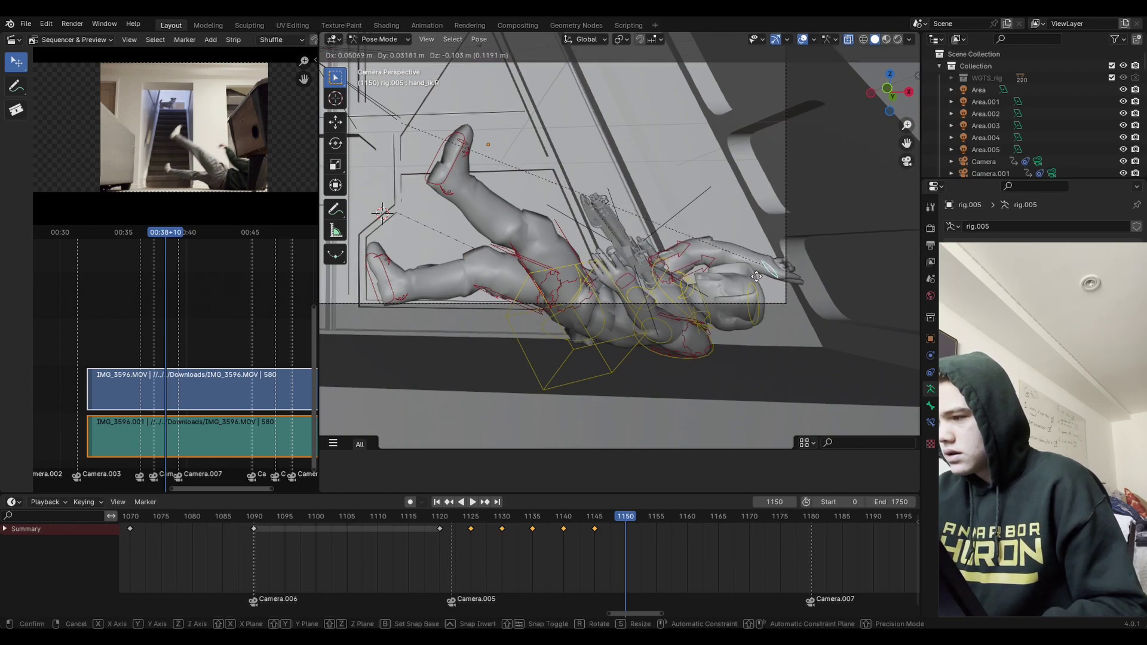
click(765, 270)
Step: Shift the torso, left hand and right foot controls together along X, then nudge them
shift+click(588, 351)
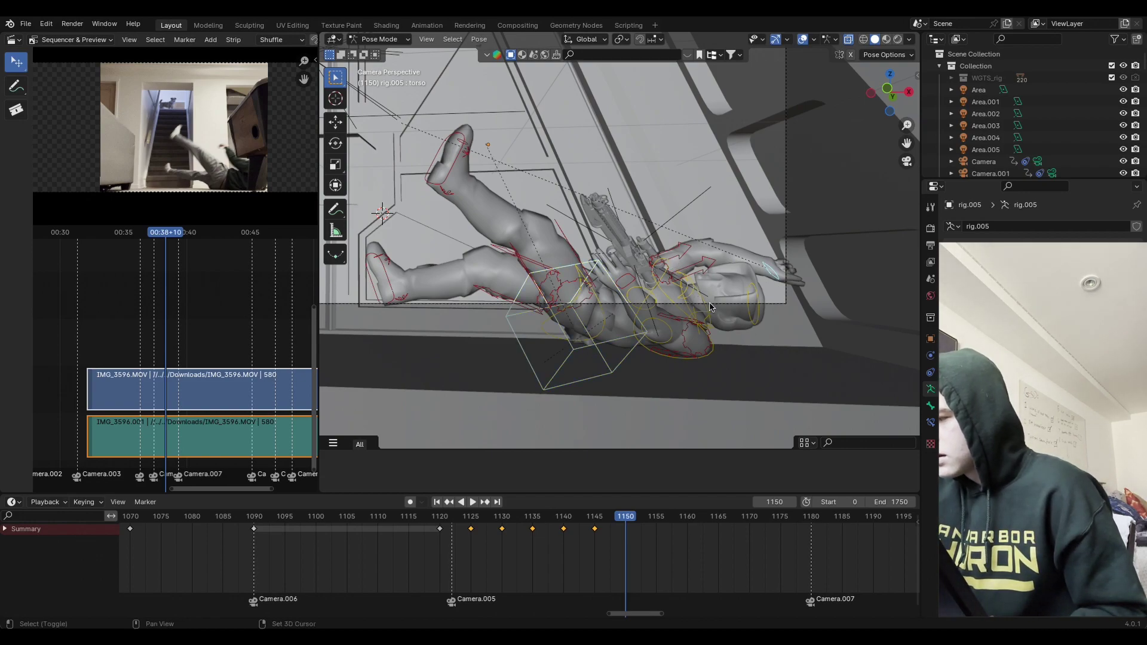
shift+click(623, 282)
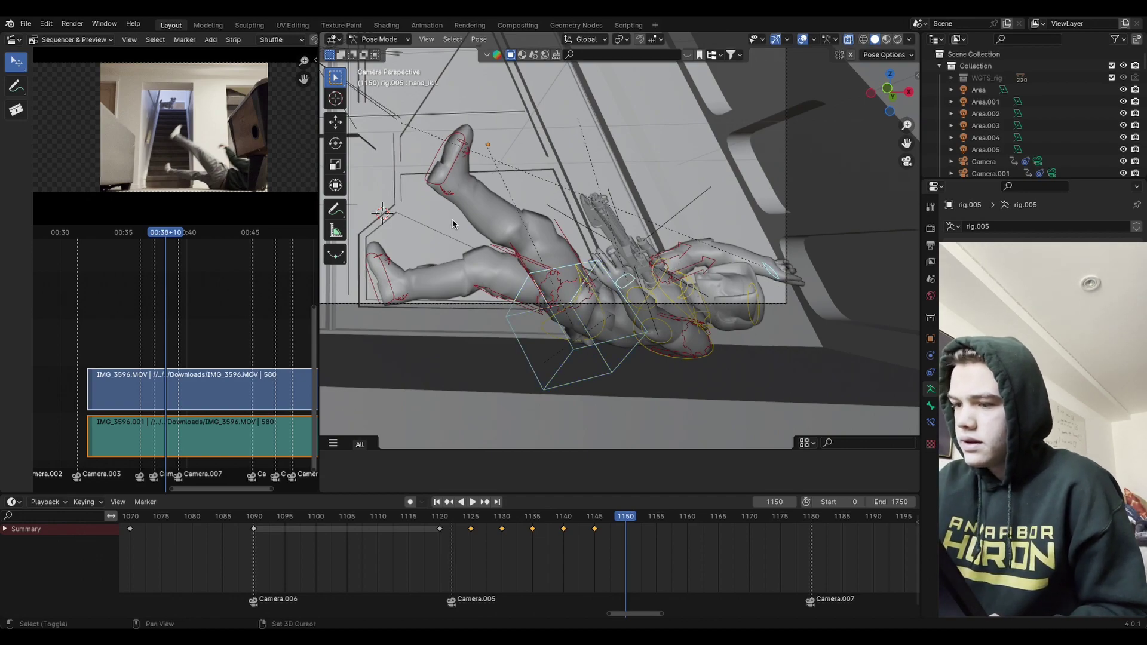
shift+click(389, 283)
key(g)
key(x)
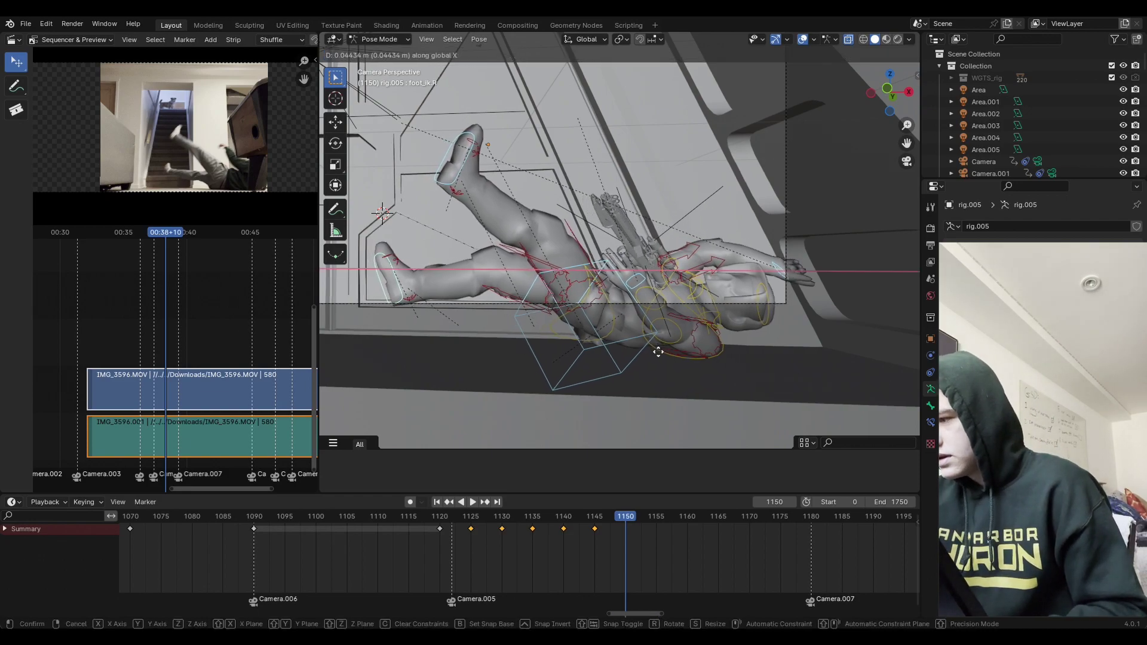
click(682, 377)
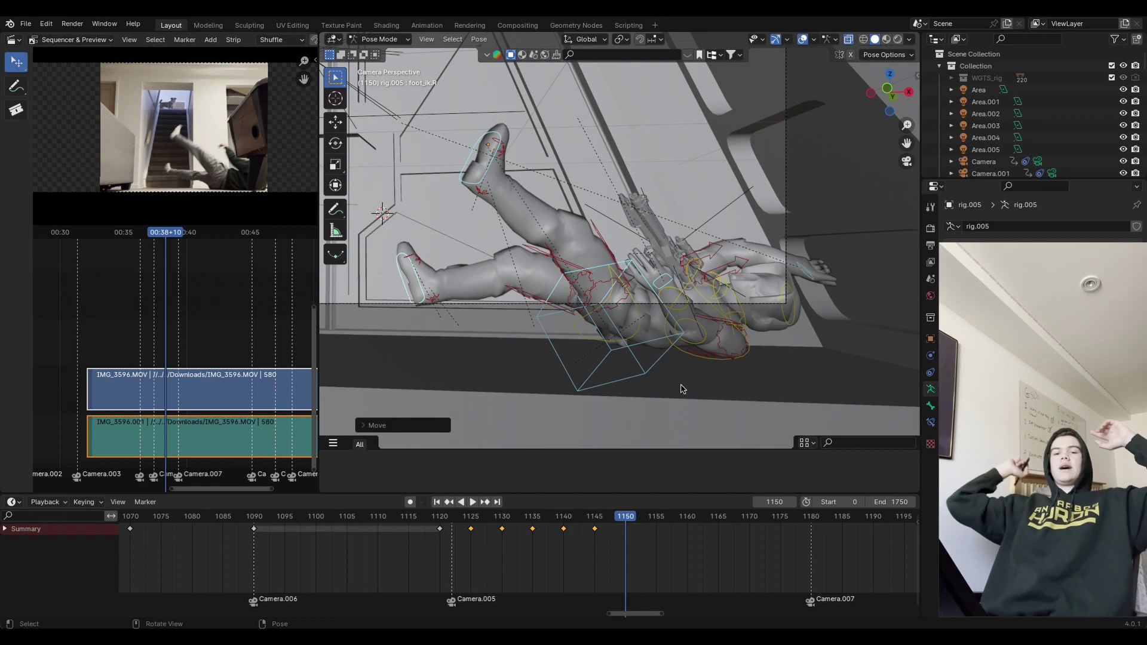
key(g)
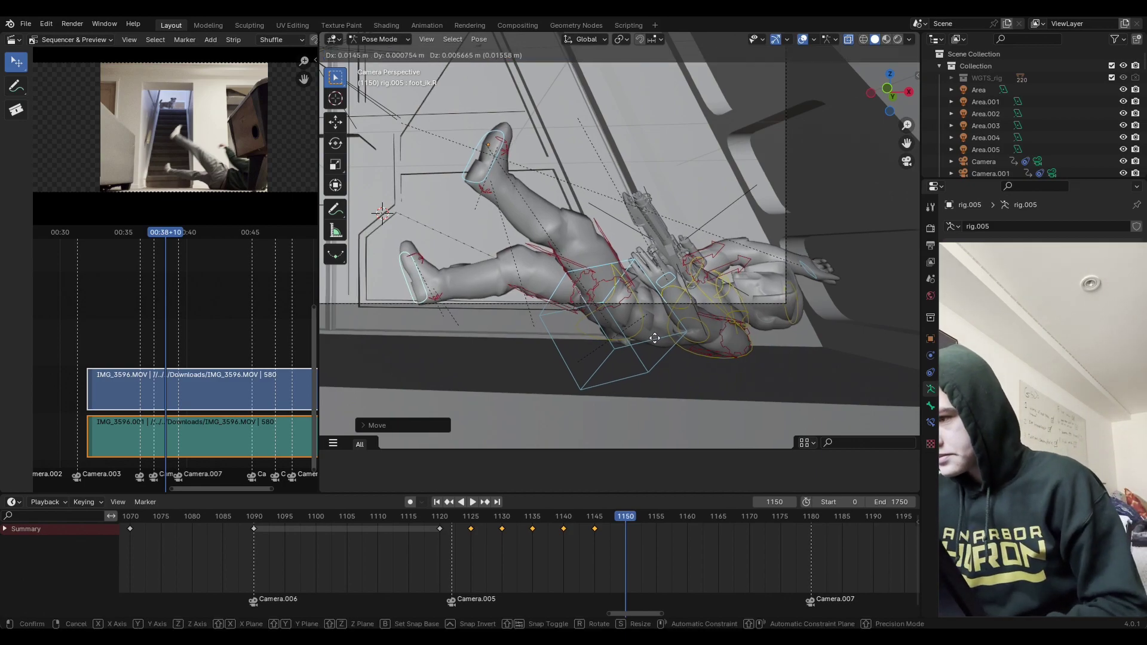
click(730, 294)
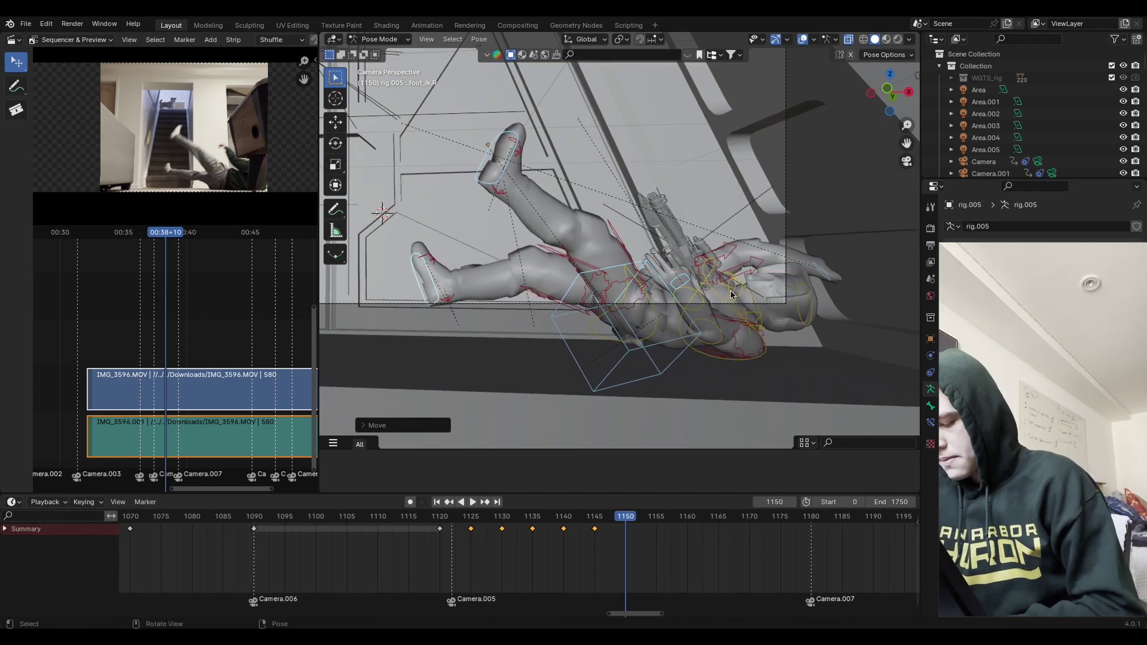
Step: Key location and rotation at frame 1150, then play the fall from frame 1121
key(i)
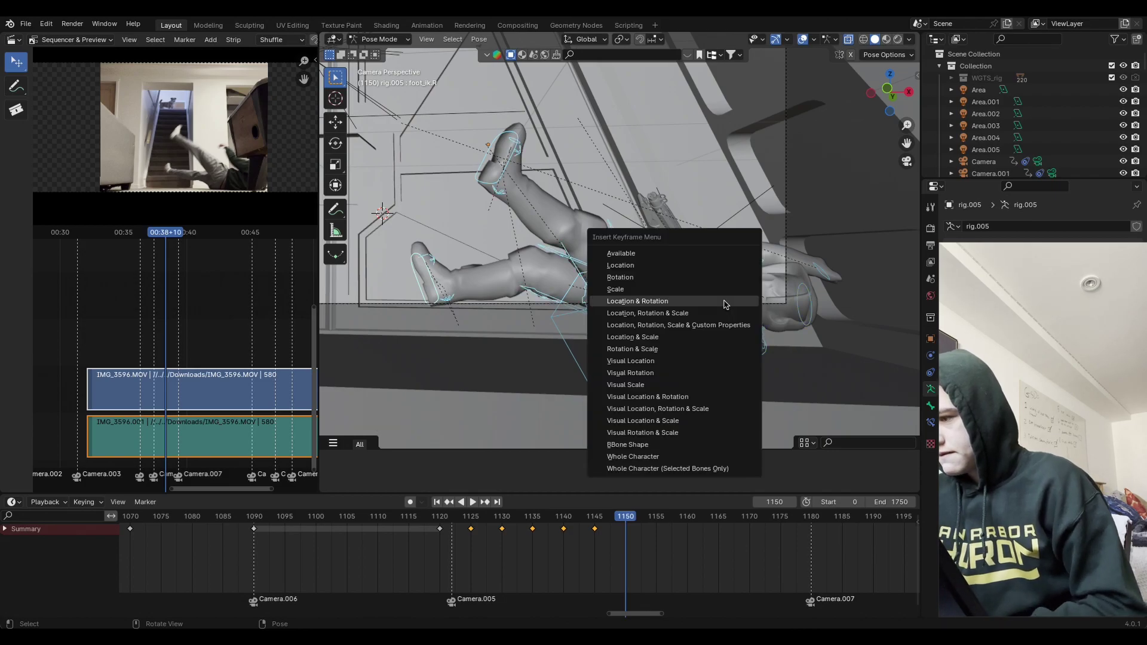
click(721, 320)
click(451, 524)
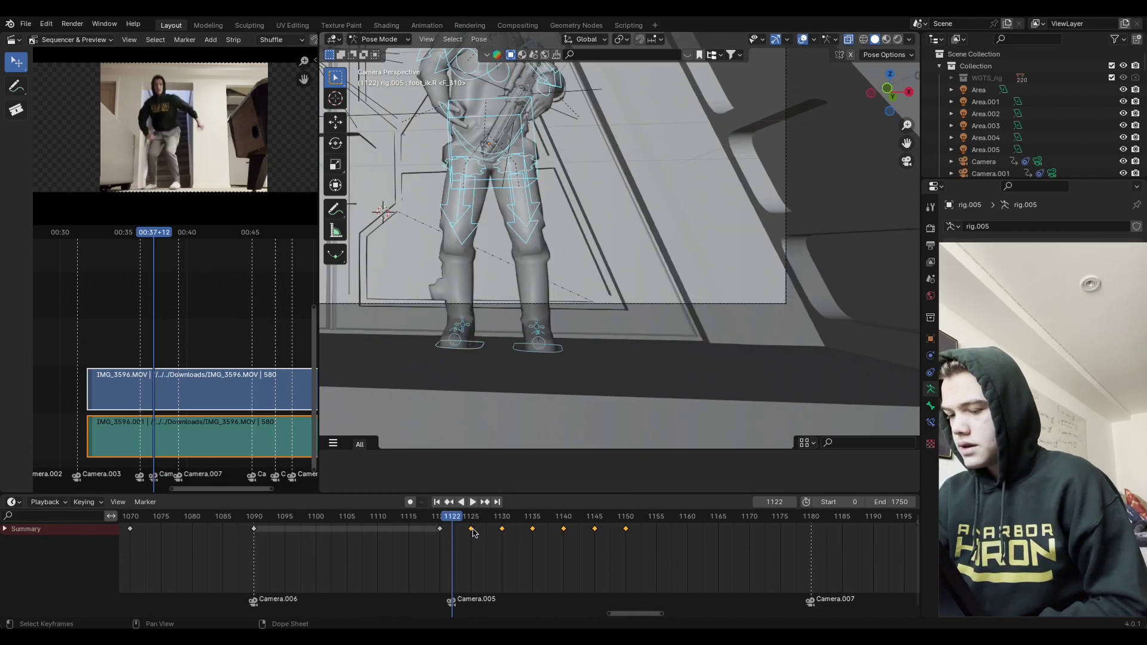
key(space)
Step: Replay from frame 1122 and step frame by frame to frame 1155
key(space)
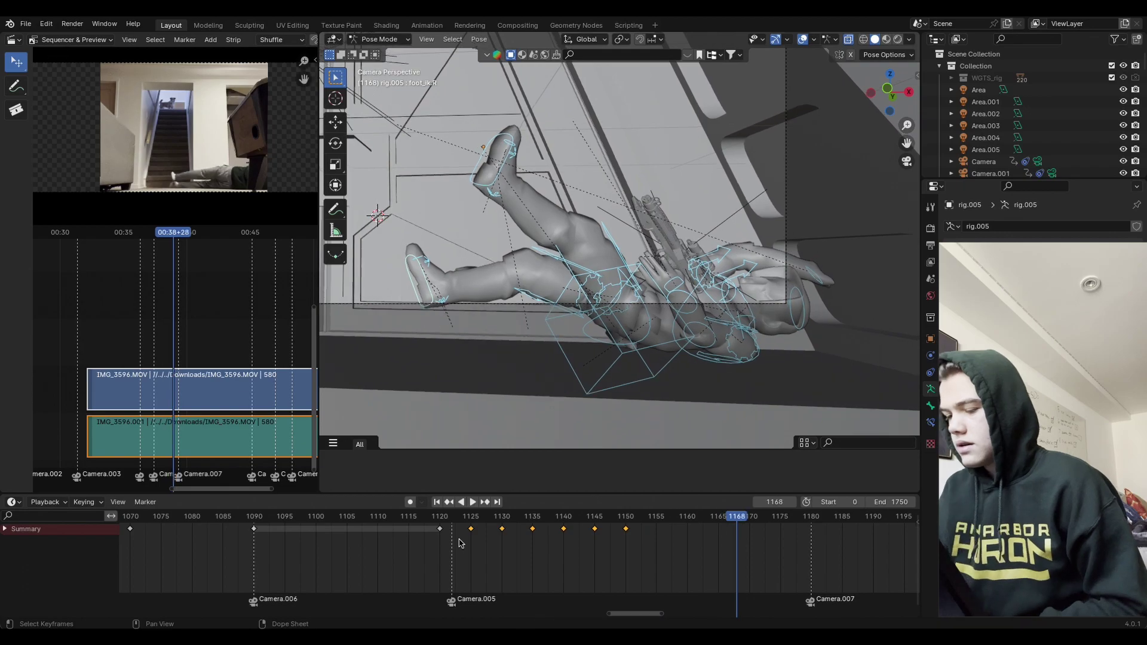
click(453, 520)
key(space)
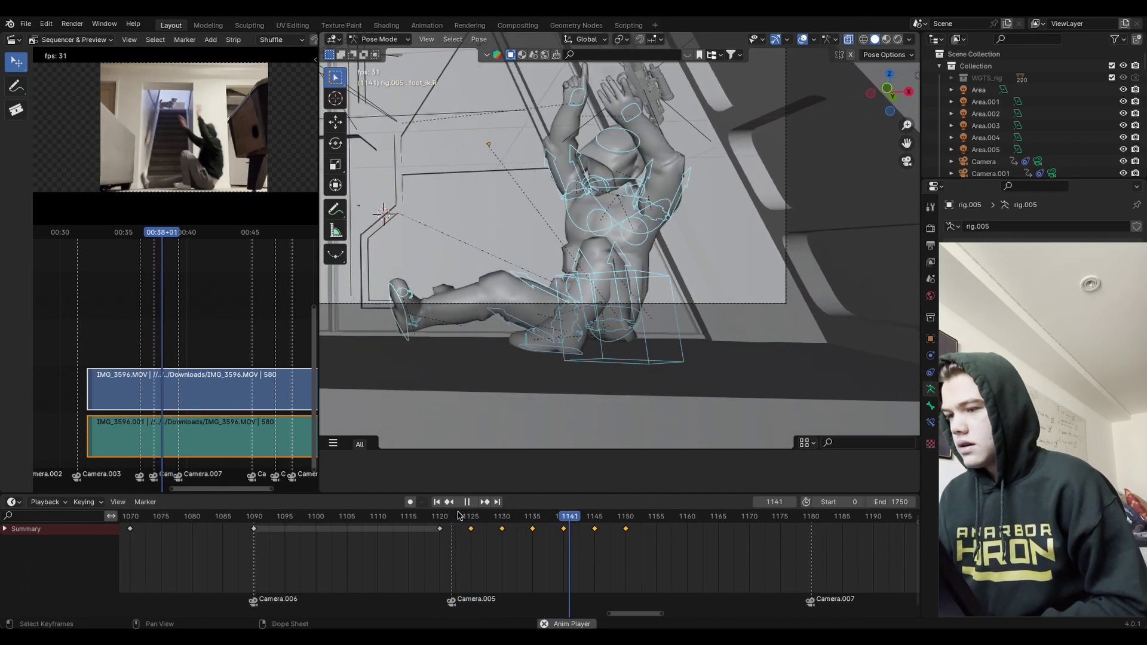
click(448, 517)
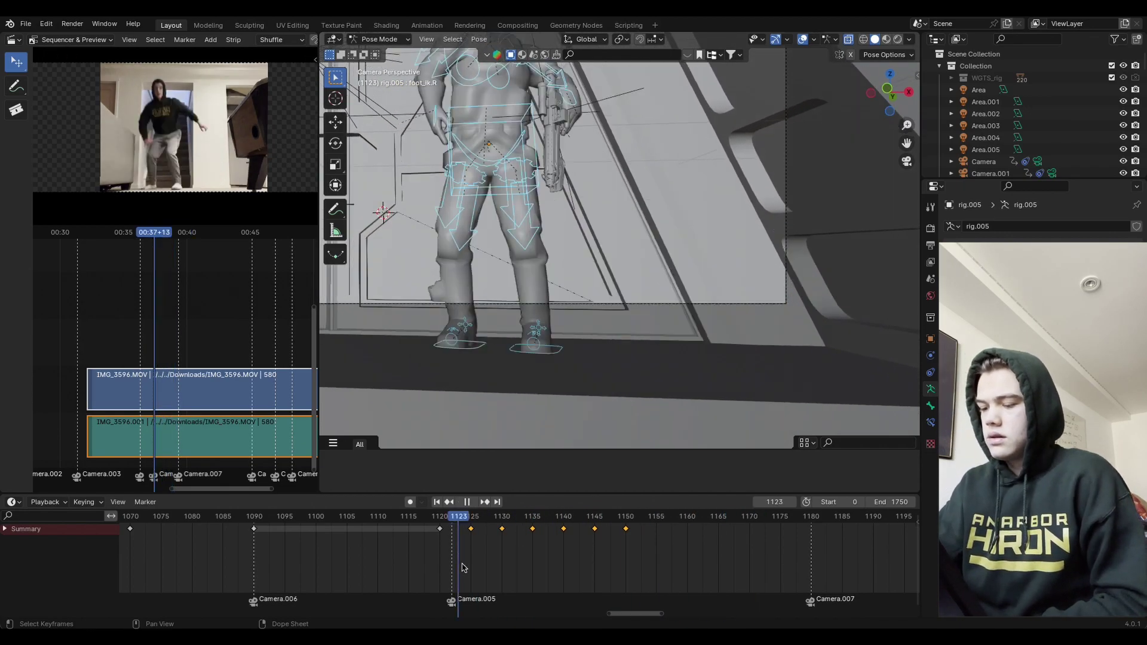
key(Right)
key(Right)
key(Right)
key(Right)
key(Right)
key(Right)
key(Right)
key(Right)
key(Right)
key(Right)
key(Right)
key(Right)
key(Right)
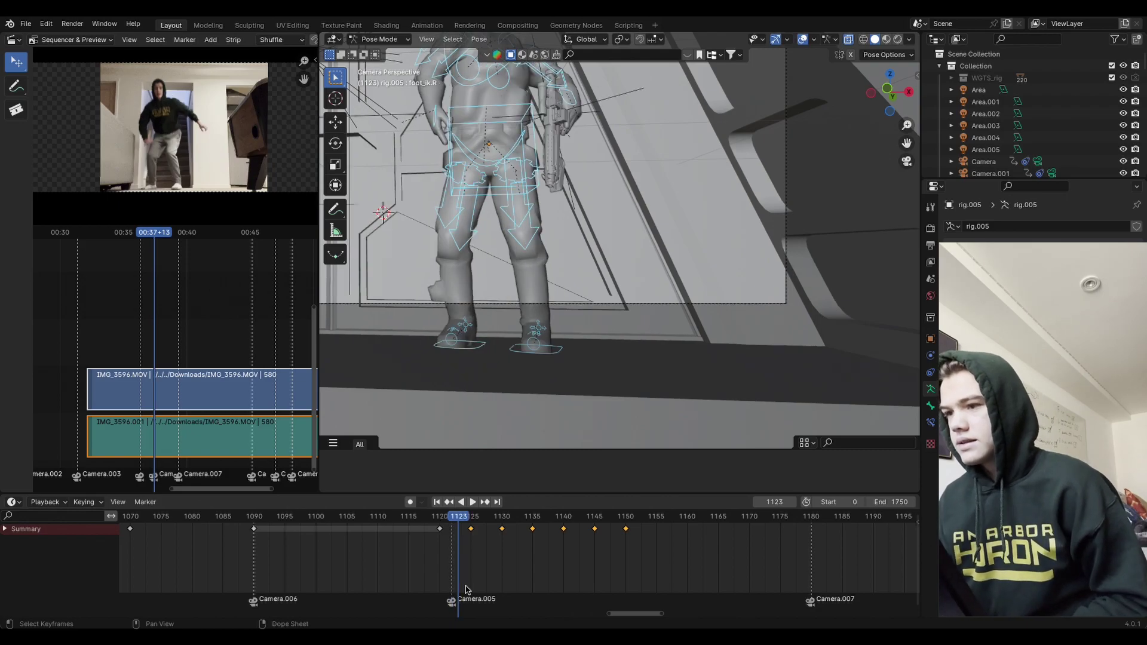
key(Right)
key(Right)
key(Right)
key(Right)
key(Right)
key(Right)
key(Right)
key(Right)
key(Right)
key(Right)
key(Right)
key(Right)
key(Right)
key(Right)
key(Right)
key(Right)
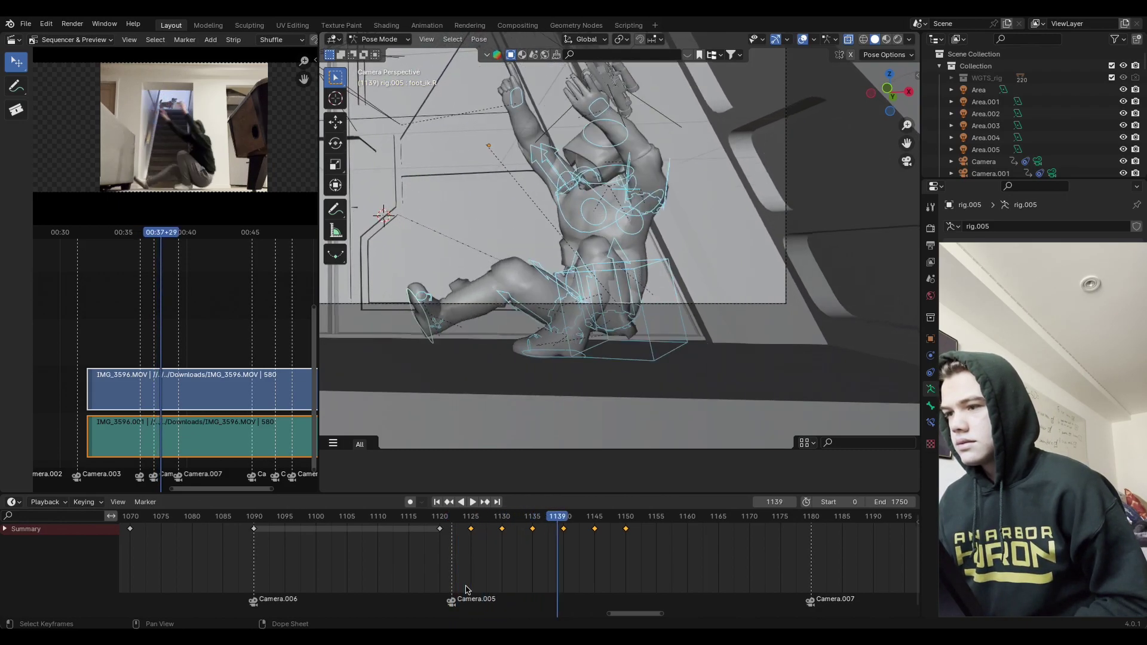
key(Right)
key(Right)
key(Right)
key(Right)
key(Right)
key(Right)
key(Right)
key(Right)
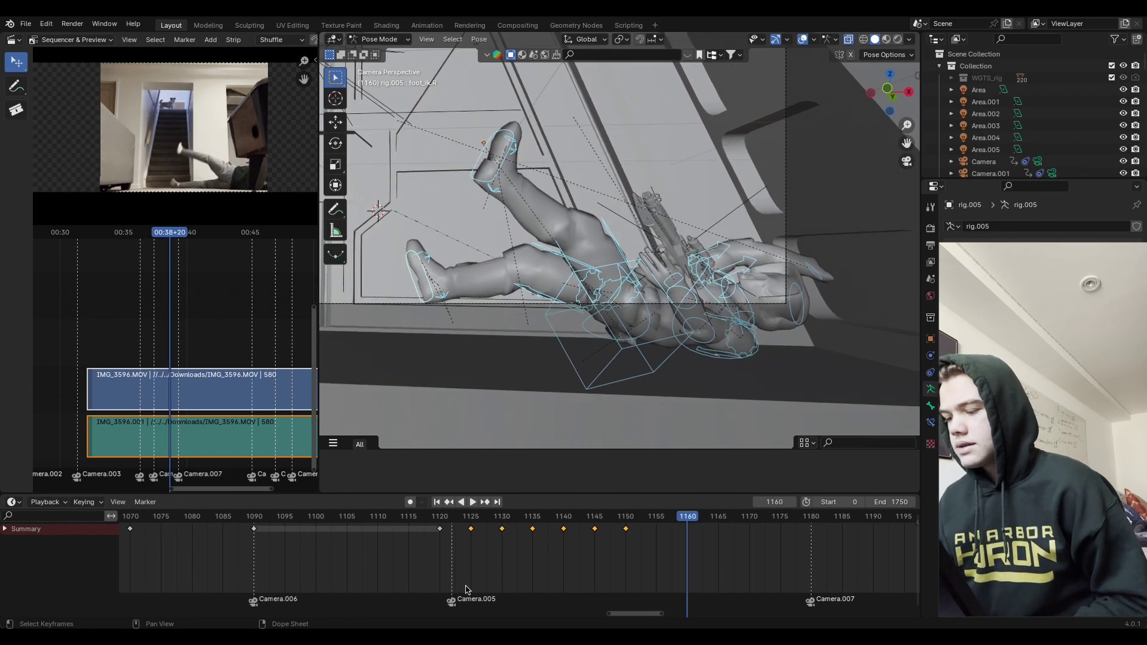
key(Left)
key(Left)
key(Left)
key(Left)
key(Left)
key(Left)
key(Left)
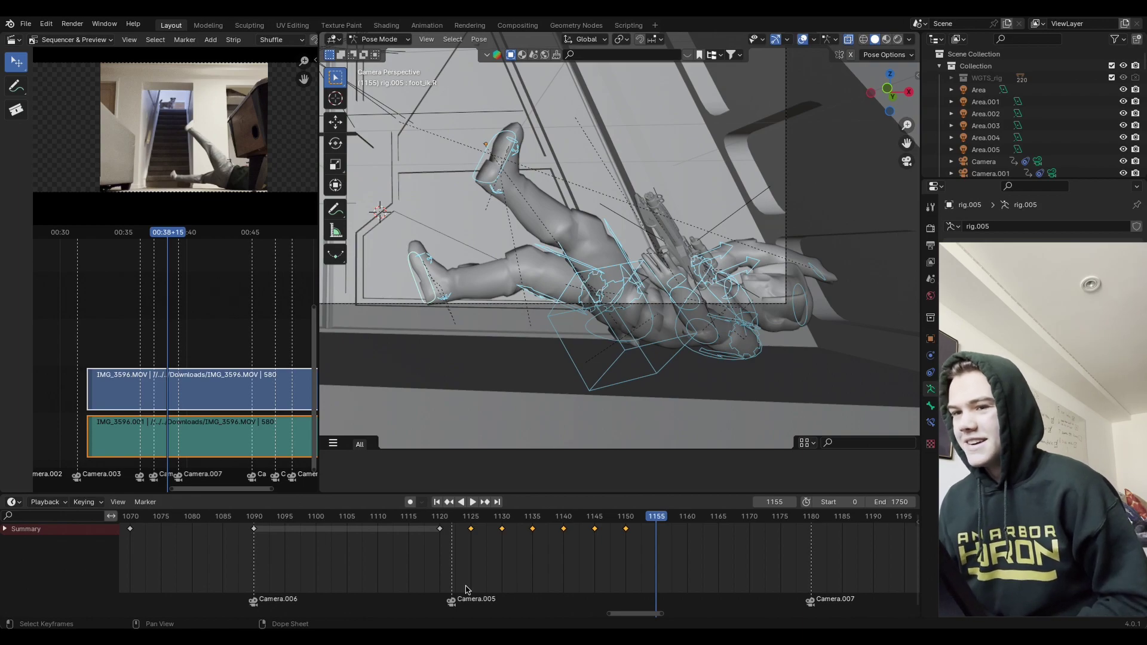
Step: Move the left, lower and upper foot IK controls into the floor pose at frame 1155
key(g)
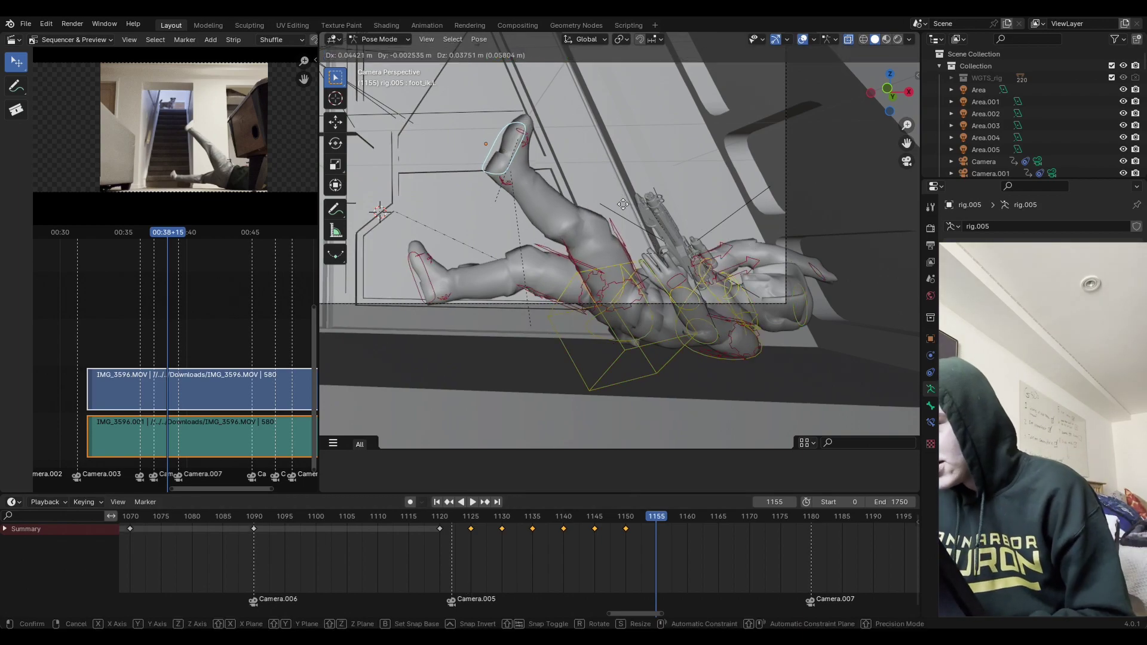
click(677, 180)
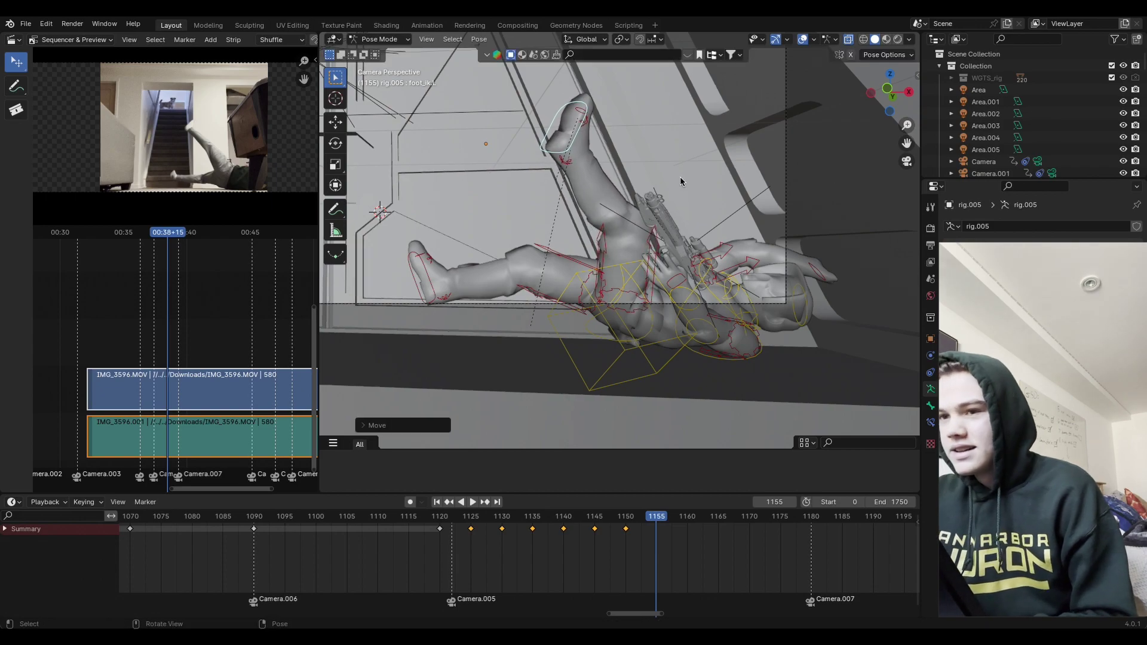
click(425, 290)
key(g)
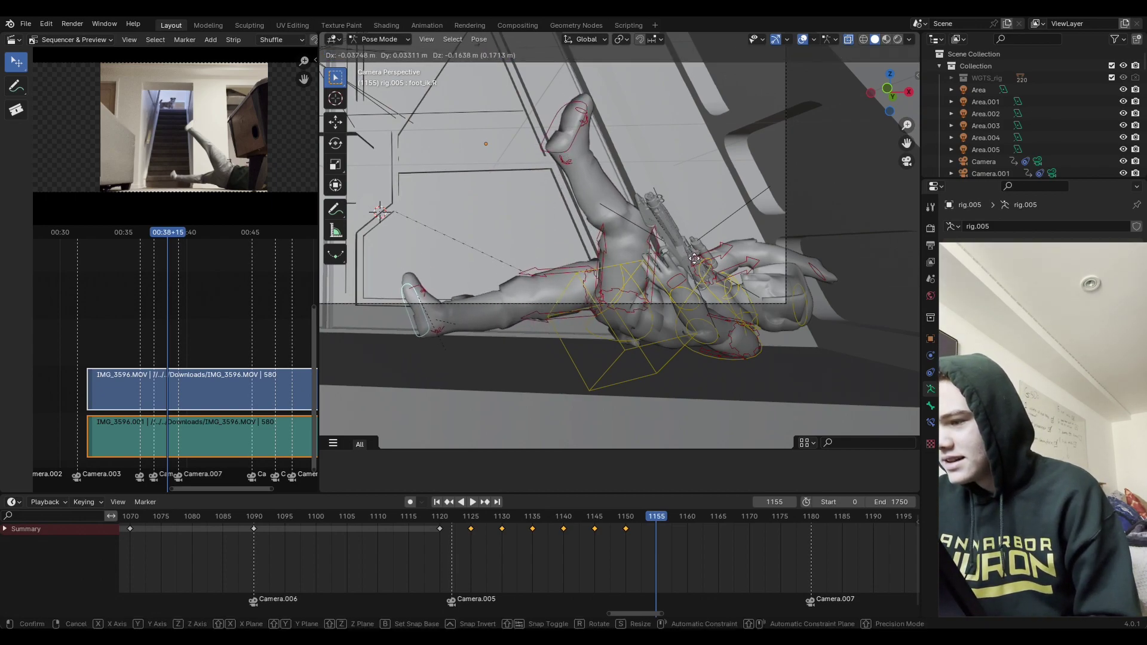
click(702, 250)
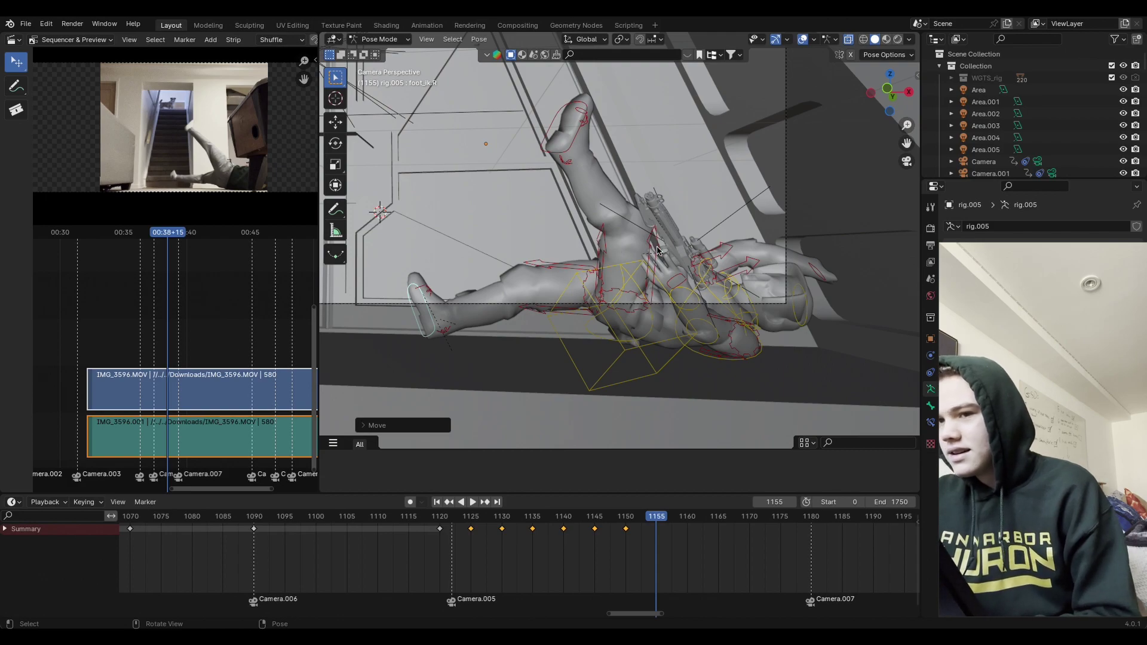
click(592, 135)
key(g)
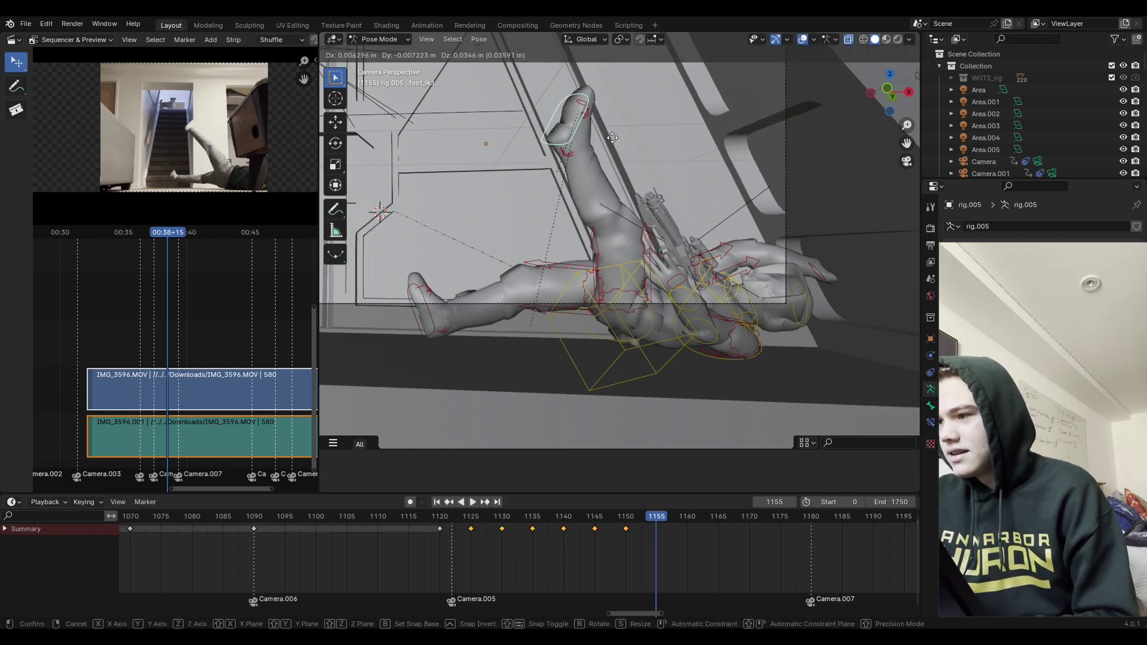
click(630, 114)
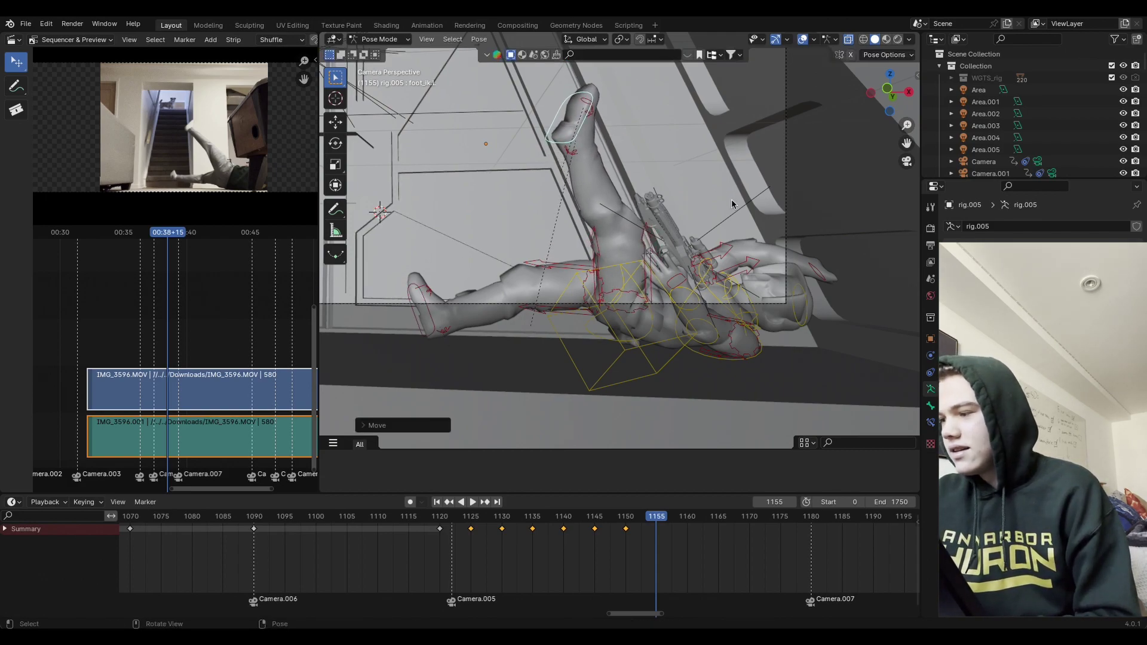
Step: Move and rotate the left hand holding the rifle down-left into place
click(679, 282)
key(g)
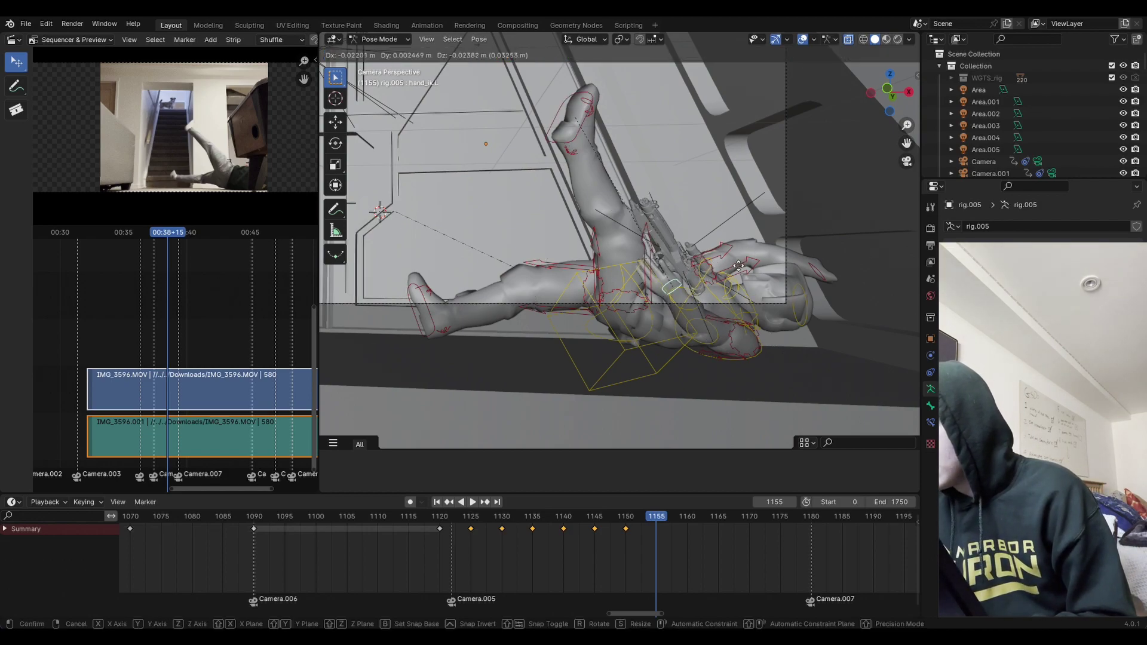
click(663, 332)
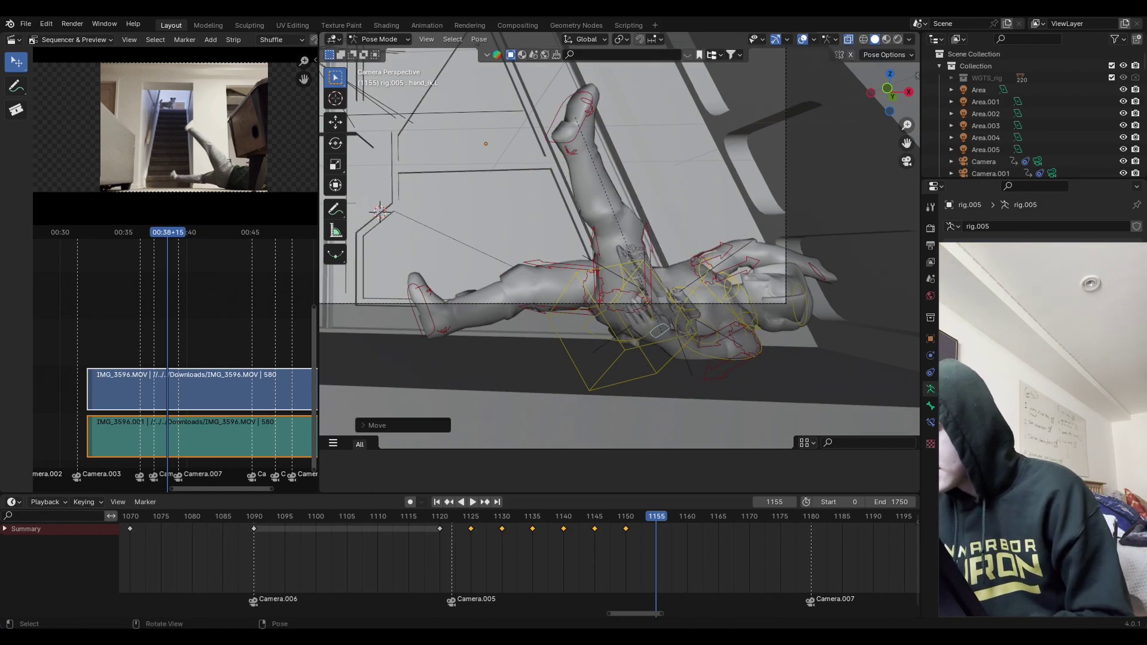
key(r)
click(750, 302)
key(g)
click(762, 317)
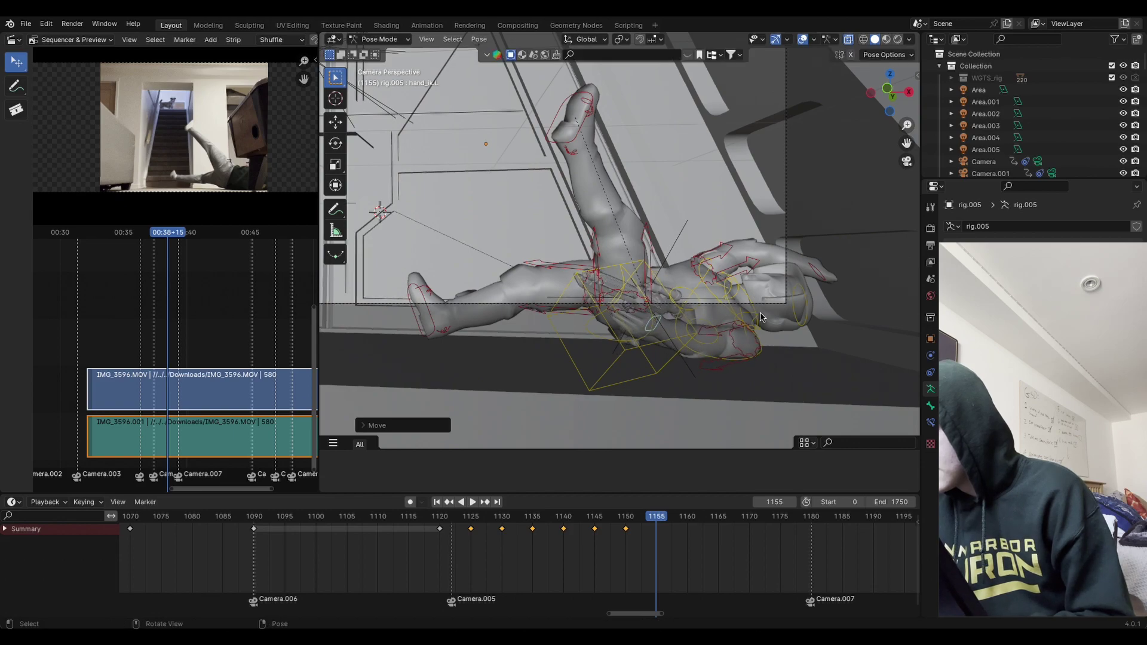
Step: Shift the right hand control to its new position
click(820, 274)
key(g)
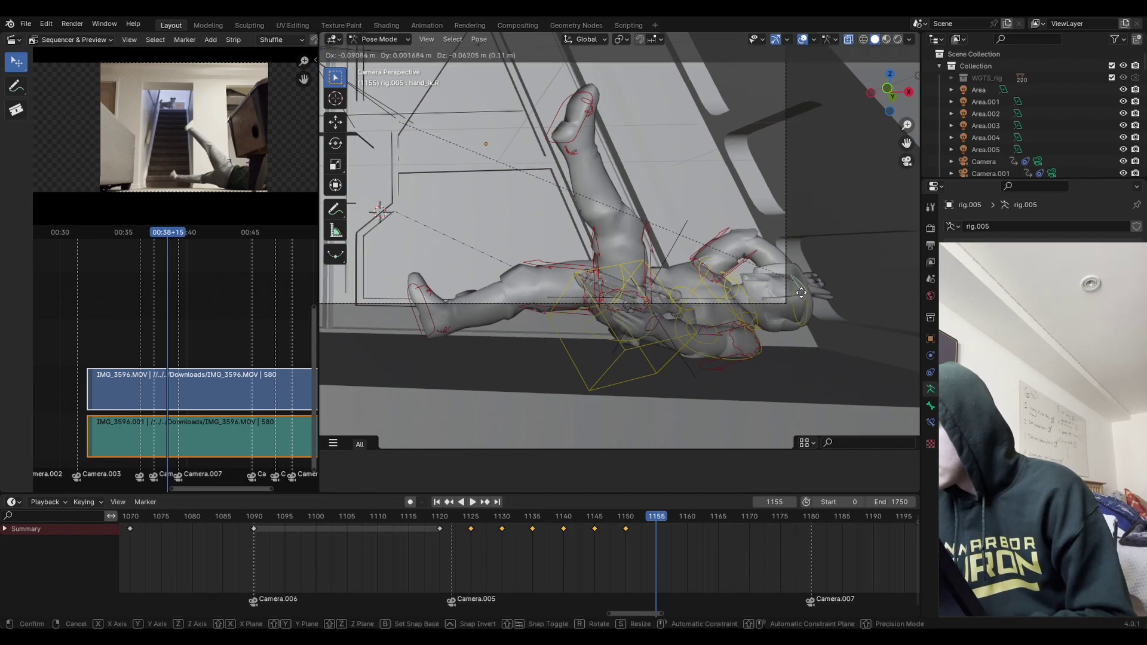
click(792, 287)
Step: Rotate the right upper arm about global Z twice and reposition the right hand
click(752, 243)
key(r)
key(z)
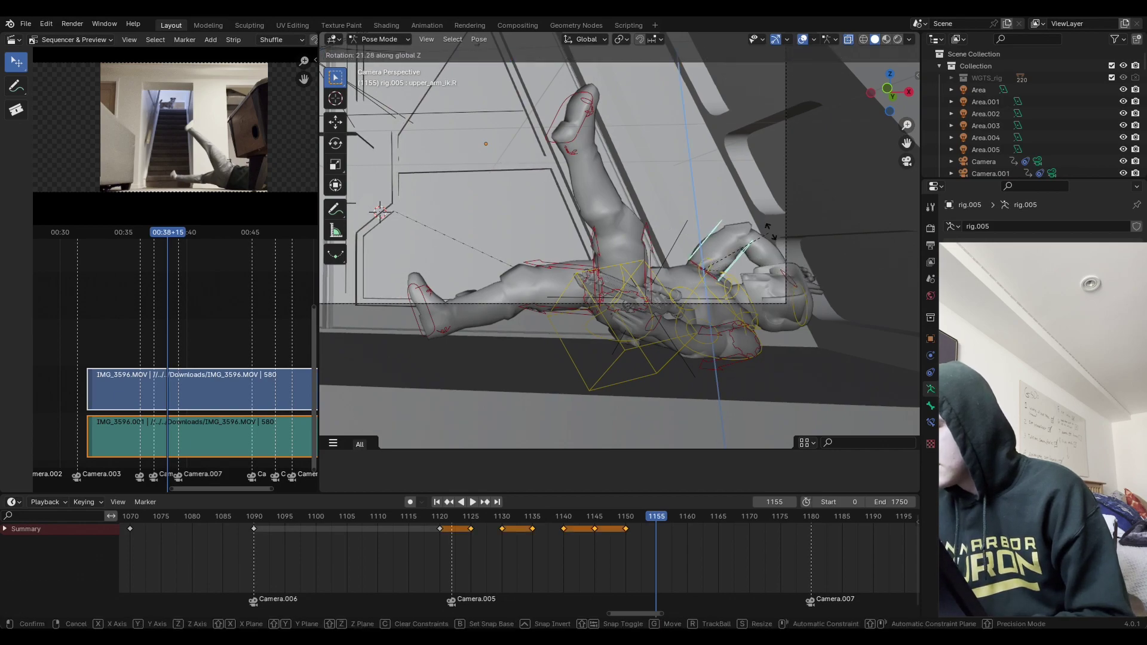
click(747, 326)
key(r)
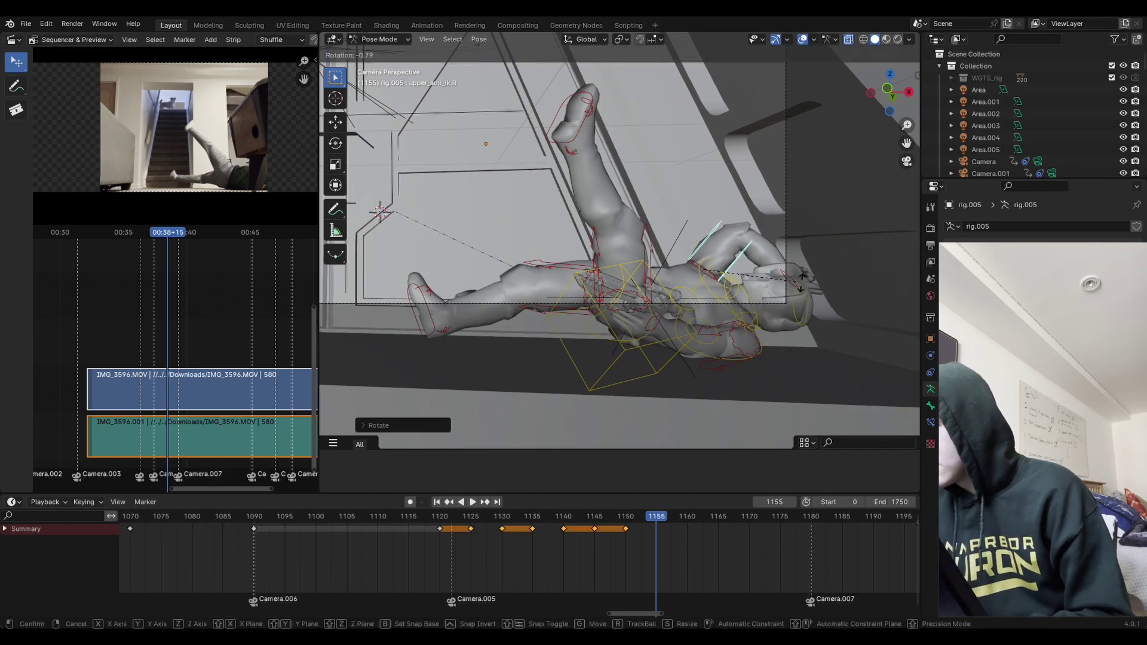
click(769, 260)
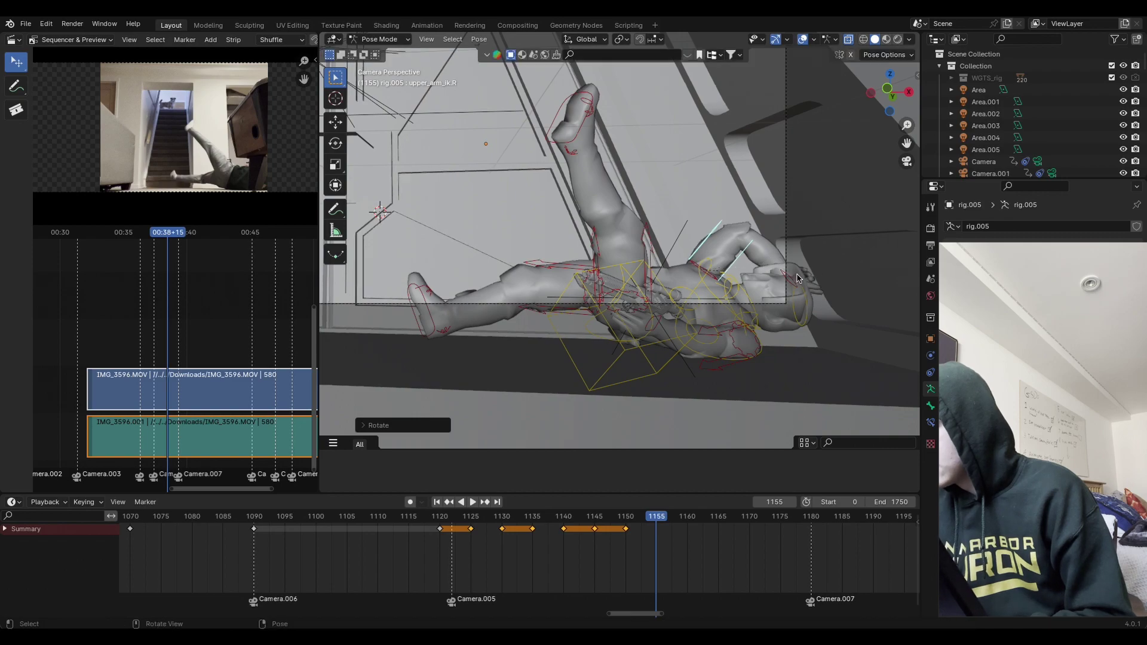
click(795, 281)
key(g)
click(814, 295)
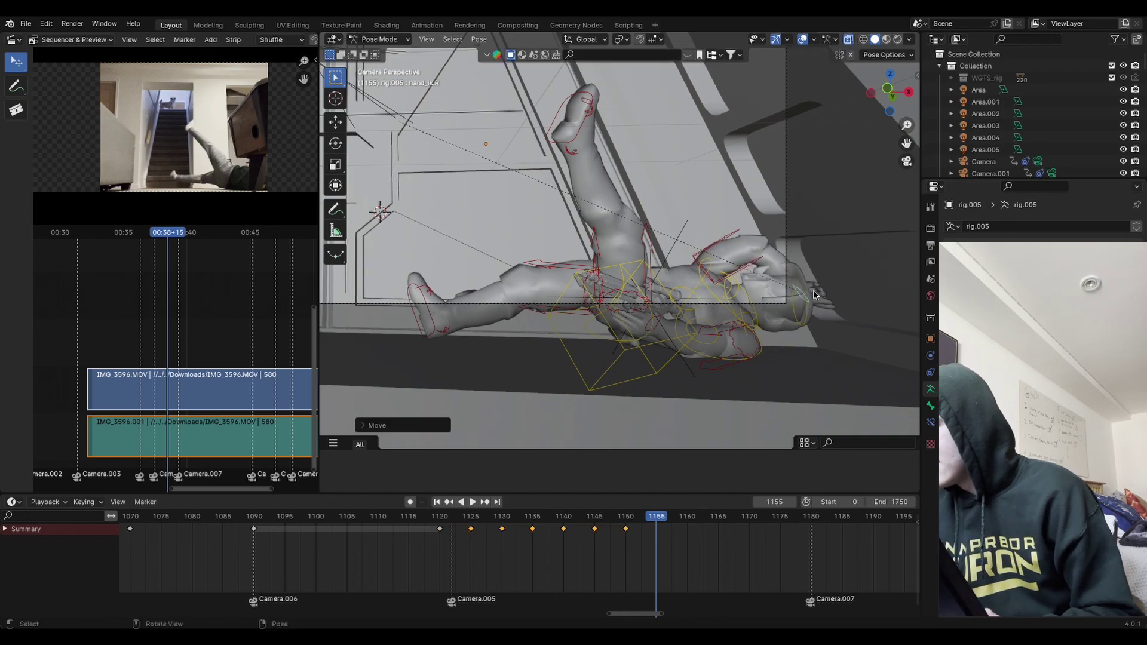
Step: Nudge the right hand rightward and turn the right upper arm again about global Z
click(800, 296)
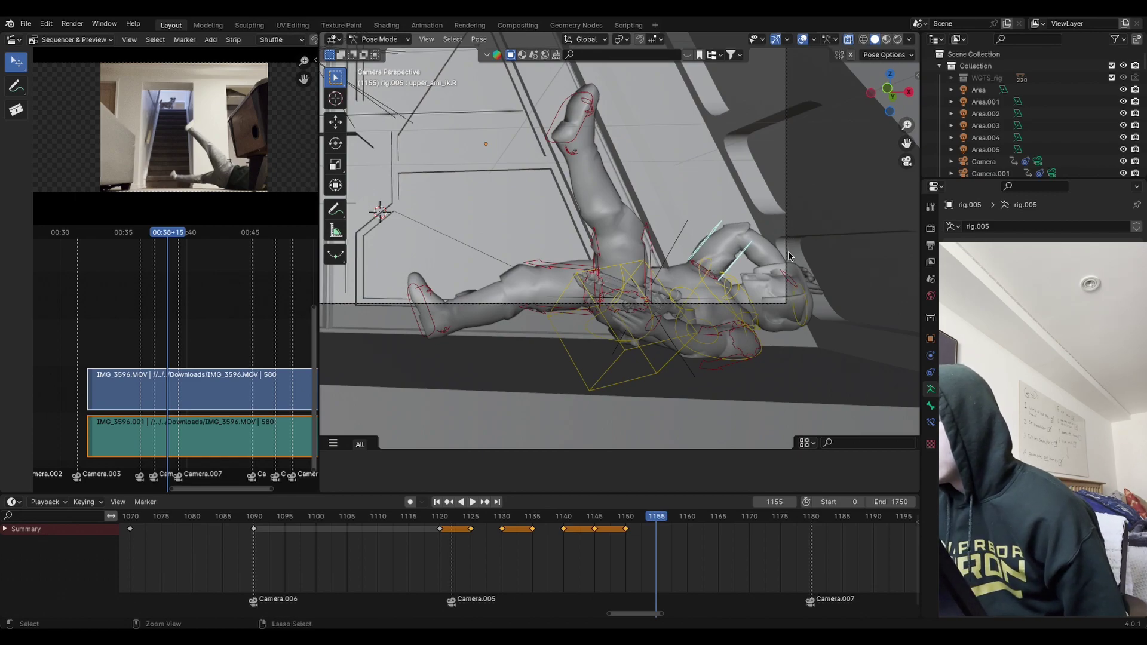
click(788, 279)
key(g)
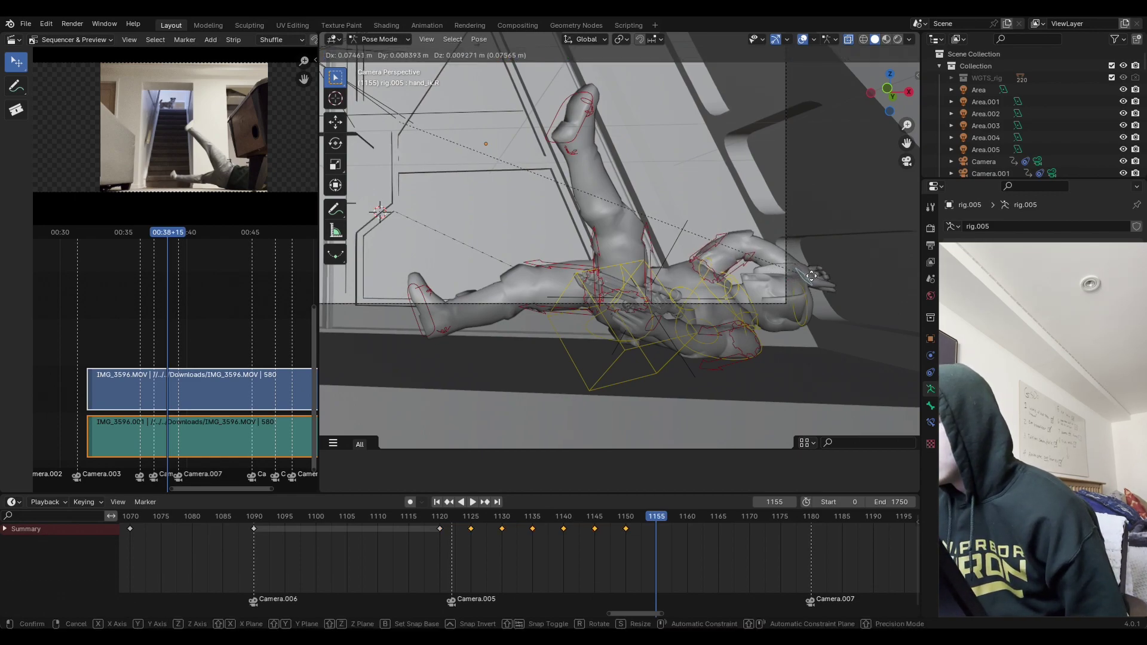
click(806, 283)
click(730, 272)
key(r)
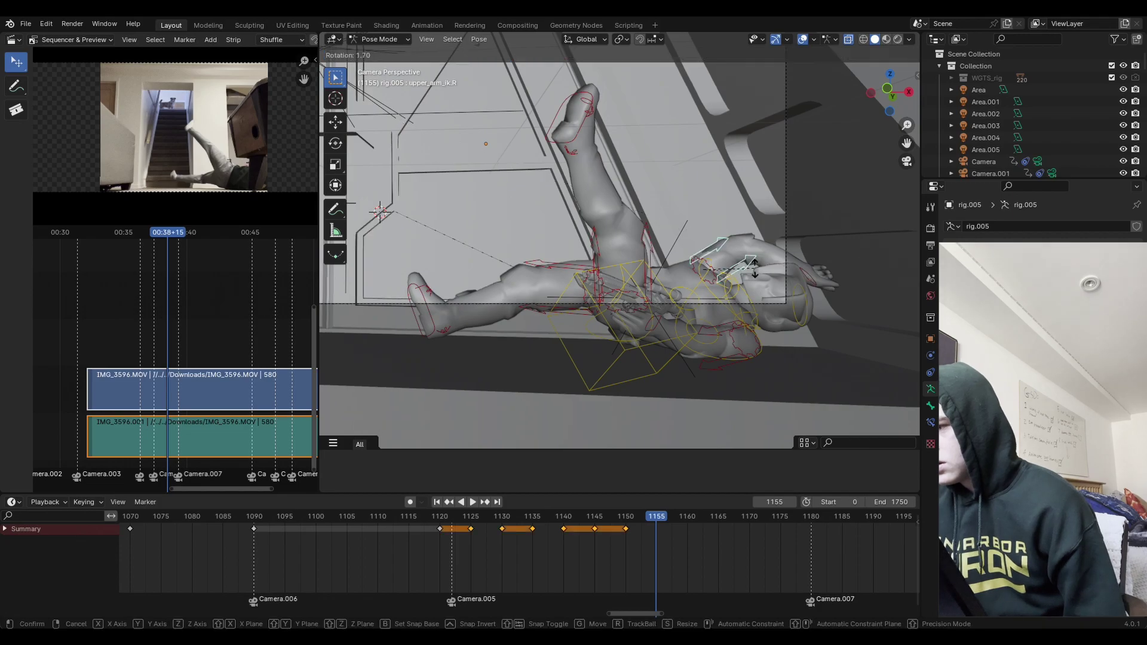
key(z)
click(762, 348)
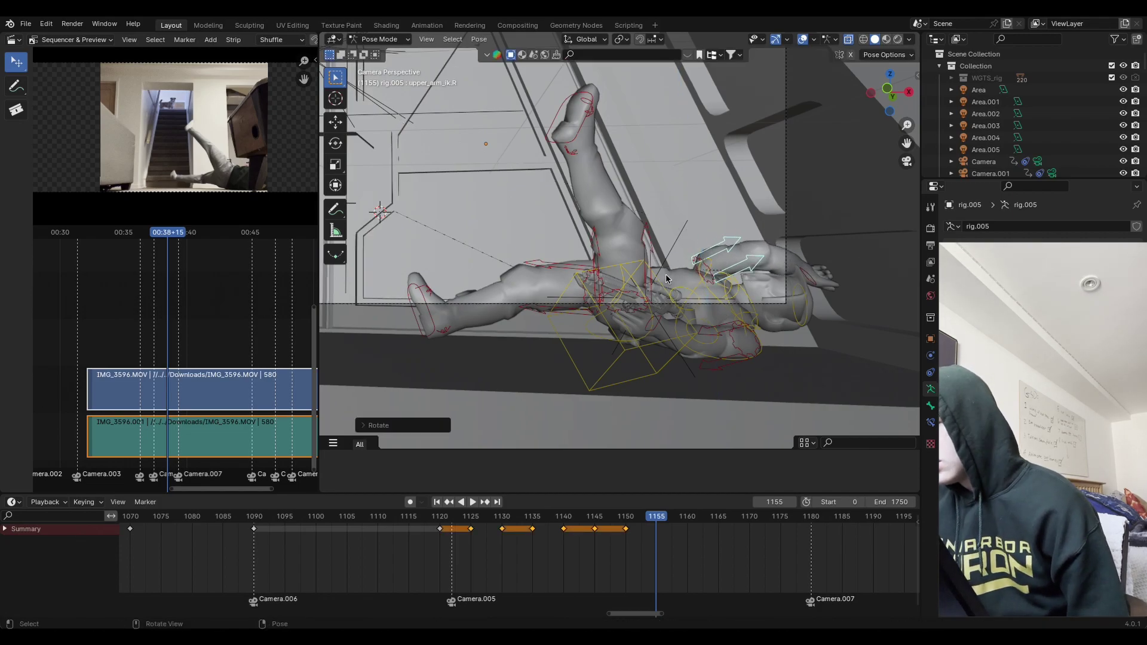
Step: Raise the right upper arm with a global-X rotation, then return to the scene camera view
middle_drag(762, 348, 779, 280)
key(r)
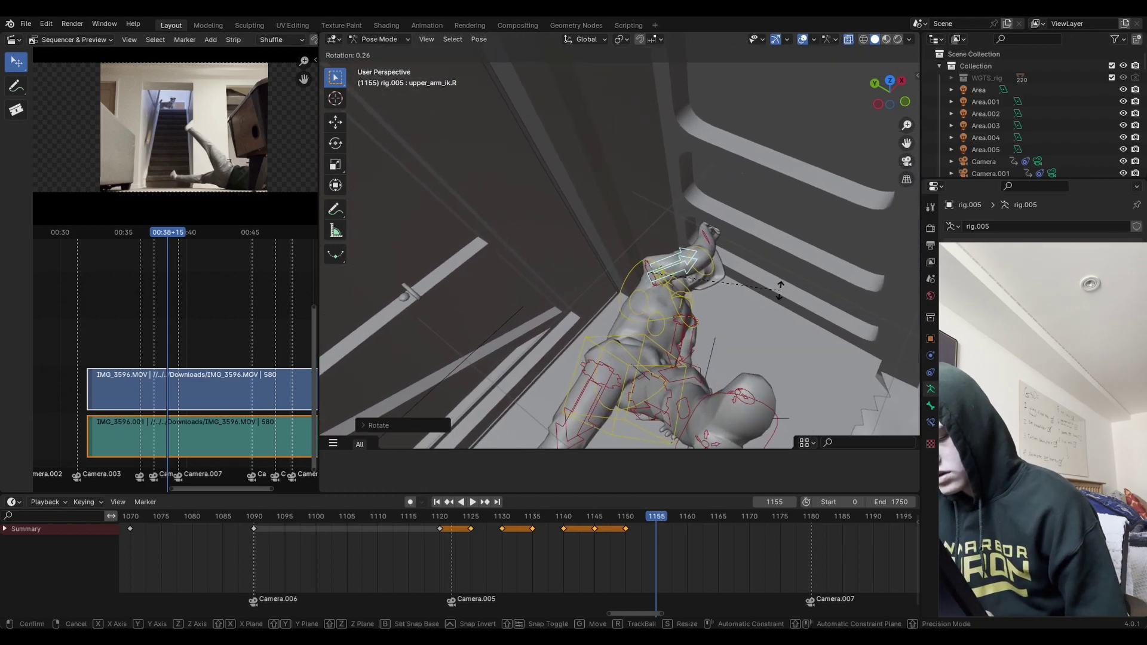
key(z)
key(x)
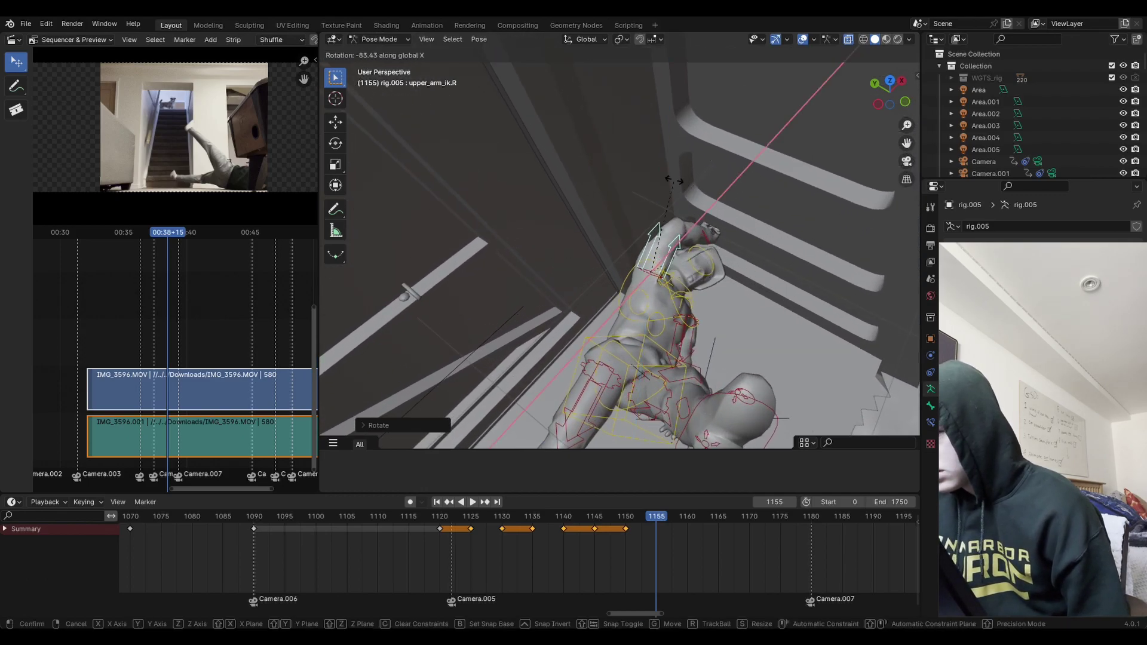
click(666, 177)
click(906, 163)
ctrl+middle_drag(829, 250, 830, 288)
scroll(830, 288, up, 1)
Step: Keyframe the whole rig's current pose at frame 1155
key(a)
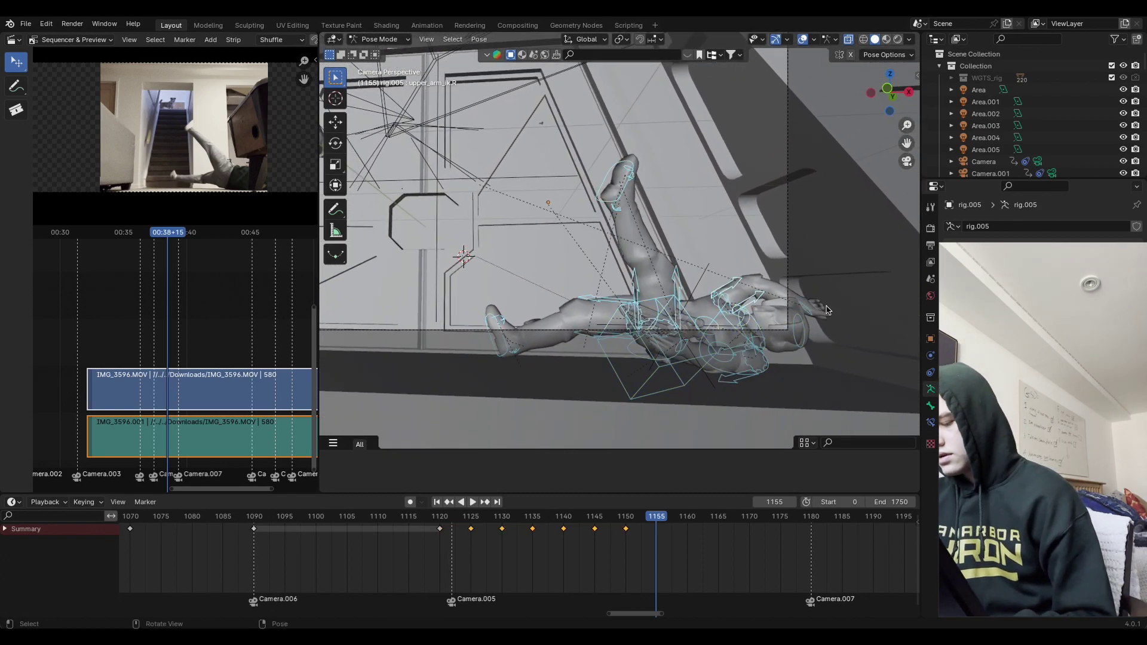
key(i)
click(819, 313)
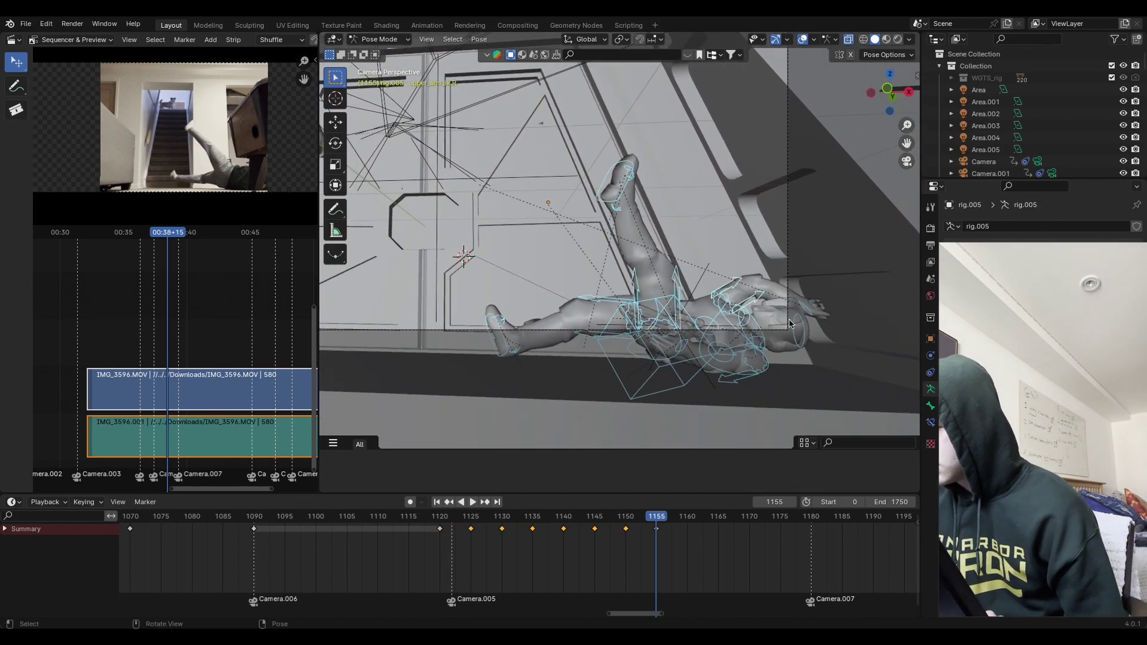
Step: Shift the raised leg control along global X and key its location and rotation
click(694, 359)
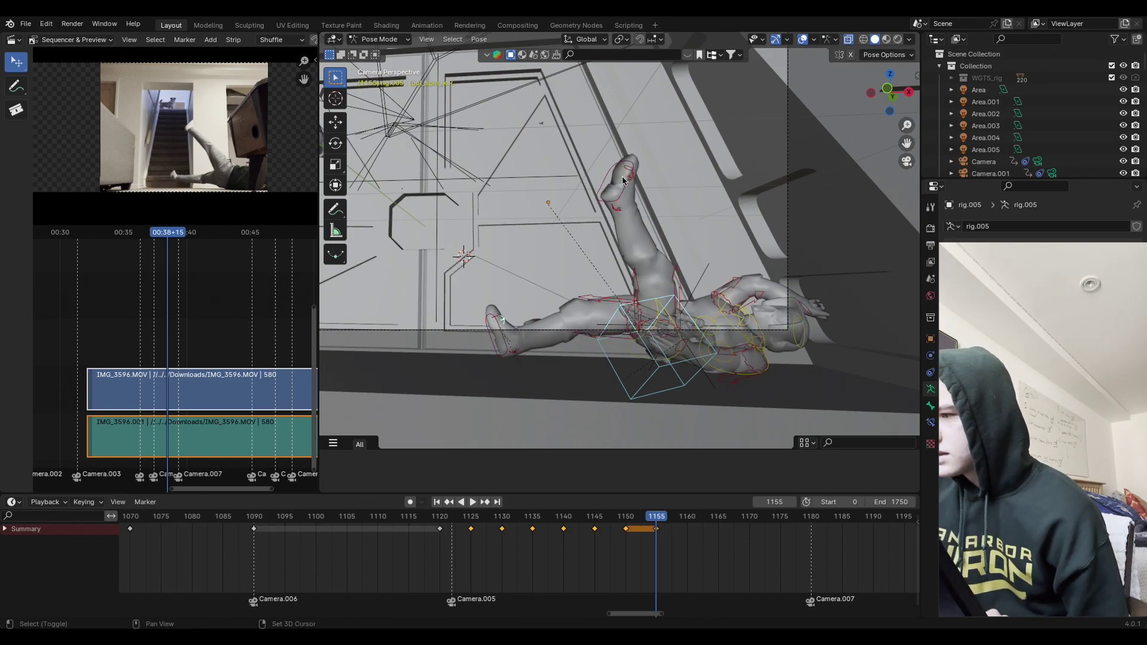
click(641, 190)
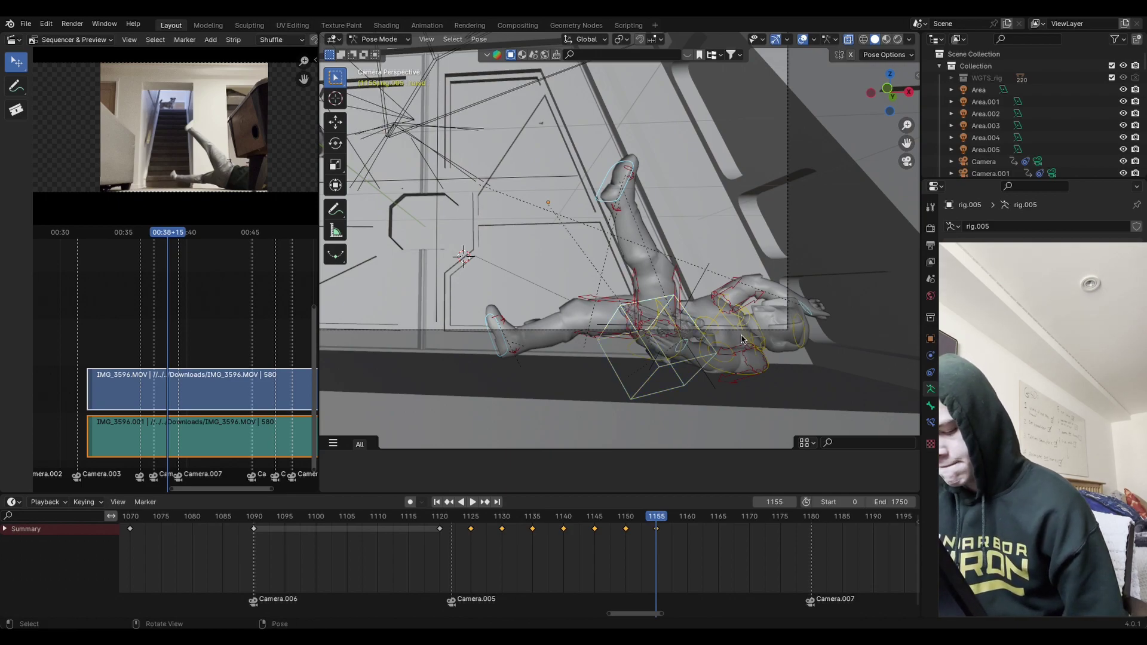
key(g)
key(x)
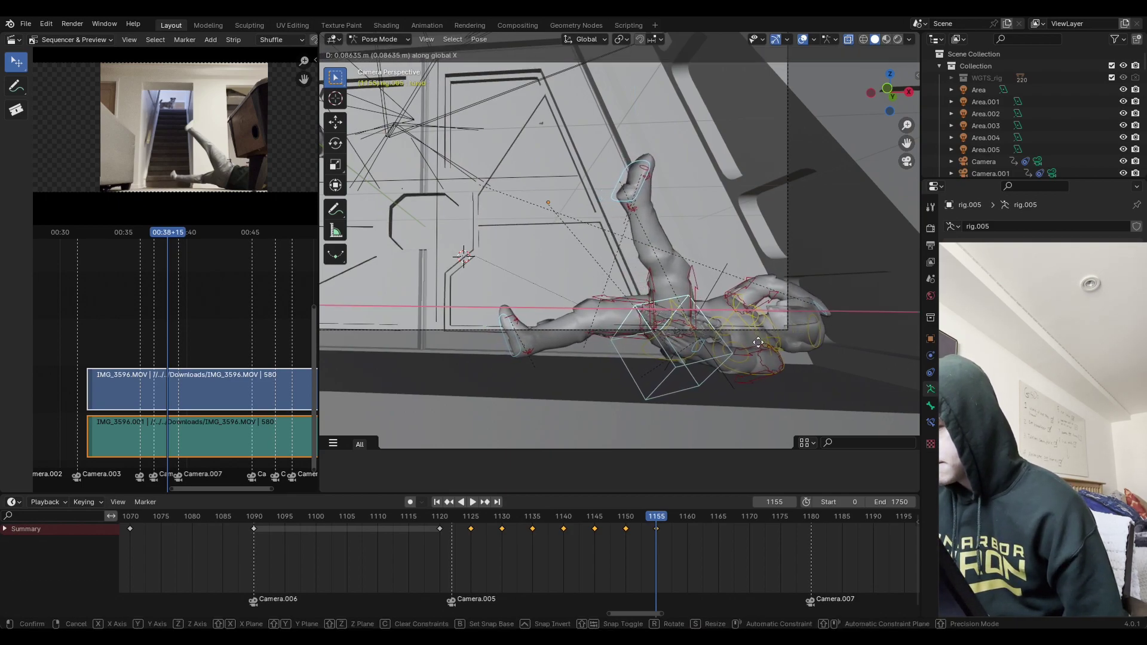
click(759, 341)
key(i)
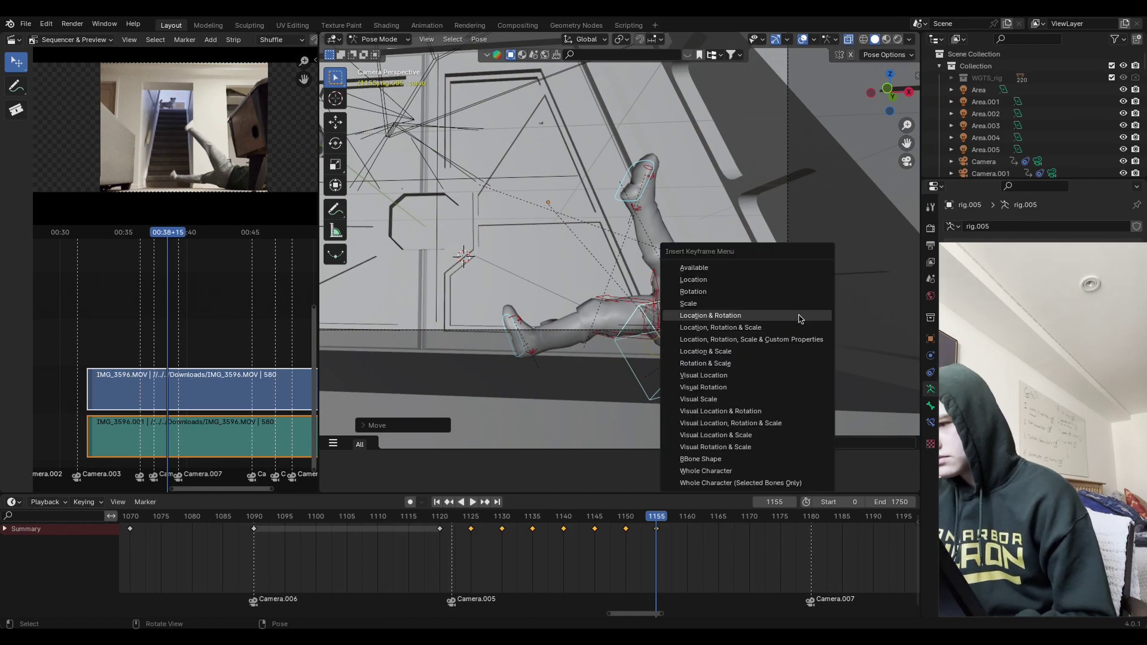
click(799, 319)
Step: Key Location & Rotation for every bone of the rig
key(a)
key(i)
click(795, 323)
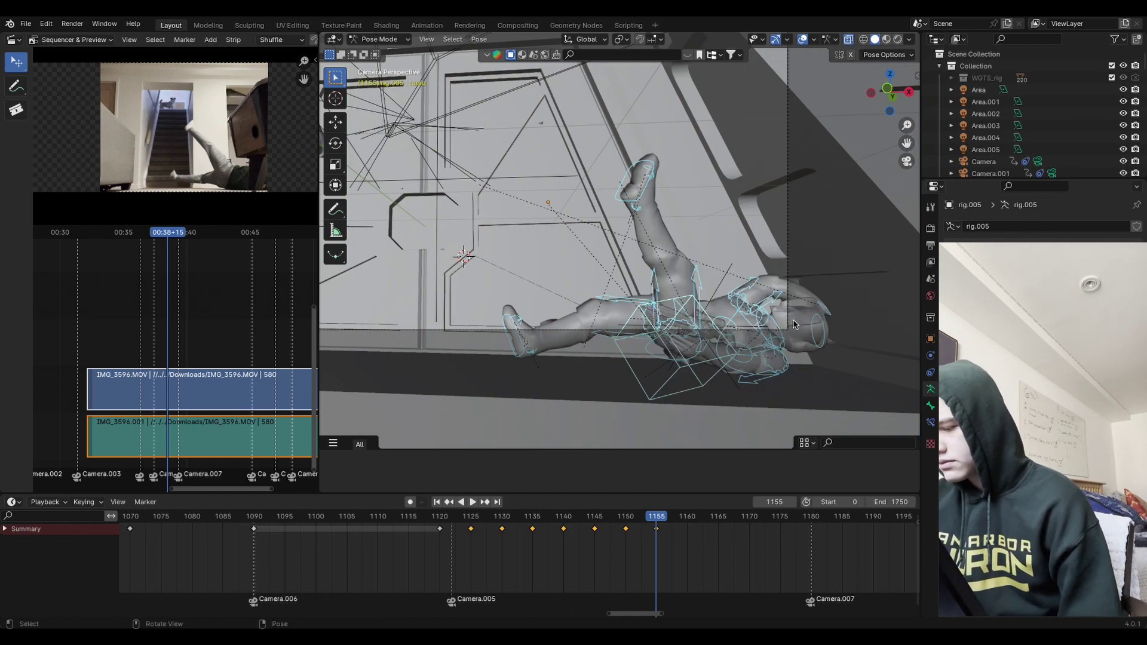
click(467, 519)
key(space)
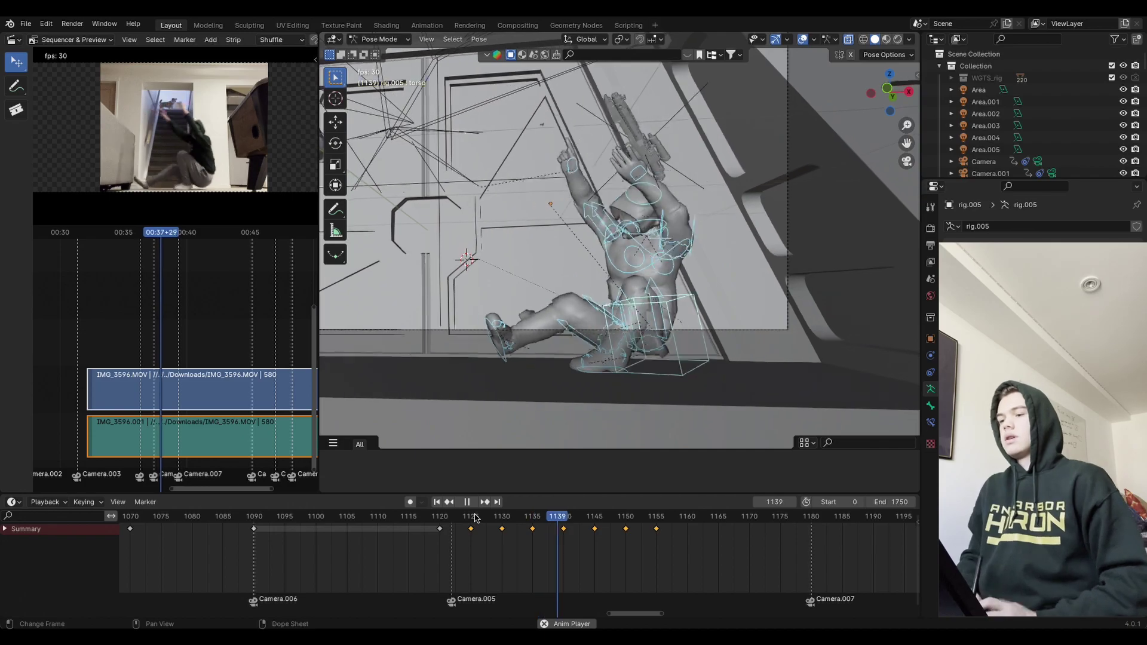
key(space)
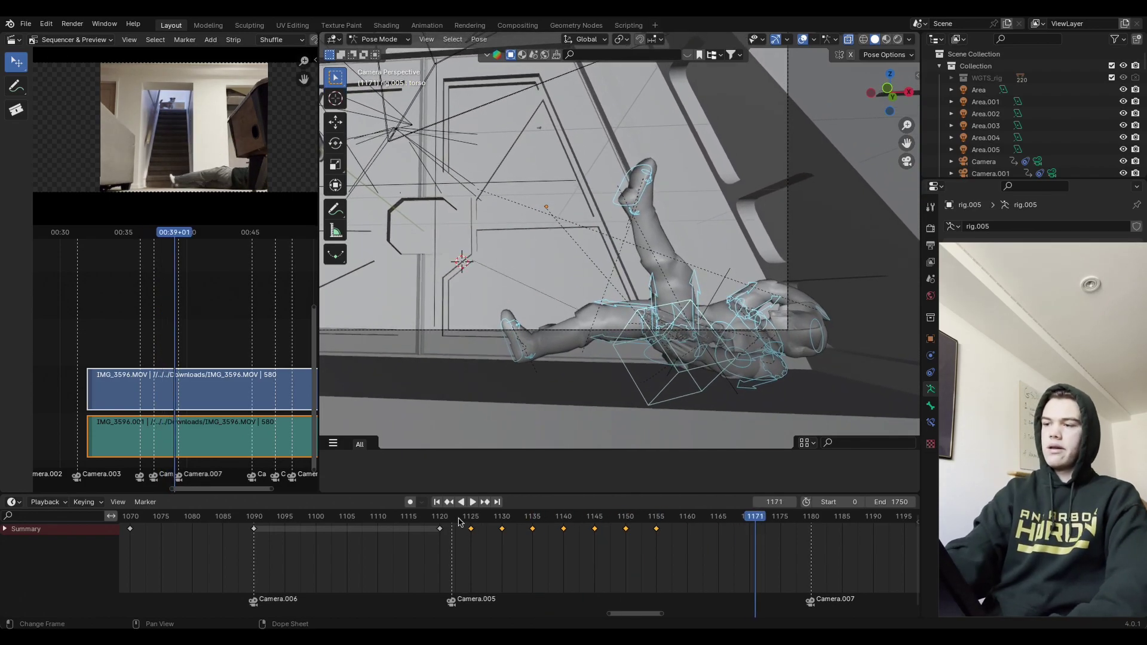
click(461, 524)
key(space)
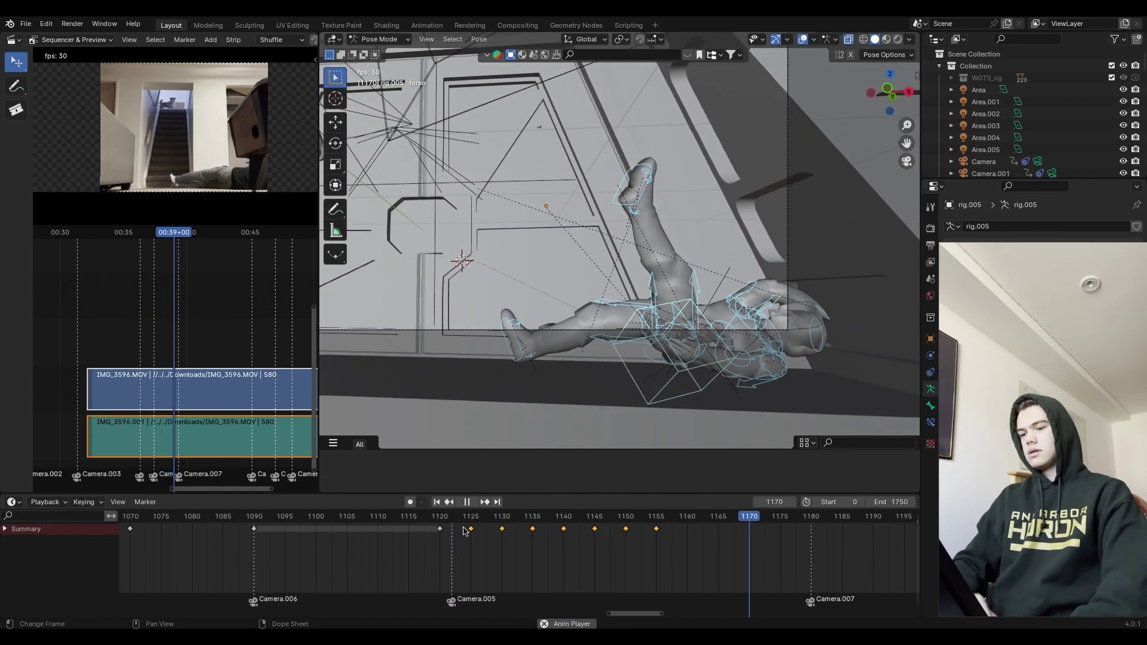
key(space)
drag(624, 521, 604, 535)
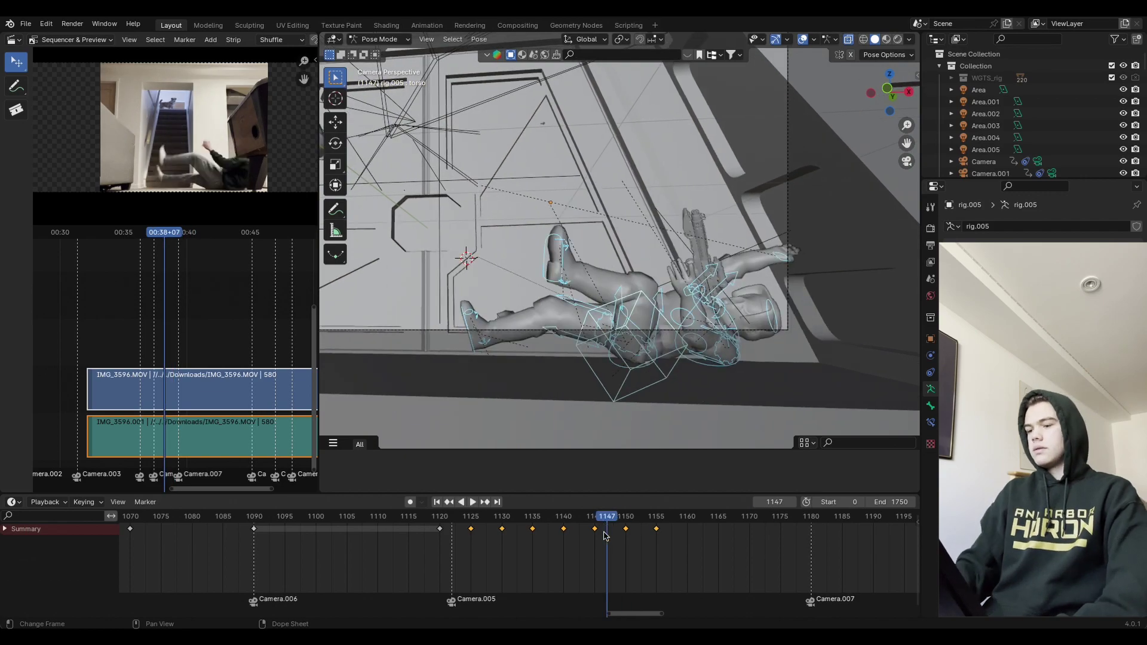
key(Right)
key(Right)
key(Right)
key(Right)
key(Right)
key(Right)
key(Right)
key(Right)
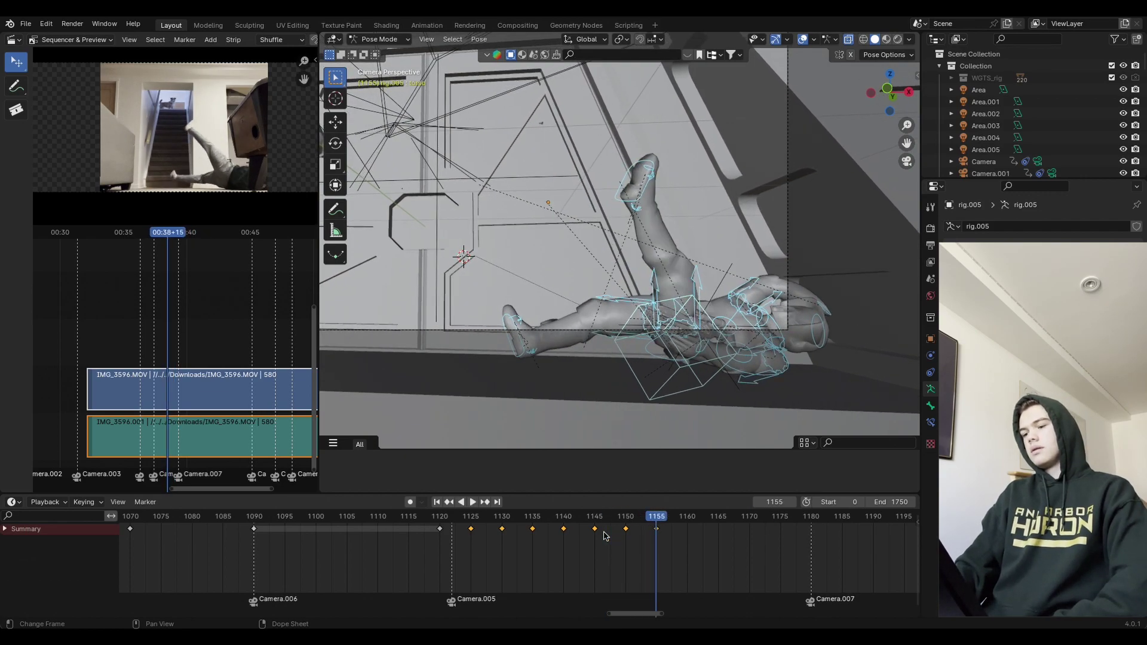
key(Left)
key(Left)
key(Left)
key(Left)
key(Left)
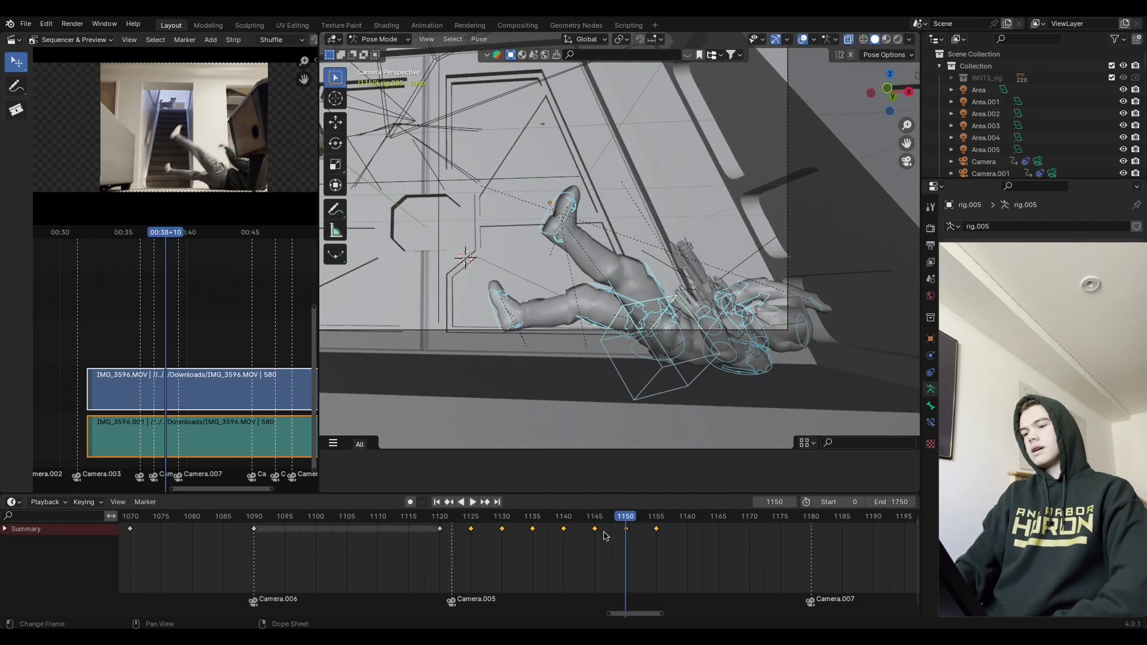
key(Right)
key(Right)
key(Right)
key(Right)
key(Right)
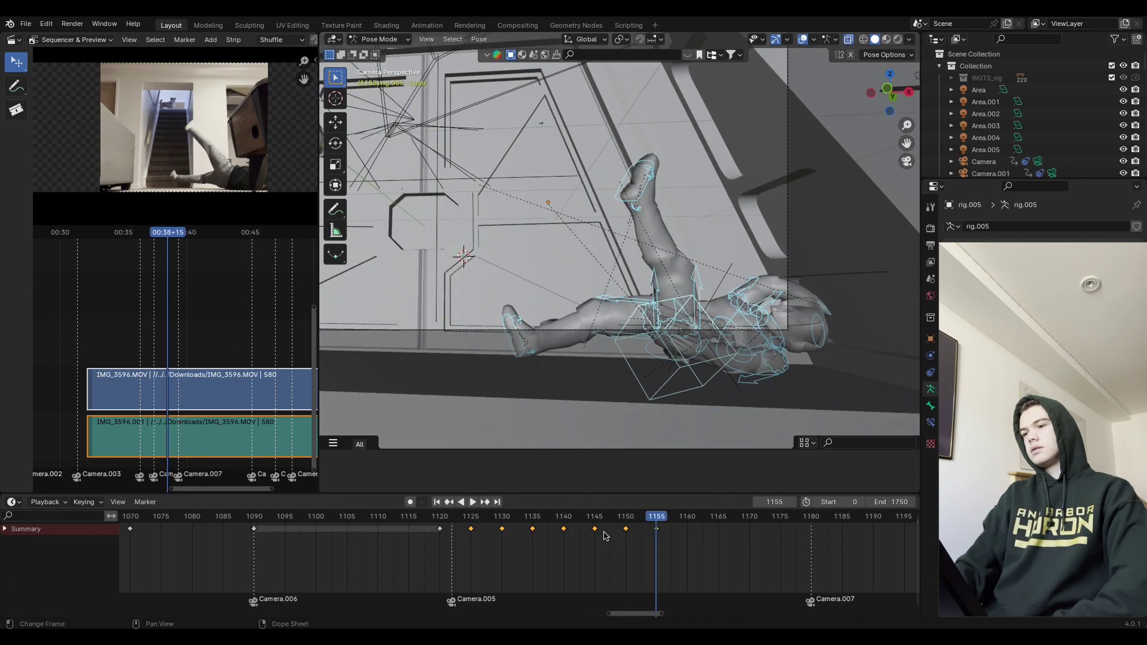
key(Left)
key(Left)
key(Left)
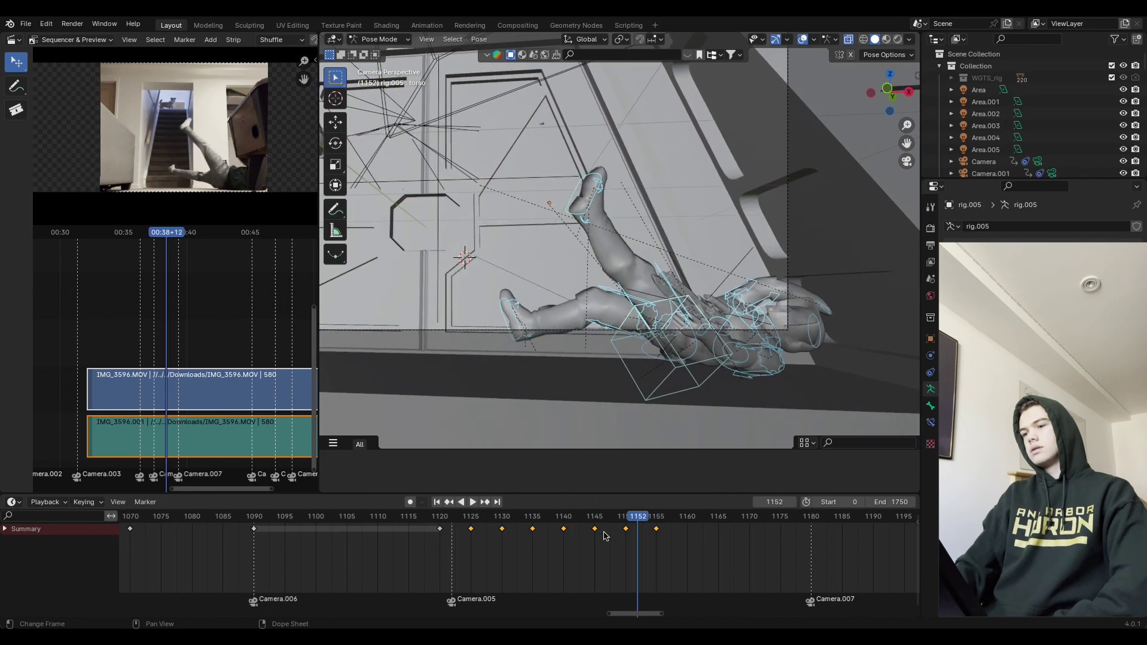
key(Left)
key(Left)
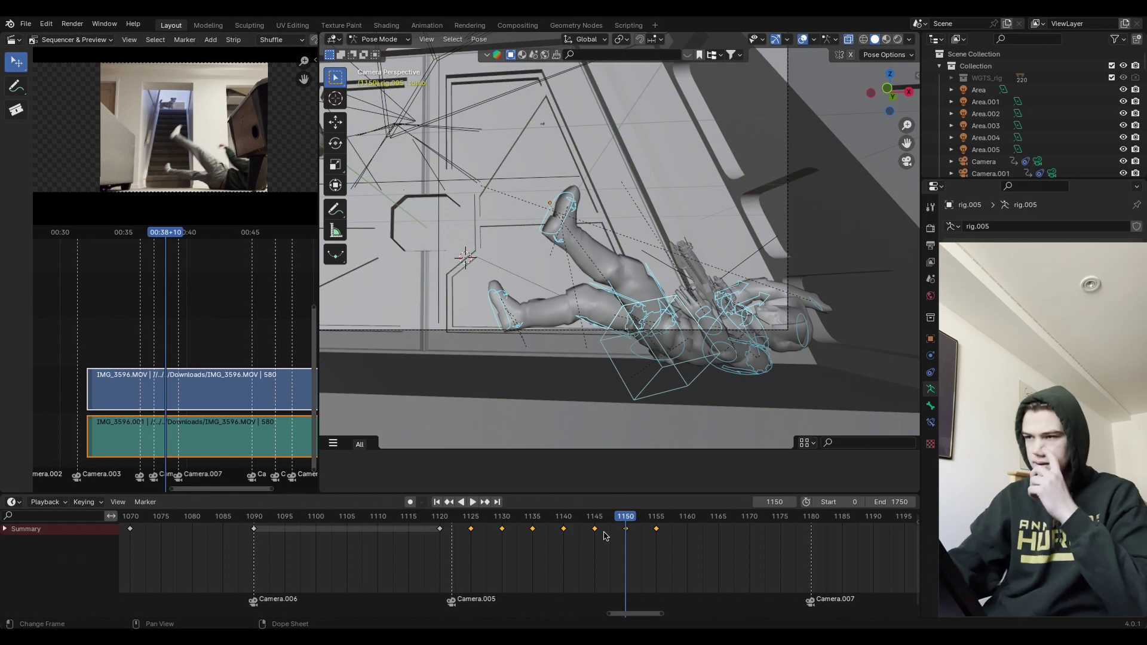
Step: Move the raised foot control and key its location and rotation at frame 1155
click(560, 224)
key(g)
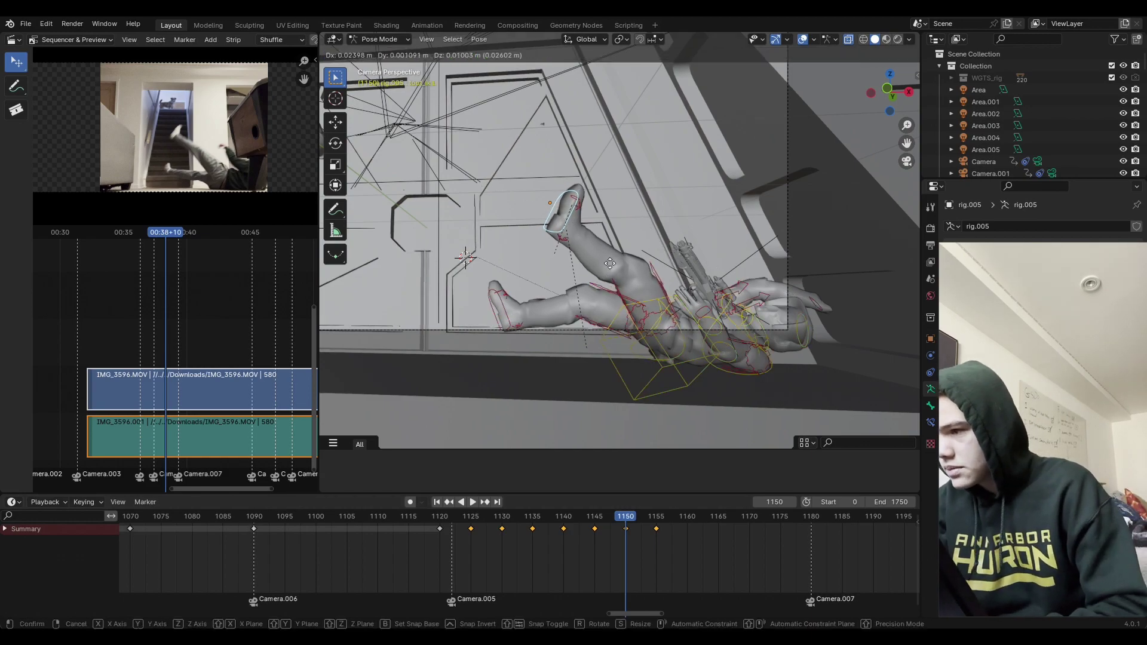
click(628, 268)
key(i)
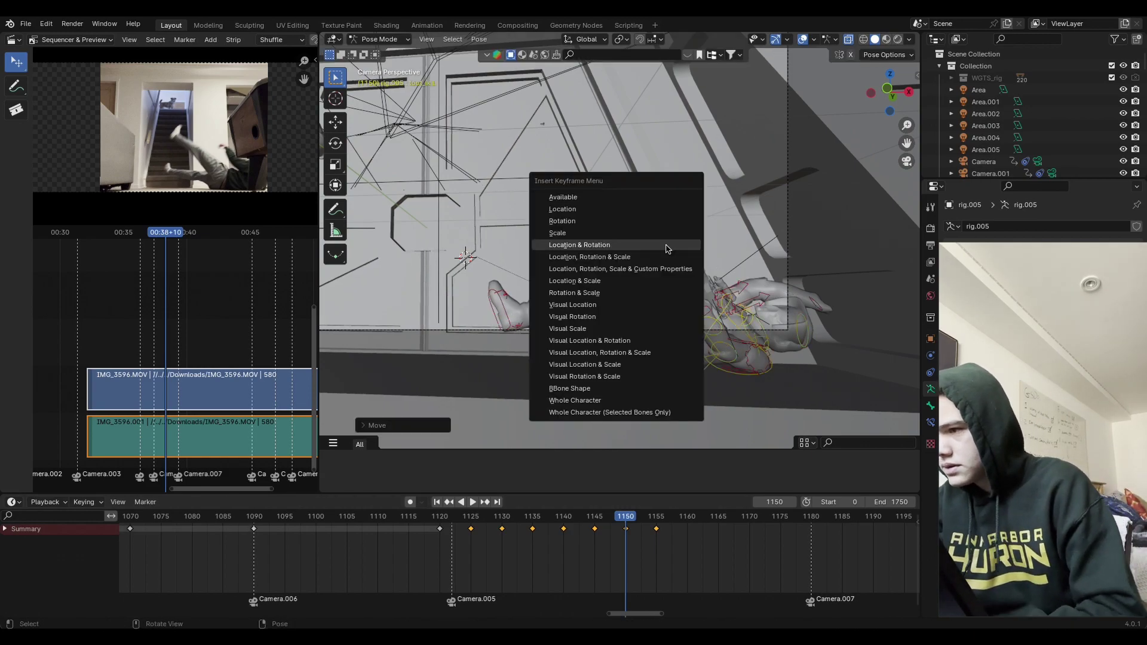
click(667, 247)
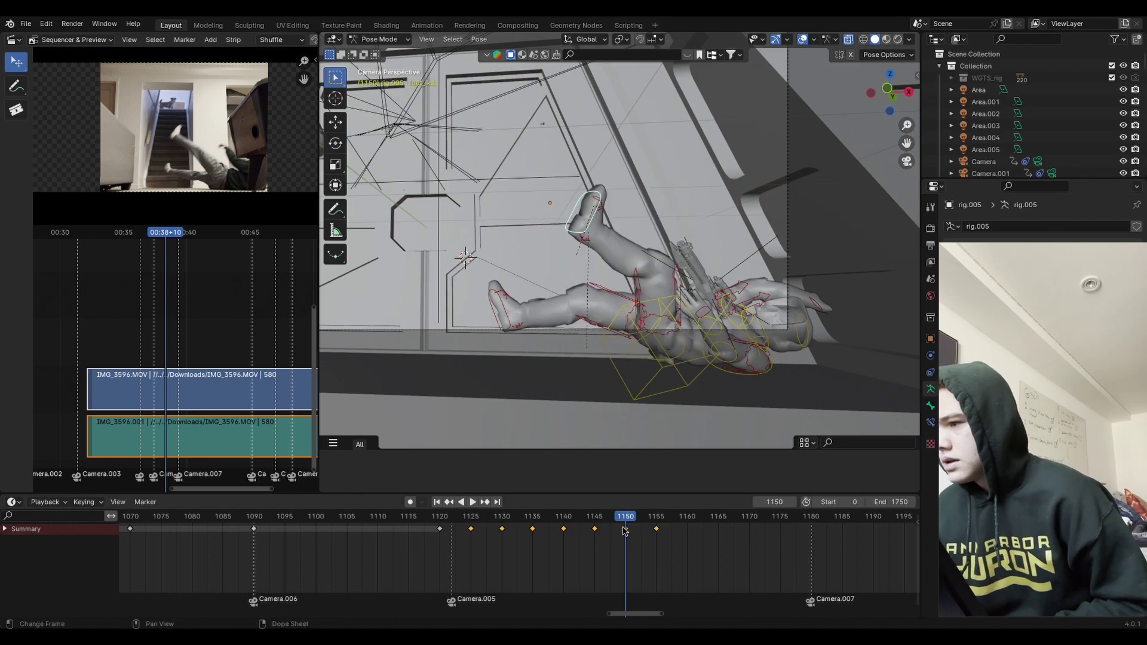
key(Right)
key(Right)
key(Right)
key(Right)
key(Right)
key(Right)
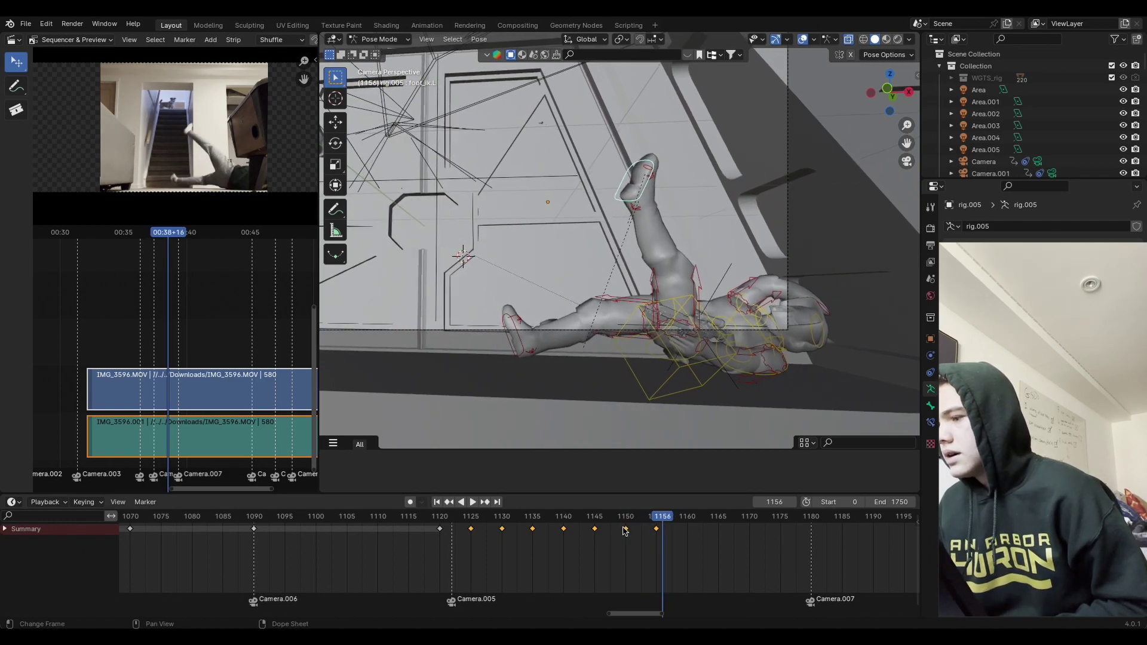
key(Left)
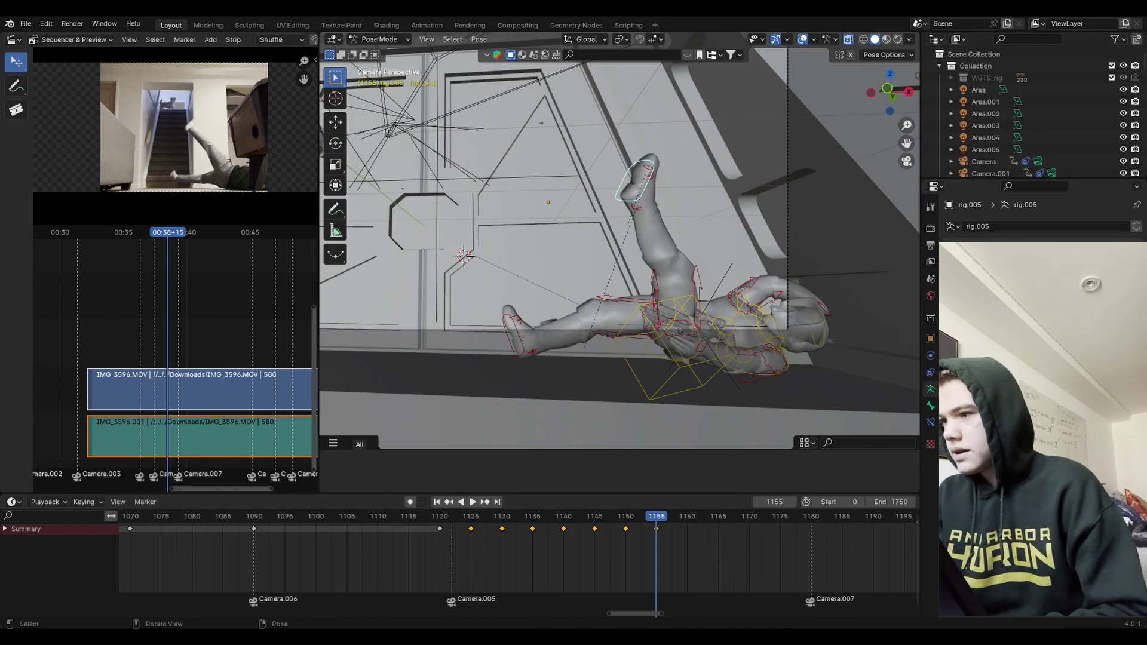
Step: Rotate the foot, including about global X, and key its location and rotation
key(r)
click(693, 292)
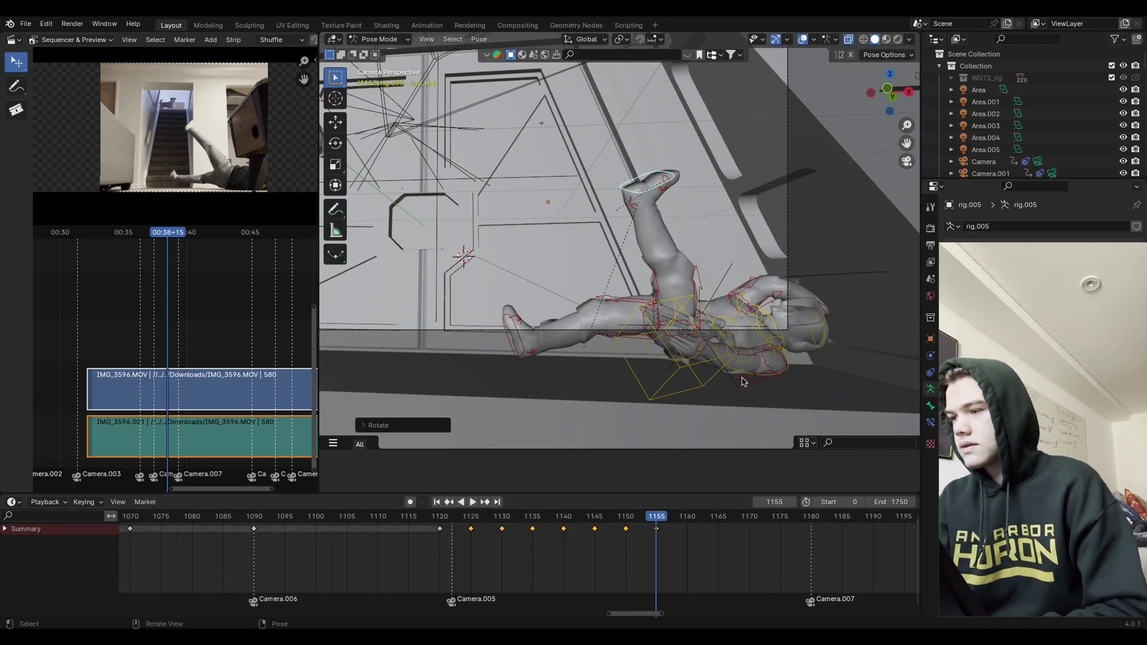
key(r)
key(x)
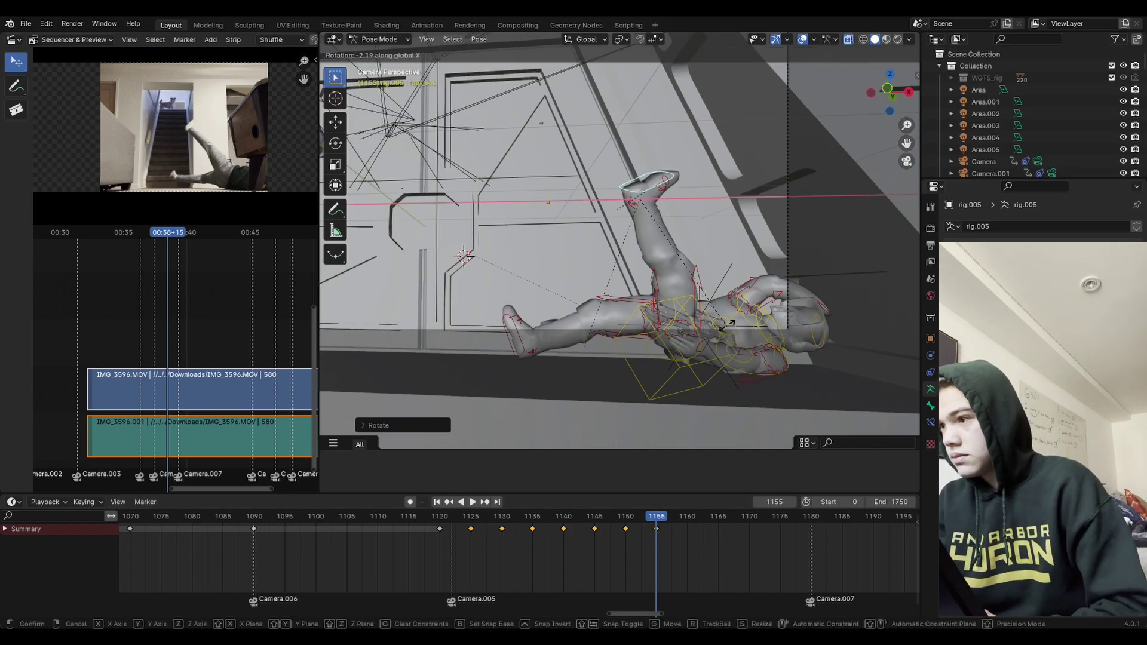
click(705, 248)
key(i)
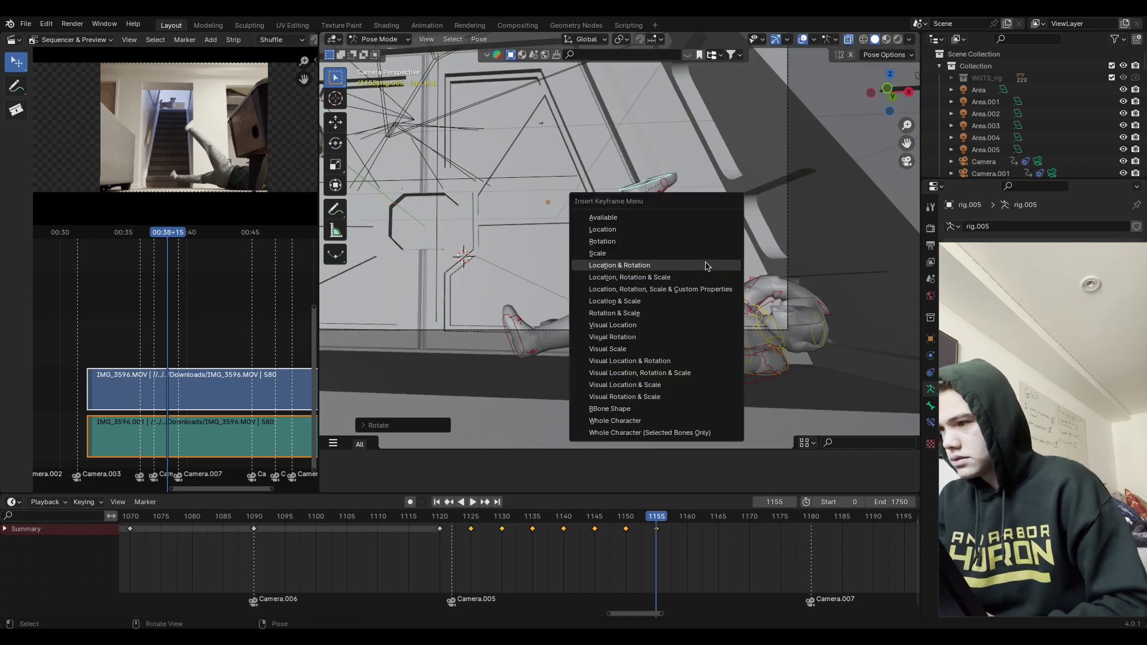
click(707, 266)
Step: Rotate the two leg controls and keyframe them at frame 1155
click(700, 286)
key(r)
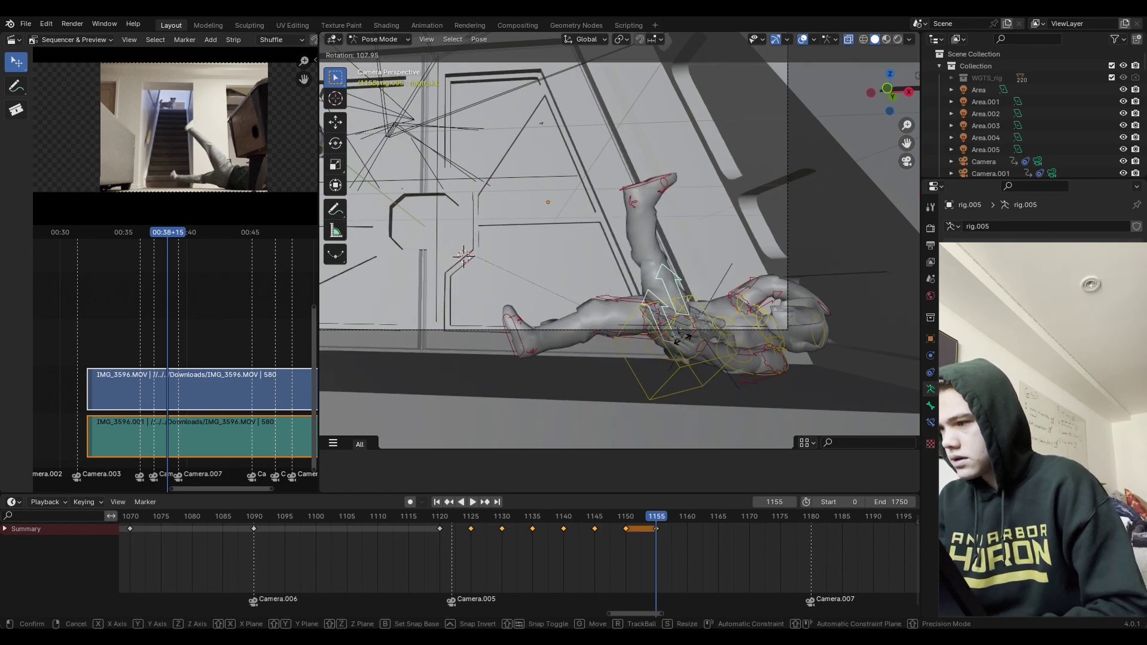
click(700, 325)
key(i)
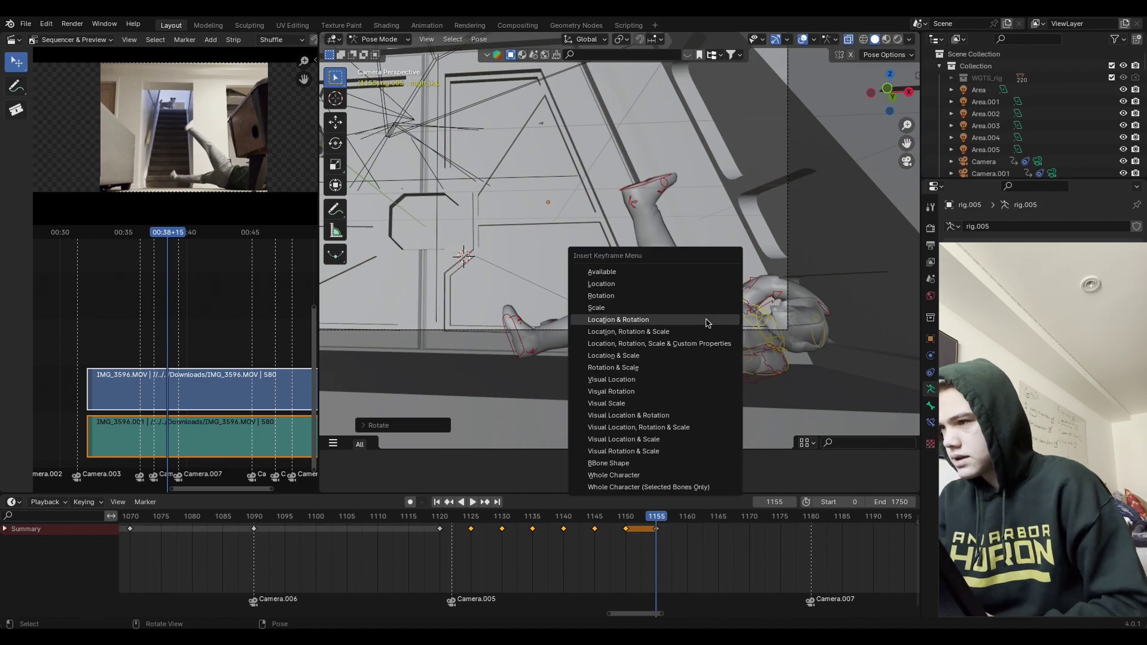
click(702, 325)
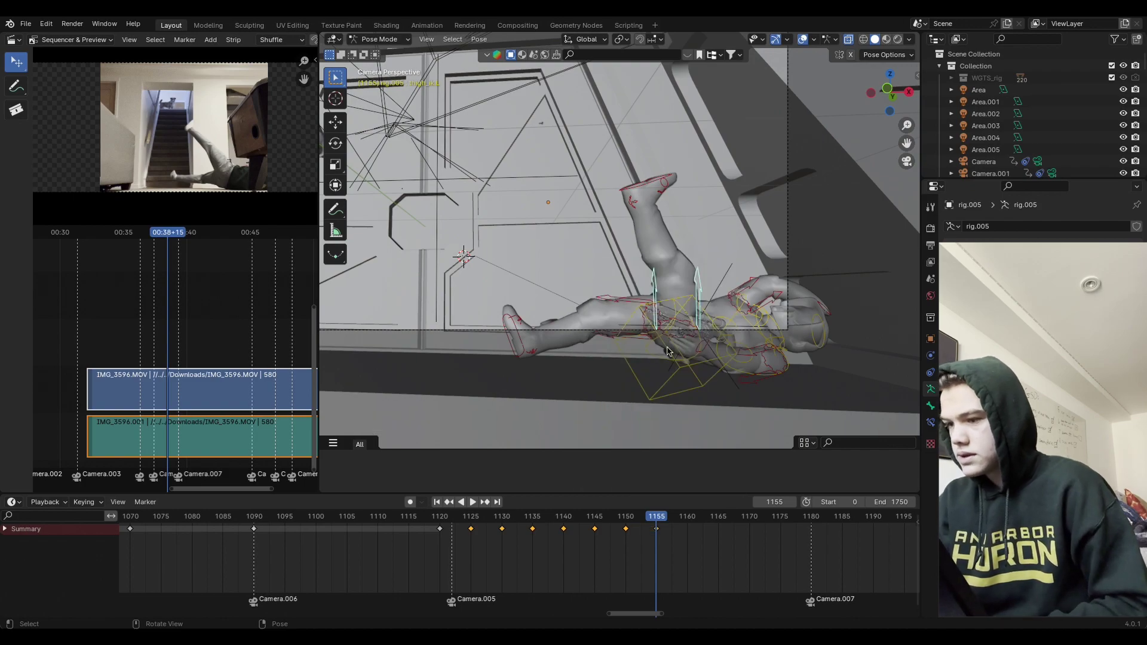
Step: Rotate the foot about global X and thigh_ik.R about global Z
click(602, 304)
click(522, 335)
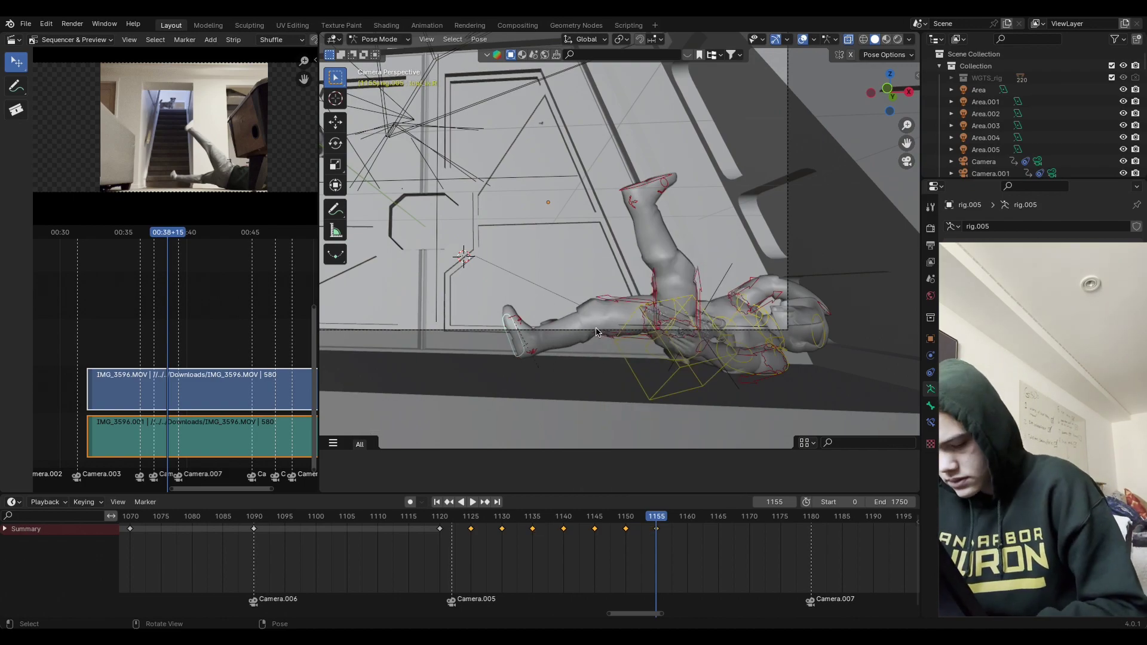
key(r)
key(x)
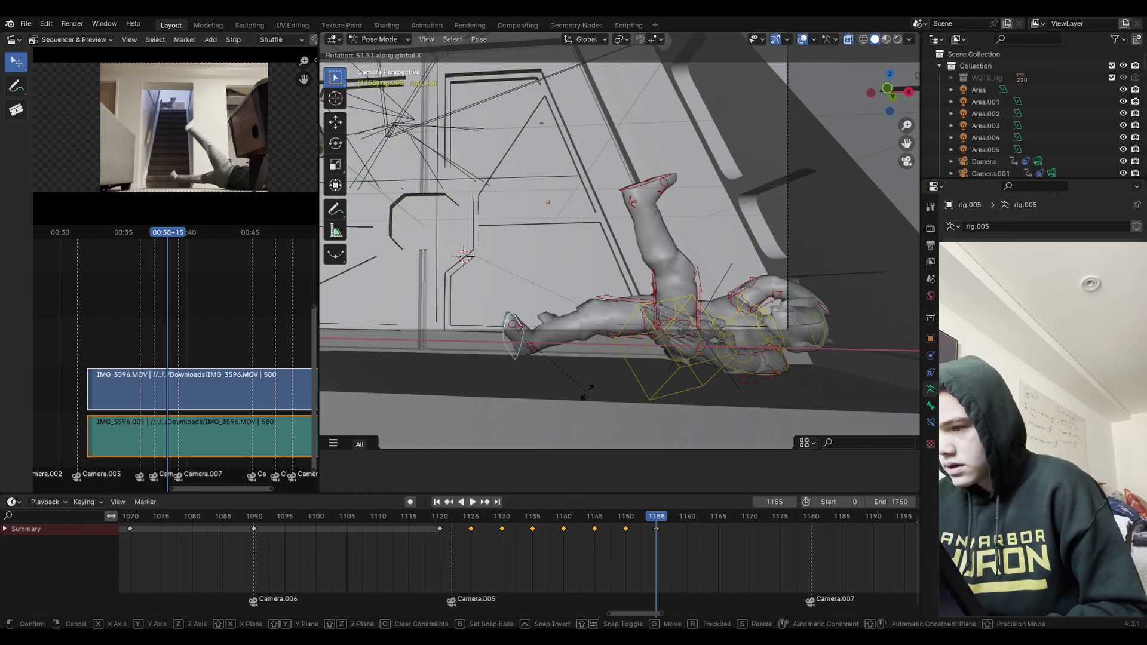
click(564, 274)
click(614, 299)
key(r)
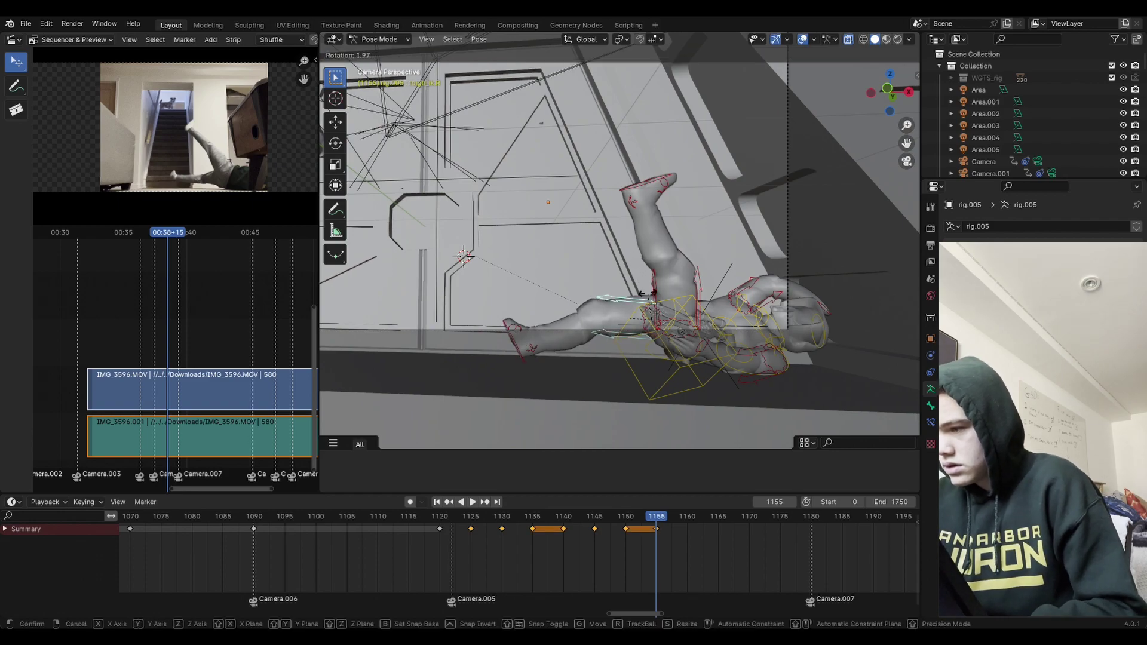
key(z)
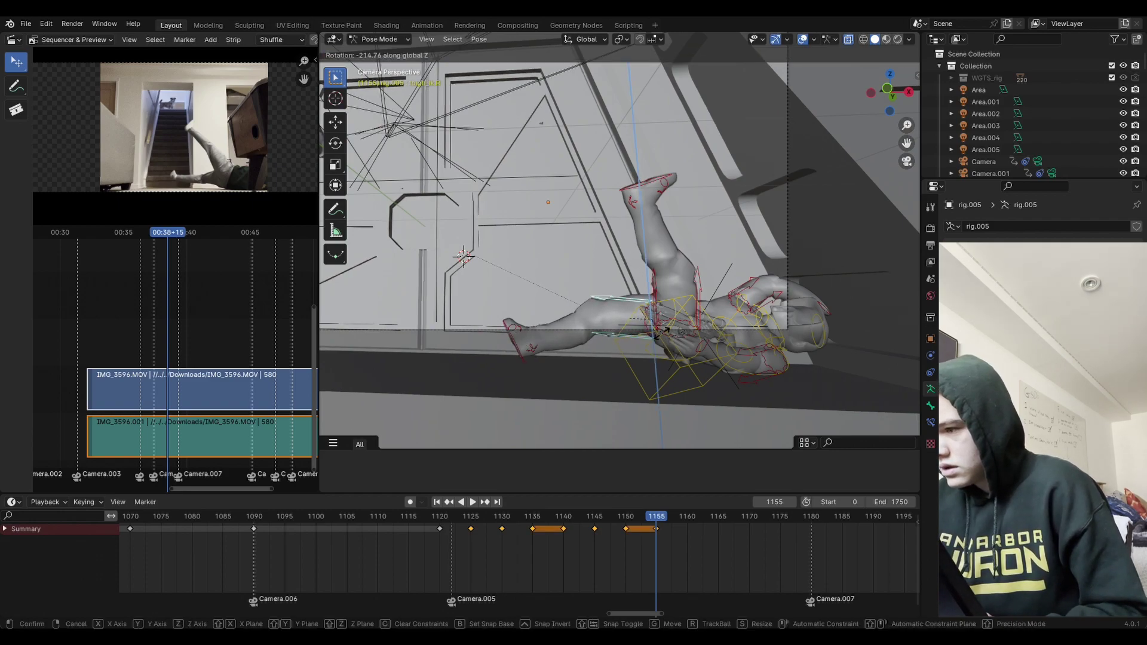
click(663, 332)
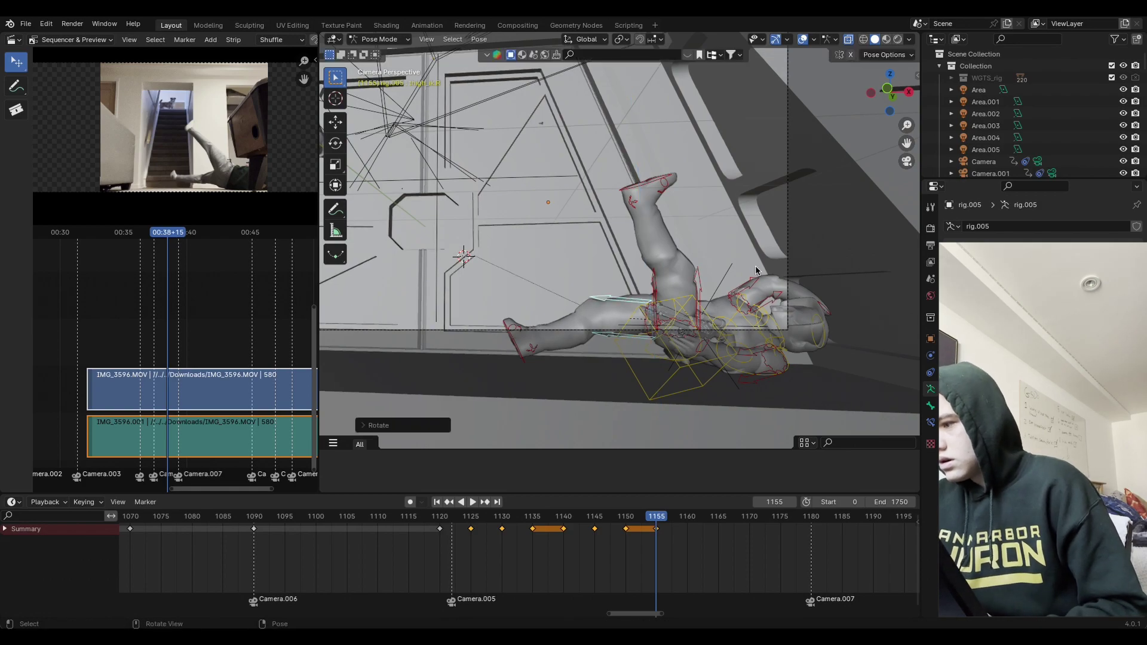
Step: Tilt the main body bone about global X and shift it so he lies flatter
click(728, 350)
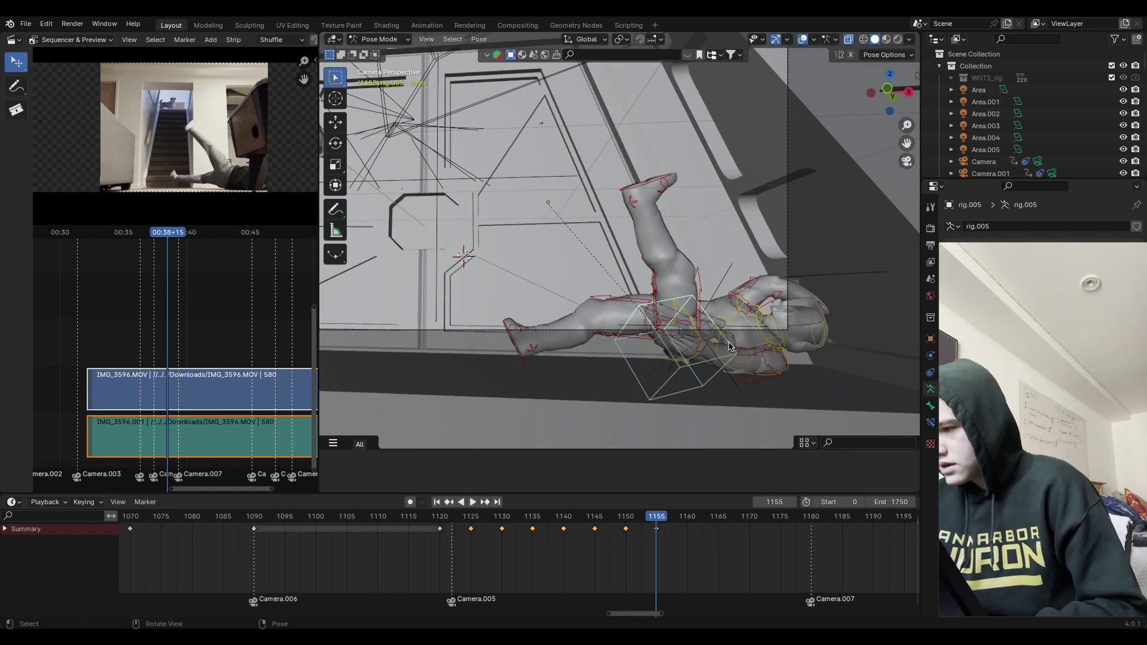
key(r)
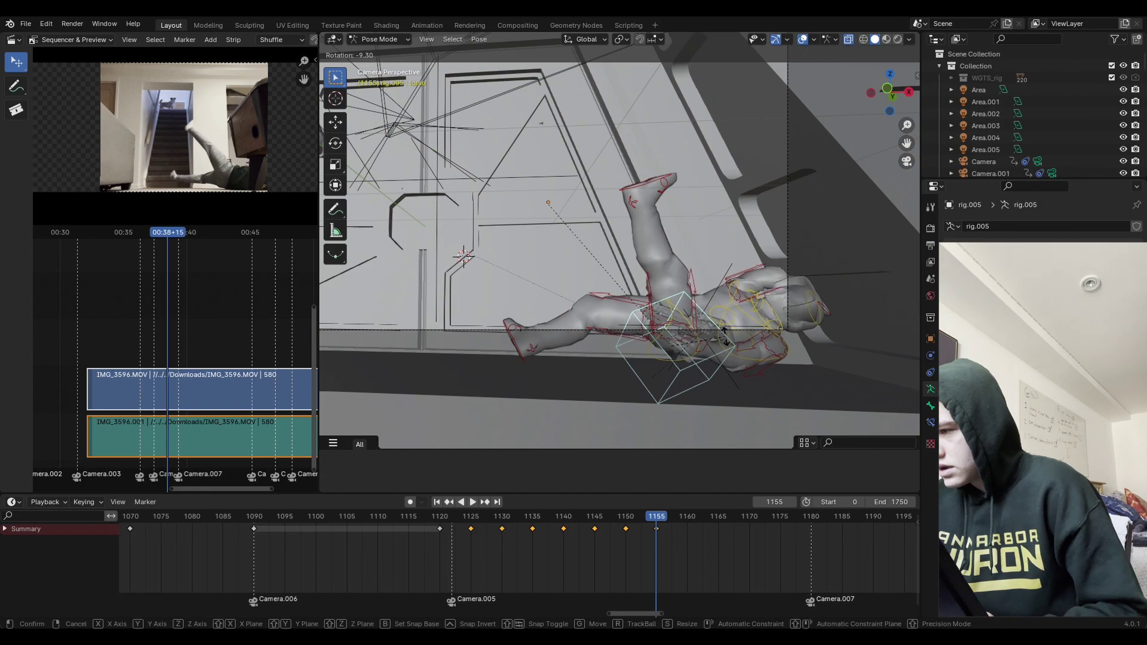
key(x)
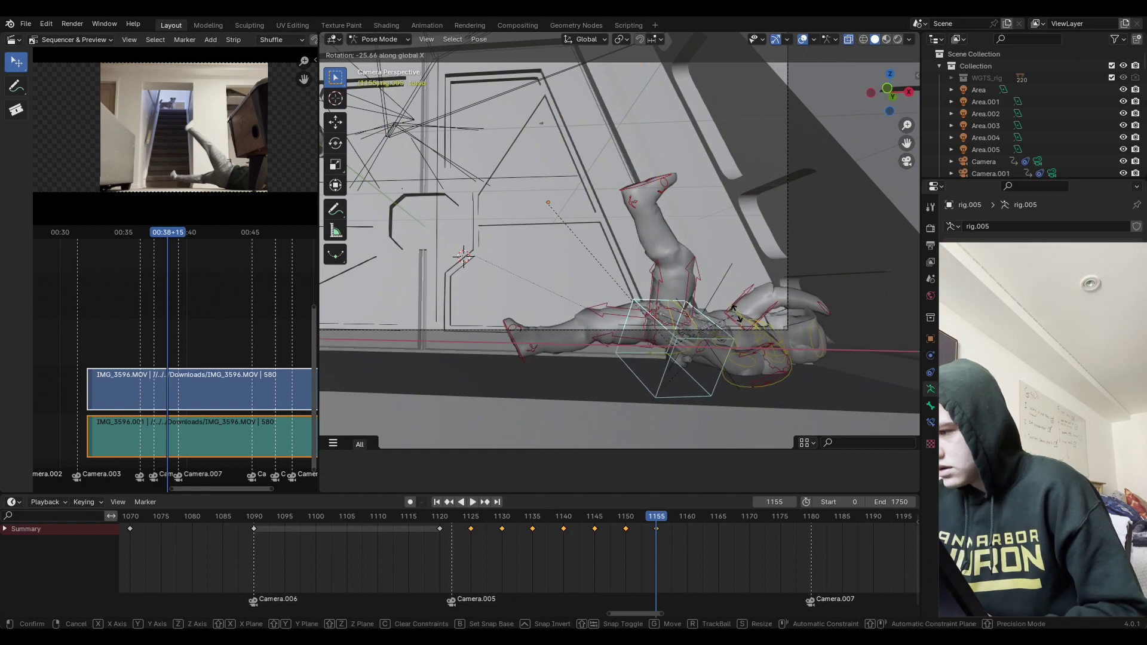
click(736, 309)
key(g)
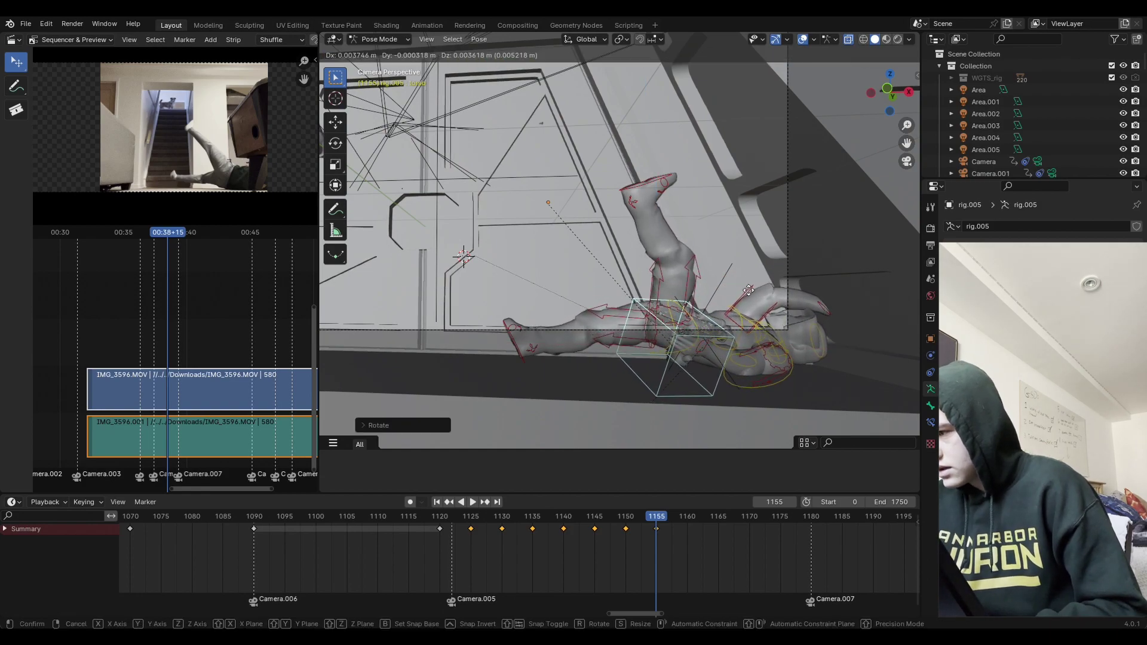
click(747, 287)
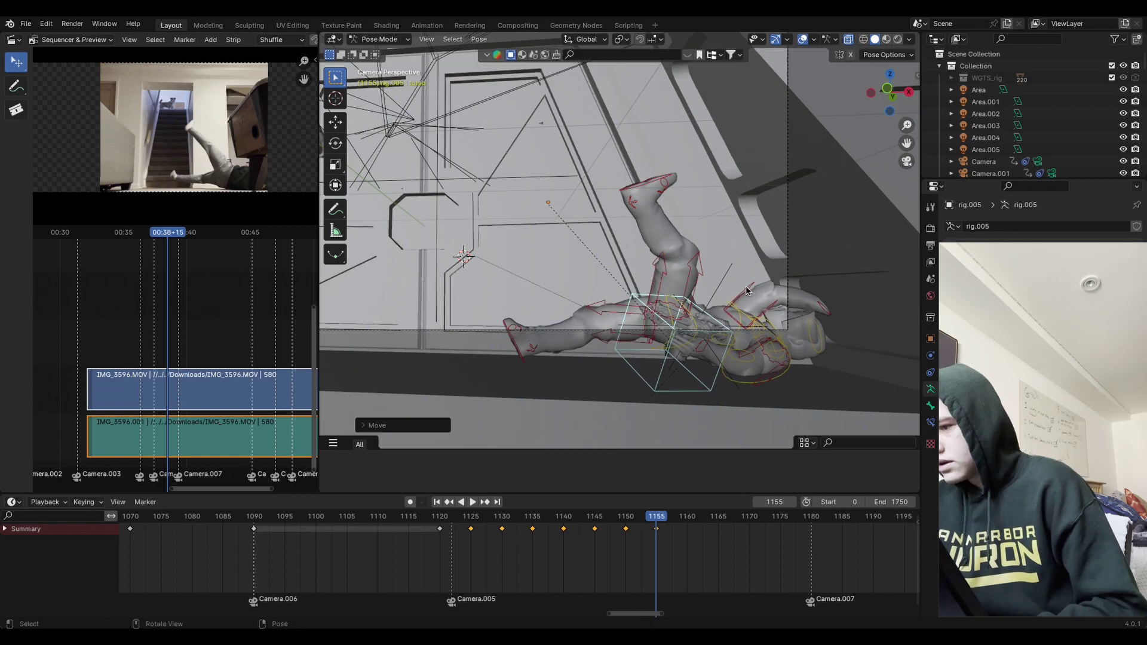
Step: Key Location & Rotation for all bones of the rig
key(a)
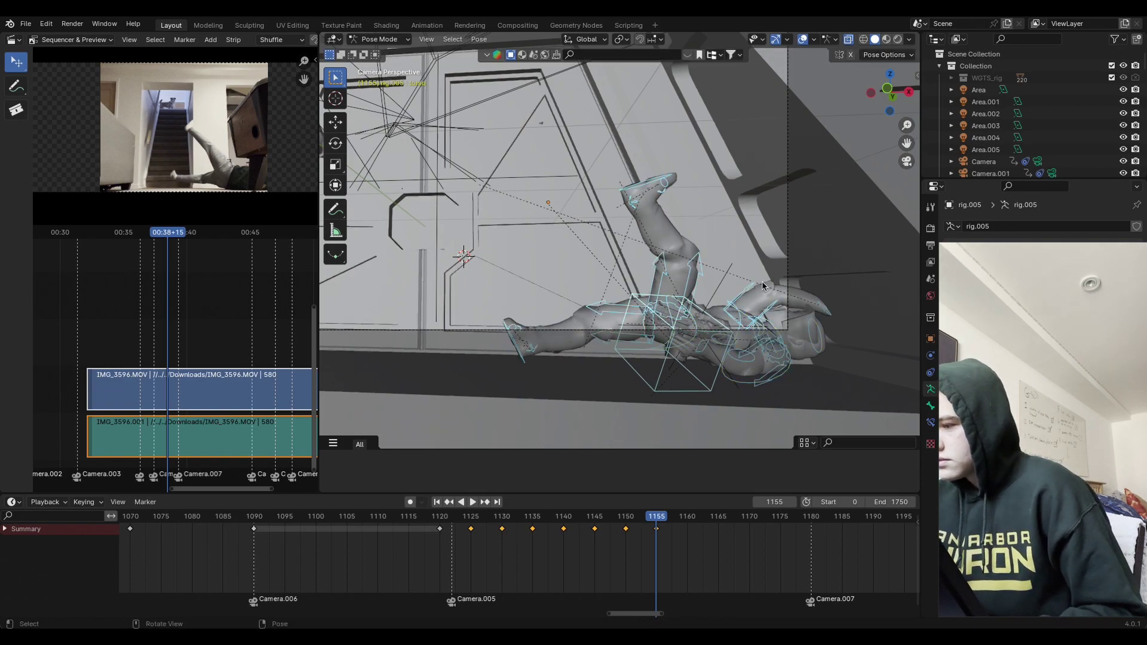
key(i)
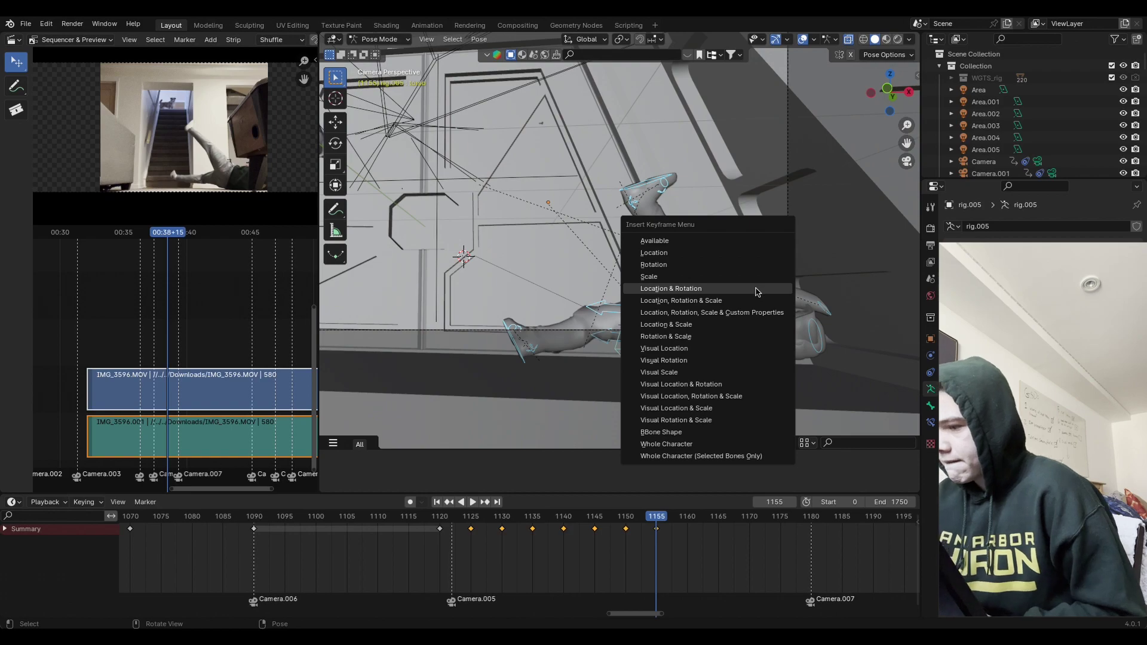
click(759, 287)
Step: Scrub between frames 1128 and 1158 checking the fall, then play it through to stop at 1168
click(625, 517)
key(Right)
key(Right)
key(Right)
key(Right)
key(Right)
key(Right)
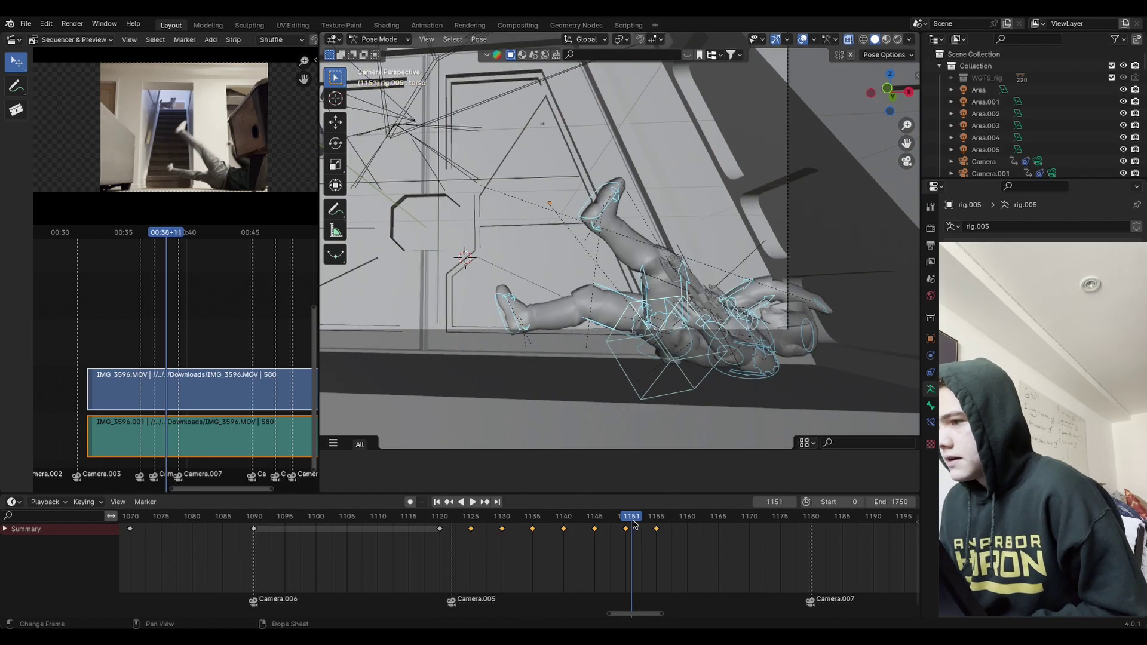
key(Right)
key(Right)
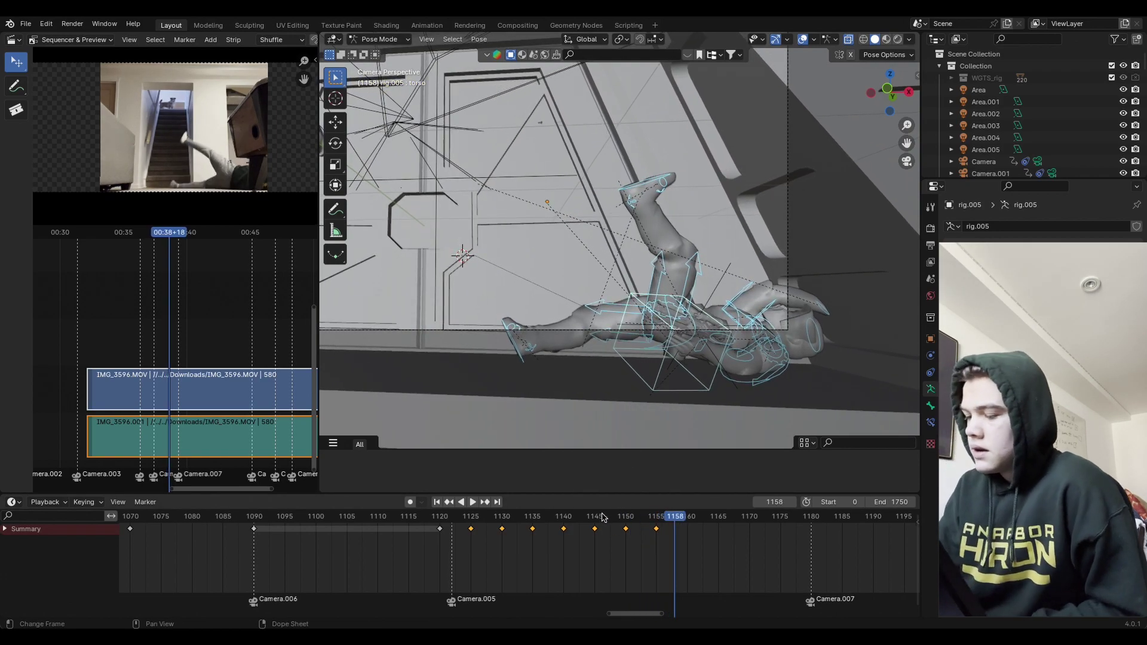
click(604, 519)
key(space)
key(space)
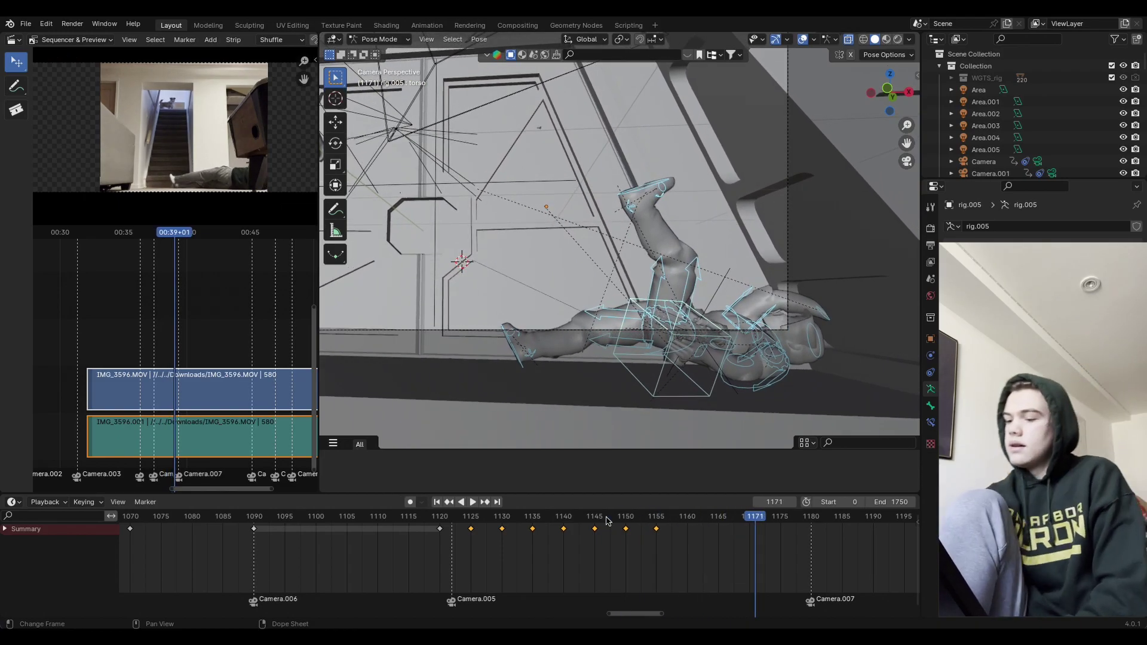
click(585, 520)
key(Right)
key(Right)
key(Right)
key(Right)
key(Right)
key(Right)
key(Right)
key(Right)
key(Right)
key(Right)
key(Right)
key(Right)
key(Right)
key(Right)
key(Right)
key(Right)
key(Right)
key(Right)
key(Right)
key(Right)
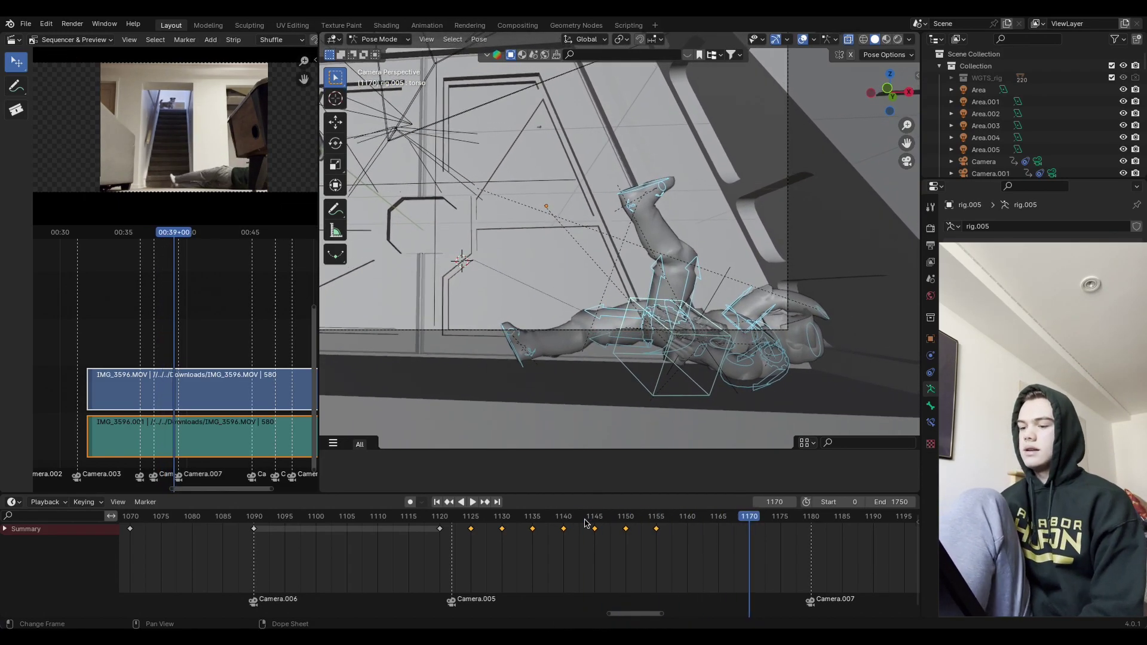
click(524, 518)
key(Right)
key(Right)
key(Right)
key(Right)
key(Right)
key(Right)
key(Right)
key(Right)
key(Right)
key(Right)
key(Right)
key(Right)
key(Right)
key(Right)
key(Right)
key(Right)
key(Right)
key(Right)
key(Right)
key(Right)
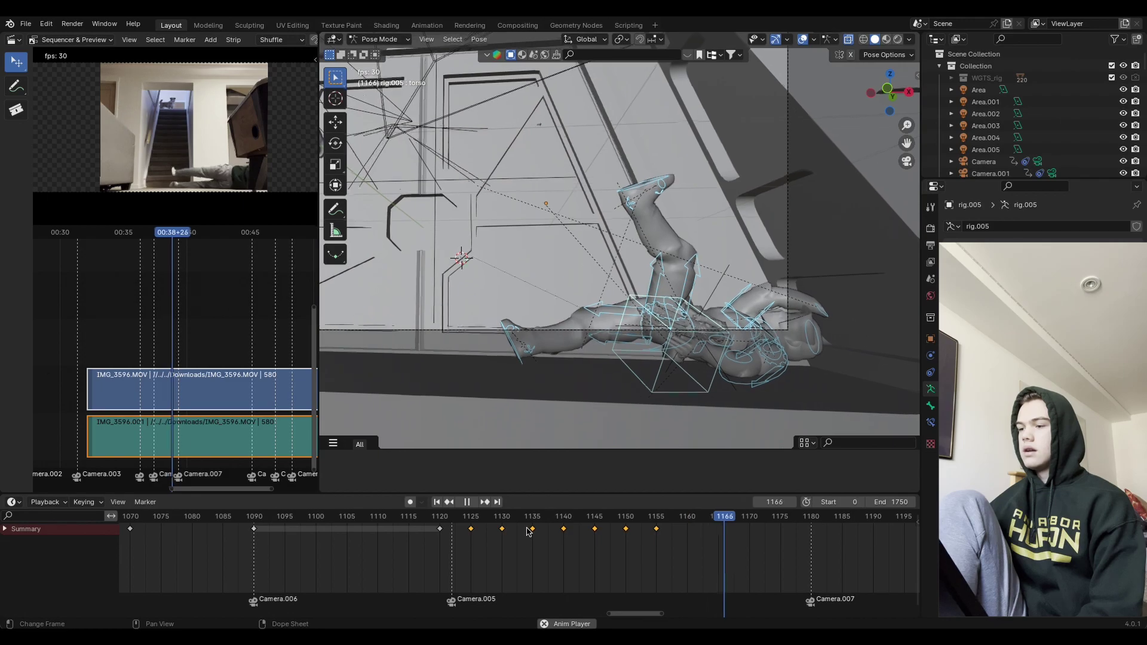
drag(582, 518, 489, 551)
key(space)
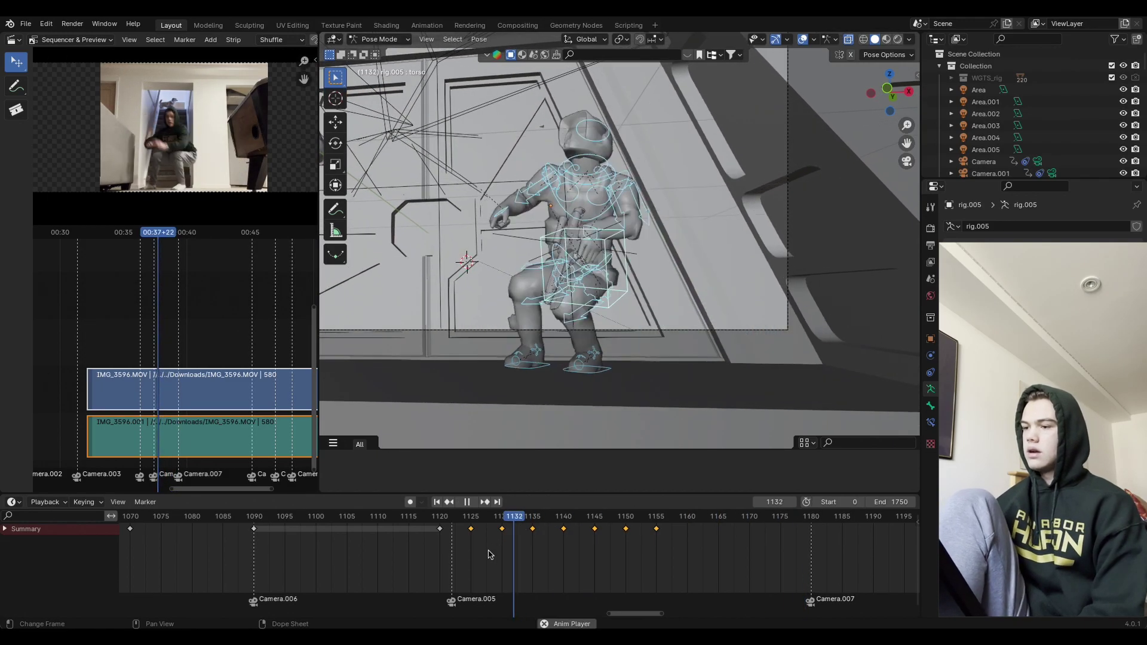
key(space)
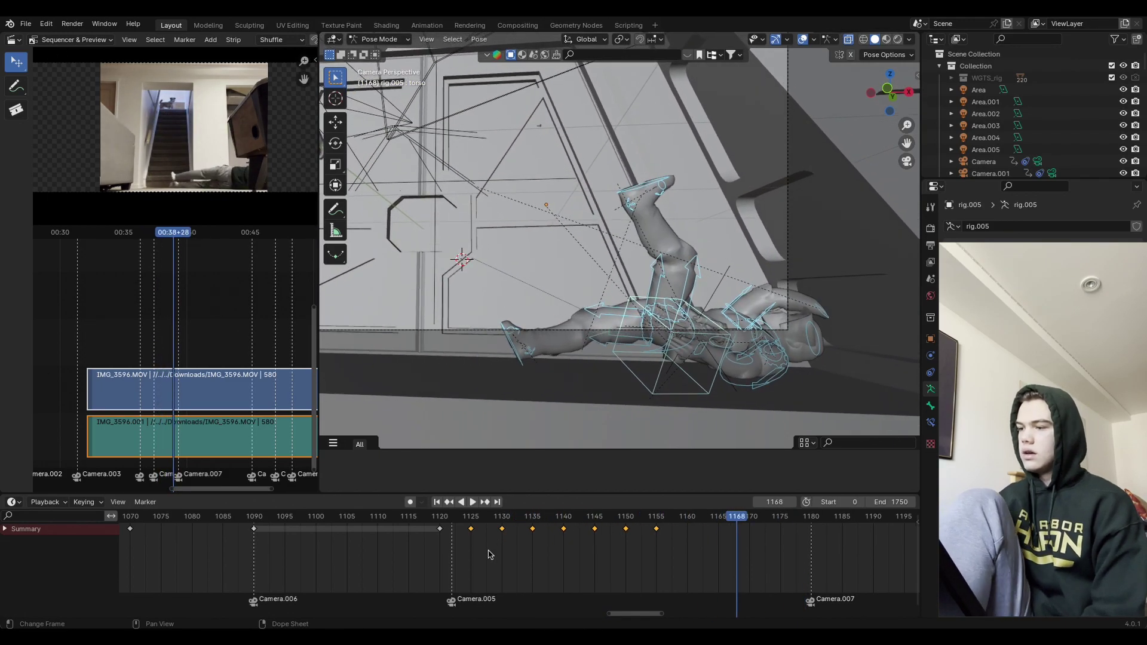
Step: Move and rotate hand_ik.R closer against the helmet
click(825, 317)
key(g)
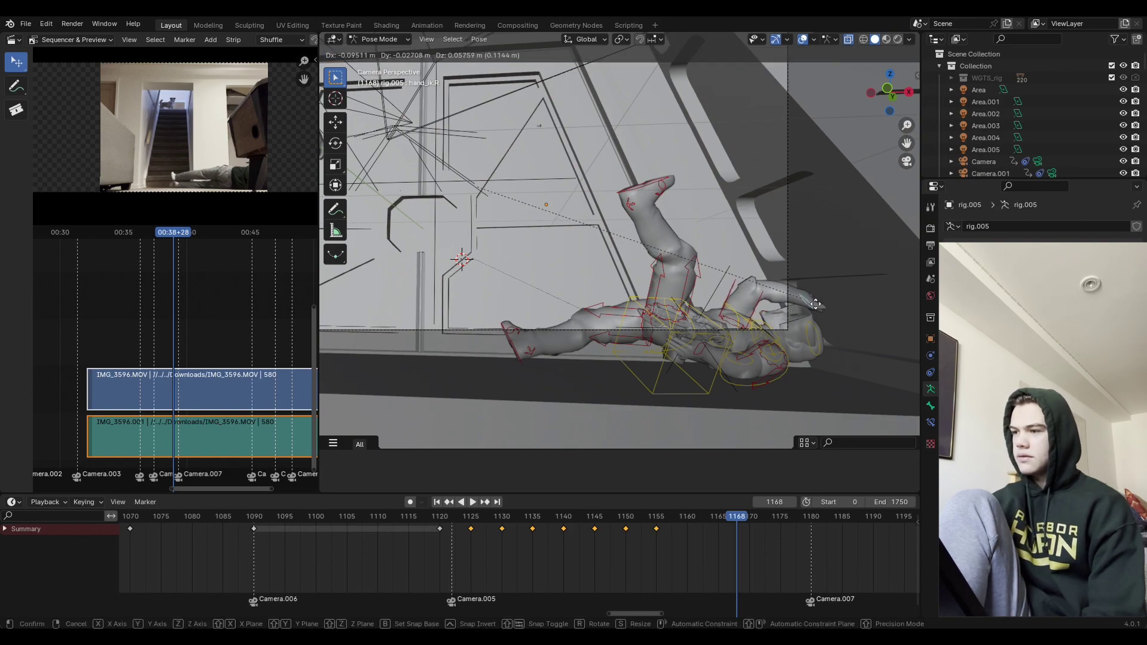
click(804, 301)
key(r)
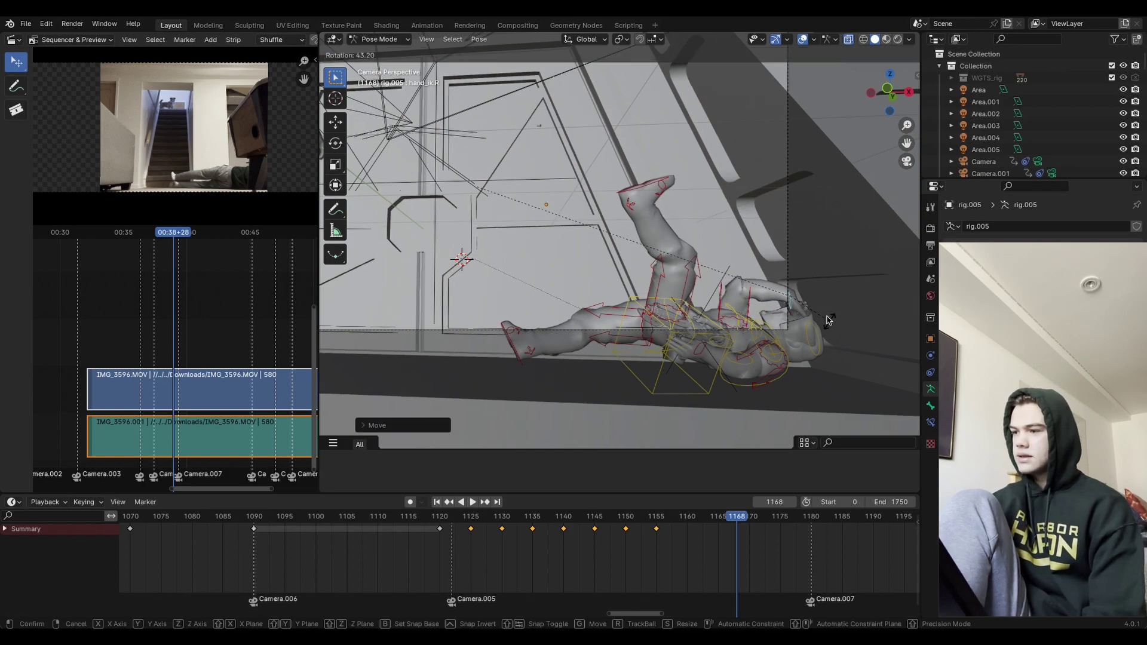
click(828, 320)
key(g)
click(829, 321)
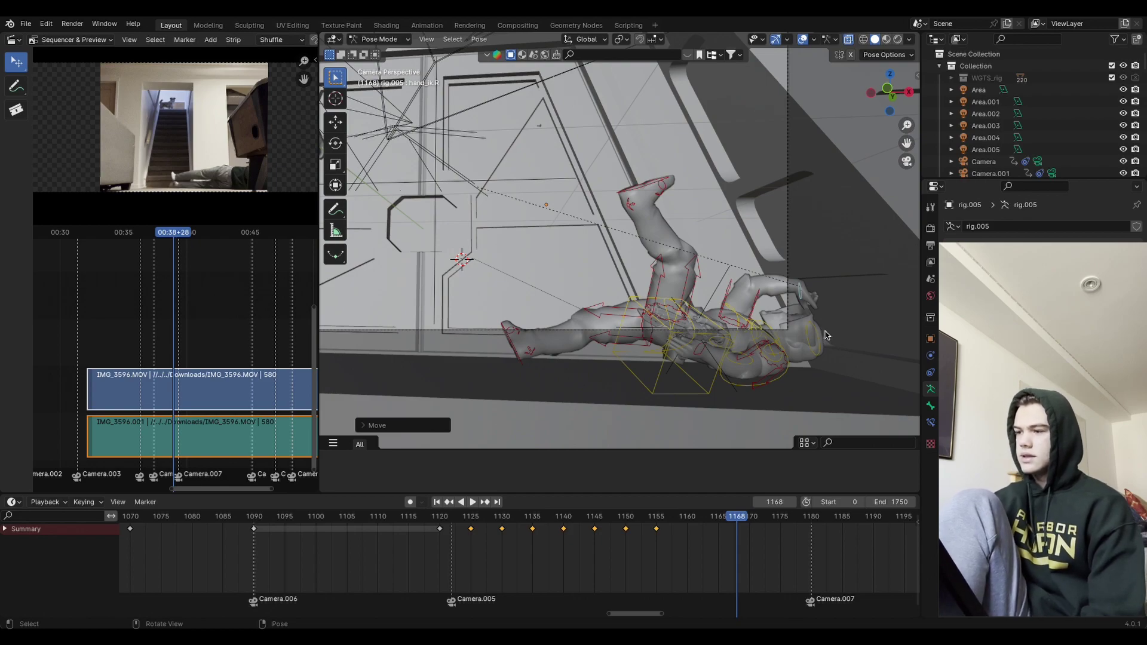
Step: Key Location & Rotation for all bones at frame 1168
key(a)
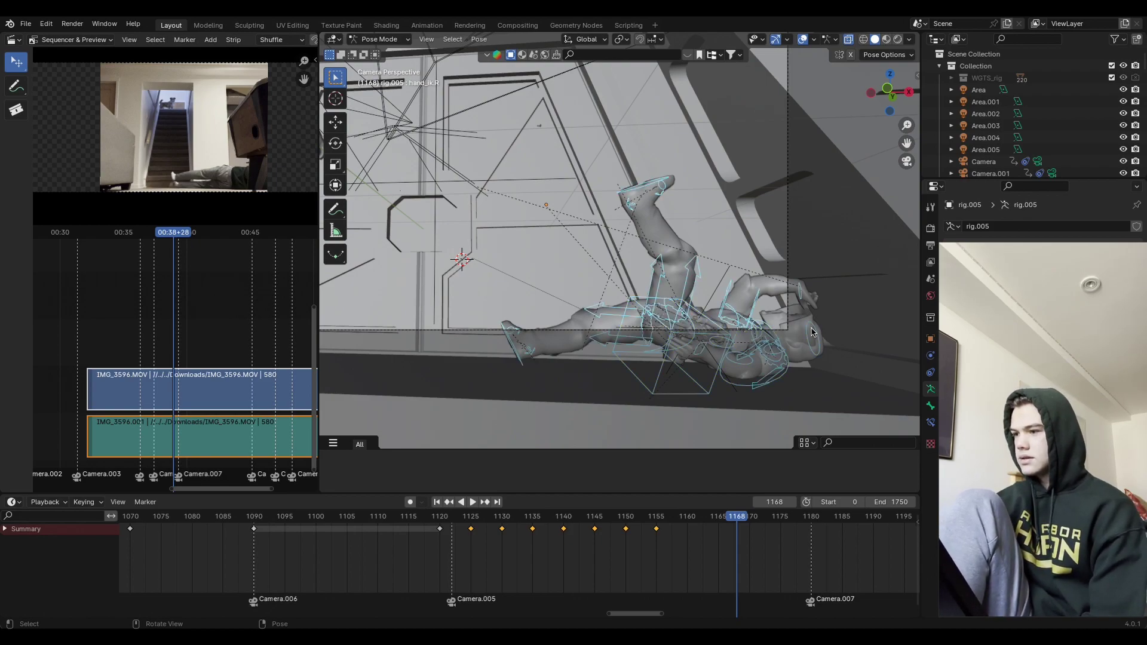
key(i)
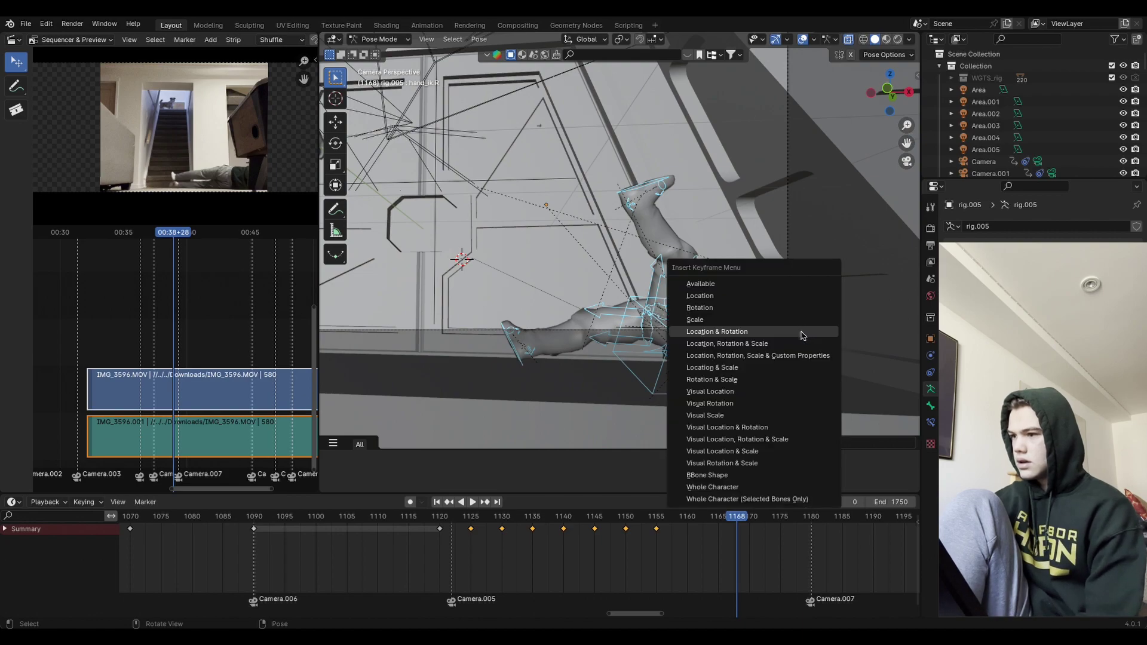
click(802, 334)
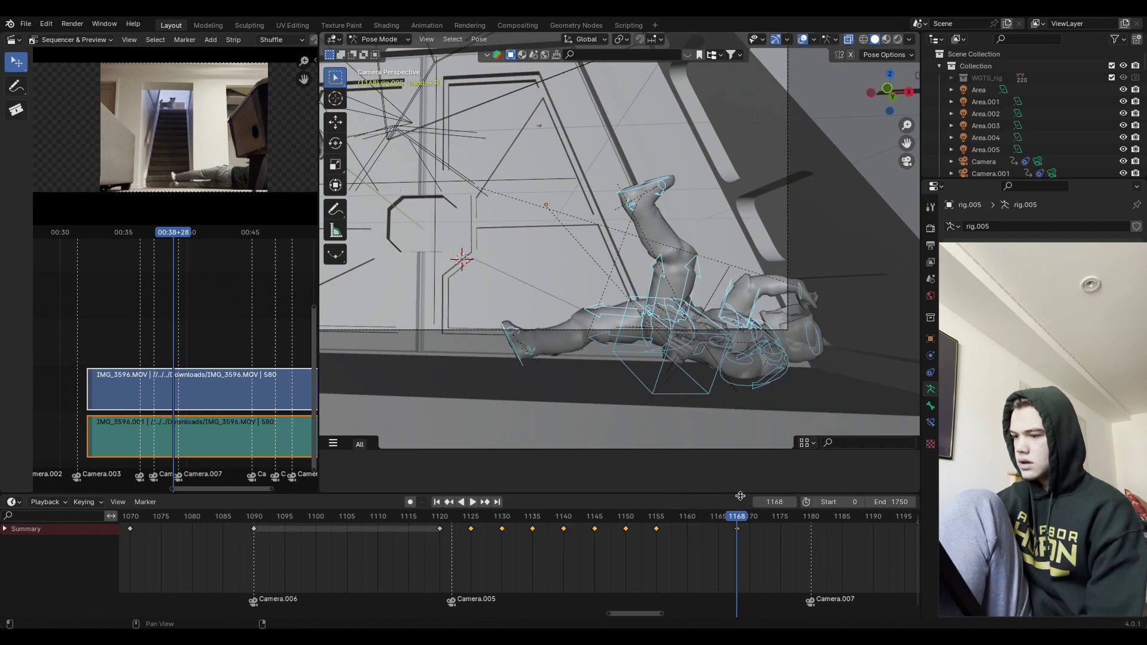
Step: Slide the new keyframe to frame 1155 and play the fall from about 1121
key(g)
click(653, 567)
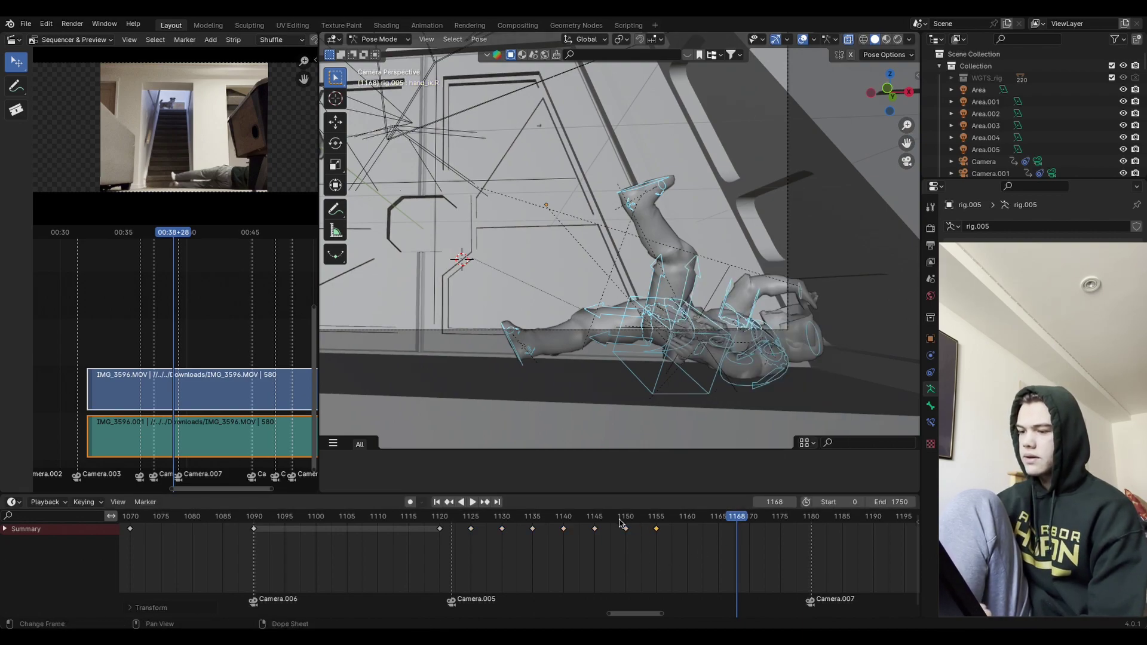
drag(620, 523, 448, 567)
key(space)
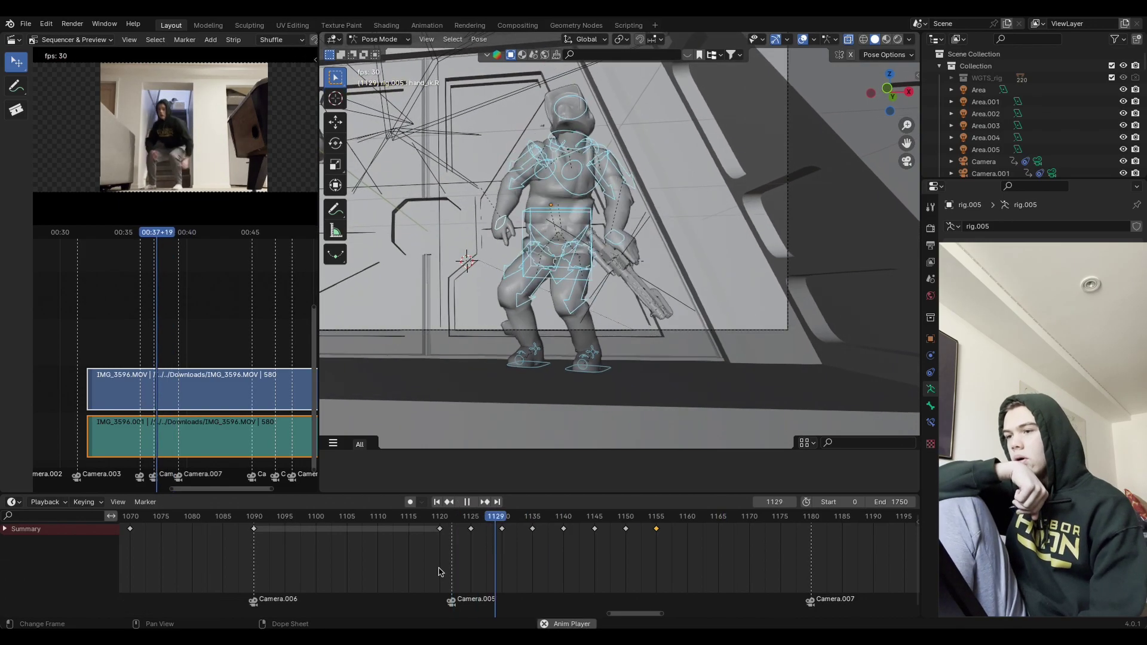
key(space)
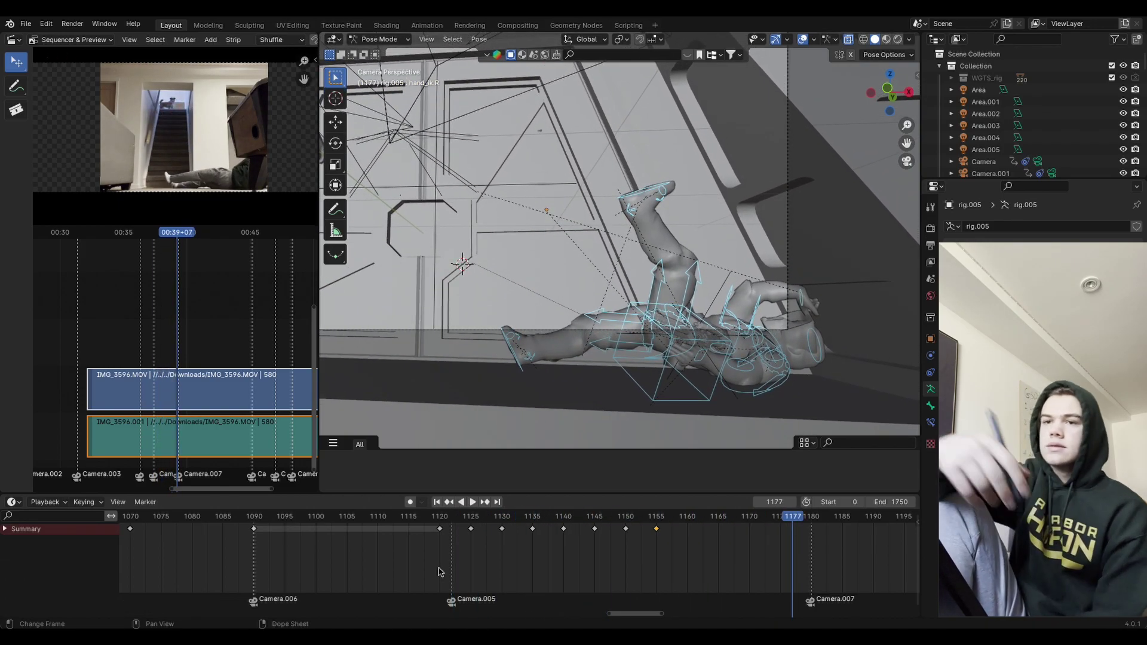
Step: Save Starwars bunker2.blend from the File menu and replay the fall from around frames 1120 and 1150
click(26, 24)
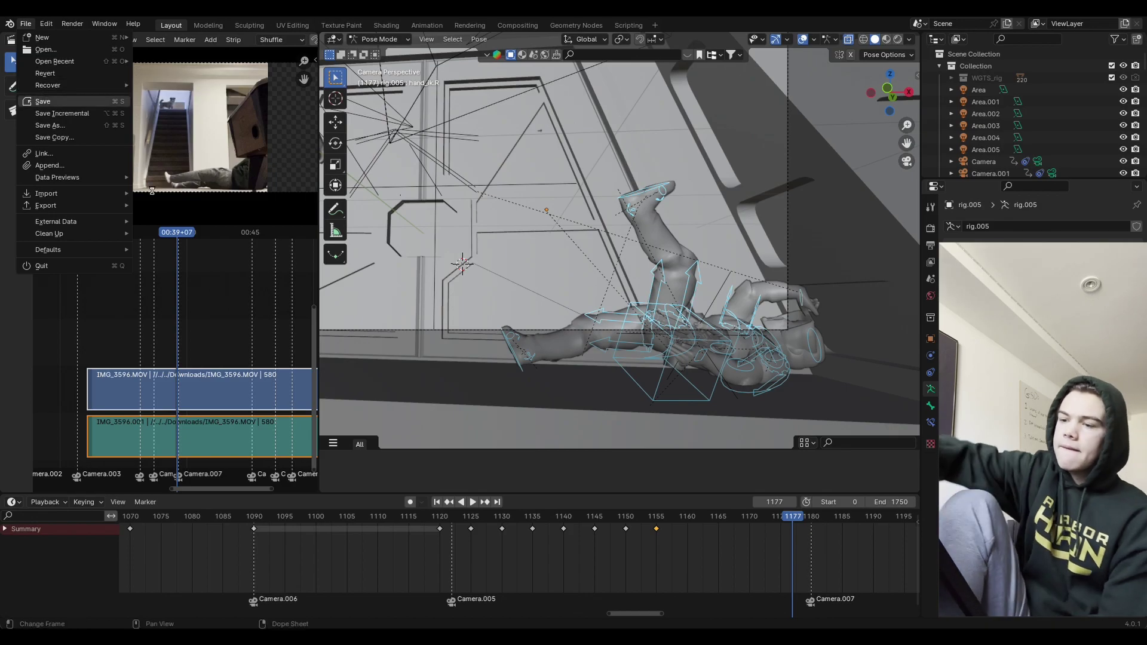
click(440, 517)
key(space)
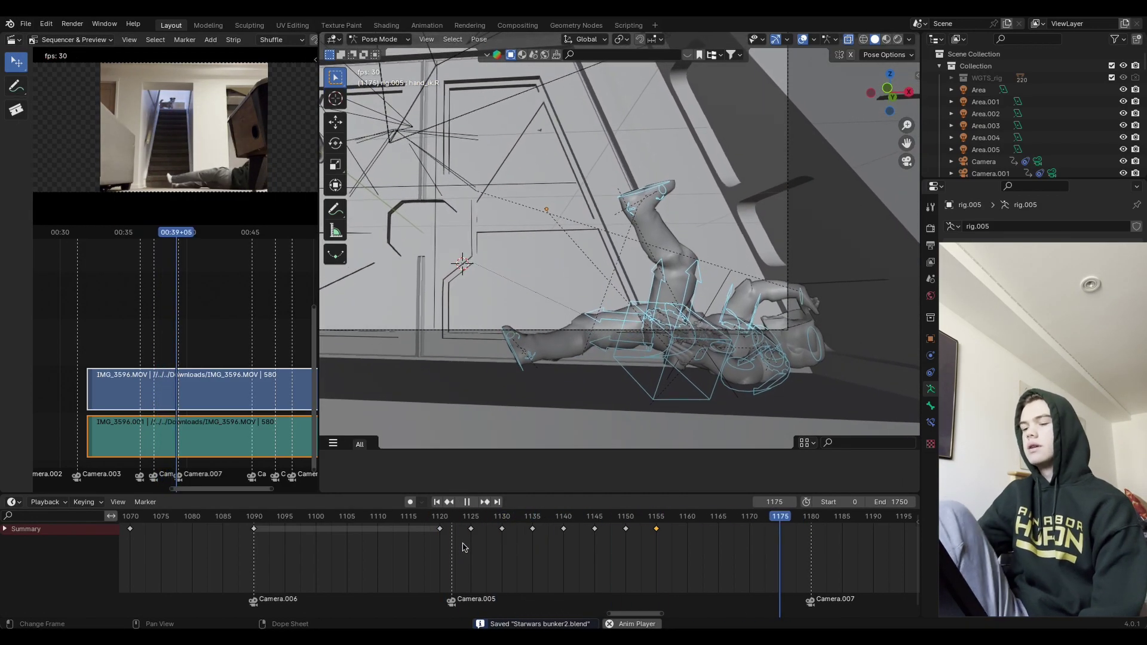
key(space)
click(450, 518)
key(space)
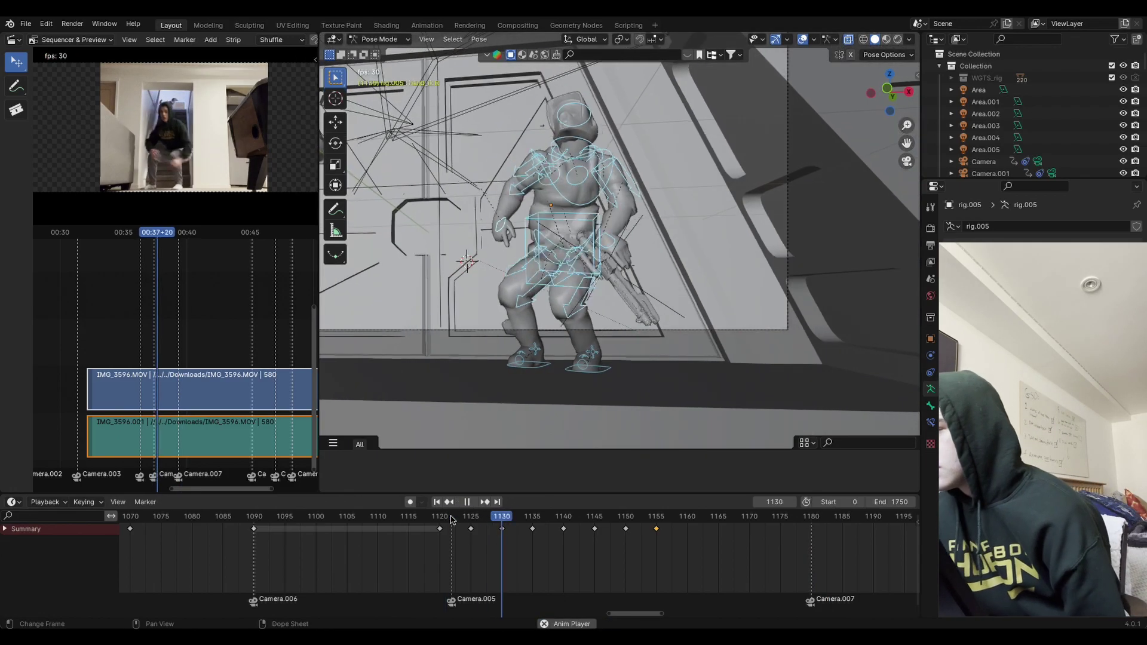
key(space)
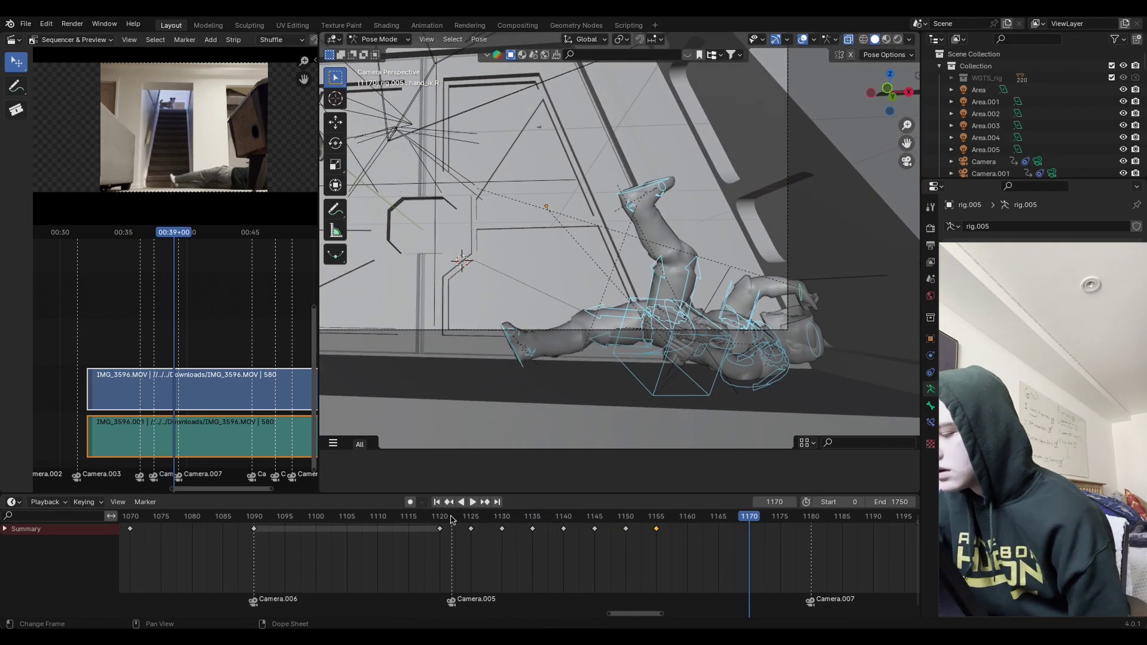
click(624, 517)
key(space)
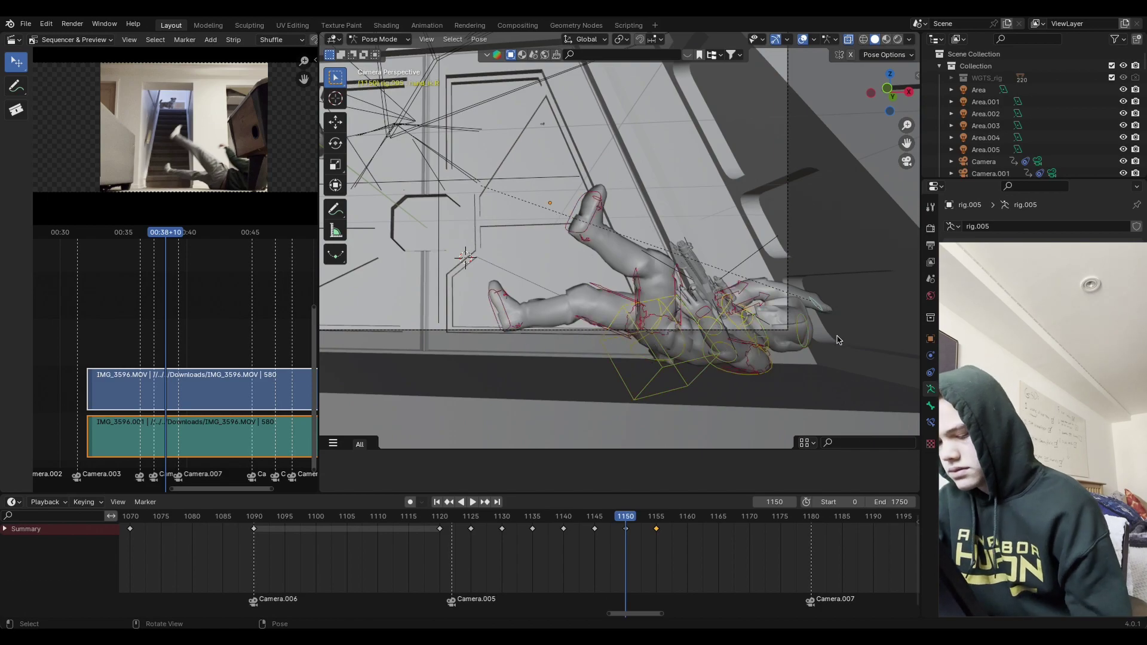
Step: Rotate the hand bone, key its location and rotation at frame 1150, and replay the fall
key(r)
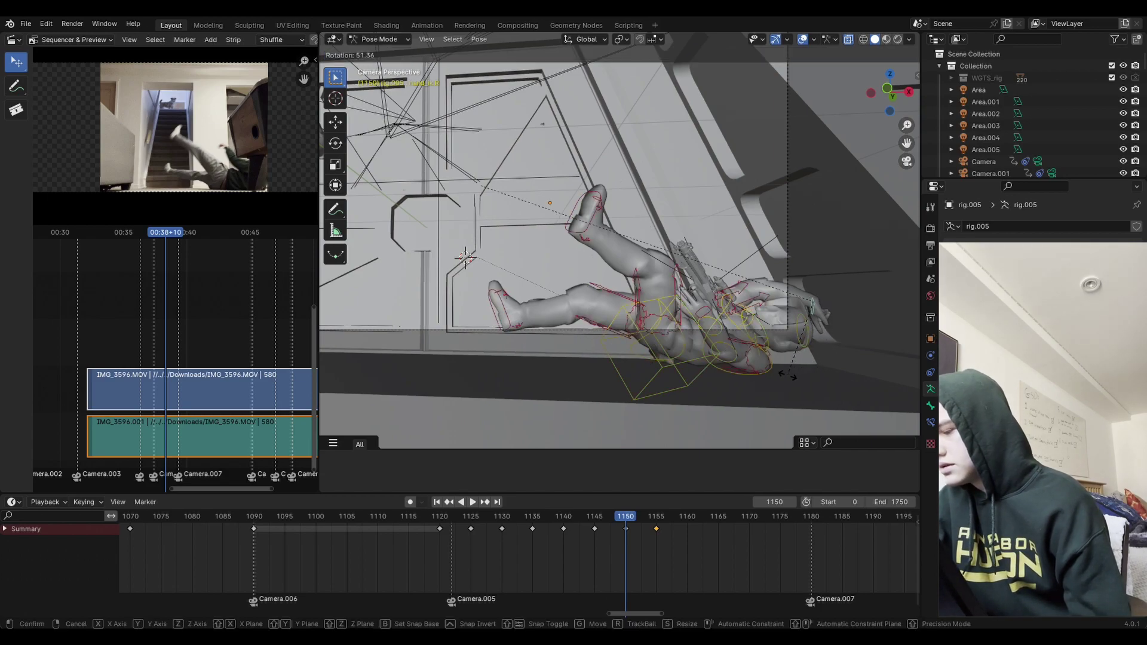
click(787, 376)
key(i)
click(802, 360)
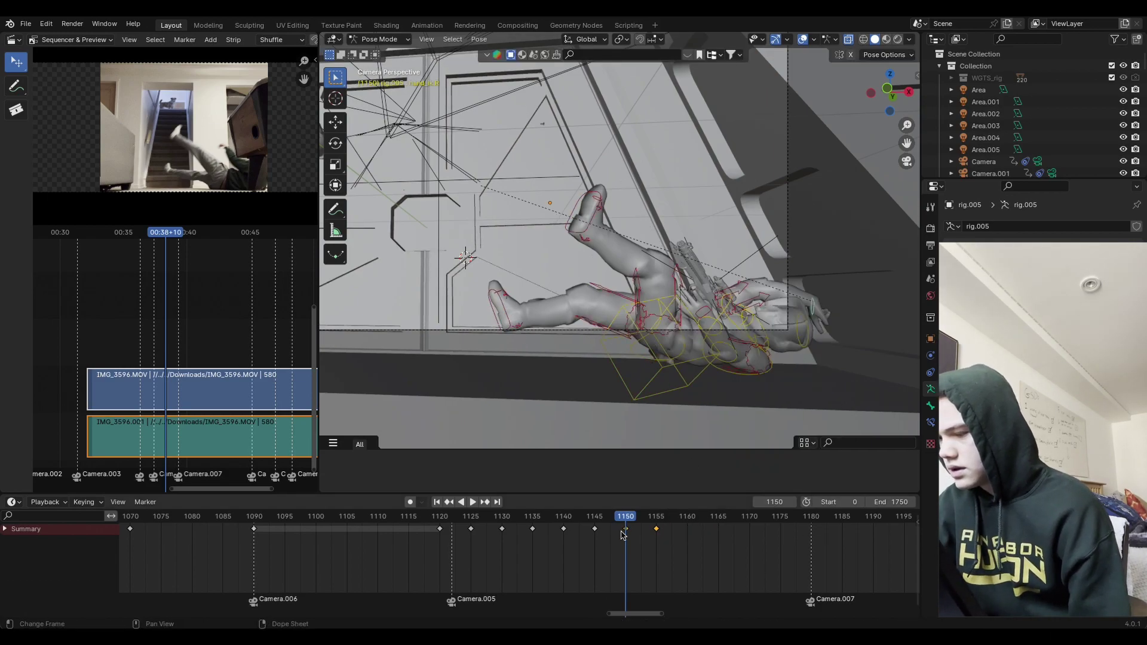
click(572, 517)
key(space)
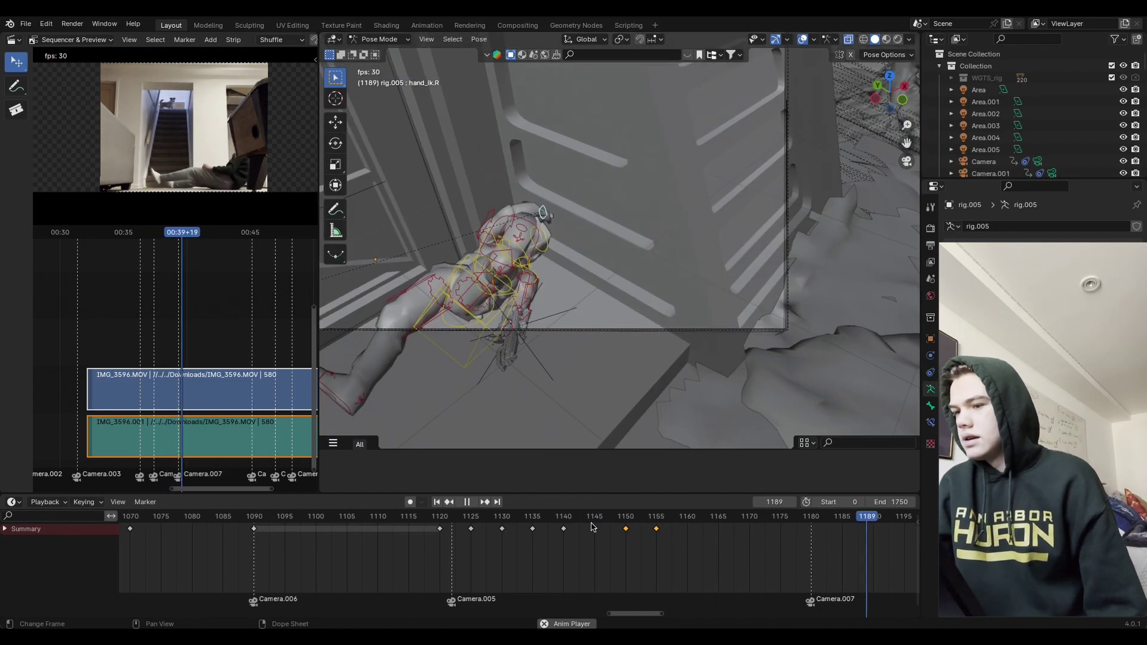
Step: Replay the fall from around frame 1130 several times to compare it with the reference video
key(space)
click(502, 516)
key(space)
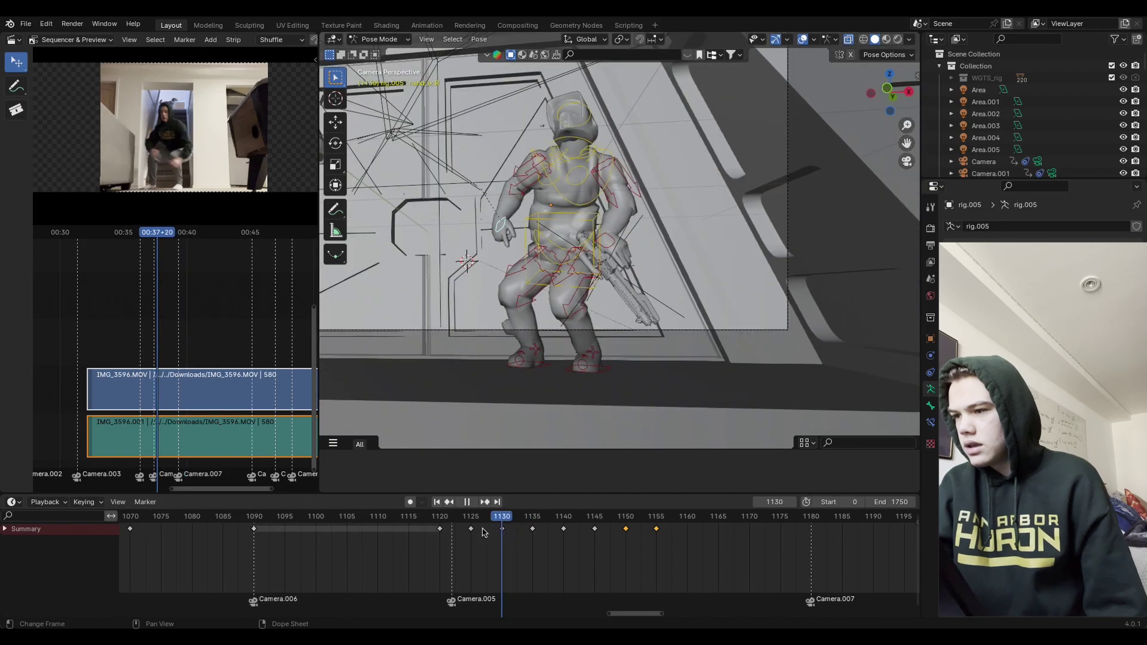
key(space)
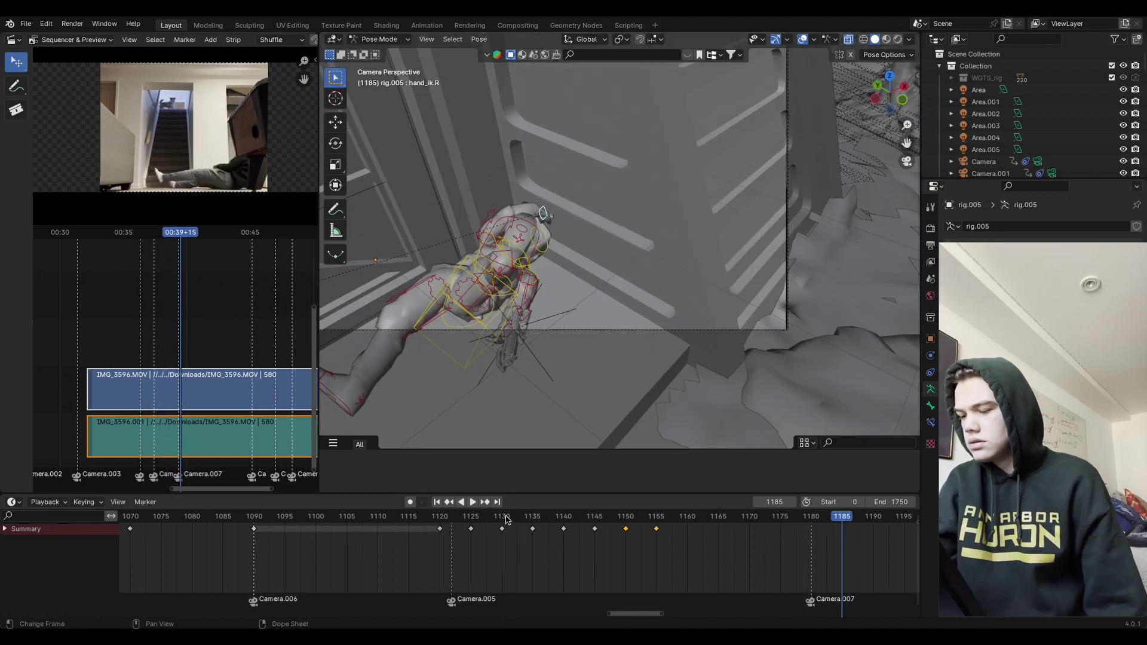
click(505, 516)
key(space)
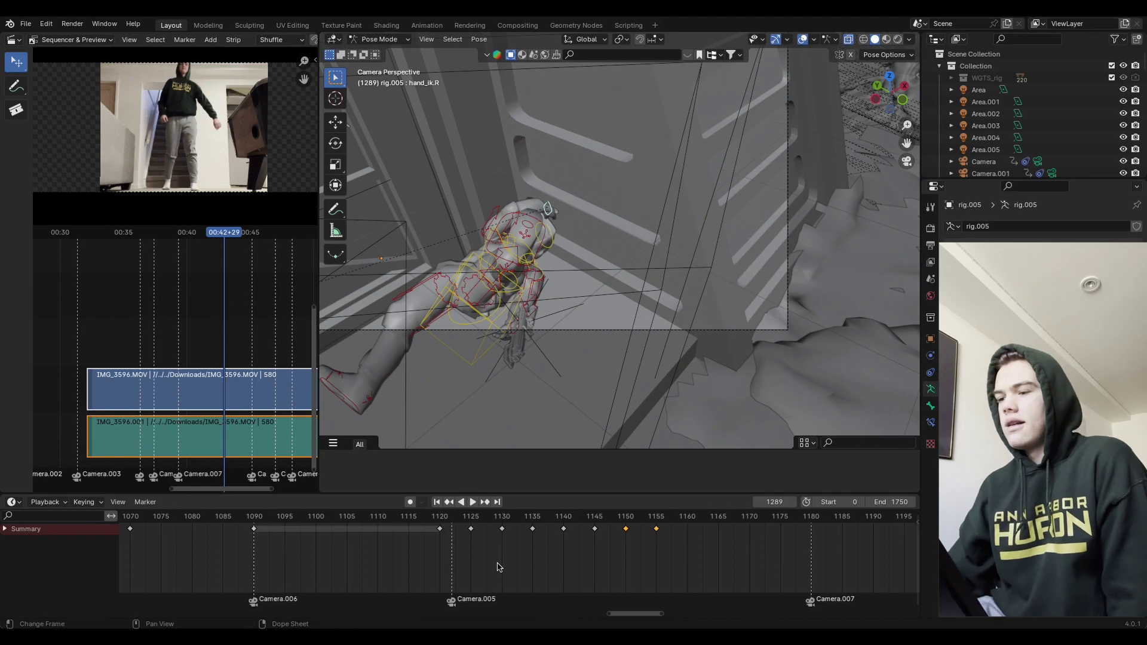
key(space)
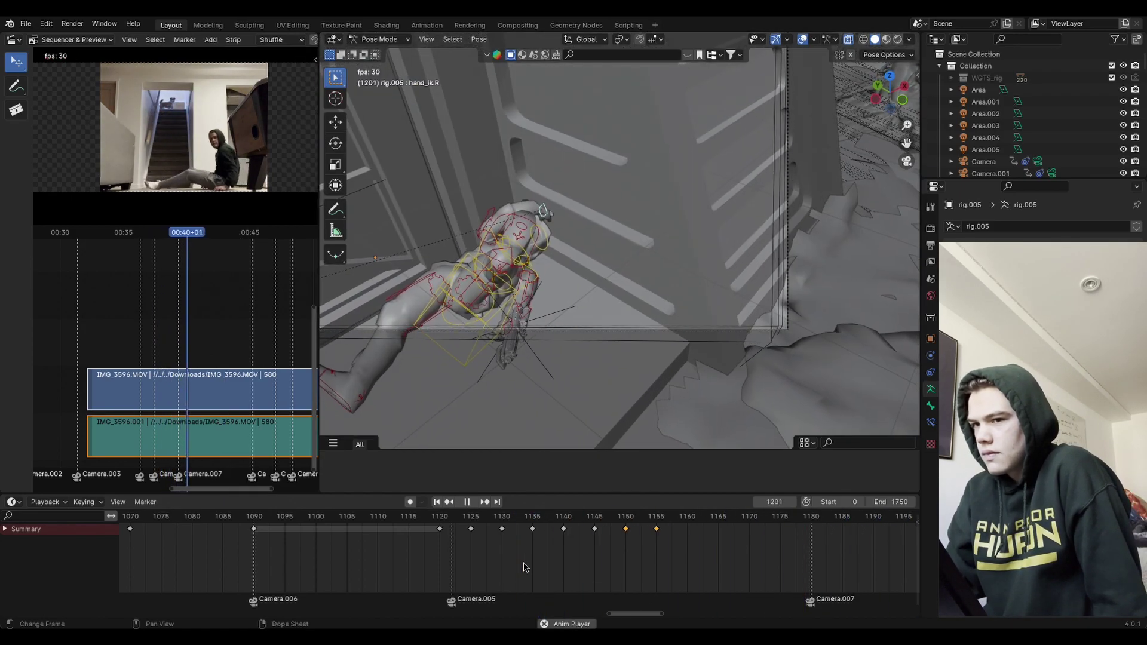
key(space)
Step: Replay the fall again from frames 1125–1129, then park the playhead on frame 1160
click(468, 525)
key(space)
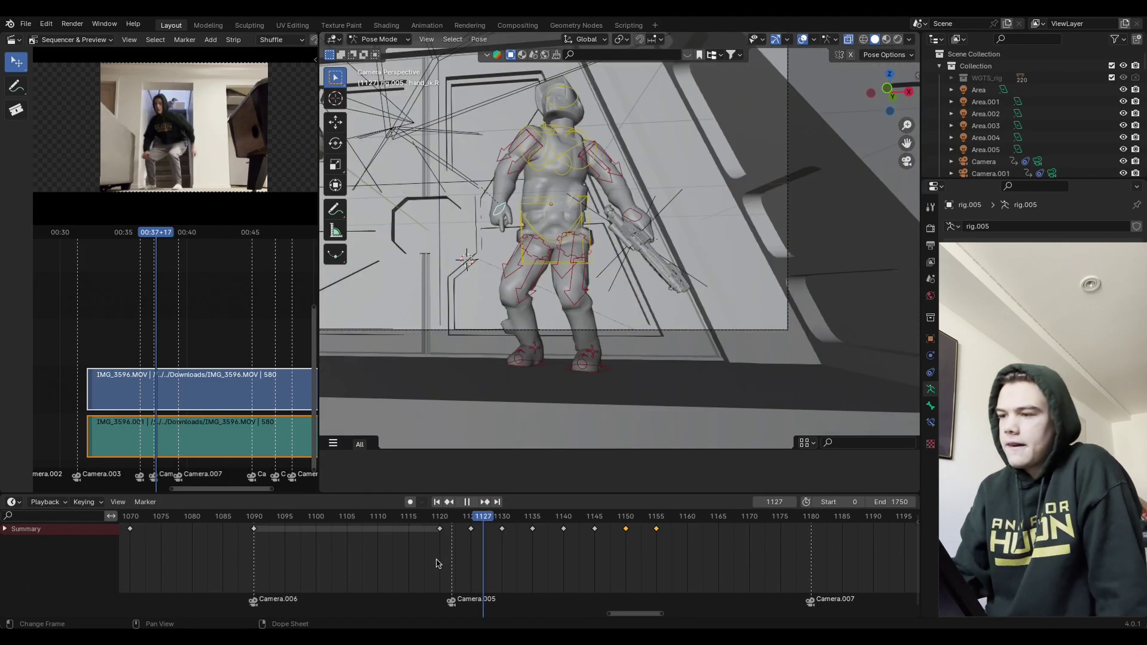
key(space)
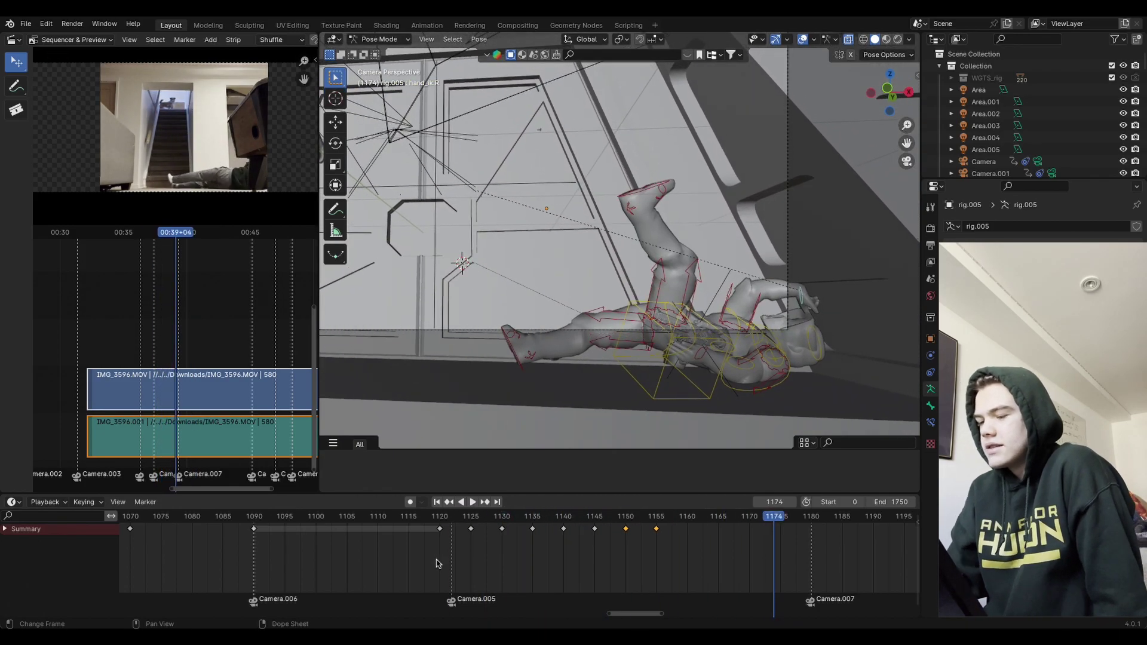
click(493, 527)
key(space)
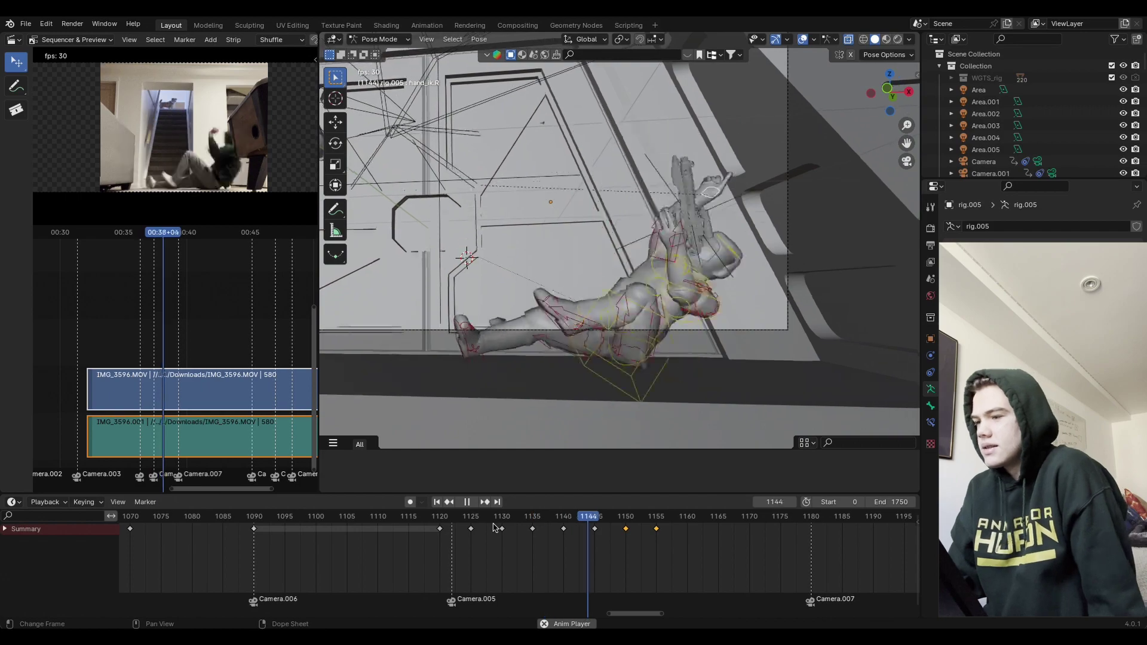
key(space)
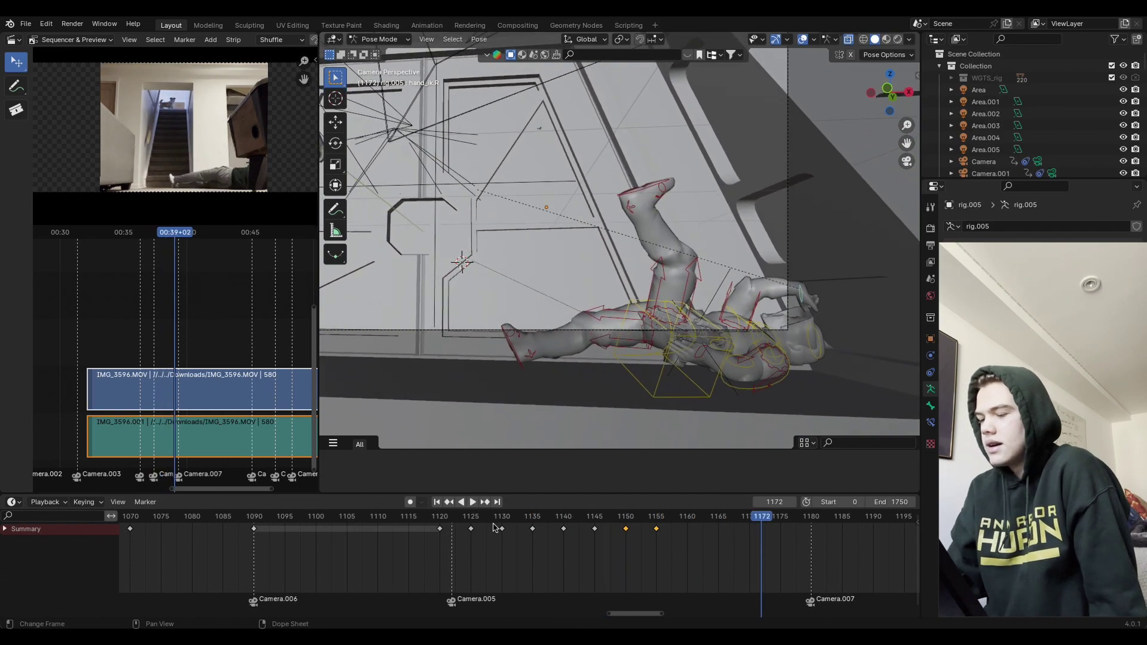
click(686, 521)
key(space)
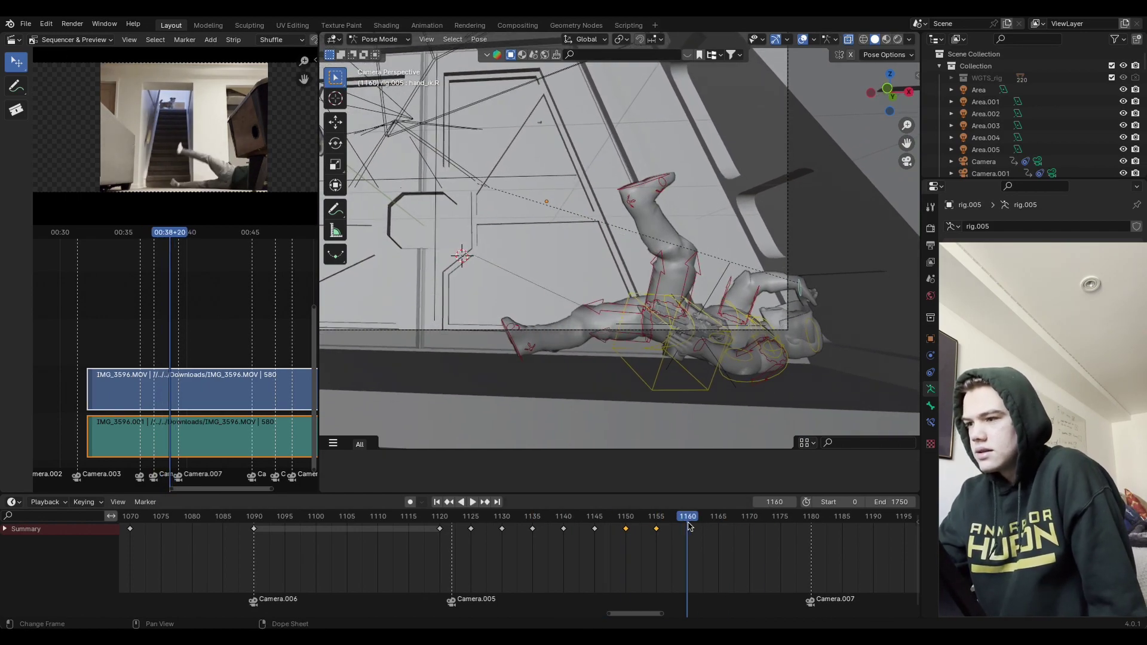
Step: Move the left foot control down-left and tilt it upward to bend the left leg
click(644, 180)
key(g)
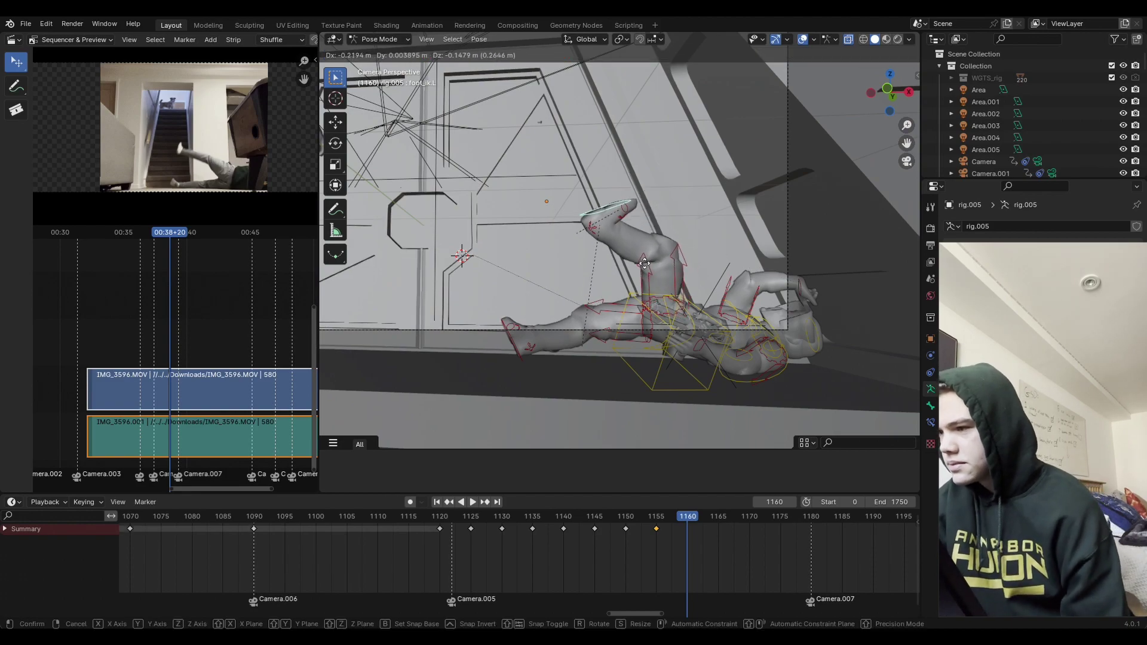
click(607, 277)
key(r)
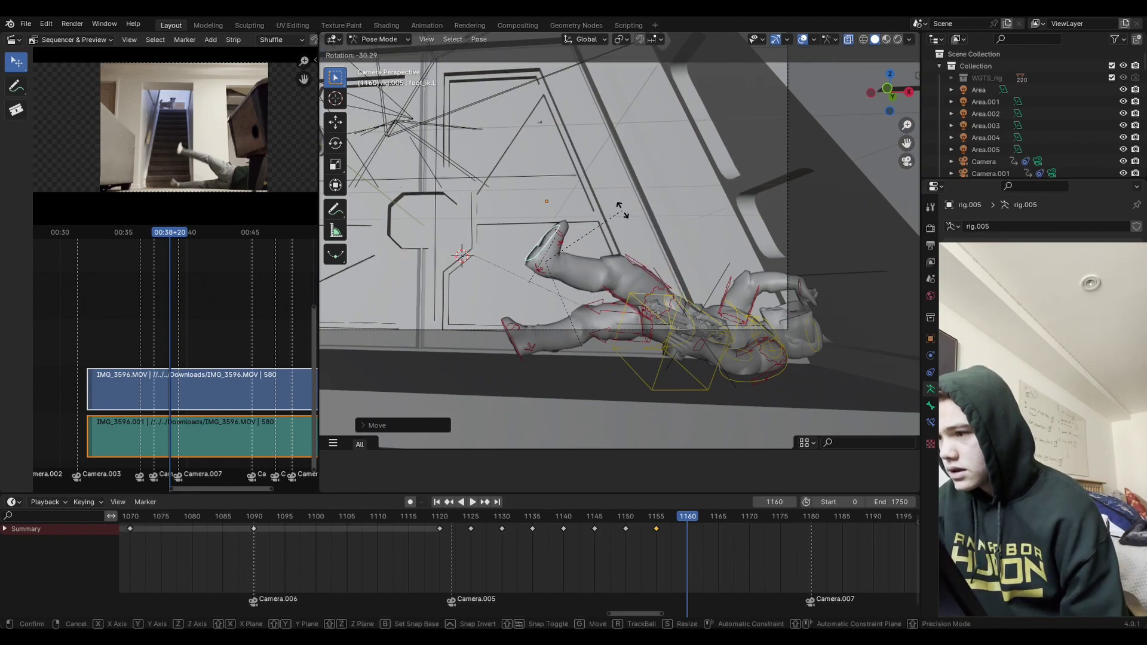
click(592, 198)
click(635, 261)
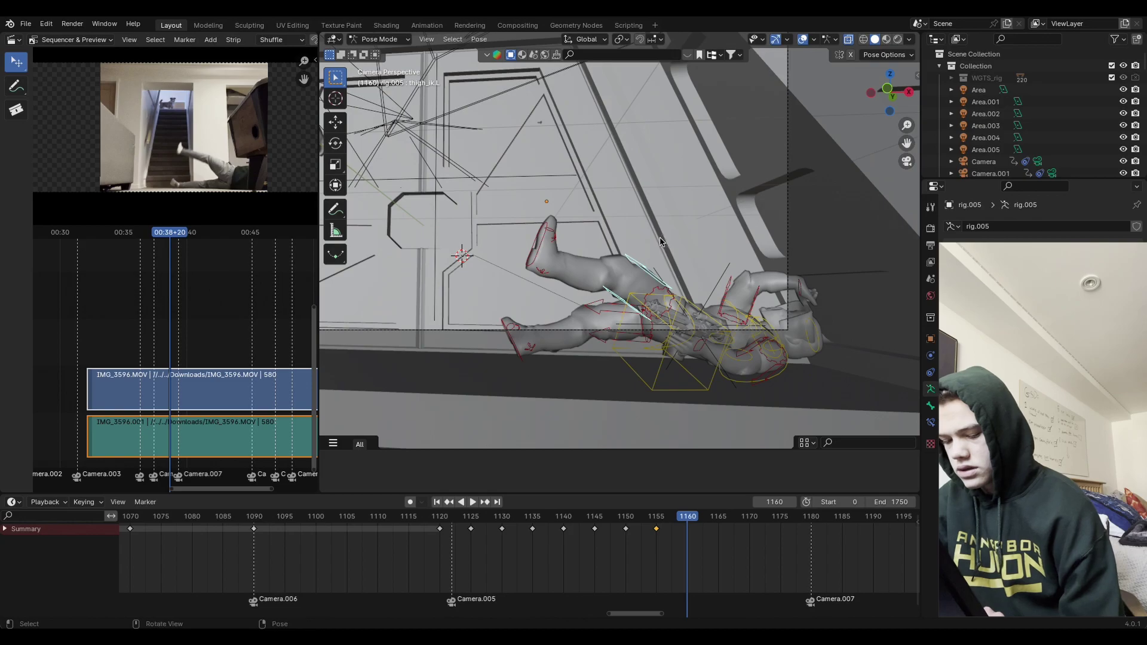
middle_drag(661, 250, 715, 192)
key(KP_0)
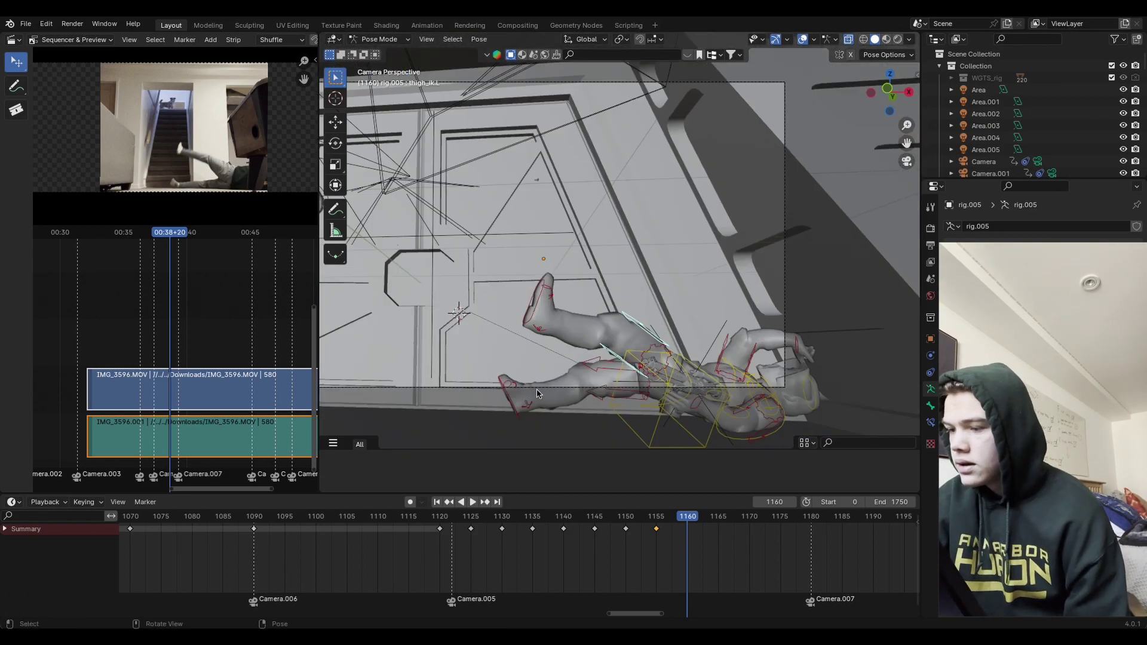
Step: Rotate the right foot and tilt the torso around global X
key(r)
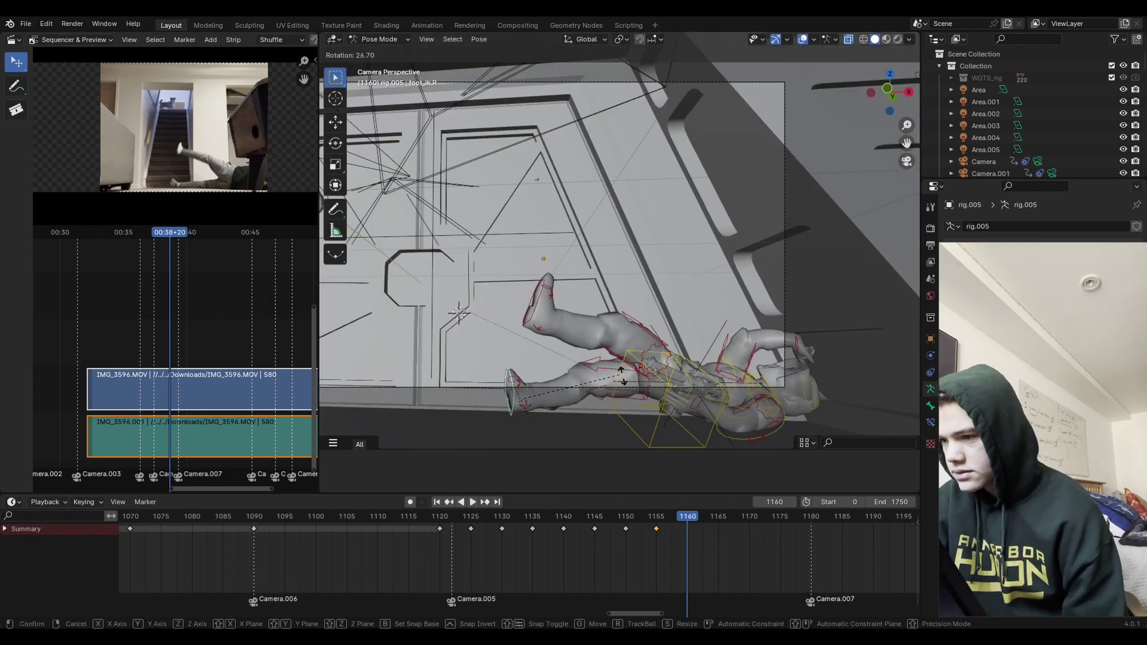
click(621, 375)
shift+middle_drag(711, 302, 679, 282)
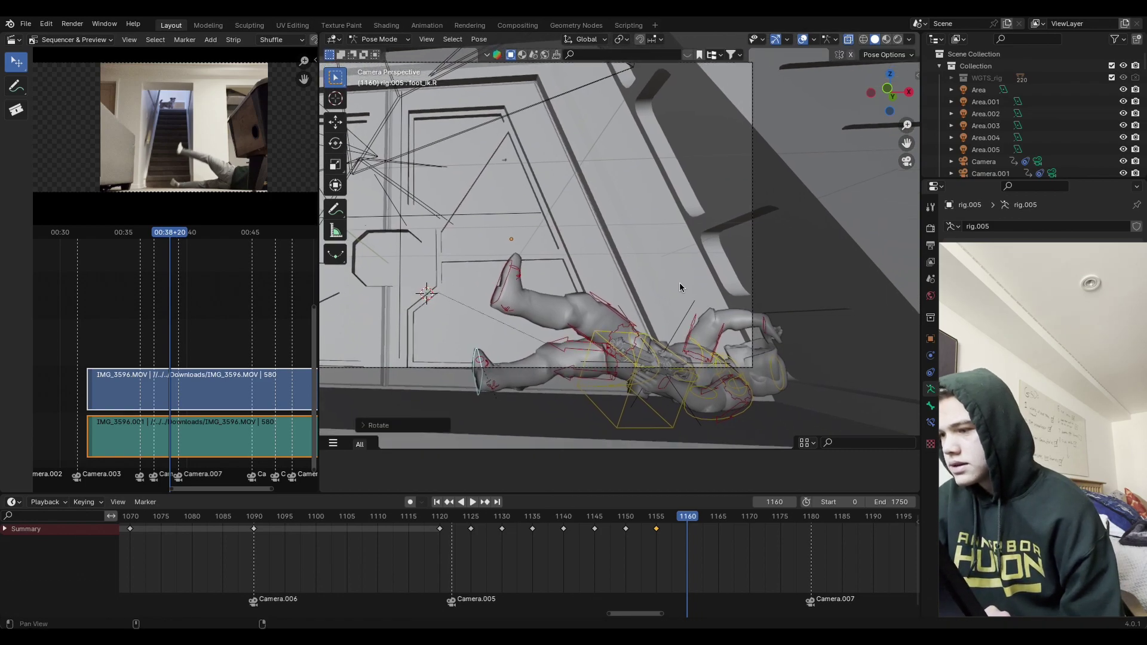
click(693, 386)
key(r)
key(z)
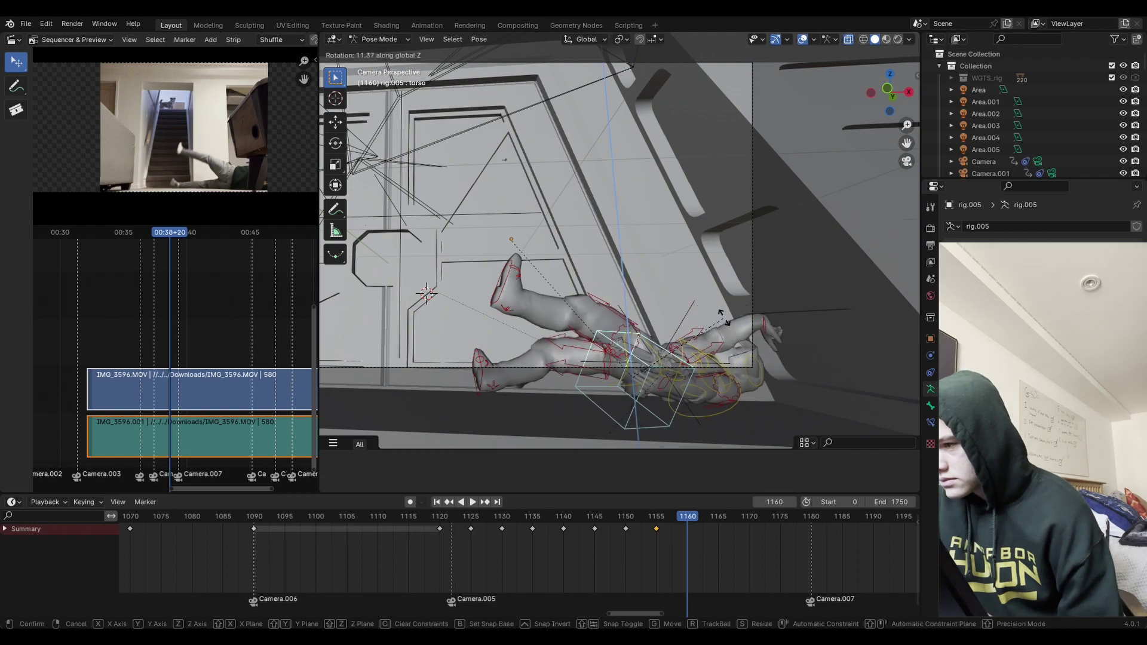
key(x)
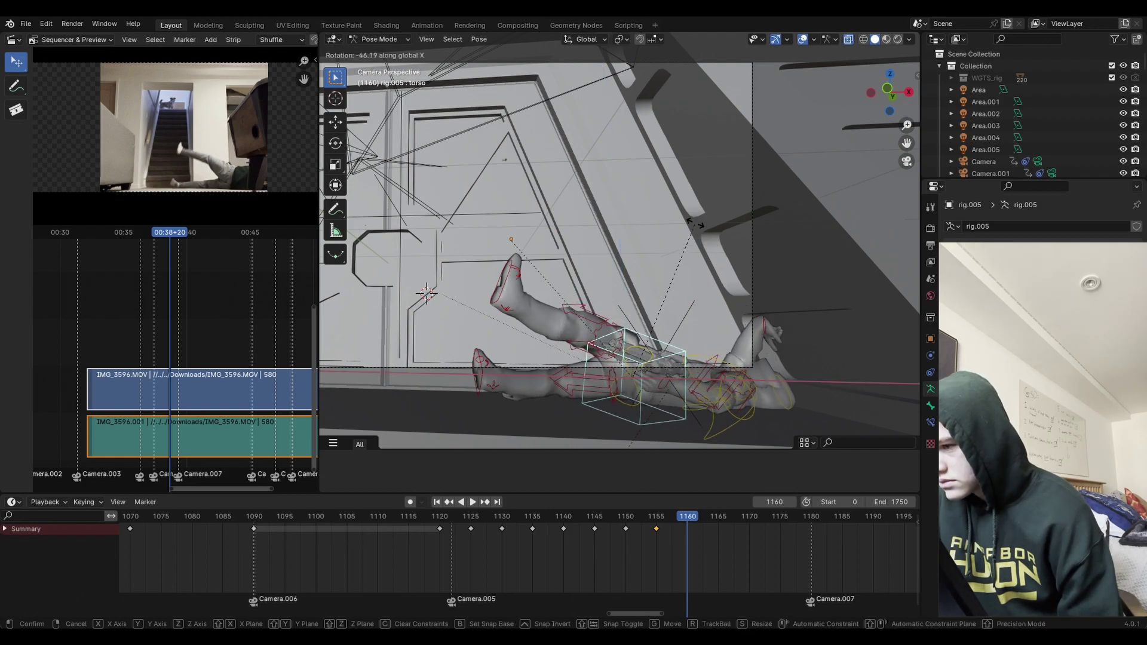
click(694, 224)
Step: Rotate the left foot about global X, then turn the torso further and tilt the hips about X
click(501, 293)
key(r)
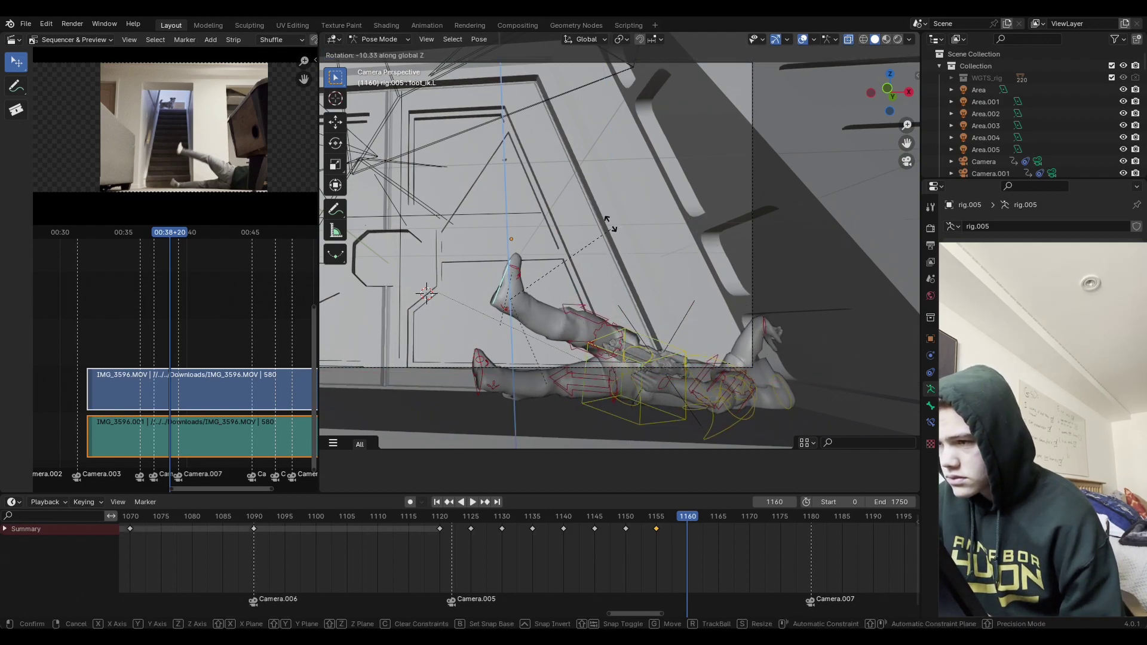
key(x)
click(596, 183)
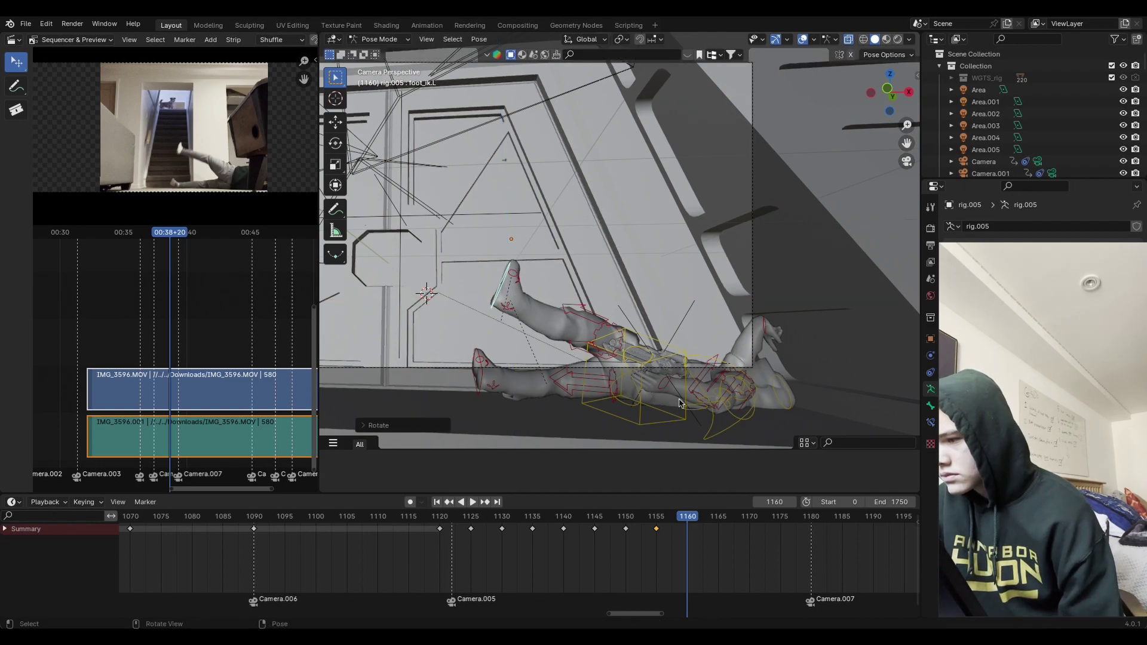
click(633, 402)
key(r)
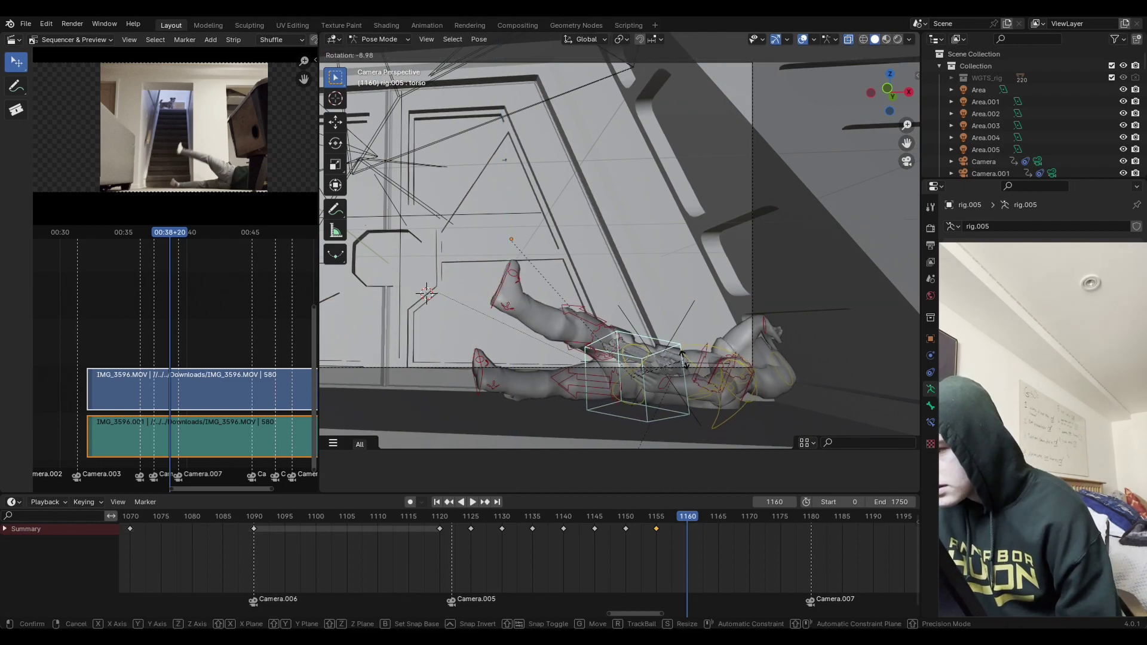
click(687, 341)
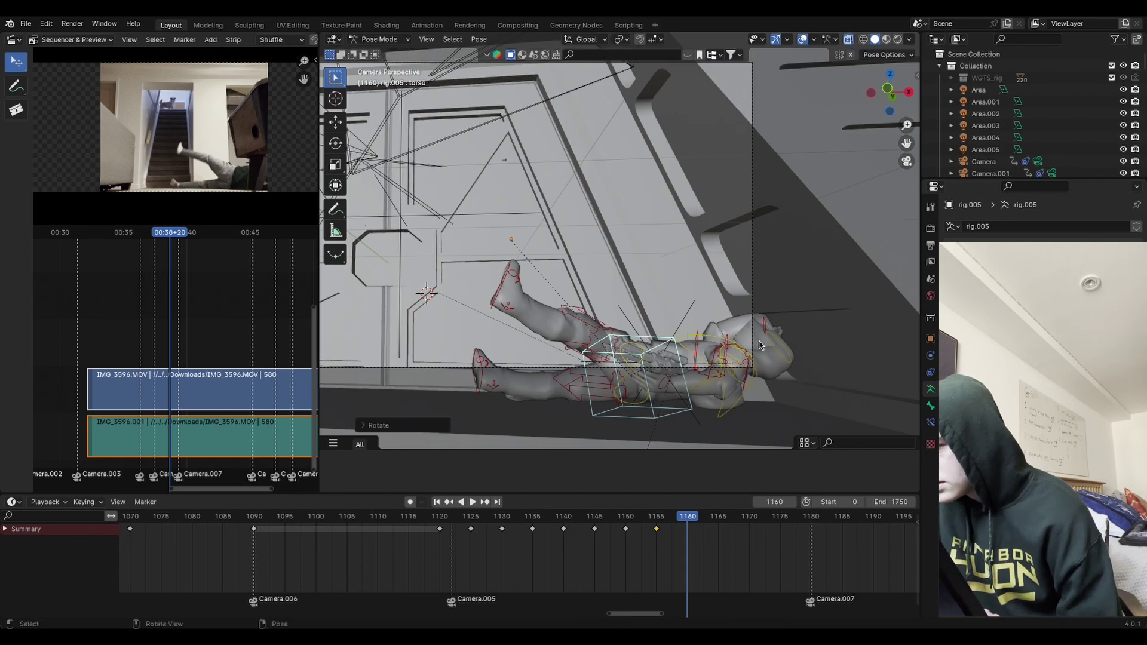
click(645, 401)
key(r)
key(x)
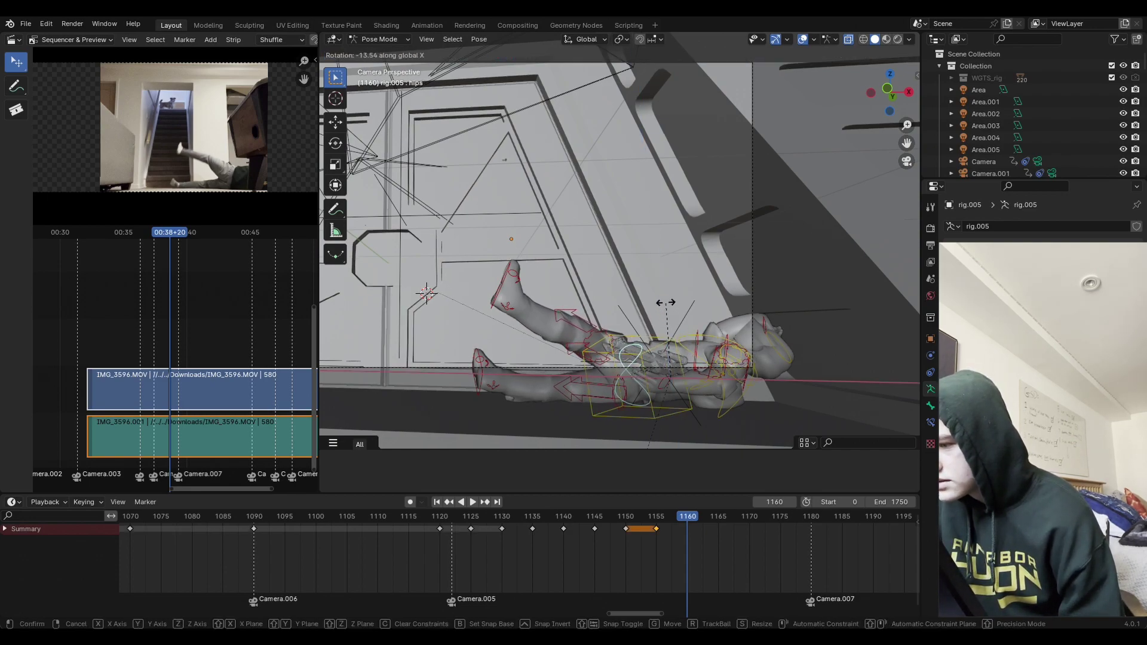
click(604, 347)
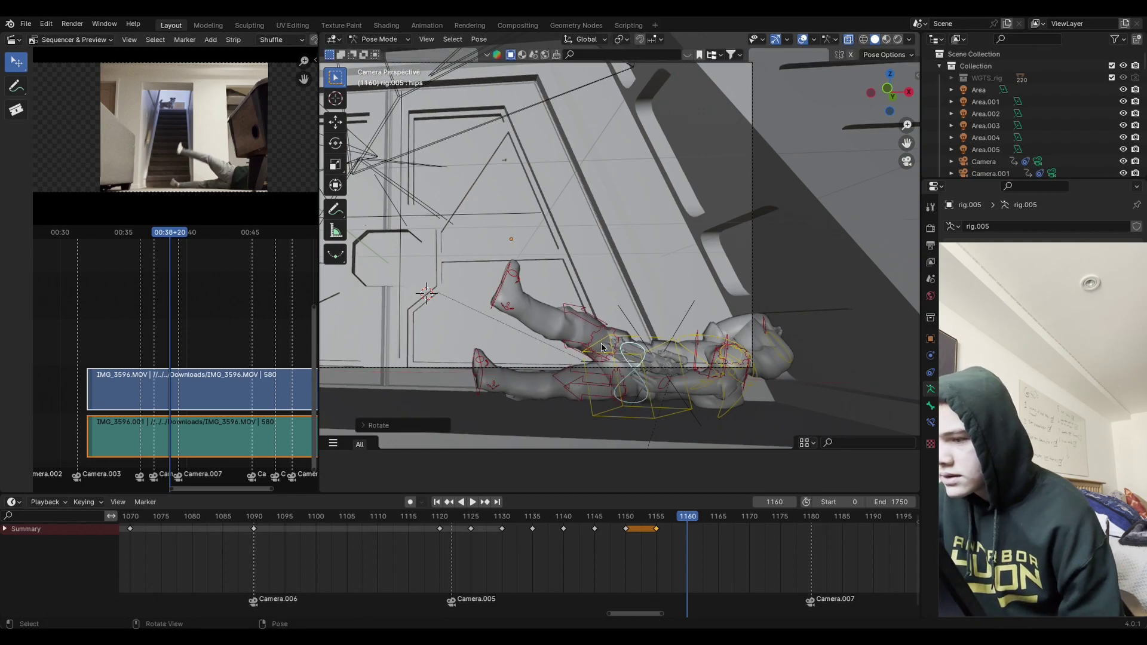
Step: Shift the right foot, rotate the left hand with the rifle, and reposition both feet
click(486, 382)
key(g)
click(548, 362)
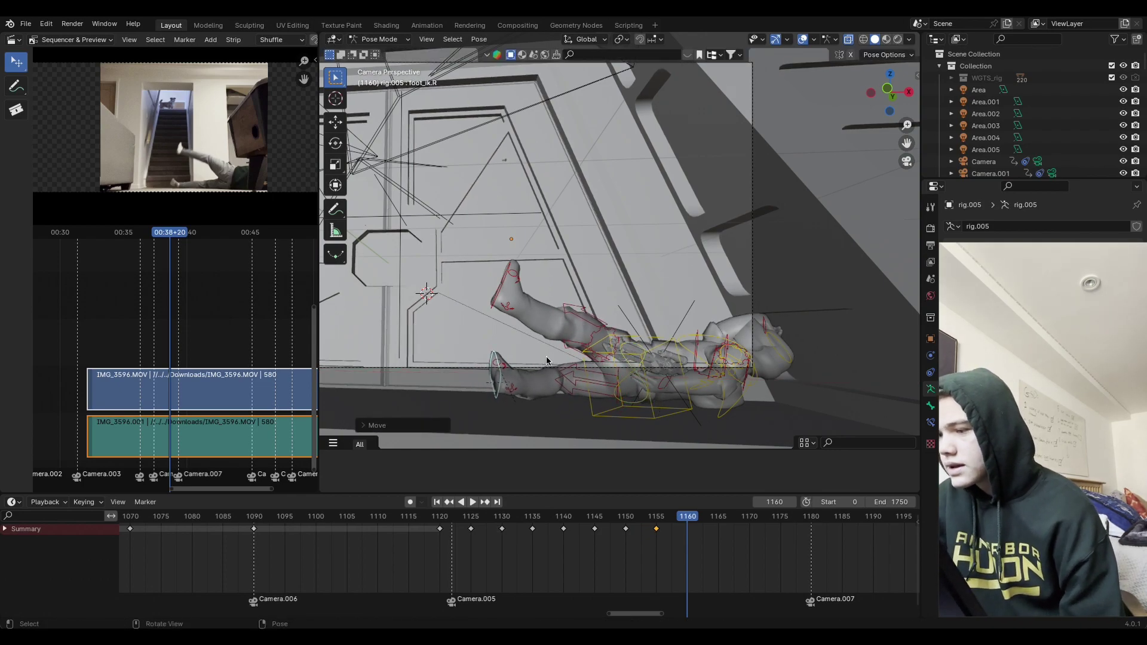
click(664, 360)
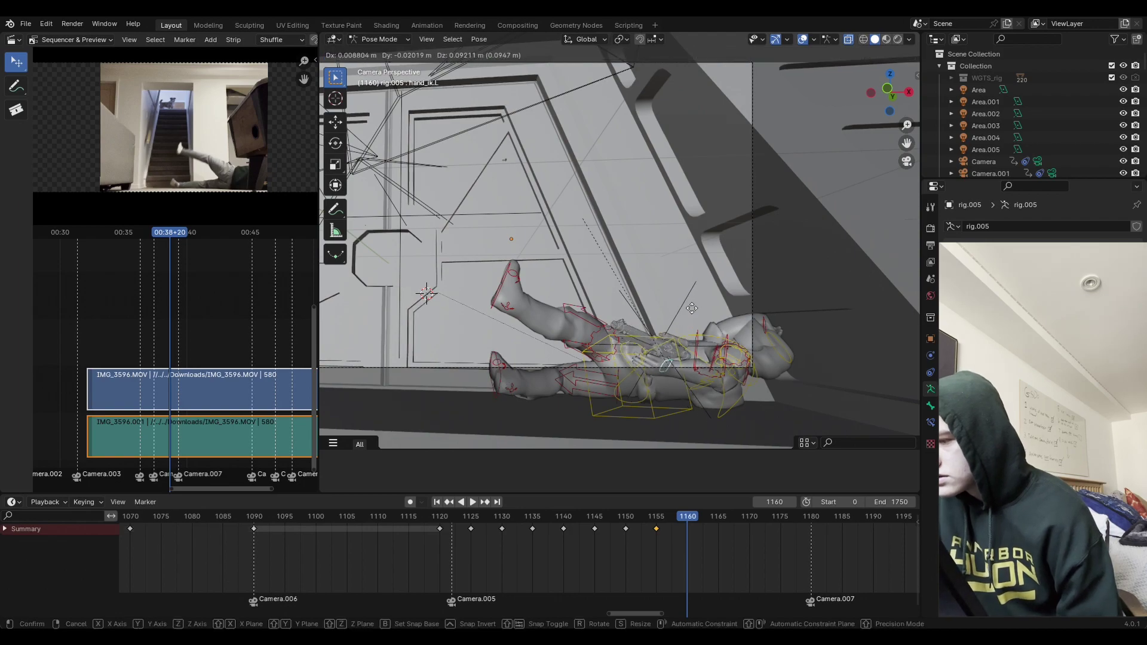
key(r)
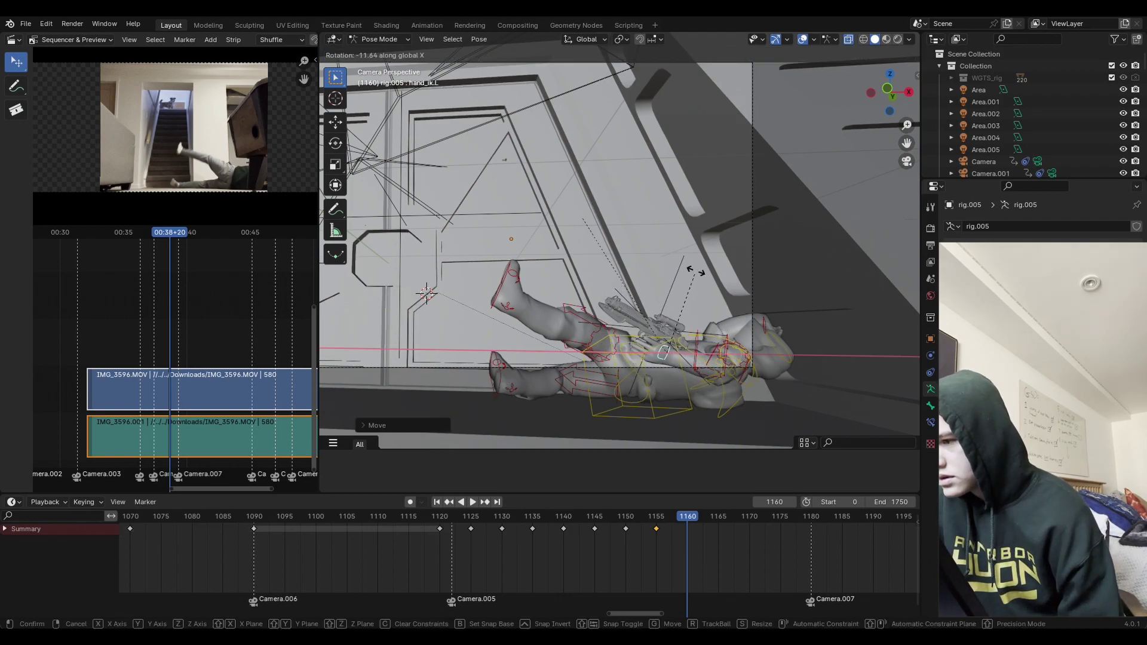
click(623, 190)
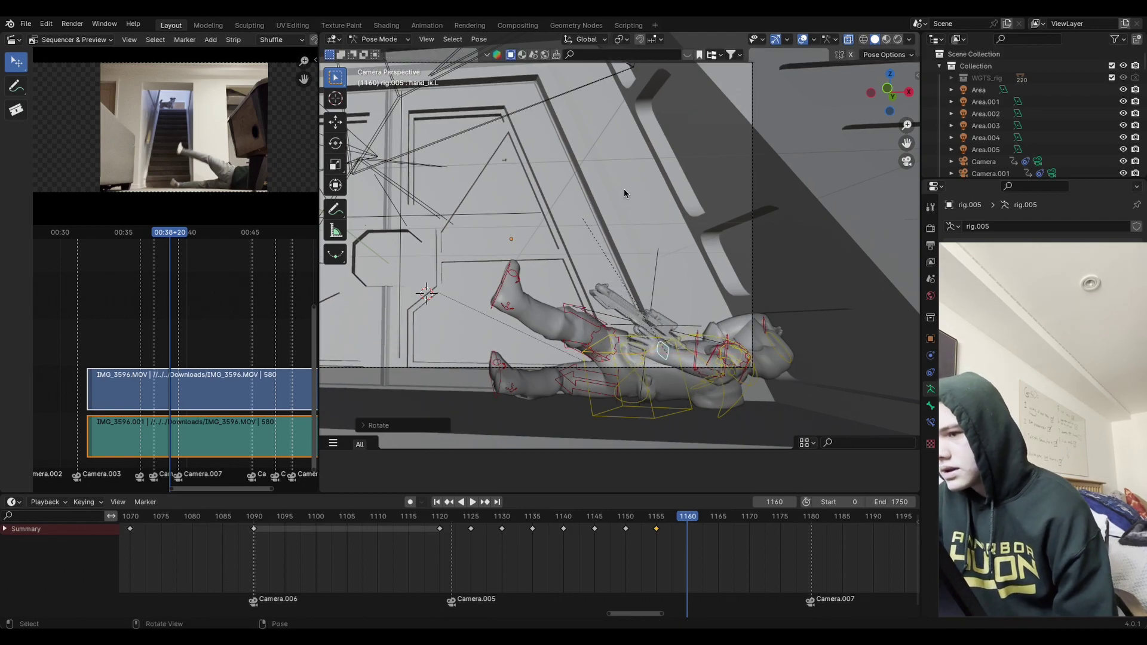
click(507, 288)
key(g)
click(610, 301)
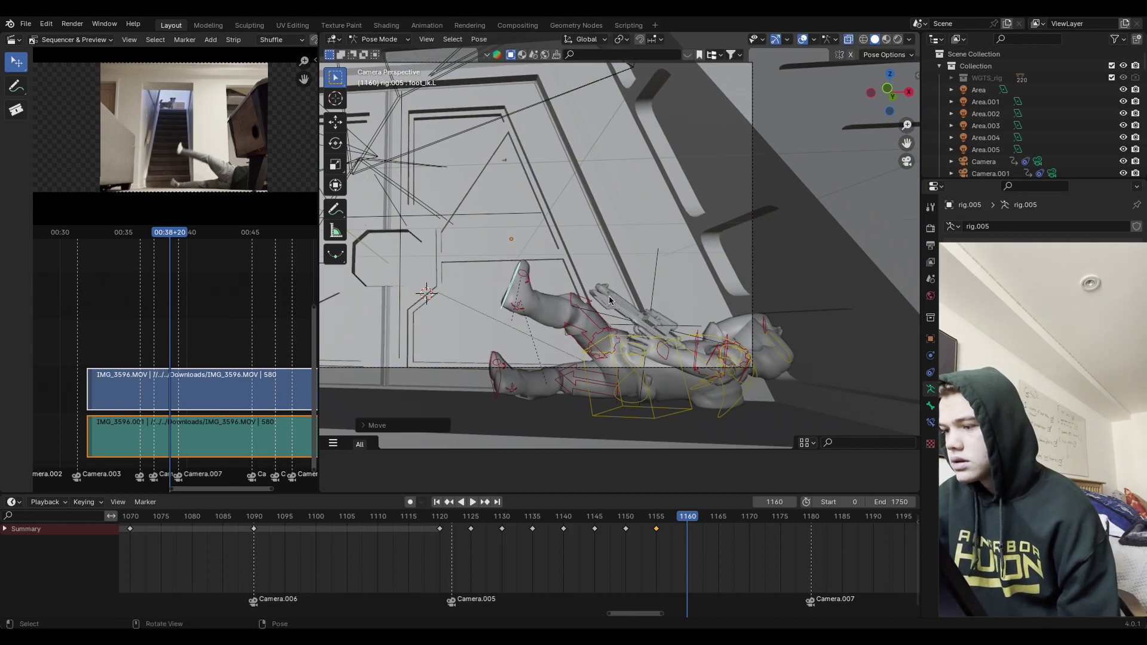
click(505, 374)
key(g)
click(520, 364)
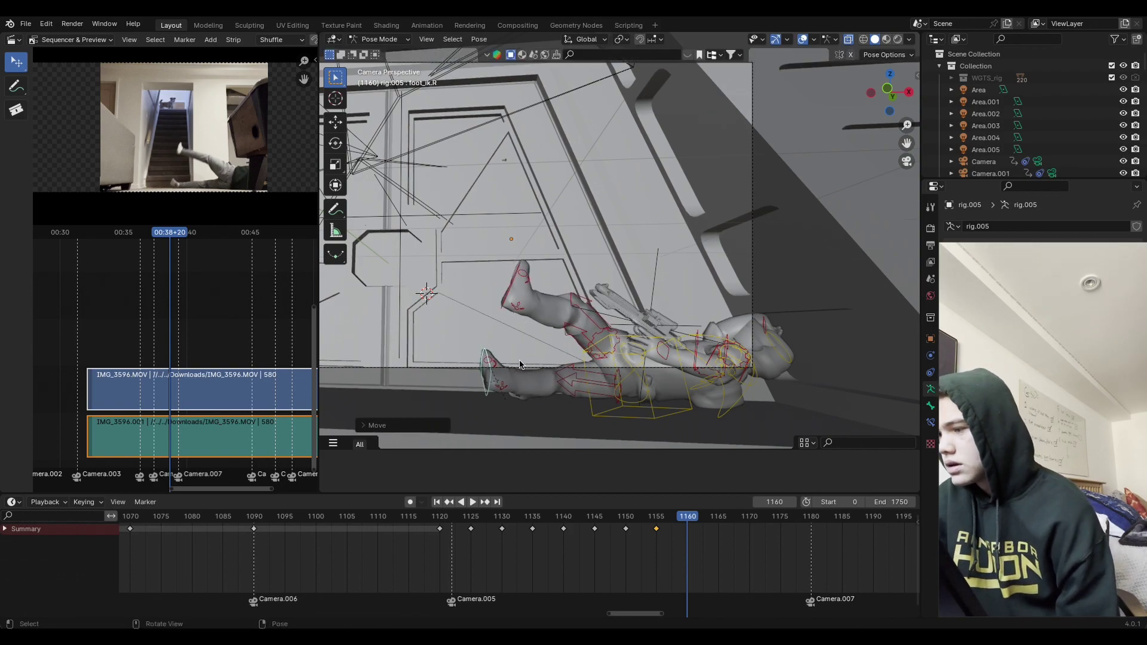
Step: Move the right hand control and tilt the chest around global X
click(762, 324)
key(g)
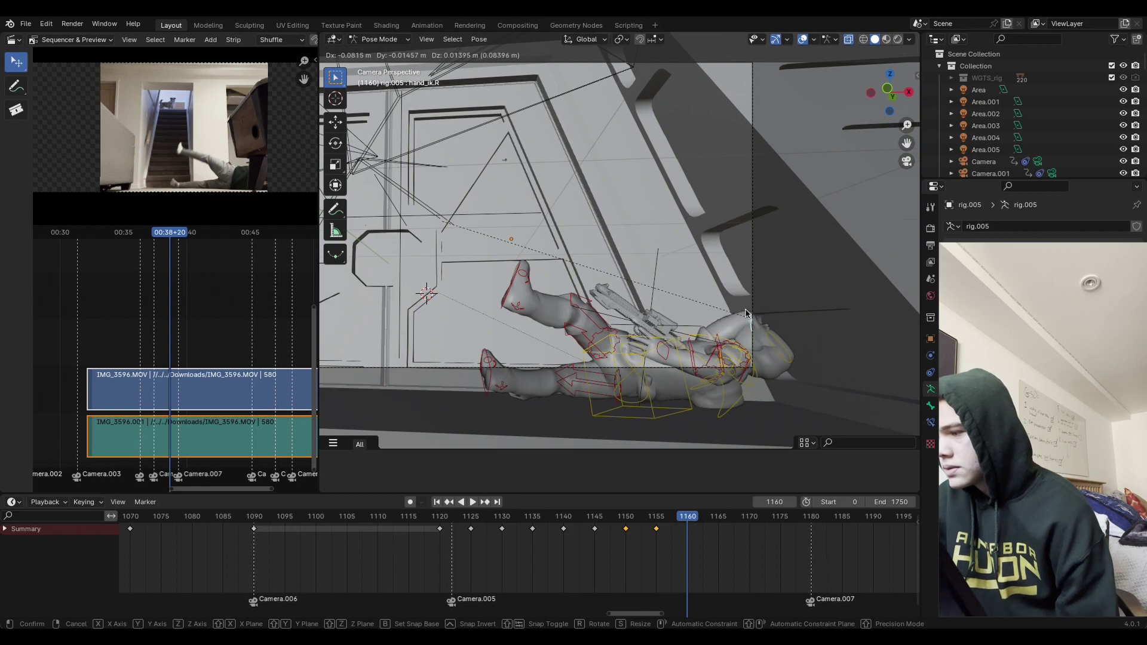
click(771, 346)
click(747, 370)
key(r)
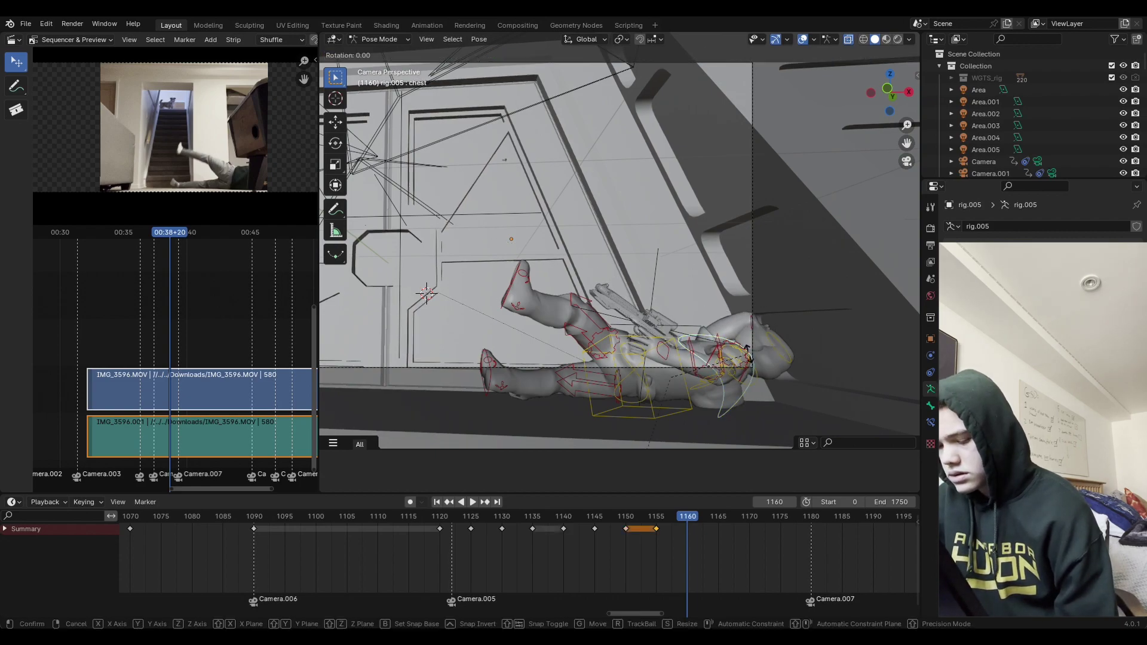
key(x)
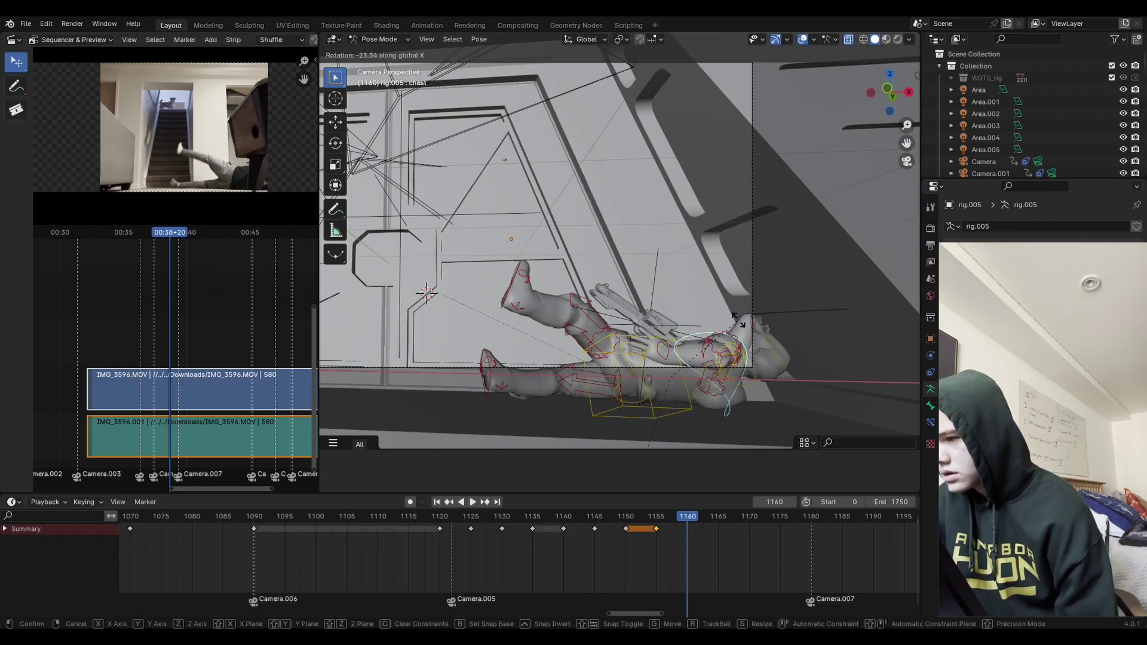
click(738, 315)
middle_drag(738, 314, 713, 299)
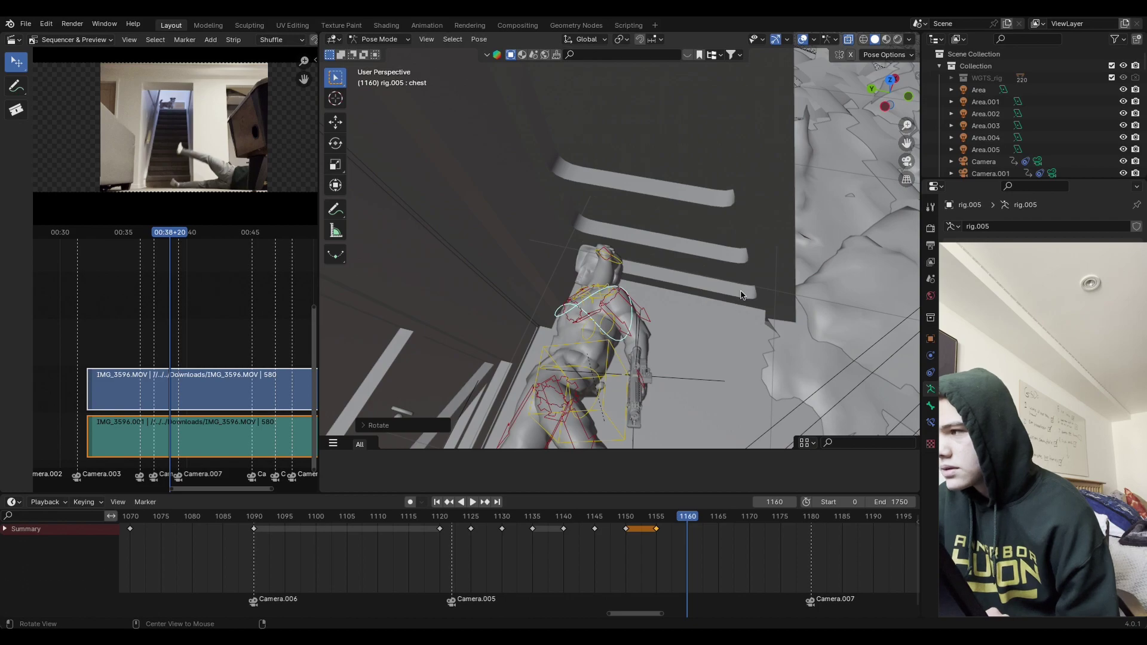
click(906, 162)
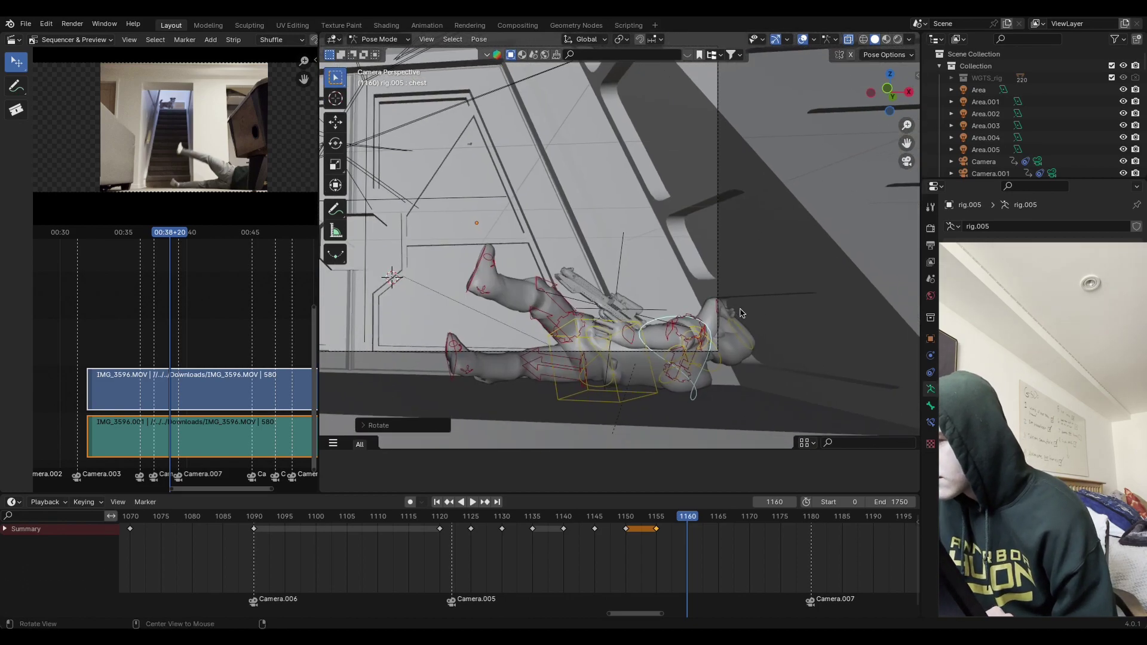
Step: Refine the right hand's position, including a move along global Y
click(748, 301)
key(g)
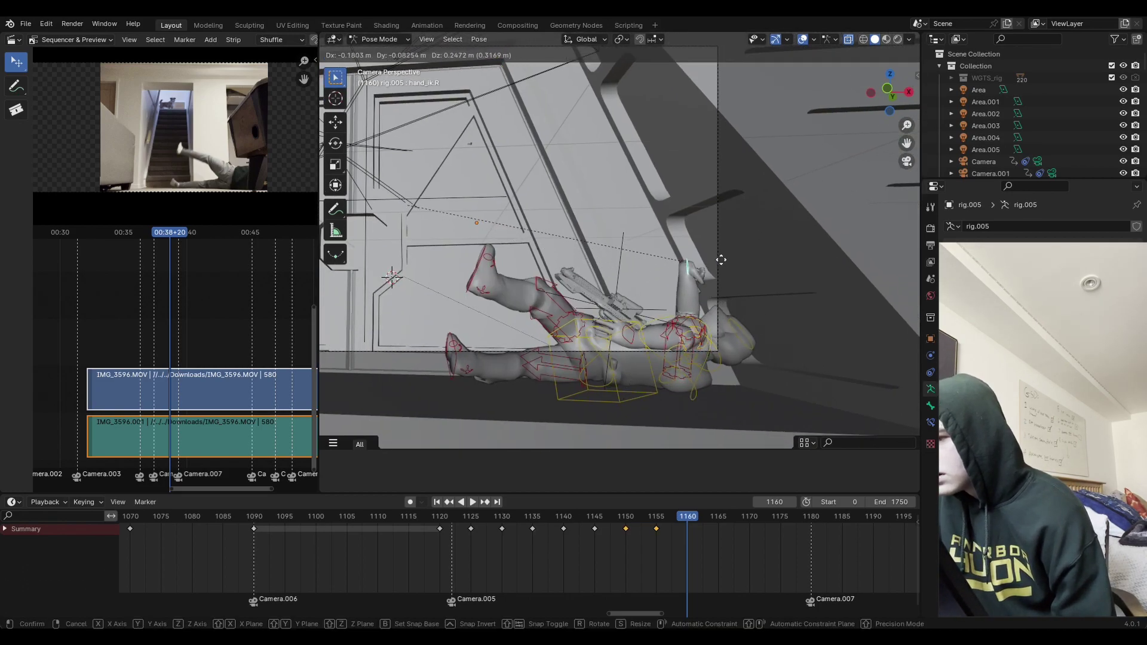
click(749, 293)
key(g)
key(y)
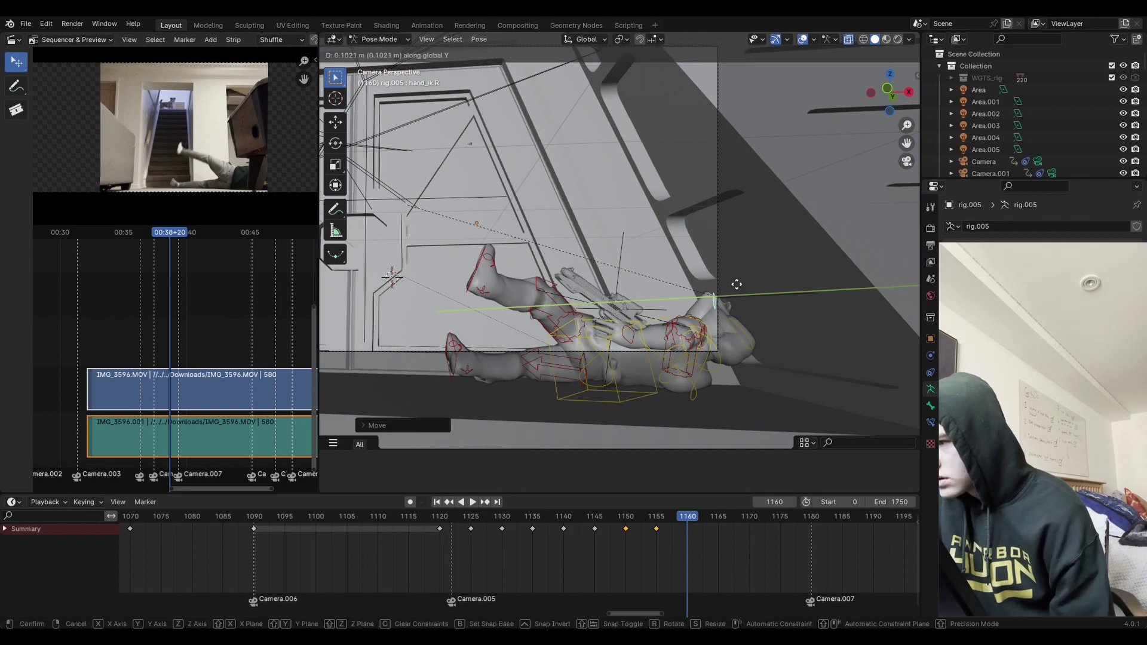
click(727, 287)
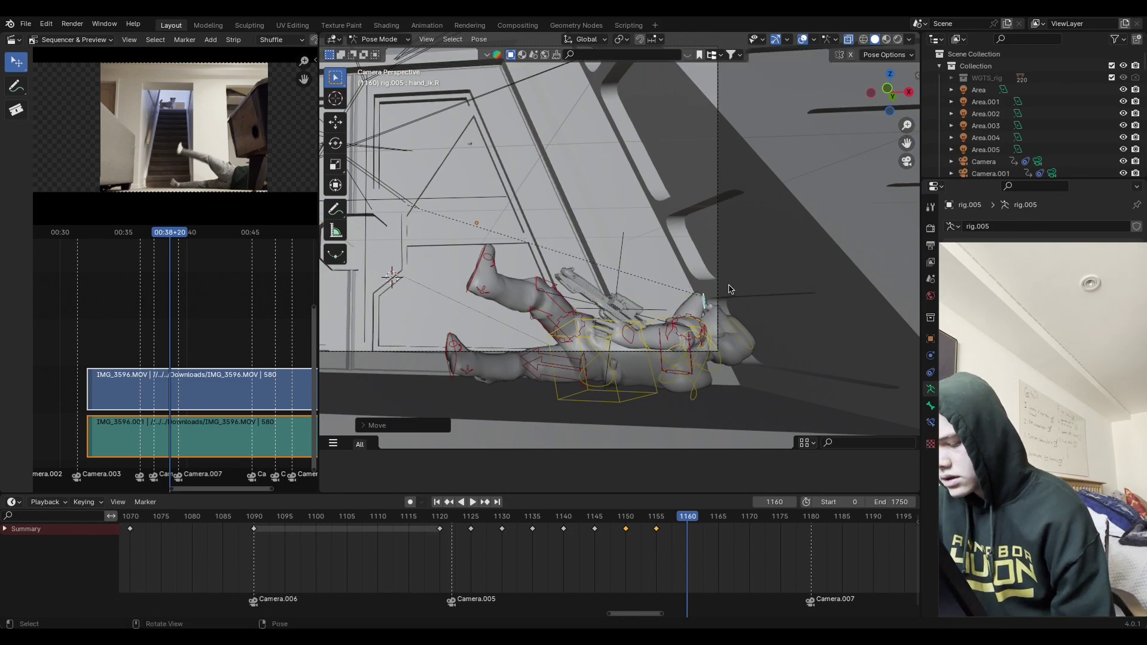
key(g)
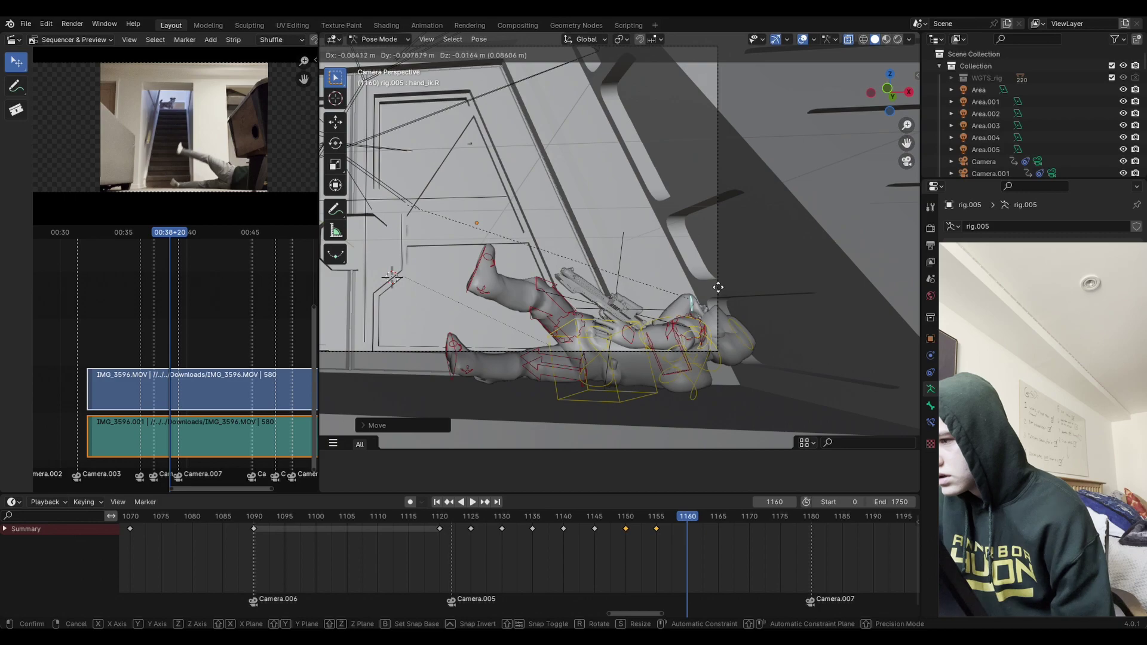
click(719, 287)
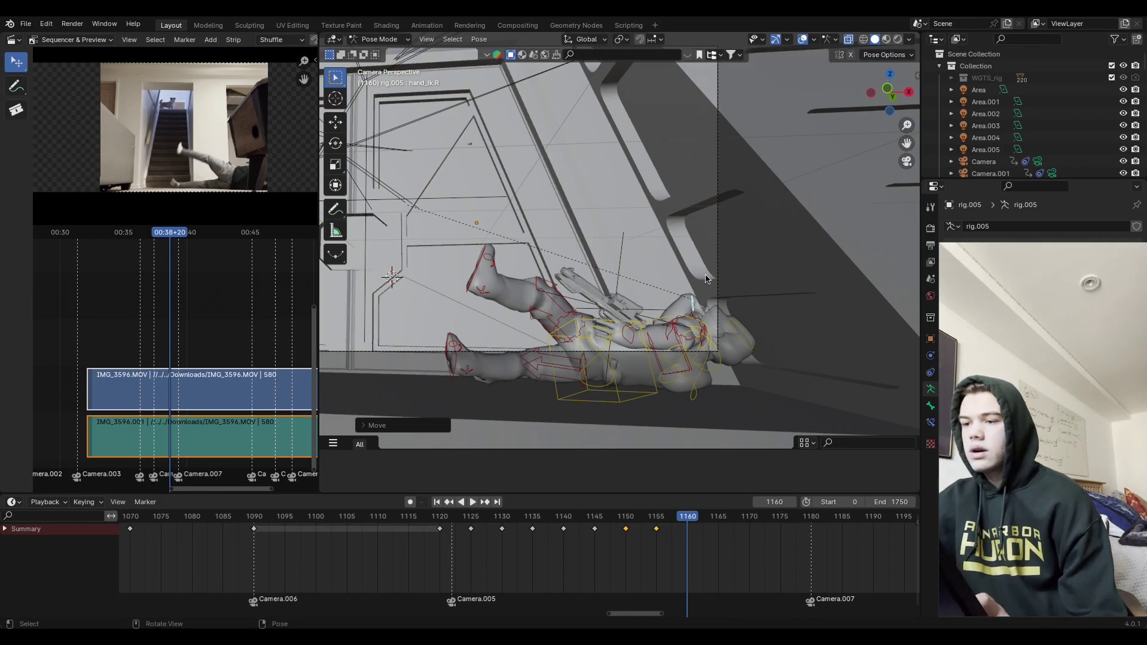
Step: Key location and rotation for every bone at frame 1160, then play back to review
key(a)
key(i)
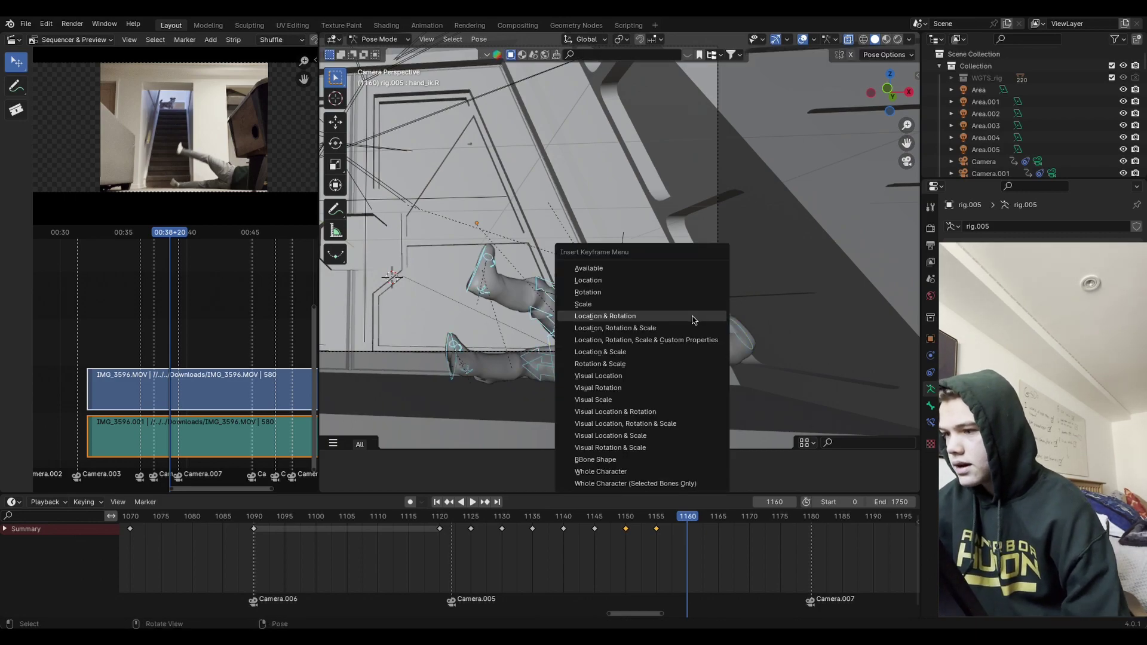
click(695, 319)
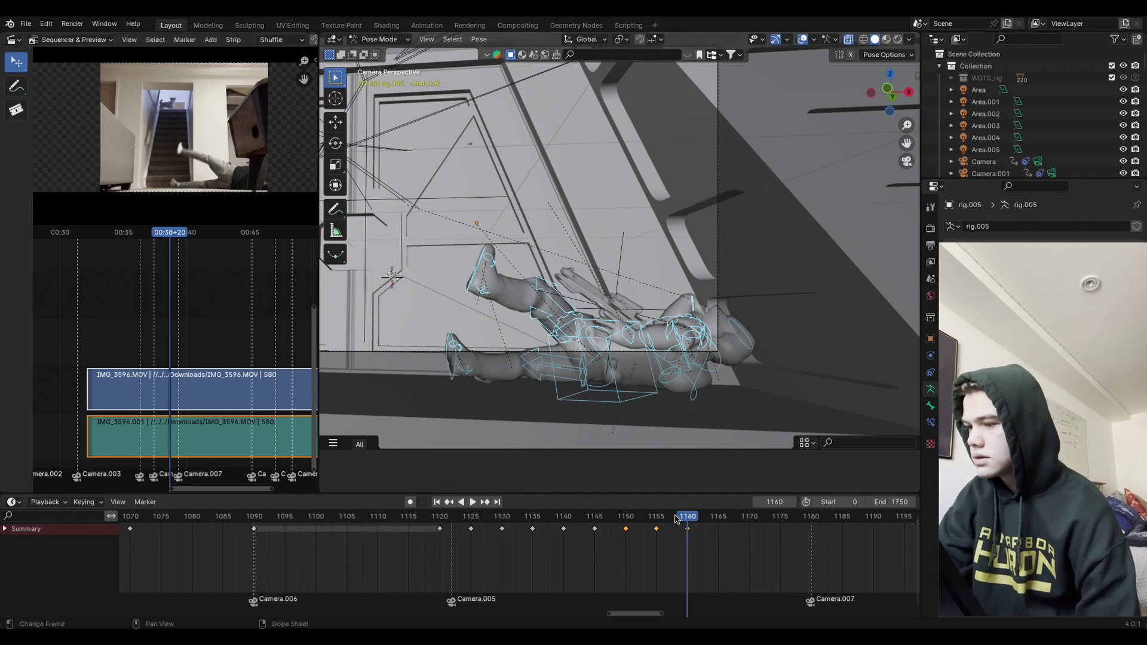
key(space)
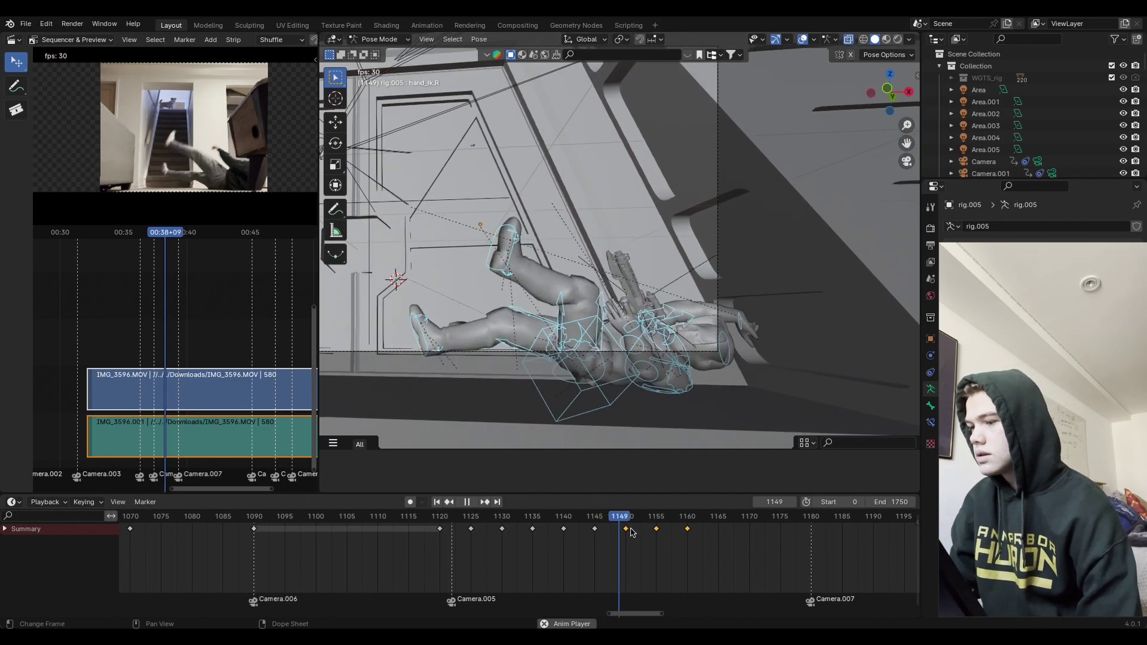
key(space)
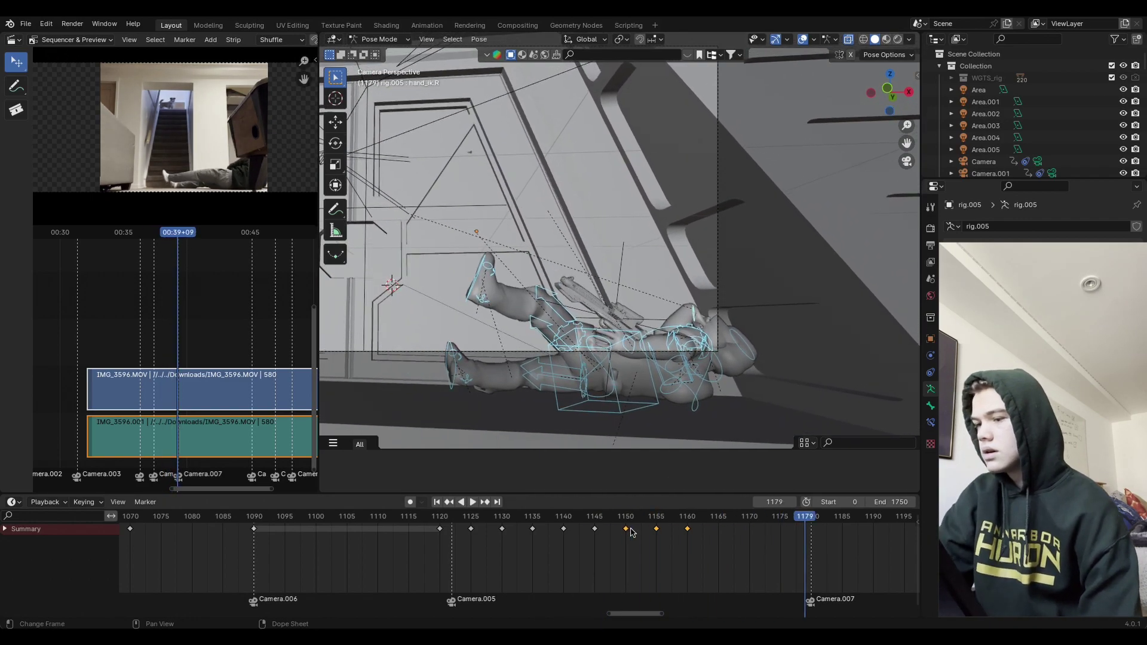
click(687, 520)
click(550, 289)
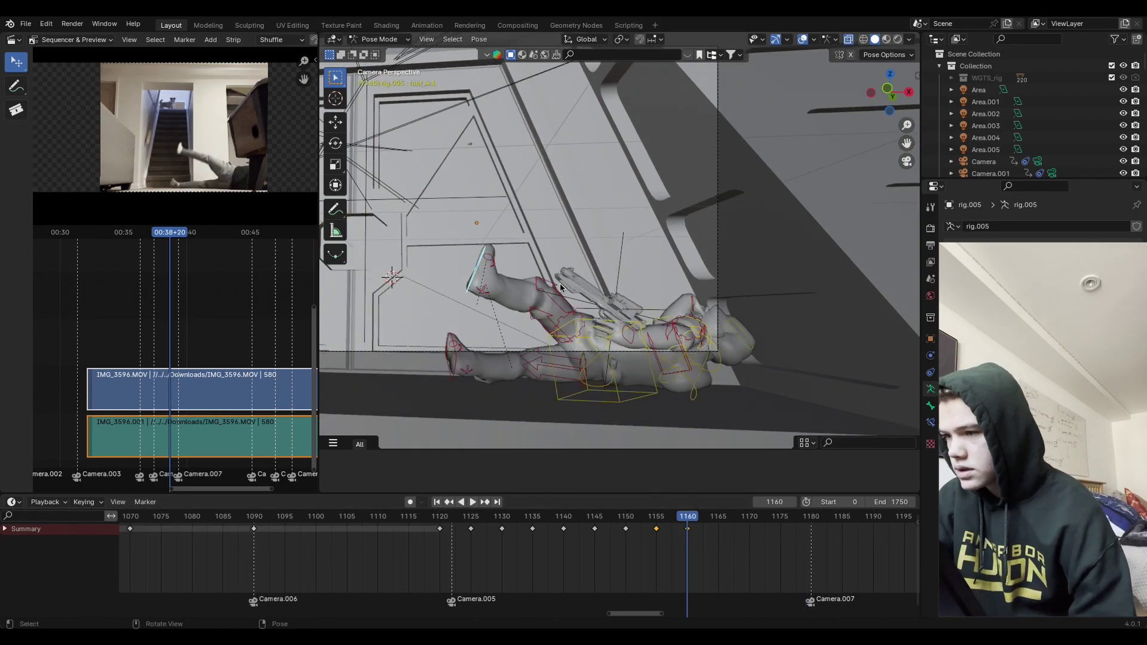
Step: Re-angle the left foot and left thigh by rotating each around global X
click(475, 260)
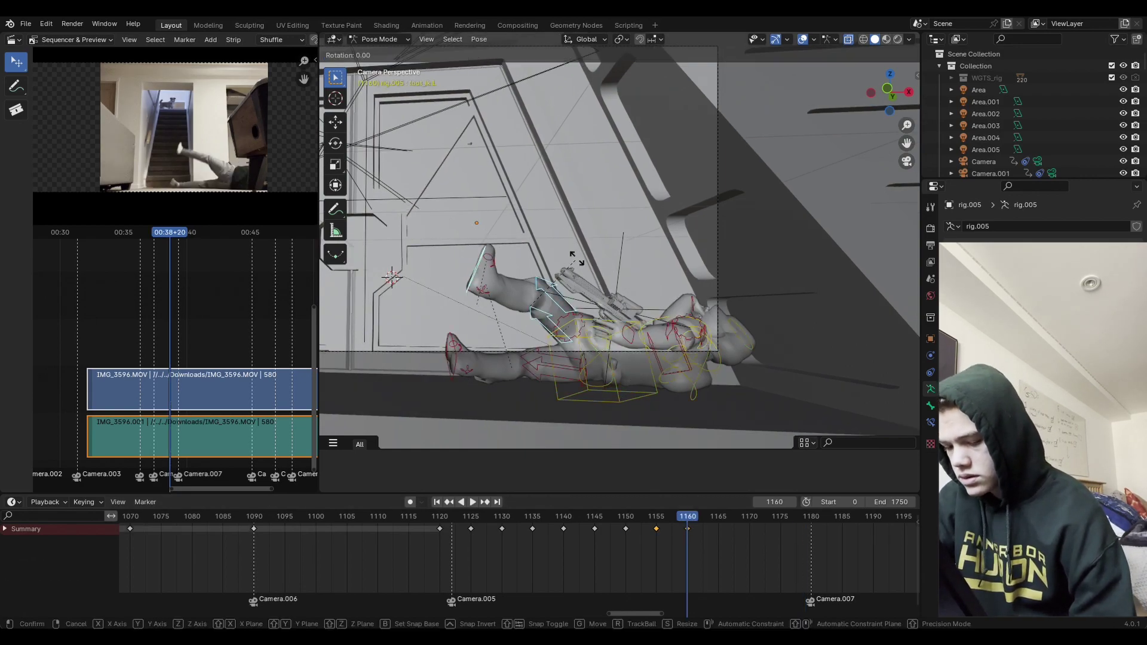
key(r)
key(x)
click(561, 242)
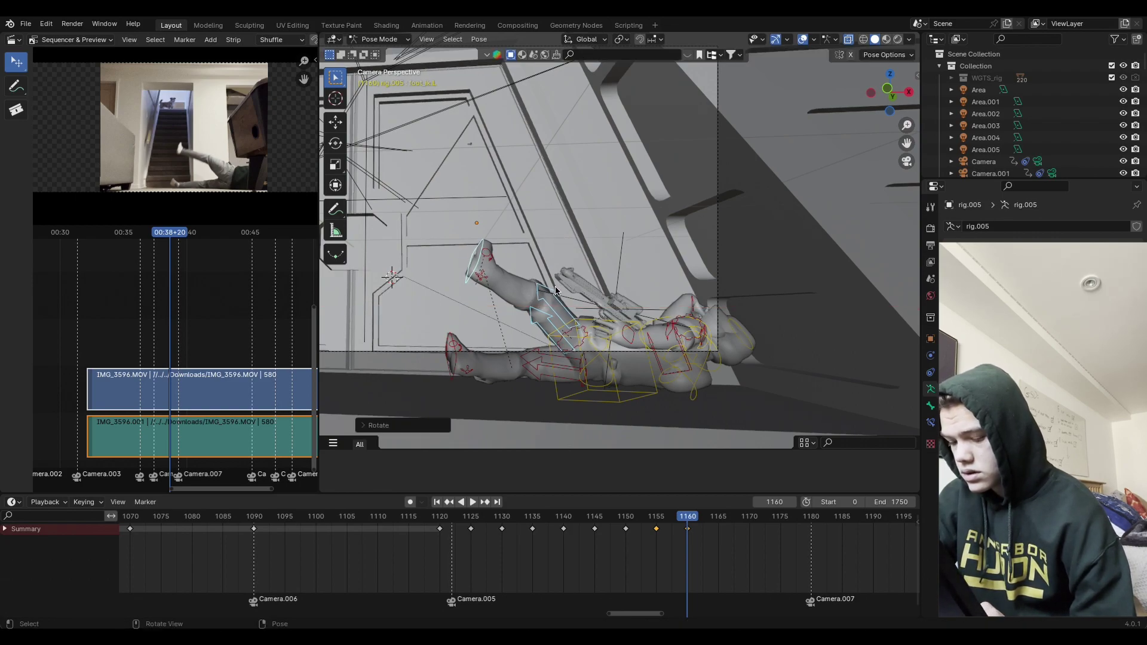
key(ctrl+z)
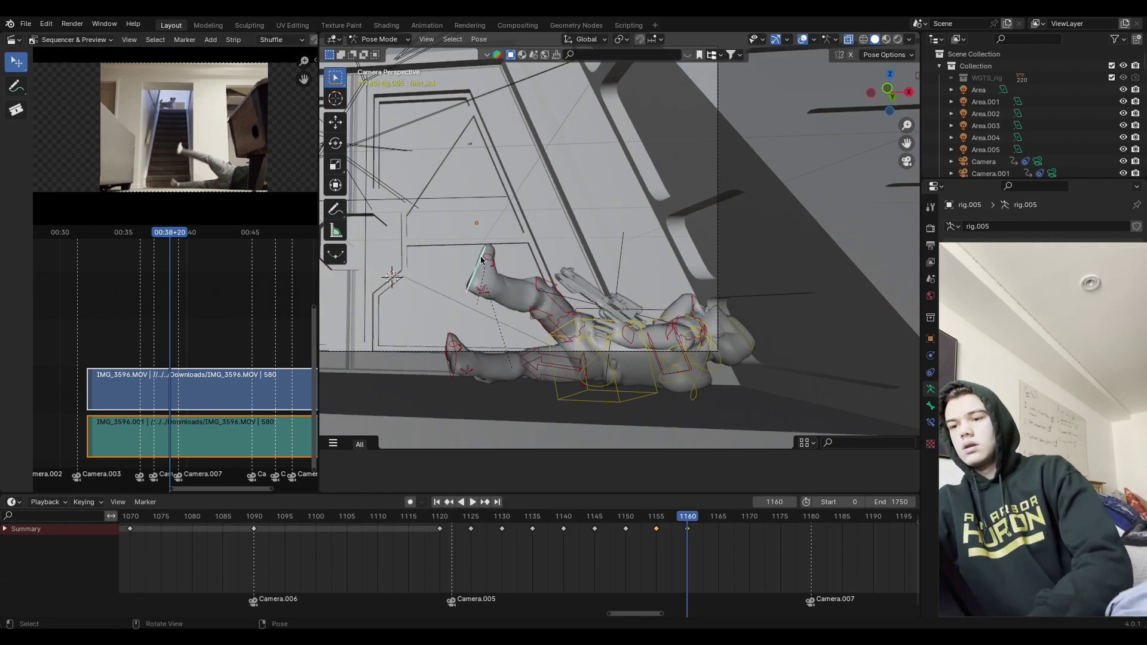
key(r)
key(x)
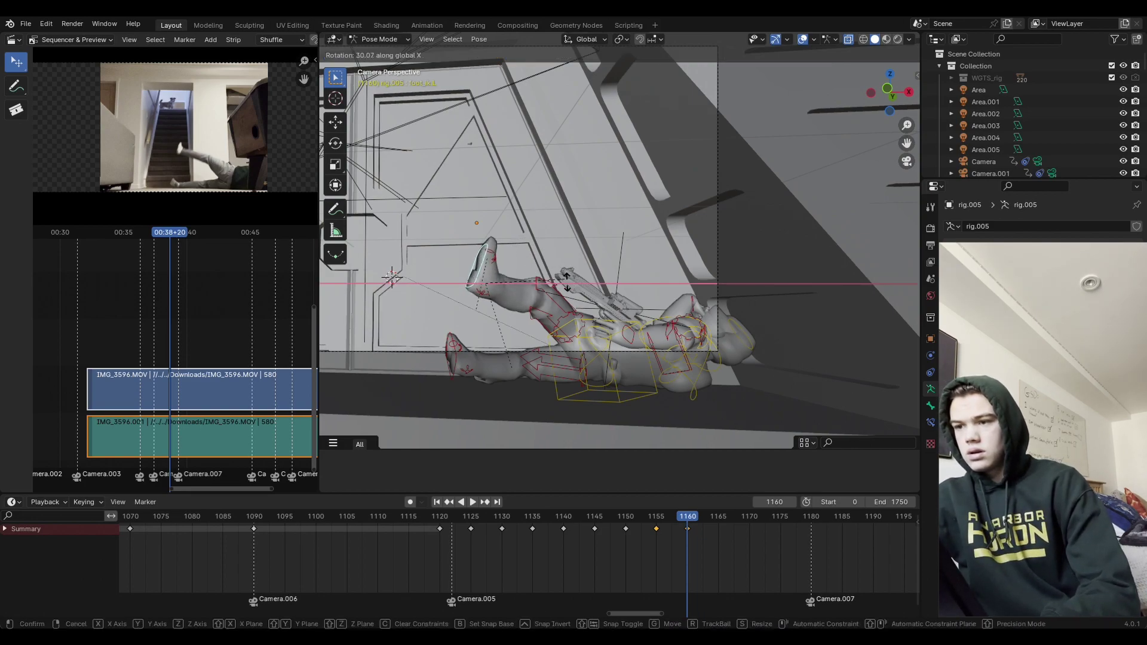
click(509, 222)
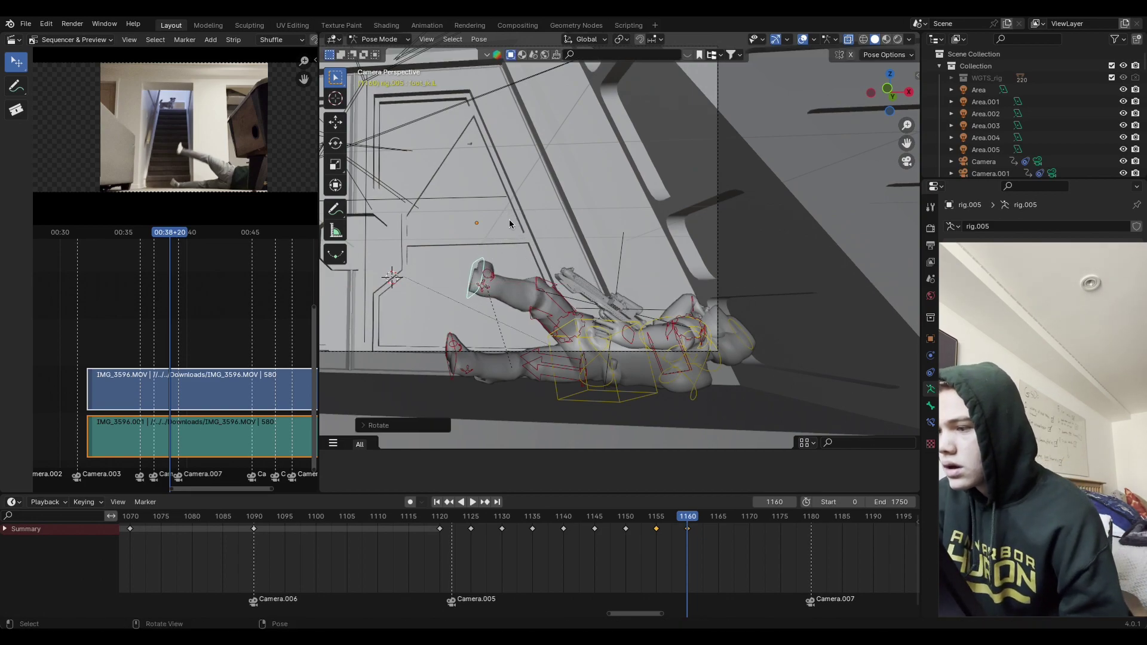
click(565, 289)
key(r)
key(x)
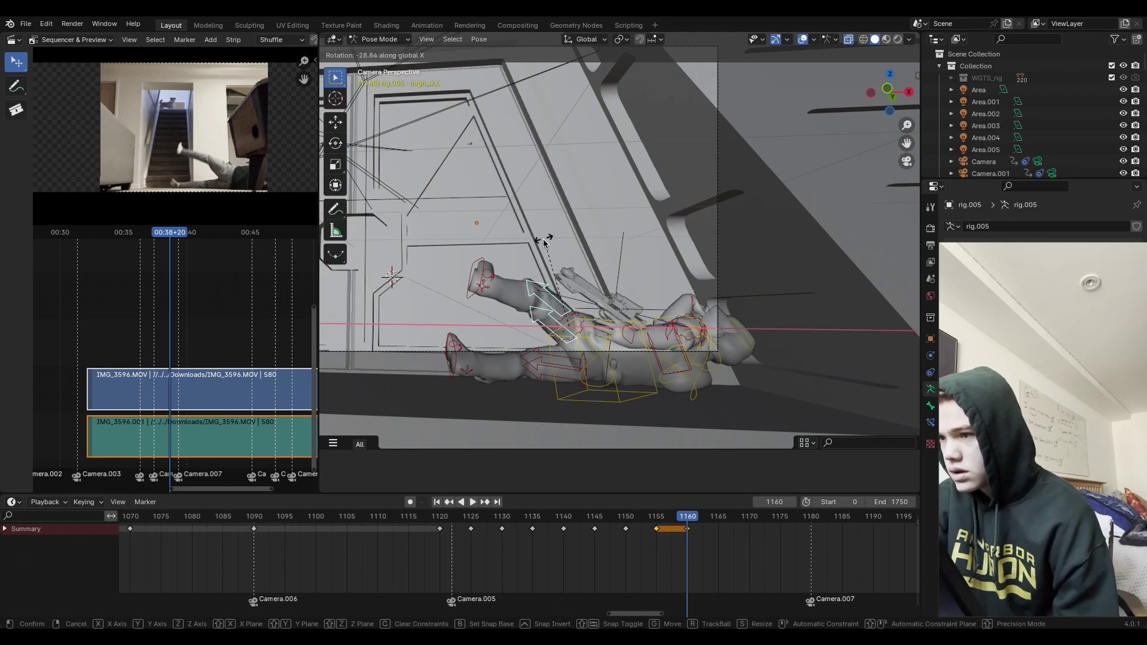
click(540, 241)
Step: Move the left heel and foot, twist the foot around Z, and key the leg's location and rotation
click(479, 288)
key(r)
key(g)
click(513, 220)
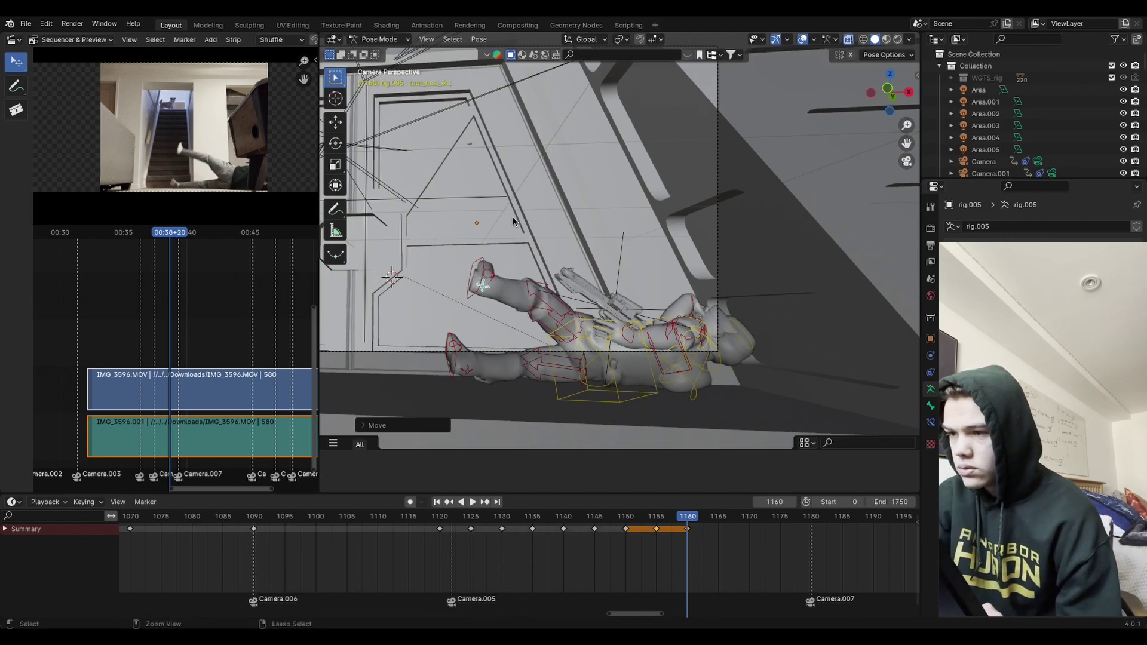
click(483, 268)
key(g)
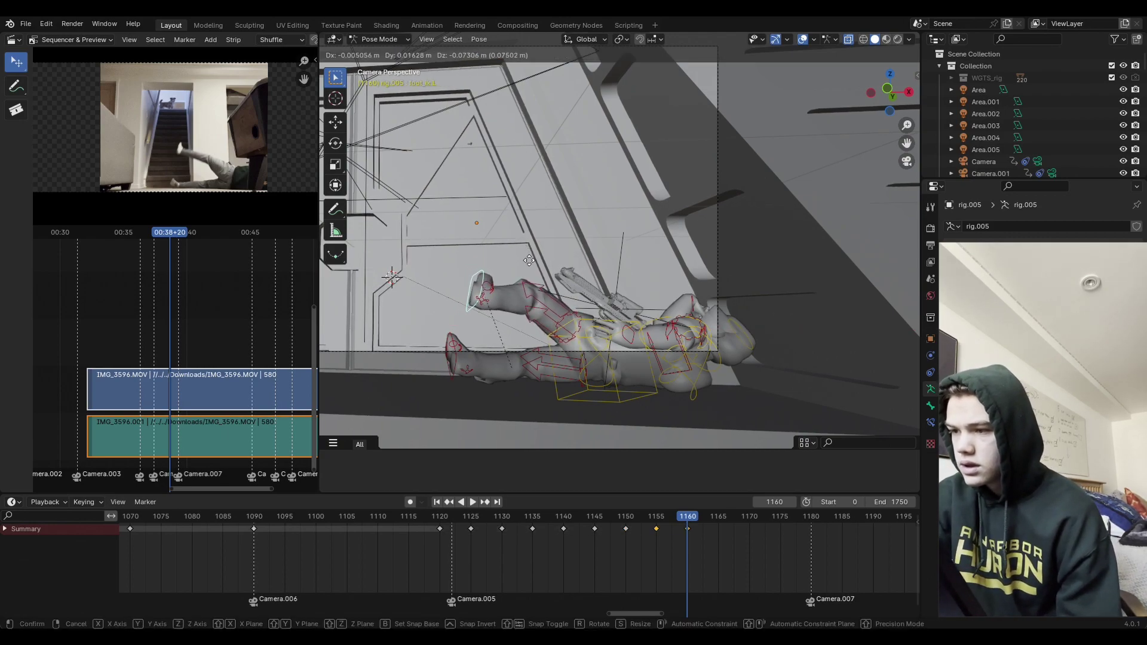
click(516, 260)
key(r)
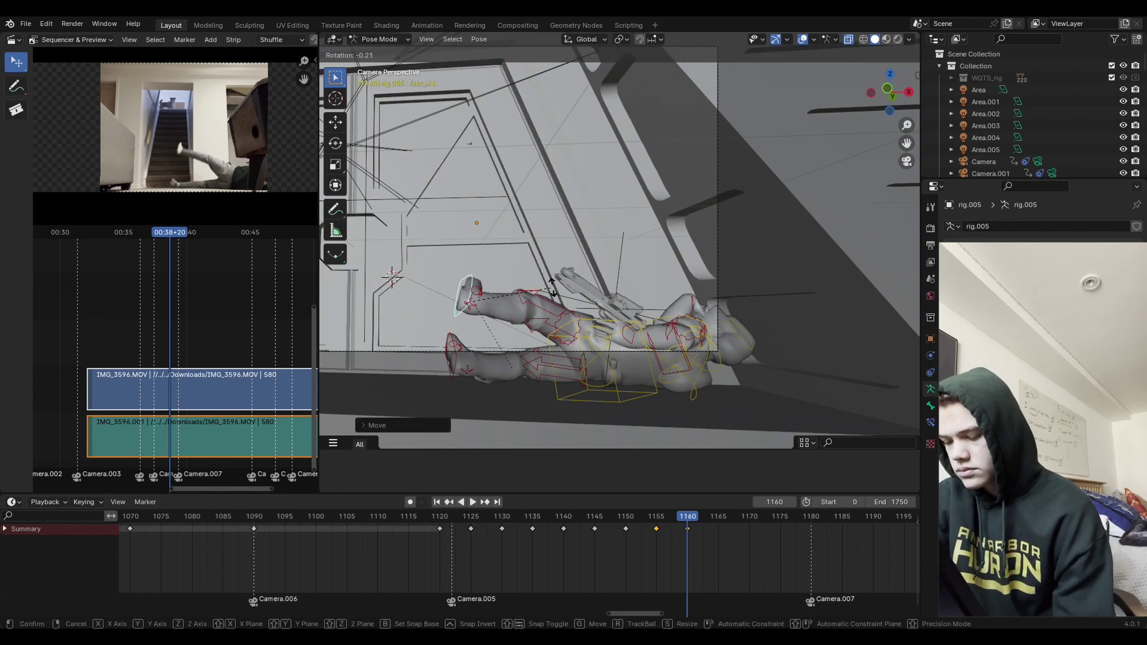
key(y)
key(z)
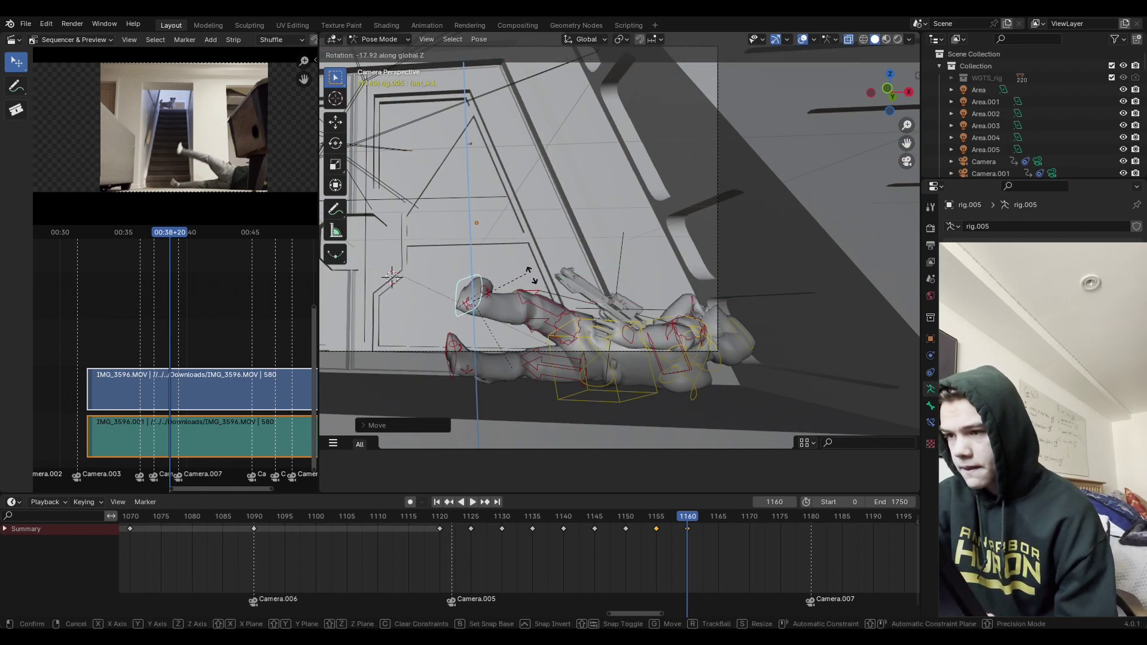
click(566, 364)
key(i)
click(639, 276)
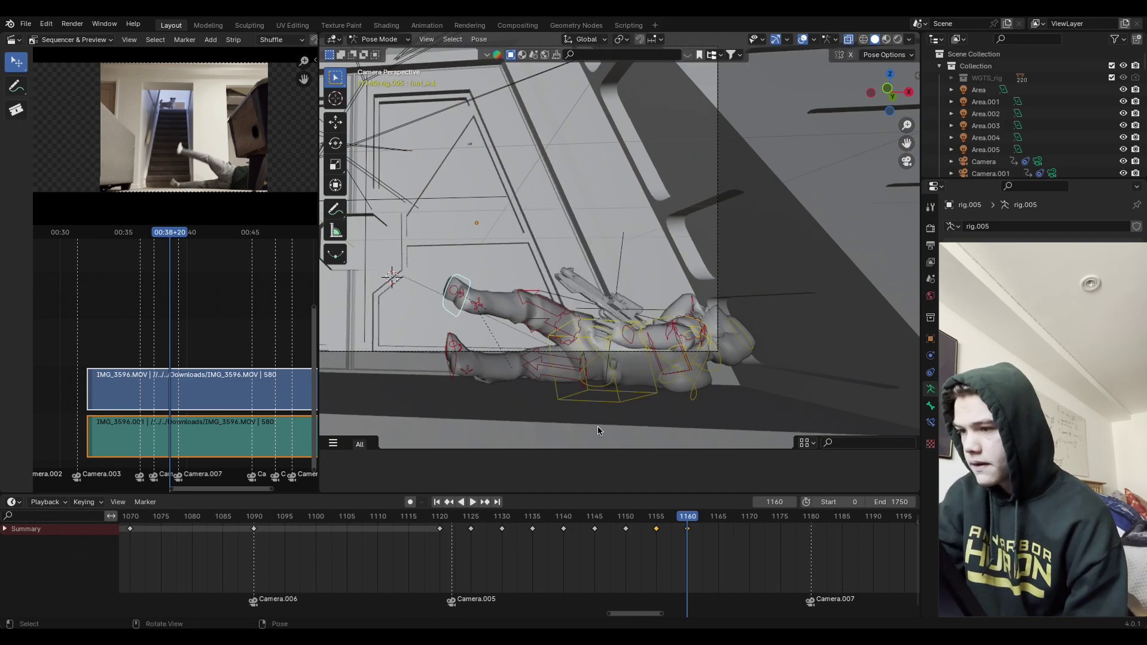
Step: At frame 1165, lower the left foot and rotate the left thigh to straighten the leg
drag(632, 523, 595, 527)
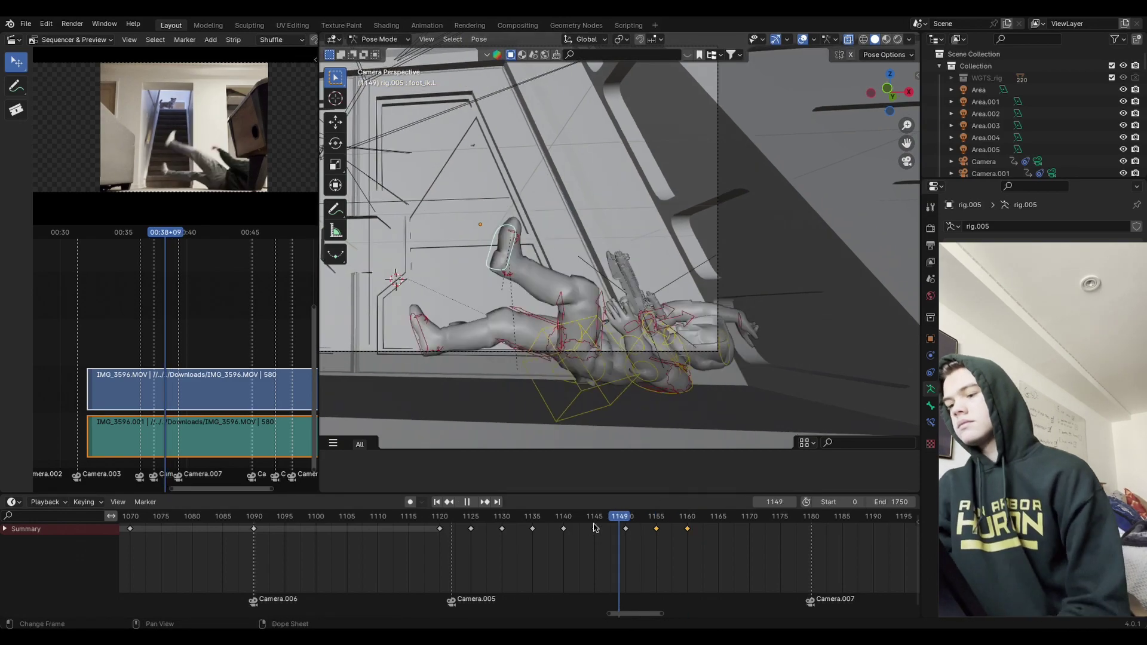
key(space)
key(space)
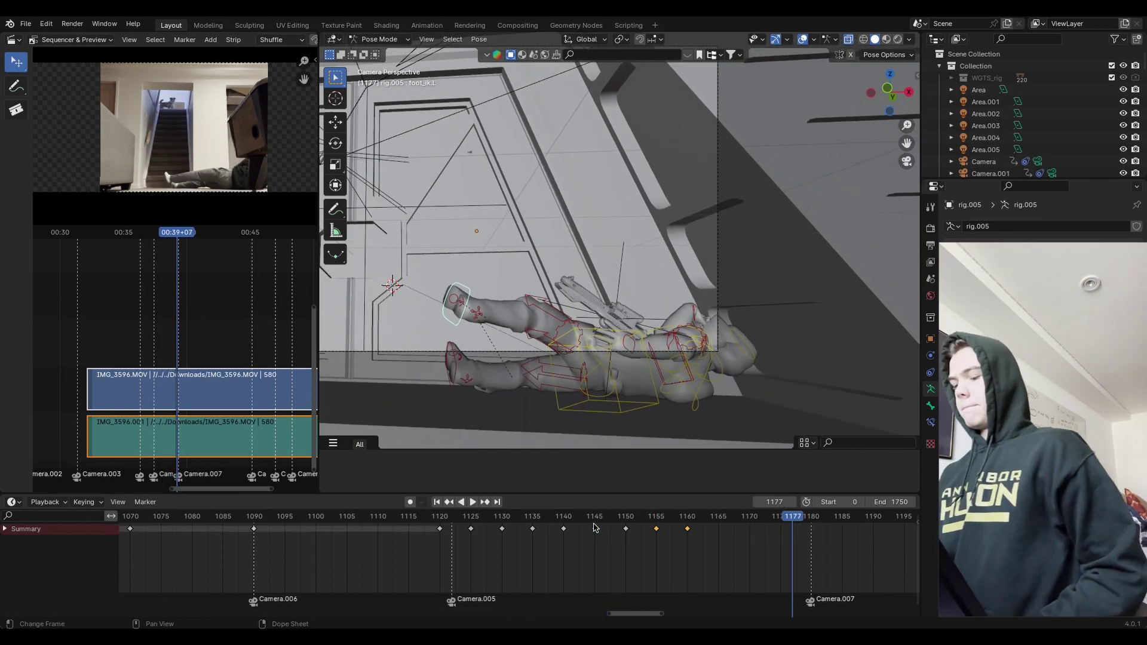
click(634, 516)
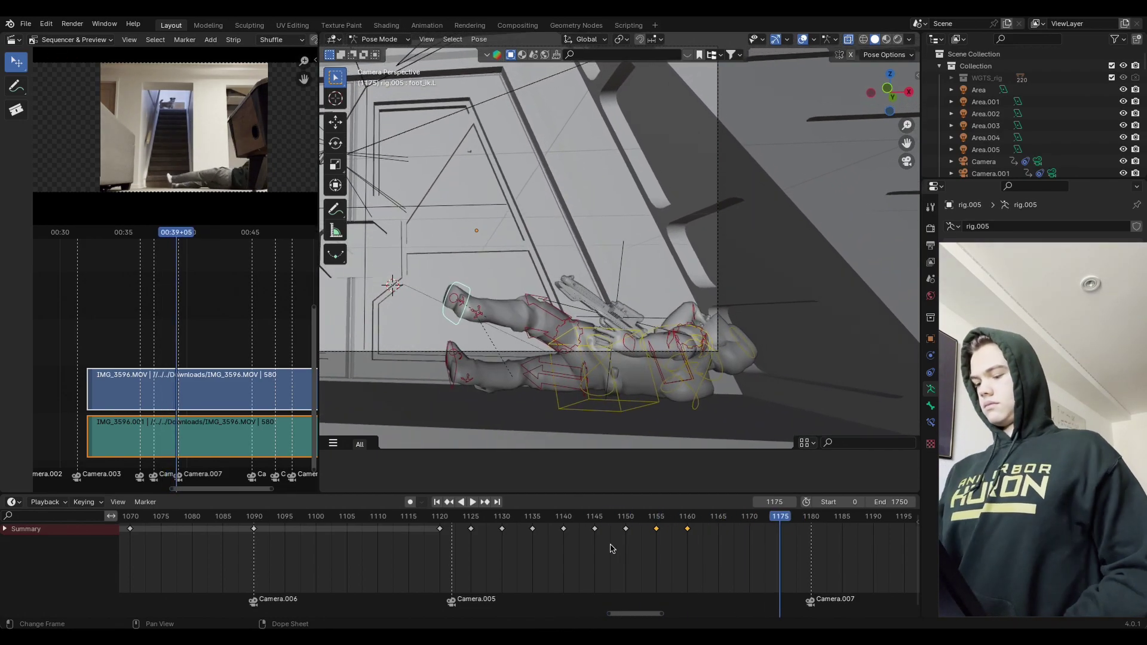
click(720, 518)
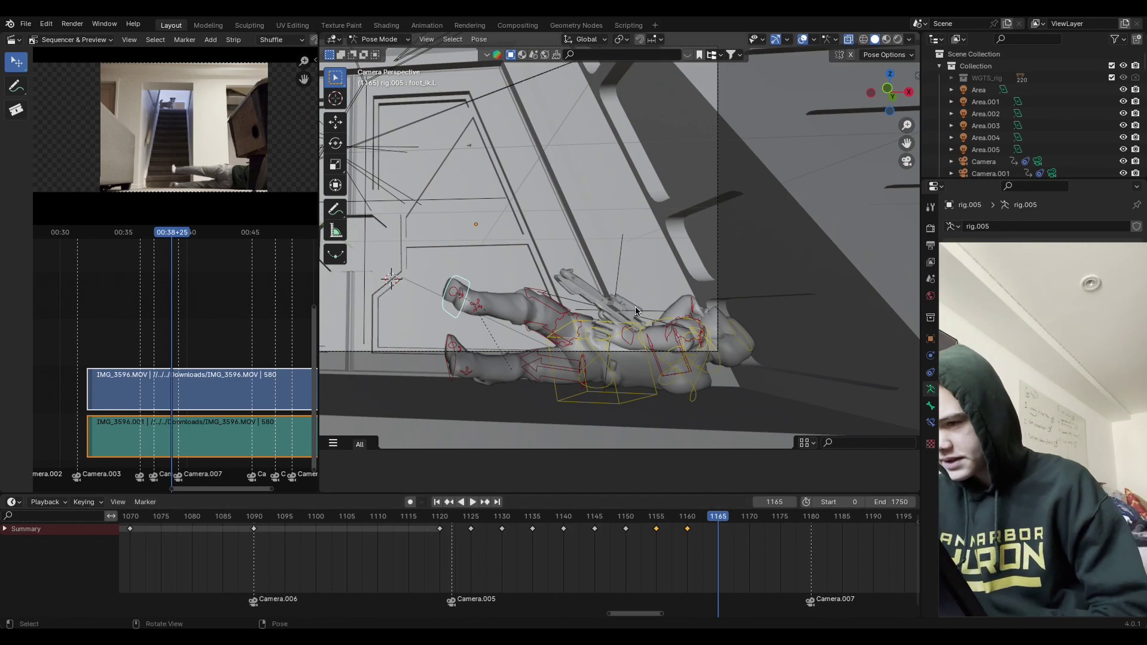
key(g)
click(547, 308)
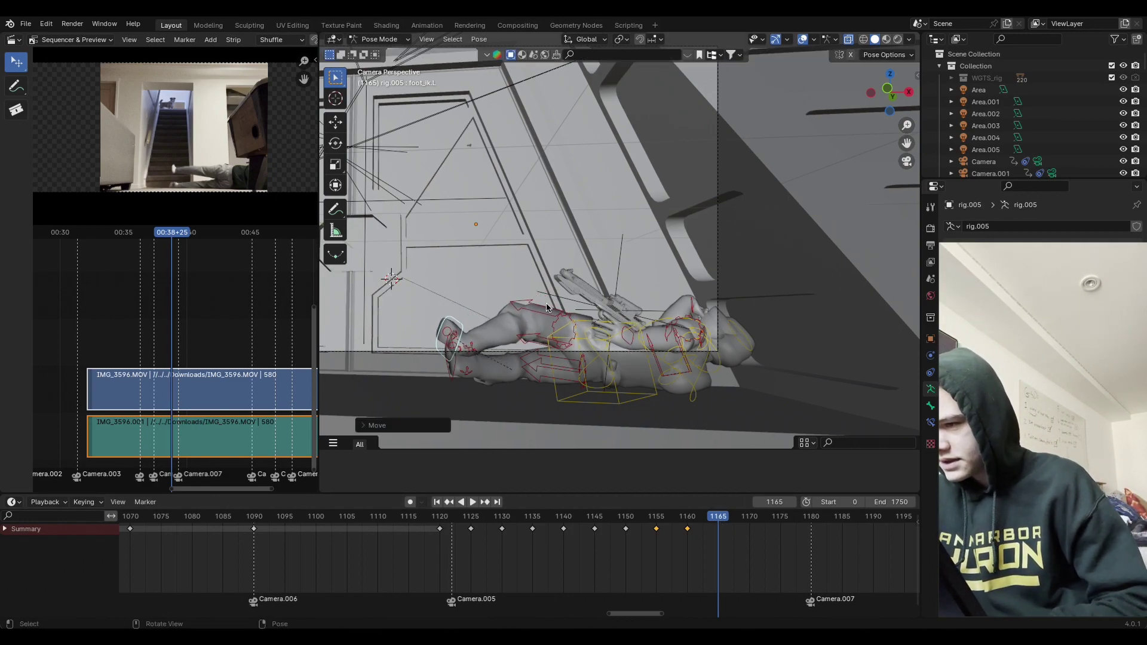
click(547, 311)
key(r)
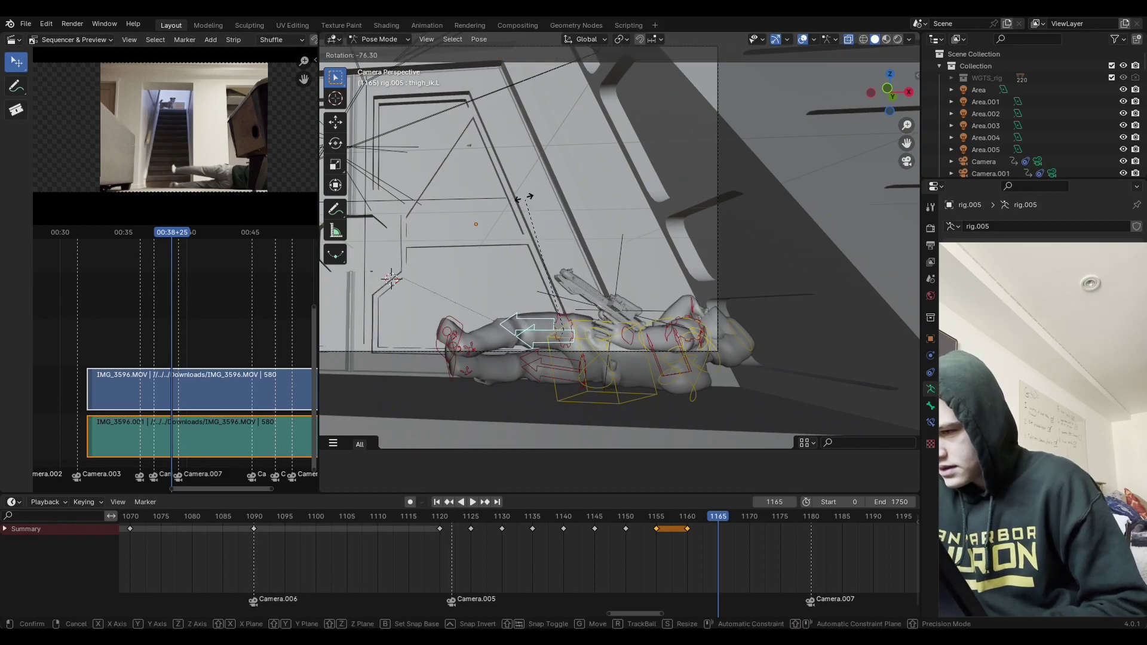
click(631, 324)
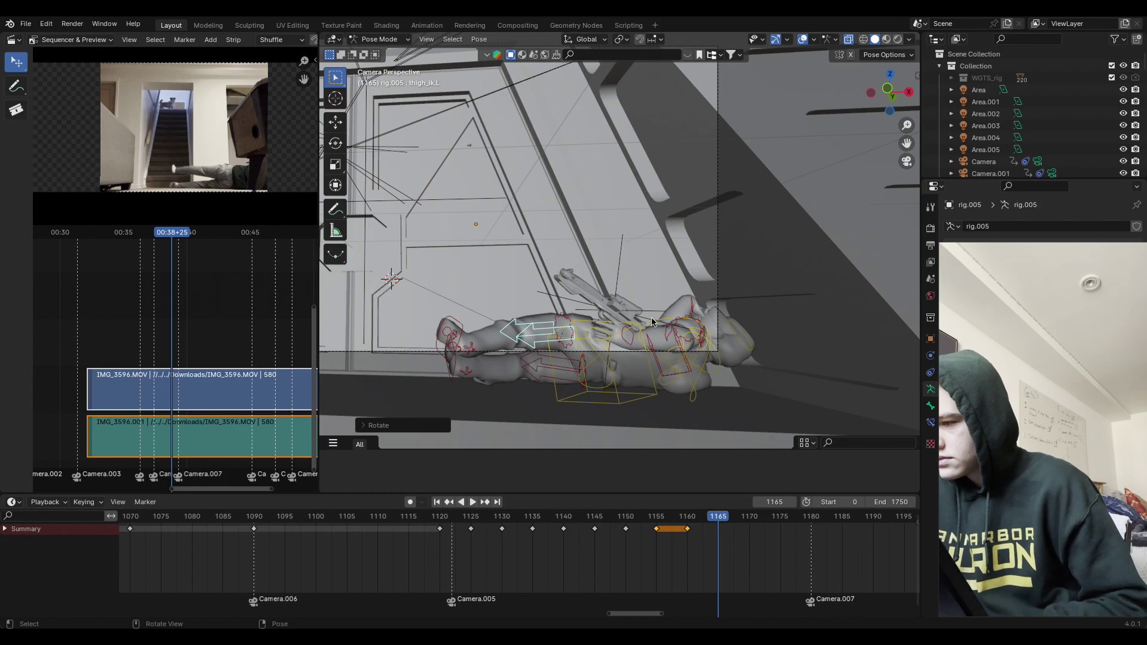
Step: Move and rotate the left hand, then shift the right hand so he lies flat
click(652, 323)
key(g)
click(678, 298)
key(r)
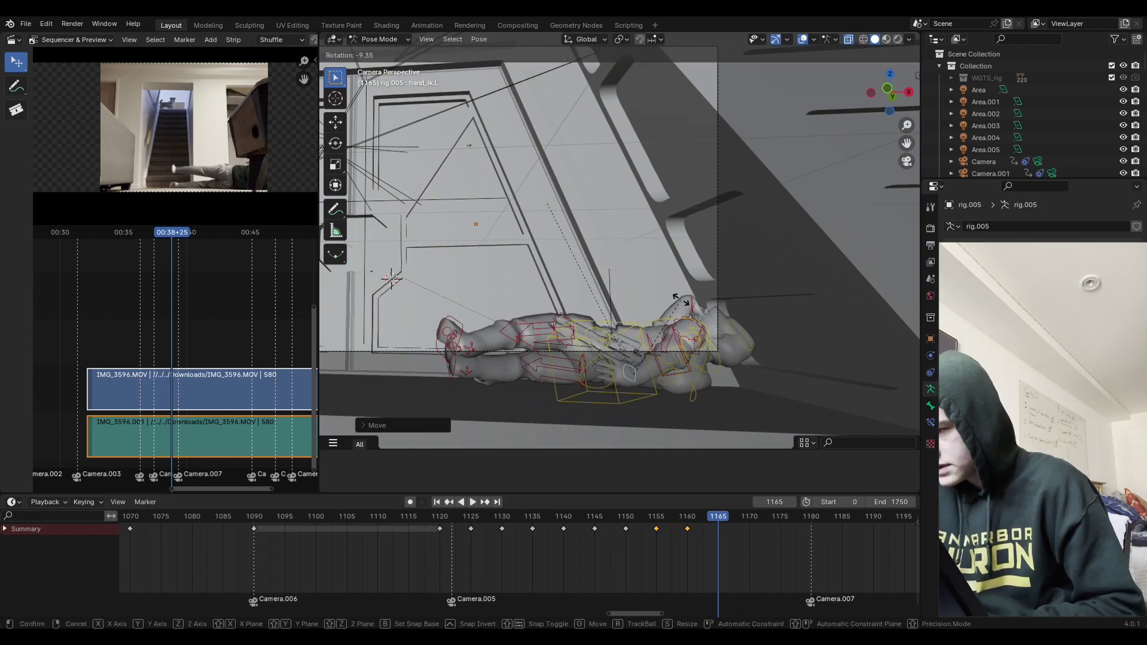
click(639, 294)
key(g)
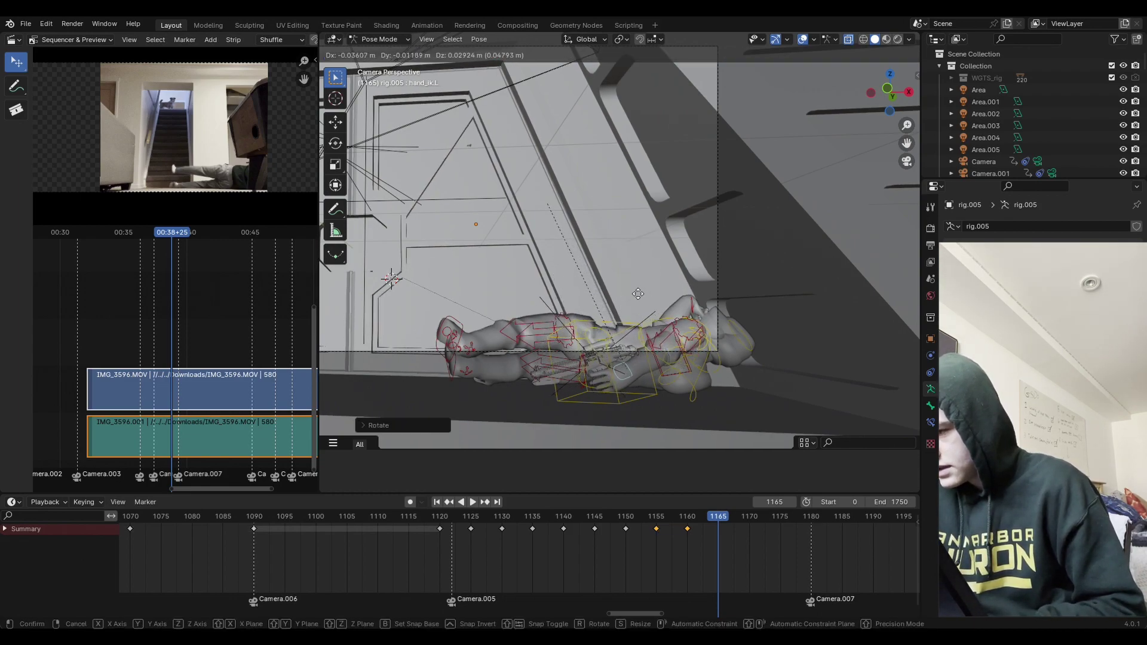
click(699, 300)
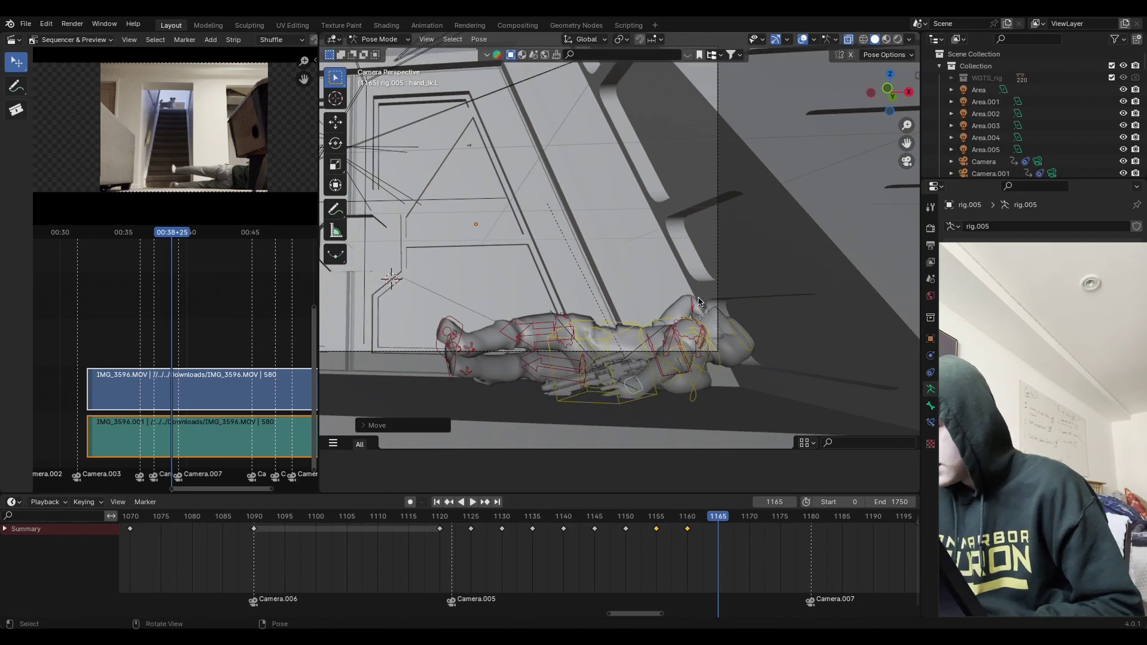
click(699, 301)
key(g)
click(718, 300)
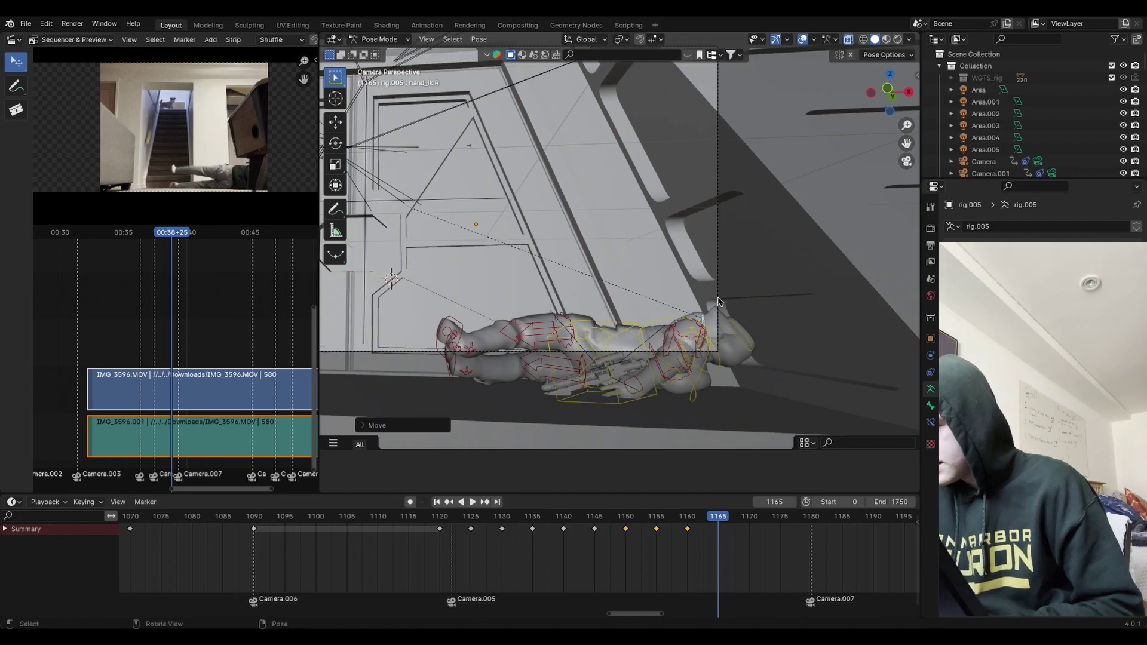
Step: Key location and rotation for all bones at frame 1165 and play back the result
click(739, 330)
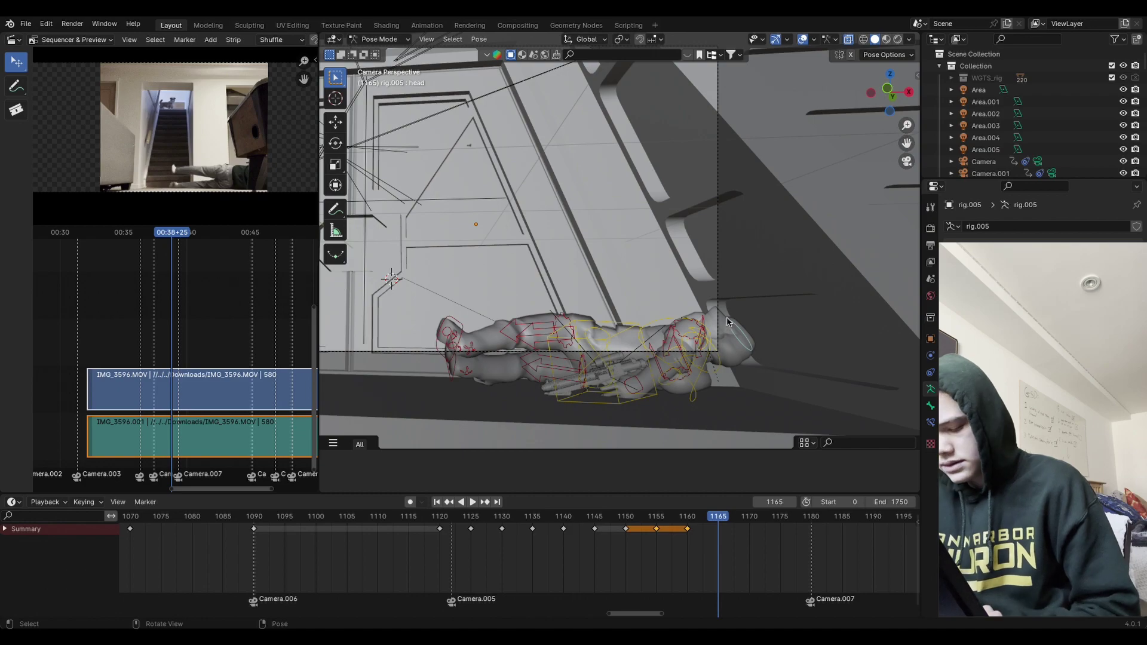
key(a)
key(i)
click(728, 320)
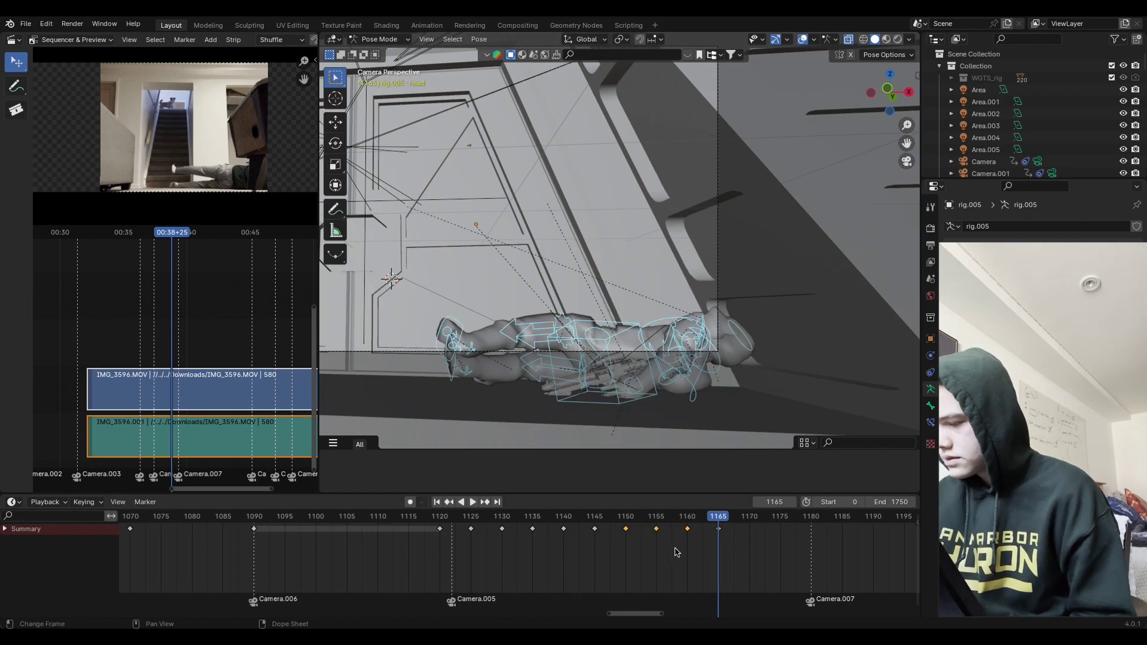
key(space)
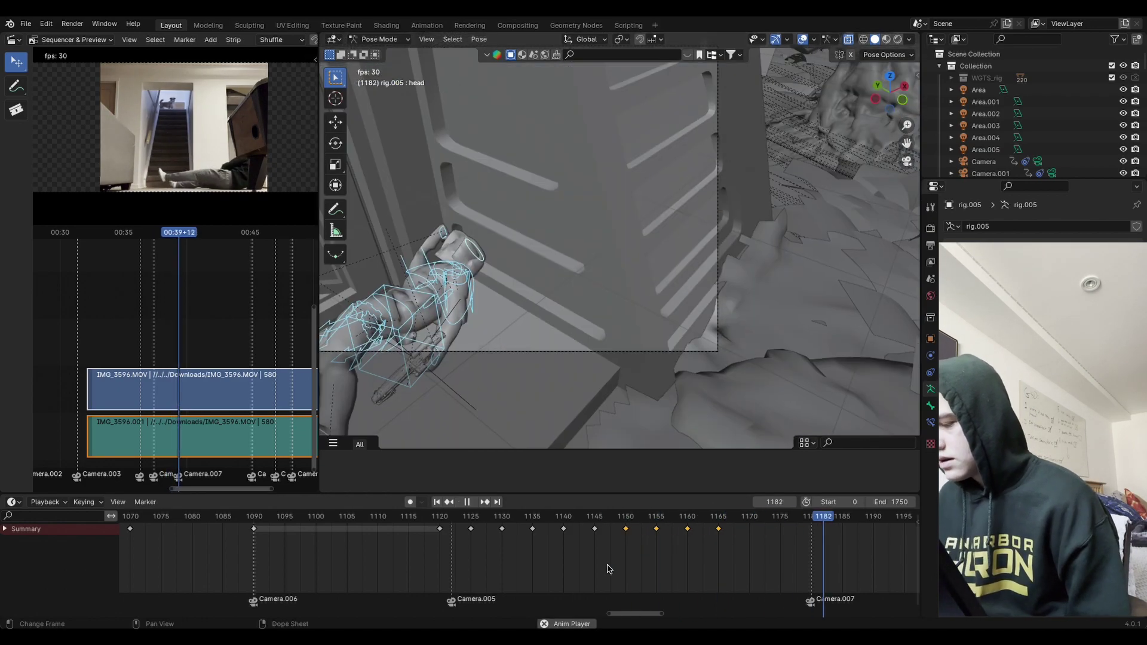
key(space)
drag(659, 518, 483, 518)
key(space)
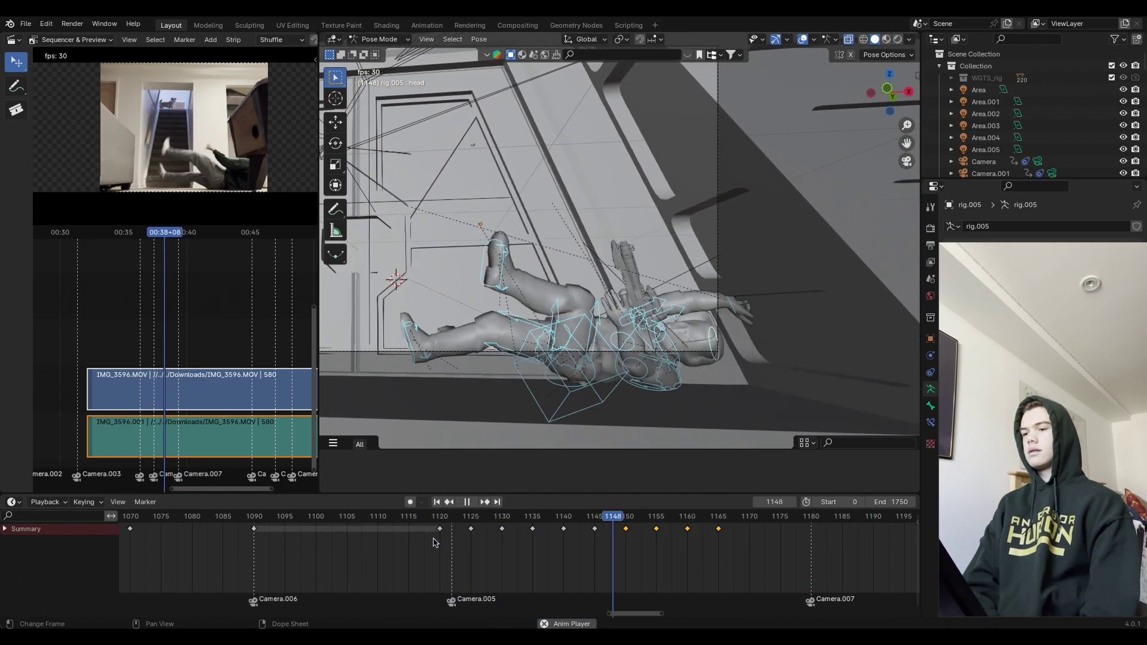
key(space)
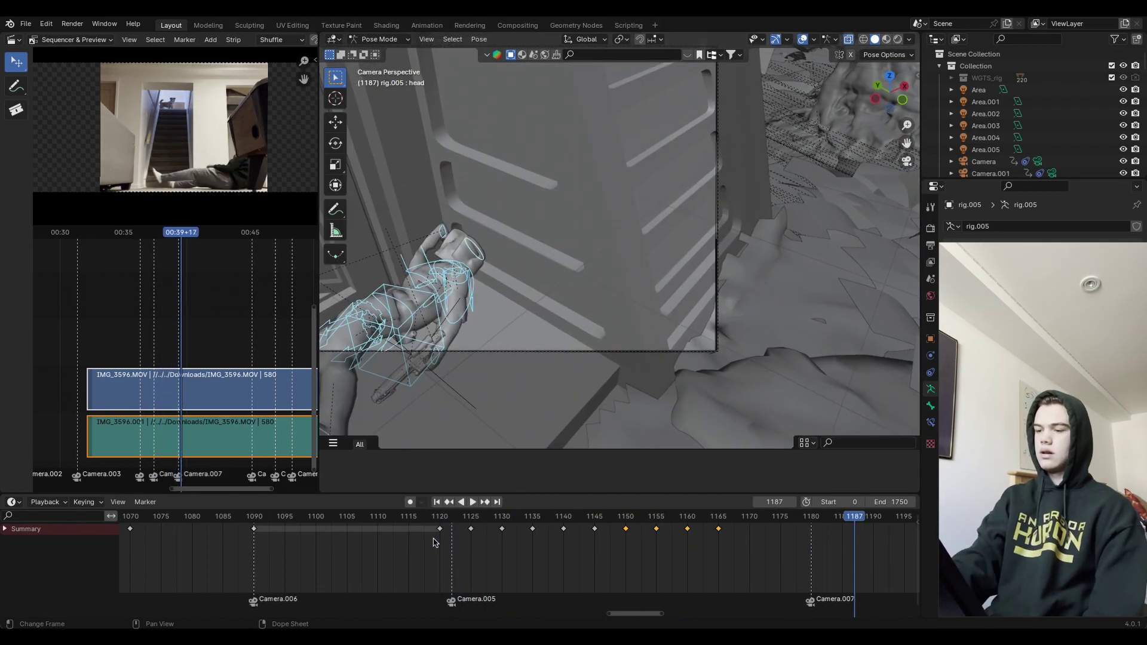
click(555, 518)
key(space)
key(space)
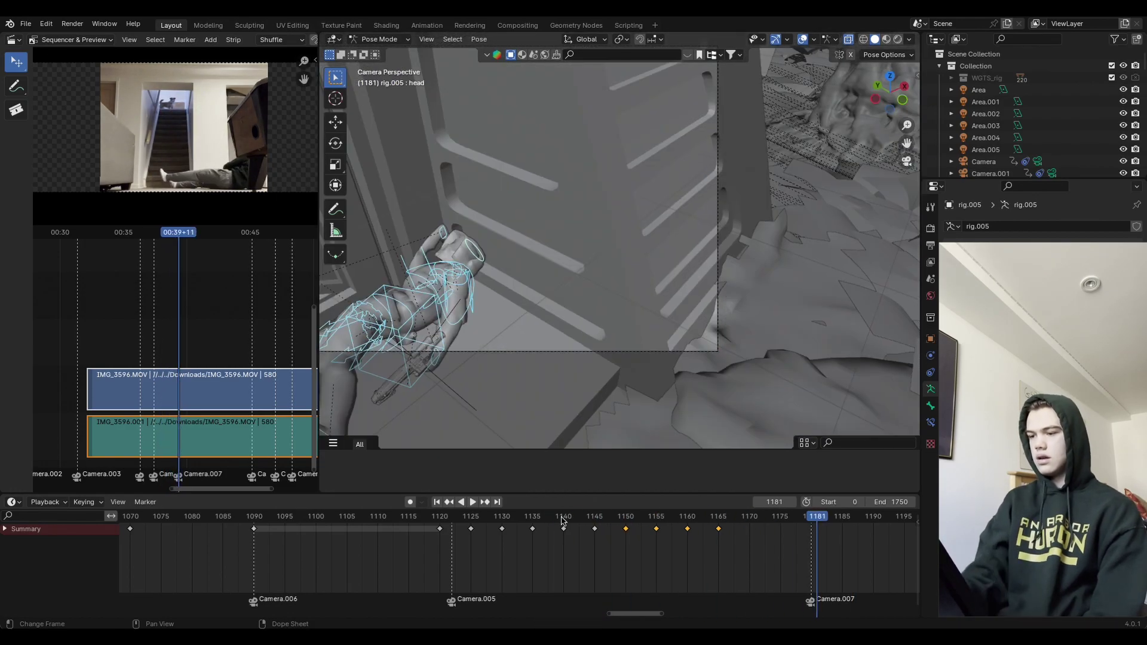
click(716, 518)
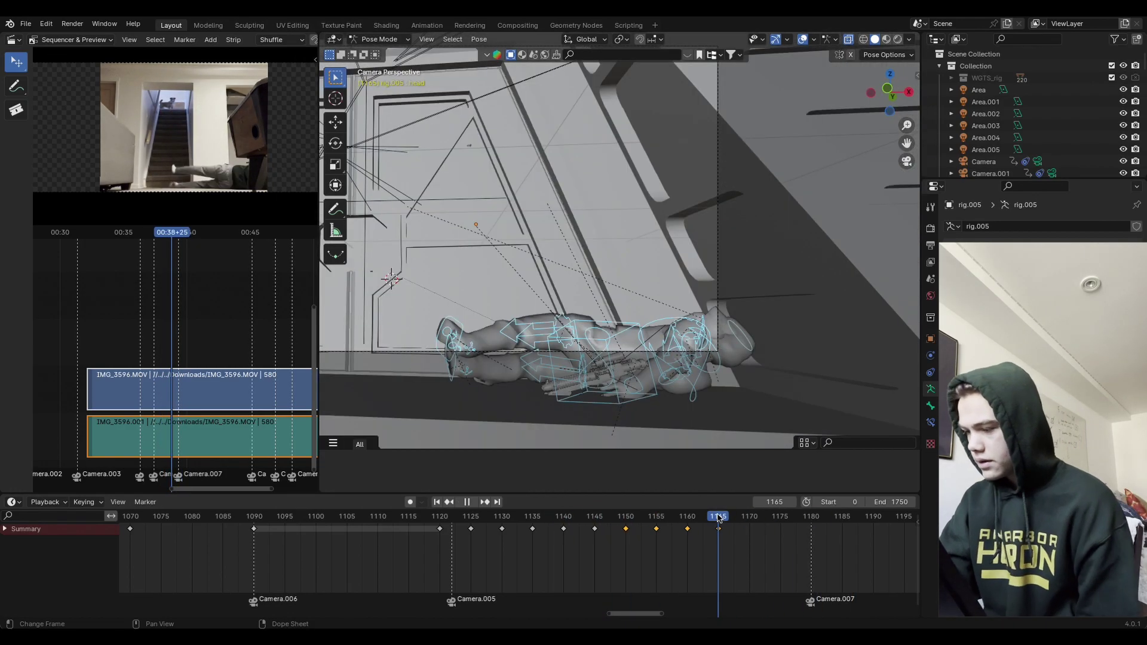
Step: Rotate the torso control about global X to adjust the lying soldier's body
click(666, 320)
click(637, 321)
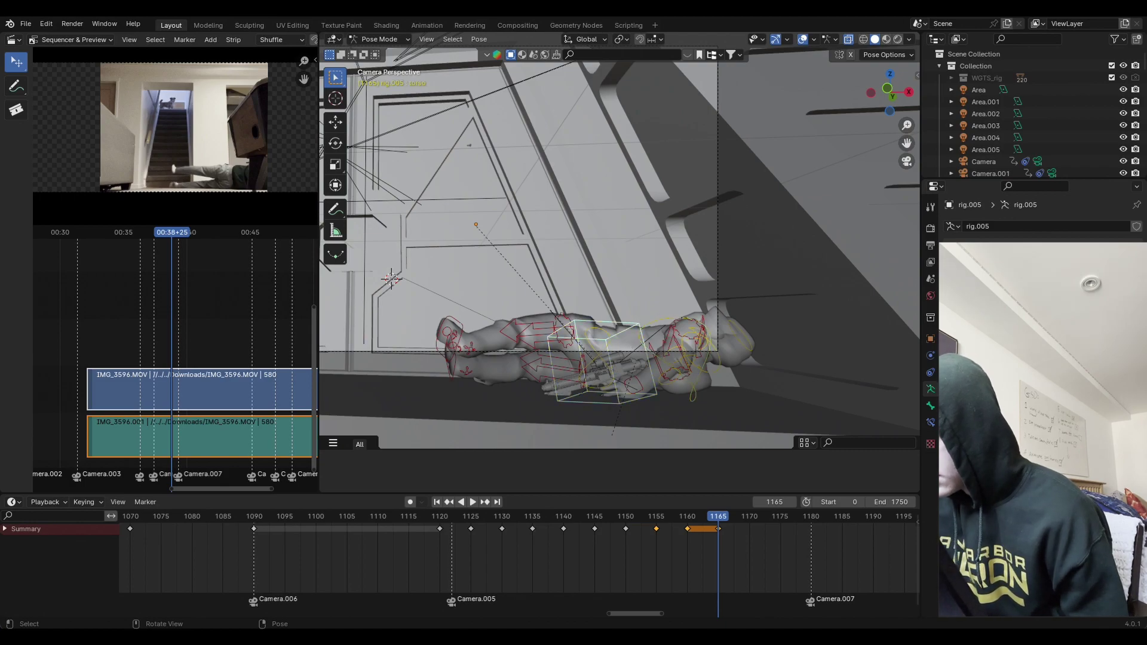
key(r)
key(x)
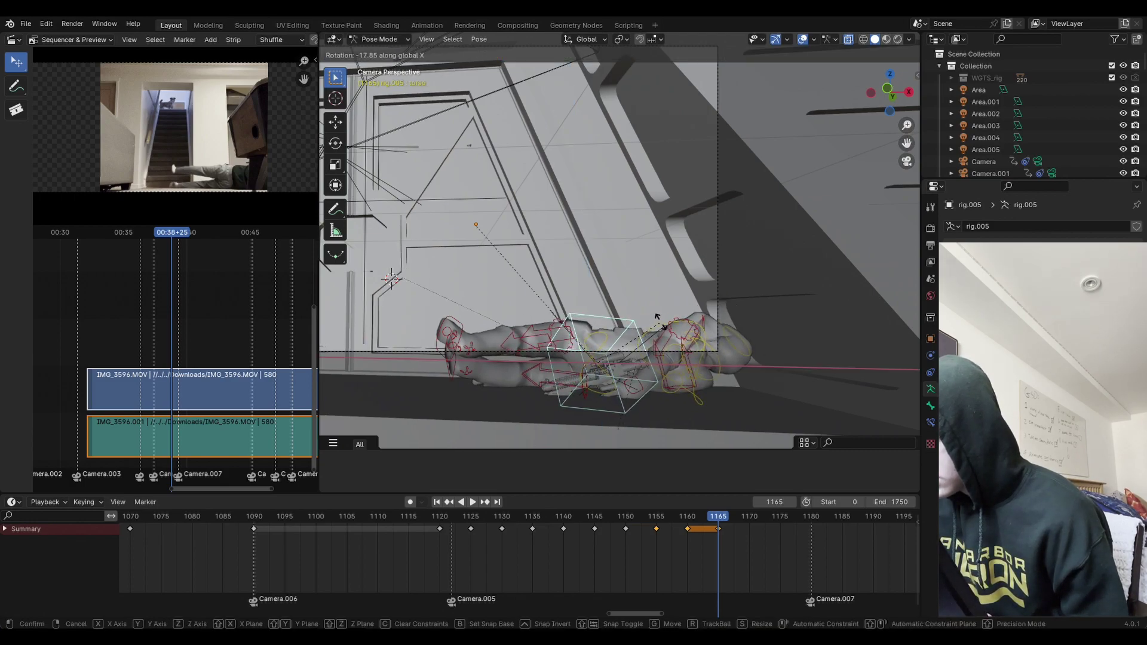
click(644, 327)
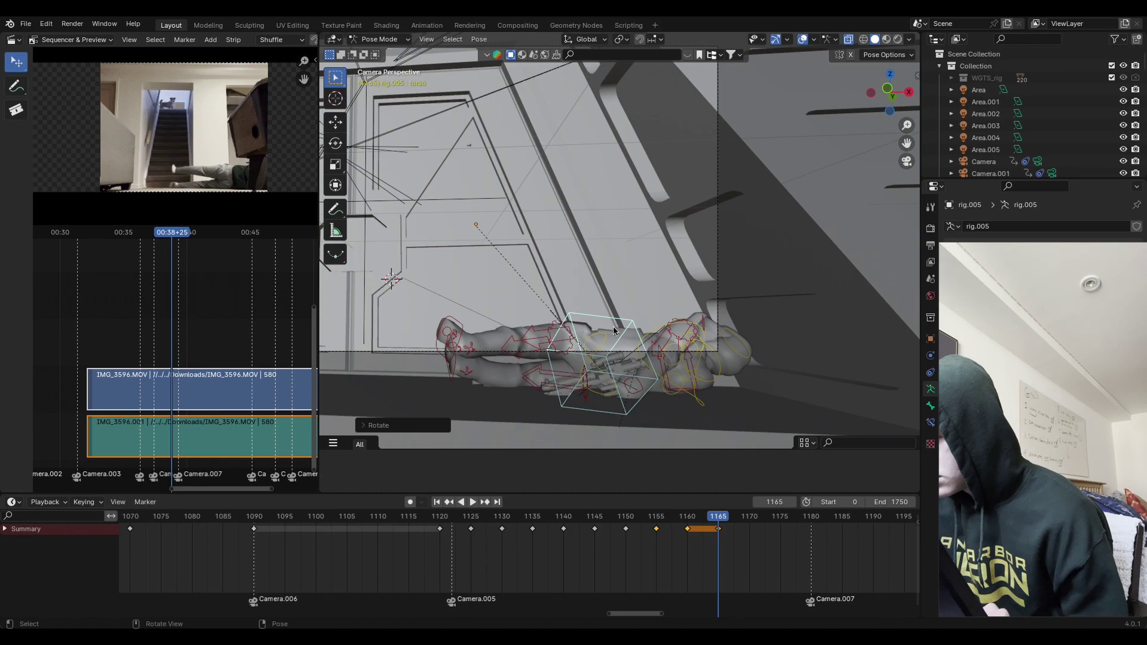
Step: Rotate the hips control and then the chest bone about global X
click(619, 331)
click(615, 342)
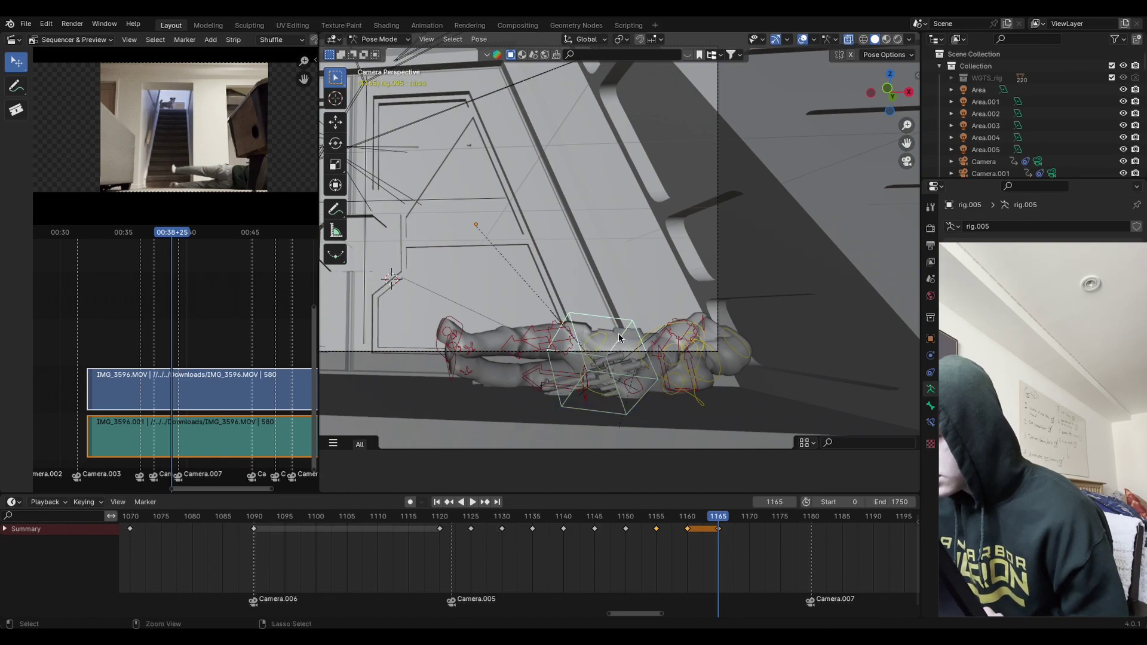
click(617, 332)
key(r)
key(x)
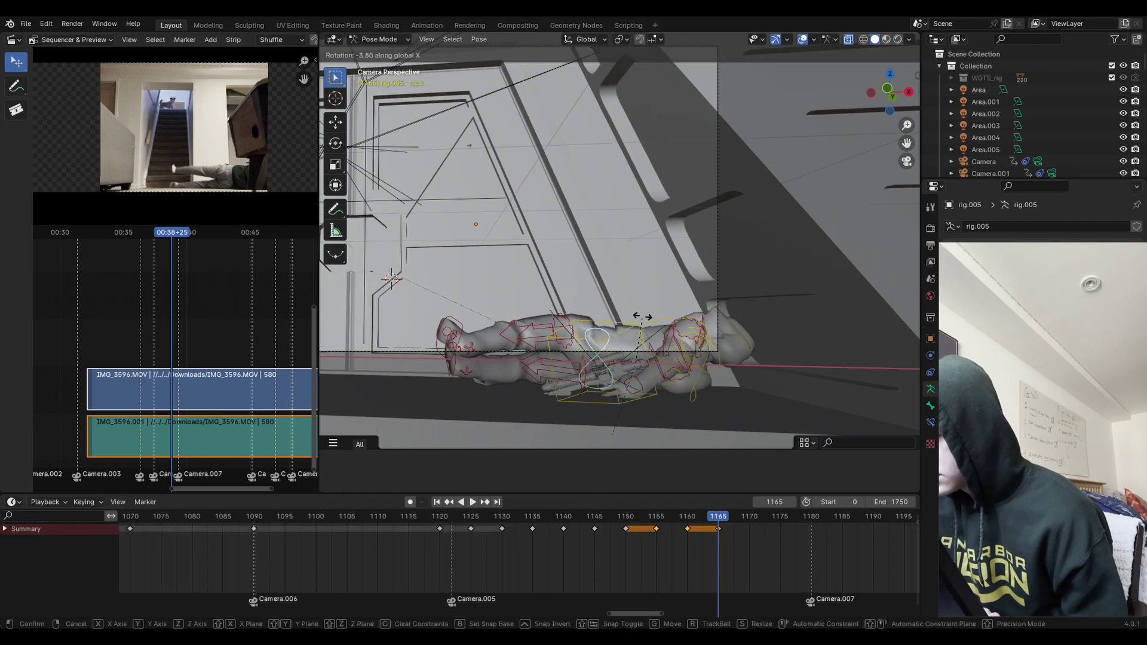
click(635, 272)
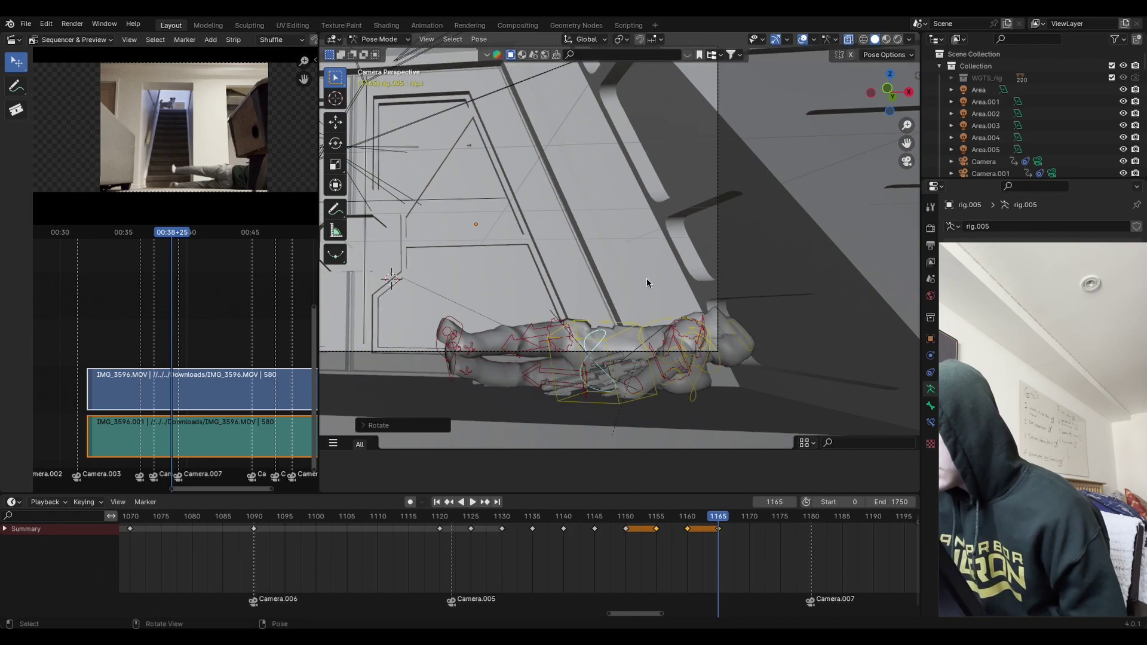
click(720, 345)
key(r)
key(x)
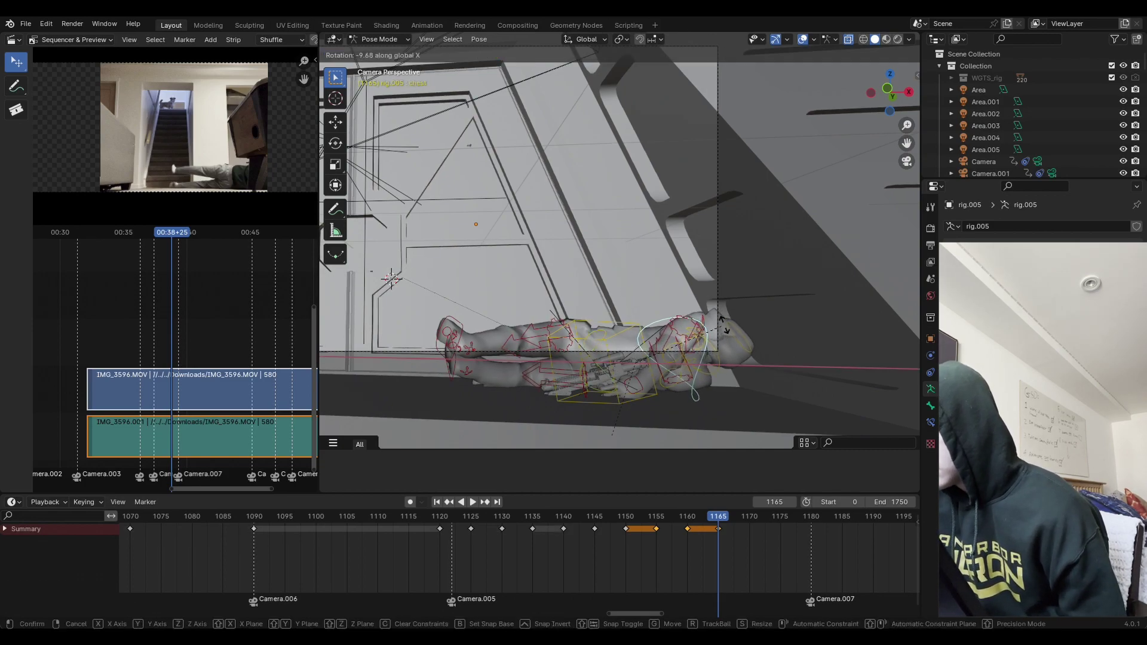
click(725, 310)
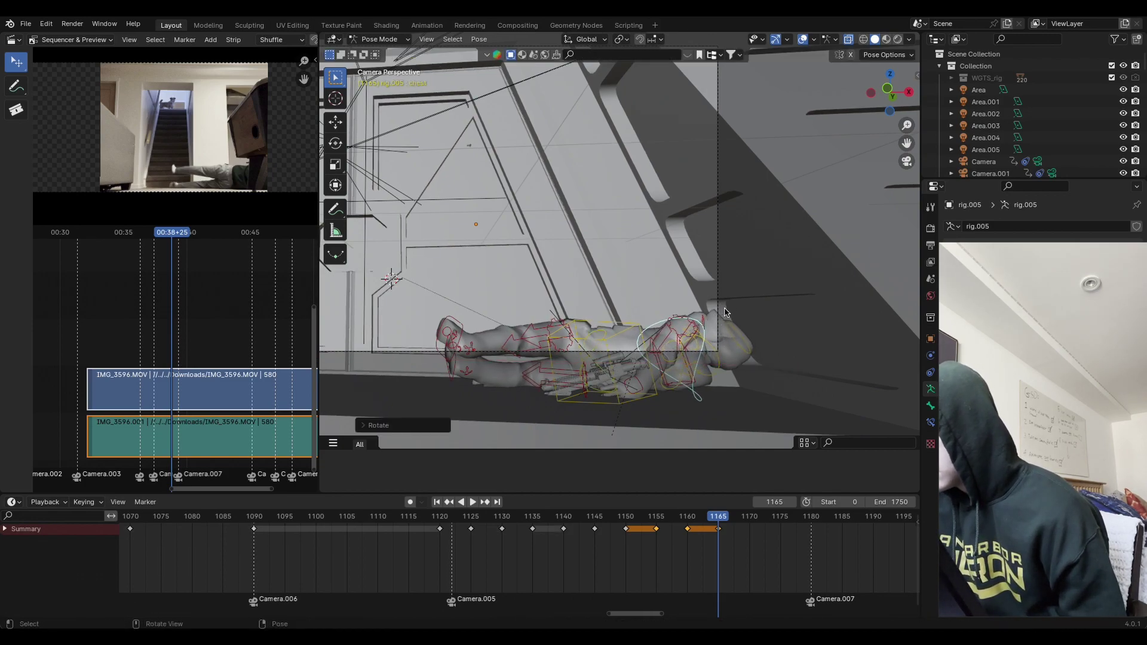
Step: Move and rotate the left hand control, raising the hand and rifle
click(642, 379)
key(g)
click(721, 332)
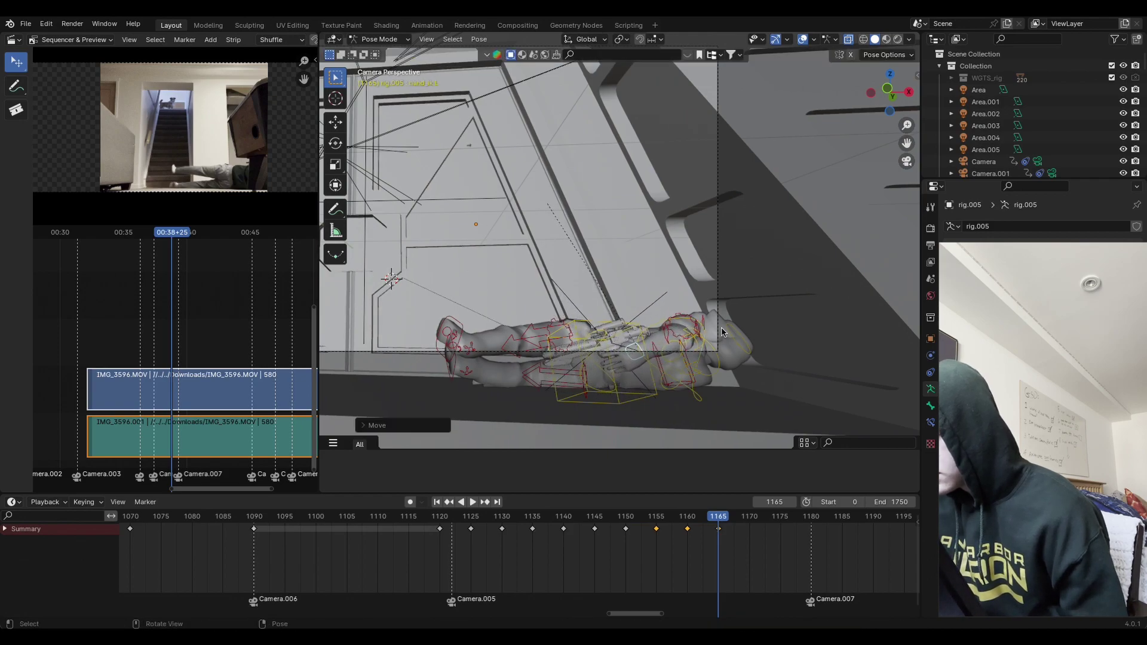
key(r)
click(715, 294)
key(g)
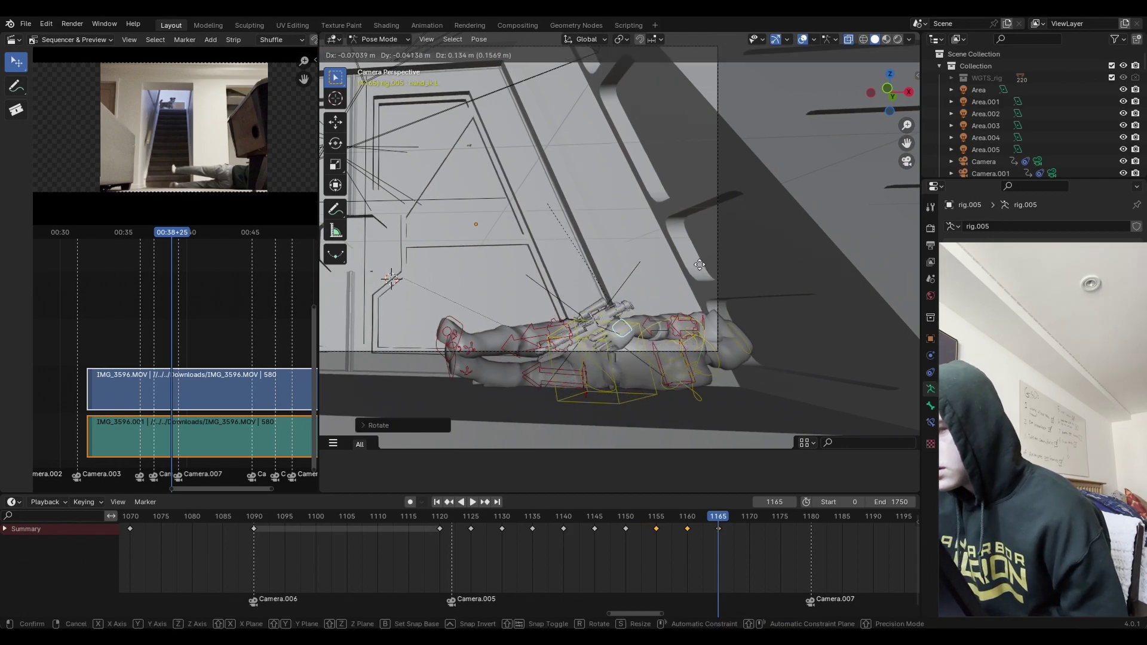
click(715, 261)
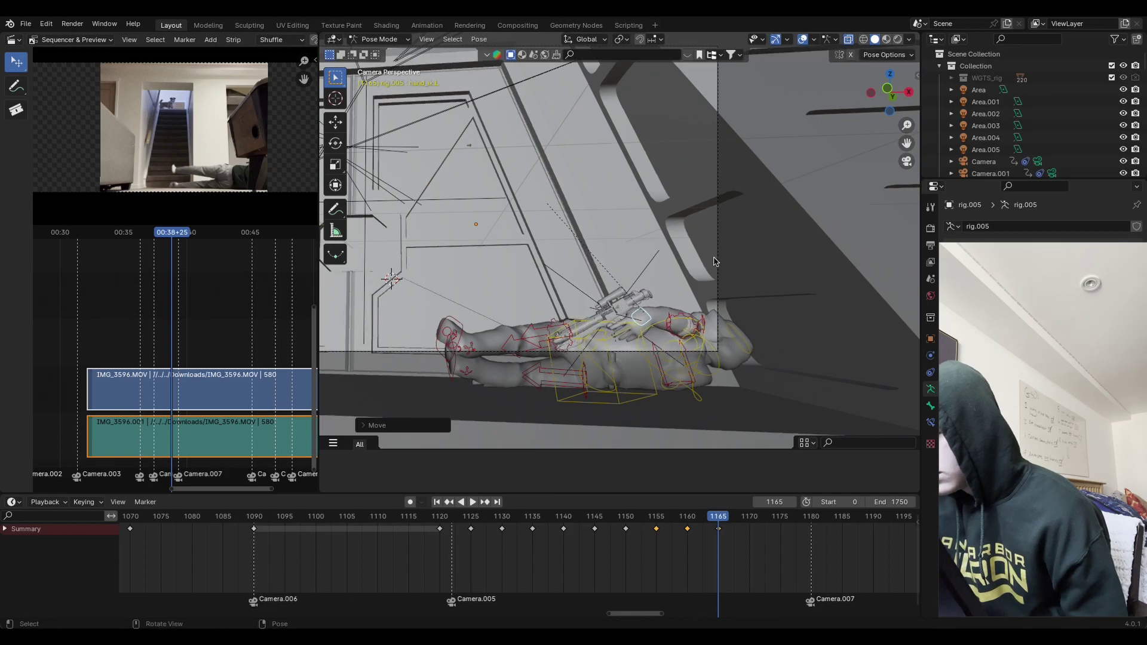
Step: Rotate the left hand about global X and reposition it, checking from an orbited view
middle_drag(768, 328, 676, 389)
key(r)
key(x)
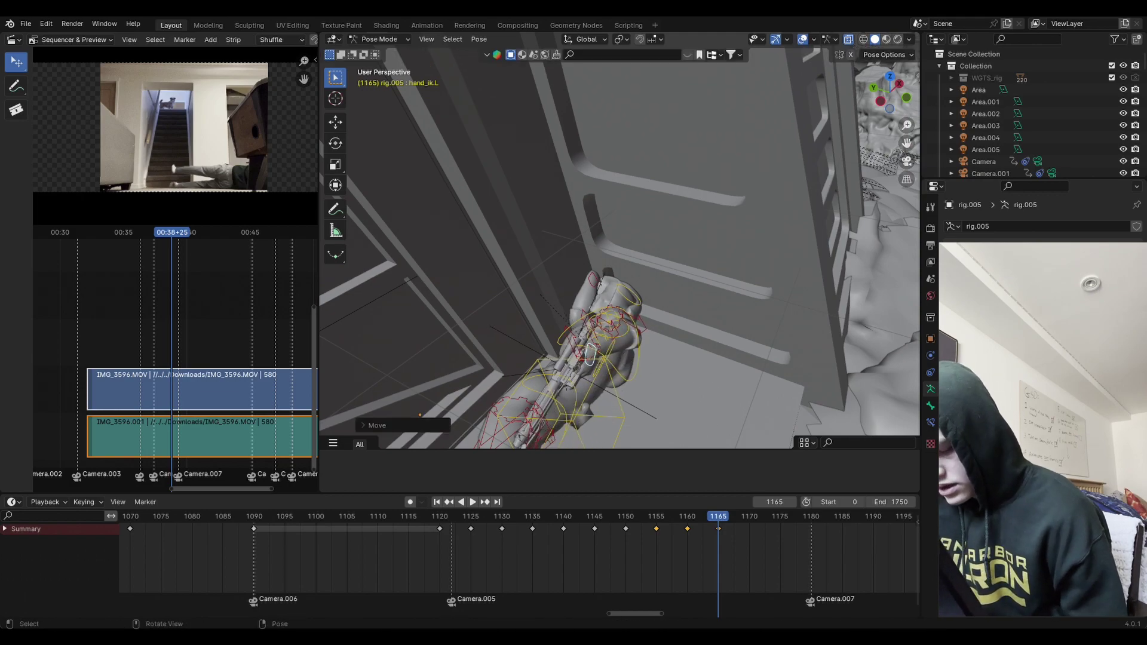
click(631, 296)
key(g)
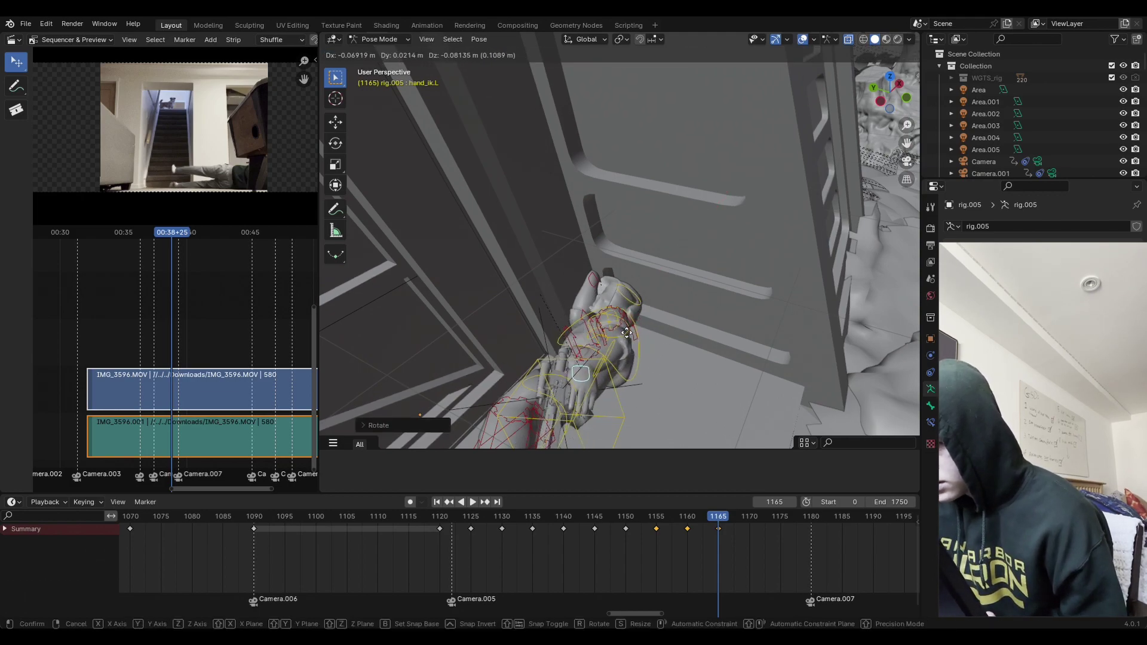
click(621, 305)
Step: Back in the camera view, rotate and move the rifle hand again
click(900, 162)
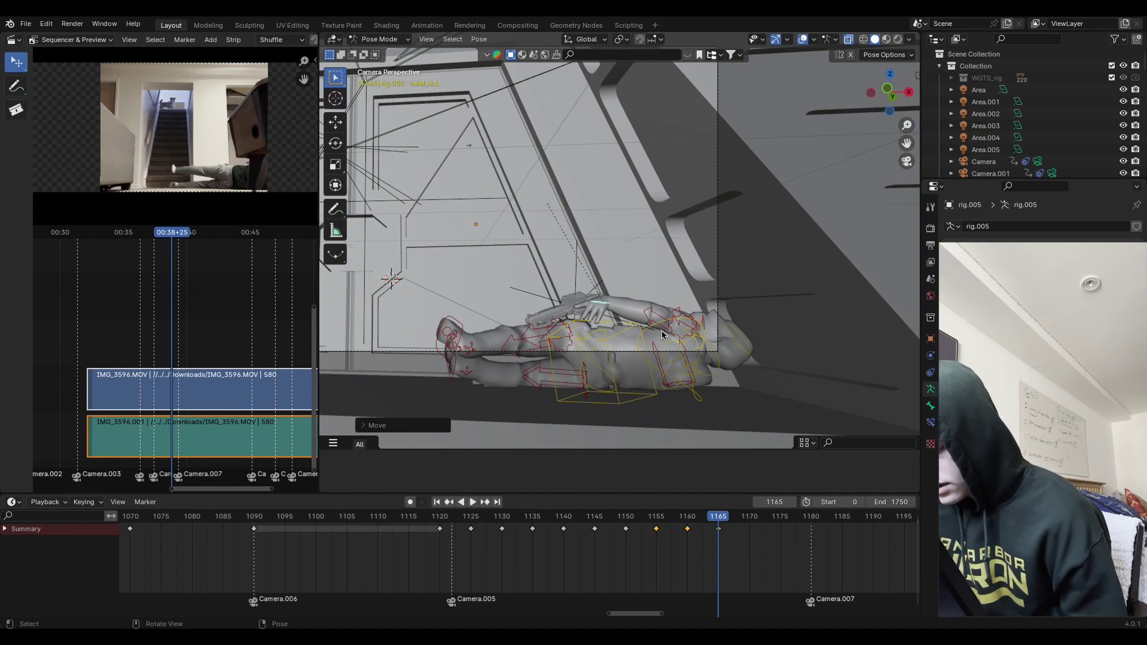
key(r)
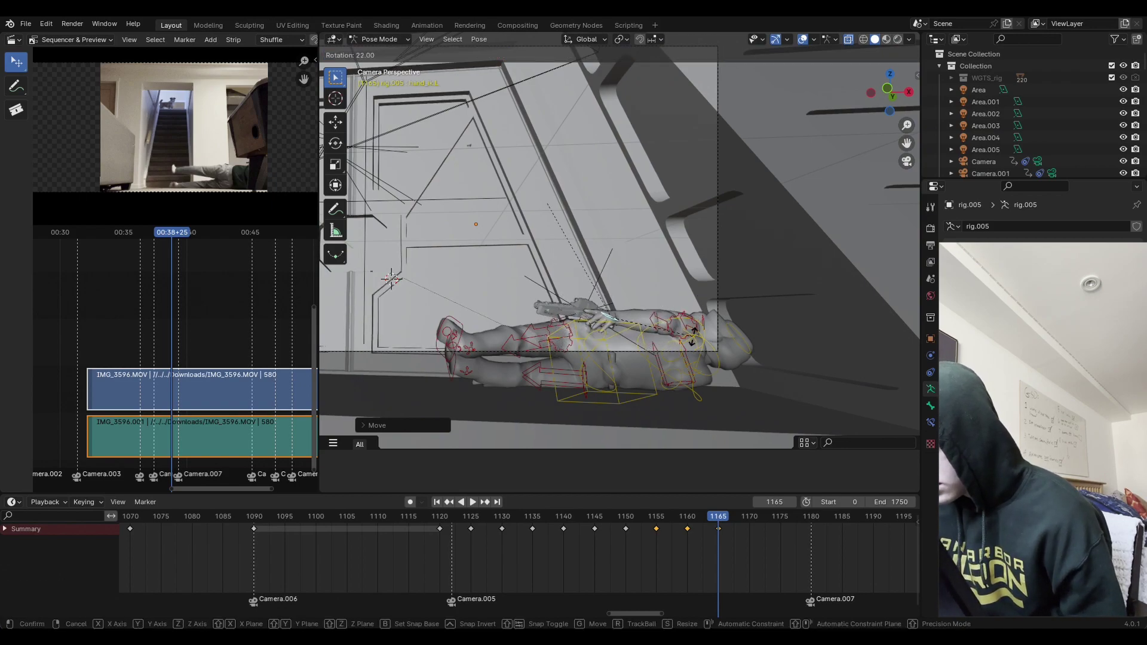
click(693, 336)
key(g)
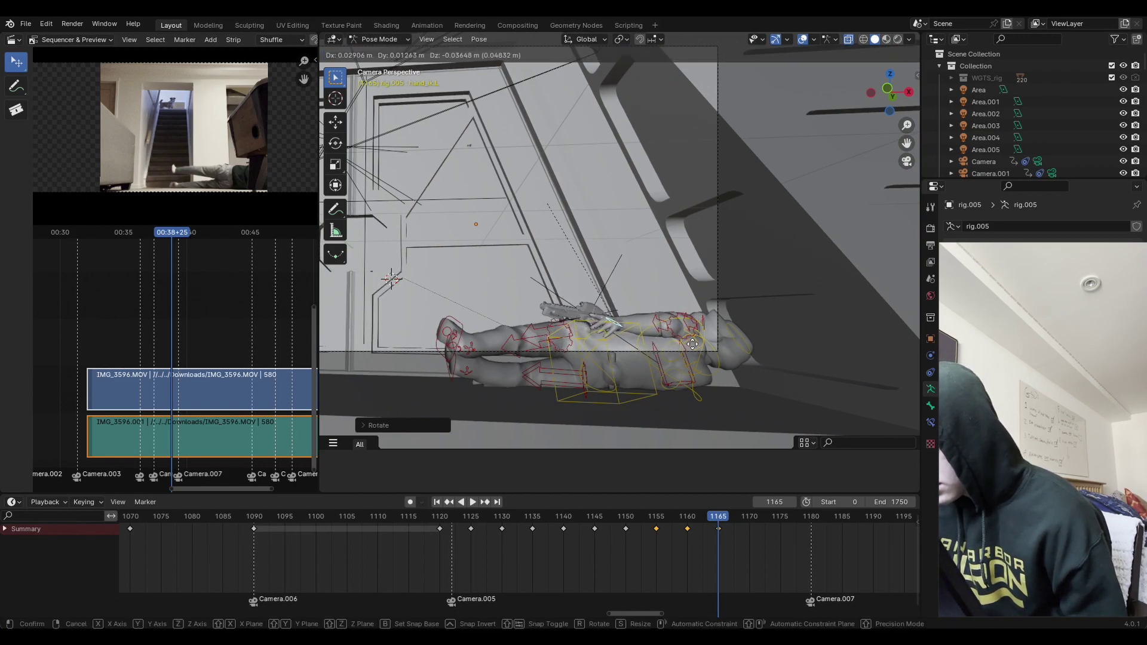
click(693, 343)
Step: Slide the rifle hand along global Y, rotate it about X, and key all bones at frame 1165
key(g)
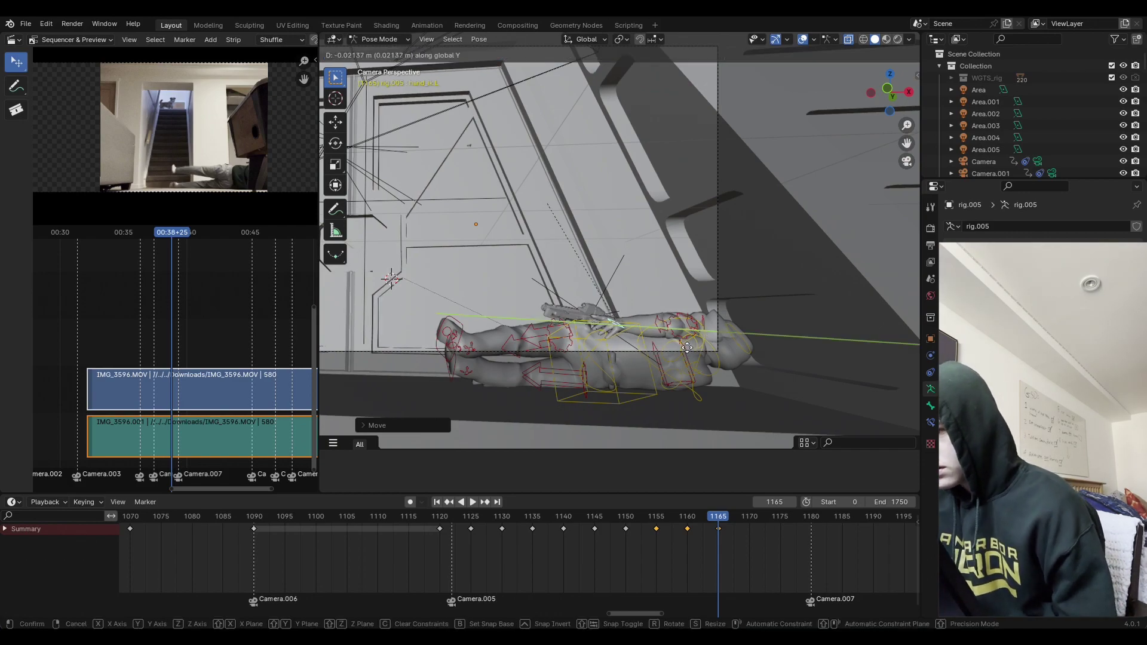
key(y)
key(y)
key(y)
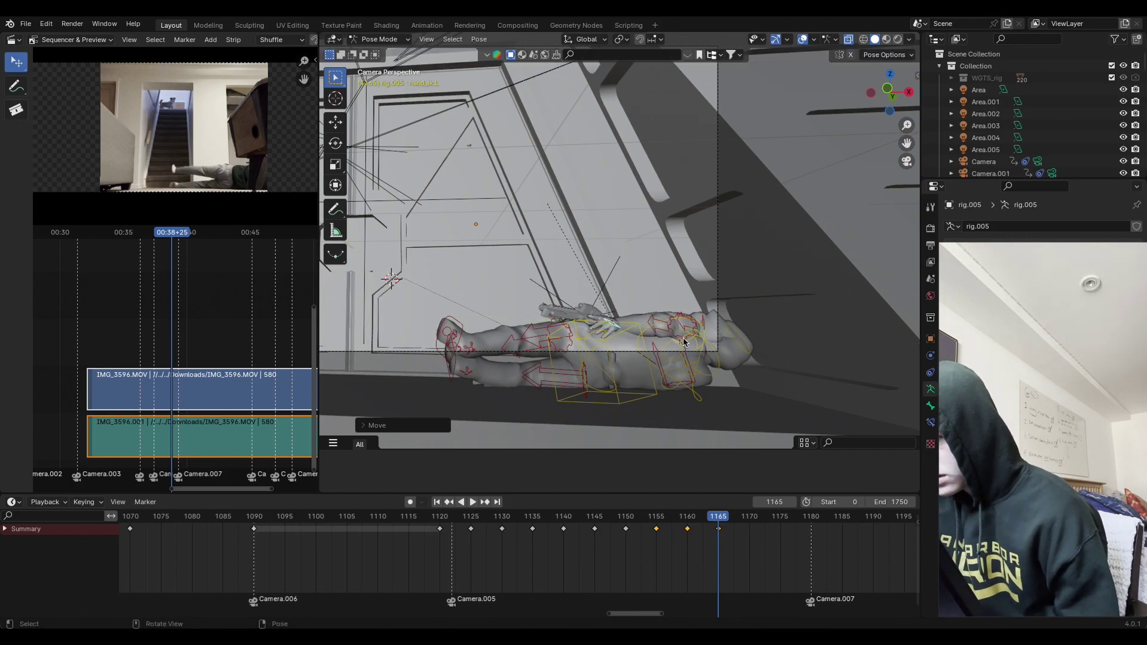
click(692, 335)
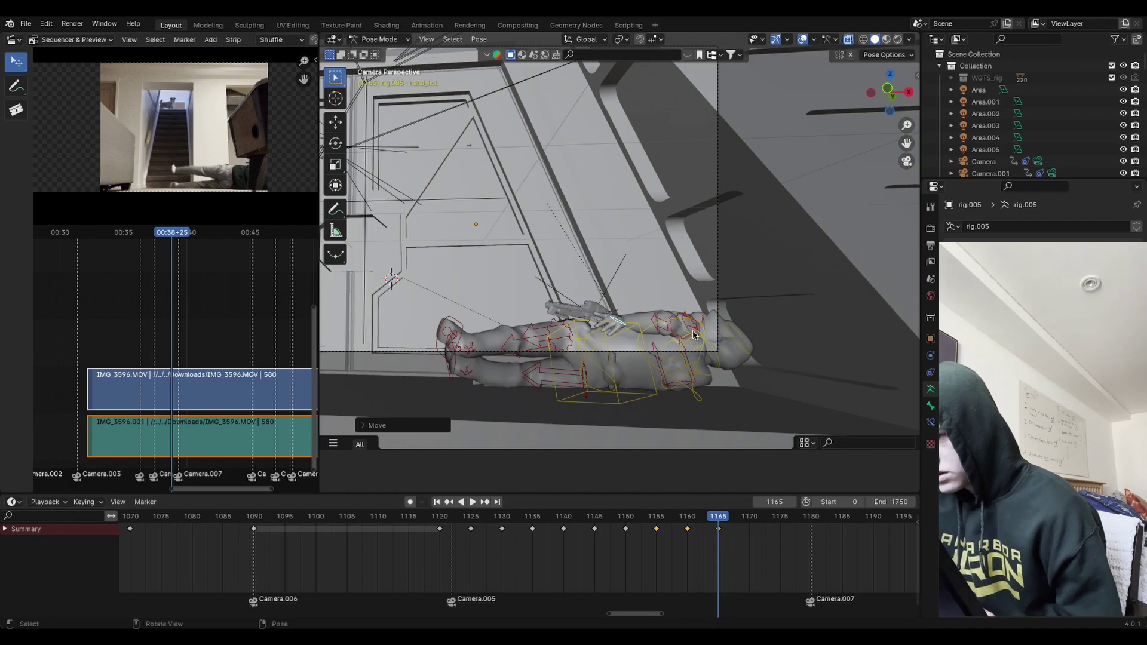
key(r)
key(x)
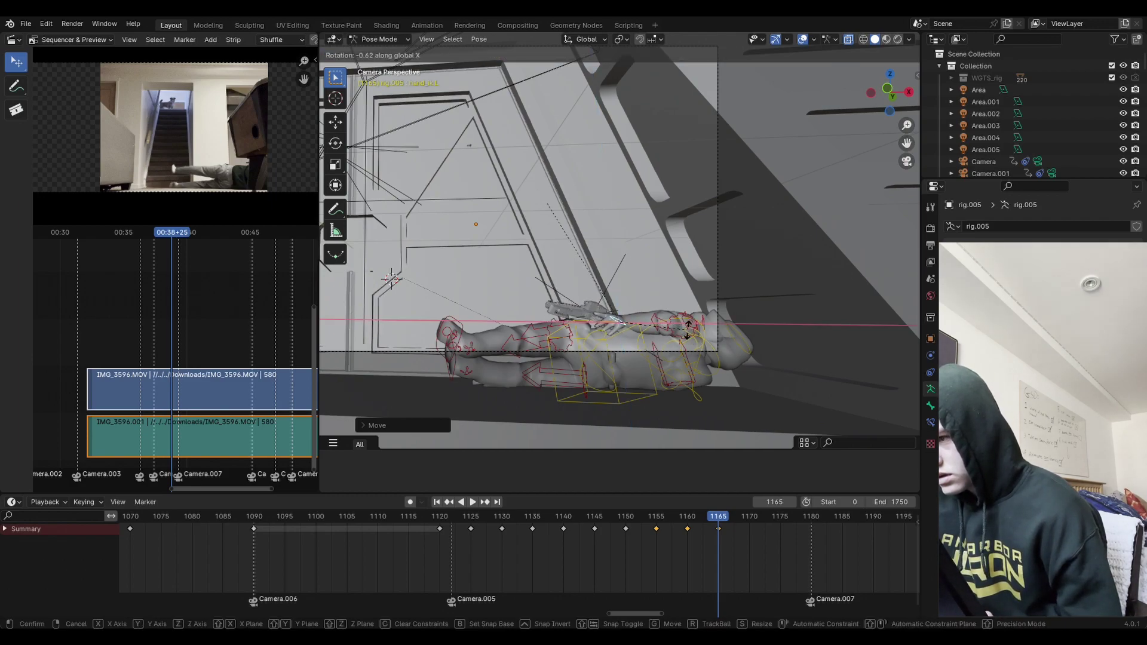
click(684, 325)
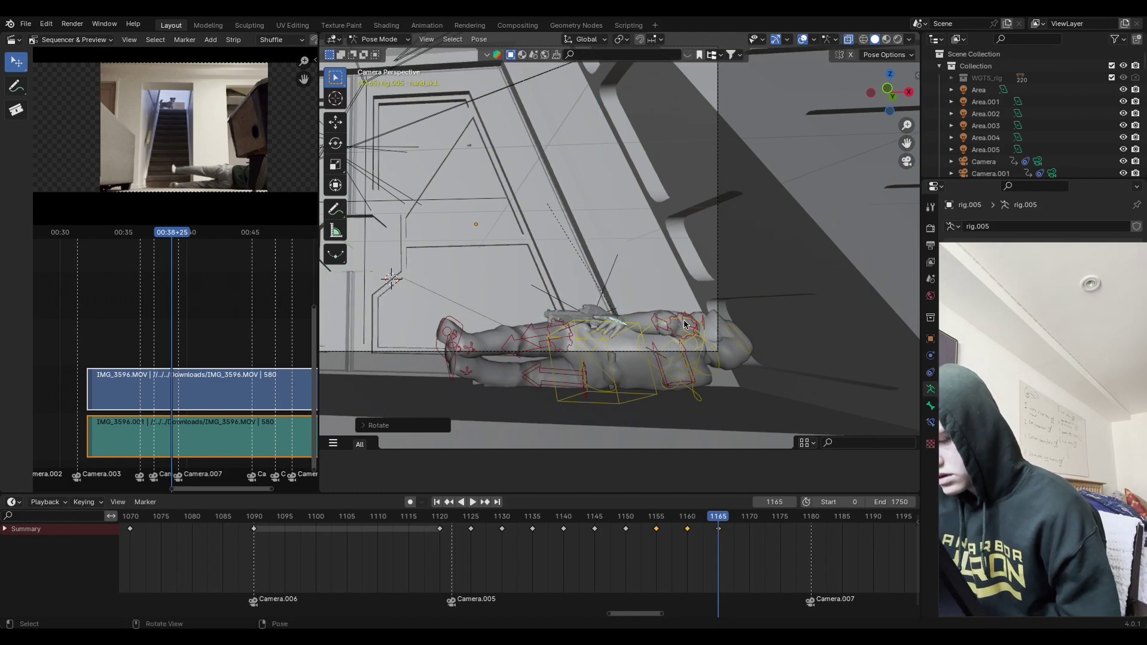
key(a)
key(i)
click(685, 327)
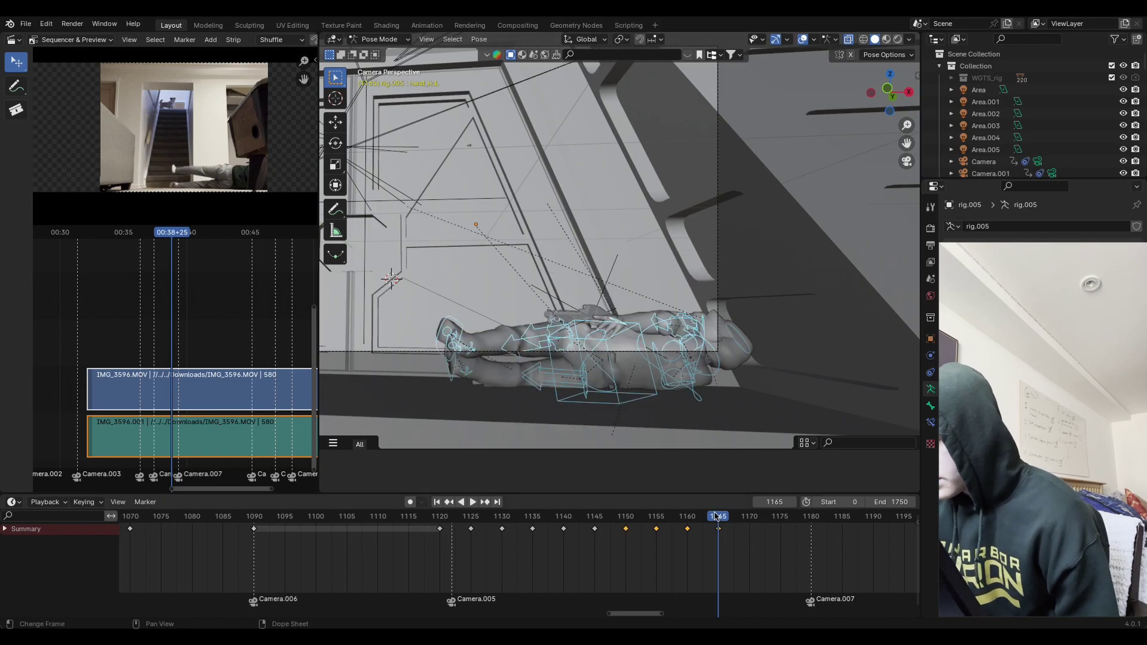
Step: After reviewing the fall, rotate the rifle hand about global X at frame 1160 and keyframe it
drag(715, 514, 580, 560)
key(space)
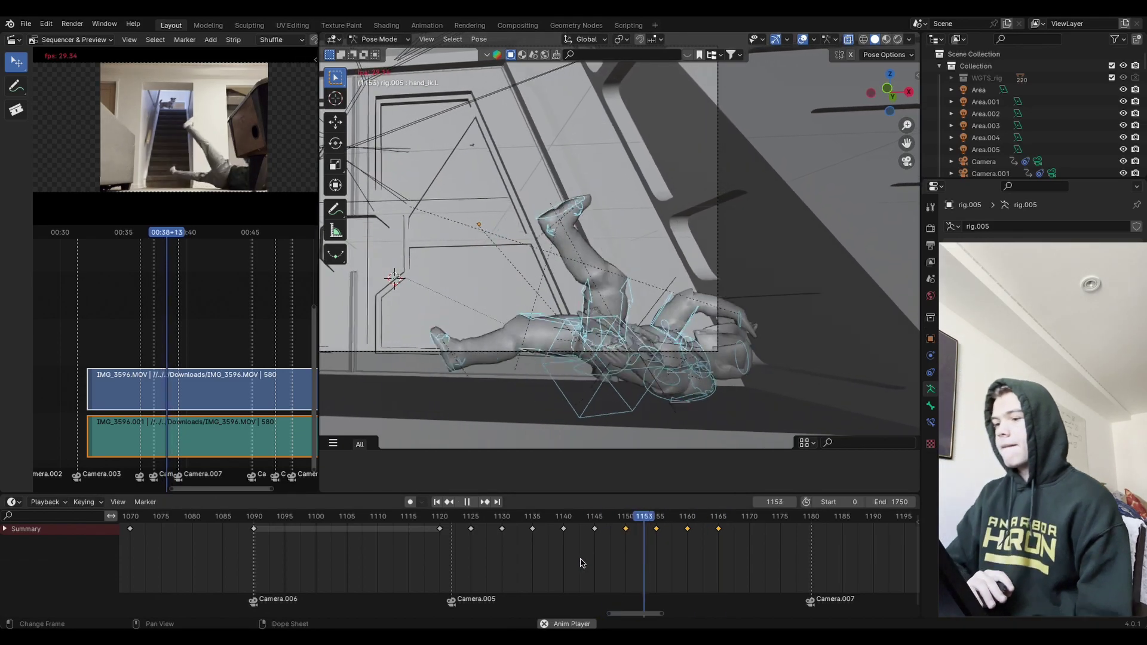
key(space)
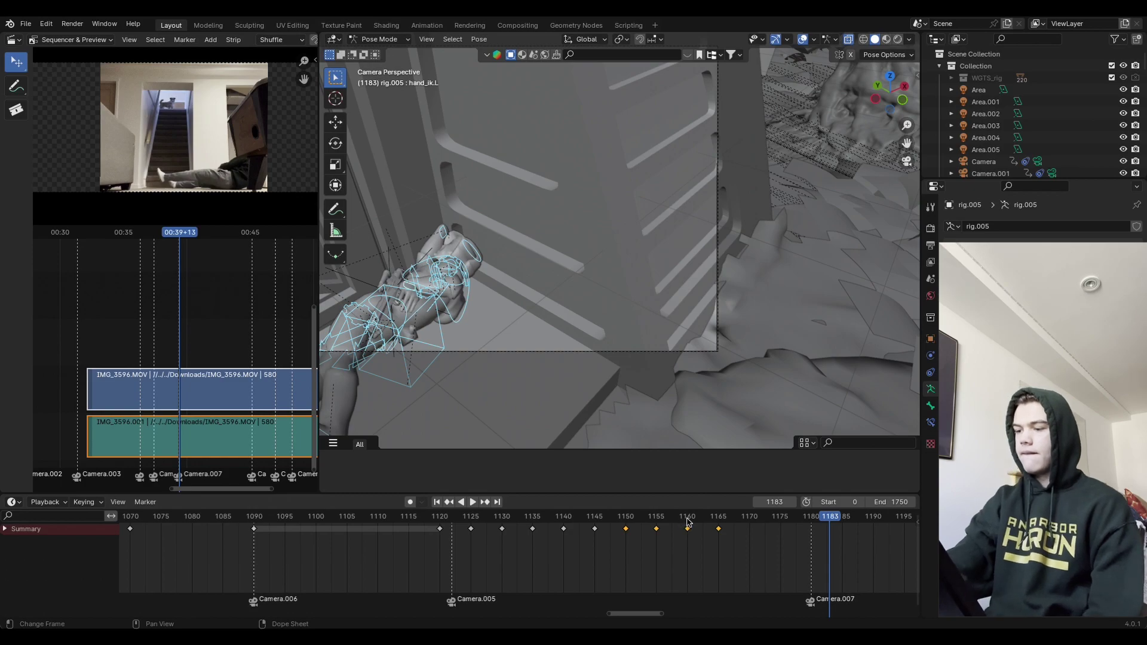
click(687, 518)
click(625, 330)
key(g)
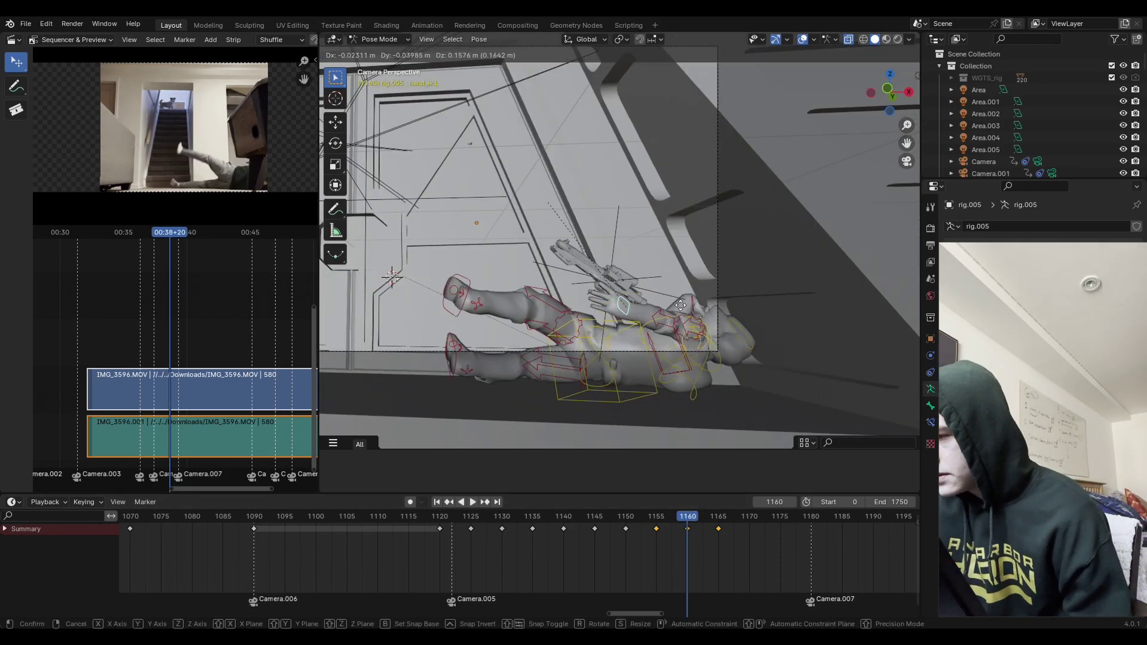
key(r)
key(x)
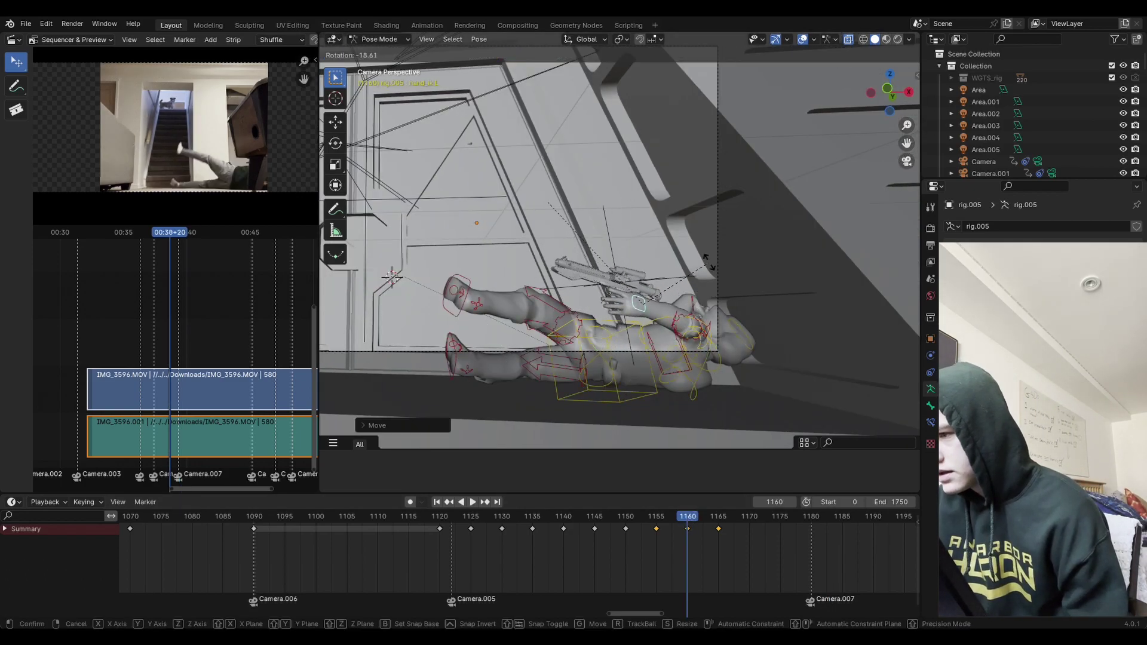
click(707, 270)
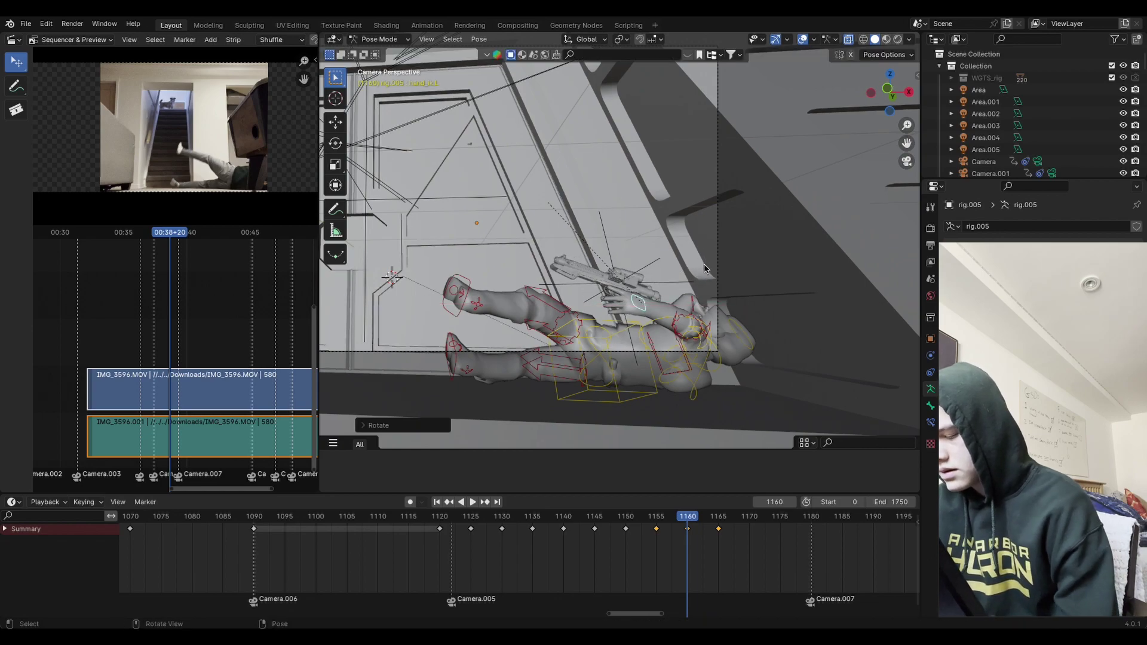
key(i)
click(706, 266)
Step: Re-rotate the rifle hand at frame 1165, keyframe it, and replay the fall
click(640, 521)
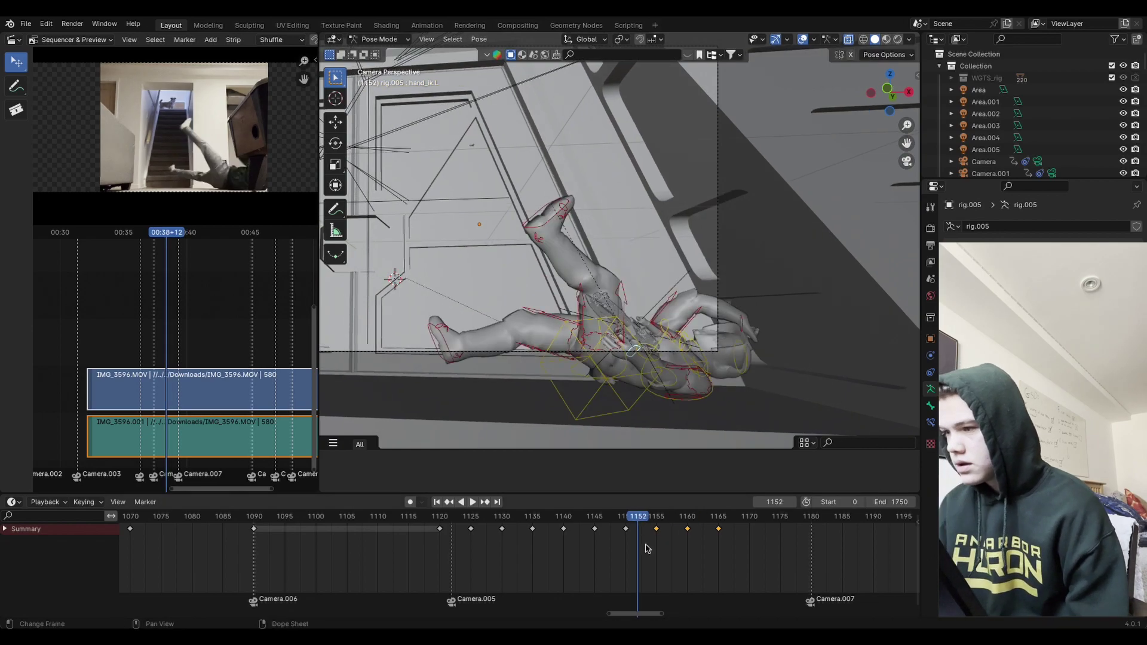
key(space)
key(space)
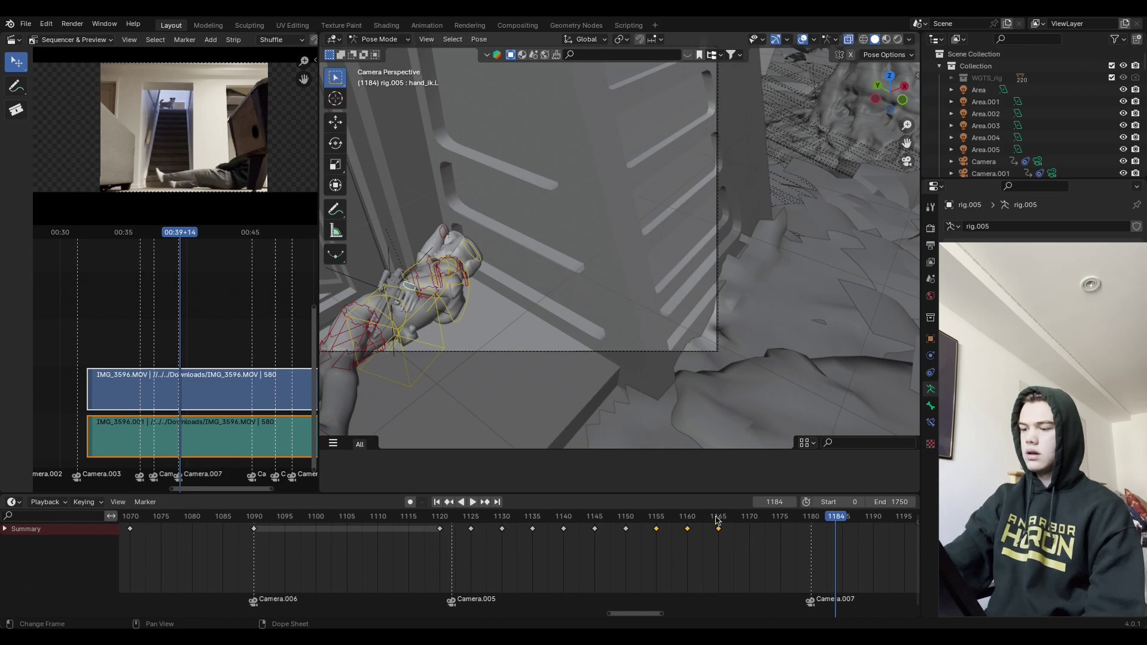
drag(716, 518, 716, 550)
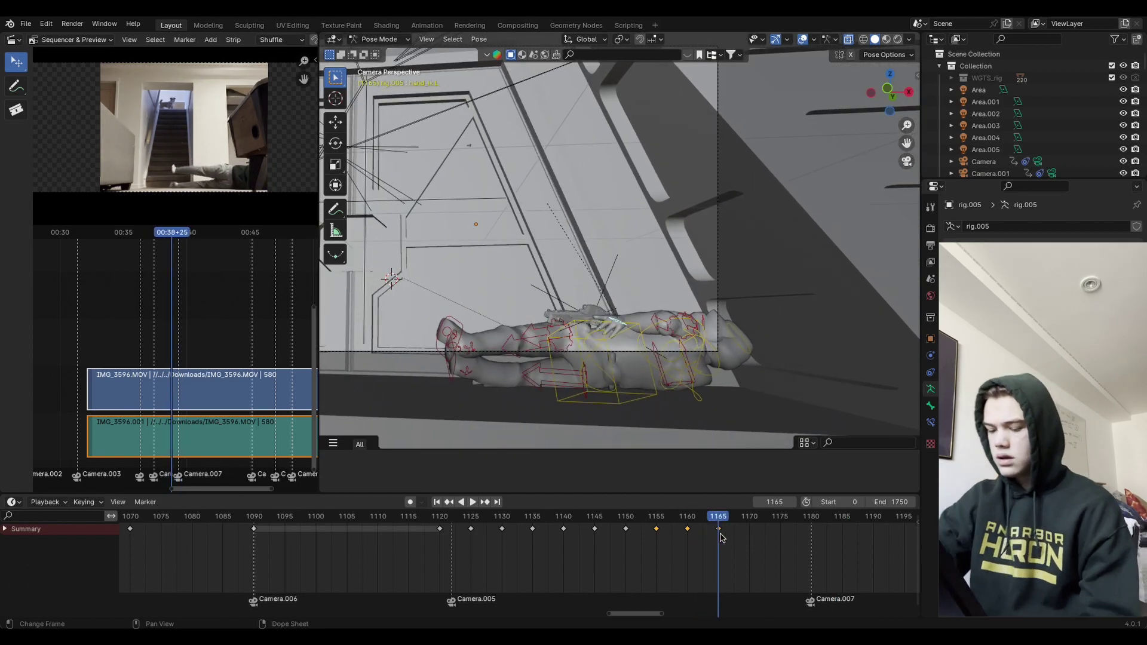
key(r)
click(735, 341)
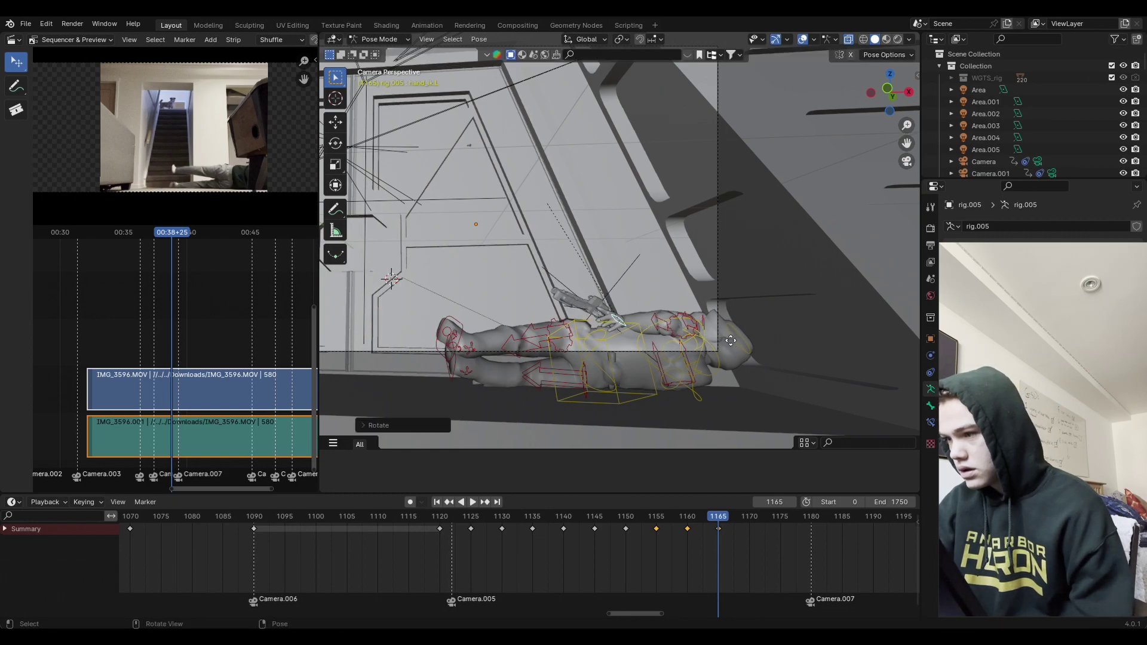
key(r)
click(734, 341)
key(i)
click(733, 338)
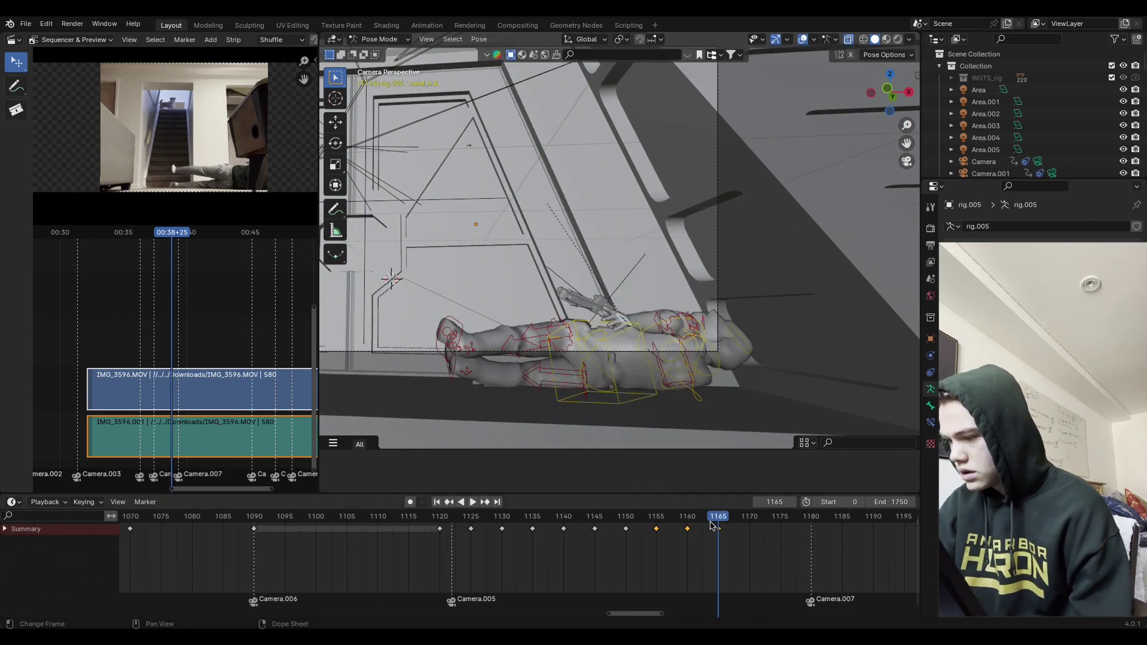
drag(710, 525, 623, 531)
key(space)
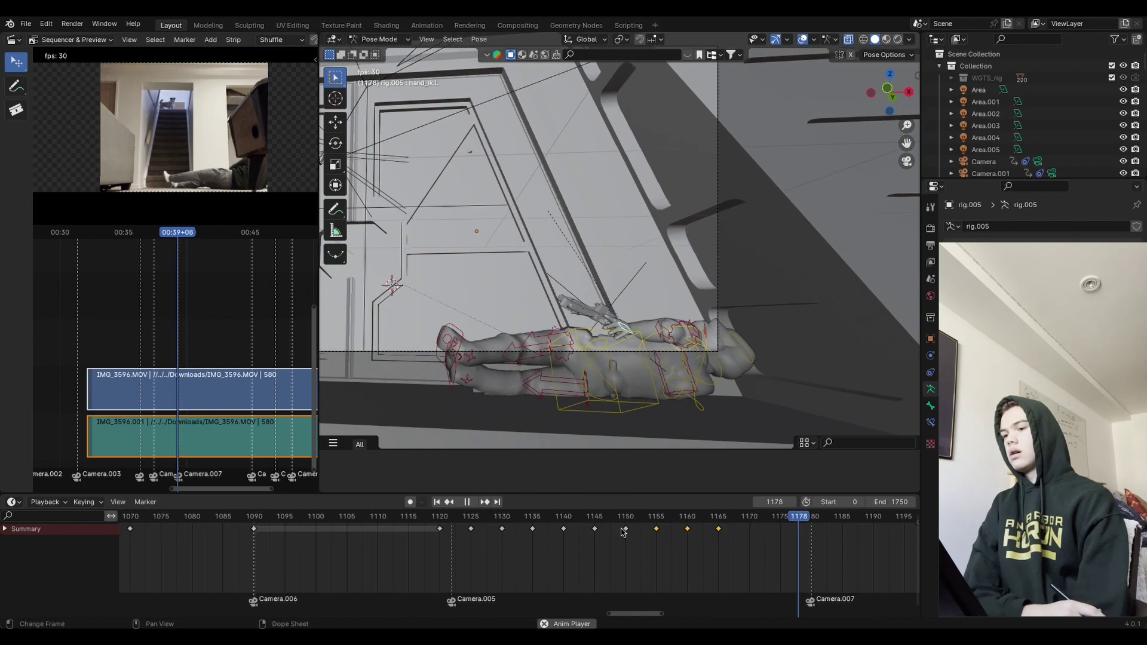
Step: Stop playback and, at frame 1170, rotate and move the rifle hand
key(space)
click(748, 520)
key(space)
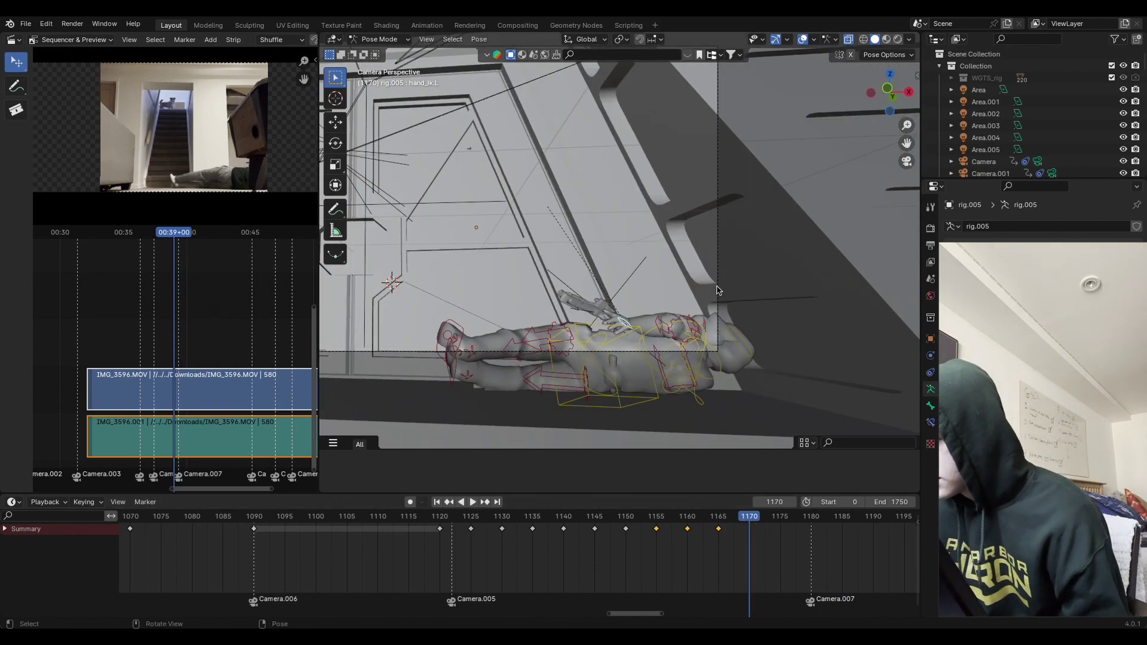
key(r)
click(691, 245)
key(g)
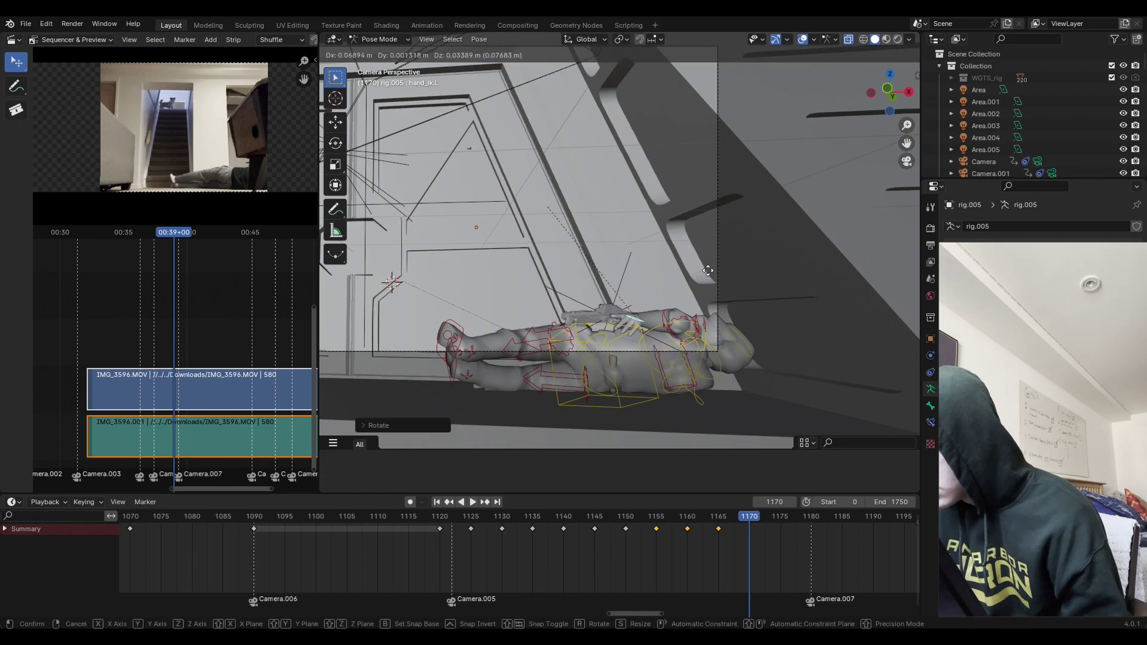
click(710, 275)
Step: Rotate the rifle hand about global Z, then begin moving it again
key(r)
key(x)
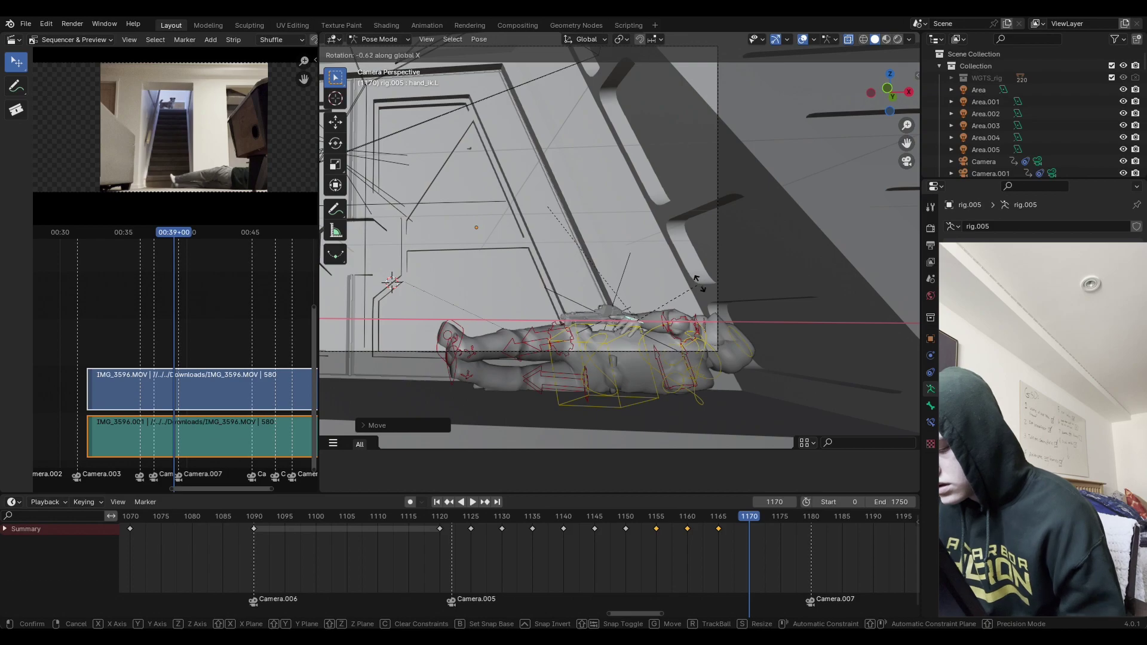
key(y)
key(z)
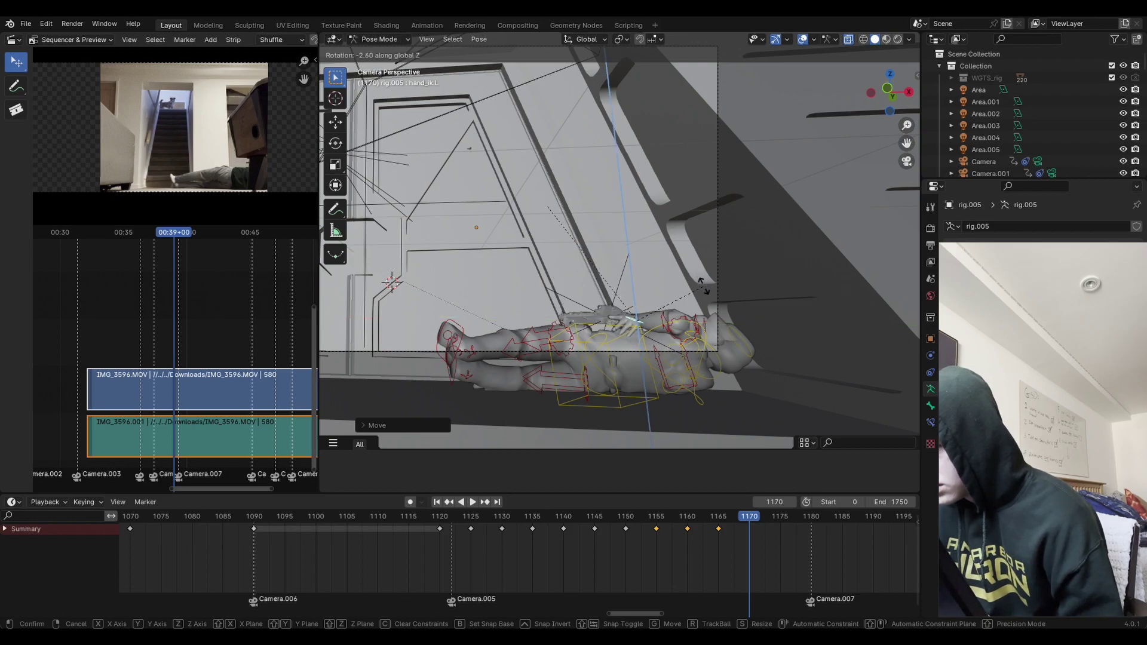
click(696, 342)
key(g)
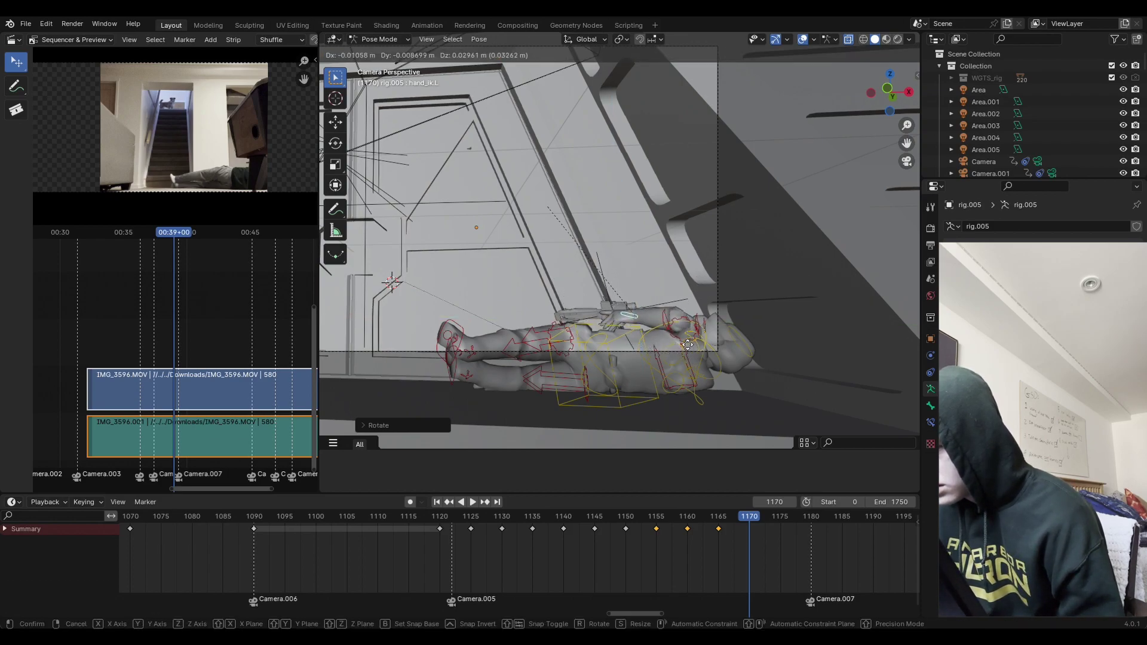
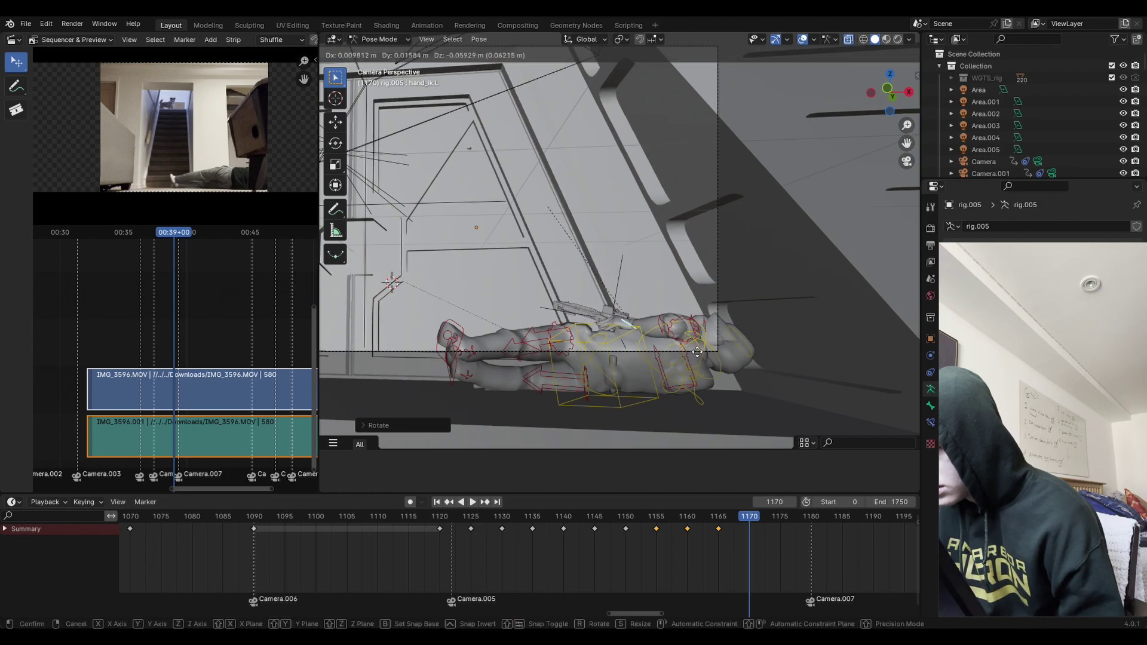
Step: Confirm the left hand's position and key it and the whole rig at frame 1170
click(699, 353)
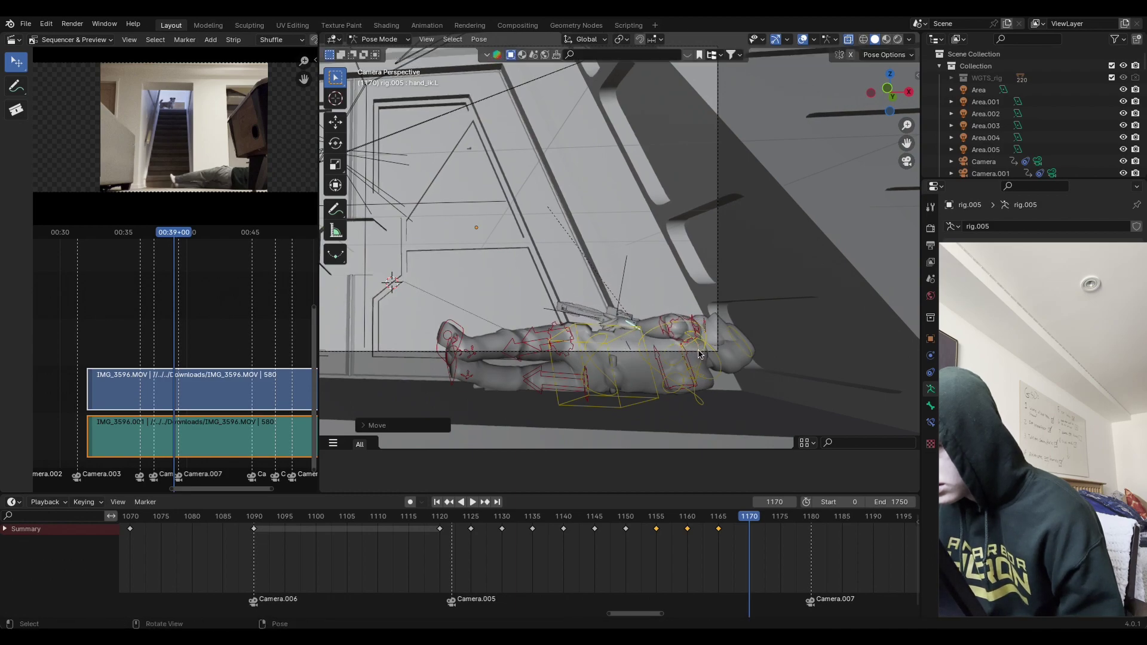
key(i)
click(728, 330)
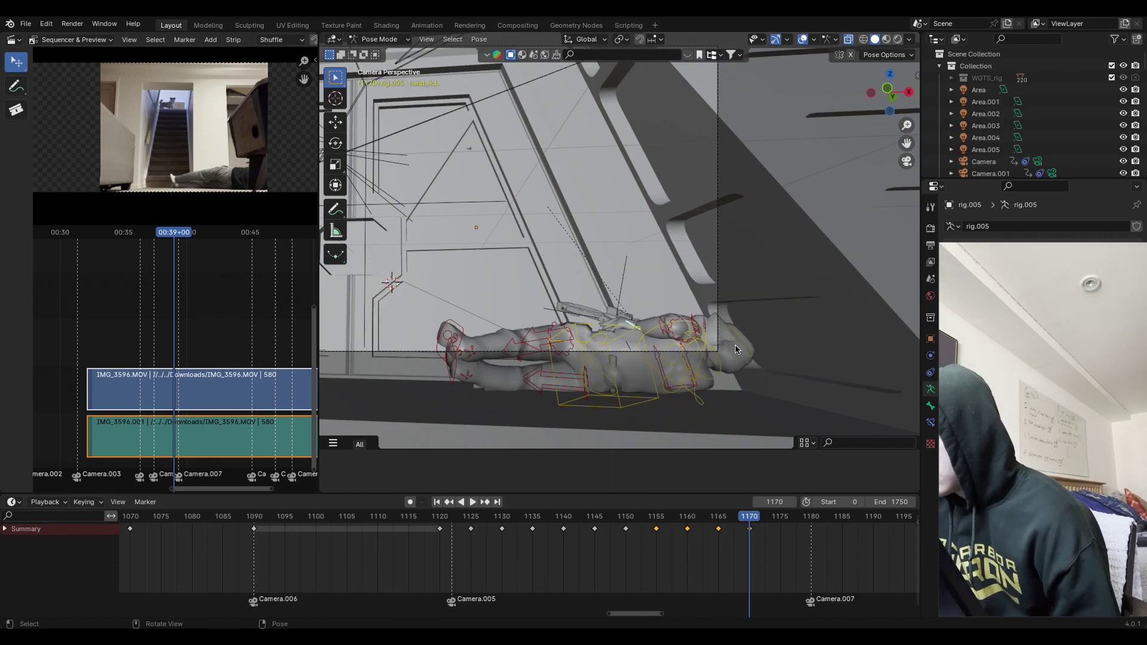
key(a)
key(i)
click(675, 345)
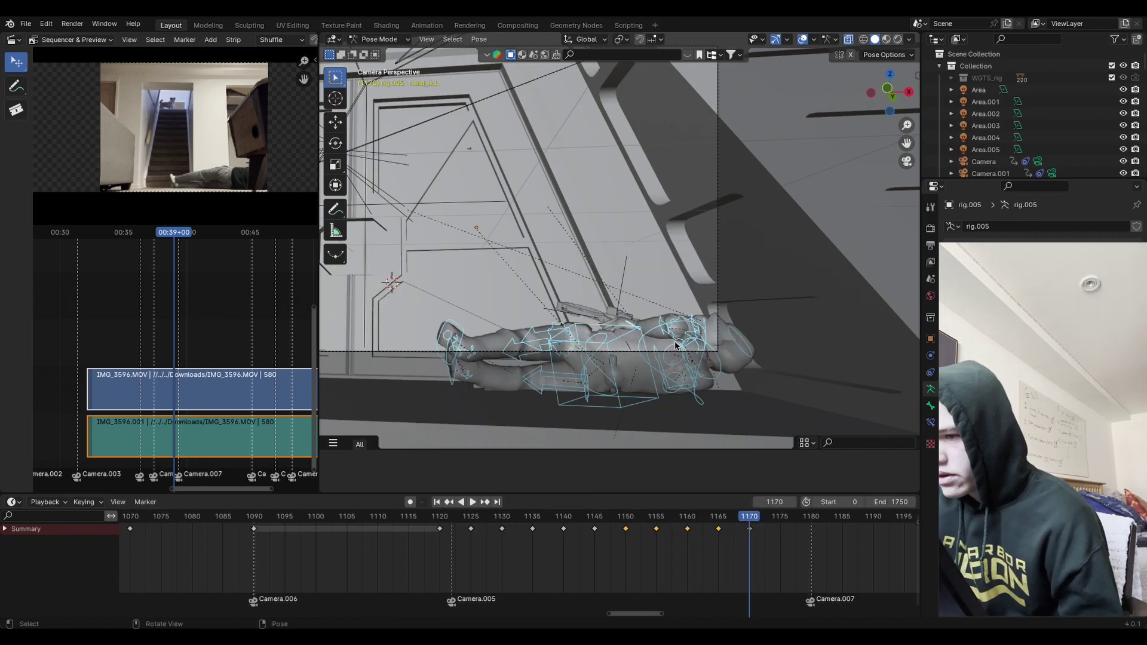
Step: Rotate the left foot about Z and Y, then key the whole rig at frame 1170
click(468, 331)
key(r)
key(z)
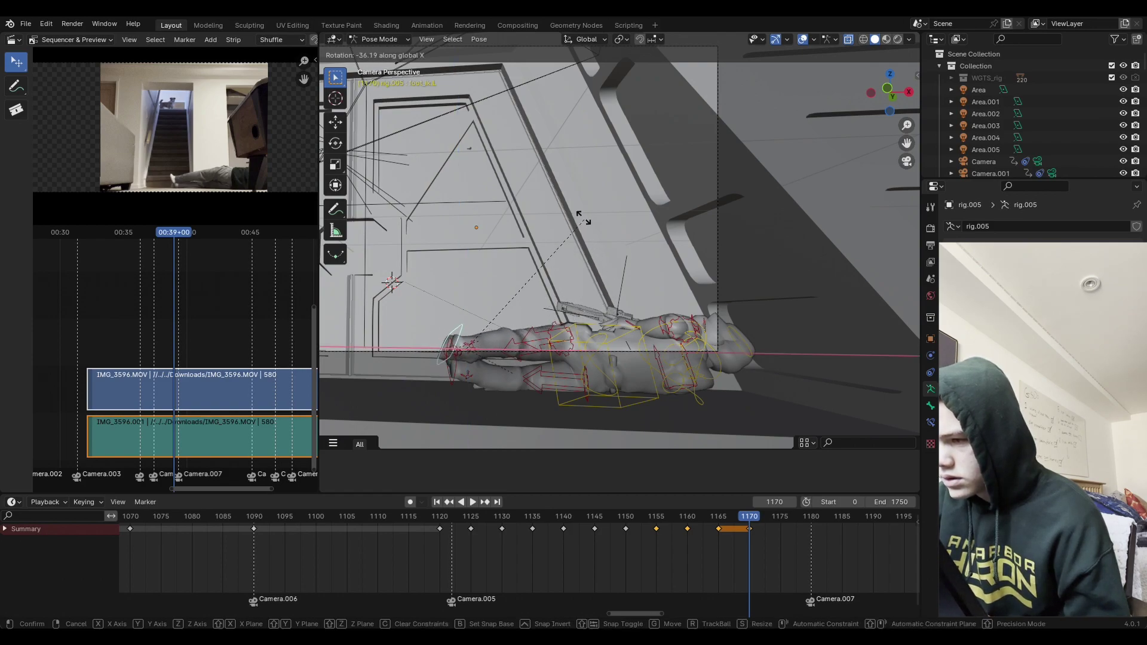
click(586, 250)
key(r)
key(y)
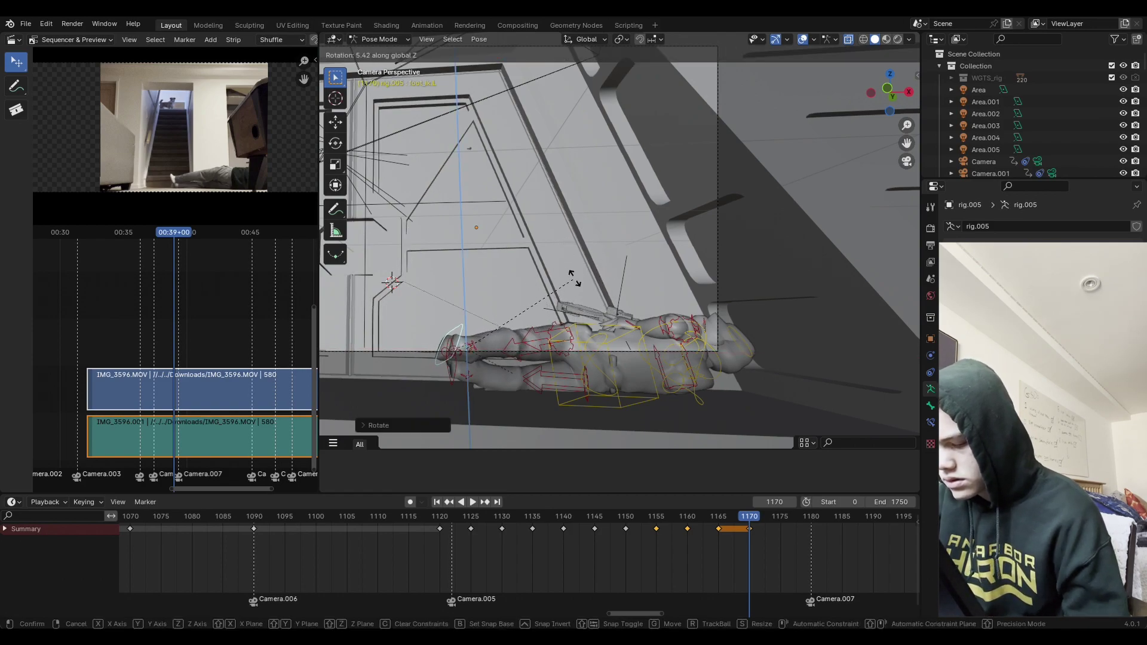
click(597, 292)
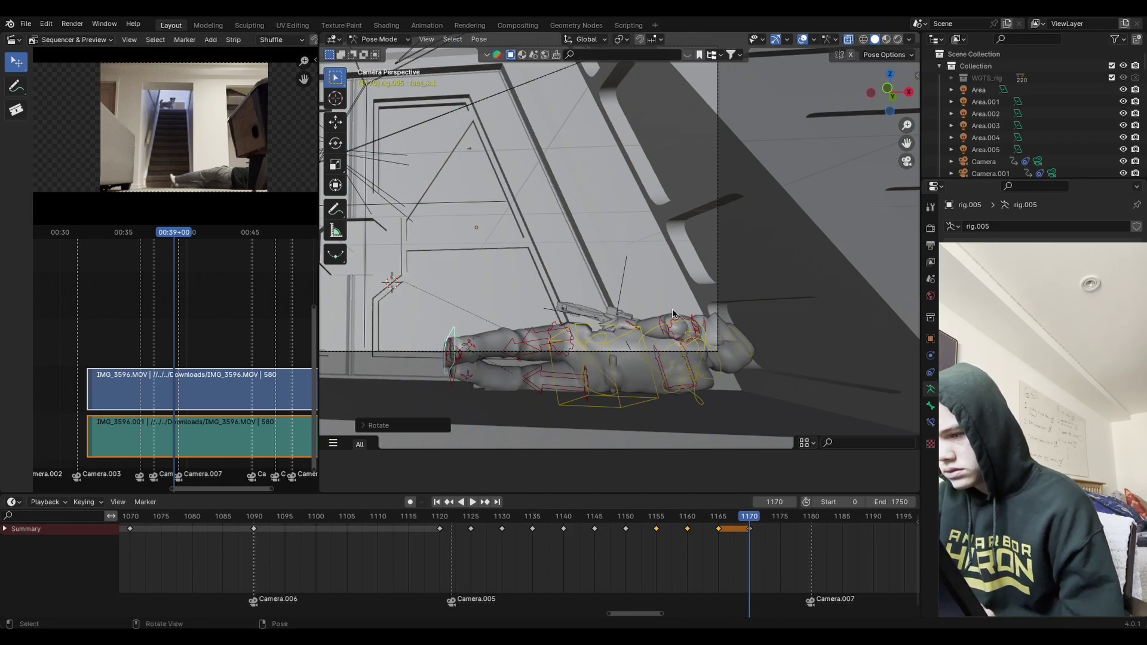
key(a)
key(i)
click(654, 321)
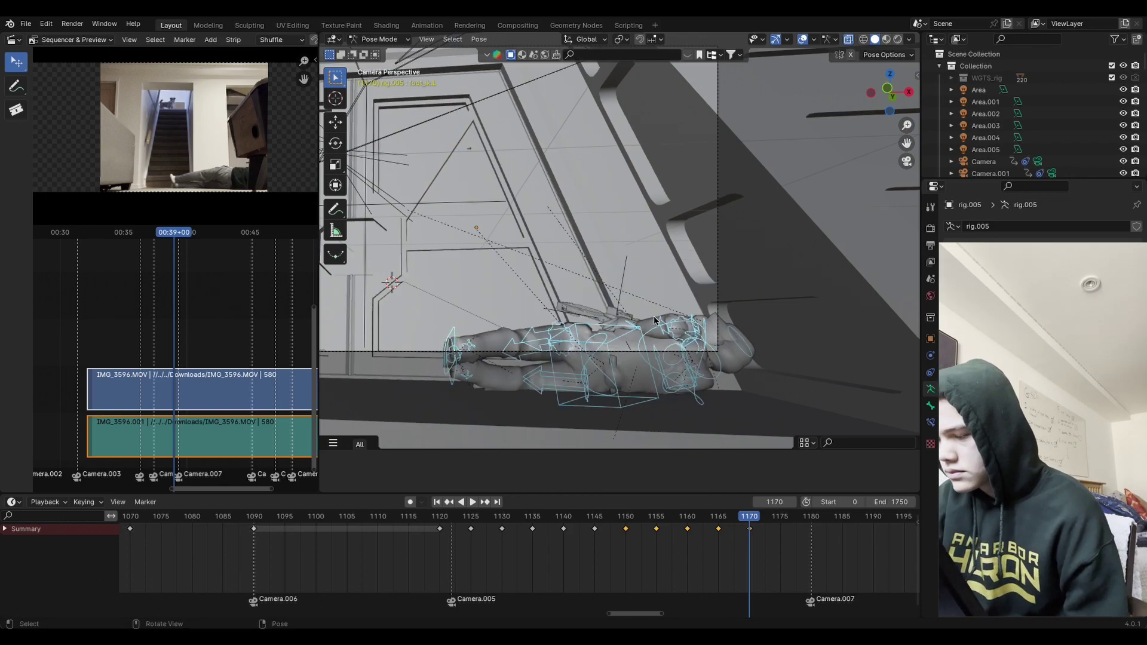
Step: Replay the fall from about frame 1145 and return to frame 1170
key(space)
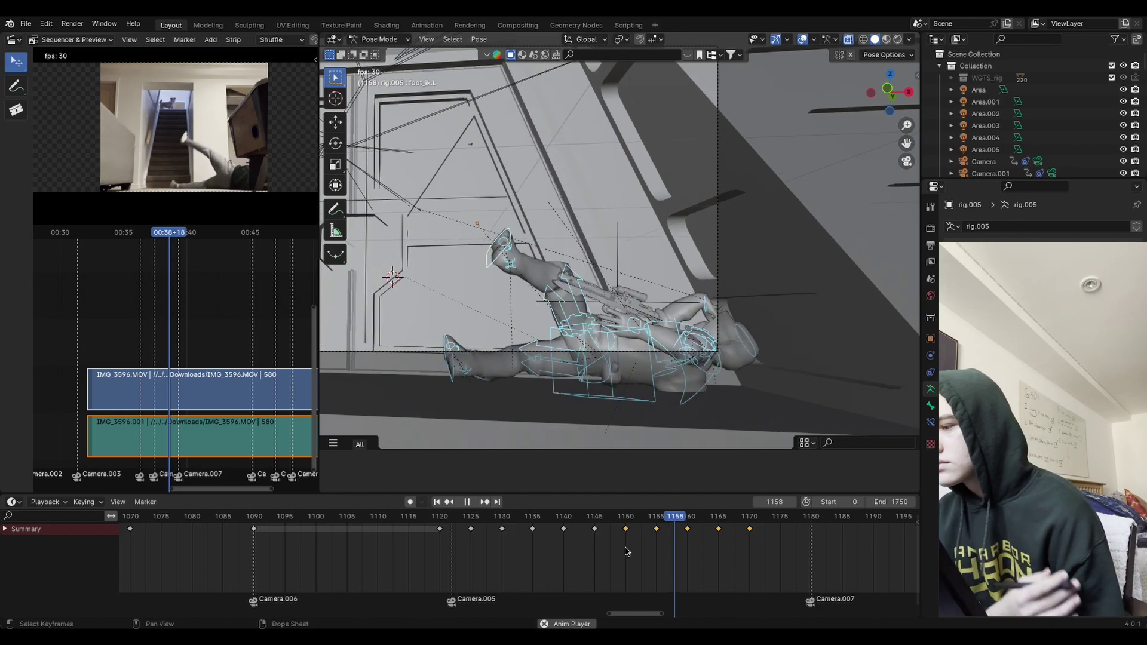
key(space)
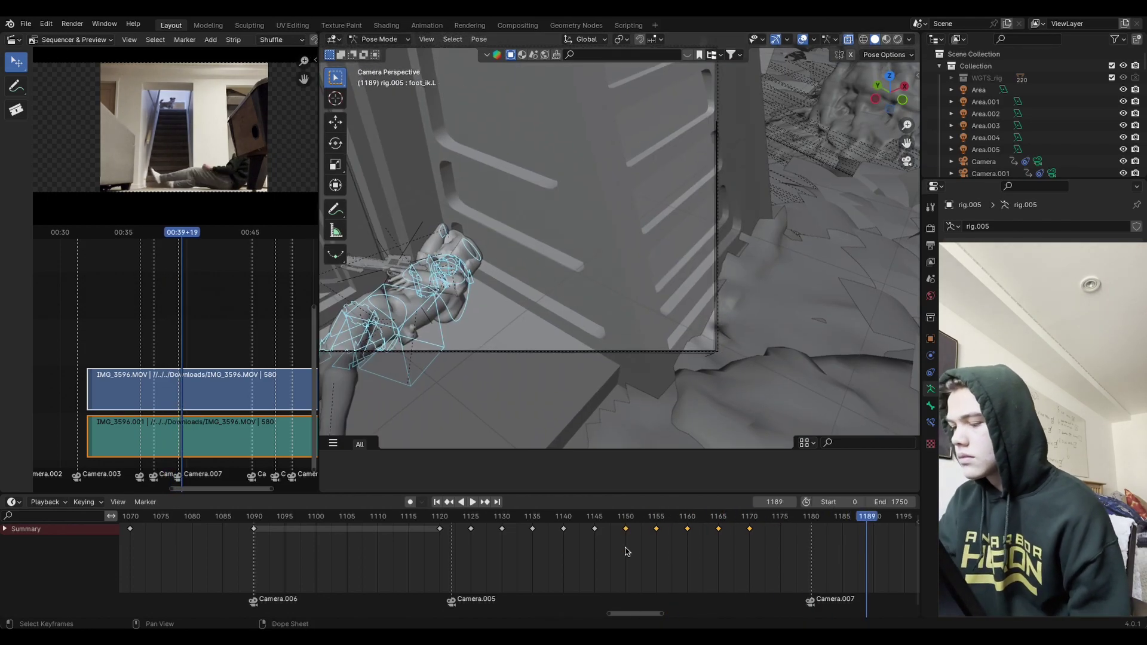
click(603, 518)
key(space)
key(space)
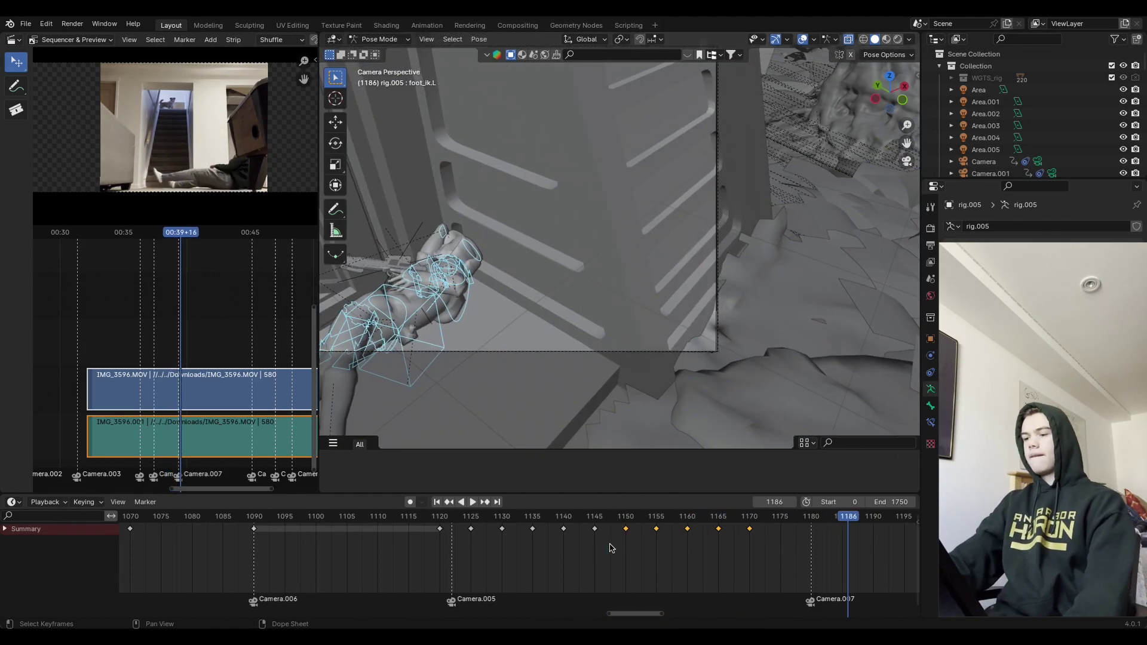
mouse_move(751, 523)
mouse_down()
mouse_move(732, 527)
mouse_move(750, 528)
mouse_up()
Step: Rotate the torso, then rotate the left hand, including a turn about global X
click(634, 325)
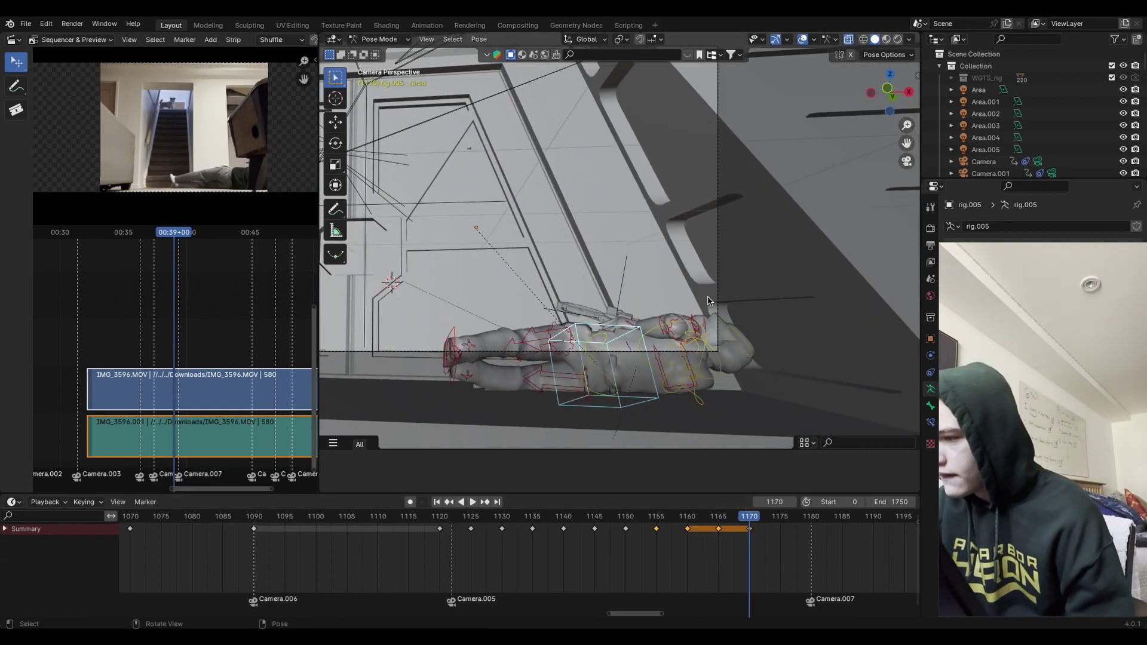
key(r)
click(682, 300)
click(633, 325)
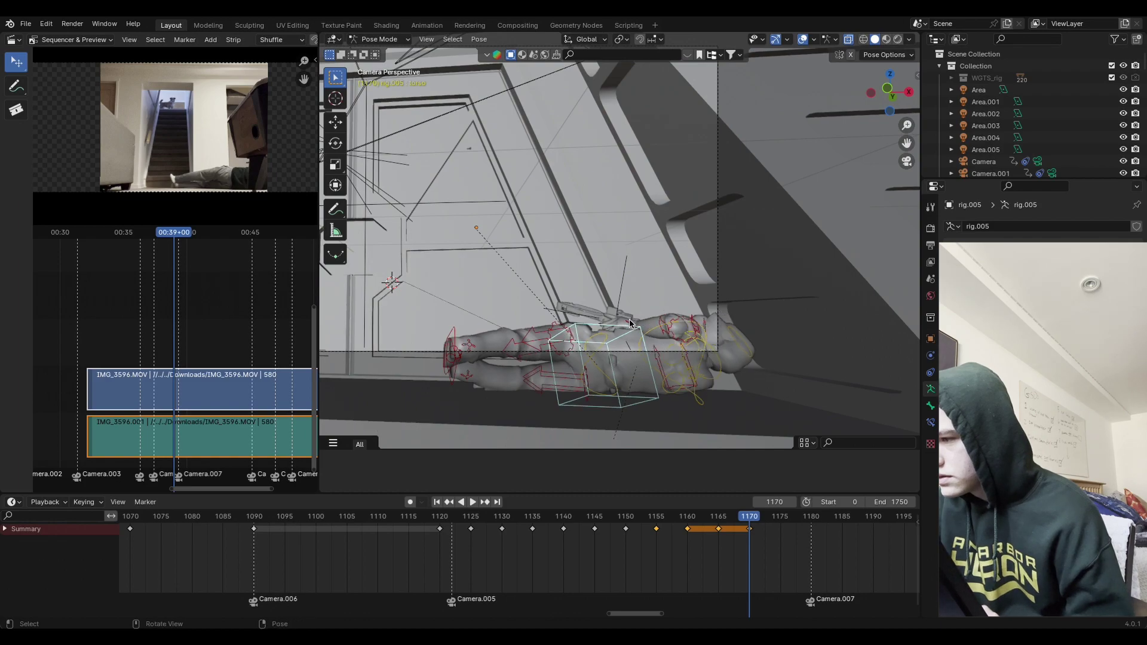
key(r)
click(696, 229)
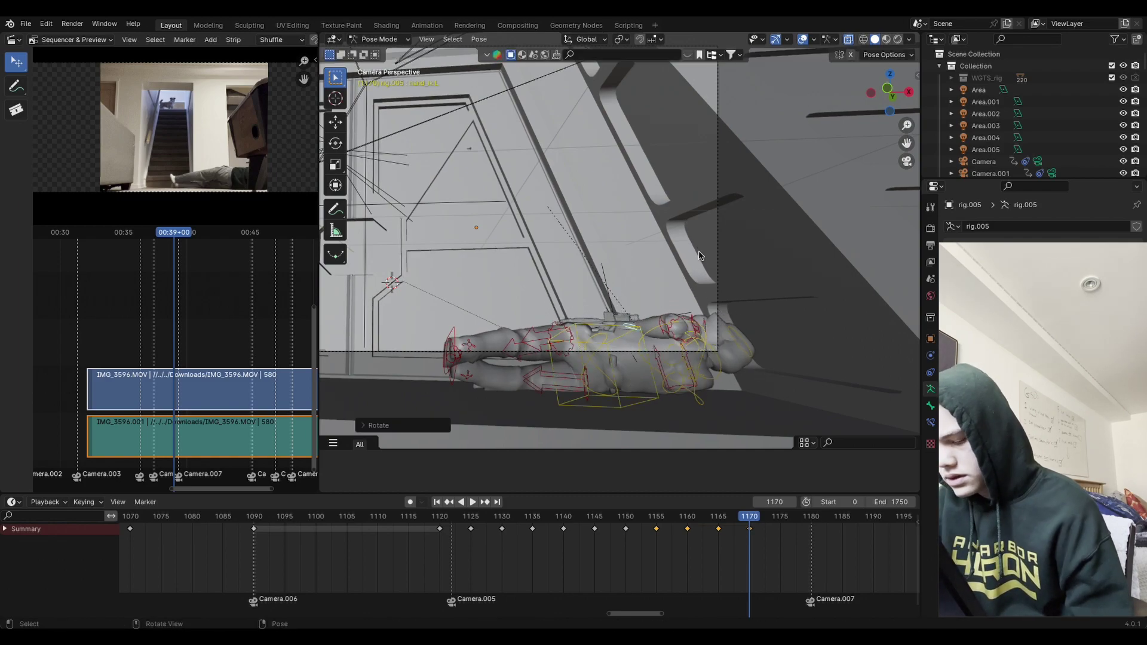
key(r)
key(x)
click(710, 255)
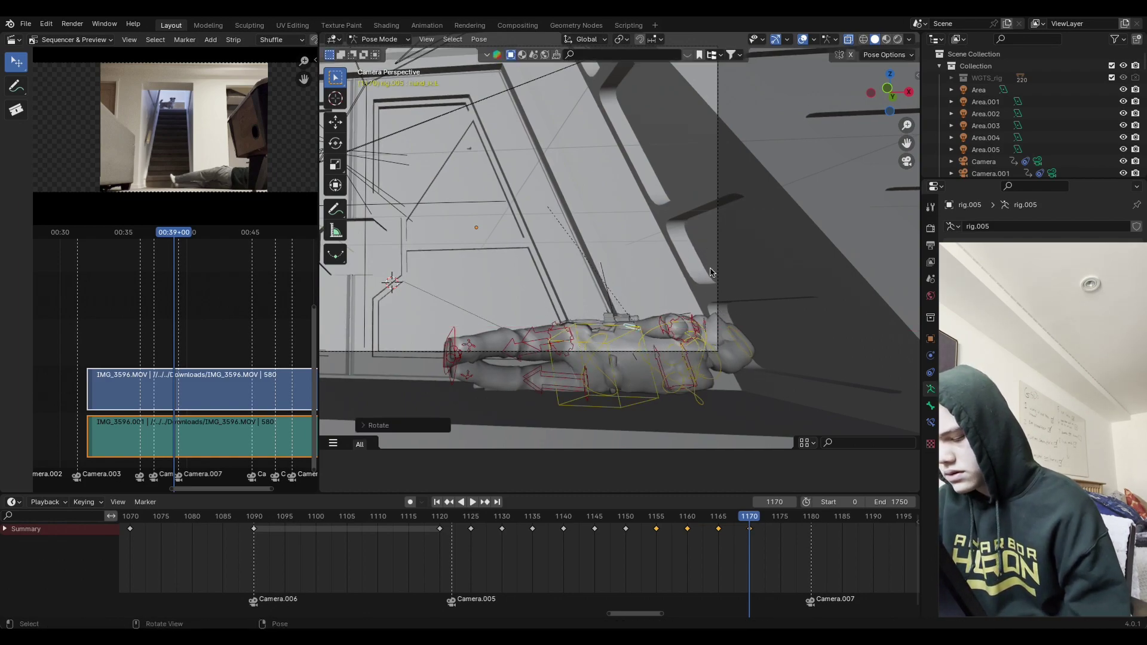
Step: Move the left hand along global Y, fine-tune it, and key Location & Rotation for all bones at 1170
key(g)
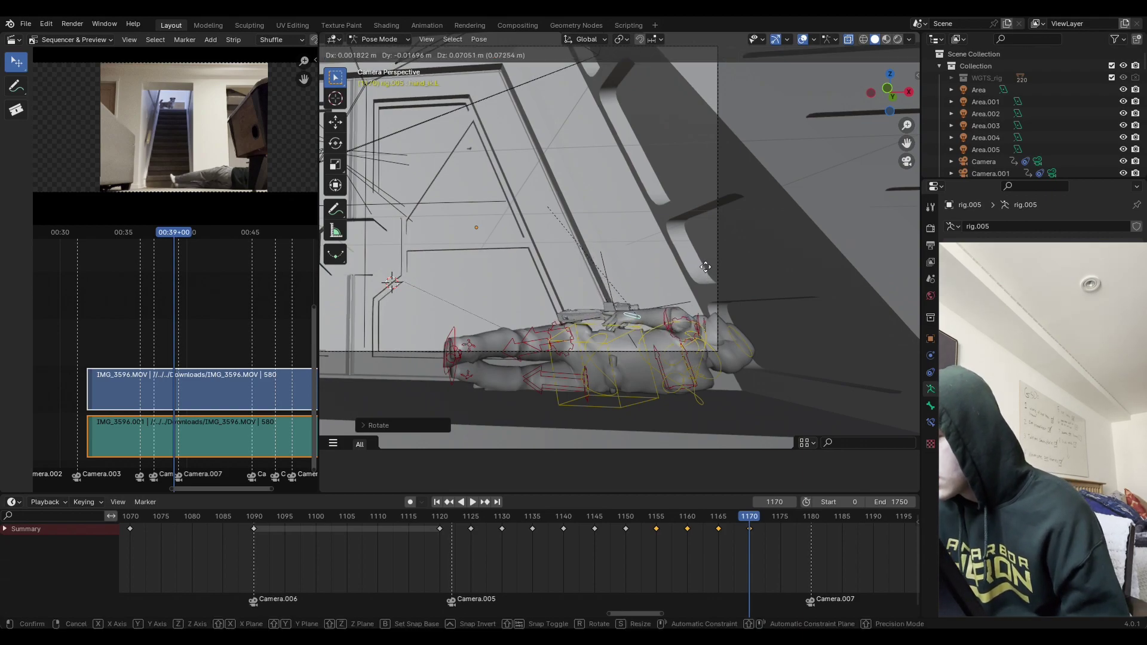
key(y)
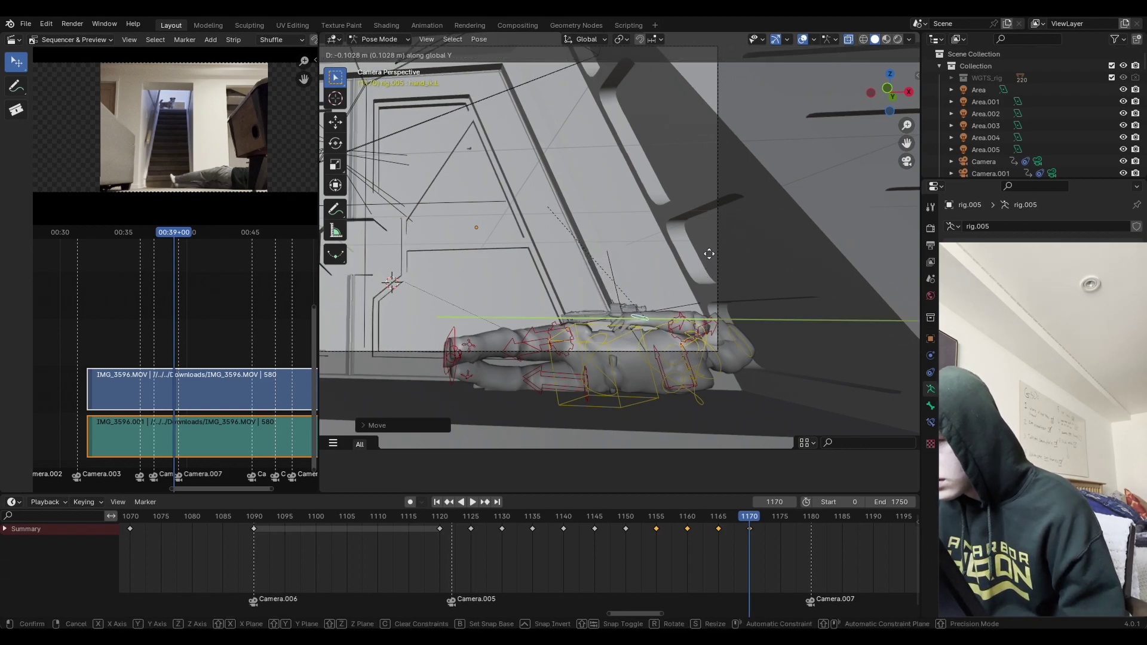
click(708, 254)
key(r)
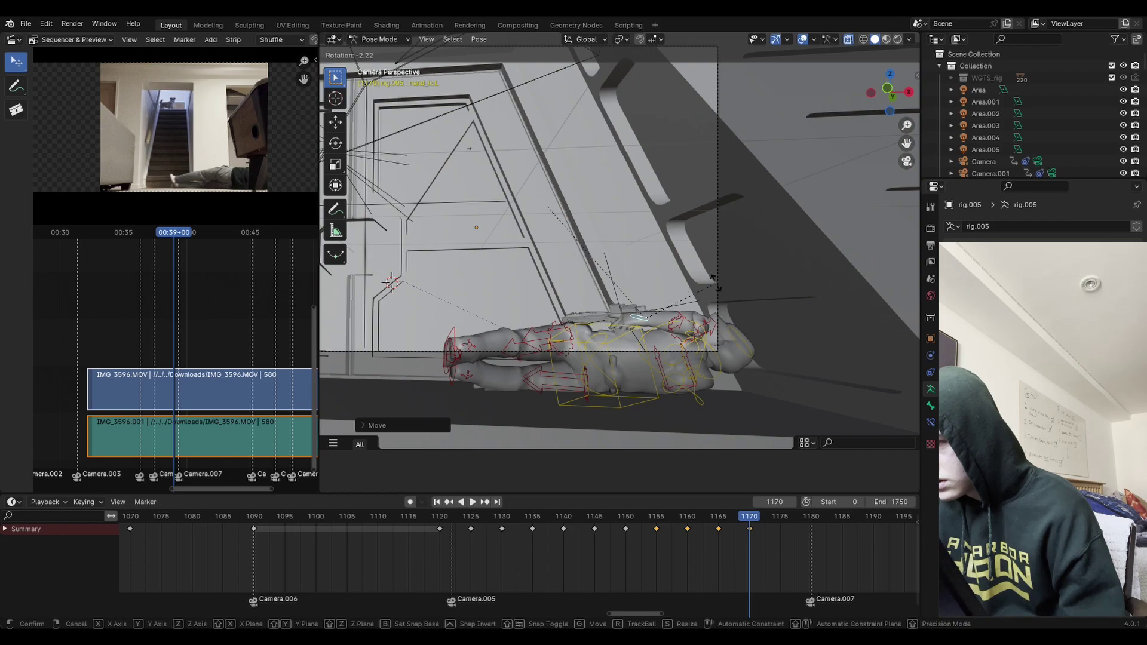
click(711, 307)
key(g)
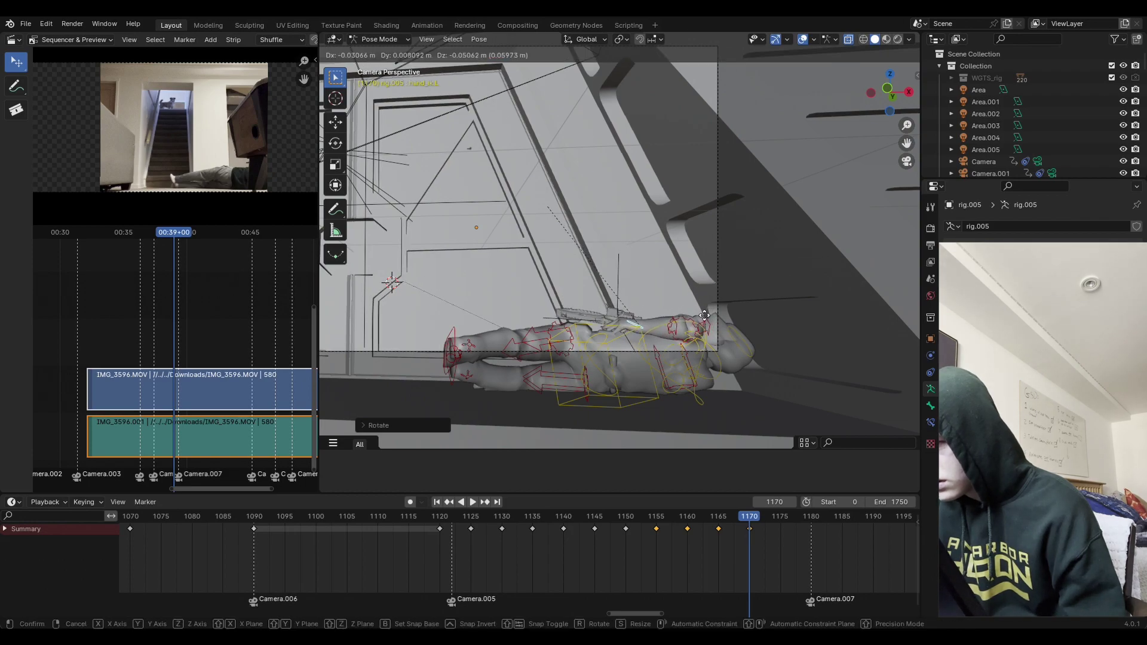
click(711, 315)
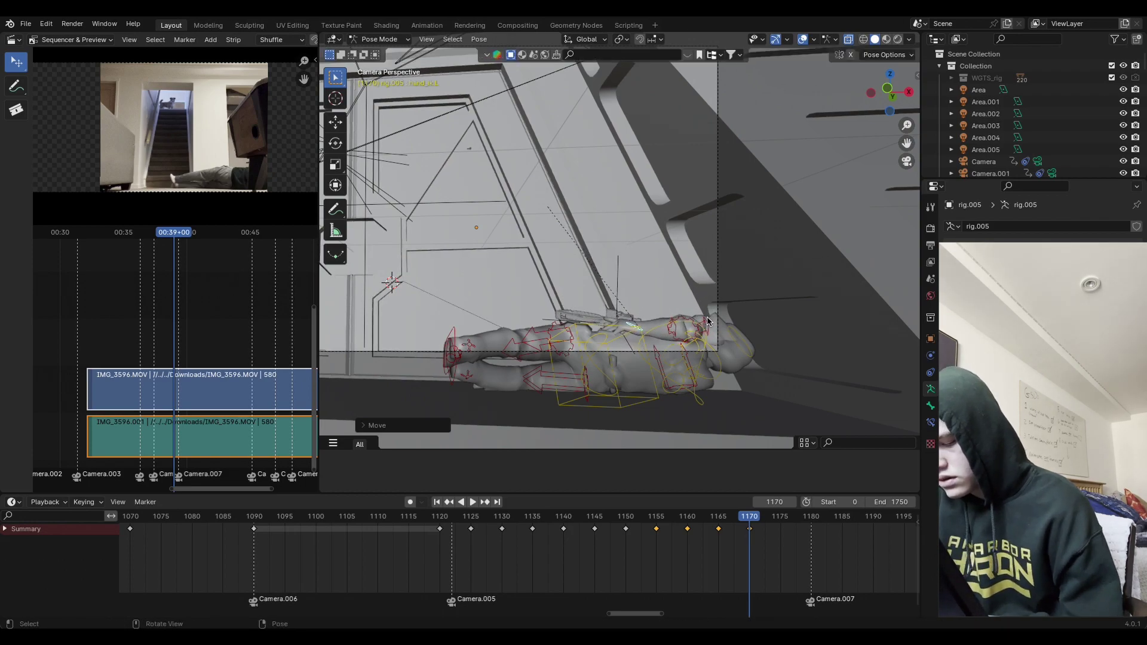
key(a)
key(i)
click(706, 318)
Step: Replay the fall from frames 1160 and 1130, scrub through it, and stop on frame 1170
drag(739, 517, 687, 524)
key(space)
key(space)
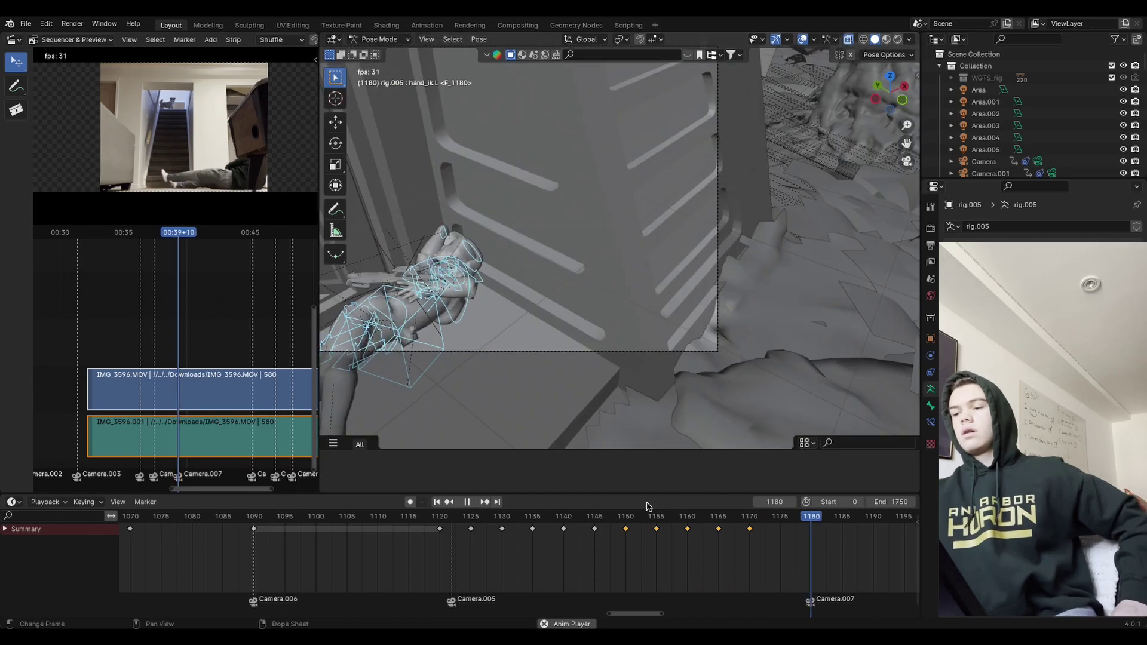
key(space)
drag(659, 516, 505, 546)
key(space)
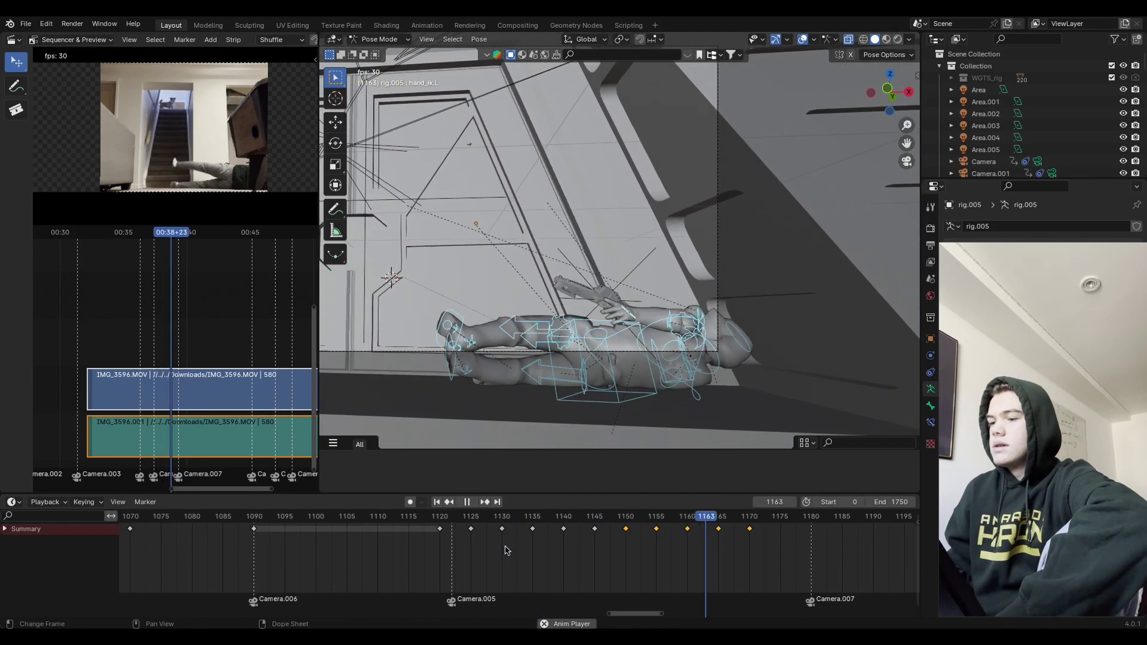
key(space)
drag(724, 520, 744, 540)
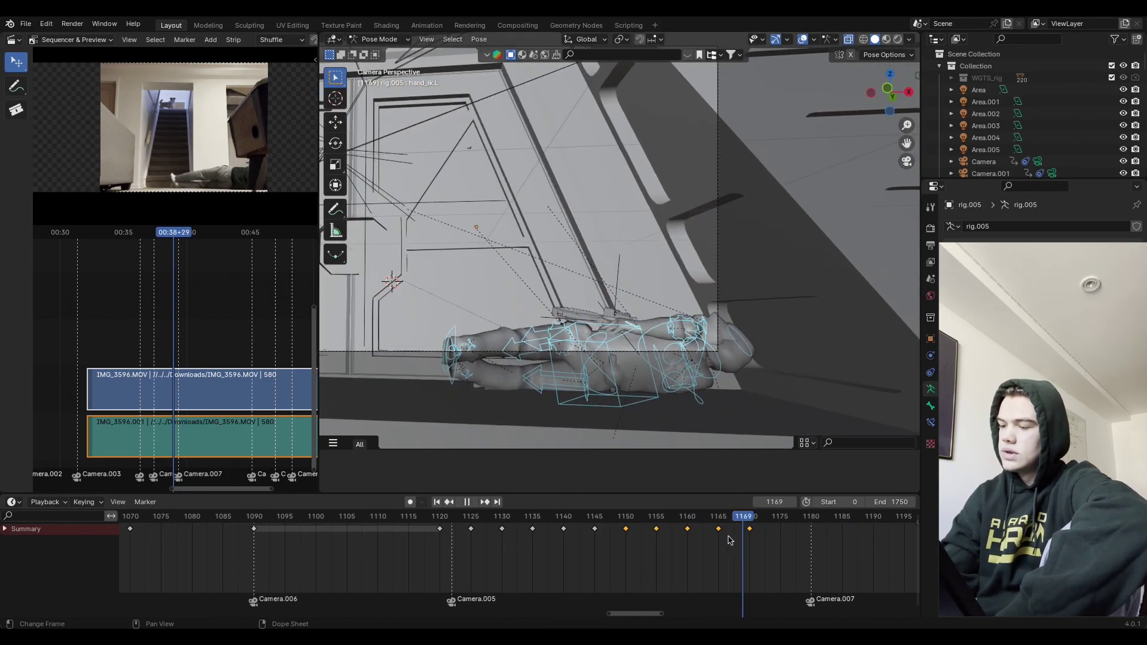
click(720, 542)
click(750, 519)
key(space)
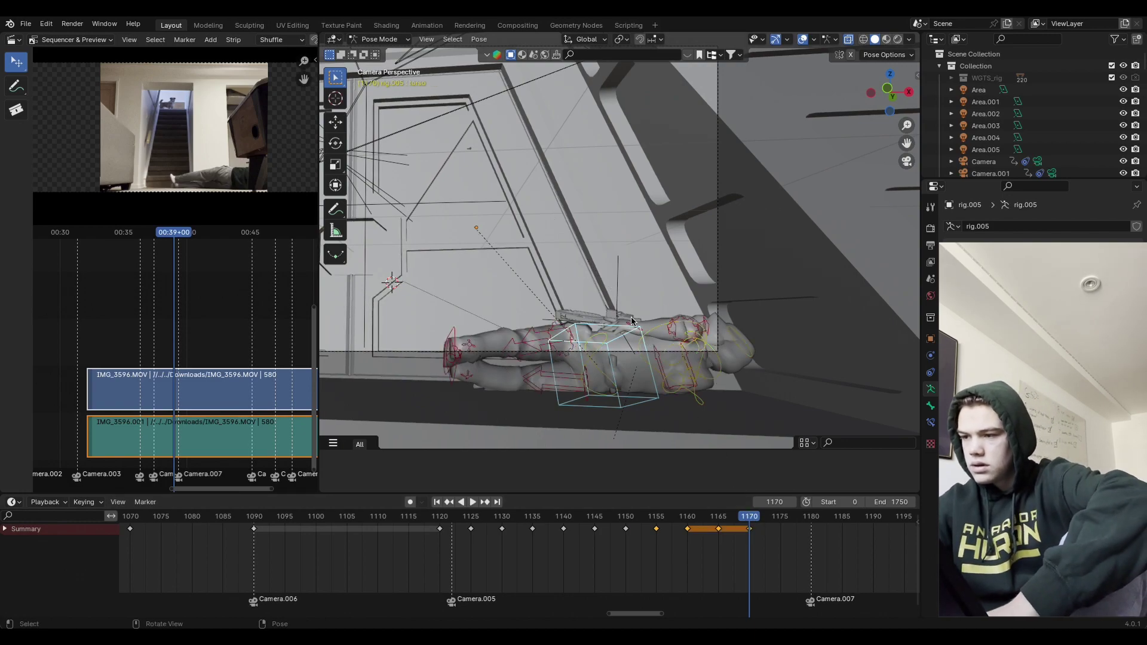
Step: Rotate the left hand about Z and further, keying its location and rotation at frame 1170
key(r)
key(z)
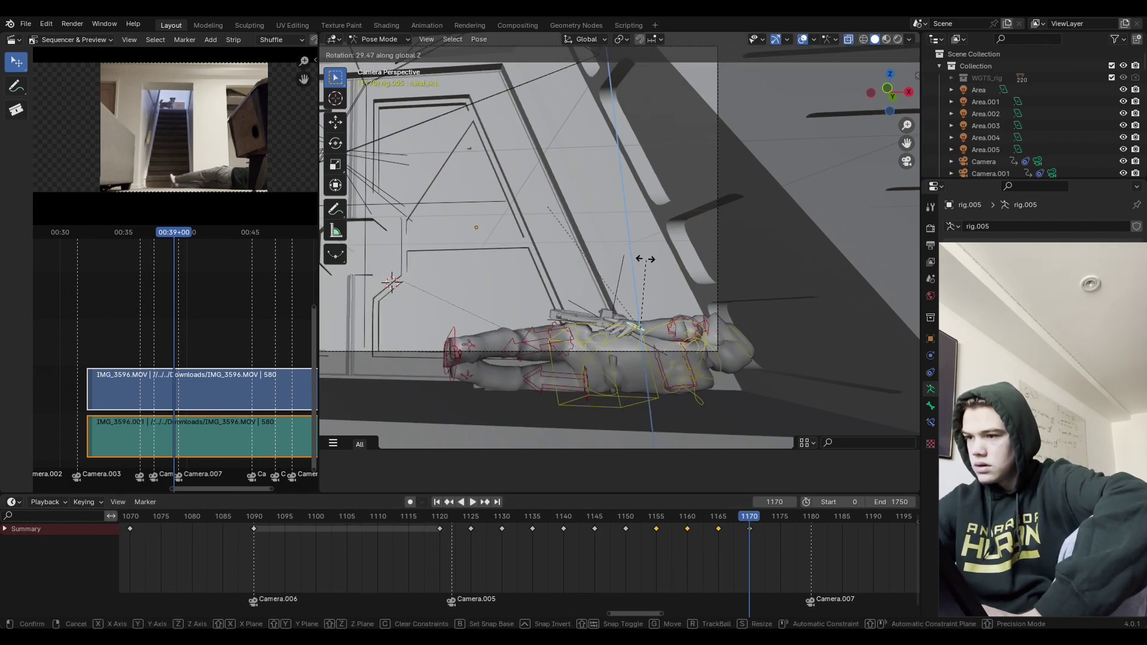
click(633, 251)
key(i)
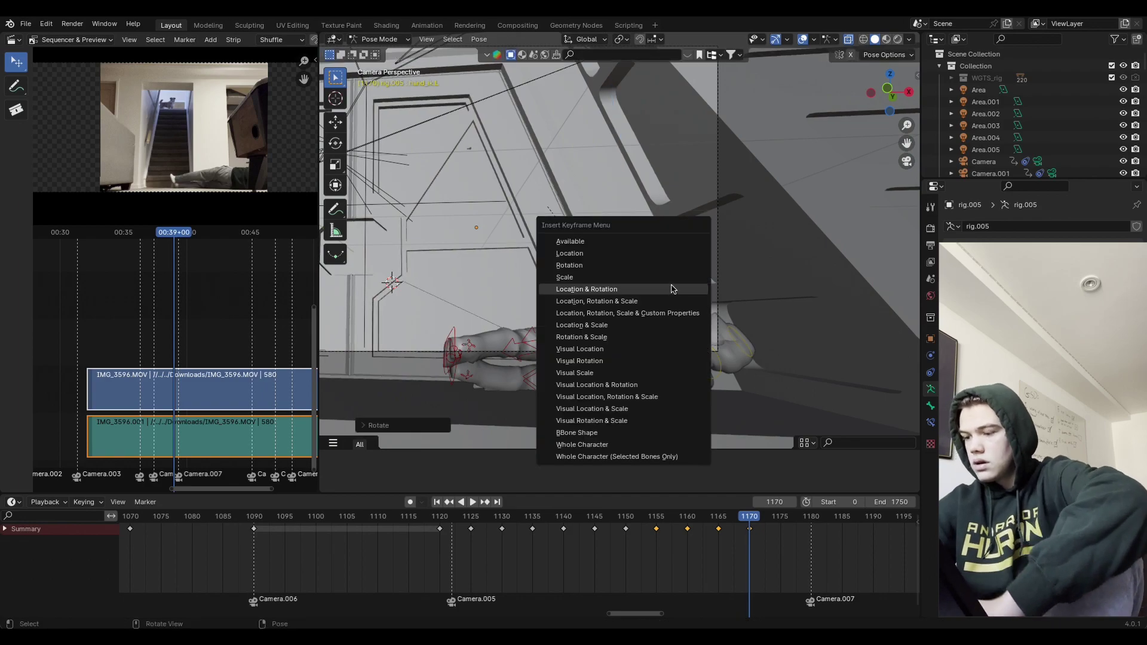
click(667, 324)
key(r)
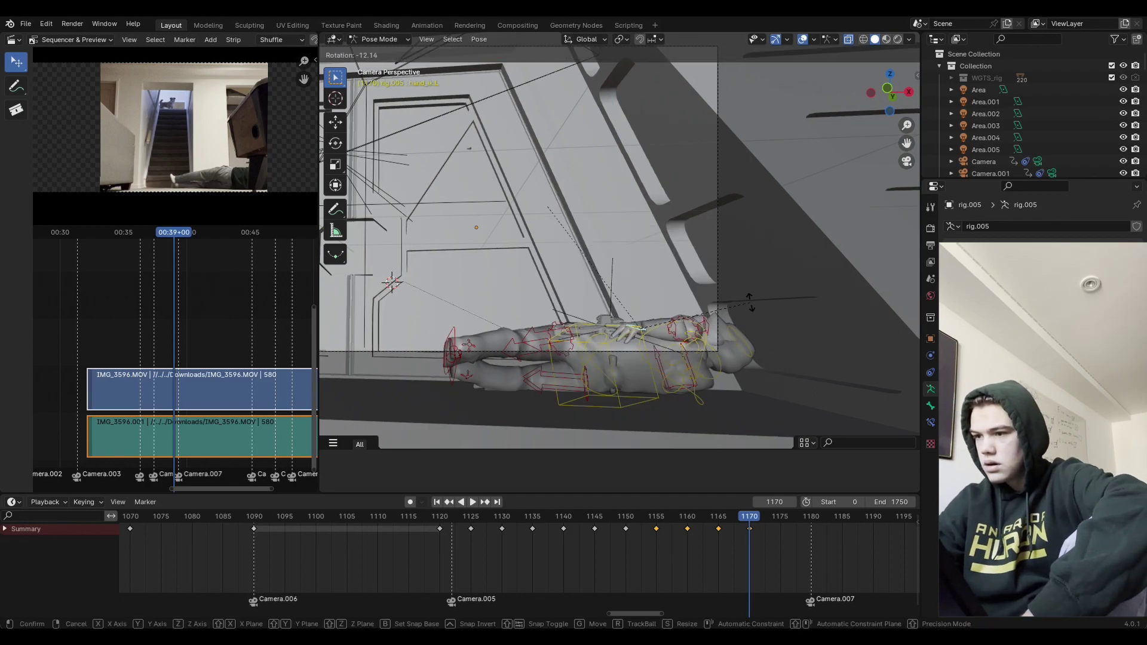
click(736, 324)
key(i)
click(734, 347)
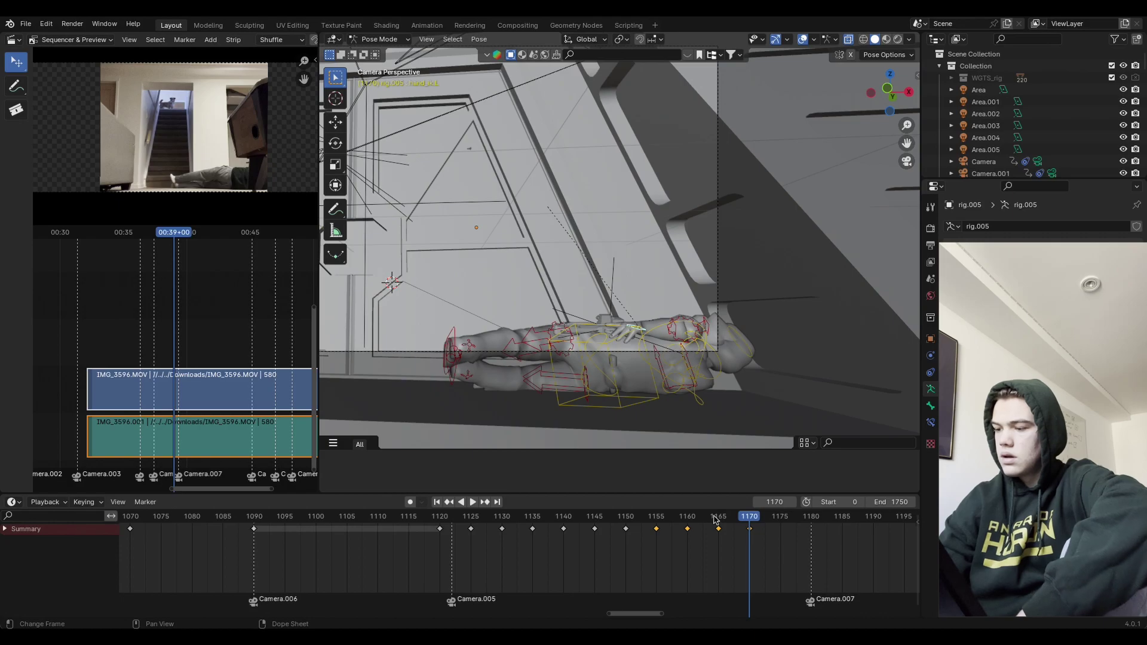
Step: Replay the fall from about frame 1128 and go back to around frame 1157
key(ctrl+shift+space)
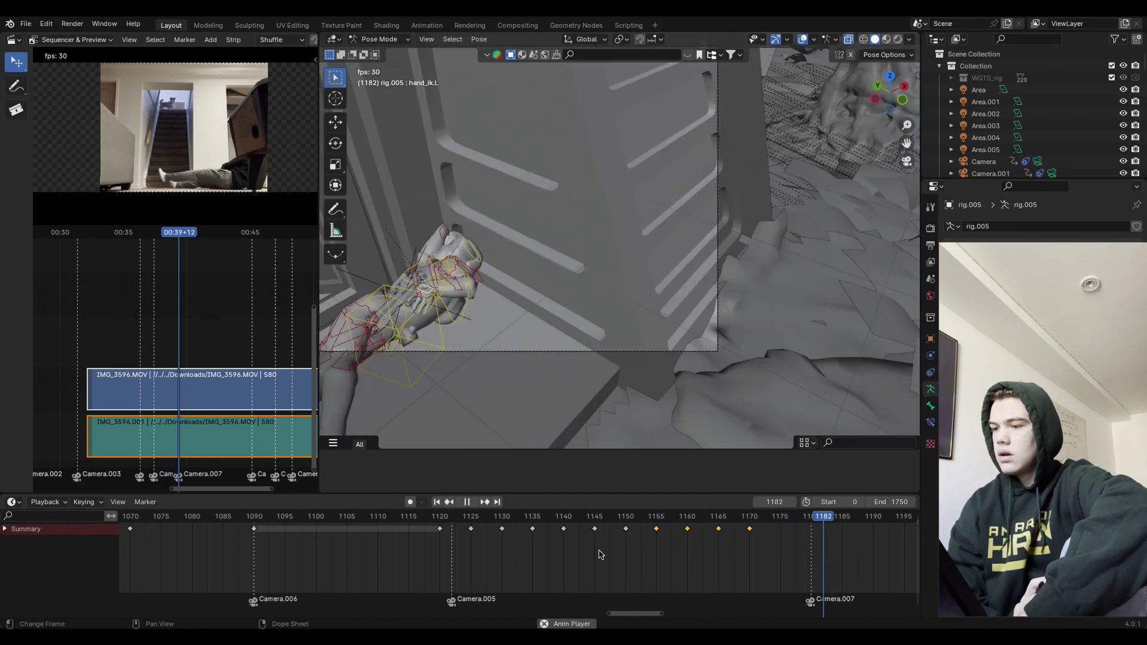
key(space)
click(488, 517)
key(space)
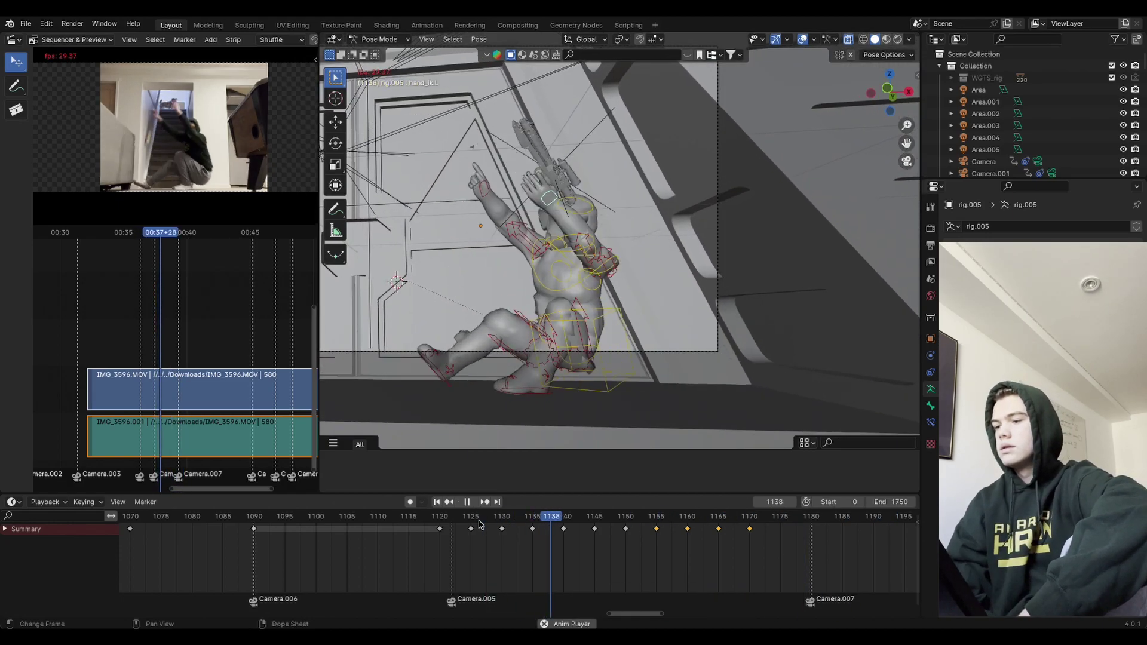
key(space)
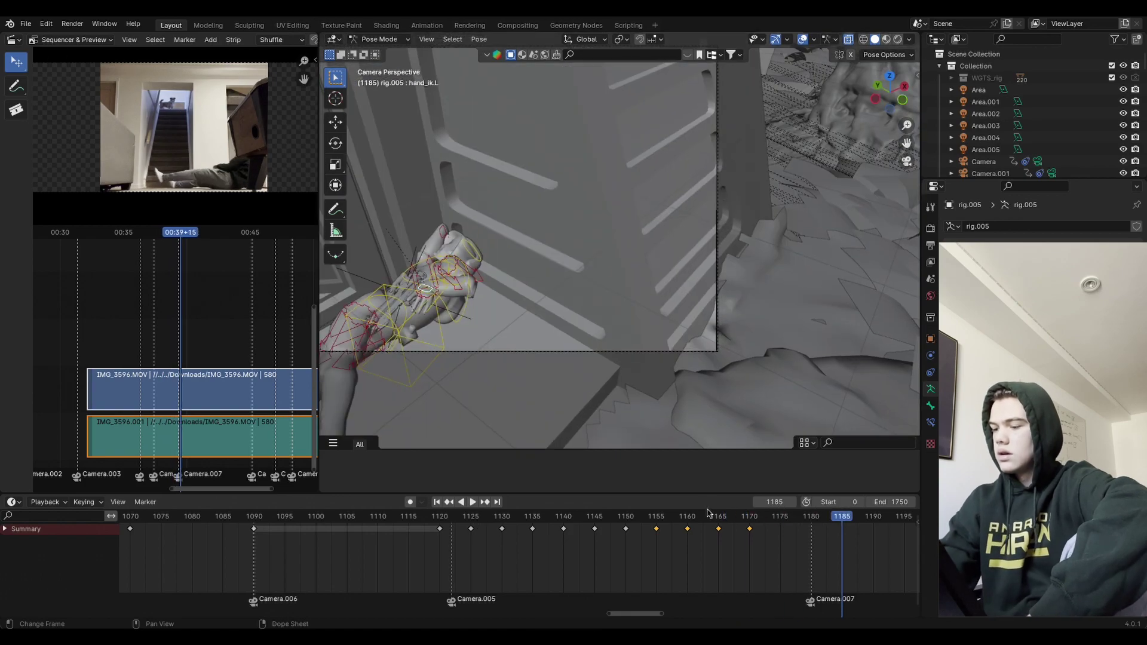
drag(707, 513, 688, 539)
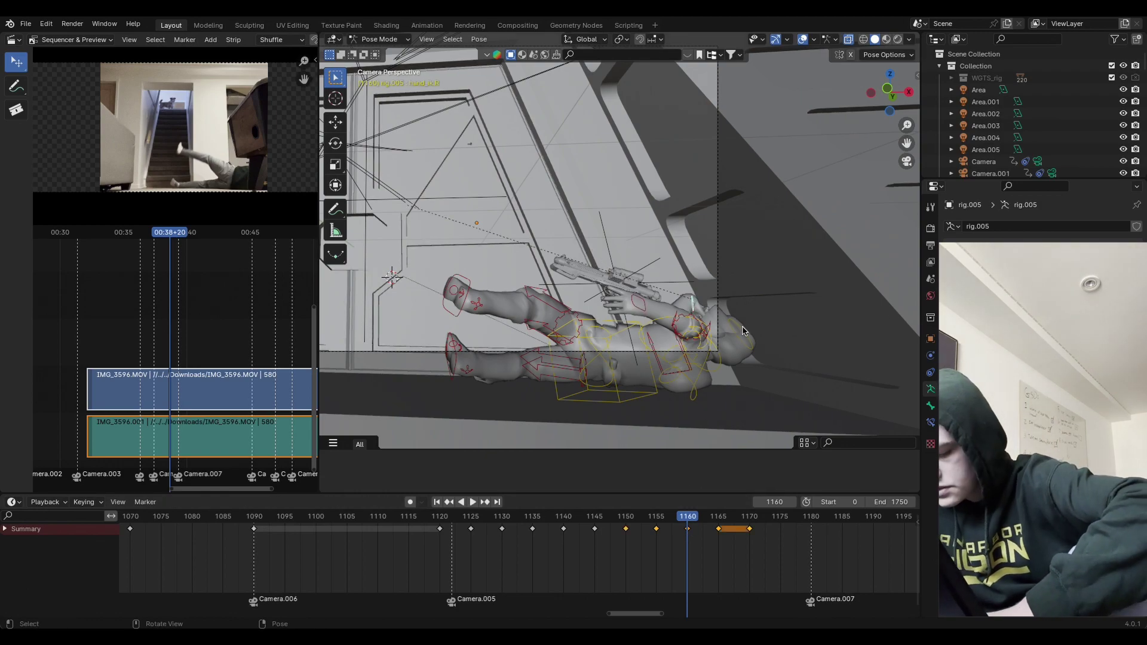
Step: Move the right hand and key its location and rotation at frame 1160
key(g)
click(766, 353)
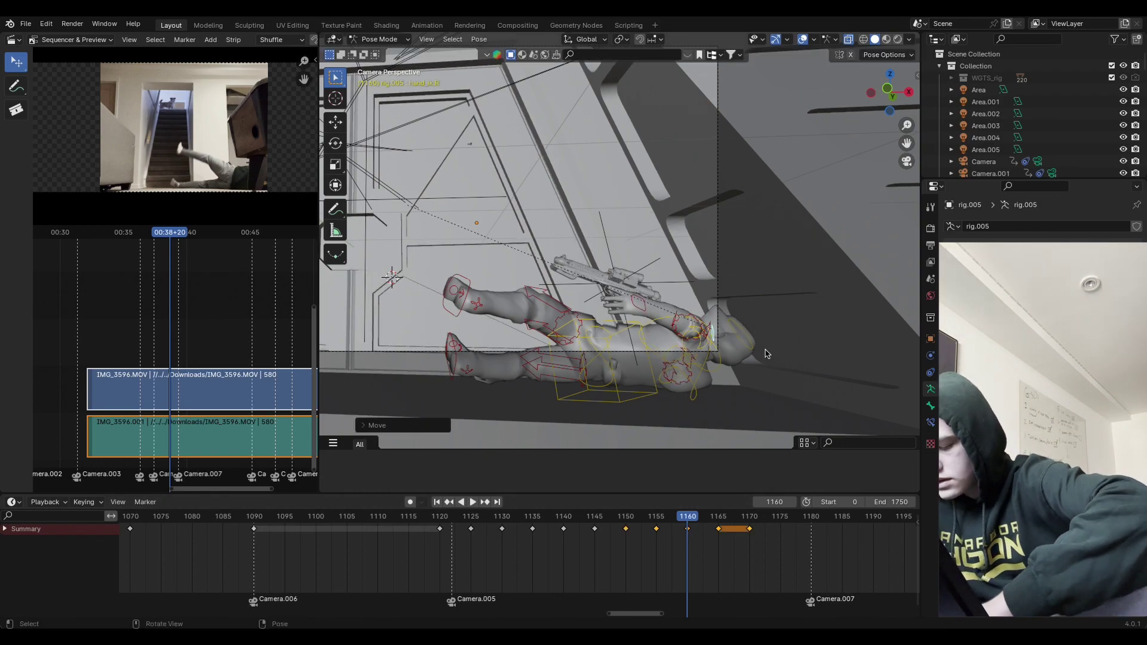
key(i)
click(765, 350)
Step: At frame 1165, reposition the right hand and key its location and rotation
click(719, 520)
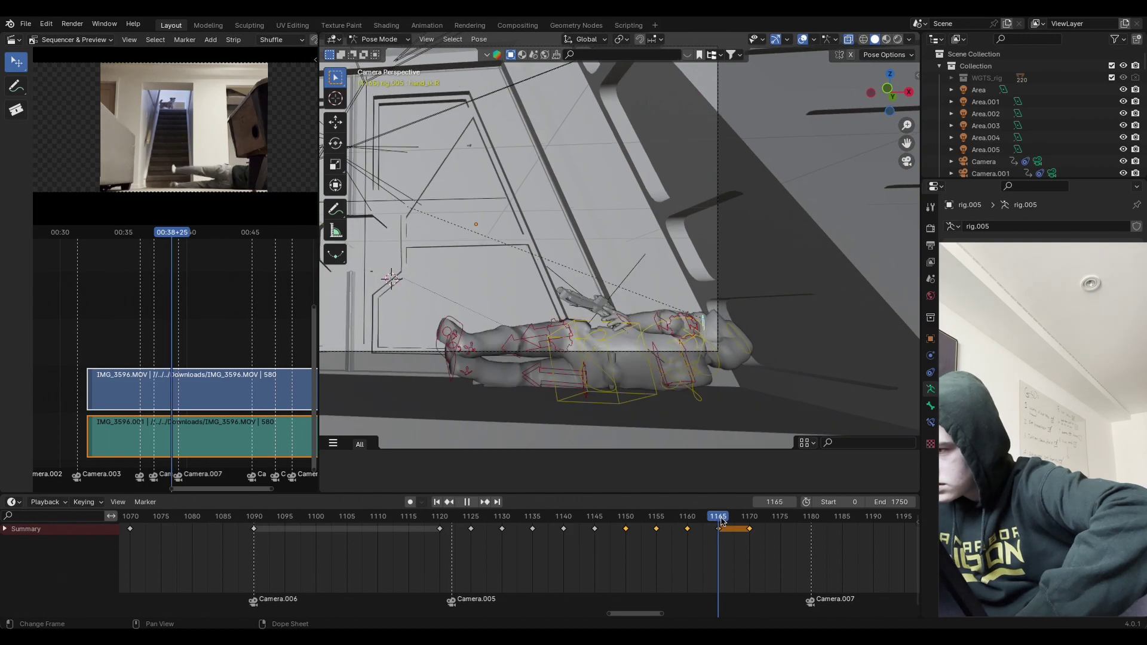
key(h)
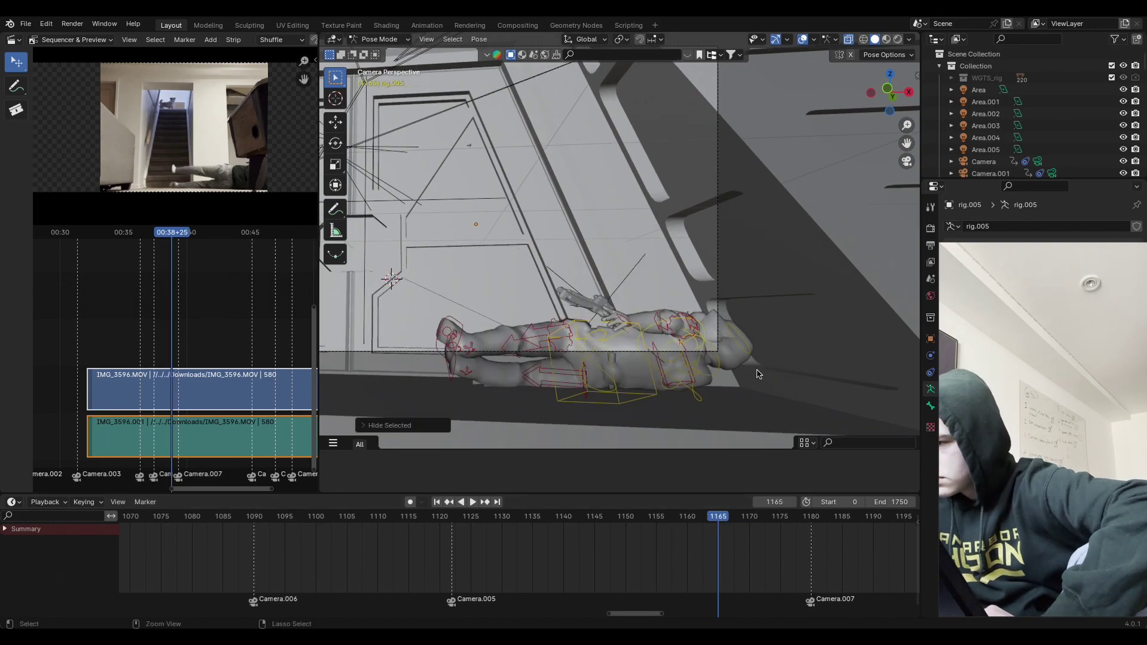
key(ctrl+z)
key(g)
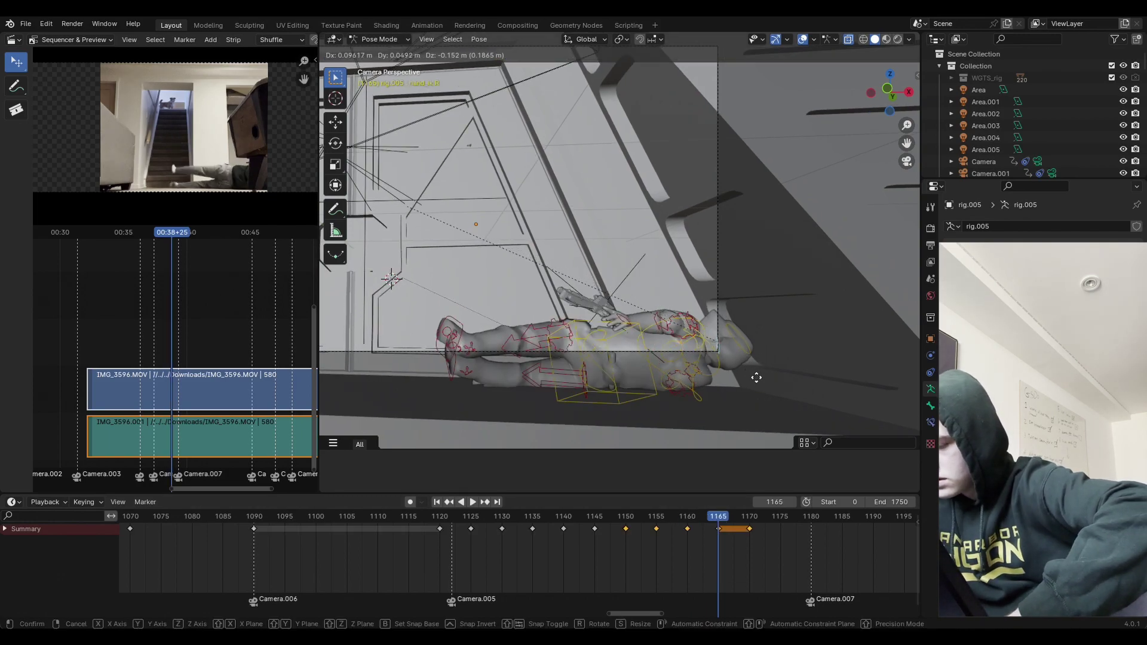
click(753, 376)
key(i)
click(752, 391)
Step: At frame 1170, move and key the right hand, then replay the fall to review it
click(747, 517)
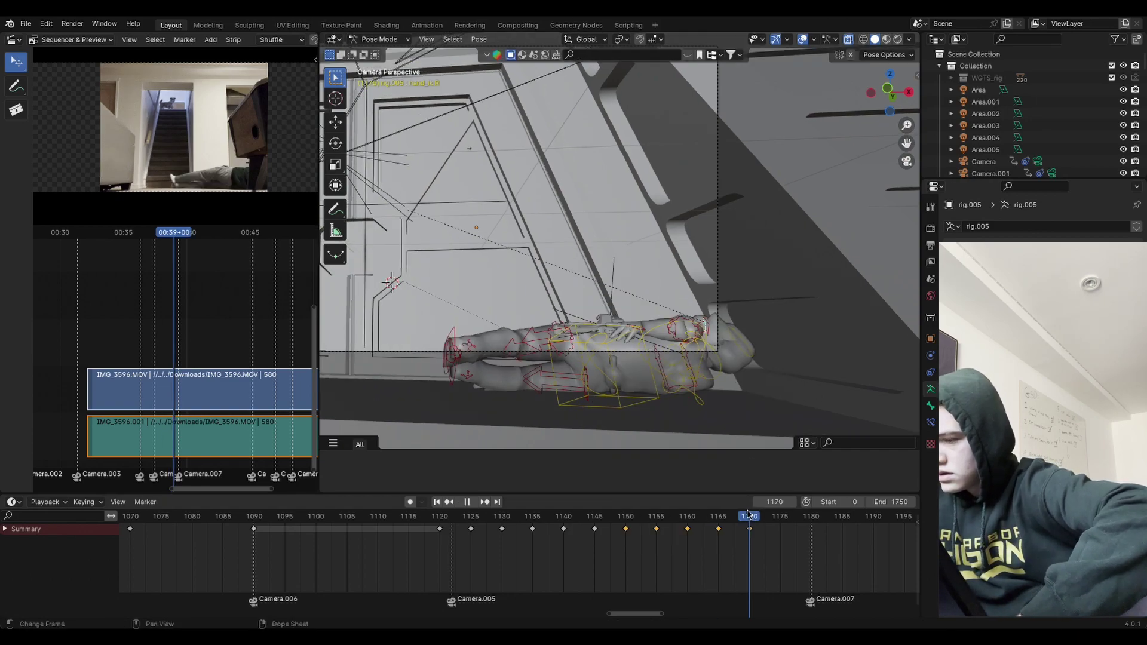
key(g)
click(758, 390)
key(i)
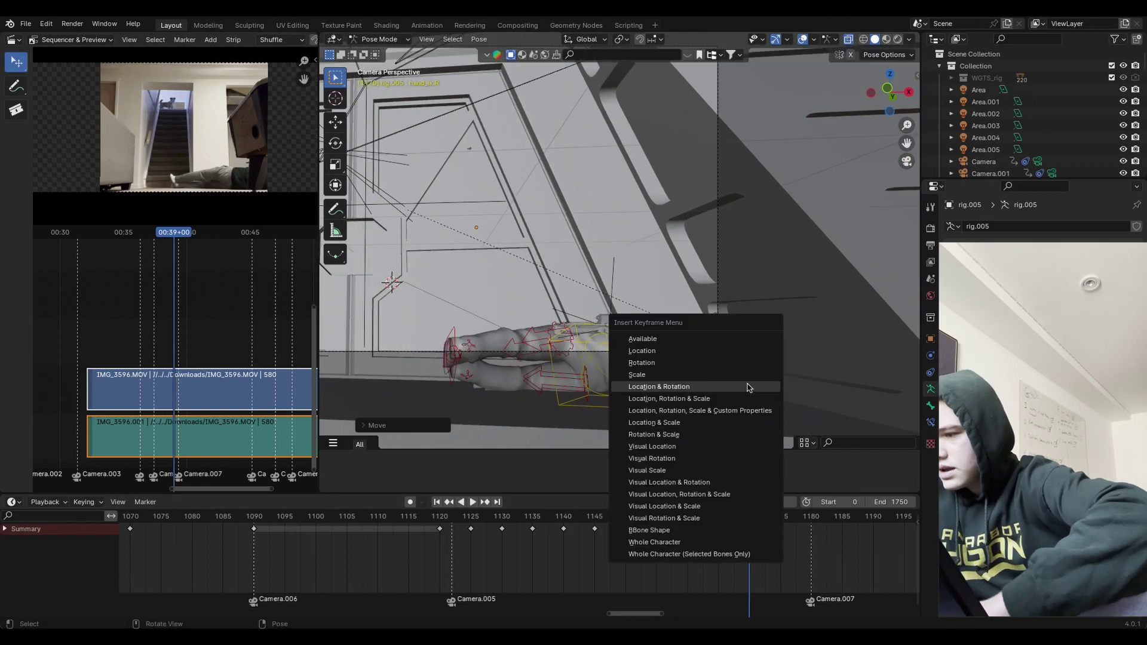
click(702, 533)
key(space)
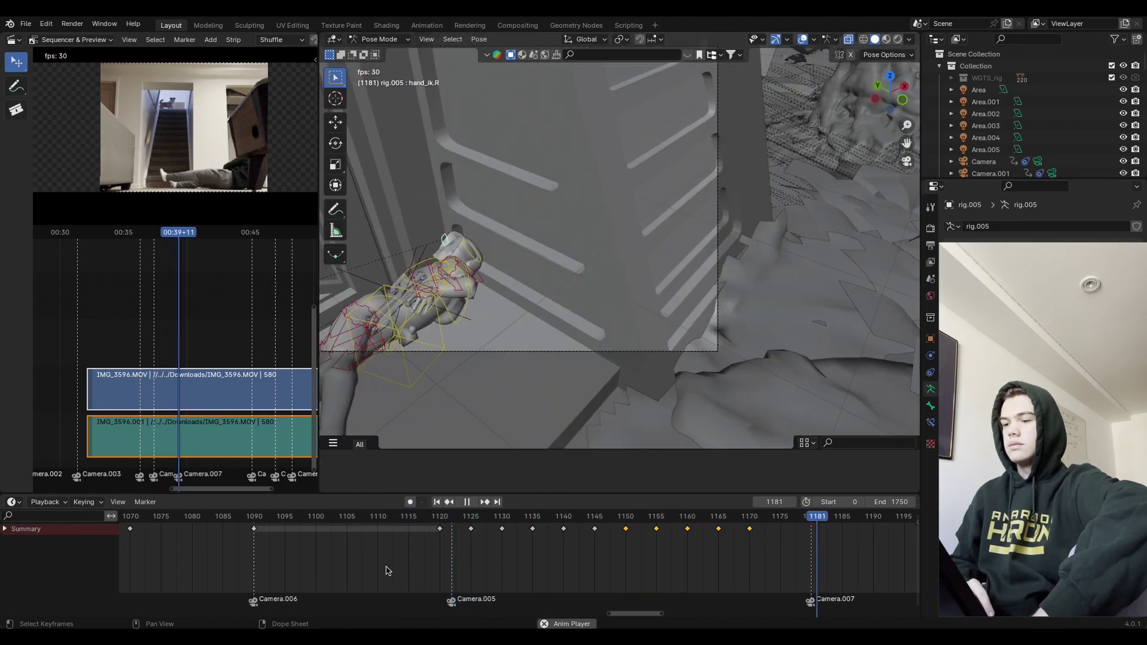
key(space)
click(26, 23)
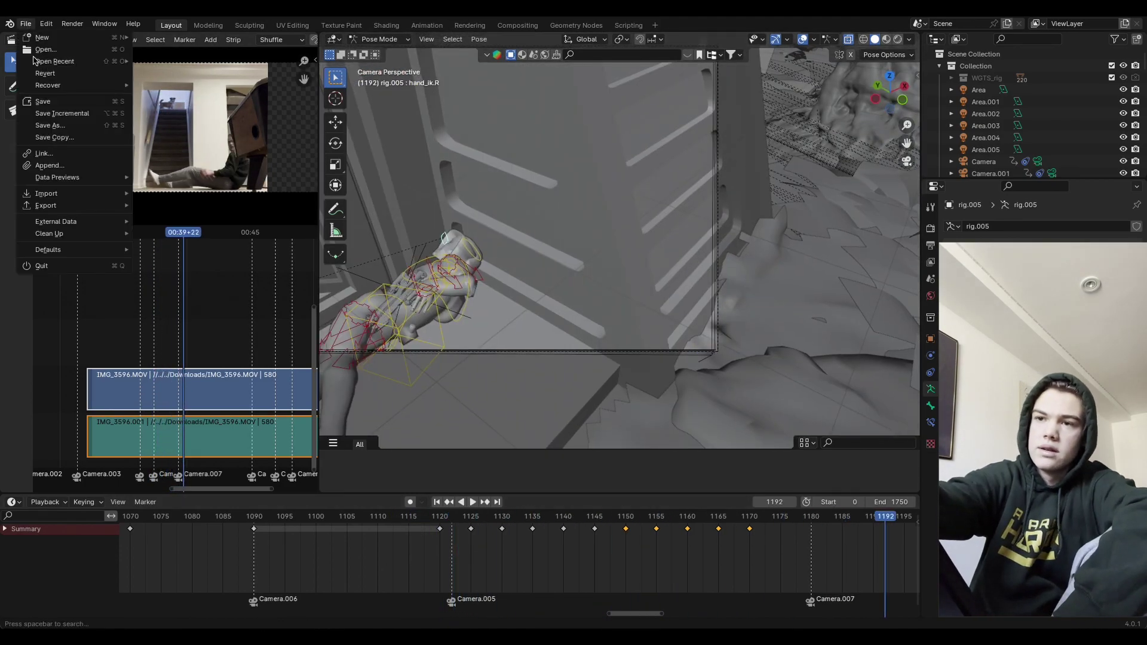
Step: Save the project, replay the fall, and return to frame 1170
key(Return)
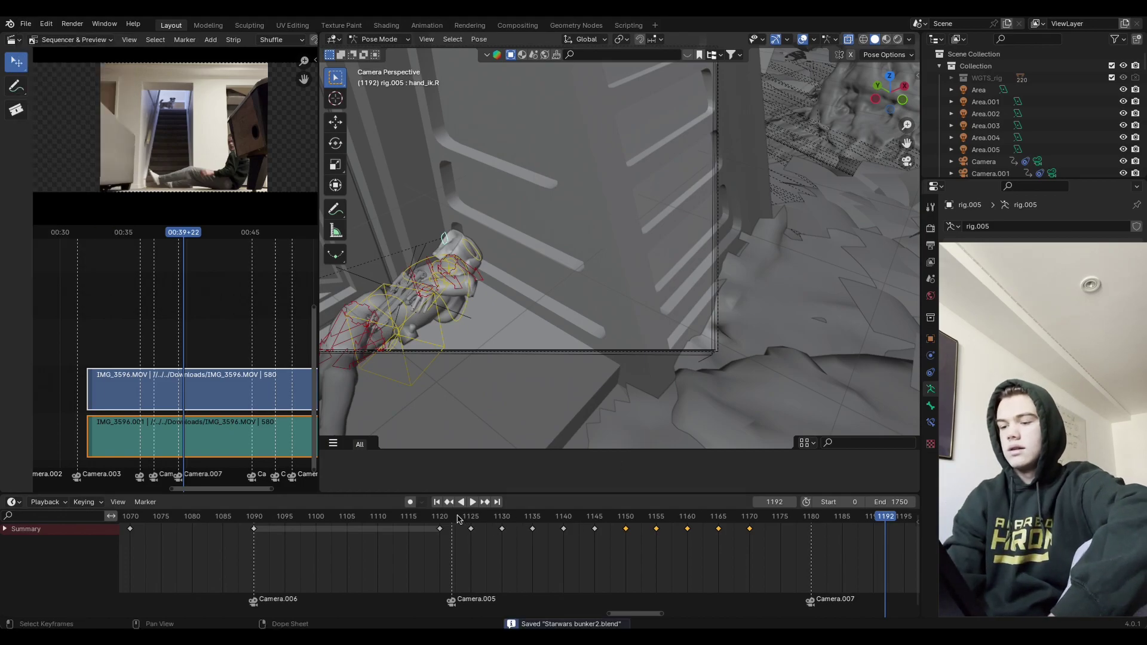
key(space)
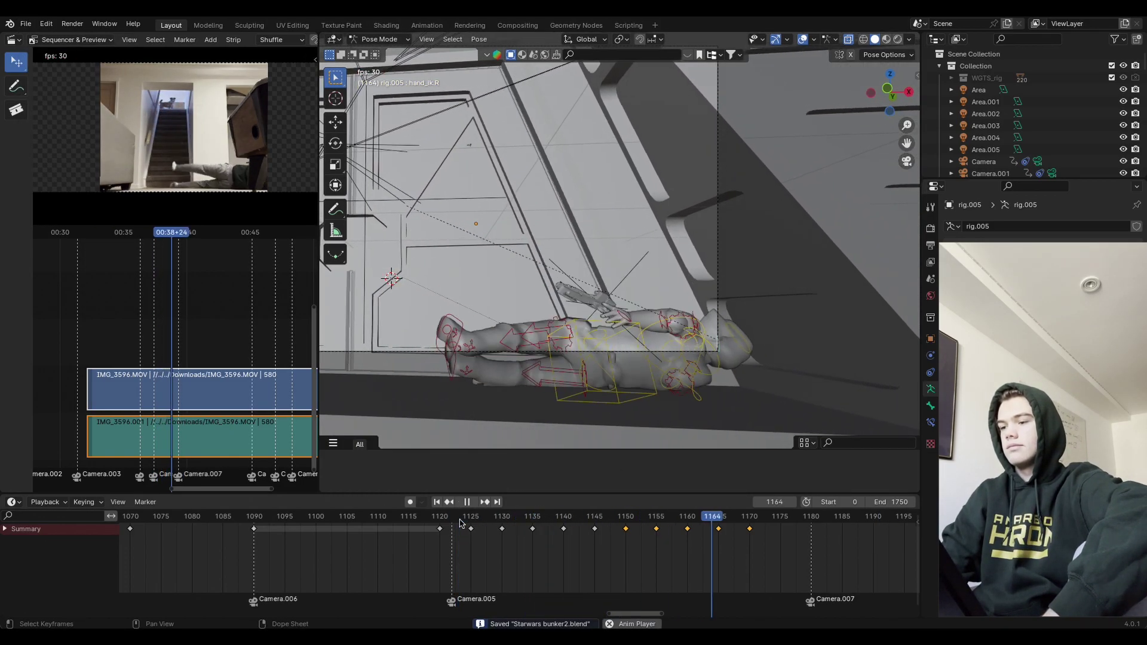
key(space)
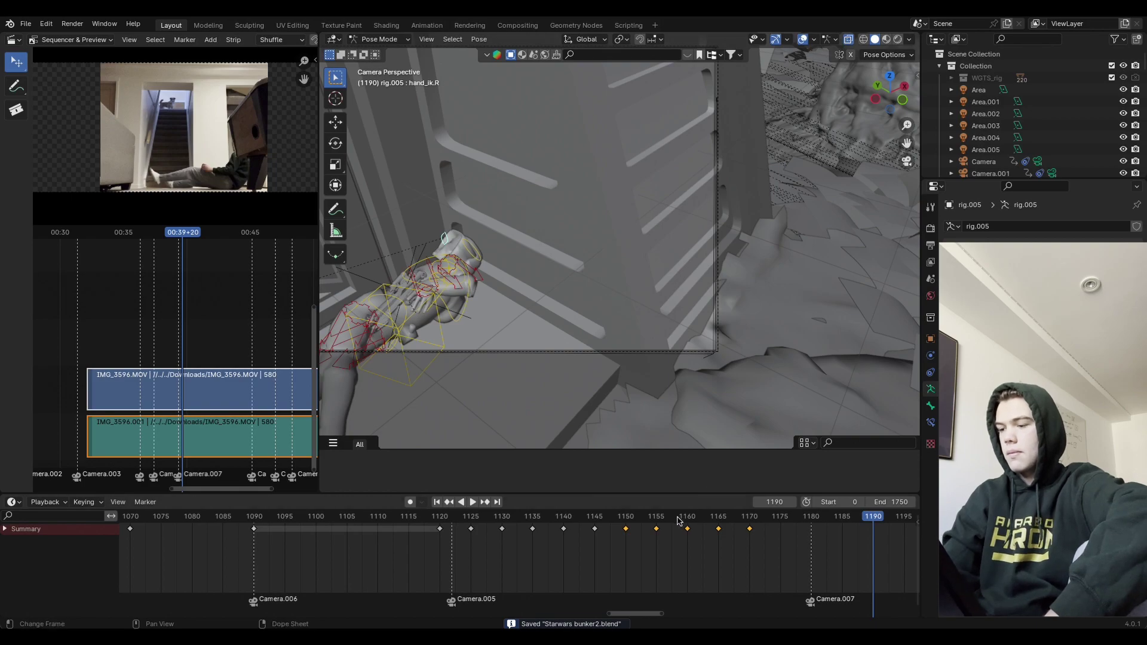
drag(679, 520, 746, 528)
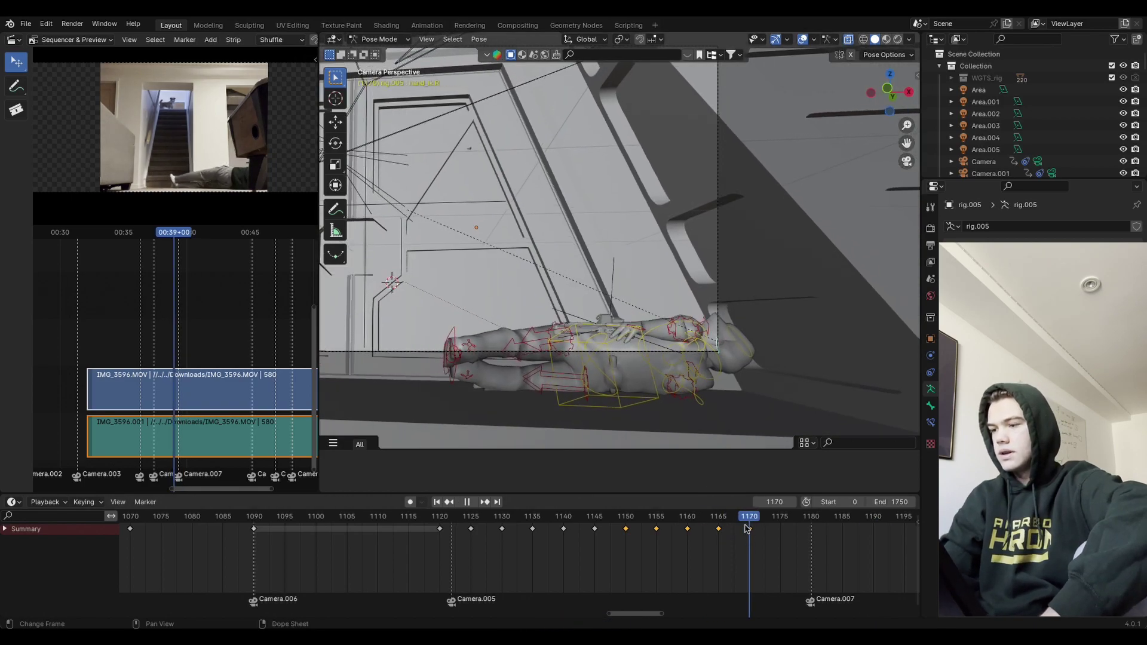
Step: Turn the head about global Z, X and Y and key its location and rotation at frame 1170
click(740, 342)
key(r)
key(z)
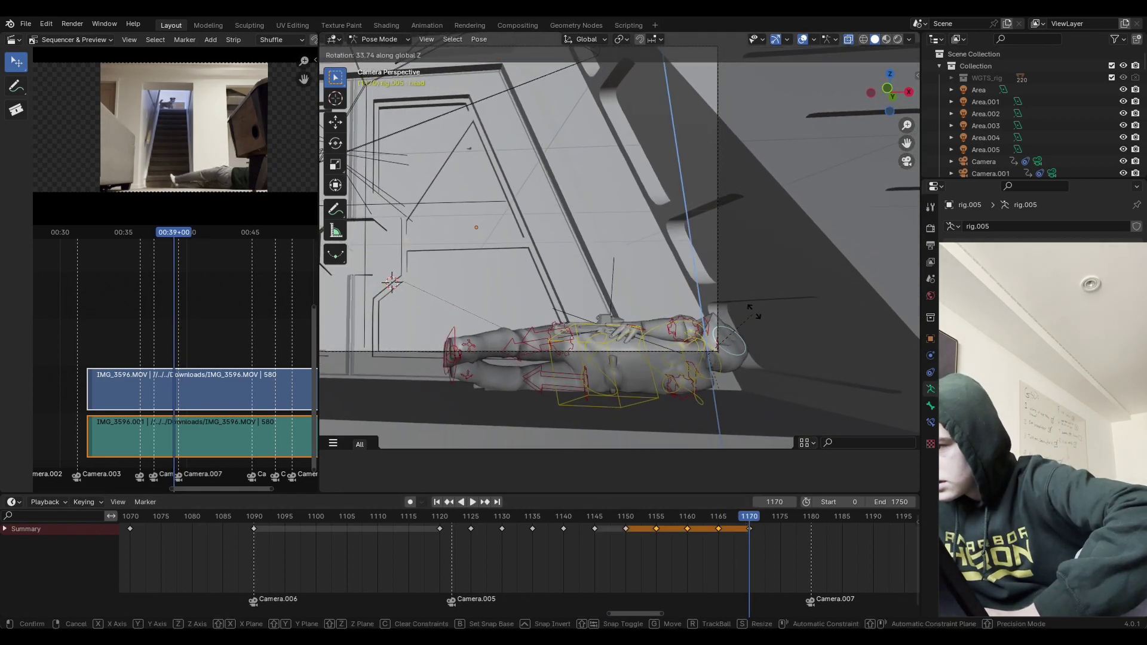
click(766, 372)
key(r)
key(y)
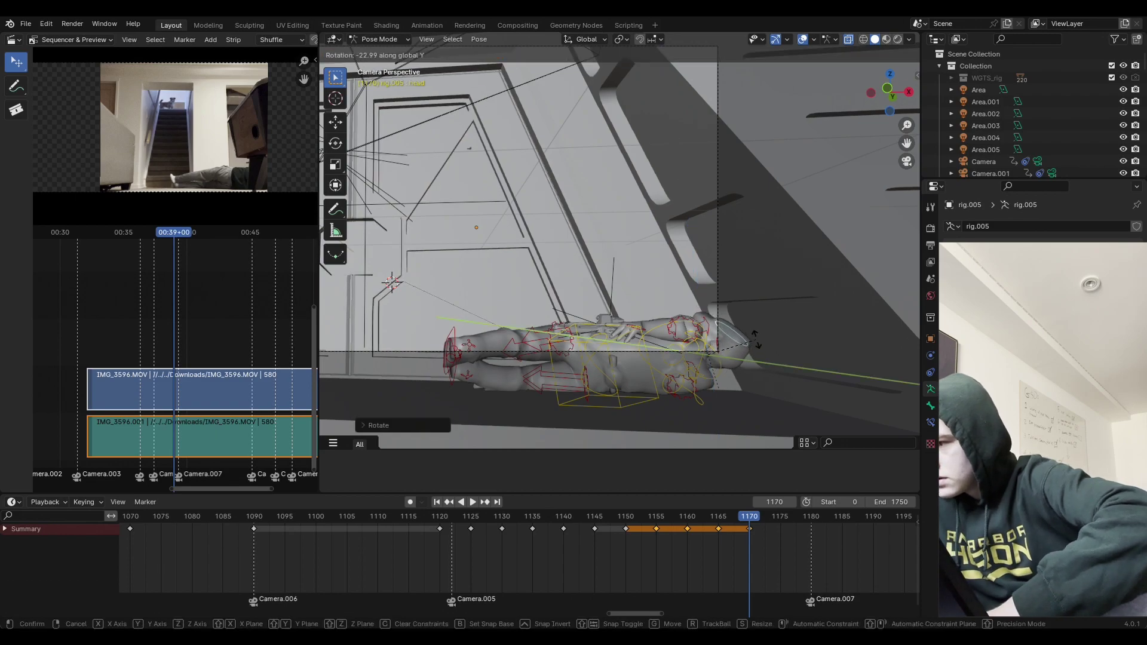
key(x)
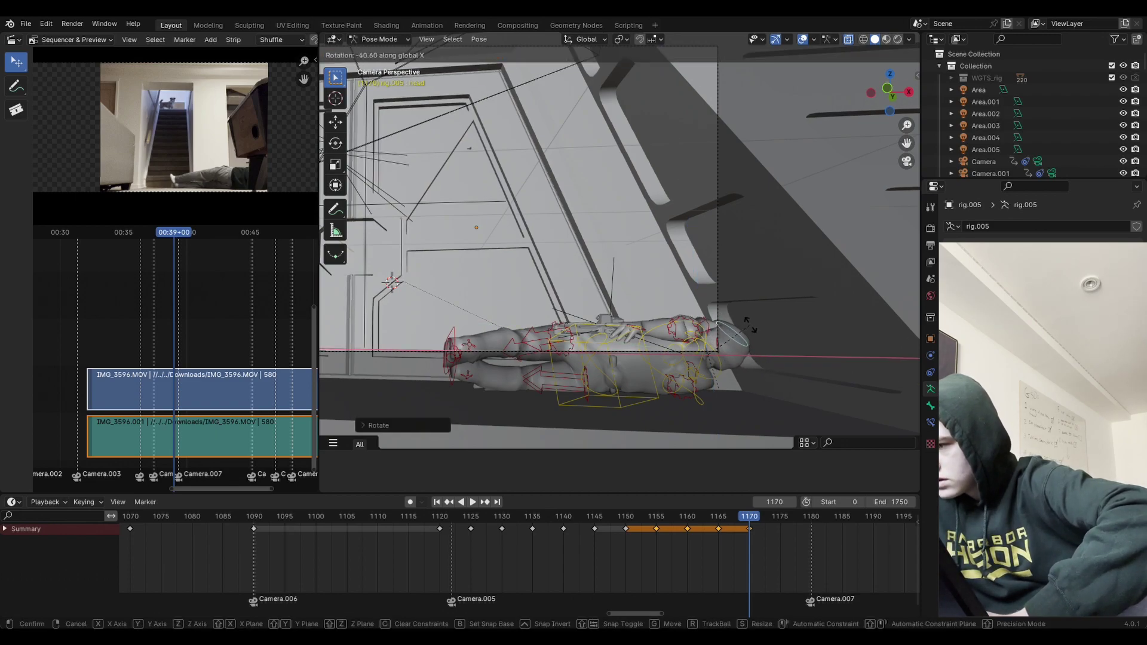
click(750, 322)
key(r)
key(y)
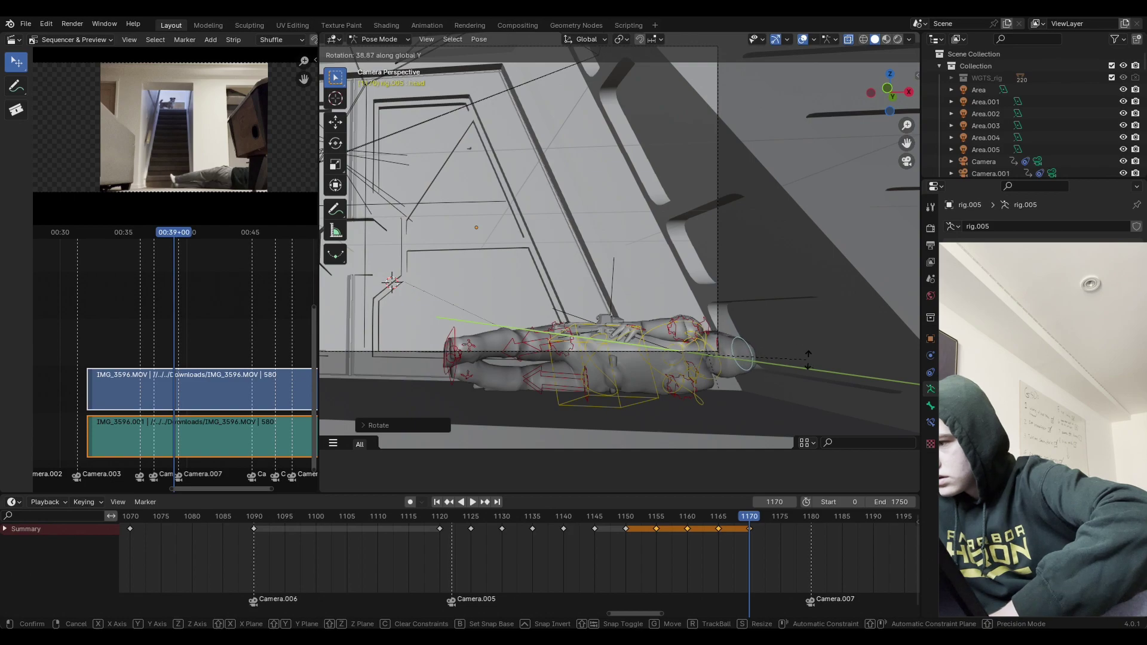
click(807, 359)
key(i)
click(803, 356)
Step: At frame 1165, tilt the head about global X and key its location and rotation
drag(749, 520, 619, 530)
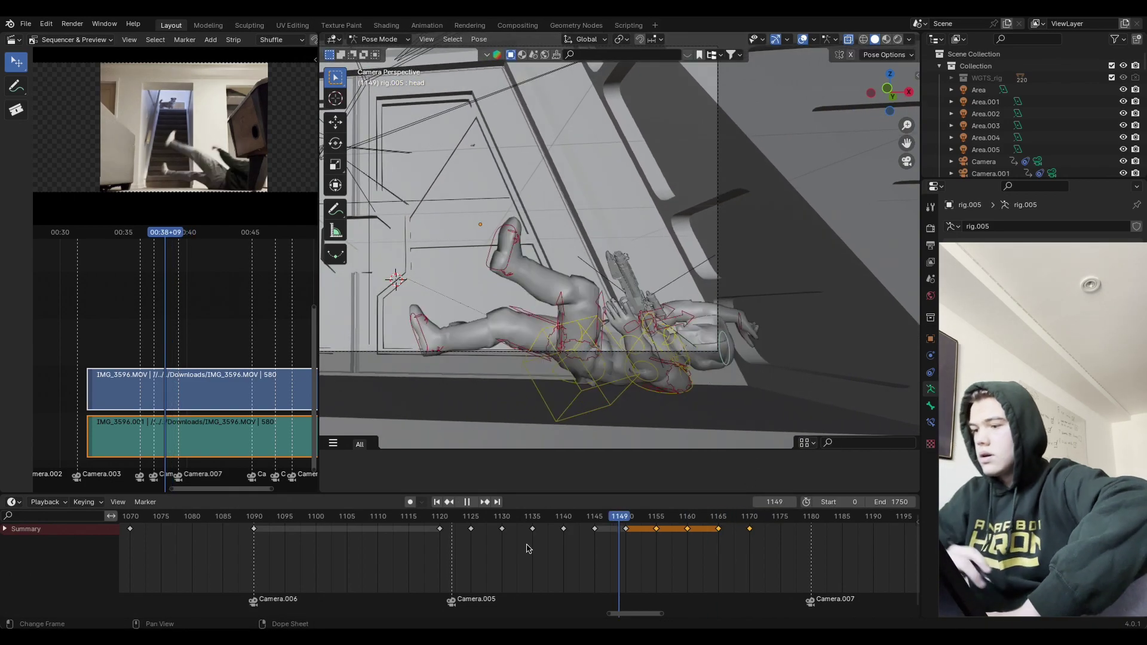
key(space)
key(space)
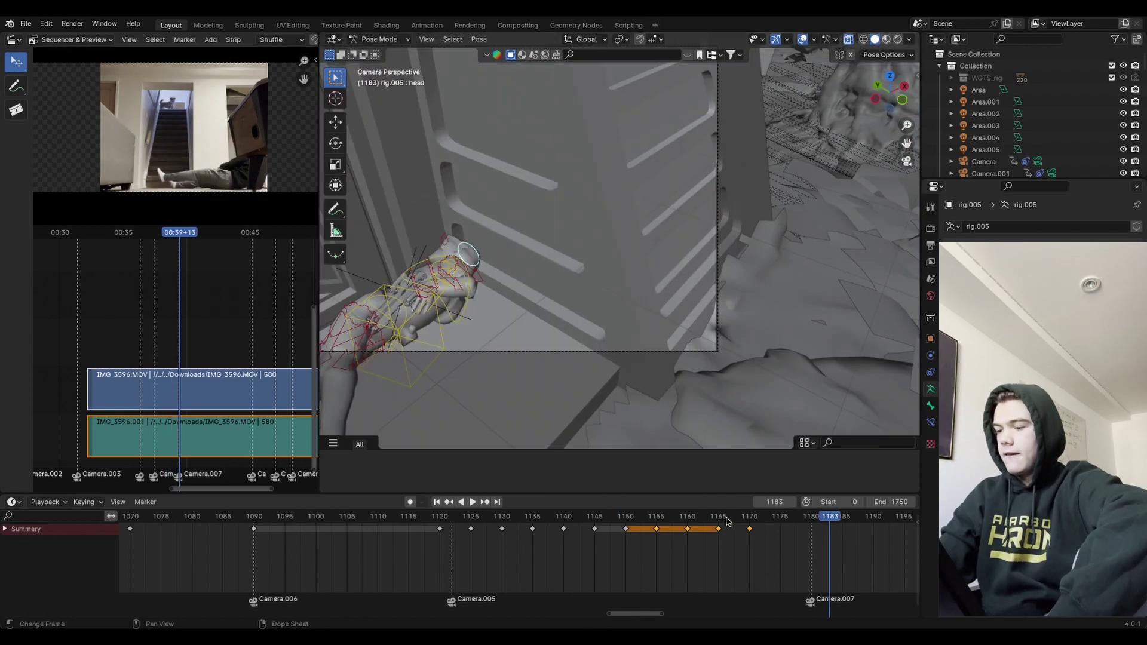
click(719, 519)
key(r)
key(y)
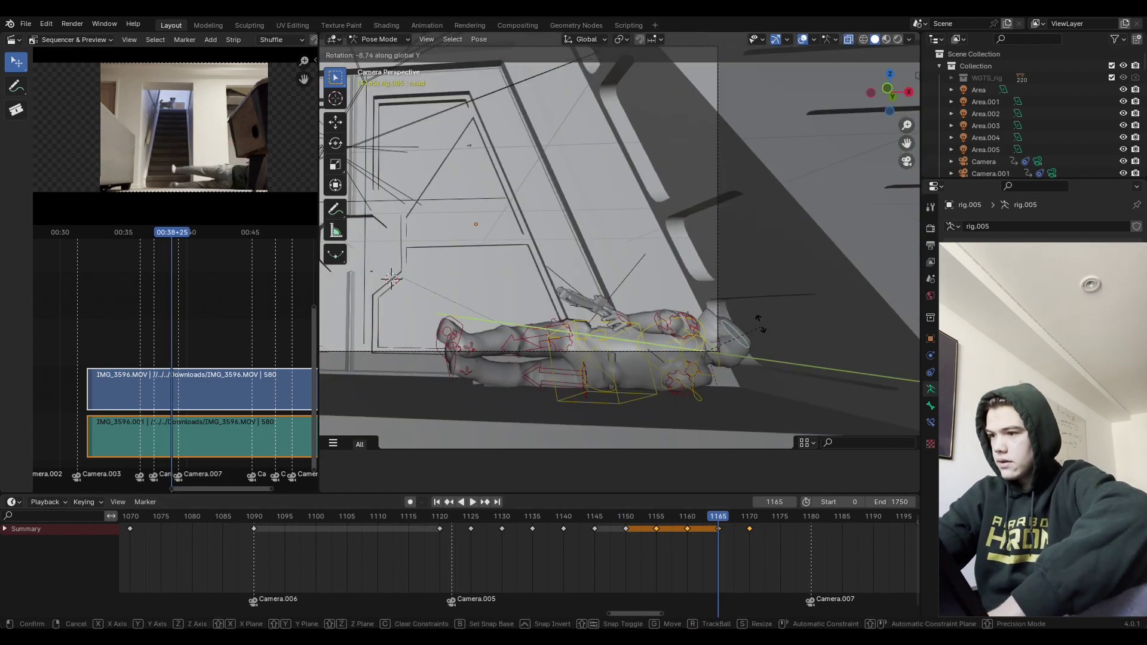
key(x)
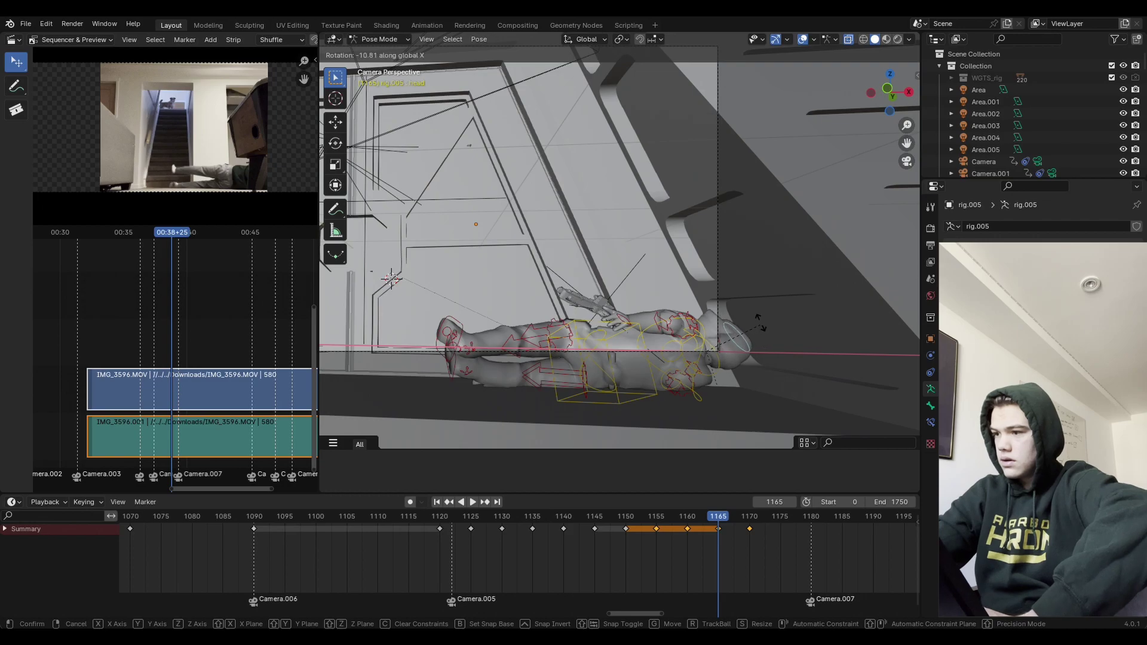
click(754, 301)
key(i)
click(754, 325)
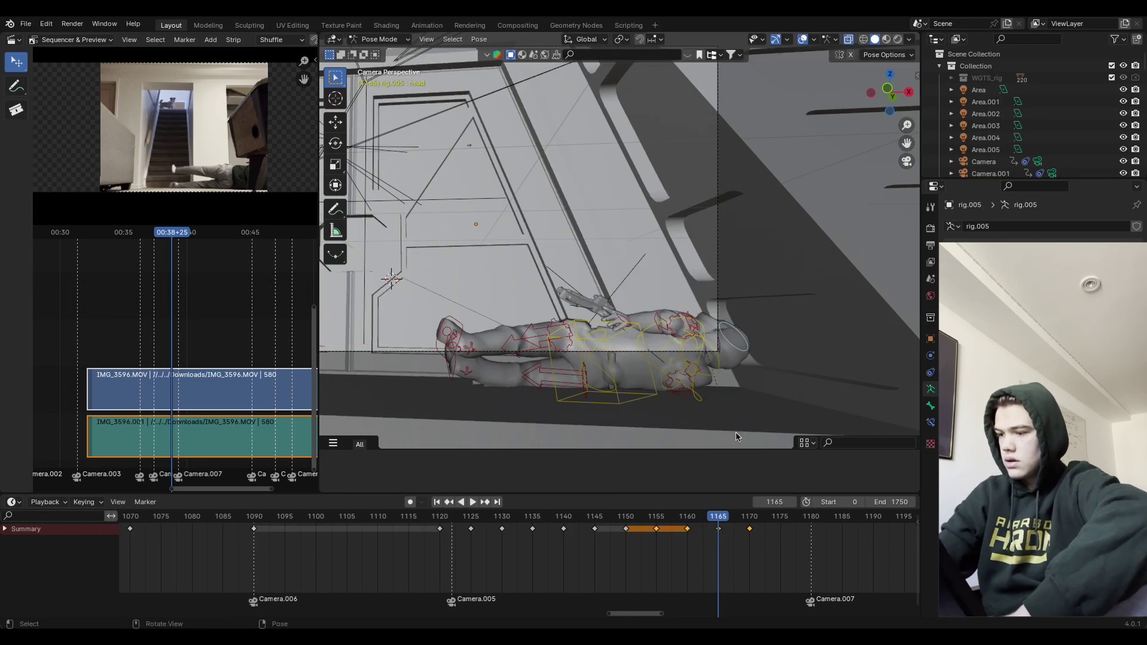
Step: Replay the animation and save Starwars bunker2.blend
key(space)
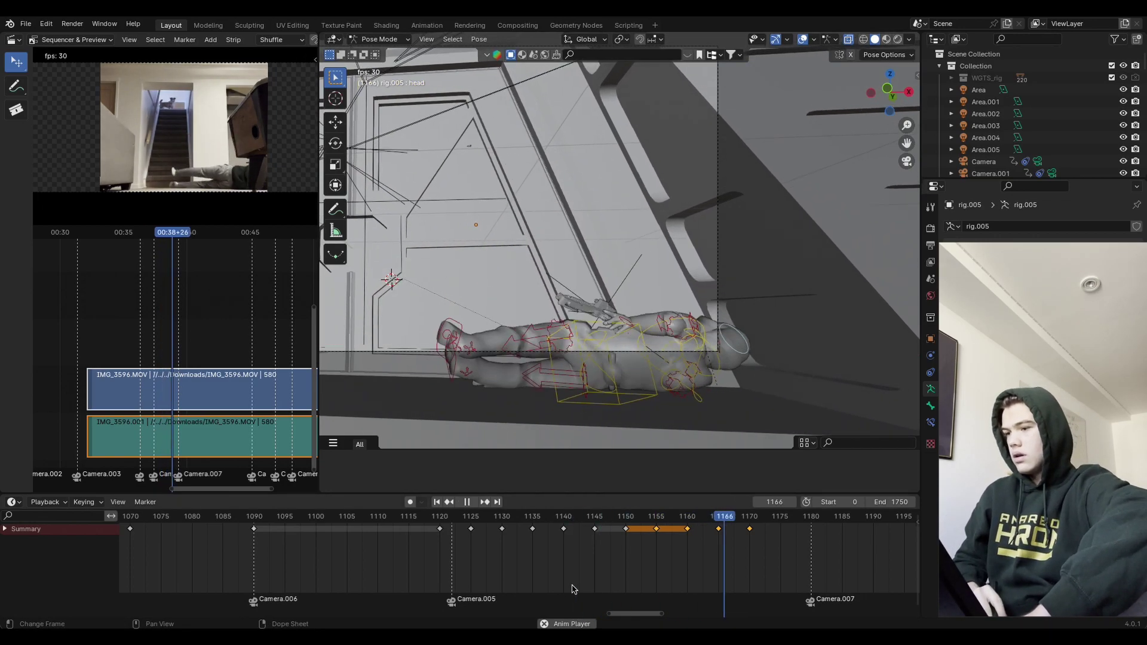
key(space)
click(26, 24)
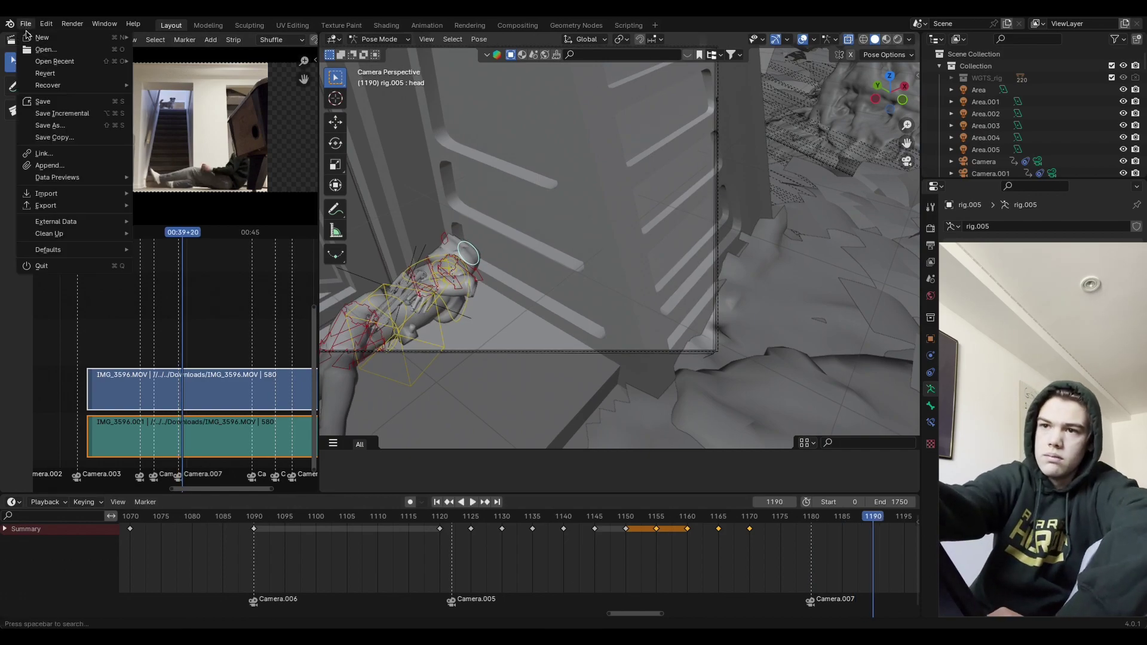
click(70, 99)
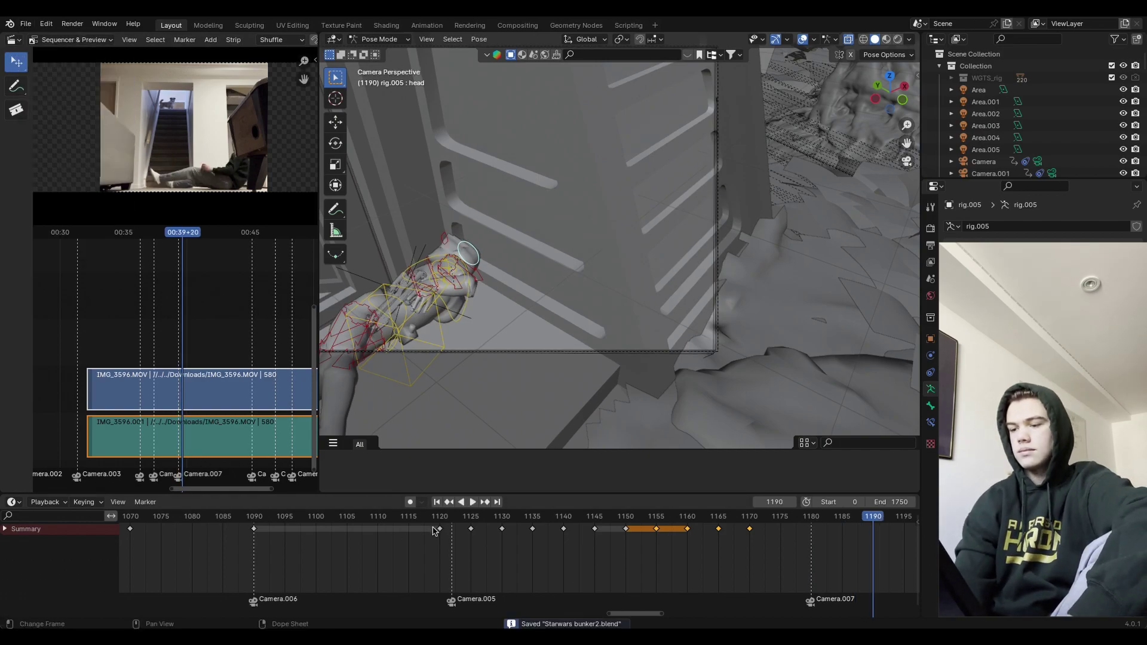
Step: Orbit to view the whole bunker and play the fall twice from about frame 1110
middle_drag(628, 310, 712, 365)
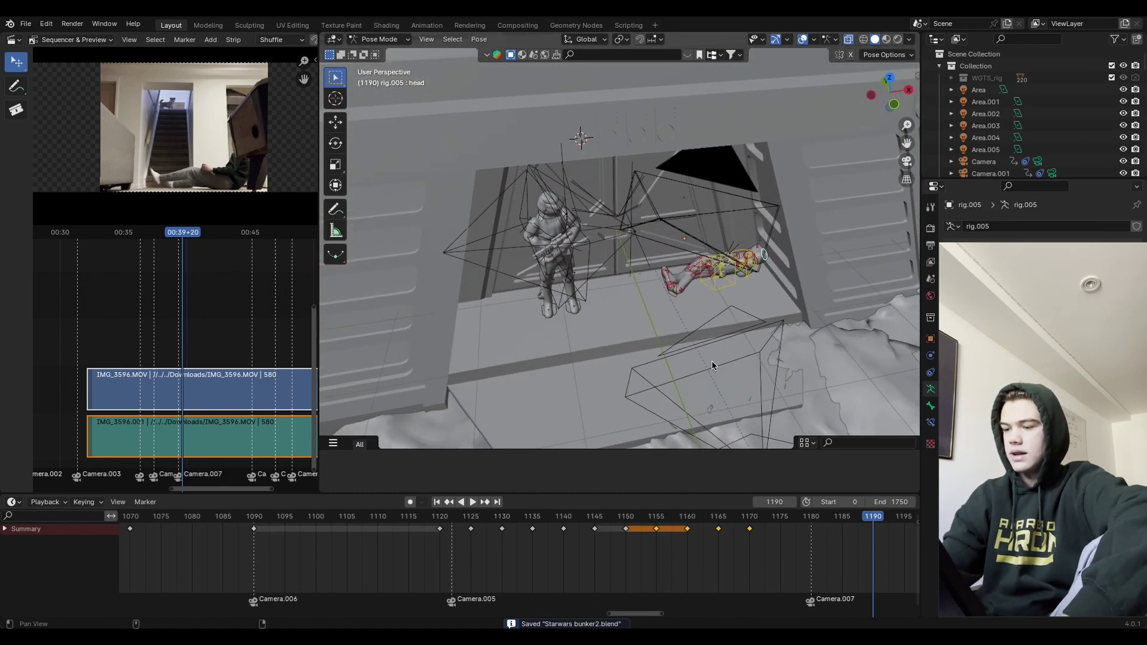
click(384, 522)
key(space)
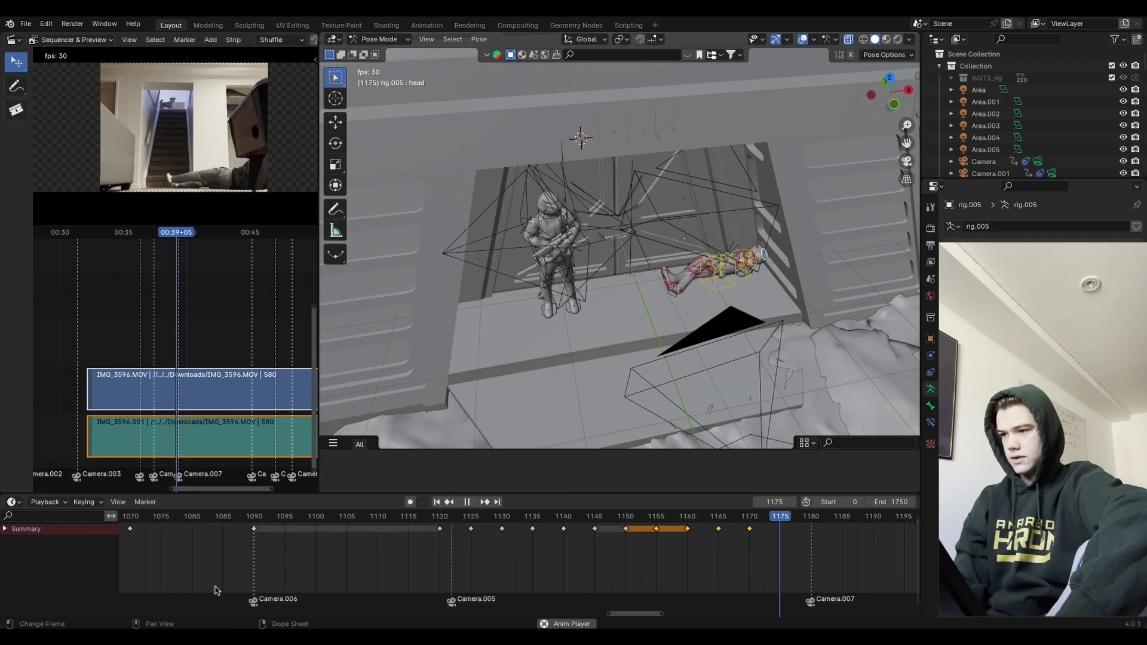
key(space)
click(385, 524)
key(space)
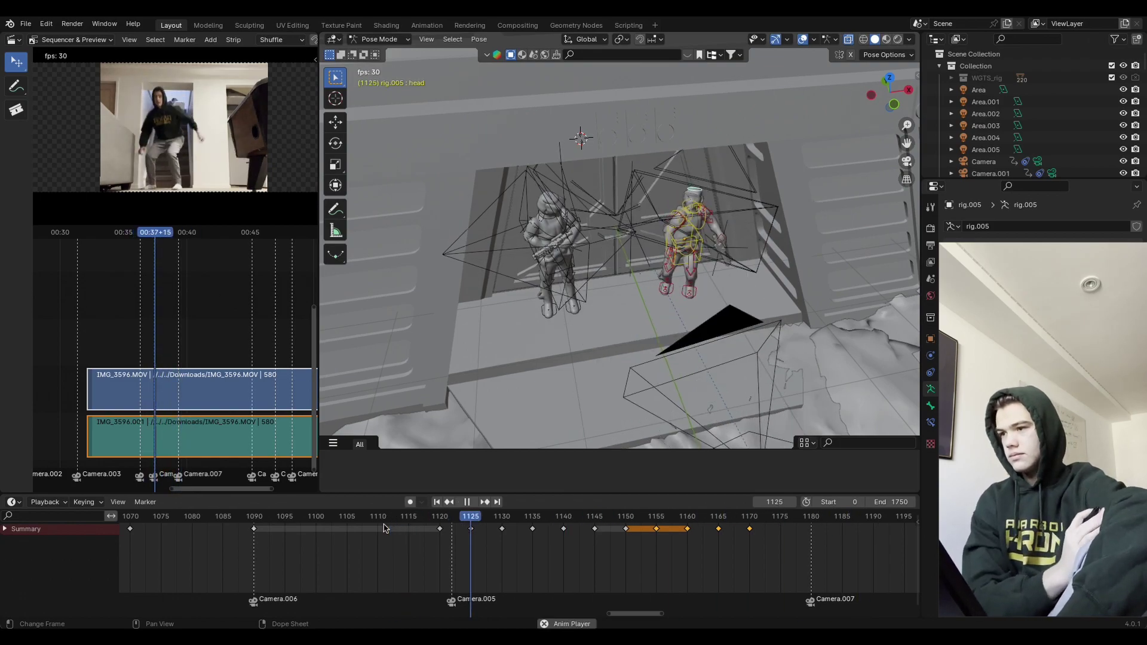
key(space)
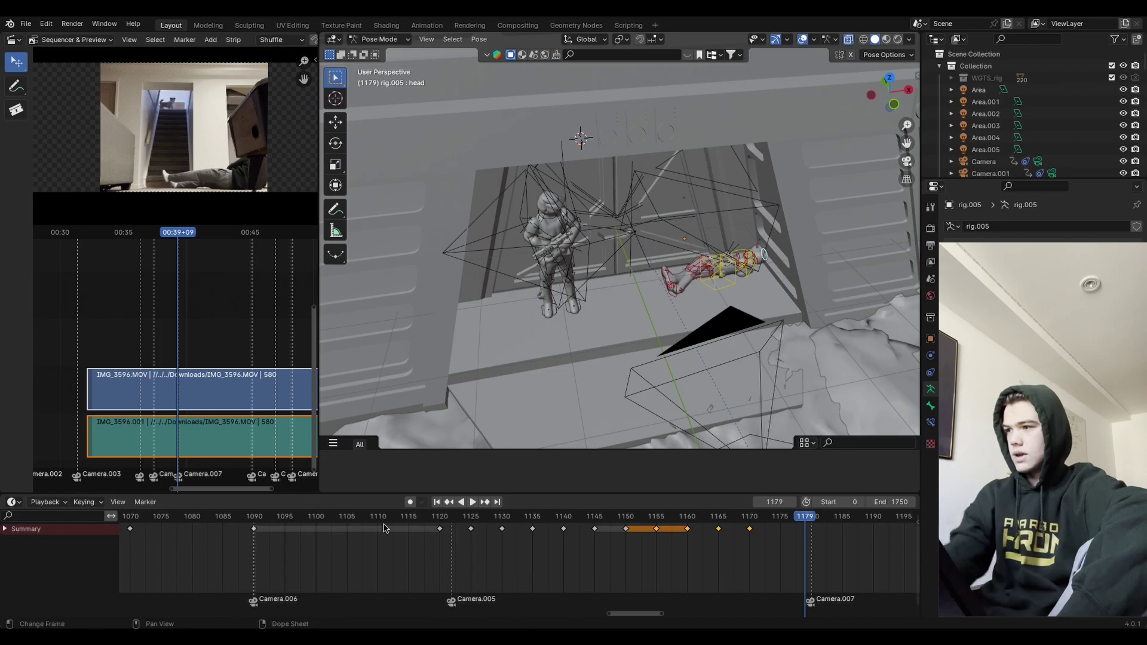
Step: Through the scene camera, replay the fall from frames 1121 and 1120
click(906, 162)
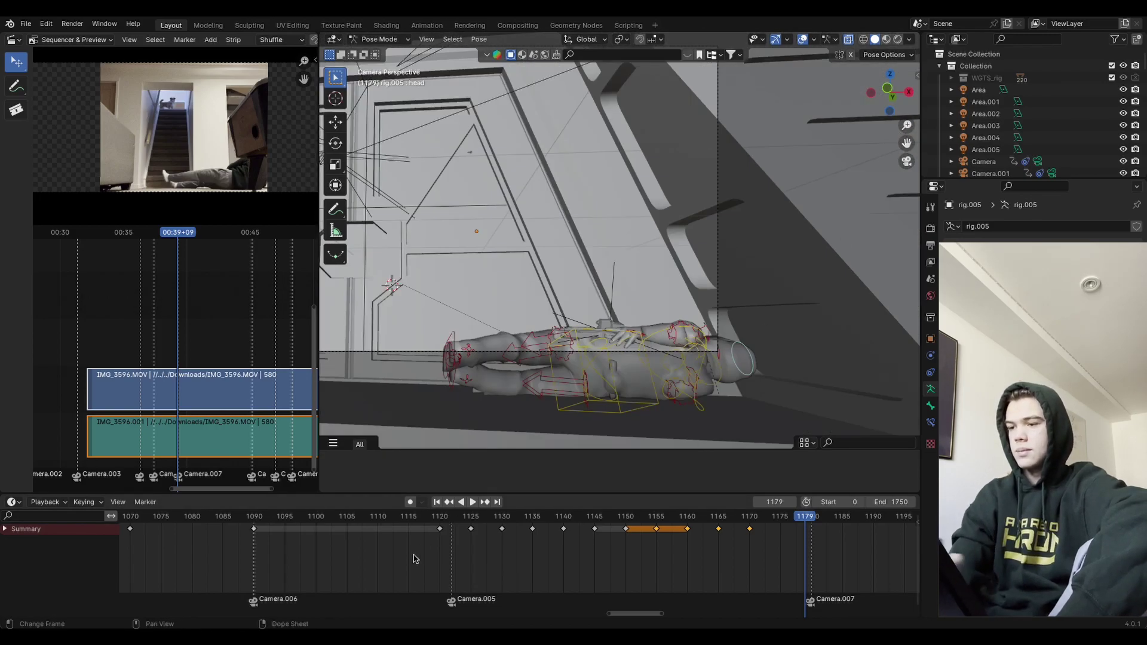
key(space)
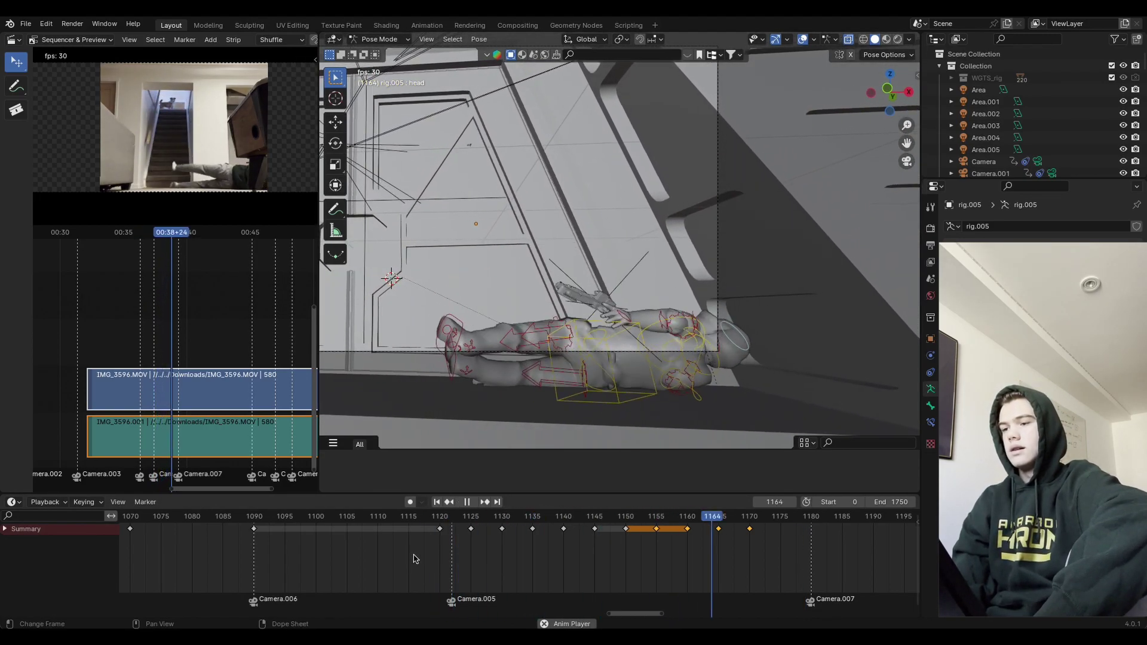
key(space)
drag(568, 516, 445, 541)
key(space)
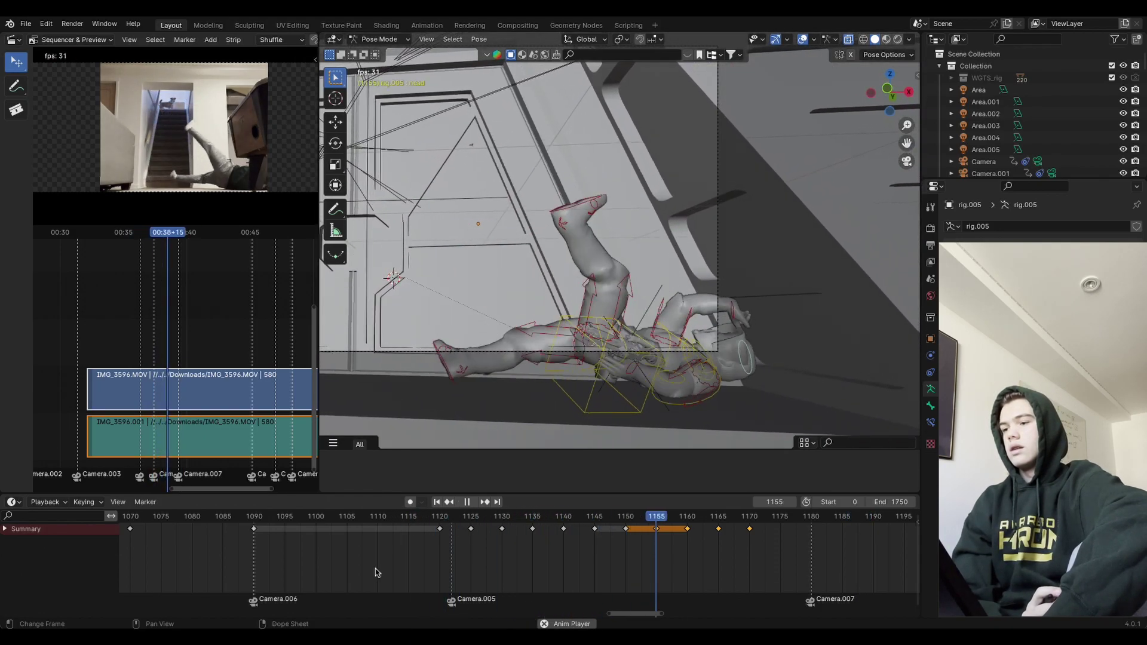
key(space)
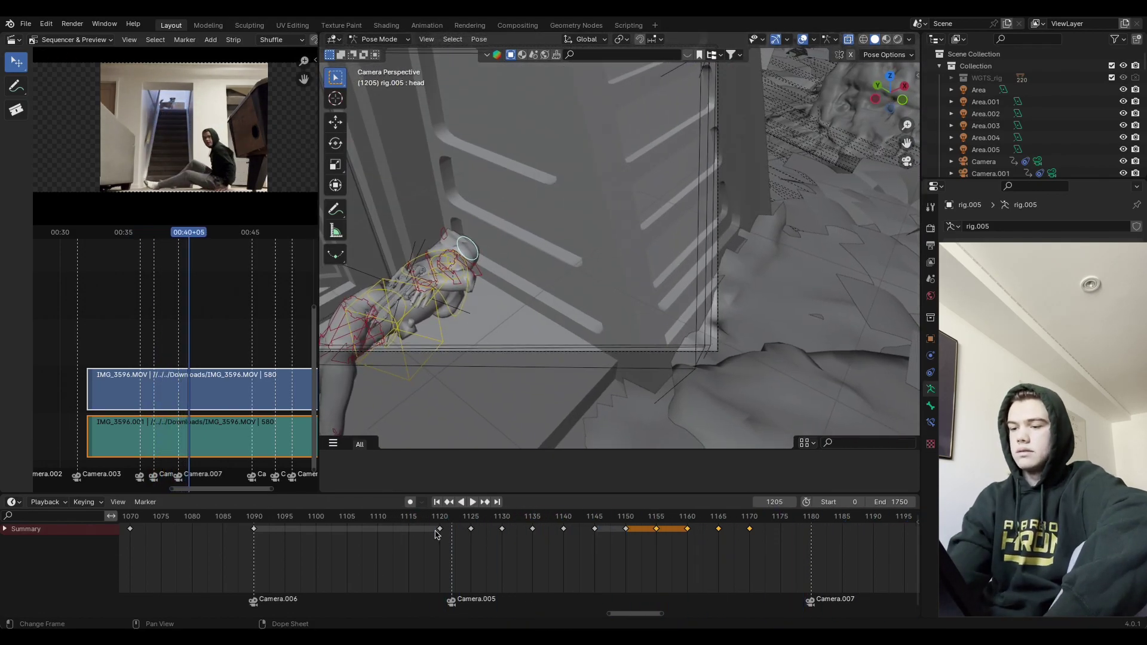
click(439, 517)
key(space)
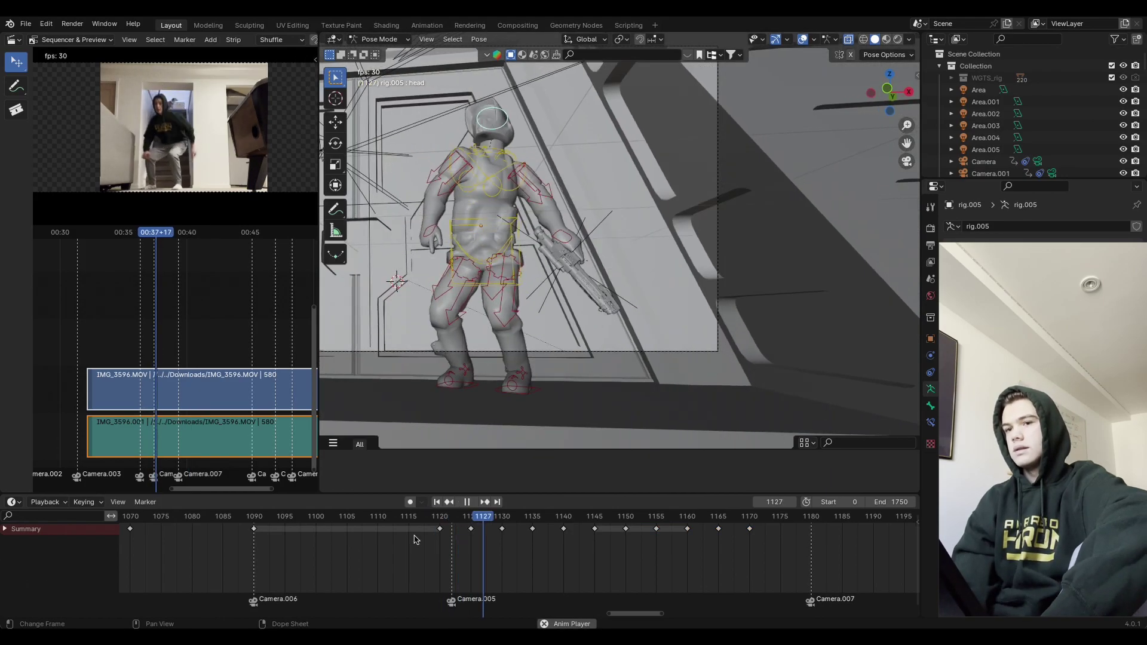
key(space)
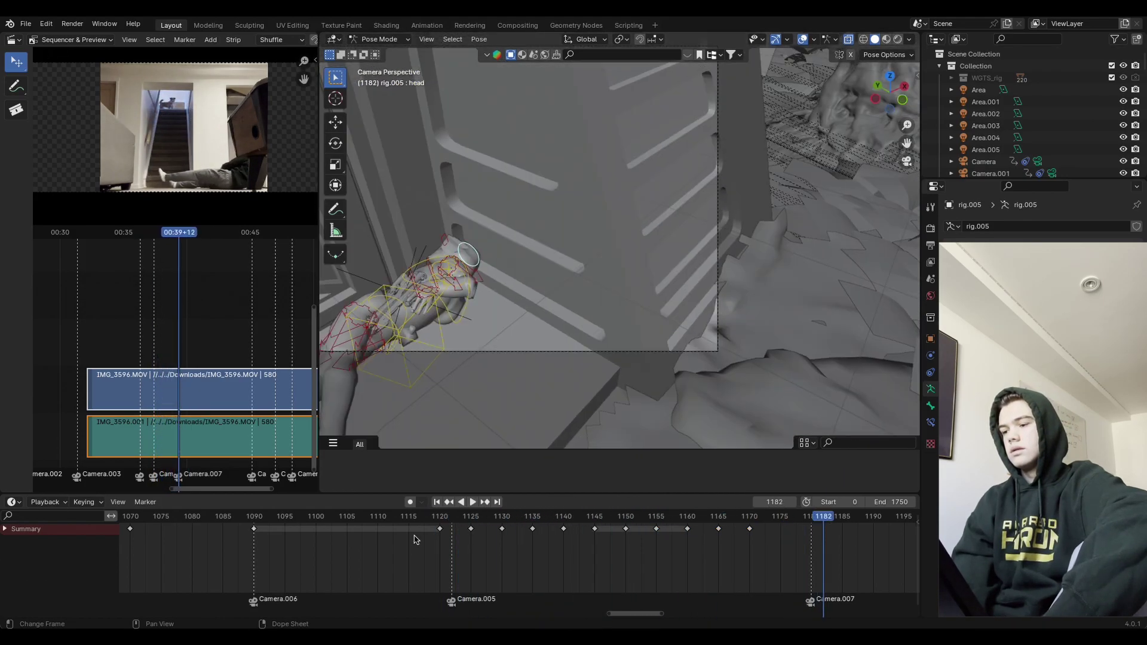
Step: Replay the fall from frame 1121, recentre the camera framing, and scrub back to about frame 1152
click(27, 24)
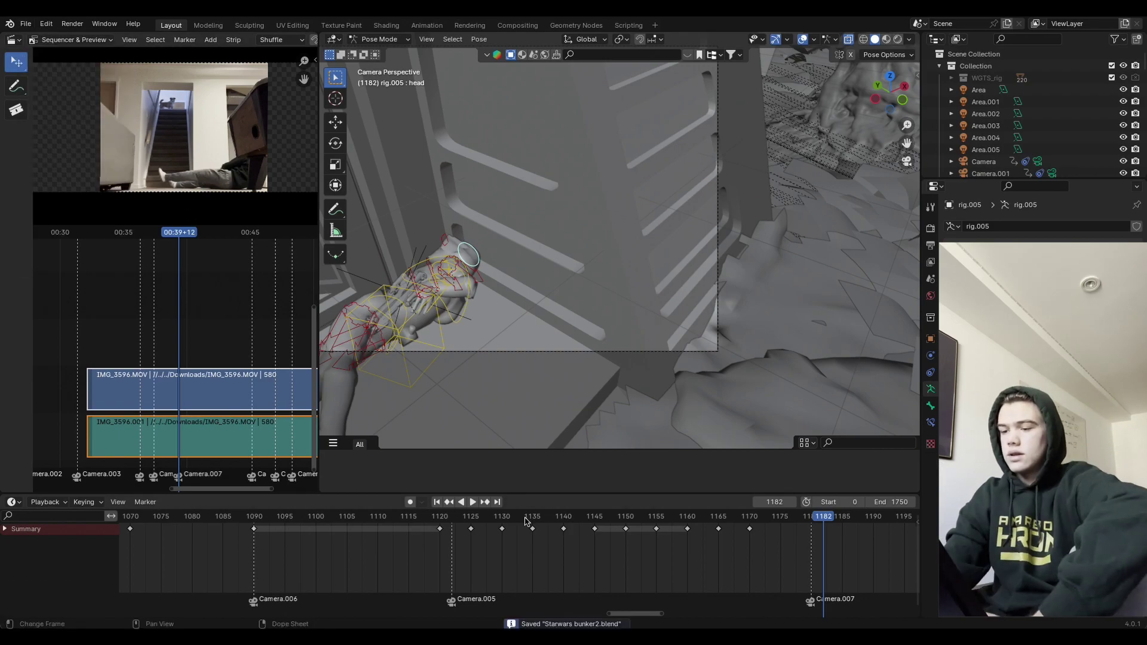
click(448, 521)
key(space)
ctrl+middle_drag(790, 368, 718, 392)
key(space)
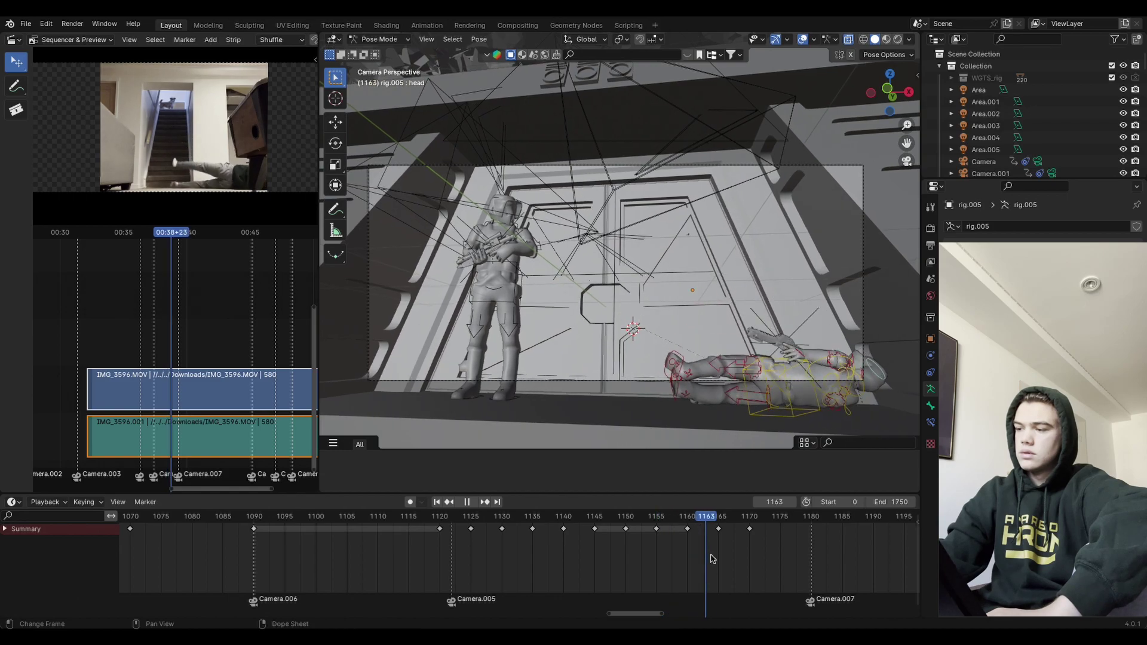
drag(753, 561, 655, 572)
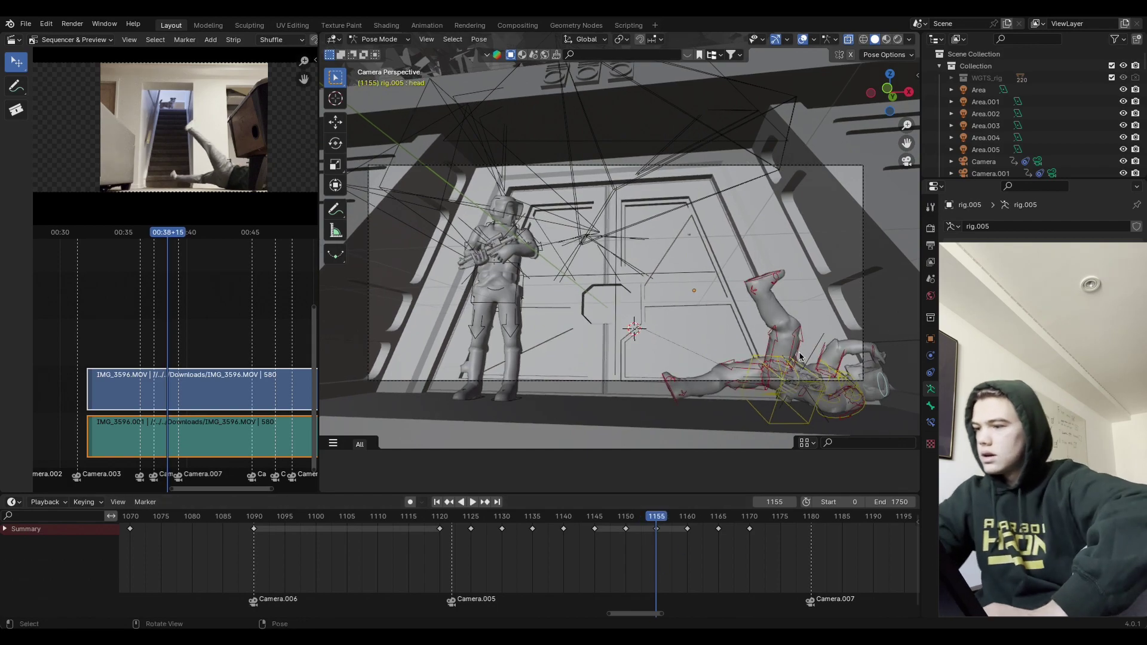
Step: At frame 1155, rotate the torso bone about Y, hide it, and move the hand_ik.R control
key(r)
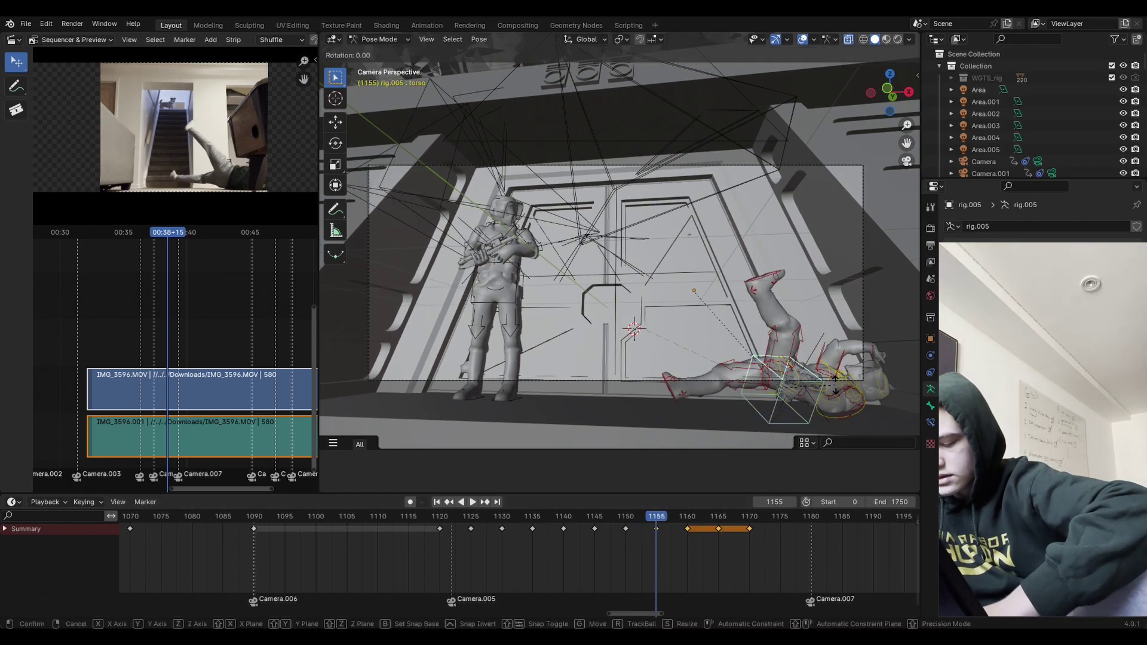
key(y)
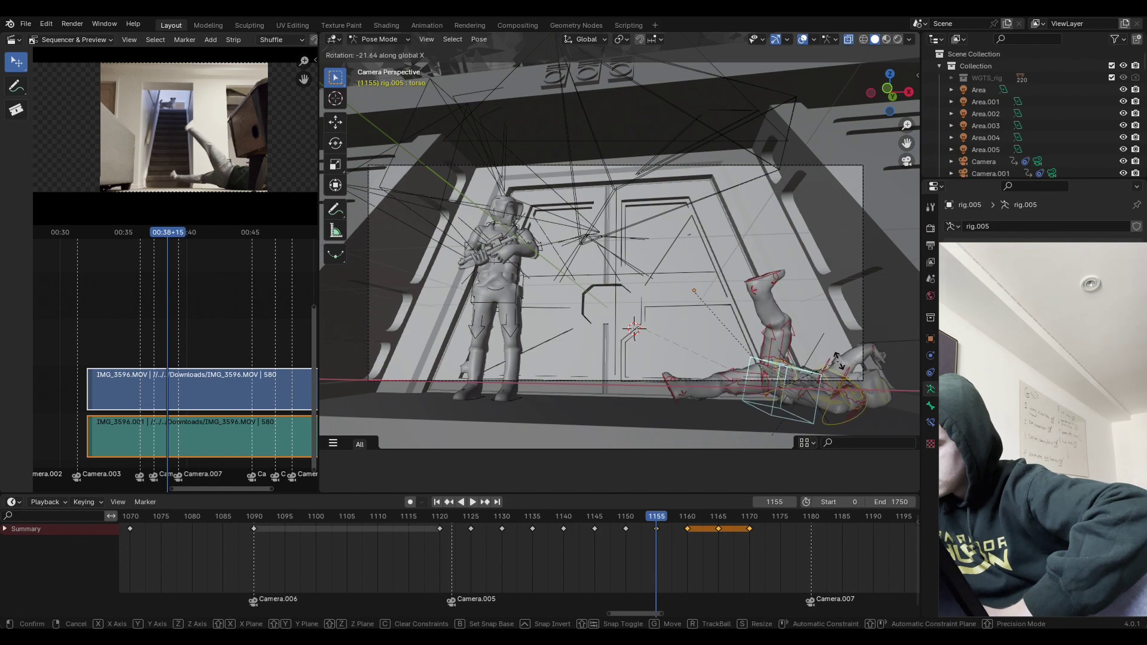
click(838, 354)
key(h)
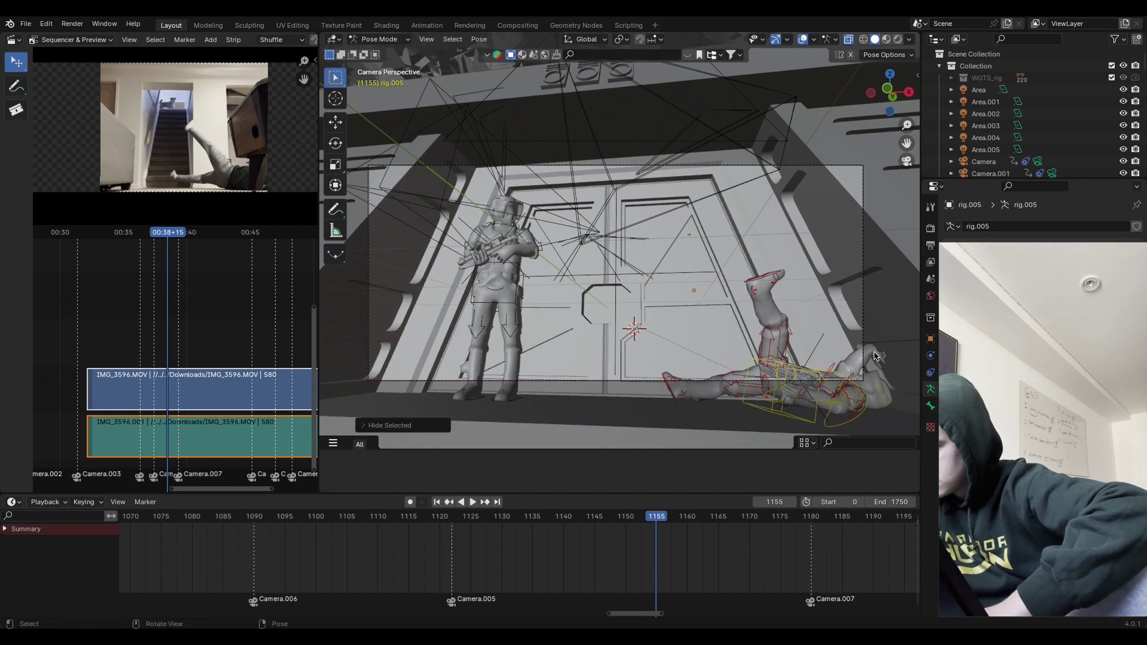
click(874, 355)
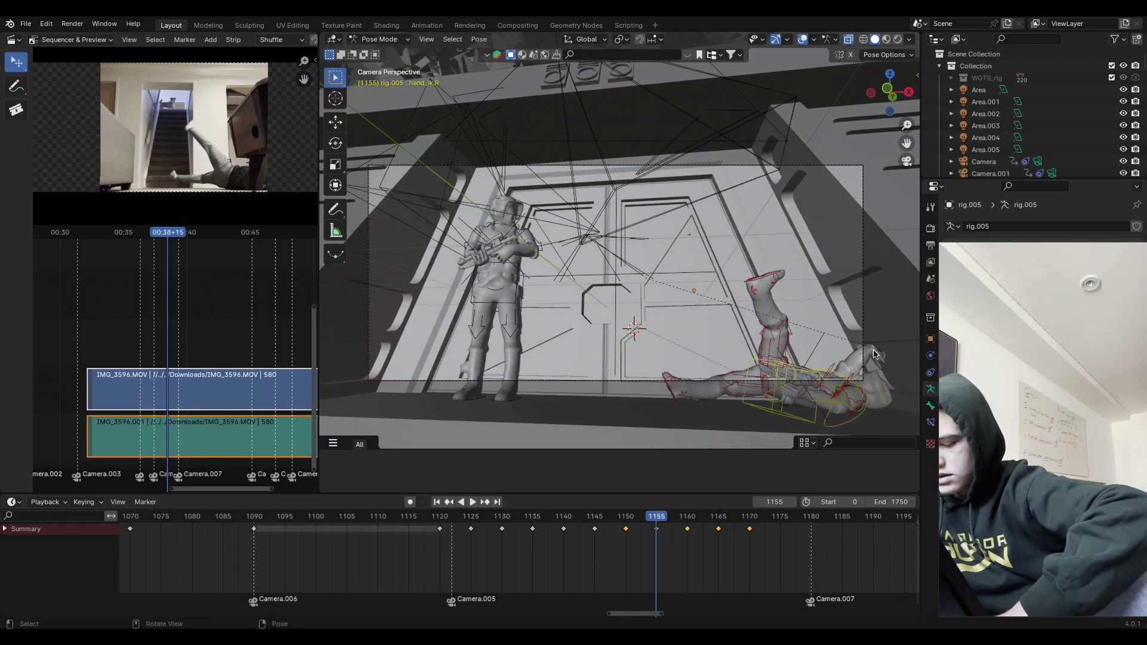
key(g)
click(875, 363)
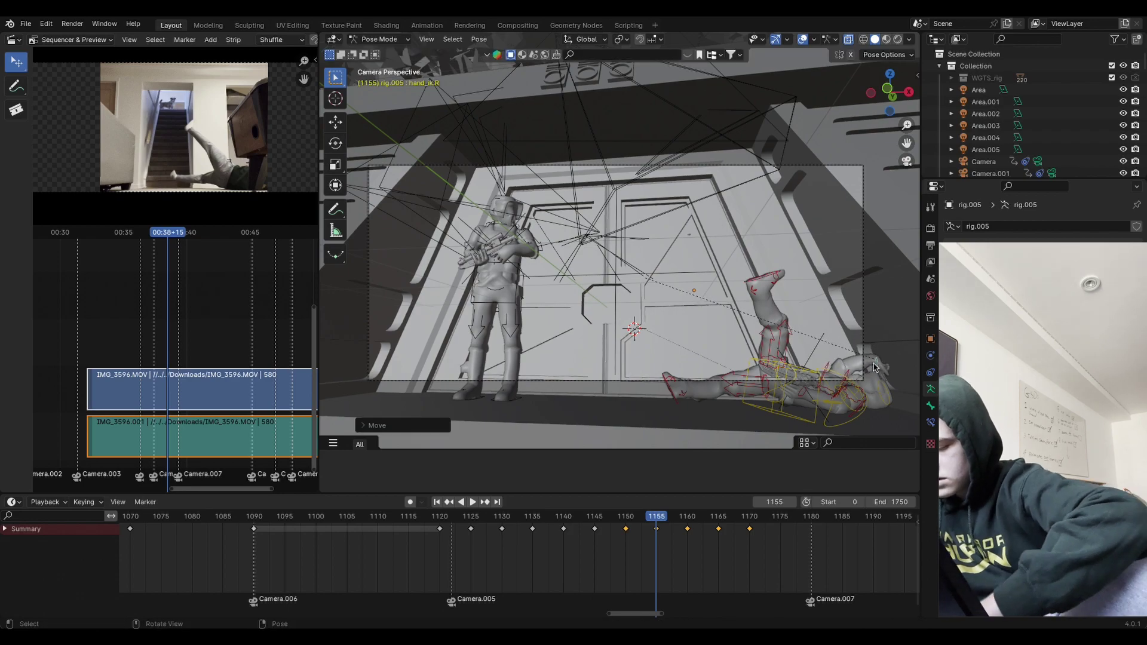
Step: Keyframe every bone of the rig at frame 1155 and play back the fall from about frame 1142
key(a)
key(i)
click(830, 408)
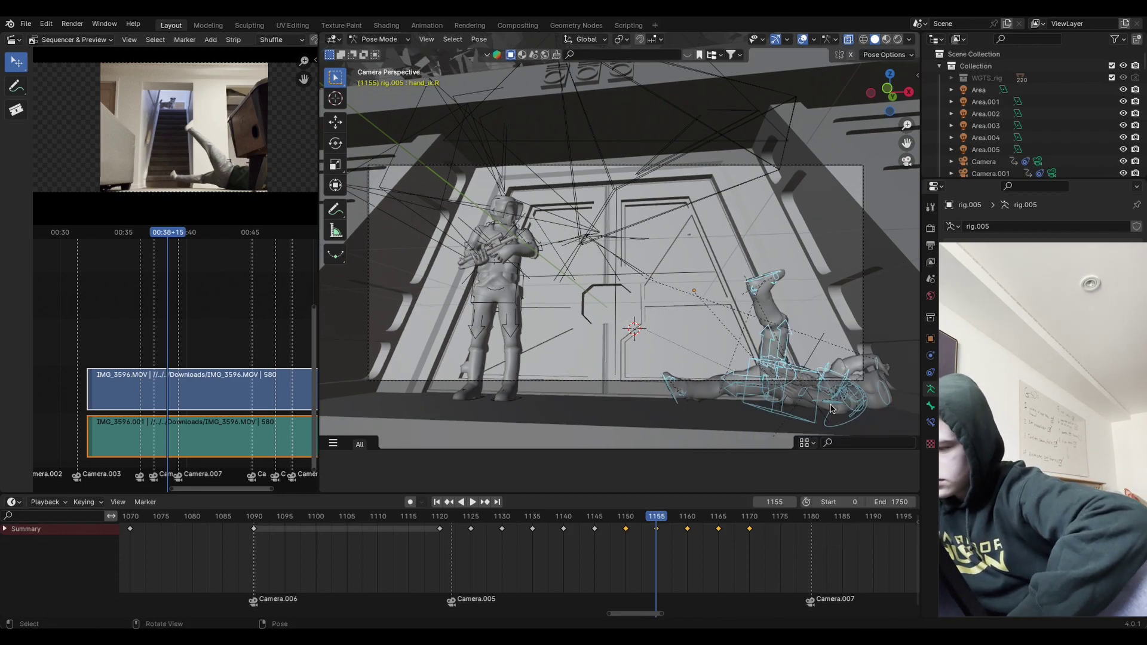
drag(656, 516, 572, 544)
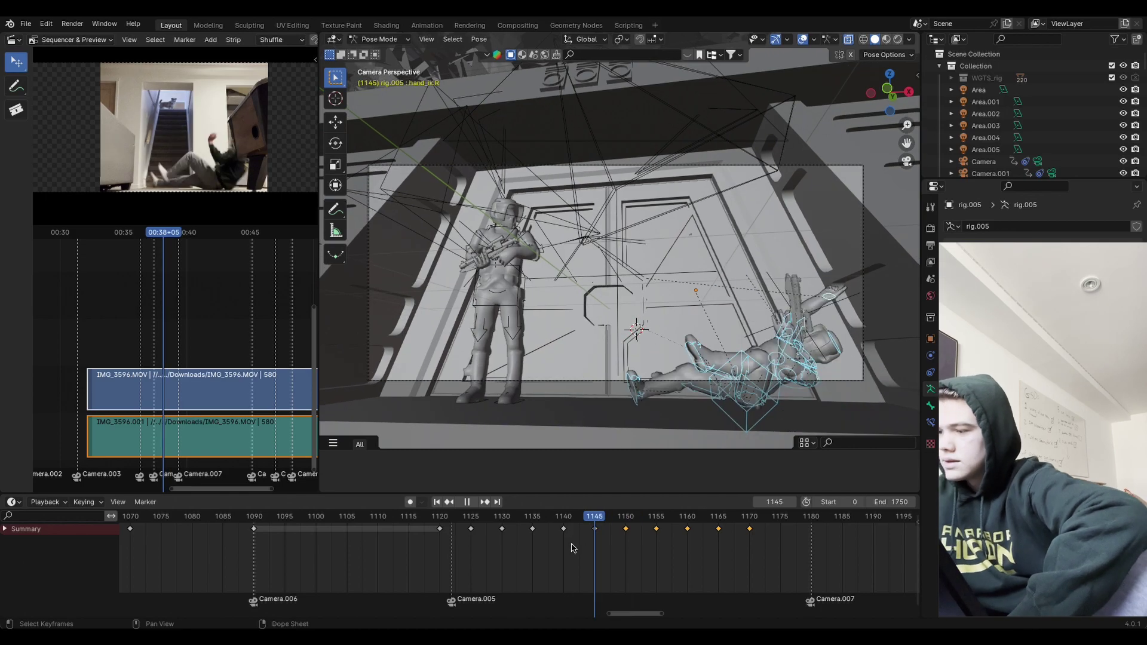
key(space)
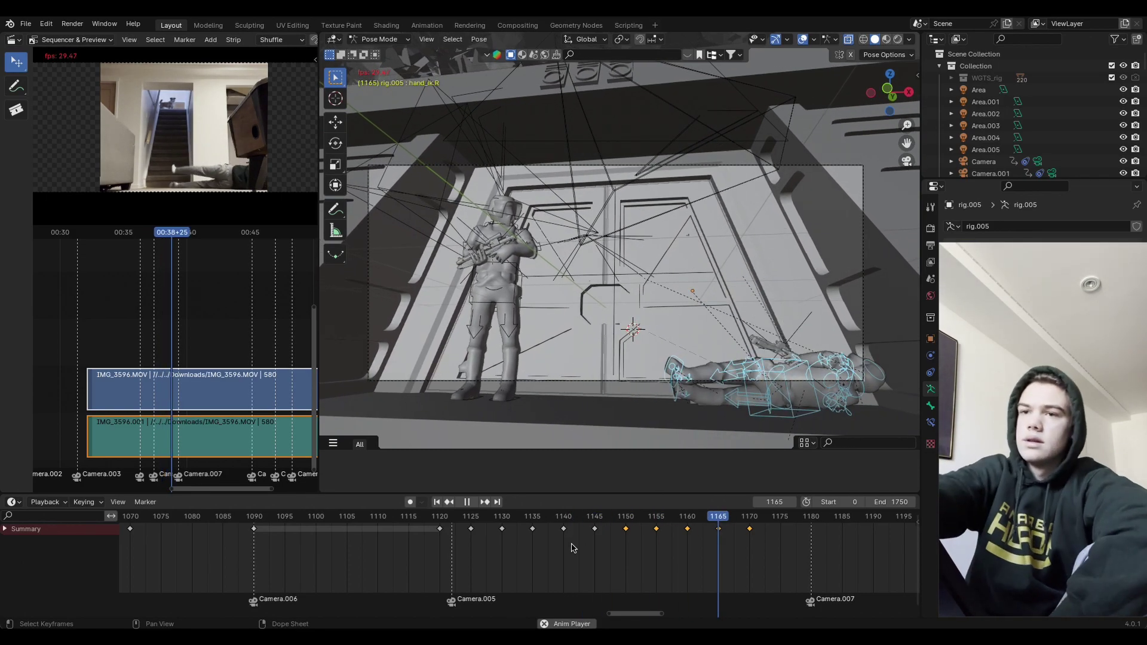
key(space)
Step: Save the blend file and replay the fall animation from frame 1121
click(26, 24)
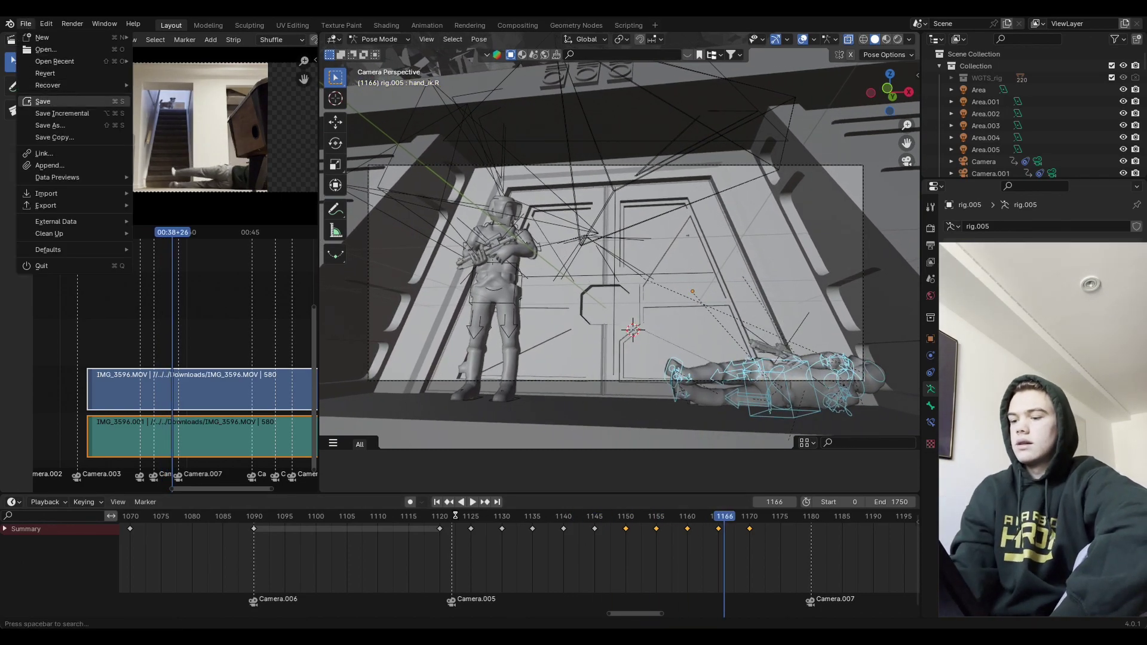
click(43, 101)
click(452, 518)
key(space)
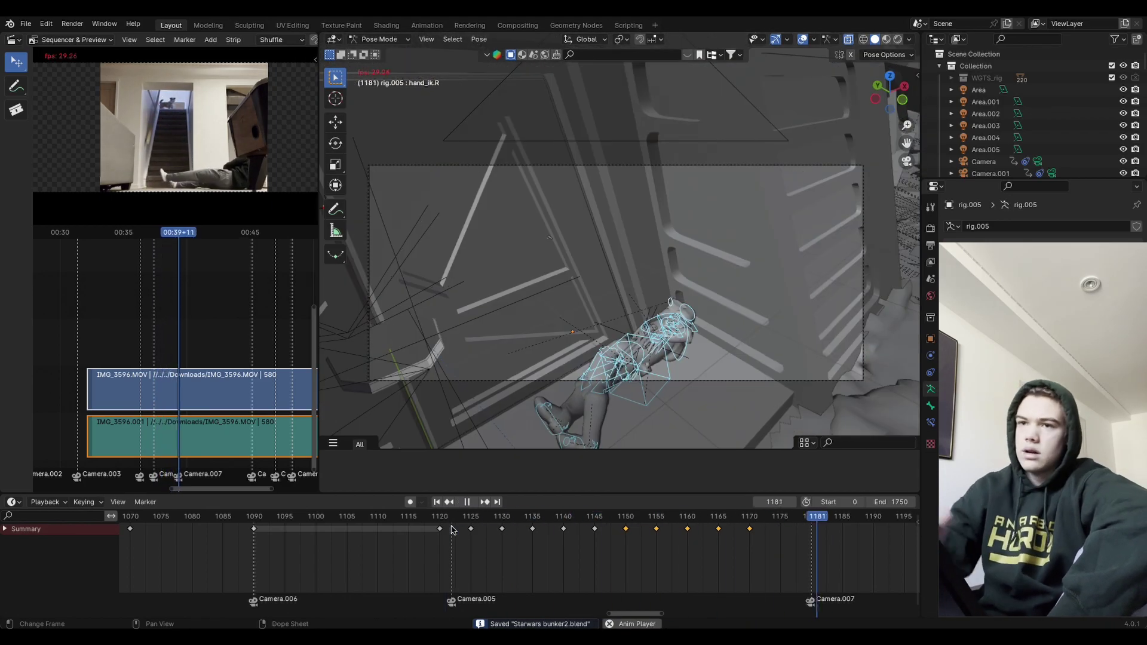
key(space)
click(26, 24)
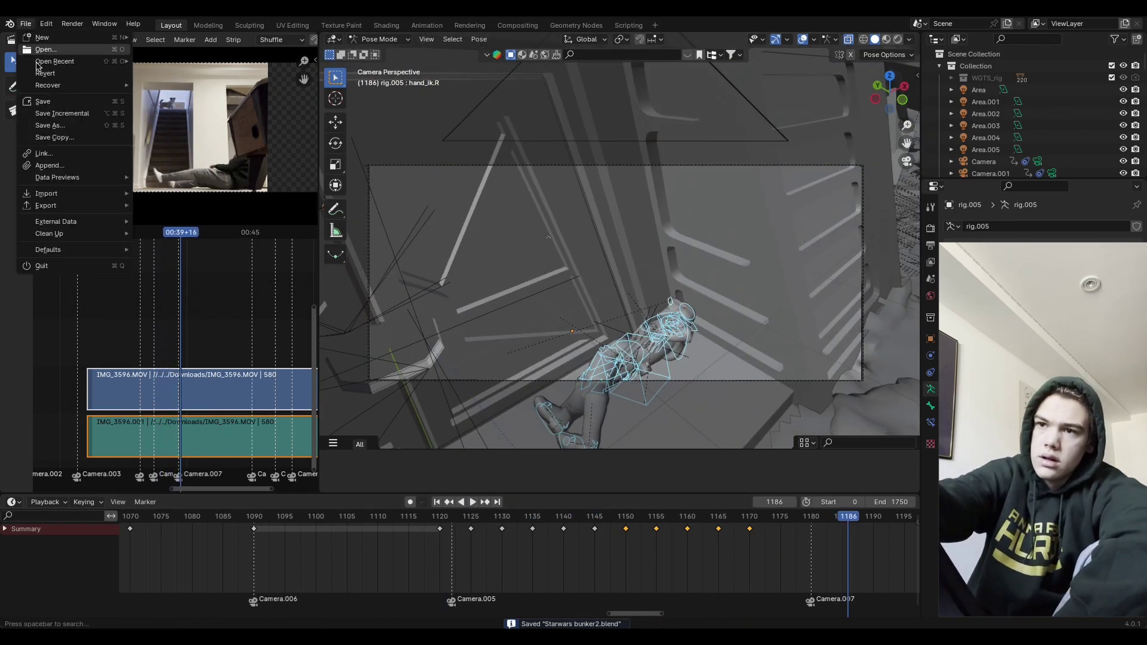
click(446, 517)
key(space)
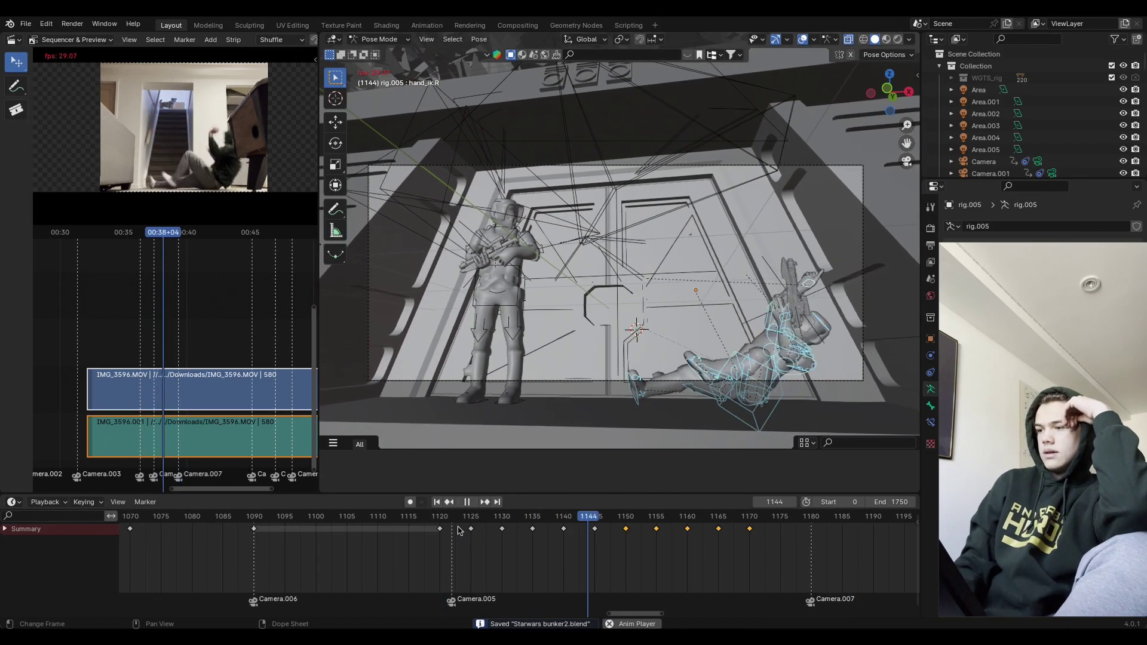
Step: Save the blend file and zoom out to view the whole bunker scene
click(26, 24)
click(77, 113)
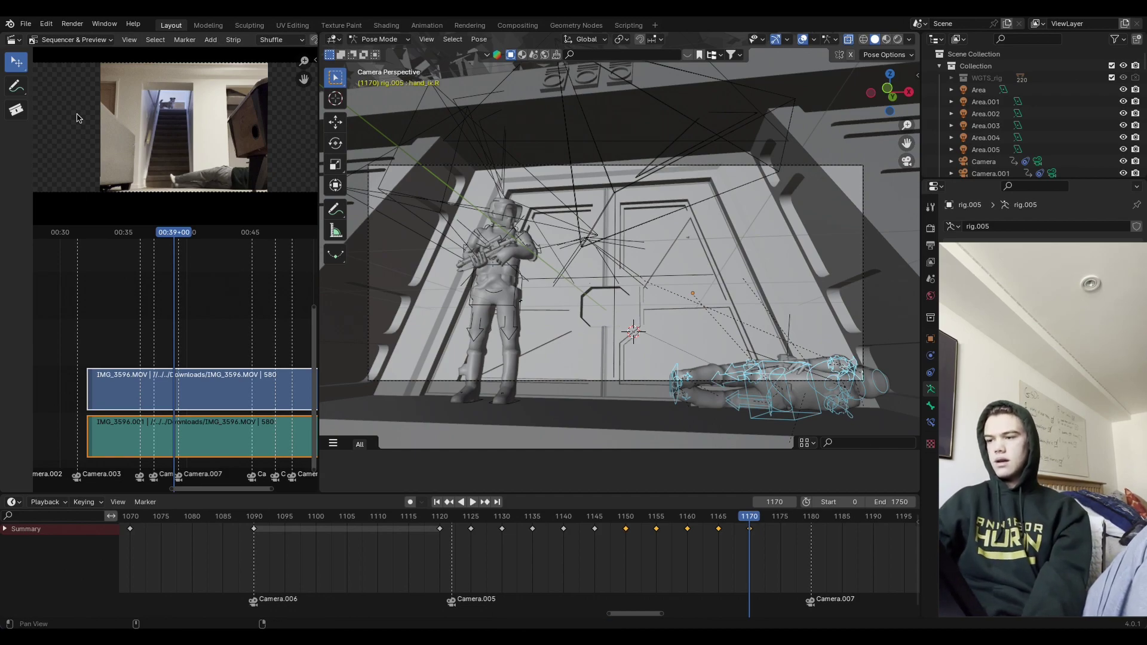
alt+drag(868, 399, 843, 413)
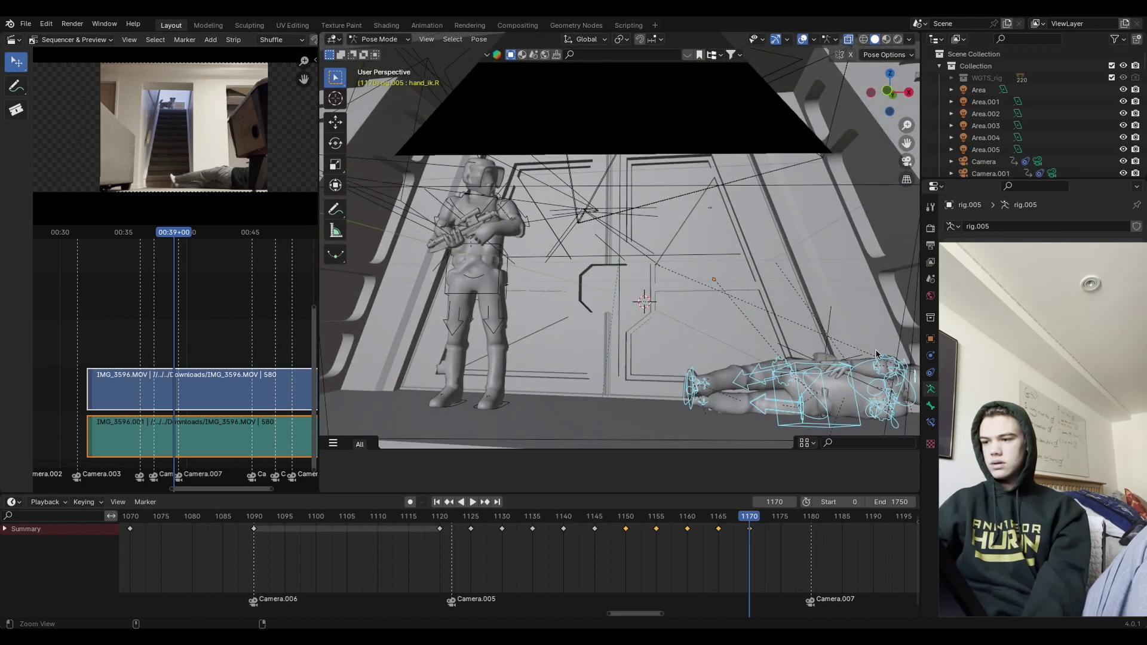
scroll(844, 416, down, 5)
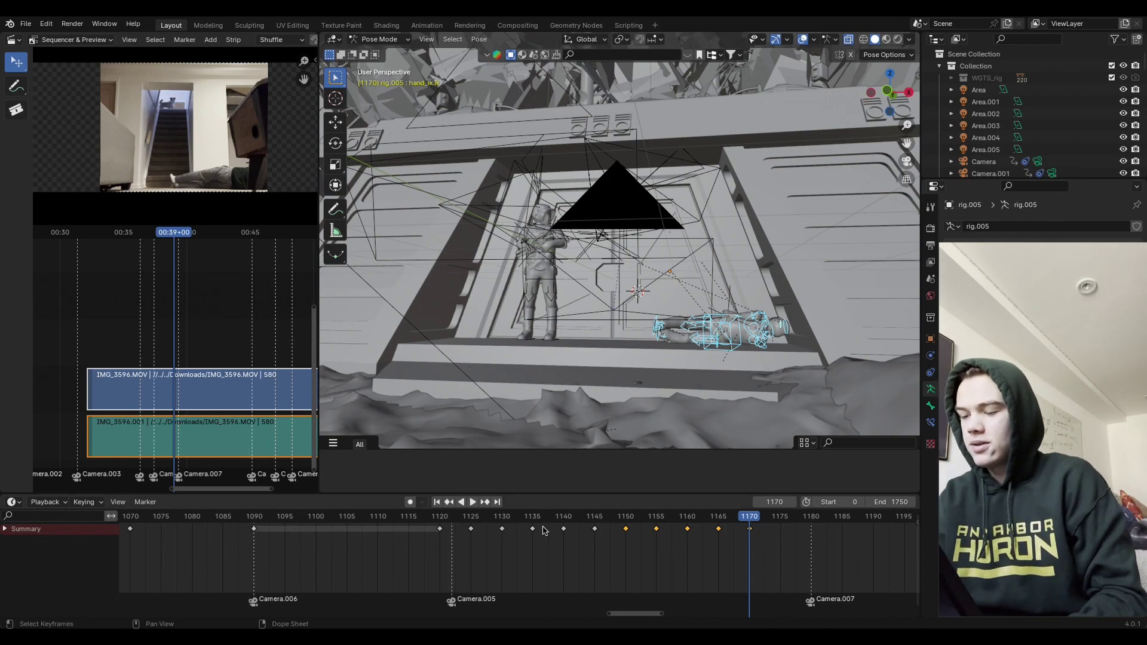
Step: Play the fall from about frame 1122 and scrub through frames 1171–1195 to review it
drag(460, 517, 440, 538)
key(space)
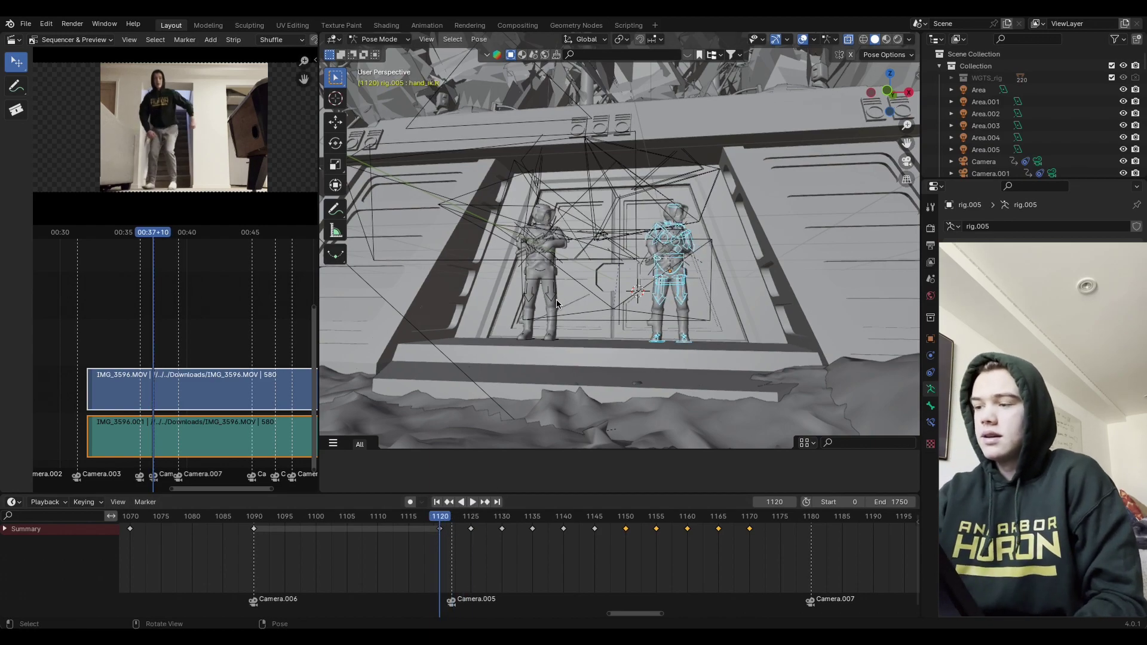
key(space)
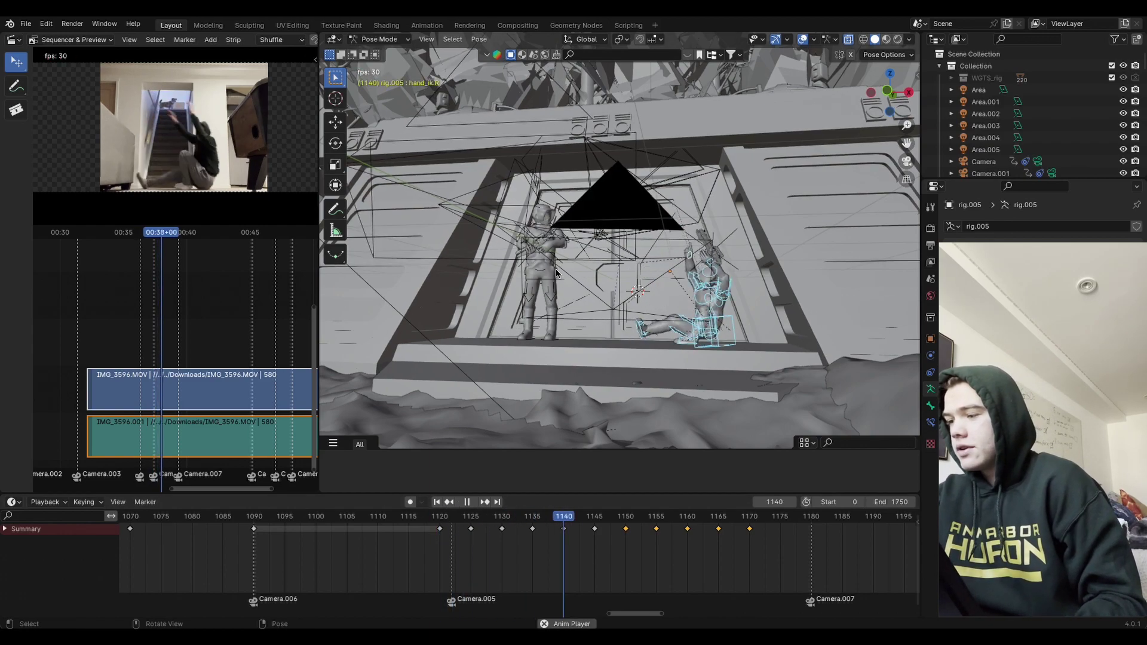
key(space)
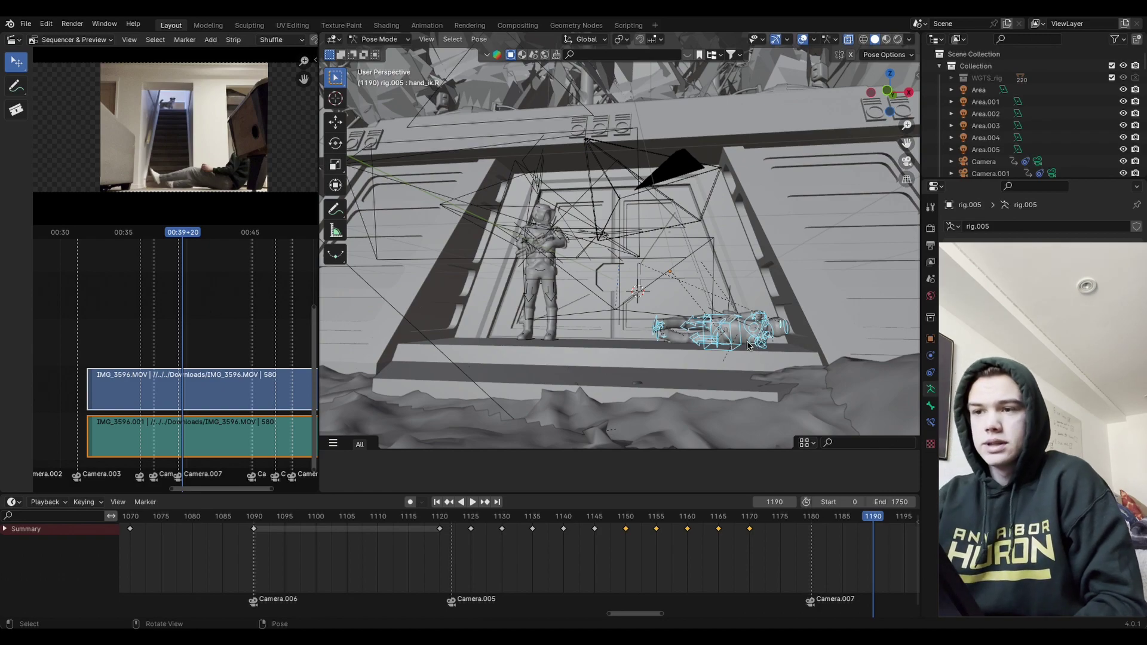
click(754, 517)
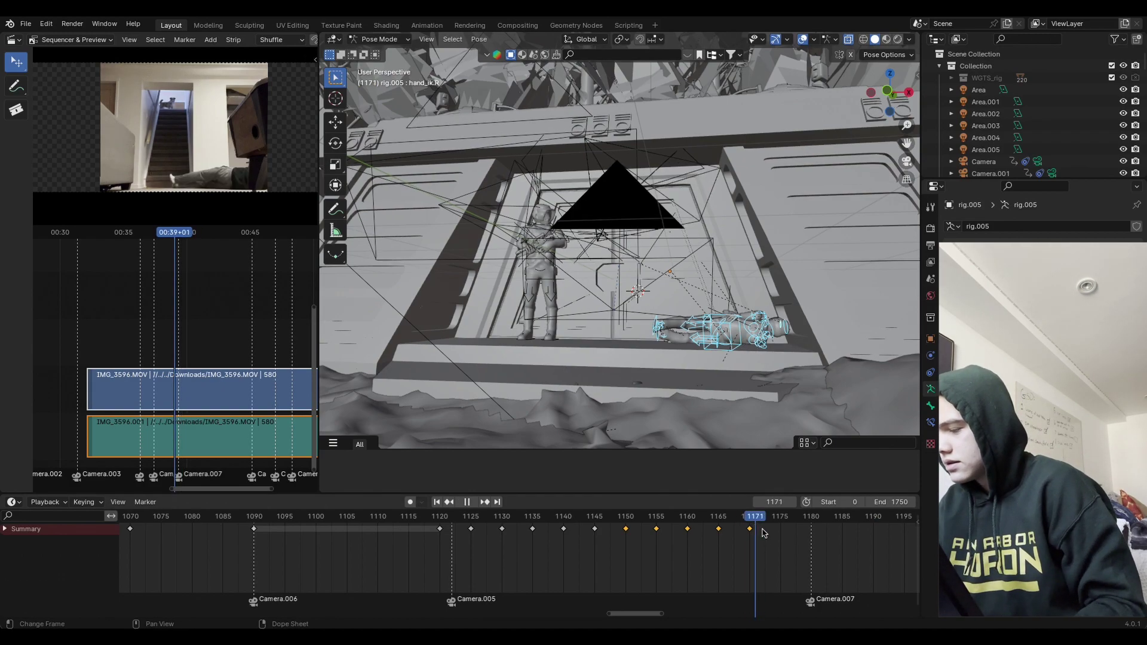
key(space)
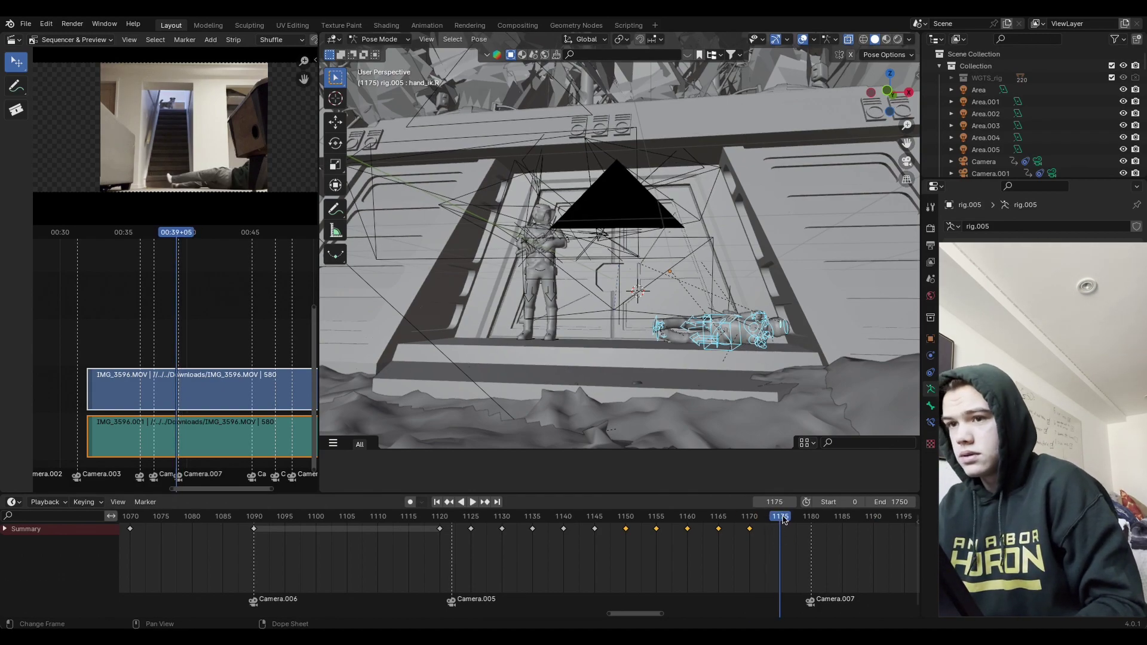
mouse_move(782, 520)
mouse_down()
mouse_move(800, 524)
mouse_move(783, 543)
mouse_up()
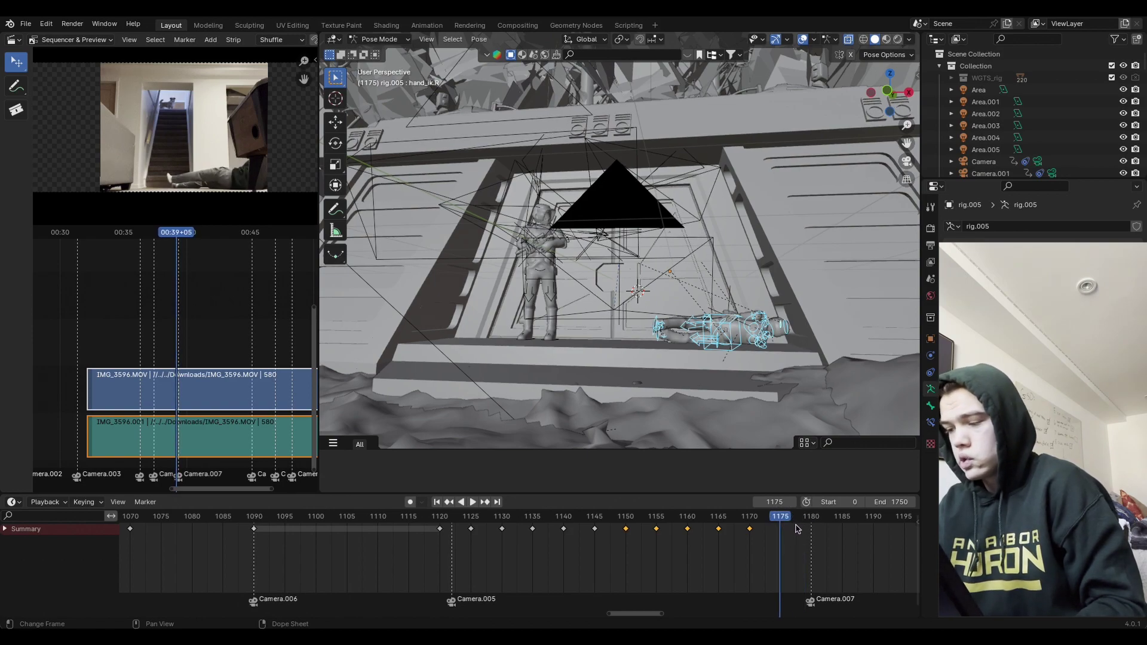
drag(798, 525, 873, 525)
middle_drag(826, 557, 672, 580)
drag(728, 521, 751, 532)
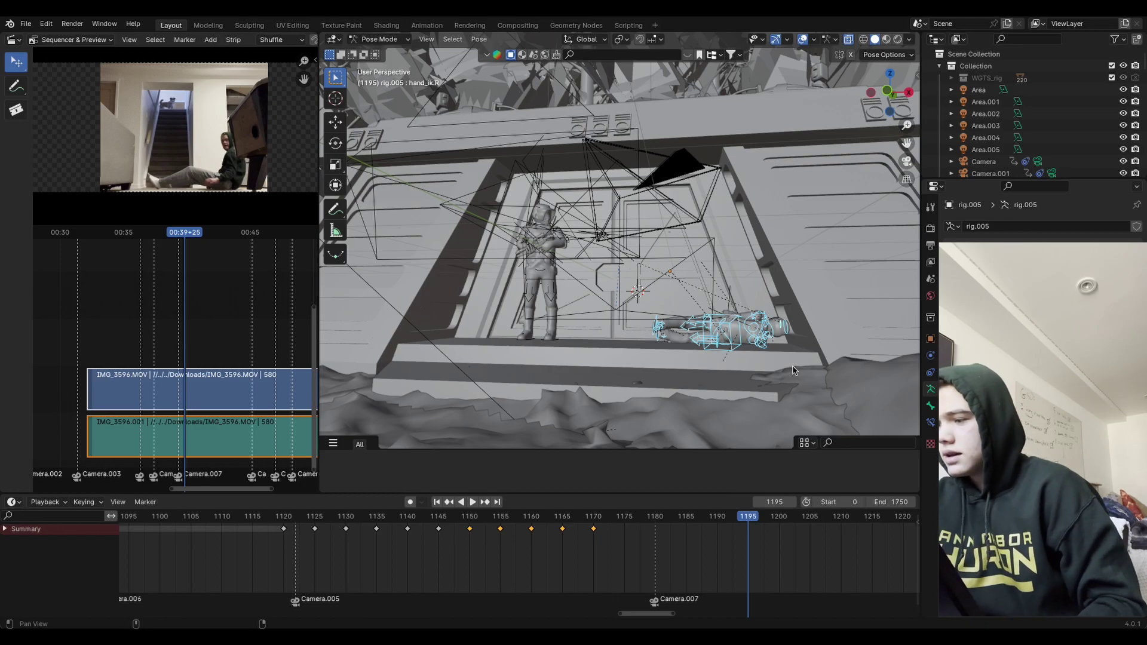
Step: Zoom in on the lying soldier, set frame 1190, and select the torso control
alt+shift+drag(776, 362, 668, 366)
ctrl+alt+drag(711, 281, 740, 352)
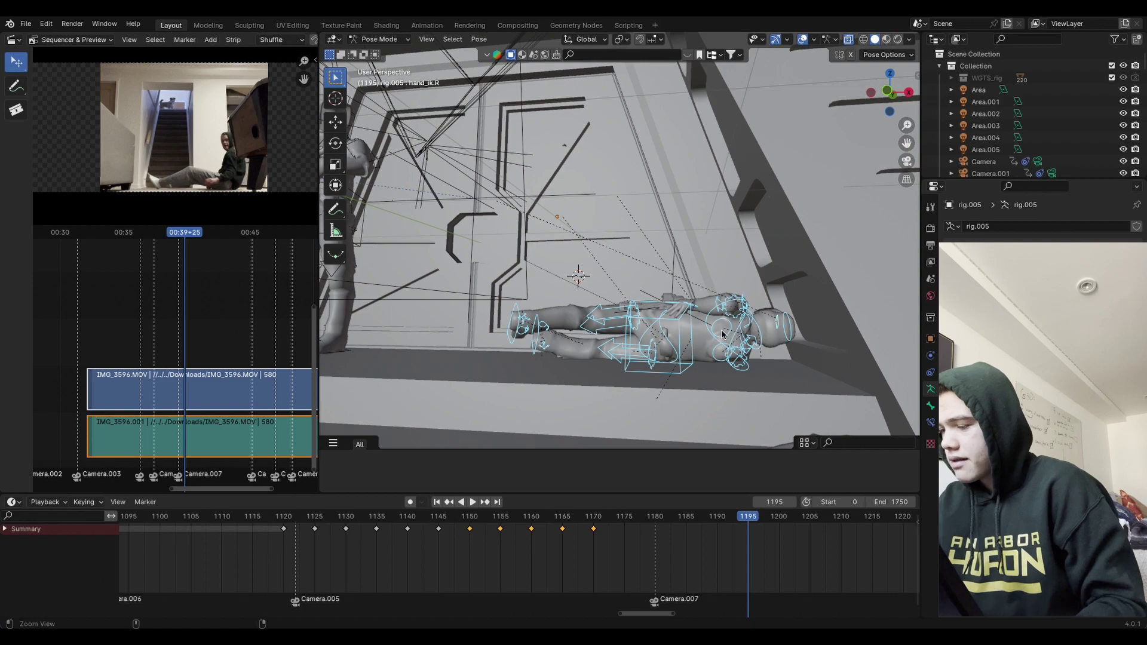
click(723, 517)
click(718, 519)
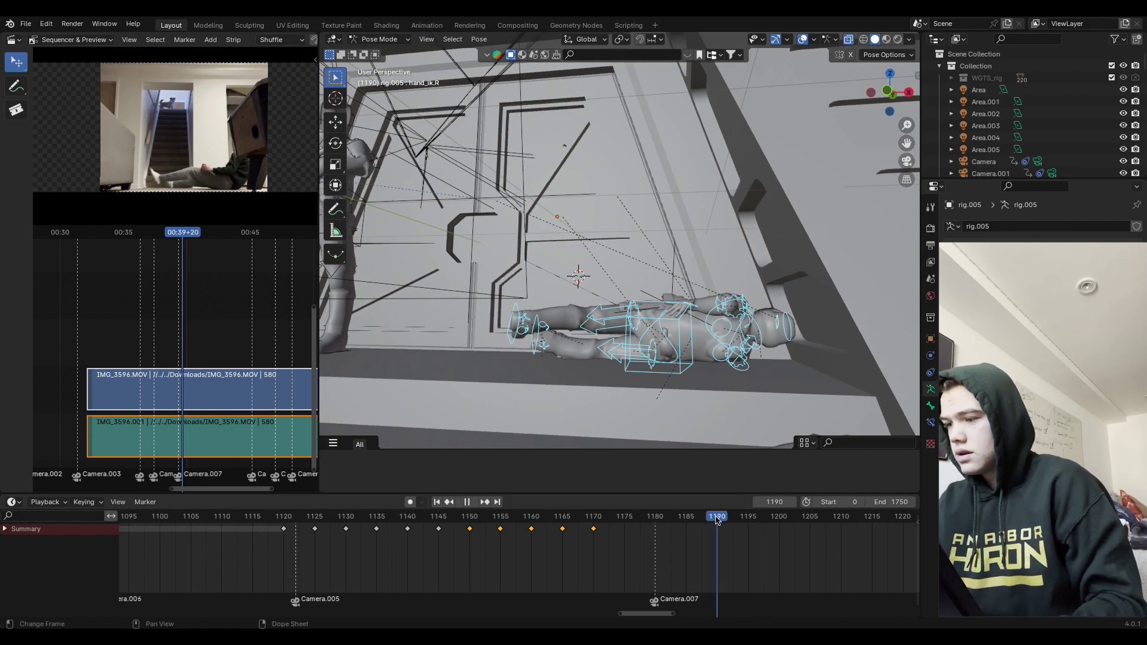
click(684, 351)
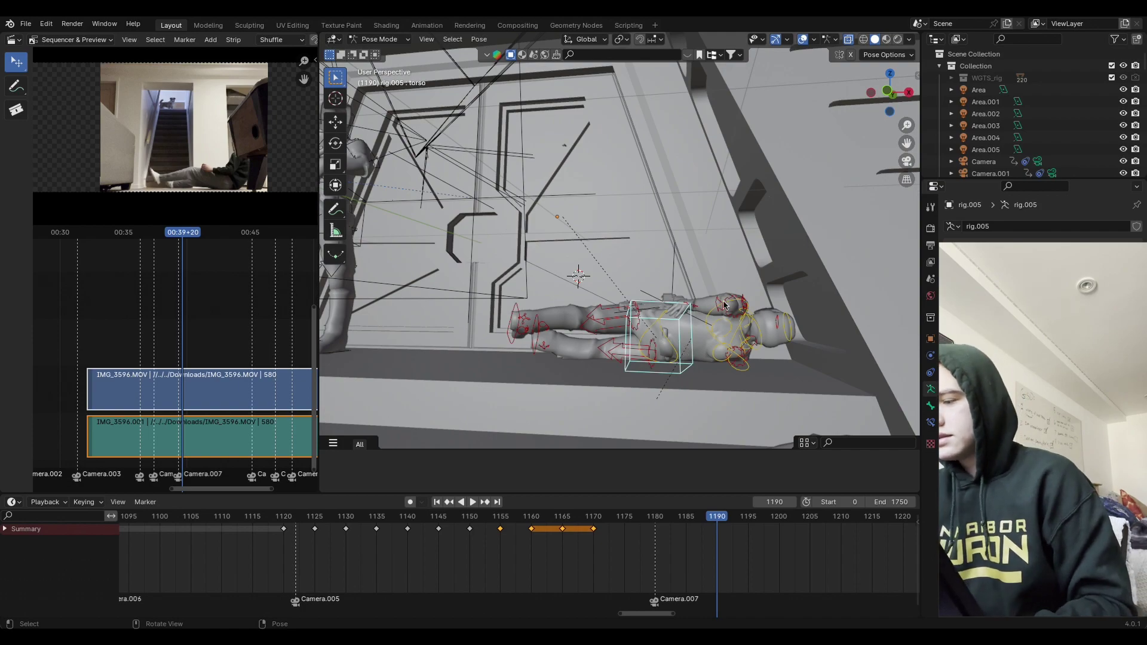
Step: Rotate the torso about X, then turn foot_ik.L about Z and tilt it about X
key(r)
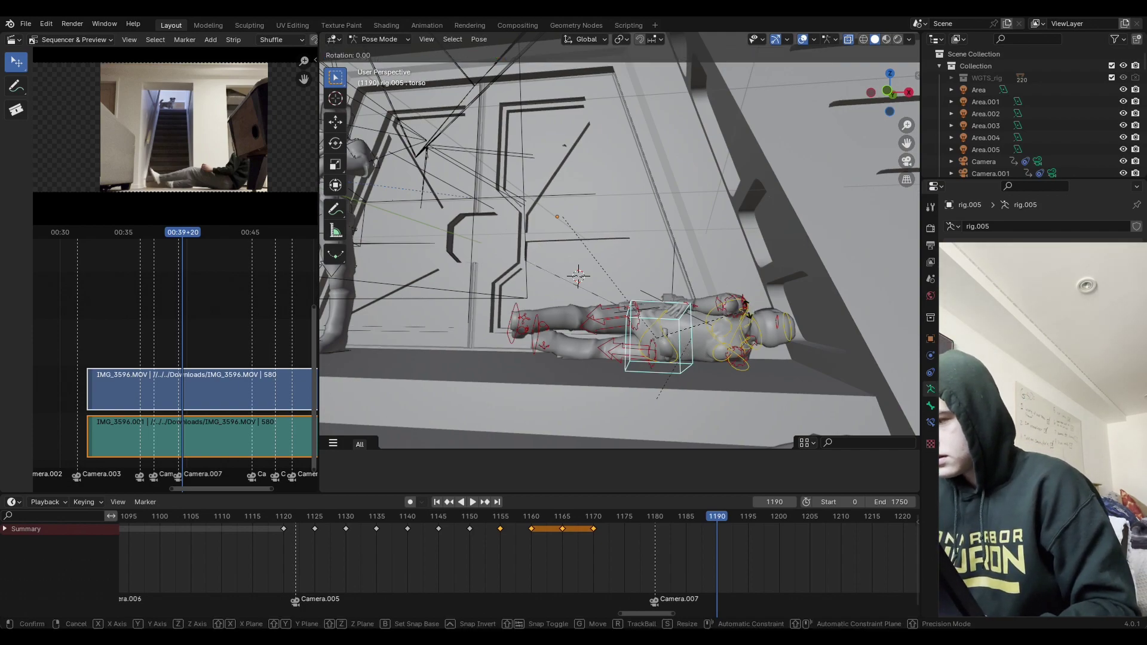
key(x)
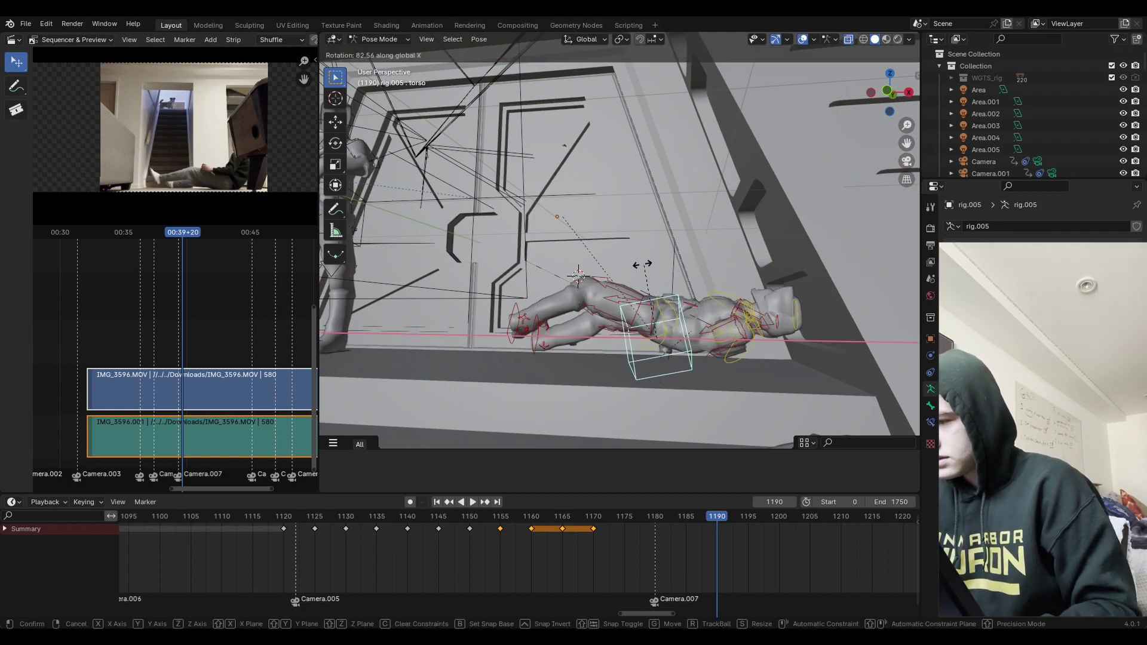
click(669, 298)
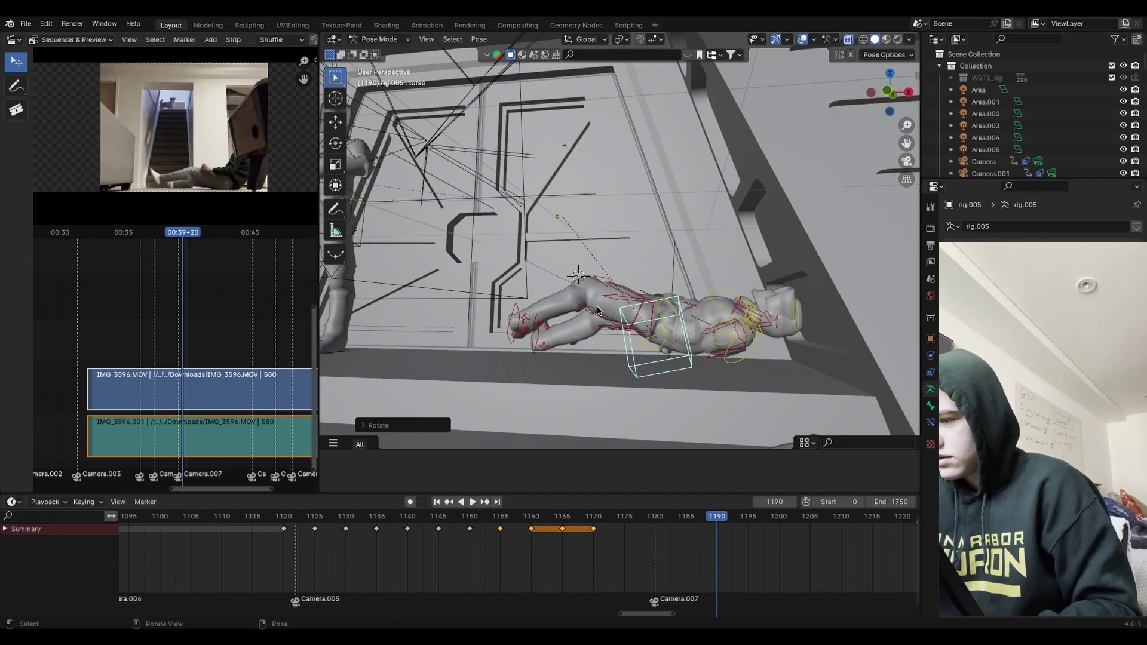
click(546, 324)
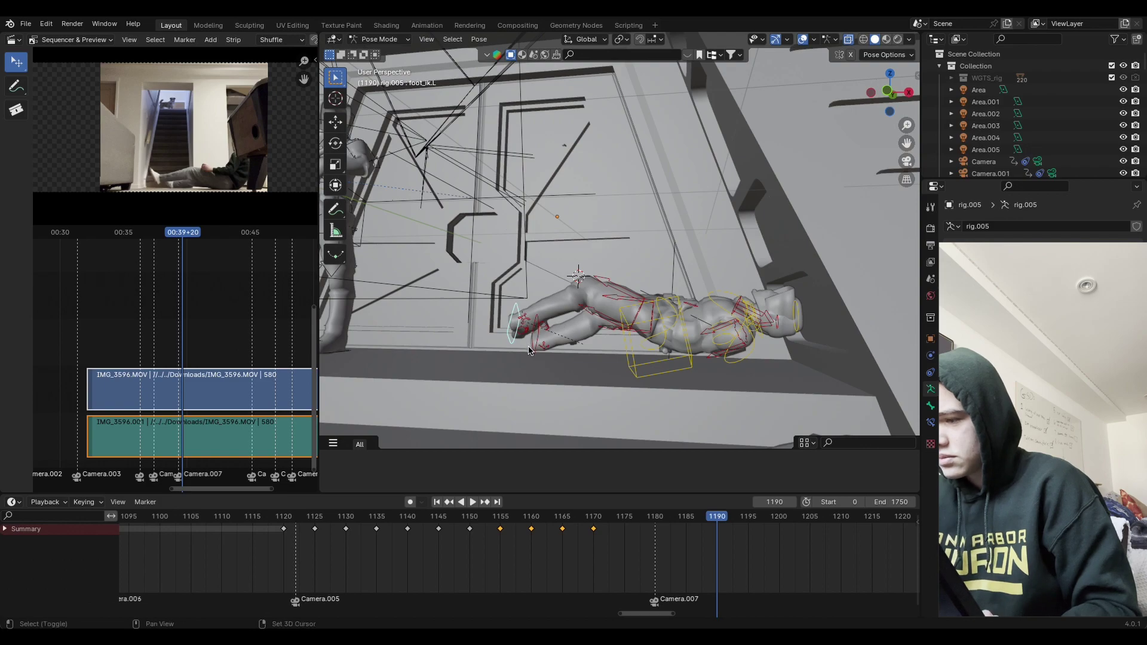
key(r)
key(z)
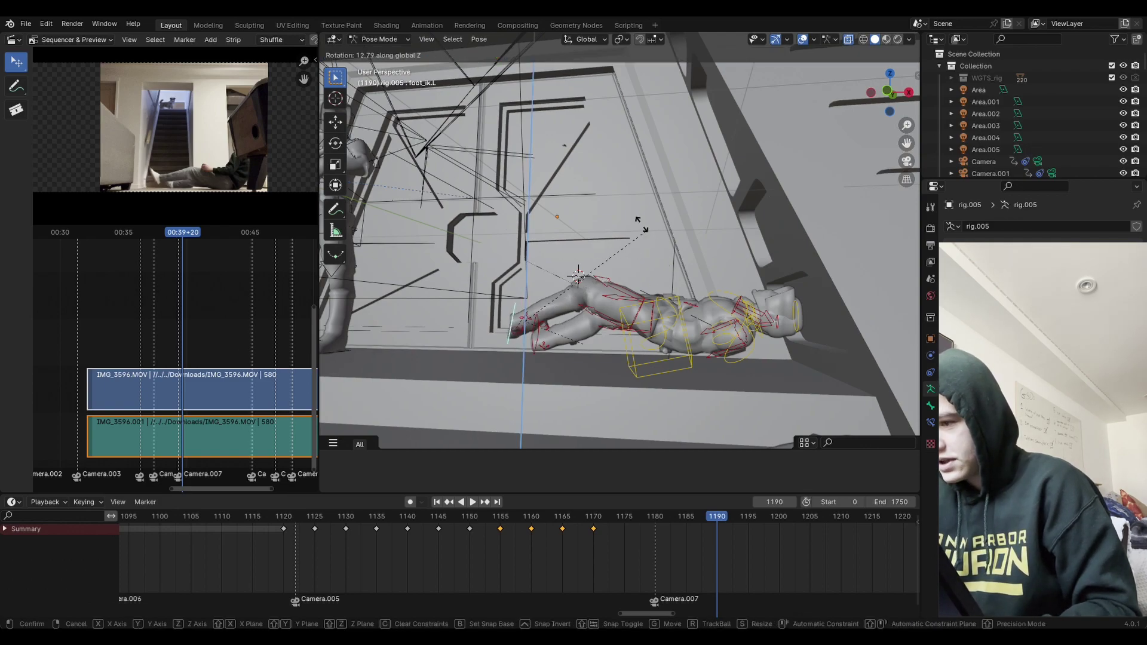
click(631, 273)
key(r)
key(x)
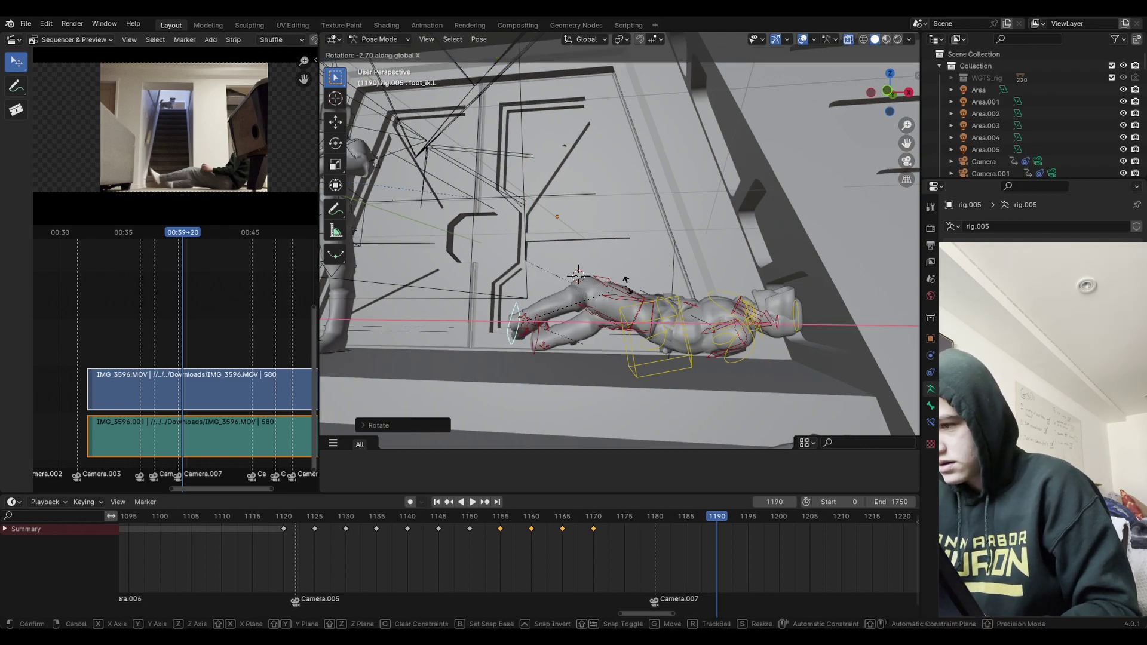
click(497, 279)
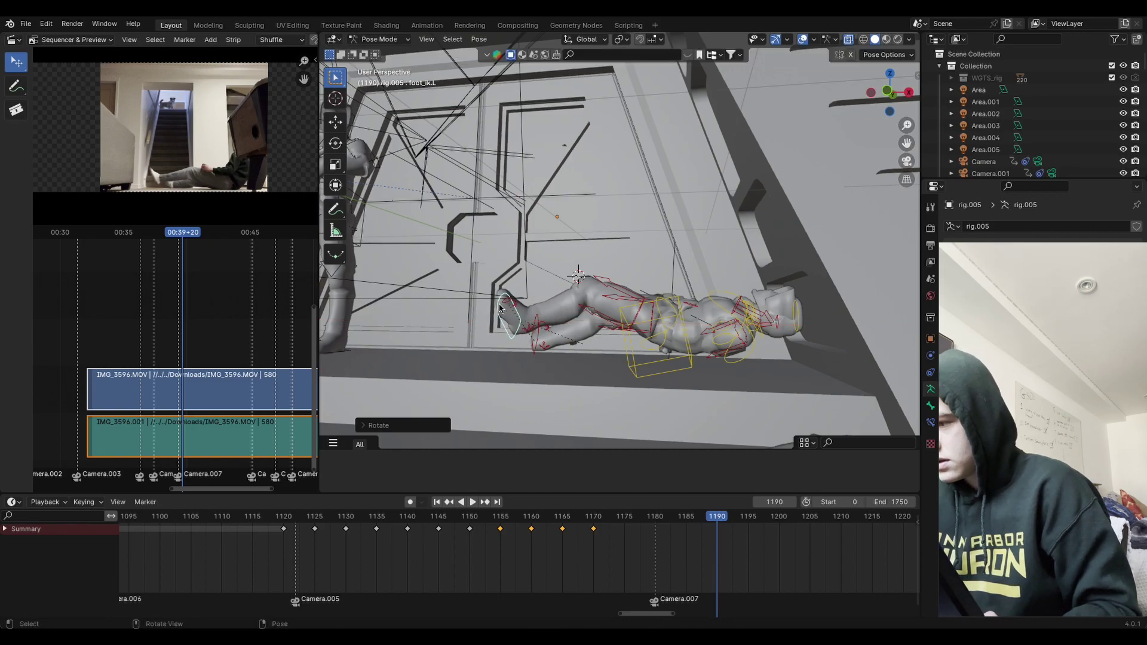
Step: Move the hand_ik.L control with the rifle to a new position
middle_drag(497, 279, 578, 328)
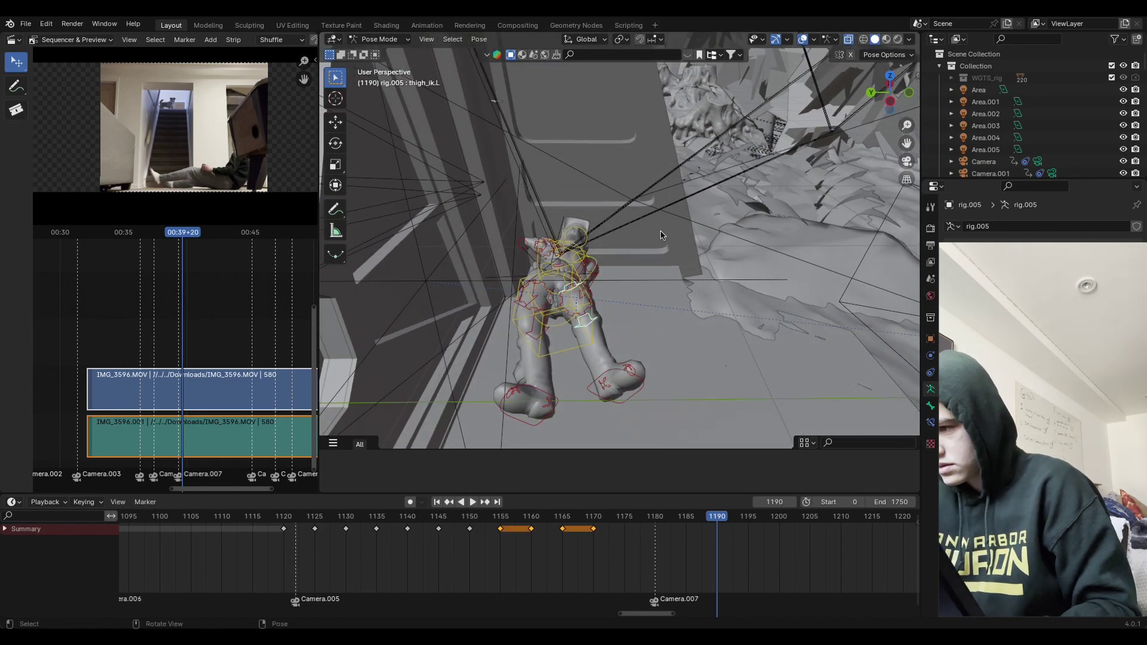
click(582, 321)
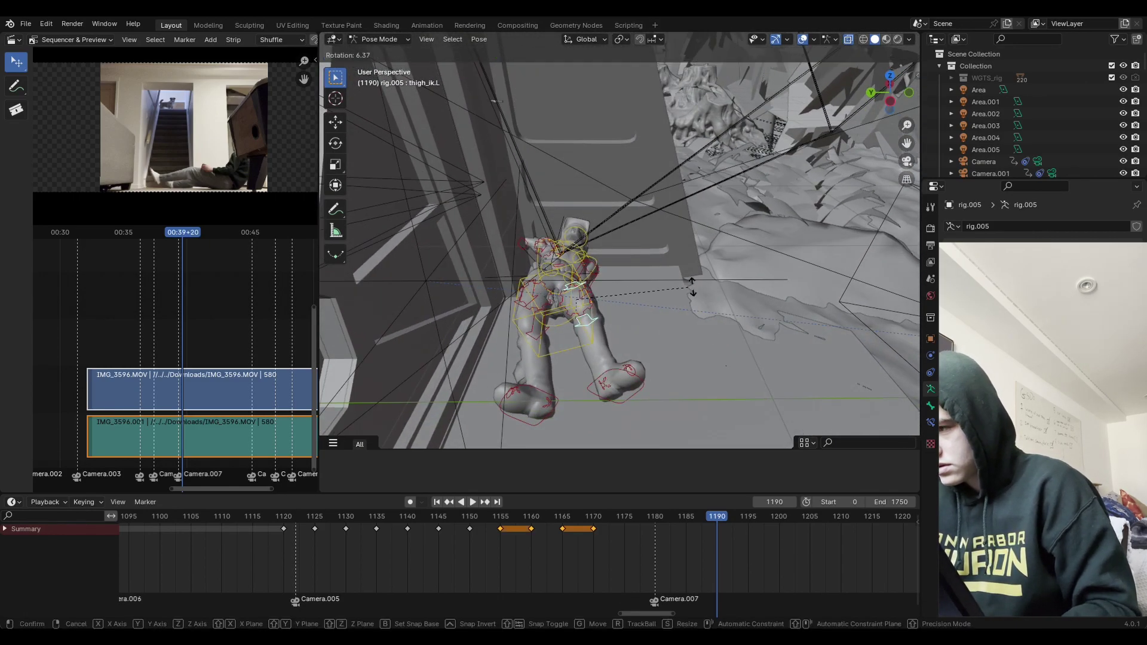
click(545, 384)
middle_drag(731, 278, 584, 272)
click(654, 187)
key(g)
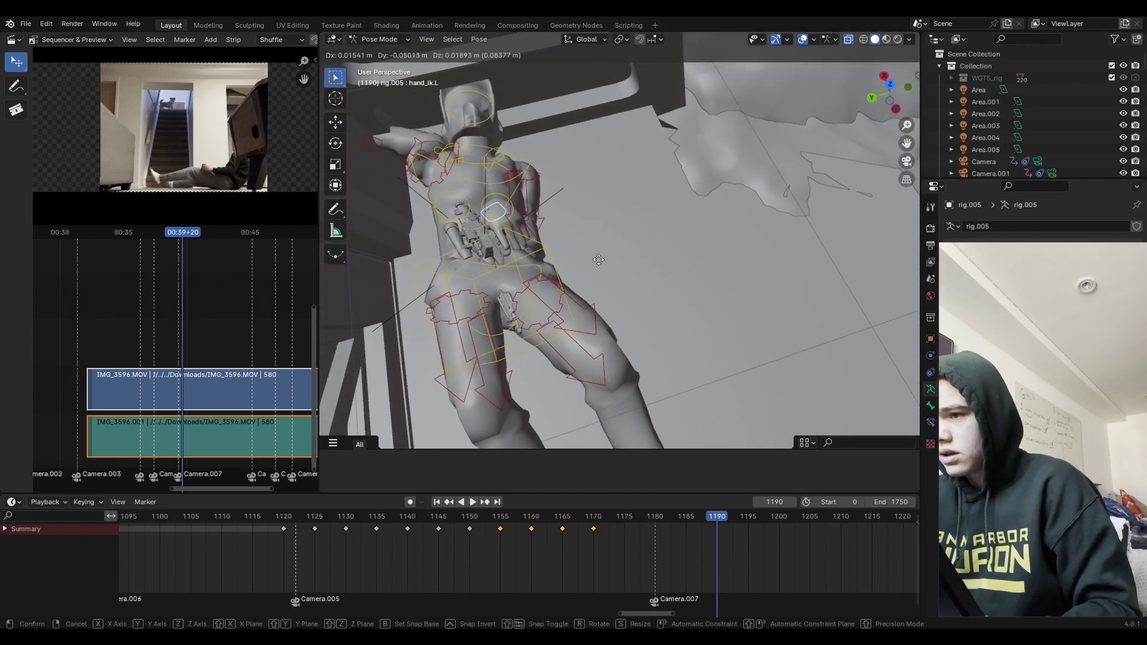
click(666, 256)
Step: Move hand_ik.R lower beside the rifle and rotate it about the Y axis
click(380, 145)
middle_drag(380, 145, 666, 237)
key(g)
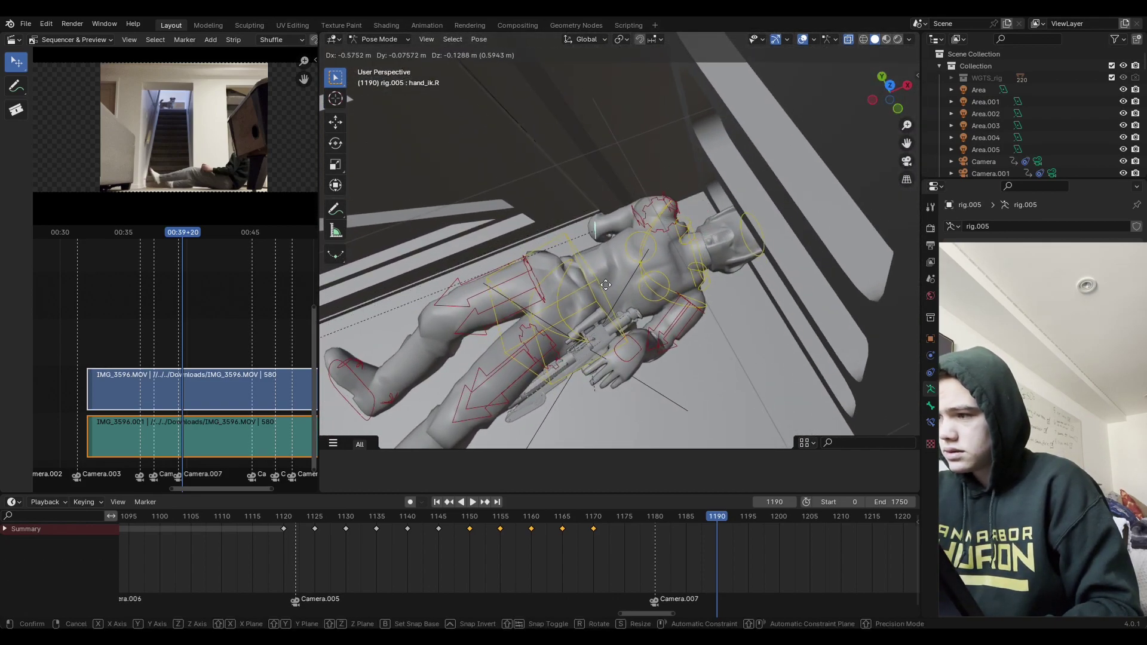
click(634, 278)
key(r)
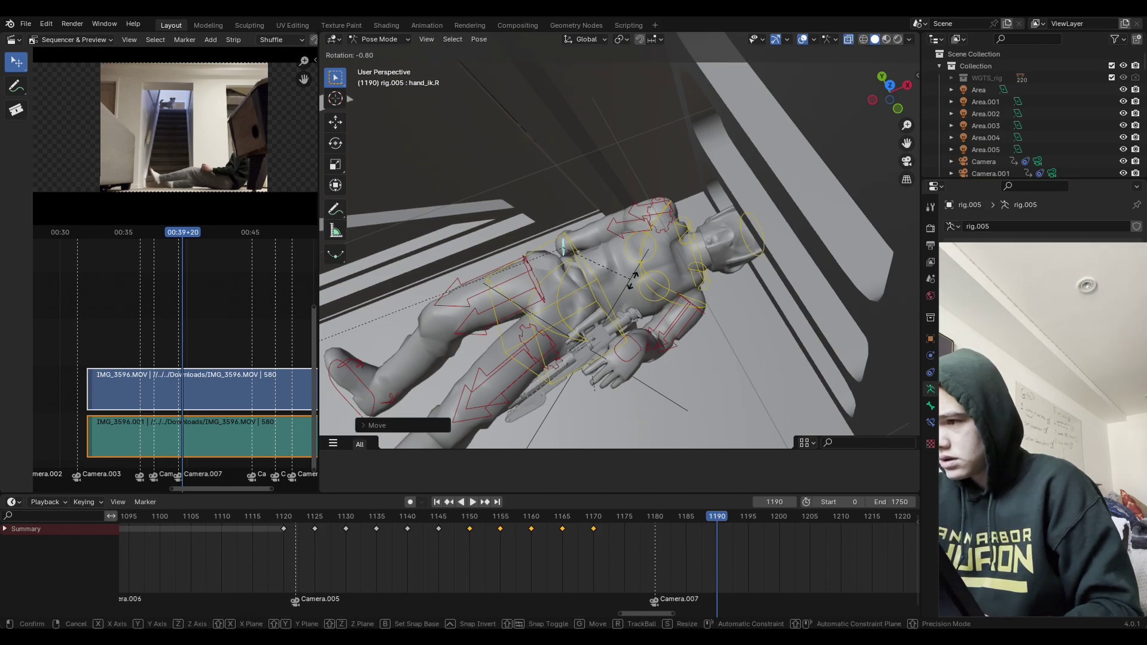
key(y)
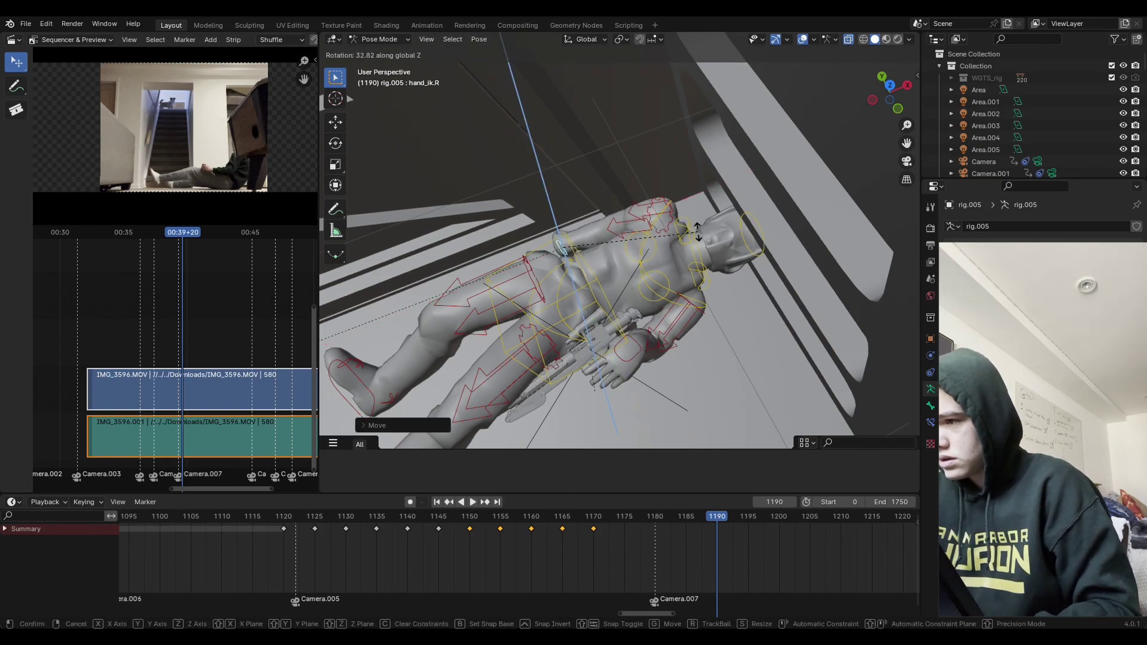
key(y)
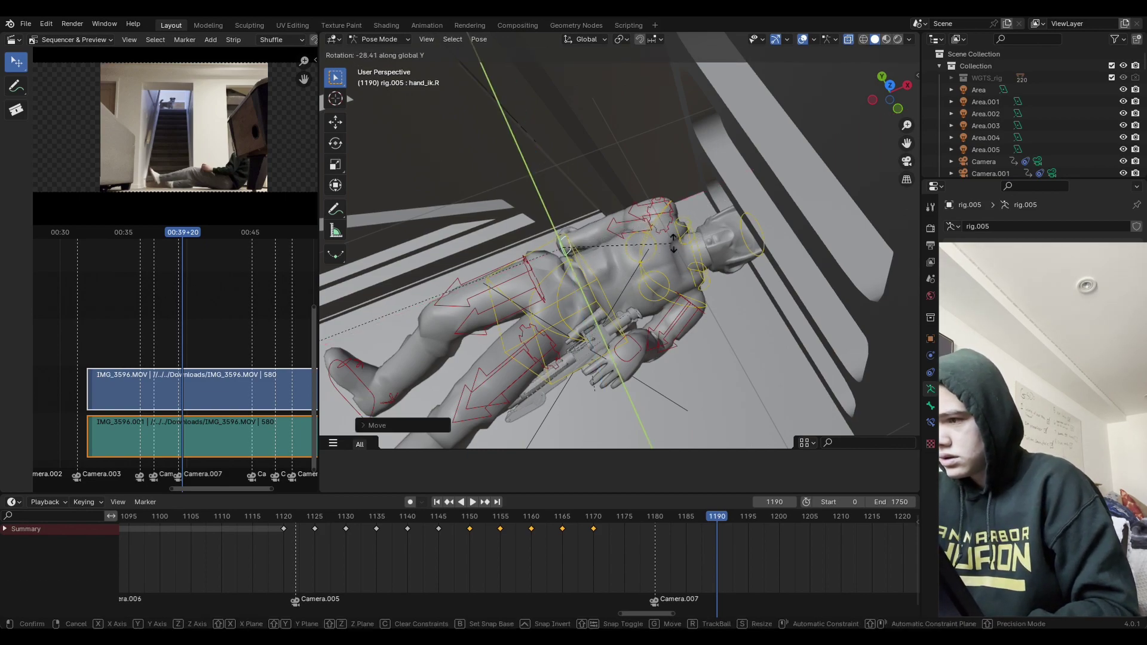
click(431, 376)
middle_drag(754, 322, 734, 221)
shift+middle_drag(734, 221, 759, 299)
alt+drag(759, 298, 766, 327)
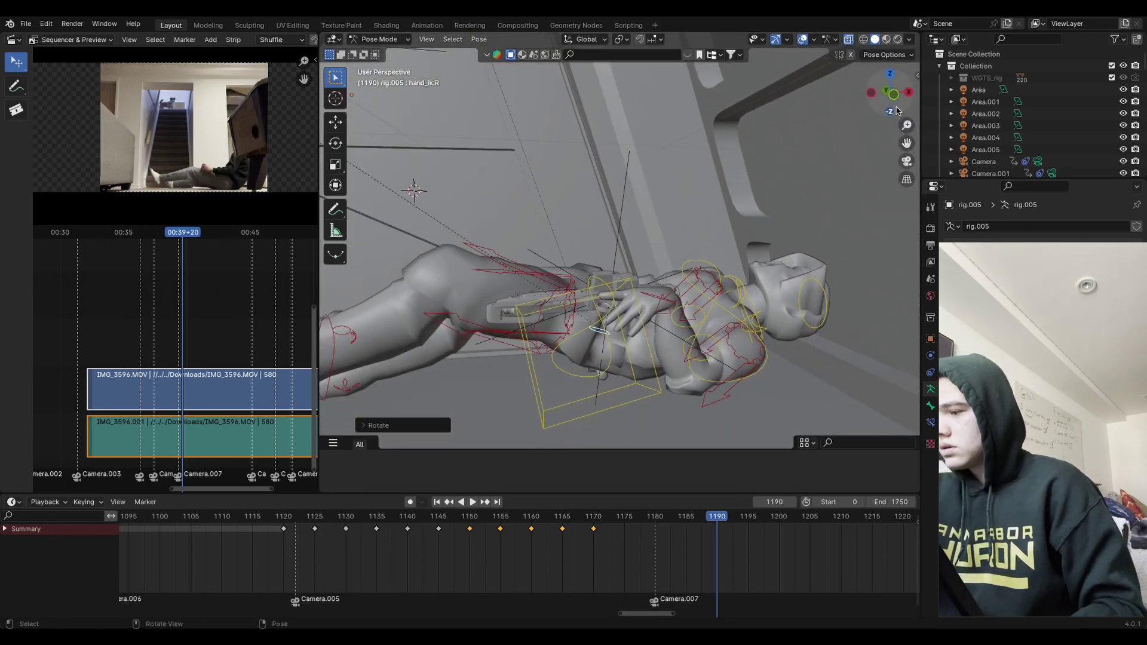
Step: From a low front view, rotate, move and slightly tilt the left foot control
click(893, 102)
click(906, 161)
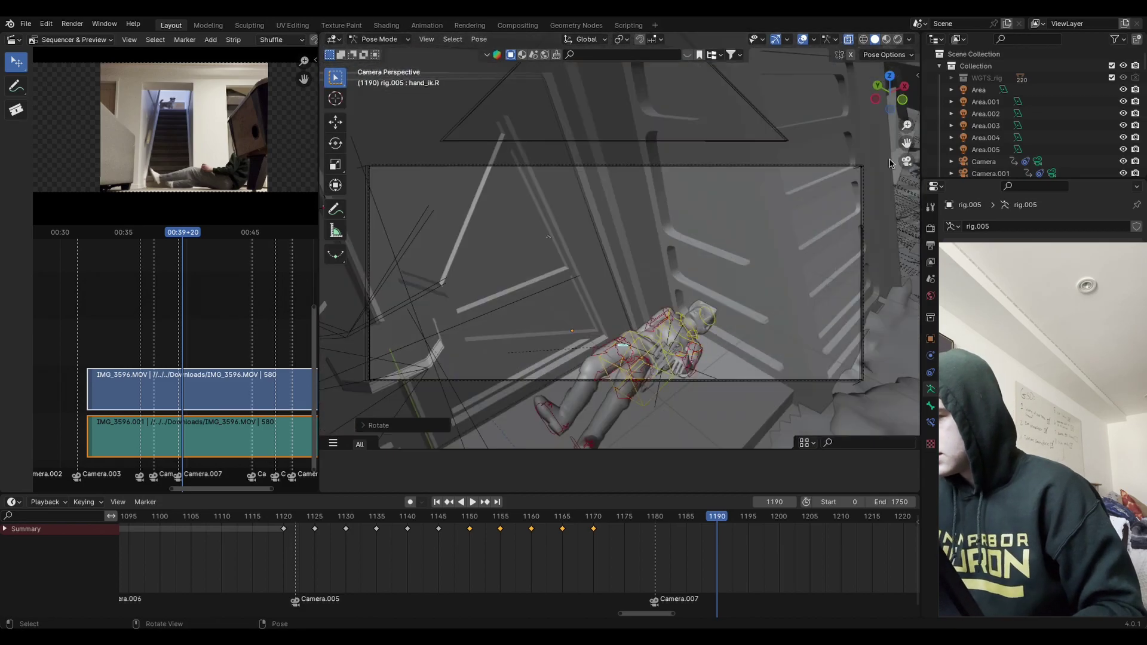
alt+drag(761, 375, 788, 255)
middle_drag(788, 254, 552, 339)
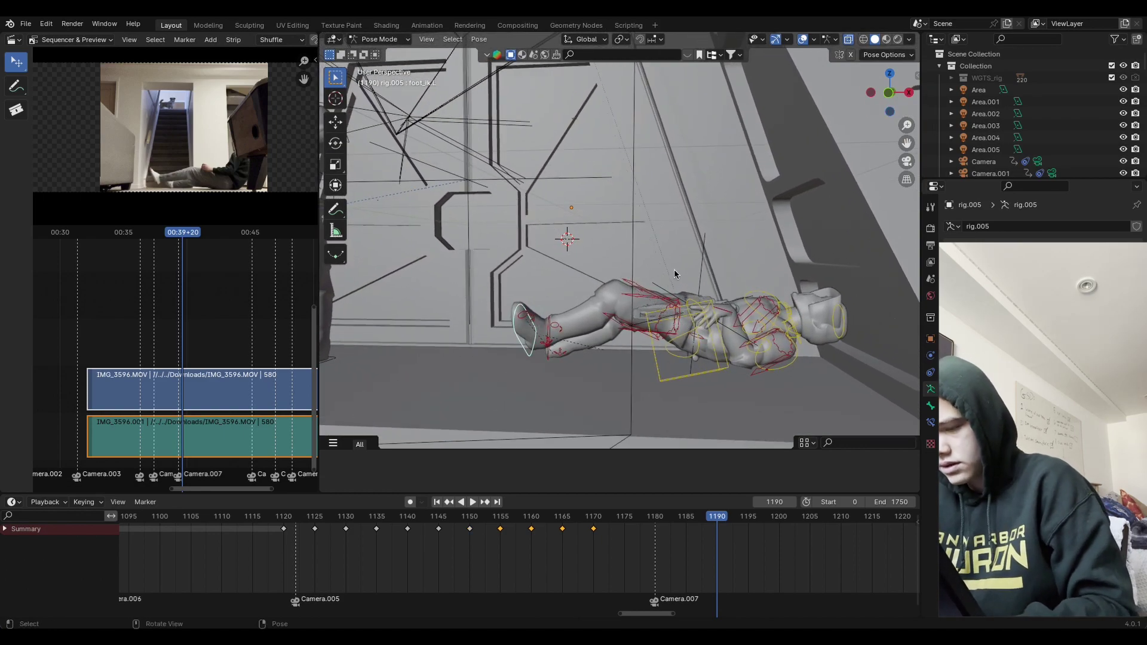
click(529, 326)
key(r)
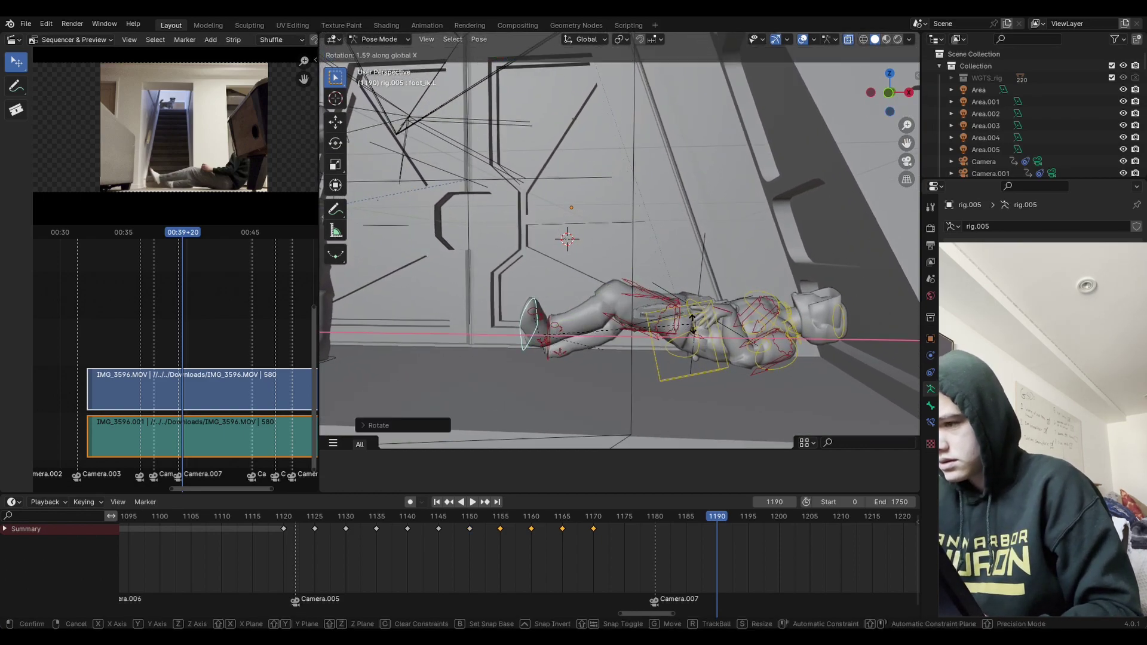
click(635, 324)
key(g)
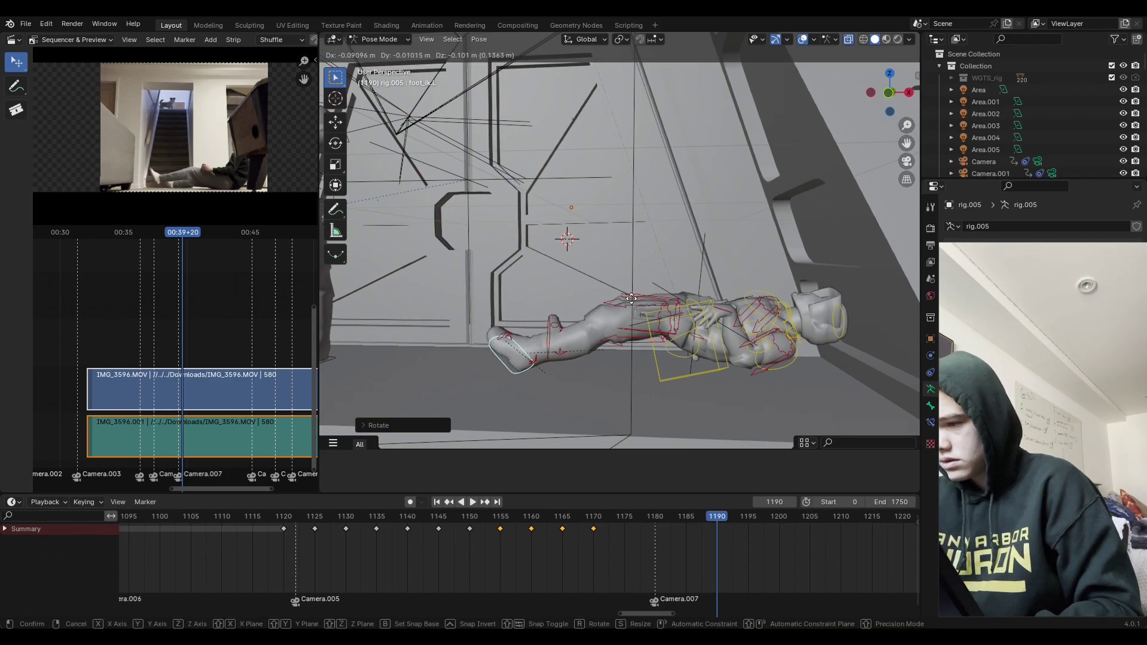
click(635, 289)
key(r)
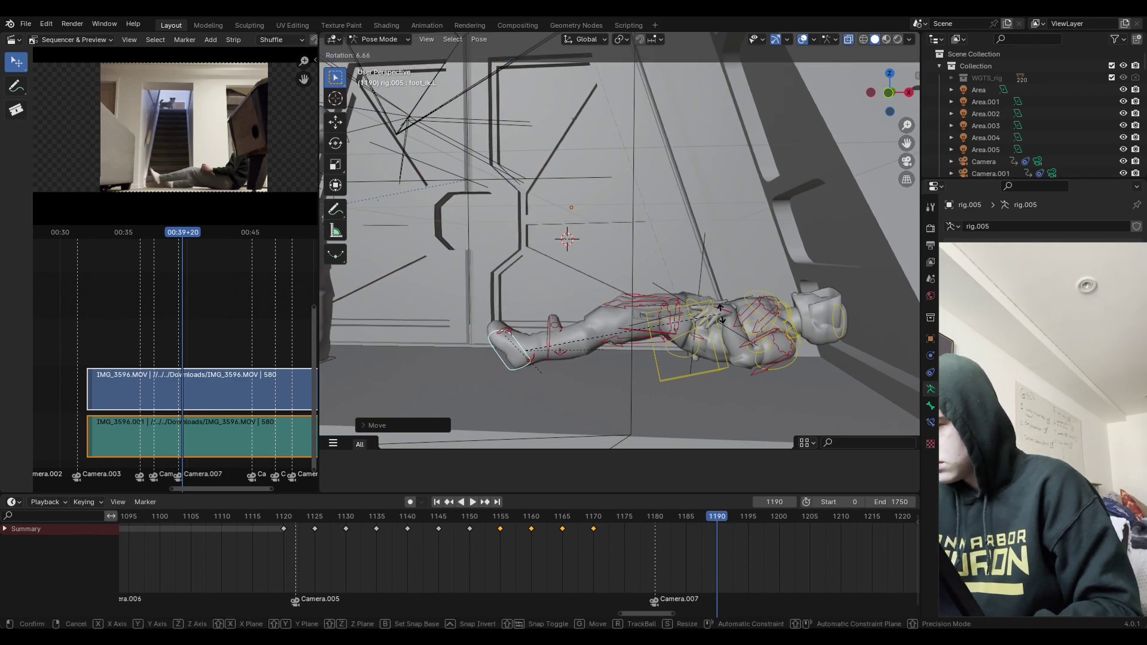
click(717, 328)
Step: Move the torso control and rotate the right foot
click(717, 363)
key(g)
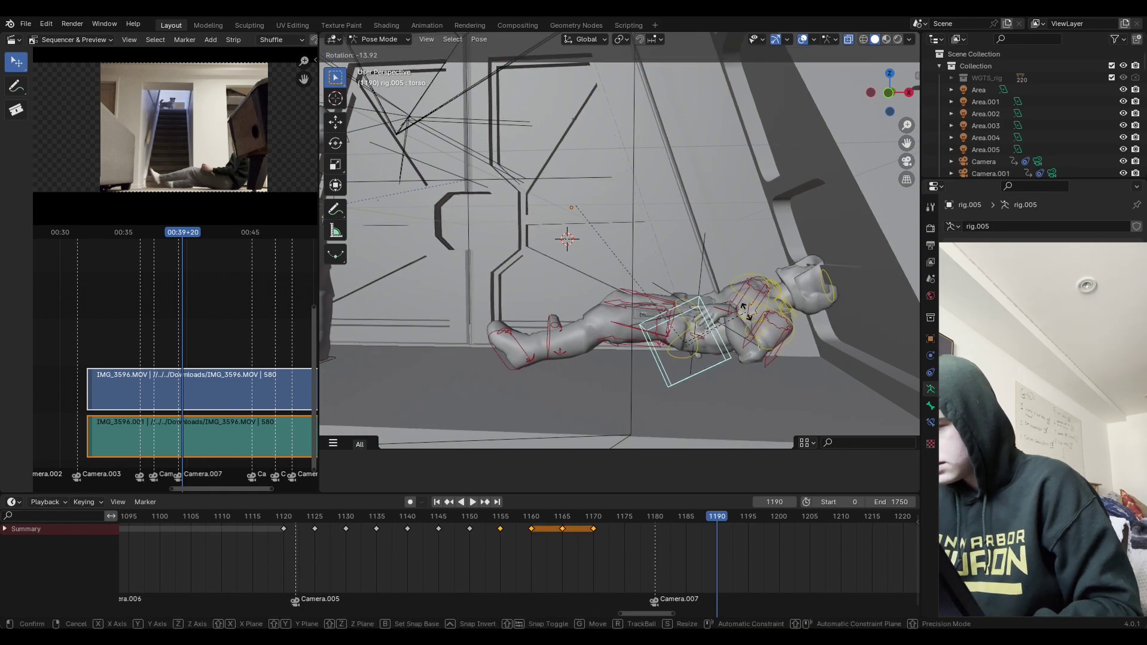
click(740, 322)
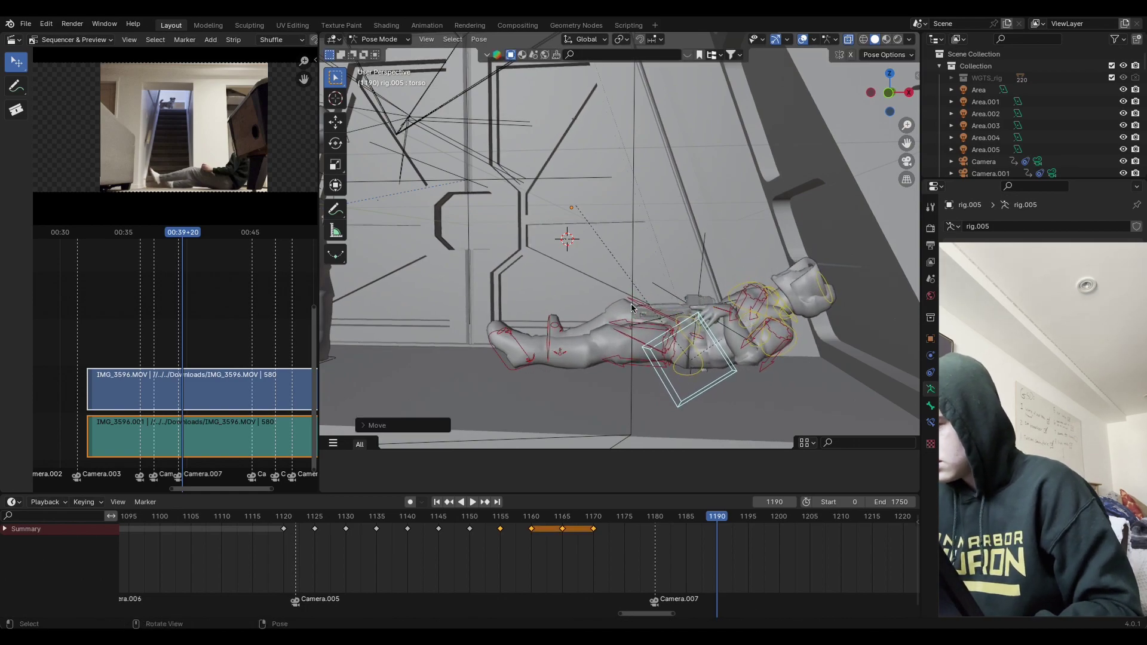
click(554, 325)
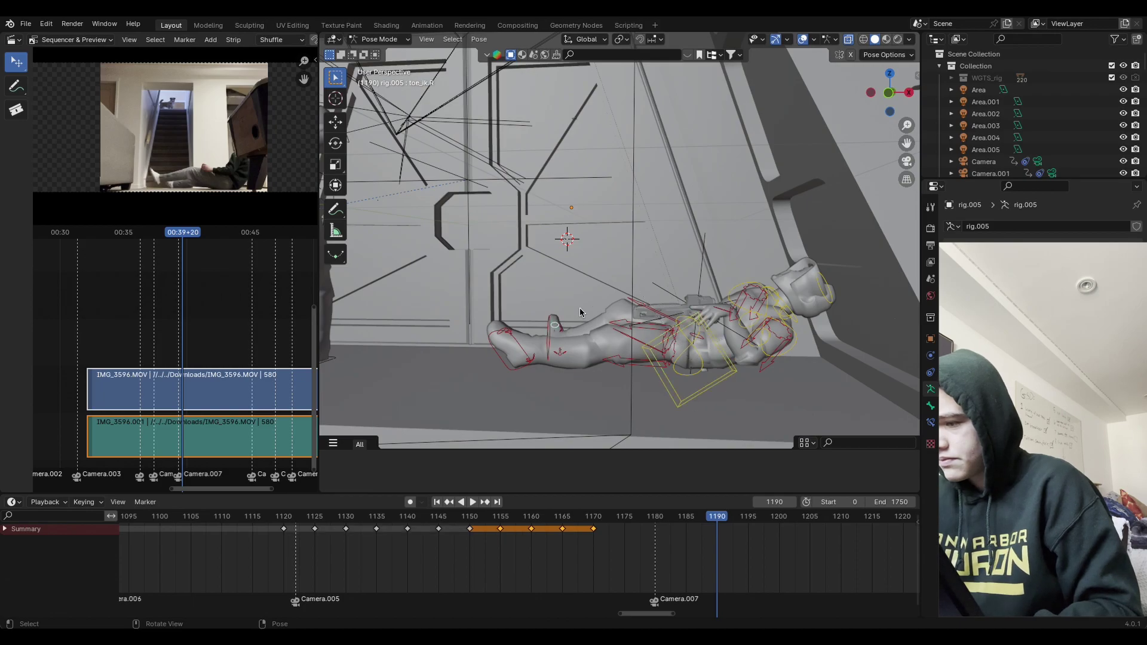
key(r)
click(667, 235)
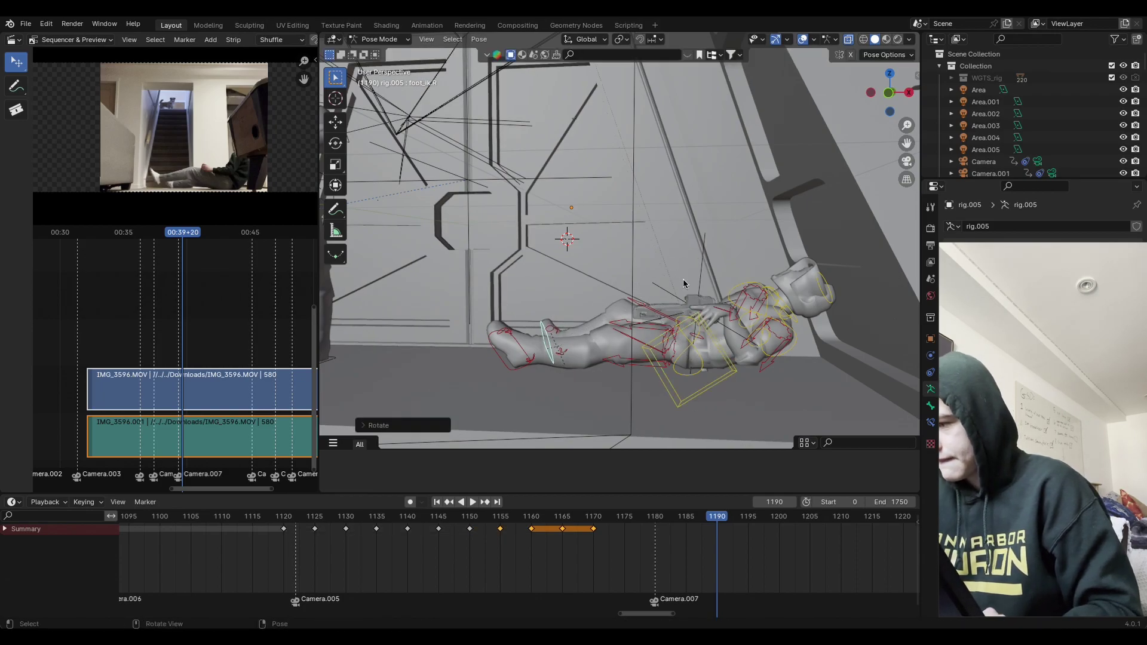
middle_drag(791, 278, 635, 327)
Step: Rotate thigh_ik.R, then rotate, move and rotate foot_ik.R about global X
click(652, 308)
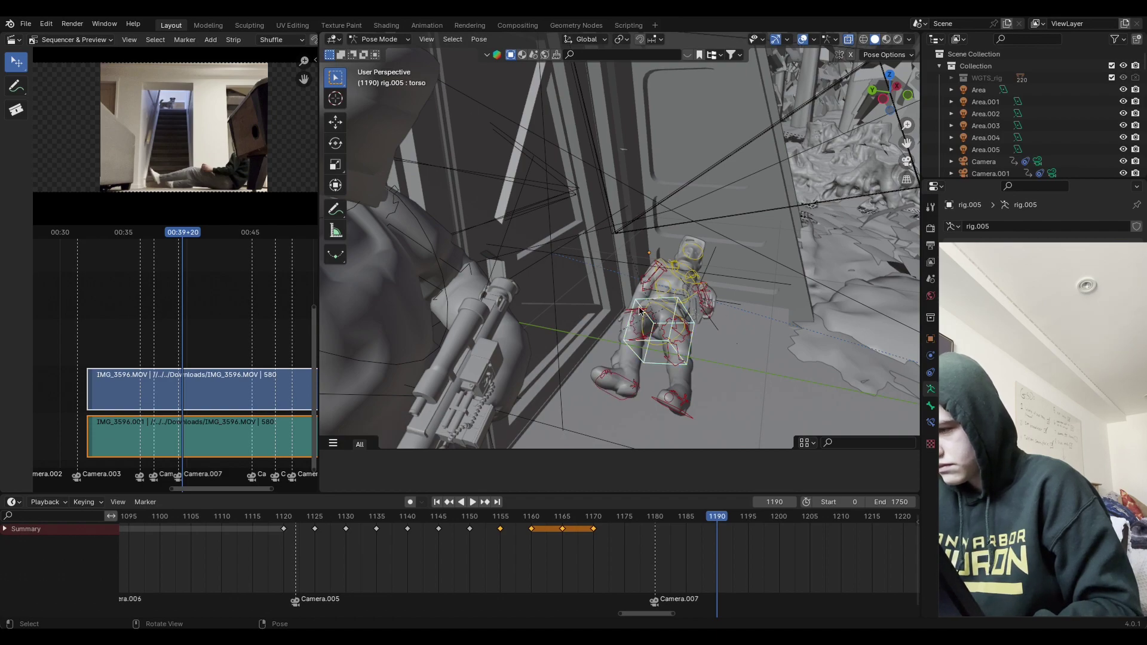
key(r)
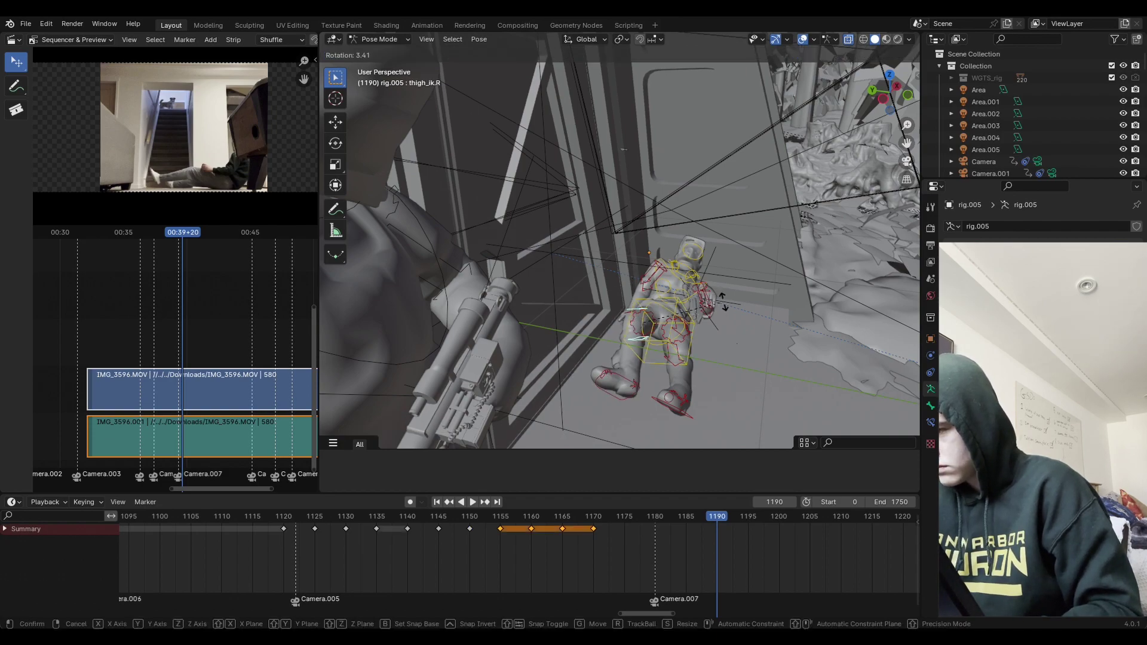
click(711, 321)
click(619, 382)
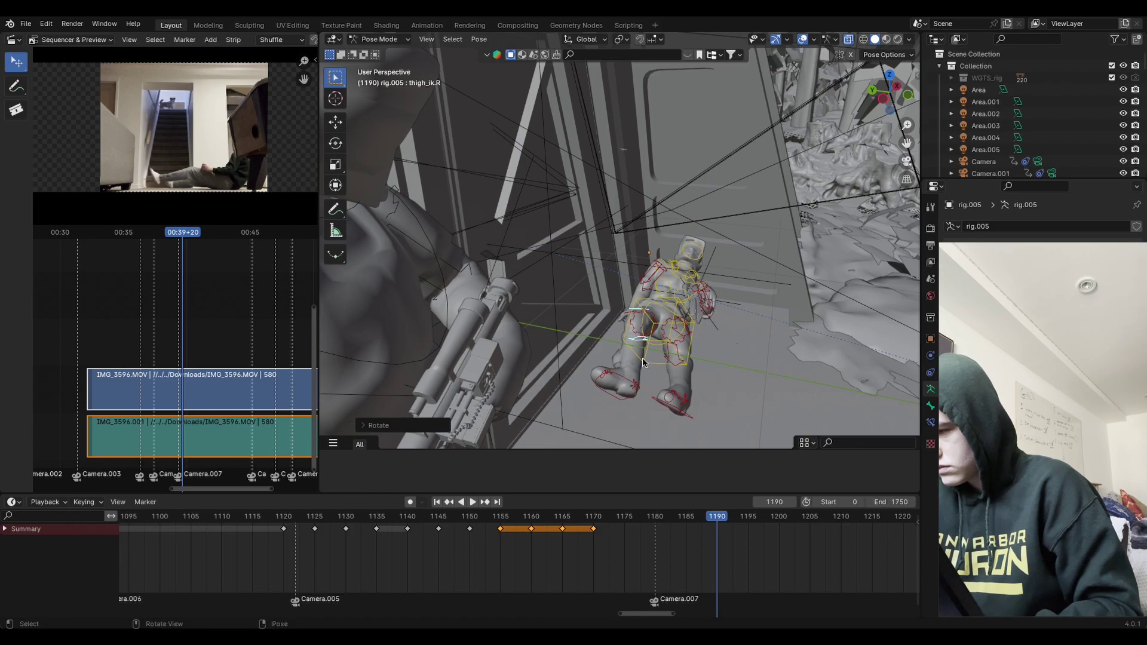
key(r)
click(715, 392)
key(g)
click(724, 359)
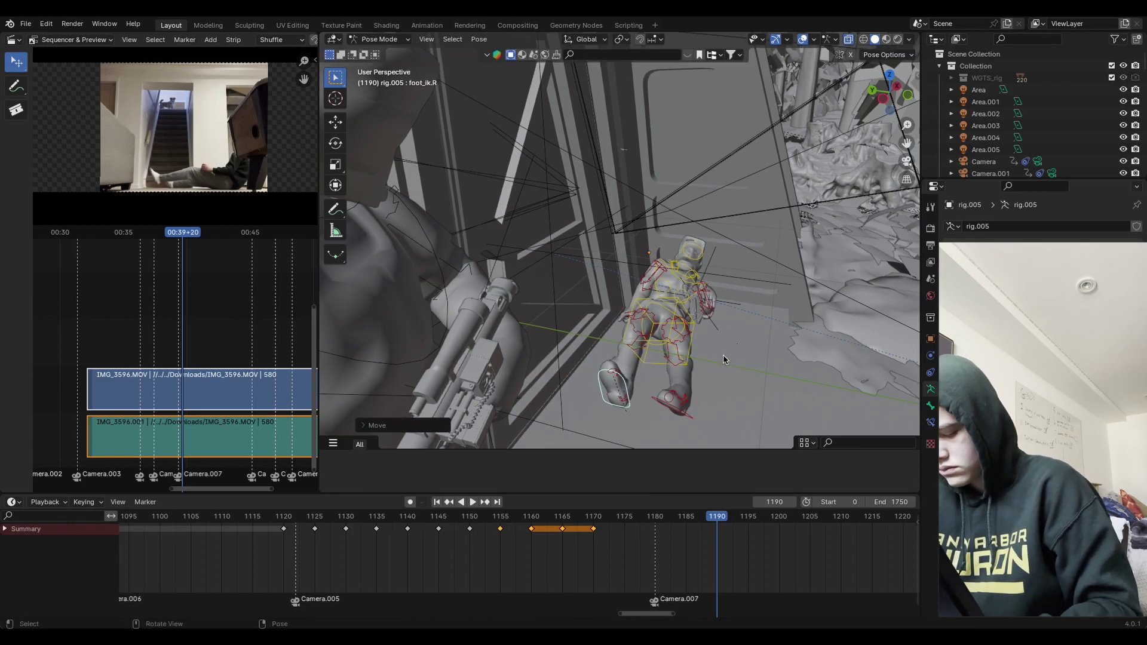
key(r)
key(x)
click(741, 387)
middle_drag(741, 387, 735, 362)
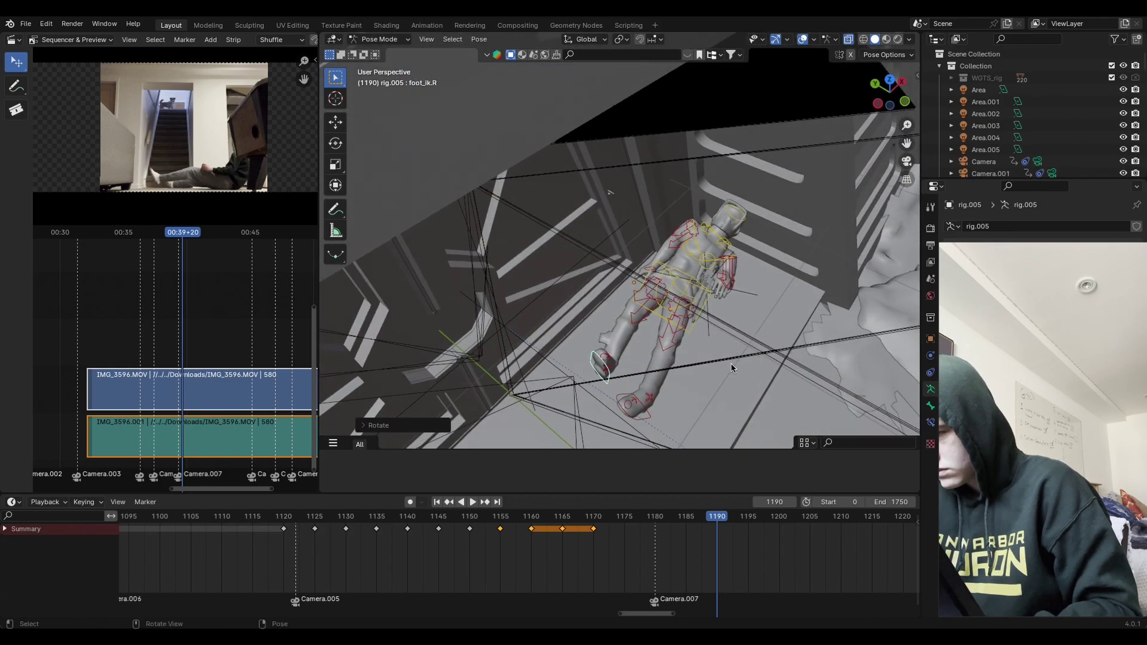
Step: Turn the right foot about 30° around global Z and move it into its new spot
key(r)
key(z)
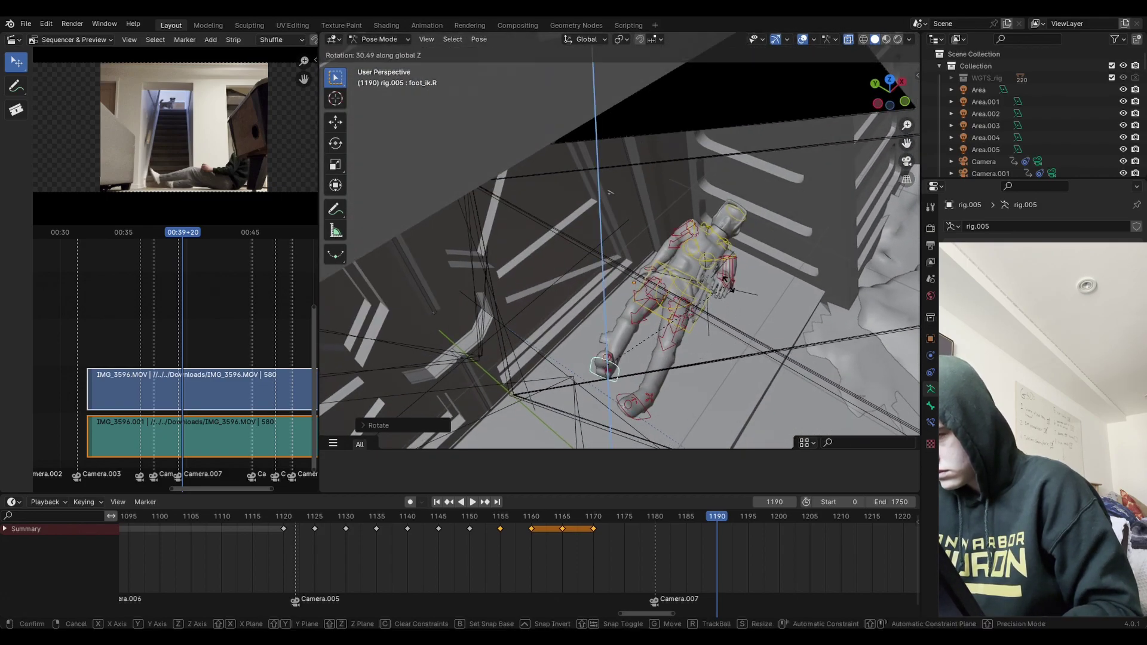
click(719, 340)
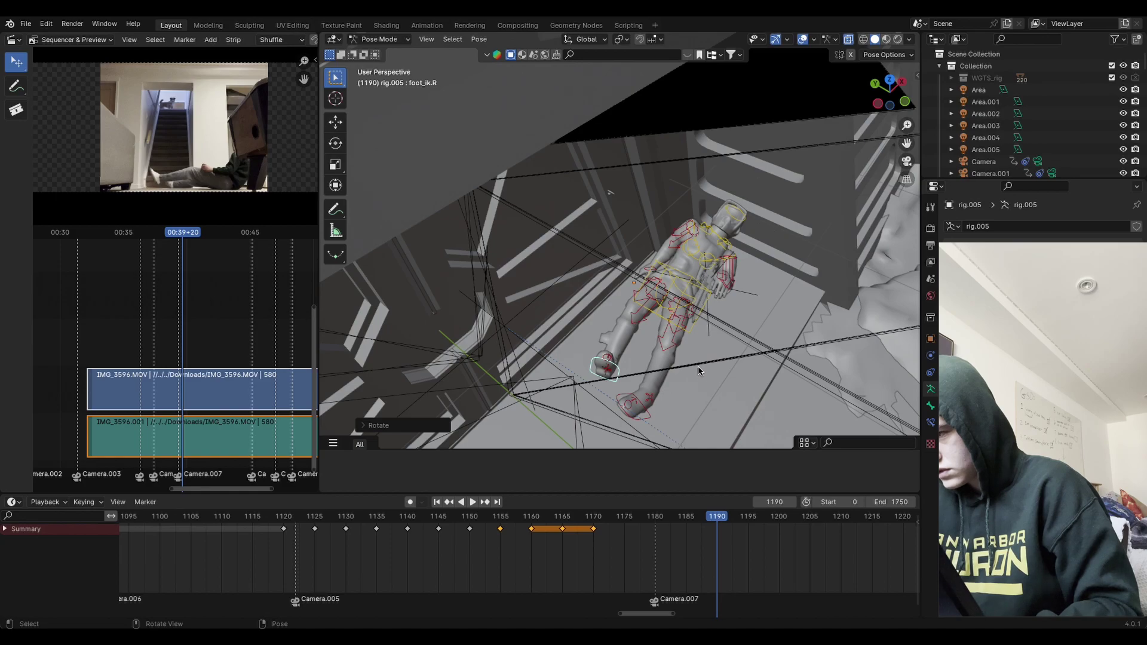
key(g)
click(703, 355)
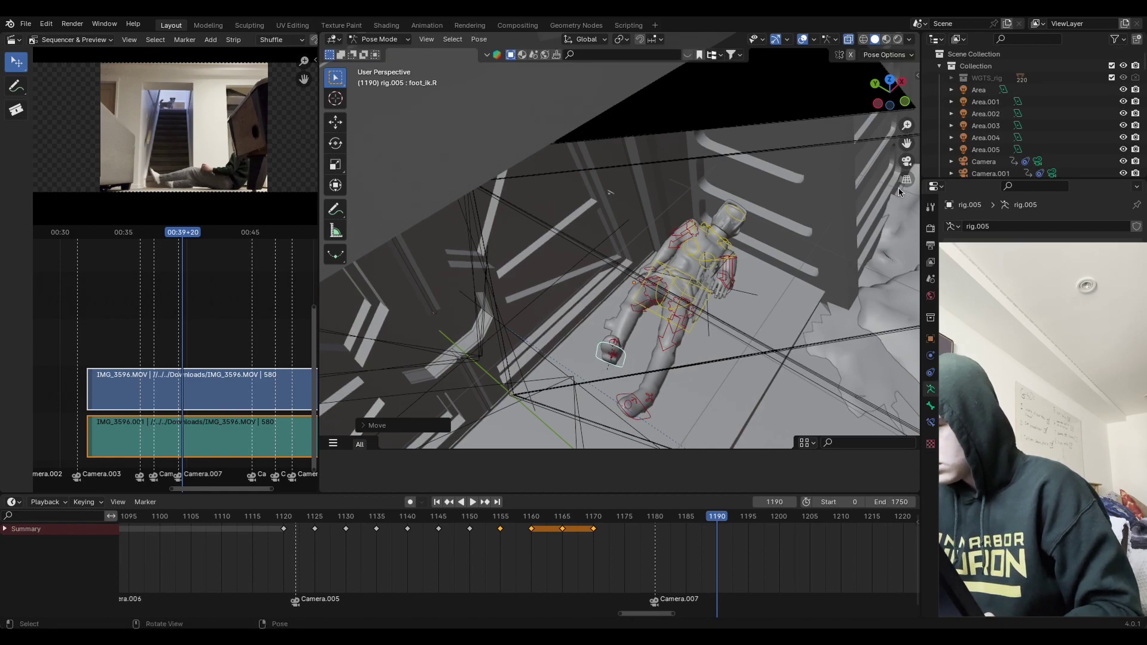
middle_drag(794, 301, 685, 330)
Step: Rotate the right foot once more and move the left foot into place
key(r)
click(675, 276)
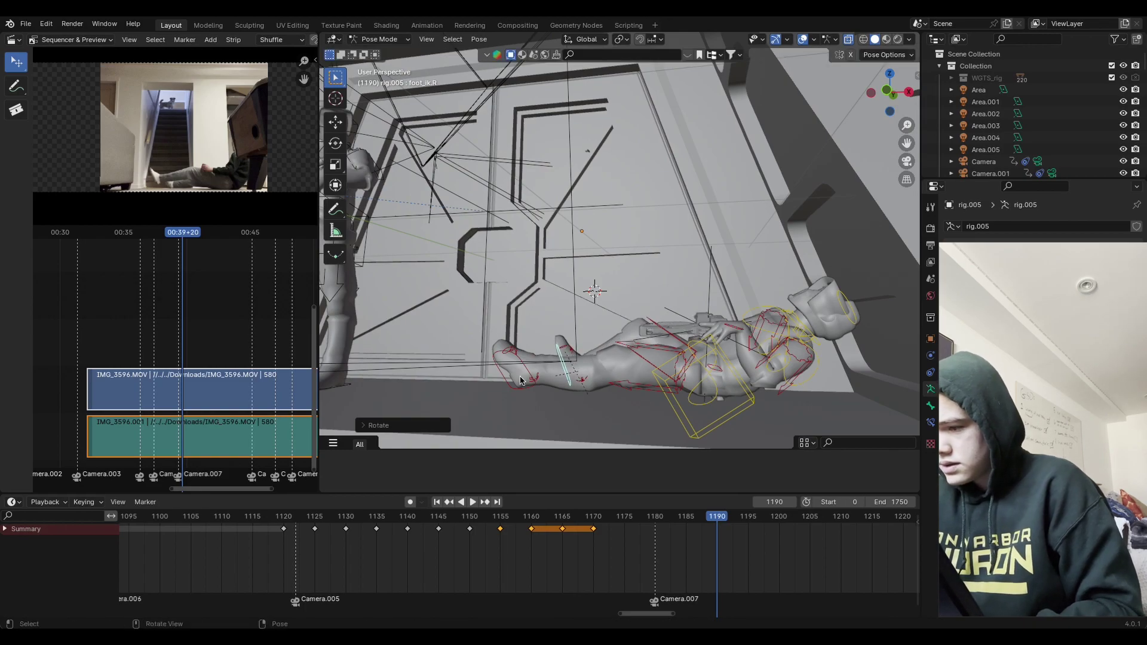
click(529, 367)
key(g)
click(610, 357)
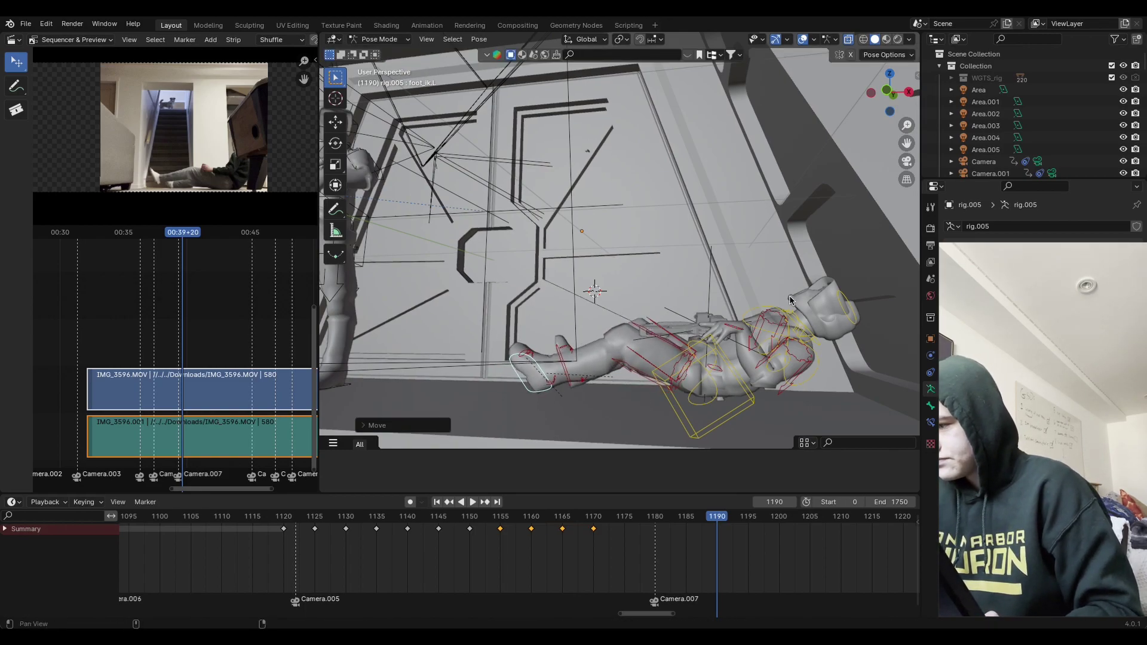
middle_drag(790, 300, 679, 296)
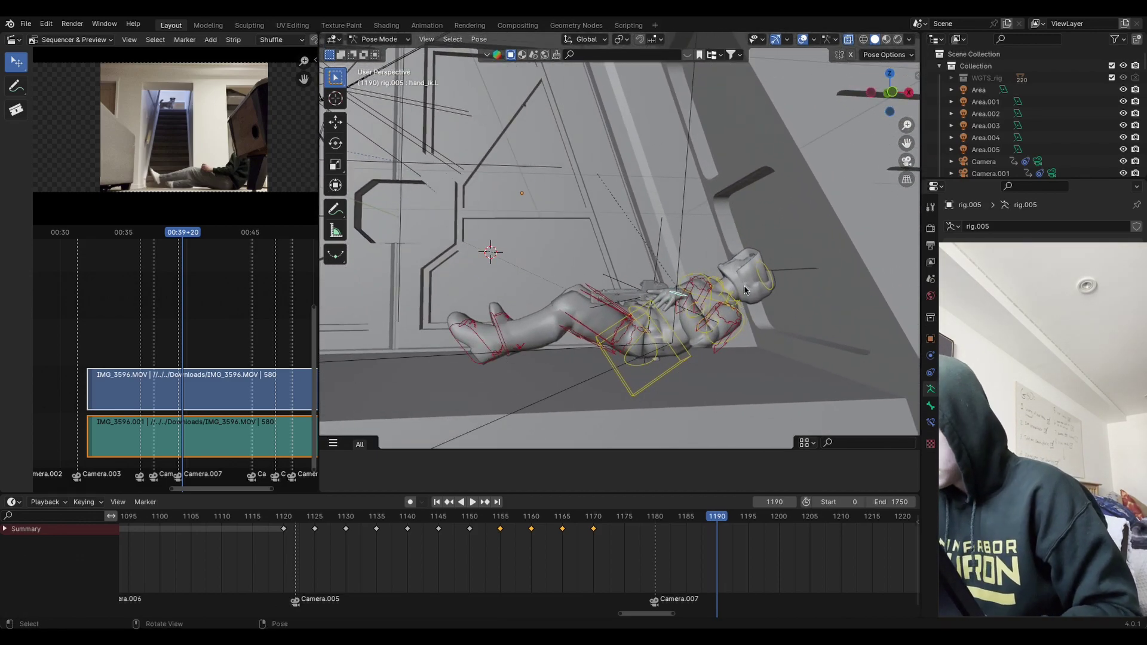
Step: Rotate hand_ik.L about global X twice, with a small move in between
key(r)
key(x)
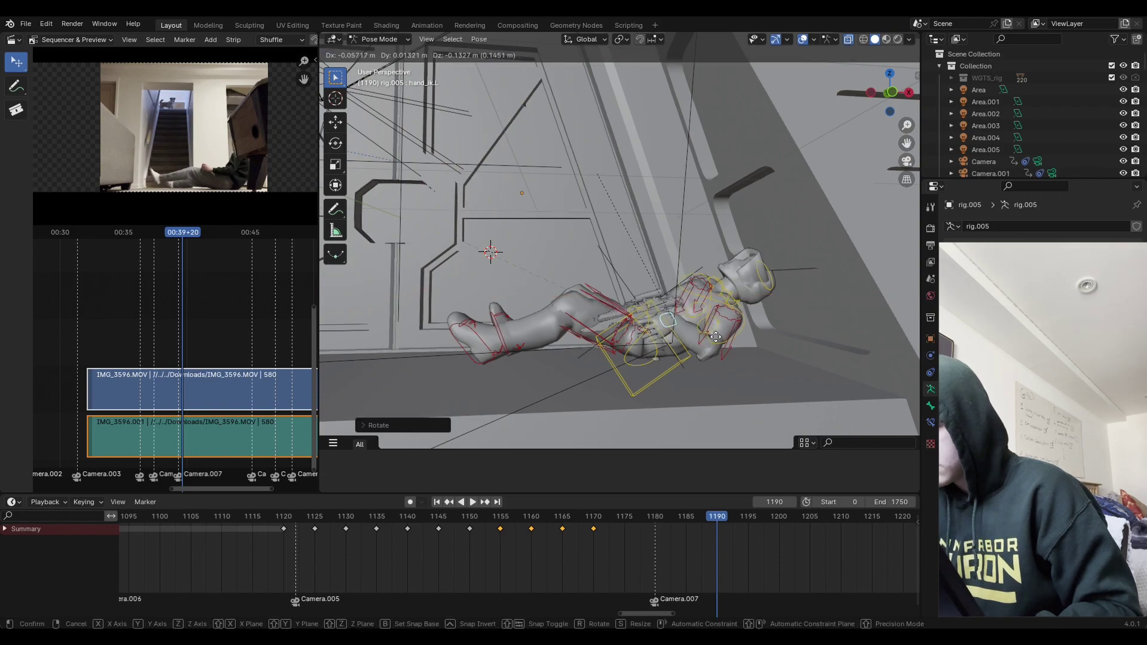
click(711, 356)
key(g)
click(710, 366)
key(r)
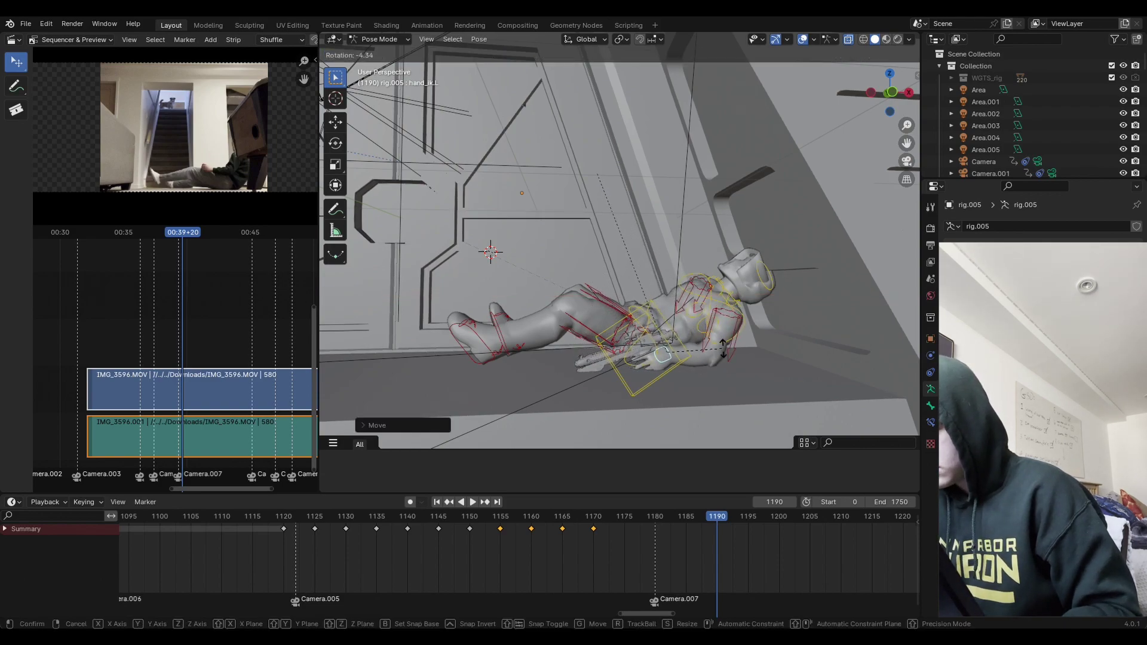
key(x)
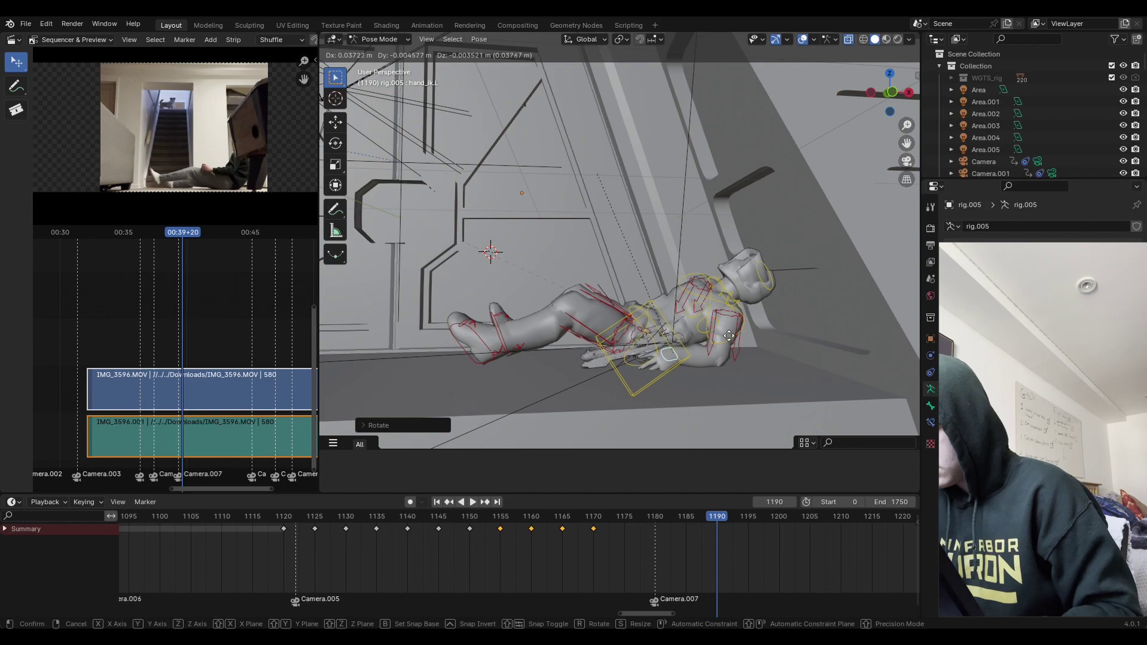
click(727, 334)
Step: Shift the left hand along global Y, then vertically along Z
key(g)
key(x)
key(y)
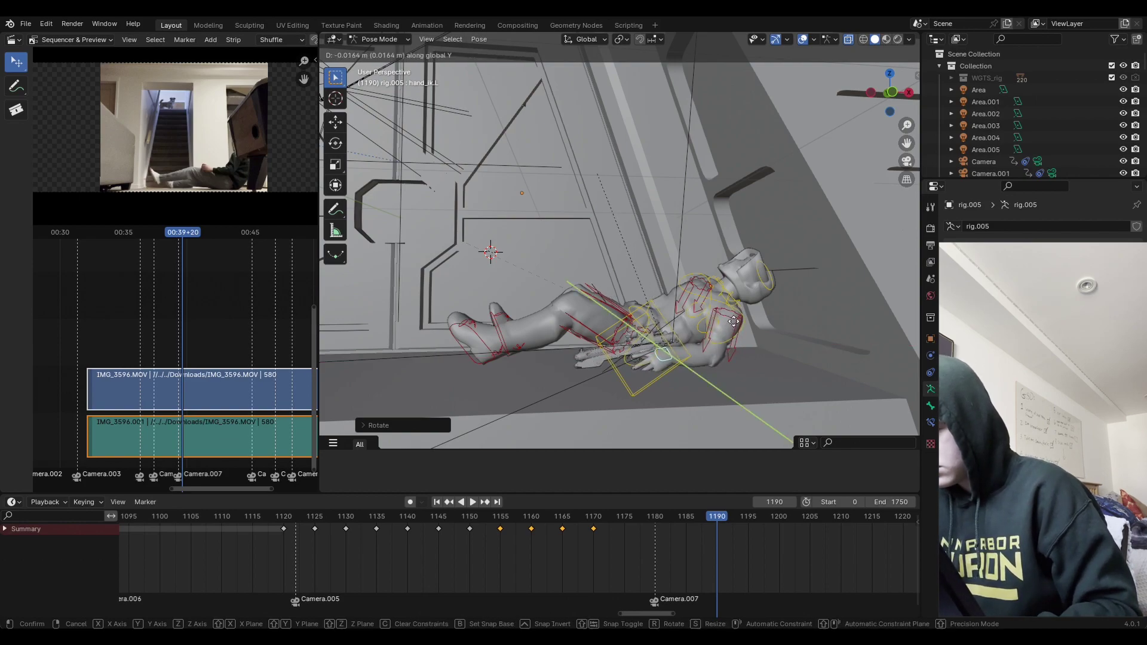
click(734, 326)
key(g)
key(z)
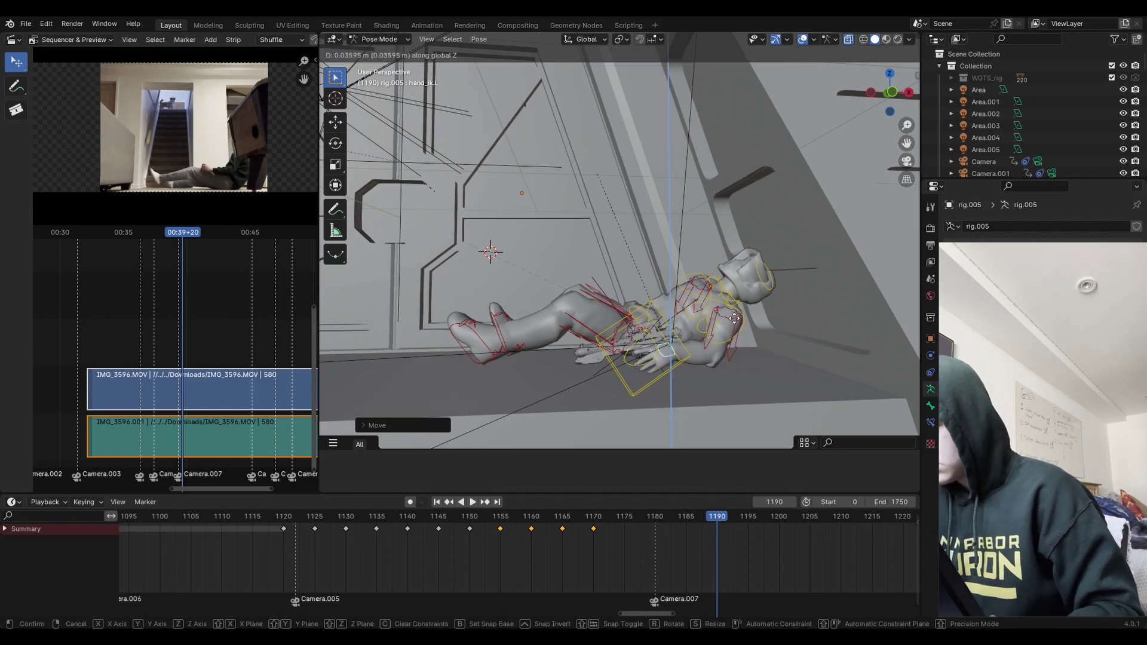
click(734, 319)
shift+middle_drag(734, 318, 743, 323)
Step: Rotate the left upper arm, tilt the chest upward, and turn the head
click(727, 326)
key(r)
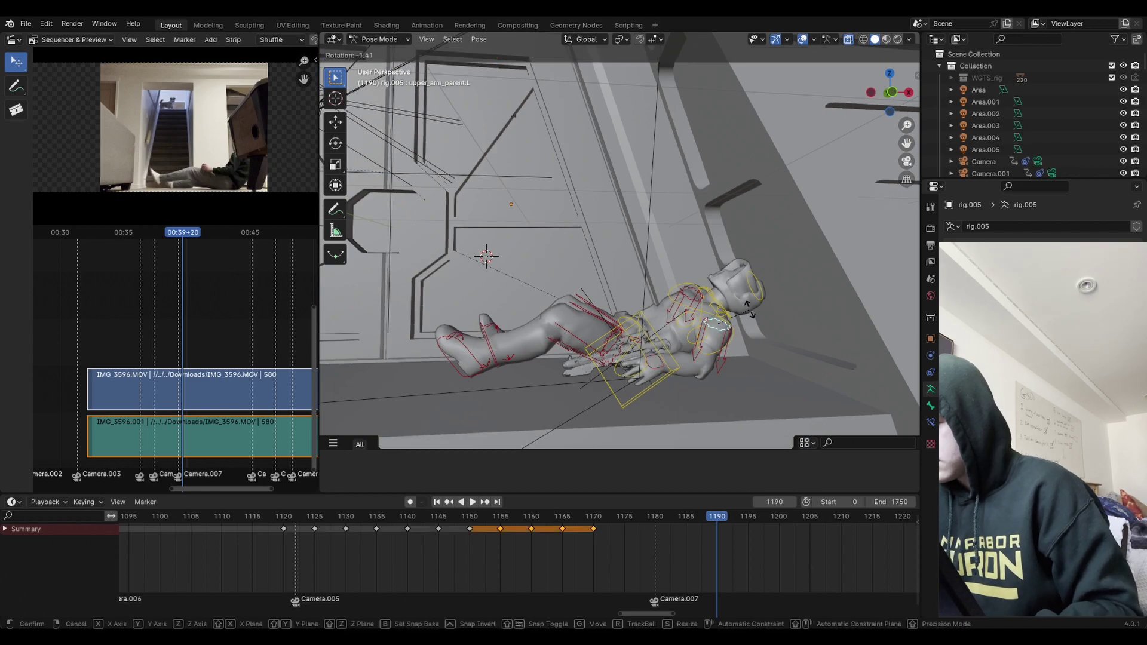
click(744, 314)
click(730, 317)
key(r)
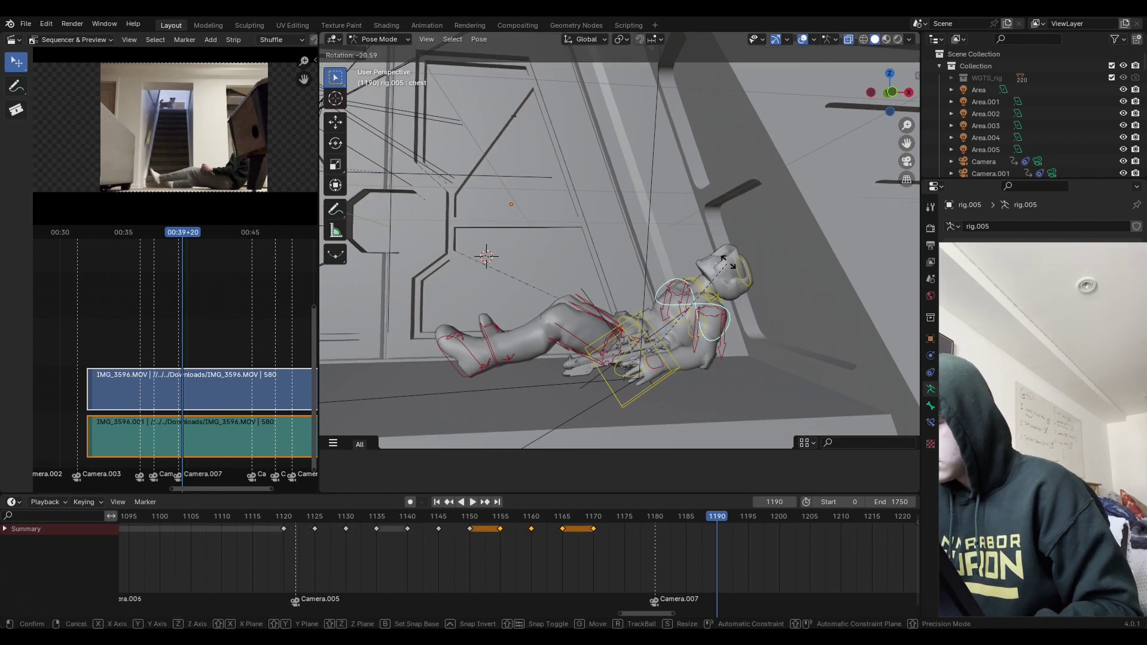
click(719, 261)
click(719, 261)
key(r)
click(734, 280)
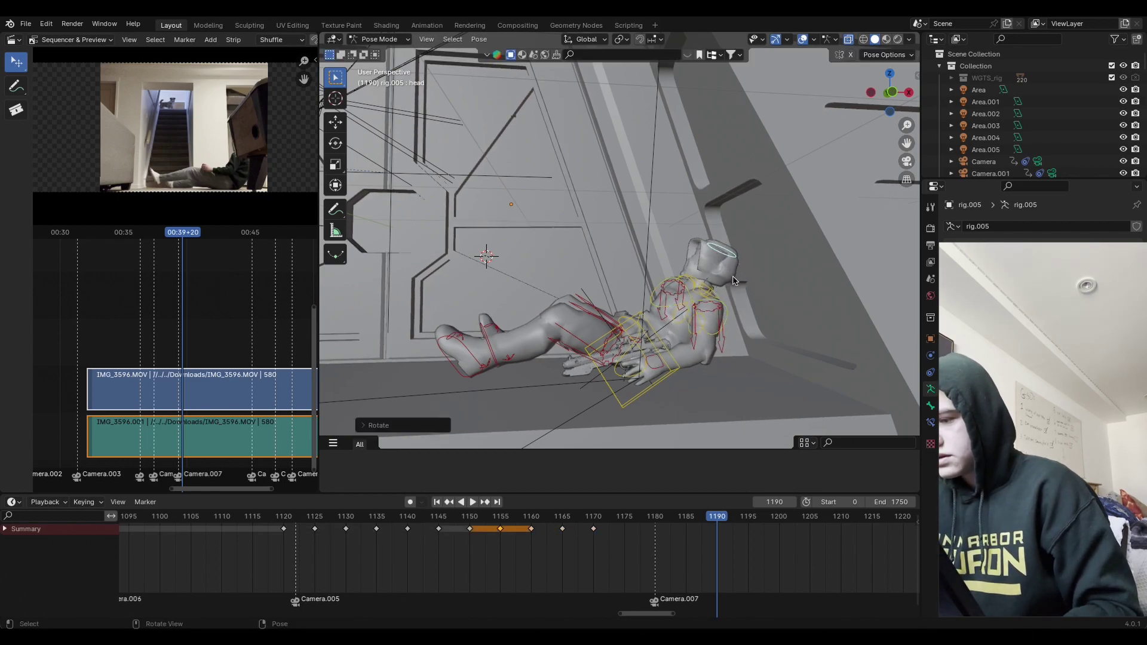
Step: Key location and rotation for every bone, then play forward a few frames
key(a)
key(i)
click(730, 309)
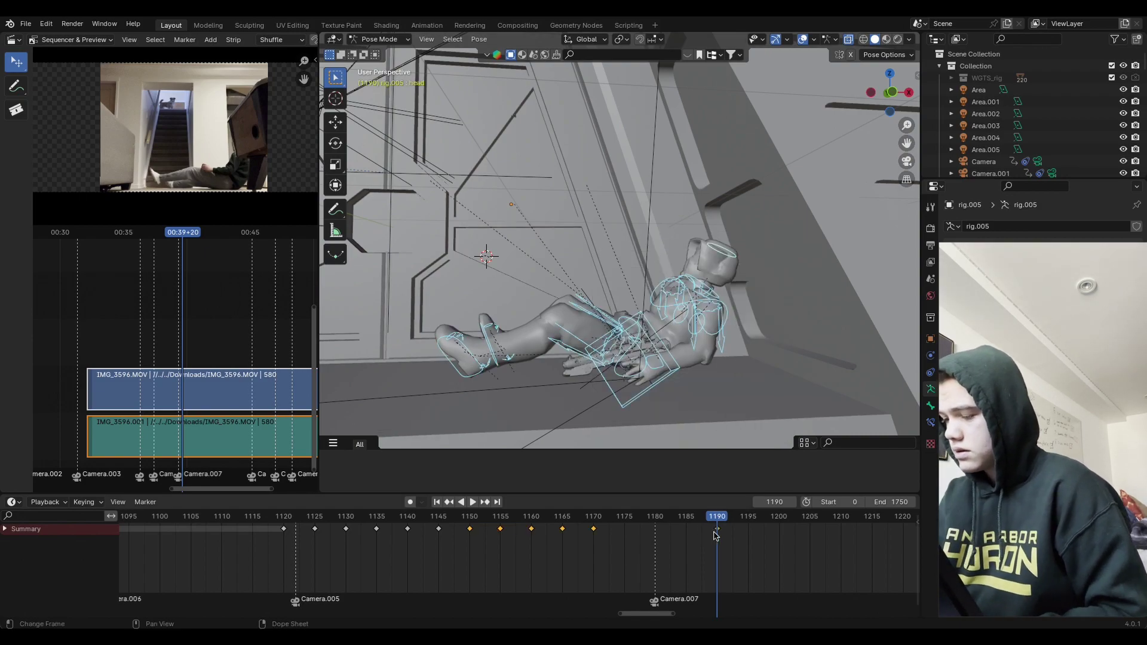
key(space)
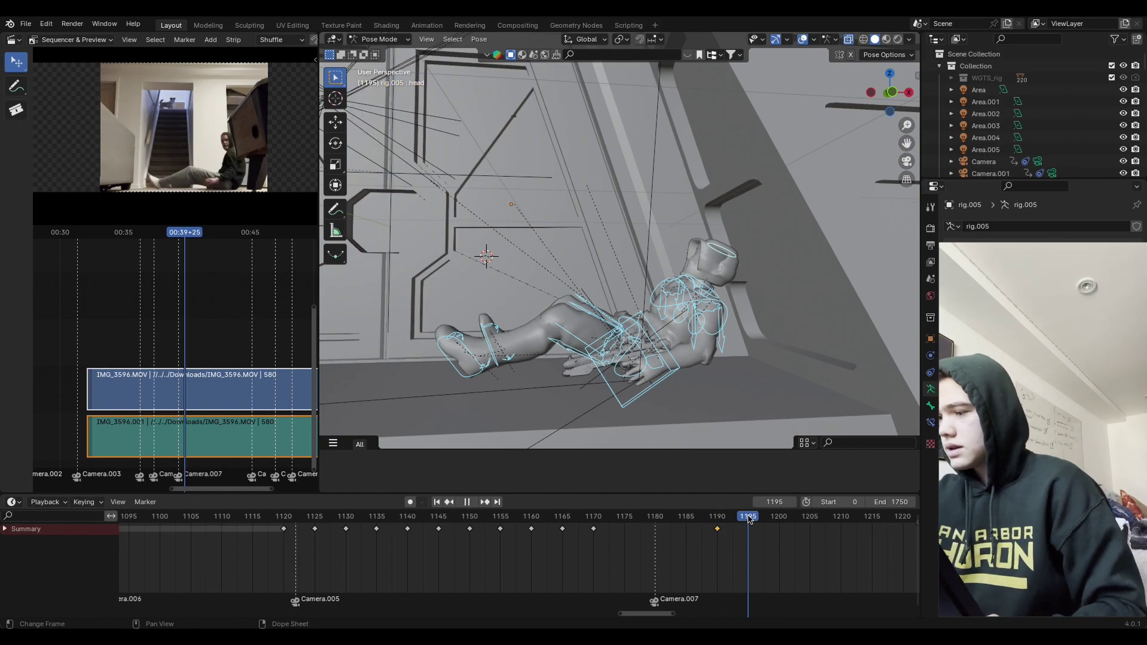
Step: Tilt the torso control upright so the soldier sits up, discarding a chest rotation
click(691, 316)
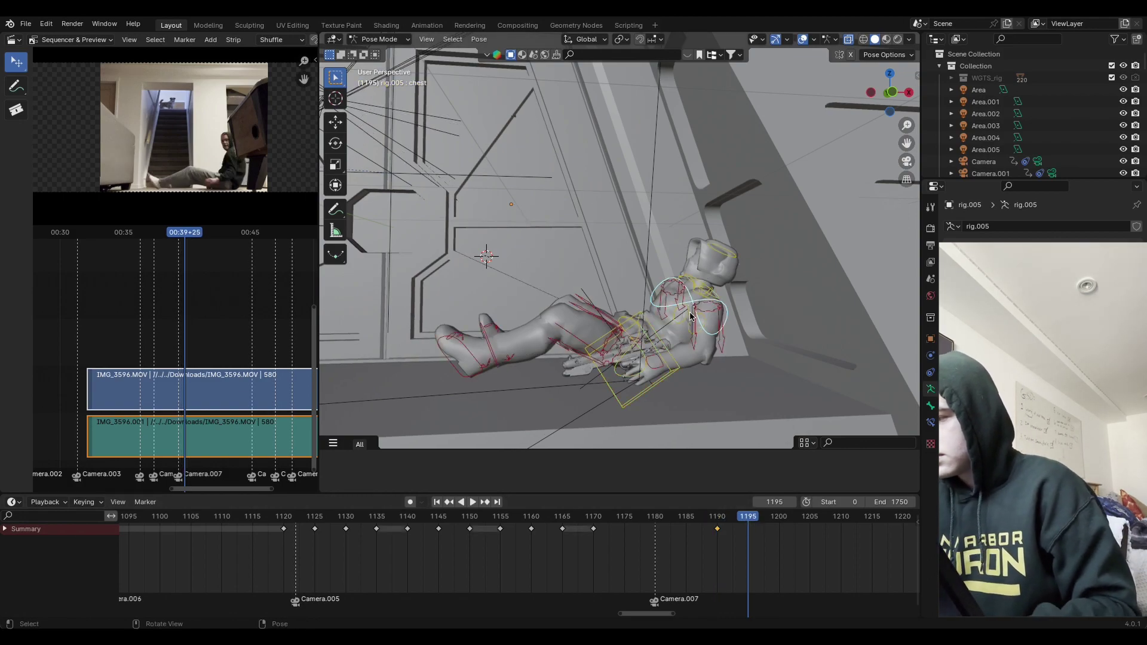
key(r)
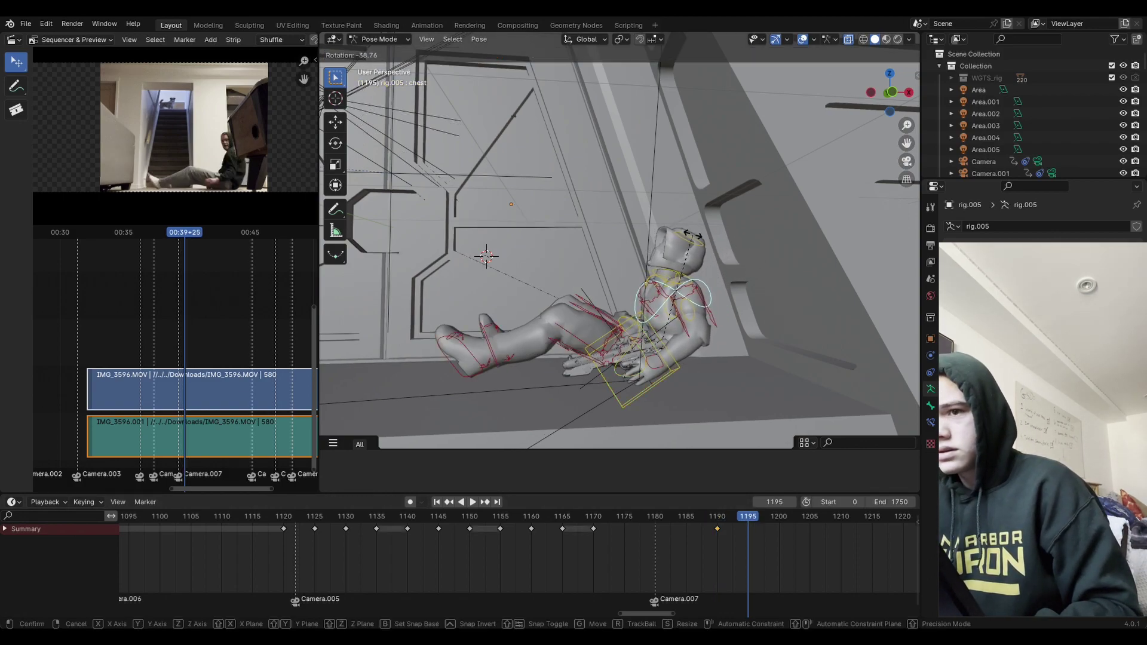
click(711, 245)
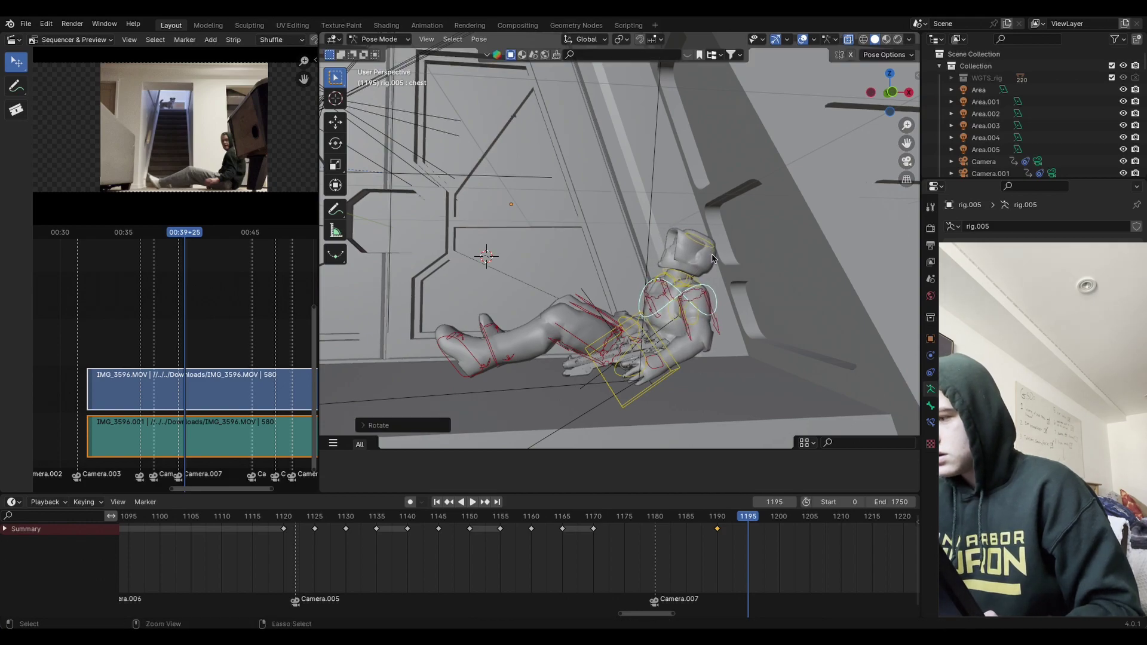
key(ctrl+z)
click(677, 371)
key(r)
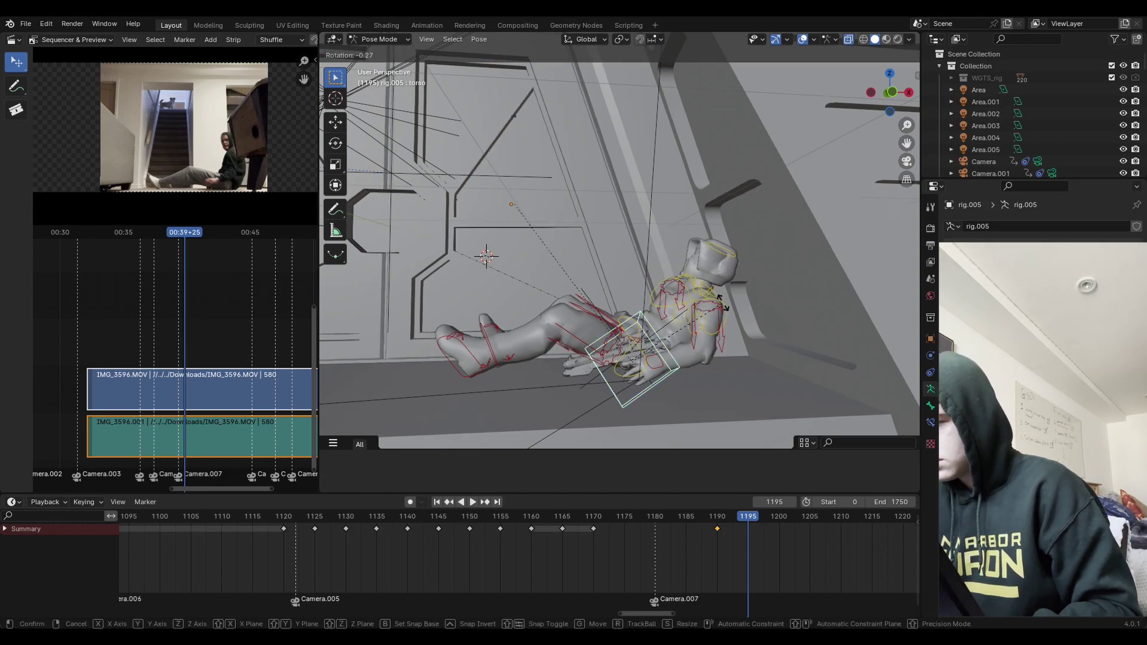
click(687, 270)
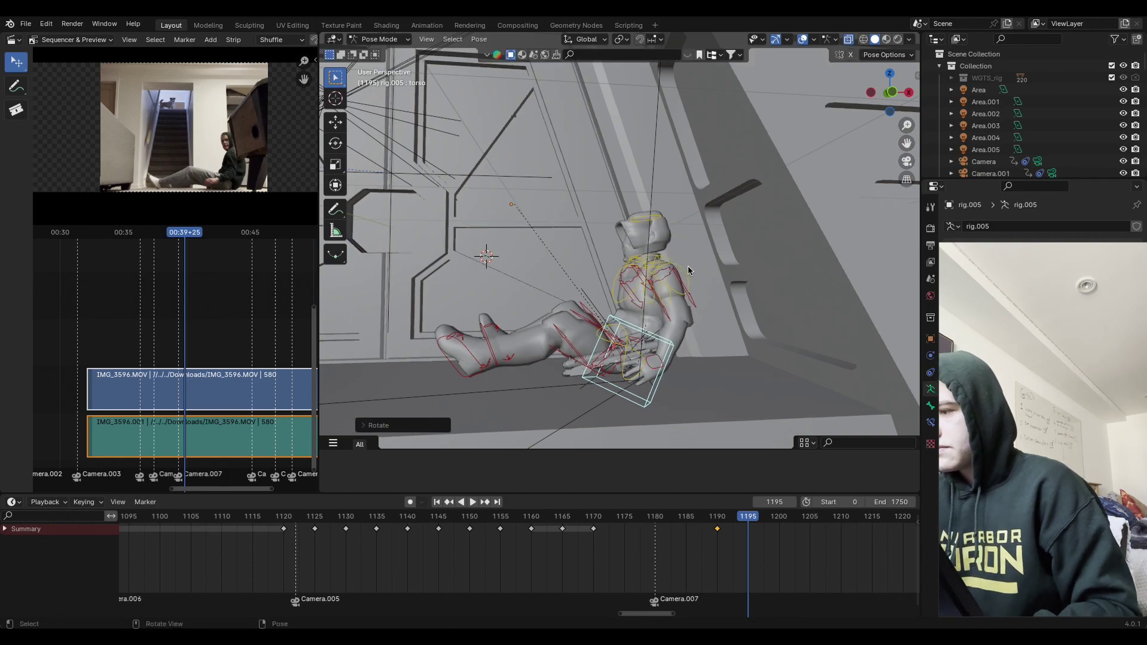
Step: Move the left hand control and rotate it, including a turn around Z
click(660, 357)
key(g)
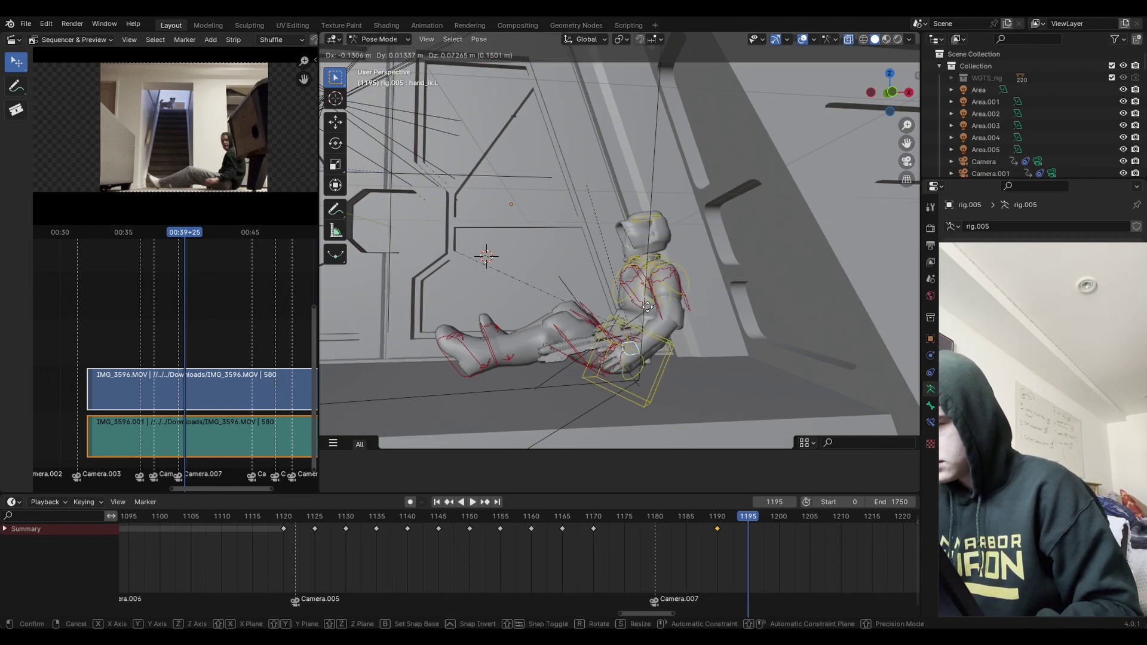
click(646, 293)
key(r)
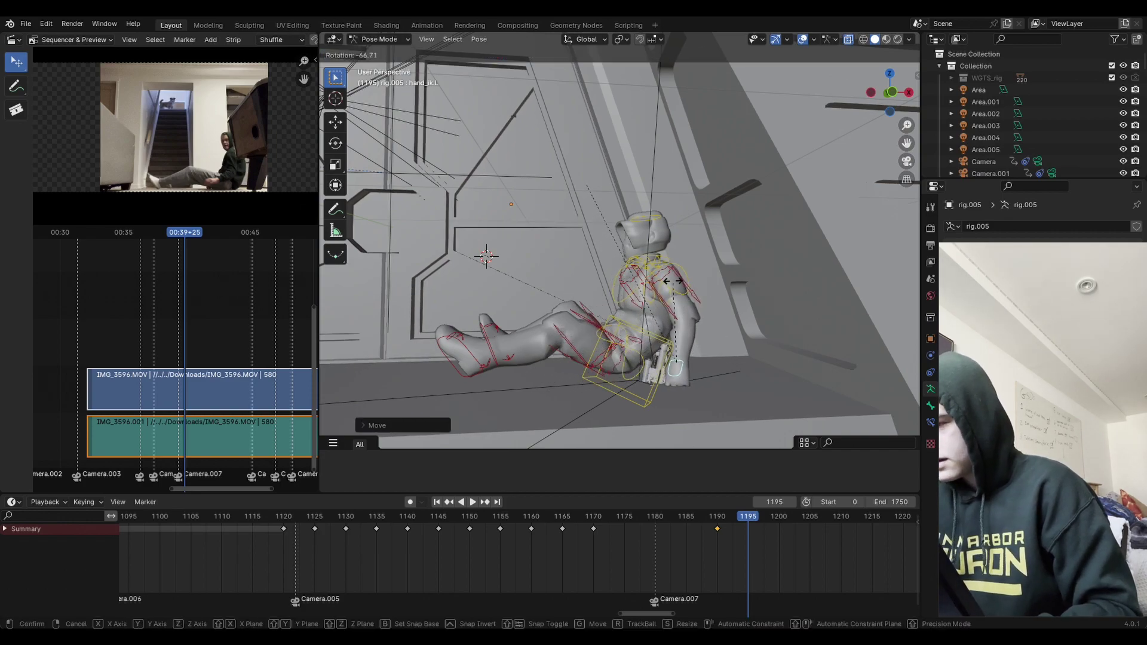
click(635, 284)
key(r)
key(z)
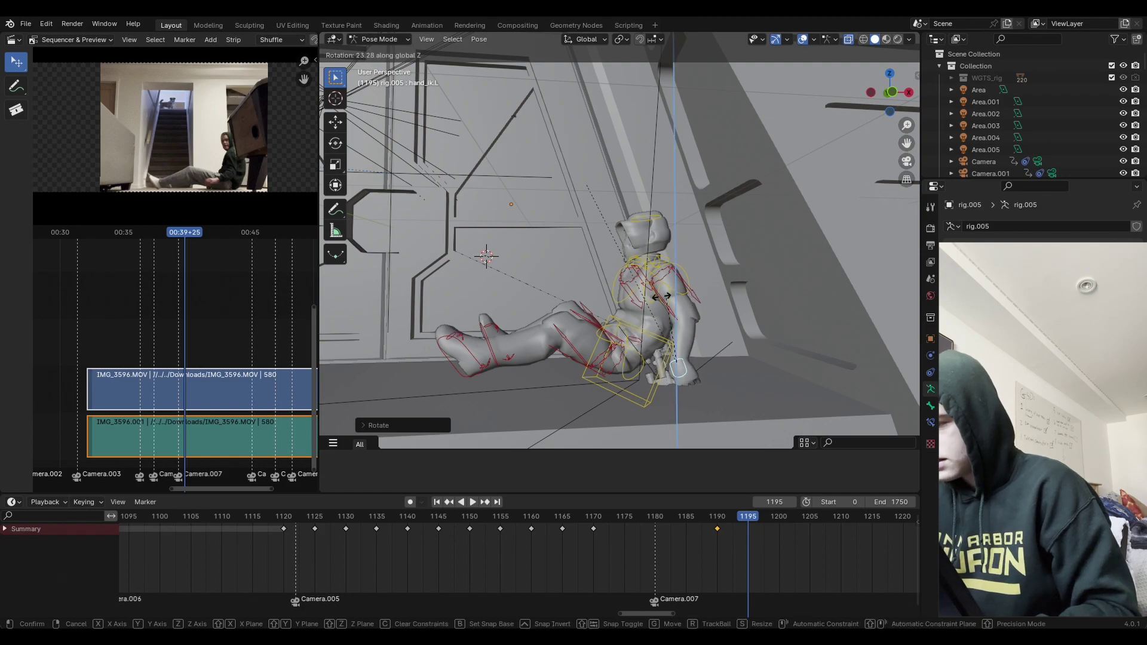
click(596, 363)
Step: Rotate the left hand once more around Z and shift it beside the rifle
key(r)
key(x)
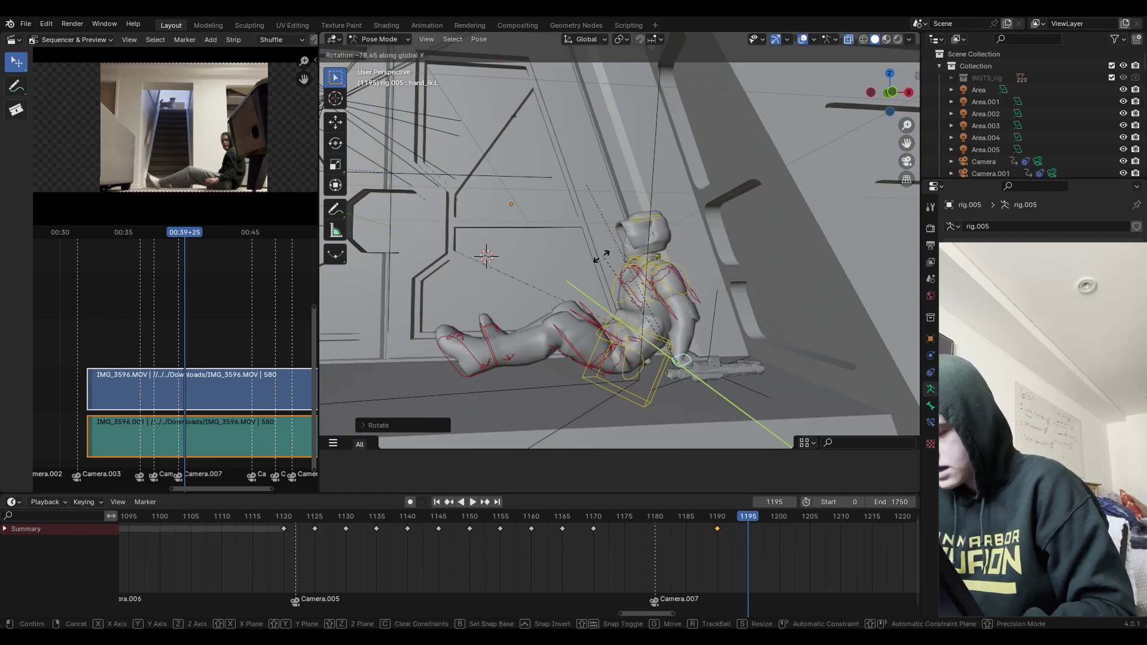
key(x)
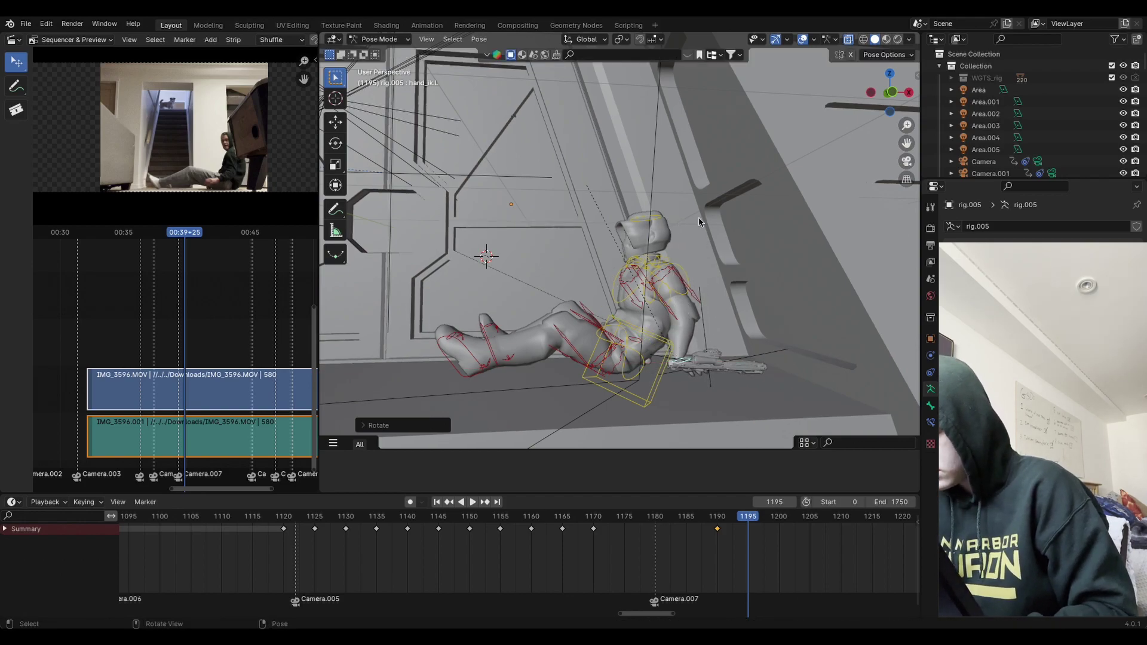
key(z)
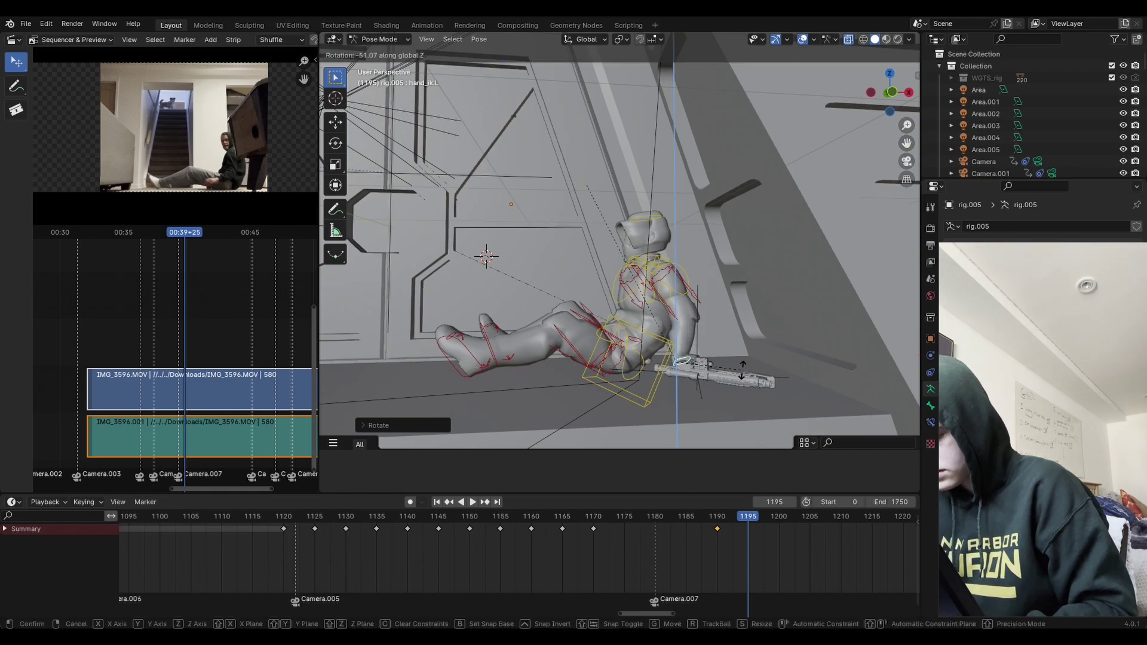
click(730, 385)
key(g)
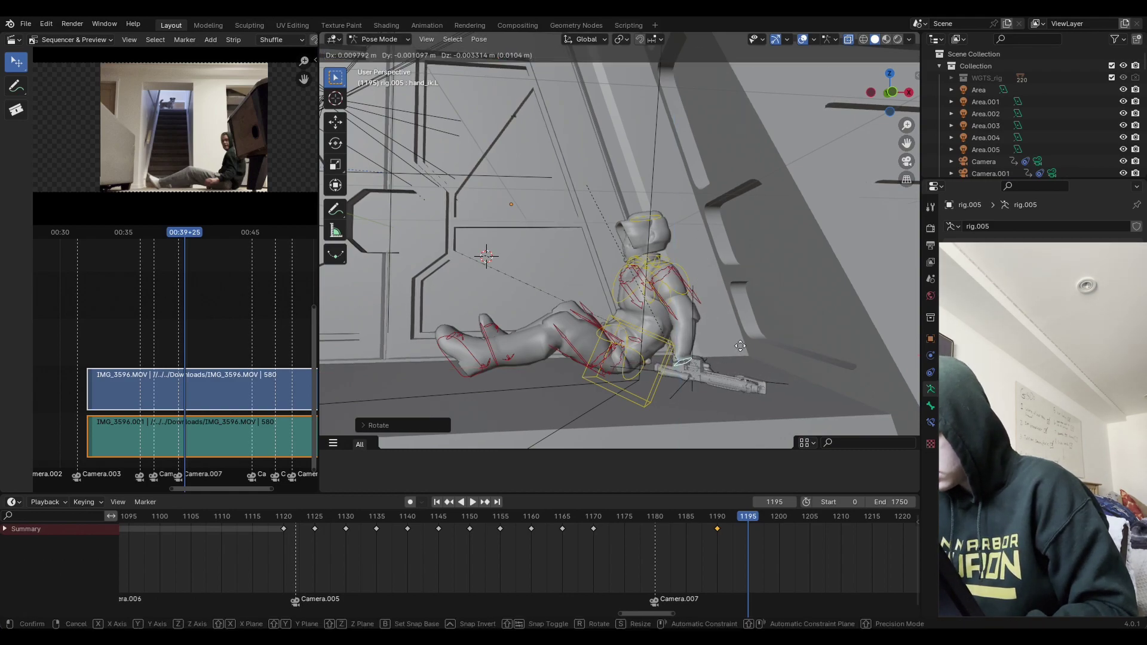
click(739, 353)
Step: Return the viewport to Solid shading and orbit in to a side view of the seated soldier
key(z)
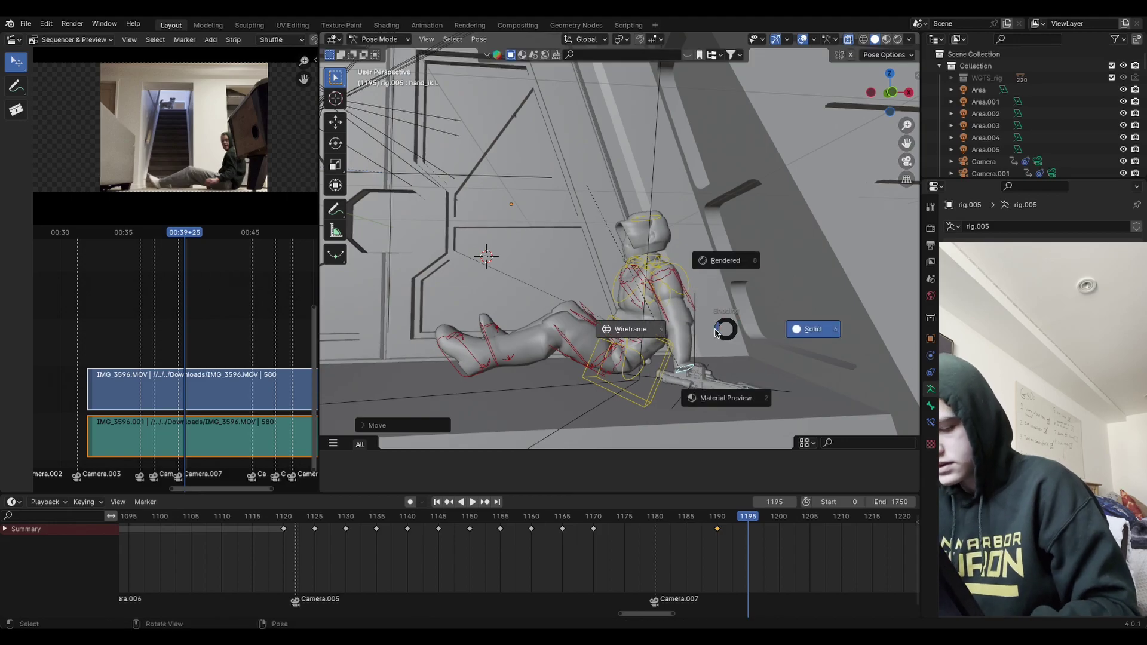
click(718, 334)
click(874, 40)
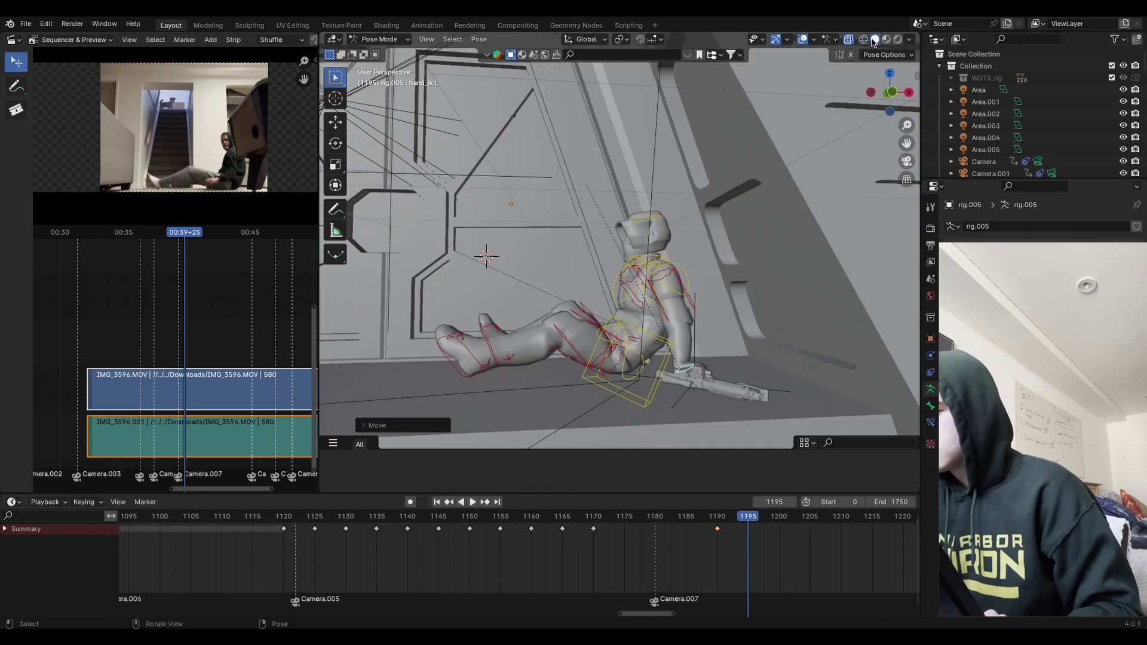
middle_drag(708, 306, 752, 283)
click(586, 333)
middle_drag(604, 332, 906, 150)
middle_drag(821, 287, 784, 277)
scroll(791, 297, up, 2)
scroll(783, 277, up, 1)
Step: Keyframe every bone of the rig in the seated pose at frame 1195
key(a)
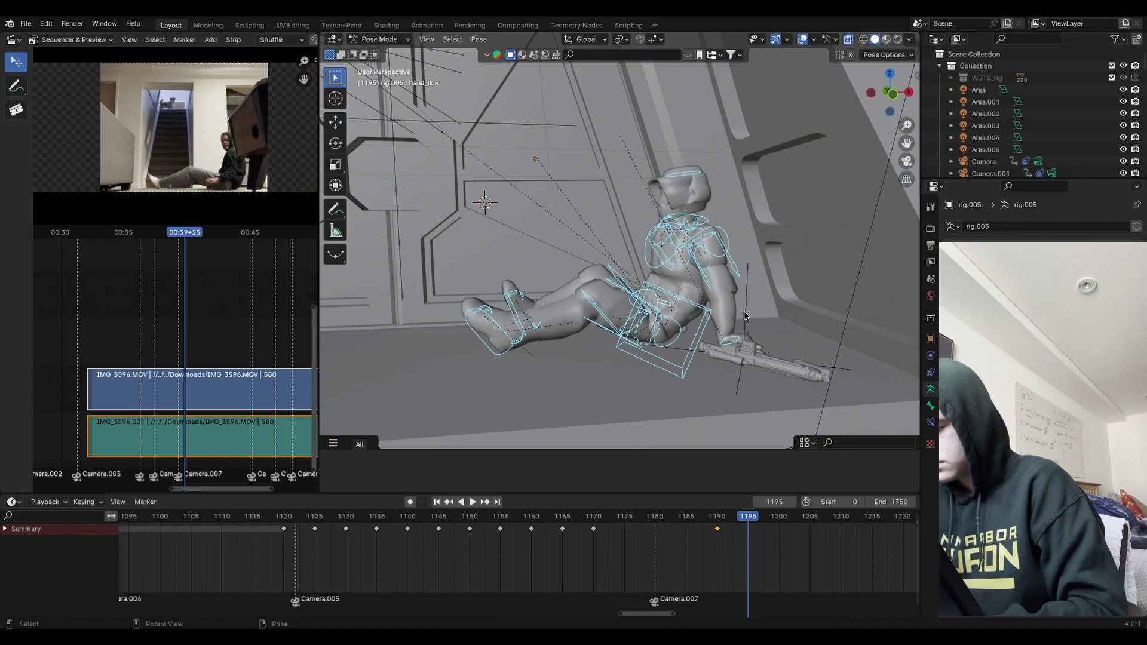
key(i)
click(746, 313)
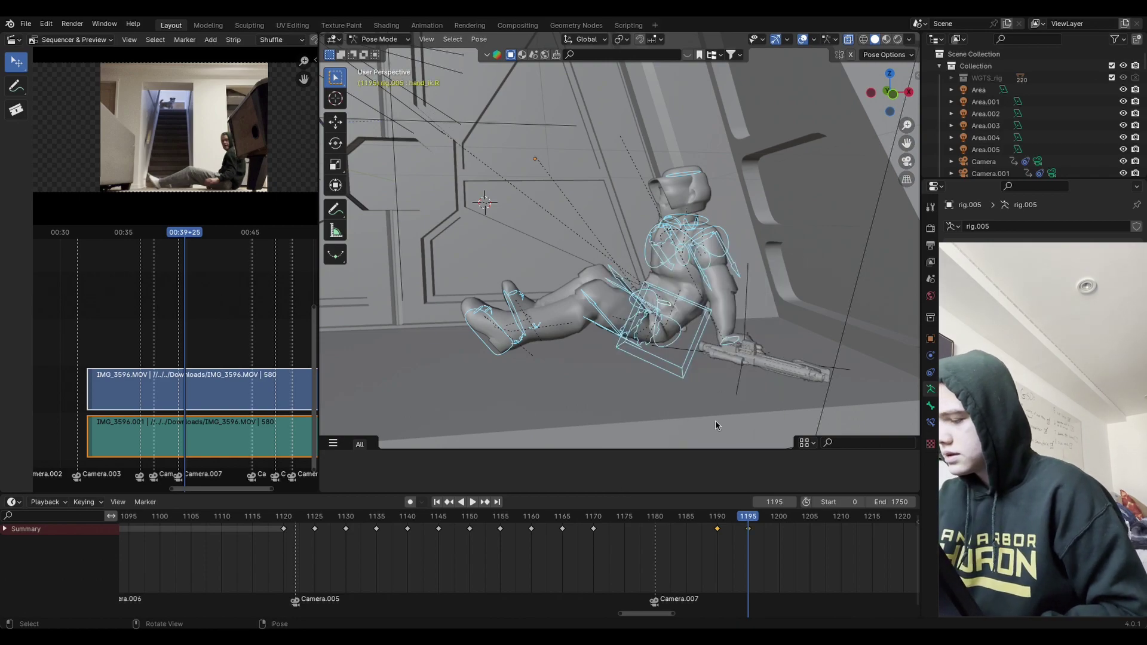
Step: Play and scrub the sit-up from around frame 1168, stopping at frame 1190
key(space)
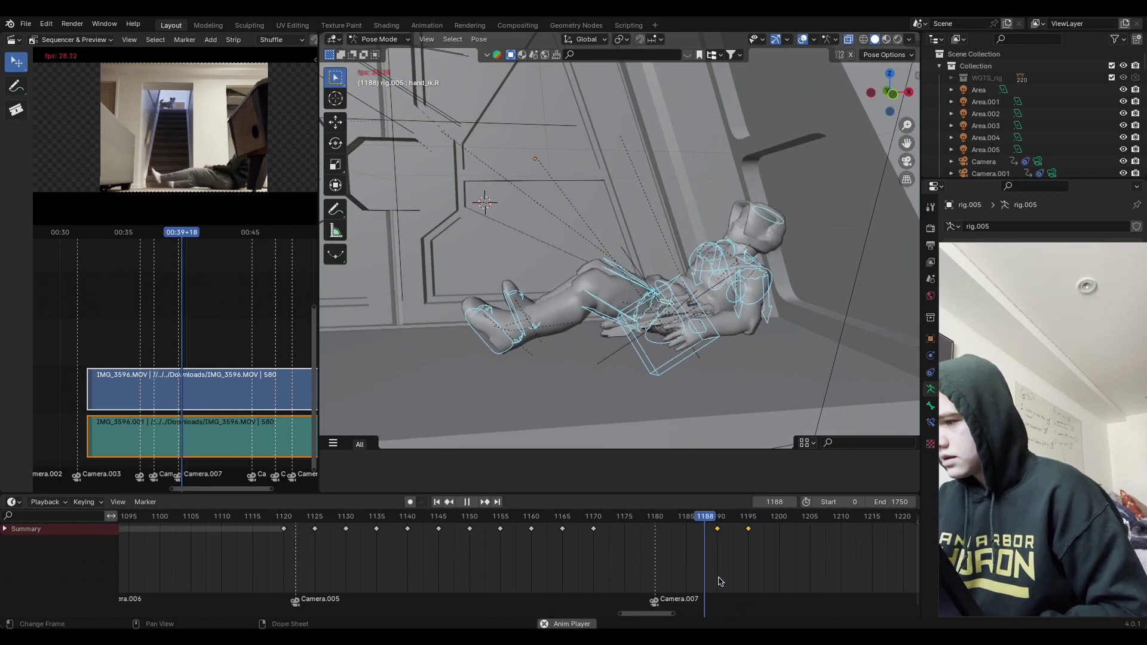
key(space)
drag(653, 518, 581, 523)
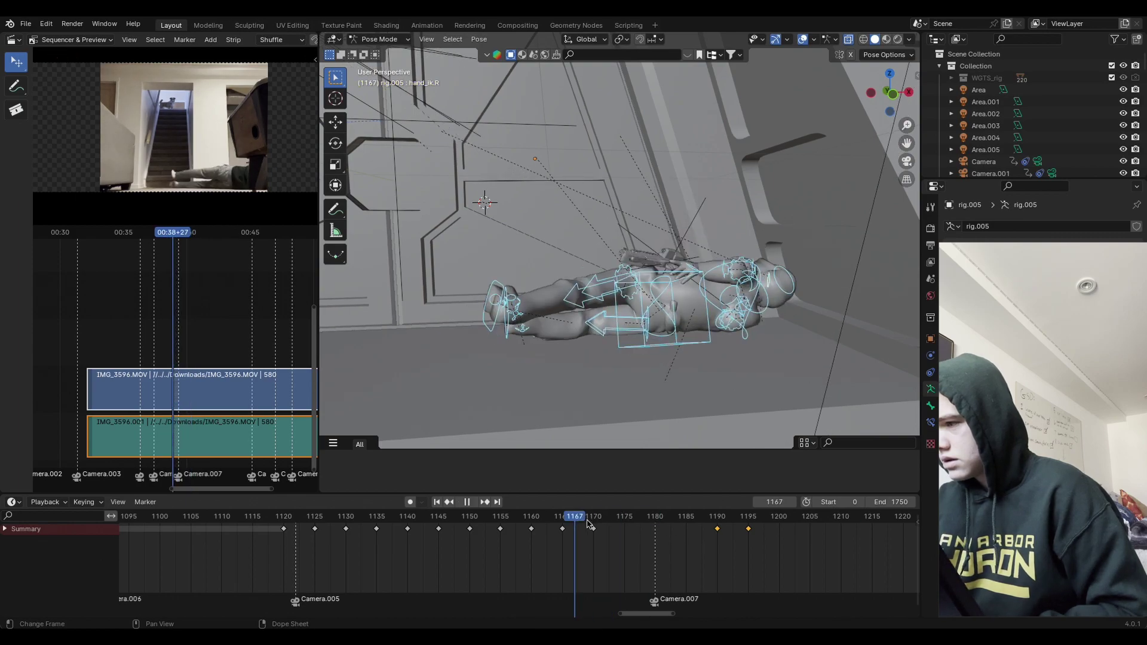
key(space)
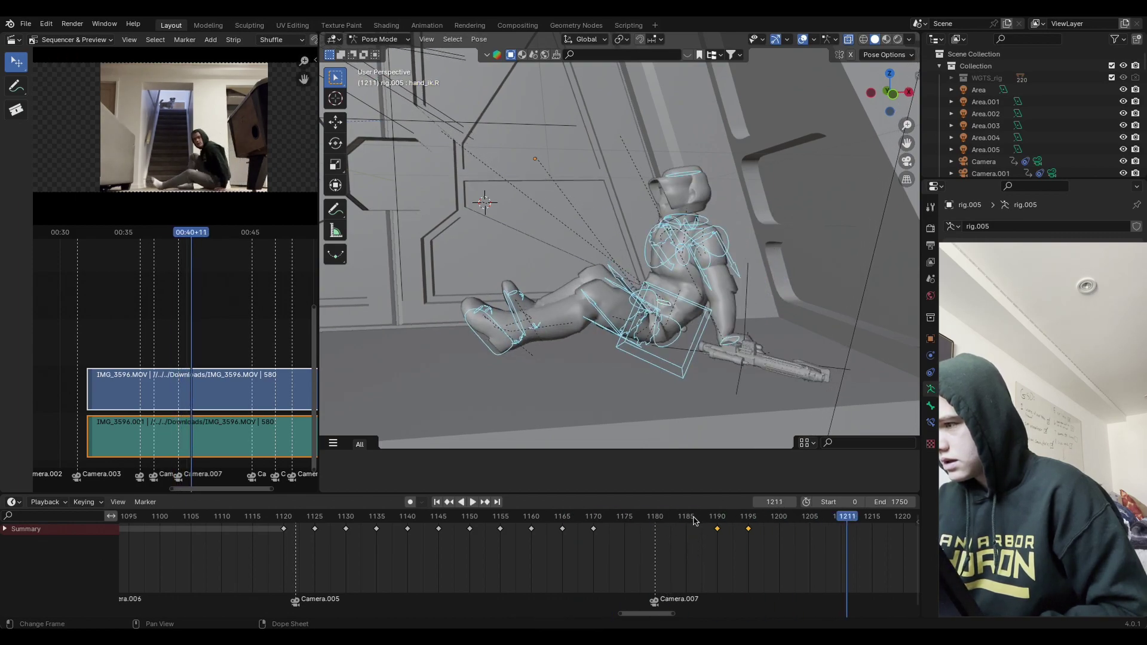
key(Escape)
drag(636, 538, 779, 529)
drag(702, 532, 650, 556)
key(space)
key(space)
key(space)
key(space)
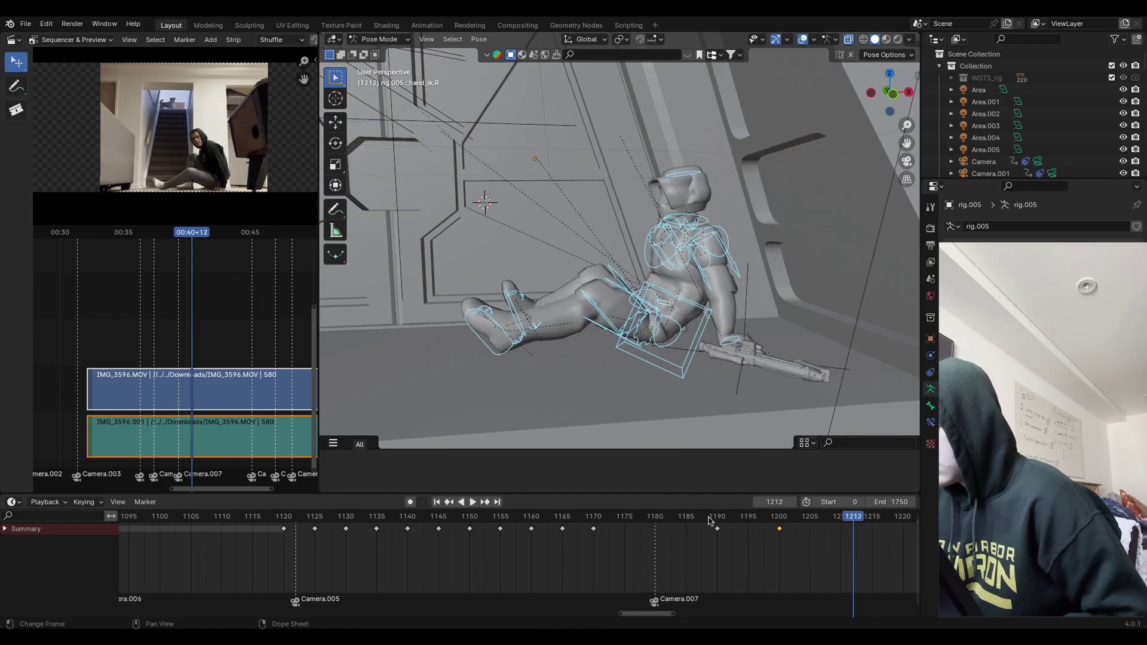
click(721, 524)
drag(721, 524, 718, 526)
Step: Move the left hand and rotate it around global X and then Z
click(703, 342)
key(g)
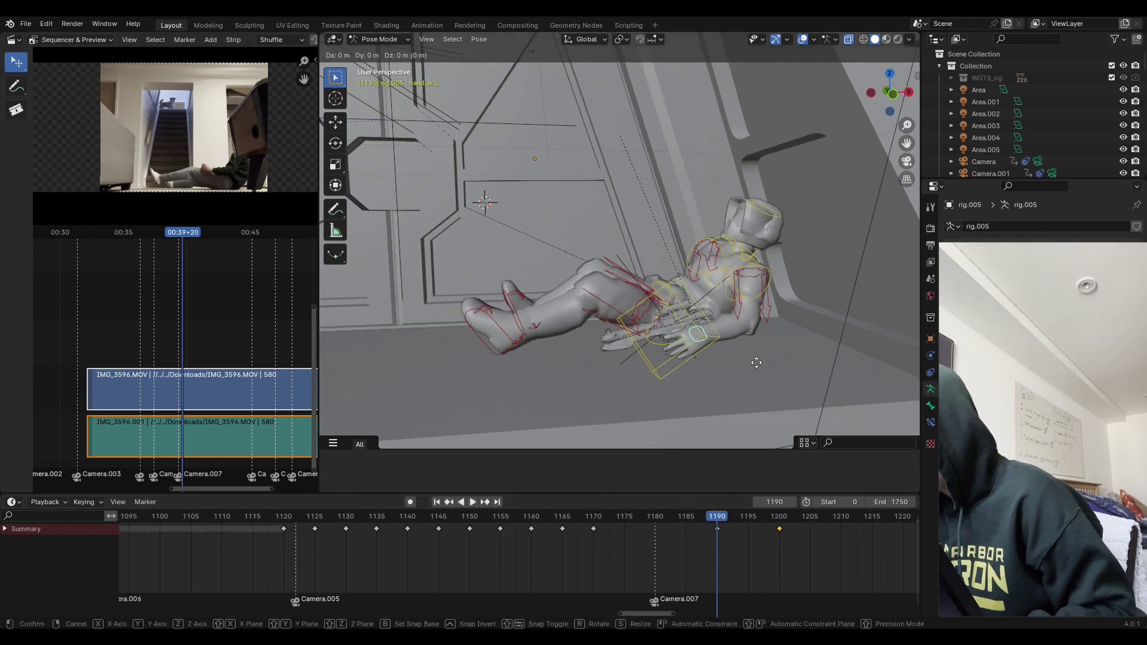
click(802, 356)
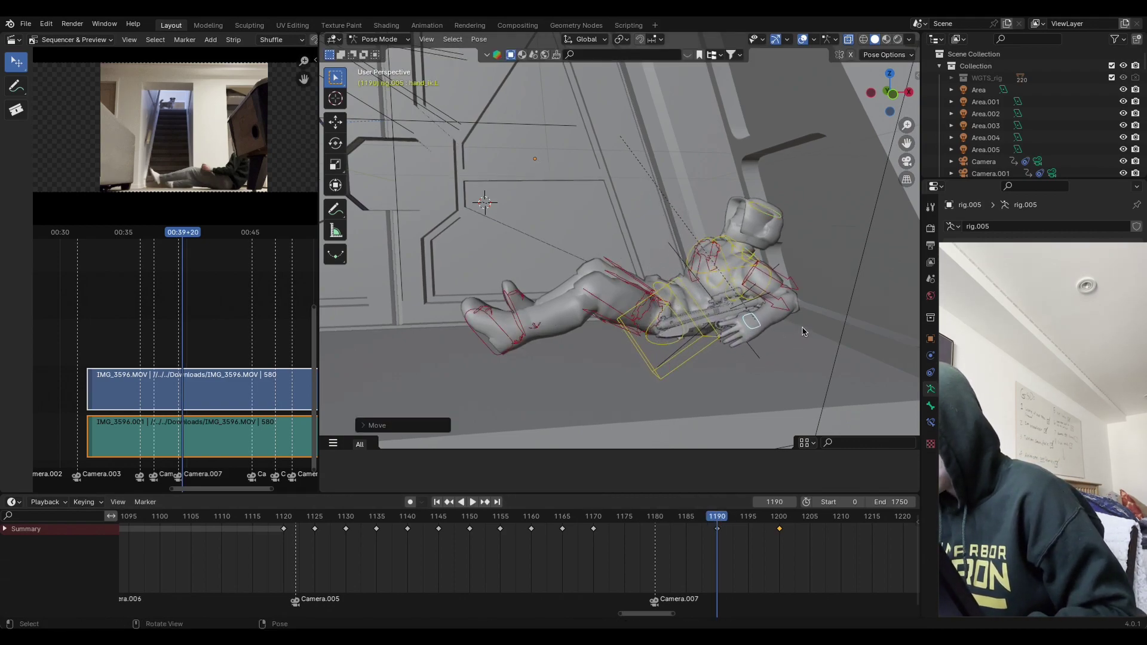
key(r)
key(x)
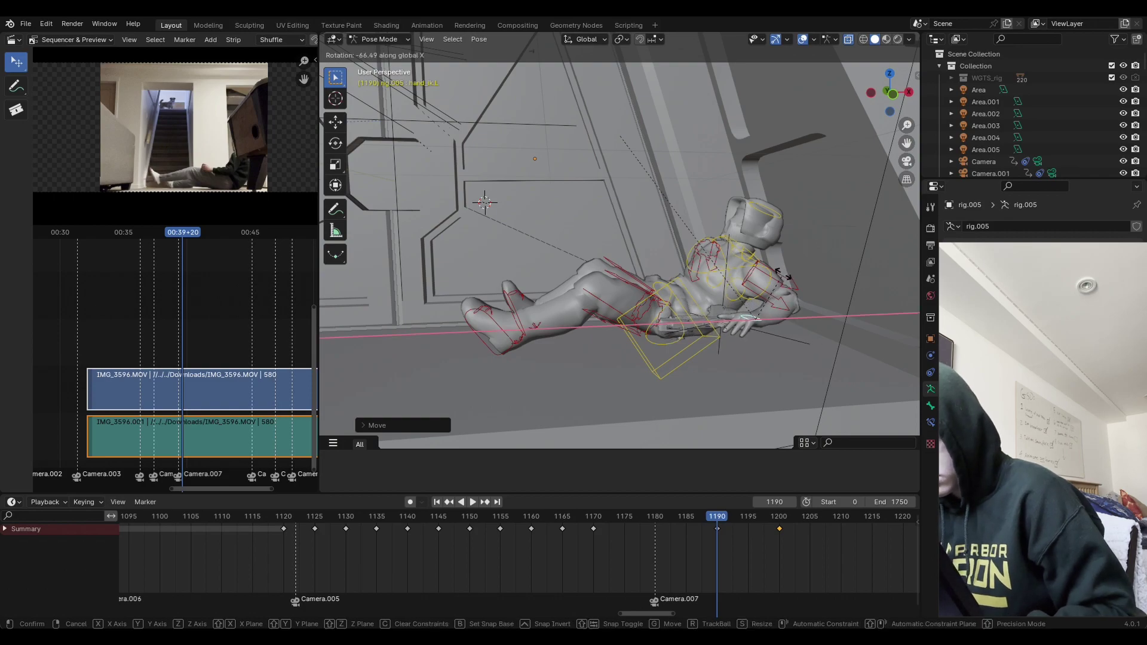
click(783, 278)
key(r)
key(z)
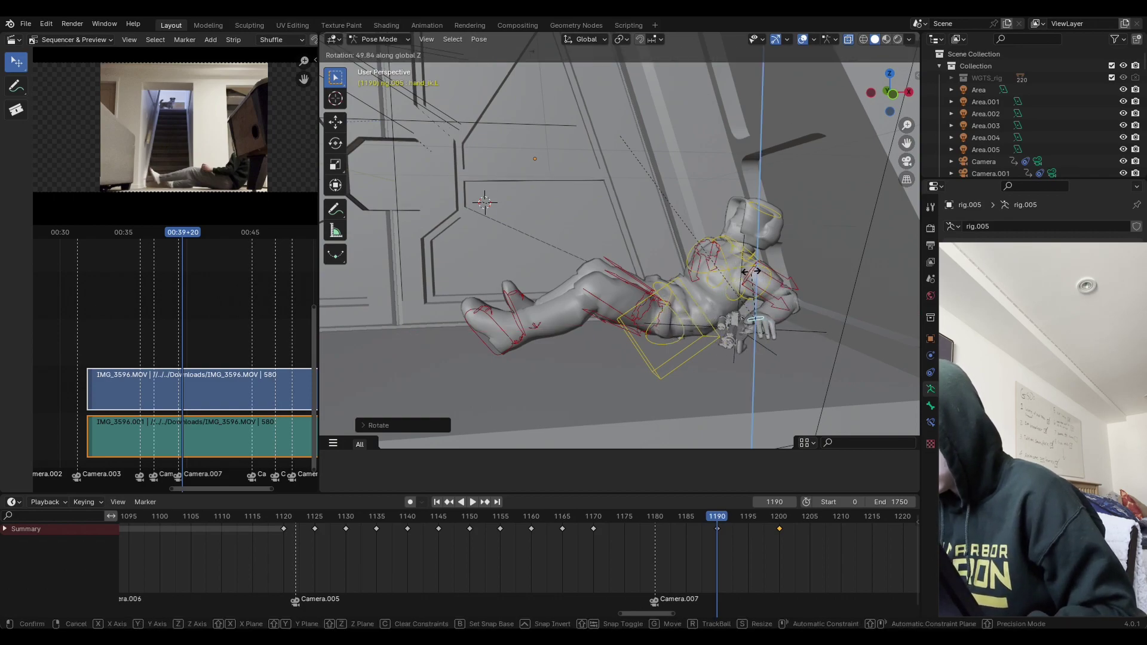
click(751, 272)
Step: Nudge the left hand into place and key its location and rotation at frame 1190
key(g)
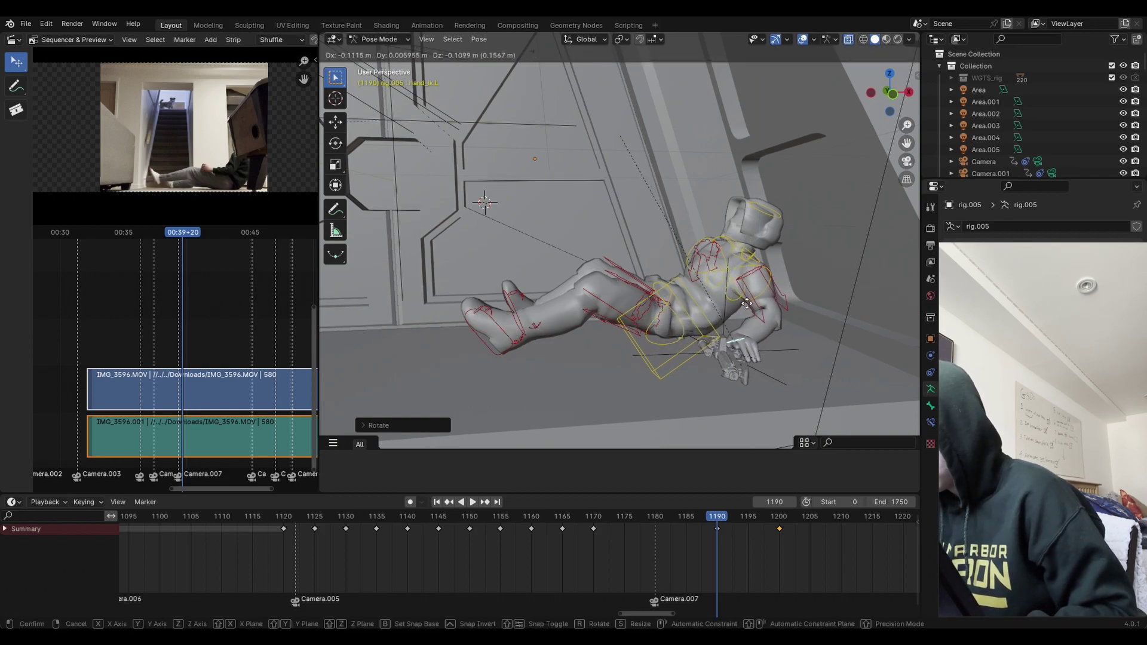
click(757, 302)
key(i)
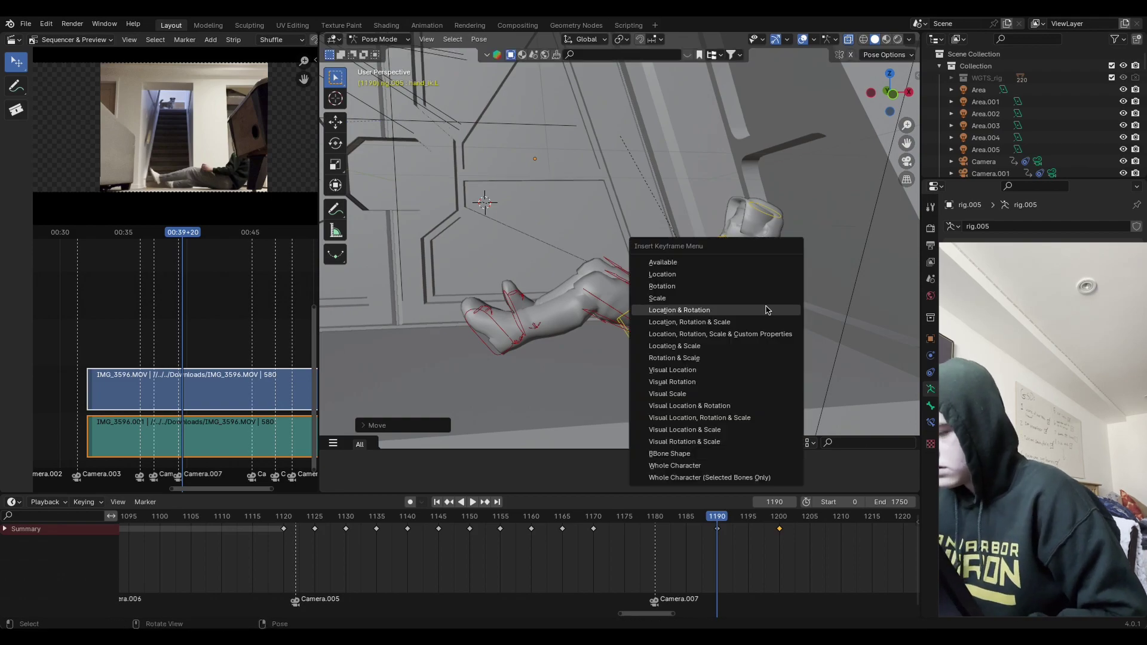
click(766, 310)
Step: Replay the fall from about frame 1168 to review the hand placement
click(599, 524)
key(space)
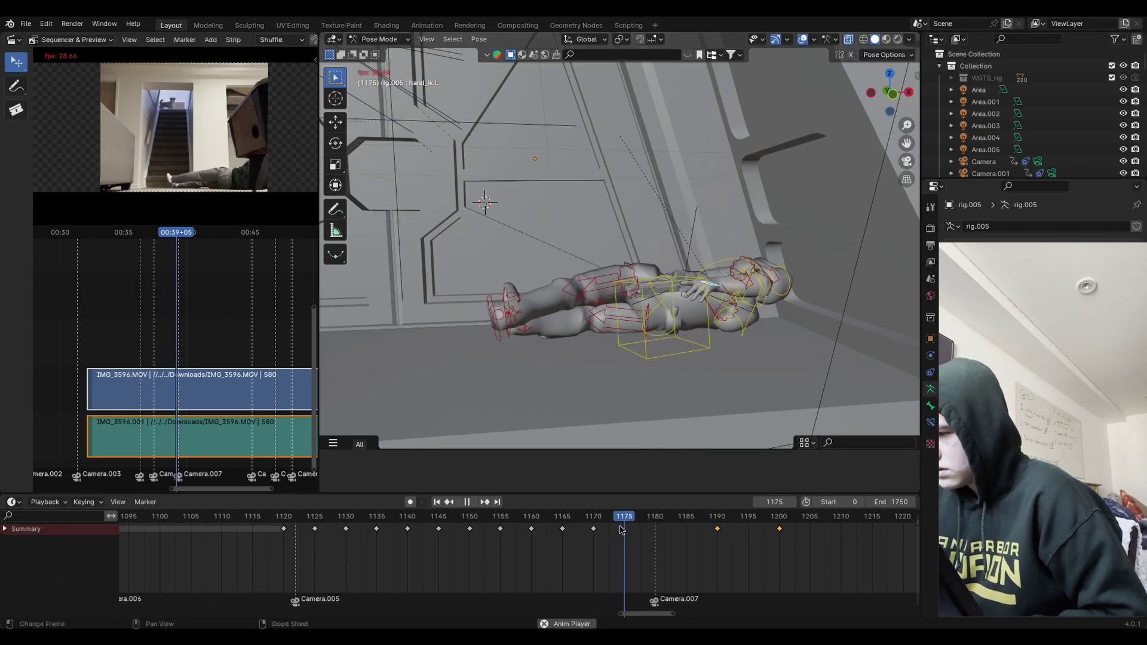
key(space)
drag(651, 517, 580, 517)
key(space)
key(space)
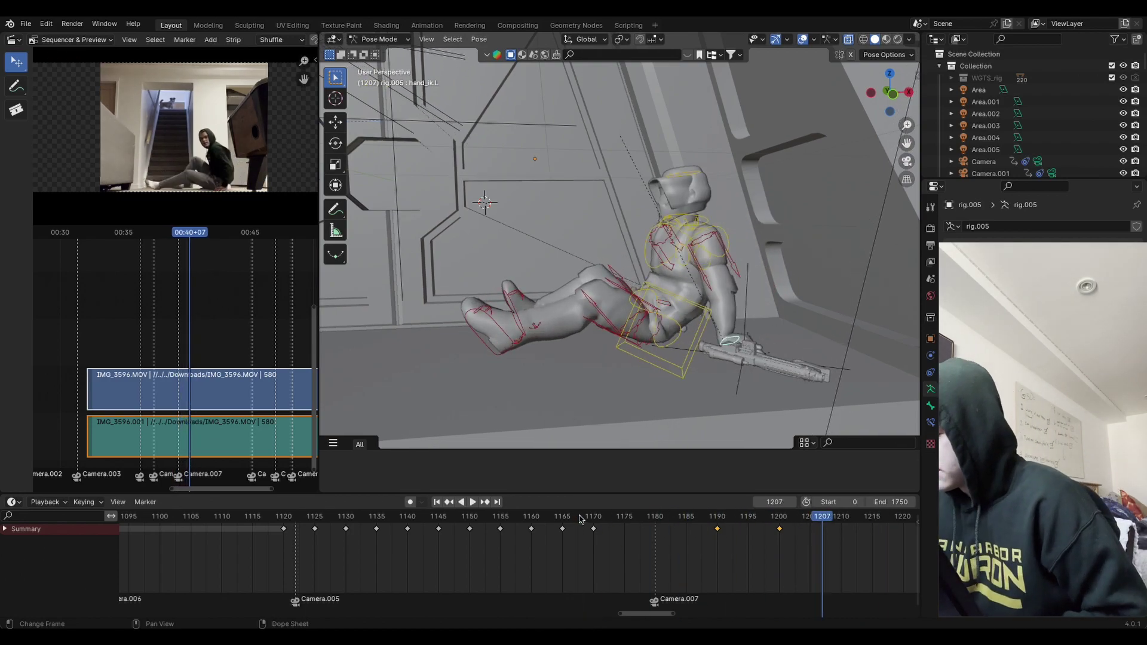
drag(718, 517, 711, 550)
key(space)
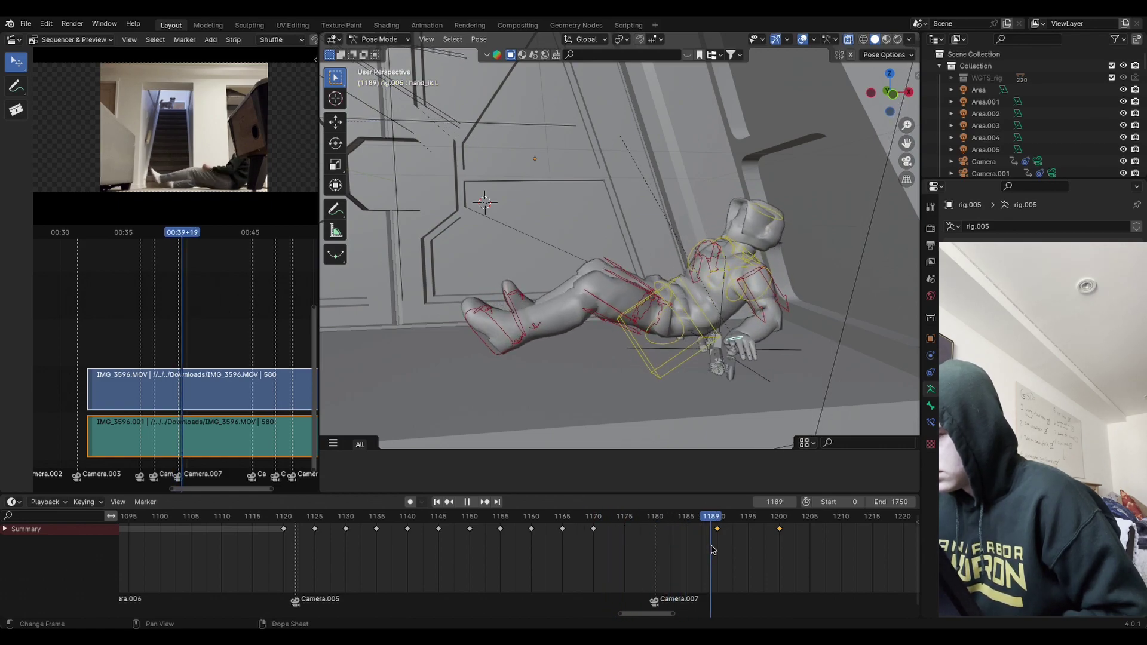
Step: Shift the left hand, rotate it about 14° on X, and key the whole rig at 1190
key(g)
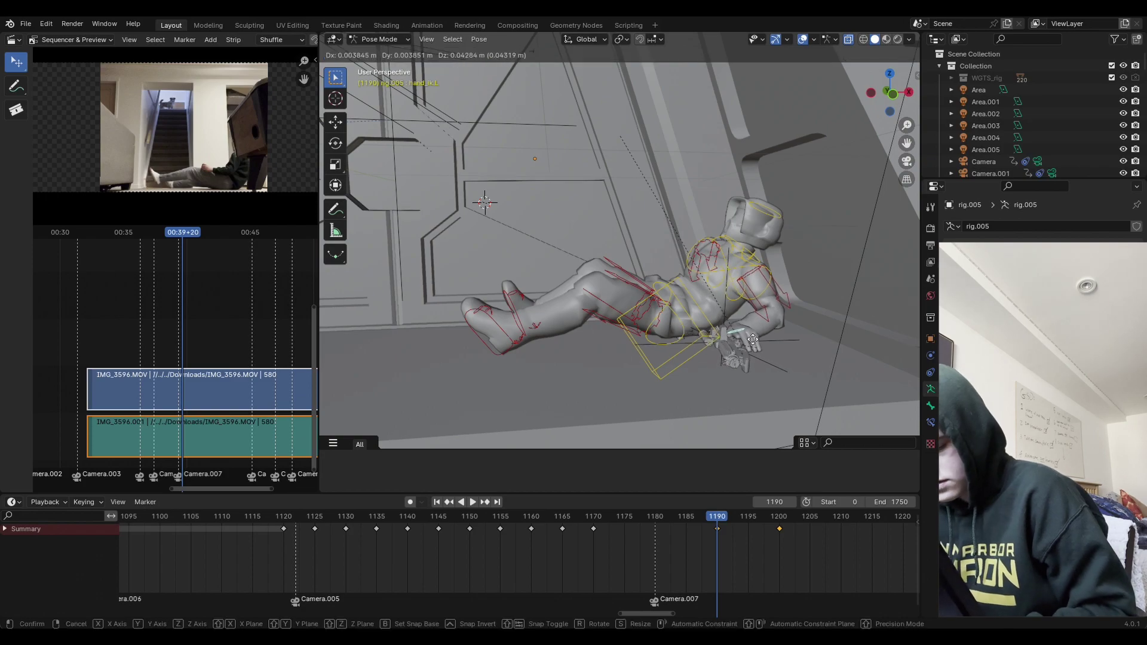
click(752, 339)
key(r)
key(x)
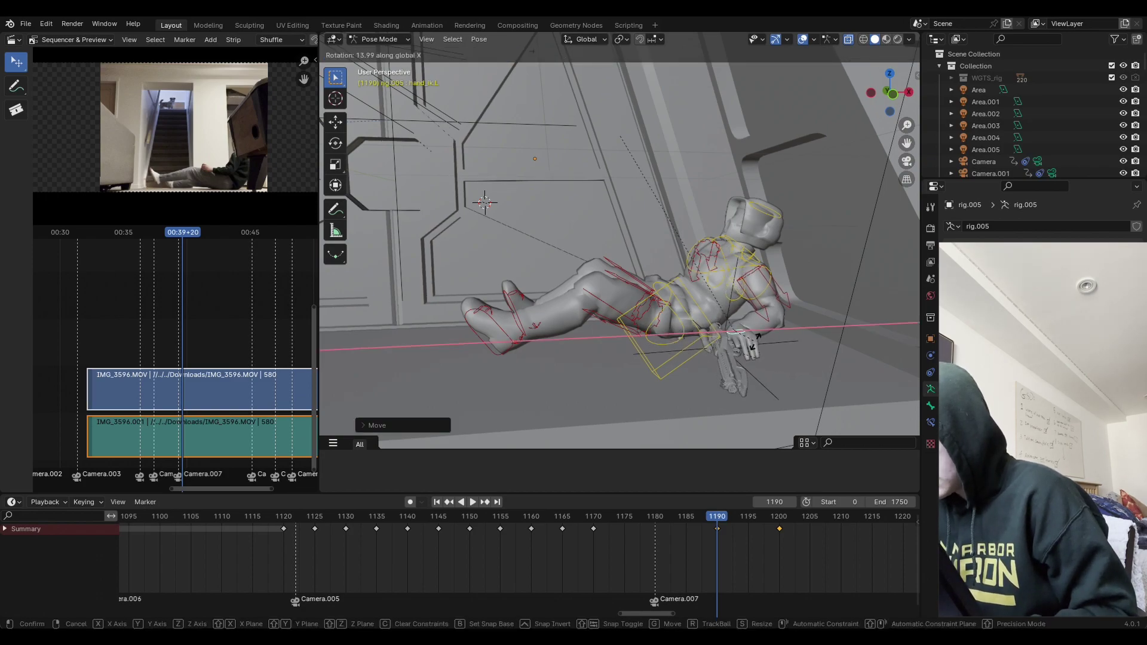
click(756, 344)
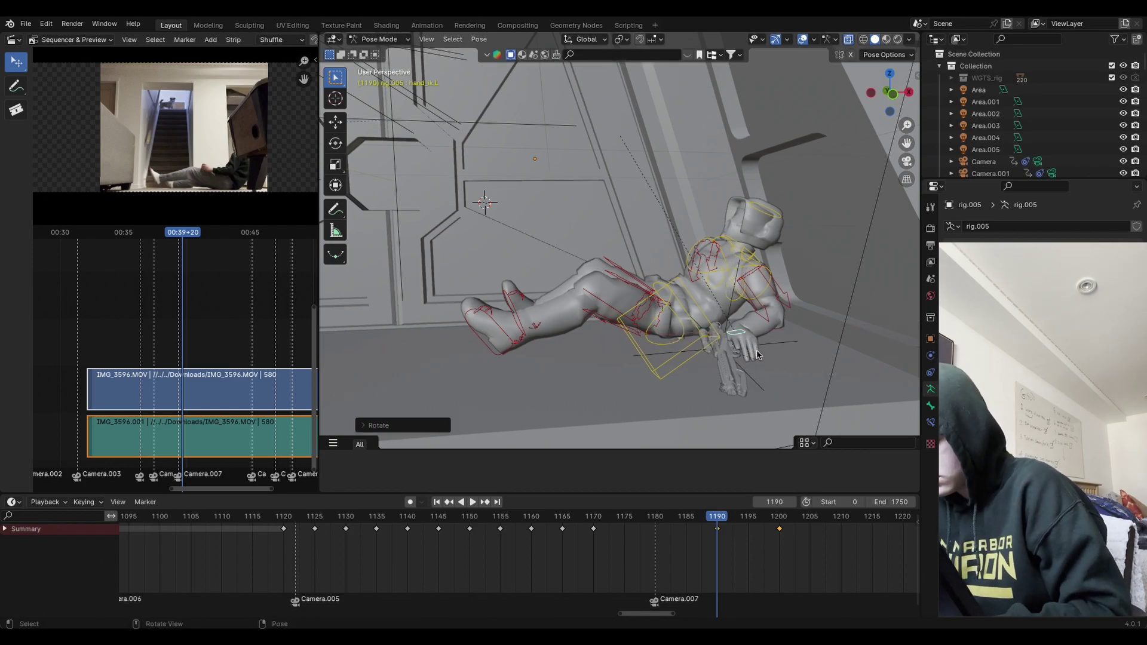
key(a)
key(i)
click(745, 382)
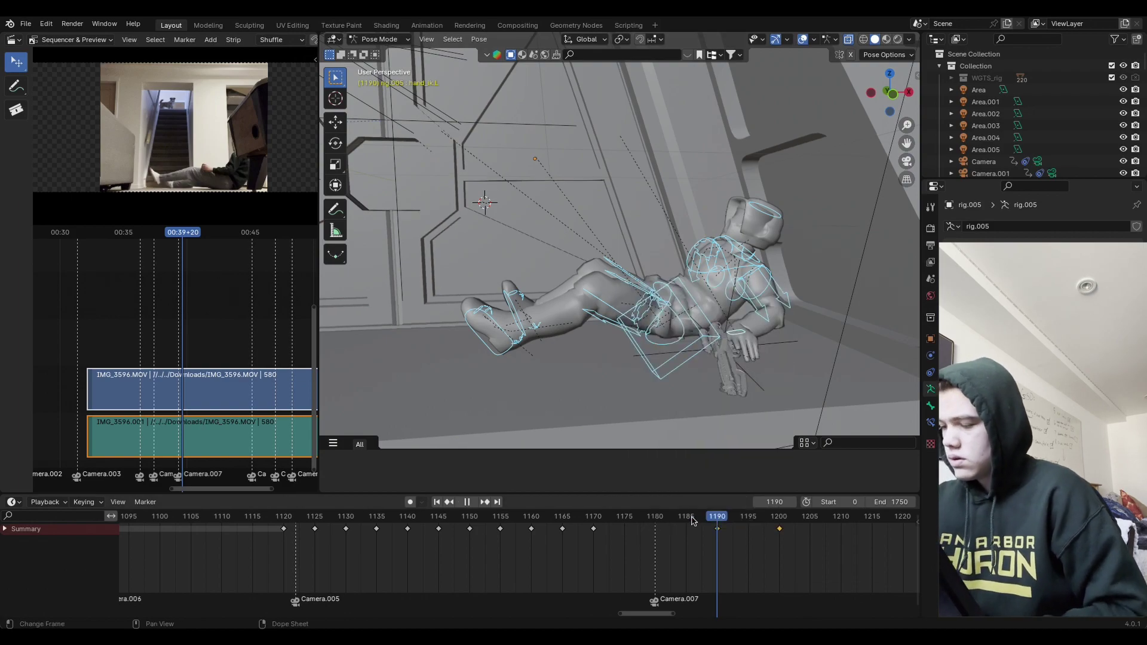
drag(692, 518, 518, 549)
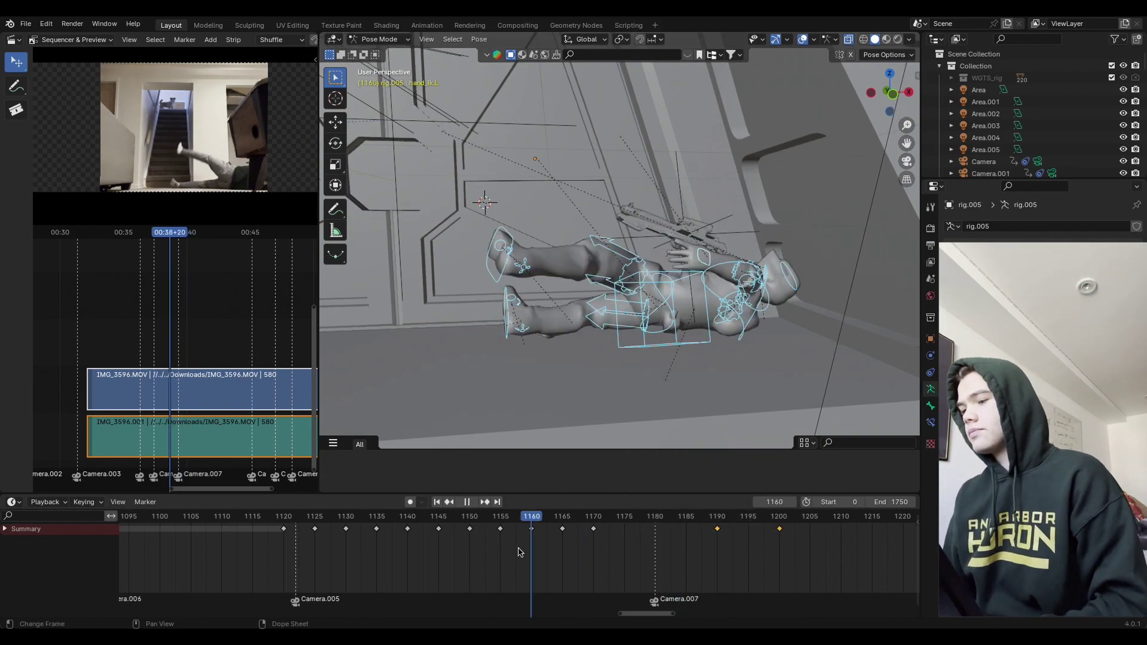
key(space)
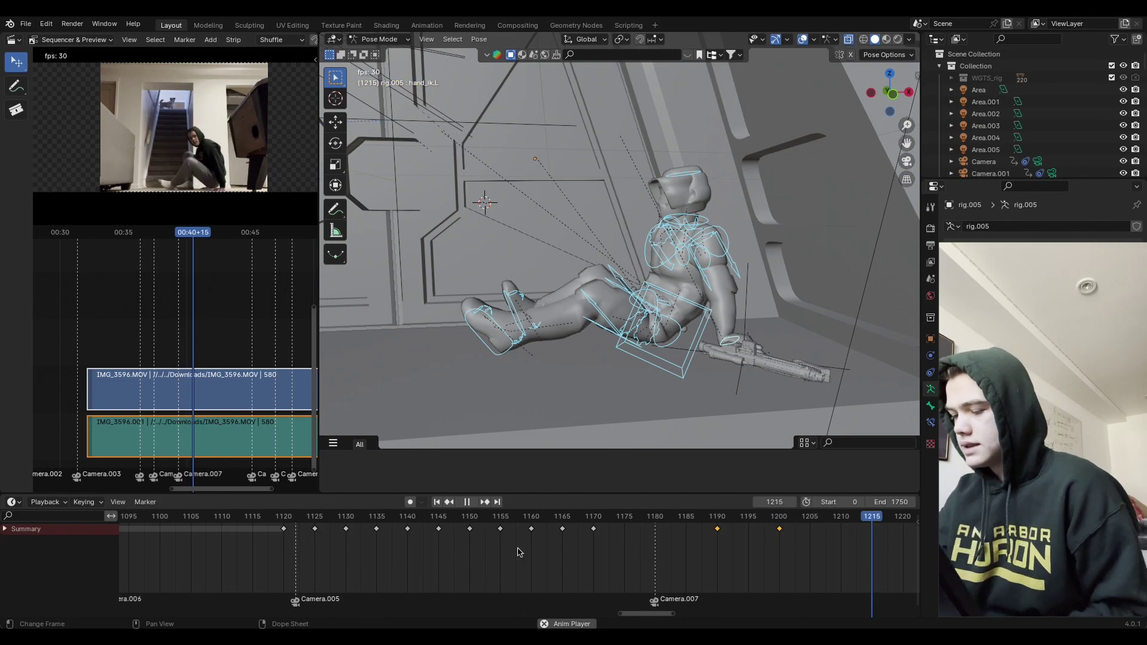
key(space)
click(523, 527)
key(space)
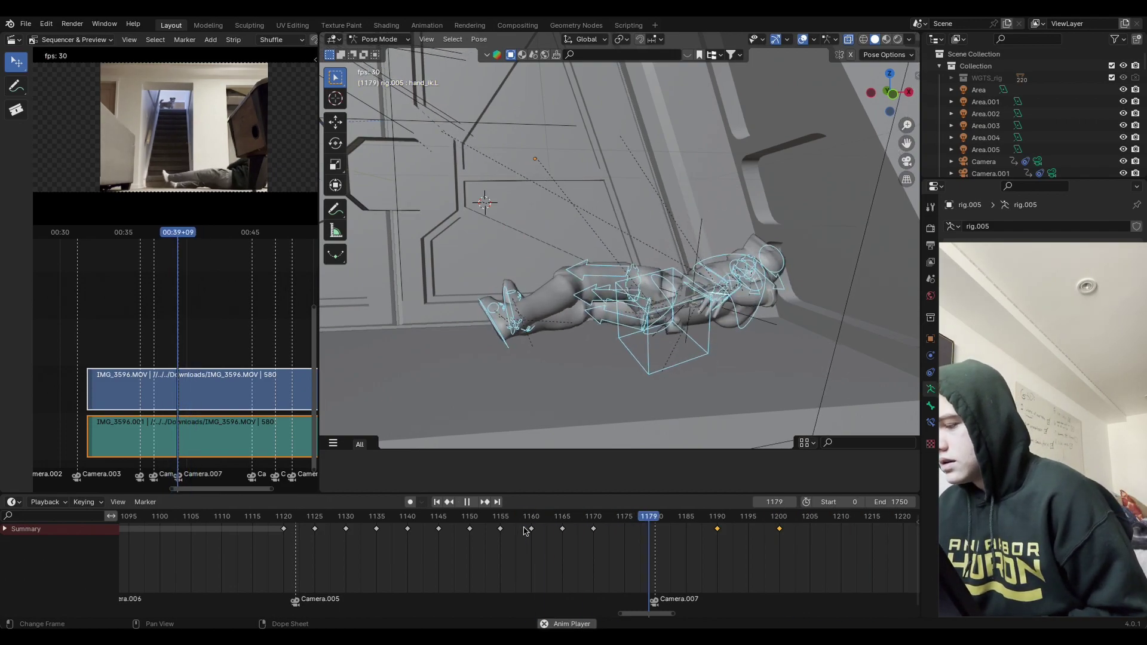
key(space)
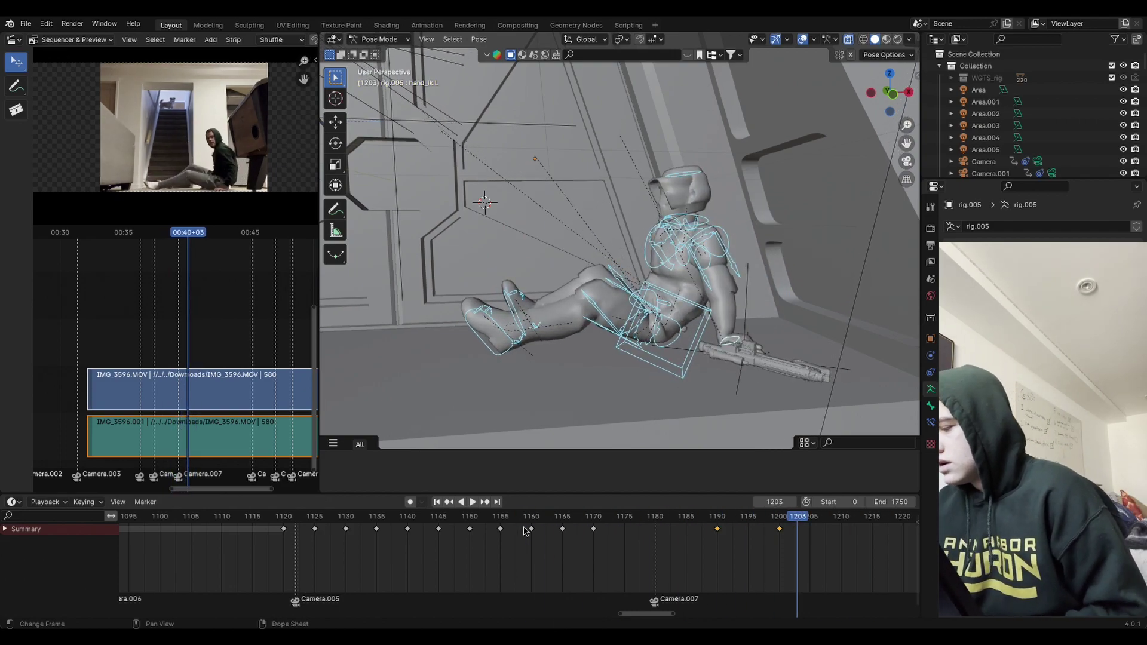
click(843, 524)
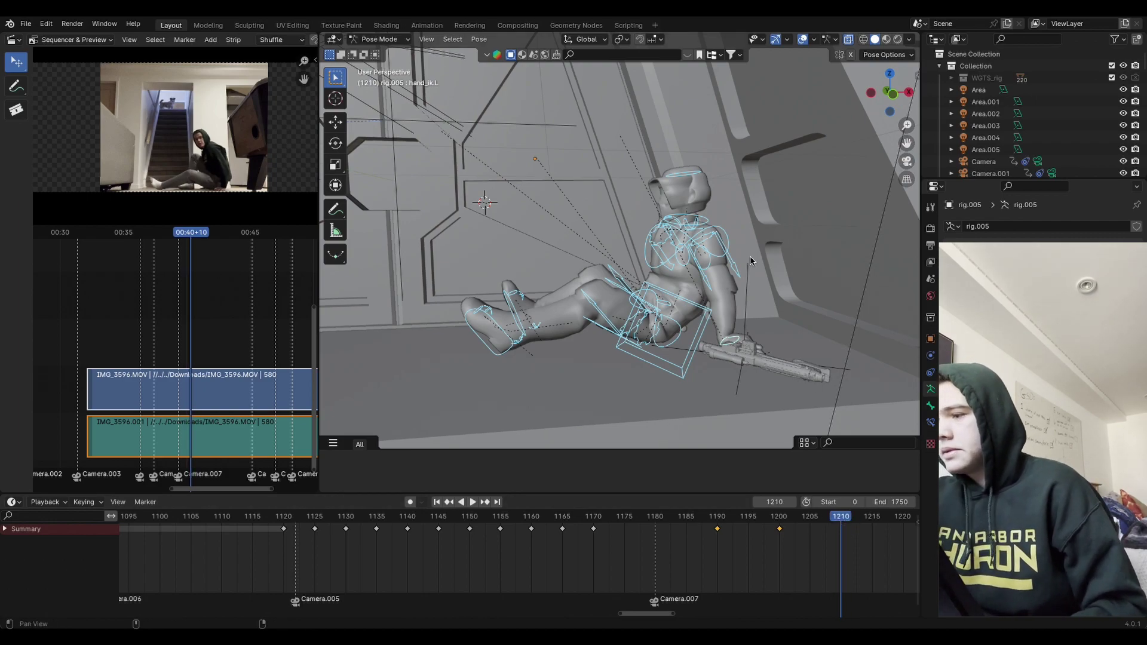
Step: Move the right foot along X and rotate it into the seated position
shift+middle_drag(750, 256, 664, 238)
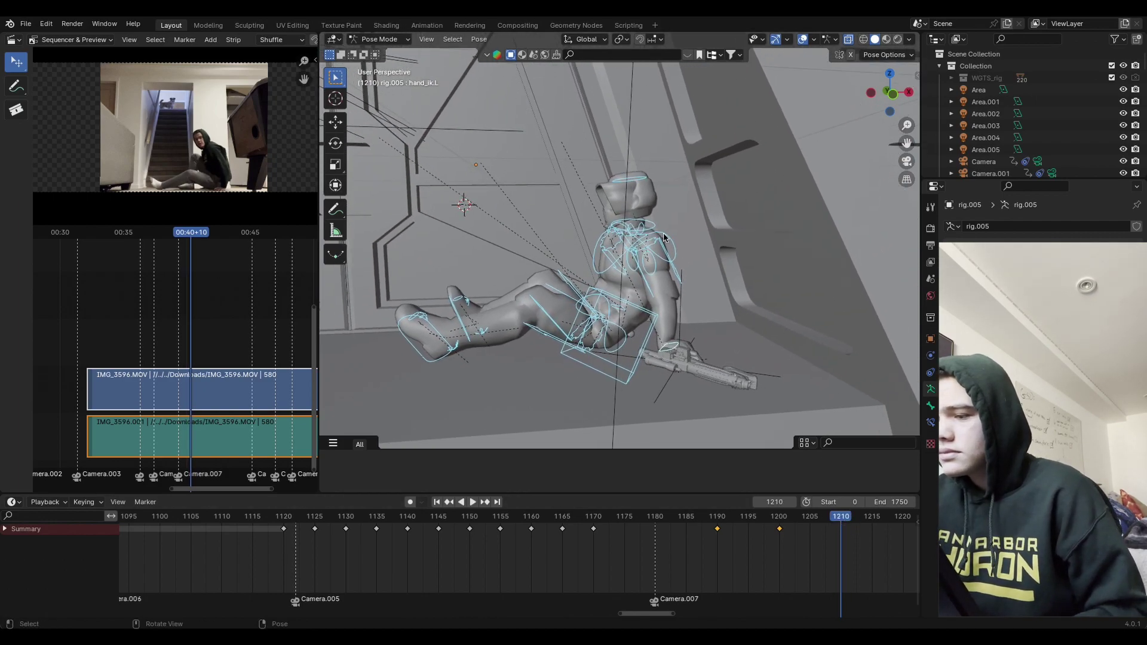
click(463, 308)
key(g)
key(x)
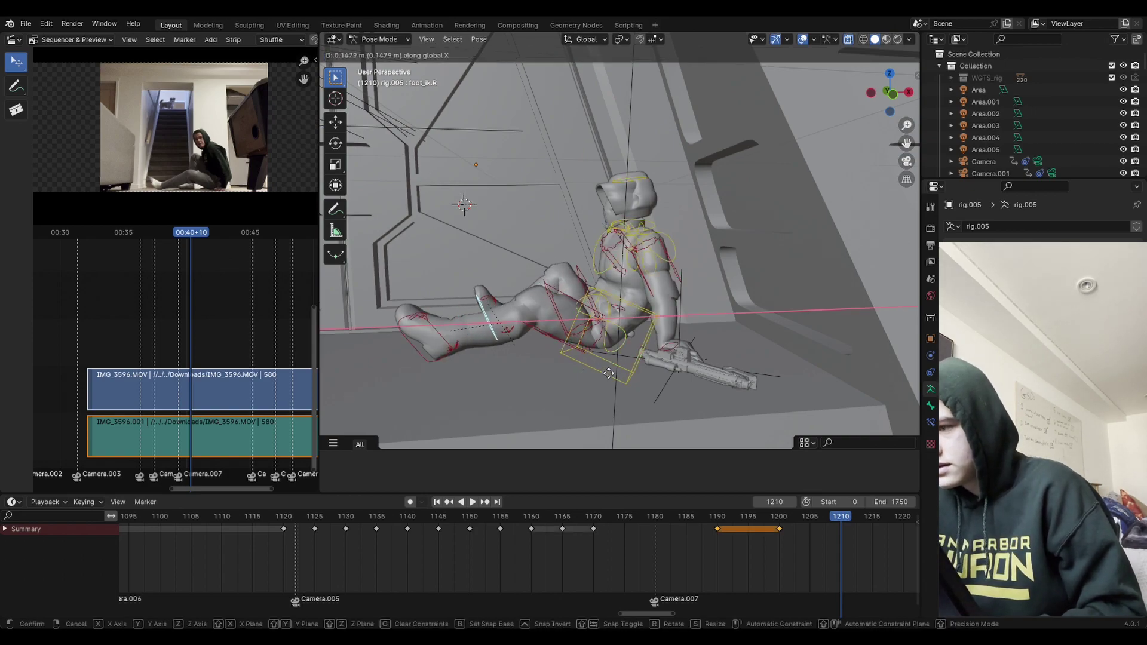
click(620, 378)
key(r)
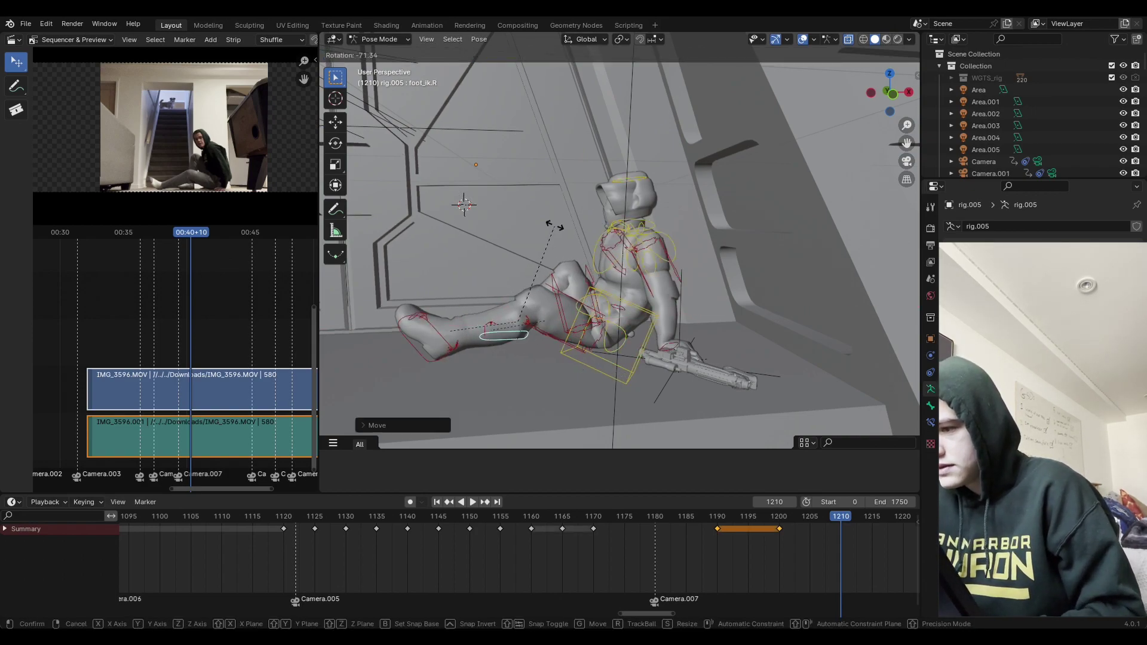
click(554, 226)
middle_drag(554, 226, 696, 305)
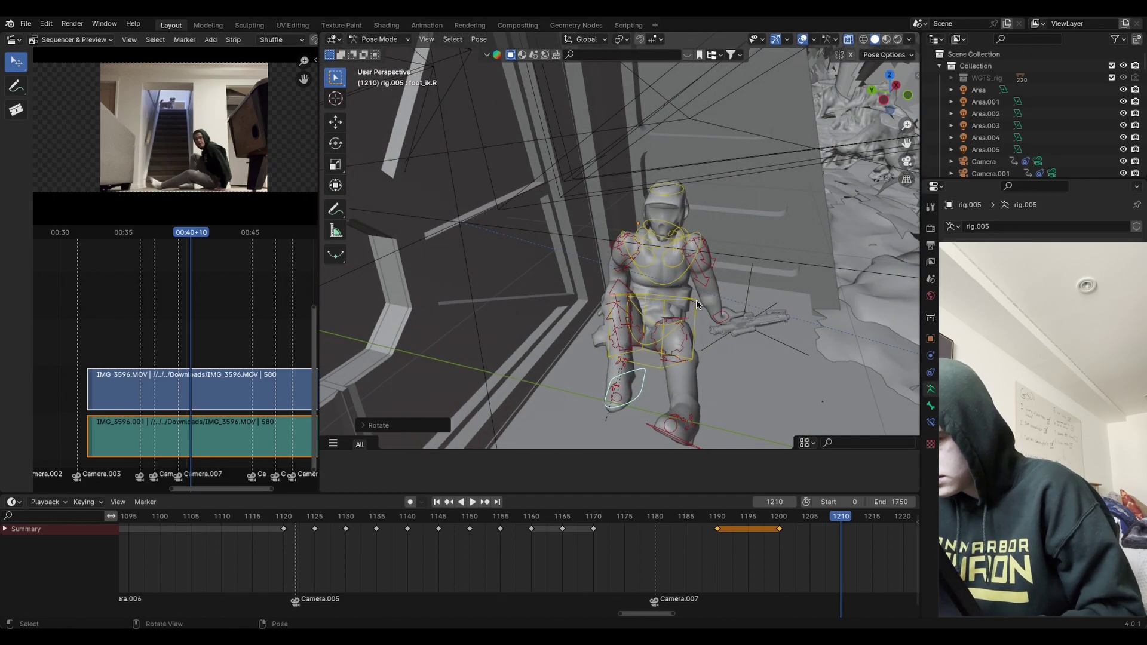
key(r)
click(706, 364)
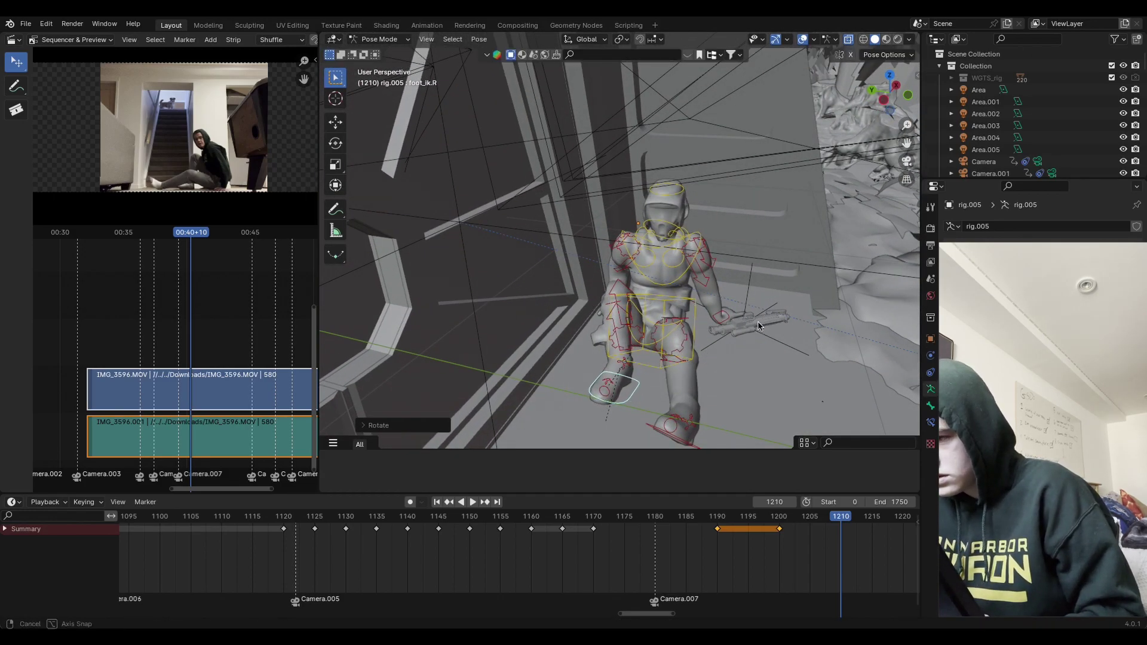
Step: Shift the right foot further, along Y and then X
middle_drag(757, 325, 731, 345)
key(g)
click(726, 349)
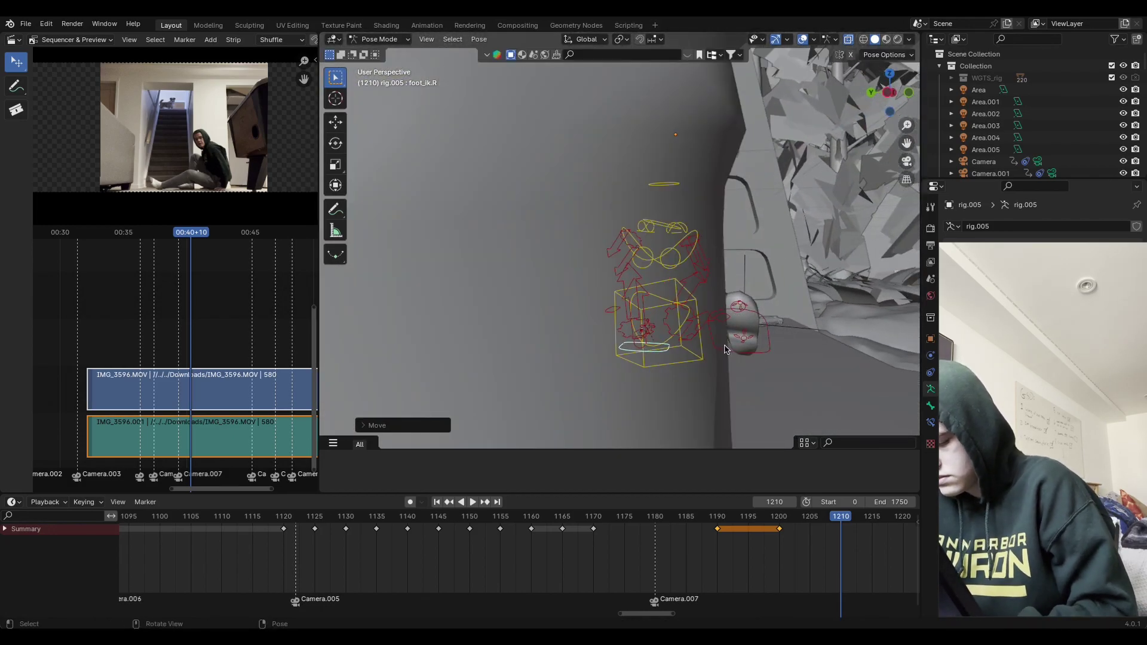
key(g)
key(y)
click(719, 344)
middle_drag(718, 343, 634, 341)
key(g)
key(x)
click(632, 383)
Step: Rotate the hips, including a twist around the vertical Z axis
click(634, 341)
key(r)
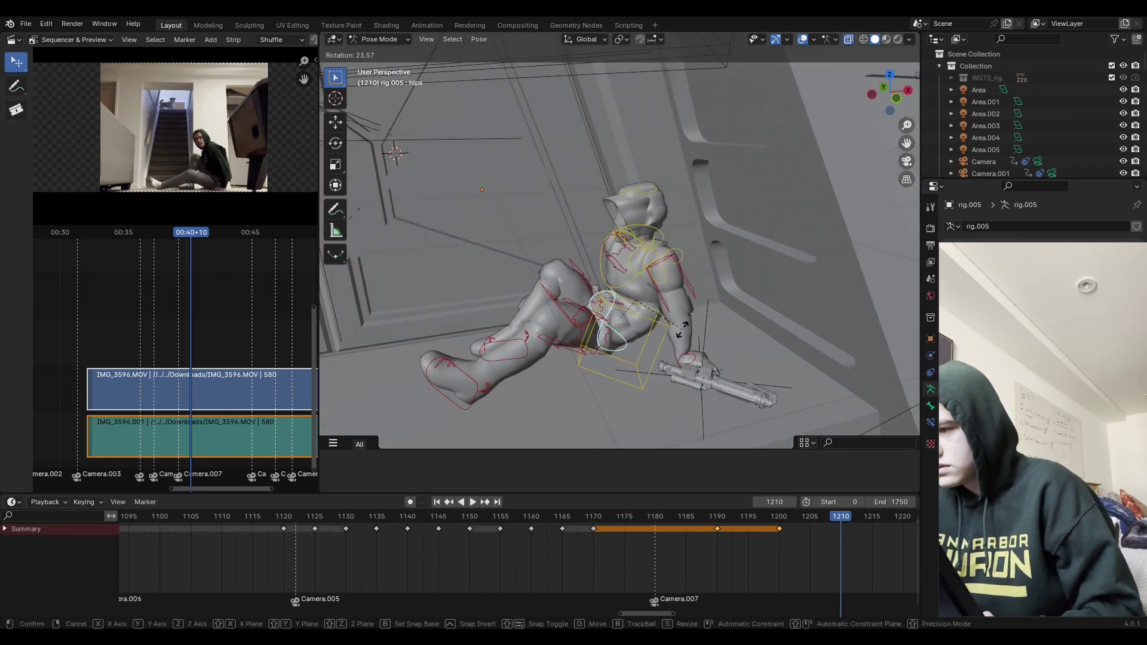
click(681, 330)
middle_drag(681, 330, 740, 336)
key(r)
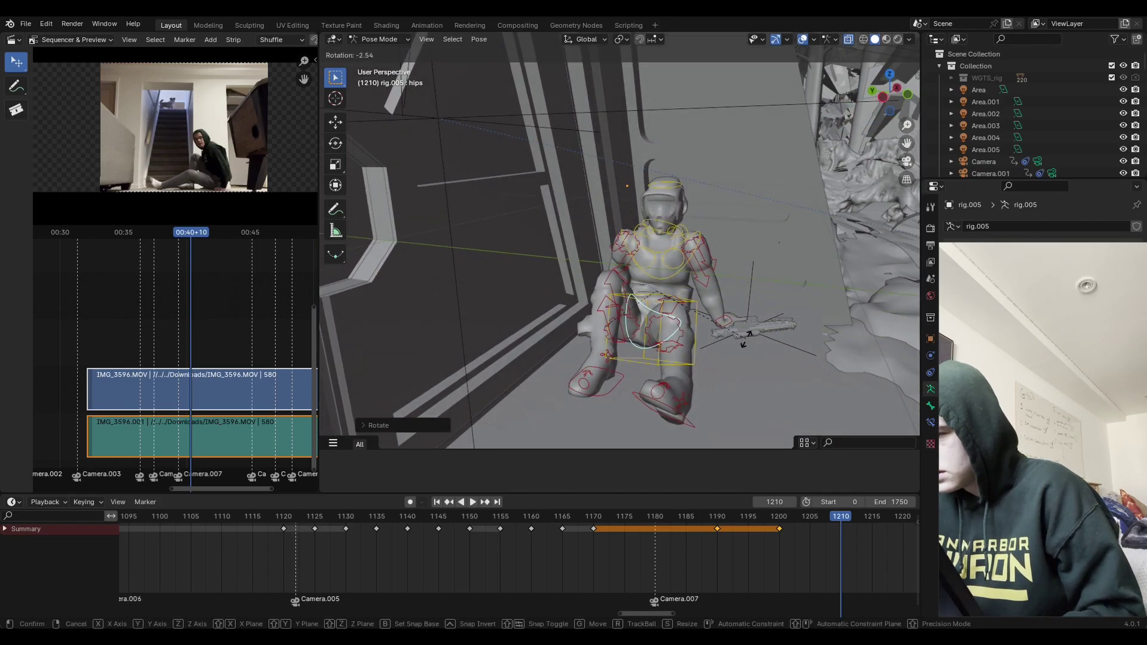
key(z)
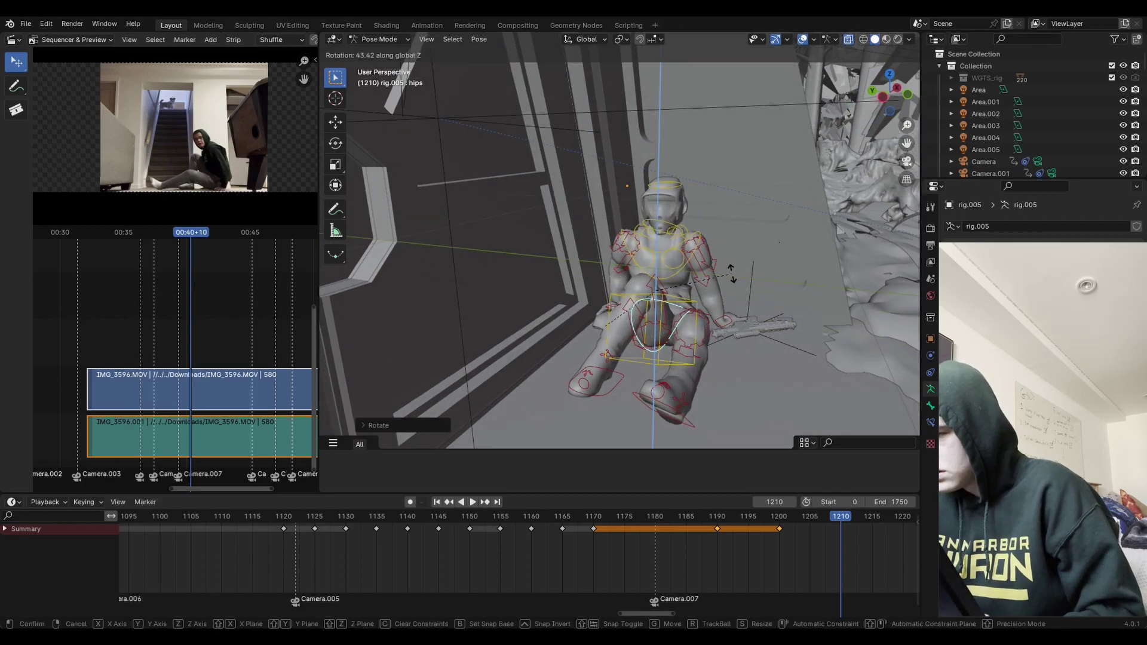
click(731, 273)
middle_drag(731, 273, 765, 321)
key(r)
click(762, 307)
Step: Reposition and rotate the right leg from a side-on view
click(655, 286)
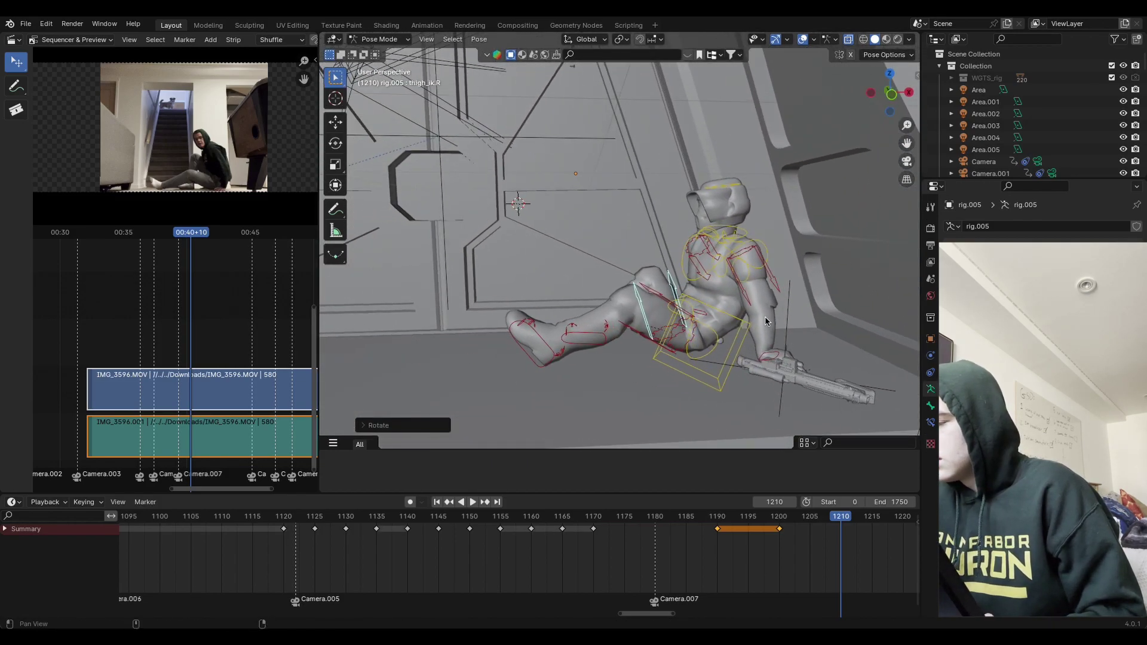
middle_drag(824, 249, 776, 264)
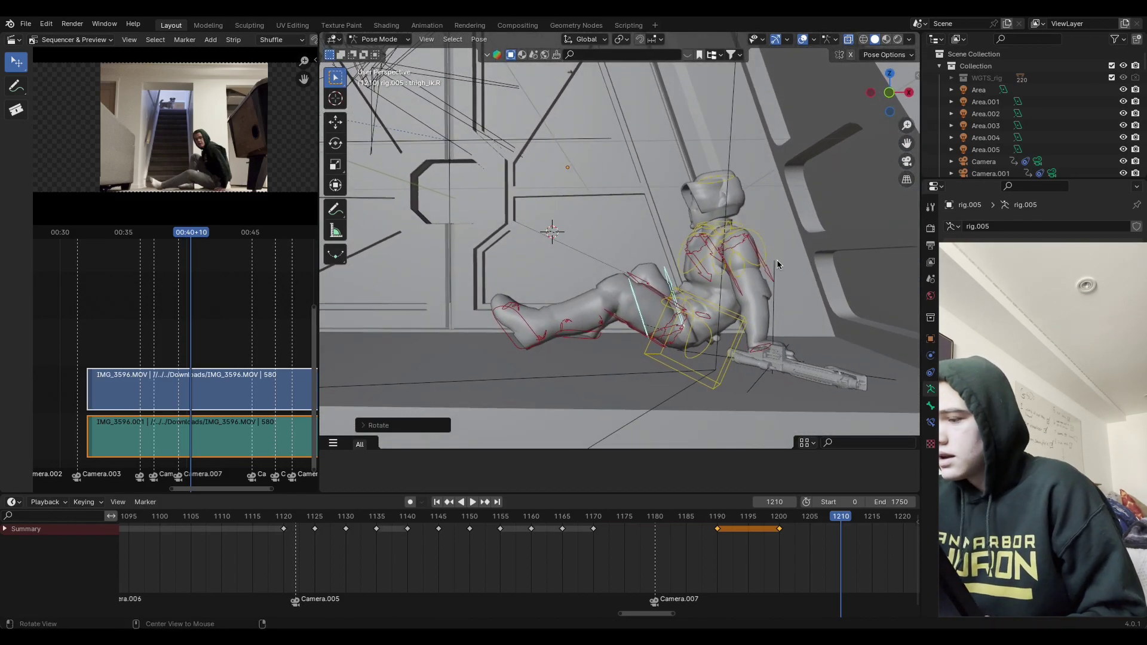
click(718, 339)
key(r)
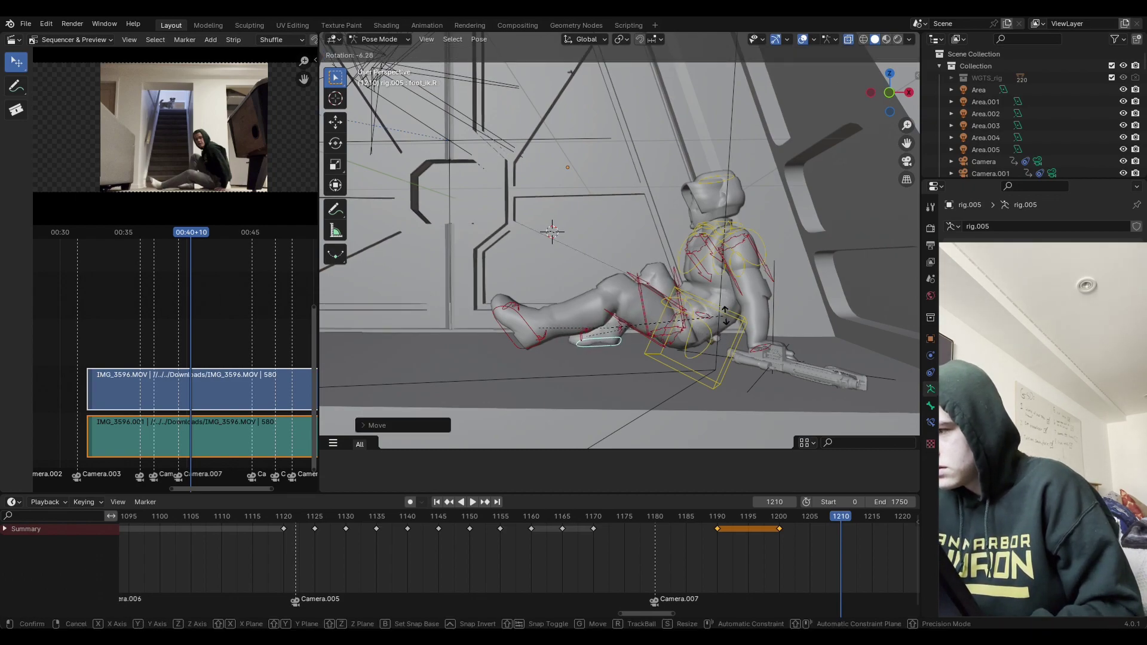
click(726, 316)
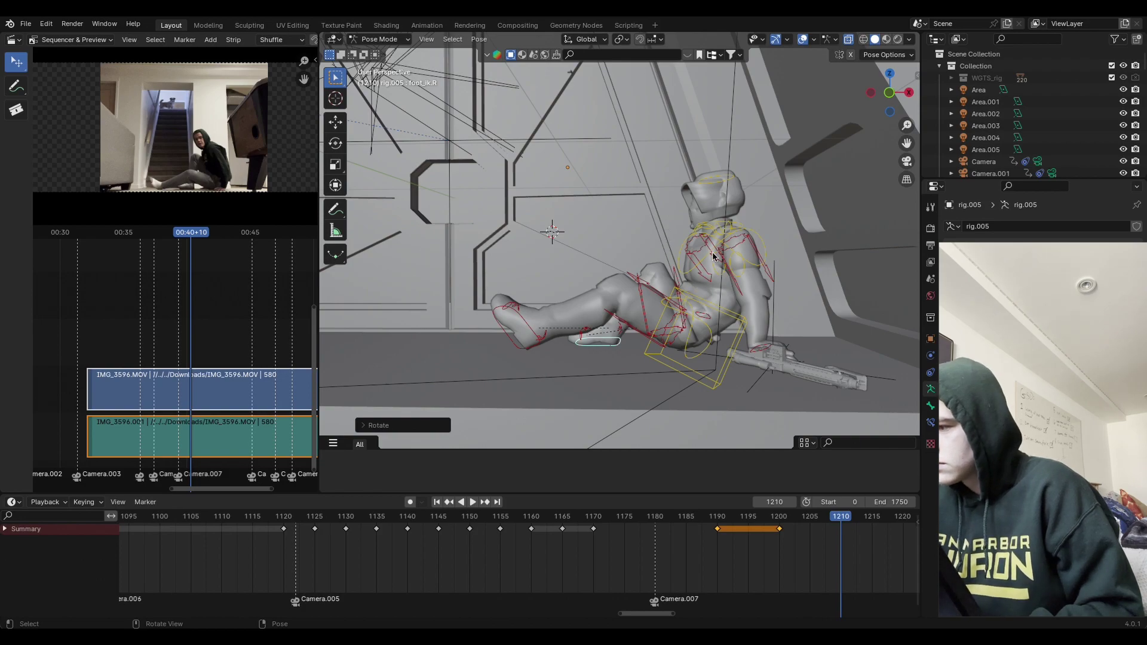
Step: Rotate the chest control to lean the upper body
click(731, 252)
key(r)
click(750, 239)
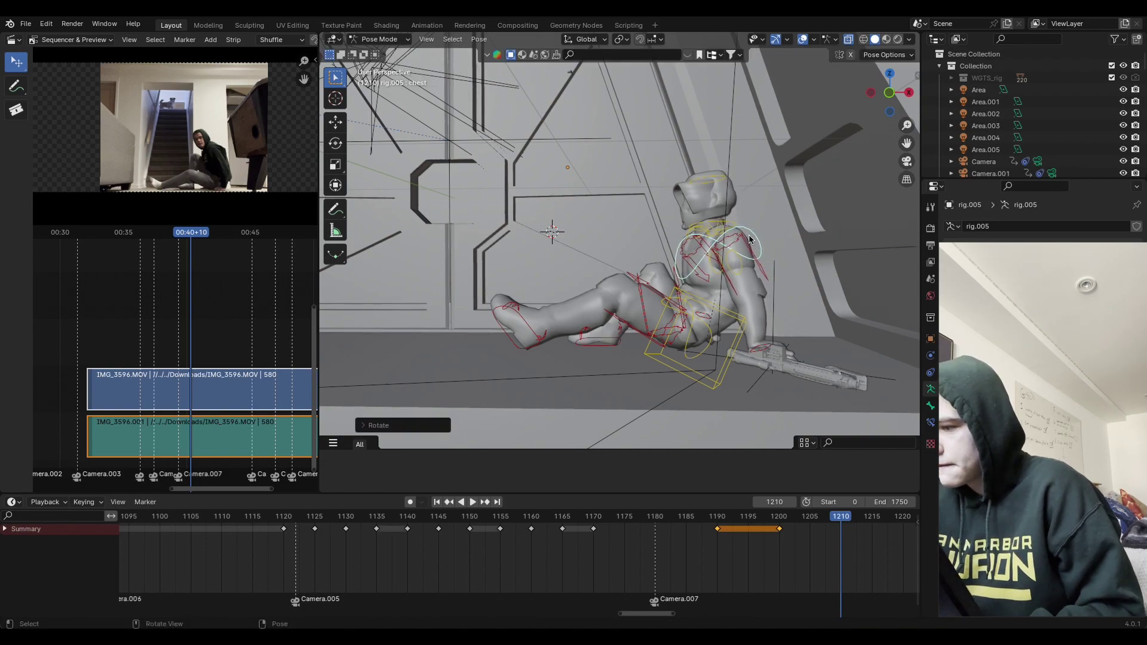
Step: Move the left foot and rotate it, finishing with a turn around Z
click(537, 345)
key(g)
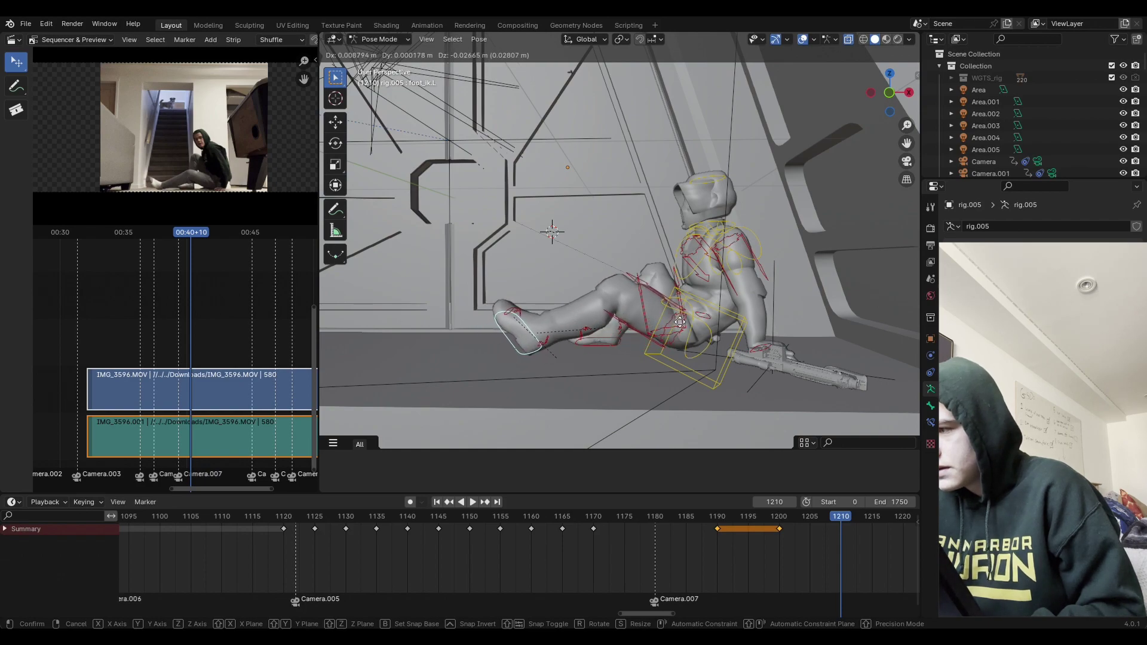
click(696, 321)
key(r)
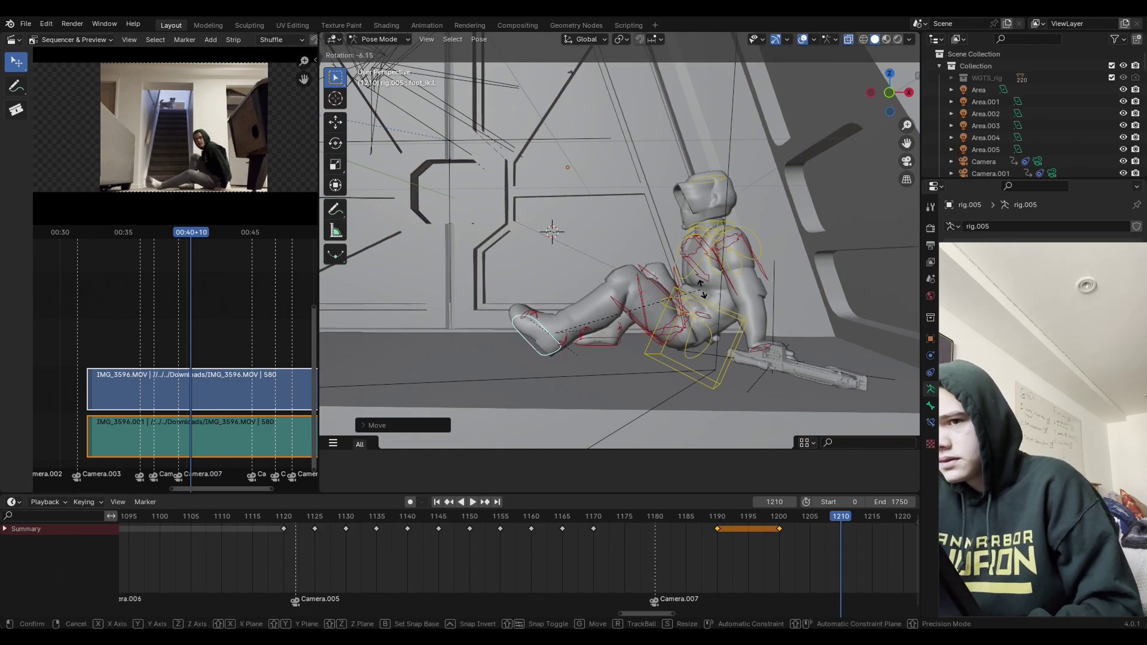
click(699, 297)
key(r)
key(z)
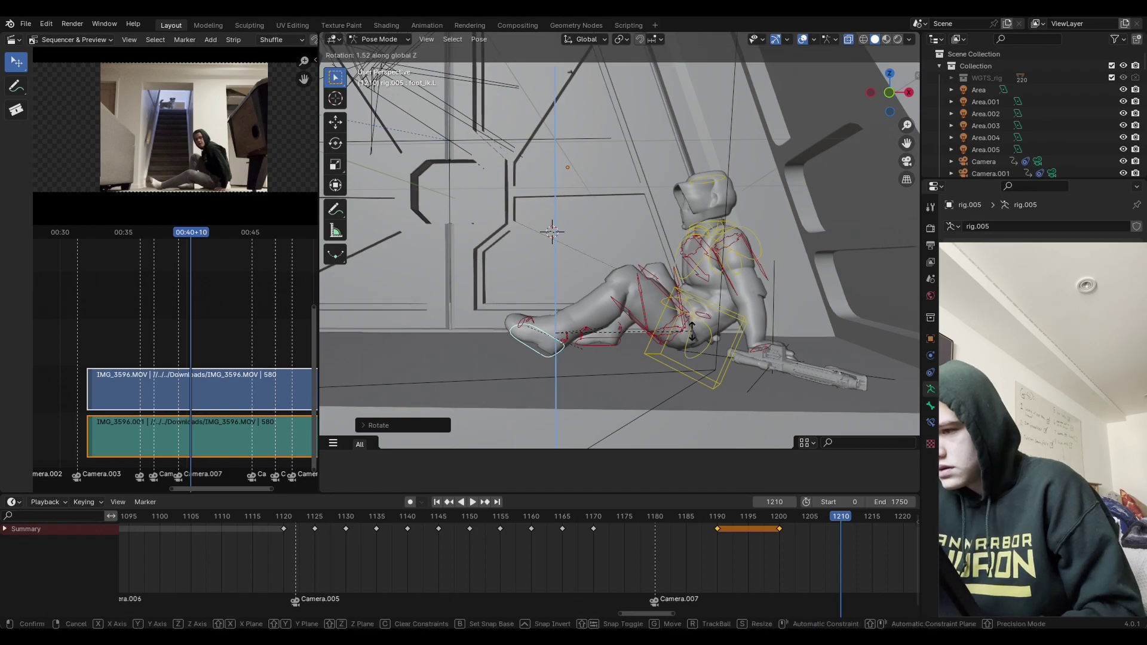
click(666, 281)
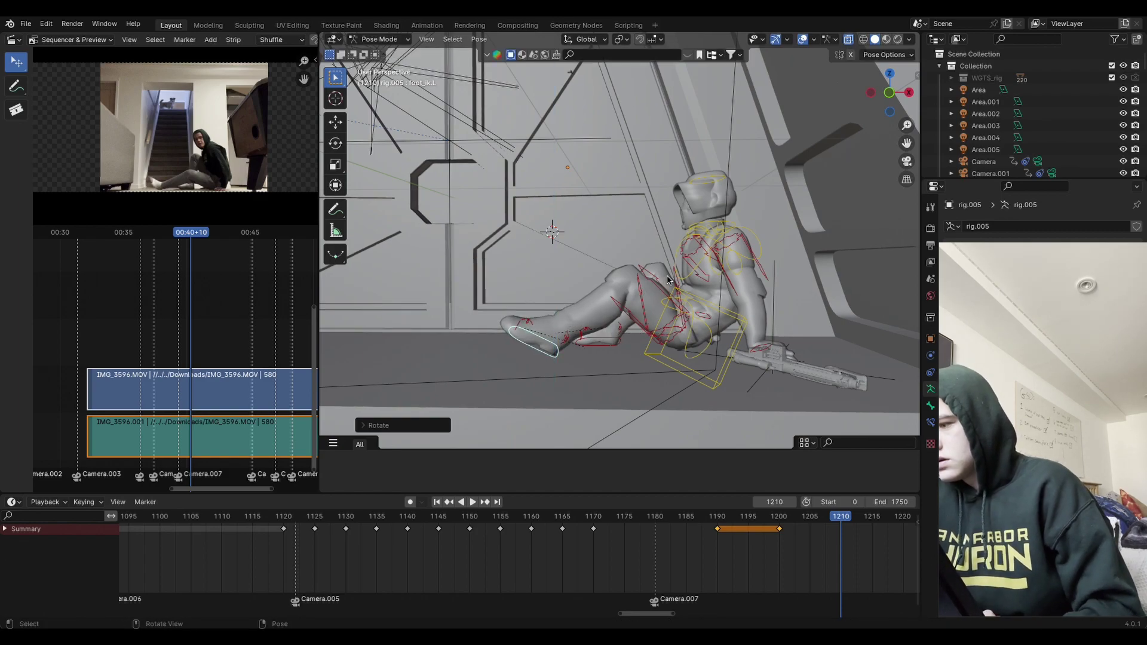
Step: Rotate the torso control to prop the soldier against the wall
shift+middle_drag(772, 287, 730, 288)
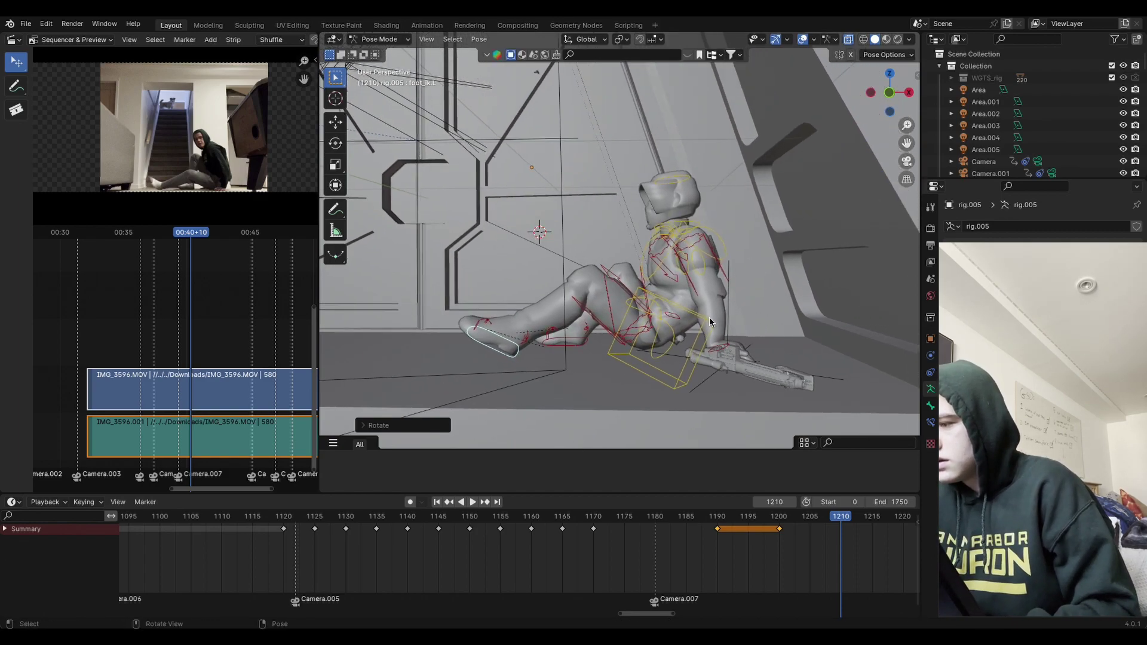
click(709, 318)
key(r)
click(732, 277)
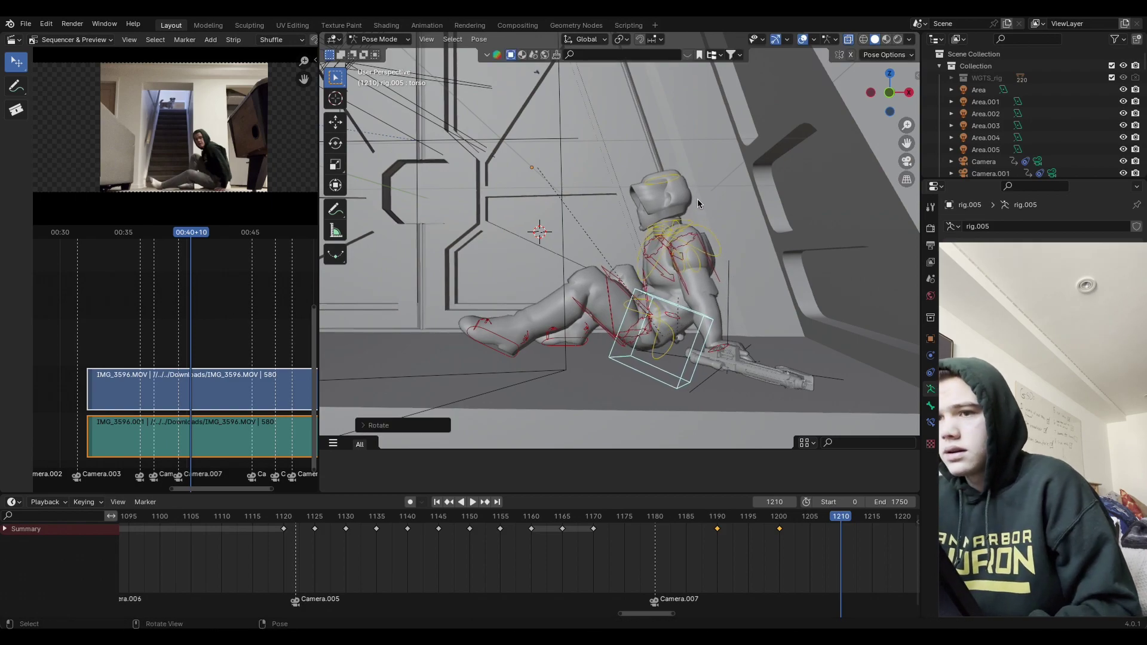
Step: Turn the head around Z and tilt it on X so it droops sideways
click(675, 177)
key(r)
key(z)
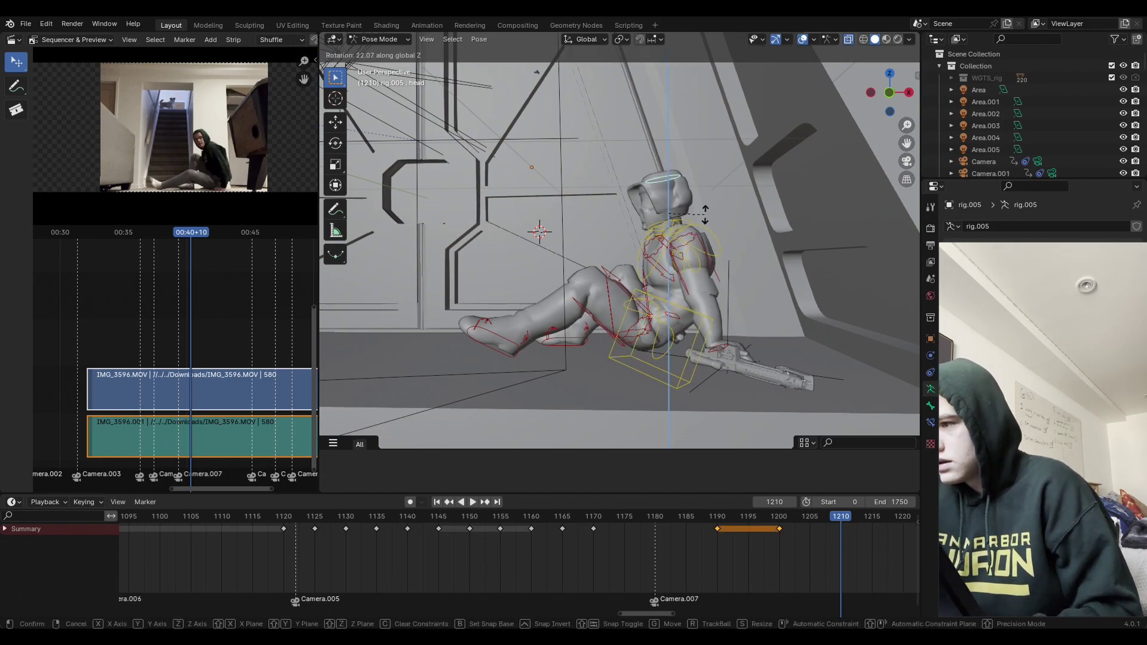
click(694, 227)
key(r)
key(z)
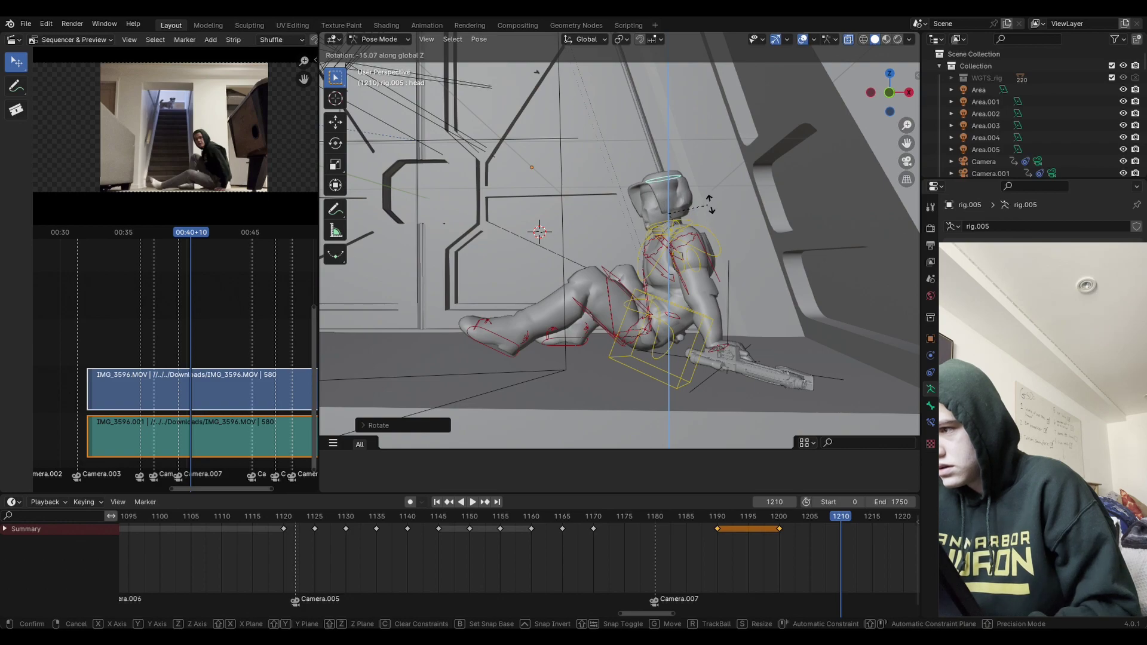
key(x)
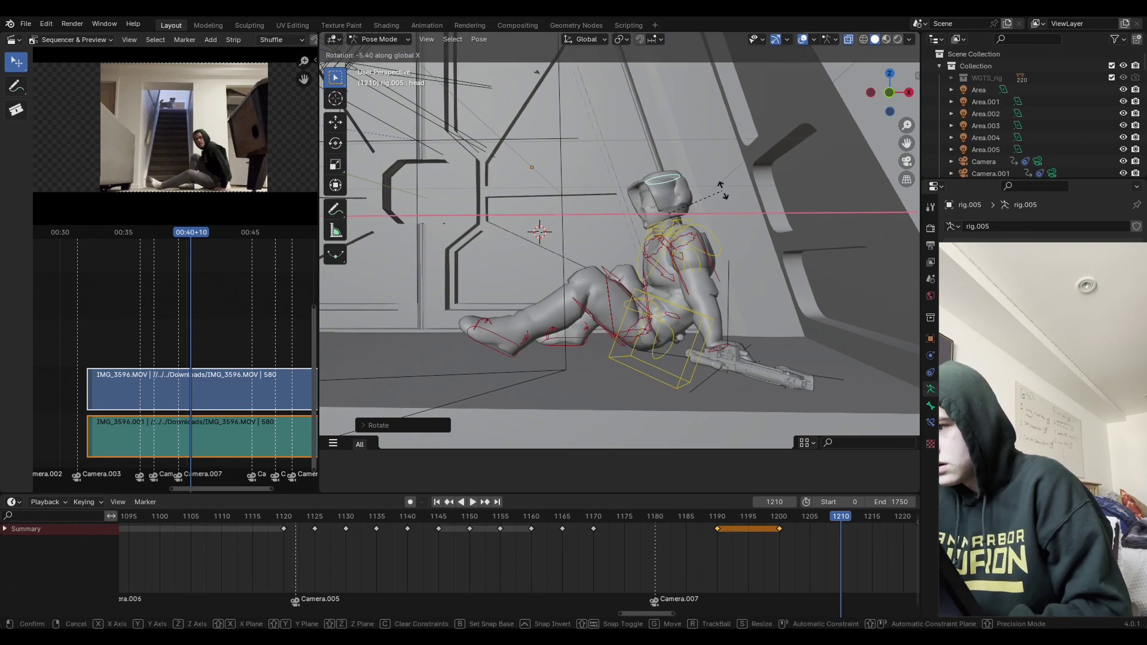
click(737, 233)
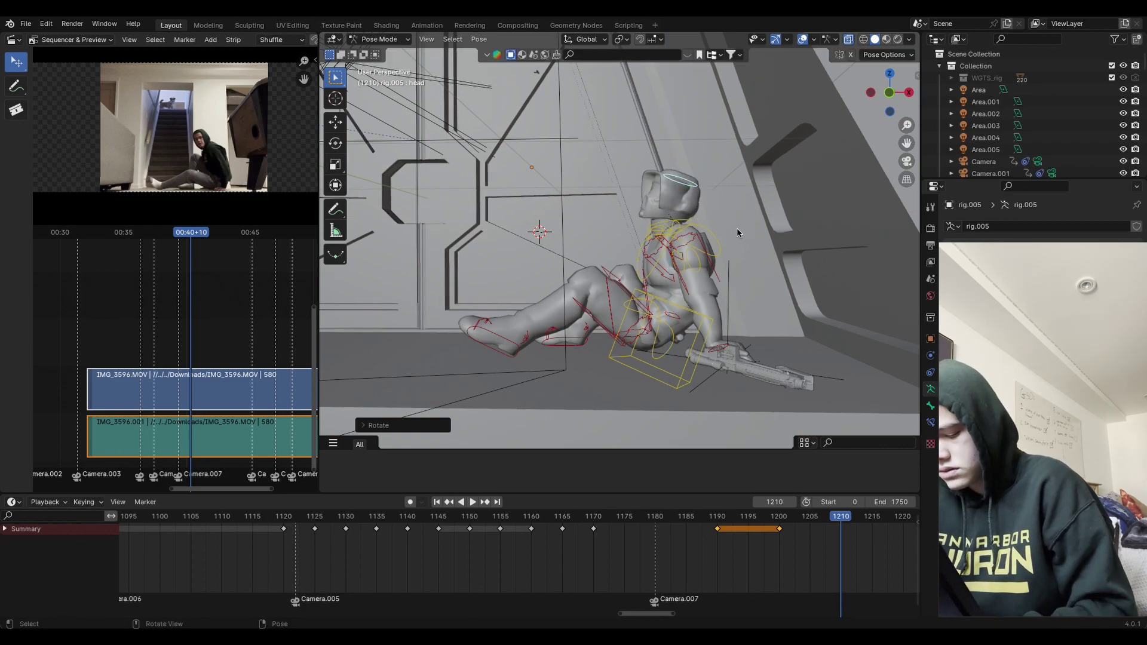
key(r)
key(z)
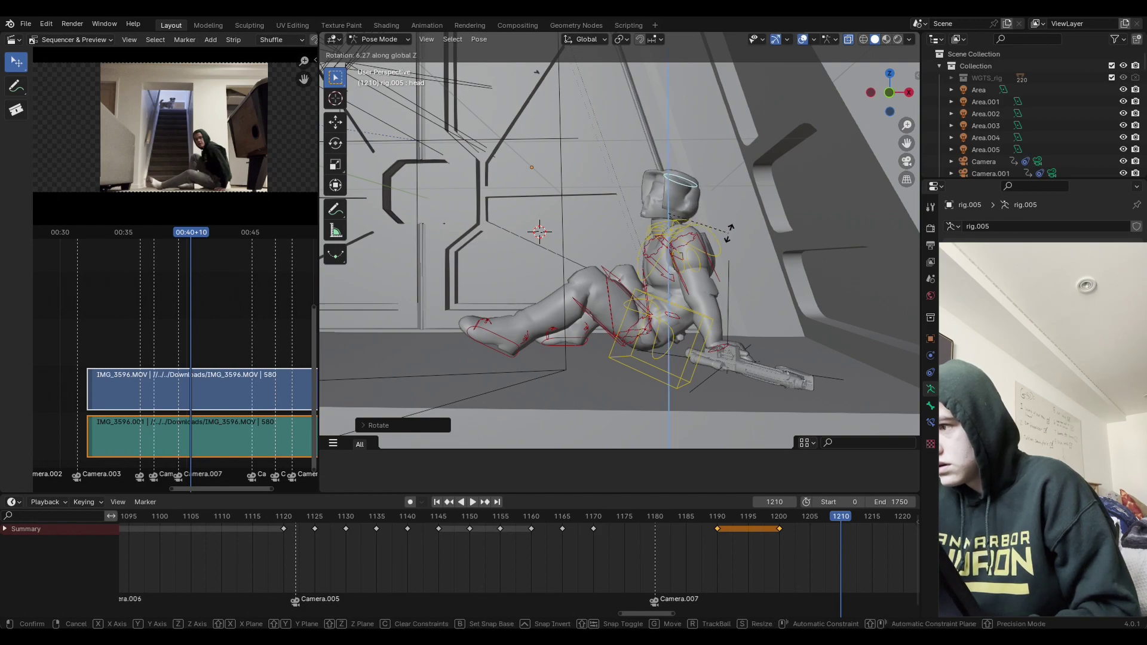
click(711, 186)
middle_drag(714, 236, 727, 352)
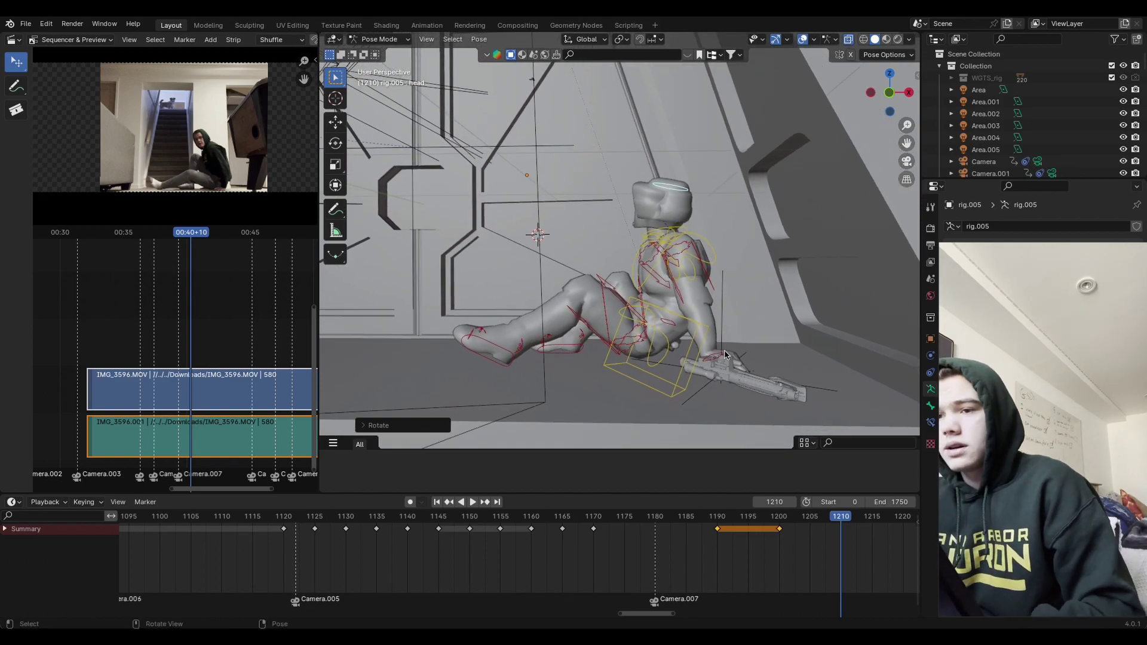
Step: Select the hand_ik.L control and shift the left hand with the rifle slightly
click(720, 354)
key(g)
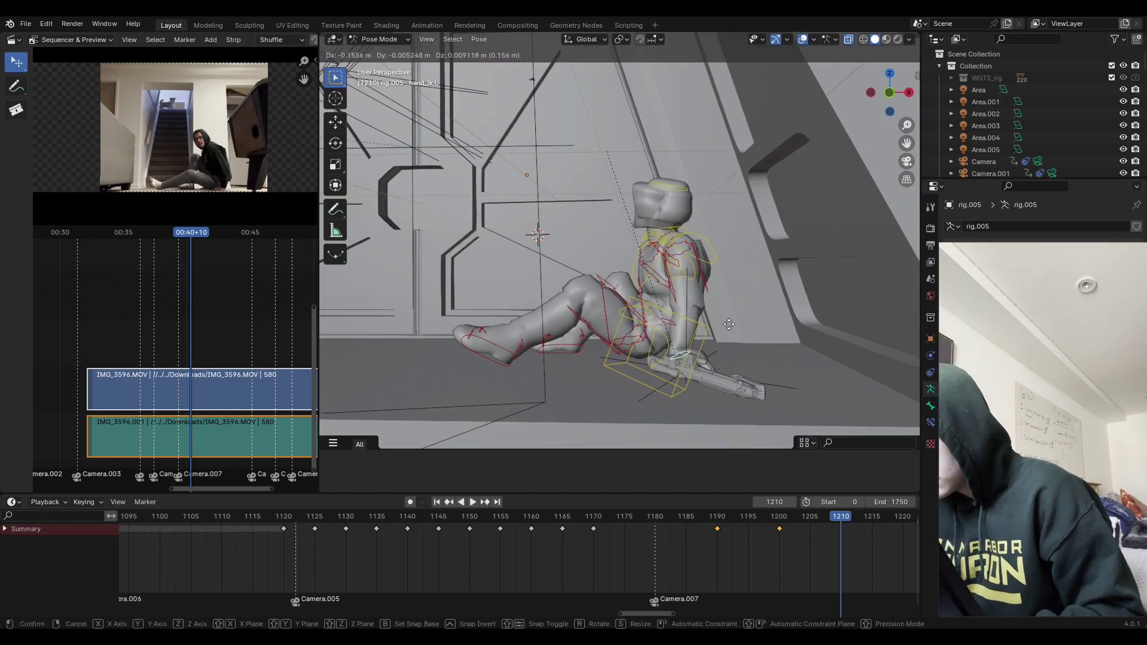
click(728, 321)
middle_drag(728, 320, 784, 347)
Step: Rotate the left hand around the Z axis so it rests beside the soldier
key(g)
key(z)
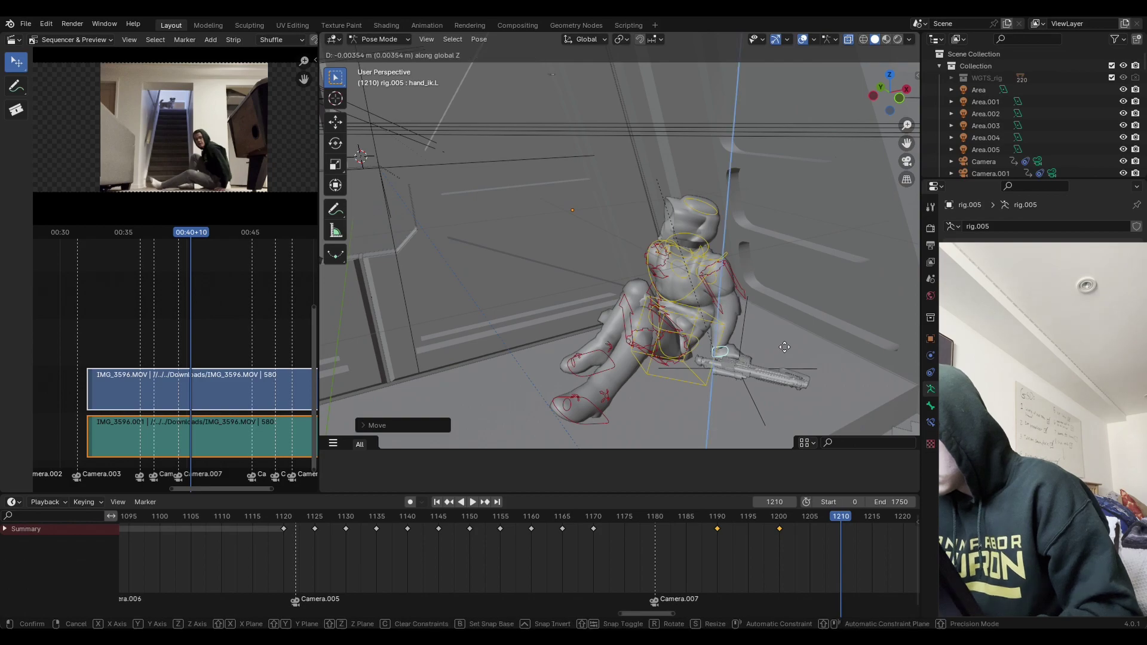
key(r)
key(z)
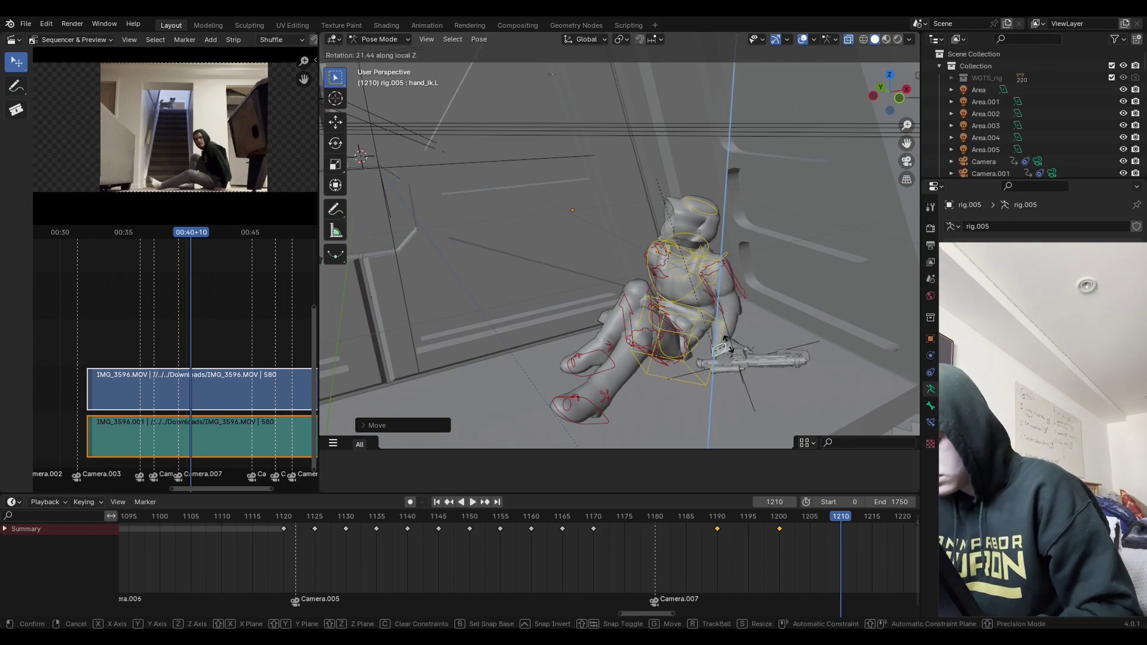
key(r)
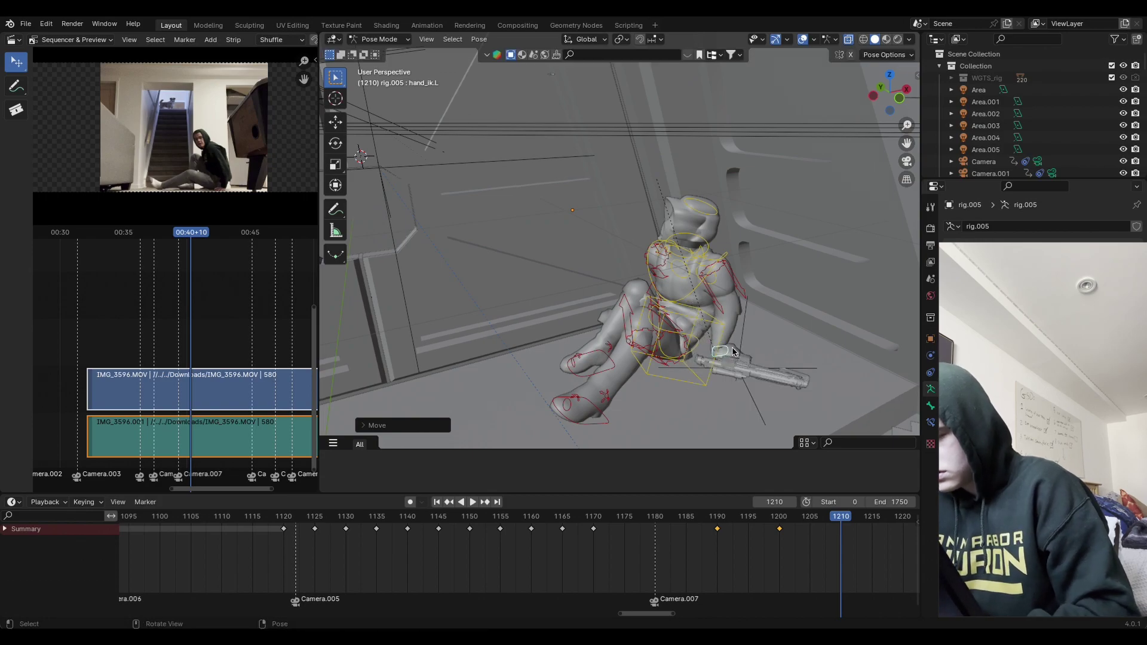
key(r)
key(x)
key(y)
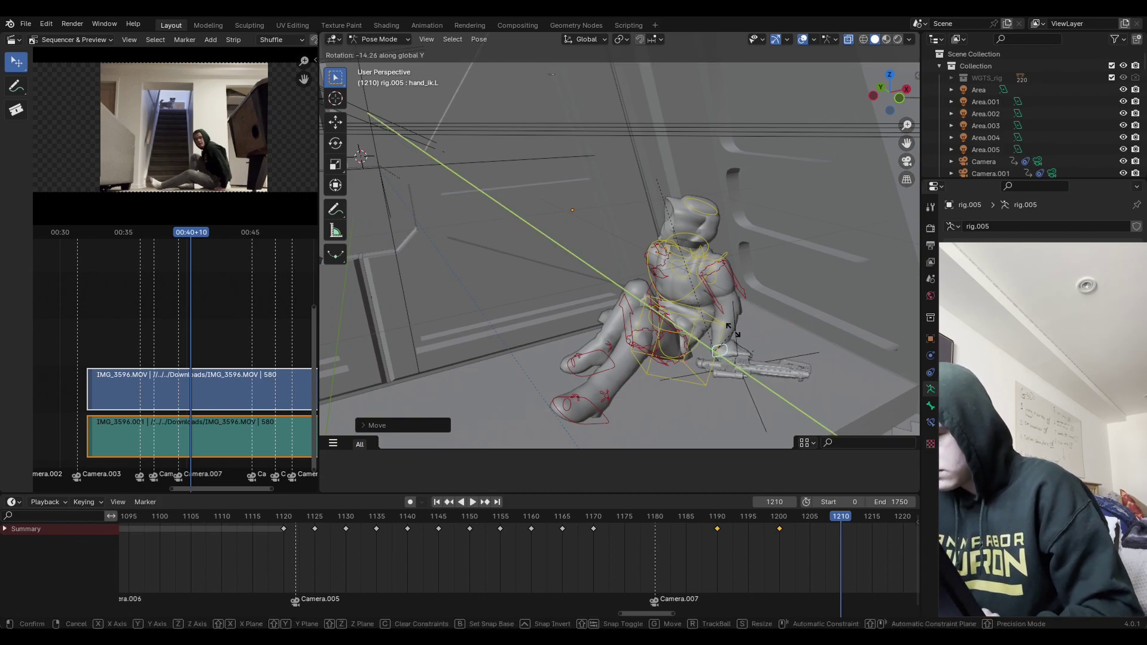
key(z)
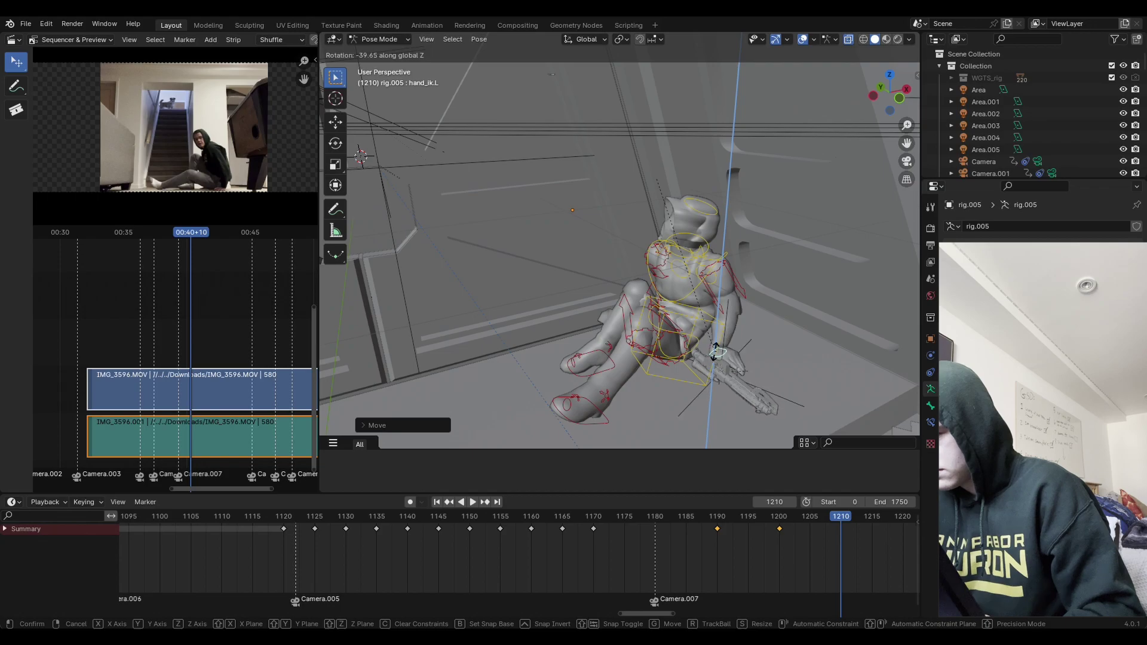
click(730, 357)
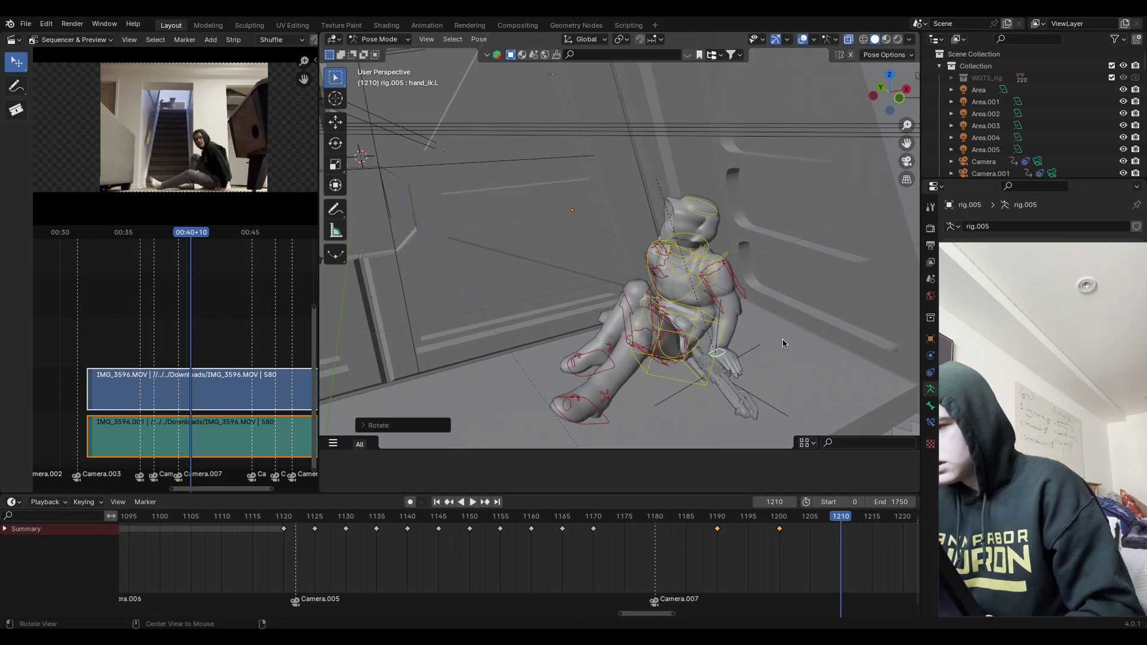
middle_drag(730, 357, 772, 322)
Step: Fine-tune the left hand's rotation so it rests on the rifle
key(r)
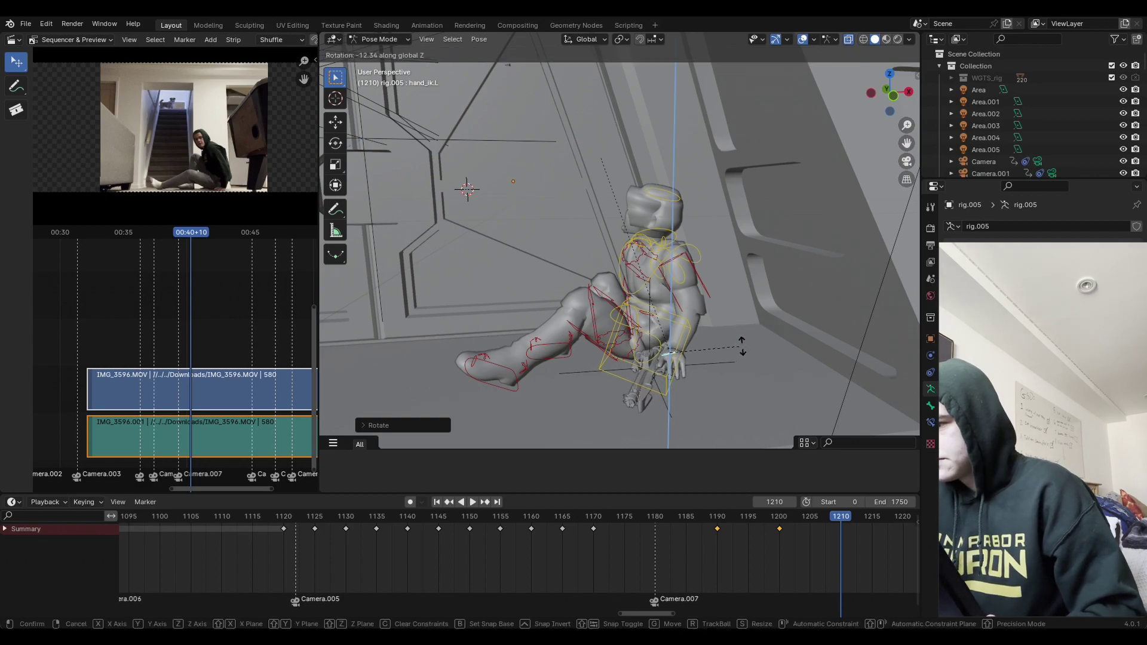
click(734, 333)
middle_drag(734, 323, 787, 348)
Step: Rotate the foot_ik.R control around Z and nudge the right foot slightly
click(628, 377)
key(r)
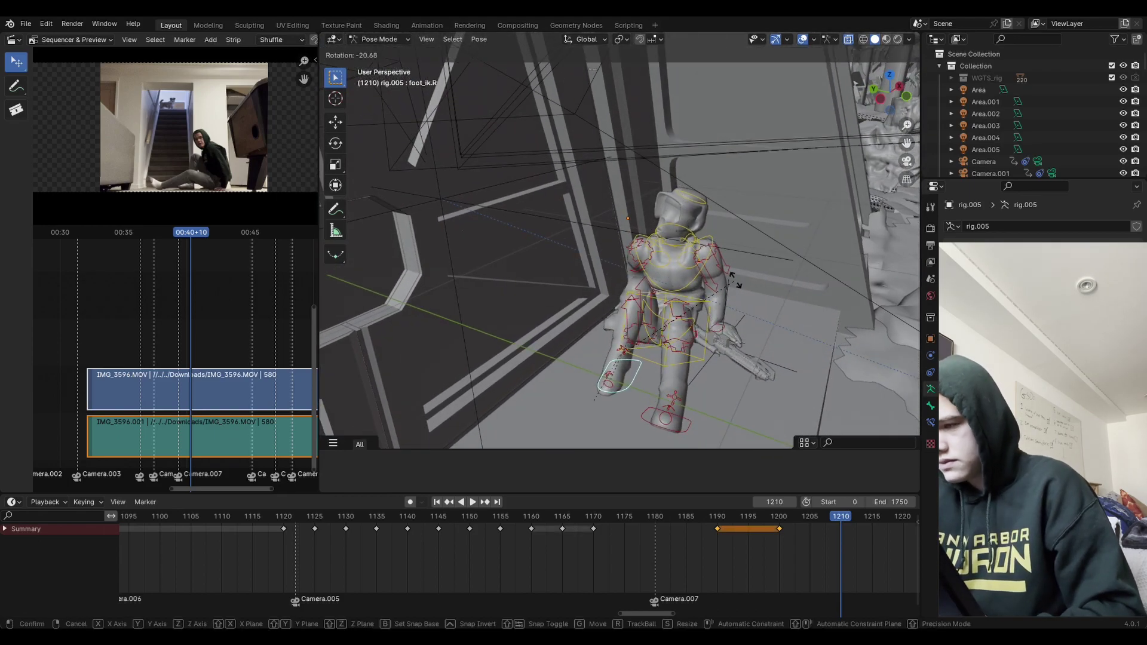
key(z)
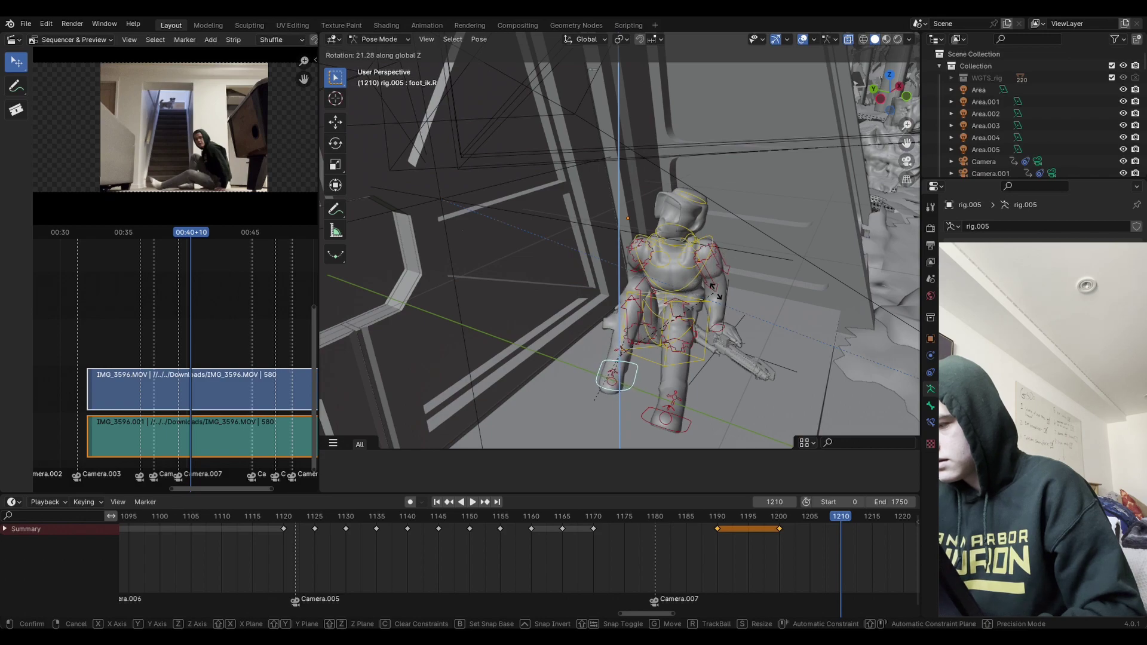
click(711, 323)
key(g)
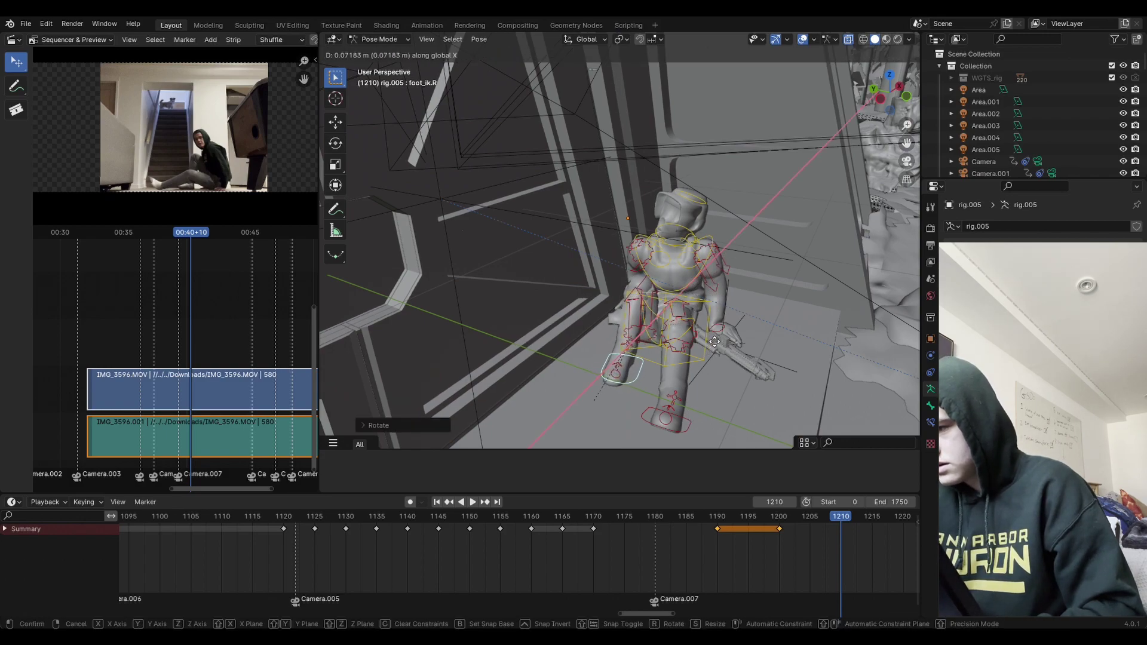
click(711, 345)
Step: Move the right hand control to a new resting position, checking it from the camera view
click(687, 414)
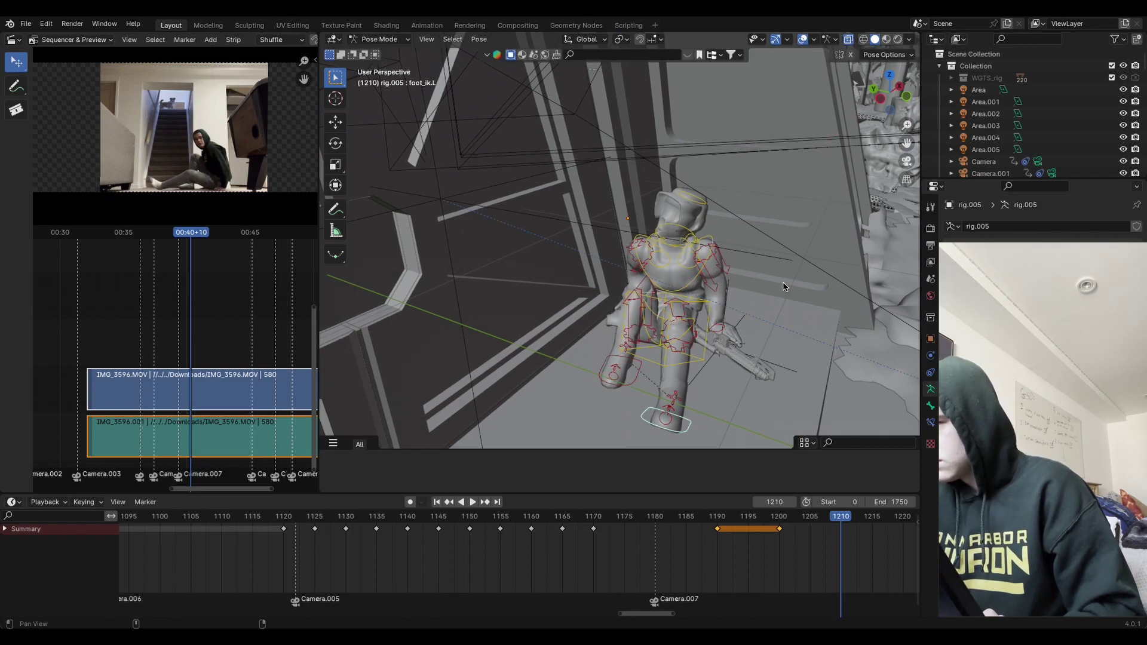
middle_drag(740, 326, 784, 281)
click(906, 161)
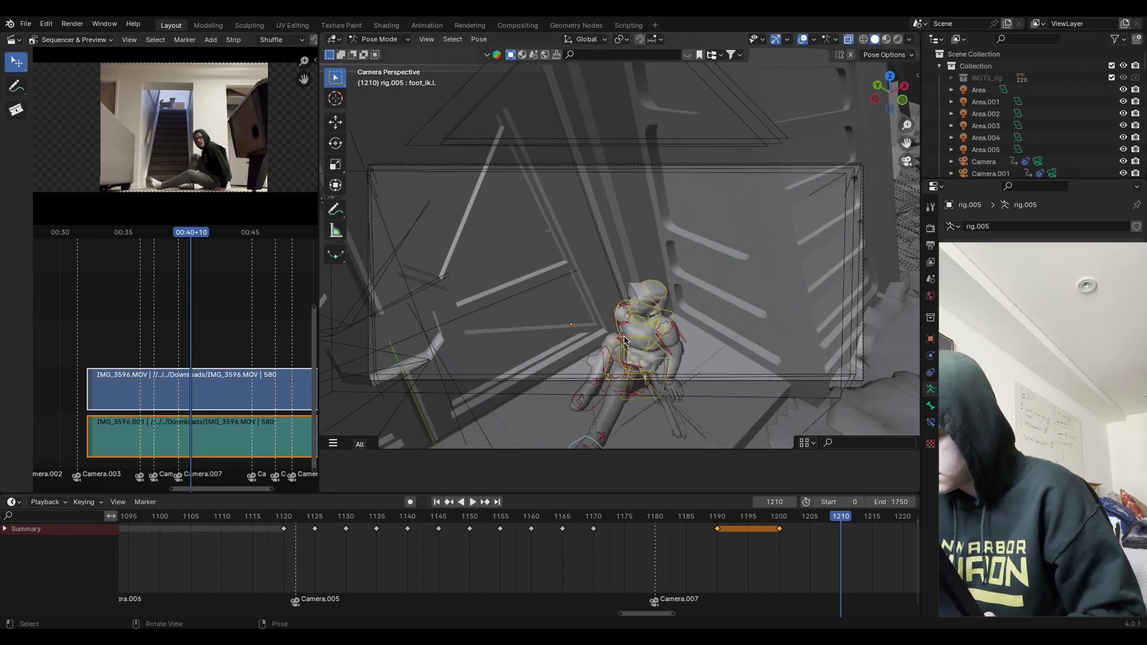
middle_drag(652, 345, 661, 324)
click(699, 336)
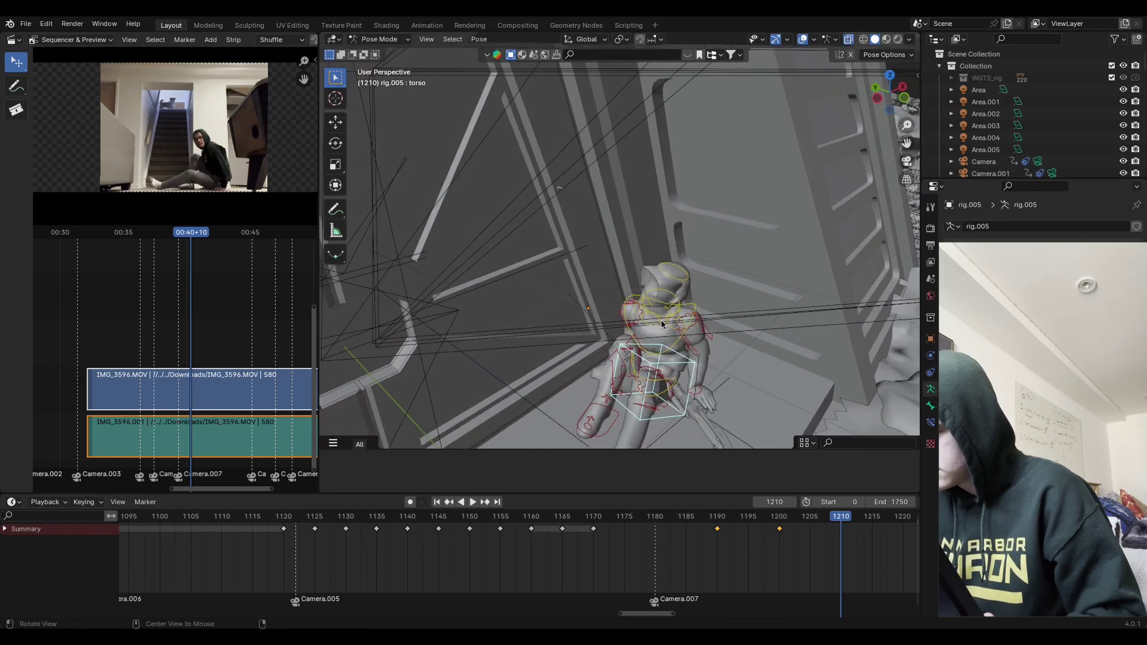
key(KP_0)
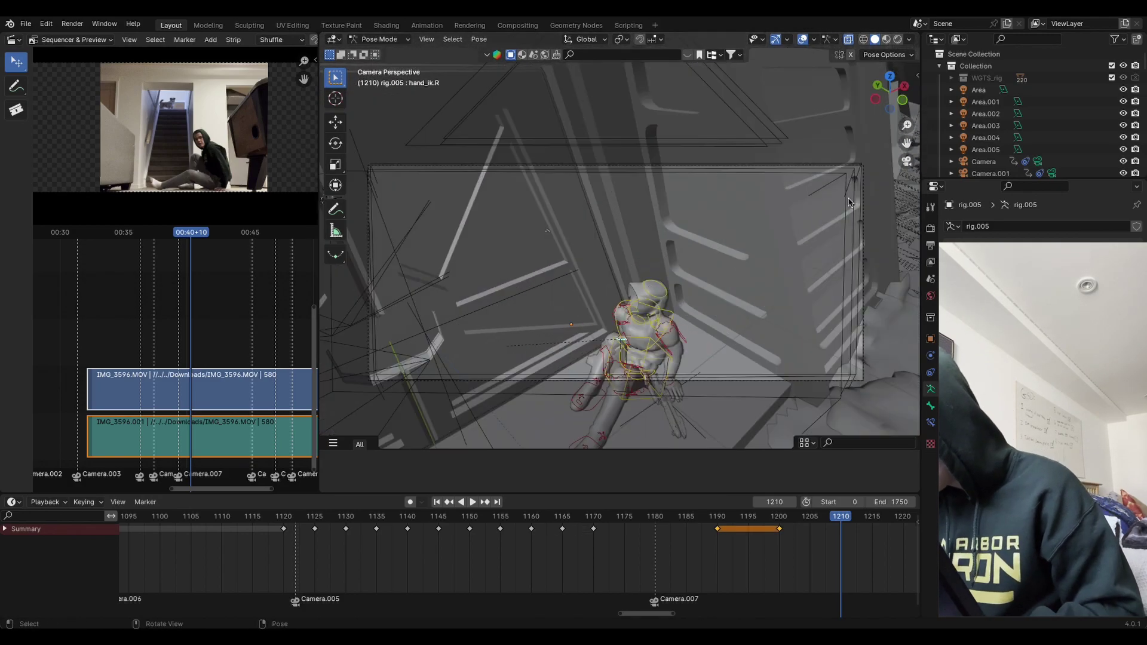
key(g)
click(695, 312)
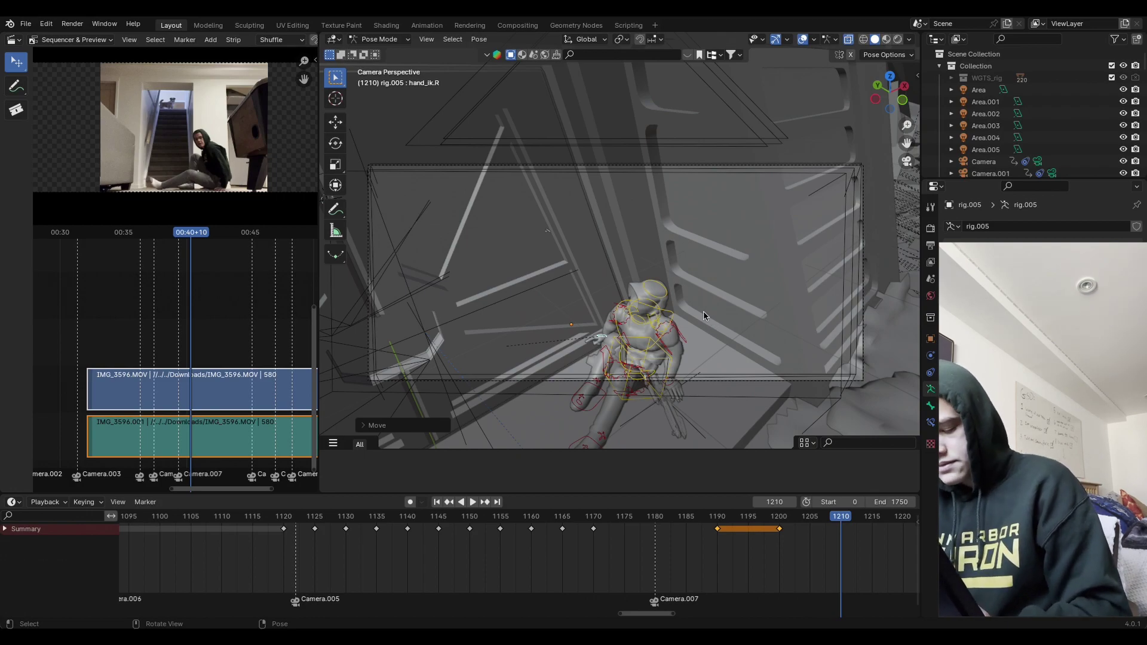
Step: Select all bones and key Location & Rotation for the sitting pose at frame 1210
key(a)
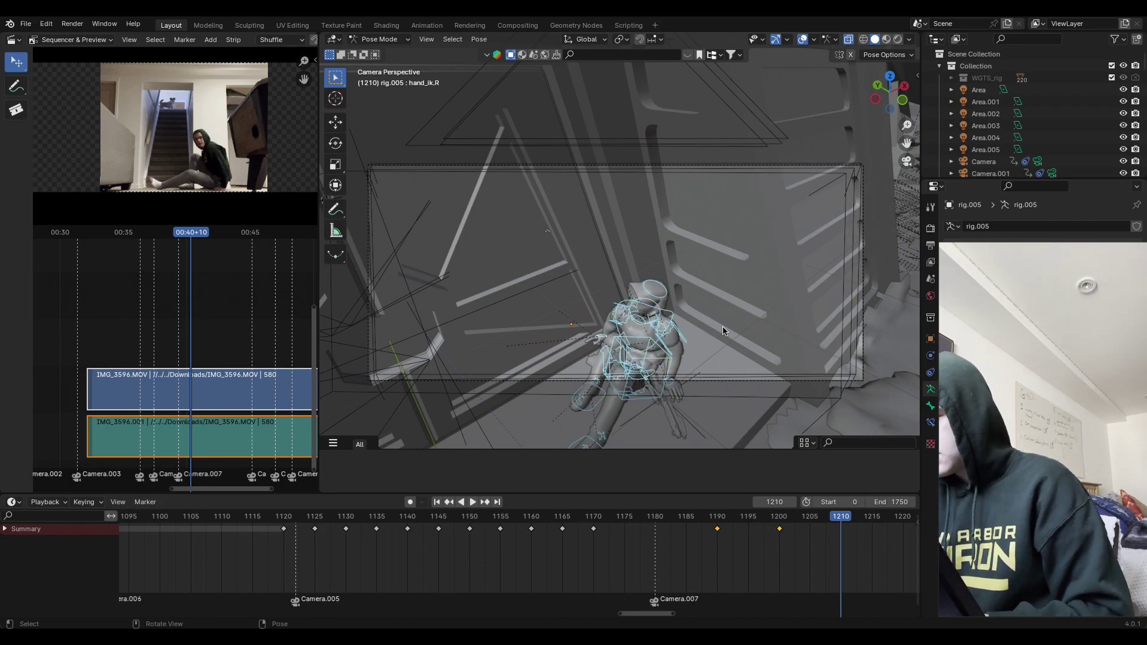
key(i)
click(725, 328)
Step: Play the animation from around frame 1187 to review the sit-up
click(700, 517)
key(space)
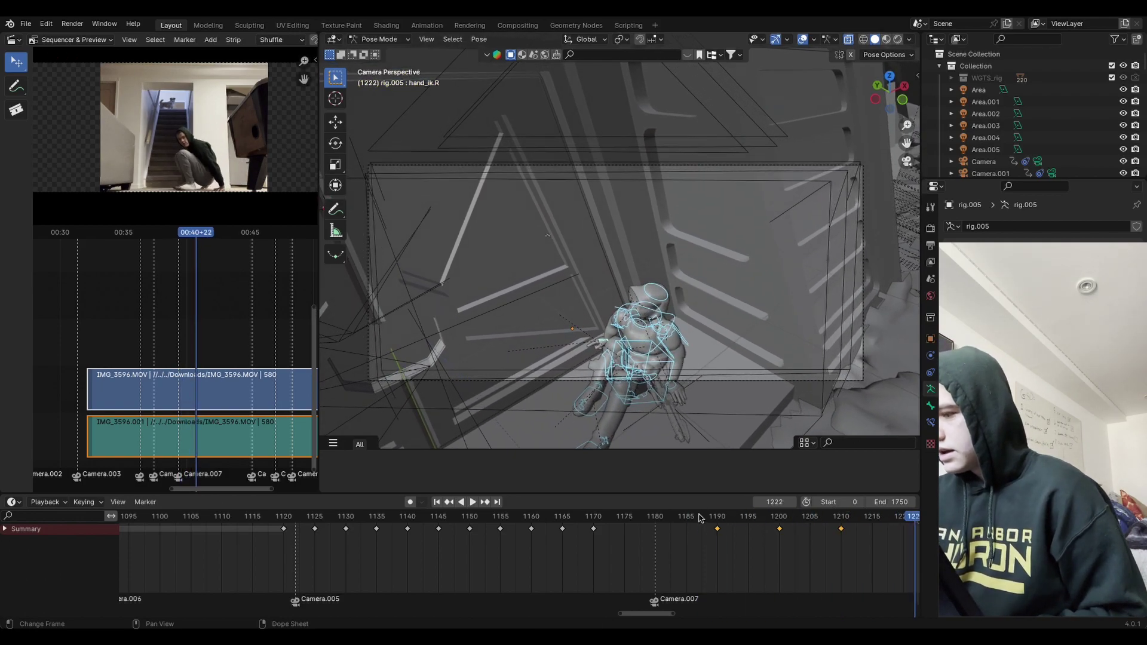
key(Escape)
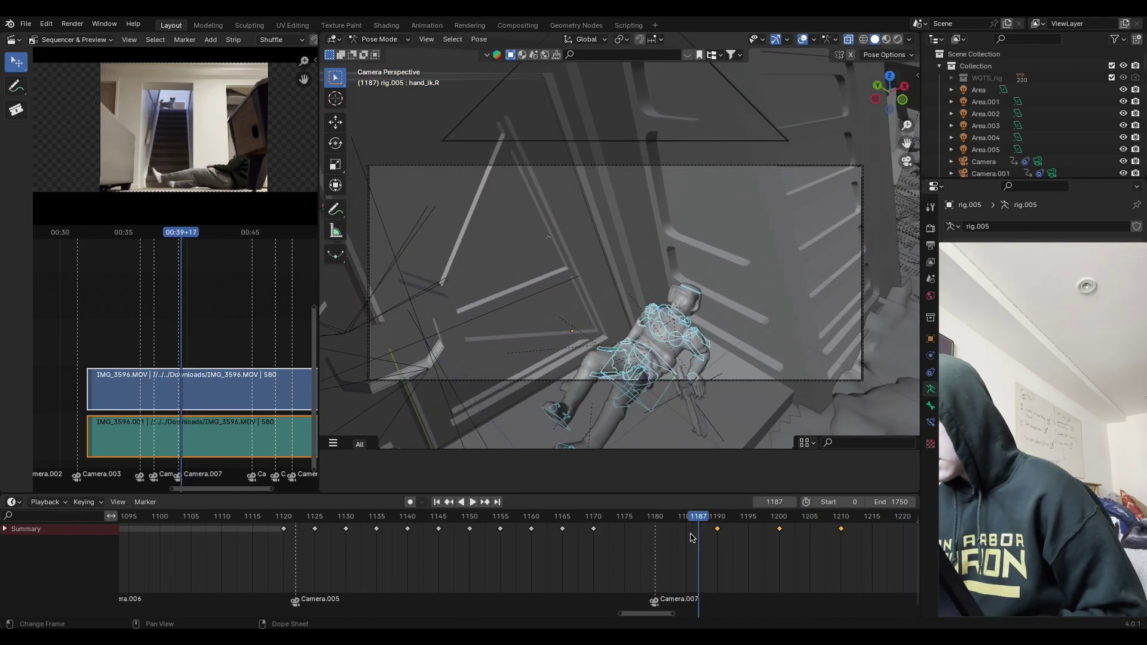
key(space)
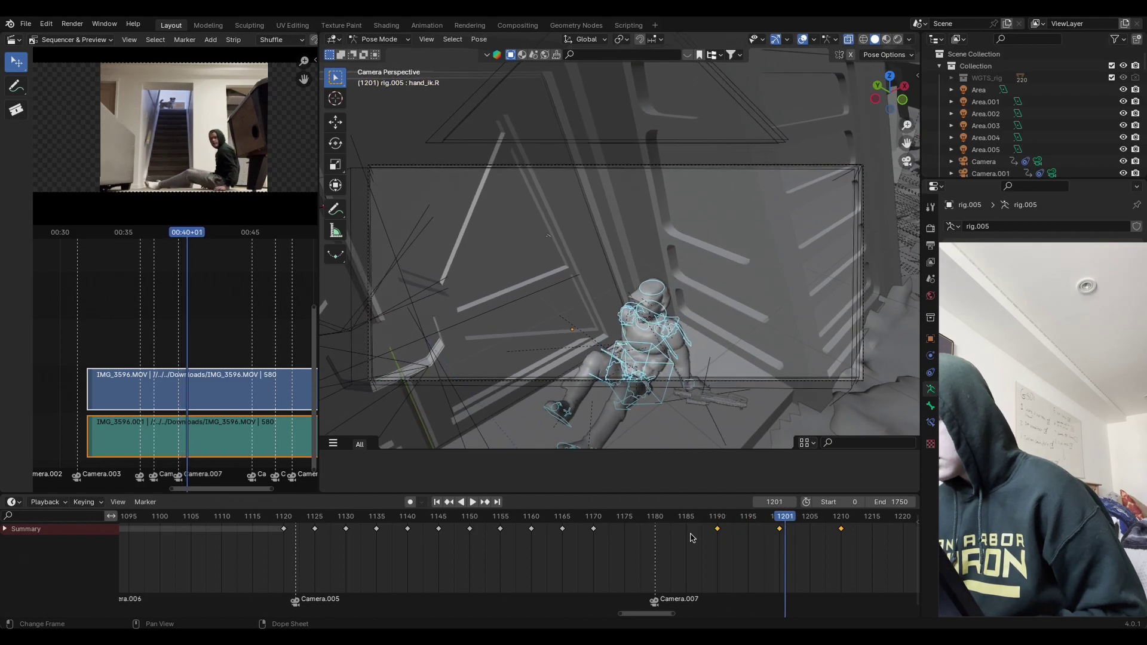
Step: At frame 1200, turn the soldier's head slightly around the Y and Z axes
click(779, 519)
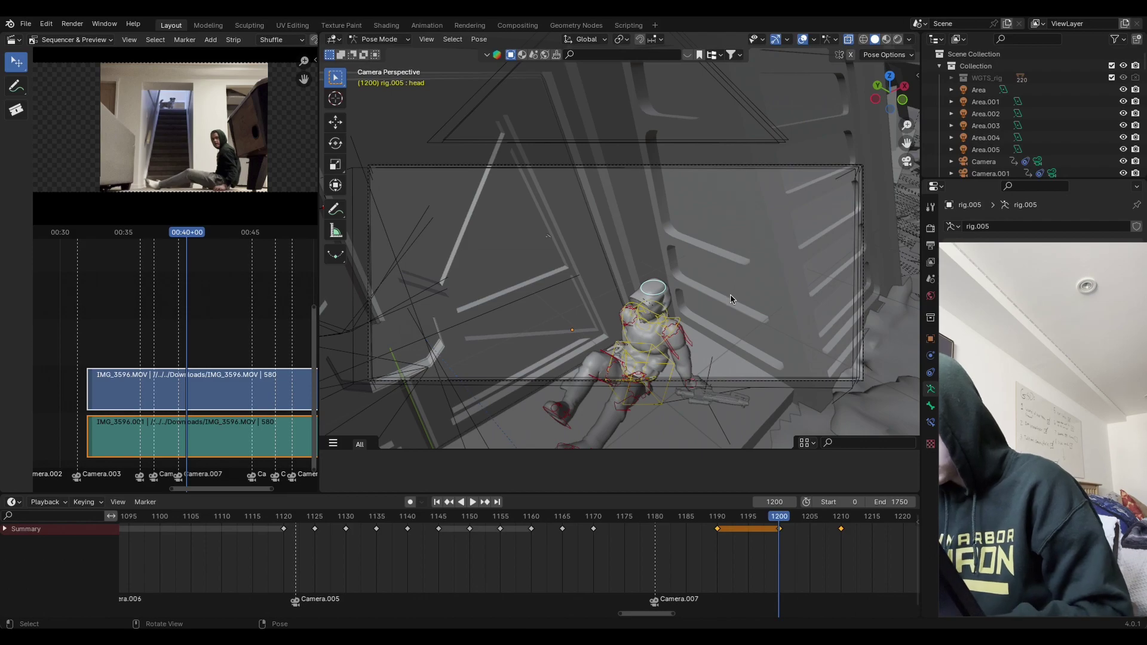
key(r)
key(y)
click(747, 318)
key(r)
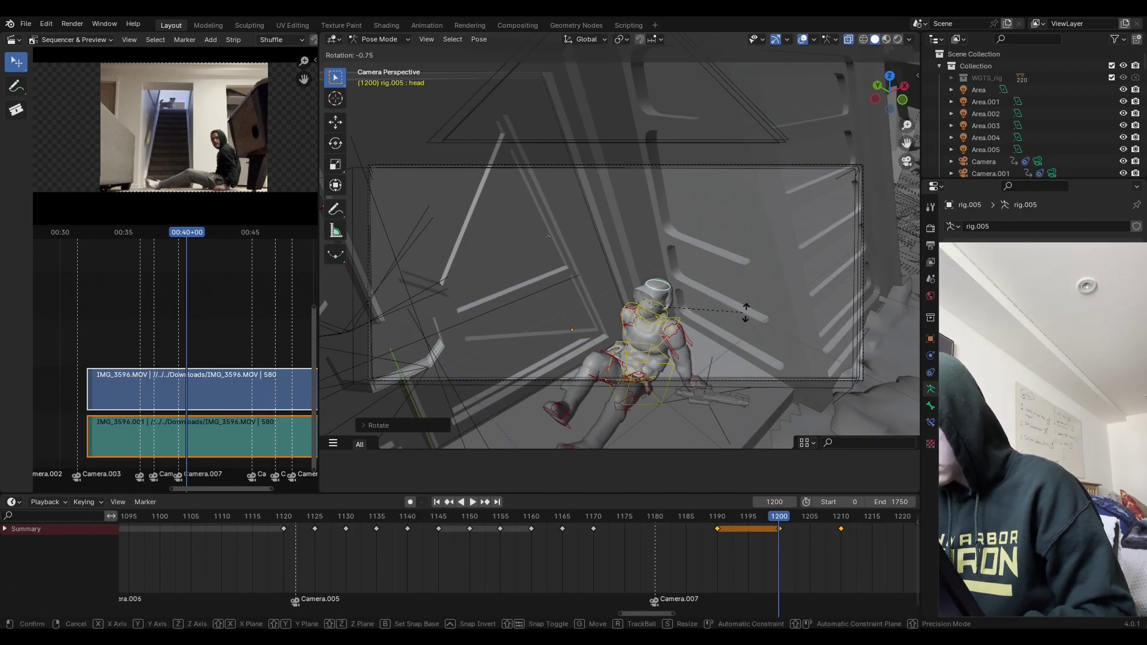
key(x)
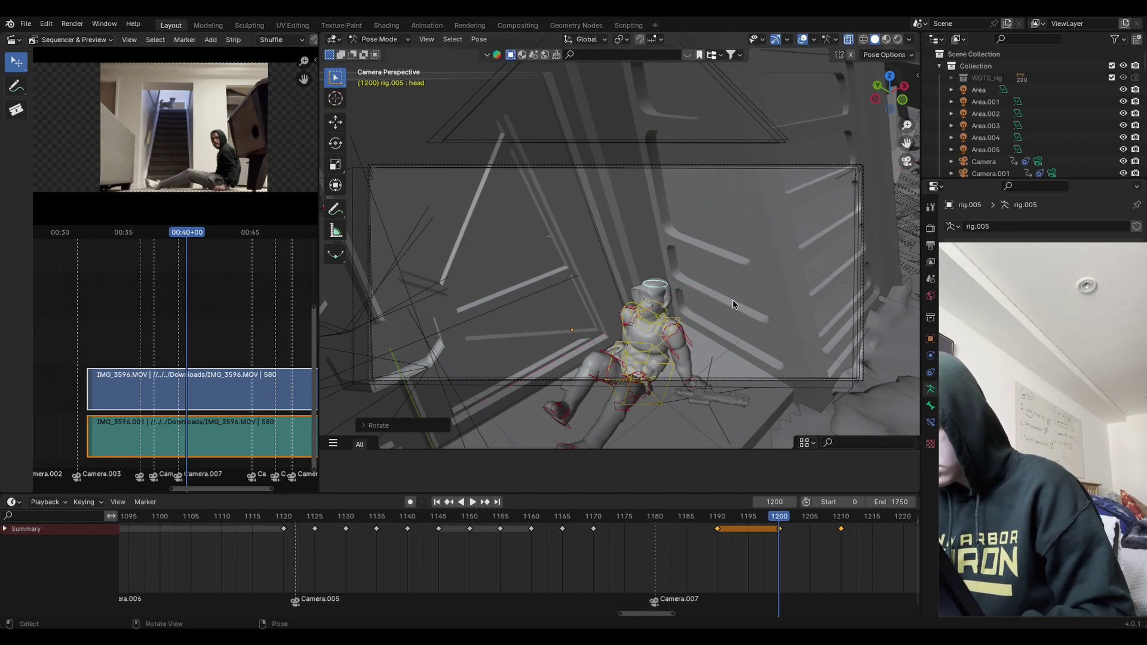
key(z)
click(735, 322)
Step: Key the head's Location & Rotation at frame 1200 and preview frames around 1190
key(i)
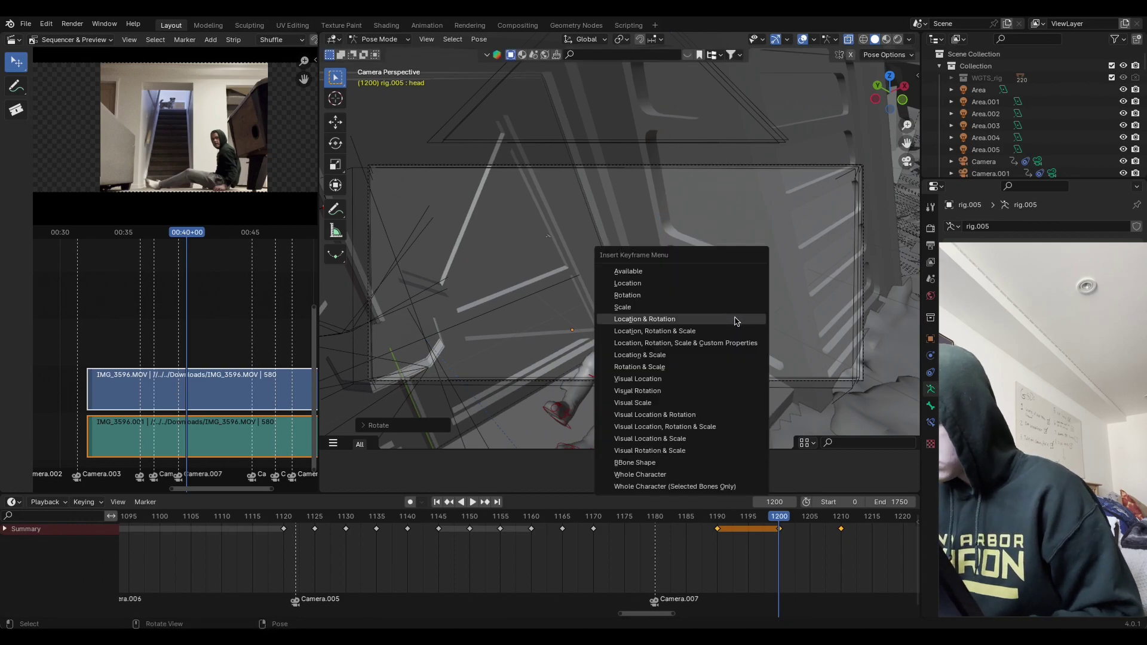
click(739, 319)
drag(717, 519, 656, 567)
key(space)
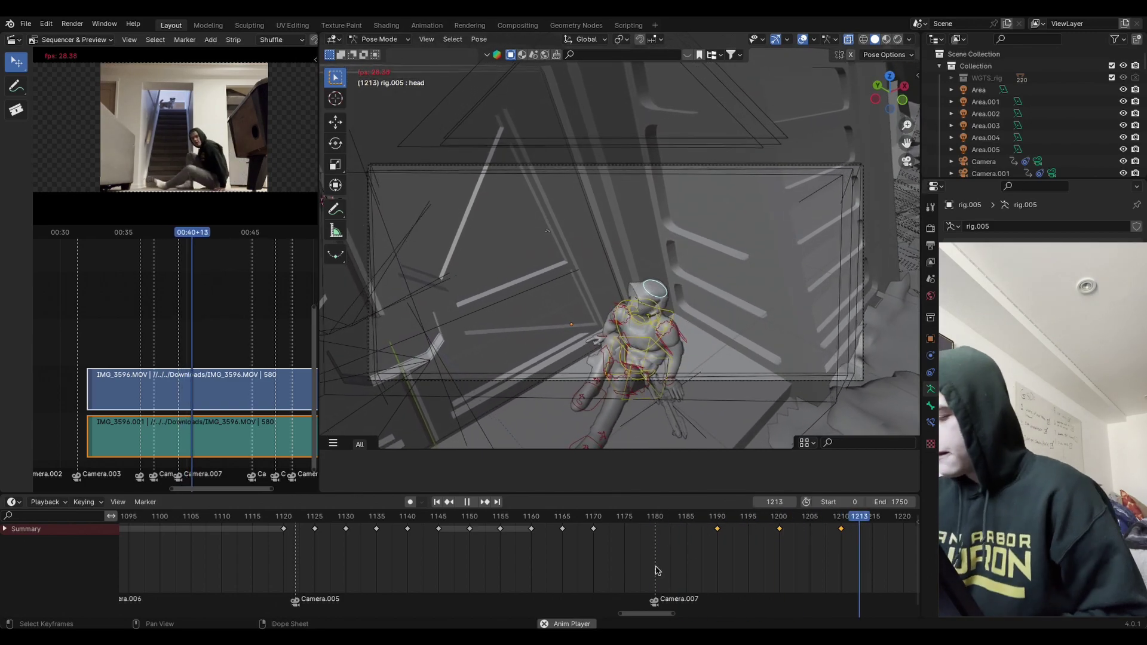
key(space)
Step: Shift the sitting keyframe from 1210 to 1219 and replay from frame 1178 to check timing
drag(648, 521, 644, 530)
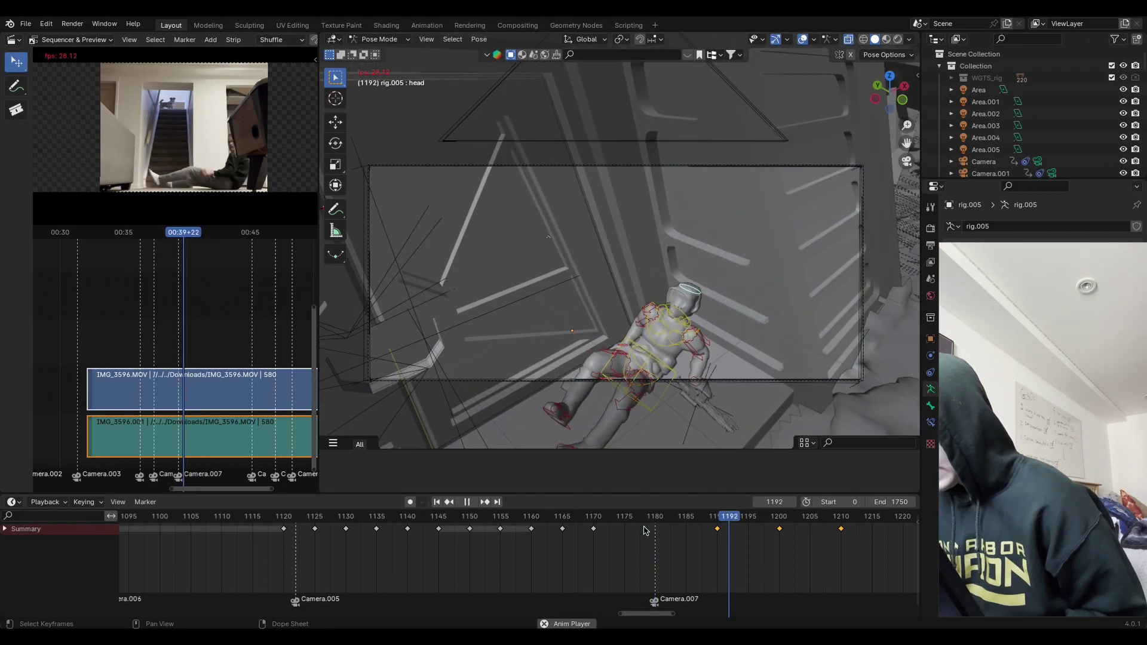
key(space)
click(645, 519)
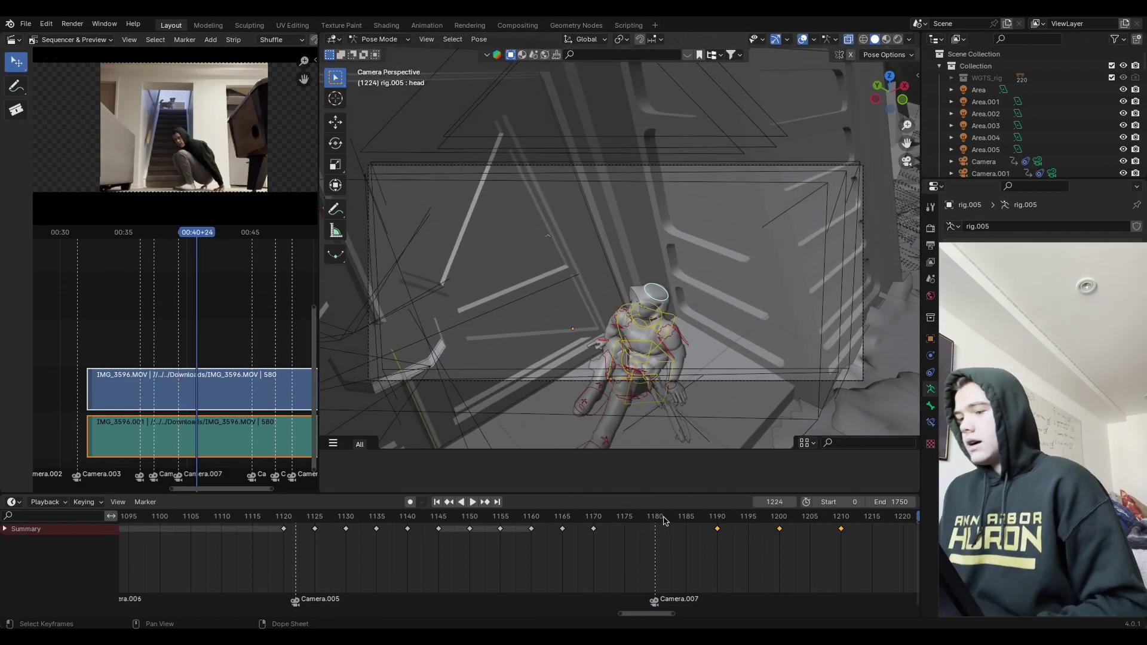
key(space)
key(space)
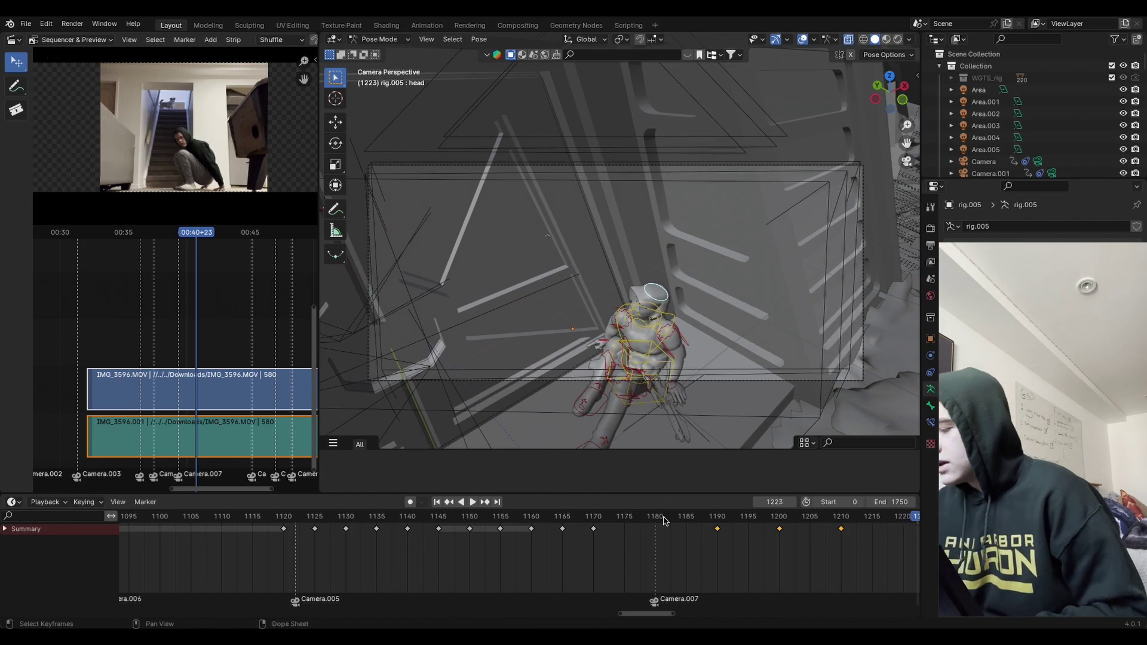
click(912, 541)
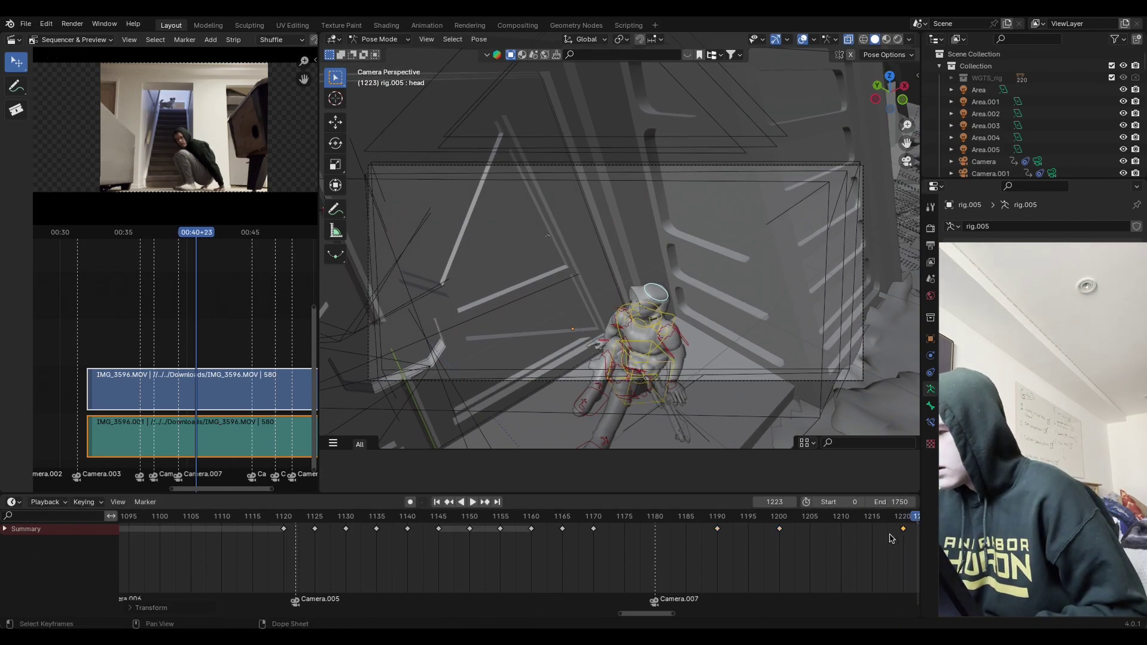
key(space)
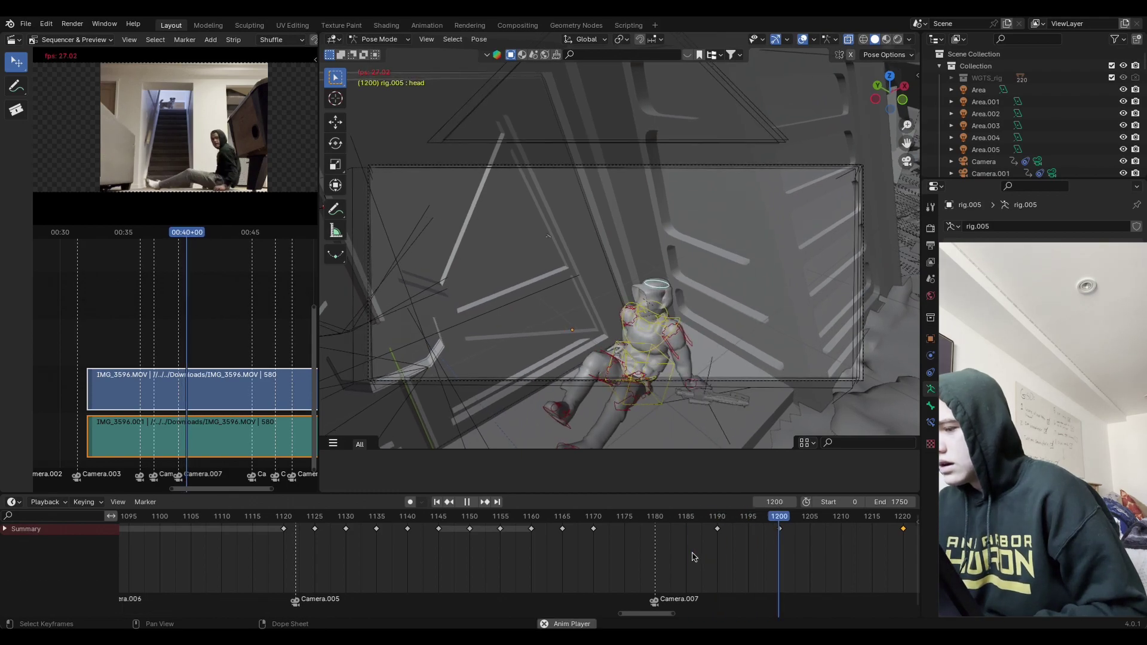
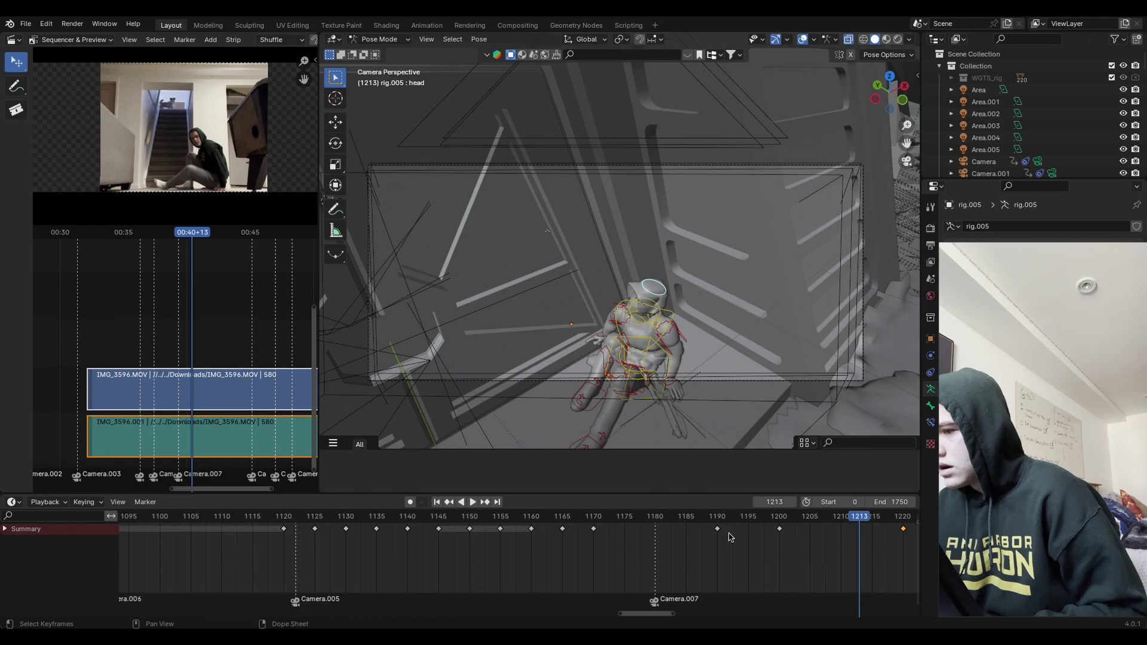
Step: Around frame 1190, rotate and reposition the right foot IK control for the sitting pose
click(723, 522)
drag(723, 522, 779, 559)
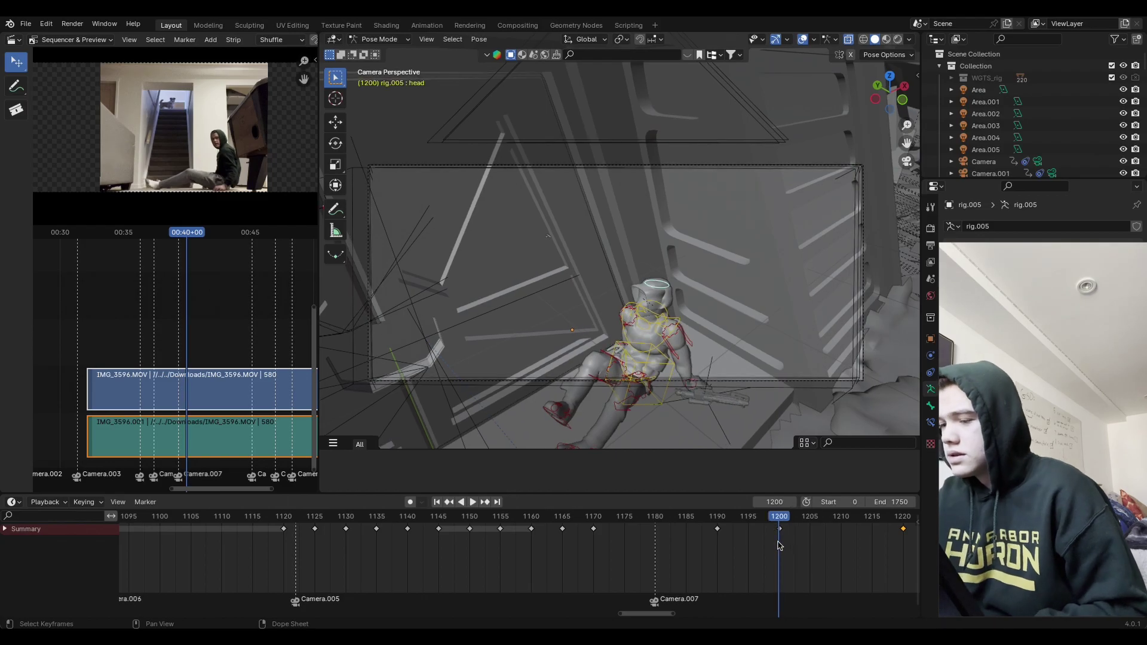
click(653, 402)
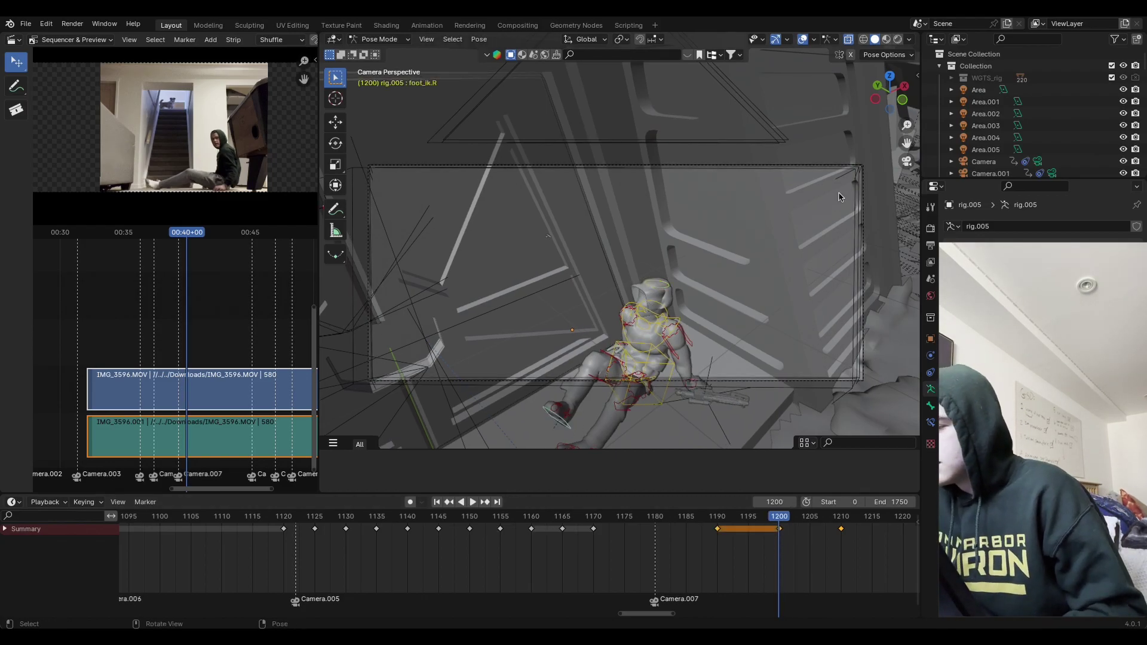
middle_drag(838, 196, 708, 315)
key(r)
click(654, 231)
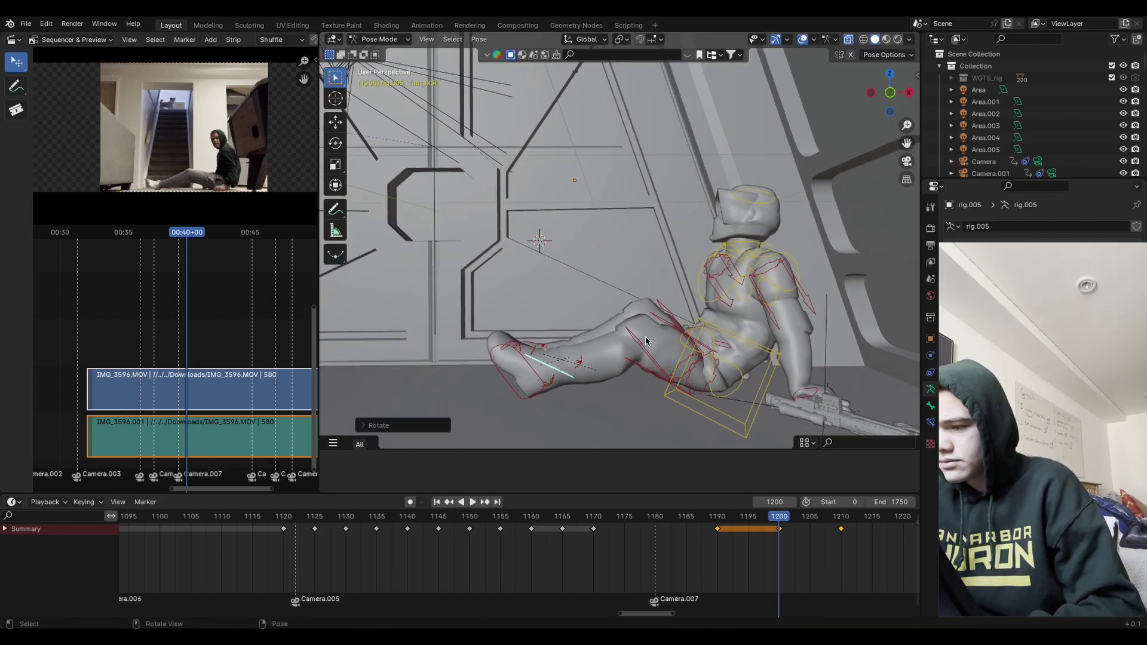
key(g)
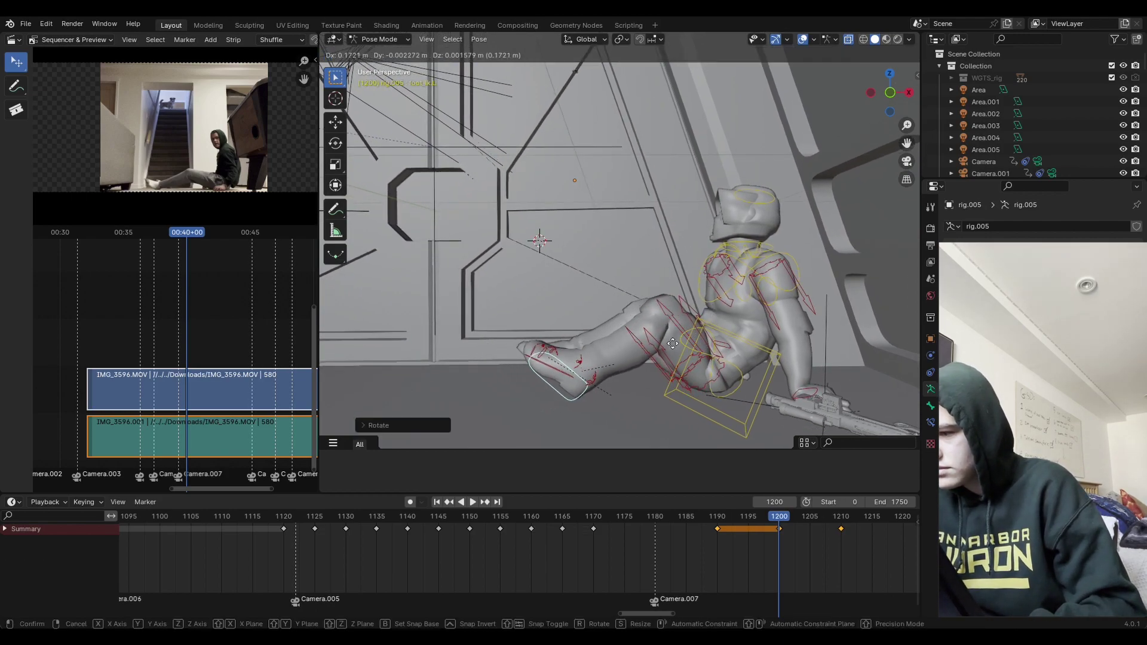
click(618, 337)
key(g)
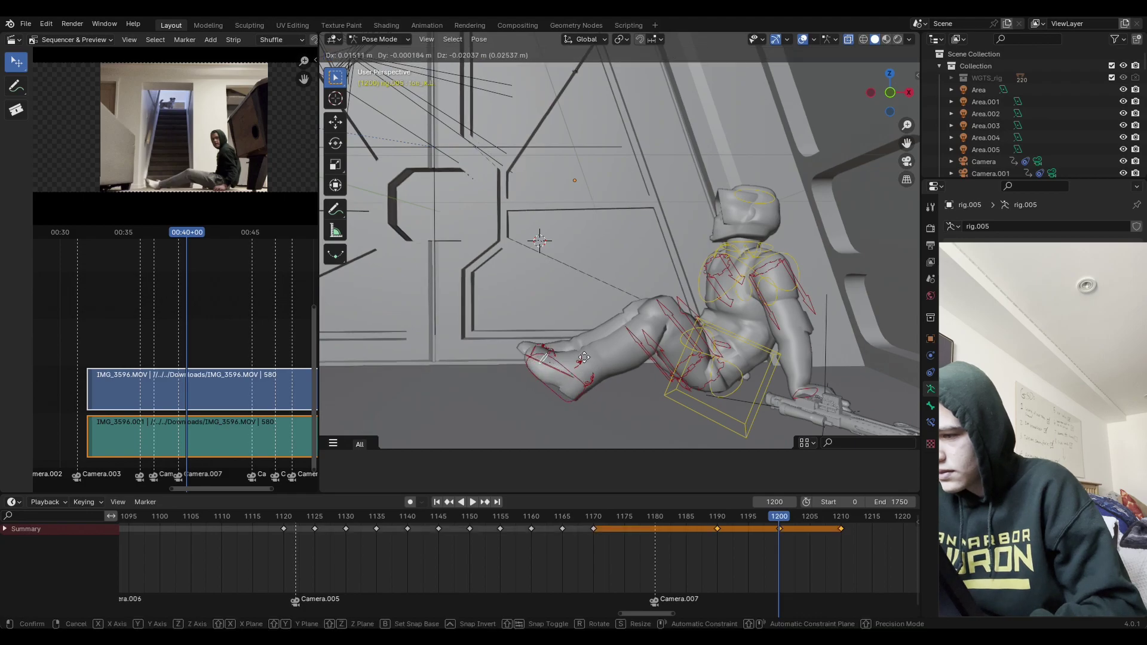
click(580, 347)
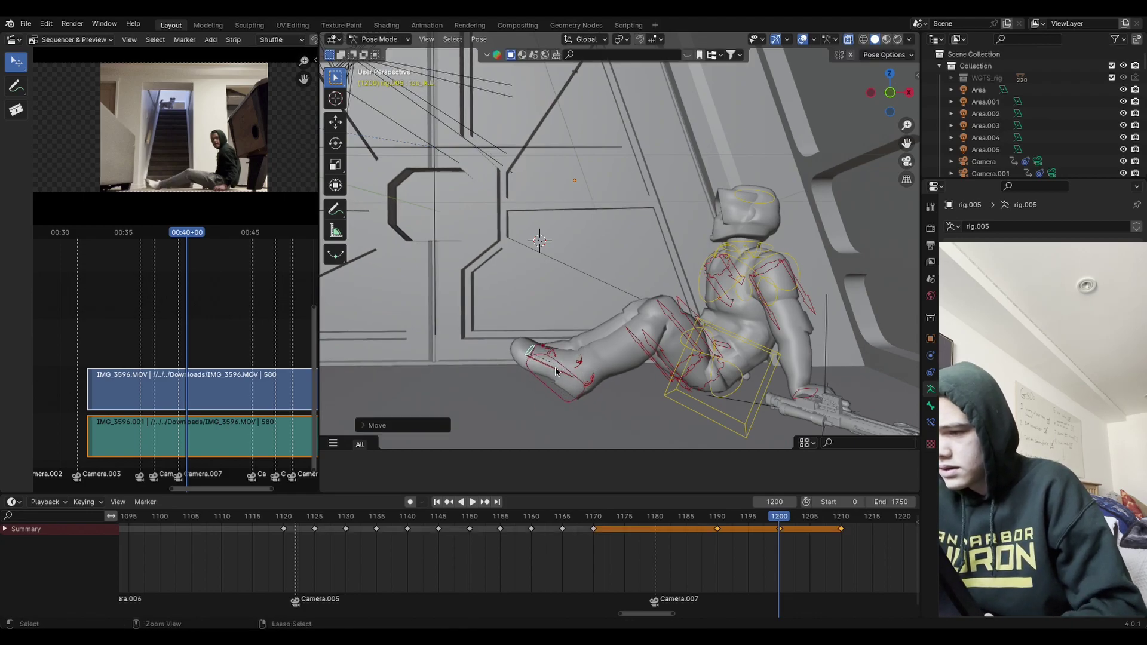
Step: Select all bones and key Location & Rotation for the whole rig at frame 1200
click(556, 367)
middle_drag(559, 390, 507, 385)
click(599, 366)
middle_drag(600, 359, 754, 306)
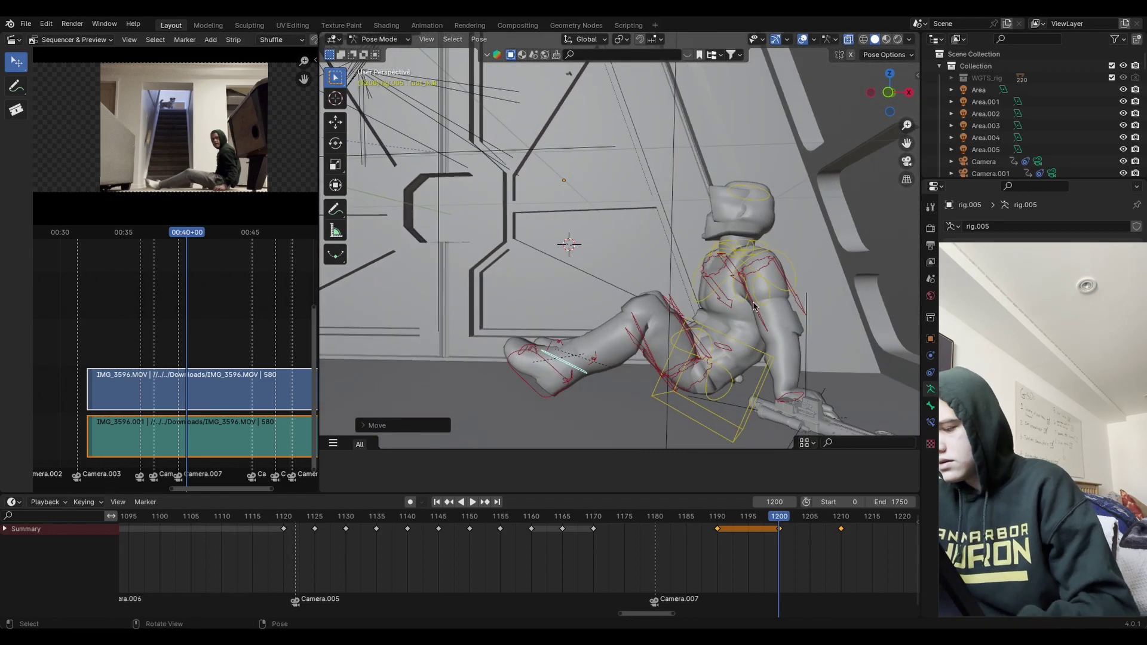
key(a)
key(i)
click(752, 311)
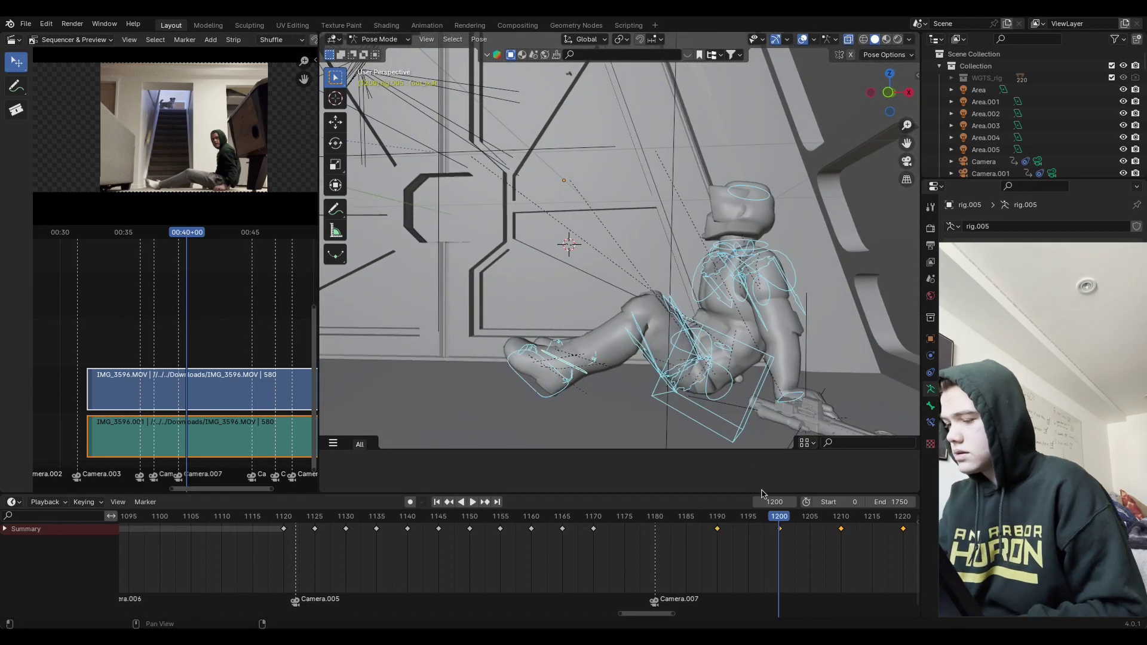
Step: From the camera view, replay the fall from about frame 1175 up to frame 1219
key(space)
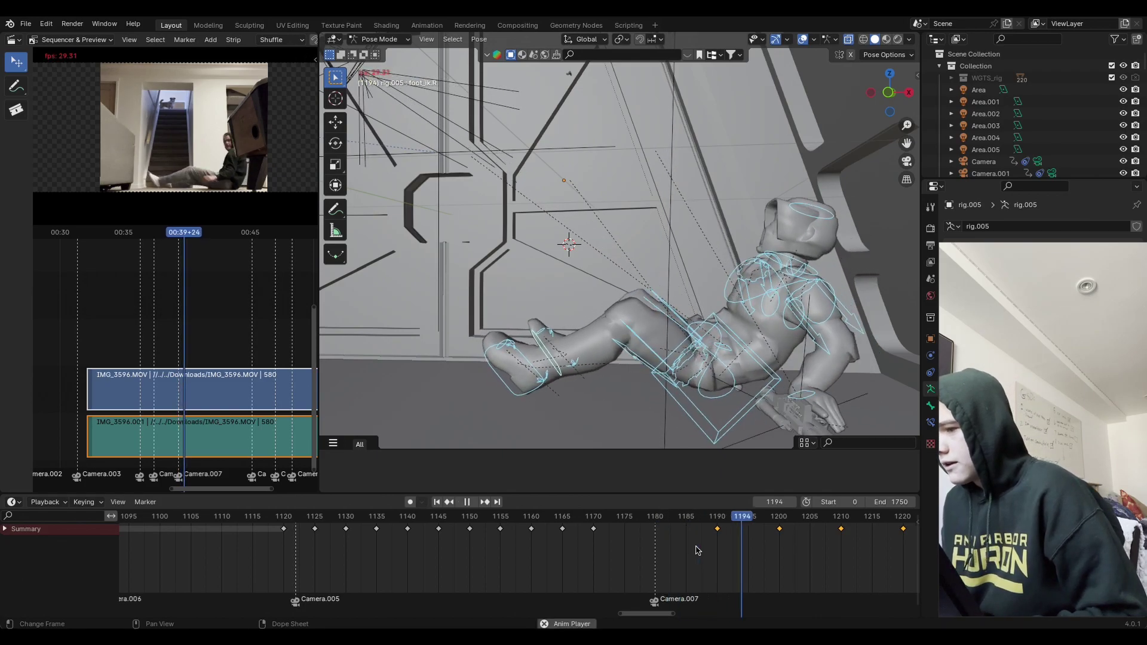
key(space)
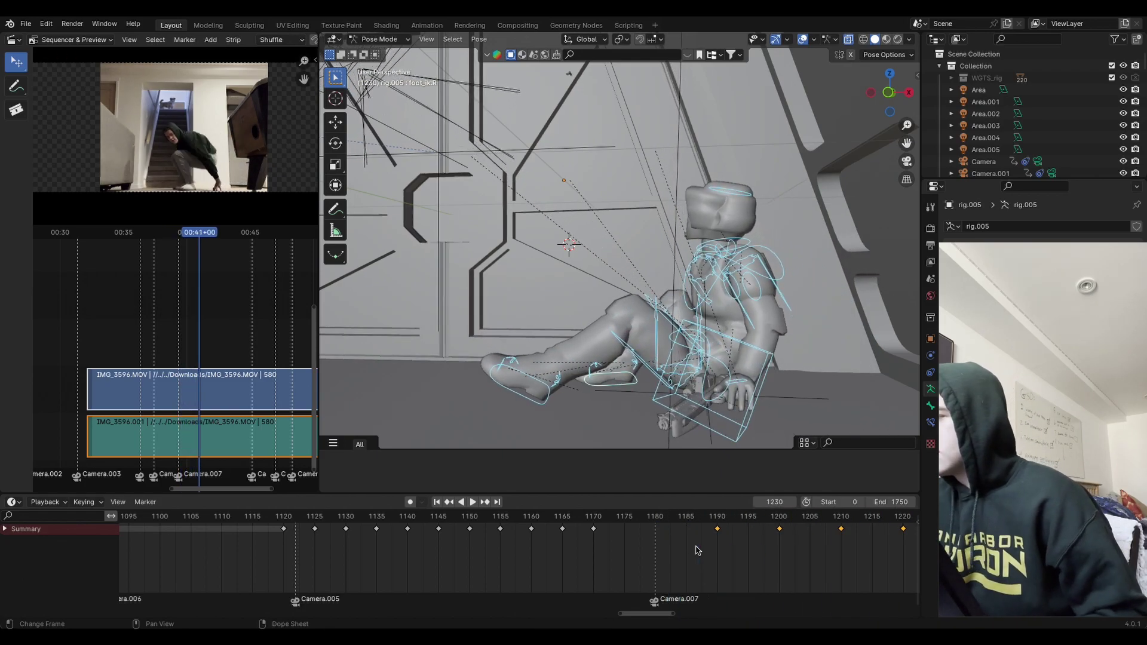
click(907, 162)
click(679, 520)
key(space)
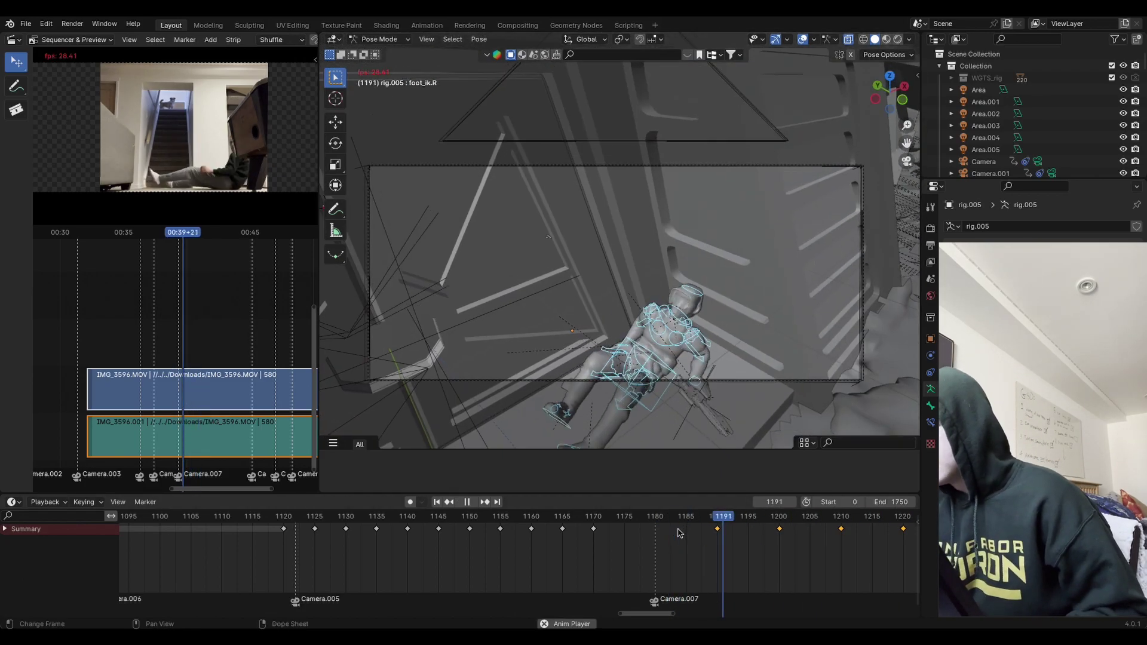
key(space)
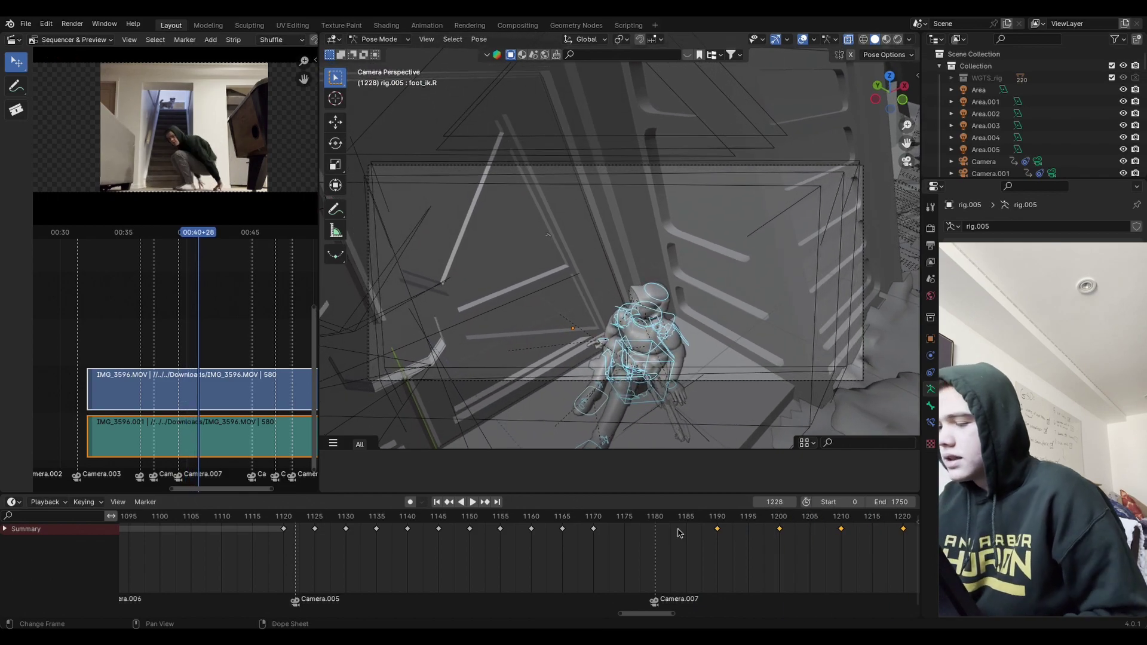
click(626, 516)
key(space)
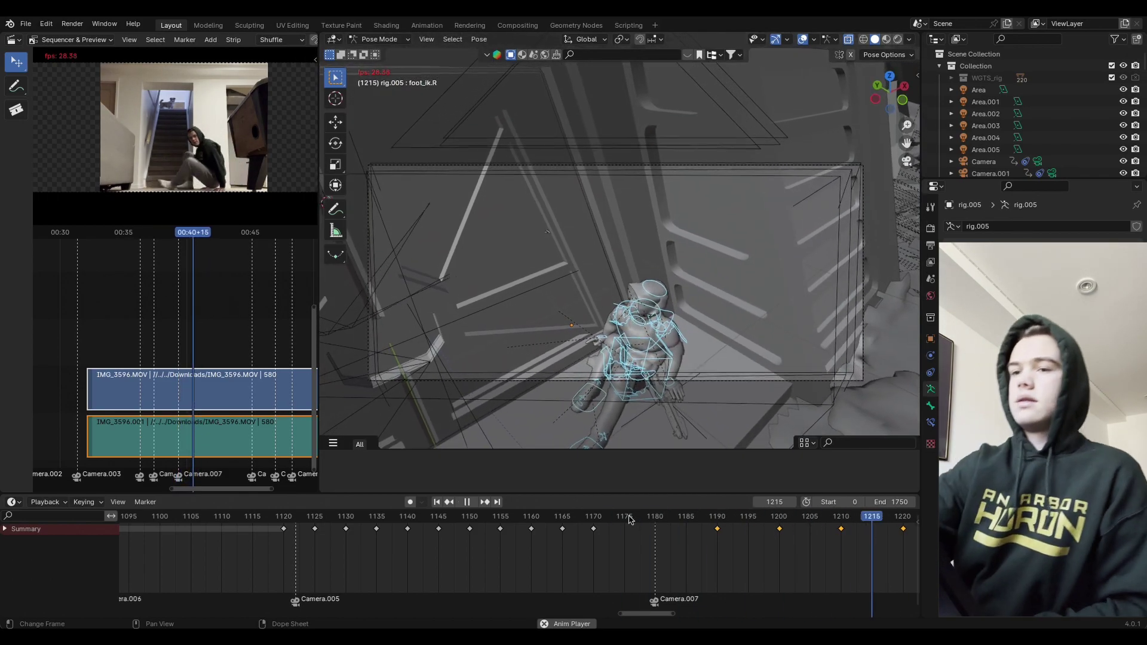
key(space)
Step: Save Starwars bunker2.blend with File > Save and scrub the timeline to frame 1230
click(26, 23)
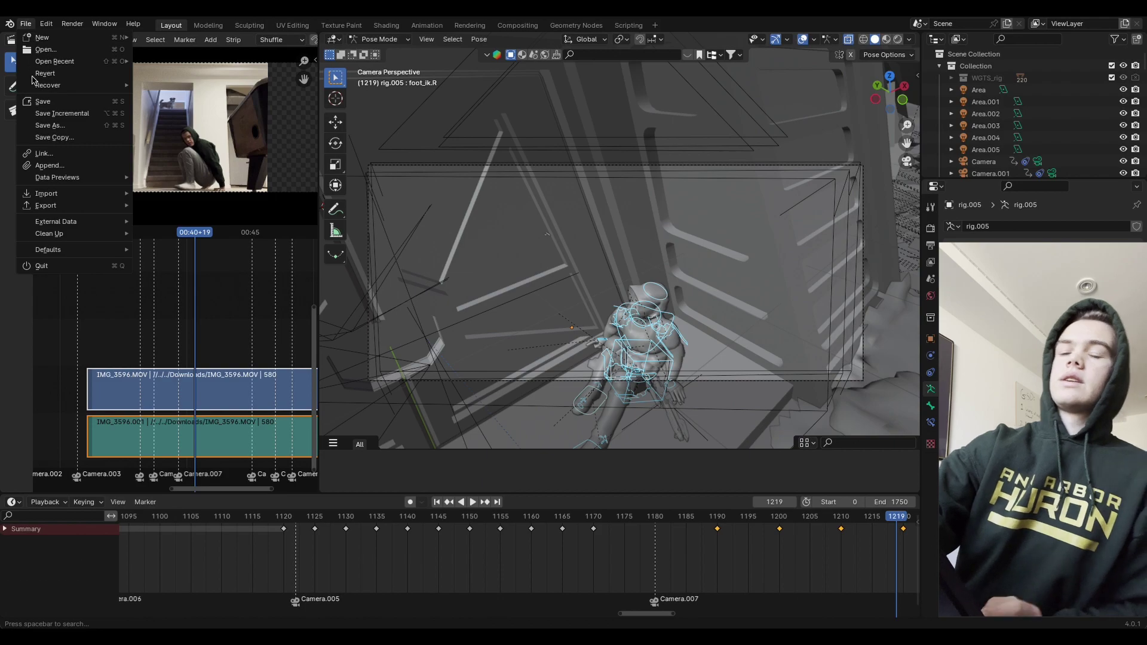
click(55, 100)
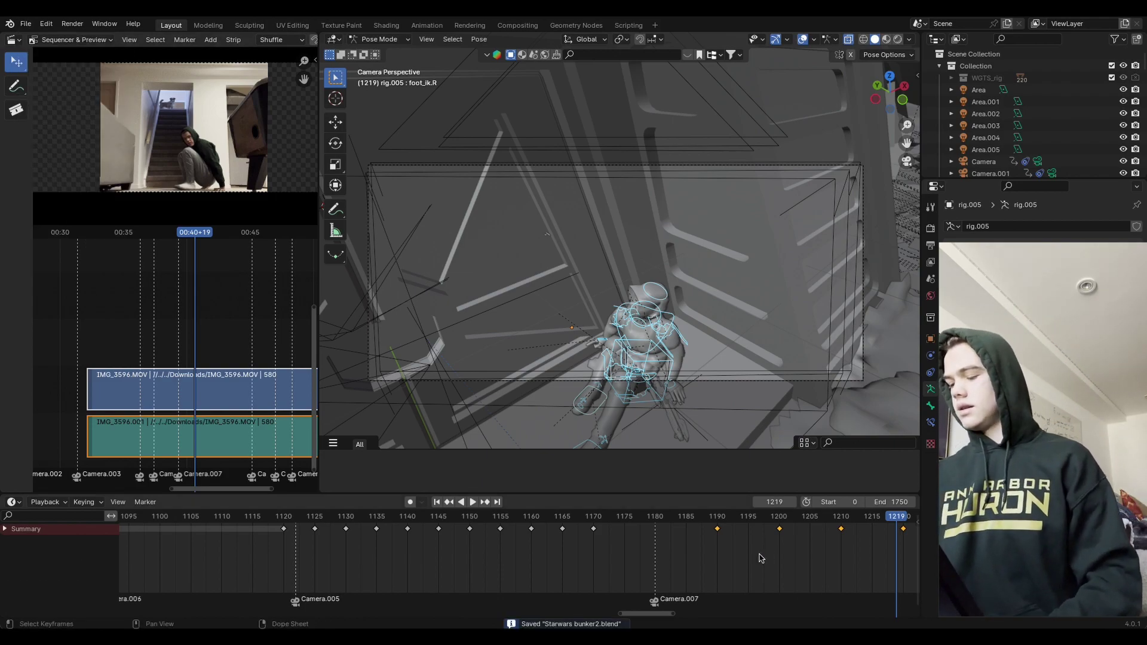
ctrl+middle_drag(761, 558, 736, 537)
drag(721, 521, 770, 551)
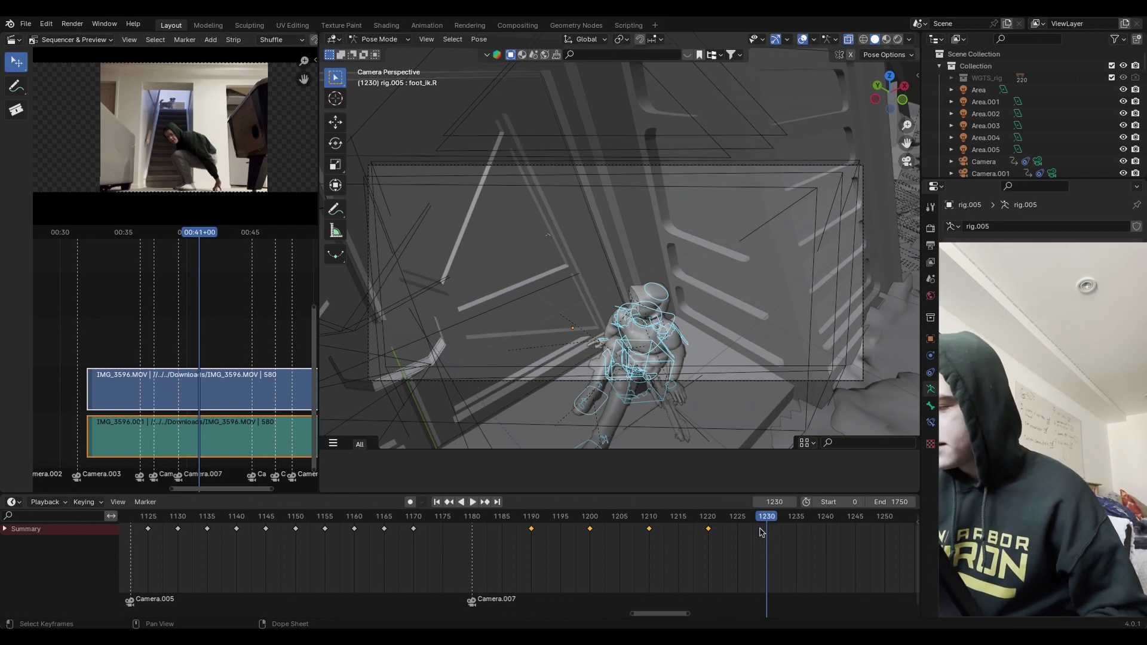
Step: At frame 1230, lift a hand IK control straight up along Z
mouse_move(694, 349)
alt+mouse_down()
mouse_move(634, 327)
mouse_move(688, 348)
mouse_move(714, 301)
mouse_move(700, 339)
alt+mouse_up()
click(721, 295)
click(689, 352)
click(660, 372)
alt+drag(660, 372, 614, 332)
alt+drag(766, 328, 744, 299)
alt+drag(787, 233, 701, 294)
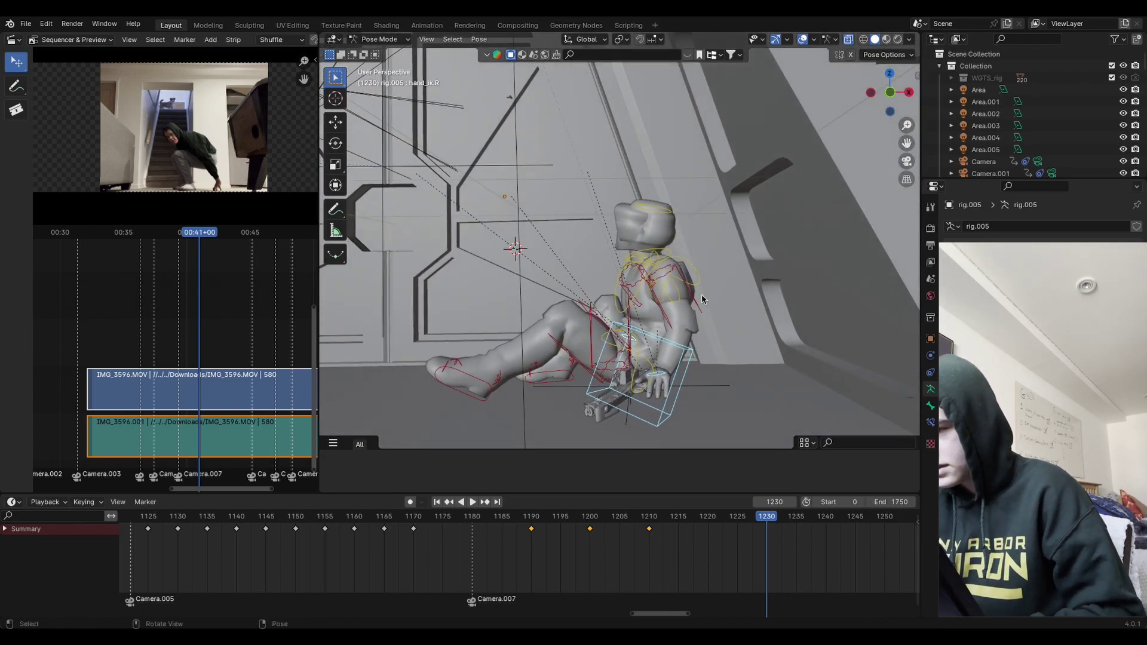
key(g)
key(z)
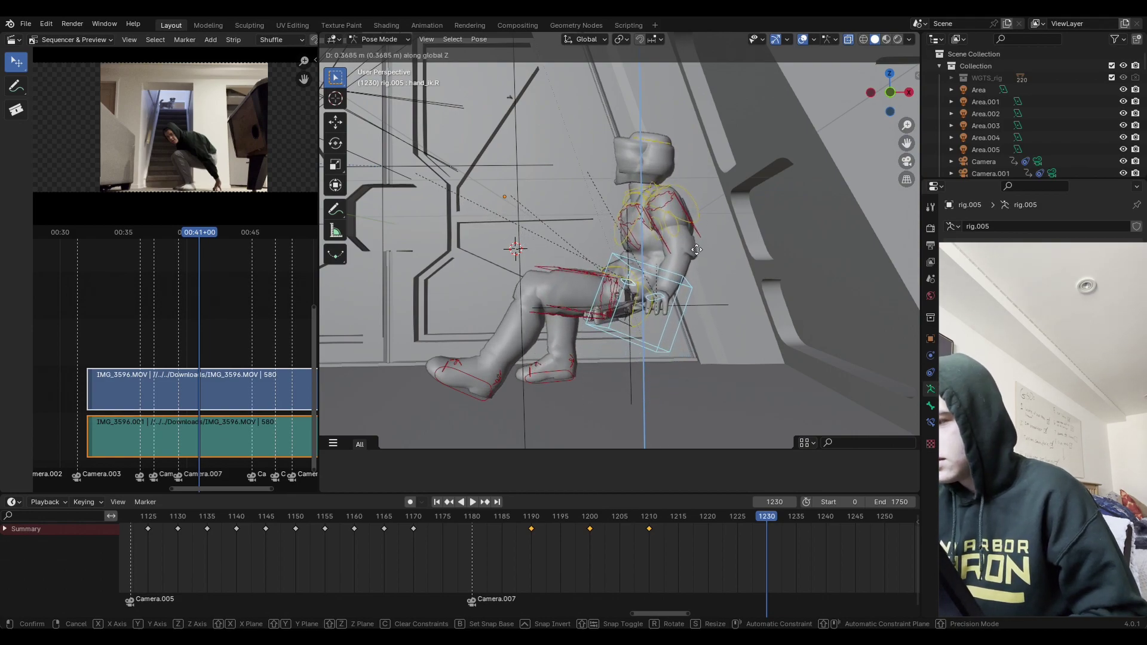
click(691, 255)
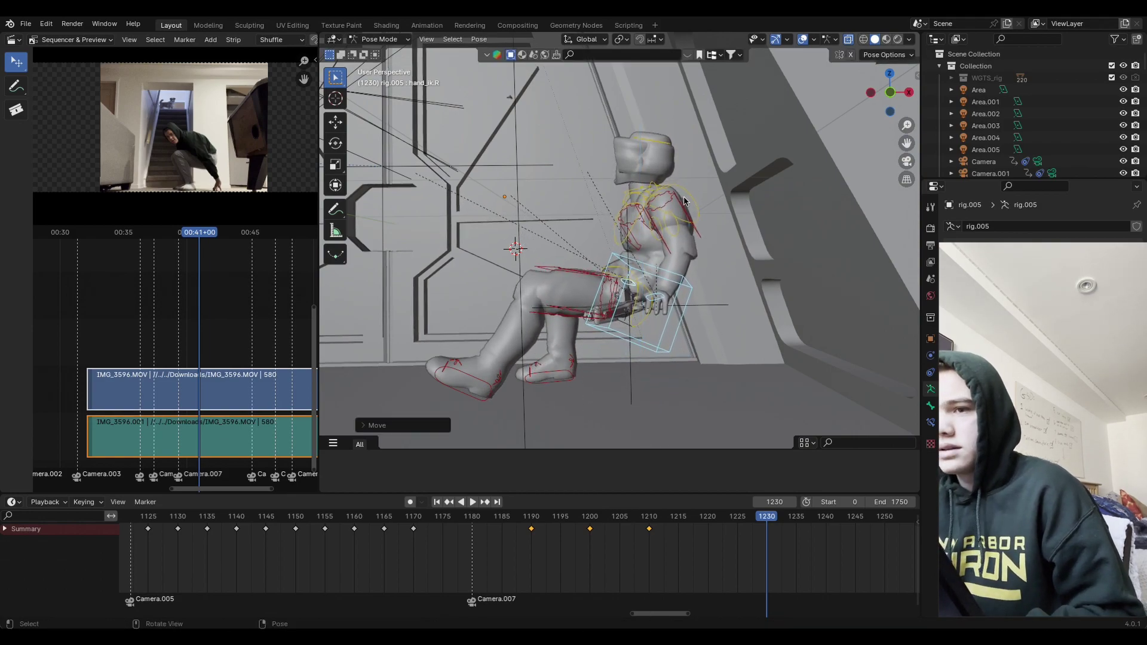
Step: Rotate the torso and chest bones to lean the upper body forward
click(710, 222)
key(r)
click(696, 276)
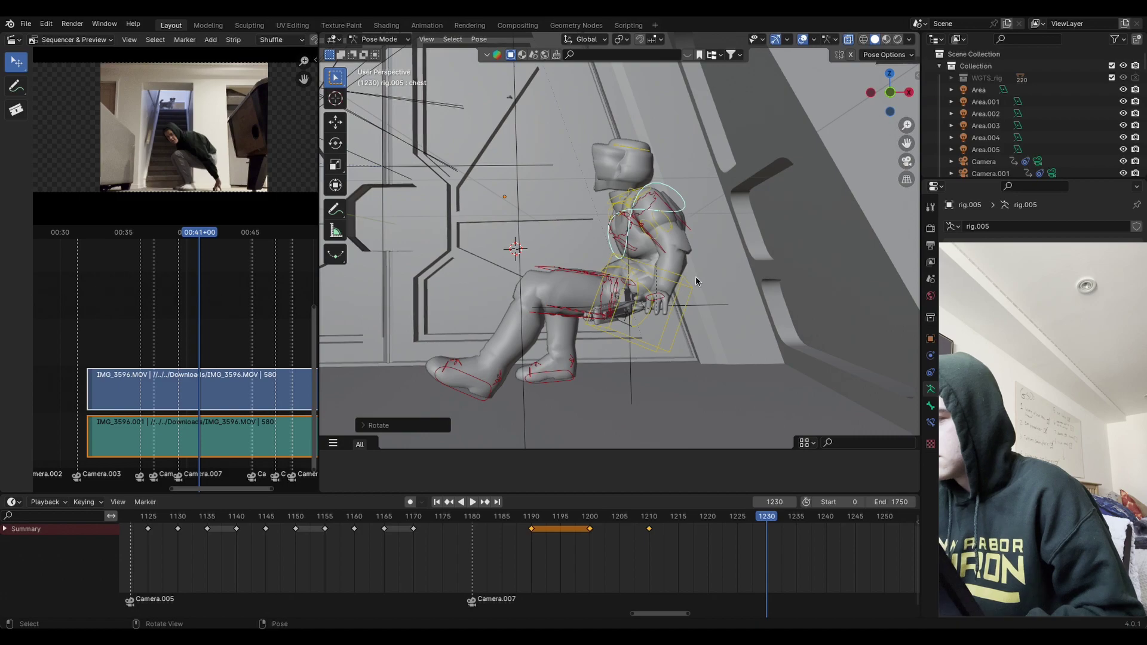
key(r)
click(691, 224)
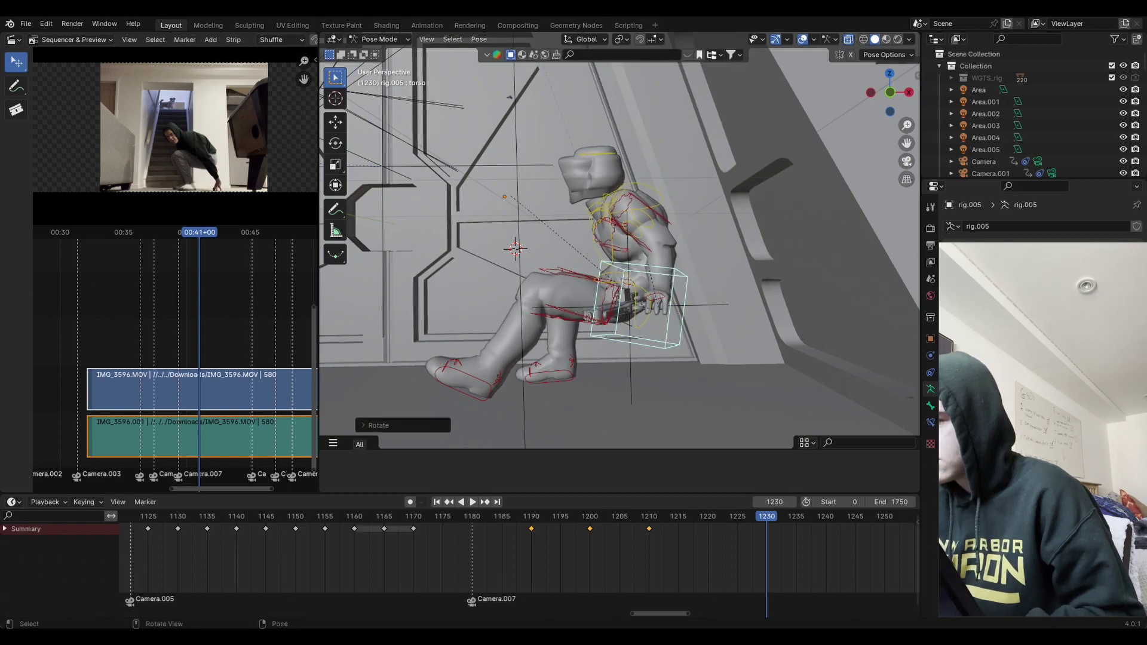
key(r)
click(687, 253)
click(641, 200)
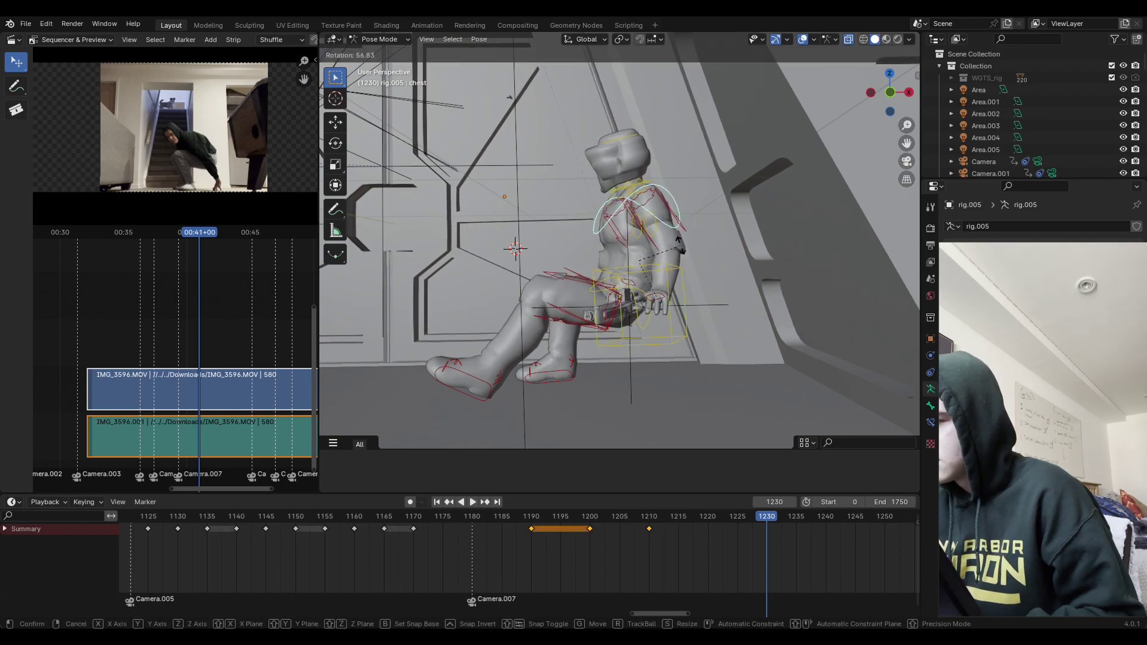
click(677, 227)
click(683, 257)
key(r)
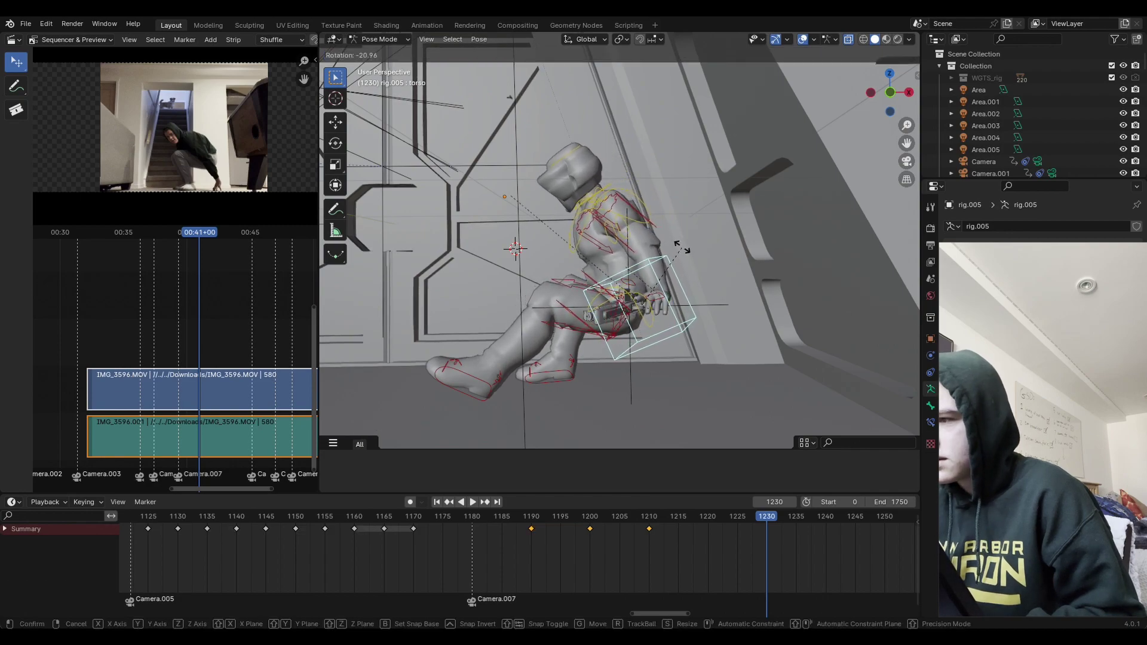
click(638, 191)
click(616, 195)
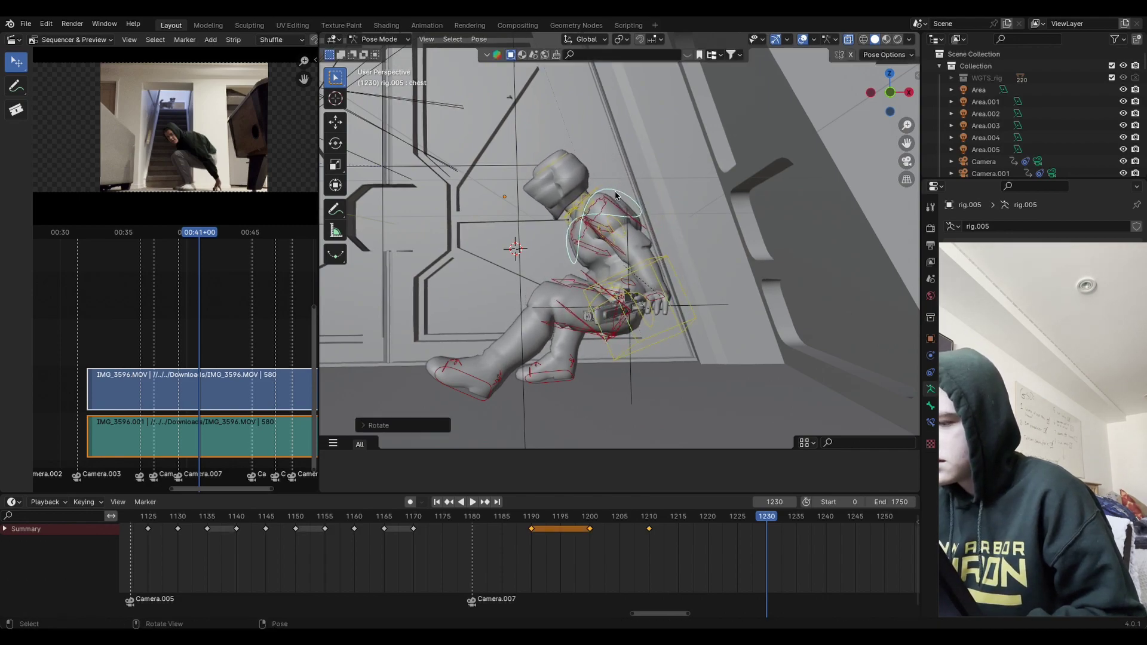
Step: Rotate the left heel and move and turn the left foot control into the crouch
key(r)
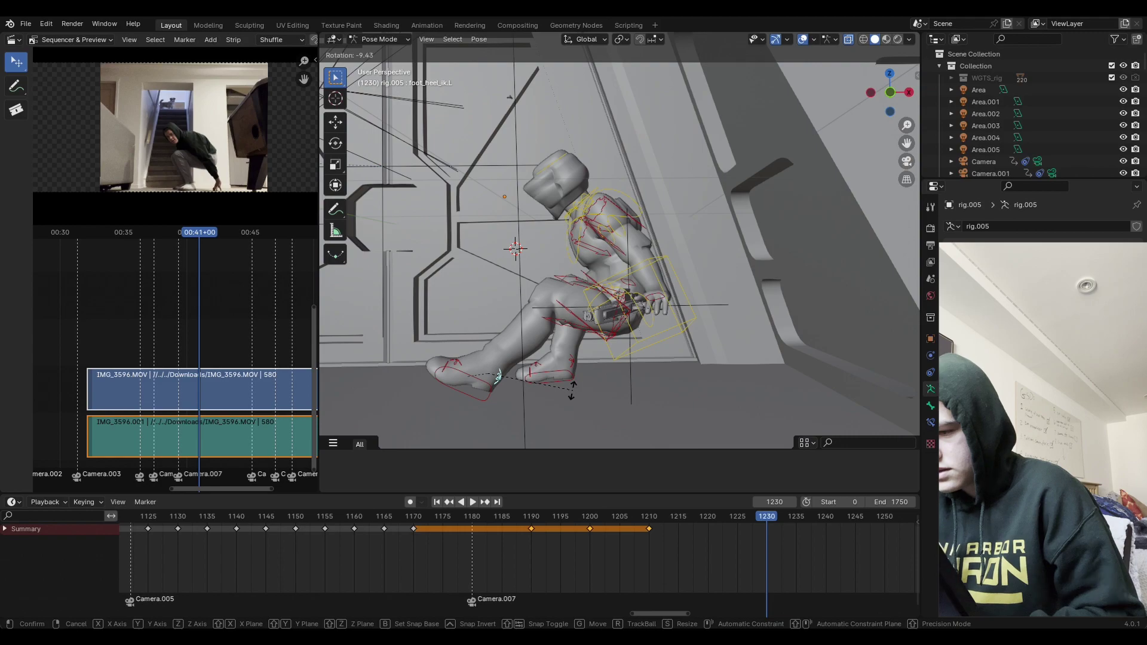
click(525, 395)
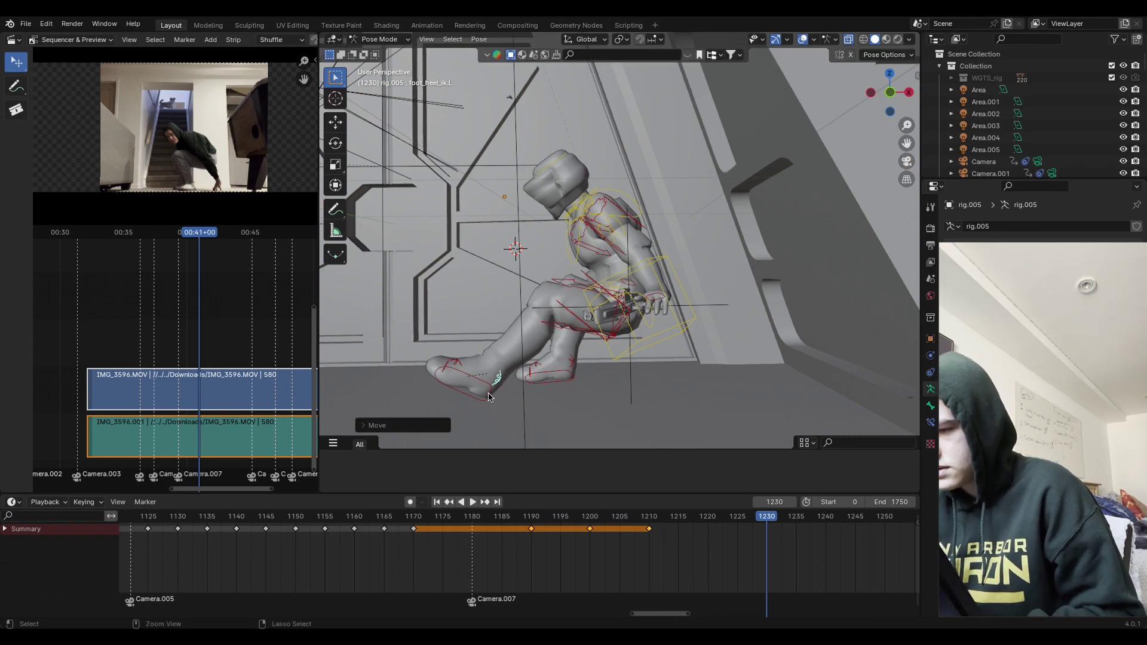
key(g)
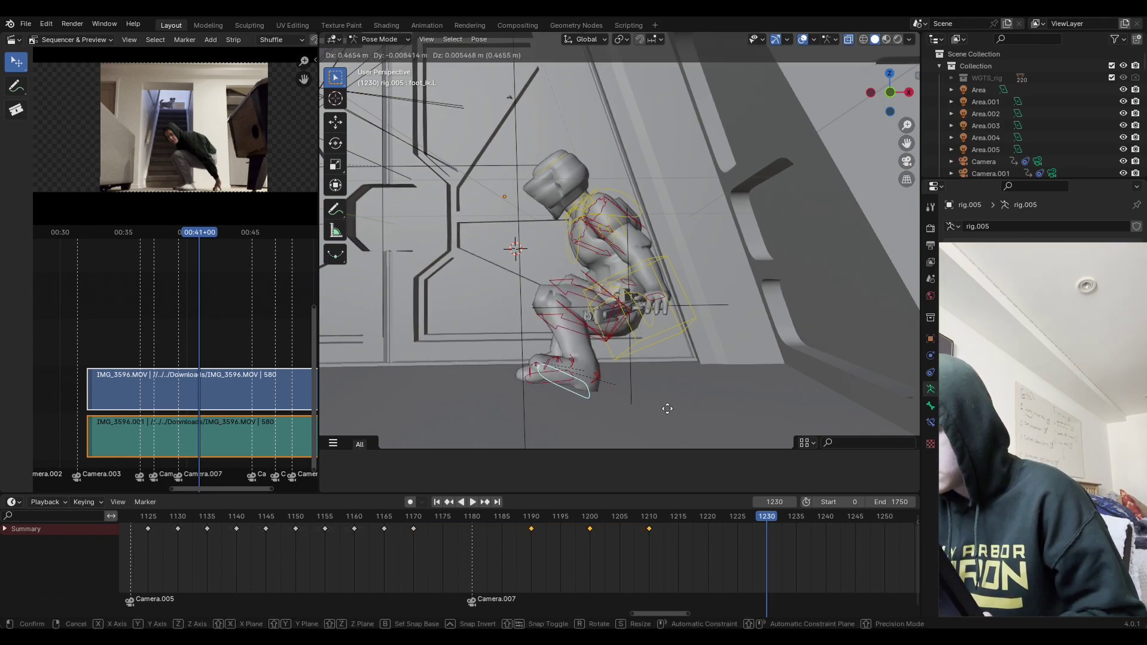
middle_drag(655, 408, 712, 332)
click(747, 352)
key(g)
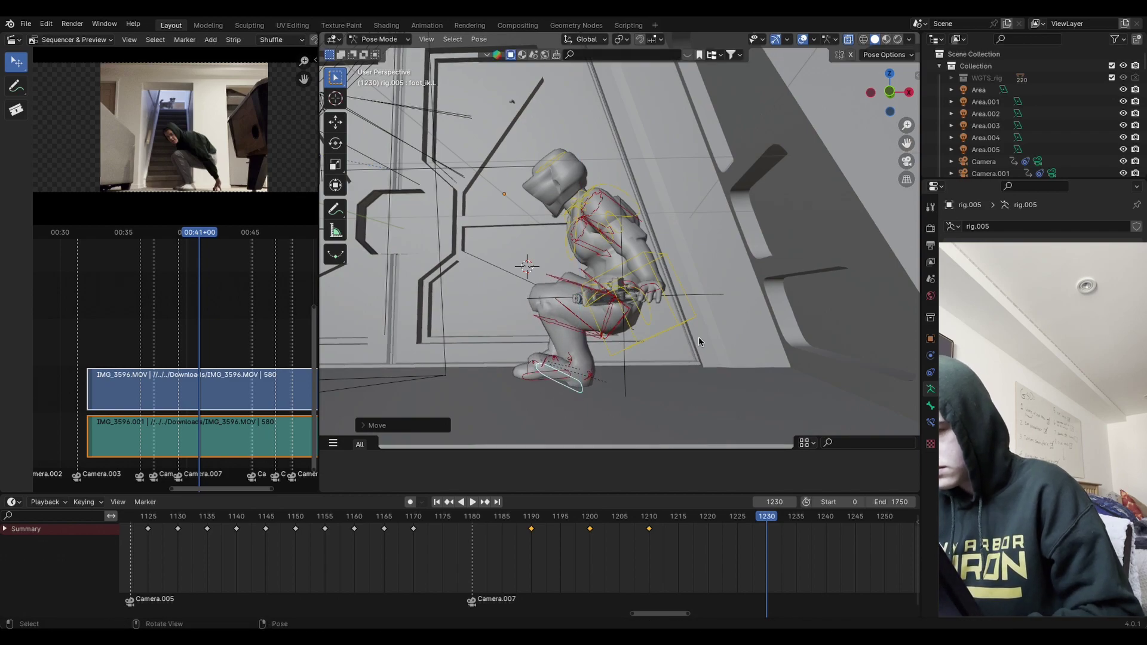
key(r)
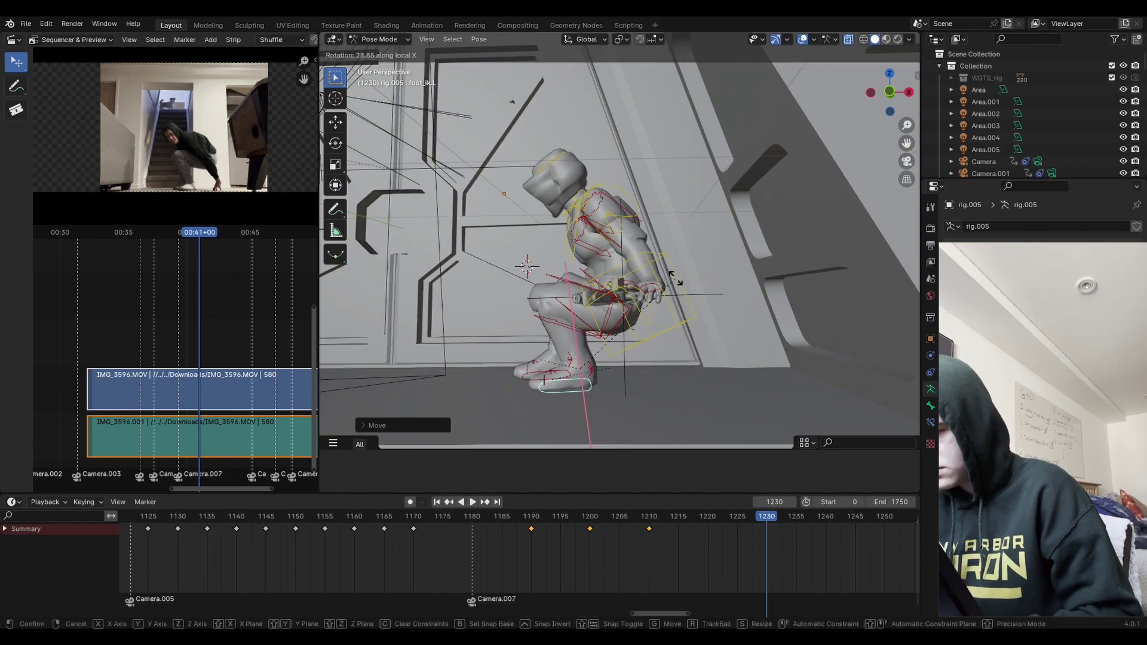
click(674, 298)
middle_drag(672, 321, 784, 352)
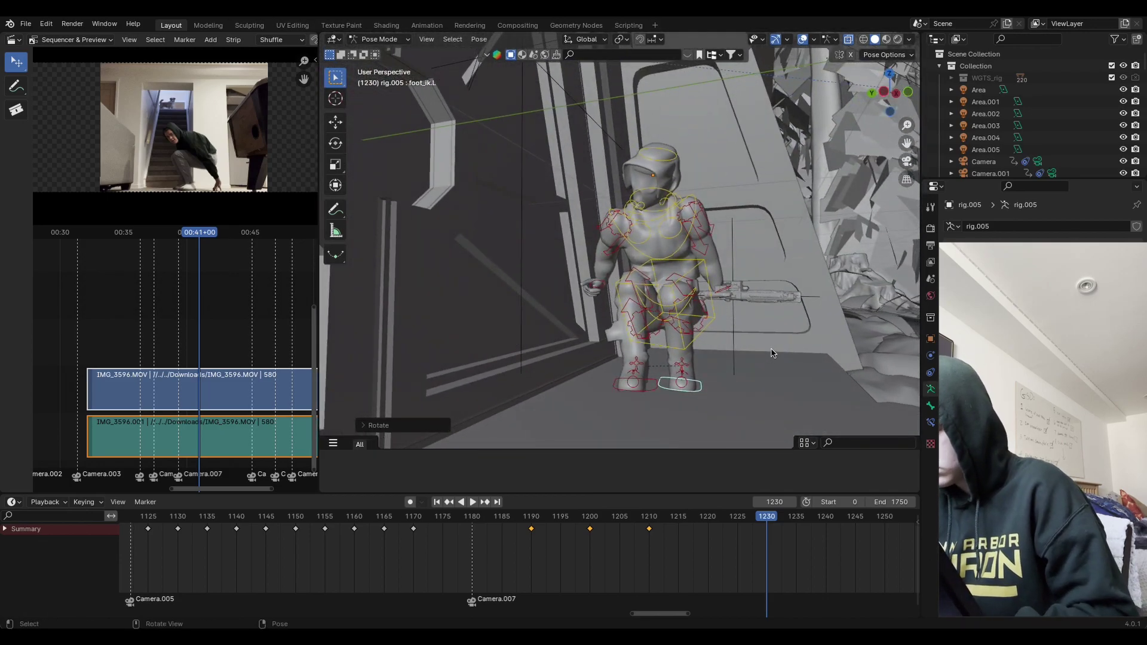
Step: Rotate the left foot control around the Y axis to a new angle
key(r)
key(y)
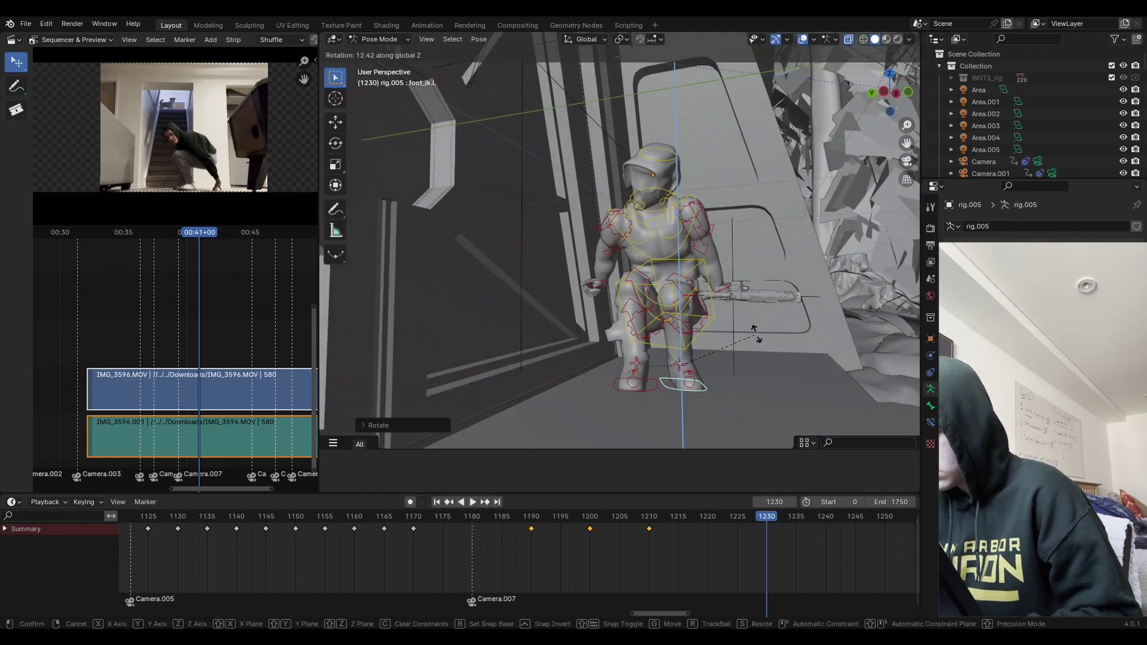
click(755, 349)
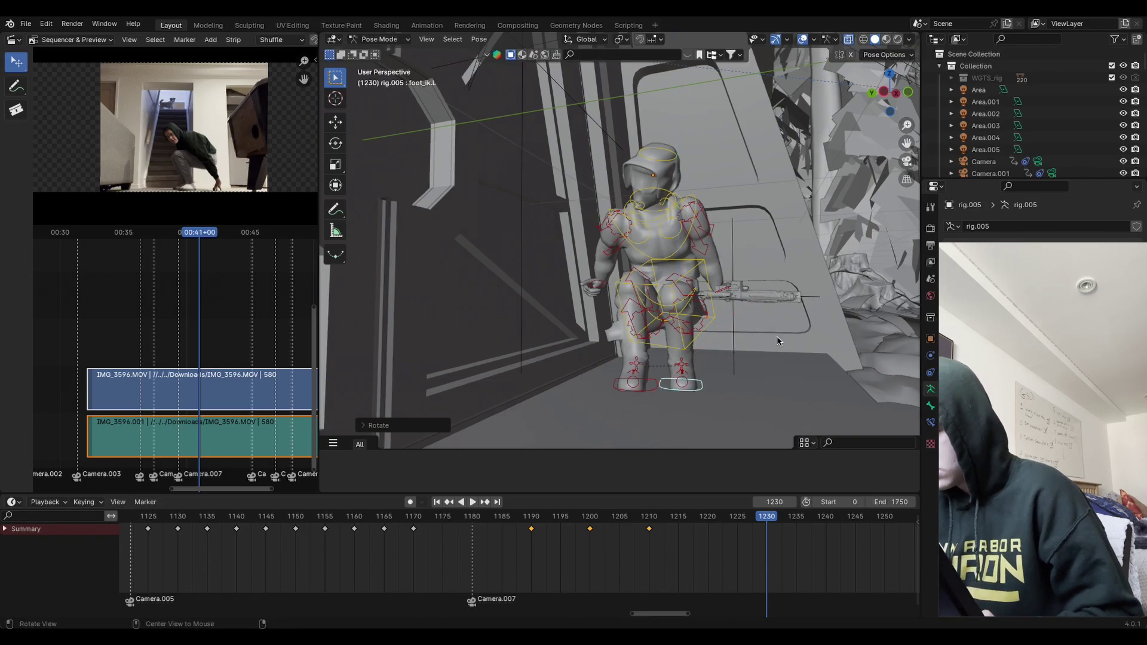
middle_drag(777, 336, 753, 341)
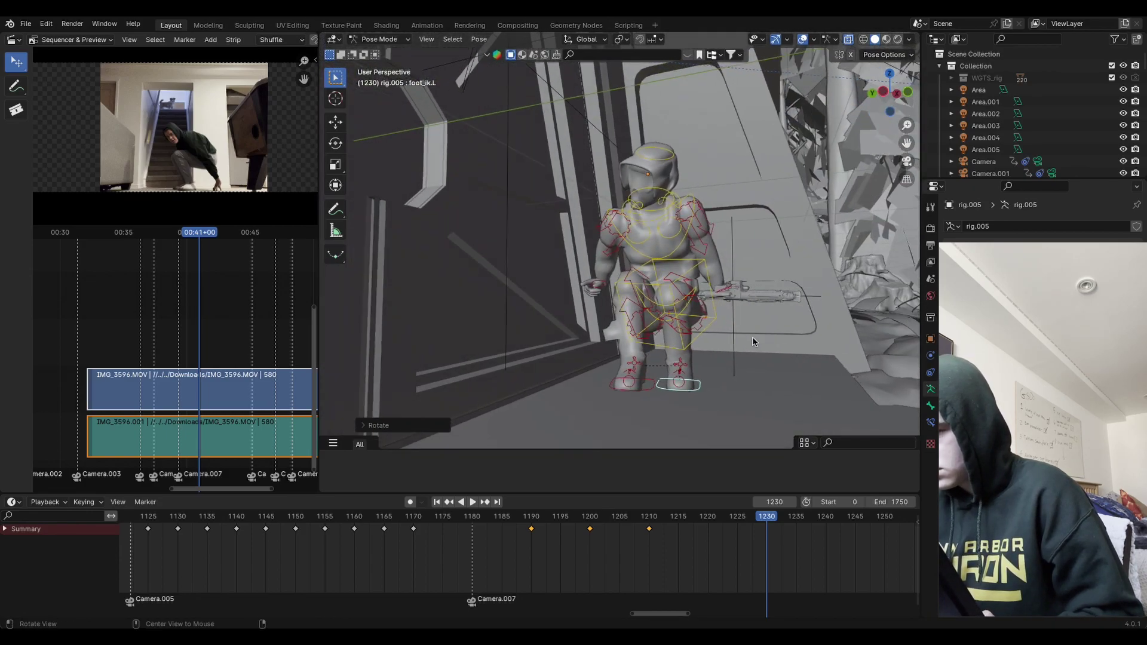
Step: Move and rotate the right foot control under the crouching body
click(646, 385)
alt+drag(711, 370, 754, 369)
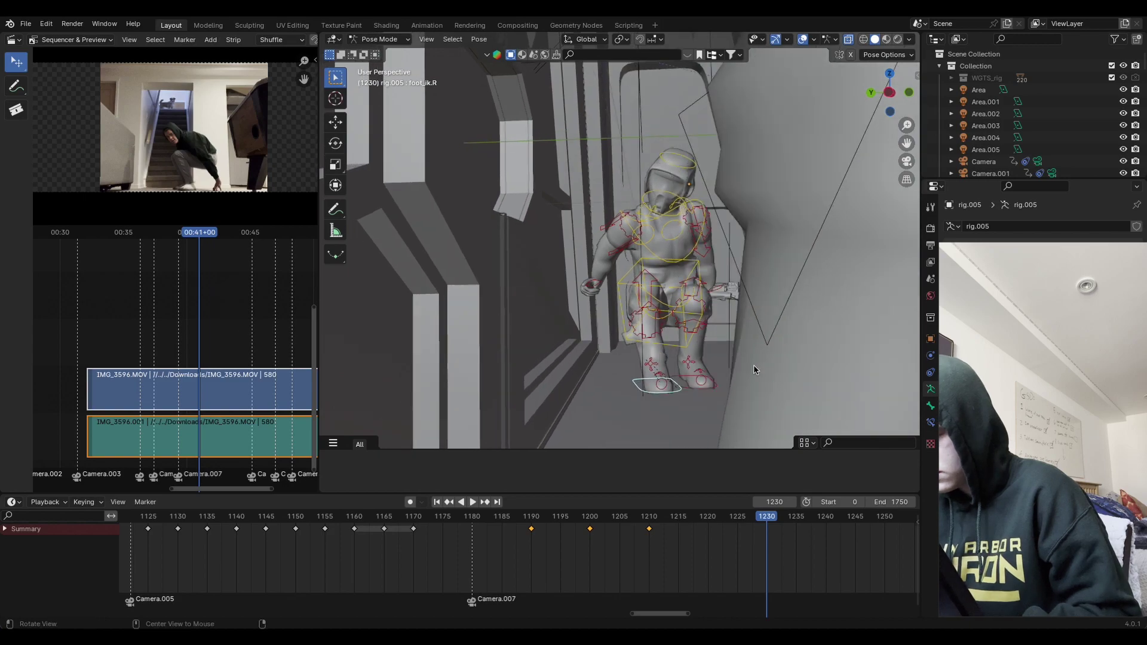
key(g)
click(717, 366)
key(r)
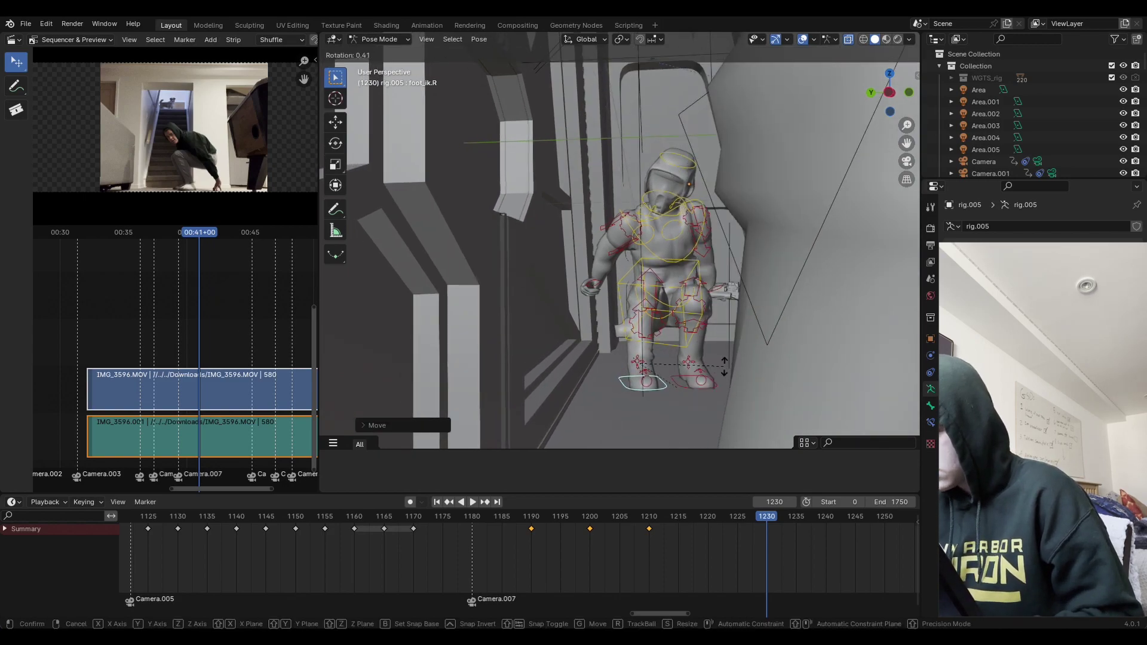
click(687, 388)
mouse_move(686, 388)
middle_down()
mouse_move(834, 236)
mouse_move(675, 376)
middle_up()
Step: Slide the right foot control along Y and fine-tune its placement
key(g)
key(y)
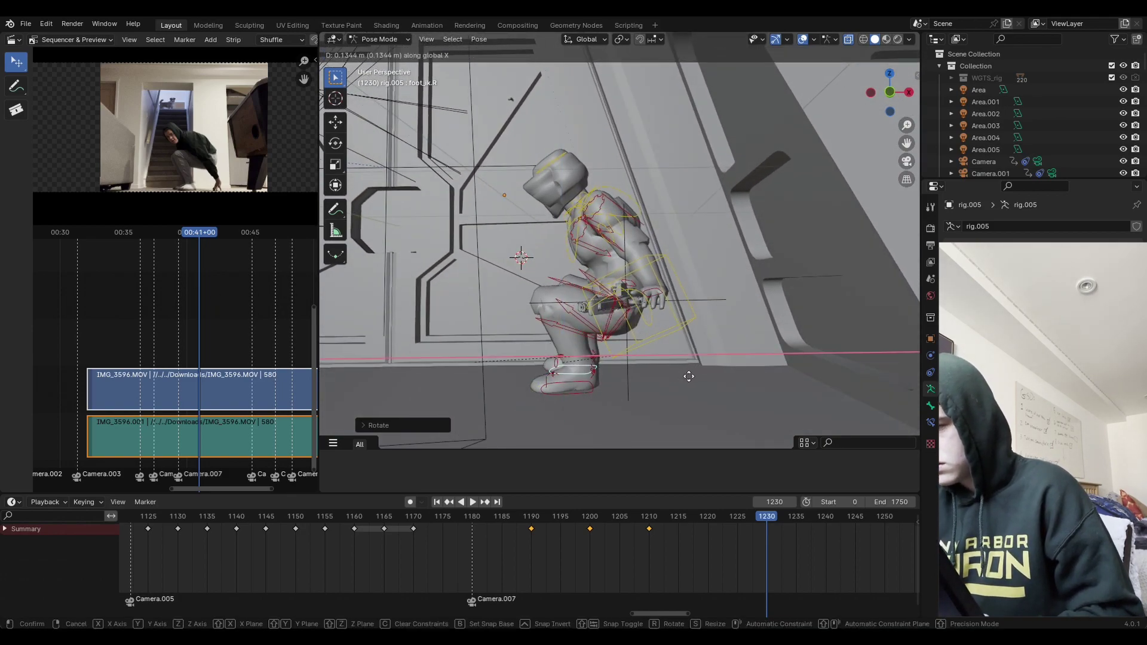
click(688, 382)
middle_drag(681, 380, 741, 376)
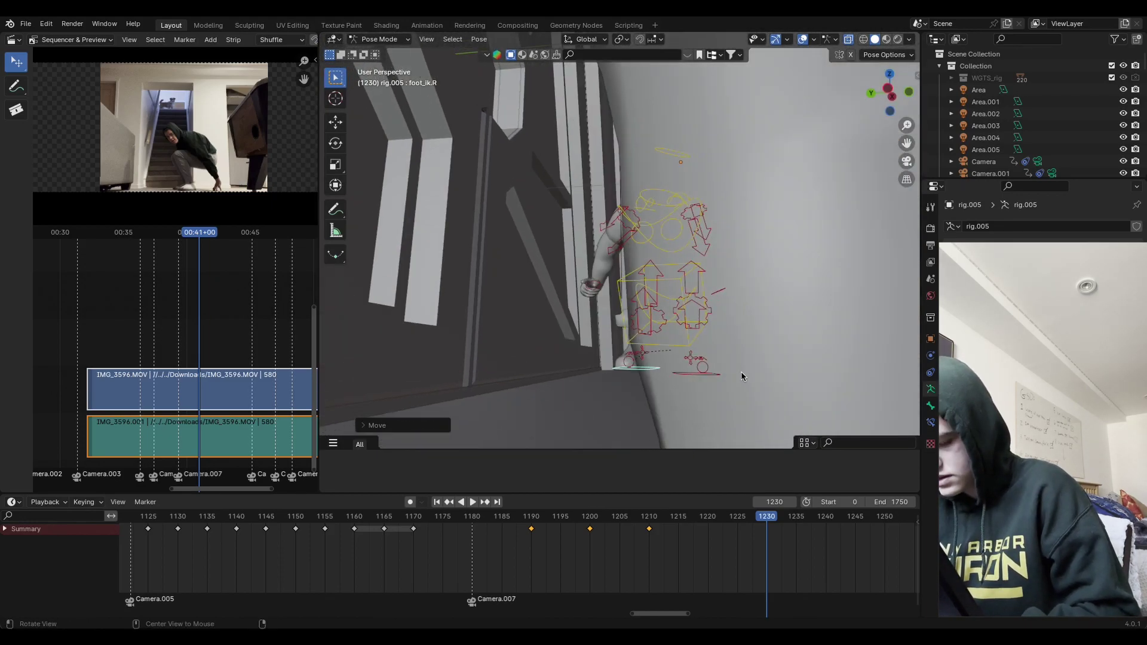
key(g)
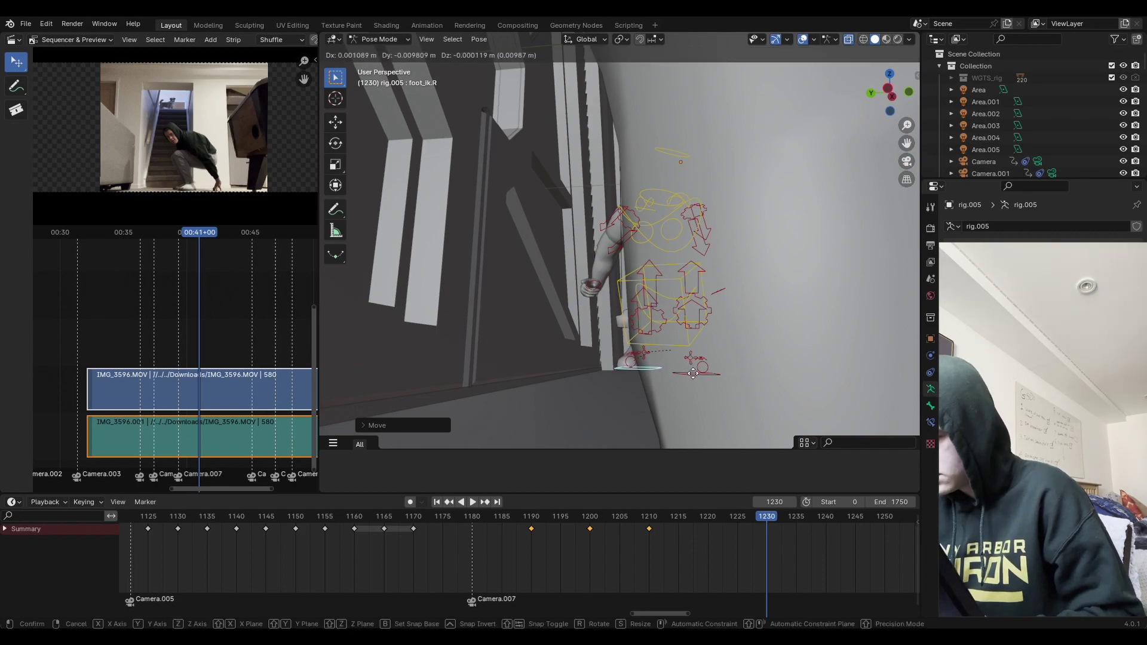
click(697, 382)
middle_drag(697, 383, 721, 280)
Step: Raise the torso and both hand controls together vertically along Z
shift+click(687, 294)
shift+click(606, 336)
key(g)
key(z)
click(695, 307)
alt+drag(721, 280, 723, 280)
click(597, 234)
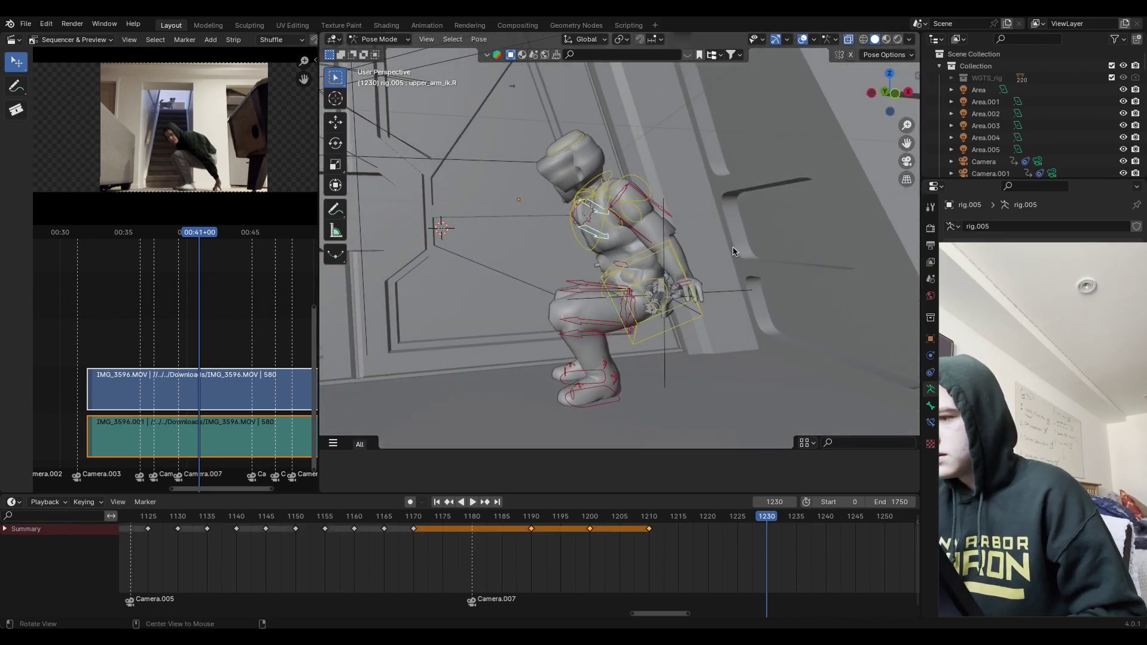
Step: Tilt the chest and torso forward into a hunch and turn the head
click(605, 213)
middle_drag(736, 244, 720, 260)
key(r)
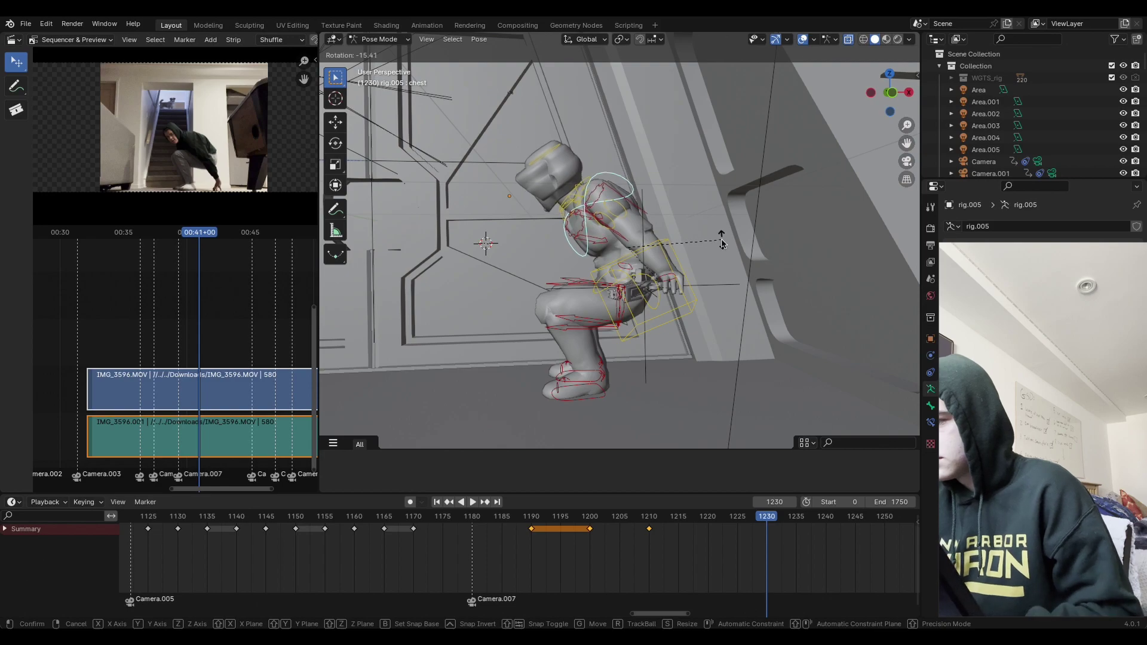
click(721, 244)
click(695, 289)
key(r)
click(644, 192)
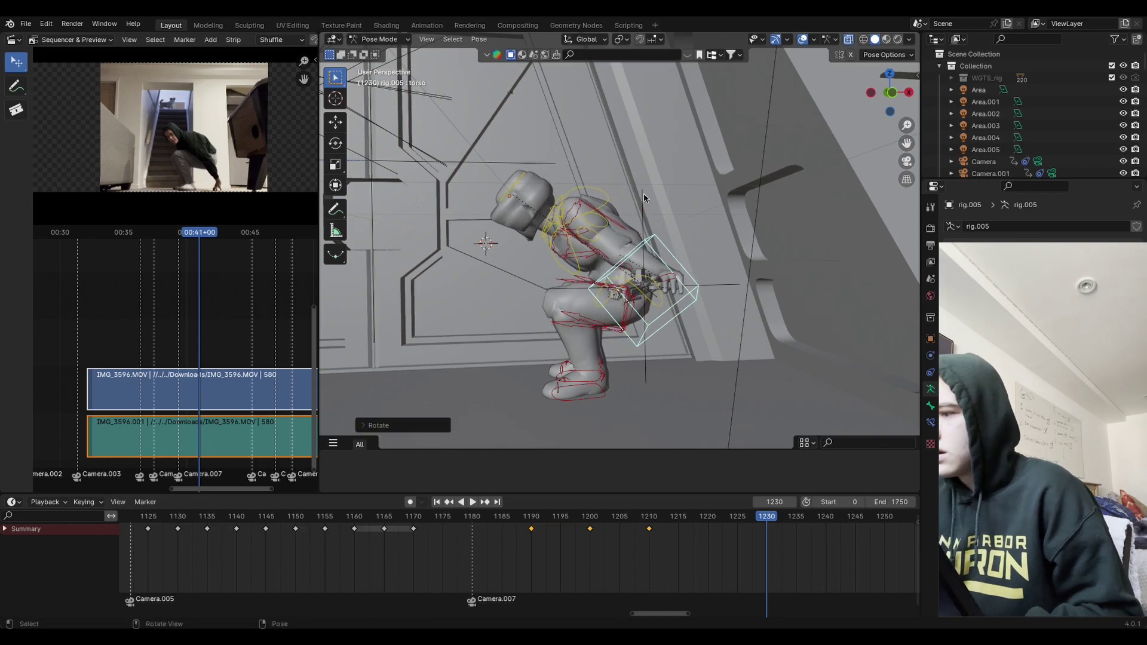
key(r)
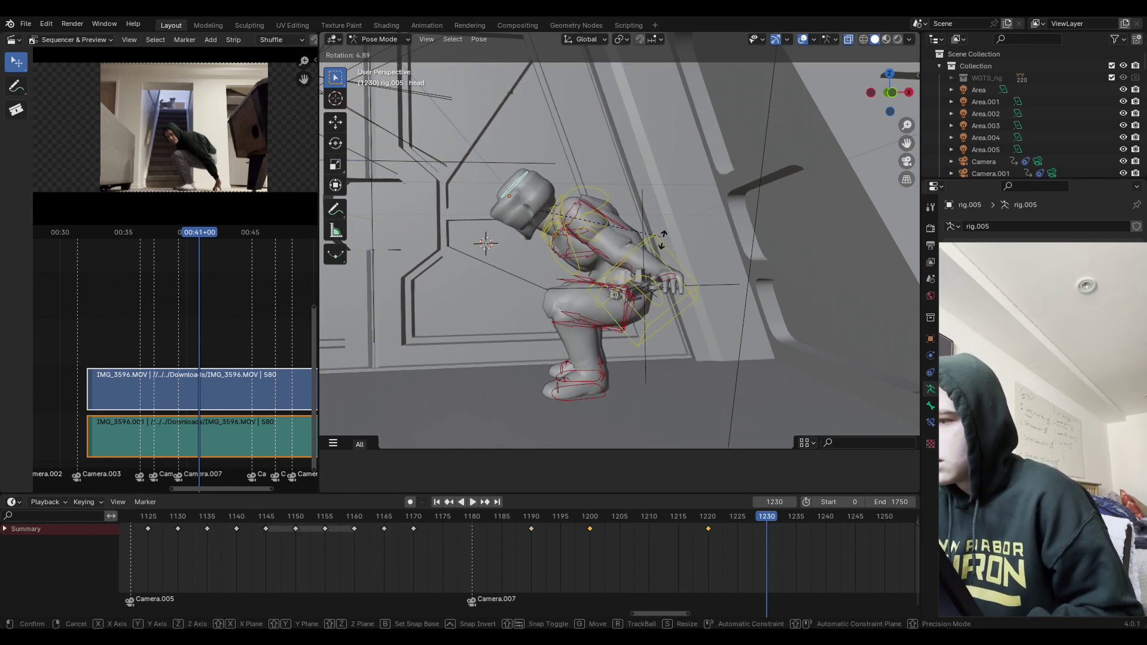
click(599, 311)
middle_drag(599, 311, 702, 333)
ctrl+middle_drag(701, 280, 714, 320)
middle_drag(686, 366, 781, 339)
Step: Rotate a control around Z, then move and rotate the left hand IK along X
key(r)
key(z)
click(741, 316)
key(g)
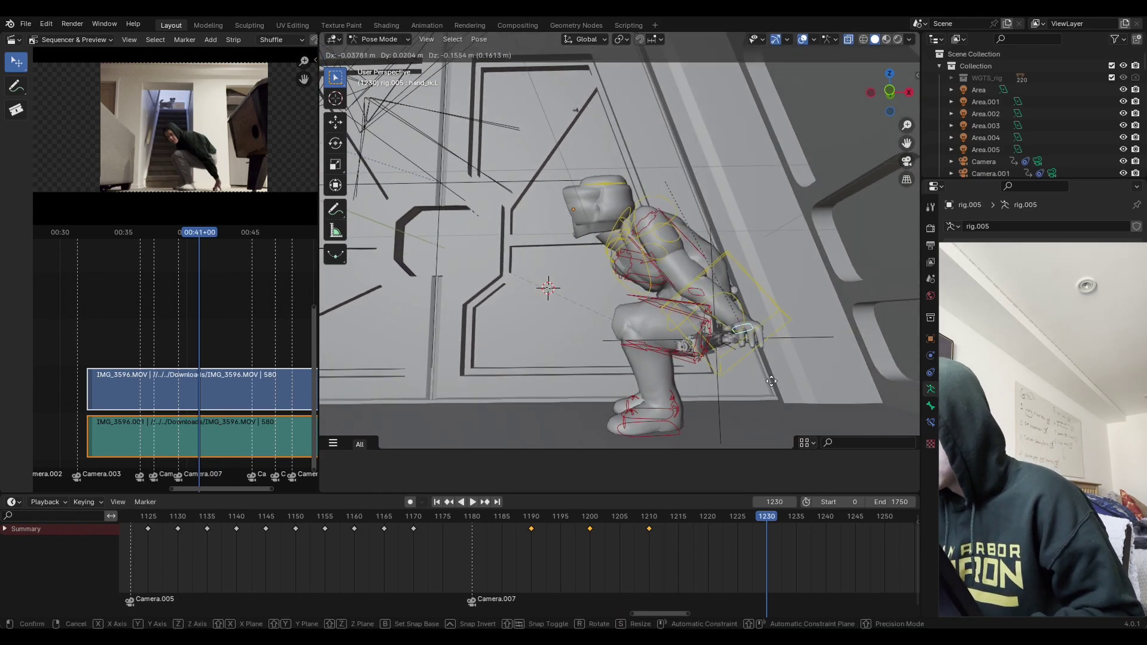
click(718, 375)
key(r)
key(x)
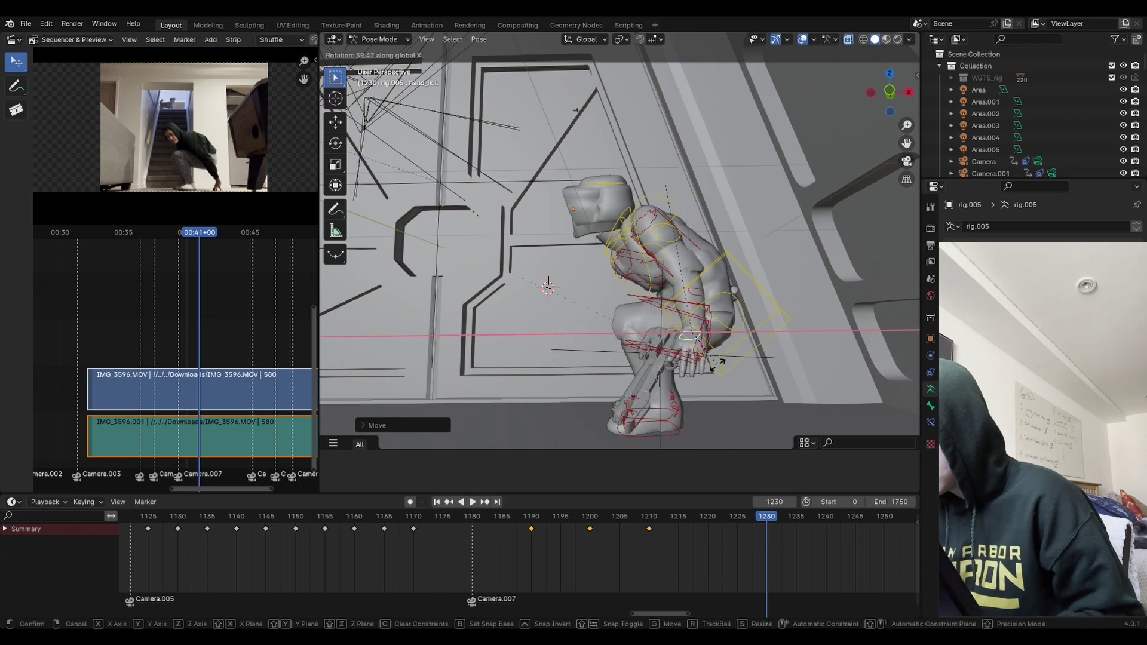
click(703, 401)
key(r)
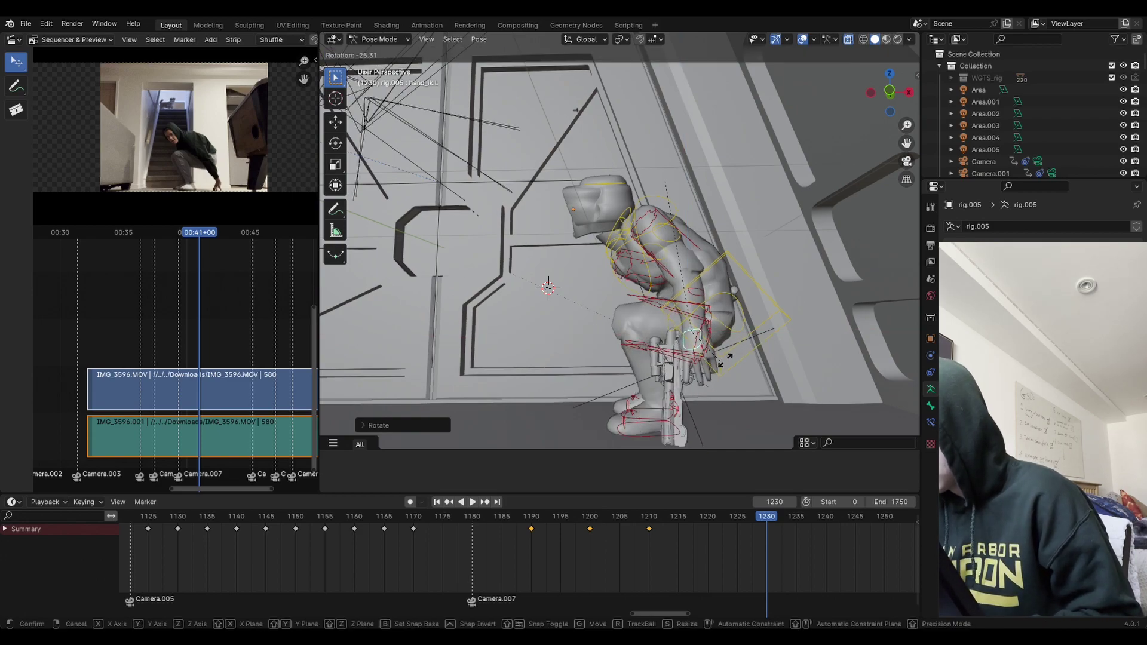
click(743, 317)
middle_drag(747, 320, 910, 335)
Step: Lower the right hand IK vertically and shift it along Y into place
click(615, 360)
middle_drag(618, 359, 674, 338)
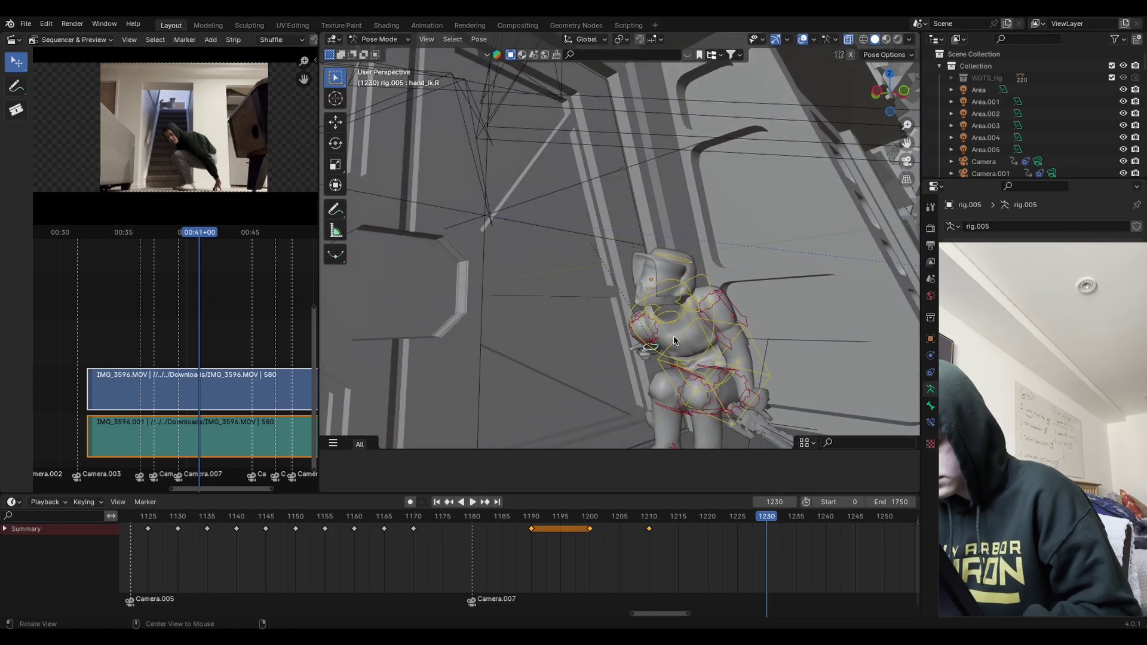
key(g)
key(z)
click(770, 336)
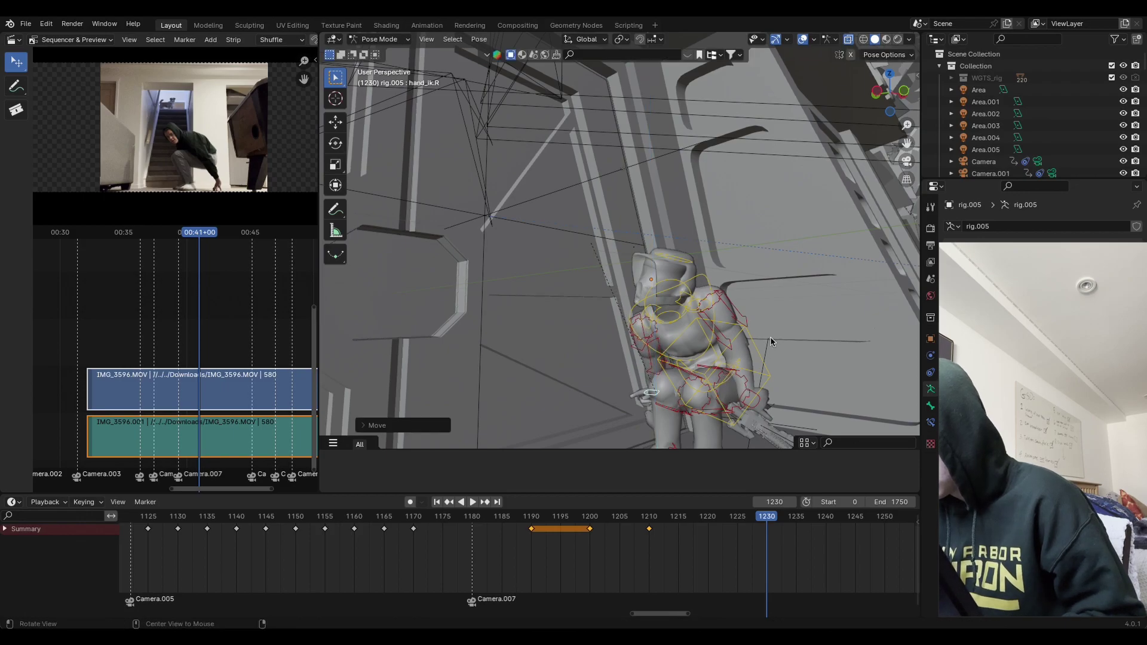
middle_drag(769, 335, 682, 388)
key(g)
key(y)
click(693, 353)
key(g)
click(713, 380)
key(g)
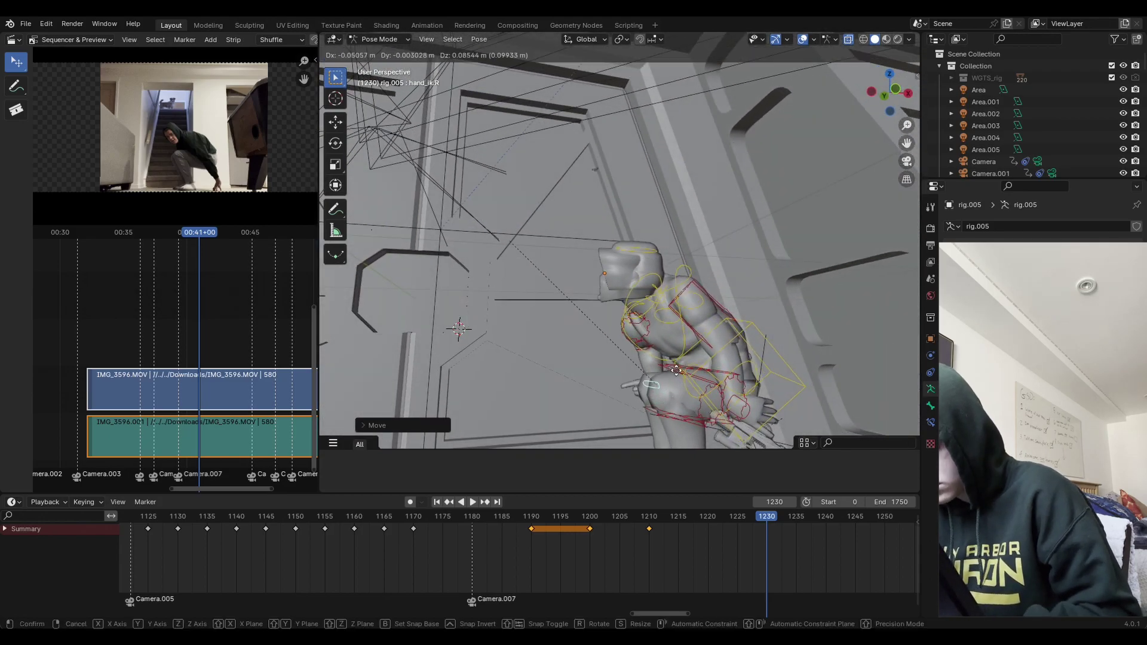
click(681, 375)
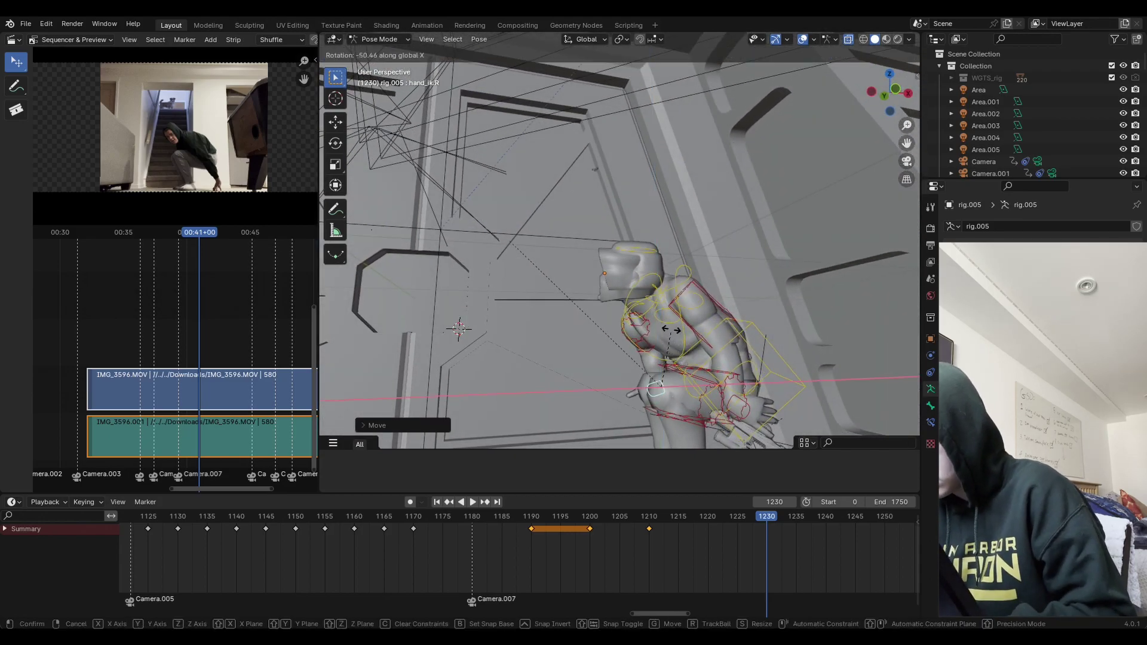
click(666, 312)
mouse_move(666, 312)
middle_down()
mouse_move(737, 383)
mouse_move(717, 380)
mouse_move(752, 372)
mouse_move(803, 382)
mouse_move(686, 320)
middle_up()
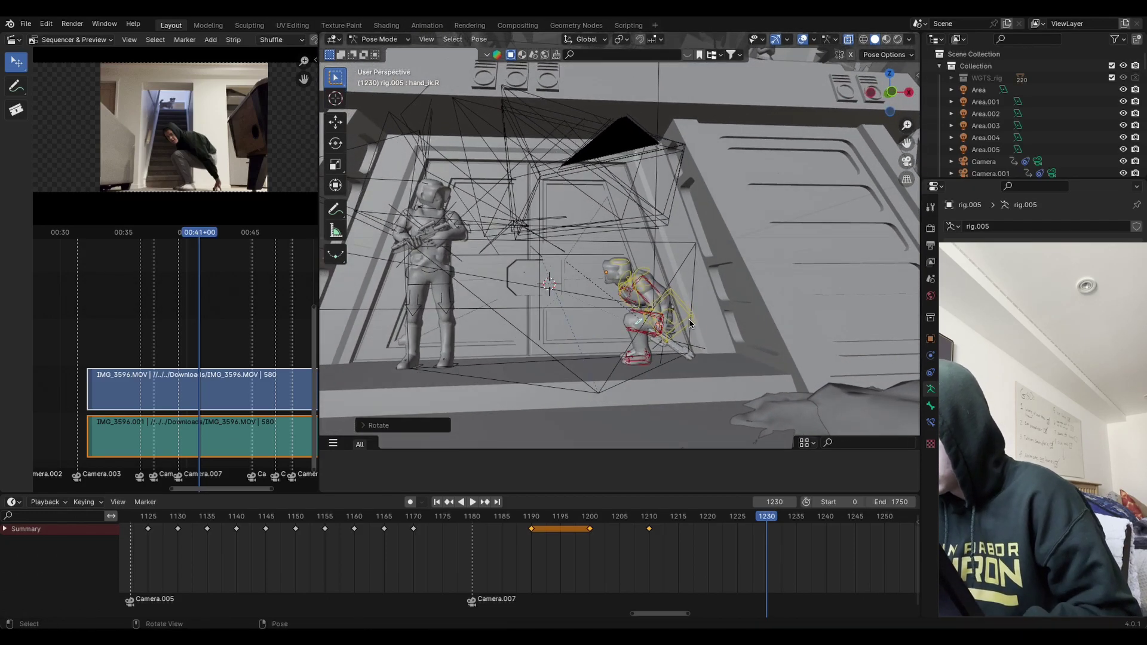
Step: Rotate and move the torso, then nudge the torso and hands up and left
click(675, 315)
key(r)
click(726, 303)
key(g)
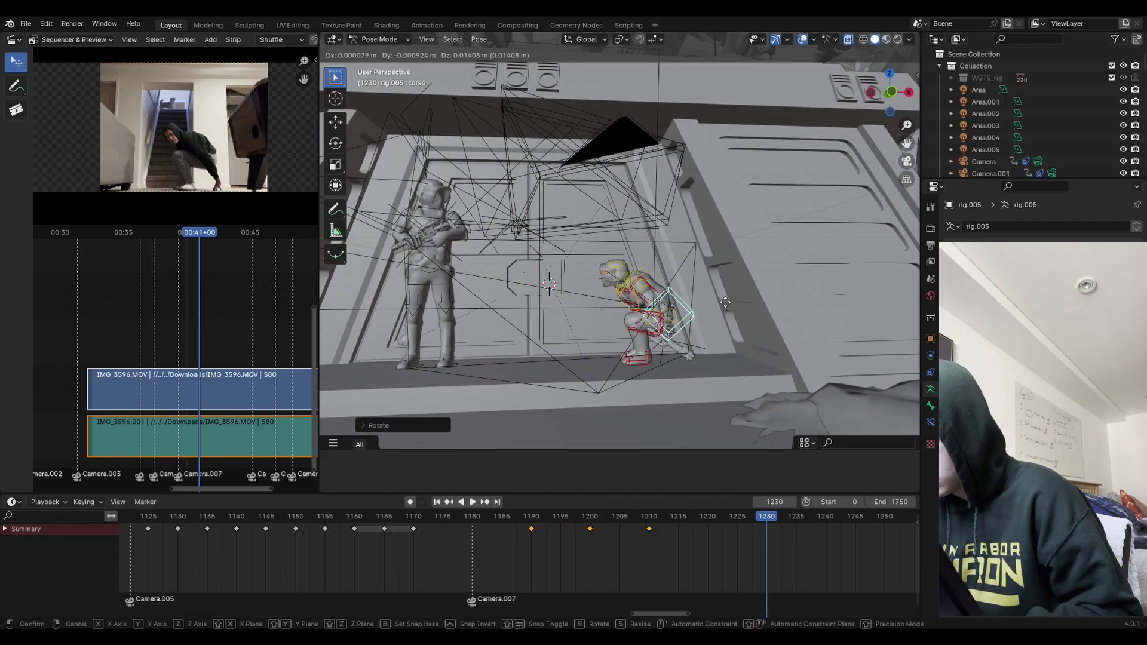
click(724, 300)
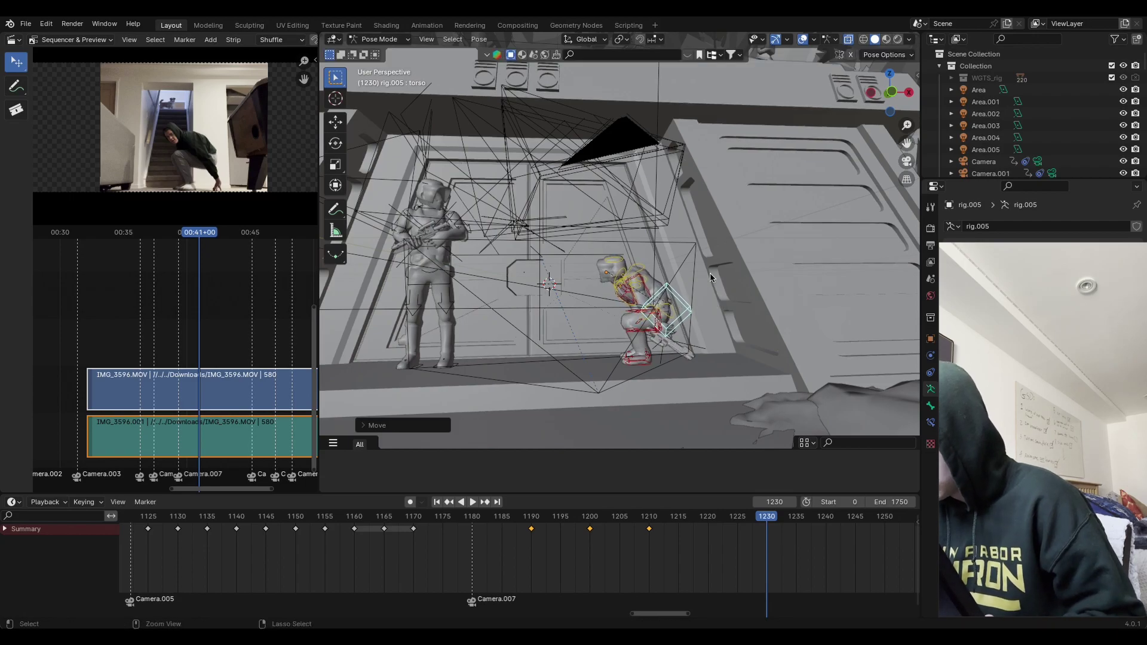
mouse_move(726, 358)
ctrl+middle_down()
mouse_move(740, 285)
mouse_move(709, 361)
ctrl+middle_up()
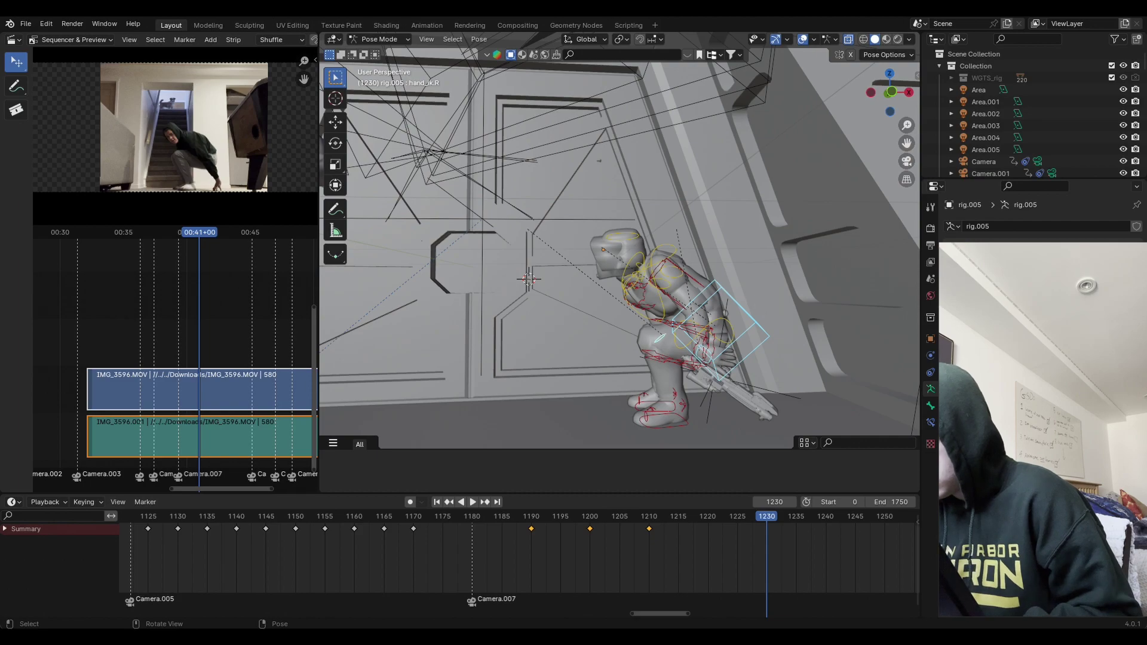
key(r)
click(758, 295)
key(g)
click(749, 286)
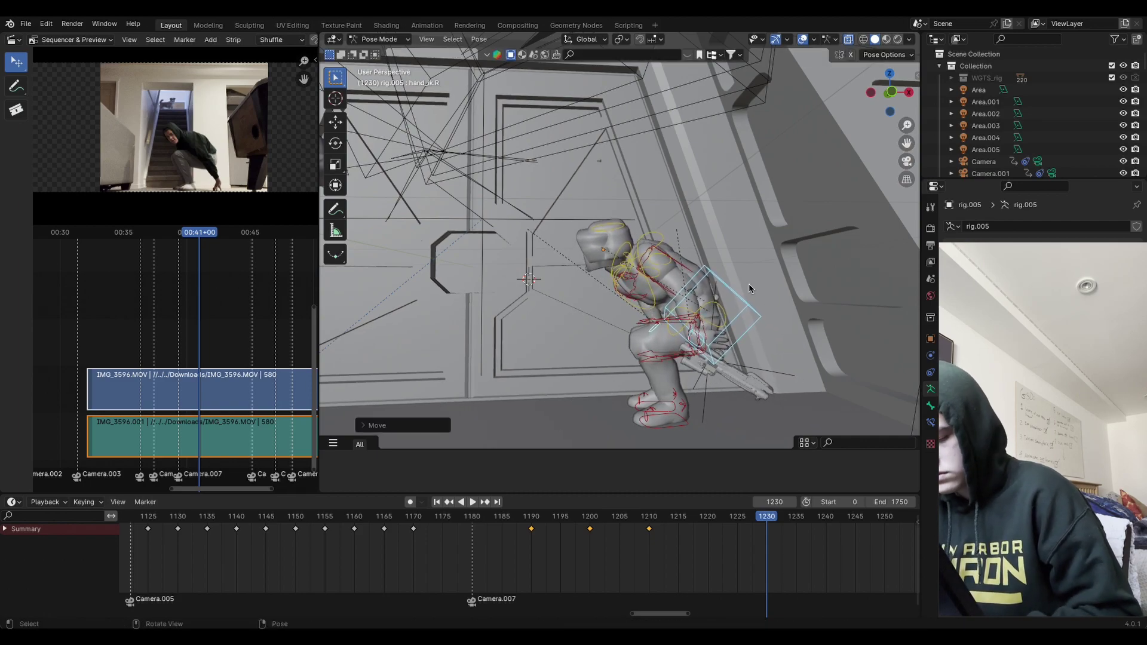
Step: Select all bones and key the whole crouch pose at frame 1230
key(a)
key(i)
click(752, 298)
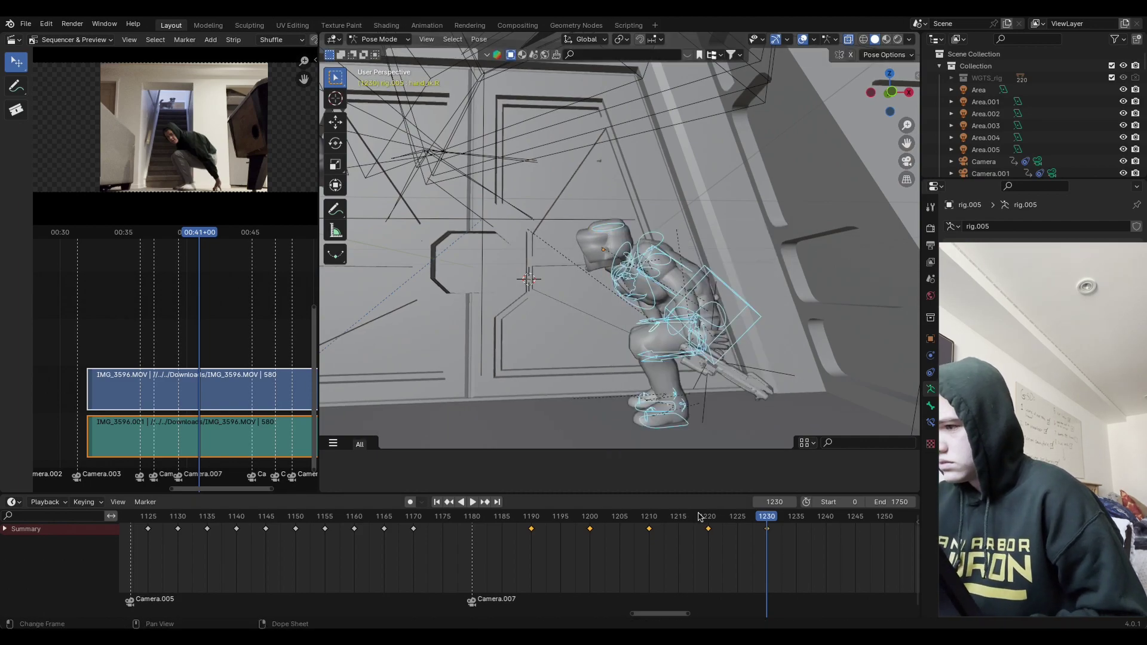
Step: Replay the soldier's rise into the crouch from around frames 1207–1218, stopping near frame 1242
key(space)
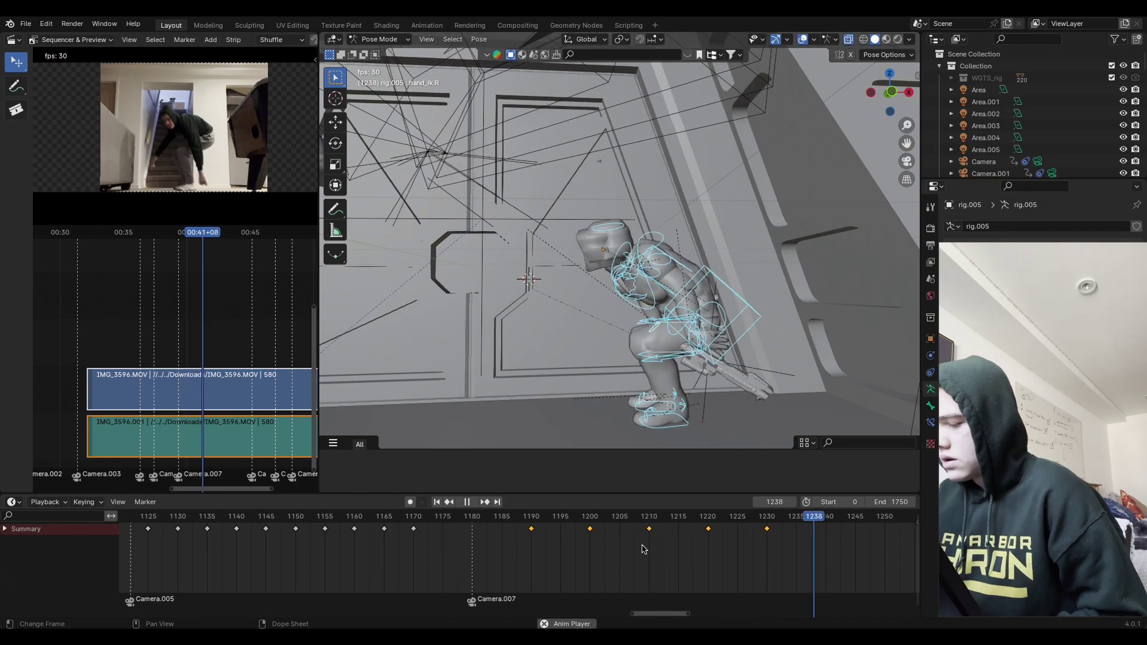
key(space)
click(634, 533)
key(space)
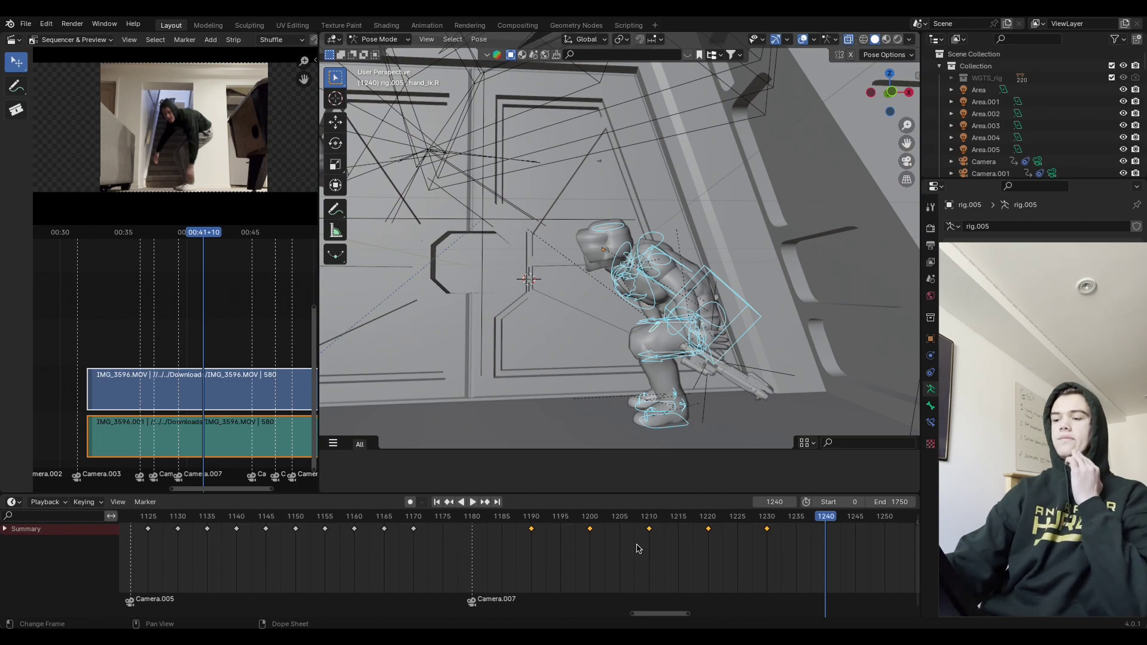
click(499, 520)
key(space)
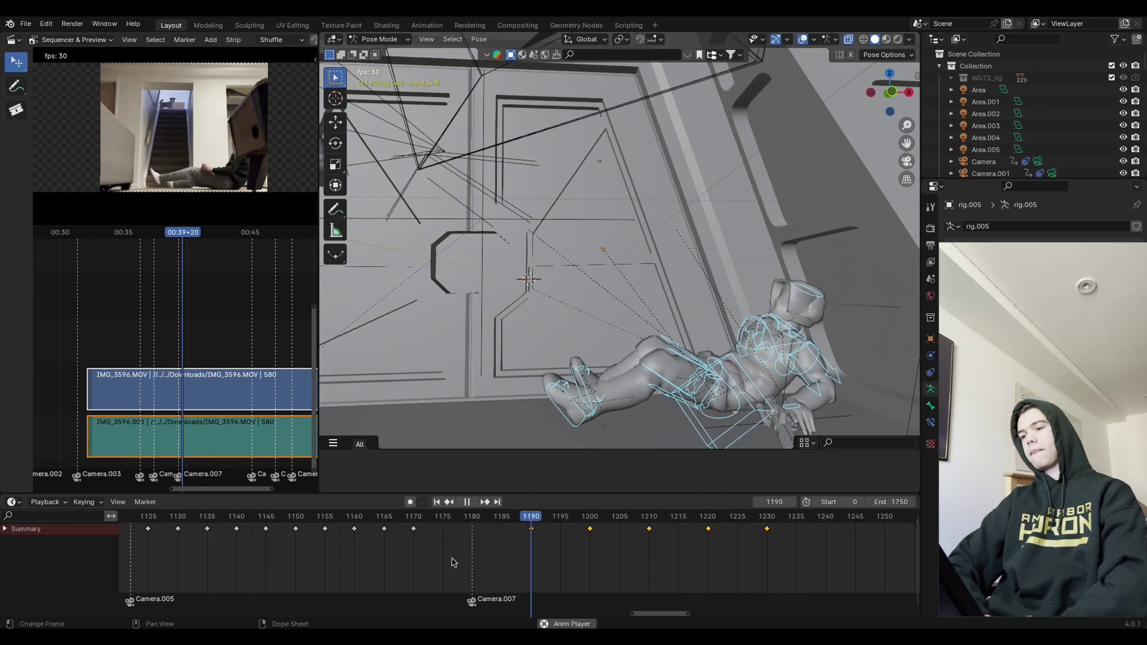
key(space)
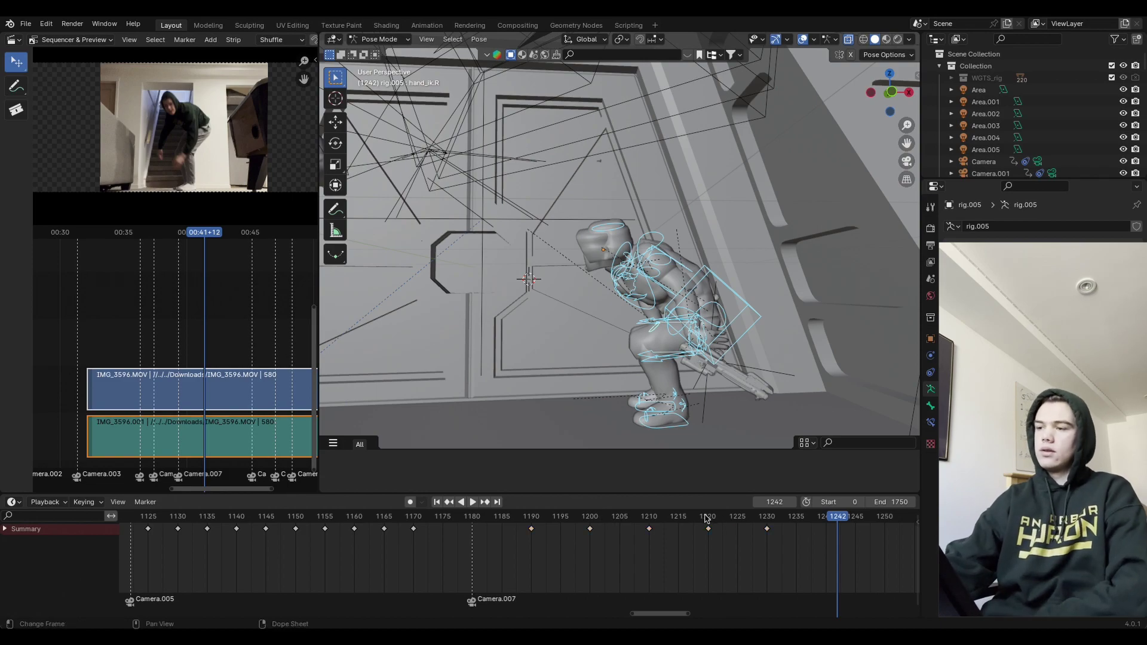
drag(706, 519, 770, 568)
key(space)
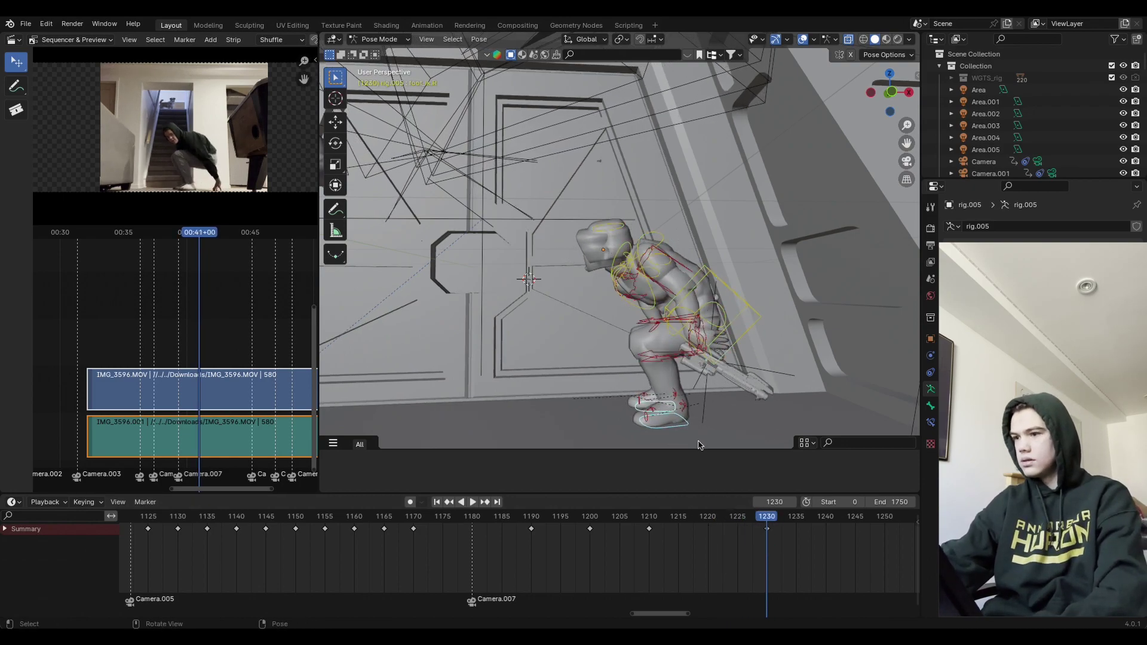
Step: Move the foot bone at frame 1230 and keyframe it
key(g)
click(721, 434)
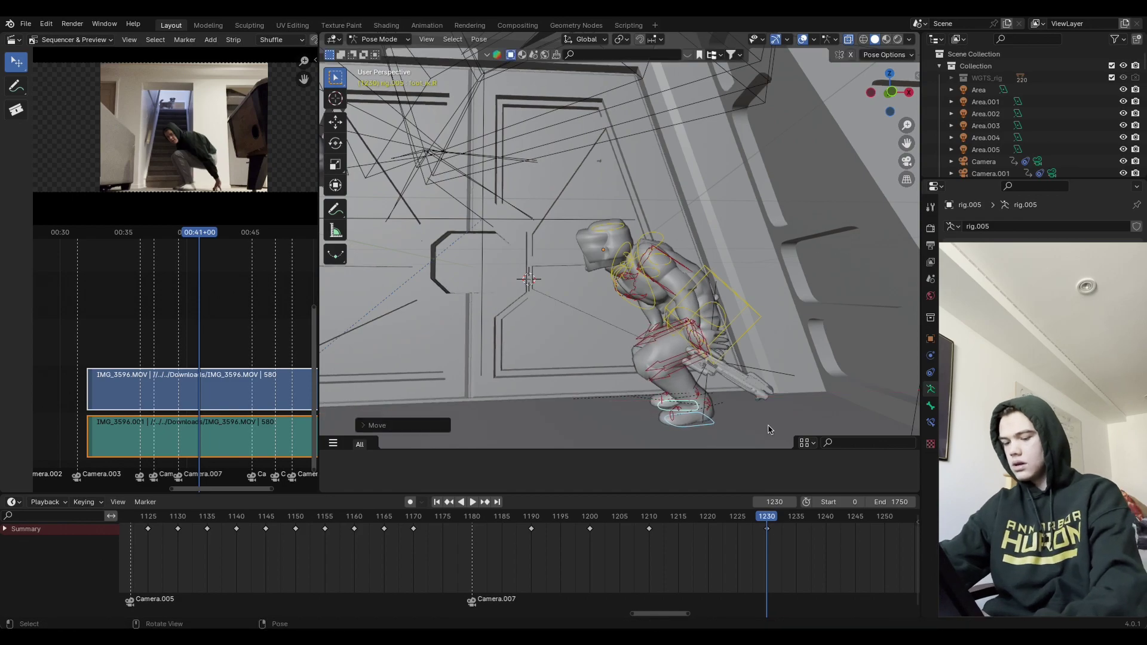
key(i)
click(759, 418)
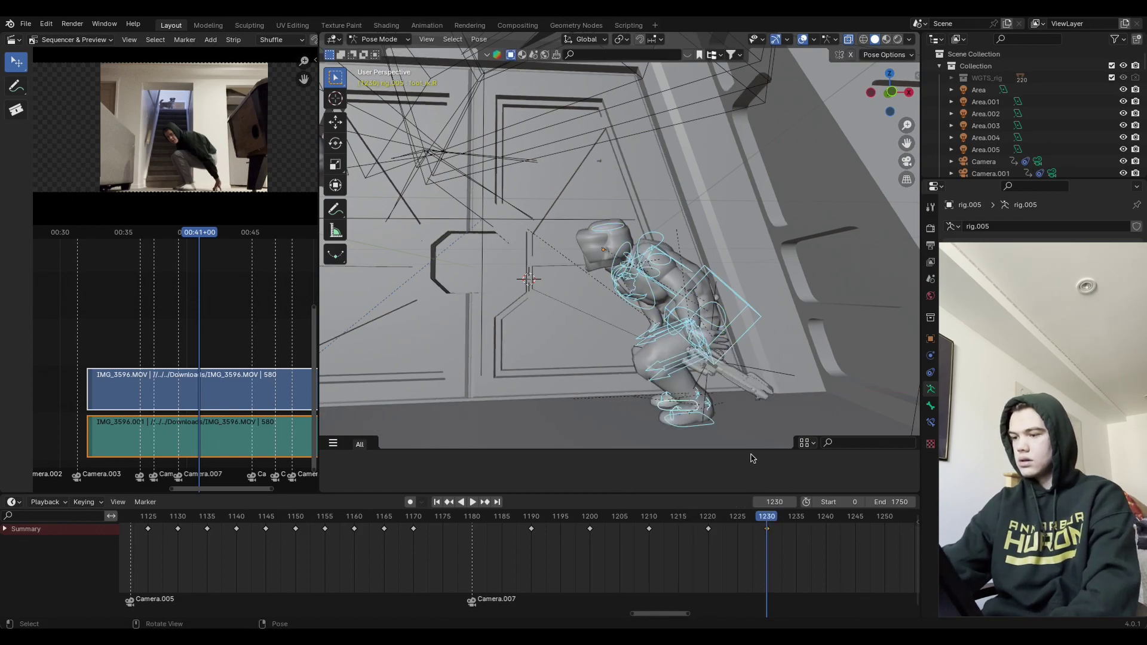
Step: Play back the sit-to-crouch motion from around frame 1190 to check the foot change
key(space)
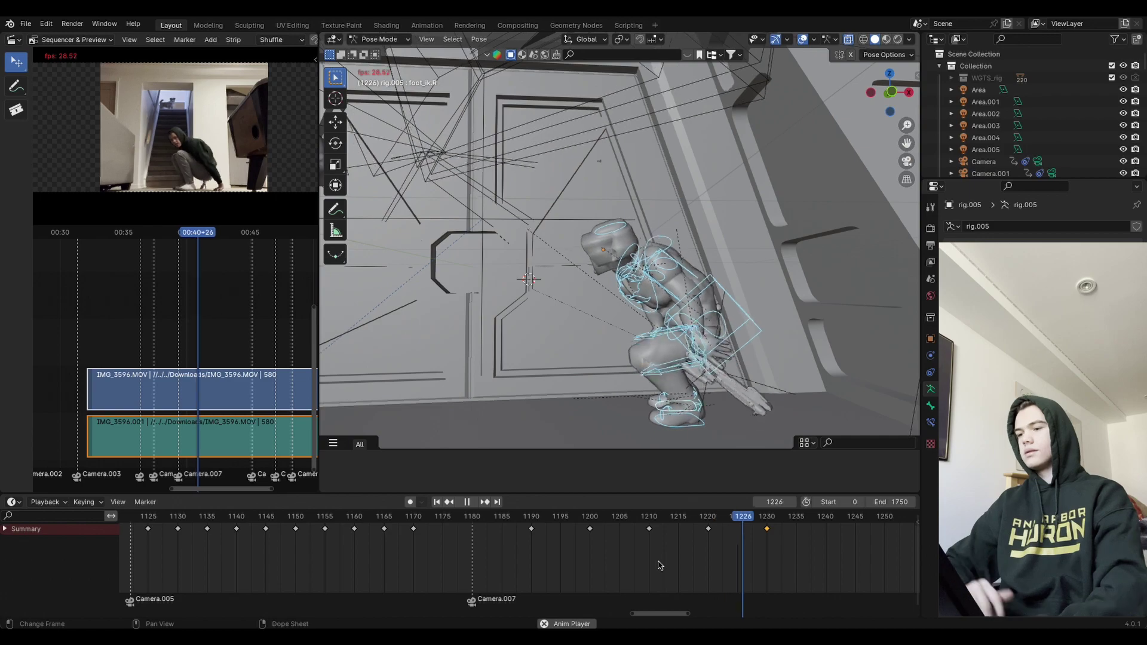
key(space)
drag(633, 523, 526, 567)
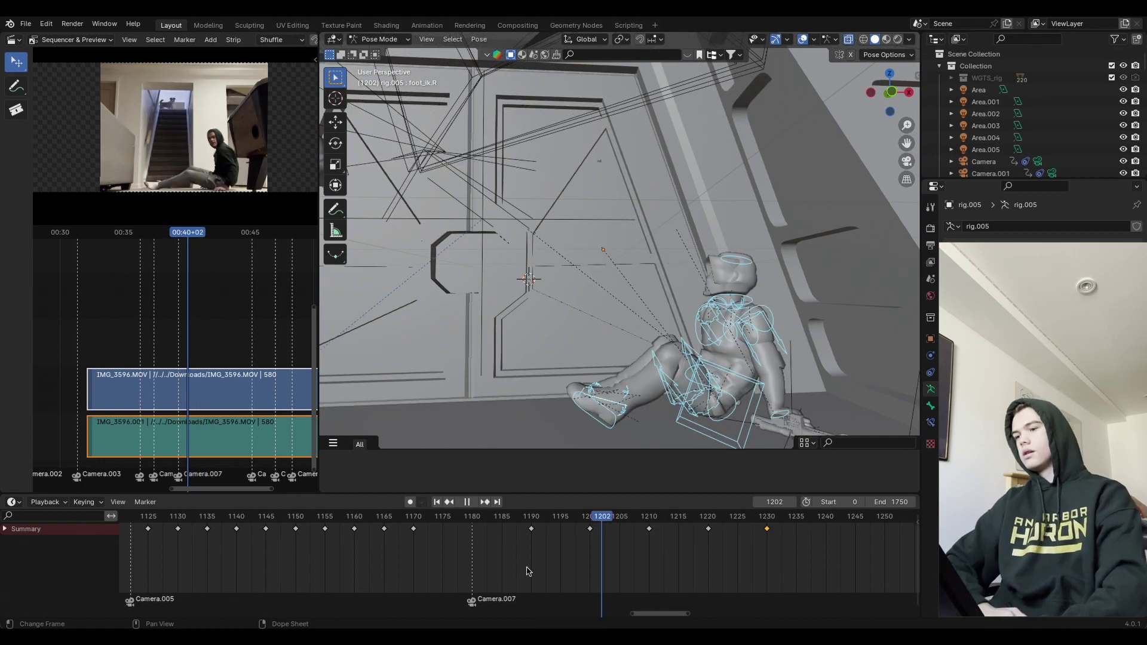
key(space)
key(space)
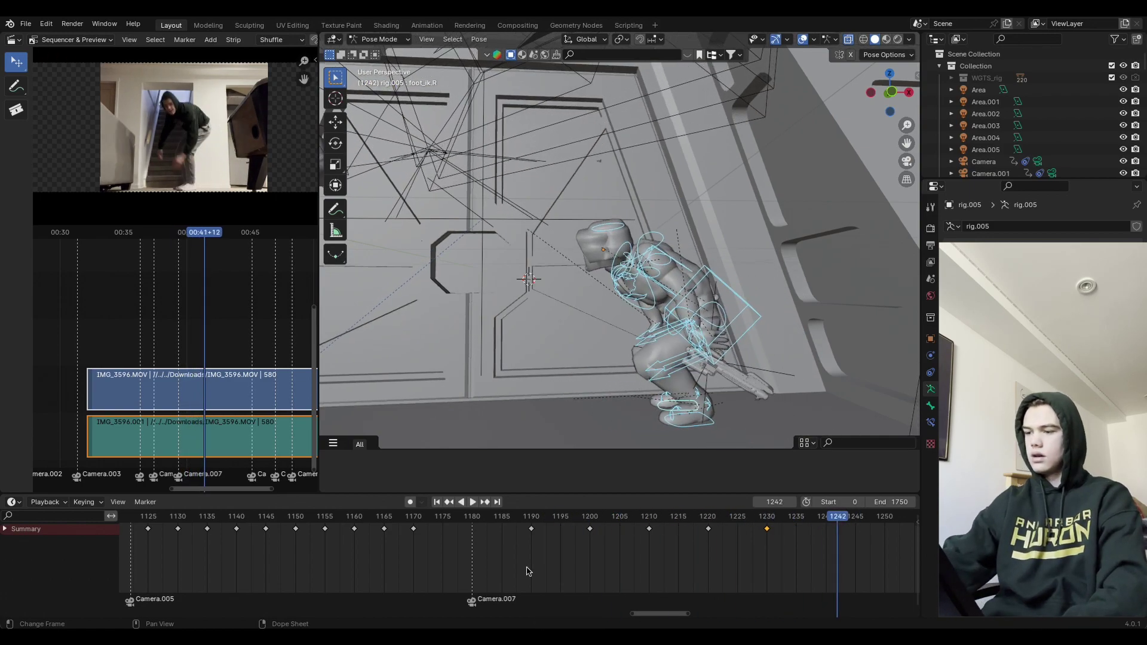
drag(652, 516, 622, 543)
key(space)
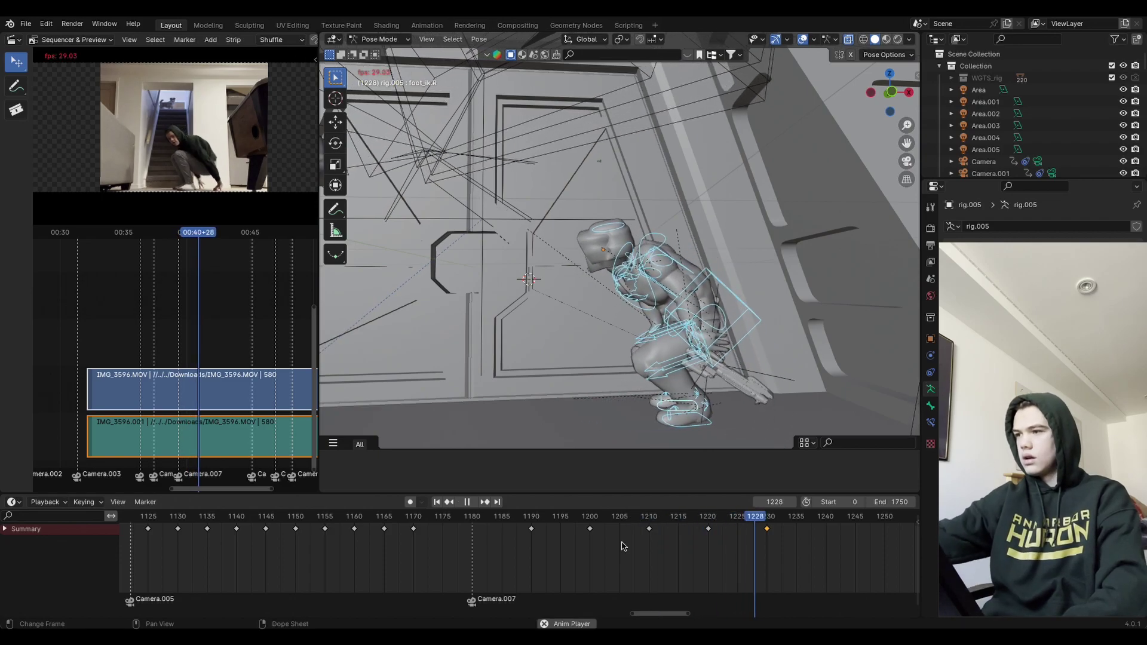
key(space)
Step: Watch the rise into the crouch through the scene camera and stop on frame 1230
key(KP_0)
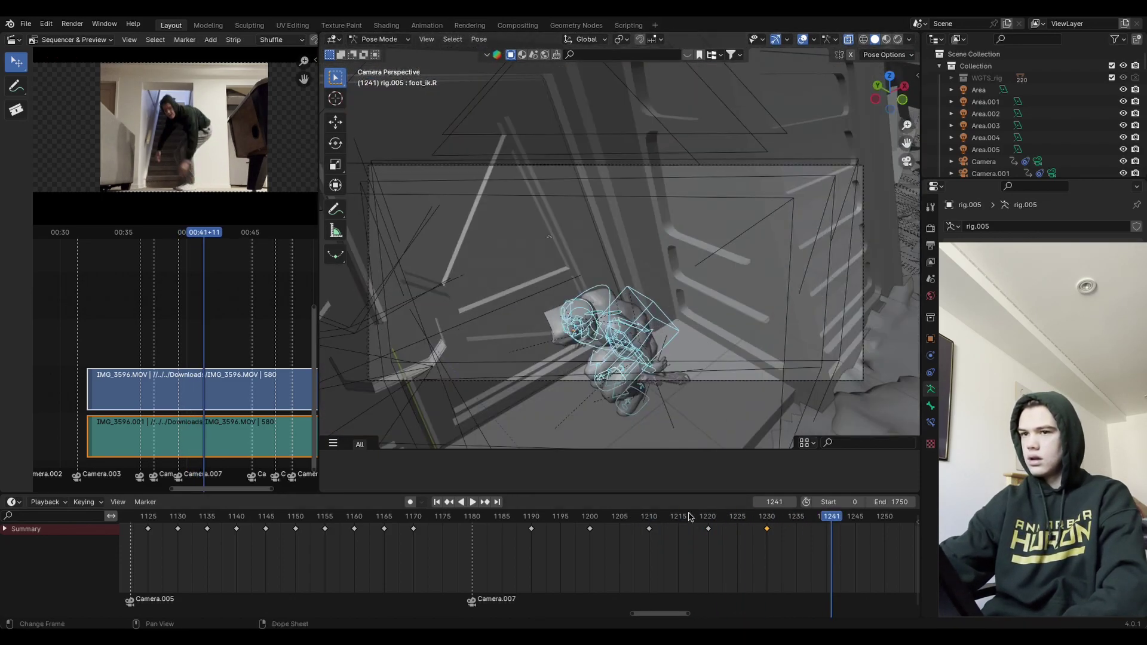
click(653, 529)
key(space)
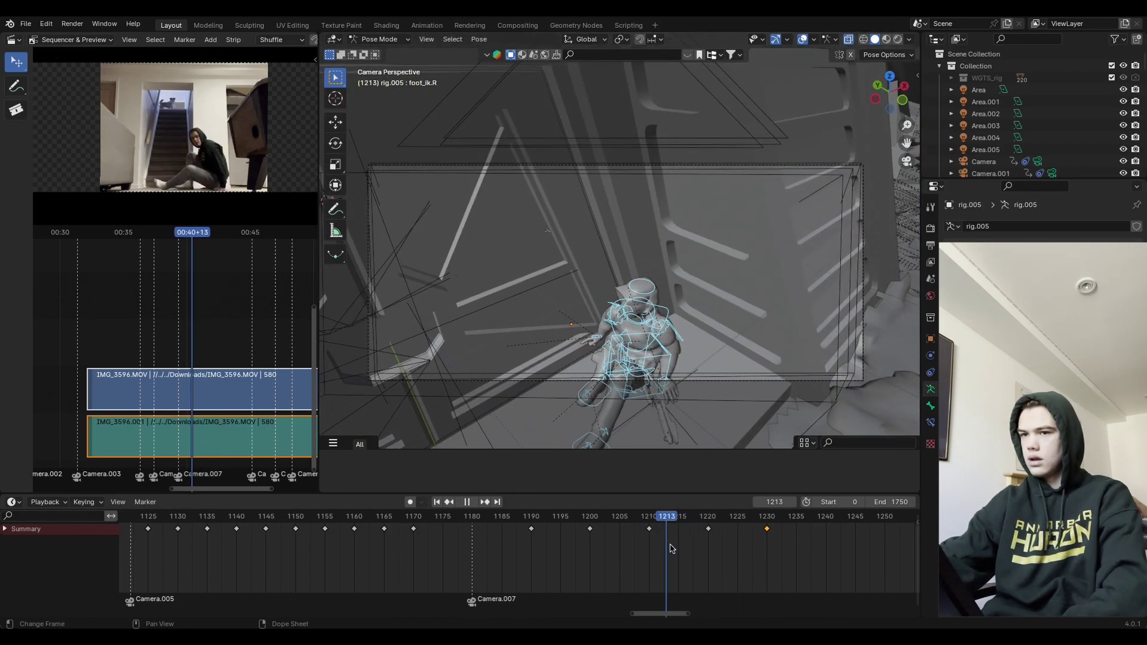
drag(670, 545, 654, 596)
key(space)
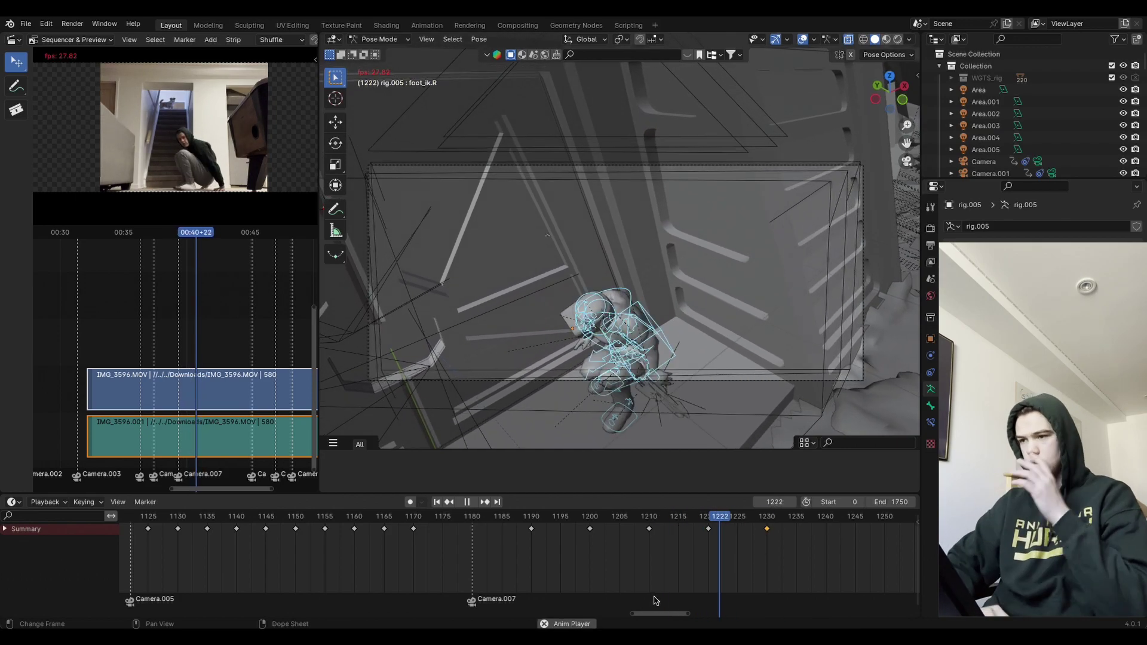
click(674, 539)
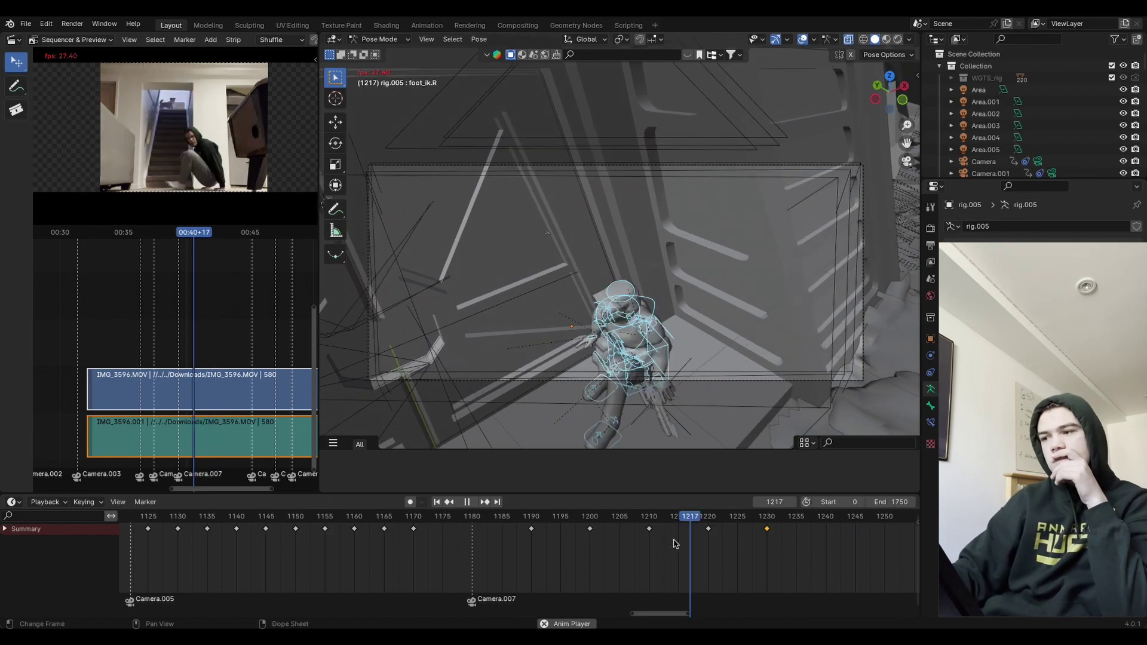
key(space)
key(space)
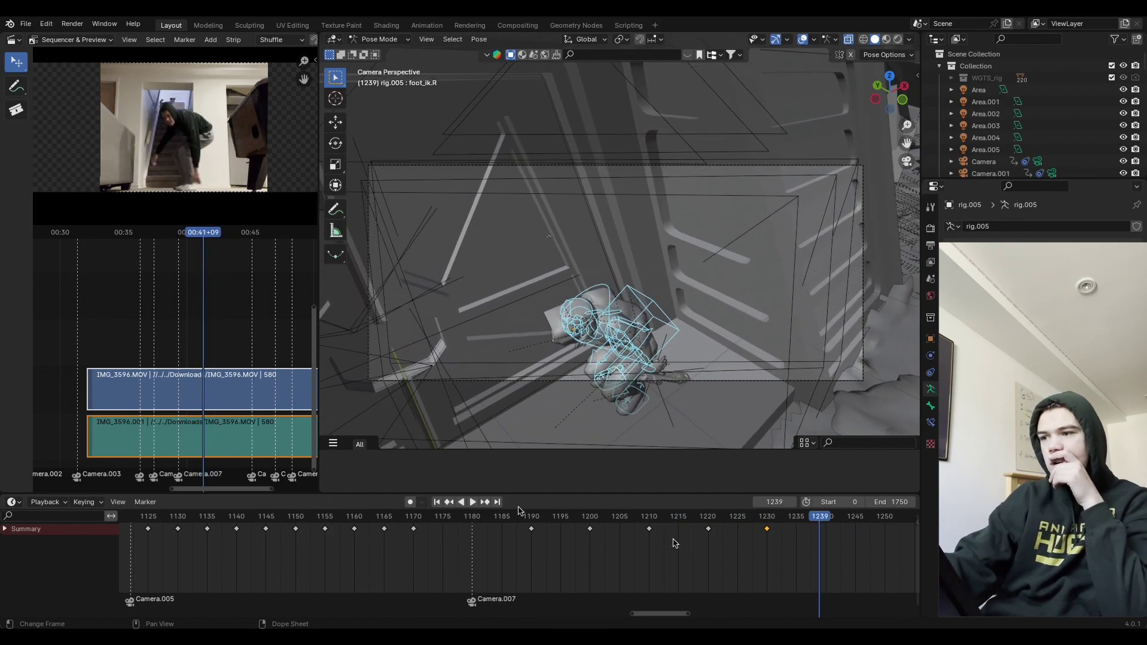
click(486, 567)
key(space)
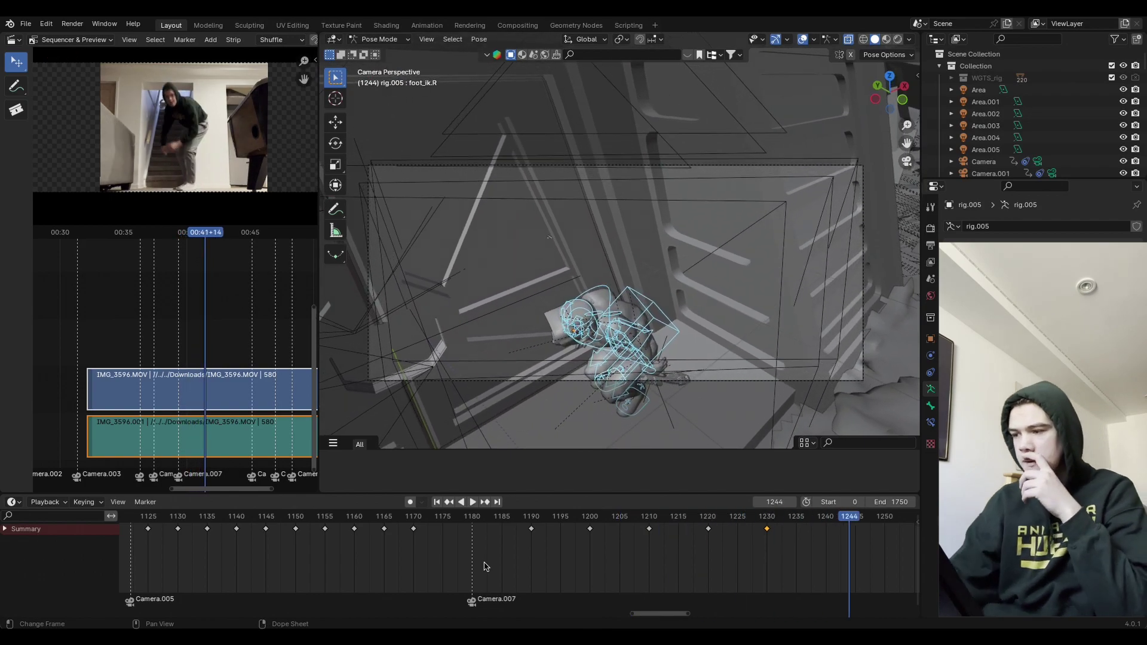
click(767, 517)
key(space)
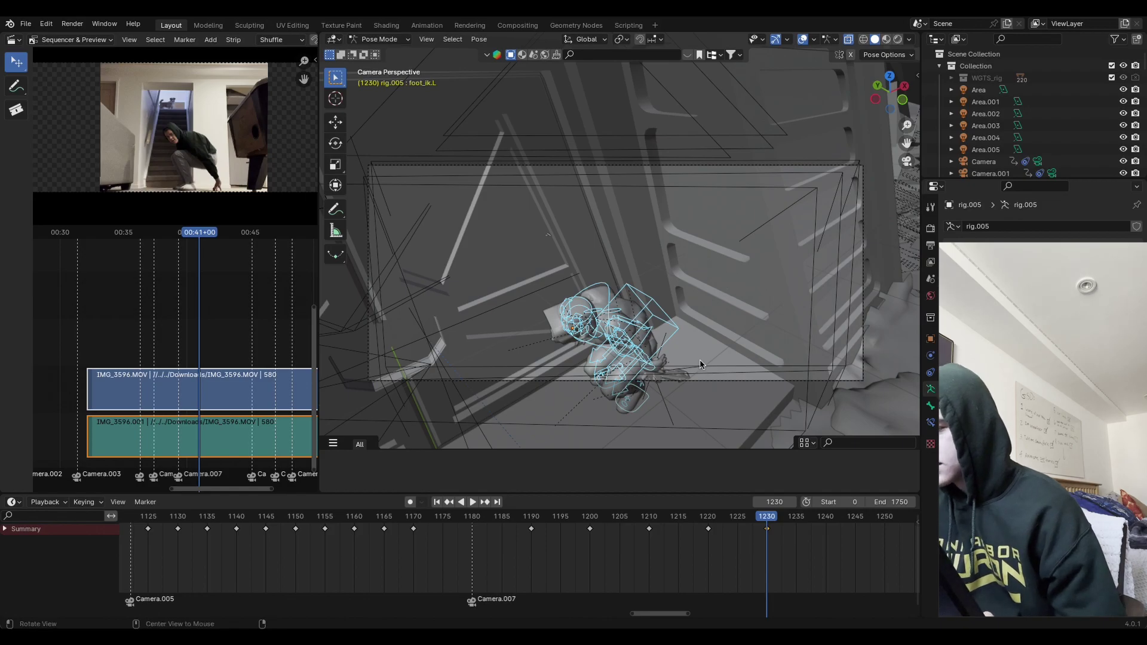
Step: Select the right hand IK control and rotate it 52.58° around global Z
middle_drag(700, 364, 688, 322)
click(688, 323)
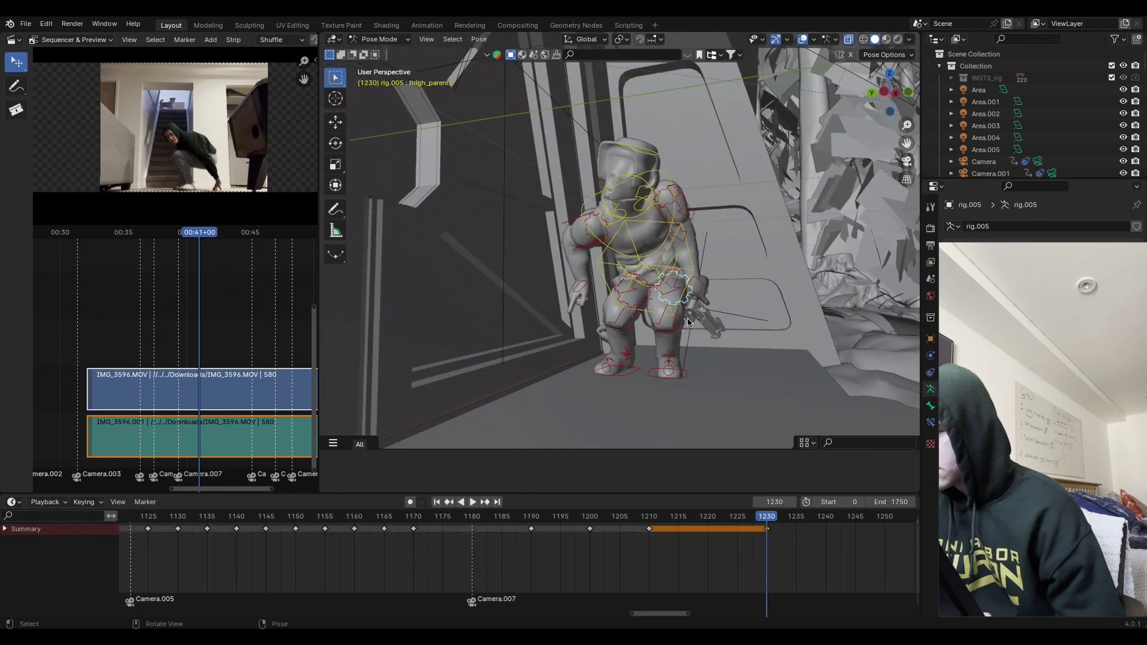
click(686, 280)
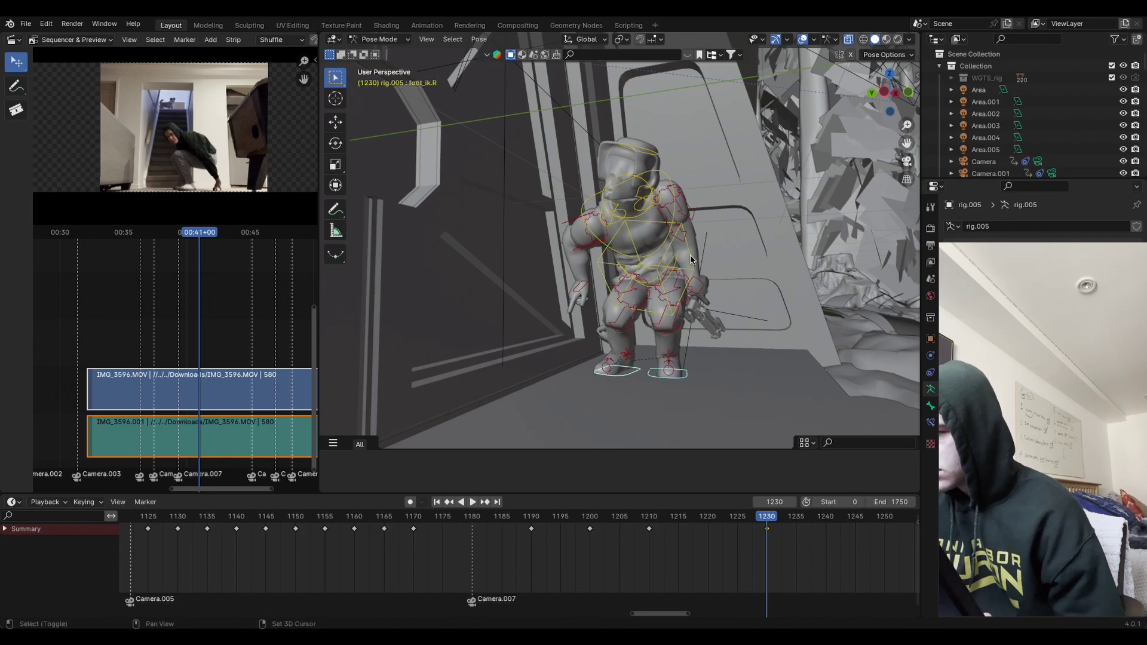
middle_drag(770, 257, 704, 309)
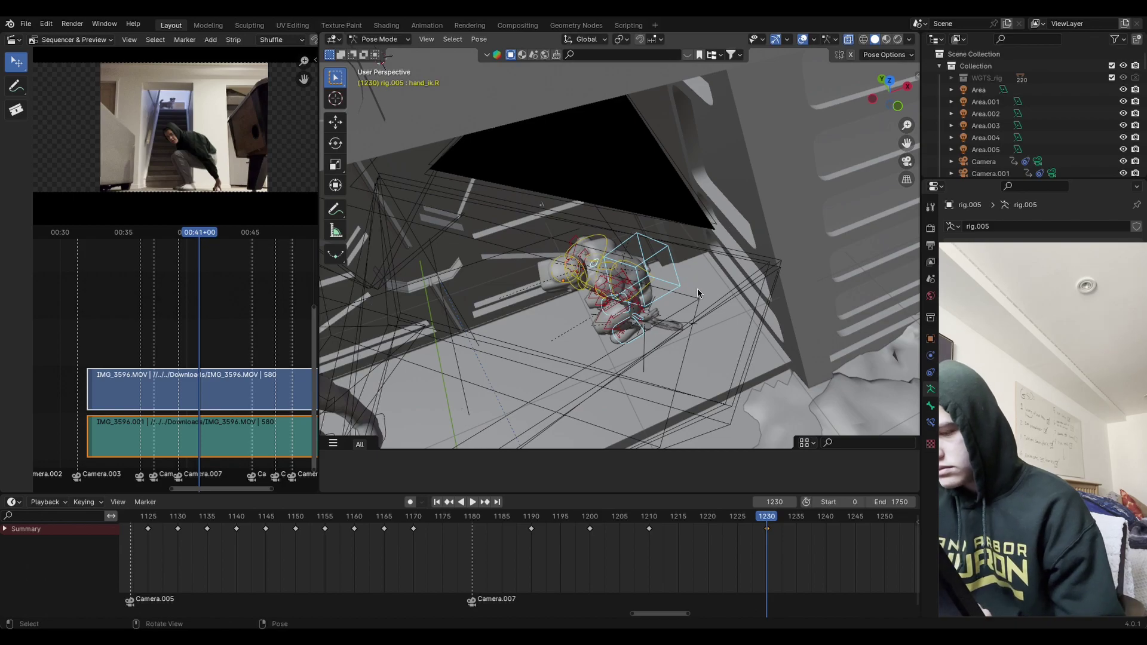
key(r)
key(x)
key(z)
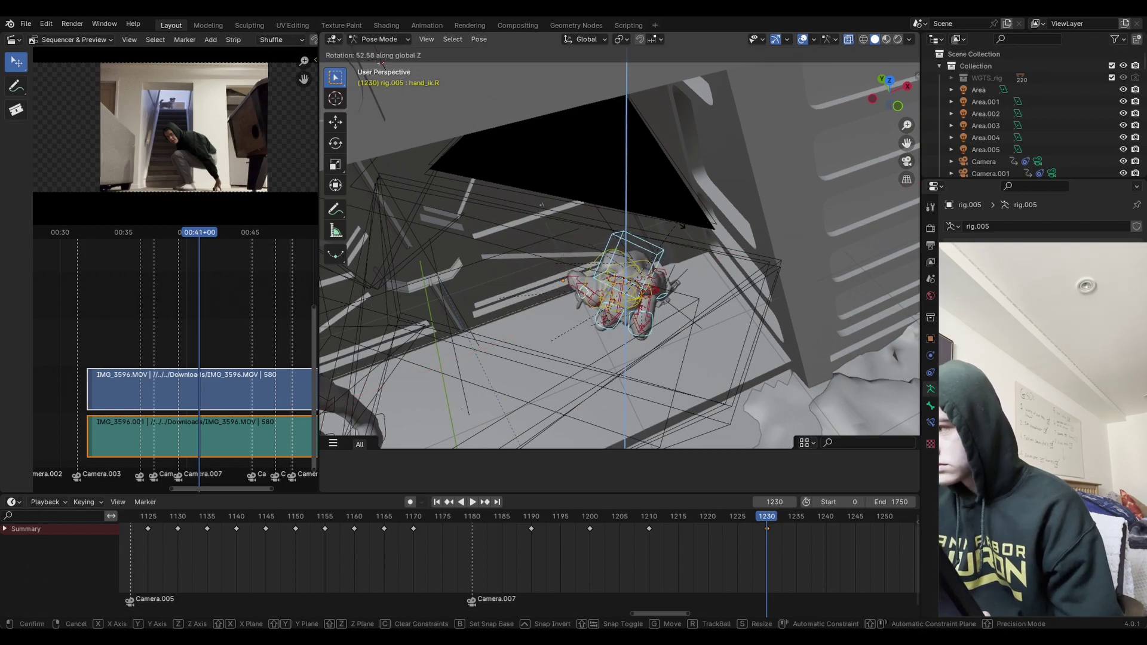
click(675, 217)
Step: Keyframe the hand's location and rotation in camera view, then replay frames 1215–1240
key(KP_0)
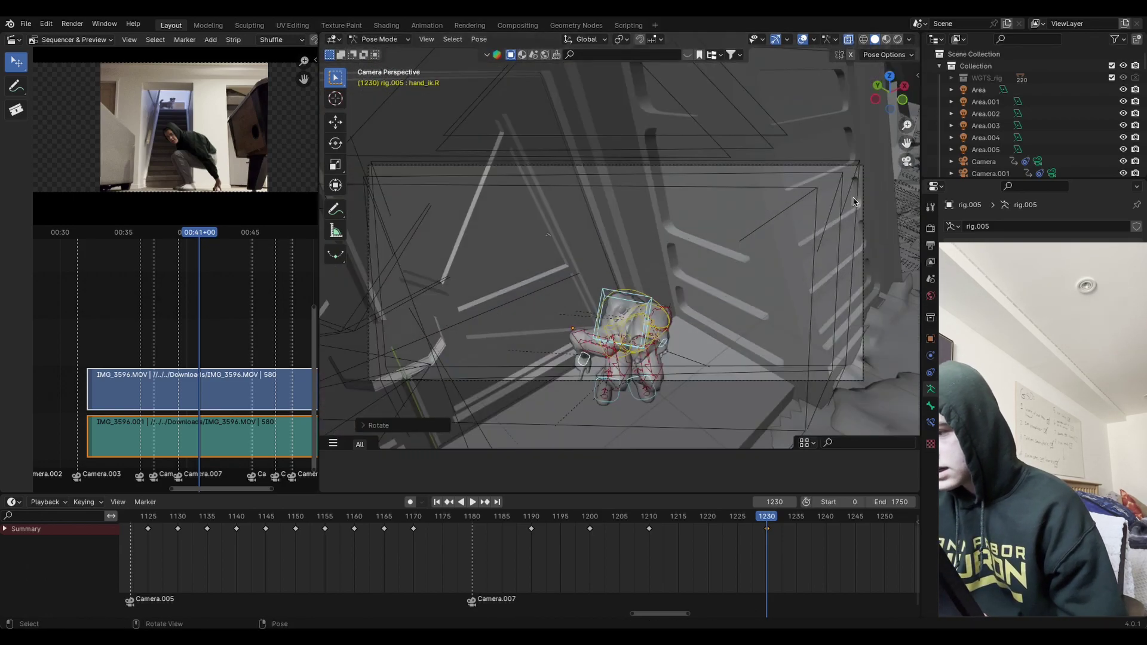
click(771, 336)
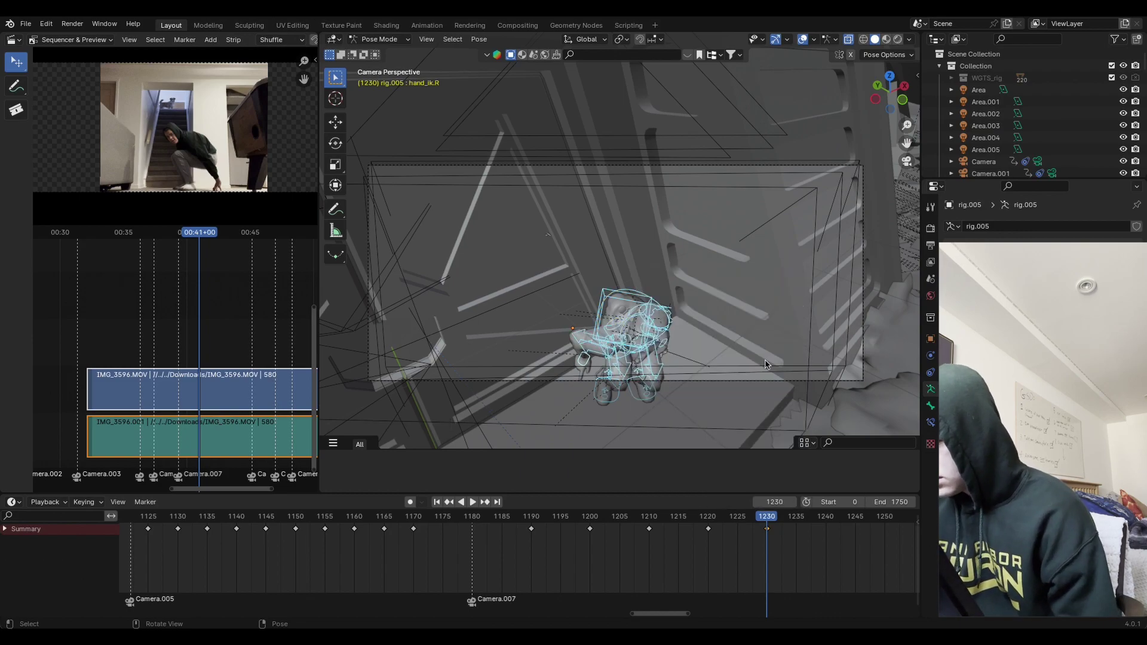
key(space)
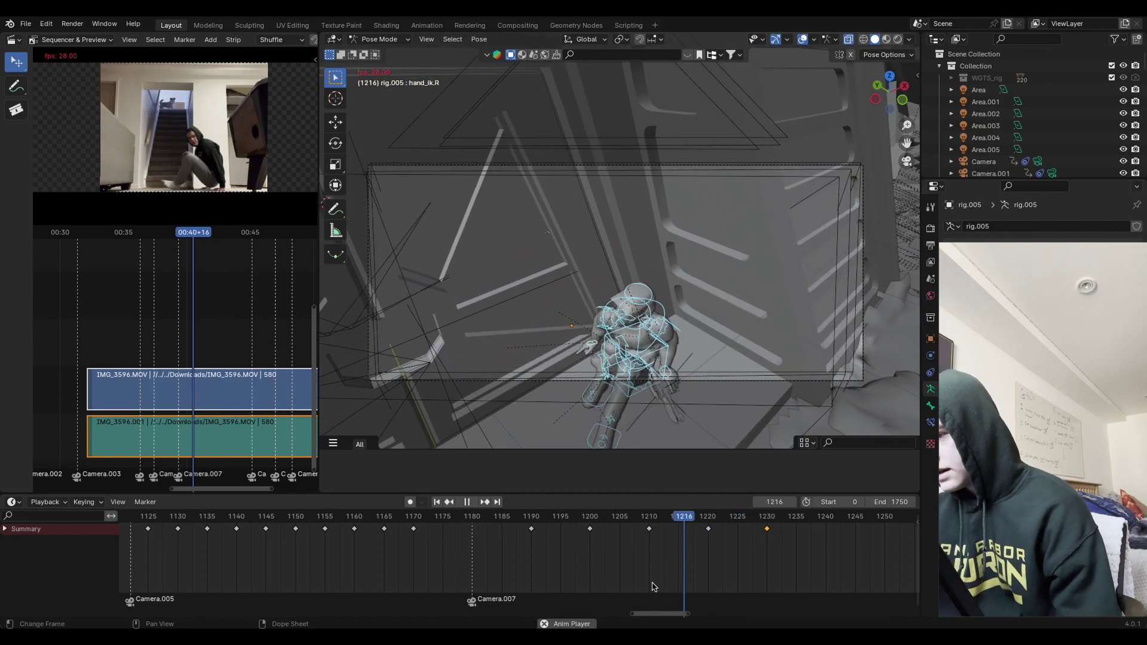
key(space)
click(675, 527)
key(space)
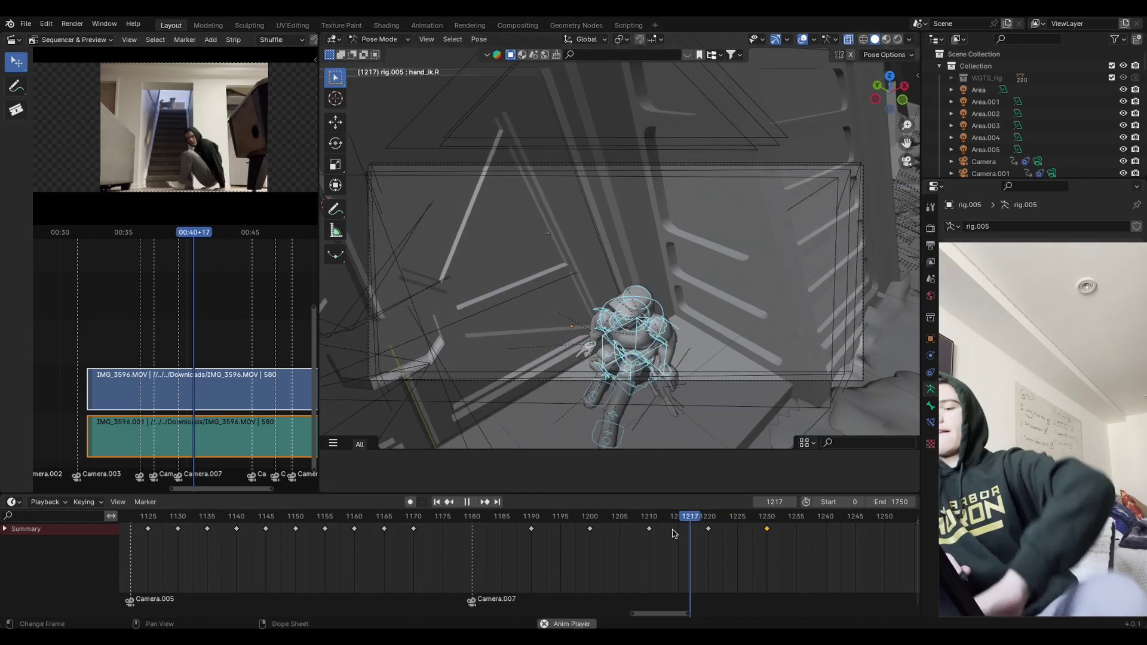
key(space)
key(space)
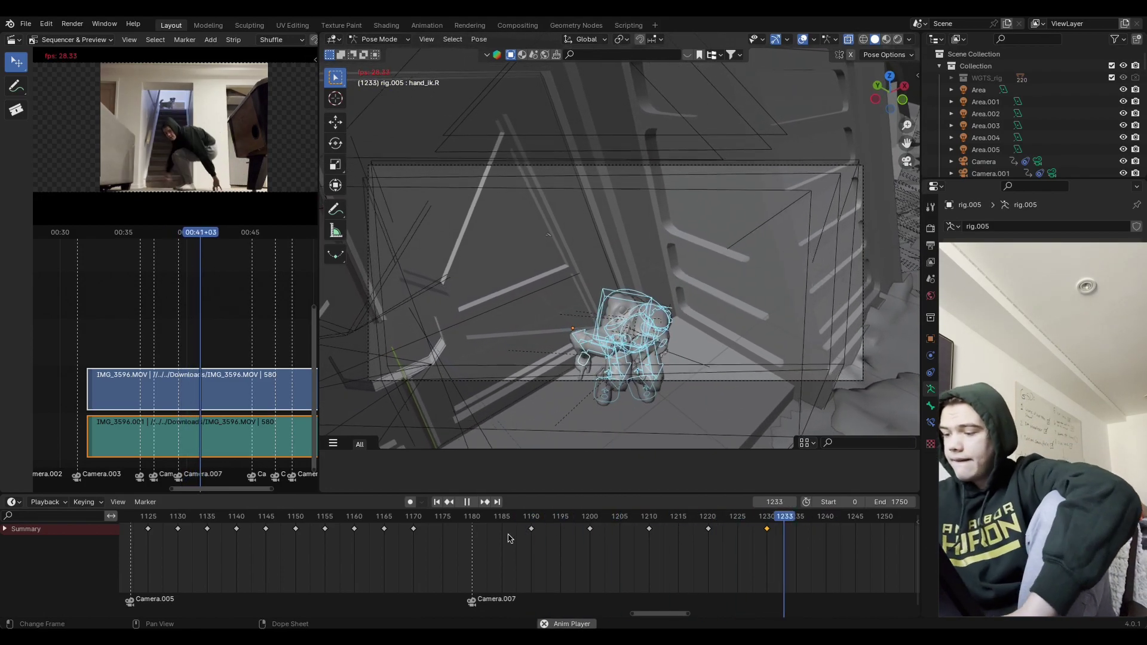
key(space)
Step: At frame 1239, raise the torso control straight up along Z
drag(829, 521, 820, 527)
middle_drag(755, 350, 723, 312)
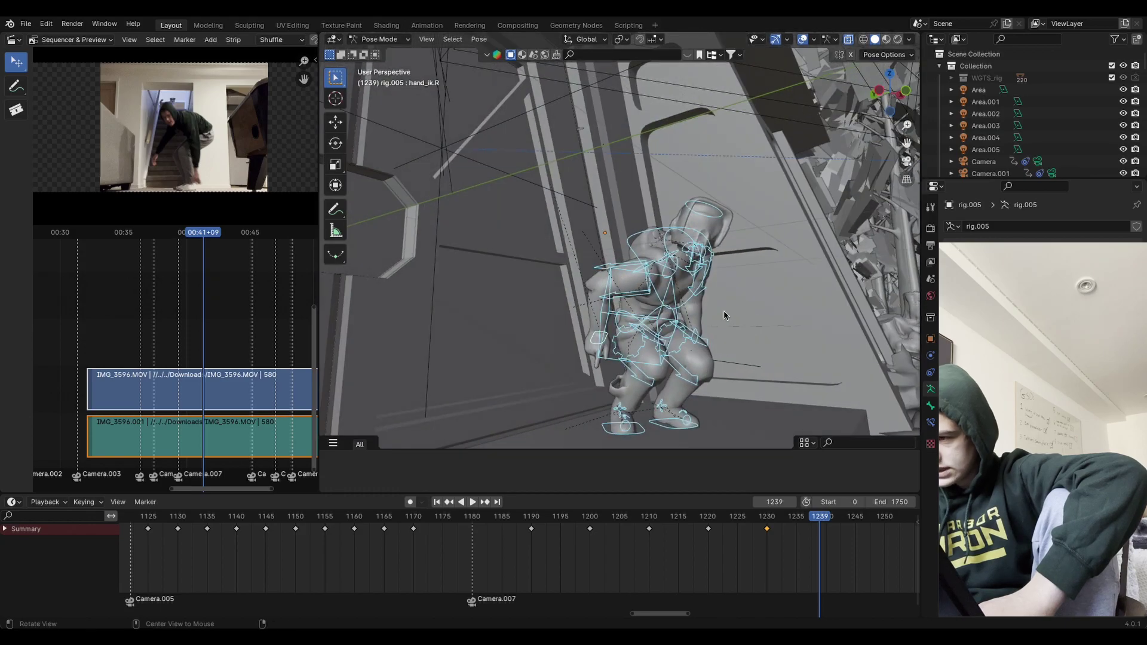
middle_drag(787, 293, 740, 318)
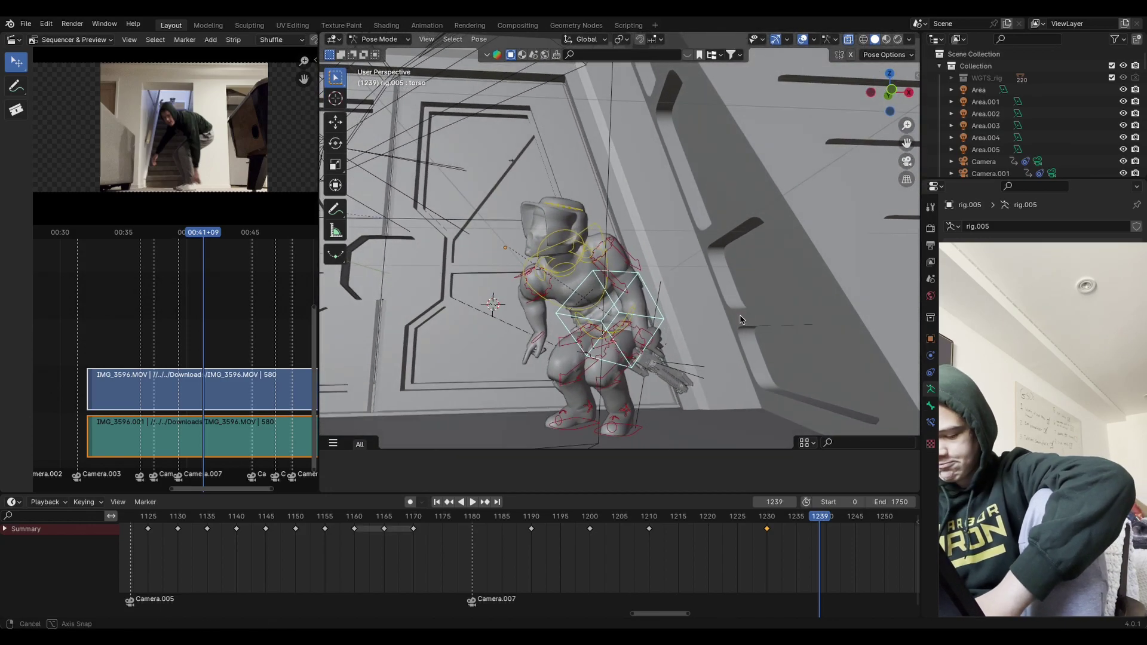
key(g)
key(z)
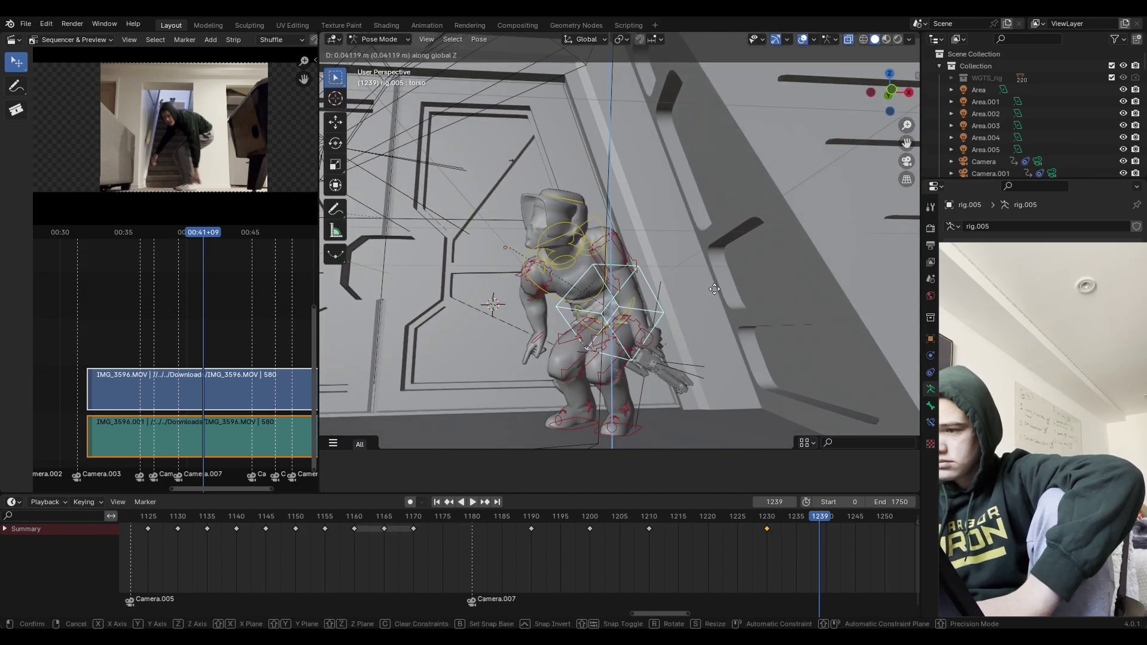
click(657, 336)
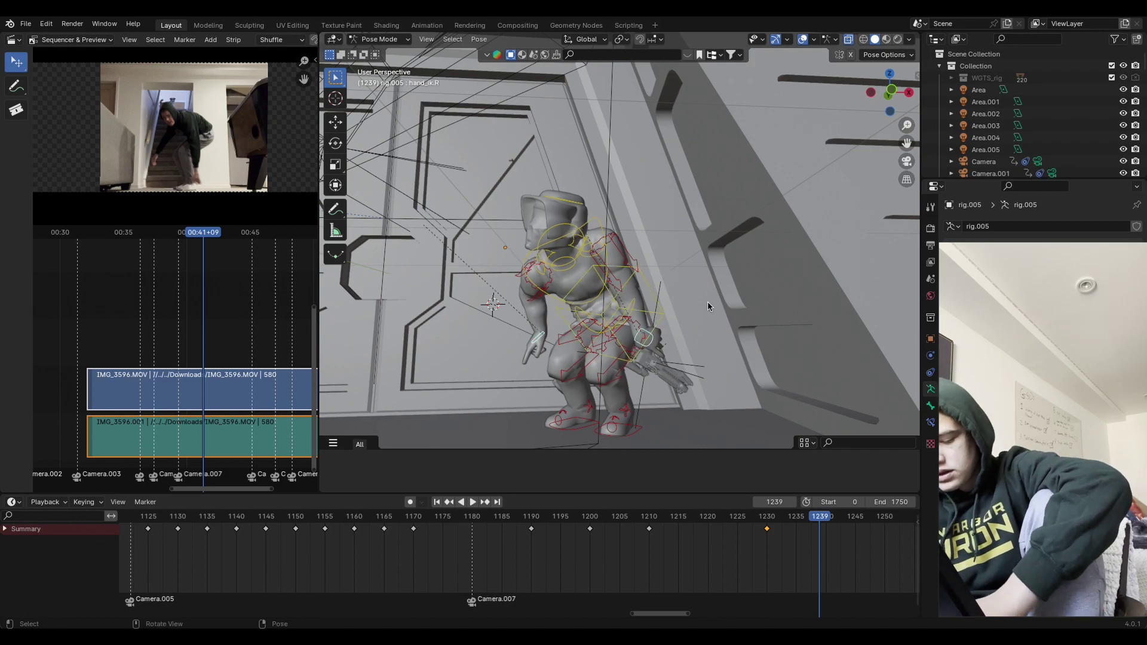
key(g)
key(z)
click(702, 282)
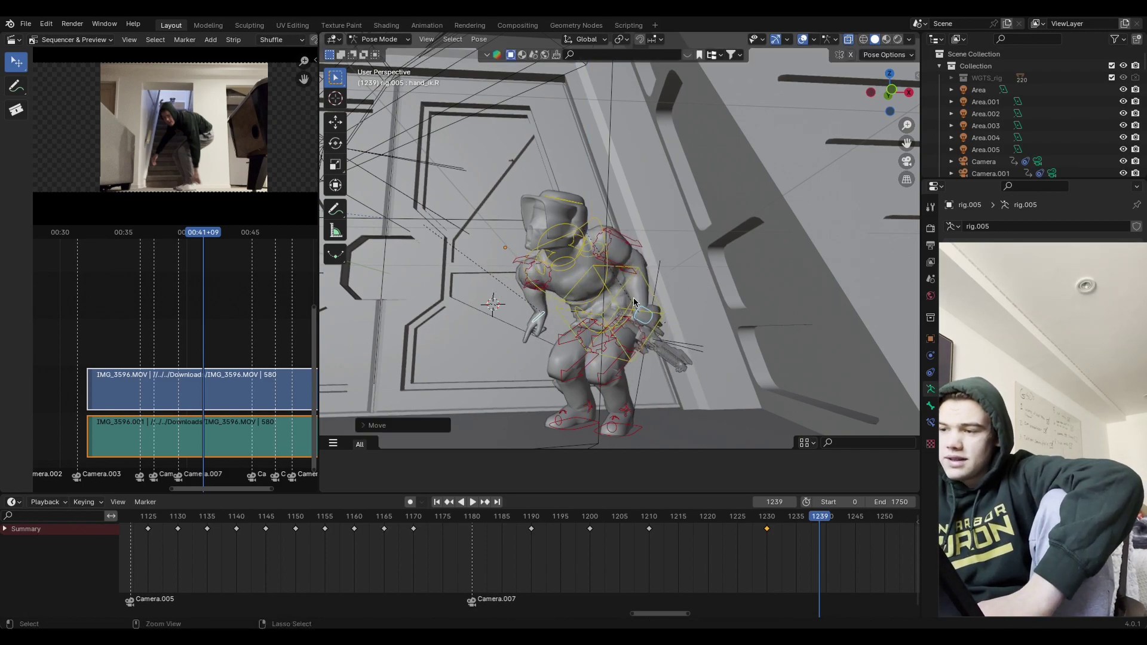
key(ctrl+z)
shift+click(663, 312)
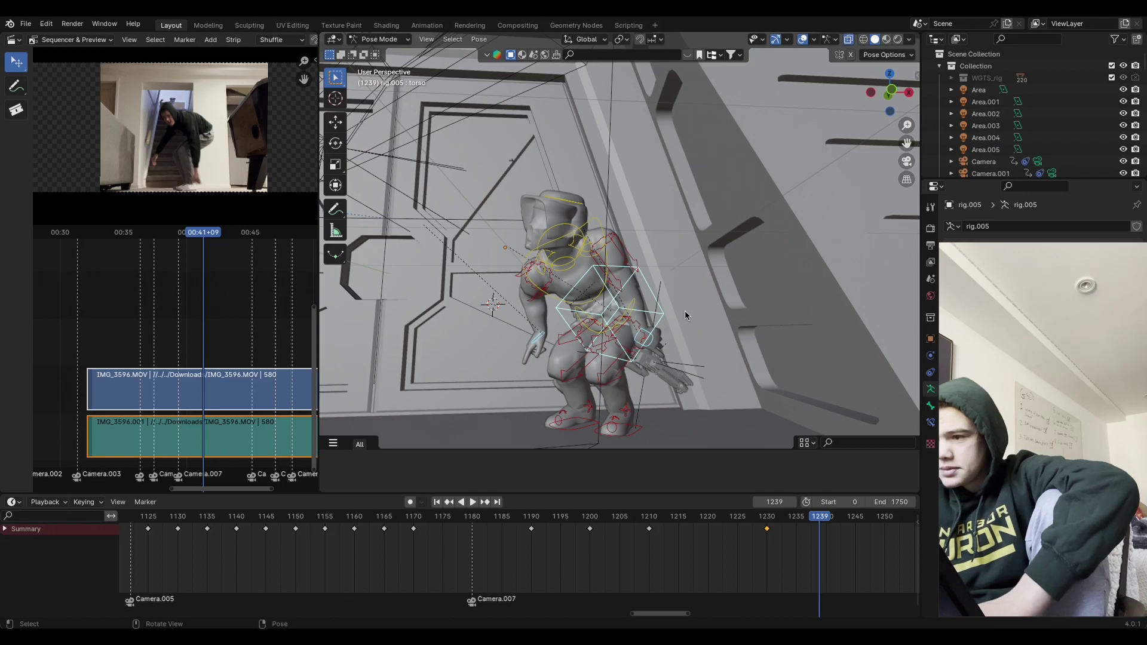
key(g)
key(z)
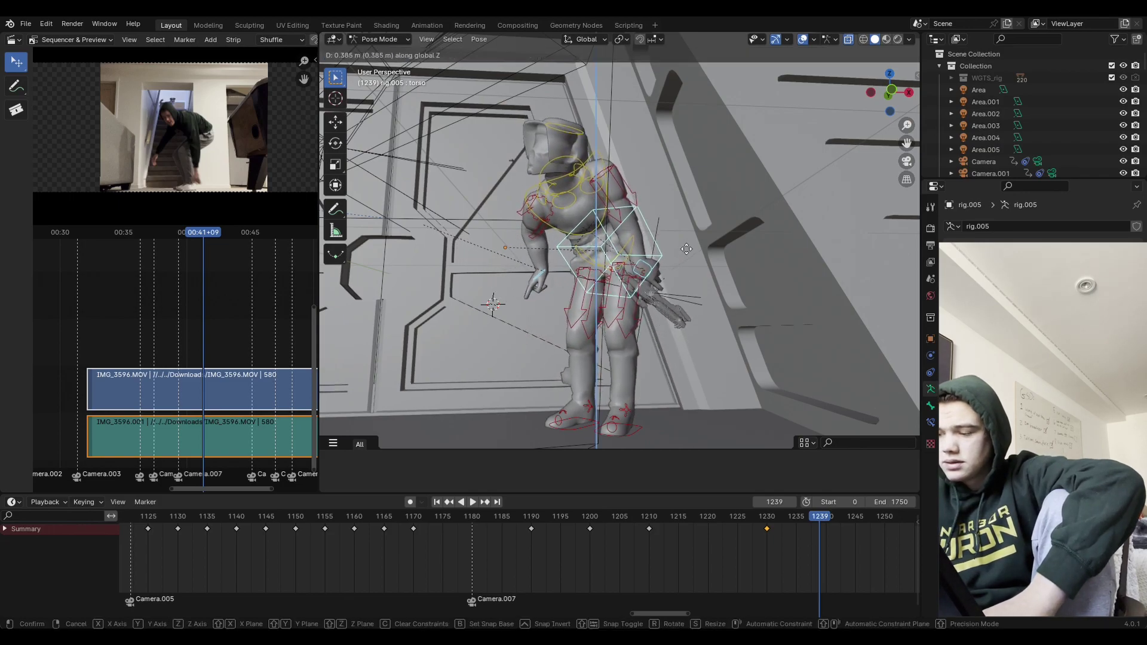
click(684, 251)
Step: Rotate the chest bone to straighten the soldier upright
middle_drag(693, 278, 621, 240)
middle_drag(714, 247, 659, 248)
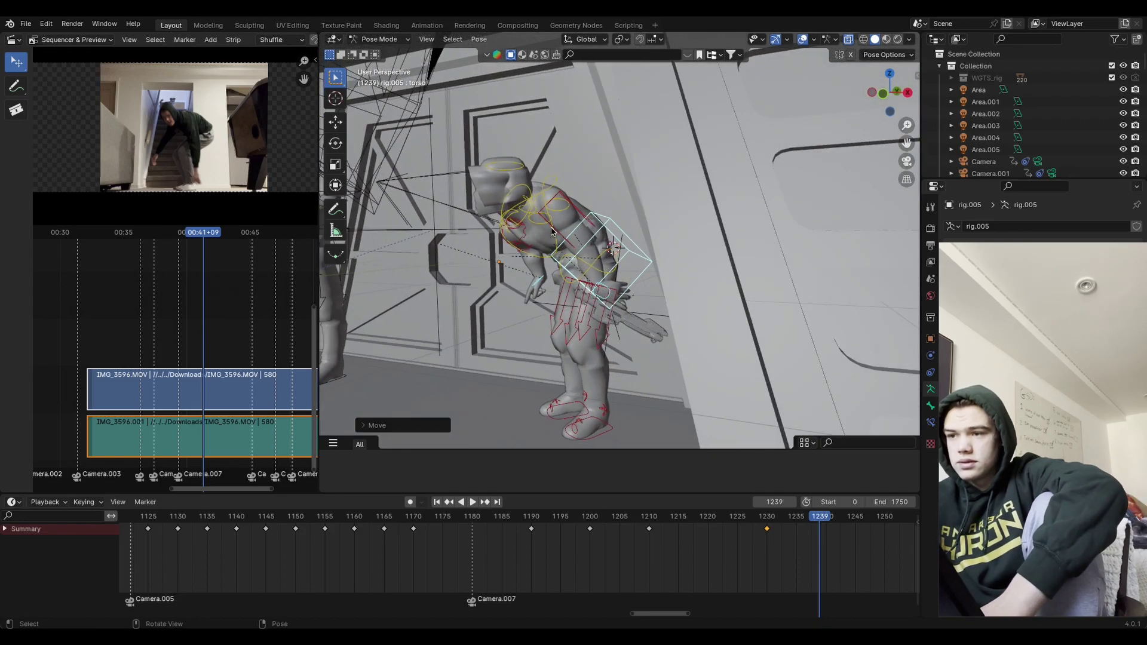
click(557, 237)
key(r)
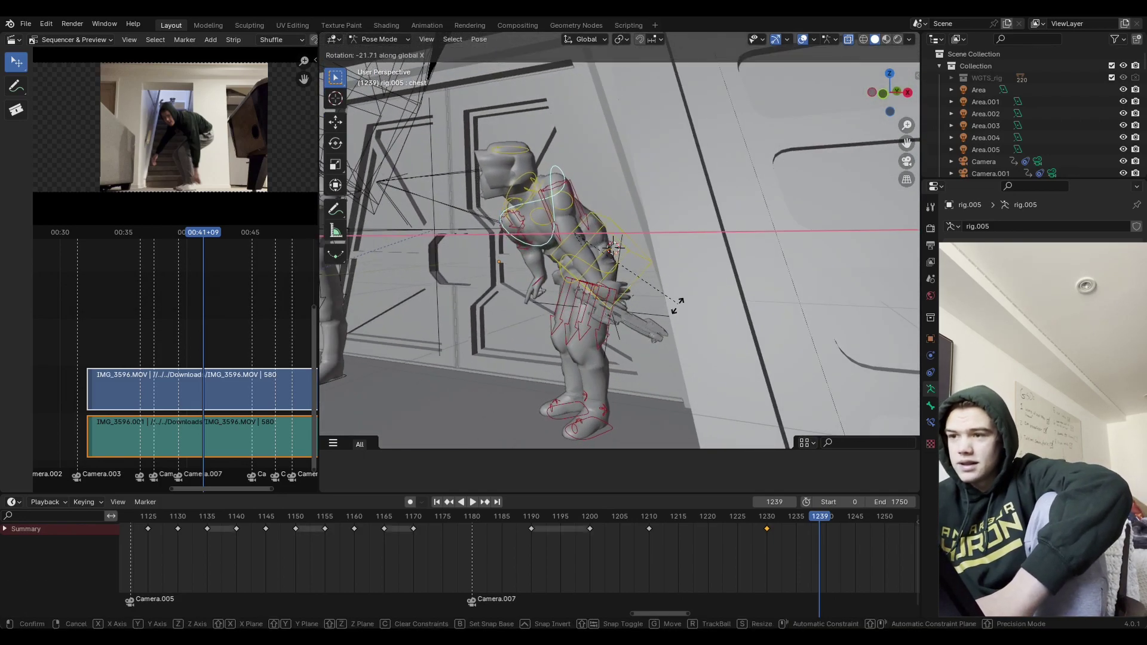
click(651, 302)
middle_drag(651, 302, 705, 295)
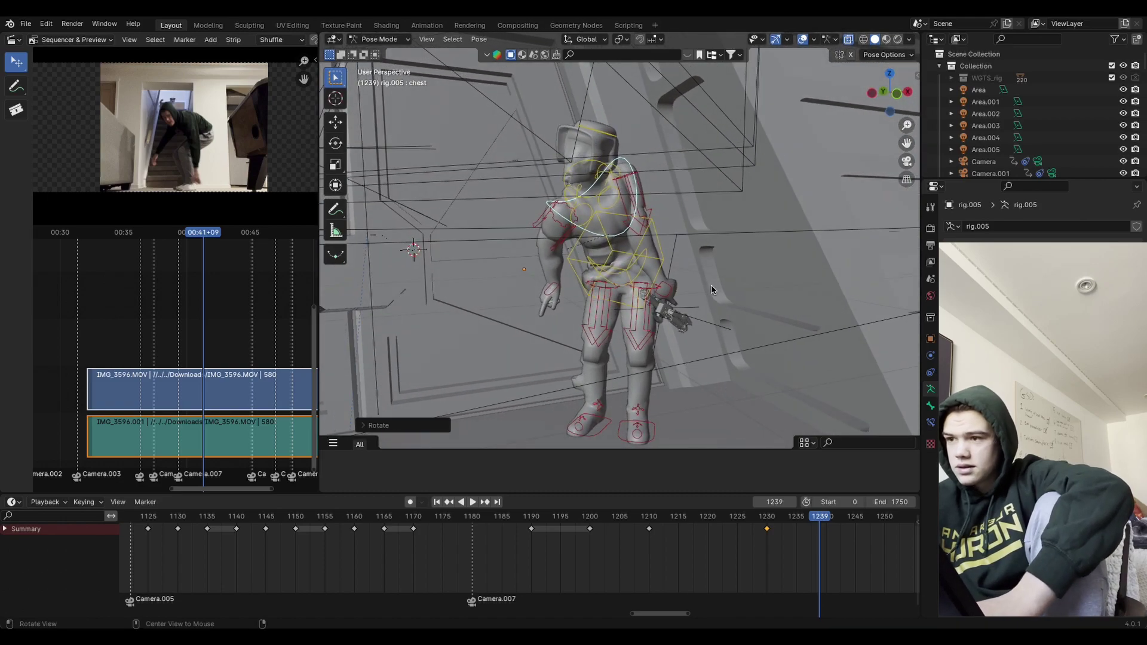
key(r)
key(Escape)
key(r)
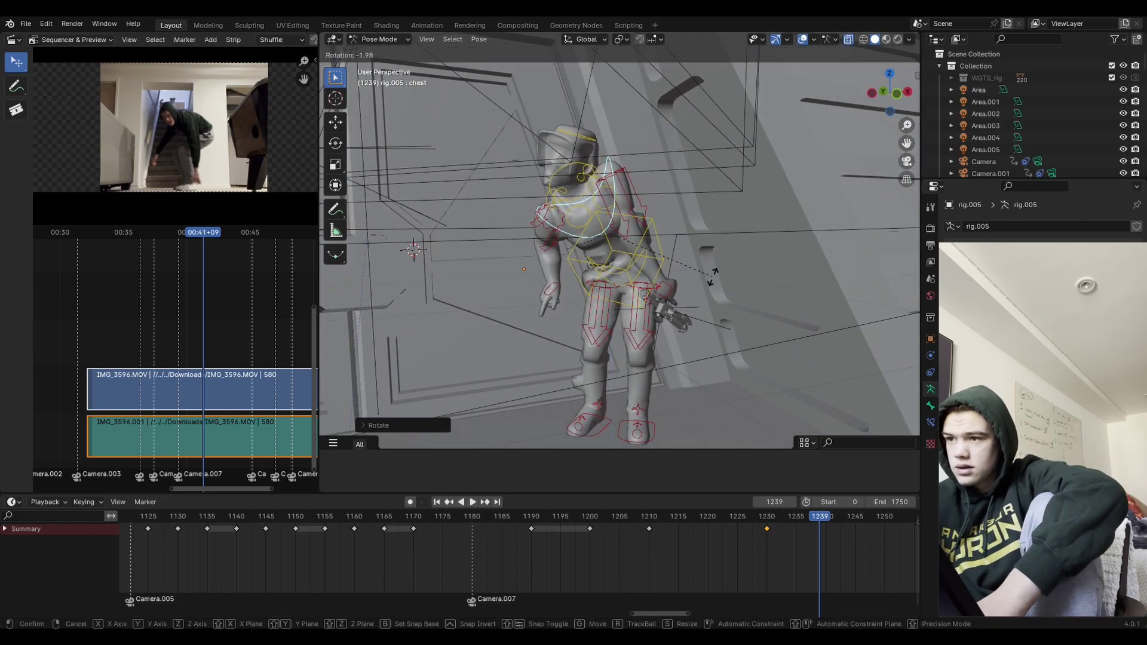
click(675, 334)
Step: Reposition the right and left hand controls, checking them through the scene camera
click(552, 291)
key(g)
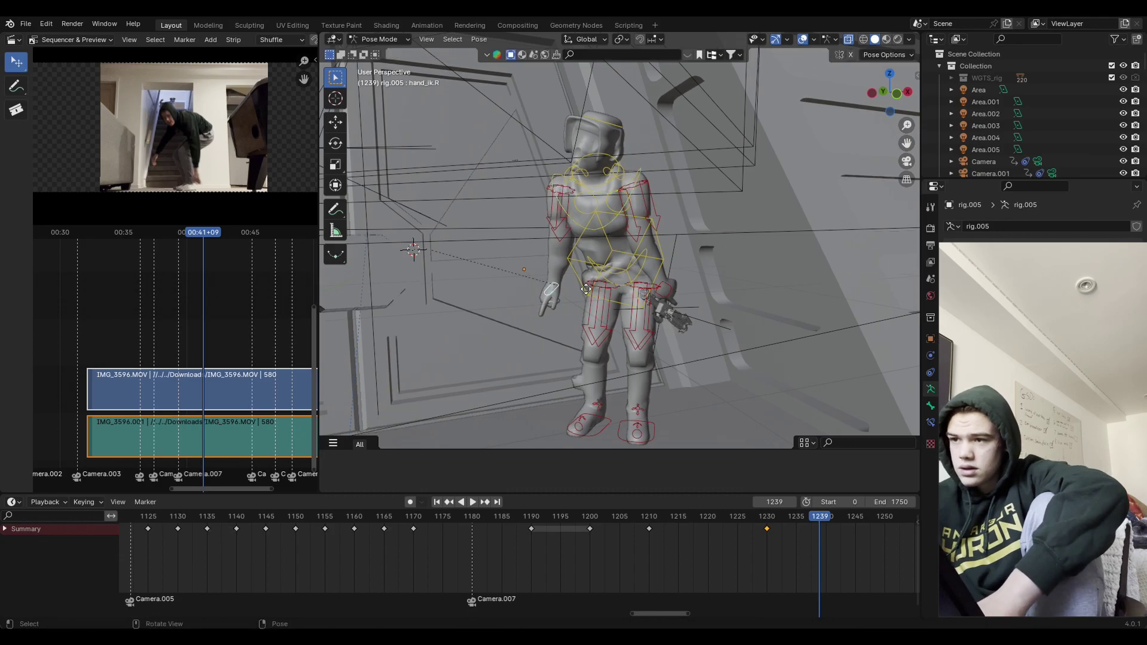
key(g)
click(593, 275)
key(g)
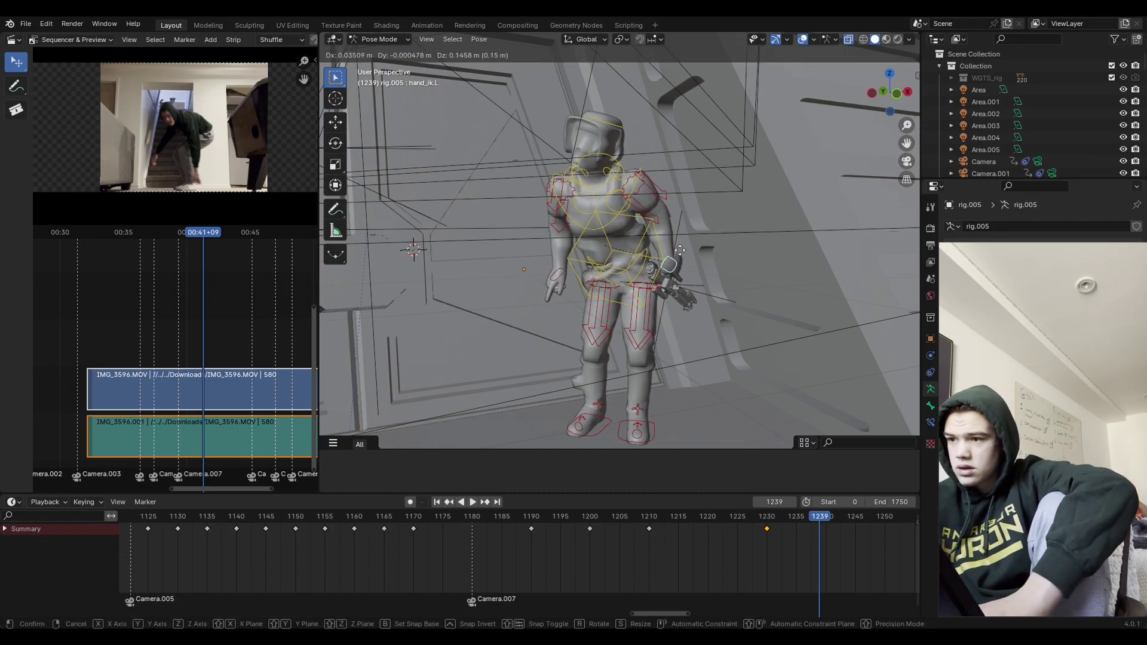
click(697, 256)
middle_drag(687, 269, 759, 296)
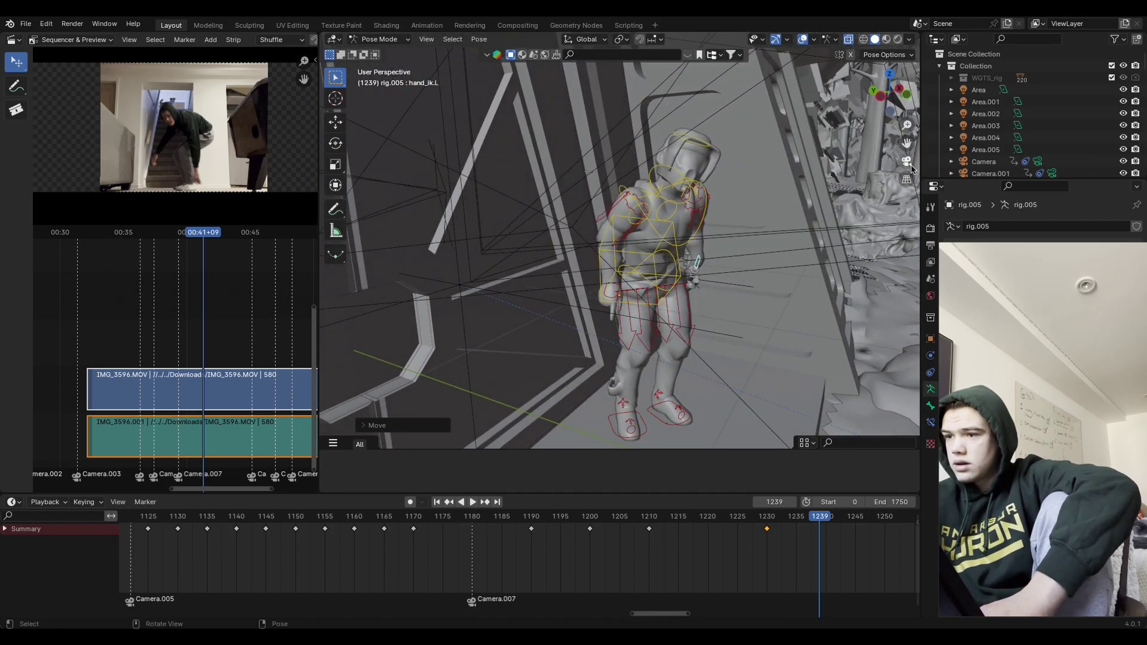
click(905, 162)
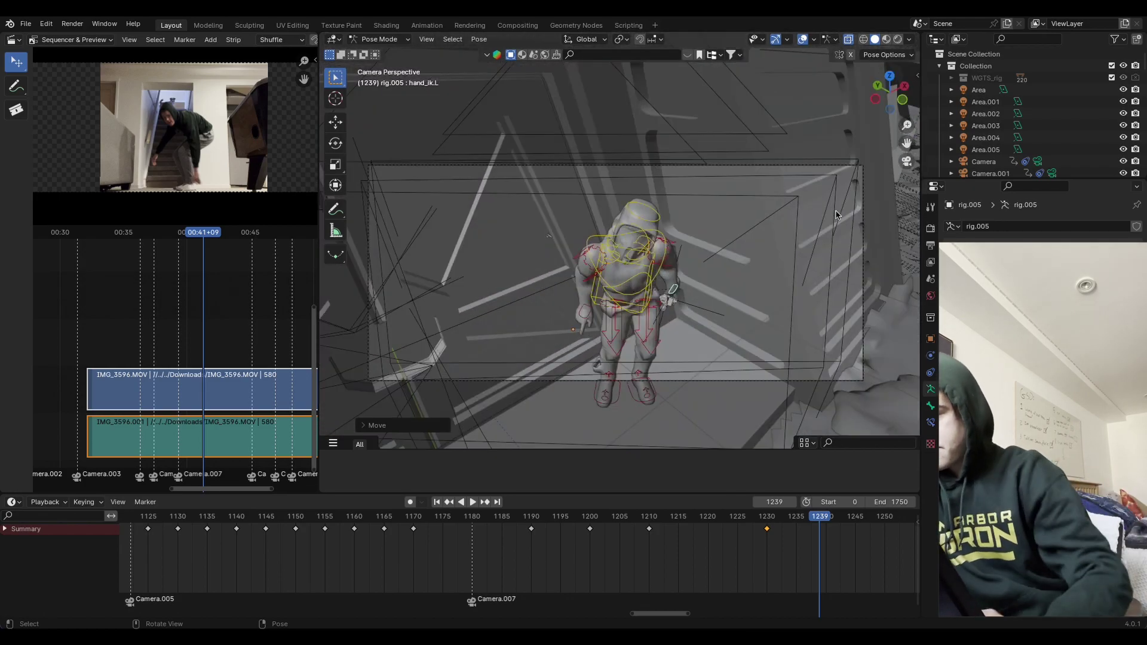
click(652, 315)
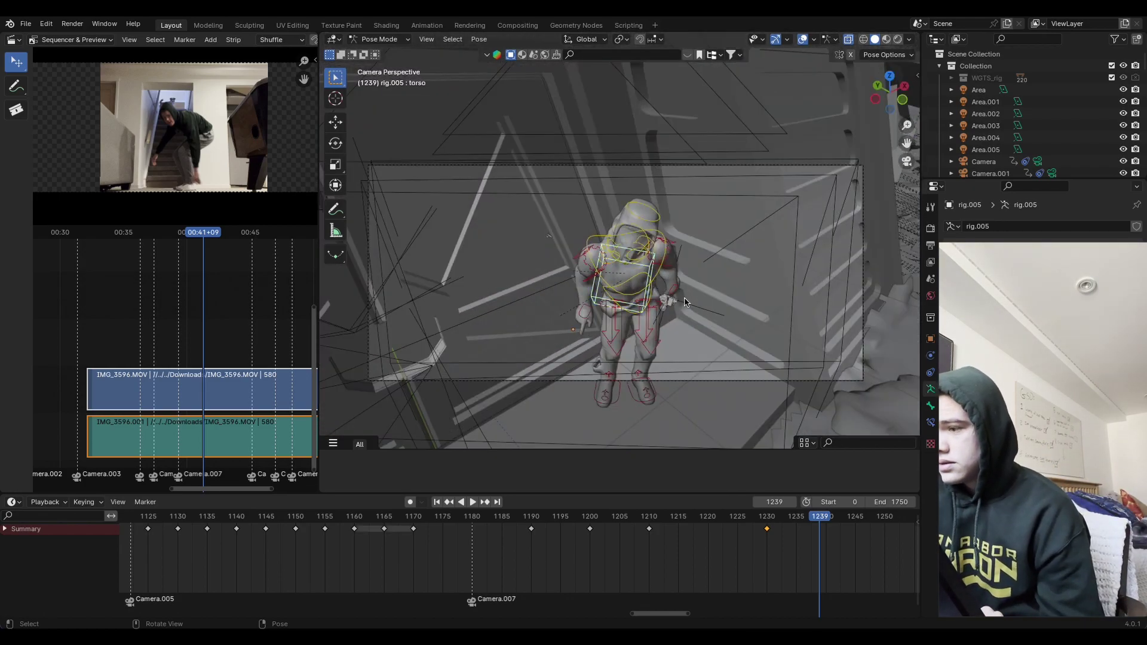
middle_drag(652, 316, 591, 278)
click(565, 282)
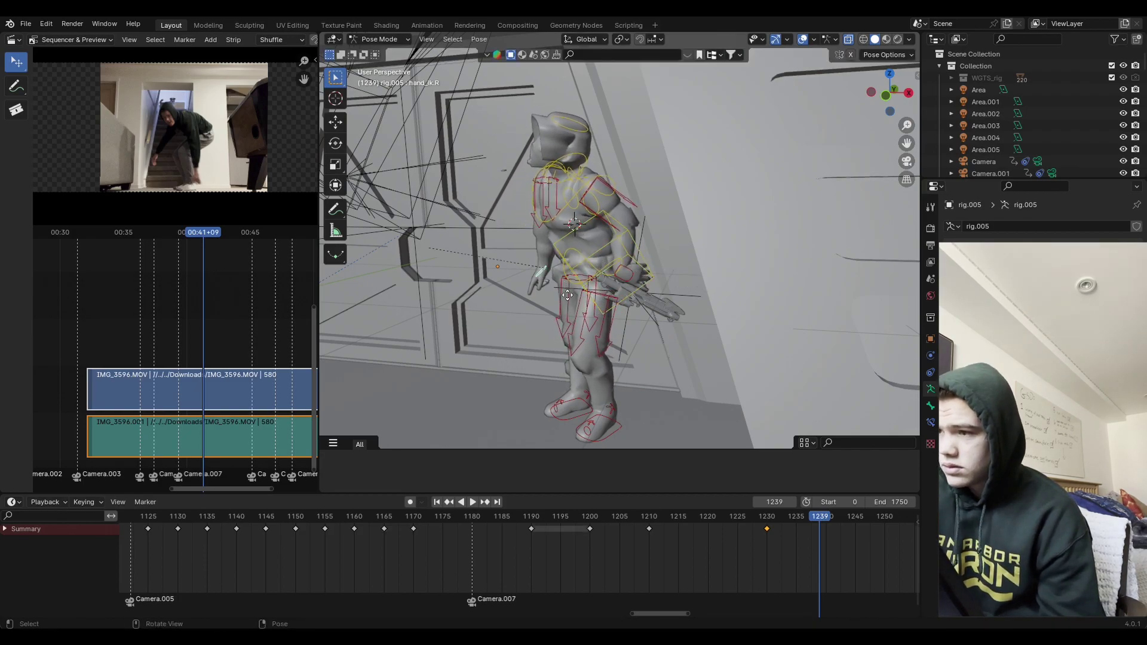
key(g)
click(569, 284)
middle_drag(628, 333, 694, 293)
Step: Rotate the hips and tilt the head, undoing a trial torso turn
click(646, 262)
key(r)
click(678, 301)
click(672, 306)
key(r)
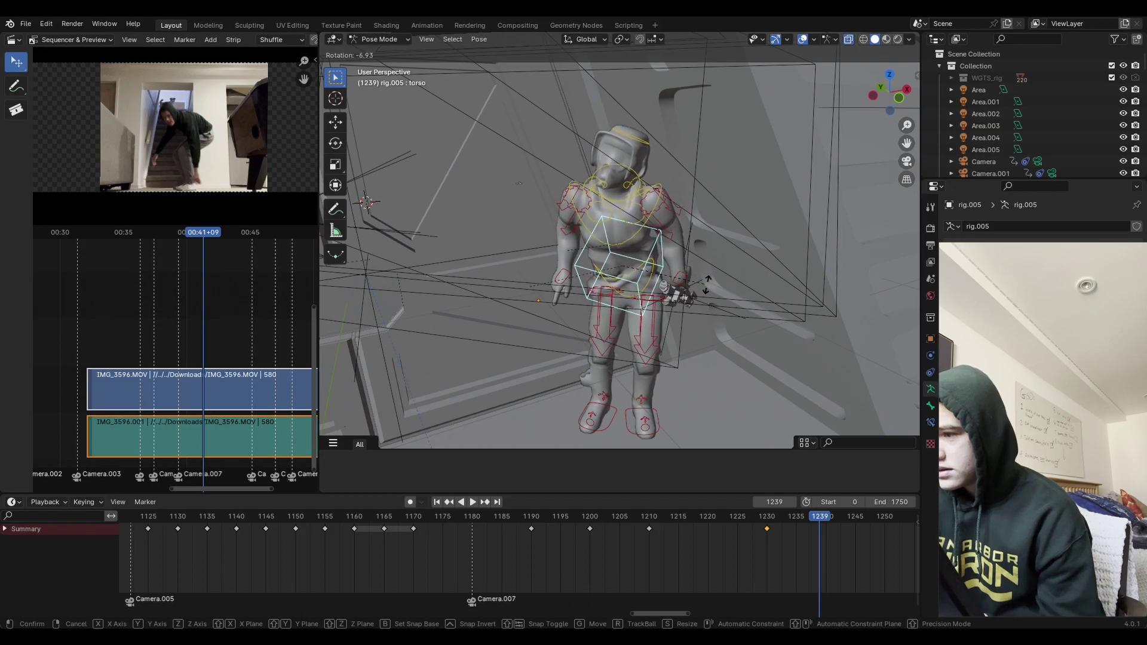
key(z)
click(681, 299)
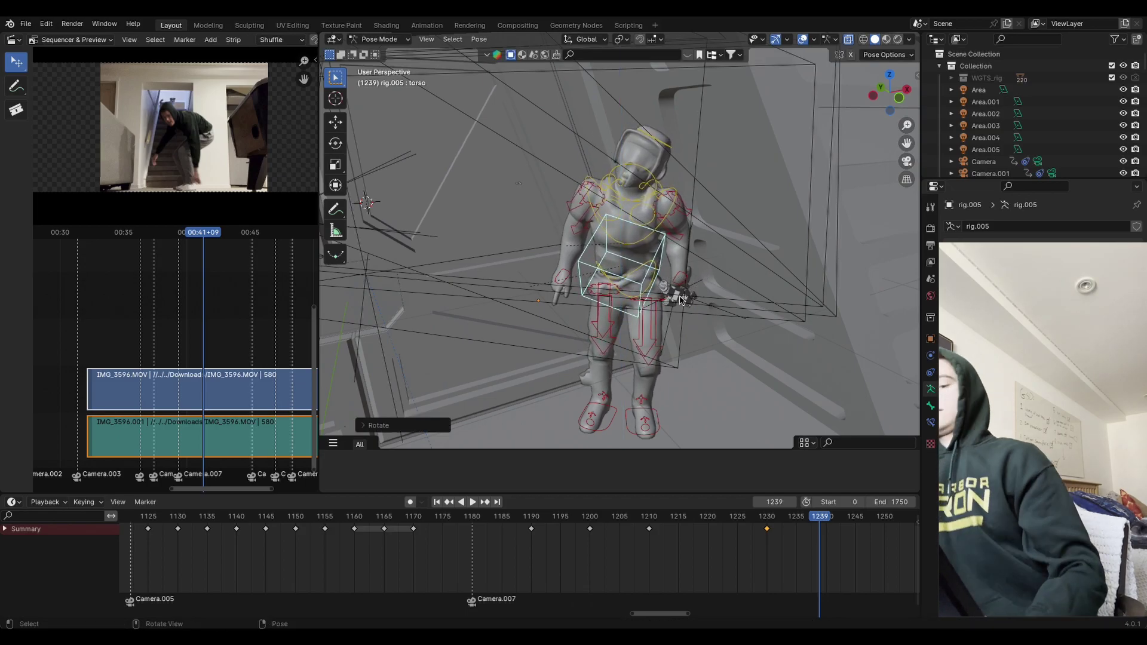
key(ctrl+z)
click(668, 297)
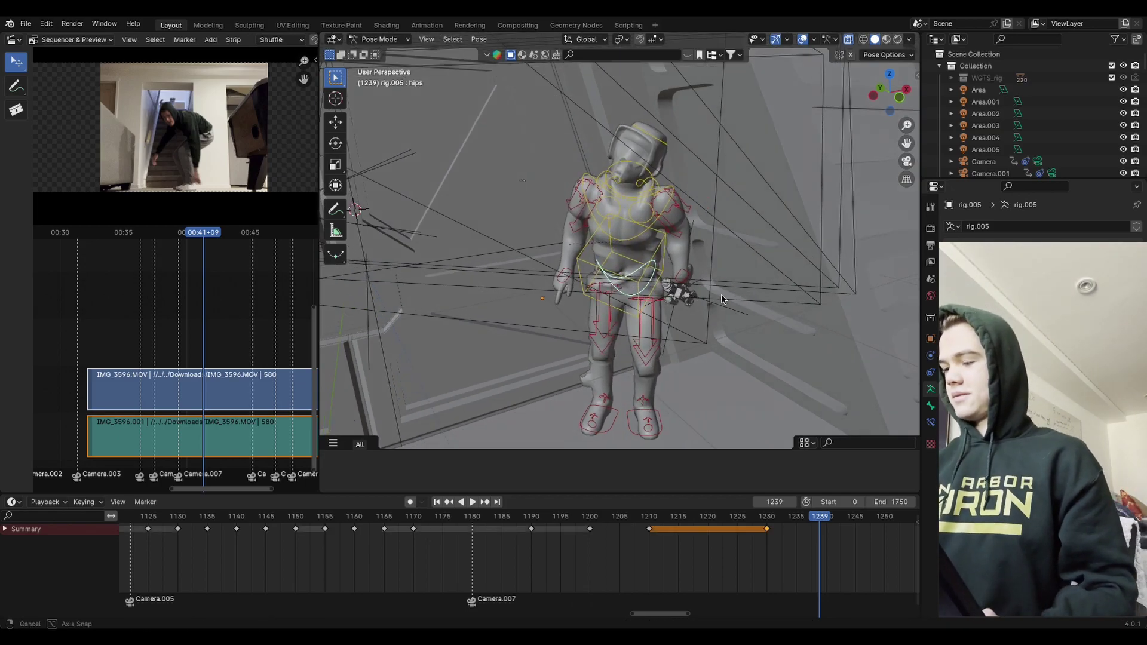
middle_drag(711, 294, 663, 120)
key(r)
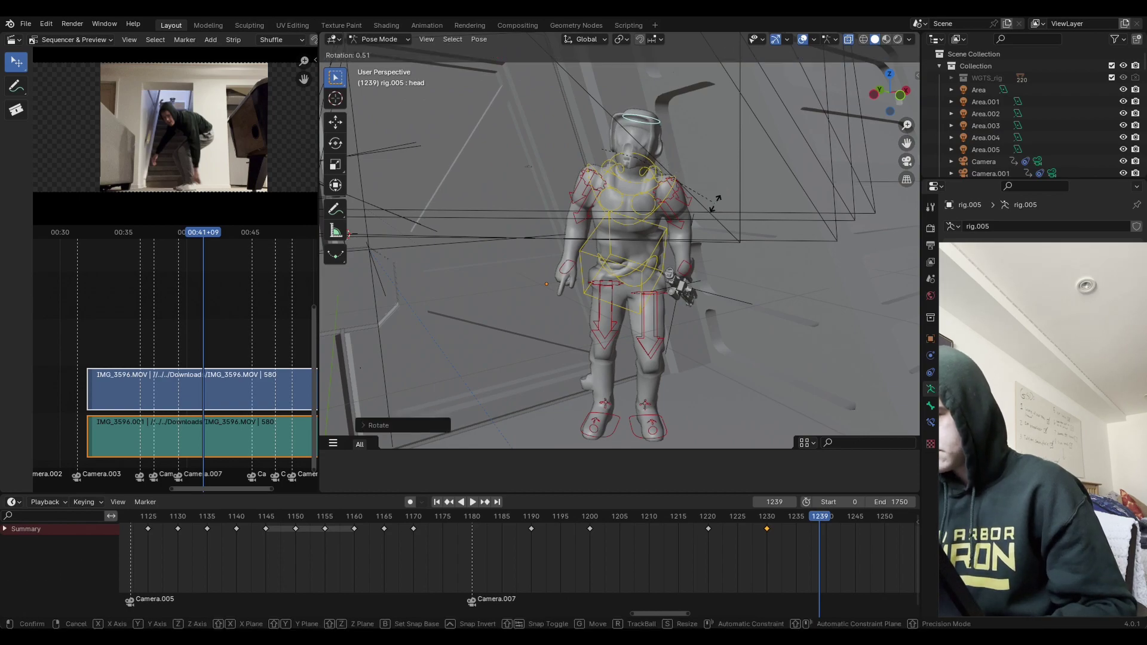
click(663, 256)
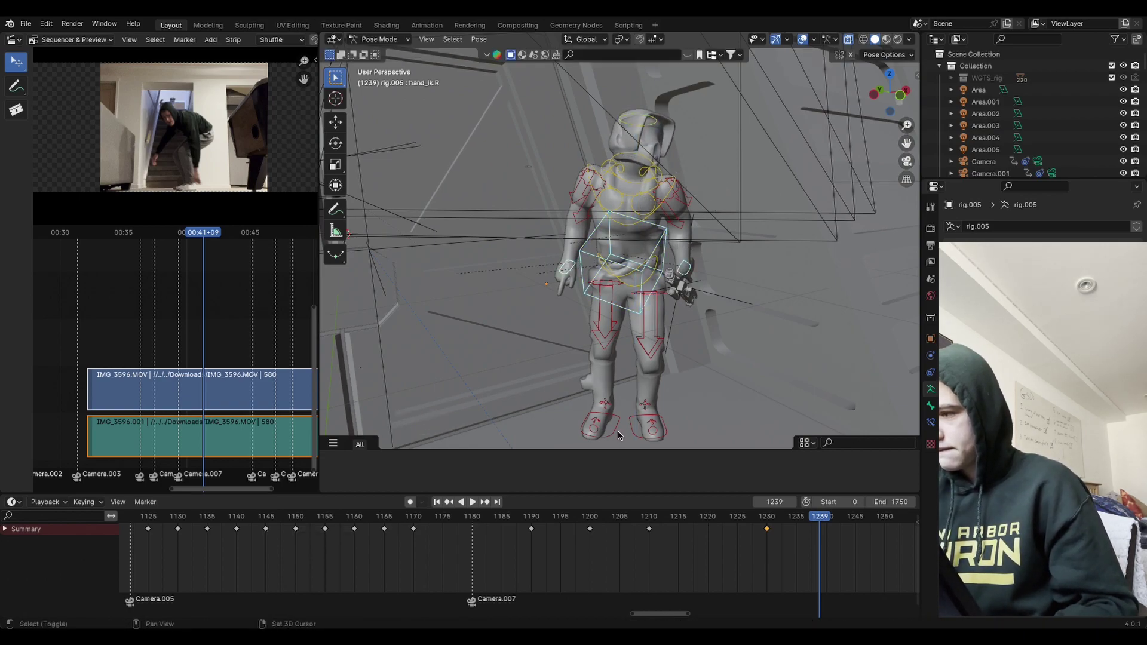
Step: Turn the right hand IK and right thigh IK controls around global Z
key(r)
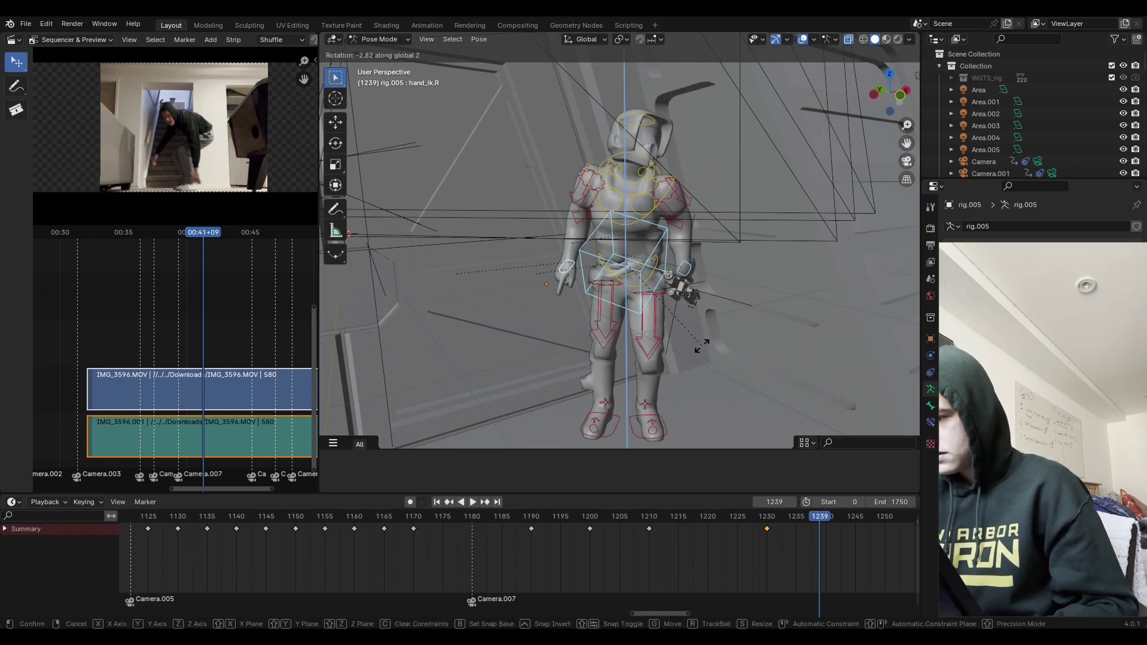
key(z)
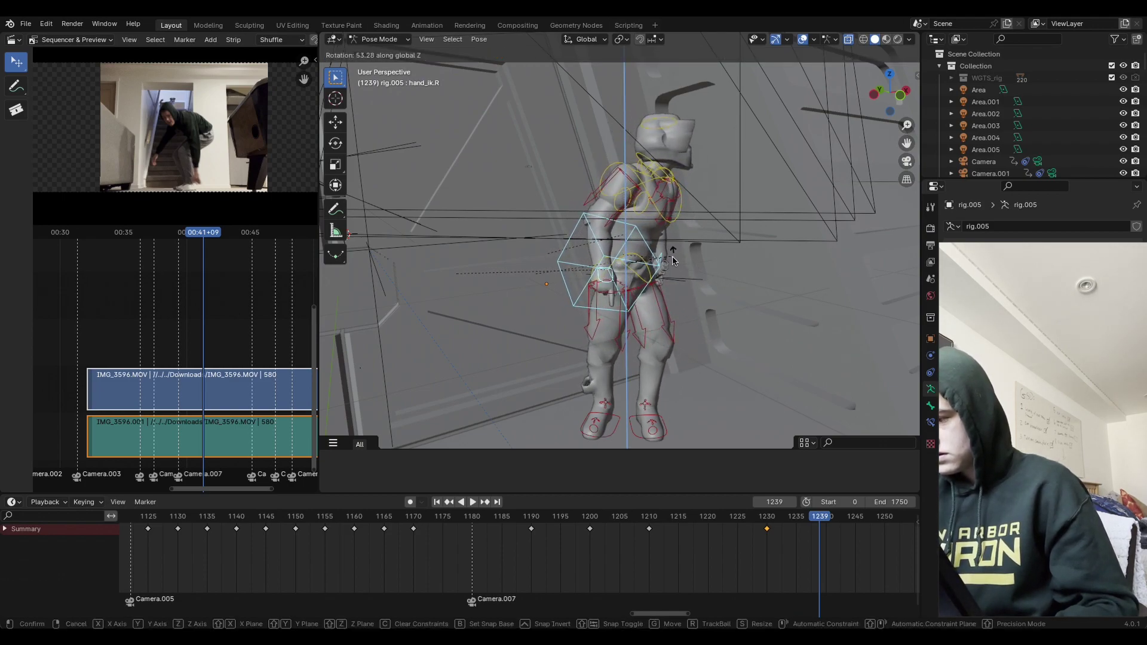
click(649, 366)
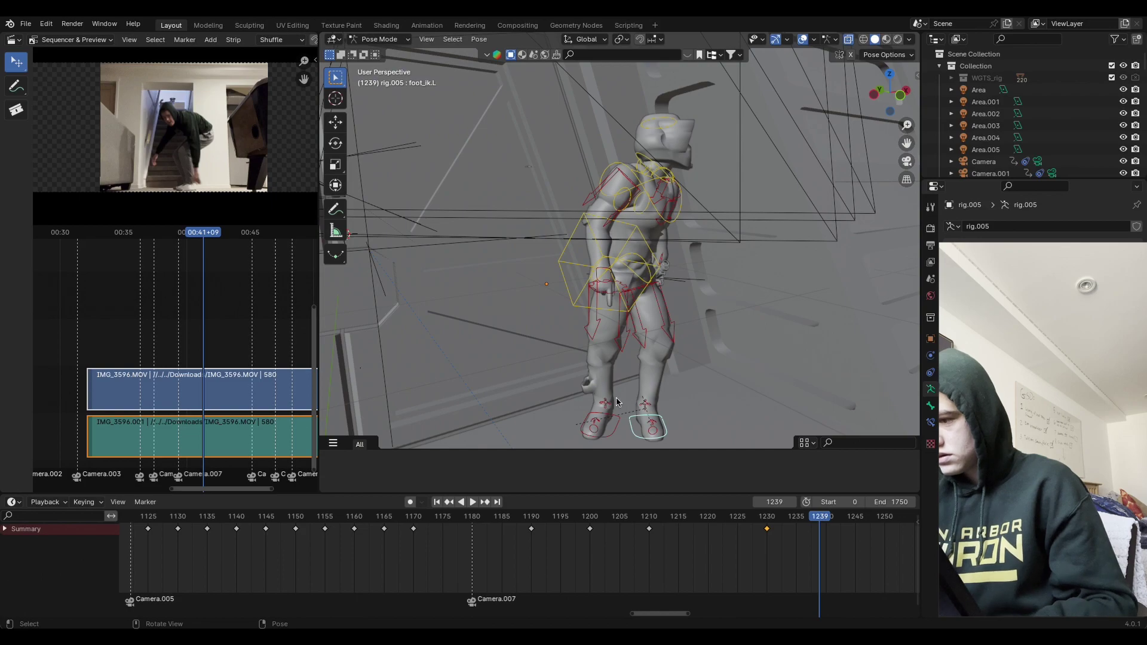
click(623, 349)
key(r)
key(z)
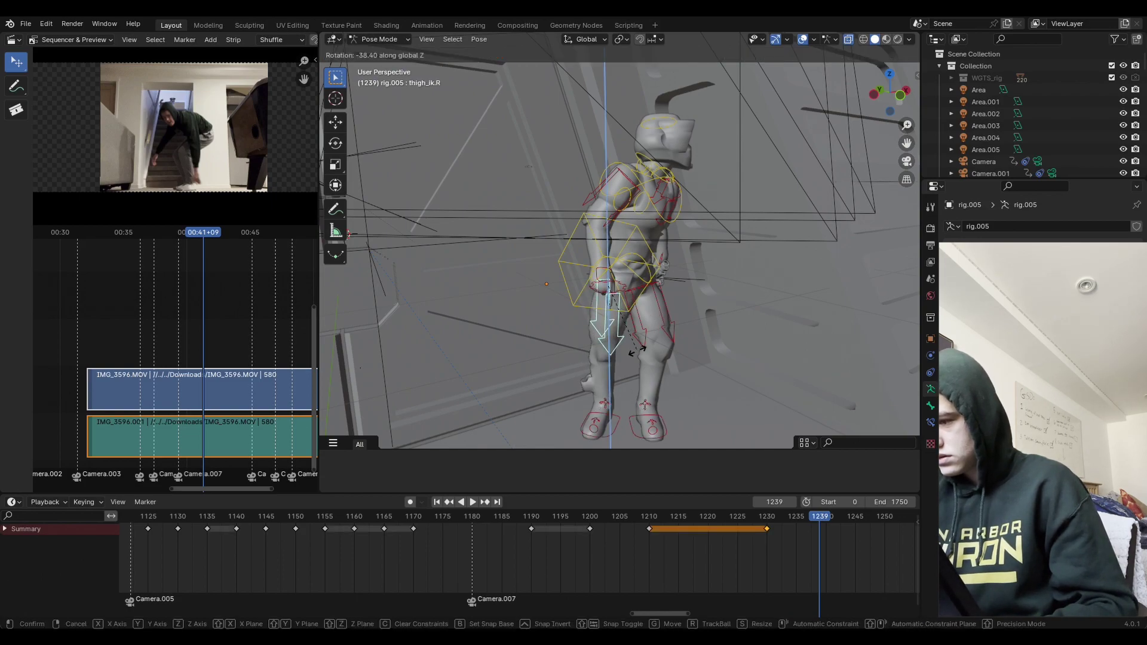
click(637, 349)
Step: Rotate the head in camera view, then keyframe every bone at frame 1239
click(904, 166)
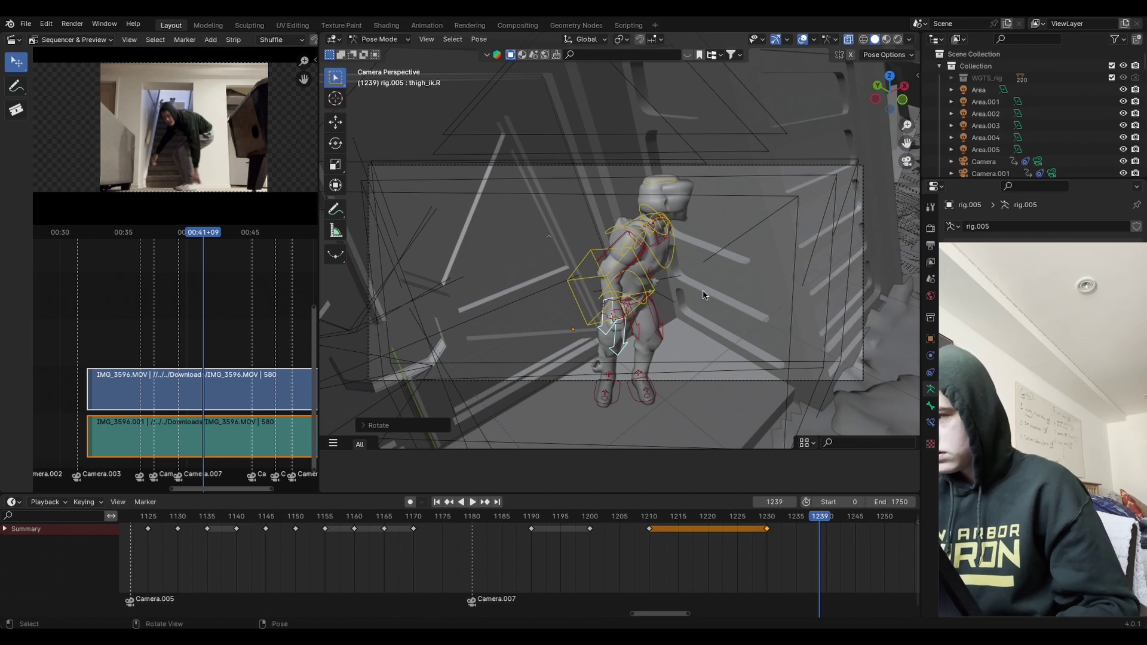
click(679, 214)
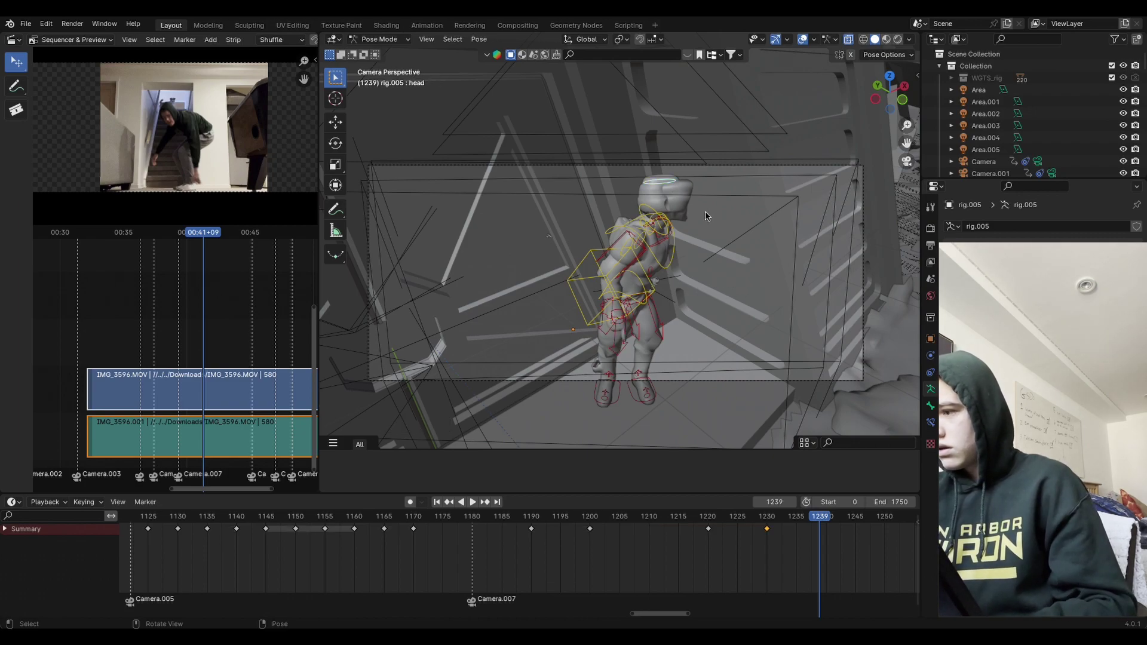
key(r)
click(708, 257)
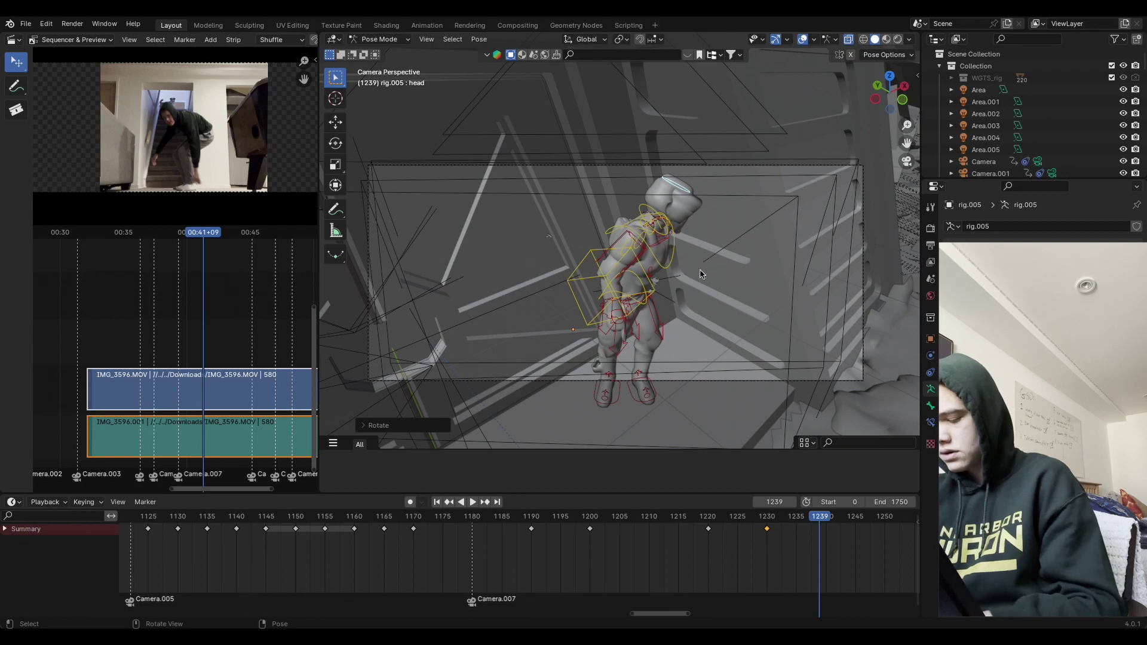
key(a)
key(i)
click(705, 273)
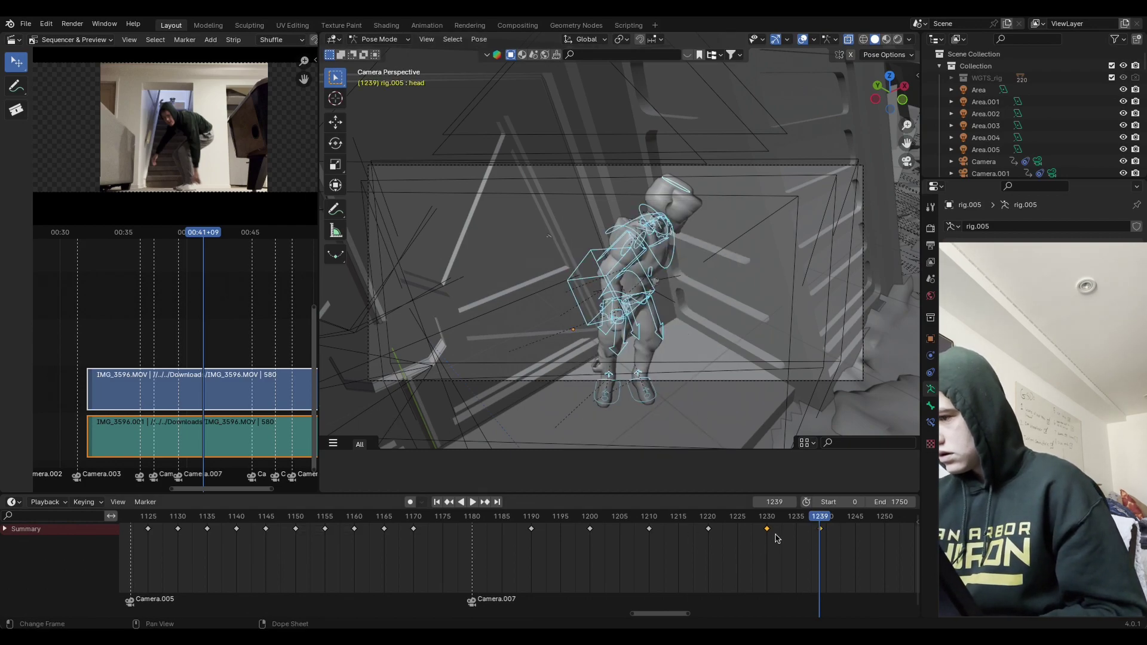
Step: Play back the animation from about frame 1210 to review the standing pose
key(space)
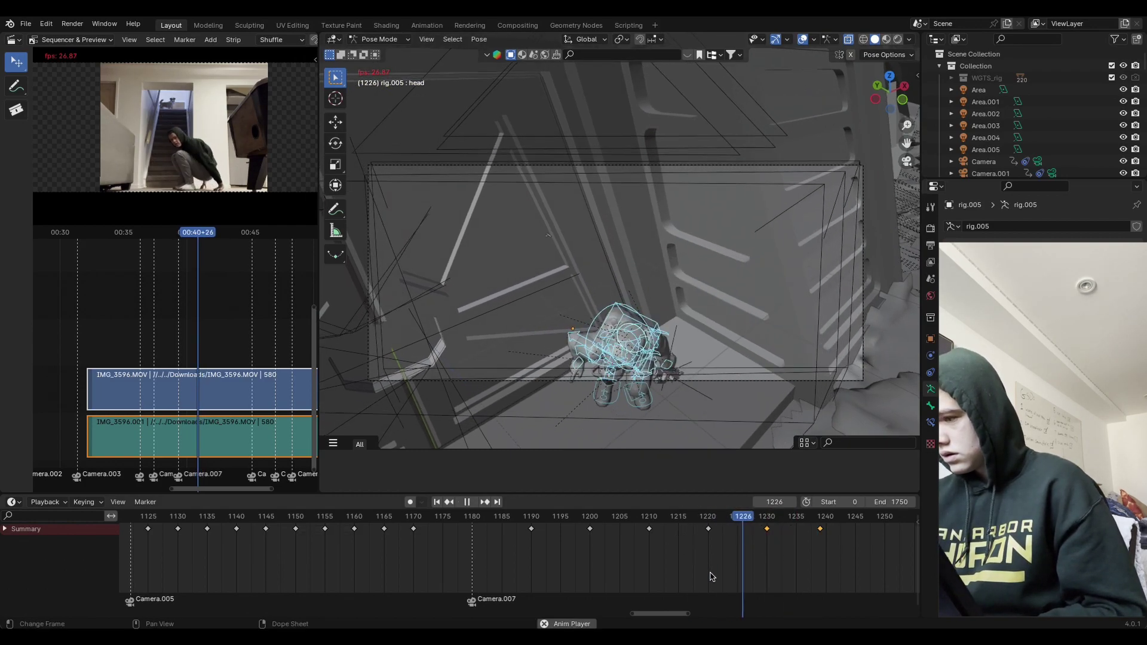
key(space)
drag(755, 516, 648, 549)
key(space)
key(space)
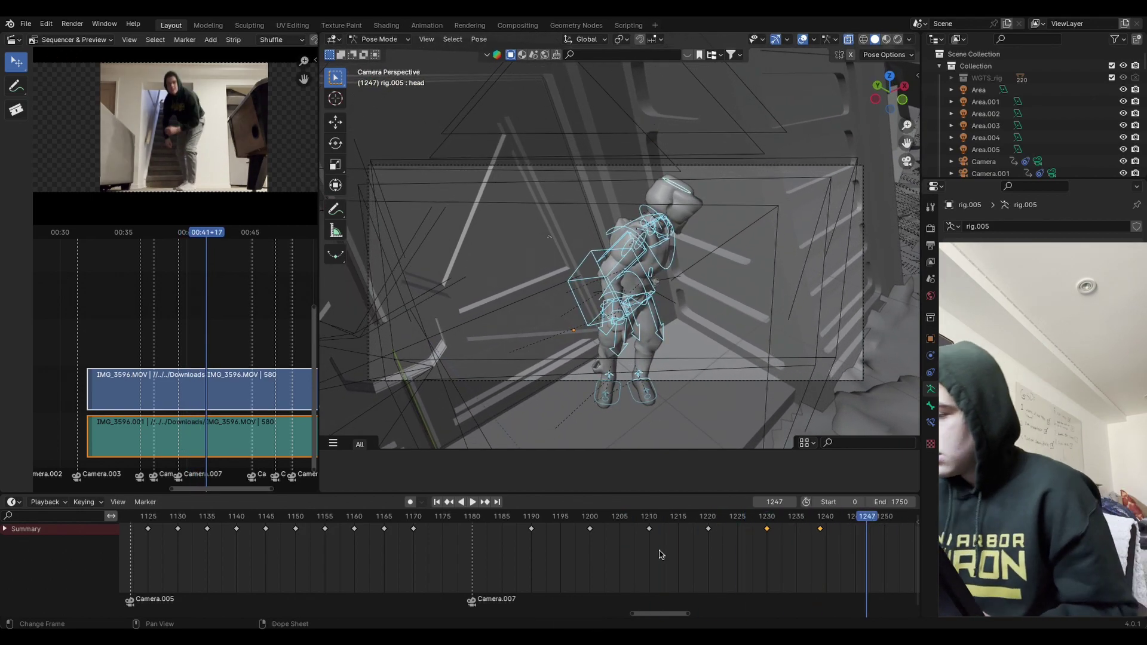
Step: With the right hand control selected, move the standing-pose key from frame 1239 to frame 1240
click(624, 327)
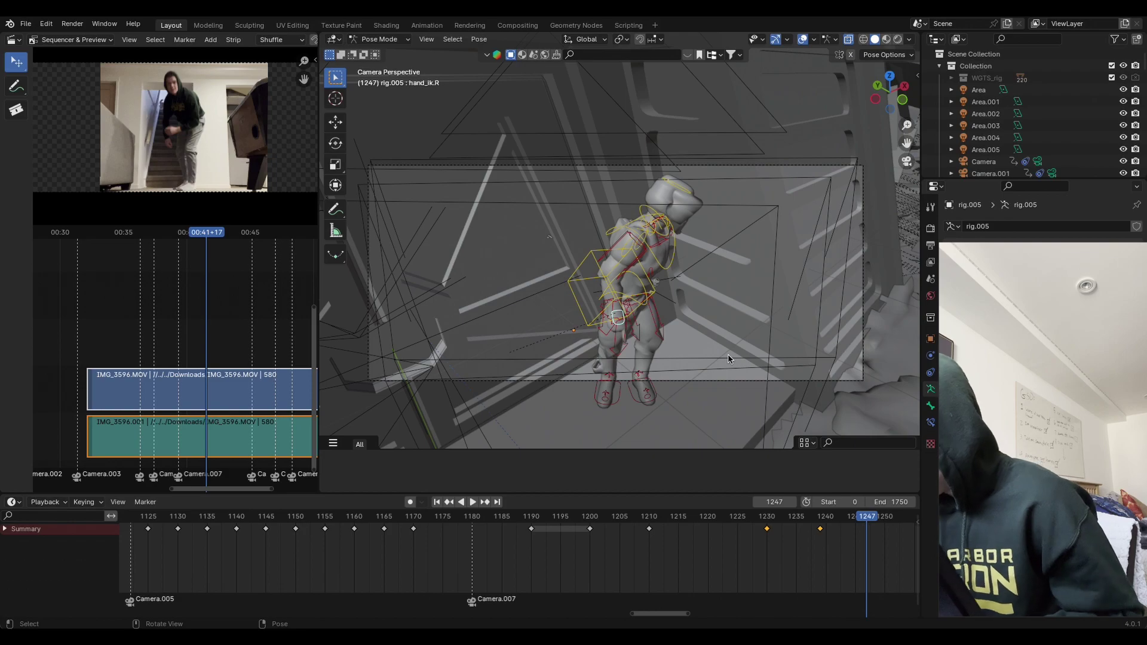
click(820, 518)
key(space)
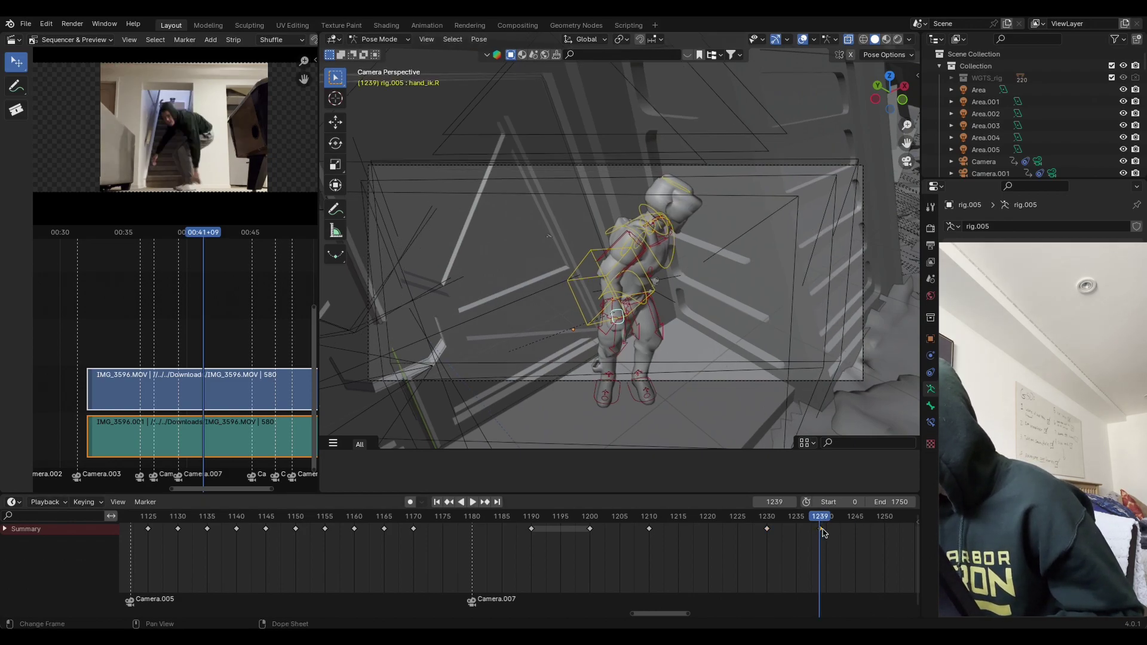
drag(822, 529, 829, 527)
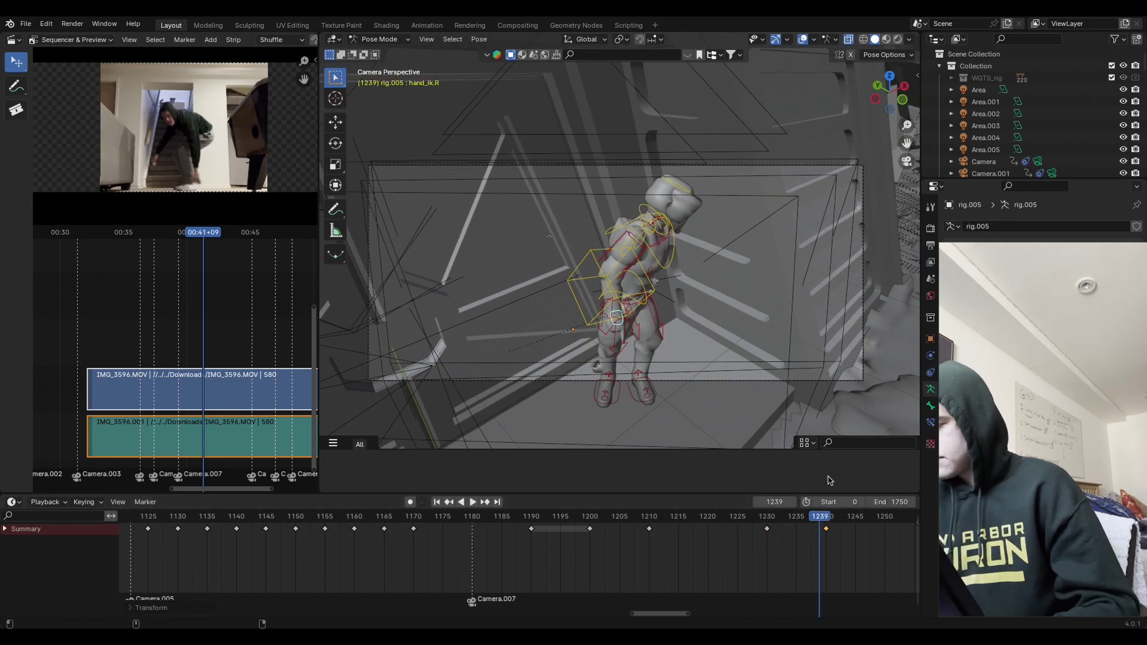
key(ctrl+z)
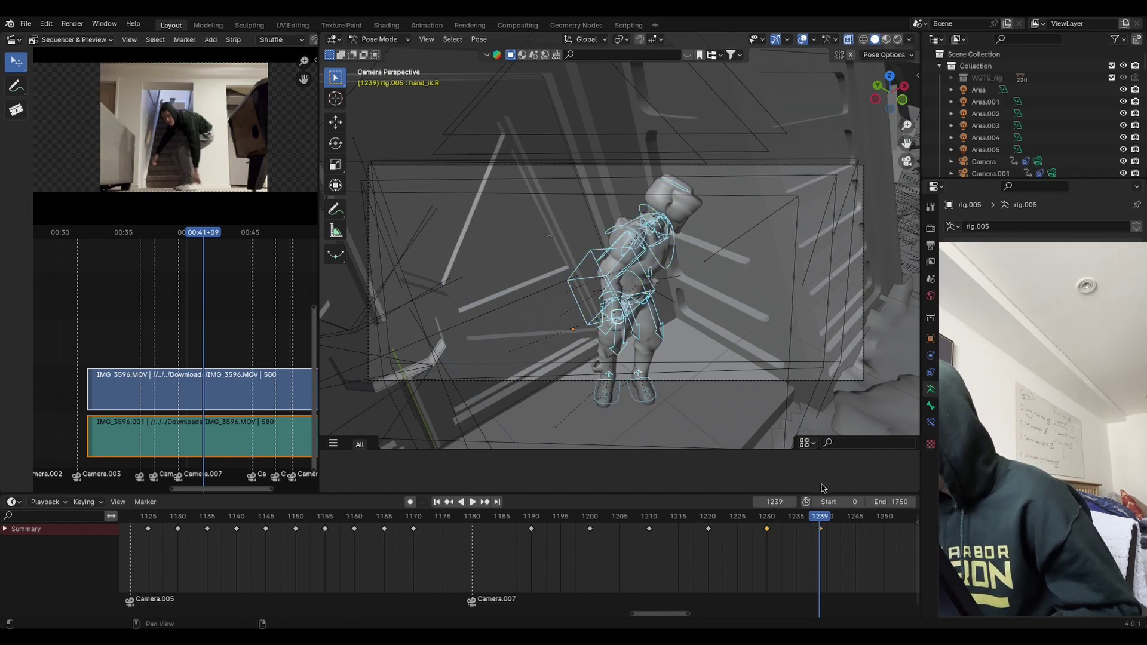
key(g)
click(837, 537)
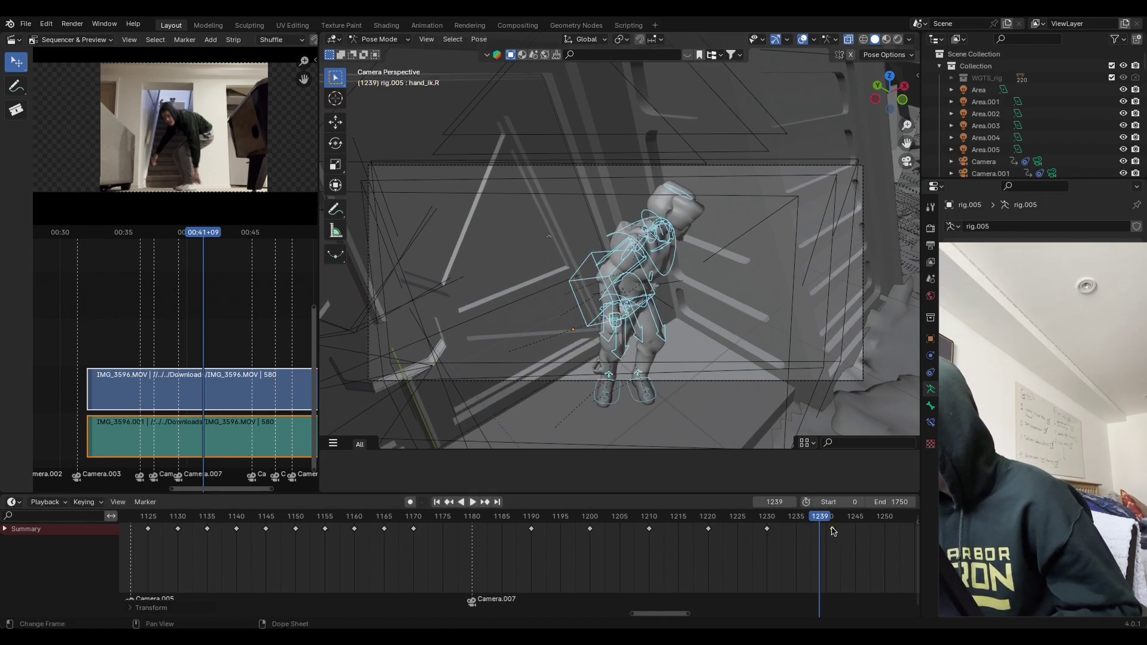
key(g)
click(827, 530)
key(space)
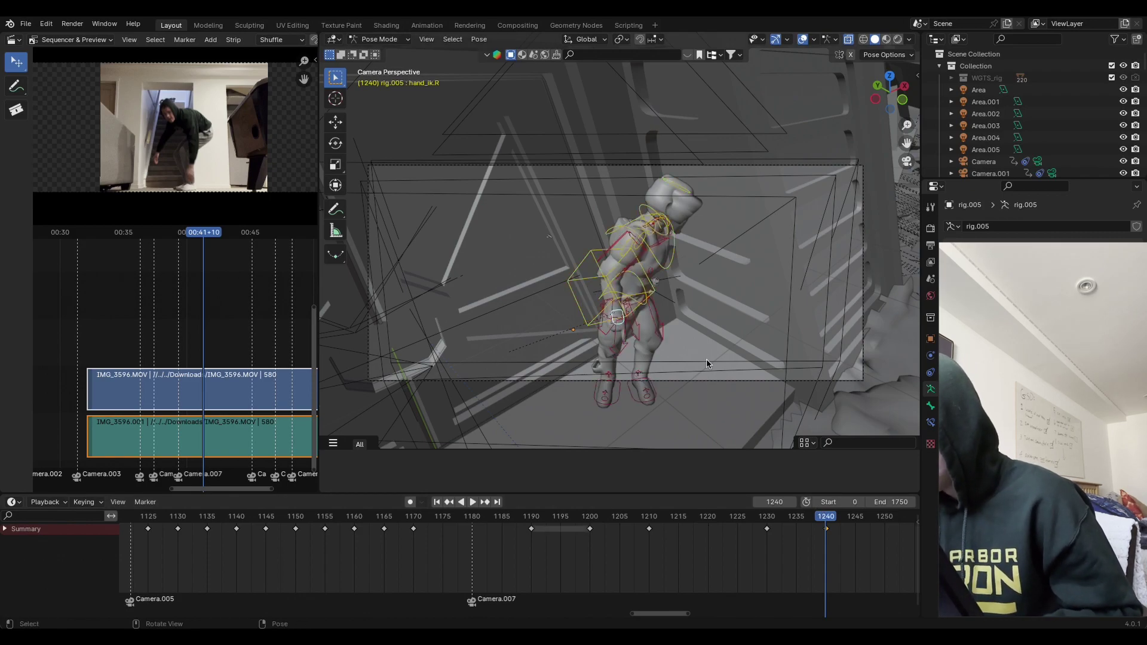
Step: Move and rotate the hand IK controls so the hands grip the rifle at frame 1240
key(g)
click(674, 336)
key(r)
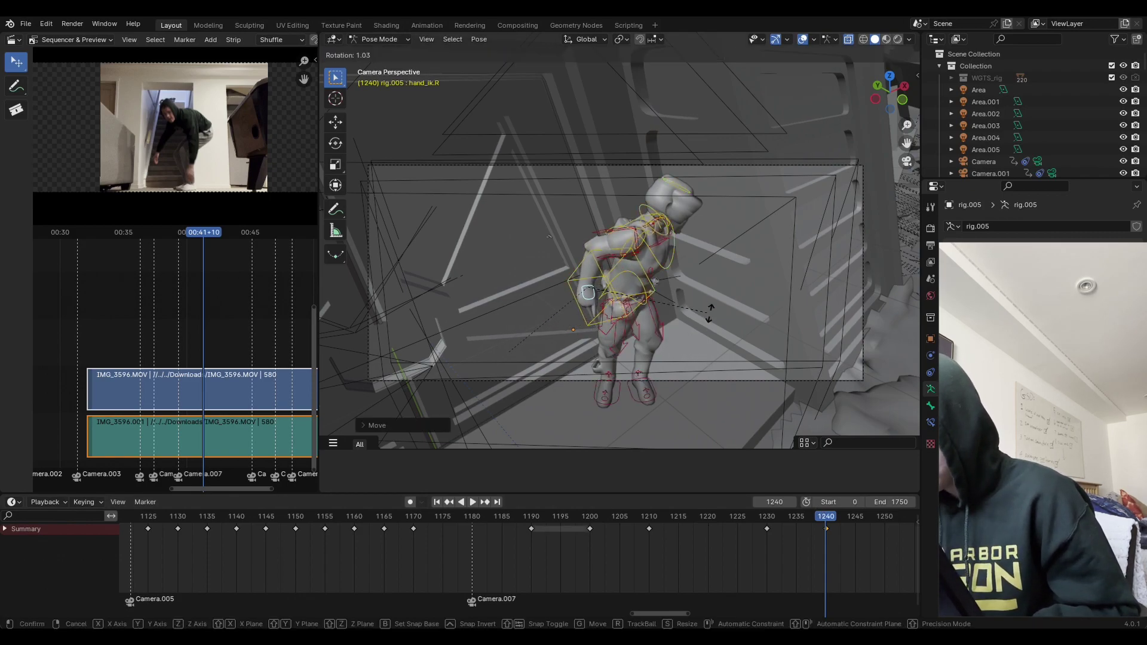
click(664, 377)
middle_drag(669, 364, 720, 299)
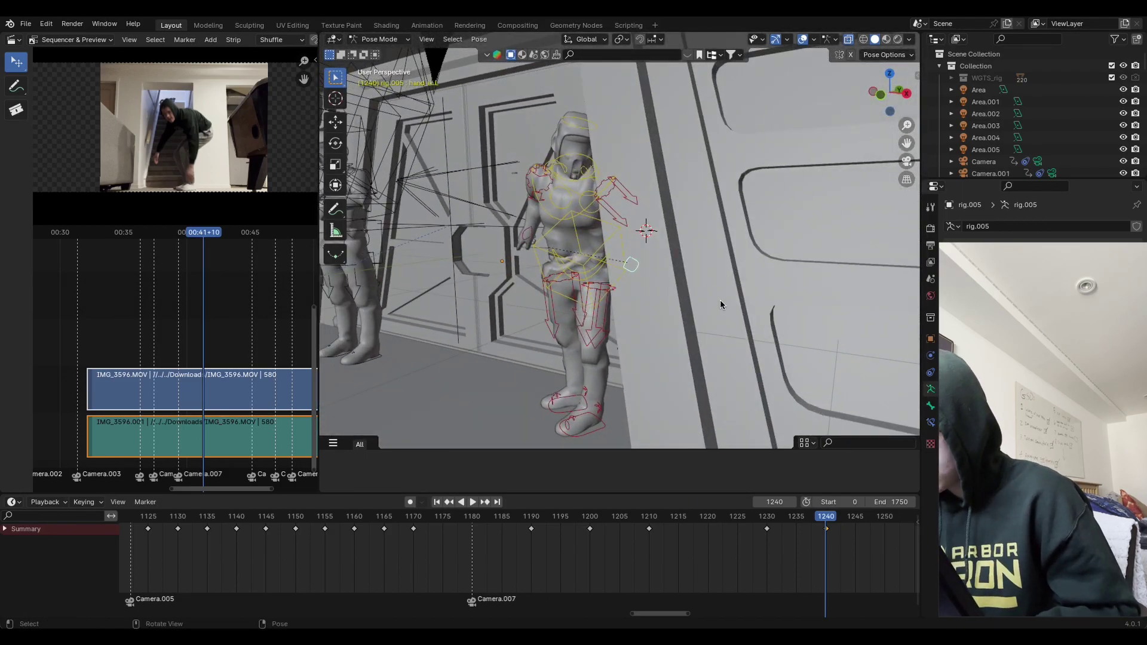
key(r)
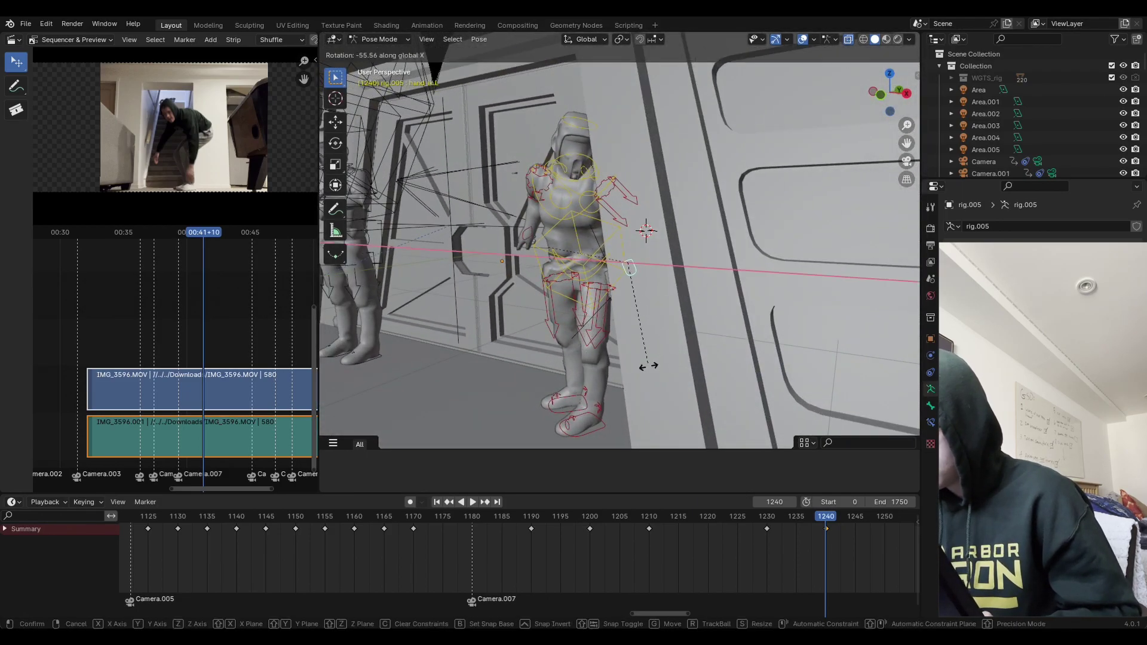
click(646, 230)
middle_drag(646, 230, 782, 337)
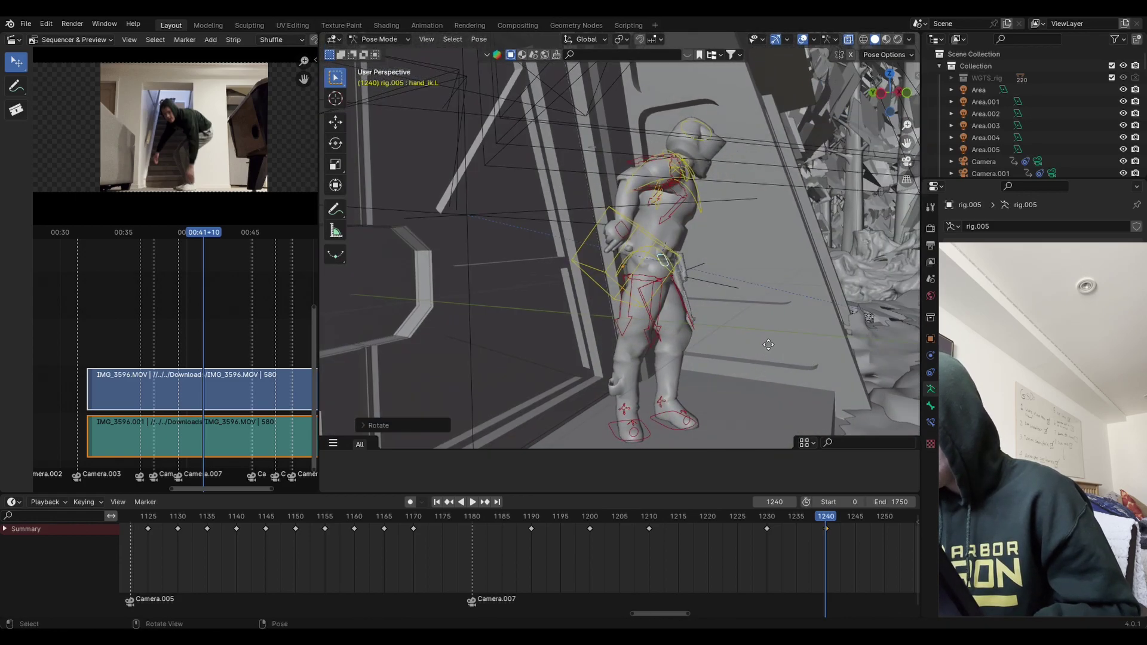
key(g)
click(789, 247)
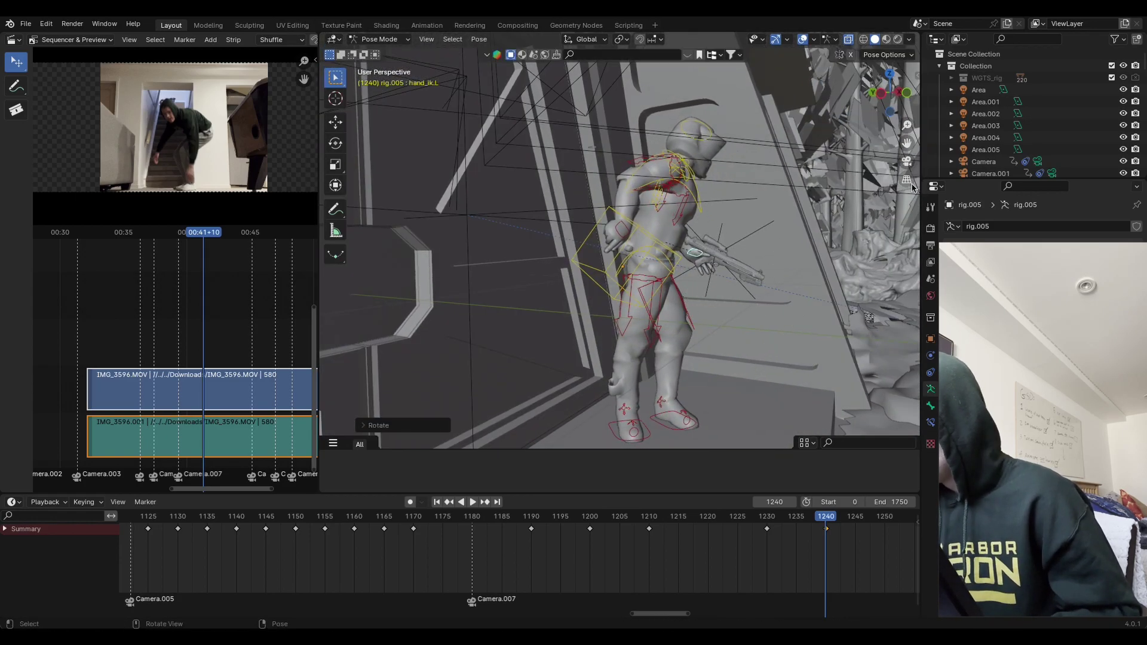
Step: In the camera view, key location and rotation for every bone of the rig at frame 1240
key(KP_0)
key(a)
key(i)
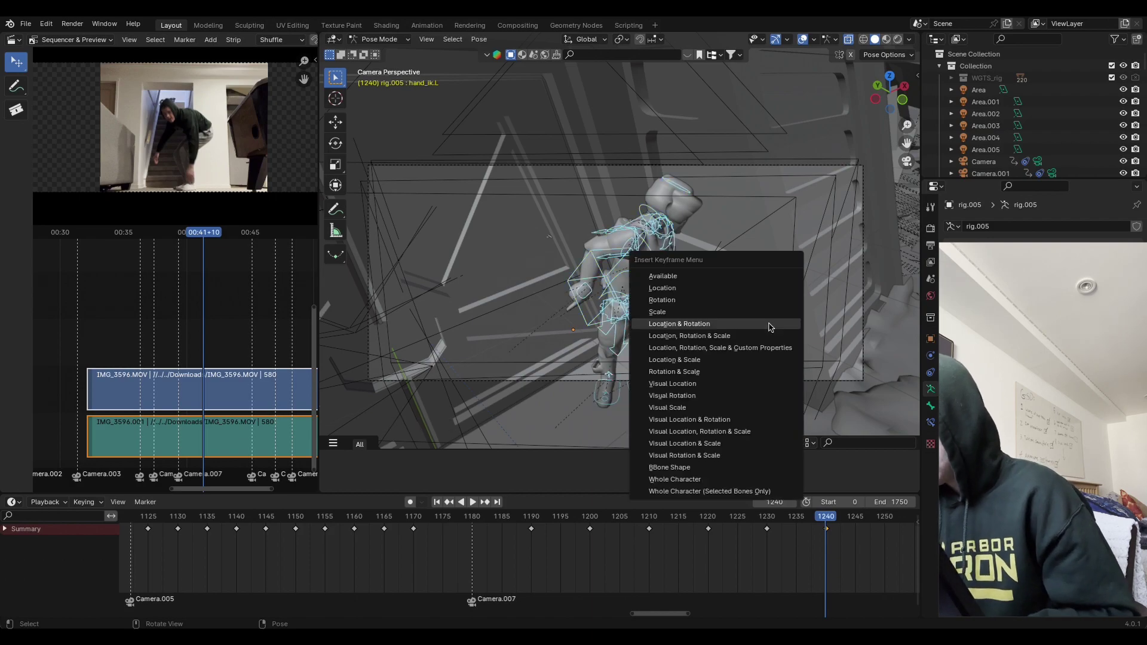
click(768, 326)
Step: Replay the rise from about frame 1227 and return to frame 1231
drag(789, 525, 748, 522)
key(space)
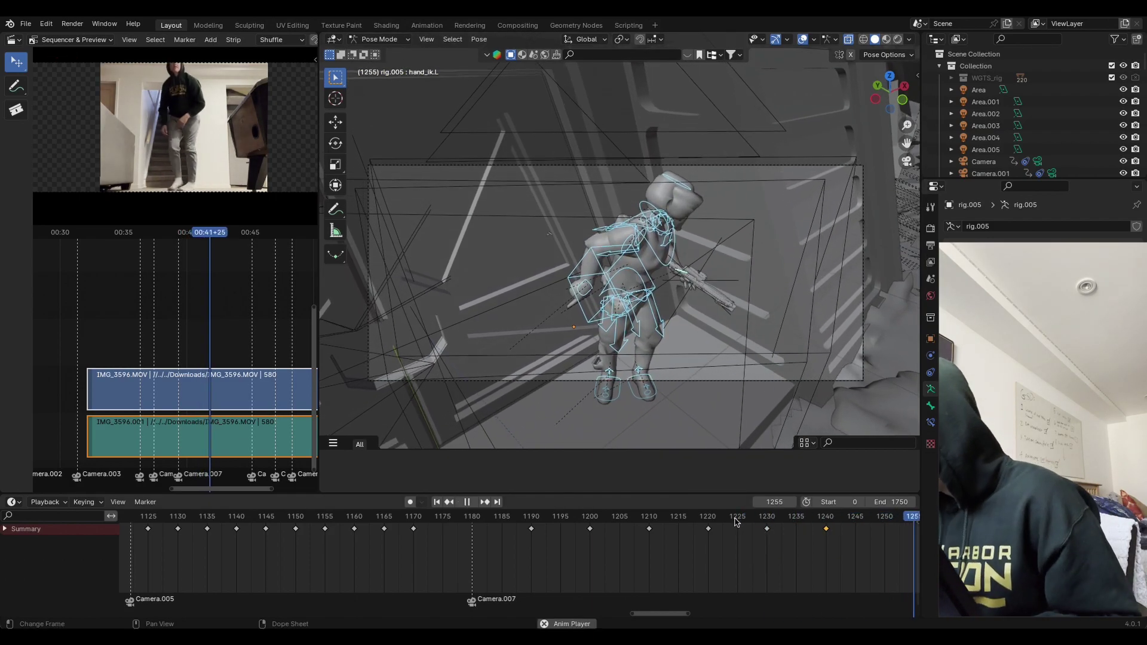
click(768, 522)
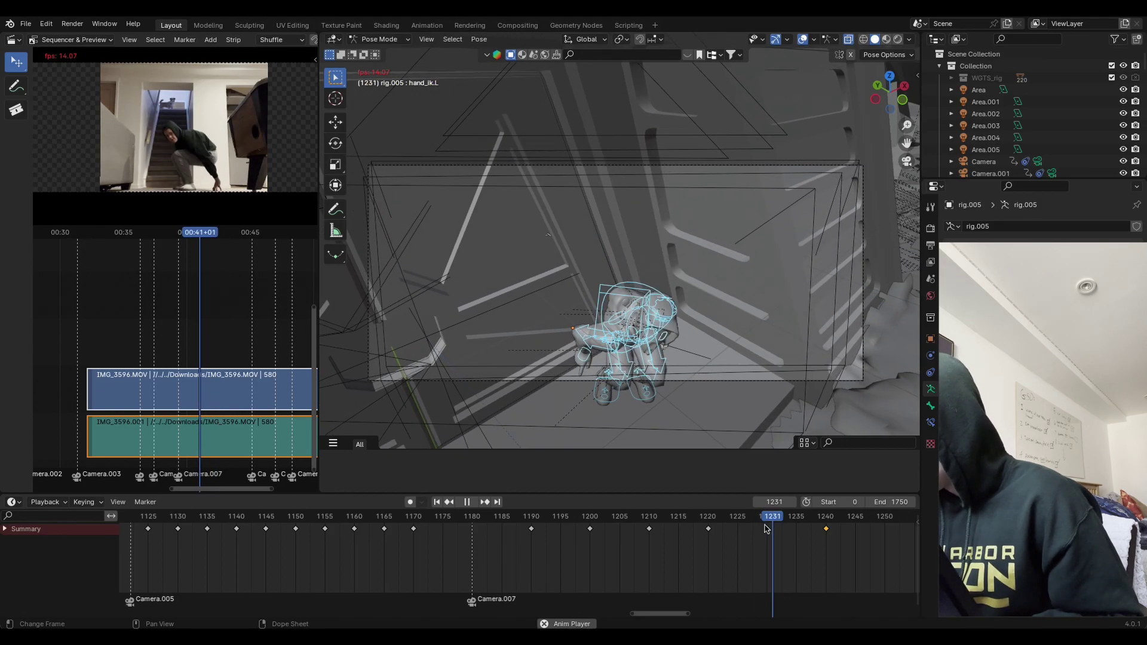
Step: At frame 1230, move and rotate the left hand control in the crouch pose
click(767, 521)
key(space)
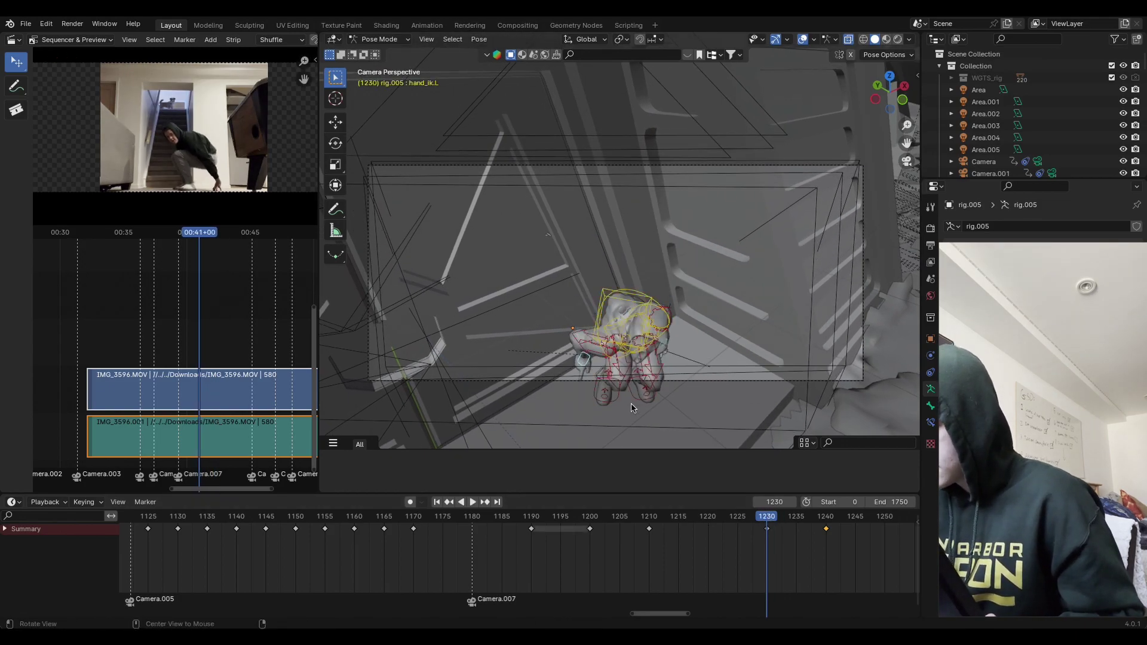
middle_drag(578, 371, 727, 383)
alt+drag(739, 383, 693, 390)
key(g)
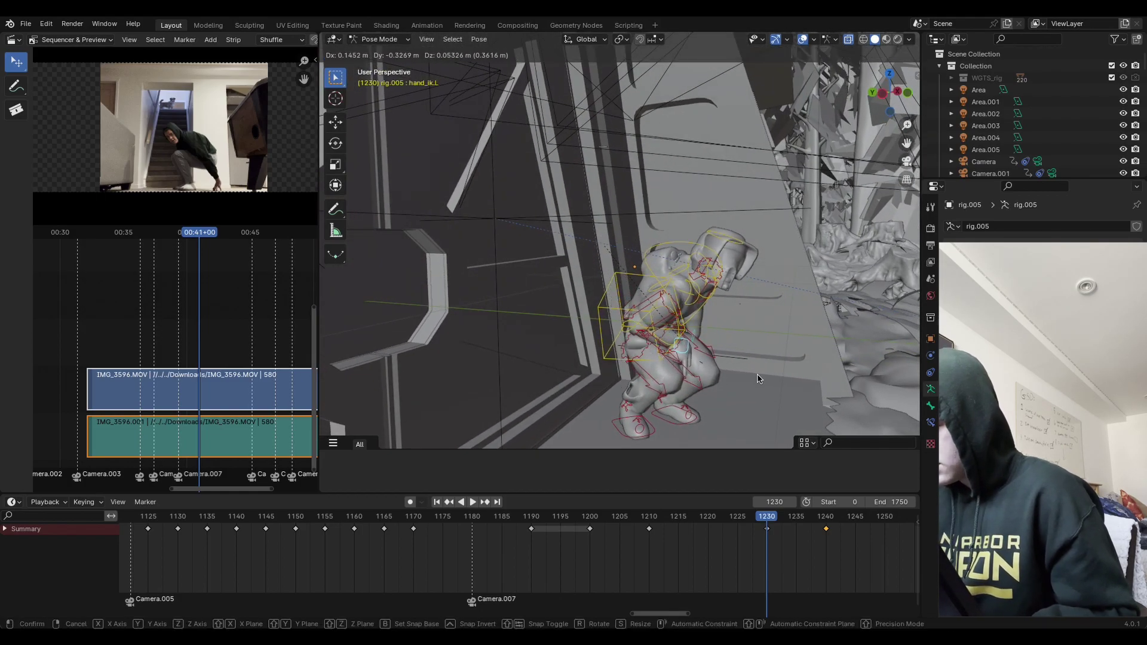
click(759, 379)
key(r)
click(782, 343)
middle_drag(782, 343, 630, 344)
key(g)
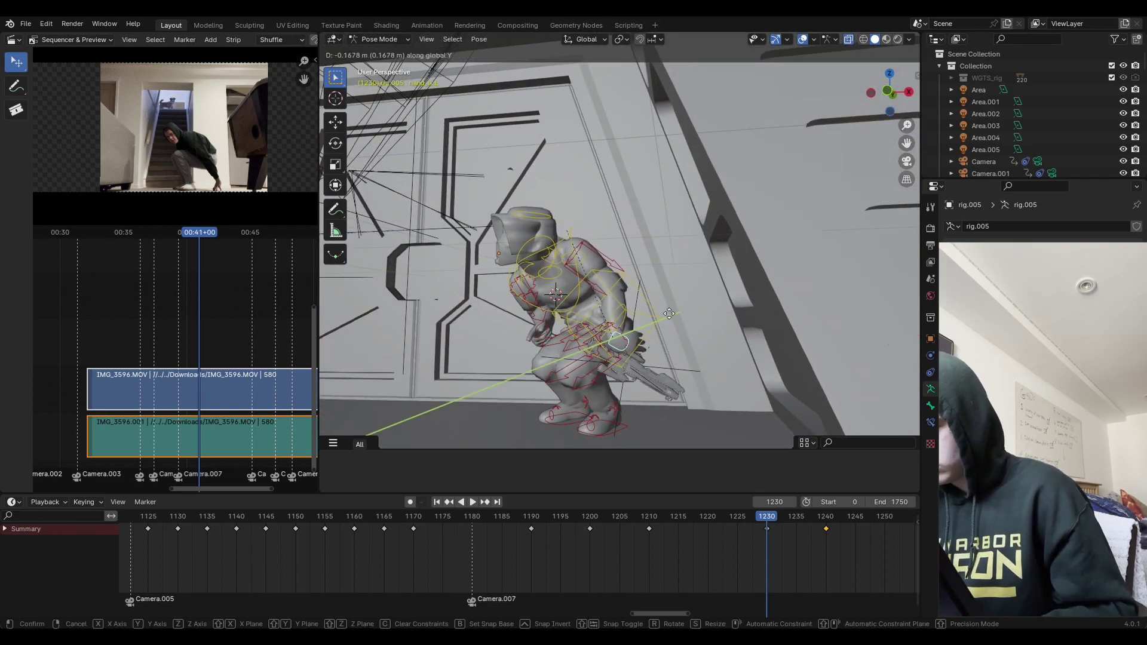
click(684, 327)
key(r)
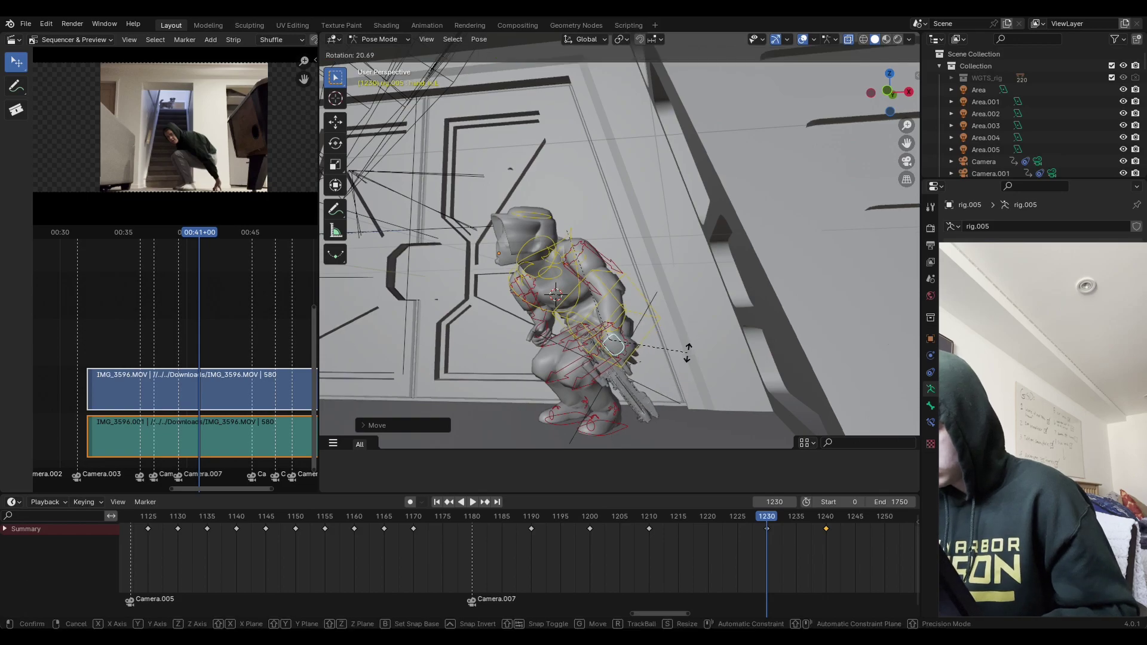
click(693, 336)
Step: Rotate the hand control on global Y, refine its placement, and key the crouch pose at frame 1230
key(r)
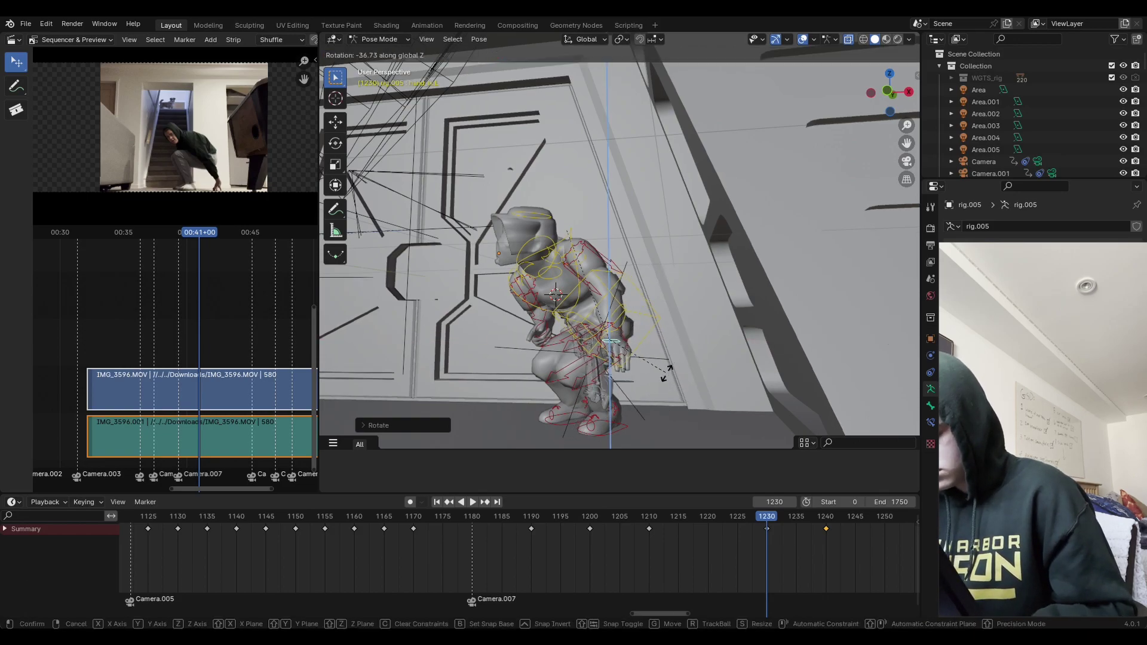
key(y)
click(643, 395)
middle_drag(644, 395, 660, 317)
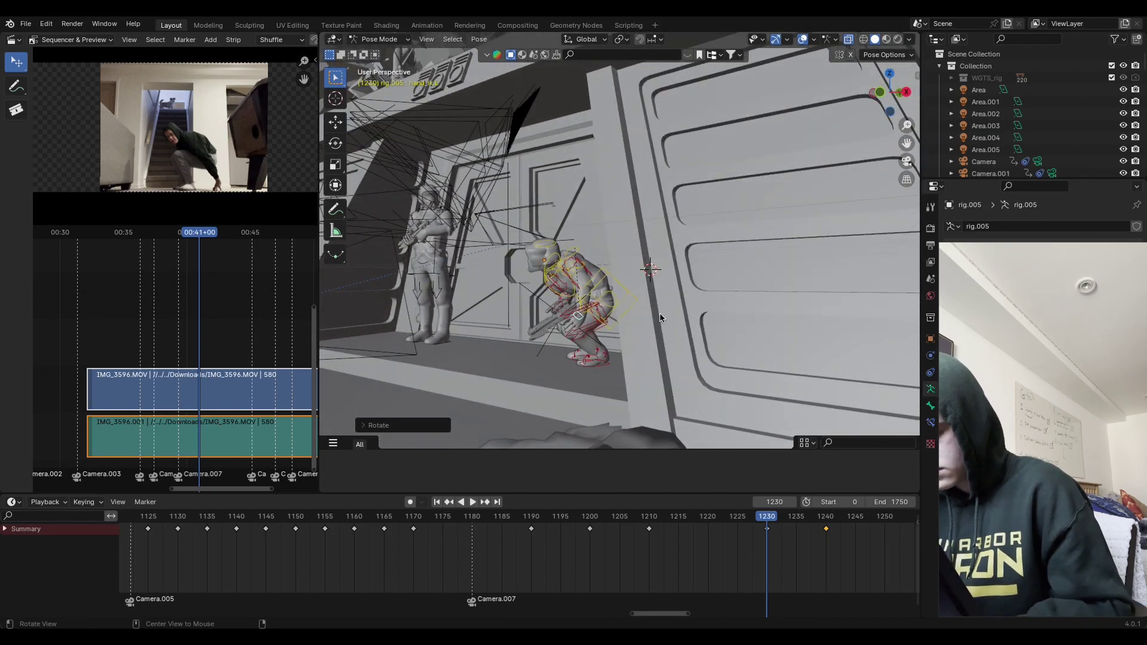
key(r)
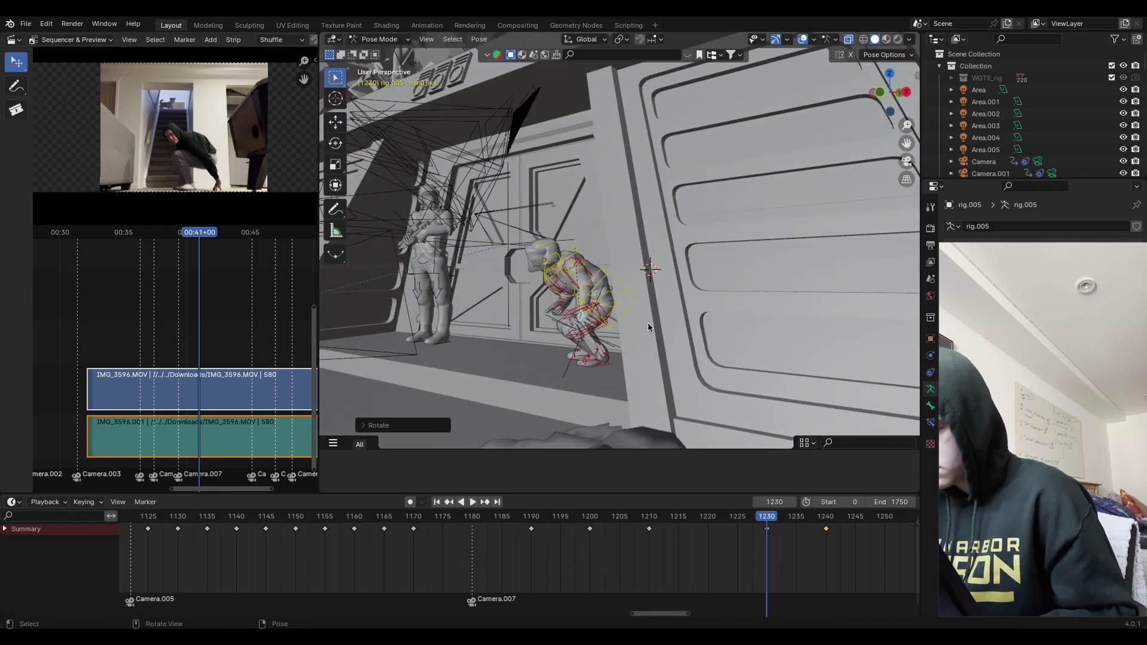
key(z)
key(g)
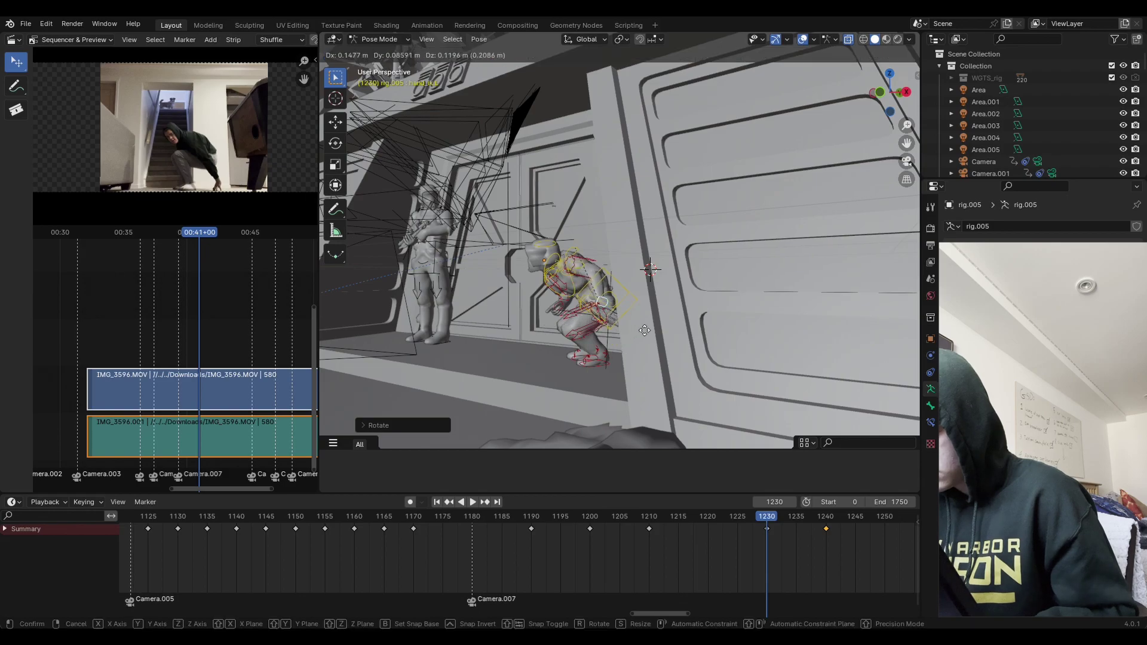
click(639, 326)
middle_drag(684, 363, 718, 315)
key(g)
click(694, 338)
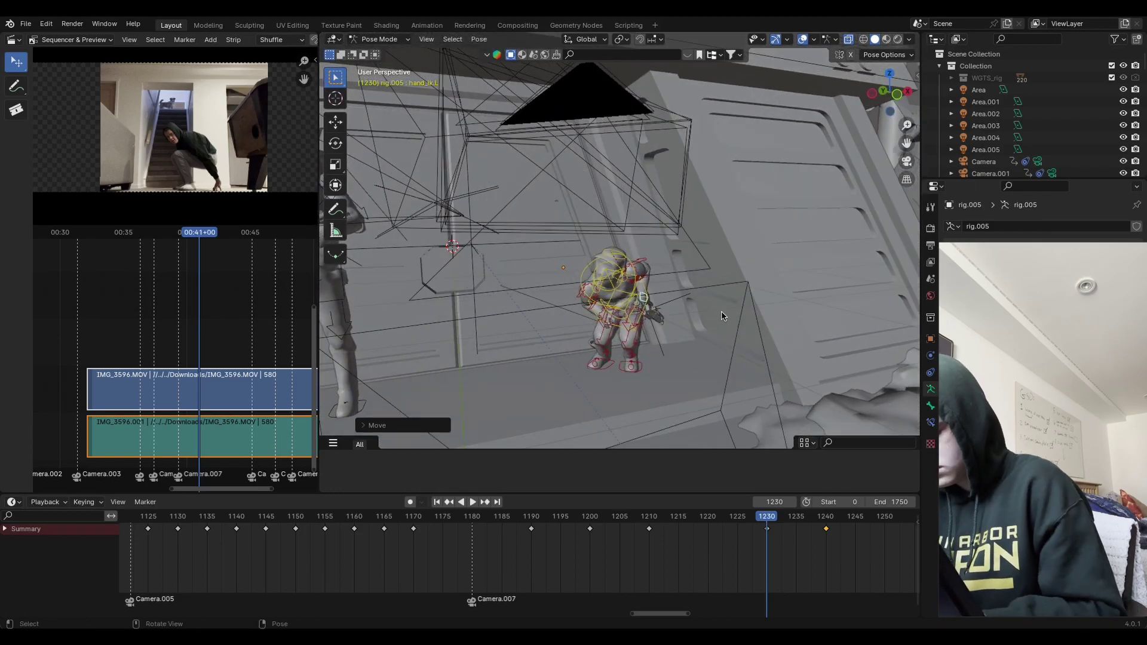
key(i)
click(725, 317)
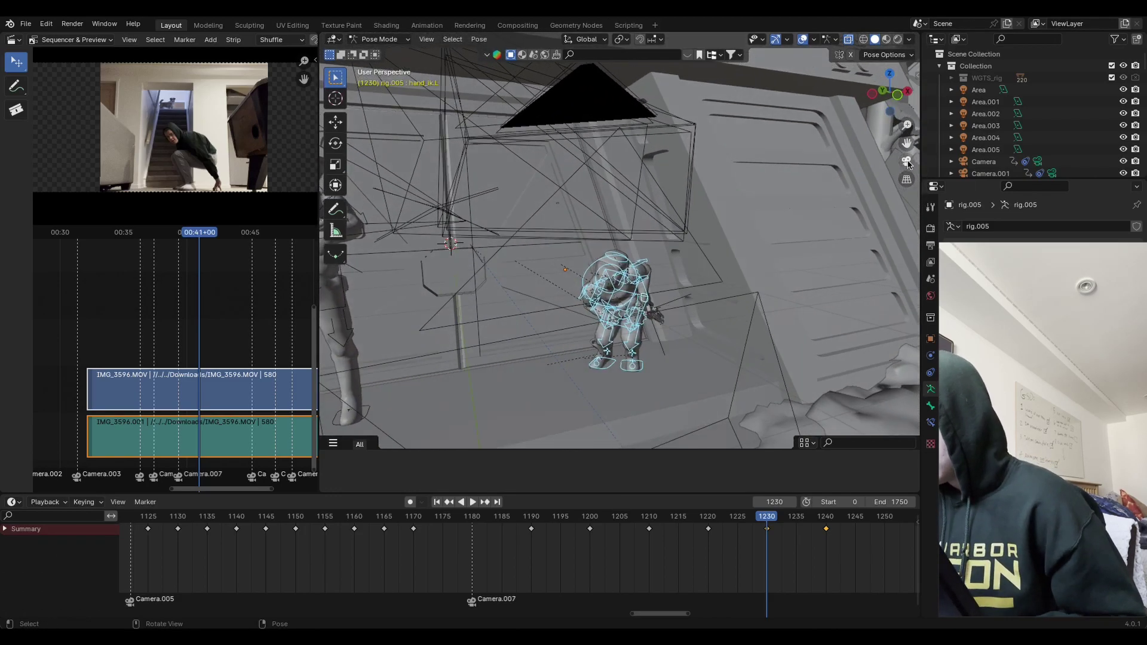
Step: Review the animation from about frame 1210 through the camera with the rig and overlays hidden
click(906, 162)
drag(707, 516, 631, 547)
key(space)
key(space)
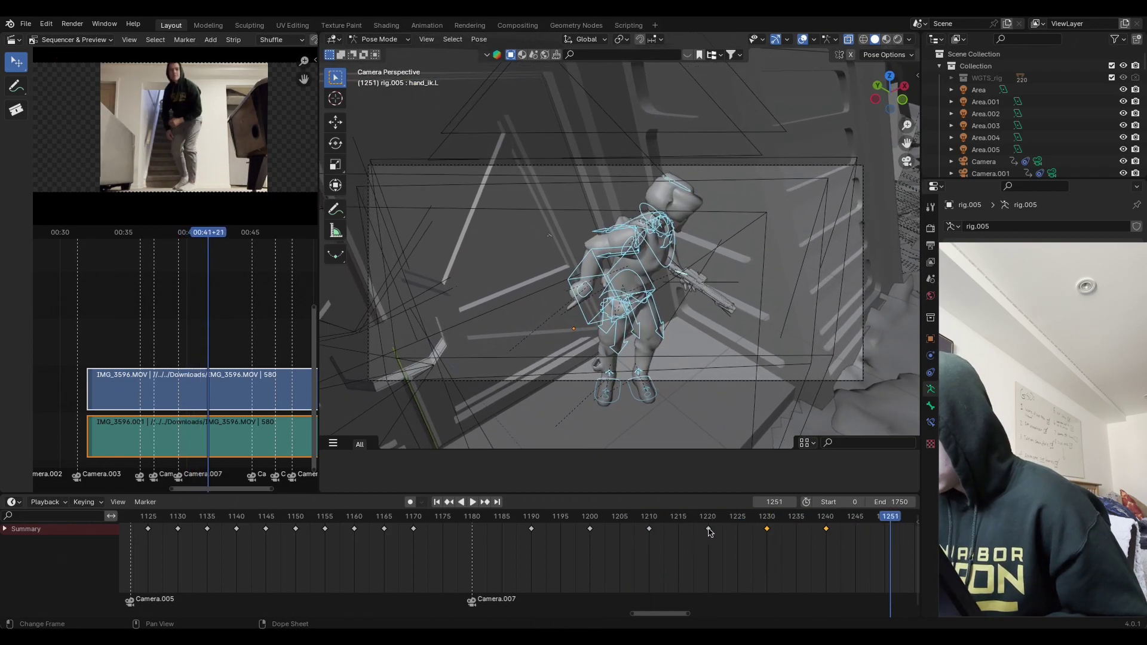
click(708, 527)
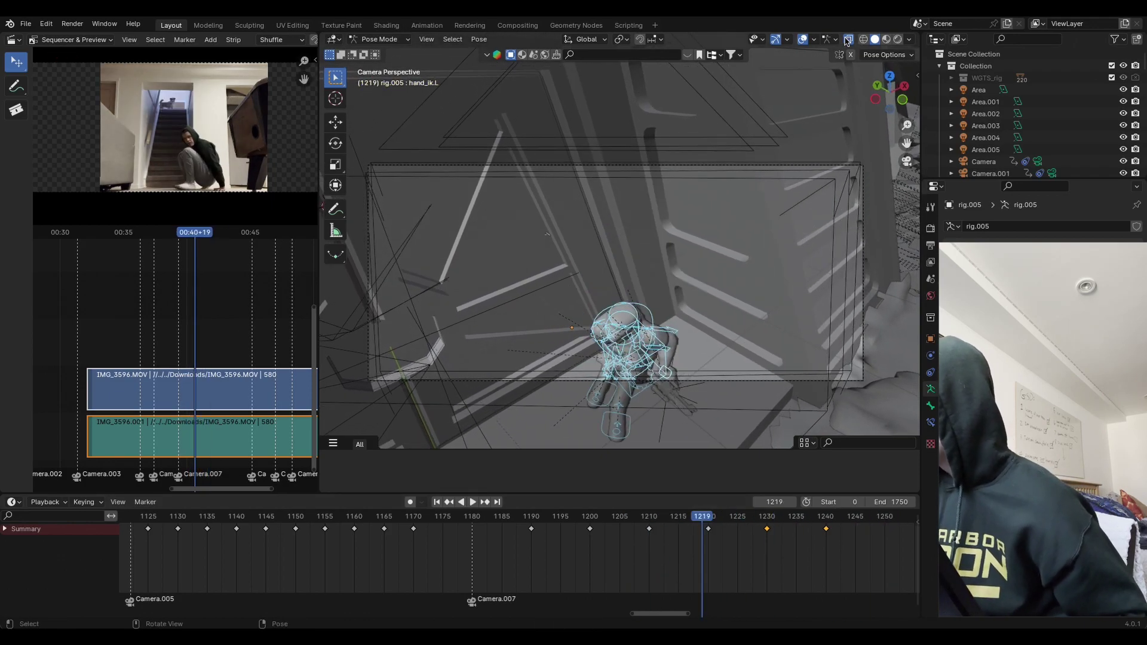
click(802, 40)
key(space)
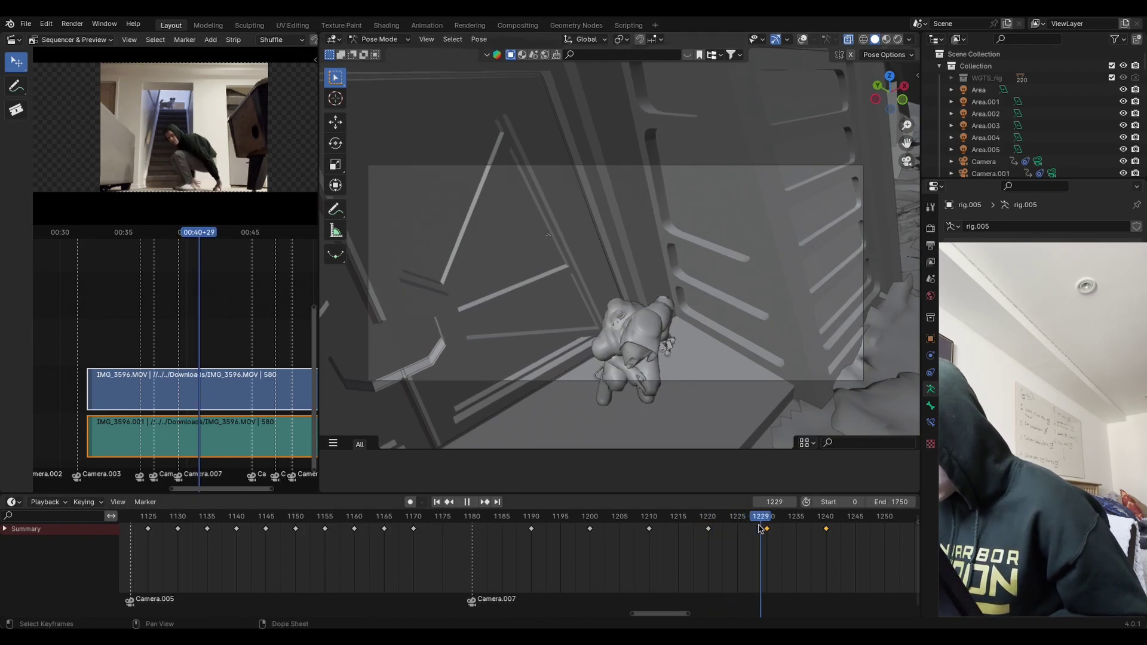
click(709, 538)
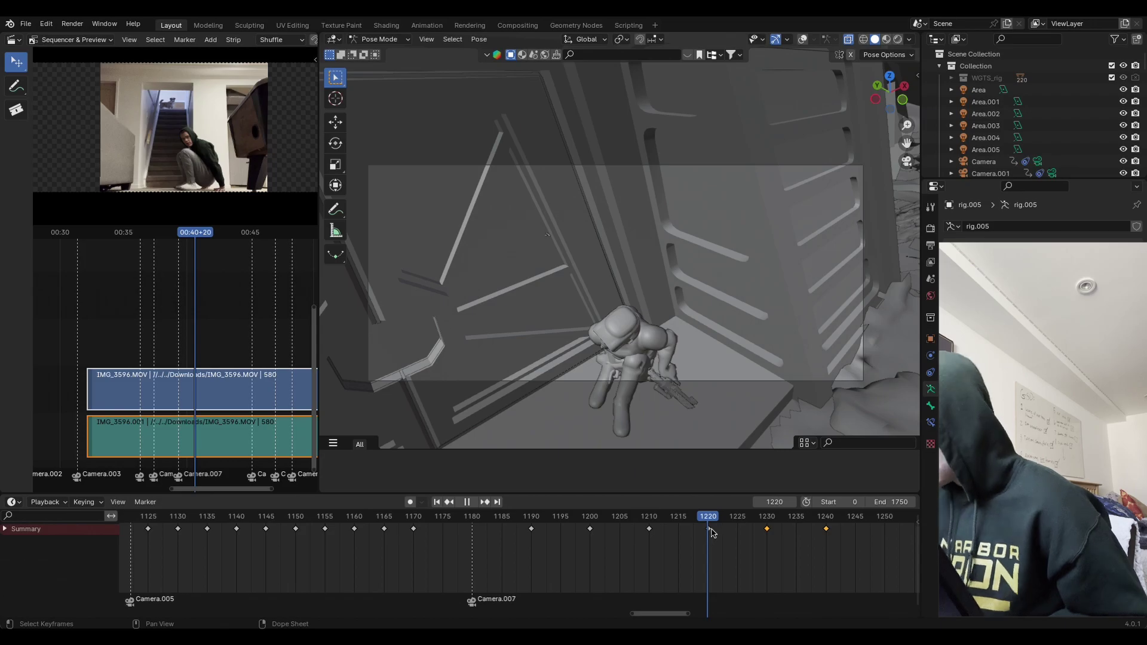
click(803, 39)
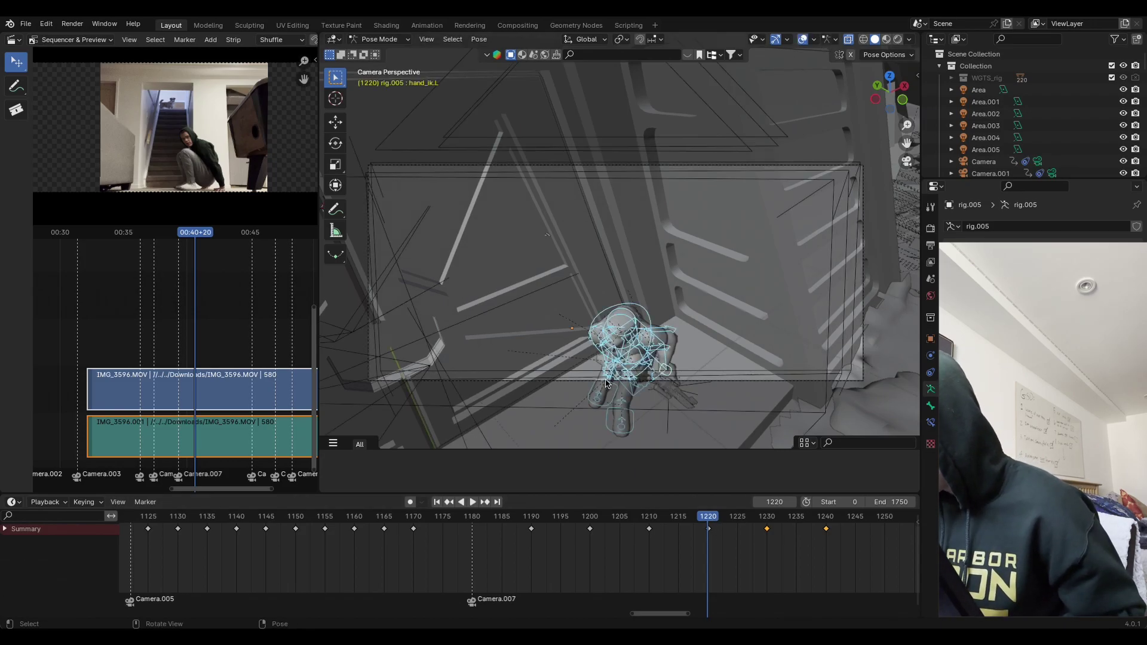
Step: At frame 1220, move hand_ik.R, rotate it on global X, and key the pose
alt+drag(606, 383, 714, 359)
click(662, 378)
key(g)
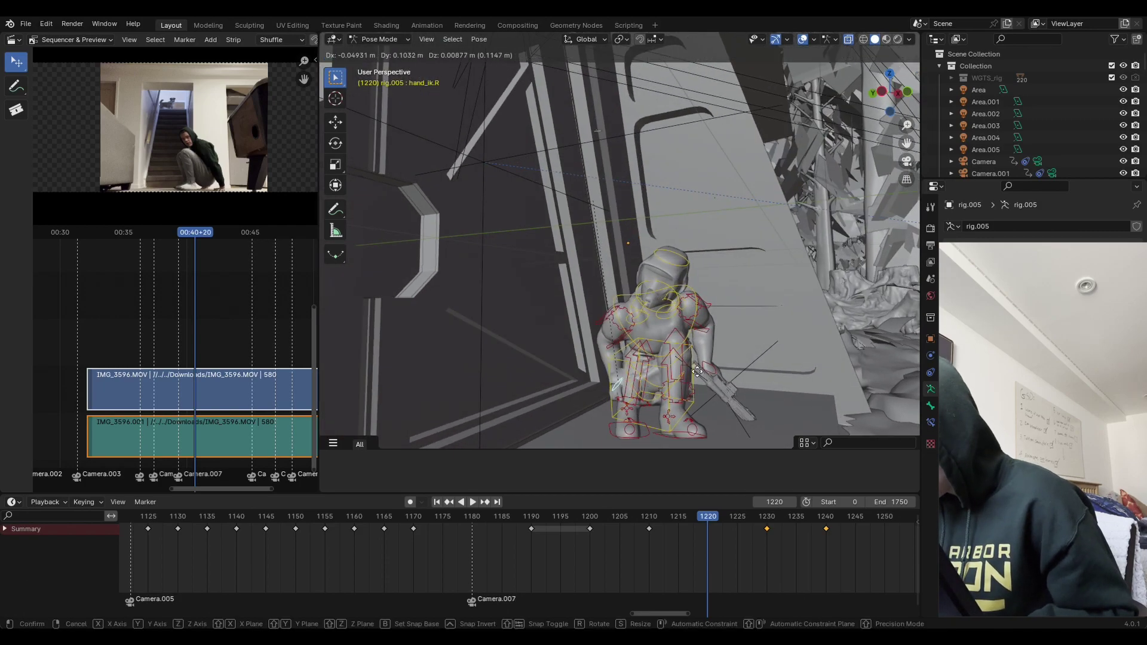
click(723, 357)
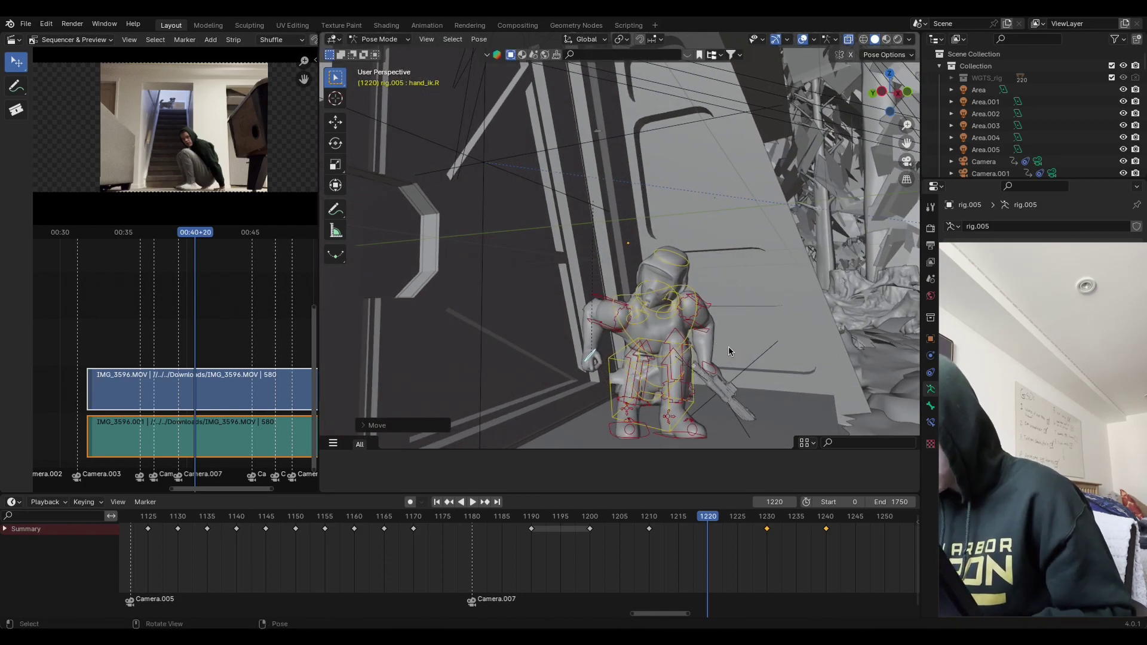
key(r)
key(x)
click(666, 396)
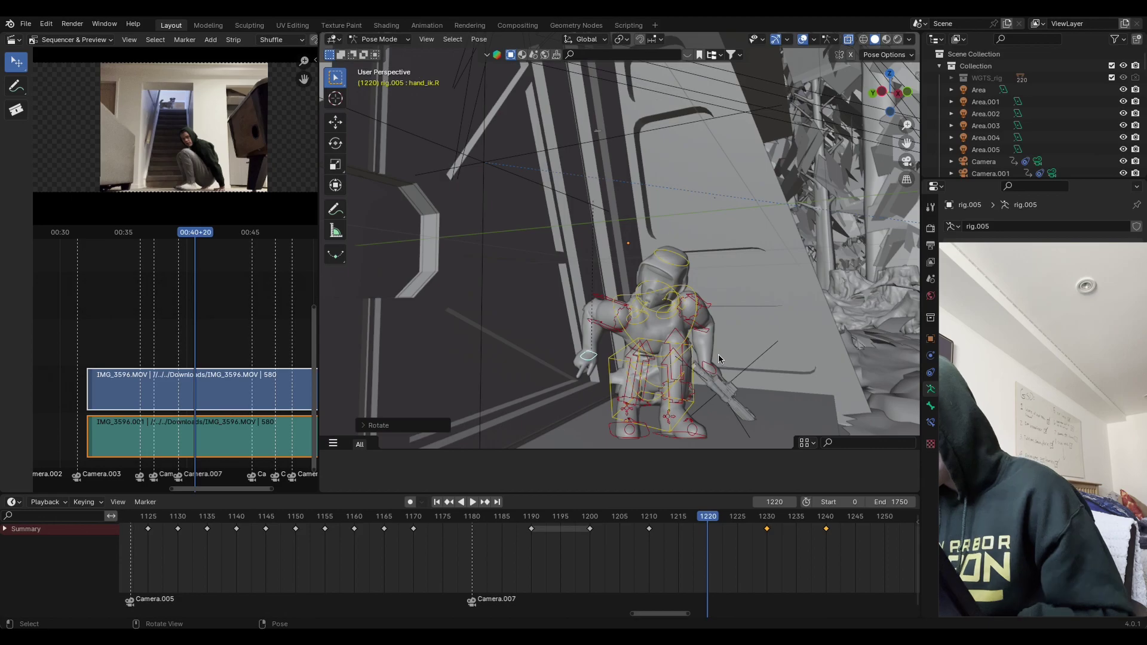
key(i)
click(718, 354)
Step: Play and scrub frames 1202–1225 in the camera view, ending at frame 1220
key(space)
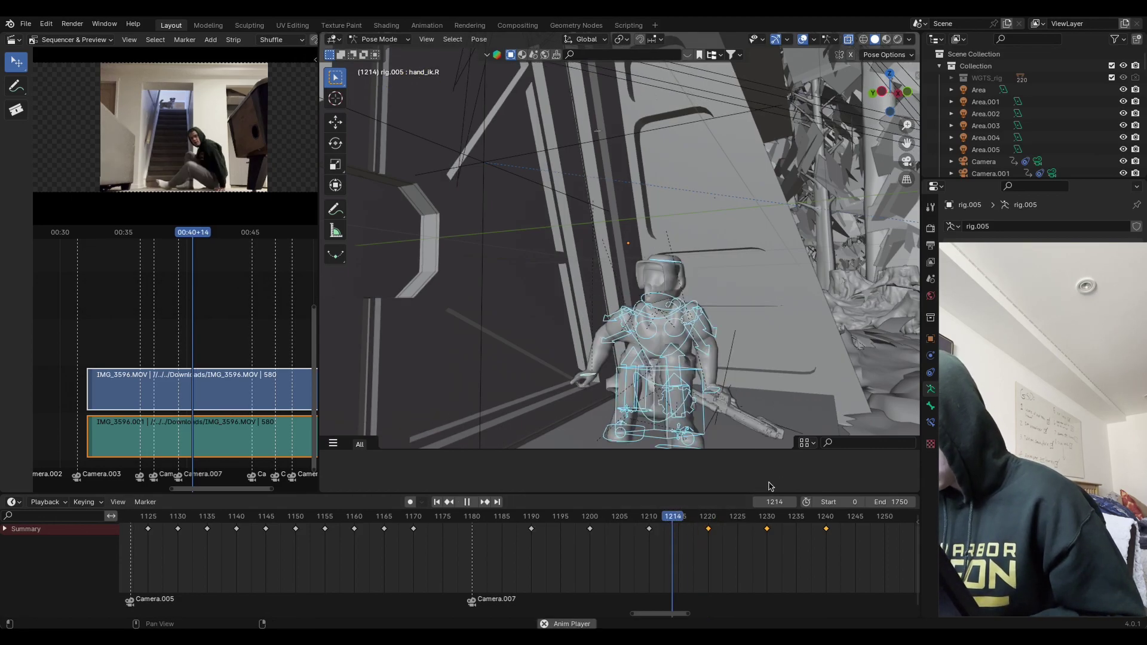
key(space)
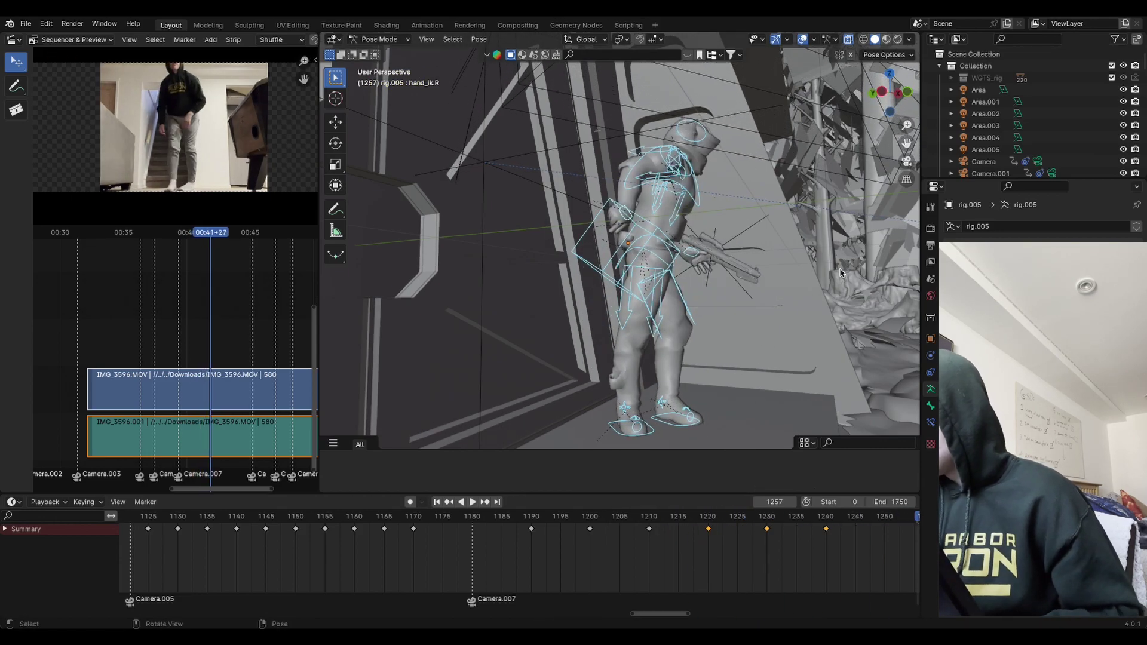
key(KP_0)
click(701, 518)
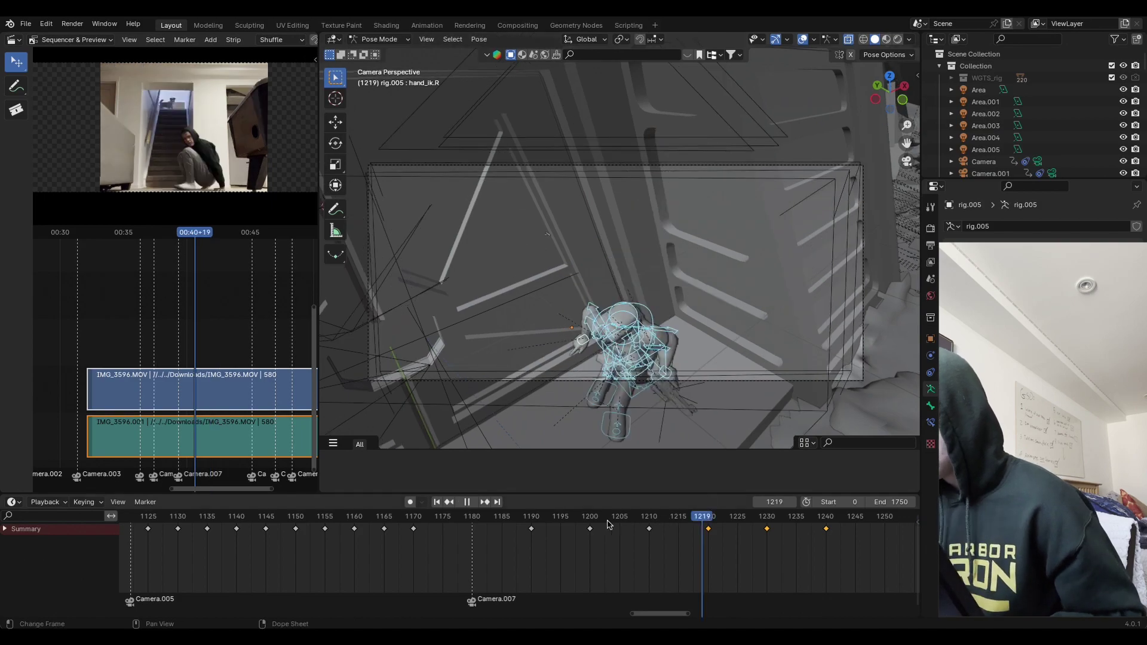
click(603, 521)
key(space)
key(space)
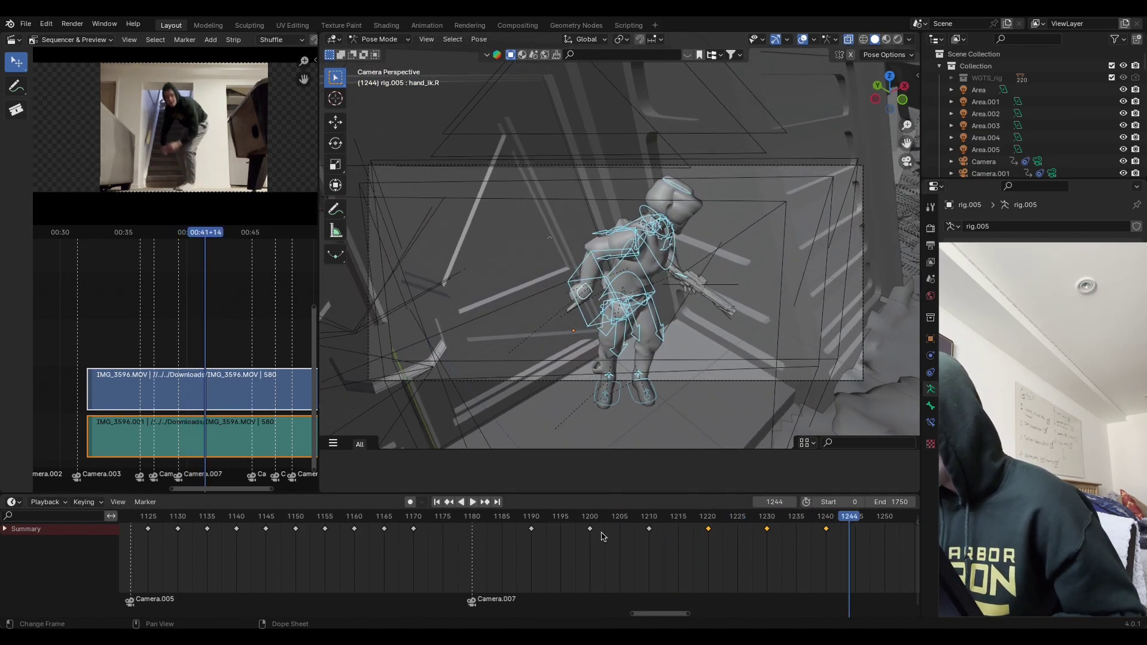
key(space)
drag(718, 518, 755, 550)
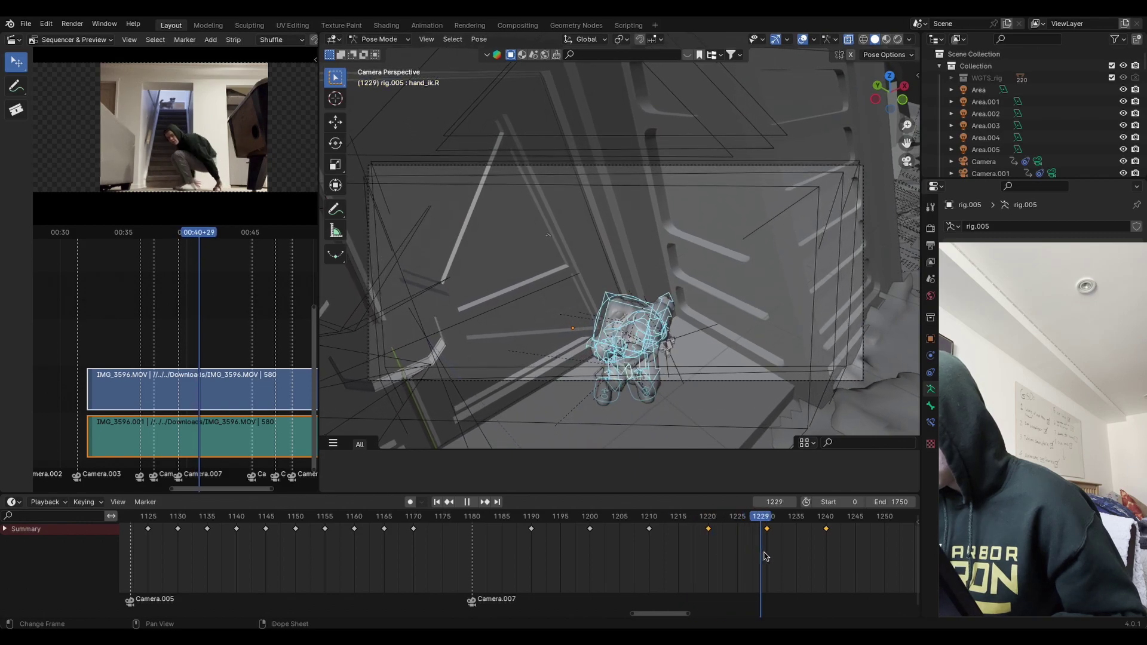
drag(757, 553, 708, 534)
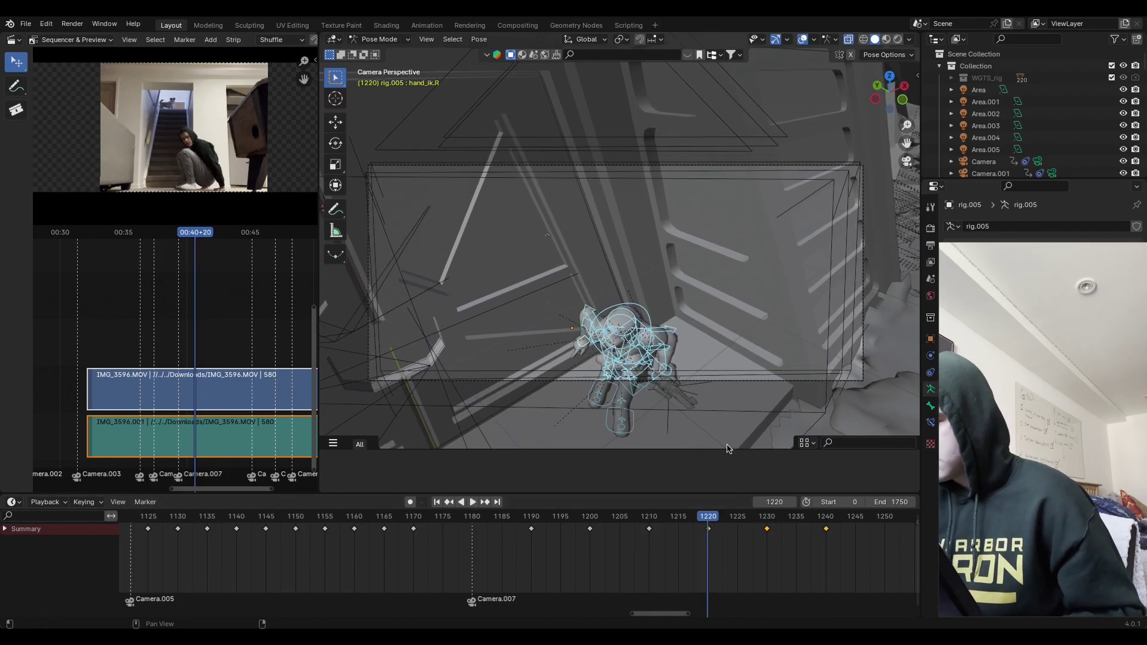
middle_drag(687, 335, 610, 368)
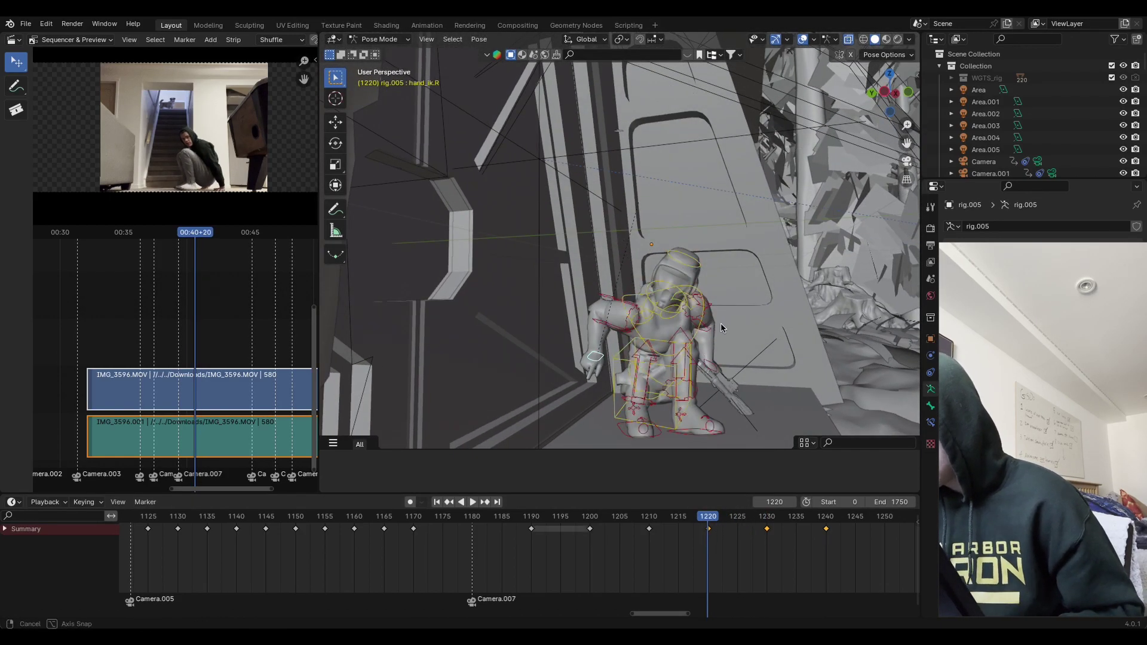
Step: Move hand_ik.R along global X, rotate upper_arm_ik.R on global Z, and key all bones
middle_drag(719, 328, 705, 244)
key(g)
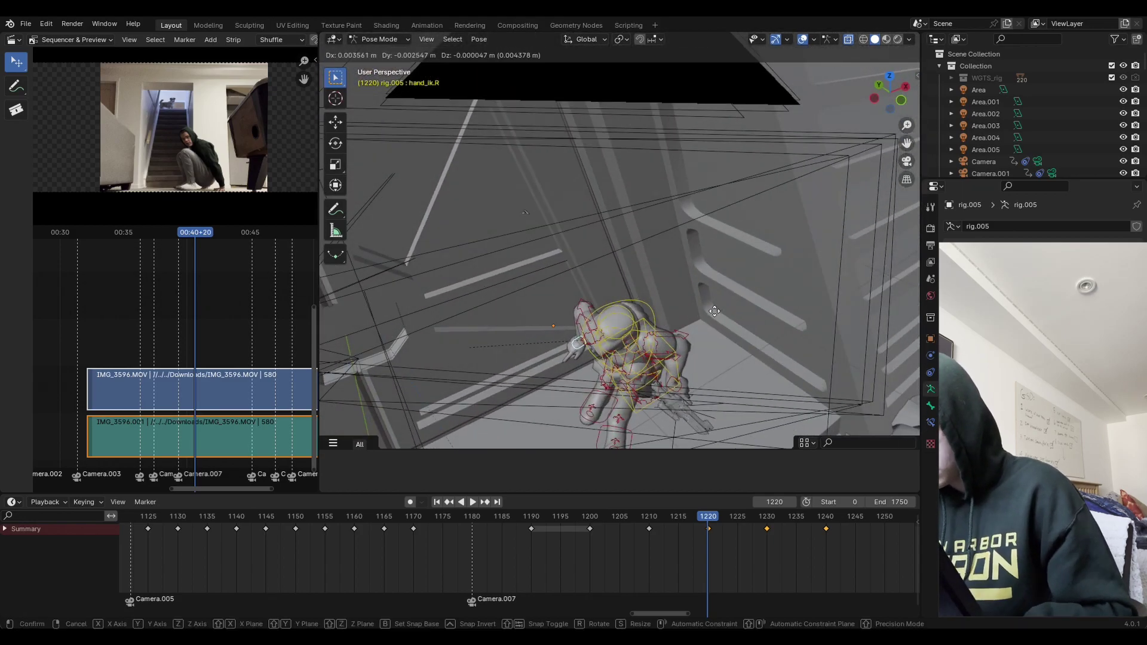
key(x)
click(685, 349)
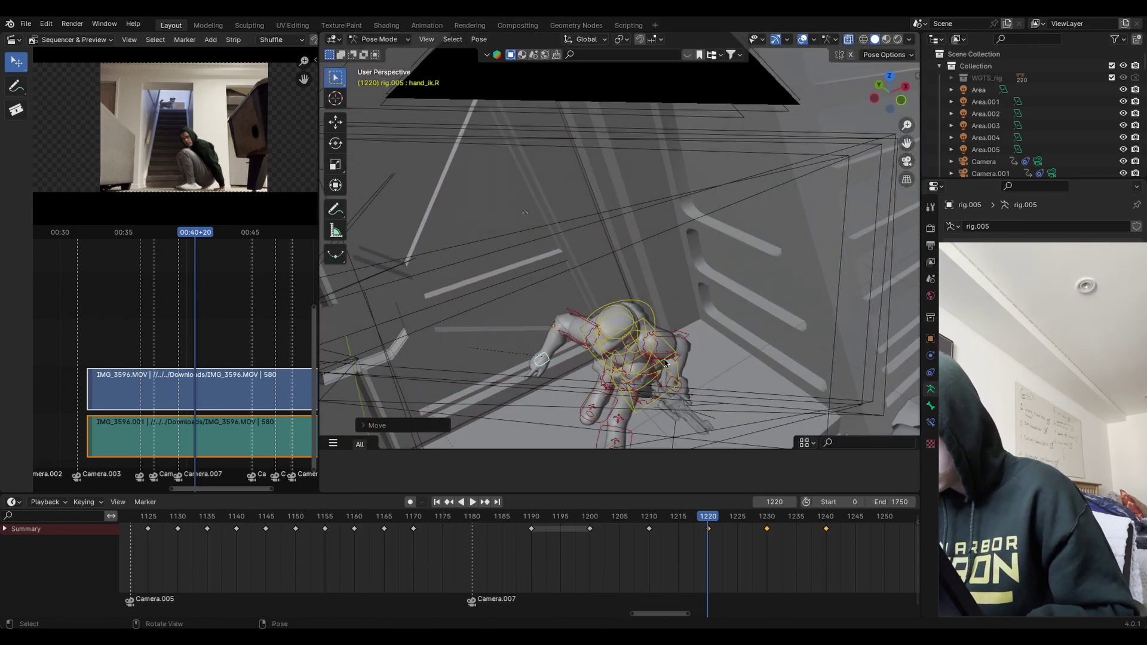
mouse_move(687, 350)
middle_down()
mouse_move(739, 356)
mouse_move(703, 347)
middle_up()
click(620, 338)
key(r)
key(z)
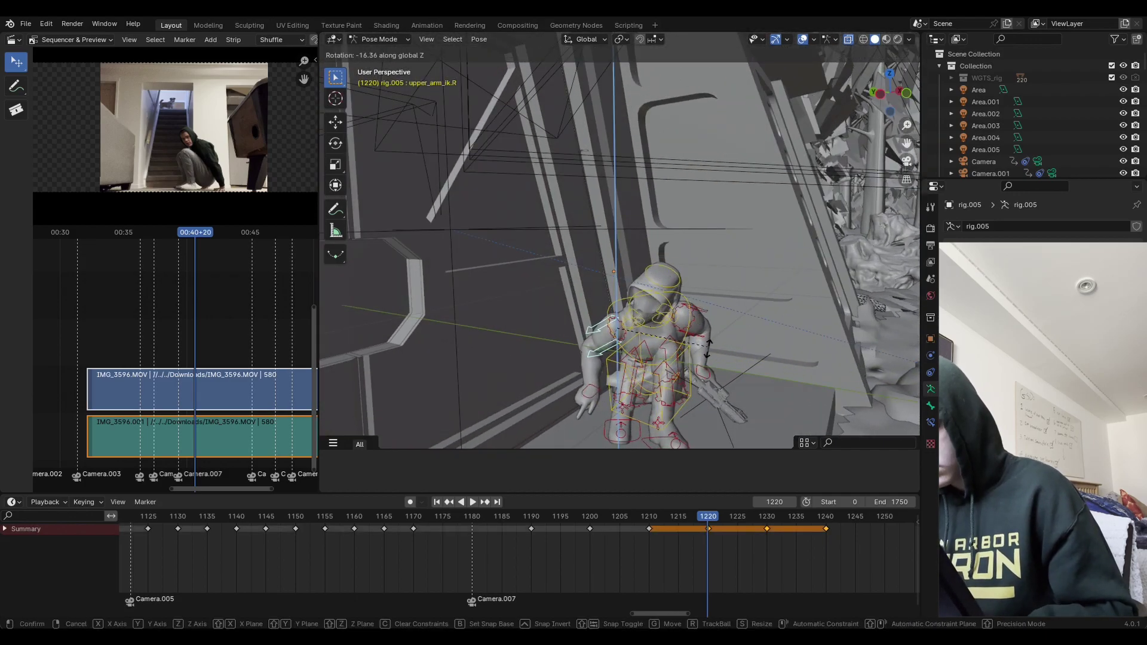
click(714, 339)
key(a)
key(i)
click(713, 351)
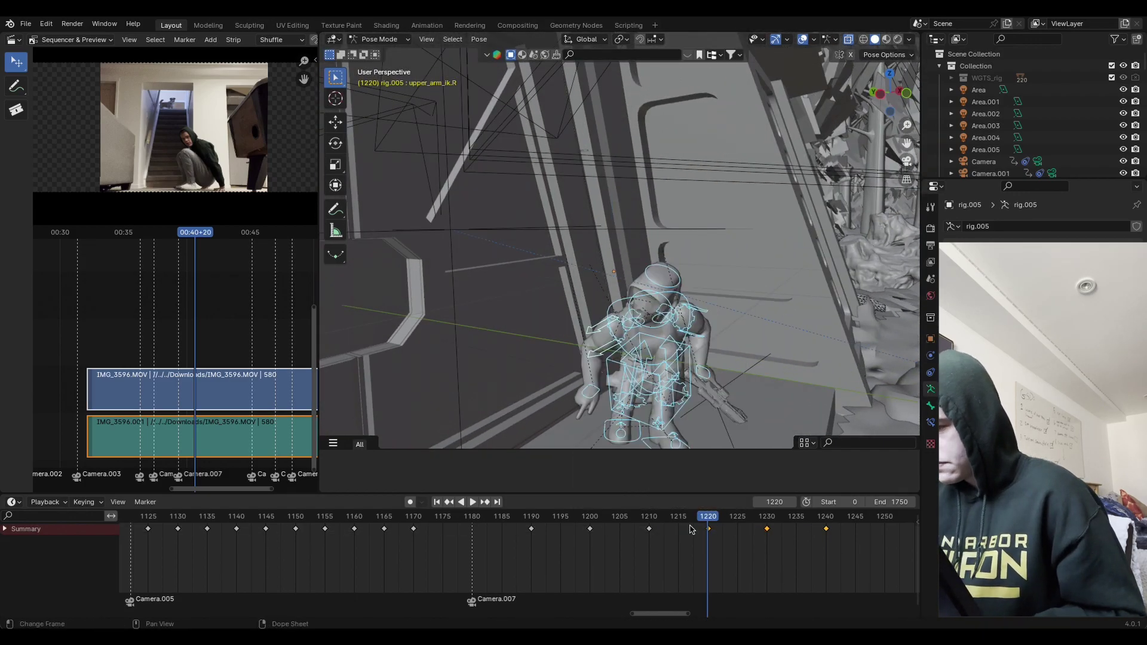
Step: Preview frames 1220–1230, then shift the right hand's frame 1230 key earlier
mouse_move(717, 524)
mouse_down()
mouse_move(751, 528)
mouse_move(703, 530)
mouse_up()
click(709, 517)
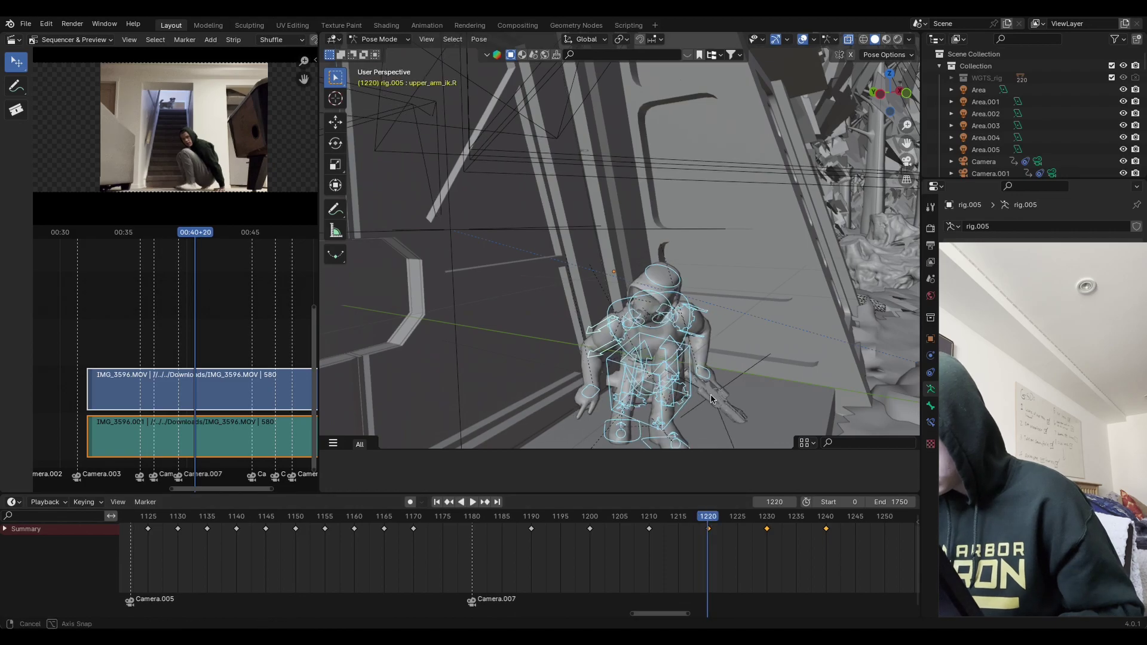
middle_drag(700, 402, 635, 419)
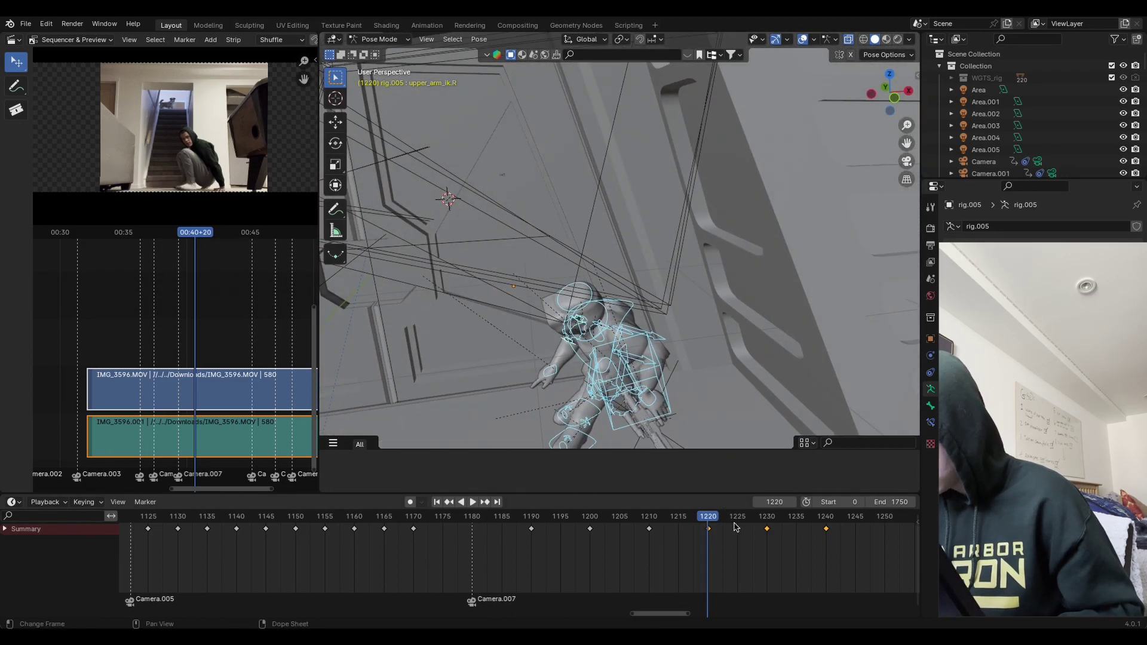
click(766, 522)
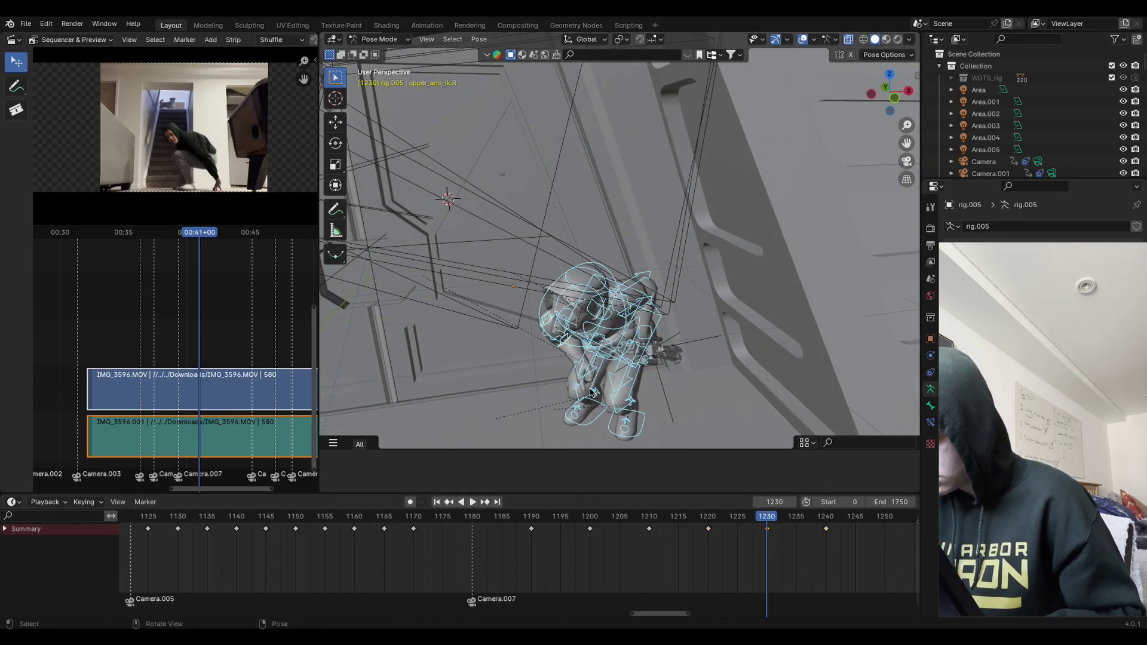
middle_drag(590, 387, 636, 393)
click(638, 374)
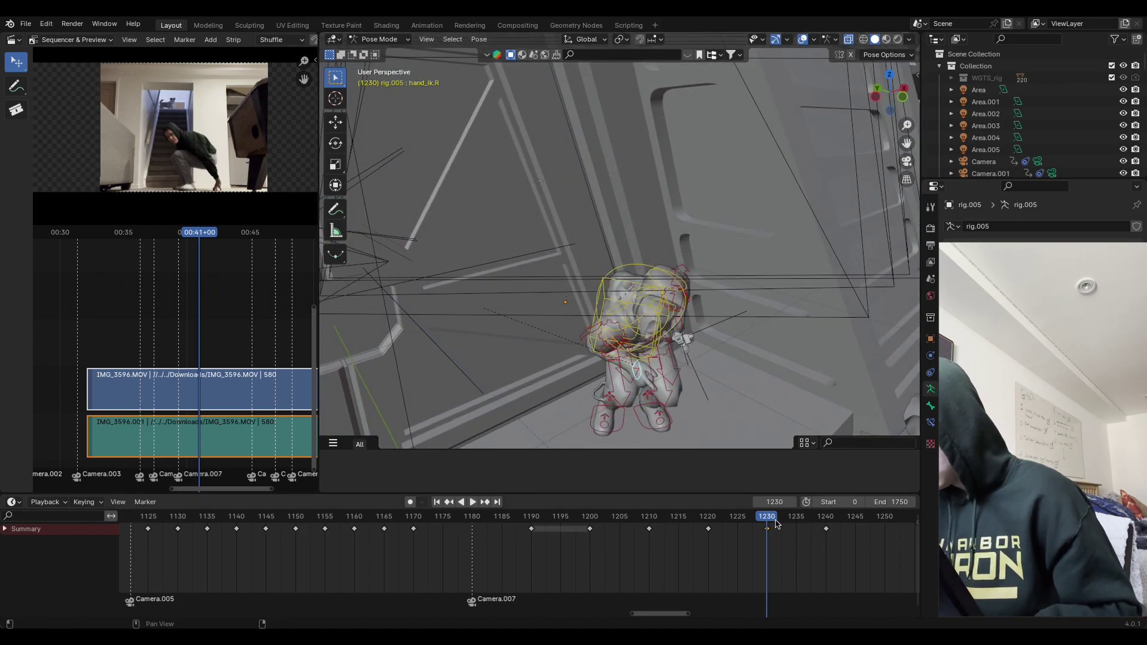
drag(769, 533, 705, 544)
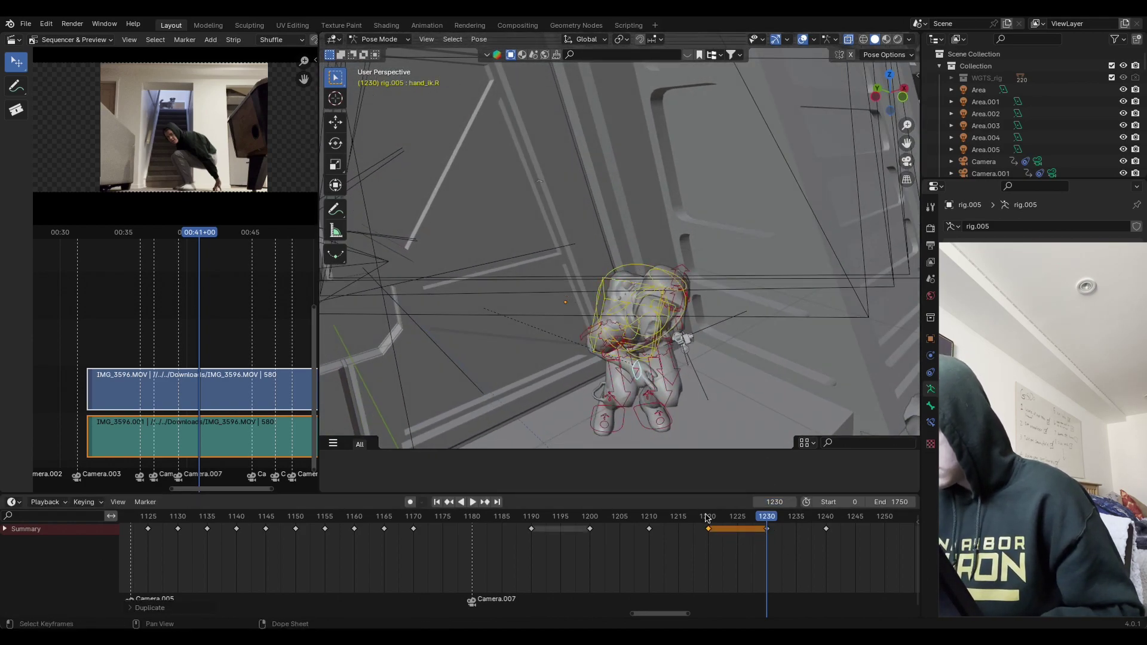
click(708, 521)
Step: Reposition the right hand control at frame 1220 and key location and rotation for all bones
key(g)
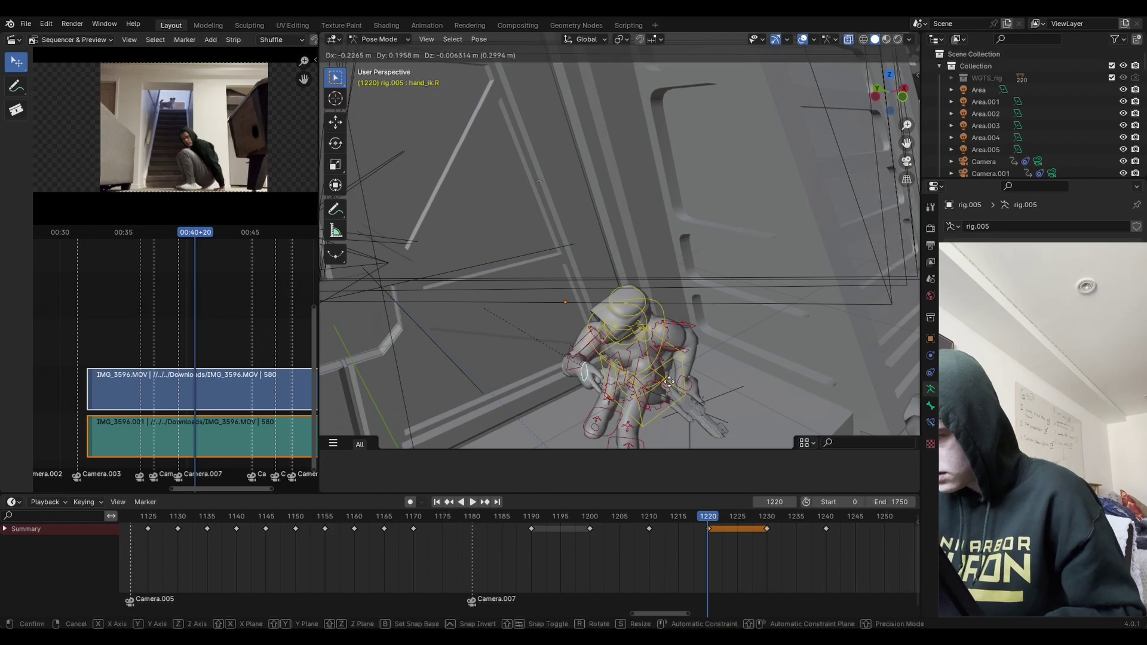
click(678, 399)
middle_drag(669, 408, 725, 336)
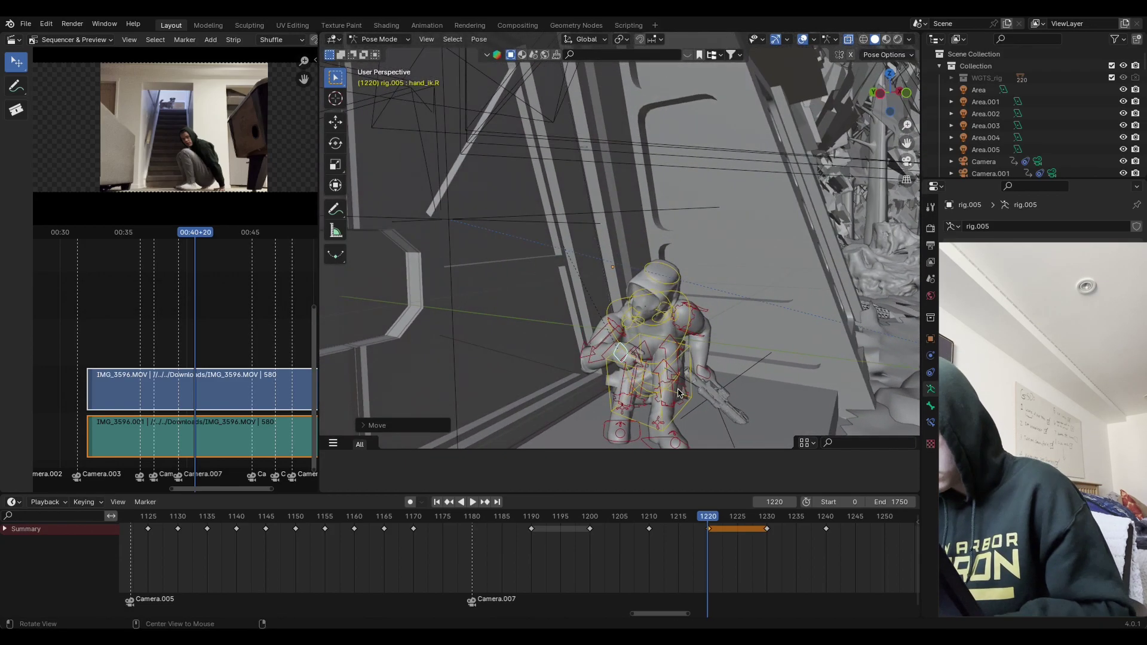
key(a)
key(i)
click(726, 337)
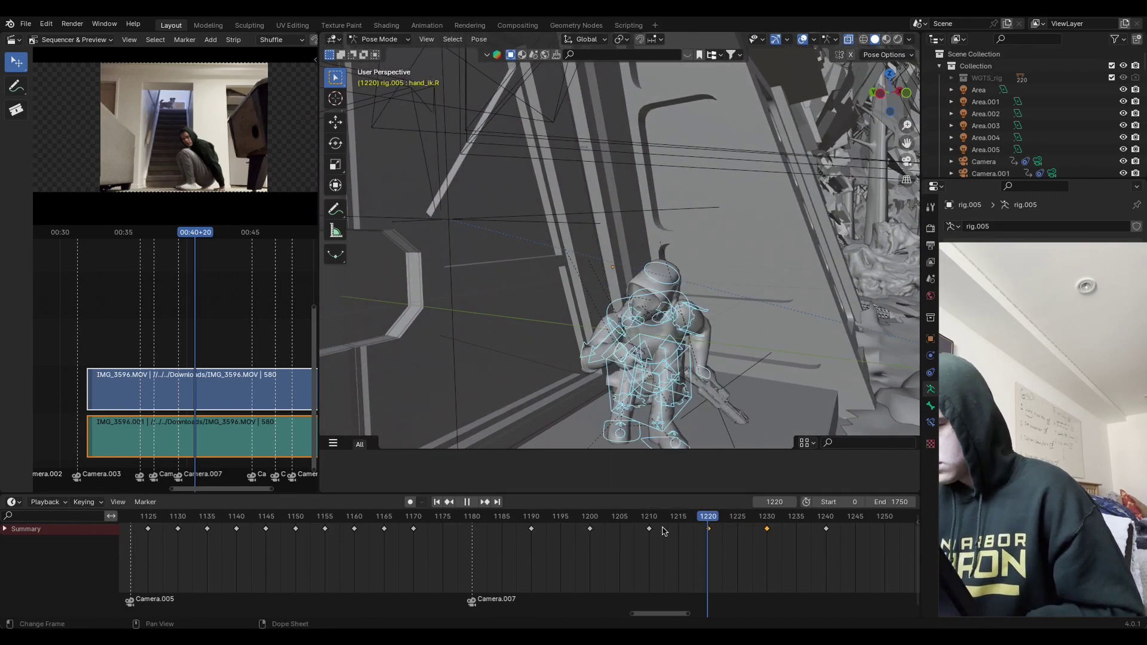
Step: Play back the motion through the camera from about frame 1213
key(space)
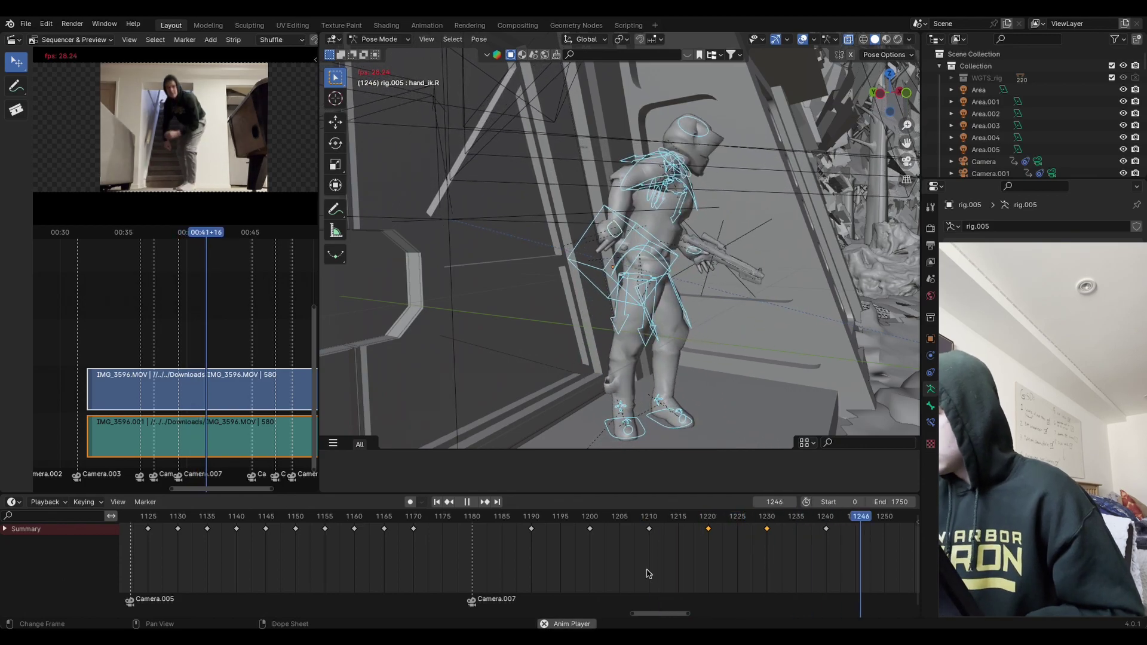
key(space)
key(KP_0)
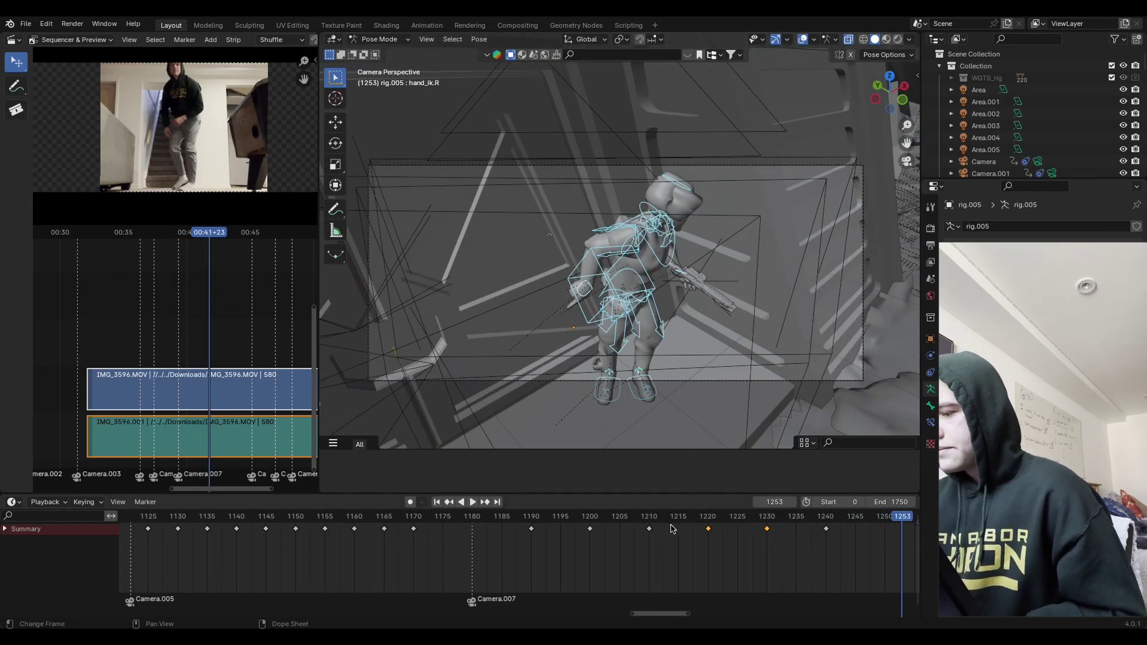
drag(664, 517, 669, 548)
key(space)
key(space)
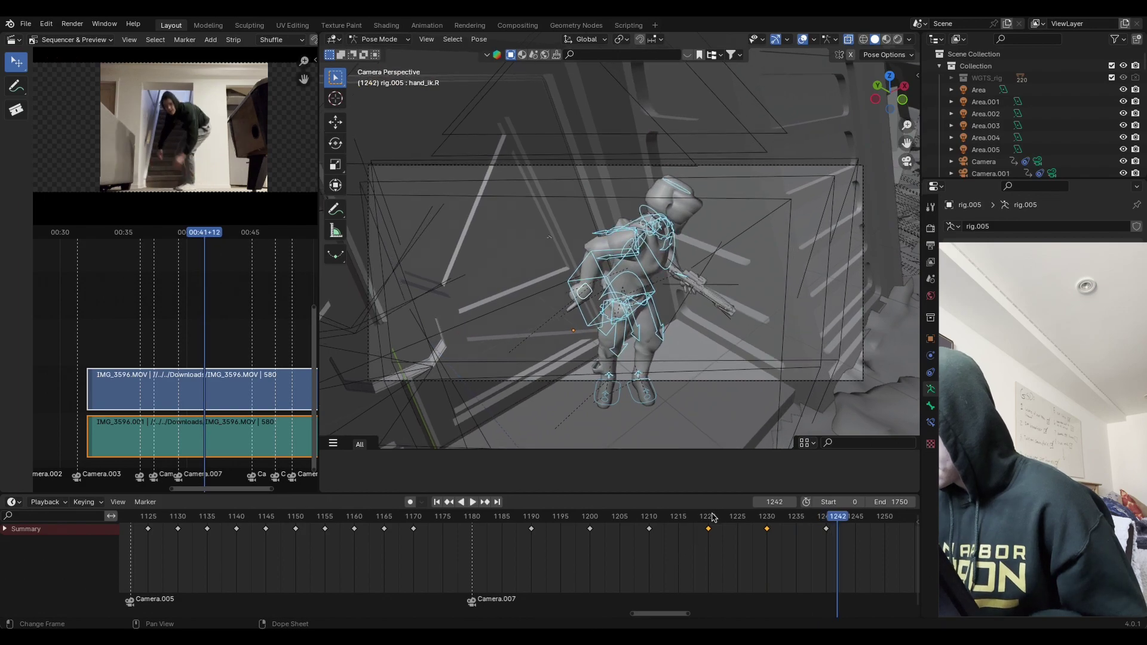
click(708, 517)
key(space)
Step: Move hand_ik.R, rotate it on global X and Y, and key all bones' location and rotation
click(589, 379)
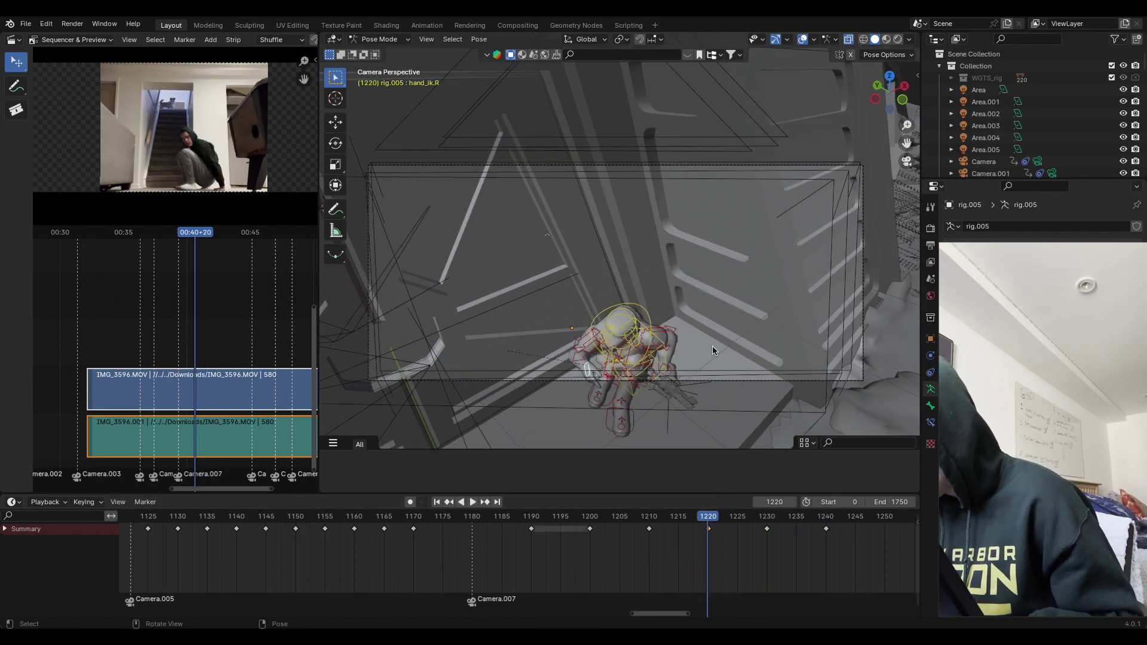
key(g)
click(699, 364)
key(r)
key(x)
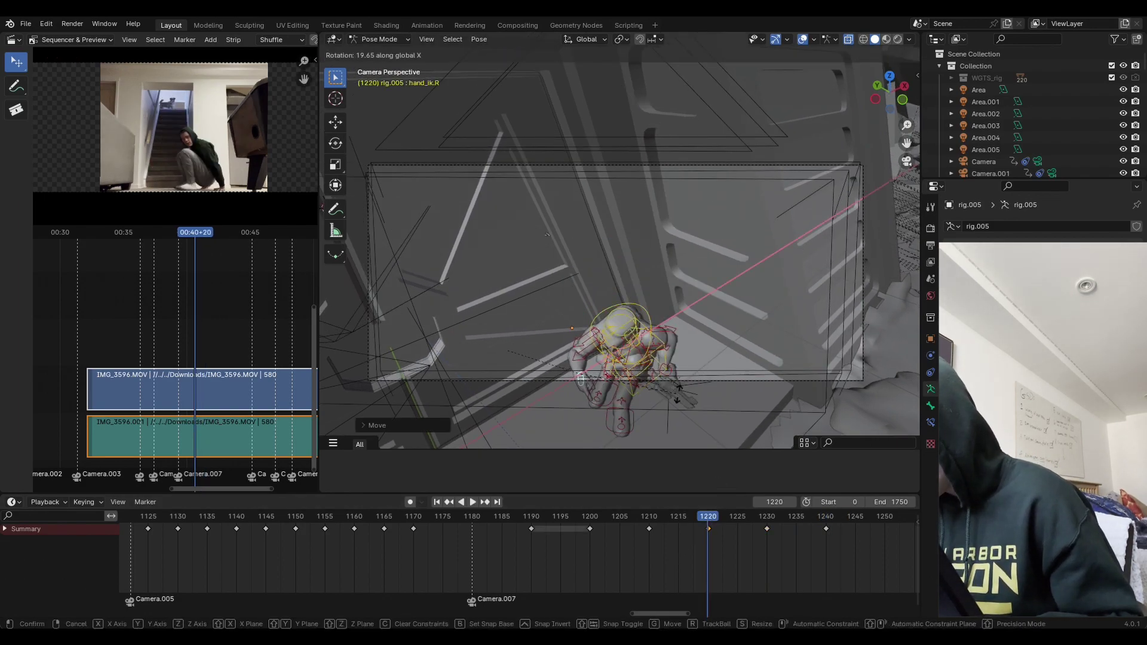
key(z)
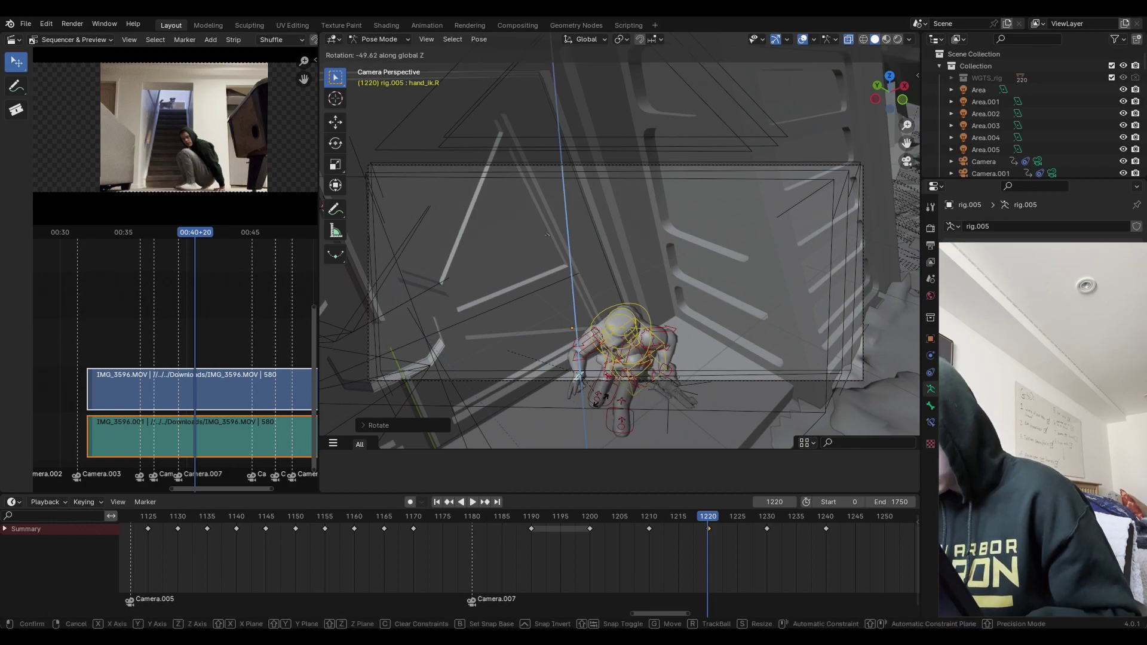
key(x)
click(638, 366)
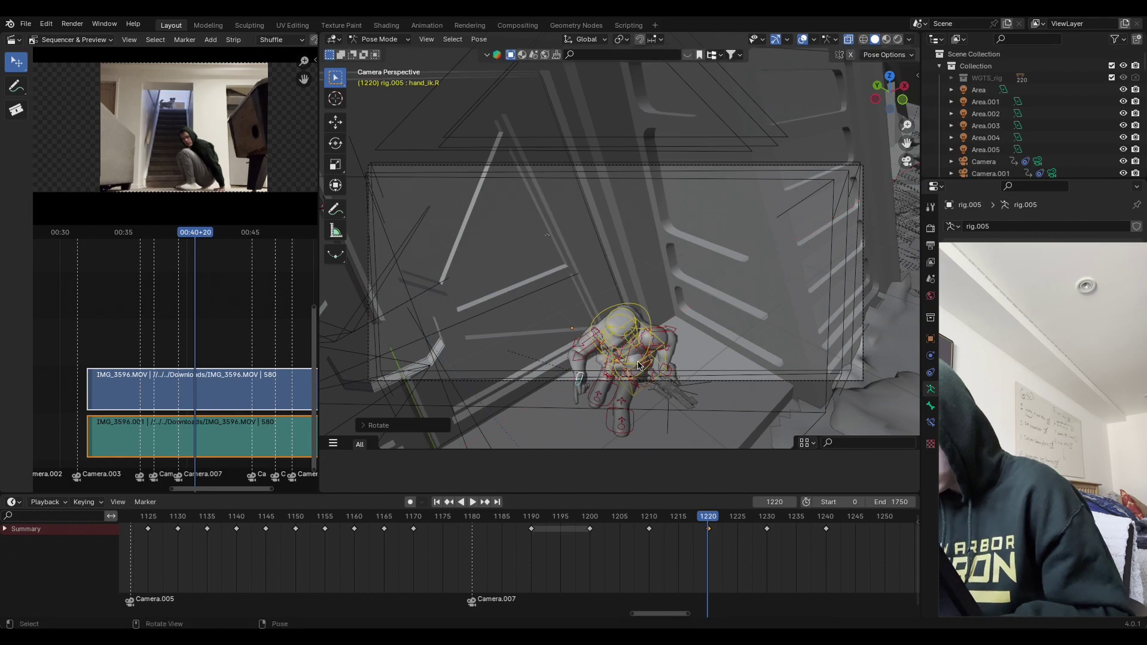
key(r)
key(y)
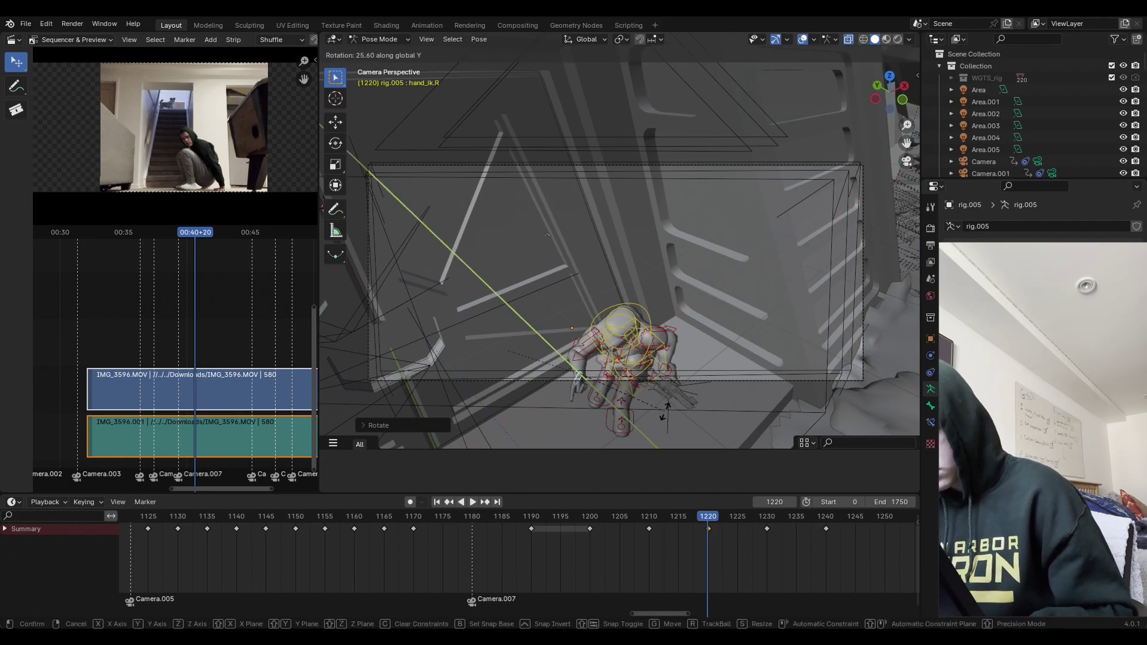
click(665, 411)
key(a)
key(i)
click(675, 394)
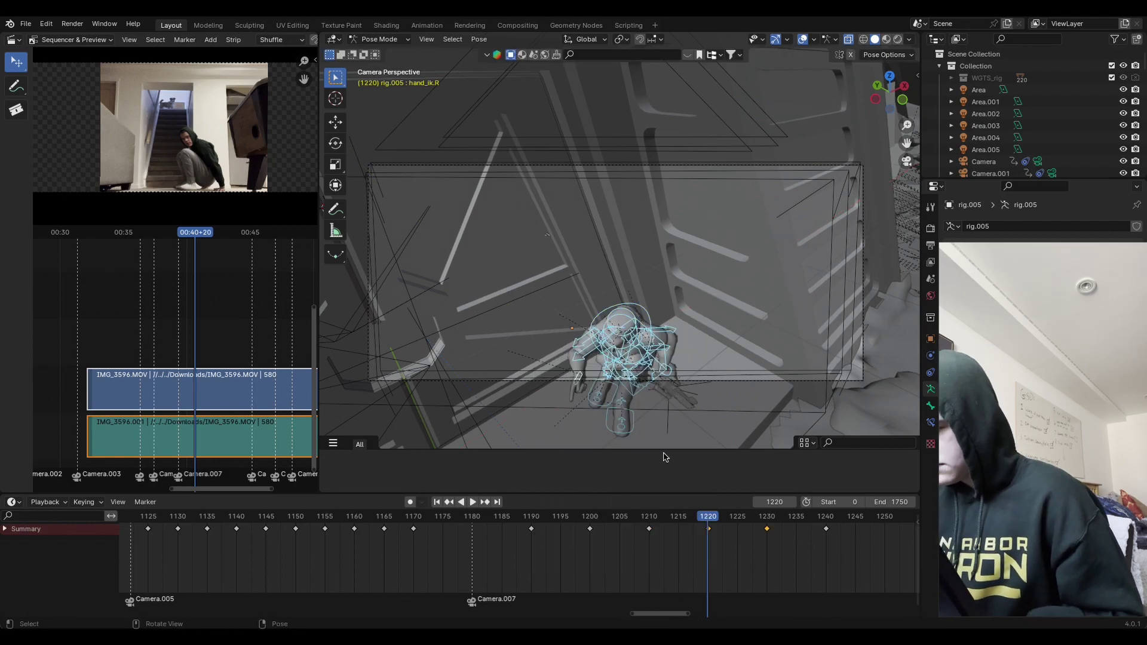
Step: Replay from about frame 1212 and scrub through the crouch frames
click(660, 516)
key(space)
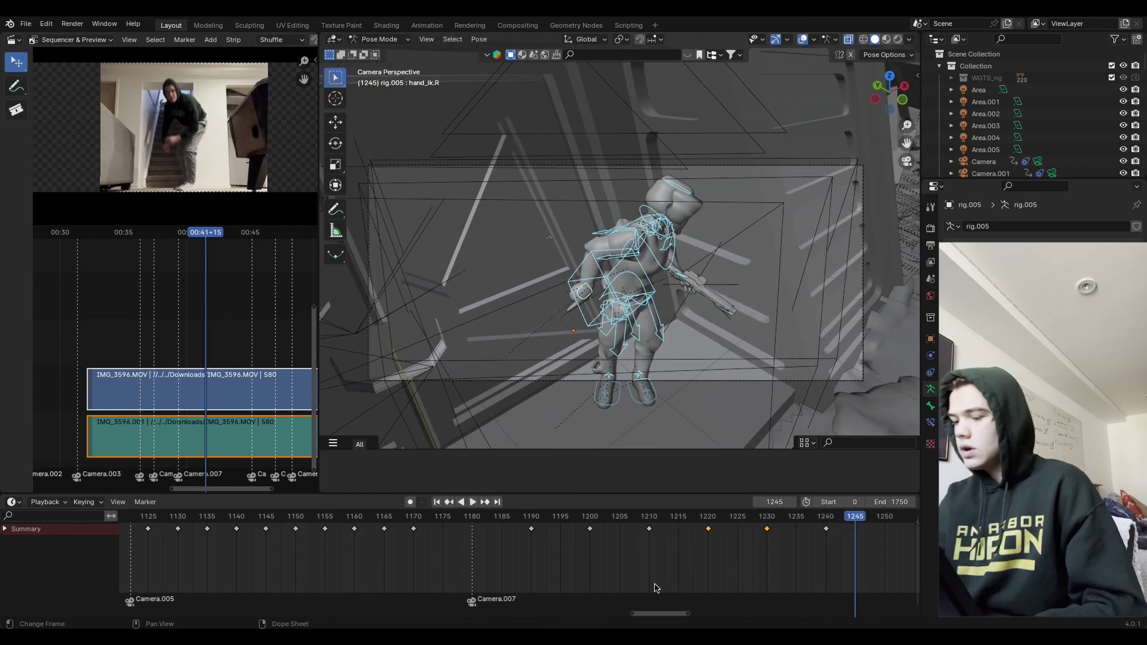
drag(703, 517, 765, 554)
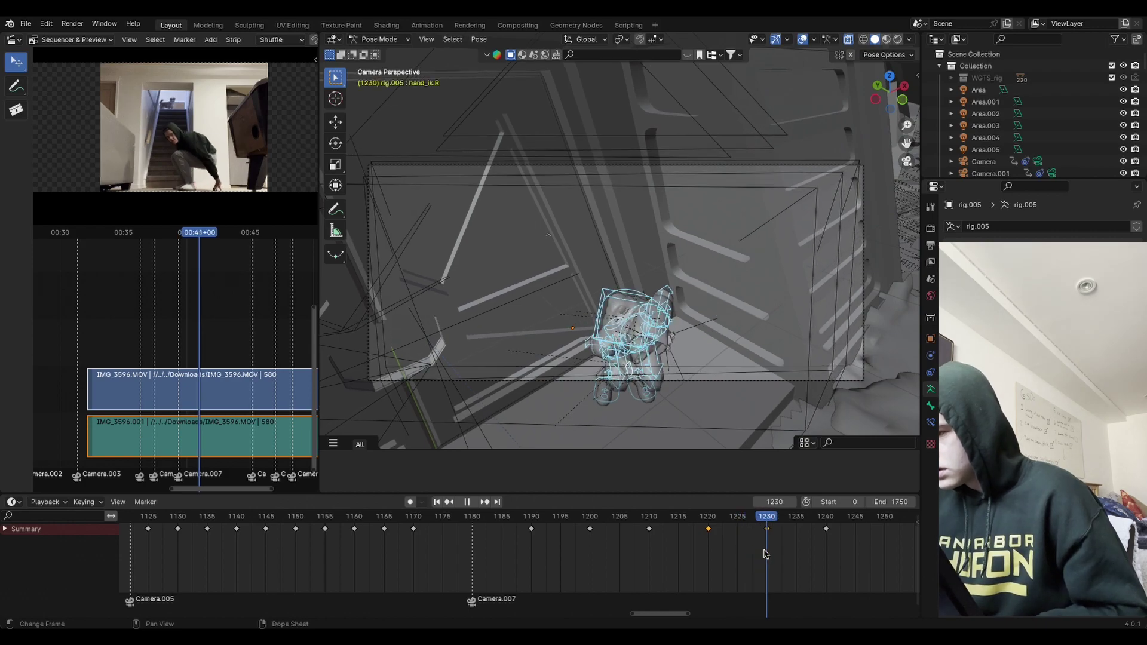
Step: Shift the whole crouching pose slightly and key location and rotation at frame 1230
key(a)
key(g)
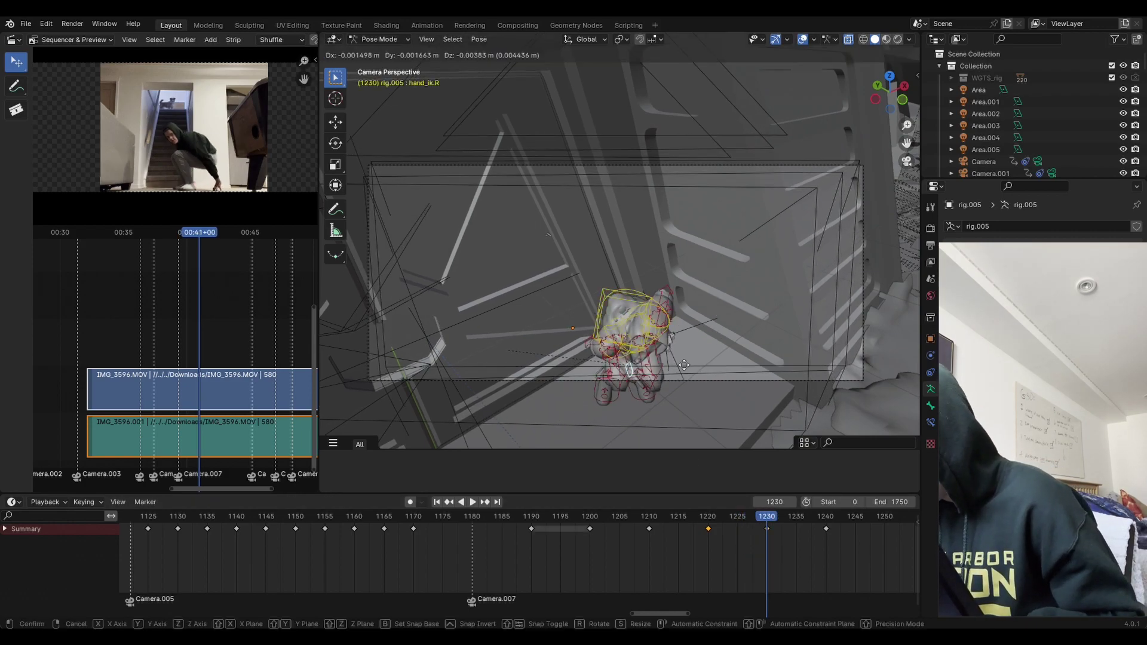
click(666, 380)
key(z)
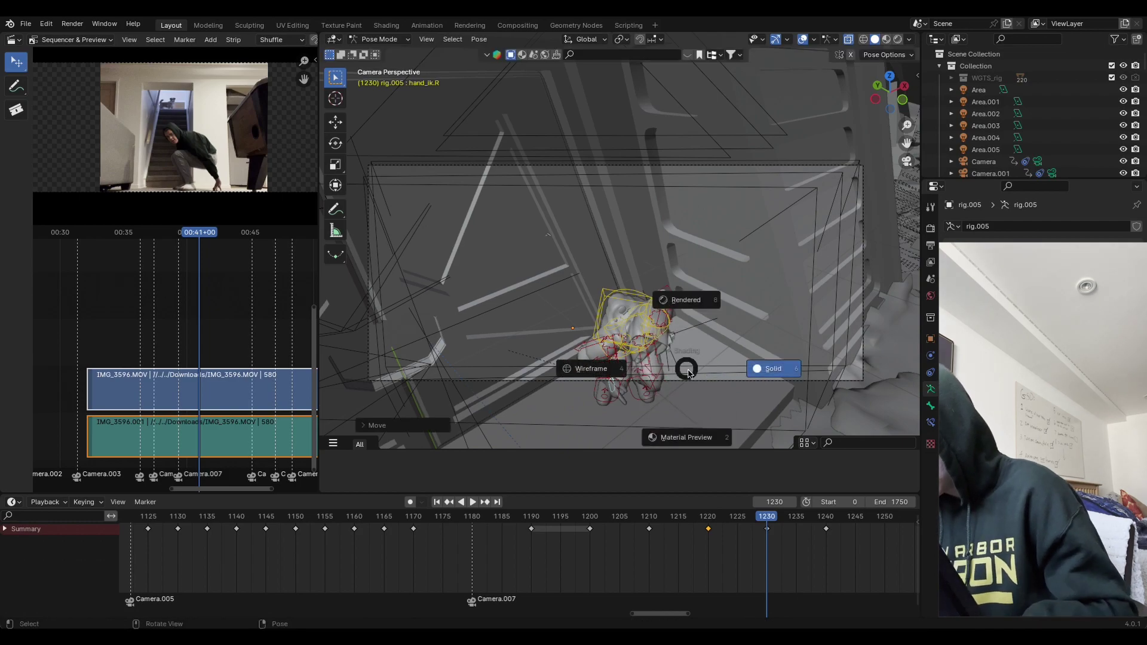
key(Escape)
key(a)
key(i)
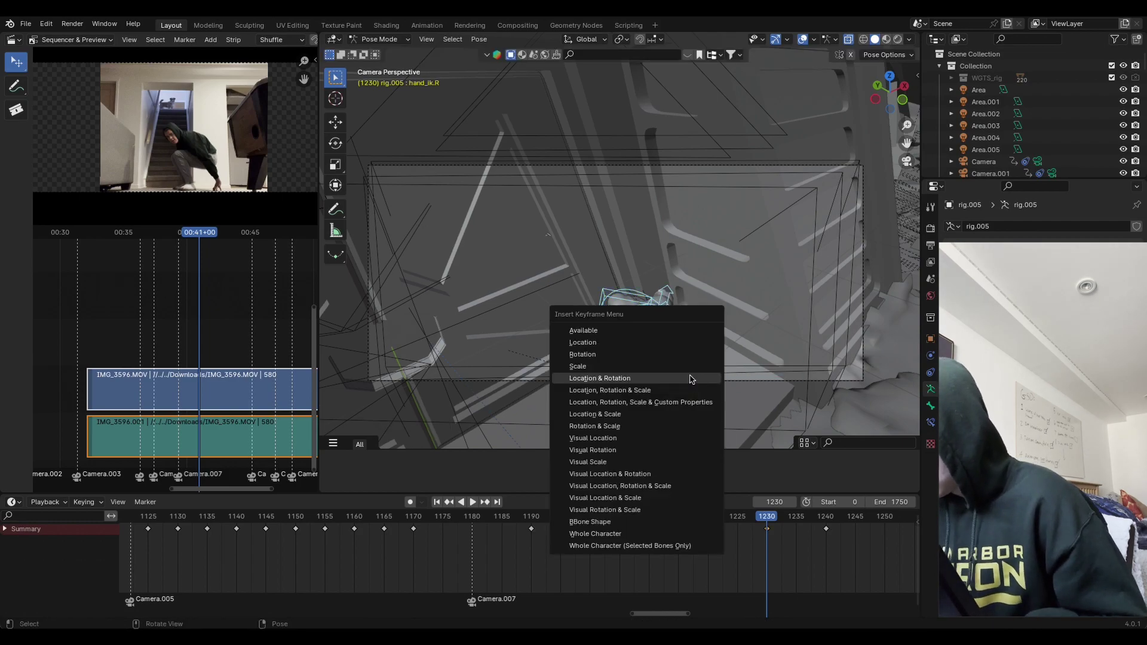
click(691, 378)
Step: Replay the rise around frames 1214–1222 and save Starwars bunker2.blend
click(723, 526)
key(space)
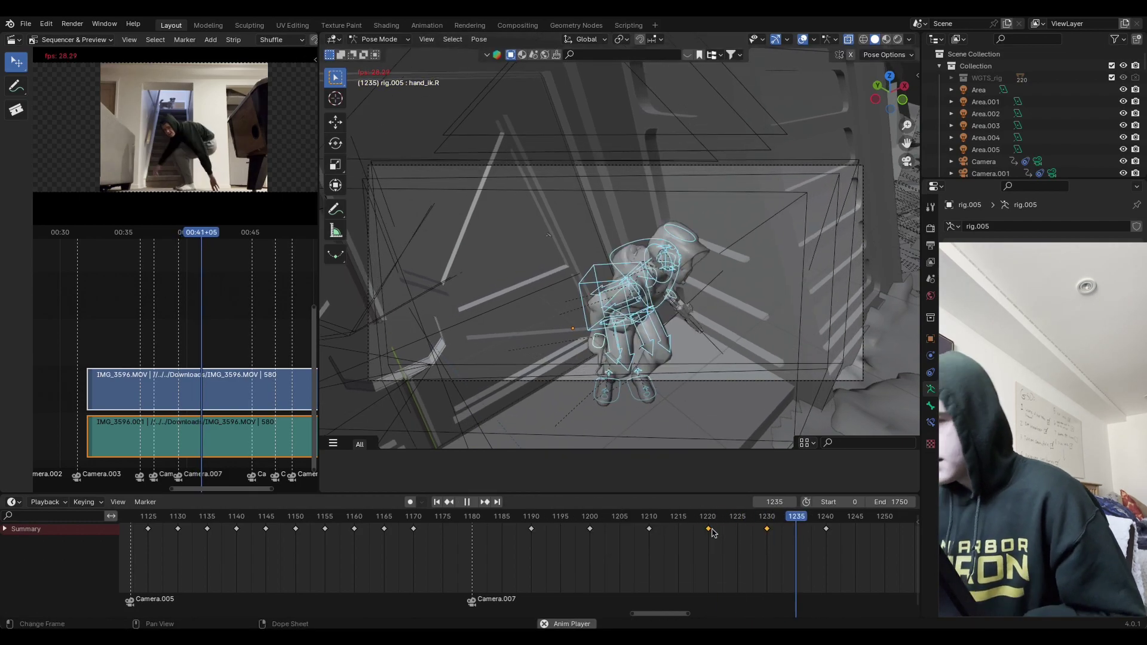
click(26, 24)
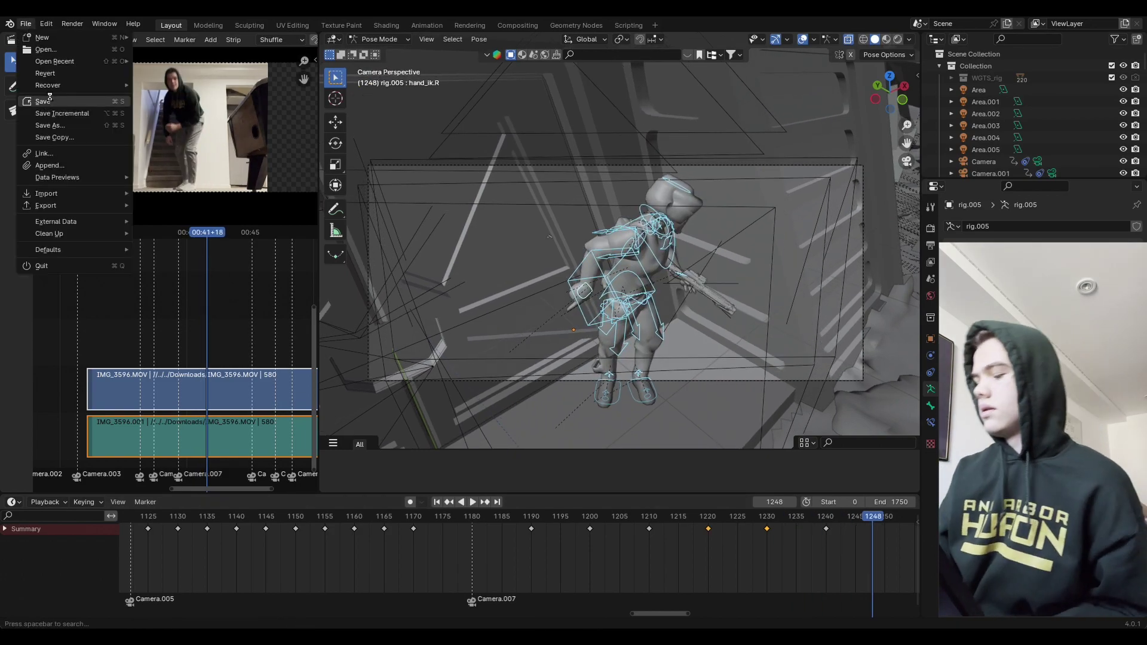
drag(670, 515, 614, 531)
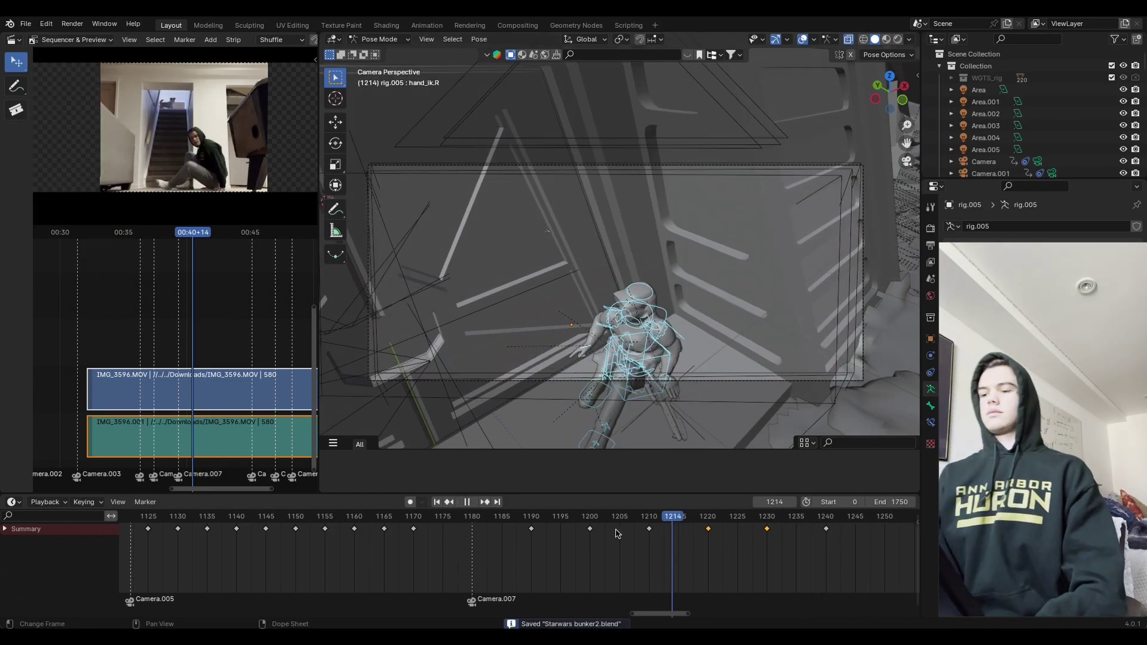
key(space)
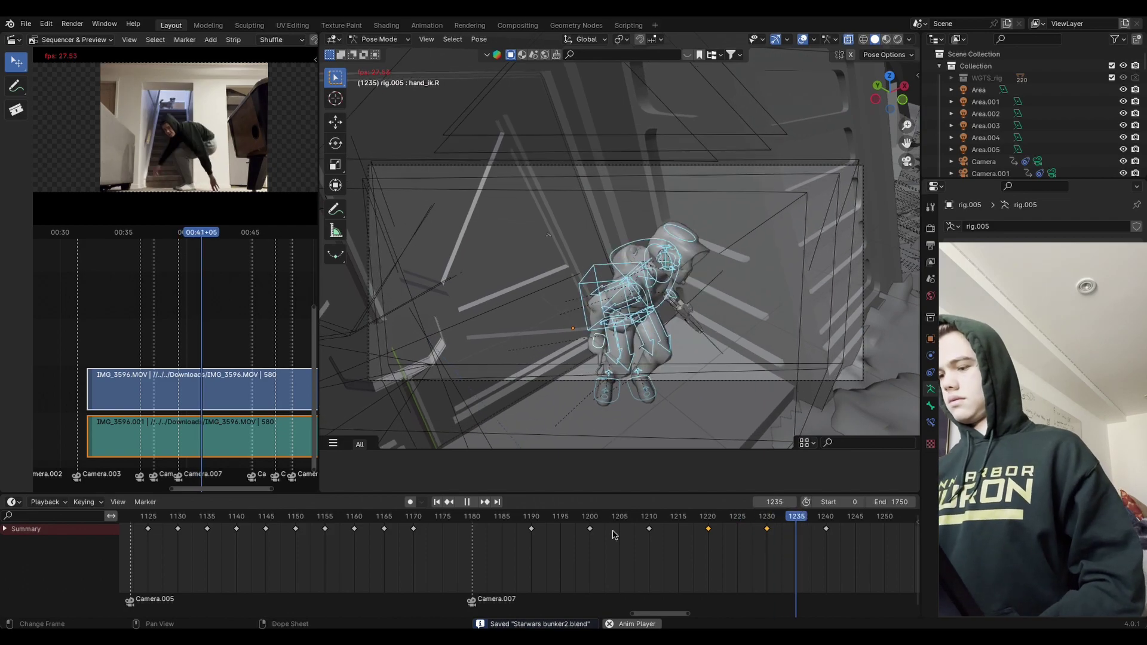
key(space)
Step: Play back the rise into standing and settle on frame 1250
click(649, 518)
key(space)
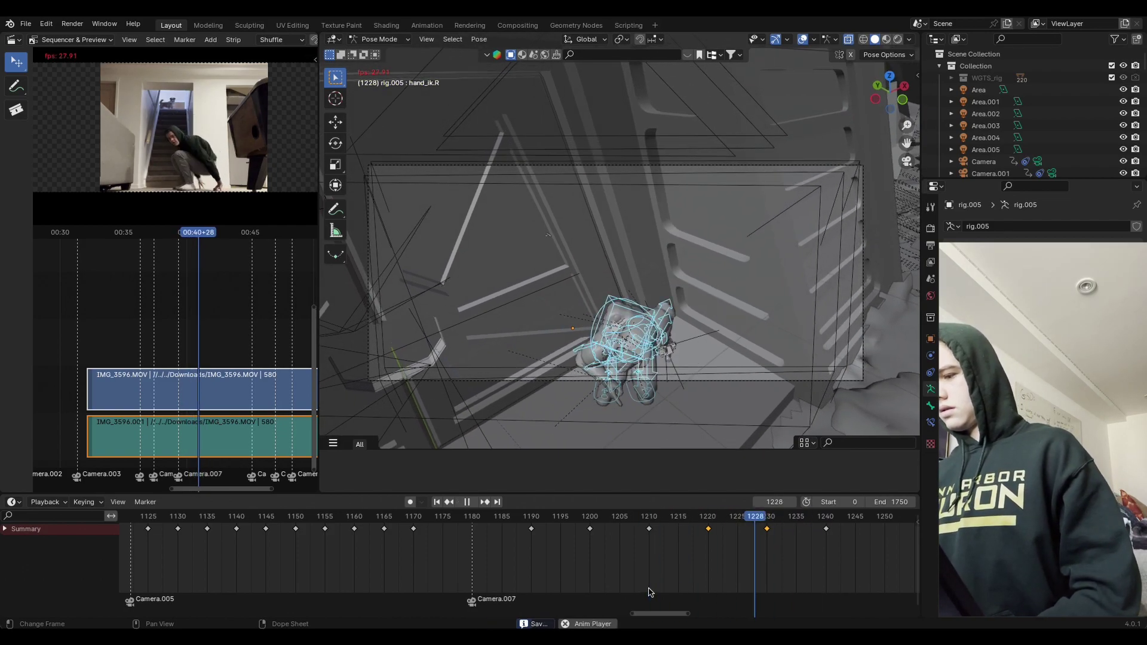
key(space)
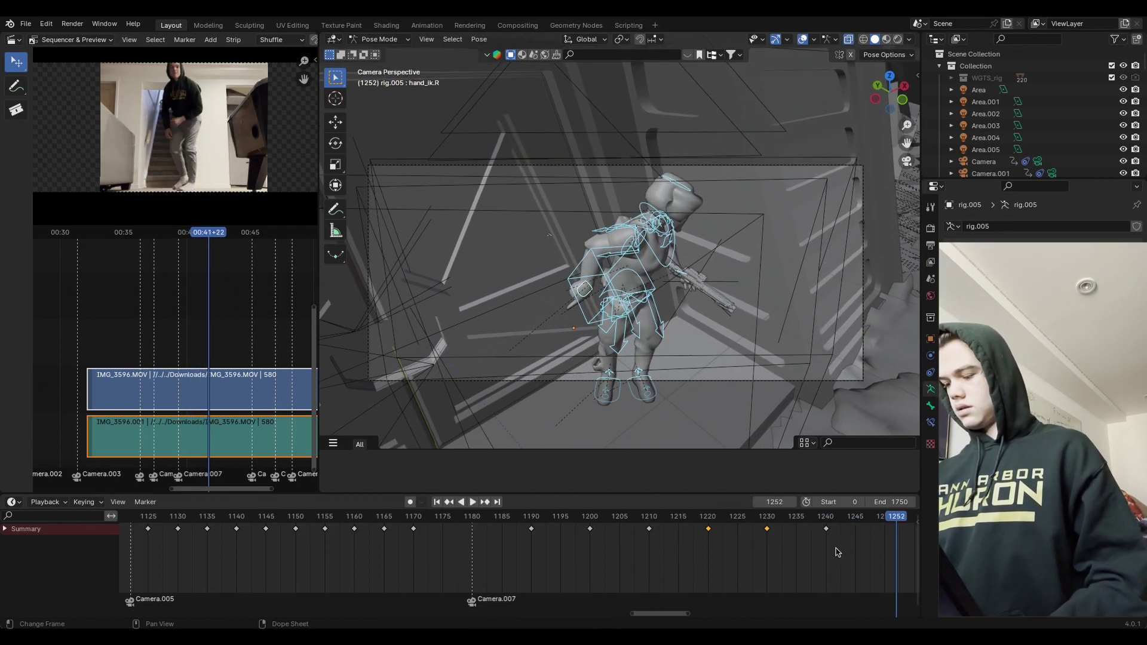
middle_drag(838, 551, 696, 551)
drag(696, 521, 691, 542)
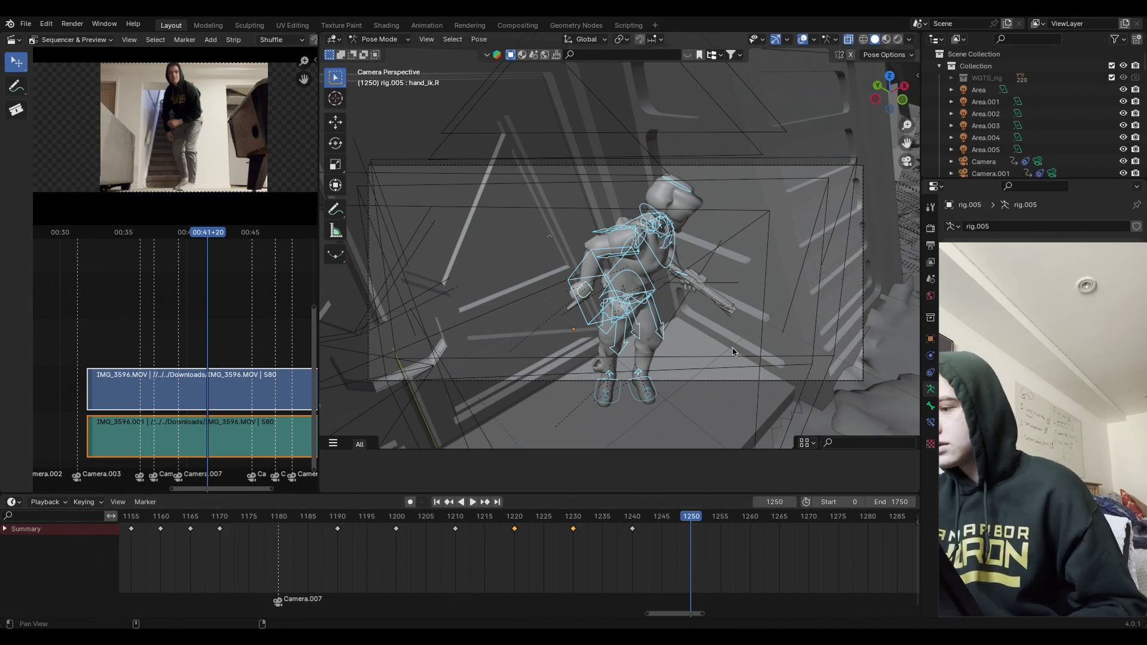
Step: Zoom in on the soldier, save the blend file, and select the torso and right hand controls
middle_drag(733, 351, 651, 313)
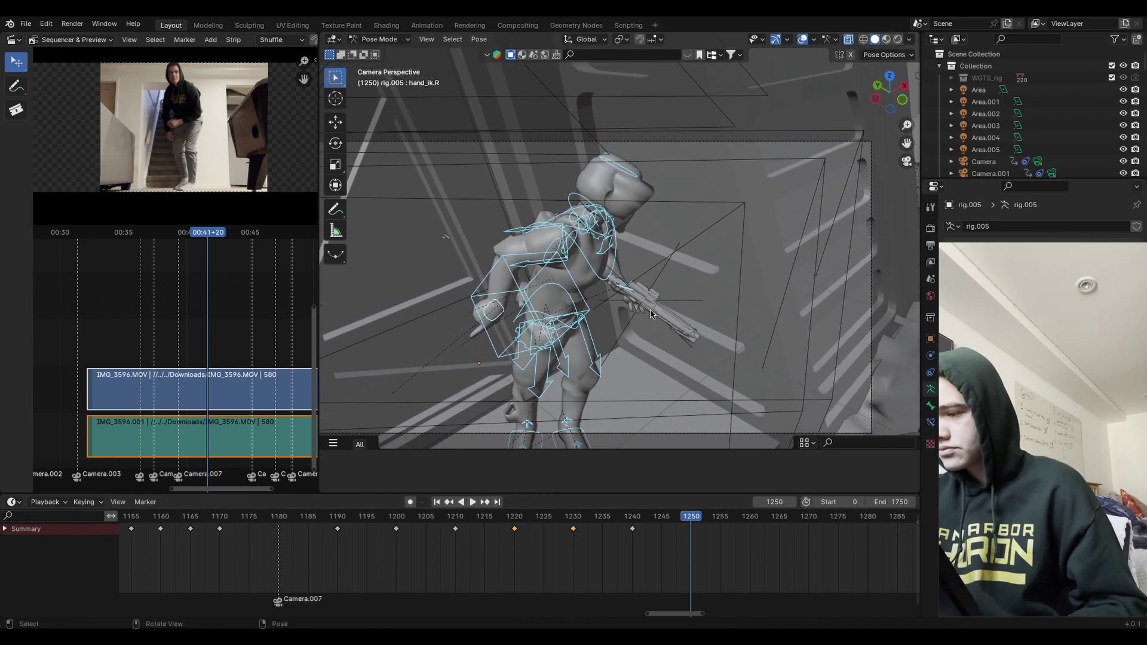
click(582, 310)
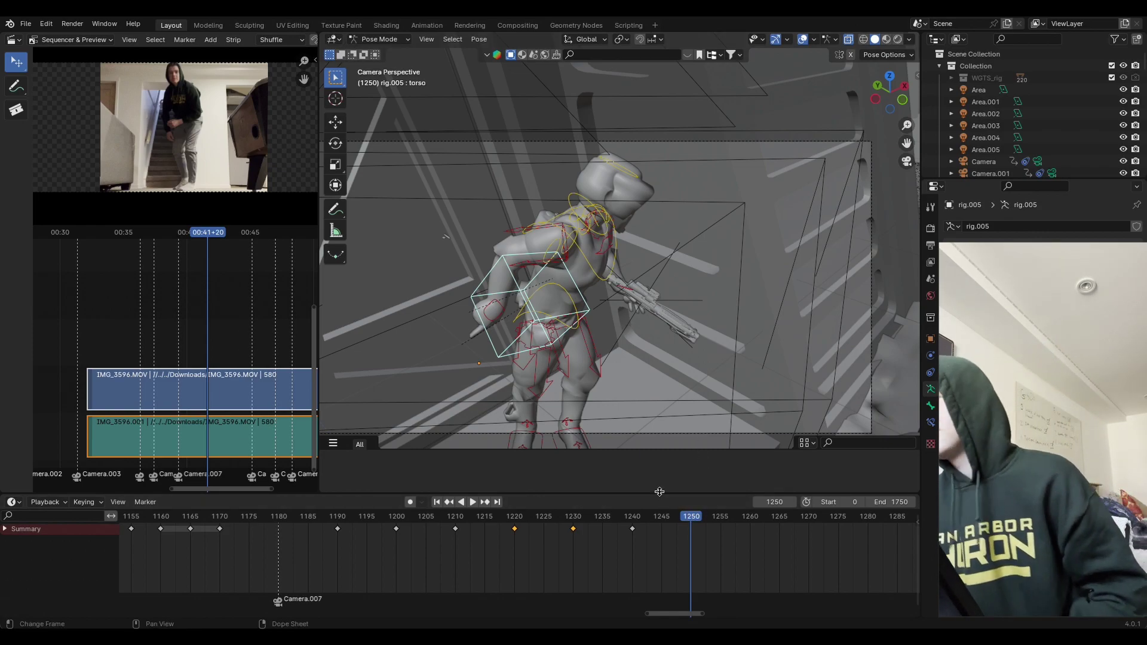
click(25, 23)
click(42, 101)
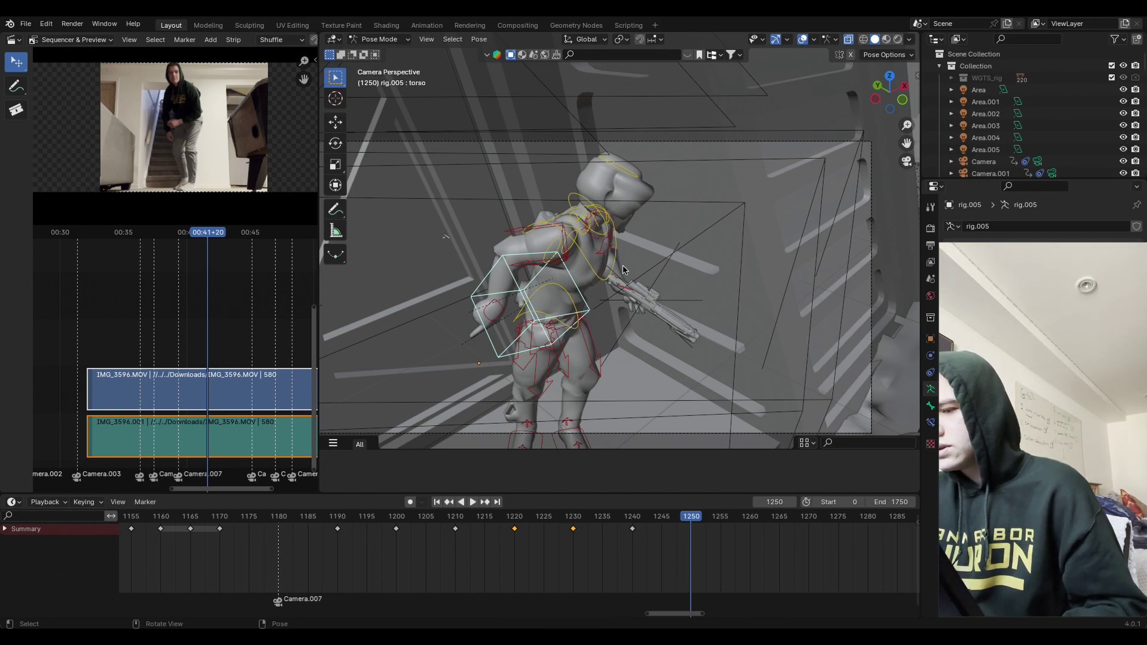
shift+click(628, 307)
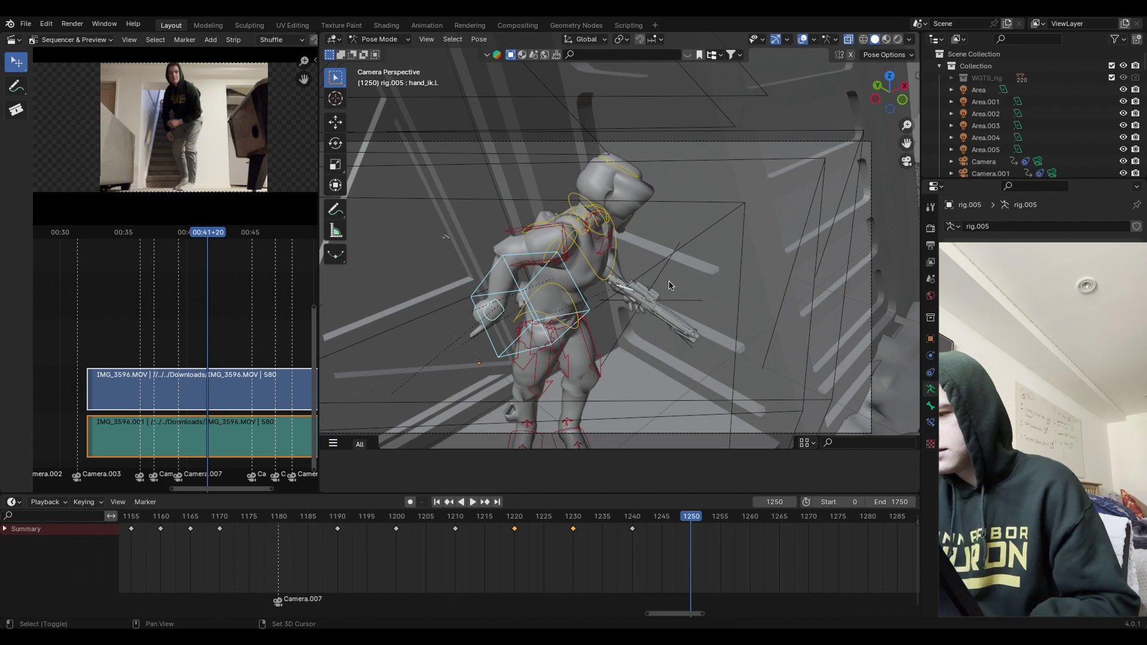
Step: Turn the torso, right hand and chest around the vertical Z axis
key(r)
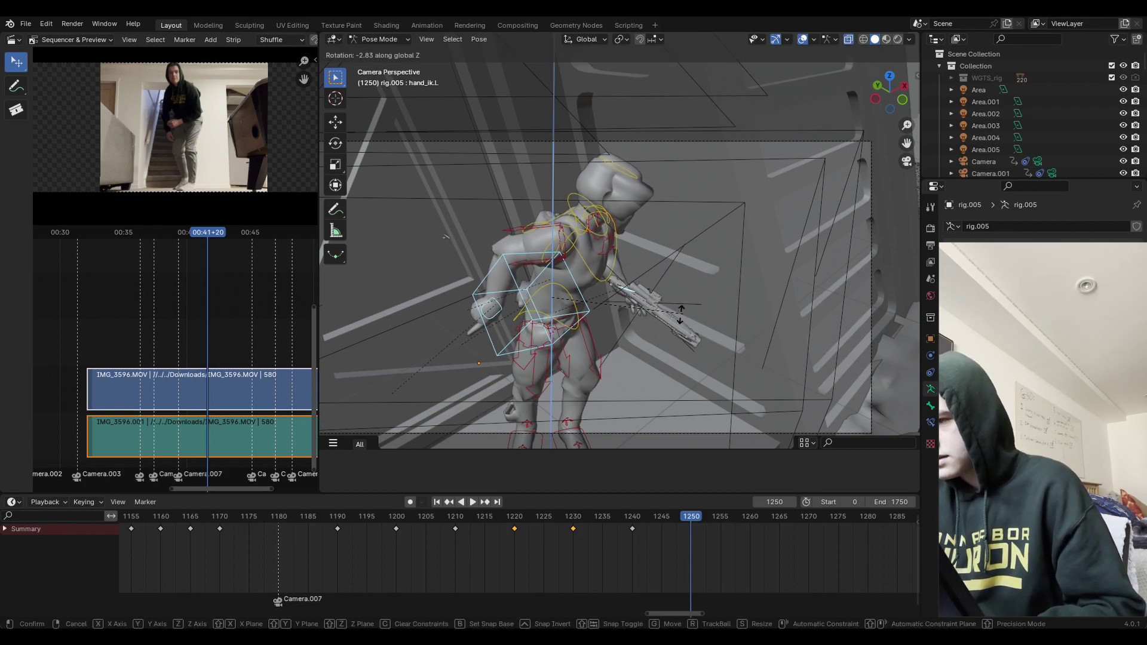
key(z)
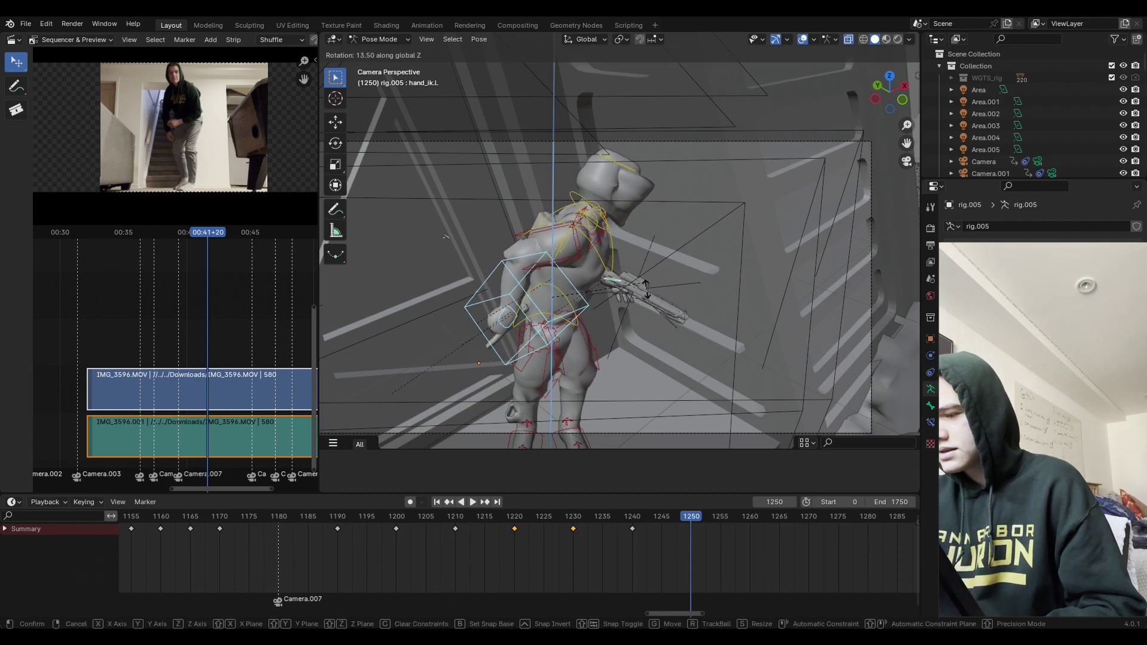
click(598, 416)
click(586, 443)
shift+middle_drag(586, 443, 606, 339)
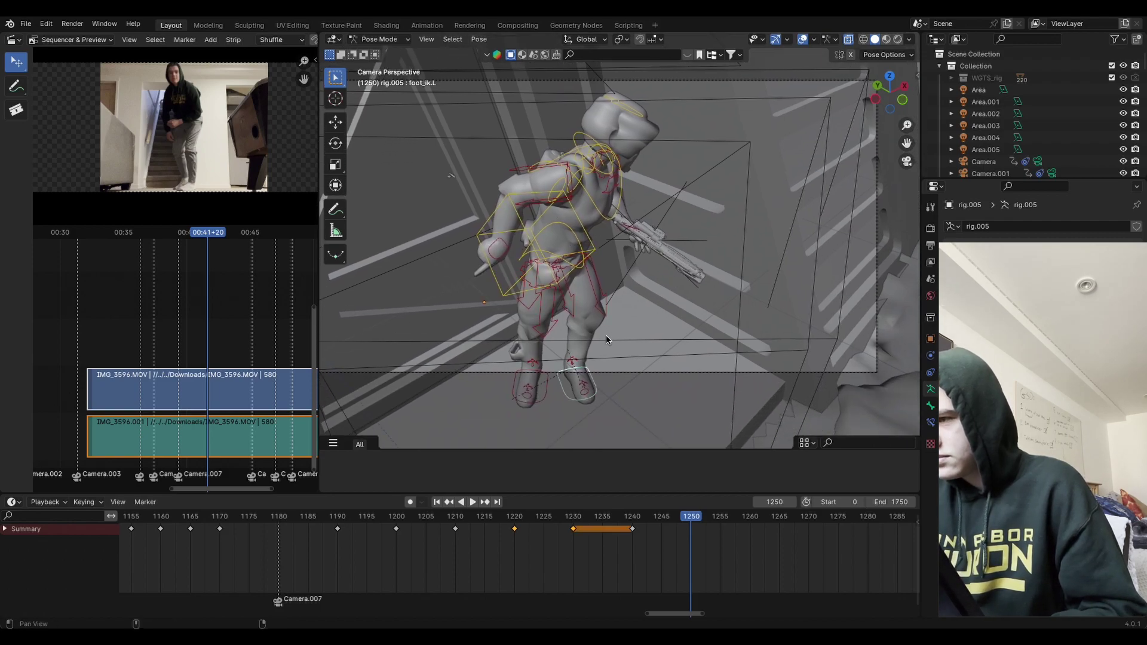
shift+middle_drag(691, 318, 616, 309)
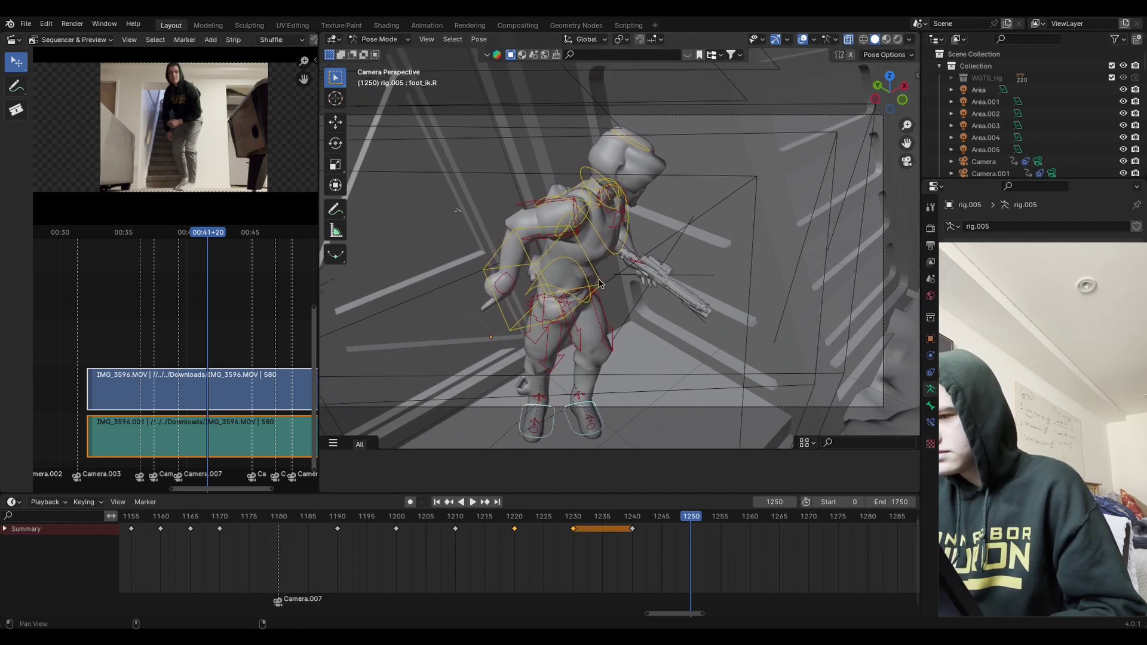
click(610, 250)
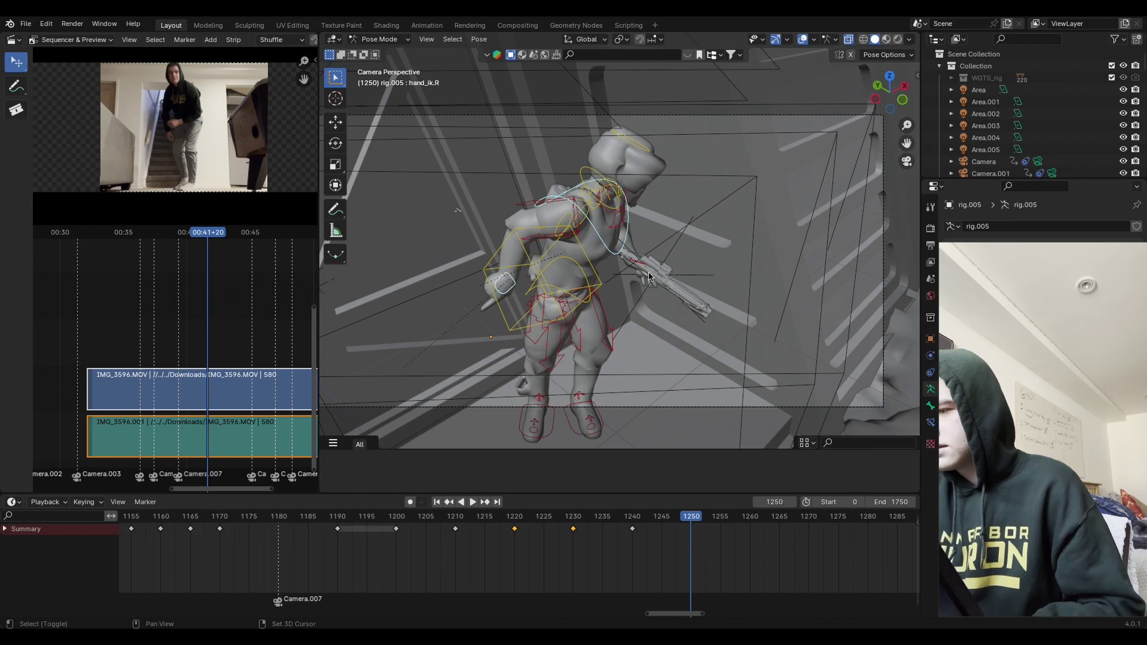
key(r)
key(z)
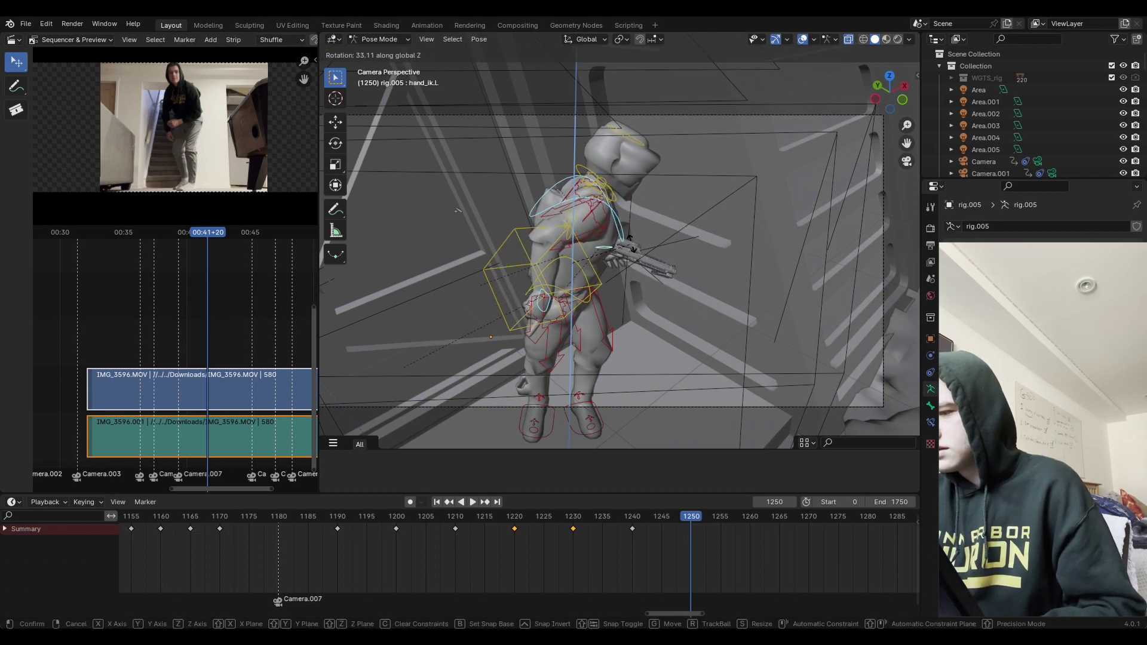
click(630, 239)
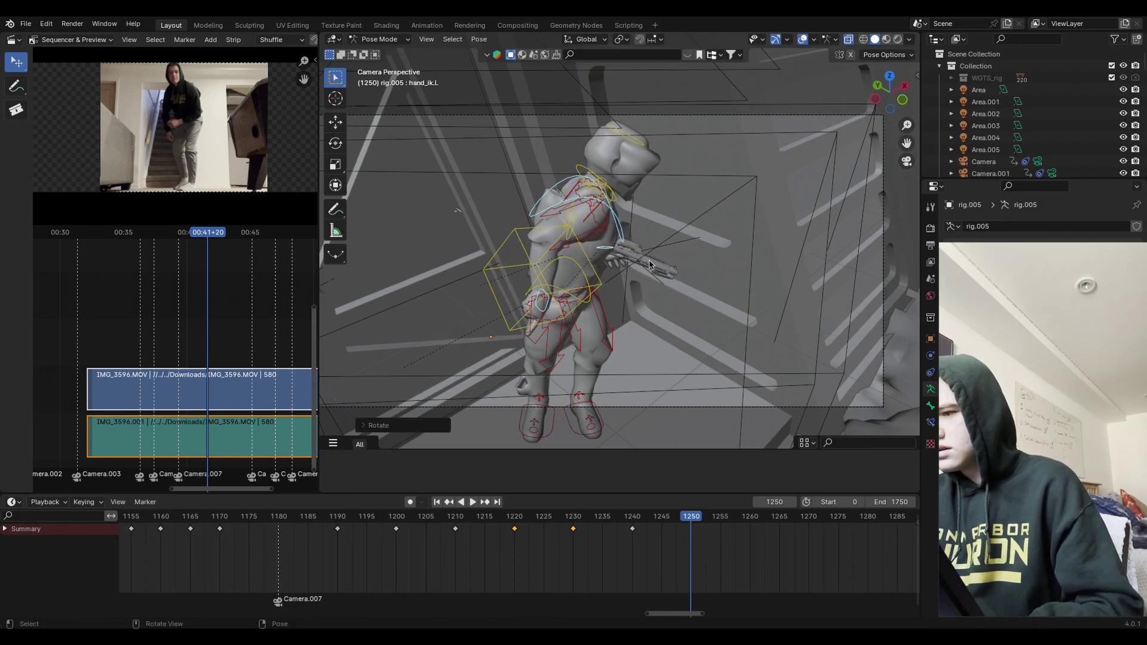
Step: Move the left hand behind the torso and shift the right hand to the right
click(611, 246)
key(g)
click(633, 269)
click(543, 308)
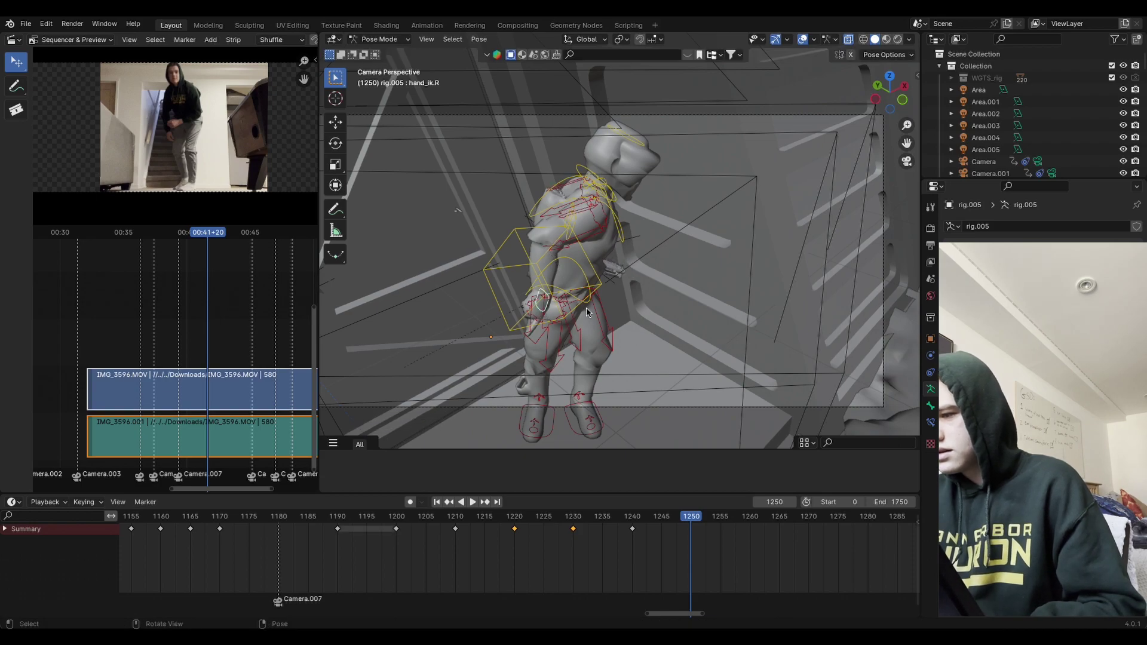
key(g)
click(632, 306)
Step: Raise the left foot and move the right foot to the right
click(600, 428)
key(g)
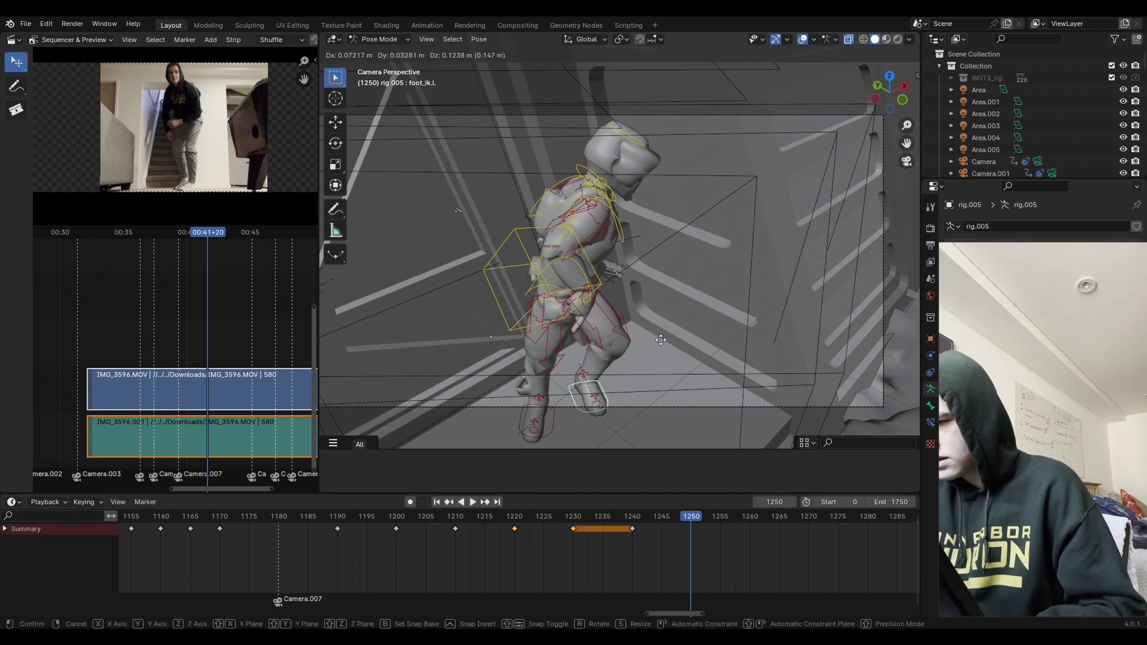
click(669, 336)
click(552, 426)
key(g)
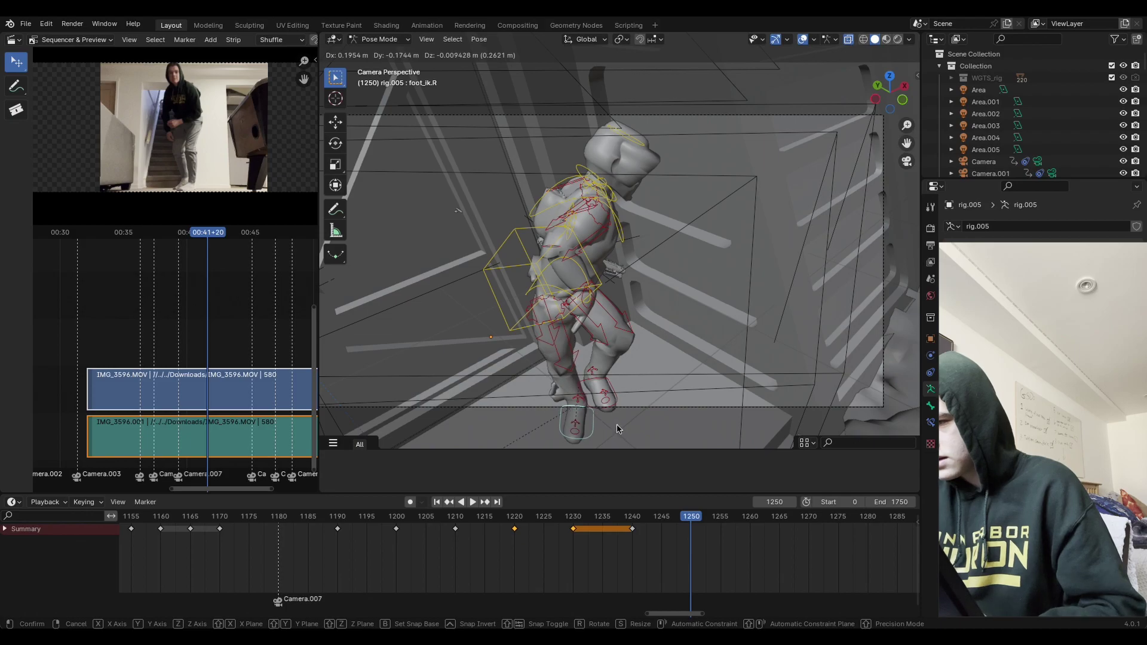
click(618, 428)
Step: Undo the foot, arm and torso adjustments to return to the earlier pose
middle_drag(657, 359, 658, 300)
click(659, 300)
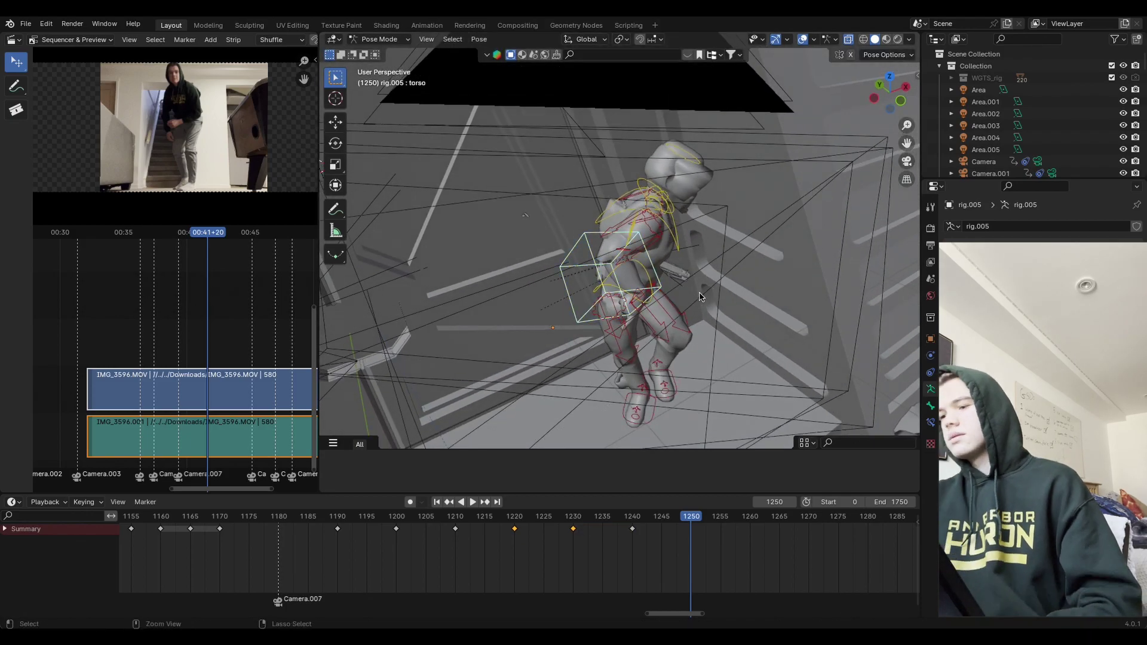
key(ctrl+z)
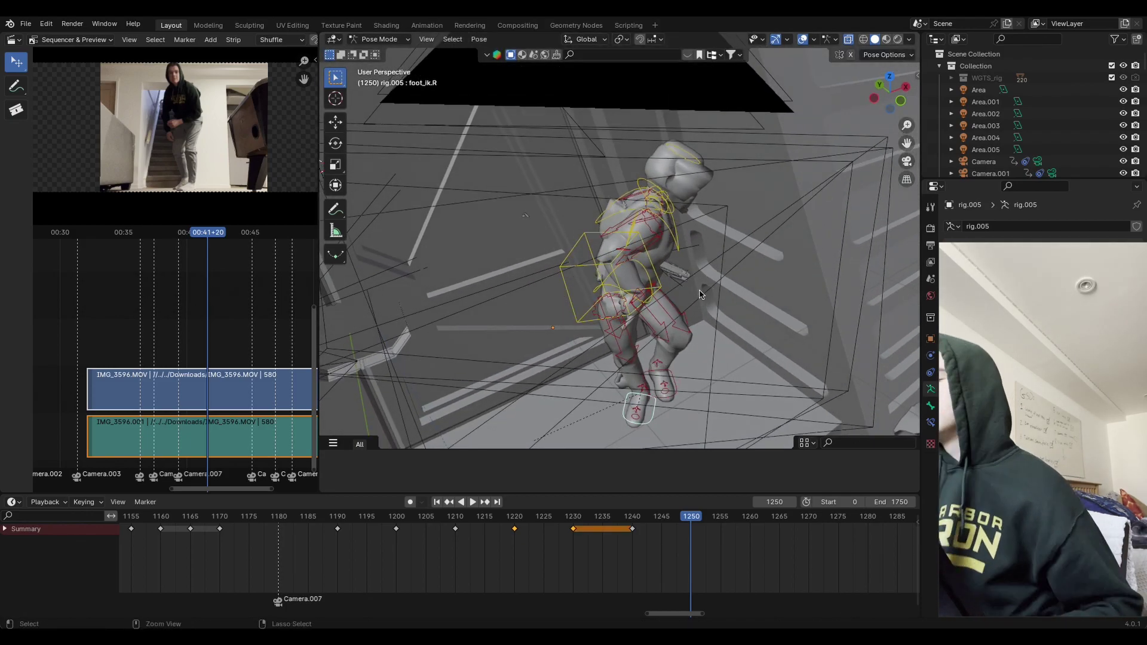
key(ctrl+z)
key(ctrl+z)
key(ctrl+z)
key(ctrl+z)
click(905, 164)
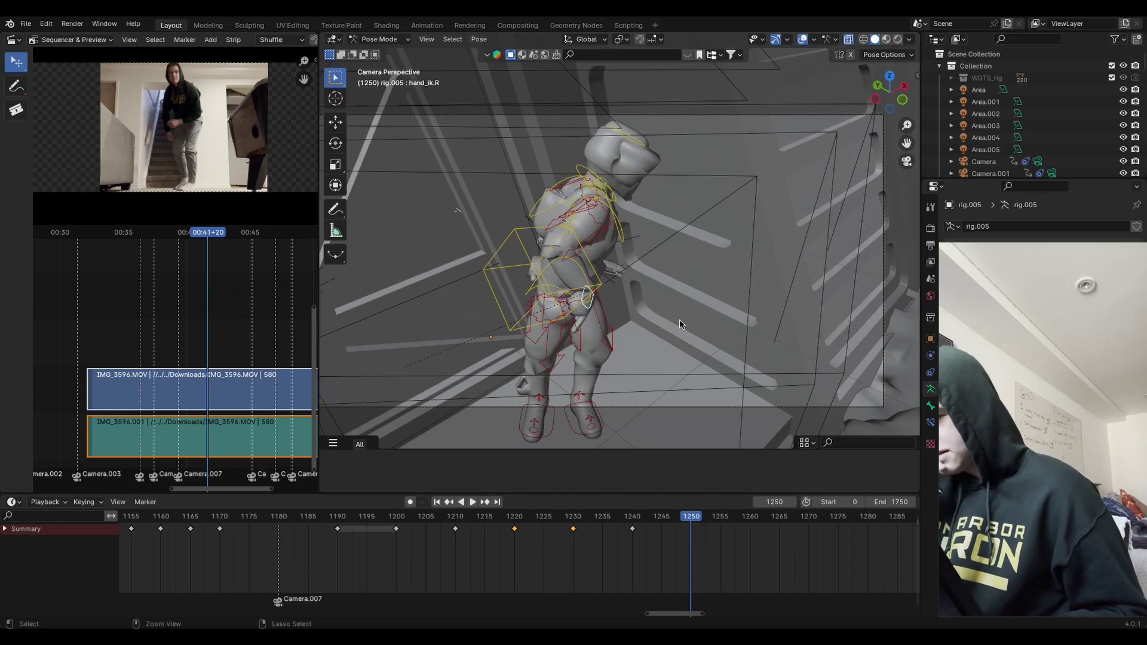
key(ctrl+z)
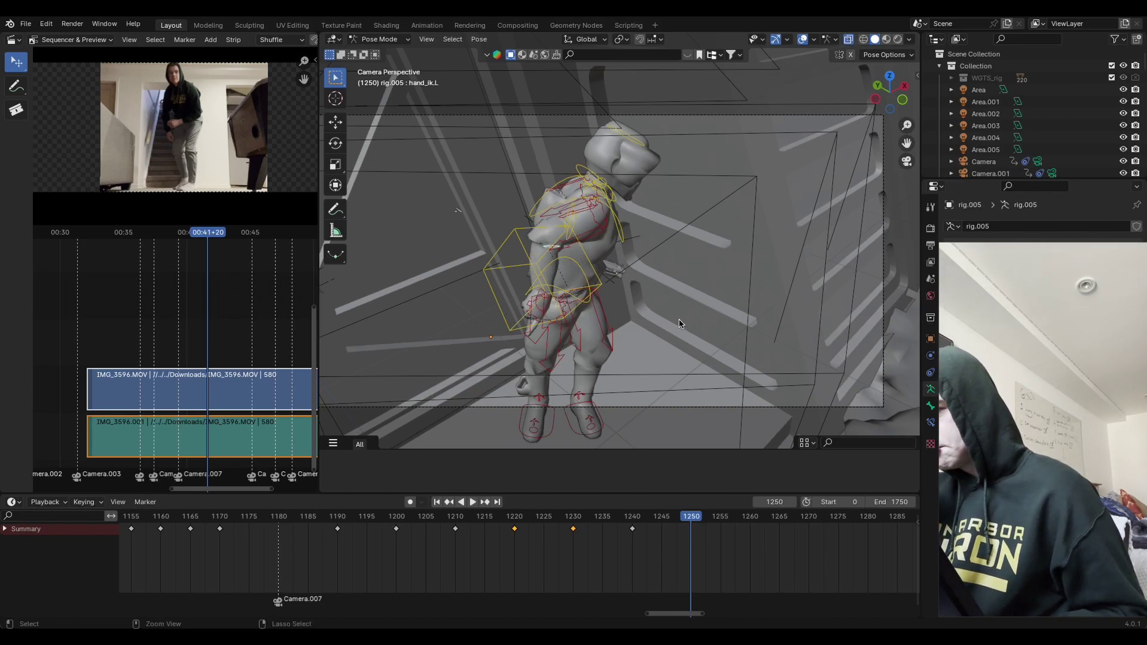
key(ctrl+z)
key(ctrl+z)
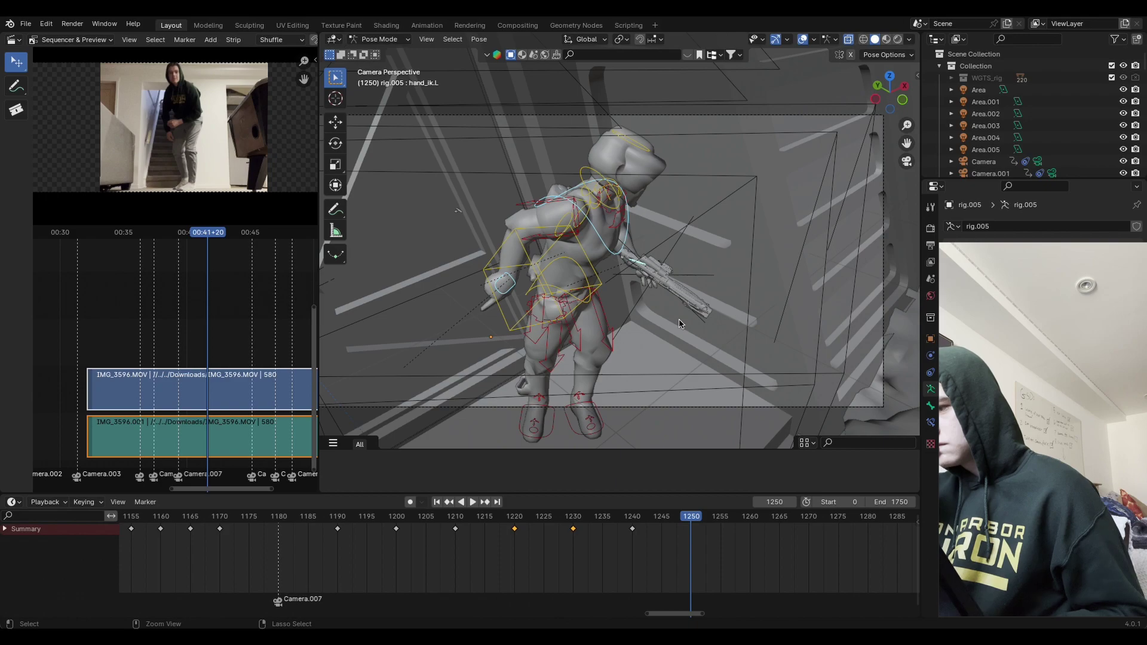
key(ctrl+z)
key(ctrl+z)
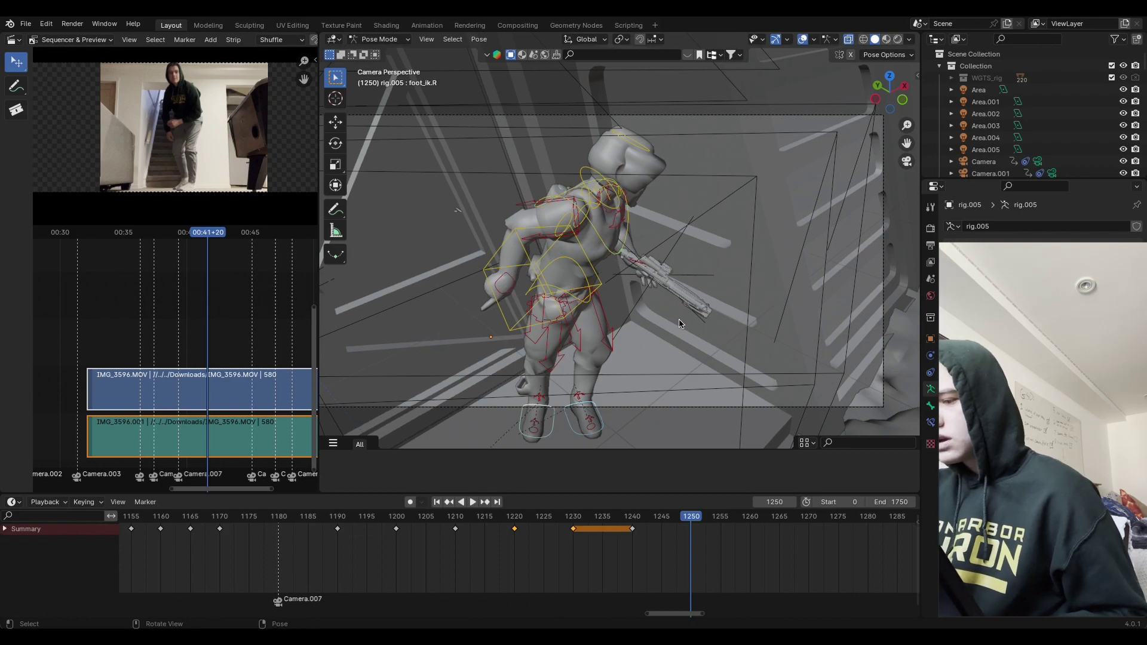
Step: Rotate the torso around the vertical axis again and select the left foot control
click(541, 285)
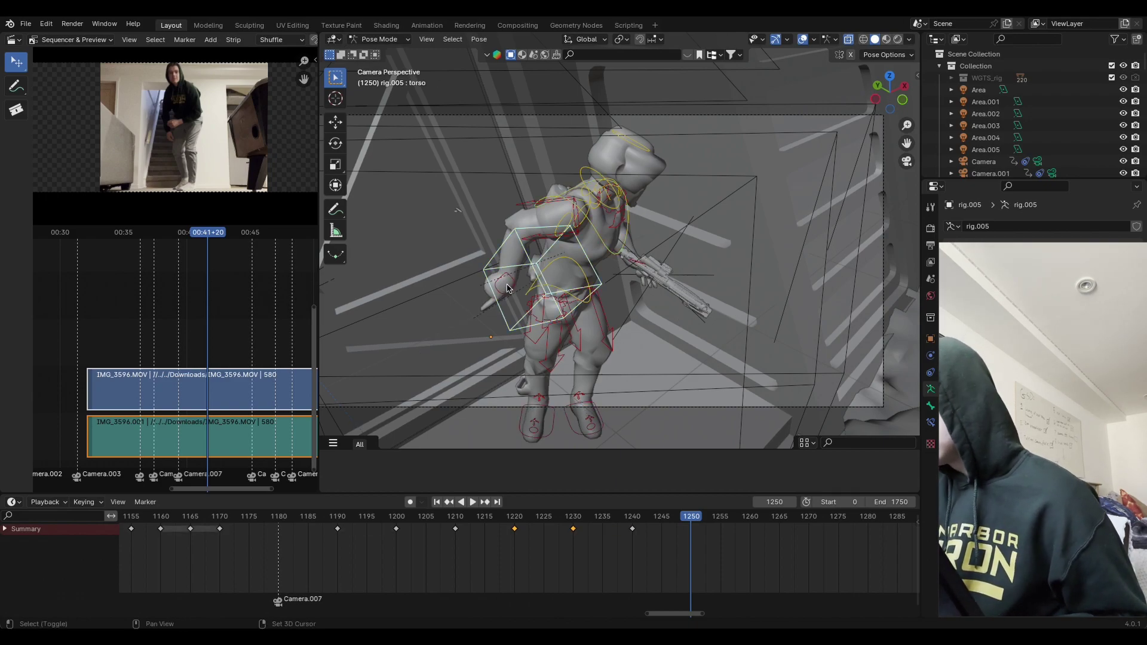
key(r)
key(z)
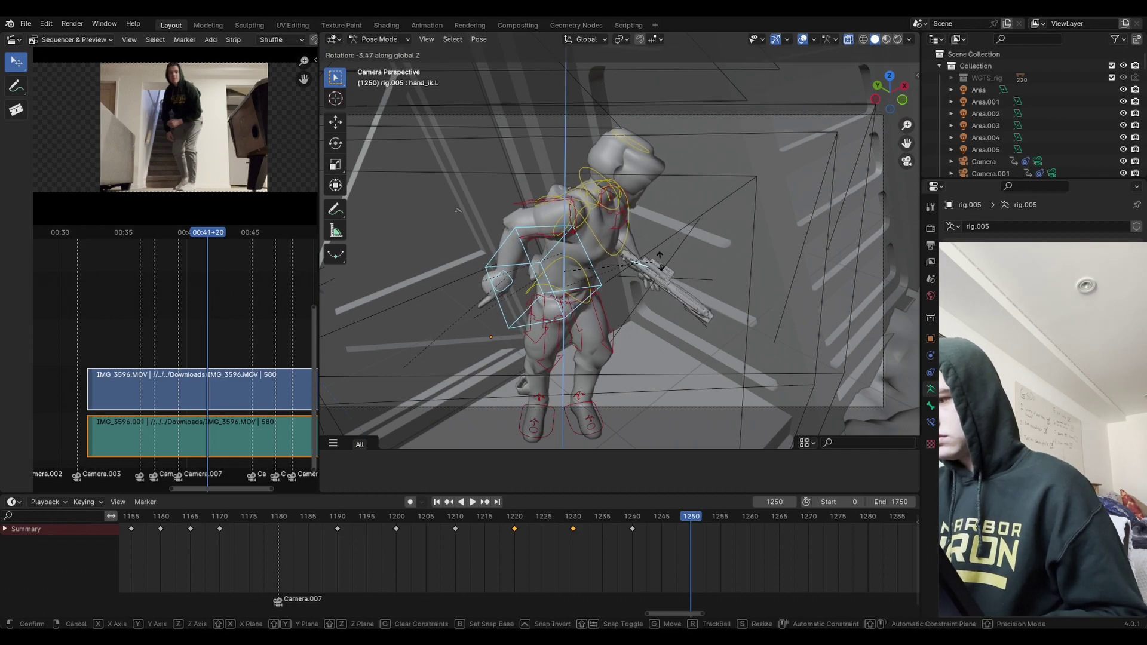
click(640, 222)
click(604, 426)
Step: Turn the left foot around the vertical Z axis
key(r)
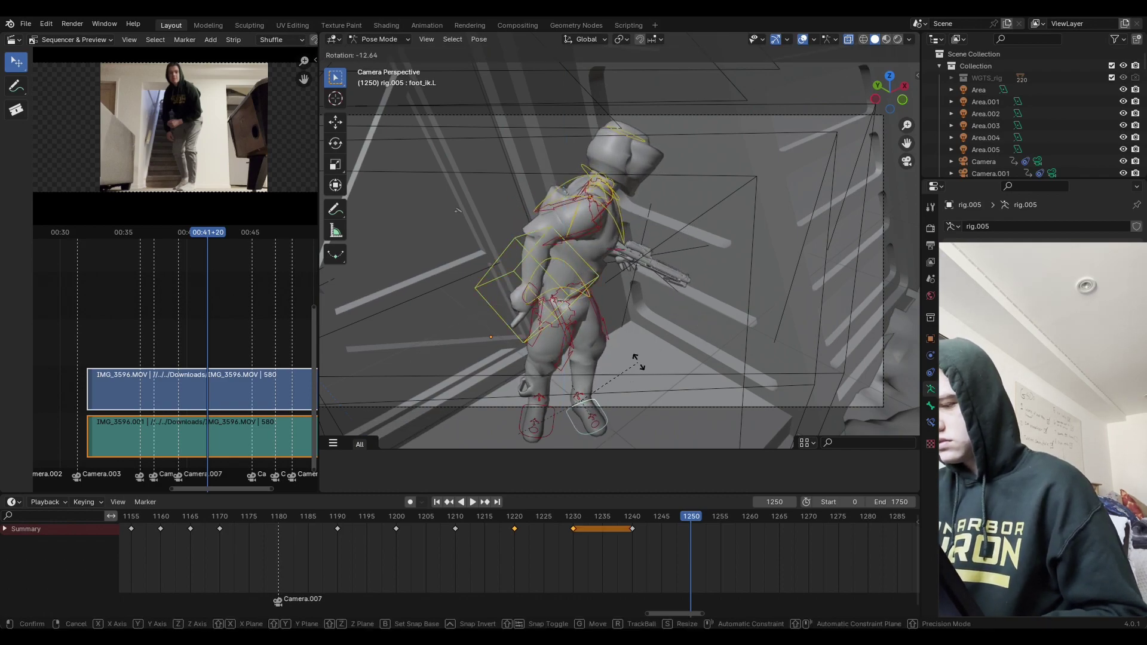
key(z)
click(618, 319)
click(553, 420)
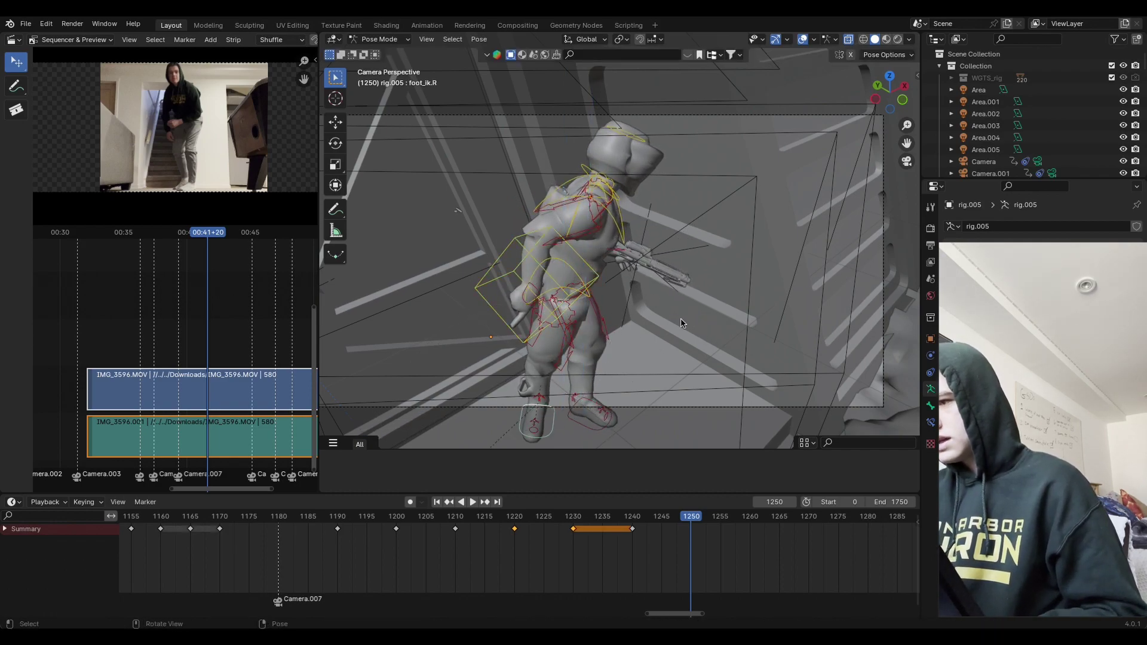
Step: Reposition the right hand on the rifle, rotating it about global X
click(559, 299)
key(g)
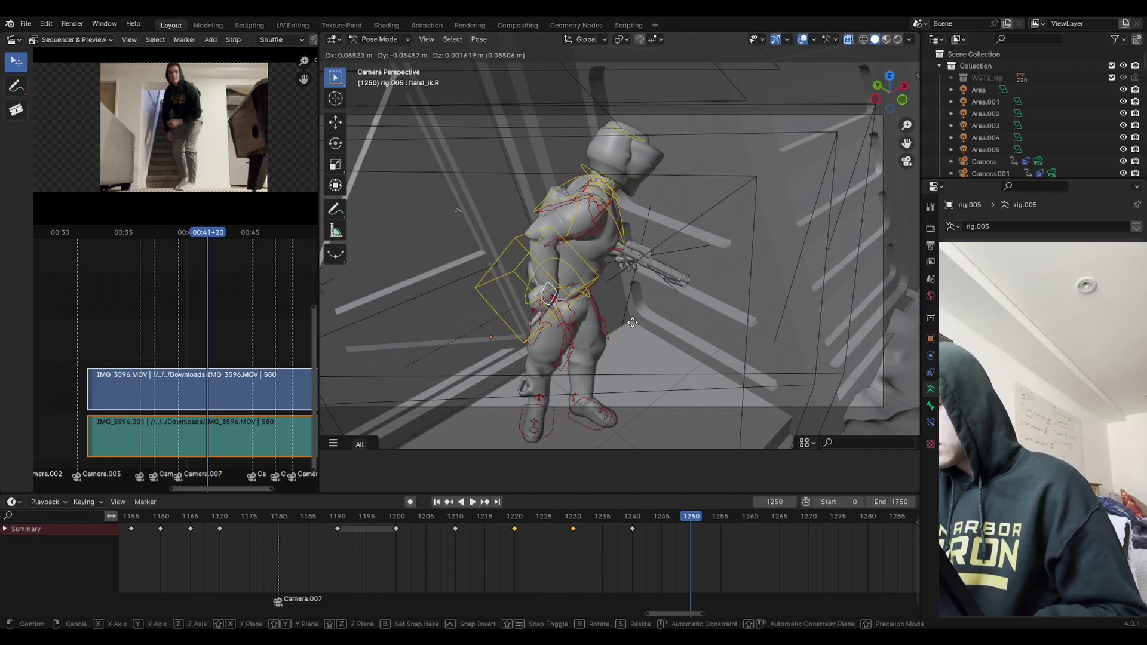
click(685, 323)
key(r)
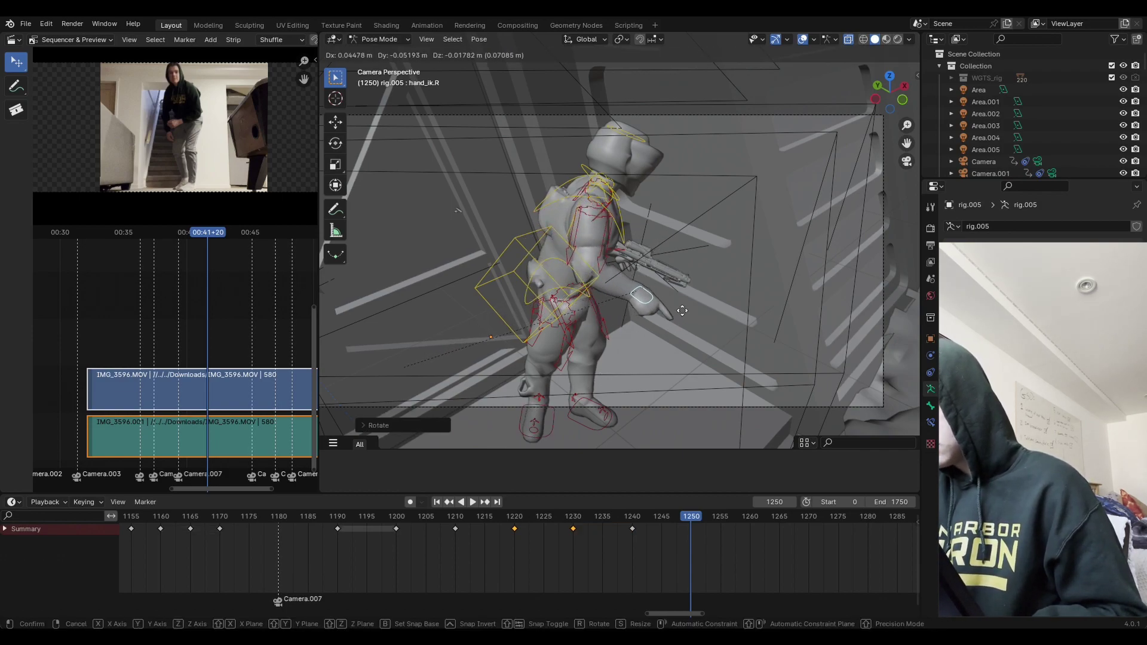
key(x)
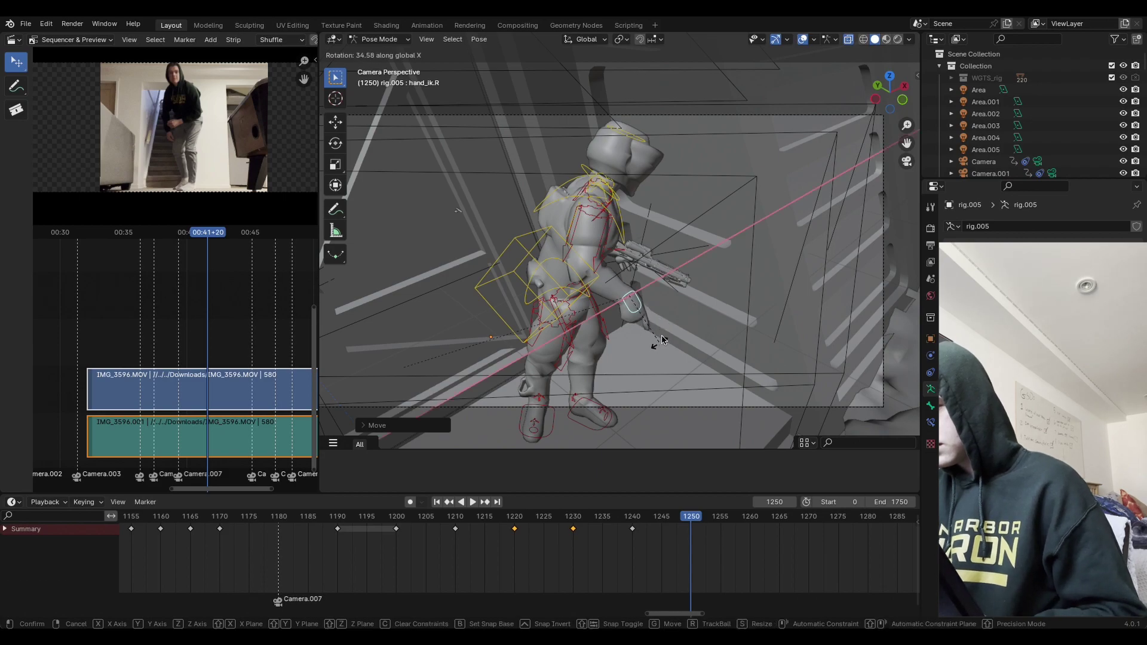
click(662, 339)
key(g)
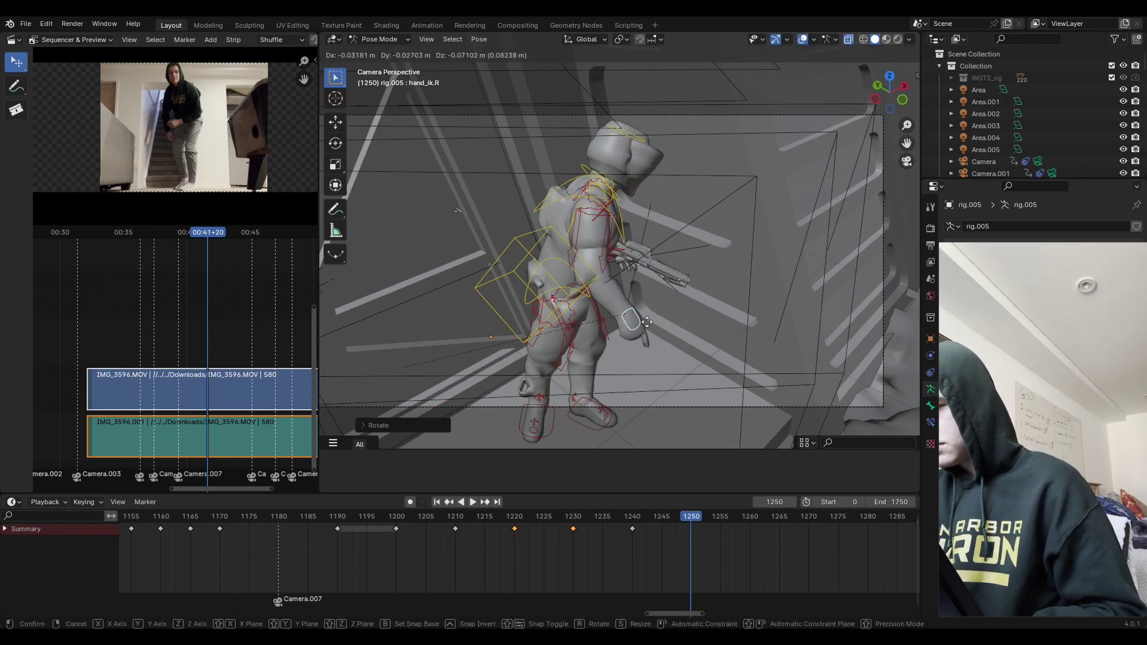
click(643, 329)
key(g)
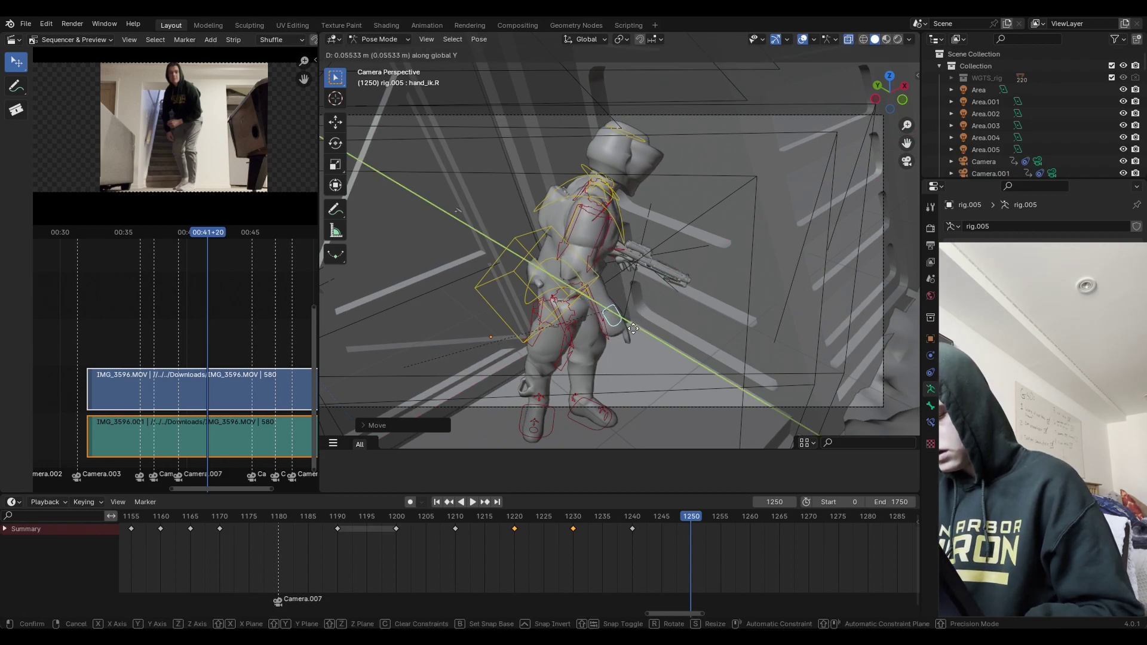
click(637, 339)
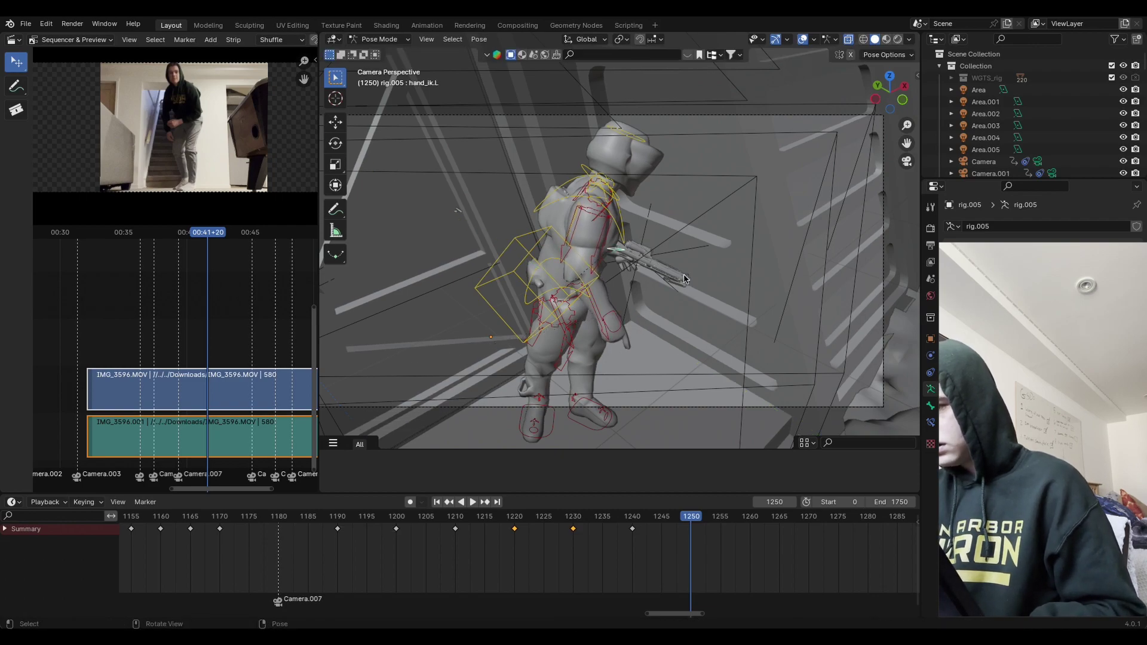
Step: Rotate the left hand and slide it along the Y axis
click(659, 284)
key(r)
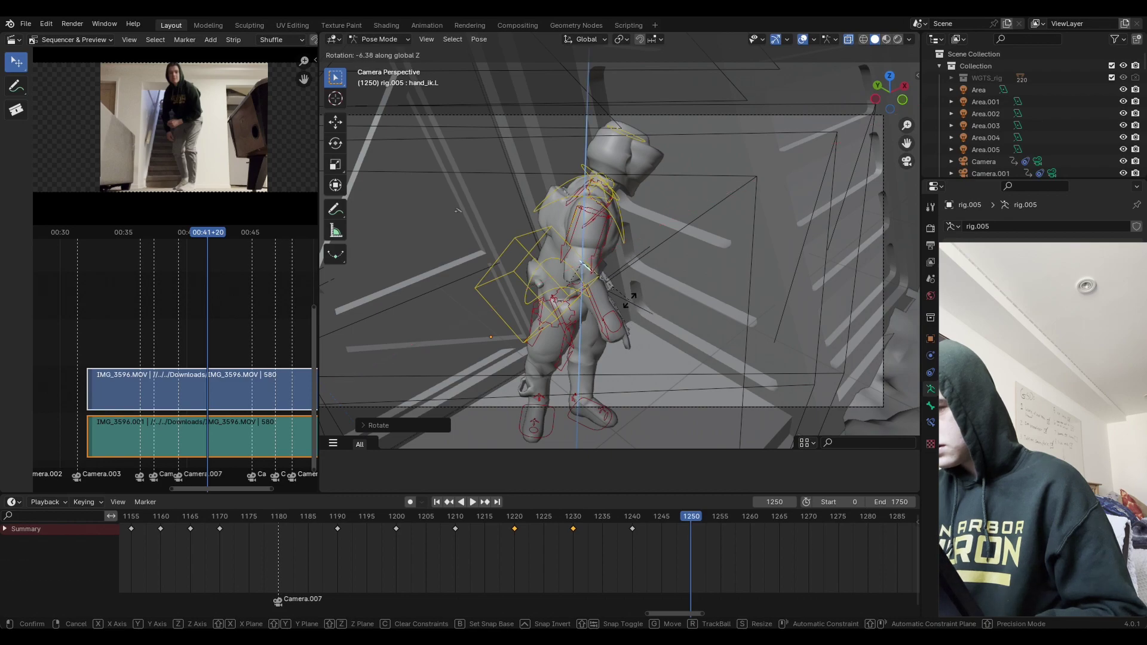
click(662, 277)
key(g)
key(y)
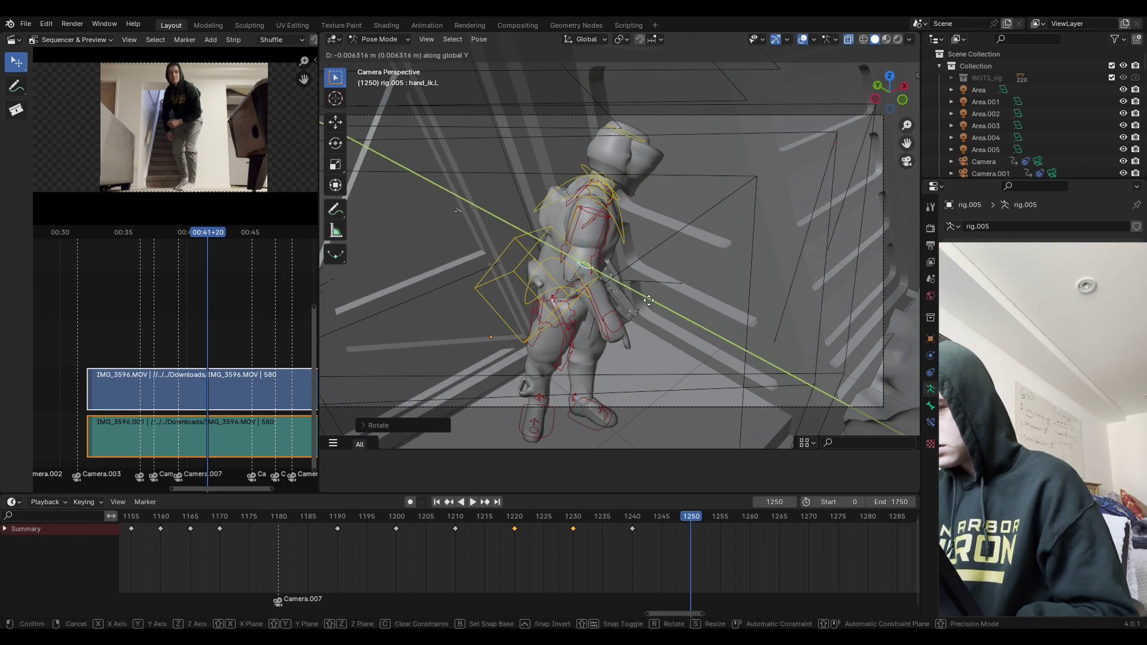
click(654, 286)
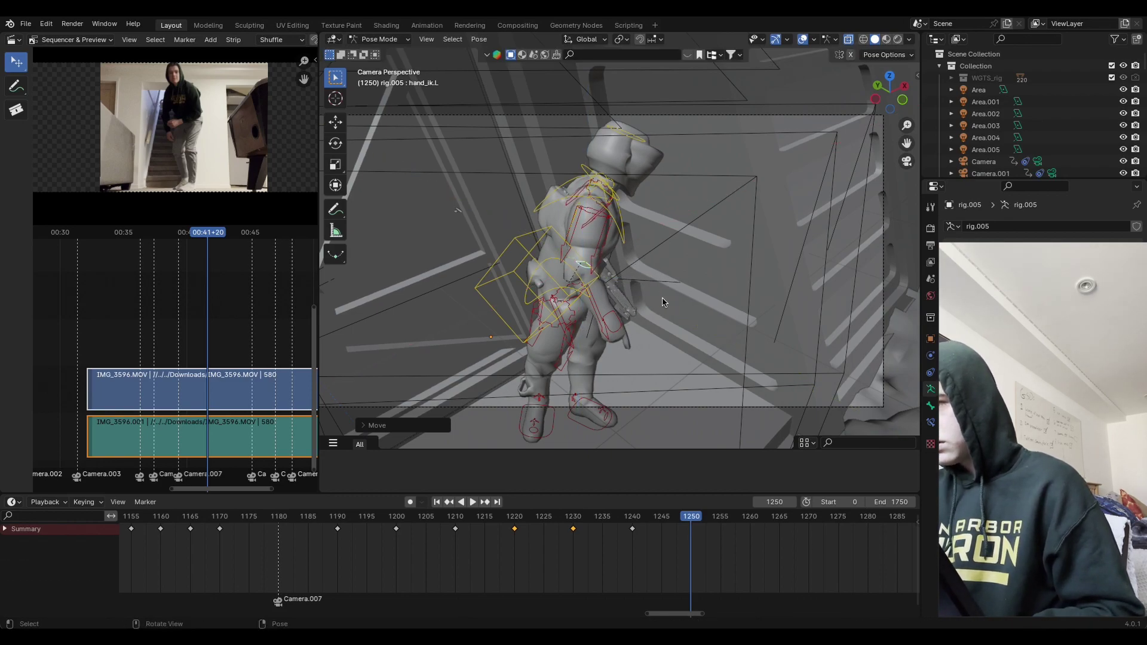
Step: Turn the head and lean the chest
click(633, 142)
key(r)
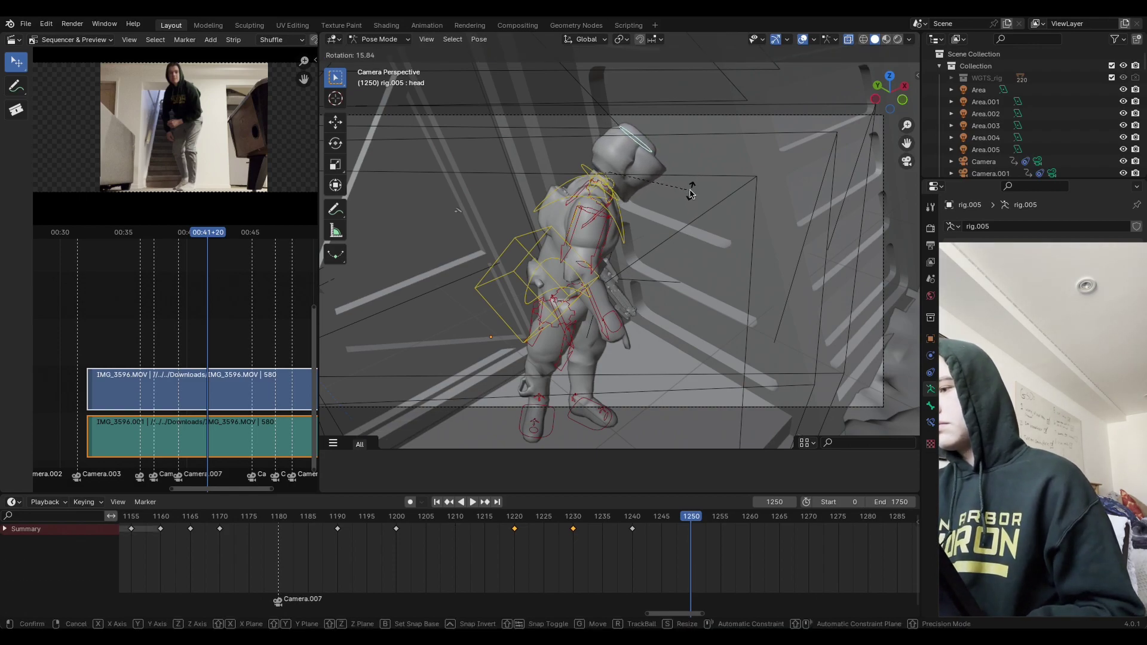
click(657, 173)
click(619, 228)
key(r)
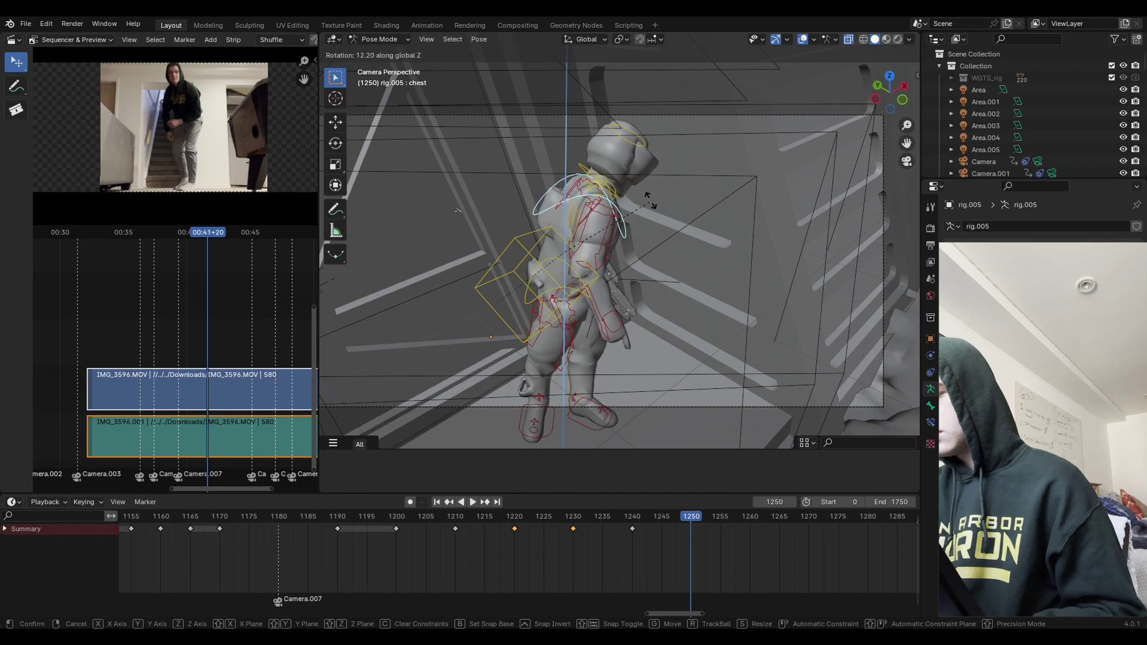
click(651, 201)
Step: Move the right hand again and rotate it, ending with a turn about Z
click(619, 315)
key(g)
click(657, 280)
key(r)
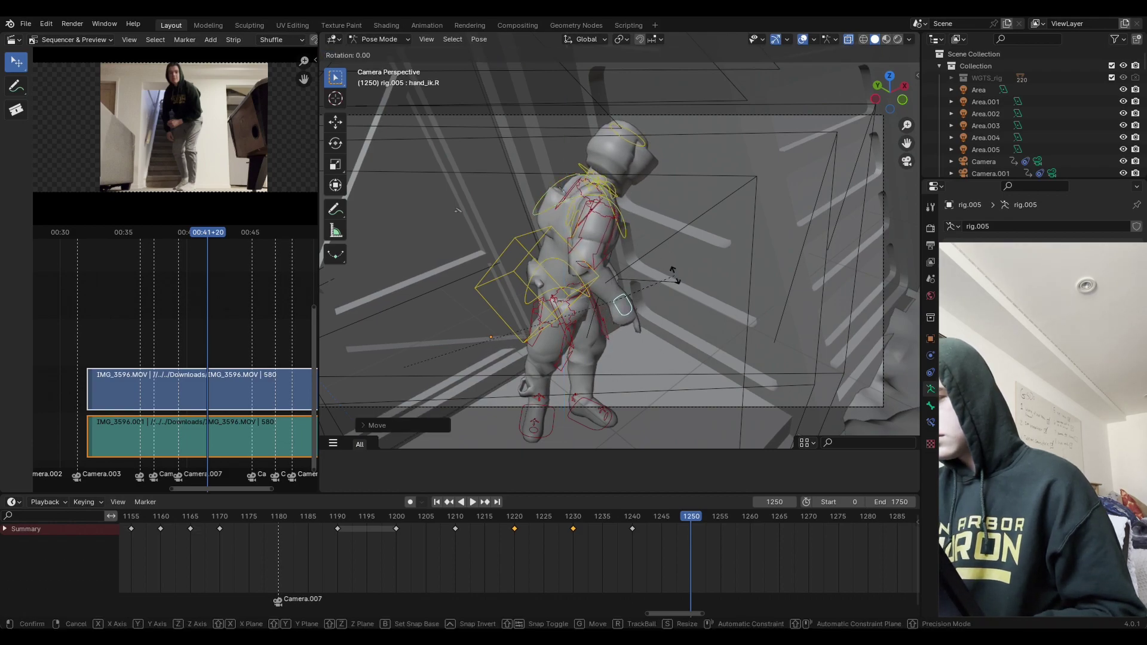
click(665, 245)
key(r)
key(z)
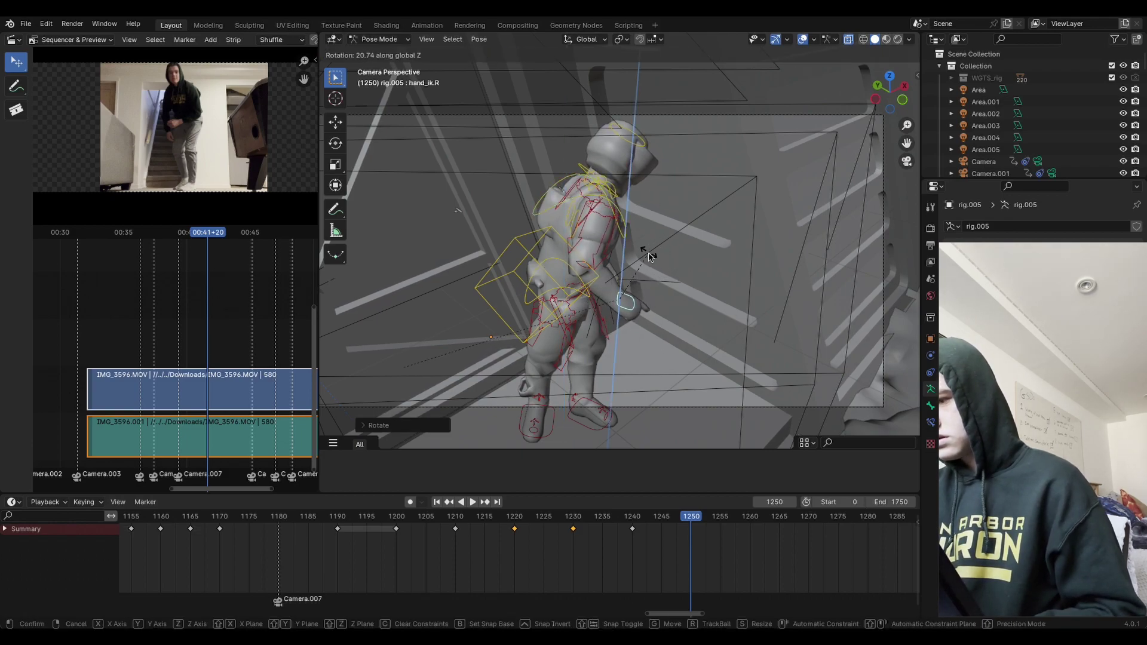
click(650, 255)
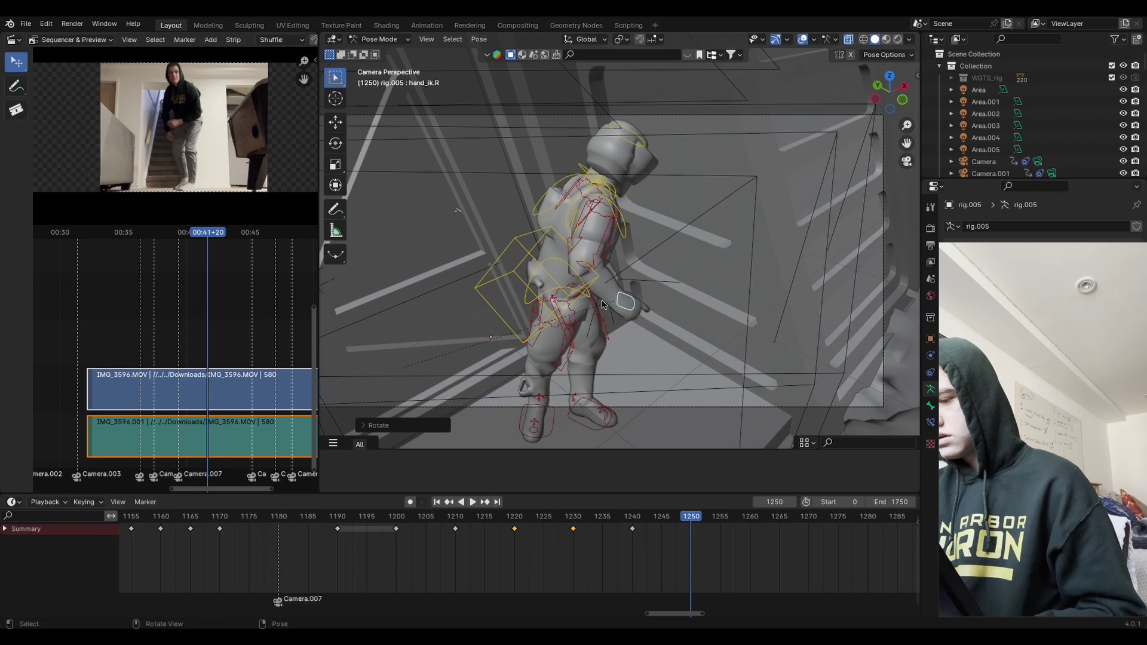
Step: Begin rotating the hips around the vertical Z axis
click(566, 301)
click(584, 287)
key(r)
key(z)
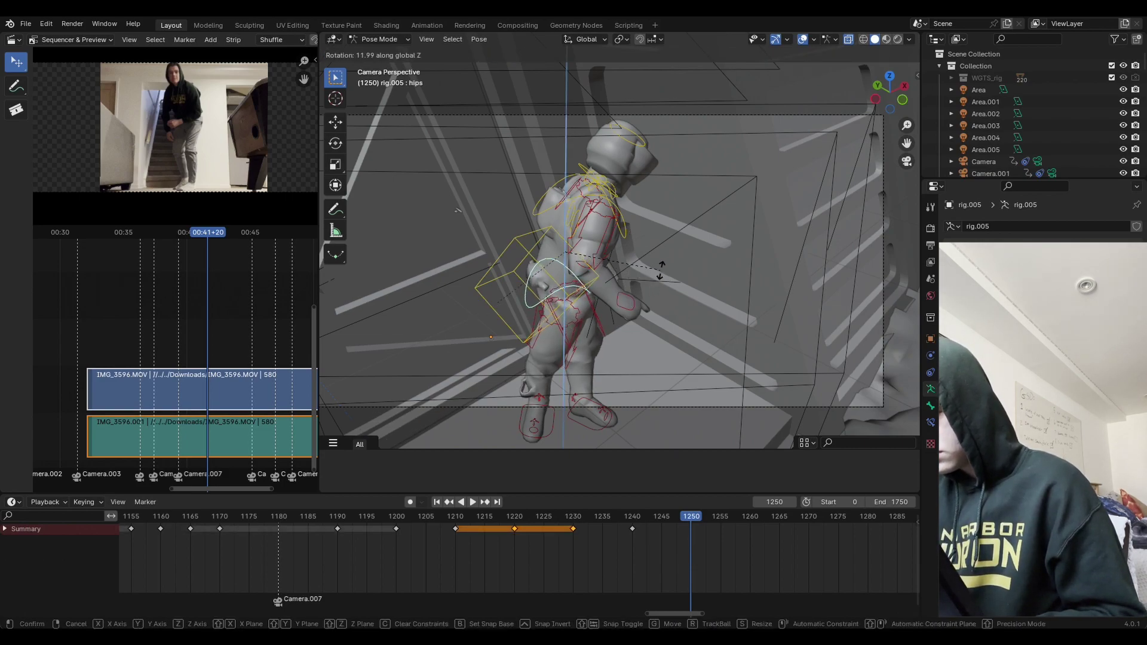
Step: Finish the hips turn and key Location & Rotation on all bones at frame 1250
click(643, 350)
key(a)
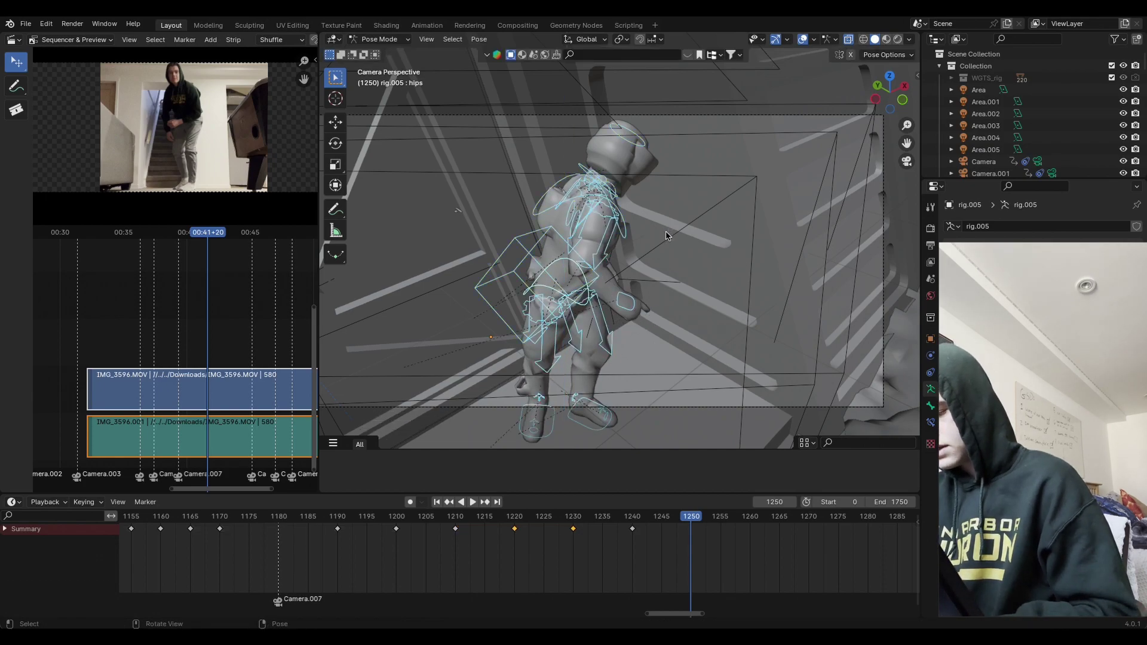
key(i)
click(679, 280)
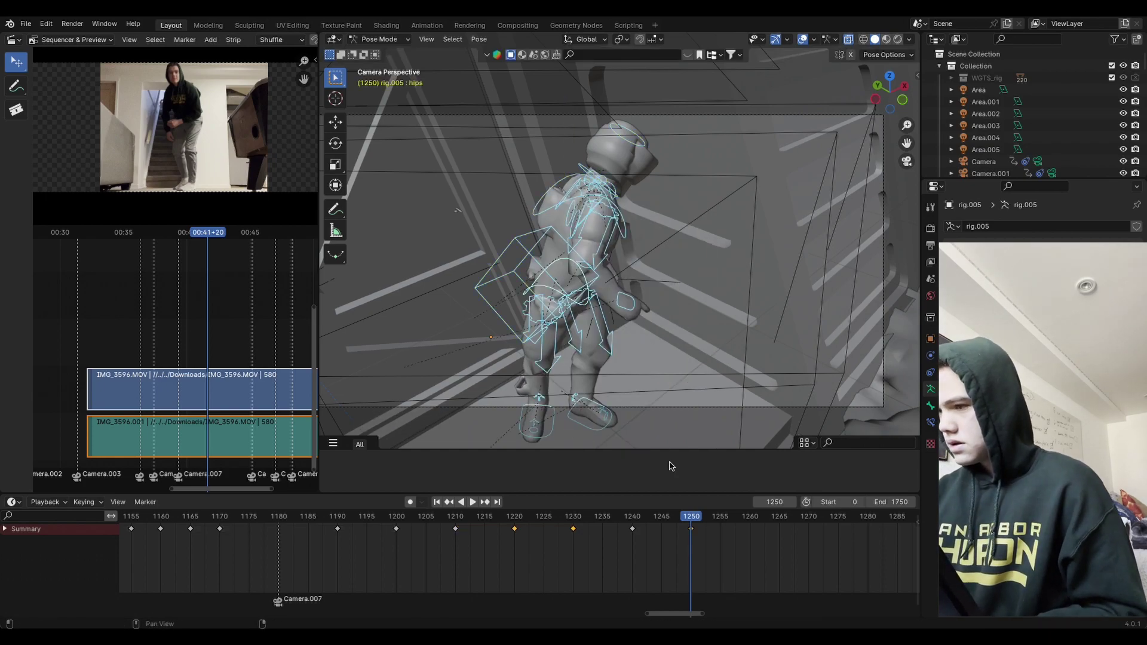
Step: Play and scrub the timeline around frame 1250 to review the motion
drag(660, 522, 595, 532)
key(space)
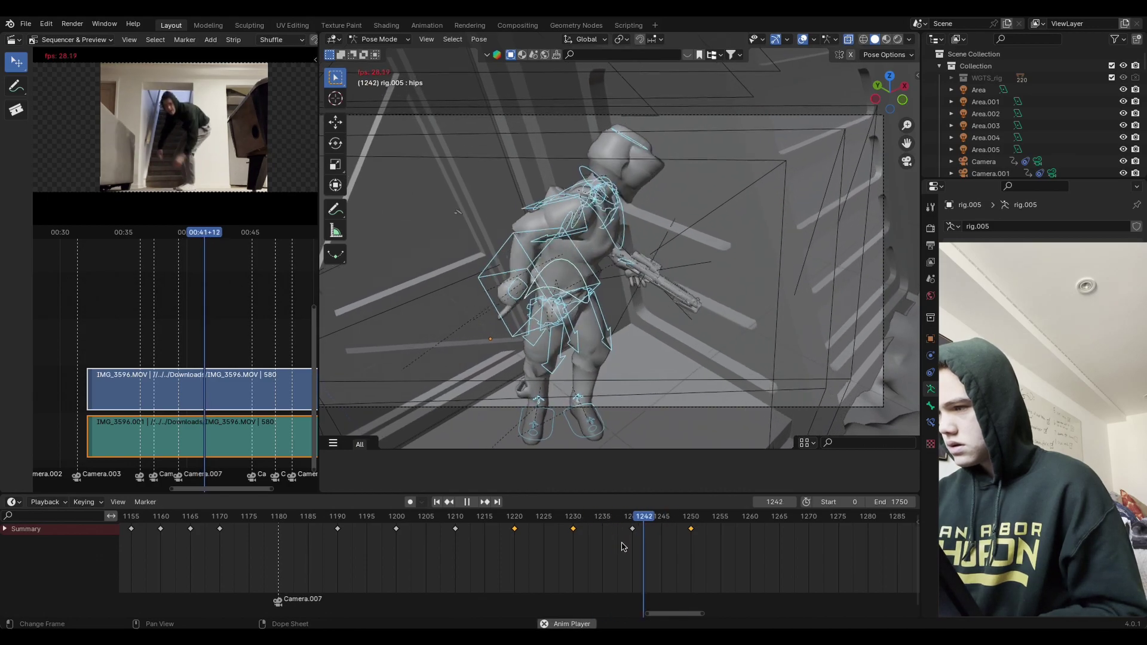
drag(663, 521, 691, 537)
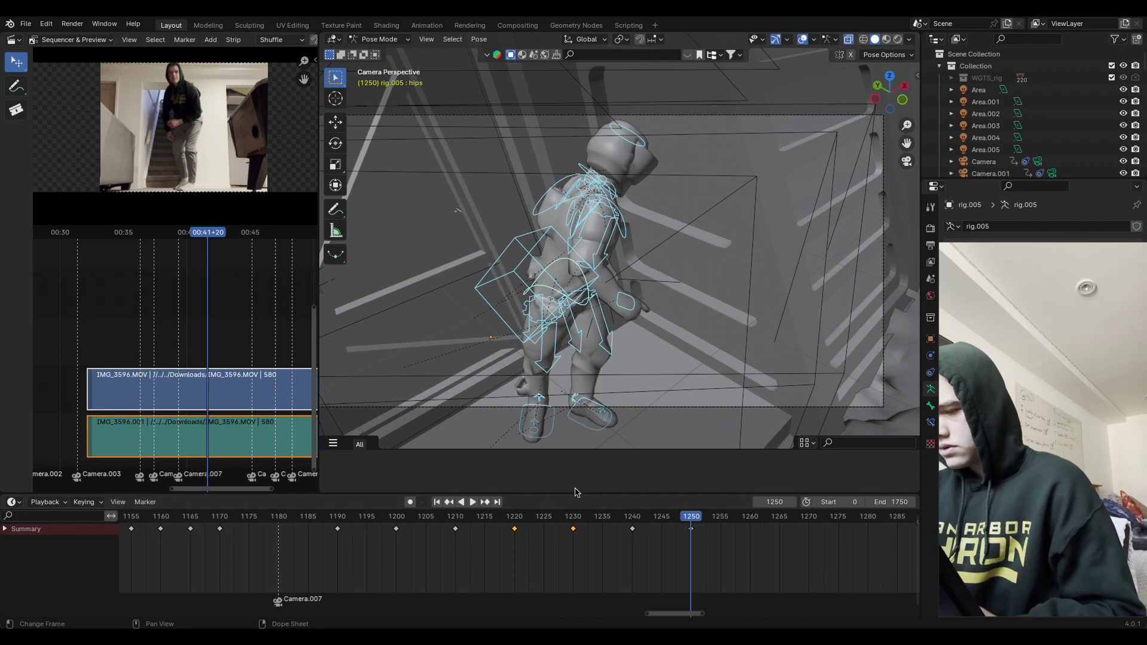
click(604, 425)
Step: Reposition the right foot IK and rotate the right thigh IK
click(545, 435)
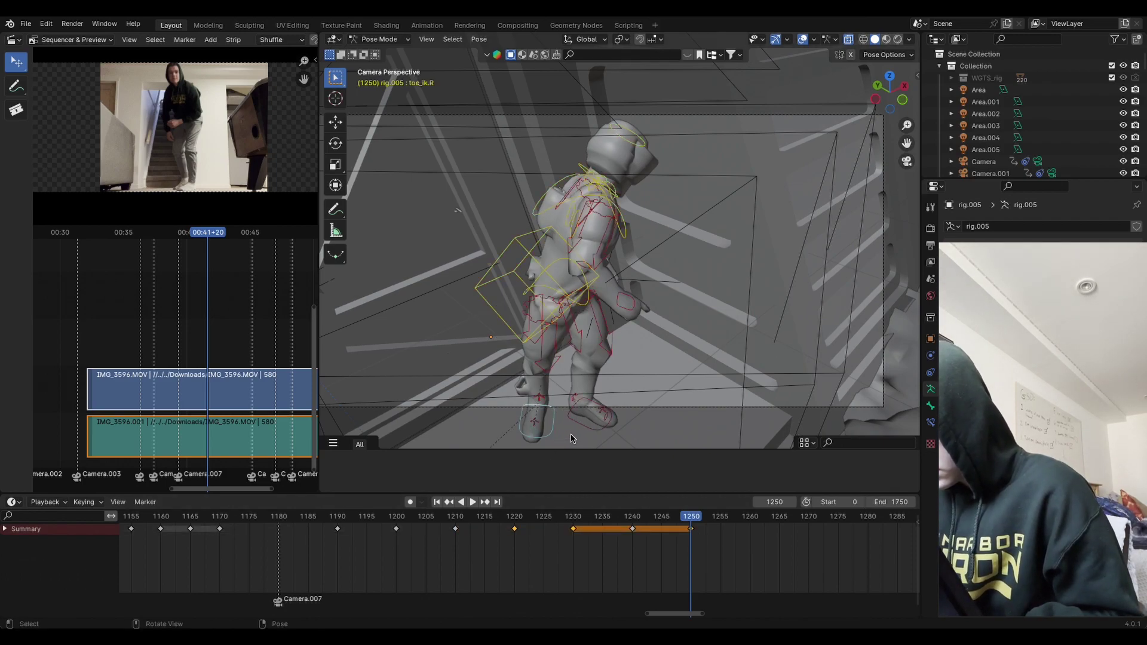
key(g)
click(561, 367)
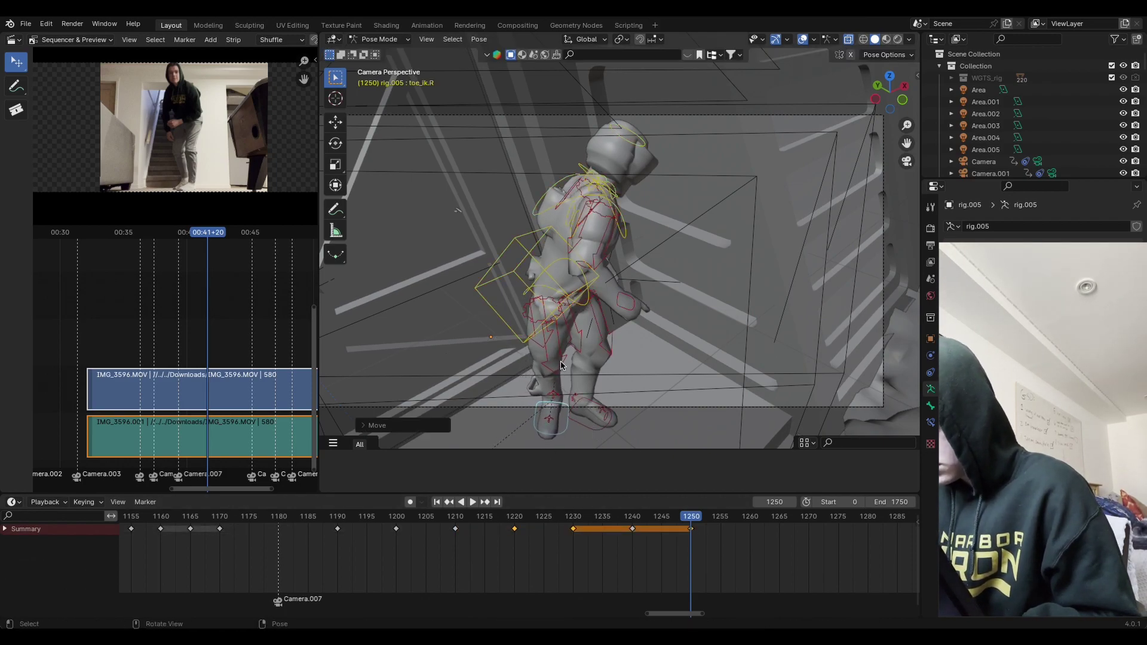
click(565, 361)
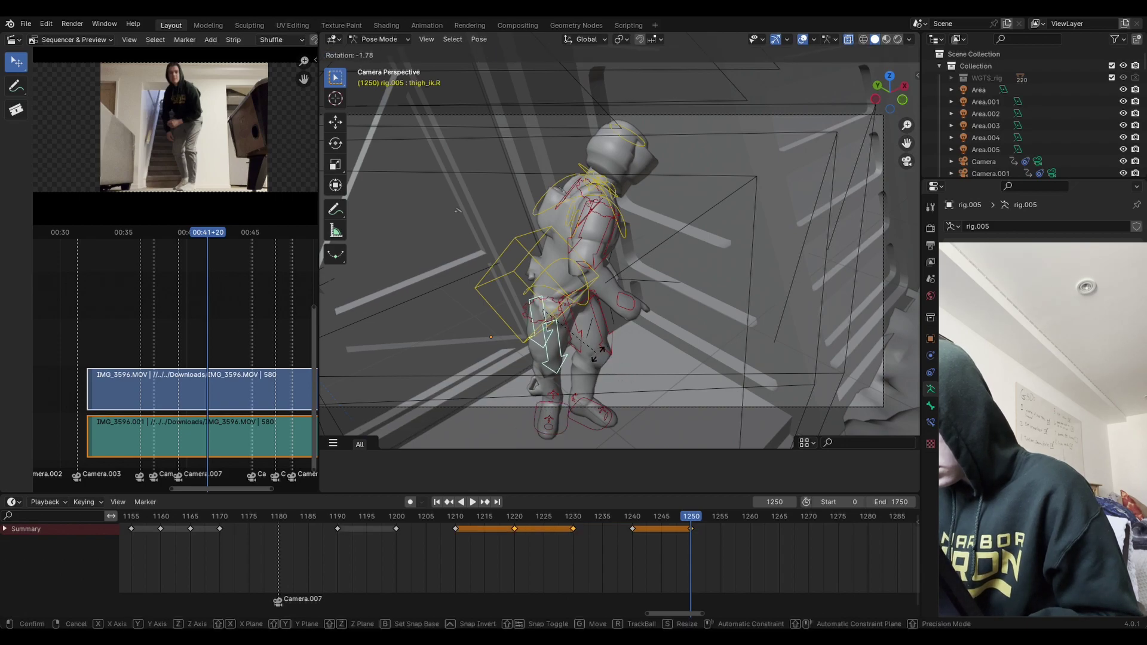
click(592, 360)
click(568, 426)
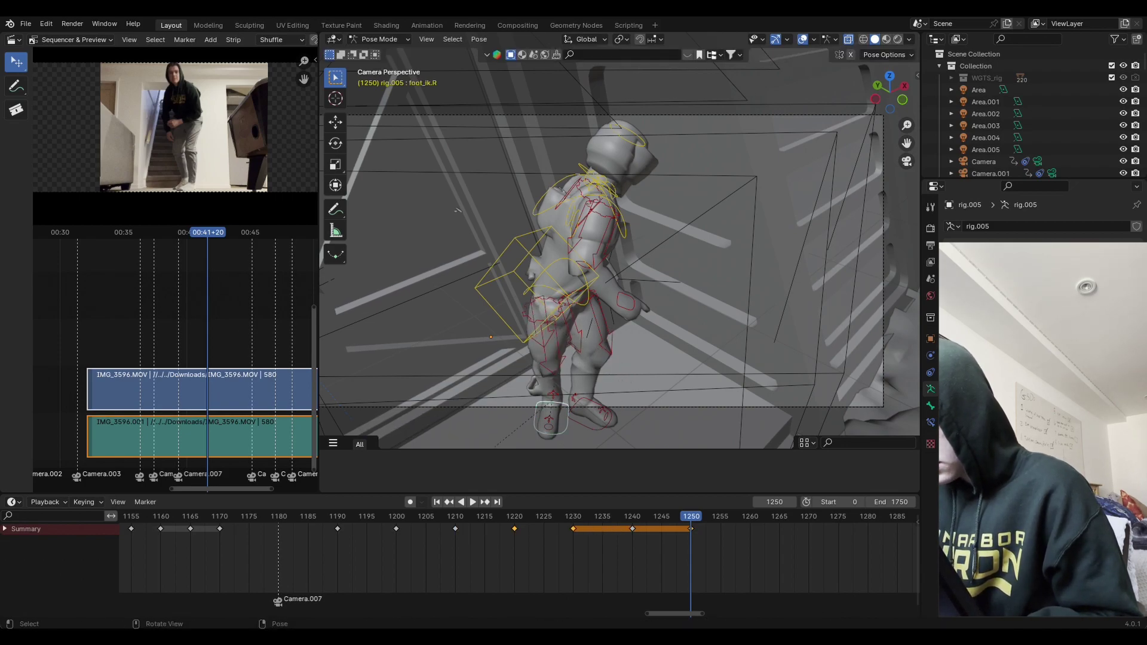
key(g)
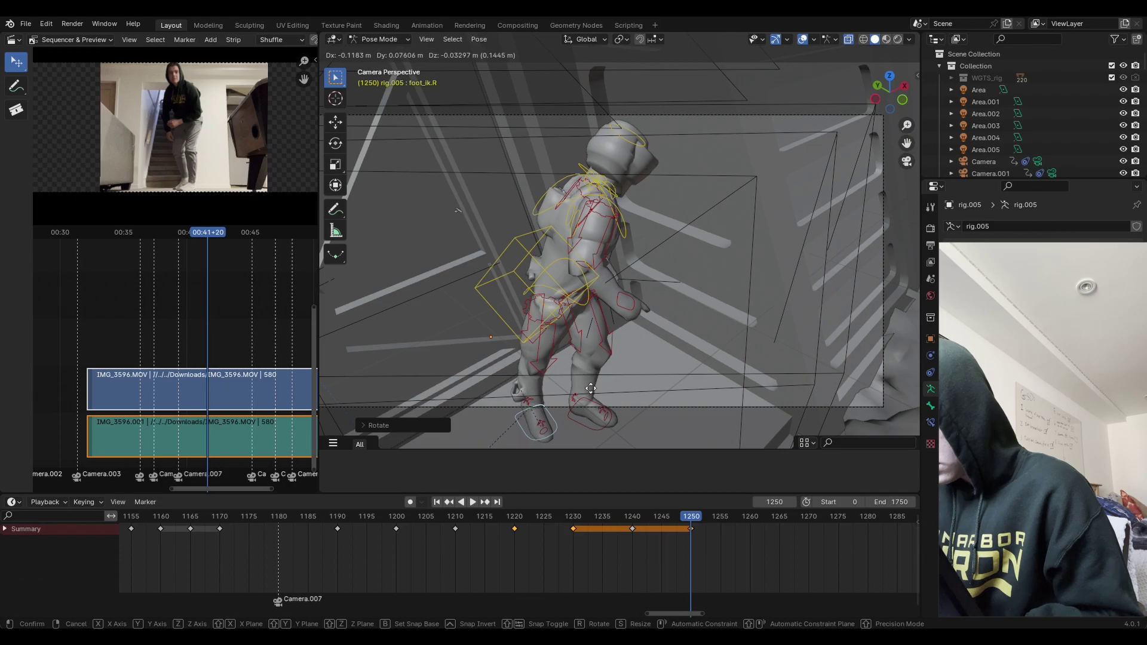
click(595, 381)
middle_drag(596, 381, 712, 358)
Step: Rotate the right foot IK and turn the right thigh IK about the Z axis
key(r)
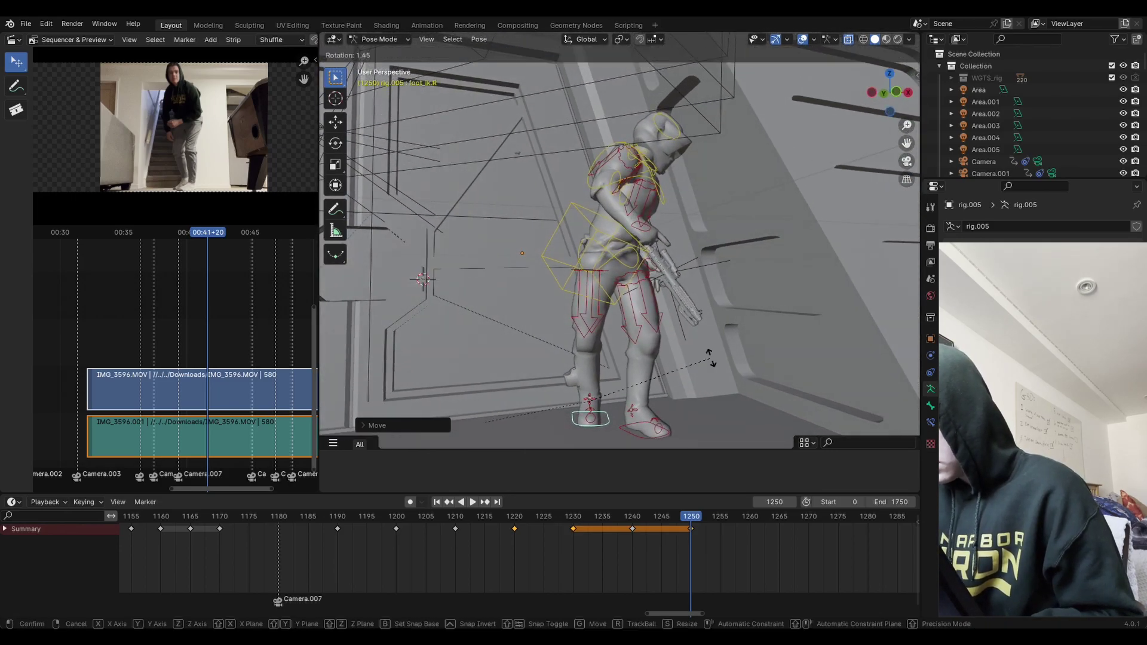
click(693, 366)
click(603, 317)
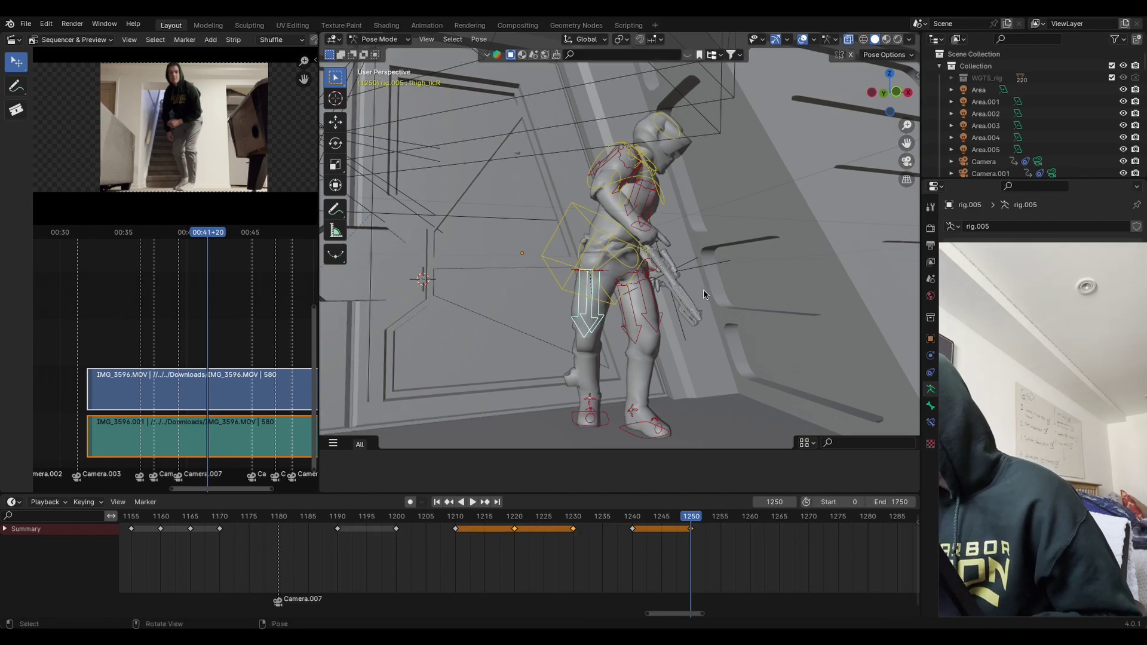
key(r)
key(z)
click(652, 340)
key(KP_0)
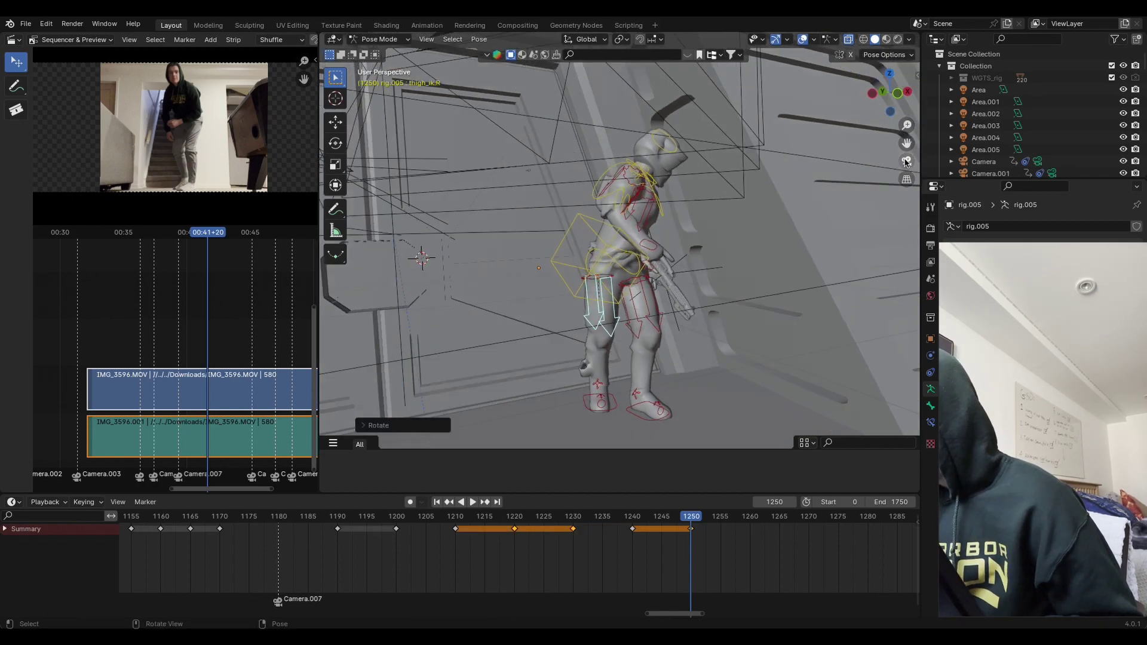
Step: Key all bones at frame 1250 and play back the motion
key(a)
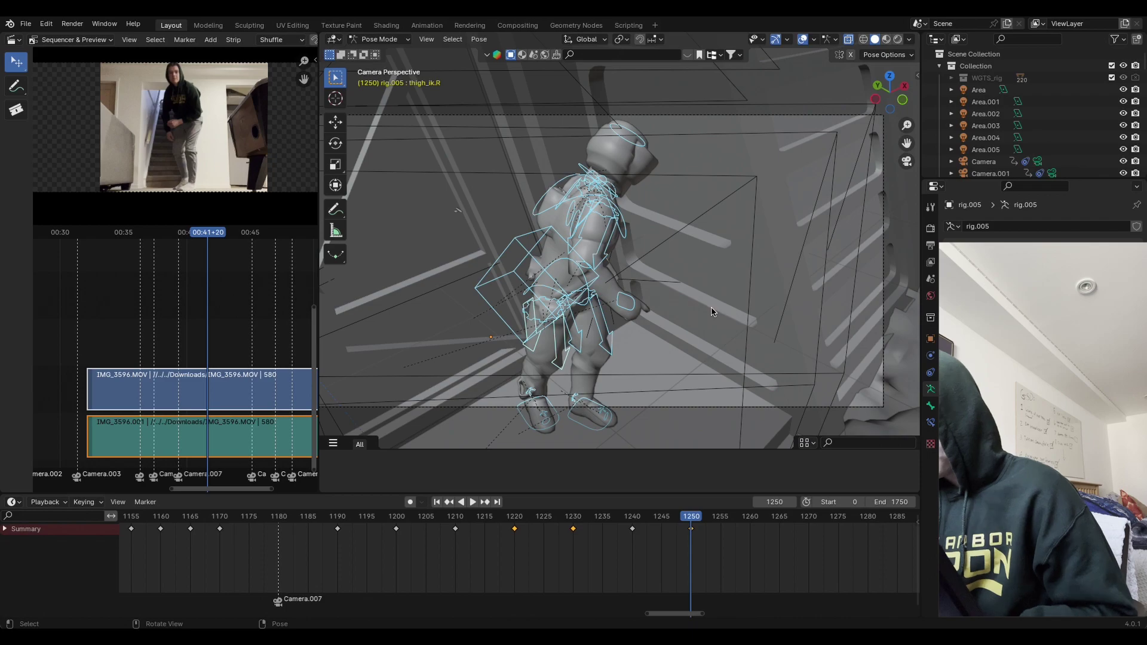
key(i)
click(712, 309)
key(space)
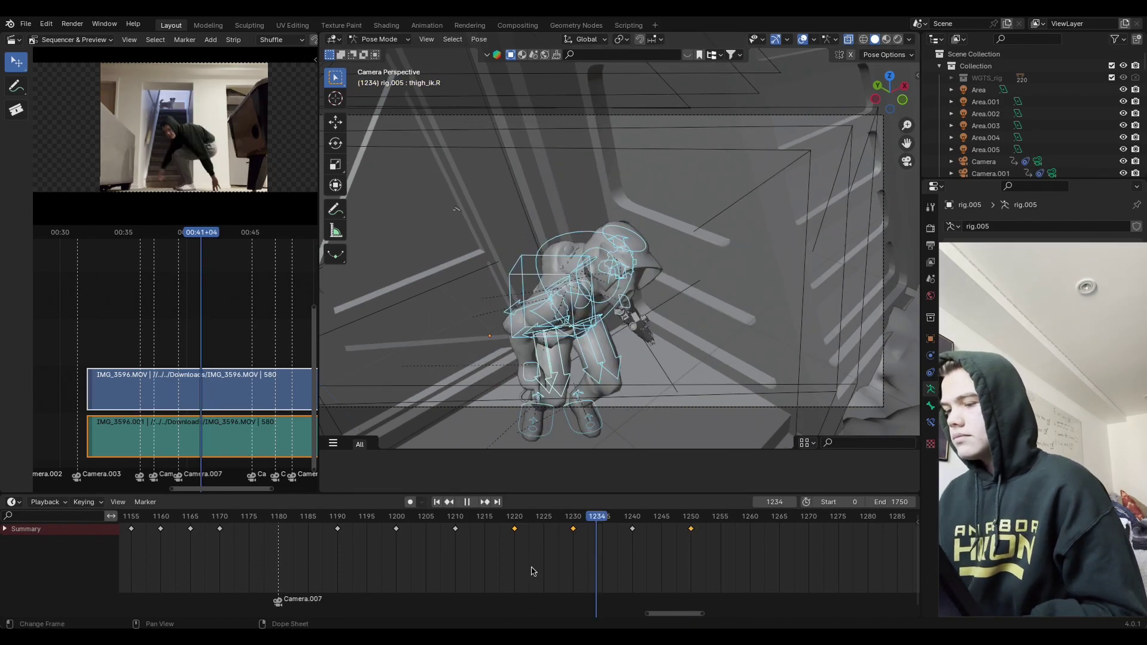
key(space)
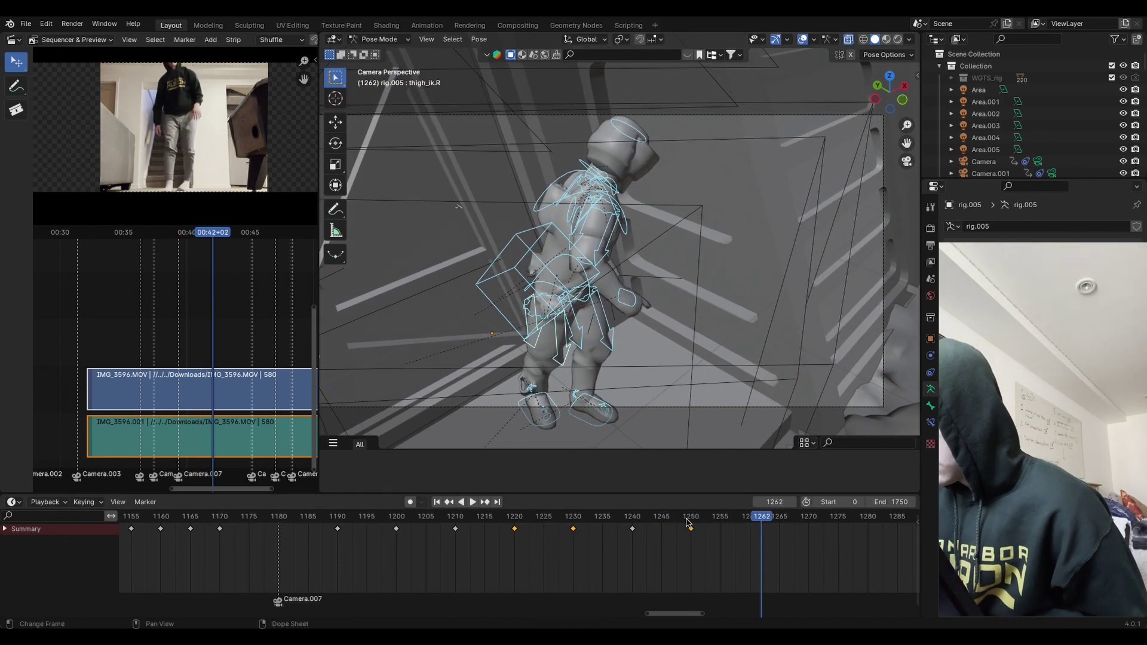
drag(687, 529, 633, 531)
Step: At frame 1240, turn both foot IKs about Z and key the whole rig
click(556, 432)
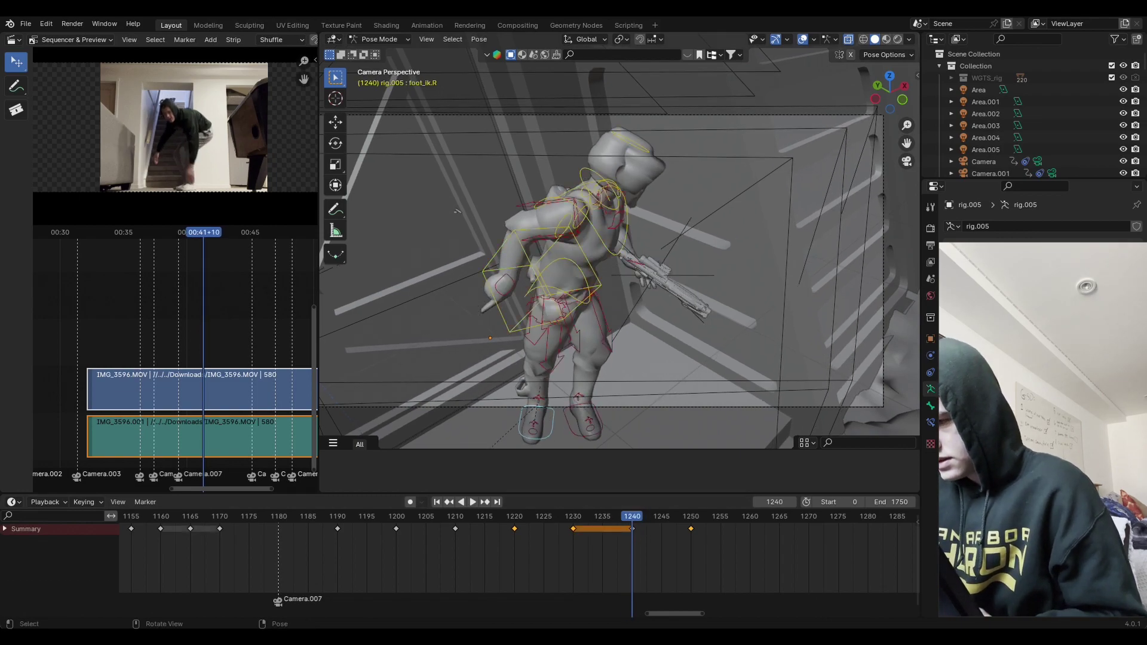
key(r)
key(z)
click(611, 399)
click(588, 421)
key(r)
key(z)
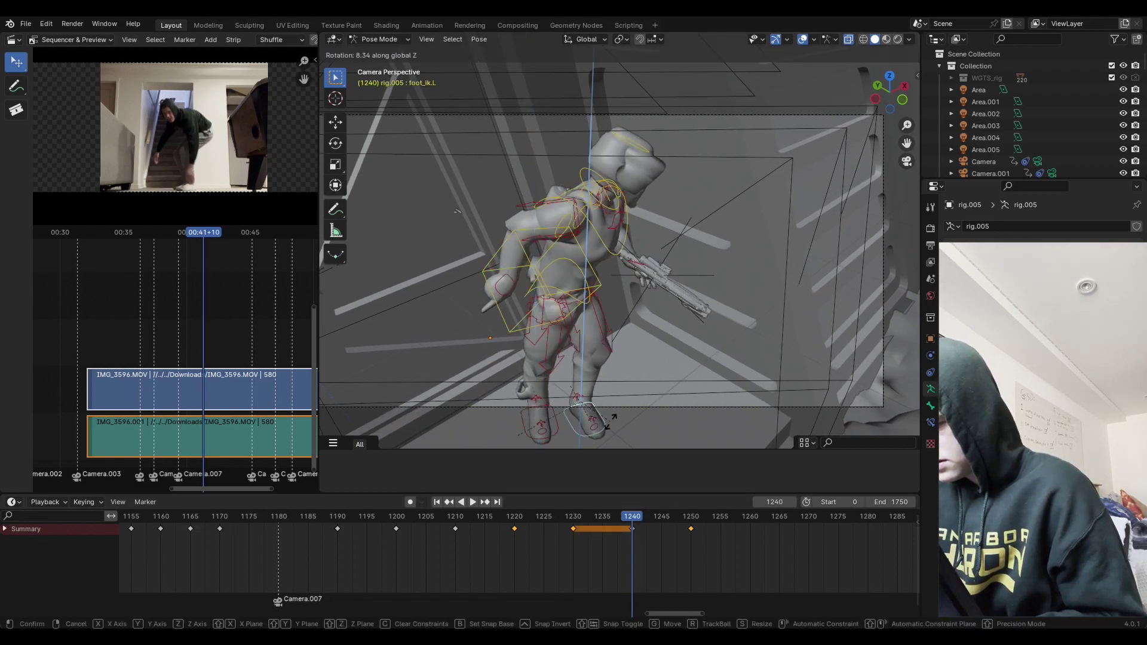
click(616, 419)
key(a)
key(i)
click(615, 421)
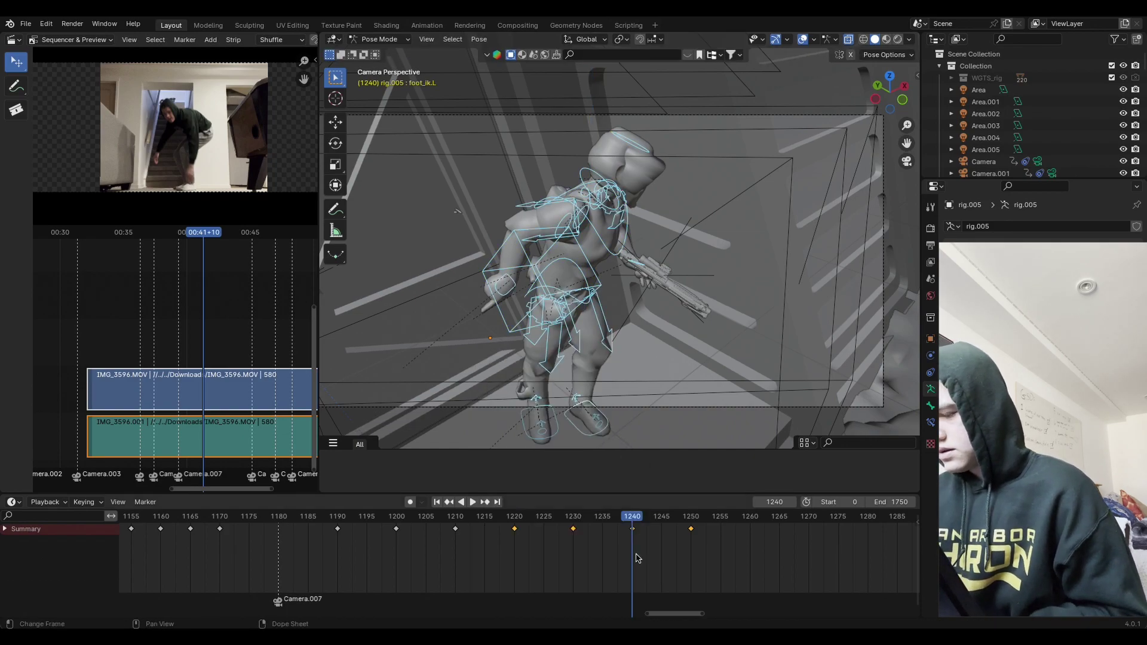
Step: Play back from frame 1226 and scrub through the crouching frames
click(549, 537)
key(space)
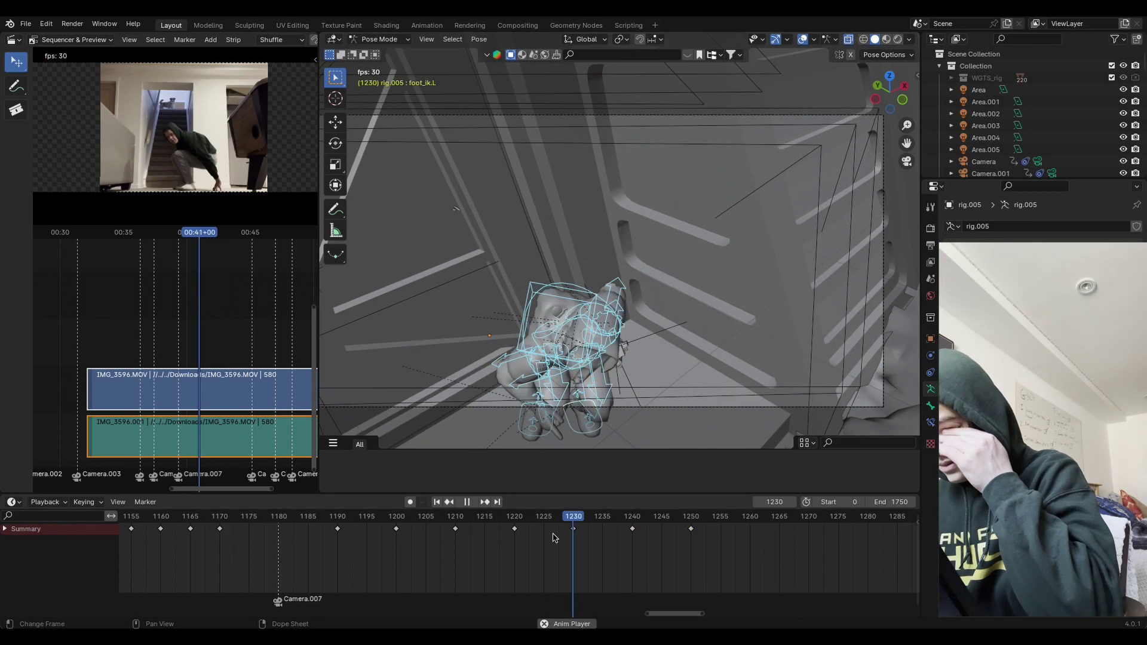
key(space)
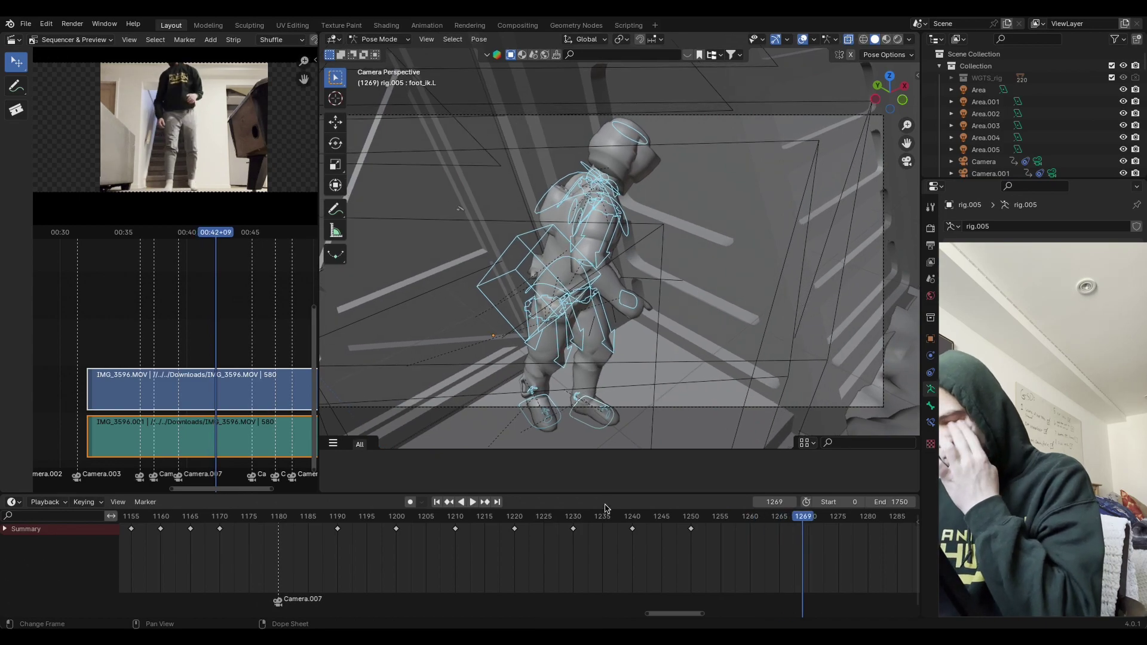
drag(588, 521, 689, 537)
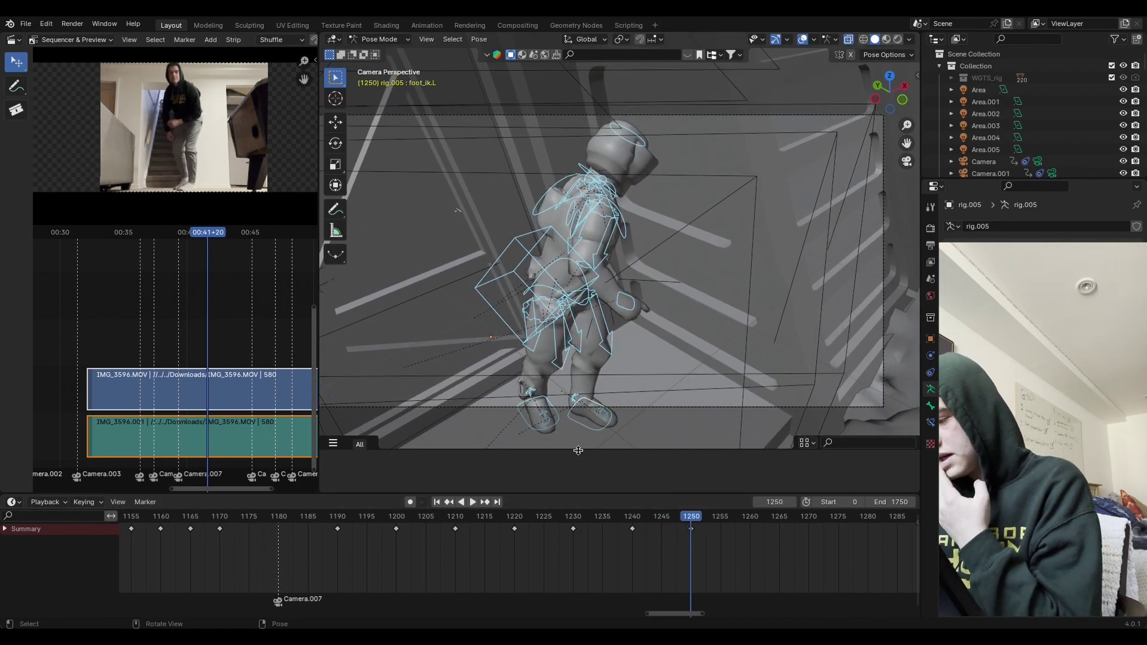
Step: Copy the right foot's key to frame 1250 and rotate the foot there
click(546, 429)
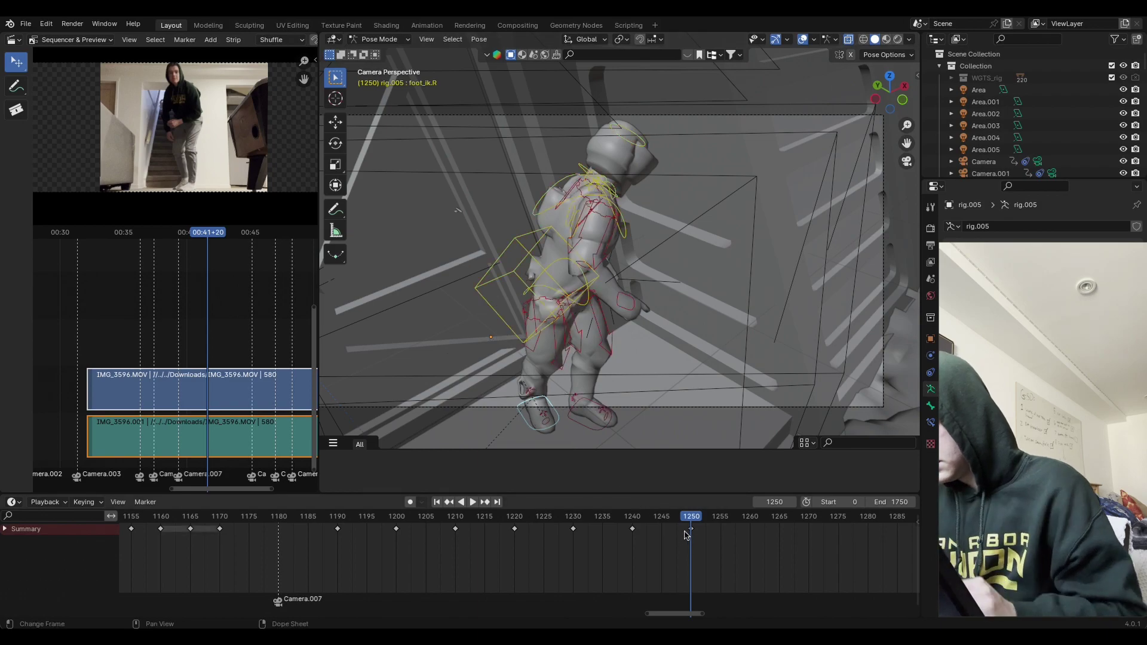
drag(635, 534, 685, 542)
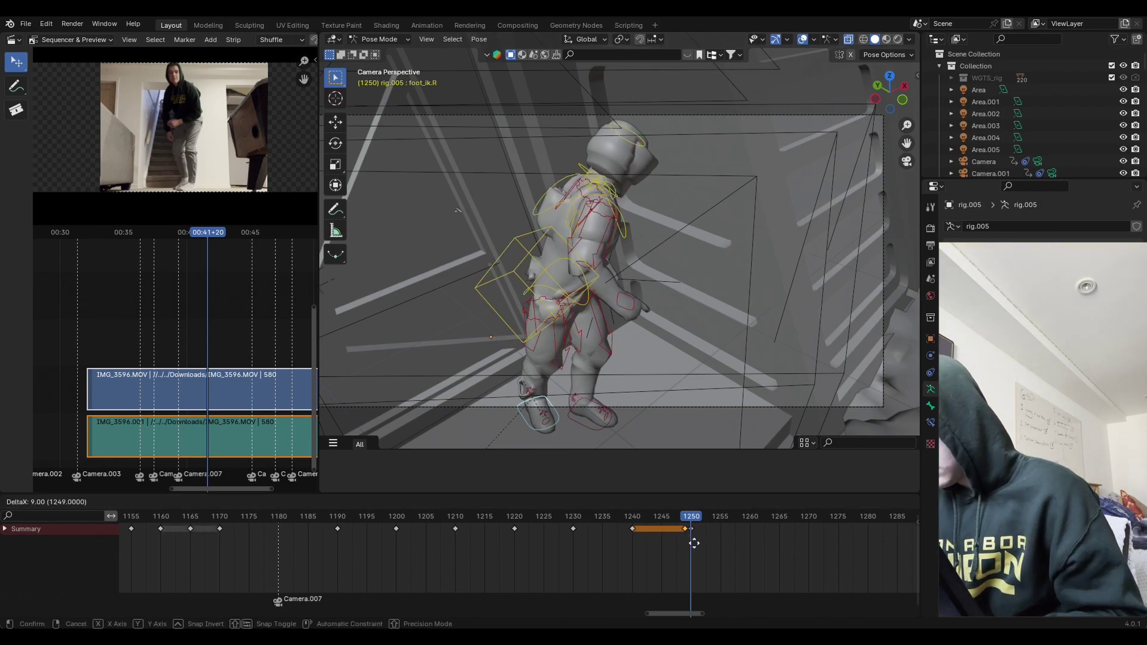
click(700, 546)
key(r)
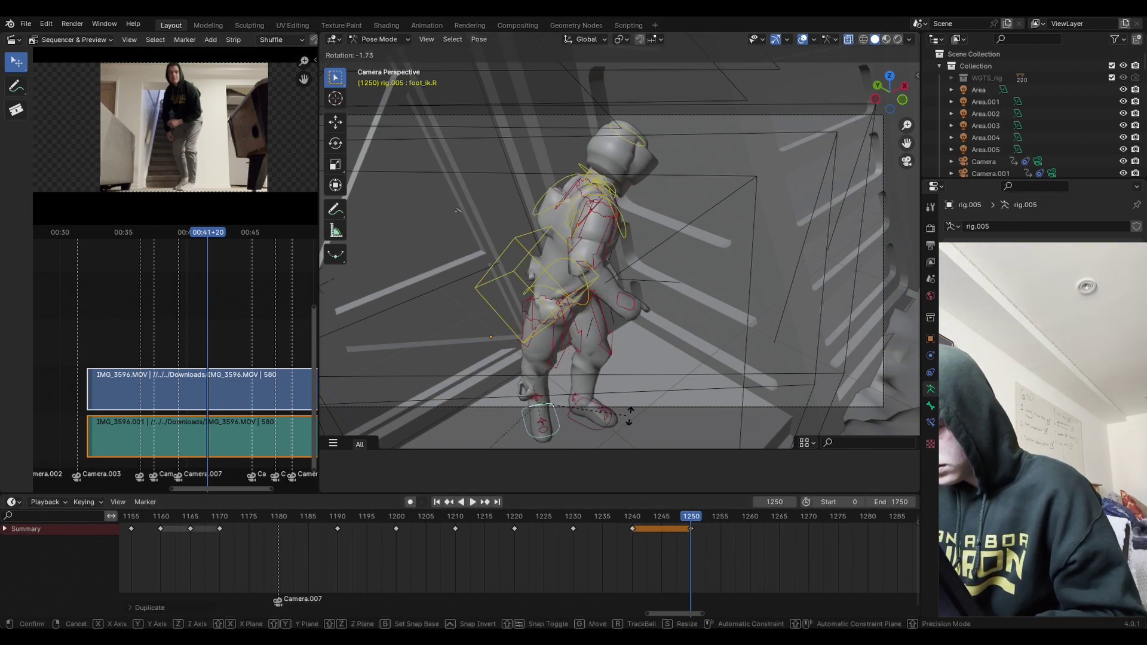
click(627, 395)
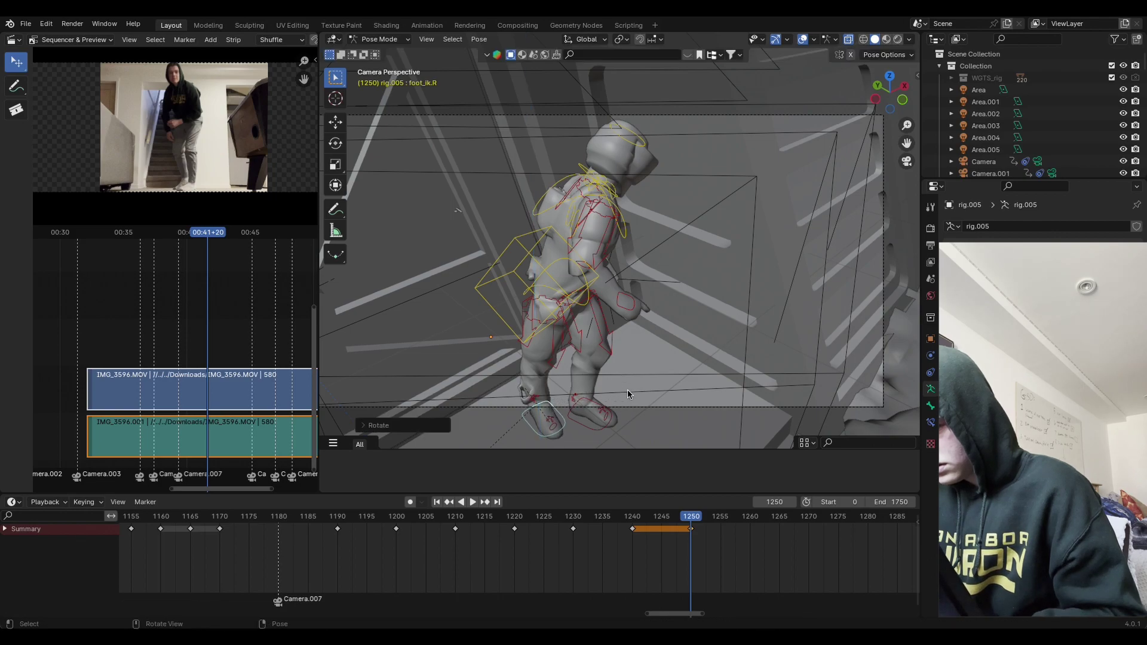
Step: Key all bones at frame 1250 and save as Starwars bunker2.blend
click(578, 361)
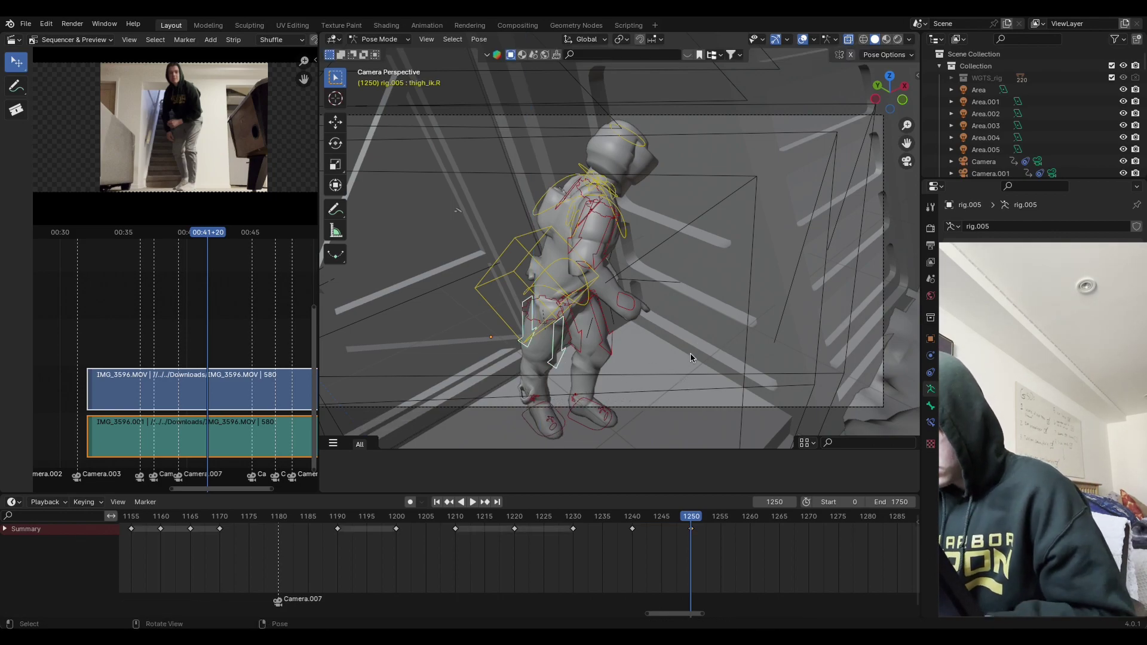
key(a)
key(i)
click(694, 366)
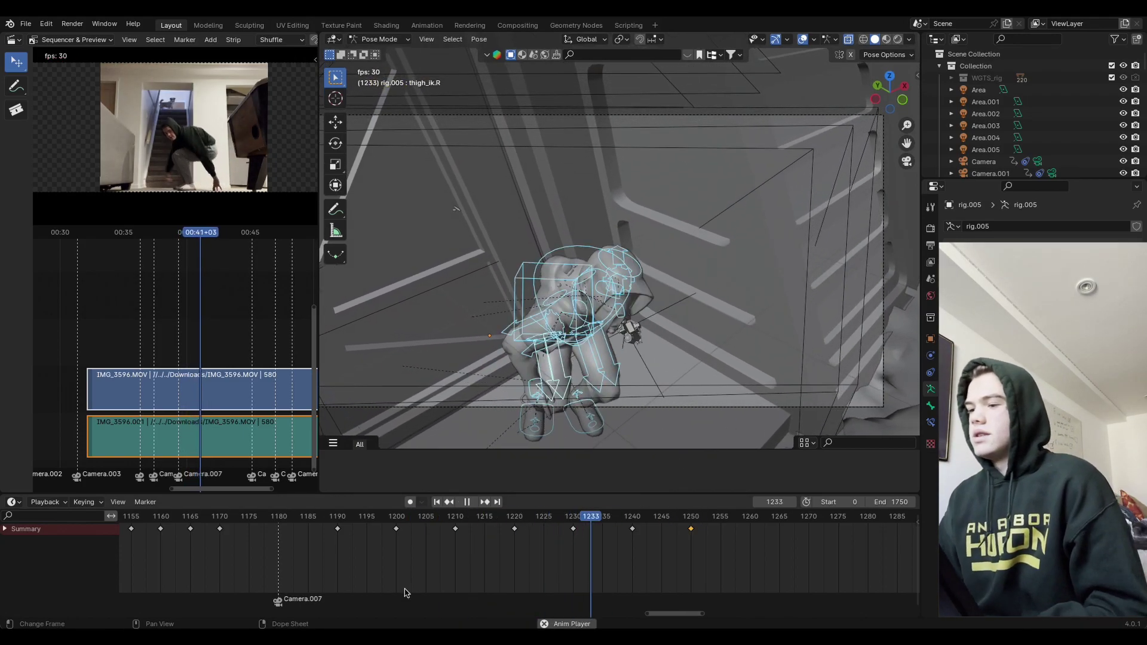
key(space)
click(26, 23)
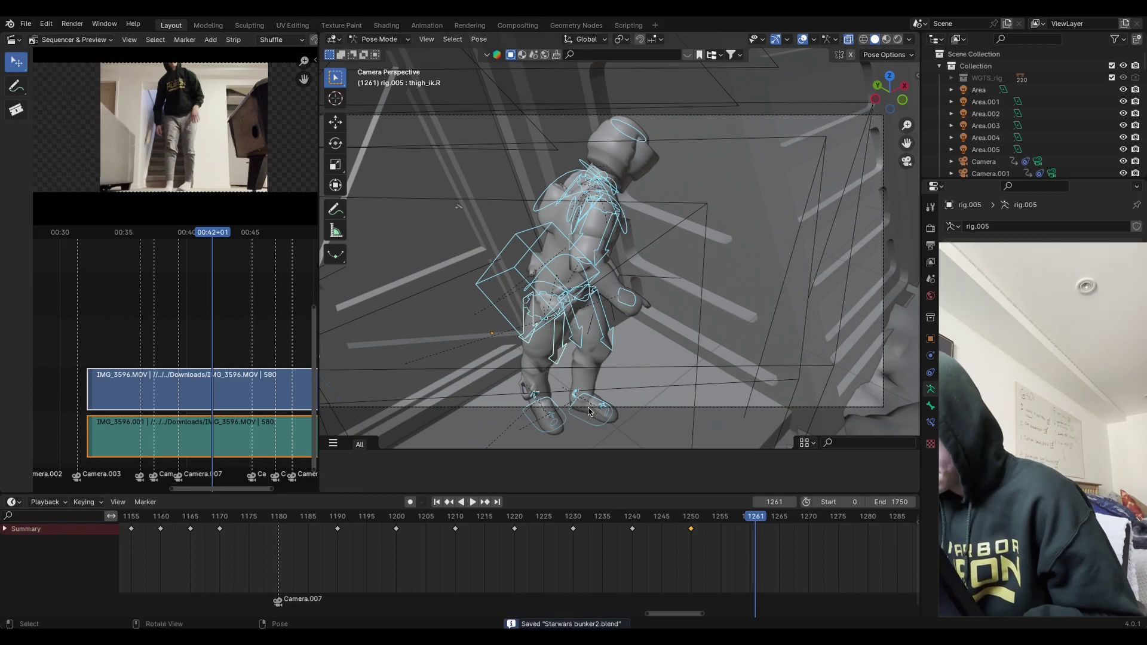
Step: Move the right foot IK along Z and check it from an axis-aligned view
click(542, 411)
key(g)
key(z)
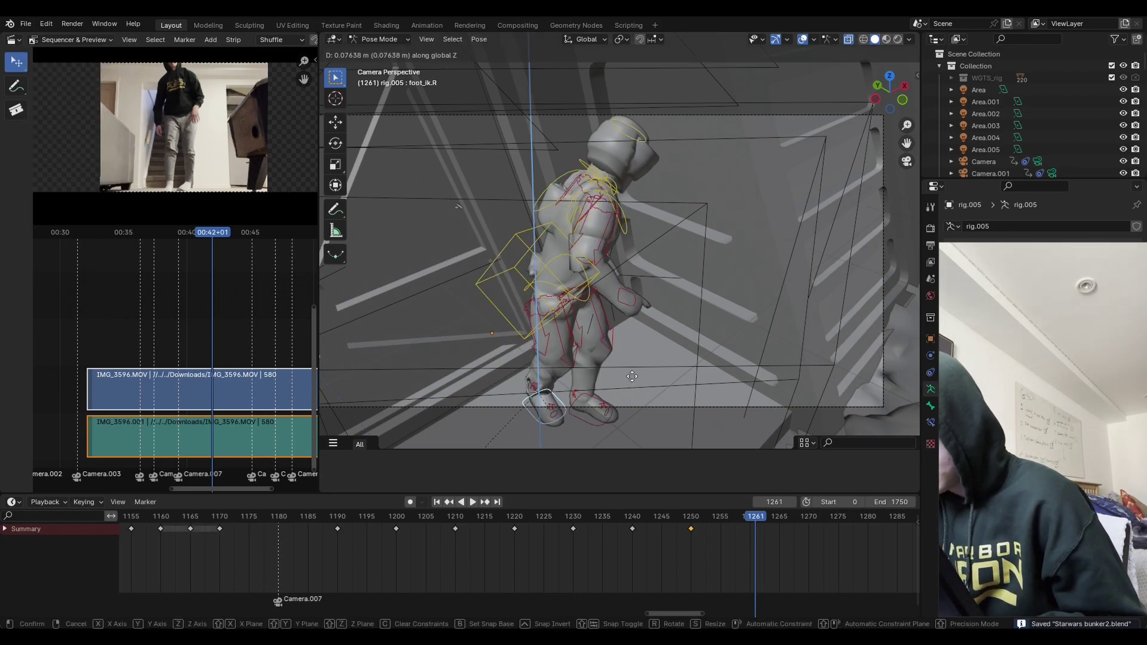
click(632, 377)
middle_drag(632, 376, 704, 395)
click(896, 100)
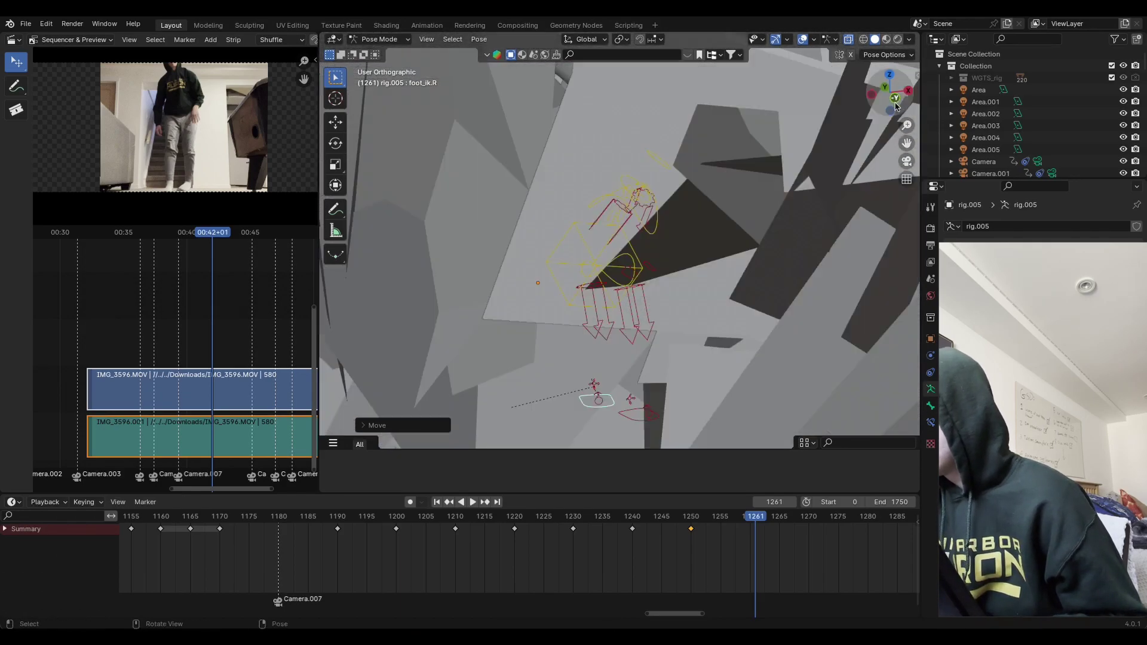
click(906, 161)
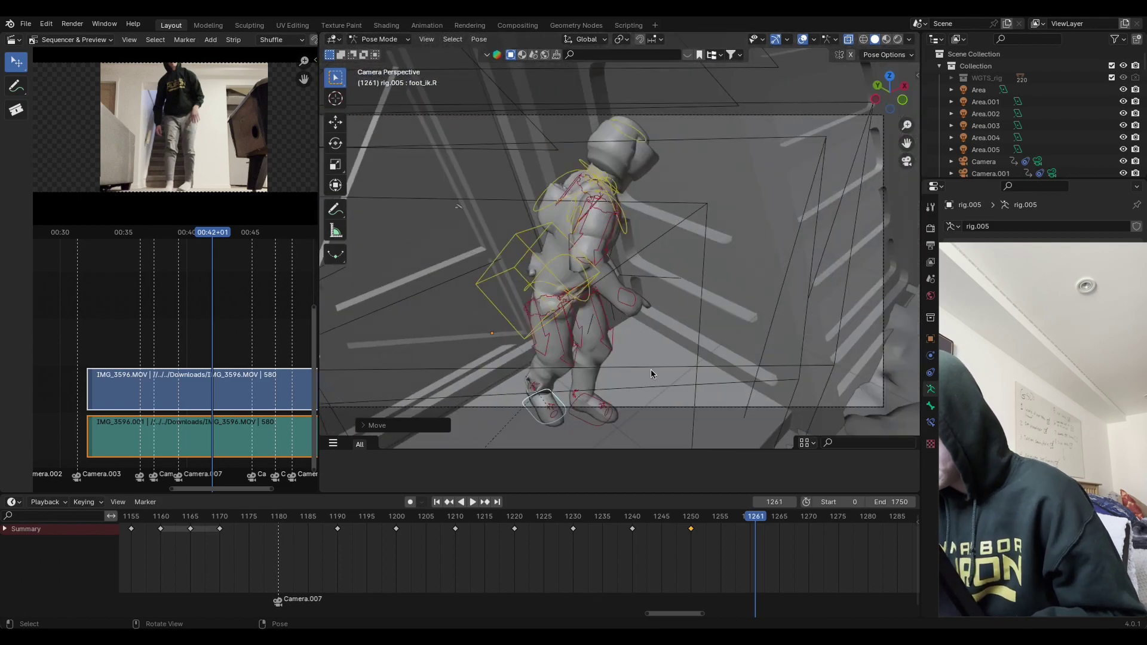
Step: Nudge the right foot again and key Location & Rotation on all bones
key(g)
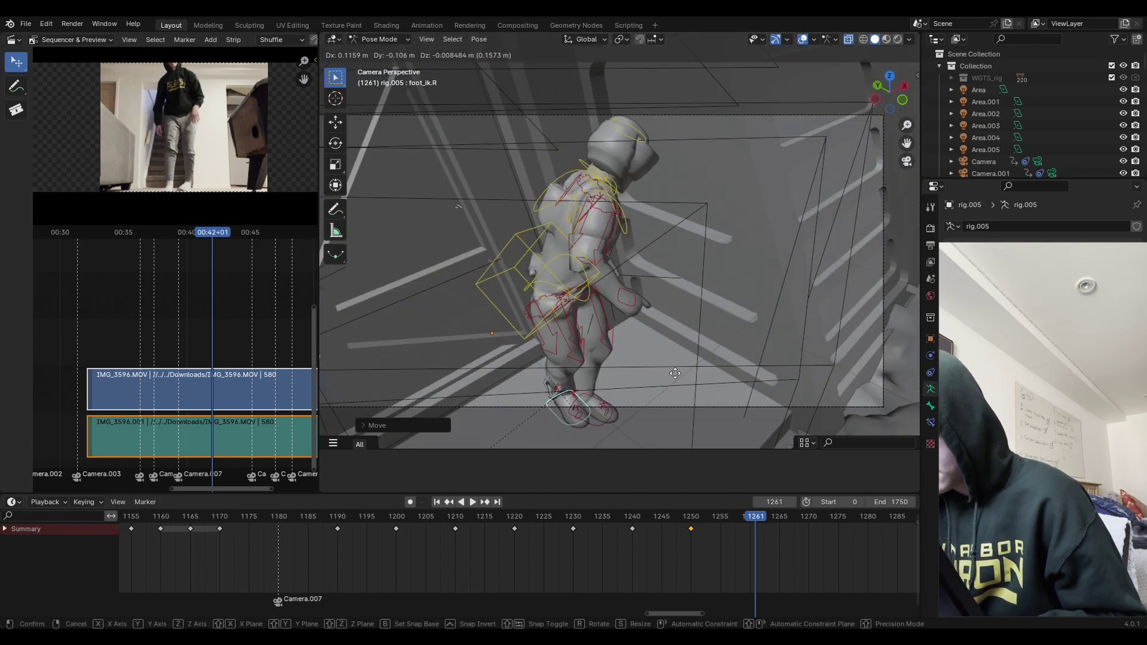
click(663, 378)
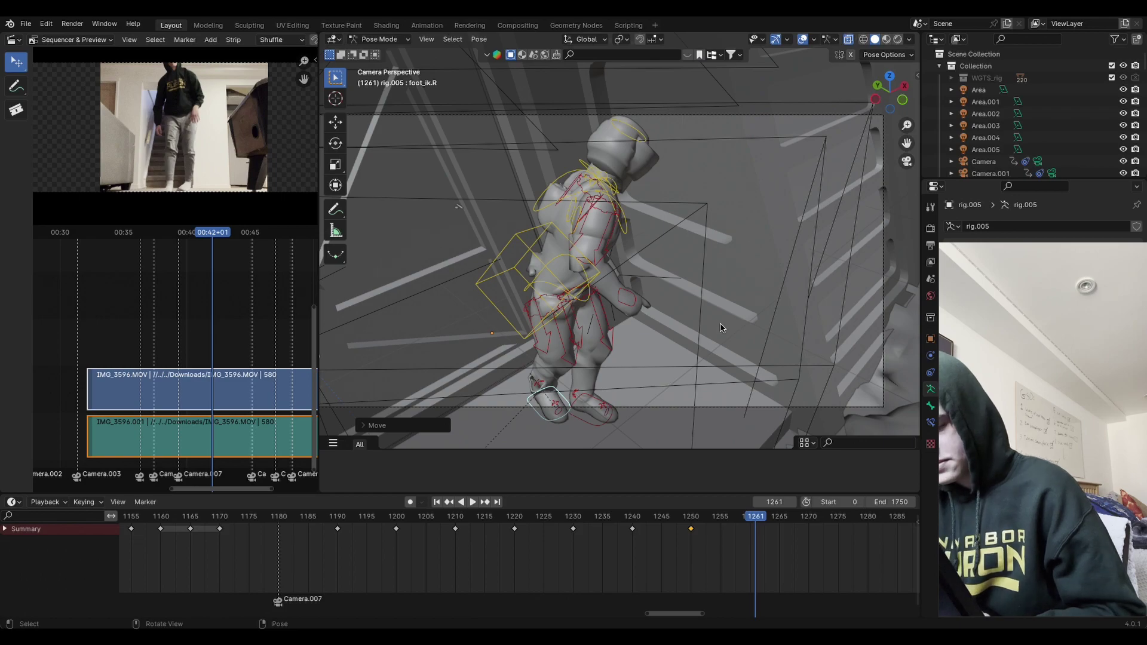
key(a)
key(k)
click(700, 366)
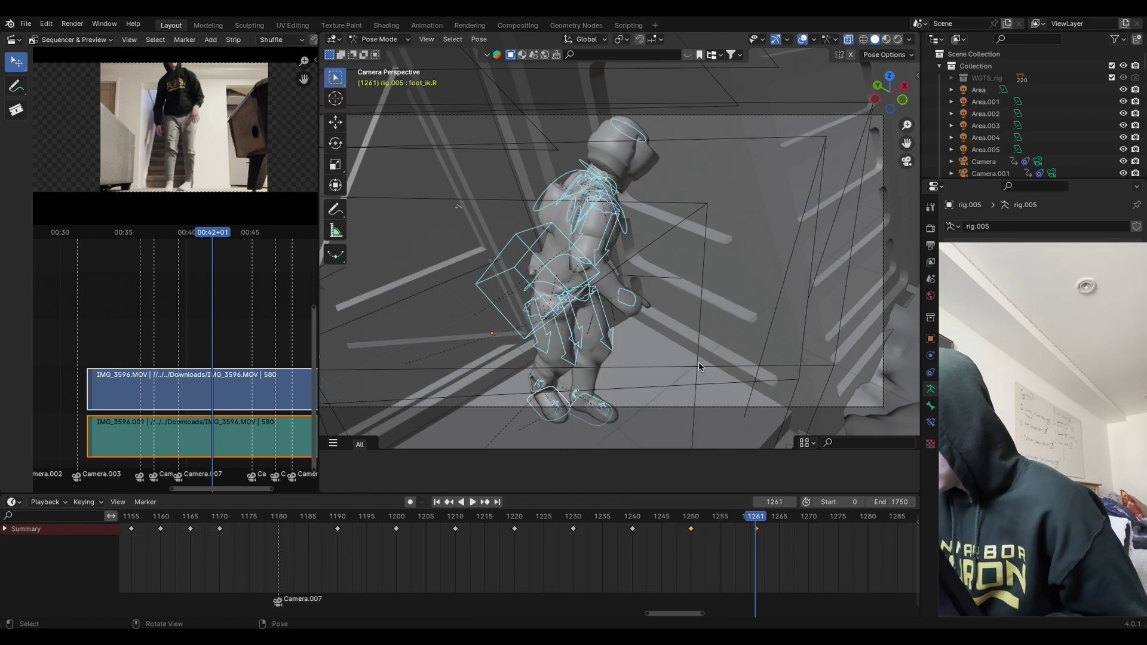
Step: Key the full pose at frame 1260
drag(756, 533, 751, 535)
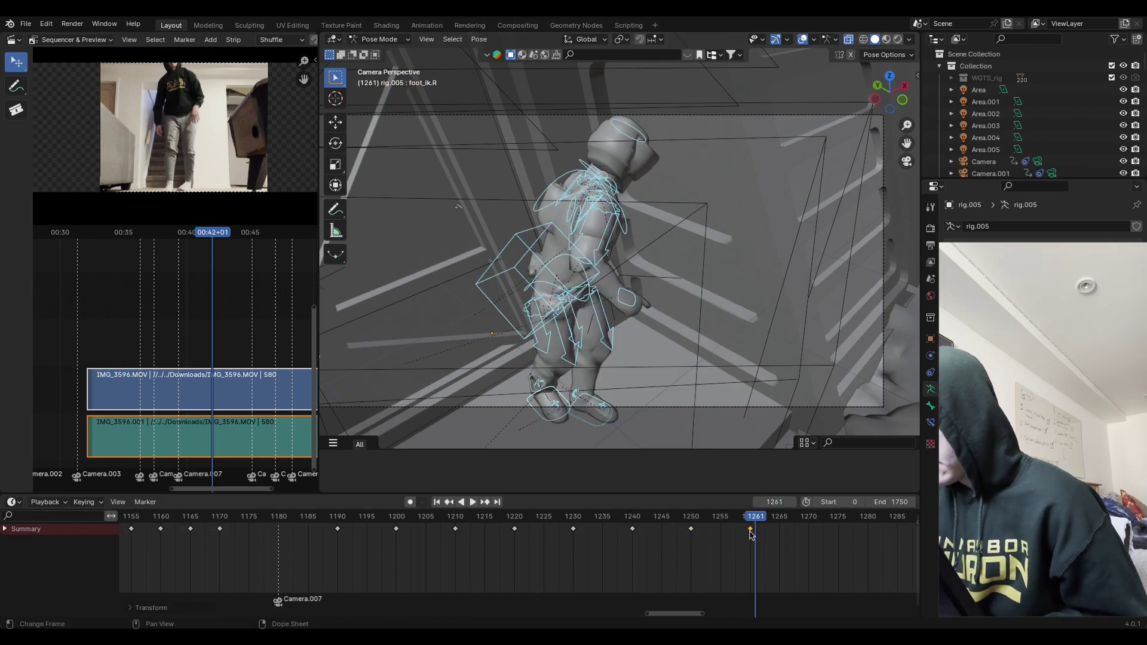
click(752, 518)
key(k)
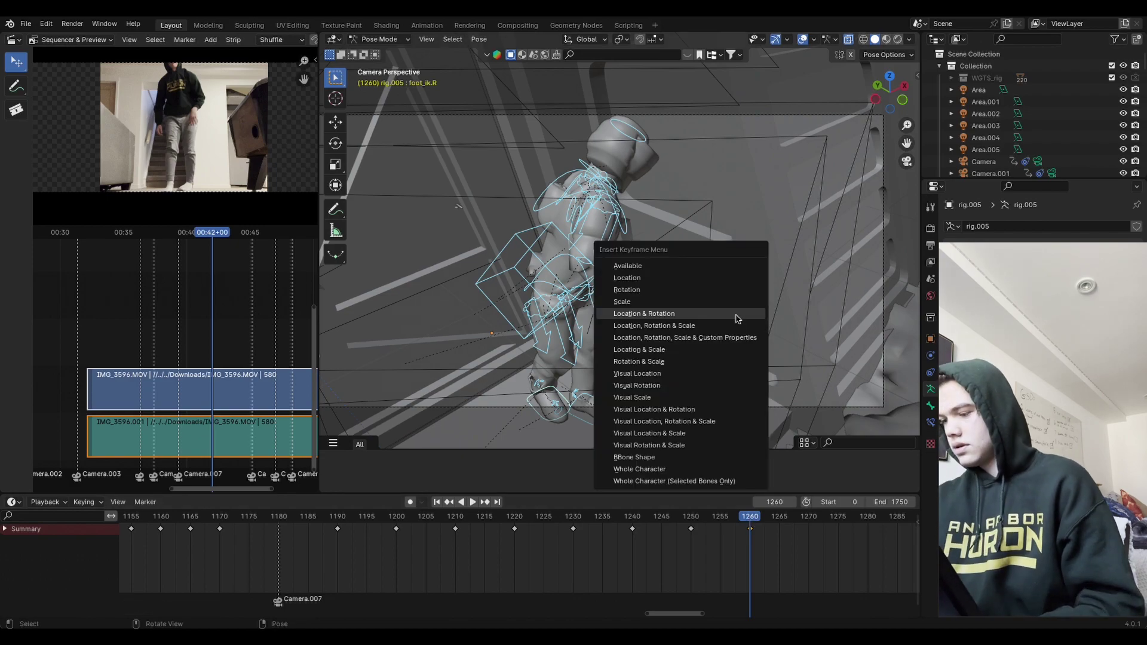
click(736, 318)
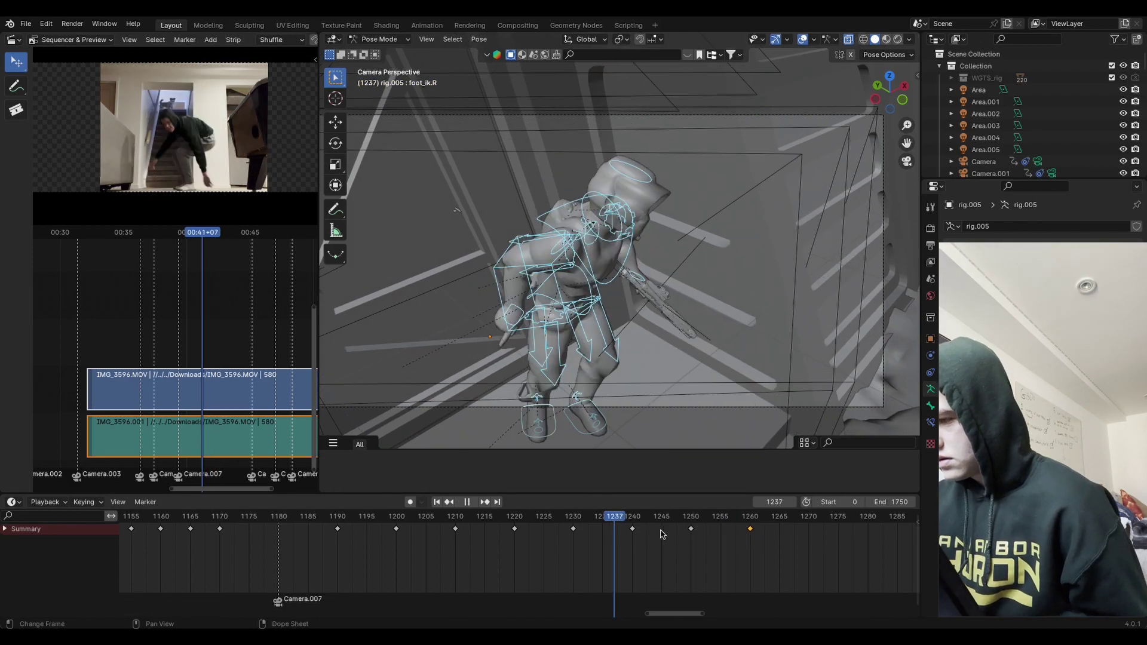
Step: Copy the frame 1260 key to frame 1250 and delete the key at 1260
key(space)
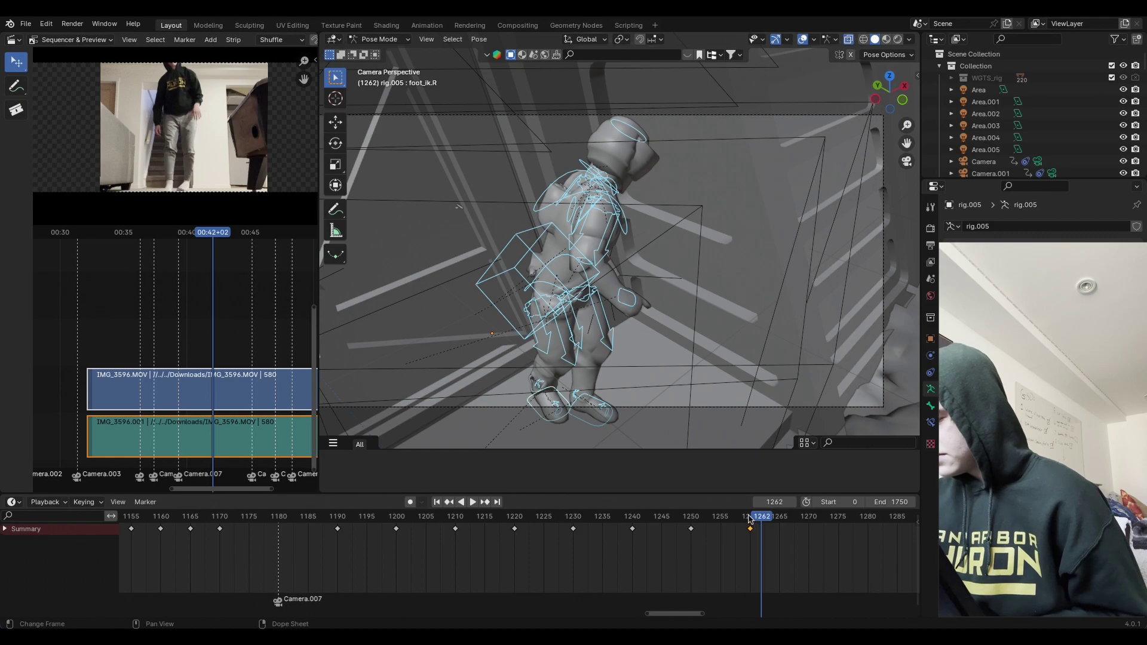
click(750, 518)
click(596, 442)
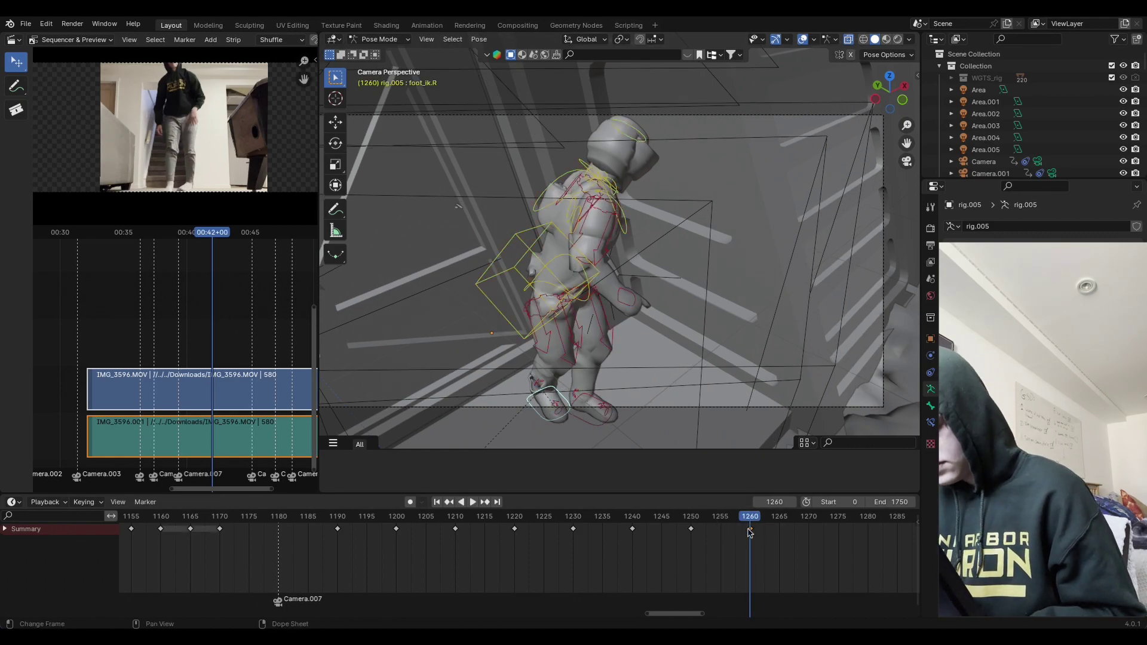
key(g)
click(684, 538)
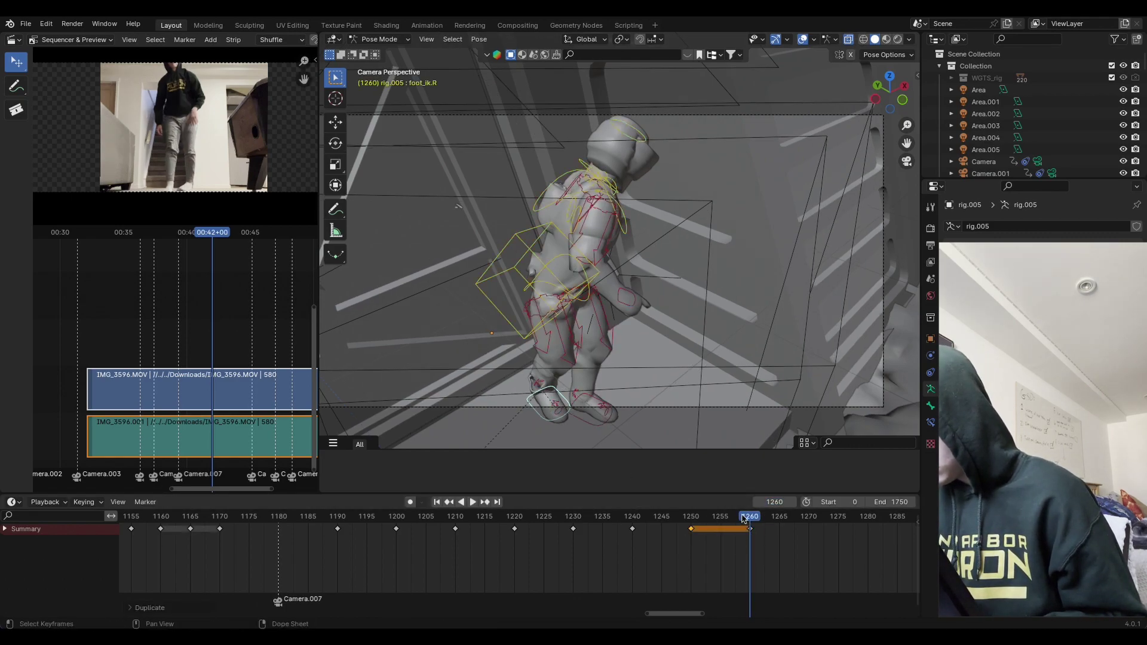
key(x)
click(734, 533)
Step: Play from frame 1229 and step through frames 1235–1259 against the reference
drag(662, 520, 565, 538)
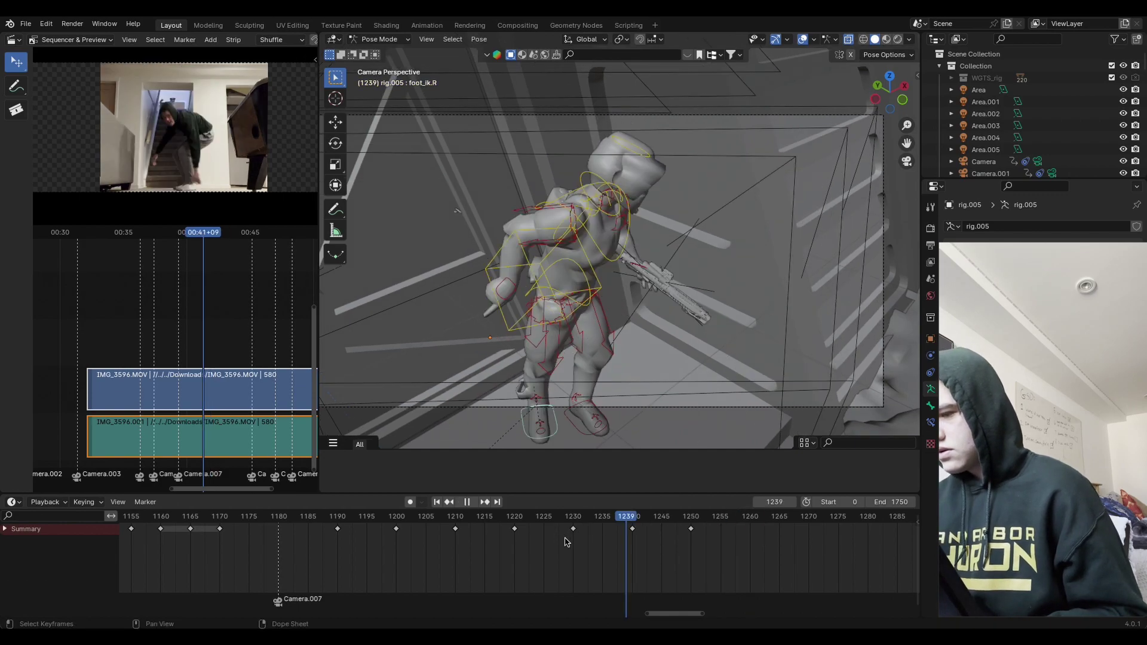
key(space)
key(space)
drag(687, 526, 635, 568)
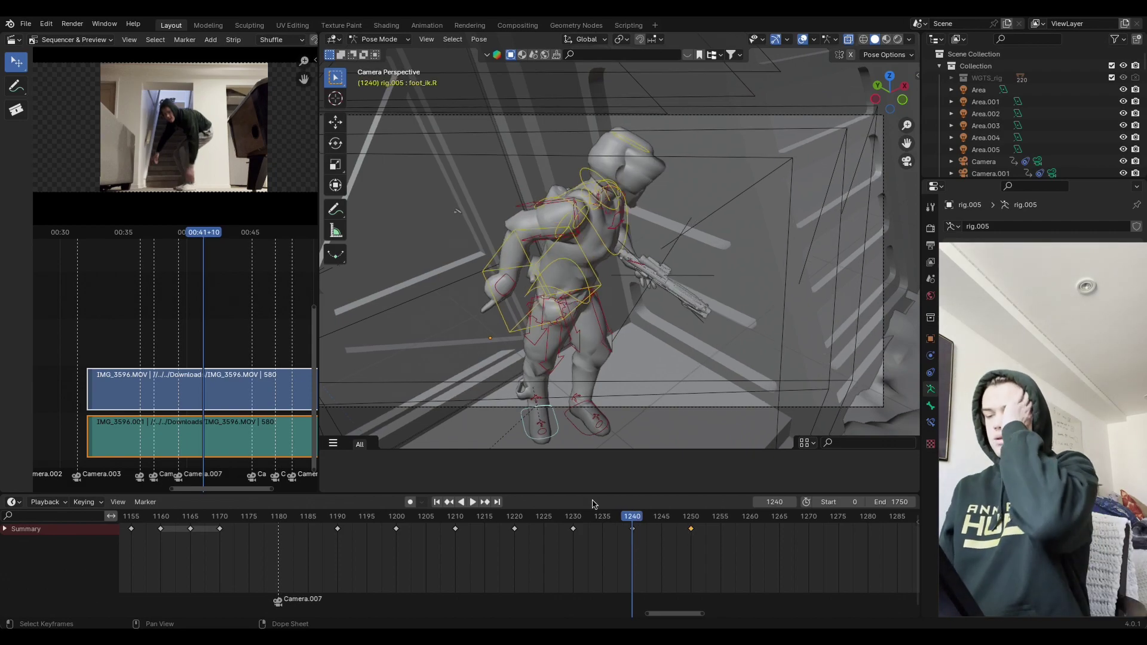
click(691, 522)
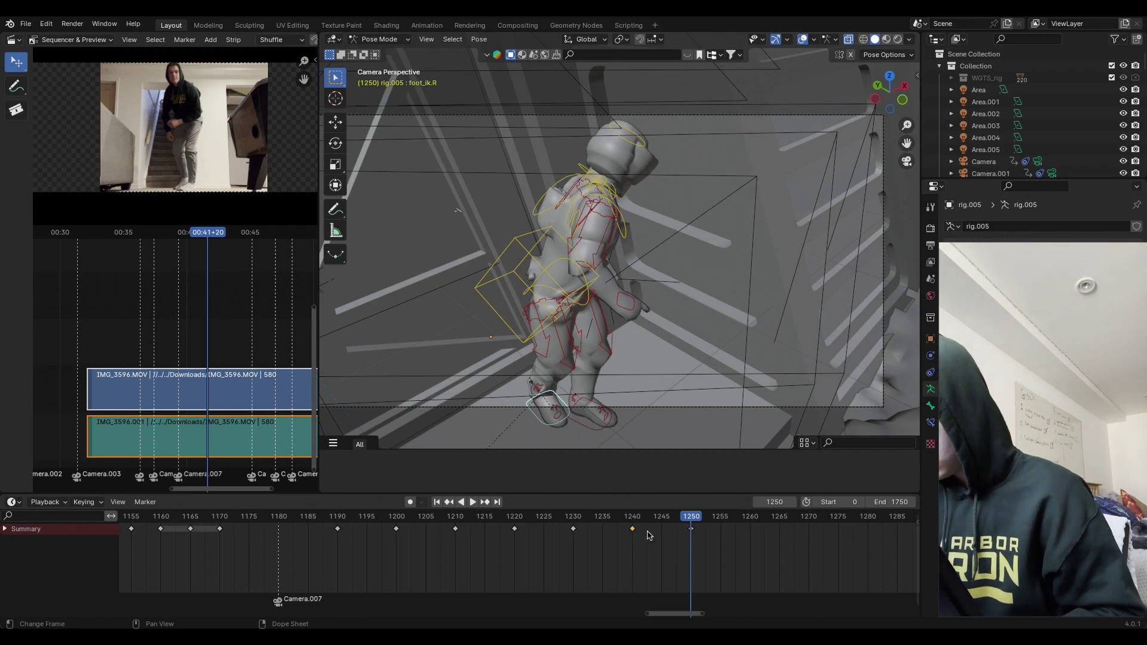
Step: Duplicate keys to frames 1260 and 1240, then copy the 1260 key to 1250 as a hold
key(g)
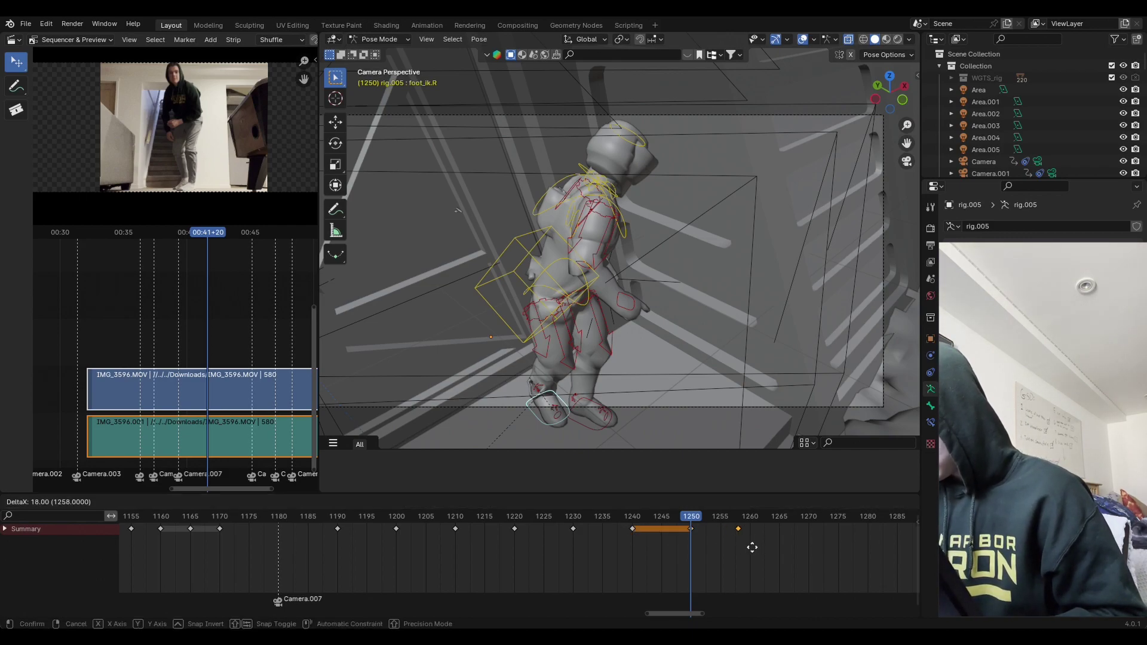
click(757, 548)
key(shift+d)
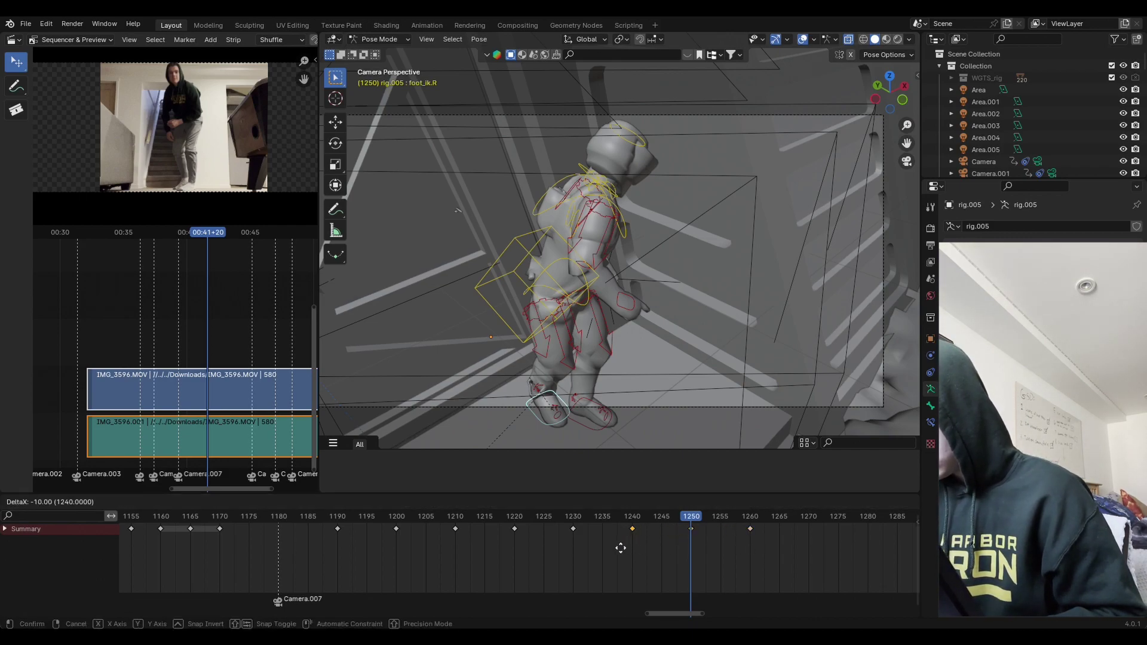
click(621, 548)
key(shift+d)
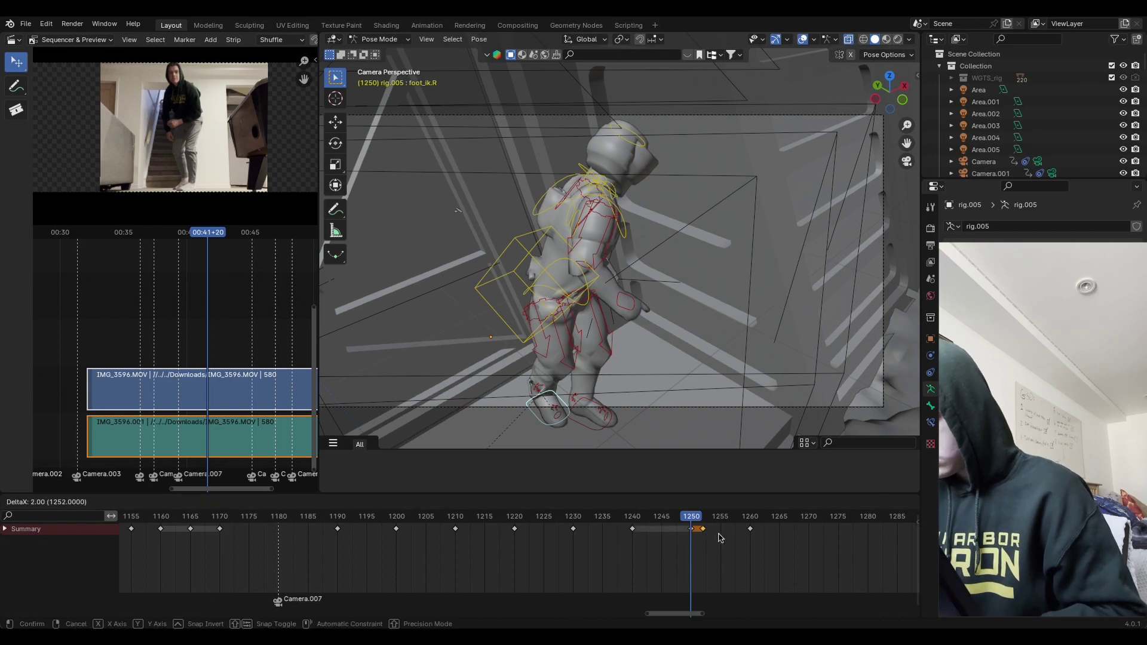
right_click(721, 534)
click(746, 531)
key(shift+d)
click(681, 549)
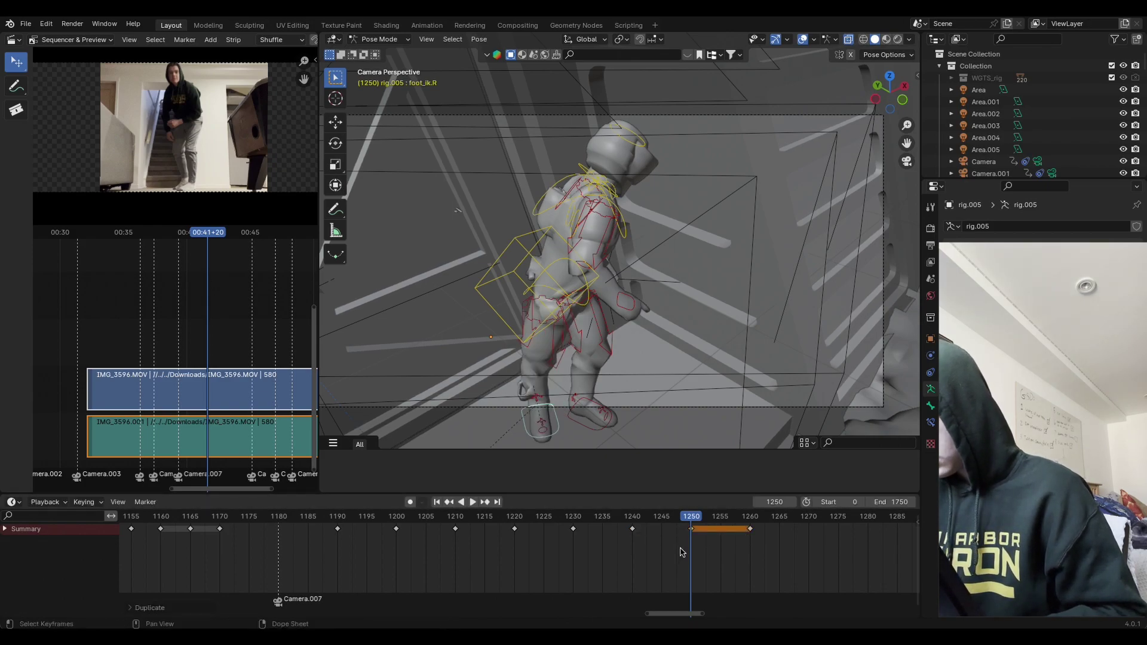
key(space)
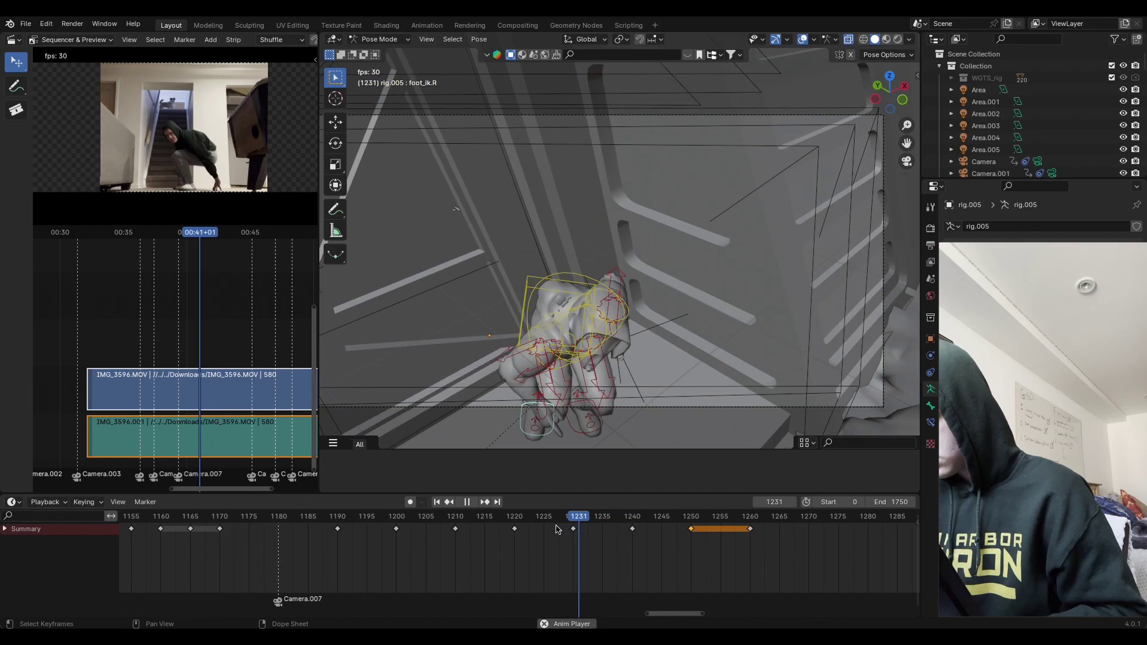
Step: At frame 1250, shift the right foot and rotate the torso to turn the upper body
key(space)
click(691, 516)
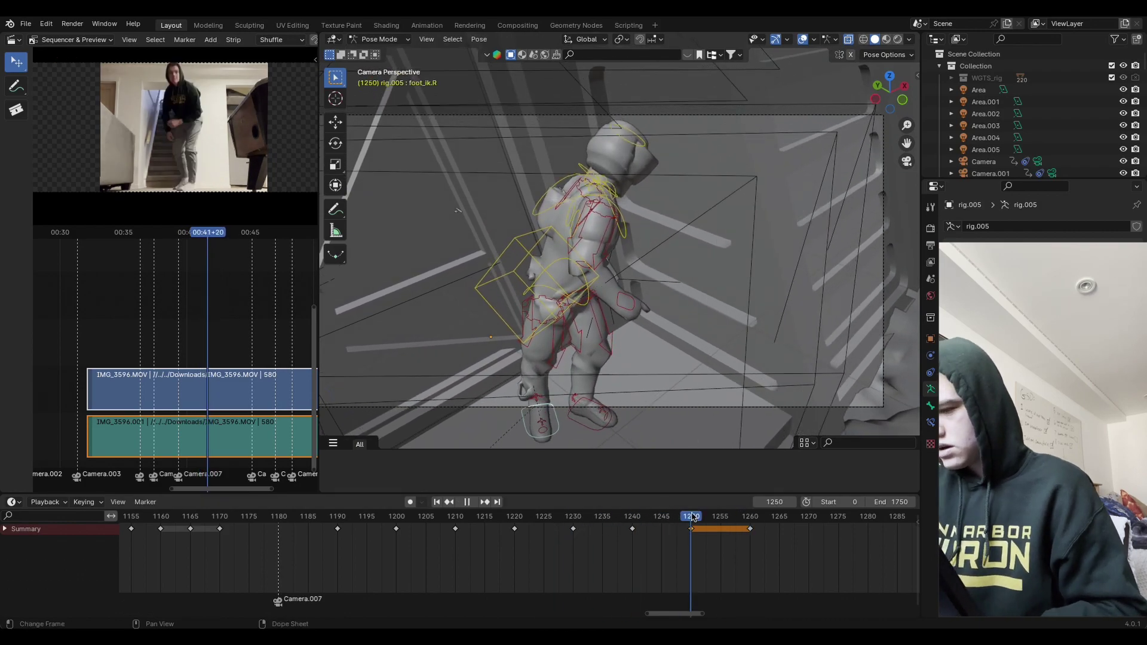
key(g)
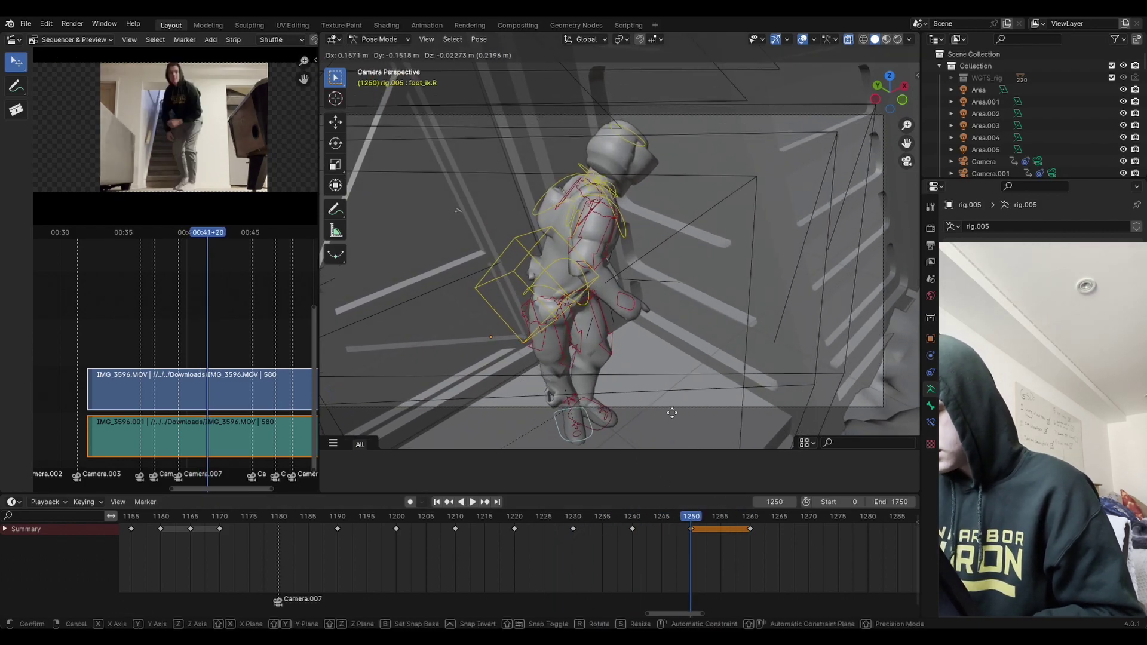
click(684, 416)
click(564, 305)
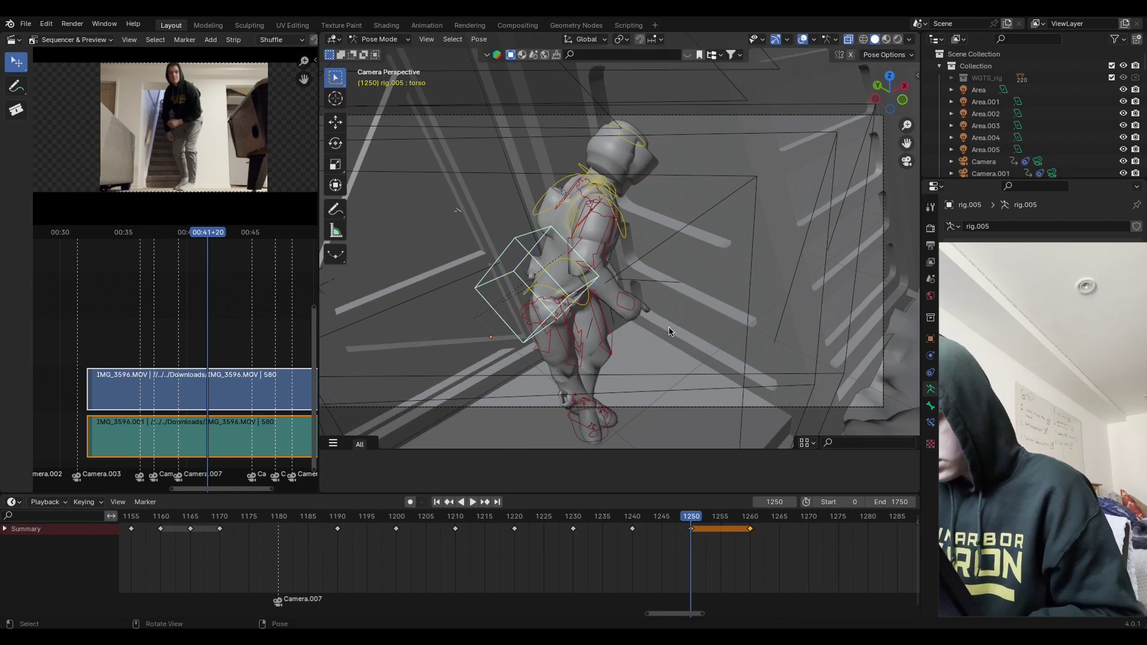
key(r)
click(660, 340)
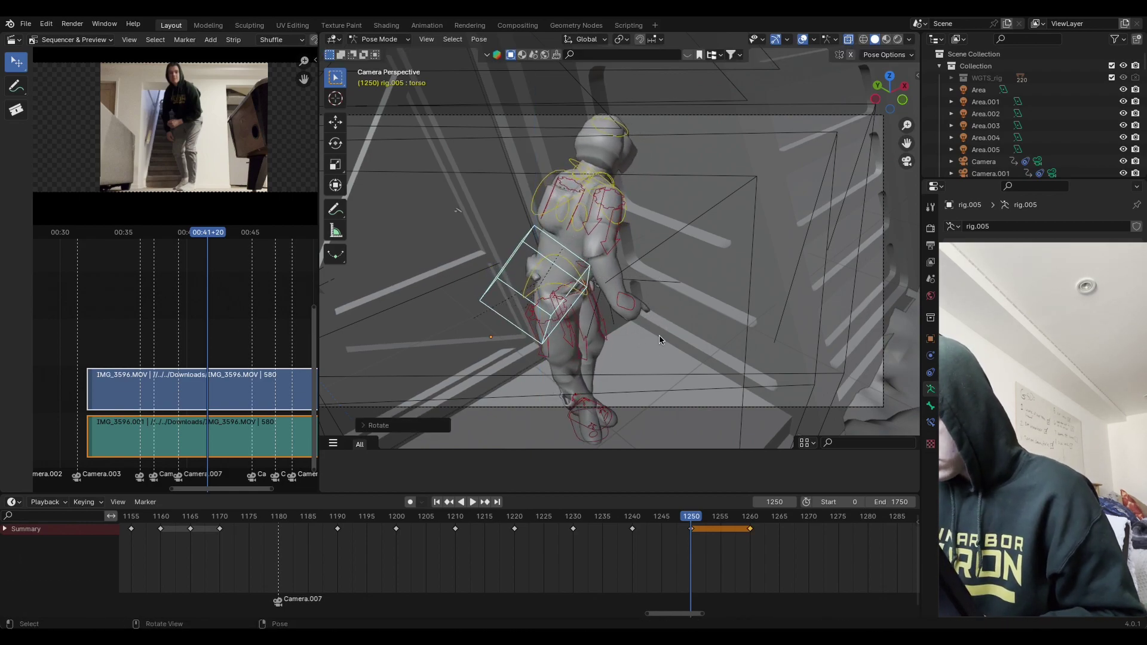
Step: Turn the right foot control foot_ik.R around the vertical Z axis
click(606, 440)
key(r)
key(z)
click(613, 294)
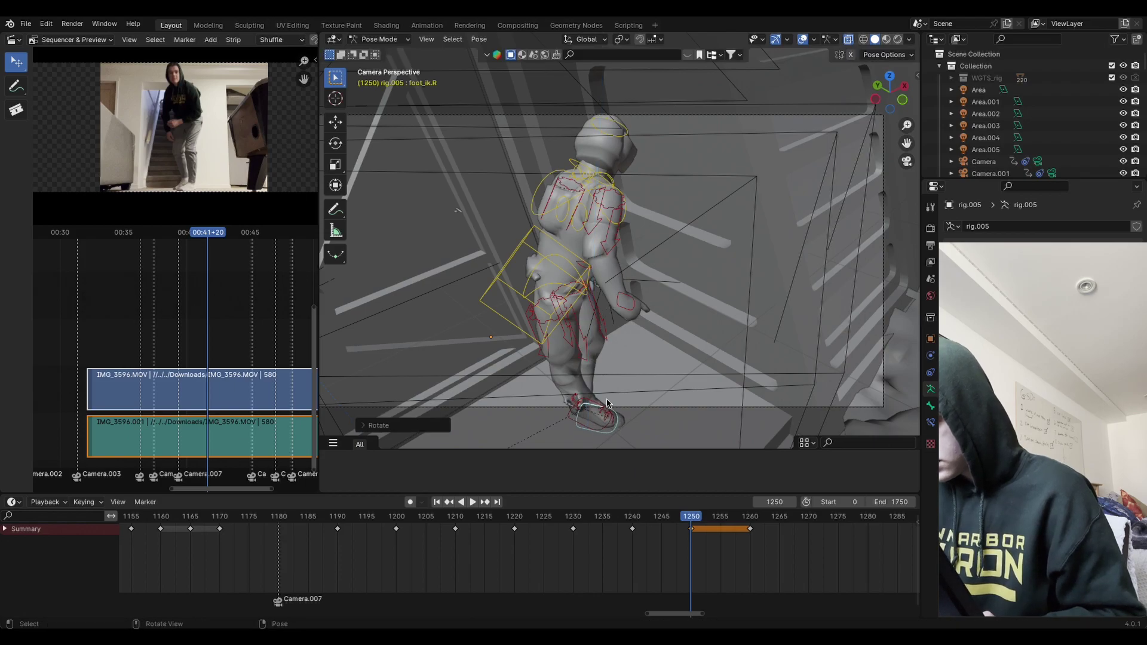
middle_drag(613, 294, 735, 379)
click(609, 386)
Step: Rotate the left foot control, then rotate and reposition foot_ik.R
click(618, 388)
key(r)
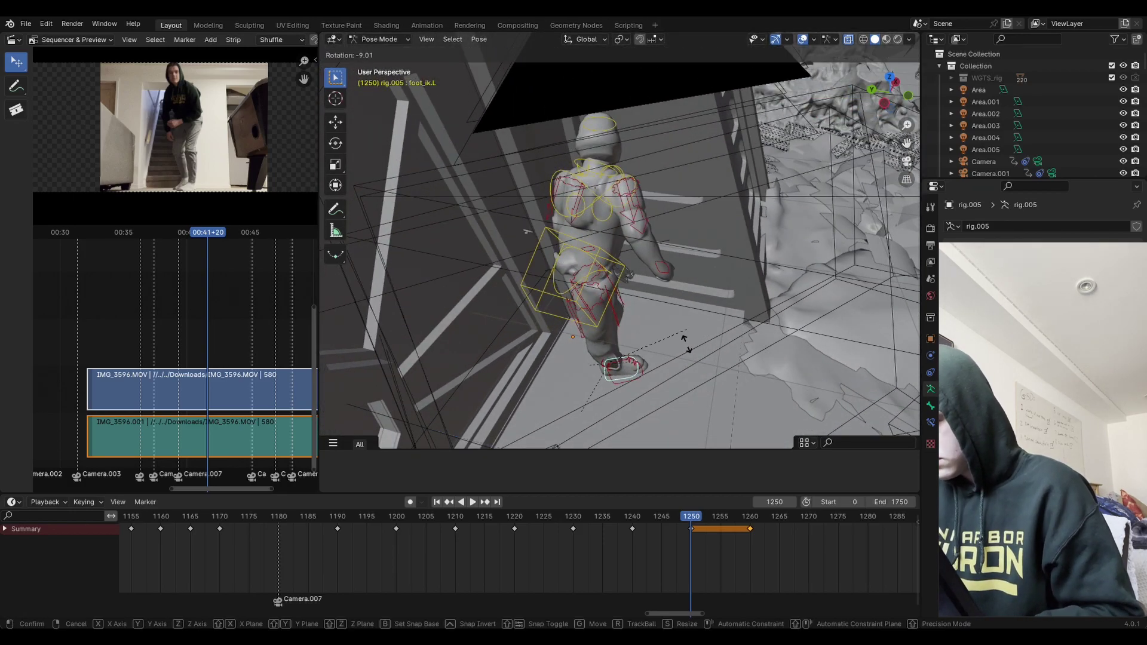
click(687, 345)
click(641, 374)
key(r)
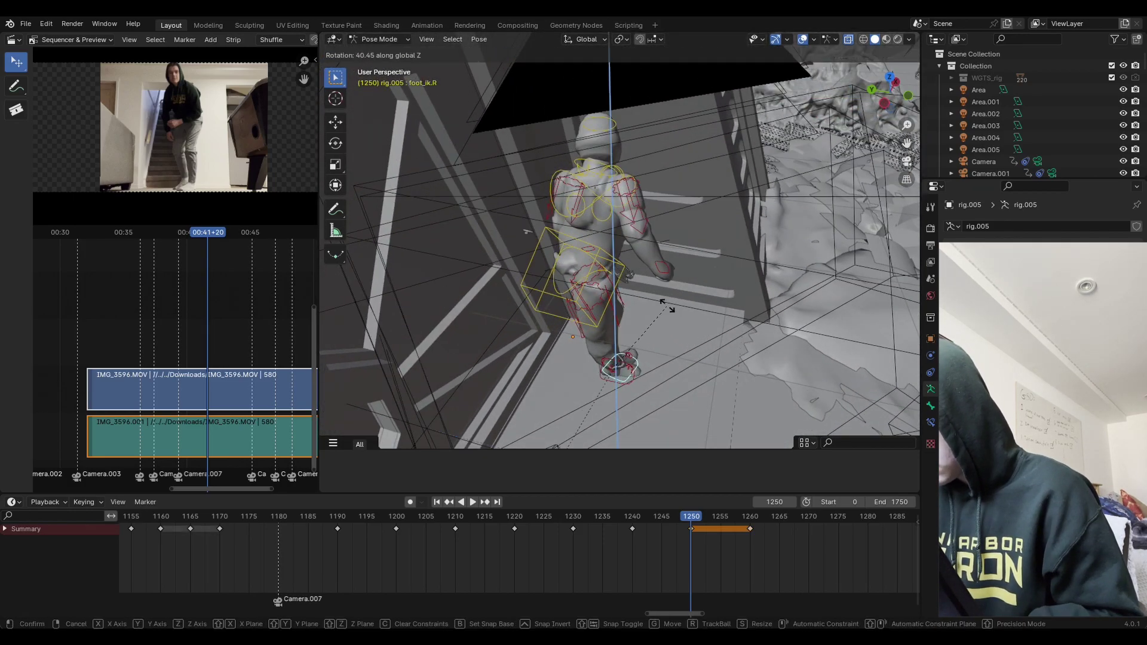
click(688, 338)
key(g)
click(682, 344)
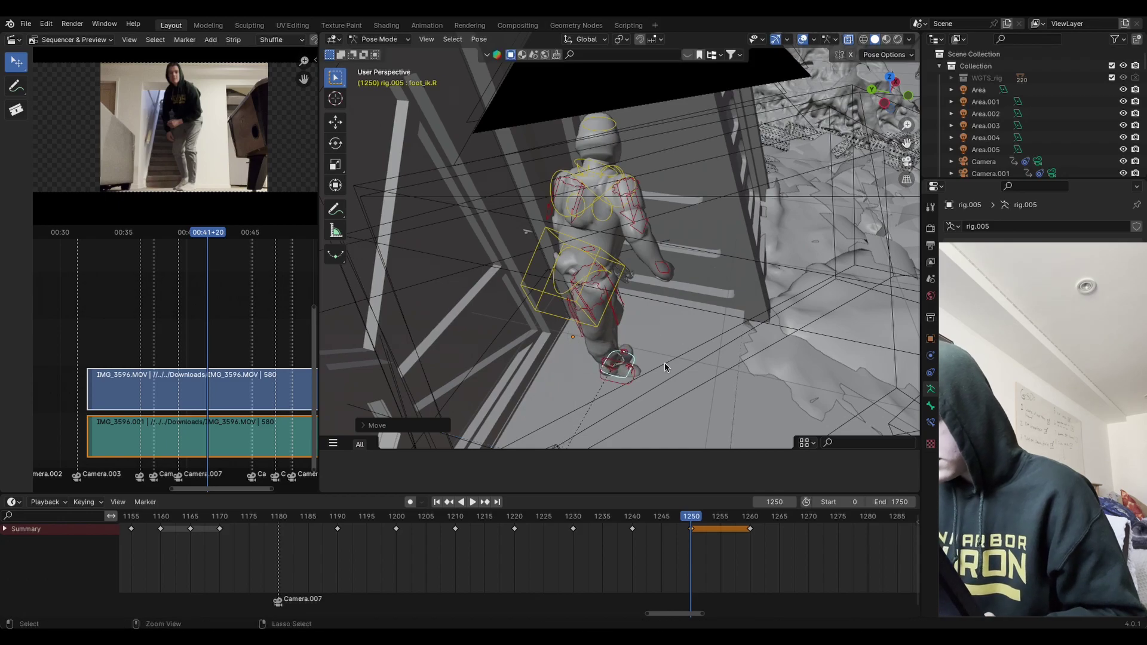
Step: Turn the left foot around Z and shift it sideways along X and vertically along Z
middle_drag(735, 366, 637, 352)
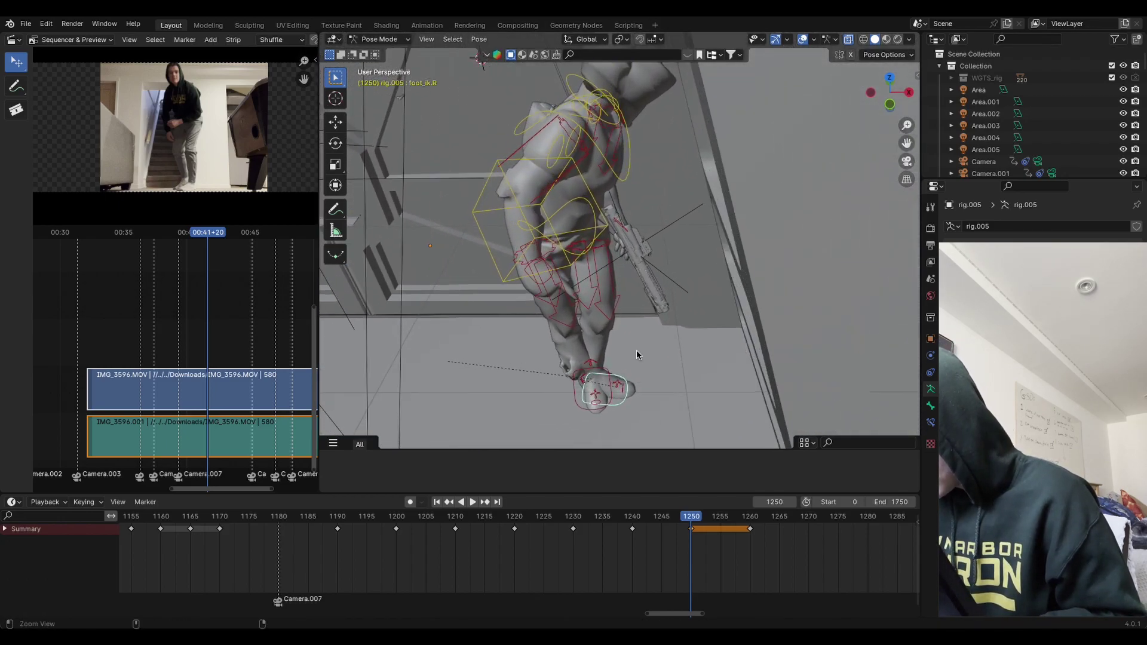
key(r)
key(z)
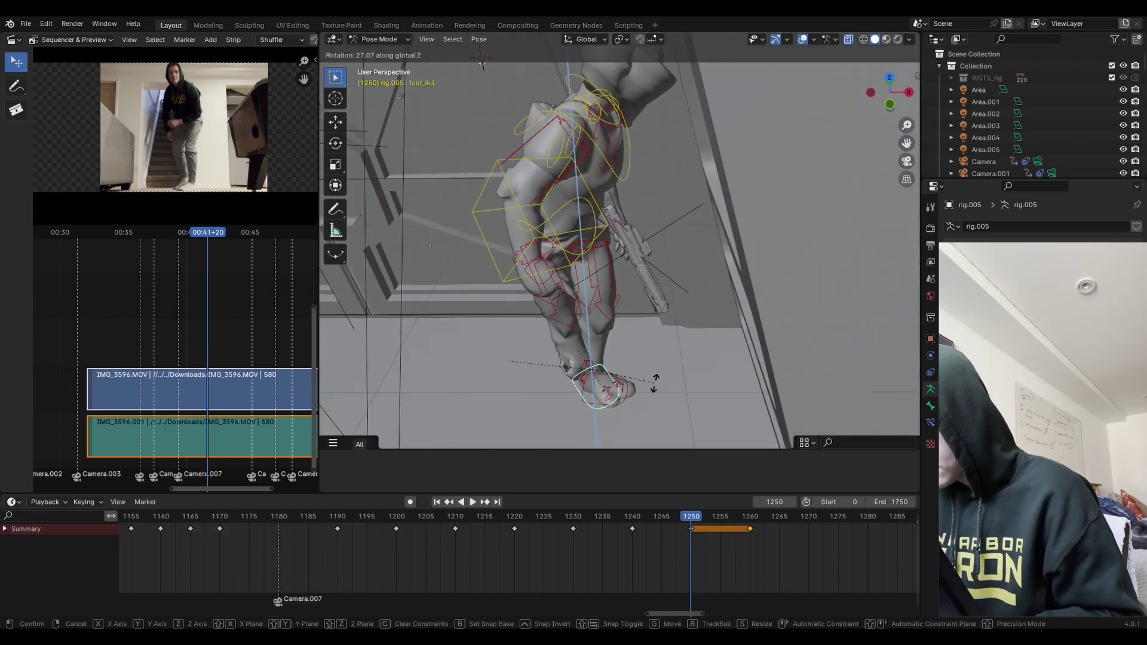
click(651, 325)
key(g)
key(x)
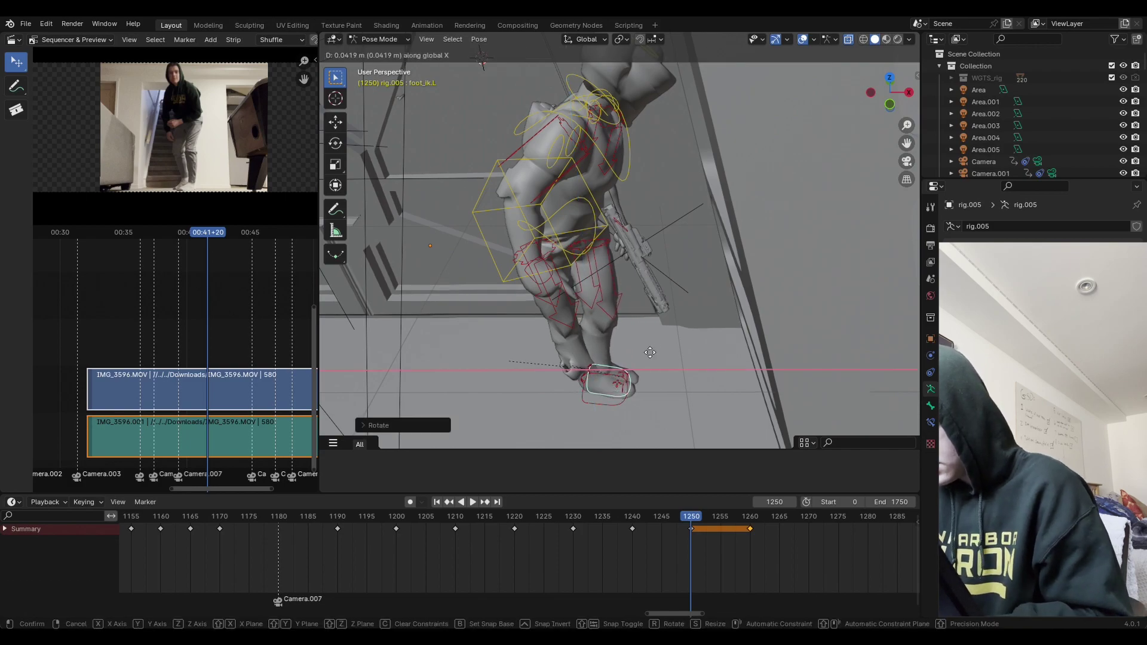
click(651, 349)
key(g)
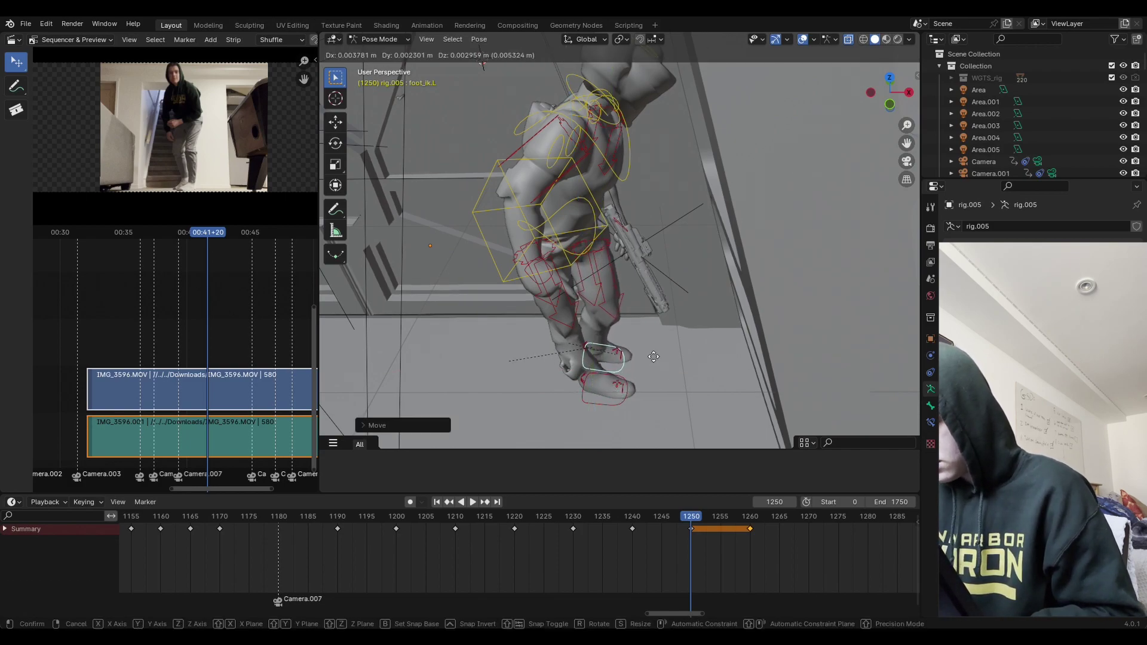
key(z)
click(653, 350)
Step: Move the torso control to a new position
click(637, 388)
middle_drag(669, 386, 684, 357)
click(565, 291)
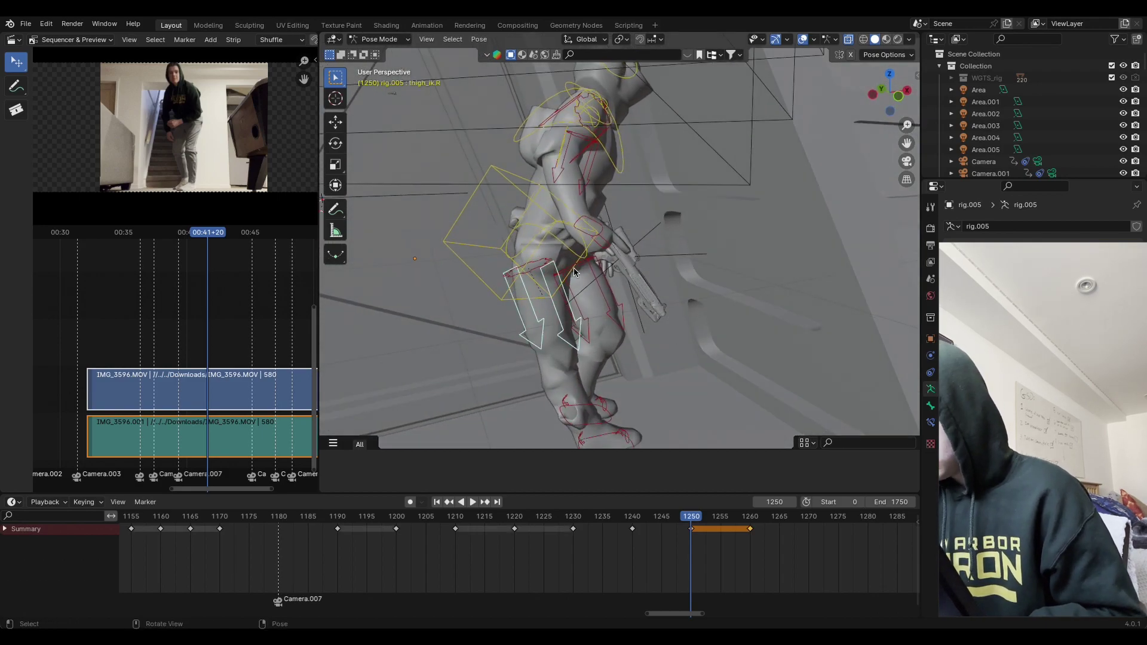
click(570, 266)
key(g)
click(693, 302)
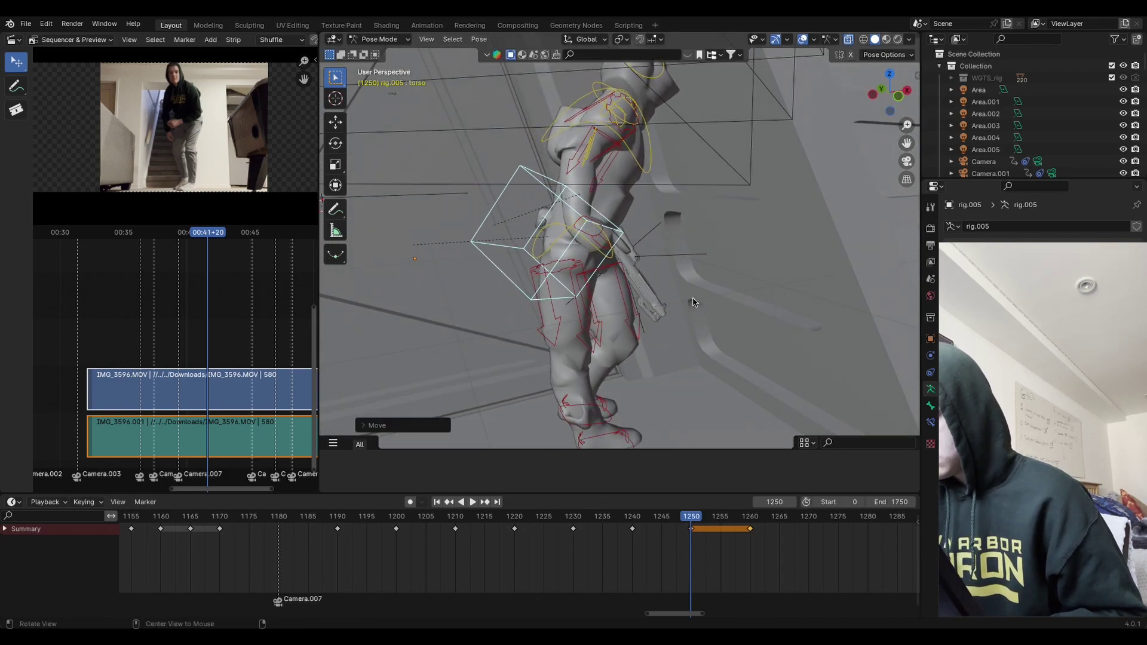
mouse_move(693, 302)
middle_down()
mouse_move(668, 335)
mouse_move(704, 338)
mouse_move(653, 333)
mouse_move(689, 298)
mouse_move(707, 316)
middle_up()
Step: Lower the torso along Z and reposition the right foot control
key(g)
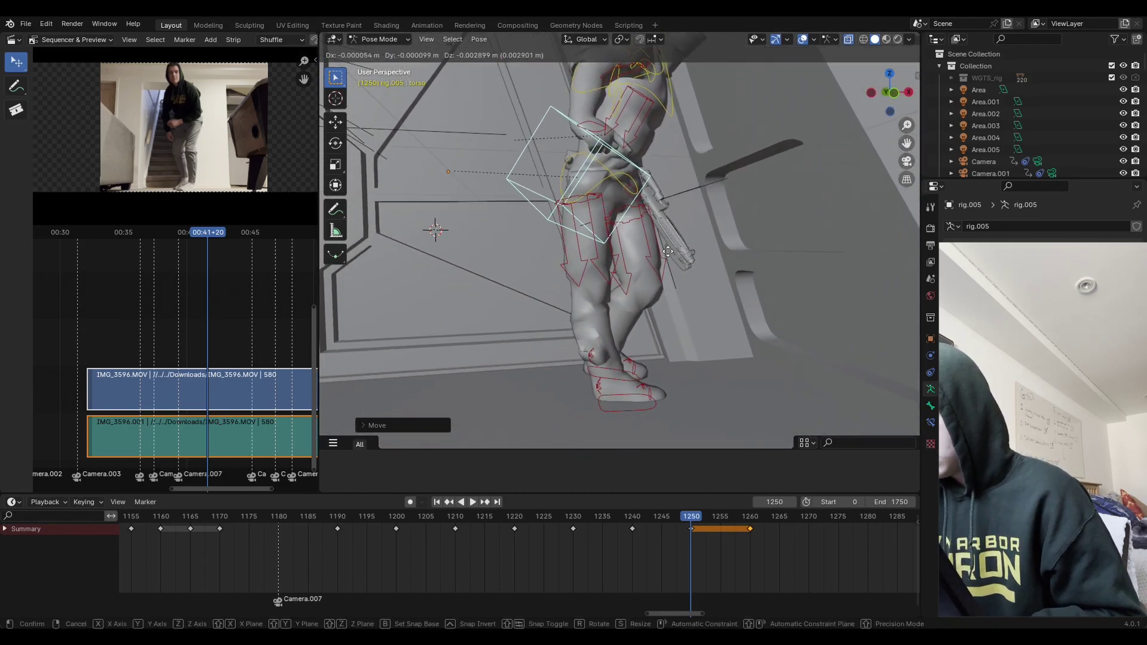
key(z)
click(664, 261)
click(653, 401)
key(g)
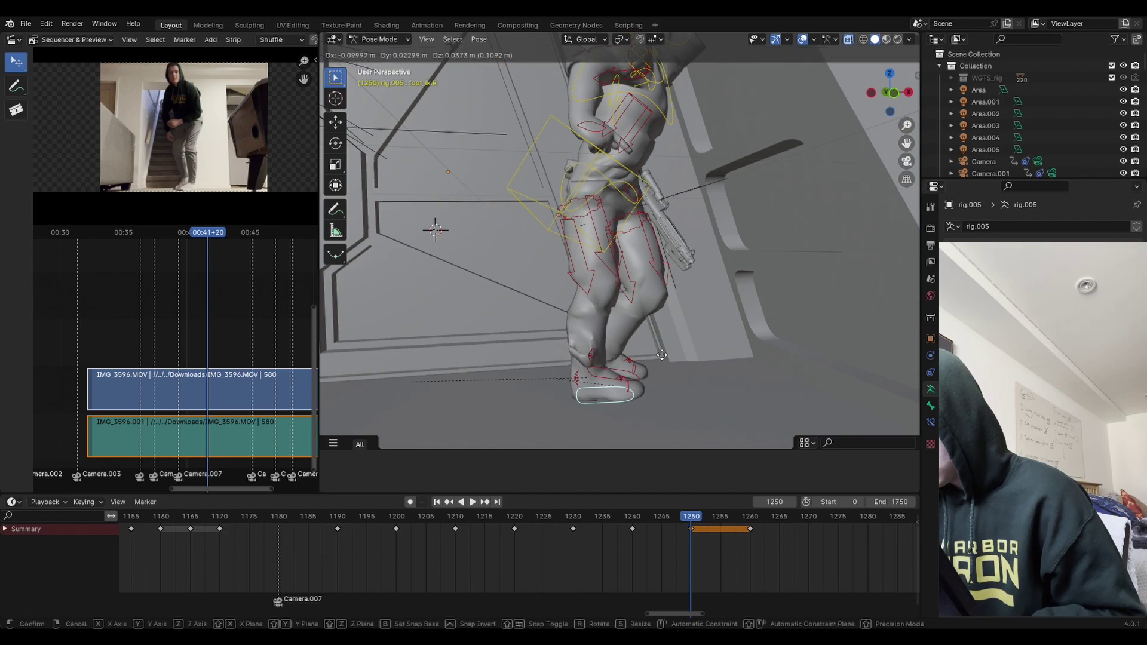
click(672, 360)
middle_drag(673, 360, 690, 297)
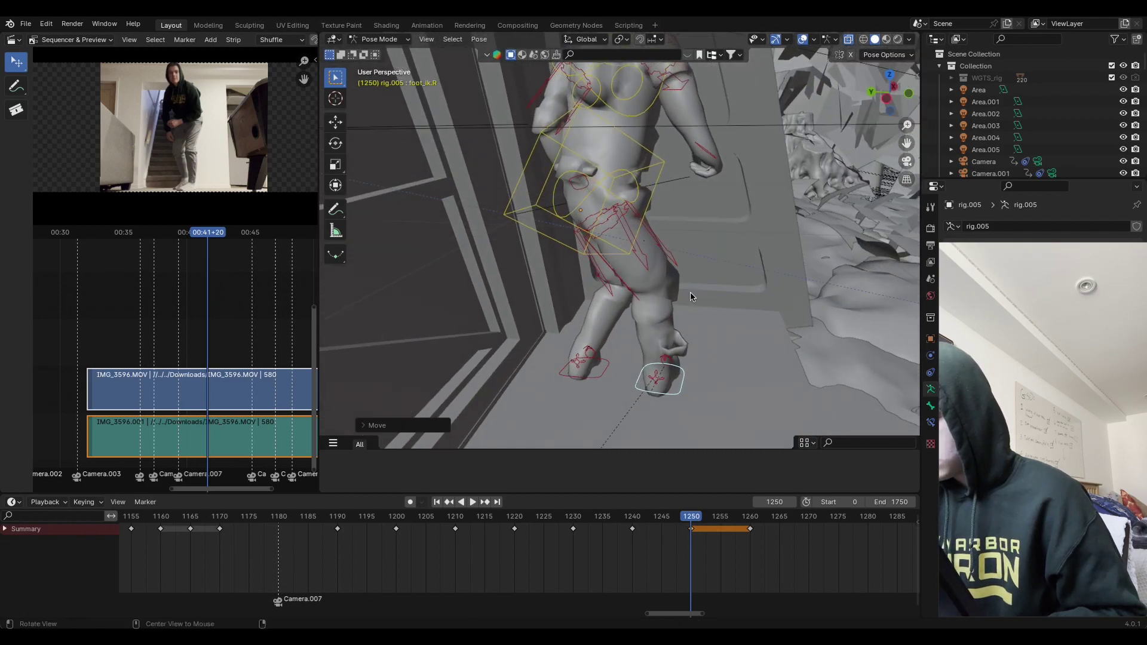
Step: Rotate the left thigh control thigh_ik.L 66.78° around Z, checking through the scene camera
click(611, 286)
key(r)
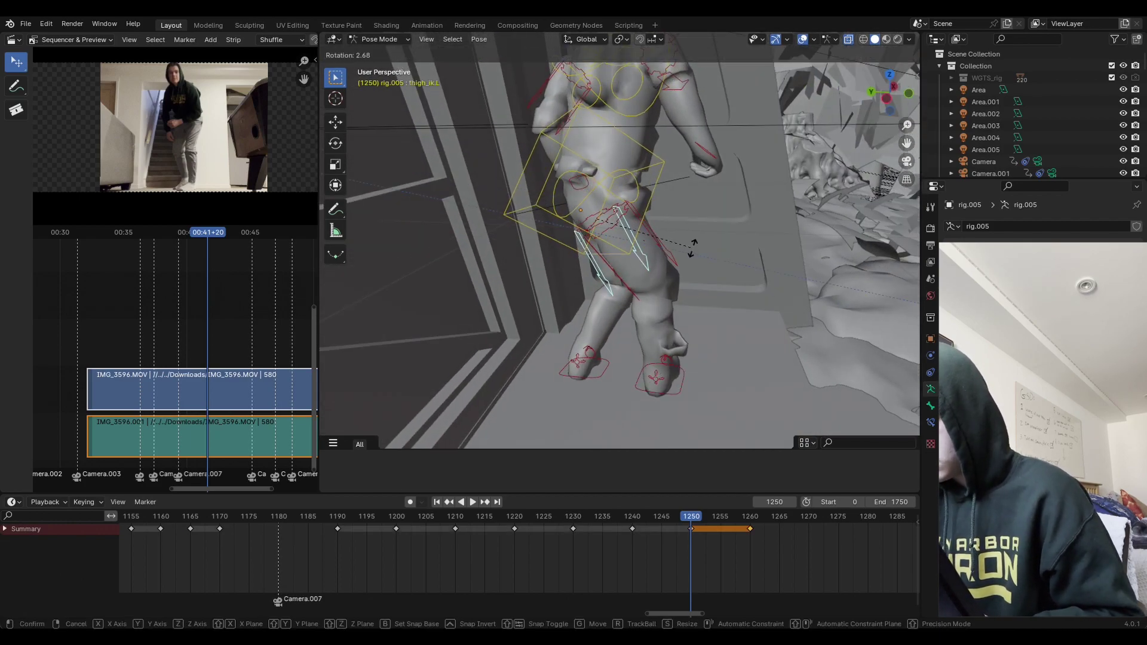
key(z)
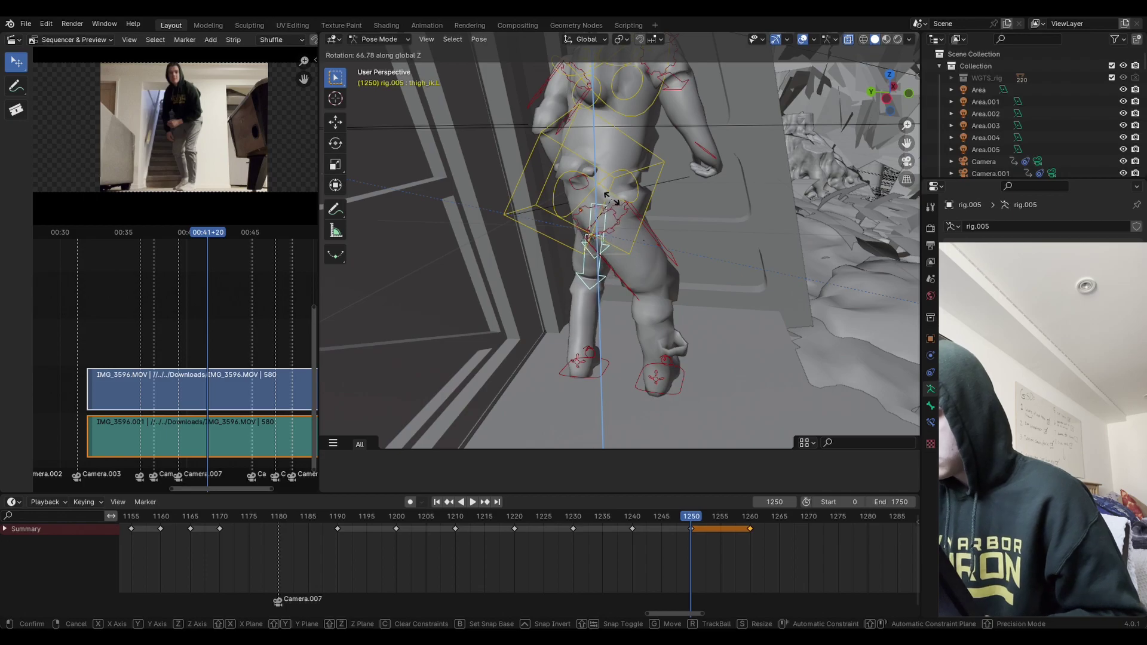
click(611, 199)
middle_drag(611, 199, 711, 288)
click(906, 161)
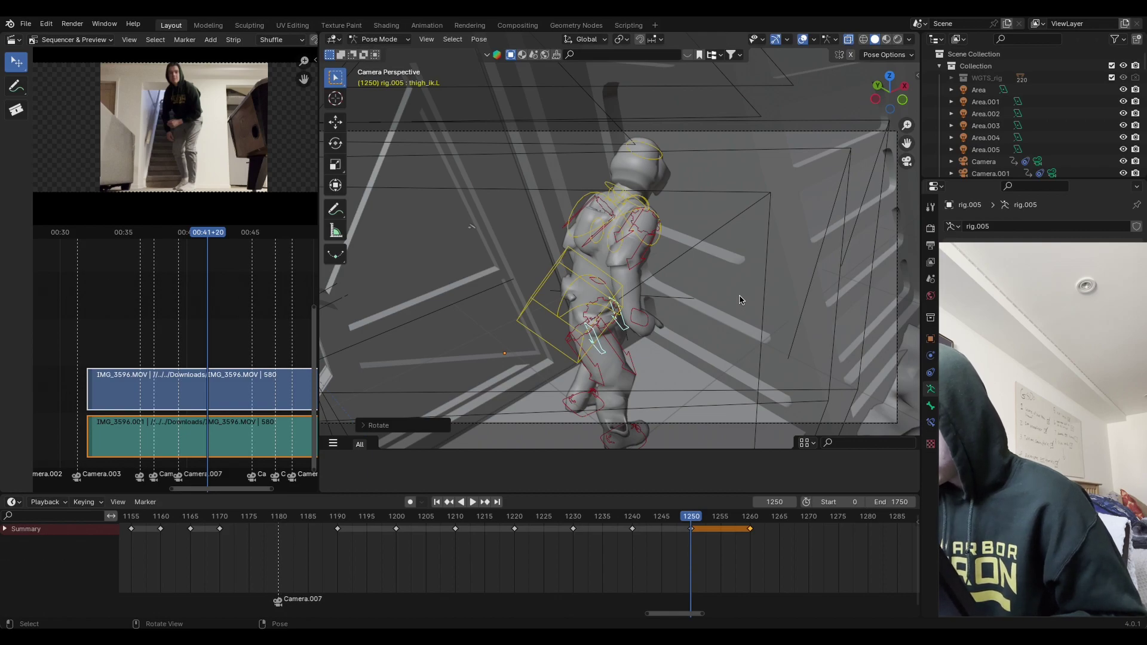
Step: Rotate the left foot control foot_ik.L 27.29° around Z
click(600, 410)
key(r)
key(z)
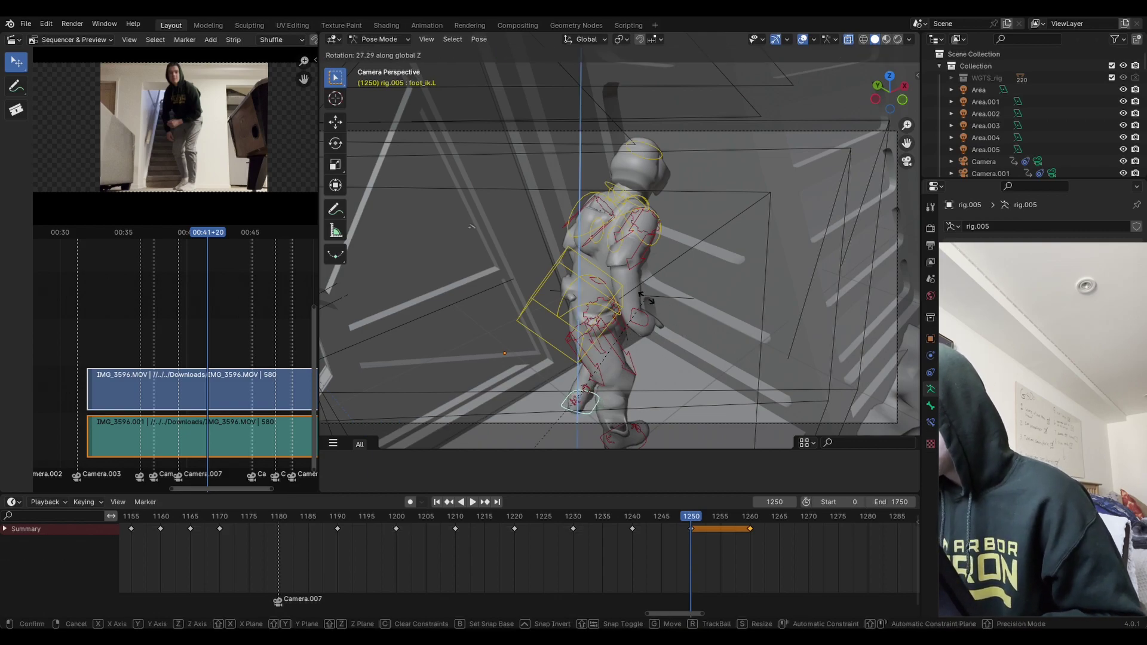
click(648, 298)
Step: Key all bones at frame 1250 and play back from about frame 1226
key(a)
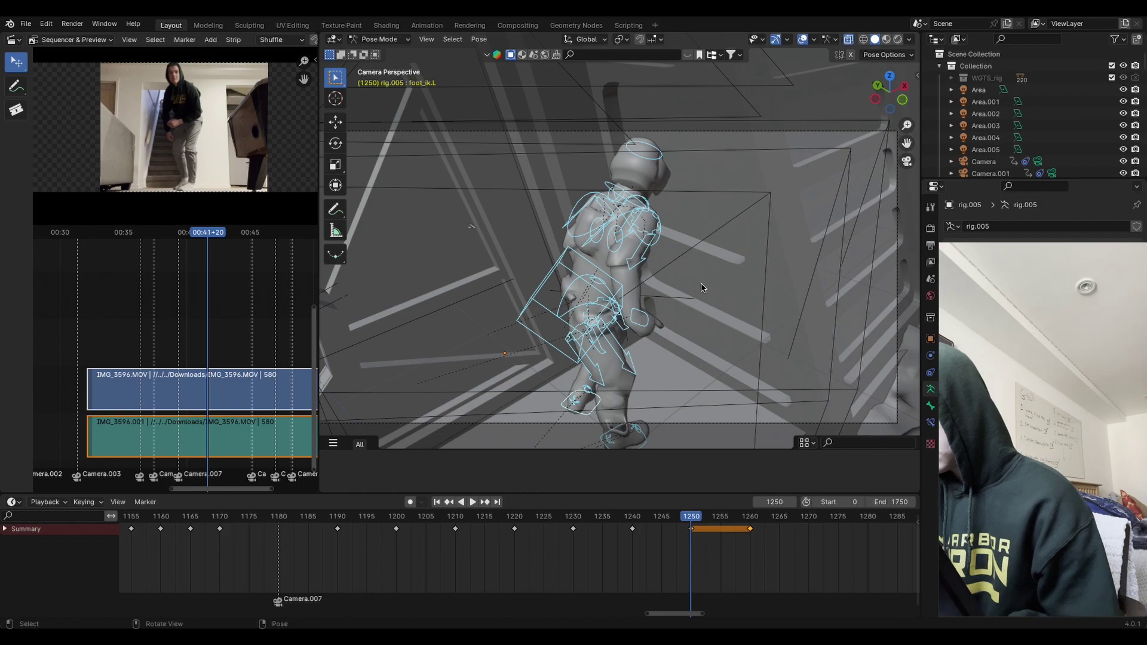
key(i)
click(703, 288)
drag(671, 521, 549, 573)
key(space)
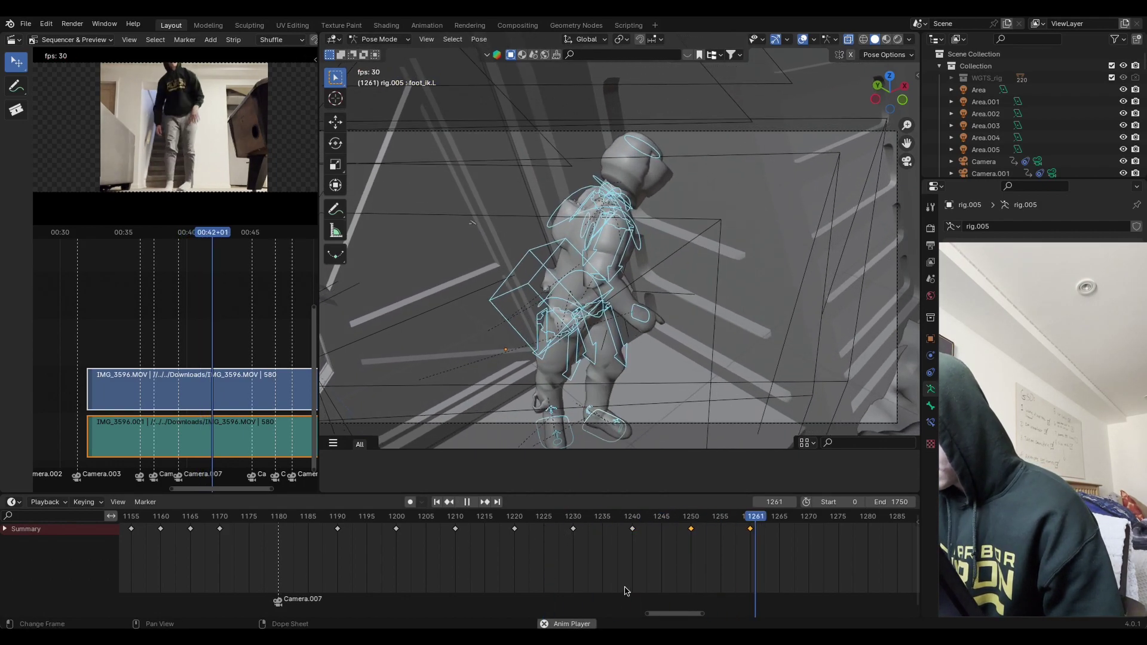
Step: Delete the keyframe at frame 1260 and replay the motion from around frame 1225
key(space)
key(x)
click(714, 529)
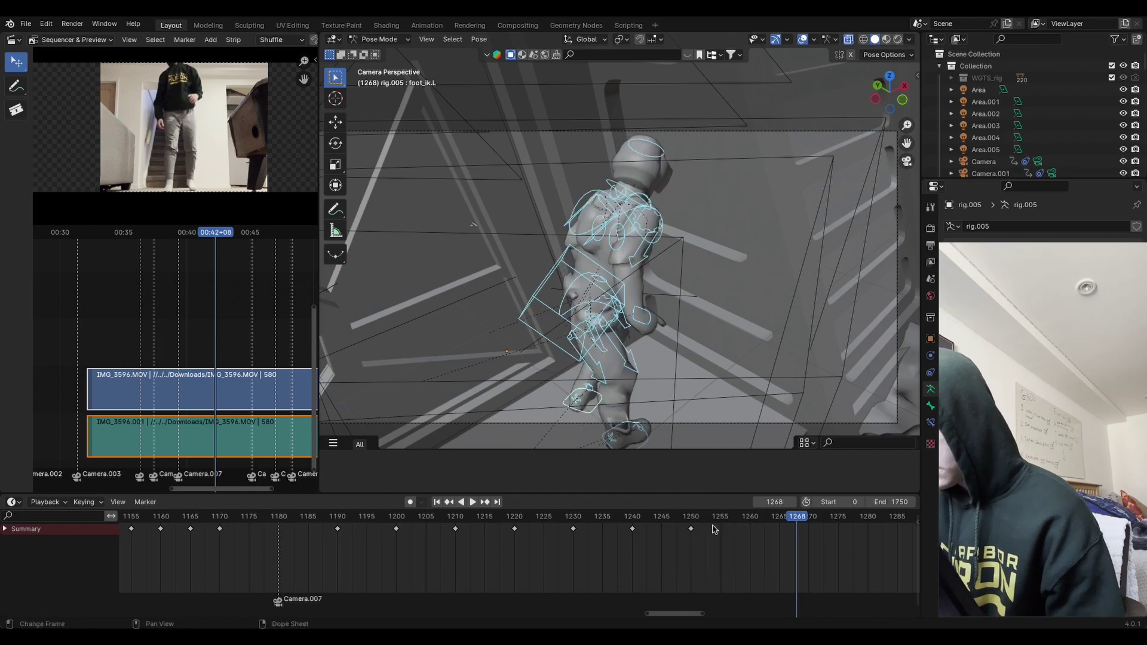
drag(627, 521, 544, 544)
key(space)
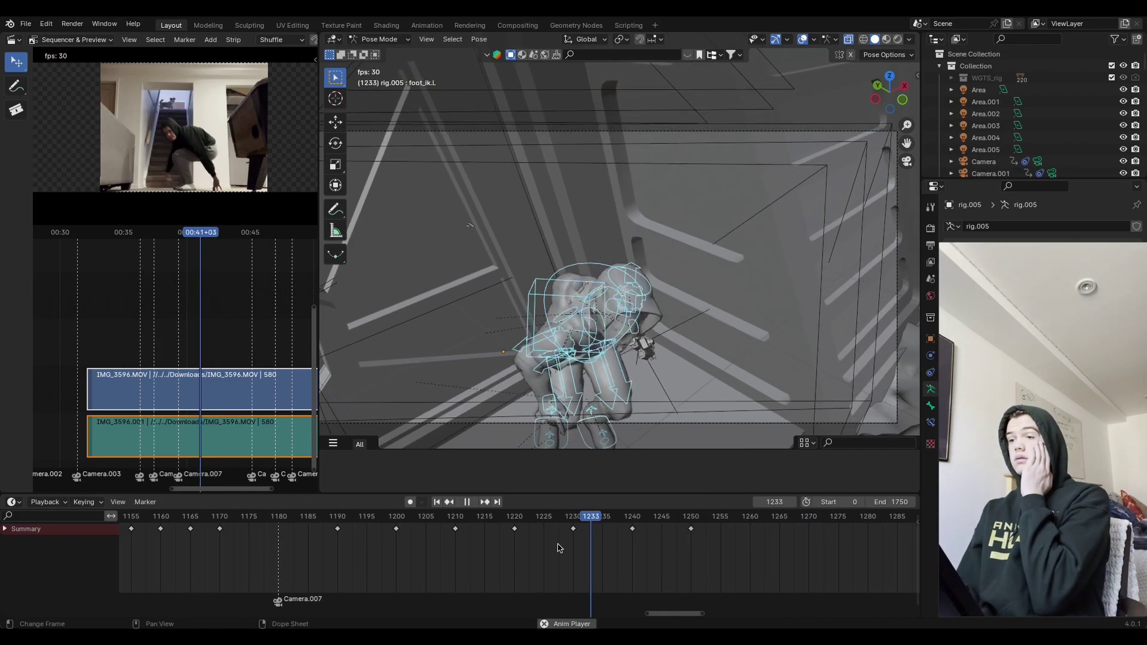
key(space)
drag(625, 538, 632, 581)
Step: Lower the right foot control, tilt it around X, and raise it along Z
click(600, 422)
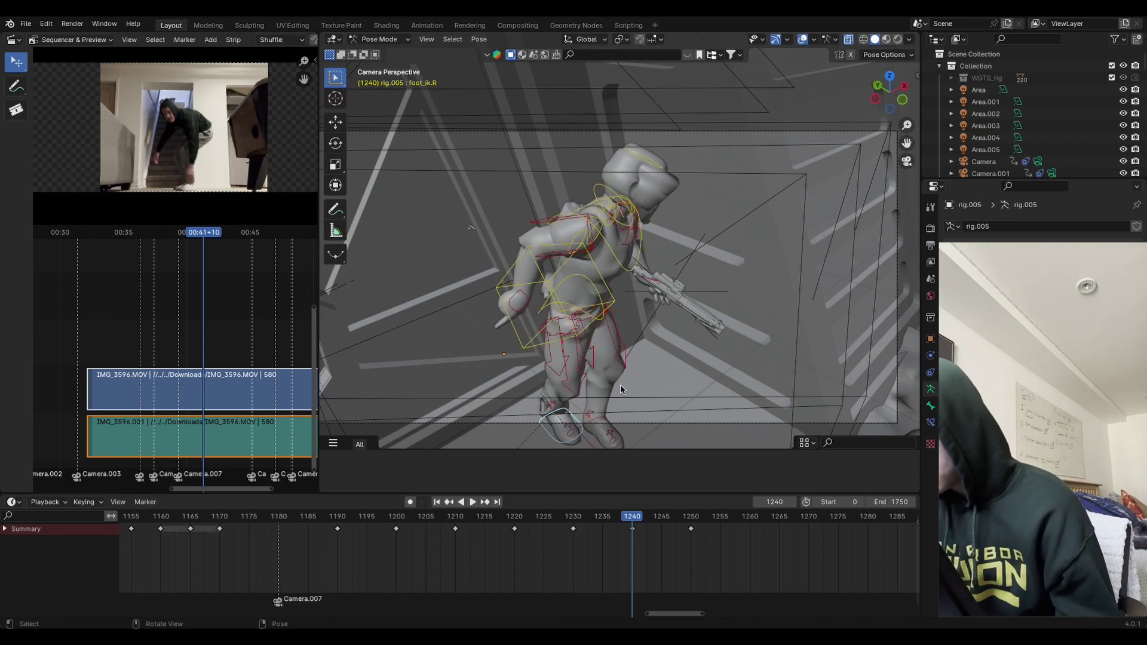
key(g)
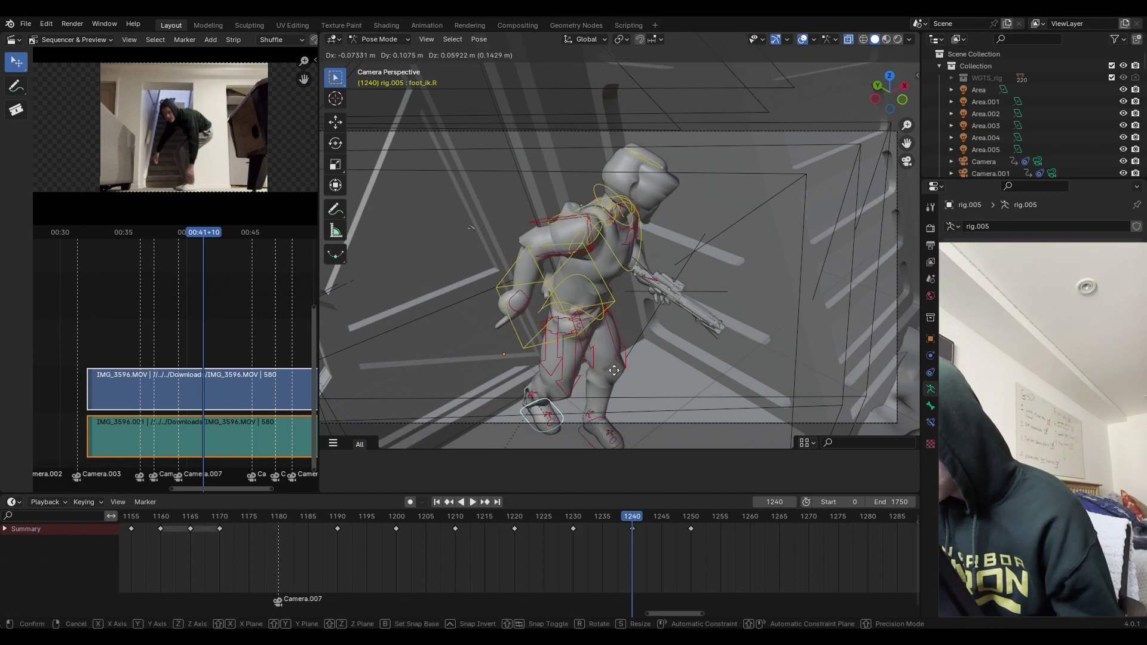
click(616, 374)
key(r)
key(x)
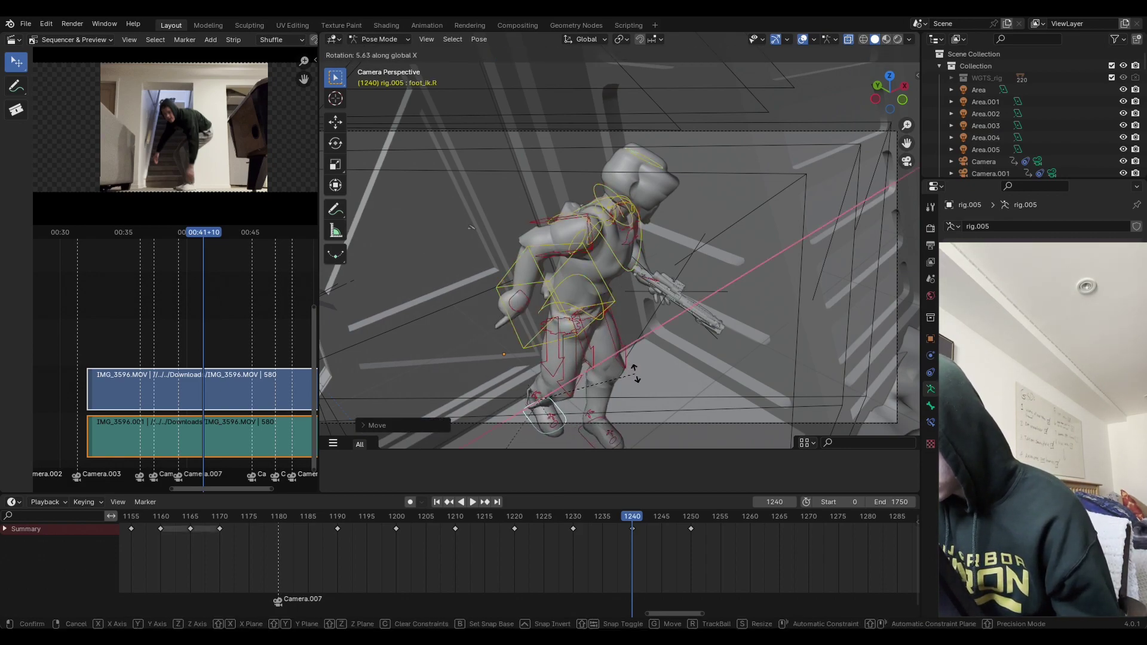
click(603, 414)
key(g)
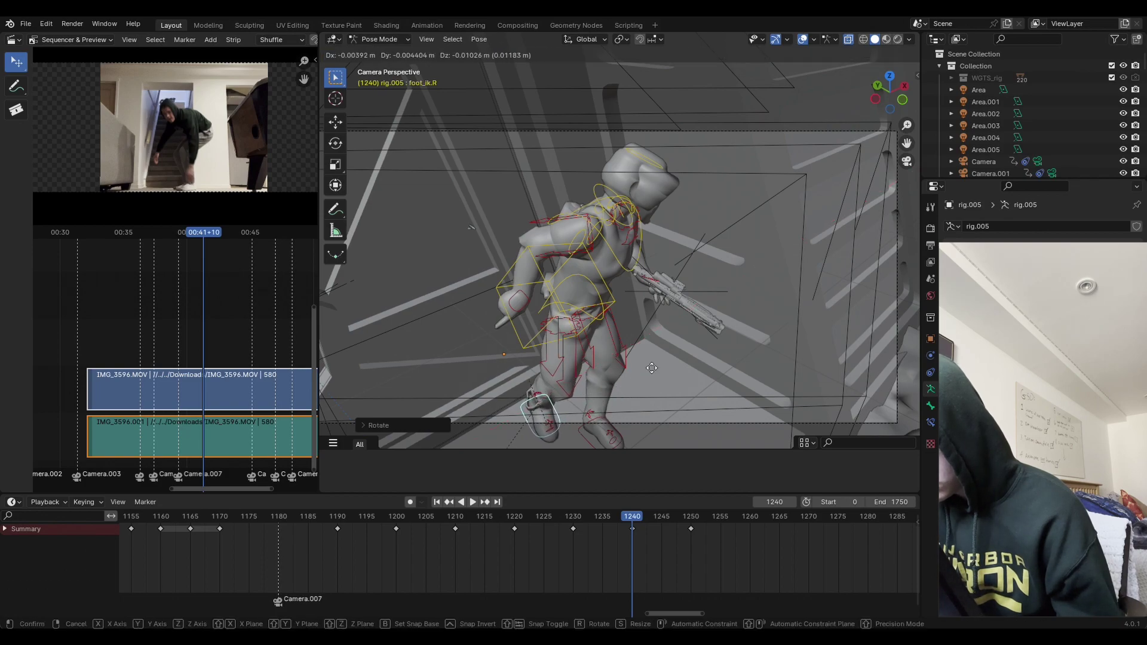
key(z)
key(r)
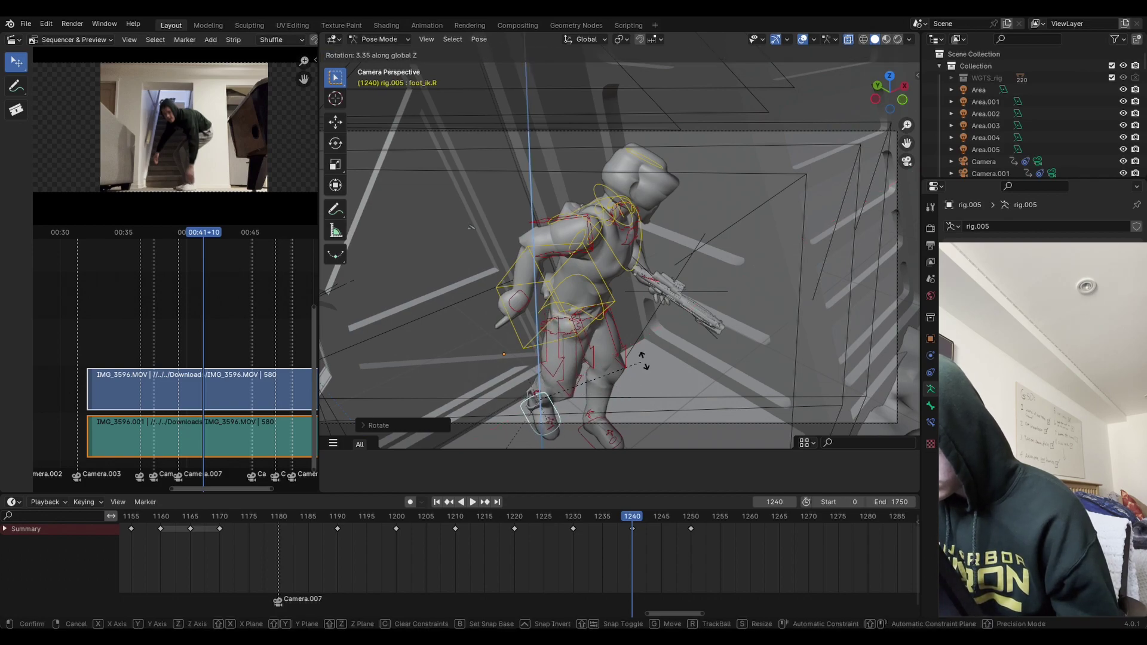
key(z)
key(g)
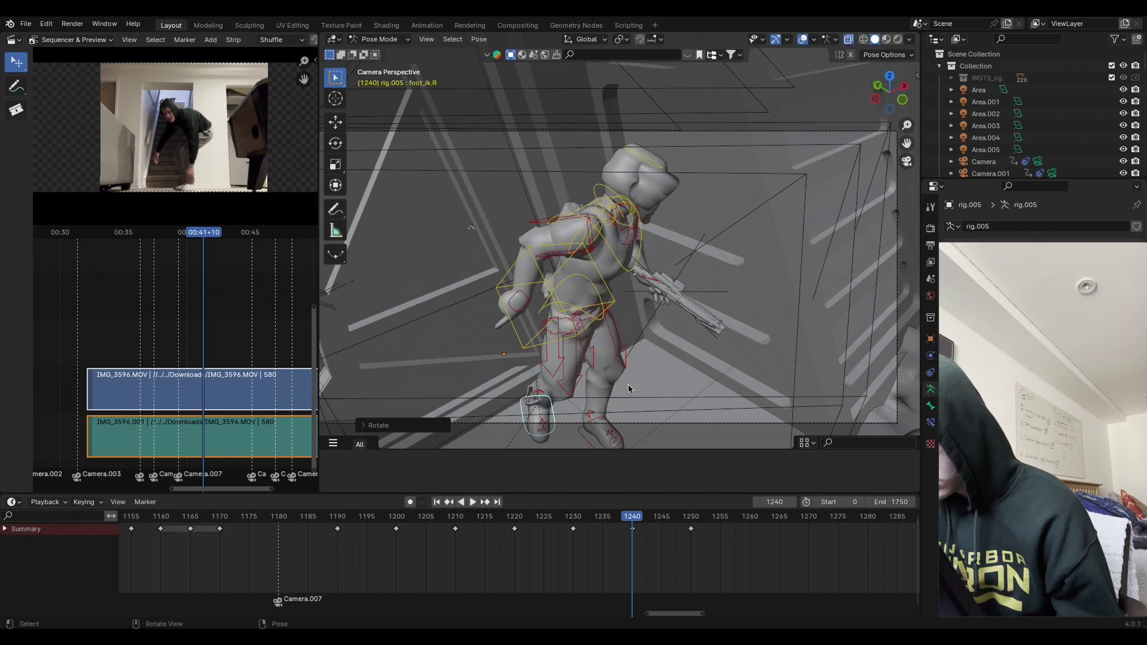
key(z)
click(633, 367)
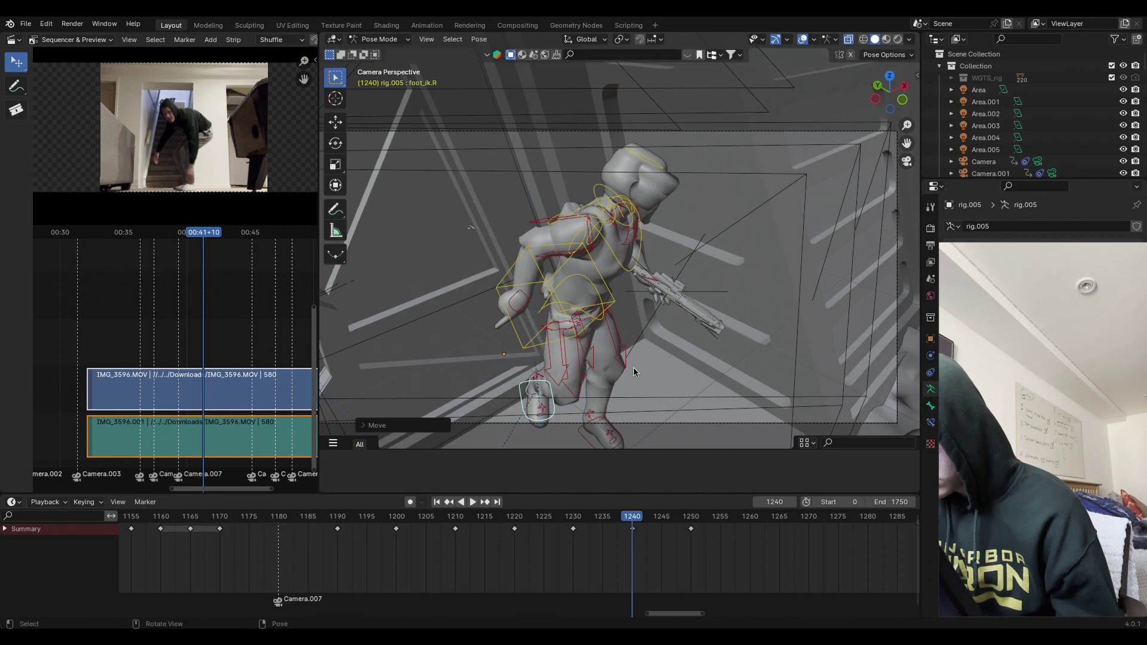
Step: Rotate the right thigh control and key all bones' location and rotation at frame 1240
click(591, 375)
key(r)
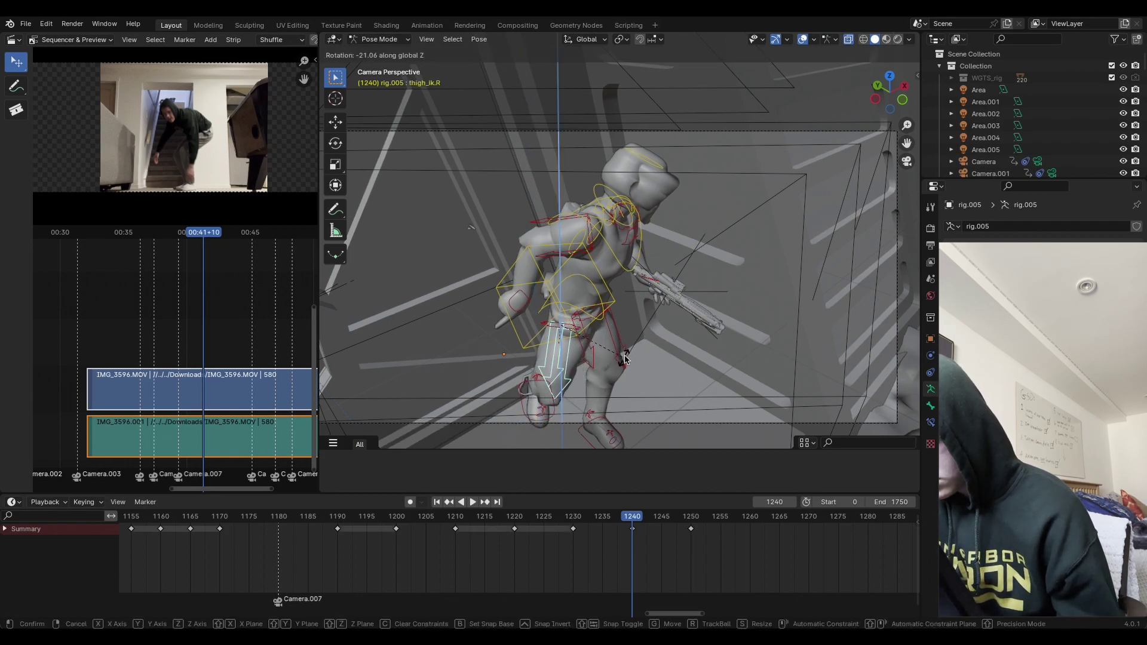
click(633, 348)
key(a)
key(i)
click(634, 351)
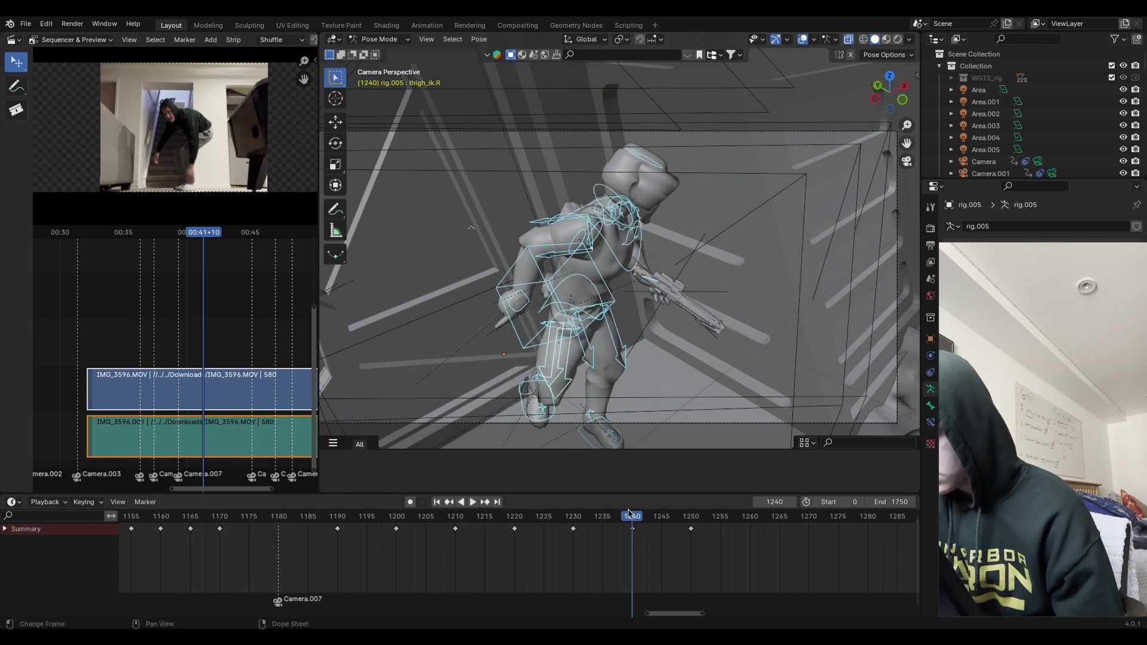
Step: Play back from about frame 1225 and scrub through the crouch around frame 1238
click(536, 550)
key(space)
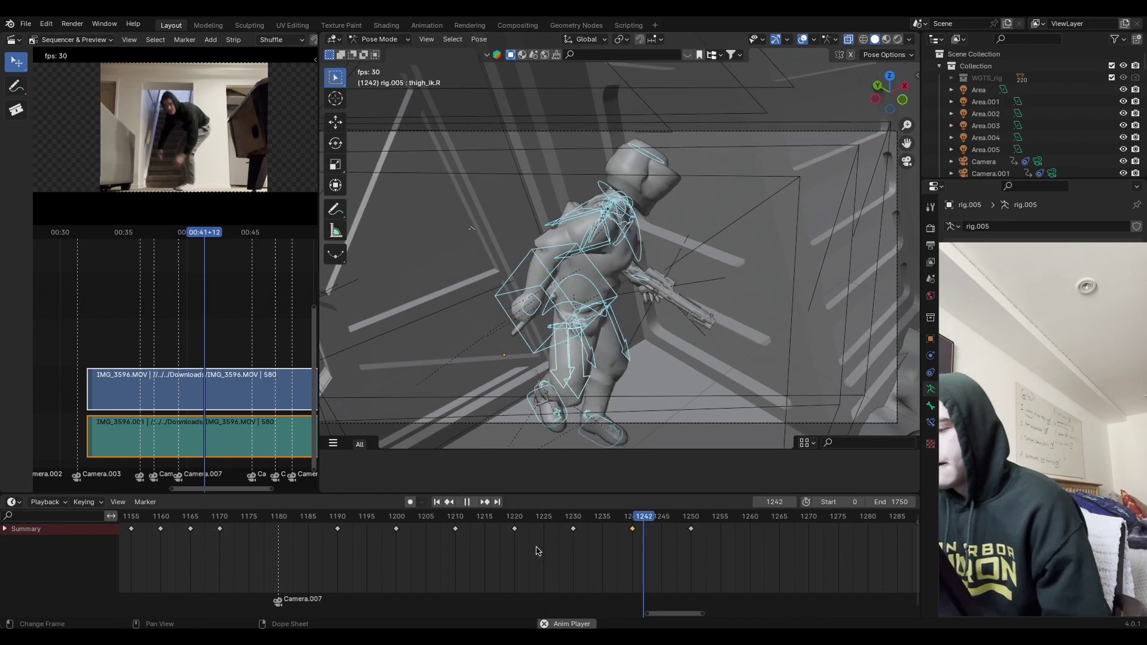
key(space)
drag(620, 519, 716, 550)
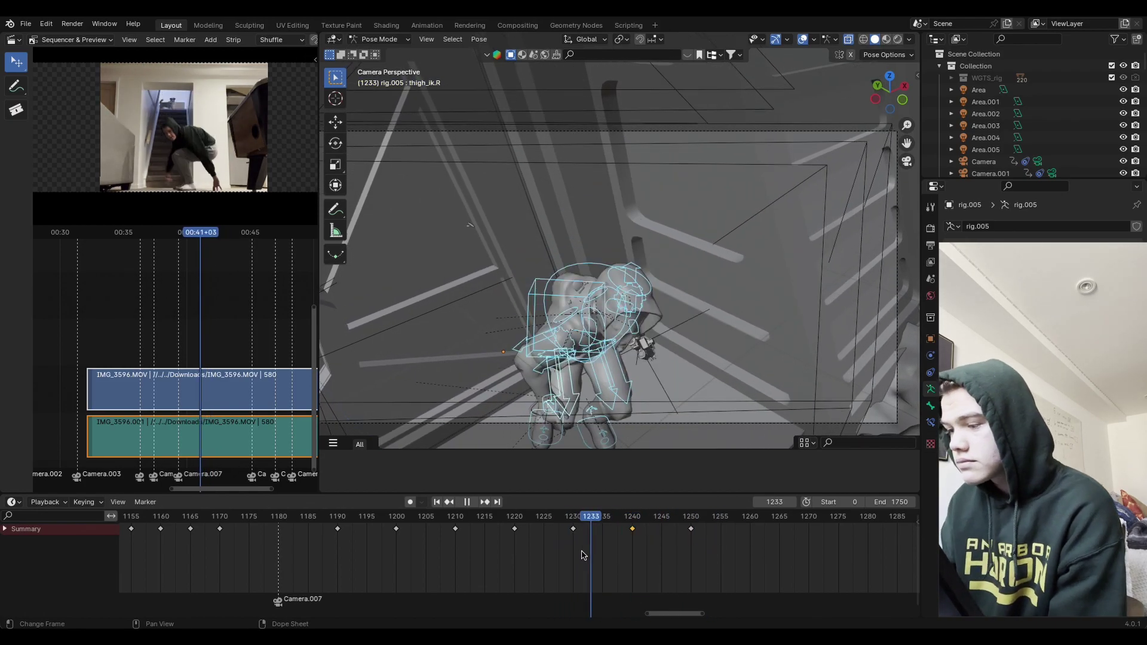
key(Escape)
drag(592, 527, 632, 573)
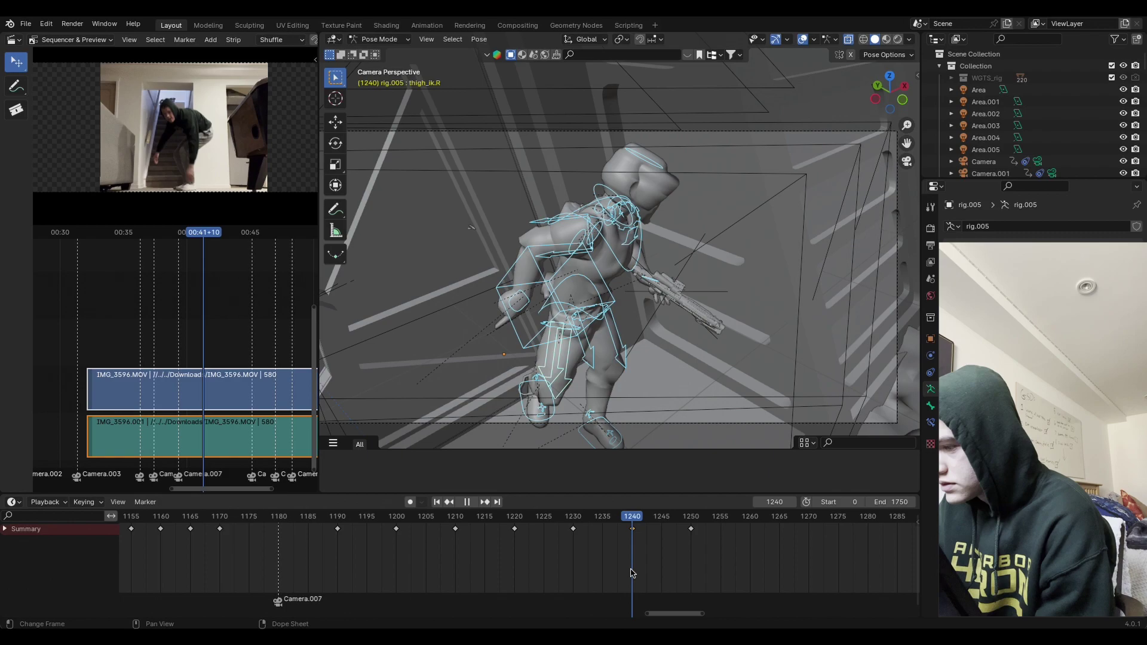
Step: Move the left foot control along Y, re-key location and rotation at 1240, and play back
click(618, 434)
key(g)
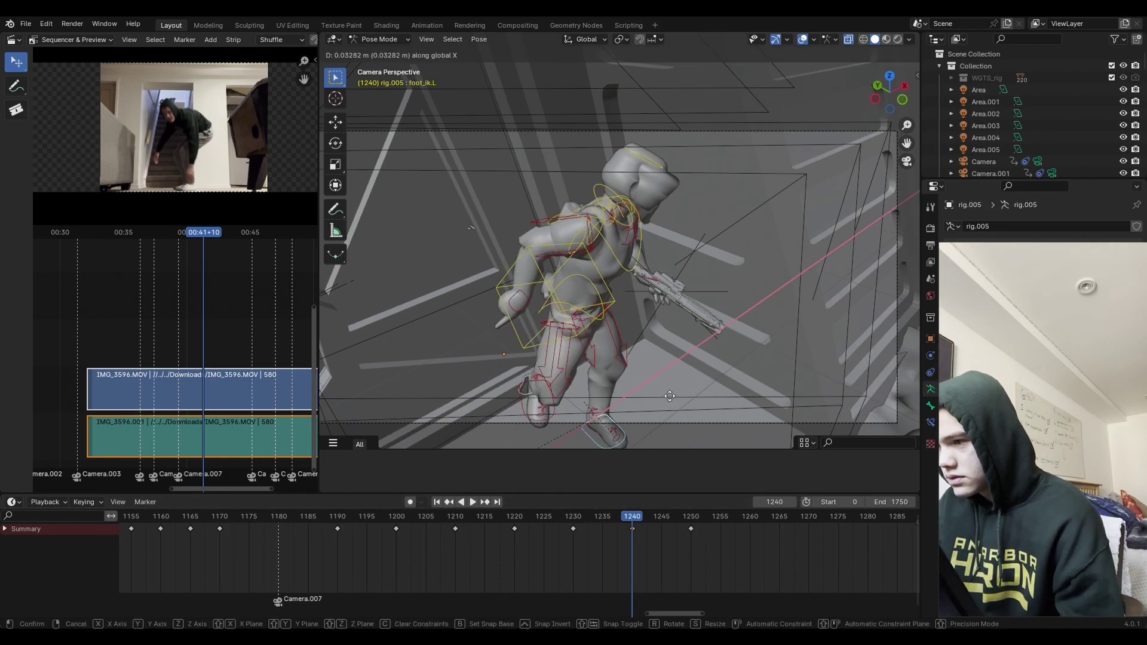
key(y)
click(674, 387)
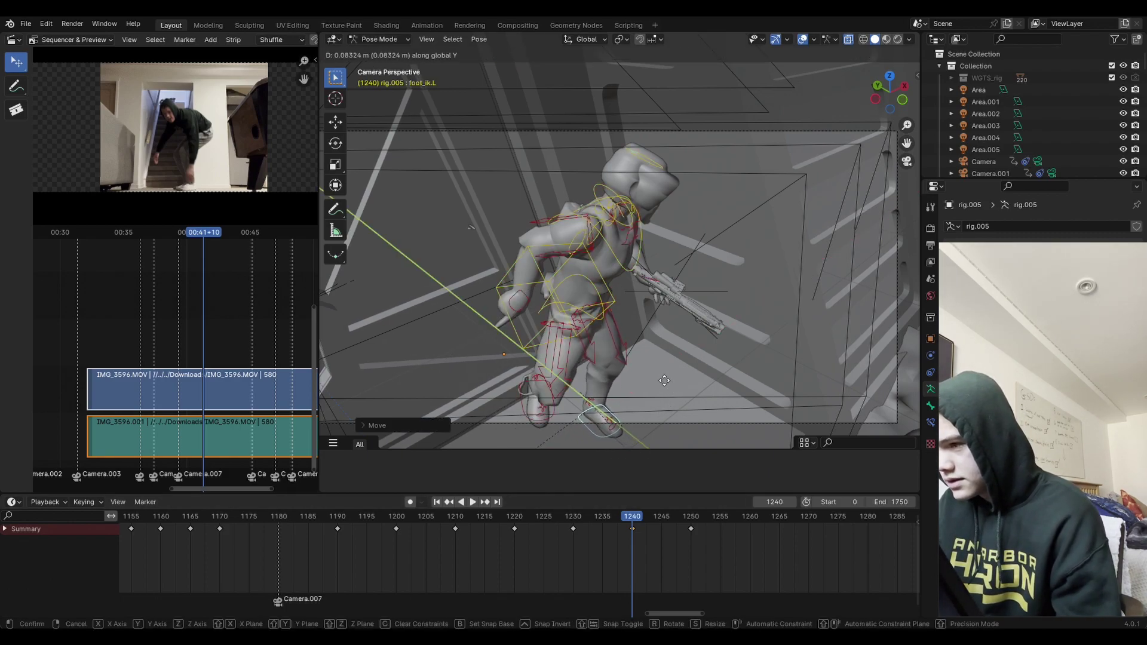
click(666, 382)
key(a)
key(i)
click(668, 385)
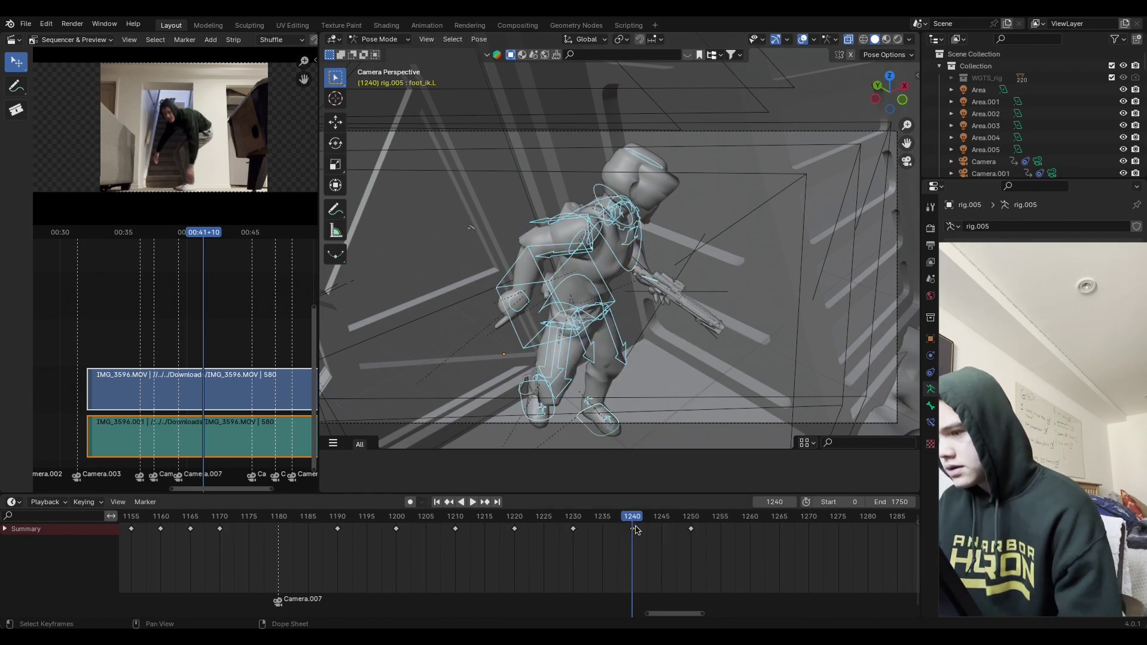
key(space)
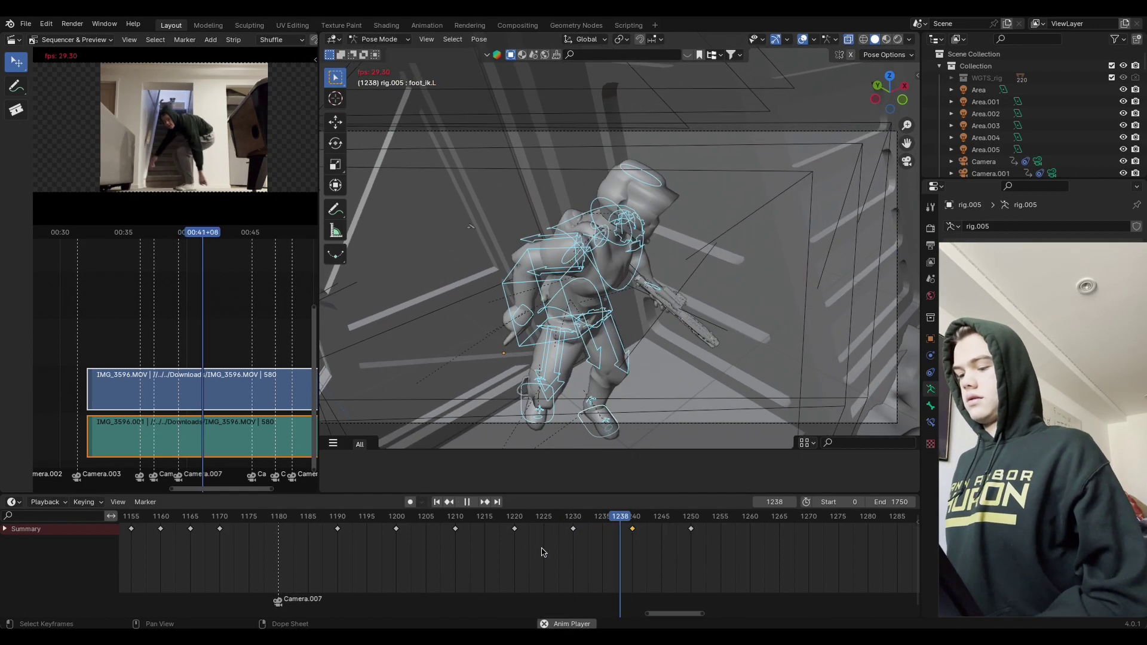
key(space)
Step: Save the file as Starwars bunker2.blend, saving again after a brief playback
click(26, 24)
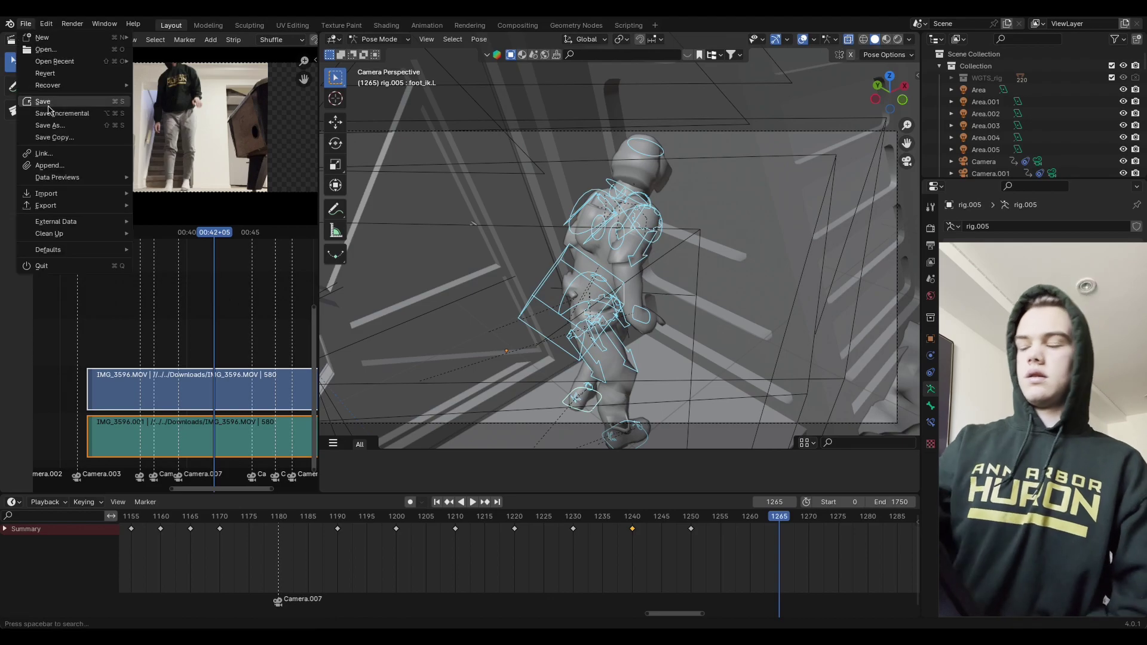
click(49, 106)
key(space)
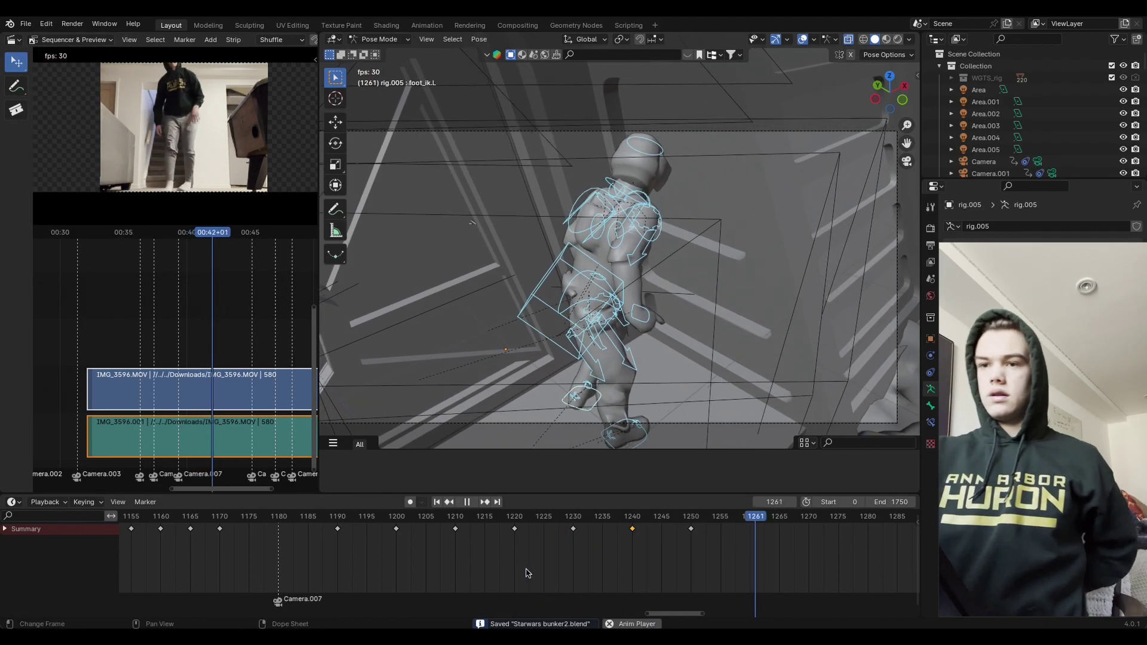
click(26, 24)
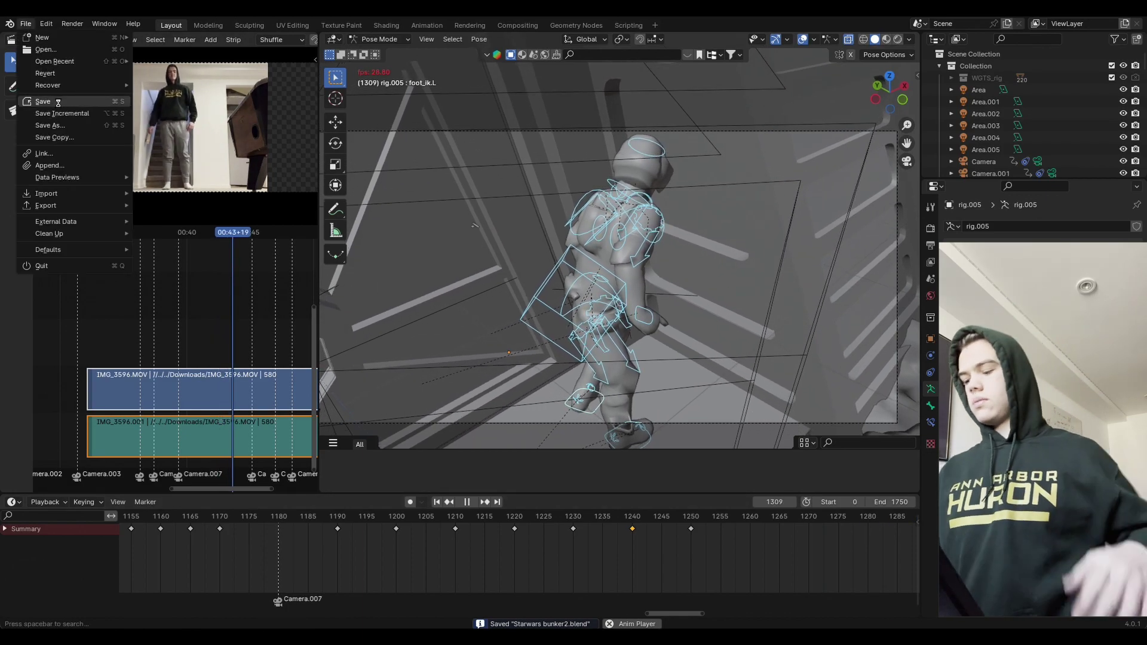
click(58, 103)
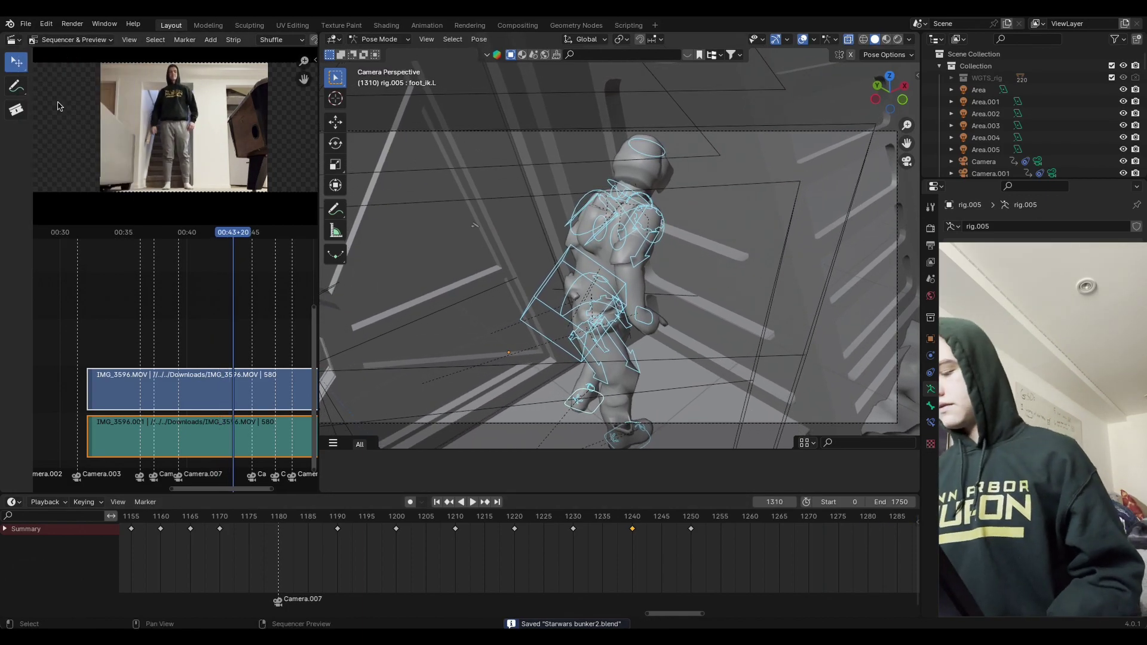
Step: Zoom the timeline out, replay the fall and crouch from frame 1120, then go to frame 1240
middle_drag(812, 545, 692, 553)
drag(473, 518, 397, 535)
key(space)
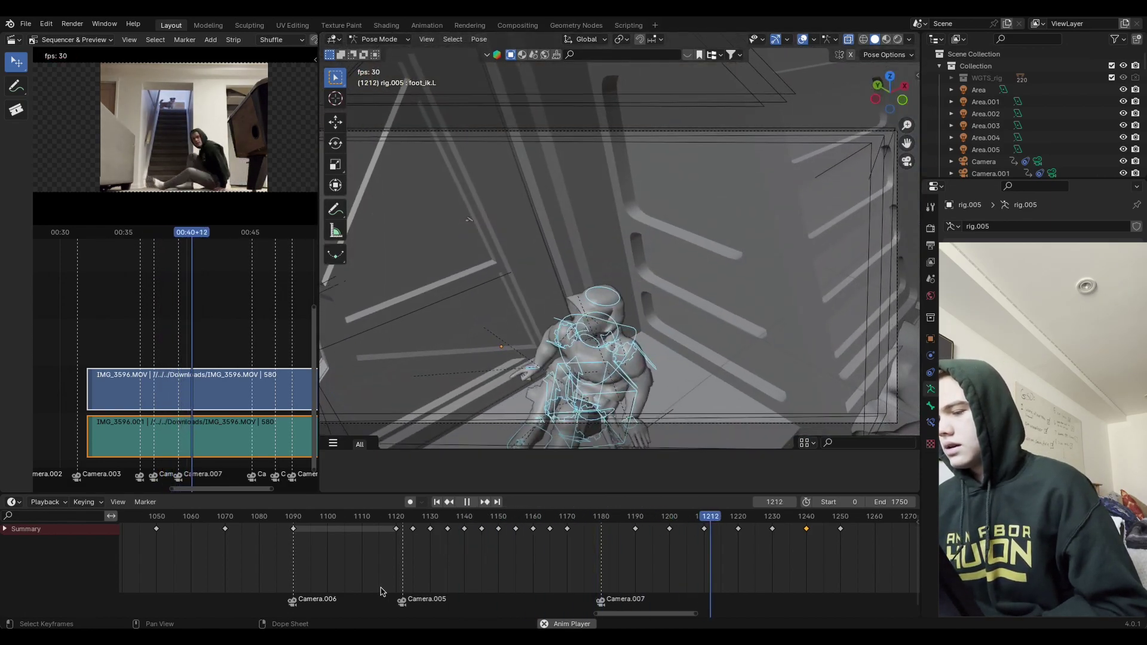
key(space)
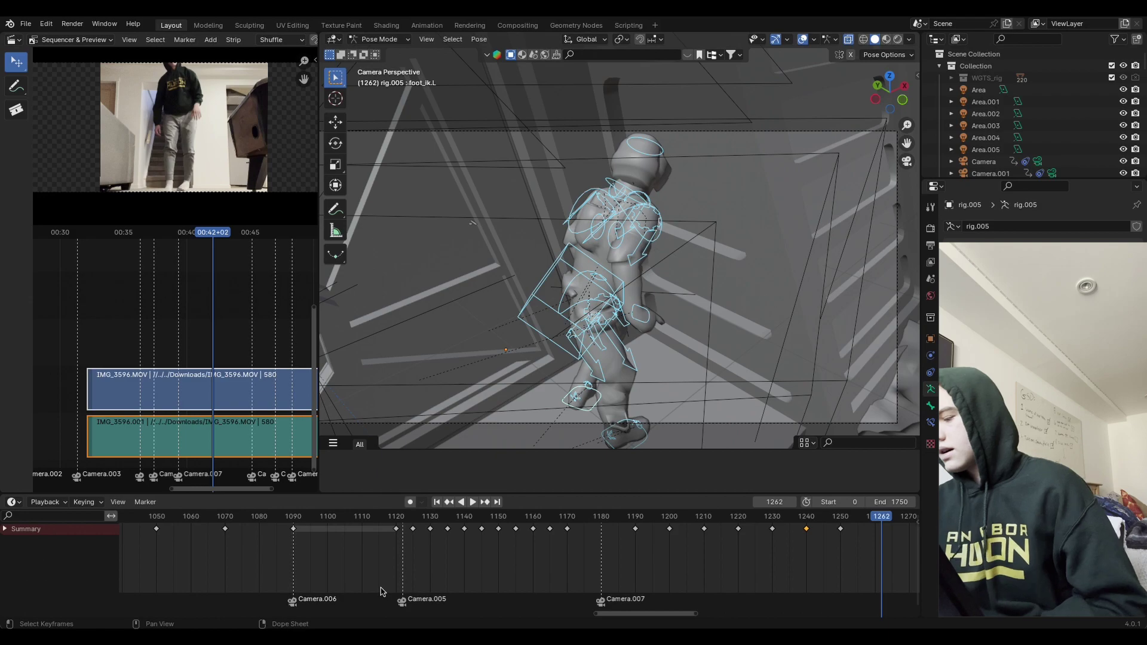
click(806, 517)
Step: At frame 1240, rotate thigh_ik.R about 56.91° and key its location and rotation
key(space)
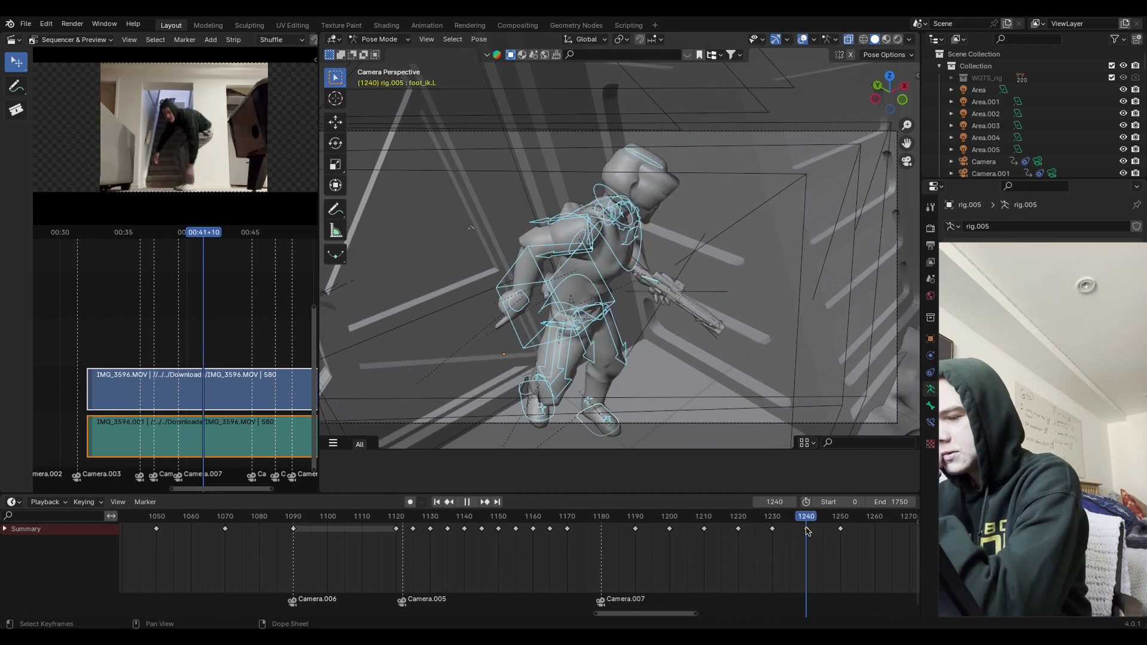
key(Escape)
click(571, 382)
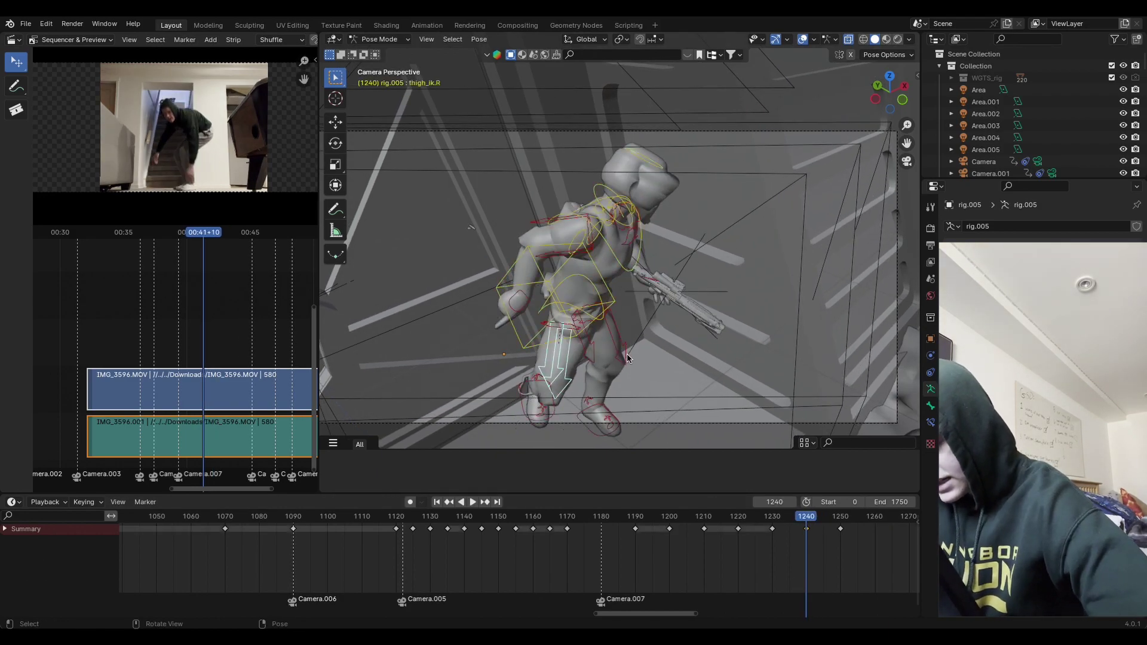
key(r)
key(x)
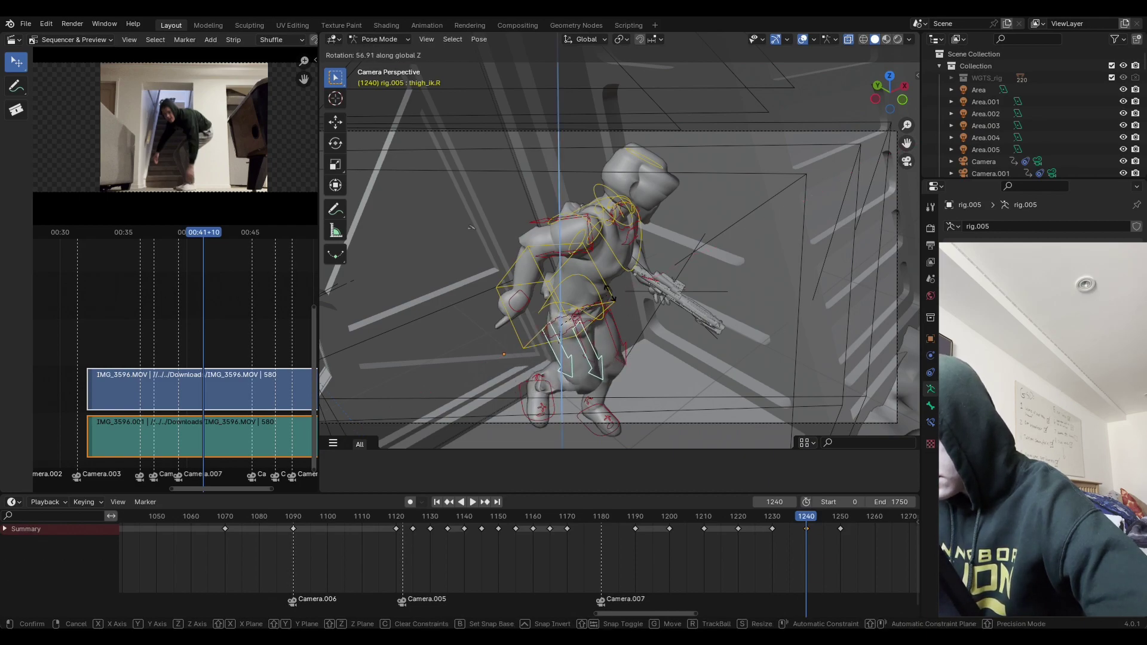
click(611, 315)
key(i)
click(642, 336)
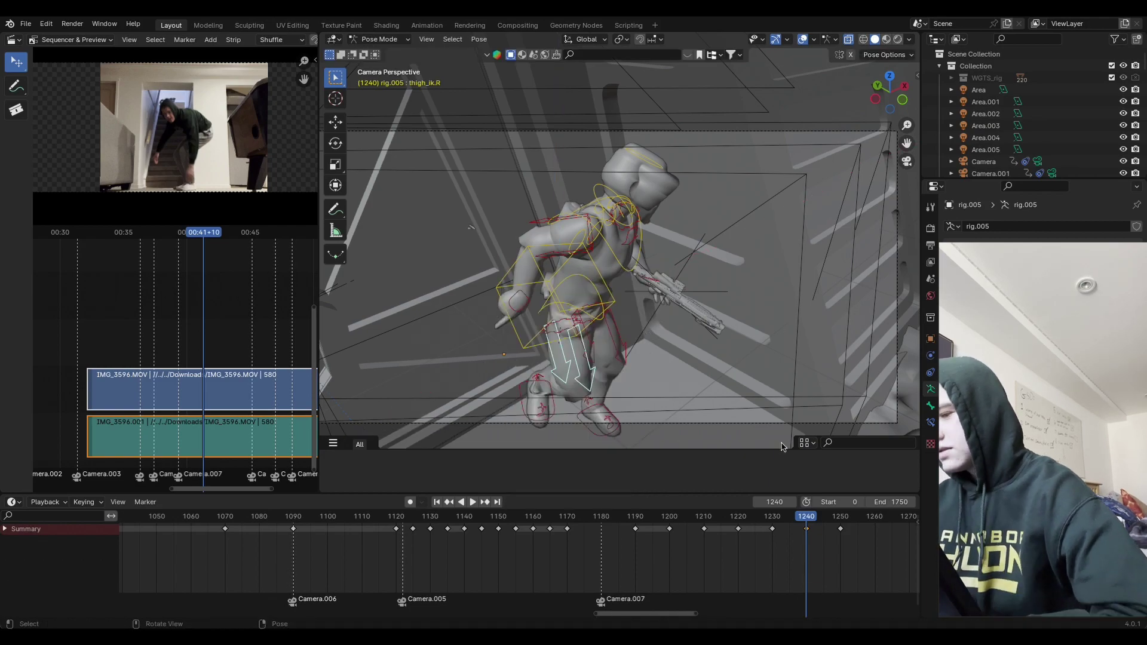
Step: Rotate thigh_ik.R around X at frame 1230, key location and rotation, and review playback
drag(782, 522, 763, 542)
key(space)
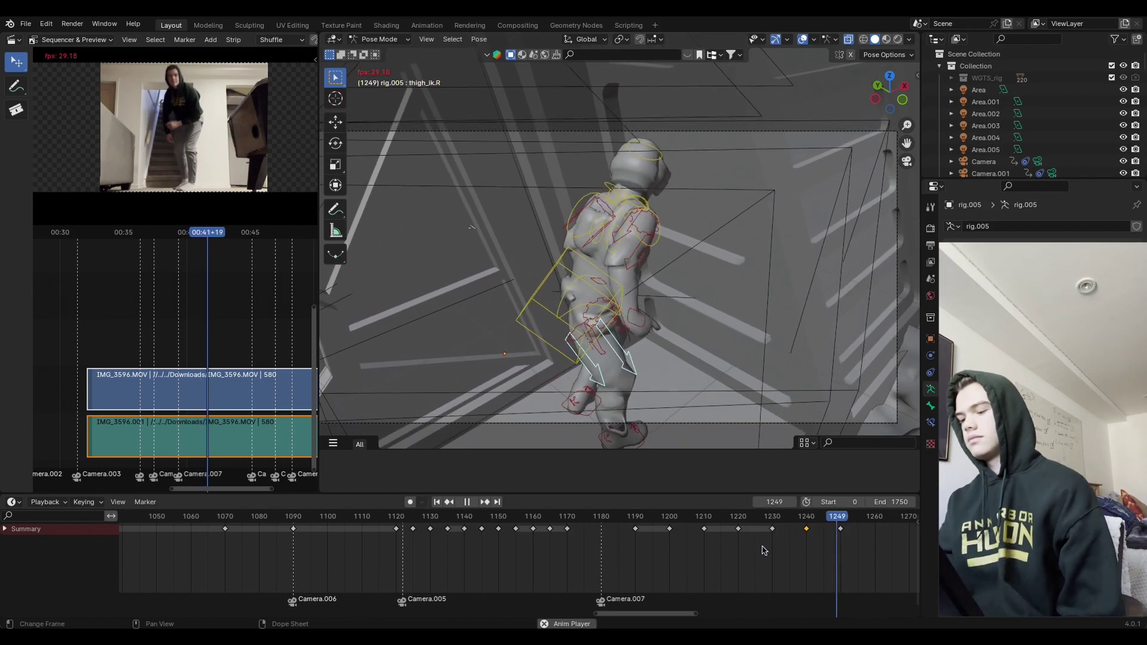
key(space)
click(772, 518)
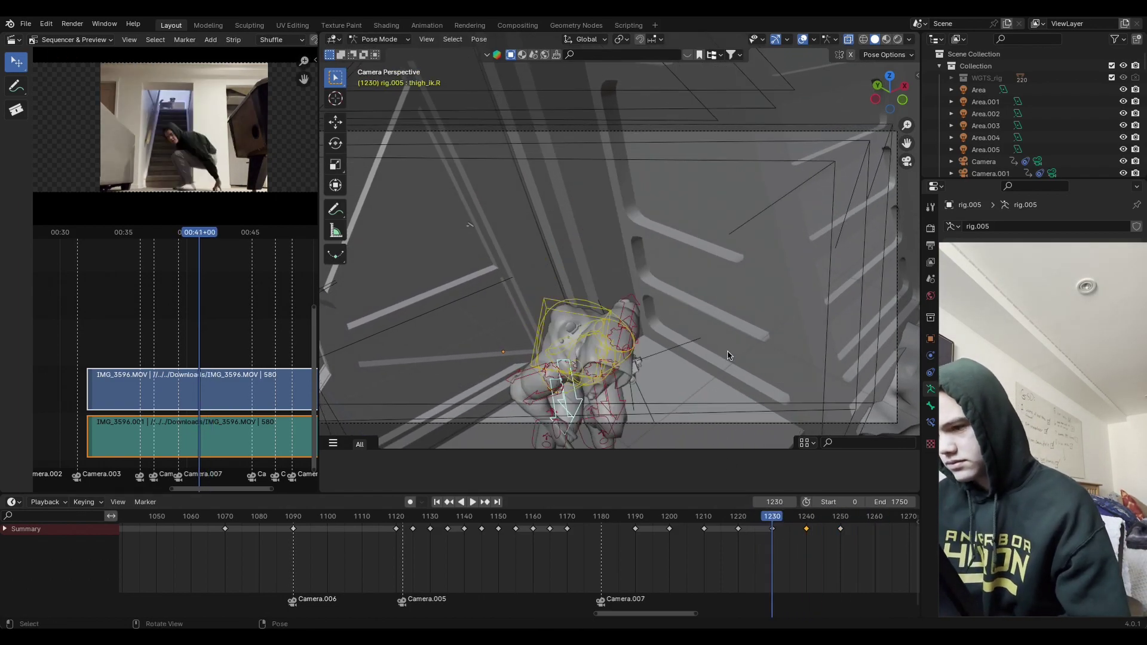
key(r)
key(x)
click(668, 395)
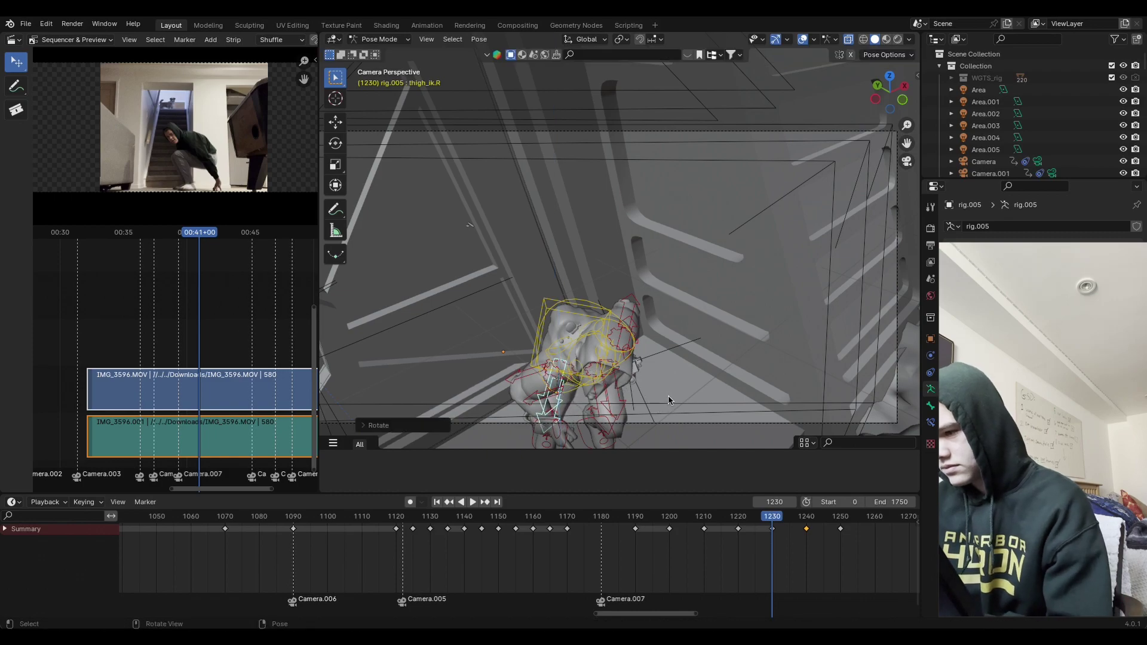
key(i)
click(676, 397)
key(space)
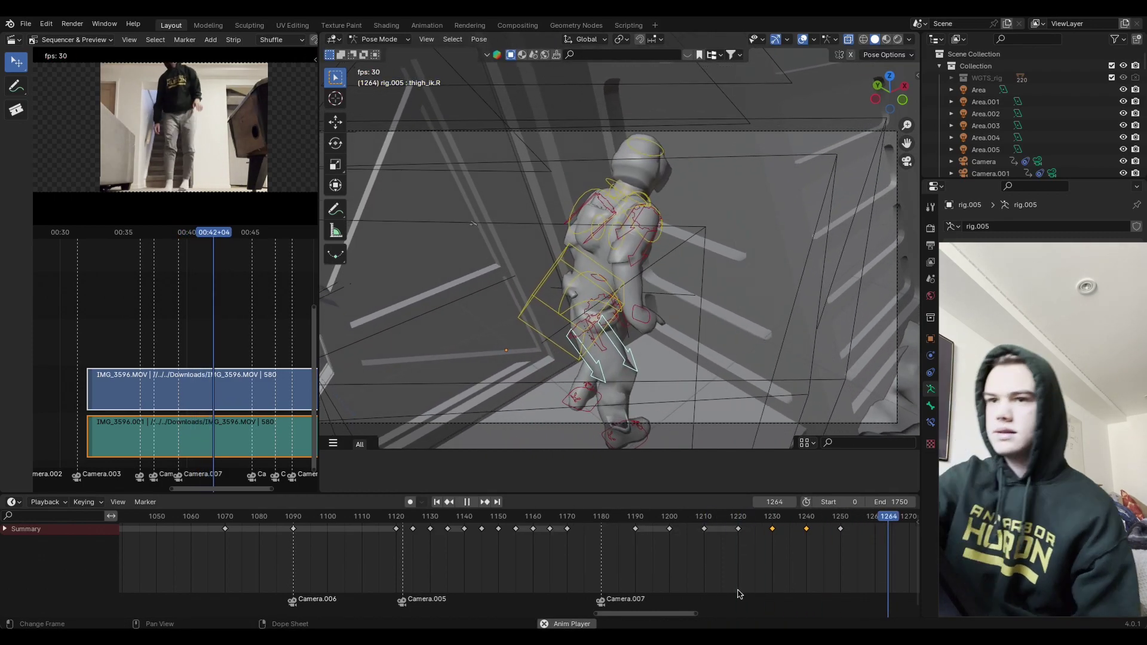
key(space)
click(25, 23)
Step: Save the file, slide the late stand-up keyframe about five frames earlier, and replay it
click(53, 104)
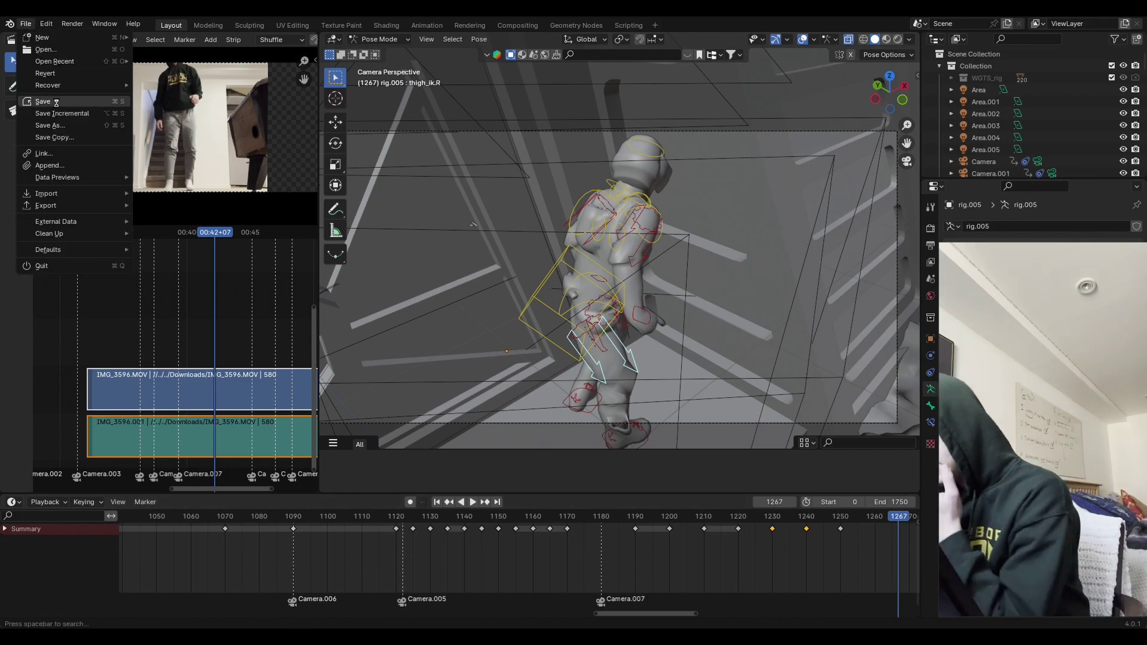
drag(821, 522, 839, 544)
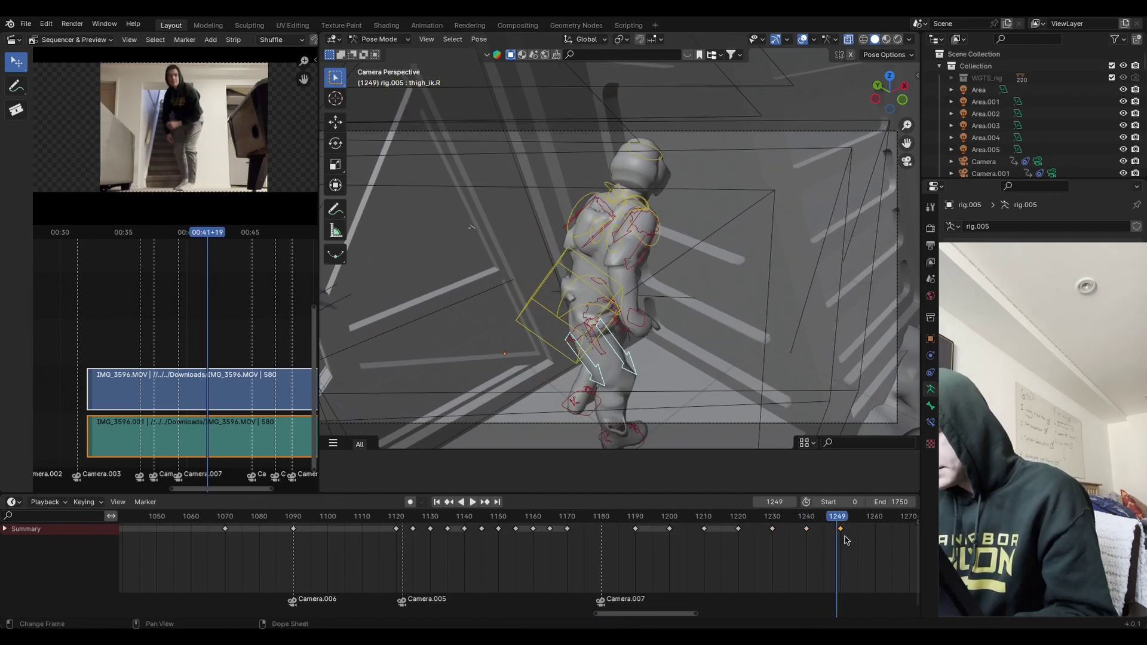
key(g)
click(838, 547)
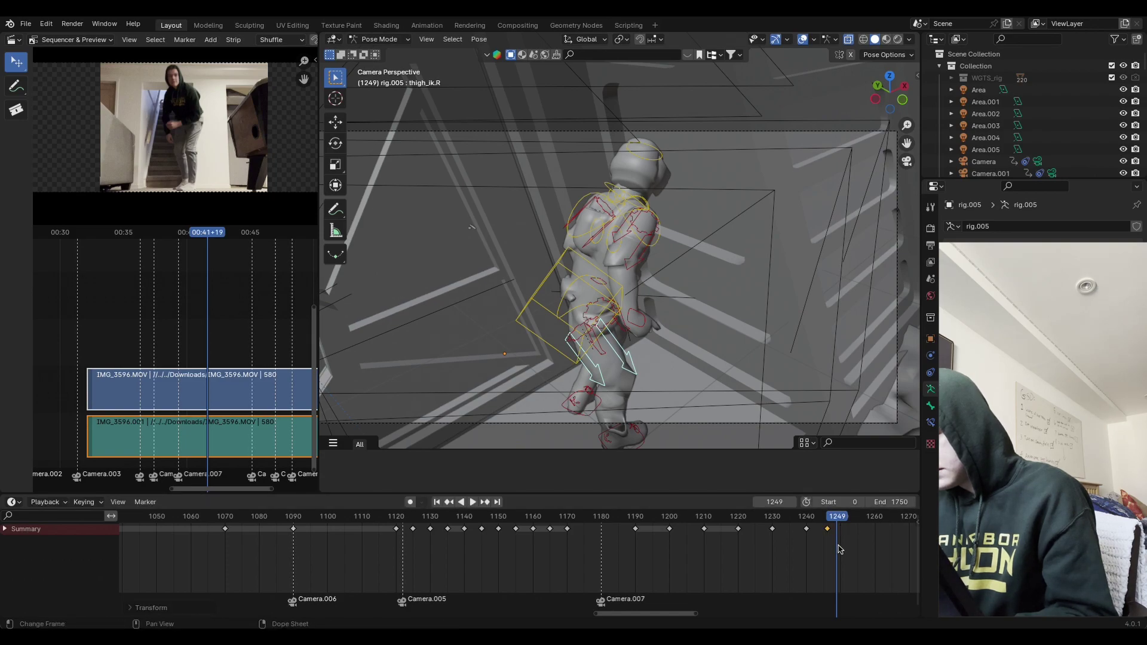
click(772, 523)
key(space)
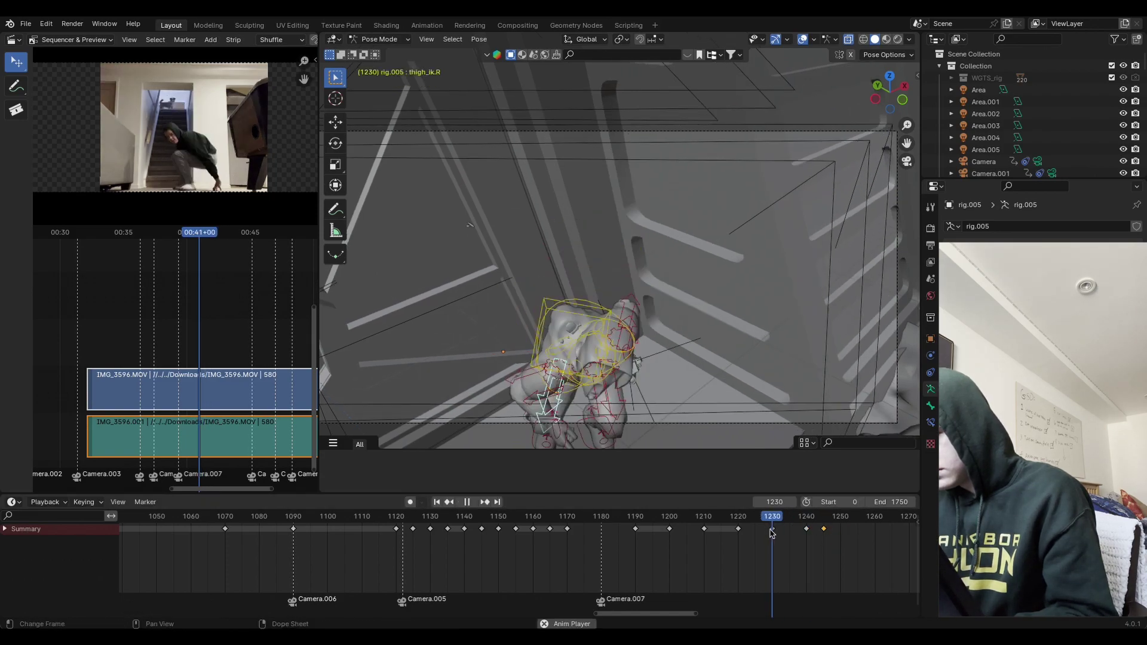
key(space)
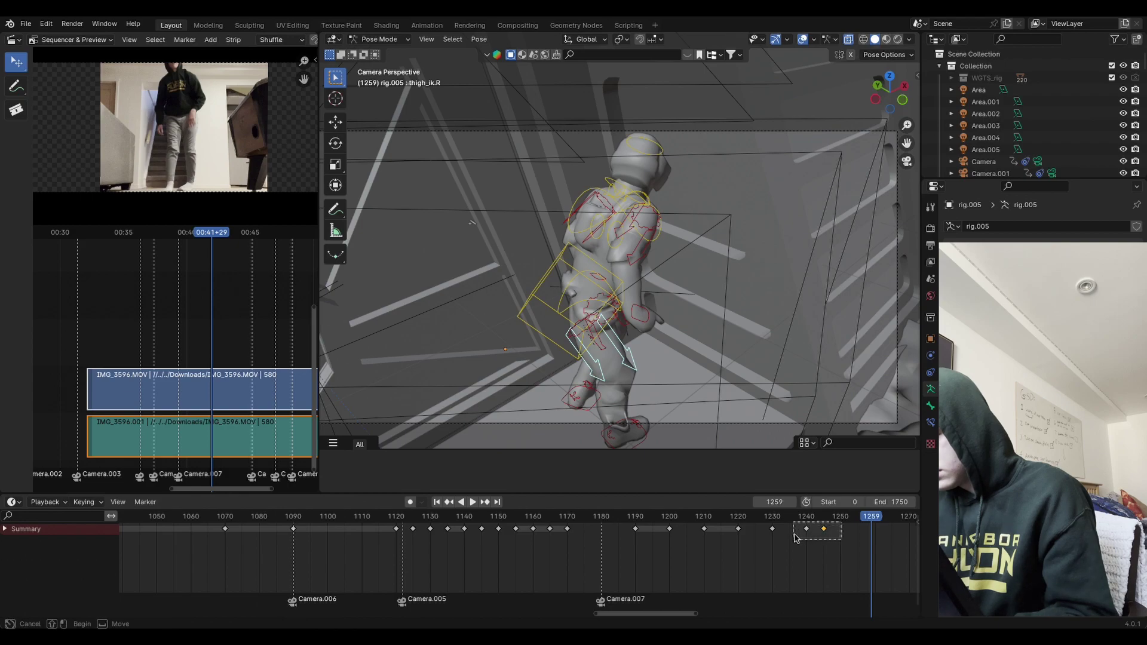
Step: Slide the last two keyframes earlier and replay to check the timing
key(g)
drag(795, 538, 731, 530)
click(778, 549)
key(space)
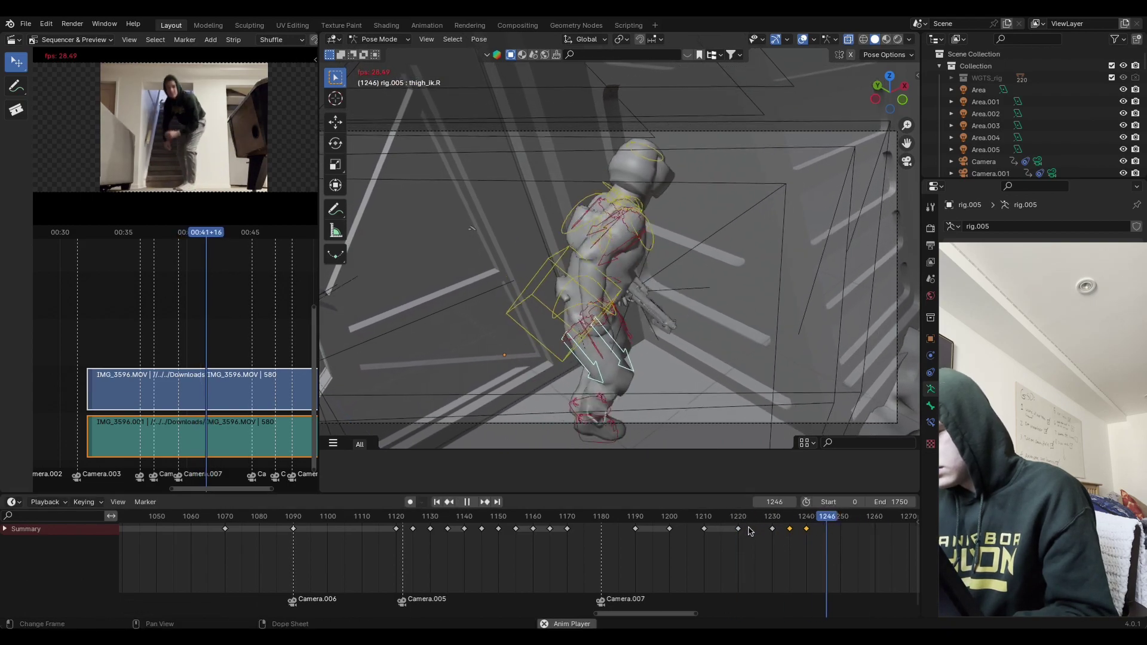
key(space)
Step: Replay the stand-up from around frames 1219 and 1230 to judge the new timing
click(25, 24)
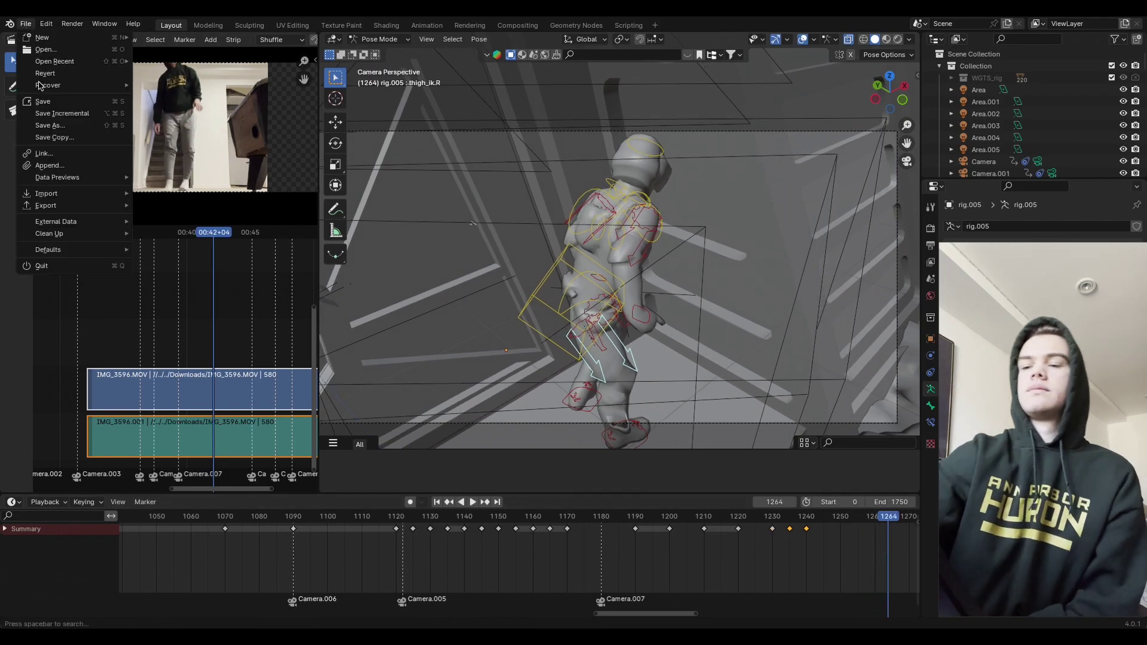
click(736, 529)
key(space)
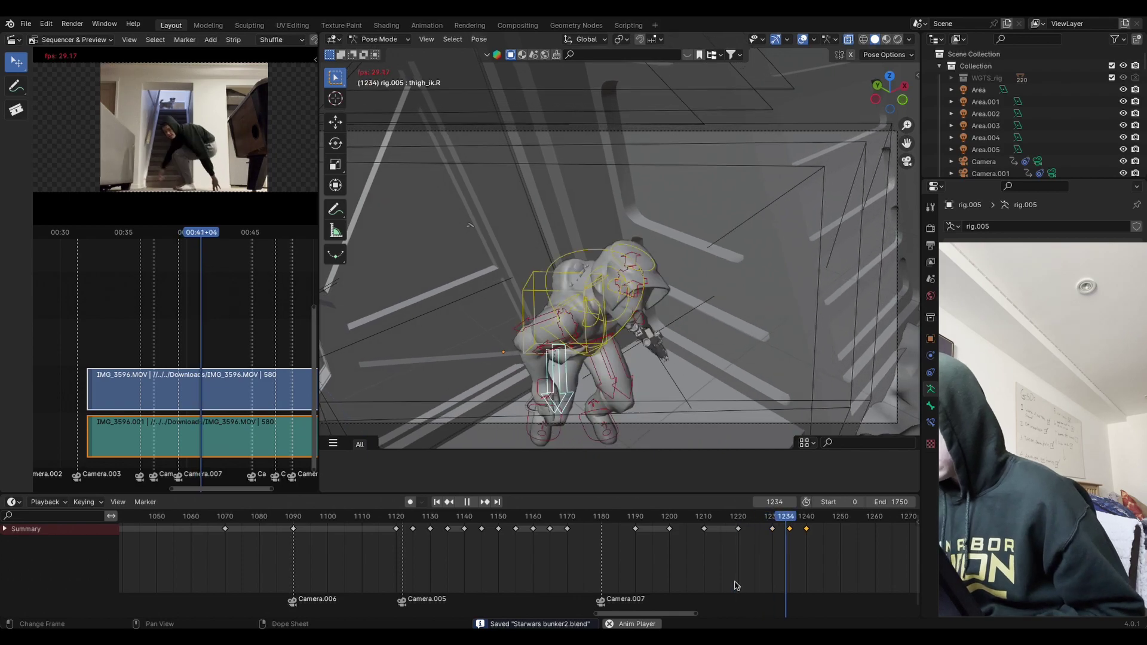
click(770, 528)
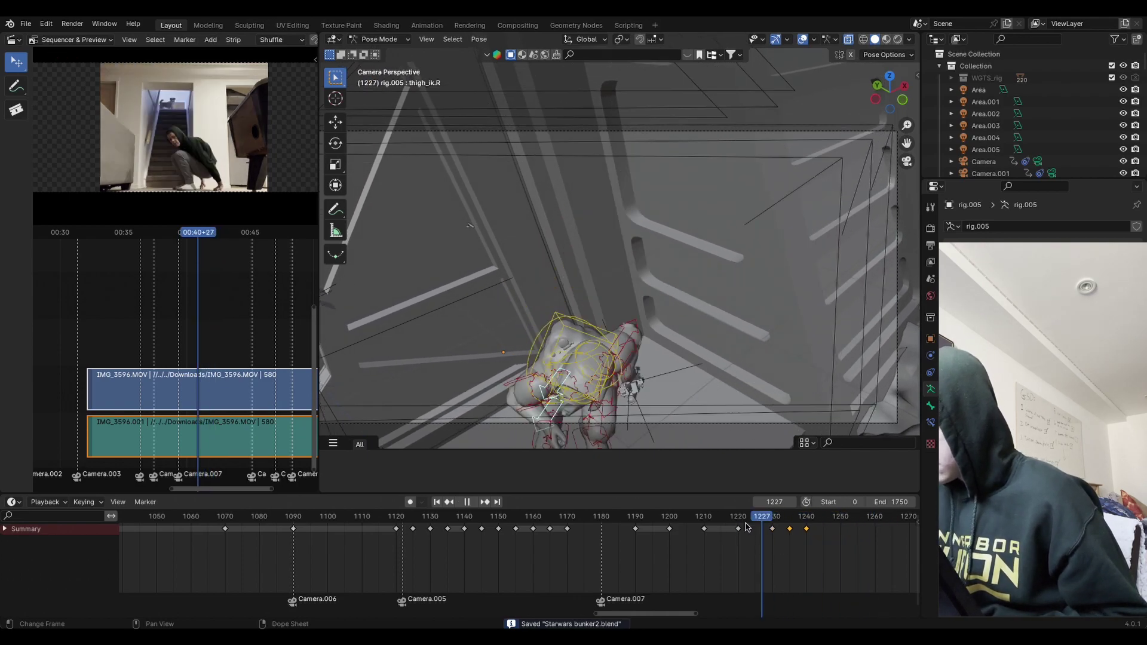
key(space)
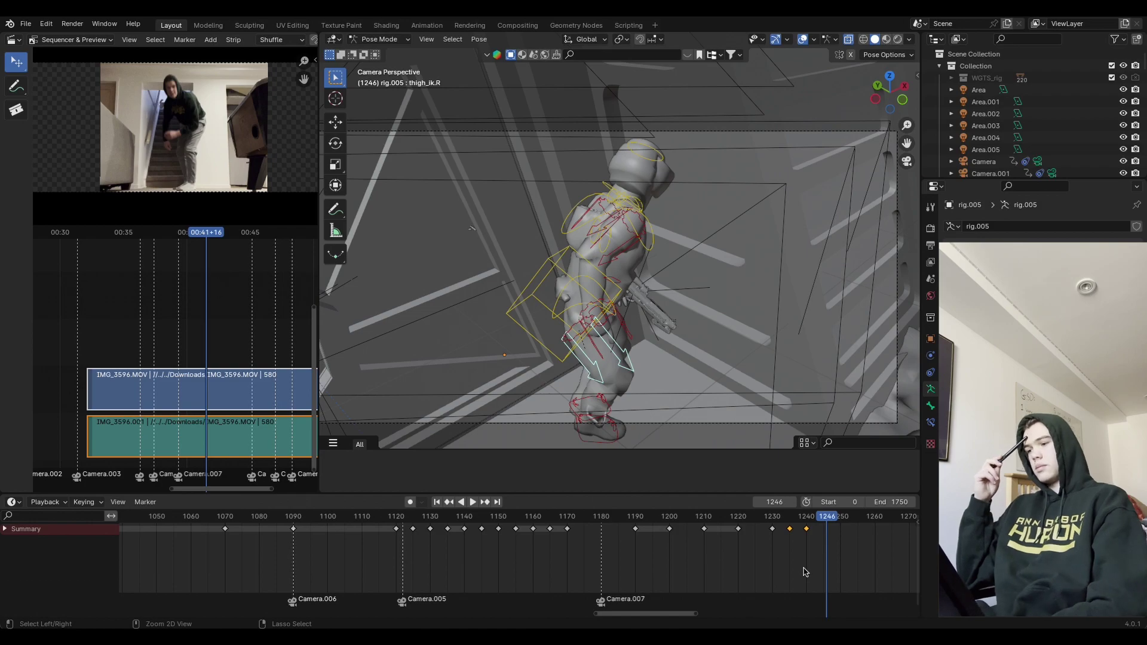
key(Escape)
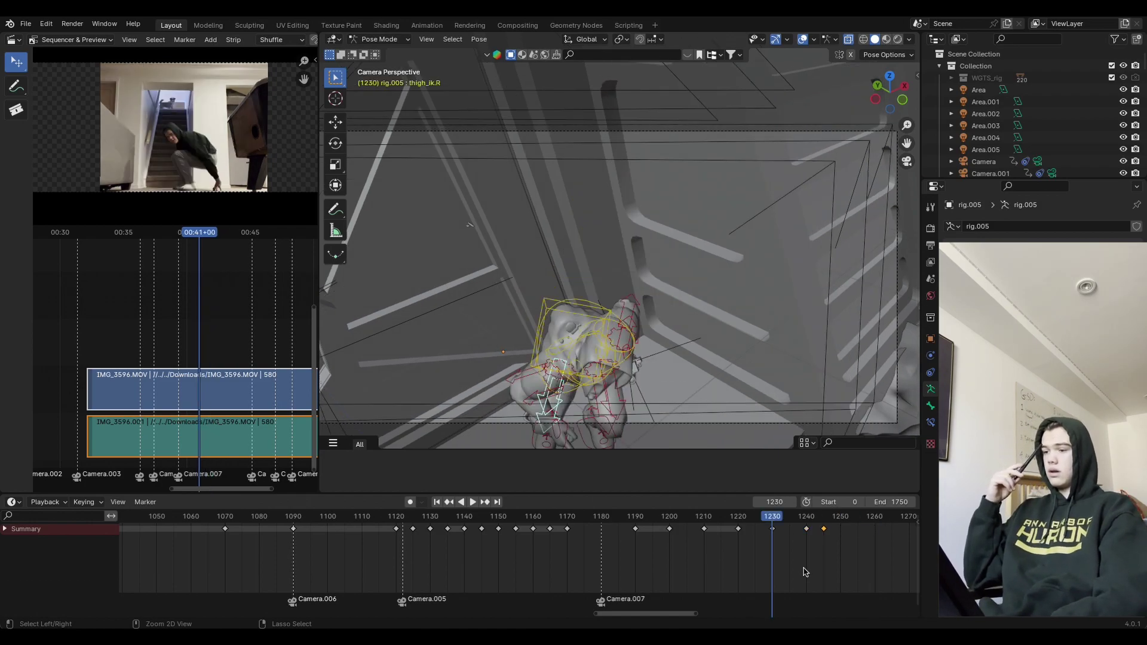
key(space)
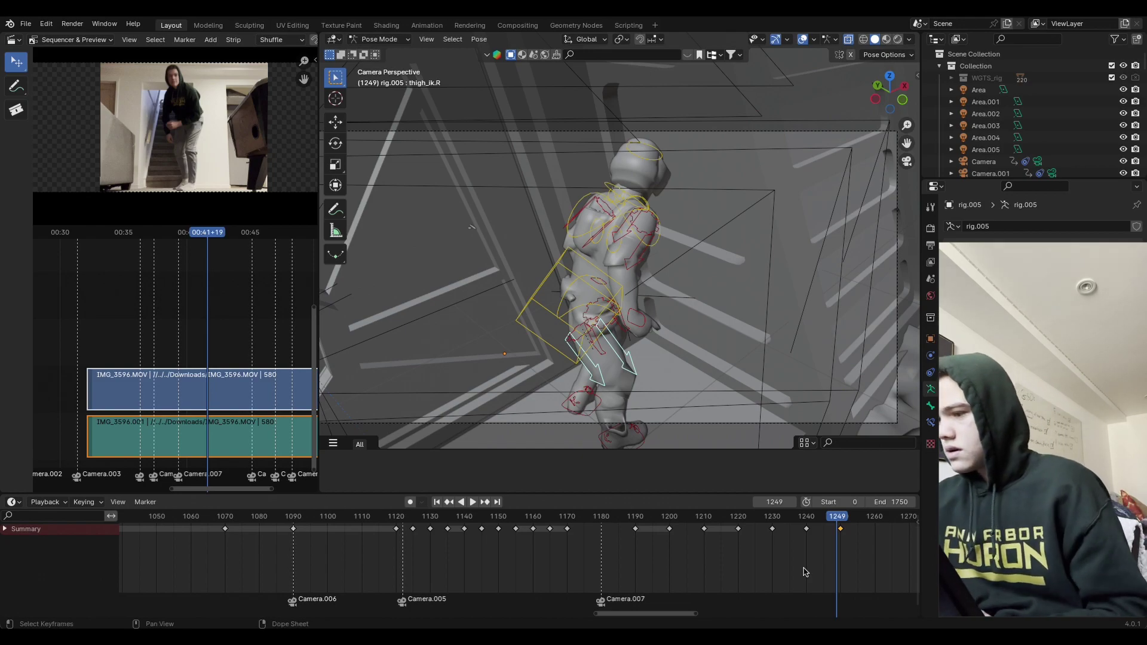
Step: Shift all bones' keys earlier, then select the frame 1249 keyframe to move it
key(a)
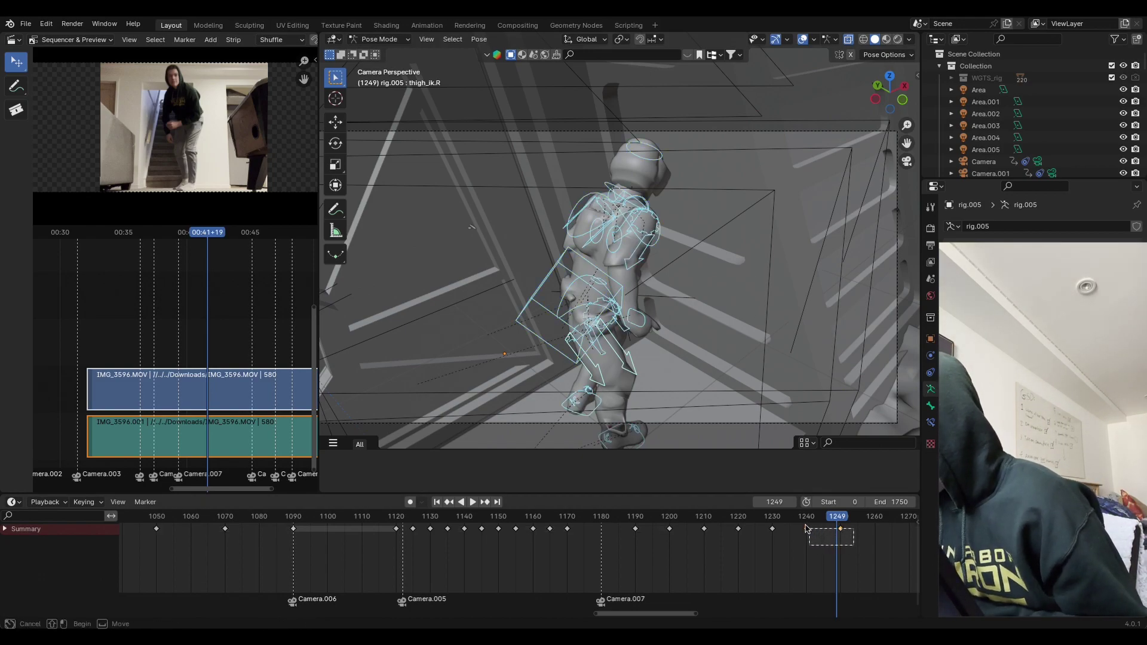
key(g)
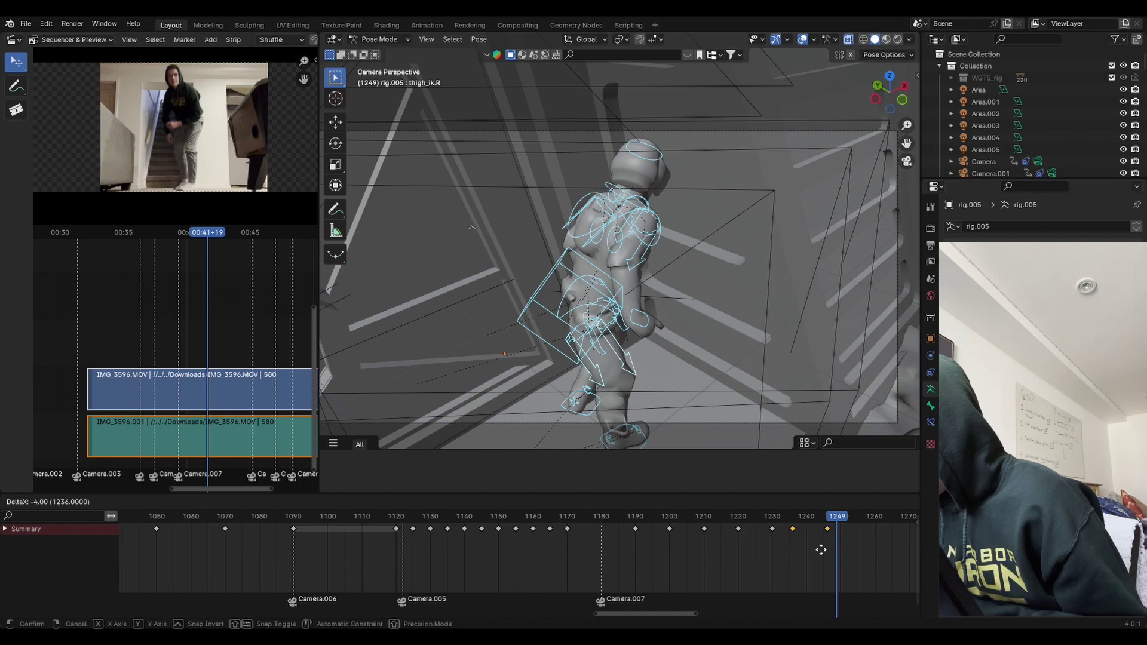
click(822, 550)
key(g)
drag(812, 532, 687, 624)
Step: Drop the stand-up keyframe at frame 1240 and replay from frames 1204, 1223 and 1239
click(792, 552)
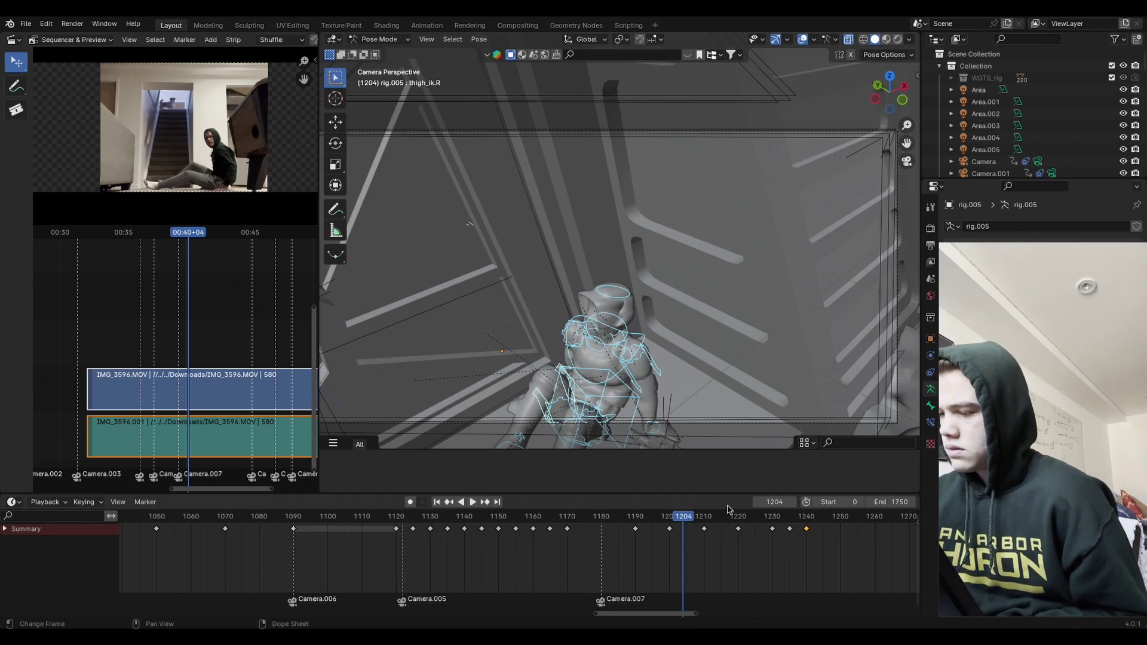
key(space)
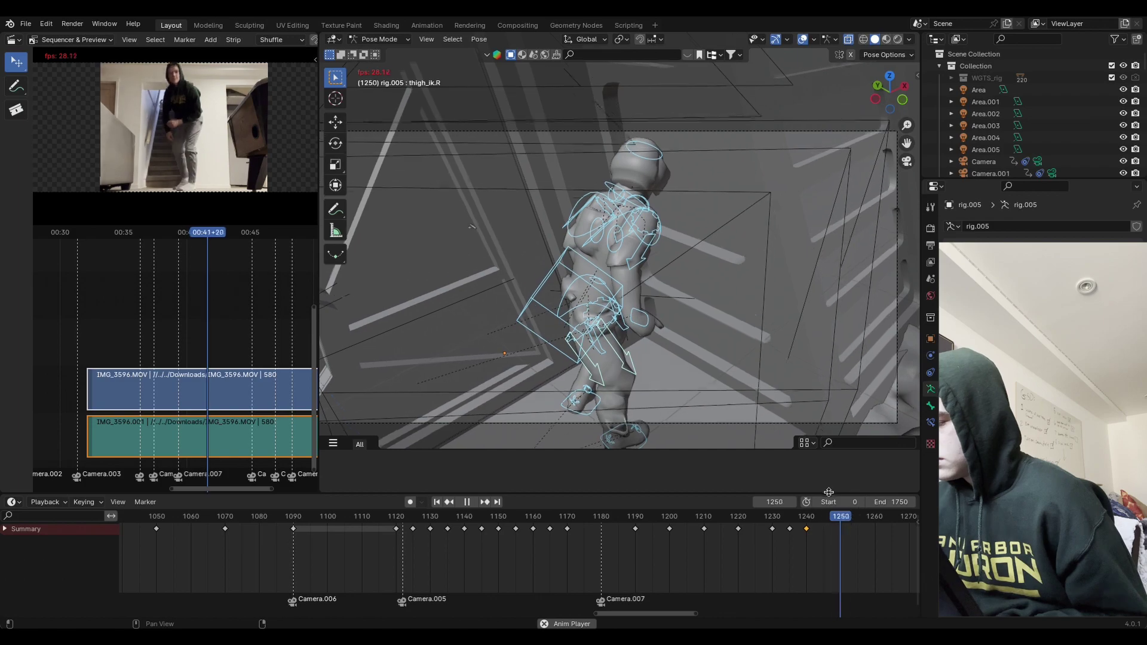
drag(831, 517, 804, 571)
key(space)
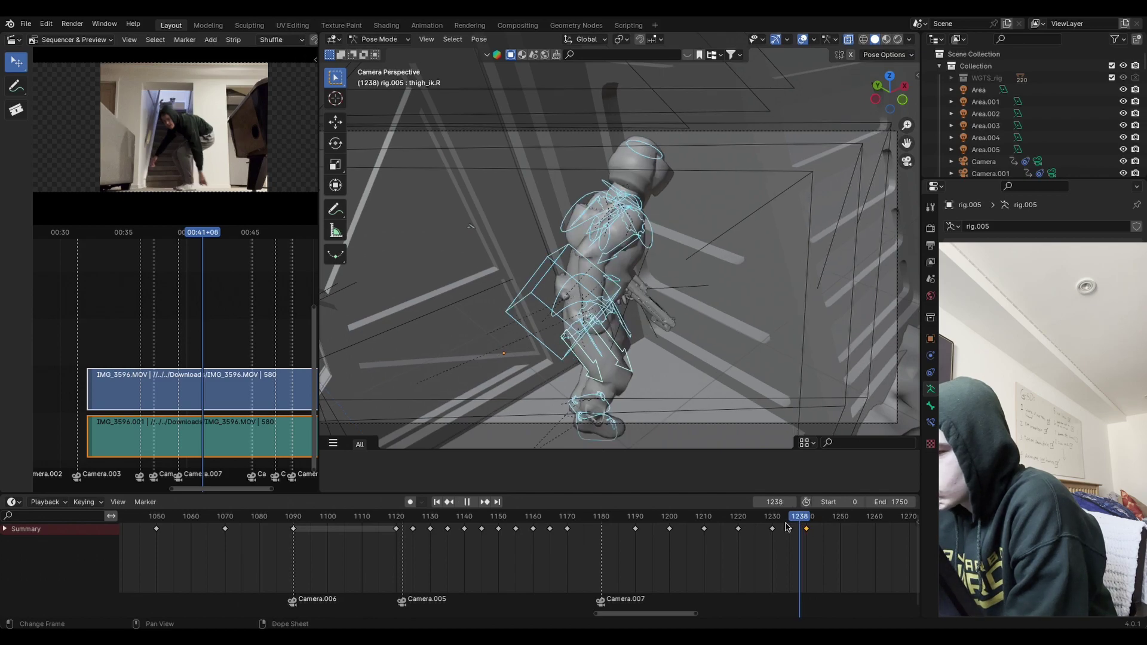
drag(806, 538, 828, 537)
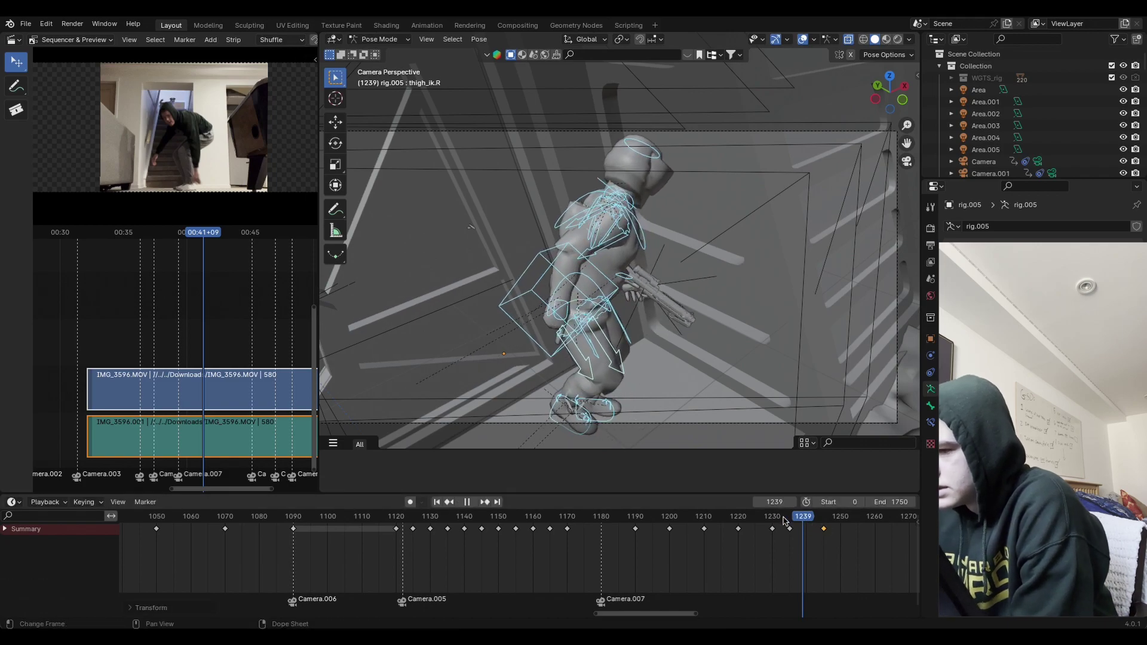
key(space)
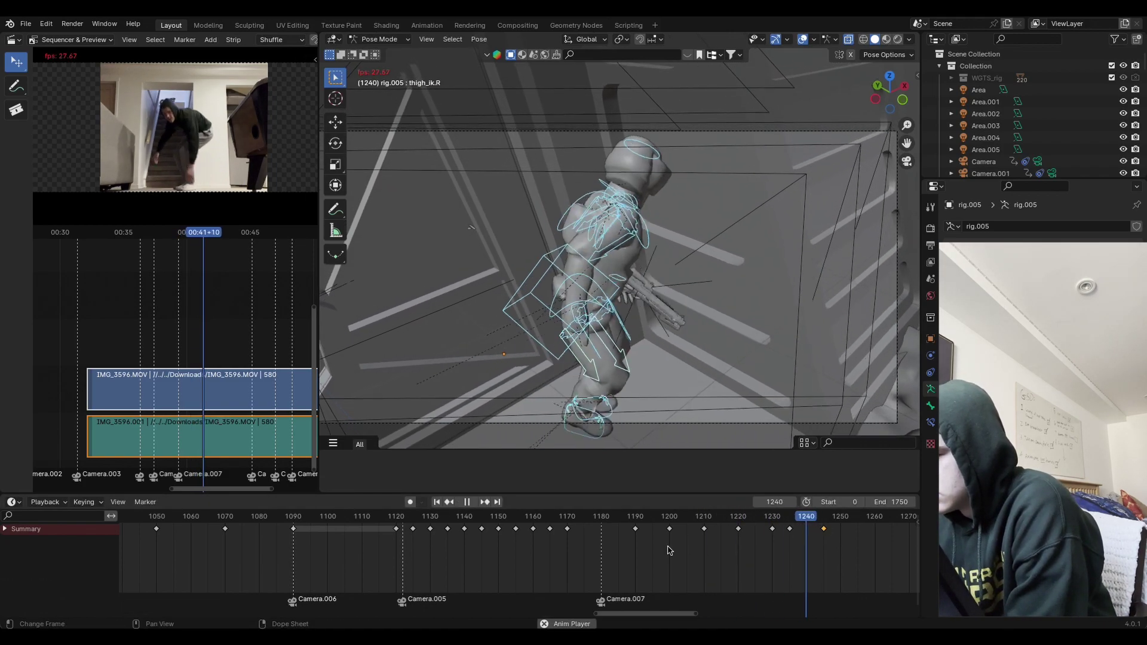
key(space)
Step: Save the blend file, replay from frame 1183, and zoom out to see the set
click(25, 24)
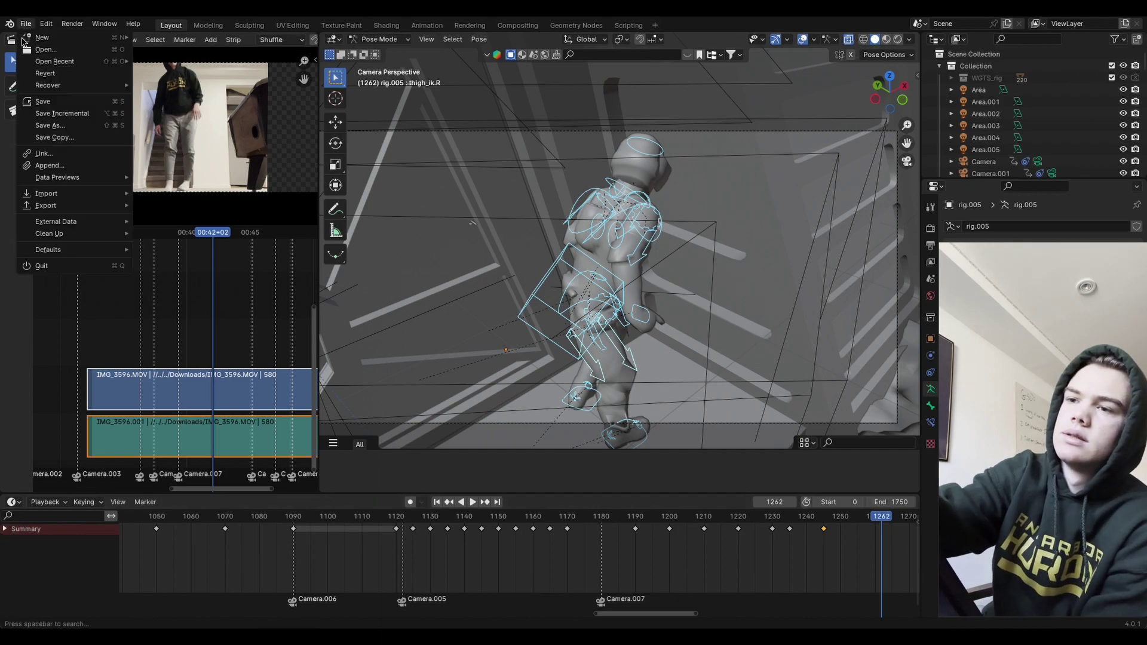
click(45, 100)
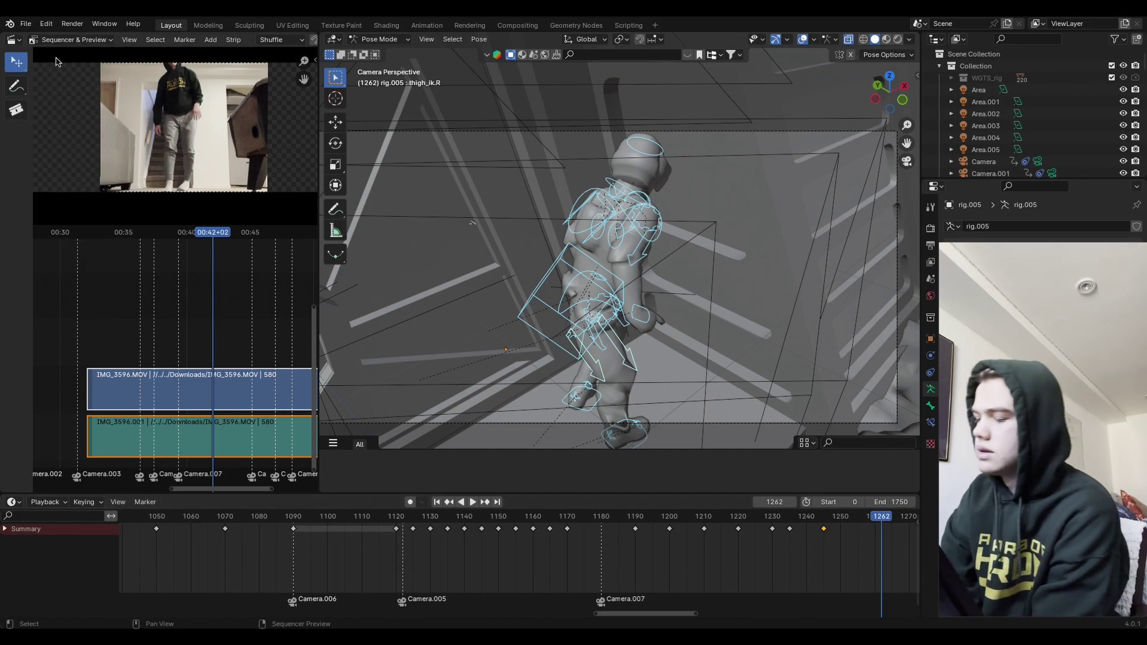
click(613, 517)
key(space)
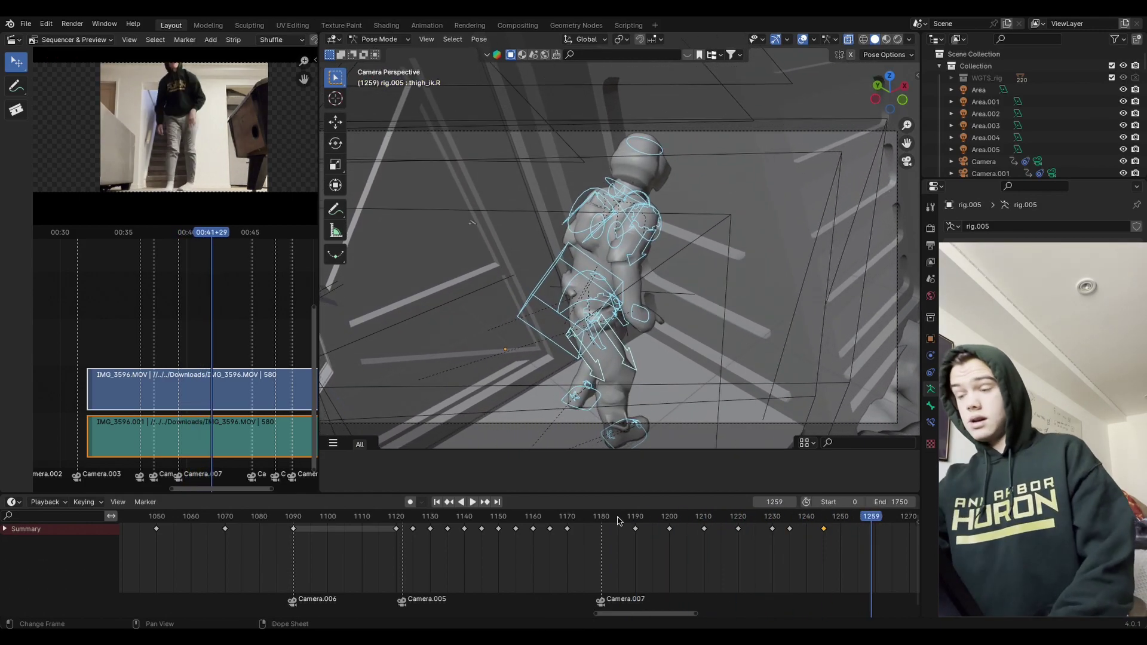
ctrl+middle_drag(702, 256, 689, 311)
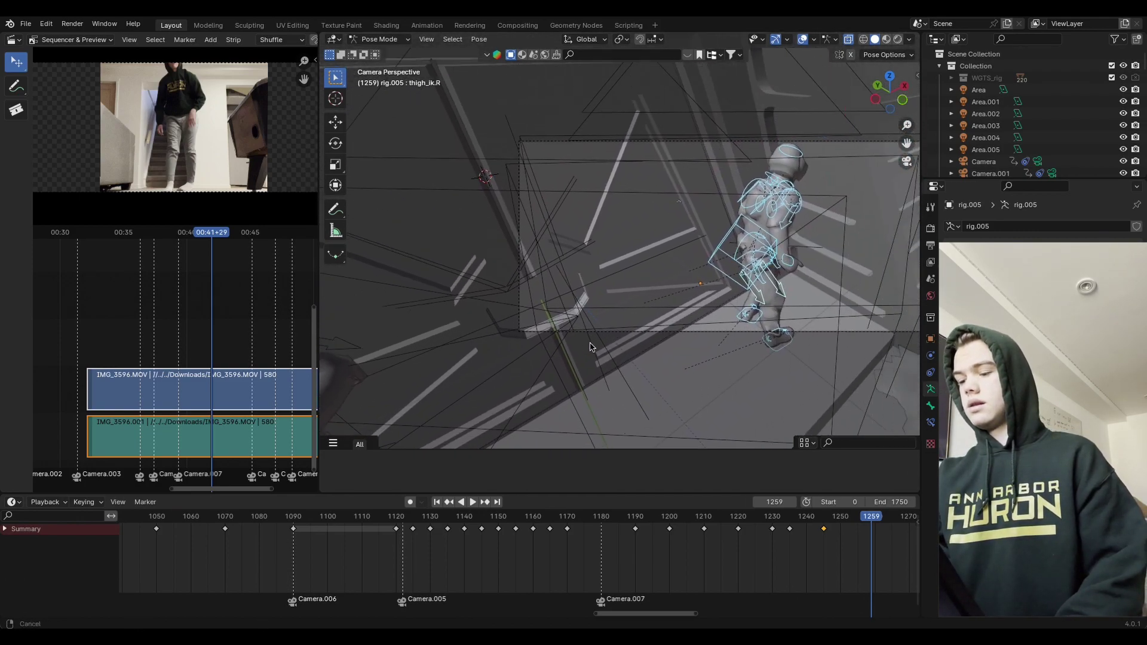
click(388, 524)
key(space)
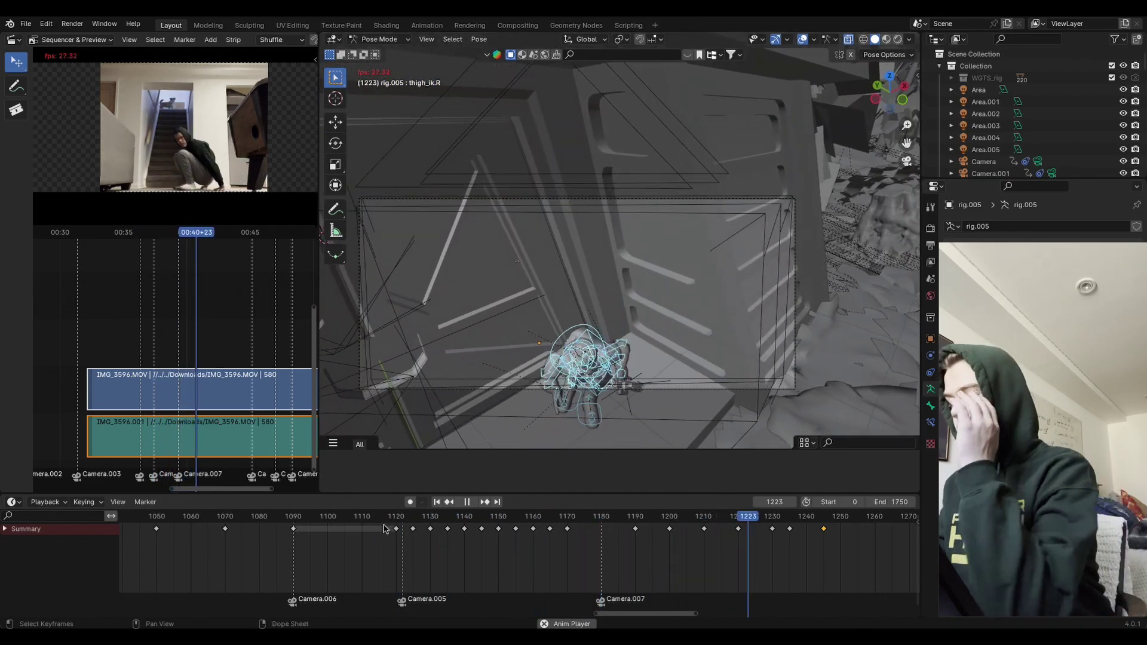
key(space)
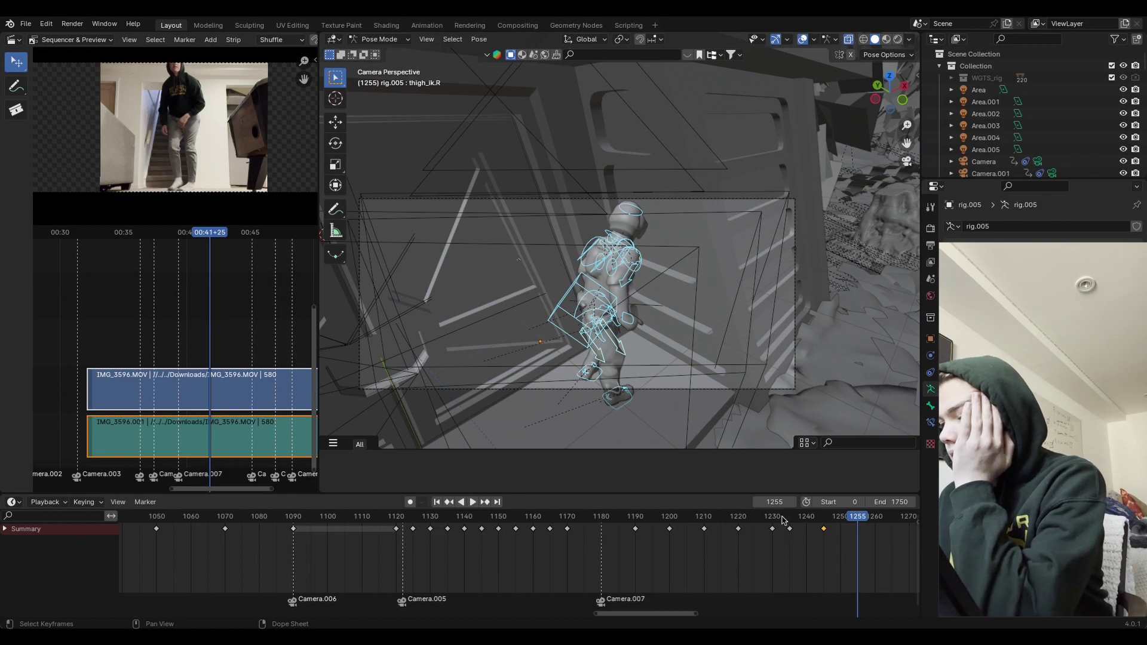
click(772, 530)
key(space)
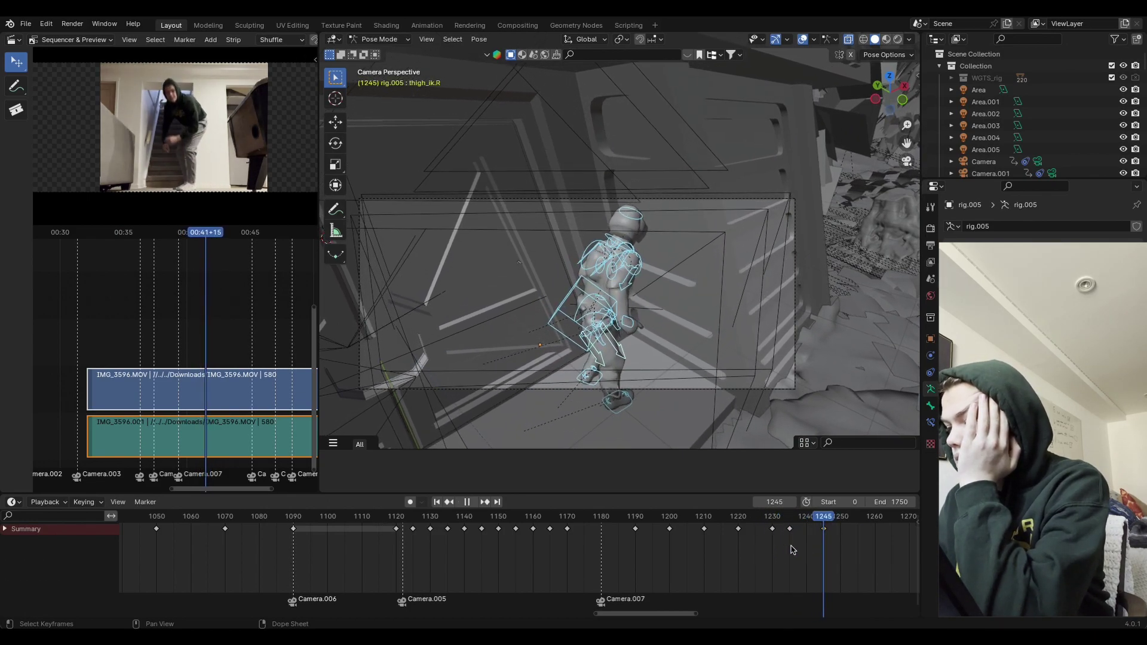
shift+right_drag(793, 550, 741, 563)
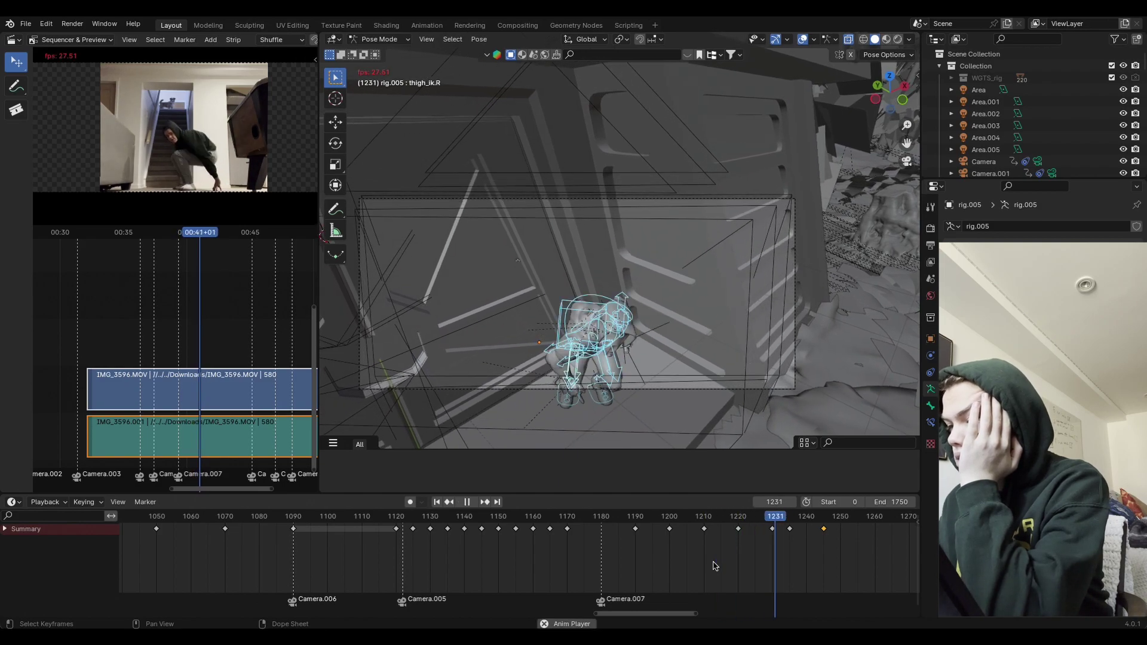
key(space)
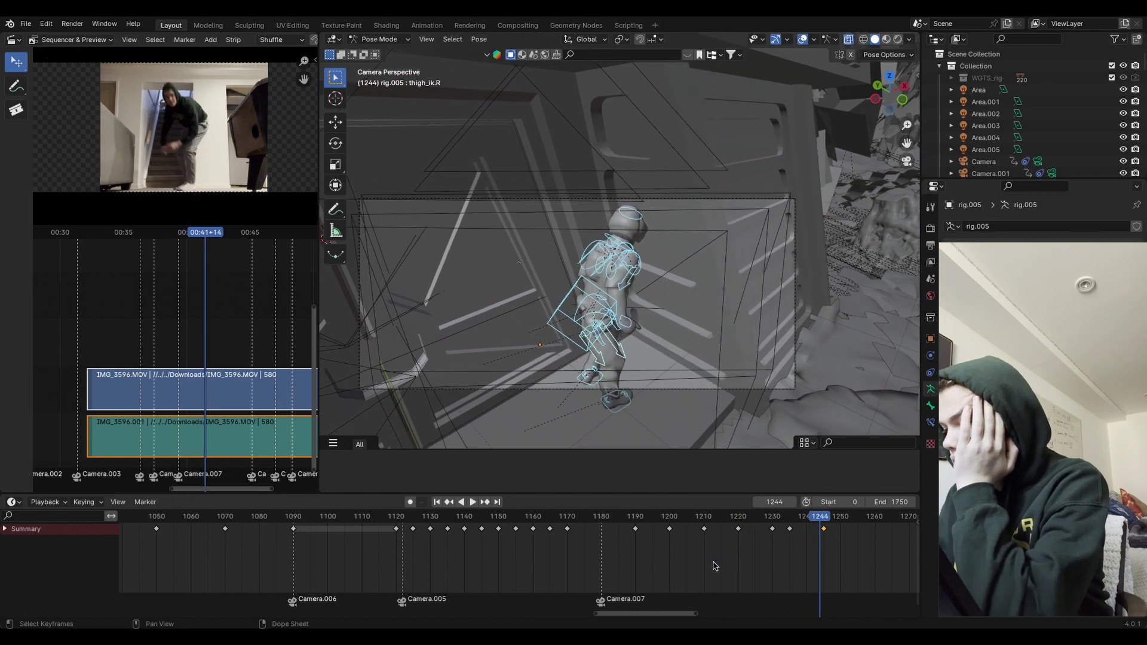
click(737, 517)
key(space)
key(space)
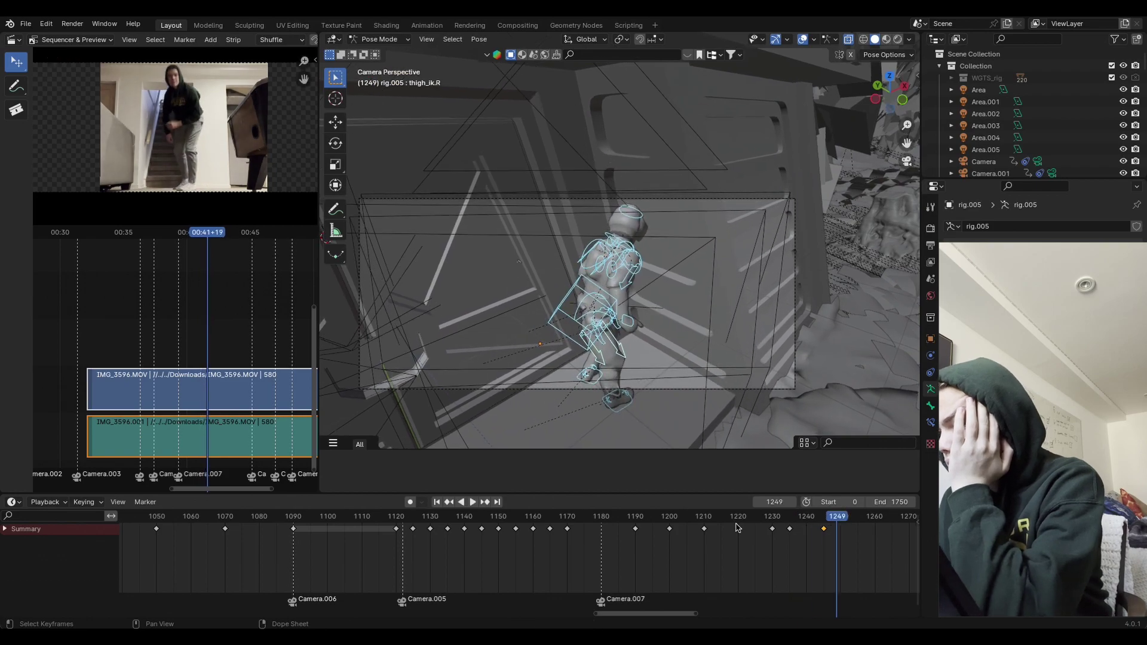
click(774, 520)
key(space)
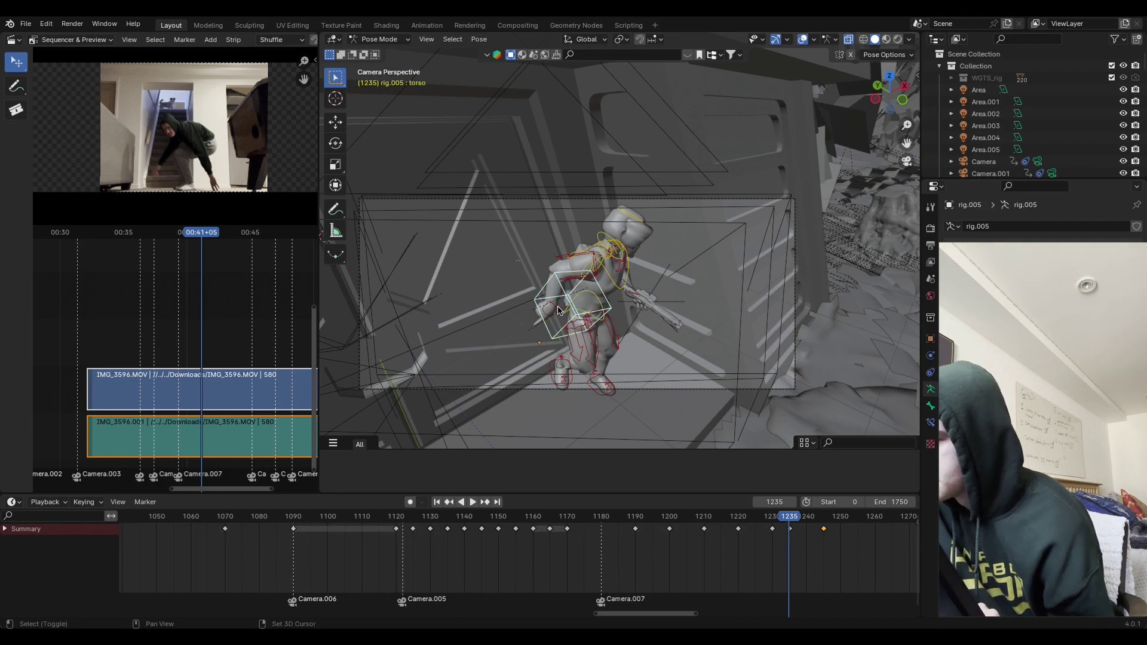
Step: Reposition the left hand control and keyframe location and rotation for all bones
key(g)
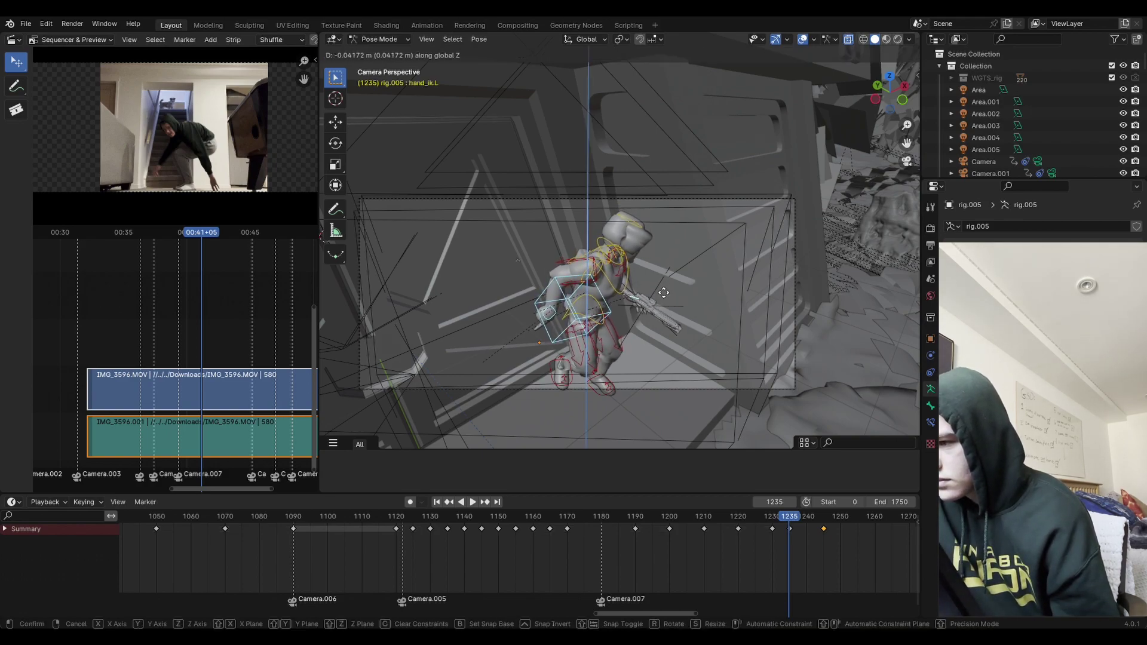
click(664, 297)
key(a)
key(i)
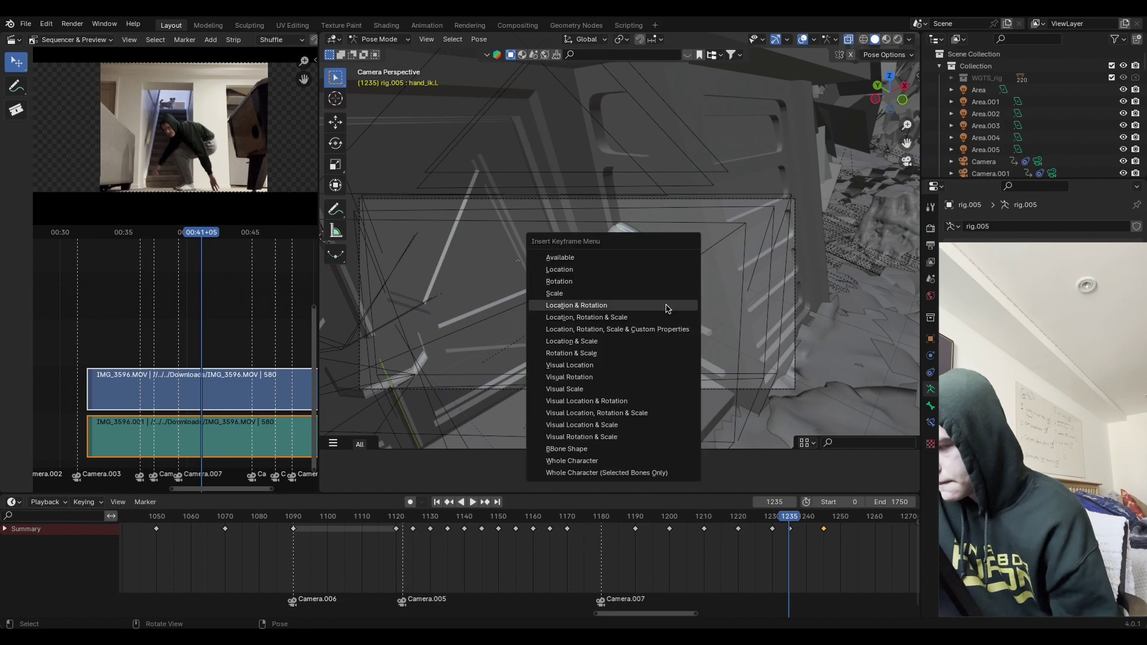
click(665, 306)
Step: Review the new key forward and in reverse, returning to frame 1235
drag(765, 518, 832, 545)
key(space)
key(space)
key(shift+ctrl+space)
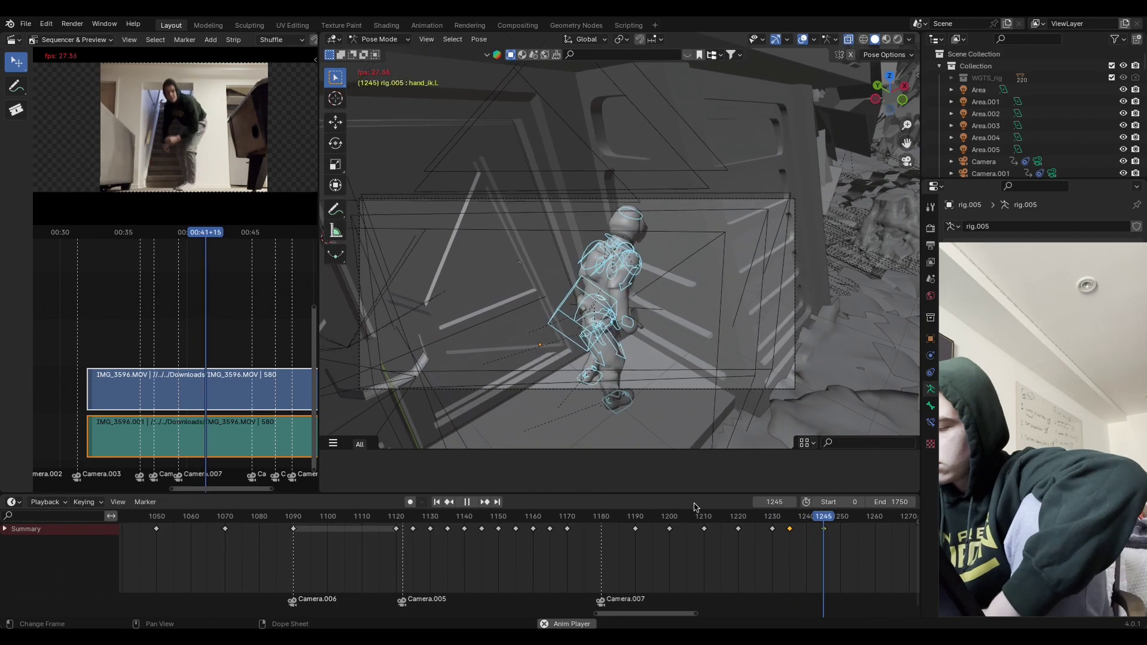
key(space)
click(791, 518)
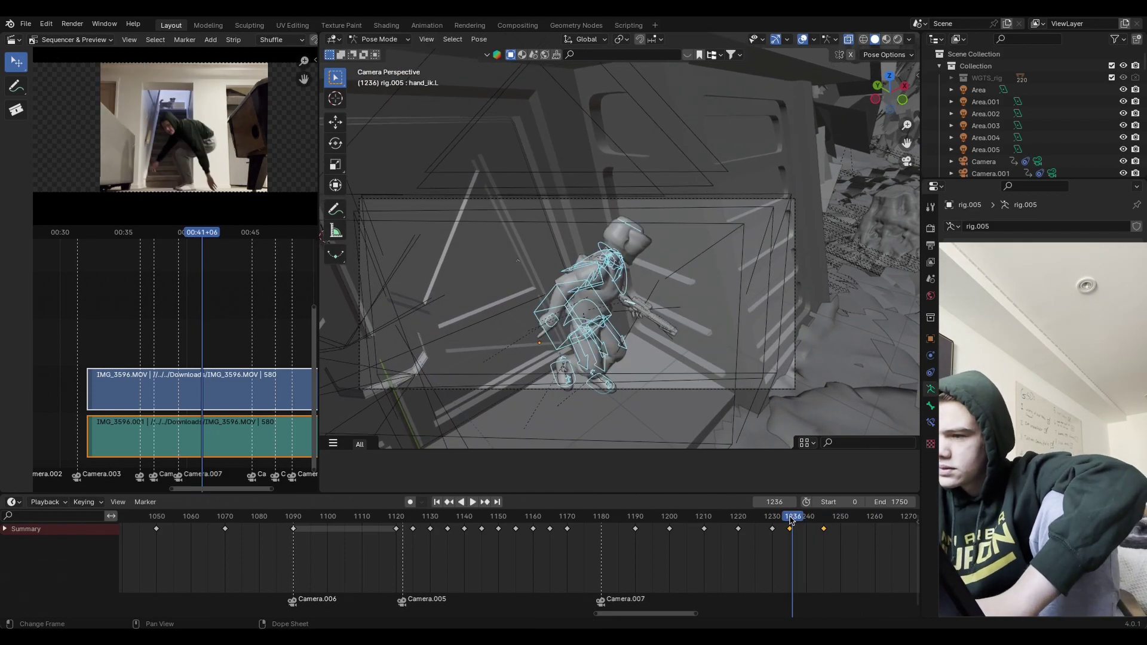
key(shift+ctrl+space)
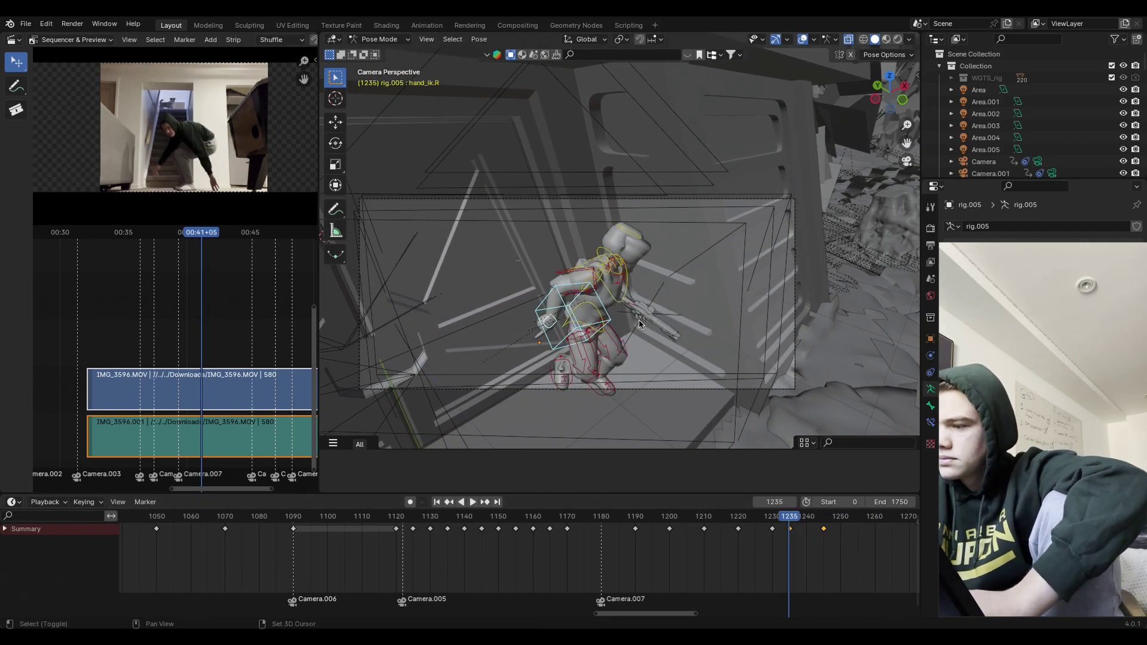
Step: Lower the left hand vertically, tilt the torso on X, and key Location & Rotation
key(g)
key(z)
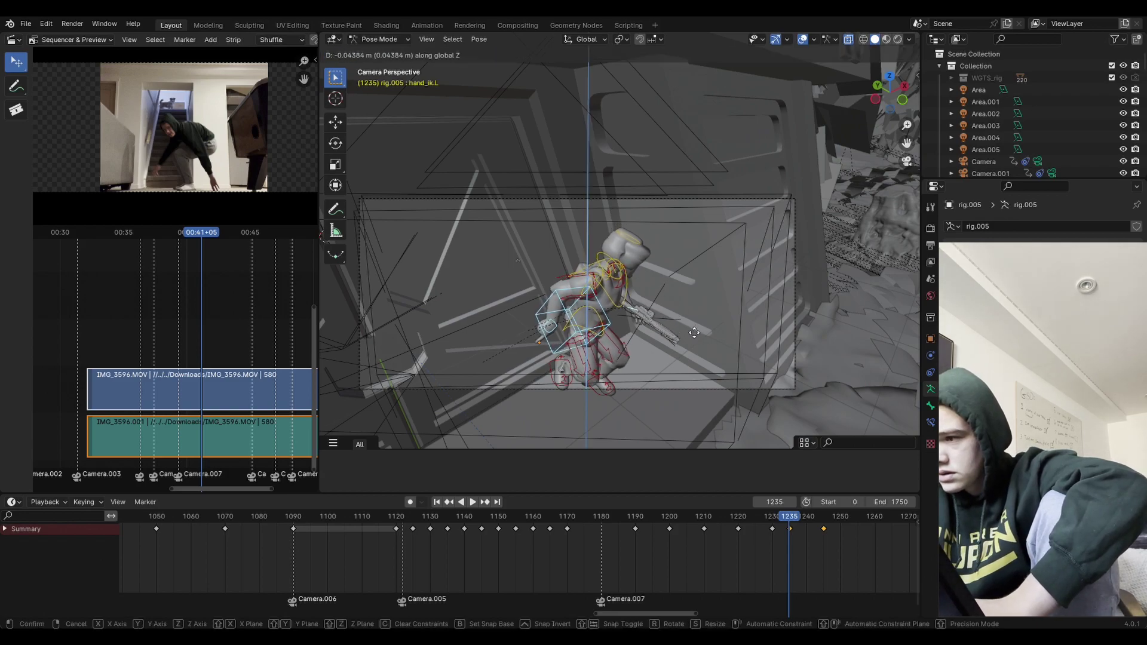
click(693, 339)
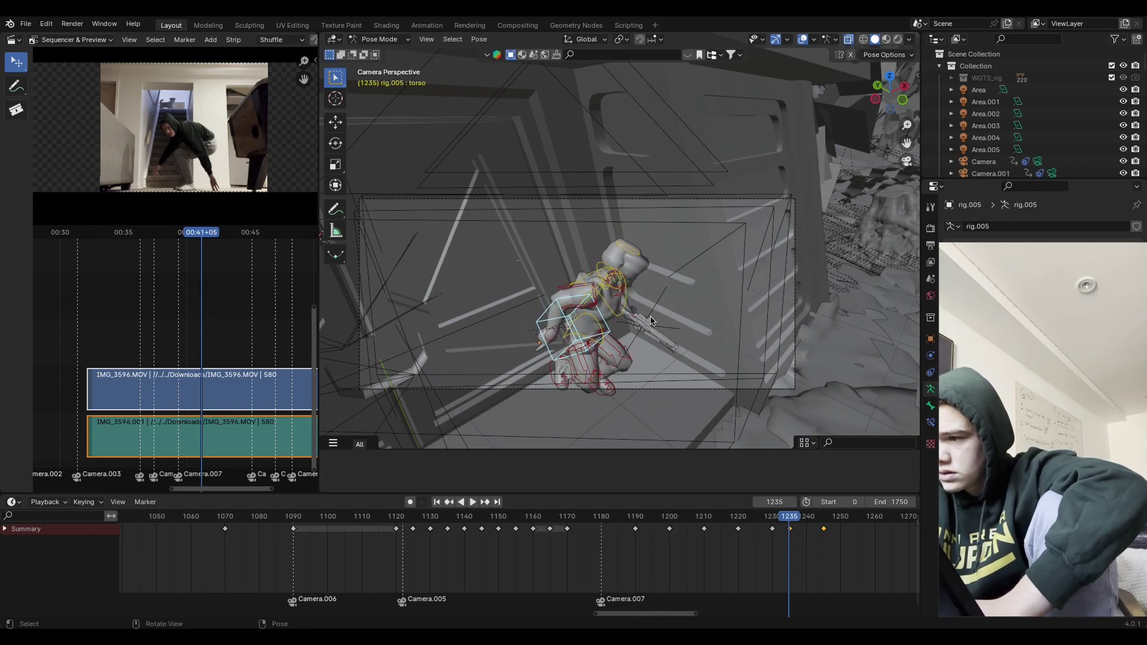
key(r)
key(x)
click(662, 345)
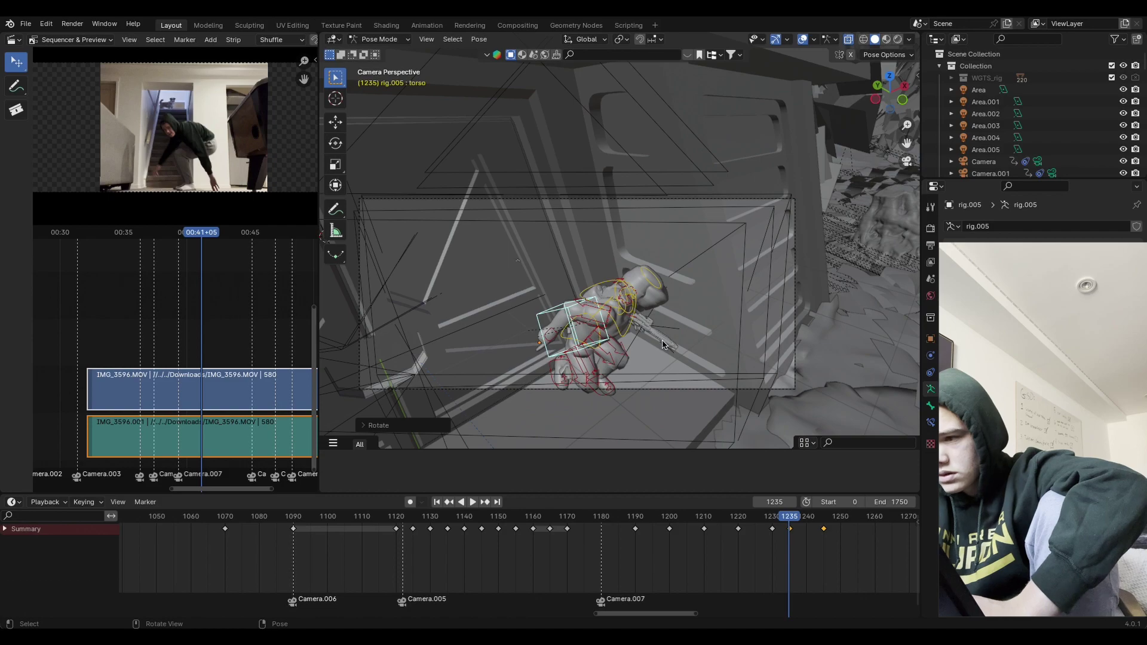
key(i)
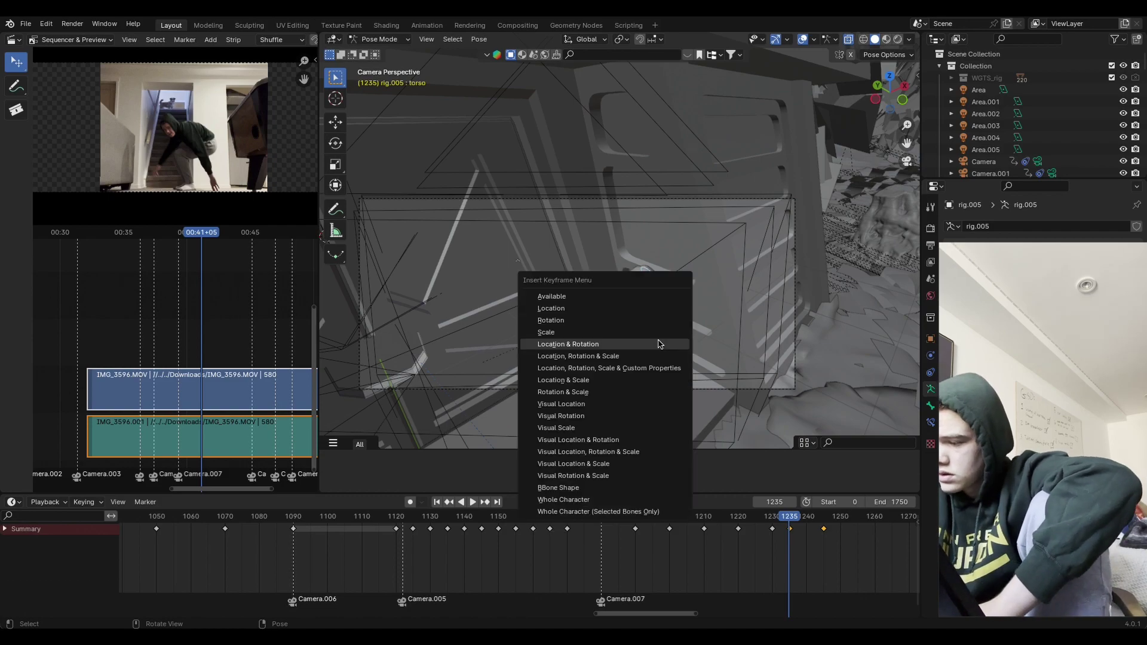
click(656, 344)
Step: Play the animation backwards, then replay it from frame 1235
key(shift+ctrl+space)
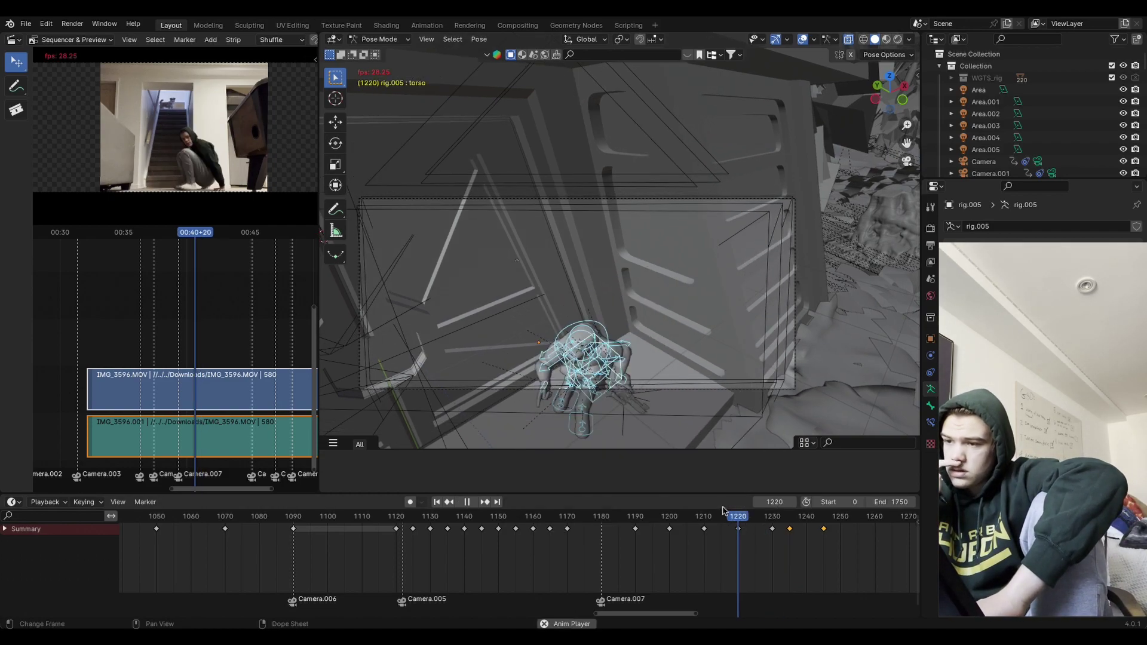
click(790, 518)
key(space)
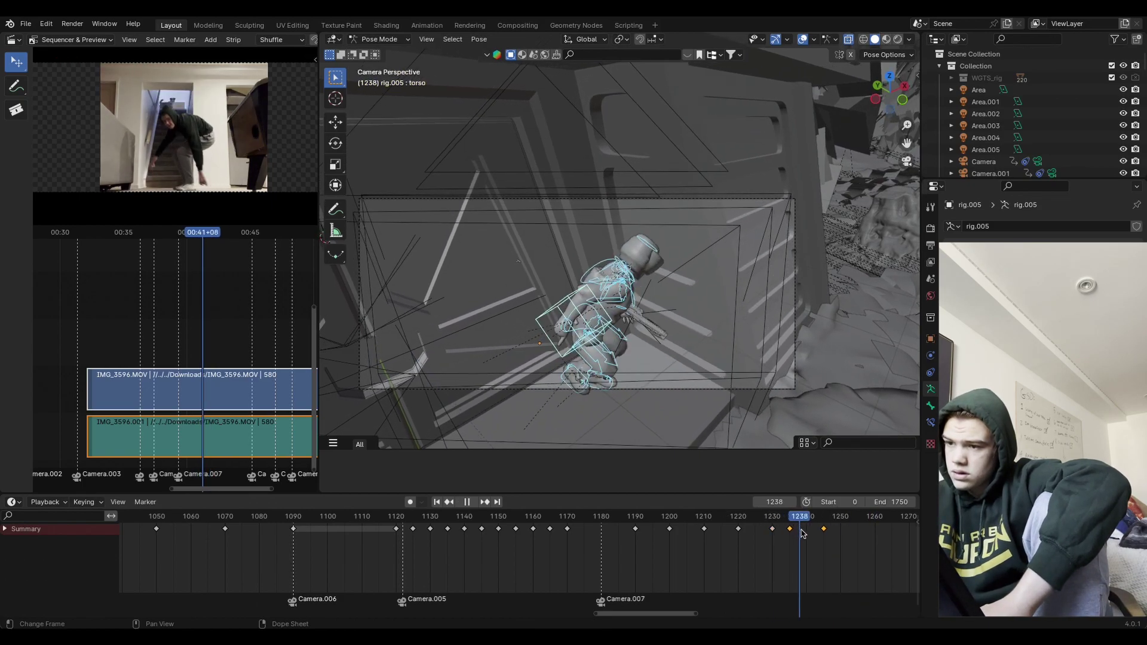
drag(788, 533, 773, 528)
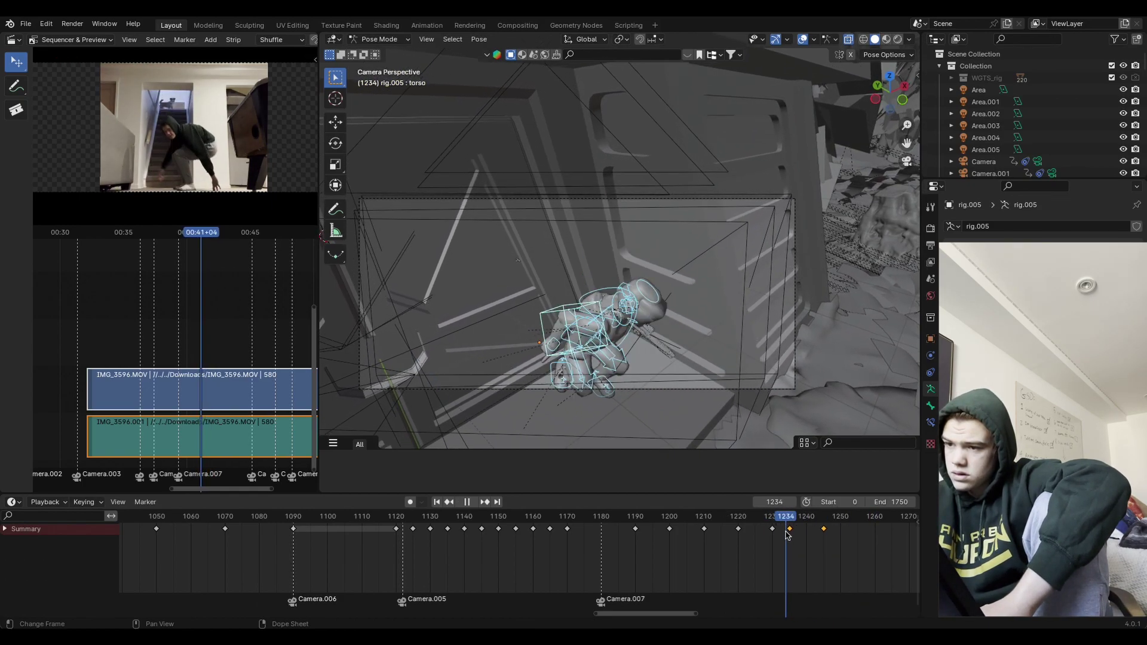
key(space)
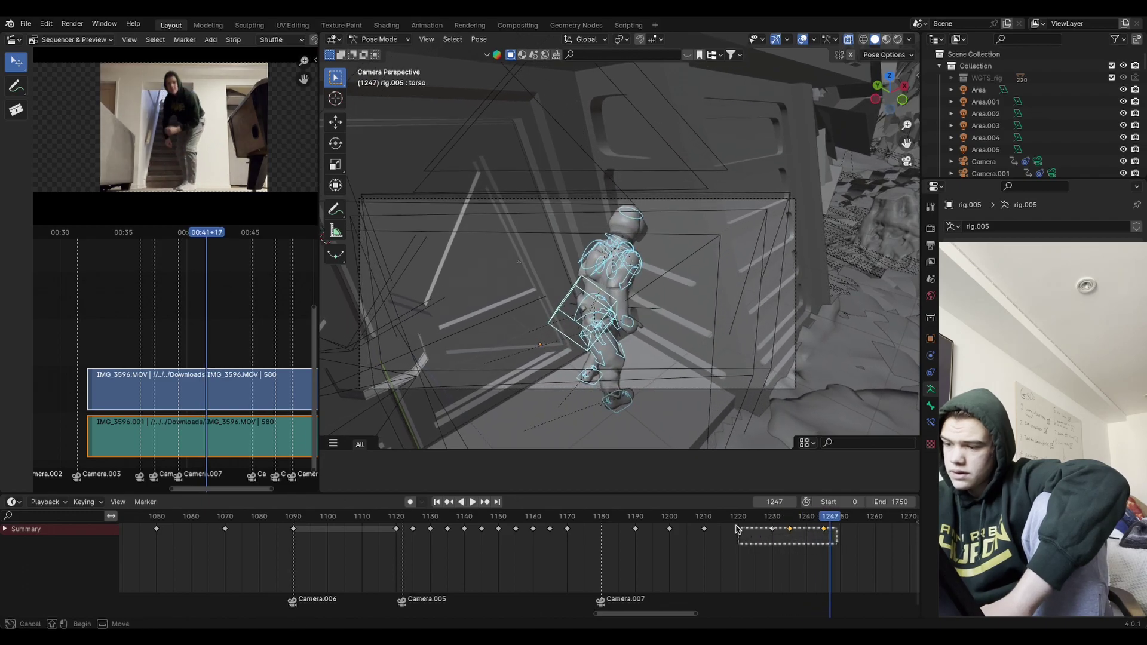
drag(749, 516, 673, 501)
key(space)
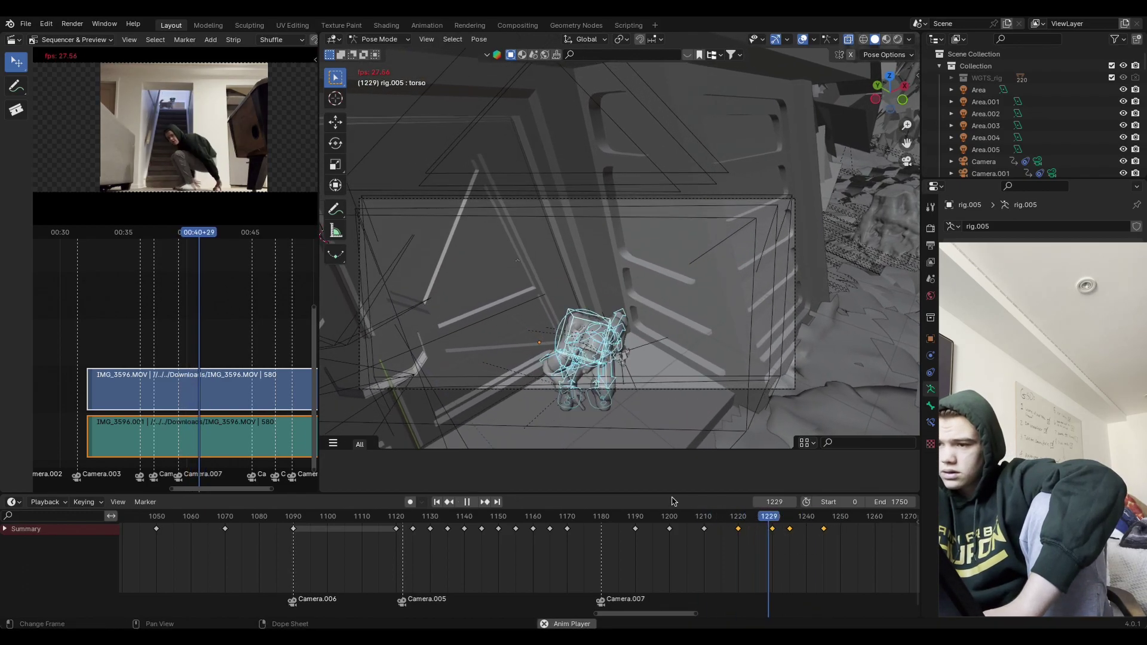
key(space)
drag(770, 519, 685, 508)
key(space)
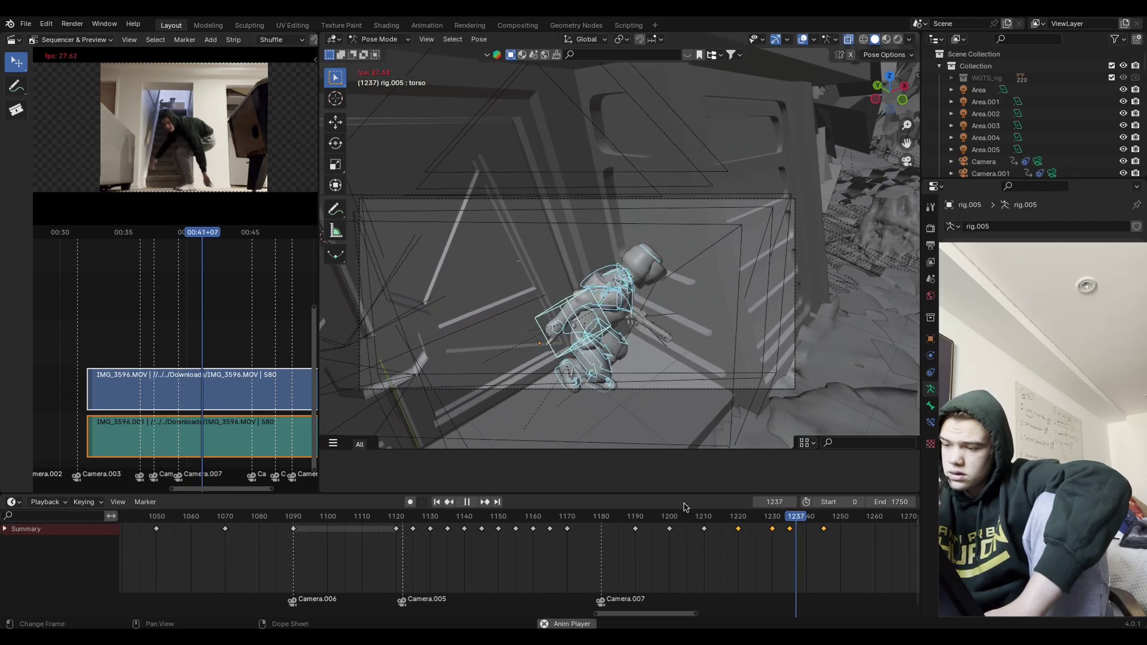
click(769, 518)
drag(767, 519, 788, 529)
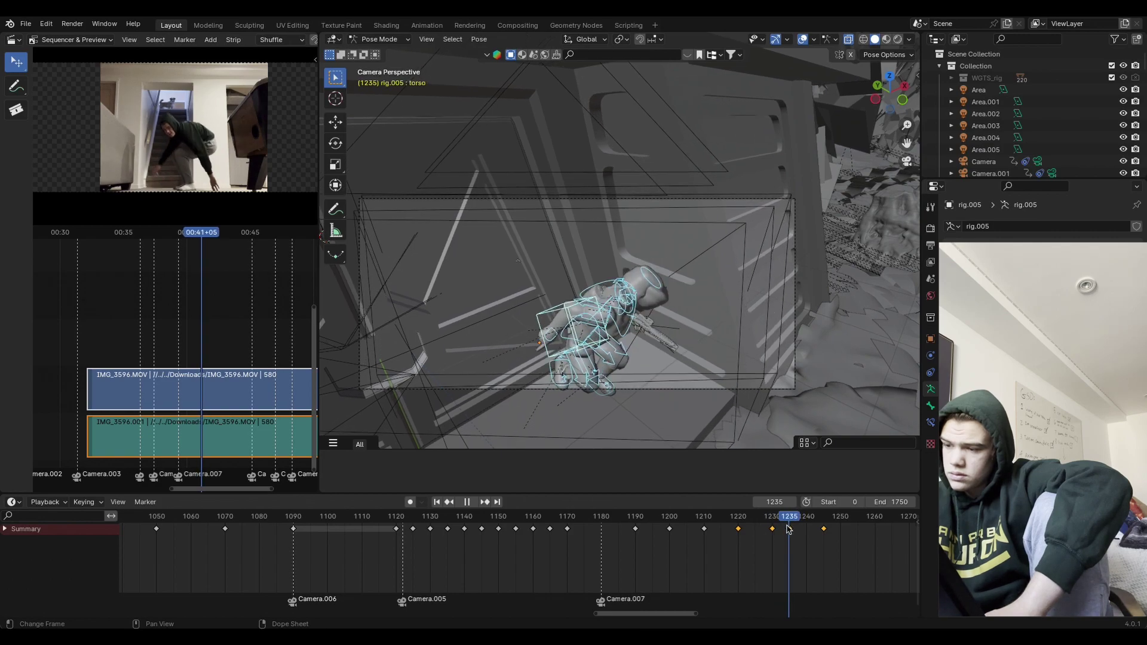
key(space)
click(773, 518)
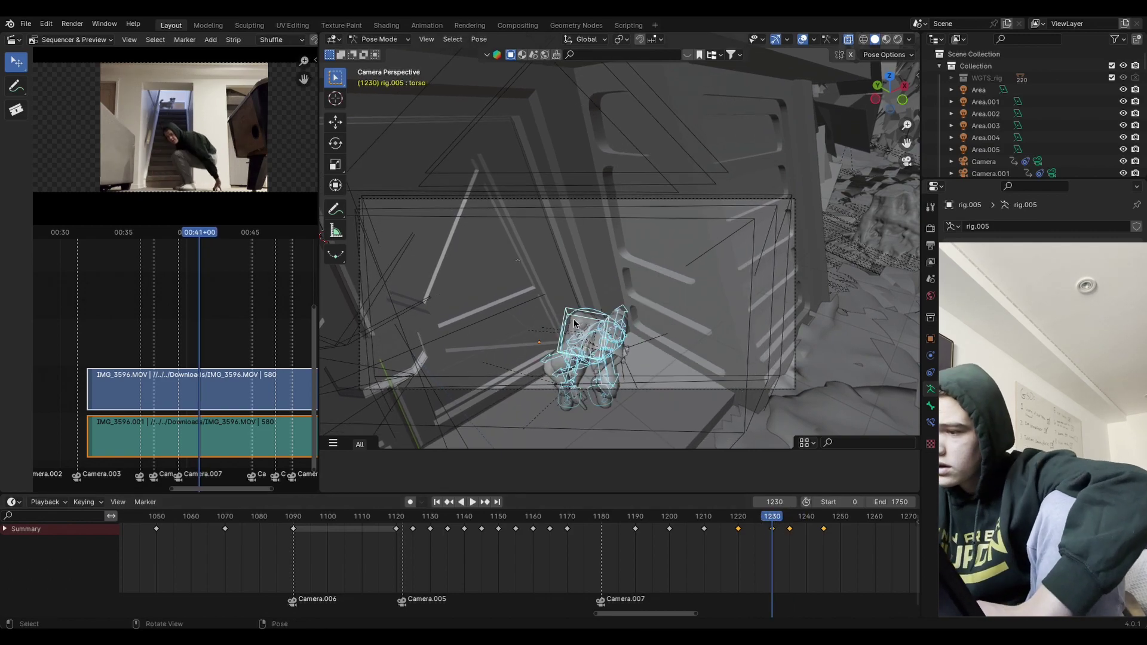
Step: Rotate the left hand control in the crouch and keyframe all bones
click(585, 312)
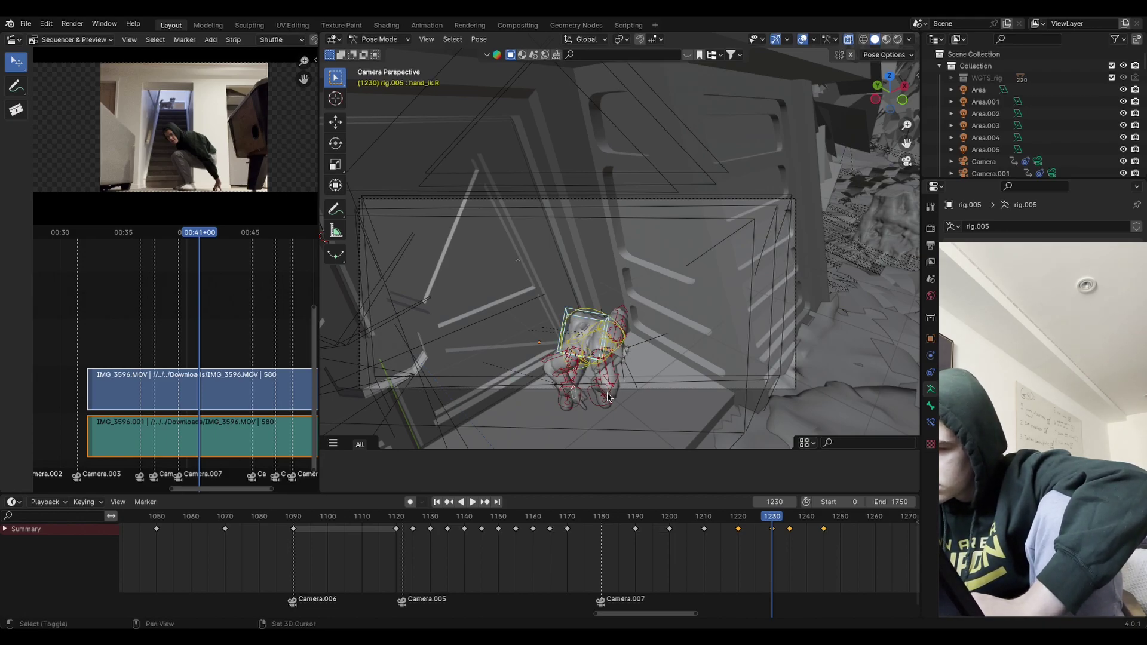
middle_drag(619, 391, 709, 395)
key(r)
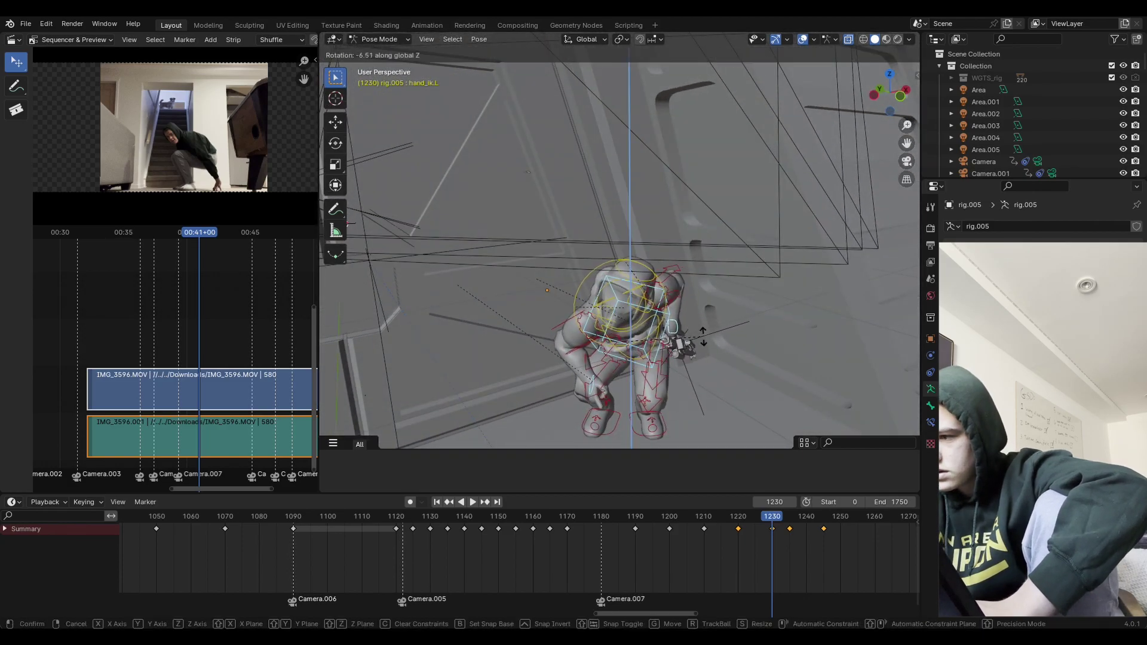
click(706, 325)
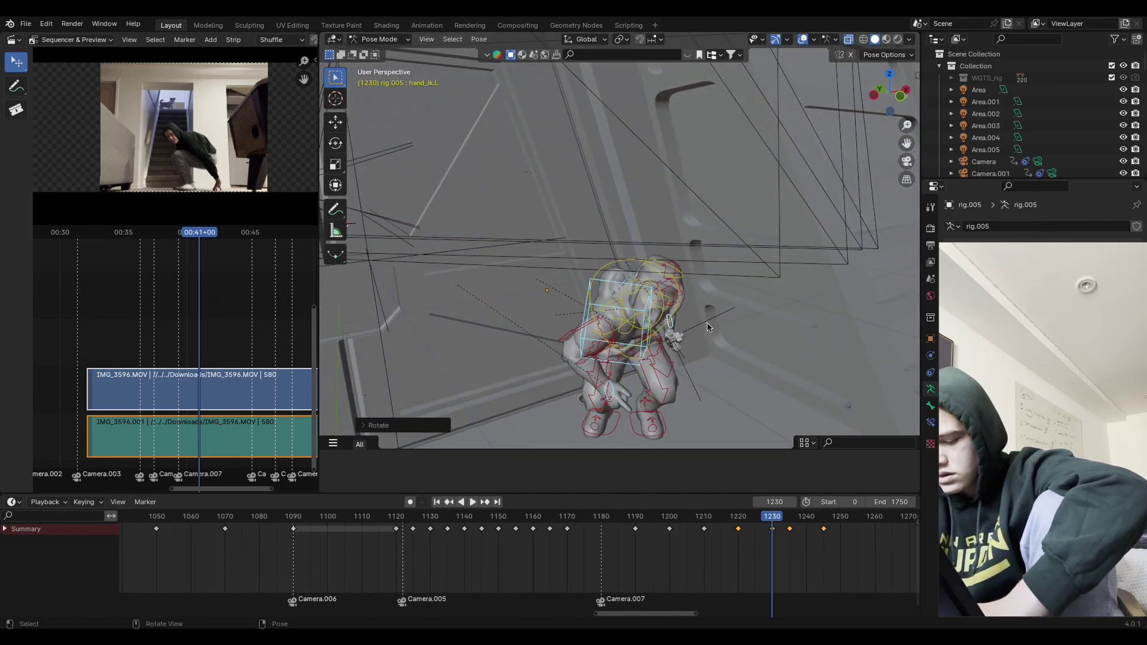
key(a)
key(i)
click(701, 405)
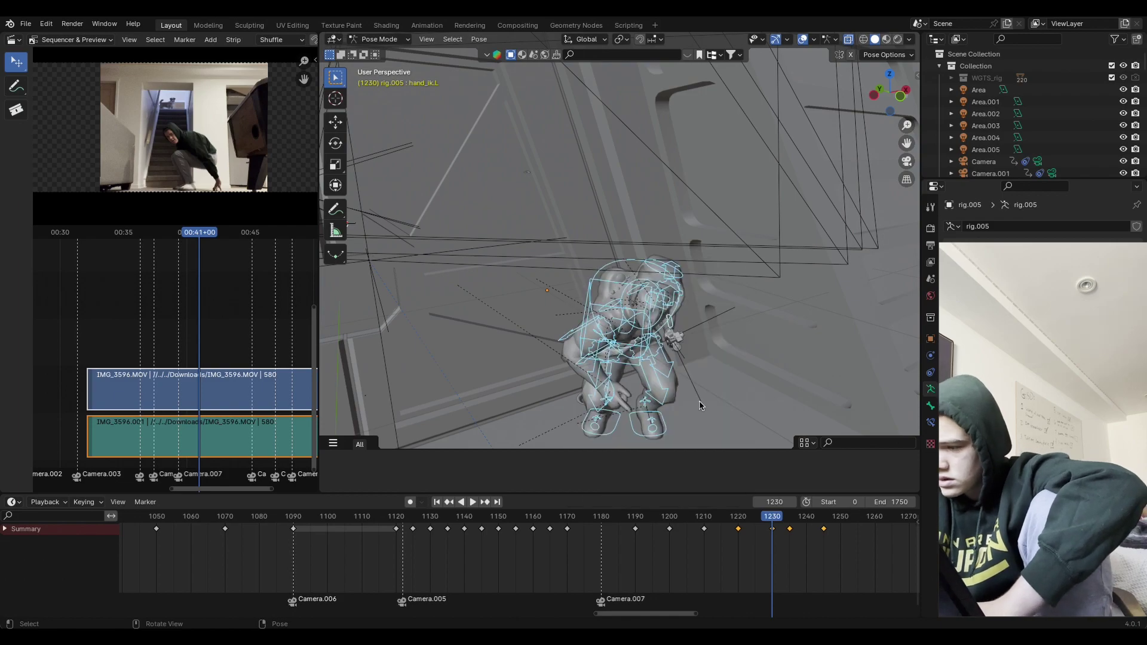
Step: Replay the crouch from around frames 1224–1227 to review the reaching pose
click(760, 515)
key(space)
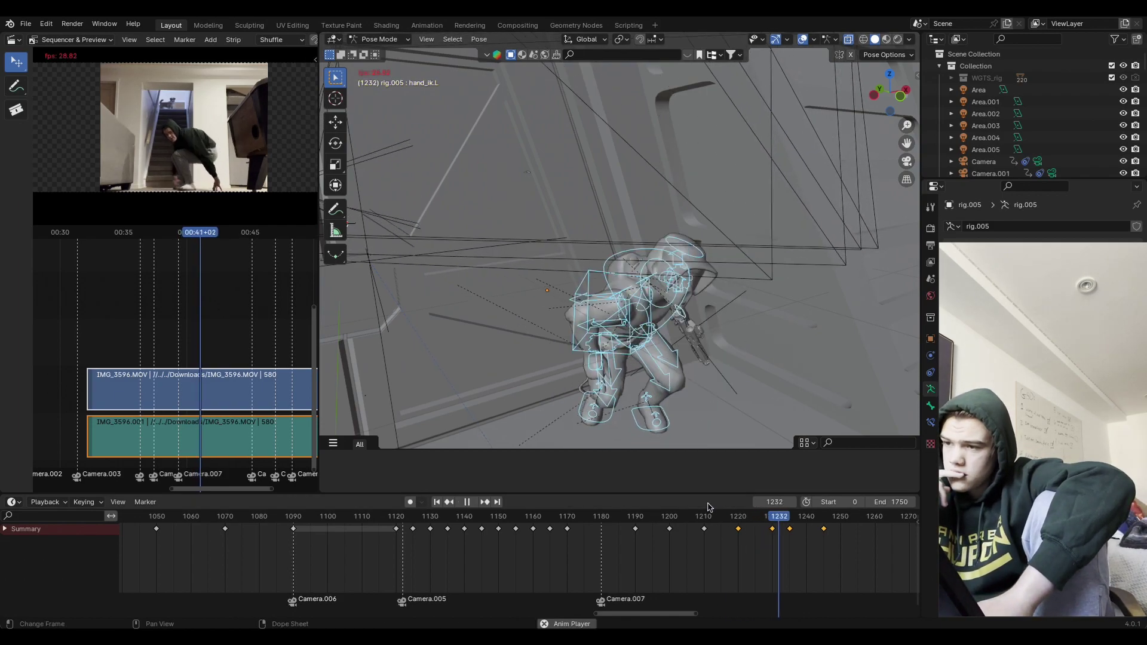
key(space)
click(766, 516)
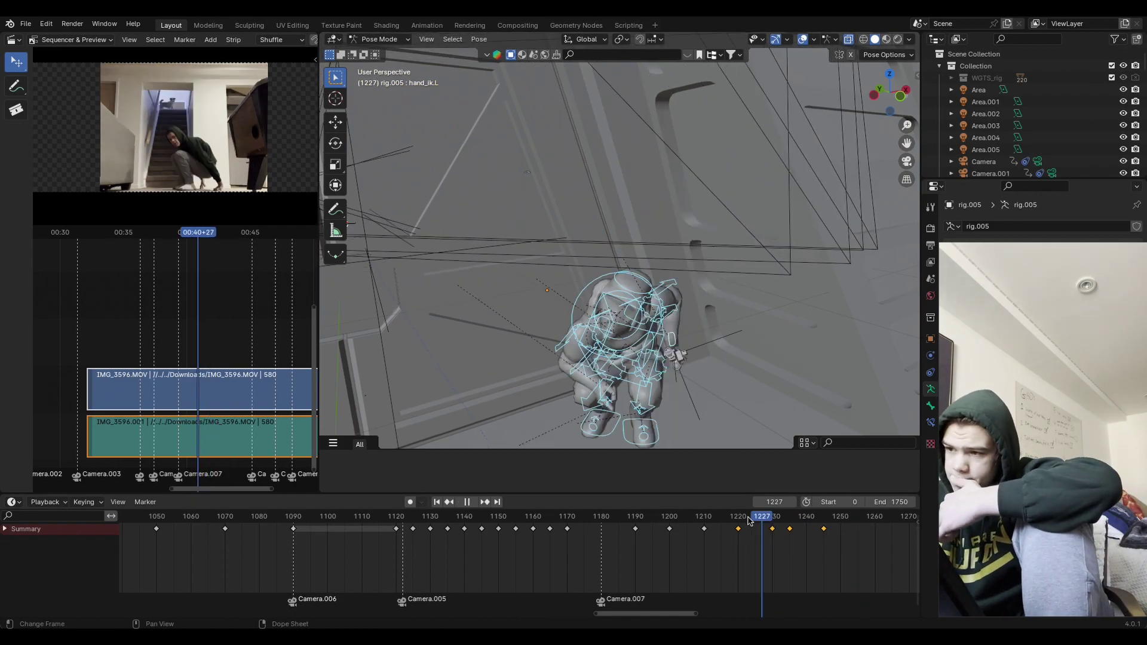
click(751, 525)
key(space)
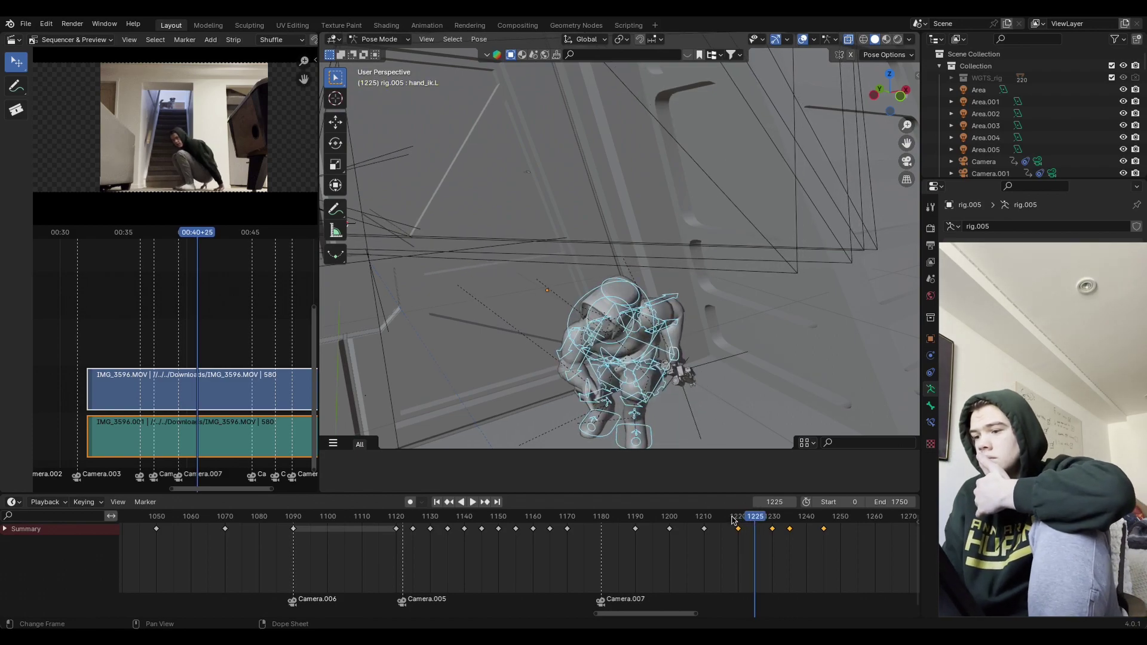
key(space)
Step: Step the timeline to frame 1235 and select the right foot control foot_ik.R
key(Right)
key(Right)
key(Right)
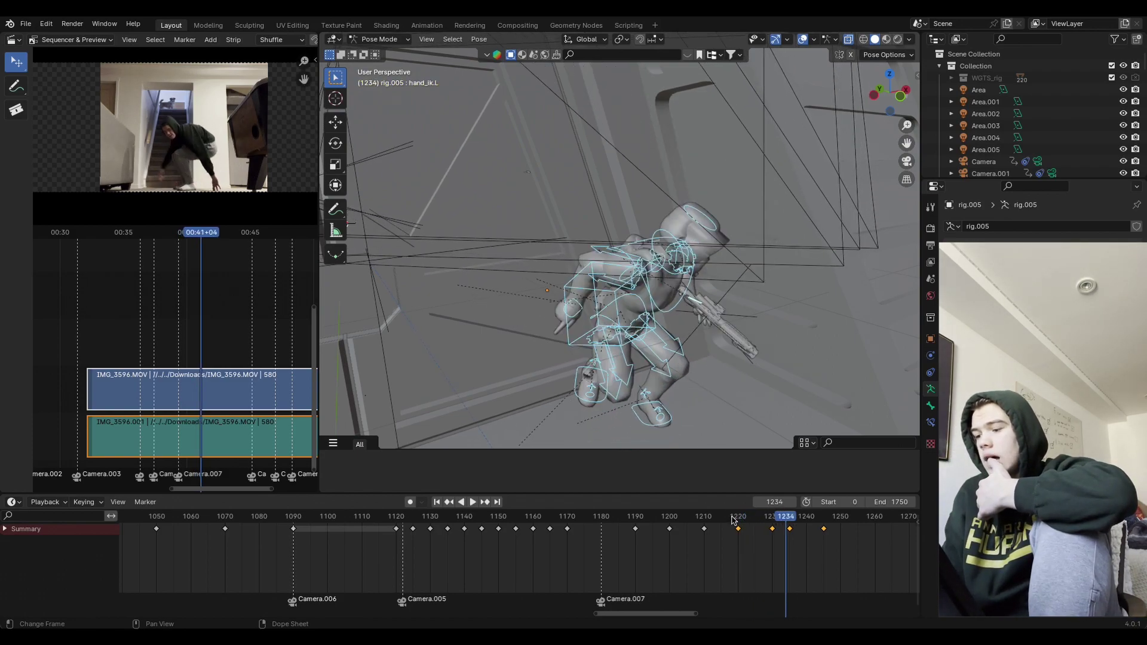
key(Right)
key(Right)
key(Right)
key(Right)
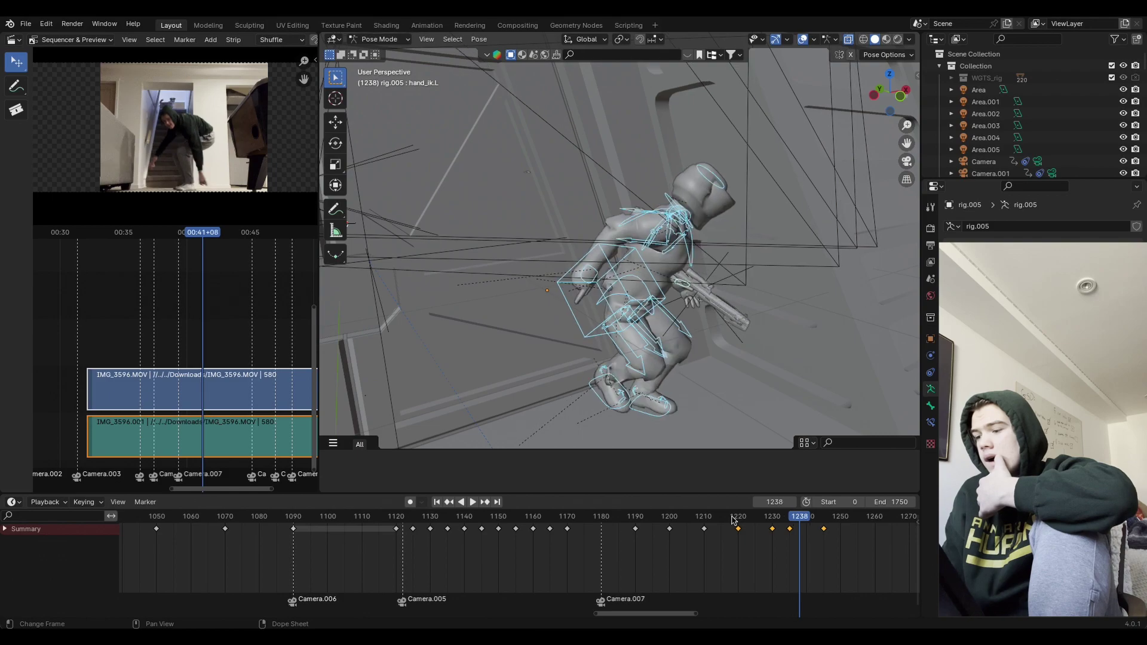
key(Left)
key(Left)
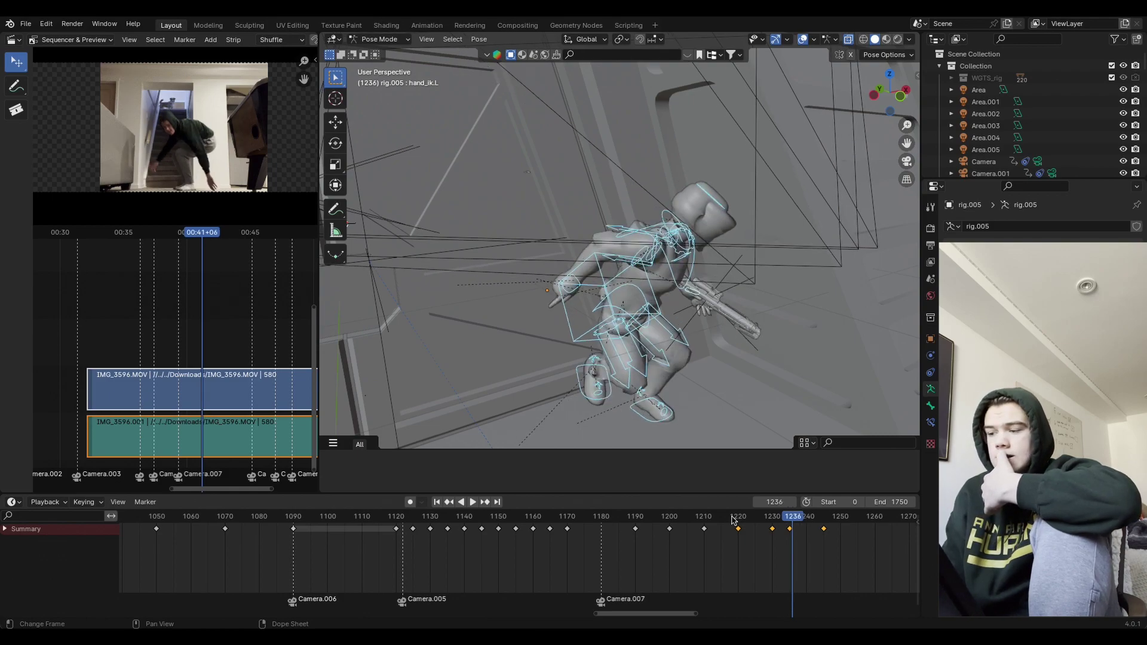
key(Left)
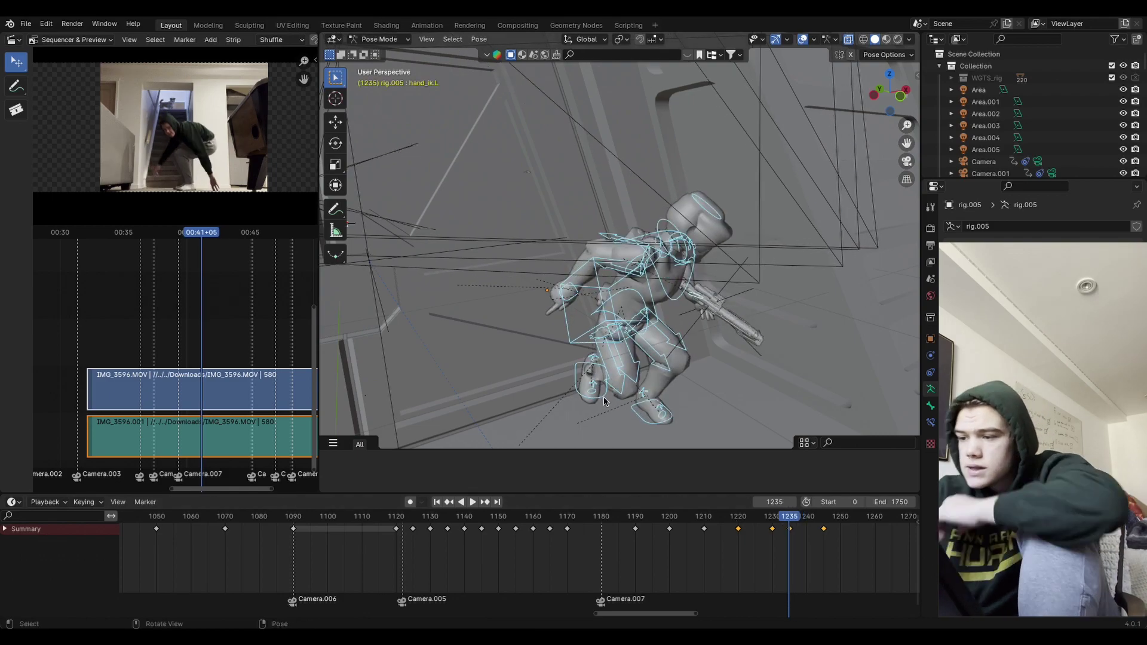
click(650, 349)
Step: Move the right foot control and rotate thigh_ik.R around the Z axis
middle_drag(683, 358, 755, 326)
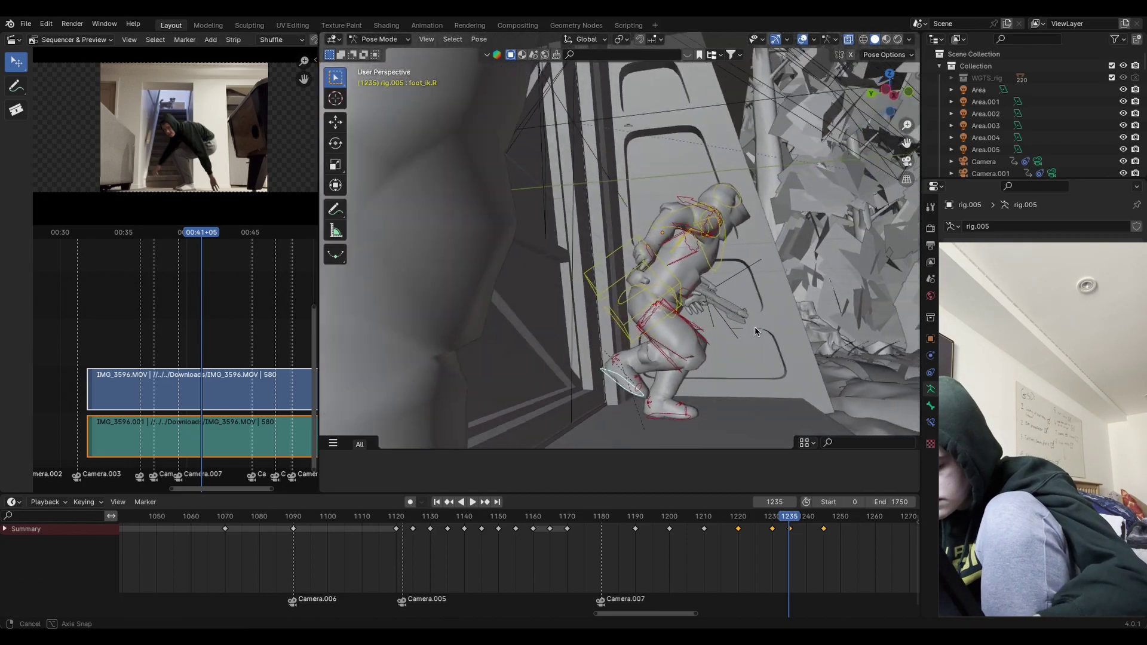
key(g)
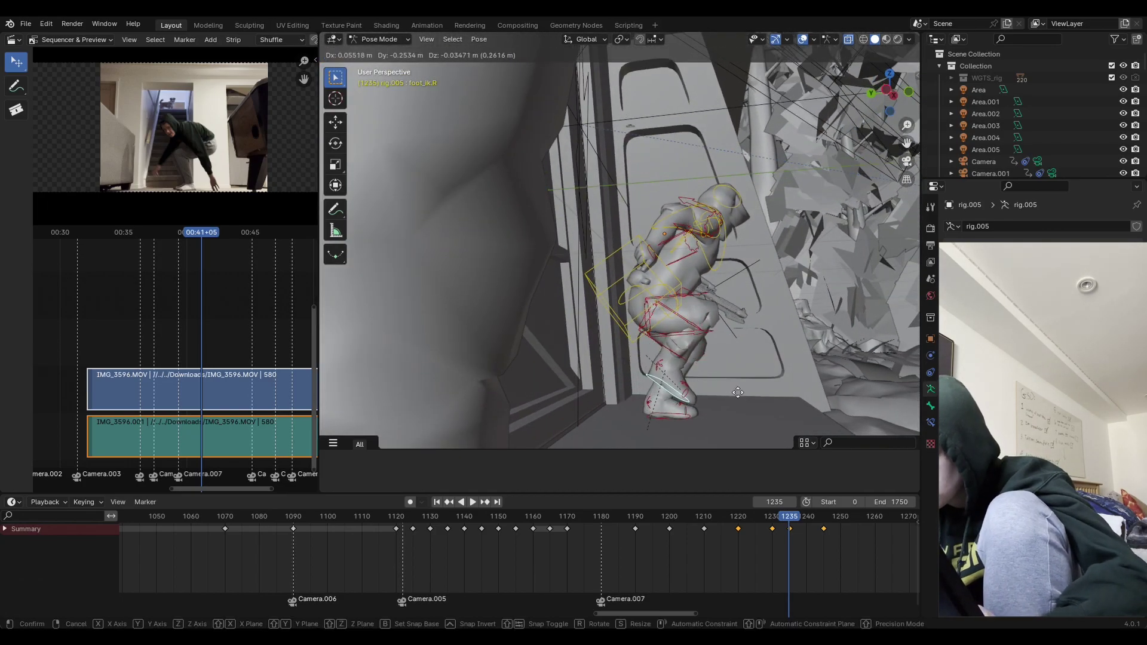
click(711, 382)
middle_drag(710, 382, 729, 340)
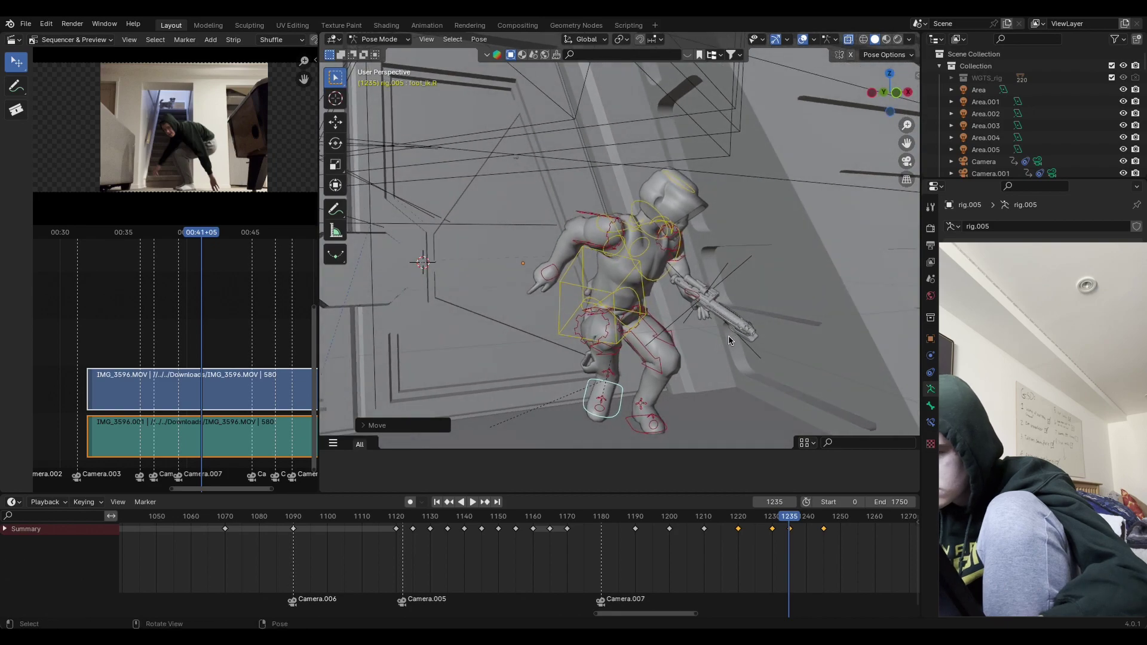
click(615, 352)
key(r)
key(z)
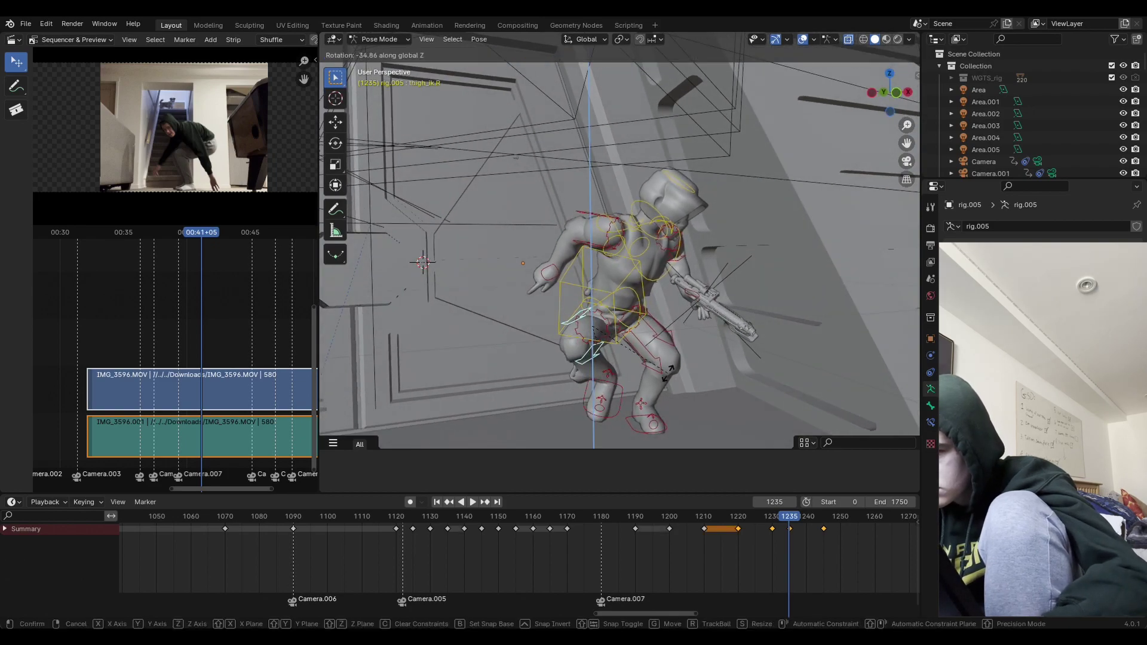
click(669, 375)
Step: Rotate foot_ik.R around the Y axis and re-rotate the right thigh control
click(624, 391)
key(r)
key(z)
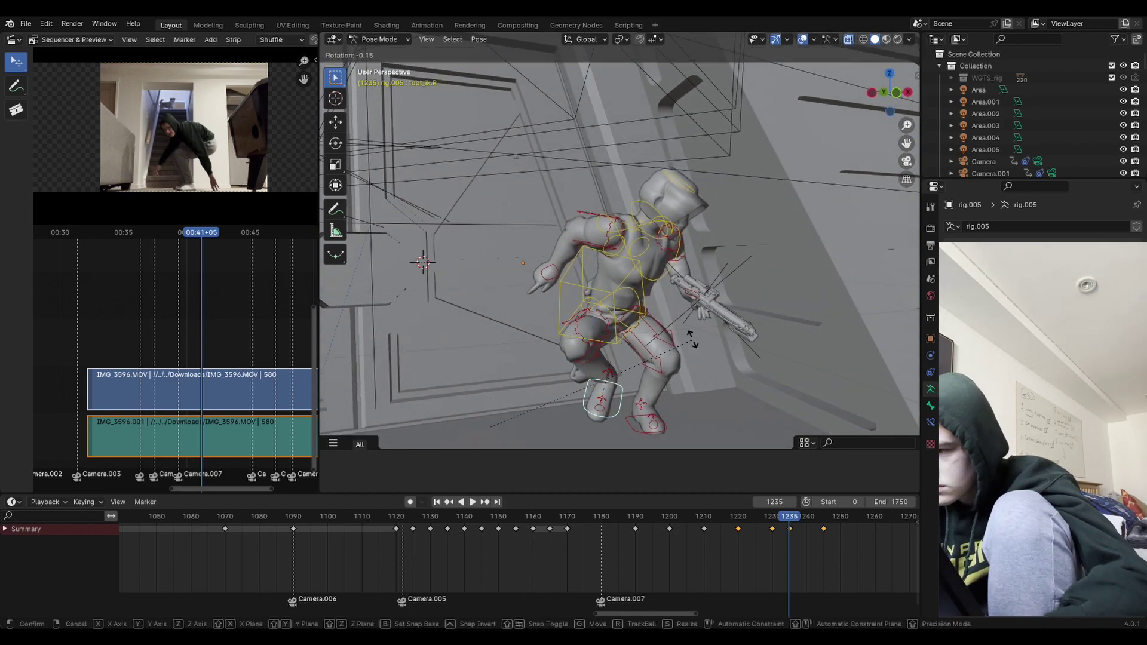
key(y)
click(651, 316)
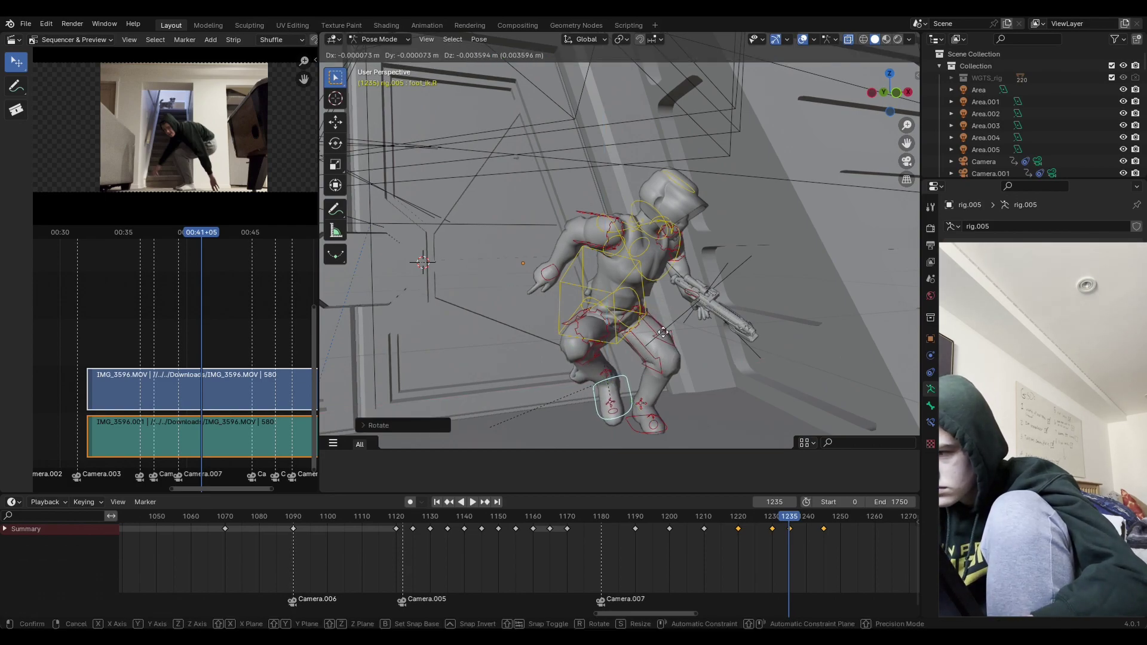
click(615, 352)
key(r)
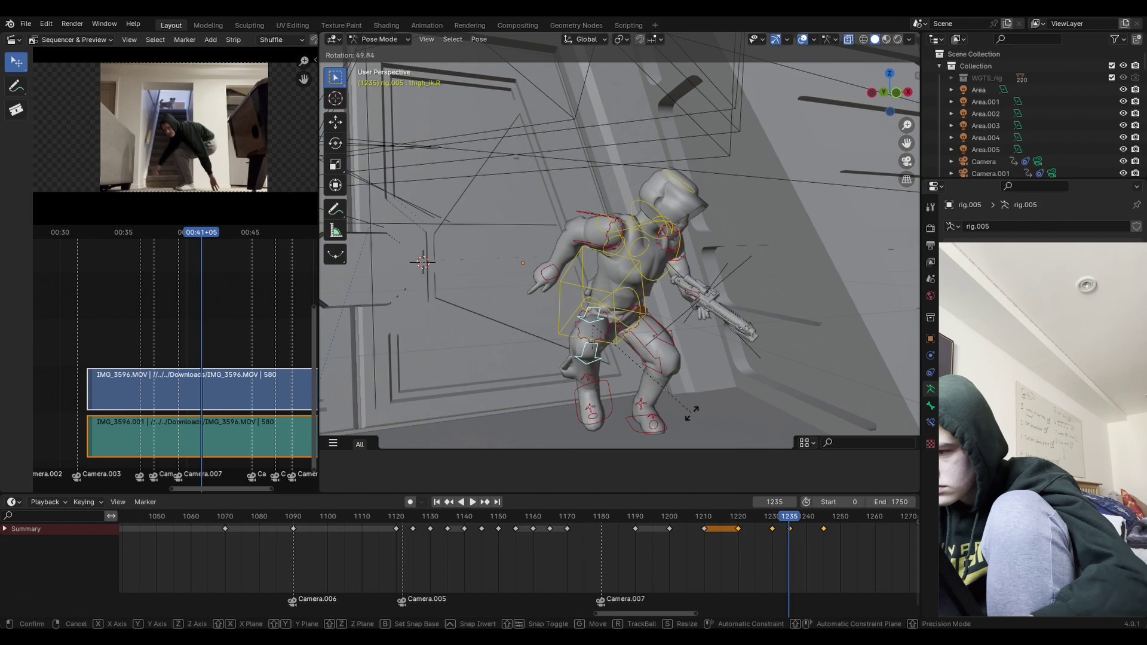
click(622, 412)
Step: Refine the right foot on Y and thigh on Z, then key all bones' location and rotation
click(590, 407)
key(r)
key(y)
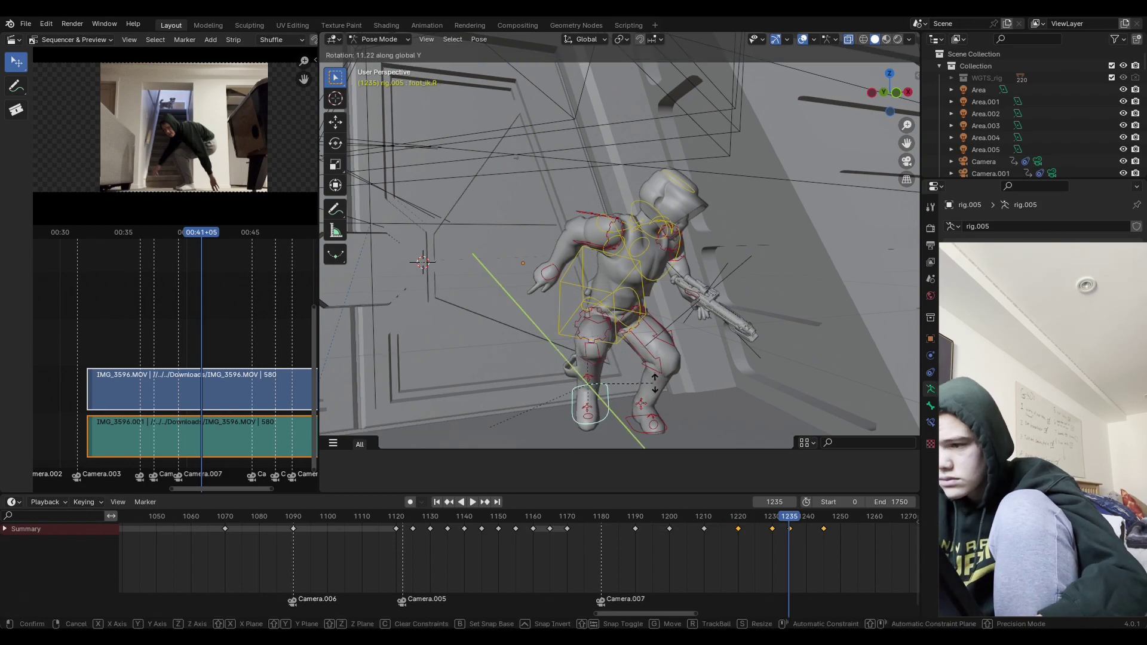
click(648, 387)
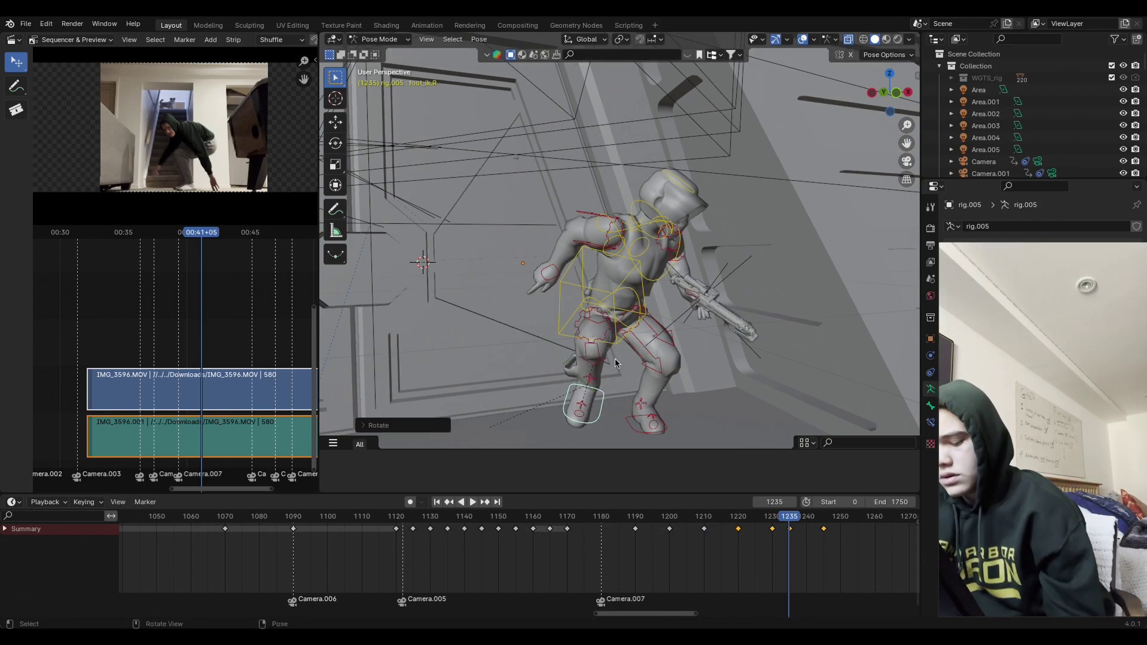
click(597, 352)
key(r)
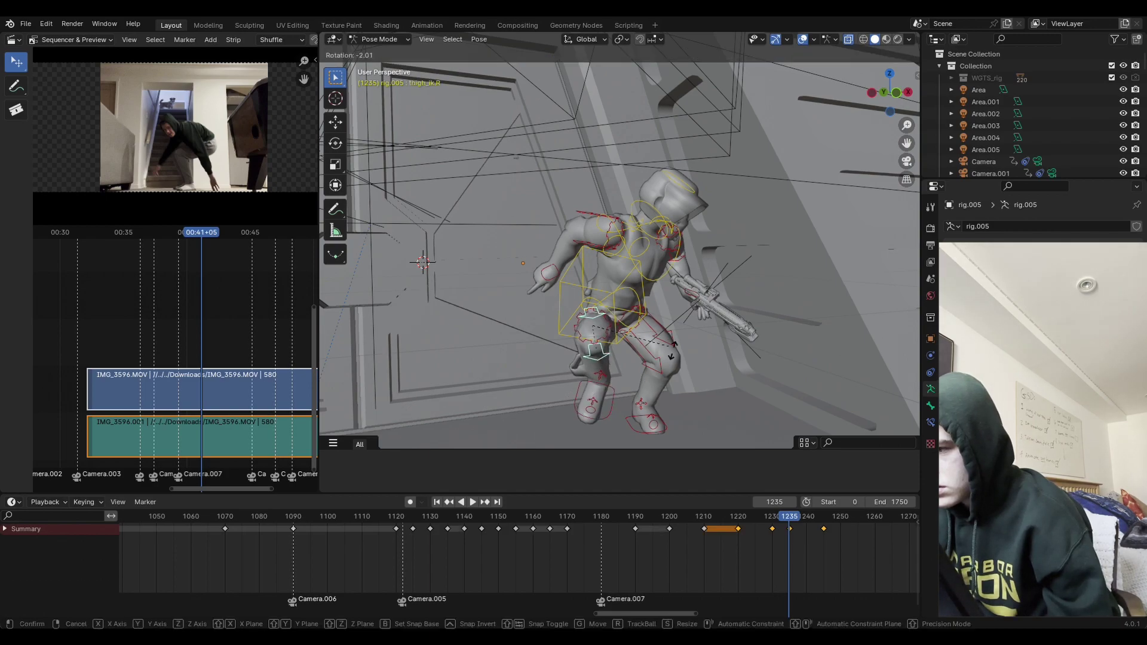
key(x)
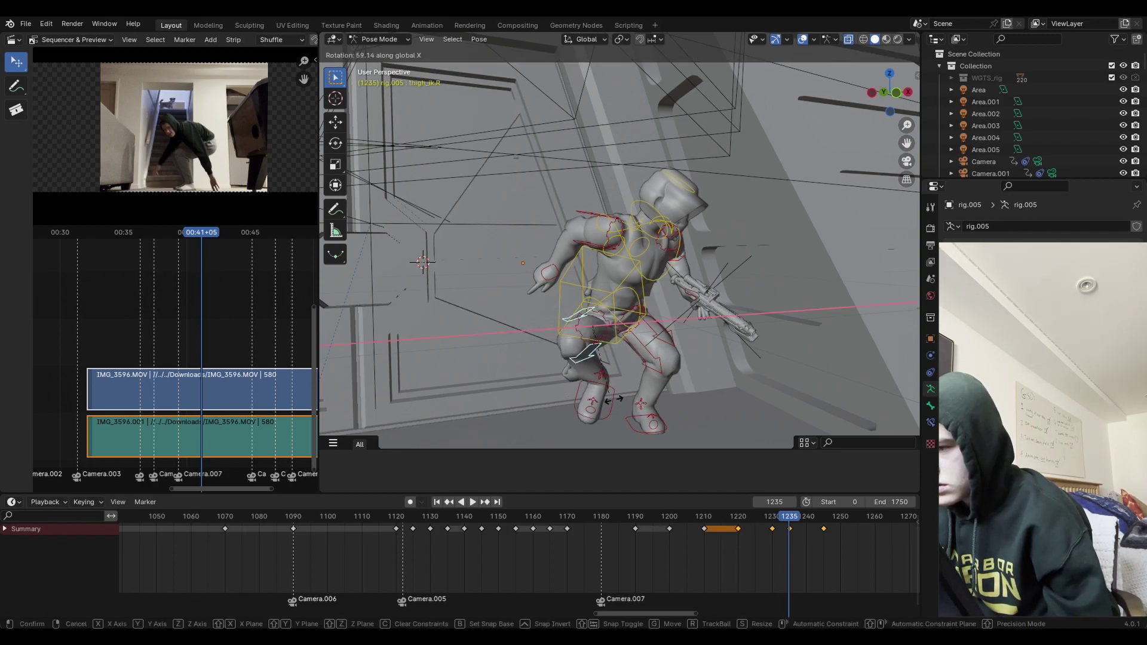
key(z)
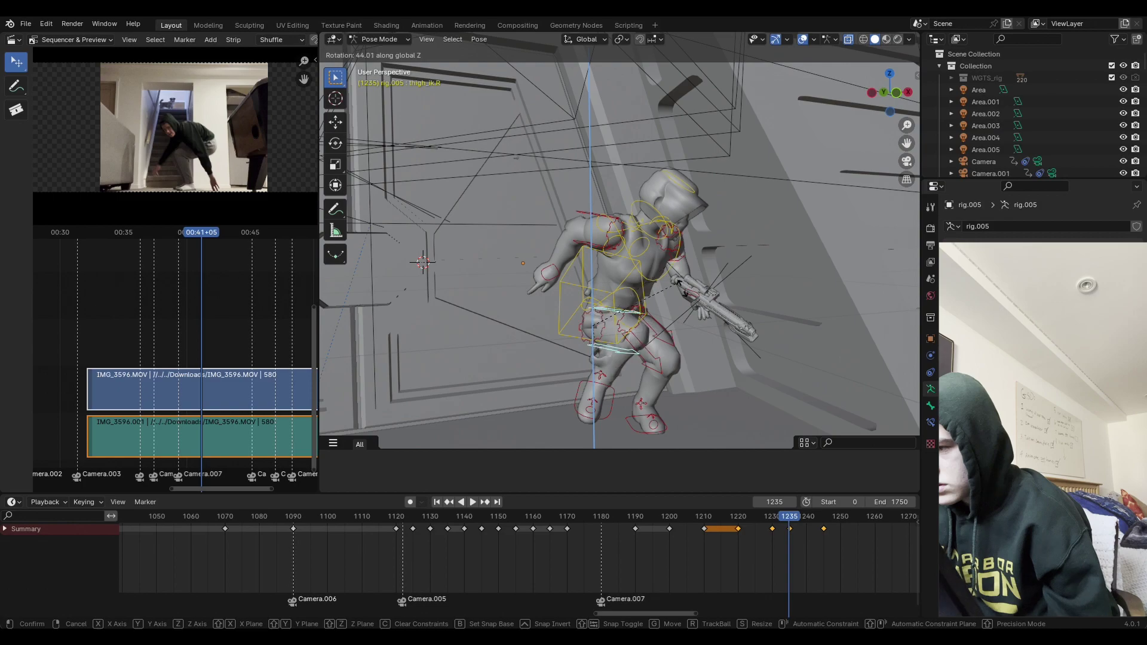
click(685, 333)
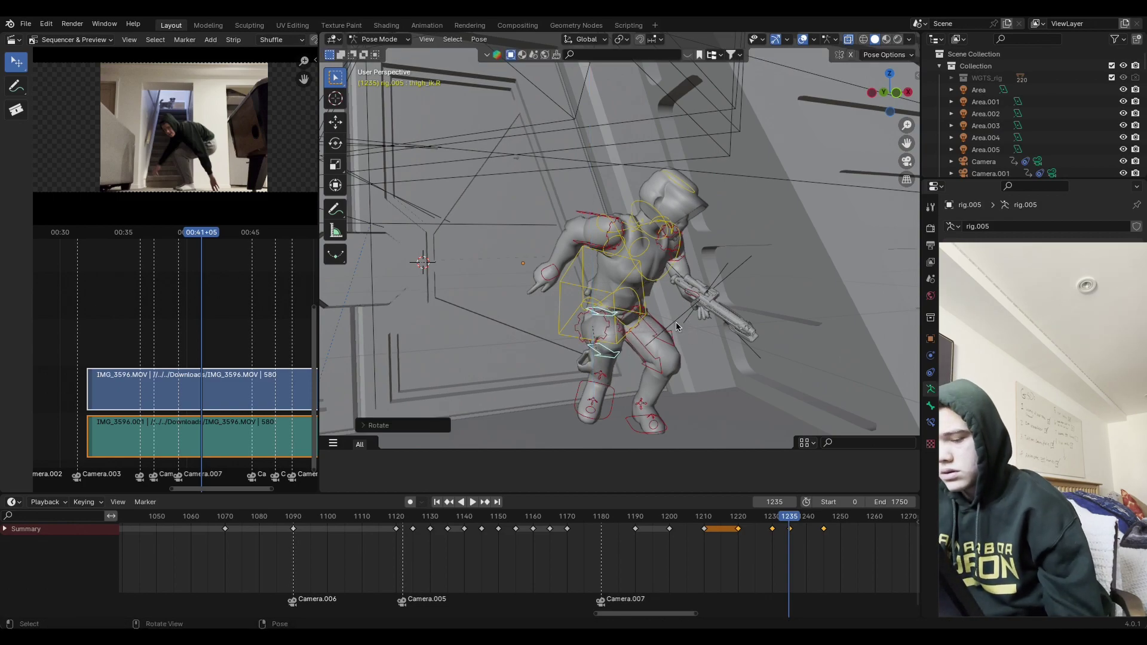
key(a)
key(i)
click(701, 347)
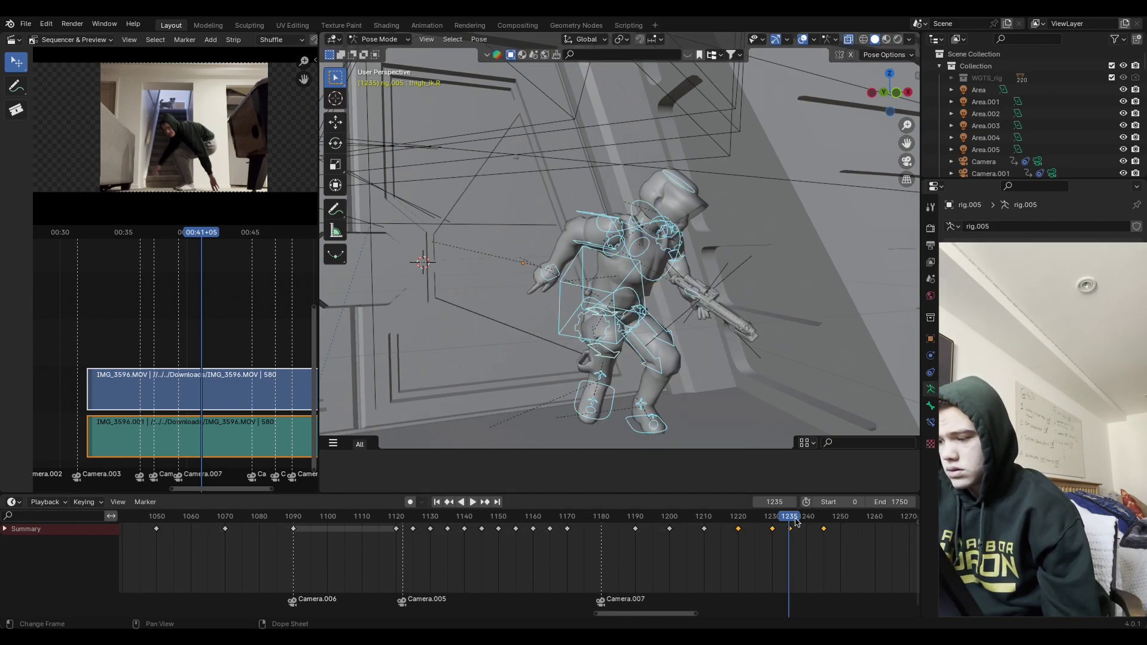
Step: Play and step through frames 1210–1248, comparing the crouch and rise with the reference
drag(782, 518, 748, 503)
key(space)
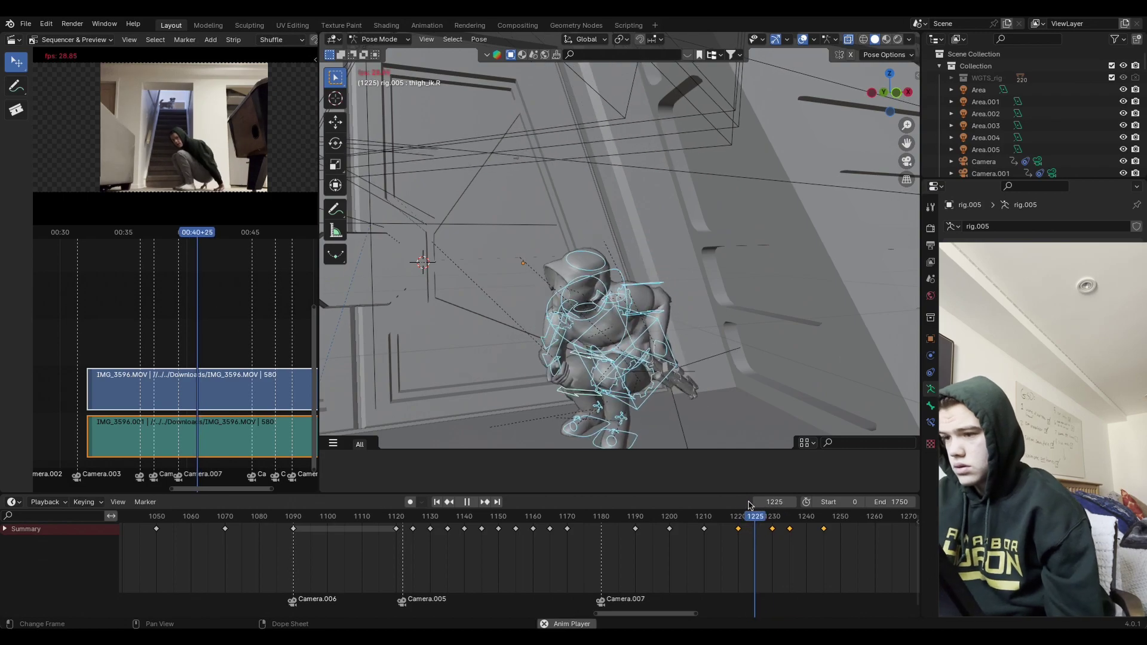
key(space)
key(Left)
key(Left)
key(Left)
key(Left)
key(Left)
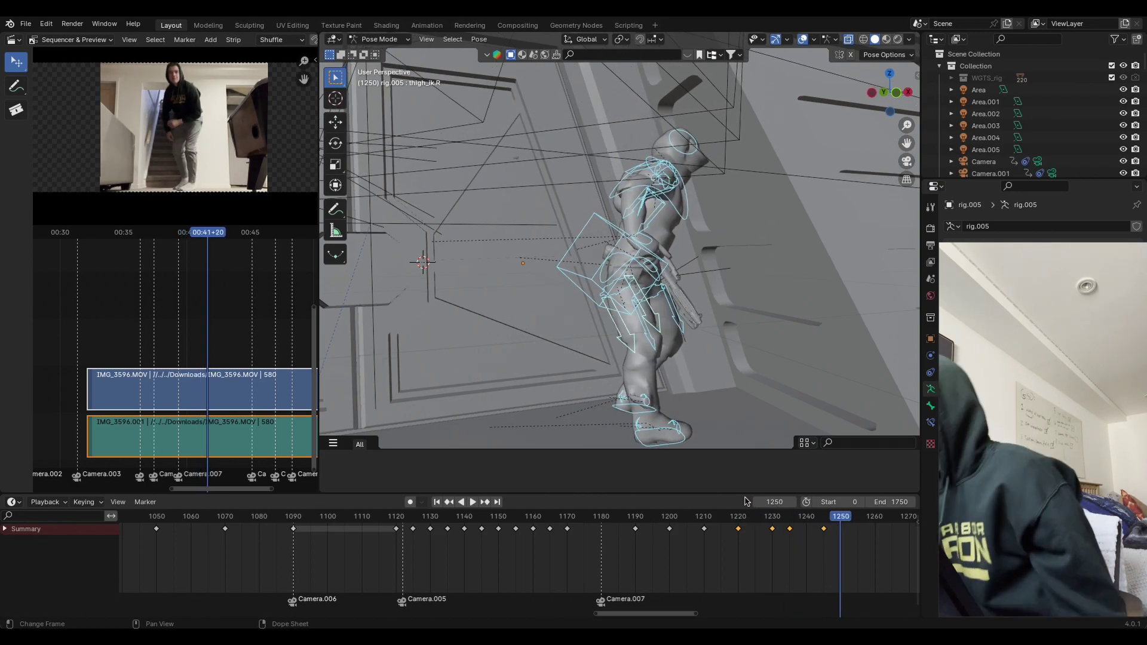
key(Down)
key(Down)
key(Down)
key(Down)
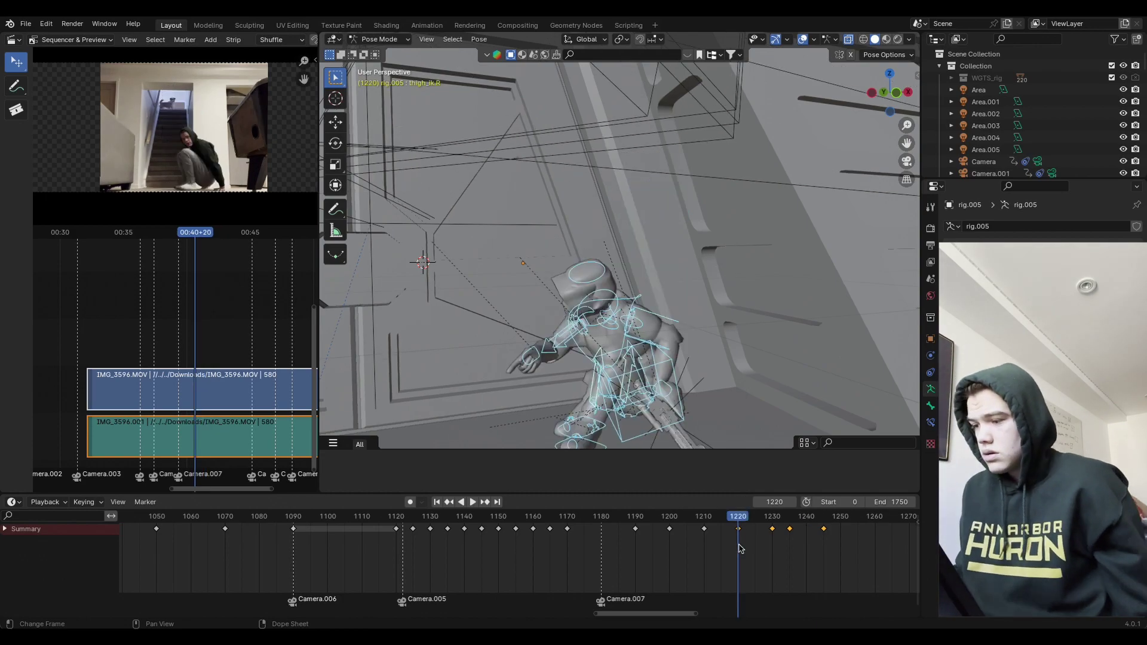
key(Right)
key(Right)
key(Right)
key(Right)
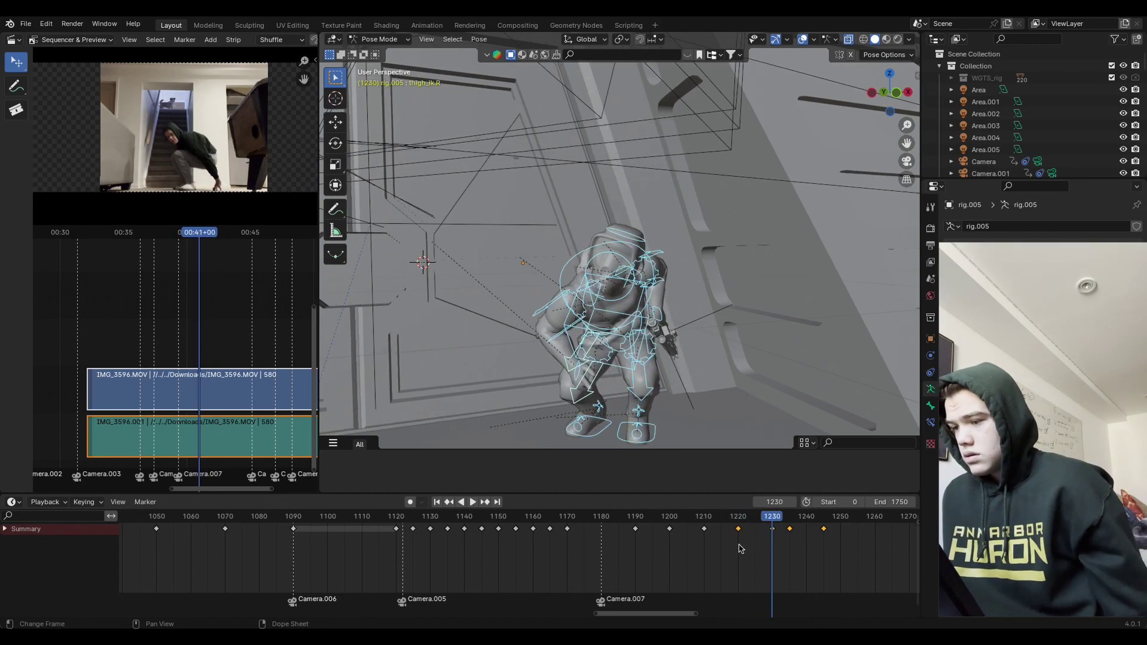
key(Right)
key(Right)
key(Right)
key(Right)
key(Right)
key(Right)
key(Right)
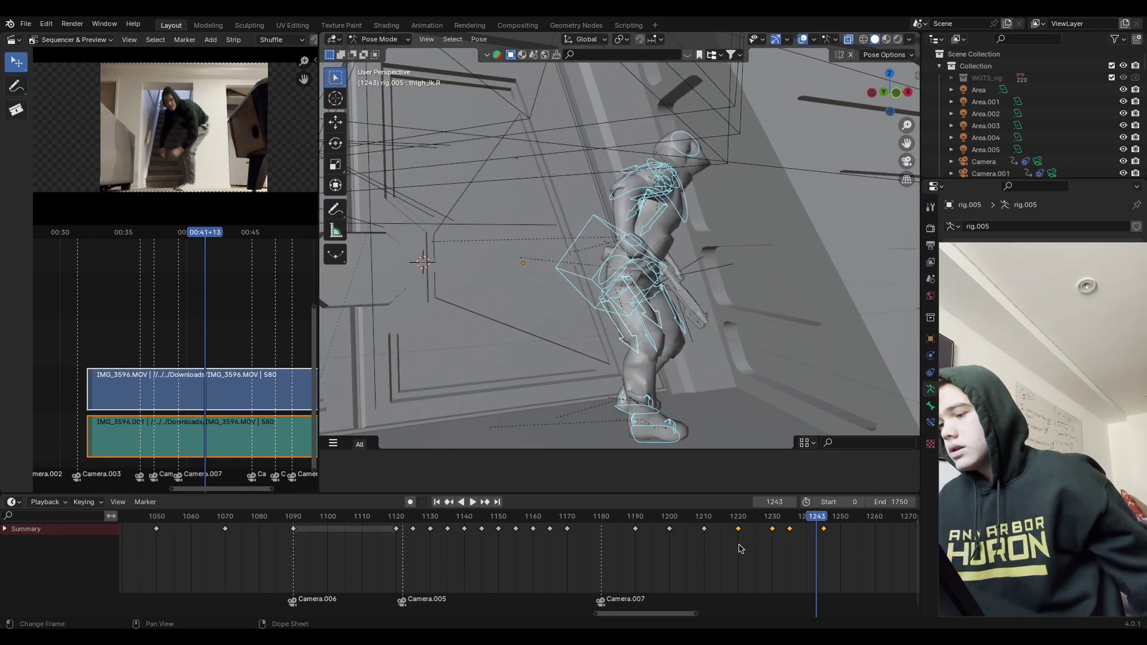
key(Right)
key(Right)
key(Right)
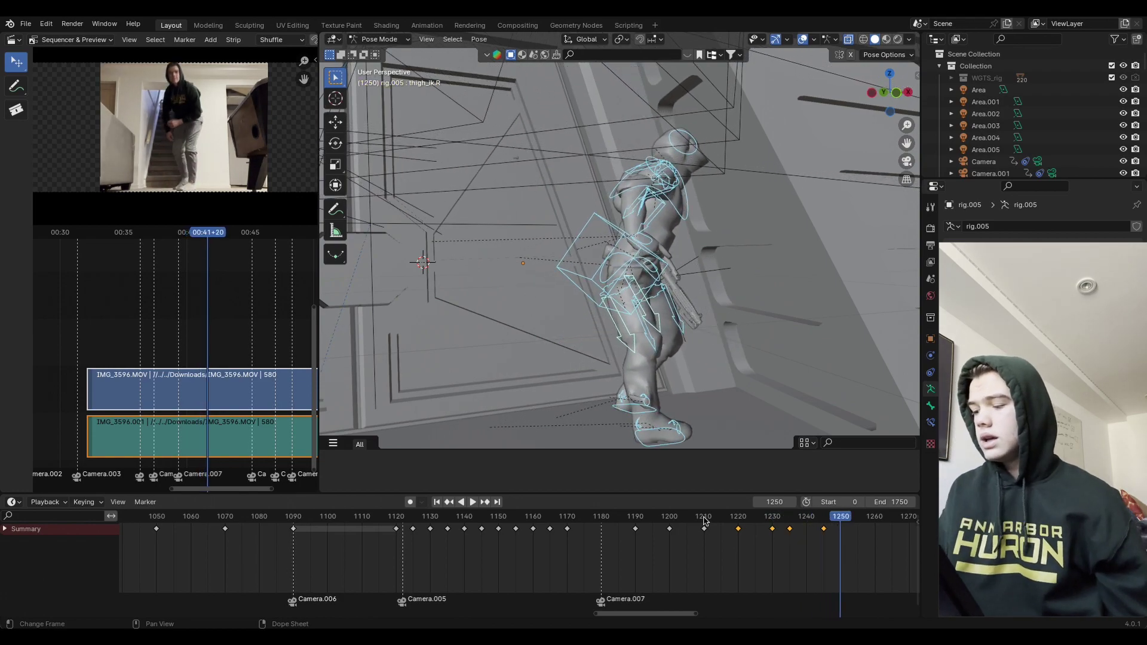
click(705, 517)
key(space)
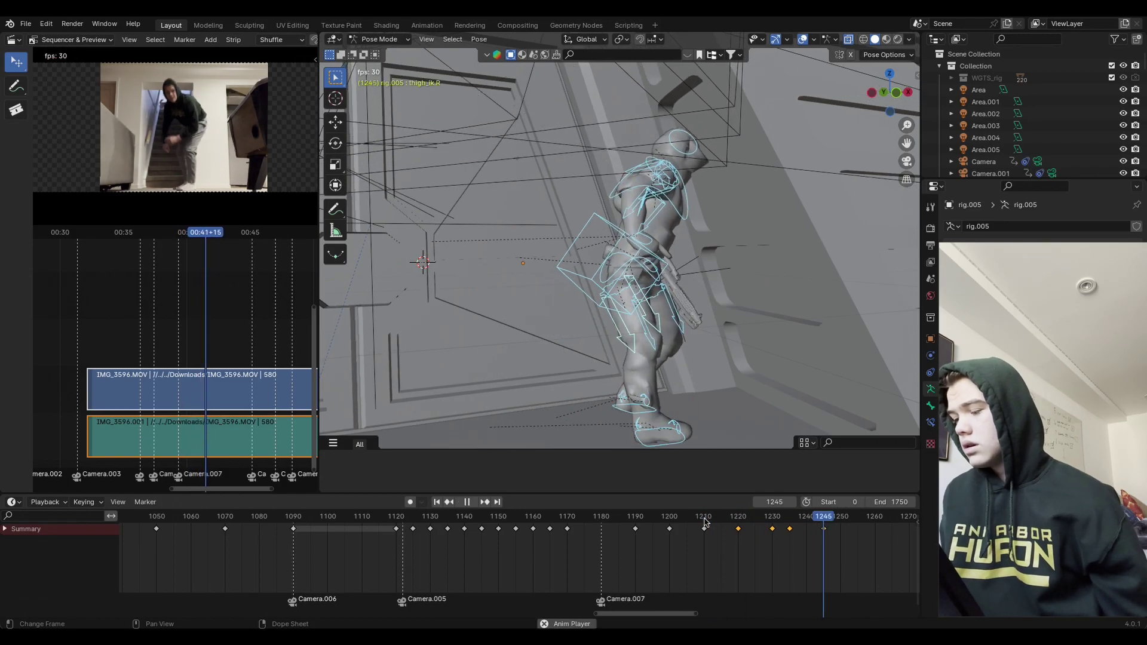
key(space)
drag(721, 528, 771, 570)
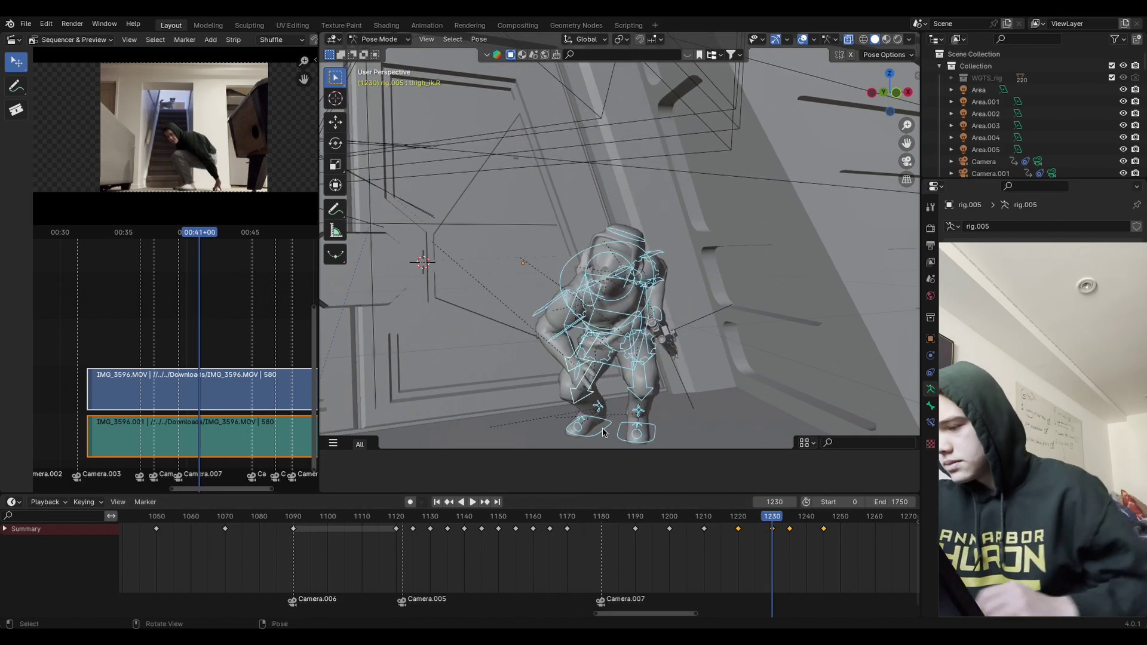
Step: Move foot_ik.R, rotate it on X, and key Location & Rotation for all bones
key(g)
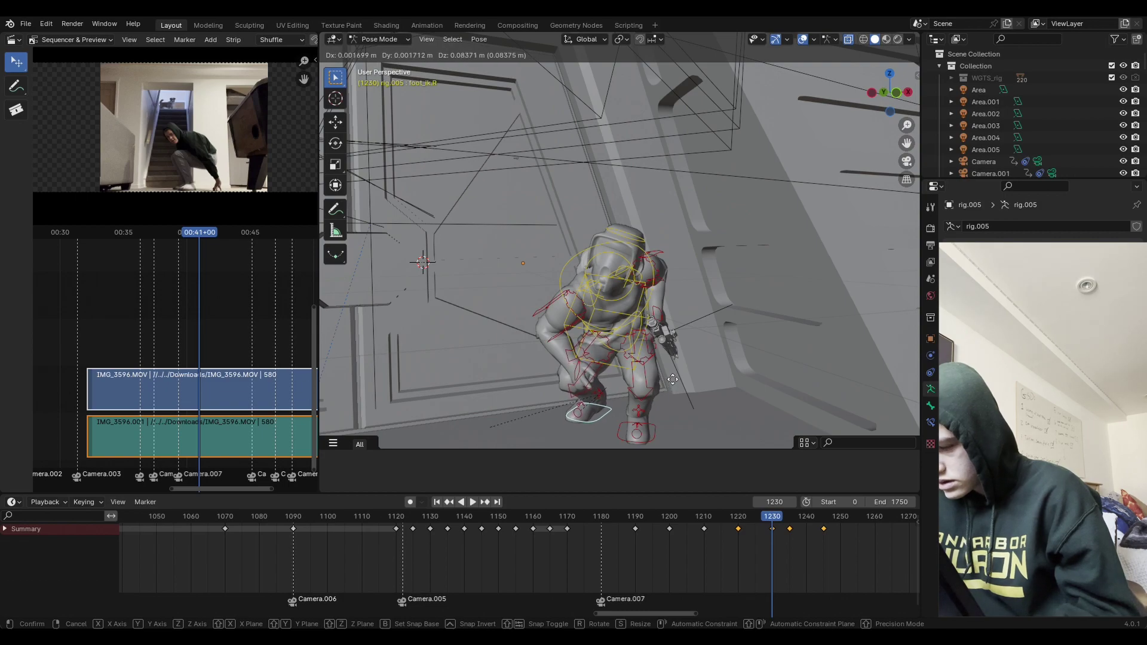
click(673, 380)
key(r)
key(x)
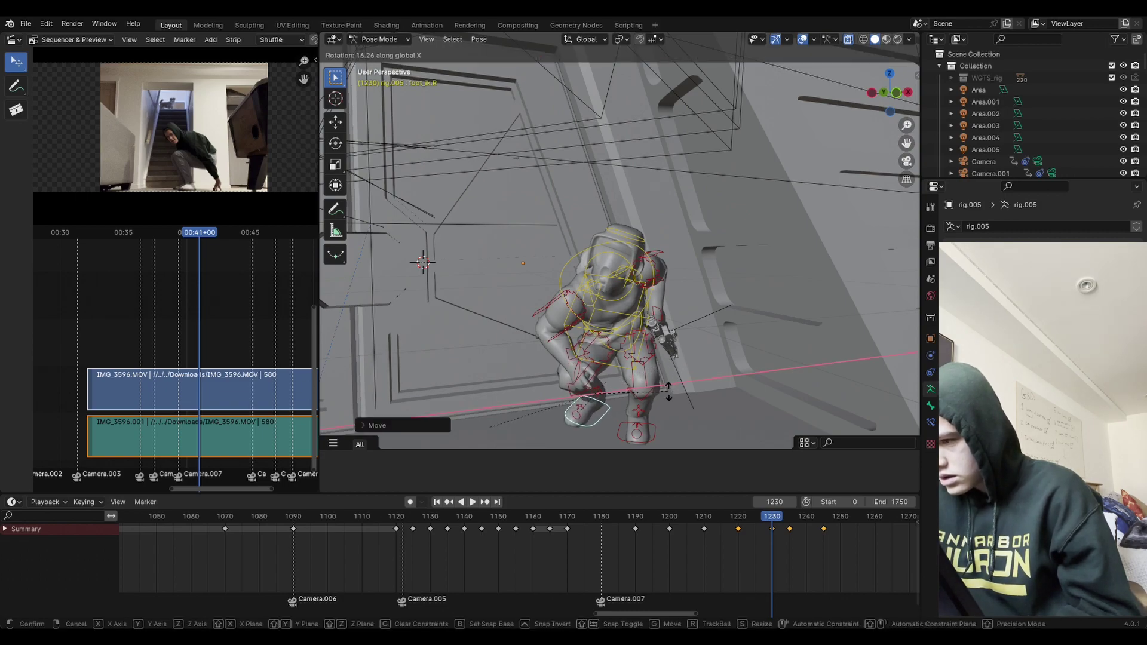
click(661, 400)
key(a)
key(i)
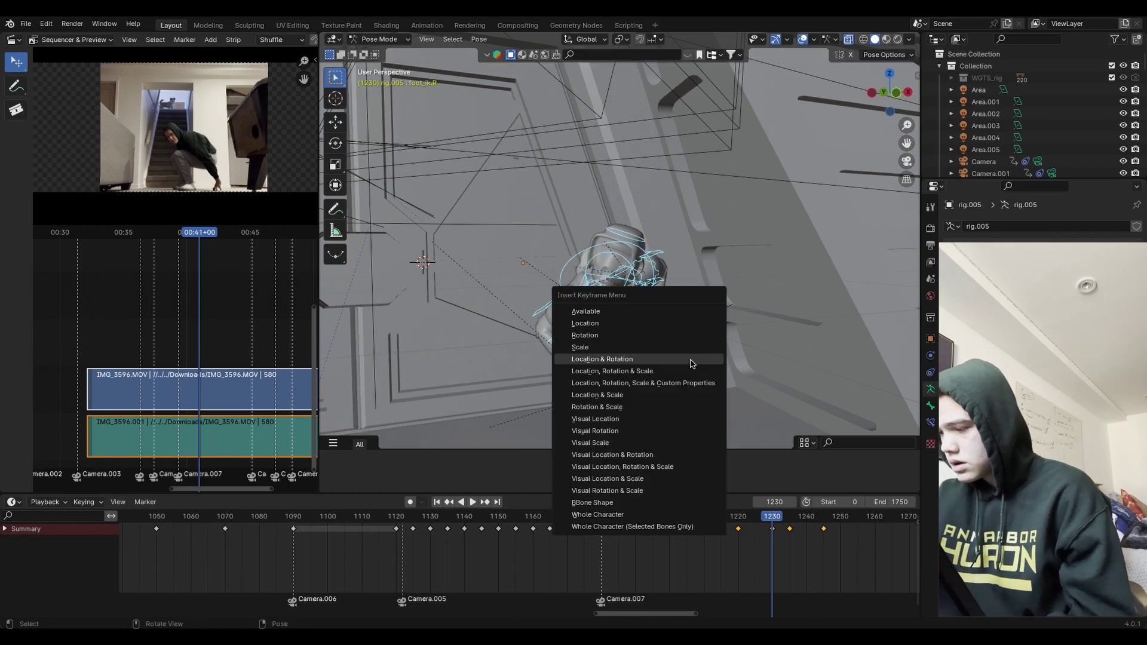
click(691, 363)
Step: Replay from about frames 1225 and 1200, then save Starwars bunker2.blend
drag(770, 521, 743, 523)
key(space)
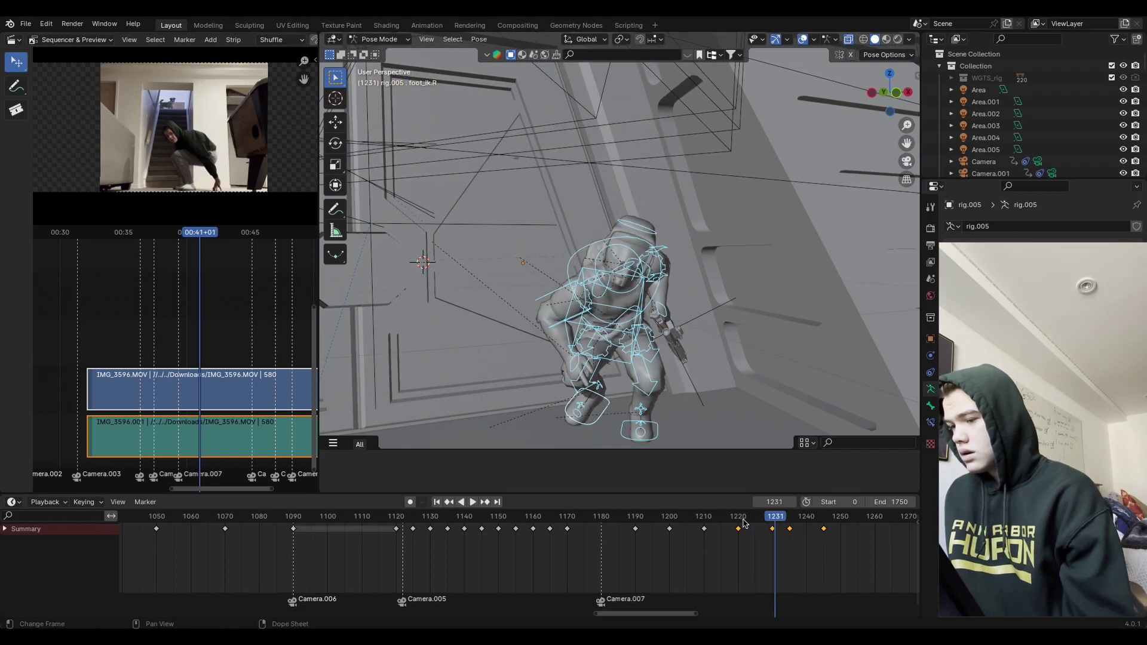
click(673, 516)
key(space)
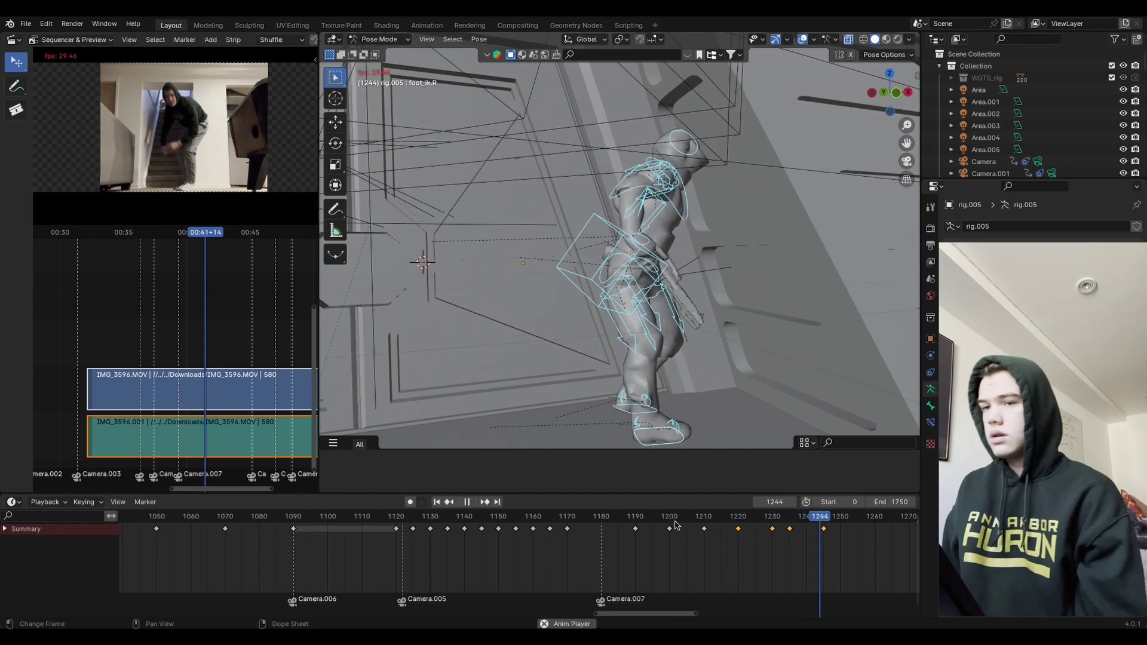
key(space)
click(26, 24)
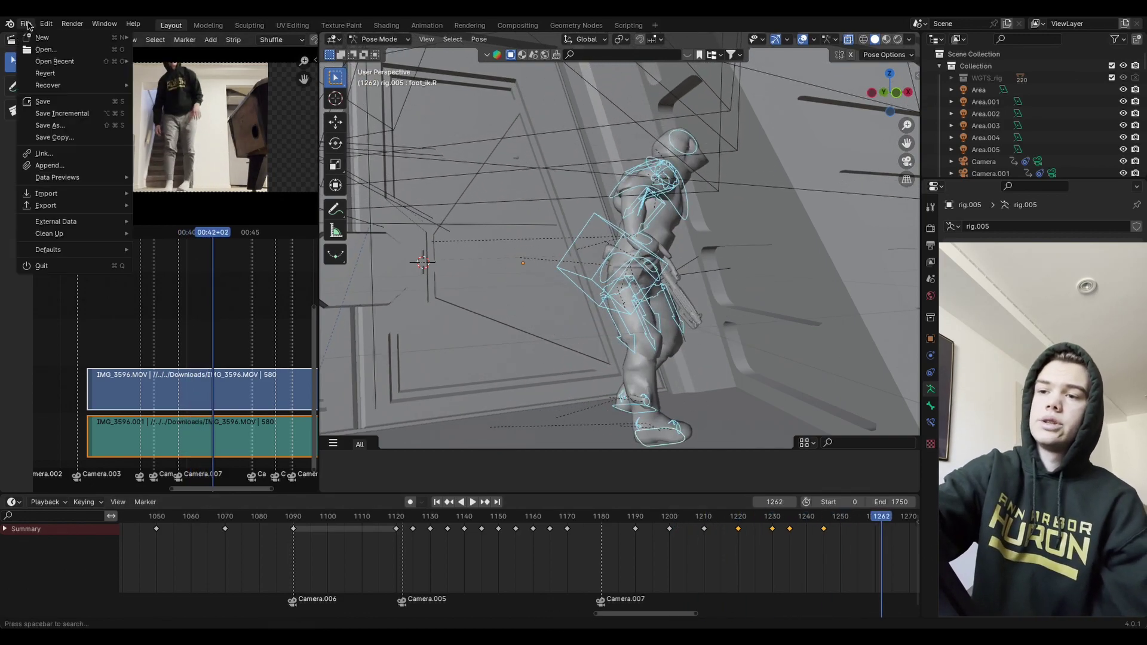
click(65, 98)
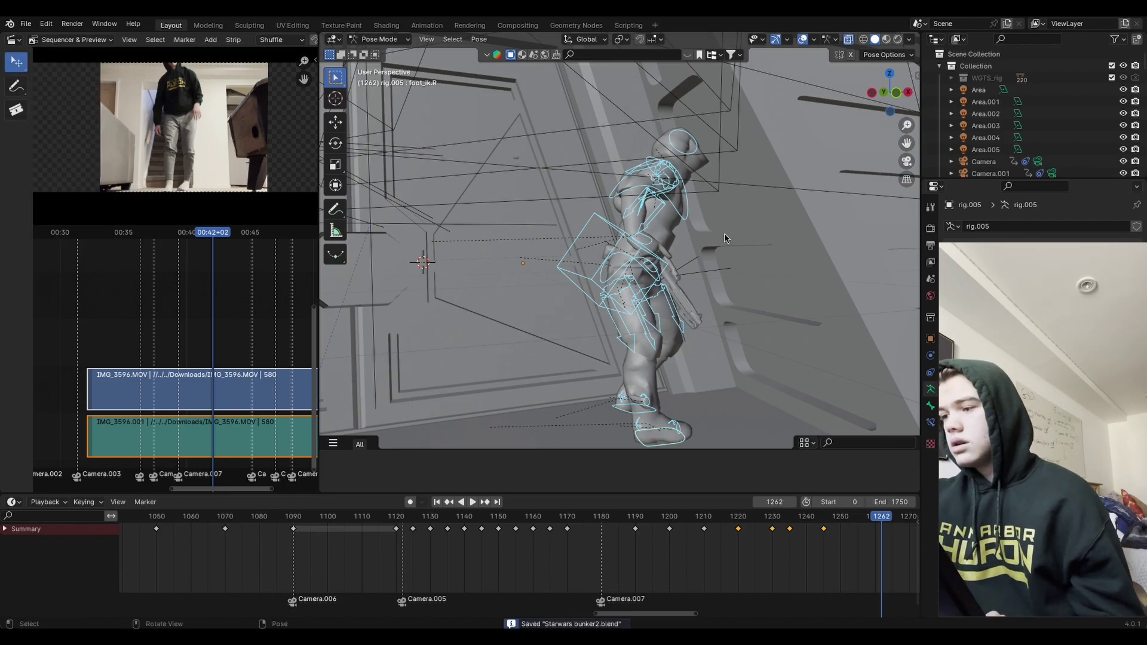
Step: At frame 1245, frame the rear trooper and select the right hand control hand_ik.R
ctrl+middle_drag(725, 236, 779, 278)
click(824, 518)
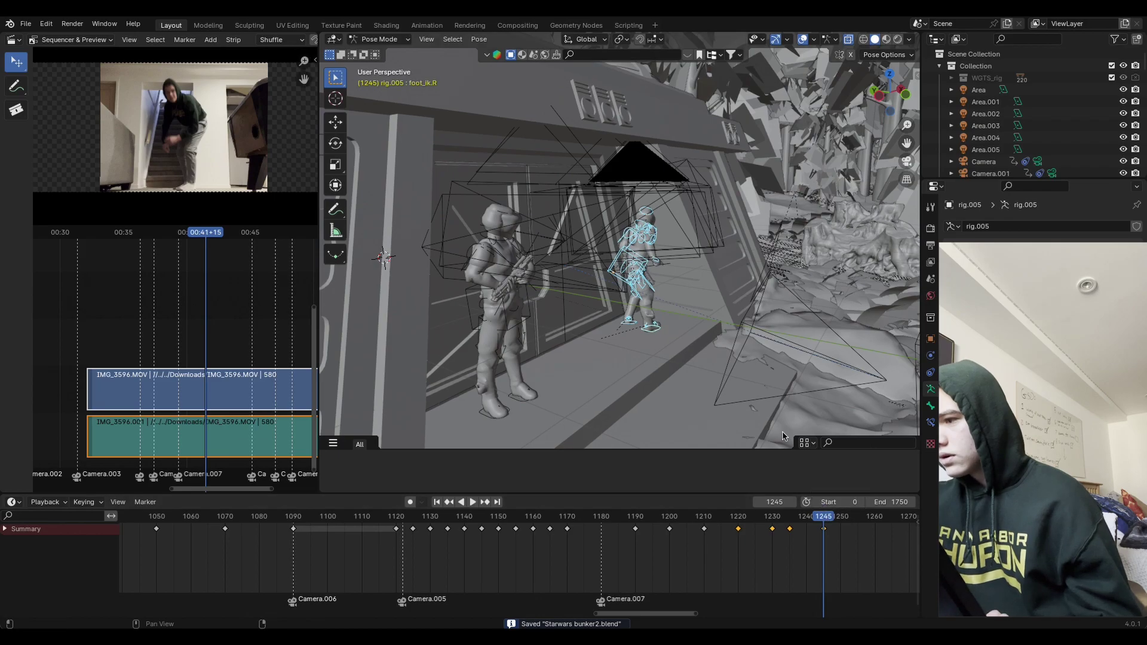
middle_drag(782, 326, 776, 267)
click(694, 292)
middle_drag(697, 294, 795, 332)
Step: Move the right hand IK control to a new spot while viewing through the scene camera
key(g)
click(703, 375)
key(KP_0)
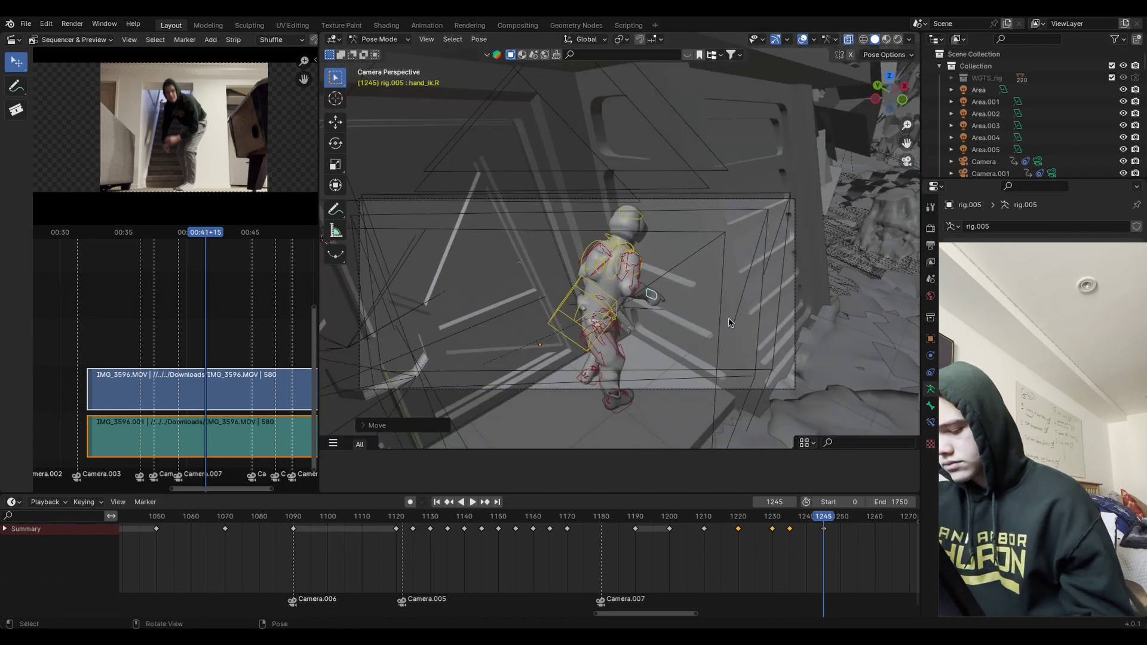
key(g)
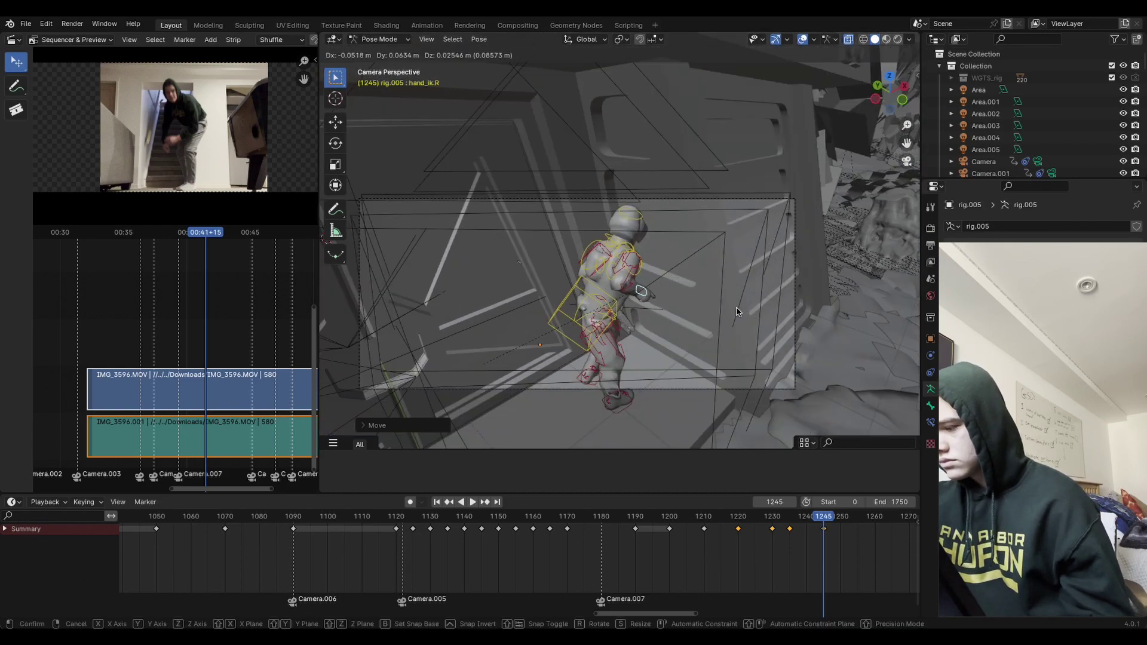
click(738, 311)
scroll(766, 412, up, 3)
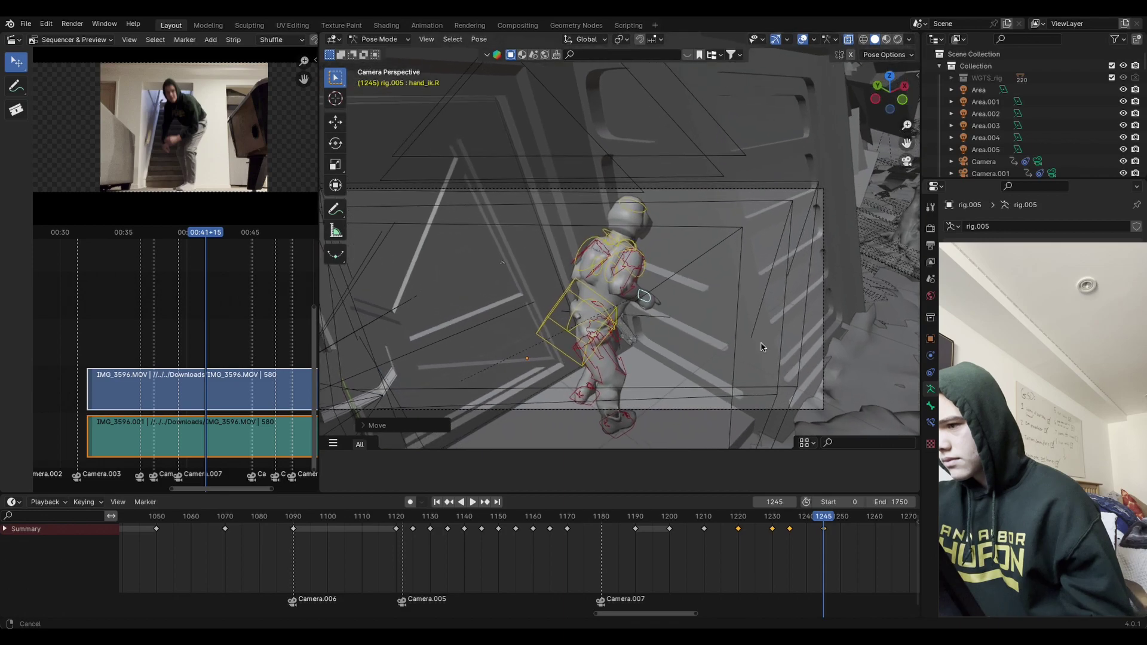
Step: Shift the right hand along X and rotate it, then key Location & Rotation at frame 1245
key(g)
key(x)
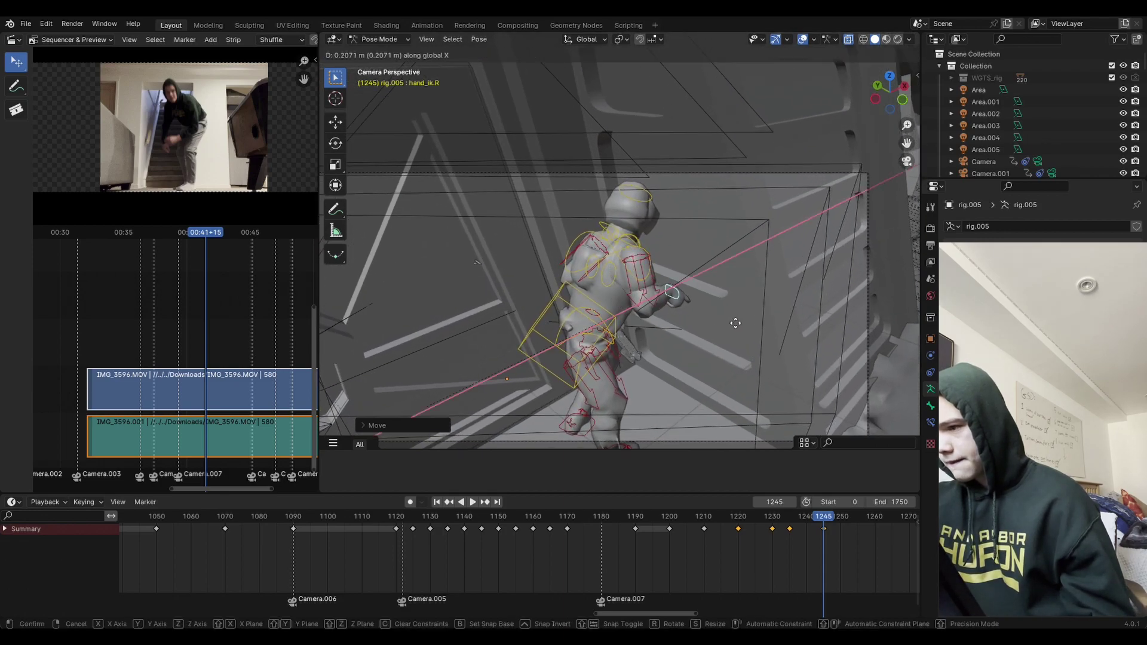
key(r)
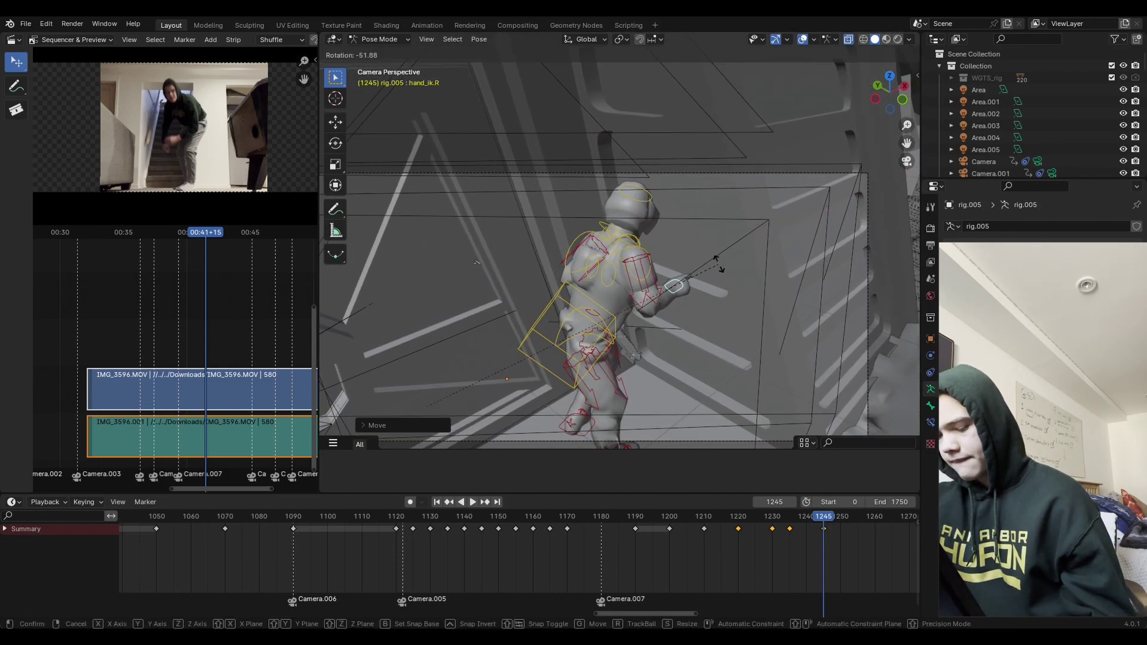
click(721, 264)
key(a)
key(i)
click(722, 286)
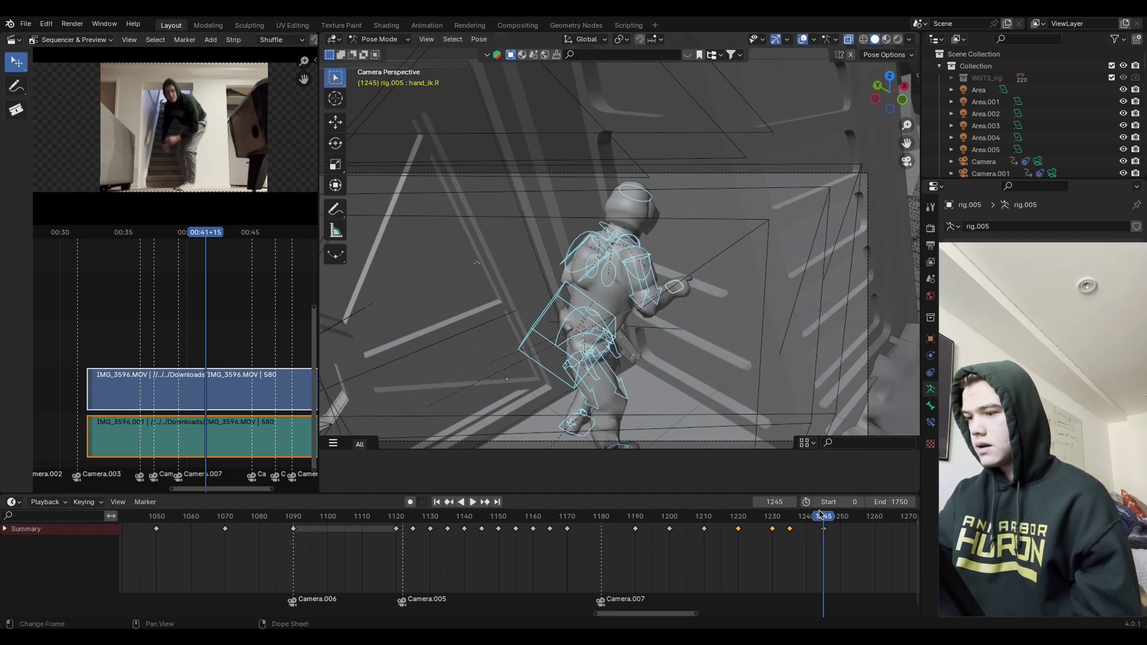
Step: Play back the motion leading into frame 1245, then settle on frame 1235
drag(786, 516, 704, 546)
key(space)
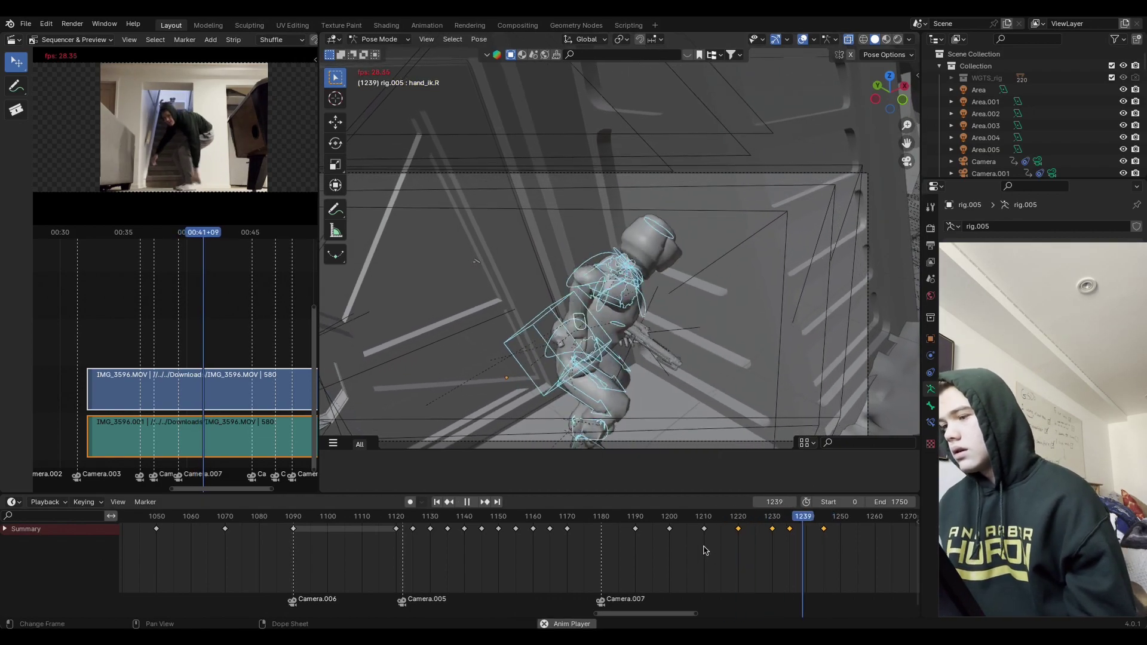
key(space)
click(793, 521)
drag(793, 520, 793, 545)
key(Escape)
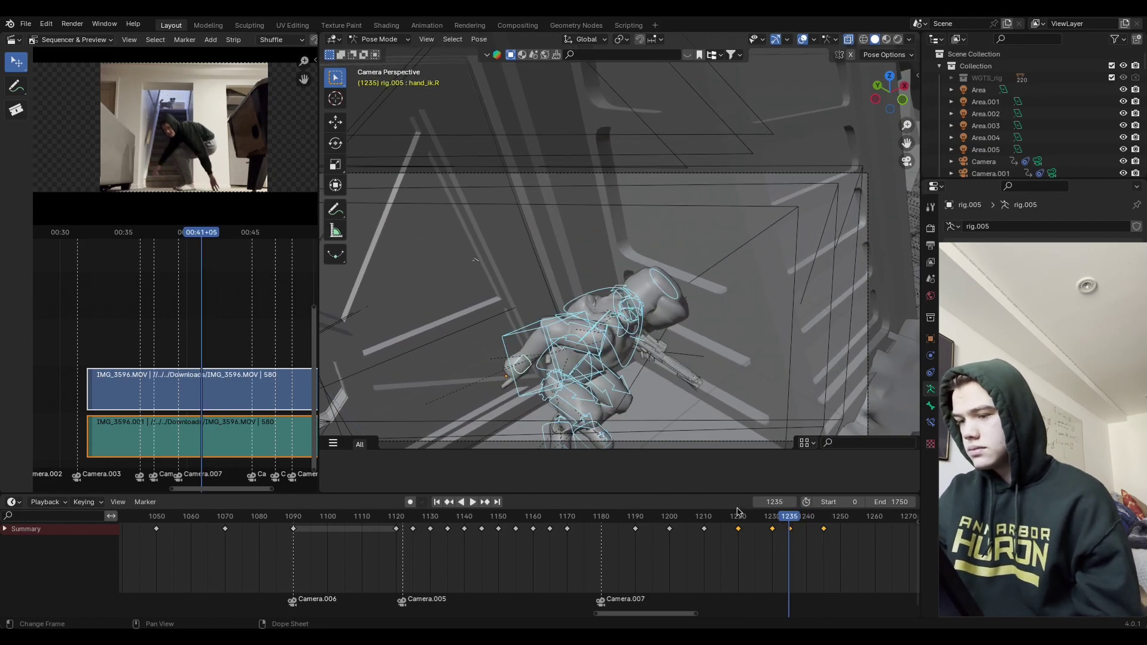
Step: Reposition and rotate the right hand, keying Location & Rotation on all bones at frame 1235
key(g)
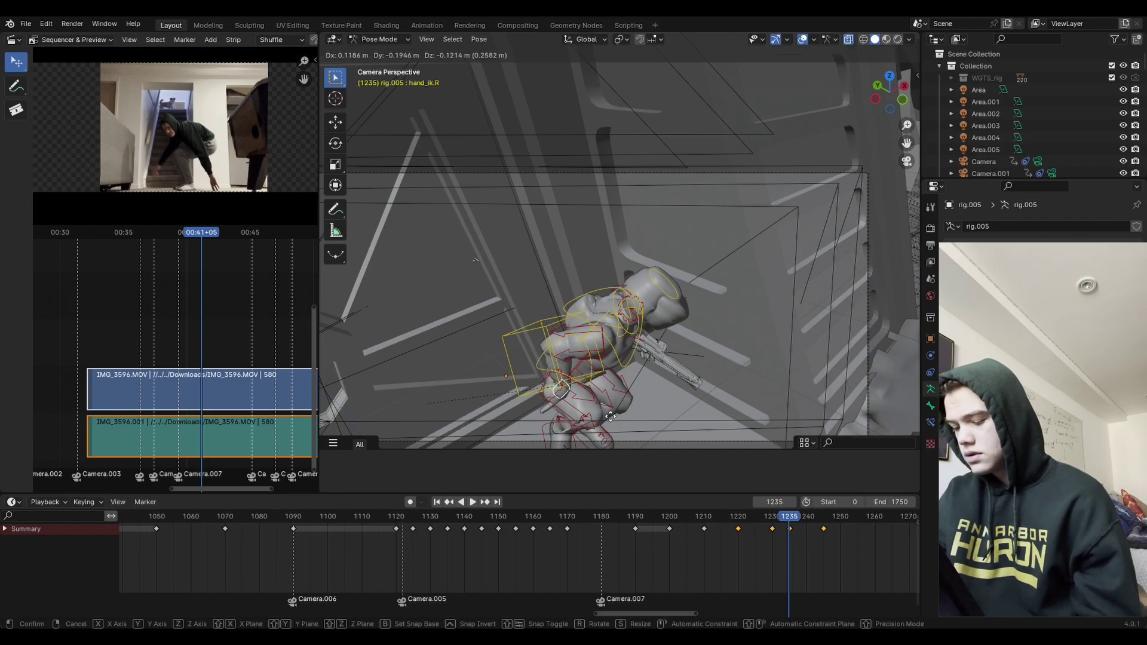
click(627, 409)
key(g)
key(x)
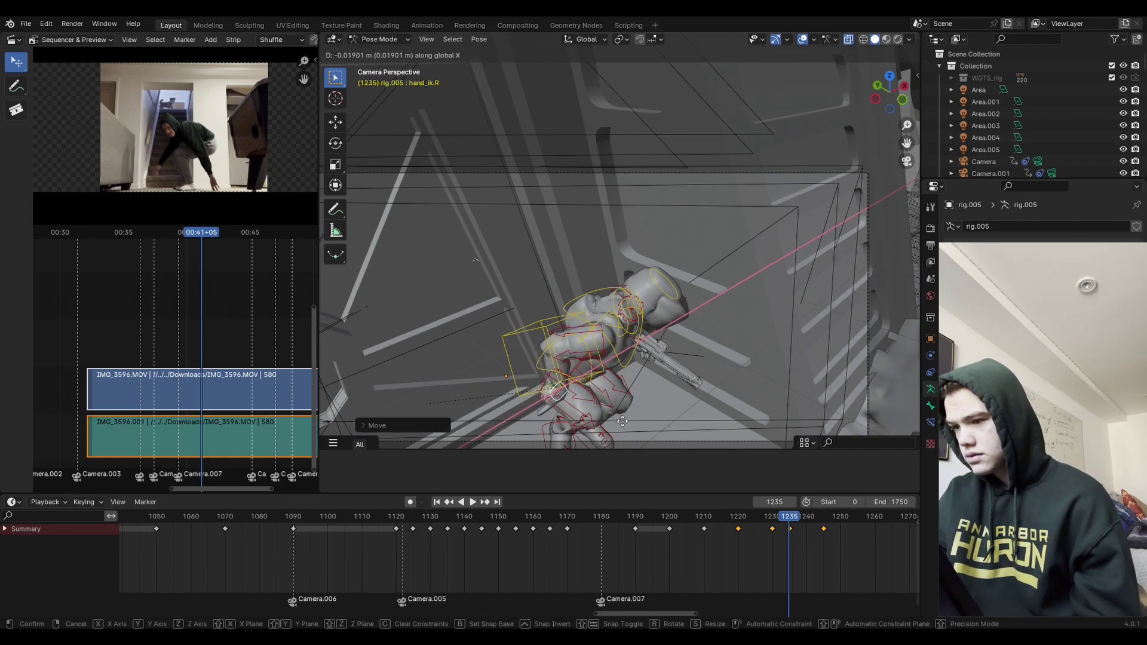
key(x)
key(x)
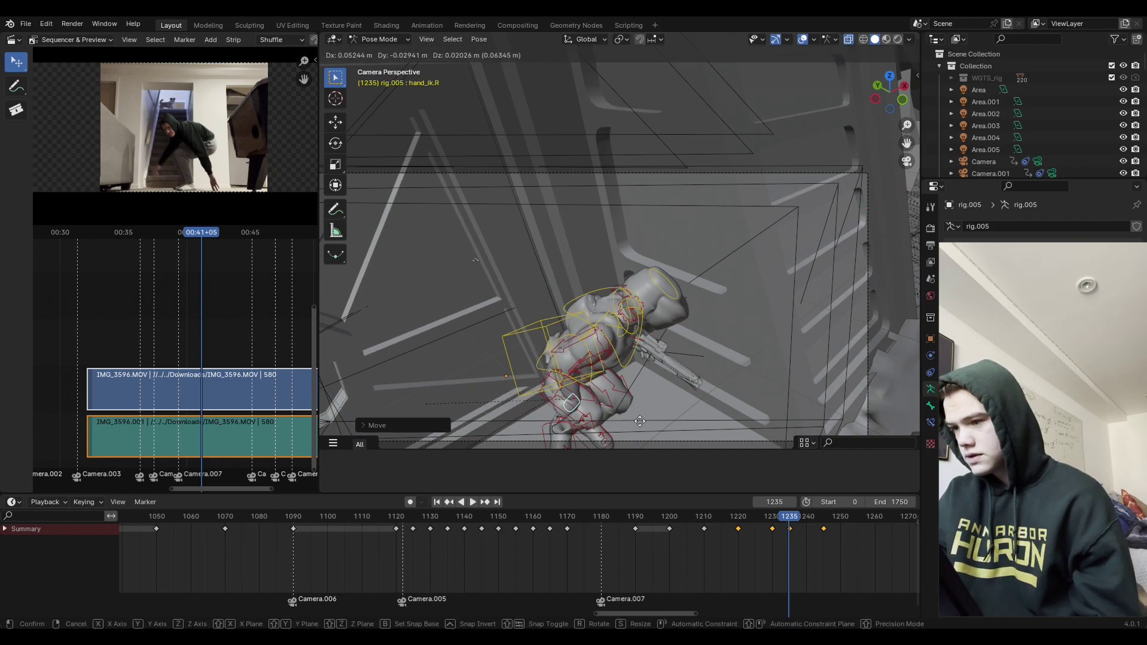
key(r)
click(648, 328)
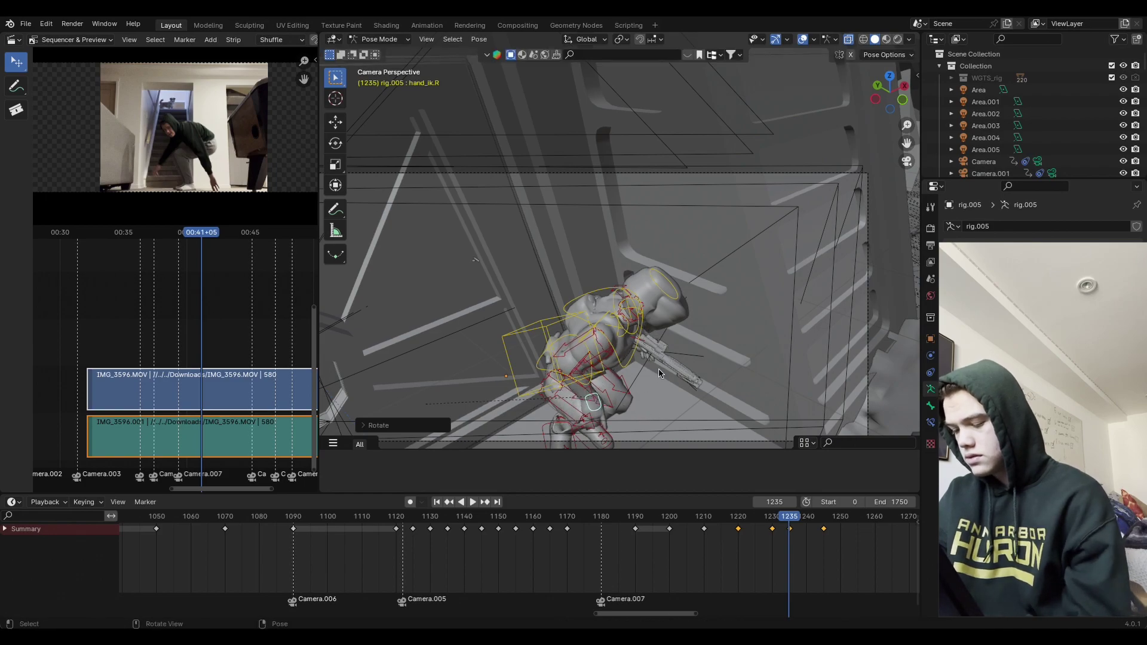
key(a)
key(i)
click(657, 376)
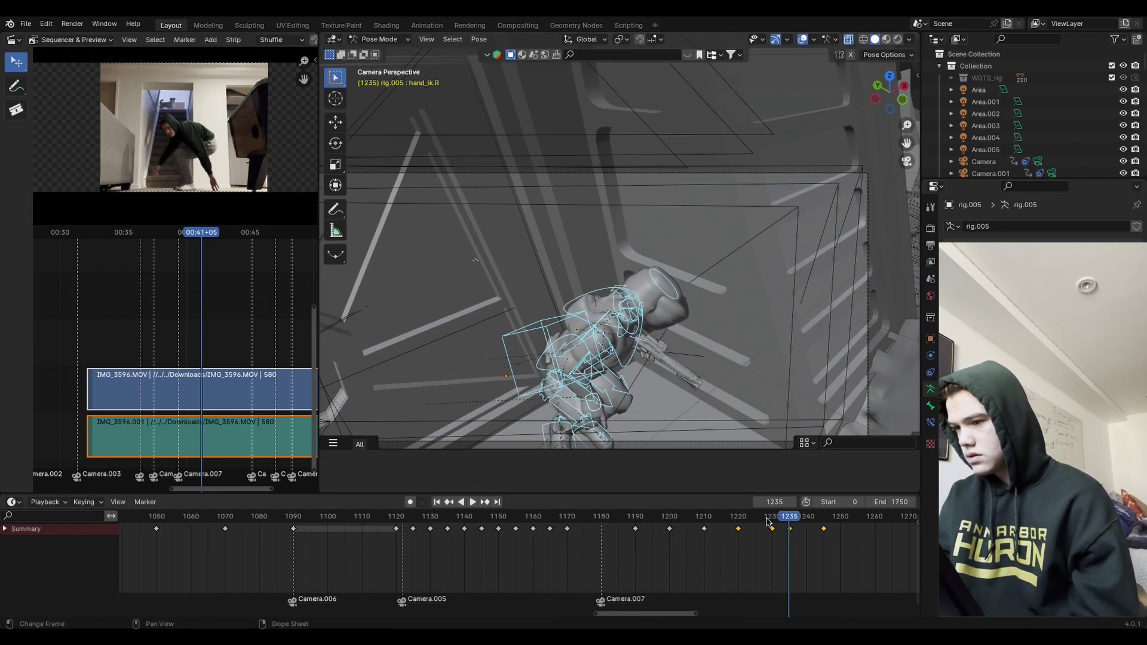
Step: Play back from around frame 1225 and jump back to the 1235 keyframe
drag(776, 516, 755, 527)
key(space)
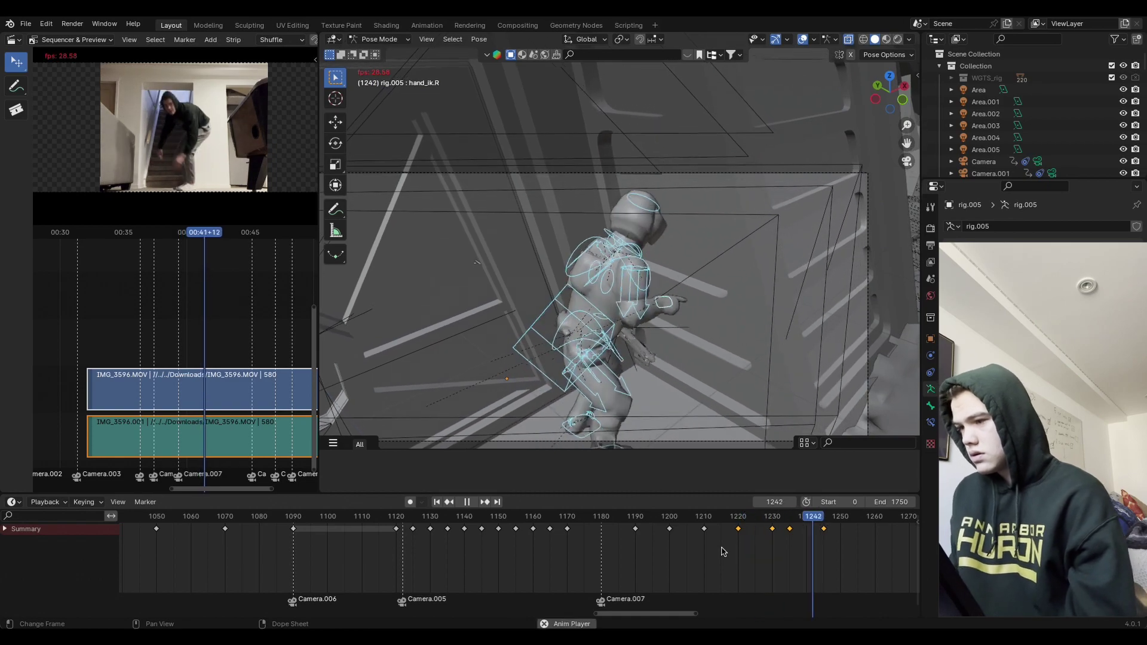
key(space)
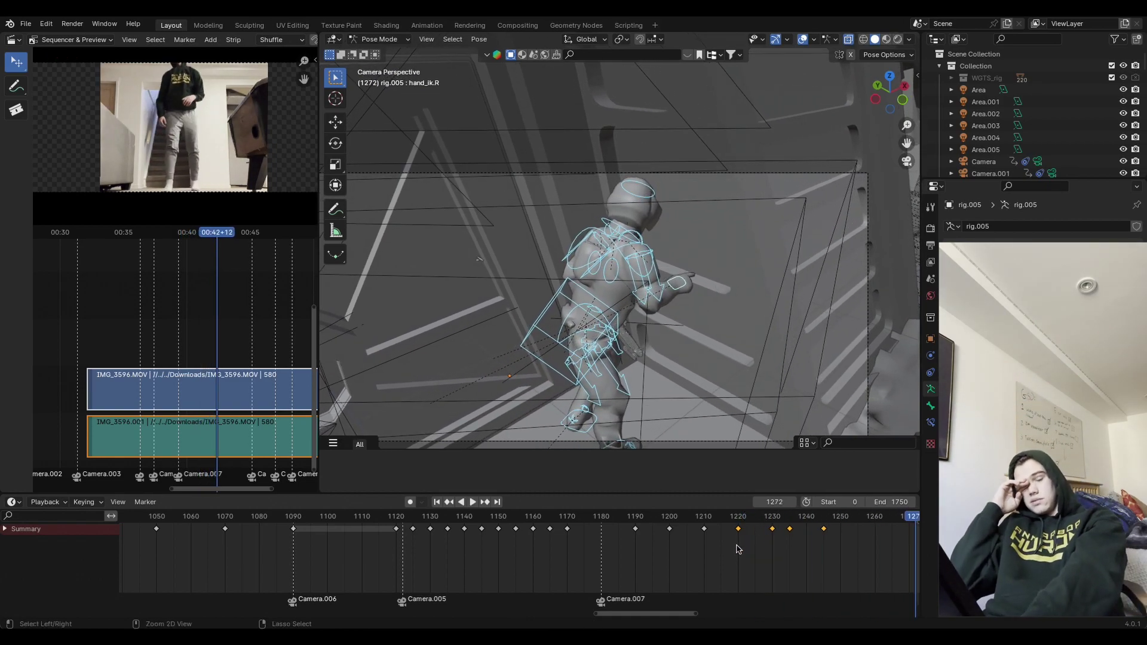
key(Down)
key(Down)
Step: Jump to the 1245 keyframe and undo back to an earlier right-hand pose
key(ctrl+z)
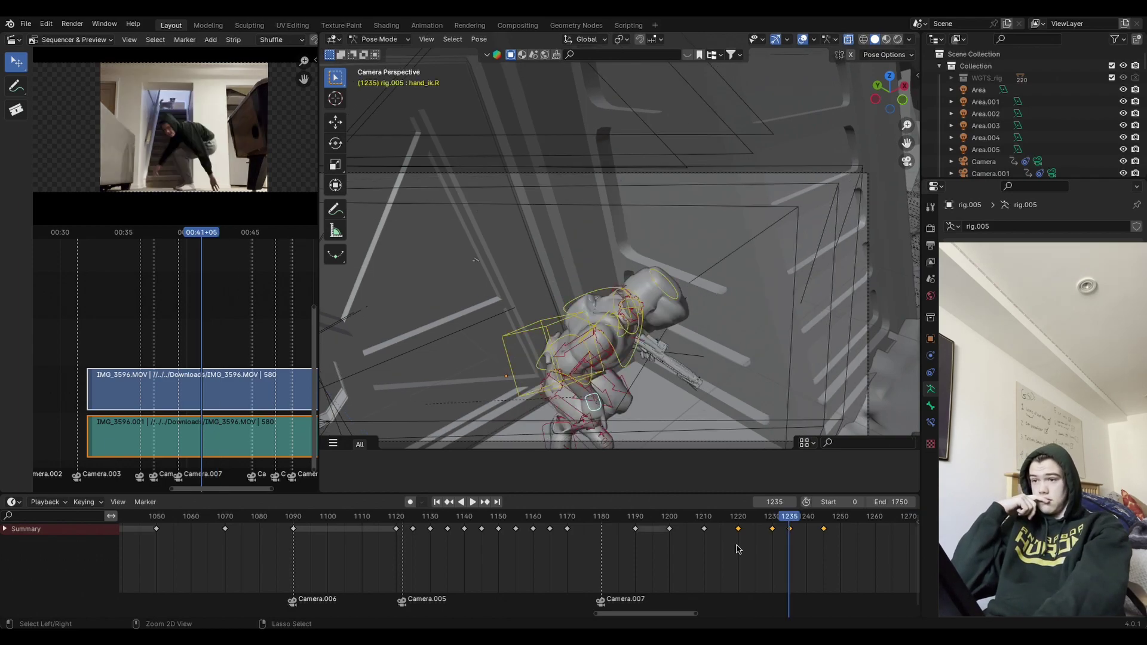
key(ctrl+shift+z)
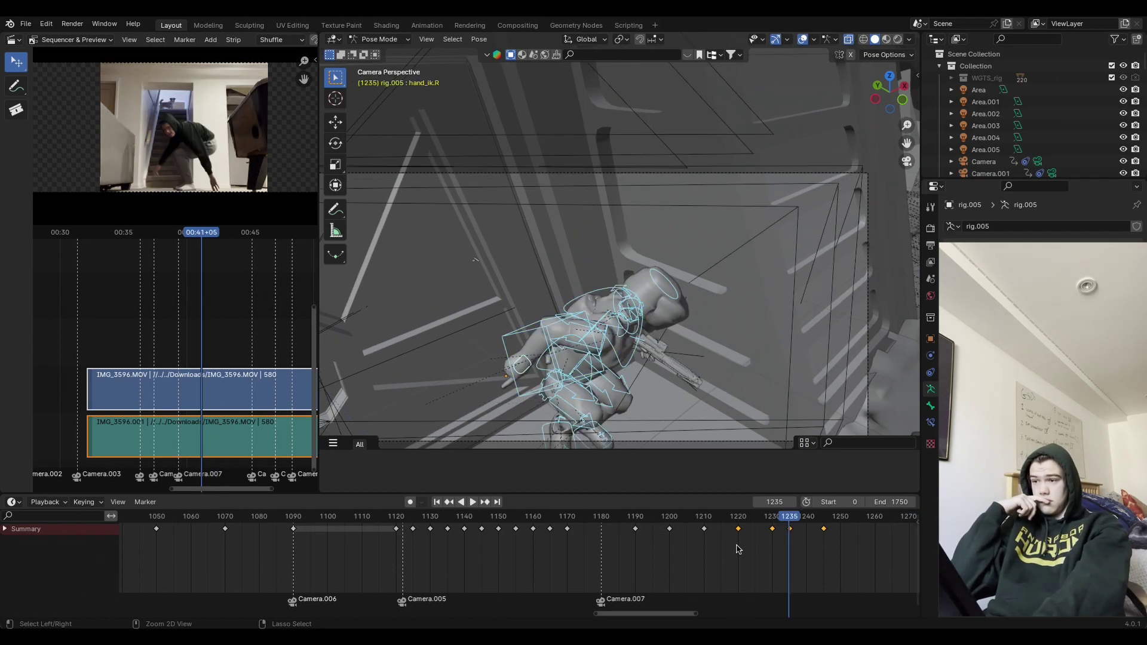
key(Up)
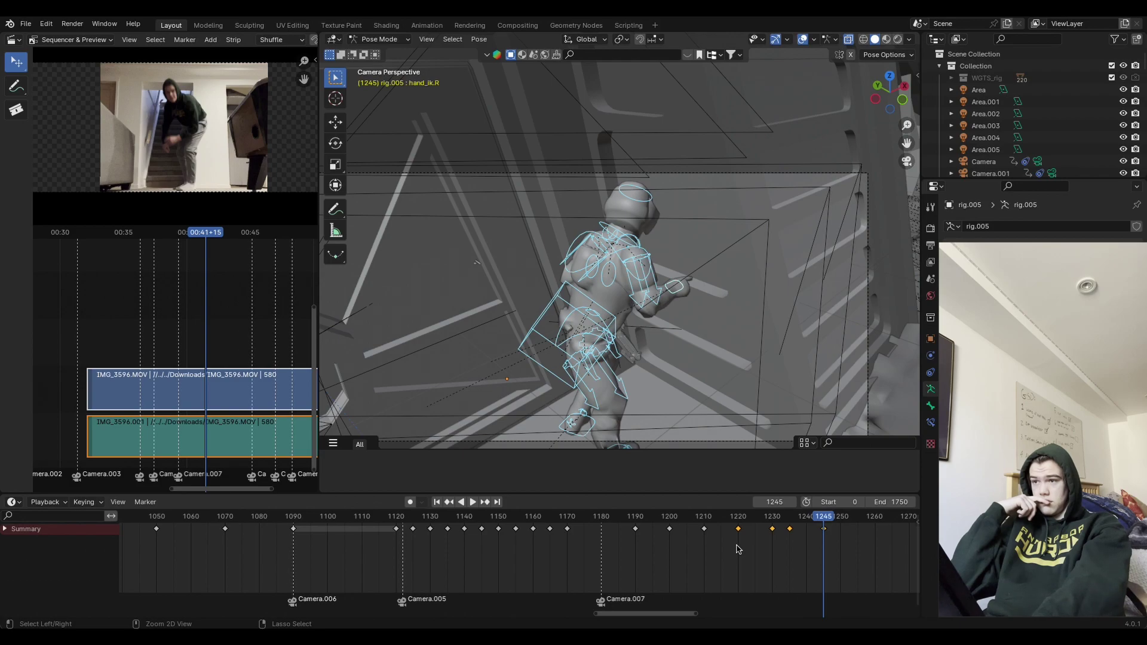
key(ctrl+z)
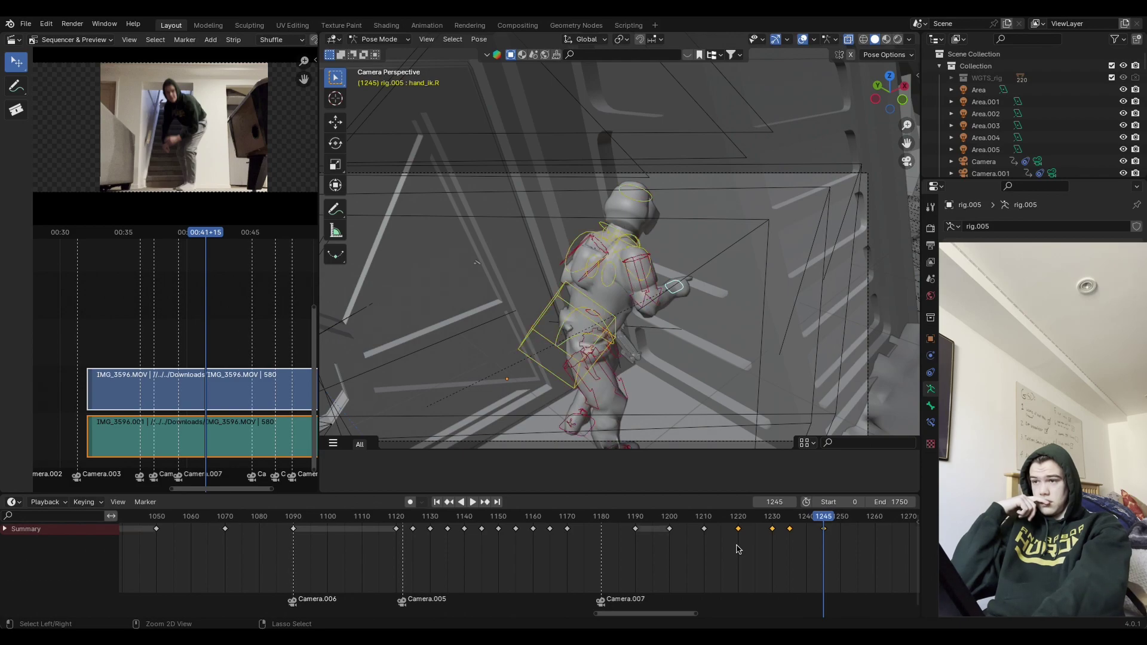
key(ctrl+z)
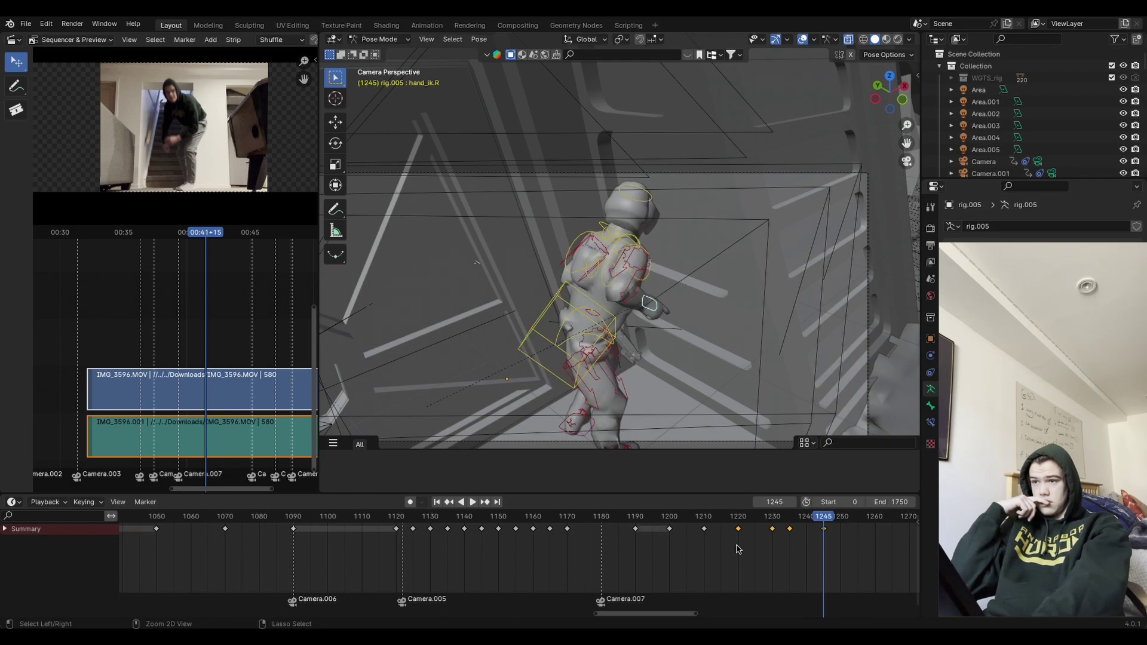
key(ctrl+z)
key(ctrl+z)
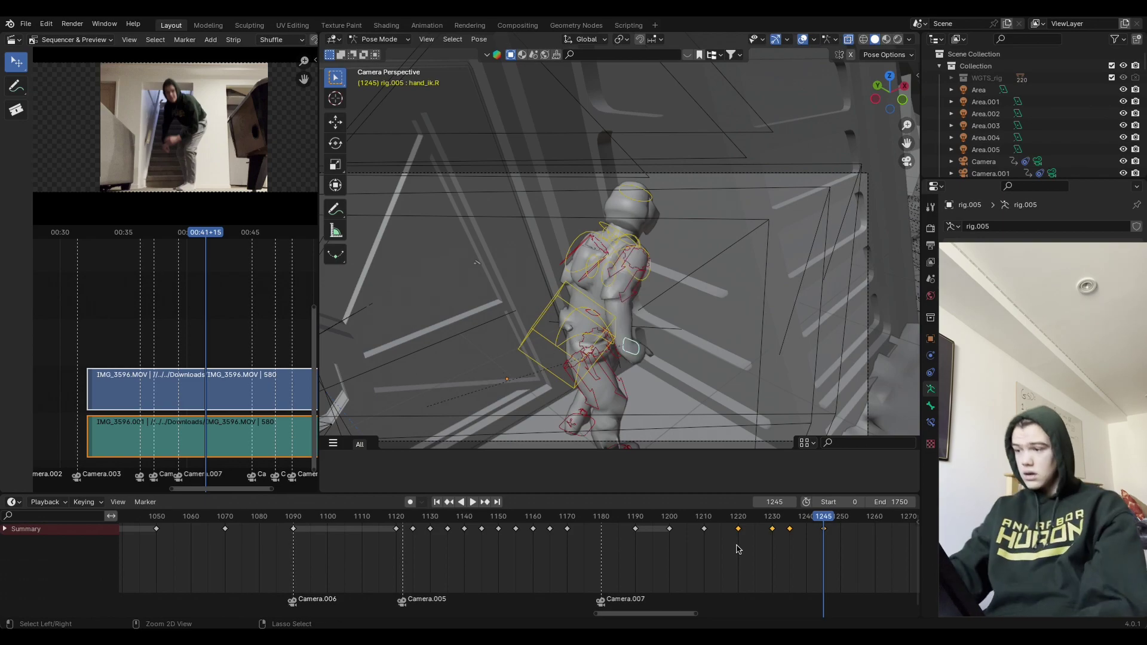
Step: Go to frame 1255 and move and rotate the right hand control
key(space)
click(859, 522)
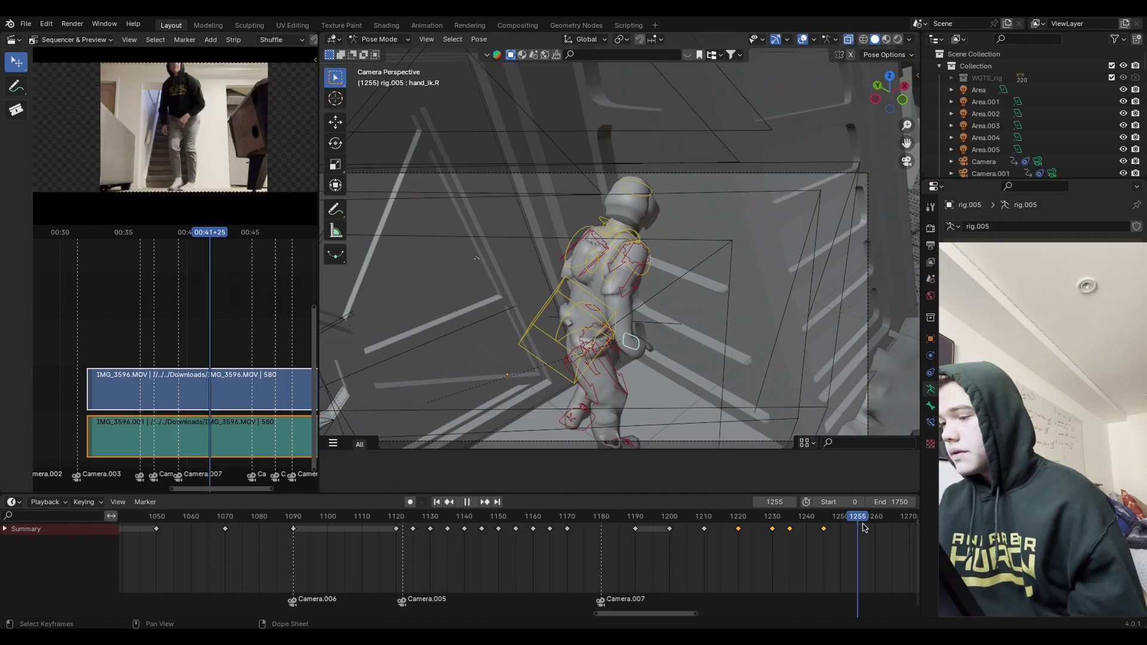
key(g)
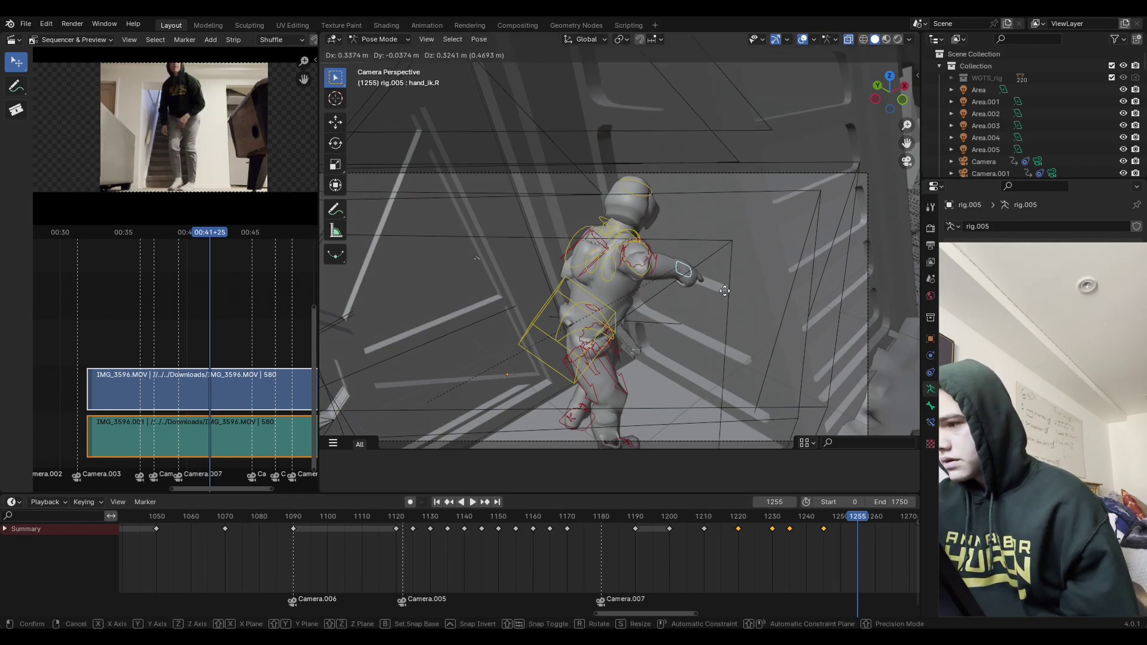
click(727, 297)
key(r)
click(734, 289)
Step: Nudge the right hand along X and Y, rotate it, and key Location & Rotation at frame 1255
key(g)
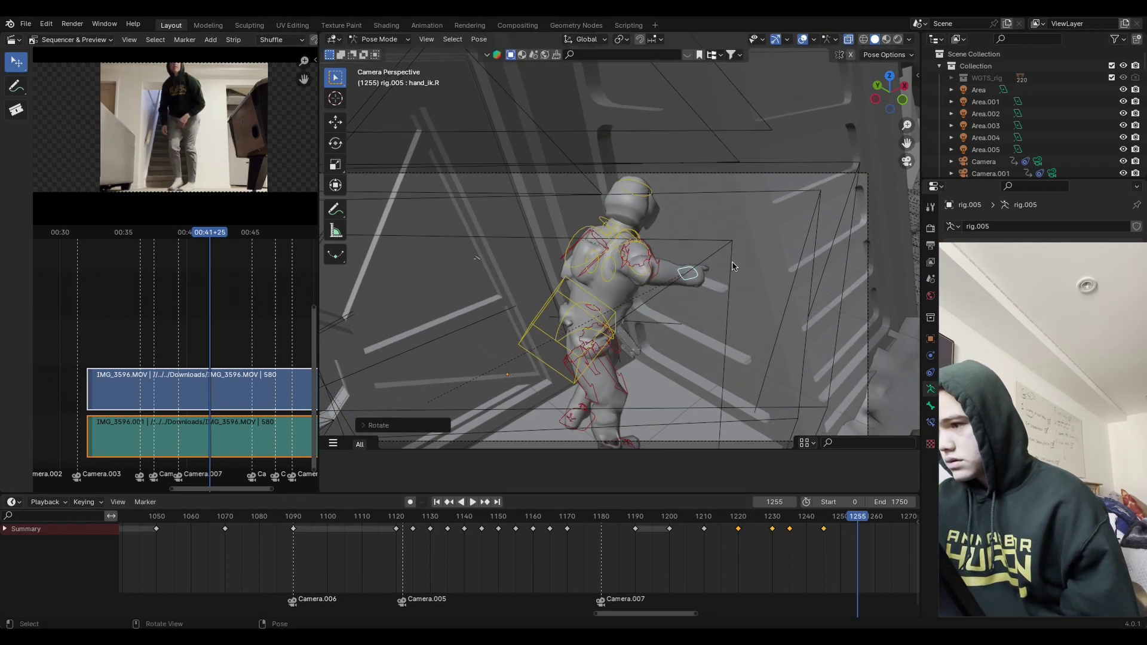
key(x)
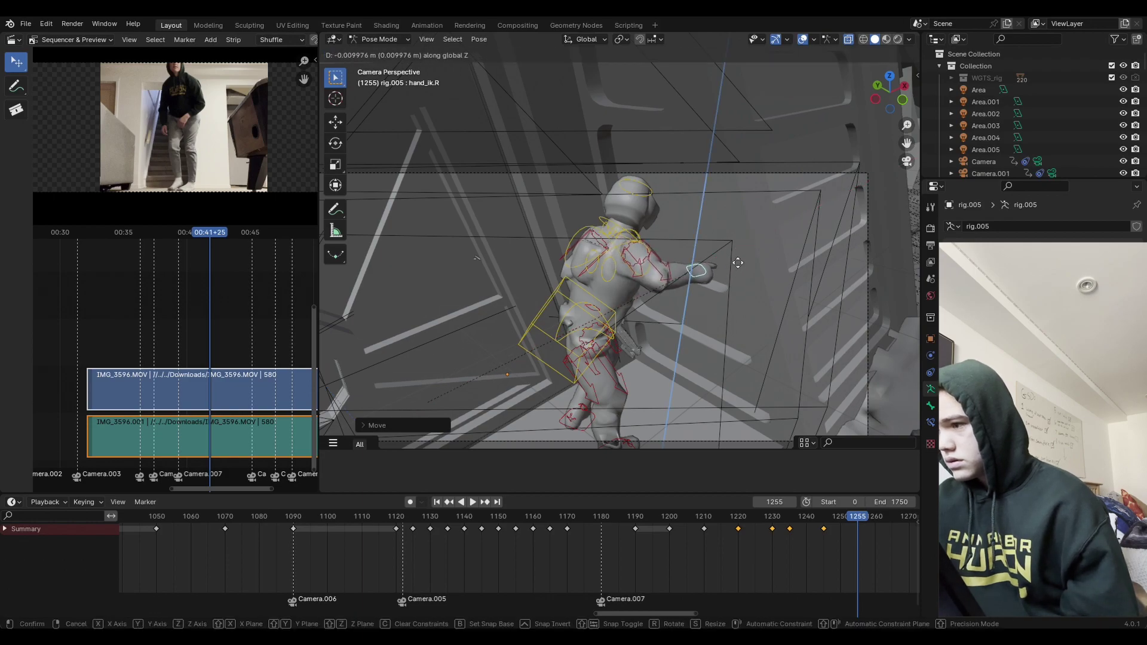
click(725, 288)
key(g)
key(y)
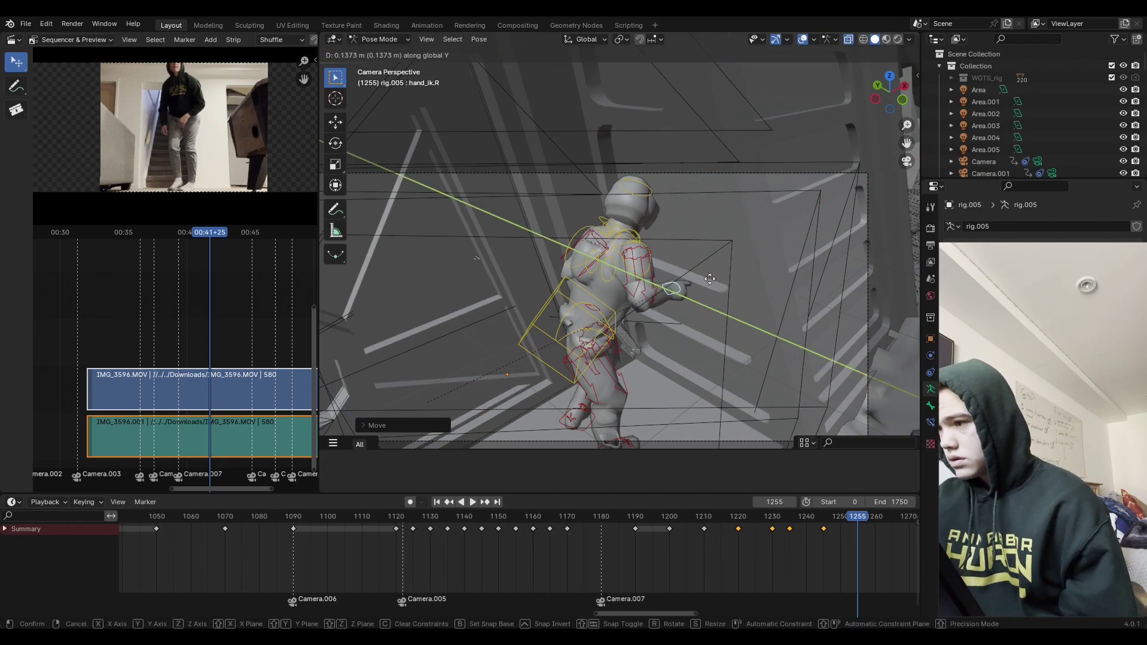
click(728, 274)
key(r)
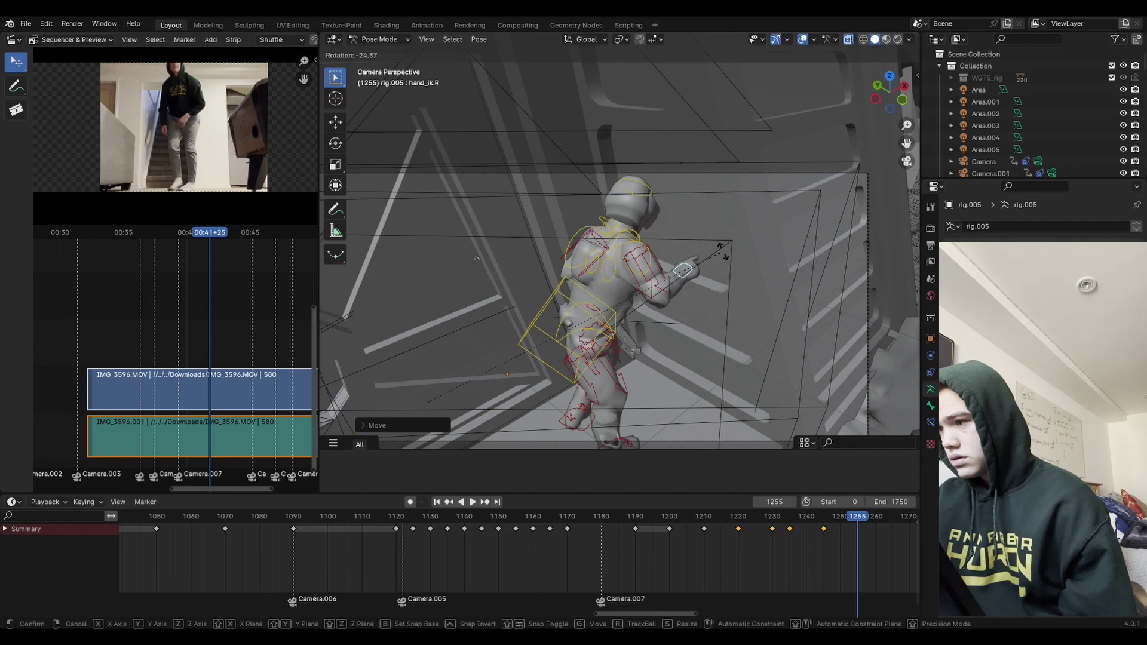
click(722, 251)
key(a)
key(i)
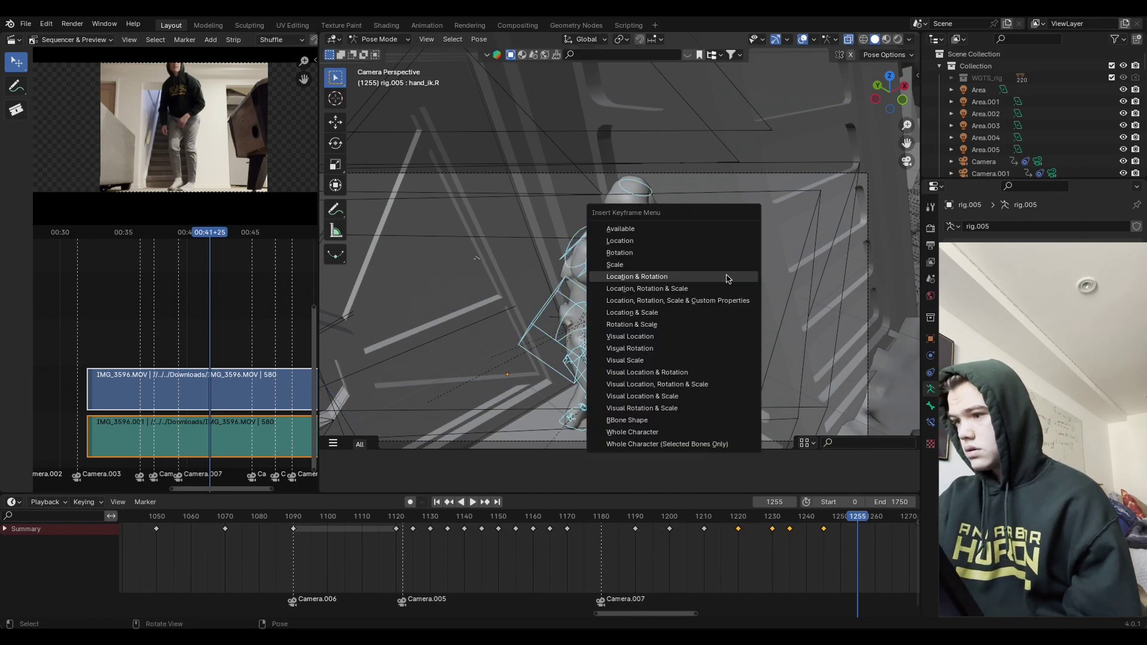
click(728, 279)
Step: Review playback from around frames 1219 and 1232, then step back to frame 1255
key(space)
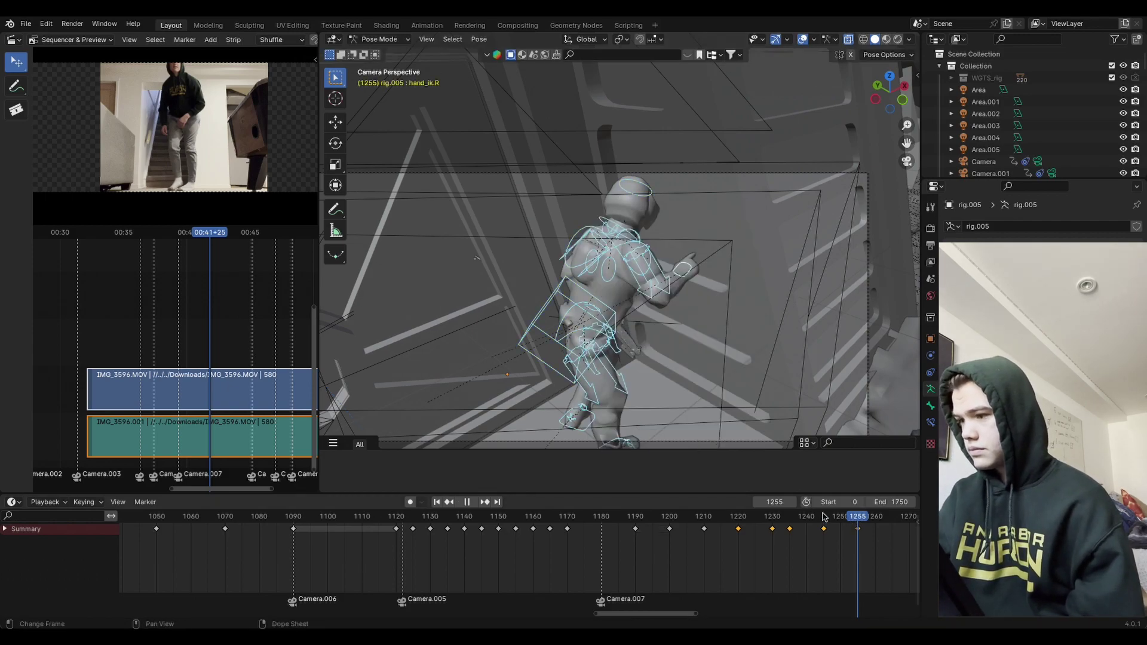
key(space)
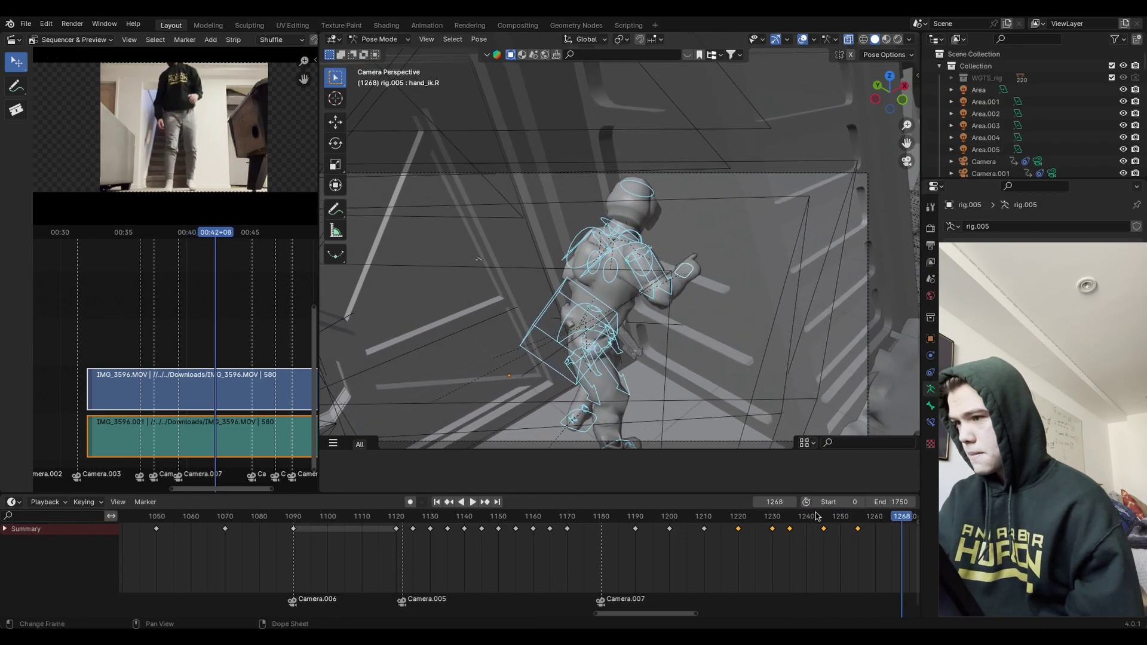
drag(816, 516, 739, 528)
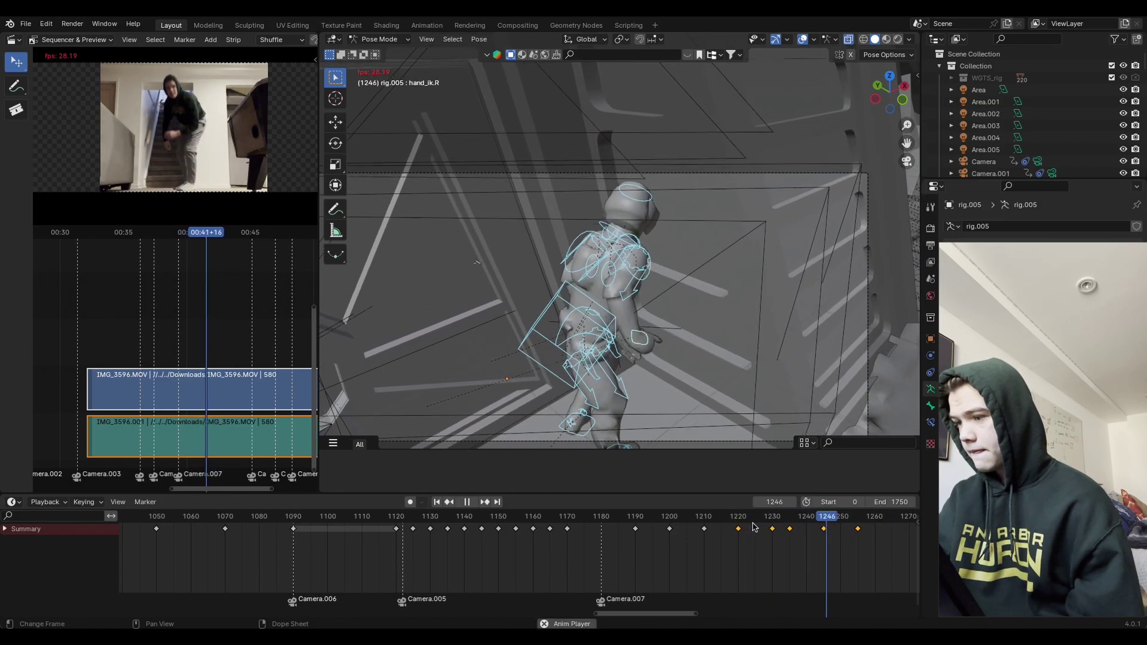
key(space)
click(777, 518)
key(space)
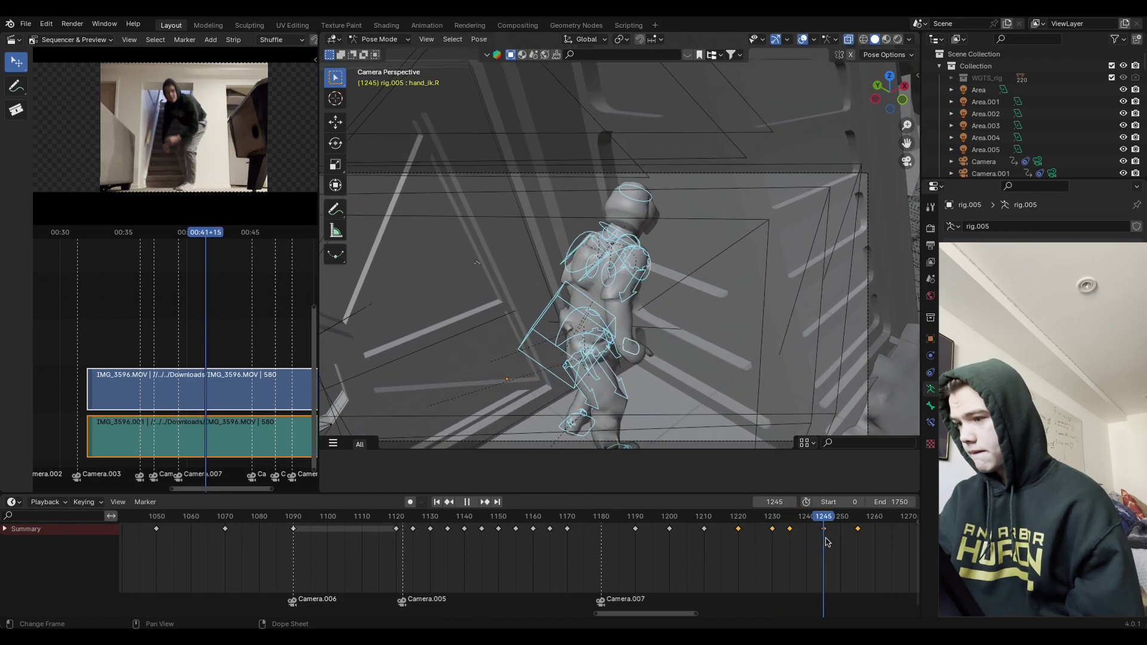
key(space)
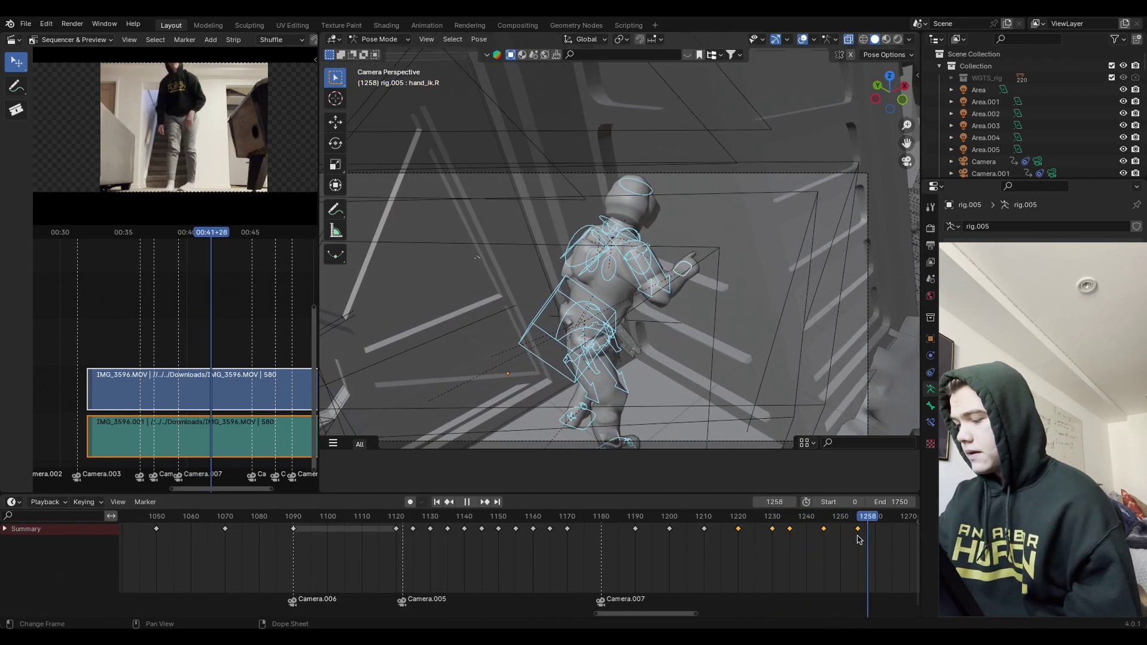
key(Left)
key(Left)
key(Left)
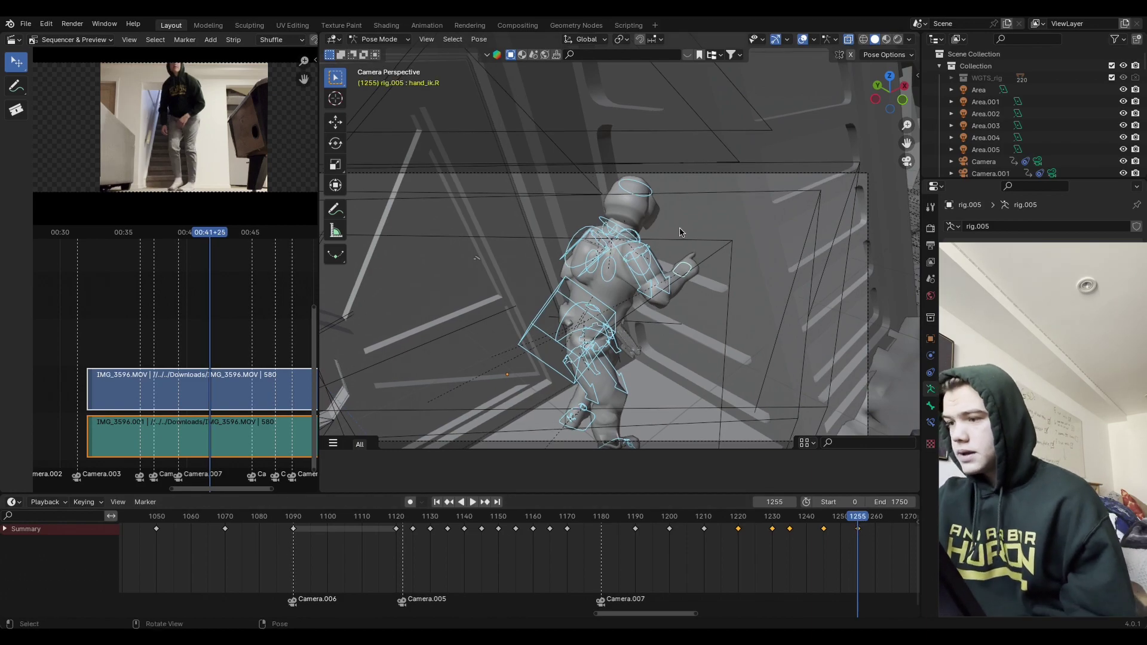
Step: Rotate the chest bone around global Z and then global Y
click(653, 257)
key(r)
key(z)
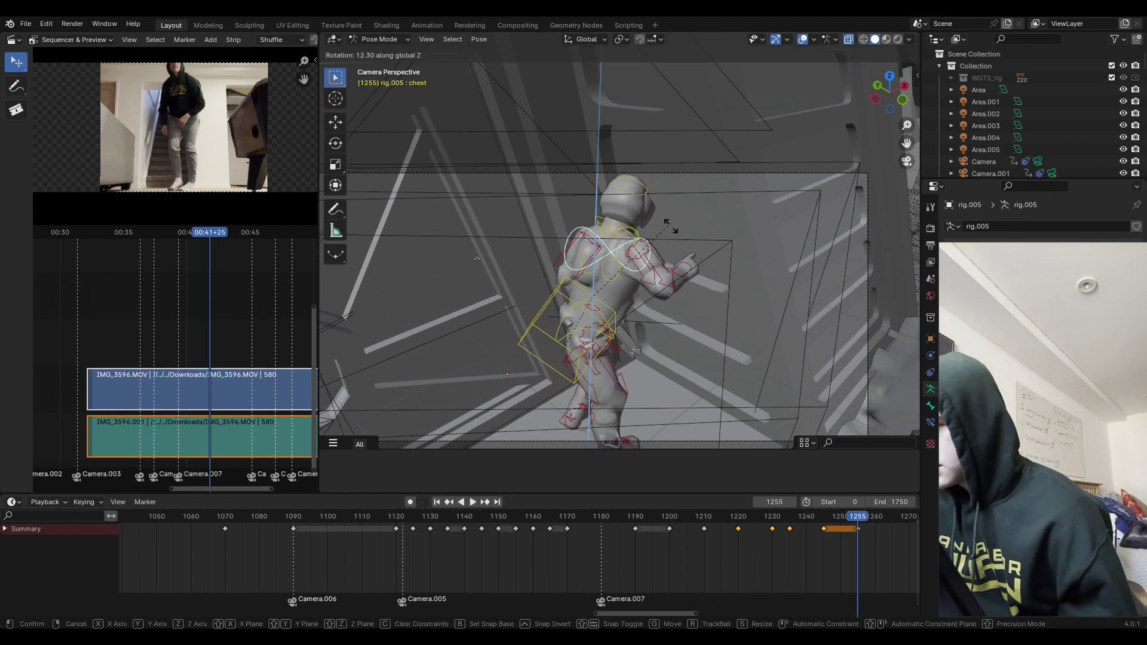
click(681, 258)
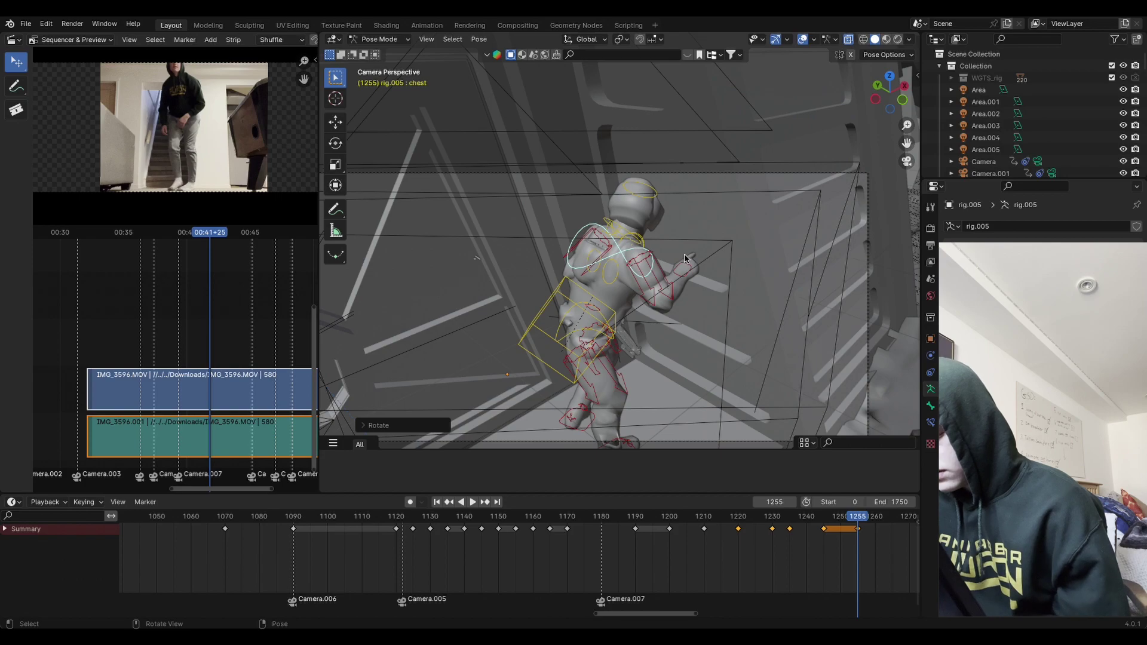
key(r)
key(y)
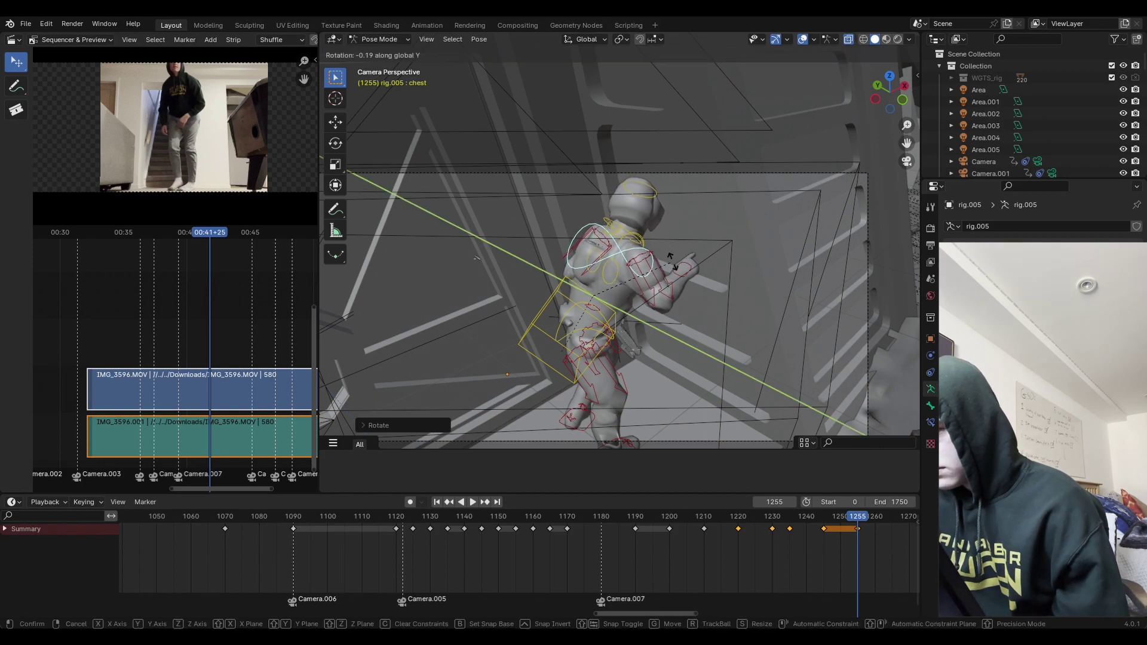
click(647, 209)
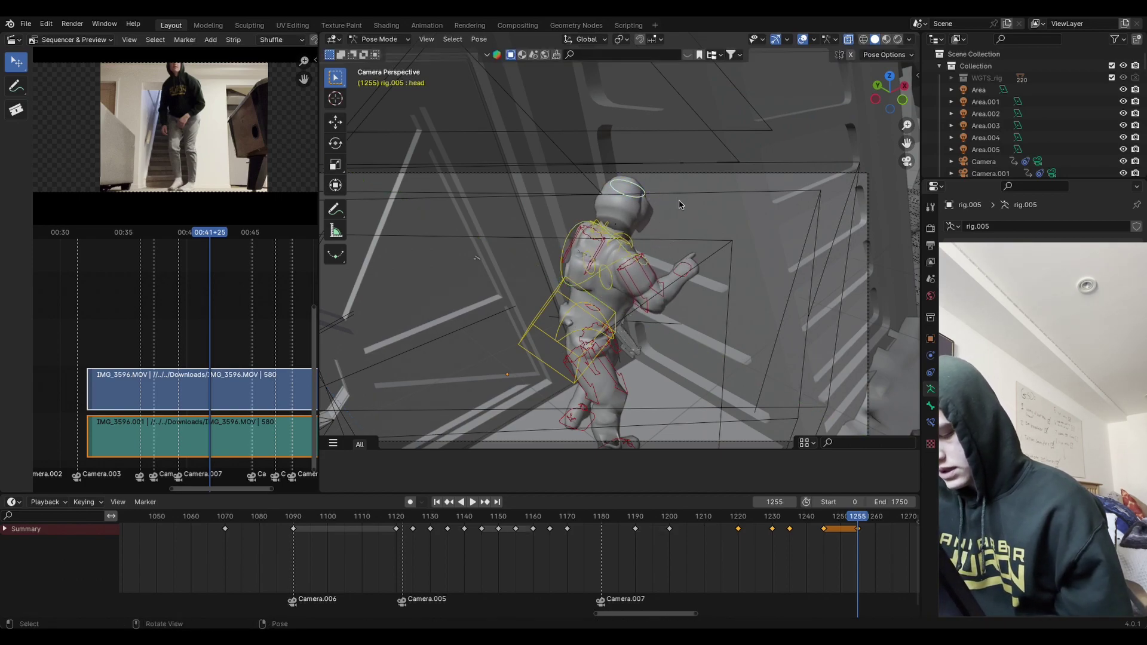
Step: Turn the head with rotations around global X, Y and Z
key(r)
key(x)
click(672, 225)
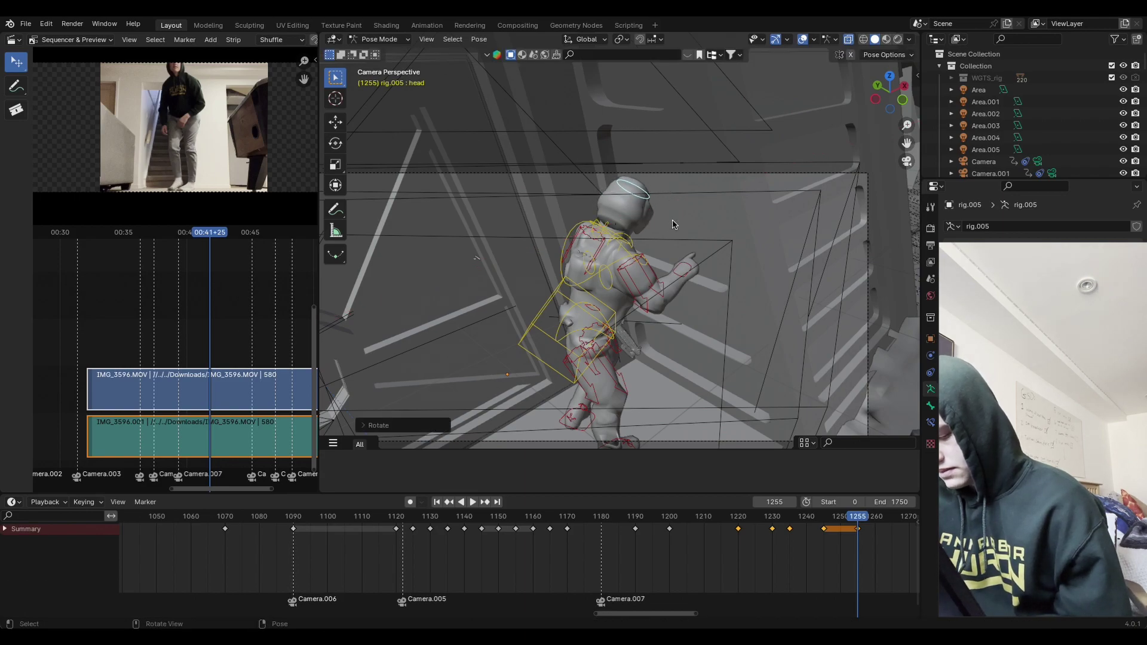
key(r)
key(z)
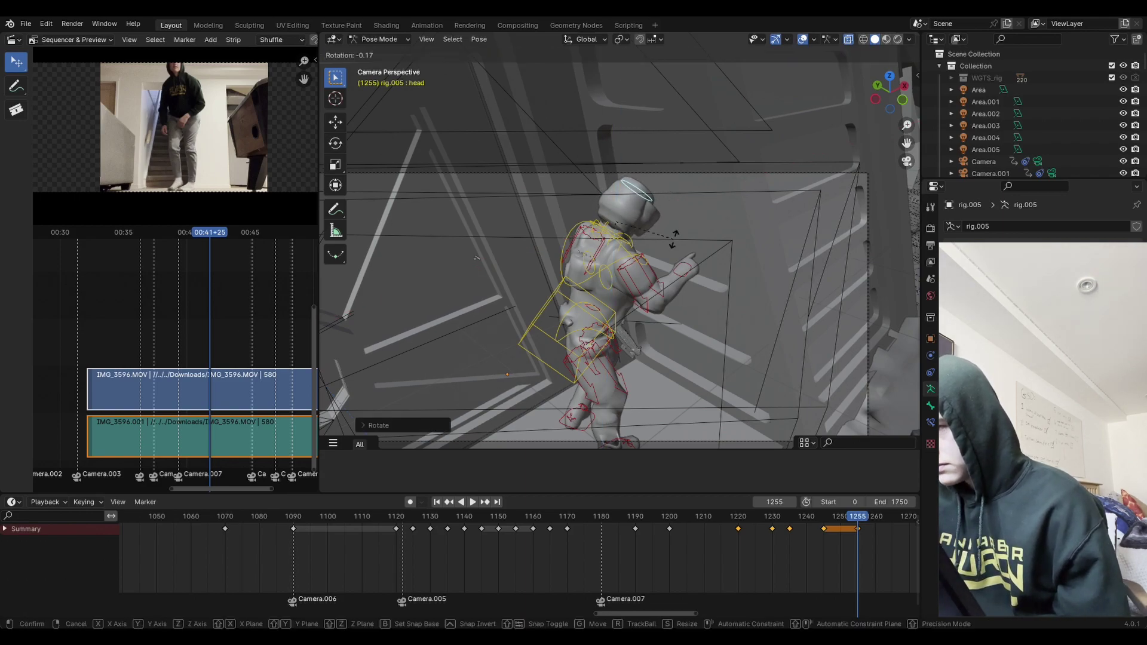
key(y)
click(673, 222)
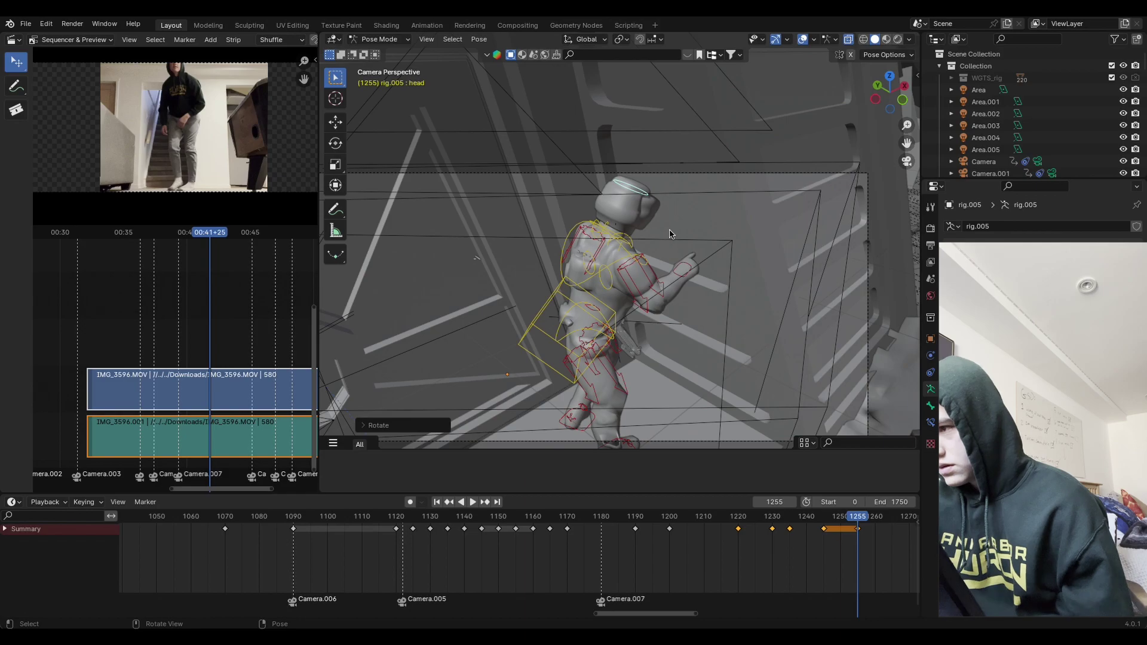
key(r)
key(z)
click(669, 250)
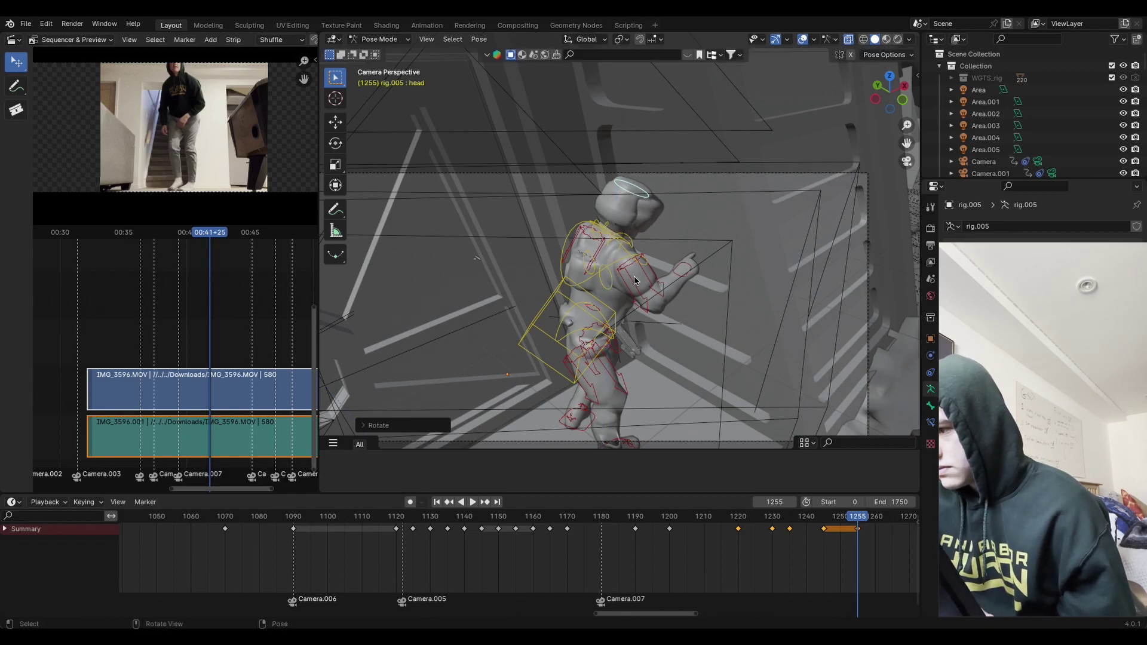
Step: Rotate the torso bone, then turn the hips around global Z from a rear view
click(613, 327)
key(r)
click(647, 284)
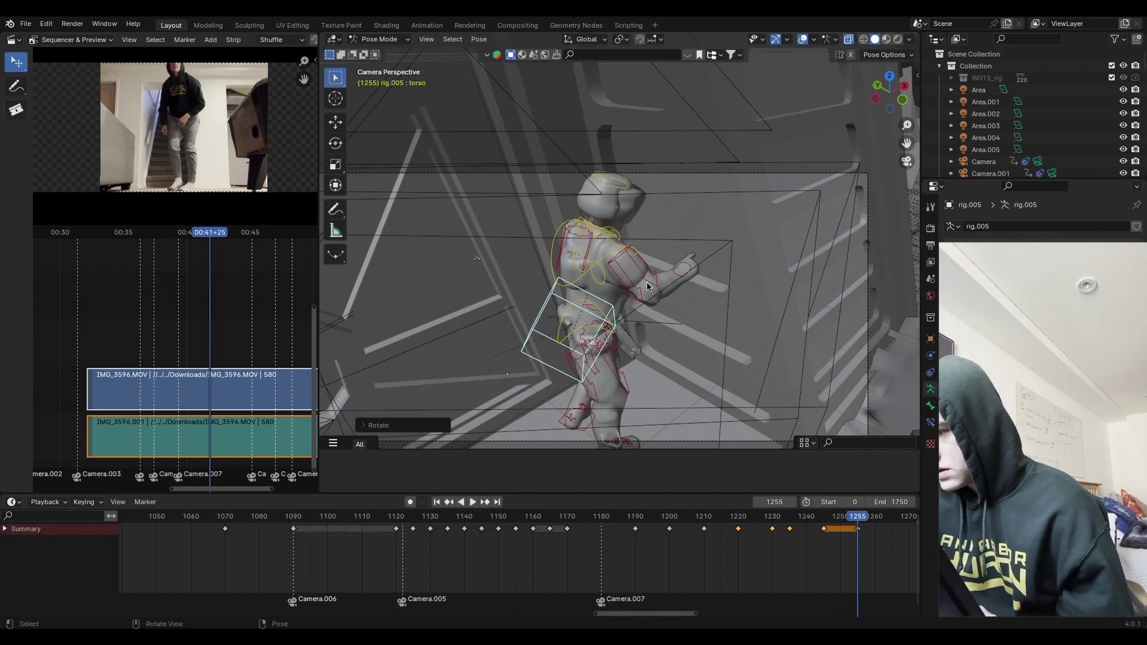
middle_drag(651, 372, 665, 293)
click(666, 292)
key(r)
key(z)
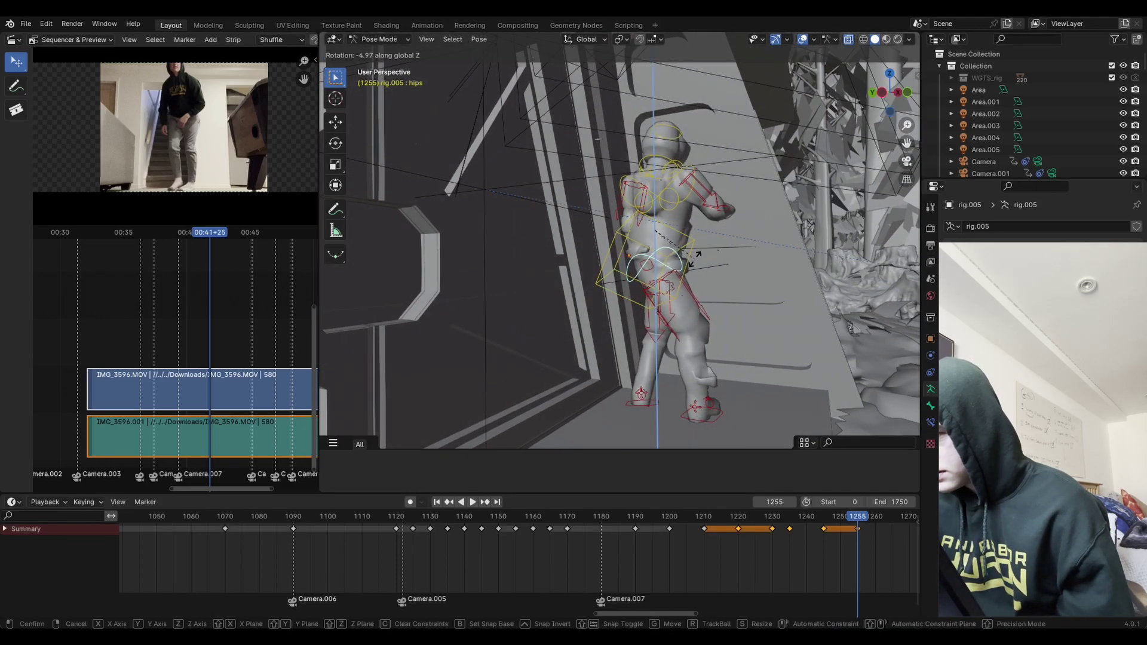
click(666, 292)
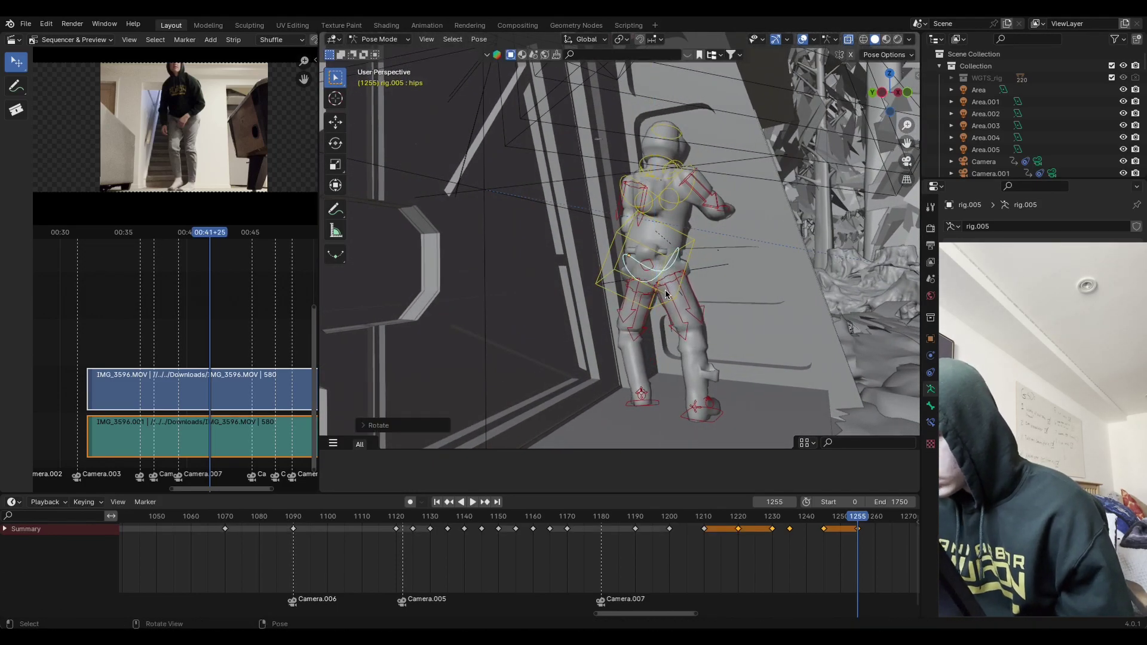
Step: Rotate the left thigh IK around Z, then rotate and move the left foot IK
click(646, 330)
key(r)
key(z)
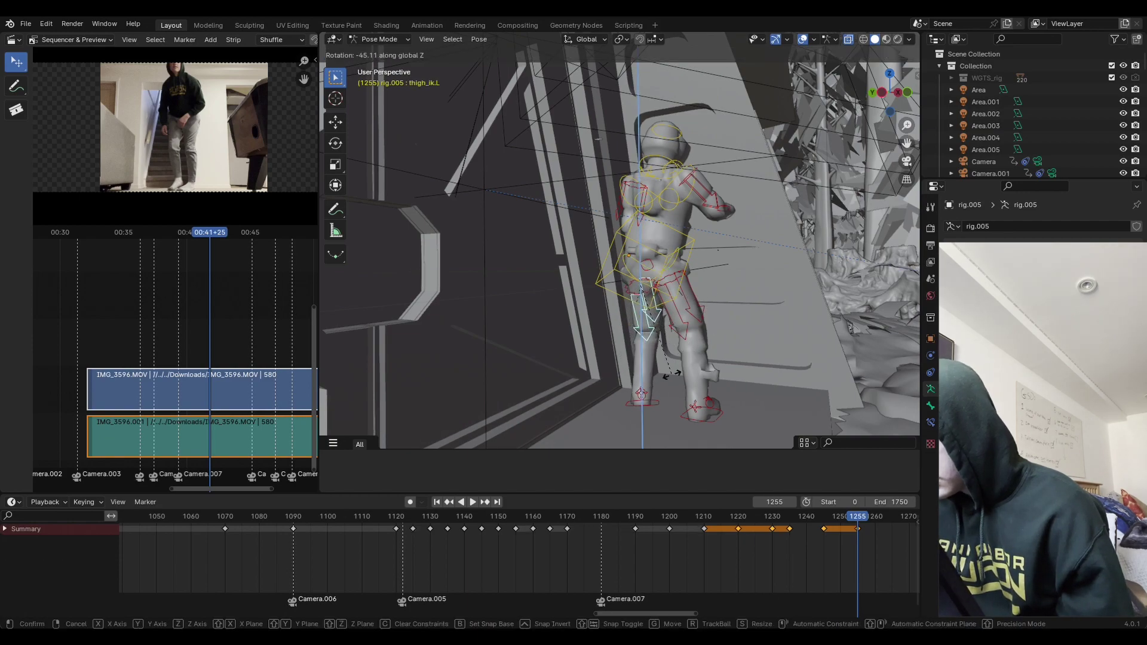
click(668, 381)
click(643, 400)
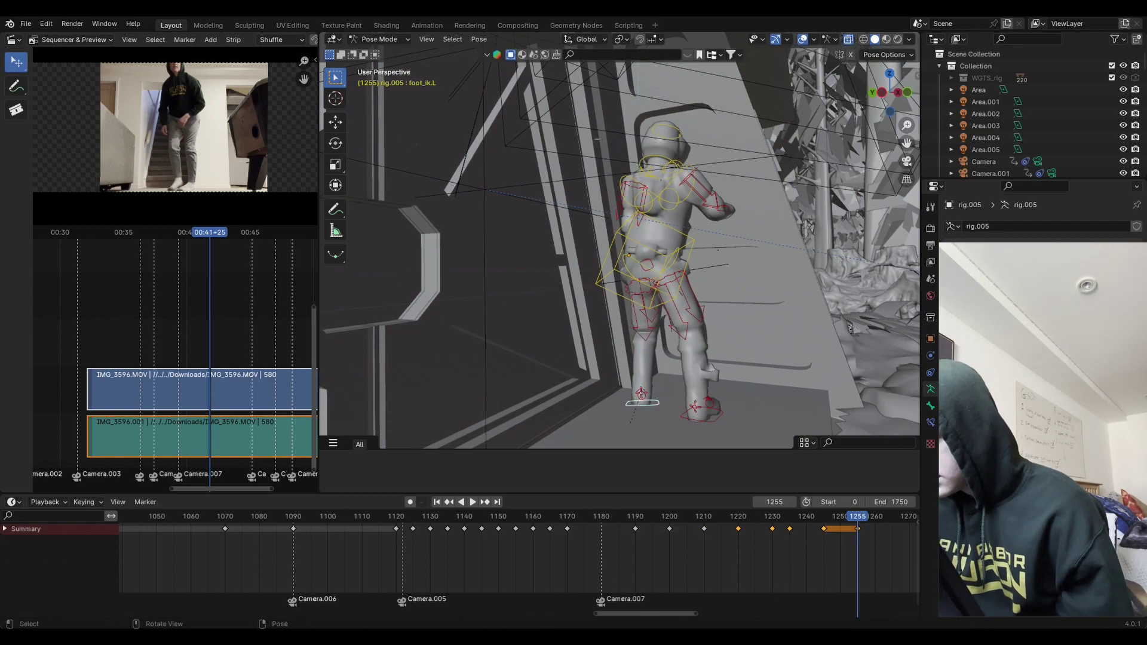
key(r)
key(z)
click(665, 392)
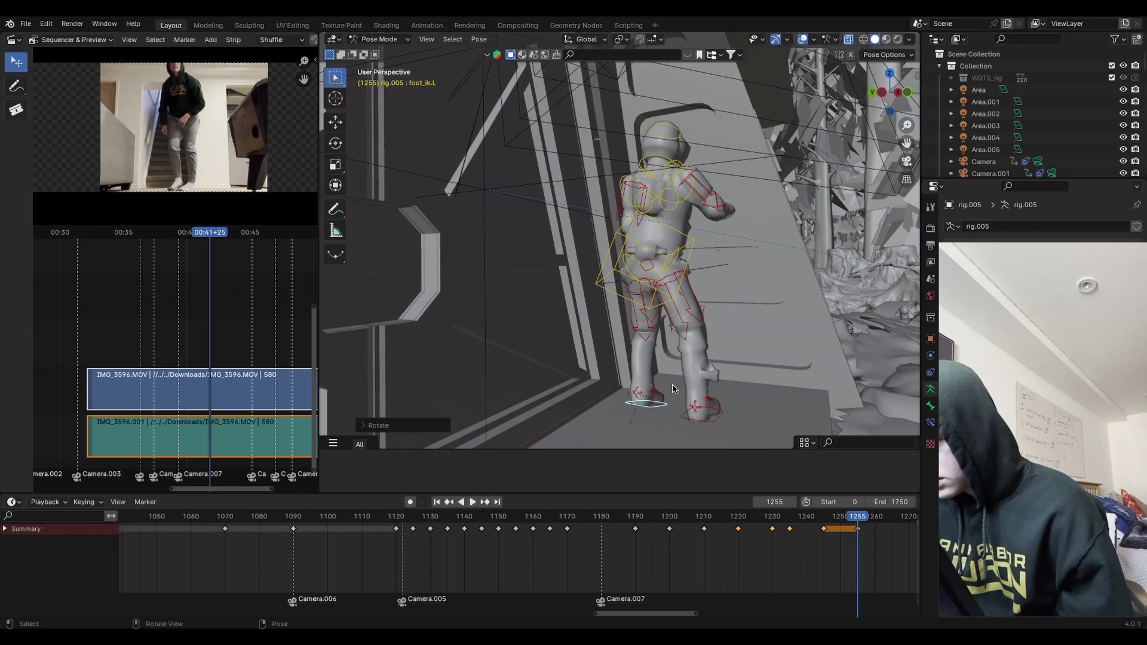
key(g)
click(659, 385)
Step: Turn the left foot IK around global Z and shift it along global Y
middle_drag(759, 303, 712, 307)
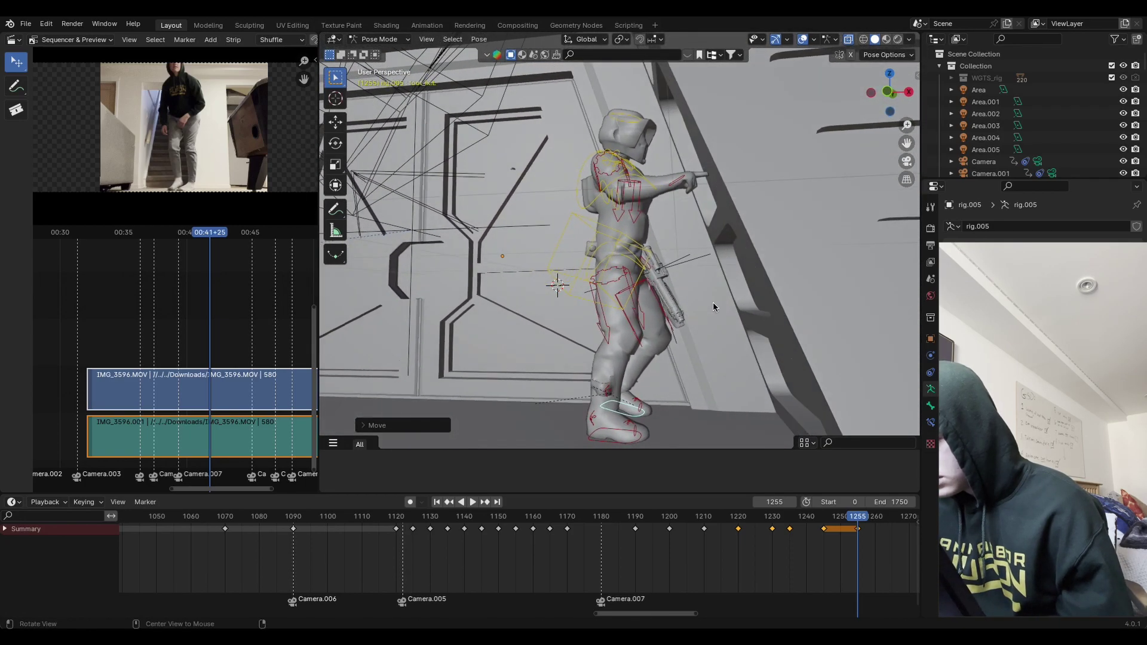
key(r)
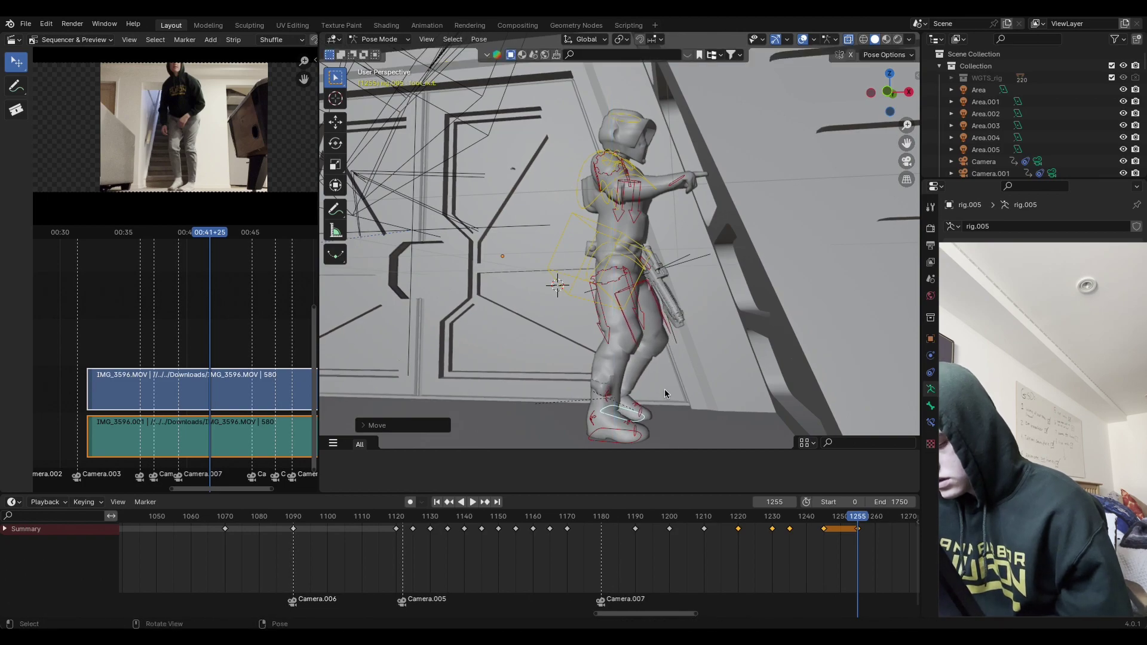
key(z)
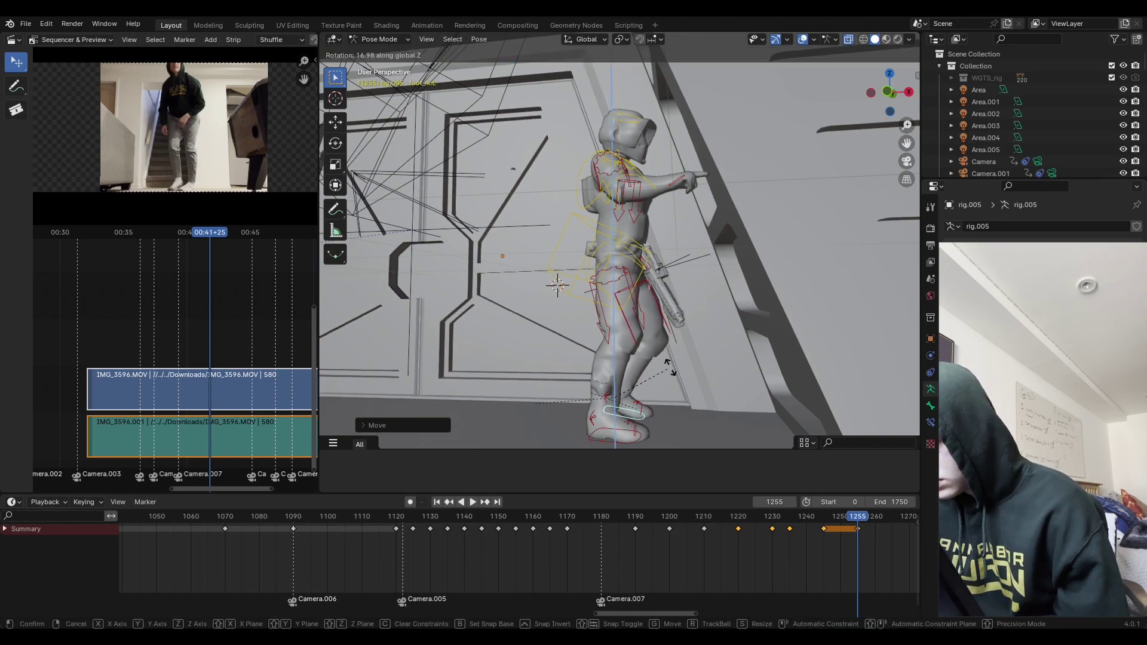
click(676, 386)
click(906, 161)
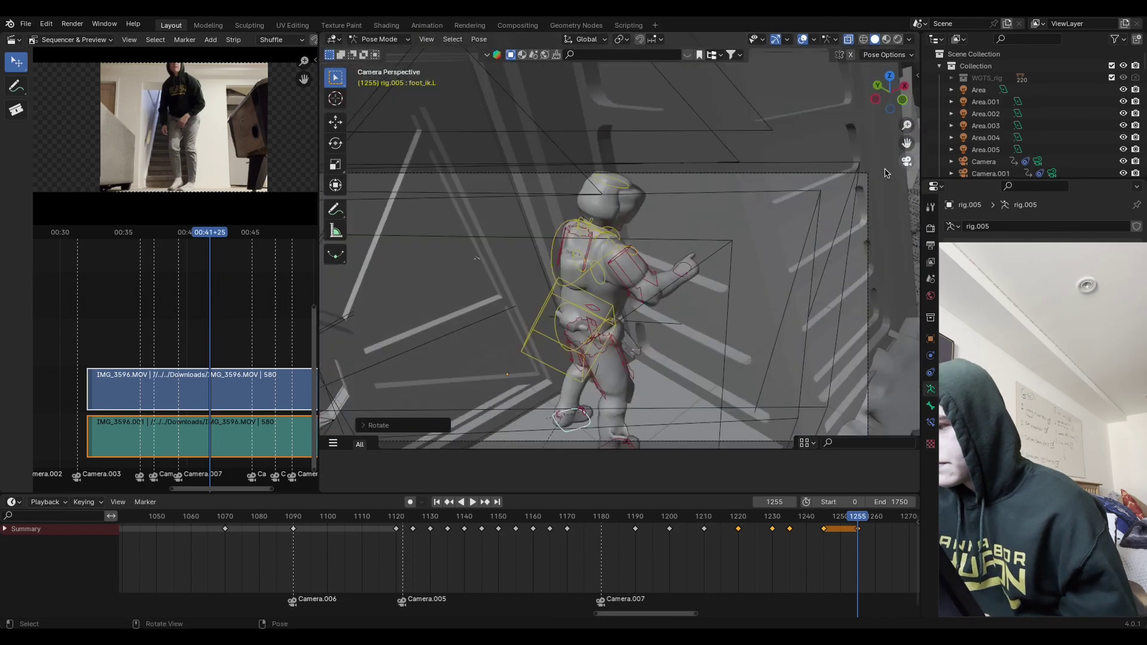
key(g)
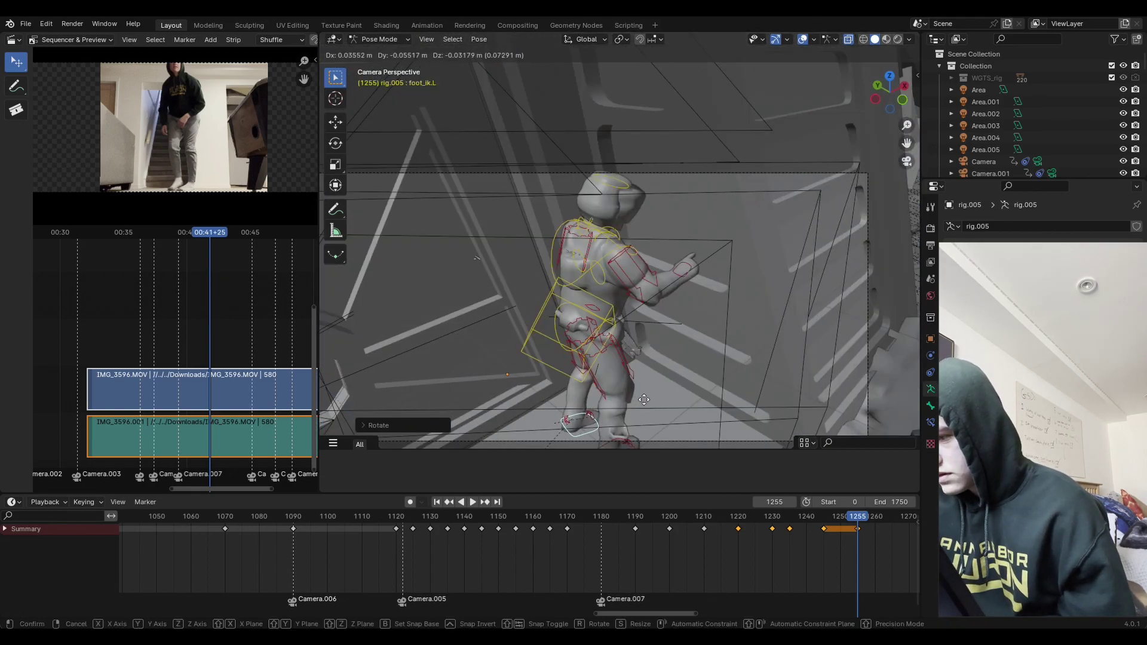
key(x)
key(y)
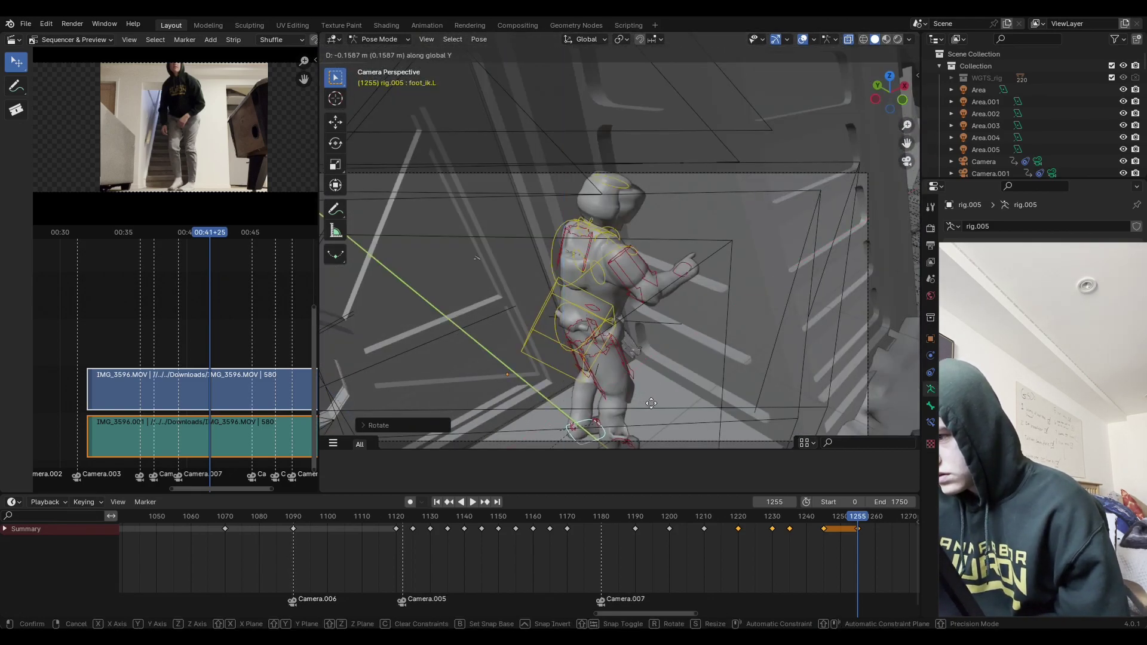
click(650, 403)
Step: Keyframe the whole rig's pose at frame 1255 and replay around it to review
key(a)
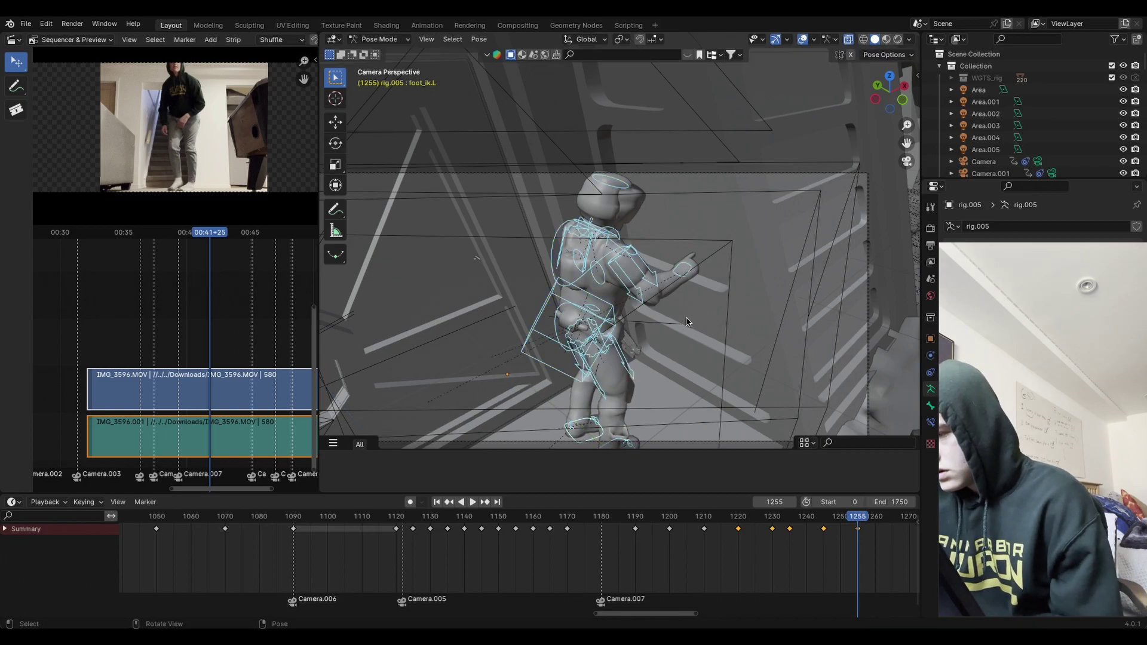
key(i)
click(686, 325)
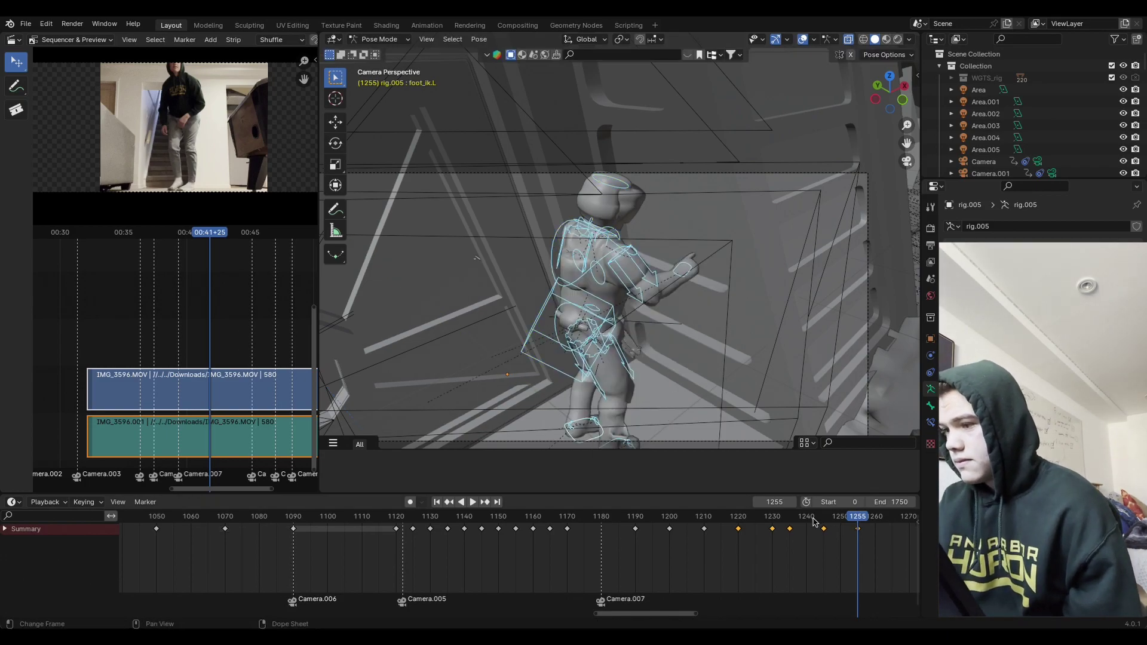
drag(813, 521, 817, 564)
key(space)
key(space)
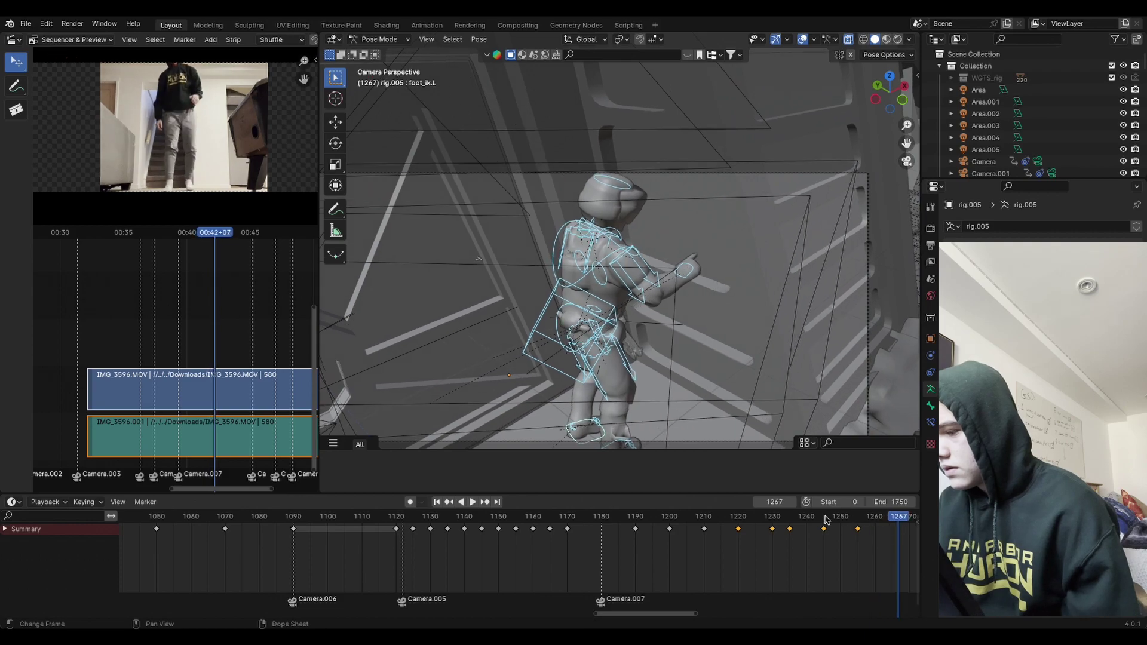
key(space)
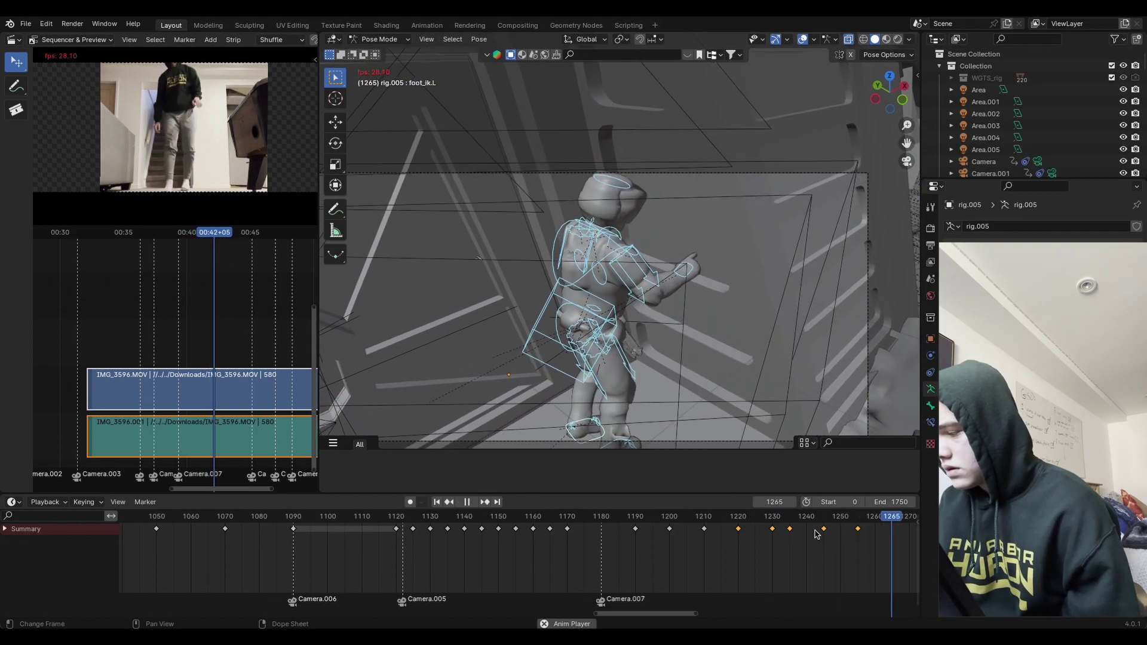
key(space)
Step: At frame 1245, rotate the left foot around global Z and keyframe the adjusted pose
drag(831, 519, 821, 535)
key(a)
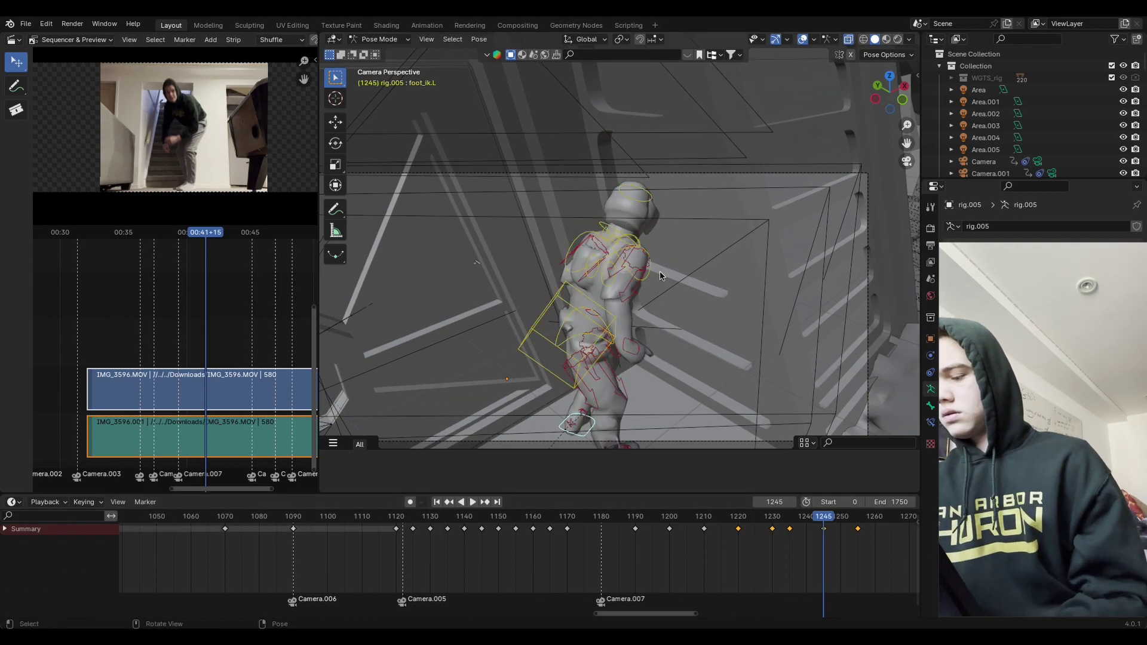
key(r)
key(z)
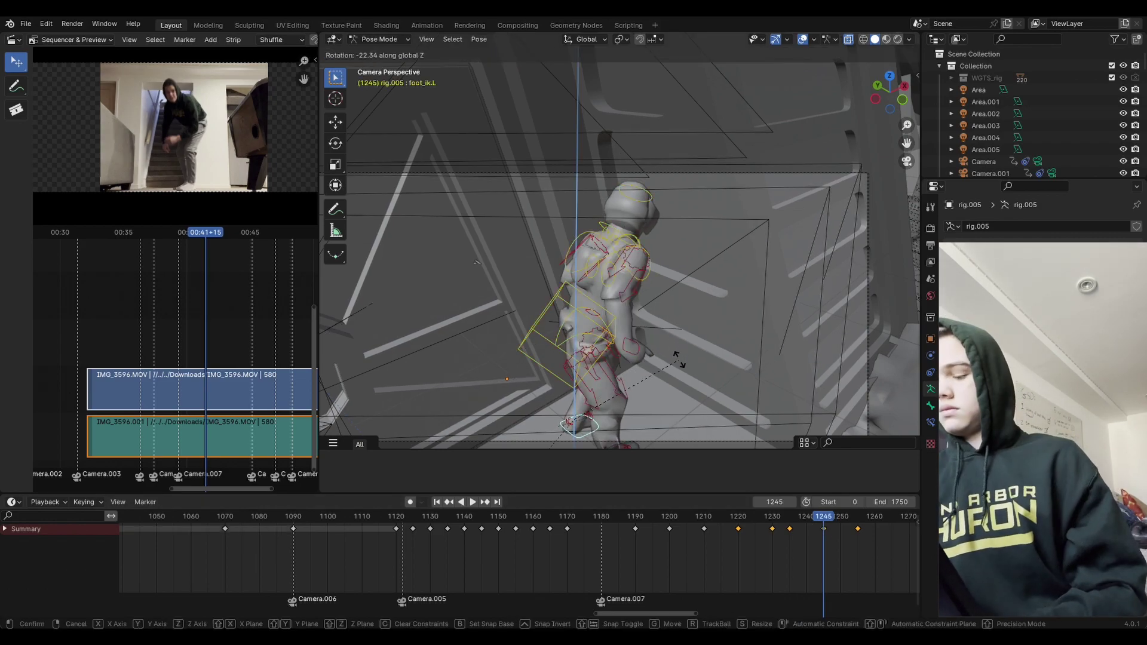
click(669, 389)
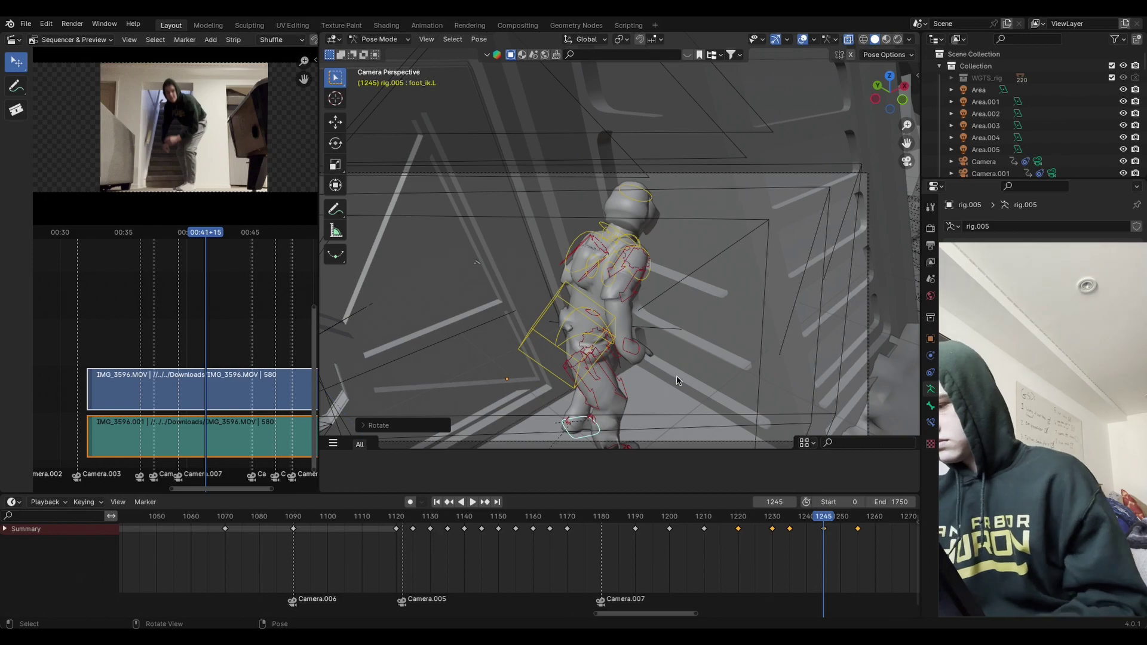
key(i)
click(680, 377)
Step: Play back the new poses, then save Starwars bunker2.blend
key(space)
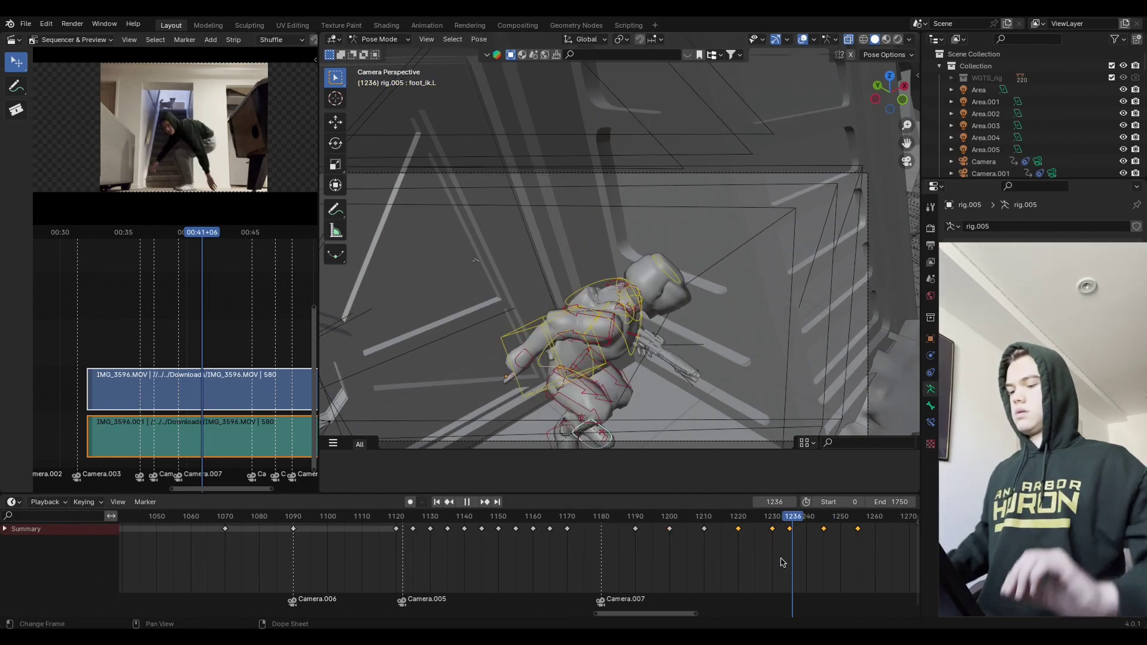
key(space)
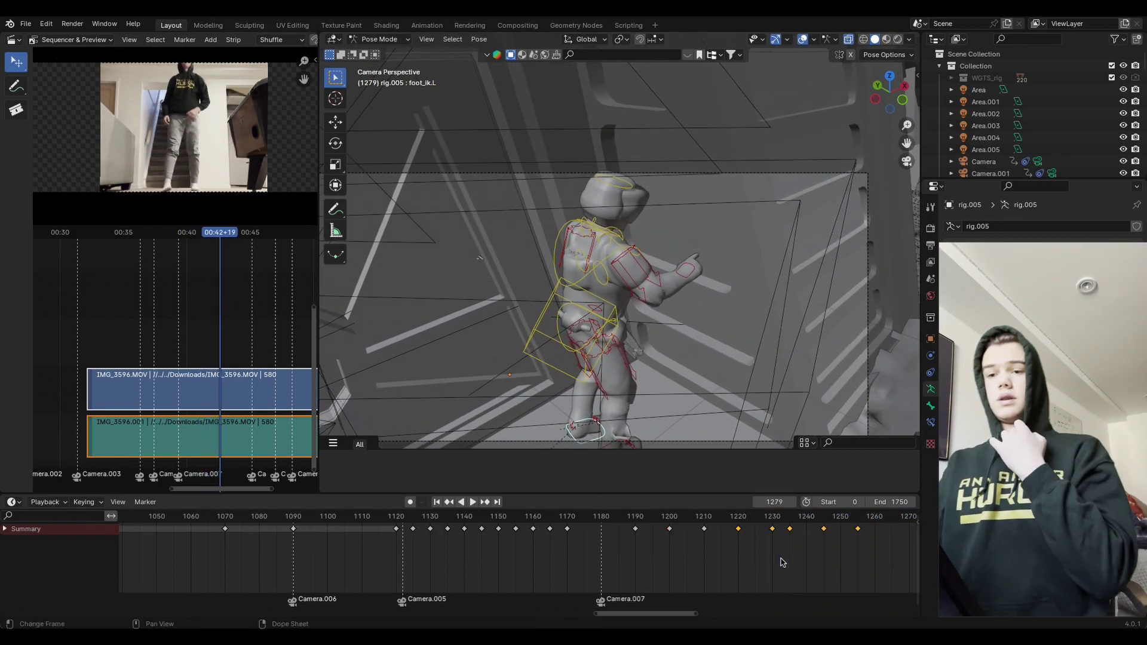
click(26, 23)
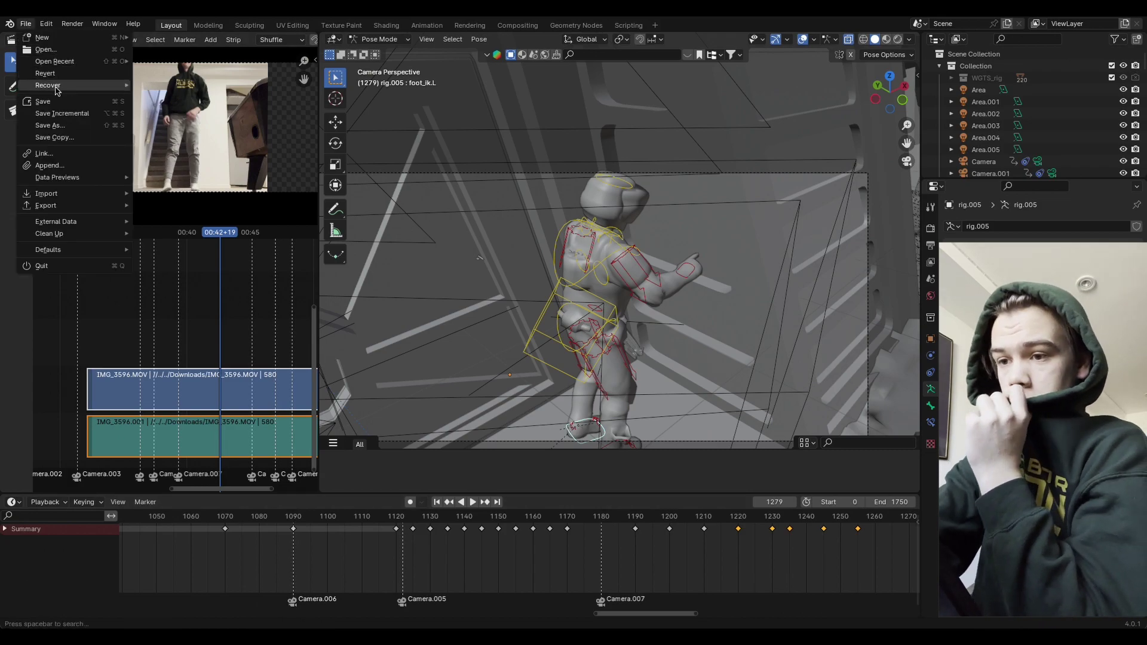
key(super+s)
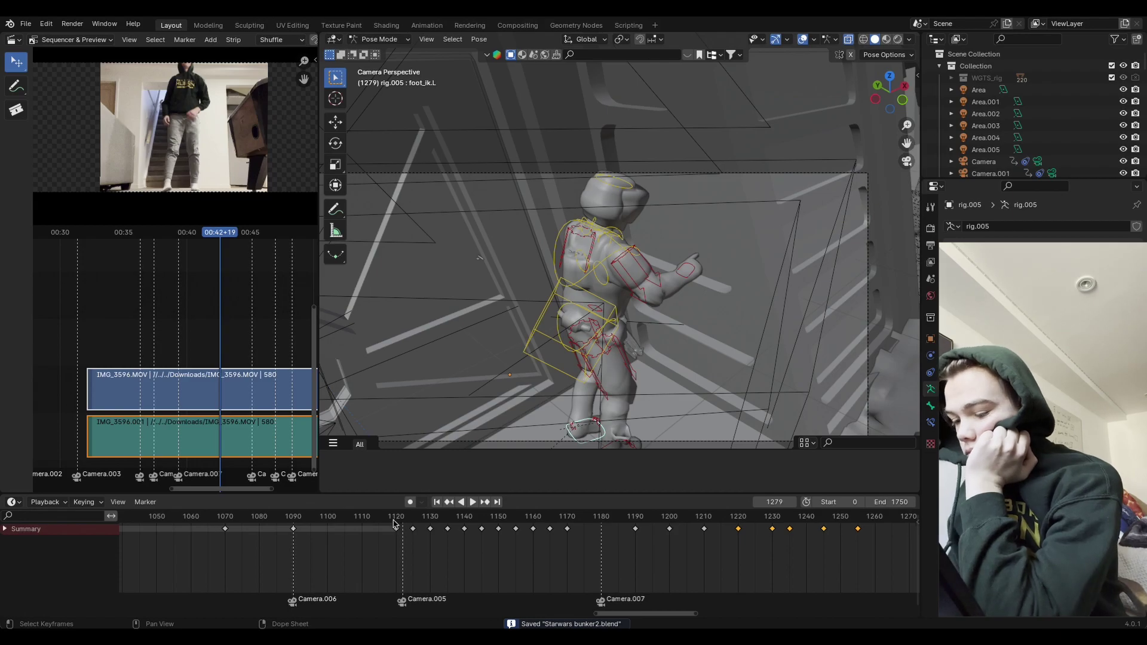
Step: Replay the stand-up from frame 1120 and scrub back to about frame 1325 to compare
click(393, 519)
key(space)
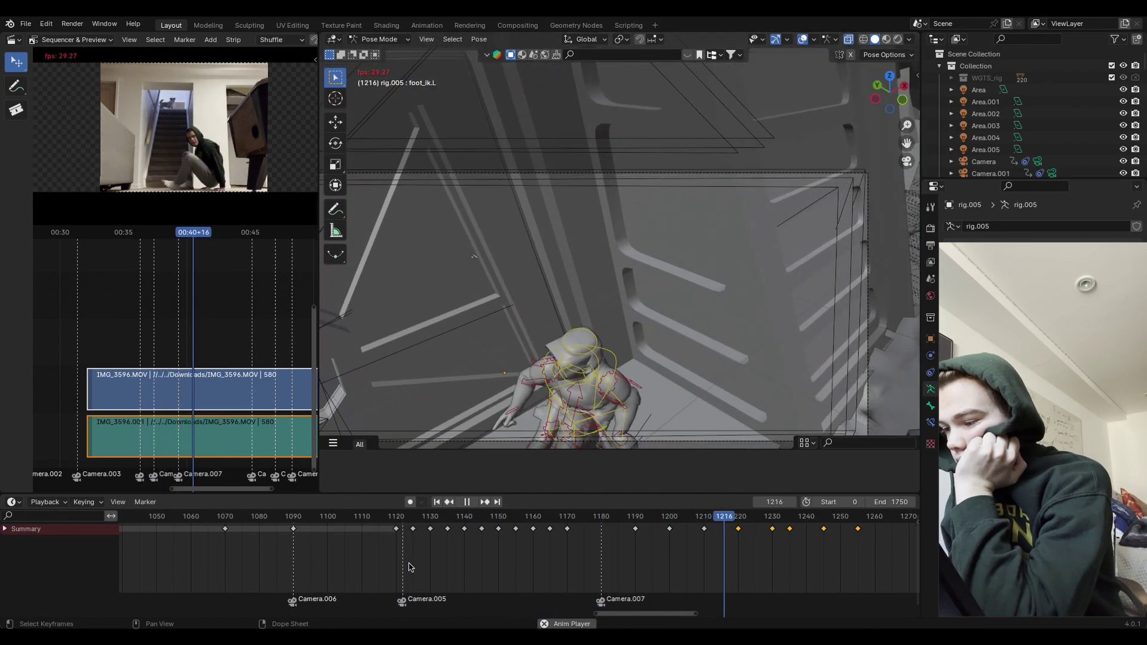
key(space)
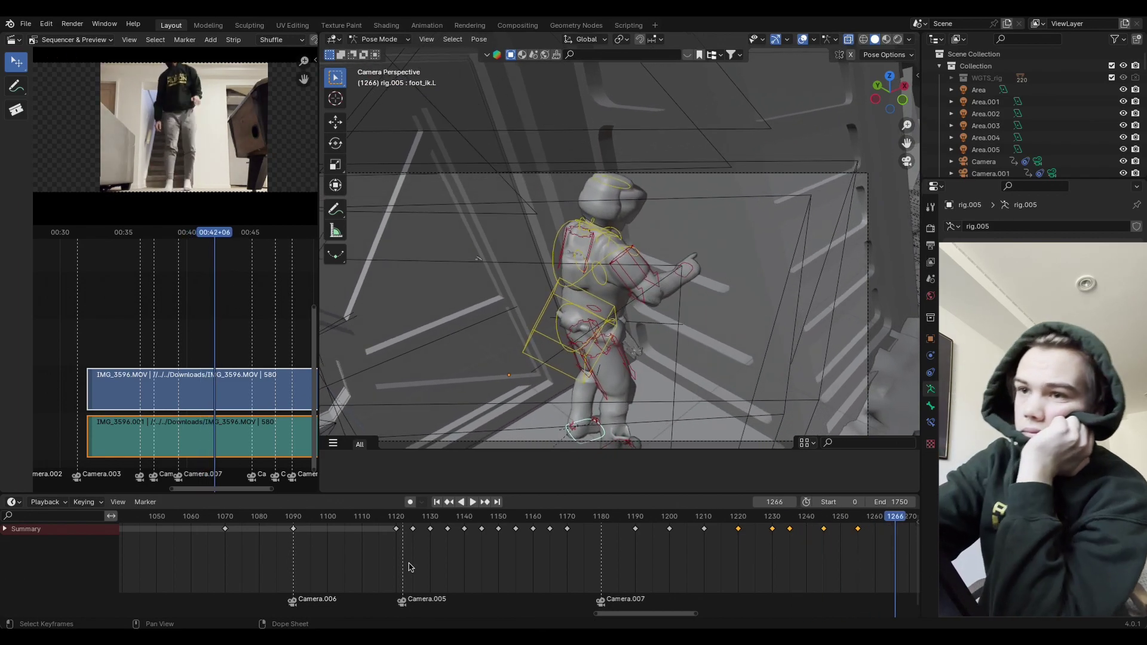
click(26, 24)
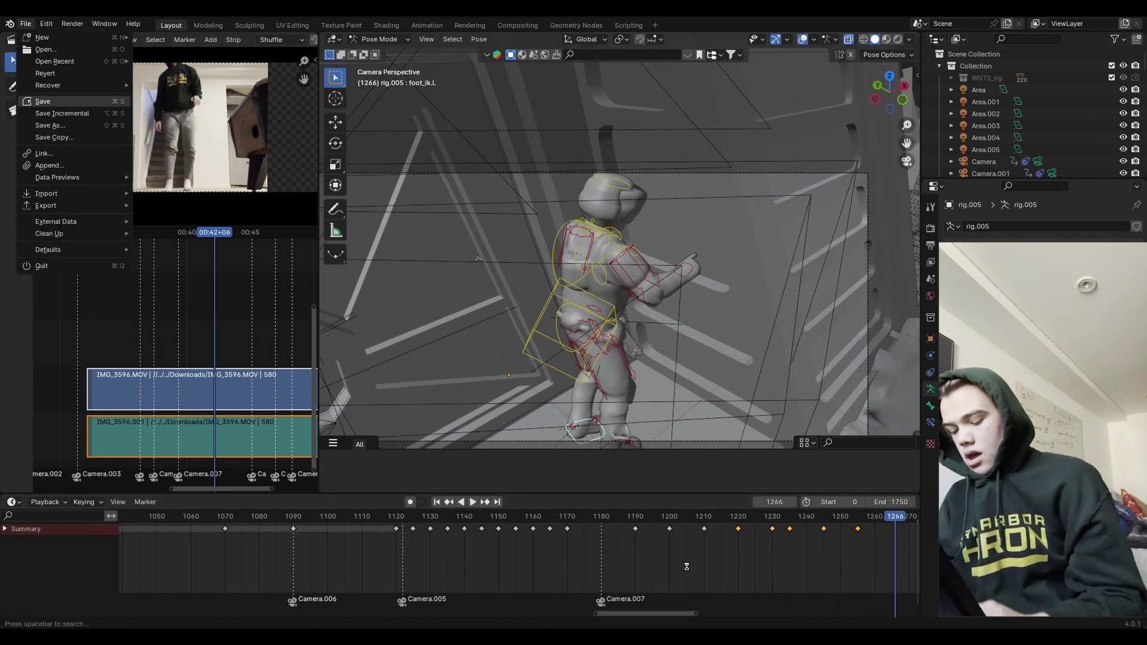
ctrl+scroll(717, 556, down, 10)
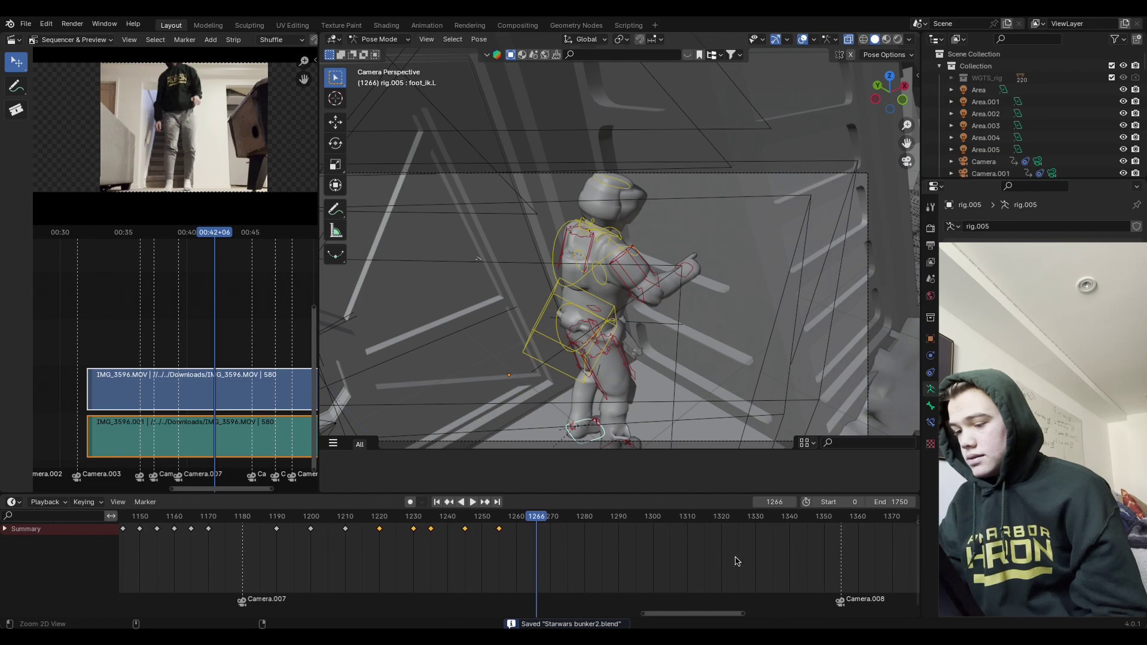
scroll(686, 541, down, 3)
key(space)
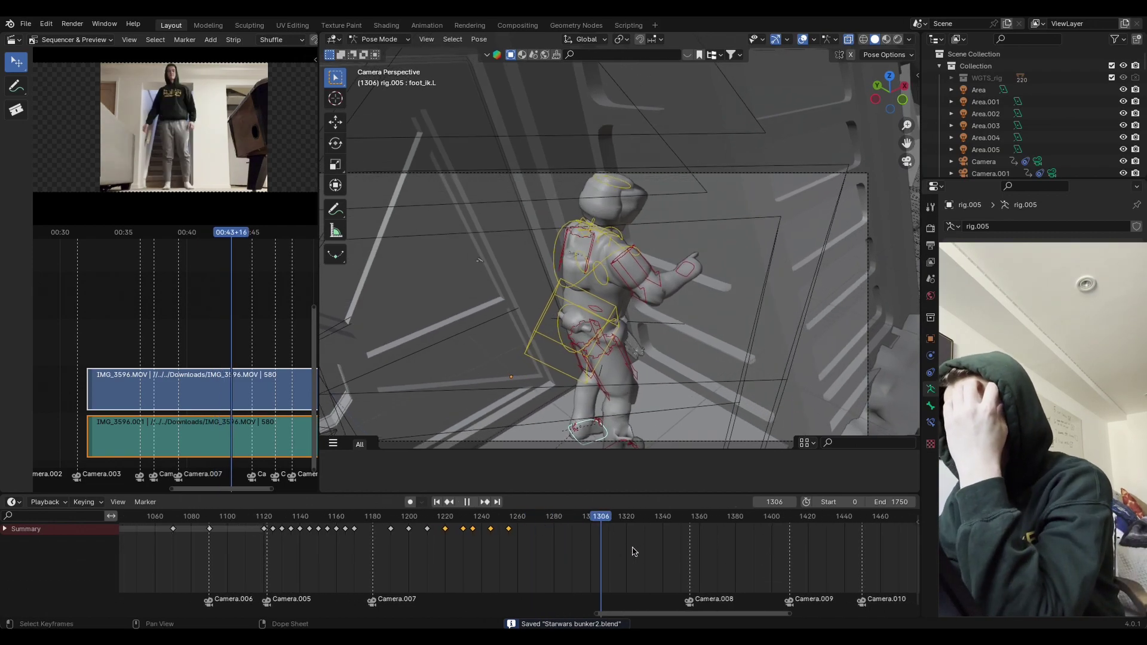
drag(685, 554, 577, 569)
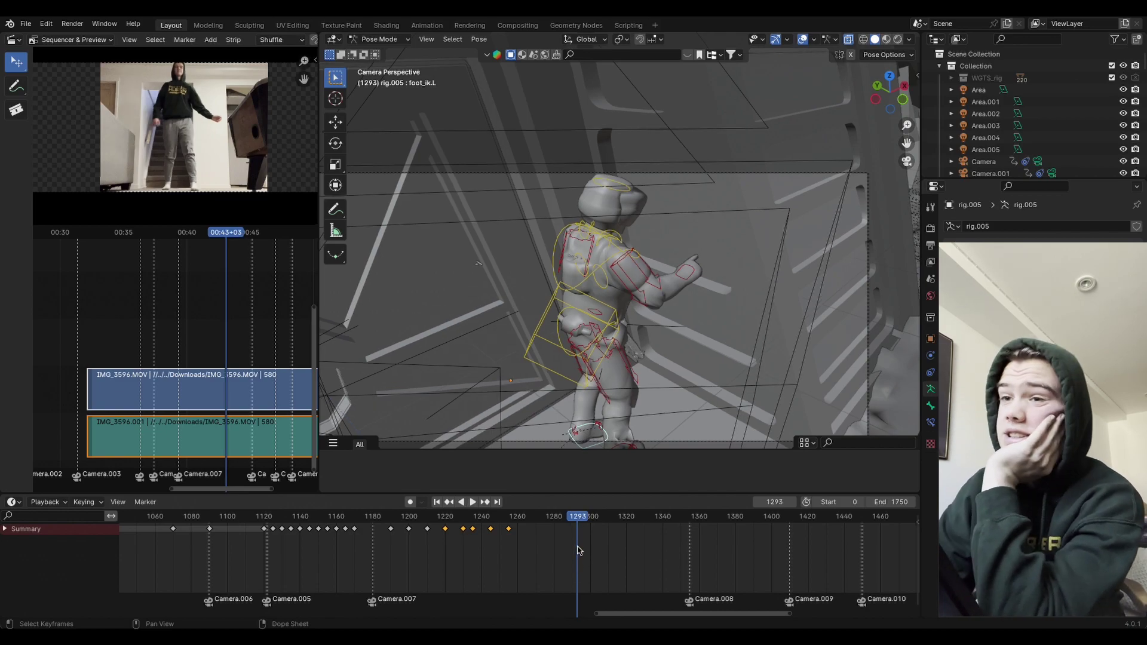
Step: From a higher viewing angle, replay the animation from about frame 1193 against the reference
click(25, 23)
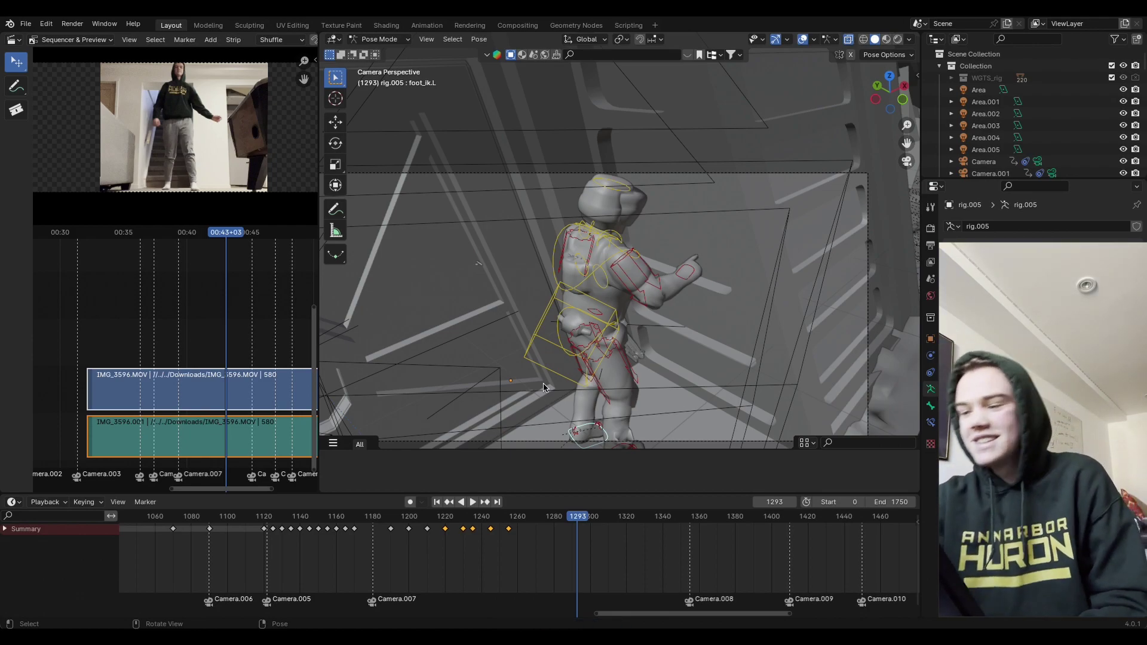
middle_drag(702, 307, 722, 273)
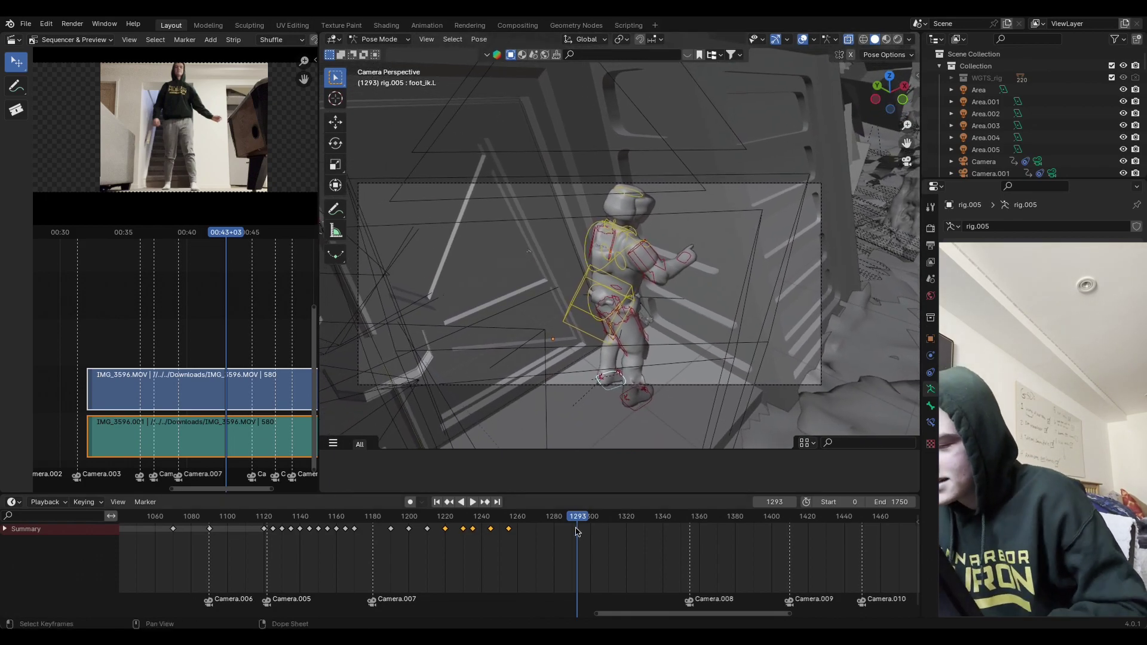
drag(575, 517, 396, 541)
key(space)
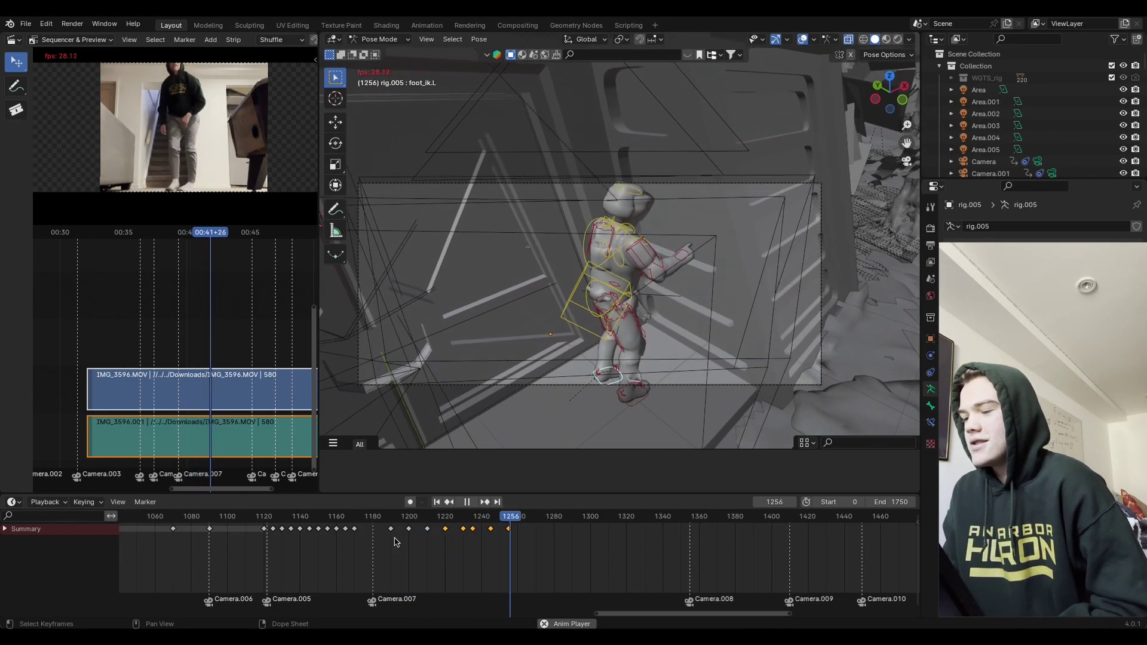
key(space)
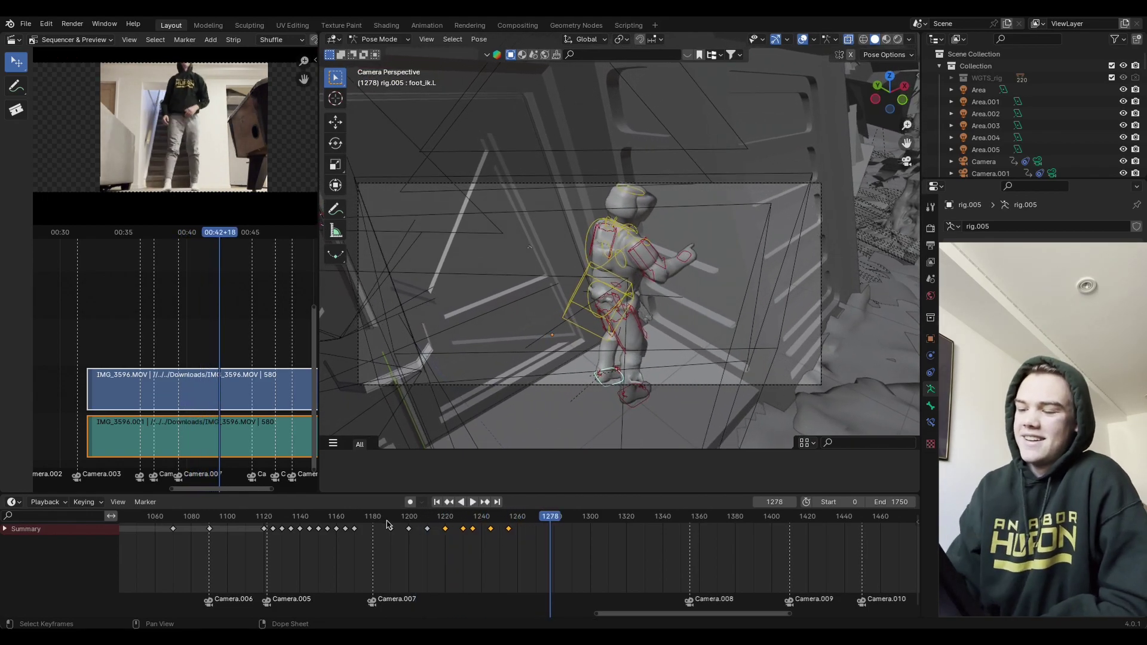
click(387, 524)
key(space)
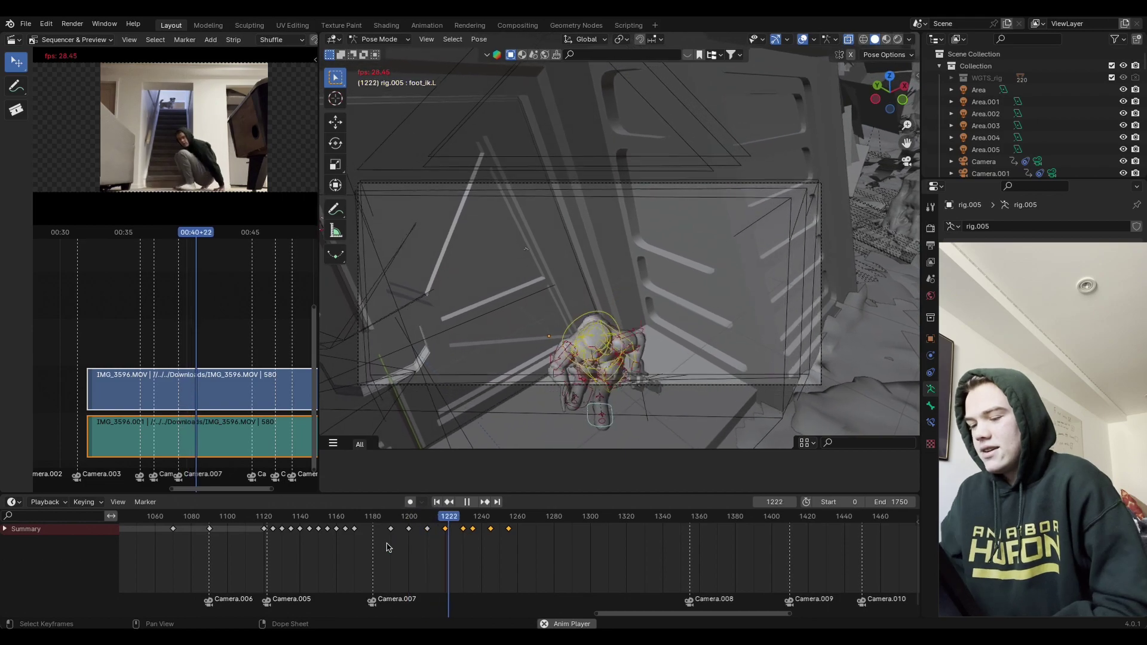
Step: At about frame 1220, move the selected bone along Z to adjust the crouch
key(space)
drag(452, 521, 446, 531)
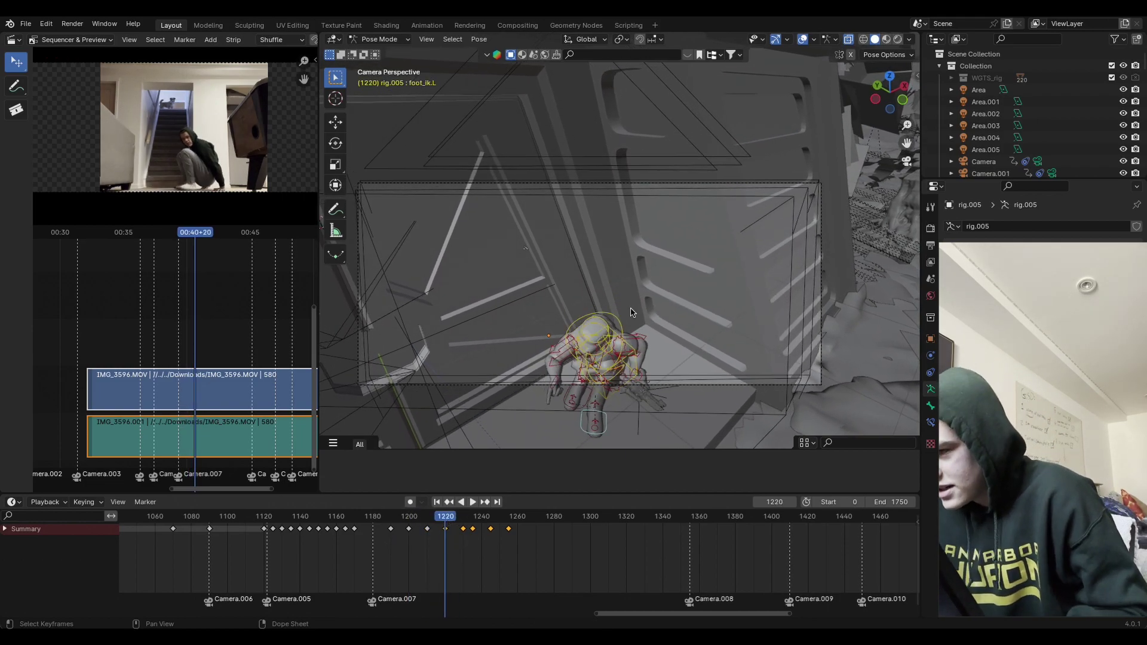
middle_drag(644, 367, 618, 388)
key(g)
key(z)
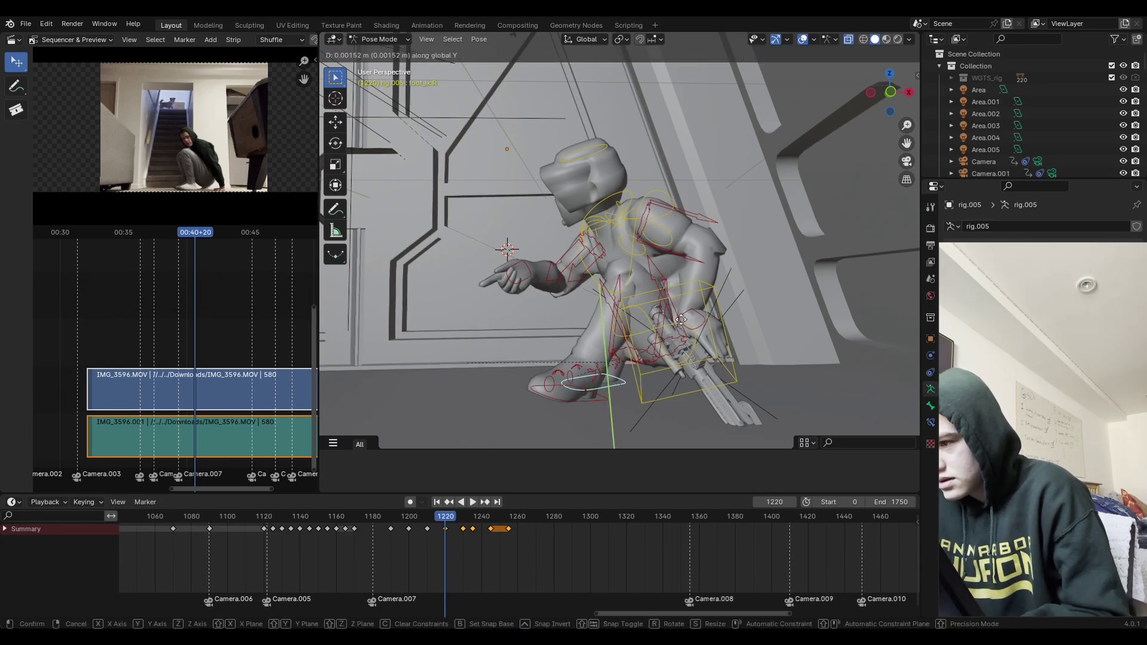
click(640, 350)
middle_drag(642, 350, 725, 336)
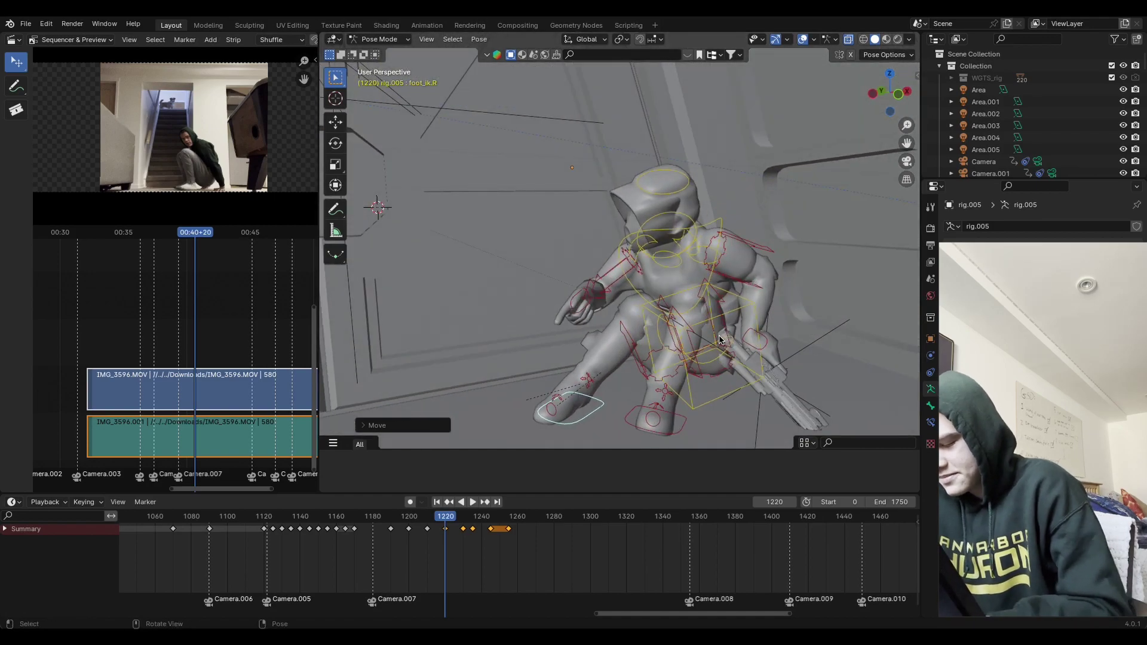
Step: Keyframe all the rig's bones with the new crouch pose and play it back
key(a)
key(i)
click(717, 338)
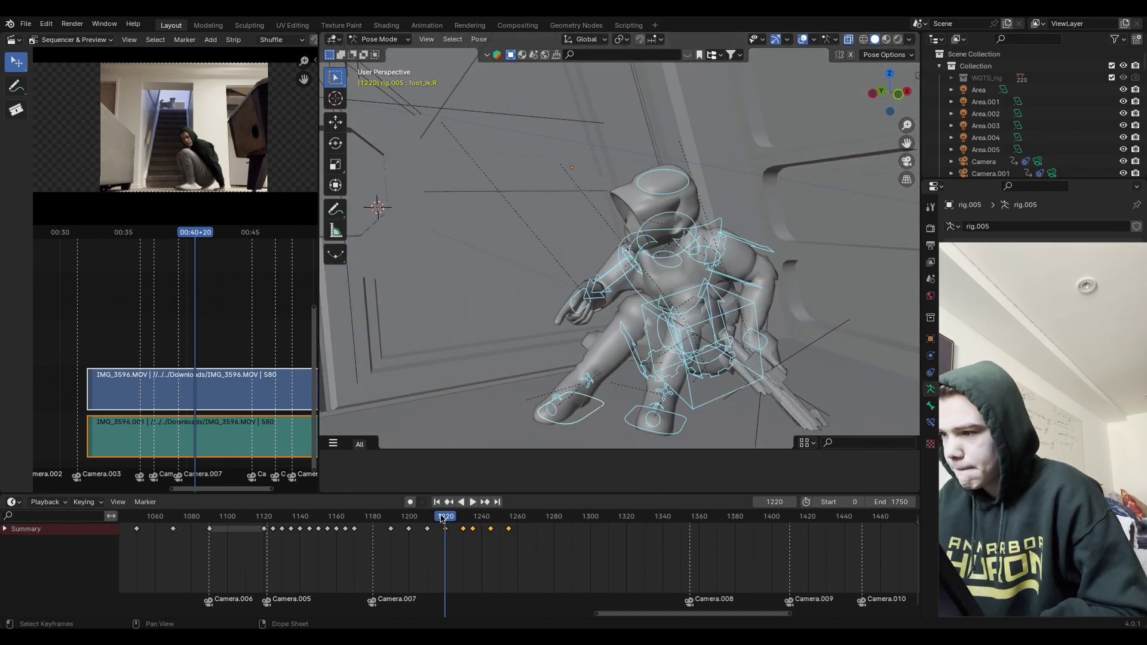
key(space)
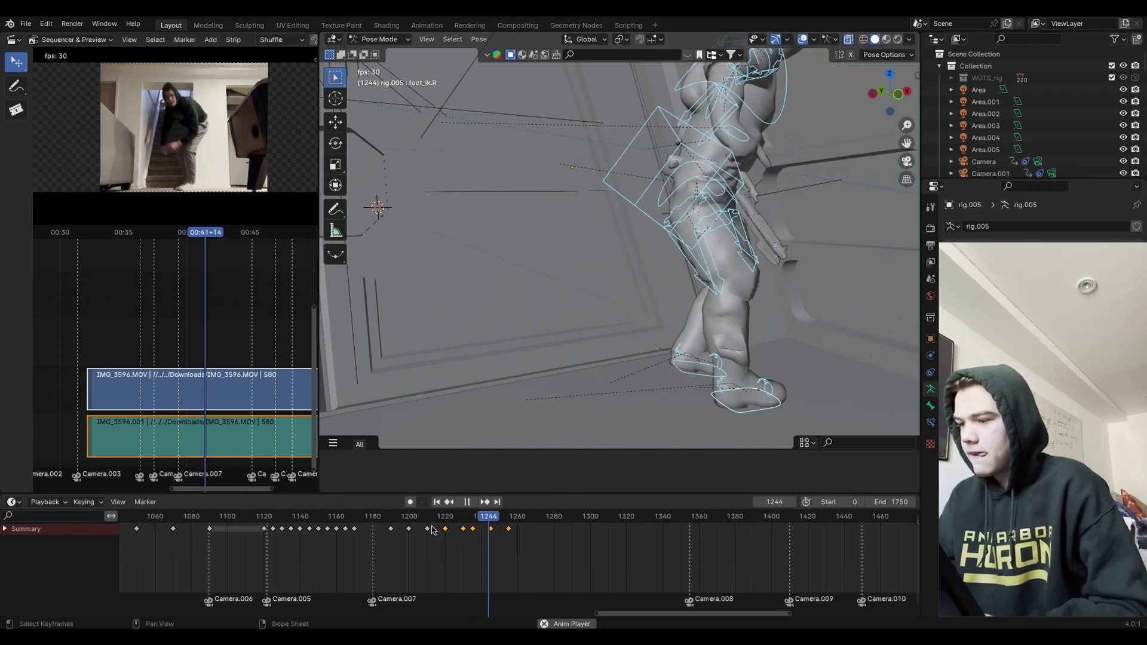
key(space)
Step: In camera view, replay from about frame 1170 through frame 1268 to check the crouch-to-stride motion
middle_drag(713, 227, 753, 210)
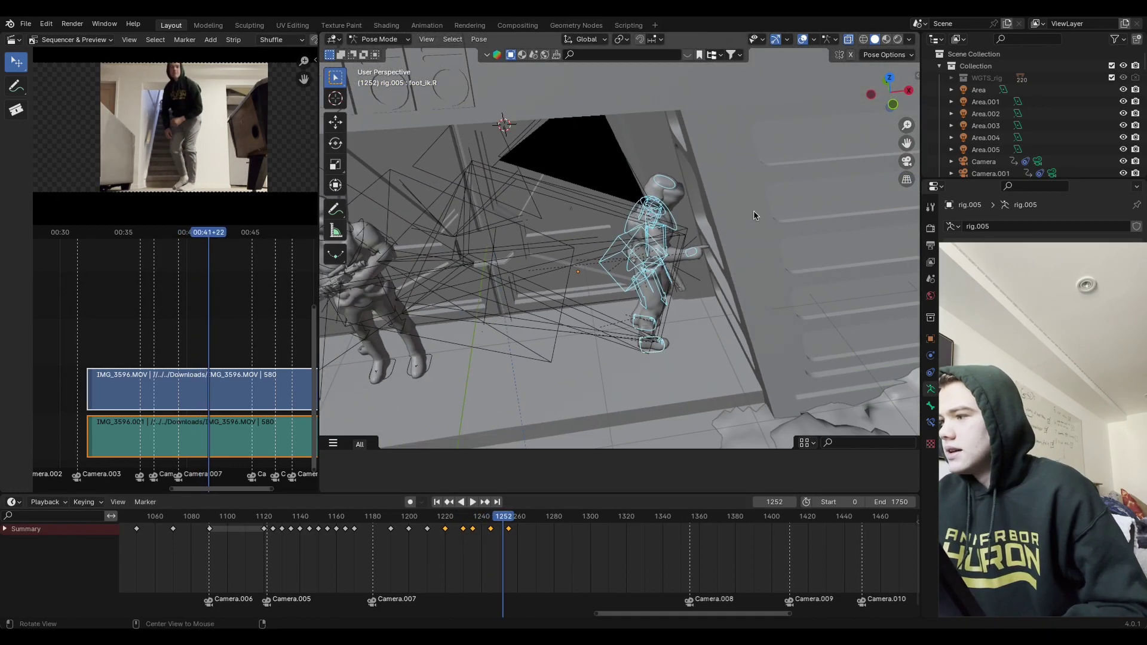
key(KP_0)
drag(443, 520, 354, 555)
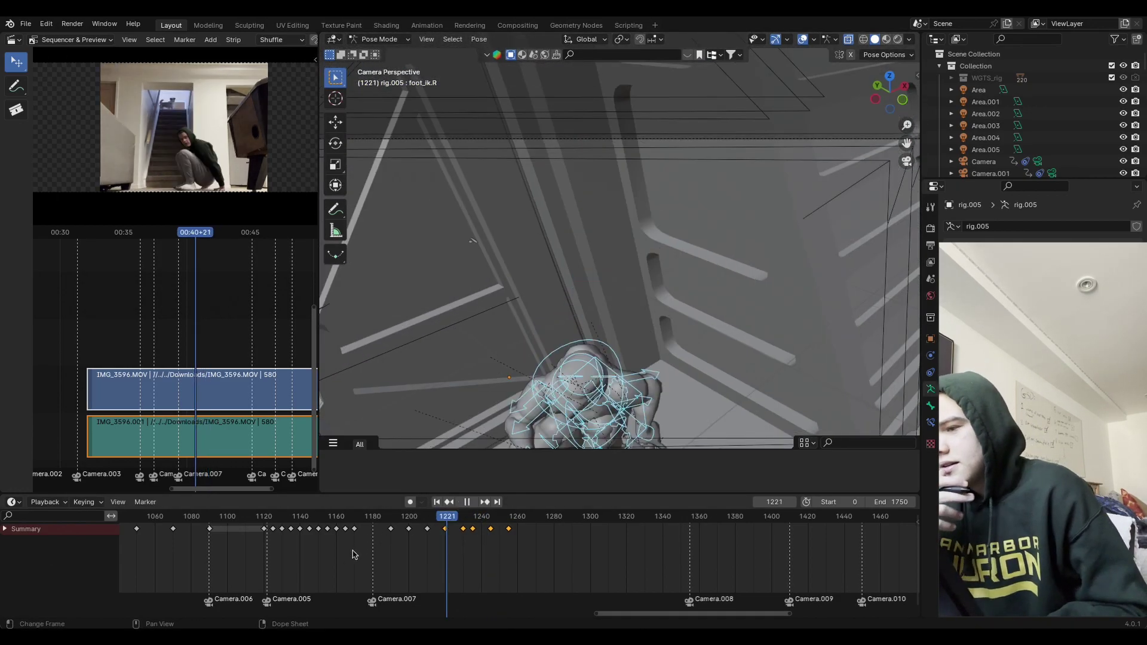
key(space)
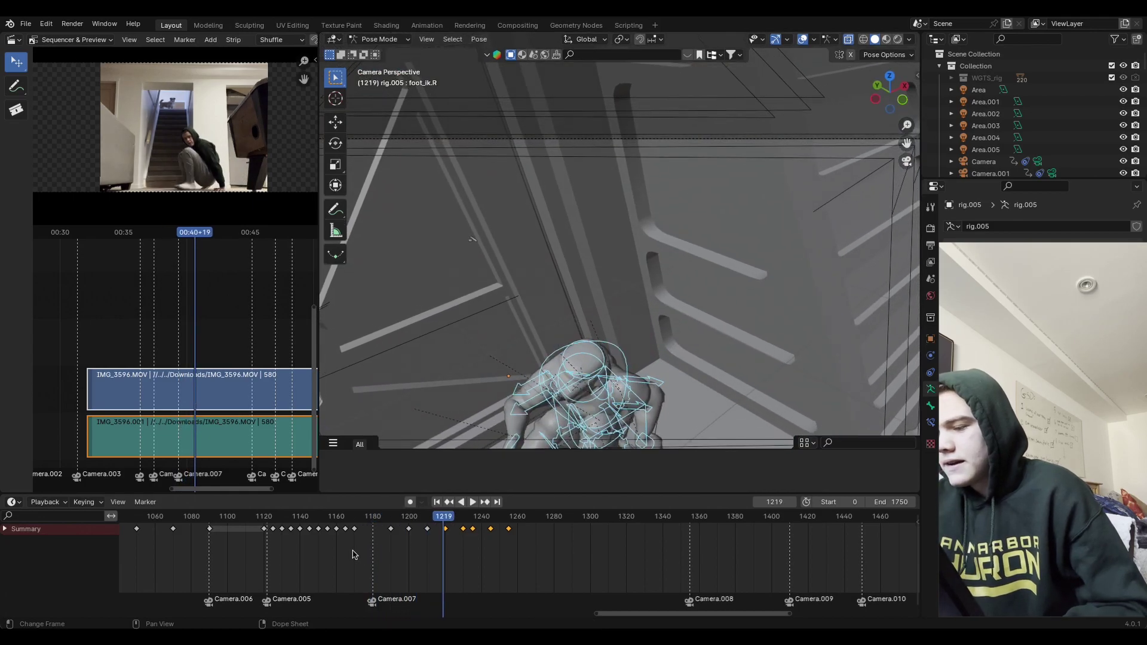
key(space)
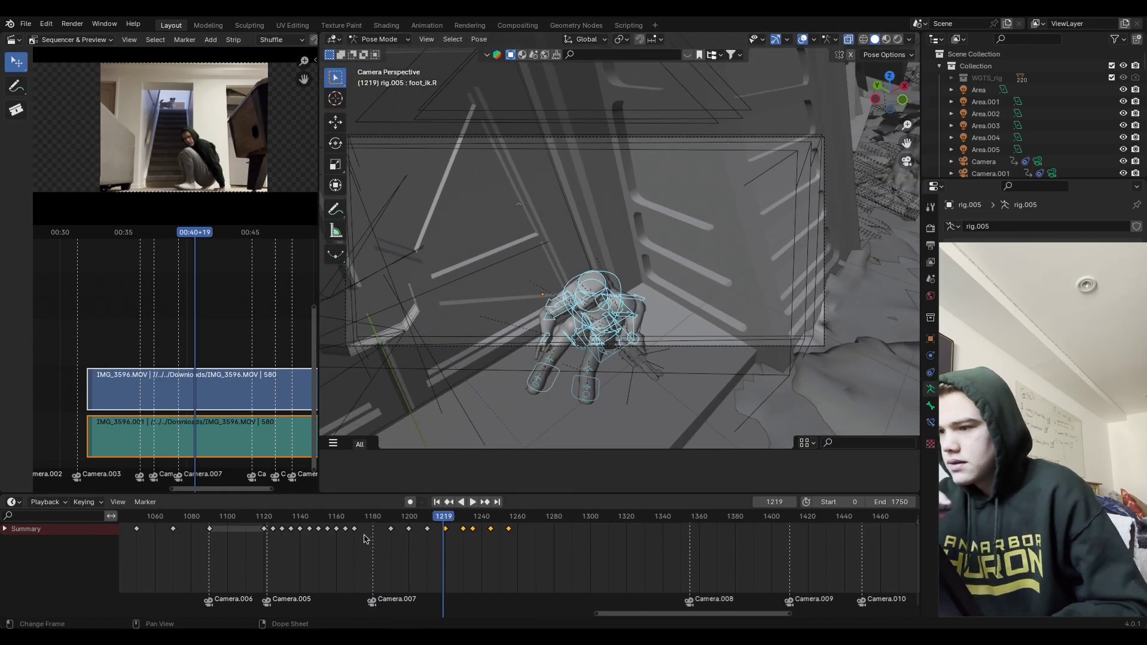
click(352, 516)
key(space)
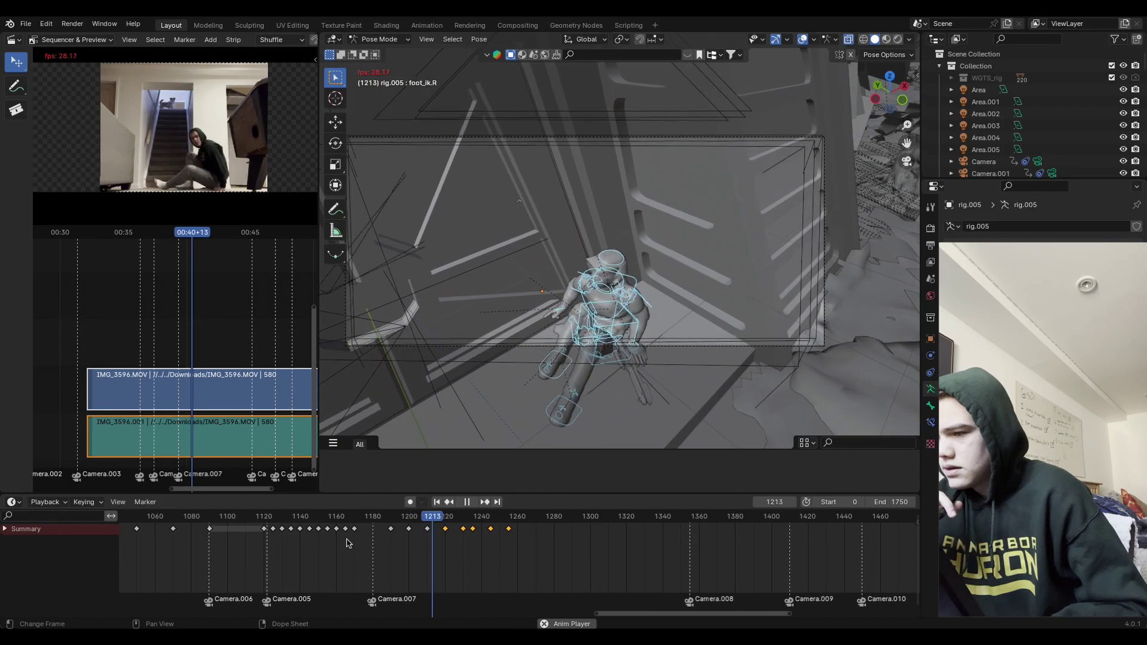
key(space)
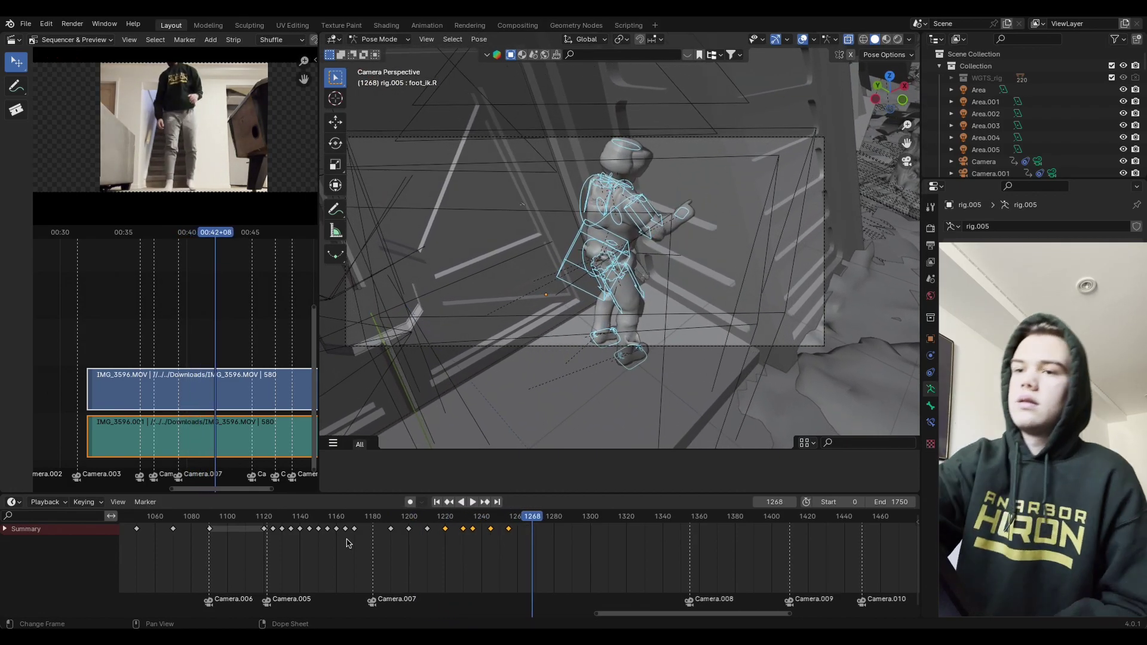
click(25, 23)
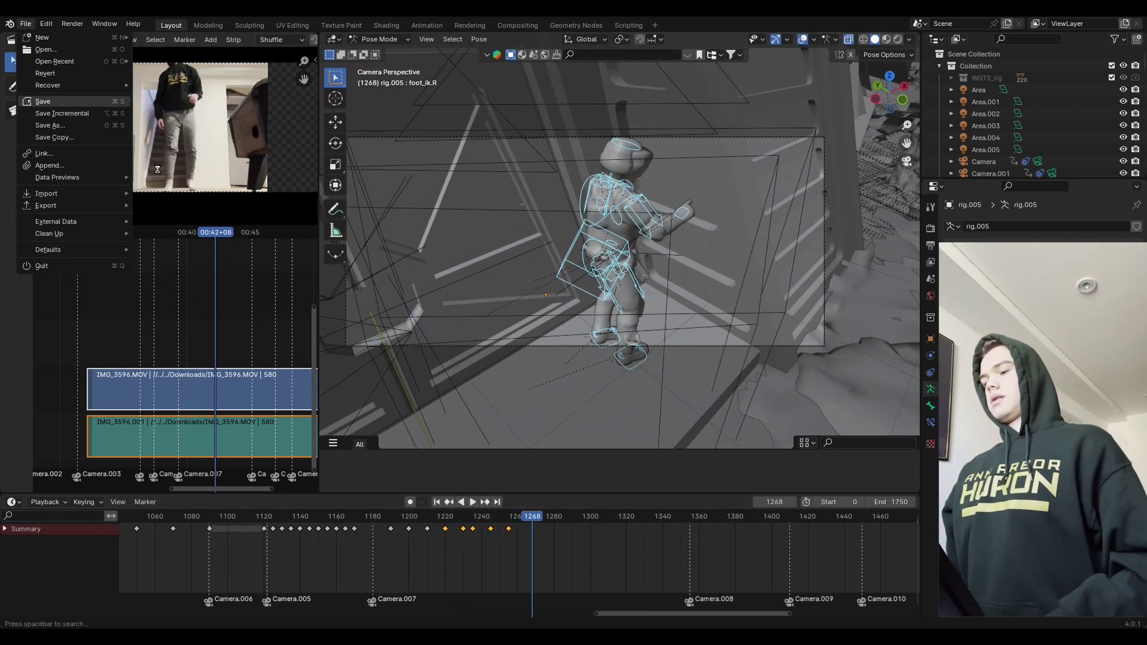
Step: Save Starwars bunker2.blend, then select the head bone and replay through frame 1285
click(87, 103)
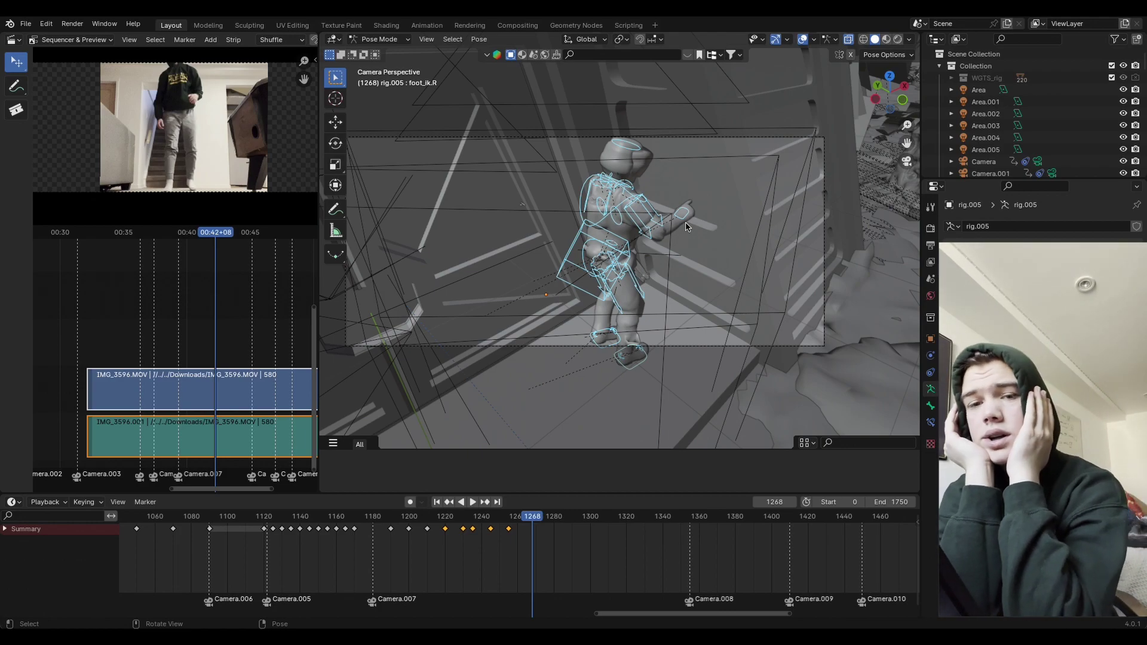
click(632, 151)
key(space)
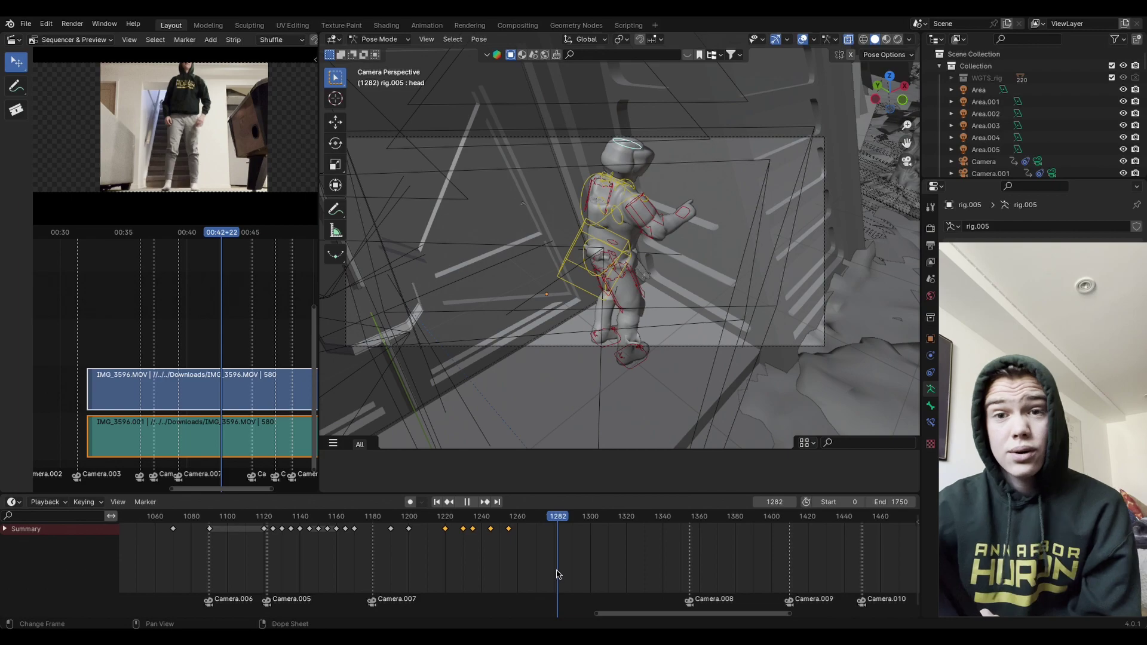
key(space)
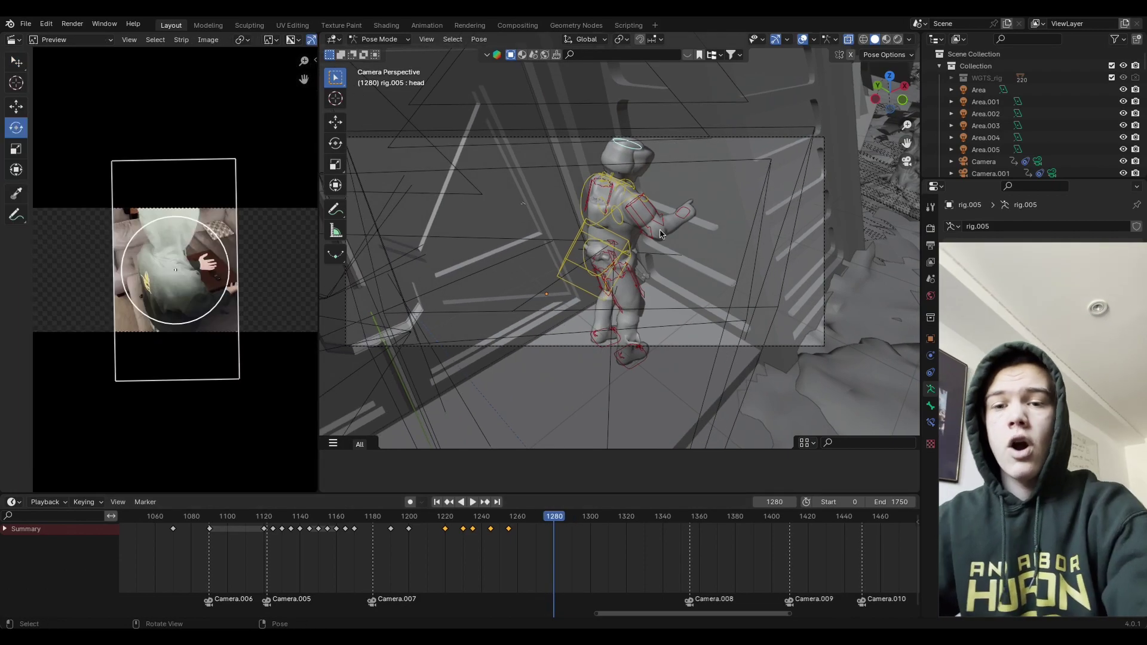
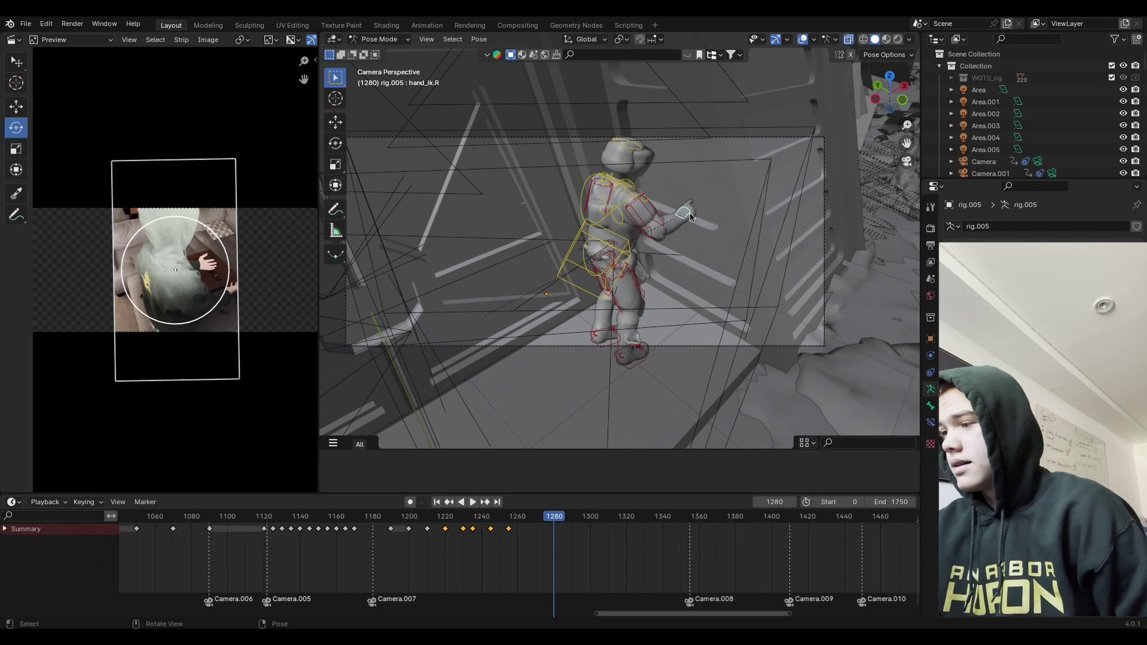
Step: Review the soldier's arm motion up to frame 1356, then stop playback and expand the reference panel's View Type choices
middle_drag(736, 299, 476, 311)
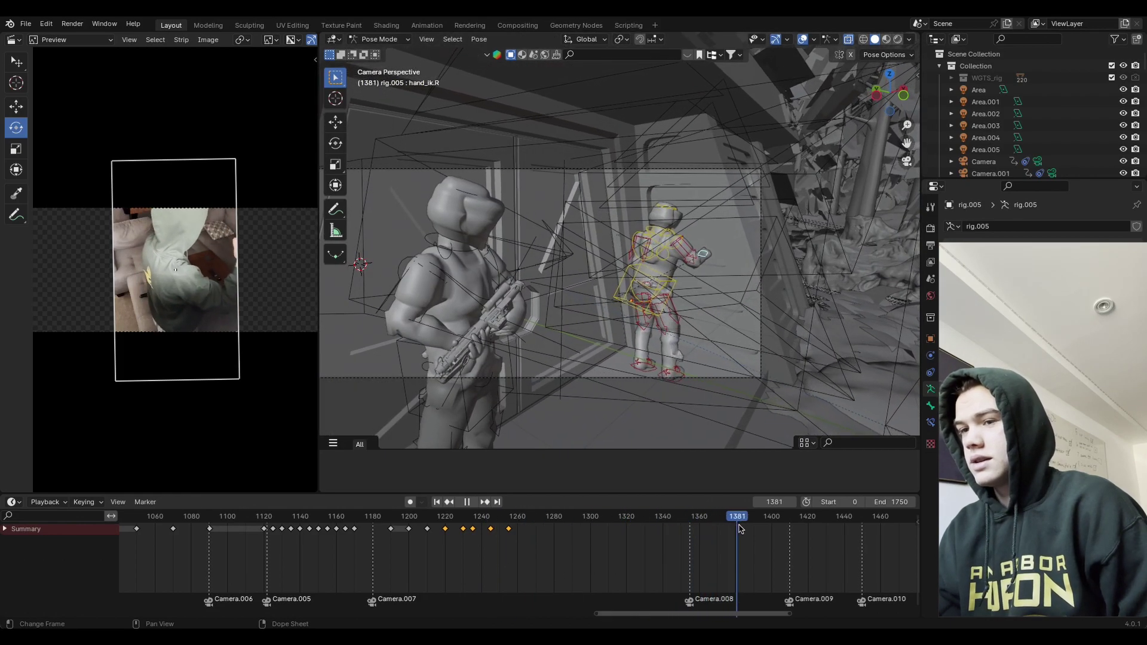
click(691, 543)
key(Escape)
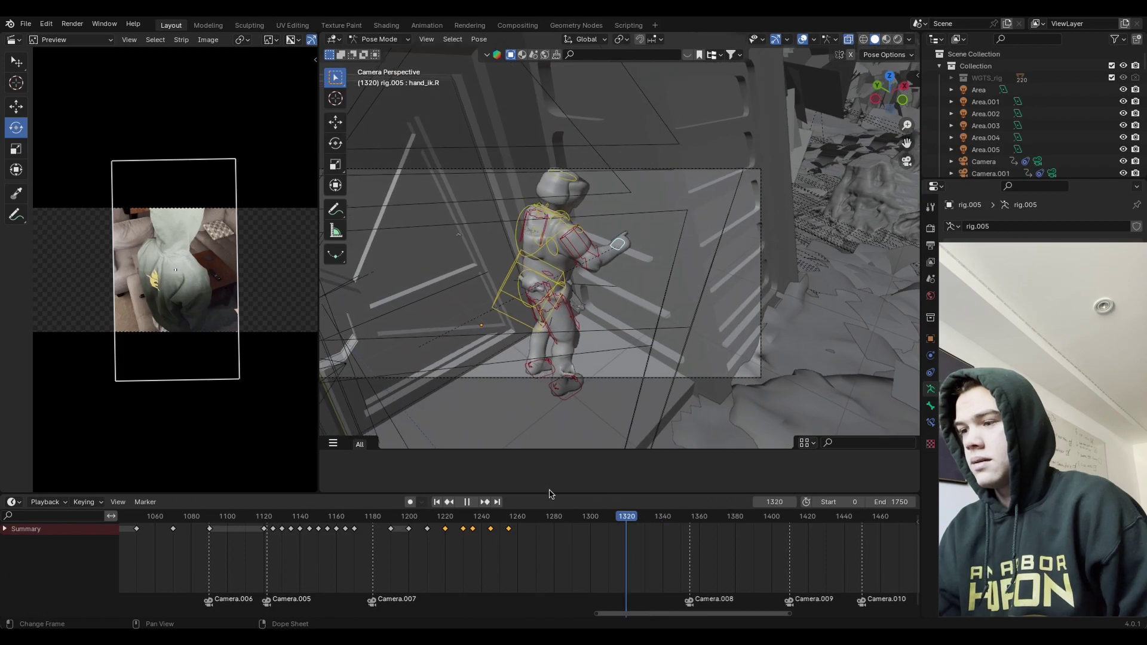
click(68, 40)
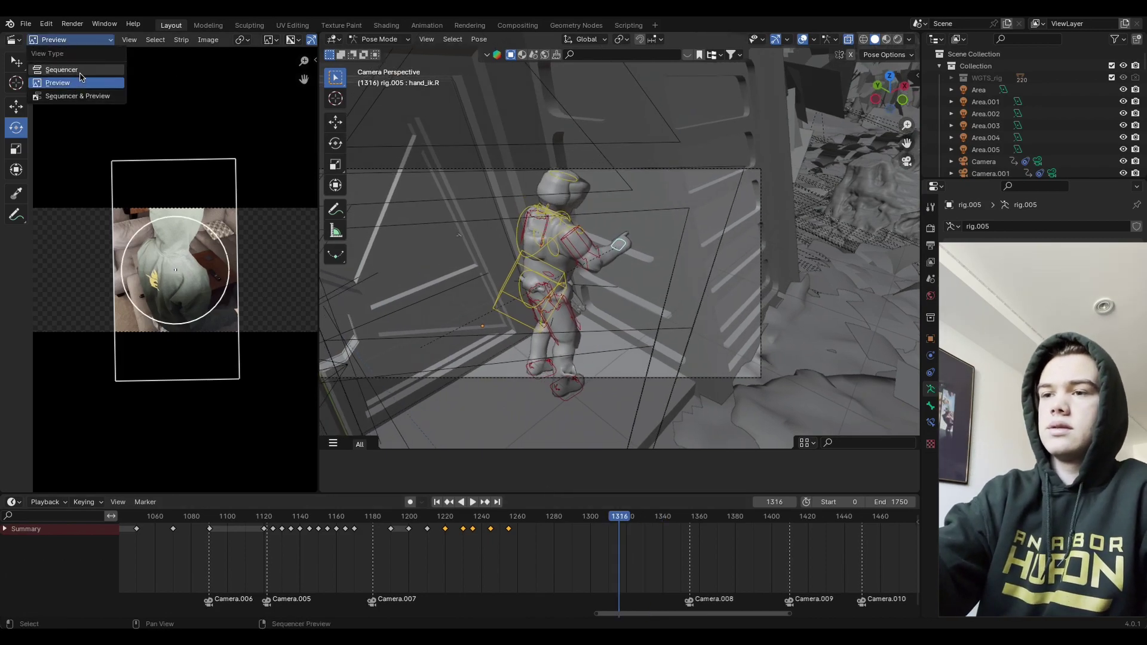
Step: Switch the reference panel to Sequencer & Preview with both reference strips selected
click(62, 70)
drag(260, 410, 252, 409)
key(ctrl+z)
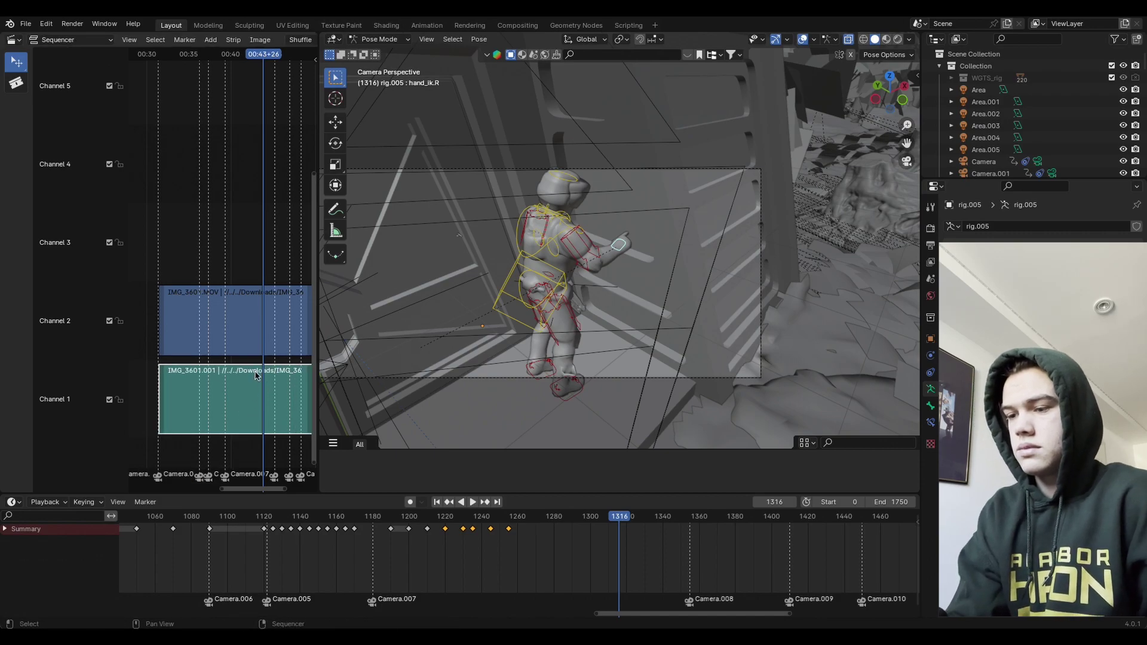
key(ctrl+z)
click(70, 39)
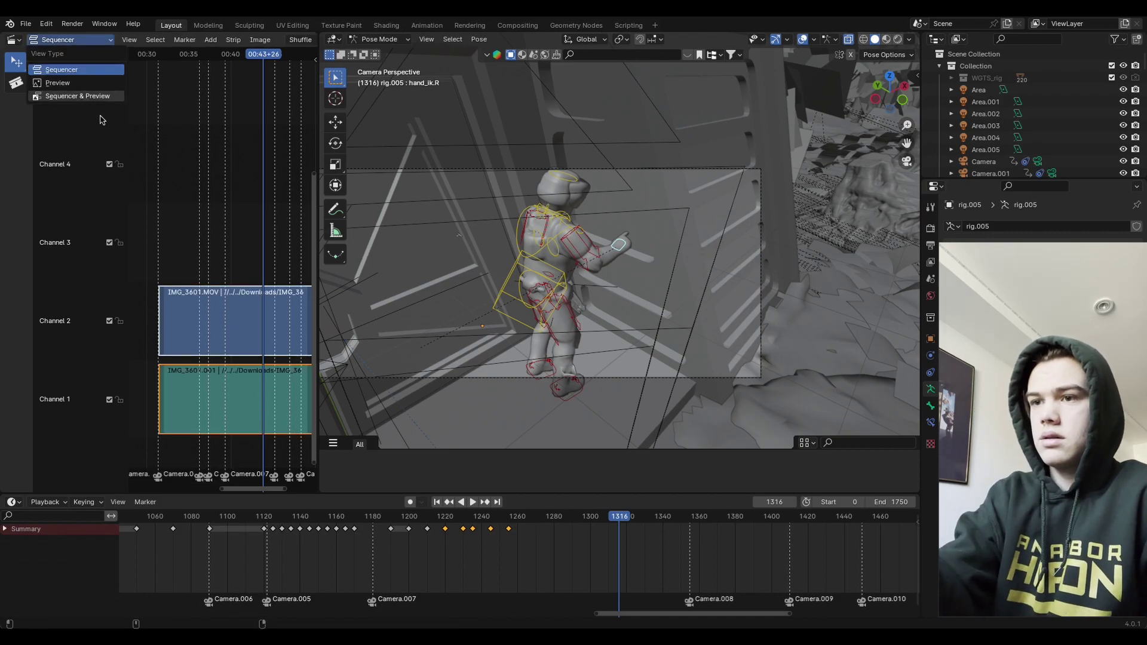
click(78, 96)
Step: Shift both reference strips earlier and play from about frame 1200 to check sync
key(g)
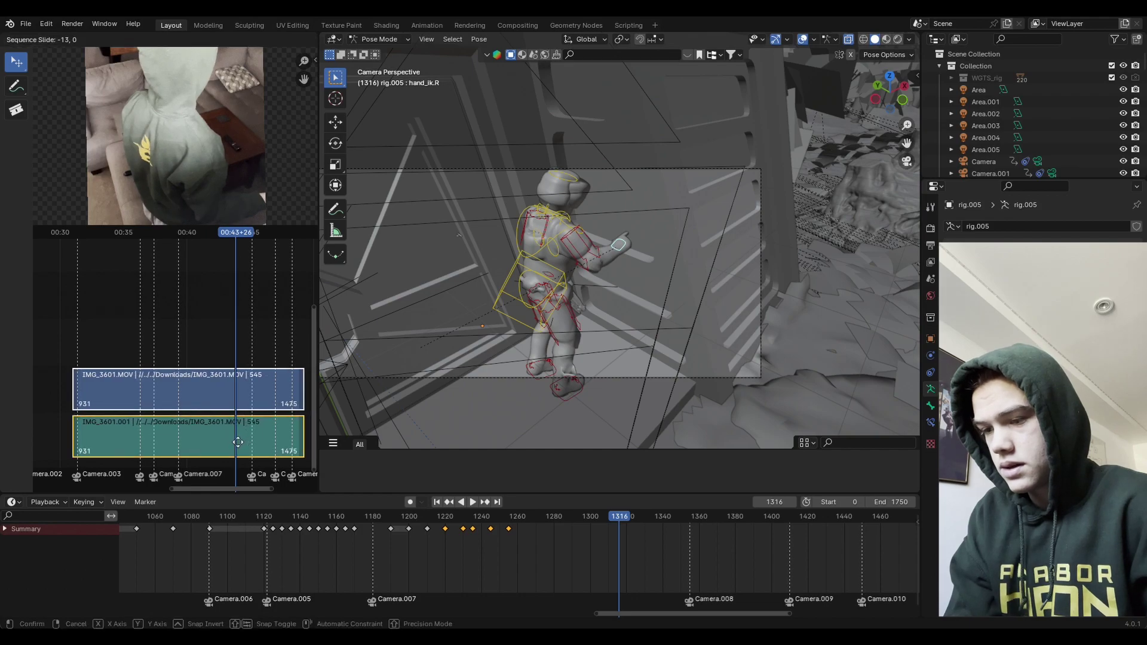
click(230, 445)
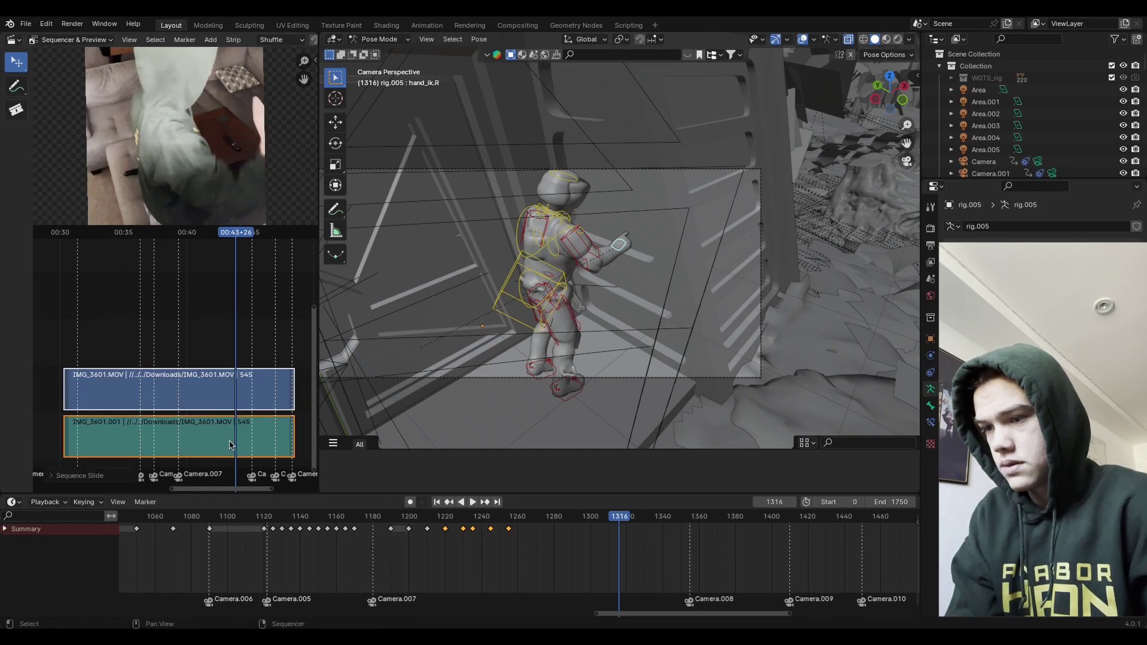
drag(215, 237, 184, 249)
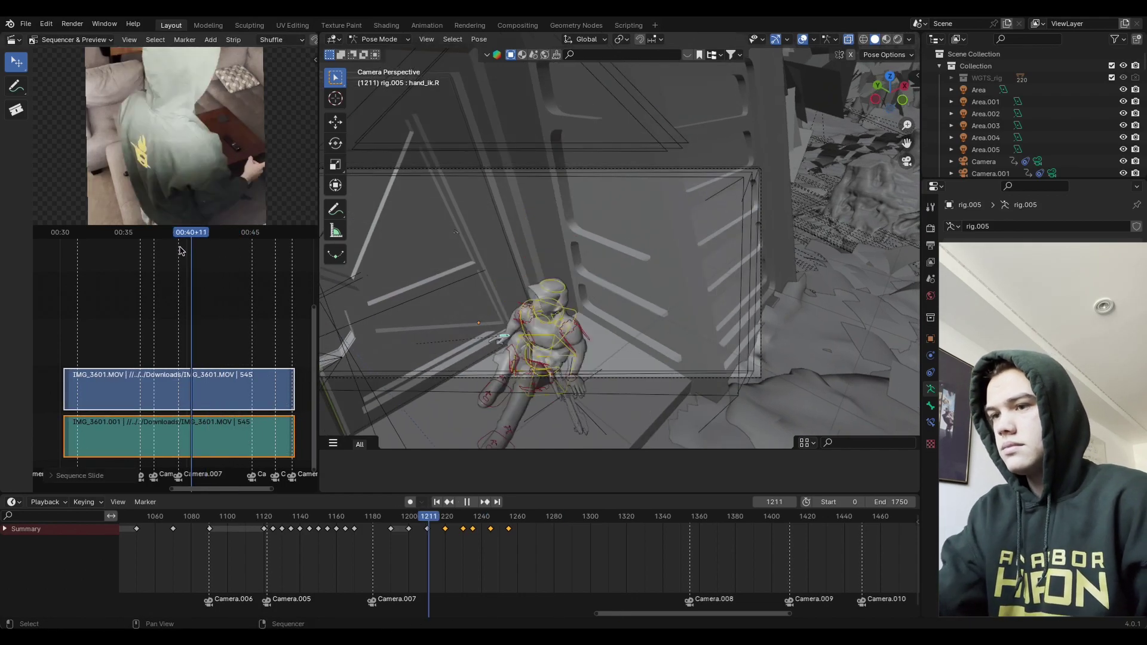
key(space)
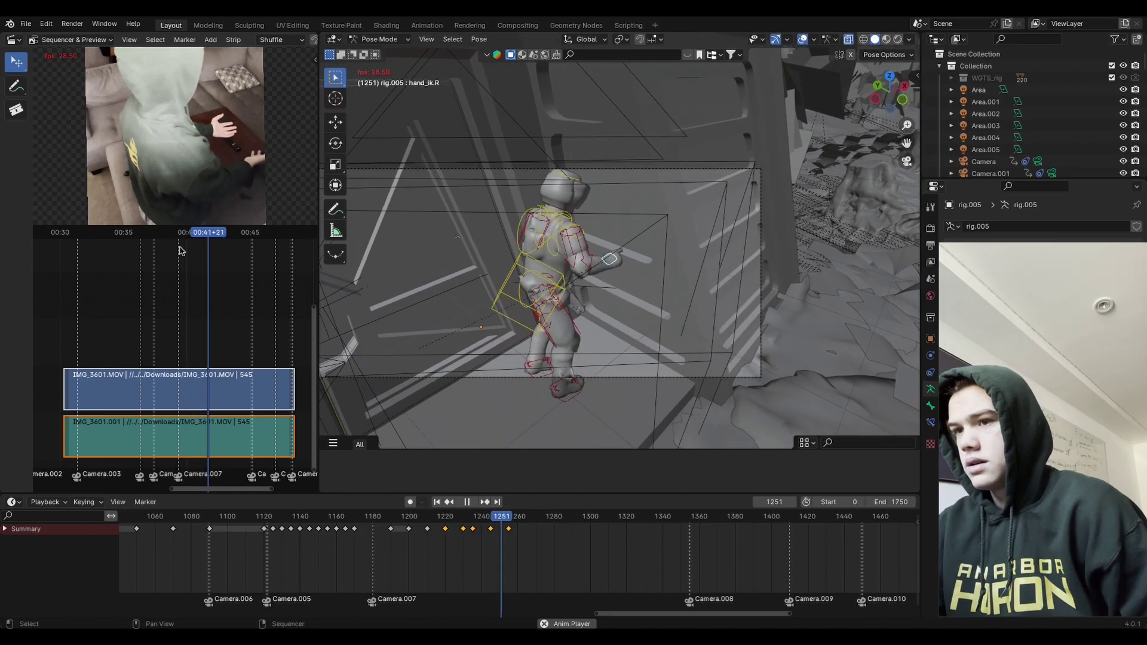
key(space)
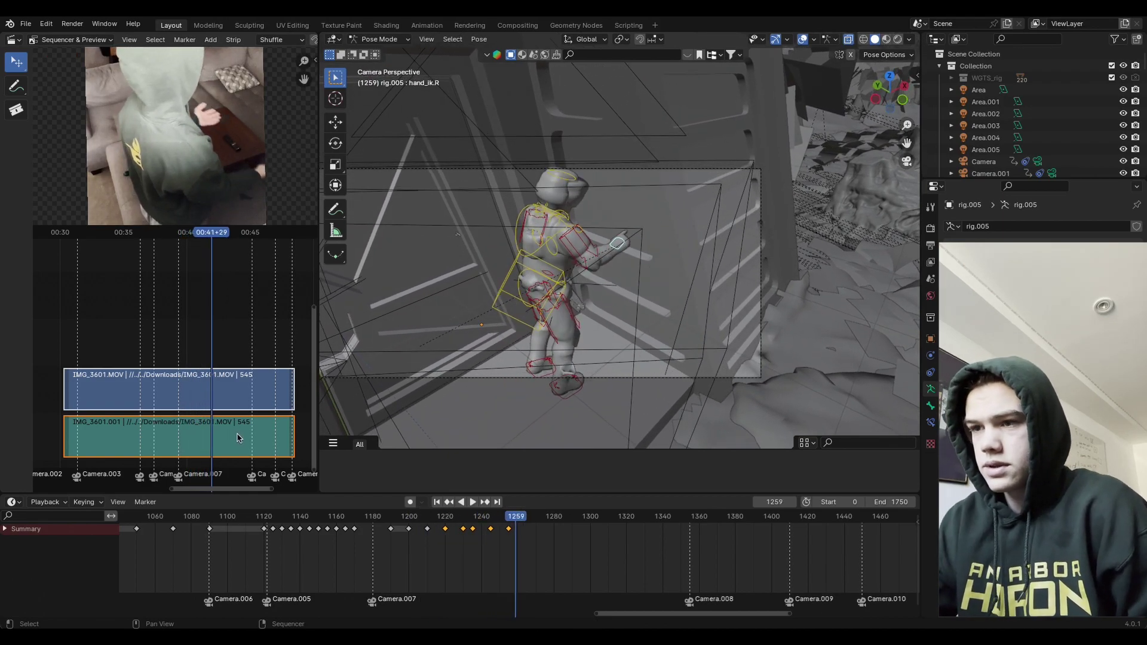
Step: Shift both reference strips later and replay to confirm the new sync
key(g)
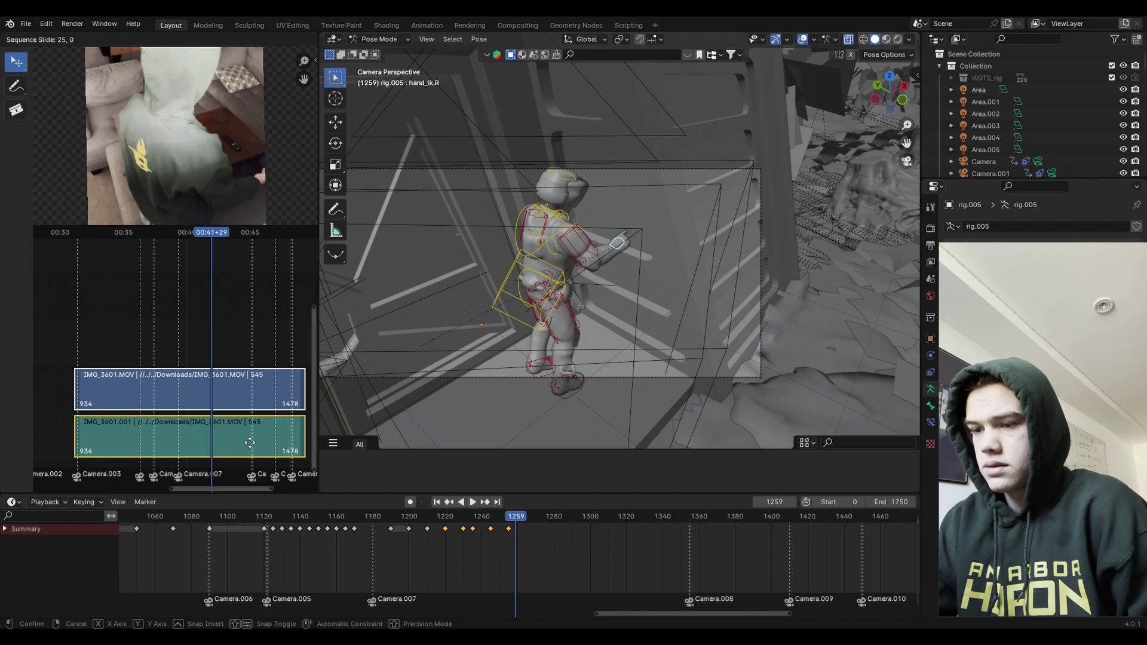
click(258, 445)
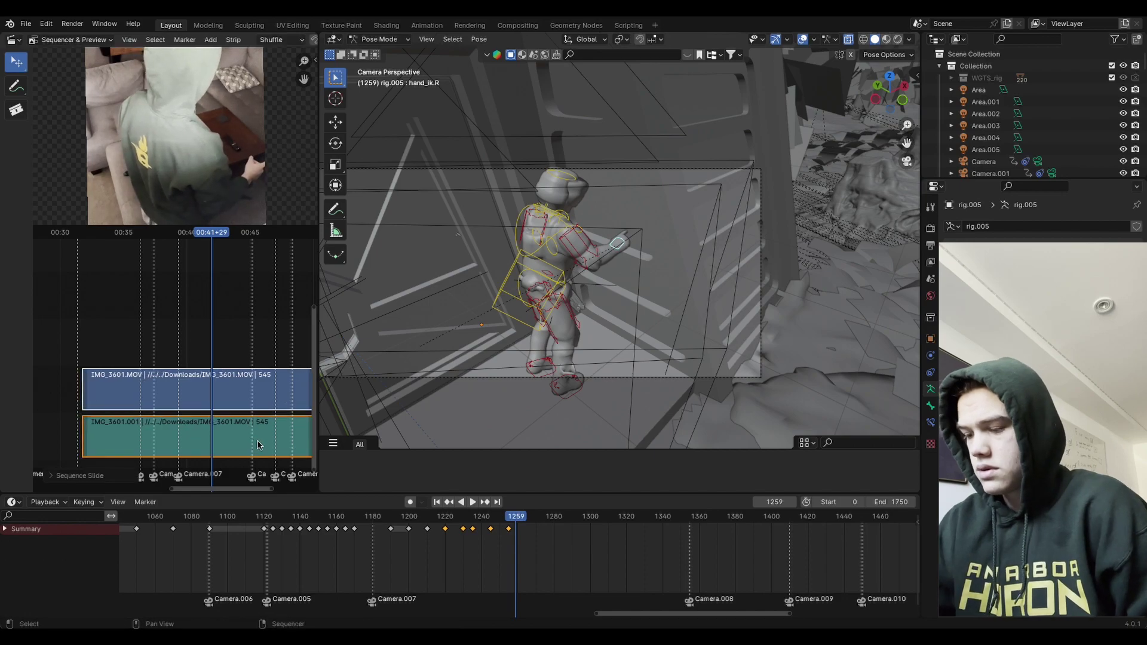
key(space)
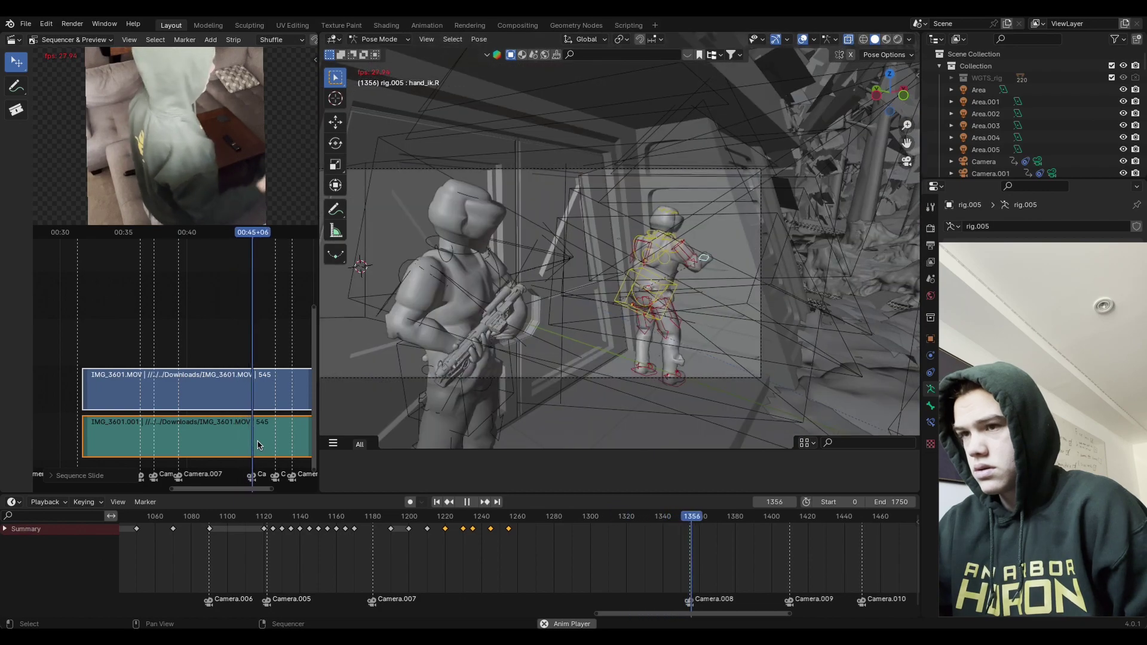
key(space)
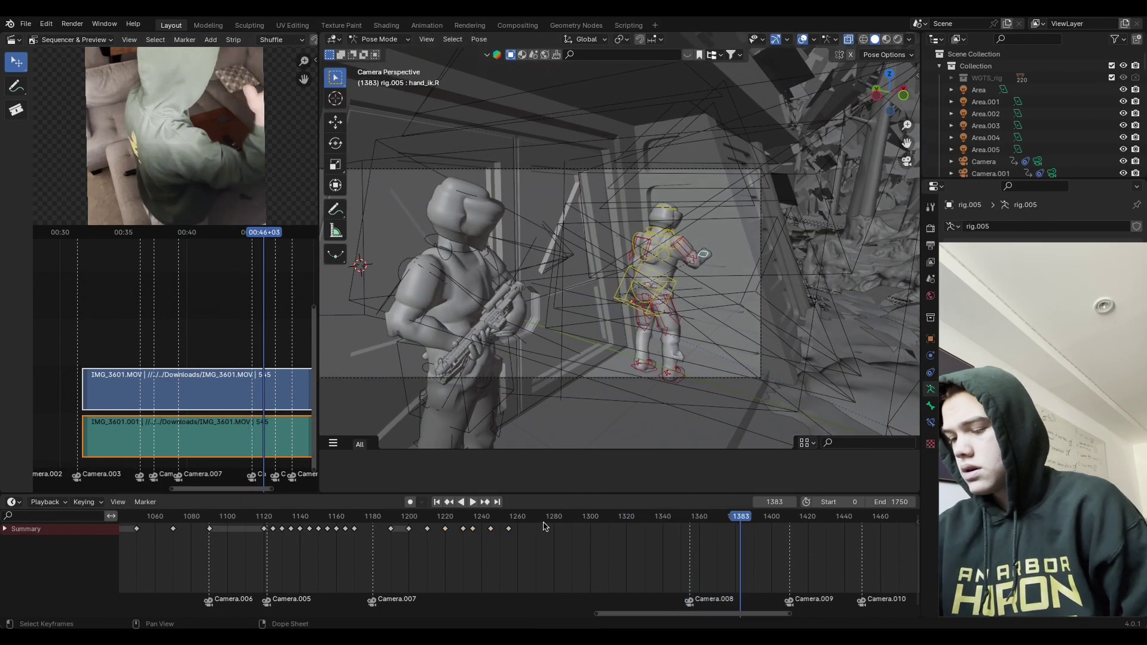
Step: At frame 1280, rotate the right hand IK control around global X
drag(543, 524, 556, 524)
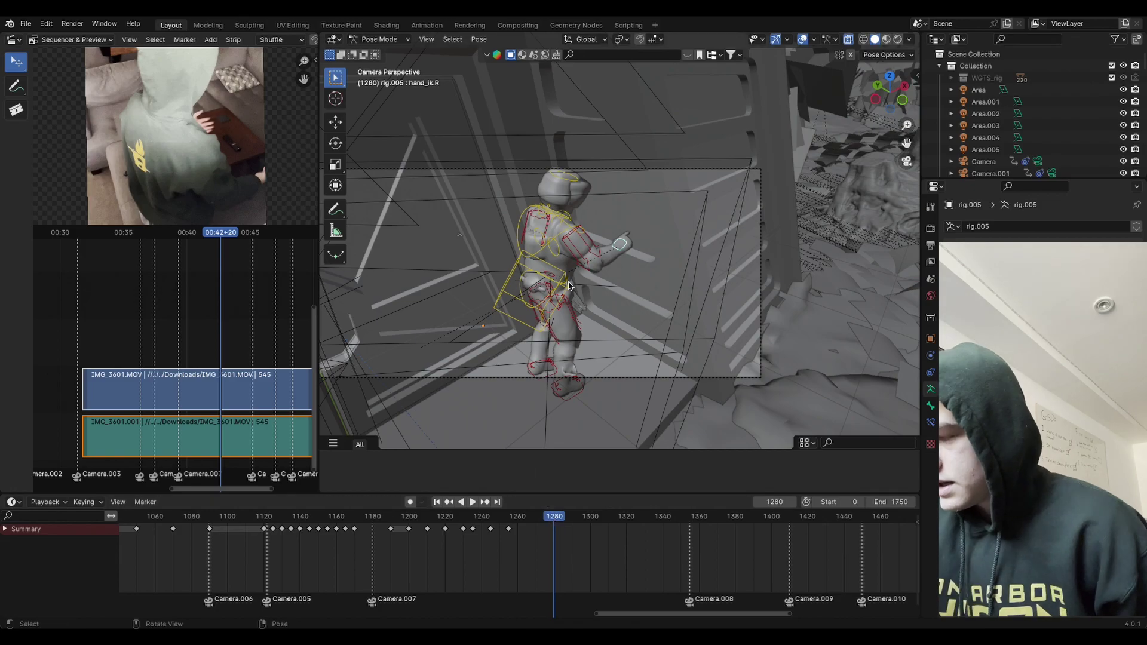
alt+drag(674, 275, 681, 315)
scroll(661, 304, up, 4)
key(r)
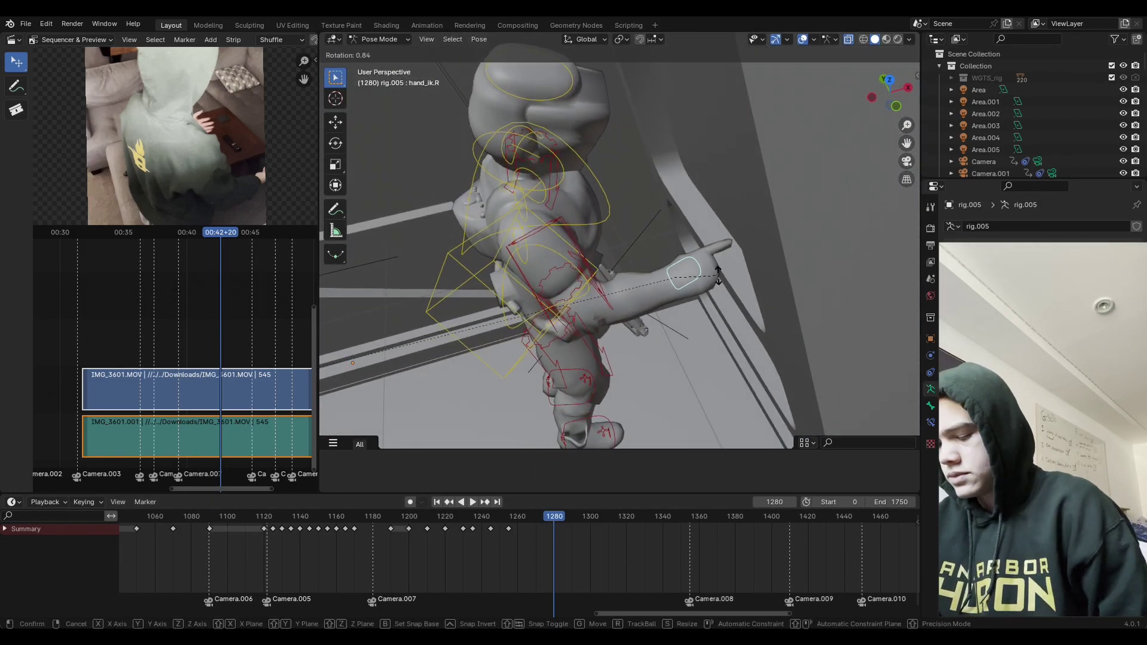
key(x)
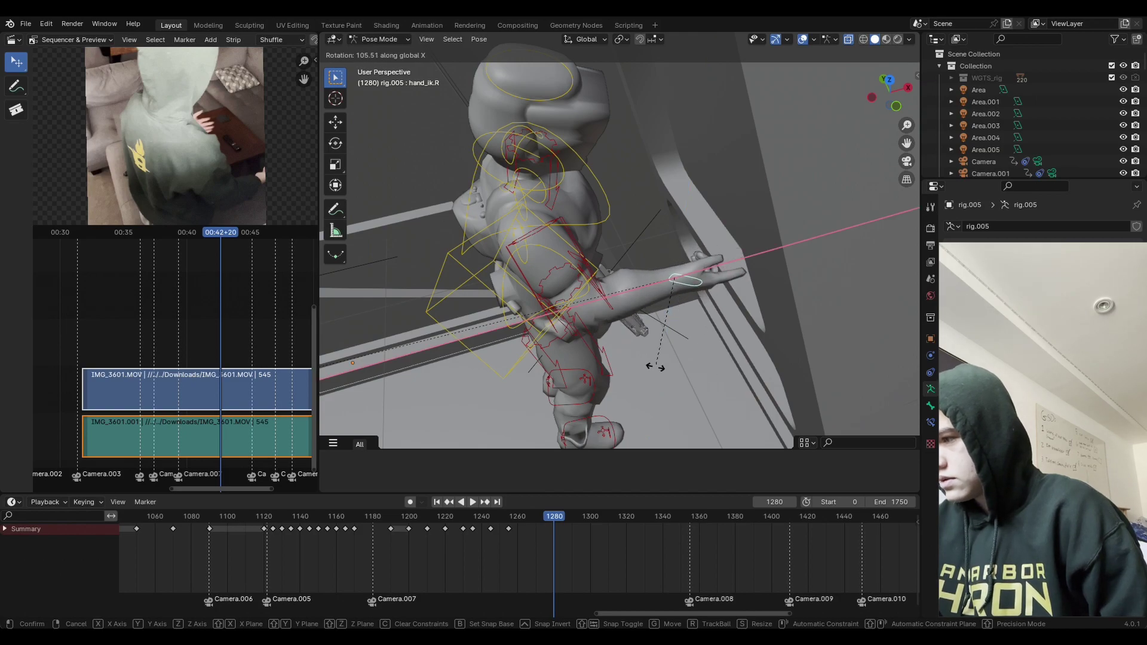
click(580, 341)
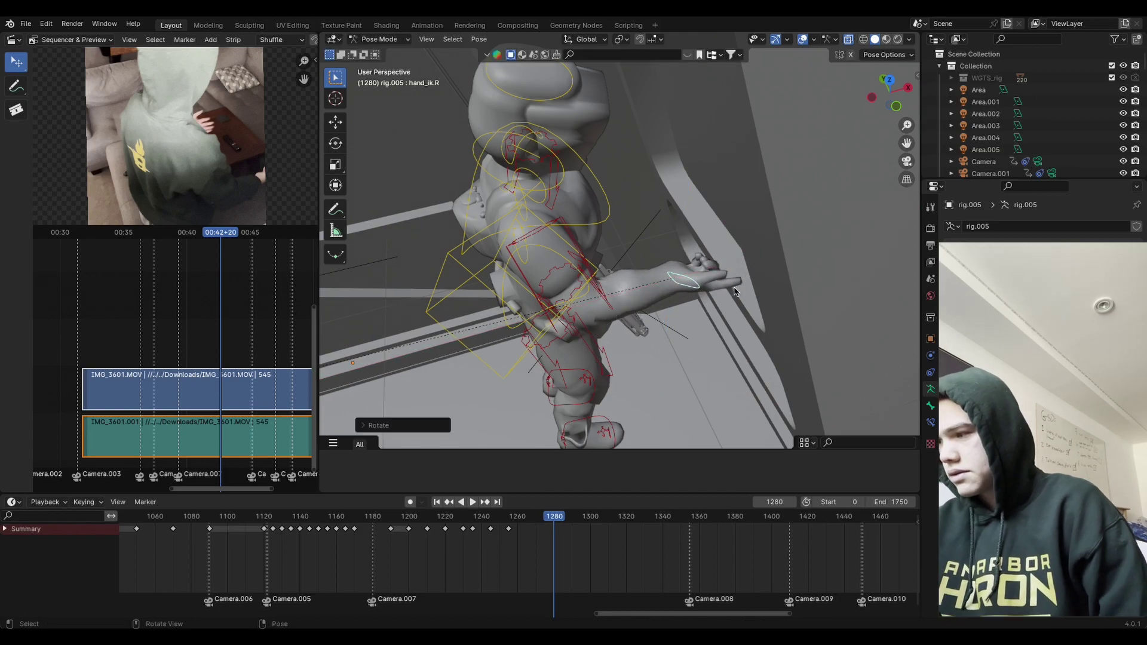
Step: Back in camera view, move the right hand IK control to a new position
middle_drag(738, 289, 836, 214)
key(KP_0)
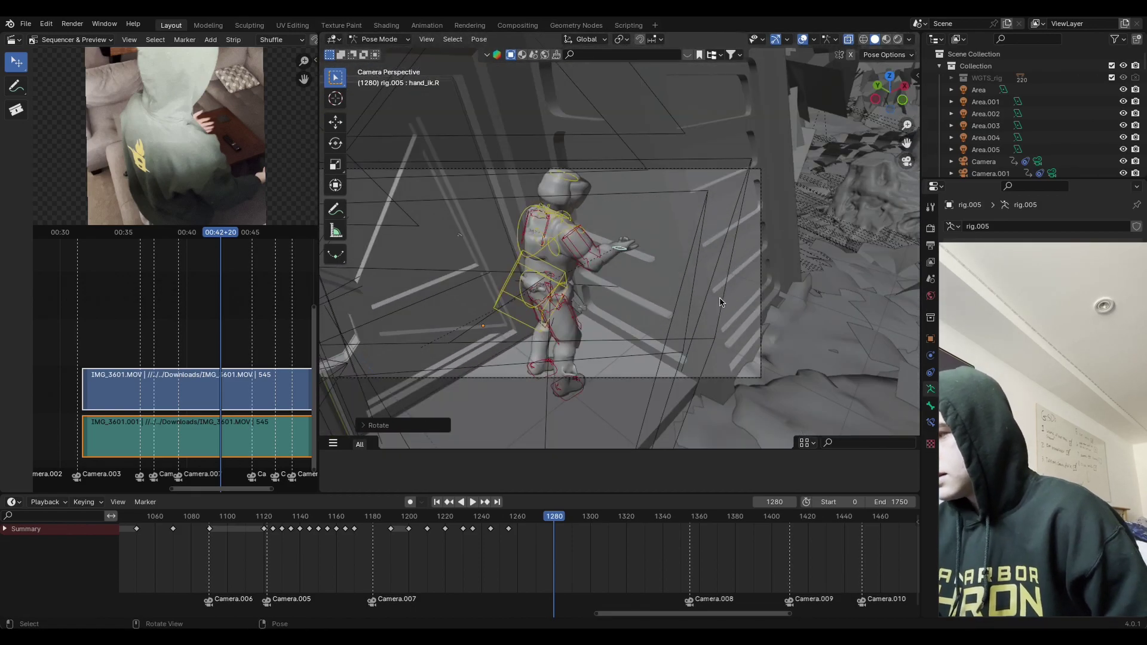
key(g)
click(690, 304)
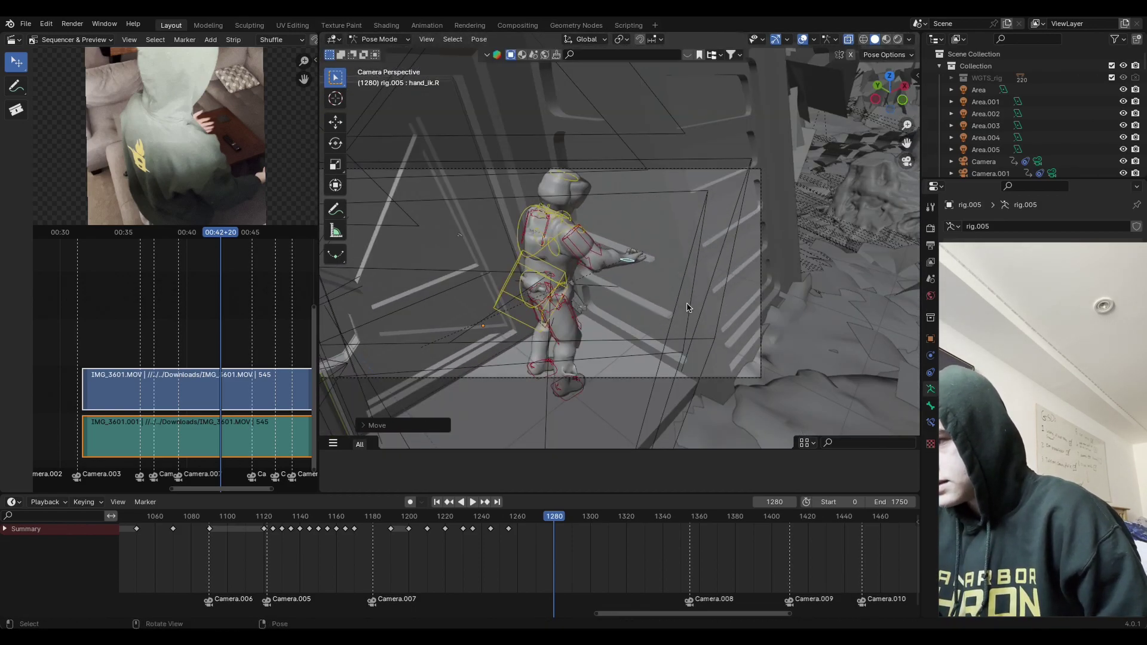
Step: Rotate the right hand IK control twice around global Y to refine its angle
key(r)
key(z)
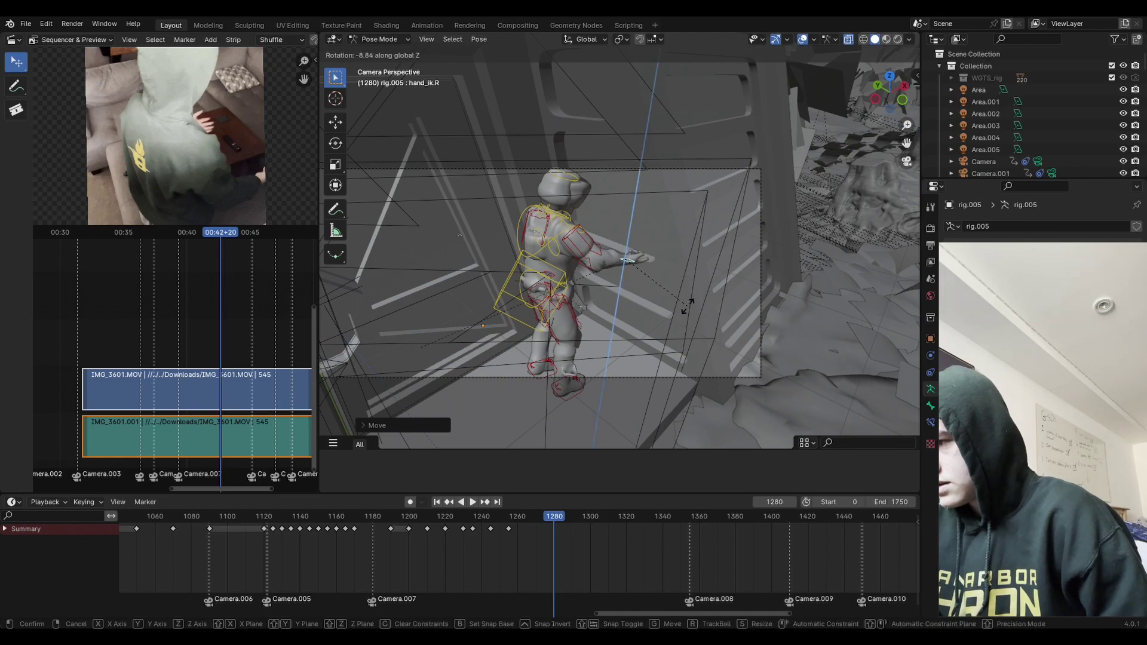
key(z)
key(x)
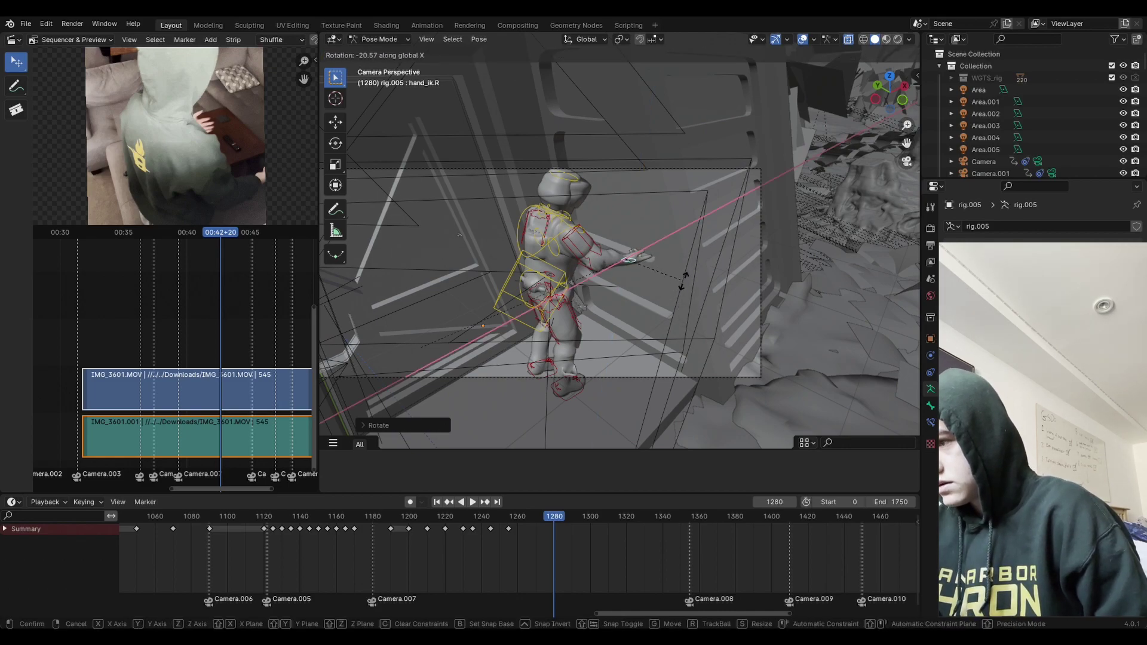
key(y)
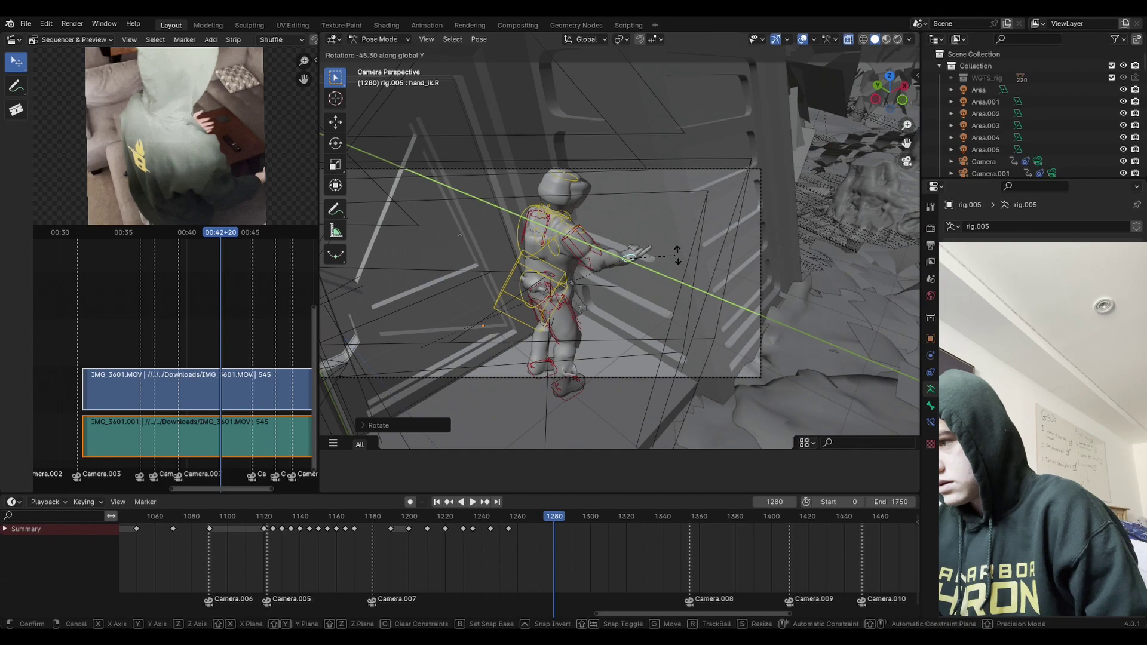
click(677, 255)
key(r)
key(y)
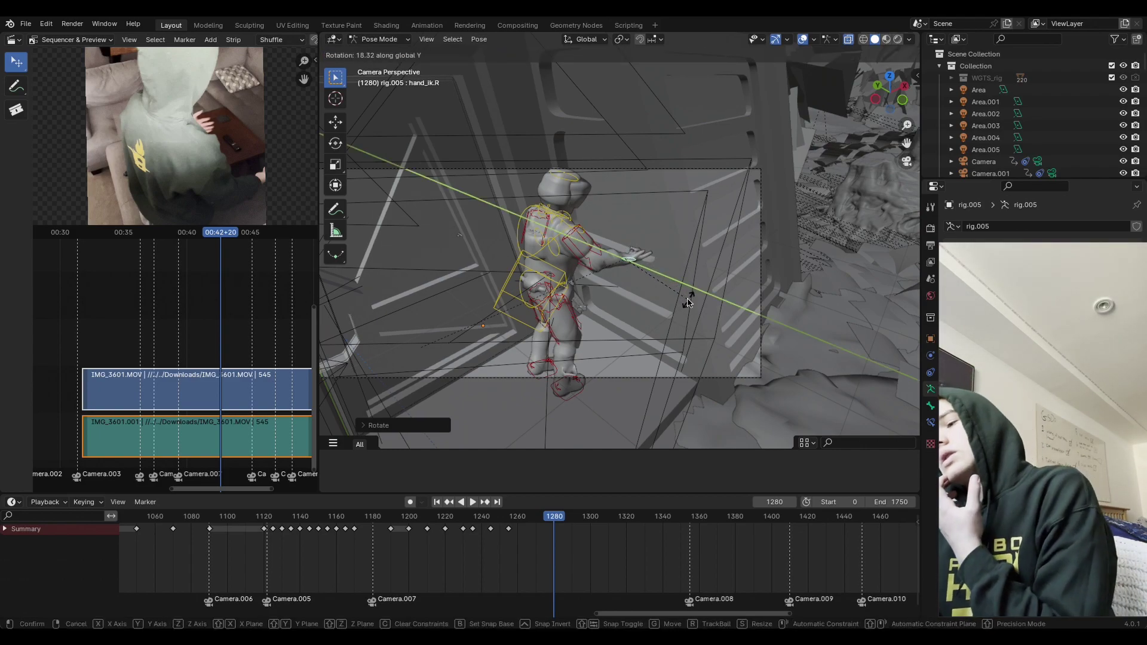
click(687, 302)
Step: Rotate upper_arm_ik.R around Z, then orbit to the side and select the torso control
click(615, 260)
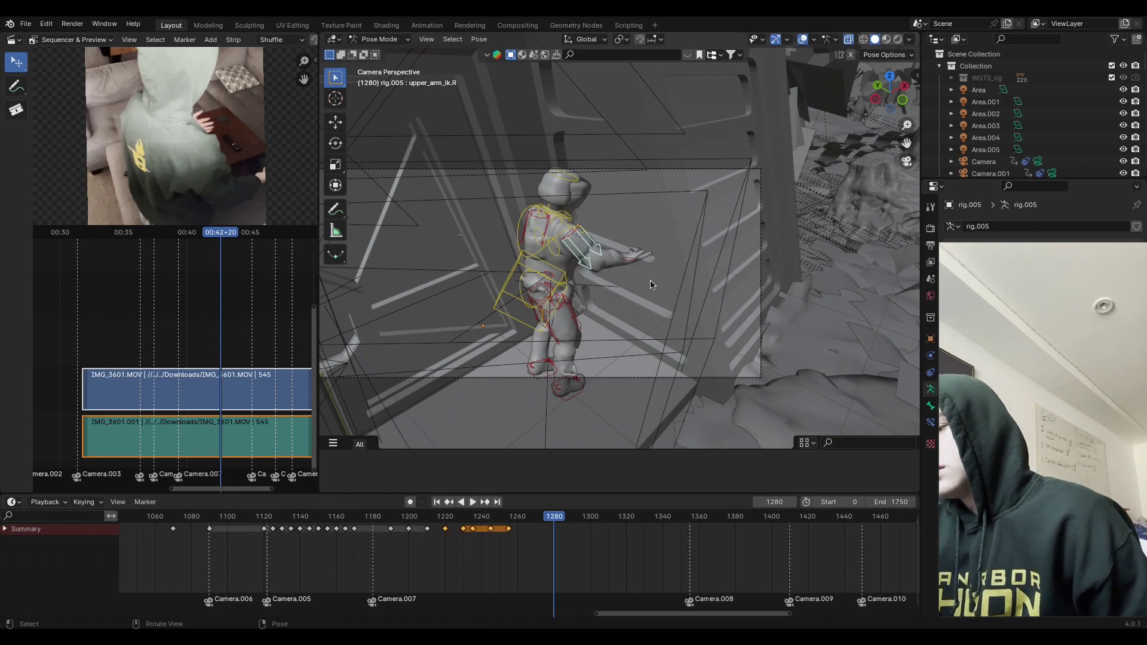
key(r)
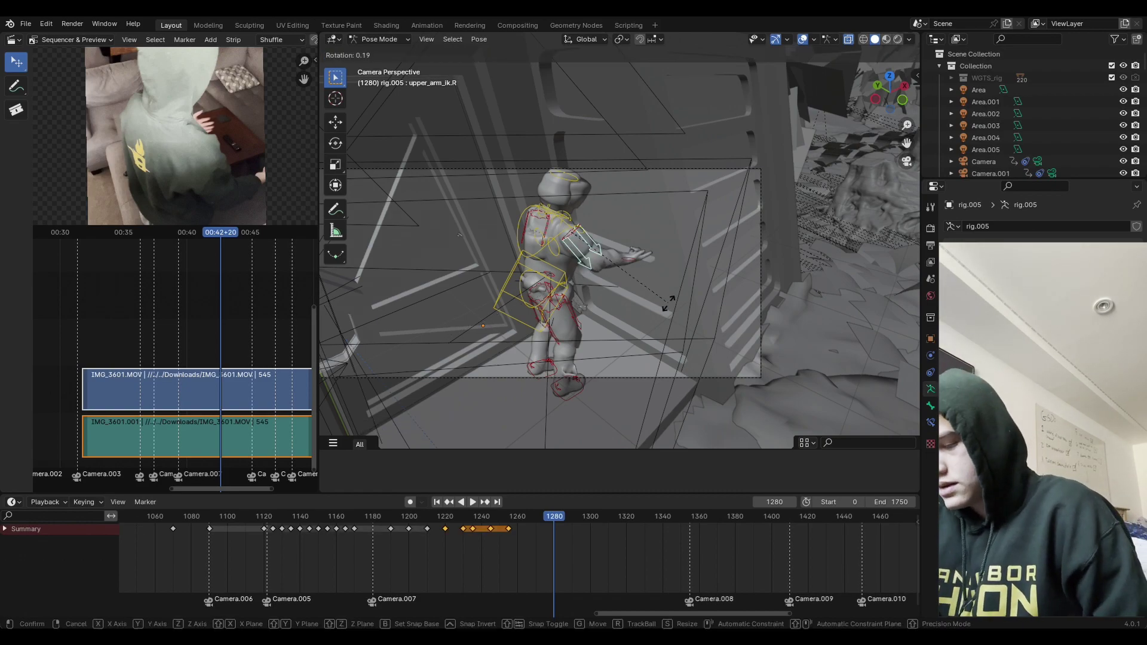
key(z)
click(622, 328)
middle_drag(621, 329, 692, 211)
click(620, 282)
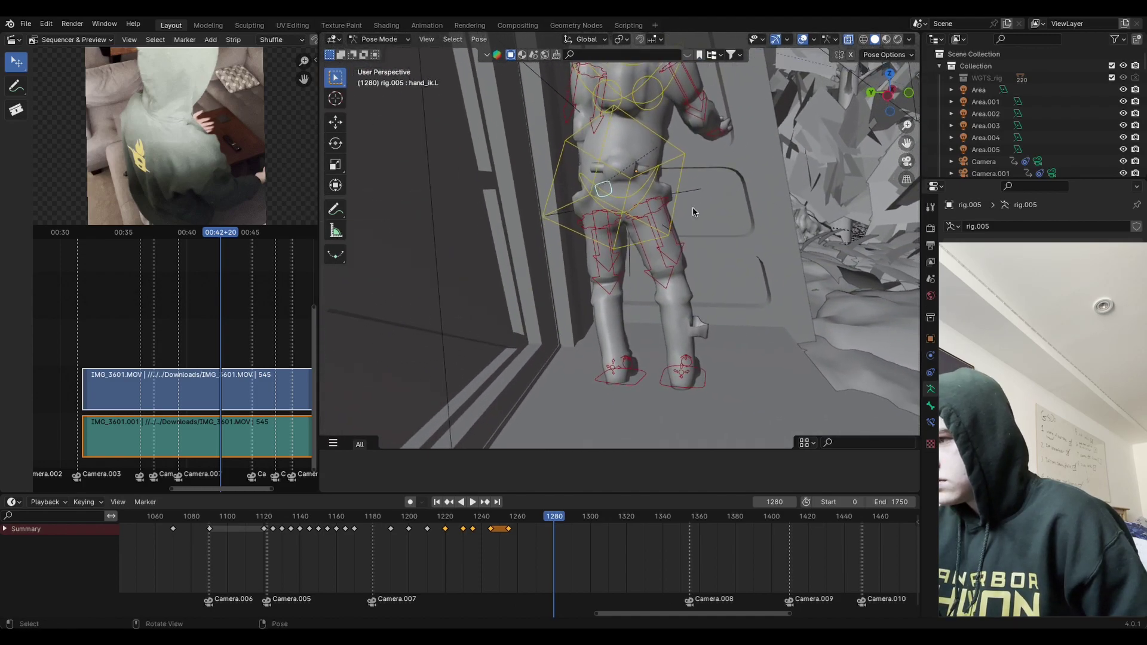
Step: Reposition the torso control at frame 1280, including a vertical Z adjustment
click(678, 217)
key(g)
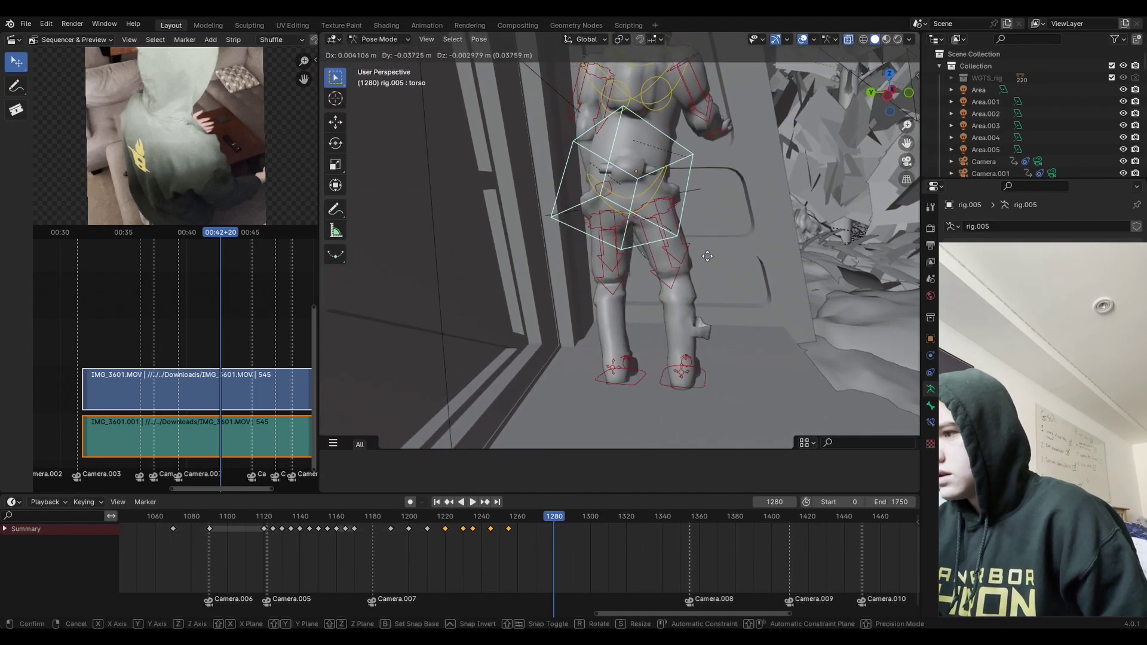
click(721, 258)
middle_drag(721, 258, 726, 275)
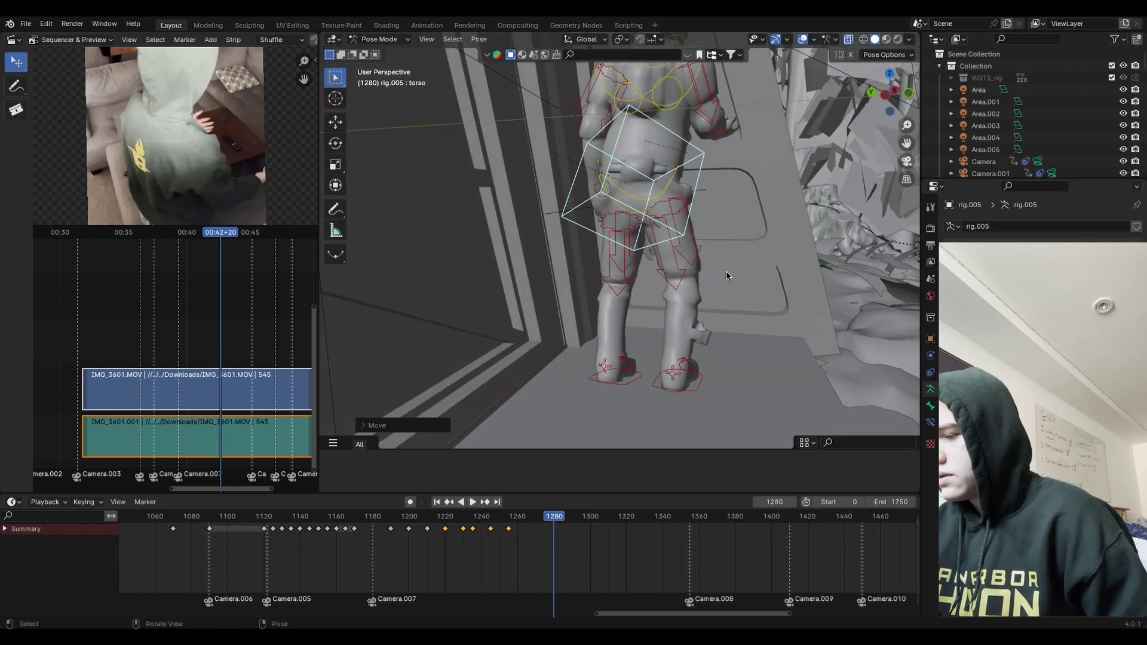
key(KP_0)
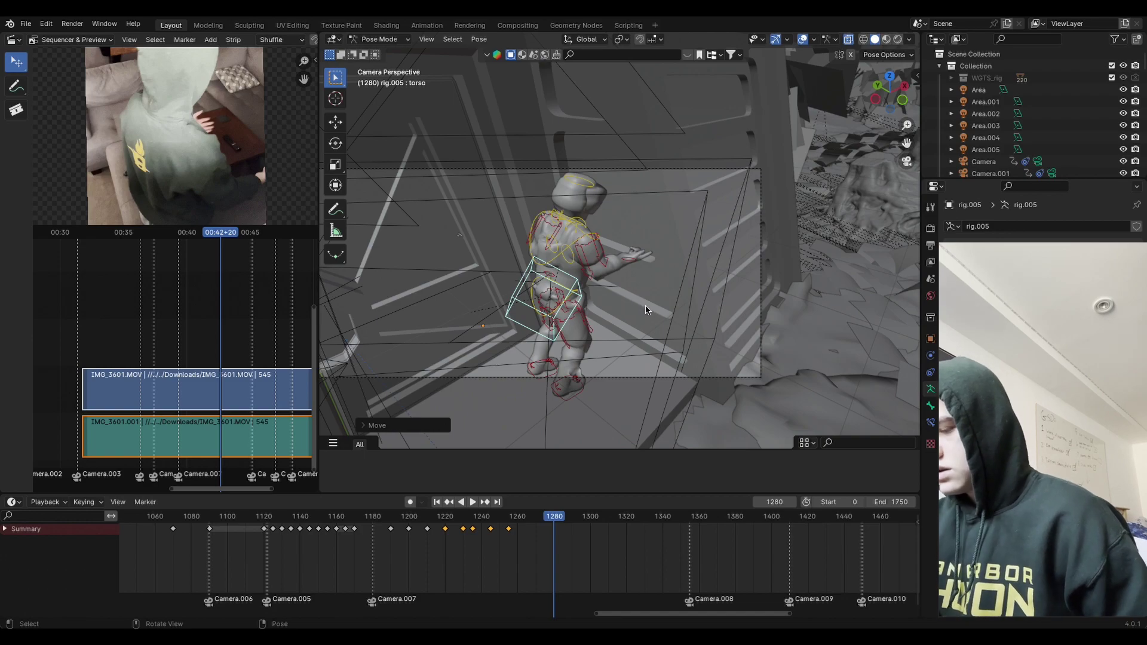
key(g)
key(x)
key(z)
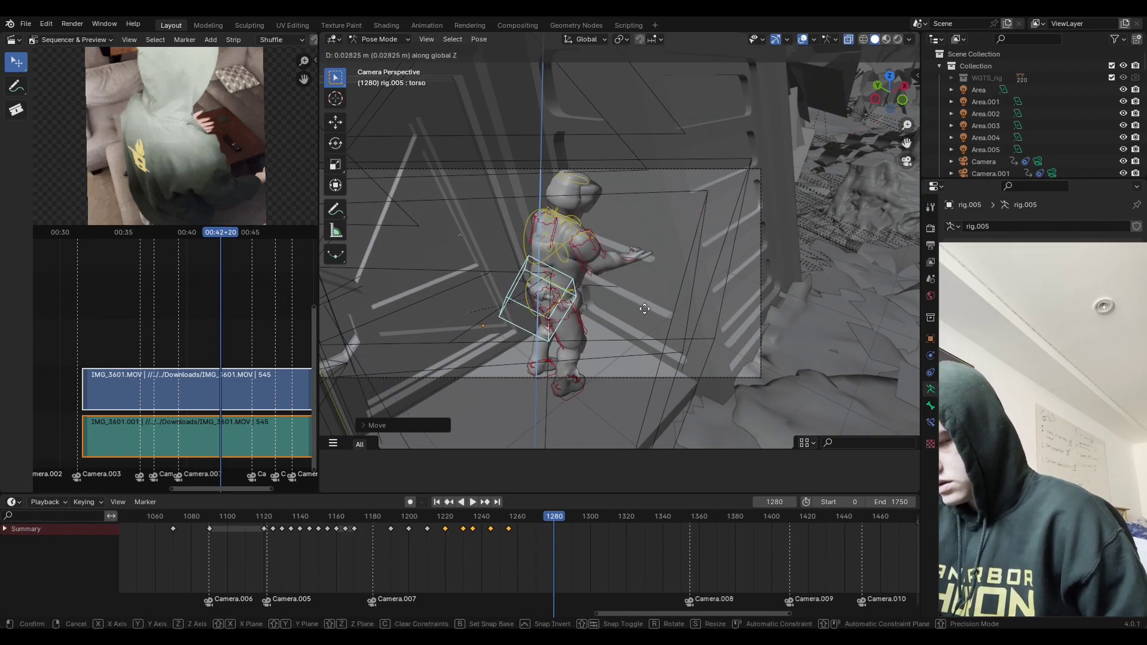
click(646, 307)
Step: Rotate the hips and raise the left hand IK control
click(633, 261)
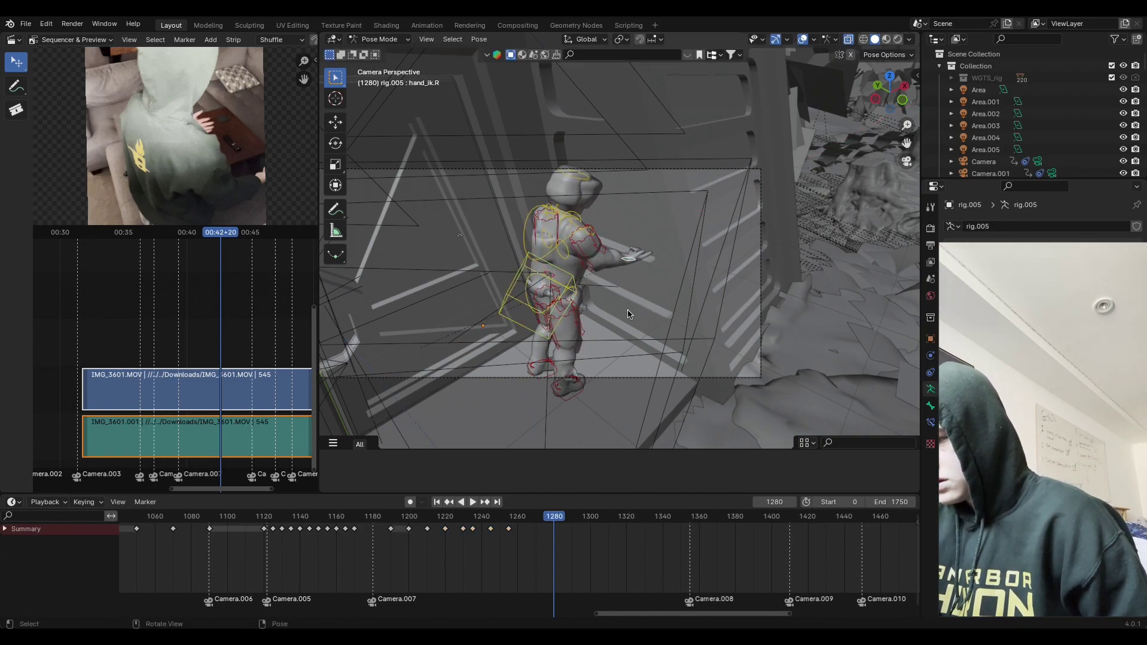
middle_drag(630, 314, 730, 276)
scroll(714, 287, up, 3)
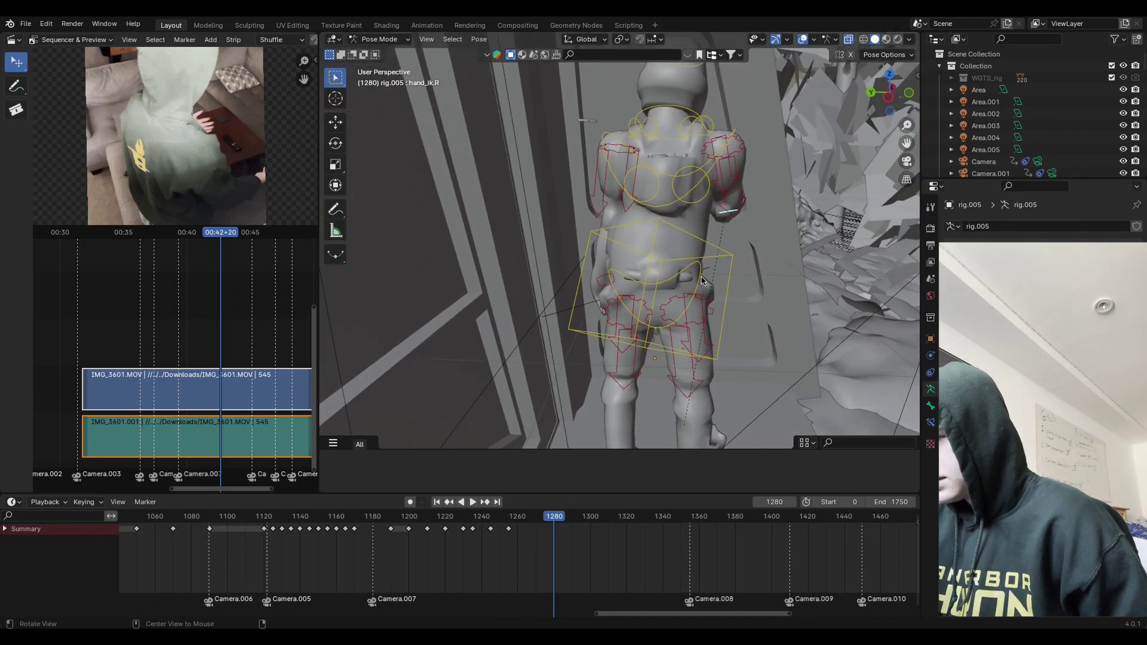
key(r)
click(729, 276)
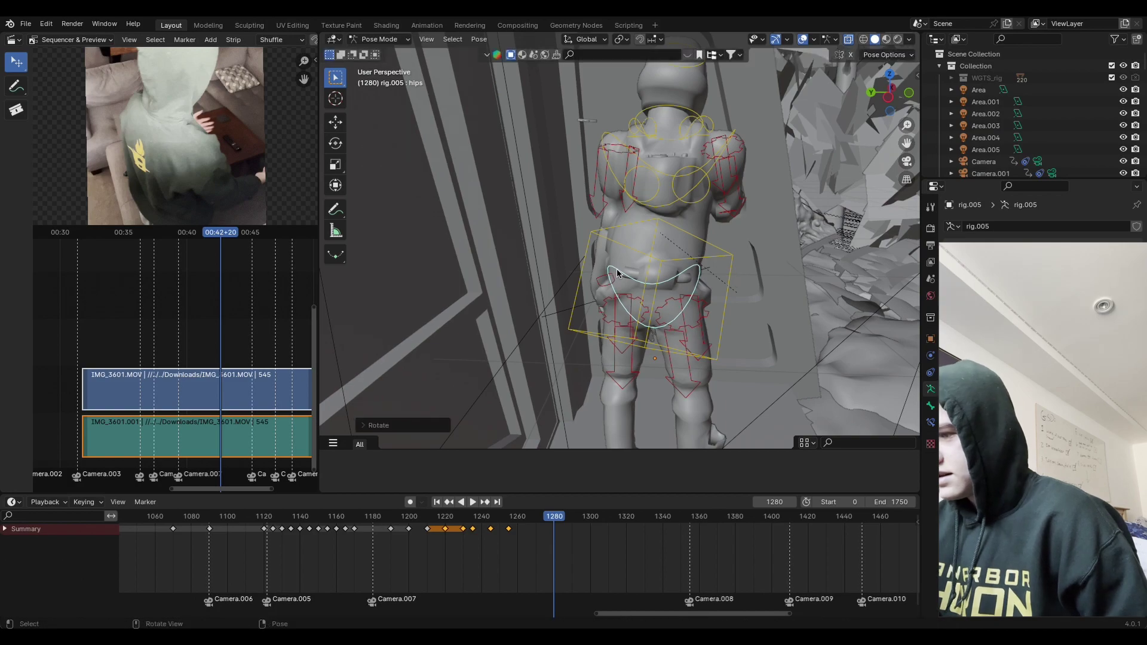
click(607, 278)
key(g)
click(600, 230)
Step: Rotate the chest bone and return to the scene camera view
middle_drag(769, 239, 858, 180)
click(744, 190)
key(r)
click(781, 199)
click(906, 160)
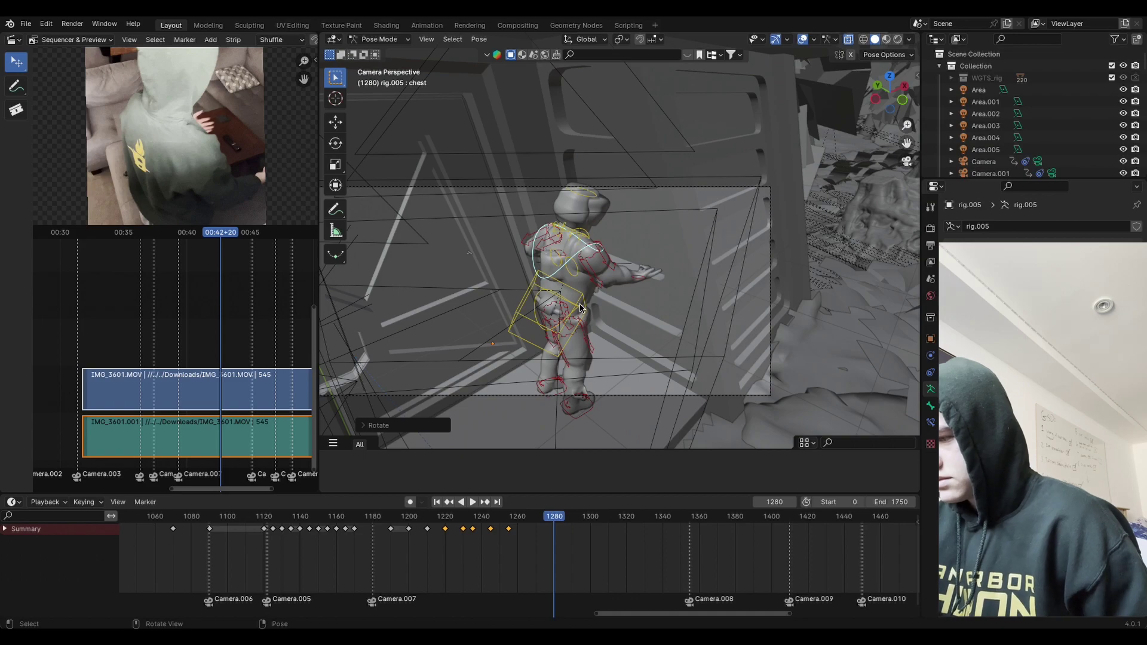
Step: Shift the torso, raise the right hand slightly, and reposition the rifle-holding hand
click(579, 308)
key(g)
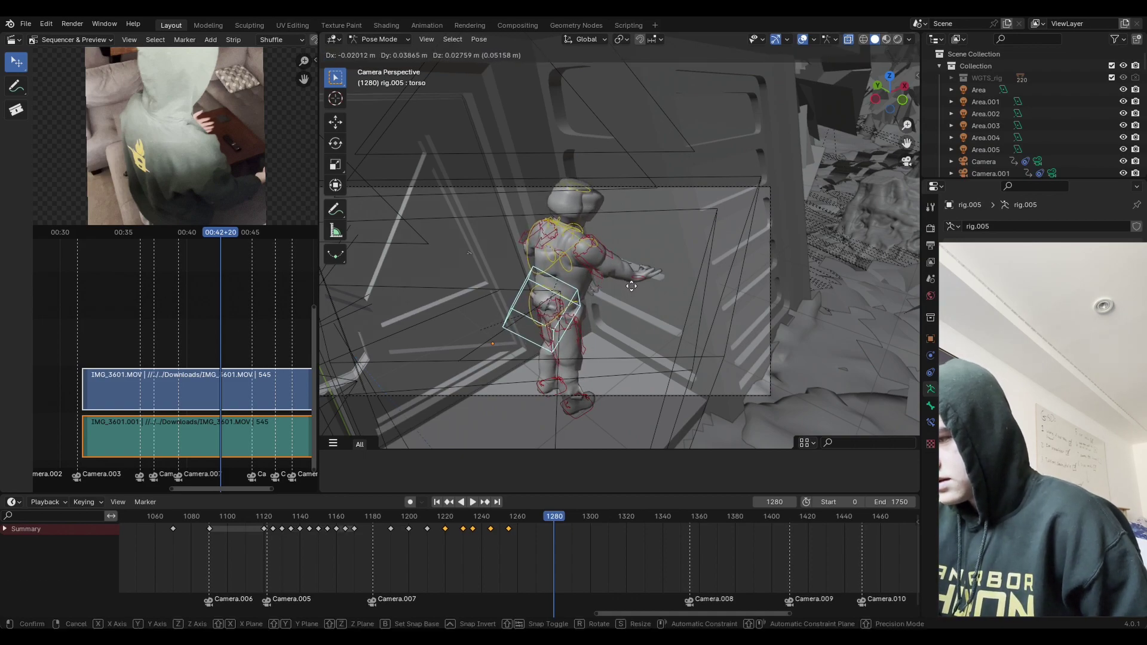
click(632, 287)
click(655, 274)
key(g)
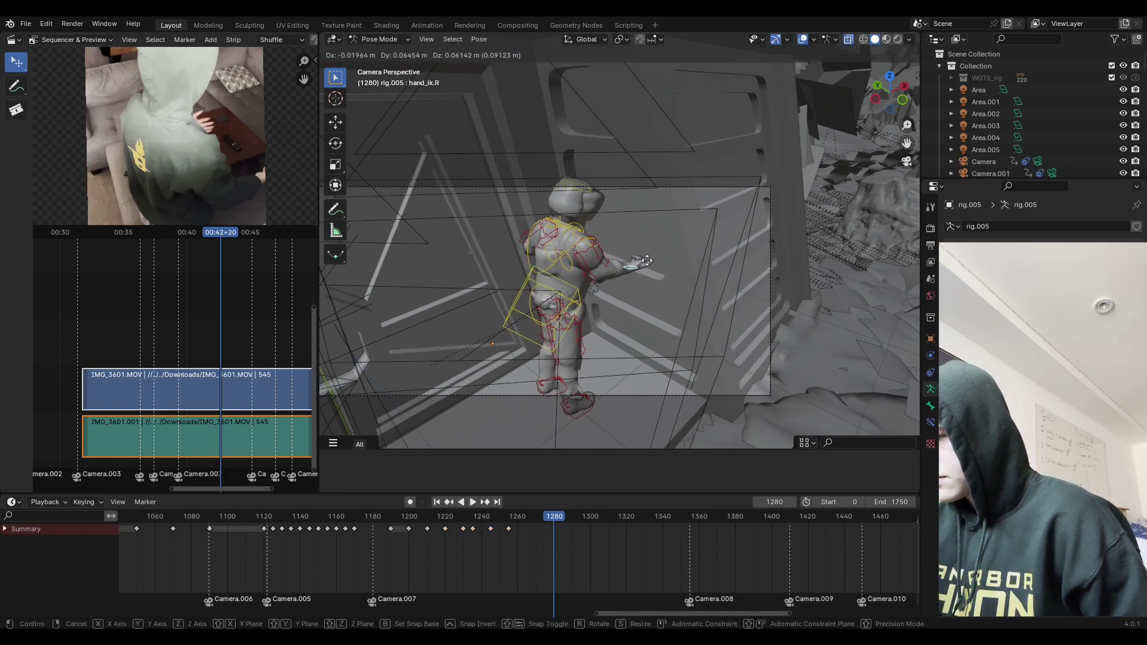
click(650, 258)
click(563, 257)
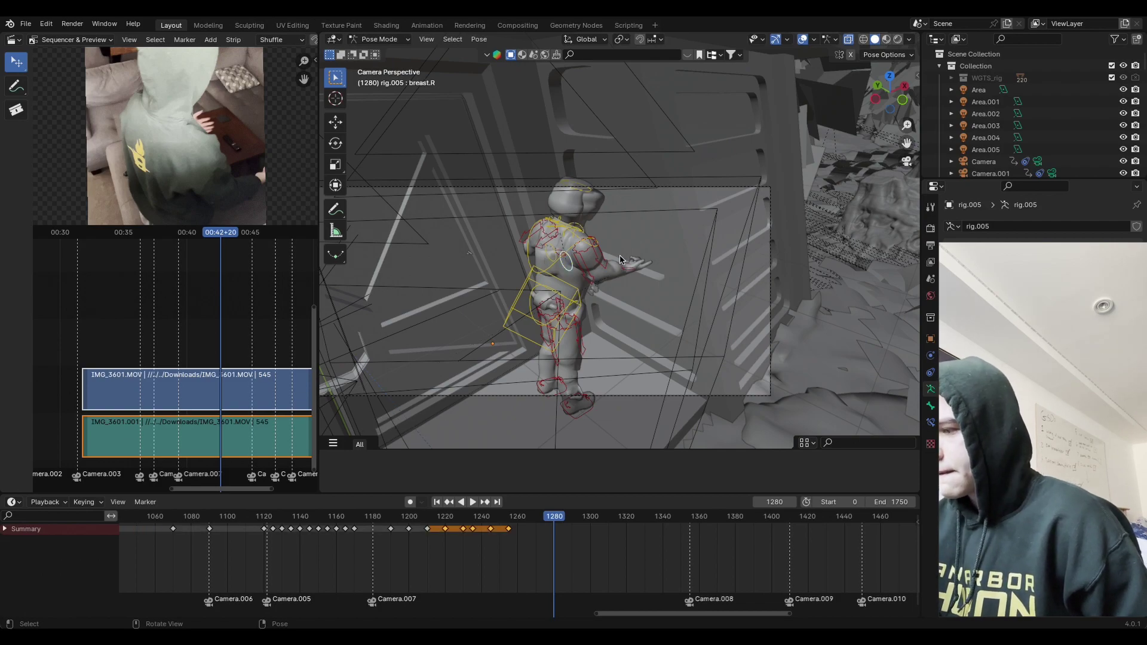
key(g)
click(664, 261)
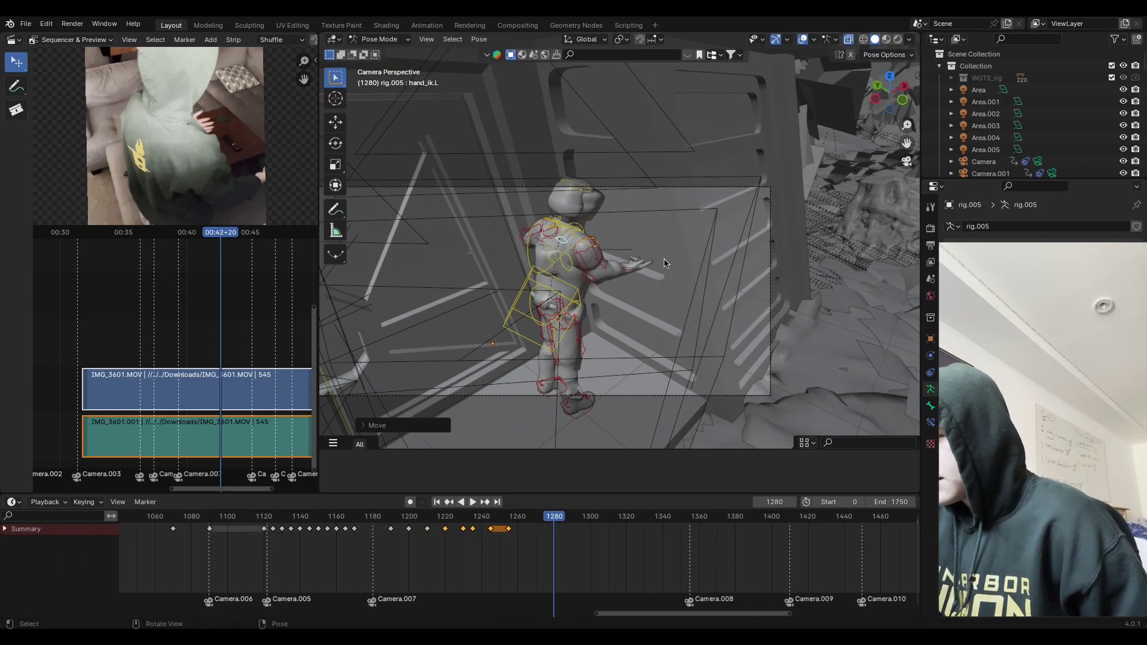
Step: Rotate the rifle hand around Z and tilt the rifle about 13 degrees
middle_drag(665, 263, 721, 260)
key(r)
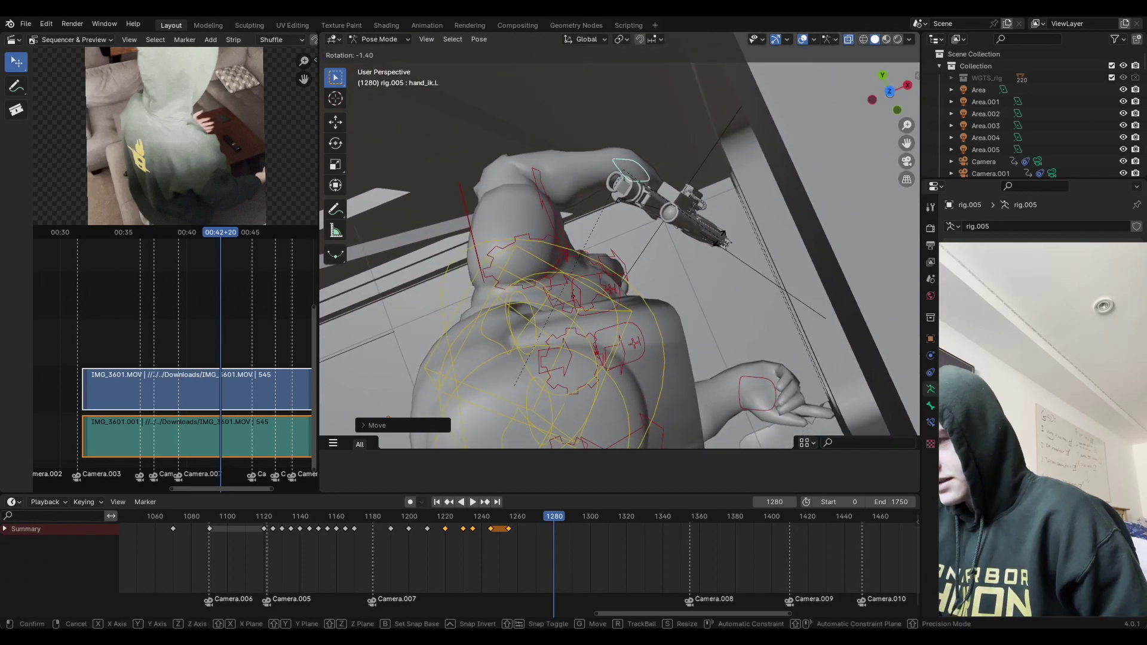
key(z)
click(714, 167)
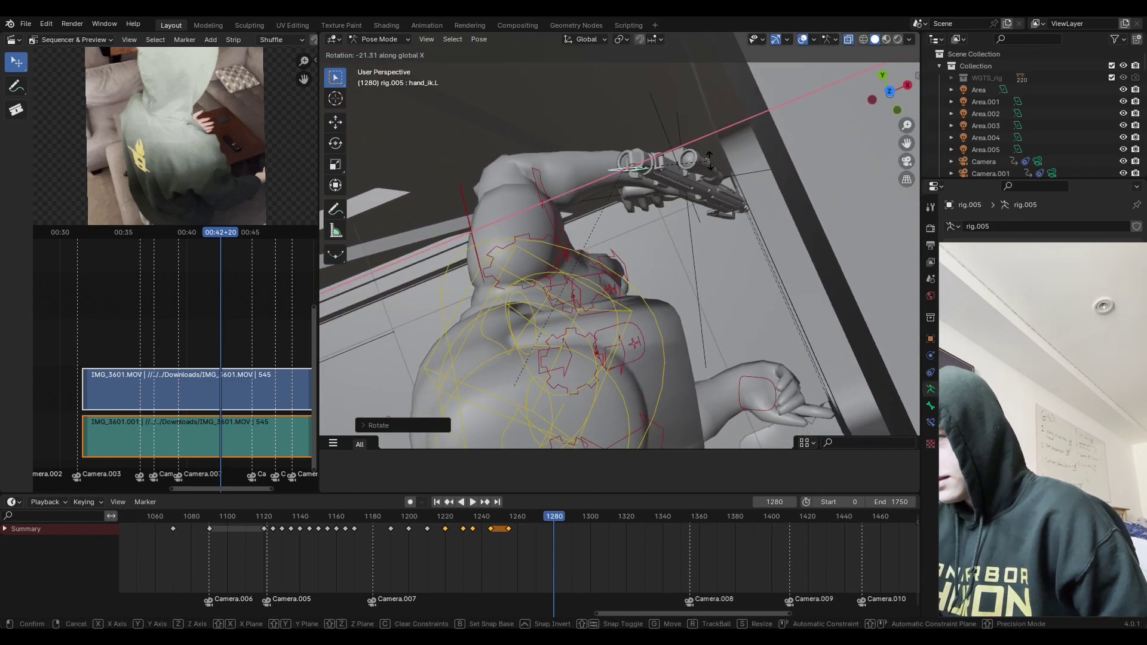
key(t)
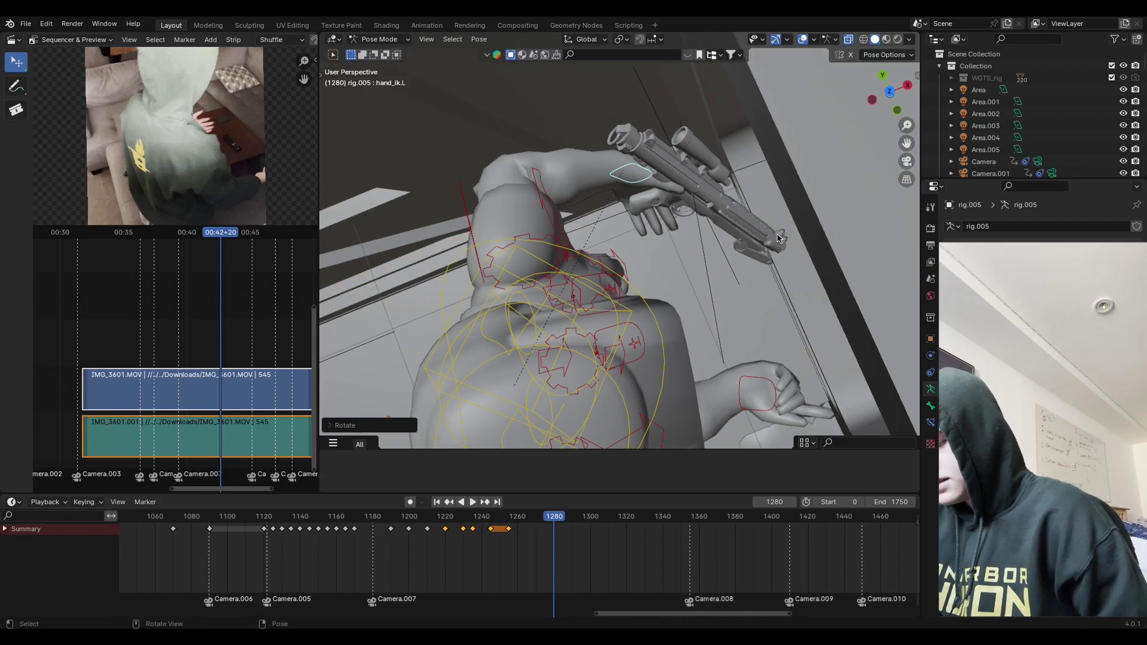
key(t)
key(r)
click(757, 267)
middle_drag(757, 268, 771, 197)
click(905, 161)
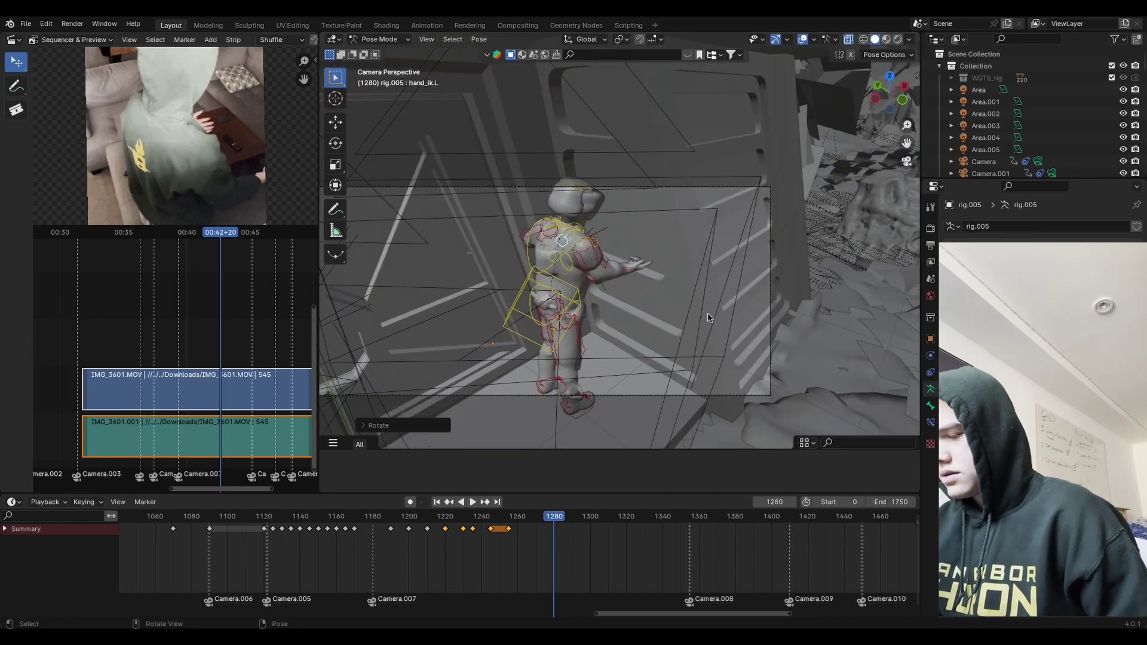
Step: Tilt the head bone around the Y axis
key(a)
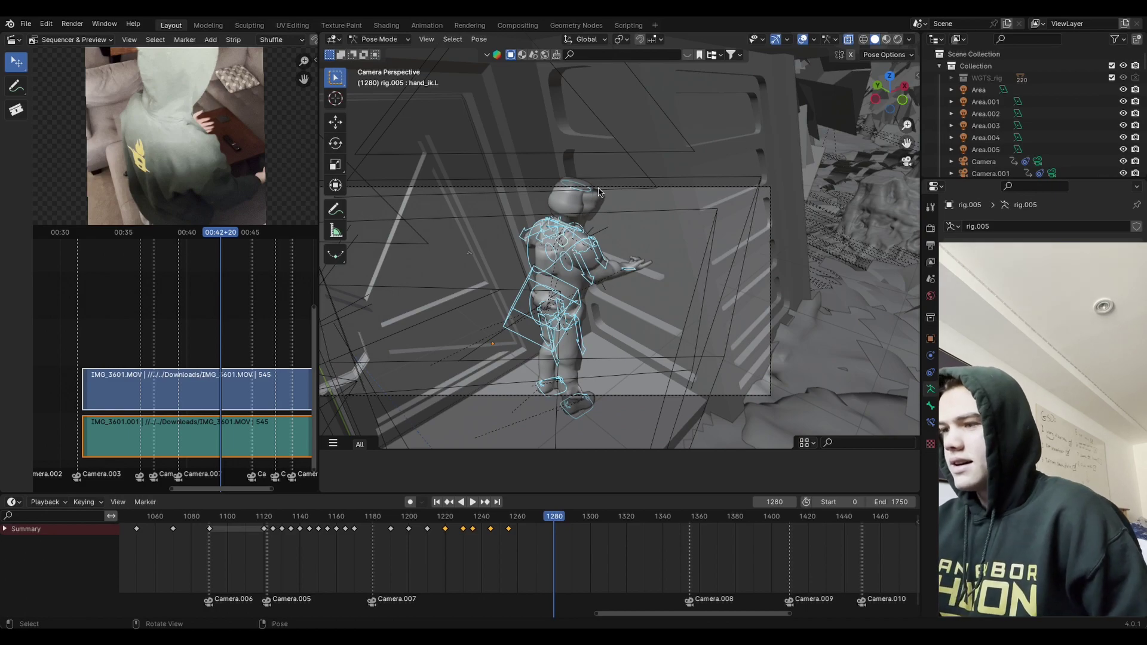
click(599, 191)
key(r)
key(x)
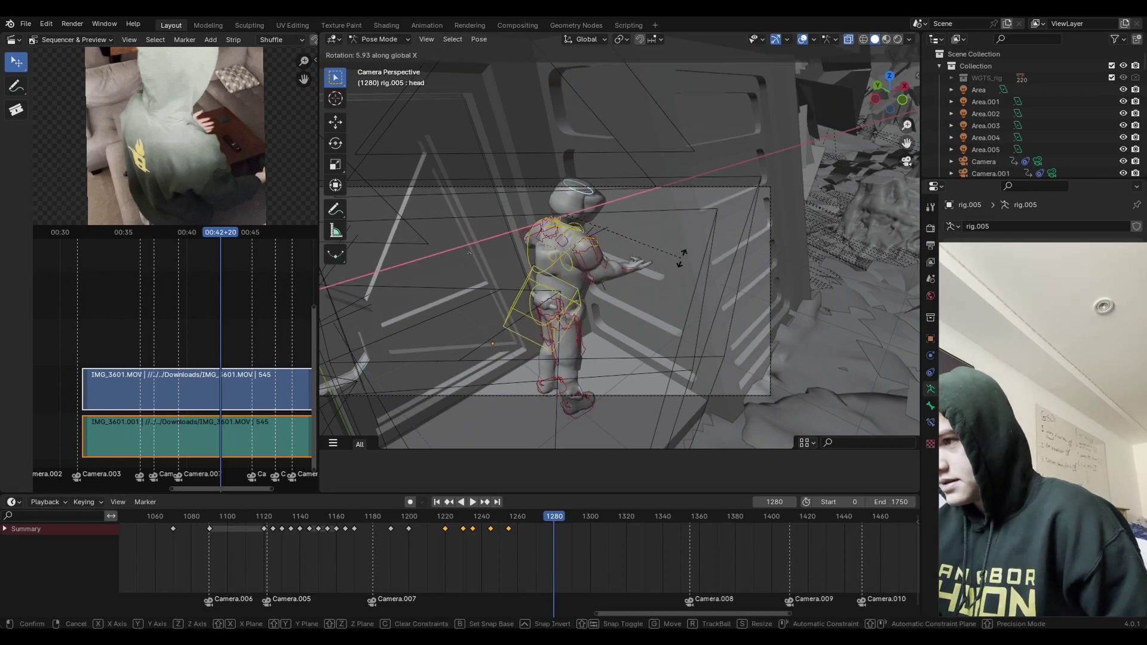
key(y)
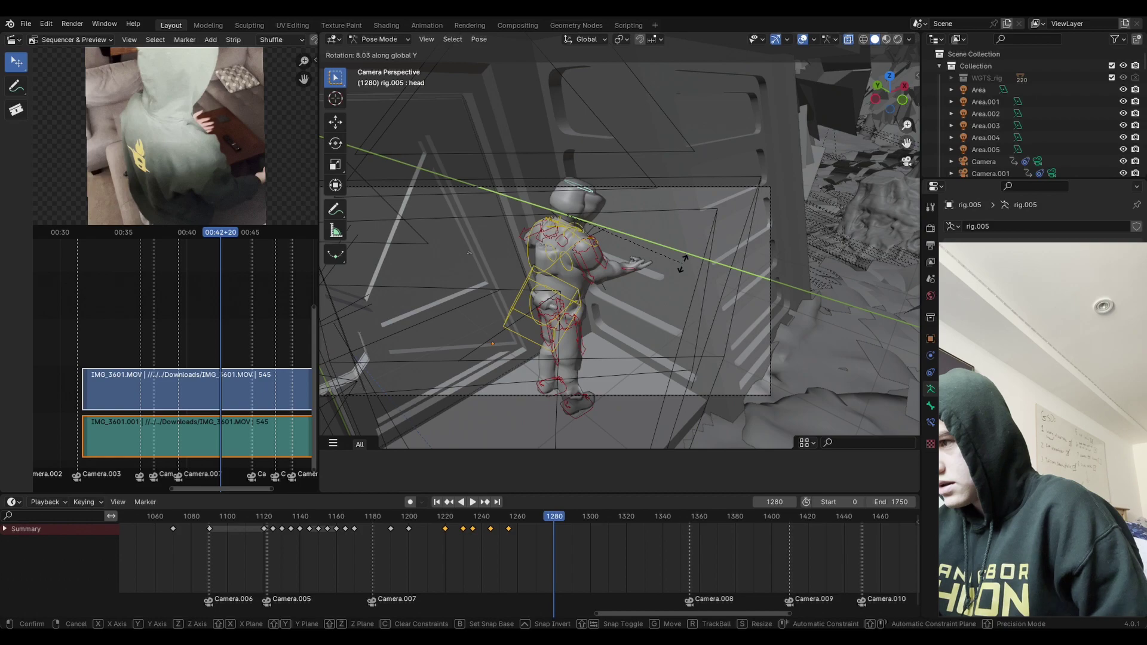
click(681, 265)
Step: Key Location & Rotation on all bones at frame 1280, turn the left foot on Z, and rekey
key(a)
key(i)
click(666, 283)
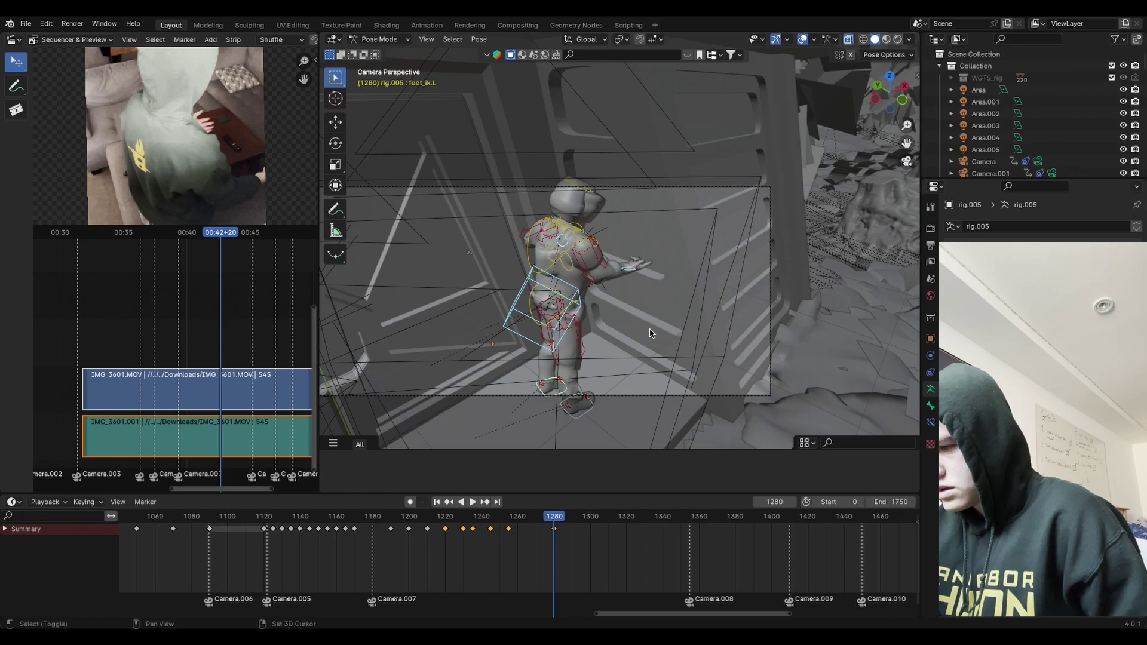
key(r)
key(z)
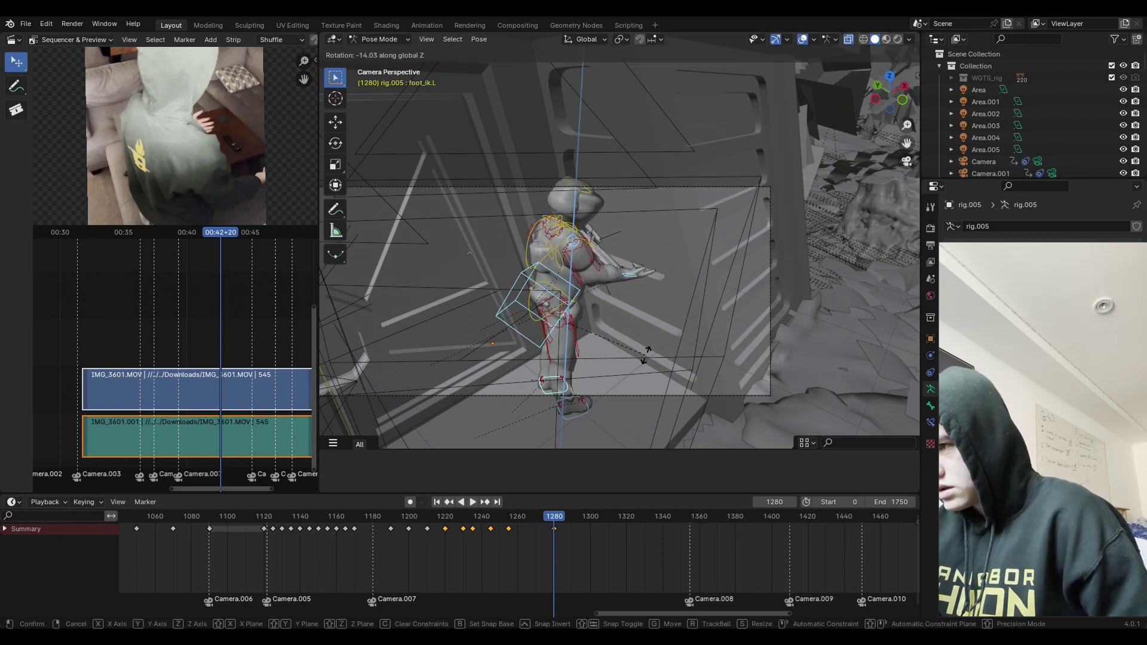
click(688, 311)
key(a)
key(i)
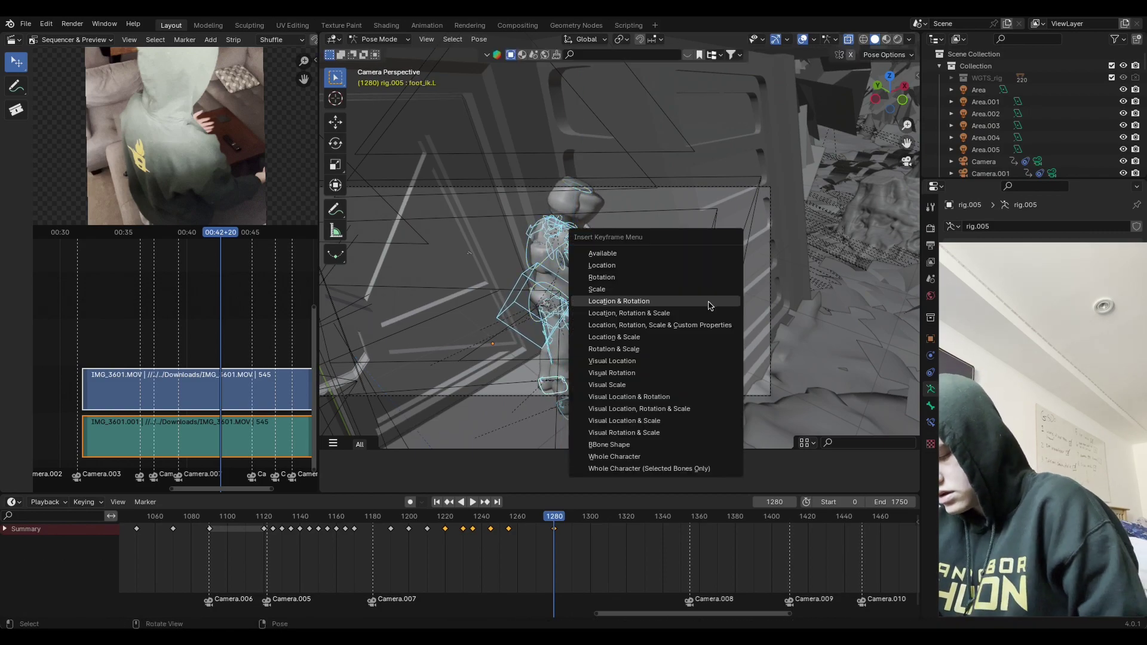
click(711, 302)
Step: Play back the motion from around frame 1228 to review it, ending near frame 1300
click(505, 550)
key(space)
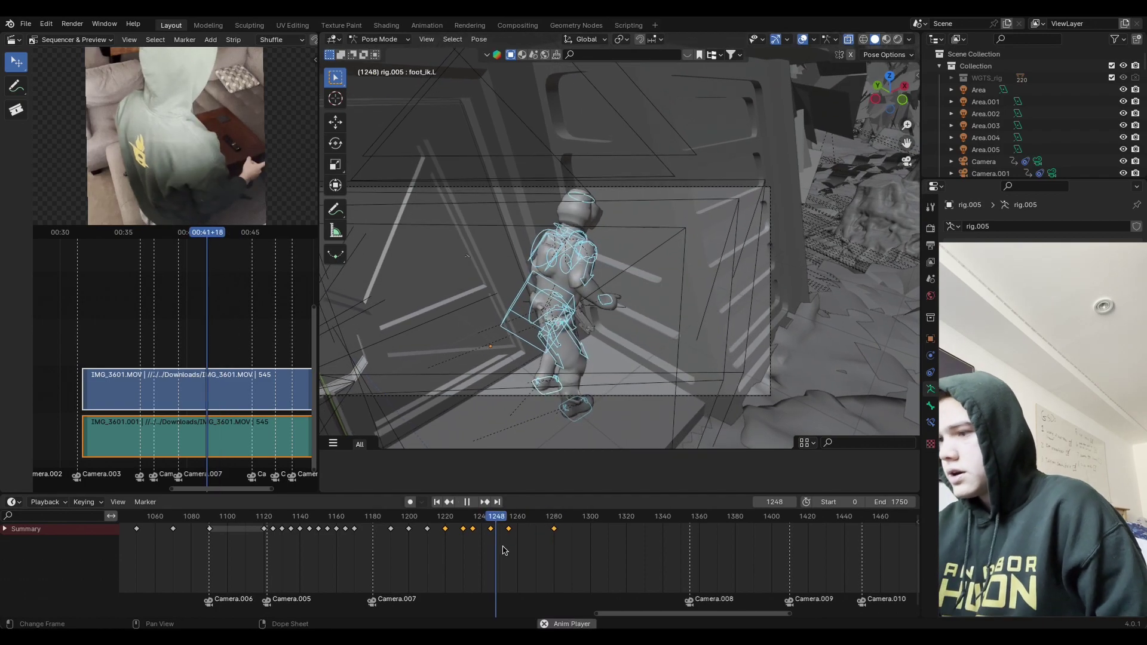
key(space)
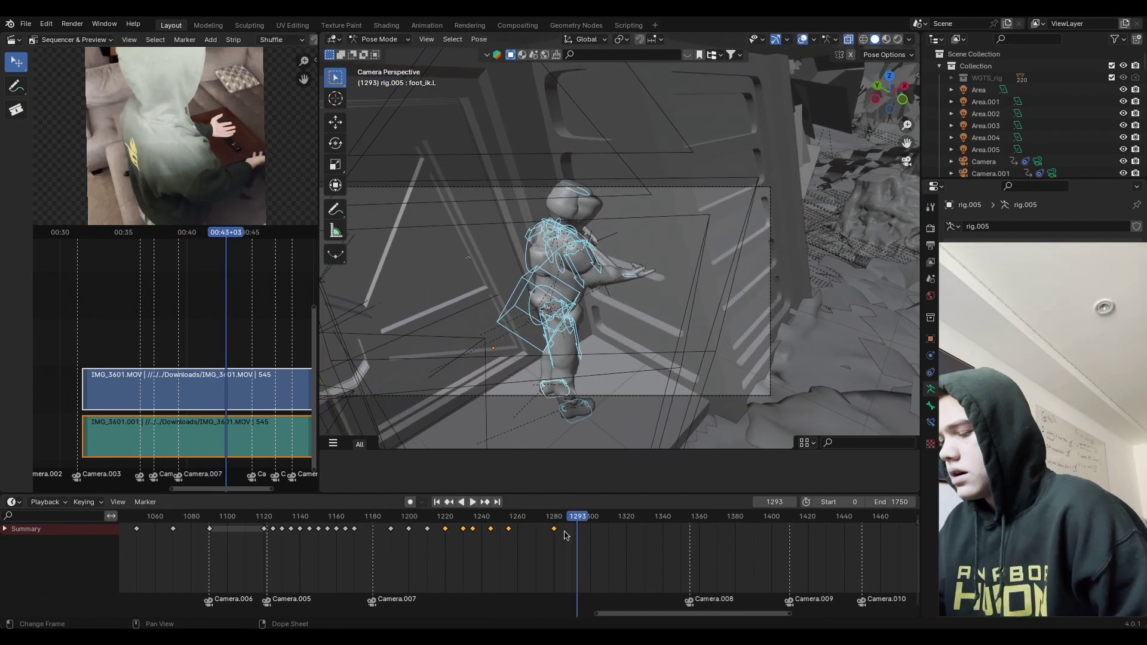
drag(581, 521, 594, 528)
drag(527, 550, 458, 560)
key(space)
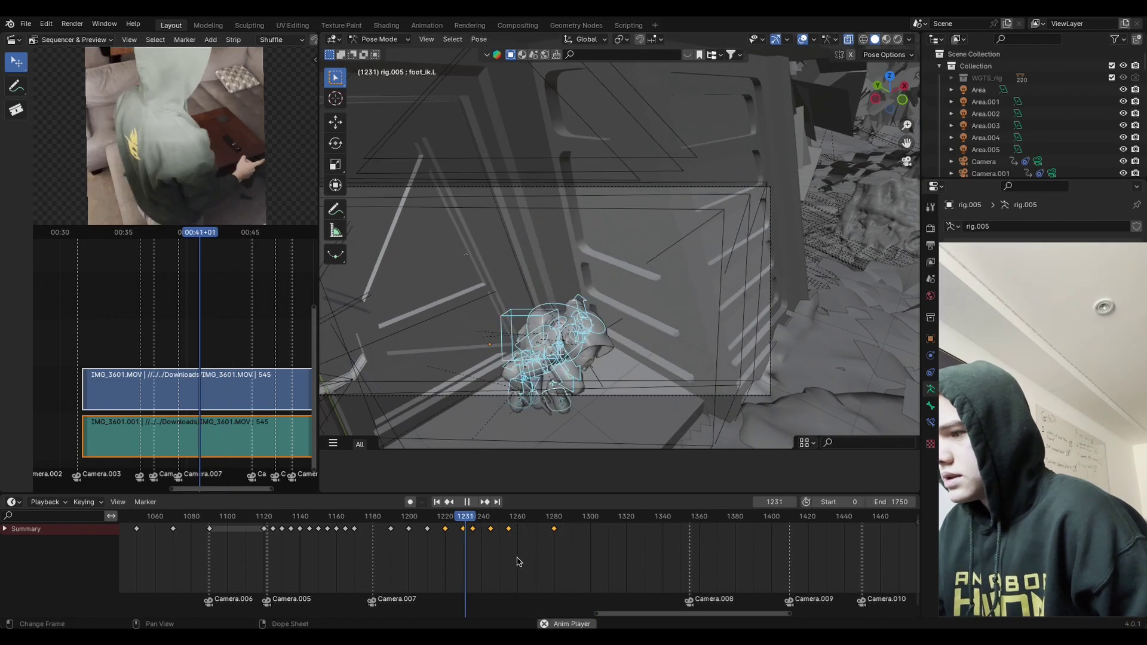
key(space)
click(586, 529)
drag(585, 529, 591, 541)
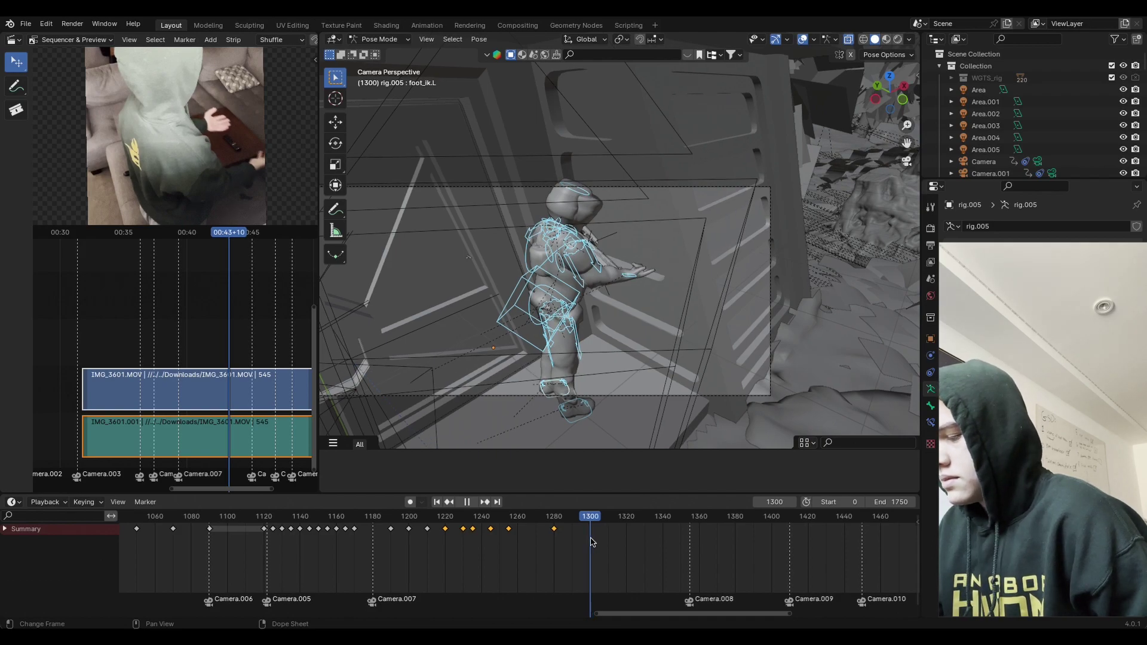
Step: Move the right hand control along Y and rotate it around Z
click(634, 280)
key(g)
key(x)
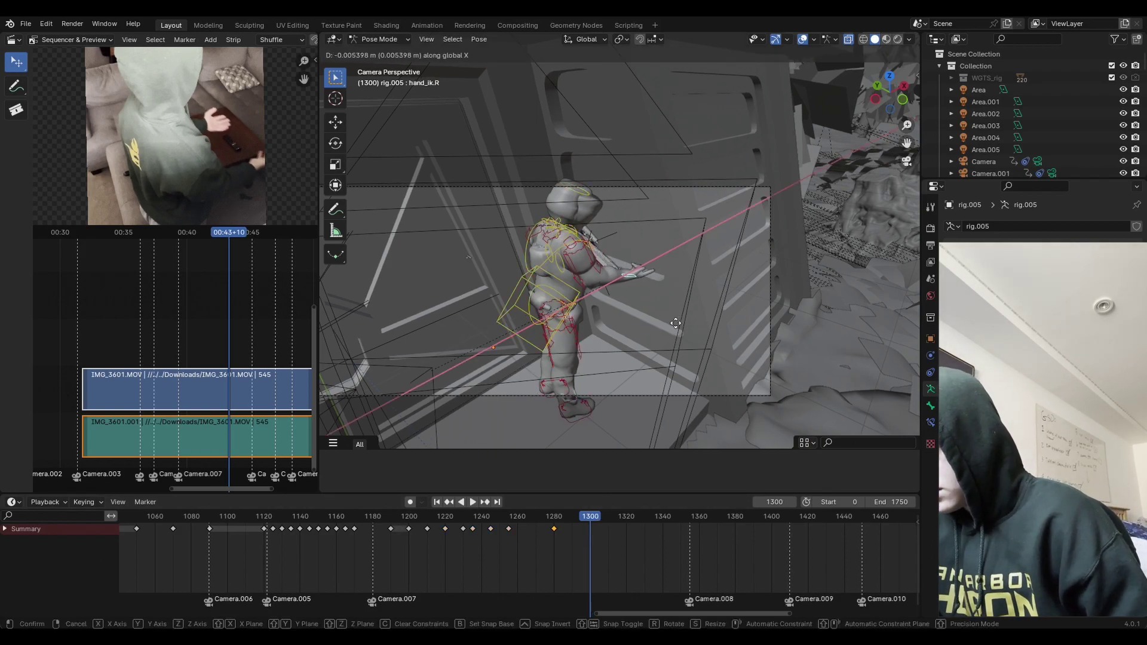
key(y)
click(680, 334)
key(g)
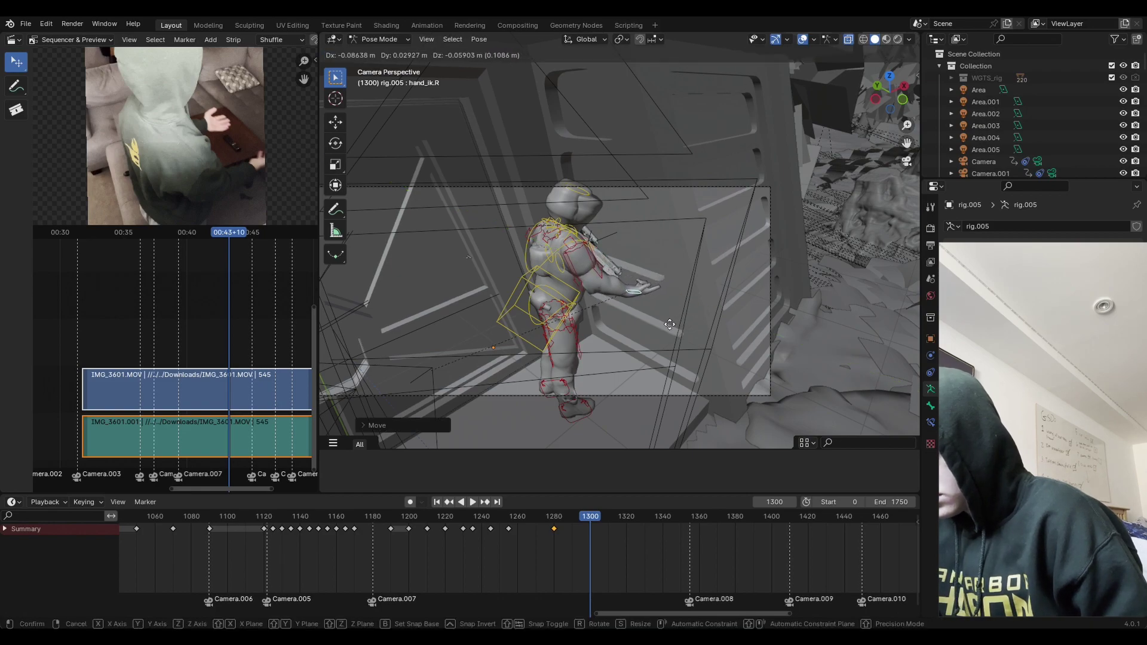
key(r)
key(z)
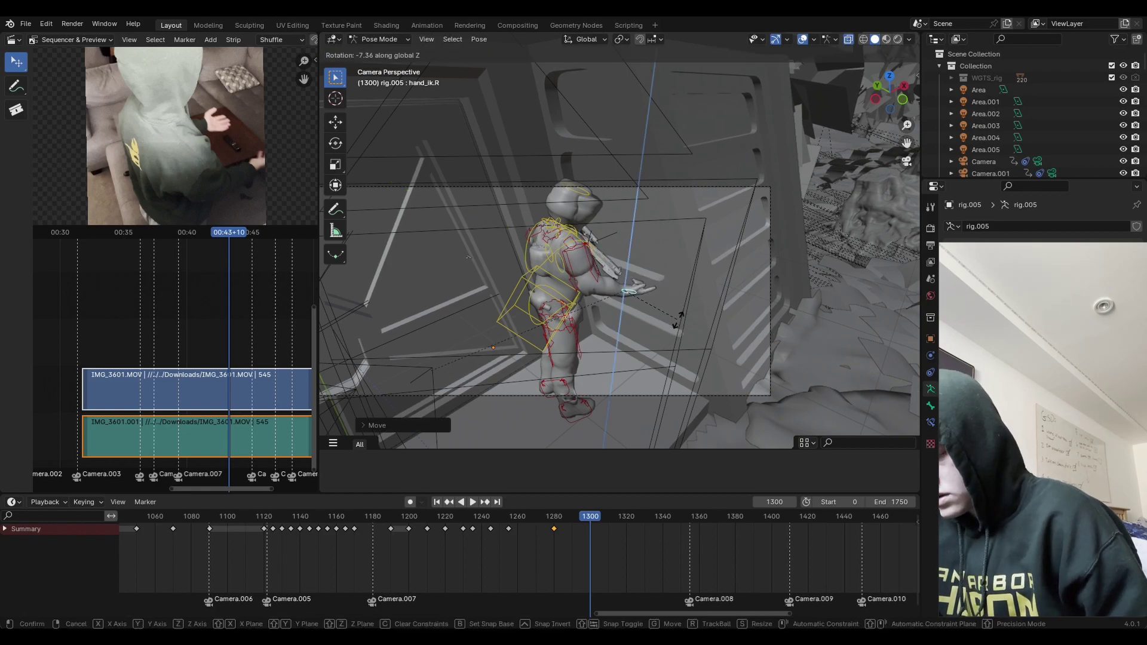
click(656, 329)
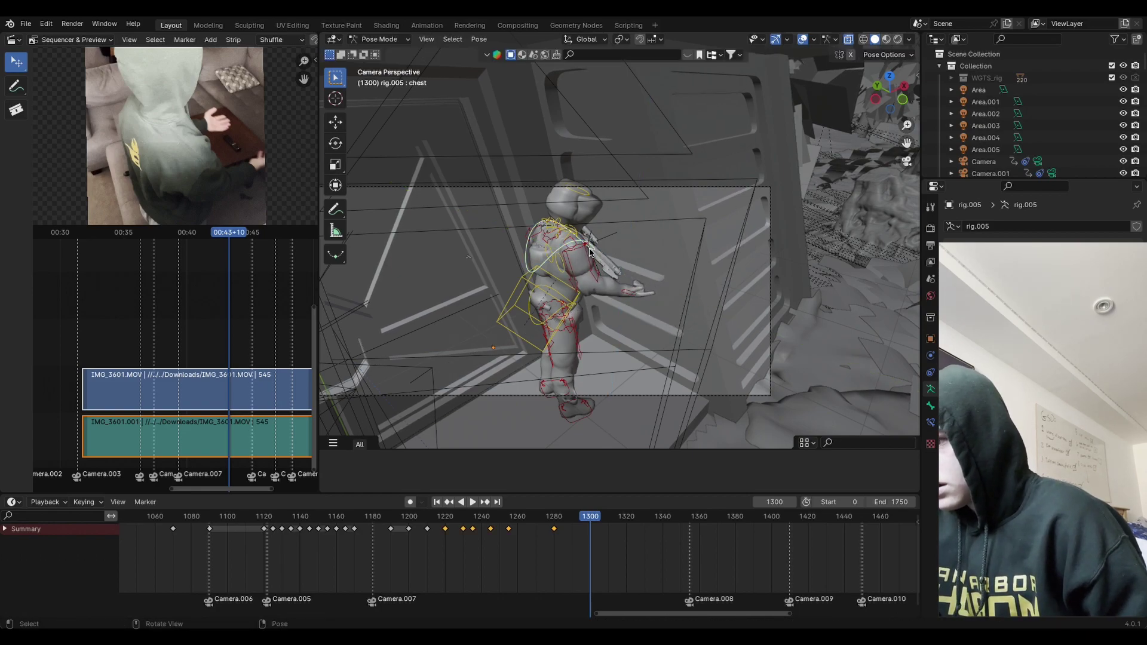
Step: Reposition the left hand and shift the torso bone slightly
key(g)
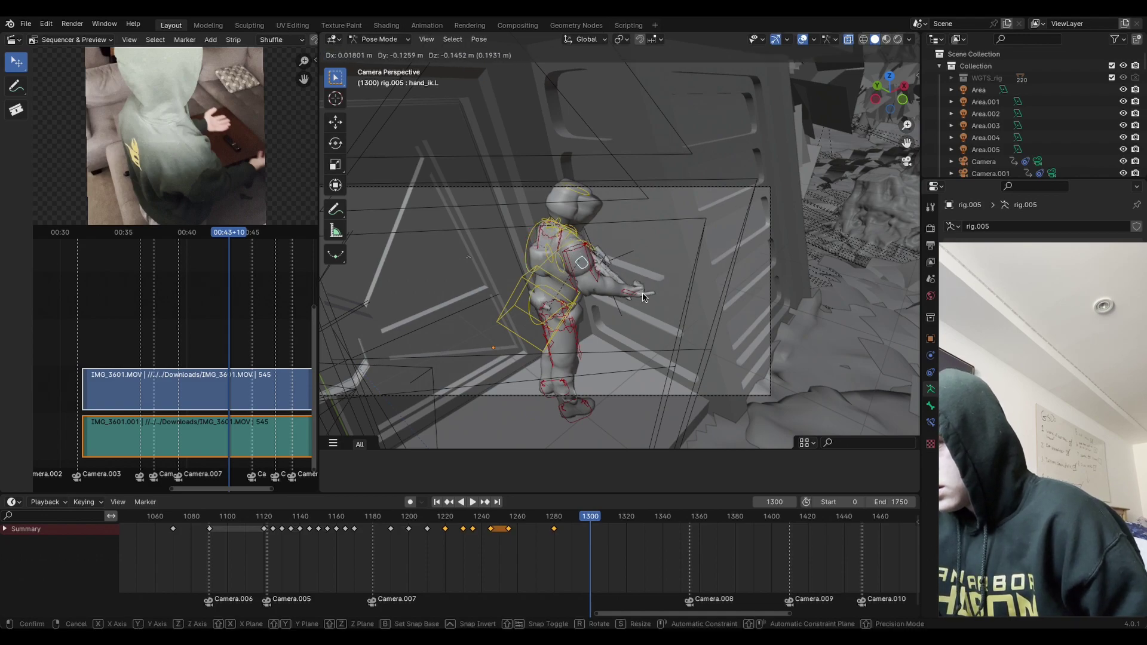
click(644, 295)
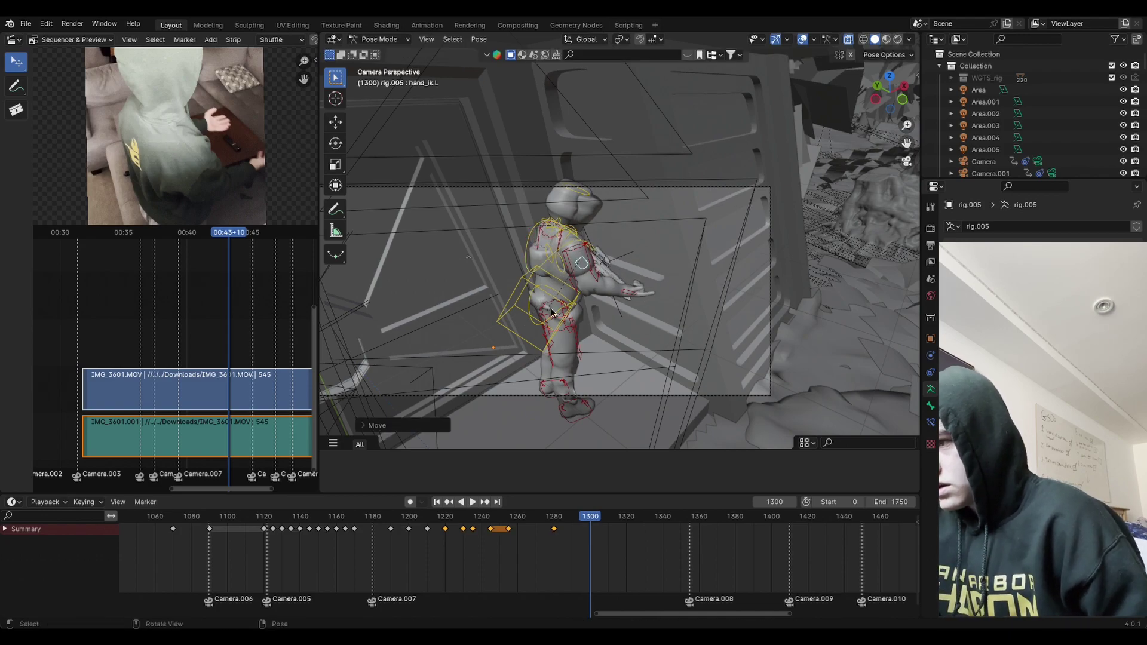
click(578, 294)
key(g)
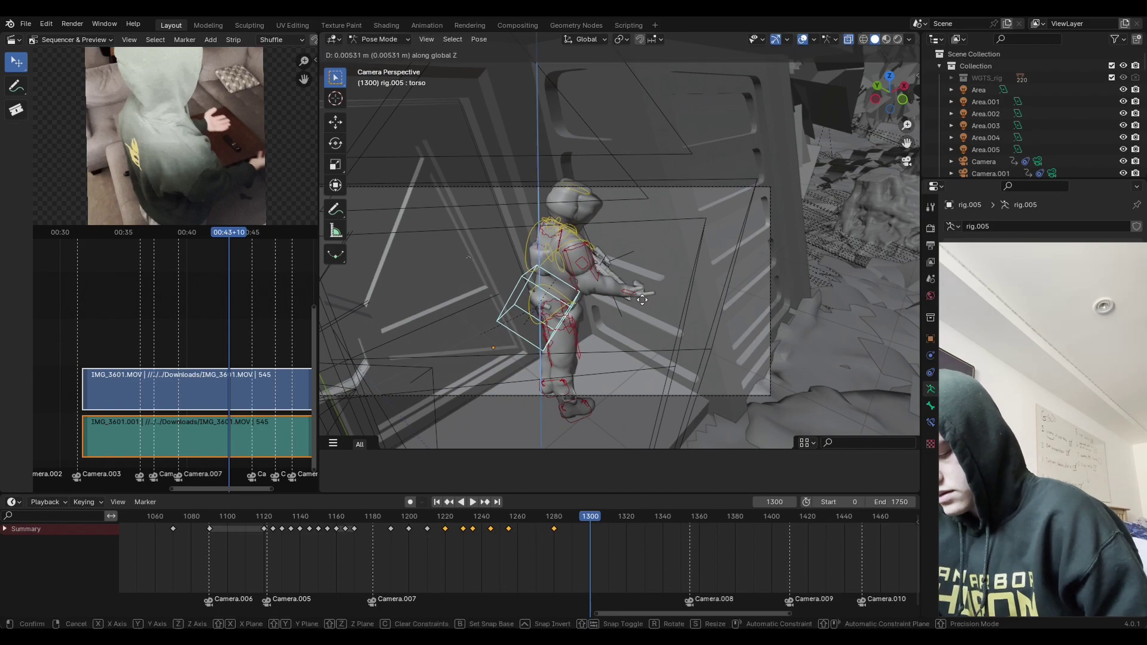
click(642, 302)
Step: Turn the head bone, then tilt it around the Y axis
click(587, 203)
key(r)
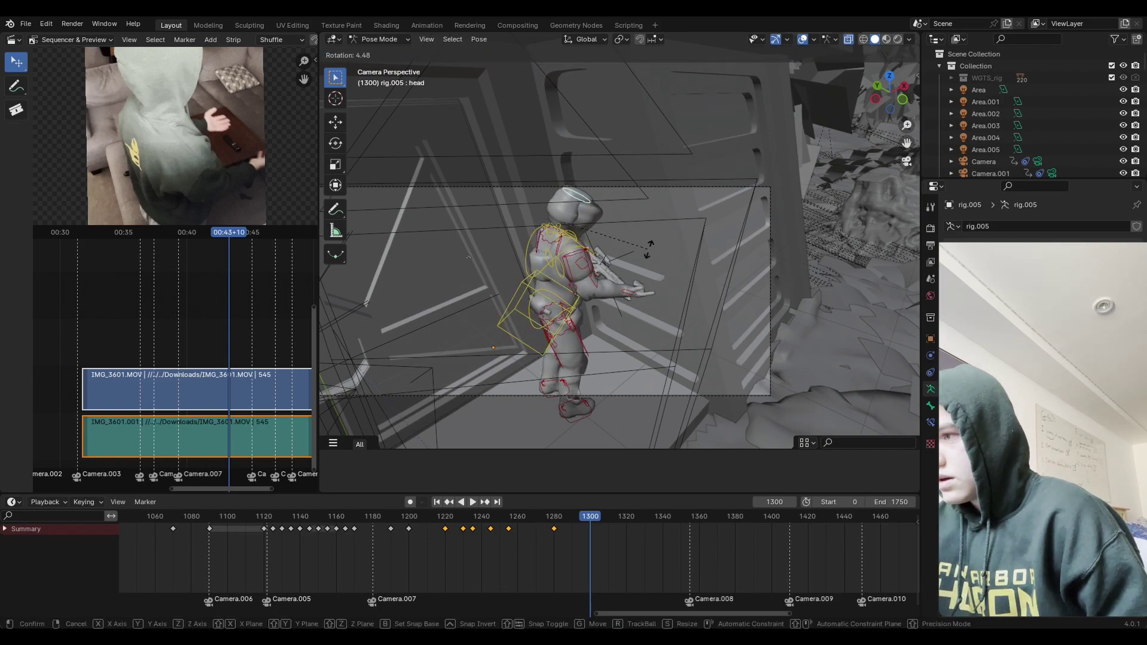
click(634, 217)
key(r)
key(y)
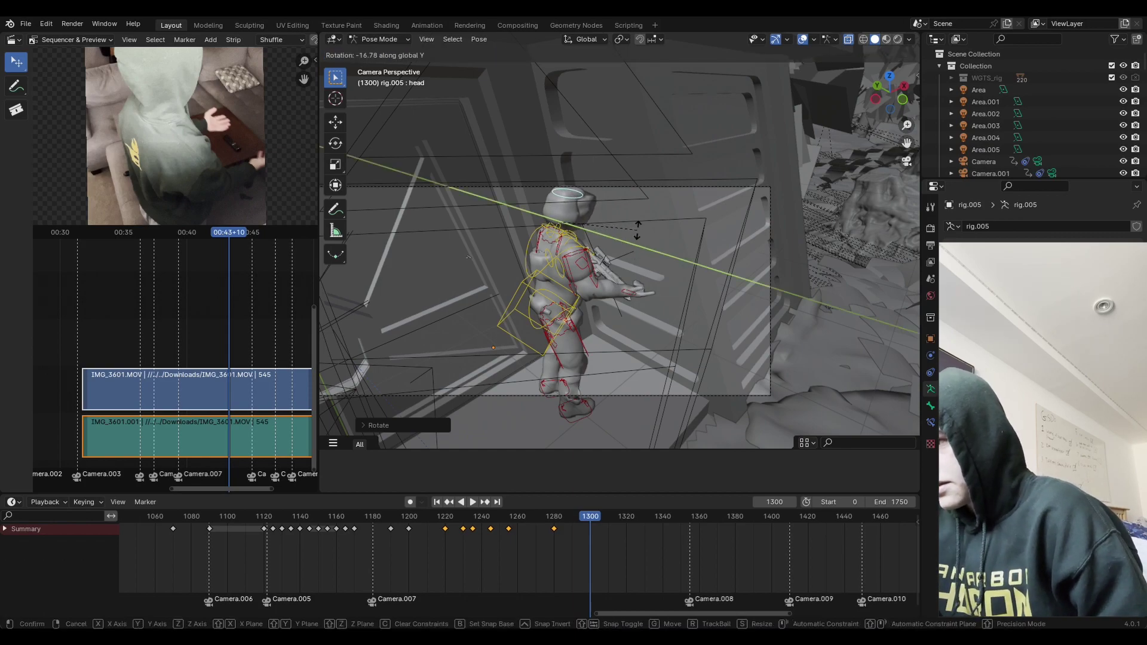
click(638, 229)
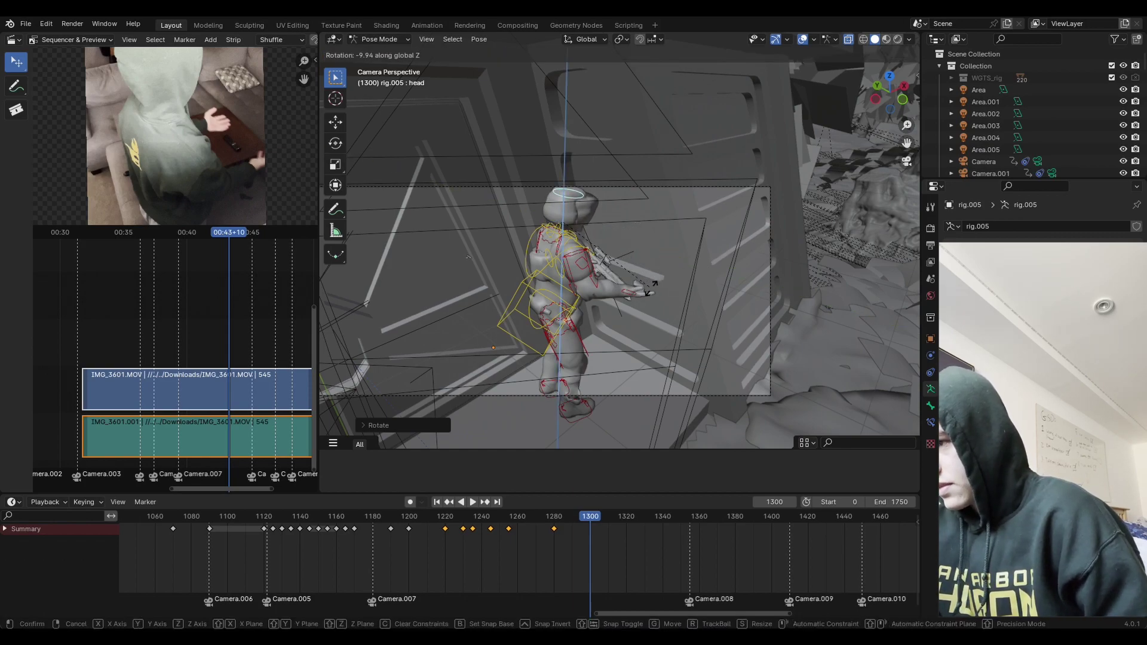
Step: Rotate the chest around X and thigh_ik.R around Z
key(r)
key(x)
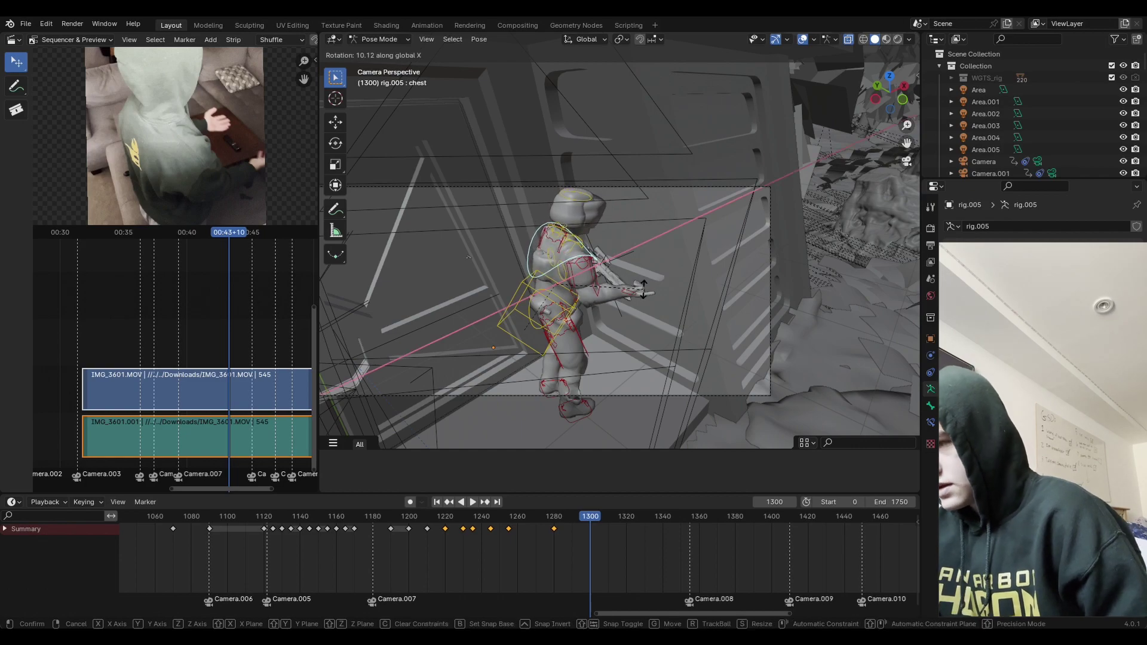
click(653, 284)
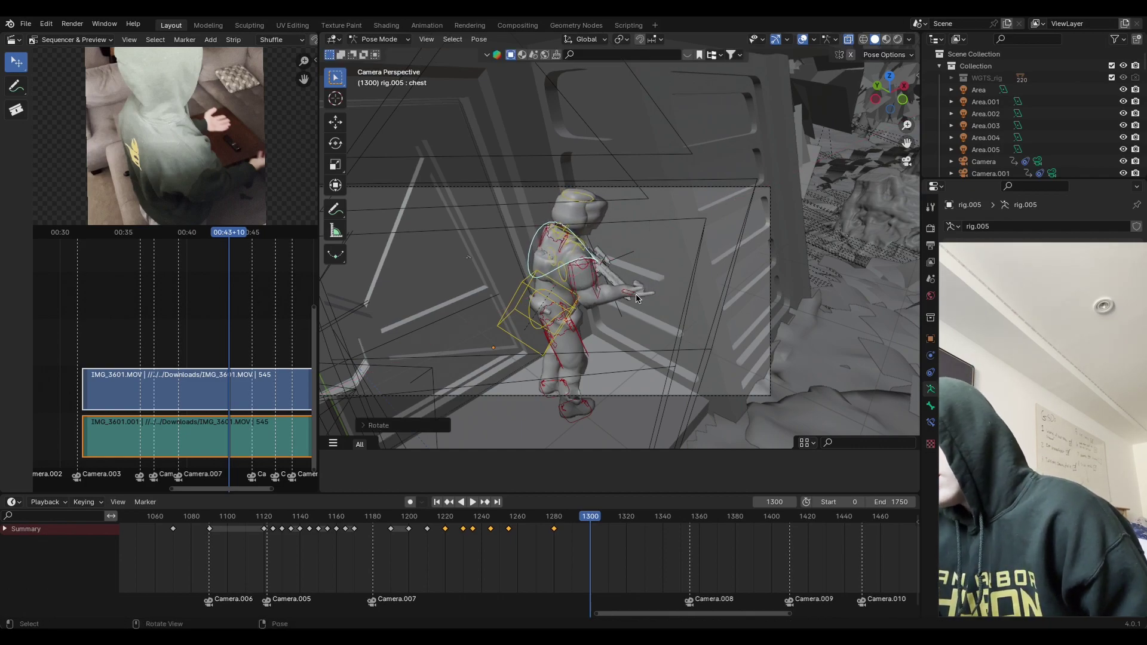
click(588, 355)
key(r)
key(z)
click(650, 345)
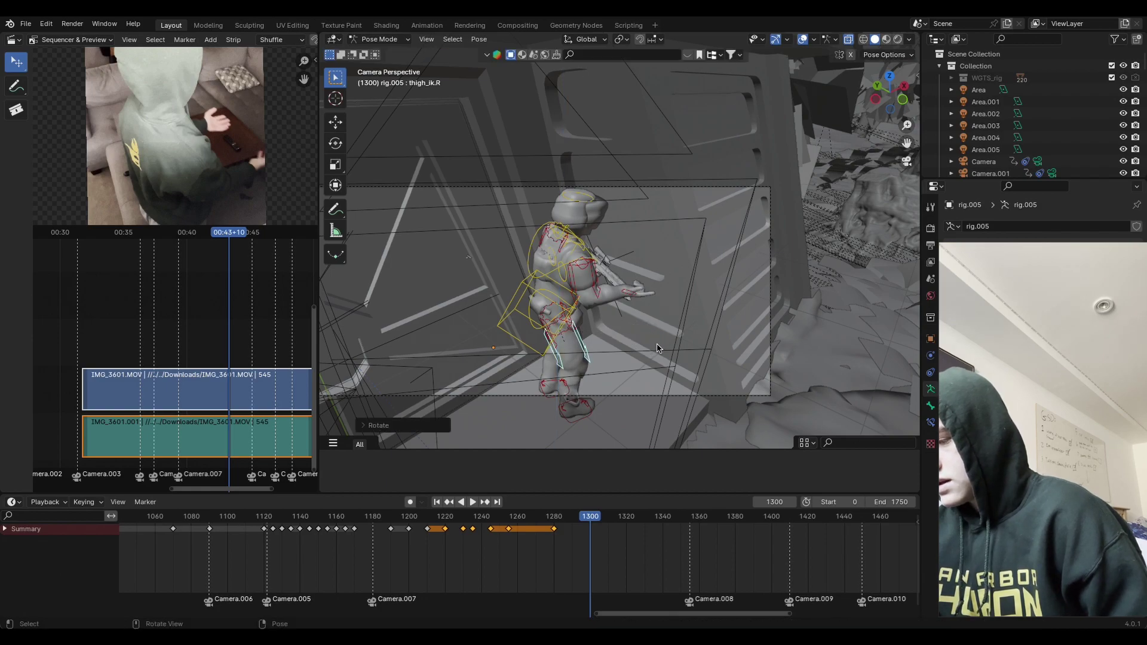
Step: Keyframe all bones at frame 1300, then scrub back to around frame 1250
key(a)
key(i)
click(654, 344)
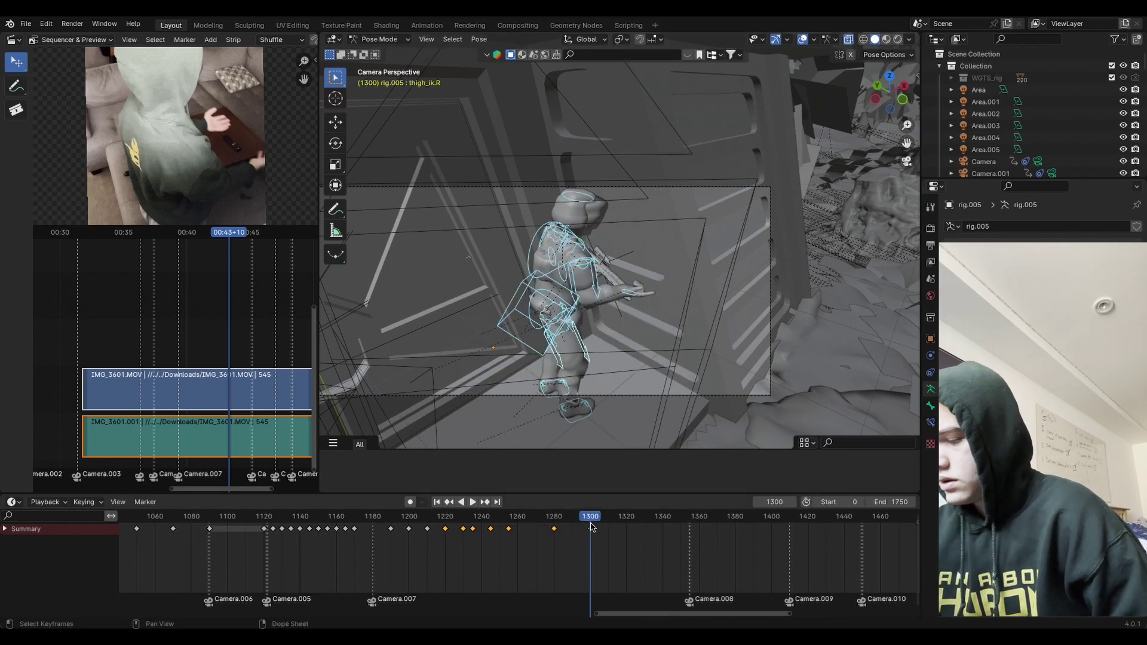
drag(592, 520, 498, 556)
Step: Review playback around frames 1308–1320 and park the playhead at frame 1320
key(space)
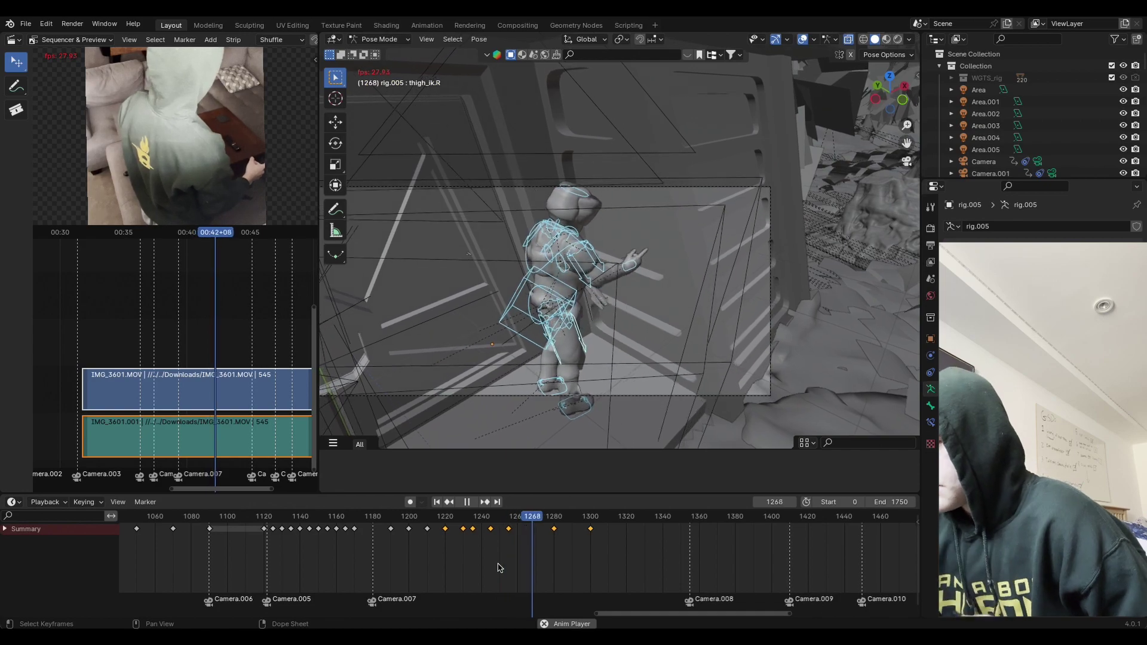
key(space)
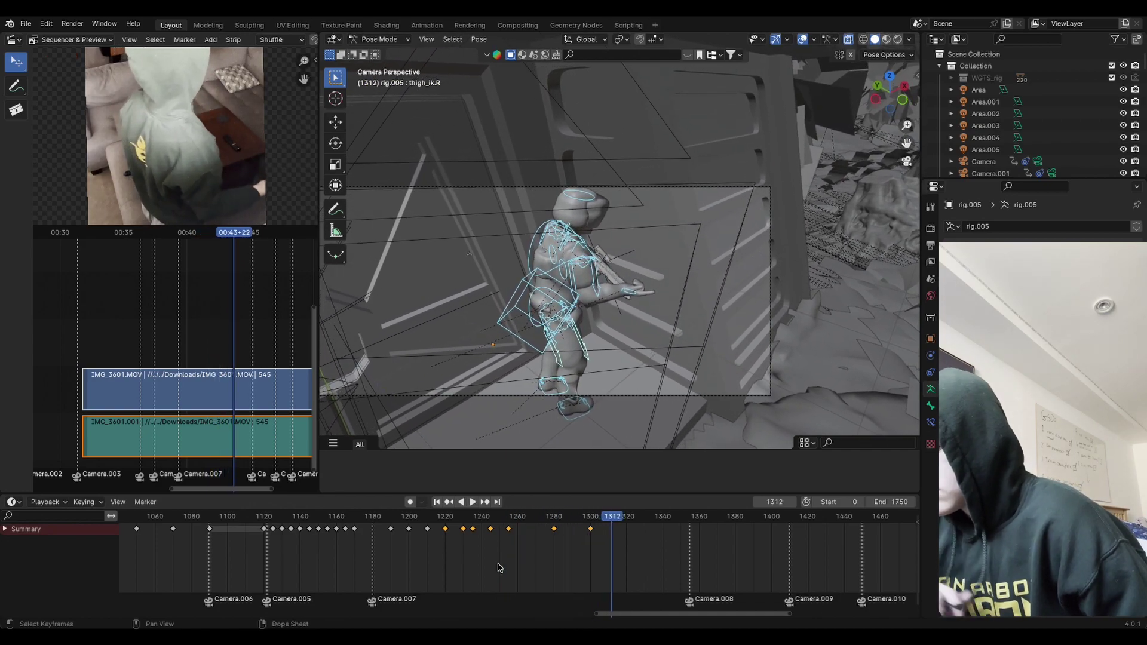
key(Down)
key(Down)
key(Down)
key(space)
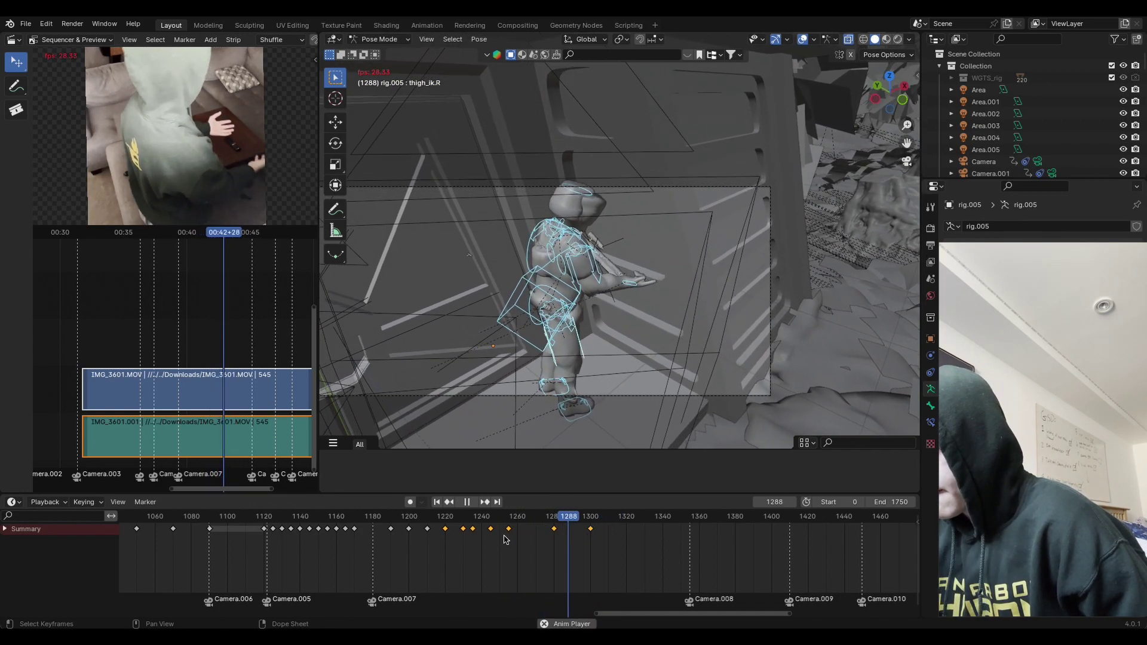
key(space)
click(626, 517)
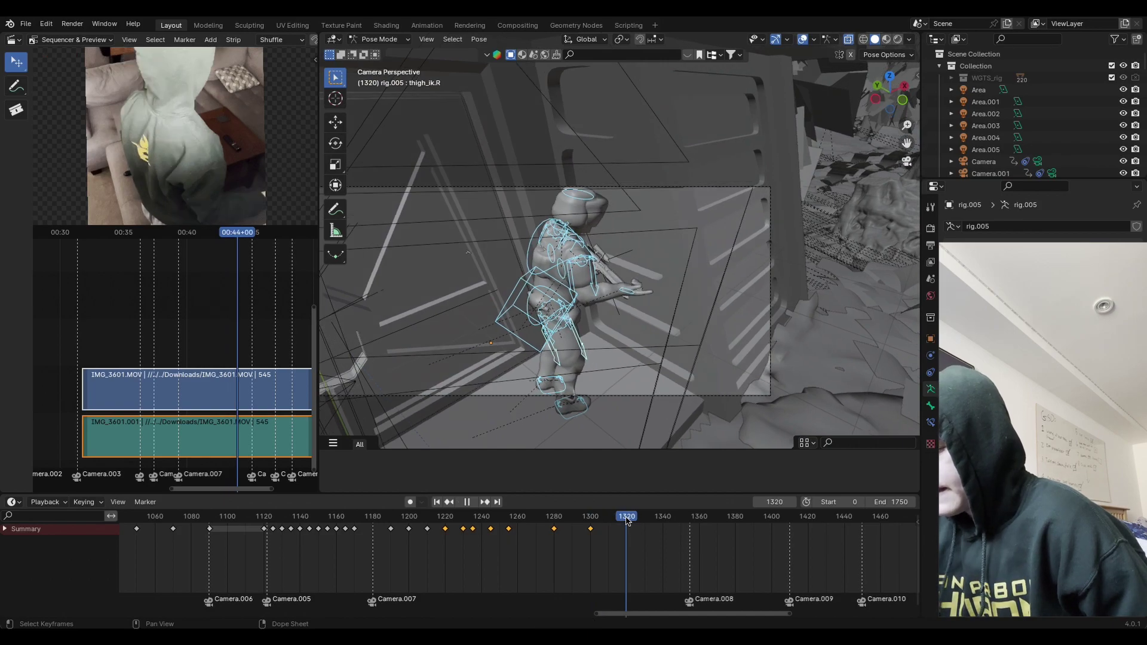
key(space)
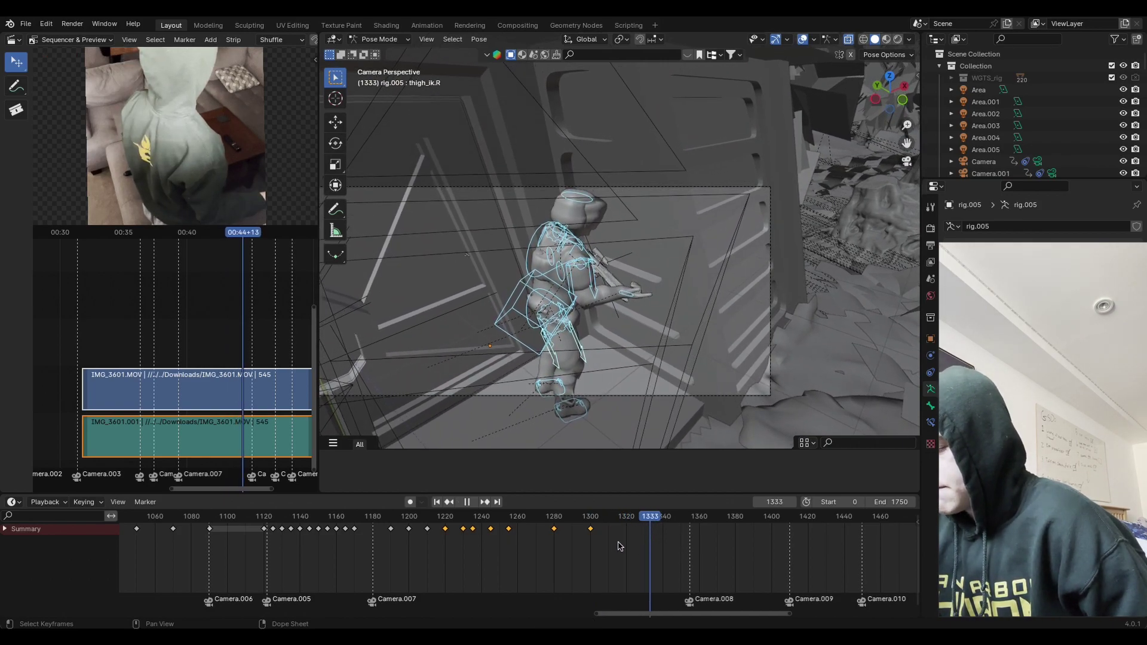
click(626, 520)
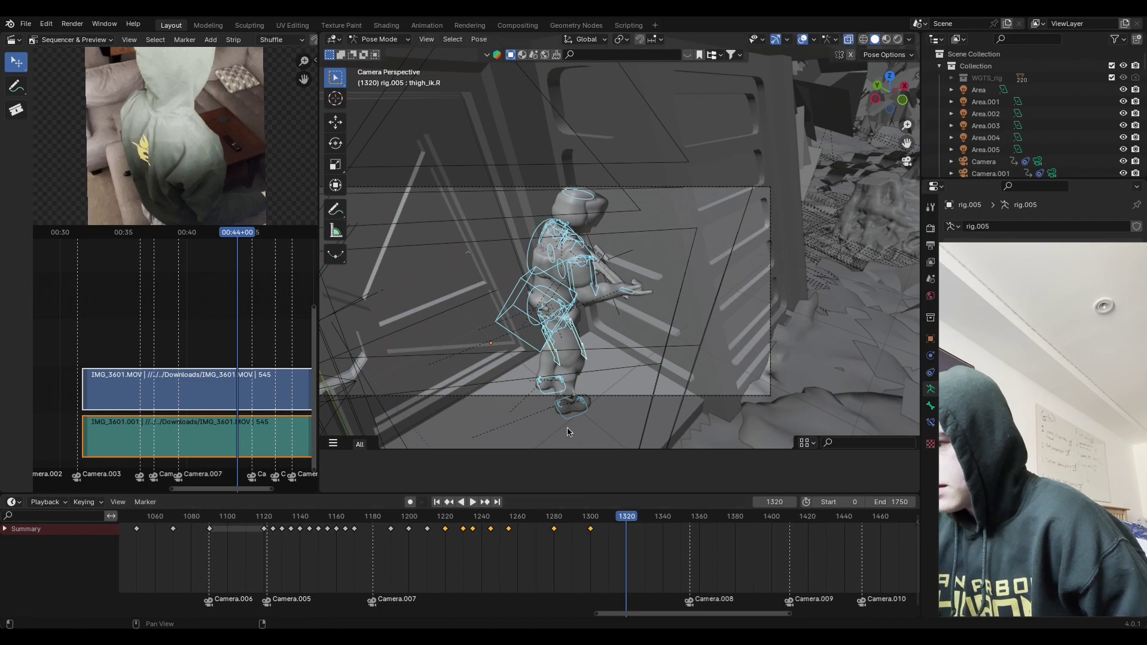
Step: Select the torso control and turn it about the Z axis
click(576, 282)
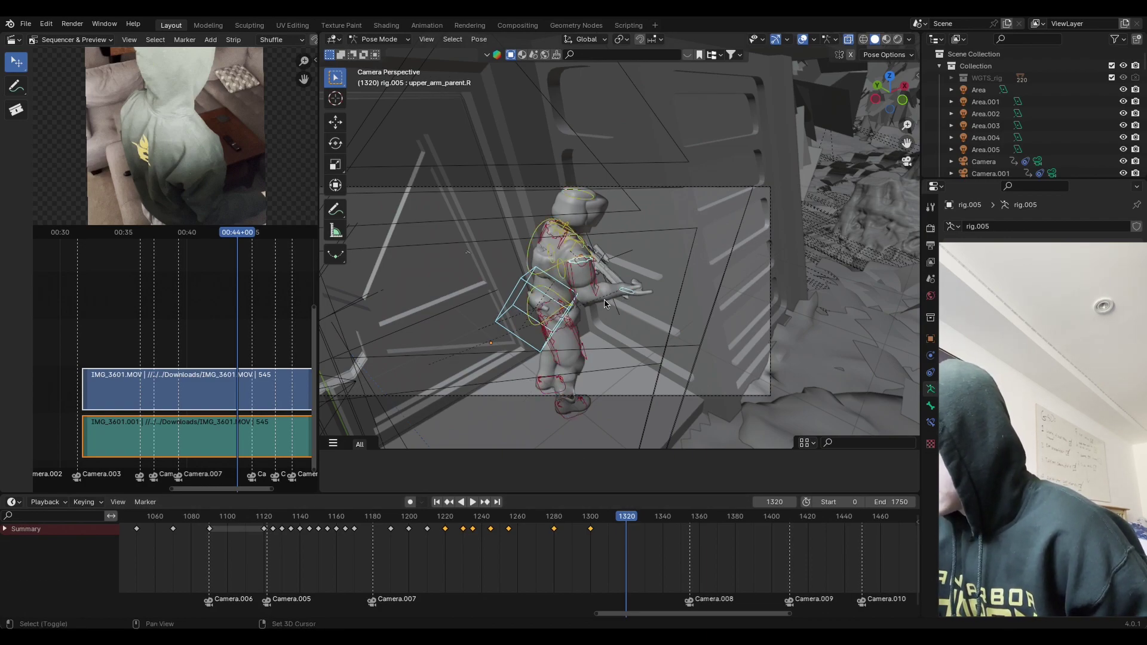
click(589, 271)
click(583, 266)
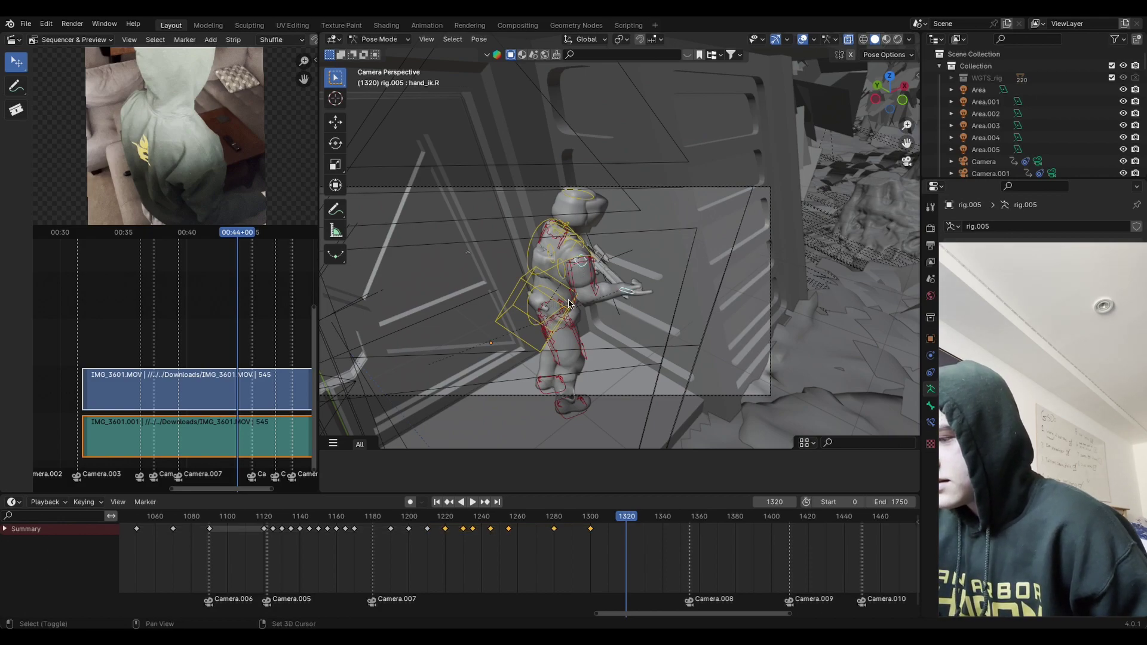
click(618, 298)
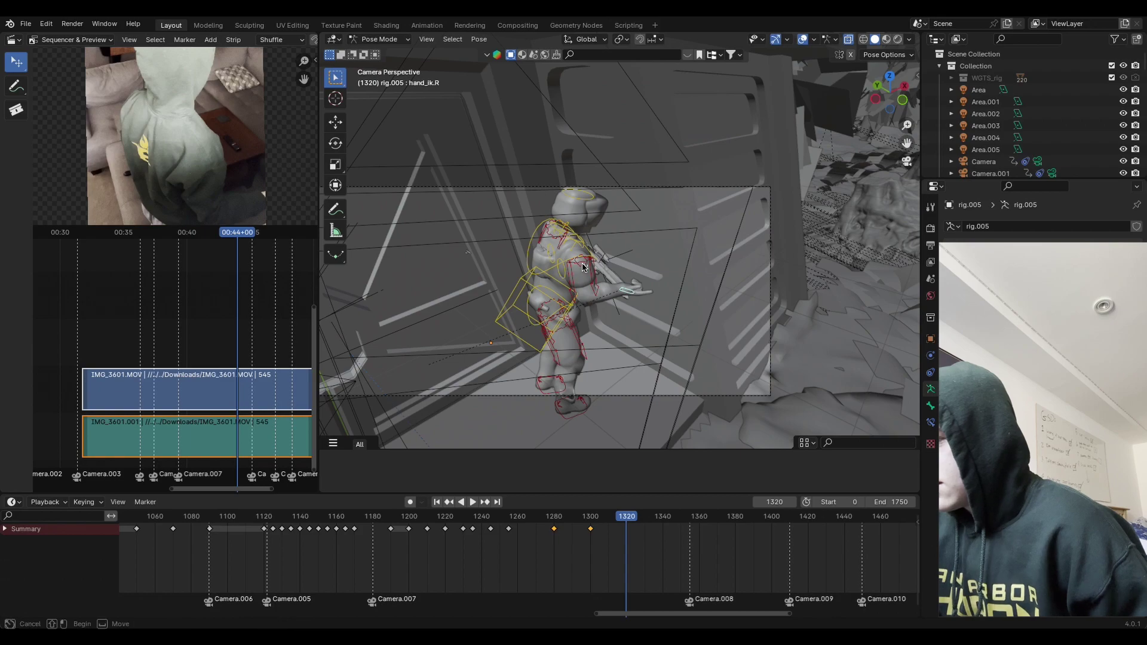
click(604, 257)
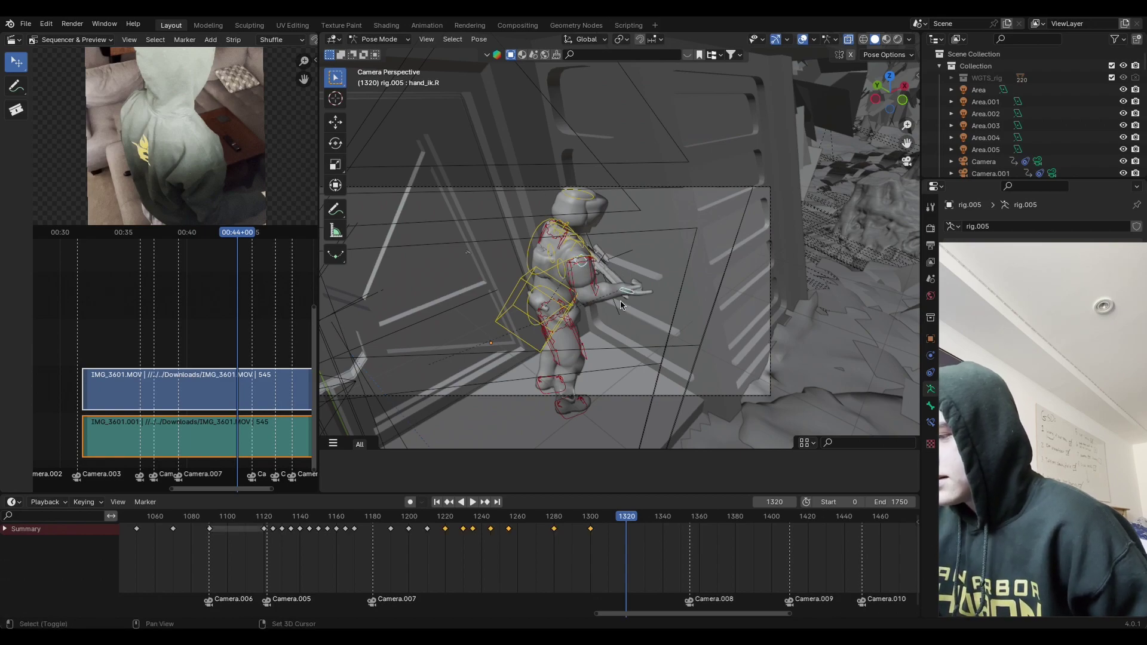
click(517, 292)
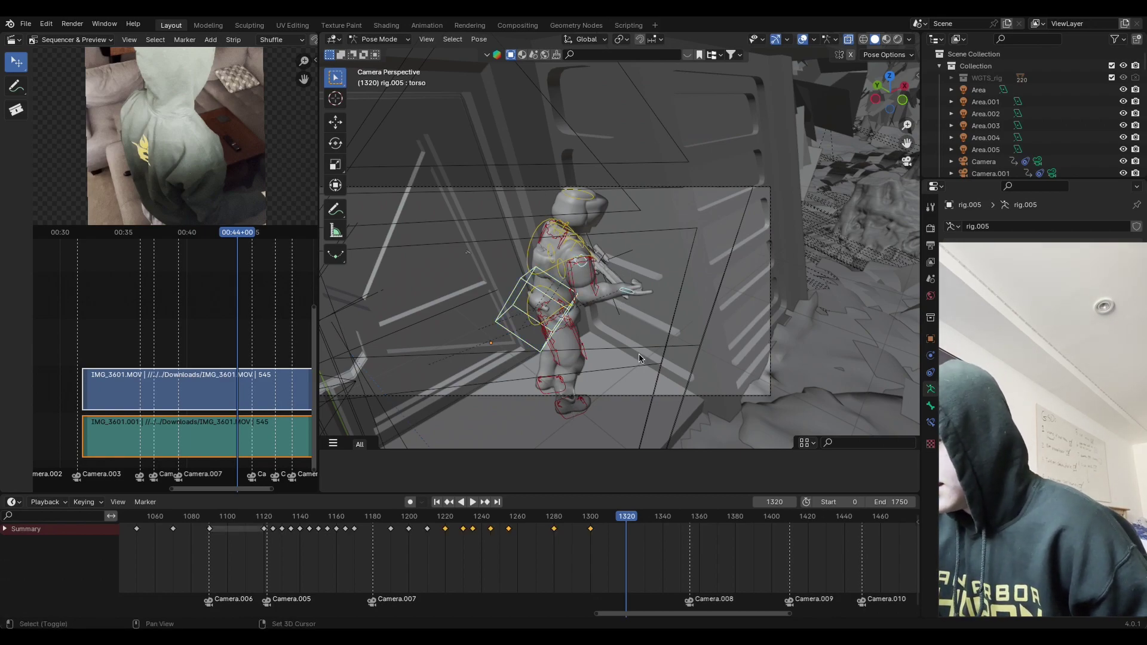
key(r)
key(z)
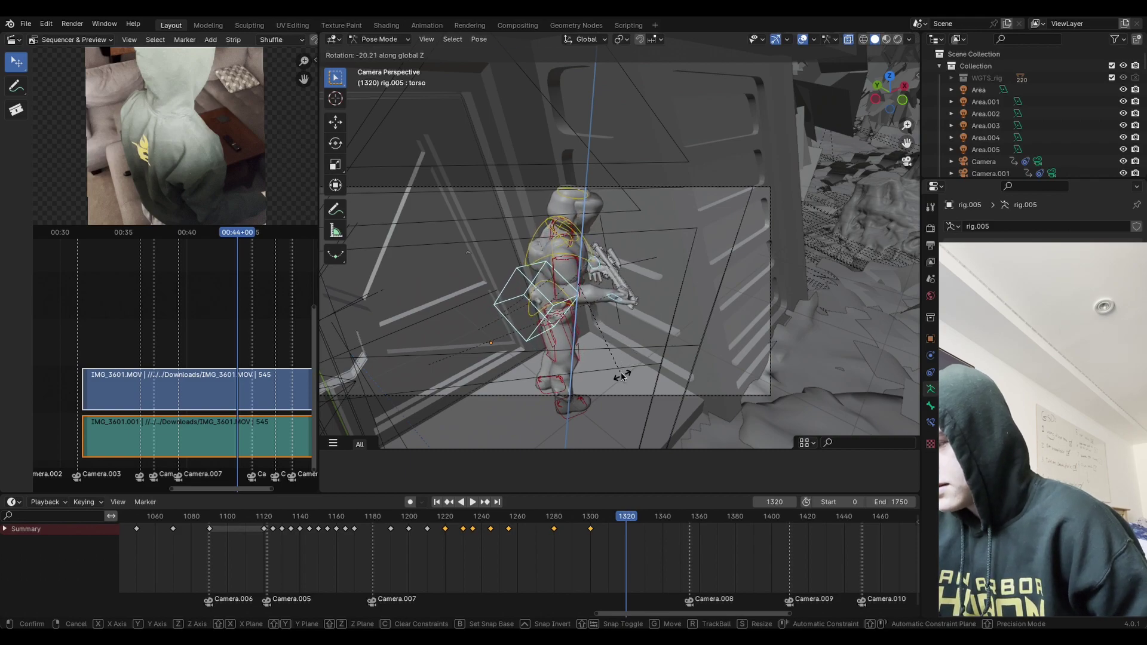
click(621, 373)
Step: Raise the right hand IK control and rotate it about Z
click(619, 299)
key(g)
click(670, 300)
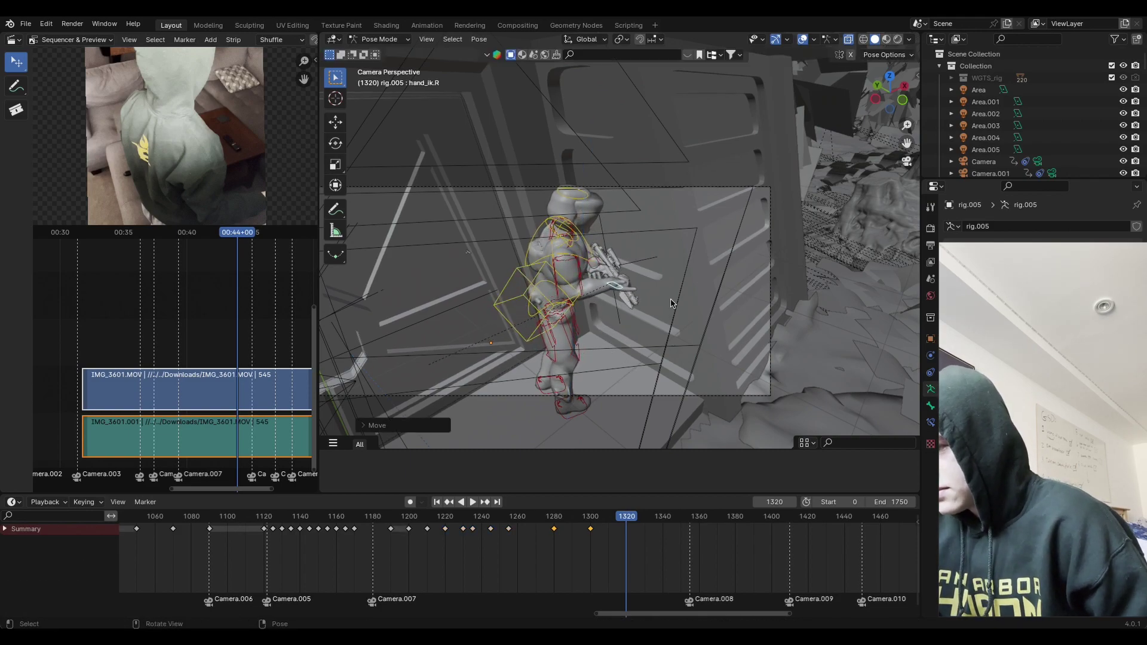
key(r)
key(z)
click(669, 287)
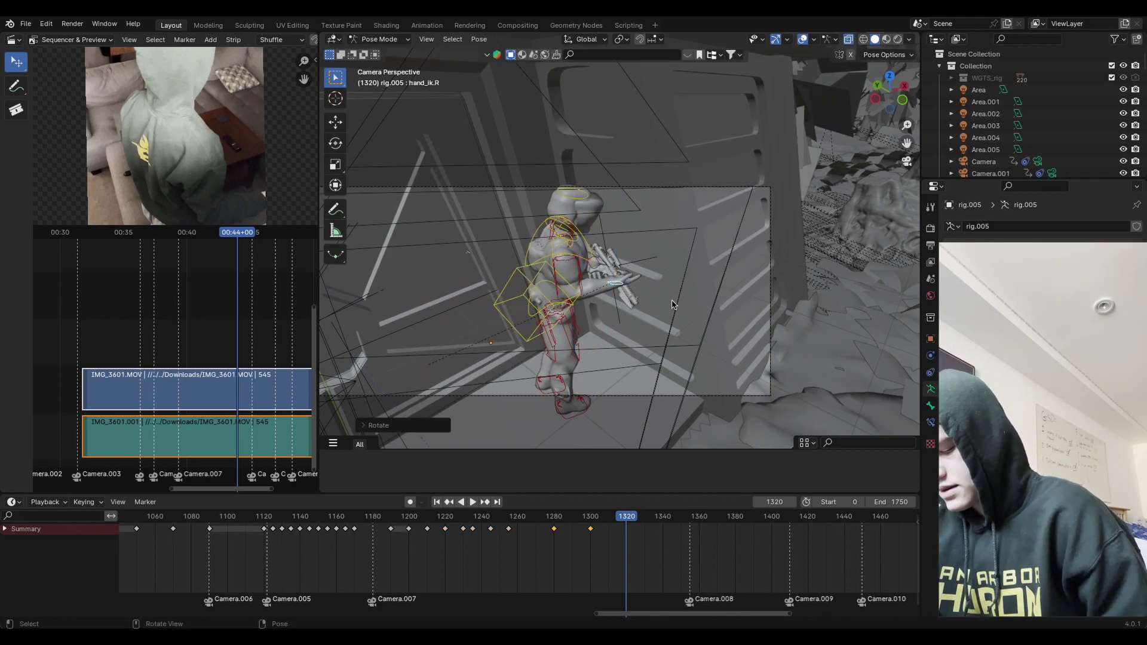
Step: Keyframe every bone of the rig at frame 1320 and play it back
key(a)
key(i)
click(638, 431)
key(space)
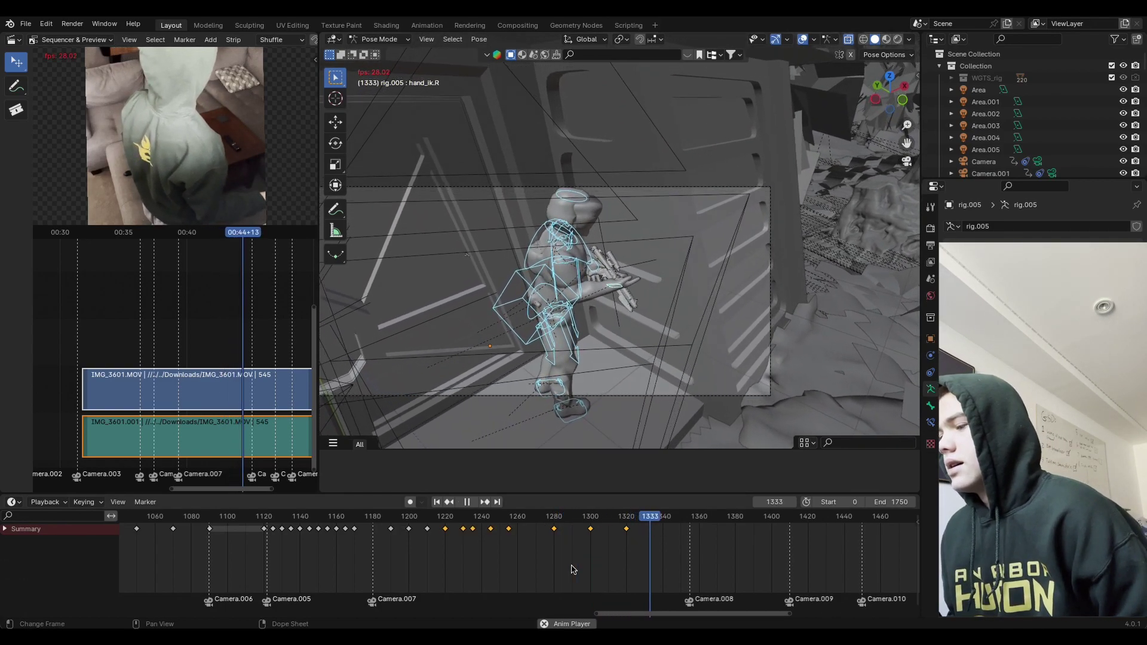
Step: At frame 1320, turn the head about Z and key location and rotation on all bones
key(space)
key(space)
key(space)
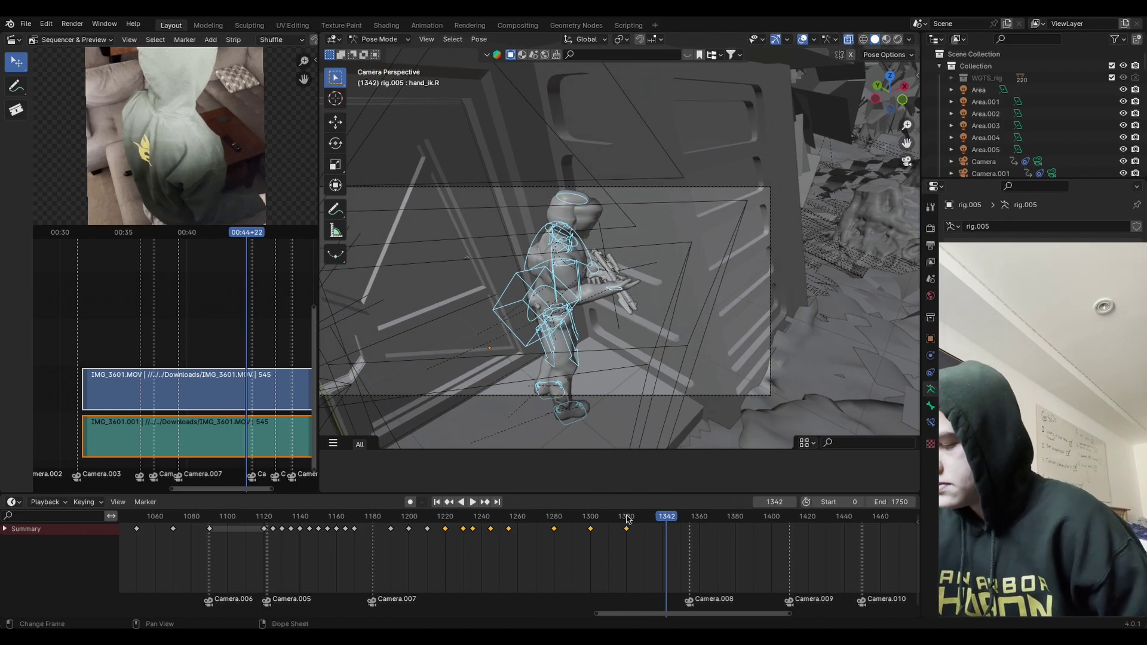
click(627, 518)
key(r)
key(z)
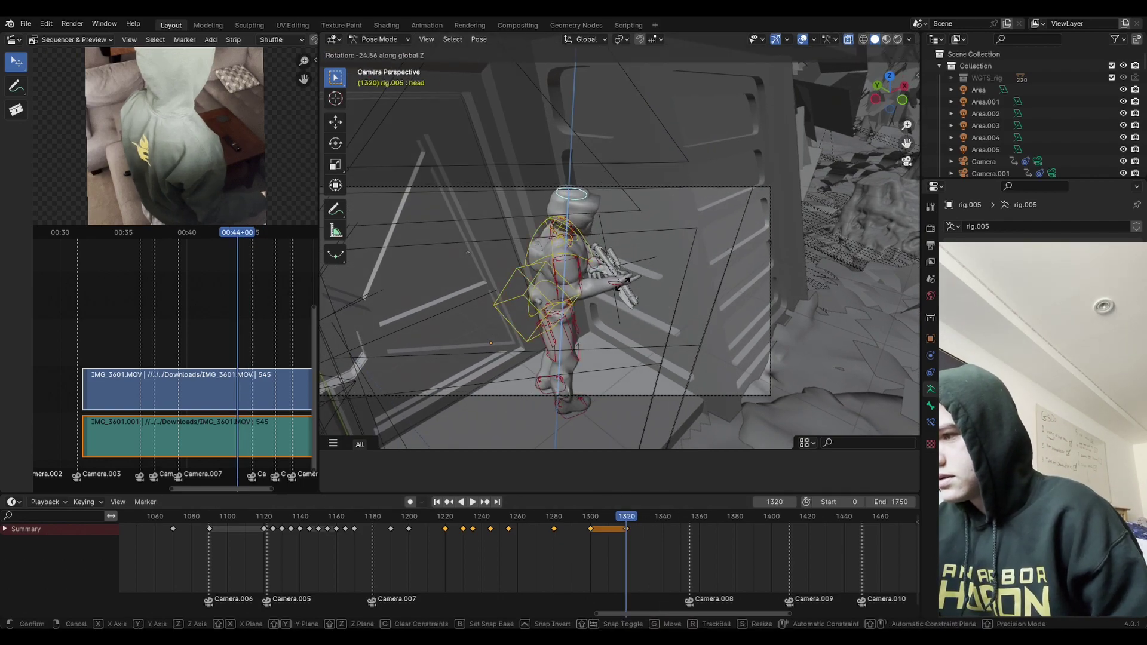
click(649, 231)
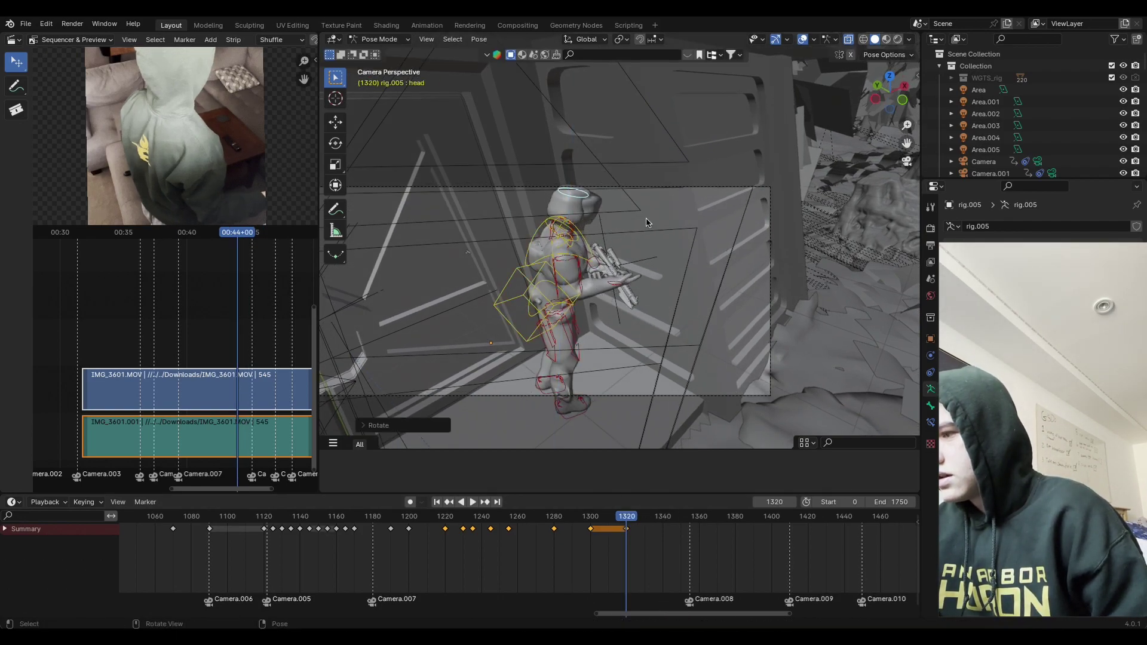
key(a)
key(i)
click(645, 246)
Step: Replay the animation from about frame 1270 up to 1392 to review the new pose
drag(612, 517, 531, 564)
key(space)
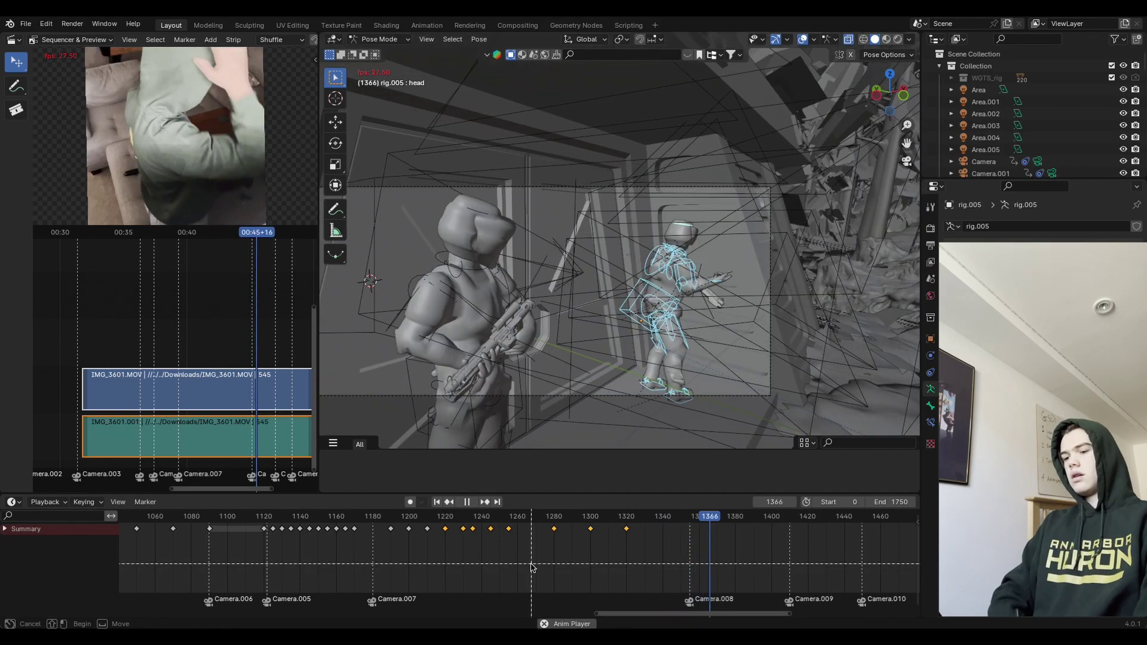
key(space)
drag(632, 523, 540, 550)
key(space)
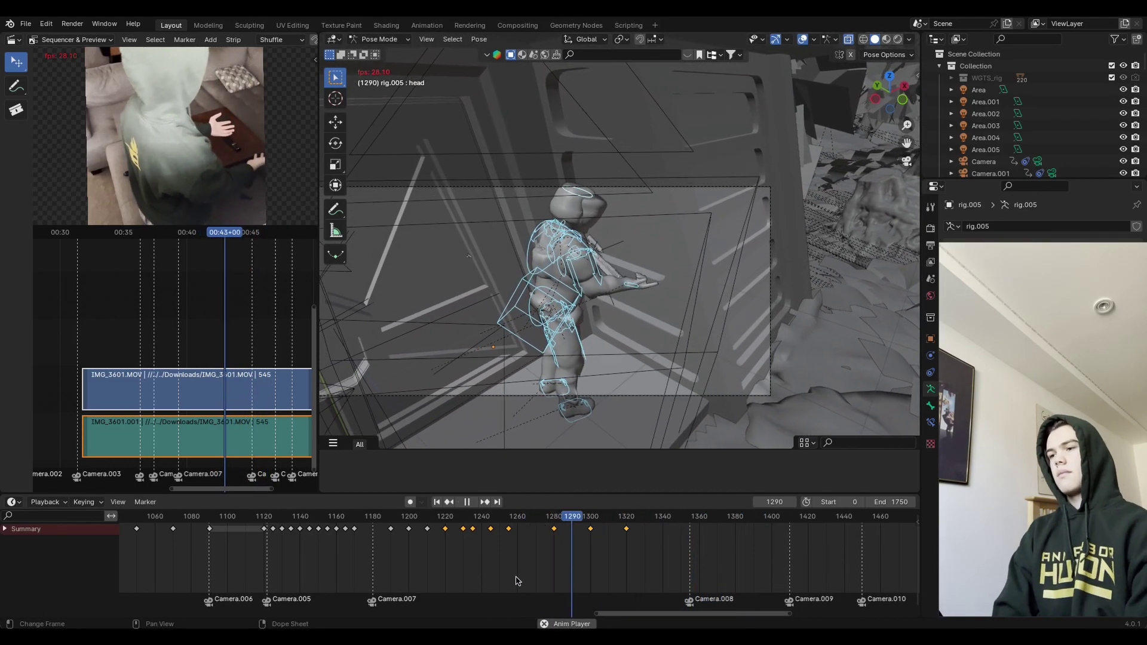
key(space)
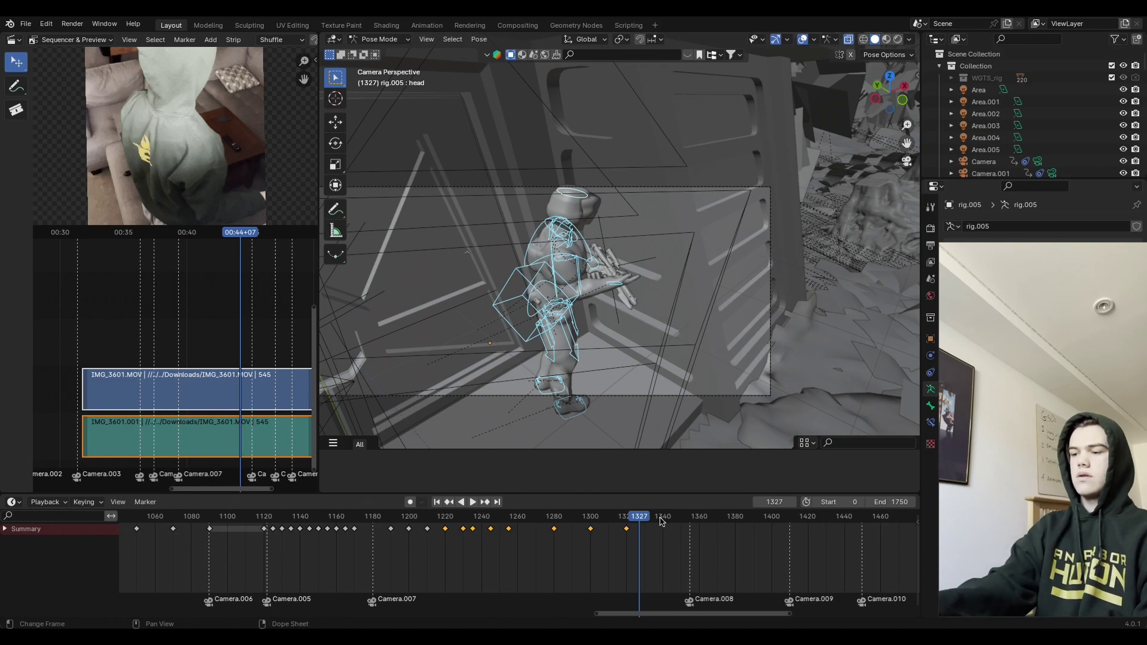
Step: Review playback from about frame 1327 past the camera cut, stopping at frame 1355
drag(661, 521, 719, 539)
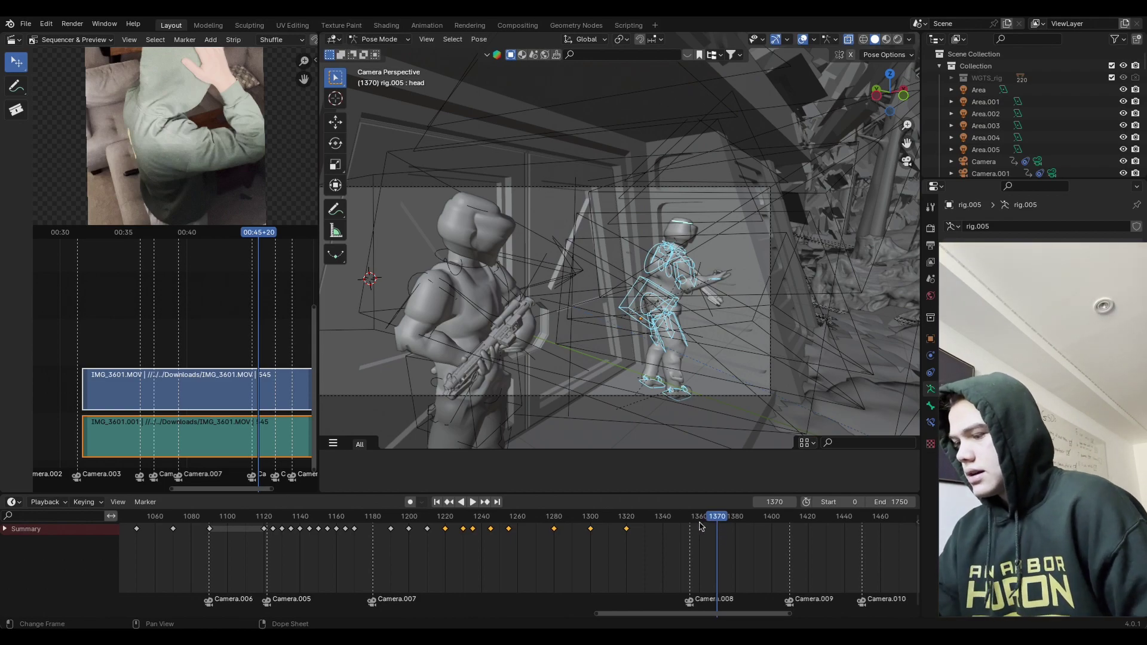
key(space)
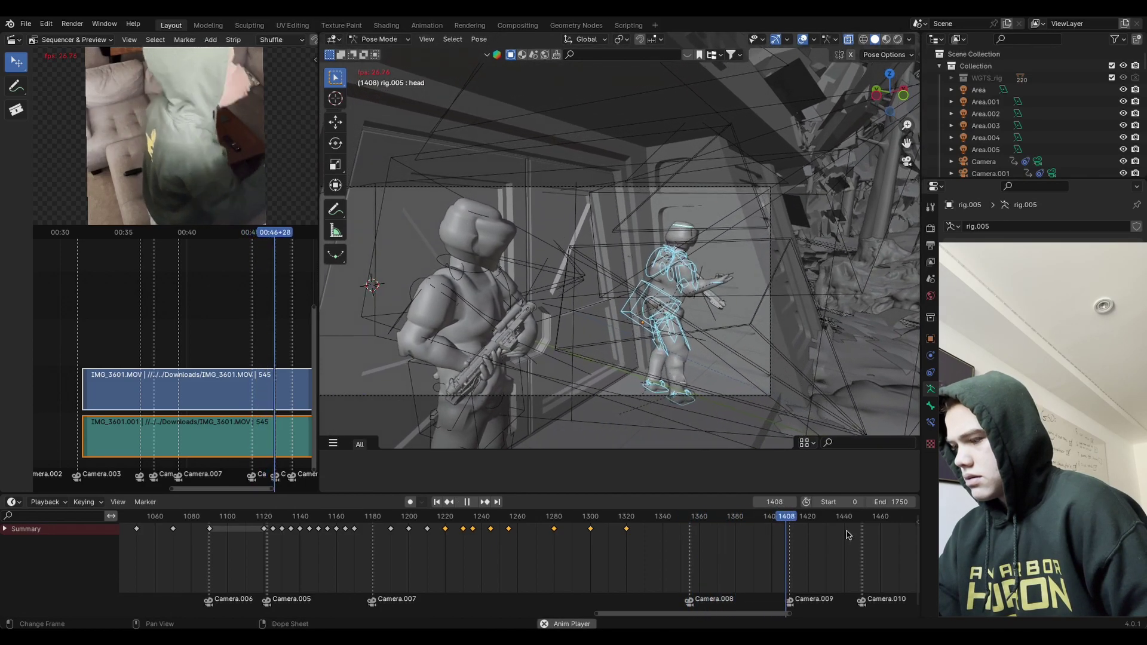
key(space)
drag(693, 519, 638, 544)
key(space)
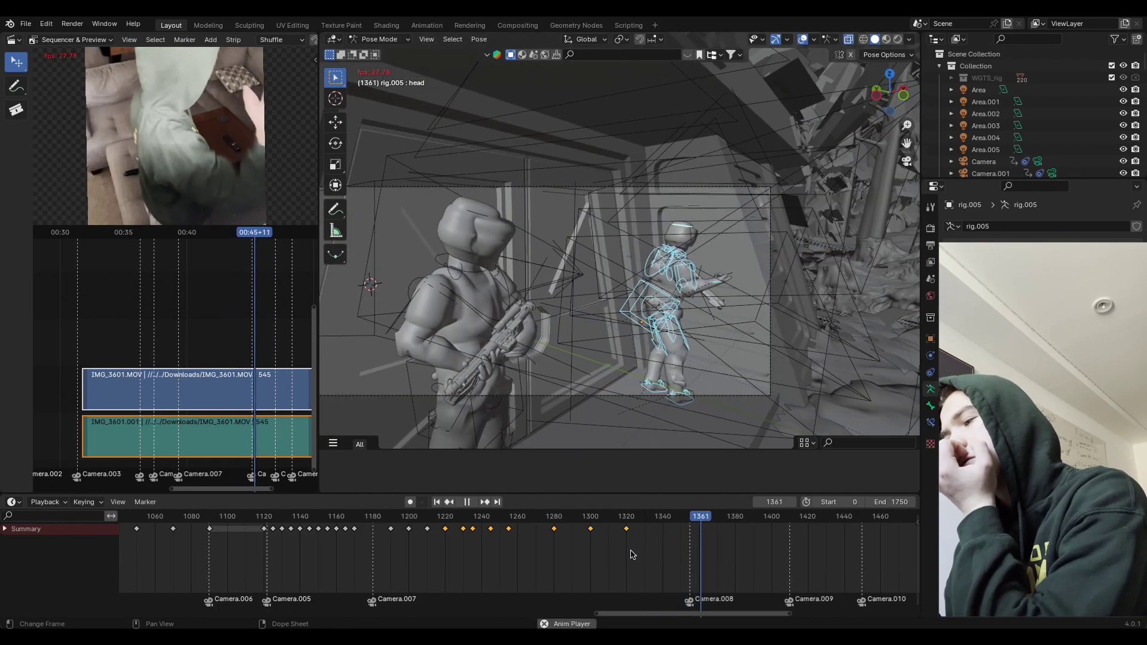
key(space)
click(637, 529)
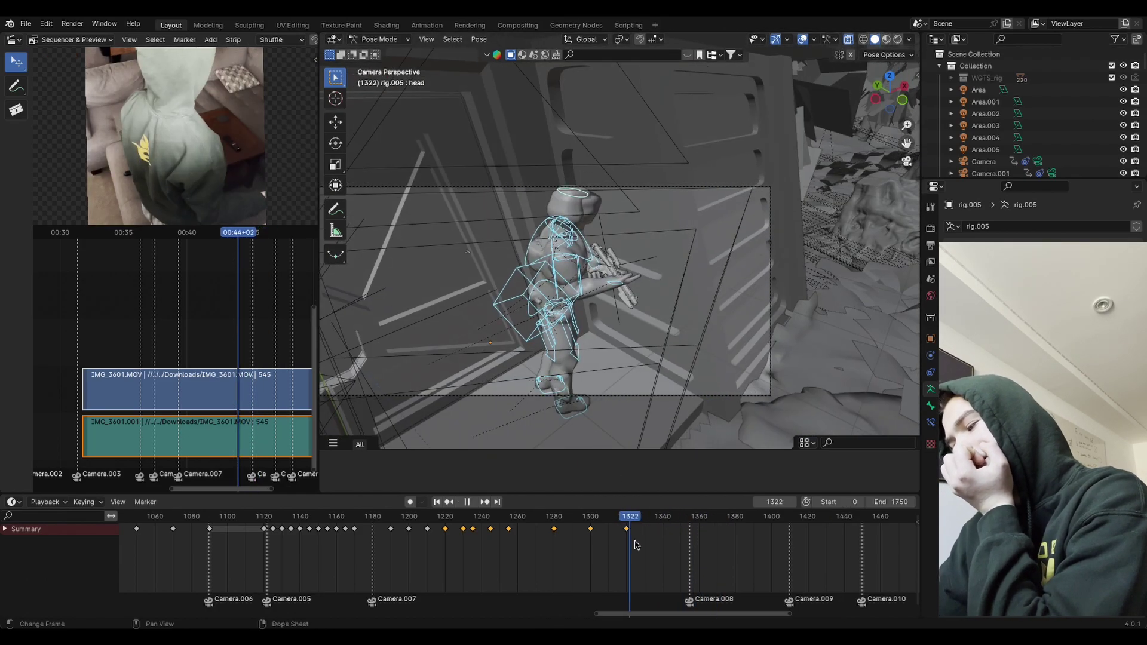
key(space)
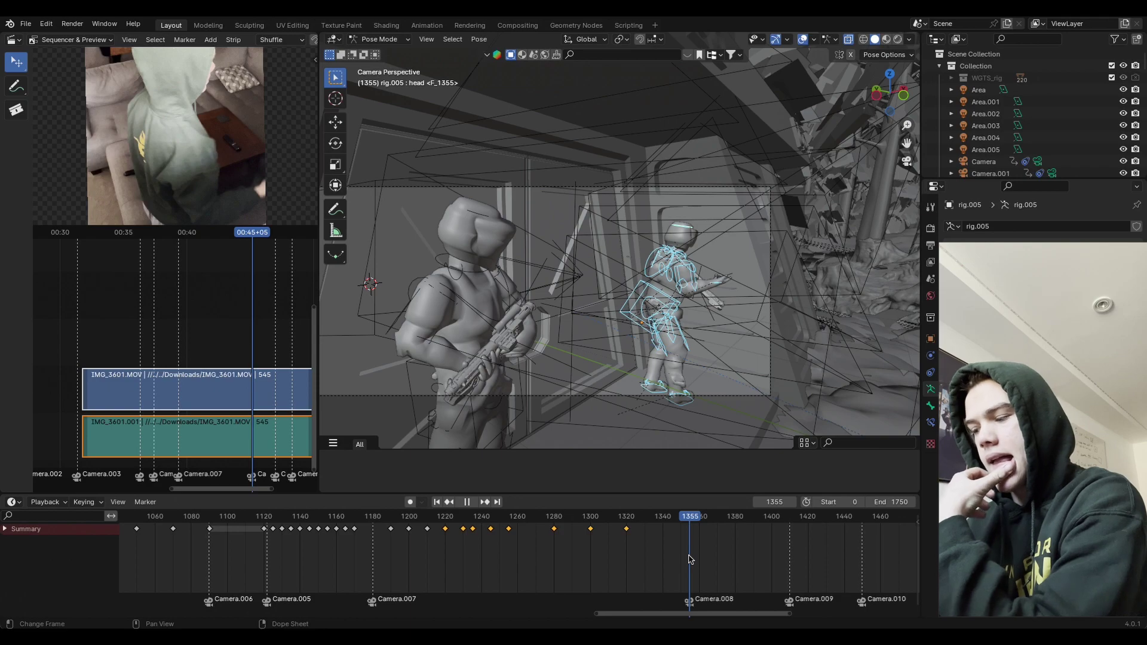
key(Left)
drag(688, 556, 688, 560)
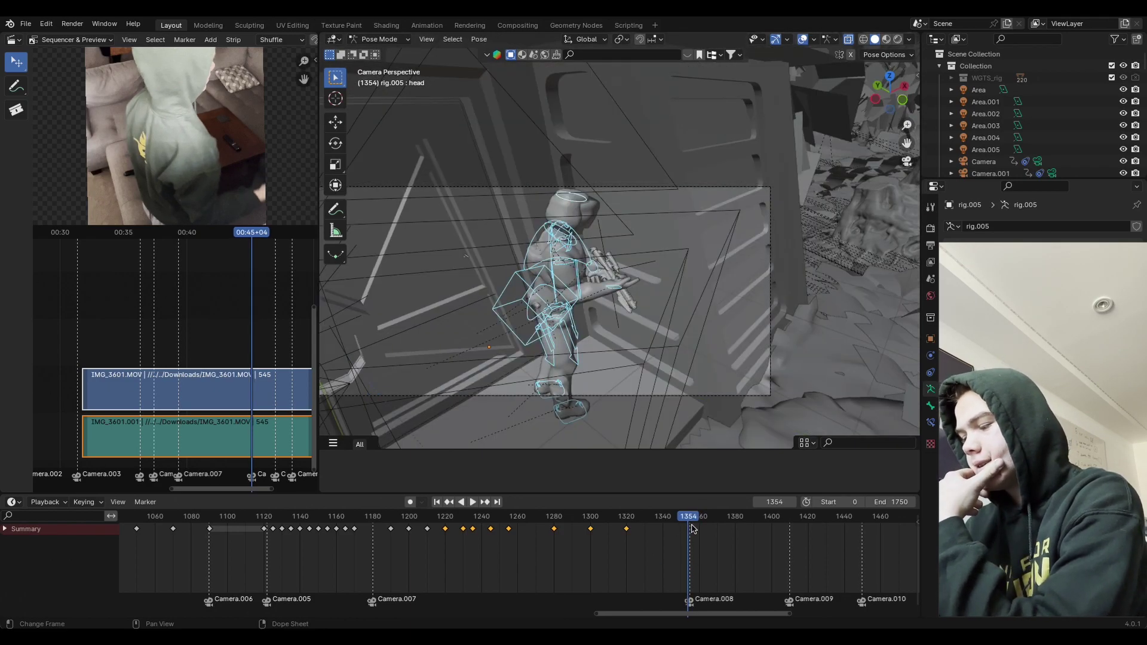
Step: At frame 1354, turn the soldier's torso control about the vertical axis
key(space)
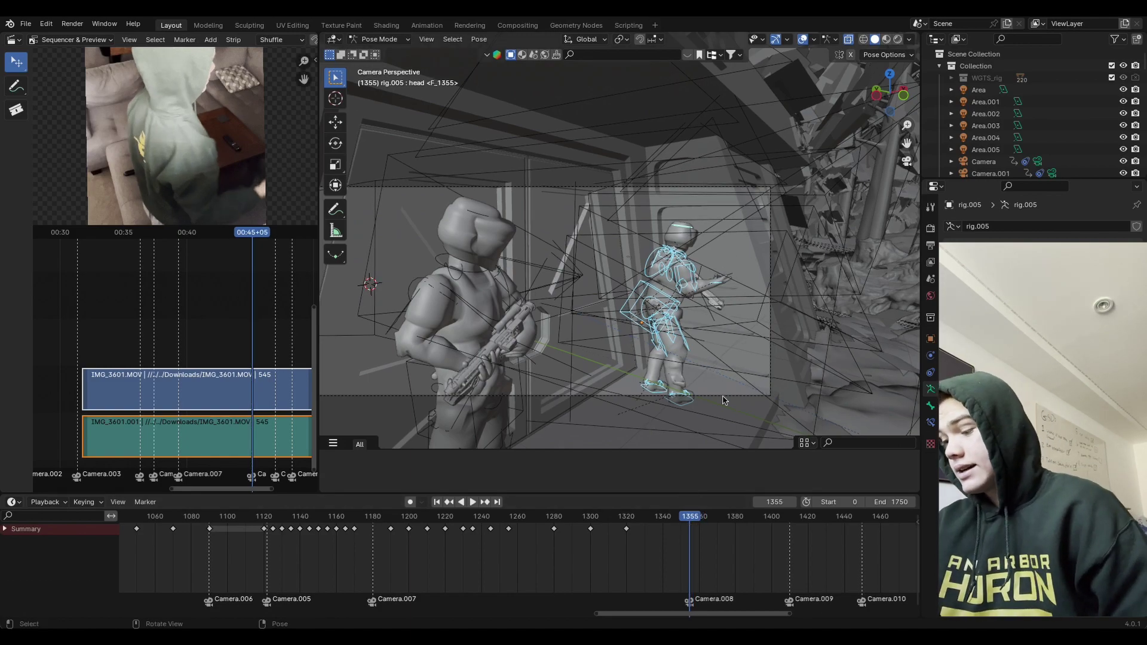
key(Left)
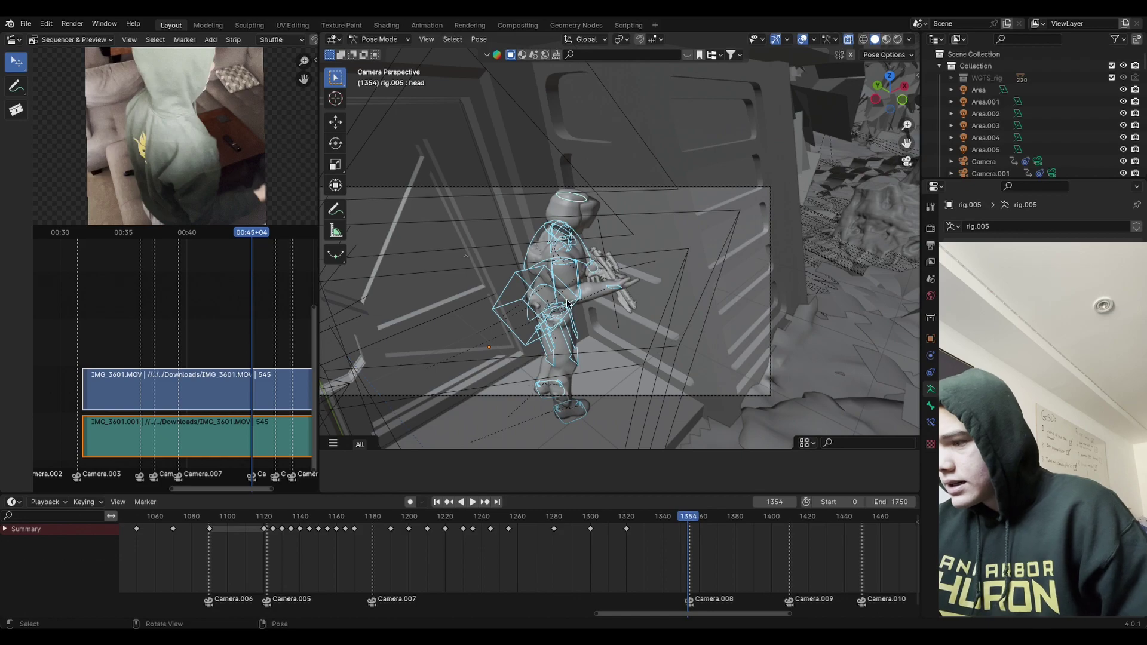
click(582, 280)
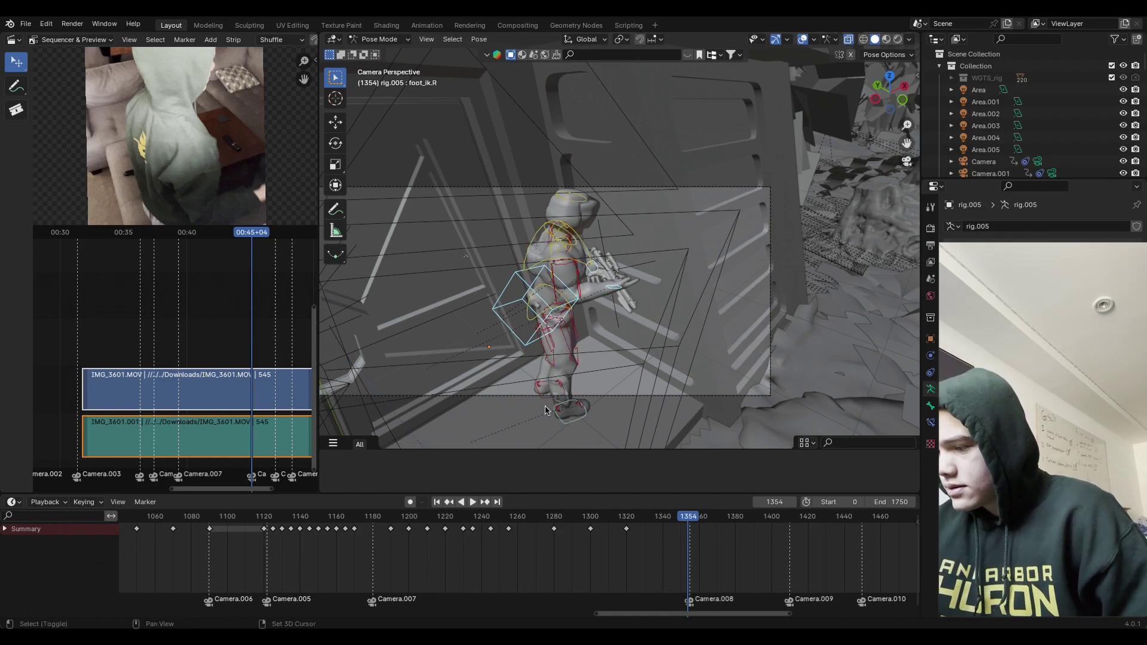
key(r)
key(z)
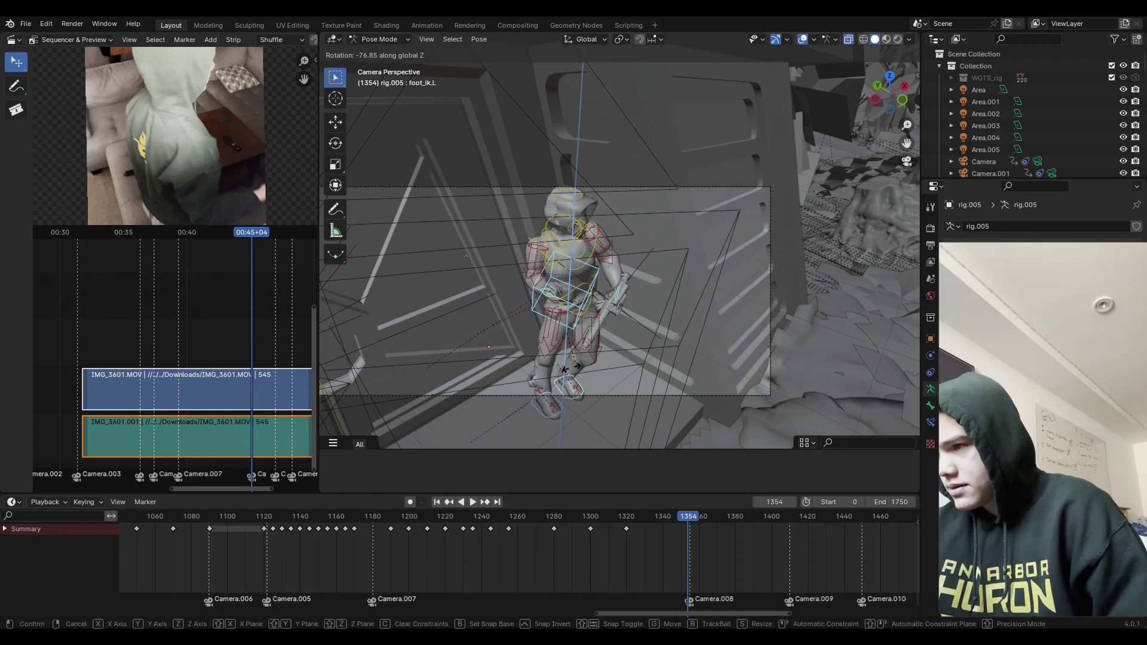
click(624, 316)
click(628, 300)
Step: Shift and tilt the torso, try another Z turn, then undo that last turn
key(g)
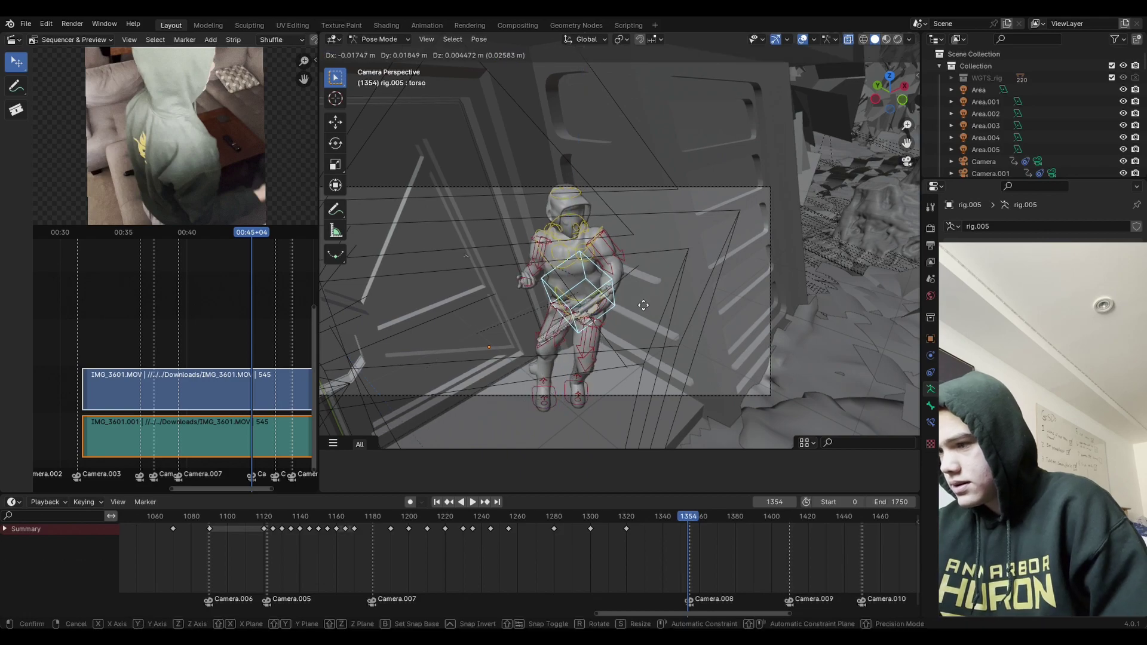
click(632, 303)
key(r)
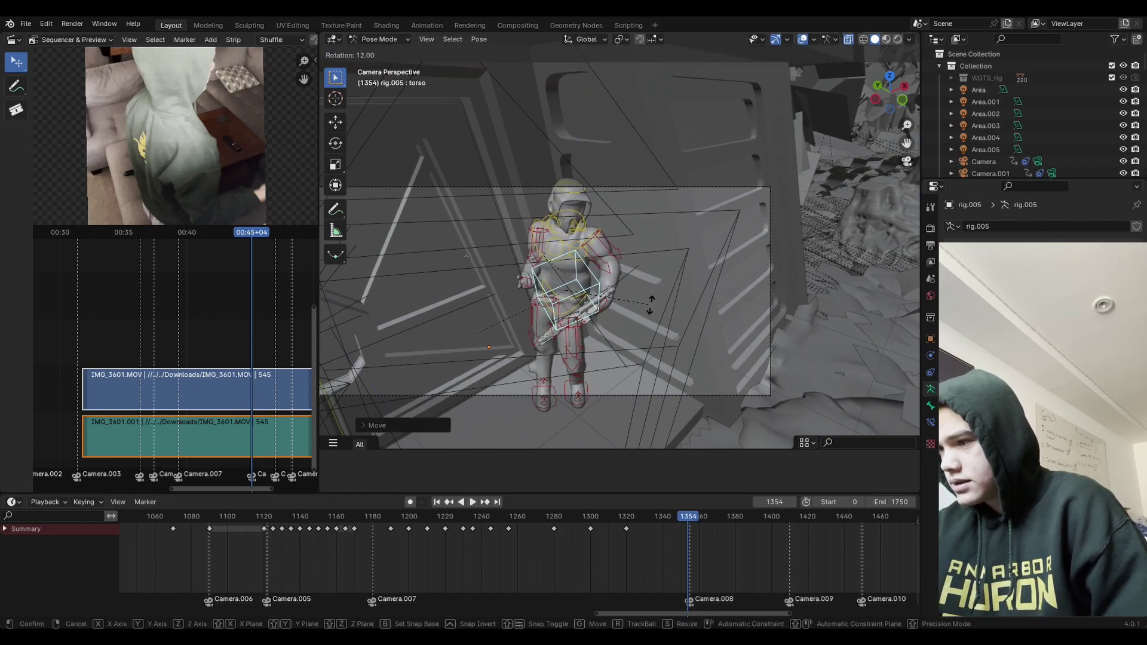
click(651, 304)
key(r)
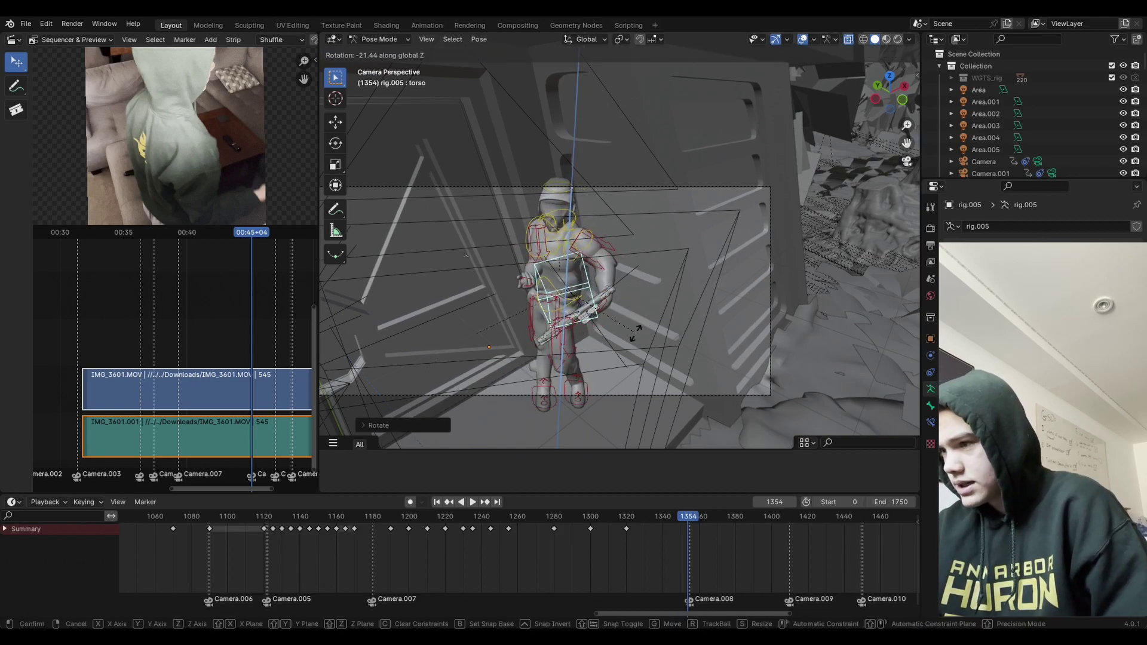
click(635, 327)
key(r)
key(z)
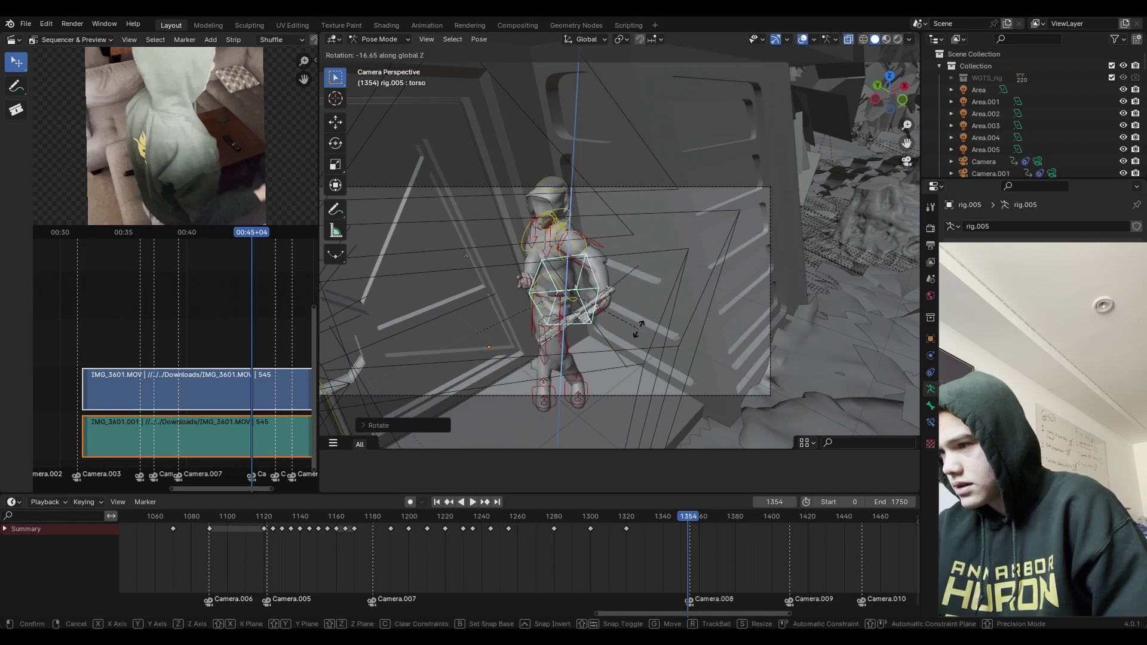
click(643, 328)
middle_drag(642, 328, 727, 294)
key(ctrl+z)
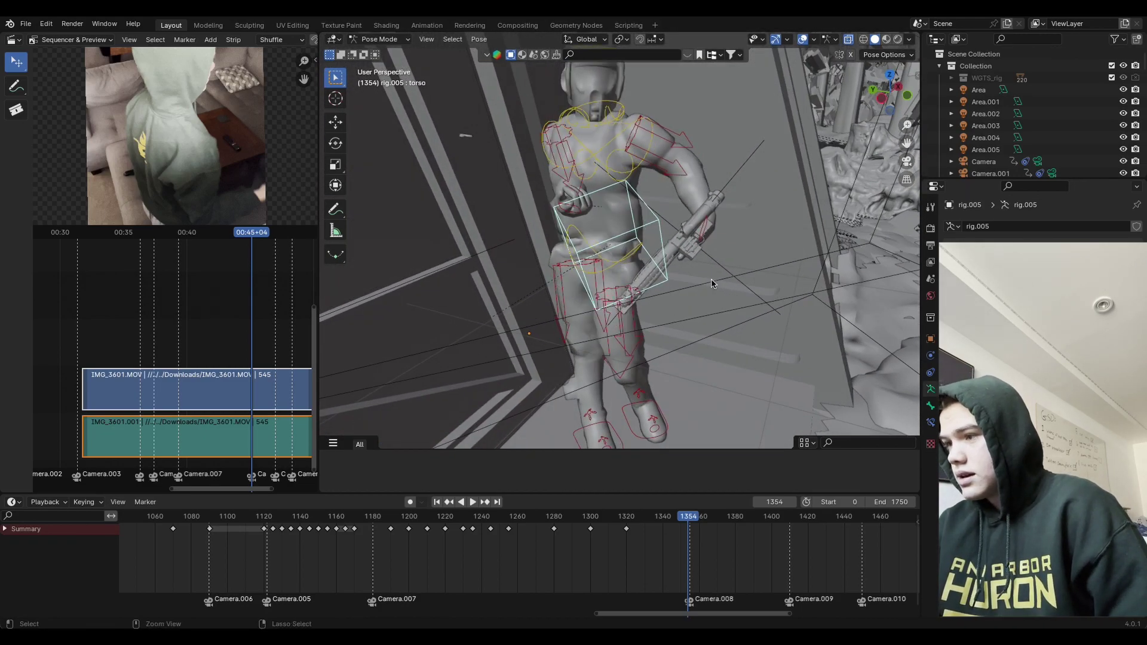
Step: Try sliding all keyframes after frame 1118 later in time, review it, then undo
ctrl+middle_drag(766, 235, 745, 301)
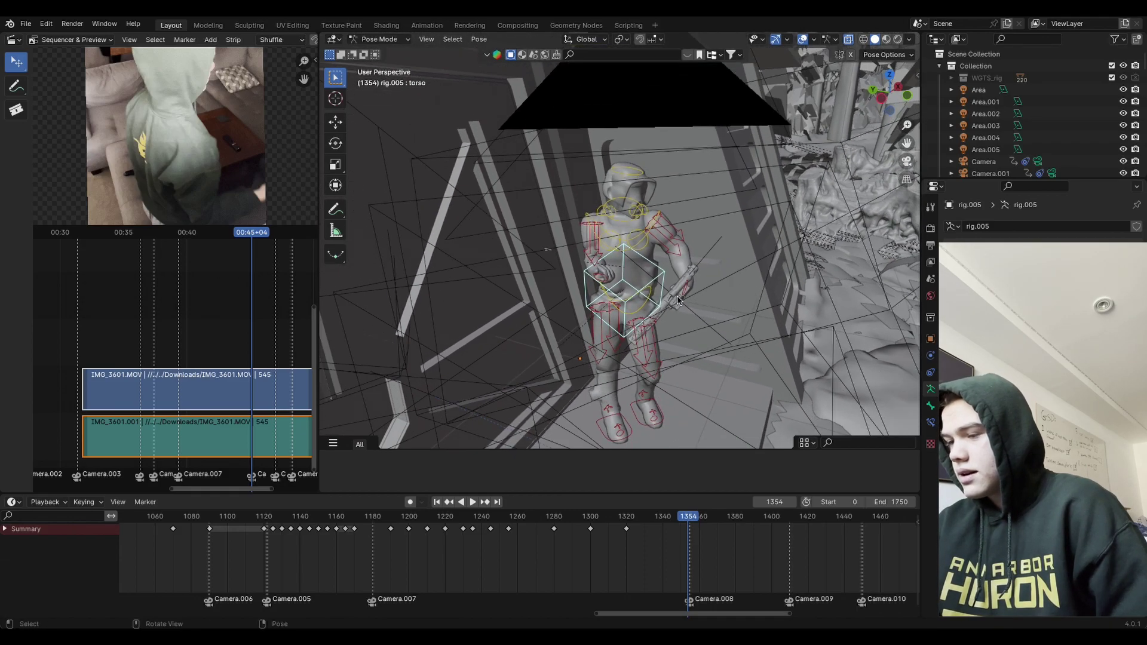
middle_drag(278, 541, 388, 541)
drag(378, 519, 368, 522)
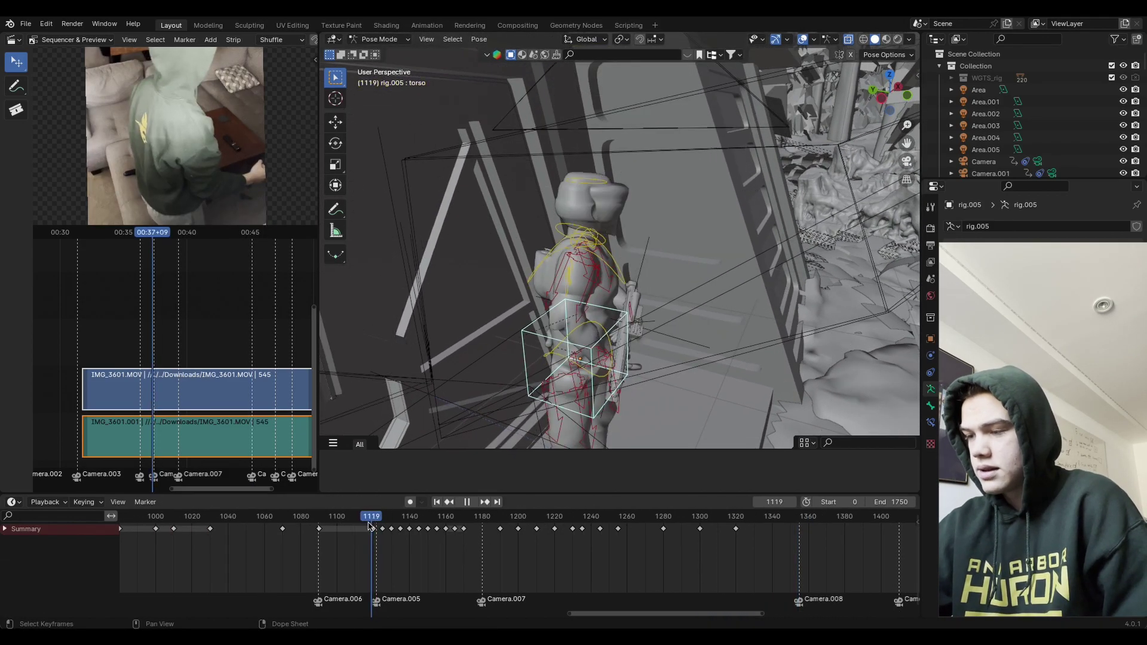
key(space)
key(bracketright)
key(g)
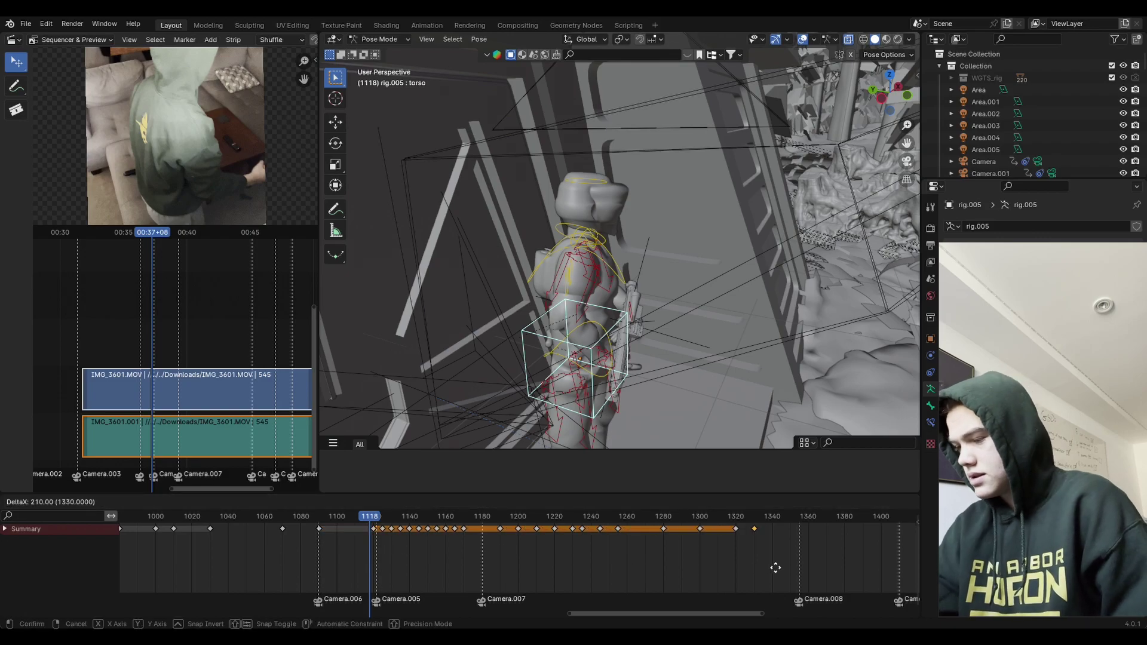
click(808, 562)
drag(782, 518, 736, 540)
key(space)
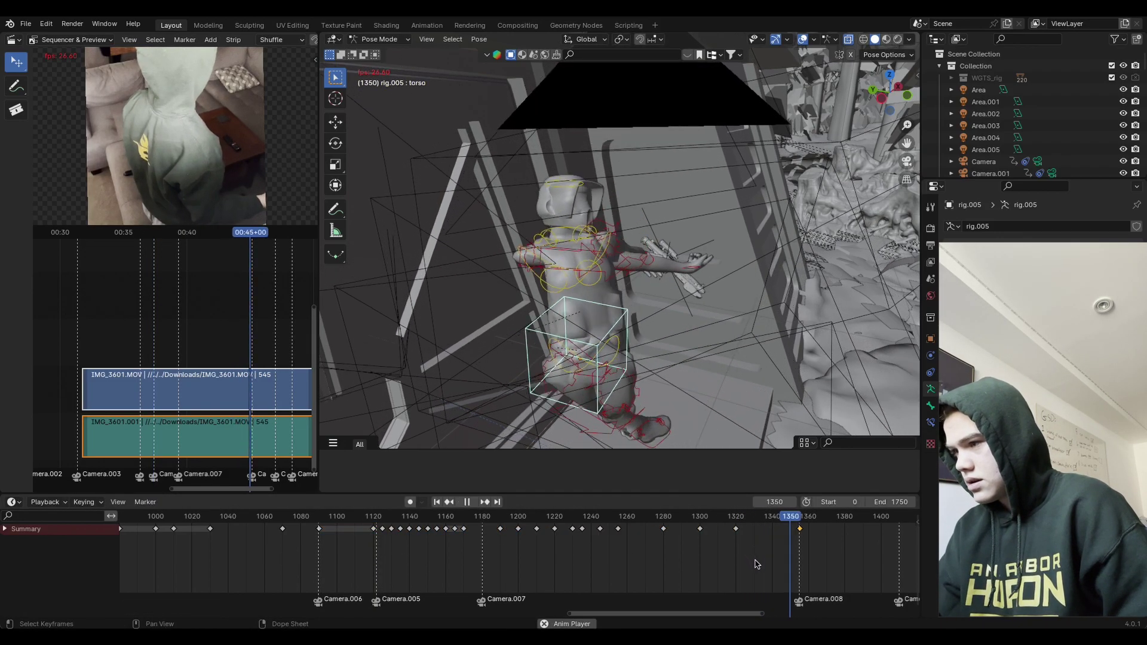
key(space)
key(ctrl+z)
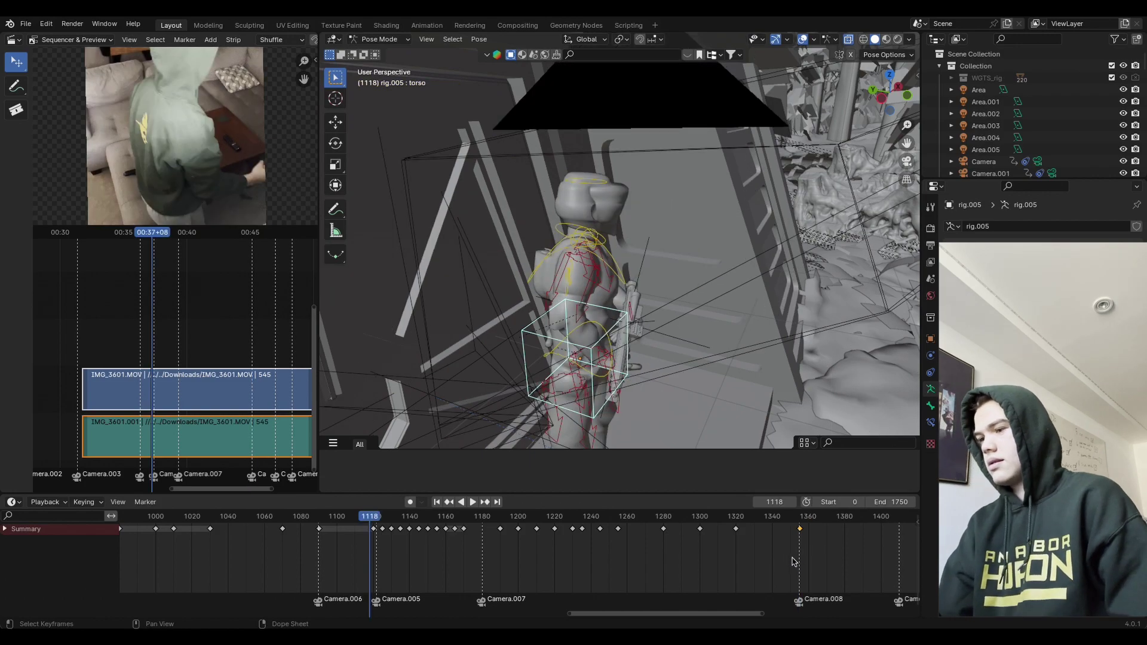
Step: Delete the stray key near frame 1339 and copy the frame-1118 pose keys to about 1352
key(x)
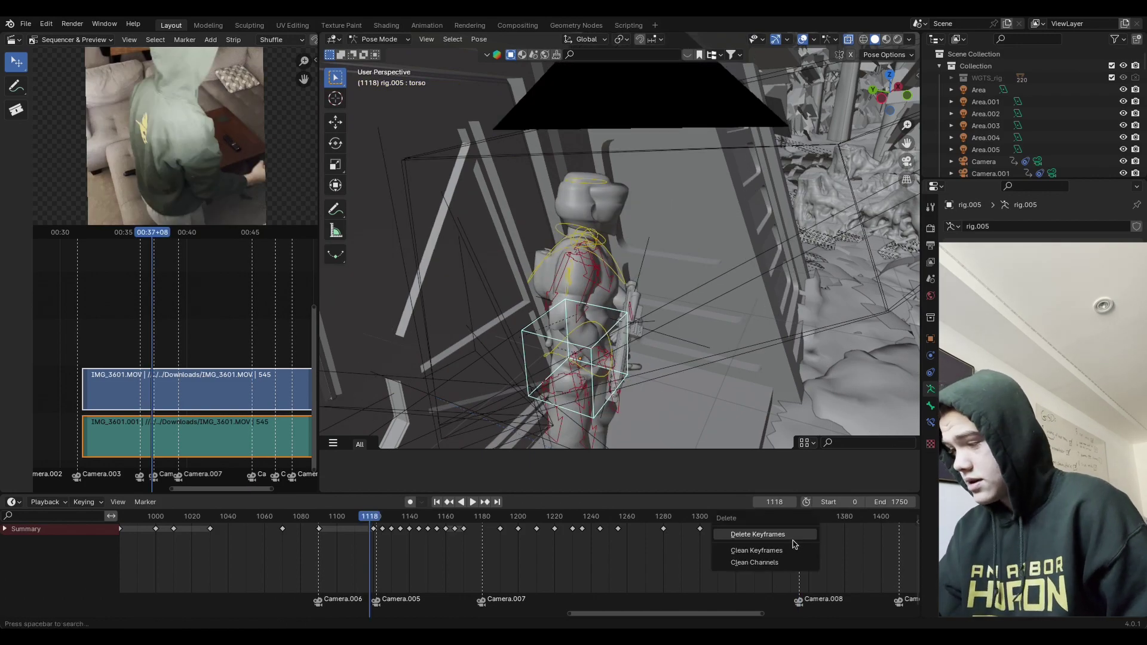
click(786, 545)
key(a)
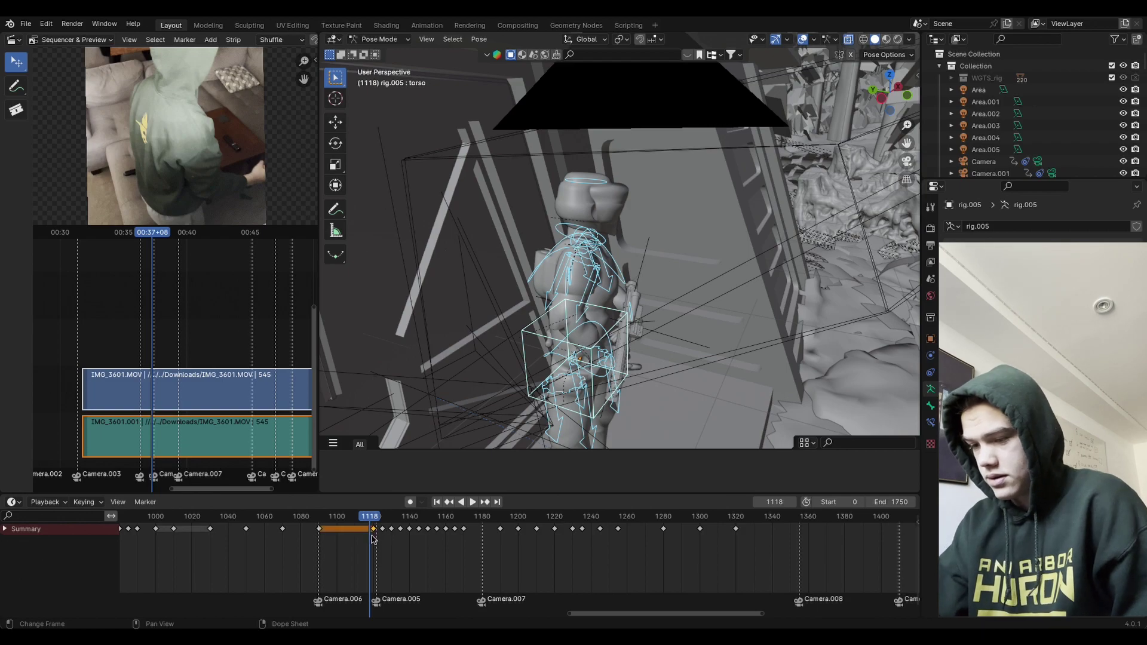
key(bracketright)
key(g)
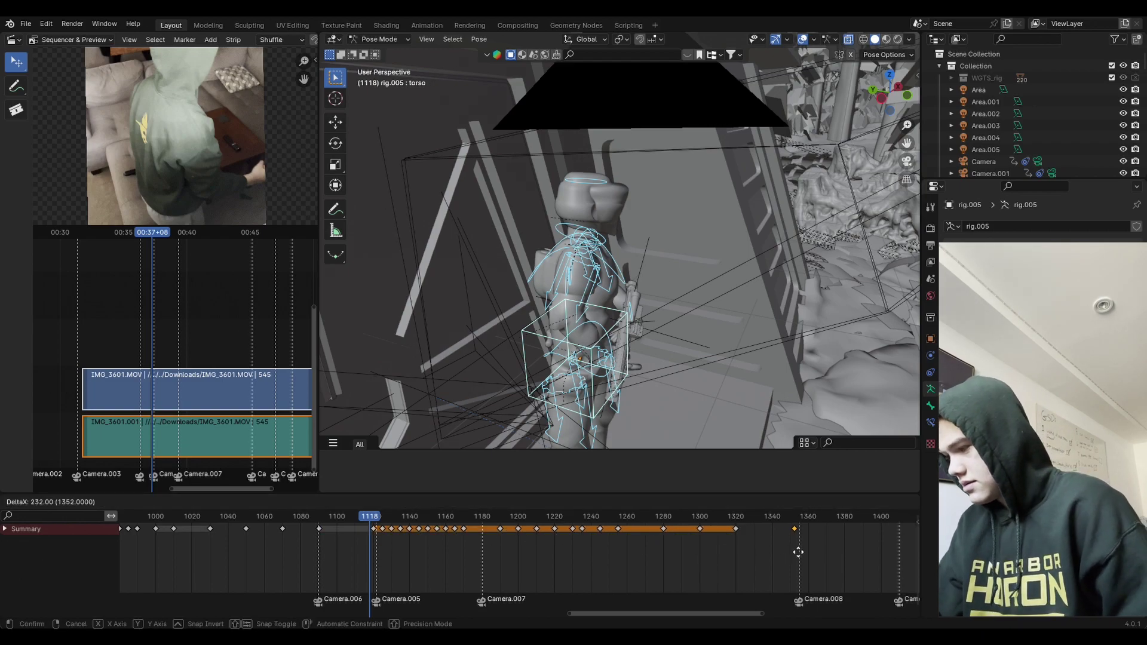
click(803, 553)
Step: Play back from about frame 1315 through the Camera.008 cut in camera view
click(727, 517)
key(space)
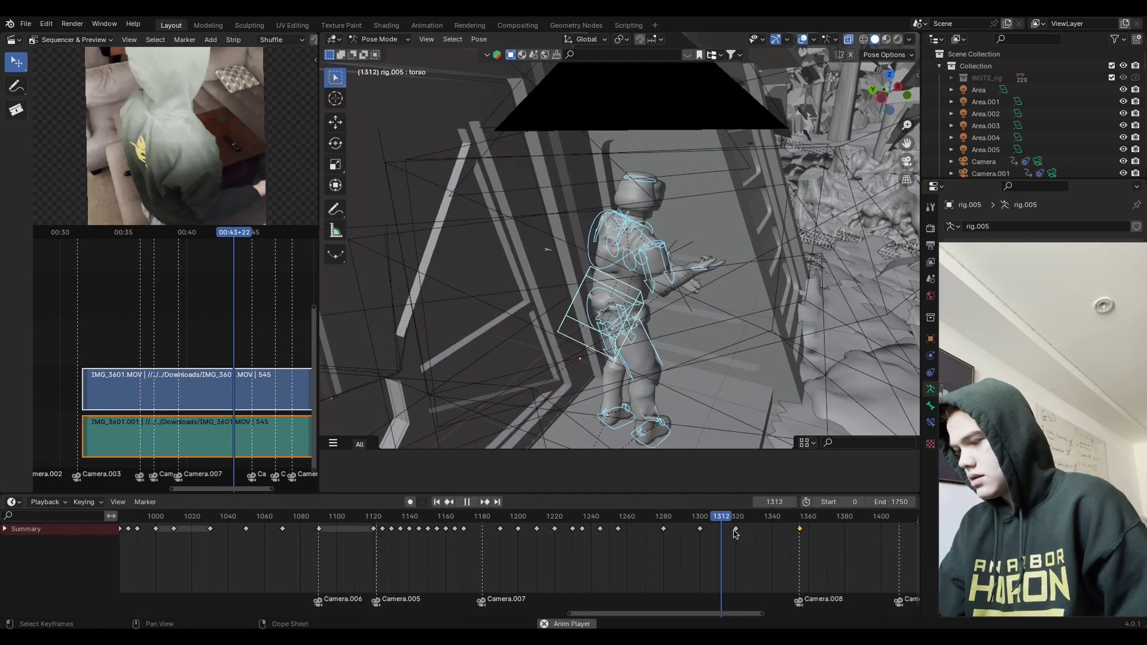
key(space)
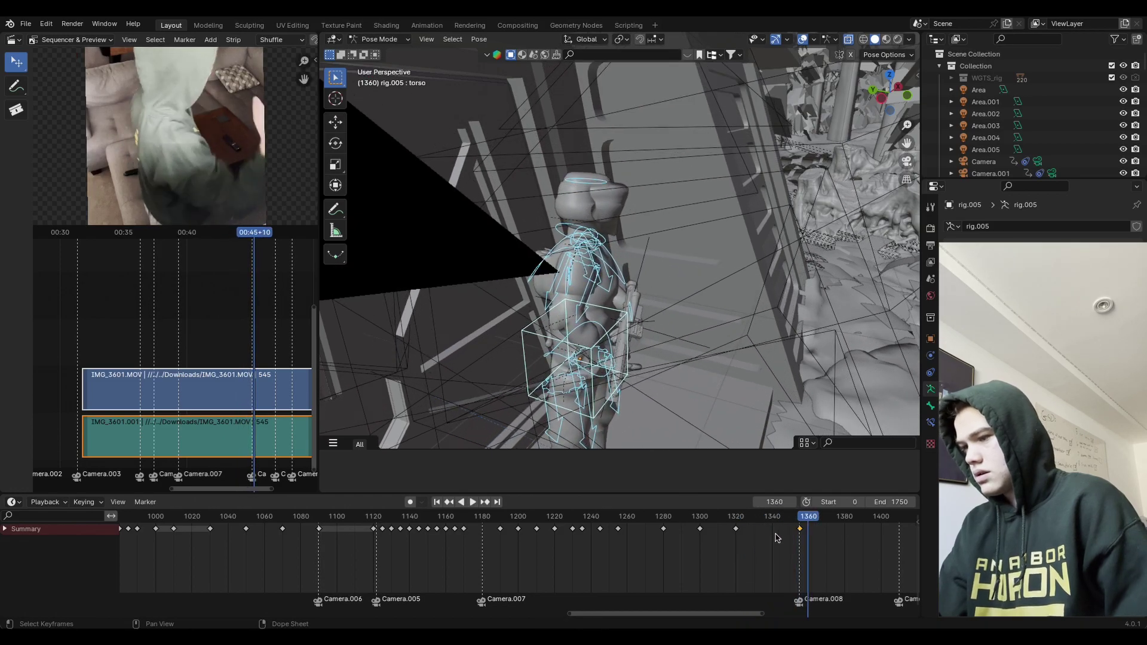
drag(779, 519, 730, 536)
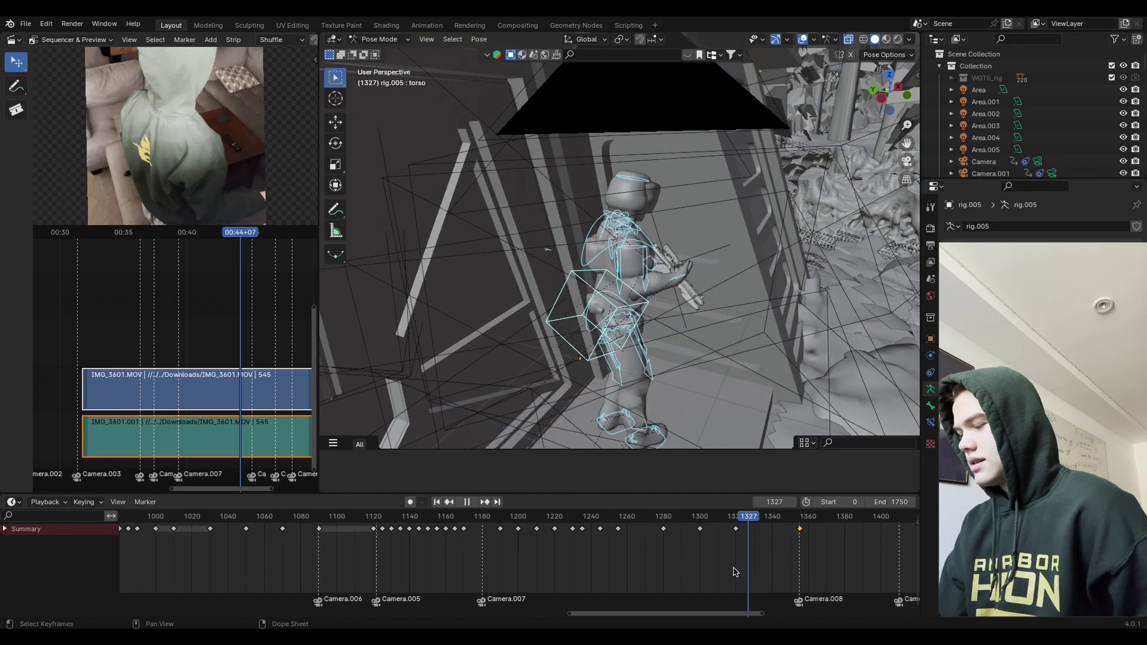
key(space)
key(KP_0)
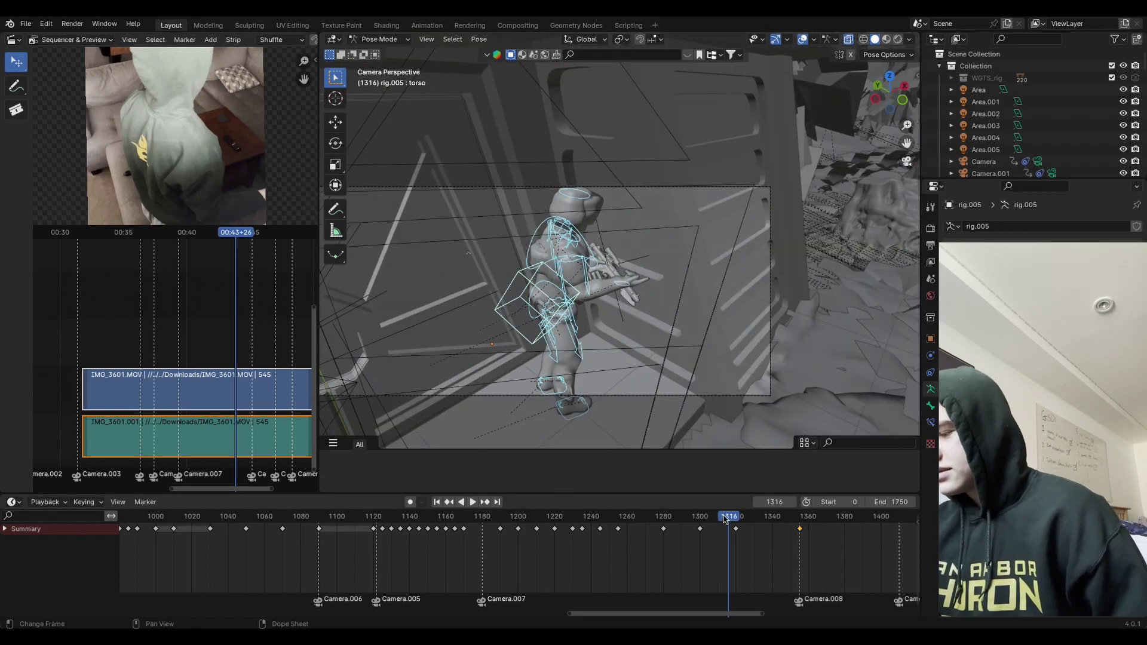
key(space)
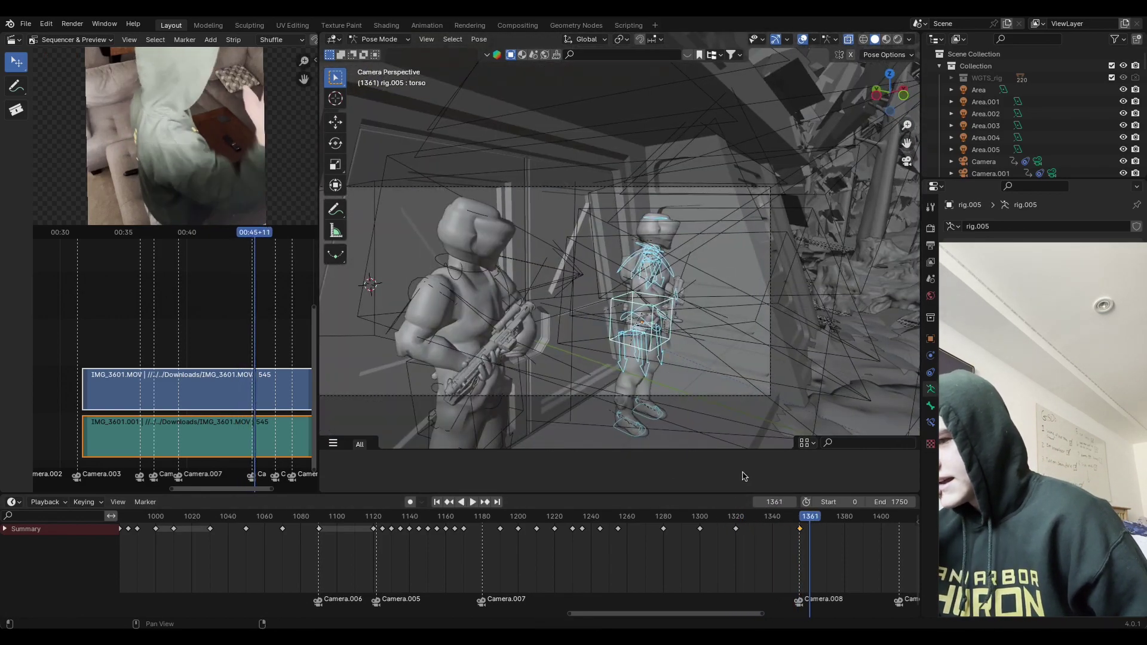
Step: At frame 1354, shift the torso along X and turn it about Z
click(801, 524)
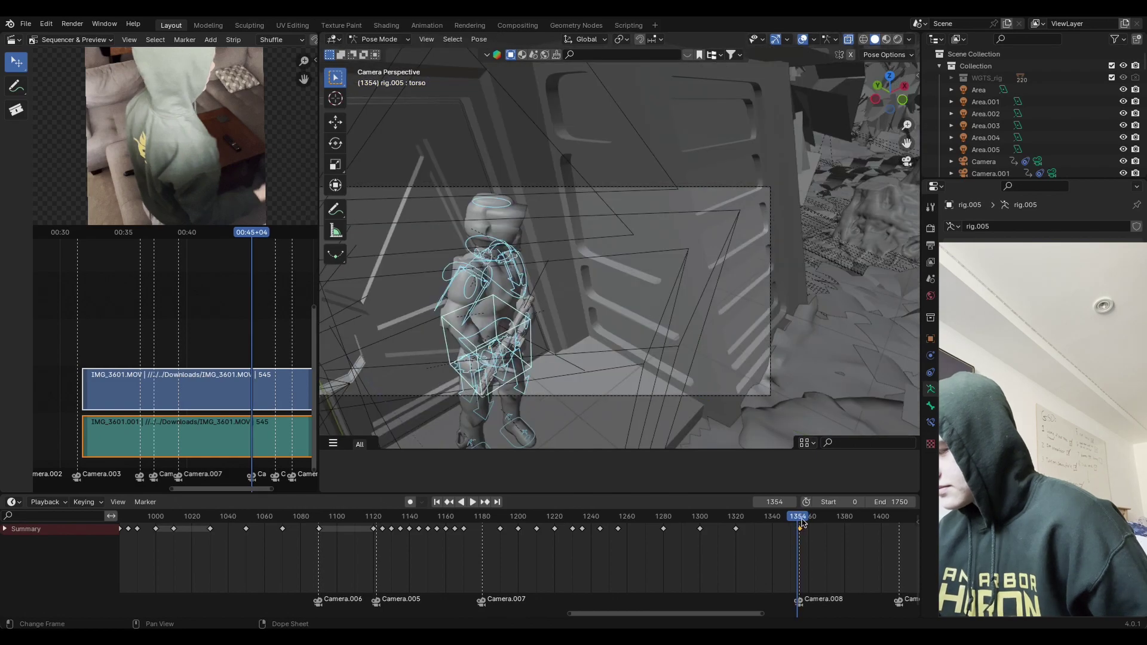
key(Right)
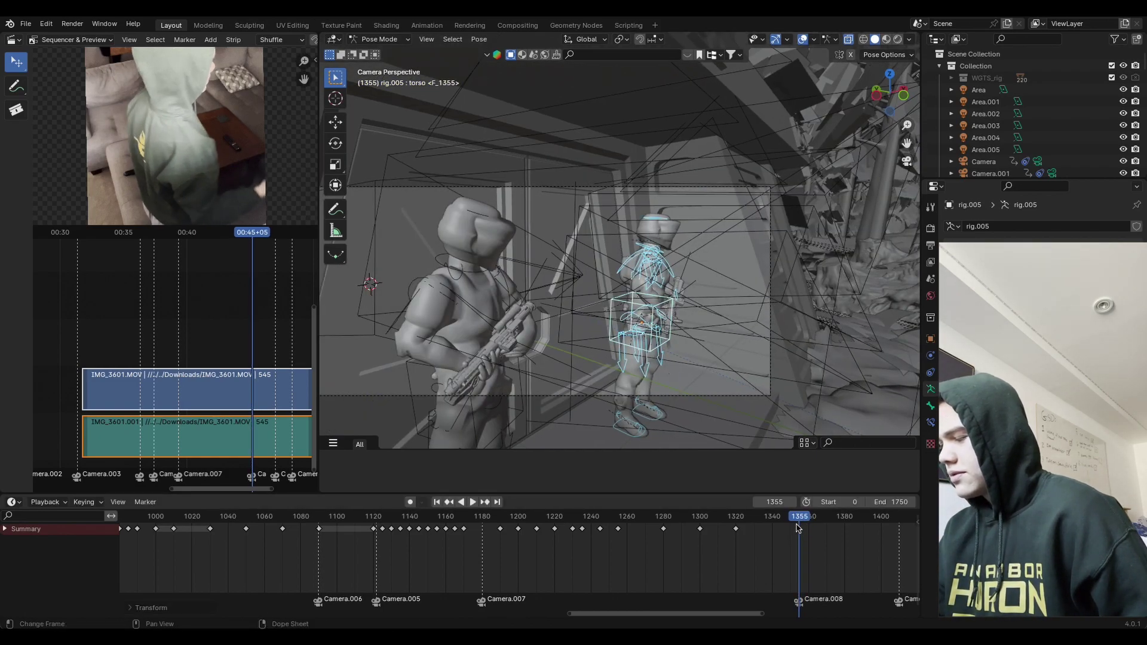
click(799, 525)
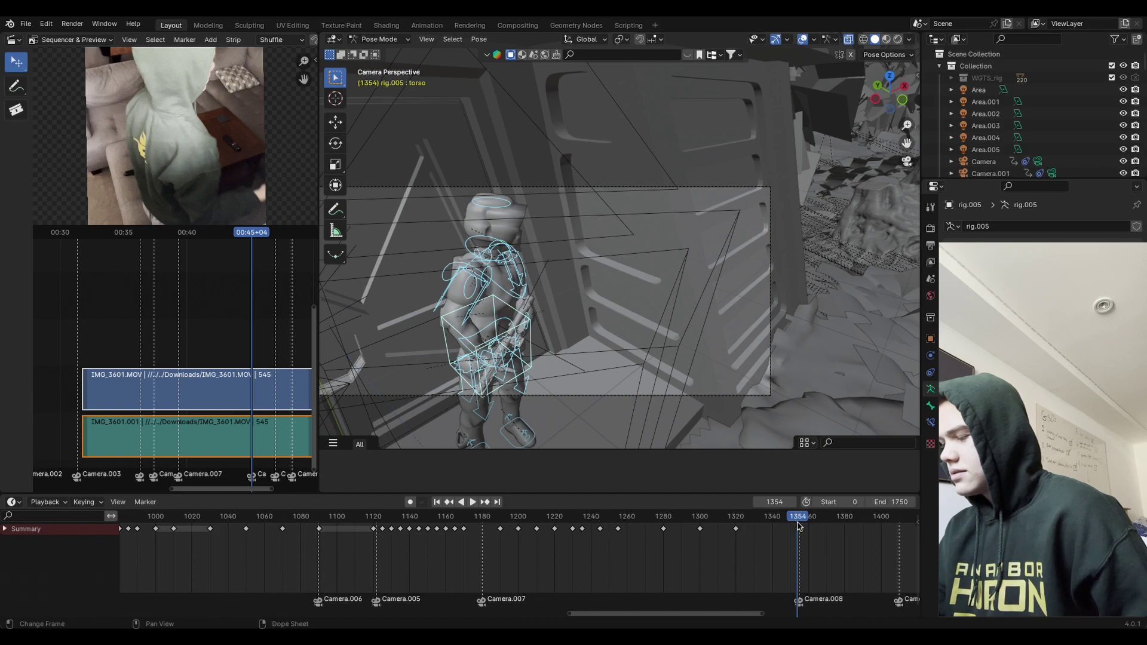
click(532, 366)
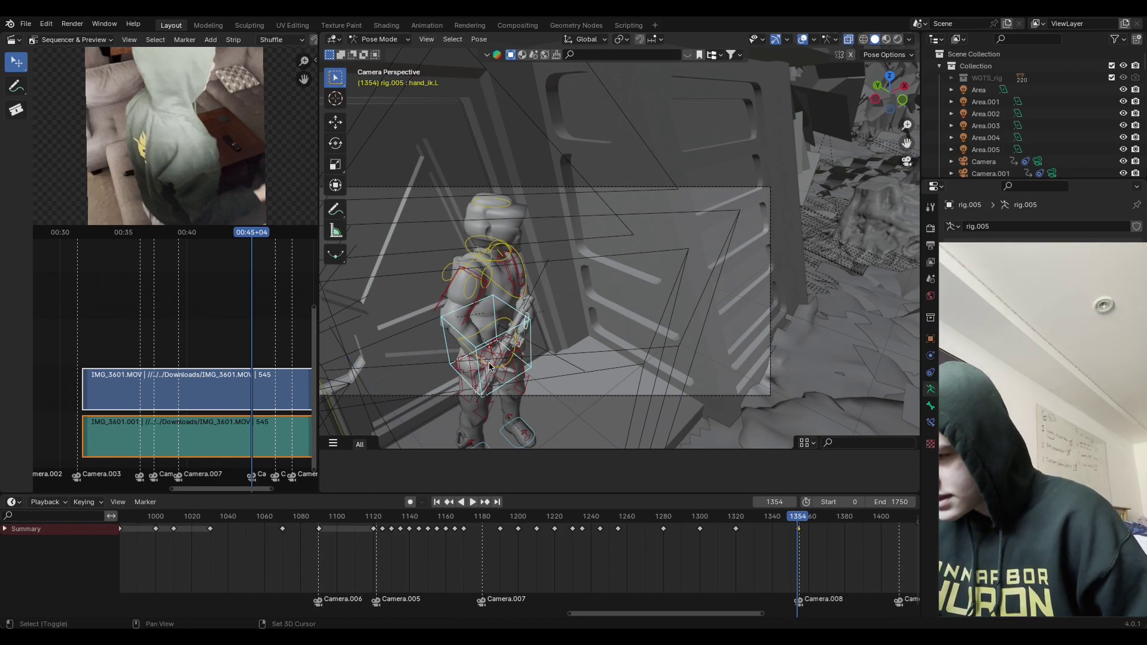
key(g)
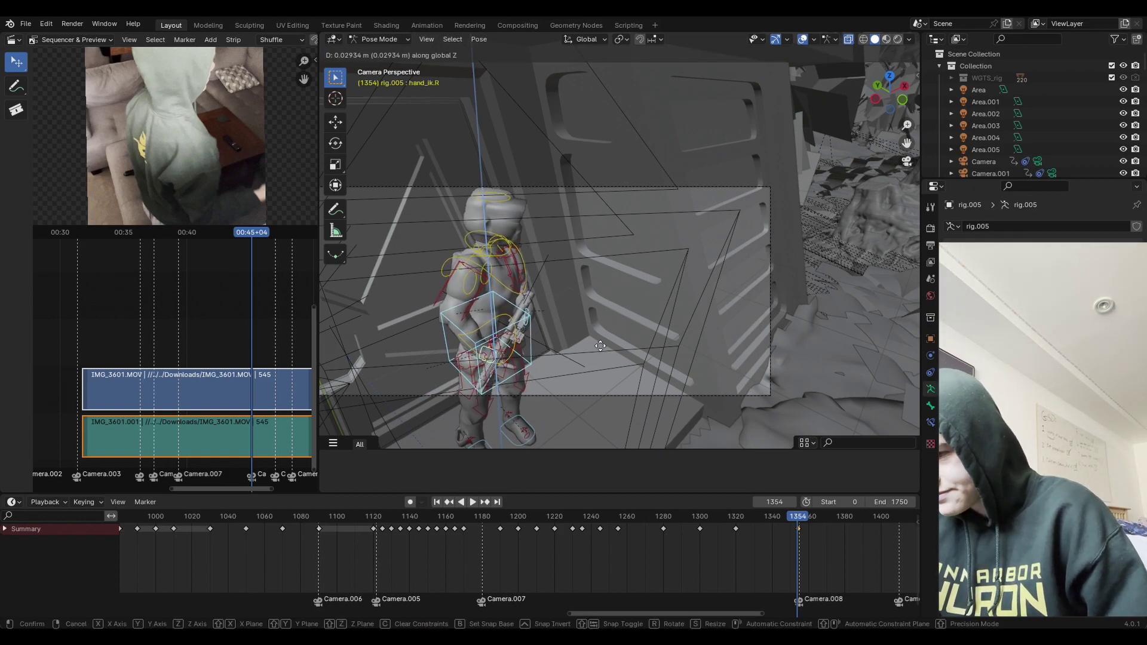
key(x)
click(648, 326)
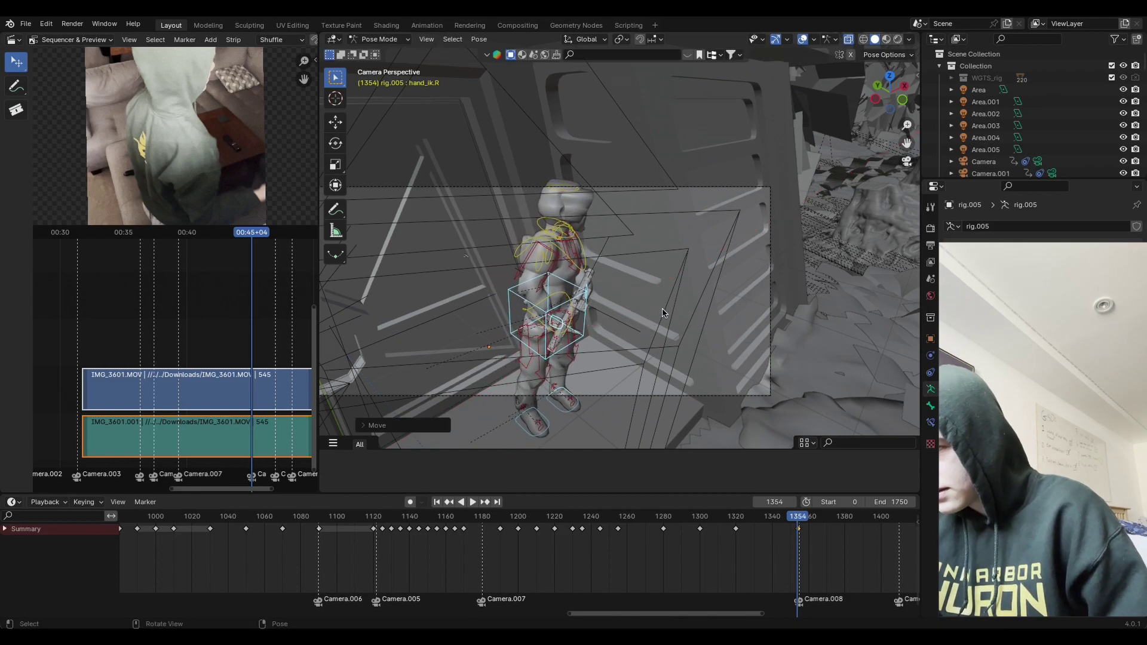
key(r)
key(z)
click(600, 330)
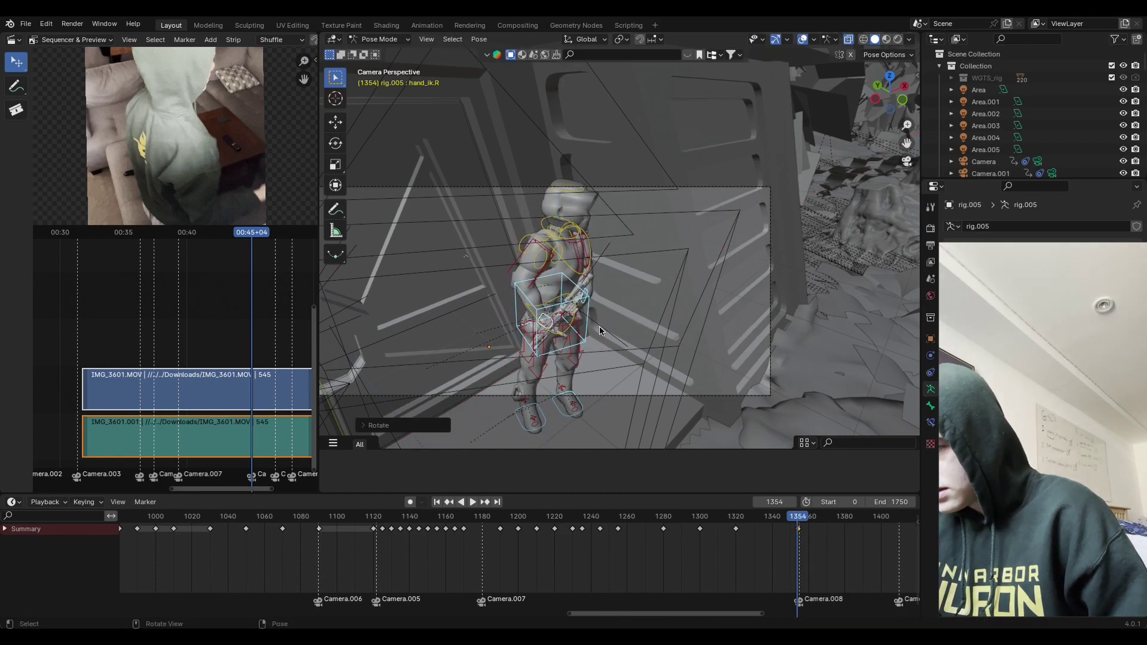
Step: Turn the chest and then the head about the vertical axis
click(604, 272)
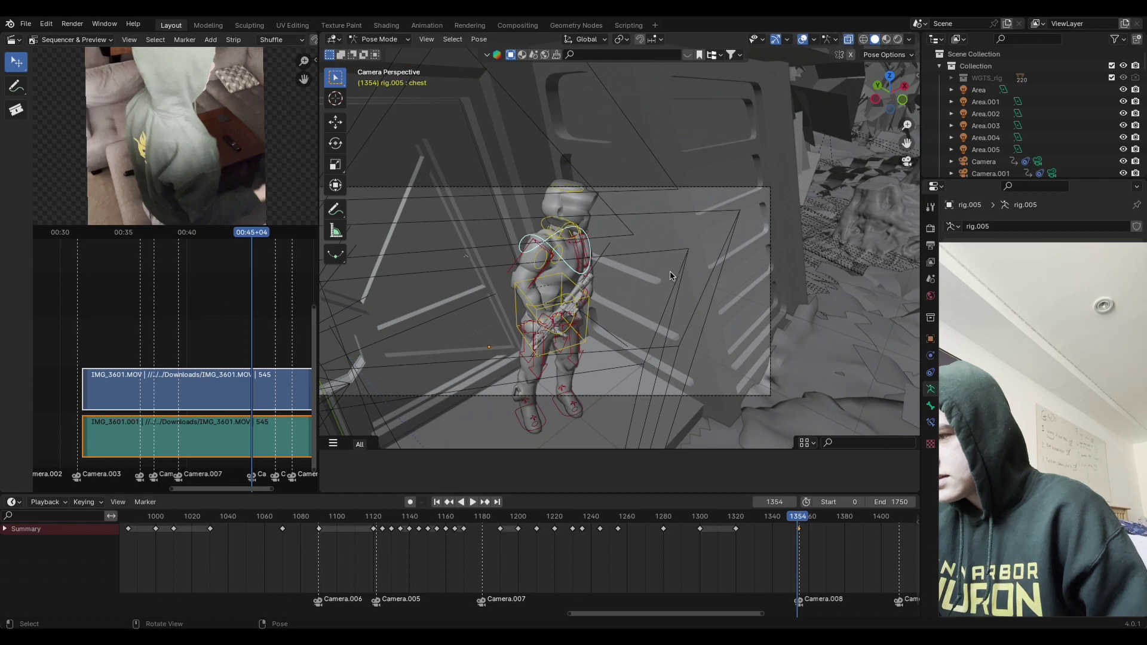
key(r)
key(z)
click(602, 256)
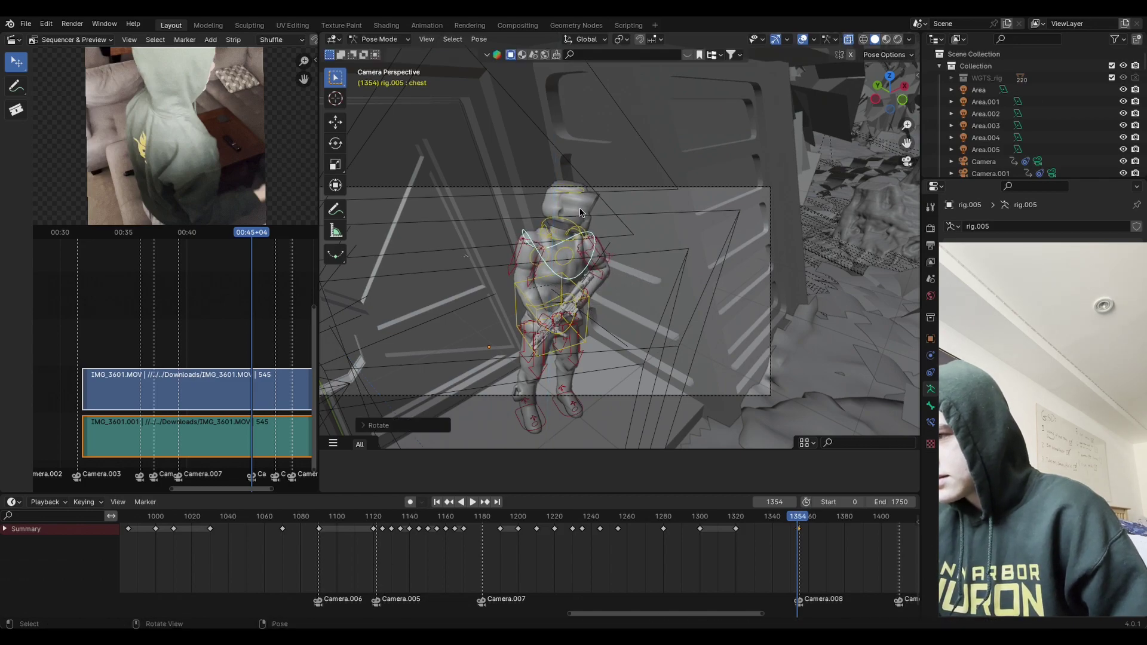
click(581, 190)
key(r)
key(z)
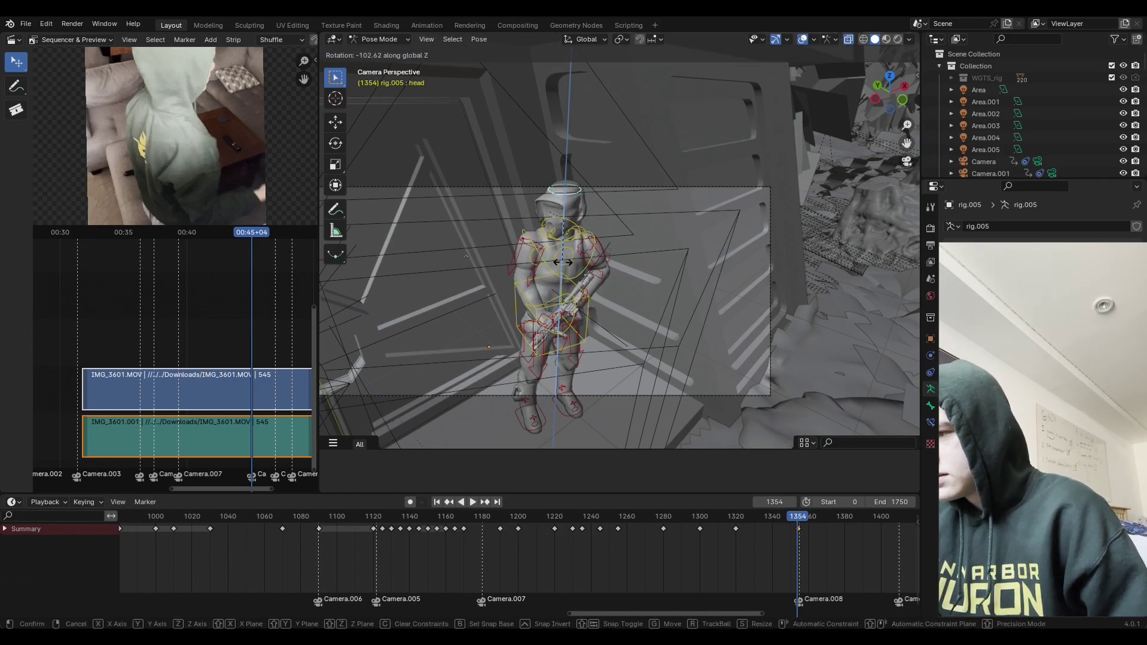
click(584, 289)
Step: Select both hand controls, turn them about 43 degrees around Z and shift them left
shift+click(588, 295)
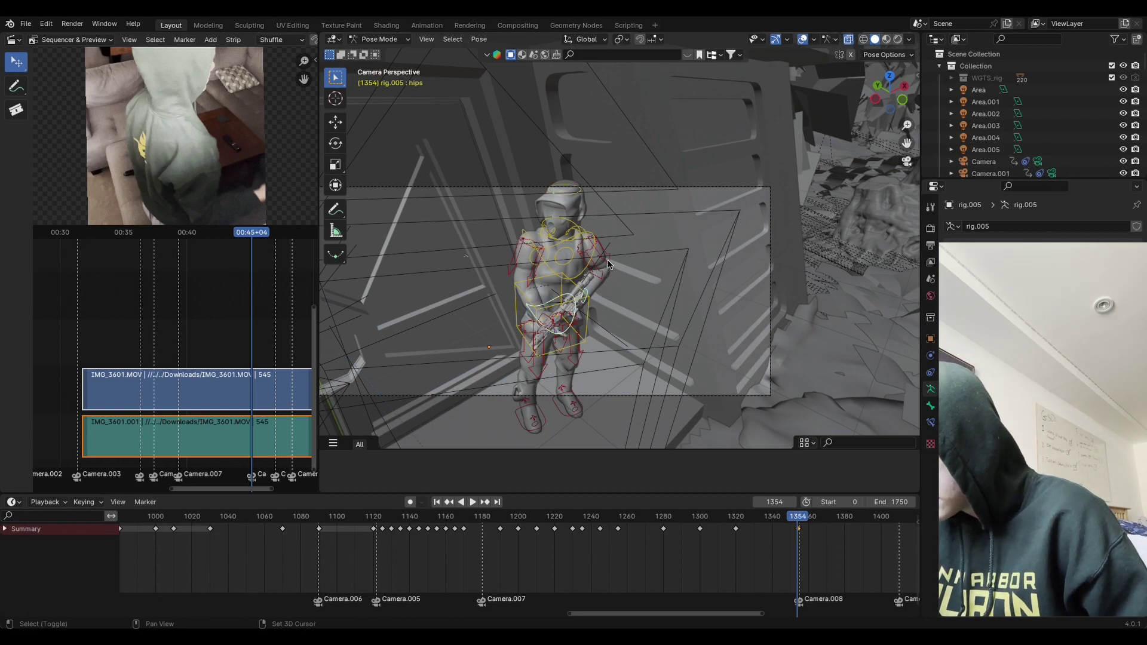
click(535, 323)
click(545, 313)
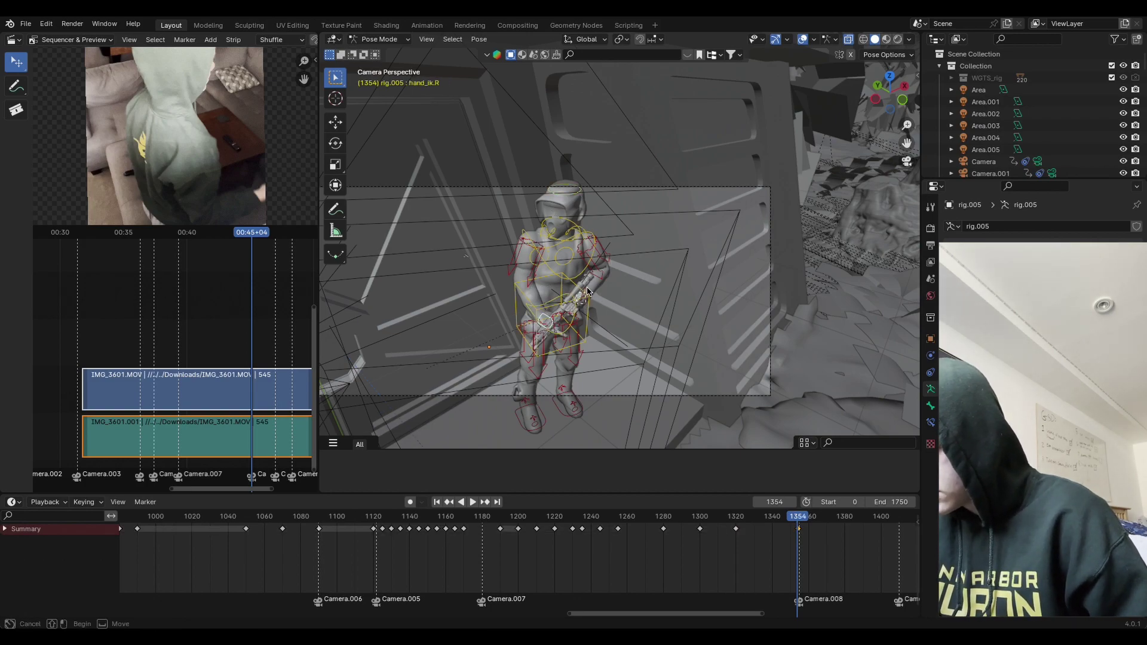
shift+drag(577, 286, 591, 293)
click(588, 293)
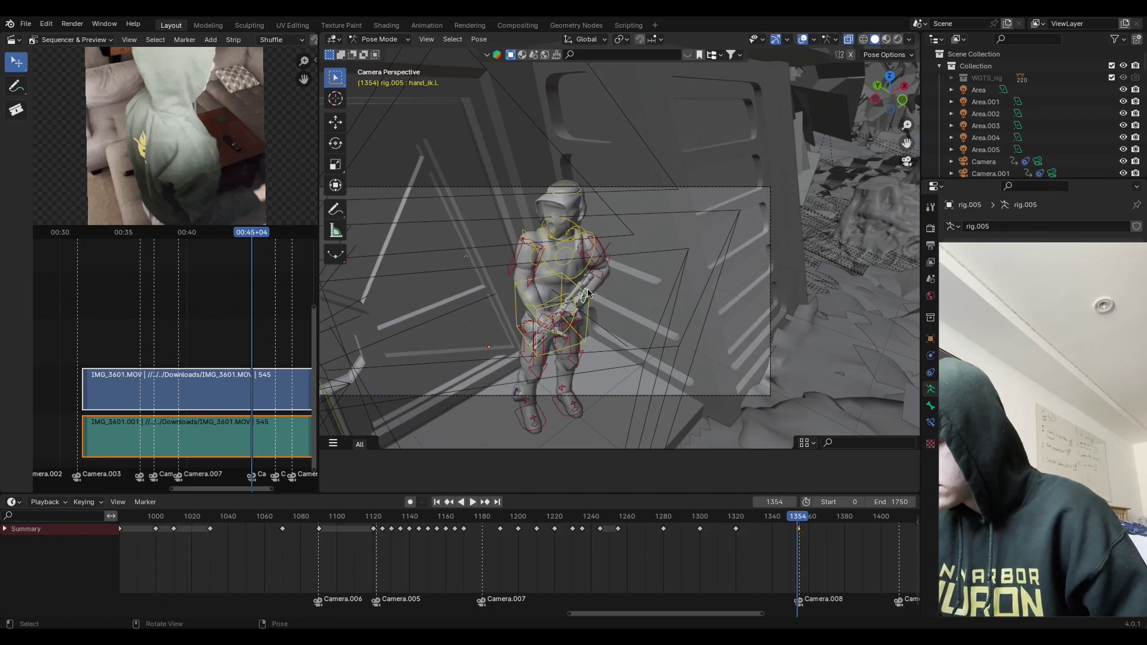
shift+click(544, 320)
key(r)
key(z)
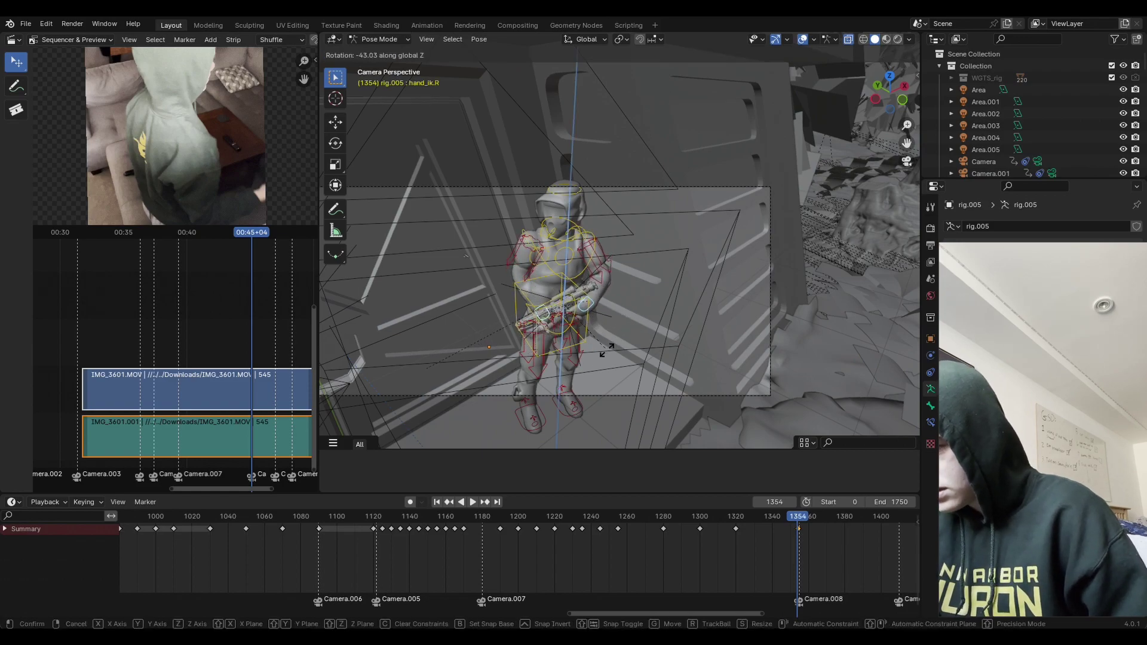
click(608, 348)
key(g)
click(615, 327)
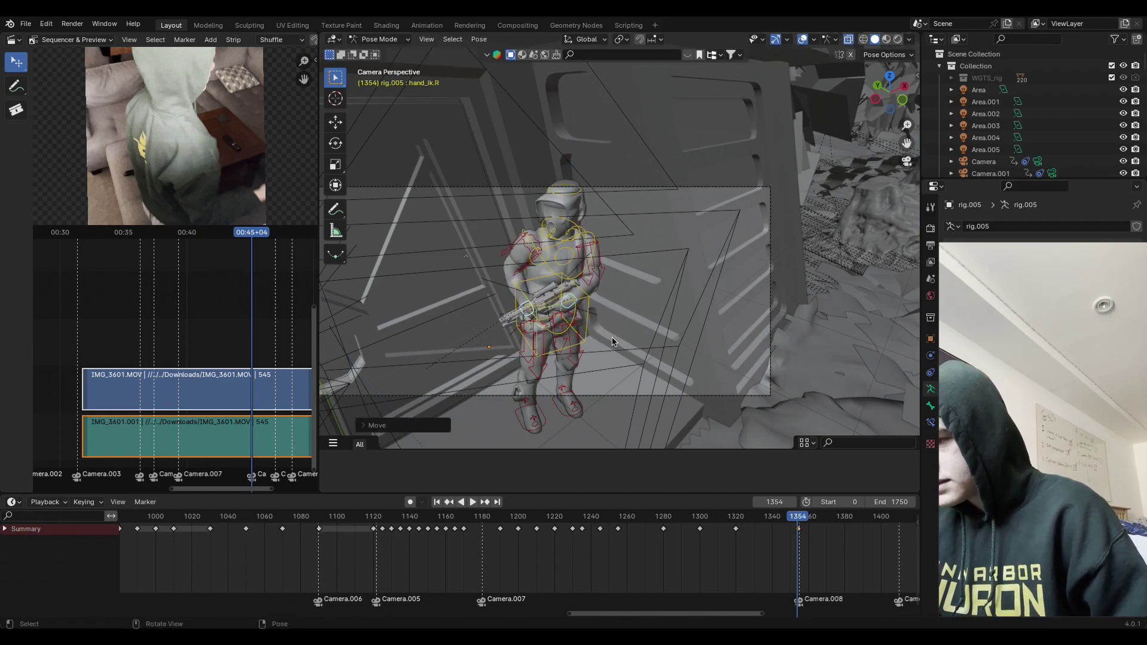
Step: Nudge the hands slightly along X and reframe the camera view on the soldier
middle_drag(661, 328, 675, 309)
key(g)
key(x)
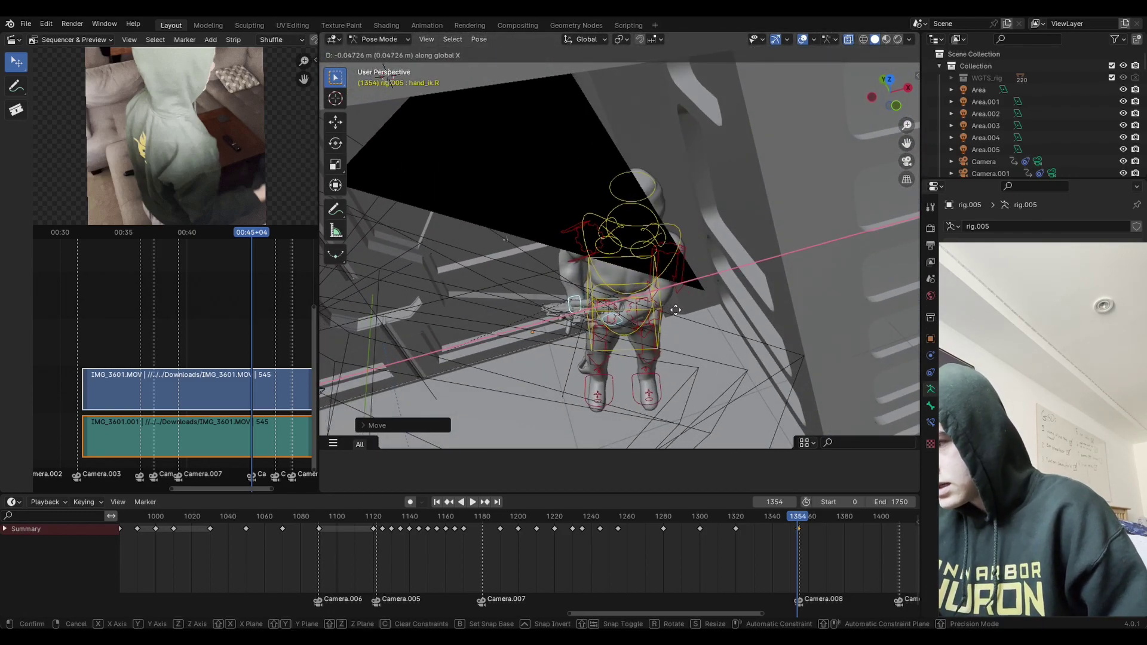
click(676, 307)
click(904, 161)
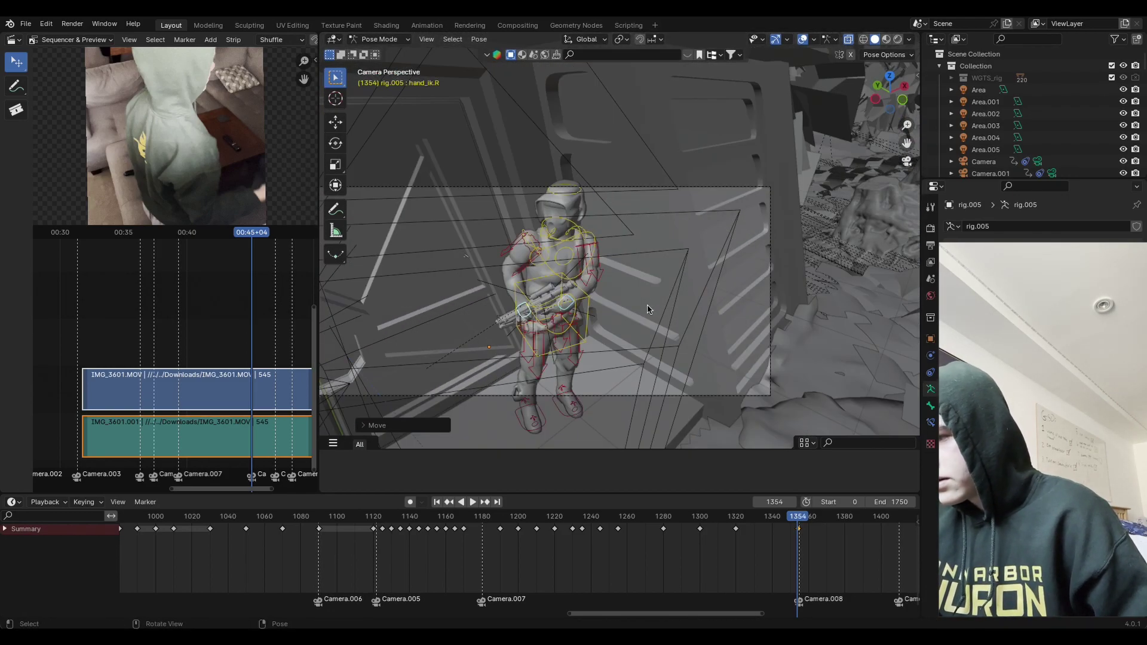
shift+middle_drag(650, 309, 687, 318)
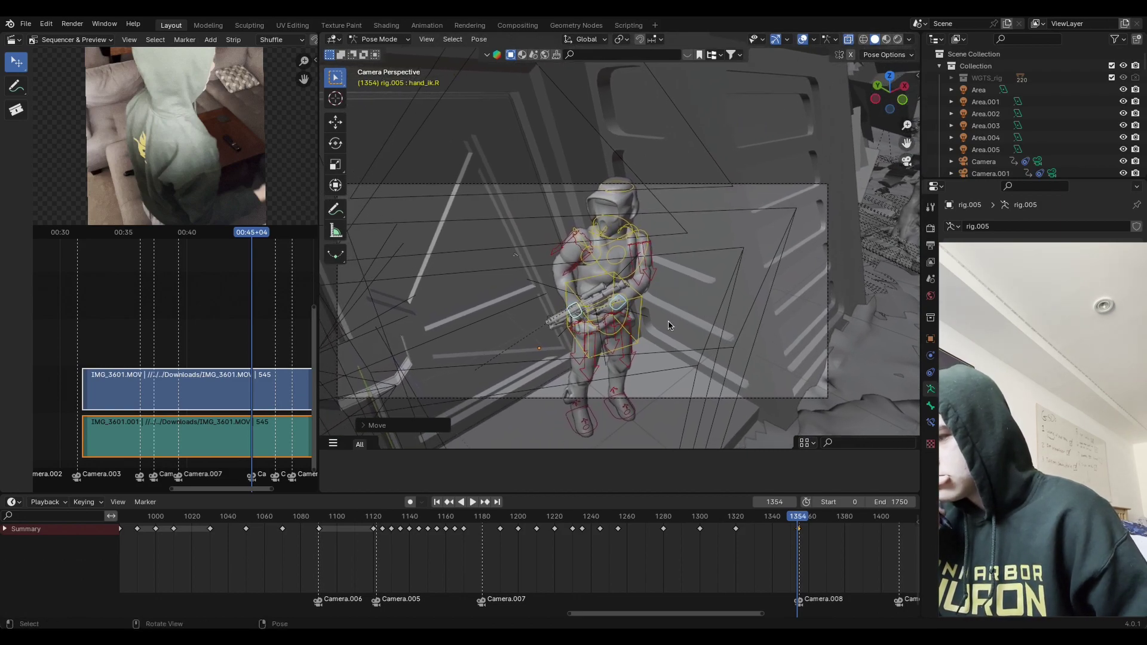
Step: Key location and rotation on all bones, then play back from frame 1323
key(a)
key(i)
click(743, 276)
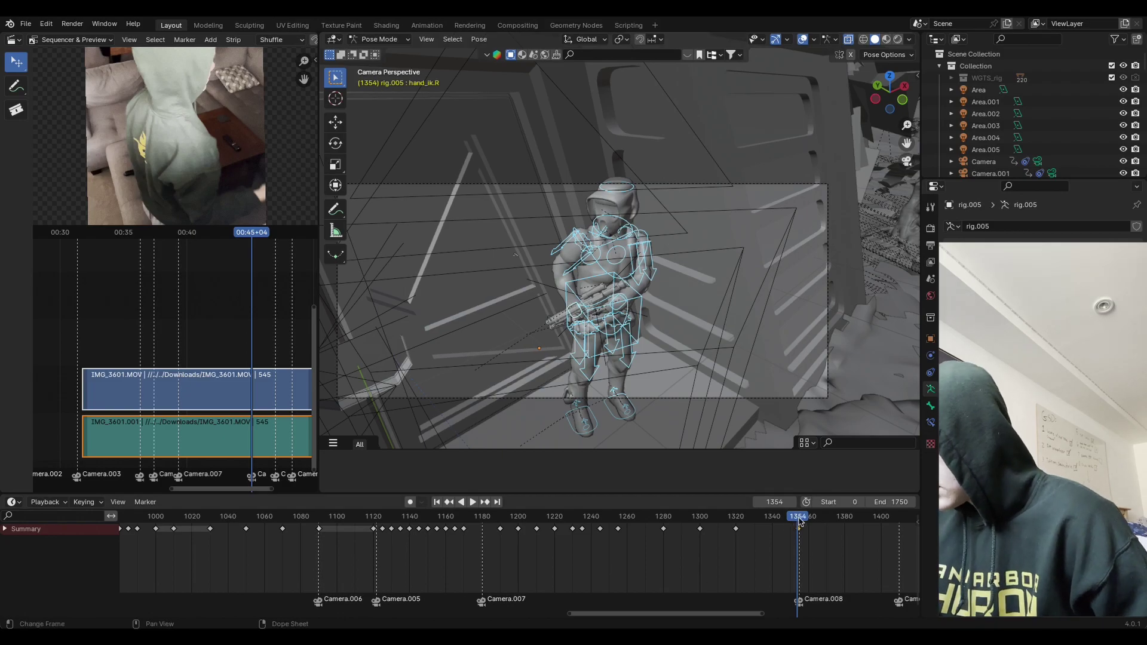
drag(800, 521, 735, 524)
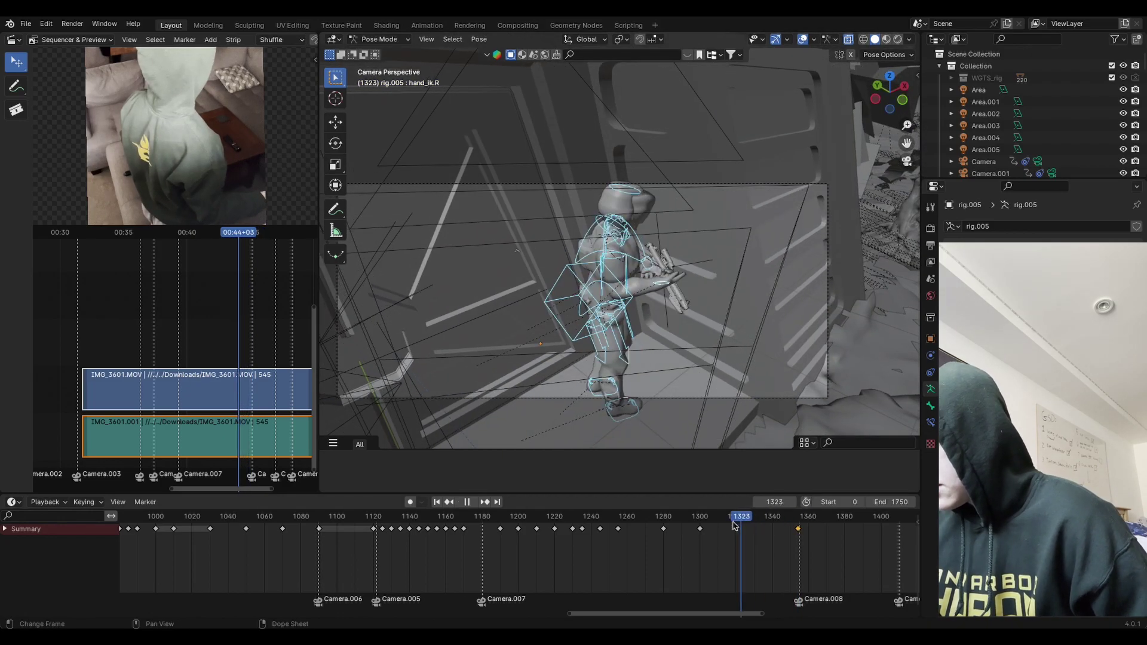
key(space)
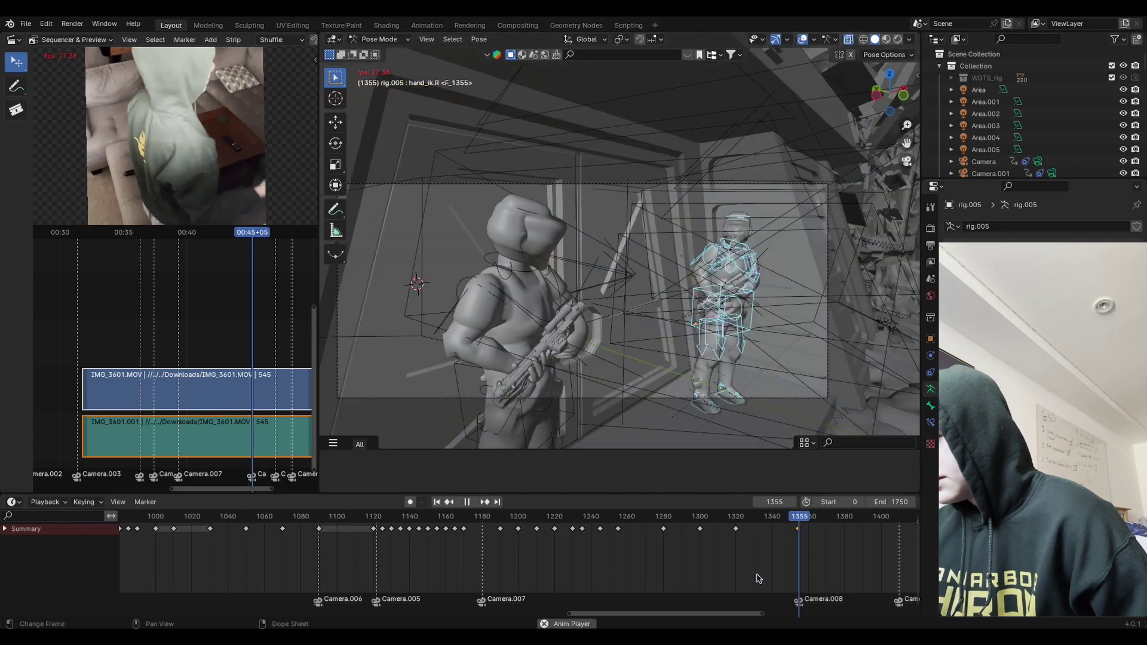
Step: Stop playback, scrub to around frame 1340 and select the right foot control foot_ik.R
key(space)
drag(739, 524, 770, 567)
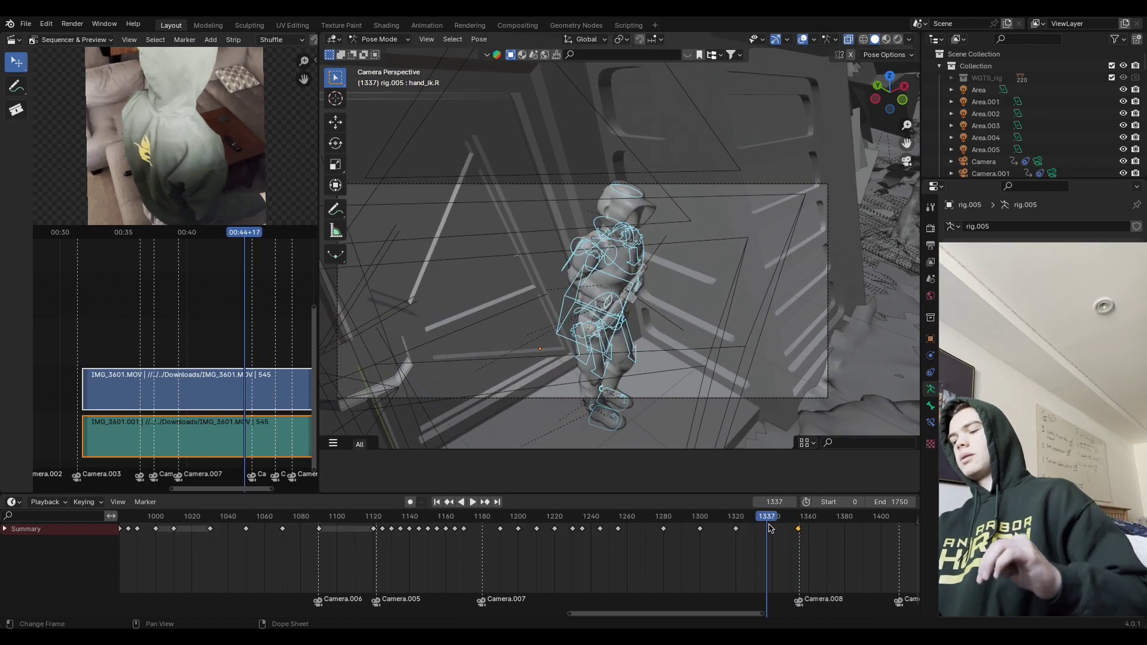
drag(769, 527, 771, 521)
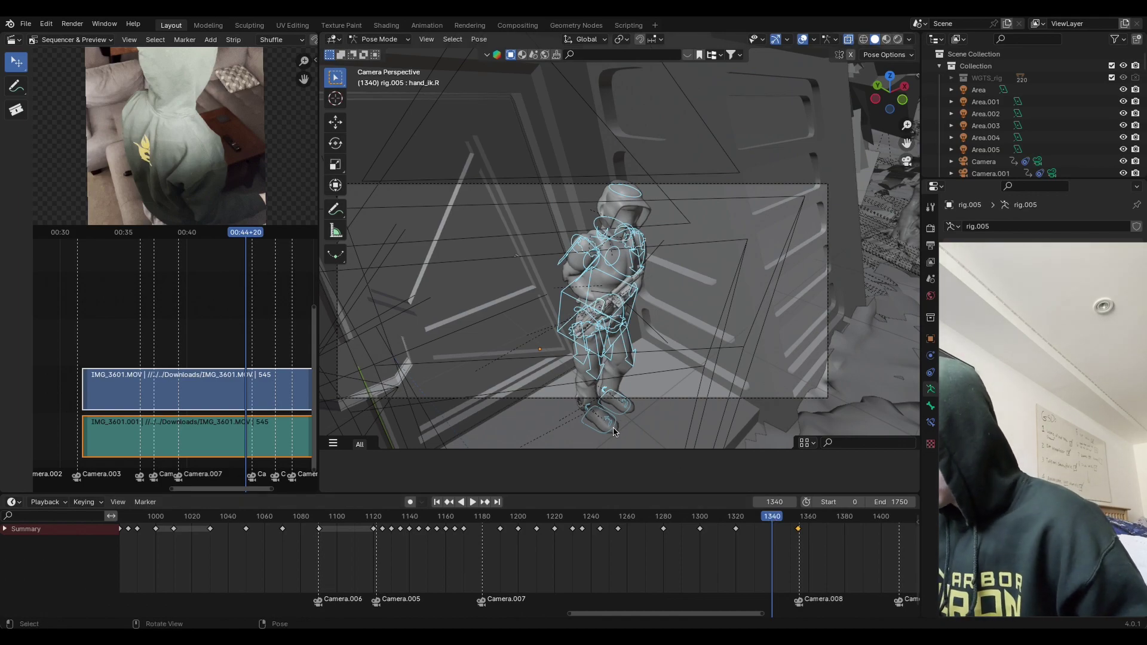
click(614, 431)
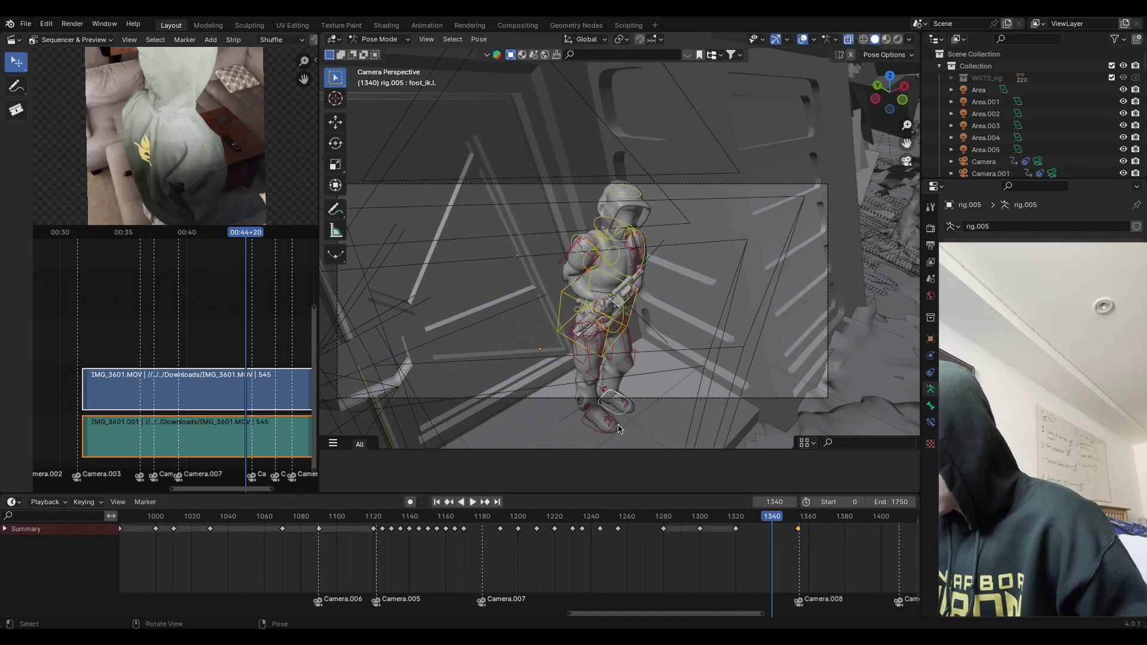
drag(798, 522, 772, 524)
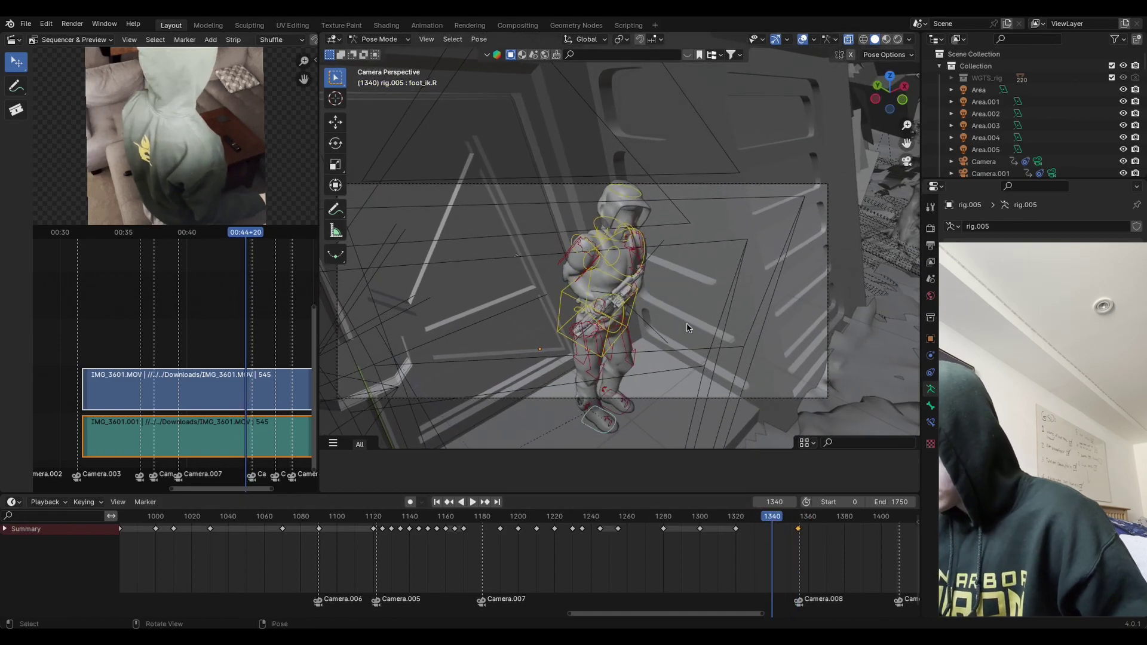
Step: Move foot_ik.R to a new spot and turn it about 40 degrees around Z
key(g)
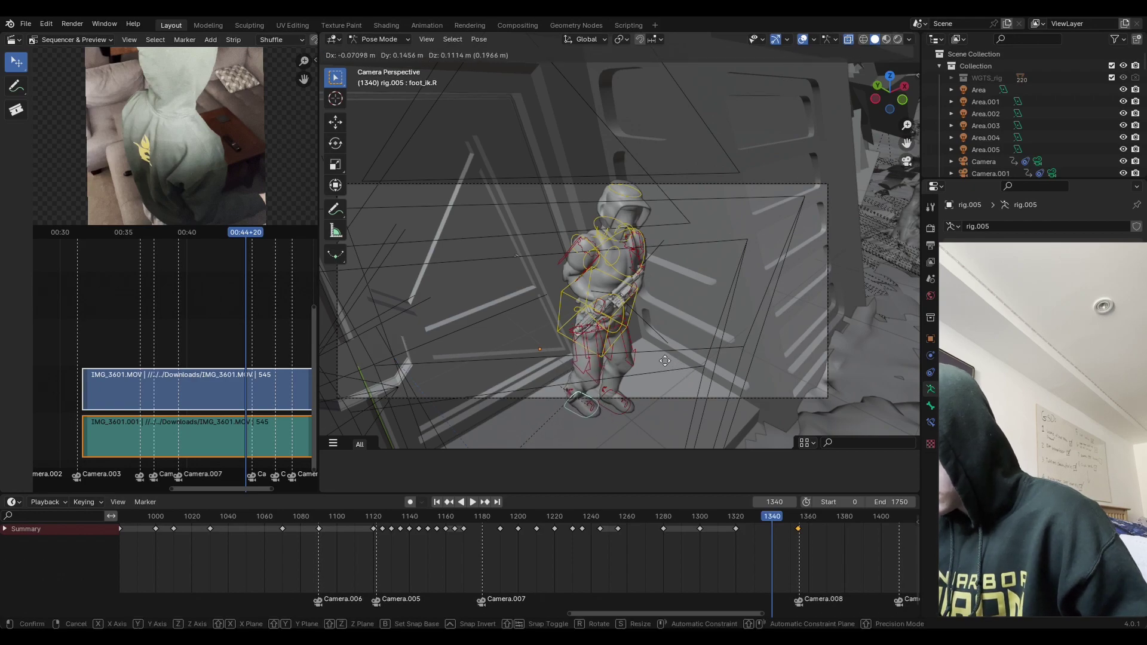
click(685, 351)
key(r)
key(z)
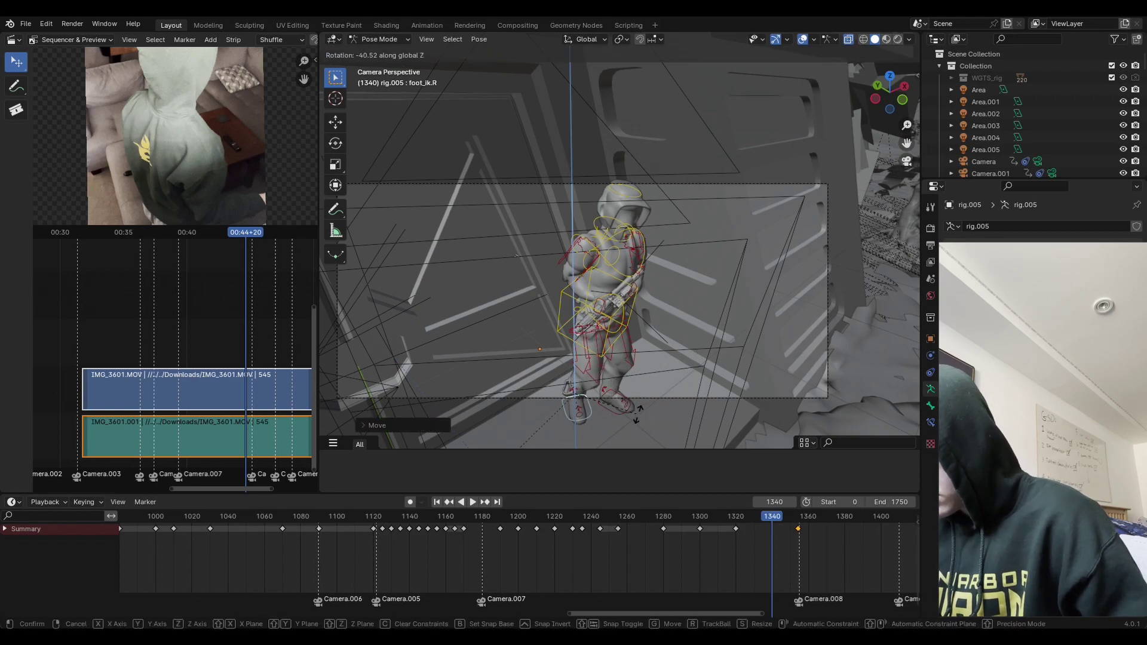
click(635, 403)
Step: Rotate the right thigh control thigh_ik.R and readjust the right foot's position
click(606, 373)
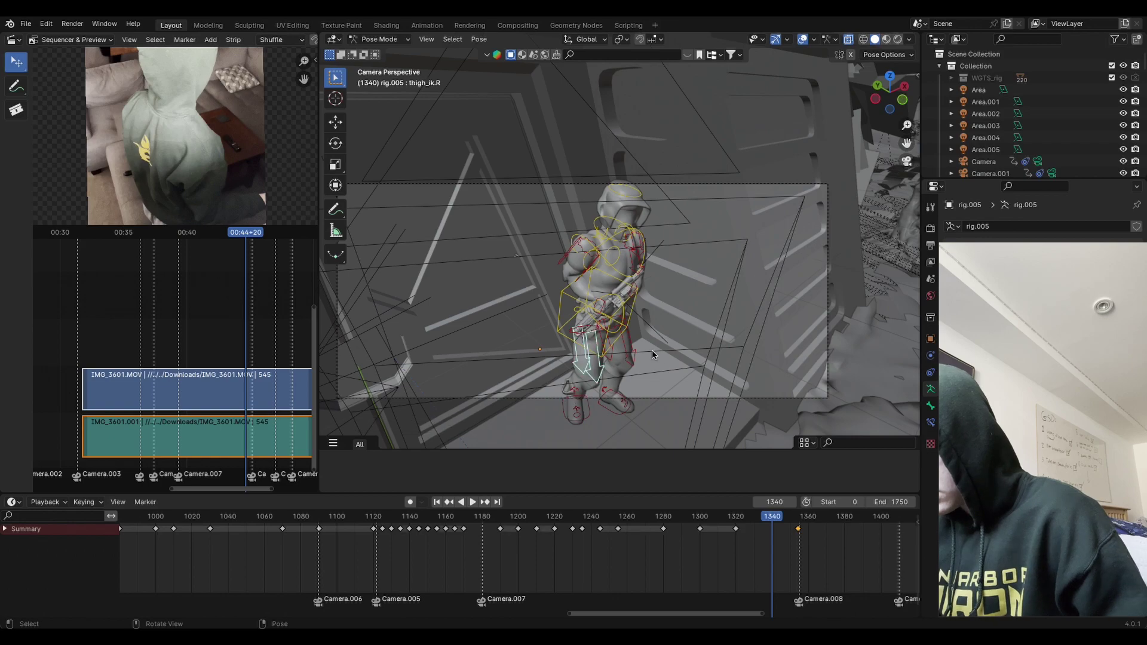
click(589, 406)
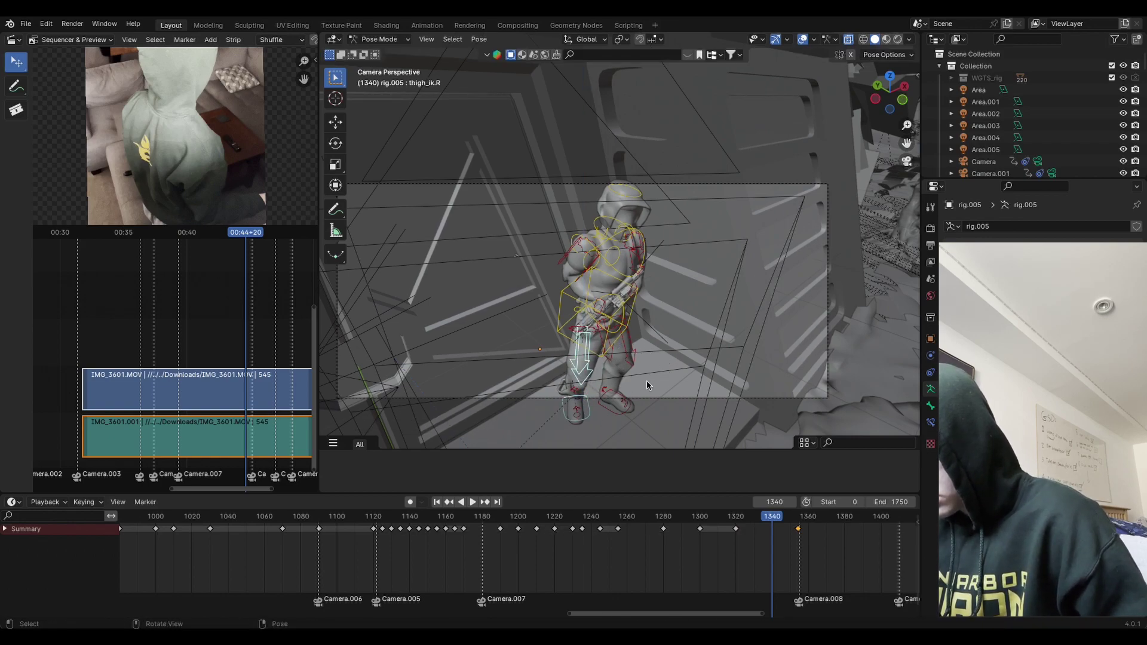
key(r)
click(679, 371)
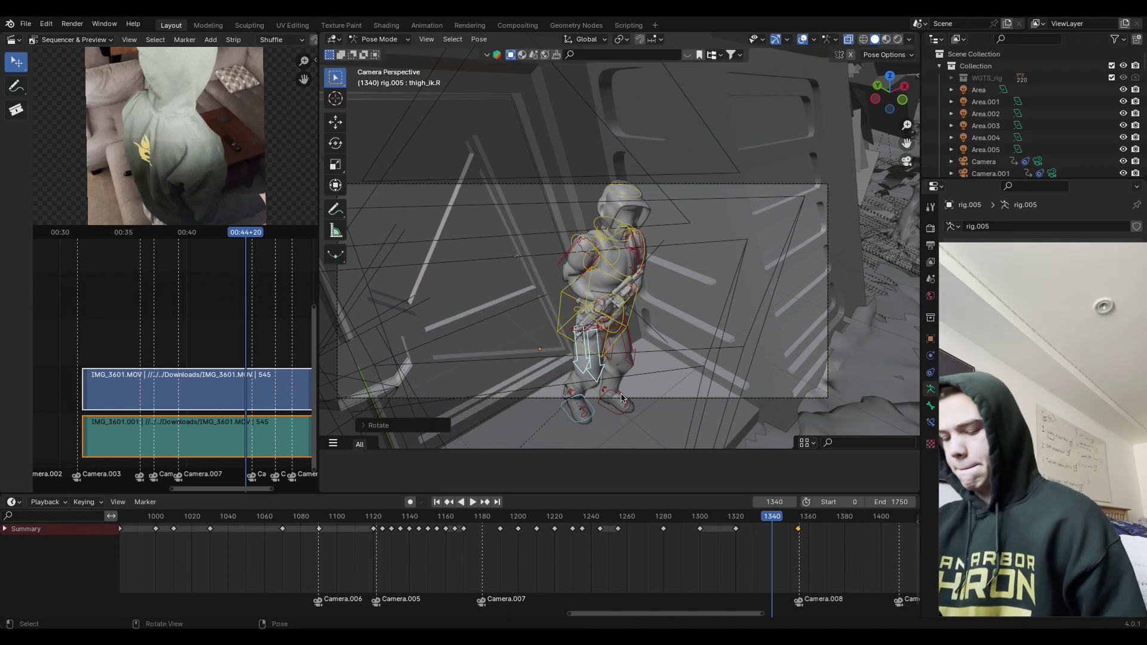
click(590, 413)
key(g)
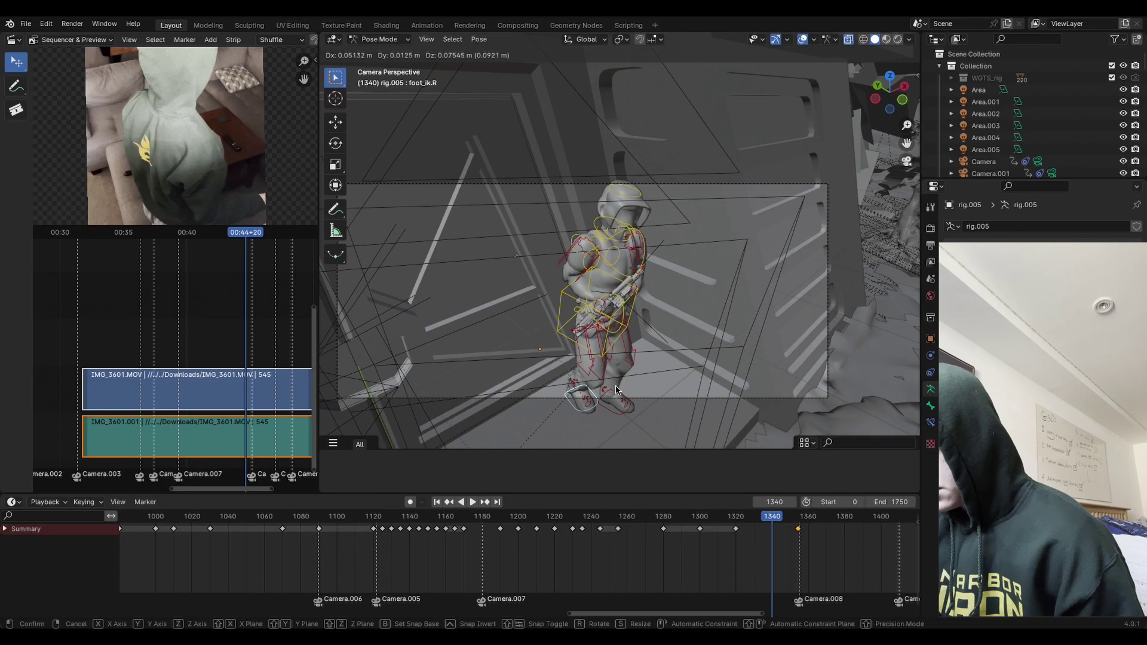
click(690, 356)
Step: Key location and rotation for all rig bones at frame 1340
key(i)
click(694, 366)
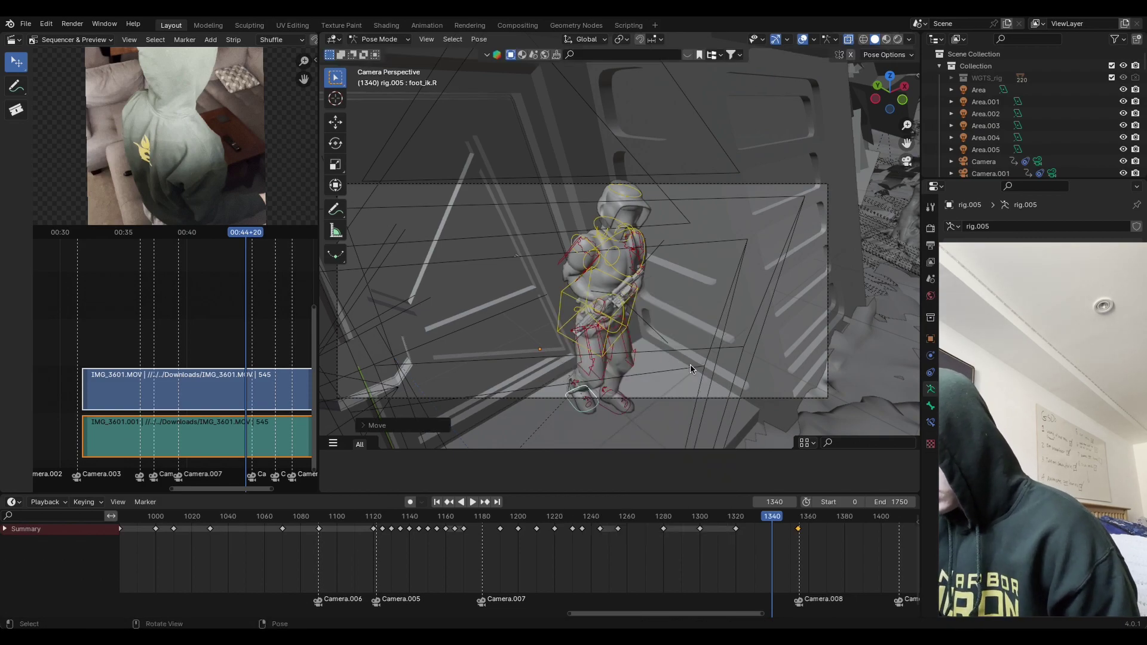
key(a)
key(i)
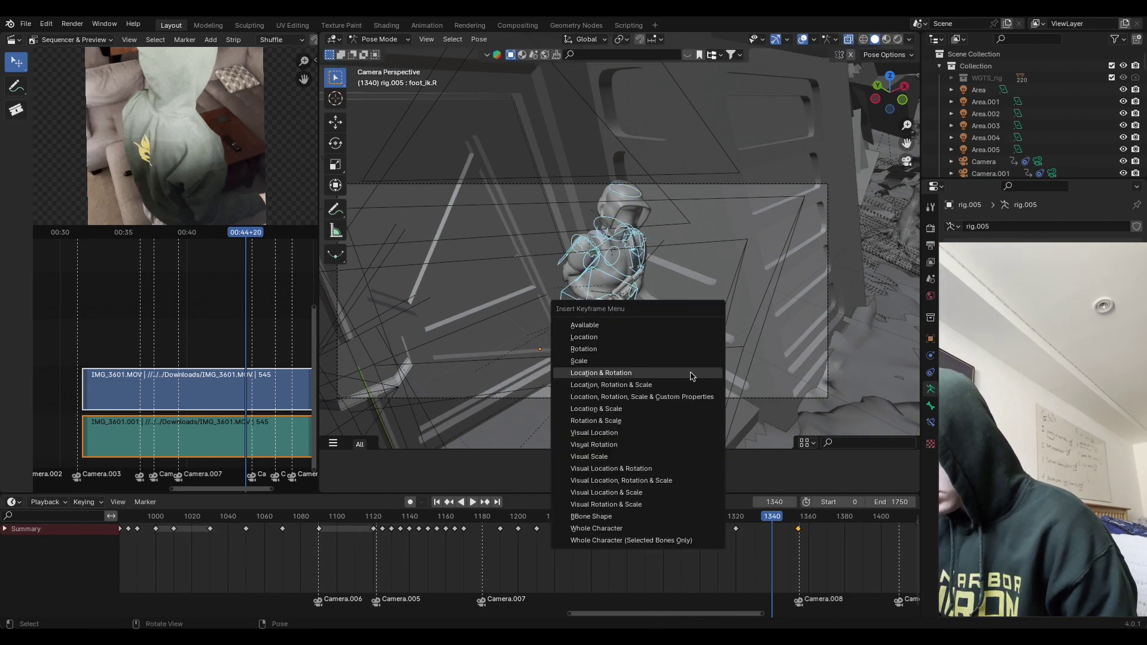
click(690, 379)
click(618, 306)
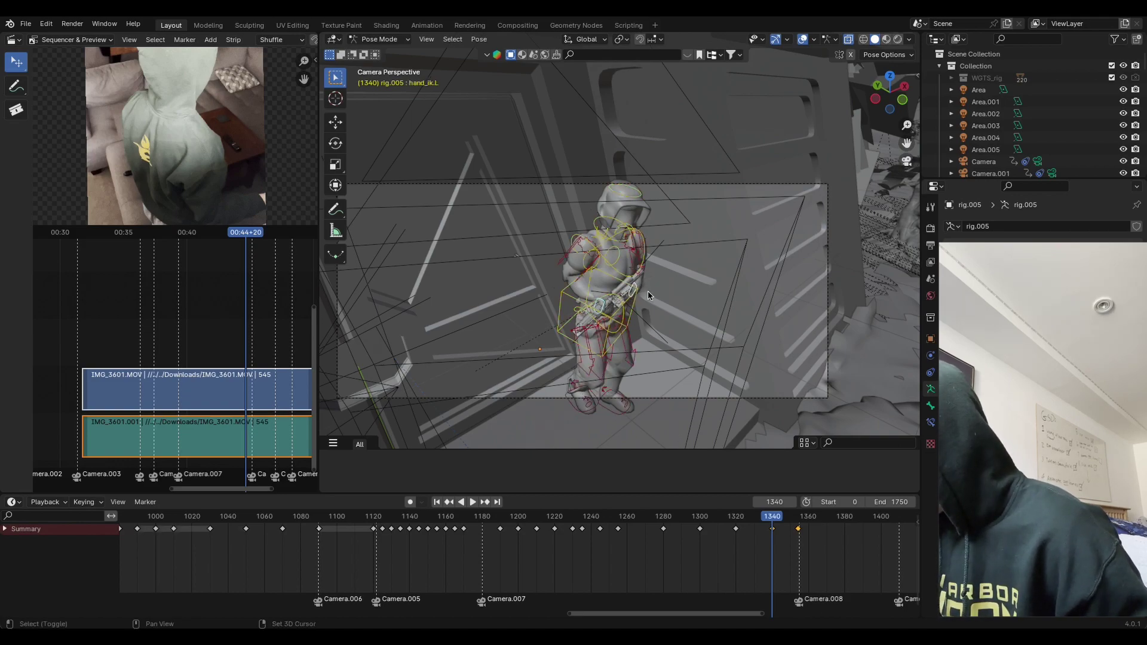
Step: Move the left hand control hand_ik.L and key location and rotation for all bones
key(g)
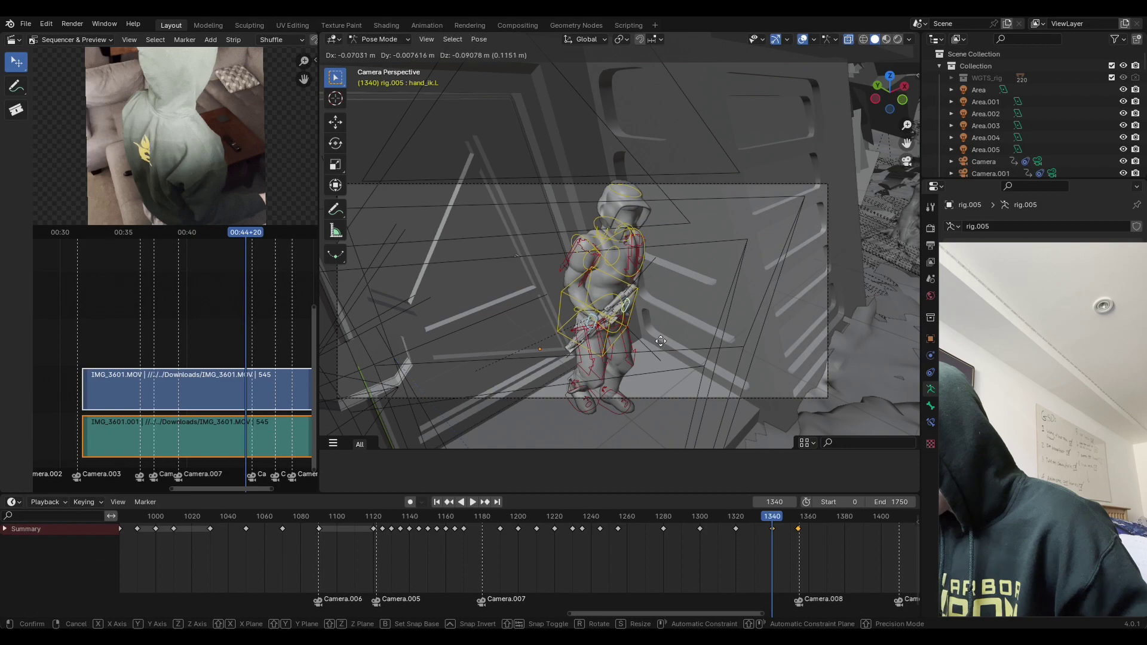
click(660, 339)
key(a)
key(i)
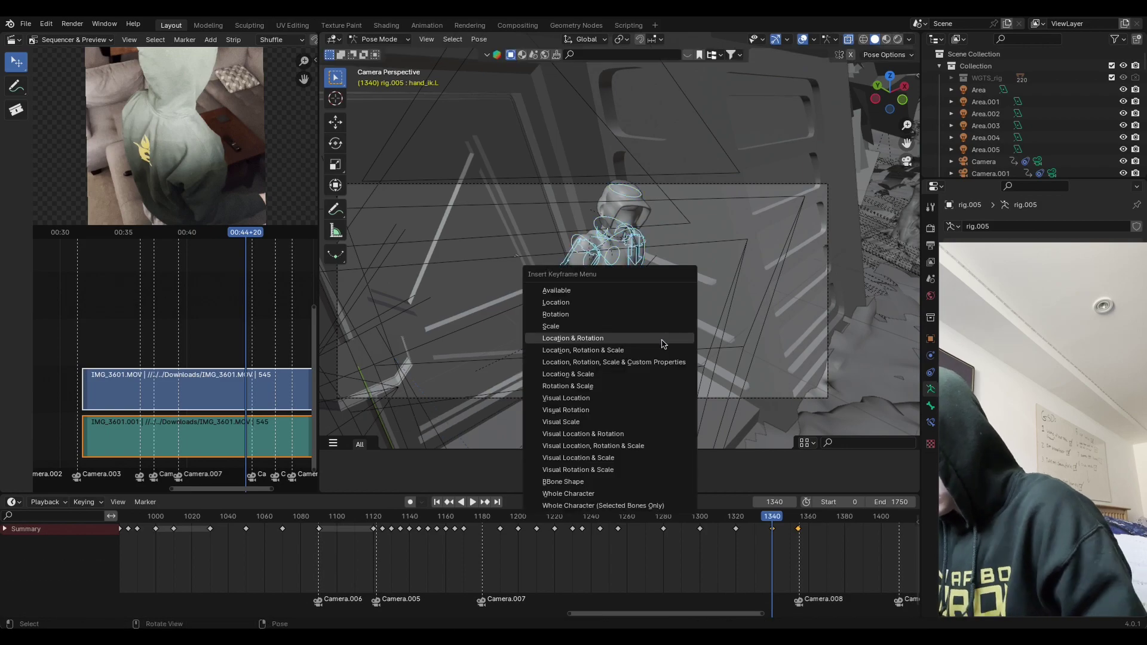
click(662, 354)
Step: From a side view, lower hand_ik.R vertically and reposition it on the rifle
shift+middle_drag(669, 359, 678, 376)
ctrl+middle_drag(678, 375, 688, 292)
click(607, 353)
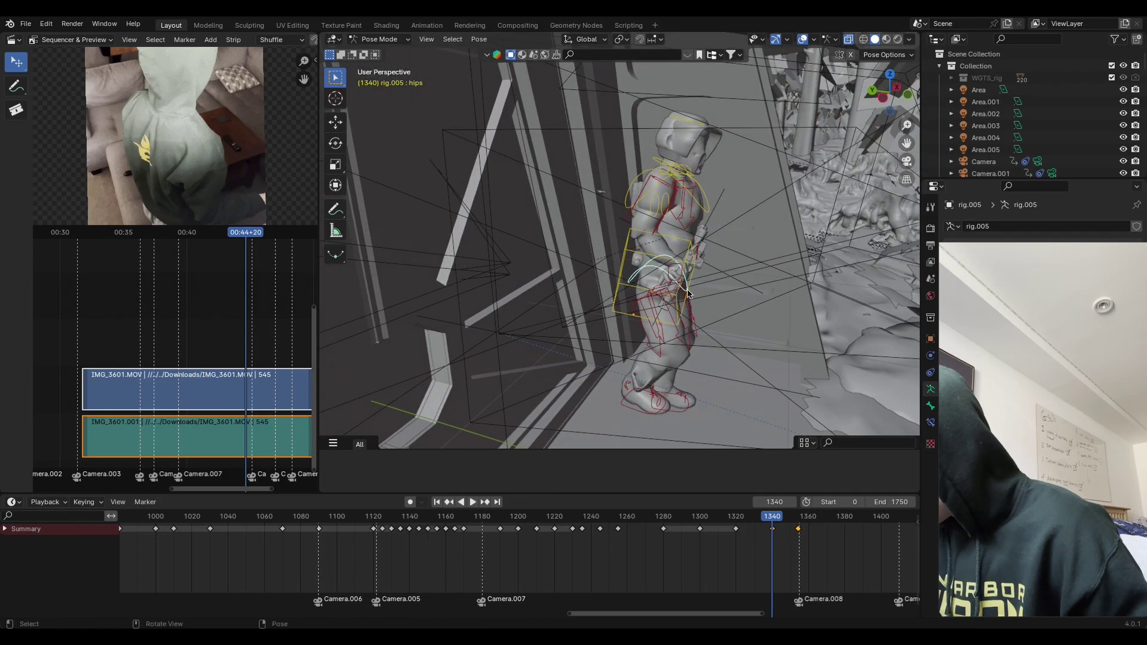
click(687, 263)
scroll(687, 263, up, 6)
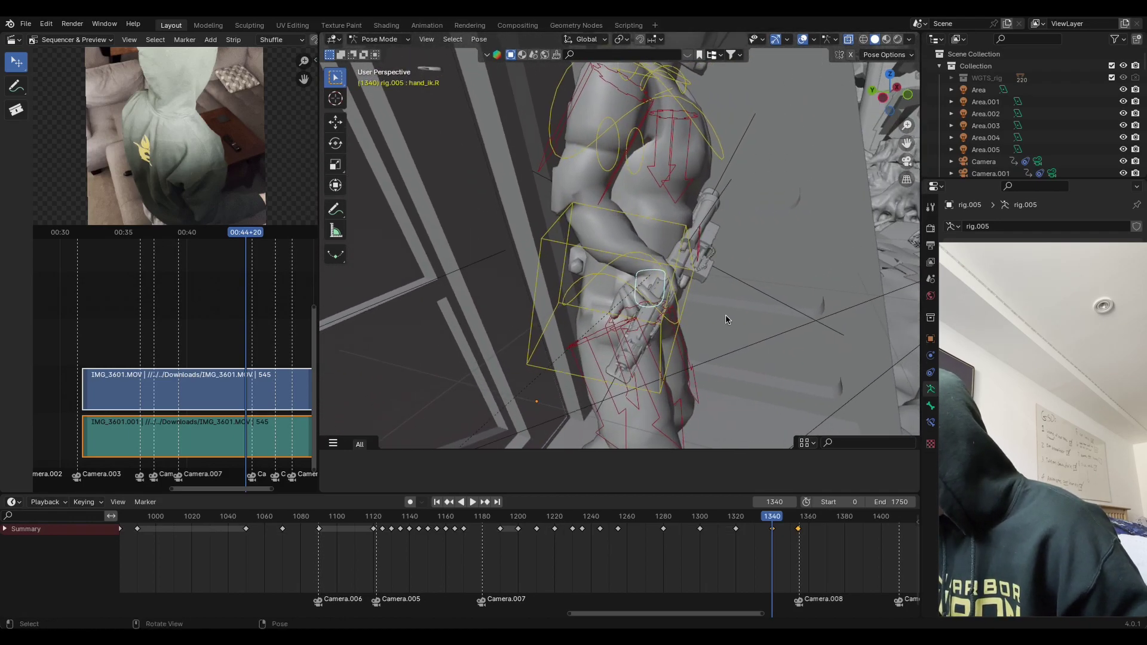
key(g)
key(z)
click(695, 321)
key(g)
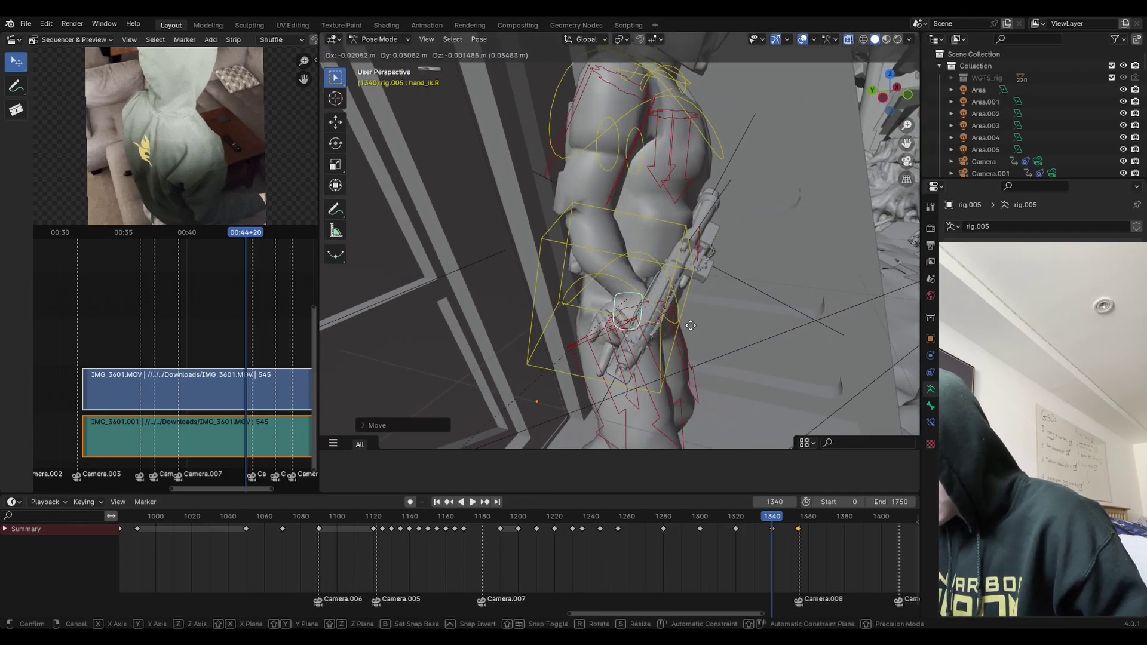
click(682, 323)
Step: In camera view, set the right hand's final position and key location and rotation for all bones
key(KP_0)
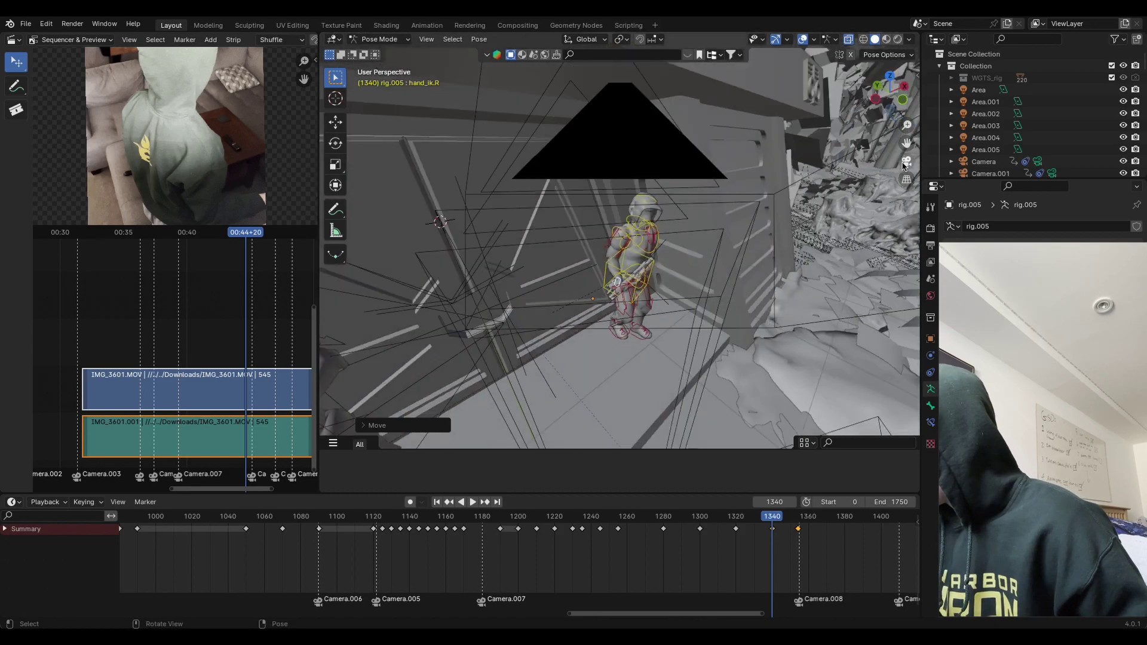
key(g)
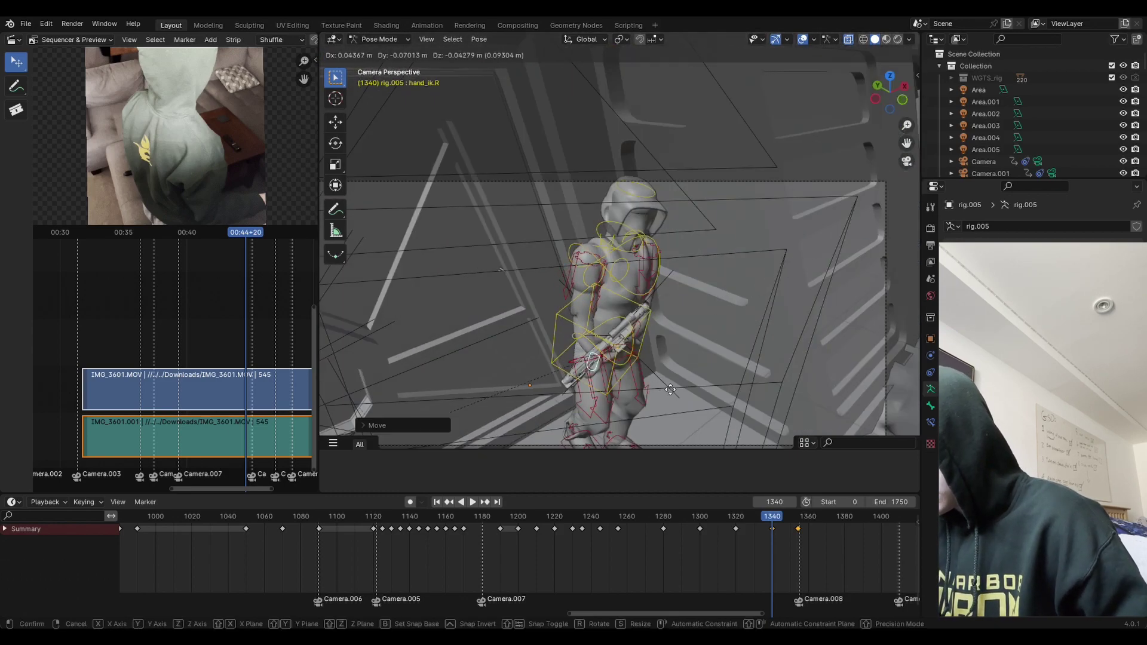
click(669, 392)
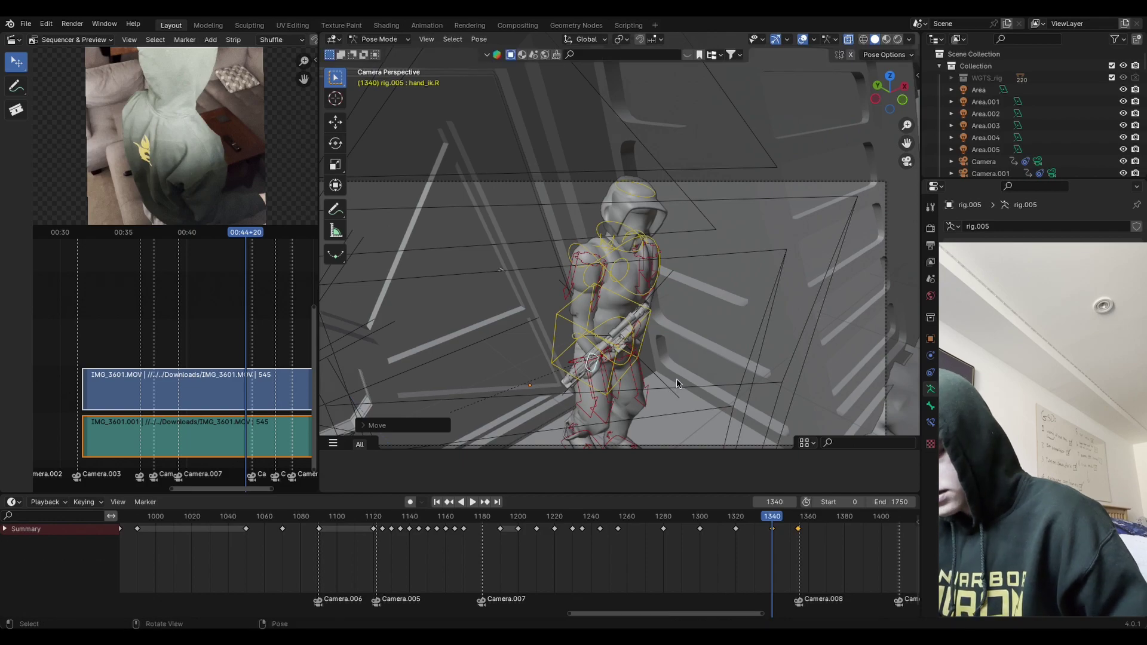
key(a)
key(i)
click(678, 380)
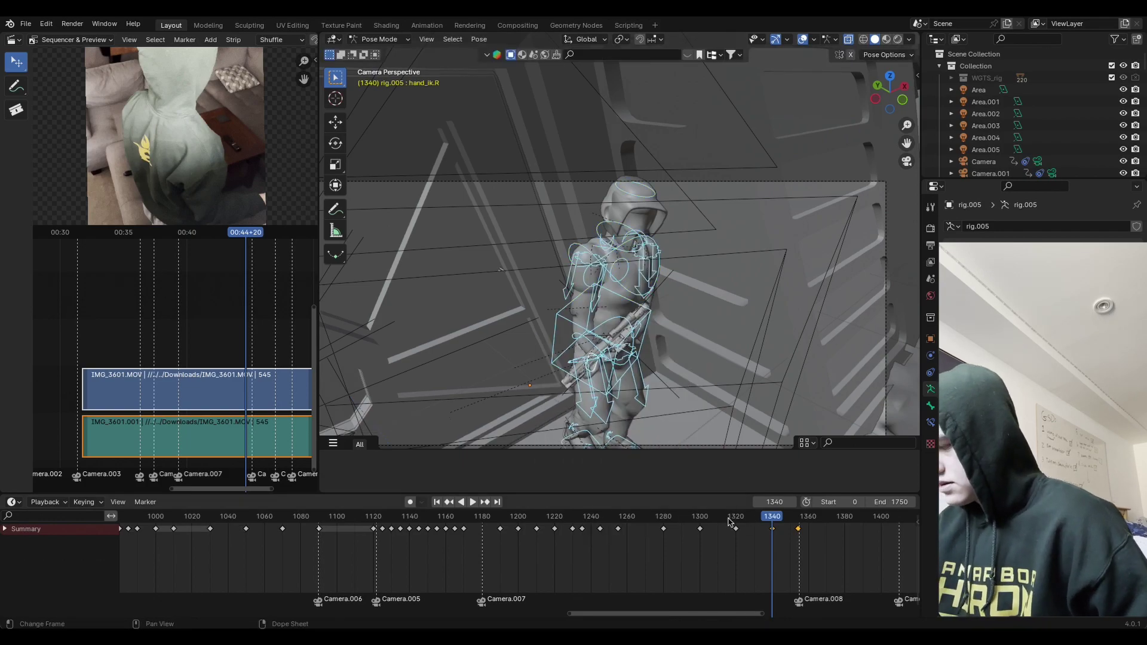
drag(728, 522, 701, 575)
key(space)
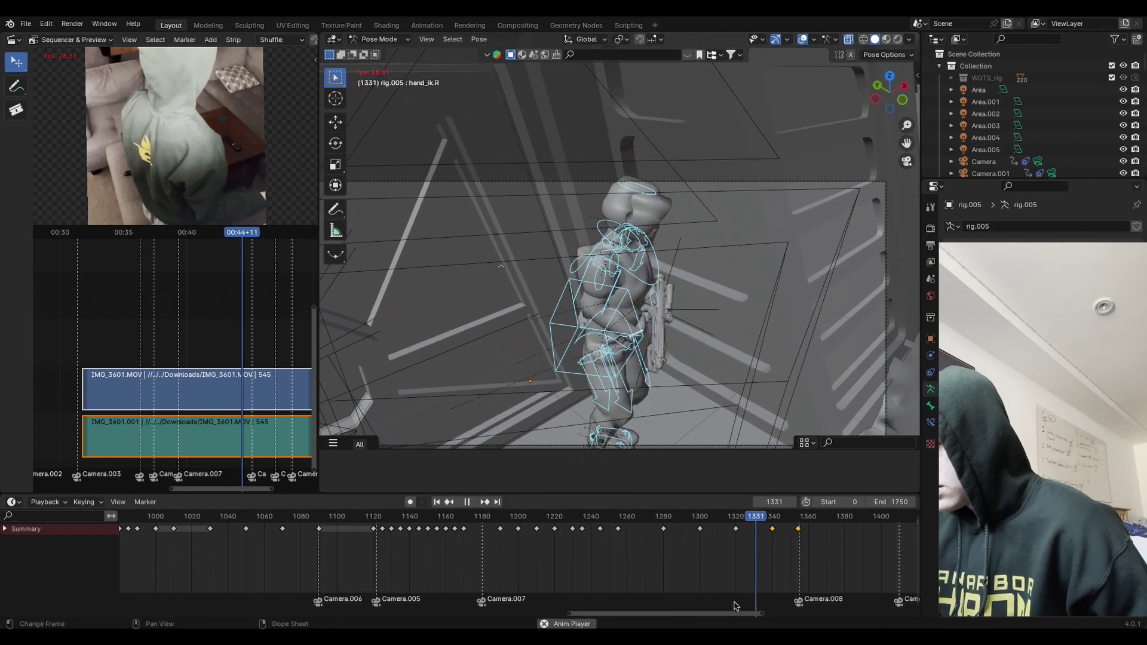
click(713, 519)
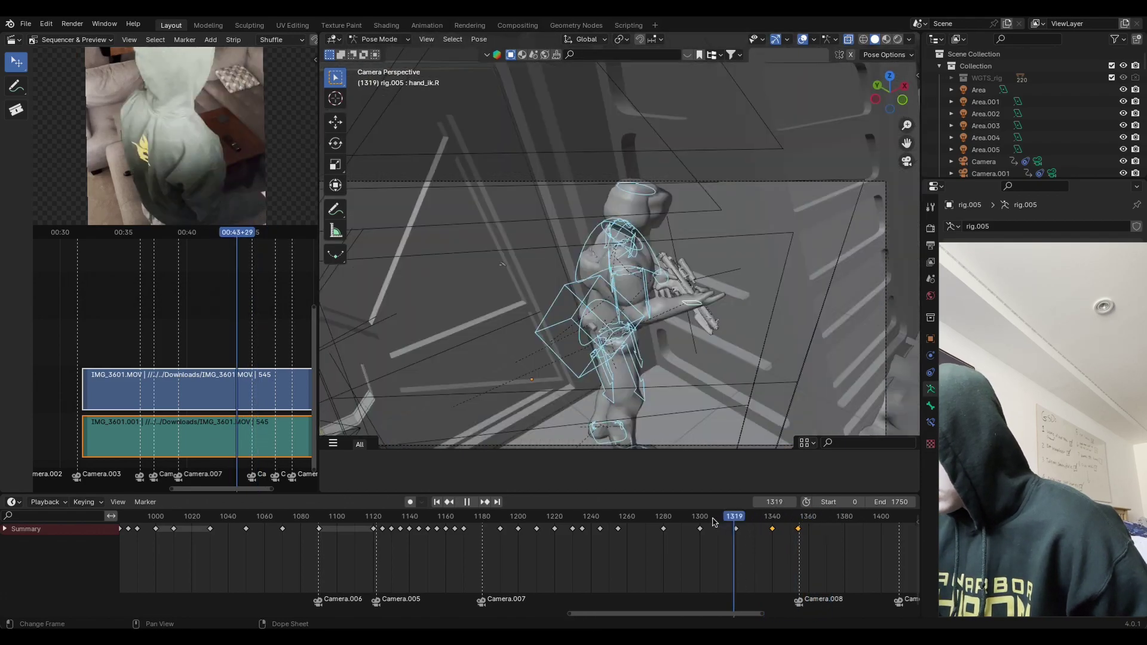
drag(712, 522, 710, 534)
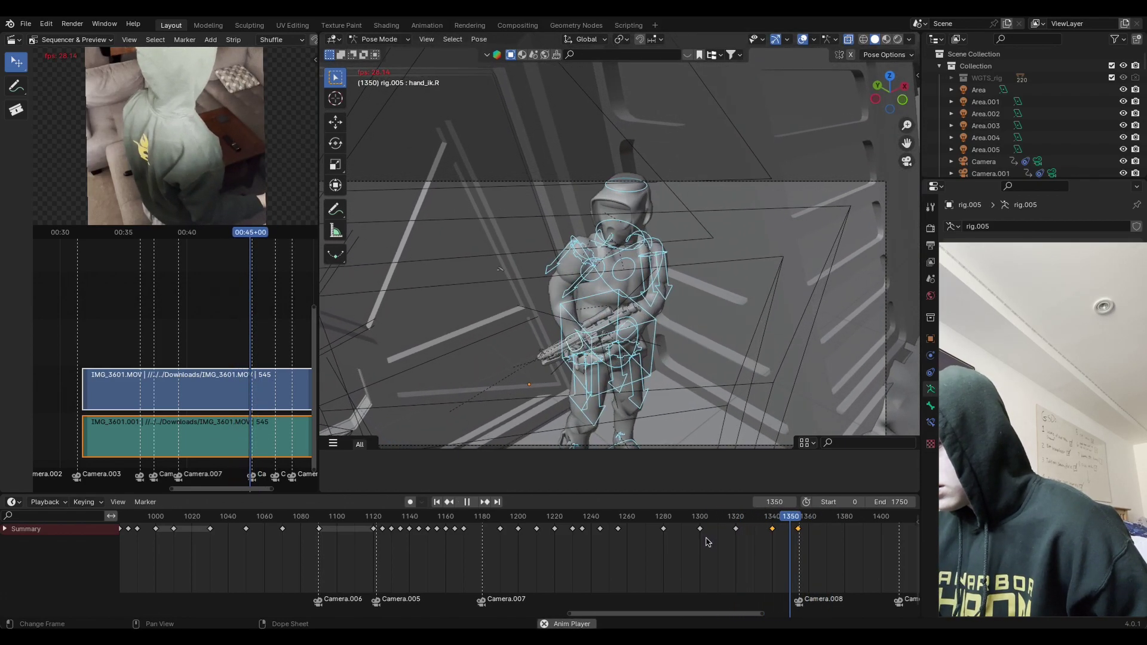
click(709, 521)
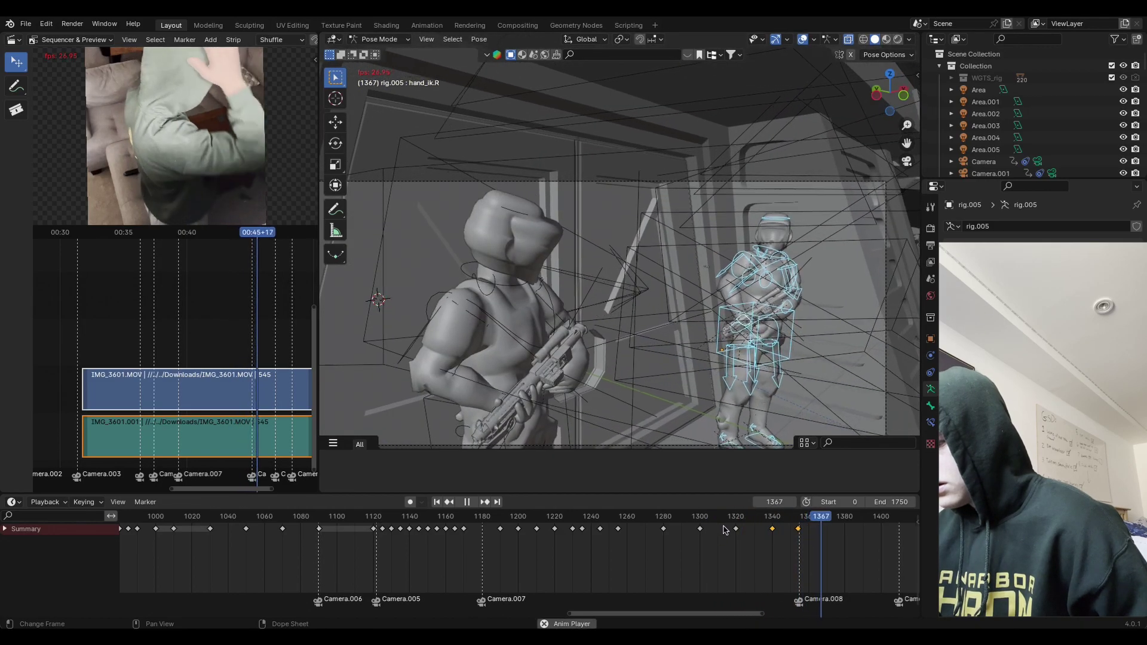
click(736, 523)
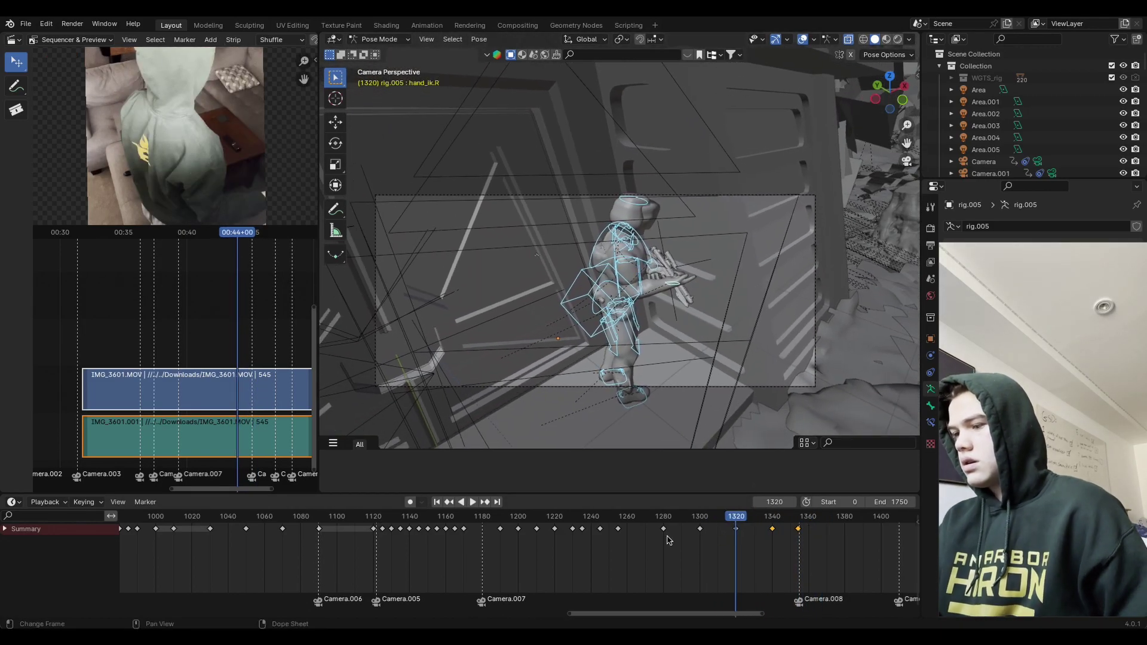
click(674, 528)
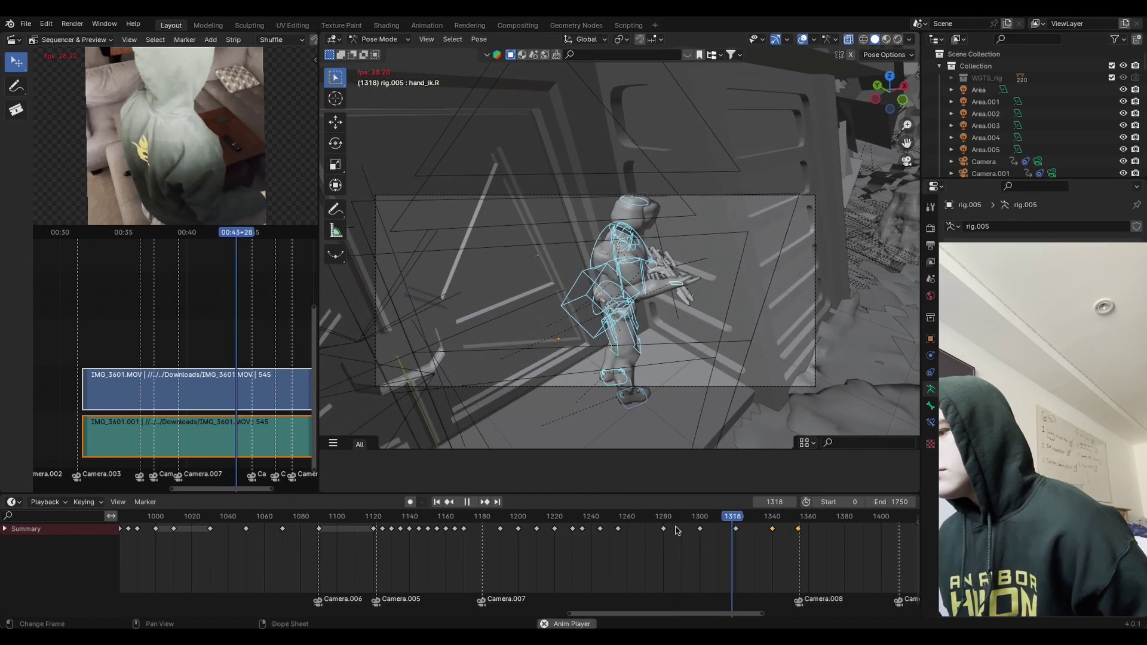
key(space)
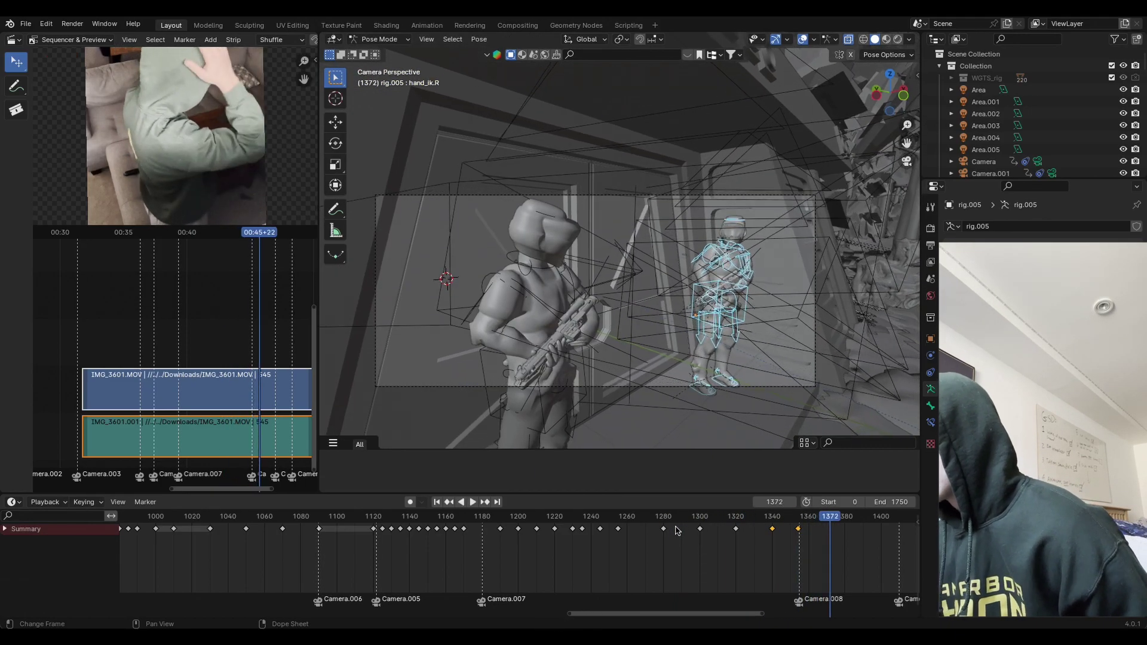
click(724, 522)
key(space)
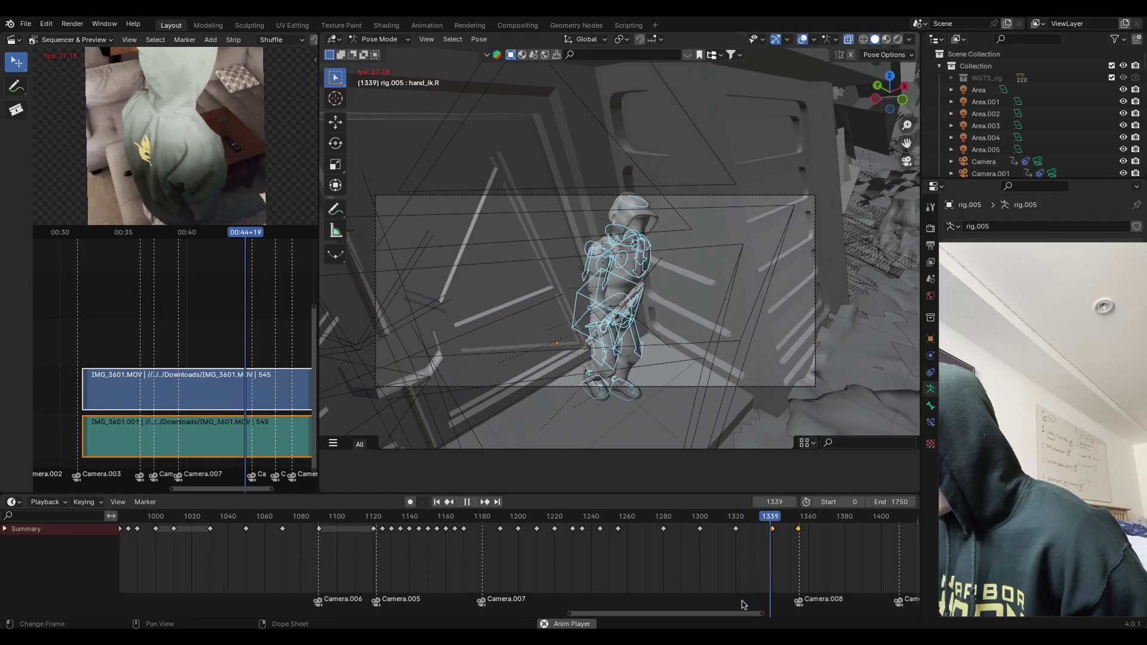
key(space)
drag(732, 526, 725, 529)
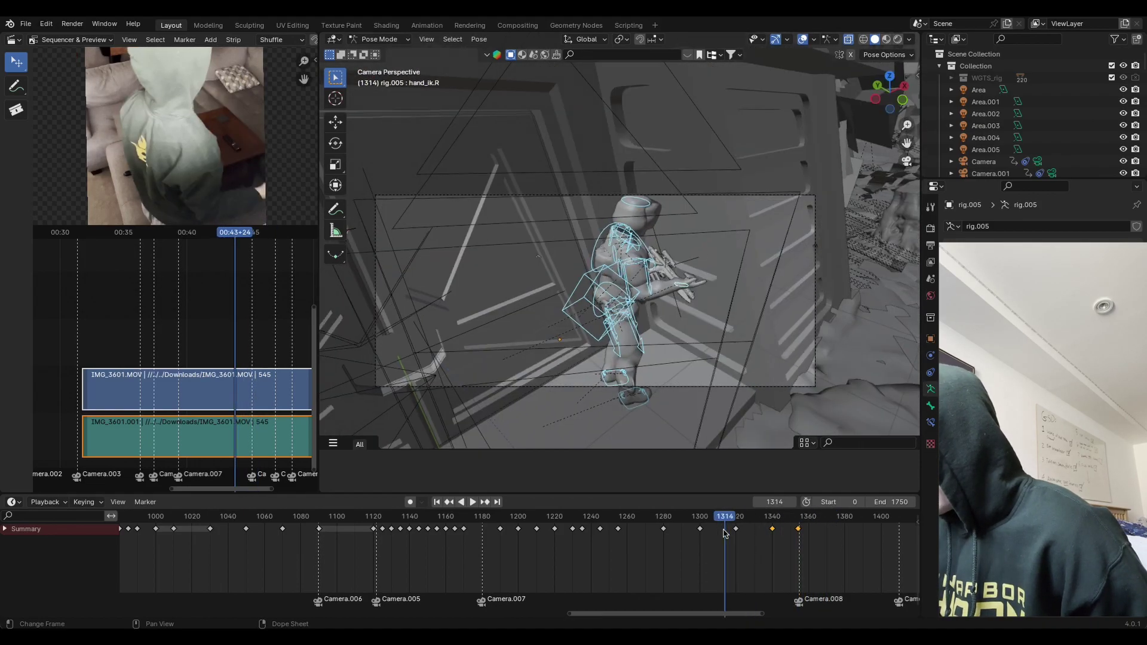
key(space)
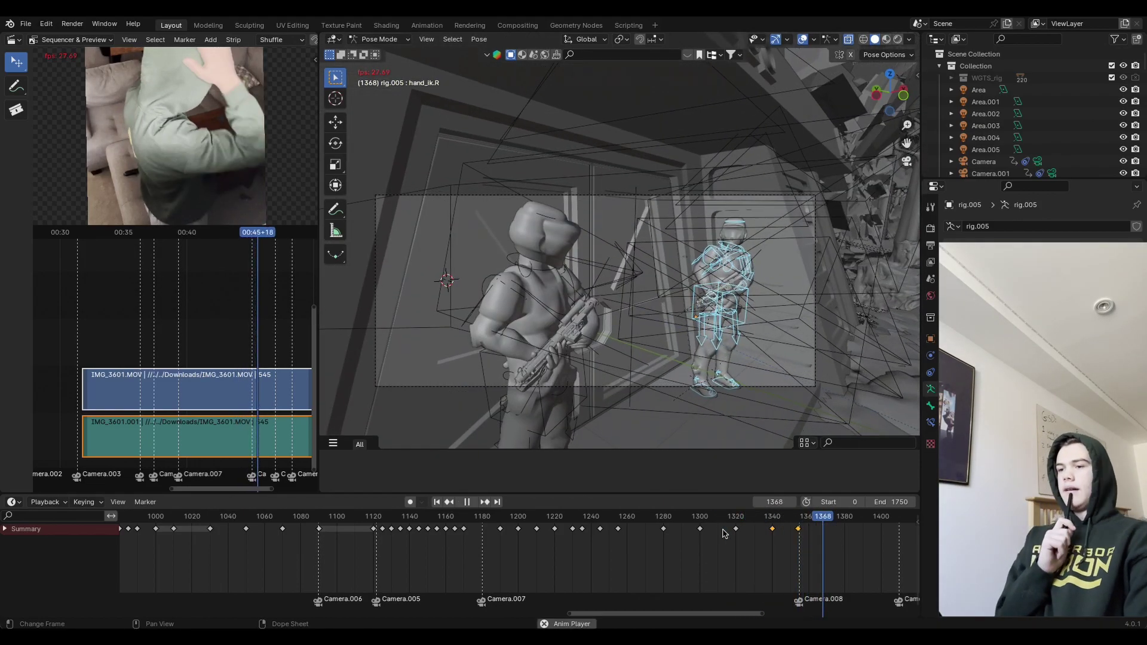
key(space)
drag(760, 519, 740, 519)
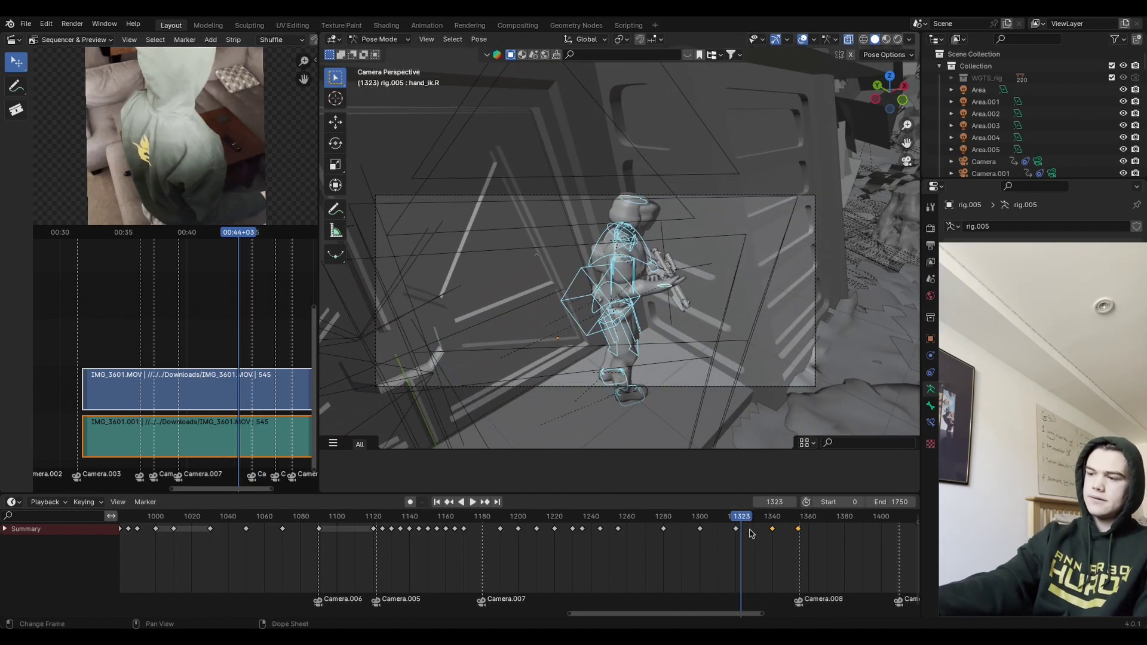
key(space)
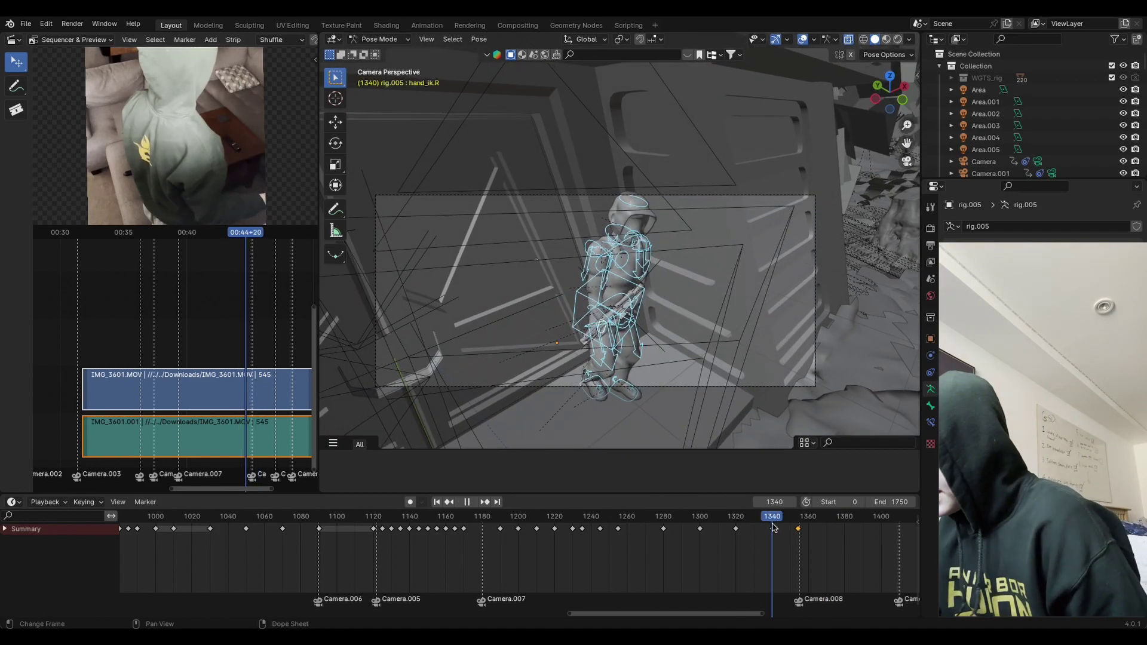
click(737, 517)
key(space)
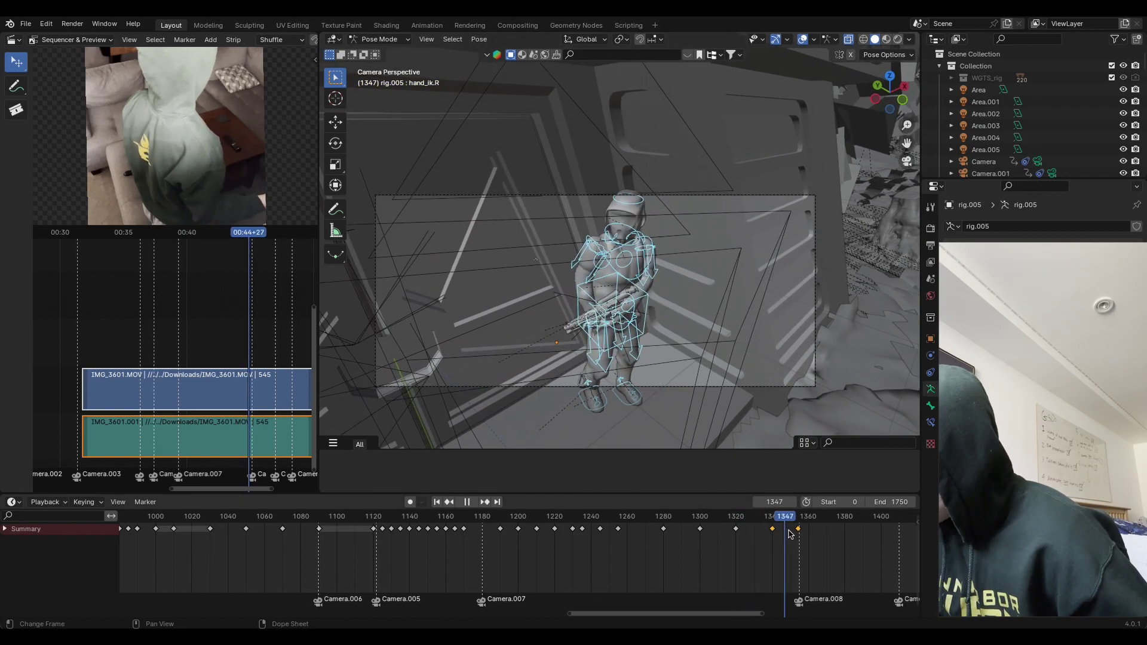
key(Escape)
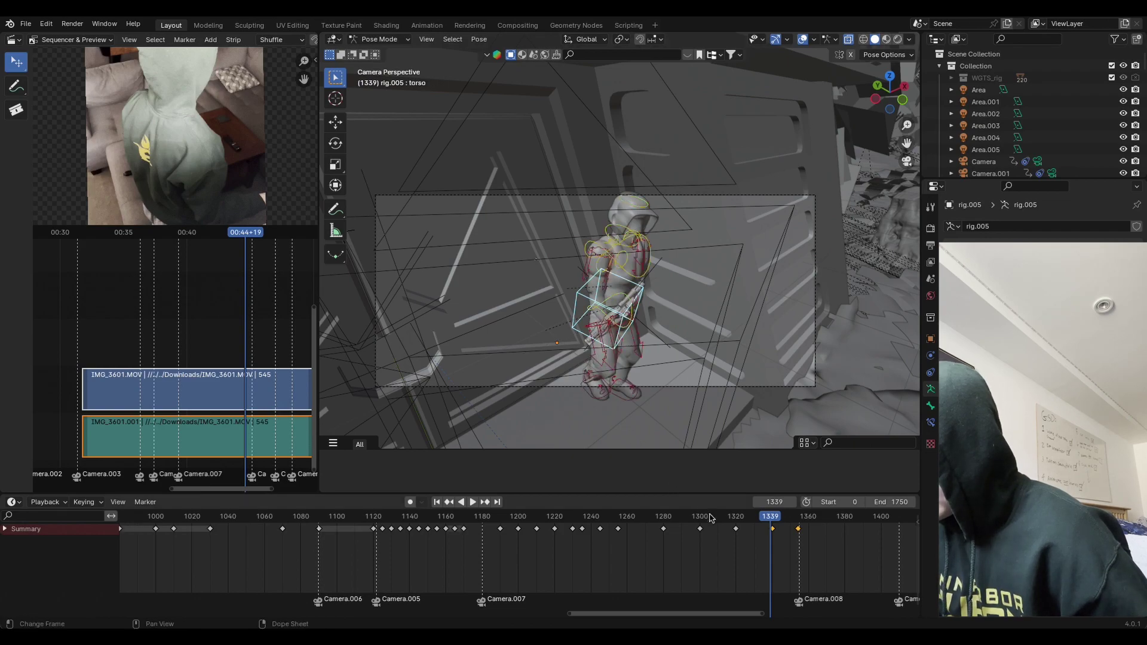
Step: Place the pose key at frame 1340, turn the torso about Z and keyframe it
key(g)
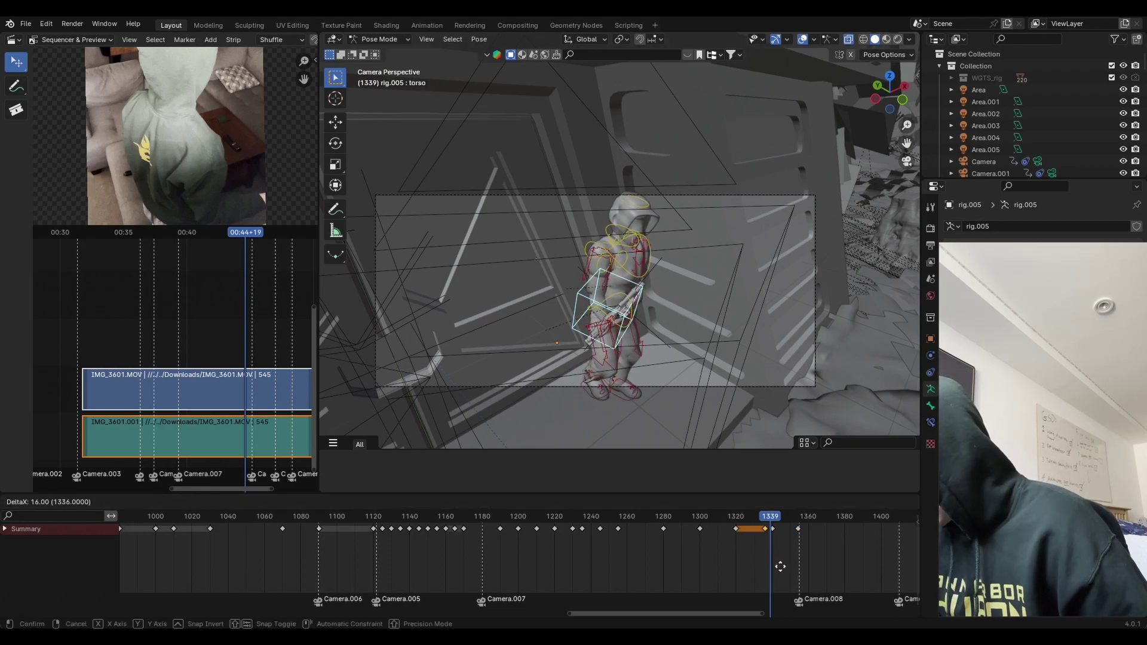
click(785, 570)
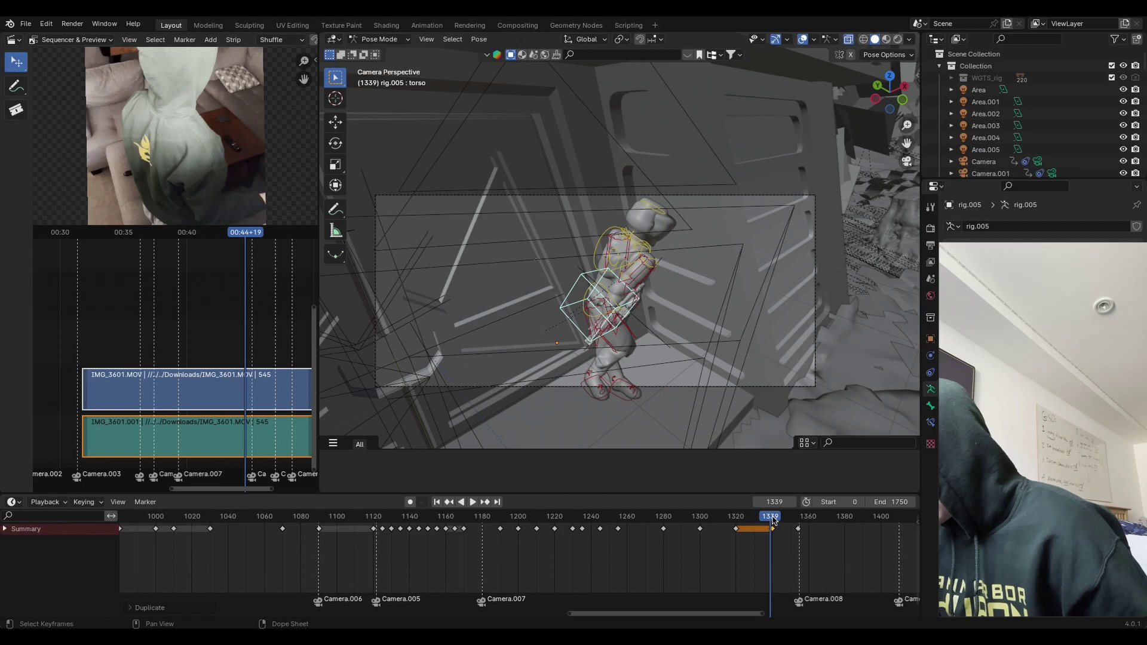
key(space)
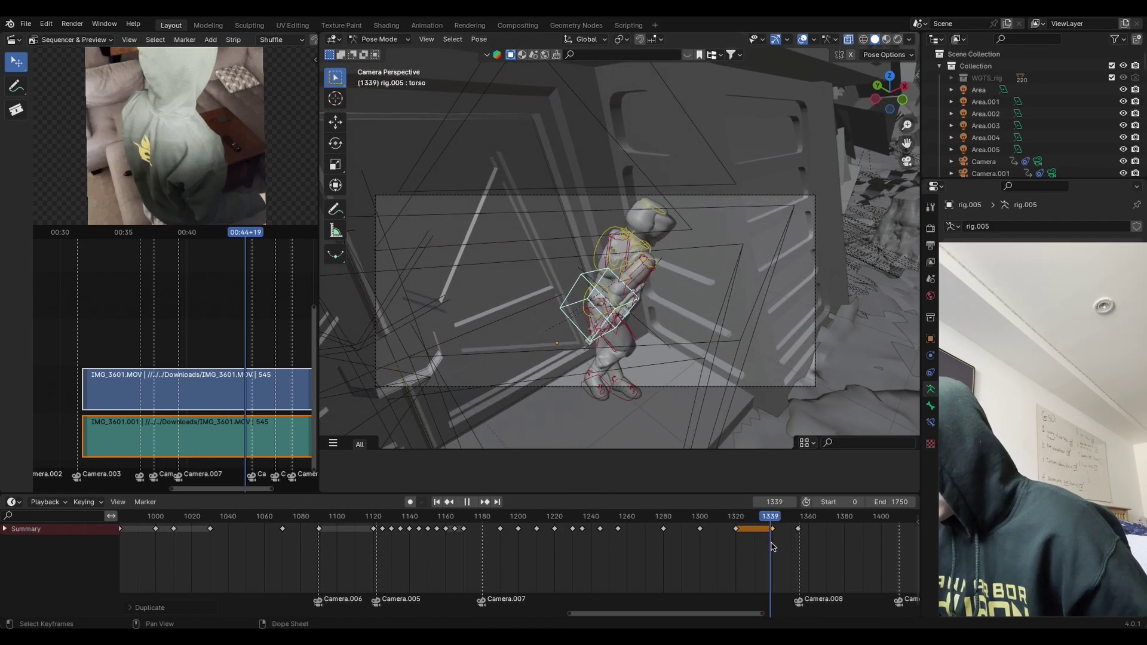
key(r)
key(z)
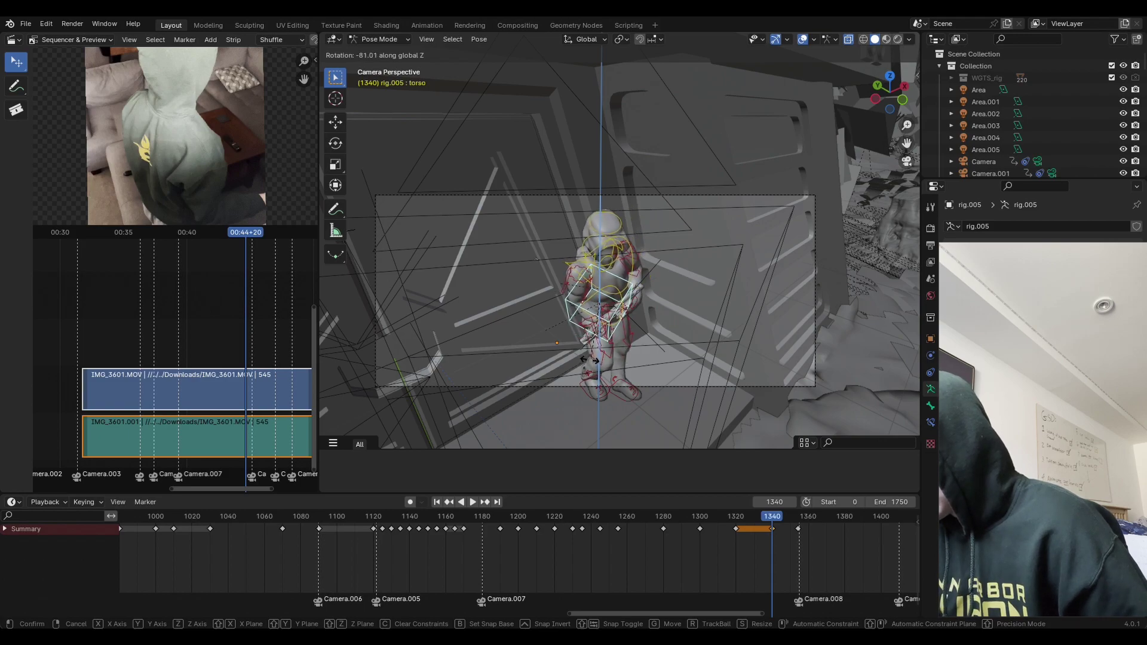
click(591, 357)
key(i)
click(700, 327)
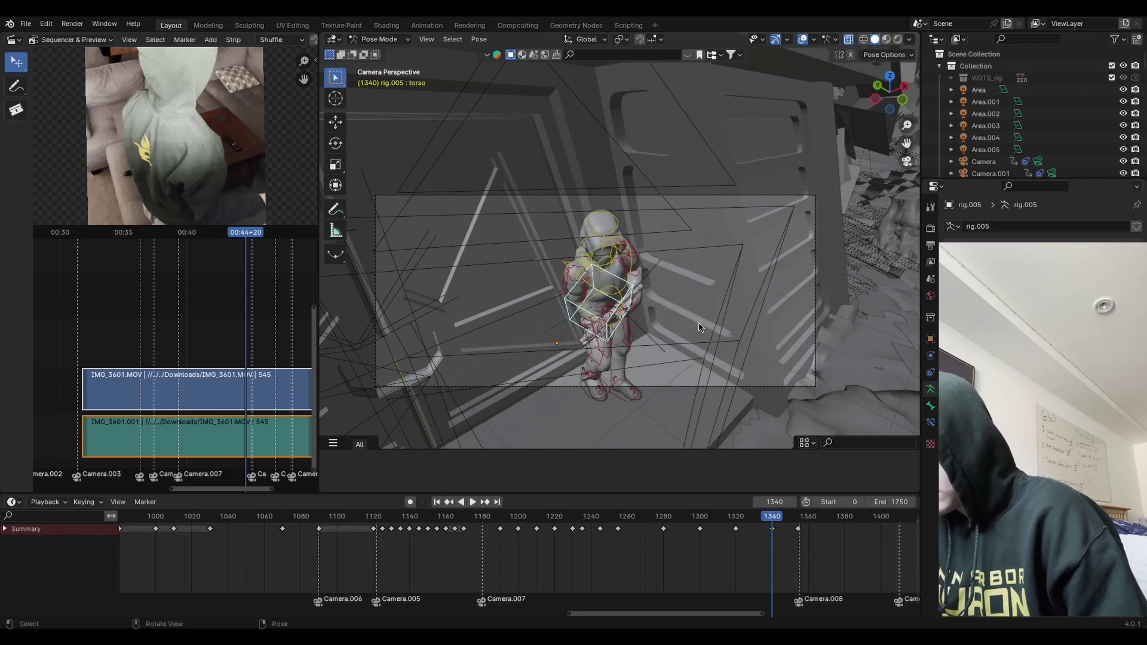
Step: Replay the motion from the new torso key around frame 1340 to check it
key(space)
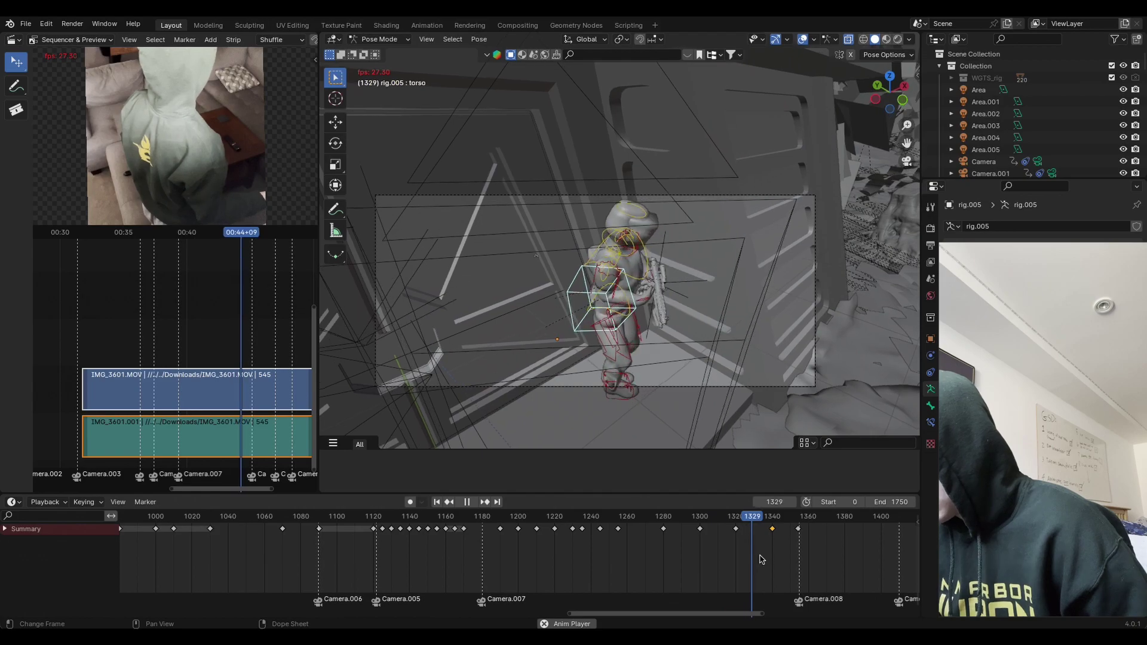
key(space)
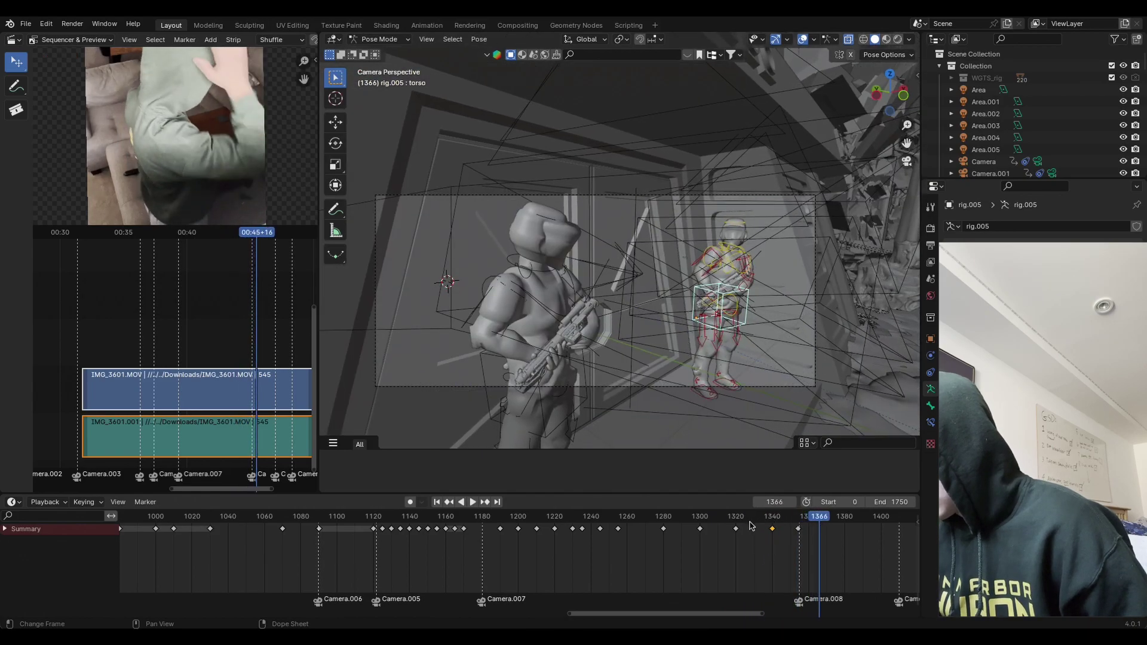
drag(752, 526, 773, 540)
key(space)
drag(770, 465, 769, 453)
middle_drag(710, 328, 730, 311)
Step: Turn the torso slightly about Z, tilt it about X, and keyframe the adjusted pose
key(r)
key(z)
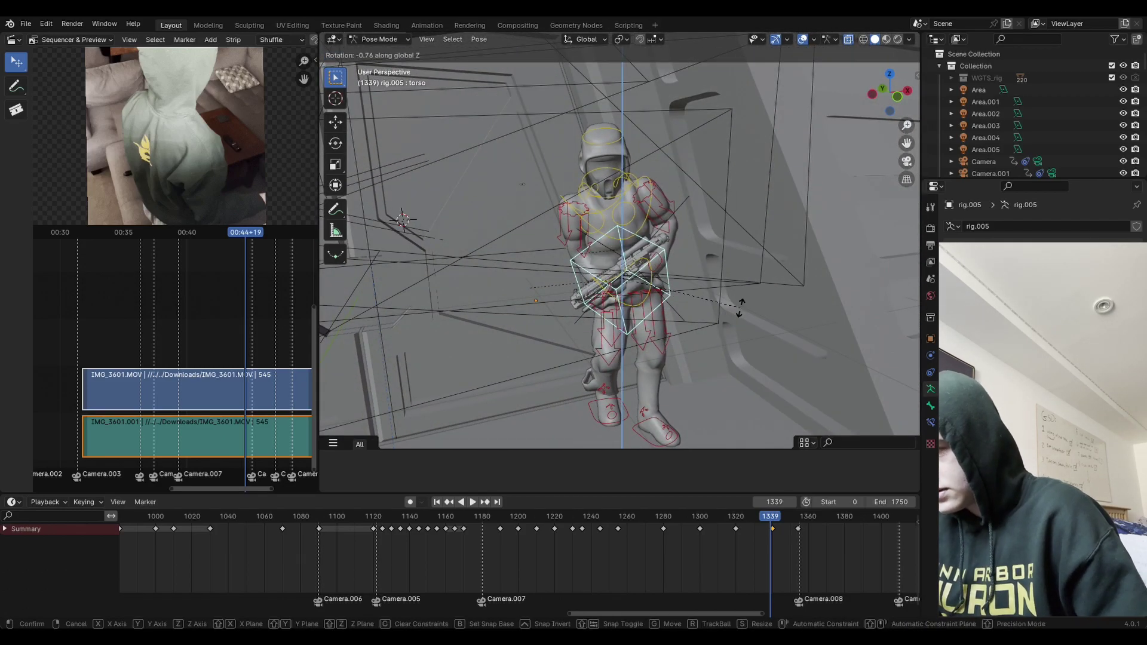
click(752, 276)
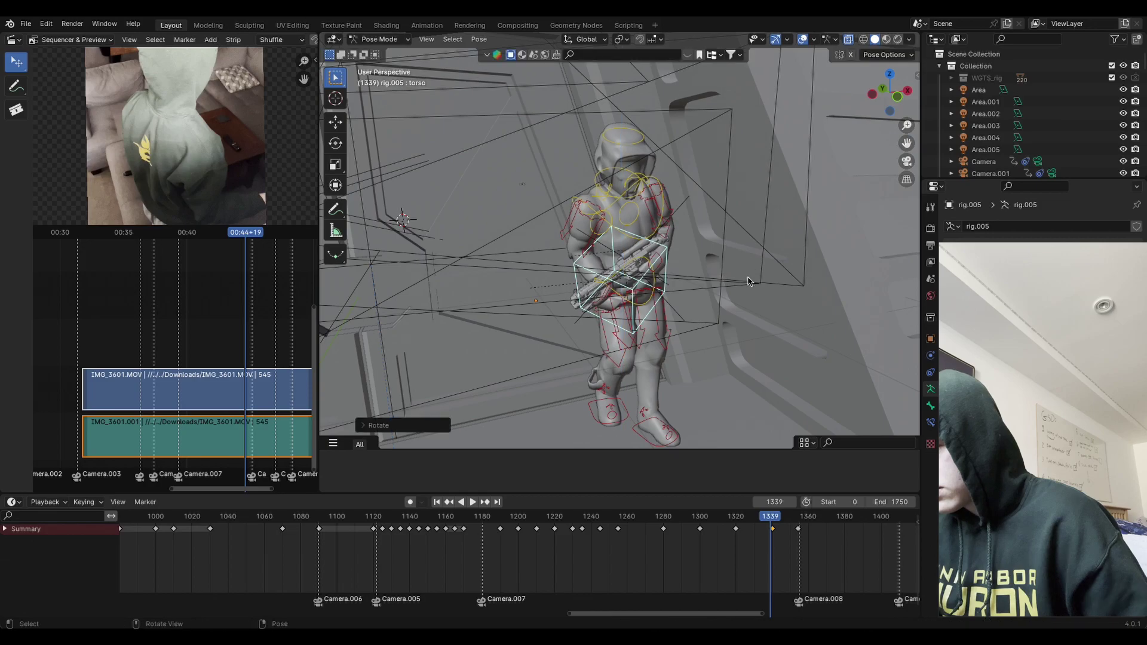
key(r)
key(x)
click(744, 271)
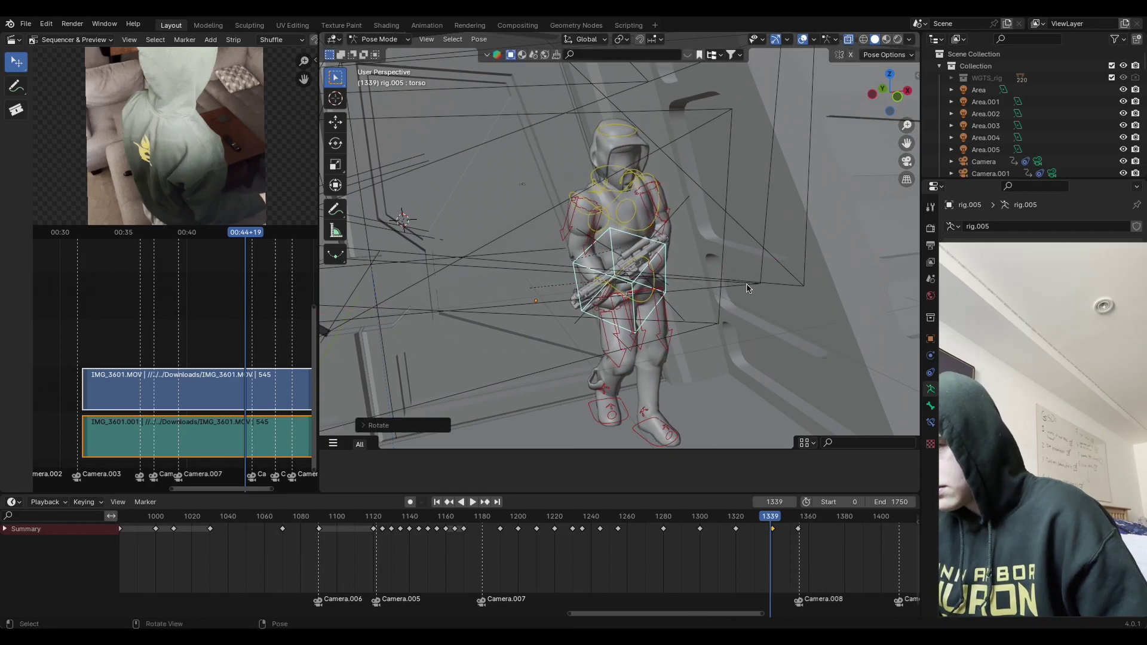
key(i)
click(754, 279)
Step: Shift the torso key at 1340 in the timeline and replay from frame 1302
key(KP_0)
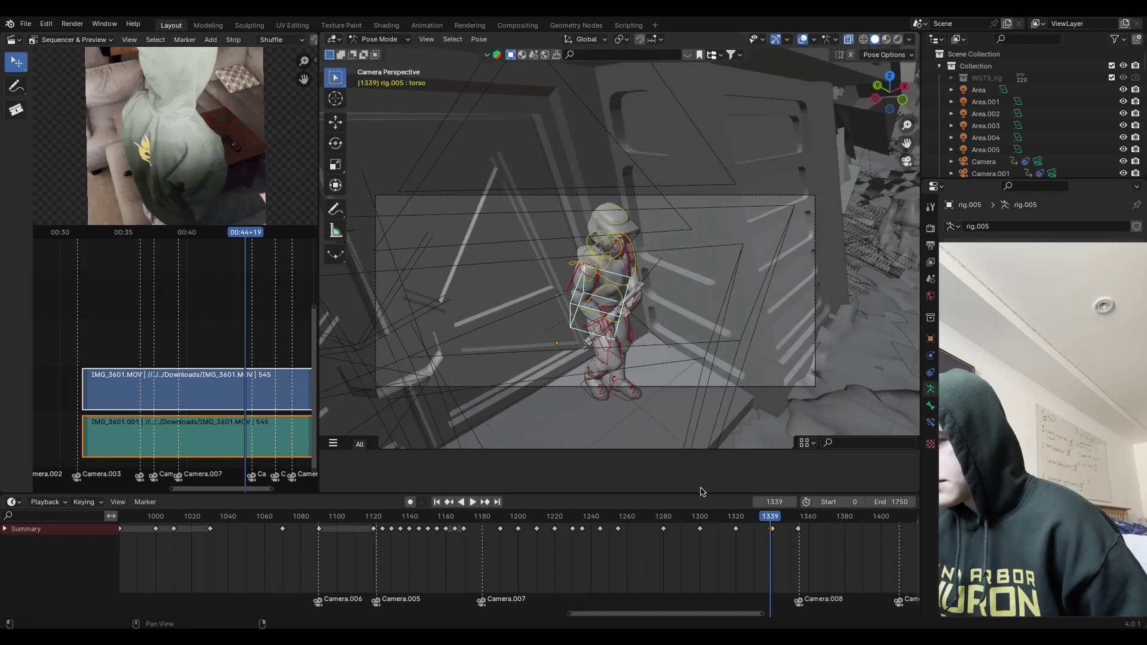
drag(745, 519, 768, 540)
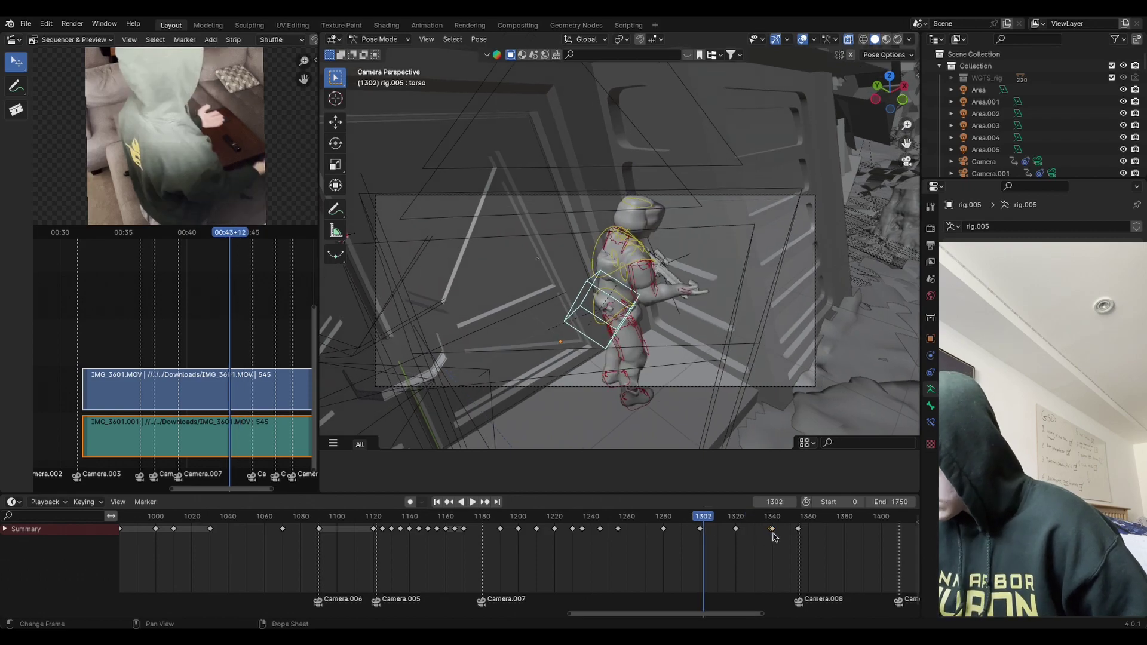
key(g)
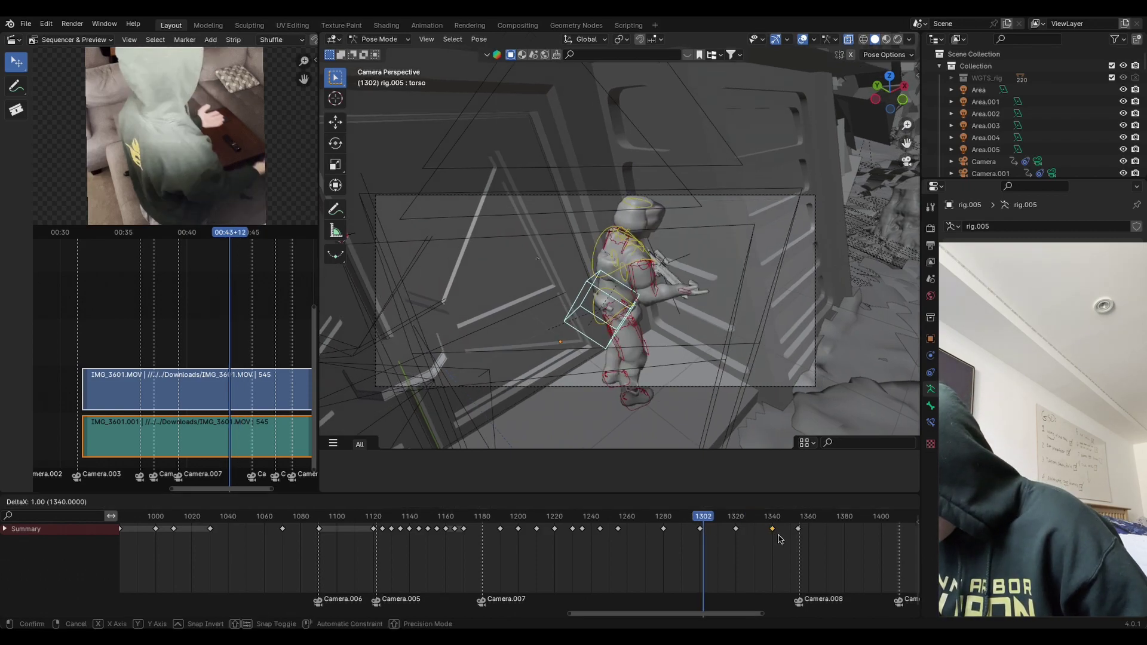
click(779, 538)
key(space)
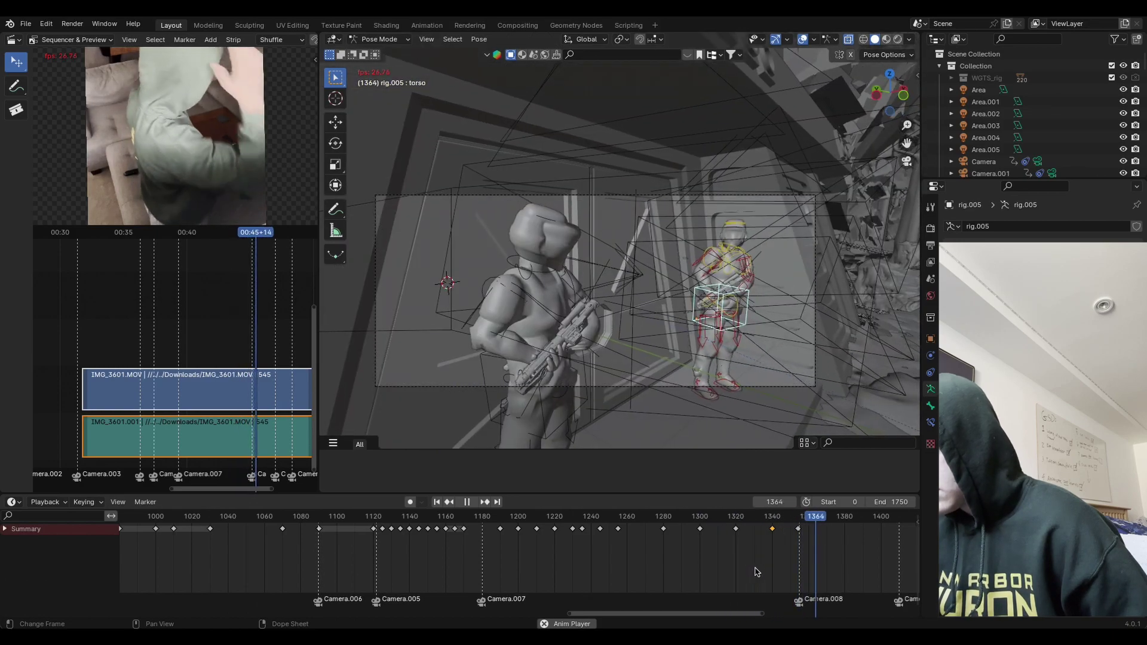
key(space)
click(740, 523)
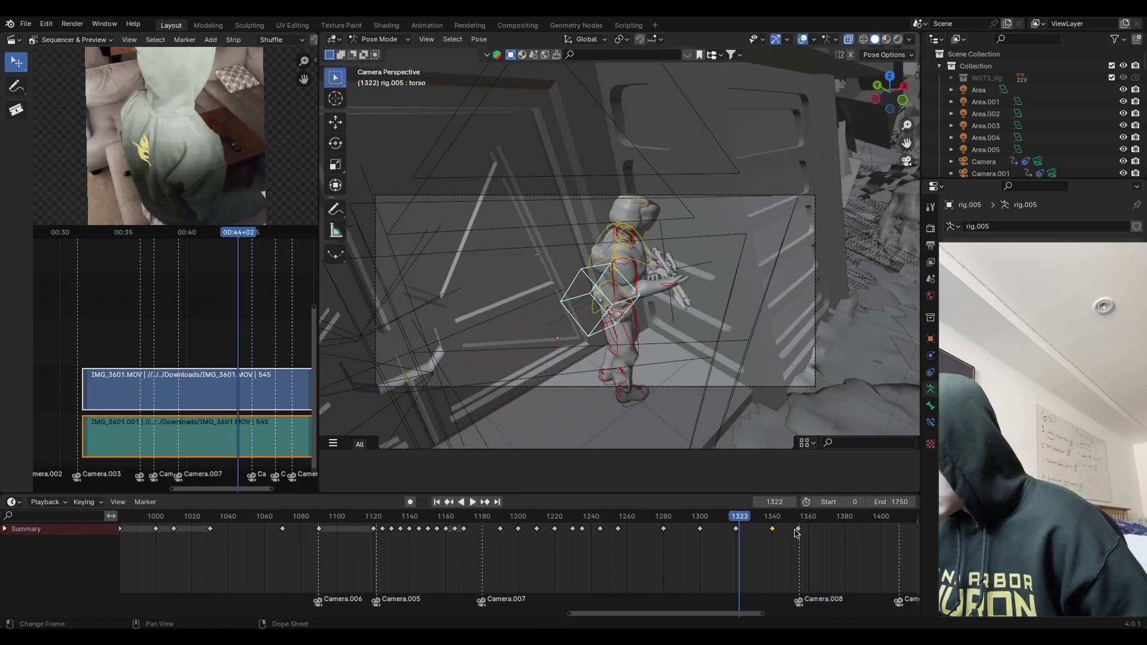
Step: Move the key near frame 1354 six frames earlier and replay to check timing
key(g)
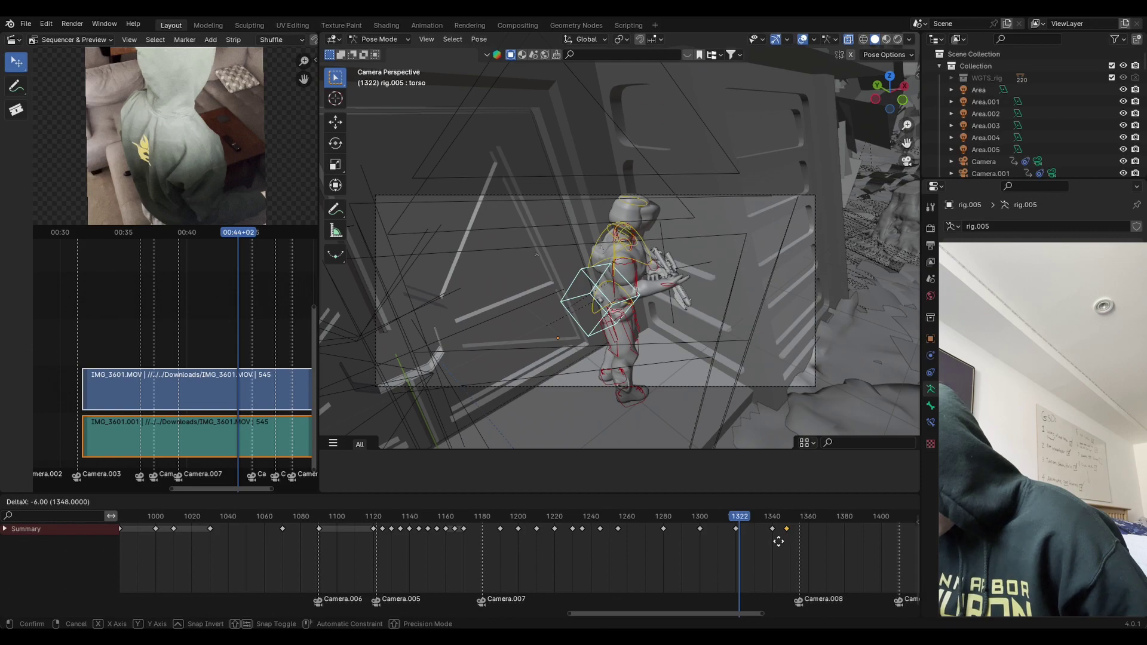
click(778, 541)
key(space)
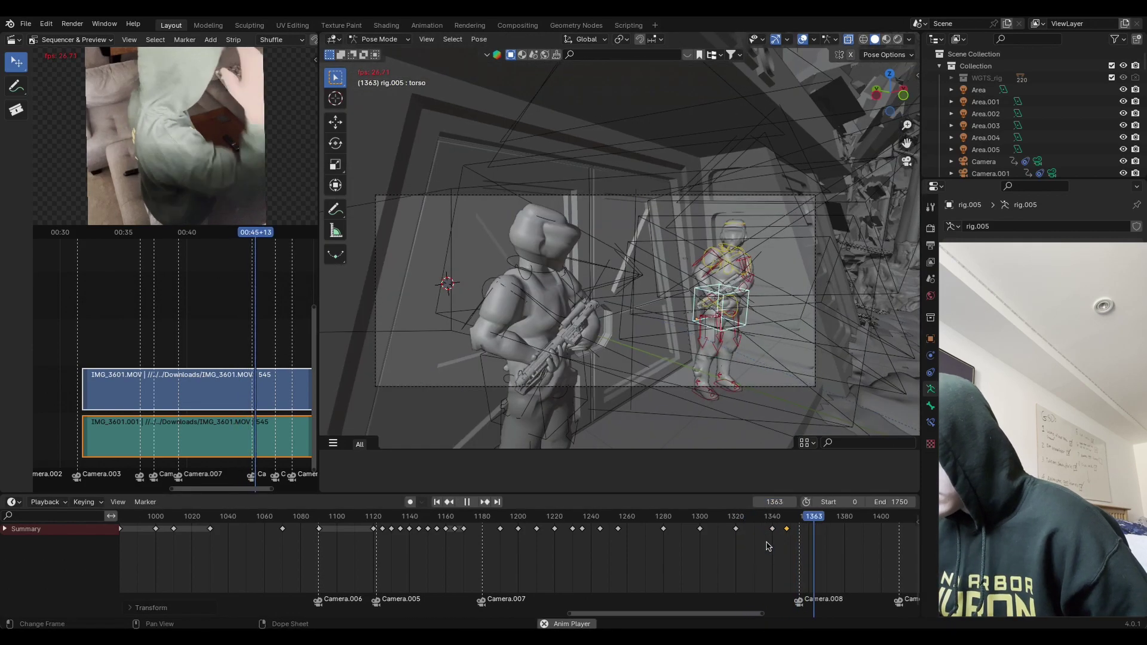
key(Escape)
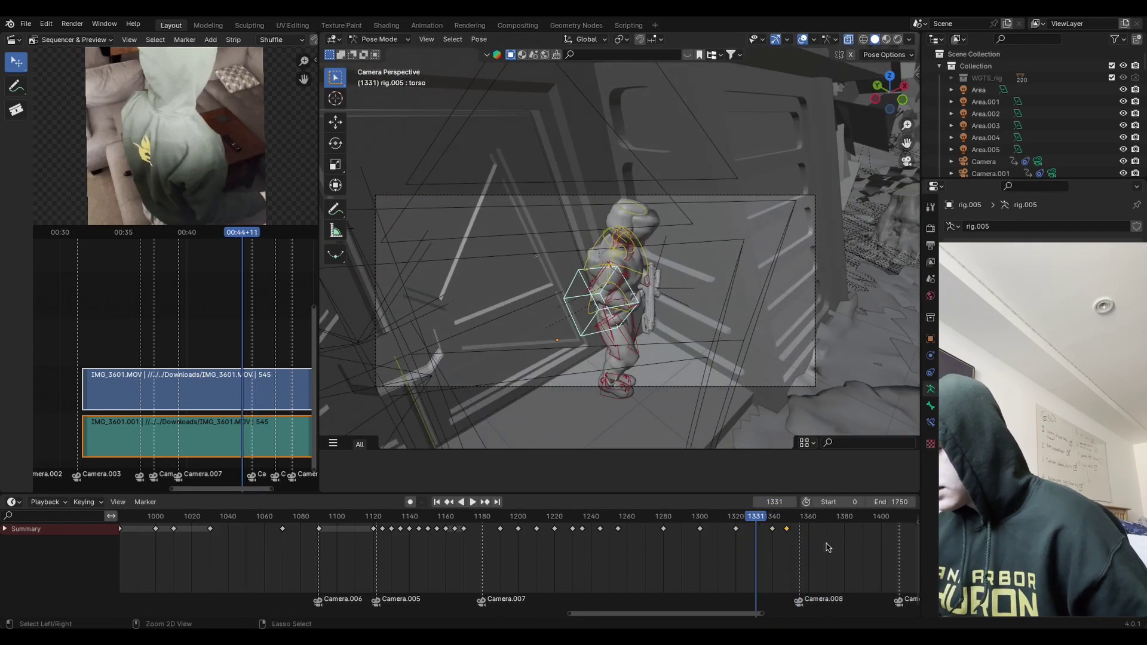
key(Escape)
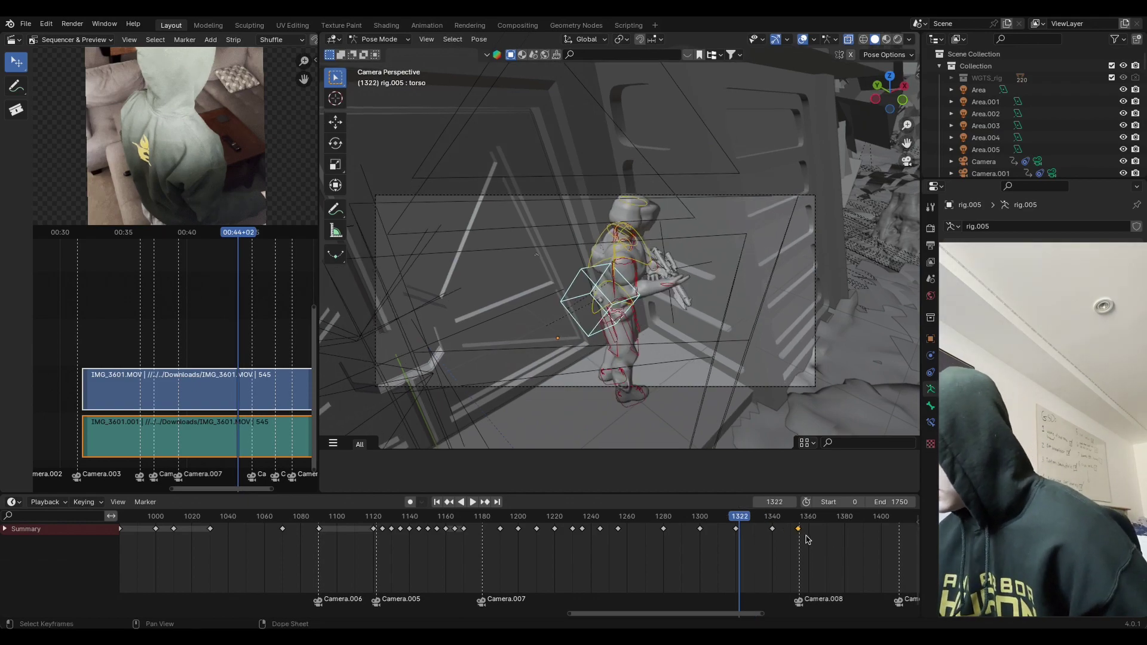
key(space)
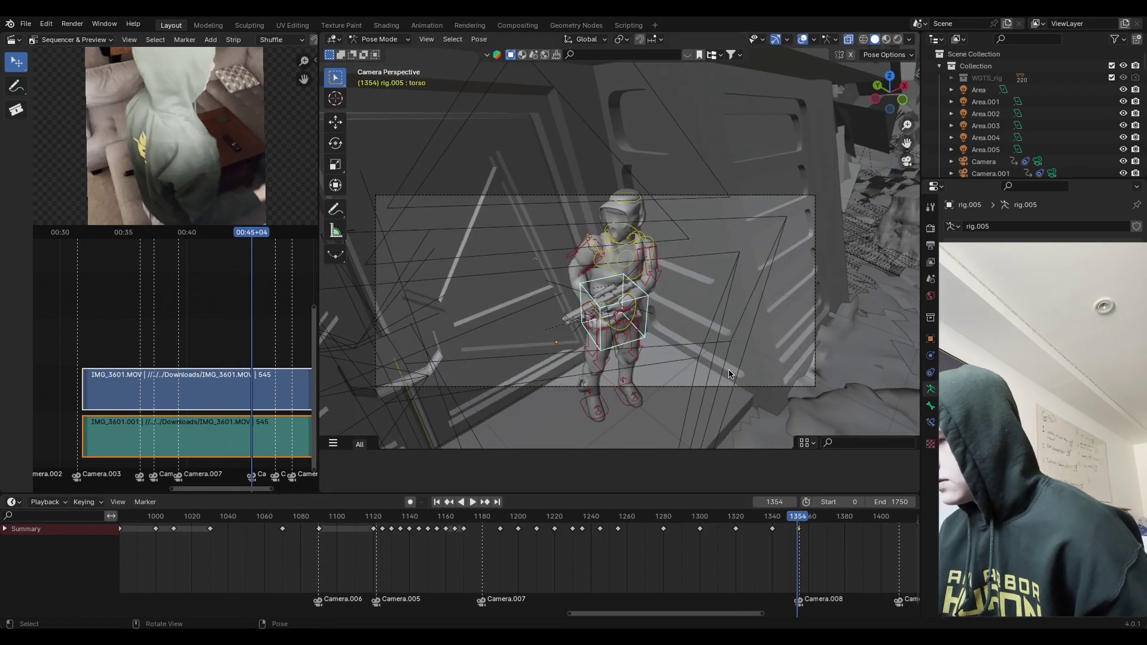
Step: Select all keys, shift them four frames earlier, and play to check the new timing
key(a)
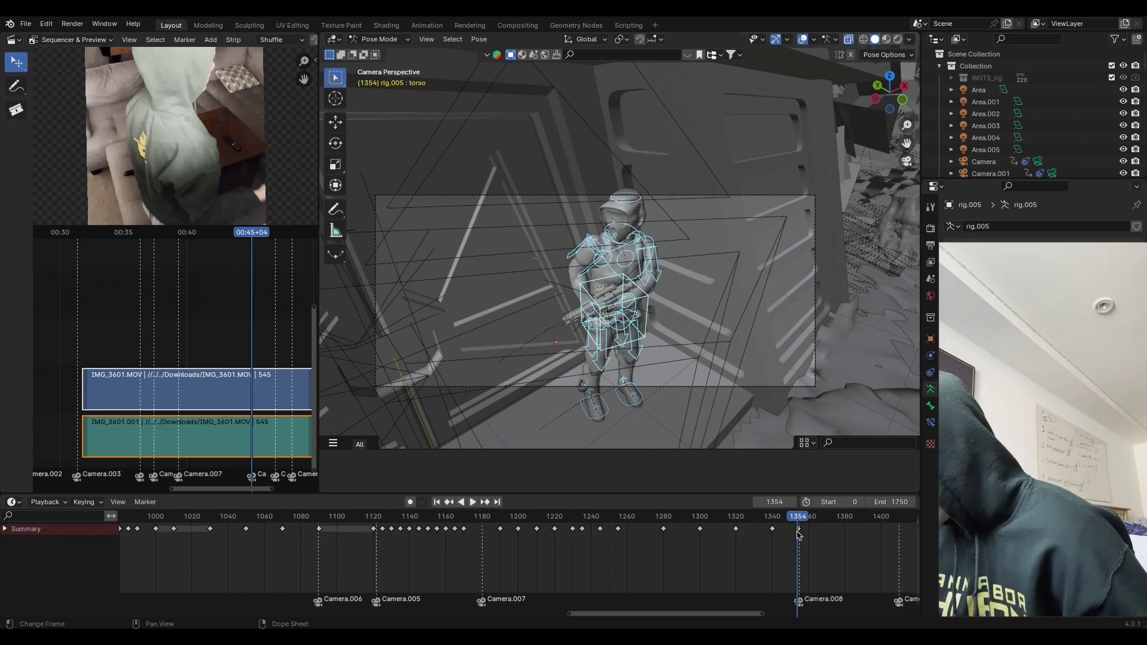
key(g)
click(784, 542)
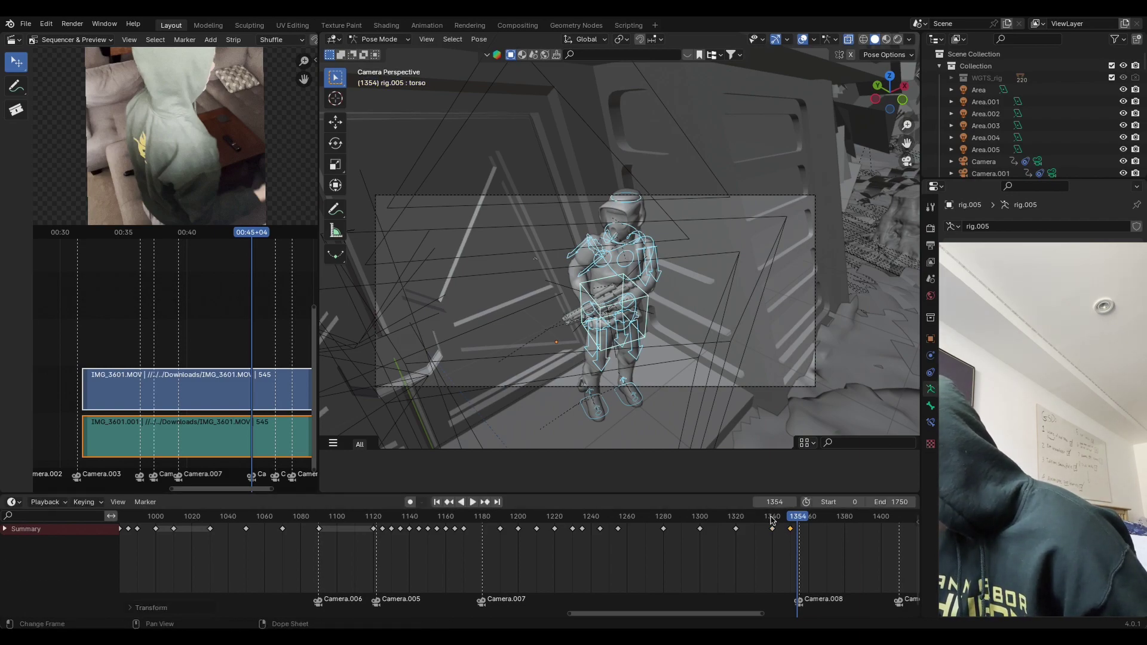
key(space)
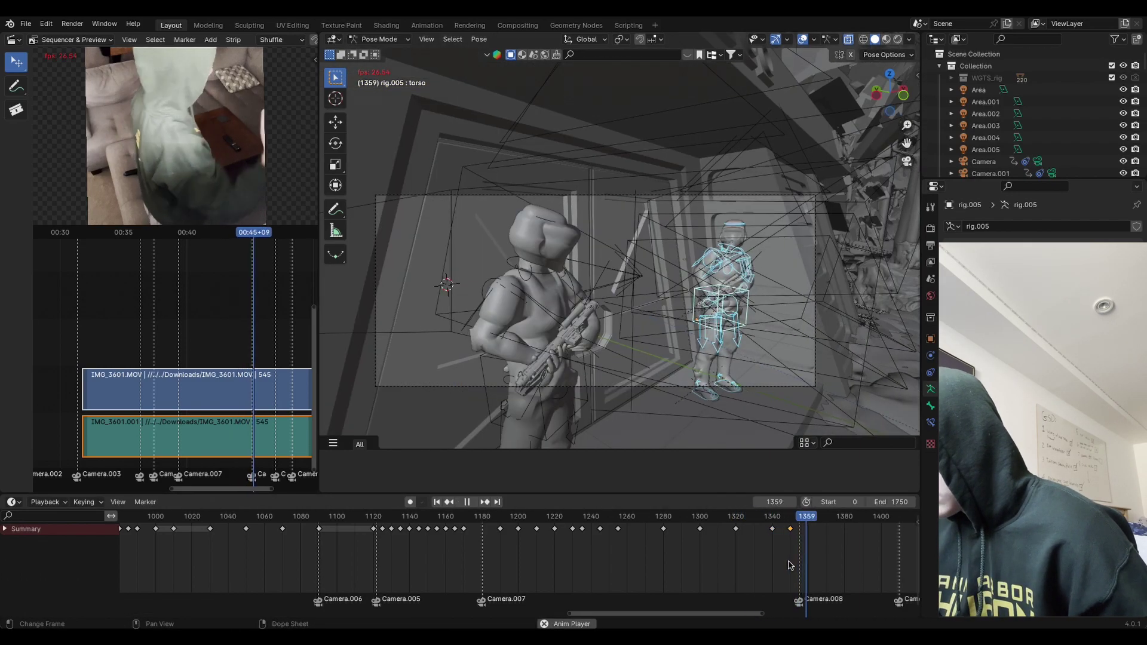
key(space)
Step: Replay the stand-up from frames 1334, 1323 and 1275 to verify timing, then save the file
click(762, 521)
key(space)
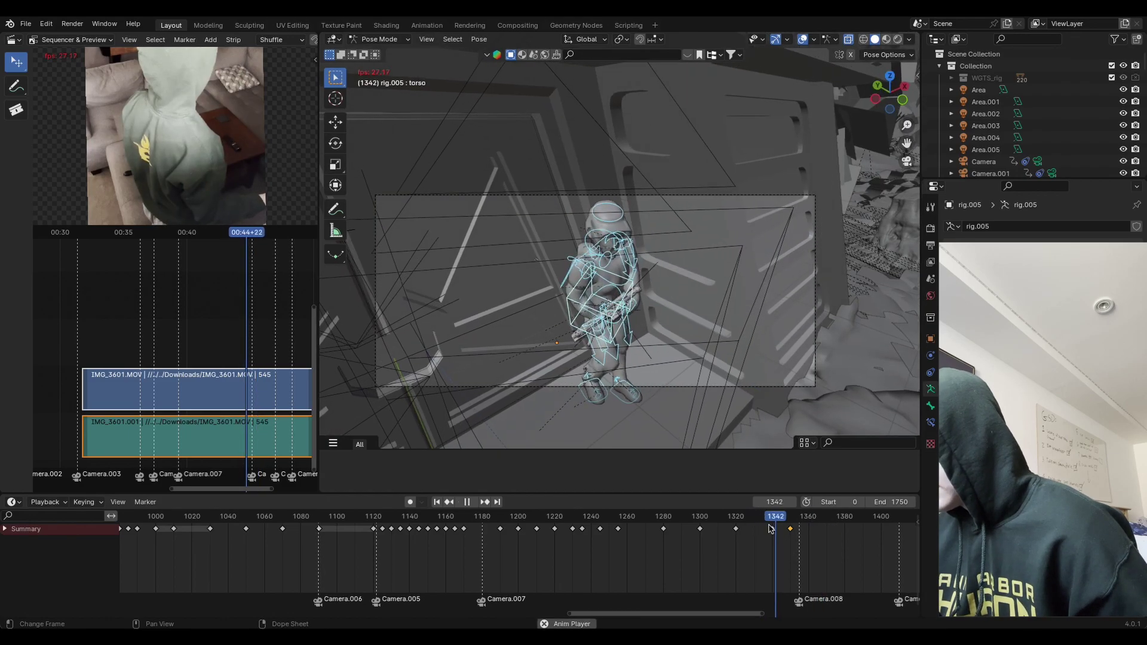
key(space)
click(762, 517)
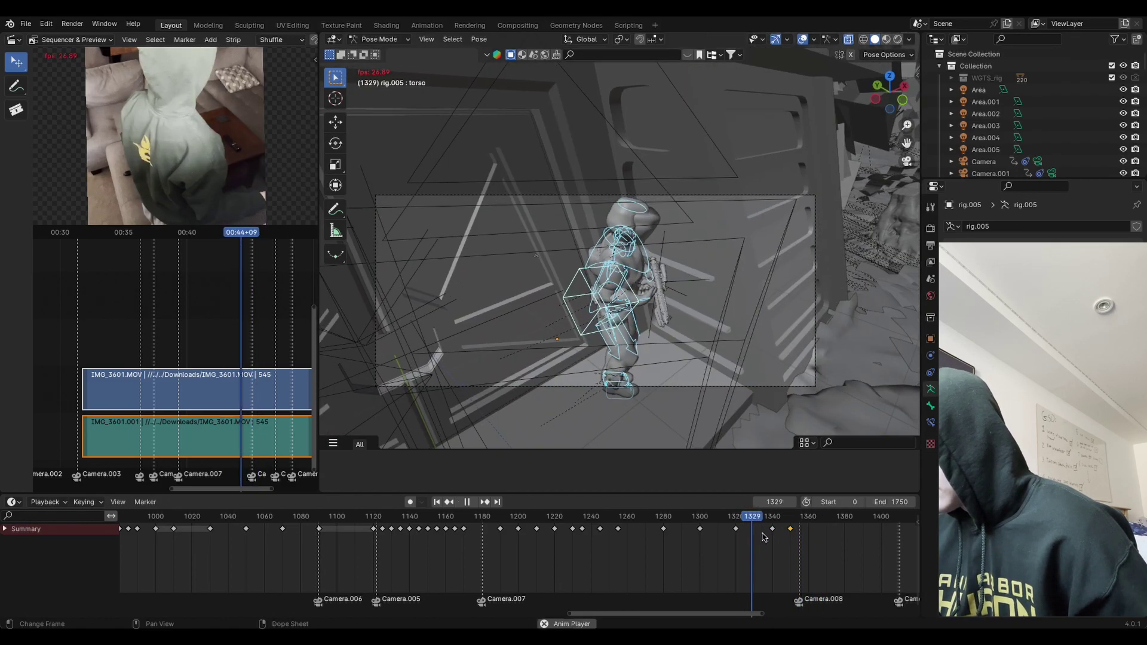
key(space)
click(742, 518)
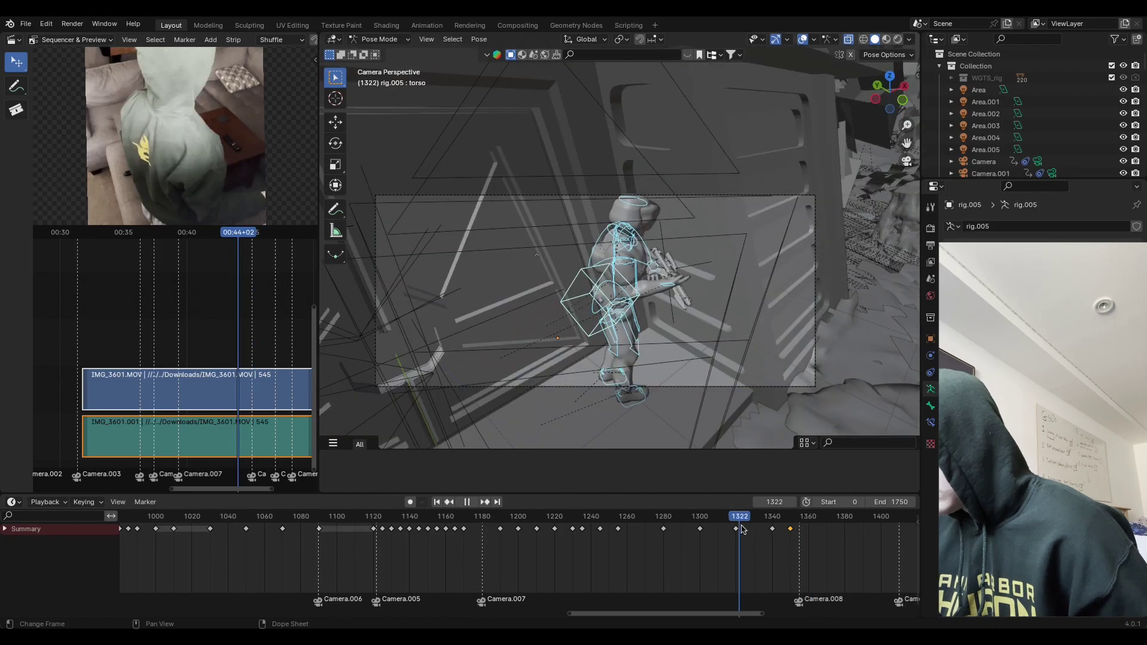
key(space)
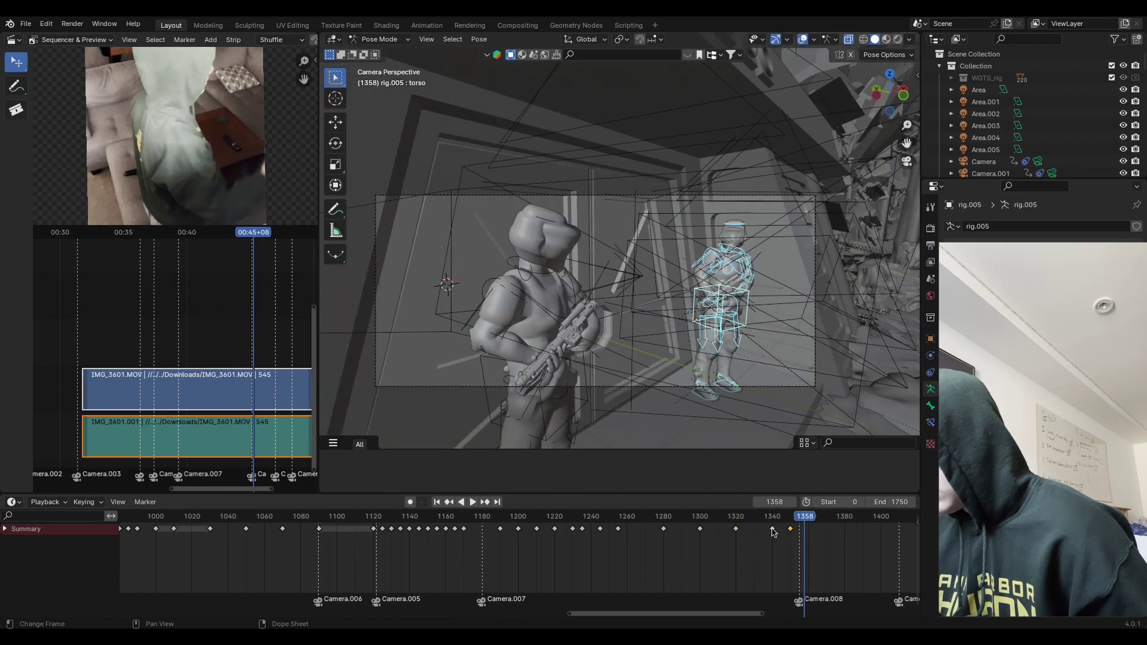
click(654, 518)
key(space)
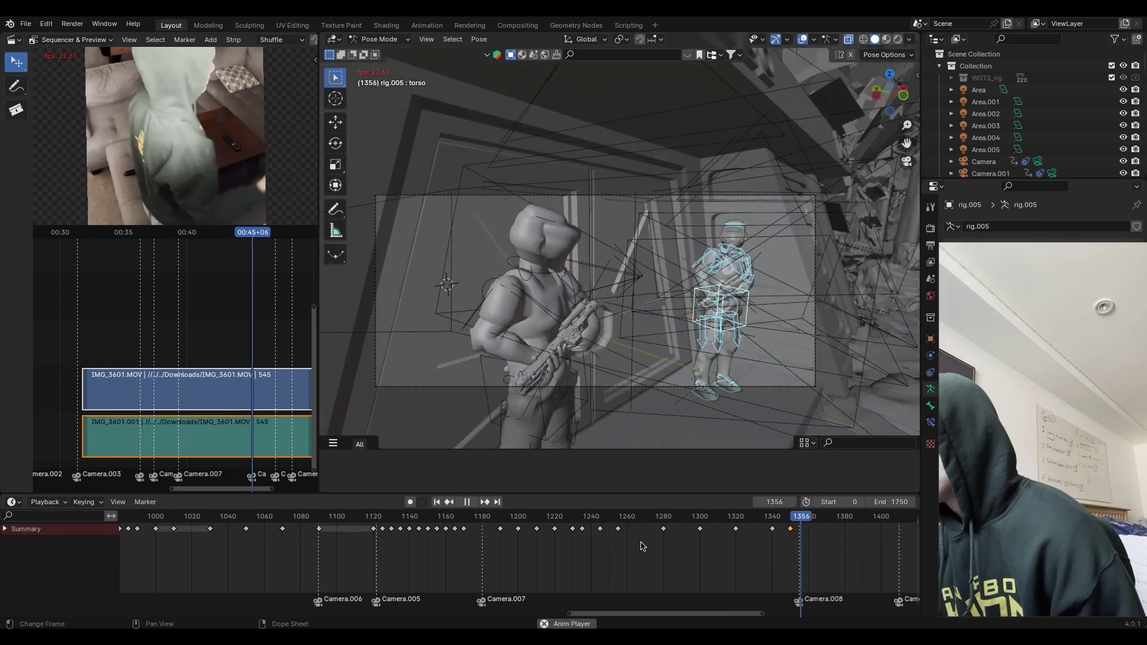
key(space)
click(27, 23)
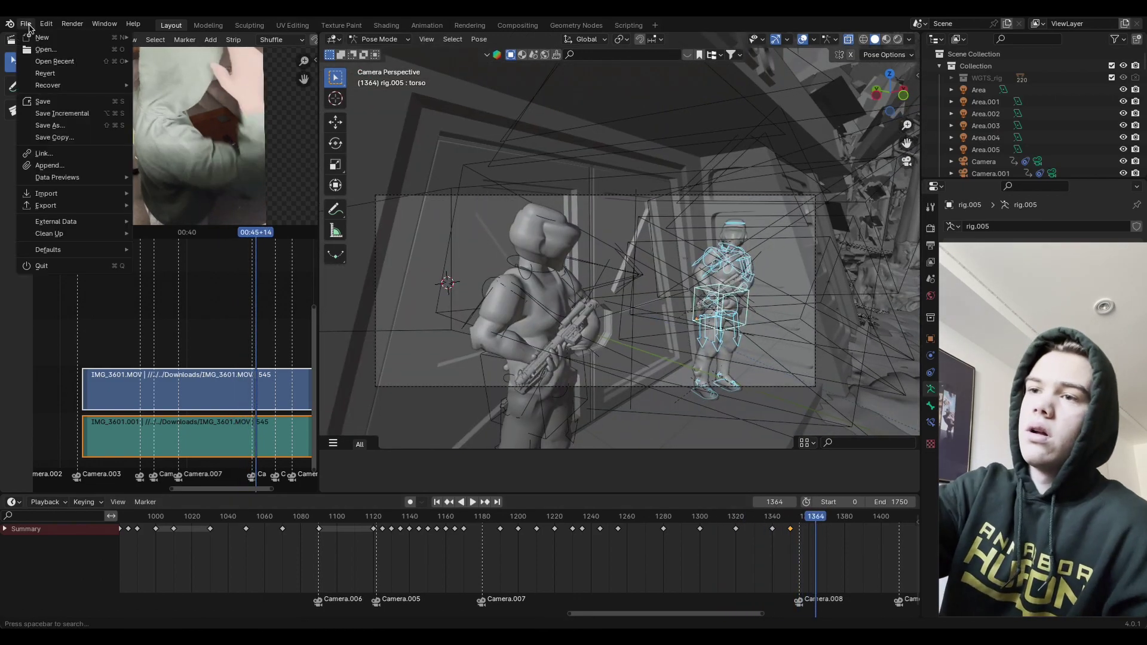
click(56, 102)
Step: Save as Starwars bunker2.blend and replay the fall and stand-up from frames 1188 and 1124
key(s)
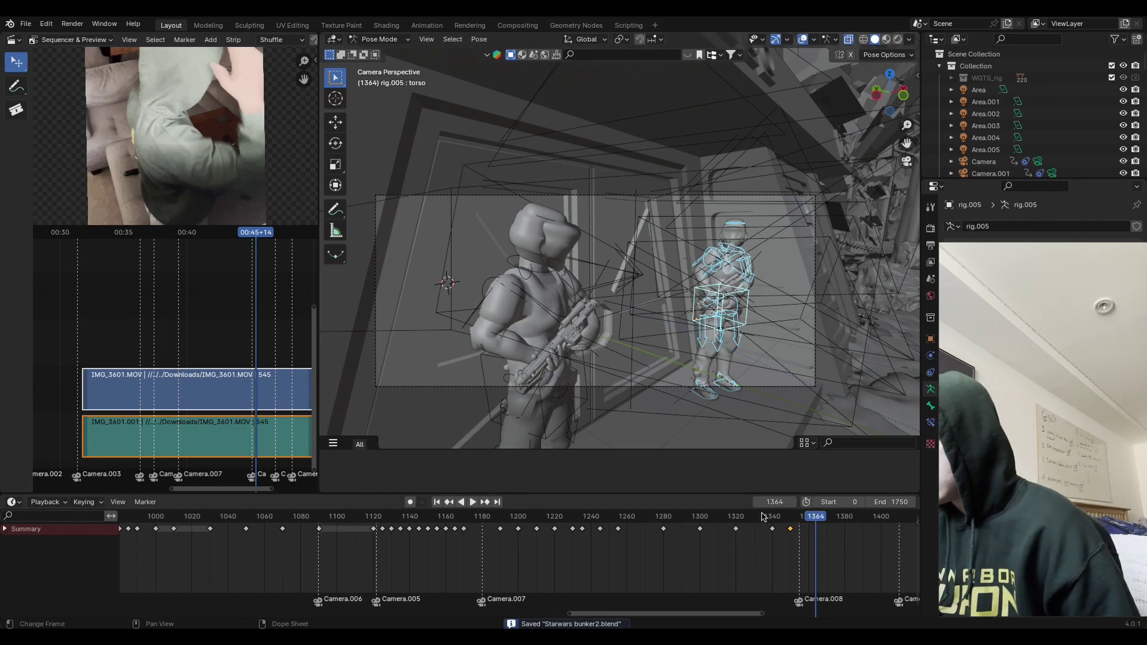
click(497, 567)
key(space)
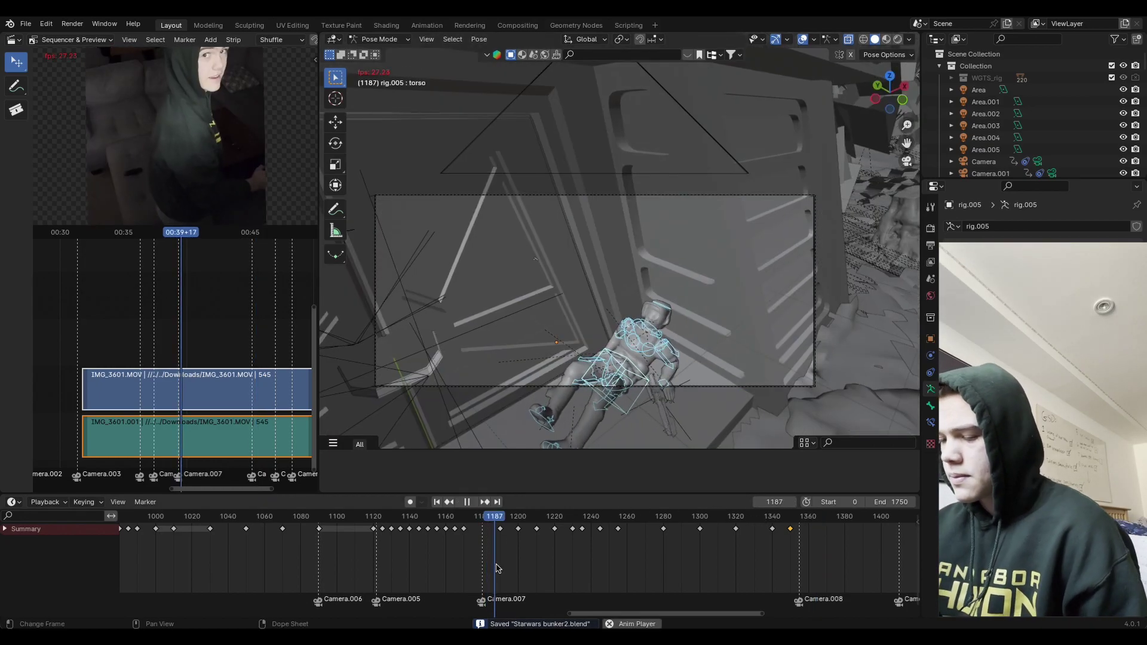
key(space)
click(380, 526)
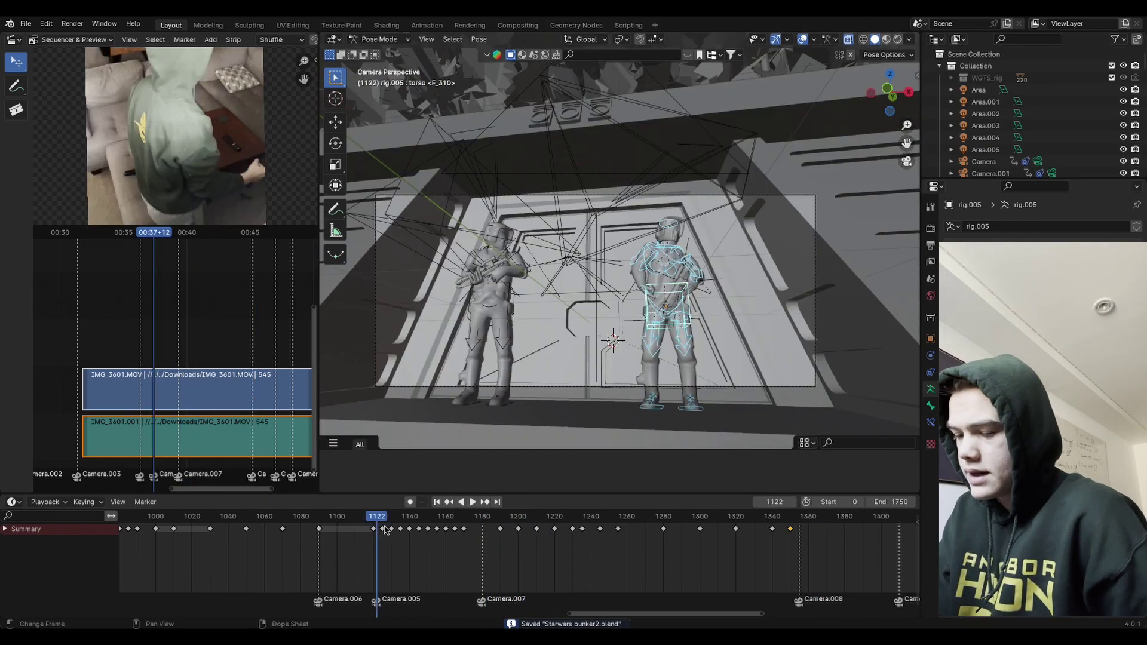
key(space)
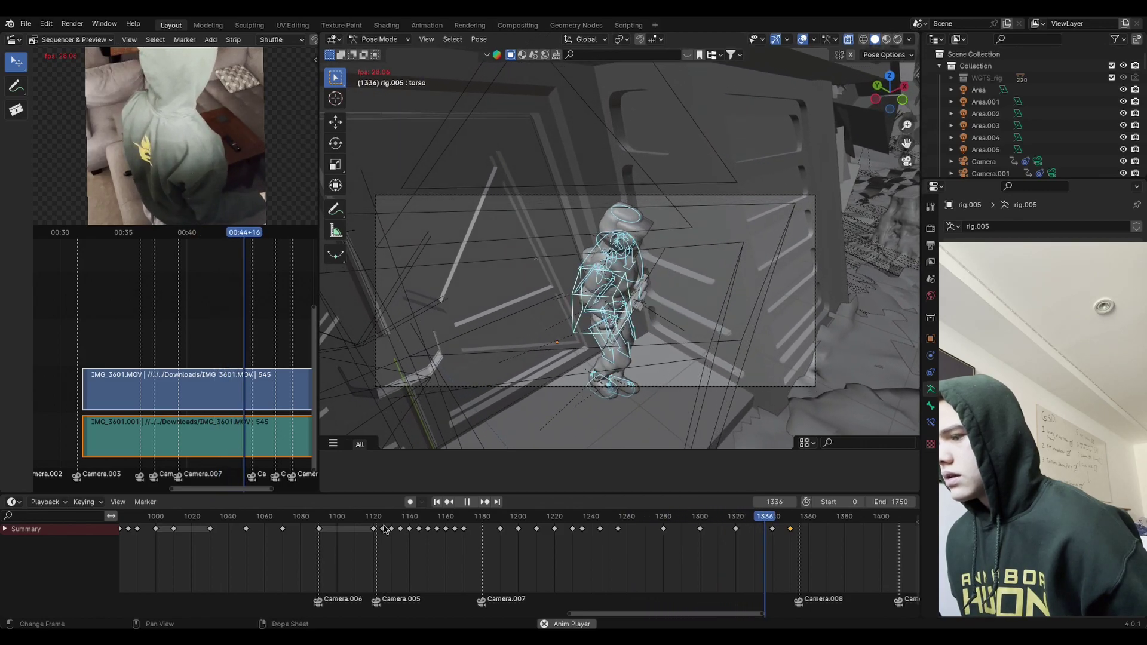
key(v)
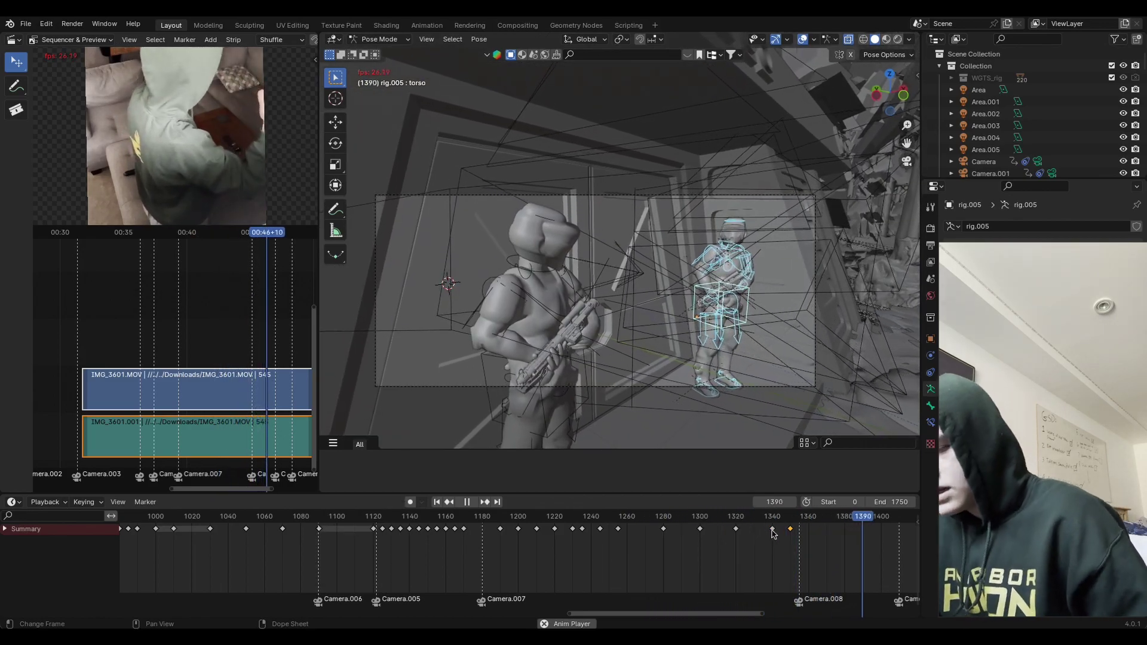
key(space)
Step: Go to frame 1340 and select the right thigh IK control
click(771, 518)
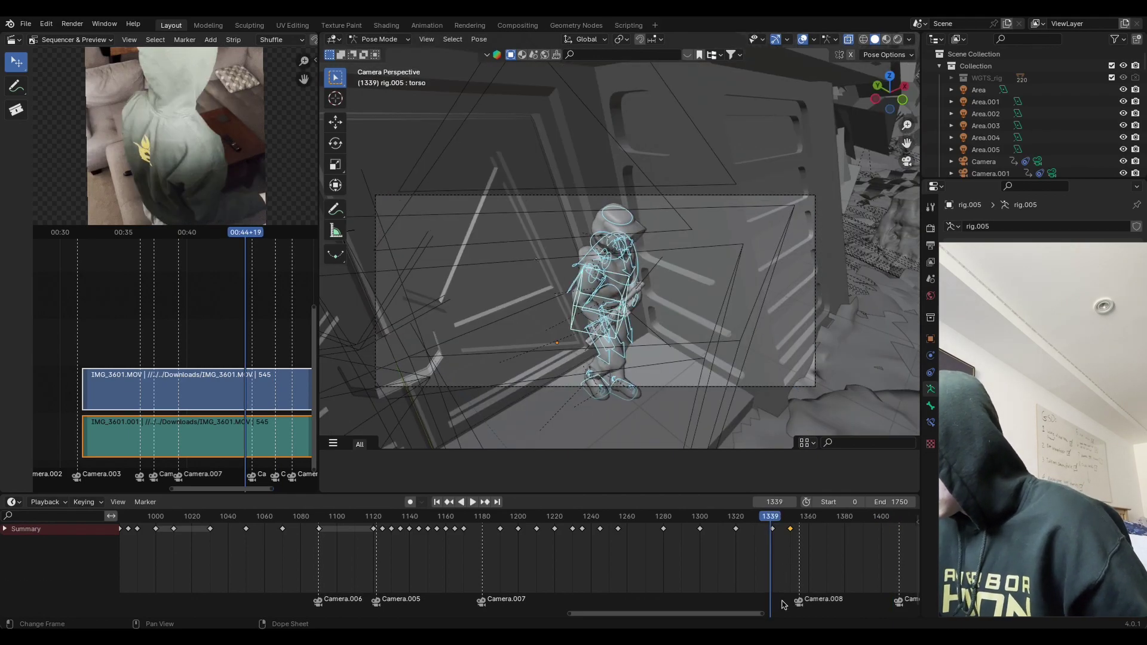
key(Right)
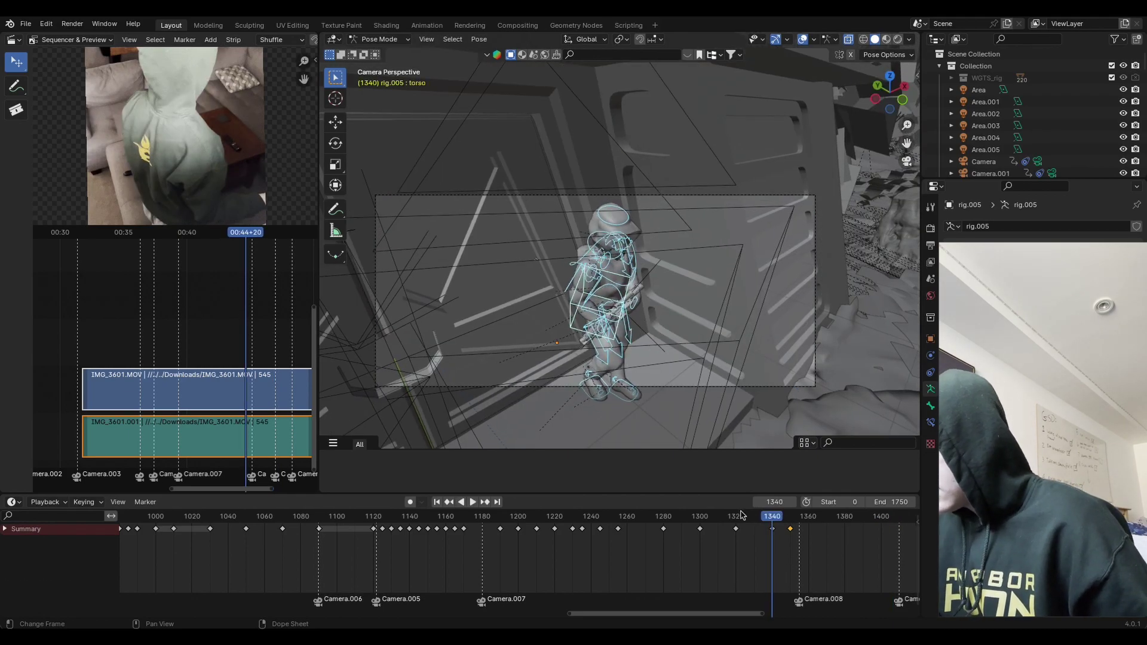
click(614, 356)
Step: Rotate the right thigh control and turn the right foot IK around the vertical axis
key(r)
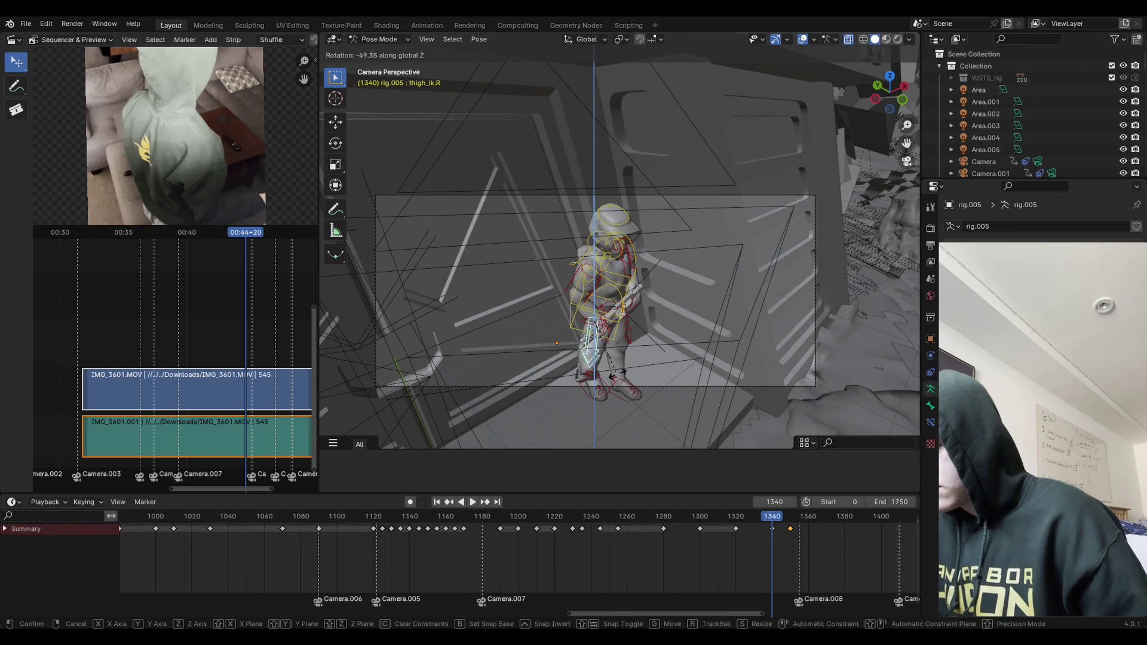
click(606, 398)
click(597, 391)
key(r)
key(z)
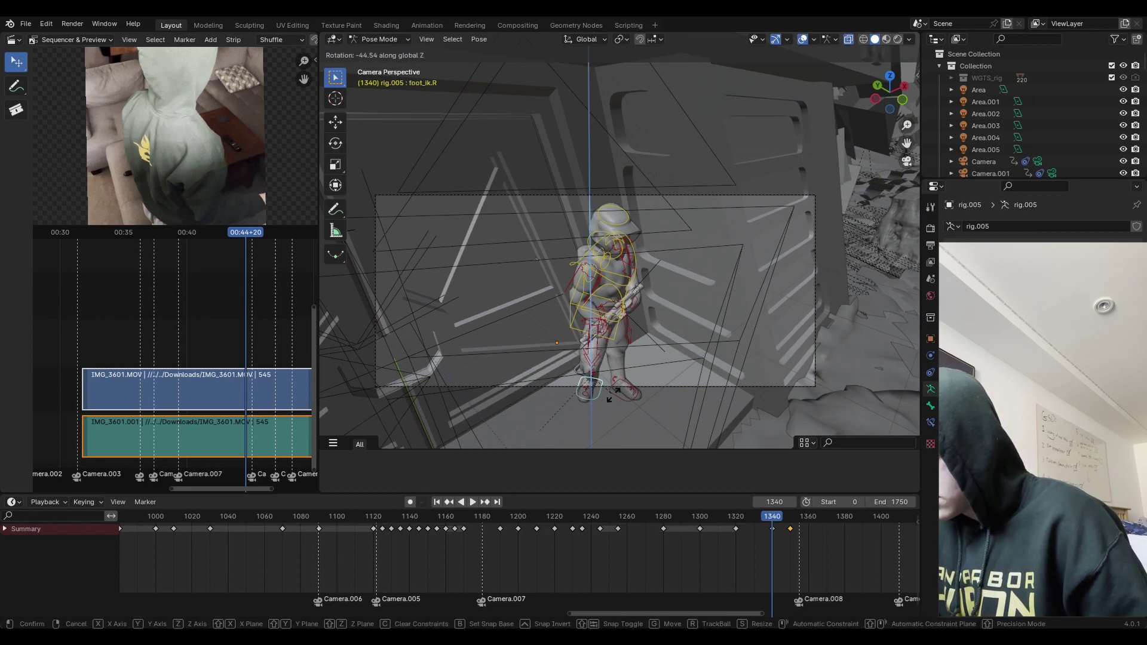
click(611, 397)
Step: Turn the left foot IK and left thigh control around the vertical Z axis
click(630, 397)
key(r)
key(z)
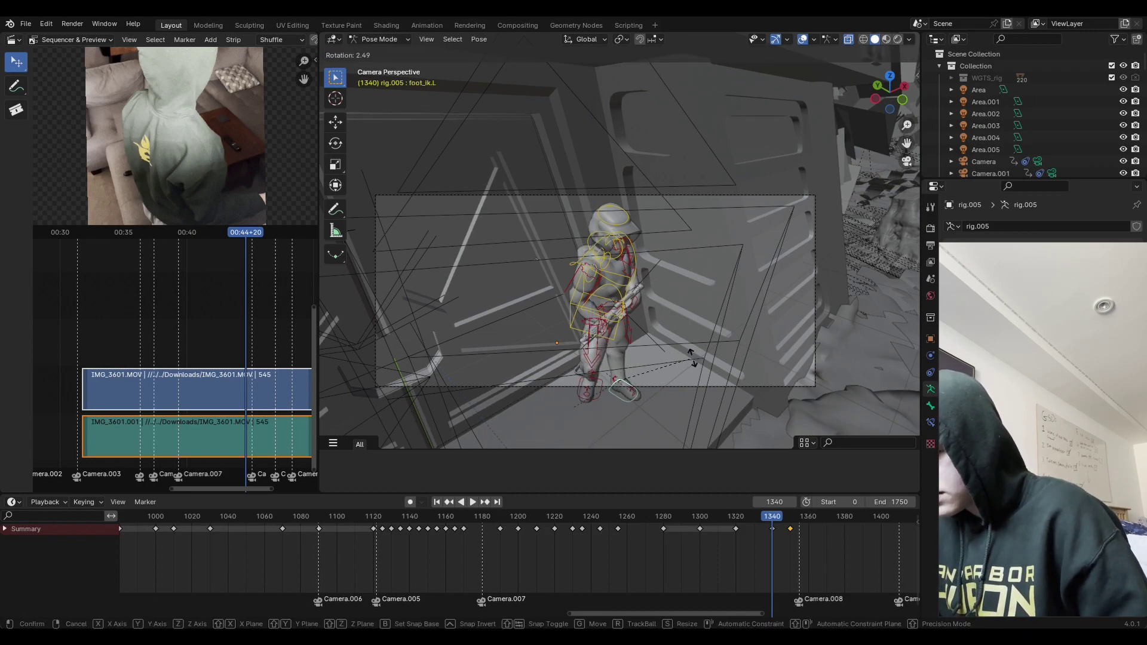
click(654, 393)
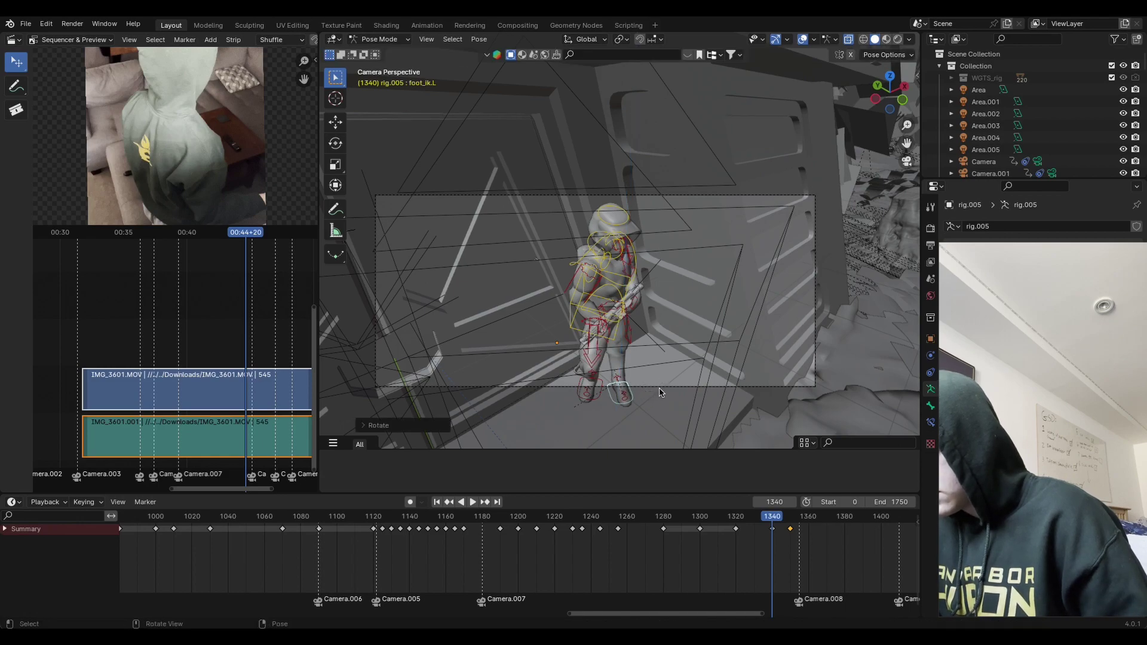
key(r)
key(z)
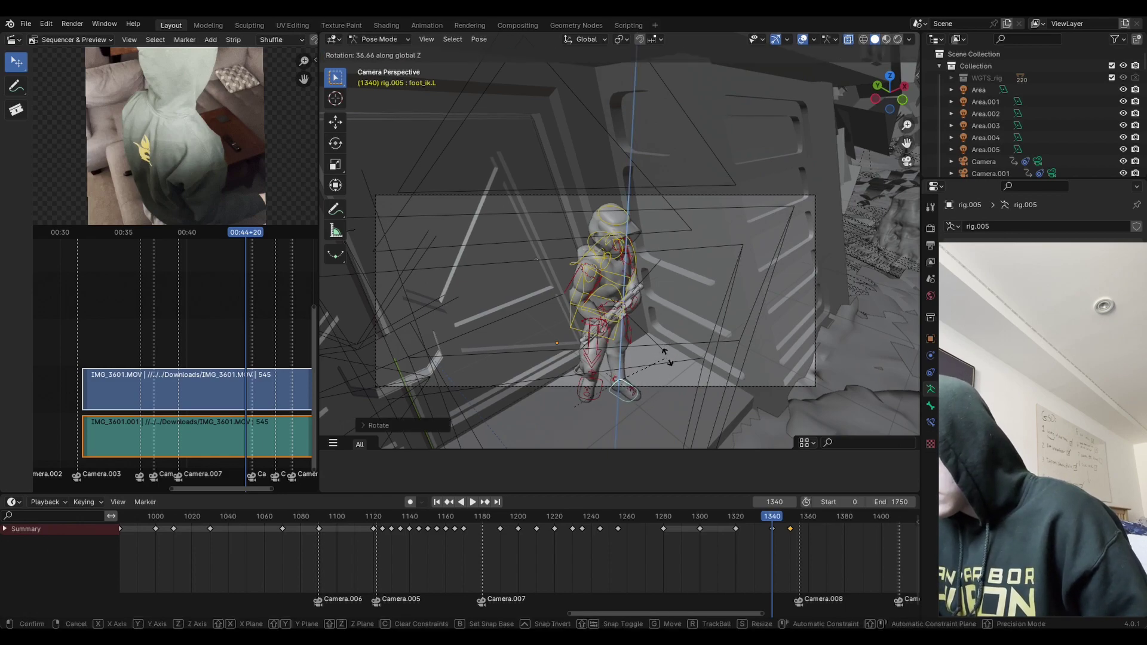
click(665, 357)
click(629, 339)
key(r)
key(z)
click(667, 346)
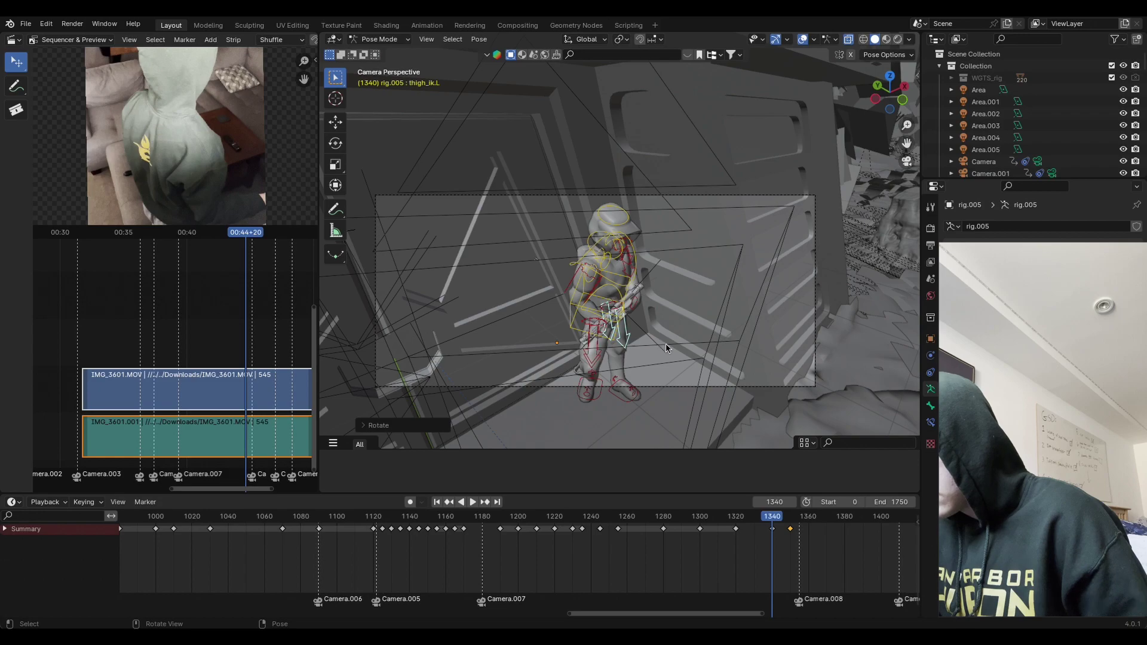
Step: Keyframe all bones in the adjusted crouch pose and play it back from frame 1320
key(a)
key(i)
click(669, 350)
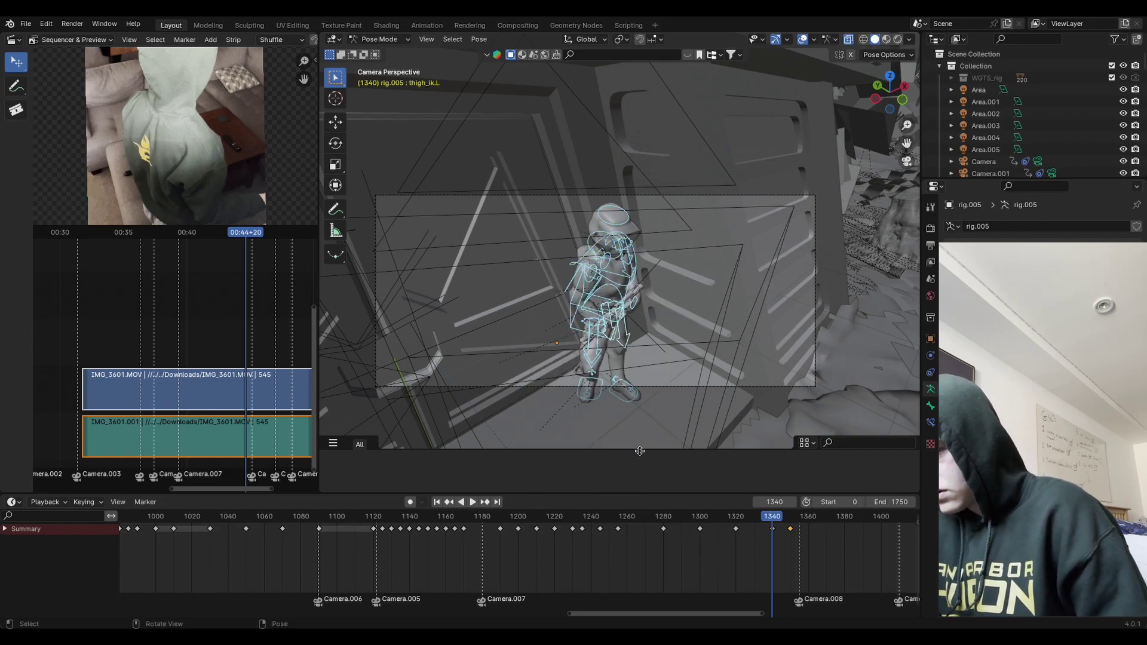
click(738, 516)
key(space)
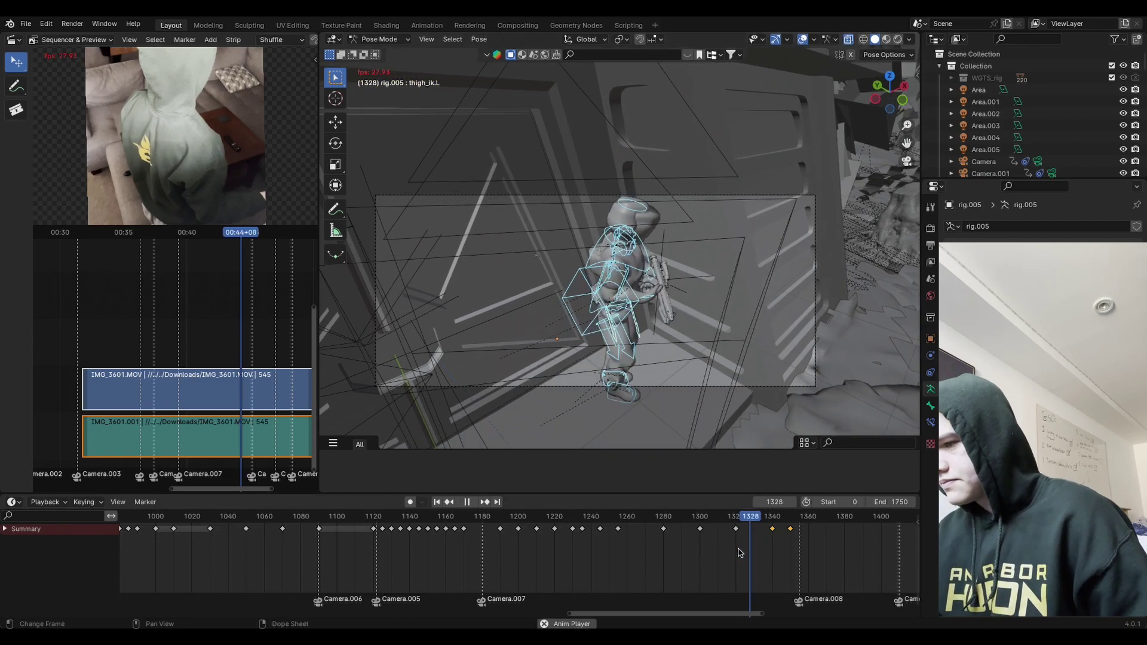
click(738, 516)
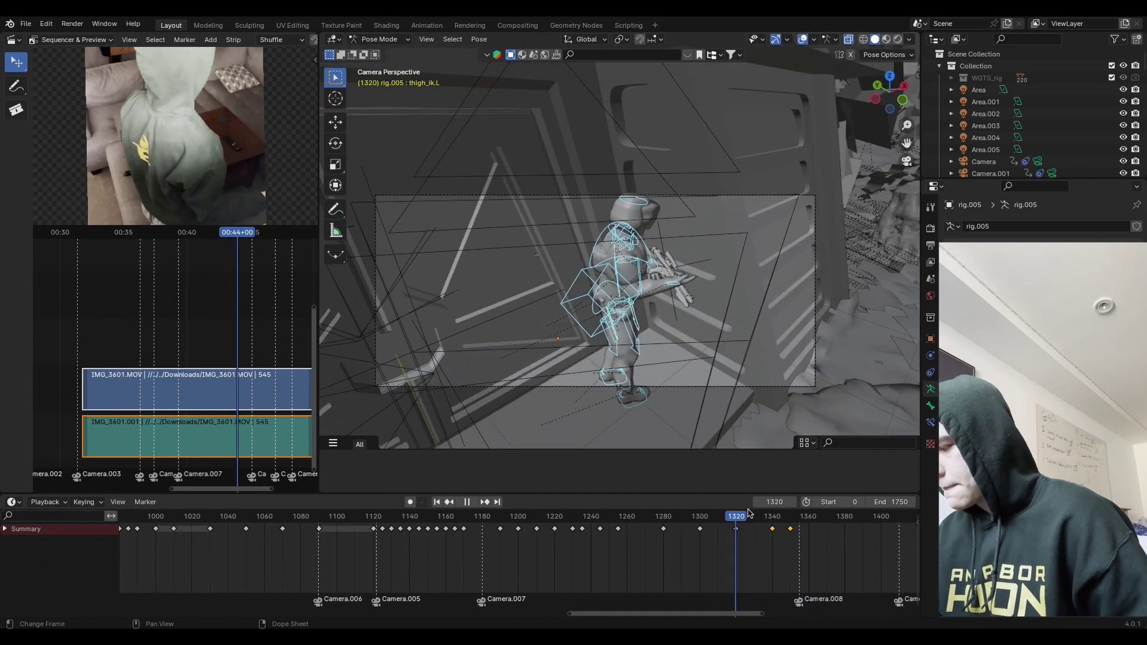
key(space)
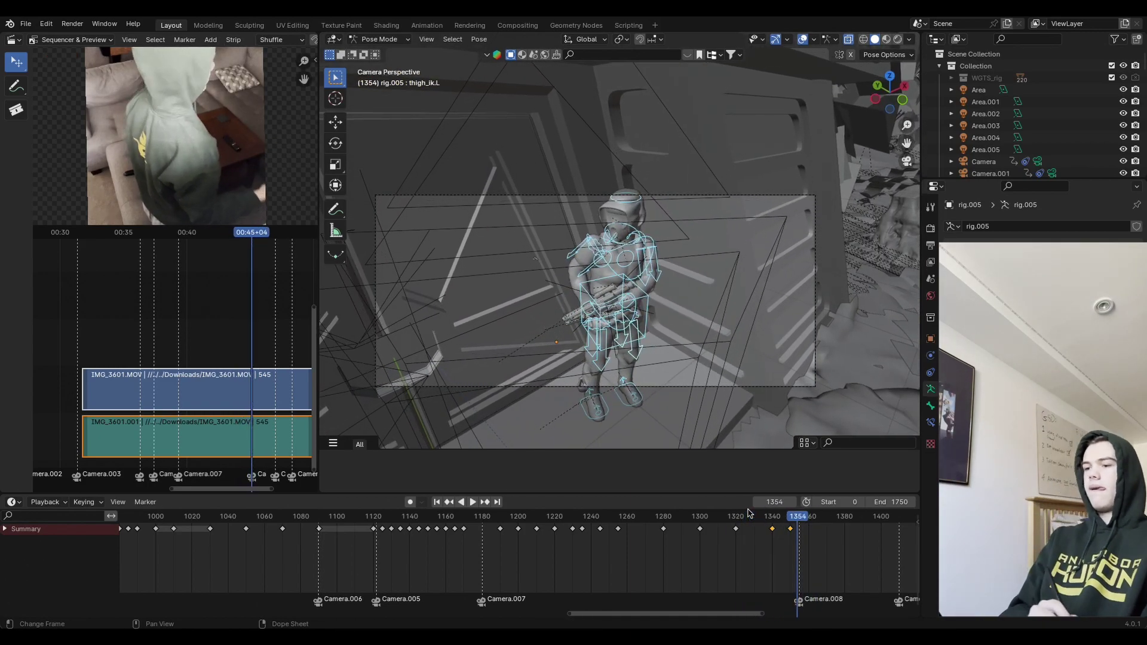
Step: At frame 1340, tilt the right foot IK around X, then about −17° around Y
click(773, 521)
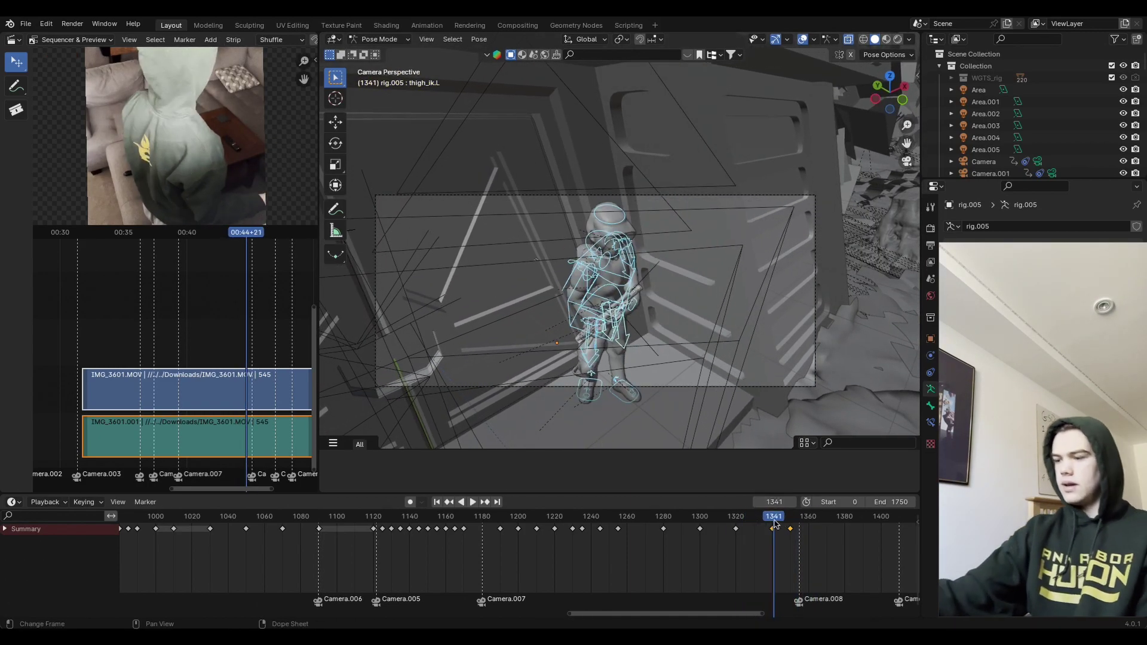
key(Left)
key(r)
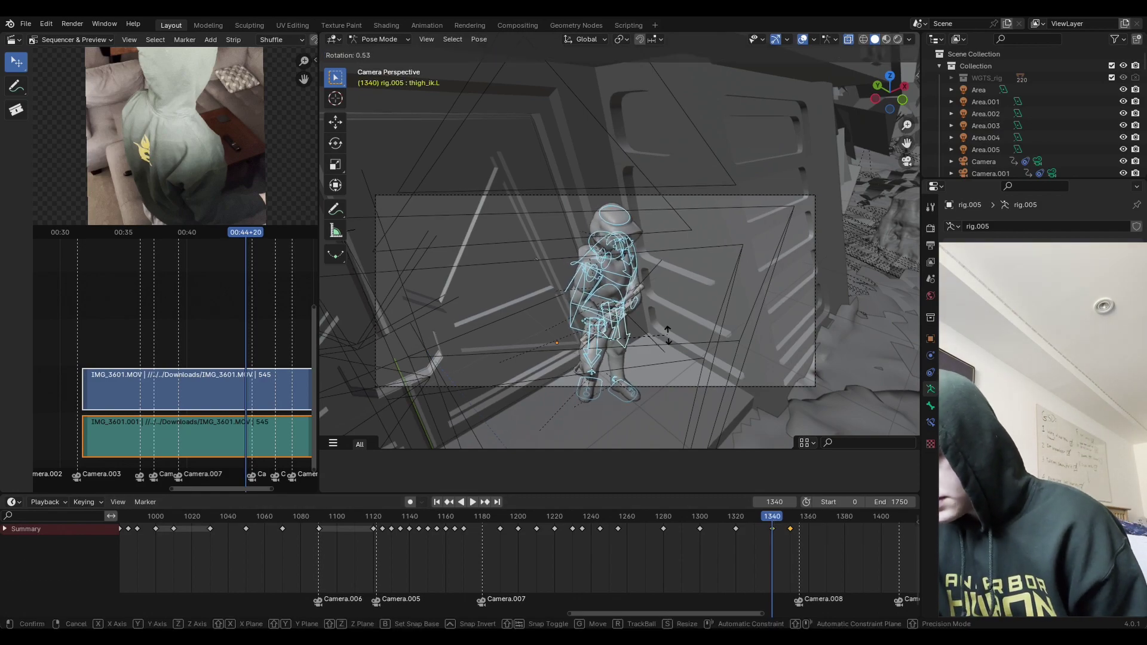
key(x)
right_click(664, 340)
click(591, 382)
key(r)
key(x)
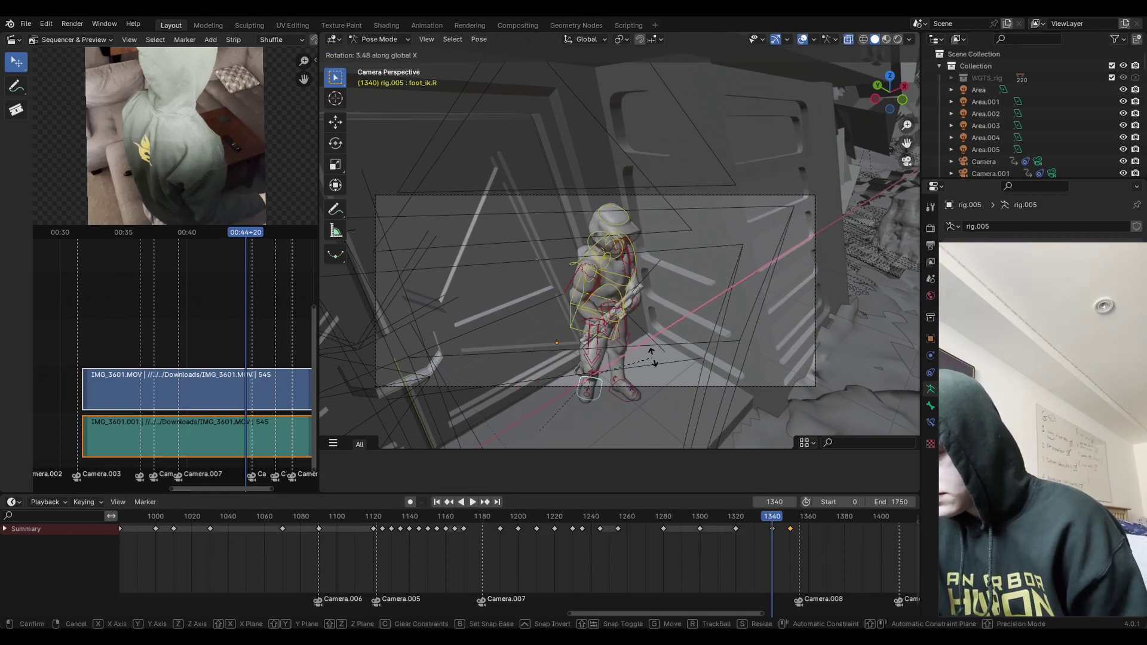
click(642, 377)
key(r)
key(y)
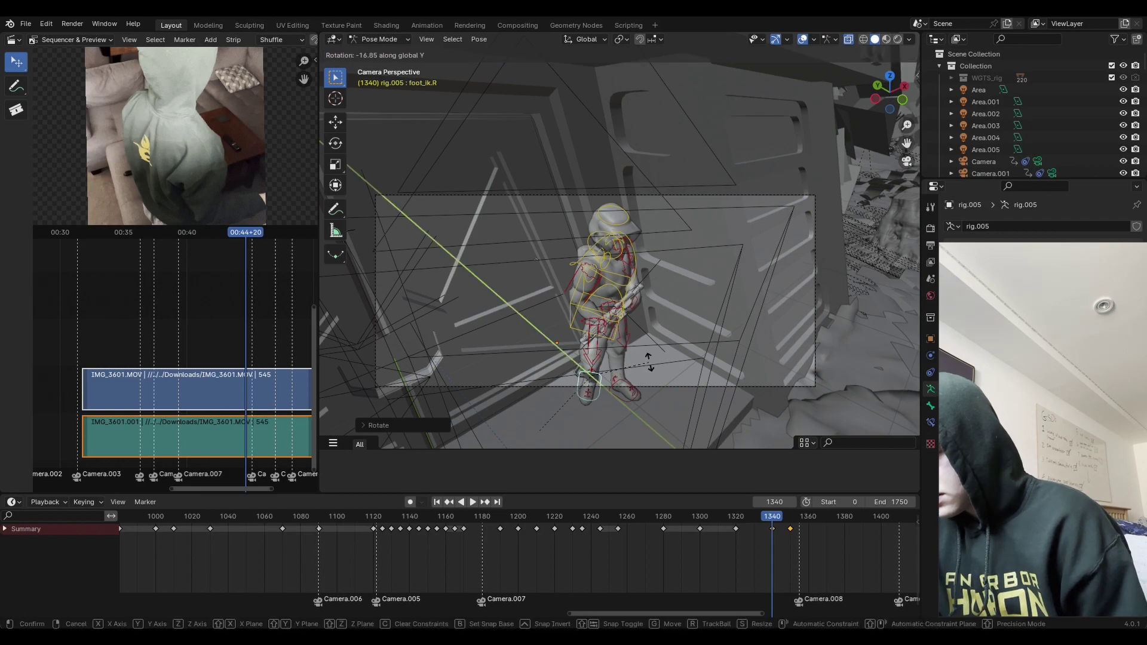
click(662, 362)
Step: Key the pose's location and rotation, check playback, and save Starwars bunker2.blend
click(660, 362)
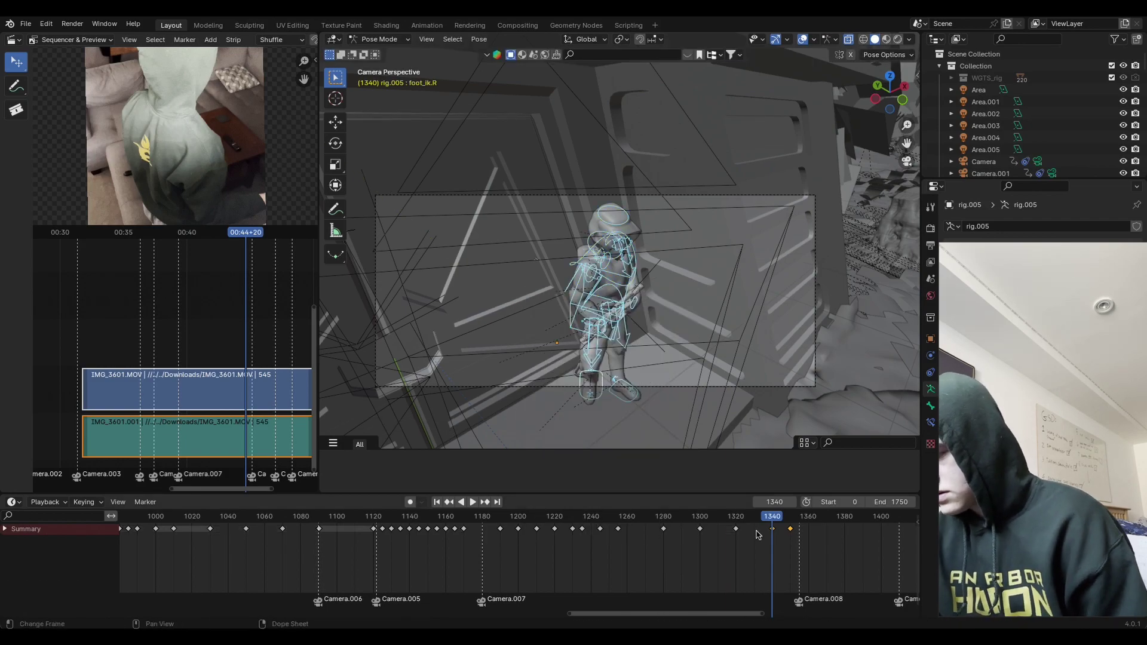
key(space)
click(695, 523)
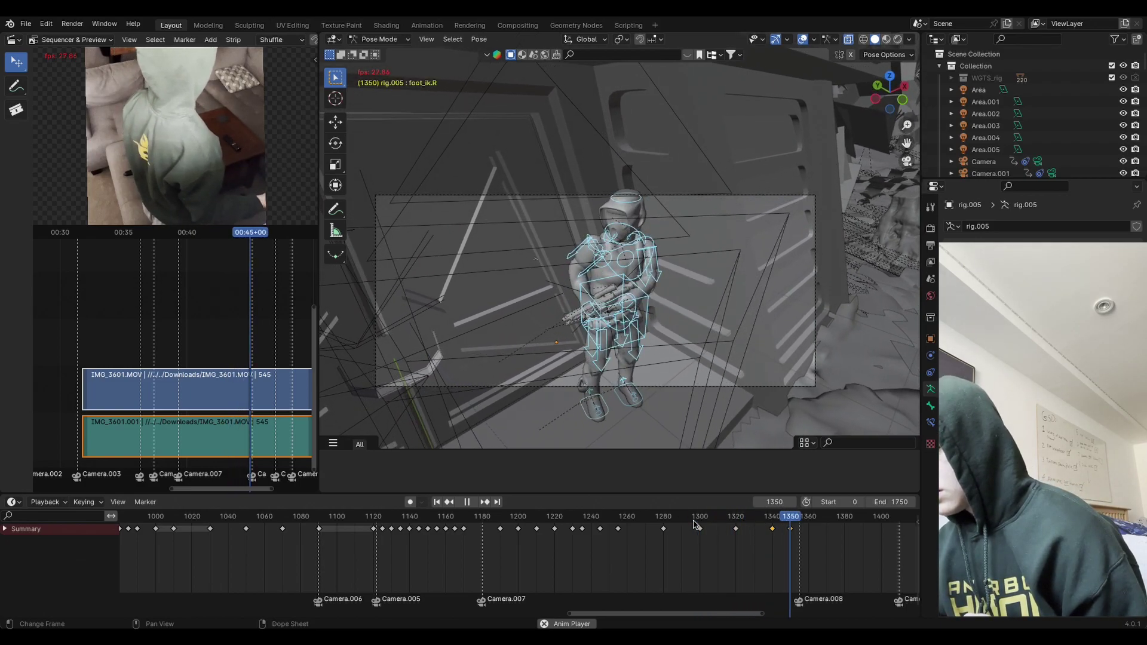
key(space)
click(26, 24)
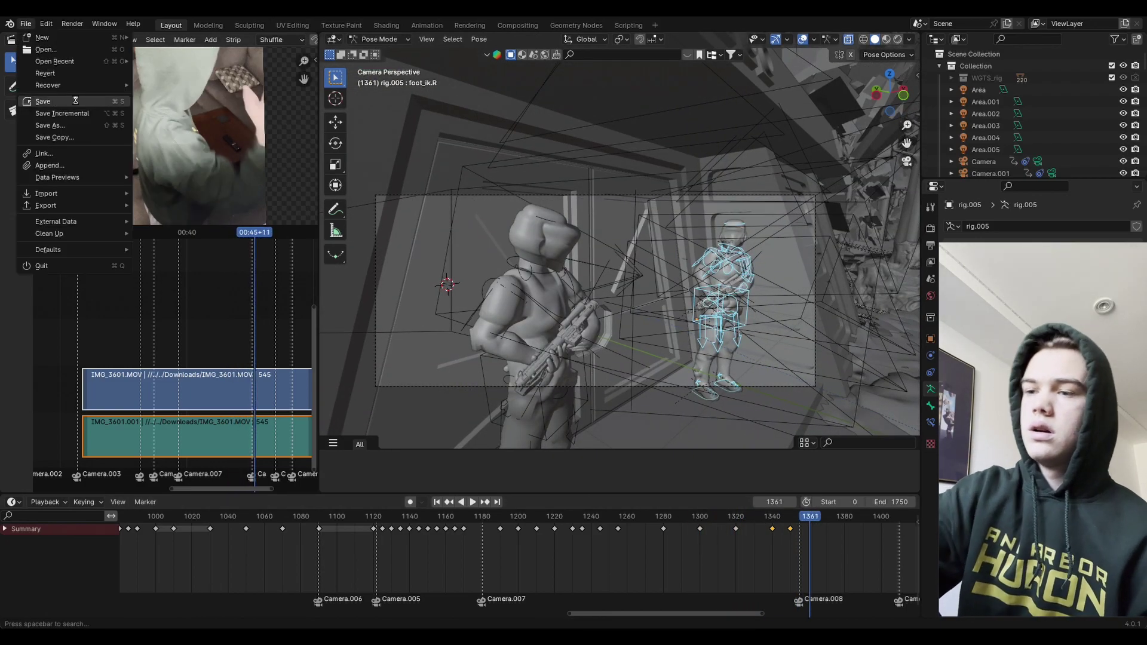
click(76, 103)
Step: Zoom the timeline onto the recent keys and play the animation from frame 1327
key(space)
click(790, 525)
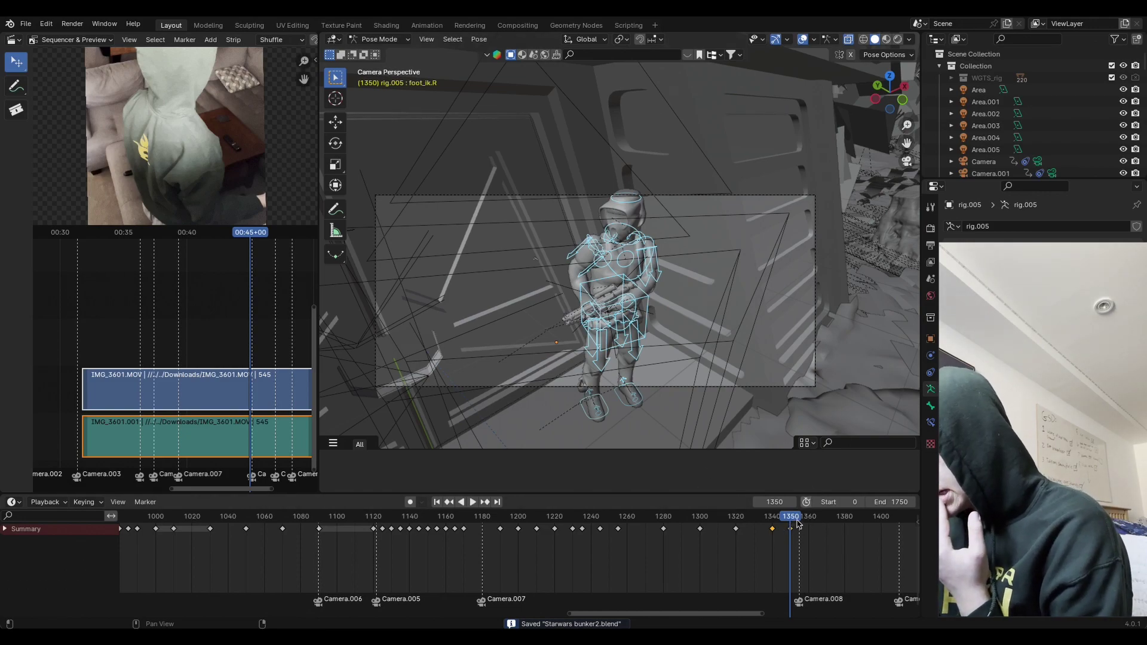
click(748, 528)
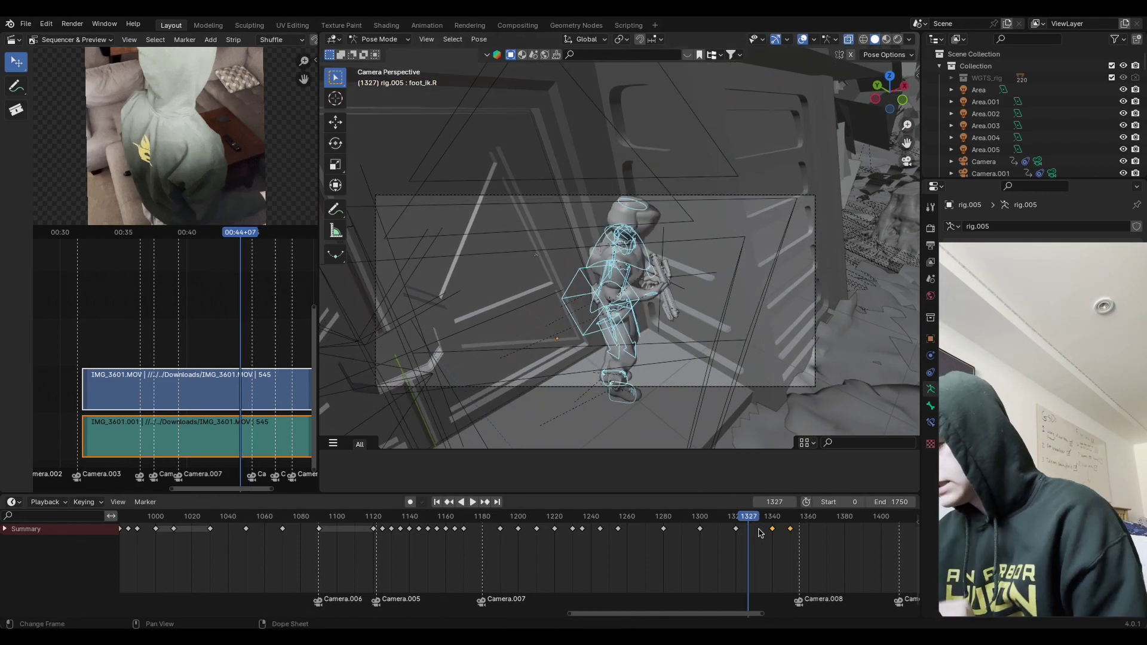
ctrl+alt+drag(803, 552, 236, 570)
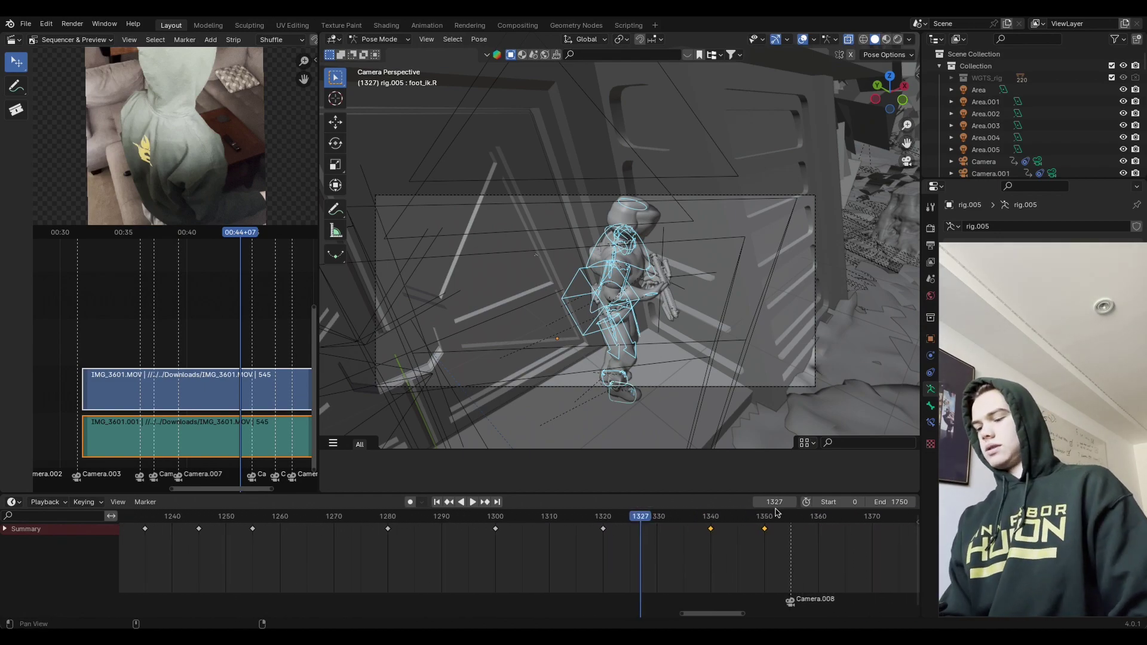
alt+drag(725, 541, 593, 552)
key(space)
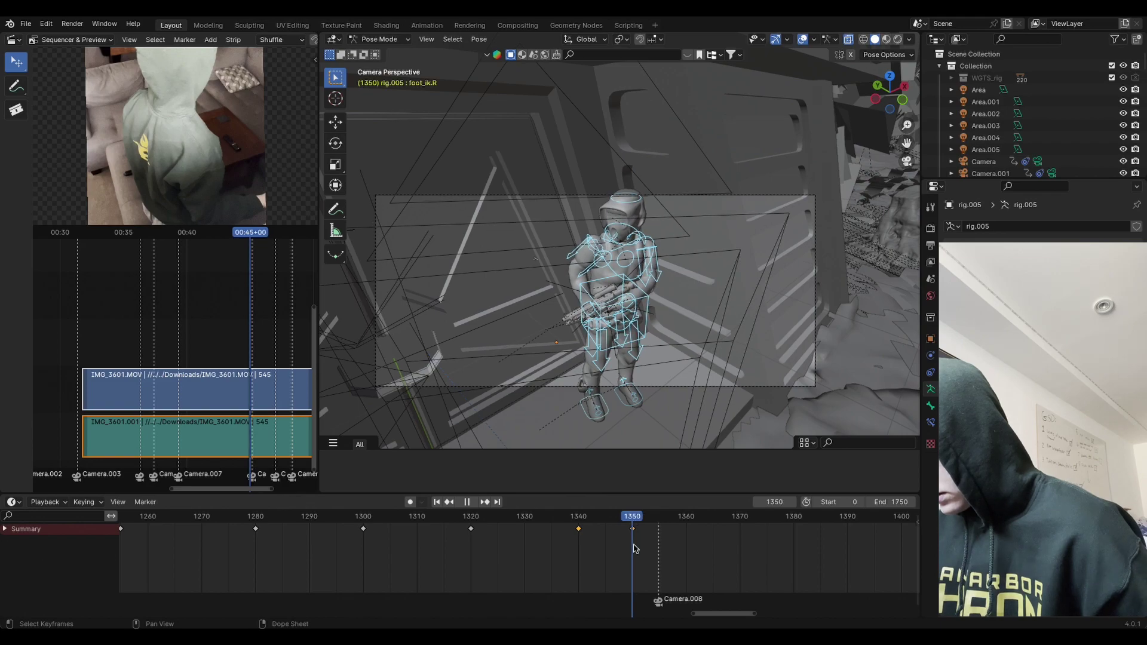
Step: At frame 1345, rotate the right foot around X and Y, then keyframe all bones
click(607, 411)
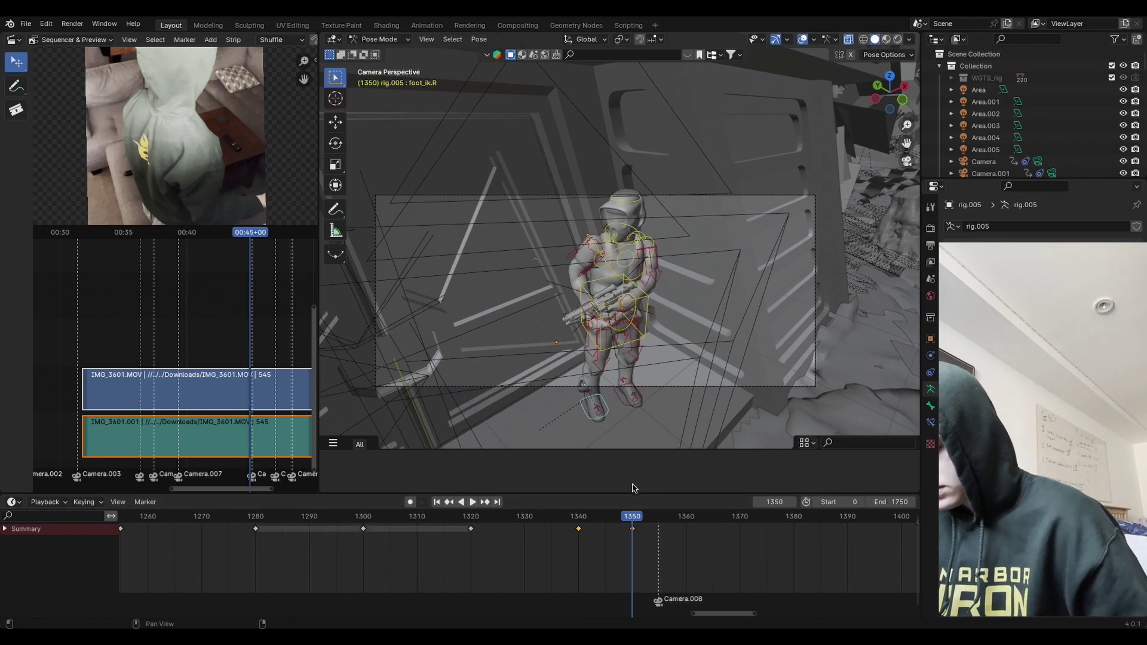
mouse_move(603, 521)
mouse_down()
mouse_move(635, 519)
mouse_move(605, 524)
mouse_up()
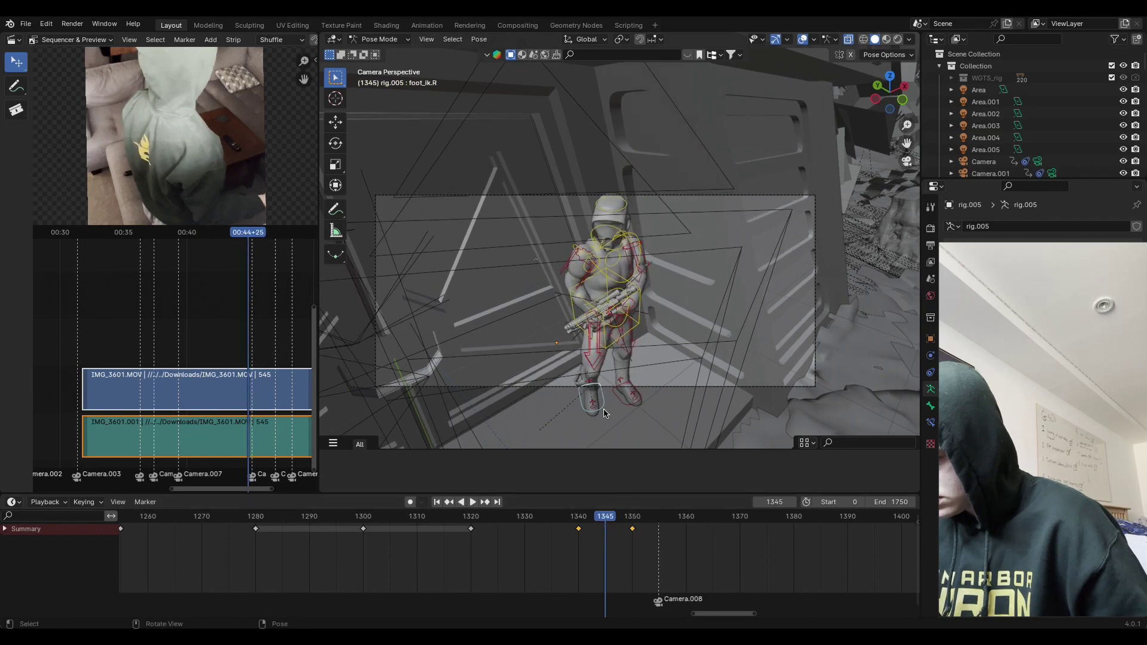
key(r)
key(x)
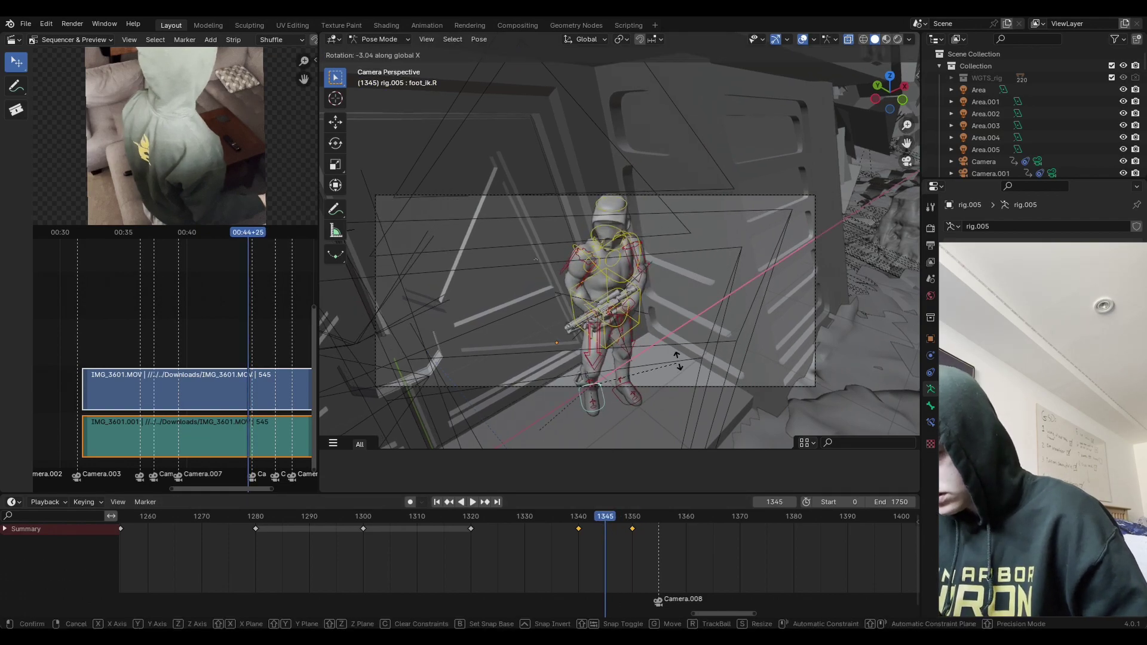
click(668, 309)
key(r)
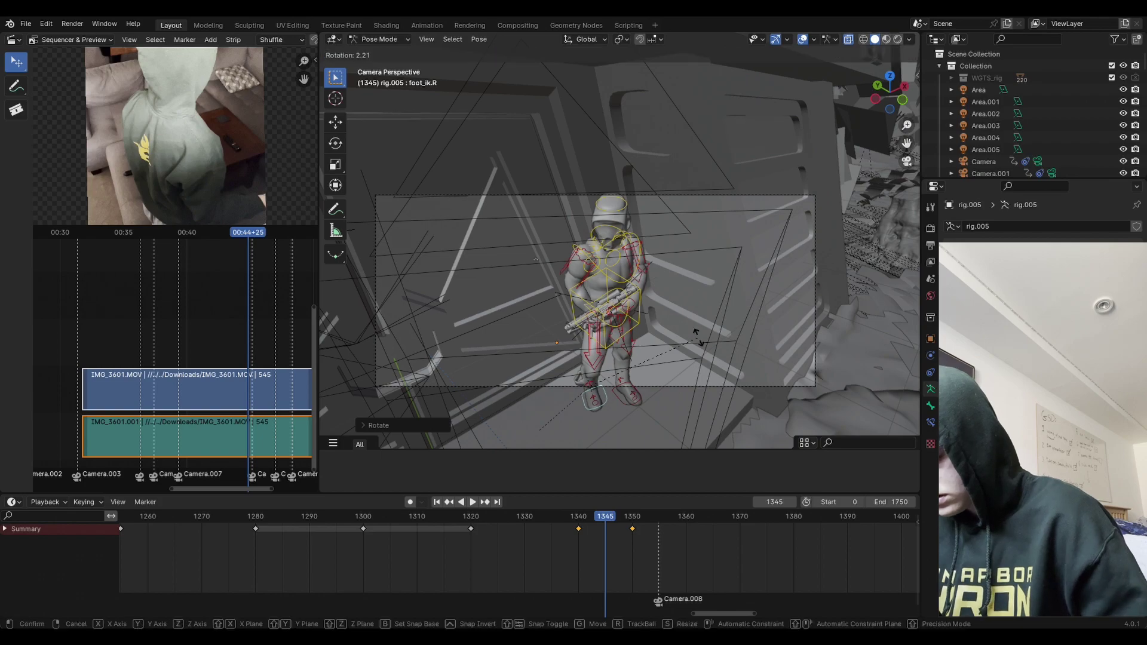
key(y)
click(683, 389)
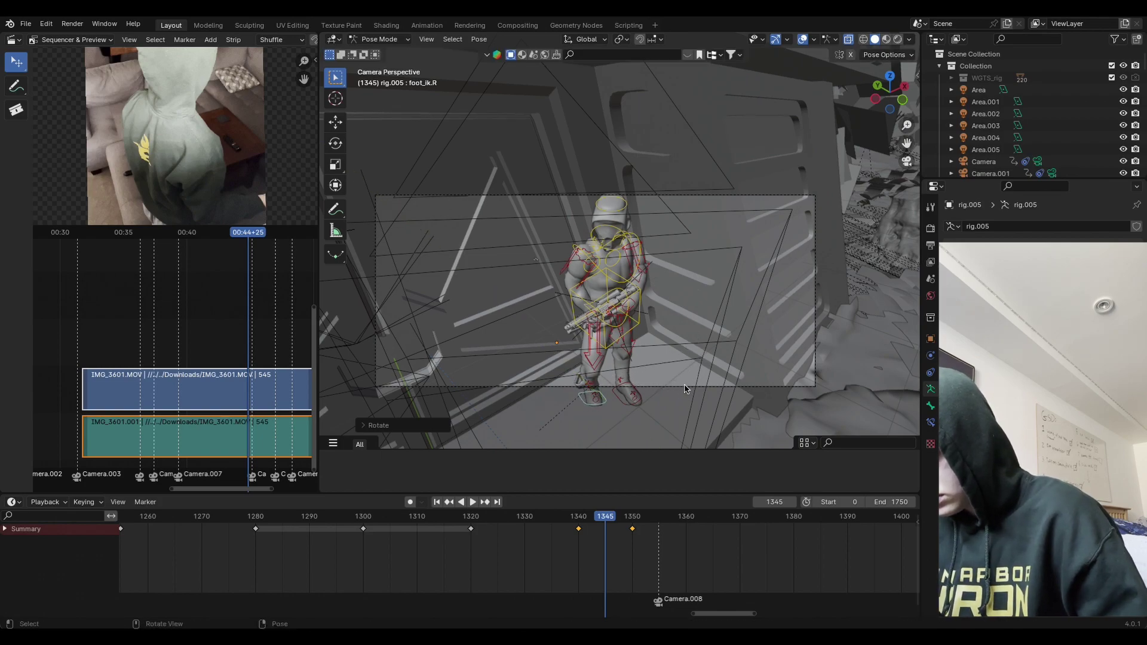
key(a)
key(i)
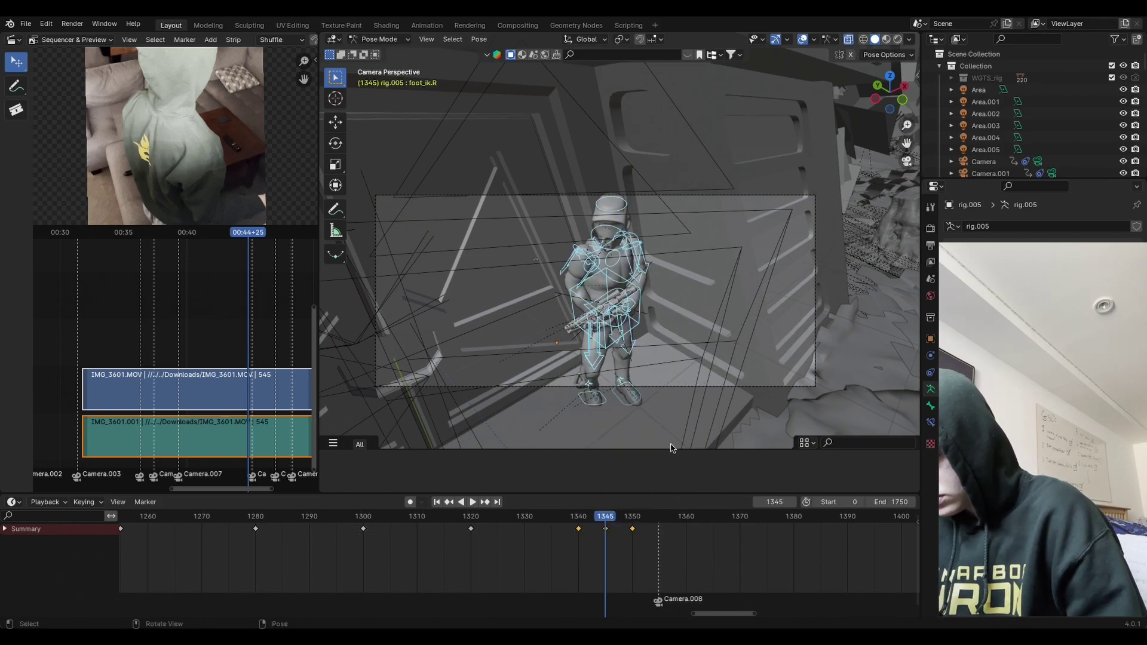
Step: Review the foot change by replaying the animation from frames around 1321–1337
key(space)
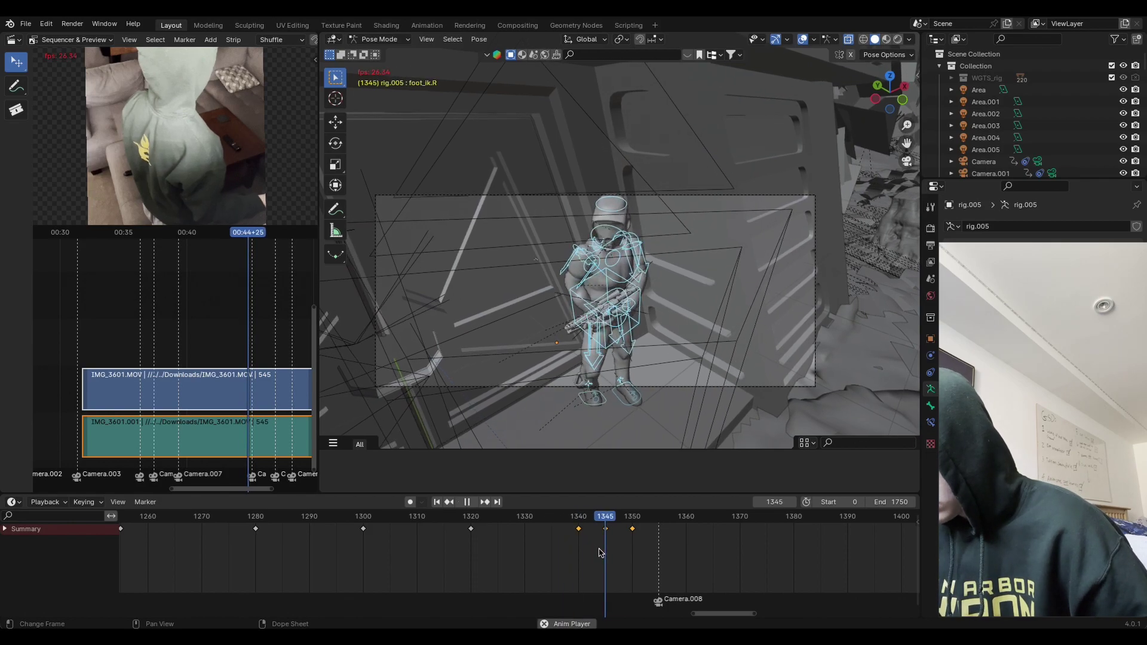
click(562, 518)
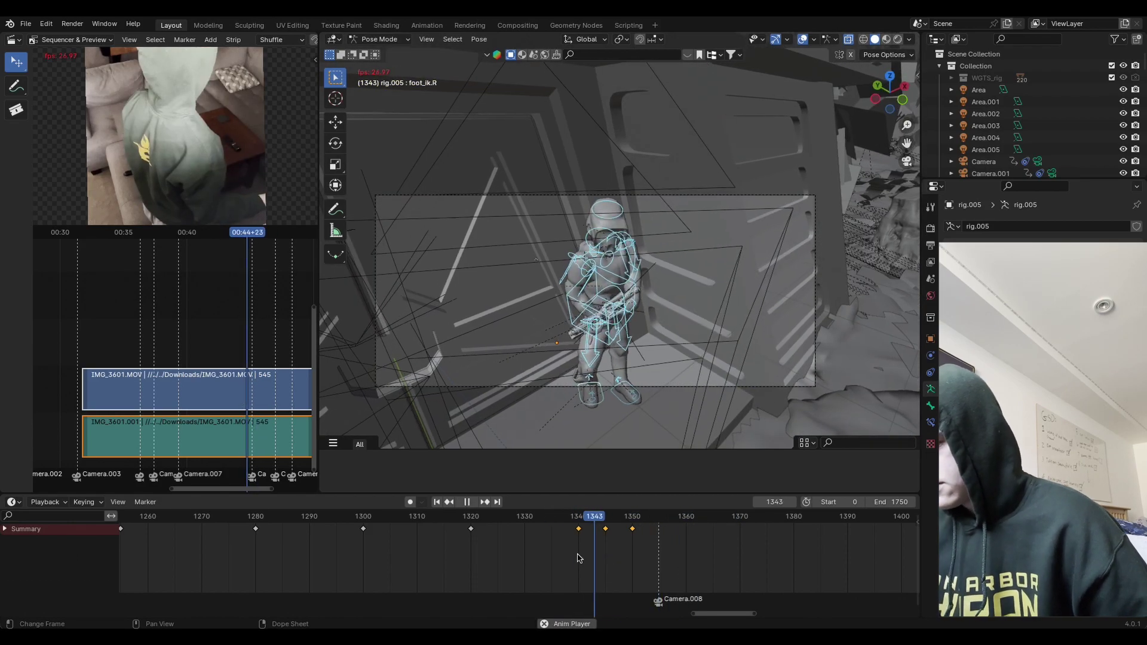
click(608, 521)
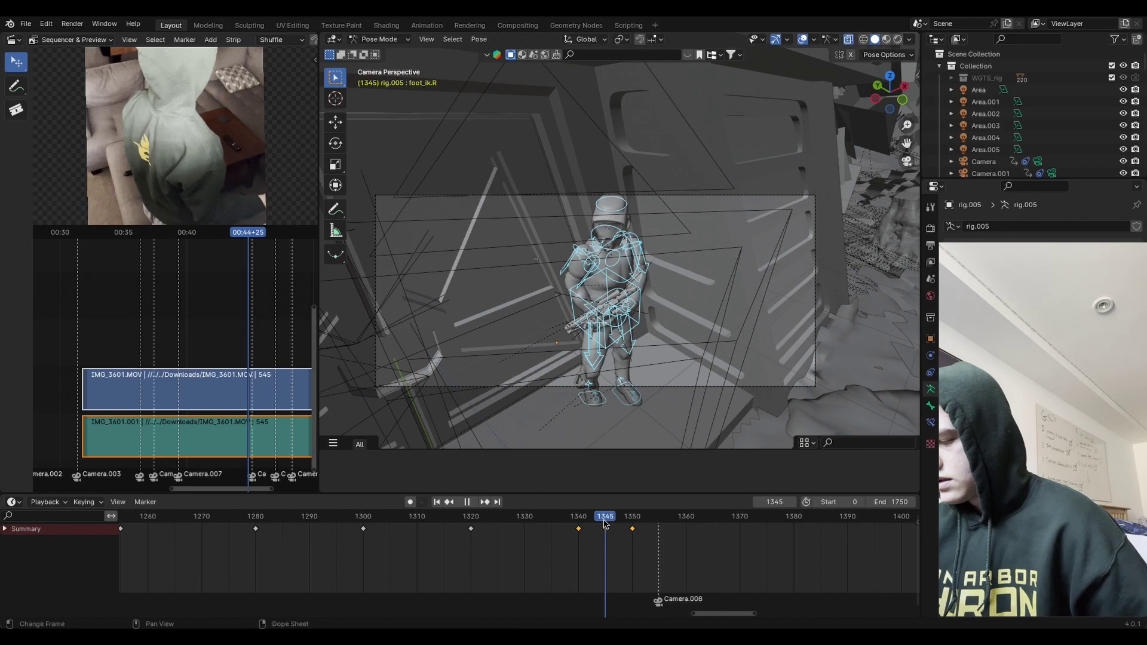
drag(632, 535, 579, 556)
click(551, 527)
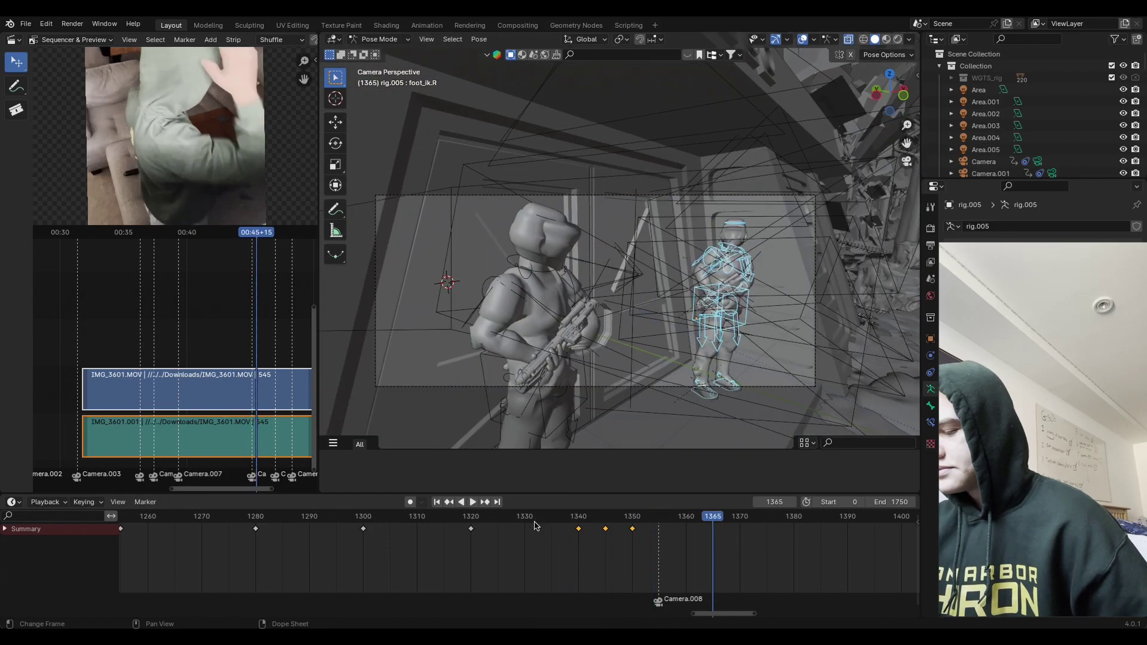
click(535, 526)
key(space)
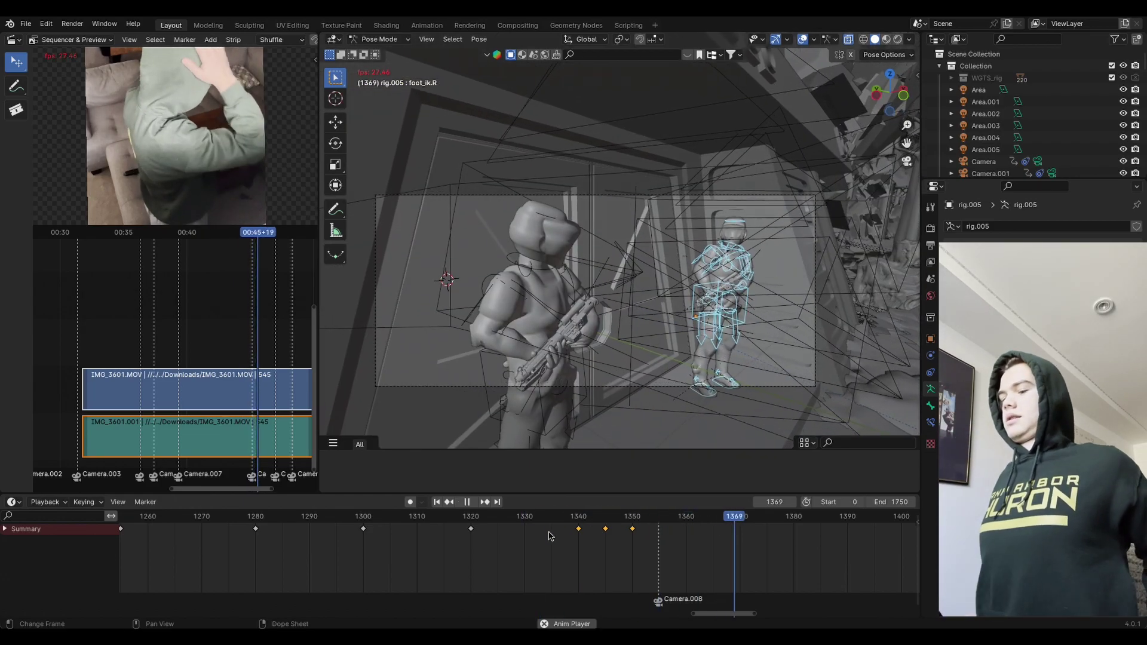
key(space)
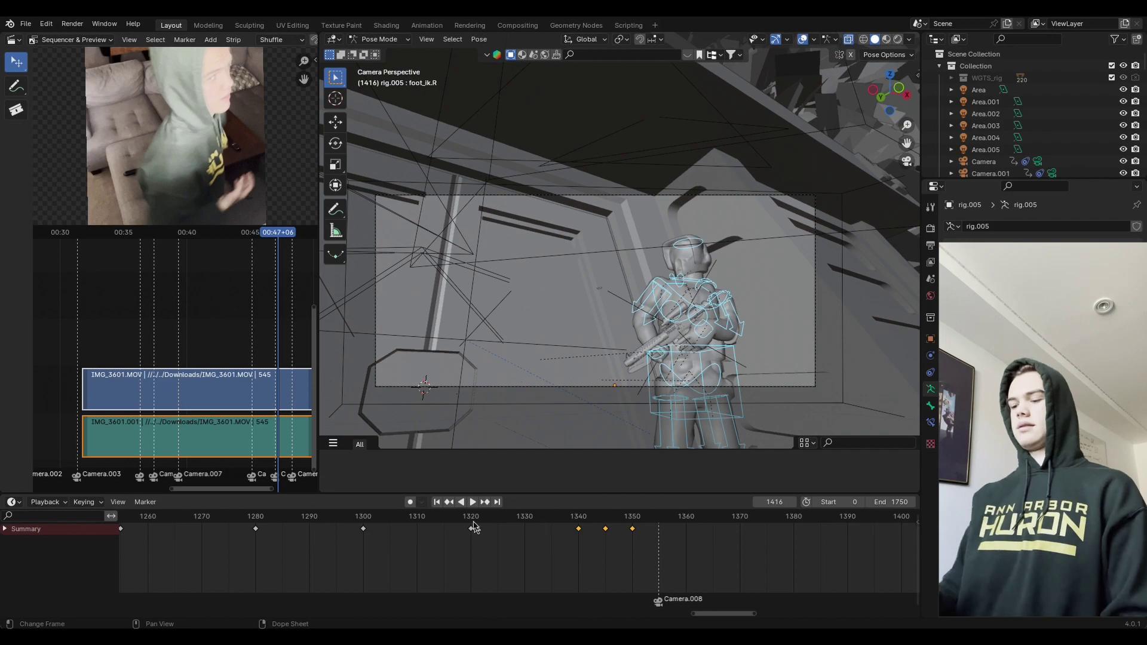
click(476, 517)
key(space)
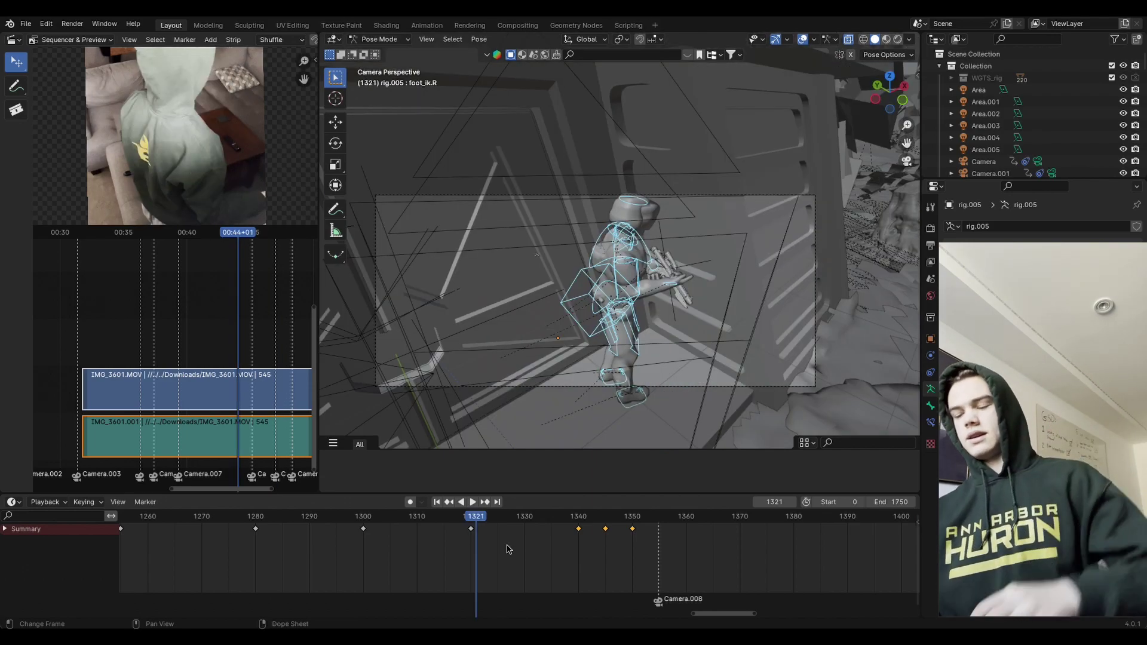
key(space)
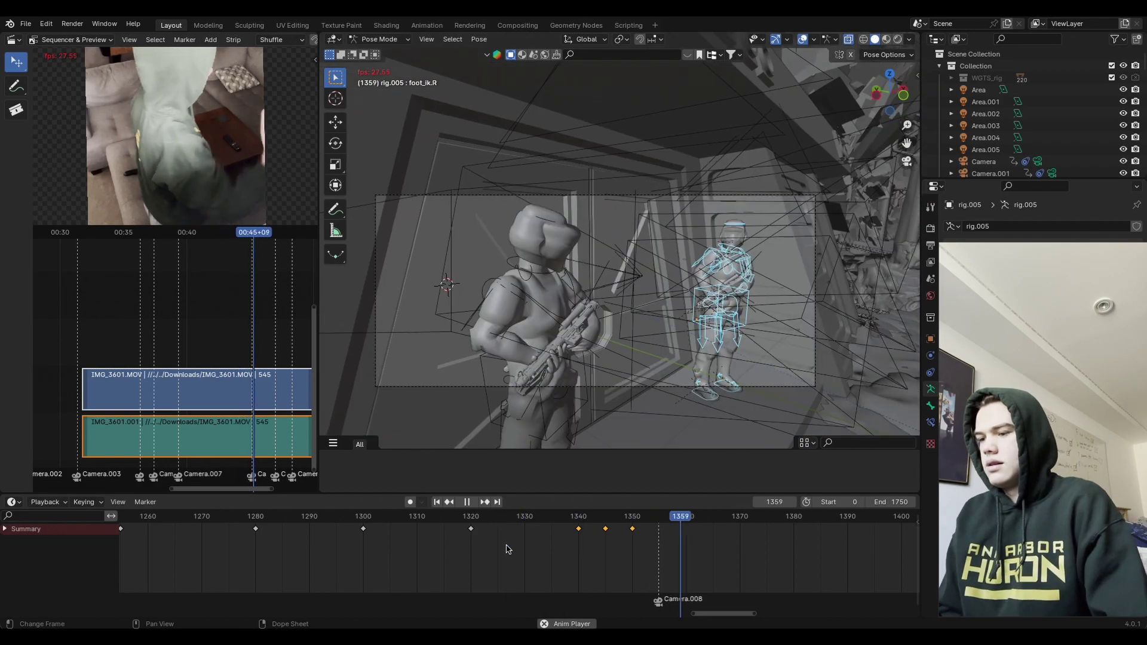
key(space)
click(26, 23)
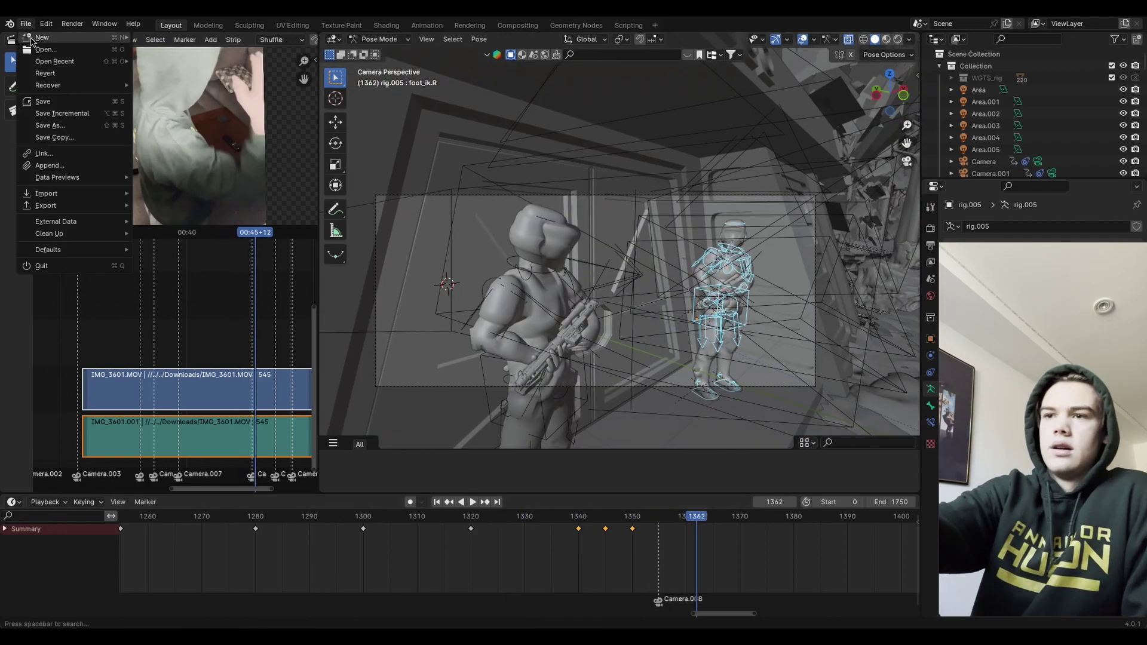
Step: Save the file, hide the viewport overlays, and zoom the timeline out to frame 986
click(75, 106)
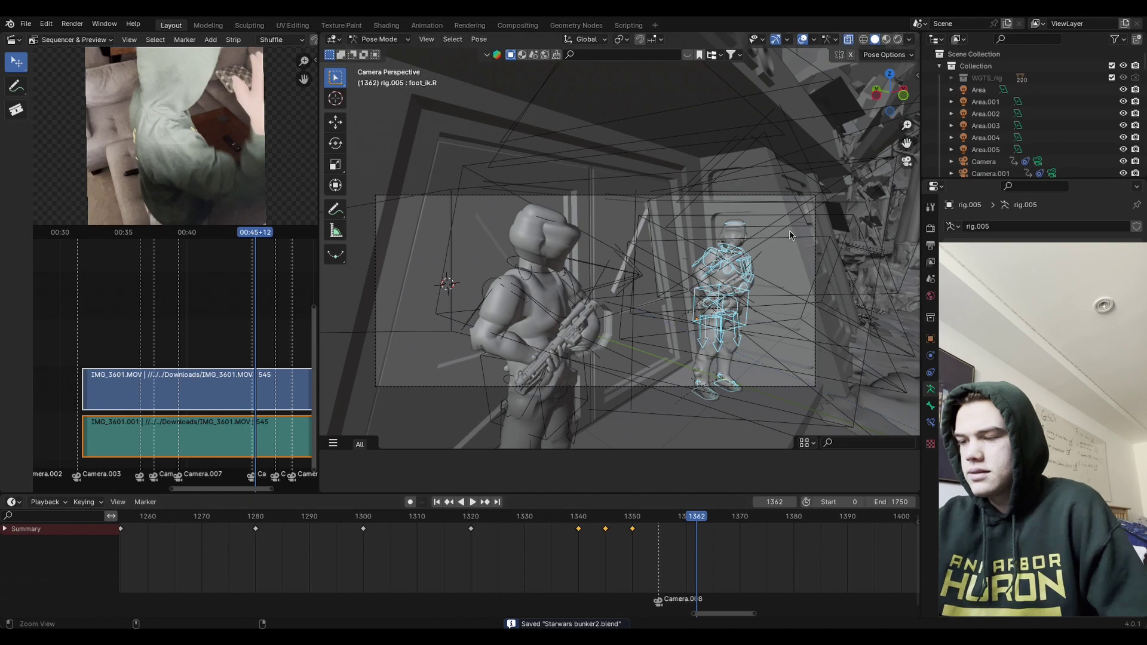
click(803, 39)
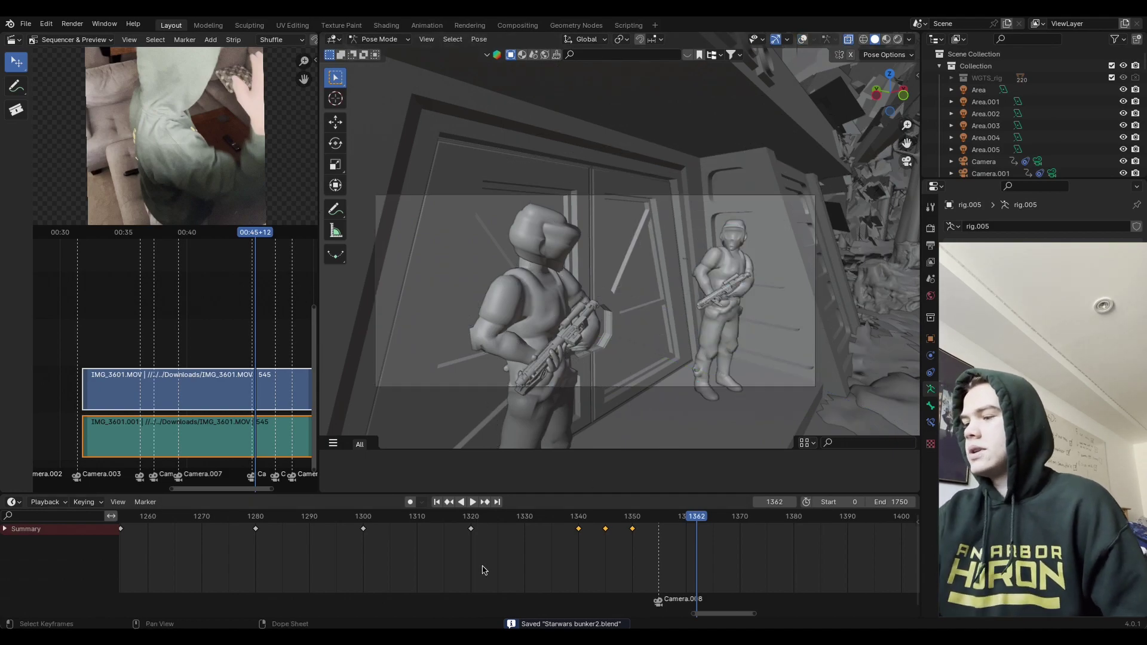
middle_drag(396, 568, 686, 563)
scroll(663, 570, down, 20)
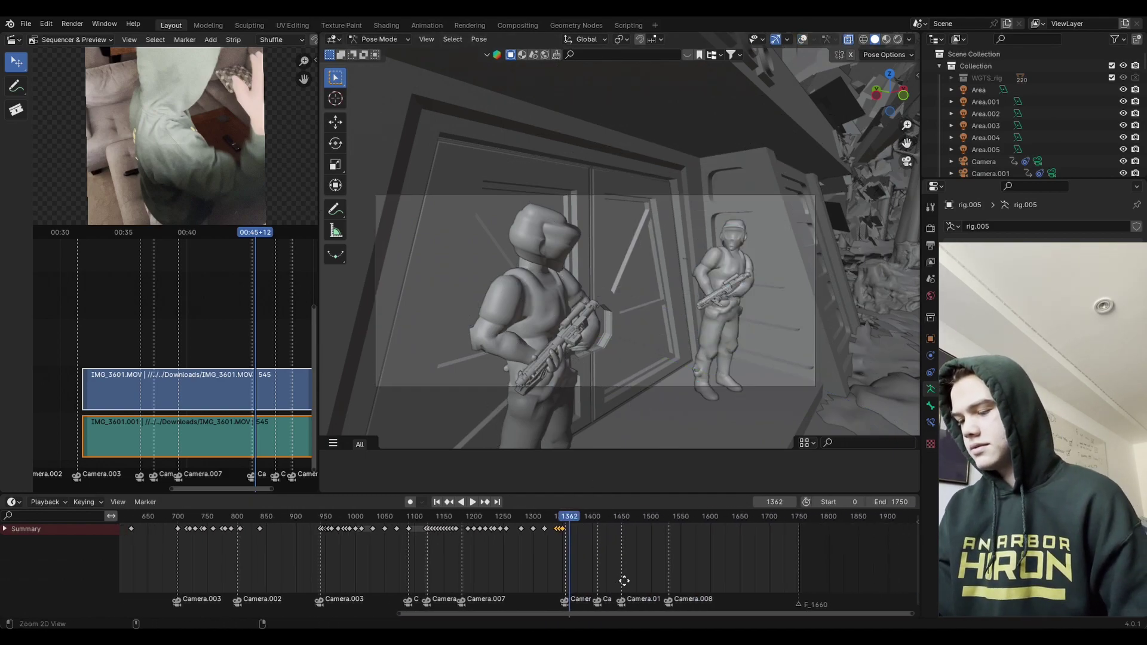
scroll(624, 582, up, 4)
drag(385, 521, 368, 531)
alt+drag(612, 556, 991, 555)
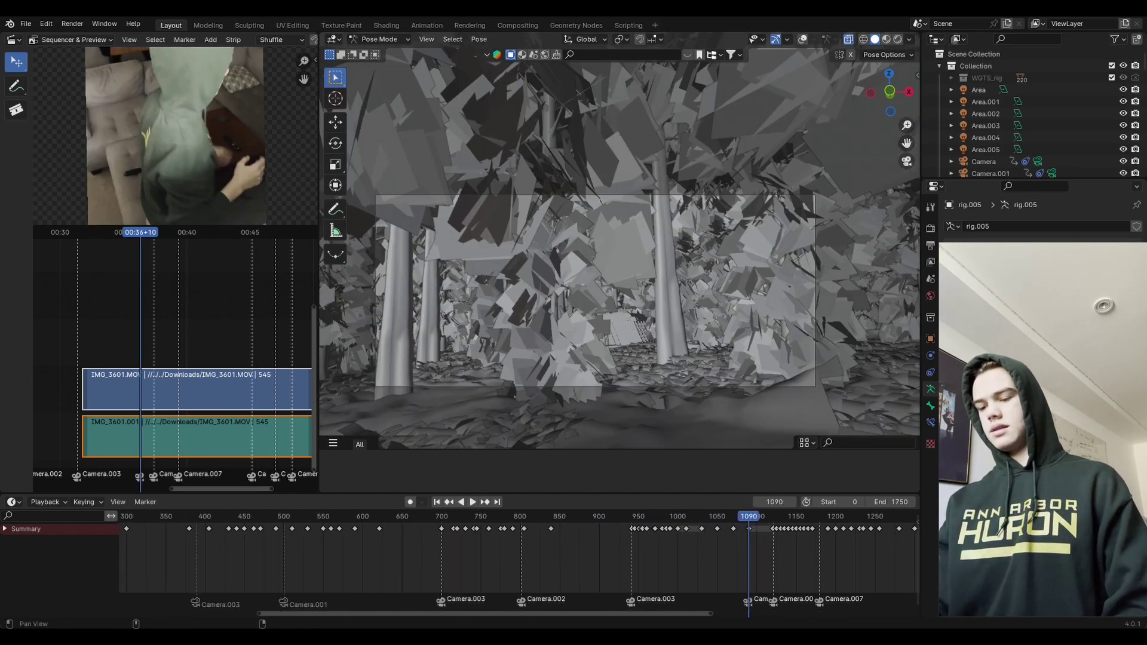
alt+drag(829, 556, 685, 563)
ctrl+alt+drag(652, 553, 673, 541)
click(599, 517)
Step: Play through the shots from about frame 1095 and stop on the soldier's fall at frame 1150
key(space)
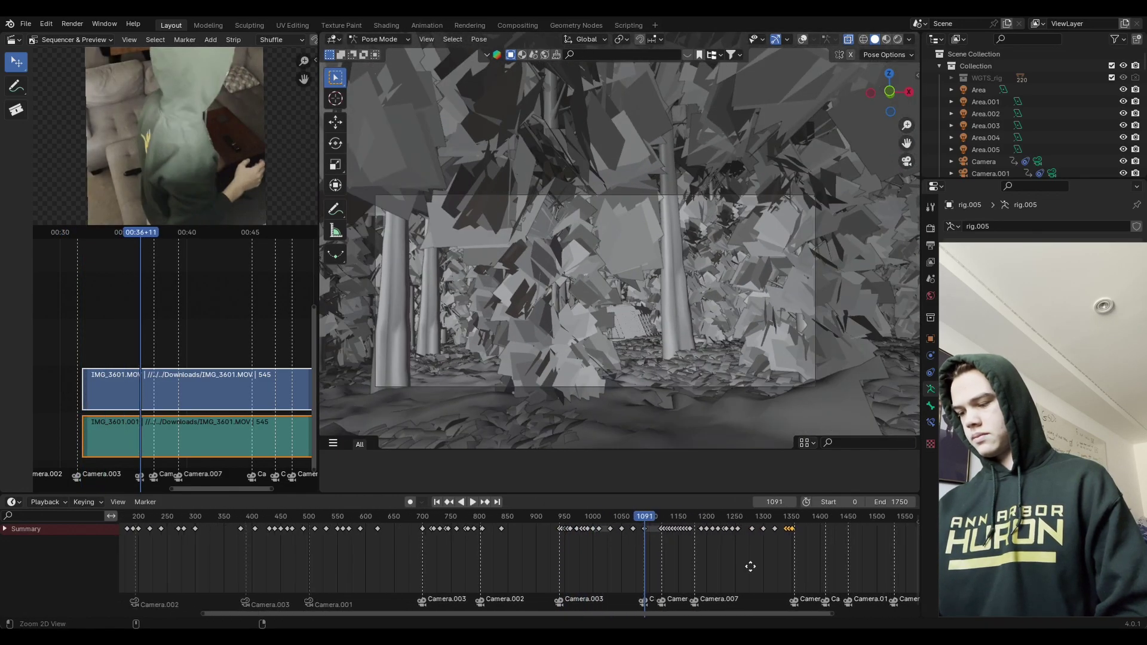
scroll(747, 568, down, 3)
click(681, 516)
key(space)
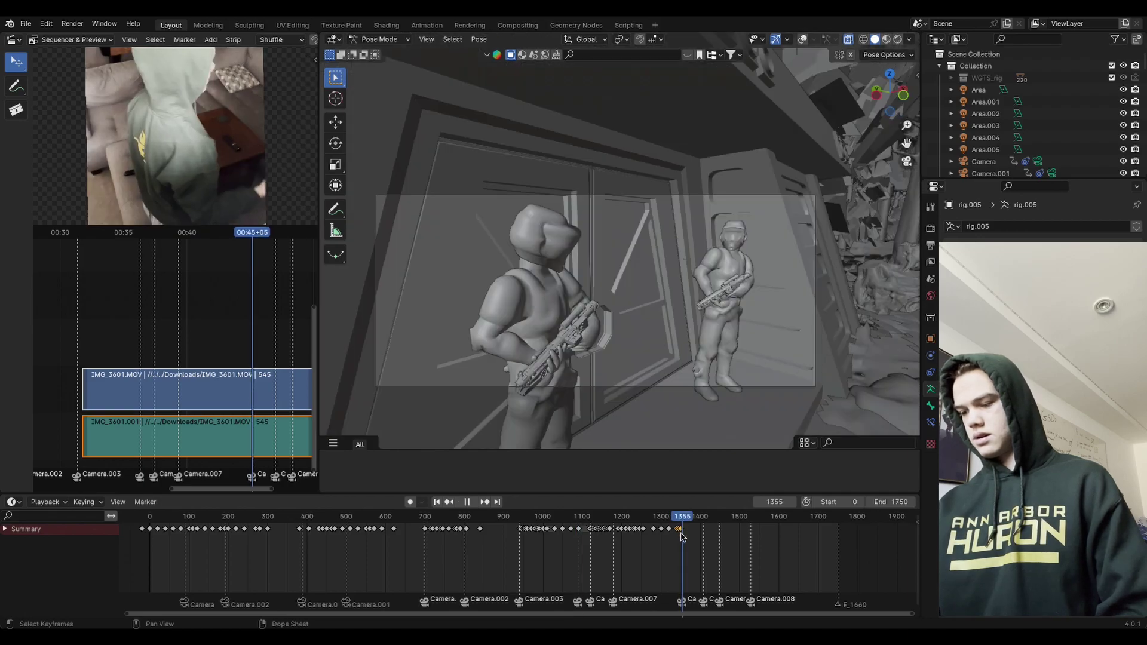
key(Left)
key(Left)
mouse_move(669, 547)
ctrl+alt+mouse_down()
mouse_move(708, 546)
mouse_move(555, 581)
ctrl+alt+mouse_up()
click(403, 516)
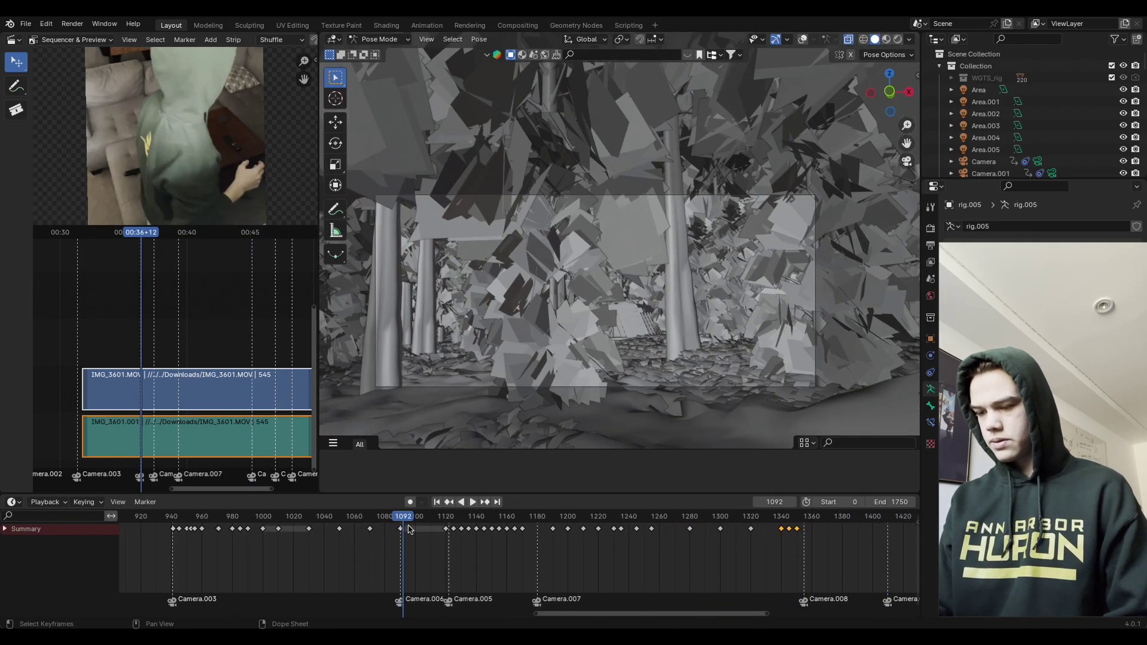
key(space)
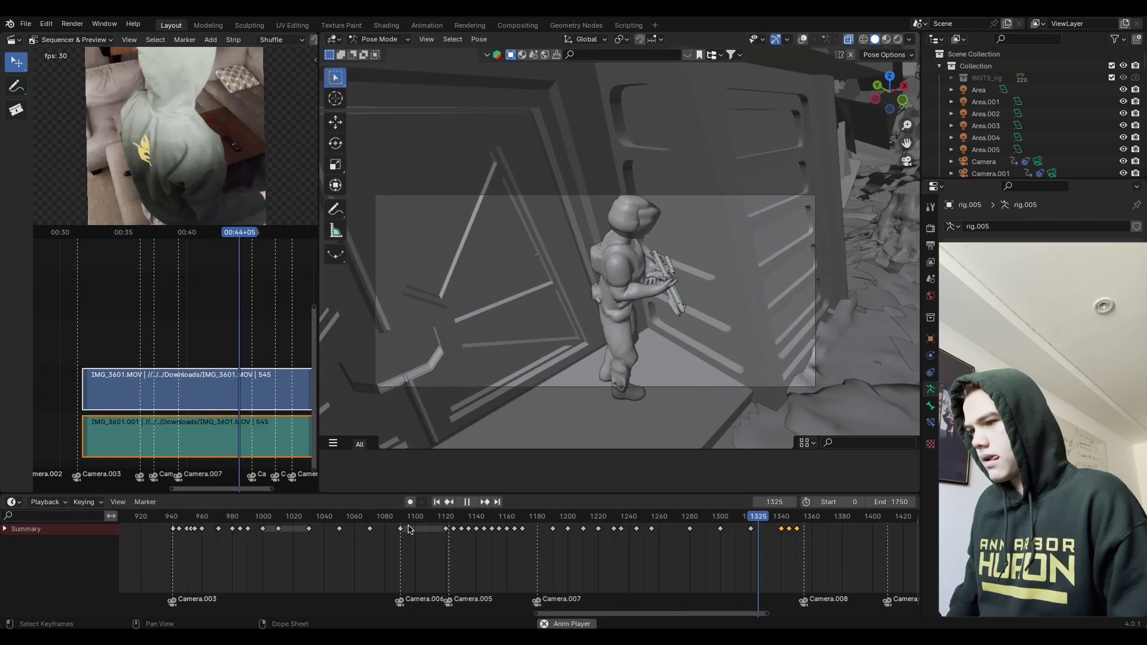
key(space)
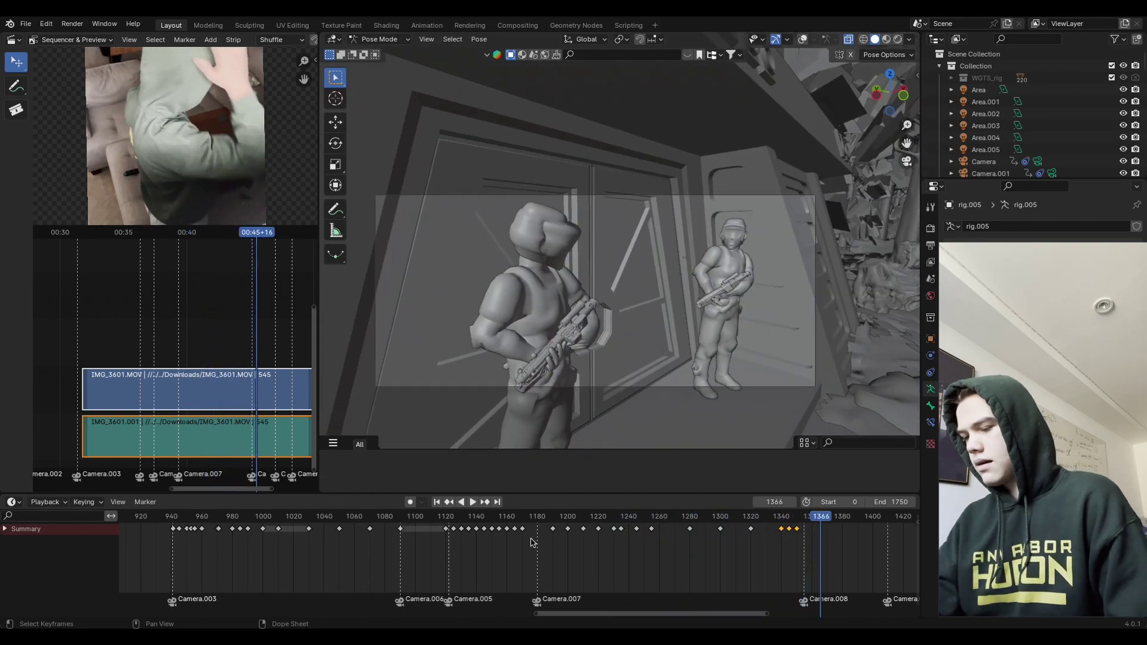
drag(517, 526, 495, 542)
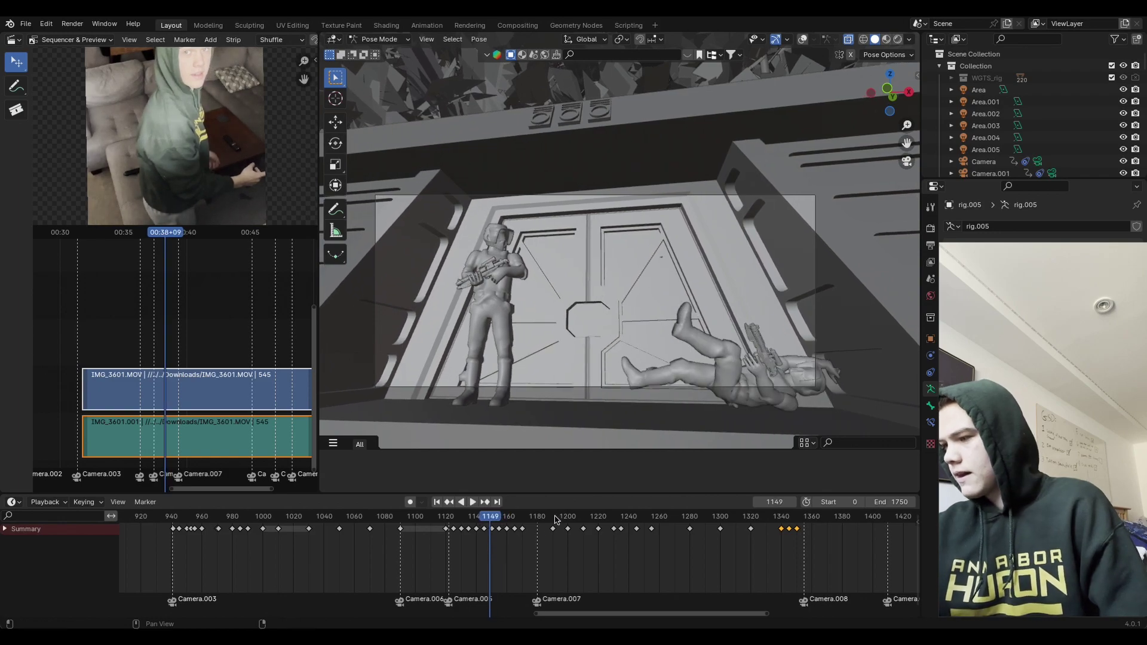
key(Right)
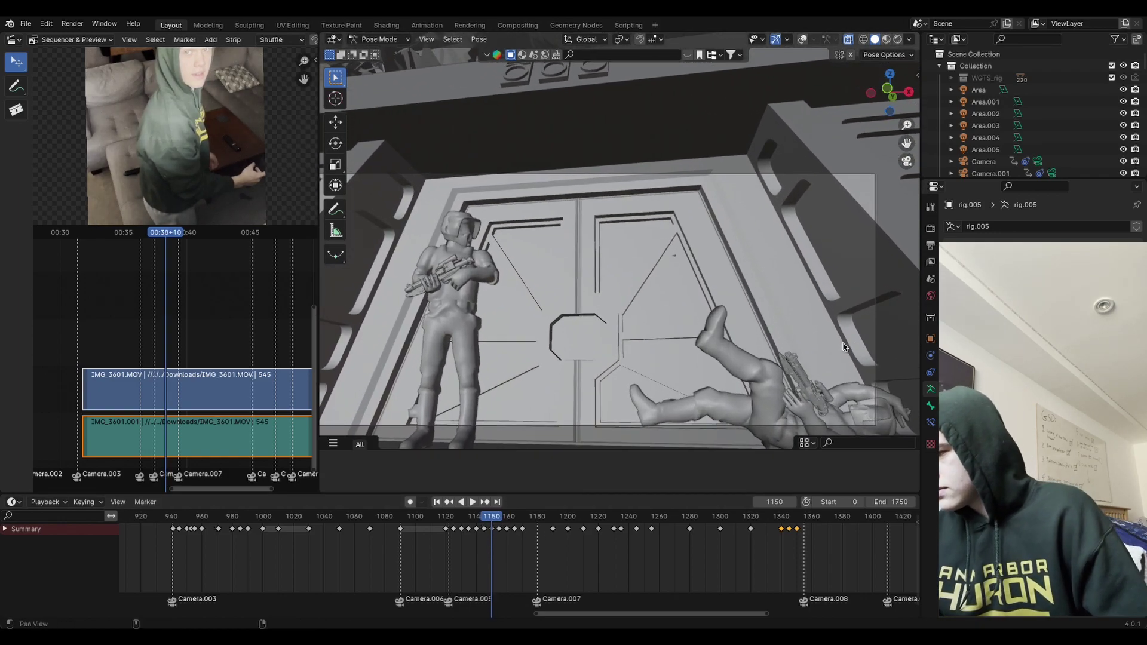
Step: Show the overlays, shift the rifle hand, and rotate the right upper arm around global Z
click(803, 39)
scroll(718, 319, up, 5)
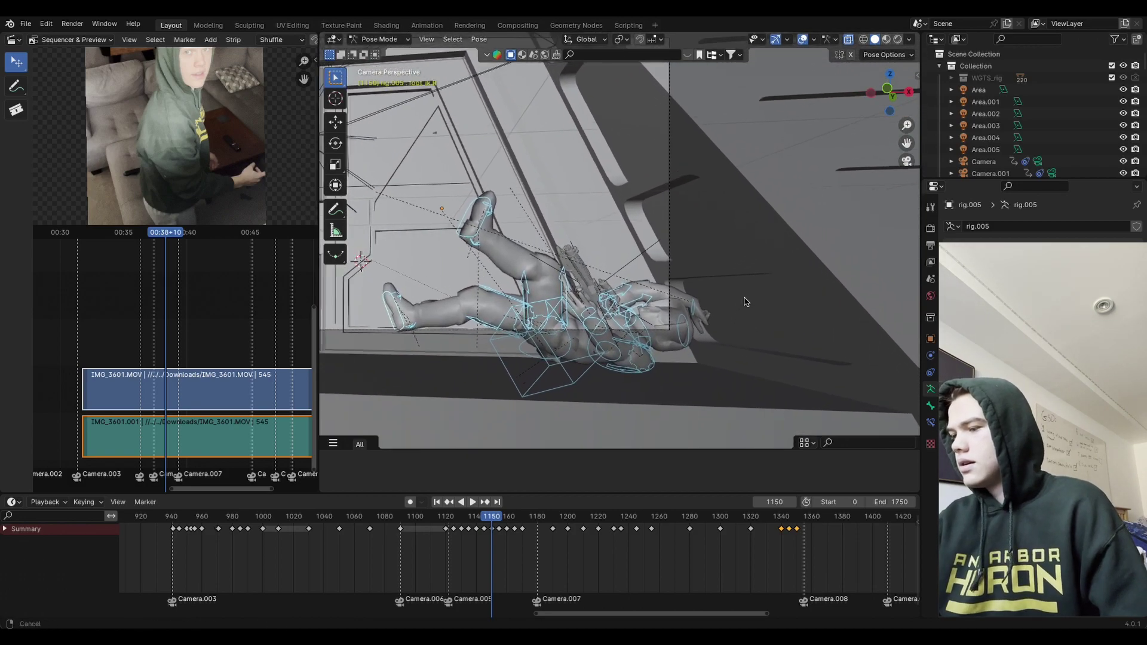
key(g)
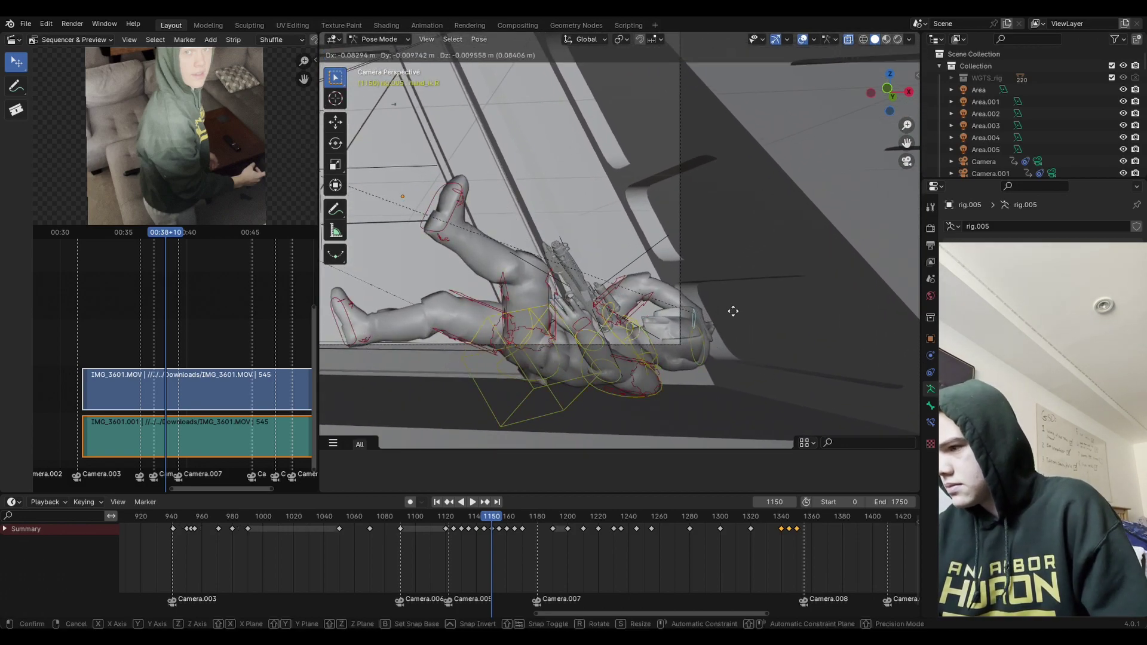
click(731, 312)
click(640, 304)
key(r)
key(z)
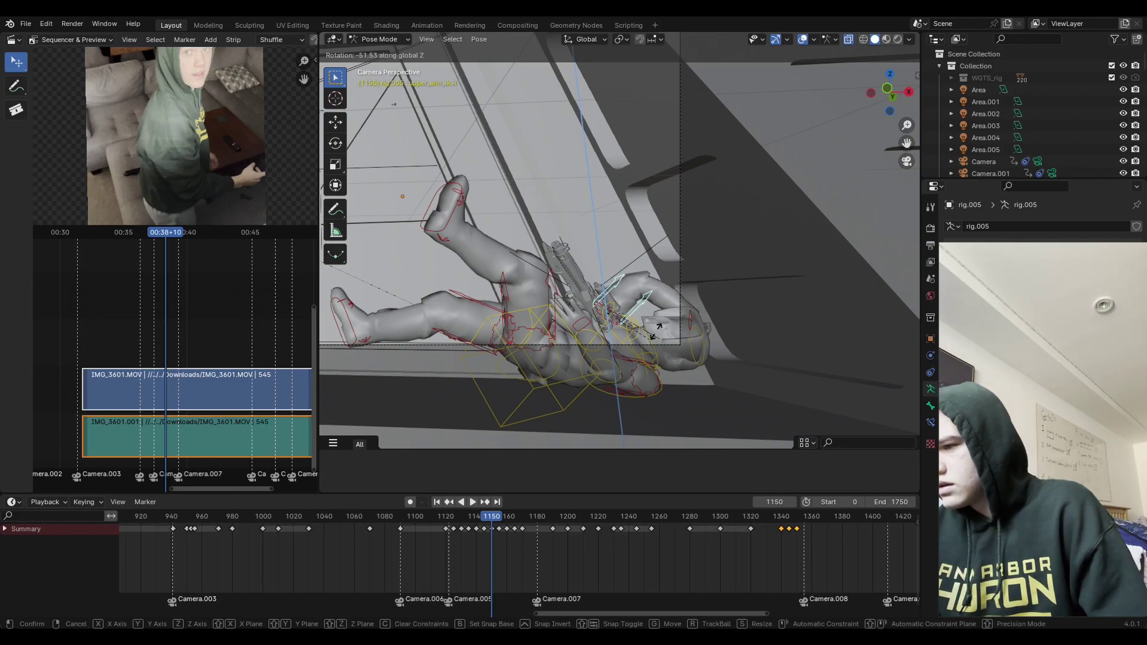
click(649, 241)
Step: From a top-down view framed on the arm, rotate the right arm bones around global X
middle_drag(650, 241, 760, 186)
scroll(741, 221, up, 2)
shift+middle_drag(707, 291, 704, 161)
middle_drag(705, 161, 691, 381)
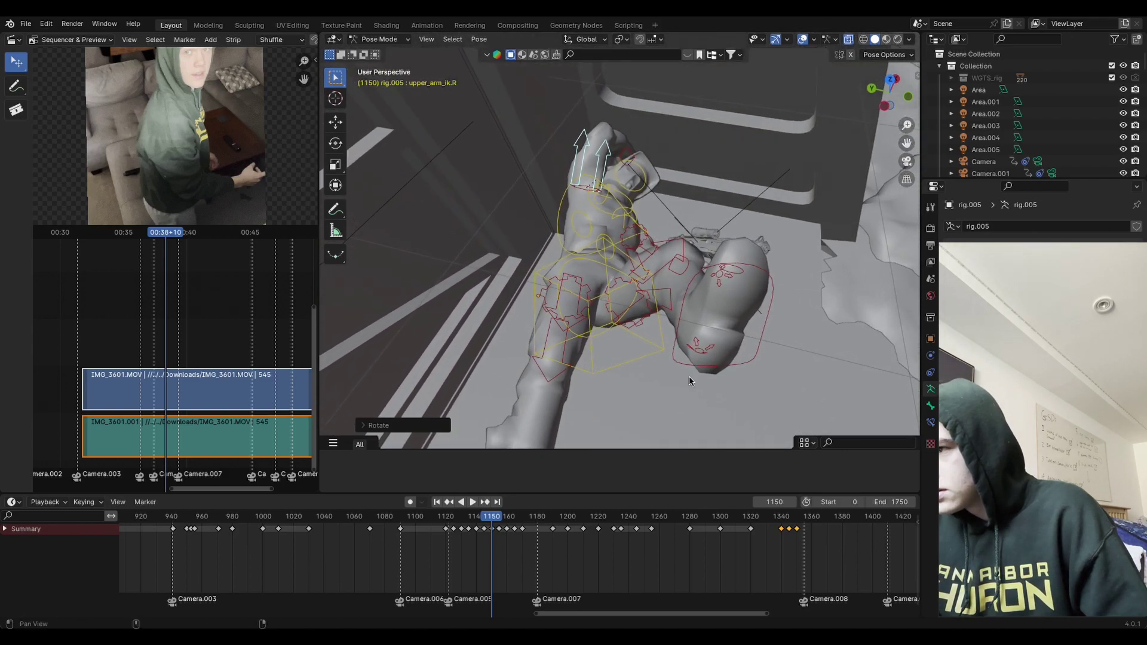
shift+middle_drag(705, 268, 688, 239)
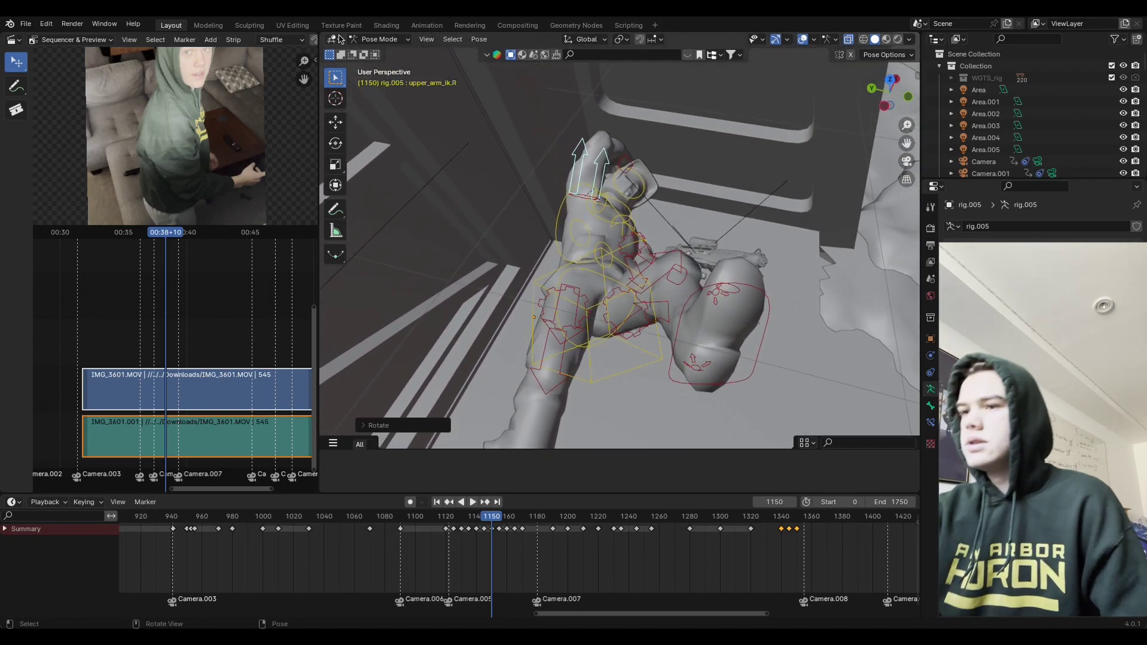
click(427, 39)
click(445, 117)
middle_drag(701, 160, 750, 257)
key(r)
key(x)
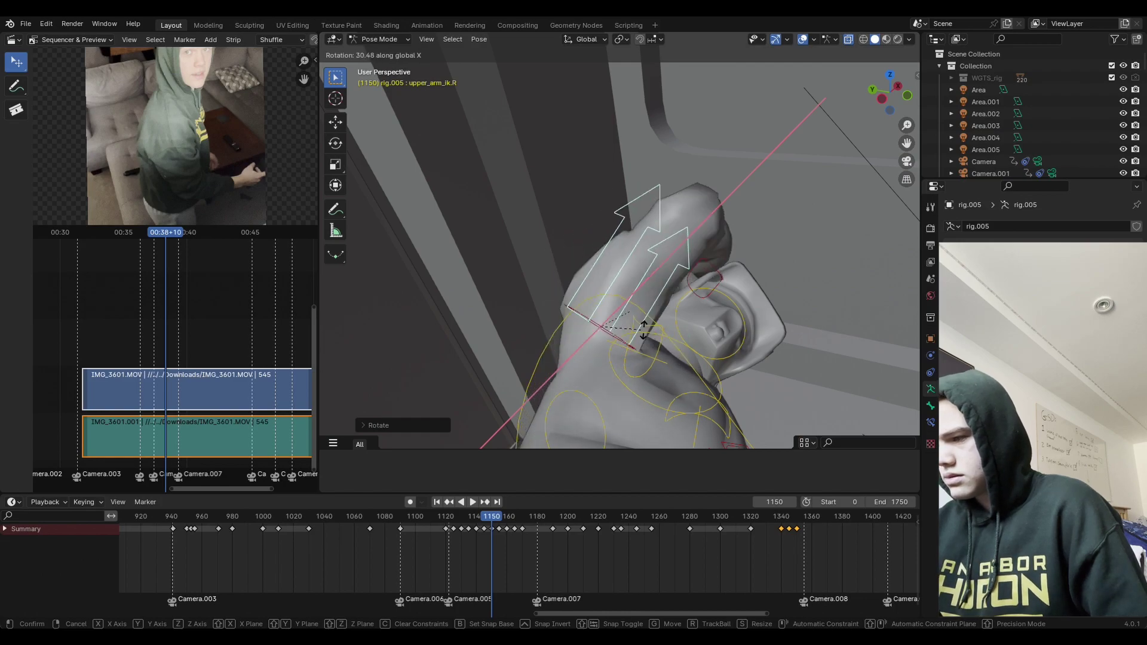
click(614, 327)
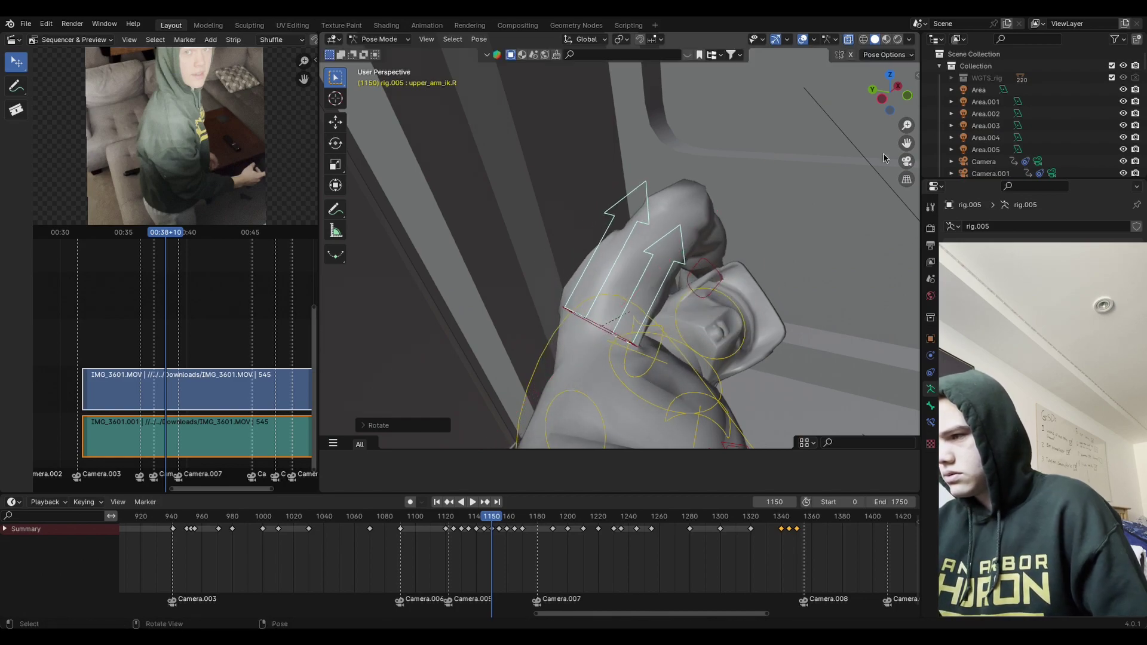
Step: Back in the shot camera, move the right hand IK along global Y and fine-tune it
click(906, 161)
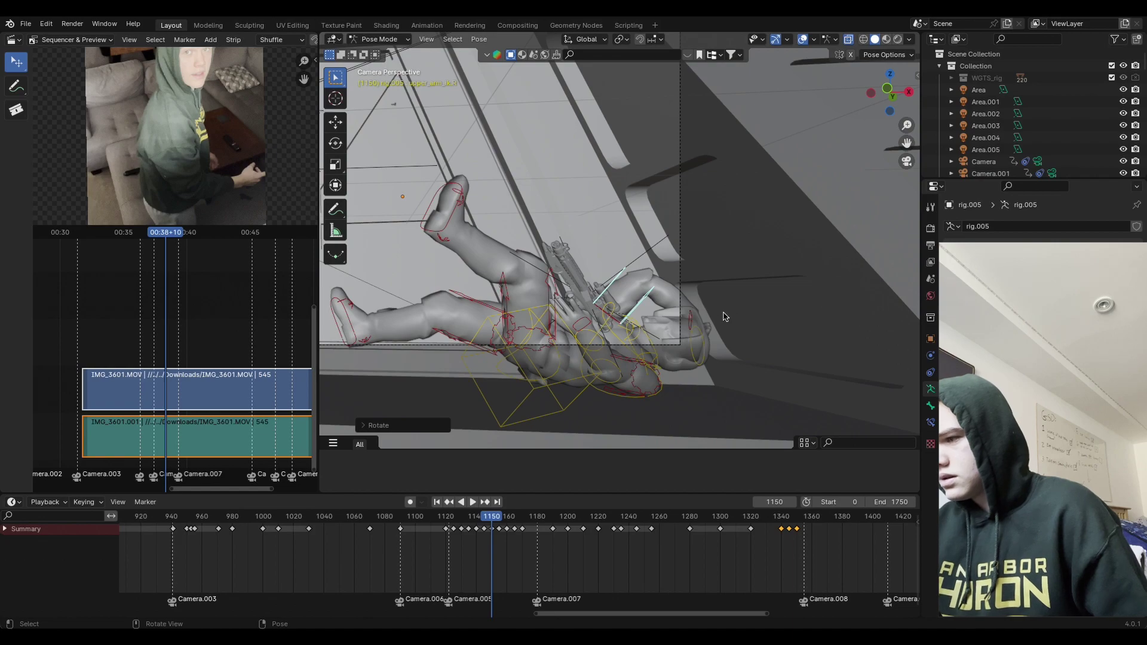
click(717, 297)
key(g)
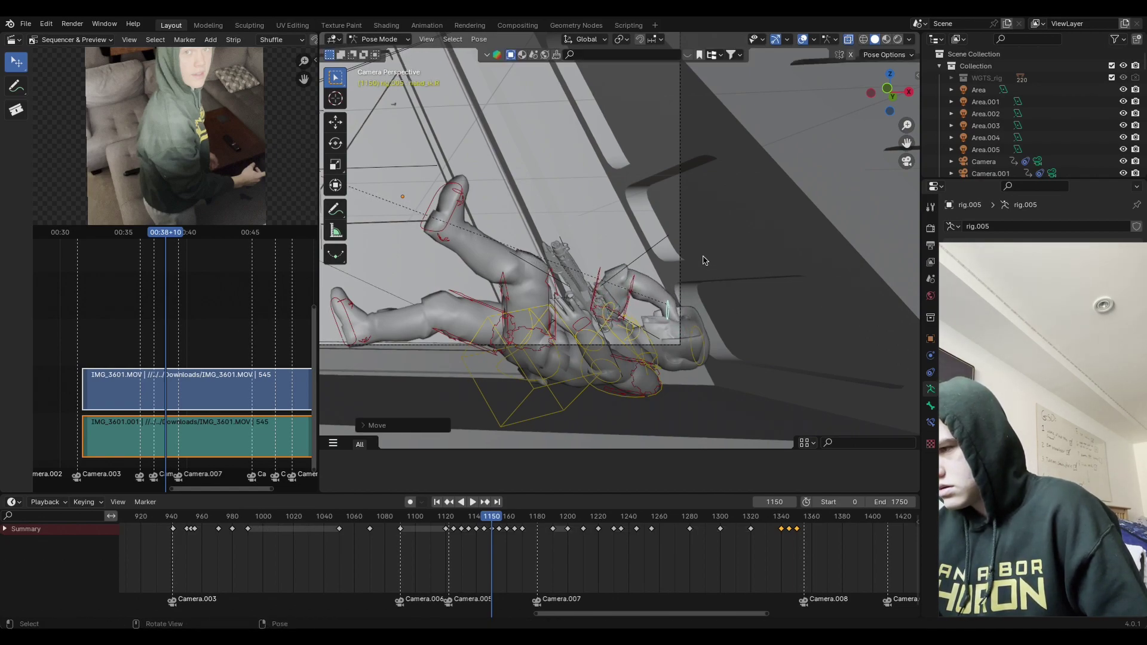
key(y)
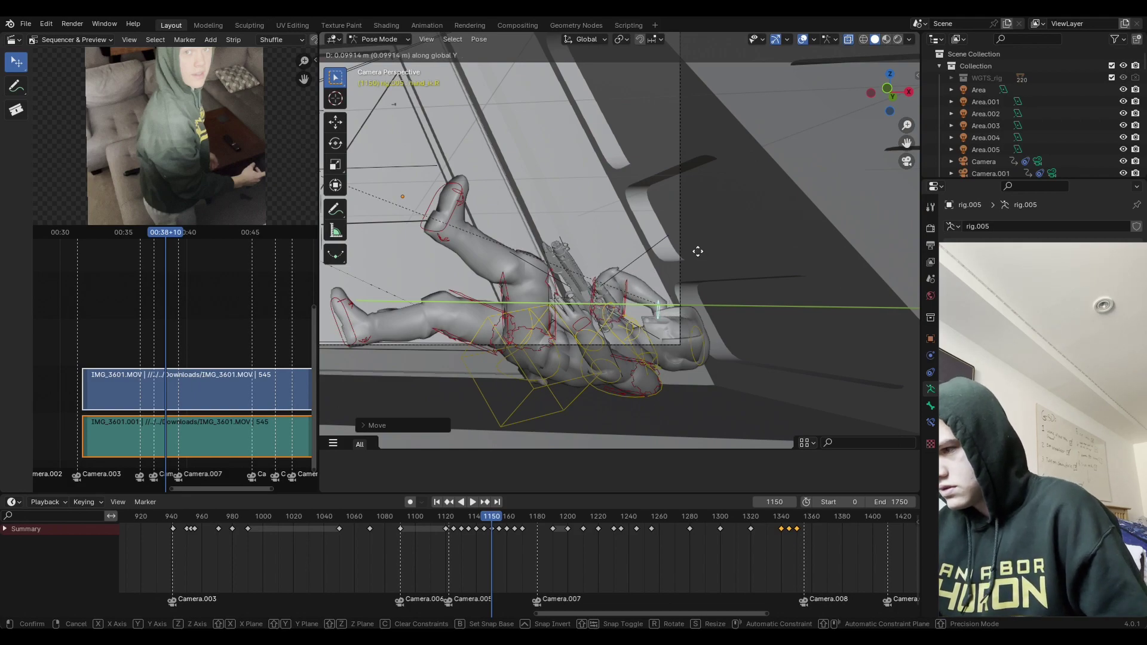
click(700, 256)
key(g)
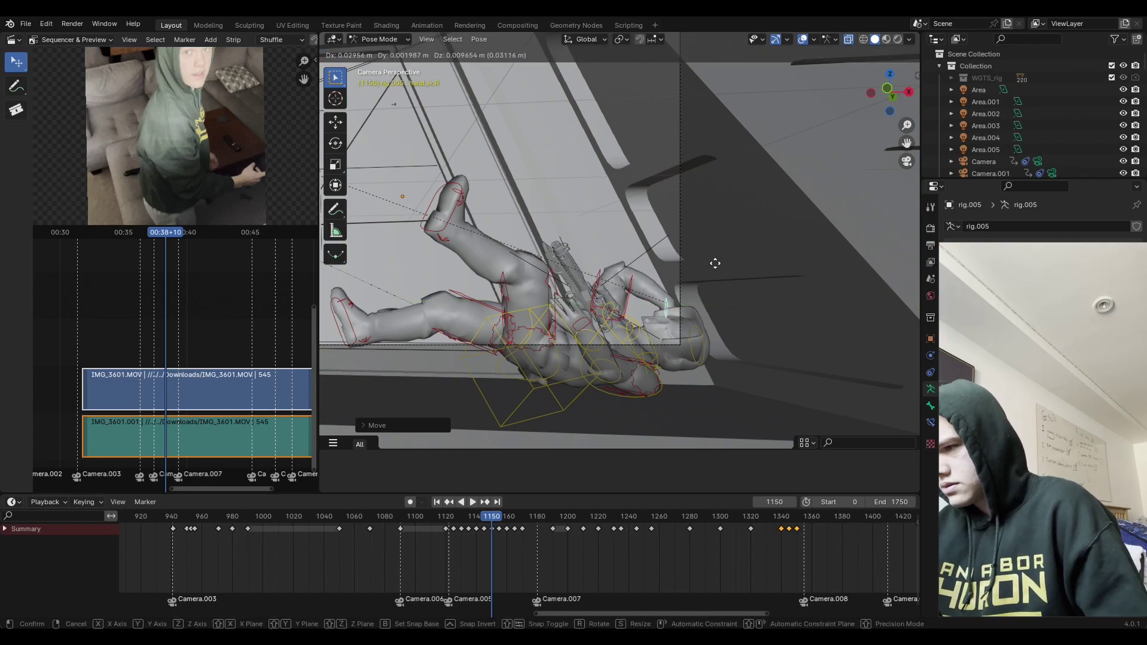
click(720, 264)
Step: Keyframe location and rotation of every rig bone at frame 1150
key(a)
key(i)
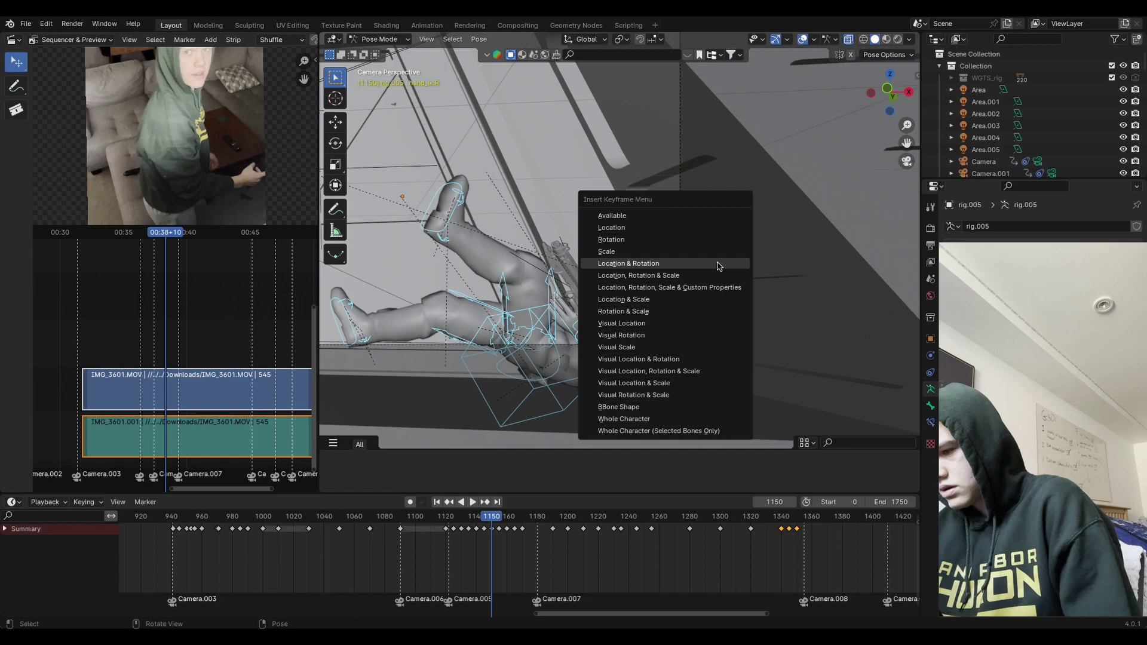
click(720, 269)
Step: At frame 1155, rotate the right upper arm twice around global Z and keyframe it
key(Right)
key(Right)
key(Right)
key(Right)
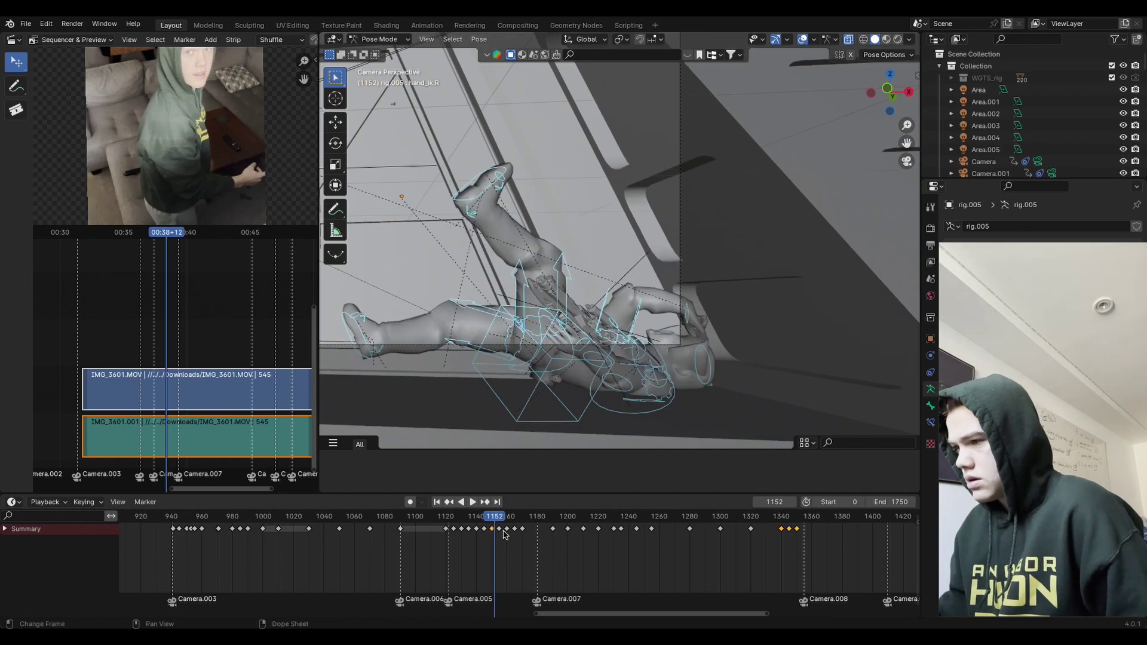
key(Right)
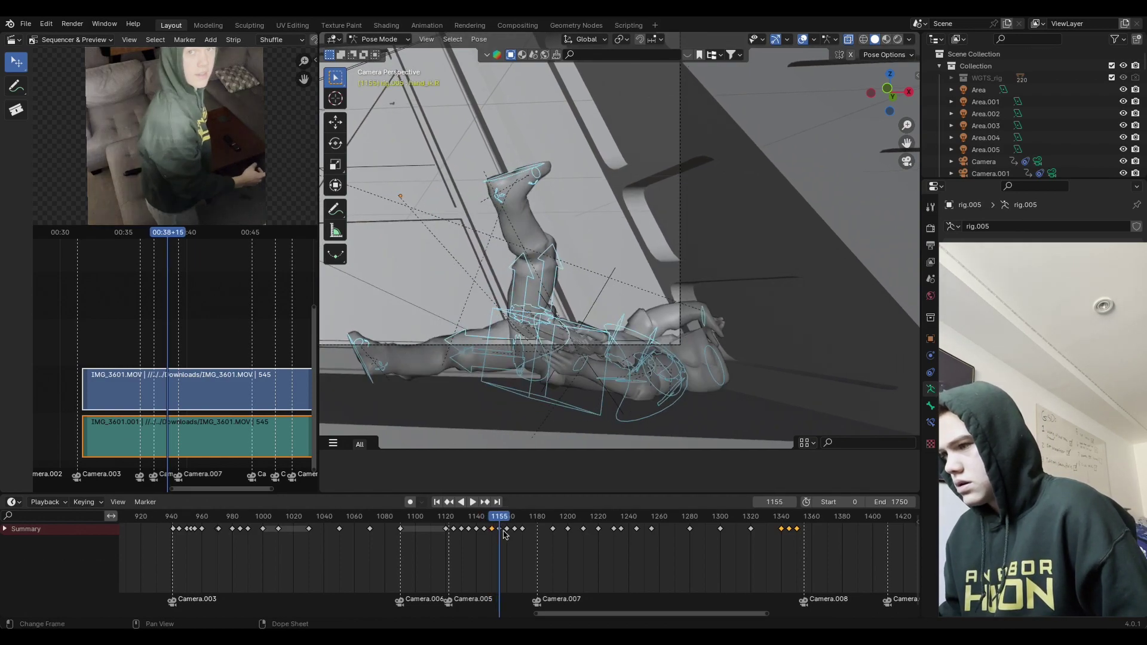
key(alt+a)
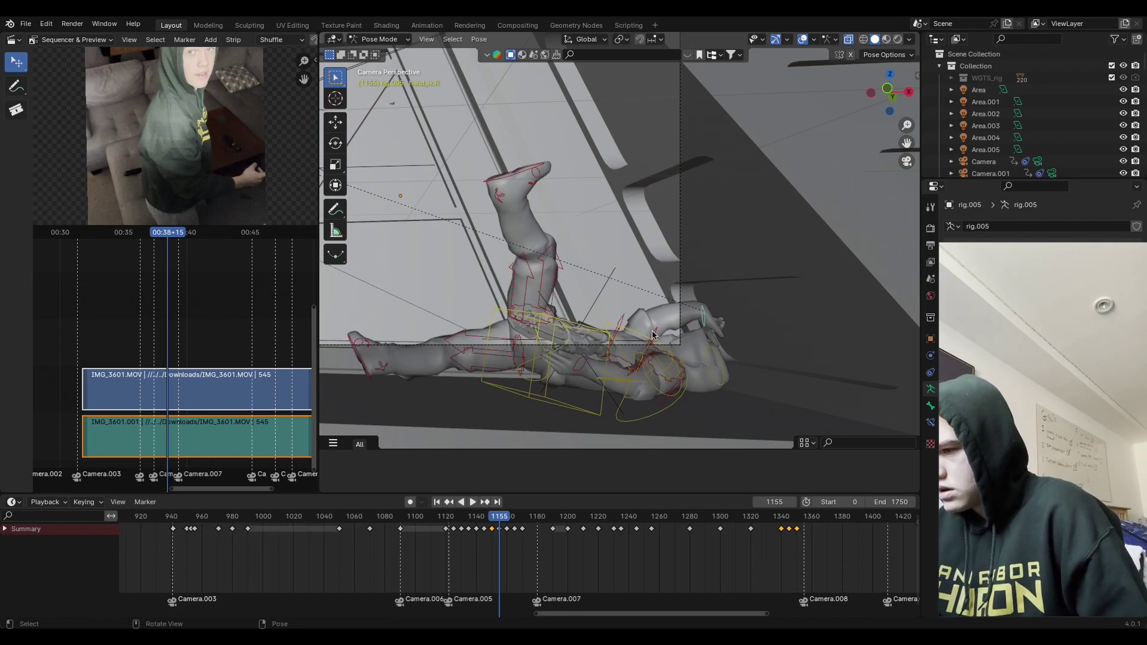
key(r)
key(z)
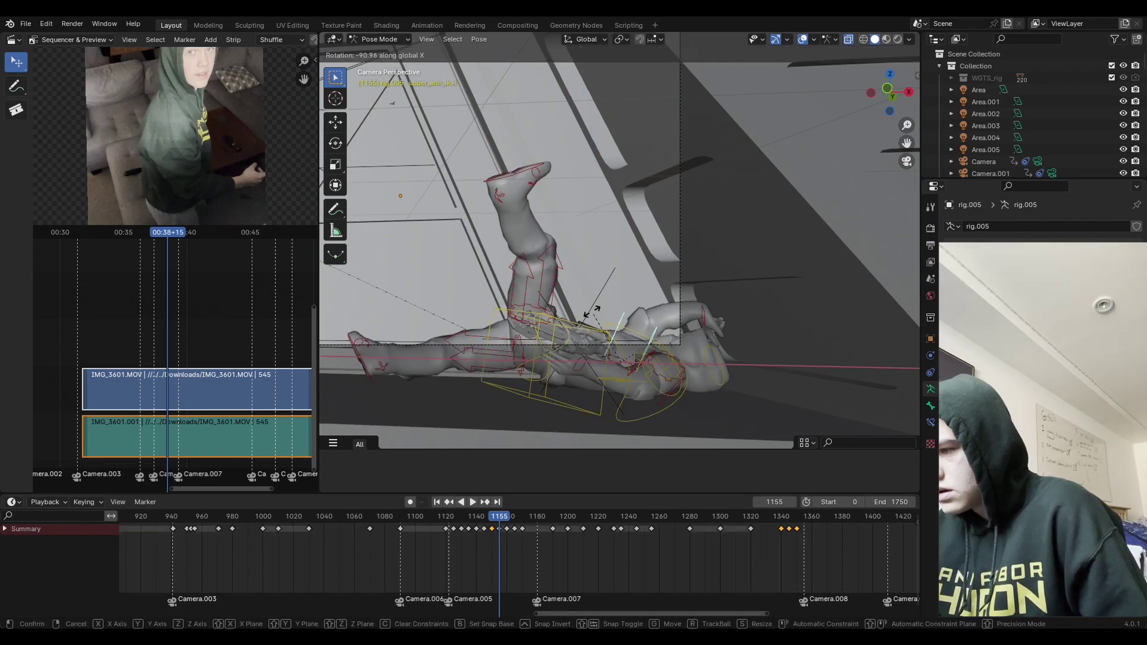
click(719, 344)
key(r)
key(z)
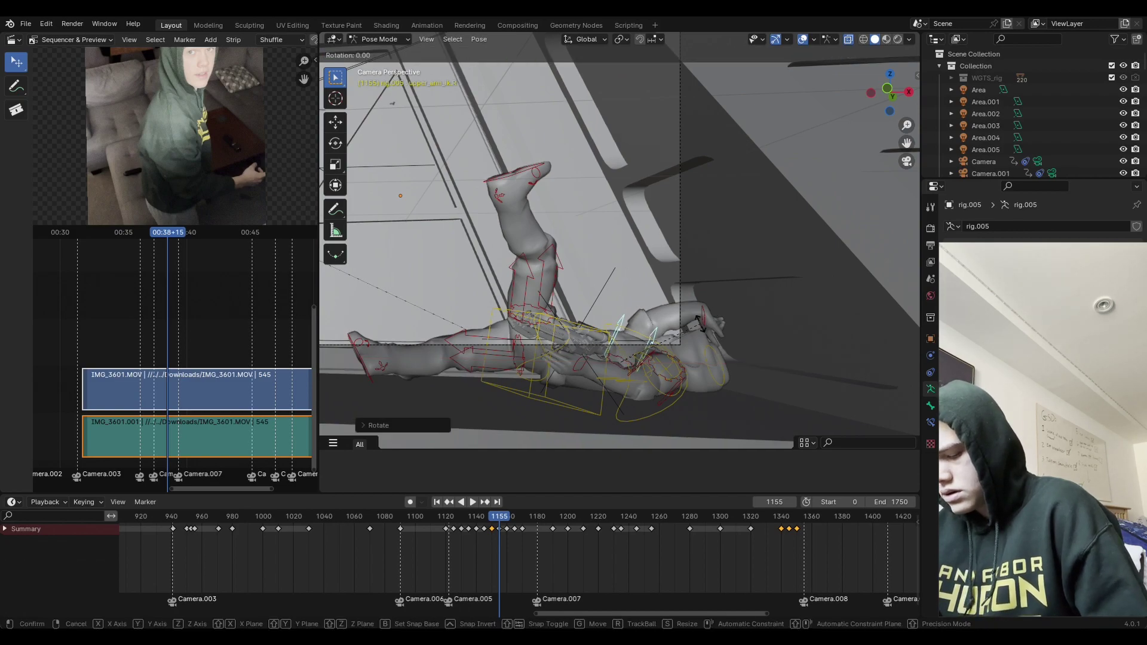
click(653, 386)
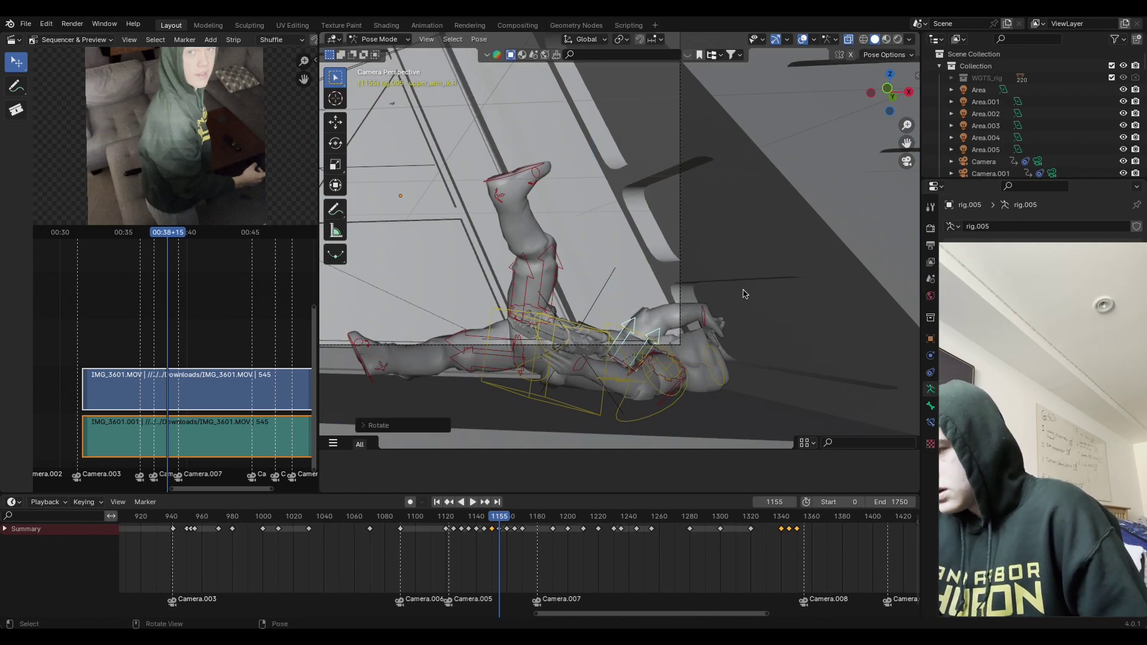
key(i)
click(743, 296)
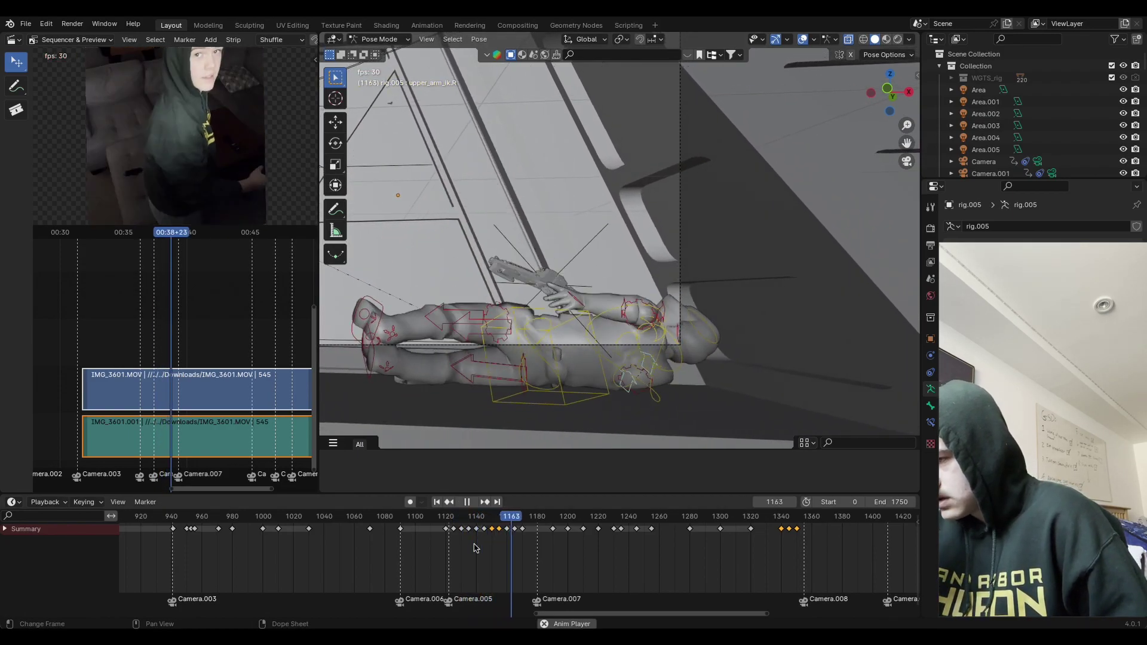
Step: Stop playback, widen the timeline range and briefly play from around frame 1077
key(space)
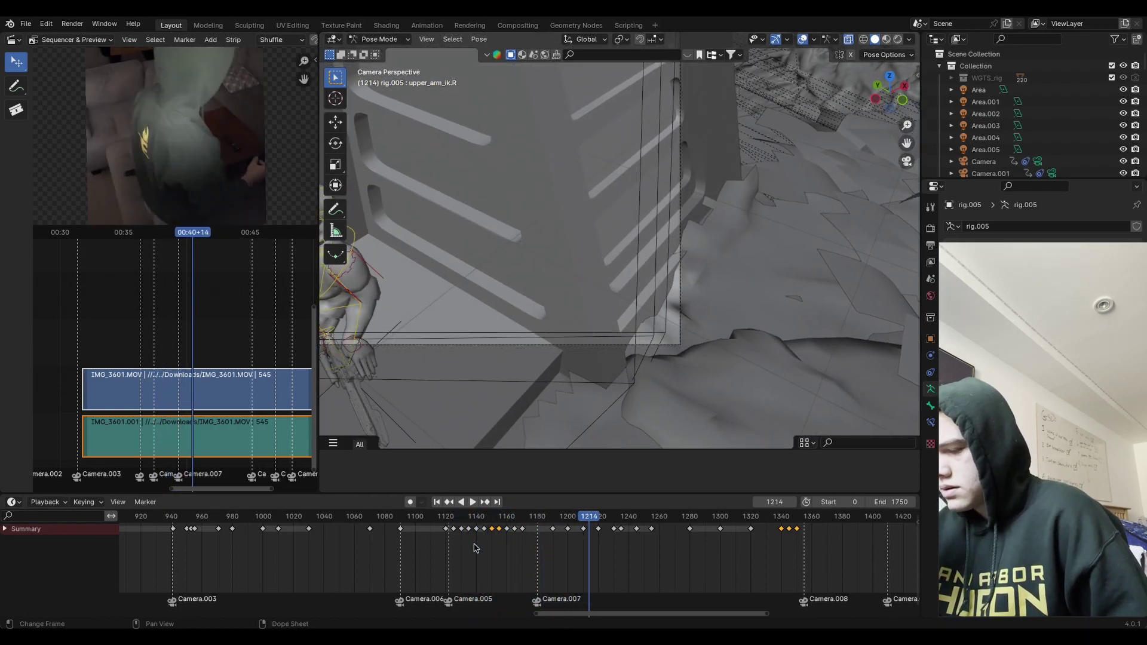
middle_drag(528, 571, 564, 569)
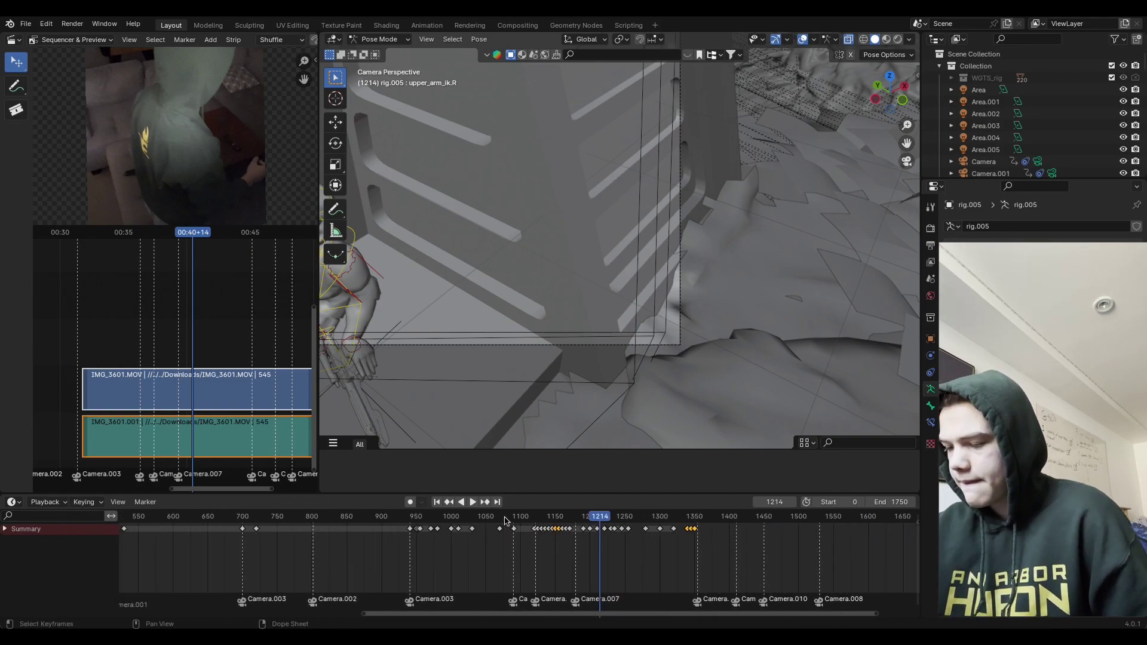
click(504, 518)
key(space)
key(Escape)
Step: Reframe the viewport on the scene and replay the animation from frame 944
shift+middle_drag(596, 194, 781, 328)
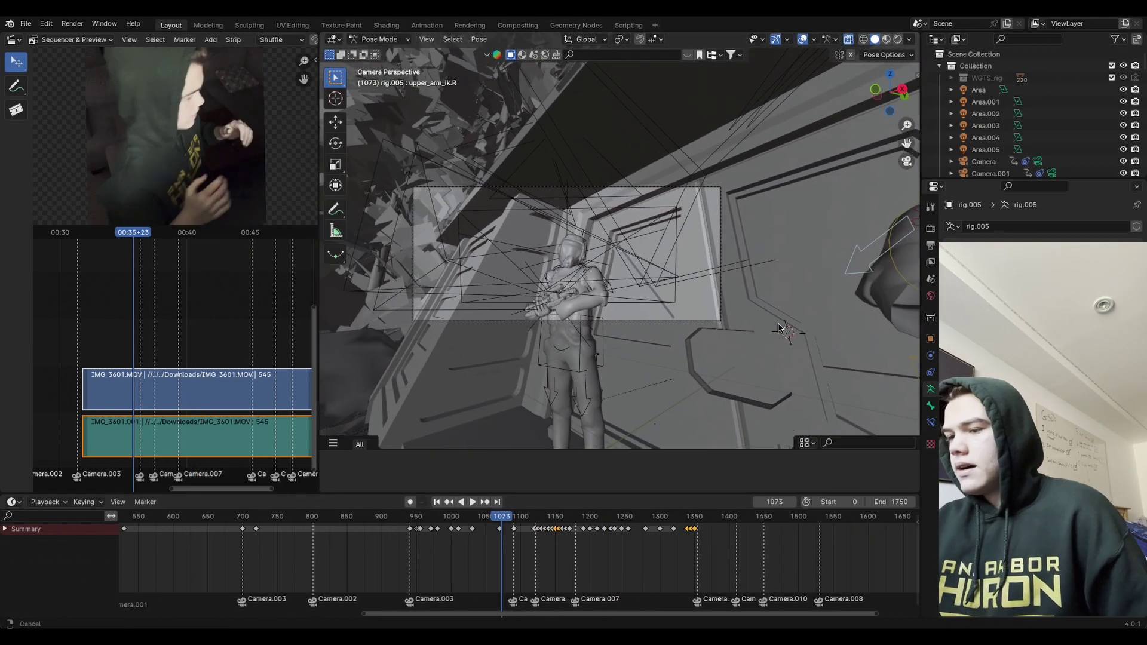
shift+middle_drag(690, 251, 757, 281)
scroll(759, 268, up, 2)
click(407, 521)
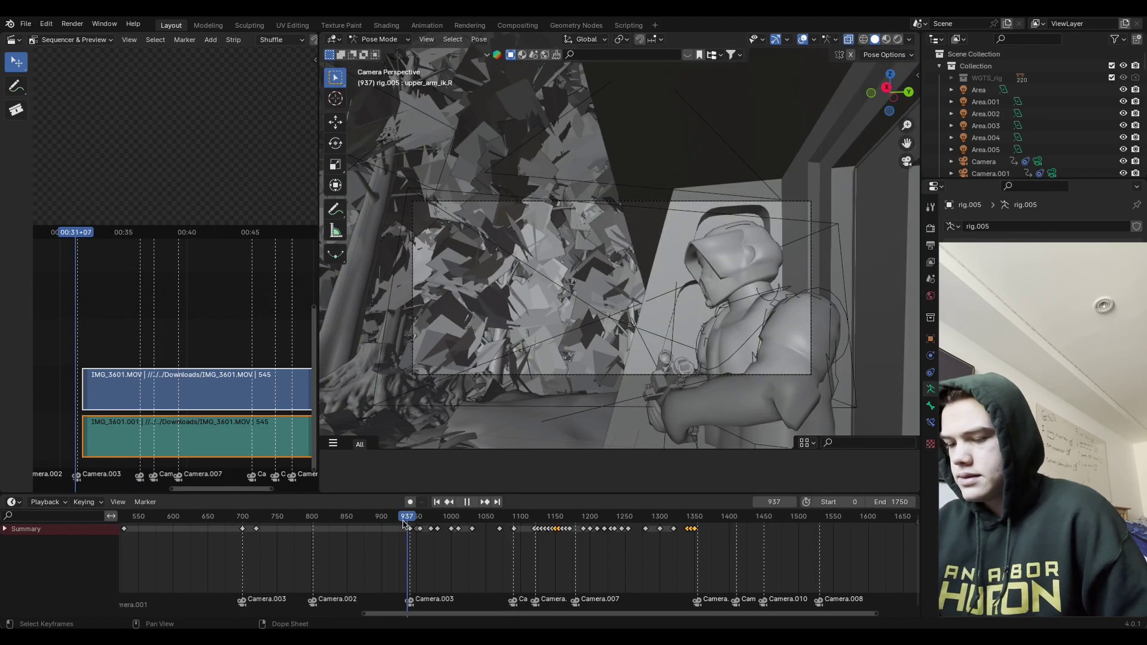
key(space)
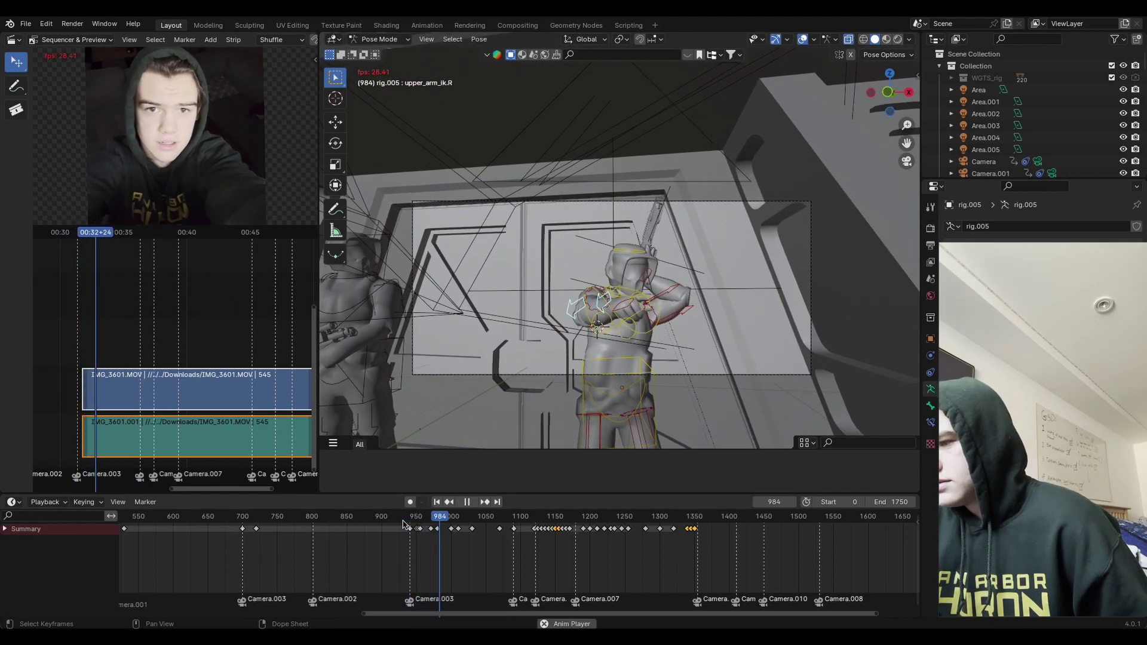
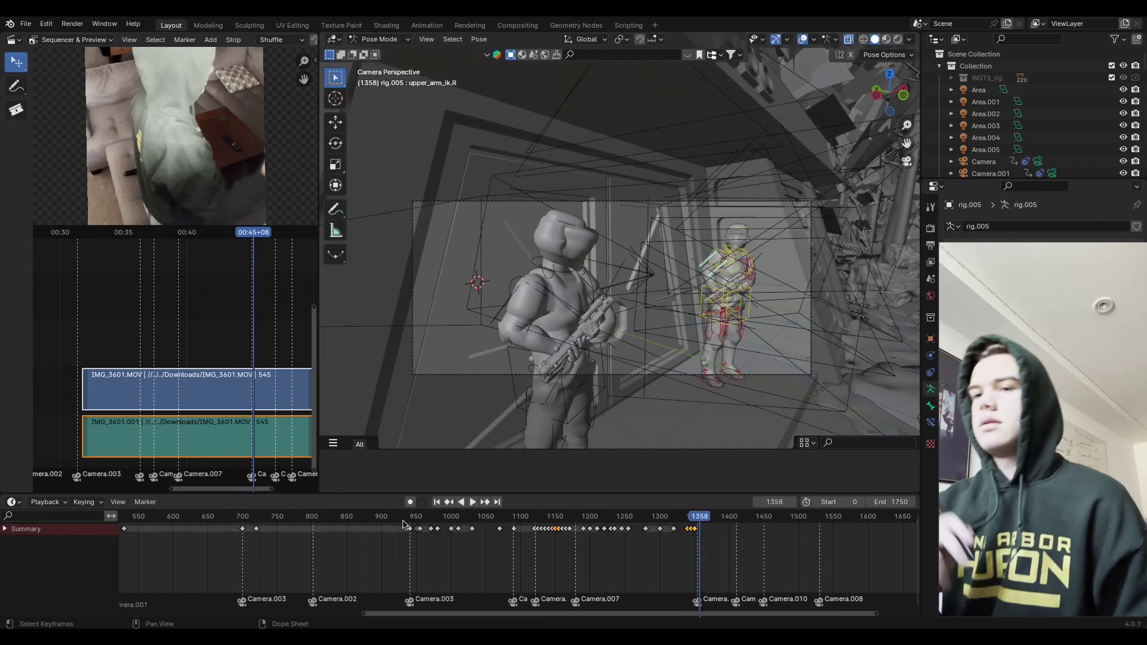
Step: Save the project as Starwars bunker2.blend from the File menu, twice
click(26, 23)
click(35, 100)
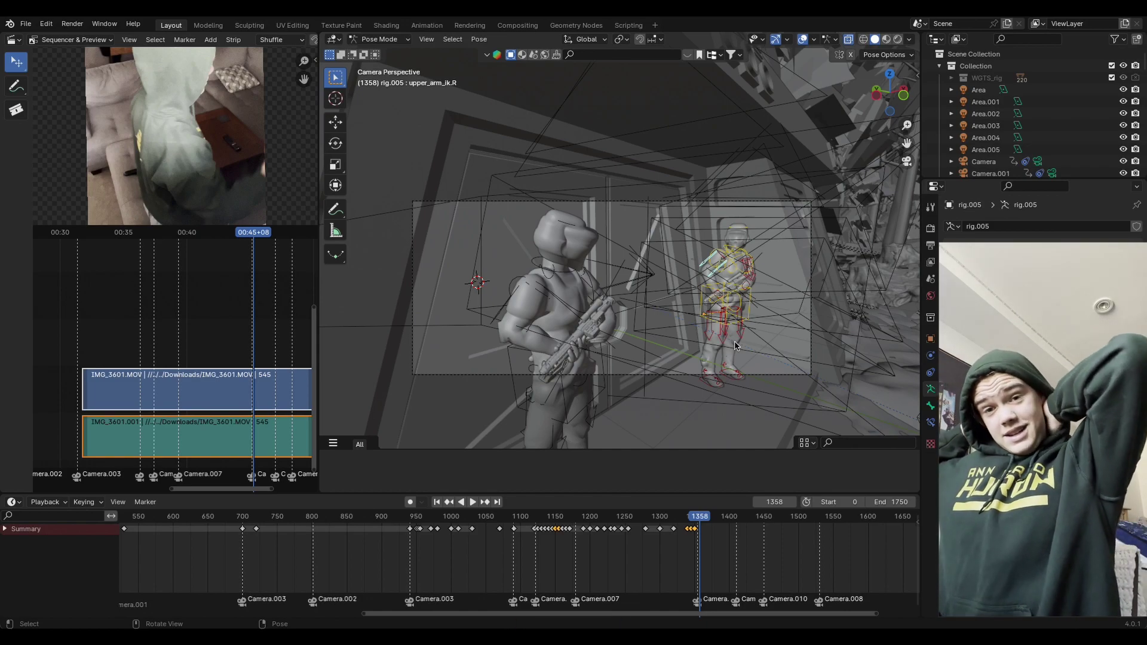
click(27, 25)
click(42, 101)
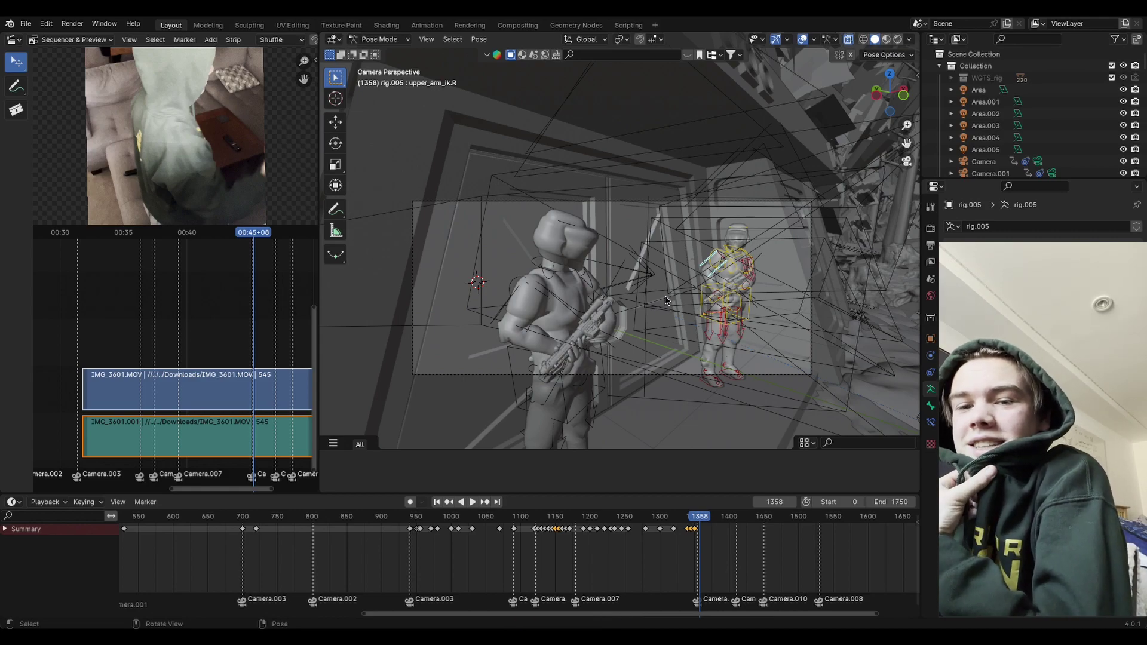
Step: Save again and zoom the Dope Sheet in on the fall keyframes around frame 1070
click(26, 24)
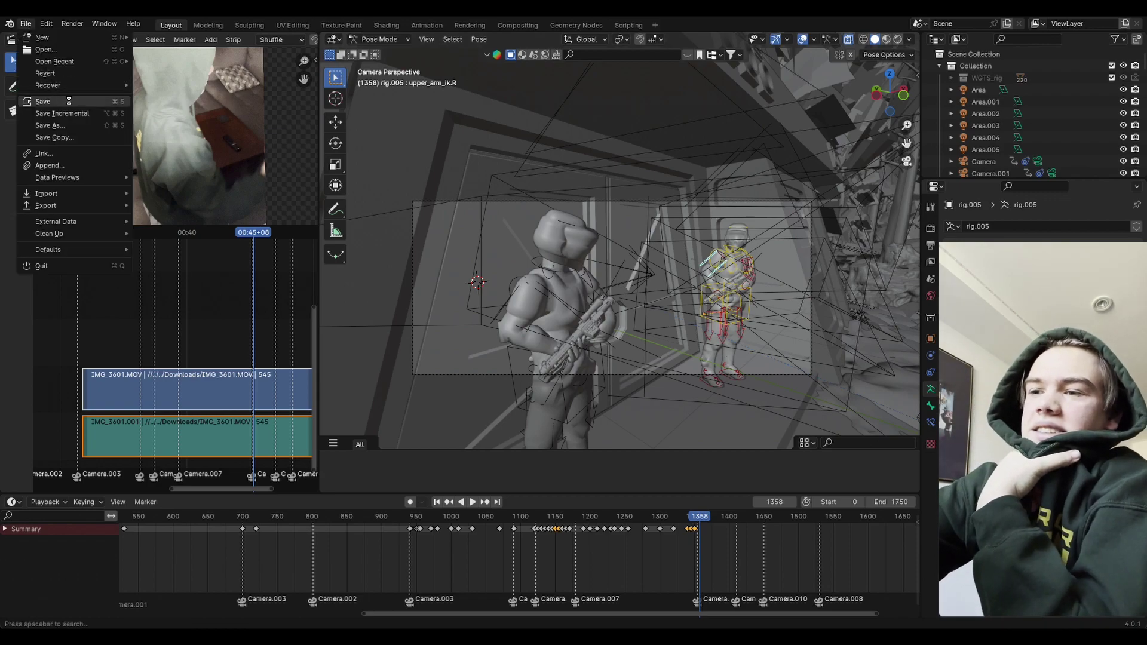
scroll(728, 556, down, 5)
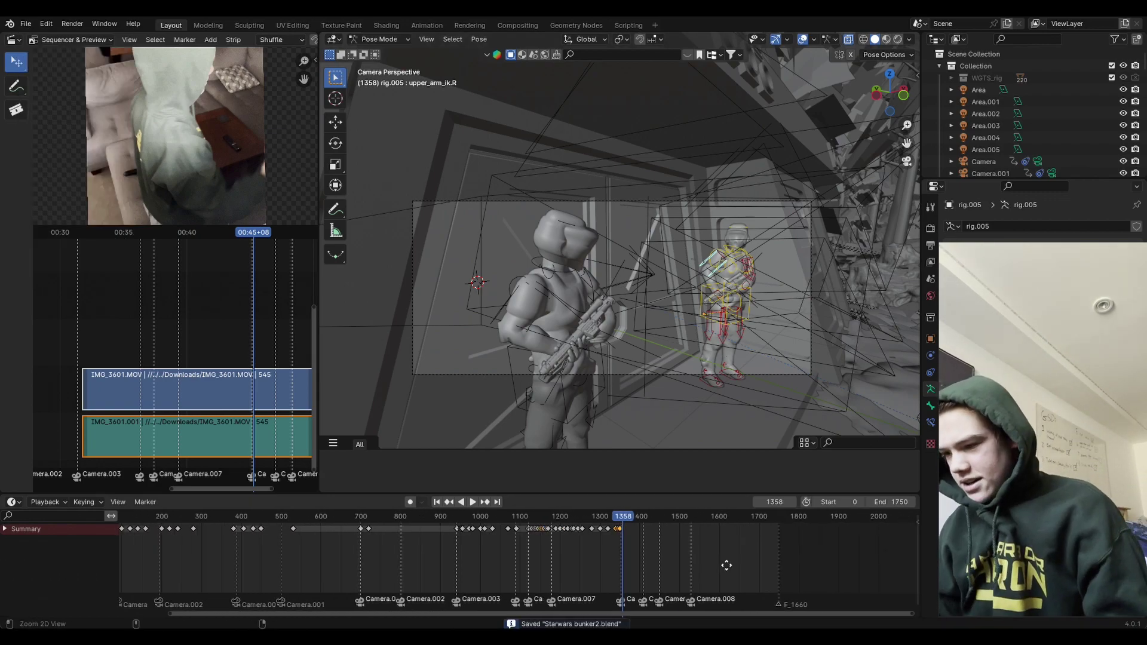
drag(337, 520, 721, 568)
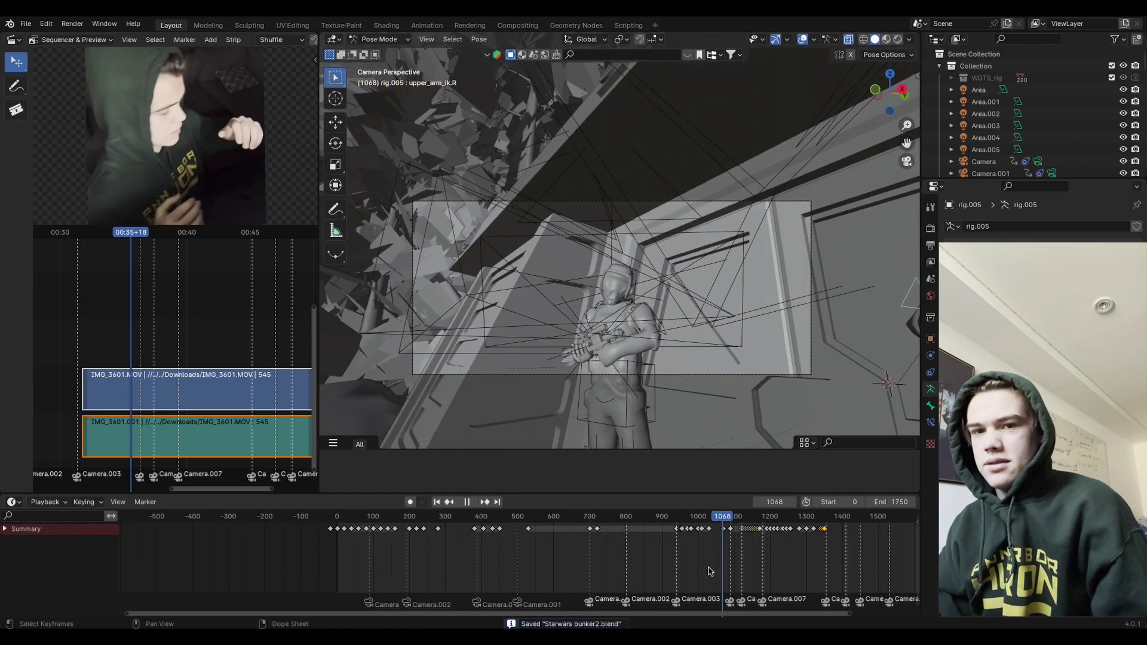
middle_drag(750, 558, 614, 583)
scroll(698, 556, up, 7)
middle_drag(674, 563, 600, 574)
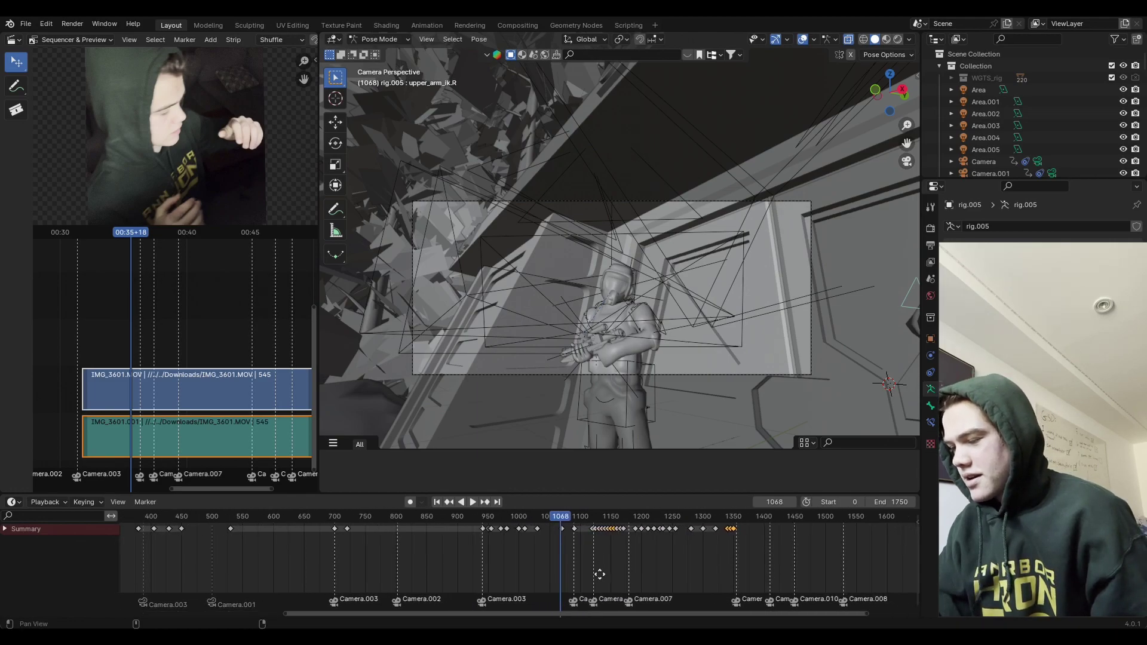
scroll(634, 570, up, 15)
middle_drag(684, 564, 584, 578)
Step: Play the soldier's fall from about frame 1112, twice
click(438, 520)
key(space)
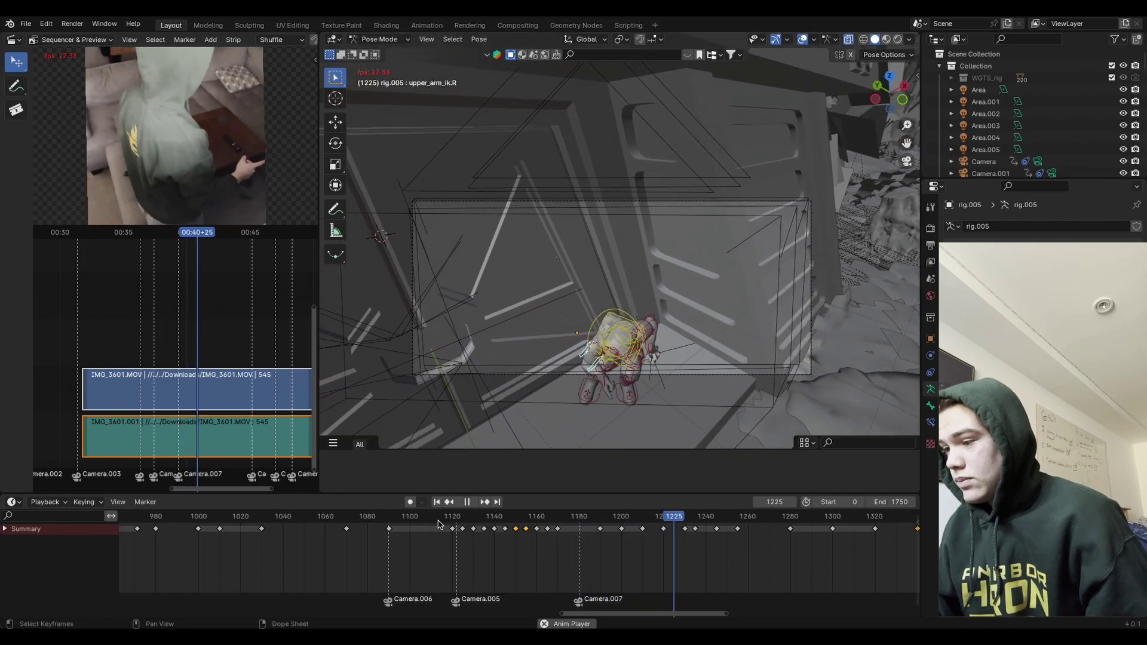
click(437, 517)
key(space)
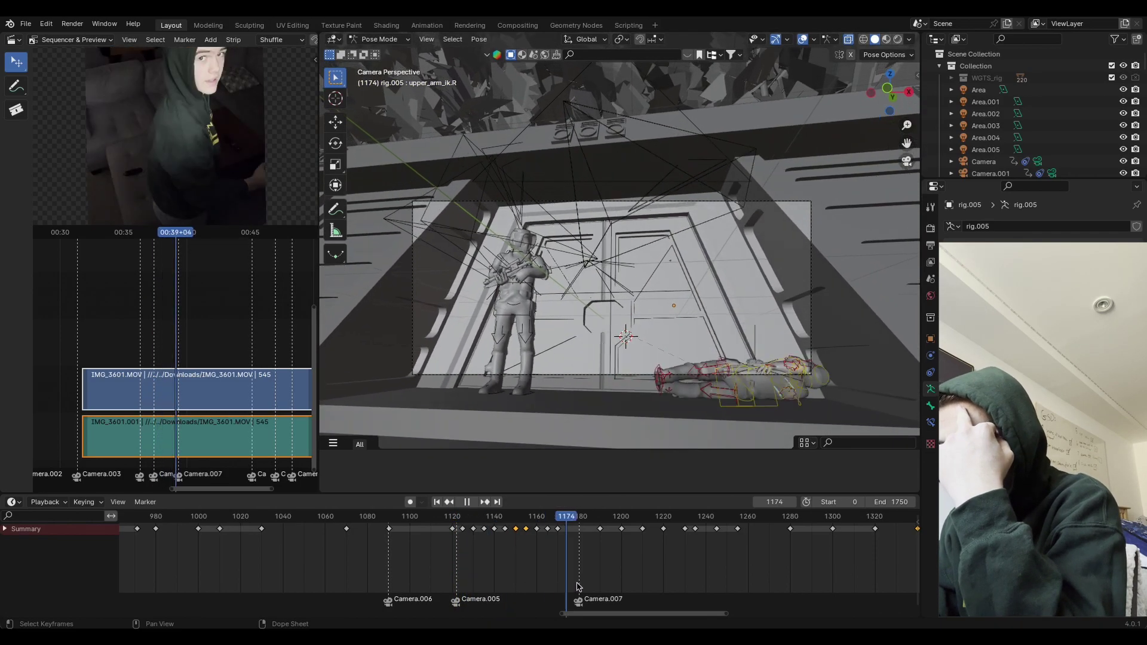
Step: Play from frame 1247, box-select a group of fall keyframes and return to frame 1249
scroll(768, 547, down, 5)
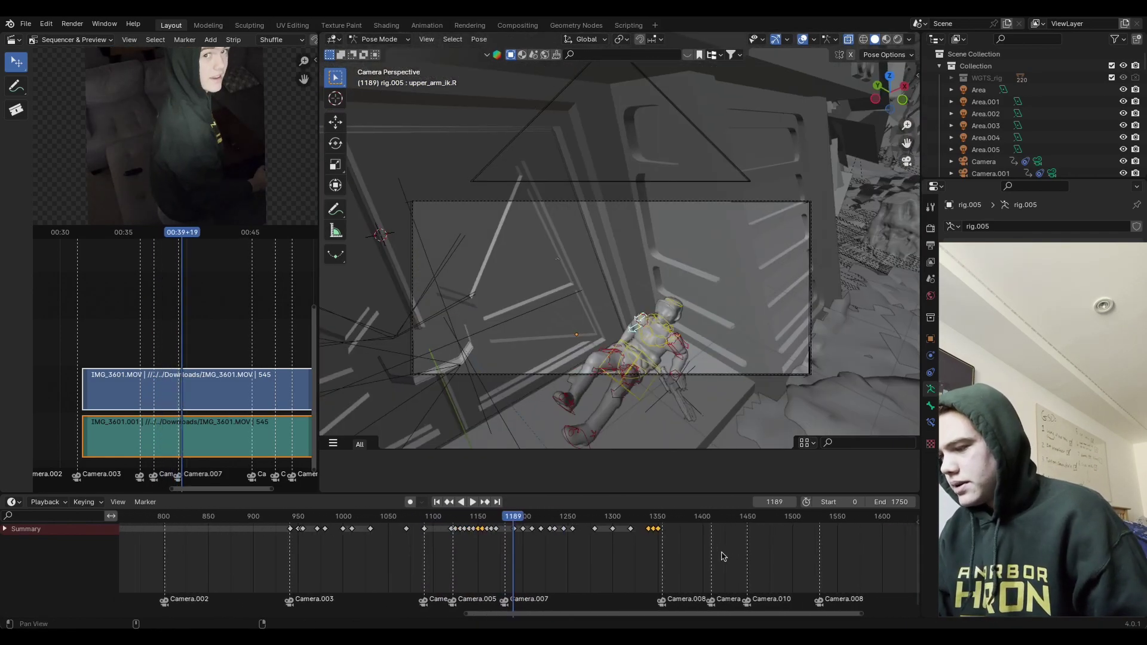
click(564, 519)
key(space)
drag(582, 523, 549, 557)
click(565, 552)
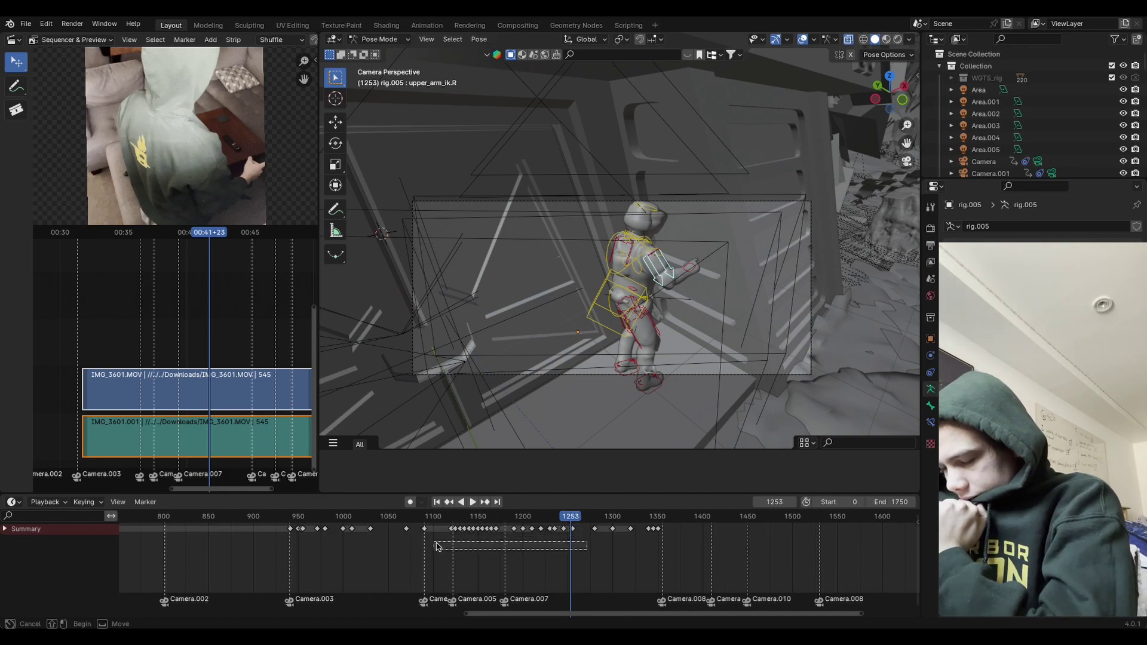
Step: Shift the selected keyframes 3 frames earlier and play the retimed fall from frame 1104
key(g)
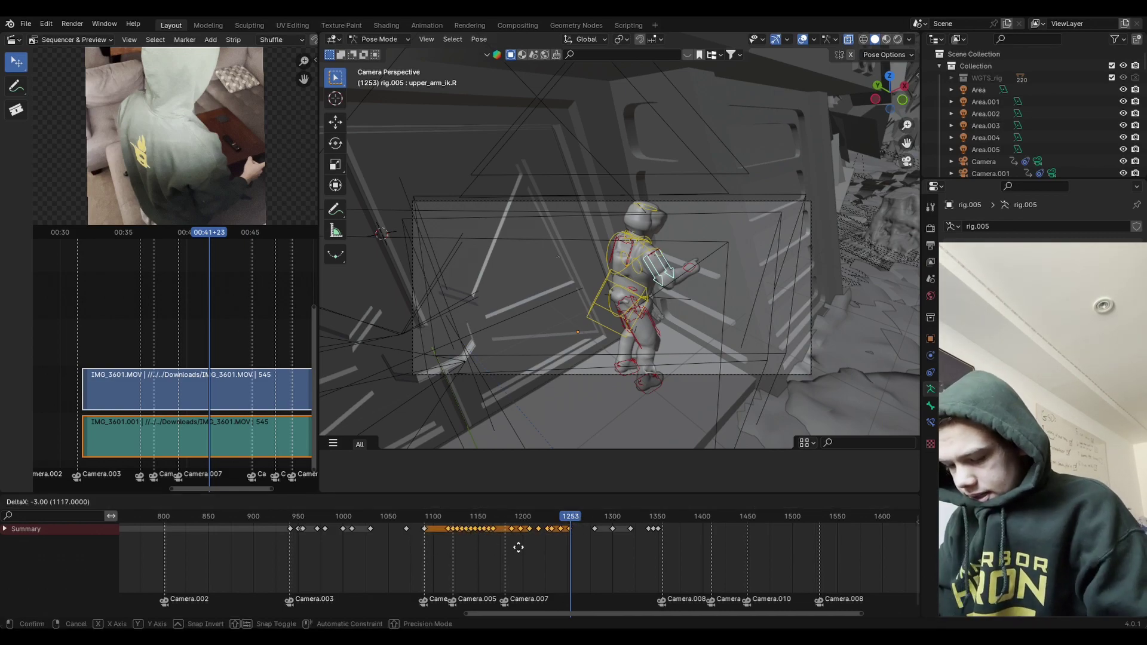
click(512, 553)
click(436, 516)
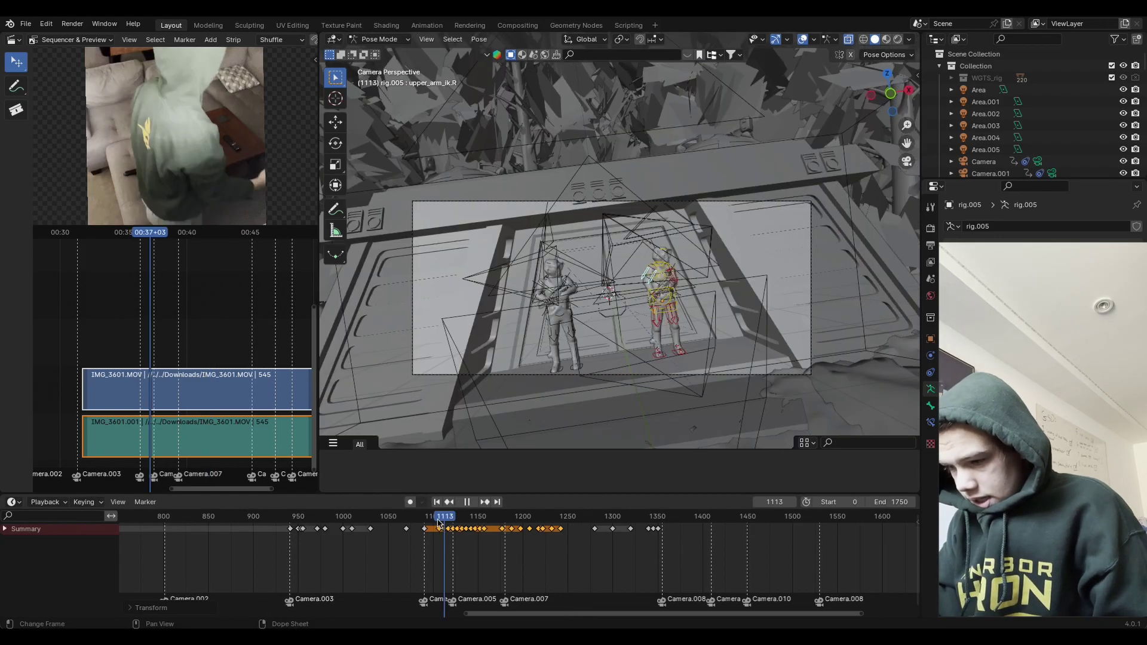
key(space)
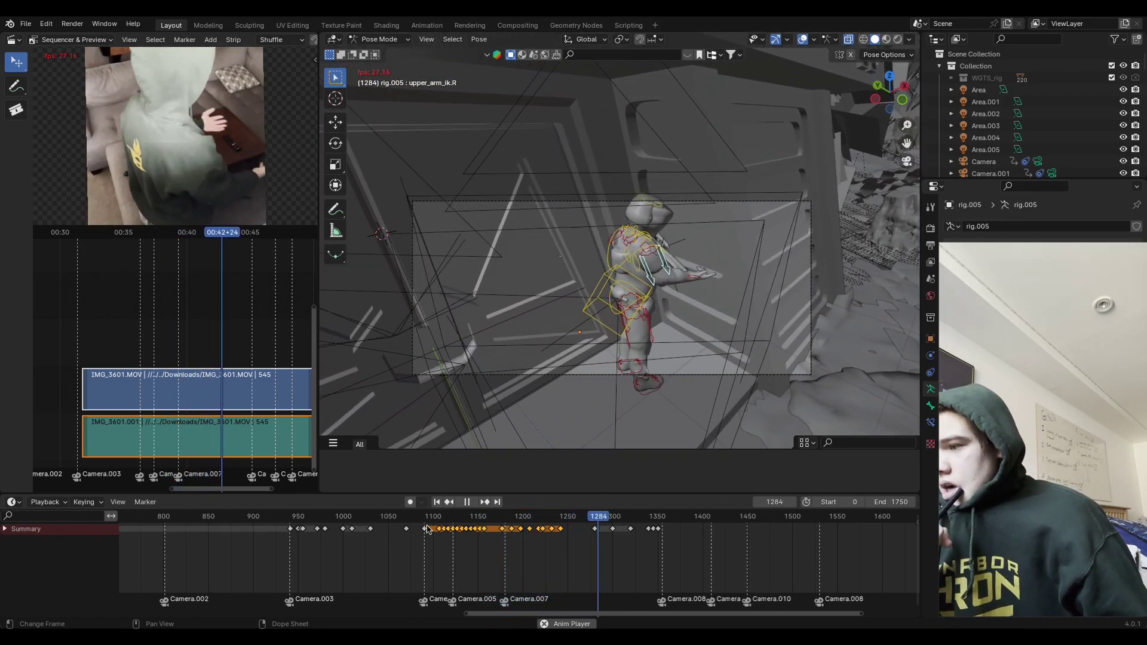
key(space)
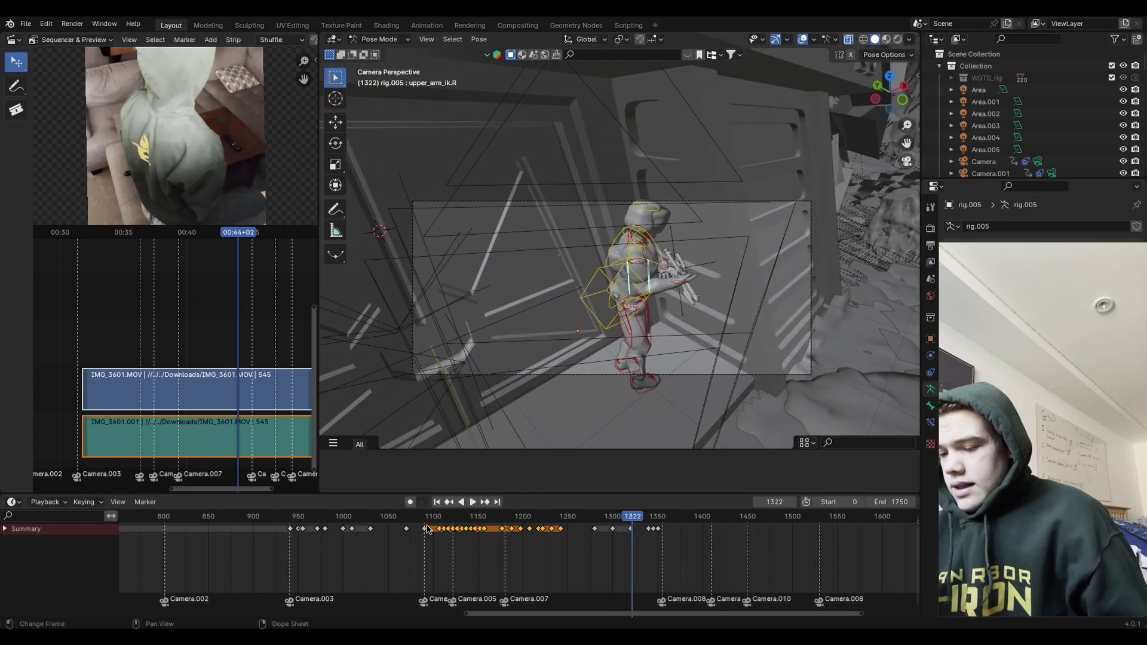
Step: Zoom the Dope Sheet to frames 960–1280, replay from frame 1110, then undo the shift
ctrl+middle_drag(660, 564, 549, 581)
click(429, 517)
key(space)
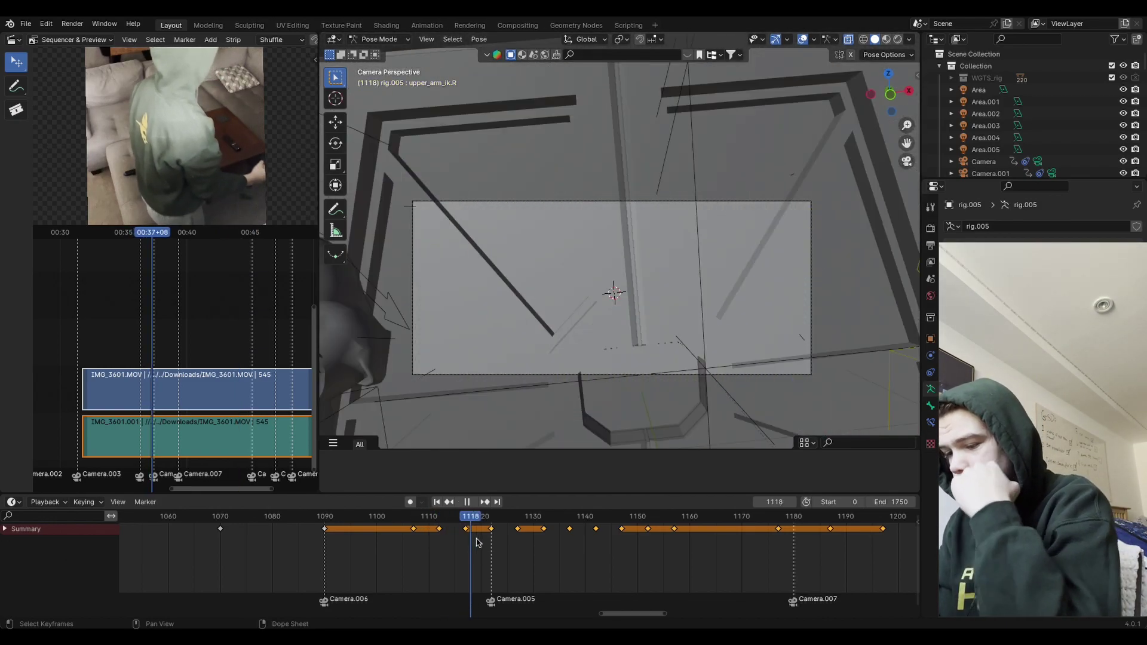
key(space)
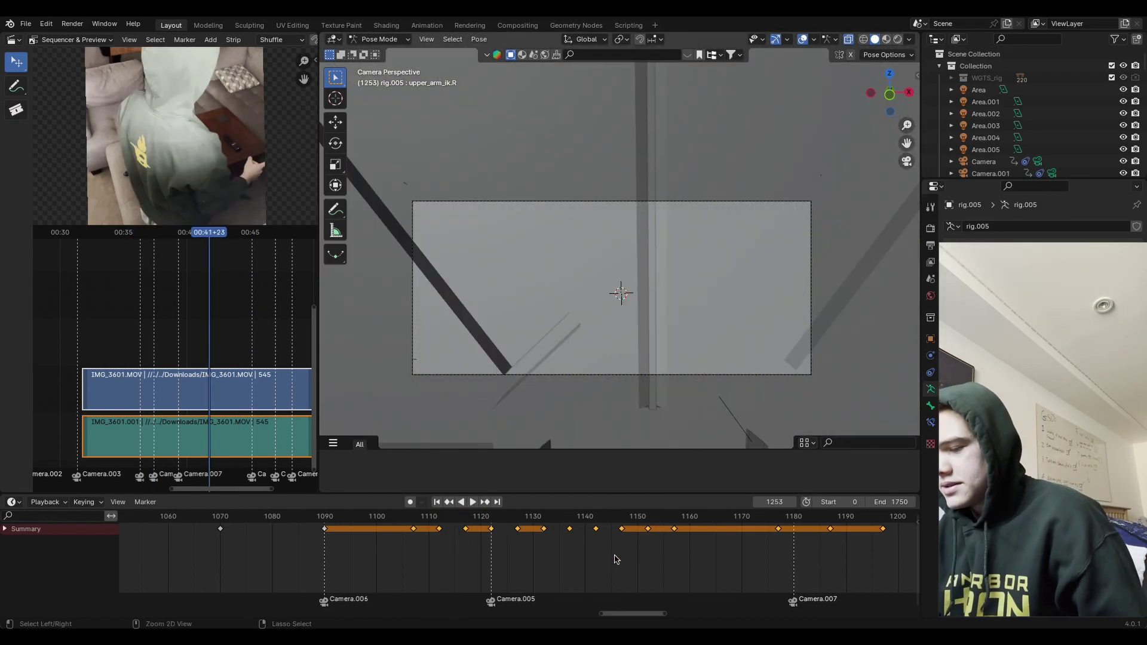
key(ctrl+z)
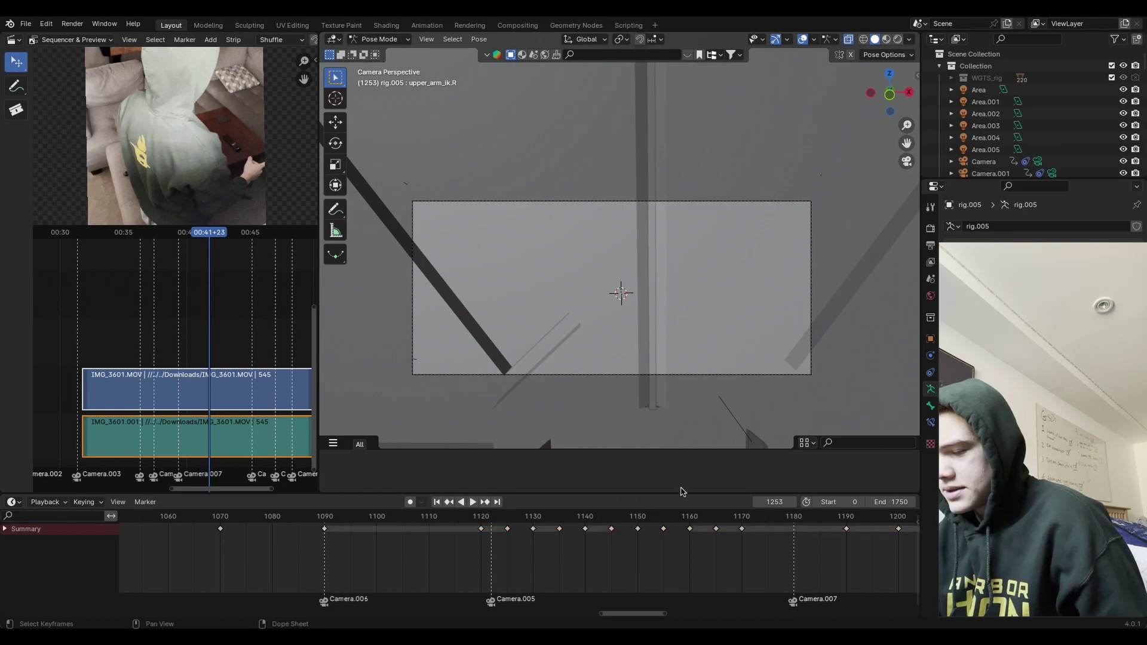
Step: Leave the camera view and orbit to face the bunker door and both soldiers
scroll(719, 402, down, 3)
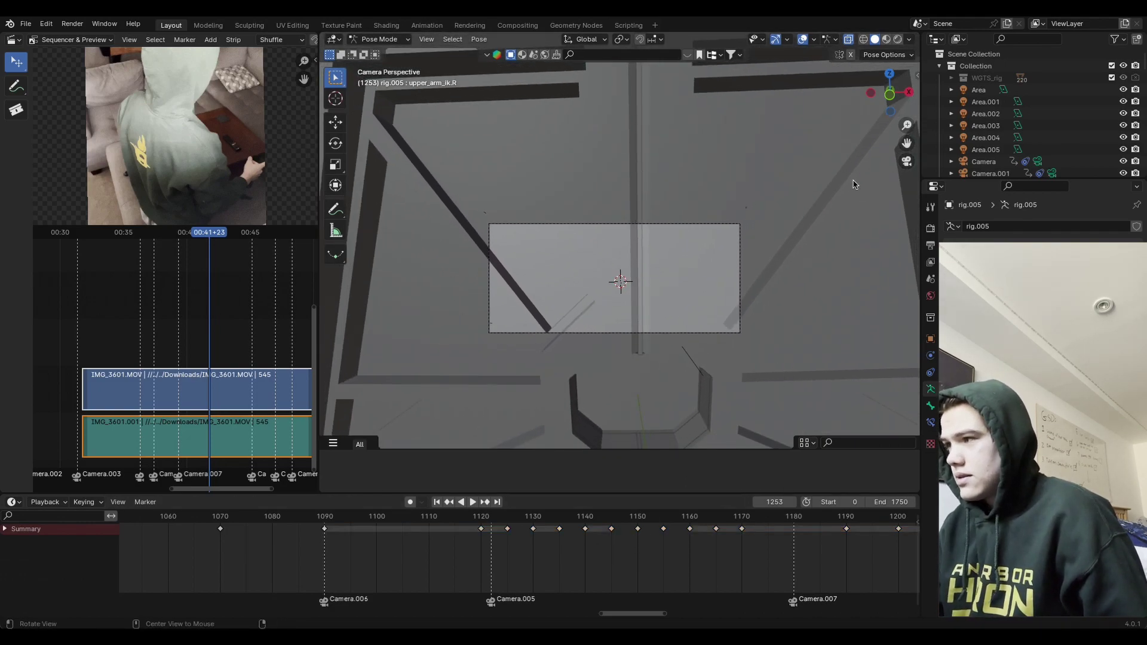
middle_drag(854, 184, 734, 275)
ctrl+middle_drag(812, 546, 754, 572)
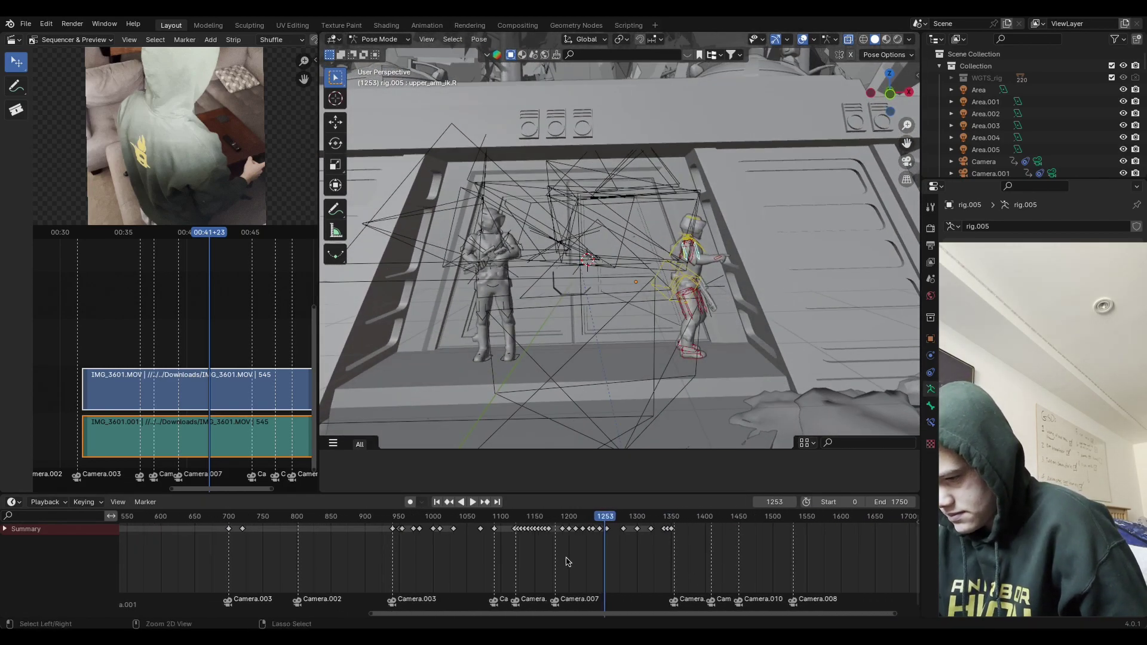
Step: At frame 1253, select all bones and move the fall keyframes 11 frames earlier, then 1 later
key(ctrl+z)
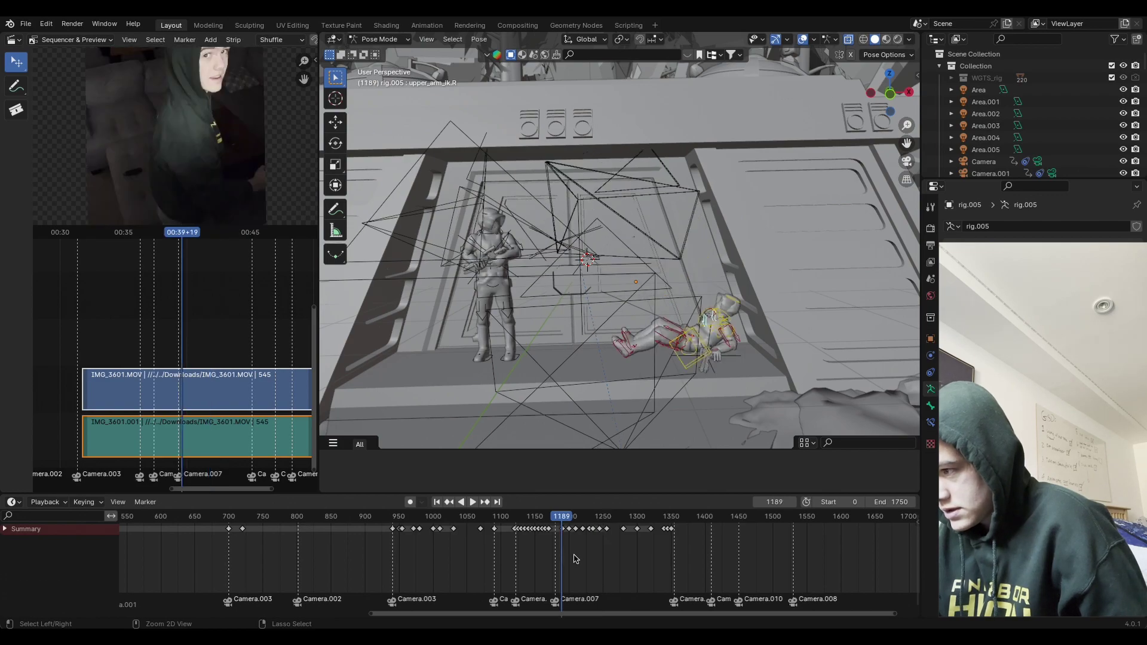
key(Up)
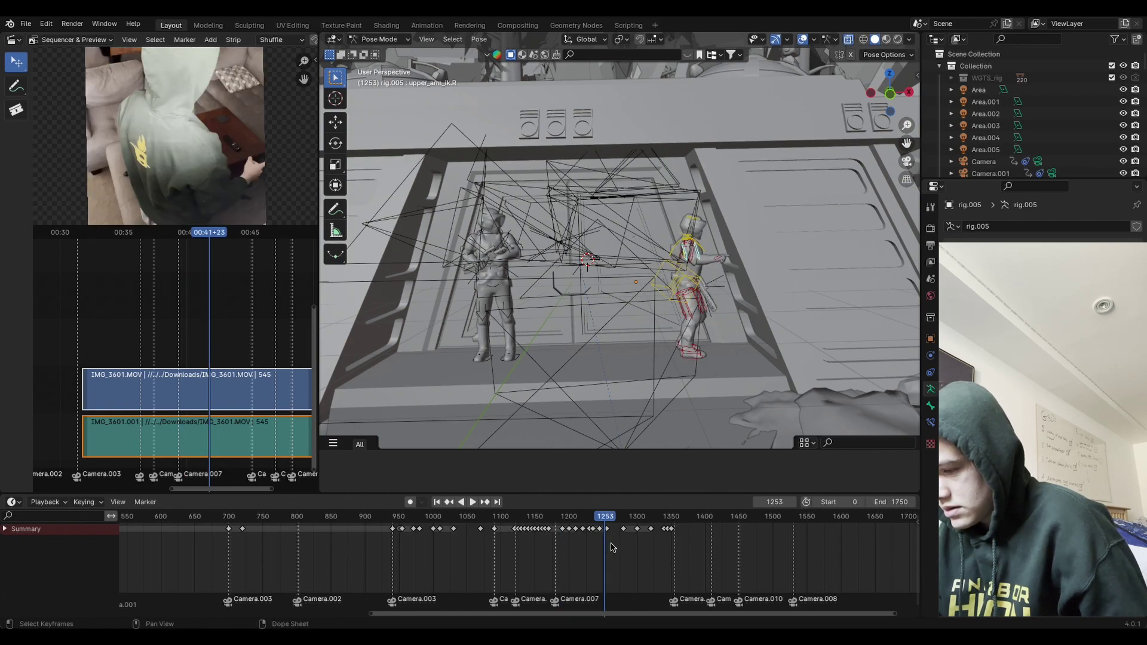
key(a)
drag(616, 549, 517, 520)
key(g)
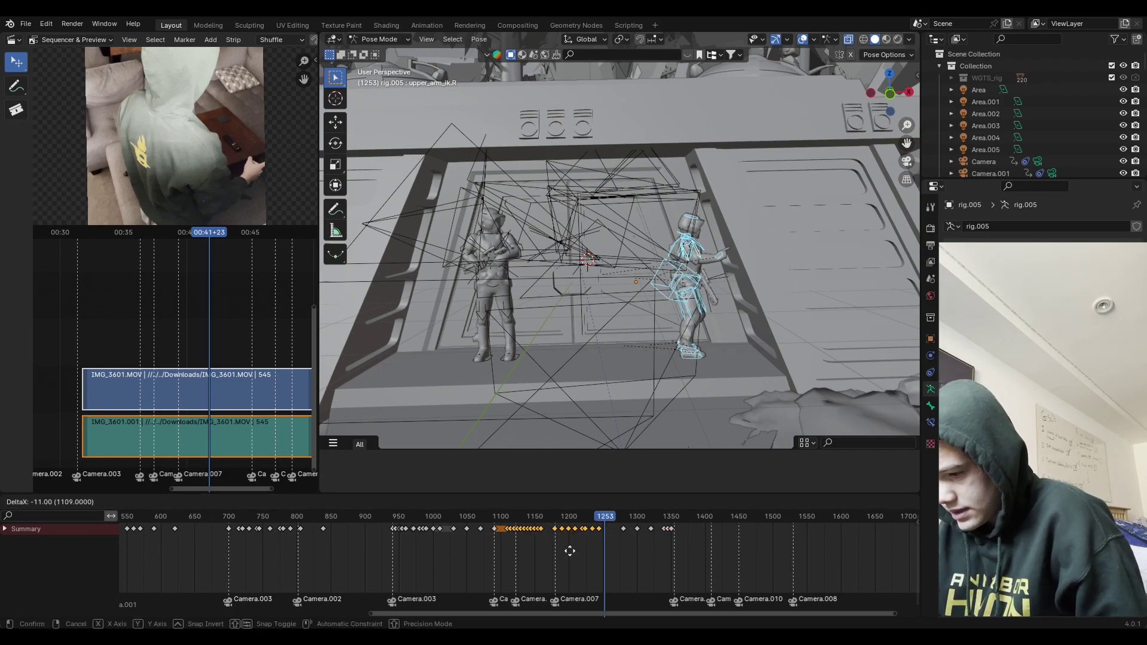
click(572, 551)
scroll(597, 556, up, 6)
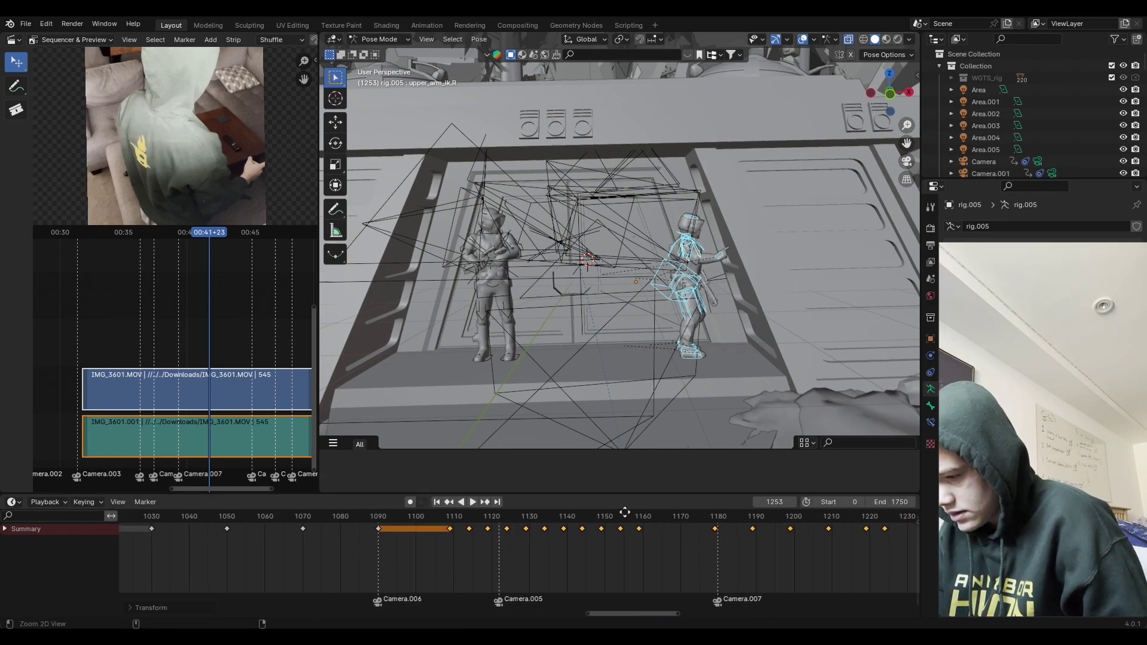
key(g)
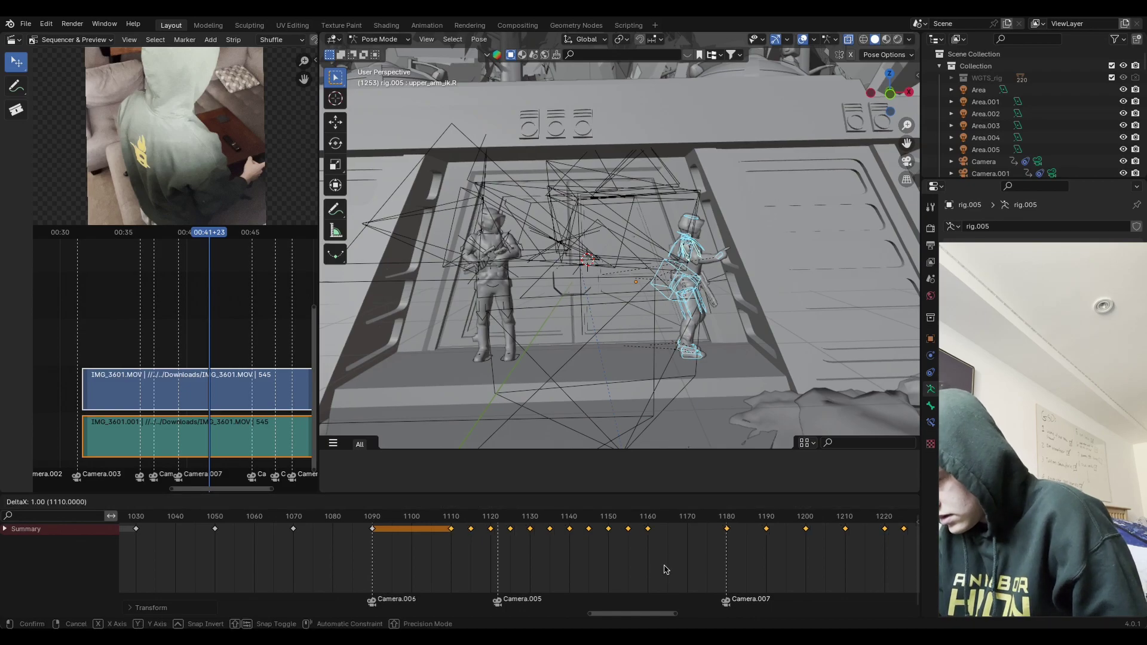
click(664, 569)
Step: Play the retimed fall from around frame 1108, twice
click(445, 518)
key(space)
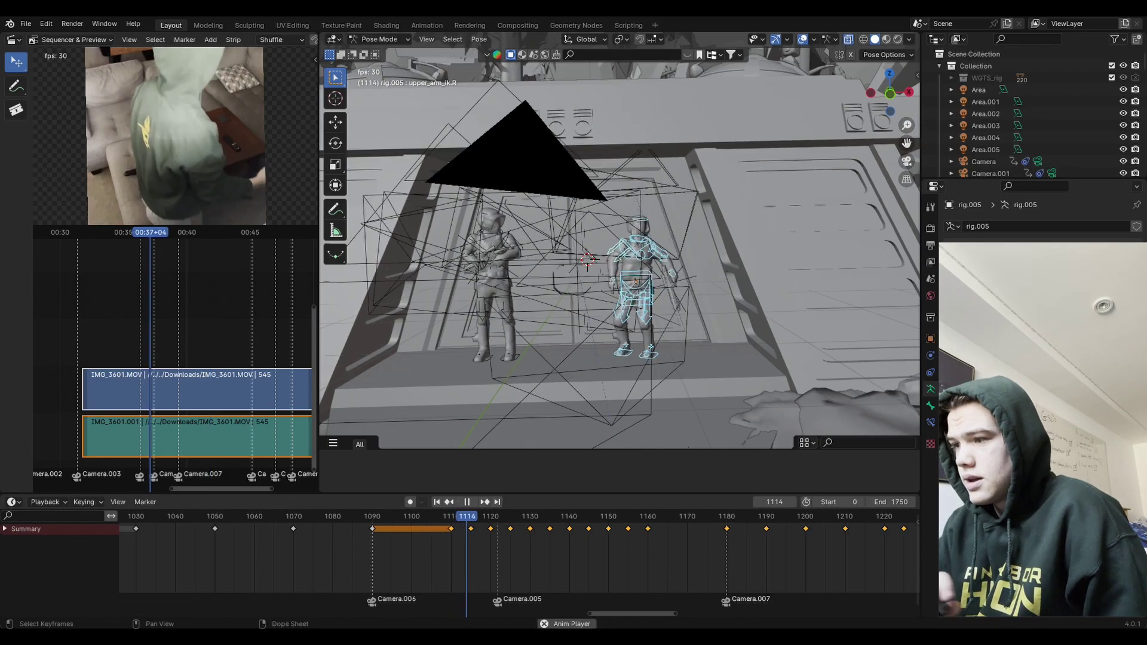
key(space)
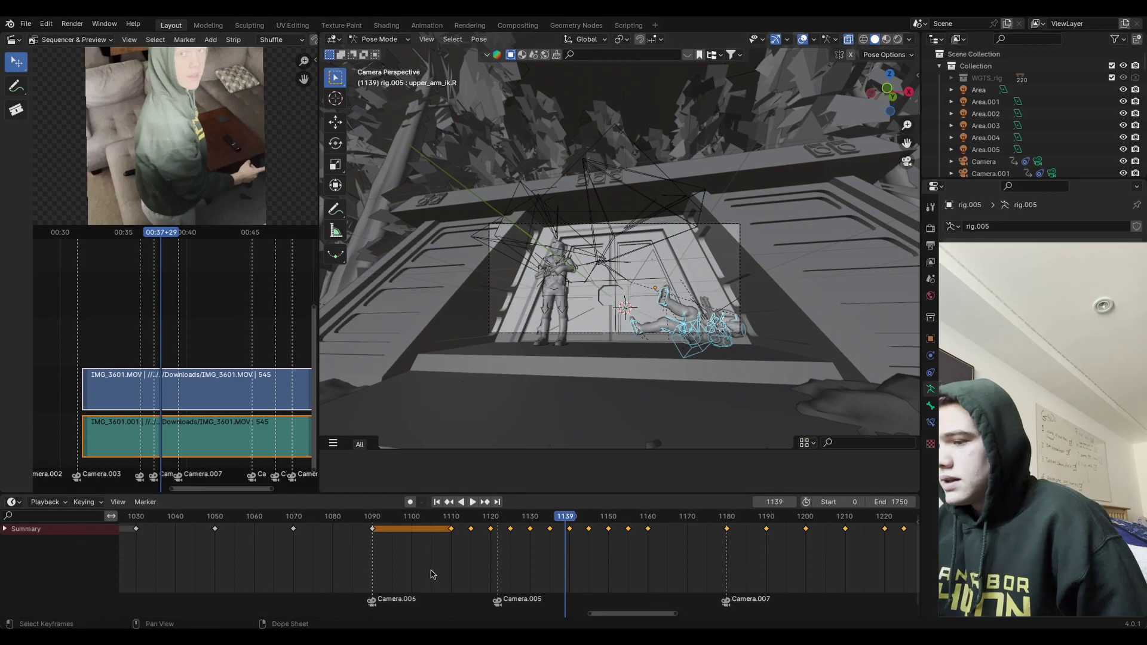
click(442, 518)
key(space)
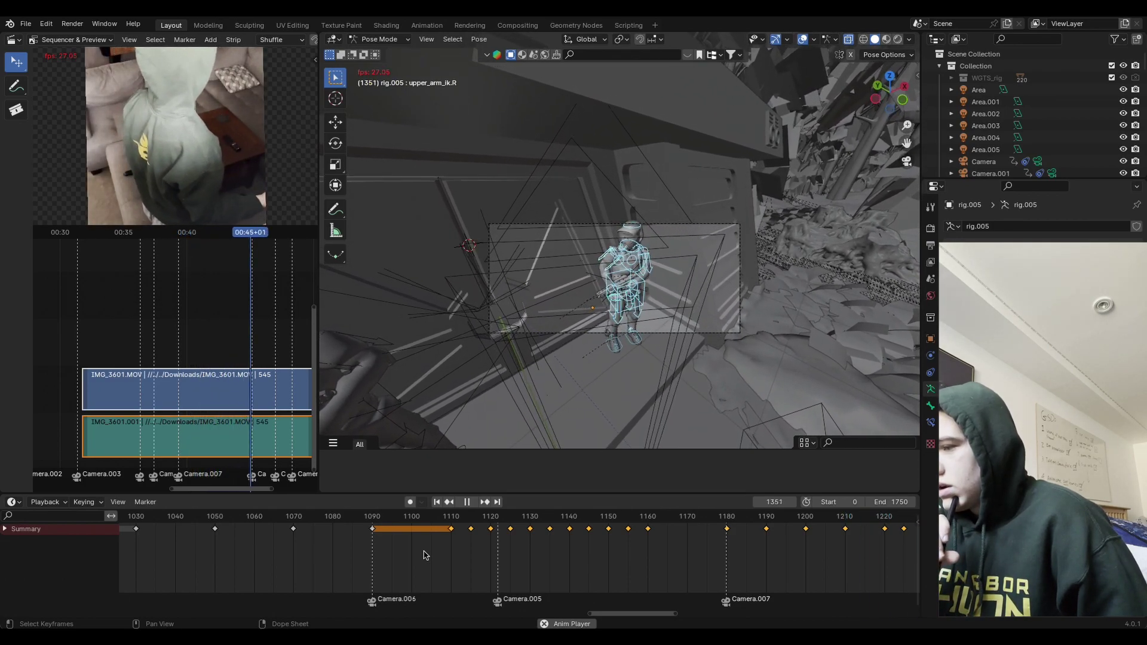
Step: Start playback, scrub back to about frame 1114 and zoom in on the doorway
click(26, 24)
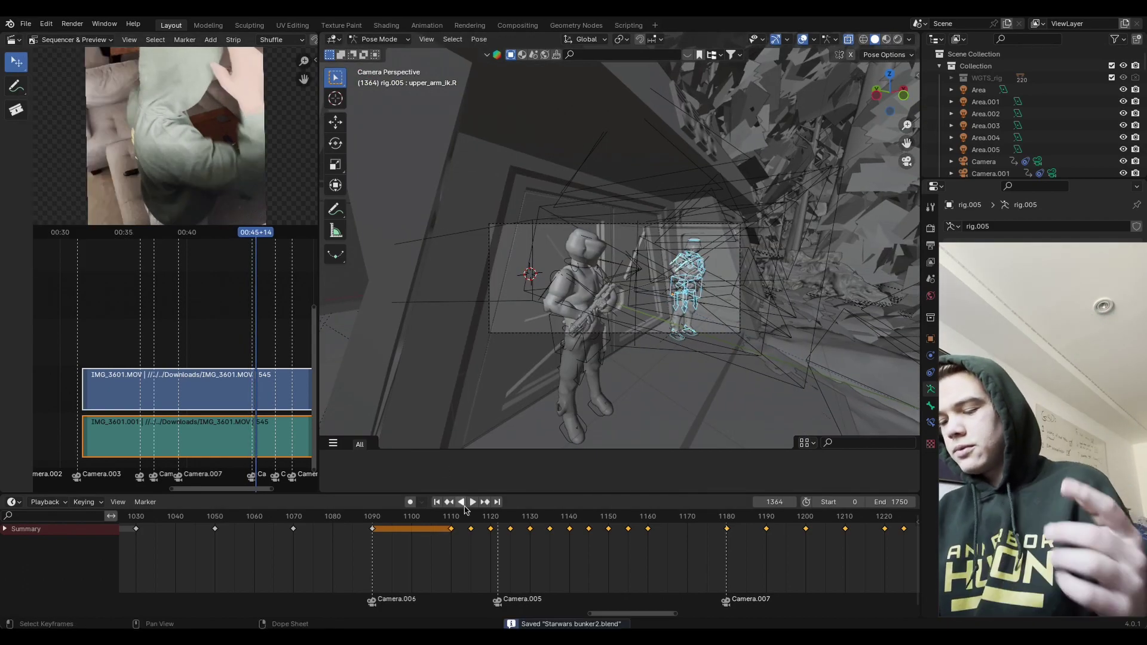
key(space)
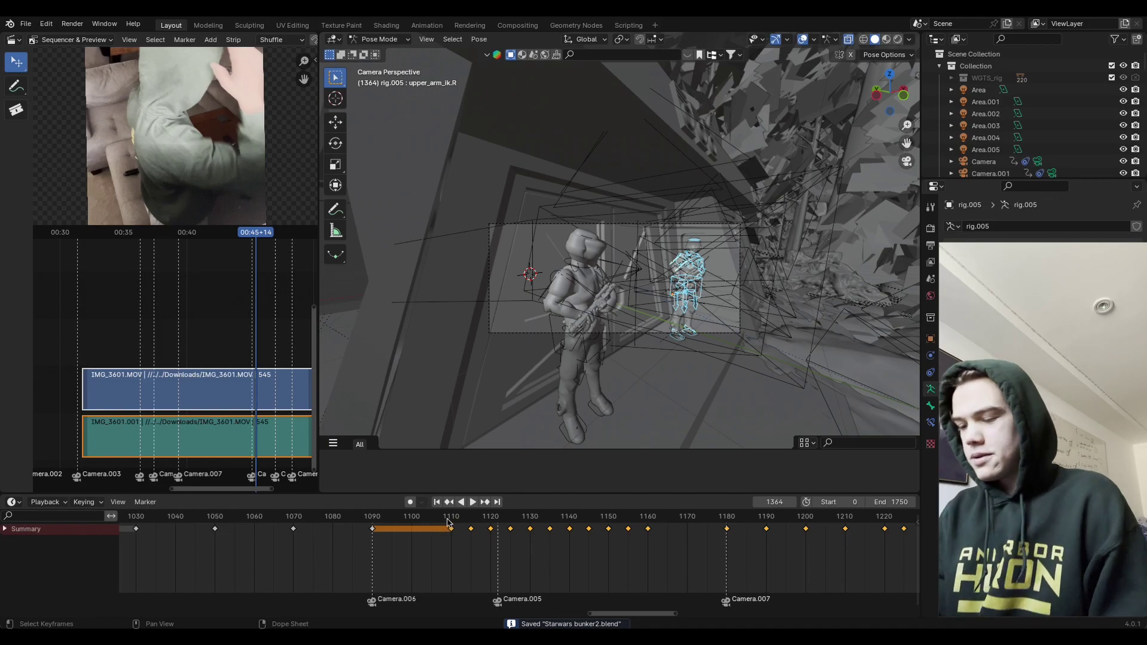
drag(452, 518, 465, 531)
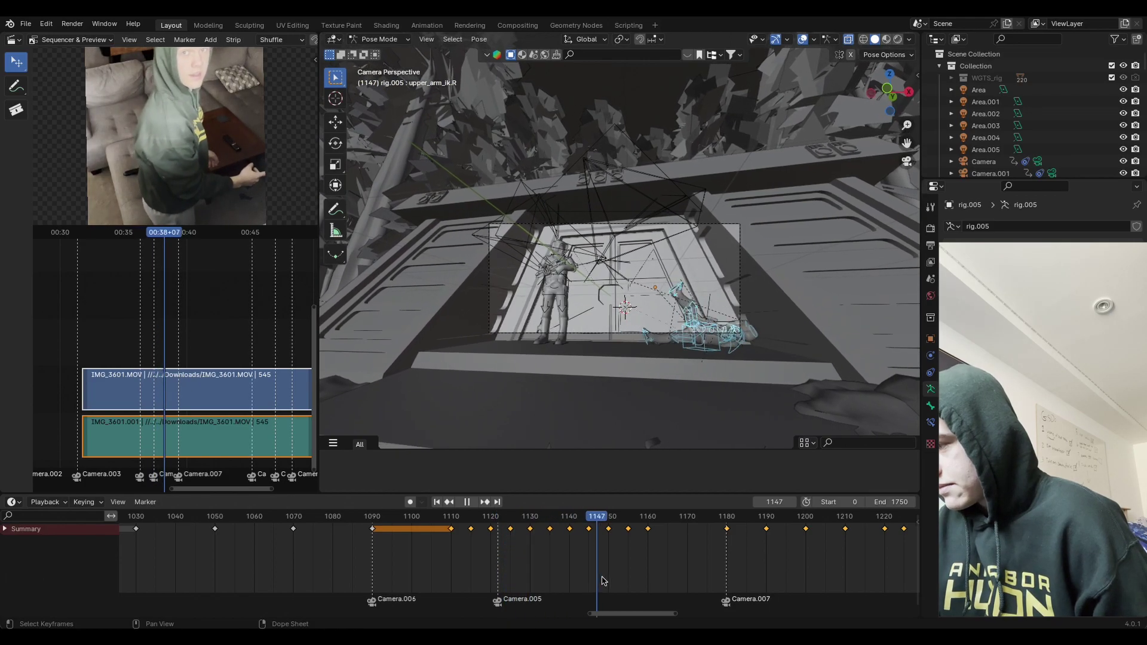
ctrl+middle_drag(762, 346, 809, 245)
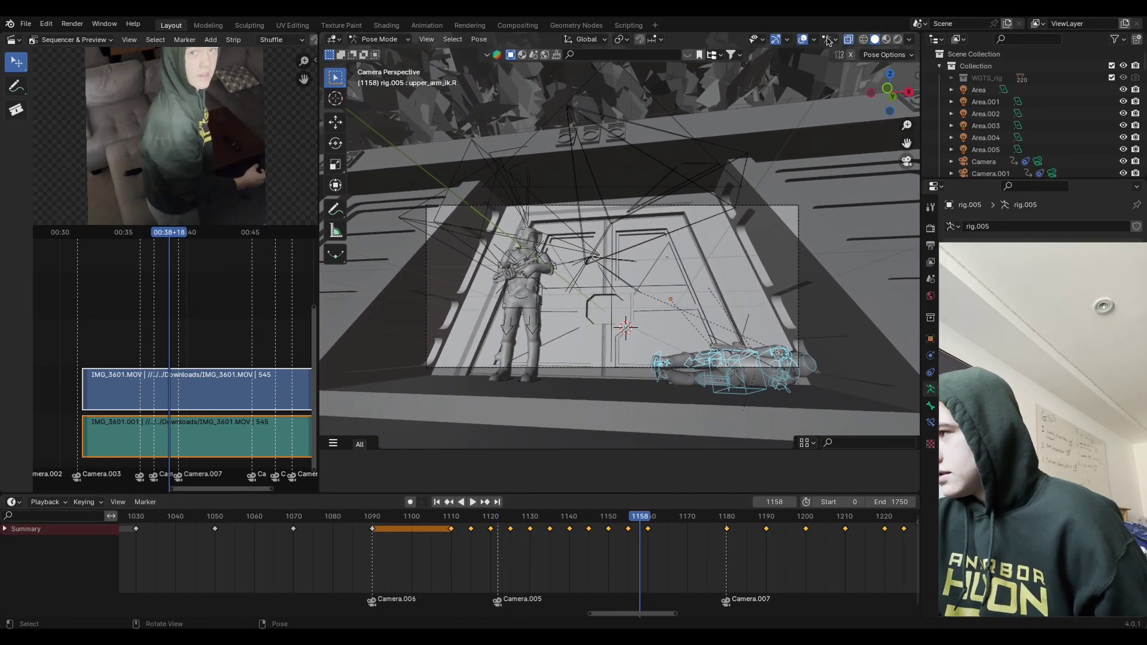
Step: Replay the fall from frame 1104 to 1354, save, and show the viewport overlays again
click(425, 531)
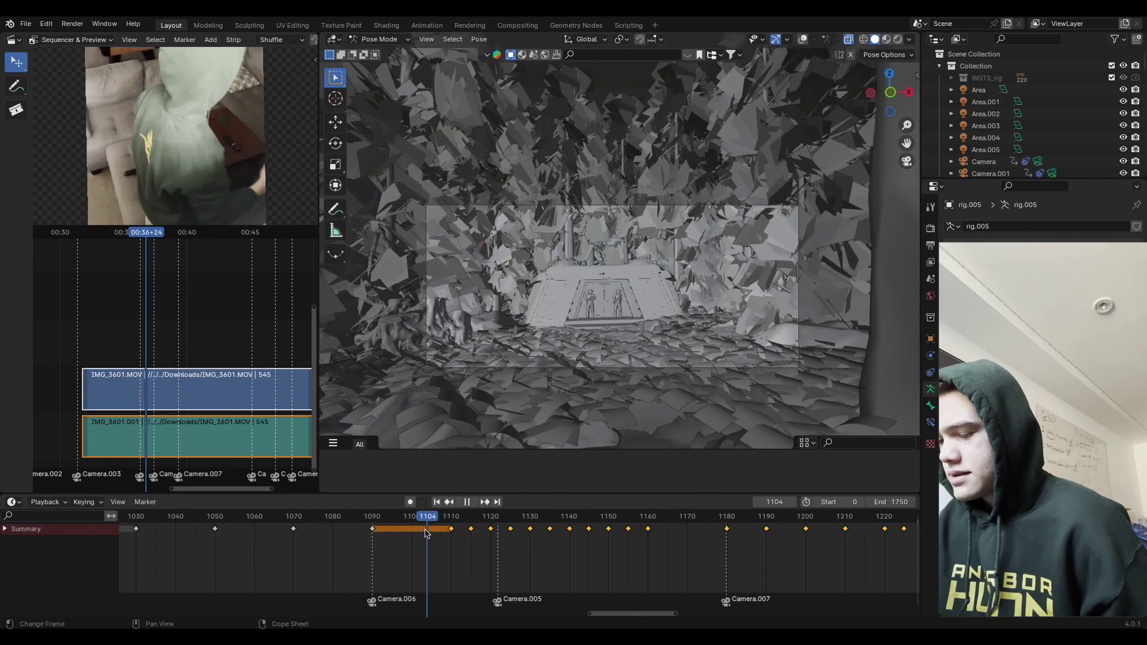
key(space)
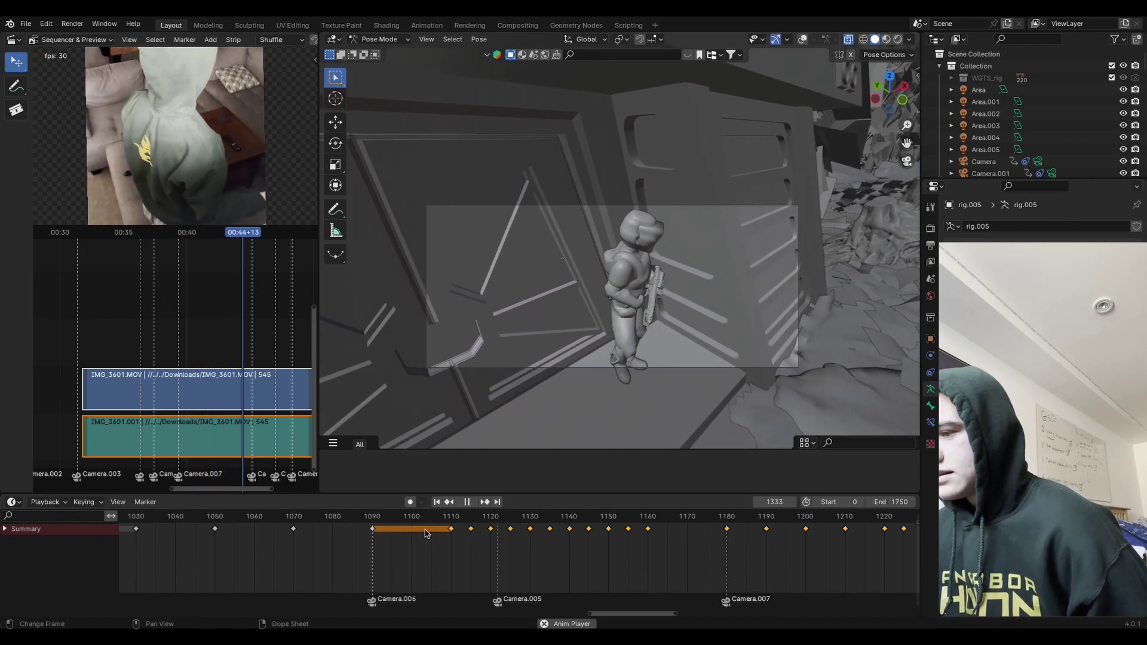
key(space)
click(25, 23)
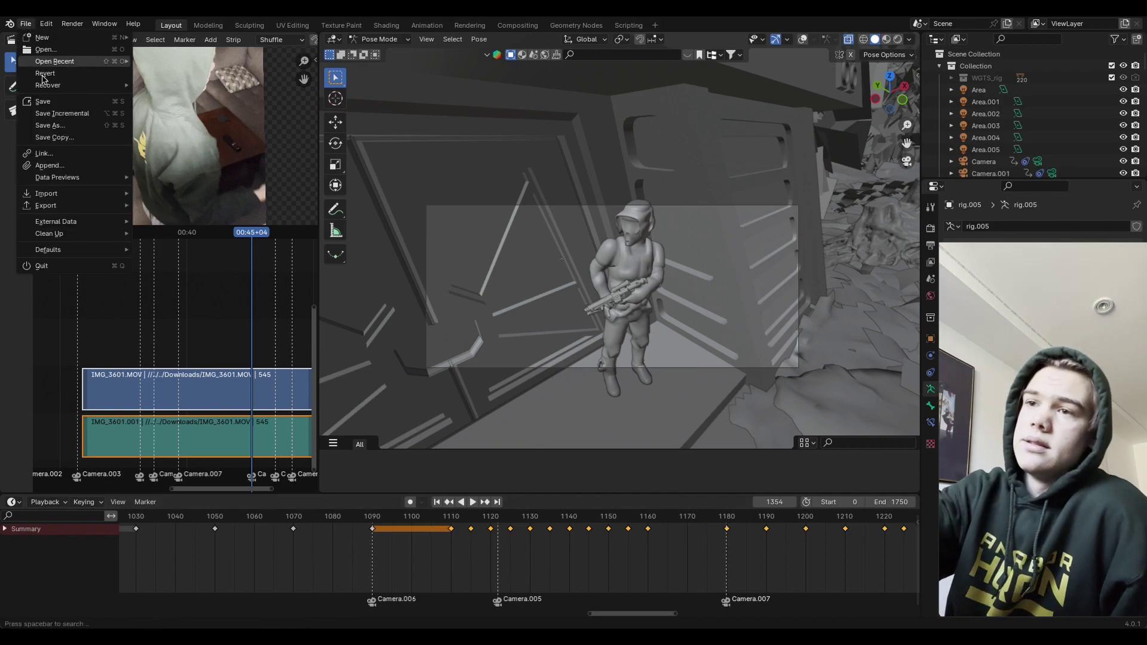
click(803, 39)
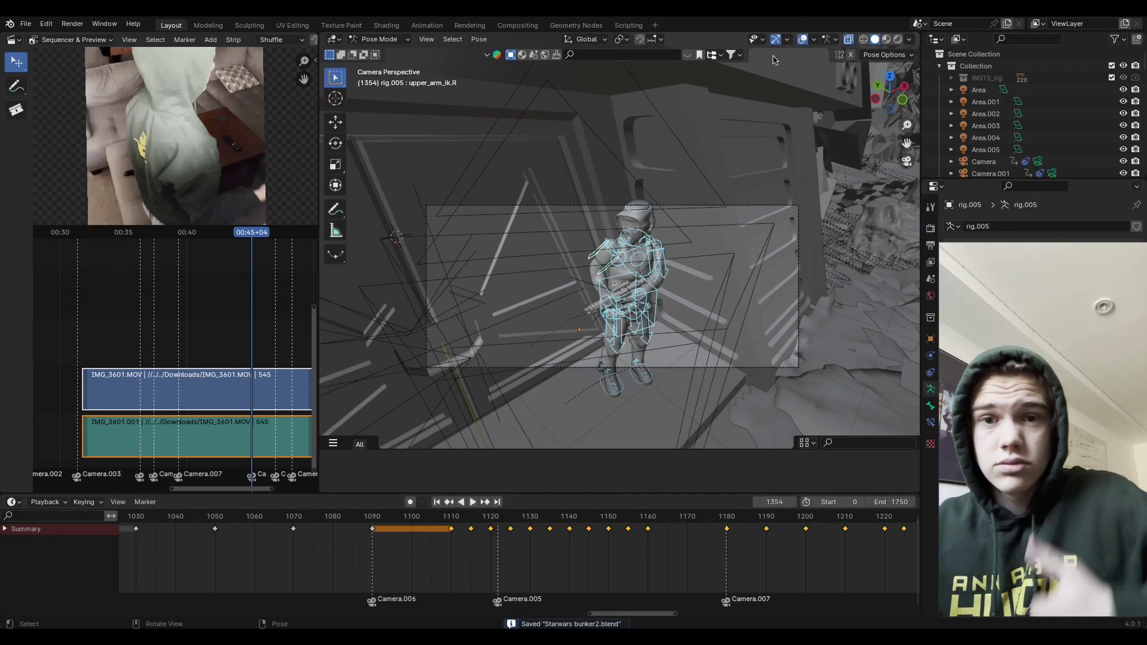